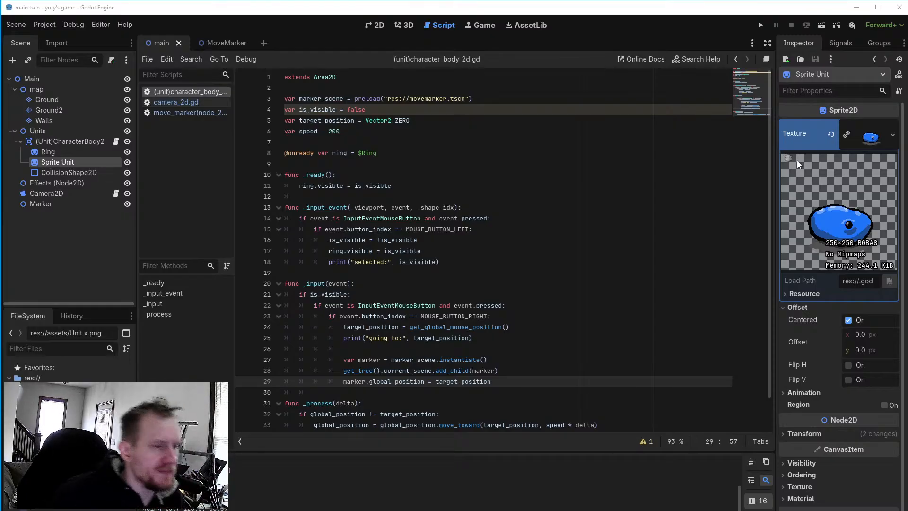
click(872, 145)
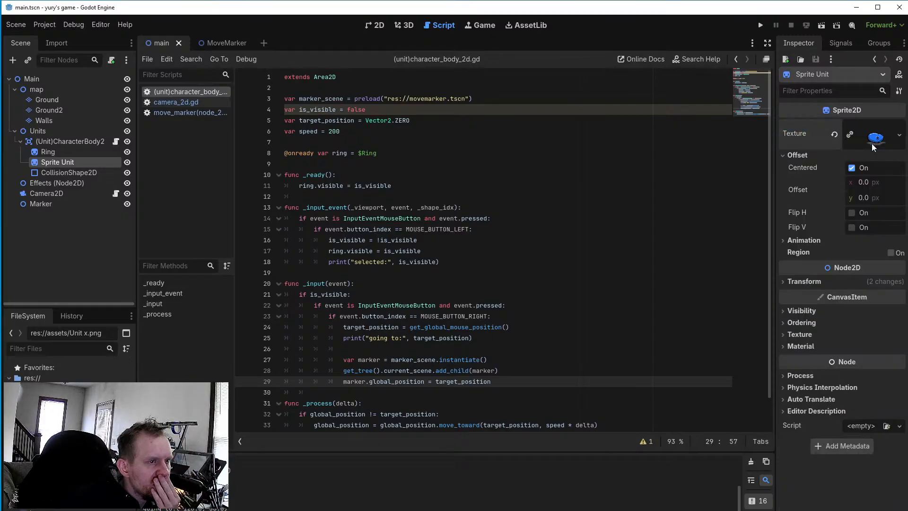
click(872, 144)
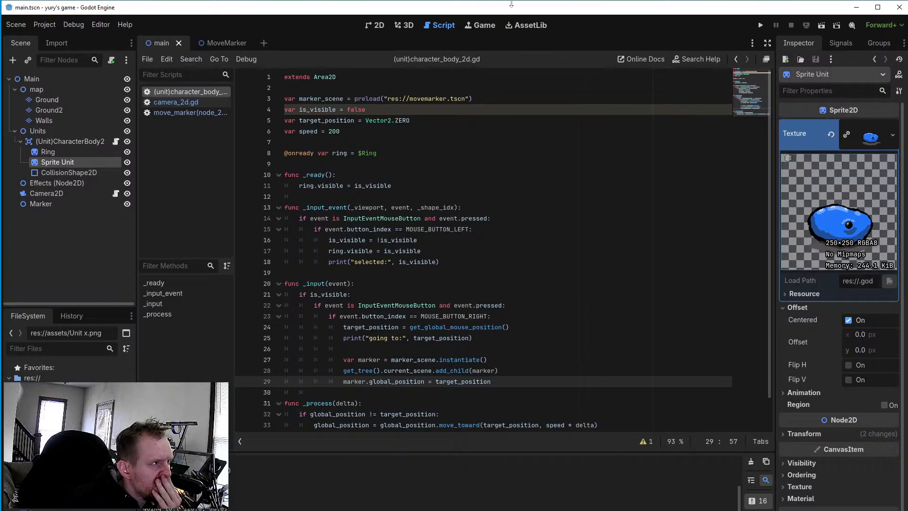
mouse_move(512, 4)
mouse_down()
mouse_move(513, 64)
mouse_move(518, 6)
mouse_move(526, 15)
mouse_up()
click(287, 510)
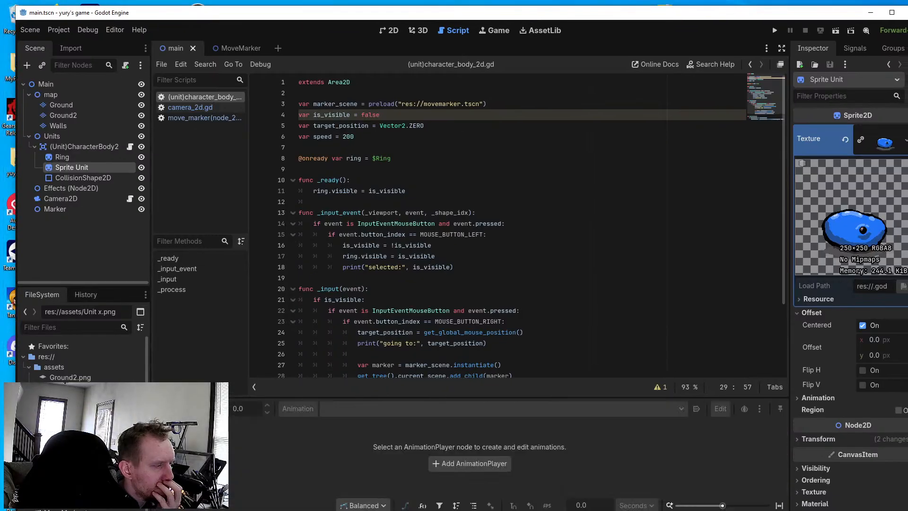
click(333, 510)
drag(333, 488, 332, 510)
click(171, 510)
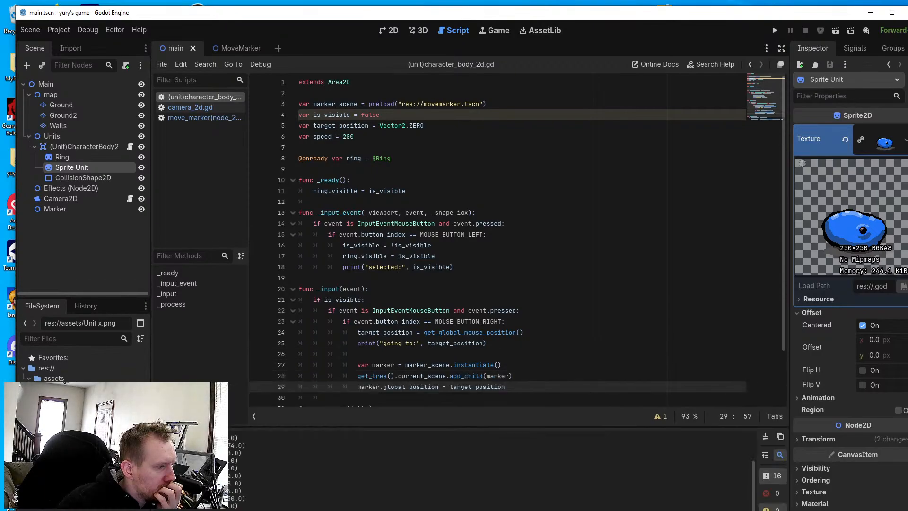
Switch to the 2D workspace and inspect the Ground layer, the unit's character body, and its Ring and Sprite Unit nodes
click(386, 34)
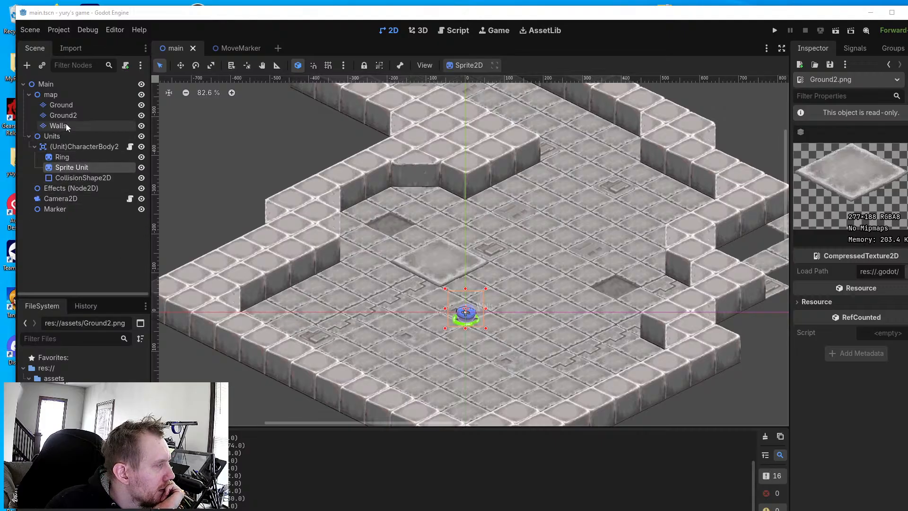
click(64, 104)
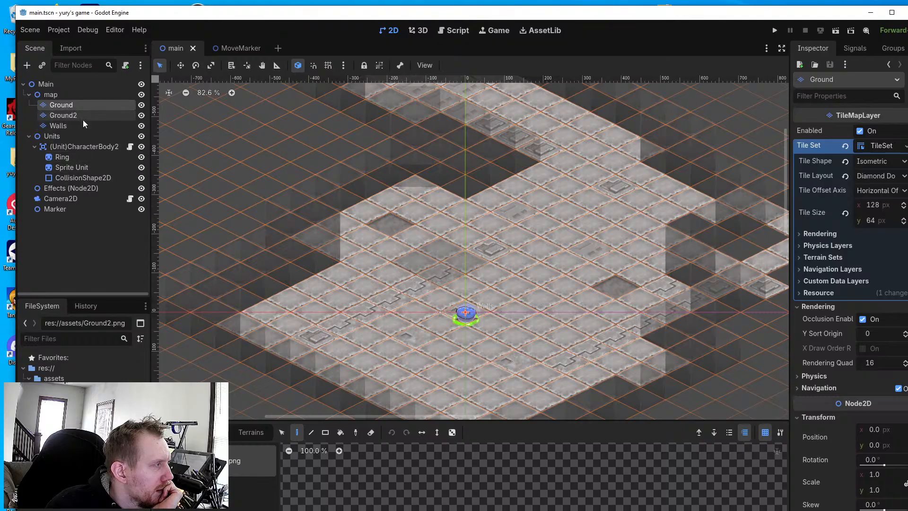
click(78, 146)
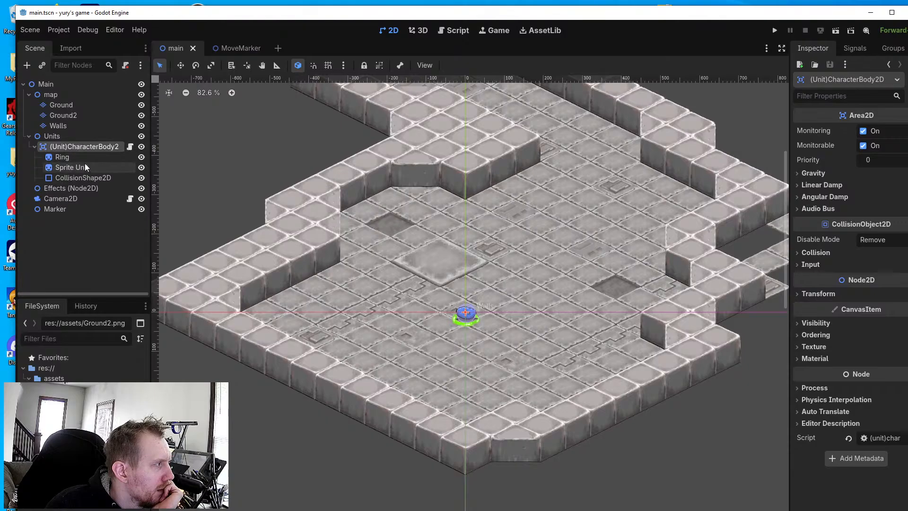
click(85, 165)
click(85, 158)
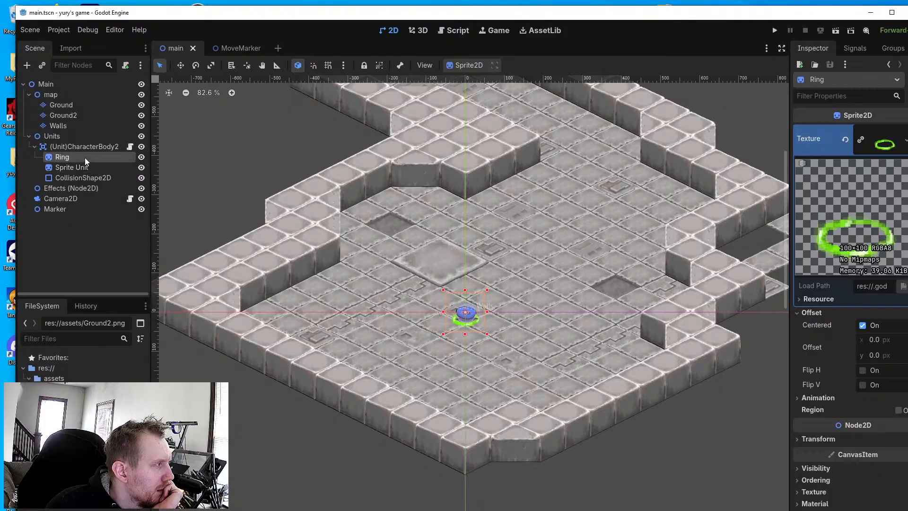
click(85, 166)
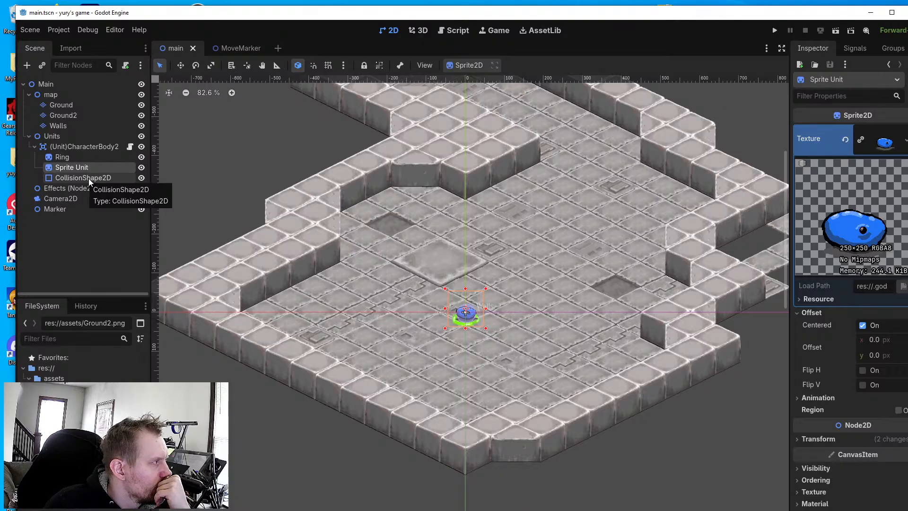
Examine the Walls layer's base tiles, and return to the Sprite Unit node's properties
click(70, 129)
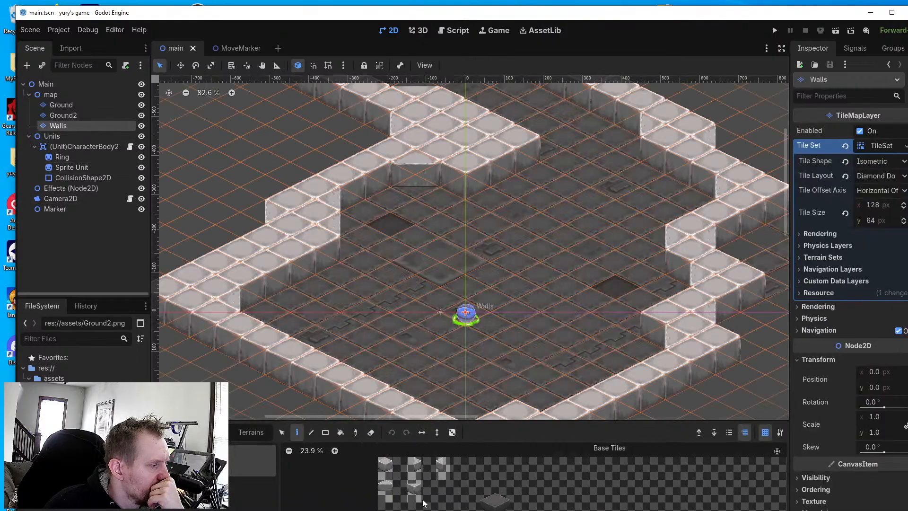
ctrl+scroll(410, 476, up, 3)
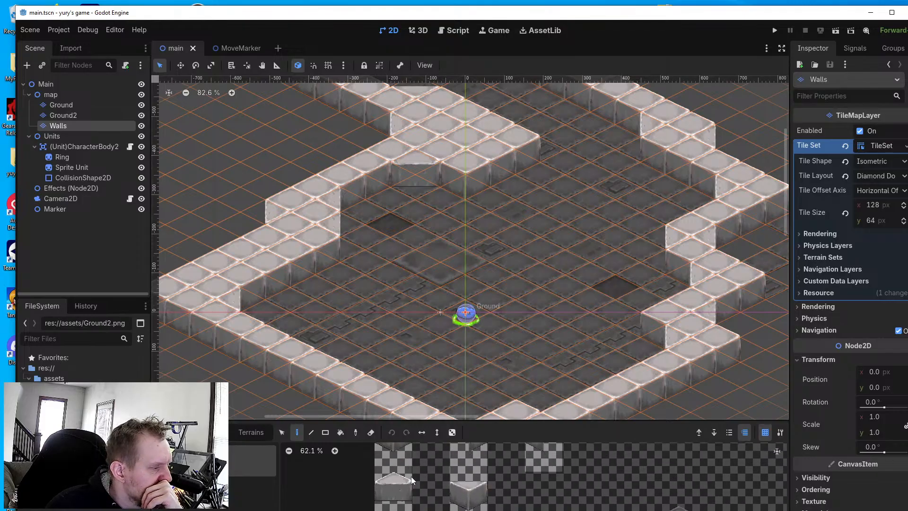
ctrl+scroll(410, 476, down, 1)
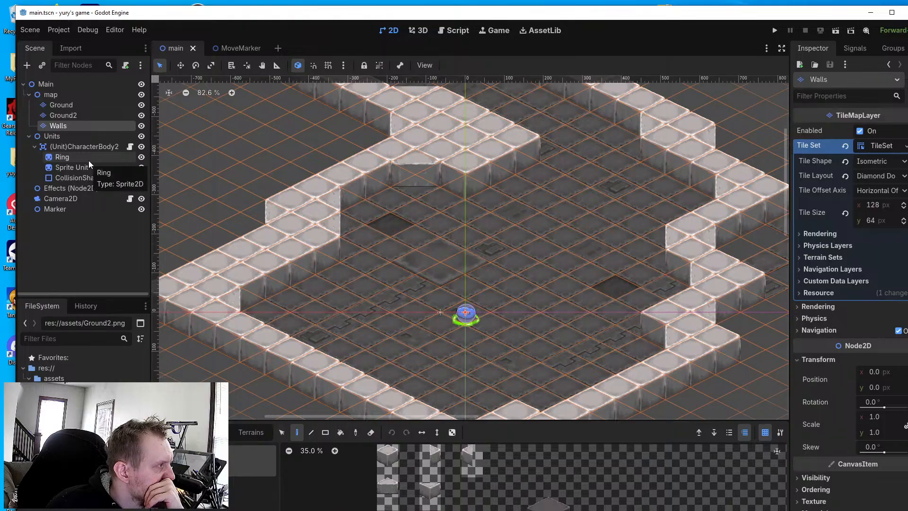
click(95, 166)
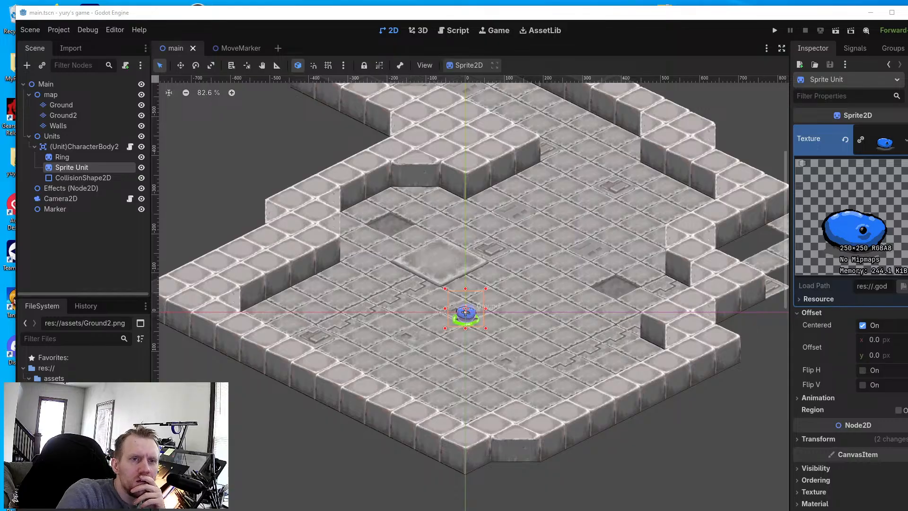
Run the project and enable the camera override to get a closer look at the unit in the running game
click(774, 31)
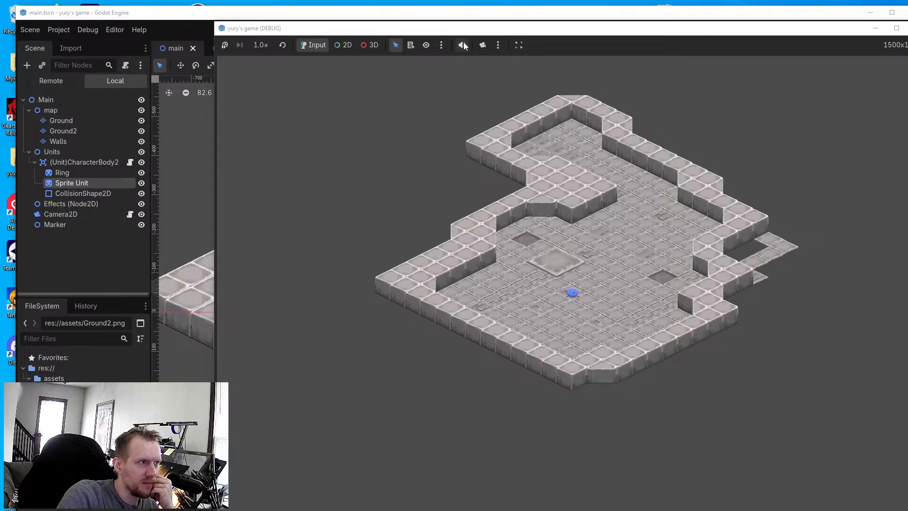
click(482, 45)
scroll(579, 215, up, 5)
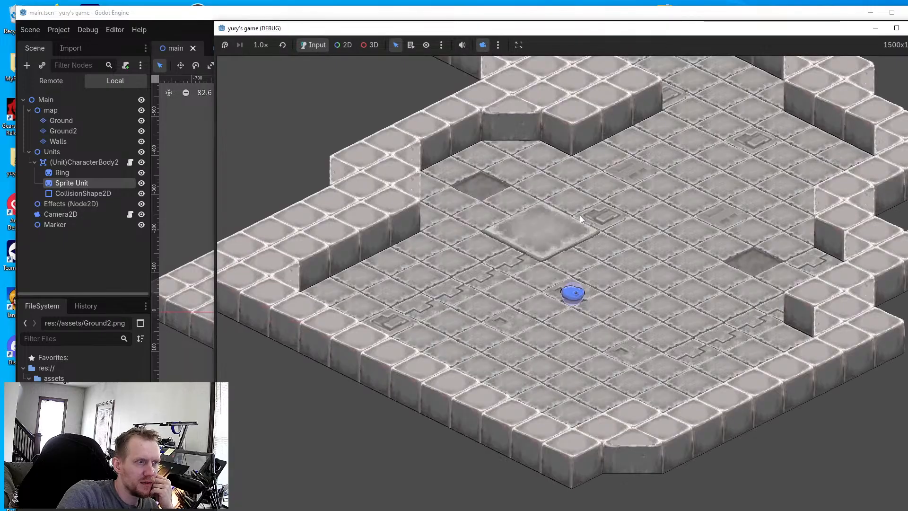
Test the blue unit in the running game by selecting it and sending it to several floor positions
click(571, 305)
click(540, 307)
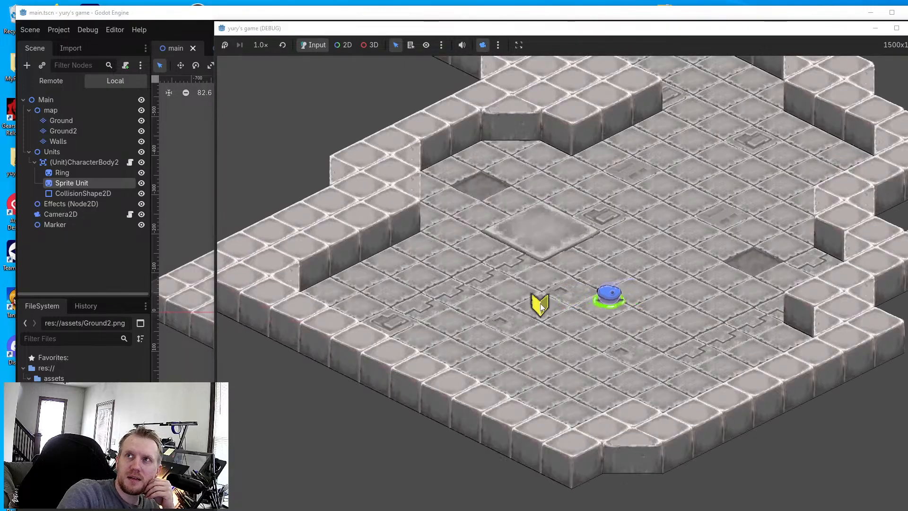
click(493, 314)
click(522, 229)
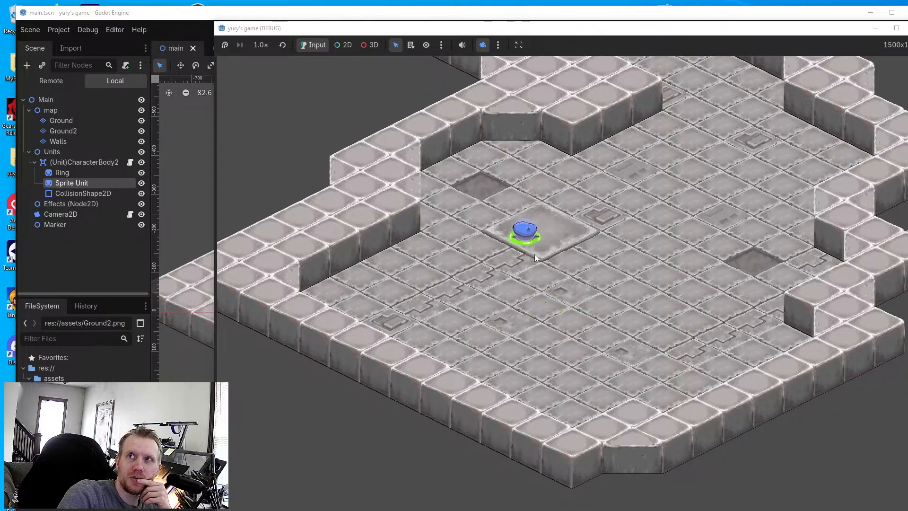
click(567, 302)
click(604, 266)
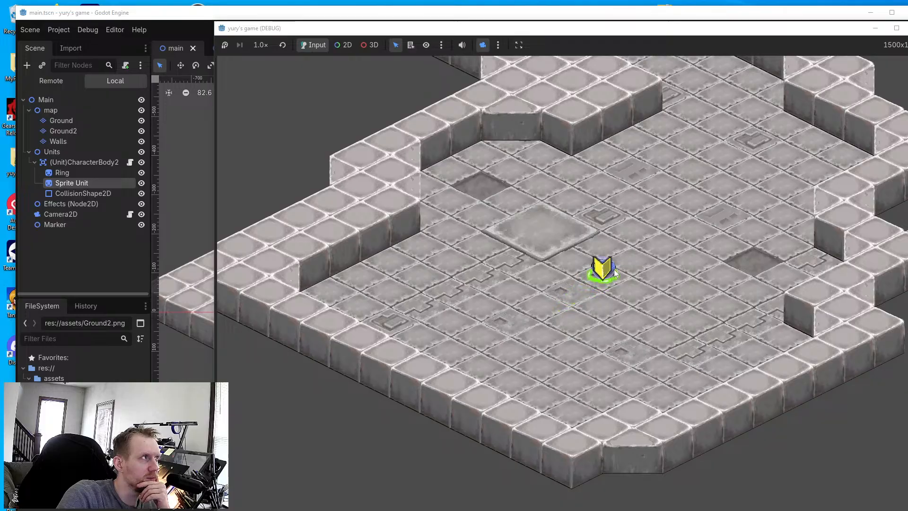
Test deselecting and reselecting the blue unit, and order it to move to further points on the floor
click(599, 269)
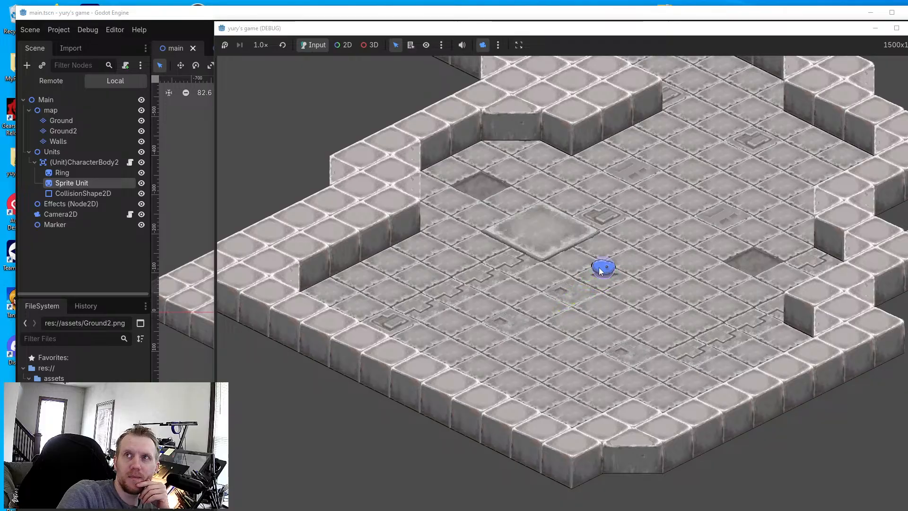
click(599, 270)
click(506, 319)
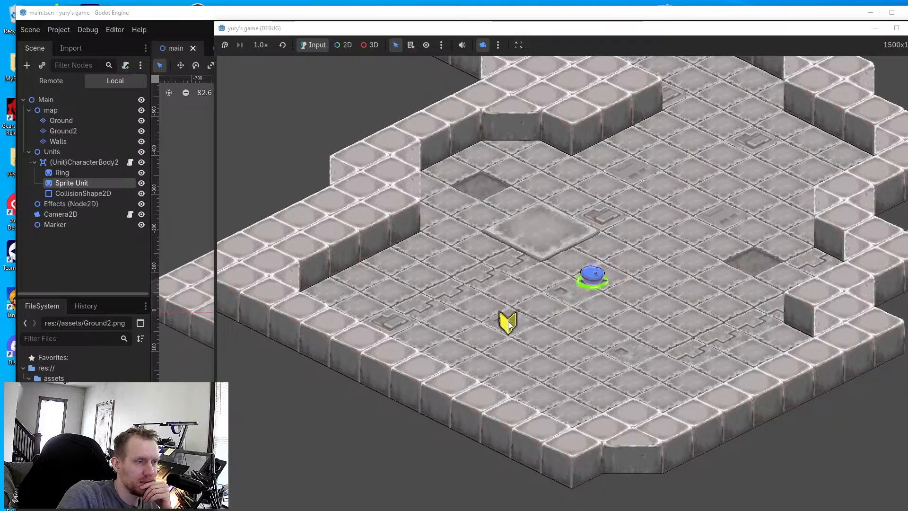
click(498, 265)
click(636, 246)
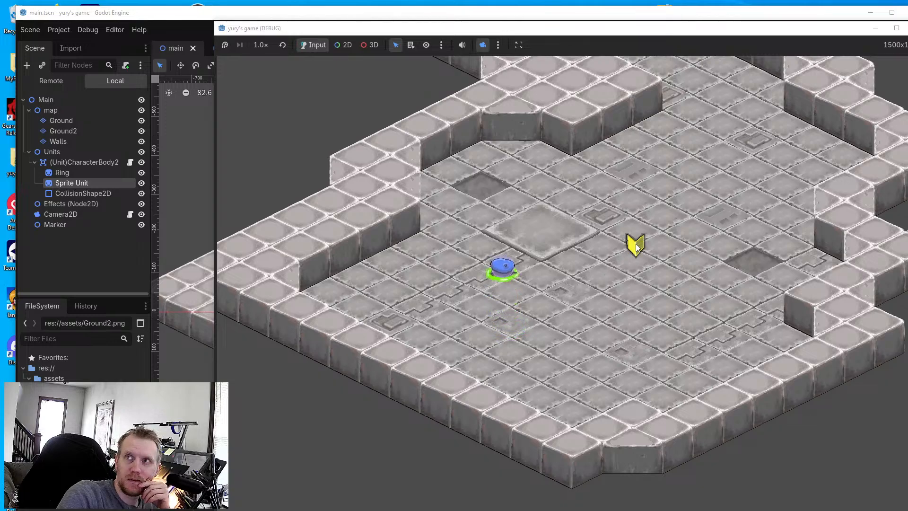
click(599, 322)
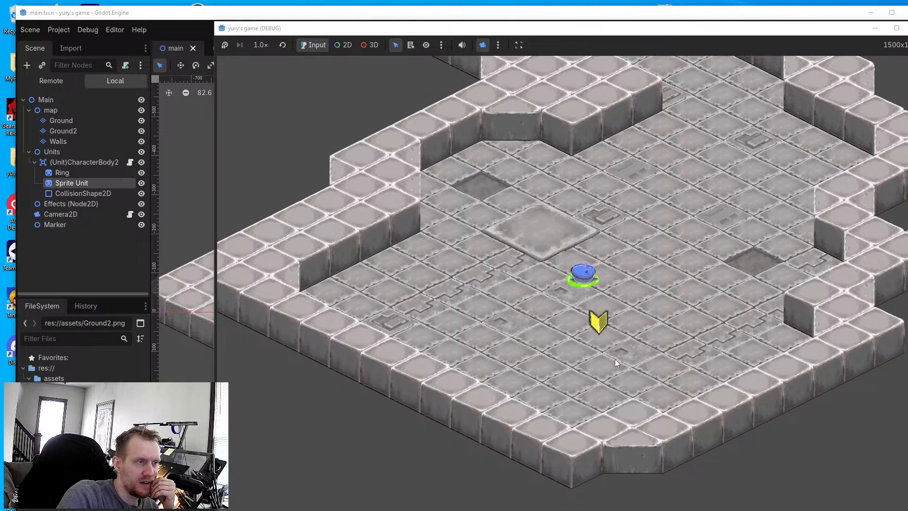
click(629, 292)
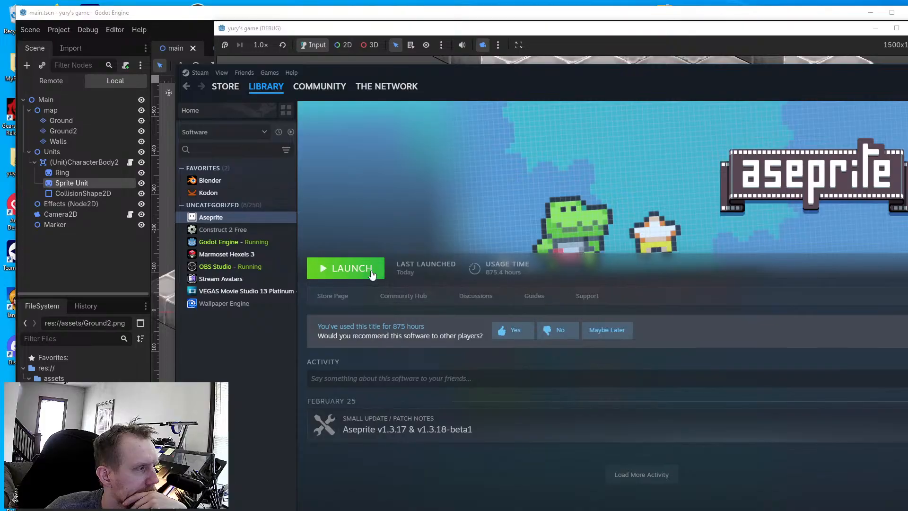
Launch Aseprite from the Steam library and open Unit x.png from the game's assets folder
click(371, 273)
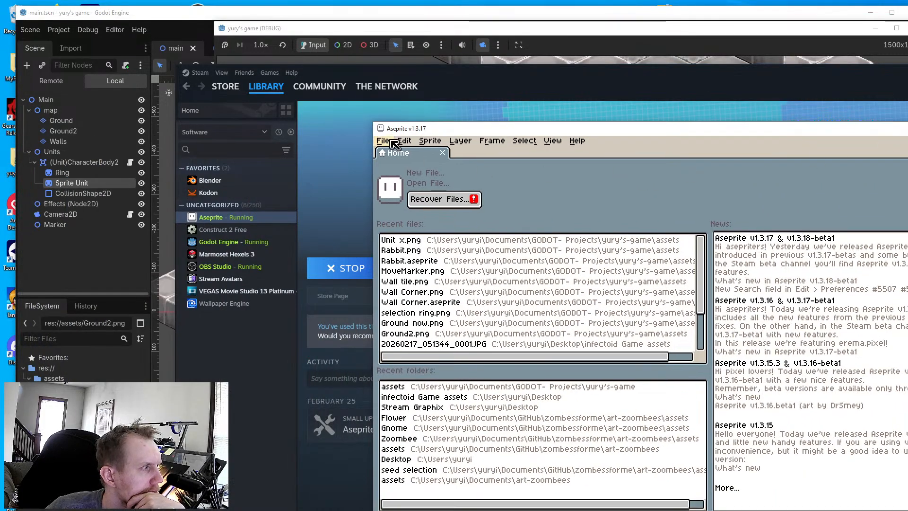
click(390, 141)
click(404, 165)
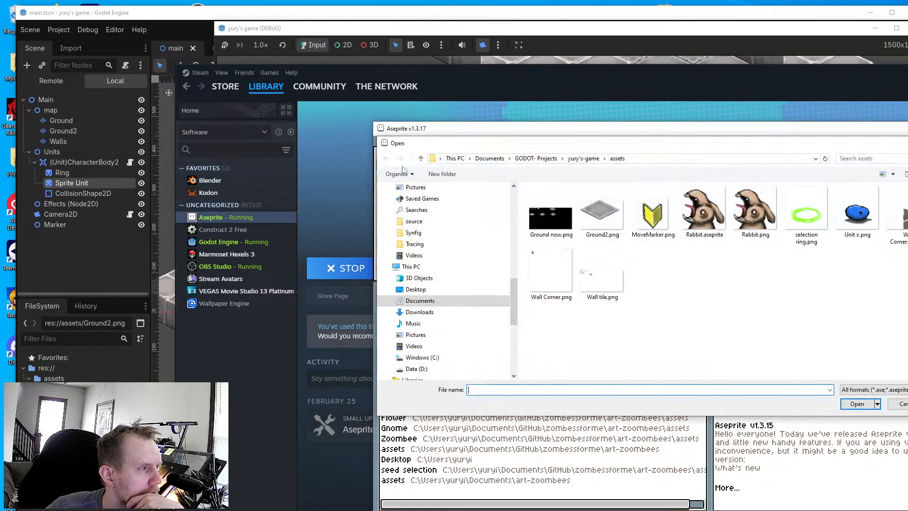
click(854, 217)
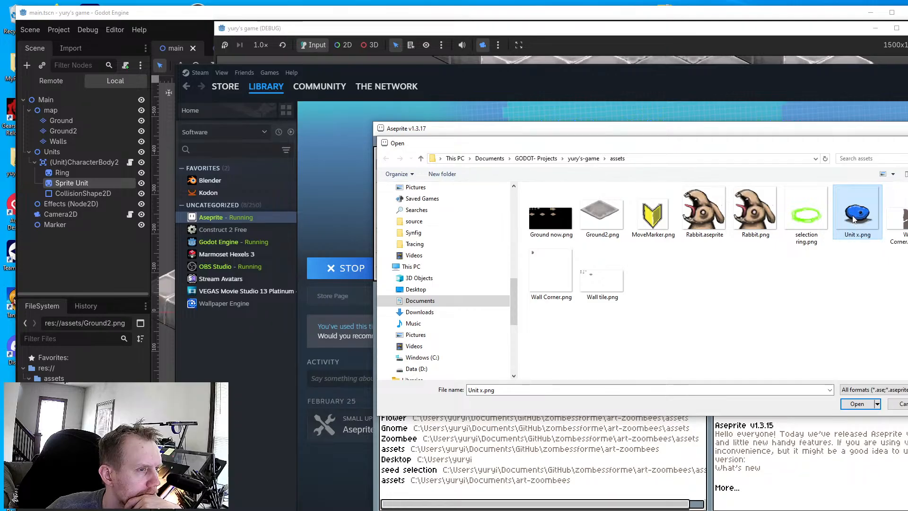
double_click(854, 217)
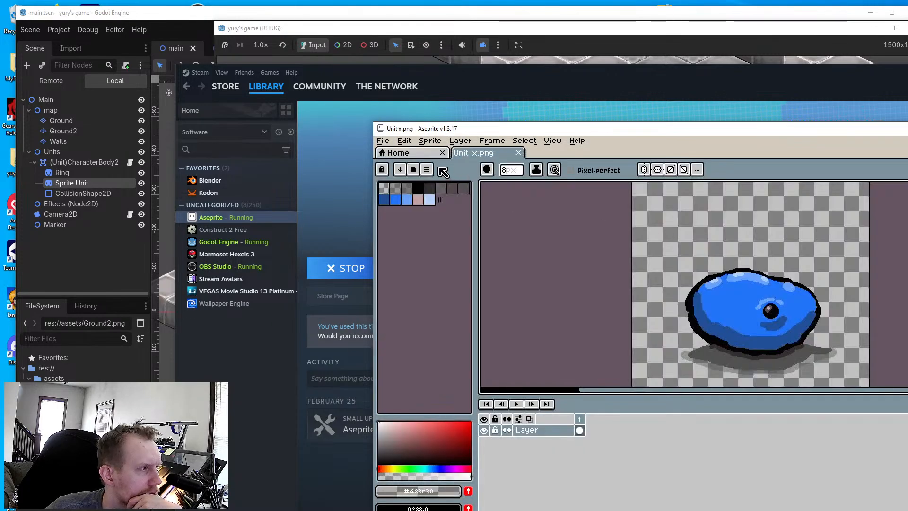
Check the pixel dimensions of the Unit x.png sprite without changing them
click(404, 140)
mouse_move(428, 146)
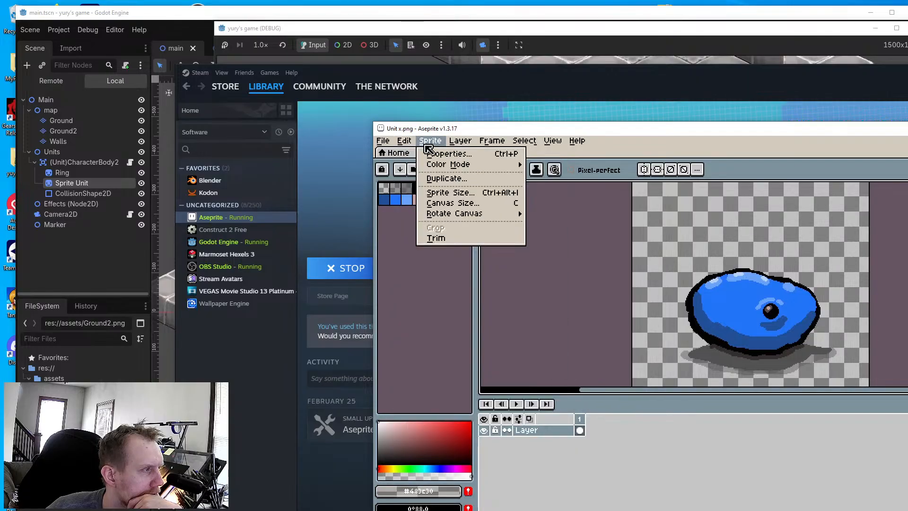
click(449, 193)
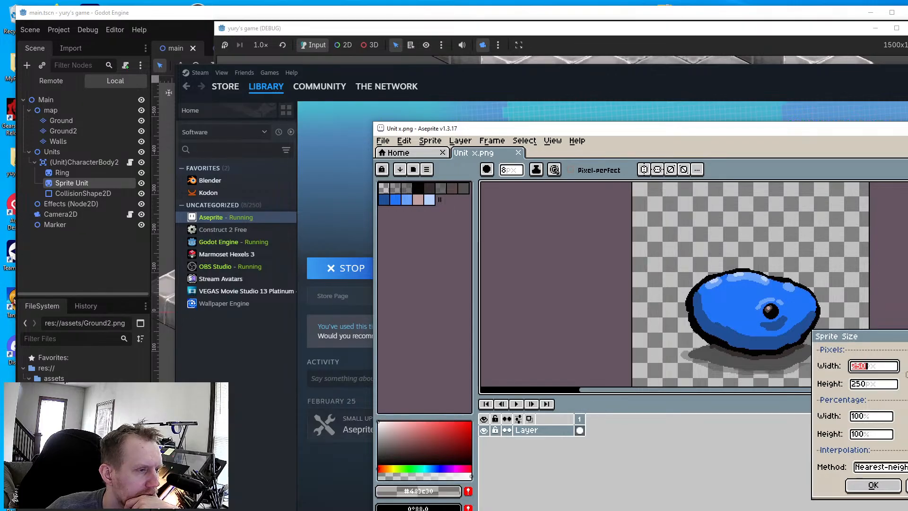
key(Escape)
Create a new 250 × 250 px RGBA sprite with a transparent background
click(383, 140)
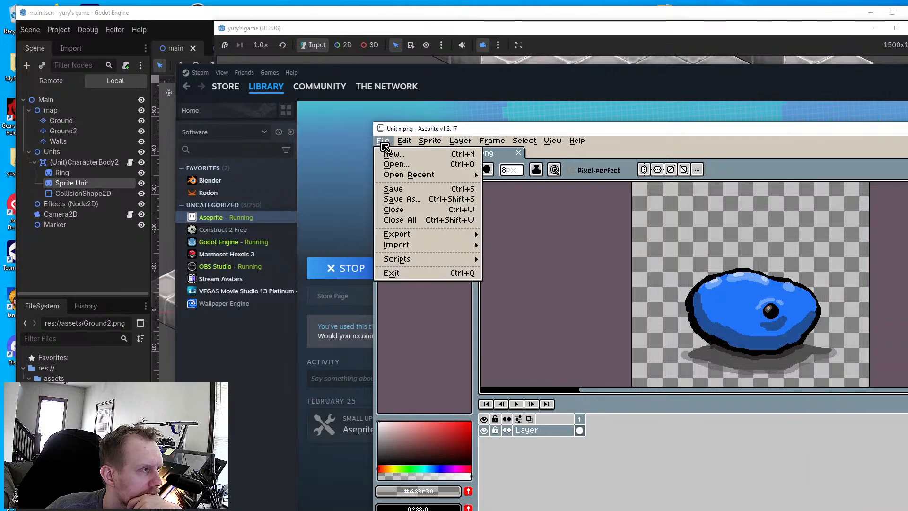
click(401, 154)
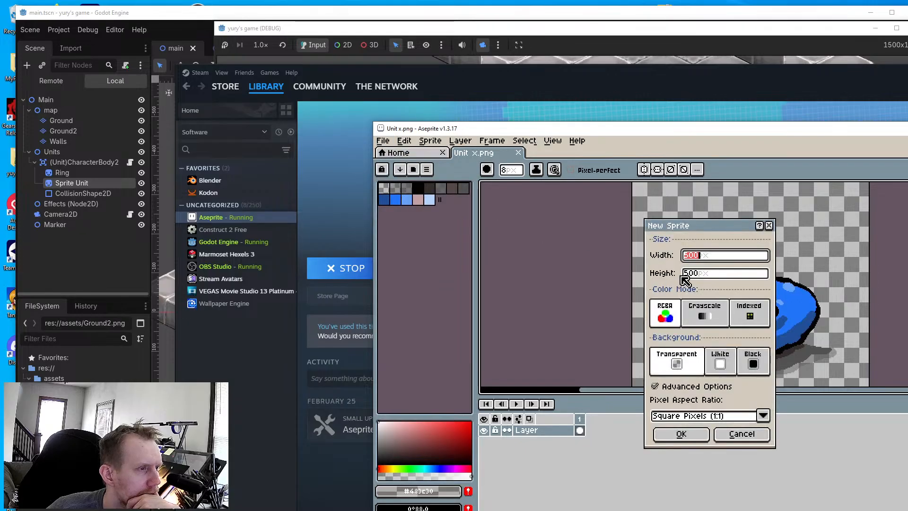
text(250)
key(Tab)
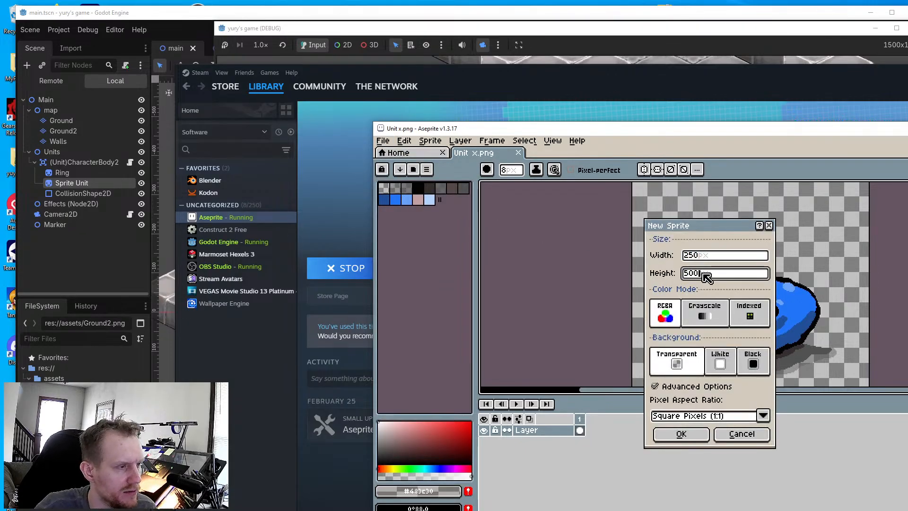
text(250)
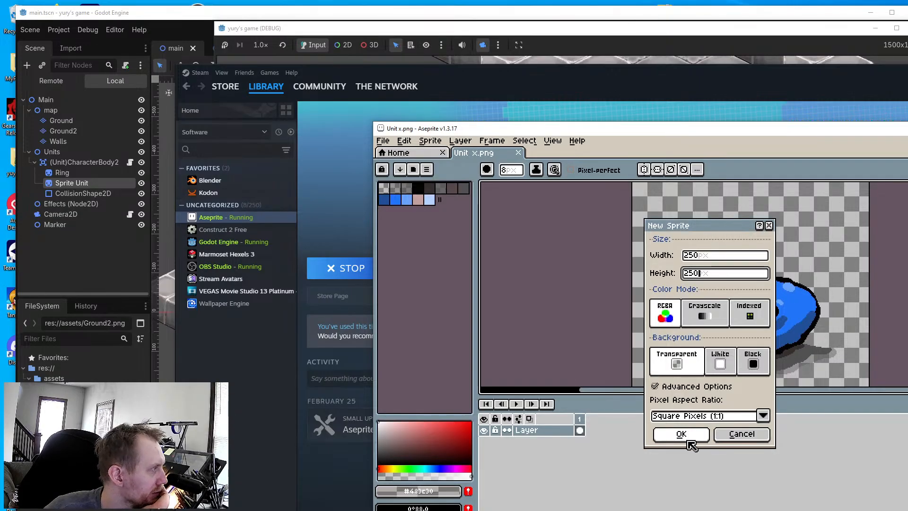
click(685, 437)
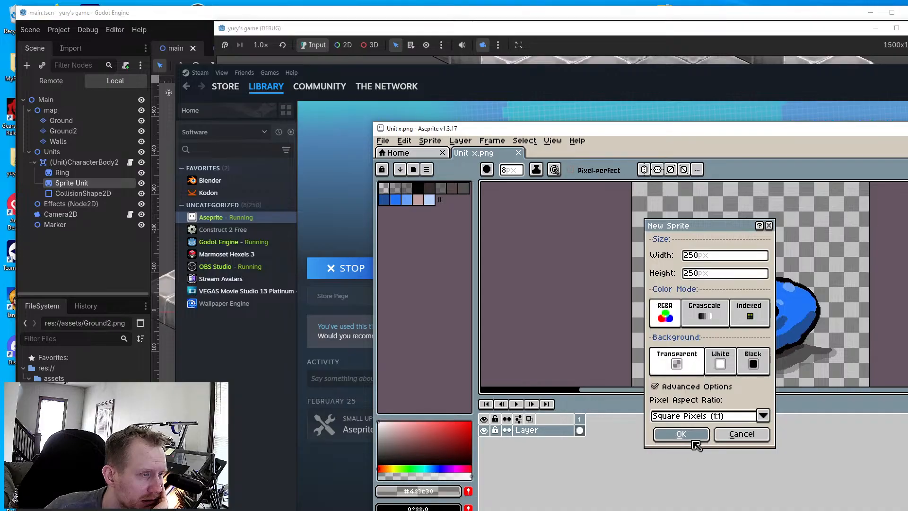
scroll(687, 310, down, 3)
scroll(688, 310, up, 4)
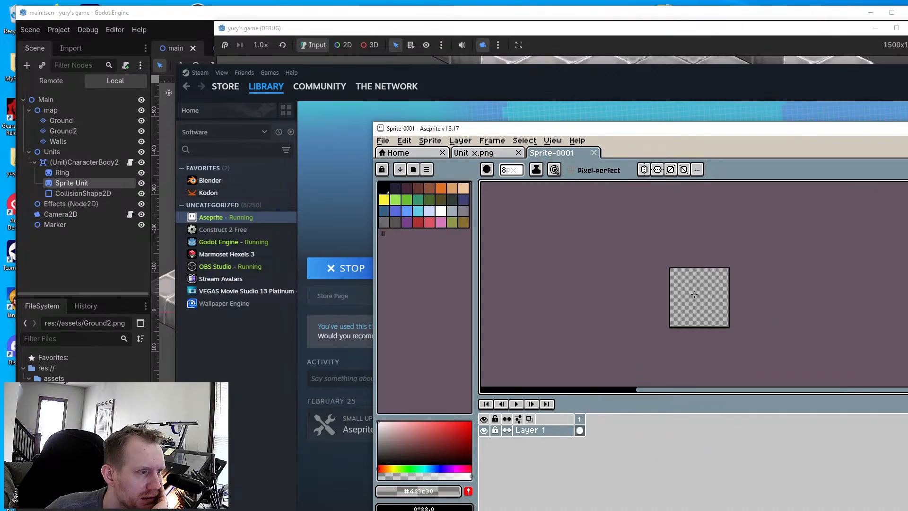
Draw a short near-black diagonal stroke in the upper middle of the canvas with the 8 px brush
middle_drag(779, 292, 829, 257)
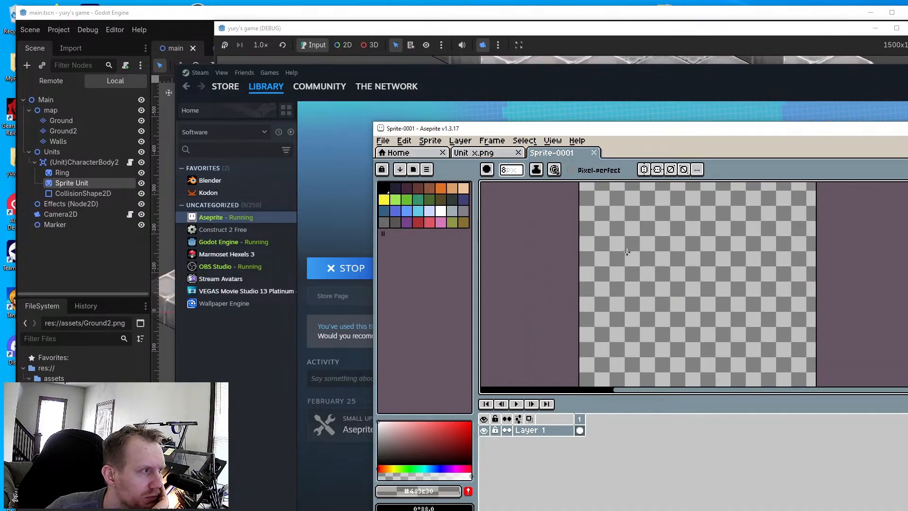
drag(707, 235, 695, 239)
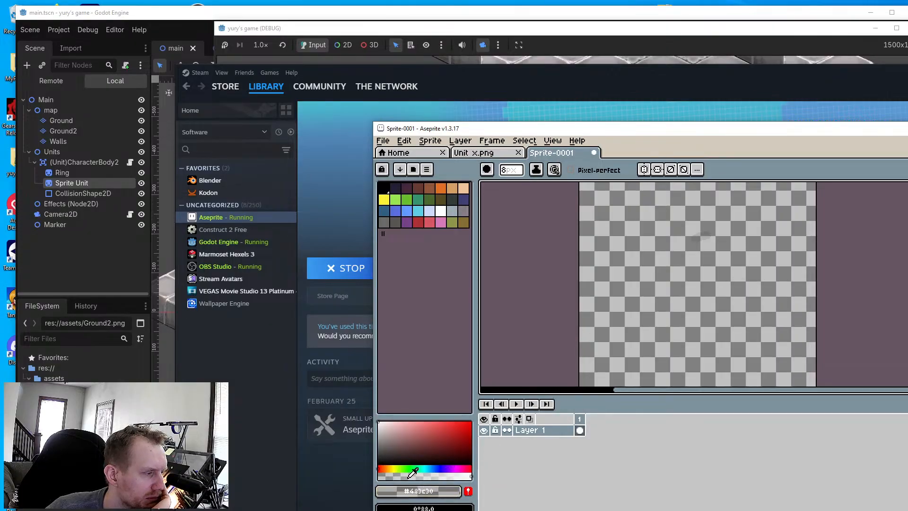
click(383, 459)
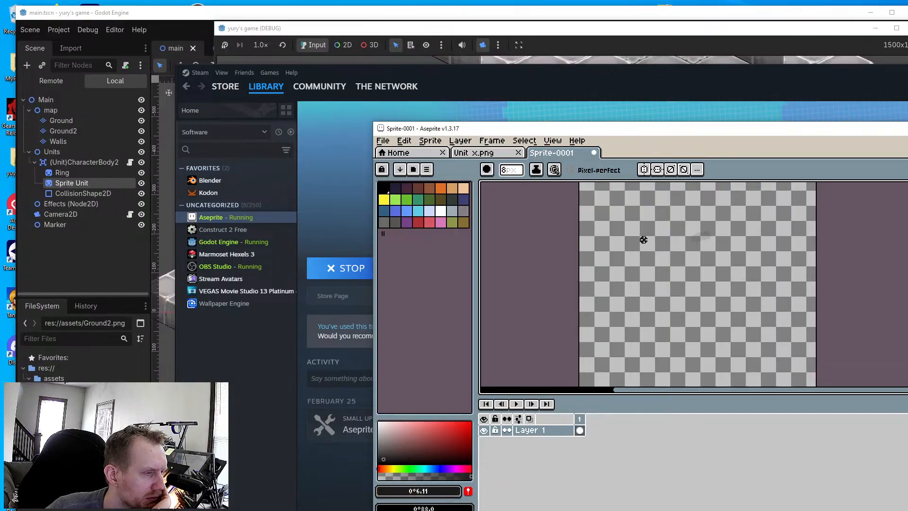
drag(705, 233, 673, 253)
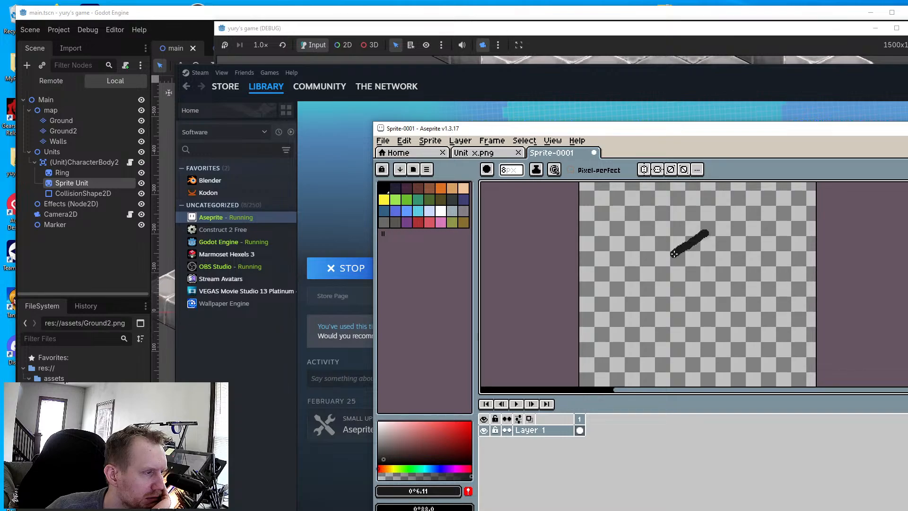
click(382, 425)
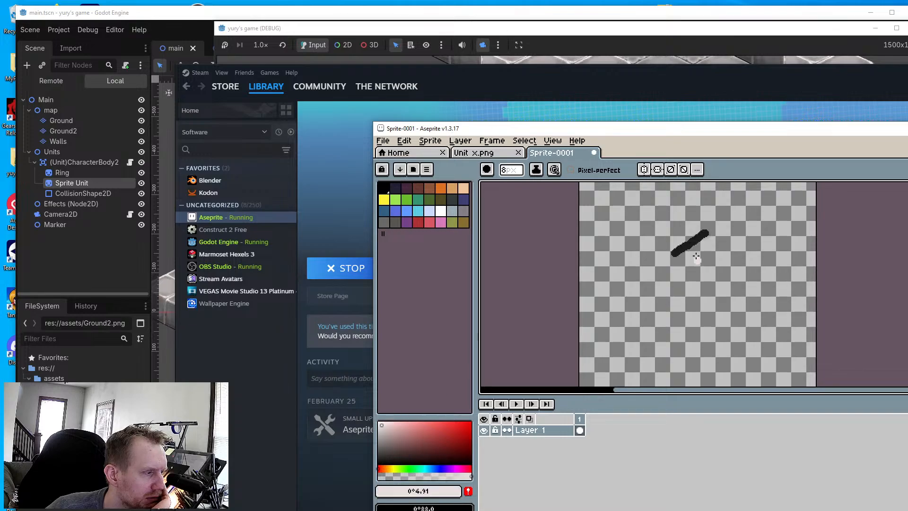
drag(691, 254, 677, 284)
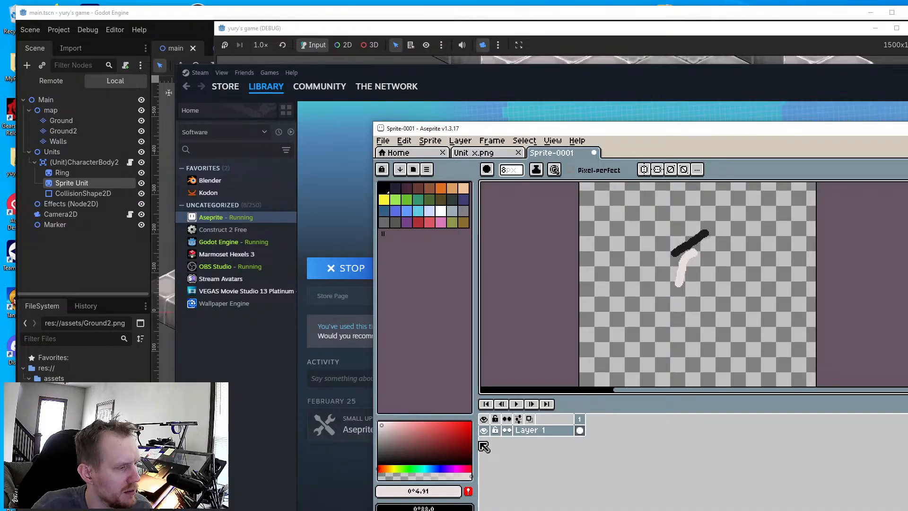
key(ctrl+z)
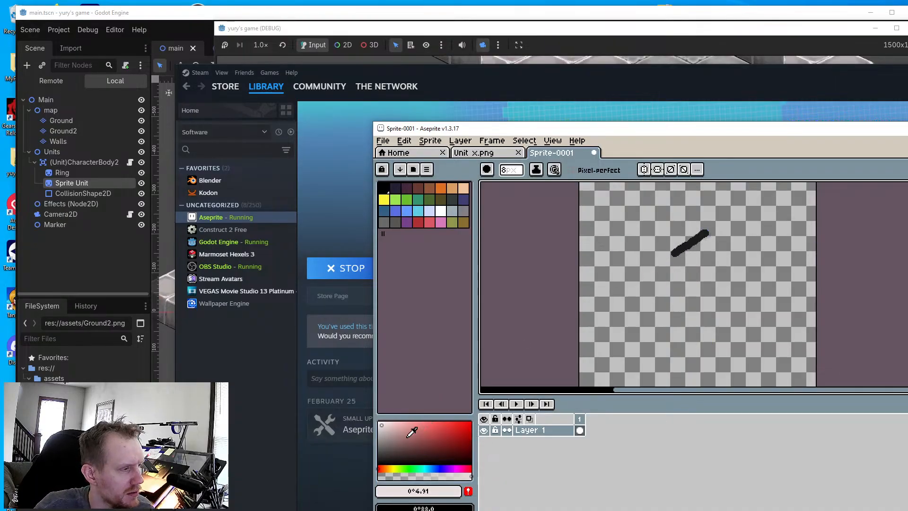
Choose a near-black brush colour, enlarge the Aseprite window across the screen and make the canvas area taller
click(392, 462)
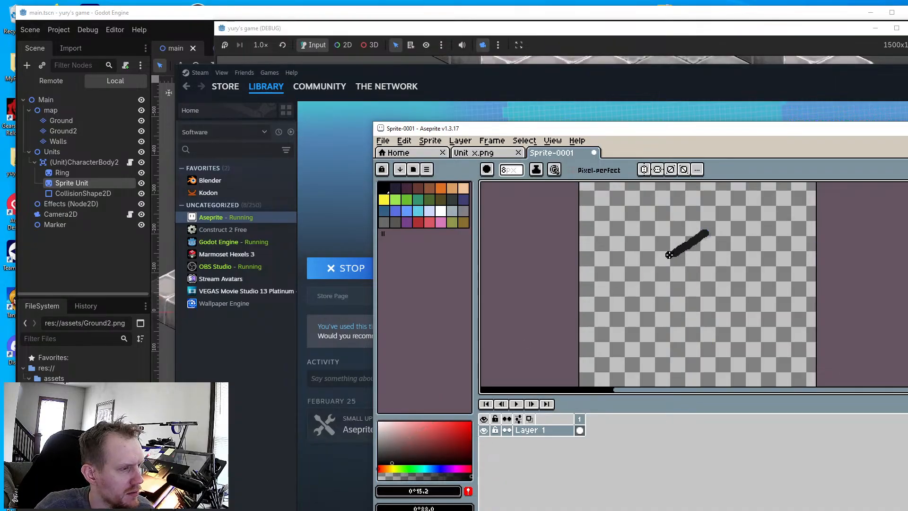
scroll(695, 249, up, 4)
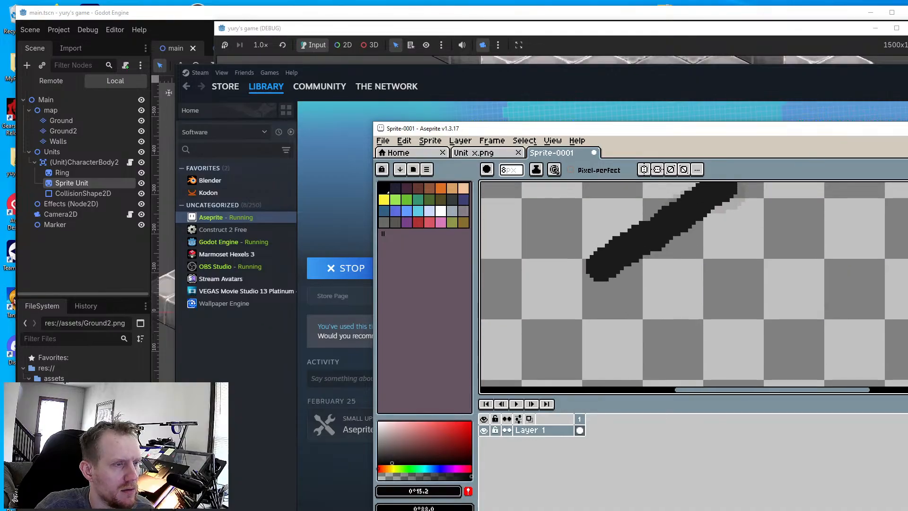
drag(854, 123, 854, 6)
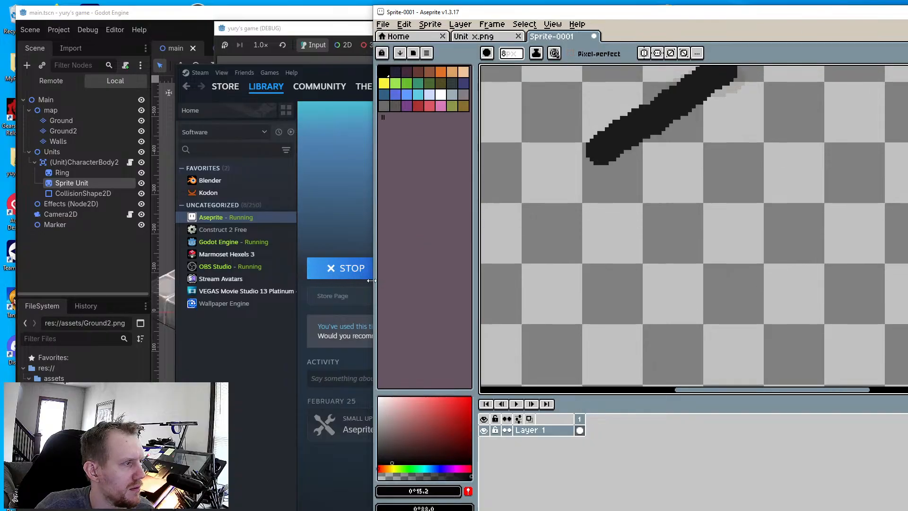
drag(372, 280, 20, 292)
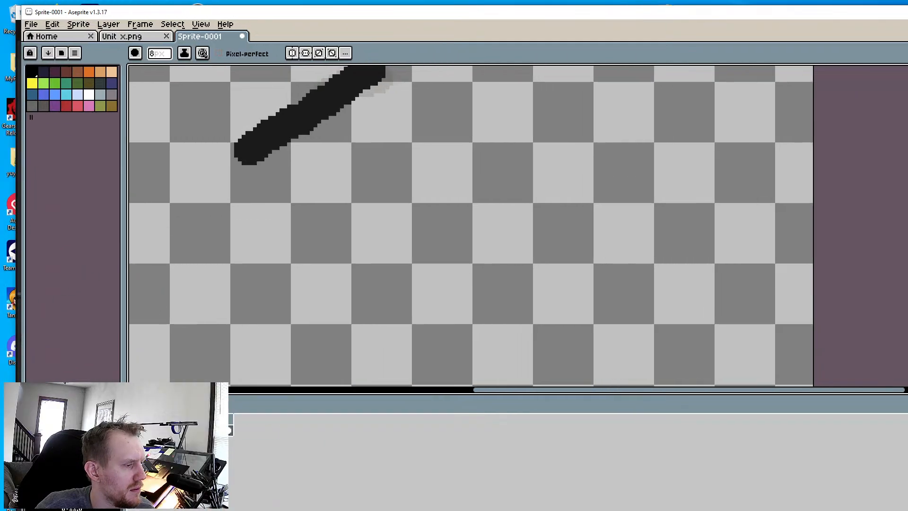
drag(425, 395, 426, 427)
scroll(429, 335, down, 4)
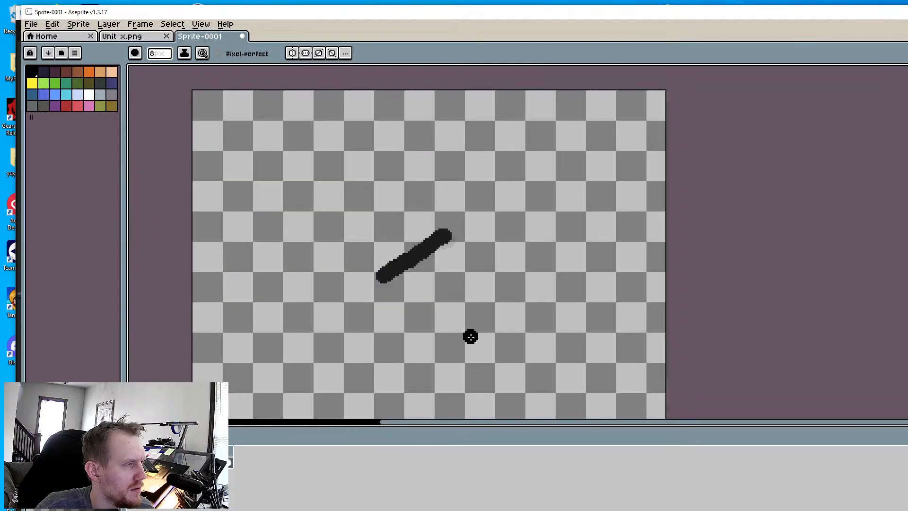
Draw a closed, tilted oval outline in black around the short diagonal stroke, filling most of the canvas
scroll(484, 302, up, 4)
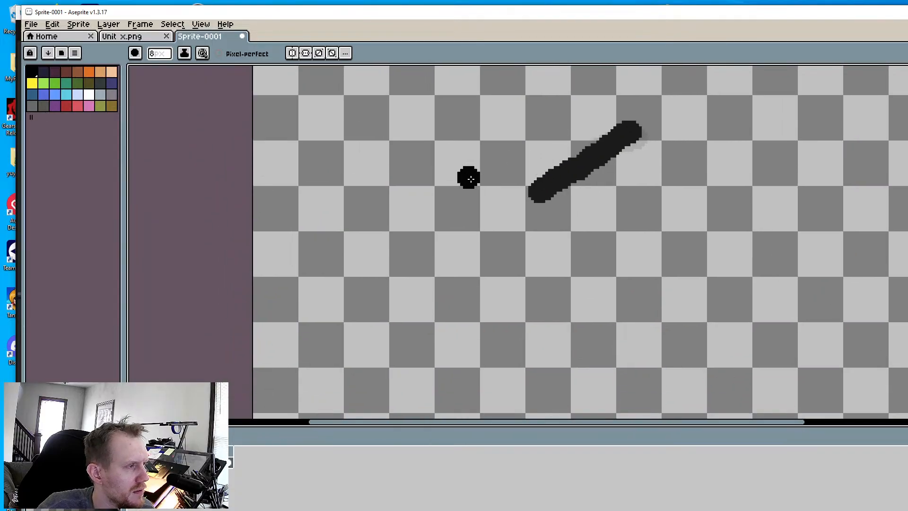
scroll(522, 223, down, 3)
scroll(487, 219, up, 2)
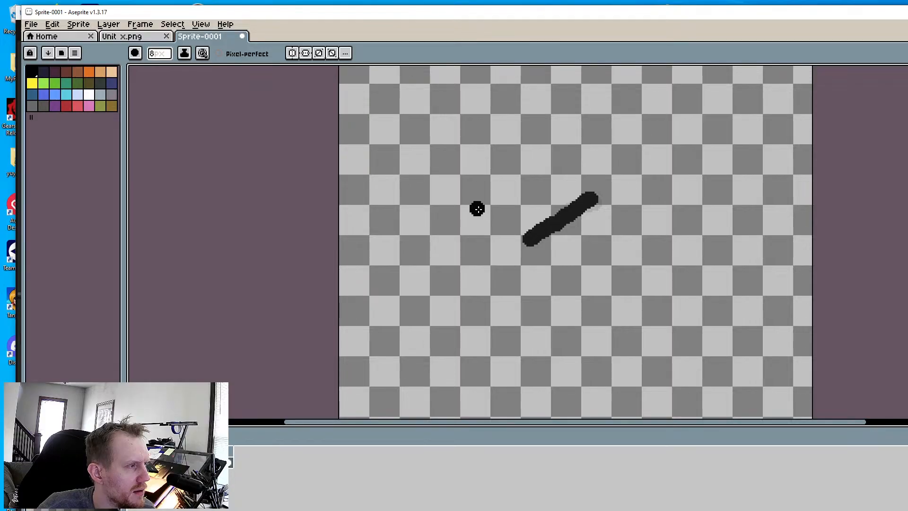
mouse_move(477, 208)
mouse_down()
mouse_move(588, 142)
mouse_move(713, 249)
mouse_up()
middle_drag(588, 257, 617, 207)
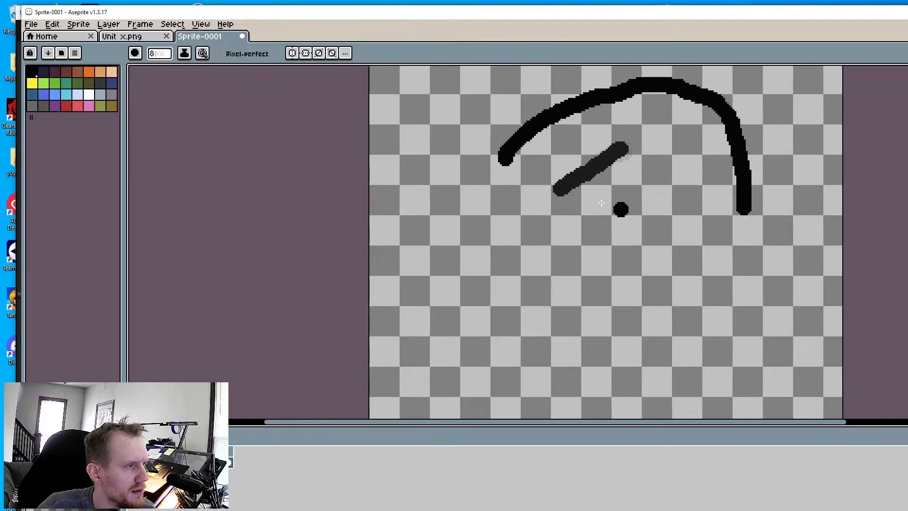
mouse_move(506, 157)
mouse_down()
mouse_move(445, 250)
mouse_move(538, 365)
mouse_move(736, 271)
mouse_move(753, 198)
mouse_up()
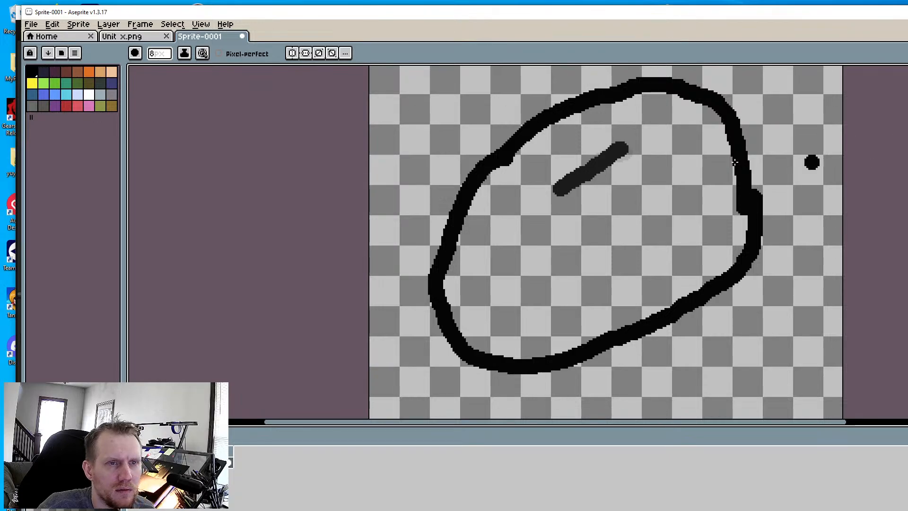
Add a small black dot inside the oval, close to the right side of its outline
middle_drag(582, 179, 643, 213)
scroll(643, 213, down, 2)
scroll(643, 214, up, 4)
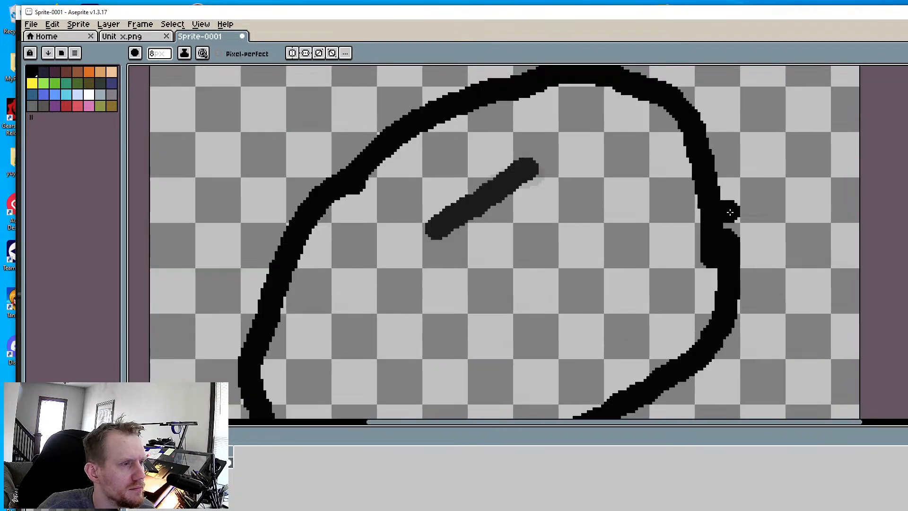
click(641, 220)
scroll(650, 232, down, 4)
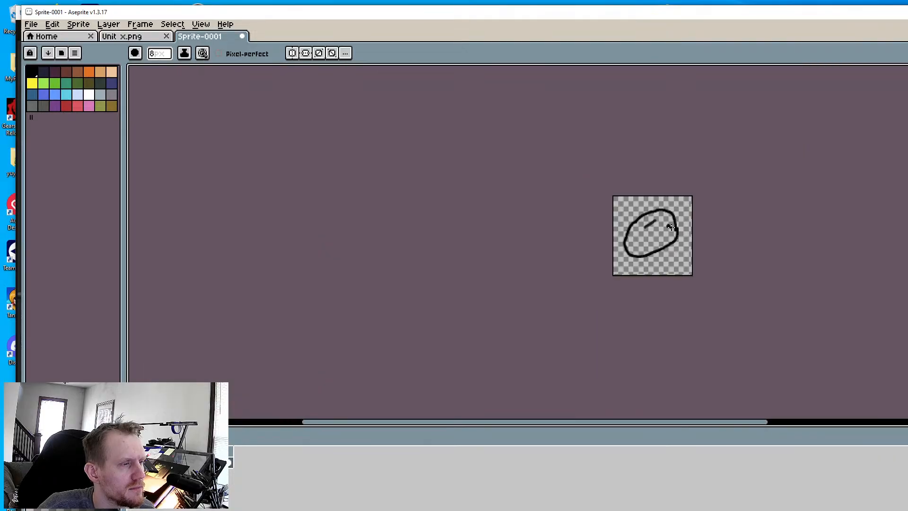
scroll(654, 238, up, 1)
scroll(654, 238, up, 1)
click(636, 255)
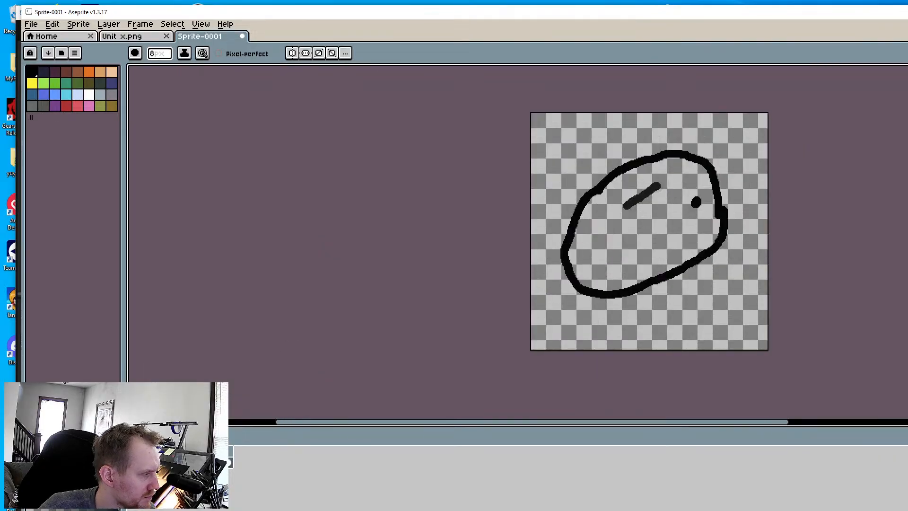
Paint a dark blue shadow band inside the outline along the oval's lower-right edge
scroll(634, 239, up, 1)
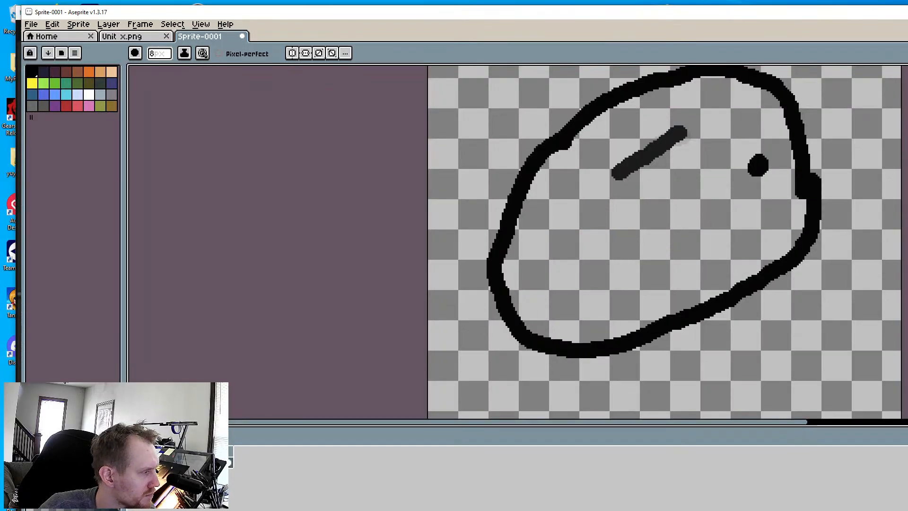
drag(719, 239, 707, 272)
mouse_move(761, 247)
mouse_down()
mouse_move(584, 337)
mouse_move(659, 314)
mouse_move(731, 269)
mouse_move(779, 177)
mouse_move(794, 187)
mouse_move(744, 276)
mouse_move(770, 259)
mouse_up()
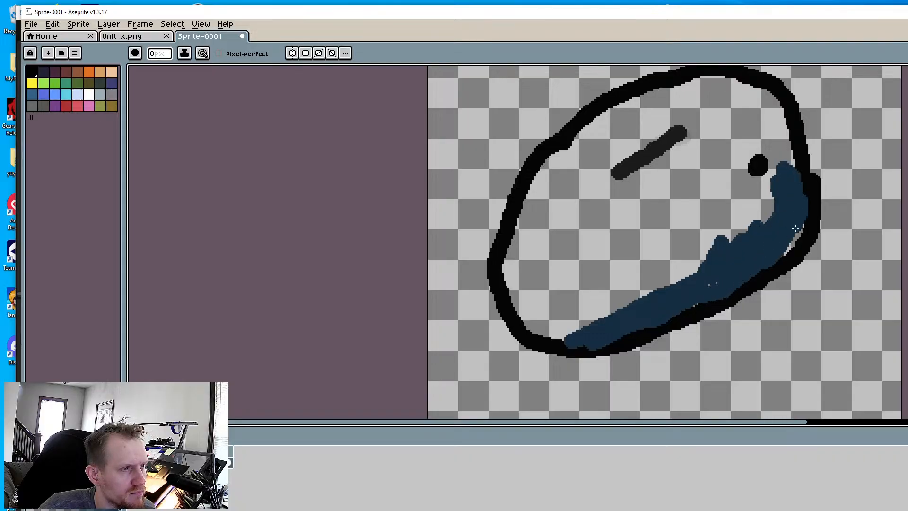
drag(795, 229, 802, 232)
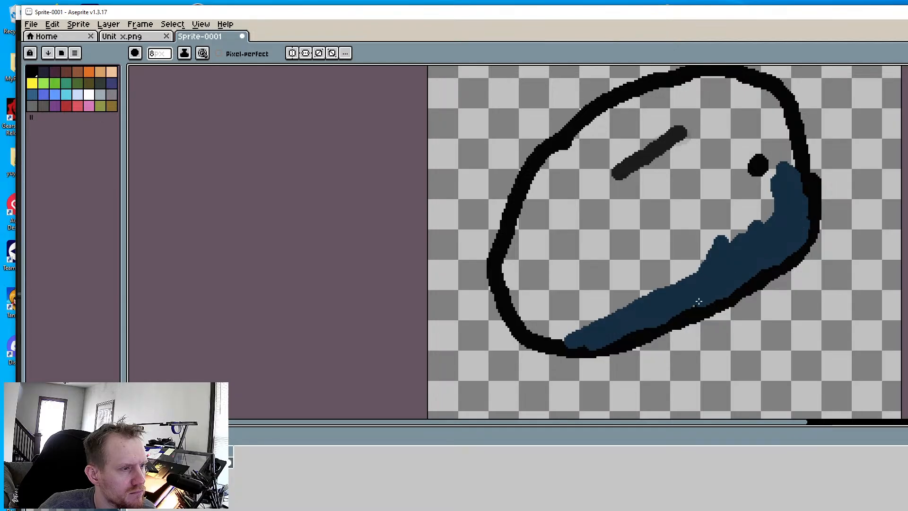
mouse_move(604, 333)
mouse_down()
mouse_move(549, 337)
mouse_move(720, 257)
mouse_up()
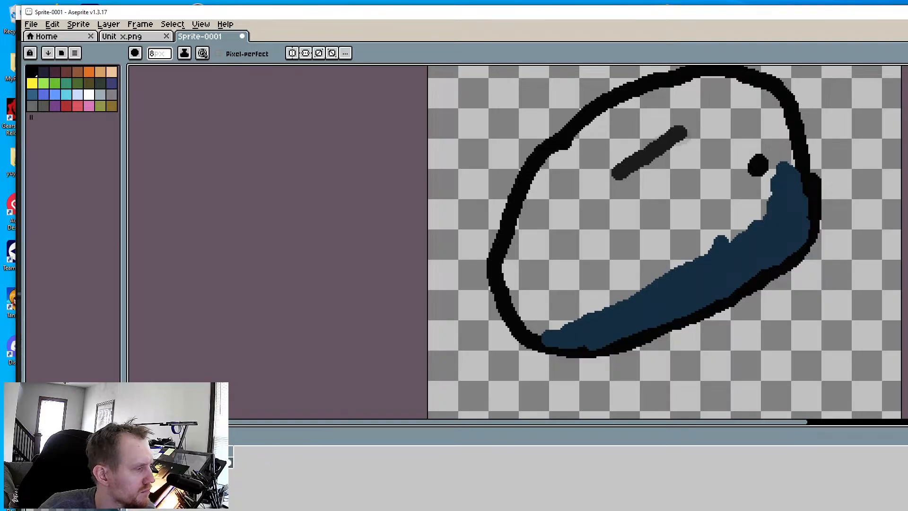
Fill the rest of the oval with medium blue brush strokes, leaving the black dot and the dark shadow band
mouse_move(678, 125)
mouse_down()
mouse_move(610, 152)
mouse_move(606, 120)
mouse_move(563, 159)
mouse_move(617, 135)
mouse_move(551, 173)
mouse_move(694, 140)
mouse_move(647, 193)
mouse_move(738, 121)
mouse_move(661, 106)
mouse_move(684, 94)
mouse_move(655, 102)
mouse_move(730, 82)
mouse_move(737, 95)
mouse_move(614, 163)
mouse_move(619, 213)
mouse_move(584, 177)
mouse_move(581, 194)
mouse_up()
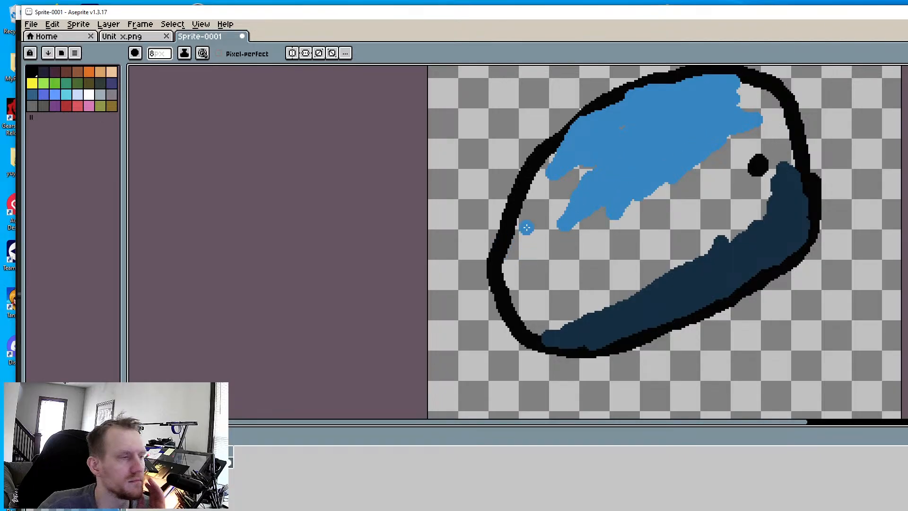
mouse_move(526, 227)
mouse_down()
mouse_move(574, 211)
mouse_move(586, 171)
mouse_move(569, 170)
mouse_move(542, 192)
mouse_move(551, 157)
mouse_move(513, 245)
mouse_move(503, 284)
mouse_move(529, 326)
mouse_move(539, 226)
mouse_move(548, 248)
mouse_up()
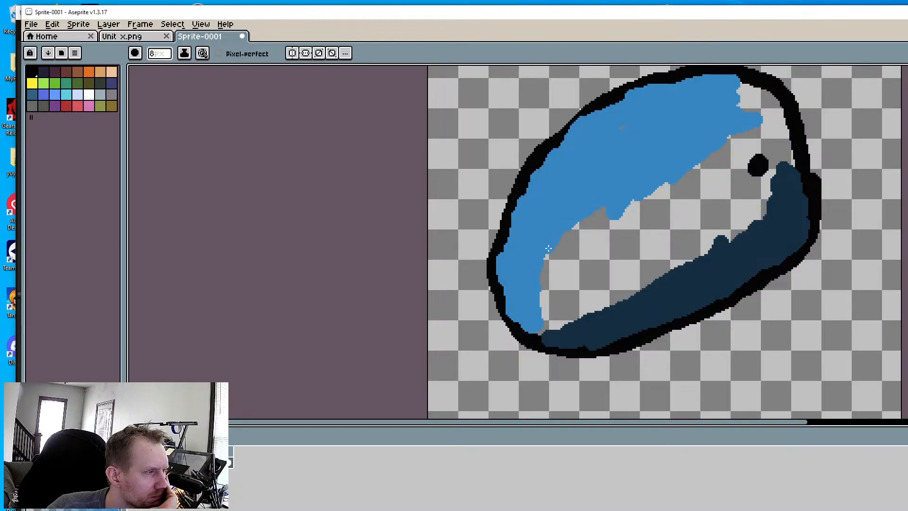
drag(590, 219, 591, 238)
mouse_move(529, 285)
mouse_down()
mouse_move(581, 284)
mouse_move(545, 310)
mouse_move(601, 288)
mouse_move(586, 257)
mouse_move(629, 246)
mouse_move(643, 213)
mouse_move(629, 272)
mouse_move(638, 291)
mouse_move(697, 252)
mouse_move(674, 201)
mouse_move(729, 151)
mouse_move(664, 234)
mouse_move(745, 208)
mouse_move(709, 250)
mouse_move(756, 212)
mouse_move(738, 182)
mouse_move(738, 144)
mouse_move(761, 187)
mouse_move(776, 182)
mouse_move(768, 181)
mouse_up()
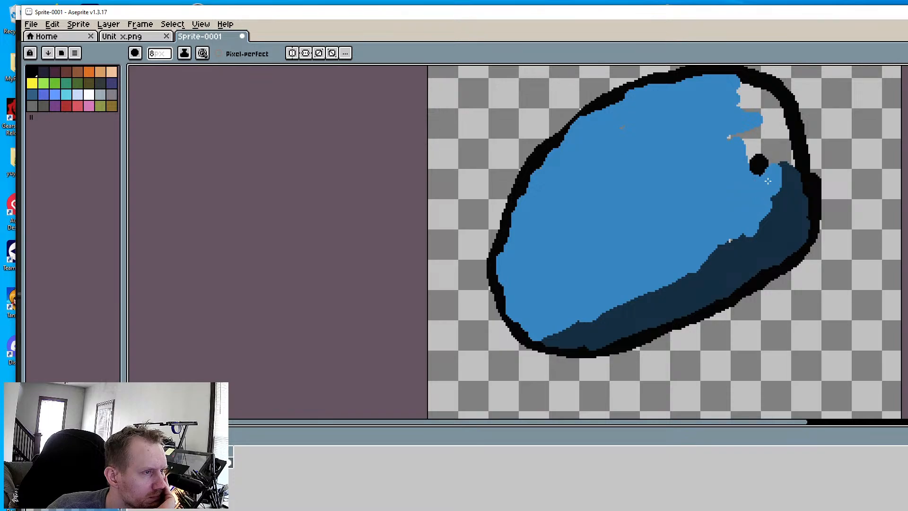
mouse_move(764, 147)
mouse_down()
mouse_move(752, 151)
mouse_move(742, 95)
mouse_move(771, 118)
mouse_move(767, 95)
mouse_move(778, 134)
mouse_move(768, 145)
mouse_move(789, 152)
mouse_move(793, 169)
mouse_up()
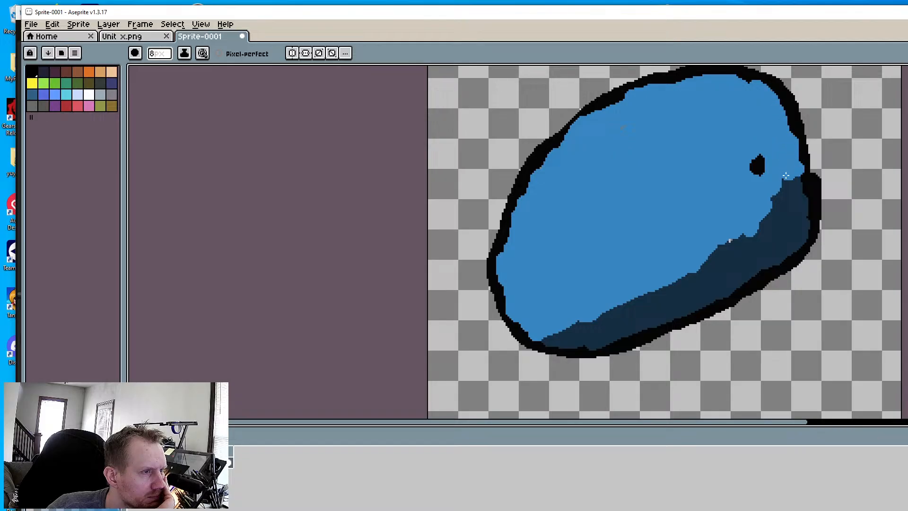
Reduce the brush to 6 px, draw a long dark diagonal line across the upper body and touch up the right outline
scroll(685, 220, down, 5)
scroll(666, 254, up, 5)
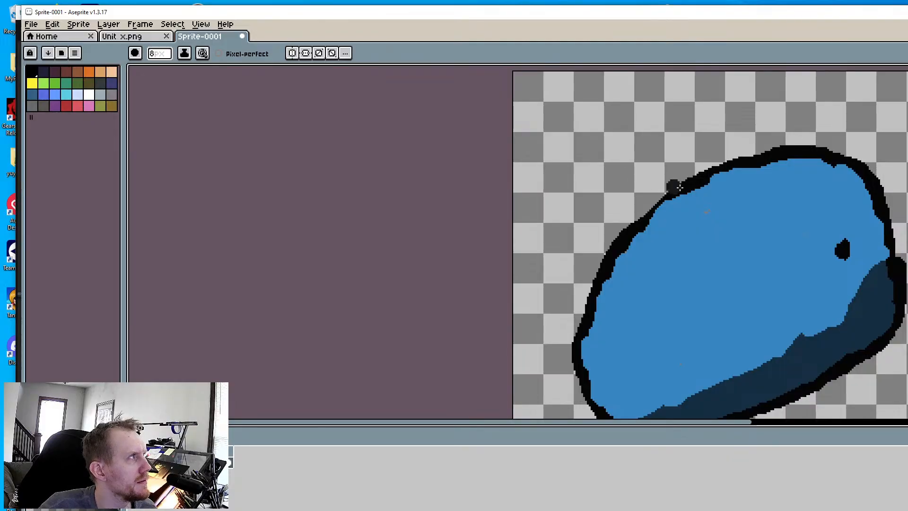
key(minus)
key(minus)
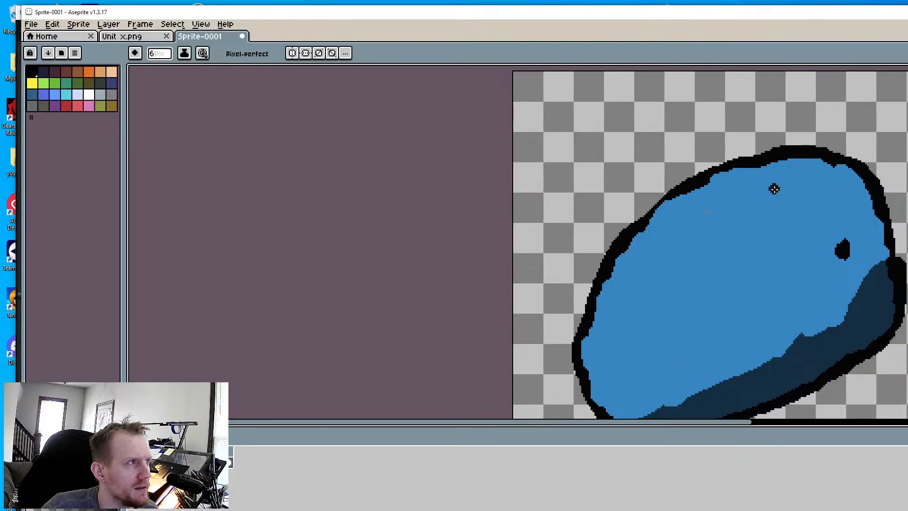
drag(777, 187, 624, 297)
scroll(728, 275, down, 3)
scroll(727, 275, up, 4)
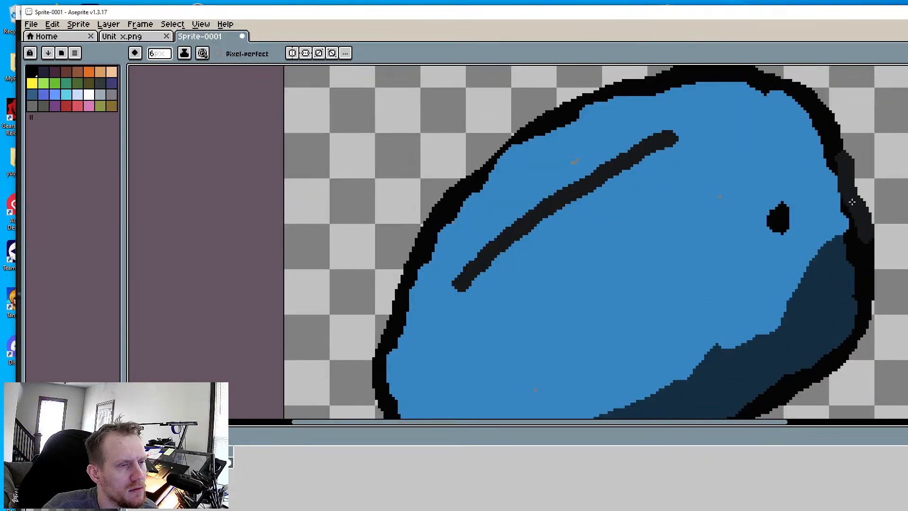
Sample the dark blue from the shadow band and extend the shading along the body's lower-left edge
scroll(851, 202, down, 4)
scroll(832, 269, up, 4)
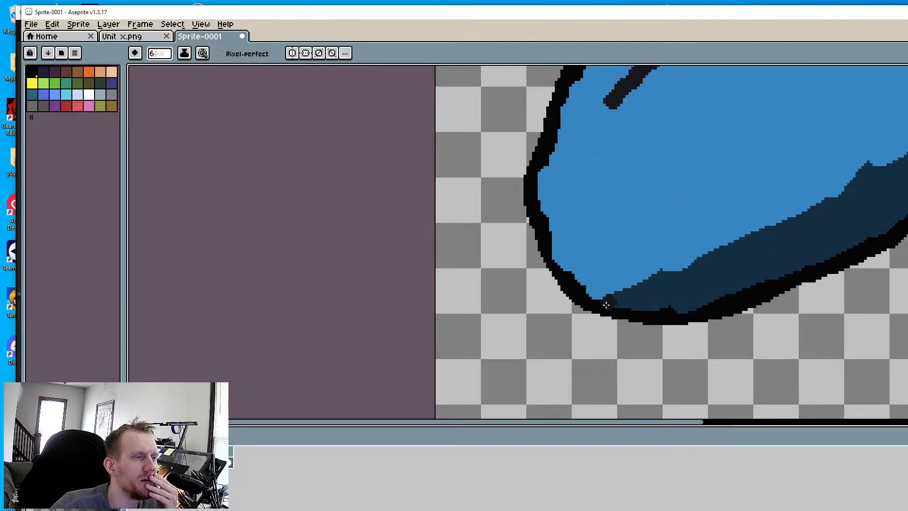
key(alt)
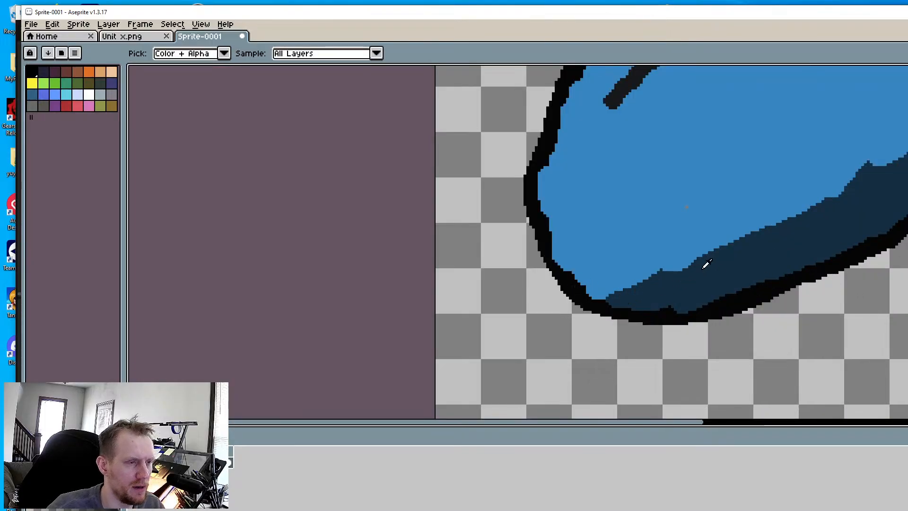
alt+click(706, 264)
mouse_move(631, 284)
mouse_down()
mouse_move(591, 294)
mouse_move(561, 257)
mouse_move(638, 279)
mouse_move(680, 272)
mouse_move(680, 263)
mouse_up()
scroll(703, 259, down, 5)
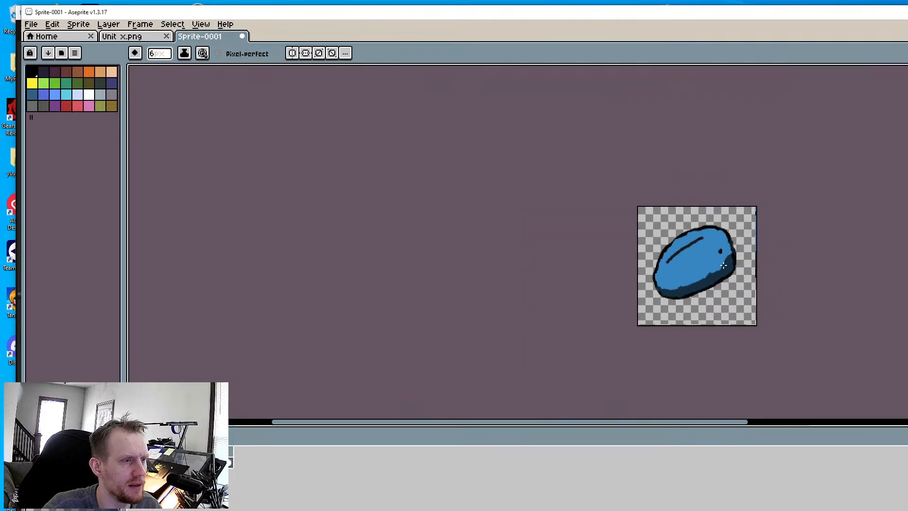
Widen the dark blue shading along the body's right and lower-right edge, covering the inner side of the outline
scroll(682, 282, up, 3)
scroll(706, 235, up, 2)
mouse_move(727, 213)
mouse_down()
mouse_move(749, 286)
mouse_move(723, 338)
mouse_up()
middle_drag(724, 339, 777, 244)
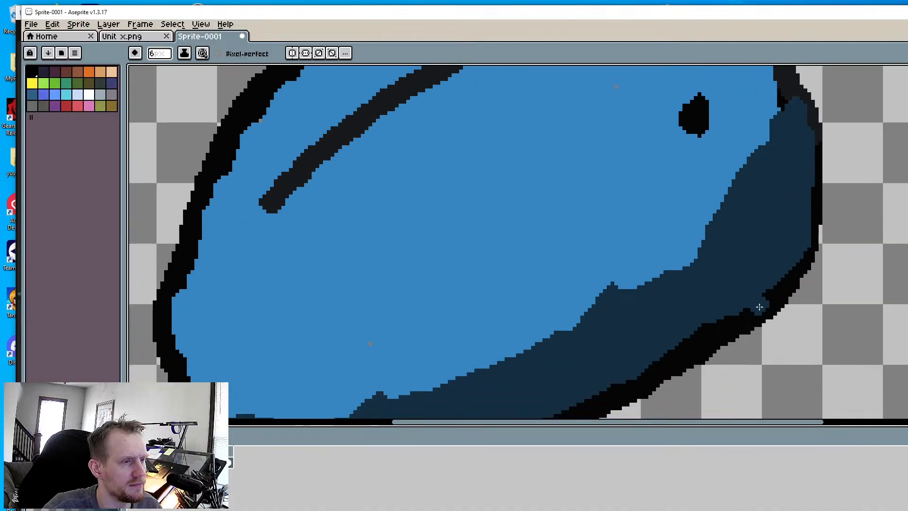
mouse_move(756, 308)
mouse_down()
mouse_move(659, 357)
mouse_move(607, 356)
mouse_move(679, 239)
mouse_move(671, 260)
mouse_move(606, 300)
mouse_up()
scroll(606, 300, down, 4)
scroll(562, 302, up, 3)
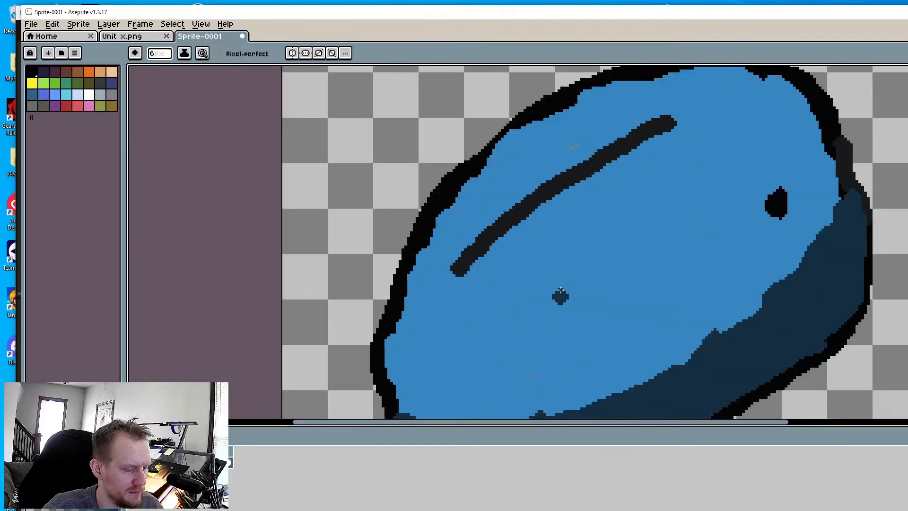
Paint grey-blue highlight strokes along the body's upper-left edge, beside the dark line's upper end and above the black dot
key(i)
key(b)
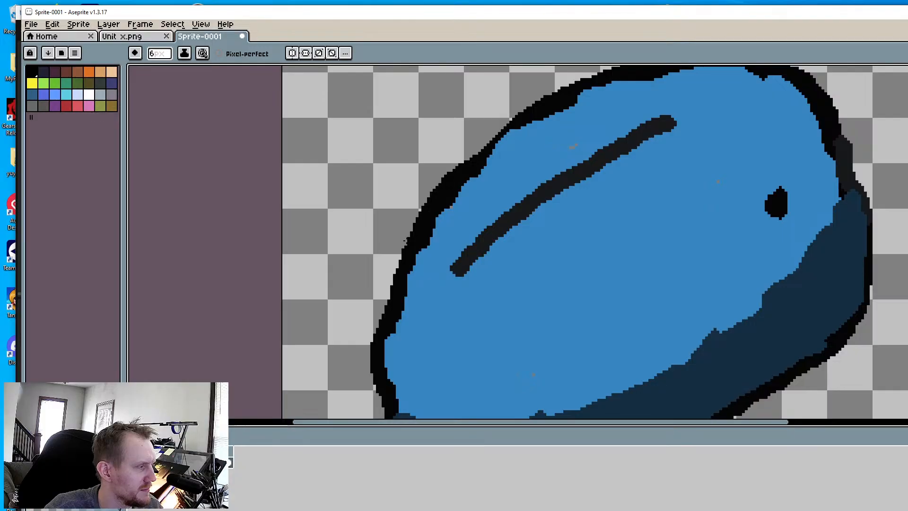
mouse_move(634, 90)
mouse_down()
mouse_move(593, 96)
mouse_move(465, 173)
mouse_up()
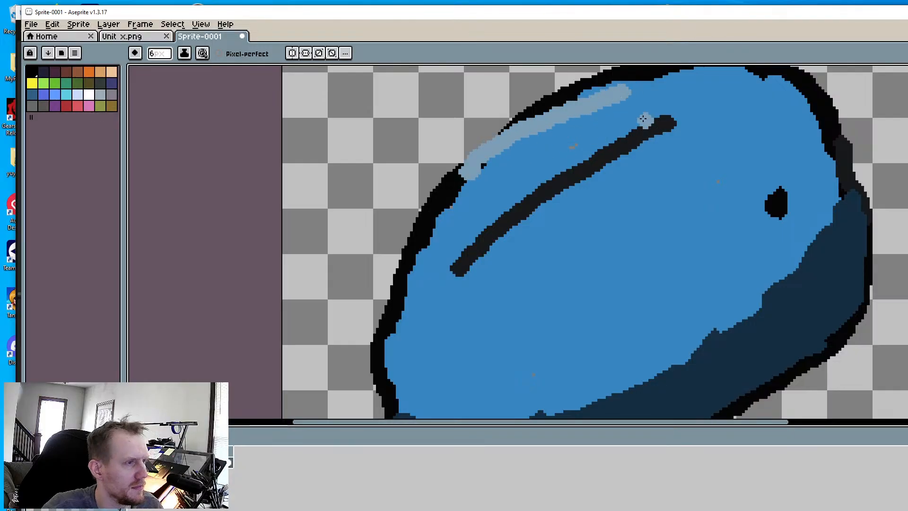
key(ctrl+z)
mouse_move(628, 98)
mouse_down()
mouse_move(591, 106)
mouse_move(475, 197)
mouse_up()
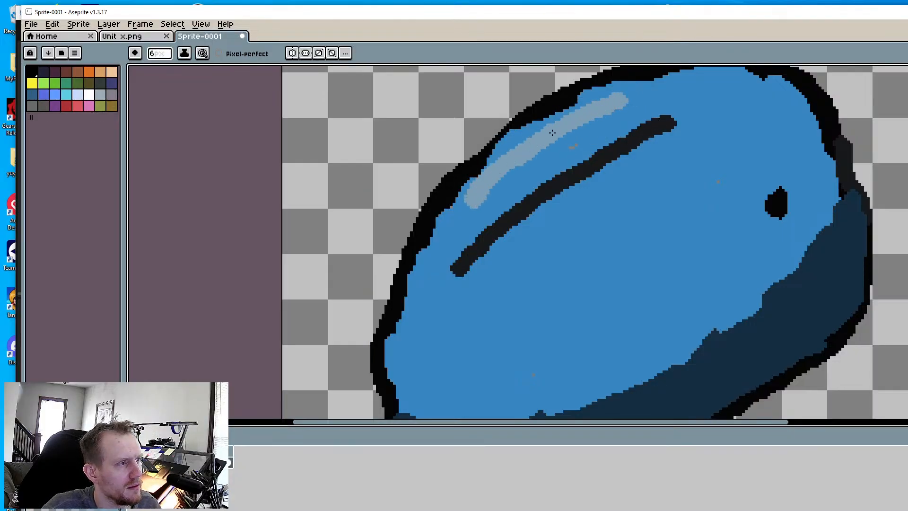
mouse_move(510, 145)
mouse_down()
mouse_move(631, 90)
mouse_move(719, 85)
mouse_up()
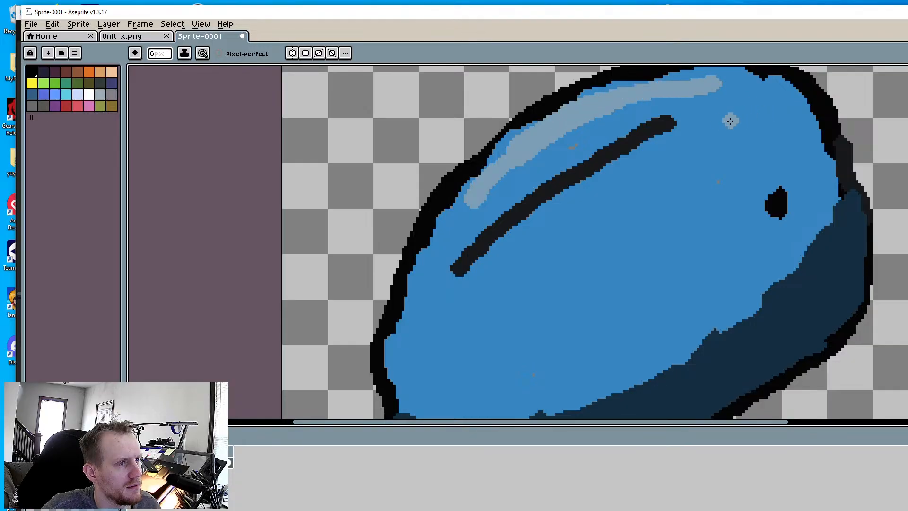
drag(715, 122, 651, 155)
drag(789, 170, 768, 178)
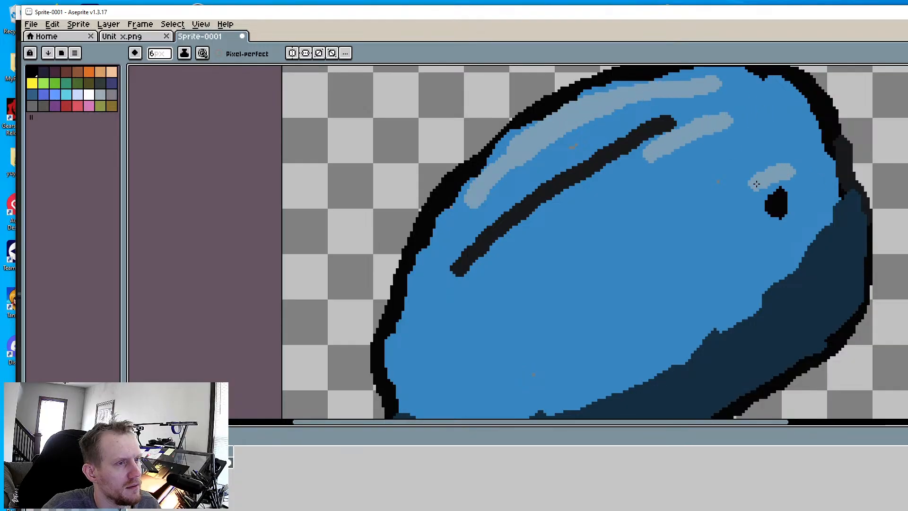
Extend the grey-blue highlight around the dark line and widen it into a band along the upper outline
mouse_move(664, 140)
mouse_down()
mouse_move(591, 177)
mouse_move(443, 298)
mouse_move(479, 201)
mouse_up()
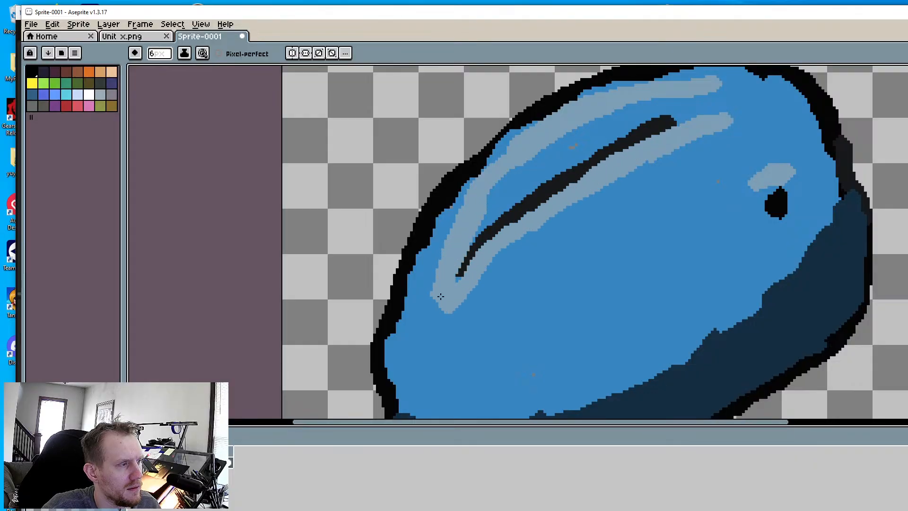
mouse_move(441, 295)
mouse_down()
mouse_move(428, 284)
mouse_move(436, 302)
mouse_up()
mouse_move(422, 344)
mouse_down()
mouse_move(419, 299)
mouse_move(441, 232)
mouse_move(493, 170)
mouse_move(489, 217)
mouse_up()
mouse_move(529, 157)
mouse_down()
mouse_move(490, 200)
mouse_move(590, 124)
mouse_up()
mouse_move(695, 111)
mouse_down()
mouse_move(697, 100)
mouse_move(732, 102)
mouse_move(639, 104)
mouse_move(558, 155)
mouse_up()
drag(638, 118, 658, 112)
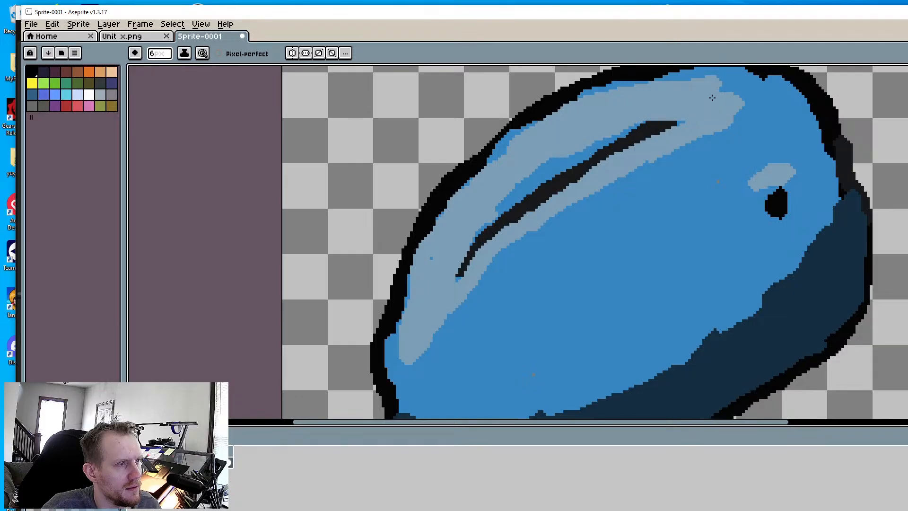
mouse_move(711, 97)
mouse_down()
mouse_move(737, 76)
mouse_move(756, 113)
mouse_move(779, 85)
mouse_up()
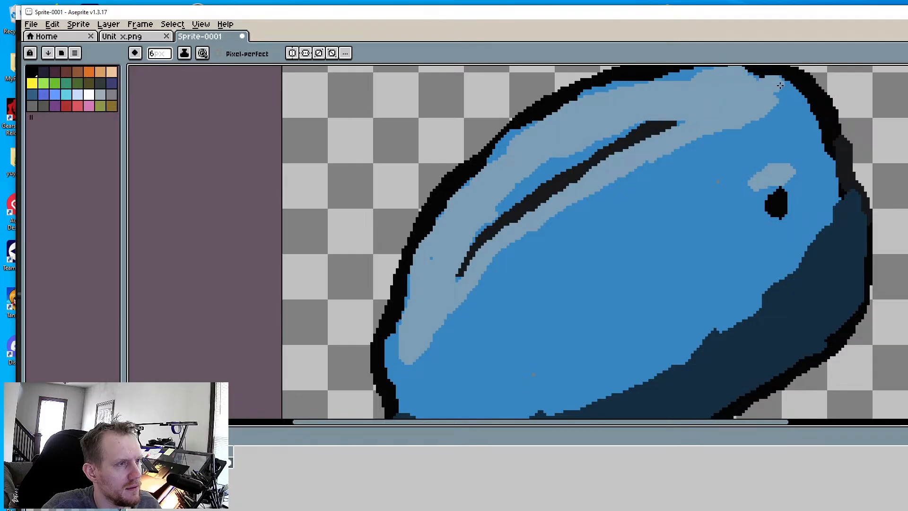
Fill the remaining blue gaps between the grey-blue highlight, the upper outline and the dark line
scroll(788, 94, down, 5)
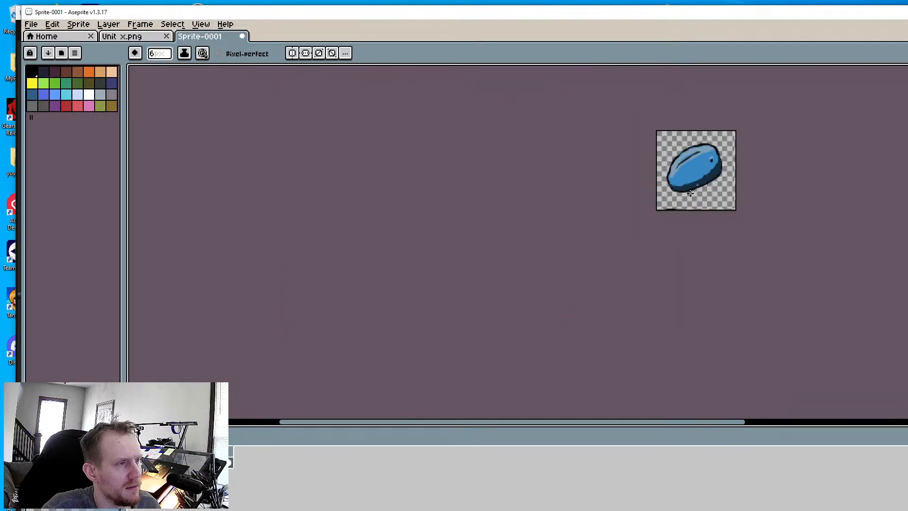
scroll(679, 165, up, 4)
scroll(678, 164, up, 2)
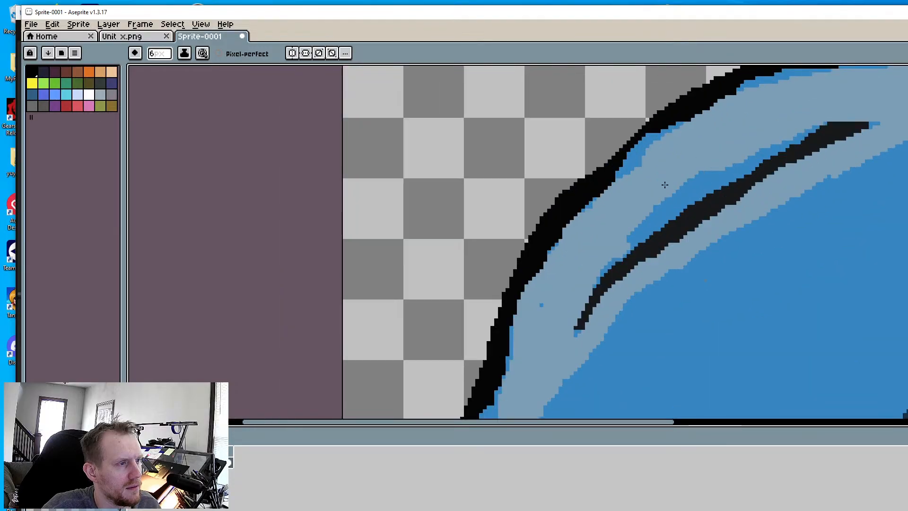
mouse_move(664, 185)
mouse_down()
mouse_move(688, 180)
mouse_move(622, 243)
mouse_move(600, 251)
mouse_move(623, 184)
mouse_move(567, 242)
mouse_up()
drag(639, 160, 681, 135)
mouse_move(692, 134)
middle_down()
mouse_move(622, 245)
mouse_move(635, 237)
middle_up()
drag(773, 179, 762, 185)
mouse_move(686, 202)
mouse_down()
mouse_move(754, 171)
mouse_move(901, 151)
mouse_up()
scroll(859, 190, down, 4)
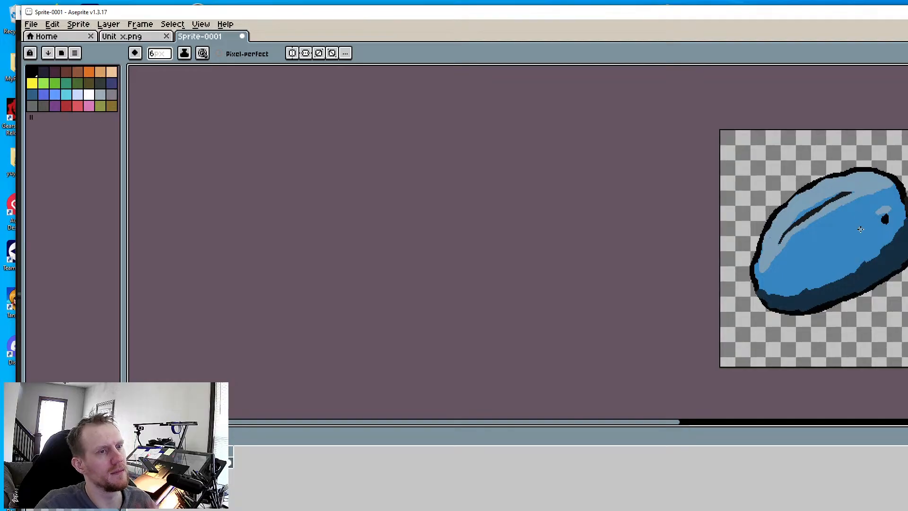
Extend the grey-blue highlight down to the black outline at the body's lower-left end
middle_drag(861, 228, 769, 235)
scroll(614, 262, up, 3)
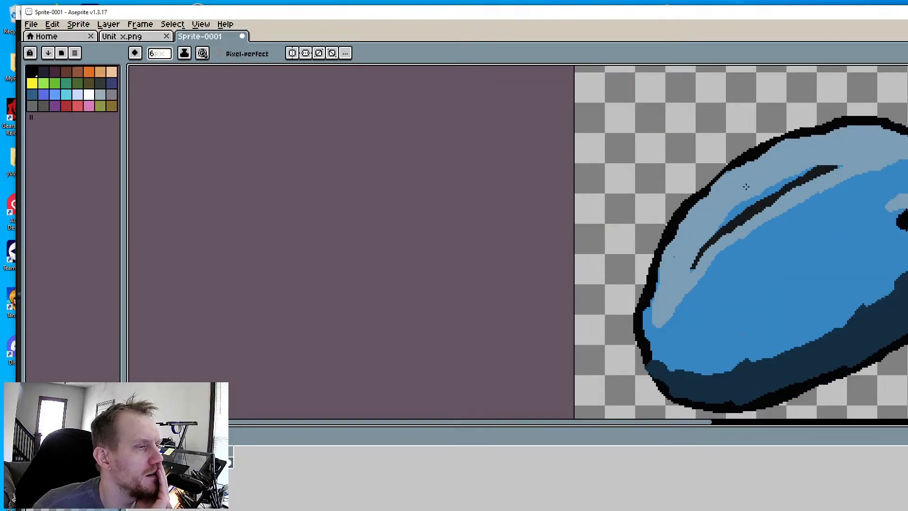
scroll(658, 206, up, 1)
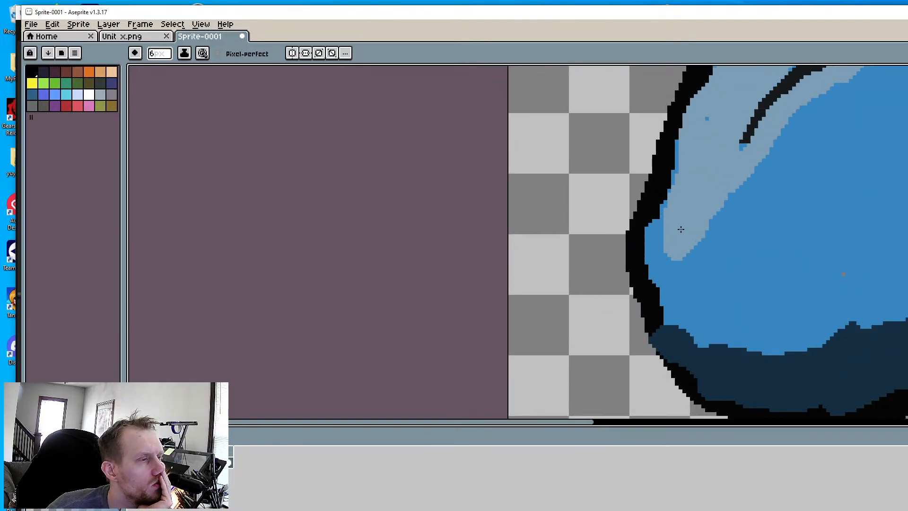
mouse_move(674, 230)
mouse_down()
mouse_move(656, 253)
mouse_move(663, 278)
mouse_up()
scroll(704, 265, down, 6)
middle_drag(739, 260, 701, 303)
scroll(709, 279, up, 3)
scroll(671, 250, down, 4)
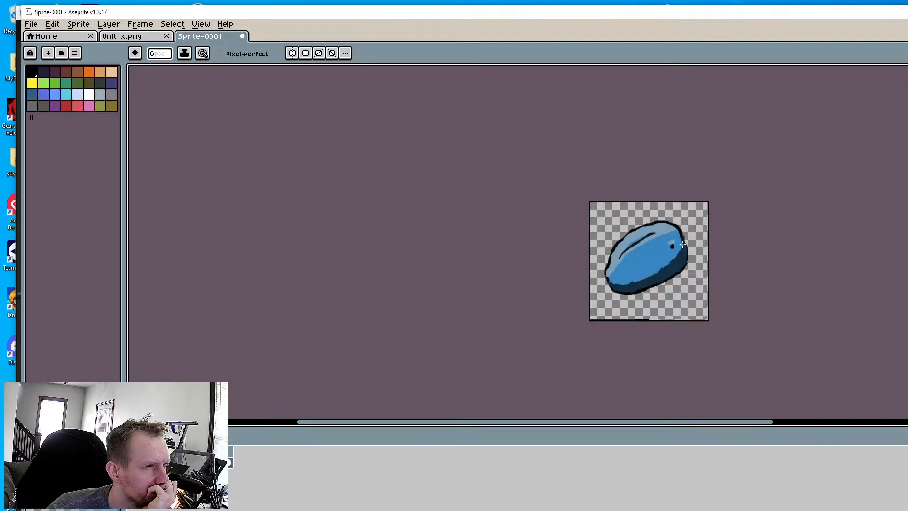
Sample the outline's black and draw a curved, pointed horn outline projecting from the body's right side
scroll(683, 246, up, 3)
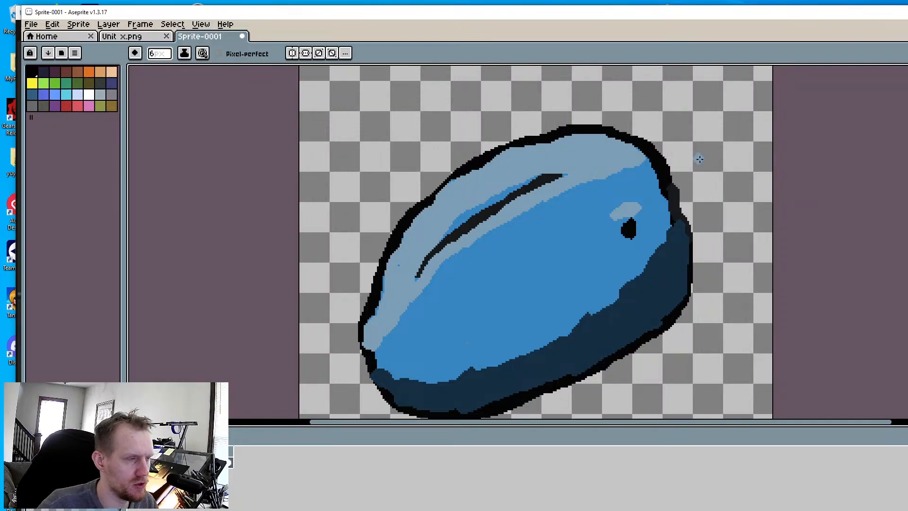
alt+click(667, 160)
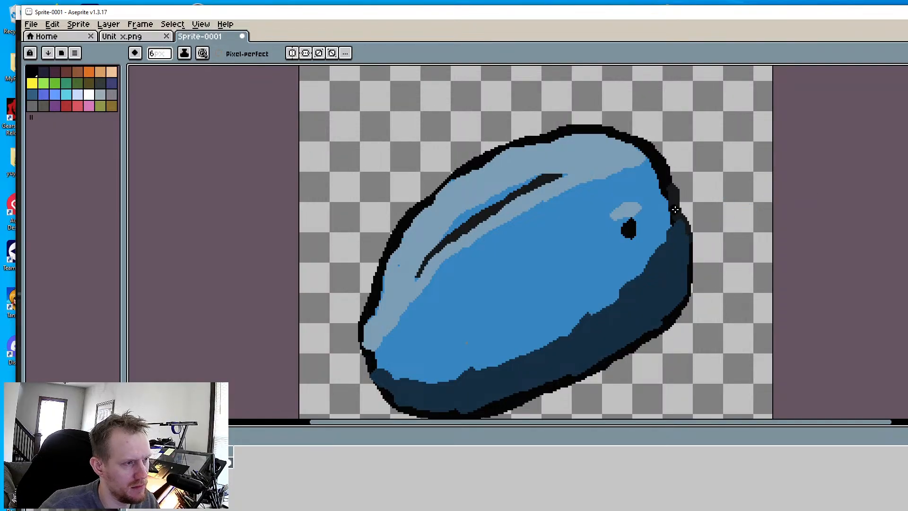
mouse_move(674, 213)
mouse_down()
mouse_move(725, 219)
mouse_move(759, 202)
mouse_move(687, 254)
mouse_move(754, 207)
mouse_move(704, 264)
mouse_up()
key(ctrl+z)
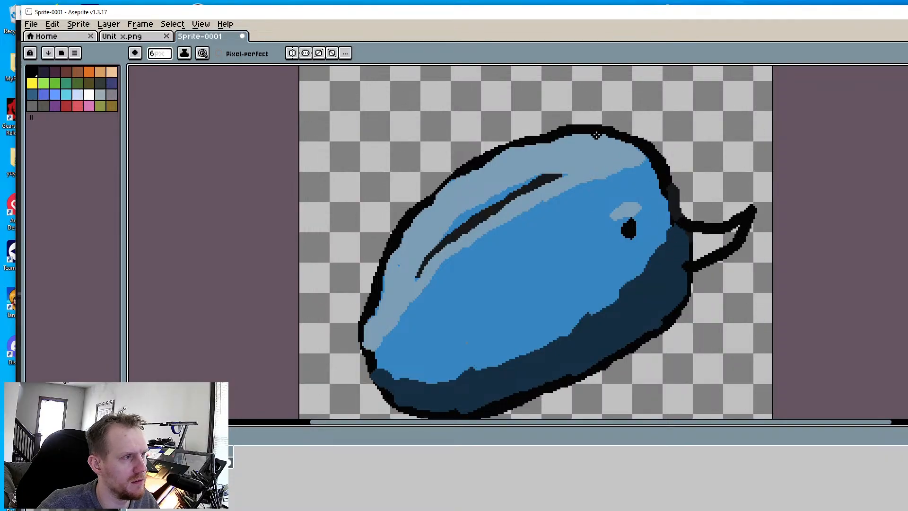
Draw a small solid black horn on the top outline near the head, thickening and sharpening its tip
scroll(618, 139, down, 4)
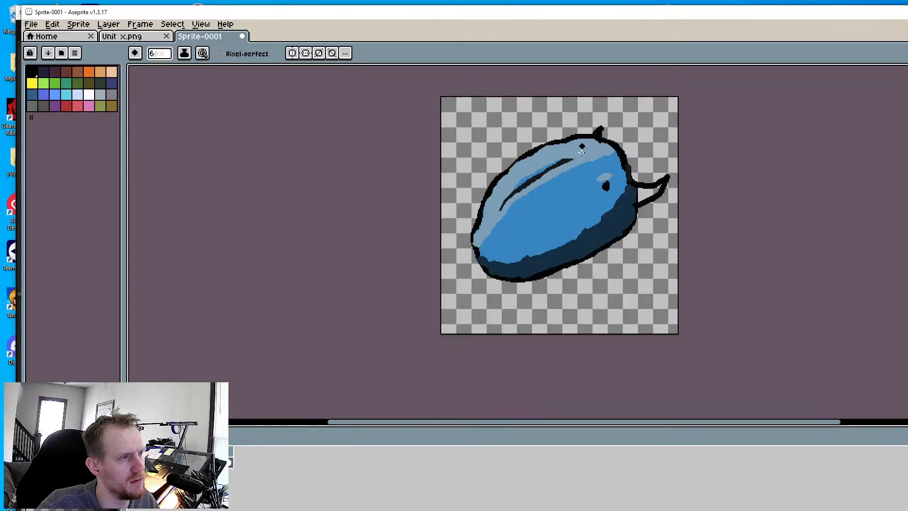
scroll(586, 194, up, 6)
click(579, 187)
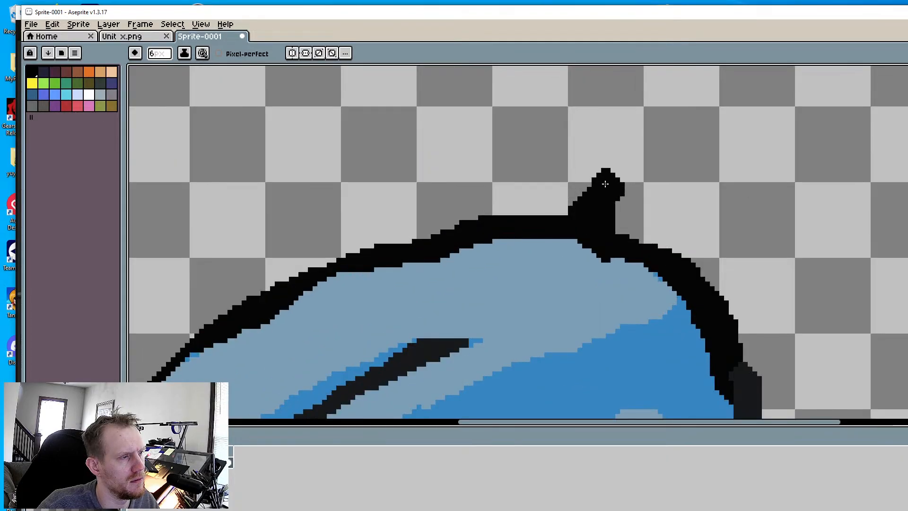
drag(604, 183, 563, 219)
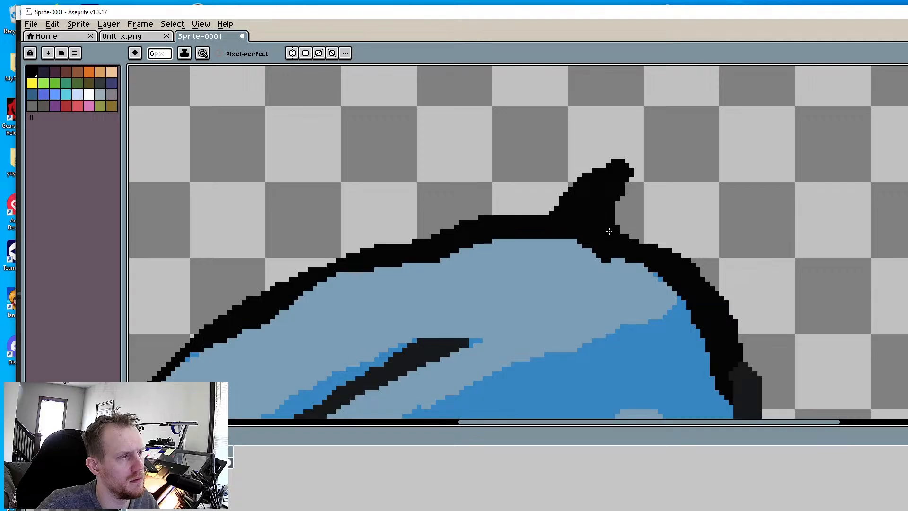
scroll(609, 231, down, 5)
scroll(593, 260, up, 4)
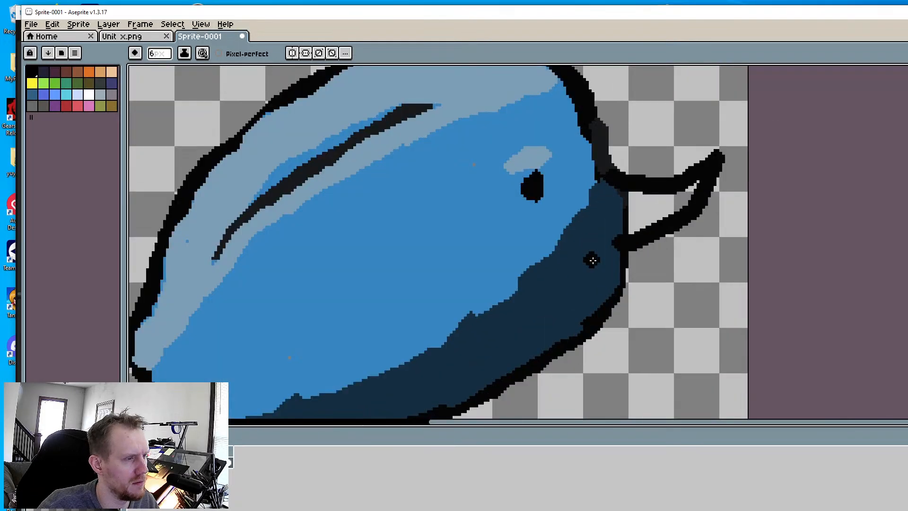
Sample the dark blue from the shadow band and shade the lower half of the right horn
middle_drag(593, 260, 556, 276)
key(alt)
alt+click(561, 245)
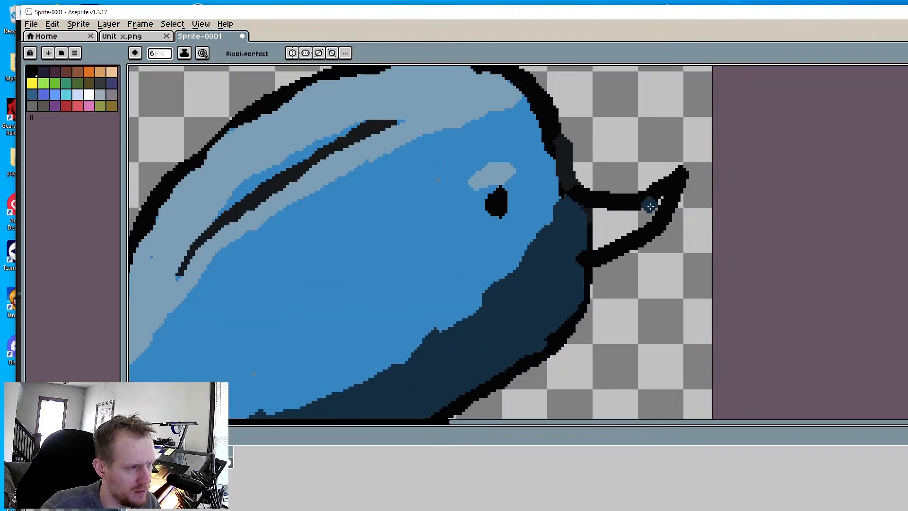
drag(662, 198, 580, 250)
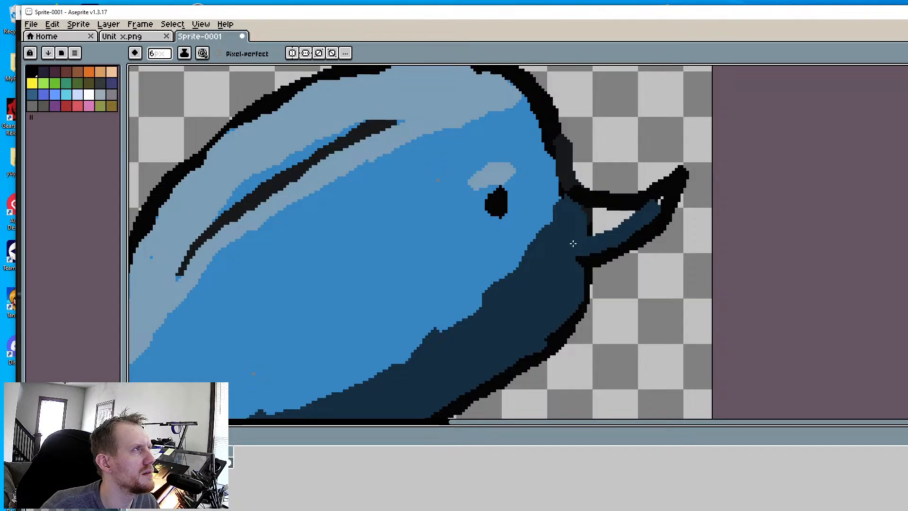
scroll(645, 239, up, 2)
mouse_move(647, 241)
mouse_down()
mouse_move(685, 163)
mouse_move(676, 149)
mouse_move(585, 225)
mouse_move(527, 239)
mouse_up()
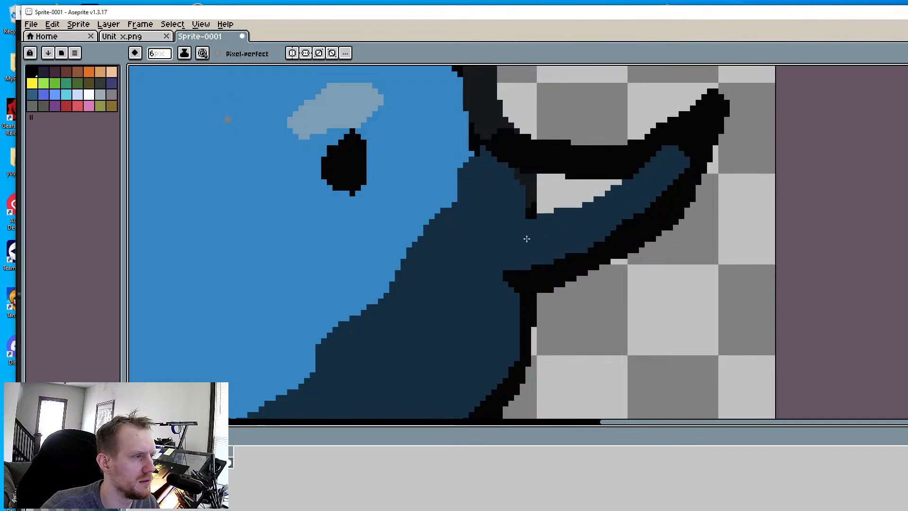
Sample the medium blue, reduce the brush to 4 px and fill the right horn's upper half, blending it into the body
key(i)
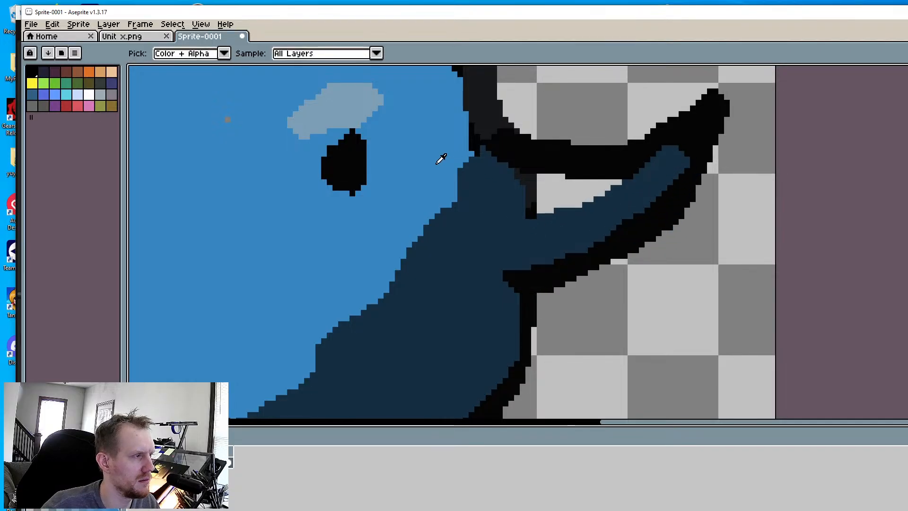
click(441, 159)
key(b)
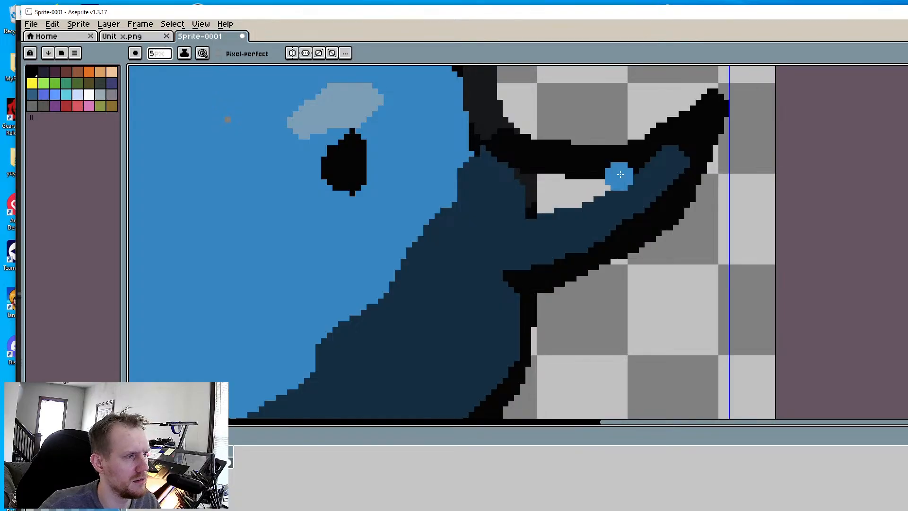
key(minus)
mouse_move(616, 173)
mouse_down()
mouse_move(584, 191)
mouse_move(547, 193)
mouse_move(478, 163)
mouse_move(489, 183)
mouse_move(495, 154)
mouse_move(473, 125)
mouse_move(553, 166)
mouse_move(467, 119)
mouse_up()
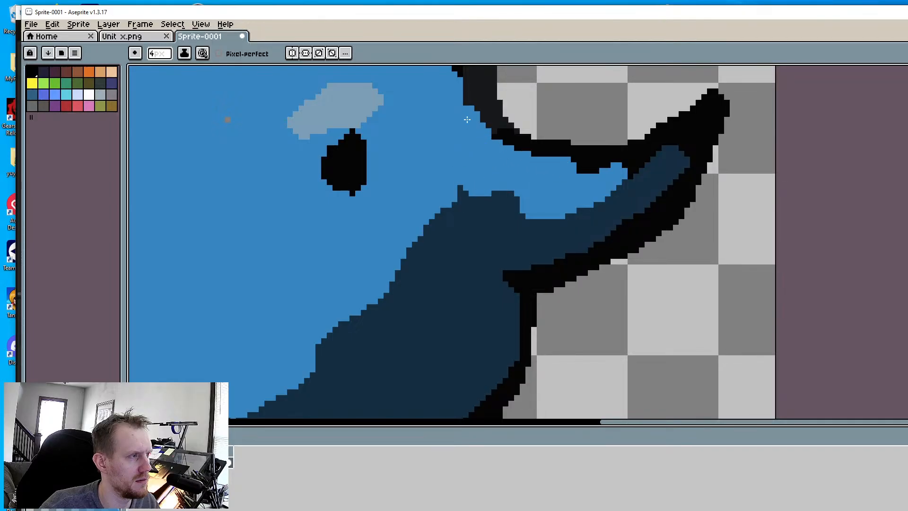
drag(581, 173, 645, 163)
scroll(620, 192, down, 7)
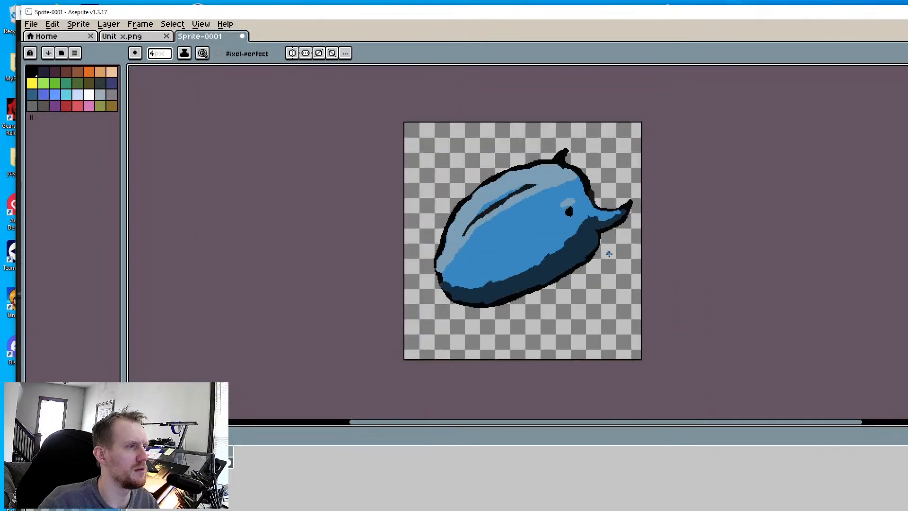
Paint two tapering dark blue stripes curving from the shadow band into the middle of the body
middle_drag(594, 266, 596, 307)
scroll(574, 272, up, 5)
middle_drag(579, 274, 610, 148)
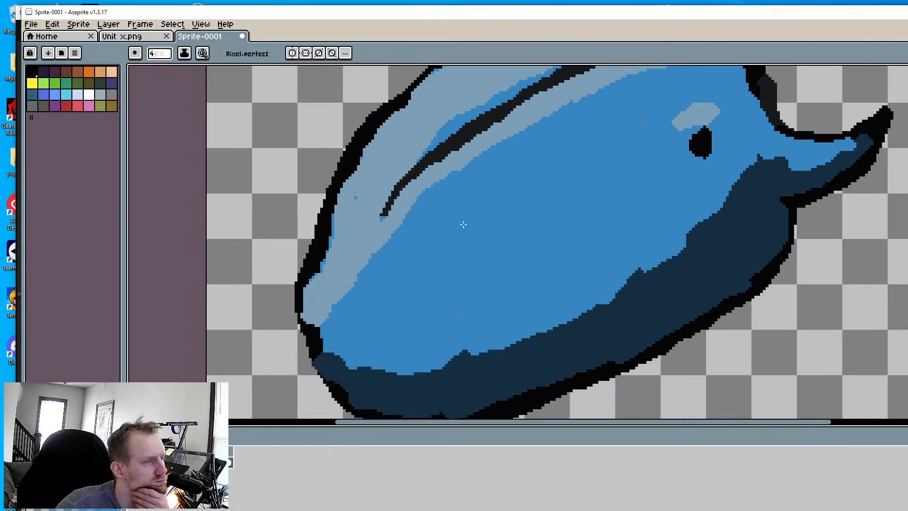
middle_drag(462, 223, 424, 279)
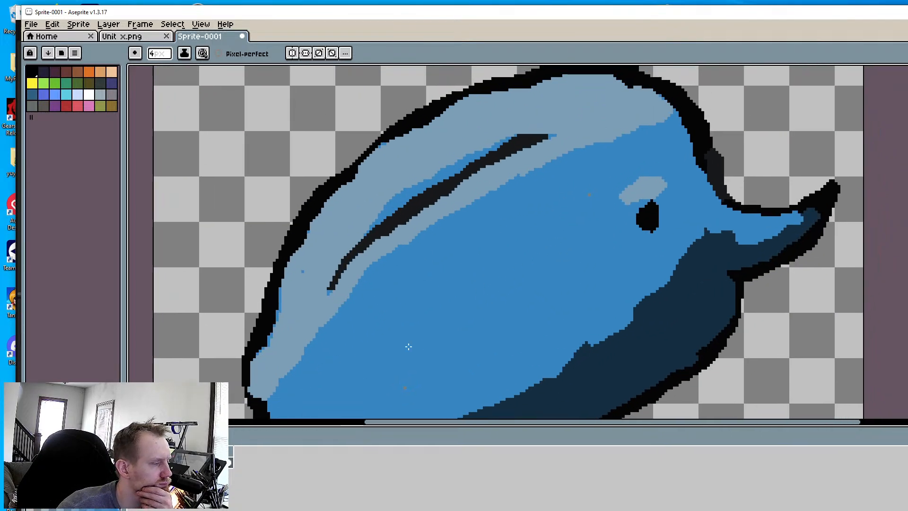
key(i)
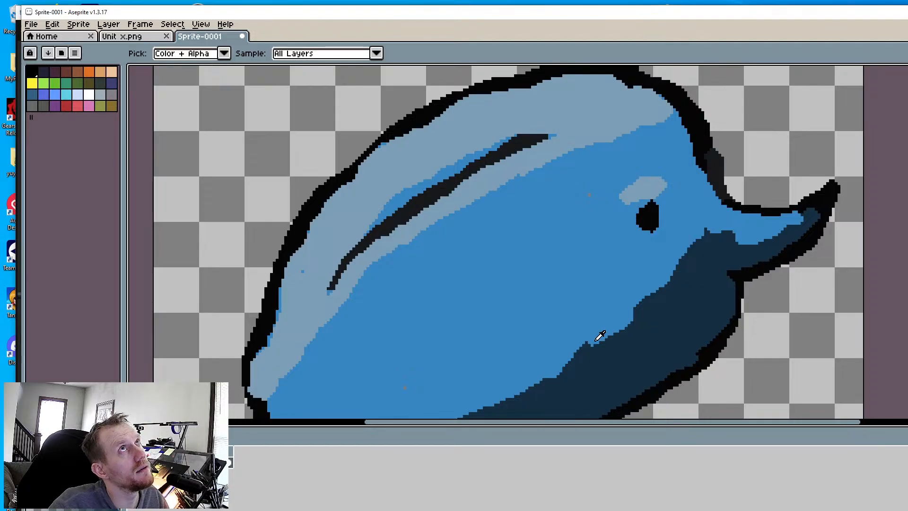
key(v)
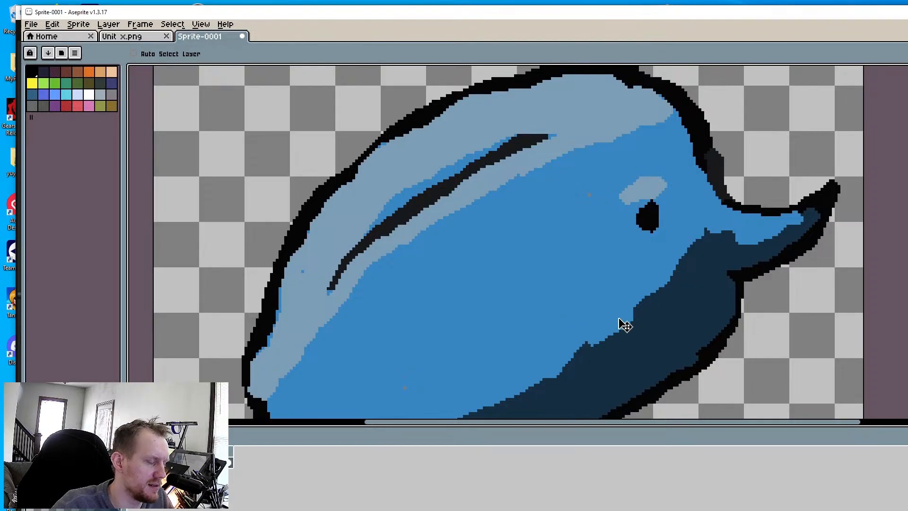
key(b)
mouse_move(657, 293)
mouse_down()
mouse_move(593, 298)
mouse_move(576, 274)
mouse_move(579, 298)
mouse_move(558, 263)
mouse_move(664, 281)
mouse_move(593, 261)
mouse_move(573, 235)
mouse_move(599, 282)
mouse_up()
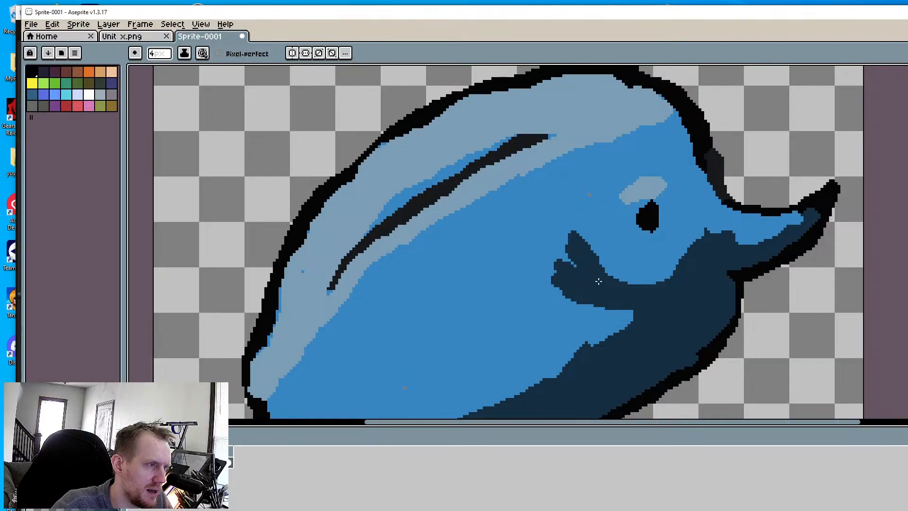
mouse_move(579, 251)
mouse_down()
mouse_move(513, 236)
mouse_move(570, 247)
mouse_move(572, 275)
mouse_up()
mouse_move(533, 252)
mouse_down()
mouse_move(487, 240)
mouse_move(544, 265)
mouse_move(582, 296)
mouse_up()
mouse_move(597, 347)
mouse_down()
mouse_move(494, 301)
mouse_move(468, 309)
mouse_move(567, 359)
mouse_move(502, 322)
mouse_up()
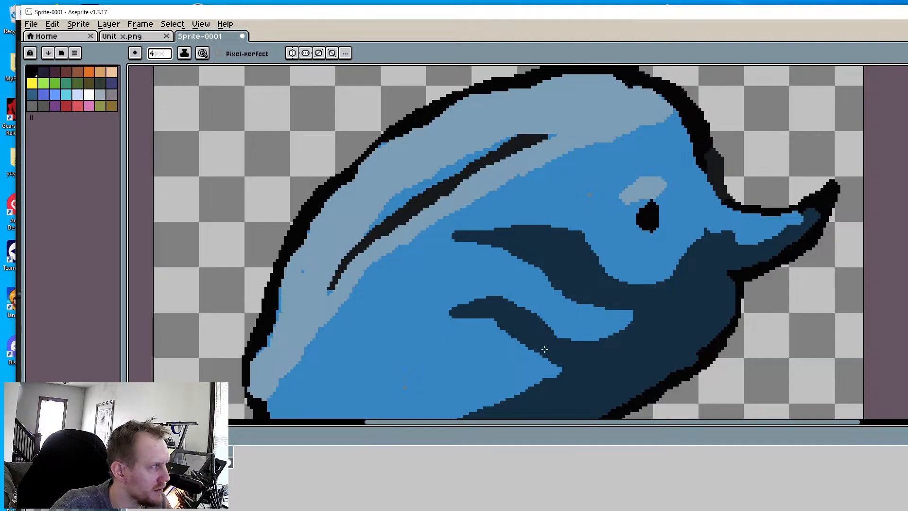
scroll(501, 331, down, 5)
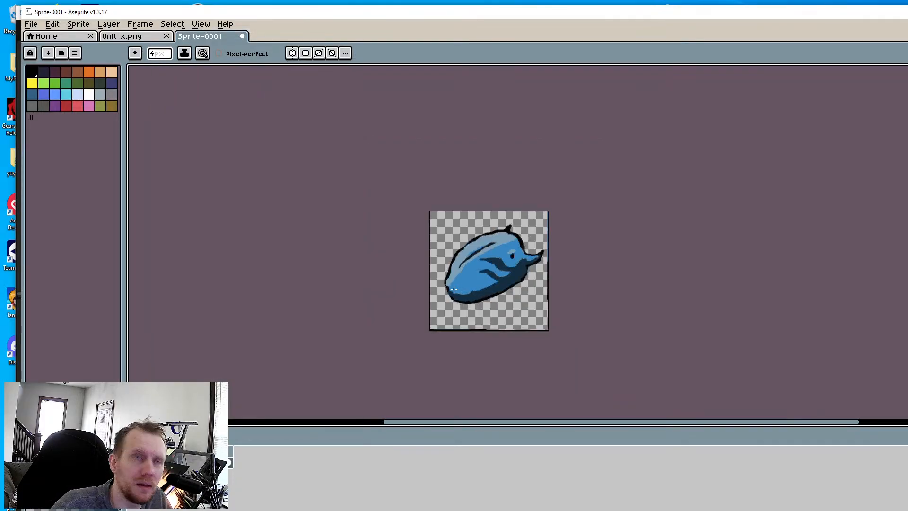
Thicken the creature's black outline along the lower-right edge of the belly and smooth its inner side
scroll(453, 288, up, 5)
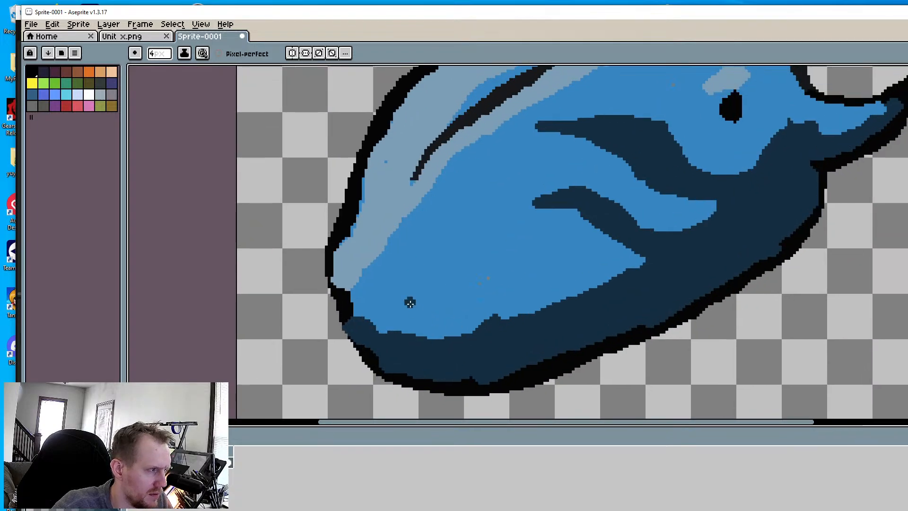
scroll(410, 302, down, 5)
scroll(475, 282, up, 5)
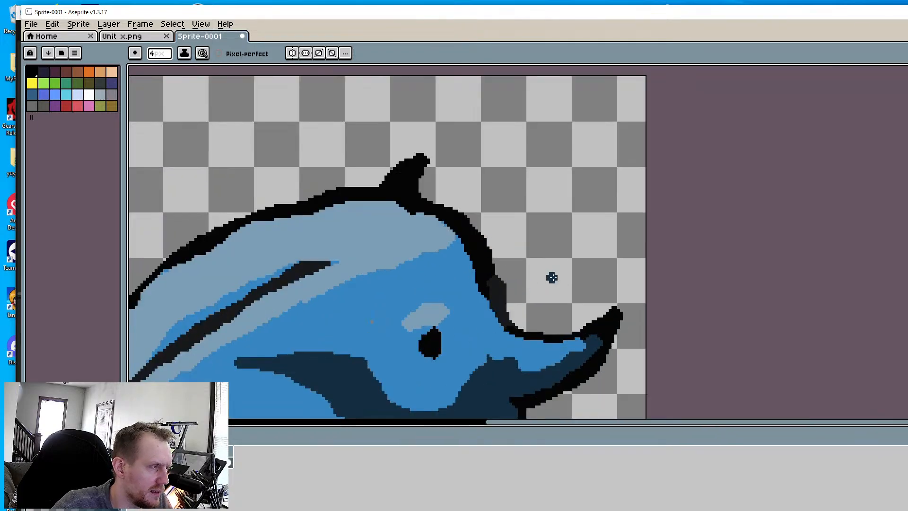
scroll(539, 283, down, 3)
middle_drag(412, 325, 454, 255)
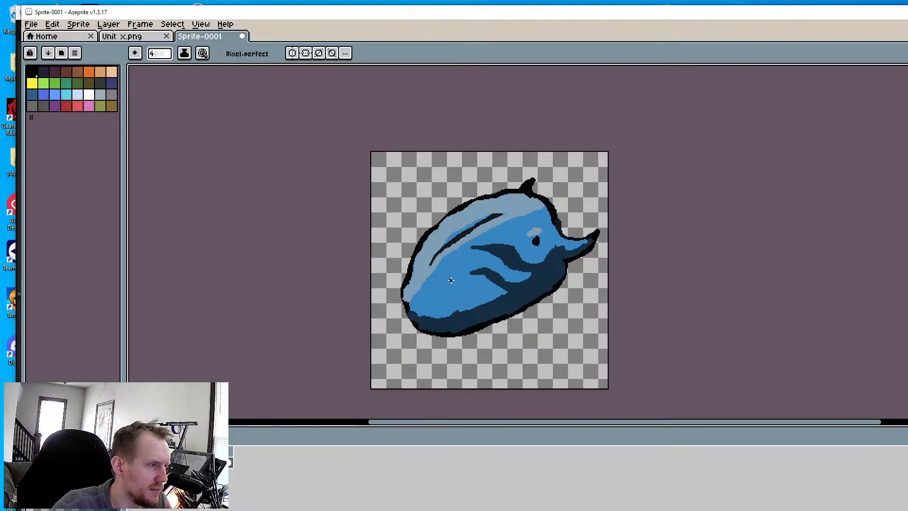
scroll(503, 293, up, 2)
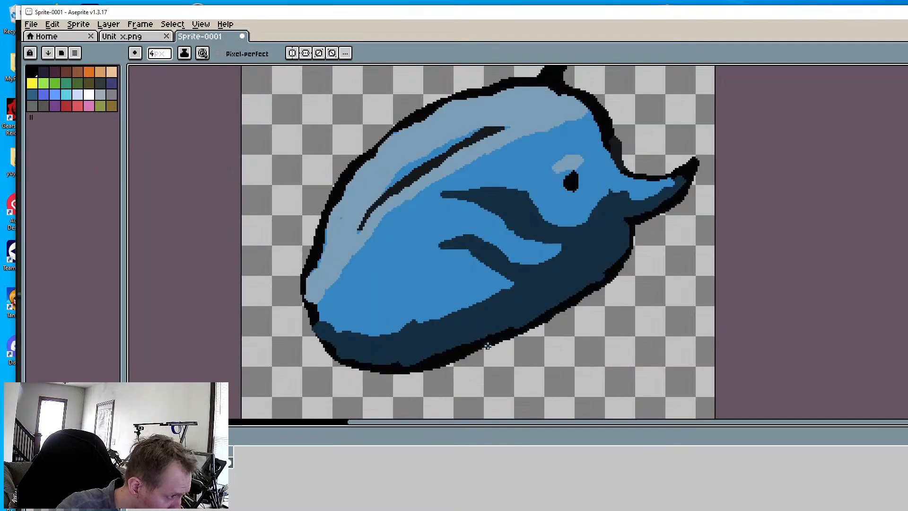
scroll(487, 345, up, 2)
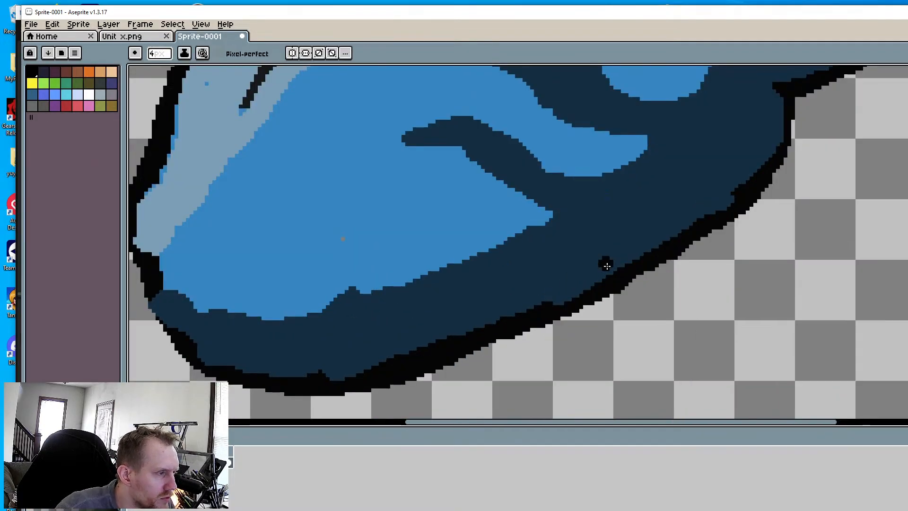
drag(567, 299, 555, 306)
drag(735, 202, 562, 295)
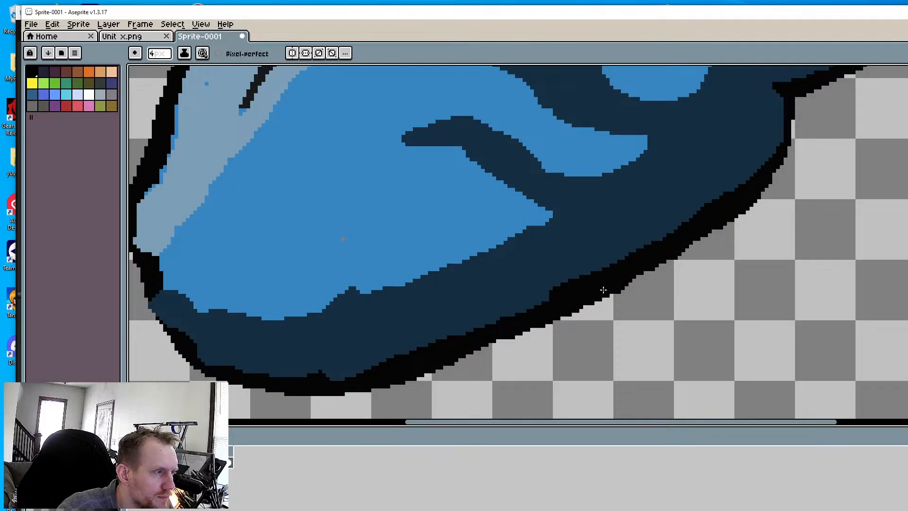
Continue thickening the black outline below the right horn, around the creature's underside and up its rear end
middle_drag(604, 290, 518, 378)
mouse_move(688, 180)
mouse_down()
mouse_move(687, 245)
mouse_move(650, 274)
mouse_up()
middle_drag(378, 378, 596, 210)
mouse_move(522, 297)
mouse_down()
mouse_move(364, 285)
mouse_move(290, 224)
mouse_up()
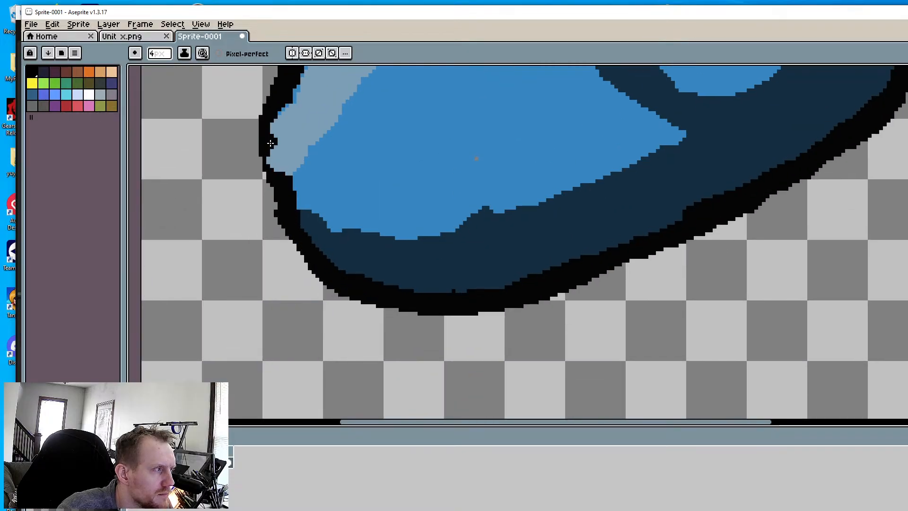
mouse_move(270, 143)
mouse_down()
mouse_move(274, 187)
mouse_move(276, 114)
mouse_up()
scroll(475, 261, down, 6)
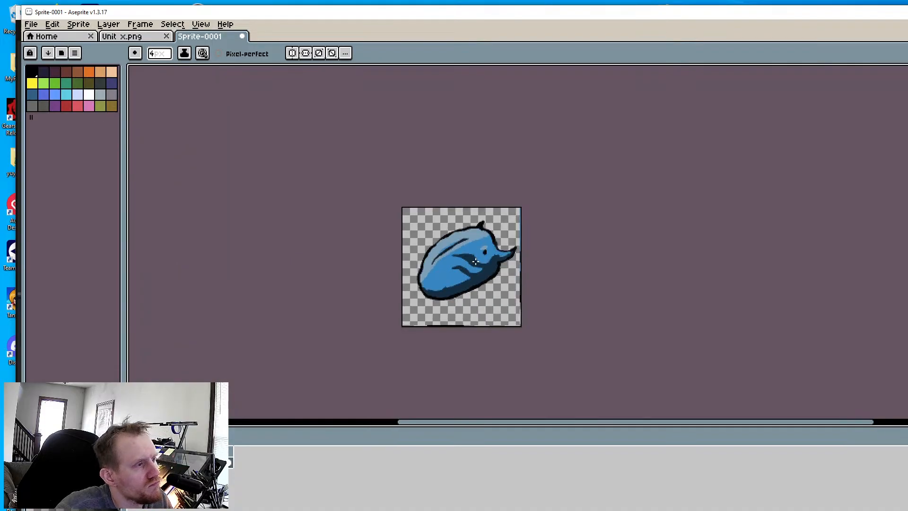
Thicken the black outline from the forehead down along the upper edge of the right horn
scroll(475, 262, up, 6)
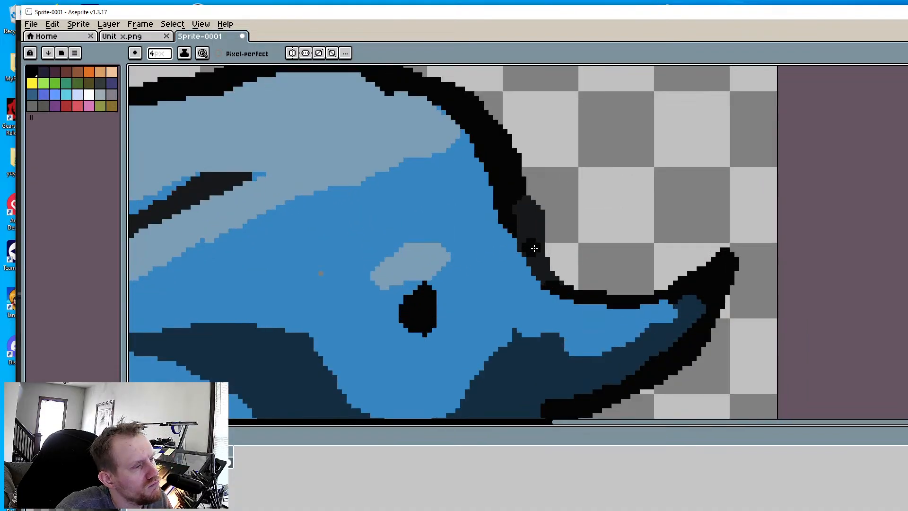
mouse_move(533, 248)
mouse_down()
mouse_move(565, 283)
mouse_move(536, 236)
mouse_move(580, 282)
mouse_move(643, 292)
mouse_move(684, 274)
mouse_up()
scroll(474, 249, down, 2)
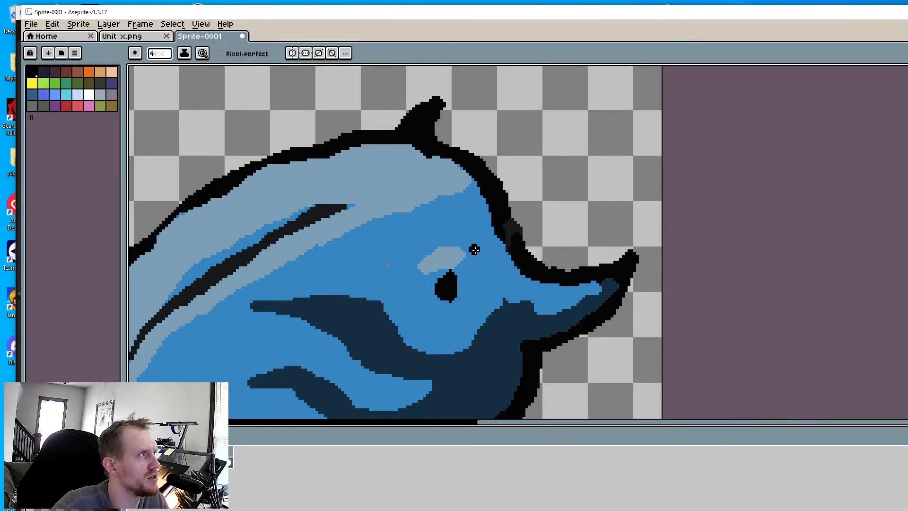
scroll(472, 237, down, 2)
scroll(392, 232, up, 2)
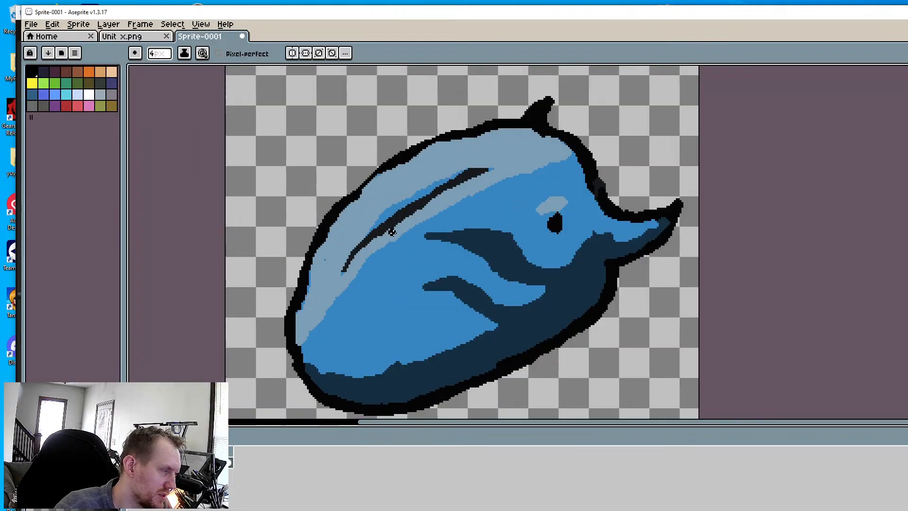
Pick a lighter grey-blue and paint a highlight strip just inside the outline along the top of the back
scroll(392, 231, up, 1)
key(i)
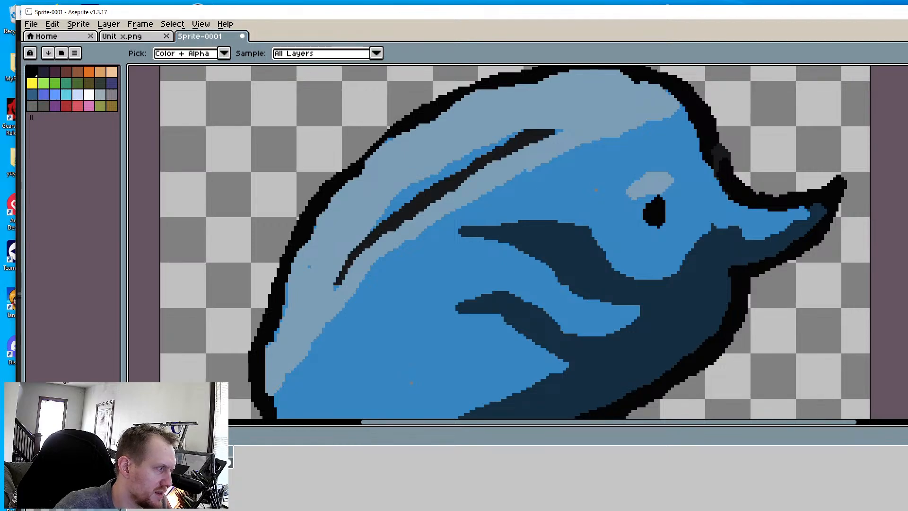
middle_drag(455, 202, 429, 277)
key(b)
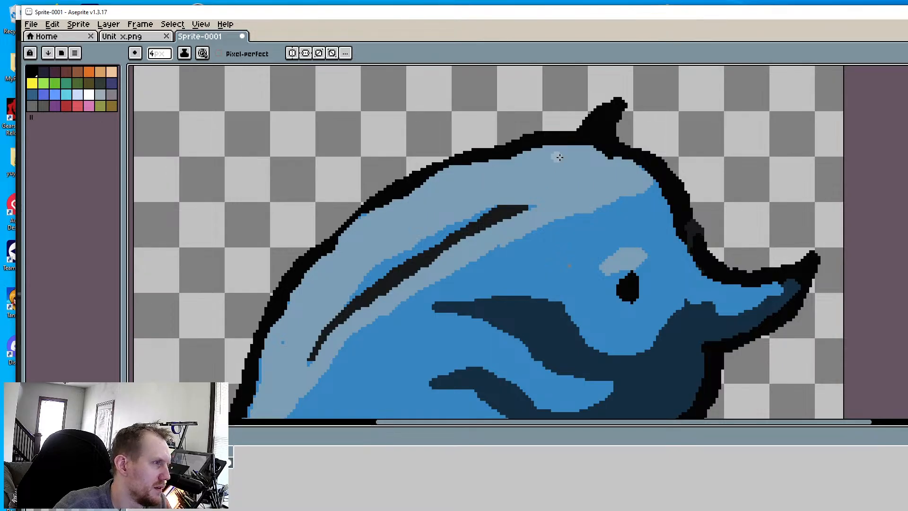
mouse_move(557, 151)
mouse_down()
mouse_move(460, 165)
mouse_move(361, 216)
mouse_up()
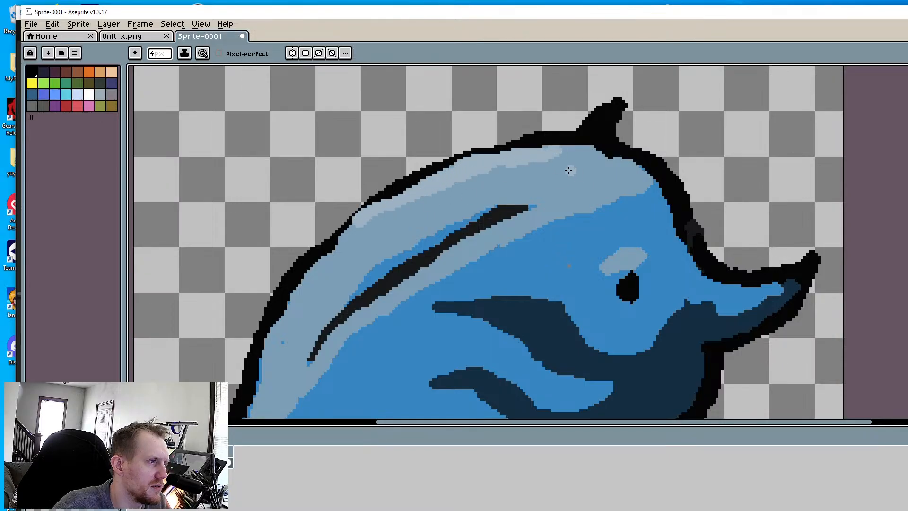
Paint a second light grey-blue highlight beneath the upper end of the black line on the back
scroll(568, 171, down, 4)
scroll(522, 213, up, 6)
mouse_move(550, 190)
mouse_down()
mouse_move(521, 213)
mouse_move(534, 190)
mouse_move(591, 182)
mouse_move(453, 234)
mouse_move(476, 223)
mouse_move(473, 239)
mouse_move(598, 194)
mouse_up()
scroll(555, 286, down, 3)
scroll(555, 286, down, 1)
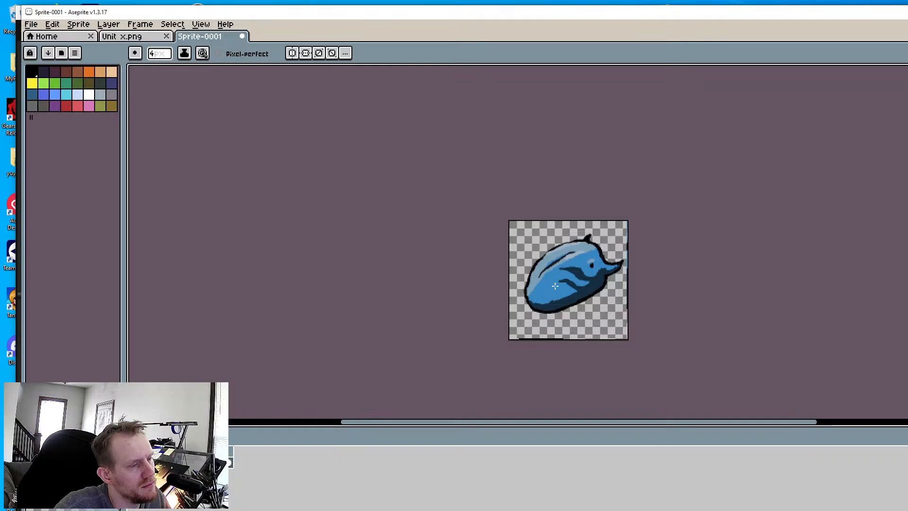
scroll(589, 290, up, 1)
scroll(583, 291, up, 1)
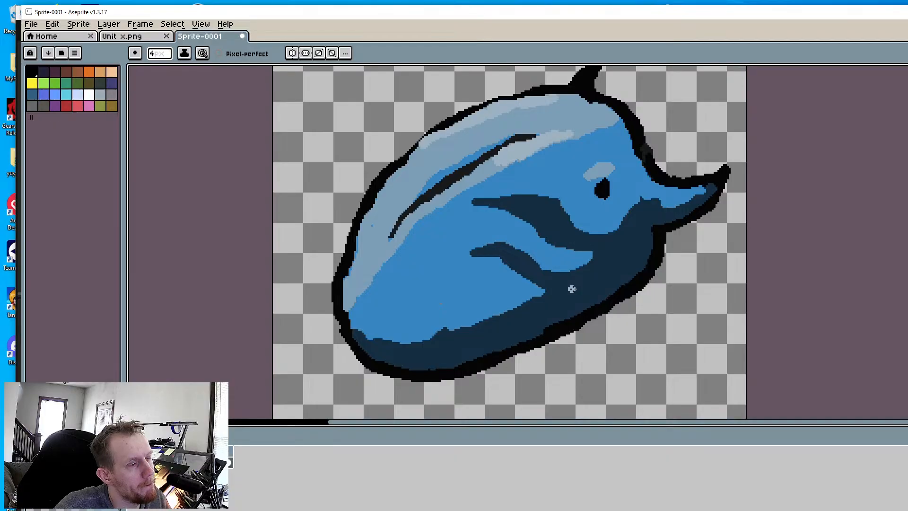
Sample the grey-blue of the back and paint away the excess black outline beneath the top horn's base
scroll(490, 273, down, 6)
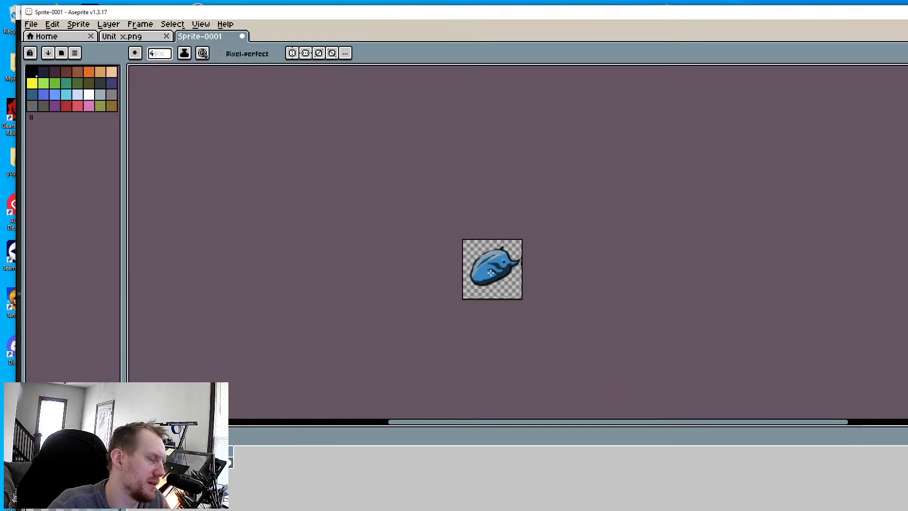
scroll(490, 273, up, 6)
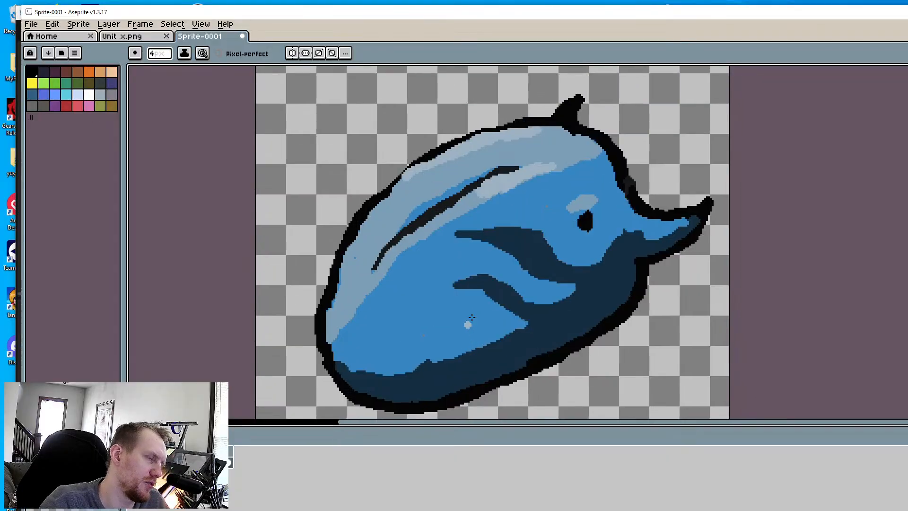
middle_drag(542, 174, 539, 253)
scroll(546, 223, up, 3)
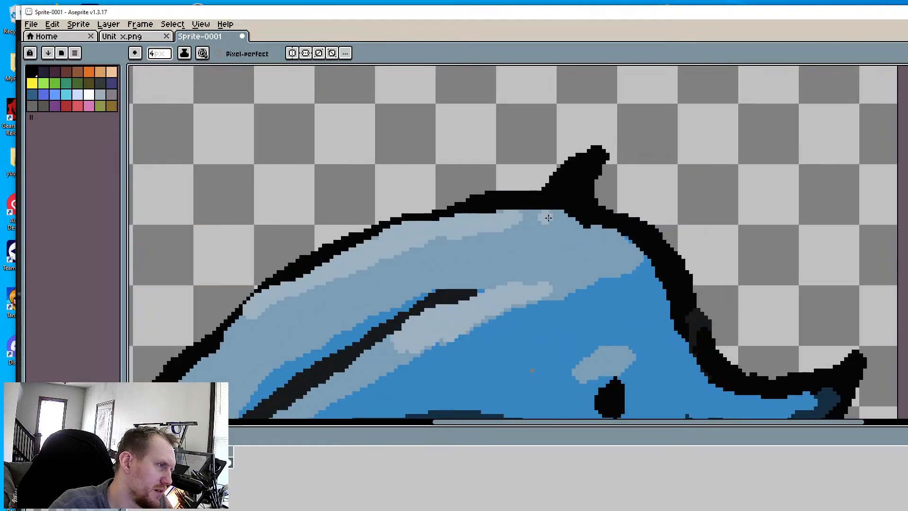
key(i)
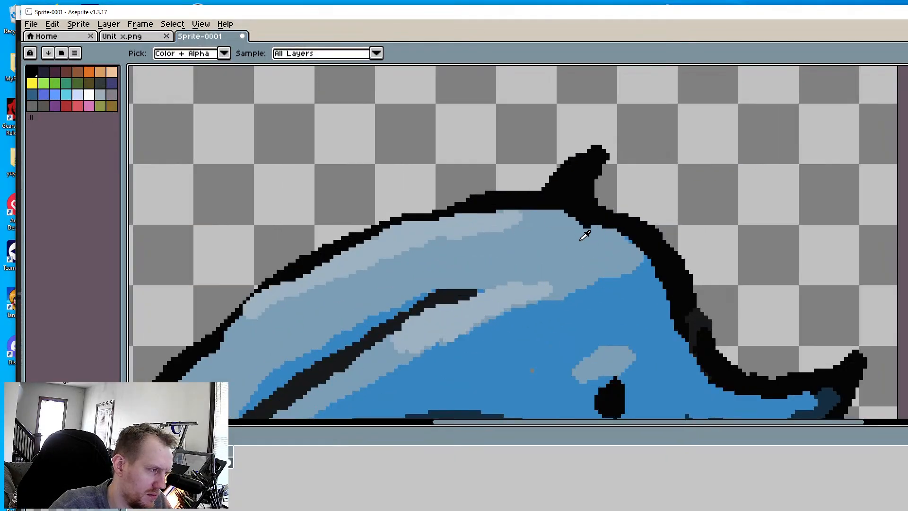
key(b)
click(578, 241)
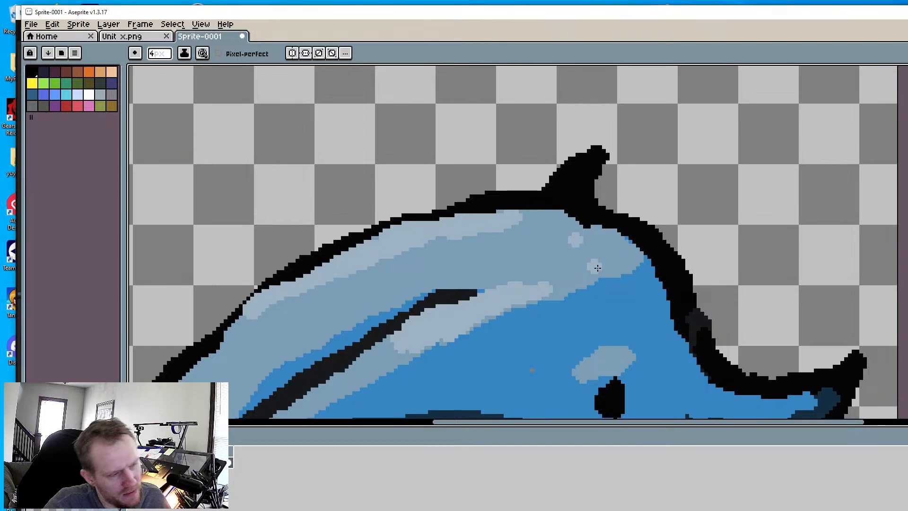
alt+click(591, 251)
click(576, 241)
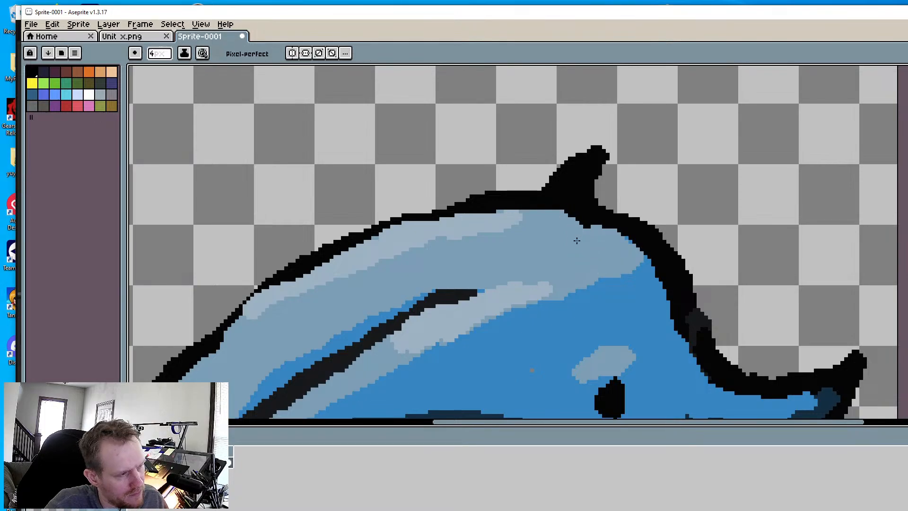
click(595, 223)
click(605, 223)
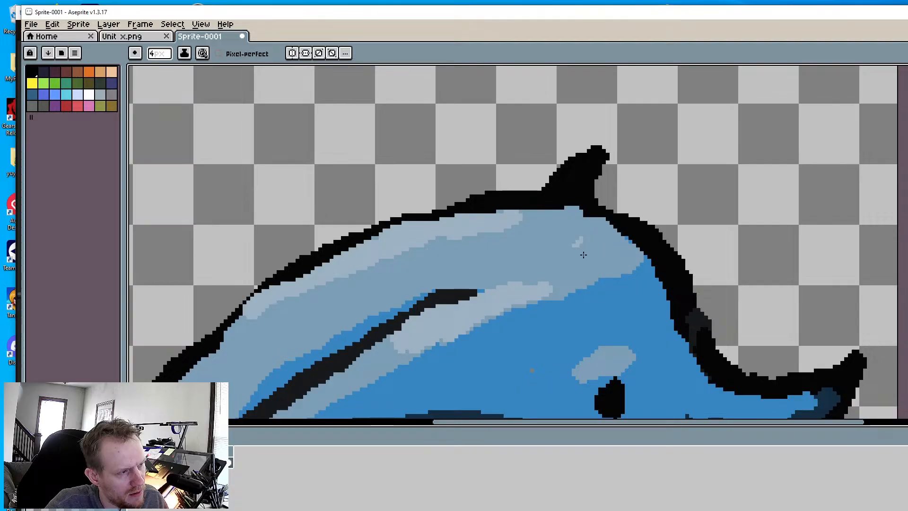
Fill the inside of the small top horn with the grey-blue, leaving a black rim and tip
mouse_move(551, 209)
mouse_down()
mouse_move(519, 209)
mouse_move(558, 209)
mouse_up()
mouse_move(583, 180)
mouse_down()
mouse_move(572, 191)
mouse_move(585, 174)
mouse_up()
scroll(564, 189, down, 2)
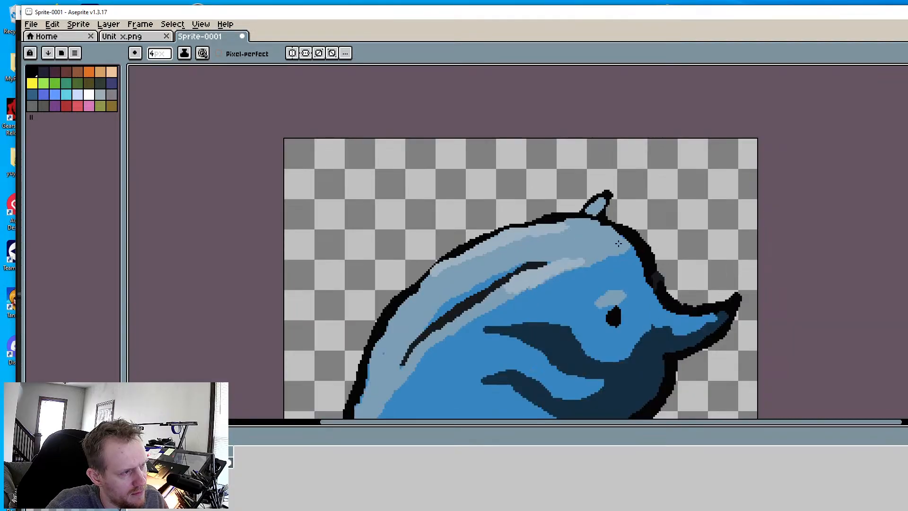
Sample the medium blue and paint over the upper dark stripe's thin end, shortening it to a blunter point
scroll(595, 264, up, 2)
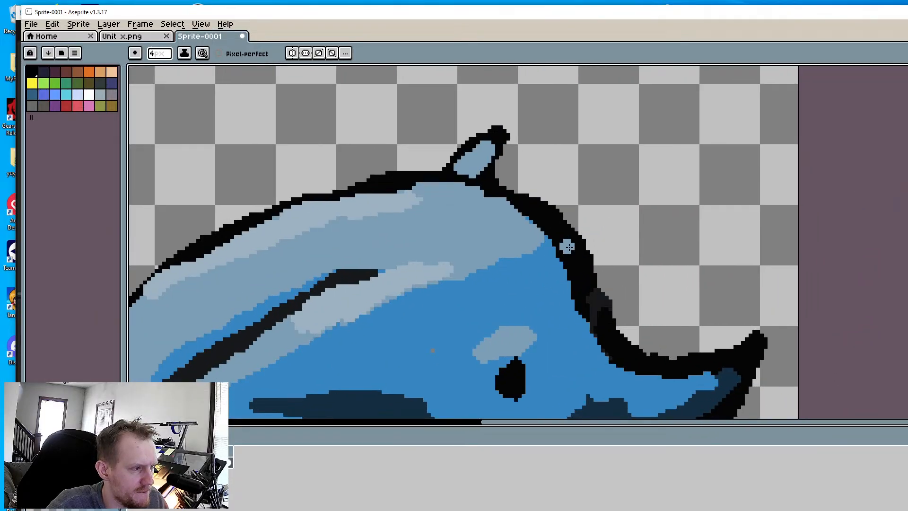
scroll(586, 265, up, 1)
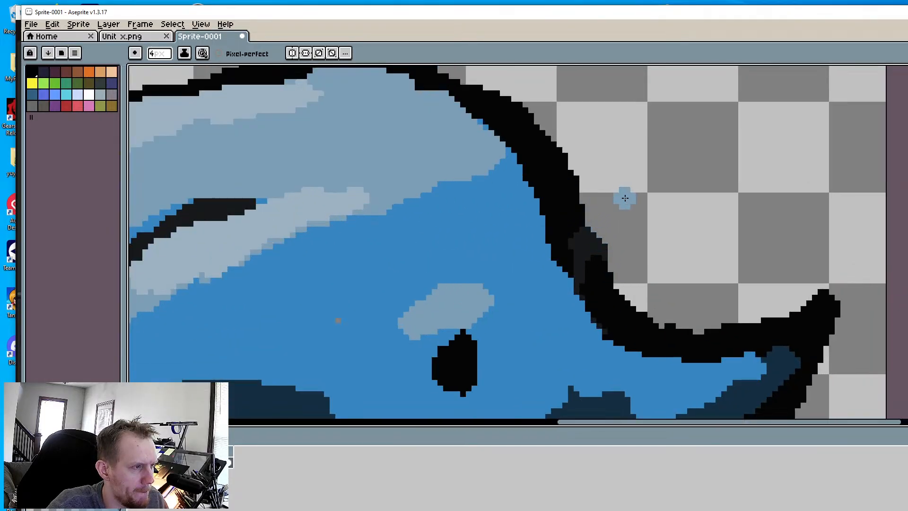
scroll(576, 208, down, 4)
scroll(577, 208, up, 5)
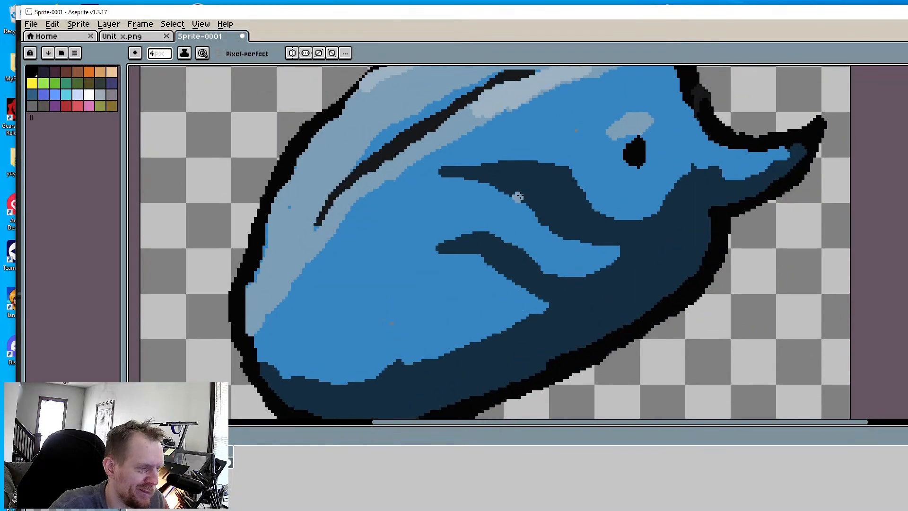
key(i)
alt+click(539, 153)
mouse_move(519, 158)
mouse_down()
mouse_move(446, 172)
mouse_move(508, 164)
mouse_move(488, 183)
mouse_up()
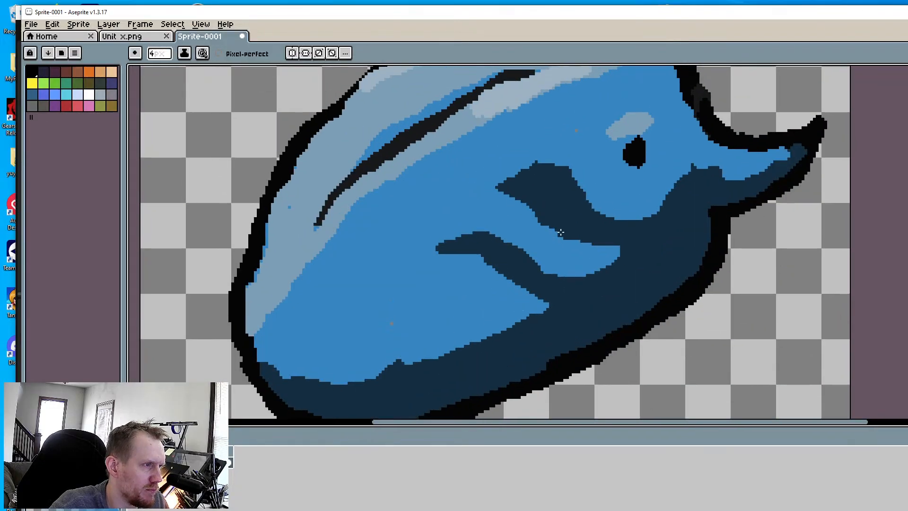
drag(568, 167, 531, 163)
Extend the dark blue shadow band up the creature's rear edge and smooth its upper border with the body
scroll(507, 185, down, 5)
middle_drag(507, 200, 500, 237)
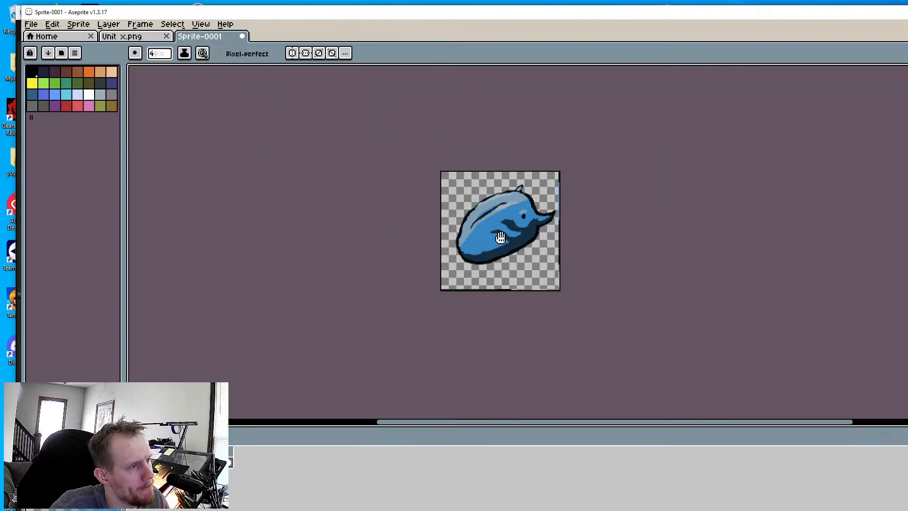
scroll(510, 230, up, 3)
middle_drag(418, 186, 478, 172)
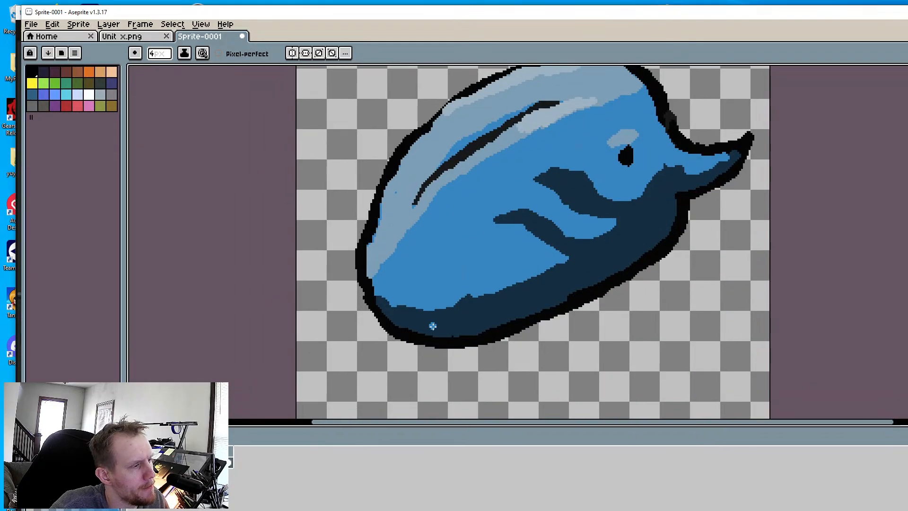
scroll(378, 302, up, 4)
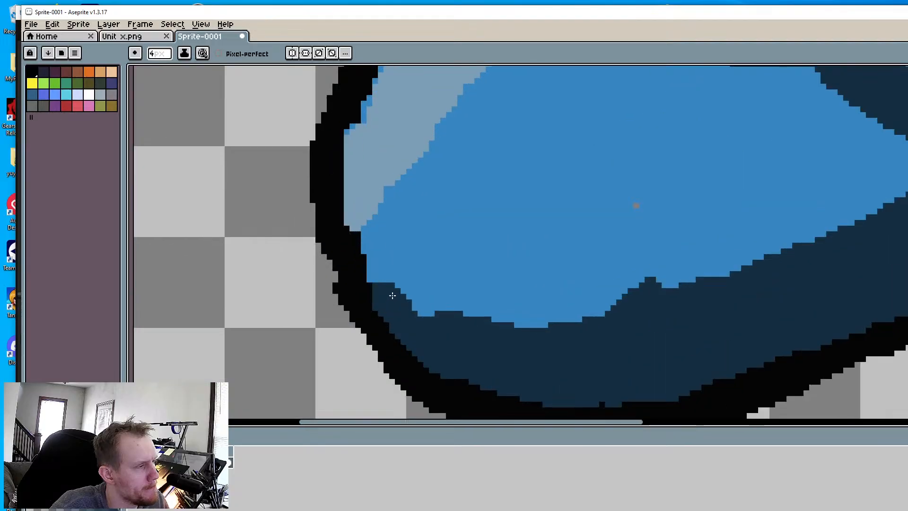
drag(344, 208, 388, 295)
mouse_move(374, 260)
mouse_down()
mouse_move(427, 309)
mouse_move(473, 315)
mouse_move(426, 286)
mouse_move(364, 218)
mouse_move(347, 155)
mouse_move(379, 71)
mouse_move(361, 165)
mouse_move(388, 240)
mouse_move(501, 307)
mouse_move(523, 289)
mouse_up()
scroll(553, 280, down, 4)
Paint a thin dark blue shadow strip just inside the outline along the upper rear and top of the back
middle_drag(553, 280, 565, 404)
scroll(492, 269, up, 3)
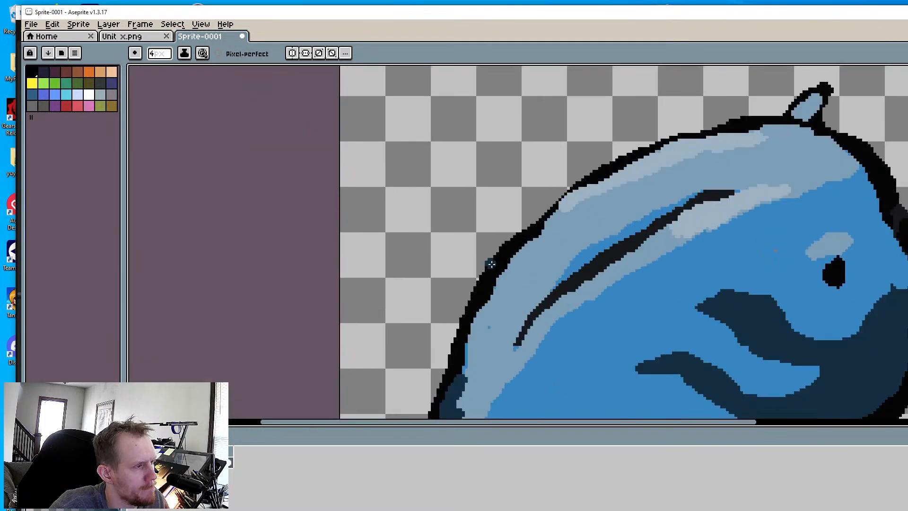
middle_drag(498, 308, 541, 185)
mouse_move(528, 205)
mouse_down()
mouse_move(504, 244)
mouse_move(498, 282)
mouse_up()
middle_drag(633, 193, 455, 385)
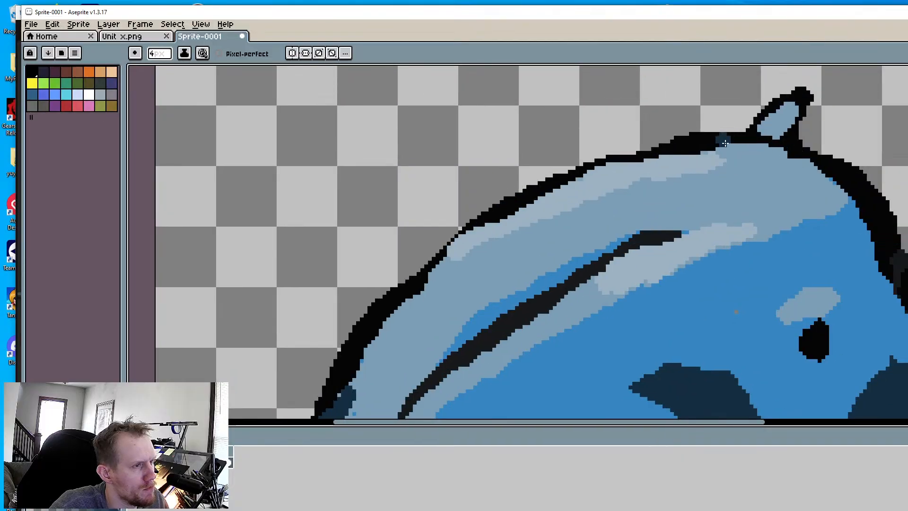
mouse_move(721, 147)
mouse_down()
mouse_move(550, 192)
mouse_move(446, 259)
mouse_move(419, 294)
mouse_up()
scroll(419, 295, down, 5)
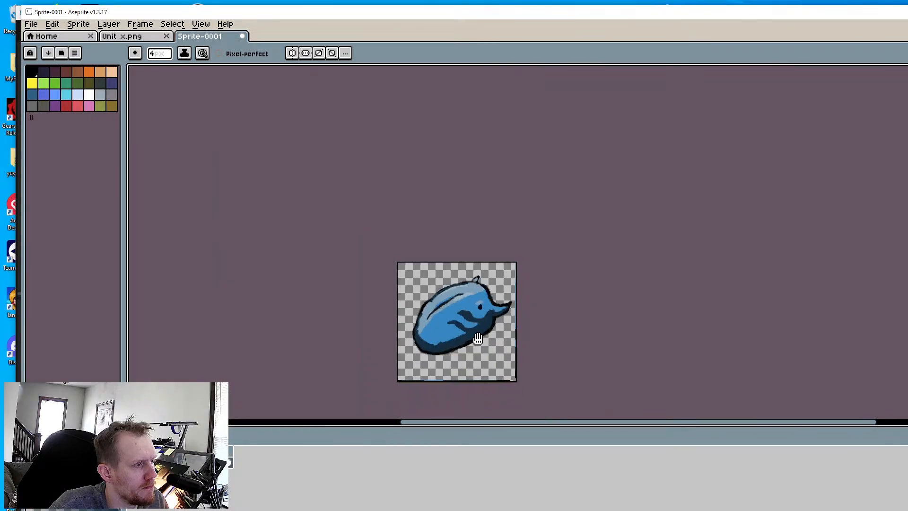
scroll(391, 321, up, 3)
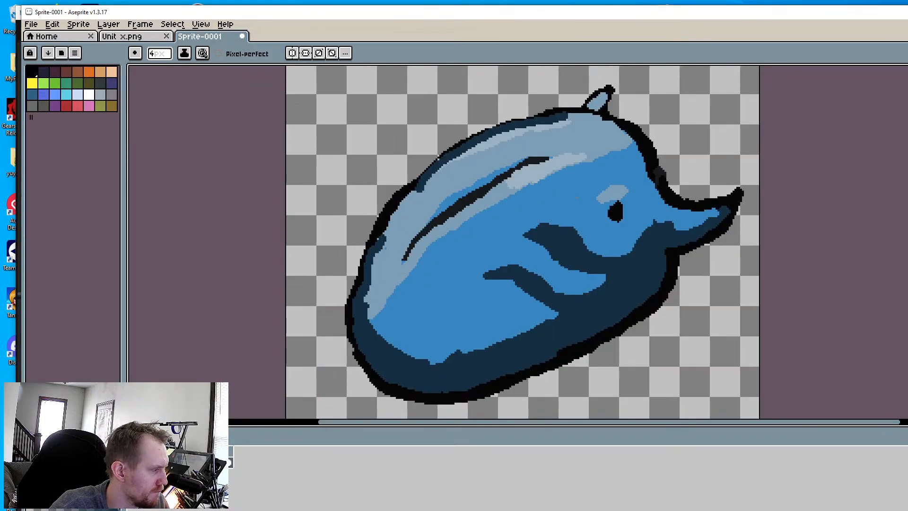
Paint a lighter dark blue transition band along the underside shadow's upper edge and shorten its two stripes with sampled body blue
mouse_move(542, 294)
mouse_down()
mouse_move(567, 321)
mouse_move(418, 376)
mouse_move(467, 369)
mouse_move(408, 361)
mouse_move(406, 372)
mouse_move(371, 326)
mouse_move(395, 354)
mouse_move(465, 356)
mouse_up()
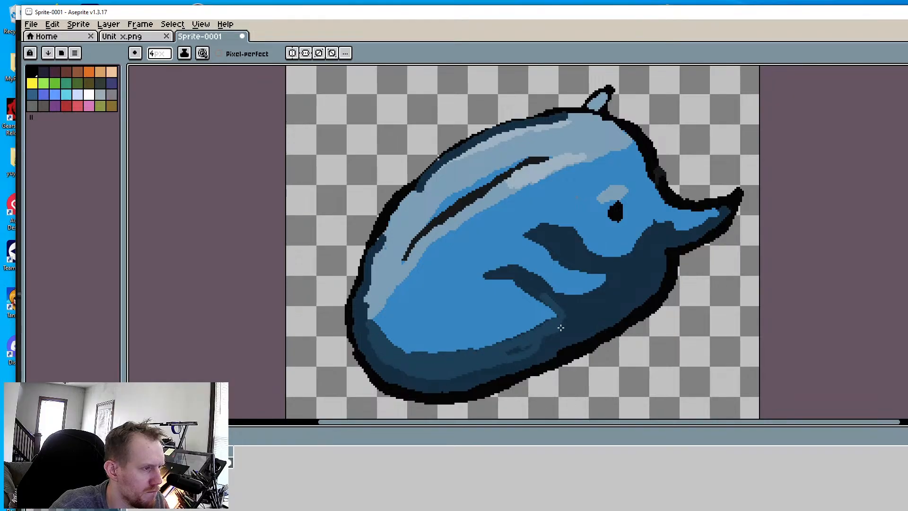
mouse_move(563, 295)
mouse_down()
mouse_move(610, 285)
mouse_move(645, 254)
mouse_move(565, 329)
mouse_move(563, 300)
mouse_up()
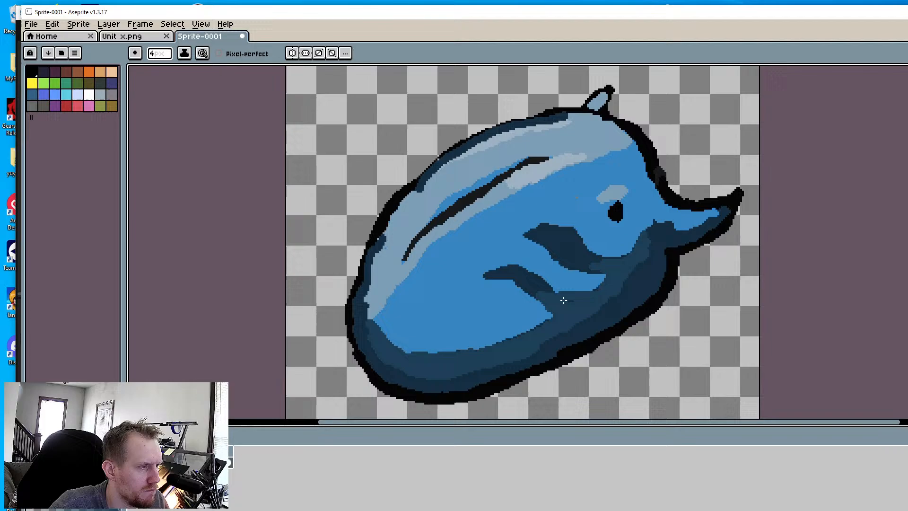
alt+click(474, 248)
drag(487, 277, 528, 261)
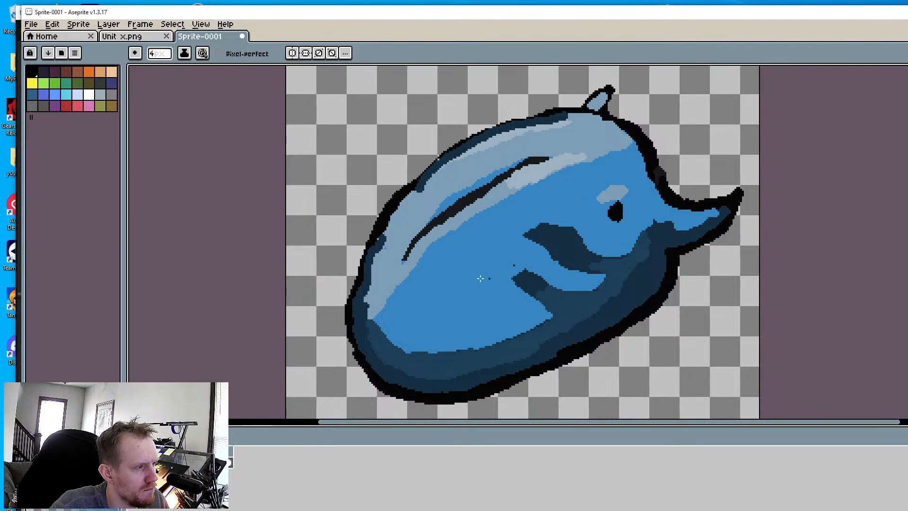
mouse_move(570, 226)
mouse_down()
mouse_move(520, 232)
mouse_move(577, 232)
mouse_move(556, 239)
mouse_up()
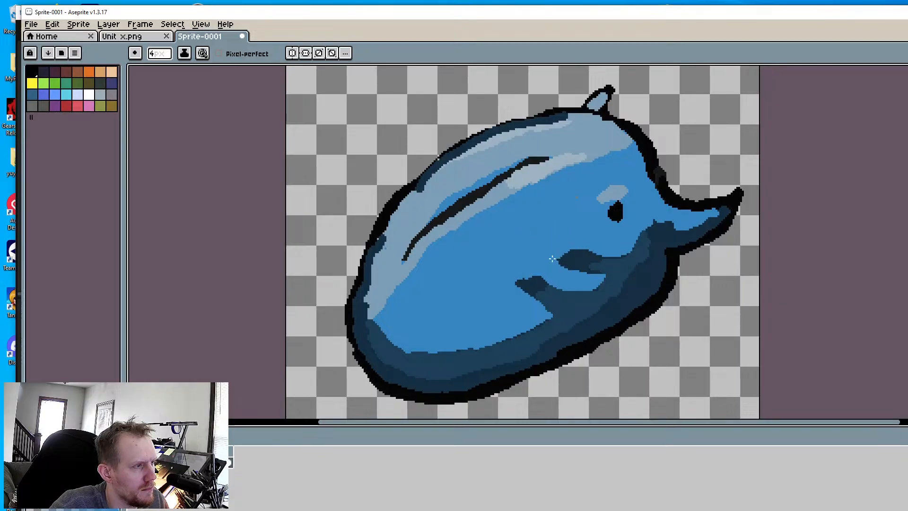
Paint body blue over the middle of the back's dark line and trim the pale highlight beneath it, leaving two short dark marks
drag(475, 216, 411, 260)
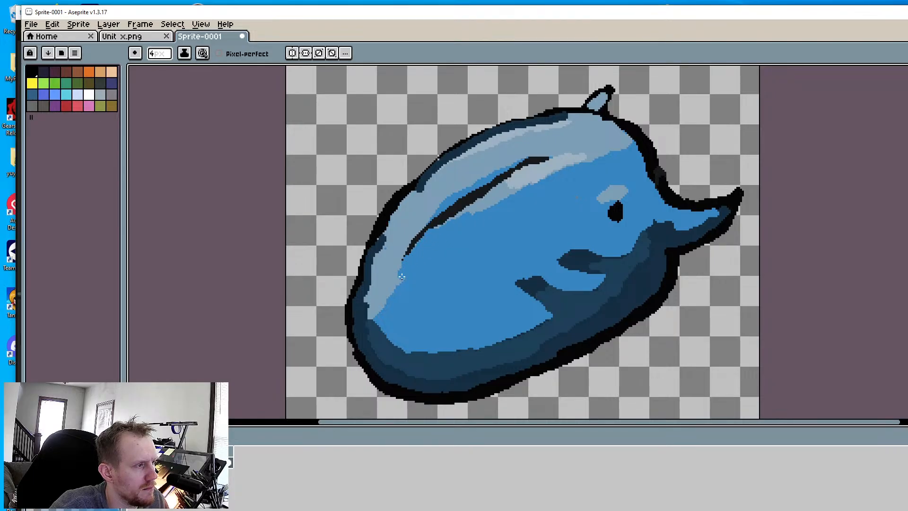
drag(485, 208, 448, 213)
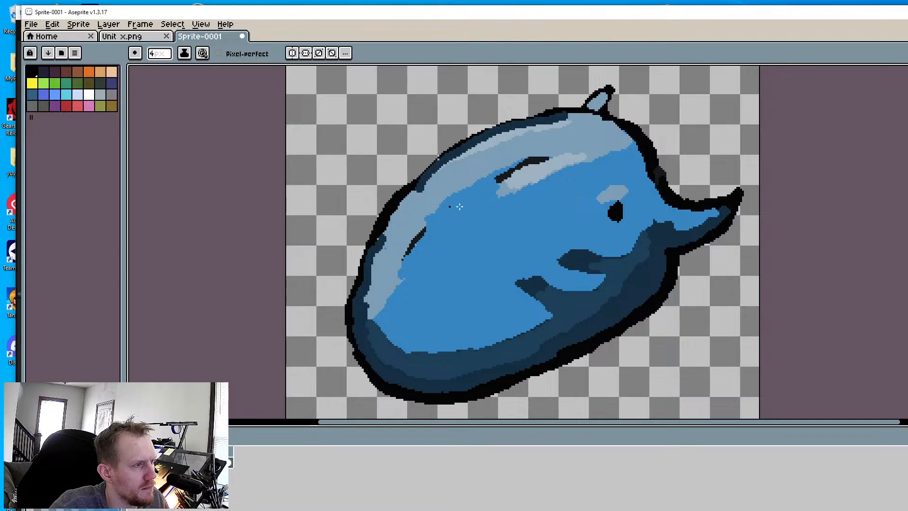
scroll(459, 207, down, 6)
scroll(463, 247, up, 4)
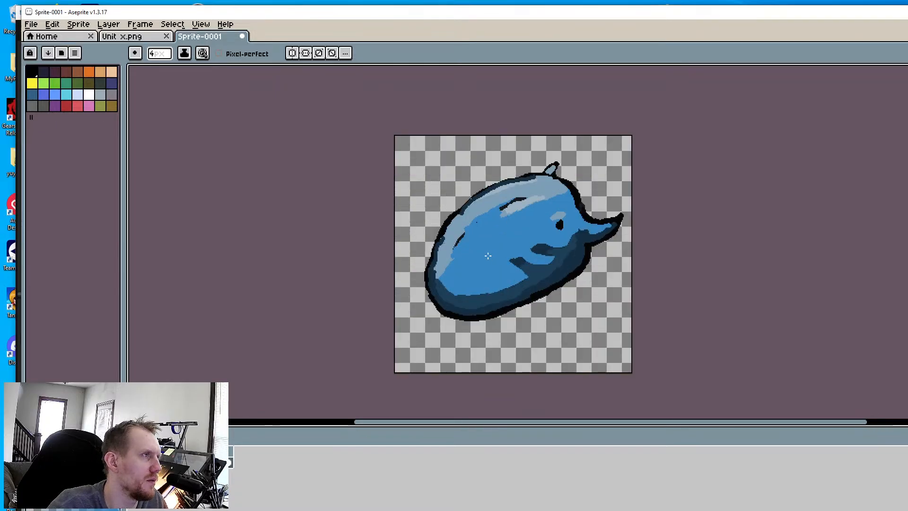
scroll(520, 232, up, 5)
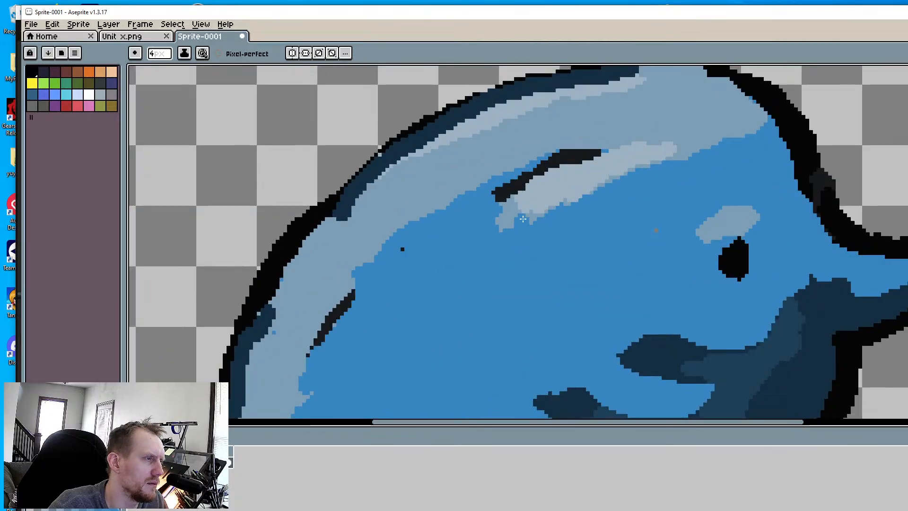
mouse_move(522, 231)
mouse_down()
mouse_move(544, 199)
mouse_move(651, 163)
mouse_up()
Flatten the top of the eye with body blue and widen the eye into a broad oval with sampled black
mouse_move(765, 225)
mouse_down()
mouse_move(740, 239)
mouse_move(754, 245)
mouse_up()
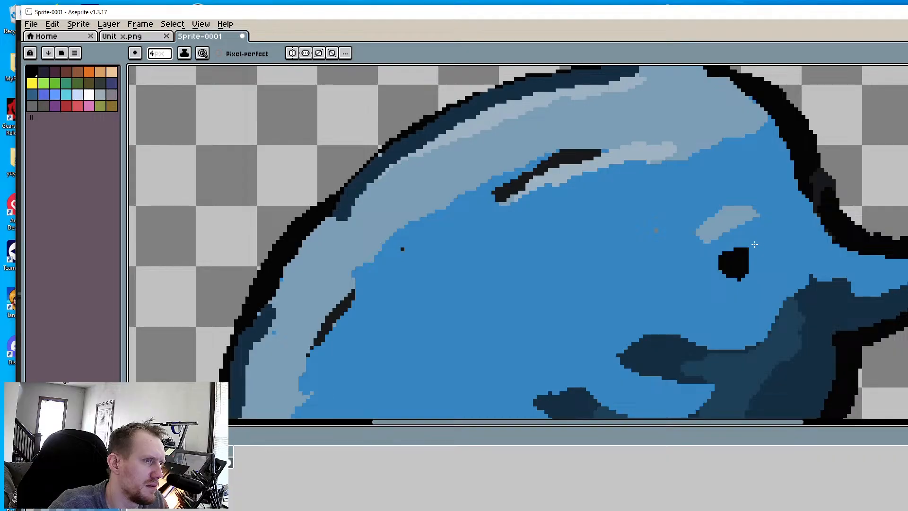
middle_drag(767, 262, 672, 261)
key(i)
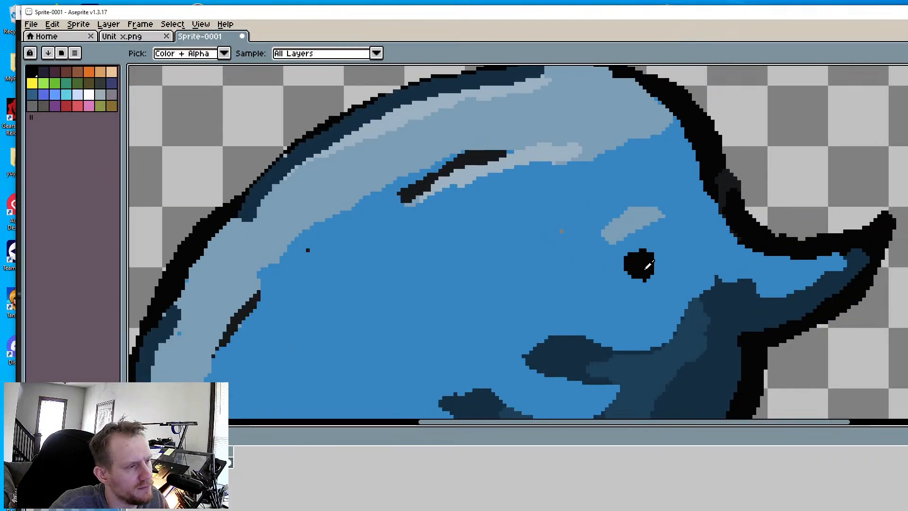
click(642, 260)
key(b)
mouse_move(655, 262)
mouse_down()
mouse_move(678, 272)
mouse_move(648, 282)
mouse_move(666, 251)
mouse_move(643, 243)
mouse_move(631, 270)
mouse_up()
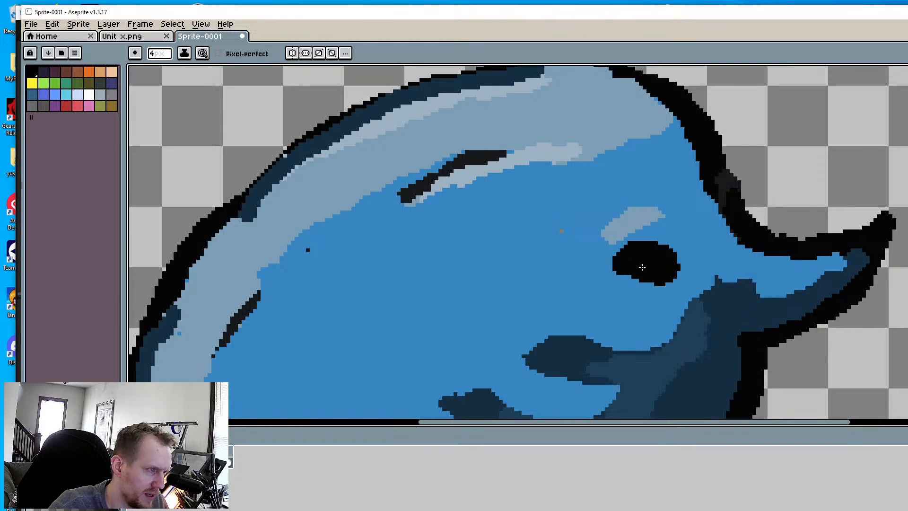
scroll(642, 267, down, 3)
scroll(646, 306, up, 3)
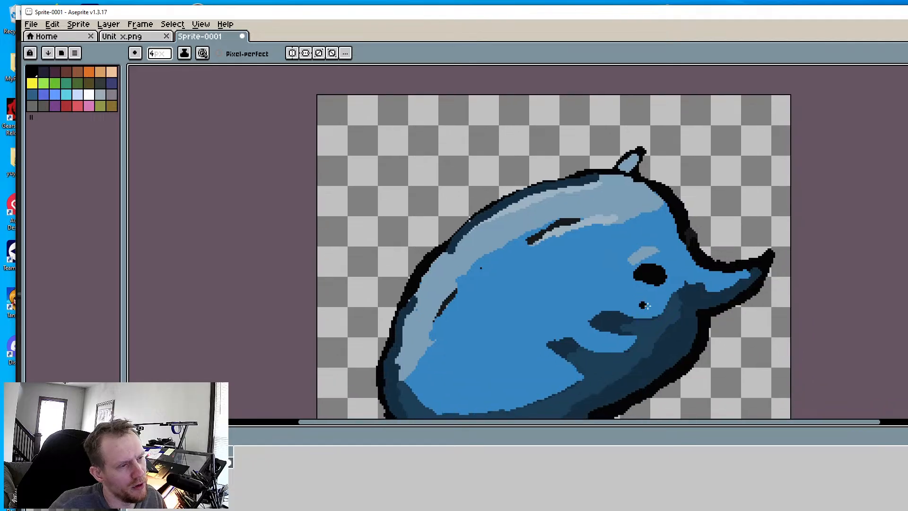
Sample the body blue and carve the eye's underside into a shallow arch
scroll(656, 304, up, 3)
alt+click(677, 272)
mouse_move(640, 261)
mouse_down()
mouse_move(676, 264)
mouse_move(594, 243)
mouse_up()
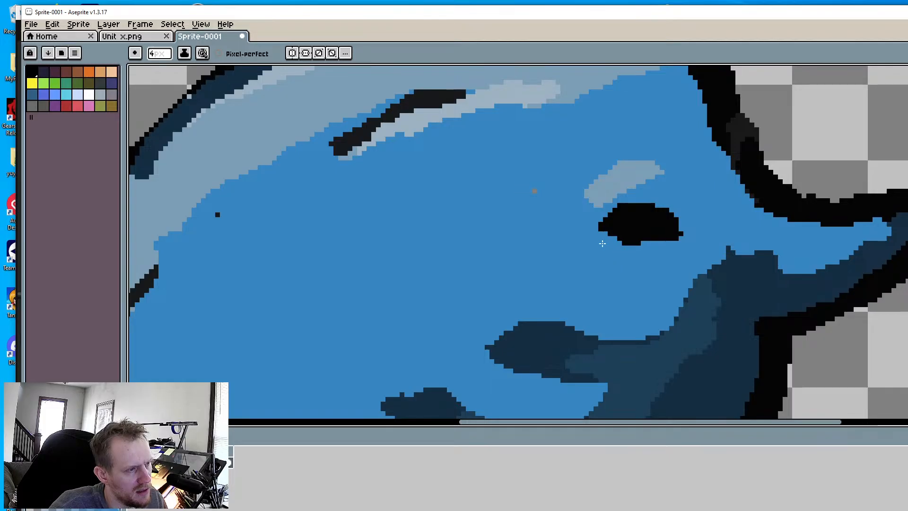
scroll(640, 294, down, 3)
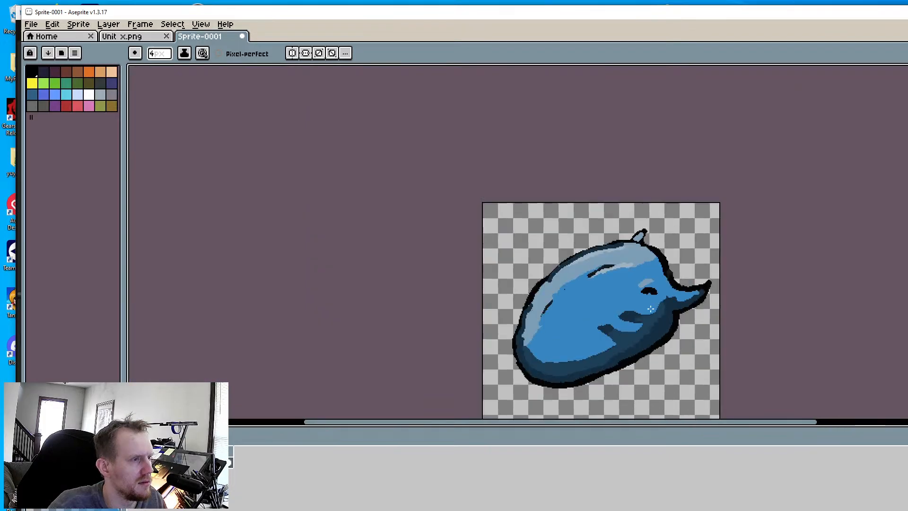
scroll(645, 316, down, 2)
scroll(646, 316, up, 2)
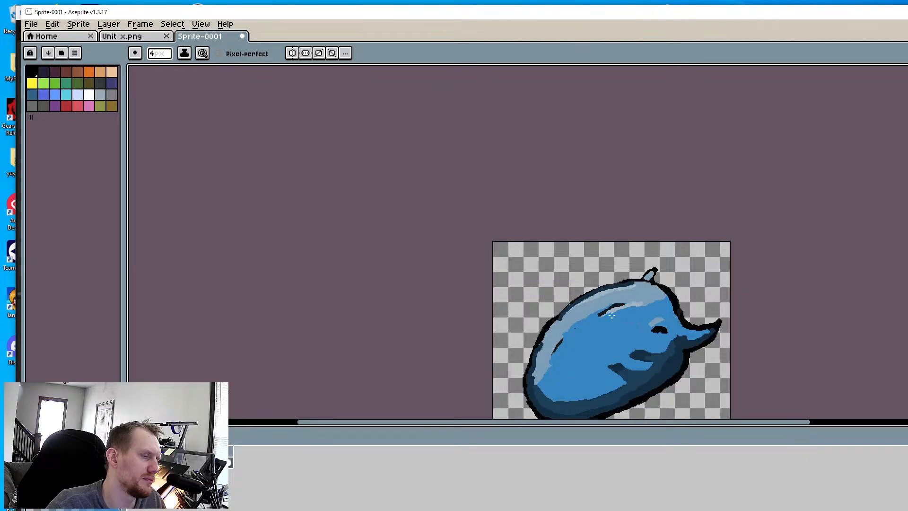
middle_drag(626, 336, 582, 293)
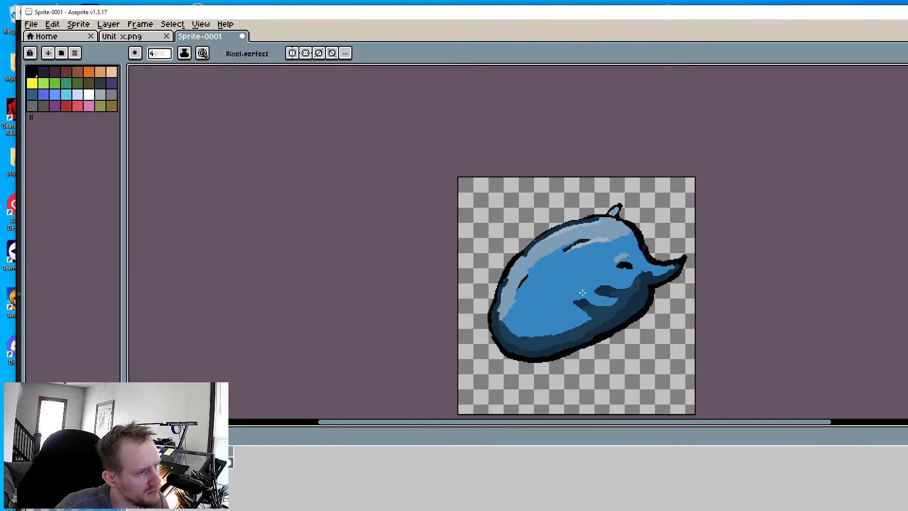
Sample the grey-blue inside the small top horn and widen its fill towards the tip, thinning the black rim
scroll(610, 236, up, 4)
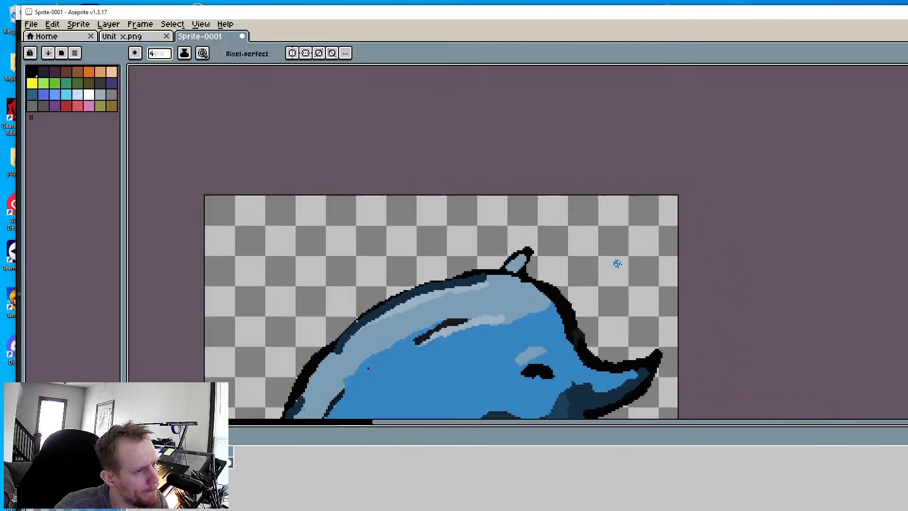
key(i)
scroll(509, 282, up, 2)
key(b)
mouse_move(494, 246)
mouse_down()
mouse_move(517, 254)
mouse_move(506, 290)
mouse_move(548, 163)
mouse_move(537, 247)
mouse_up()
scroll(537, 247, down, 5)
scroll(489, 251, up, 5)
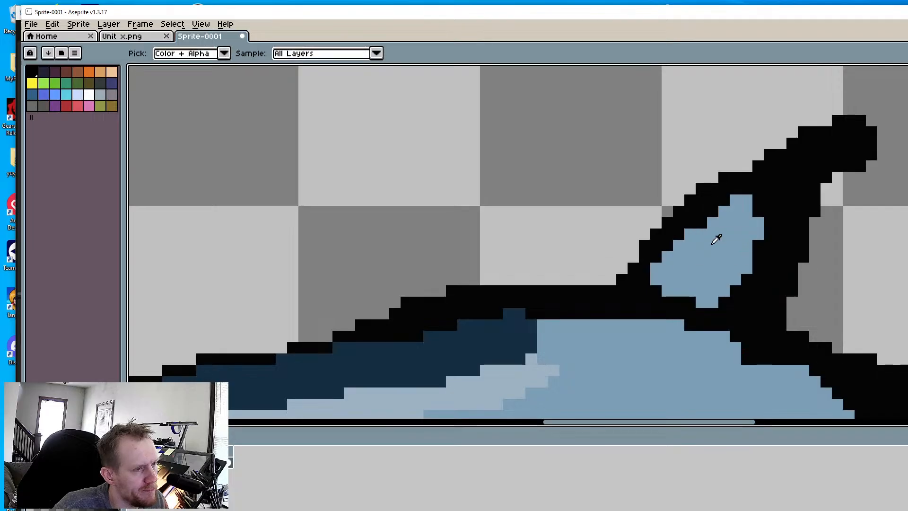
alt+click(712, 243)
mouse_move(780, 198)
mouse_down()
mouse_move(691, 266)
mouse_move(744, 293)
mouse_move(774, 205)
mouse_move(795, 177)
mouse_up()
scroll(795, 177, down, 4)
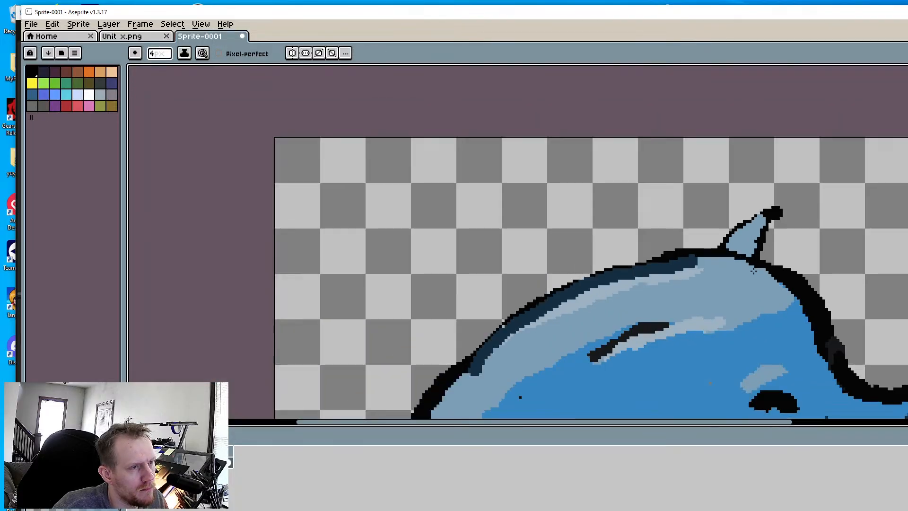
Paint a pale blue highlight strip just inside the black outline along the front of the forehead
scroll(520, 153, up, 4)
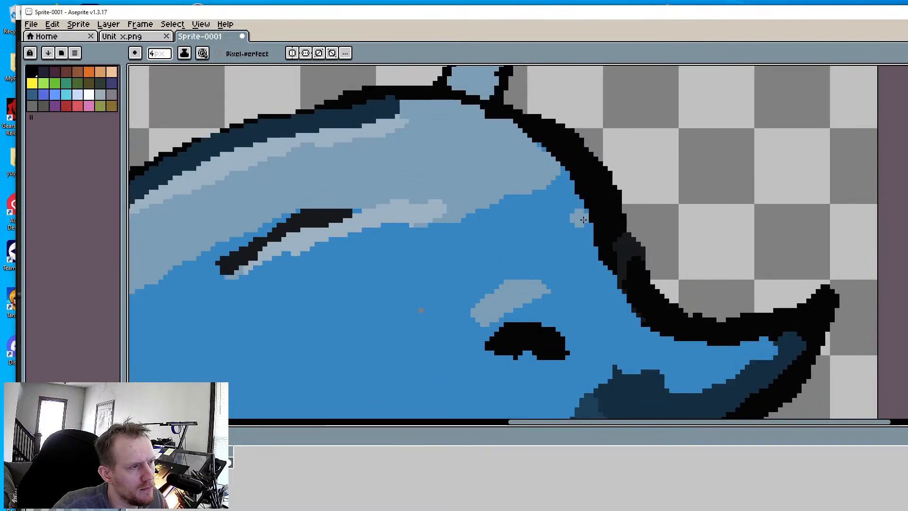
key(alt)
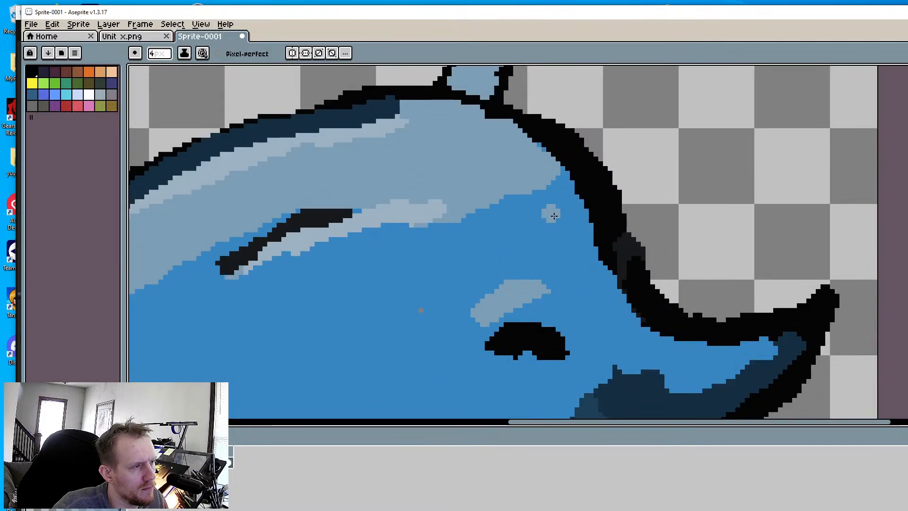
mouse_move(499, 120)
mouse_down()
mouse_move(567, 158)
mouse_move(586, 203)
mouse_up()
drag(558, 164, 593, 232)
scroll(602, 322, down, 7)
middle_drag(580, 334, 514, 282)
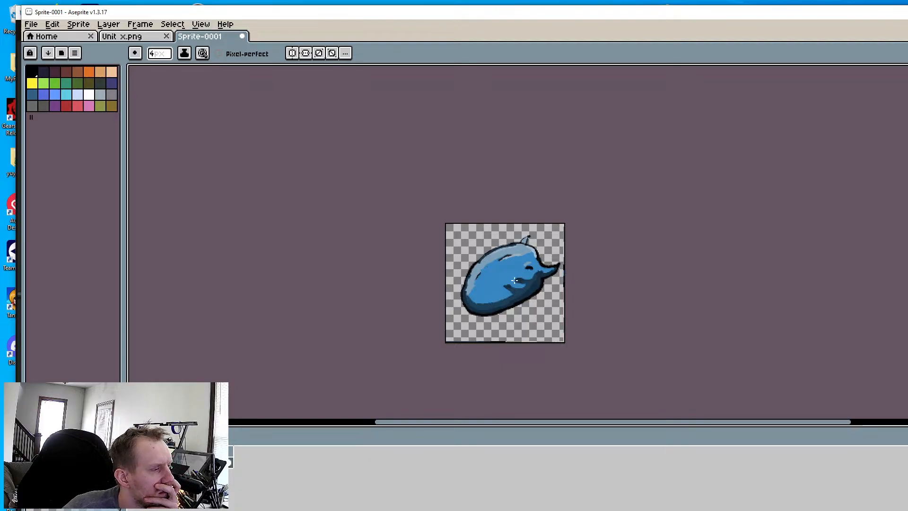
scroll(459, 279, up, 1)
scroll(502, 286, down, 2)
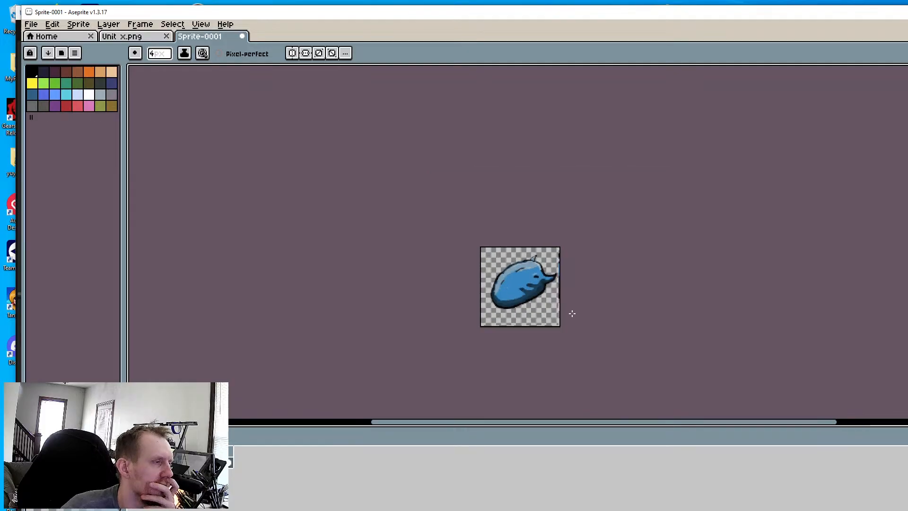
scroll(536, 278, up, 2)
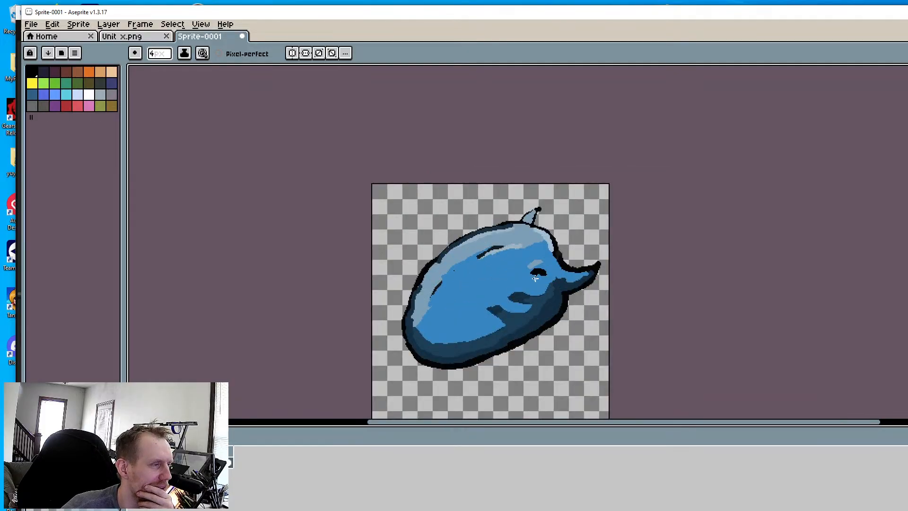
scroll(512, 294, down, 3)
scroll(513, 294, up, 3)
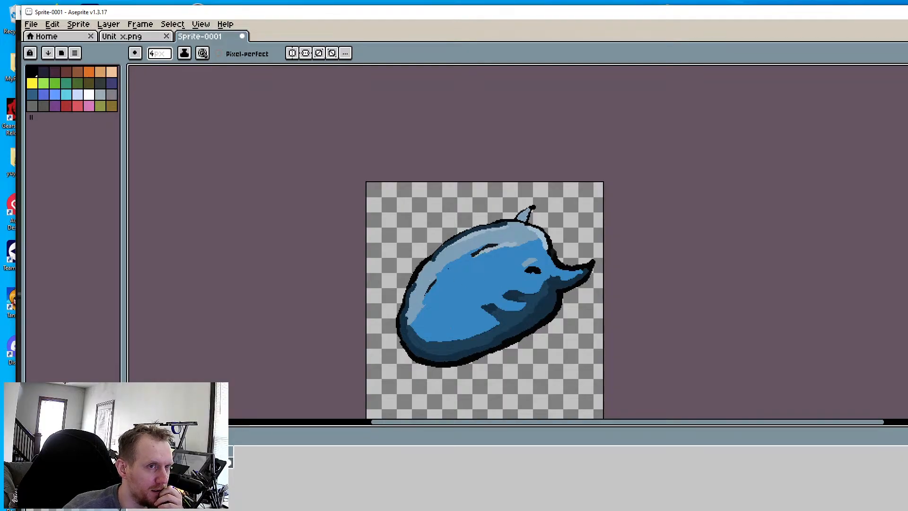
Select the whole creature with a rectangular marquee, move it a short distance down the canvas and deselect it
click(907, 72)
drag(318, 193, 603, 382)
click(490, 316)
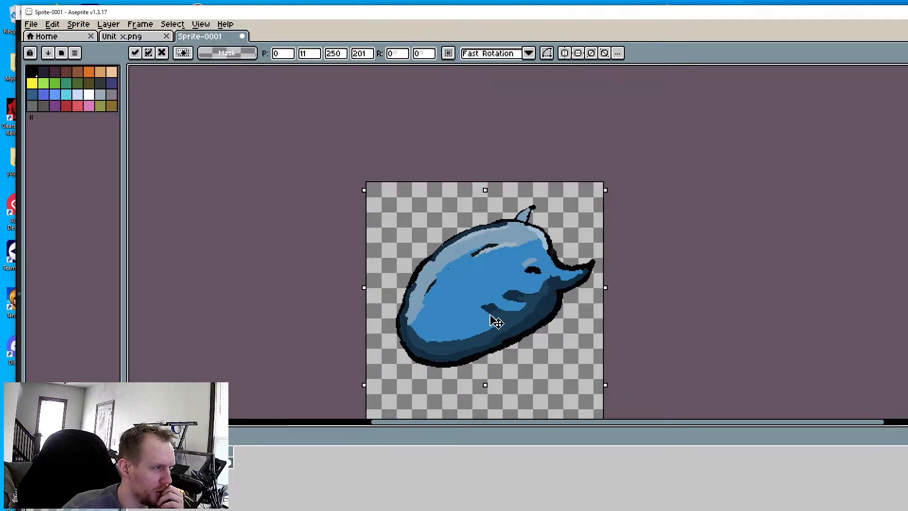
drag(492, 322, 492, 335)
click(688, 319)
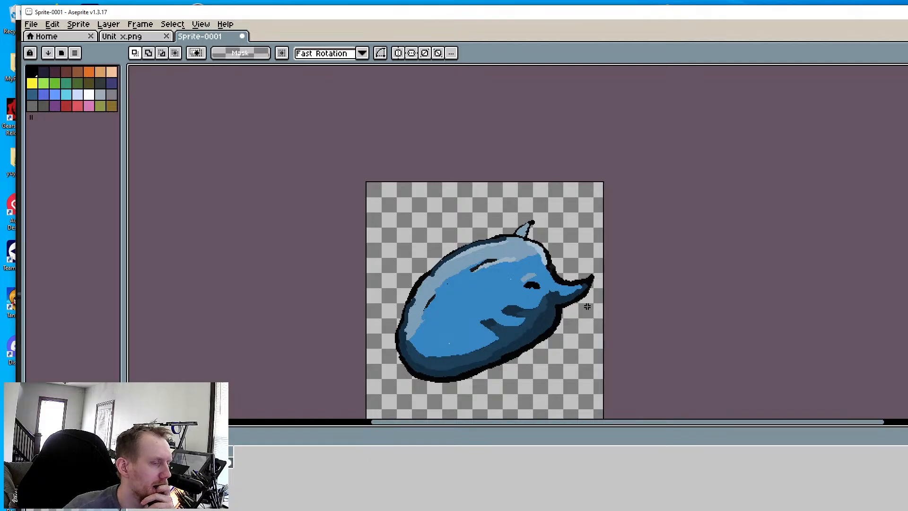
Using the sampled transparent background, thin the front horn's lower outline and erase the black outline down the chest towards the belly
scroll(573, 310, up, 3)
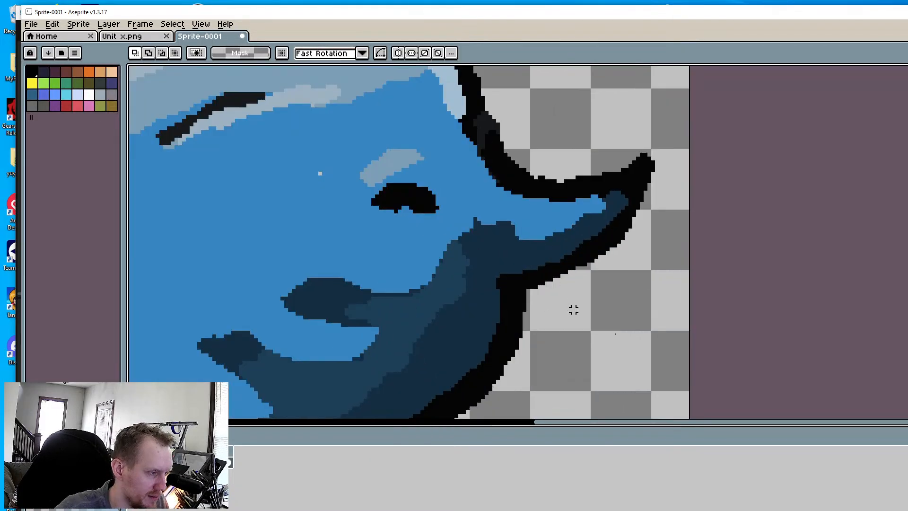
key(p)
click(576, 313)
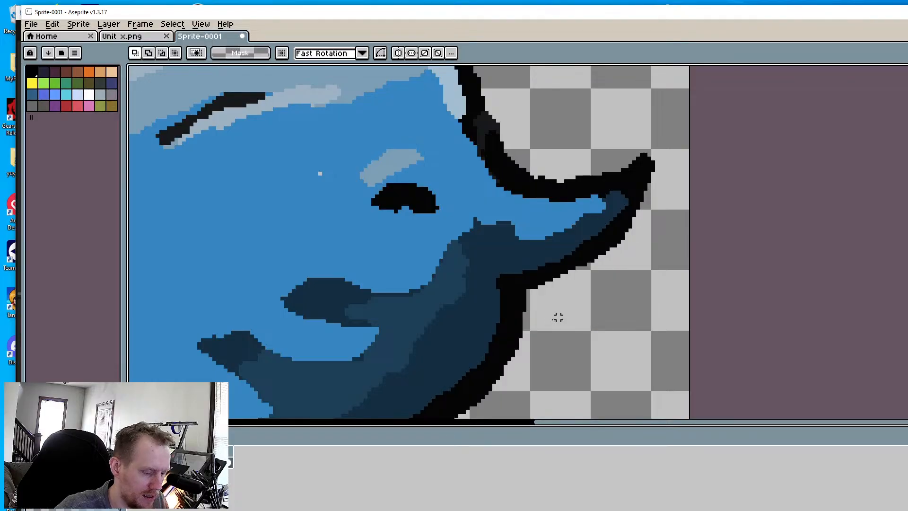
key(i)
key(b)
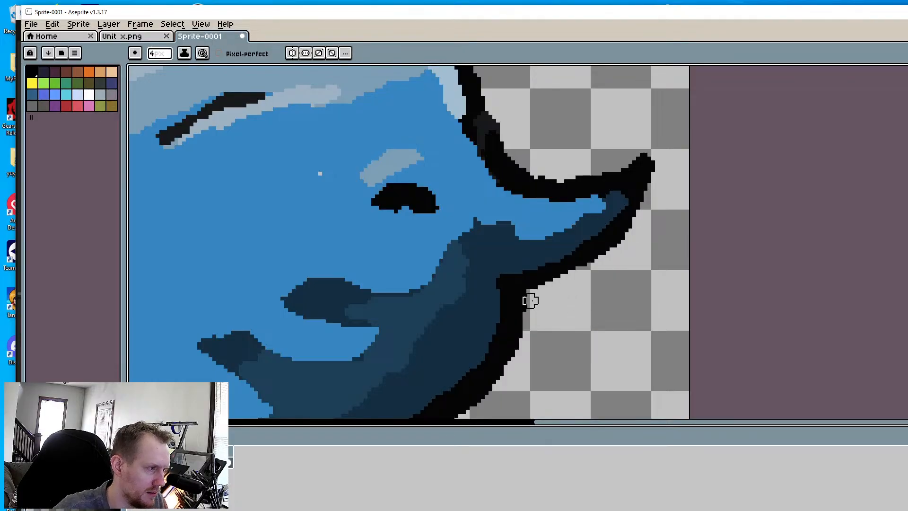
mouse_move(531, 301)
mouse_down()
mouse_move(504, 301)
mouse_move(564, 279)
mouse_up()
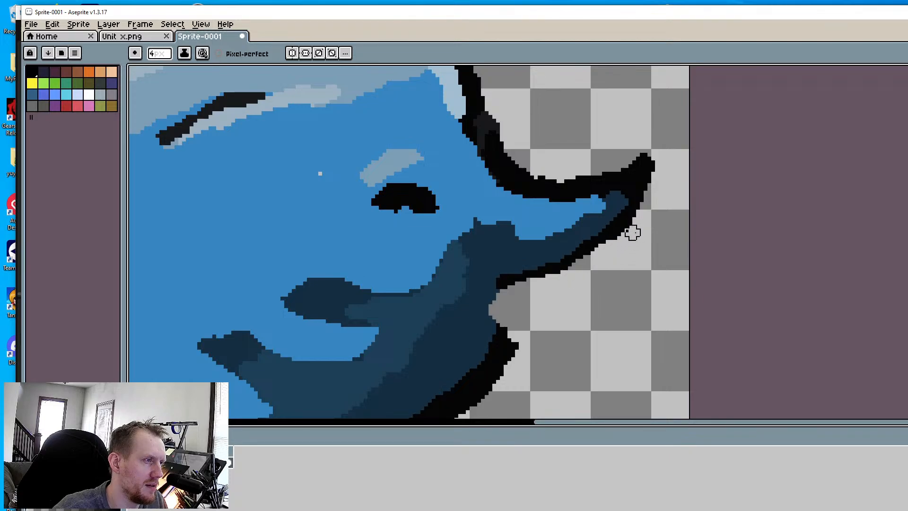
mouse_move(511, 328)
mouse_down()
mouse_move(492, 324)
mouse_move(492, 360)
mouse_move(506, 368)
mouse_move(484, 352)
mouse_move(492, 372)
mouse_up()
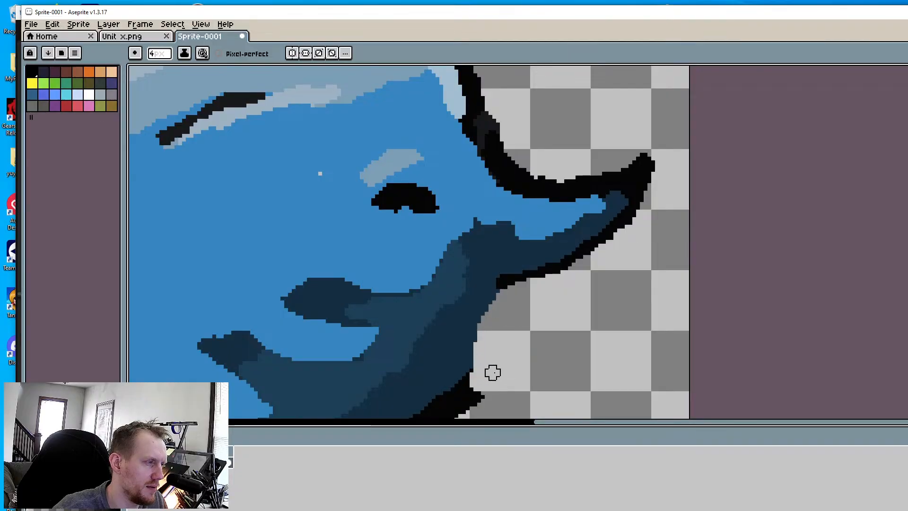
middle_drag(492, 373, 593, 186)
mouse_move(592, 208)
mouse_down()
mouse_move(565, 239)
mouse_move(509, 263)
mouse_move(518, 274)
mouse_move(523, 261)
mouse_up()
Erase the black outline and lower dark shading along the creature's belly, including the stray dark specks left underneath
scroll(522, 262, down, 5)
scroll(481, 325, up, 2)
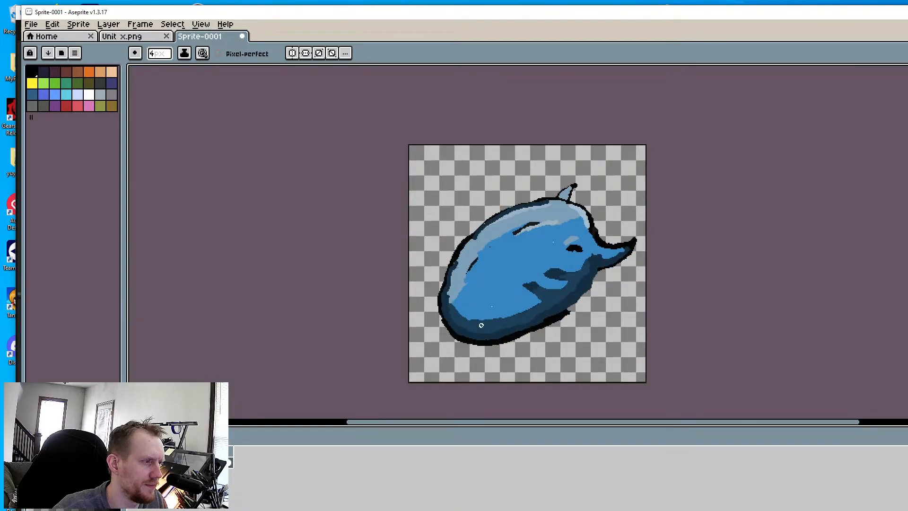
scroll(480, 325, up, 1)
middle_drag(480, 325, 451, 282)
middle_drag(570, 259, 539, 307)
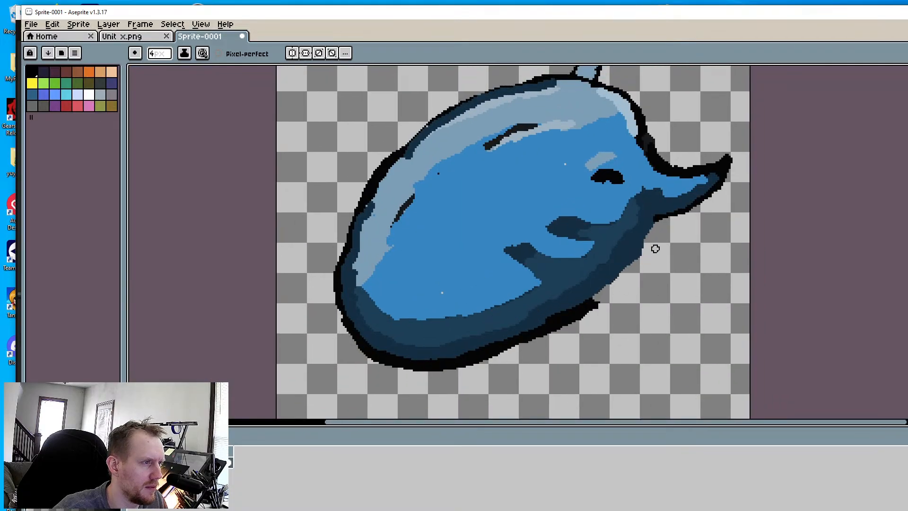
mouse_move(610, 302)
mouse_down()
mouse_move(584, 302)
mouse_move(598, 294)
mouse_move(551, 329)
mouse_move(565, 306)
mouse_move(465, 340)
mouse_move(501, 318)
mouse_move(445, 330)
mouse_move(458, 323)
mouse_move(413, 366)
mouse_move(489, 356)
mouse_up()
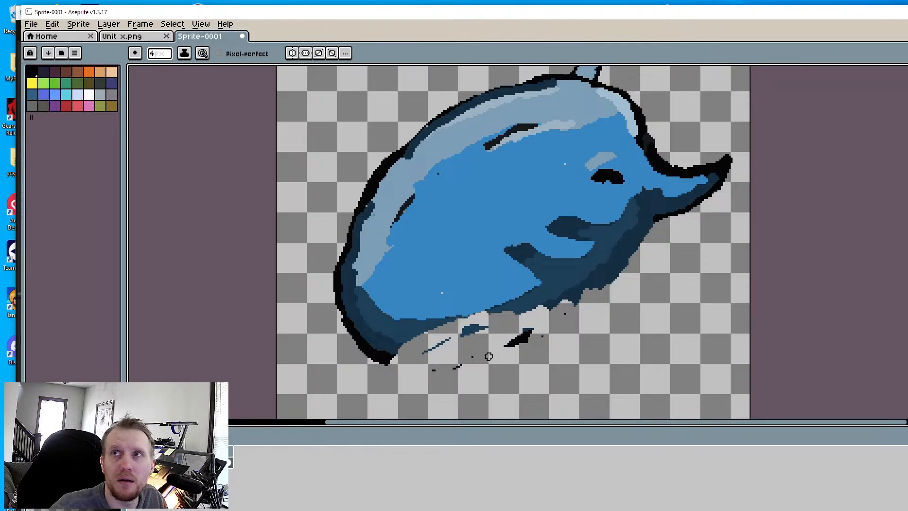
scroll(495, 259, up, 3)
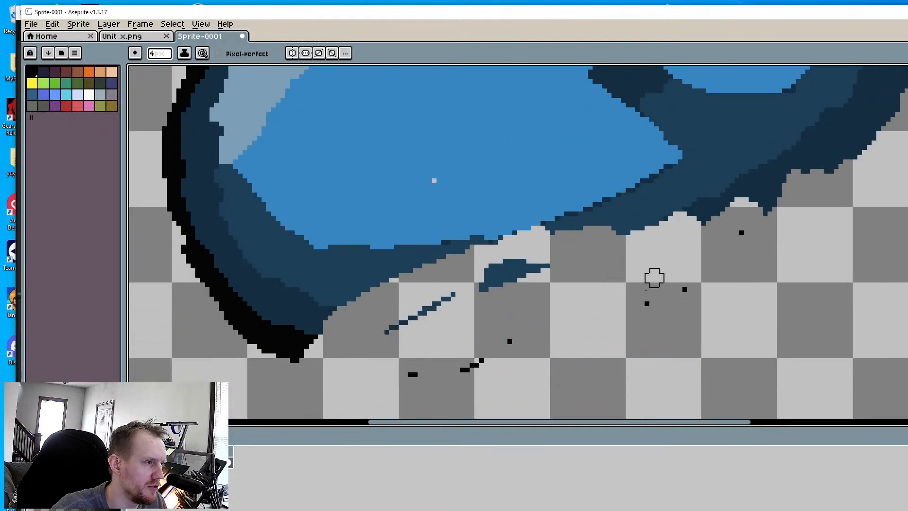
mouse_move(509, 340)
mouse_down()
mouse_move(460, 289)
mouse_move(486, 270)
mouse_move(493, 292)
mouse_move(614, 304)
mouse_move(762, 204)
mouse_move(770, 189)
mouse_move(579, 235)
mouse_up()
scroll(578, 235, down, 3)
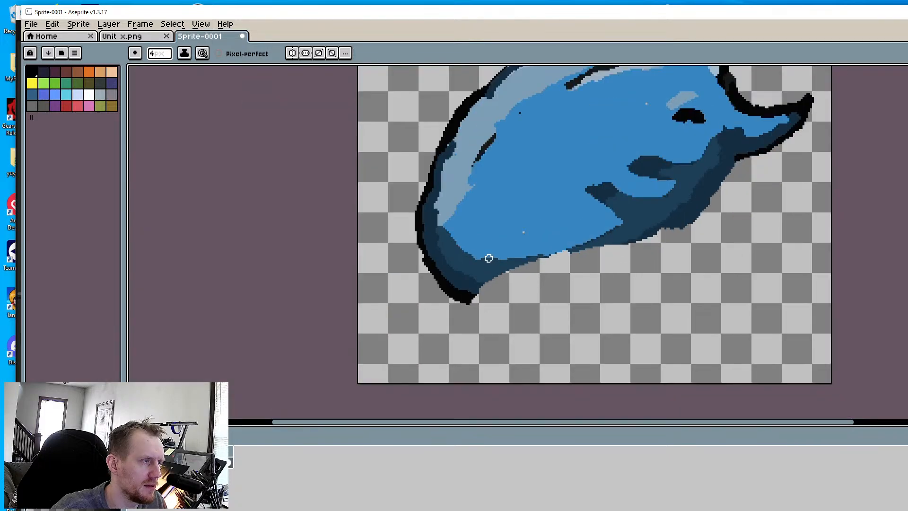
Erase the black outline under the rear and trim the remaining dark shading along the middle of the belly
scroll(464, 184, up, 1)
scroll(541, 158, up, 2)
mouse_move(542, 147)
mouse_down()
mouse_move(488, 283)
mouse_move(496, 264)
mouse_move(505, 365)
mouse_move(577, 407)
mouse_move(591, 402)
mouse_move(547, 401)
mouse_move(522, 381)
mouse_move(600, 375)
mouse_move(632, 354)
mouse_move(711, 333)
mouse_move(813, 323)
mouse_move(907, 284)
mouse_up()
middle_drag(851, 326, 545, 335)
scroll(685, 339, down, 5)
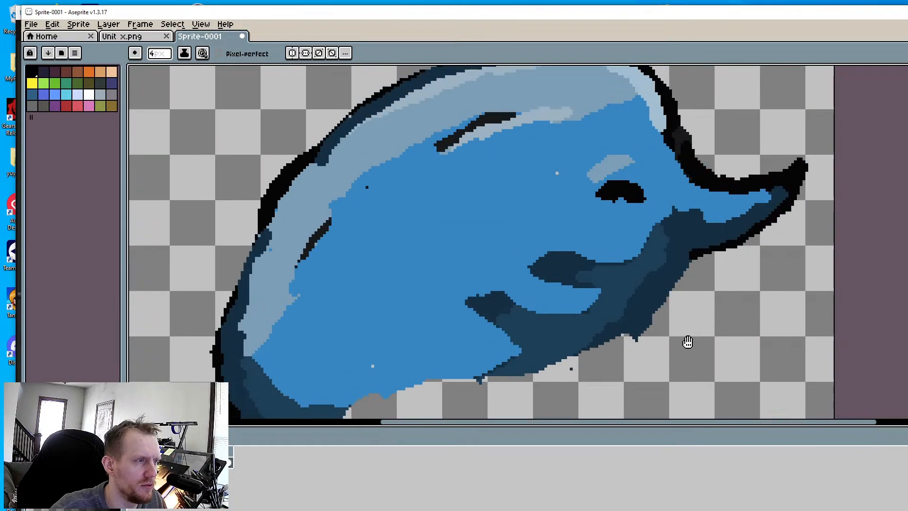
scroll(679, 326, up, 5)
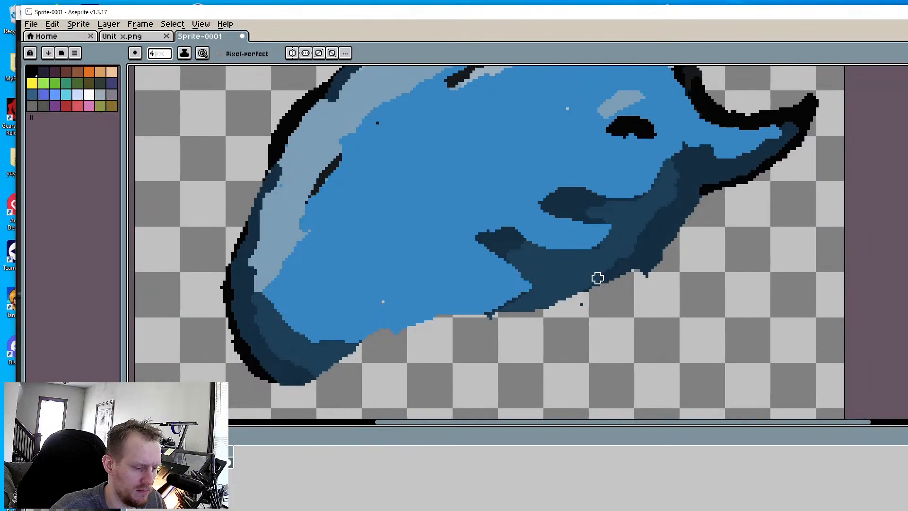
Sketch two bent near-black leg strokes with the 4 px brush, reaching down from the chest beneath the head
middle_drag(637, 156, 532, 232)
key(i)
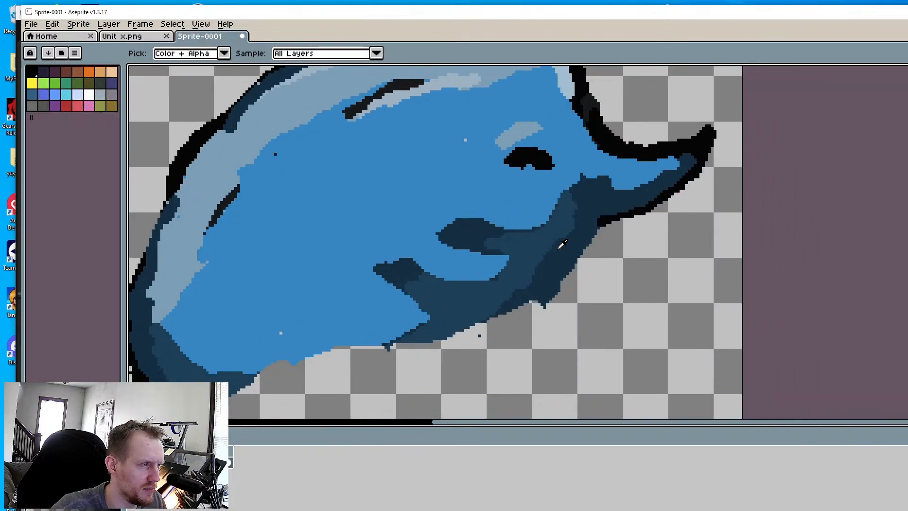
key(b)
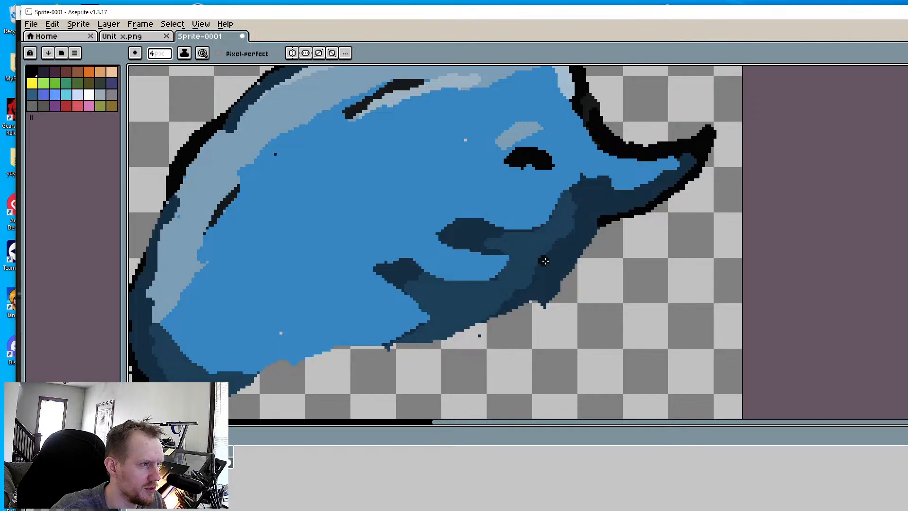
mouse_move(543, 261)
mouse_down()
mouse_move(566, 227)
mouse_move(632, 310)
mouse_up()
mouse_move(477, 318)
mouse_down()
mouse_move(481, 312)
mouse_move(539, 357)
mouse_up()
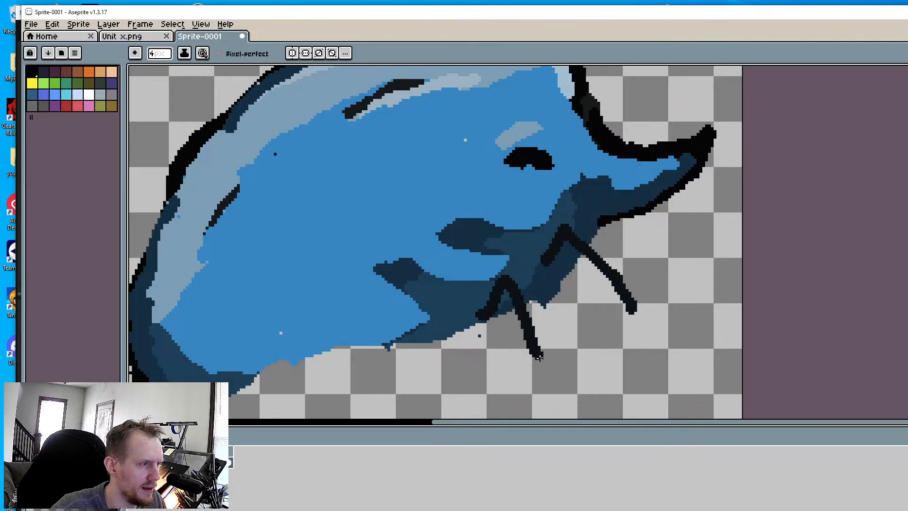
scroll(539, 357, down, 5)
scroll(634, 318, up, 4)
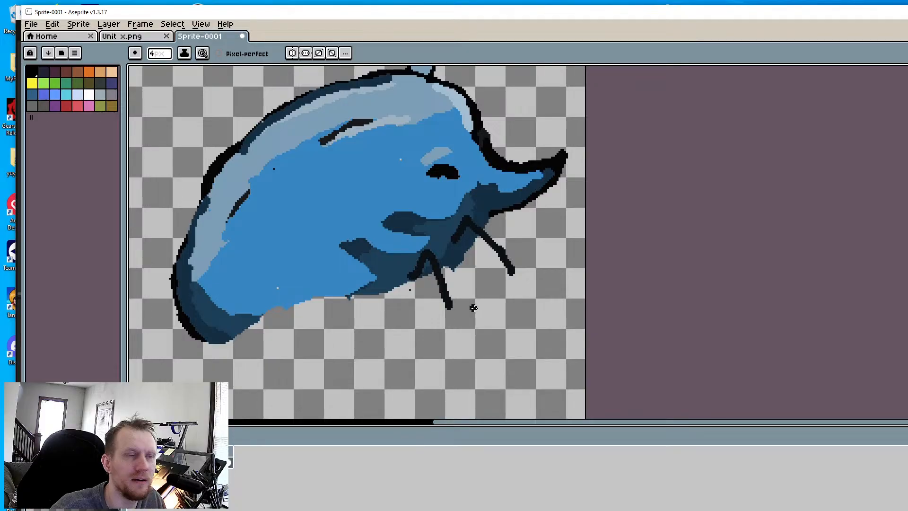
scroll(473, 308, up, 2)
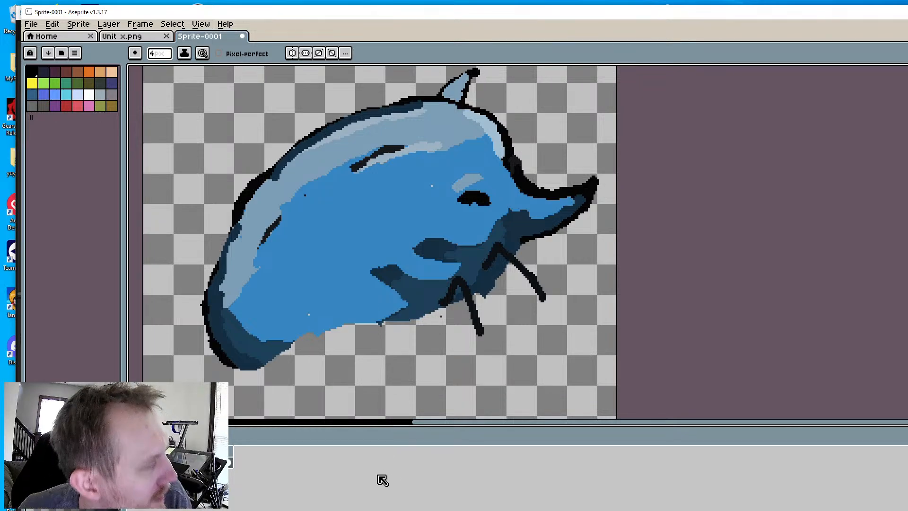
Draw a new near-black belly outline from the bottom of the rear up to the rearmost leg
mouse_move(351, 340)
middle_down()
mouse_move(414, 295)
mouse_move(406, 295)
middle_up()
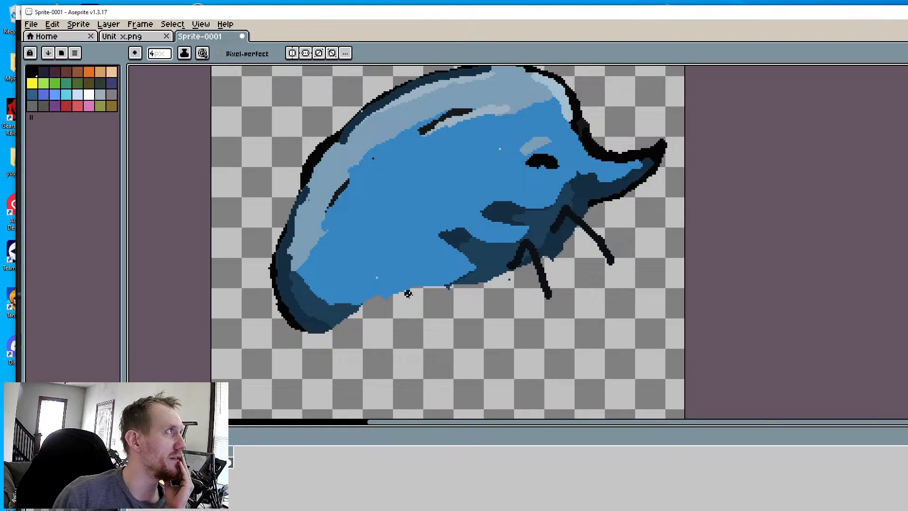
scroll(408, 294, up, 2)
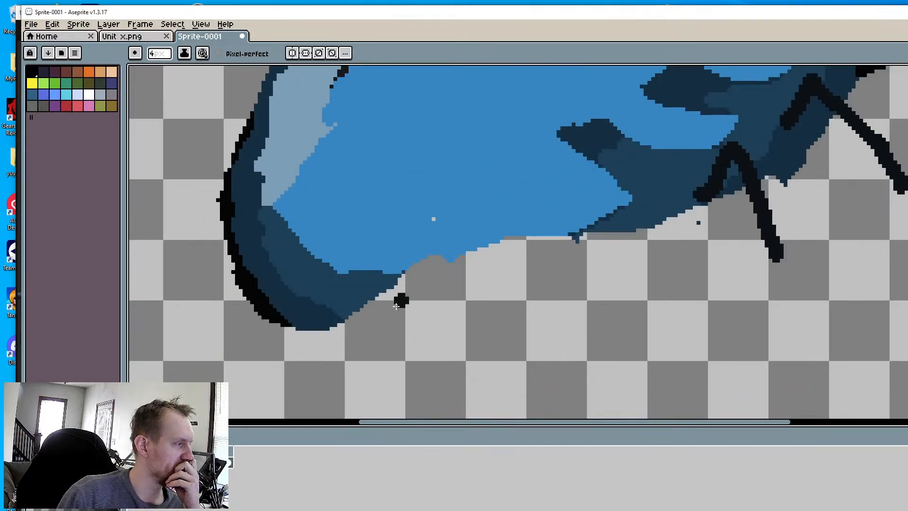
mouse_move(320, 332)
mouse_down()
mouse_move(440, 259)
mouse_move(704, 203)
mouse_up()
mouse_move(705, 202)
middle_down()
mouse_move(571, 329)
mouse_move(578, 265)
mouse_move(566, 258)
middle_up()
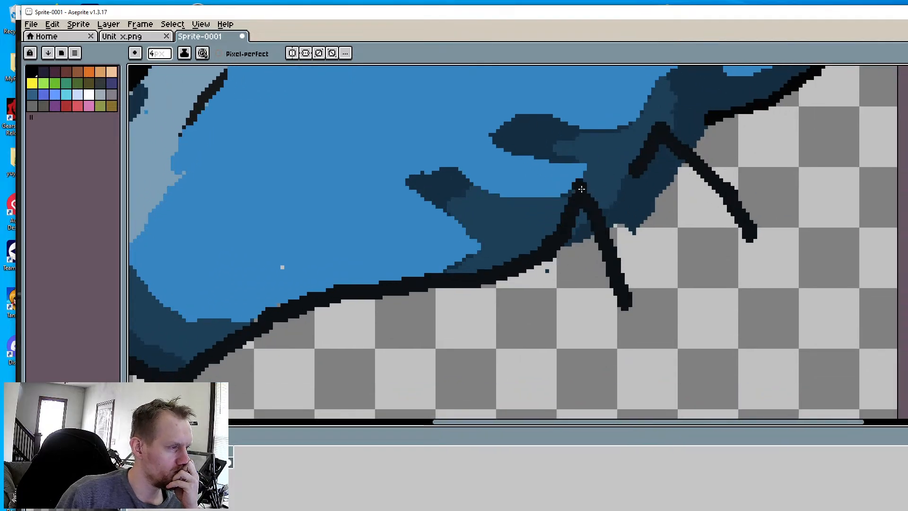
Complete the near-black outlines of both legs, giving each a curved upper edge and a closed tip
mouse_move(607, 176)
mouse_down()
mouse_move(644, 221)
mouse_move(662, 321)
mouse_move(623, 281)
mouse_up()
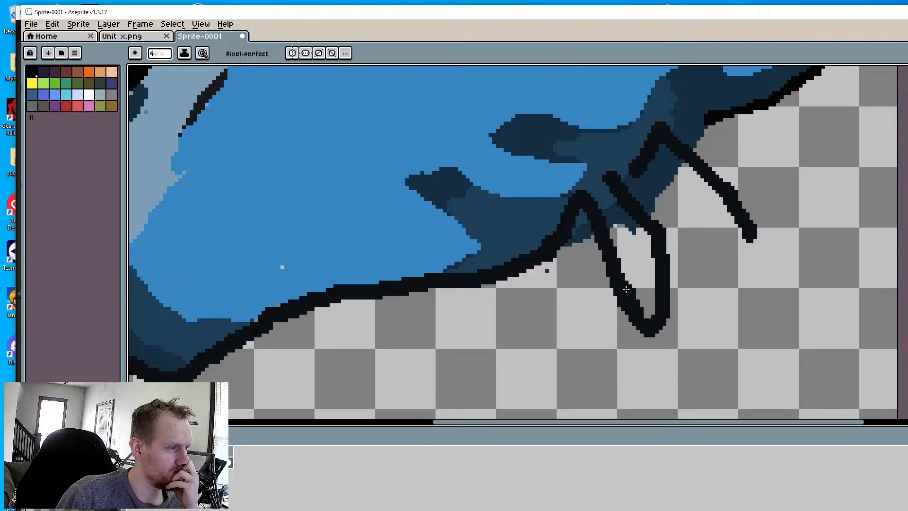
mouse_move(612, 176)
mouse_down()
mouse_move(576, 154)
mouse_move(548, 193)
mouse_up()
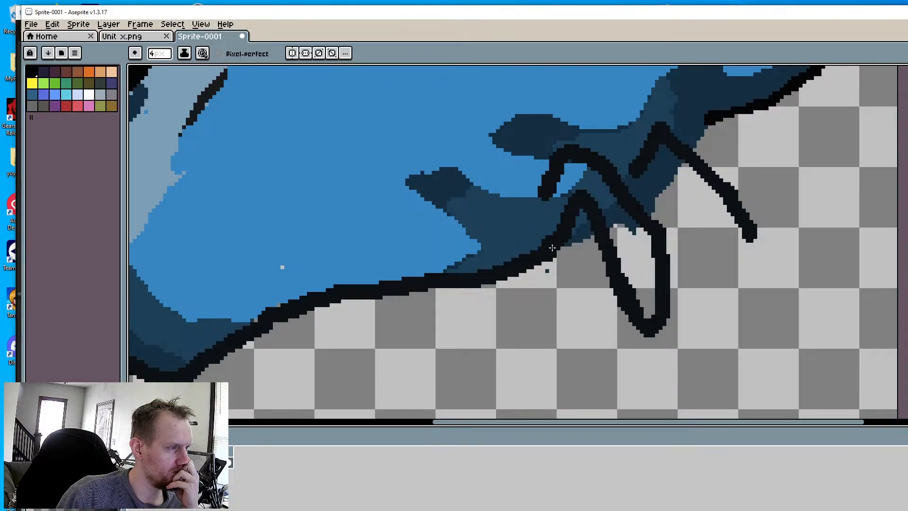
middle_drag(643, 118, 529, 242)
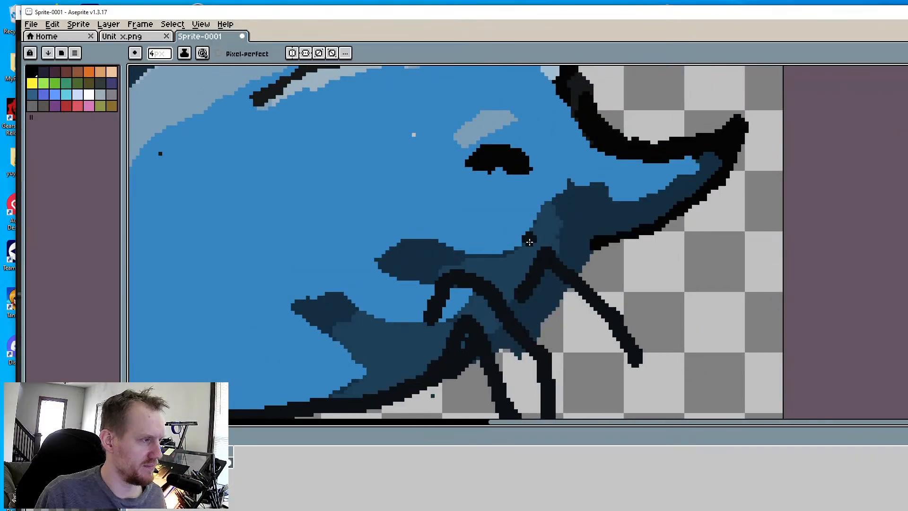
mouse_move(529, 241)
mouse_down()
mouse_move(566, 229)
mouse_move(636, 340)
mouse_up()
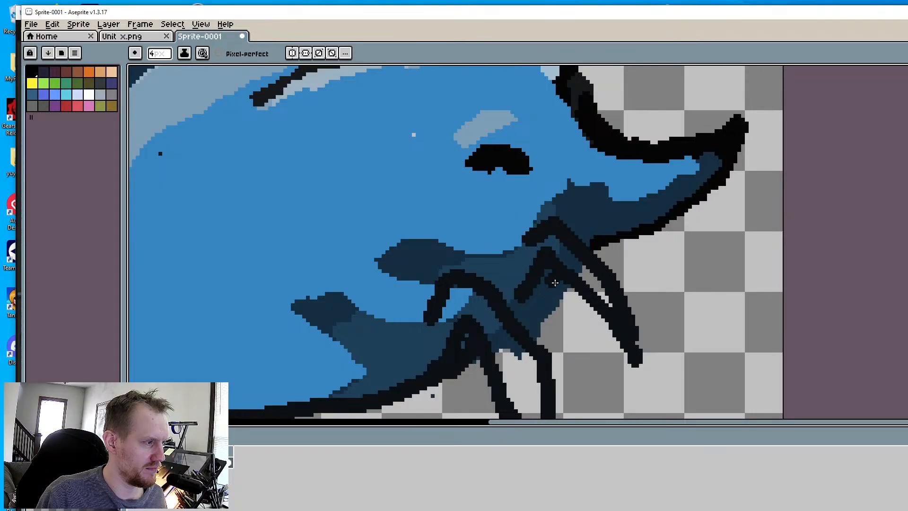
mouse_move(554, 282)
mouse_down()
mouse_move(553, 291)
mouse_move(567, 289)
mouse_move(612, 324)
mouse_move(635, 358)
mouse_up()
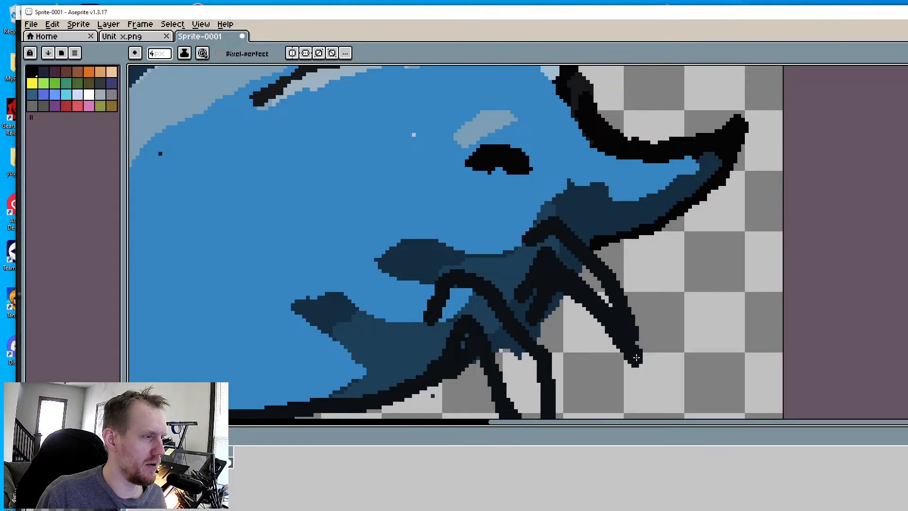
Sample the body blue and fill the rearmost leg, blending its upper part into the body over the dark shading
scroll(635, 358, down, 4)
middle_drag(556, 337, 530, 274)
scroll(553, 273, up, 6)
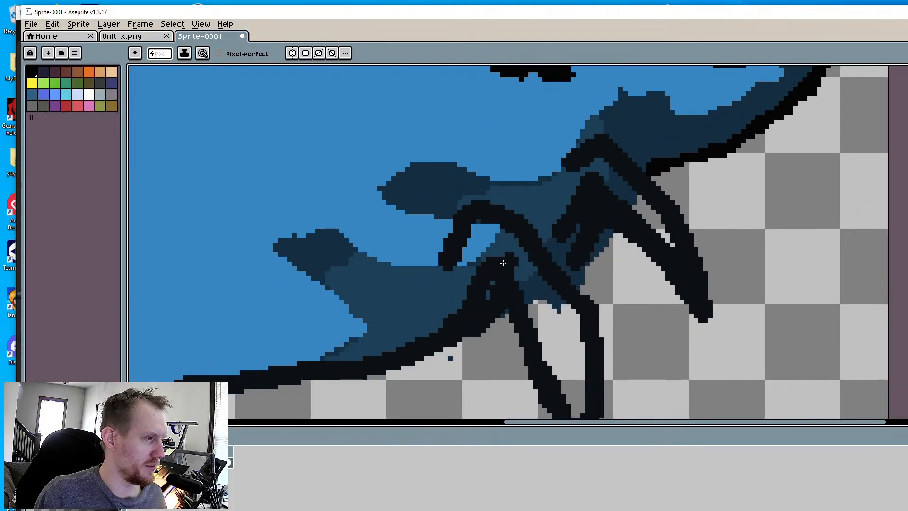
key(alt)
alt+click(476, 256)
mouse_move(487, 253)
mouse_down()
mouse_move(513, 239)
mouse_move(545, 290)
mouse_move(519, 272)
mouse_move(553, 341)
mouse_move(570, 327)
mouse_move(531, 303)
mouse_move(558, 374)
mouse_move(567, 360)
mouse_move(565, 307)
mouse_up()
mouse_move(578, 384)
mouse_down()
mouse_move(581, 326)
mouse_move(577, 393)
mouse_up()
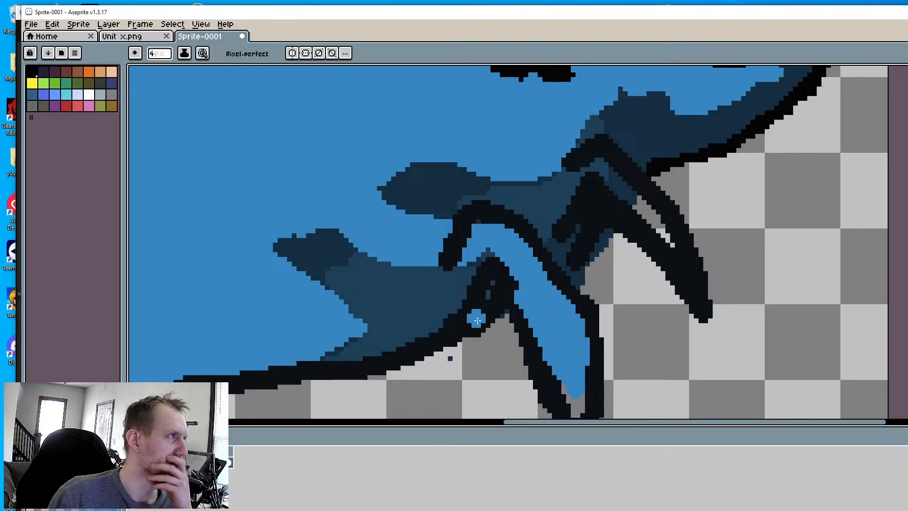
middle_drag(443, 342, 452, 314)
mouse_move(493, 250)
mouse_down()
mouse_move(468, 239)
mouse_move(508, 238)
mouse_move(494, 221)
mouse_move(441, 263)
mouse_up()
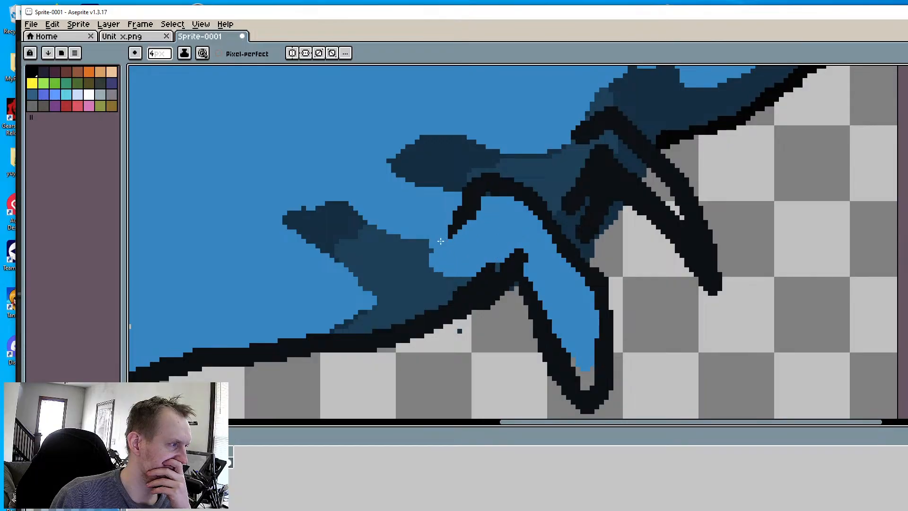
drag(487, 222, 477, 208)
Fill the leg nearest the front horn with the body blue, painting over the shading where it joins the chest
mouse_move(594, 145)
mouse_down()
mouse_move(567, 160)
mouse_move(575, 183)
mouse_move(565, 204)
mouse_move(600, 172)
mouse_move(591, 198)
mouse_move(560, 198)
mouse_up()
key(ctrl+z)
mouse_move(612, 139)
mouse_down()
mouse_move(576, 203)
mouse_move(604, 164)
mouse_move(606, 136)
mouse_move(679, 222)
mouse_move(581, 148)
mouse_move(610, 177)
mouse_move(557, 196)
mouse_move(568, 161)
mouse_up()
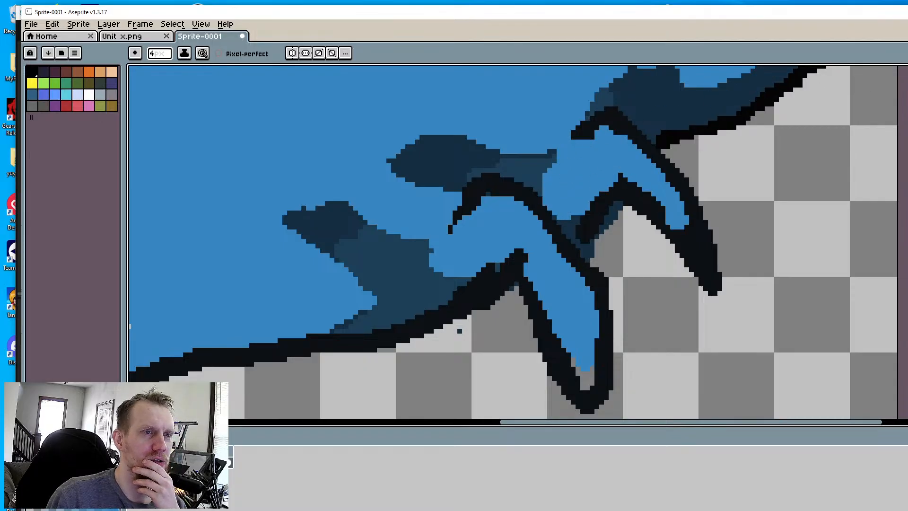
Switch to the running Godot game and move its debug window slightly to show the whole isometric map
key(alt+Tab)
key(alt+Tab)
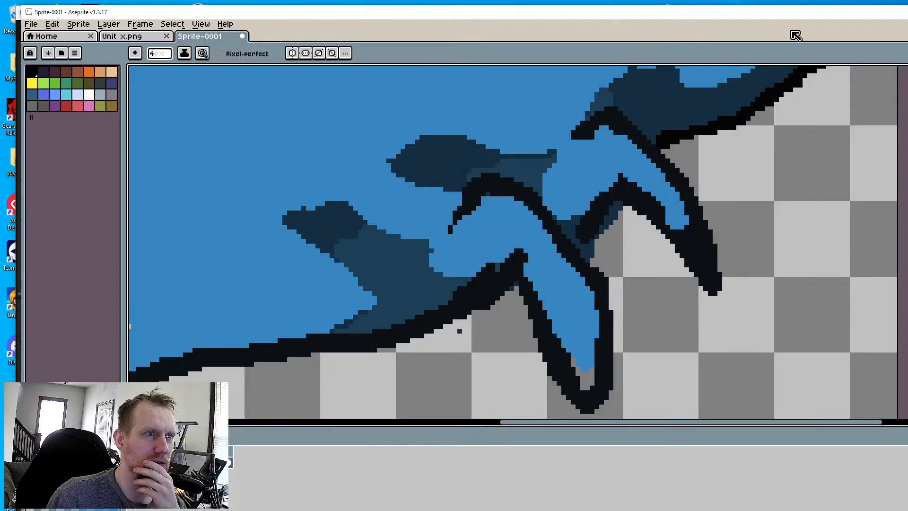
key(alt+Tab)
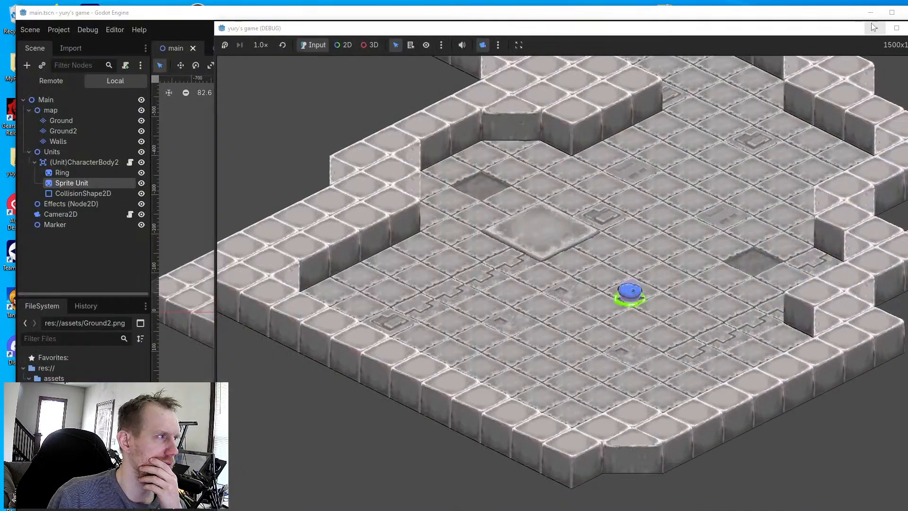
drag(796, 25, 750, 36)
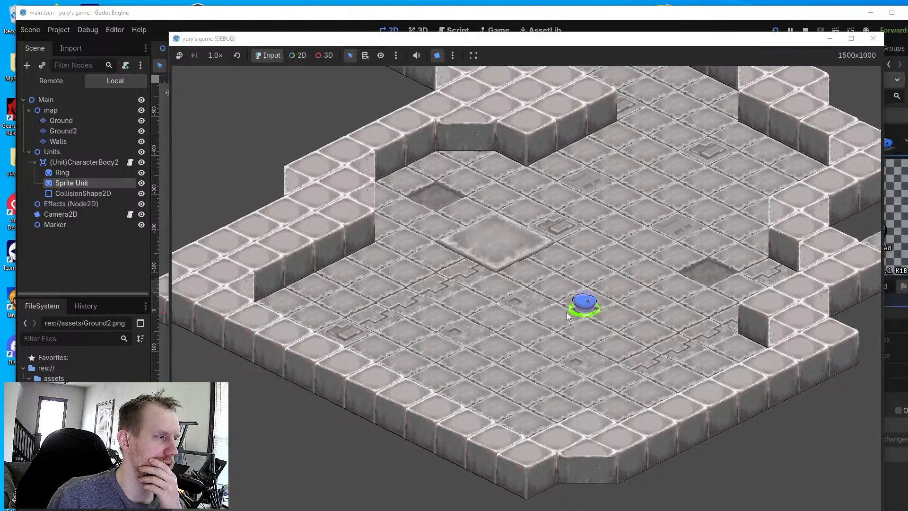
Send the blue unit to a series of different floor spots to examine how its sprite looks while moving
click(553, 270)
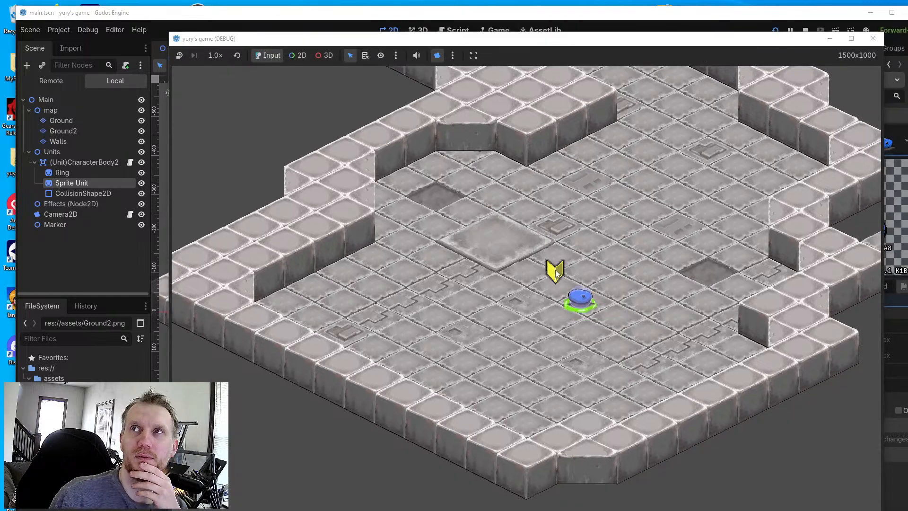
click(525, 327)
click(599, 348)
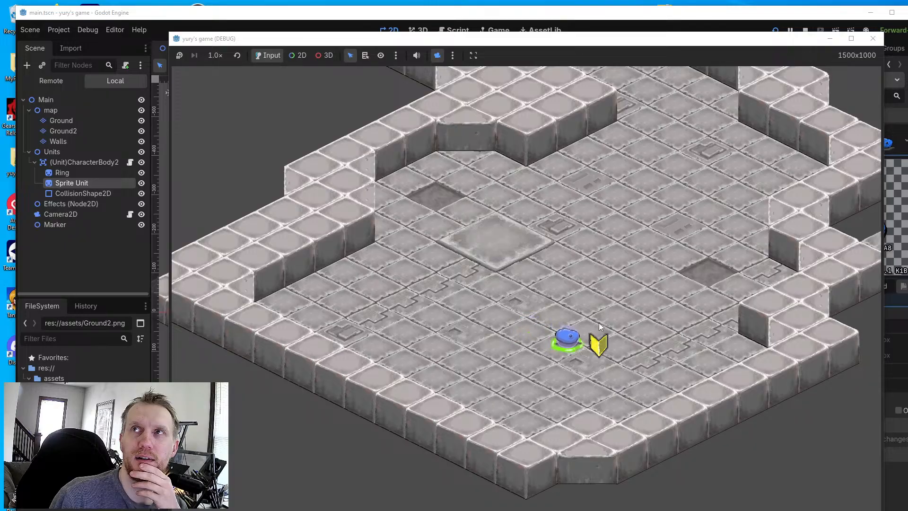
click(607, 304)
click(466, 299)
click(562, 281)
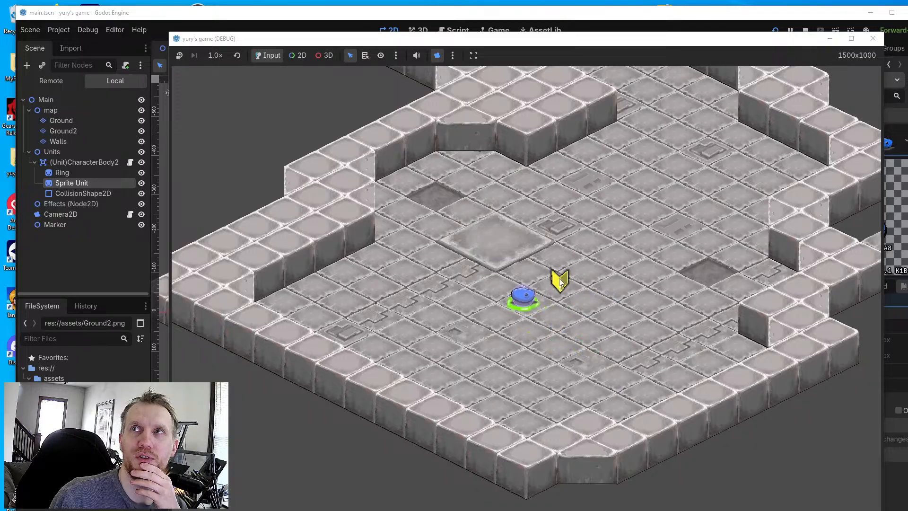
click(625, 258)
click(588, 319)
click(639, 346)
click(558, 332)
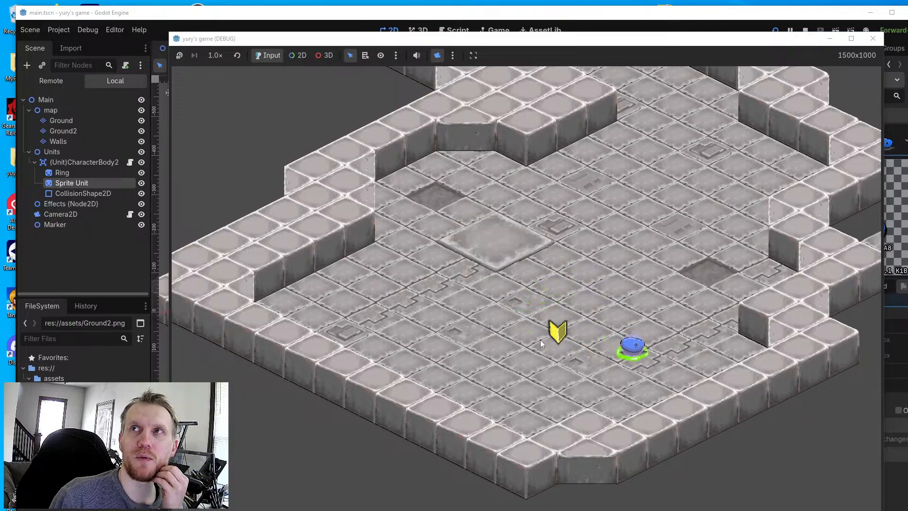
click(532, 347)
click(518, 321)
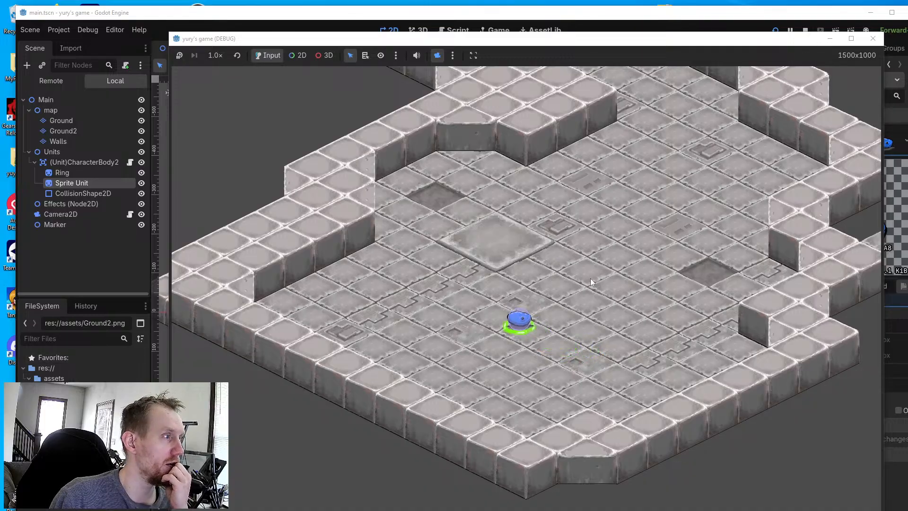
click(605, 253)
click(531, 309)
click(509, 356)
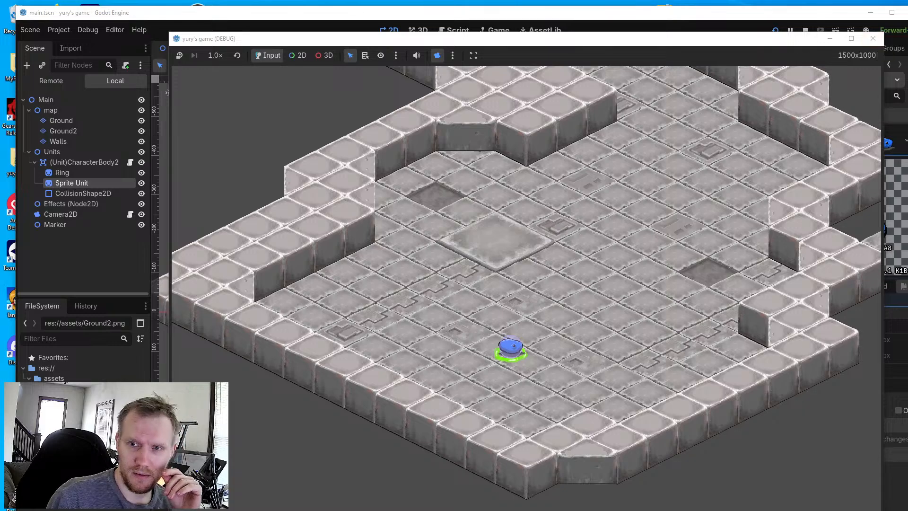
Switch back to Aseprite and examine the whole creature sprite at reduced and enlarged scale
key(alt+Tab)
scroll(695, 252, down, 7)
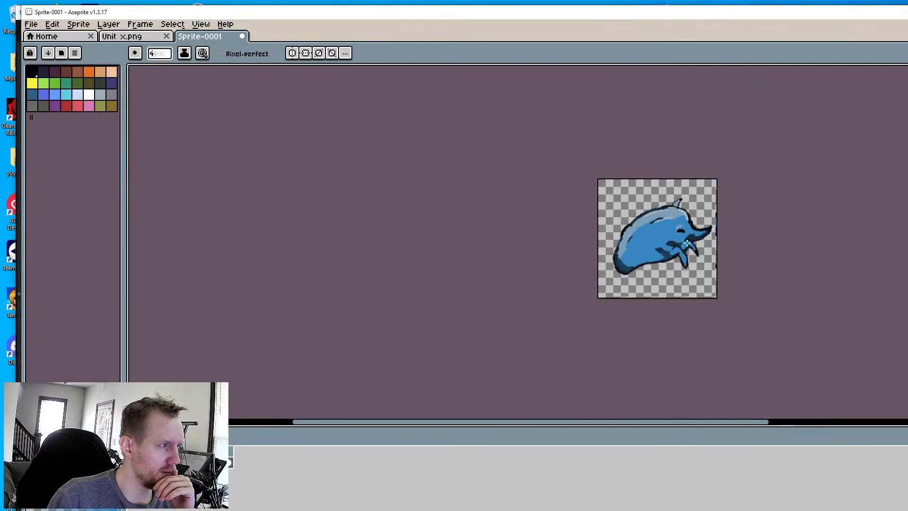
scroll(670, 225, up, 3)
scroll(688, 269, up, 1)
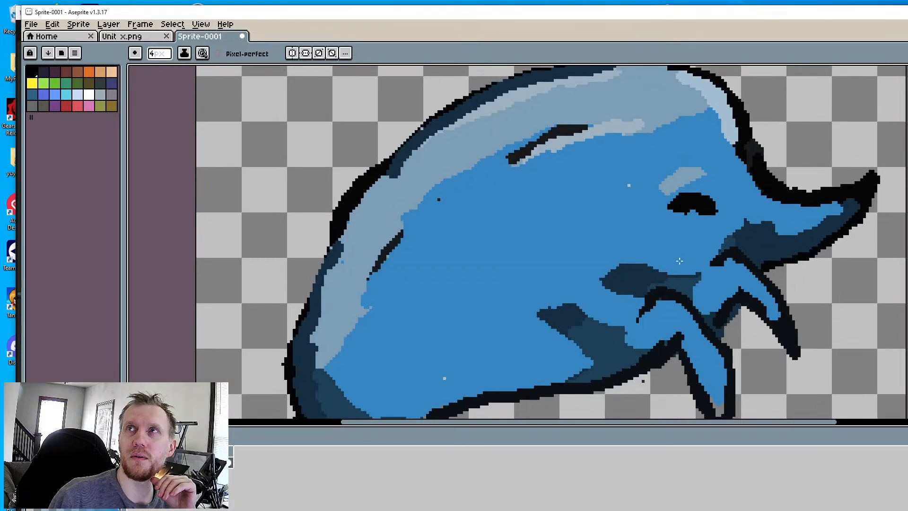
Paint a short strip of dark blue shading along the belly's lower edge, just behind the legs
scroll(677, 261, down, 1)
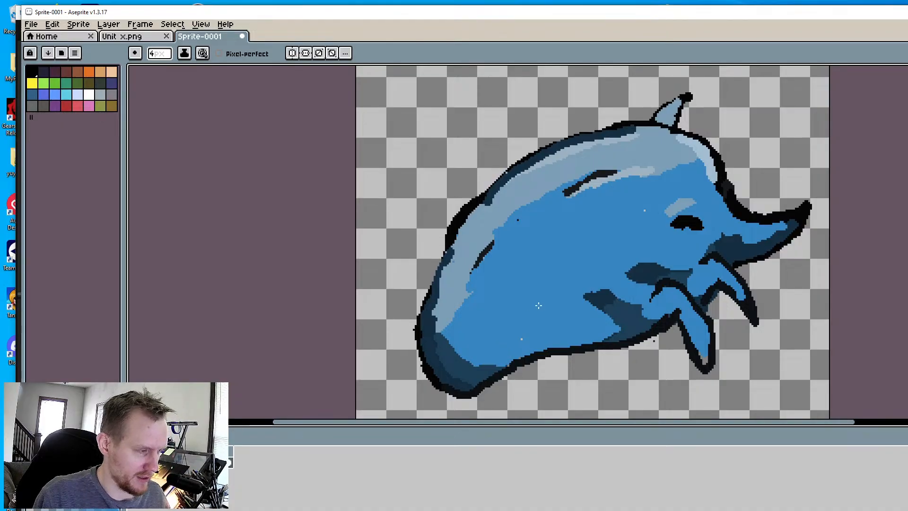
scroll(586, 317, up, 1)
key(alt)
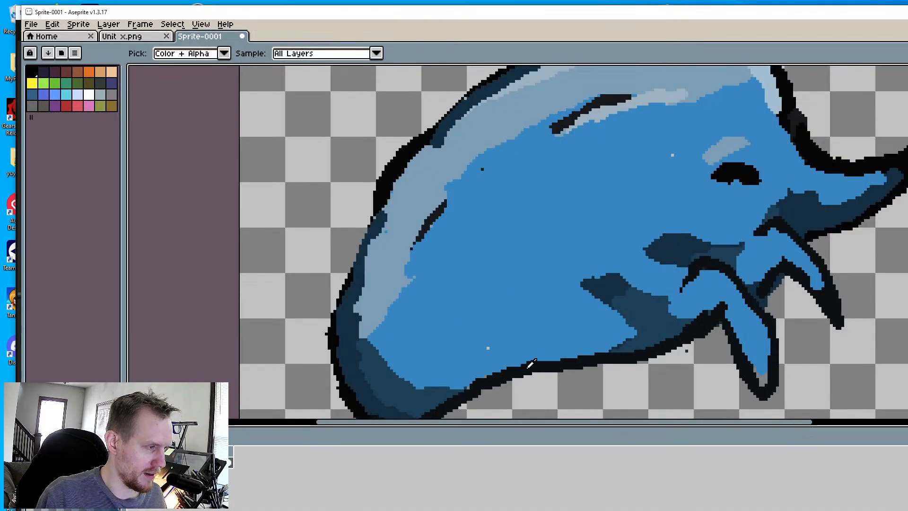
mouse_move(617, 348)
mouse_down()
mouse_move(579, 348)
mouse_move(612, 356)
mouse_move(554, 350)
mouse_up()
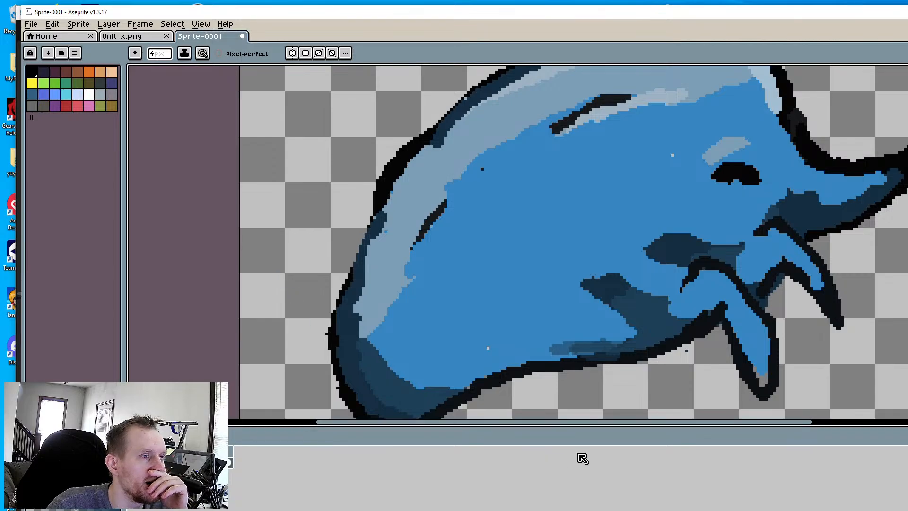
scroll(610, 284, down, 3)
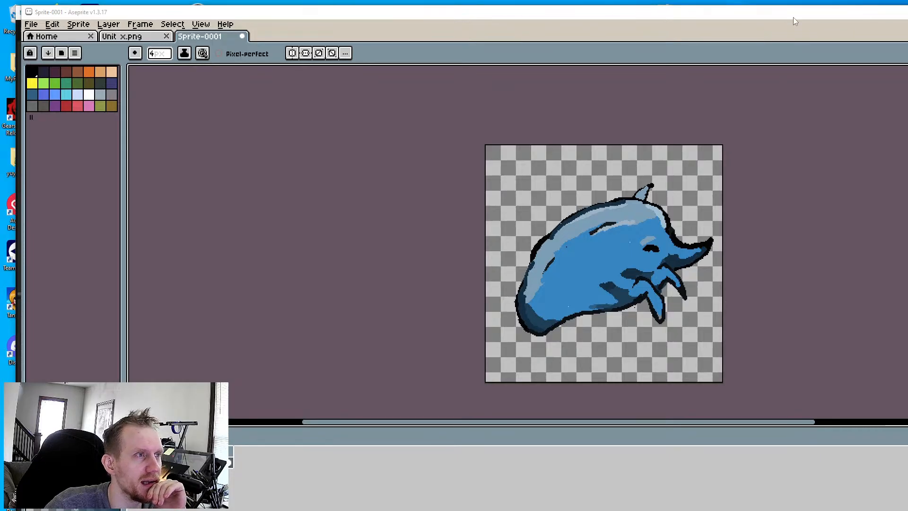
Move the Aseprite window aside and send the blue unit across the Godot game's floor to study its sprite in motion
drag(793, 19, 907, 490)
click(571, 281)
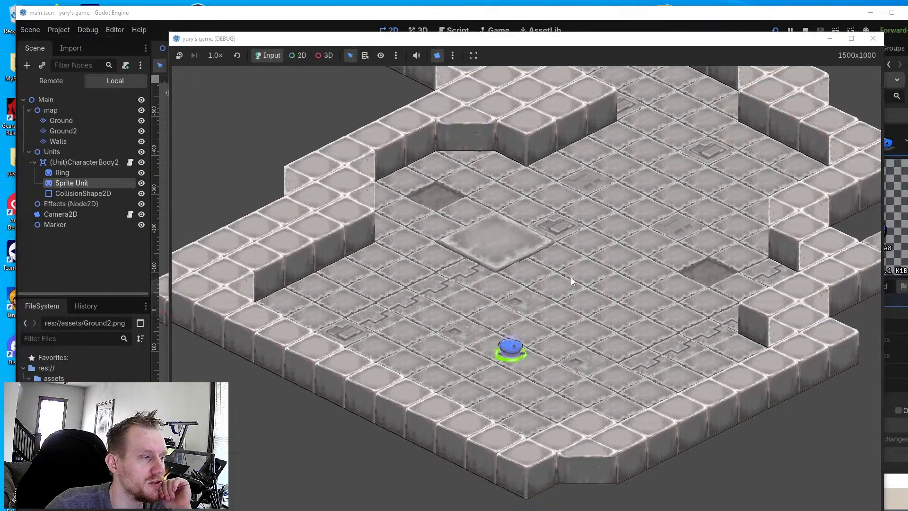
click(567, 324)
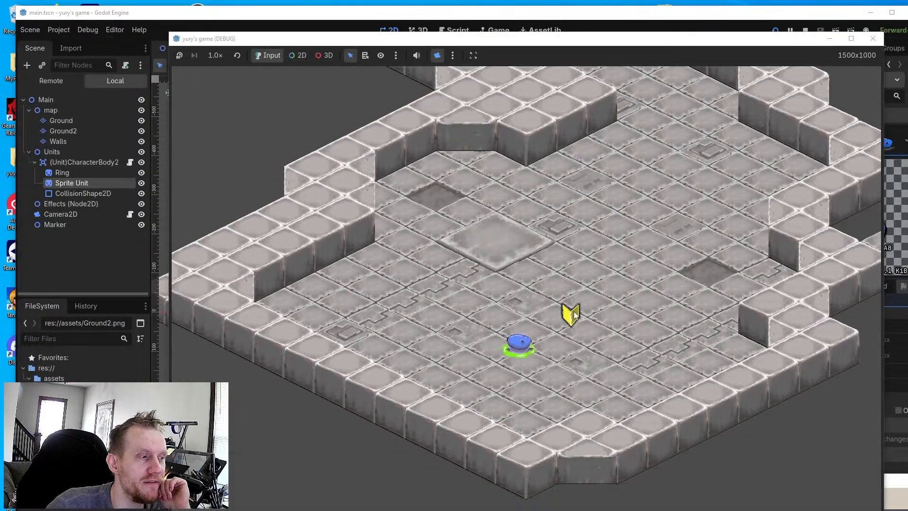
click(454, 264)
click(690, 250)
click(639, 349)
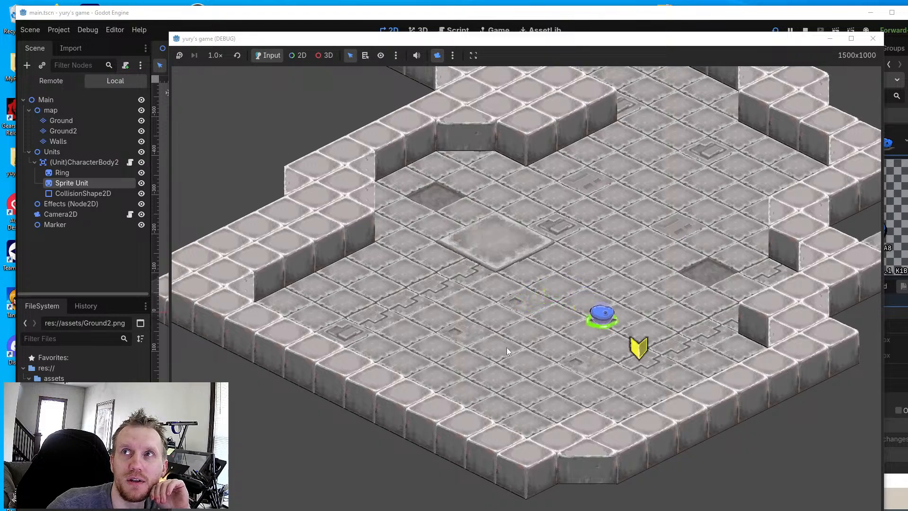
click(507, 348)
click(459, 275)
click(610, 269)
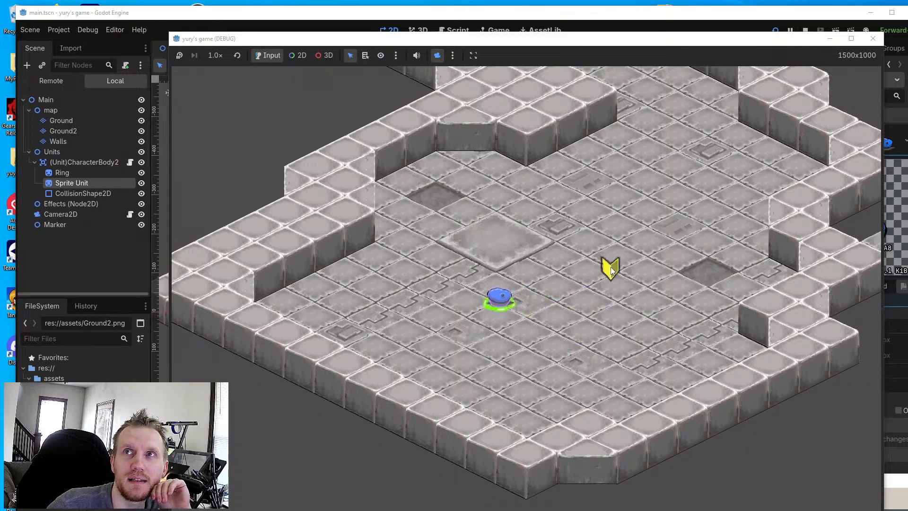
click(603, 331)
click(486, 370)
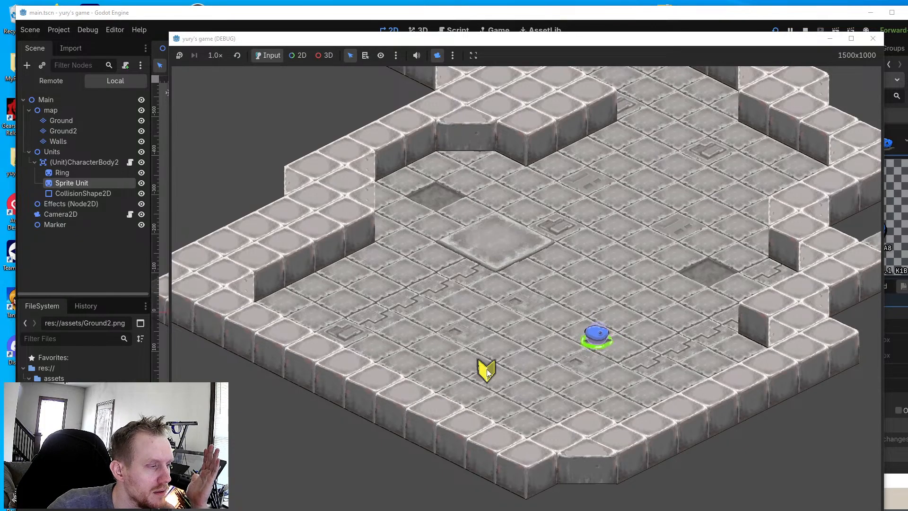
click(477, 292)
click(558, 266)
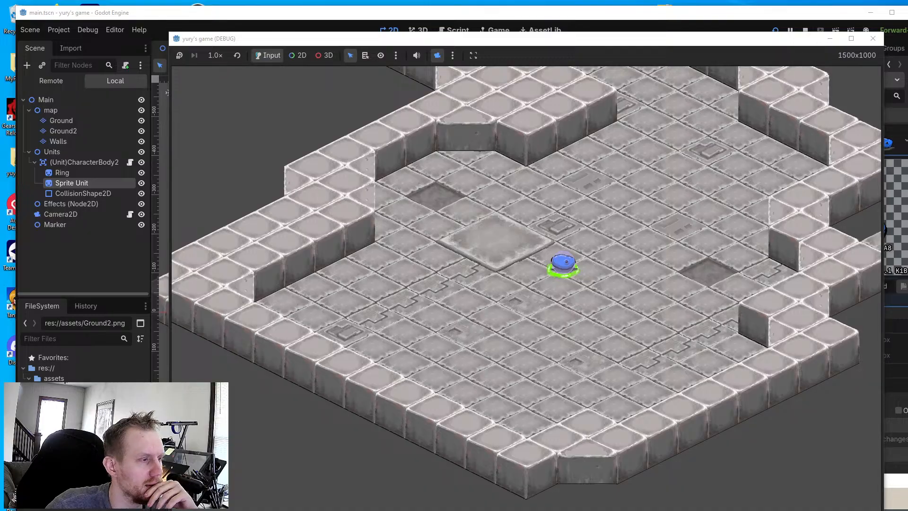
Switch back to Aseprite and move its window back up to show the creature's rear and belly
key(alt+Tab)
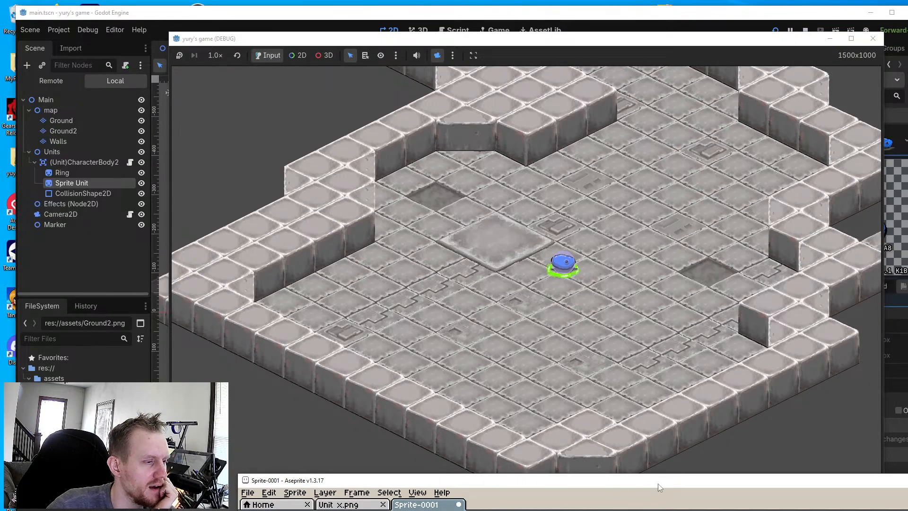
drag(661, 477, 453, 33)
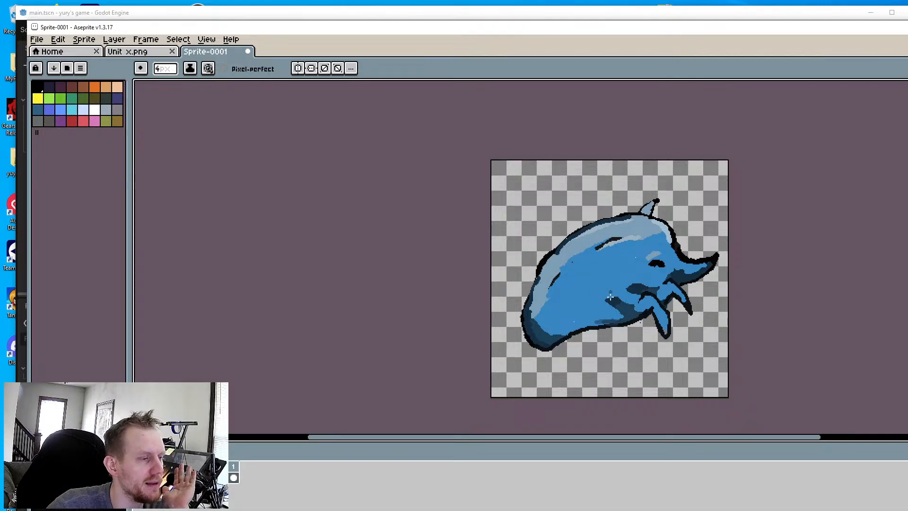
middle_drag(610, 296, 639, 270)
scroll(642, 302, up, 4)
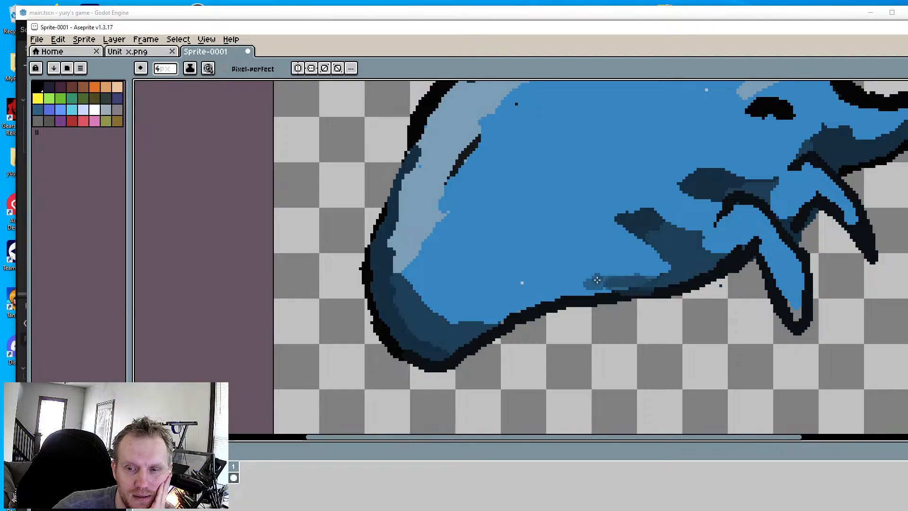
Extend the dark blue shading along the underside into one continuous band from the legs to the rear
mouse_move(522, 307)
mouse_down()
mouse_move(478, 319)
mouse_move(491, 328)
mouse_move(509, 305)
mouse_up()
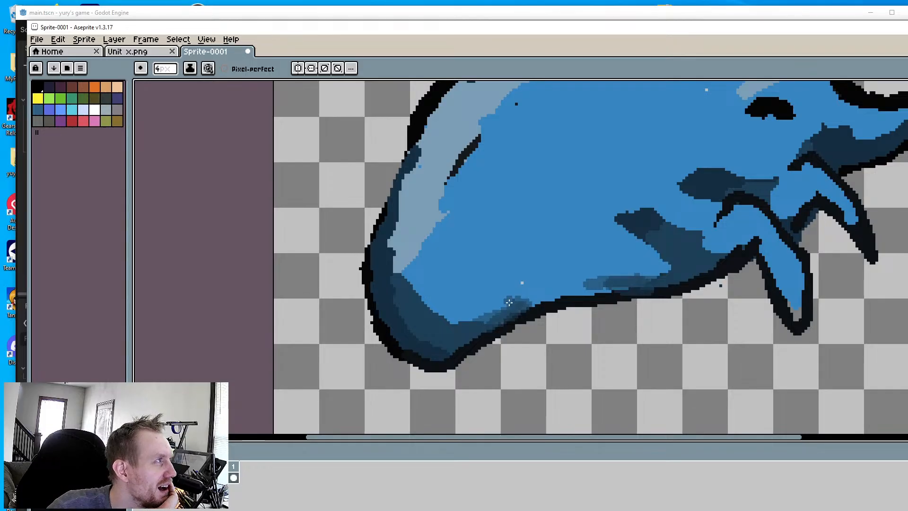
mouse_move(608, 288)
mouse_down()
mouse_move(520, 302)
mouse_move(610, 295)
mouse_move(563, 287)
mouse_move(532, 294)
mouse_move(668, 271)
mouse_move(664, 263)
mouse_move(586, 277)
mouse_move(457, 324)
mouse_up()
mouse_move(502, 307)
mouse_down()
mouse_move(532, 290)
mouse_move(670, 262)
mouse_move(650, 255)
mouse_move(668, 262)
mouse_move(608, 289)
mouse_move(482, 321)
mouse_up()
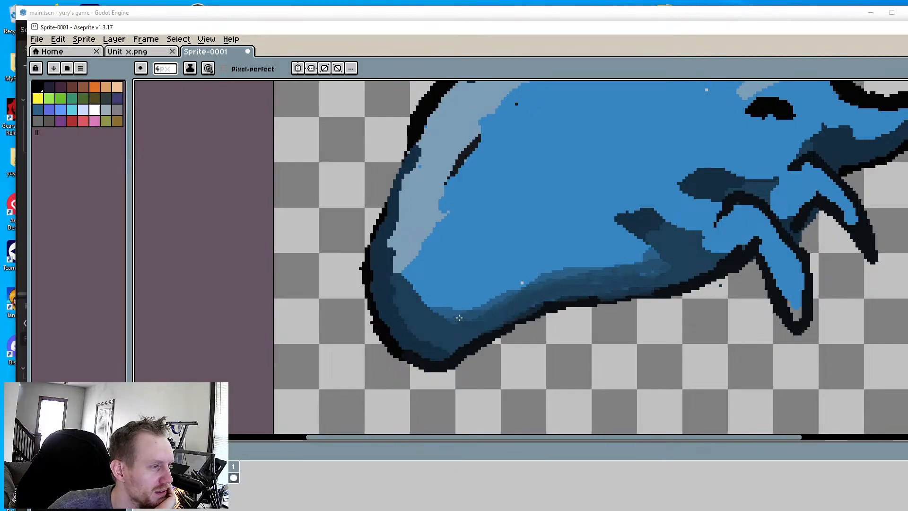
Add dark blue shading along the inner lower edges of both legs
middle_drag(526, 270, 555, 264)
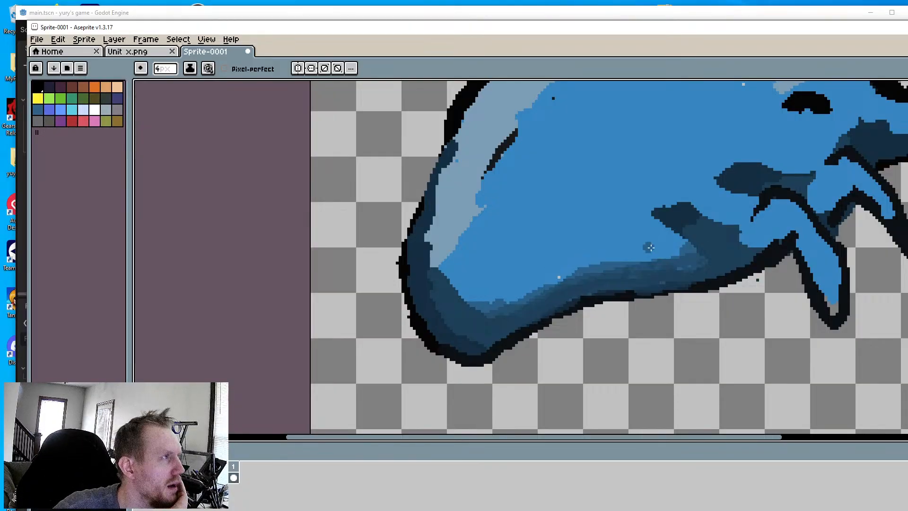
mouse_move(788, 230)
mouse_down()
mouse_move(757, 246)
mouse_move(786, 229)
mouse_move(806, 241)
mouse_move(826, 294)
mouse_move(804, 253)
mouse_up()
mouse_move(844, 203)
mouse_down()
mouse_move(848, 187)
mouse_move(822, 202)
mouse_move(832, 208)
mouse_move(831, 196)
mouse_up()
scroll(828, 203, down, 5)
scroll(786, 248, up, 5)
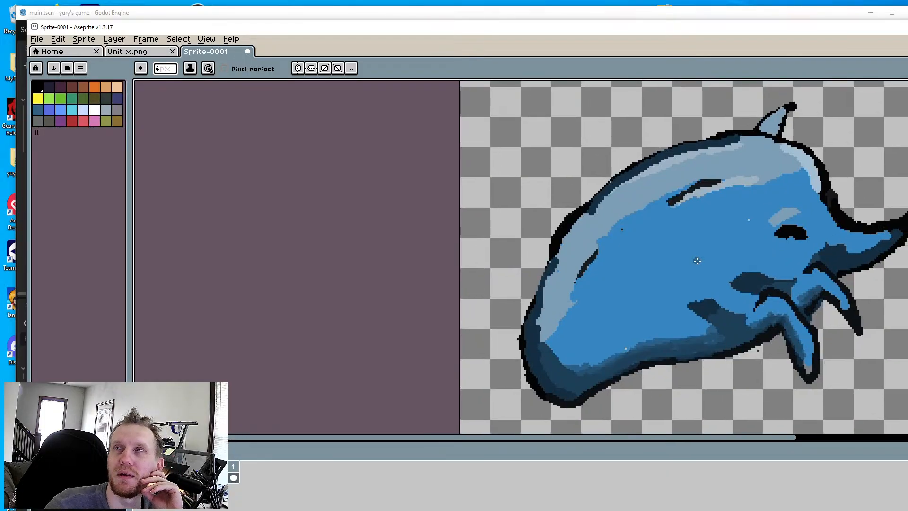
Extend the dark blue shading on the leg nearest the front horn along its inner bend and down toward the tip
middle_drag(697, 261, 629, 284)
scroll(659, 270, up, 1)
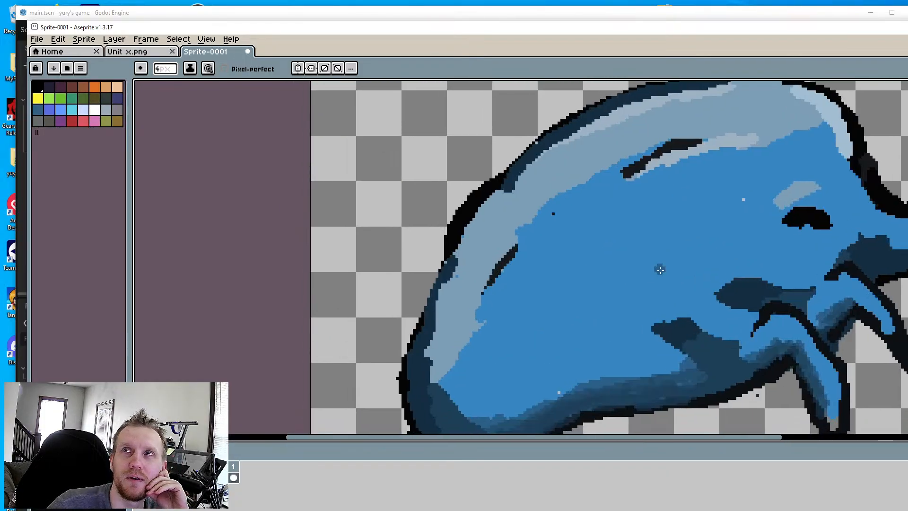
scroll(660, 269, down, 1)
scroll(630, 219, up, 2)
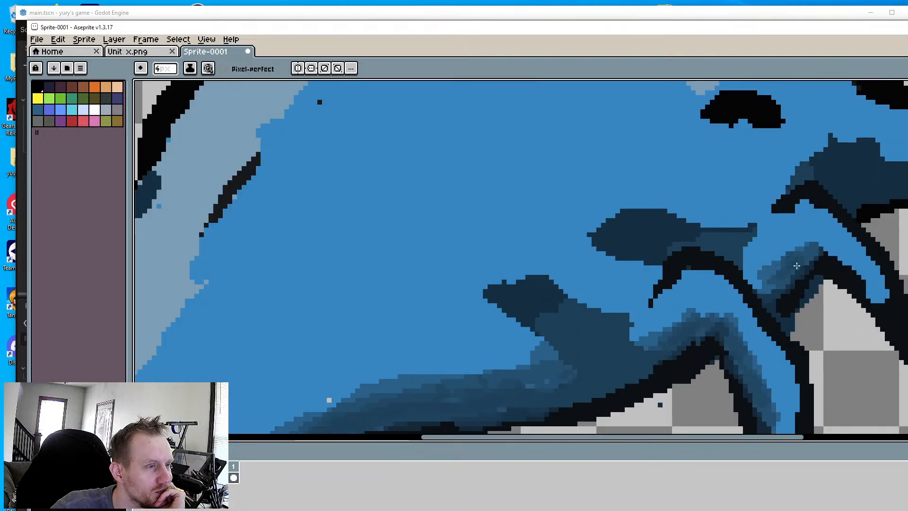
mouse_move(810, 249)
mouse_down()
mouse_move(844, 258)
mouse_move(877, 295)
mouse_move(817, 265)
mouse_move(755, 289)
mouse_move(761, 278)
mouse_move(804, 289)
mouse_move(825, 265)
mouse_move(856, 278)
mouse_move(879, 307)
mouse_move(747, 256)
mouse_move(737, 275)
mouse_move(744, 290)
mouse_up()
middle_drag(670, 251, 668, 250)
scroll(668, 250, down, 2)
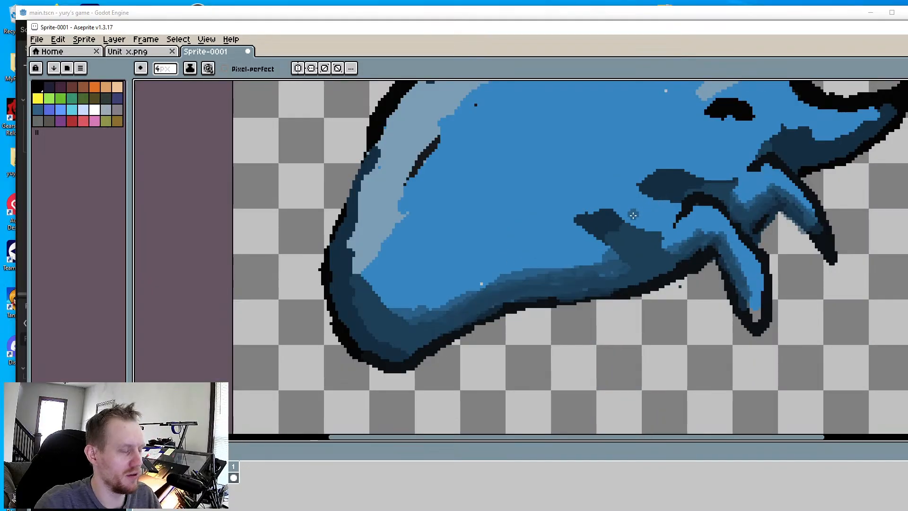
Sample the body blue and trim the two dark patches around the legs and both ends of the eye
alt+click(623, 194)
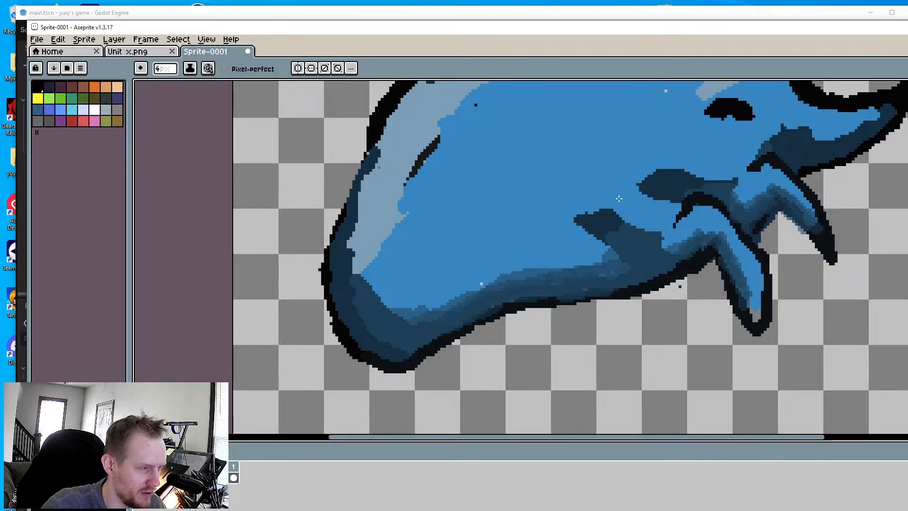
drag(614, 208, 576, 224)
drag(652, 172, 695, 173)
click(755, 120)
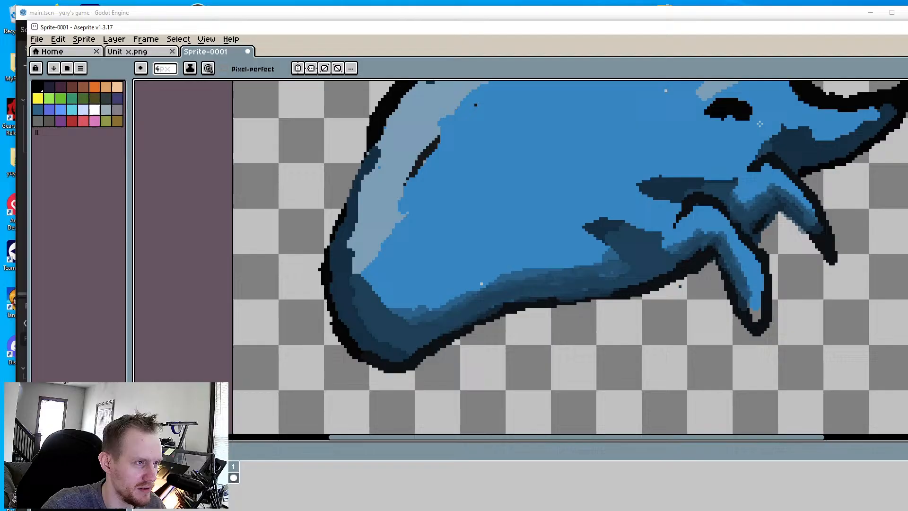
click(705, 109)
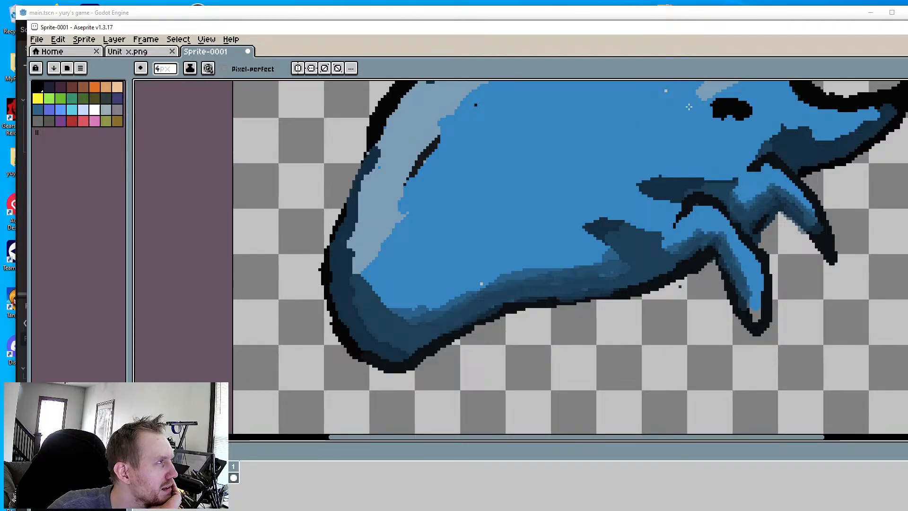
Paint body blue over the black markings on the back and smooth the inner edge of the pale highlight band
middle_drag(681, 134, 647, 220)
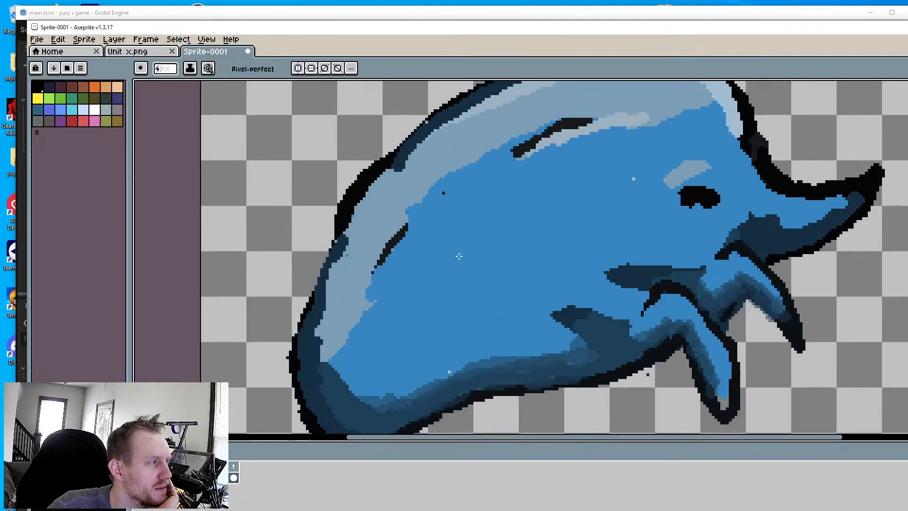
mouse_move(569, 141)
mouse_down()
mouse_move(524, 157)
mouse_move(537, 135)
mouse_move(650, 127)
mouse_move(633, 122)
mouse_move(657, 117)
mouse_move(624, 111)
mouse_move(564, 131)
mouse_up()
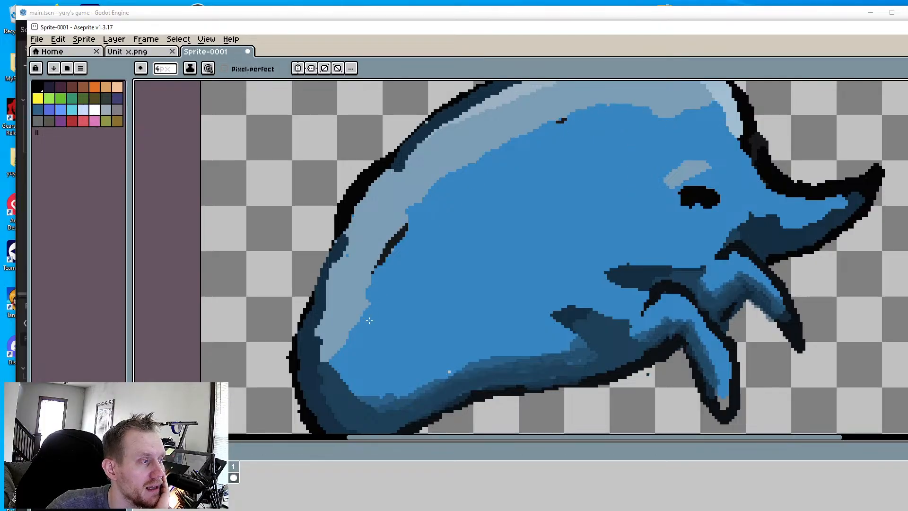
mouse_move(369, 320)
mouse_down()
mouse_move(359, 326)
mouse_move(371, 300)
mouse_move(340, 350)
mouse_move(343, 324)
mouse_move(402, 239)
mouse_move(374, 272)
mouse_move(421, 217)
mouse_up()
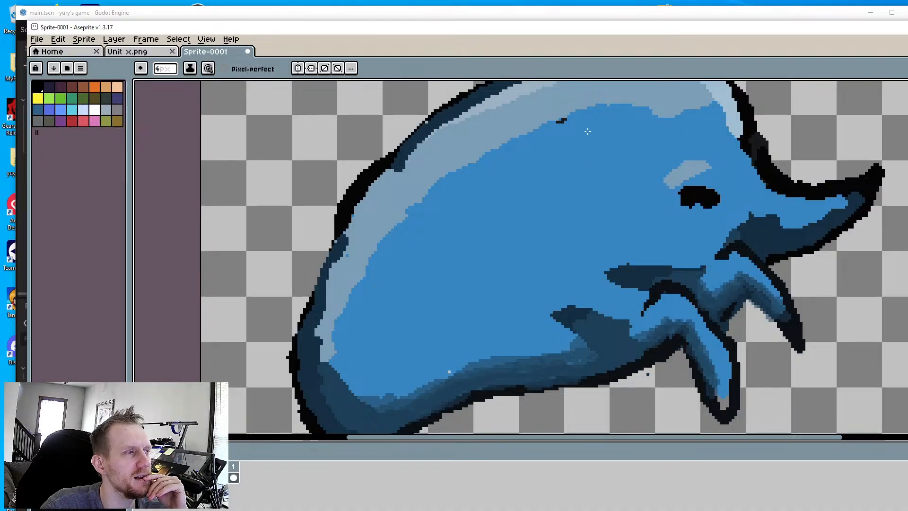
middle_drag(587, 131, 599, 221)
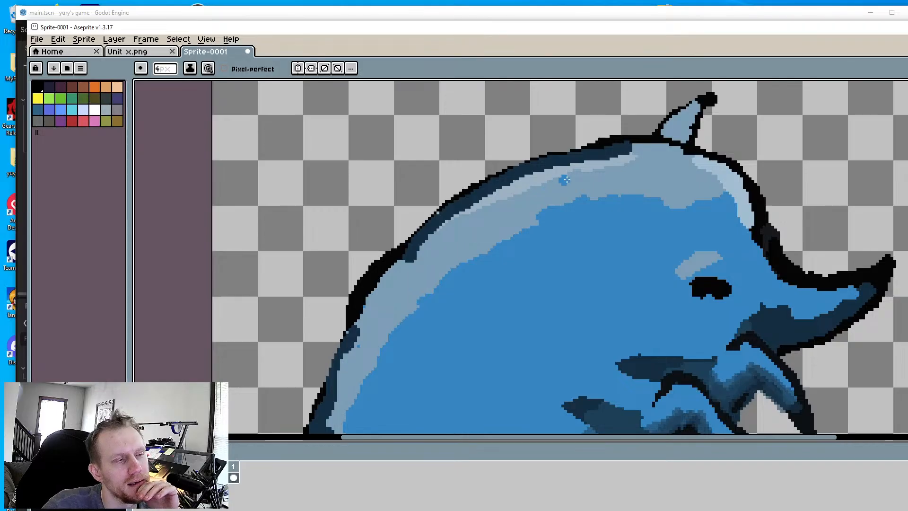
drag(669, 204, 688, 199)
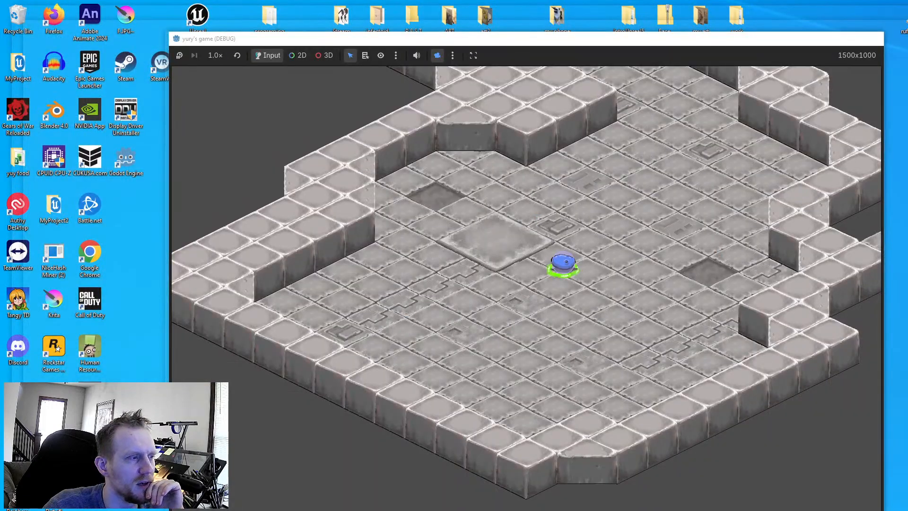
Switch to the running Godot game and send the blue unit around the central floor tiles to examine its sprite
click(662, 510)
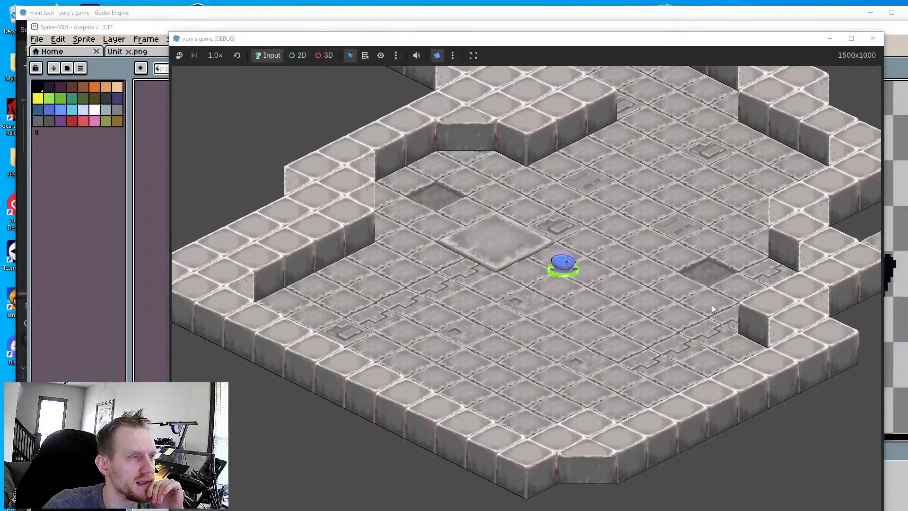
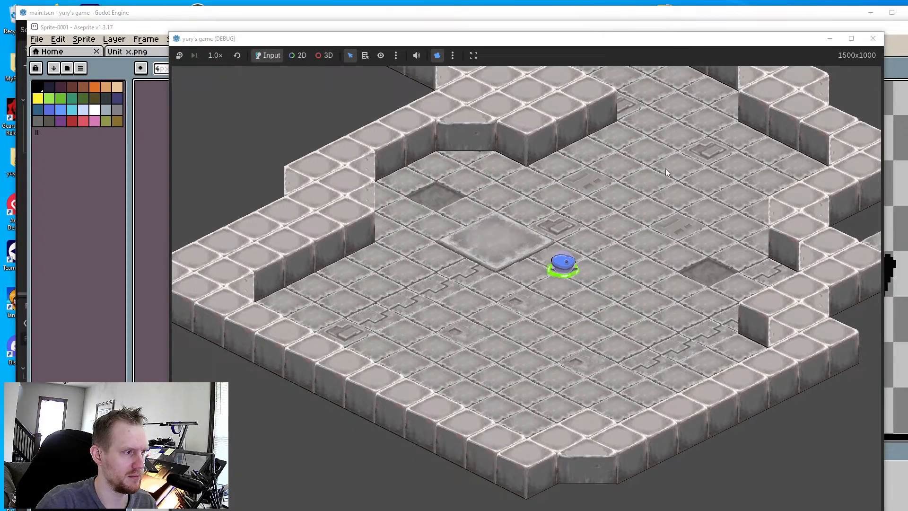
mouse_move(661, 45)
mouse_down()
mouse_move(709, 52)
mouse_move(656, 41)
mouse_up()
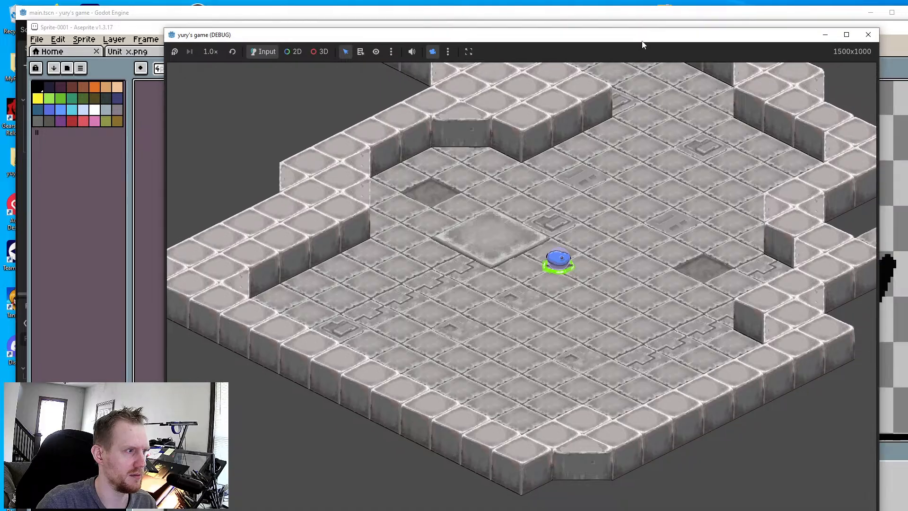
right_click(600, 278)
right_click(559, 272)
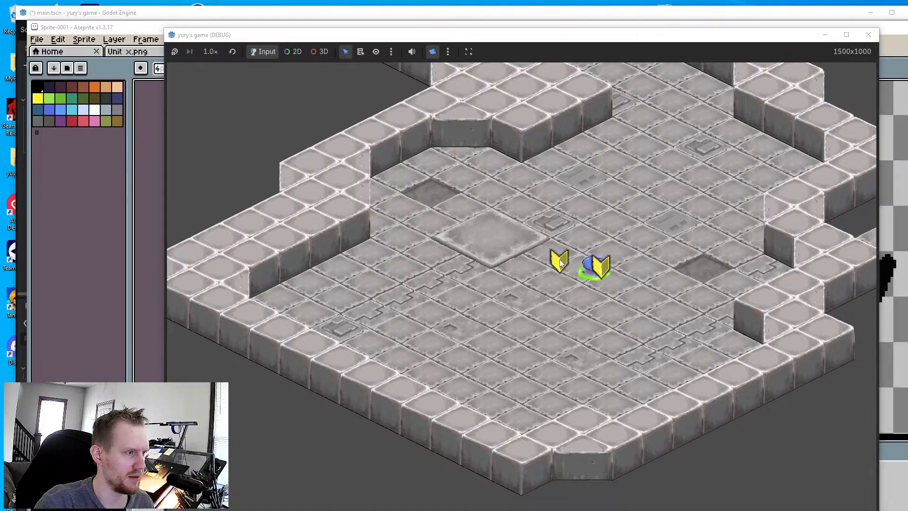
right_click(538, 341)
right_click(554, 365)
right_click(582, 224)
right_click(542, 261)
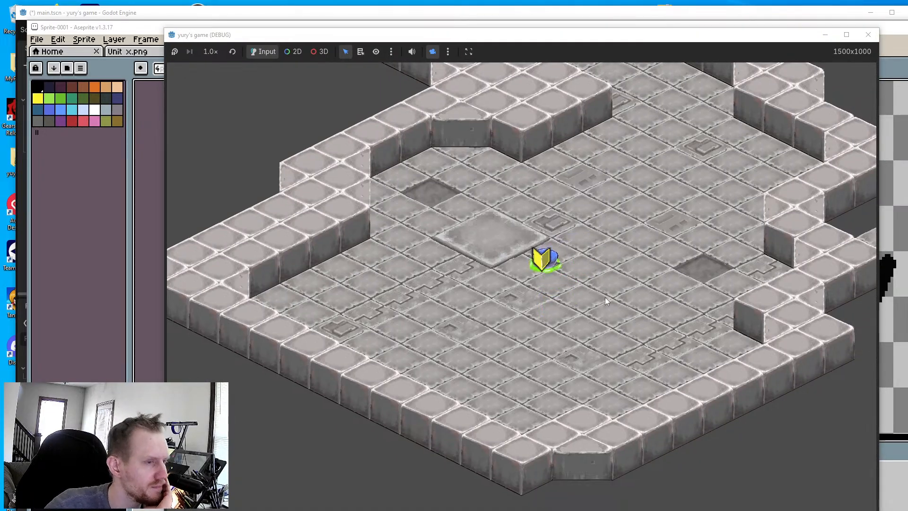
right_click(577, 320)
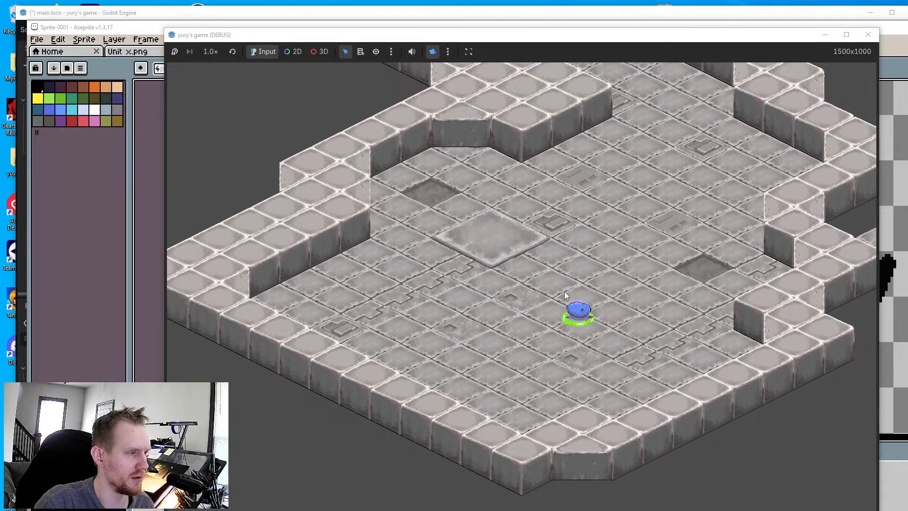
right_click(559, 214)
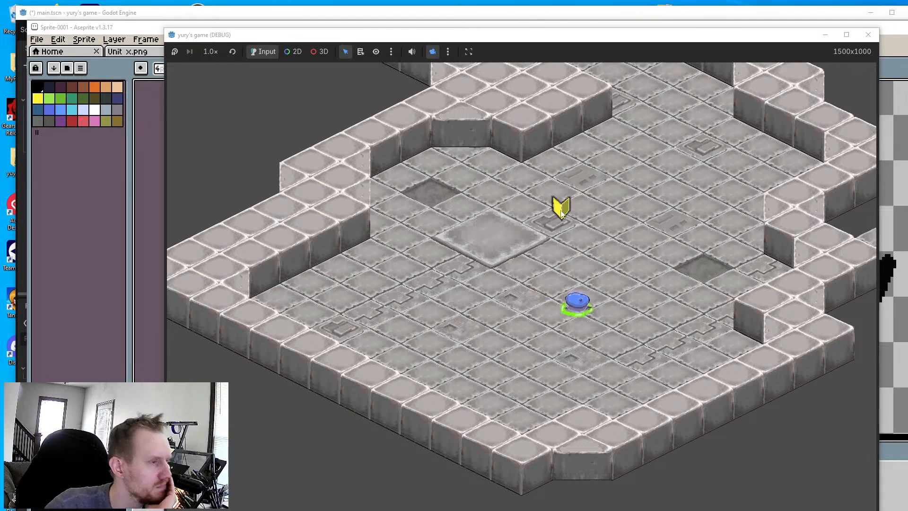
Send the blue unit to one more floor tile, close the game window and view the whole creature sprite
right_click(506, 283)
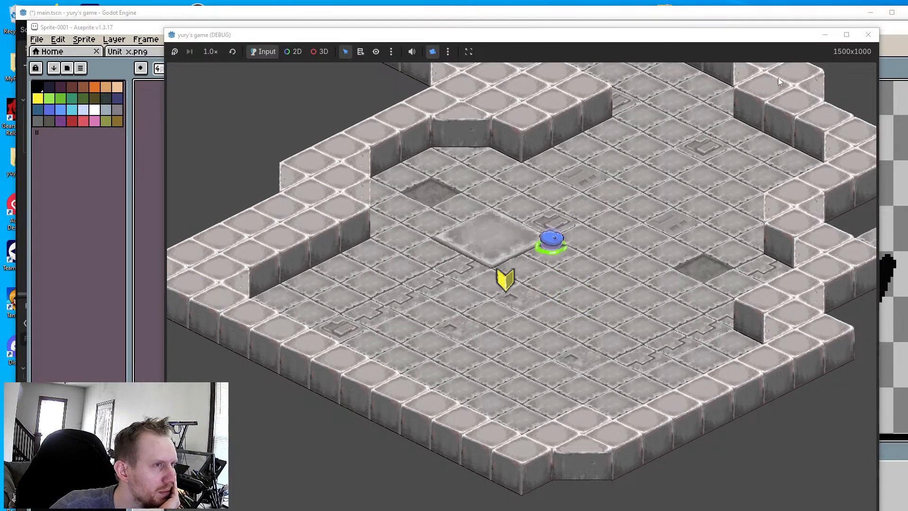
click(867, 35)
scroll(482, 201, down, 3)
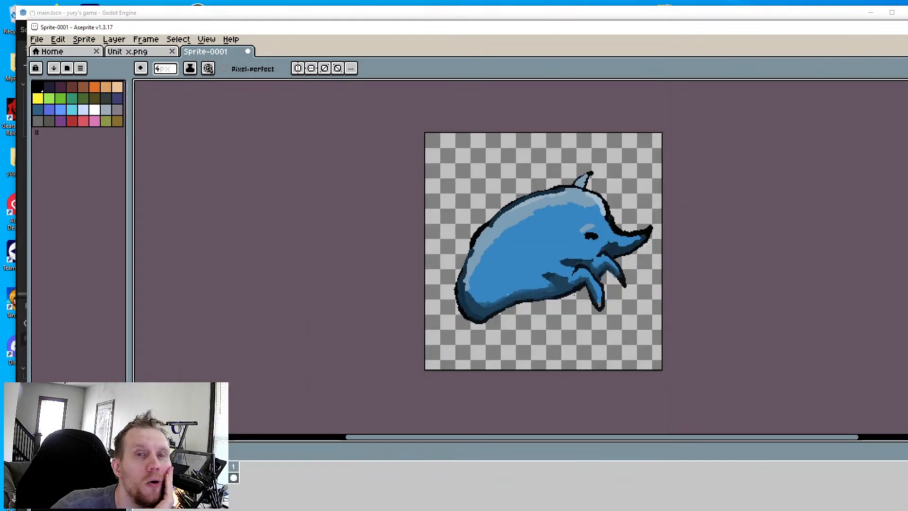
Switch to the Godot editor, run the project, send the unit around the central floor to examine its sprite, and stop the game
key(alt+Tab)
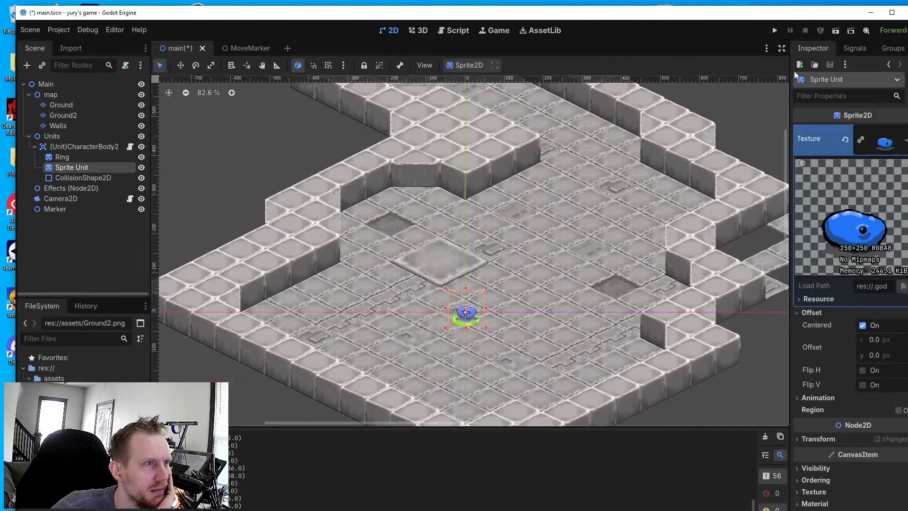
click(780, 32)
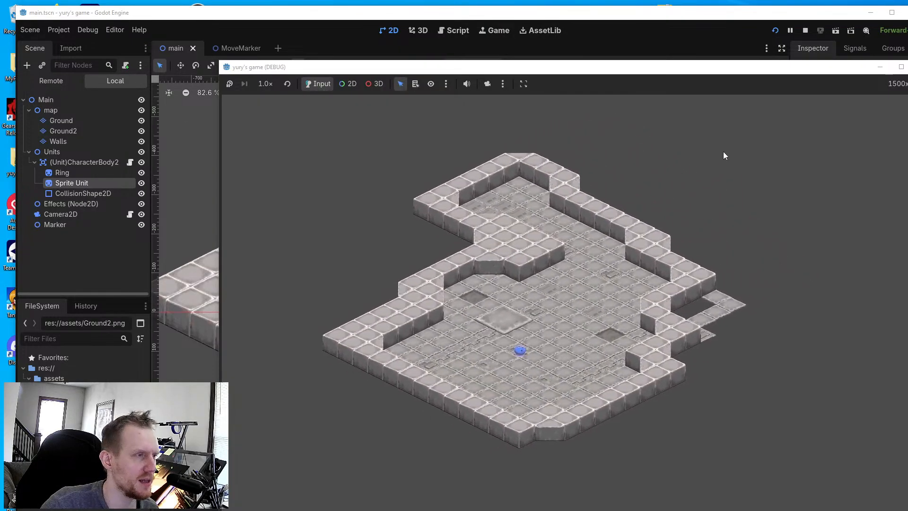
click(484, 88)
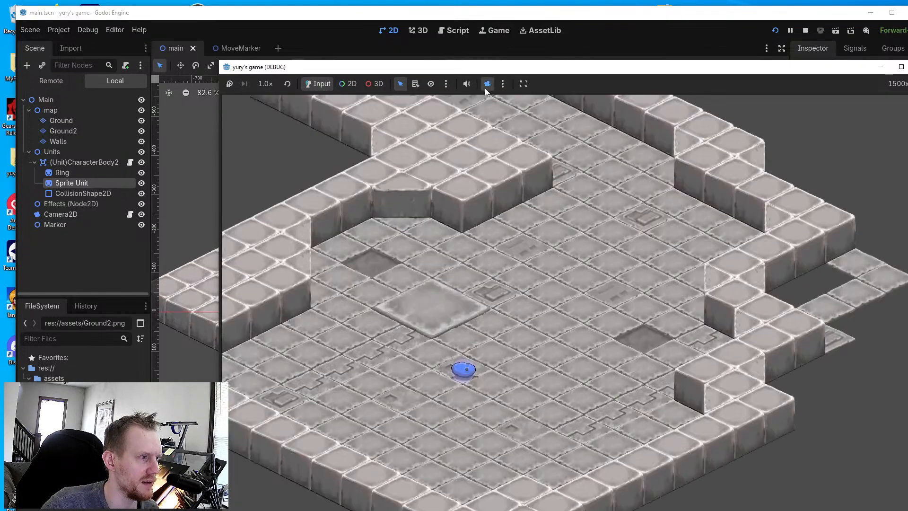
click(484, 87)
middle_drag(528, 352, 550, 311)
click(548, 310)
right_click(590, 308)
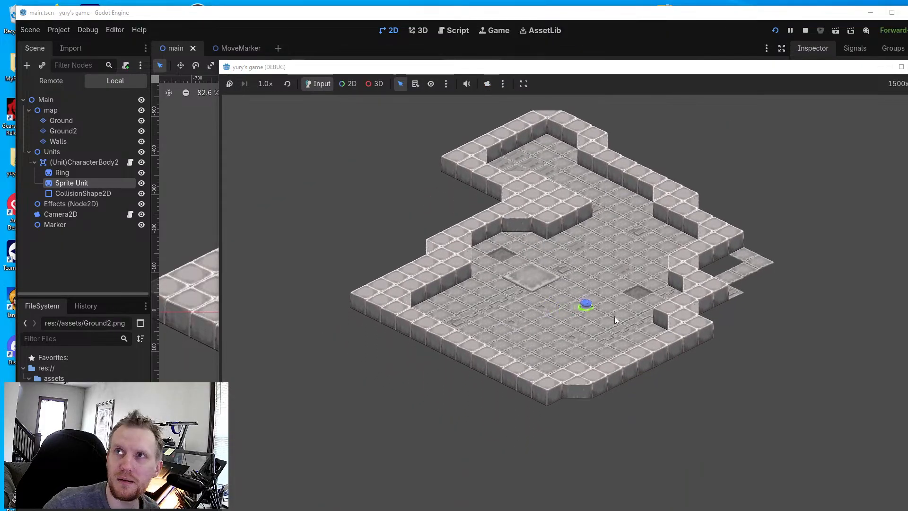
right_click(566, 336)
right_click(531, 324)
right_click(582, 290)
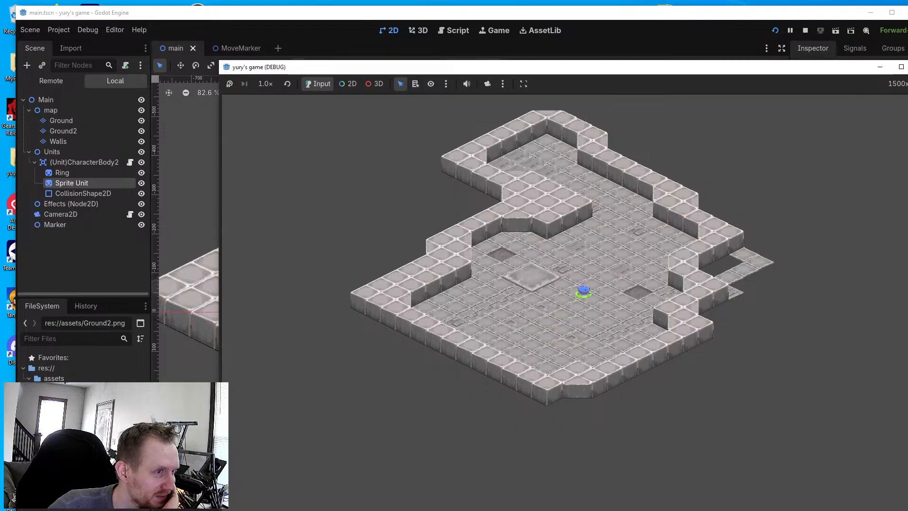
key(F8)
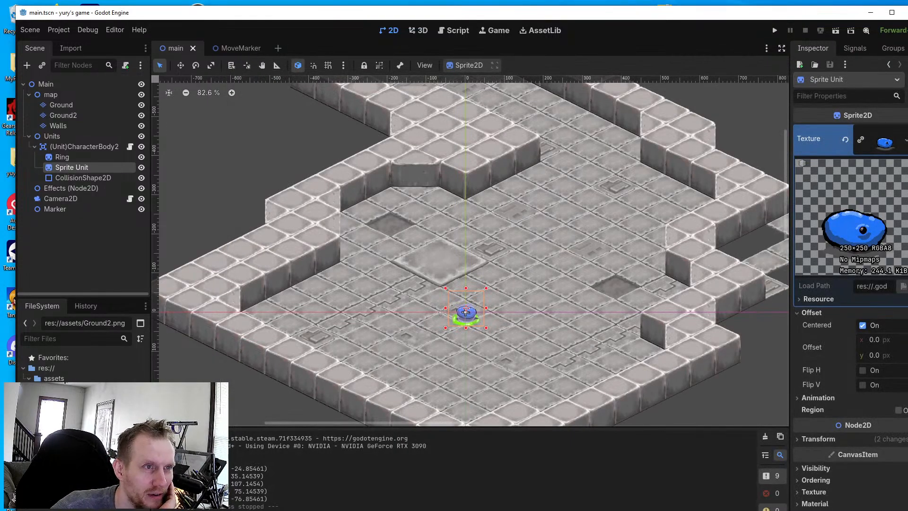
Switch to Aseprite and trim the edges of the dark patches behind the two legs with body blue
key(alt+Tab)
scroll(579, 295, up, 3)
scroll(575, 283, down, 1)
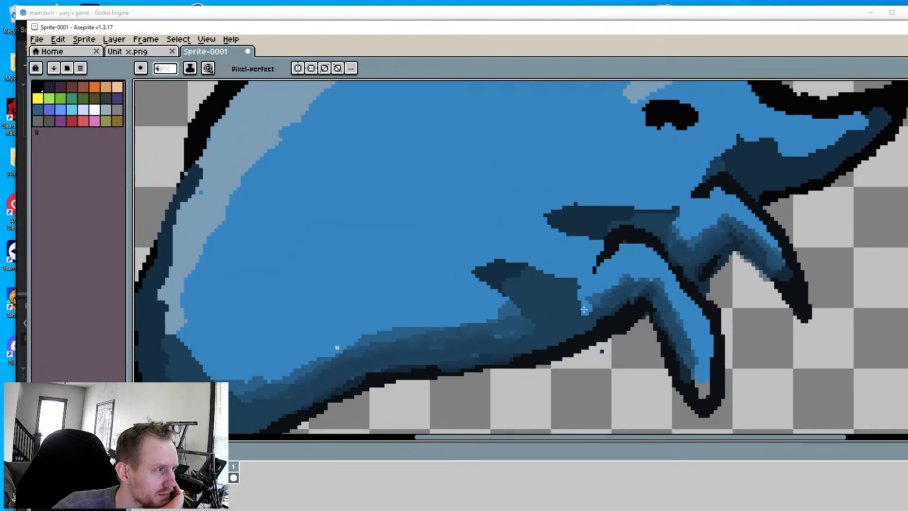
scroll(573, 279, up, 1)
drag(572, 277, 592, 277)
drag(694, 181, 718, 202)
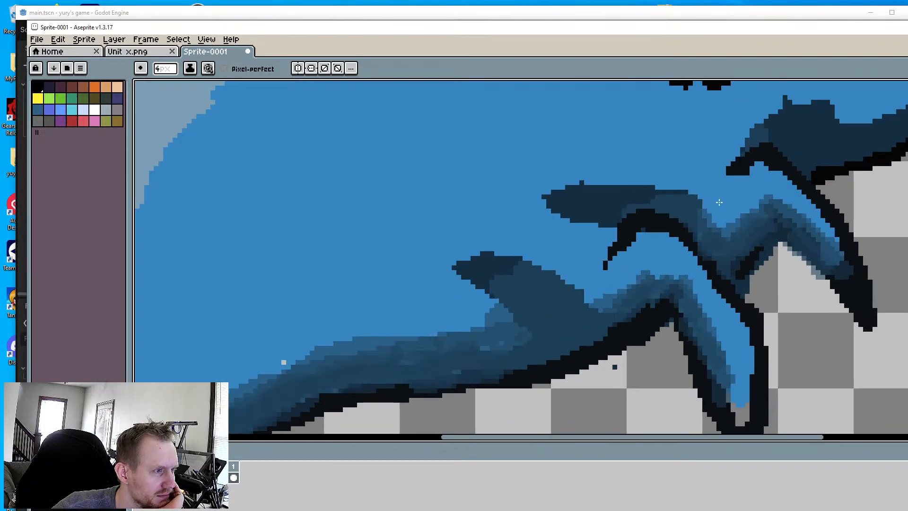
drag(650, 185, 684, 194)
Smooth the upper edge of the dark shading beneath the front horn with body blue
scroll(825, 124, up, 1)
middle_drag(825, 123, 782, 215)
mouse_move(729, 176)
mouse_down()
mouse_move(705, 183)
mouse_move(726, 204)
mouse_move(780, 191)
mouse_move(797, 203)
mouse_up()
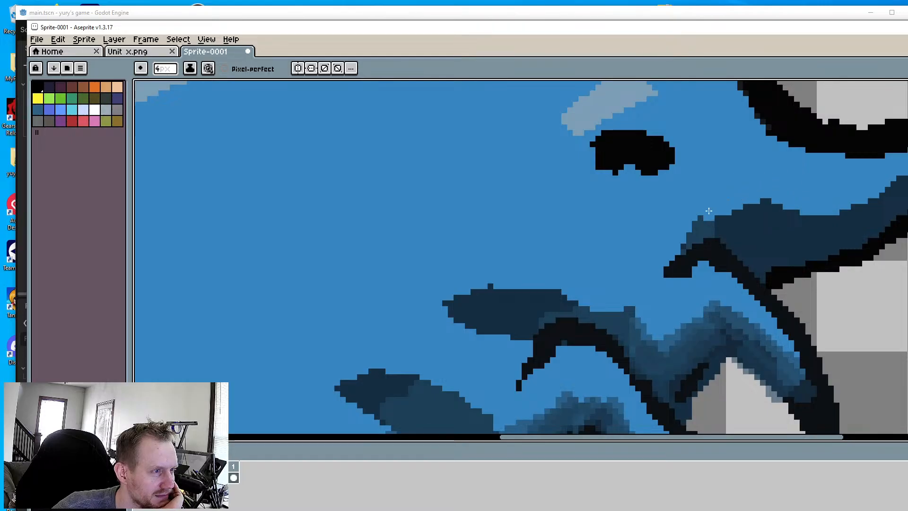
drag(694, 220, 765, 197)
middle_drag(897, 183, 851, 213)
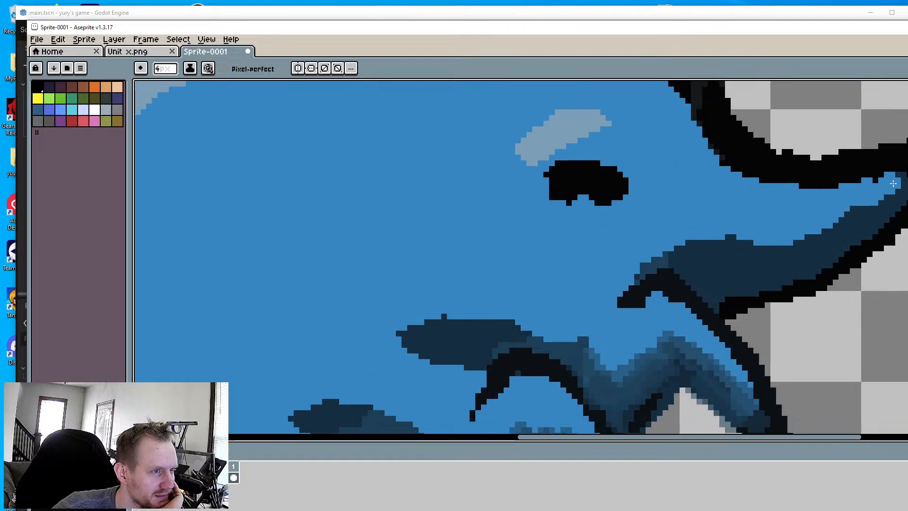
Trim the lower edge of the pale highlight above the eye into a thin arc with body blue
scroll(827, 232, down, 3)
scroll(673, 211, up, 2)
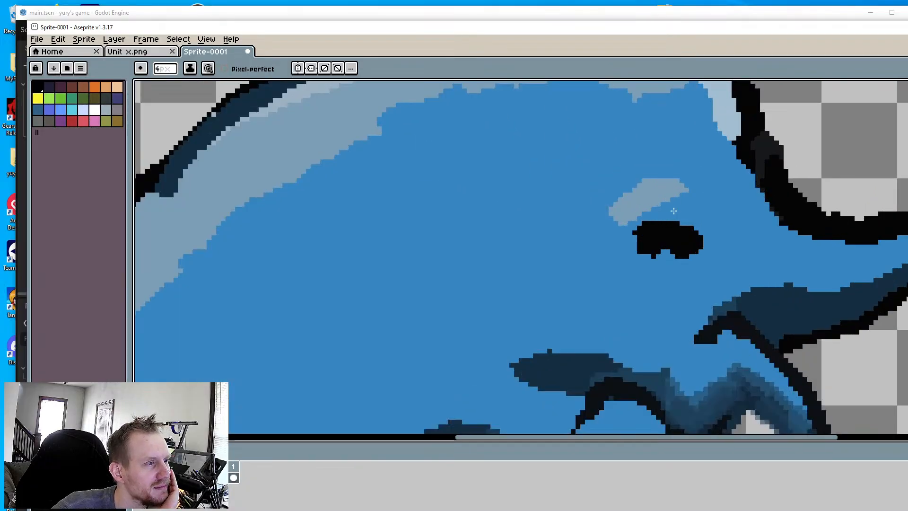
mouse_move(673, 211)
mouse_down()
mouse_move(634, 214)
mouse_move(645, 218)
mouse_up()
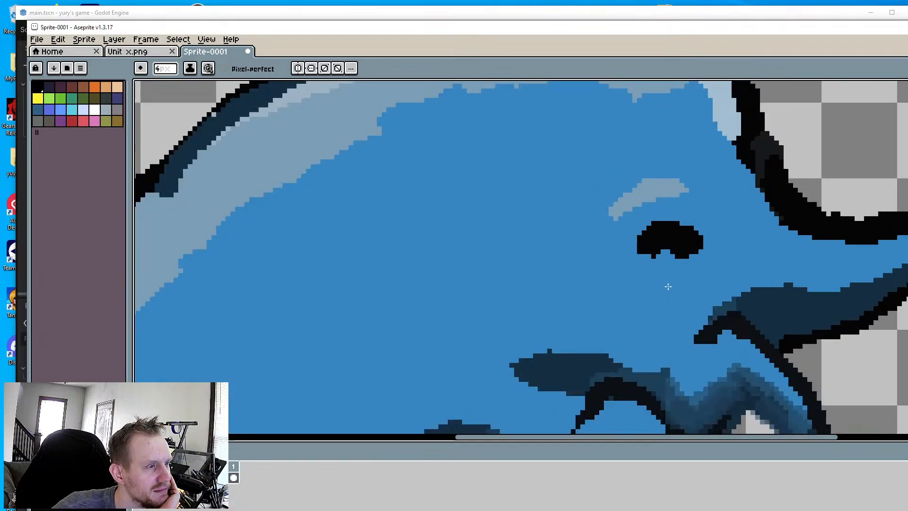
scroll(658, 265, down, 3)
scroll(680, 309, up, 2)
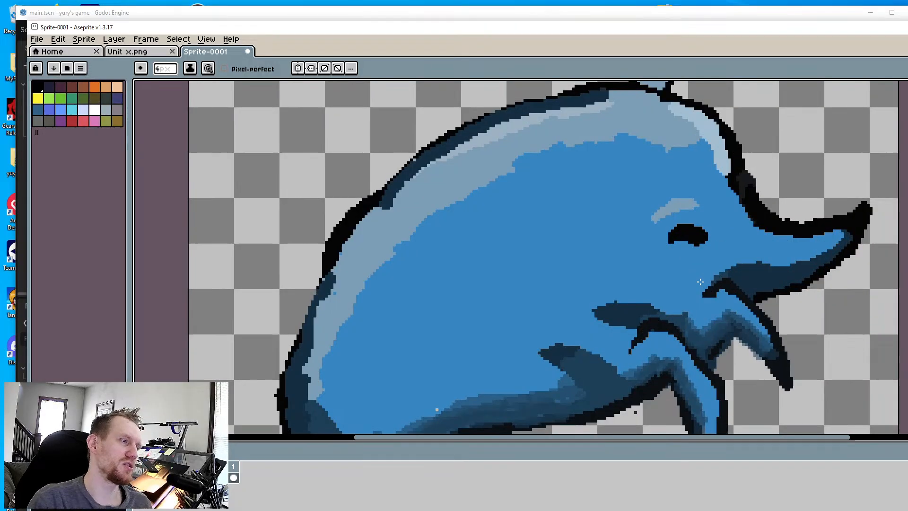
Sample the eye's black and enlarge the eye into a full, solid oval
scroll(679, 310, up, 1)
key(alt)
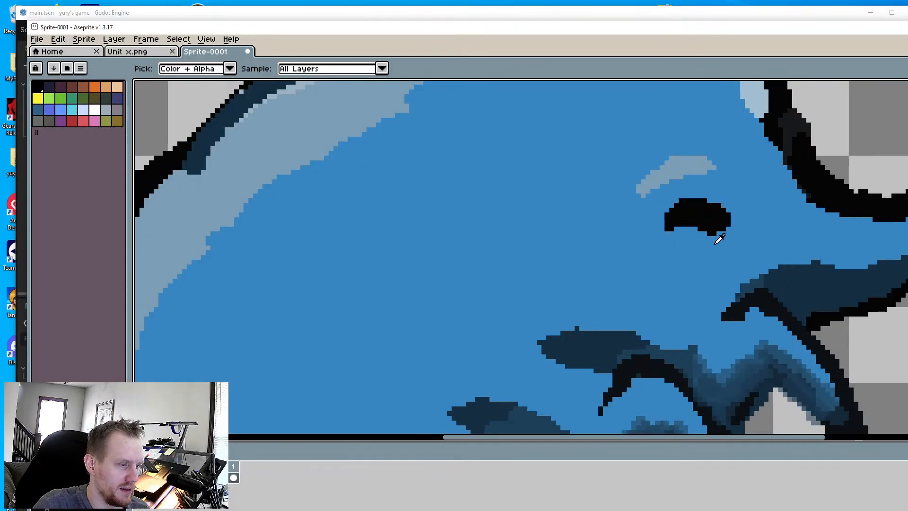
alt+click(716, 222)
mouse_move(700, 222)
mouse_down()
mouse_move(709, 241)
mouse_move(681, 231)
mouse_move(704, 239)
mouse_move(692, 201)
mouse_move(727, 225)
mouse_move(713, 199)
mouse_move(728, 248)
mouse_move(751, 232)
mouse_move(746, 246)
mouse_move(746, 229)
mouse_up()
drag(714, 195, 748, 221)
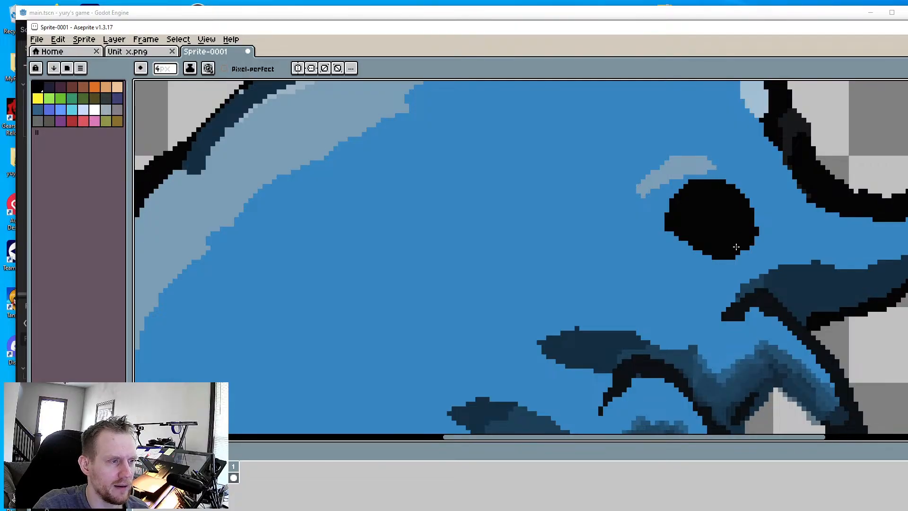
mouse_move(684, 238)
mouse_down()
mouse_move(674, 182)
mouse_move(709, 191)
mouse_move(733, 177)
mouse_move(746, 199)
mouse_up()
Sample the pale highlight colour on the head and add a small glint in the upper part of the eye
scroll(746, 198, down, 5)
scroll(742, 231, up, 3)
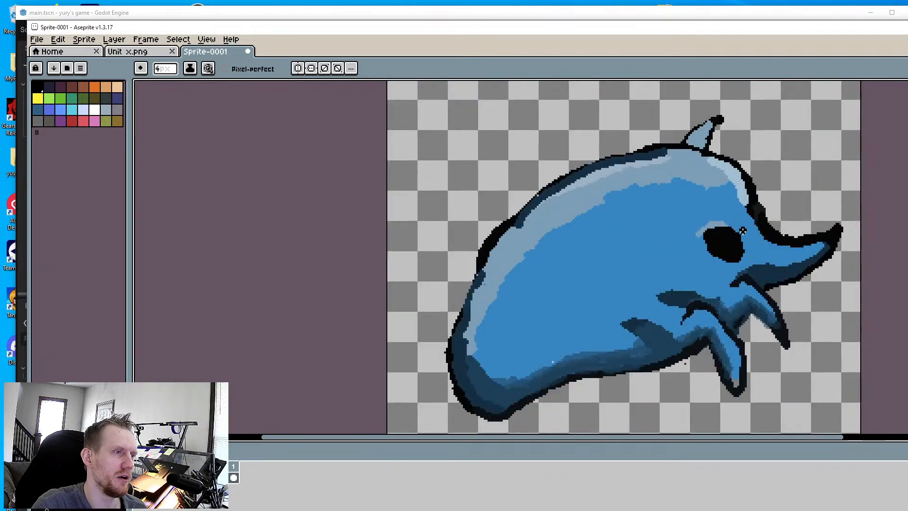
scroll(742, 231, up, 3)
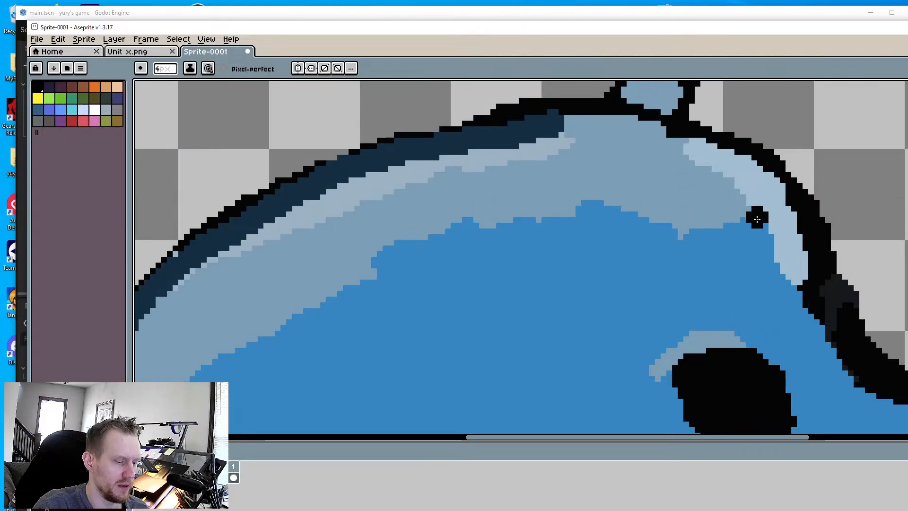
key(alt)
scroll(724, 364, down, 5)
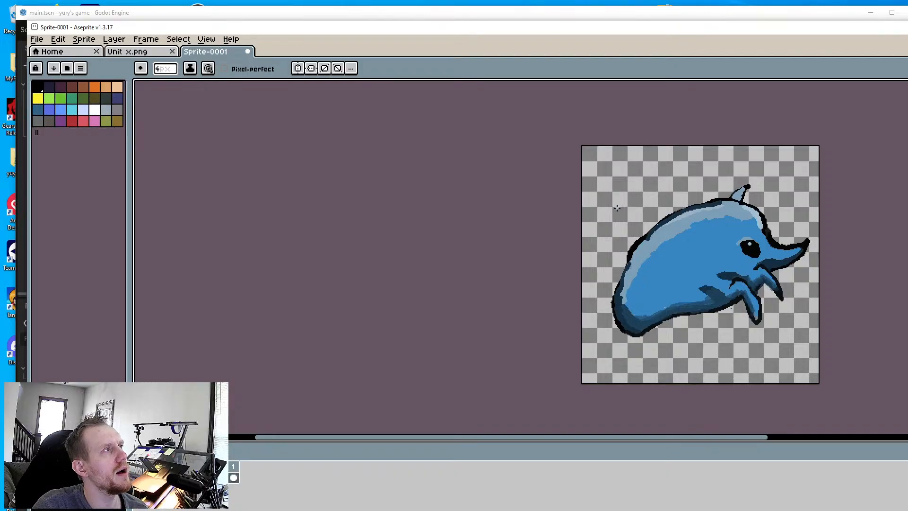
Erase the outer side of the thick black outline along the creature's rear upper back to thin it
middle_drag(621, 229, 623, 257)
scroll(640, 259, up, 4)
key(alt)
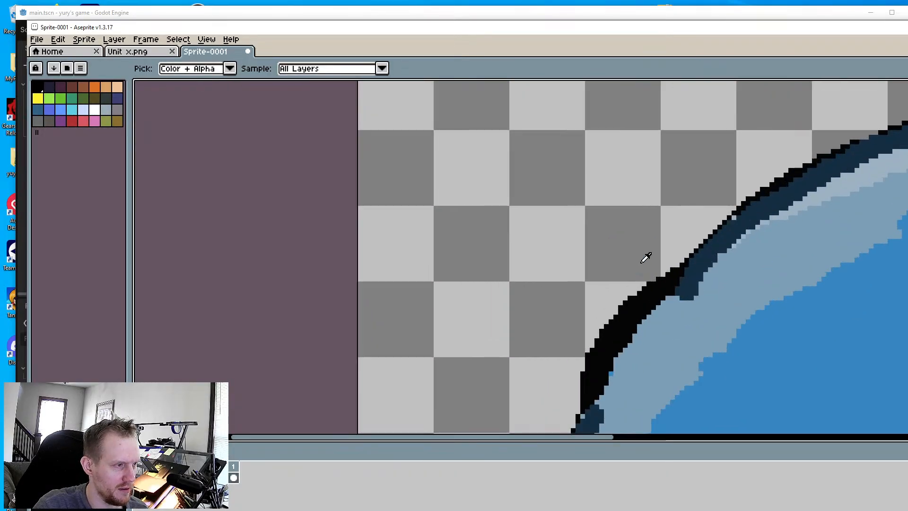
mouse_move(642, 273)
mouse_down()
mouse_move(646, 285)
mouse_move(594, 340)
mouse_move(582, 384)
mouse_up()
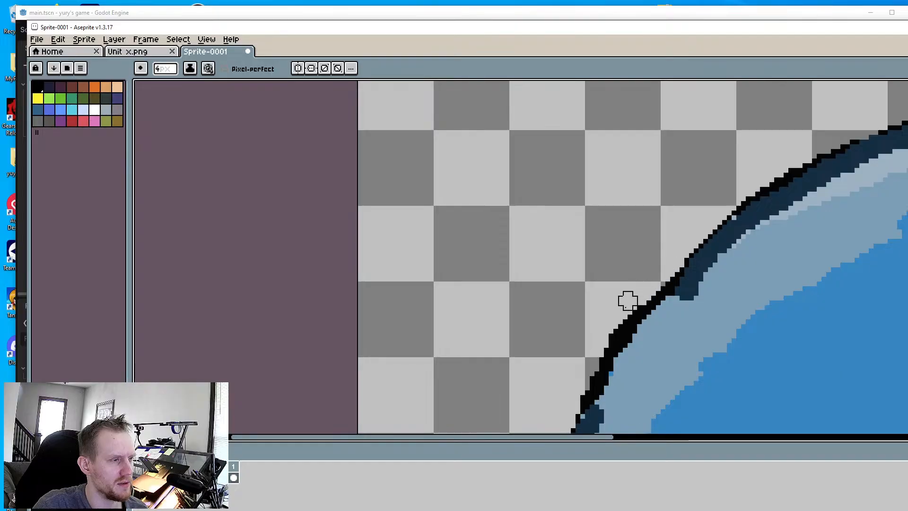
middle_drag(615, 322, 485, 165)
scroll(579, 237, down, 3)
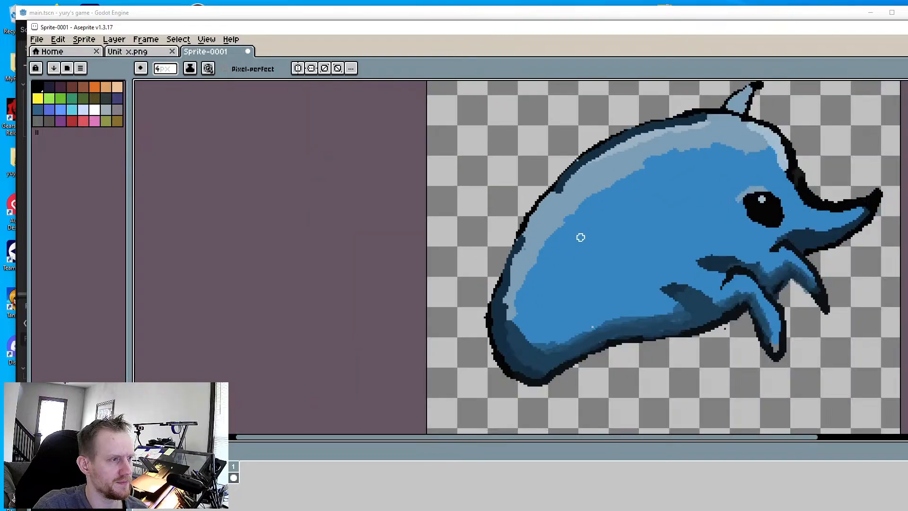
Sample the dark blue of the back shading and extend it along the inner outline down to the rear
scroll(611, 225, up, 3)
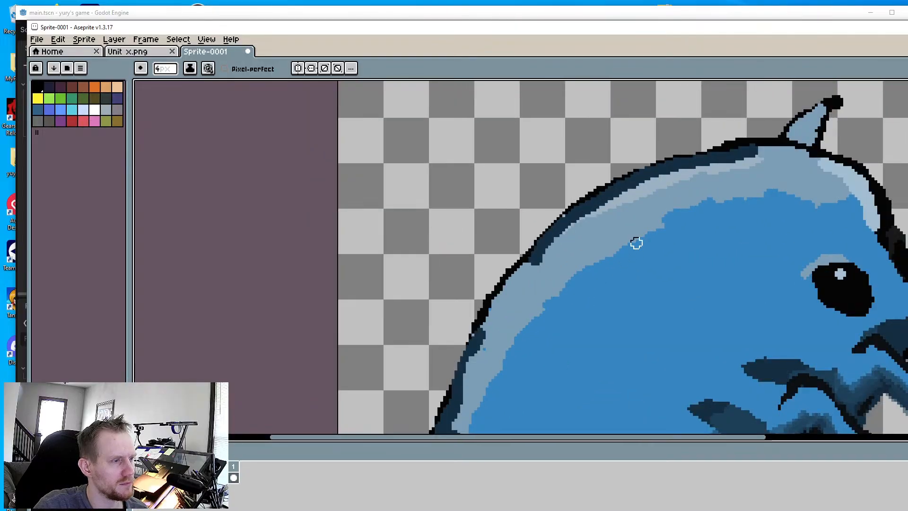
middle_drag(605, 281, 642, 240)
key(i)
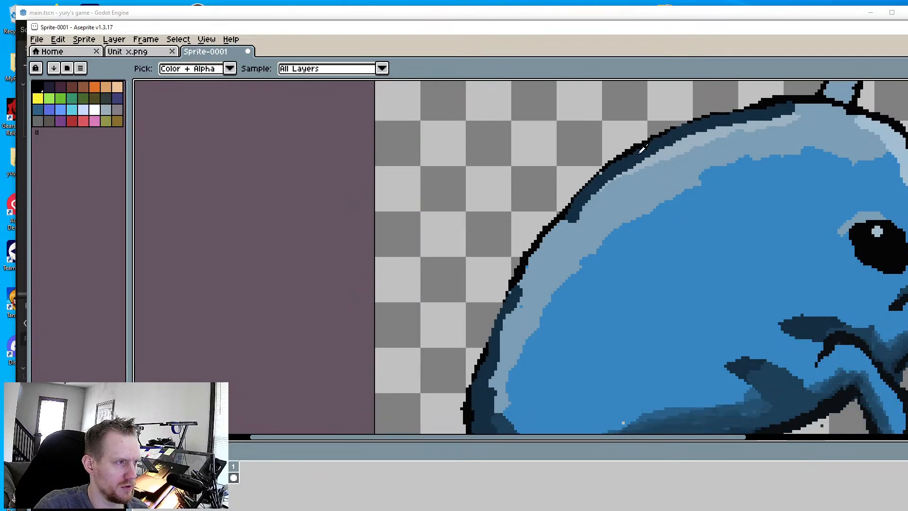
key(b)
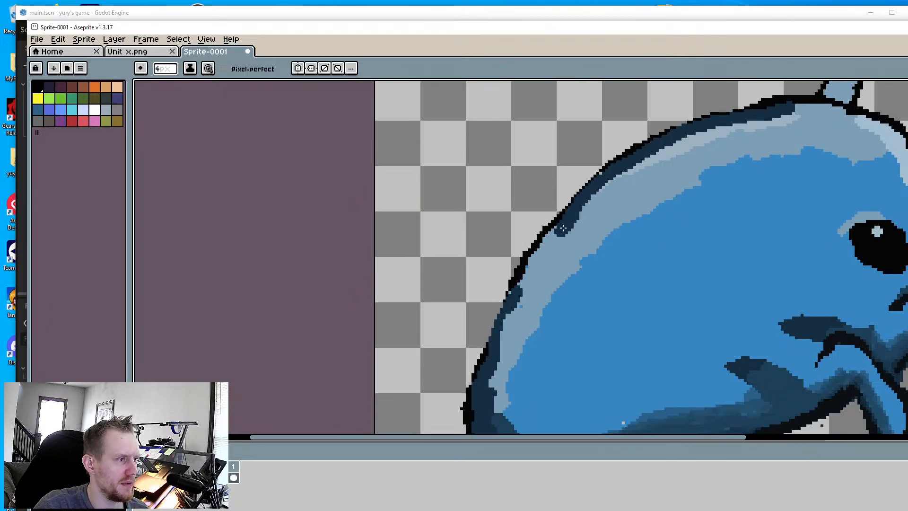
drag(548, 242, 517, 285)
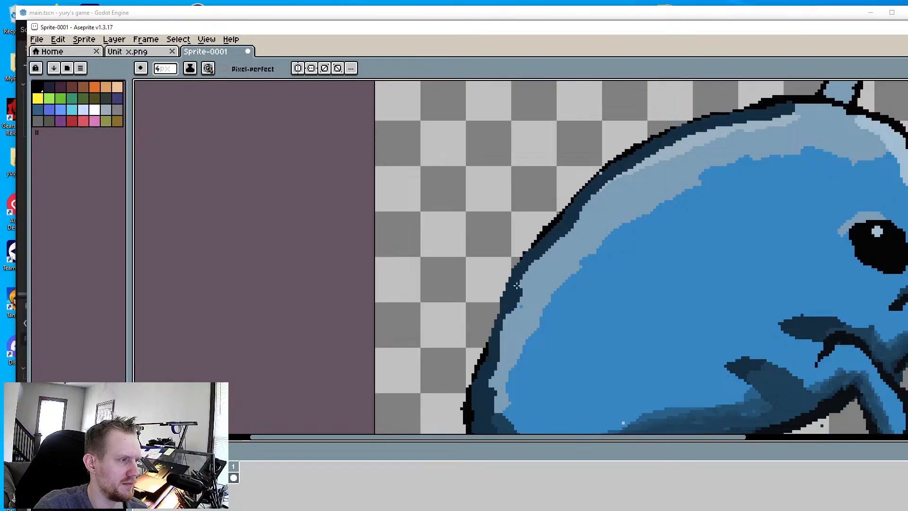
drag(492, 340, 480, 379)
middle_drag(480, 378, 508, 319)
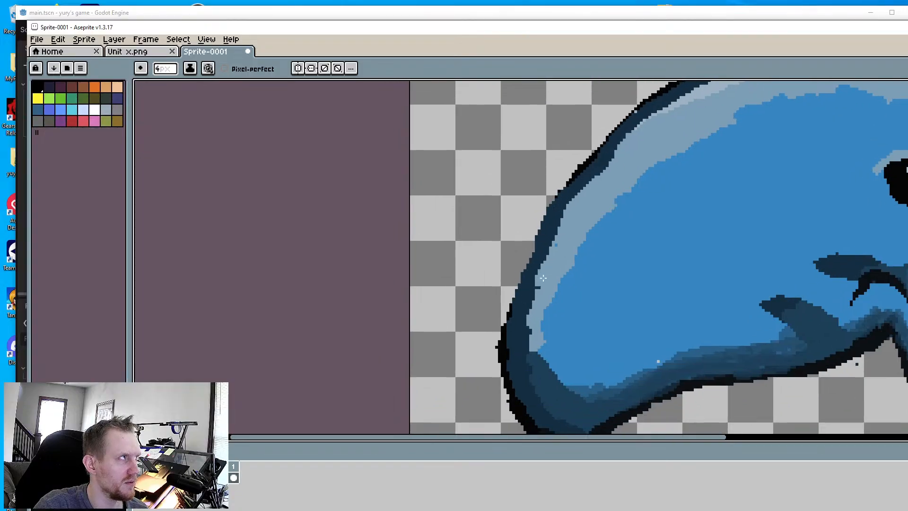
middle_drag(628, 186, 693, 233)
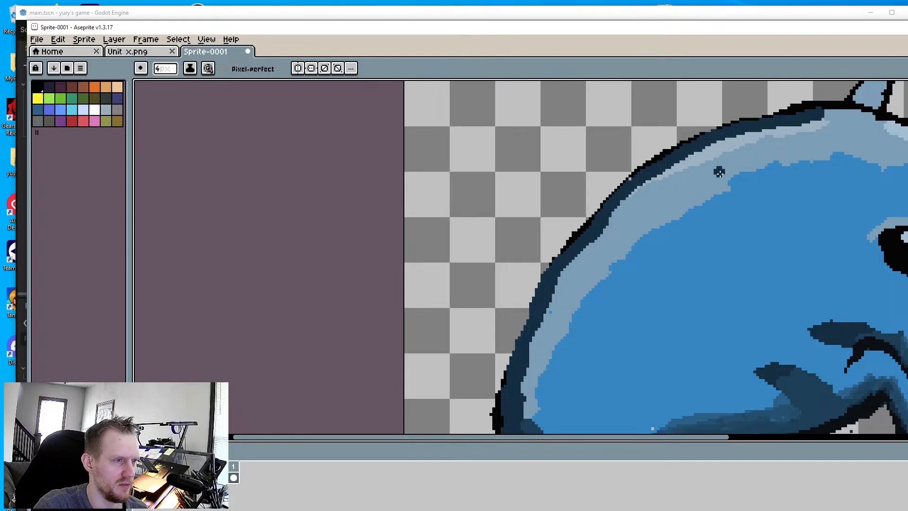
drag(719, 172, 693, 194)
key(ctrl+z)
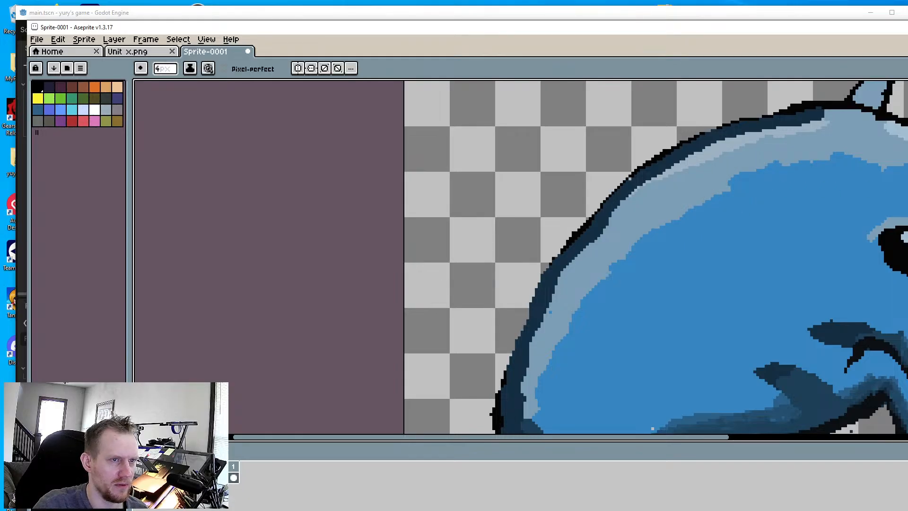
key(l)
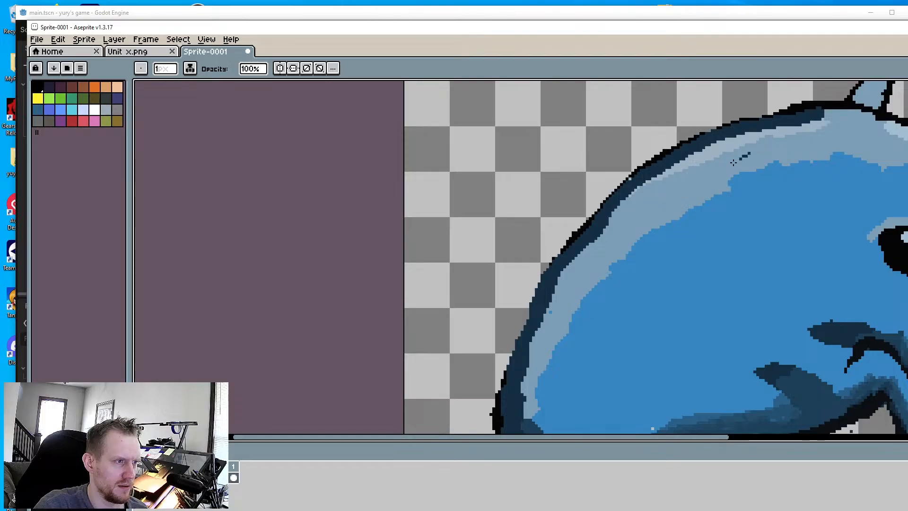
drag(733, 162, 680, 196)
key(ctrl+z)
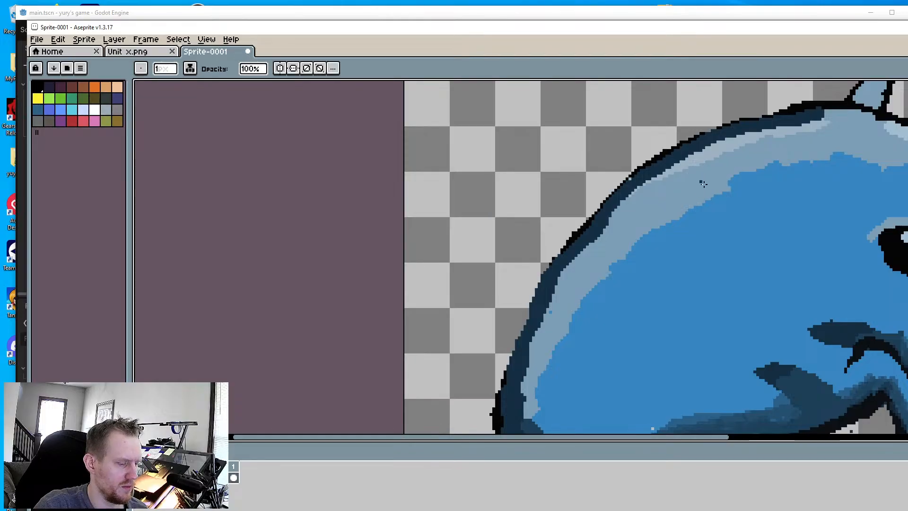
Set the brush size to 3 px and extend the dark blue shading beneath the top outline to the base of the upper horn
ctrl+scroll(743, 189, up, 2)
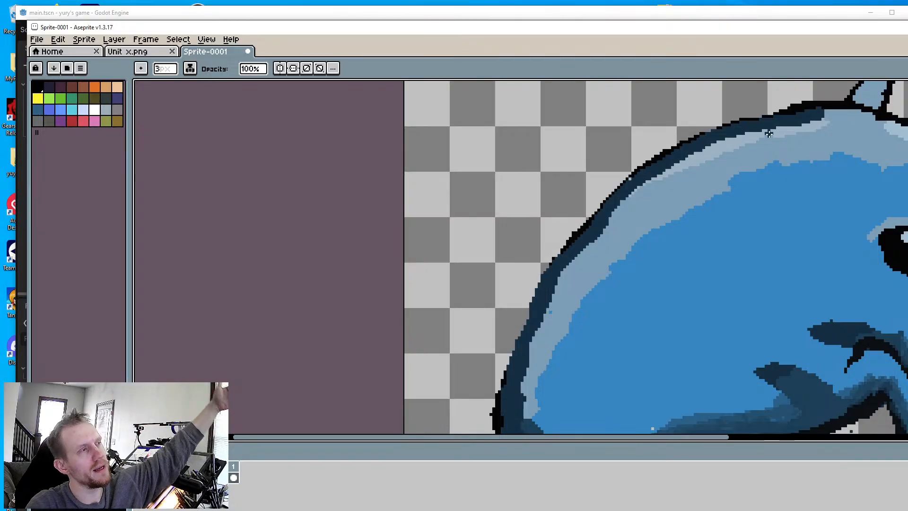
middle_drag(788, 146, 807, 203)
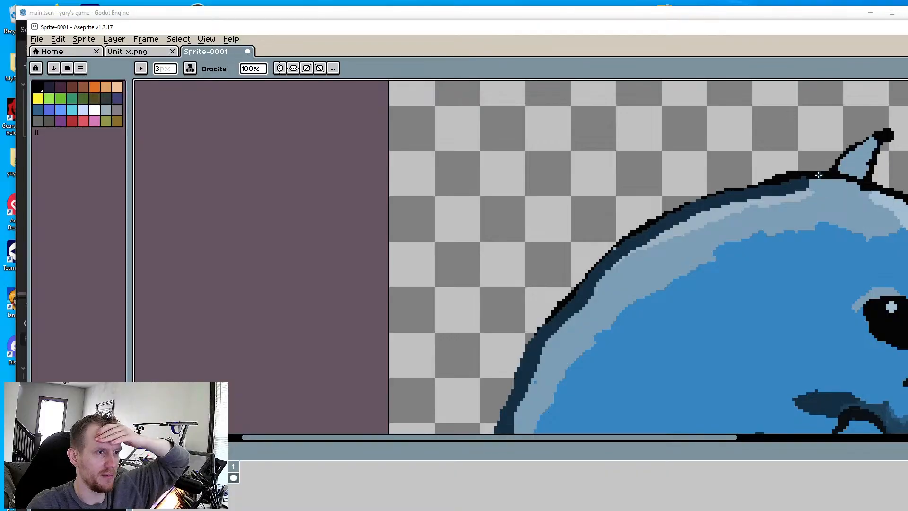
drag(806, 180, 837, 184)
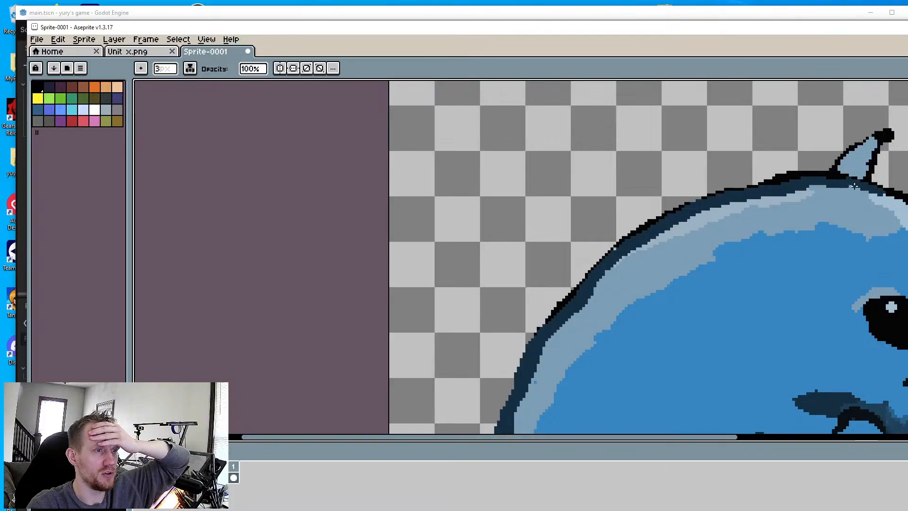
Extend the dark blue shading along the inside of the outline from the upper horn's base down the forehead
drag(886, 191, 901, 203)
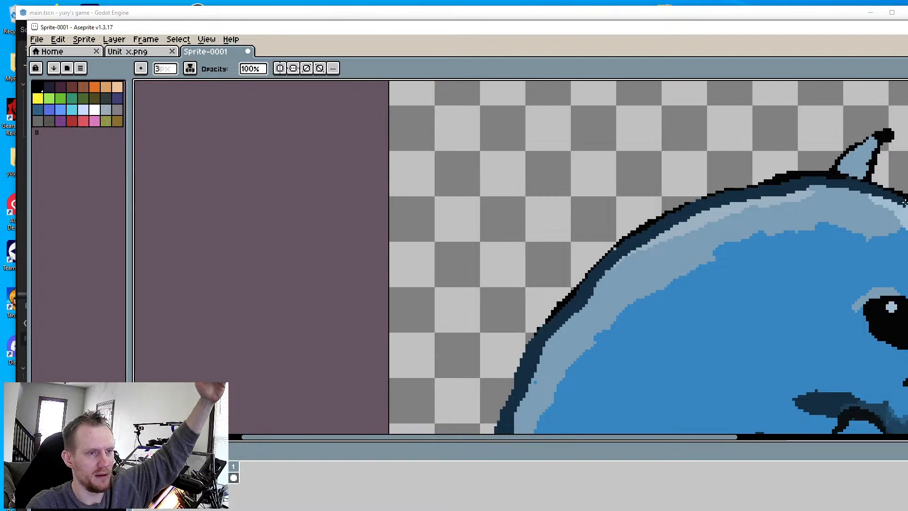
middle_drag(846, 194, 700, 189)
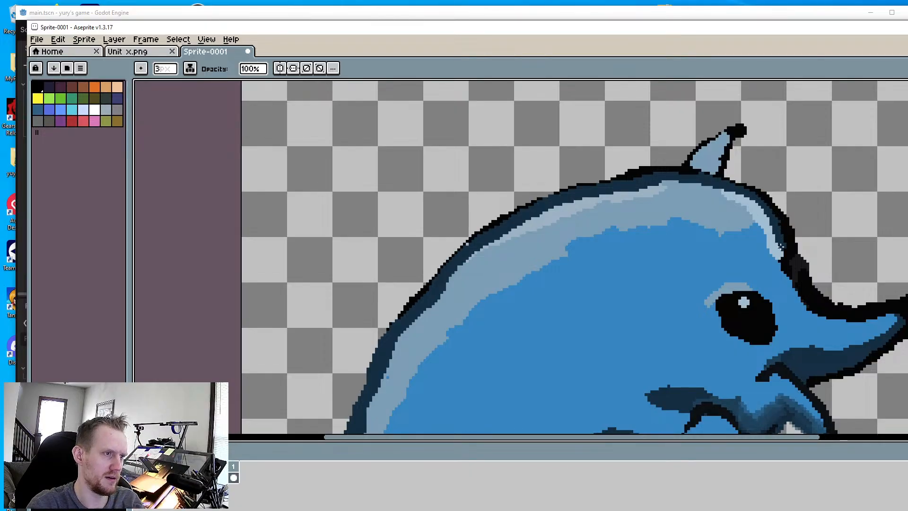
scroll(730, 302, down, 5)
scroll(677, 275, up, 5)
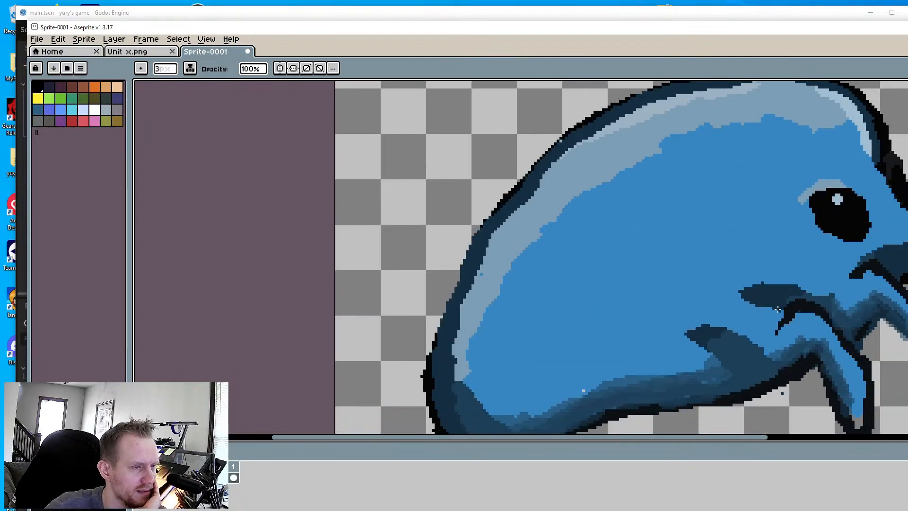
Choose a light blue with a 3 px brush and paint a highlight beneath the nearer leg's upper outline and down its lower section
scroll(755, 277, up, 2)
scroll(755, 277, up, 1)
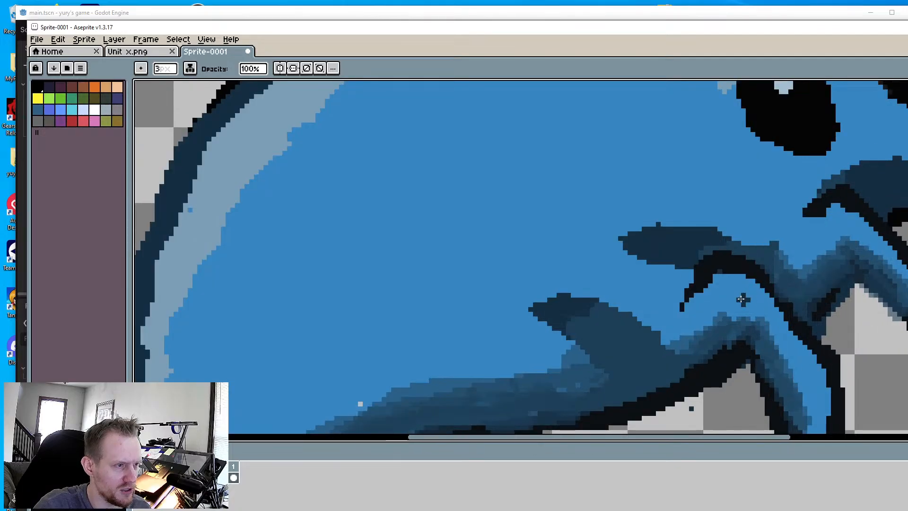
key(i)
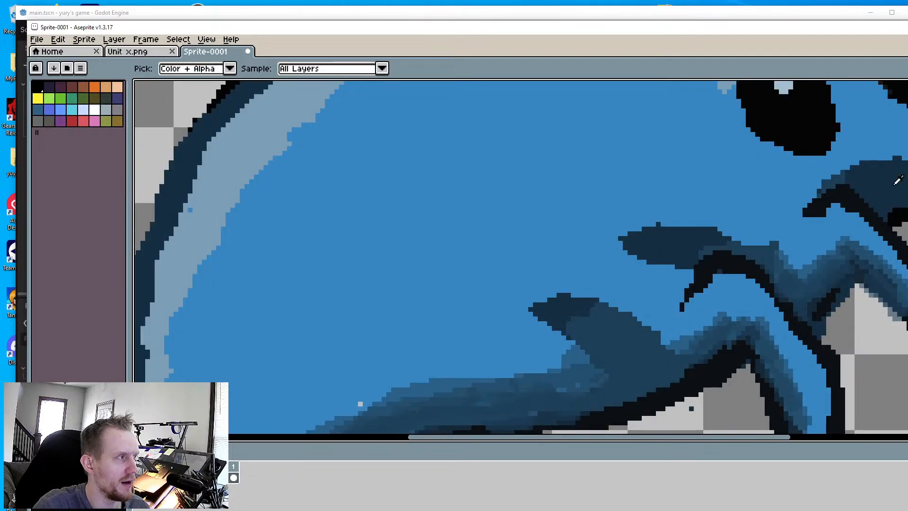
click(95, 109)
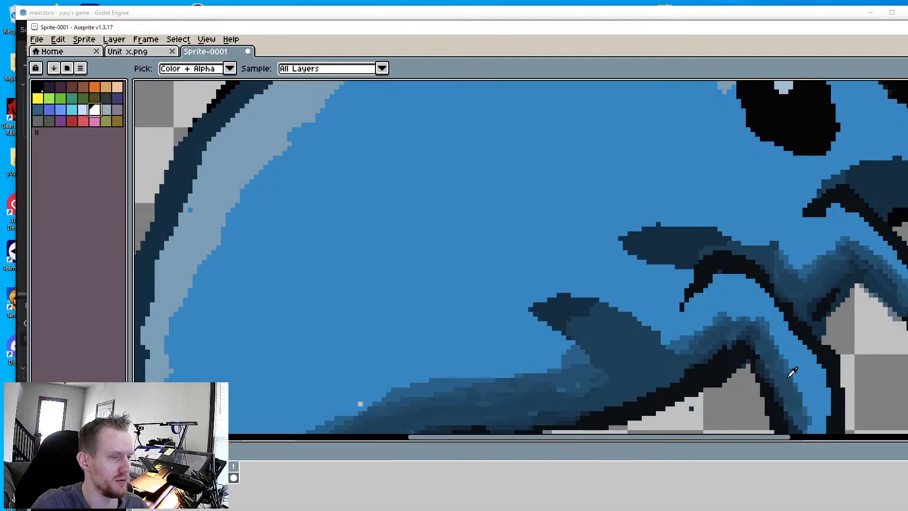
scroll(792, 372, up, 1)
key(b)
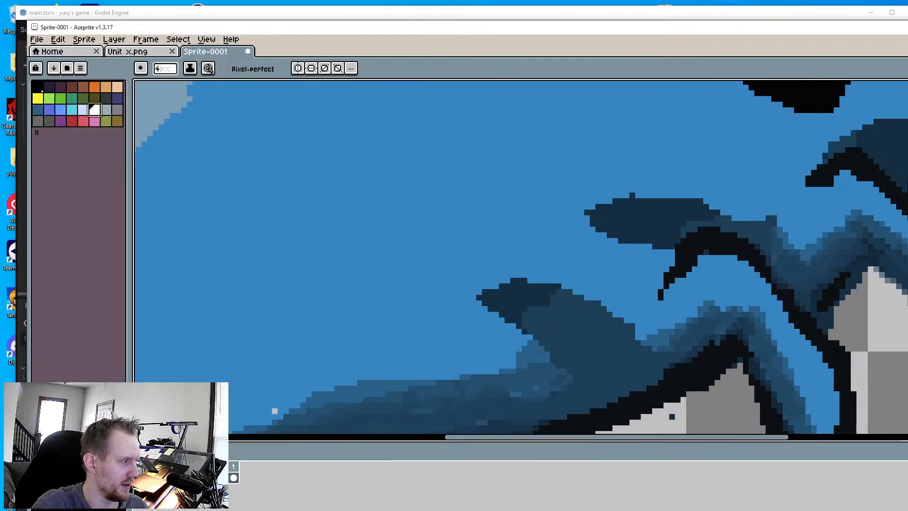
key(i)
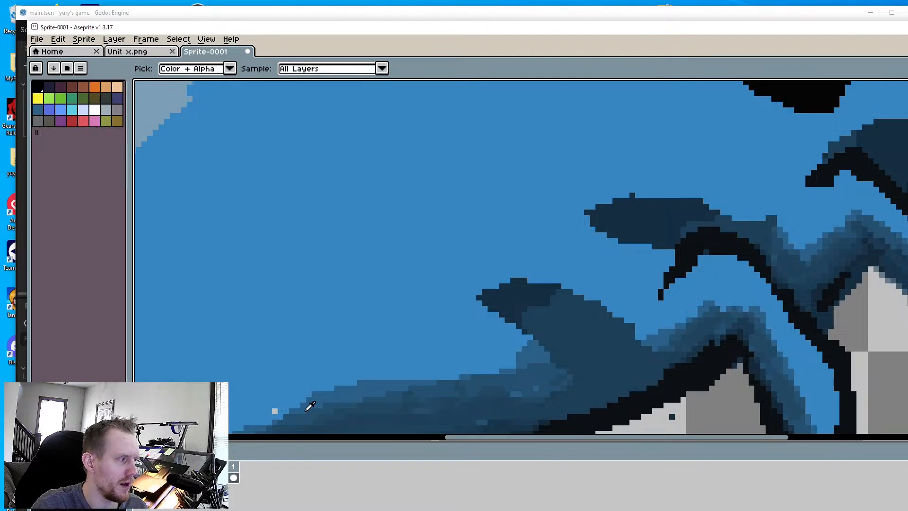
key(b)
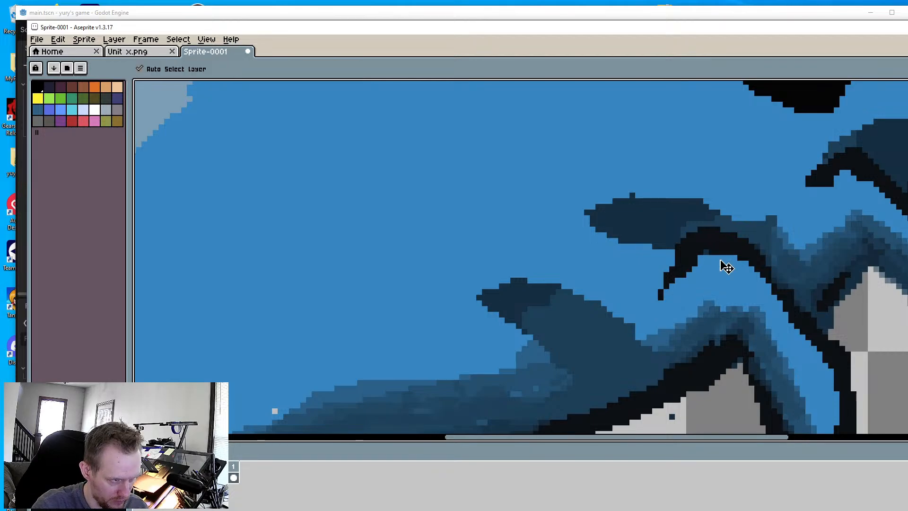
ctrl+scroll(711, 275, down, 1)
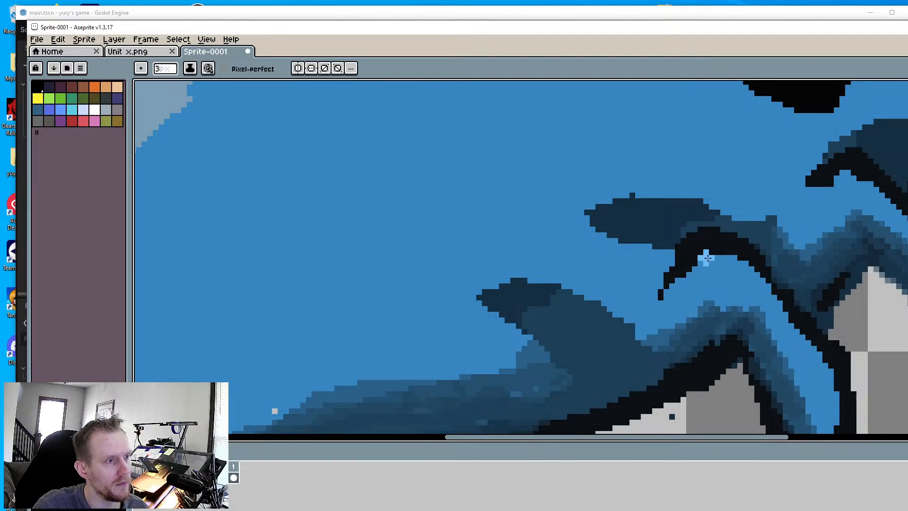
mouse_move(705, 257)
mouse_down()
mouse_move(730, 257)
mouse_move(717, 256)
mouse_move(683, 282)
mouse_up()
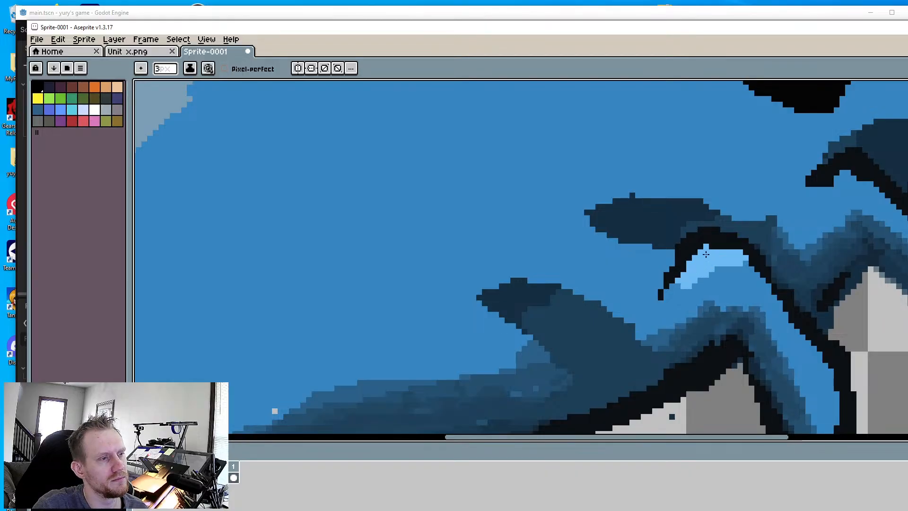
mouse_move(718, 250)
mouse_down()
mouse_move(775, 298)
mouse_move(831, 372)
mouse_up()
Paint a matching light blue highlight beneath the upper outline of the farther leg
scroll(864, 246, down, 4)
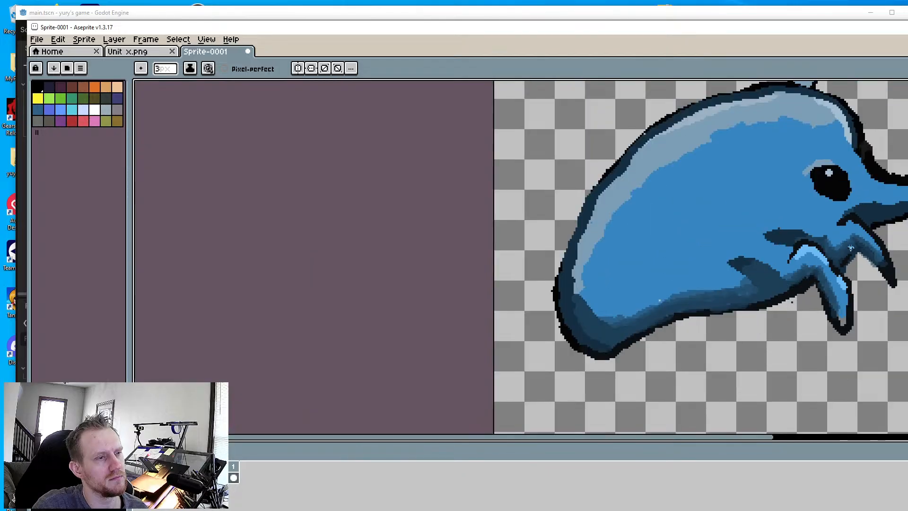
scroll(851, 252, up, 2)
middle_drag(850, 253, 840, 286)
scroll(840, 274, up, 2)
mouse_move(837, 284)
mouse_down()
mouse_move(801, 312)
mouse_move(813, 293)
mouse_move(847, 288)
mouse_move(864, 300)
mouse_up()
scroll(853, 330, down, 5)
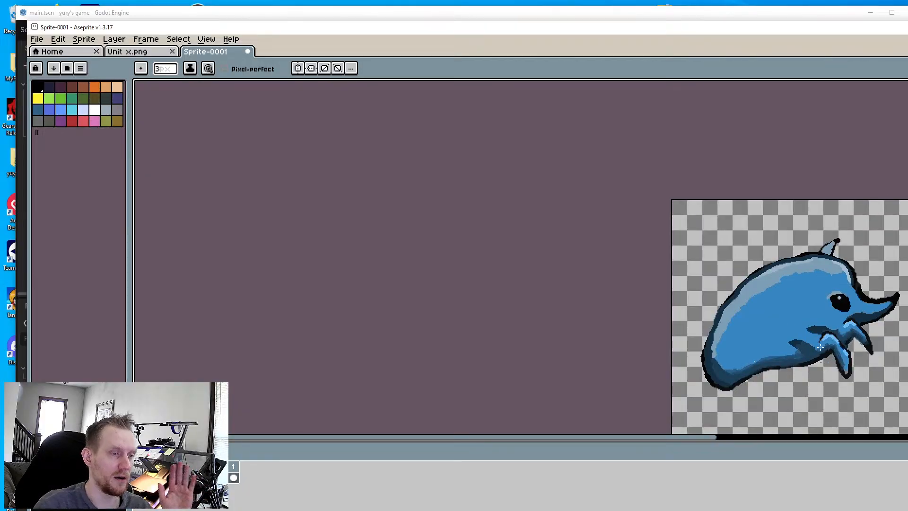
Sample the body blue and paint over the dark shading between the nearer leg's base and the belly patch
scroll(799, 368, up, 4)
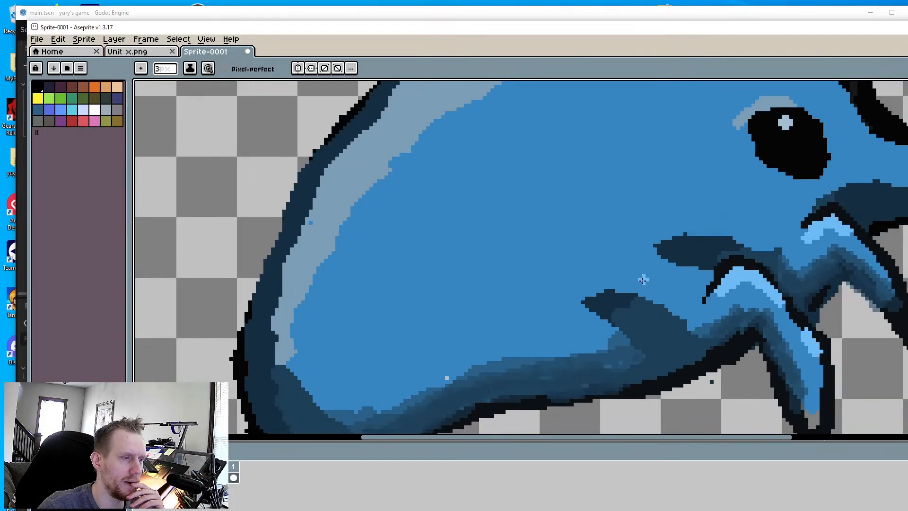
key(p)
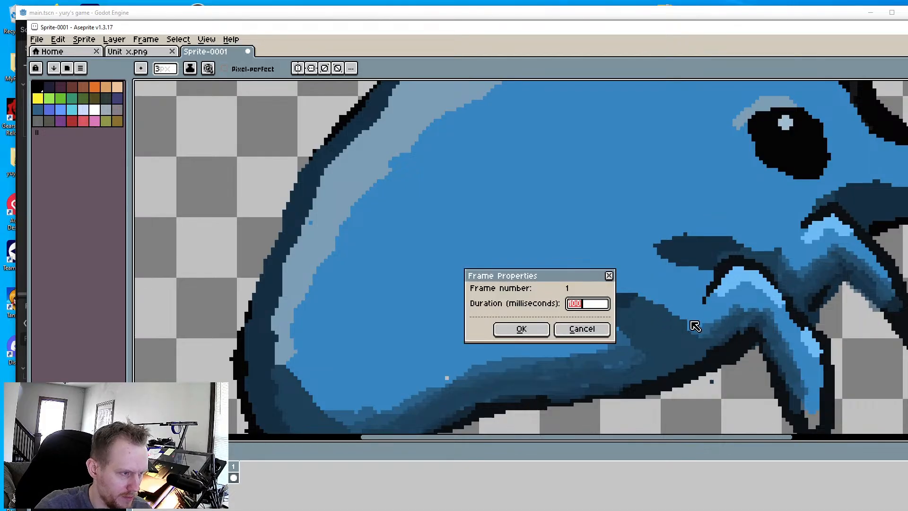
key(Escape)
key(i)
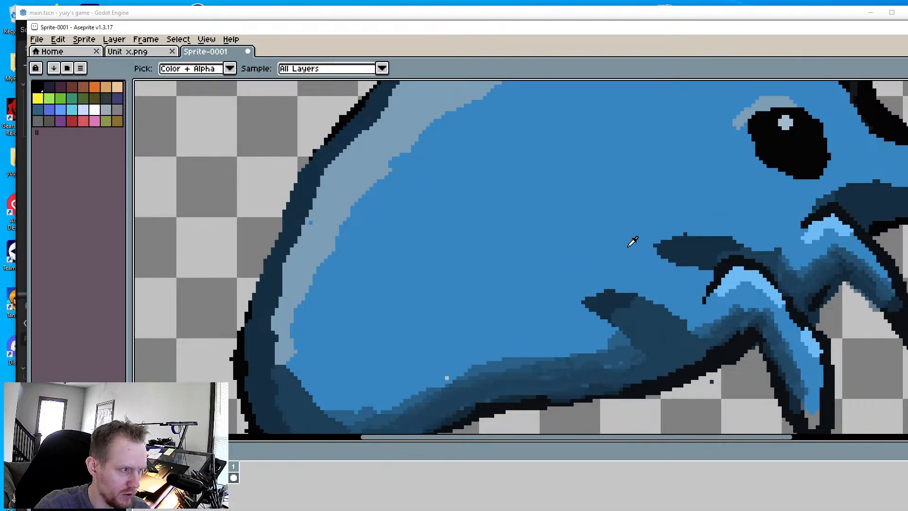
key(b)
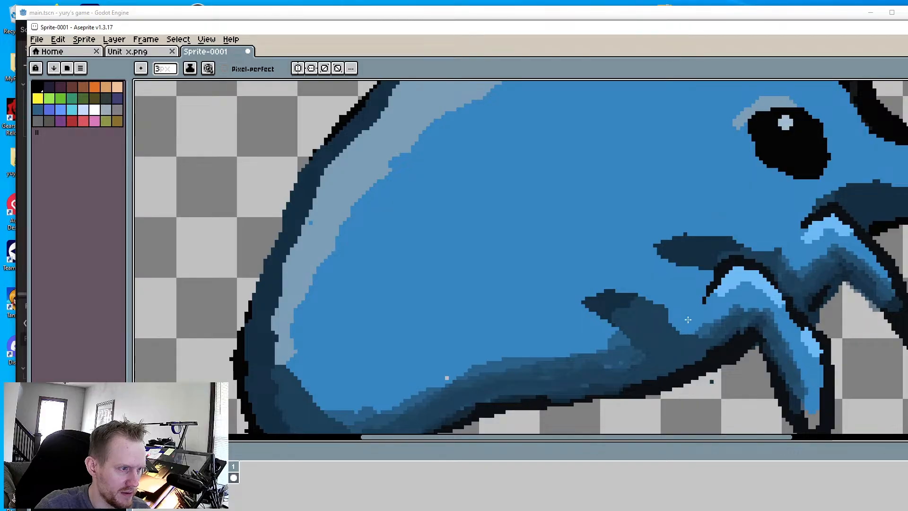
mouse_move(712, 340)
mouse_down()
mouse_move(703, 336)
mouse_move(736, 338)
mouse_move(695, 346)
mouse_up()
scroll(799, 297, down, 5)
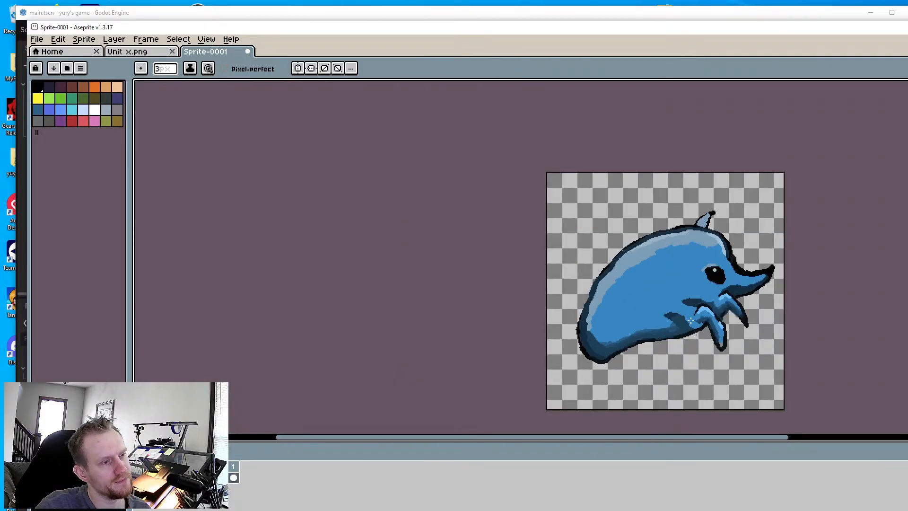
Sample the black outline colour and thicken the nearer leg's outer outline around the knee, trimming the highlight beside it
scroll(755, 348, up, 5)
key(i)
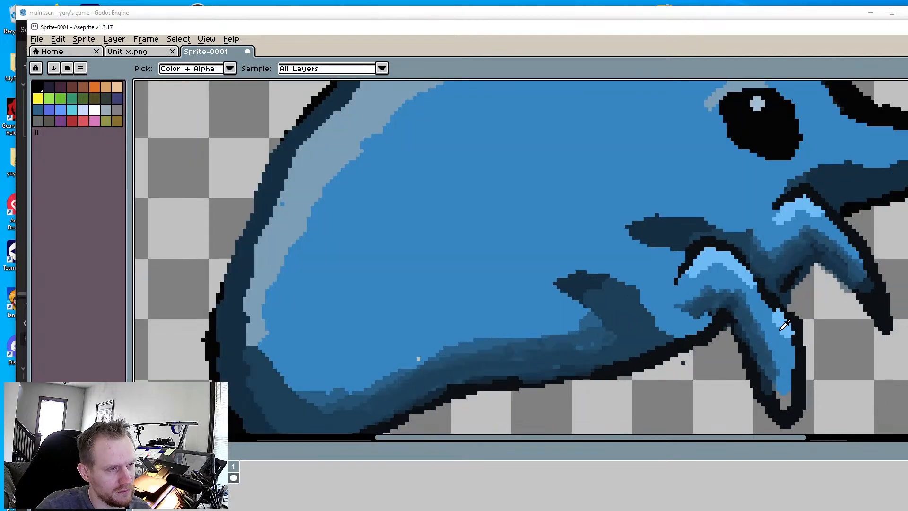
scroll(800, 330, up, 1)
key(b)
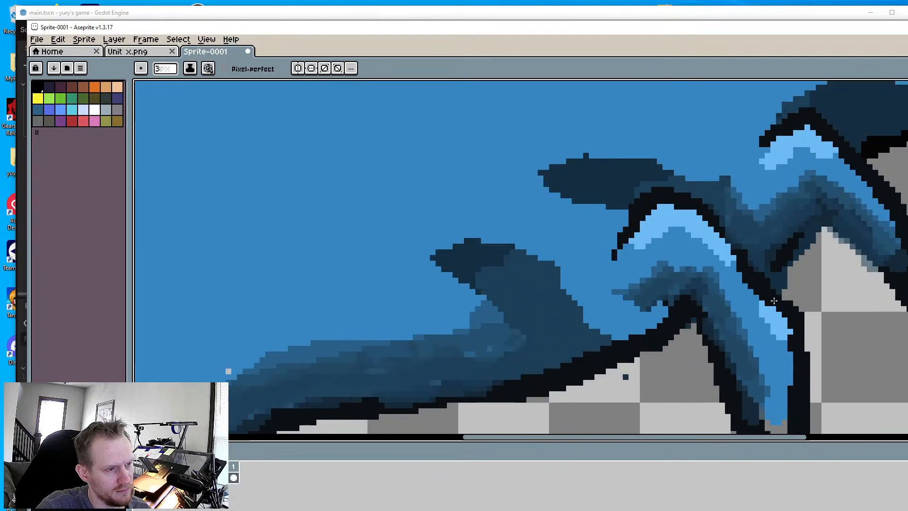
mouse_move(719, 221)
mouse_down()
mouse_move(741, 258)
mouse_move(755, 247)
mouse_up()
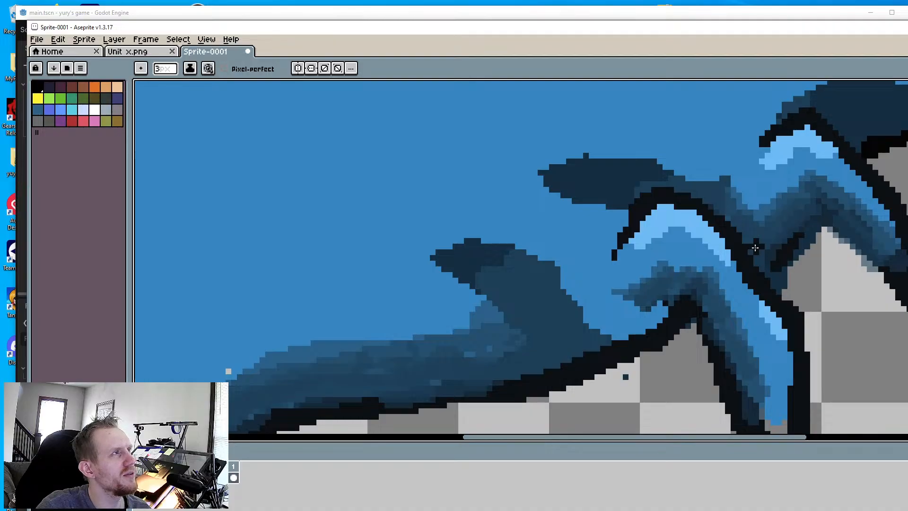
scroll(755, 253, up, 2)
scroll(757, 262, down, 2)
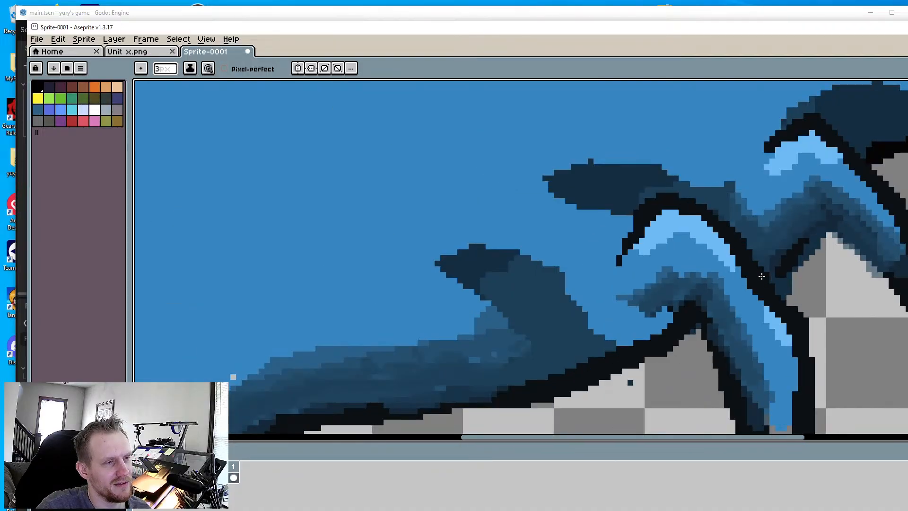
Sample the leg's base blue, thin the inner side of its outer outline and narrow the nearer leg's upper highlight
alt+click(736, 301)
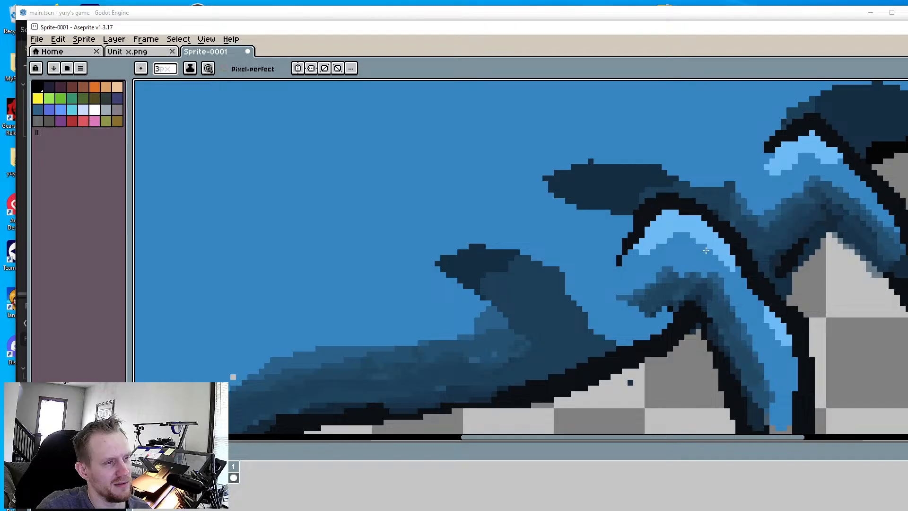
mouse_move(714, 252)
mouse_down()
mouse_move(763, 296)
mouse_move(749, 287)
mouse_up()
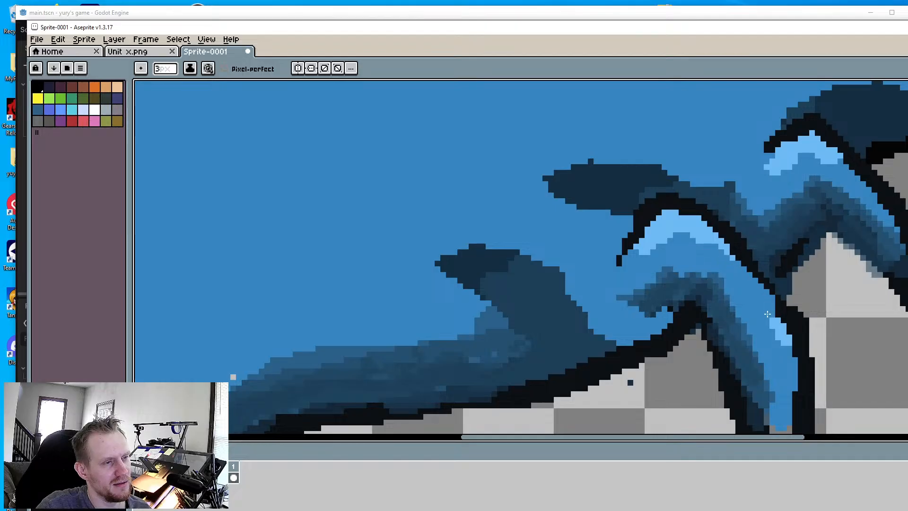
scroll(761, 290, up, 1)
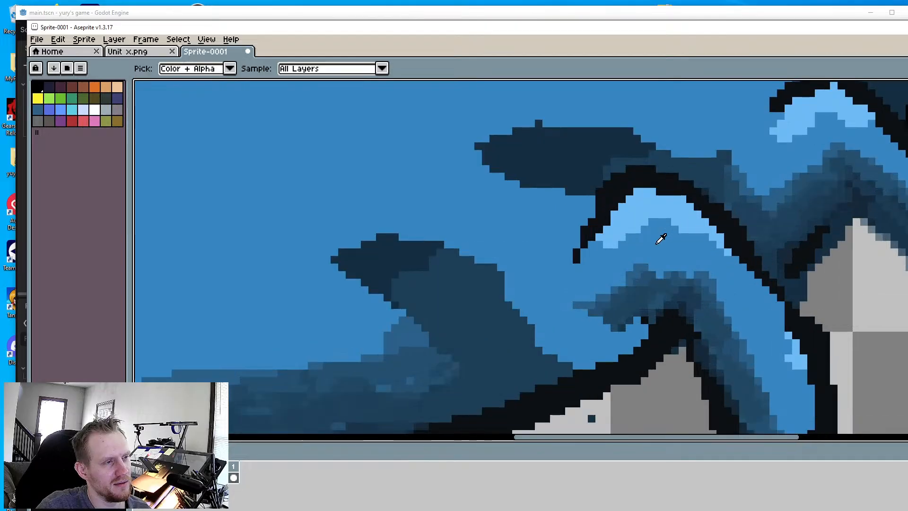
drag(638, 236, 614, 248)
drag(671, 232, 716, 261)
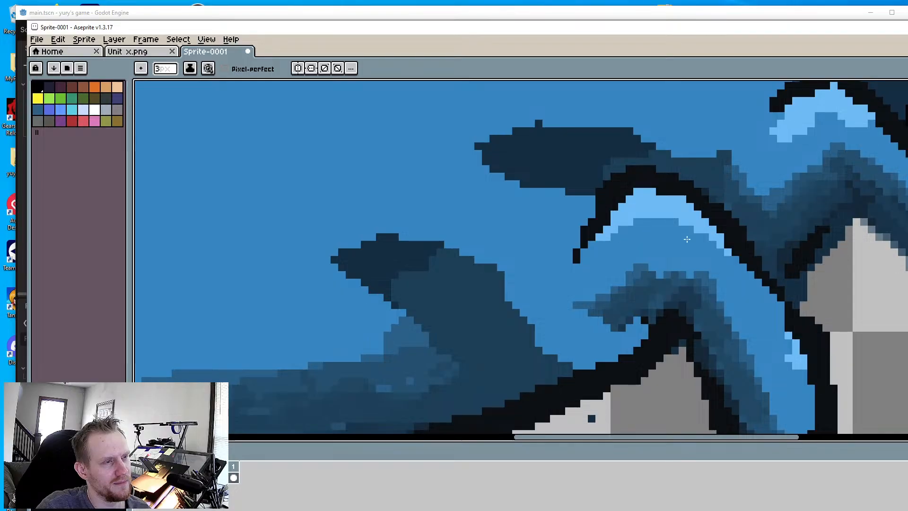
Paint base blue over the lower edge of the farther leg's highlight to narrow it
middle_drag(817, 137, 802, 156)
drag(801, 155, 772, 158)
mouse_move(806, 150)
mouse_down()
mouse_move(780, 142)
mouse_move(766, 156)
mouse_up()
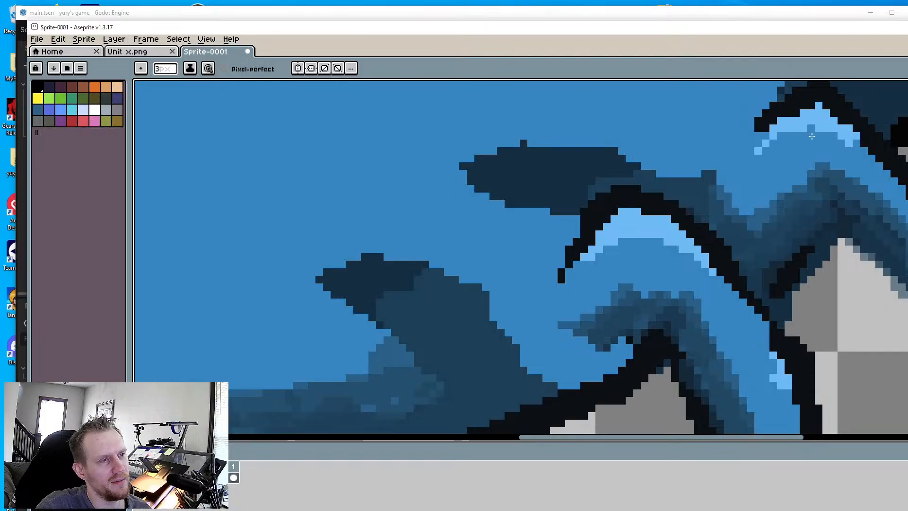
scroll(801, 134, down, 3)
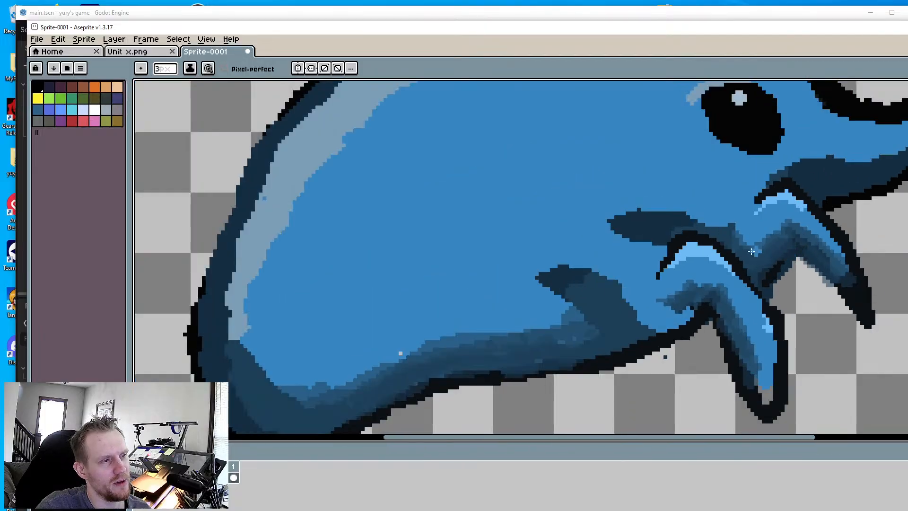
Pick a blue between the base and highlight tones and paint it along the outer slopes of both legs
scroll(746, 250, up, 2)
key(alt)
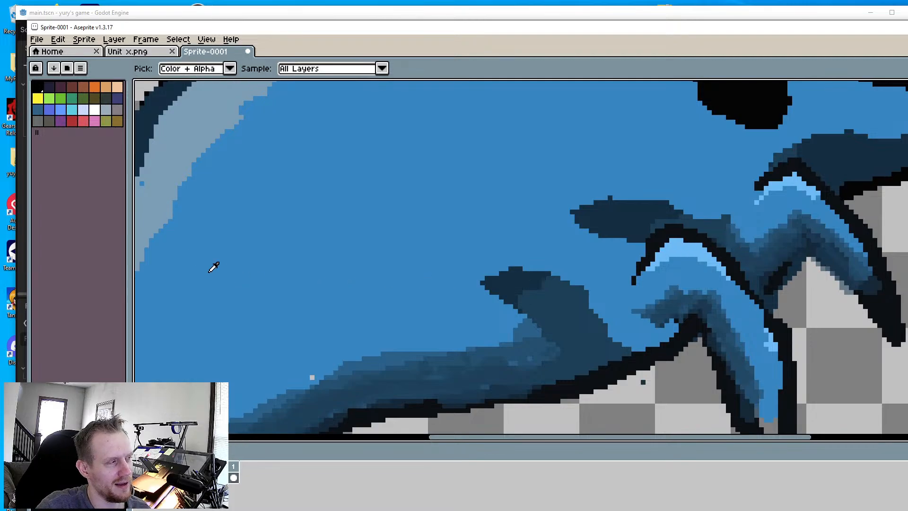
alt+click(710, 270)
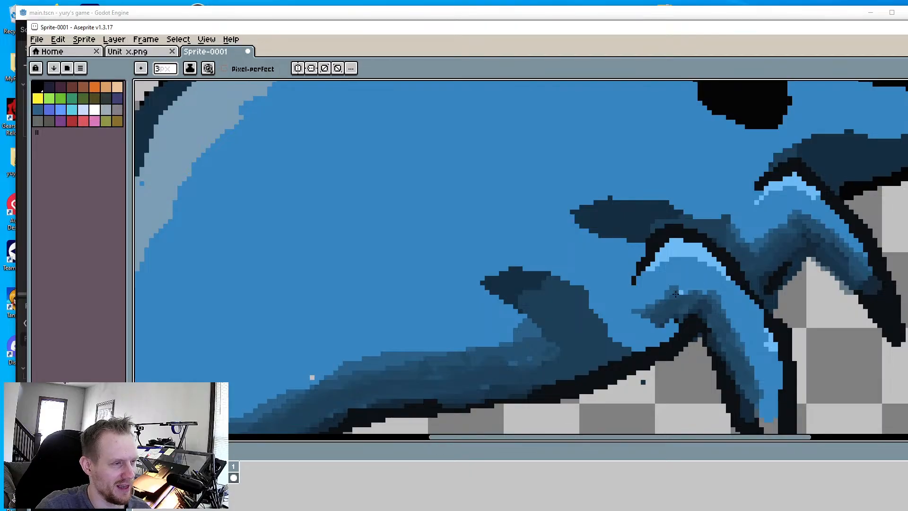
scroll(730, 305, up, 1)
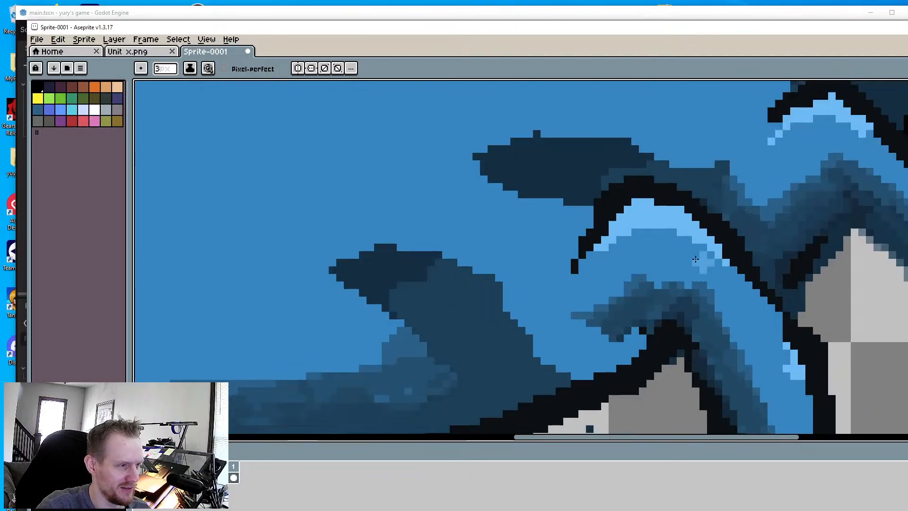
key(plus)
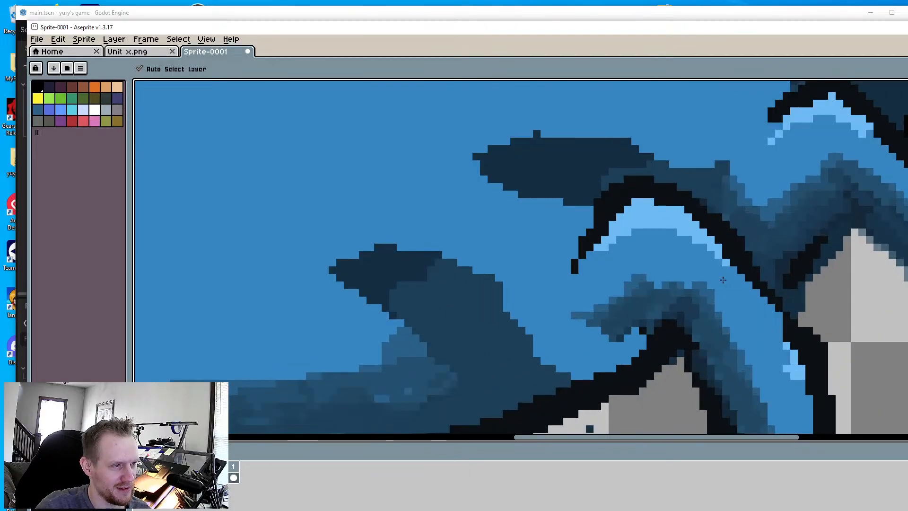
ctrl+scroll(723, 275, down, 1)
drag(725, 277, 779, 323)
mouse_move(824, 97)
mouse_down()
mouse_move(877, 134)
mouse_move(876, 153)
mouse_move(900, 171)
mouse_up()
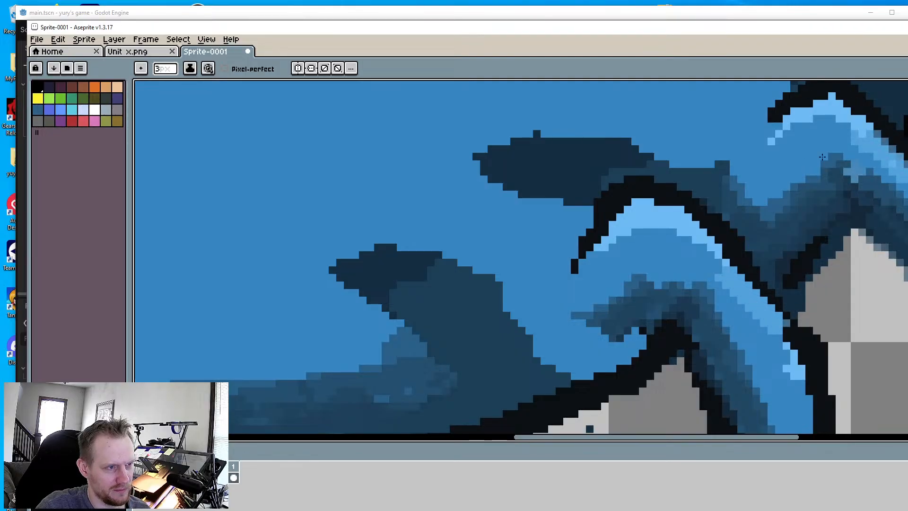
Blend the intermediate blue under the body-side ends of the highlights on both legs
drag(808, 112, 771, 141)
drag(623, 241, 582, 270)
scroll(589, 235, down, 4)
mouse_move(510, 254)
middle_down()
mouse_move(508, 319)
mouse_move(450, 391)
middle_up()
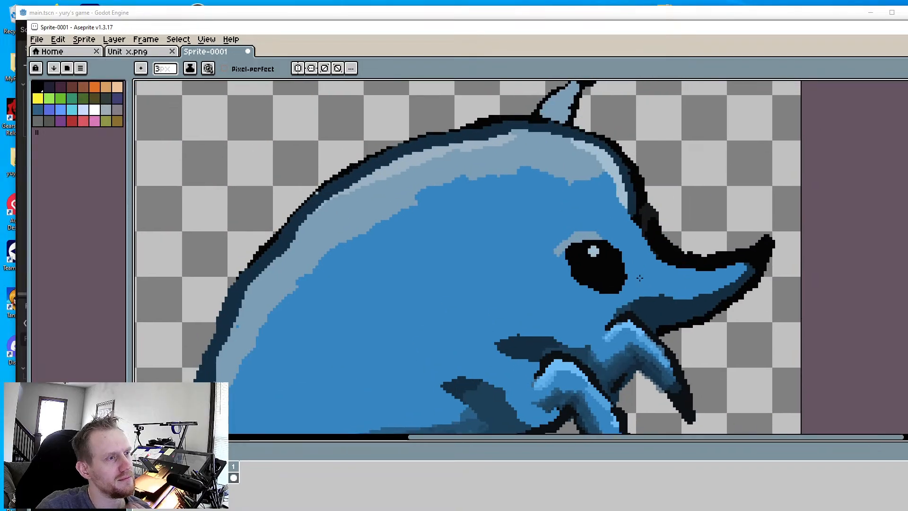
scroll(624, 213, up, 2)
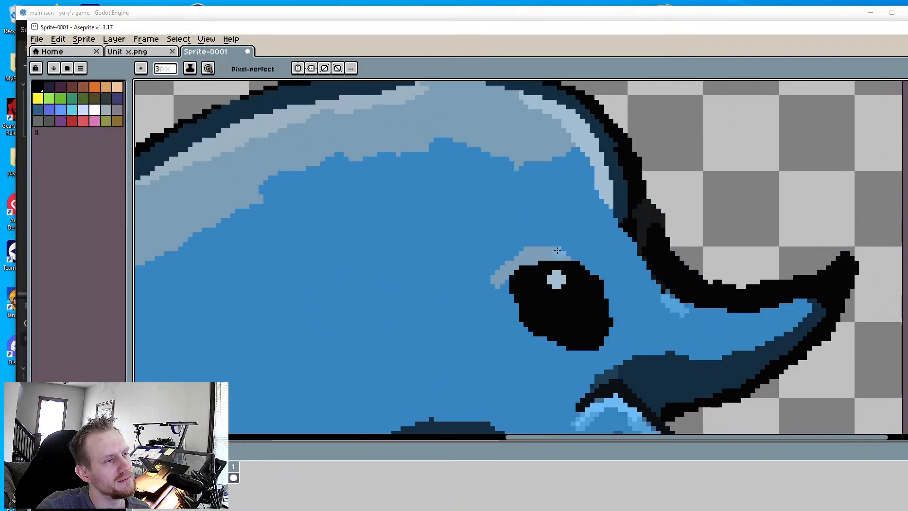
Paint light blue over the grey rim above the eye and add short highlights beside and beneath the eye
mouse_move(561, 249)
mouse_down()
mouse_move(521, 255)
mouse_move(565, 248)
mouse_up()
mouse_move(615, 341)
mouse_down()
mouse_move(609, 355)
mouse_move(574, 366)
mouse_up()
mouse_move(516, 258)
mouse_down()
mouse_move(505, 284)
mouse_move(513, 322)
mouse_up()
Examine the whole creature at reduced and enlarged sizes to judge how the eye highlights read
scroll(513, 300, down, 4)
middle_drag(513, 348, 524, 349)
scroll(524, 349, down, 2)
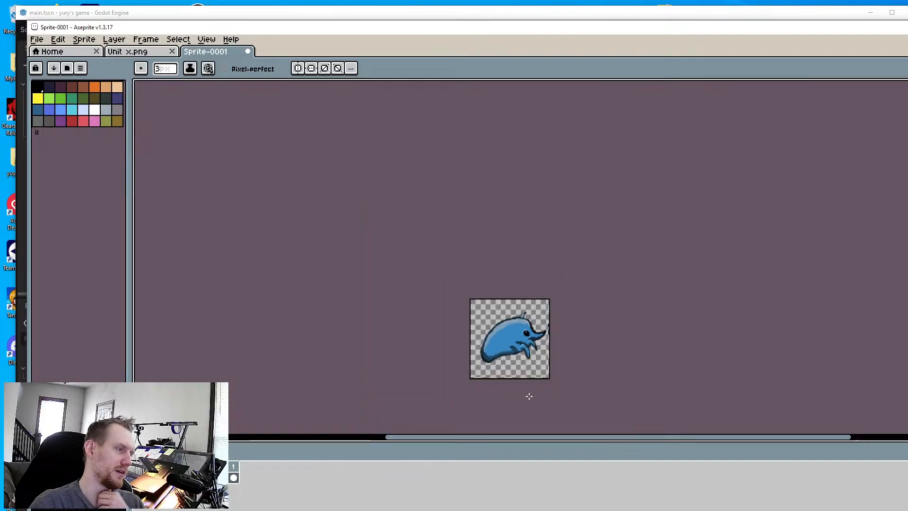
scroll(487, 222, up, 4)
middle_drag(484, 221, 507, 265)
scroll(513, 242, up, 2)
scroll(521, 231, down, 4)
scroll(520, 237, down, 1)
scroll(521, 239, up, 1)
scroll(521, 238, up, 3)
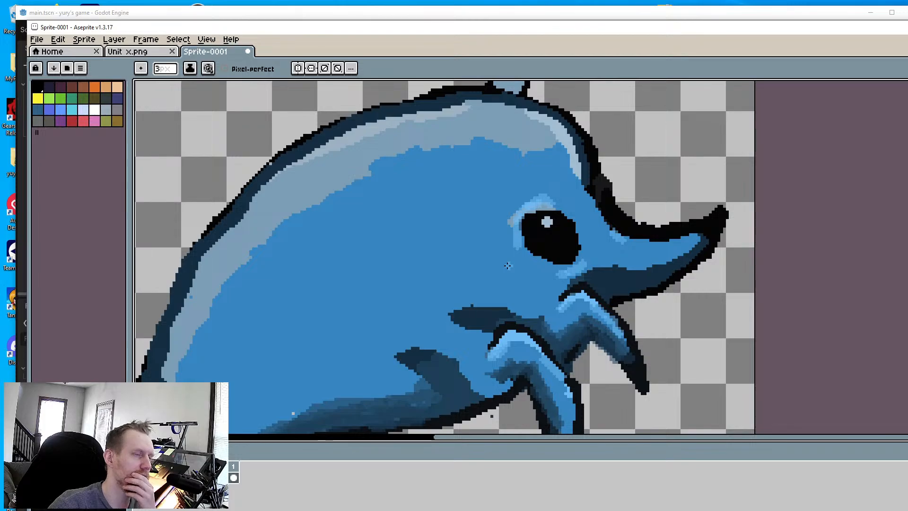
scroll(507, 265, down, 5)
scroll(504, 263, up, 1)
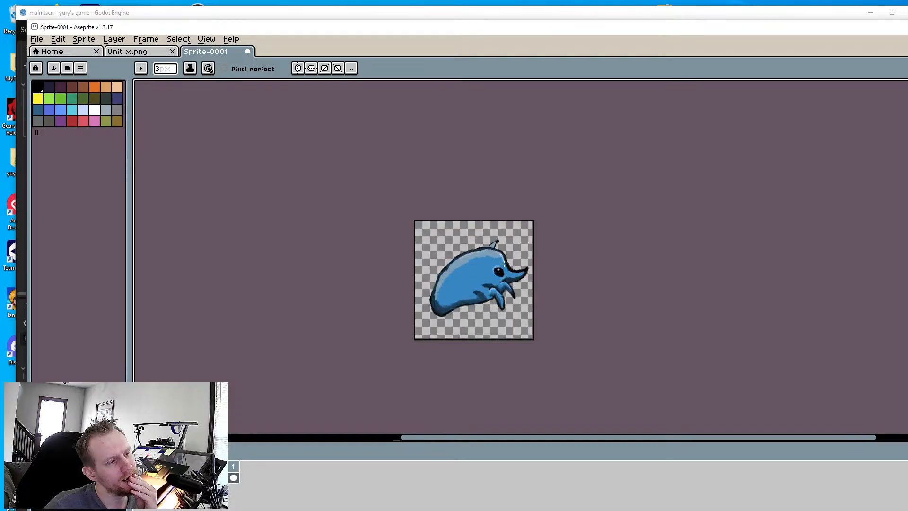
scroll(504, 262, up, 3)
scroll(585, 264, up, 2)
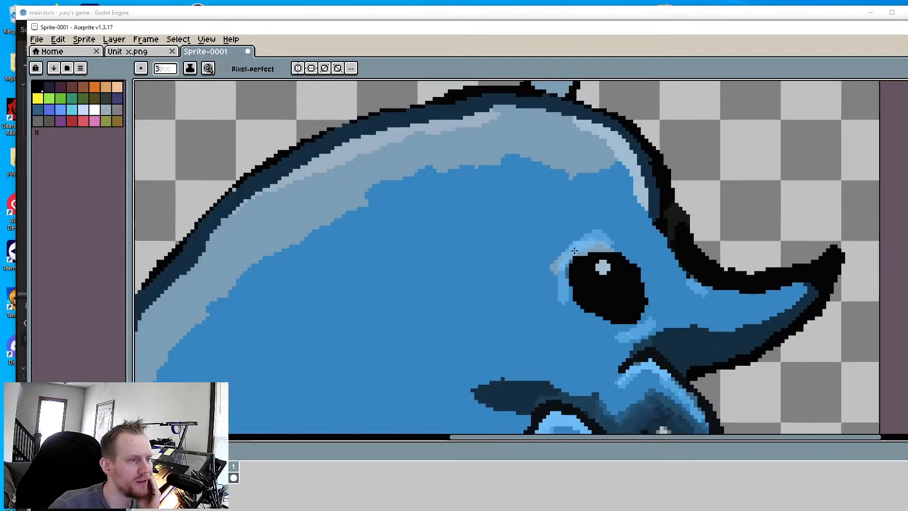
Extend the light-blue rim around the eye and paint a matching highlight along the upper edge of the snout horn
scroll(572, 264, up, 1)
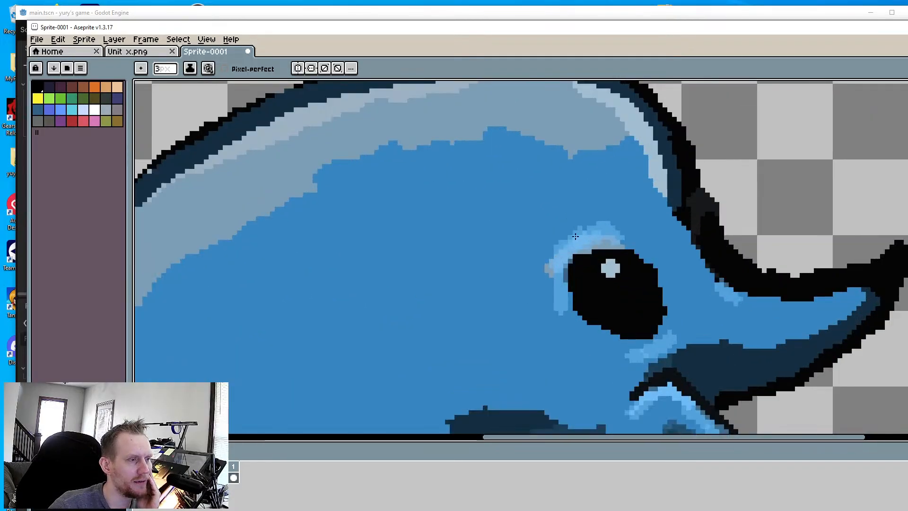
mouse_move(575, 236)
mouse_down()
mouse_move(552, 285)
mouse_move(564, 306)
mouse_up()
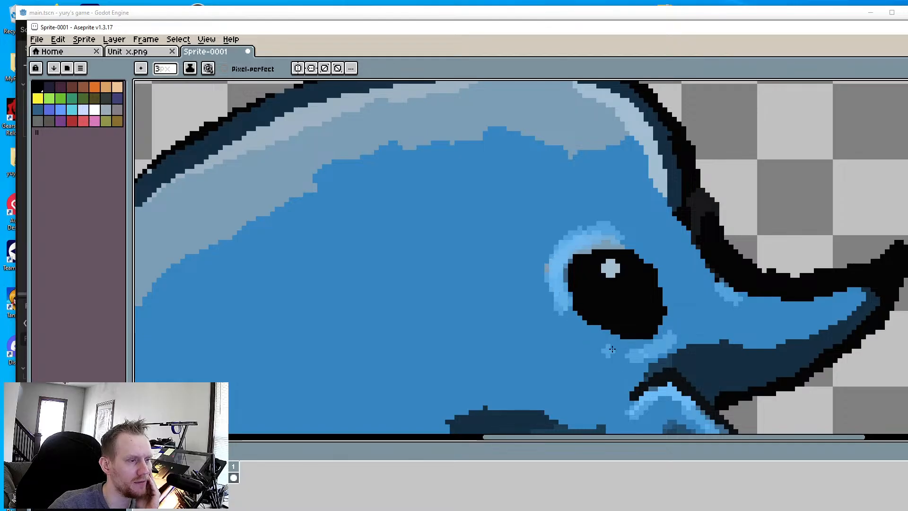
drag(611, 349, 638, 355)
drag(676, 324, 663, 352)
drag(680, 310, 679, 316)
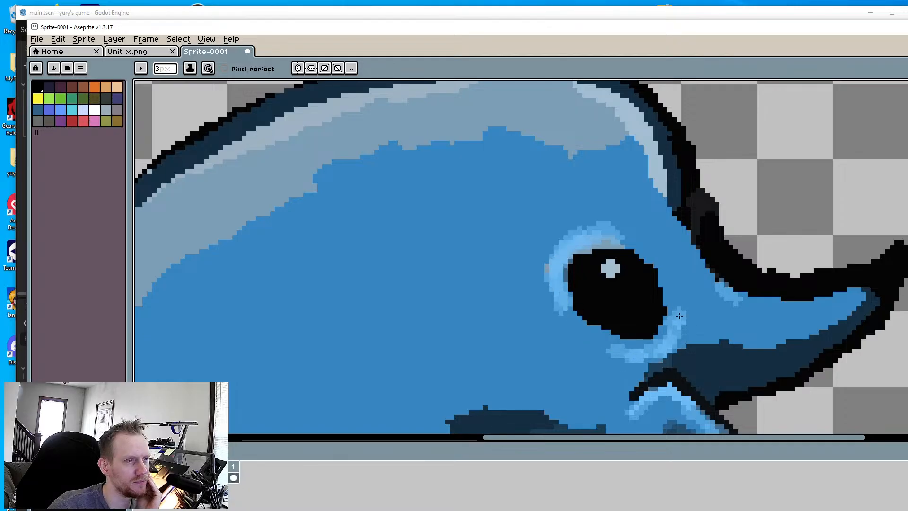
mouse_move(636, 233)
mouse_down()
mouse_move(651, 246)
mouse_move(687, 250)
mouse_move(715, 298)
mouse_move(725, 290)
mouse_move(697, 302)
mouse_move(785, 300)
mouse_up()
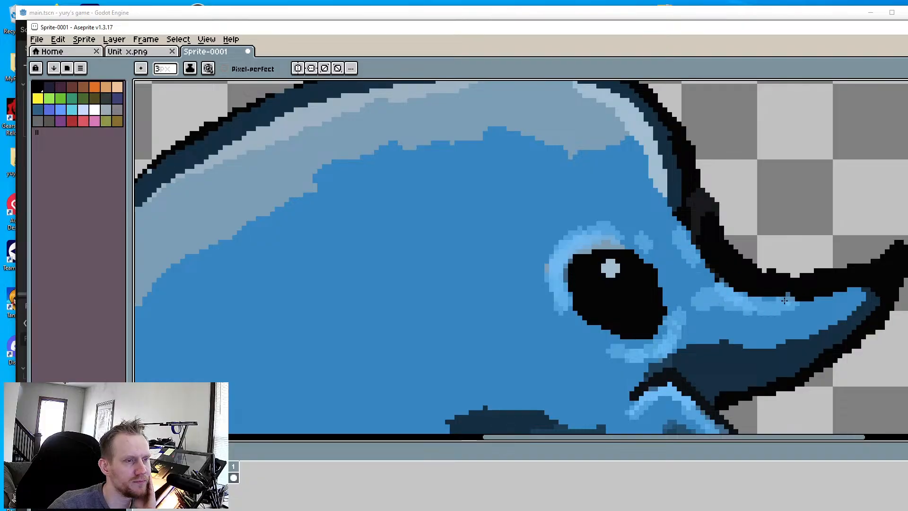
Paint a thin light-blue highlight along the top of the back, just inside the dark outline
scroll(784, 300, down, 3)
scroll(660, 234, up, 3)
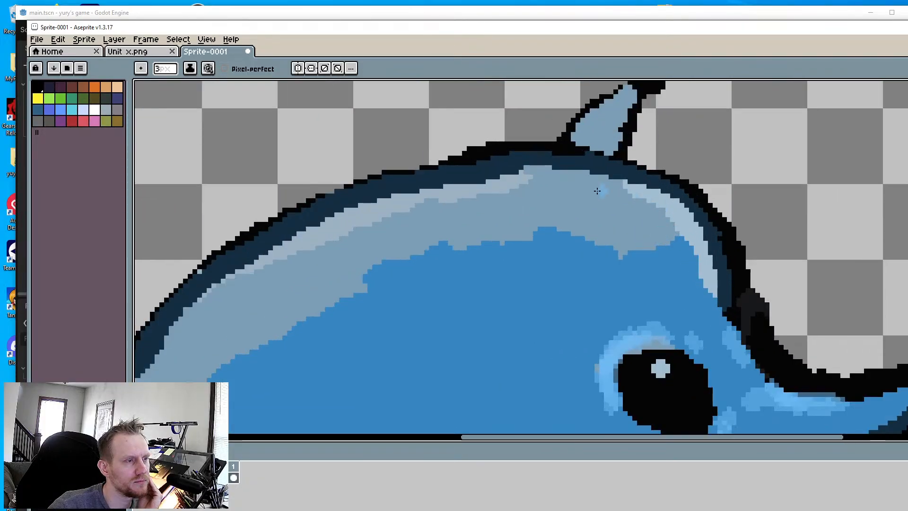
mouse_move(584, 176)
mouse_down()
mouse_move(672, 196)
mouse_move(545, 173)
mouse_move(412, 193)
mouse_move(390, 199)
mouse_move(413, 202)
mouse_move(373, 203)
mouse_move(255, 260)
mouse_up()
middle_drag(256, 260, 388, 245)
mouse_move(389, 244)
mouse_down()
mouse_move(397, 234)
mouse_move(363, 259)
mouse_up()
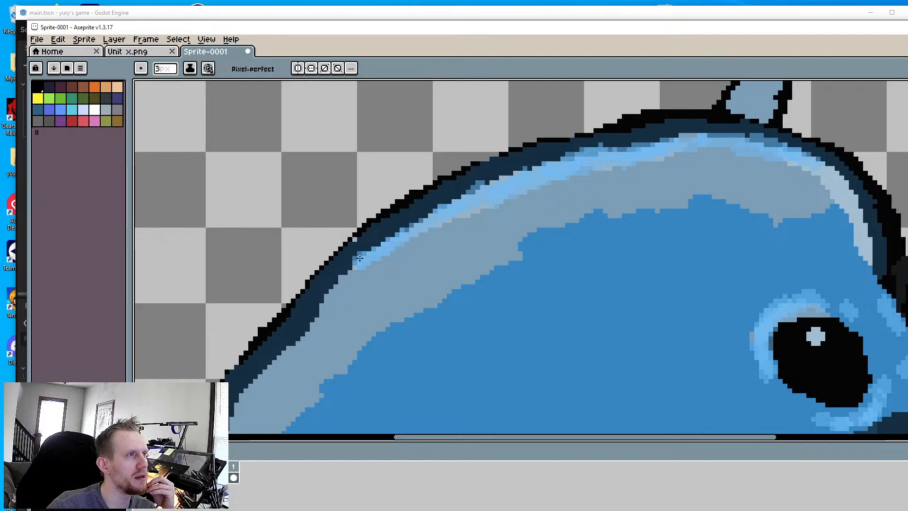
Continue the thin light-blue highlight down the creature's rear edge to the dark shading at the tail end
drag(357, 266, 316, 318)
drag(344, 284, 292, 354)
middle_drag(284, 351, 348, 282)
drag(354, 270, 308, 329)
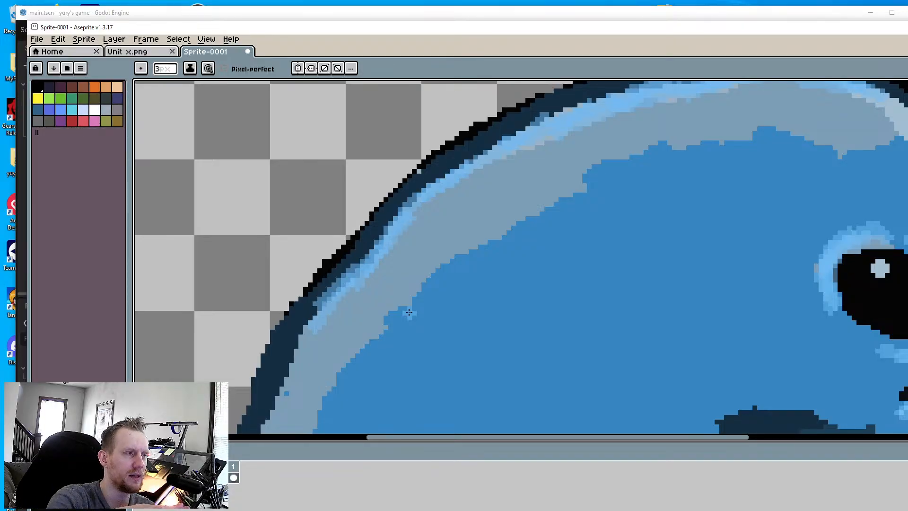
middle_drag(408, 312, 473, 226)
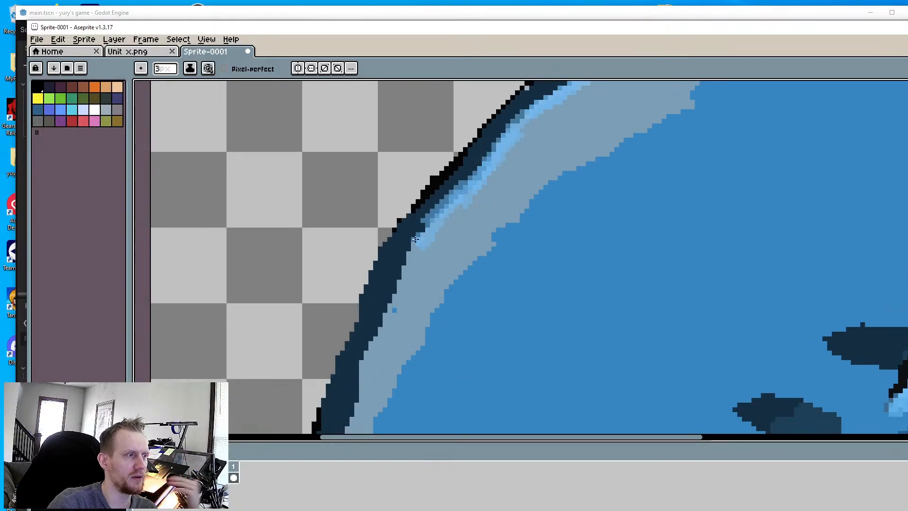
drag(418, 239, 353, 410)
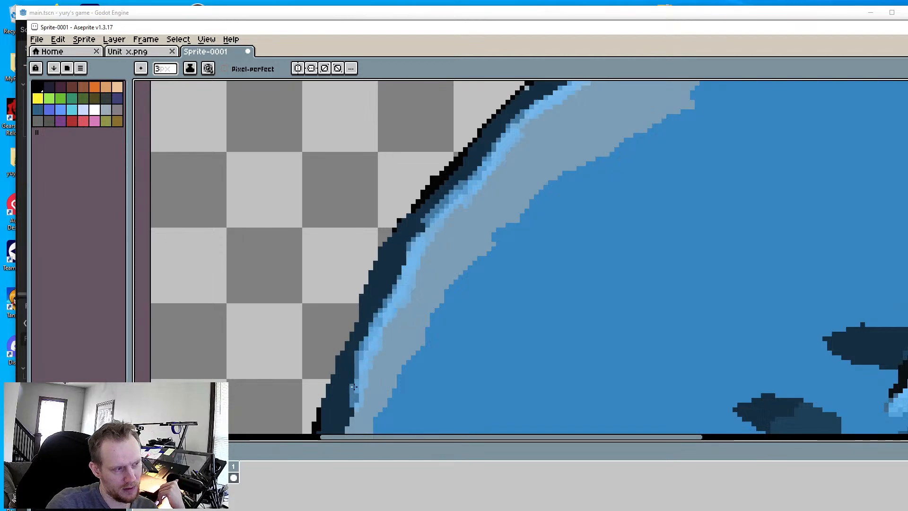
middle_drag(354, 410, 403, 262)
drag(404, 256, 401, 326)
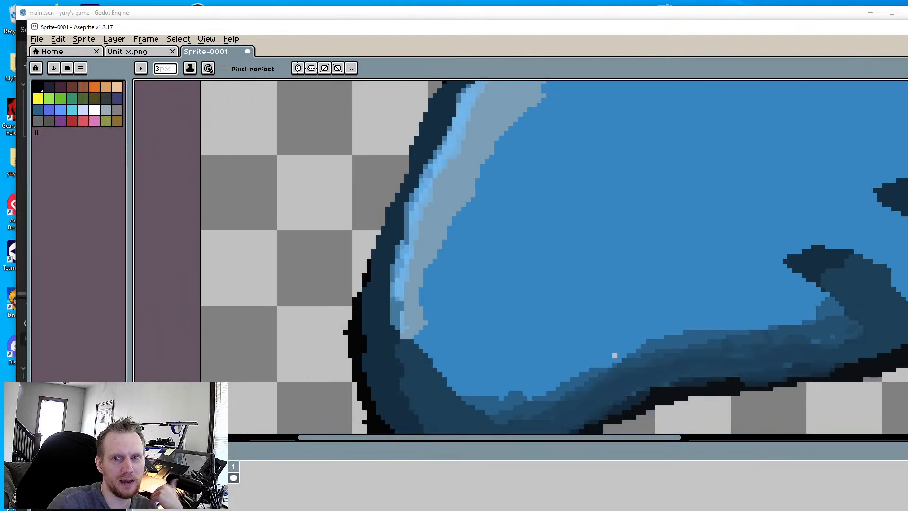
Switch to Godot, run the game, send the current unit to several floor spots and stop the run
key(alt+Tab)
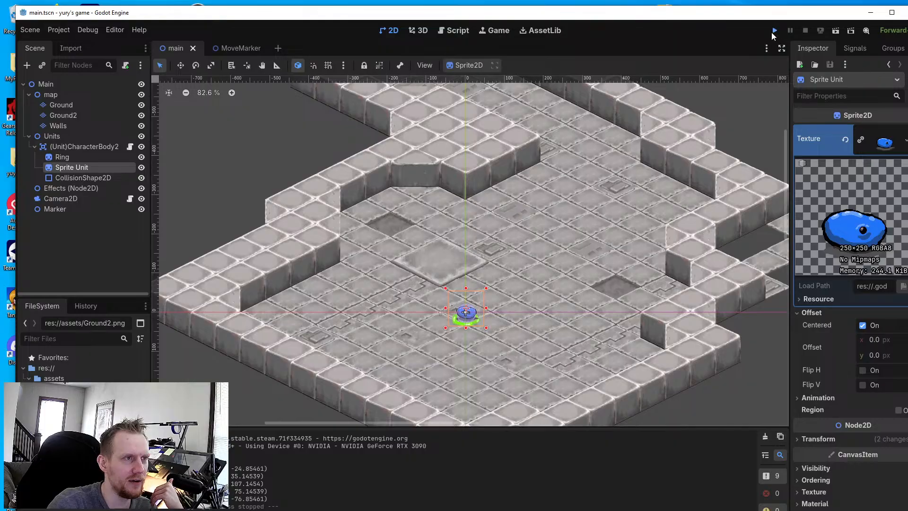
click(774, 30)
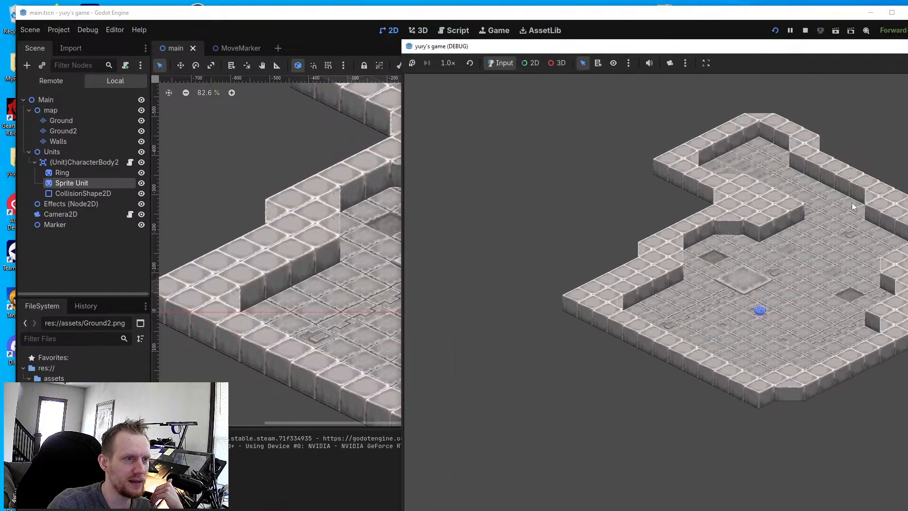
right_click(712, 322)
right_click(773, 293)
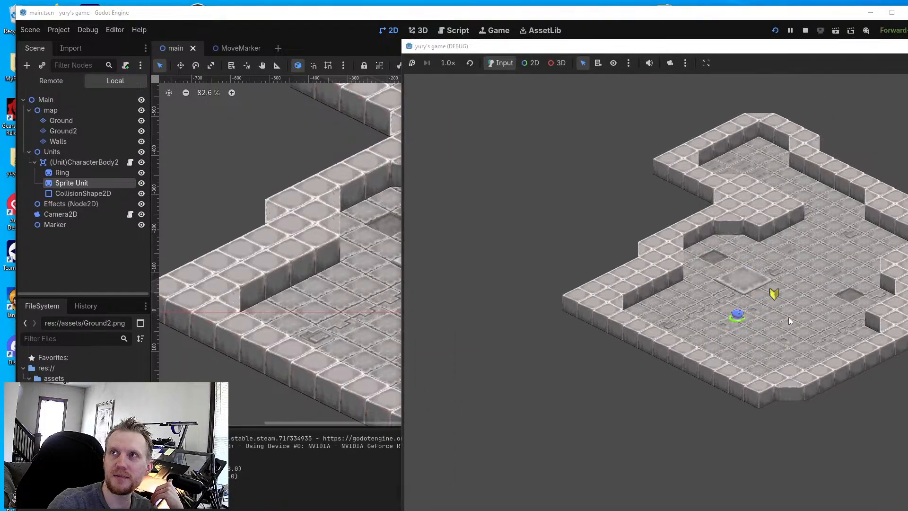
right_click(779, 348)
right_click(732, 340)
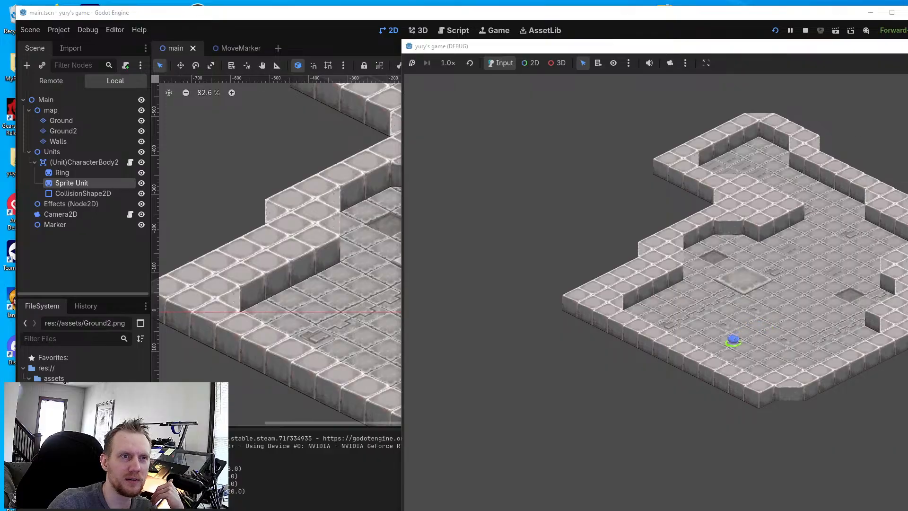
key(F8)
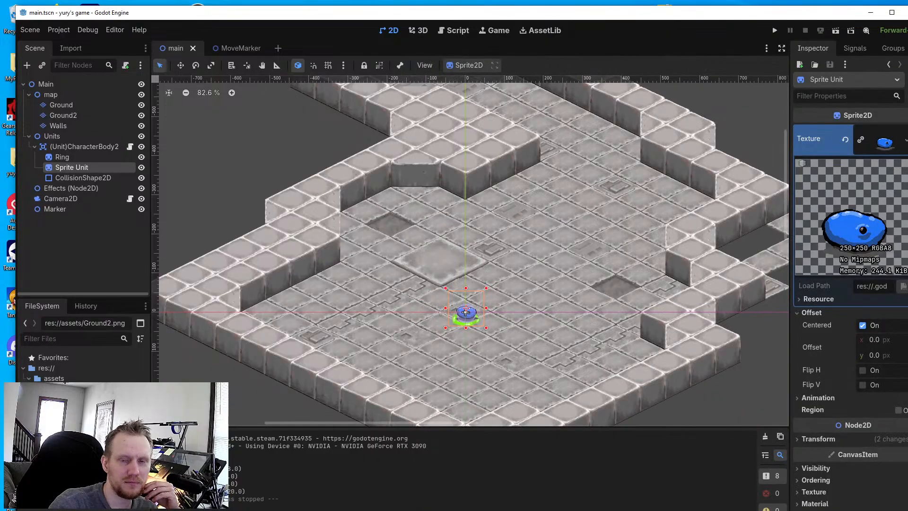
Return to Aseprite, enlarge the brush to 6 px and widen the light-blue highlight along the upper back
key(alt+Tab)
scroll(605, 300, down, 4)
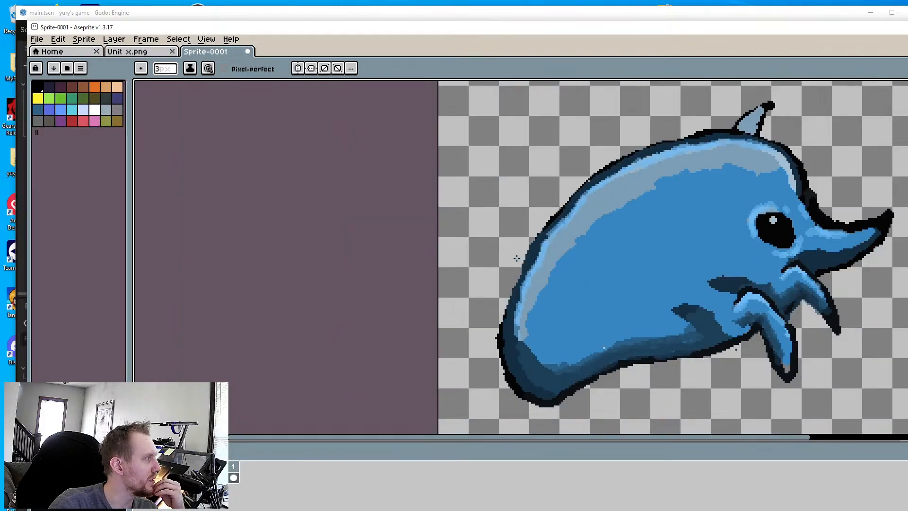
scroll(700, 194, up, 3)
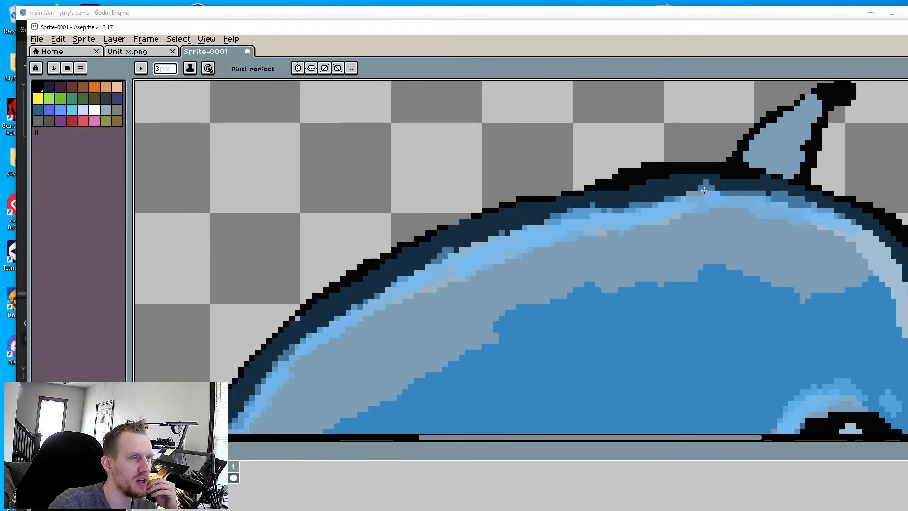
scroll(671, 203, down, 3)
scroll(682, 209, up, 2)
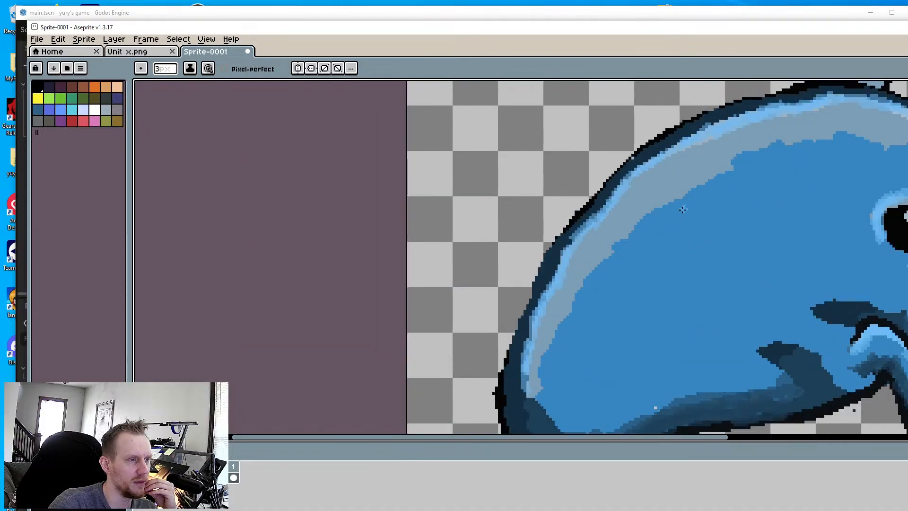
scroll(682, 210, down, 2)
scroll(745, 148, up, 2)
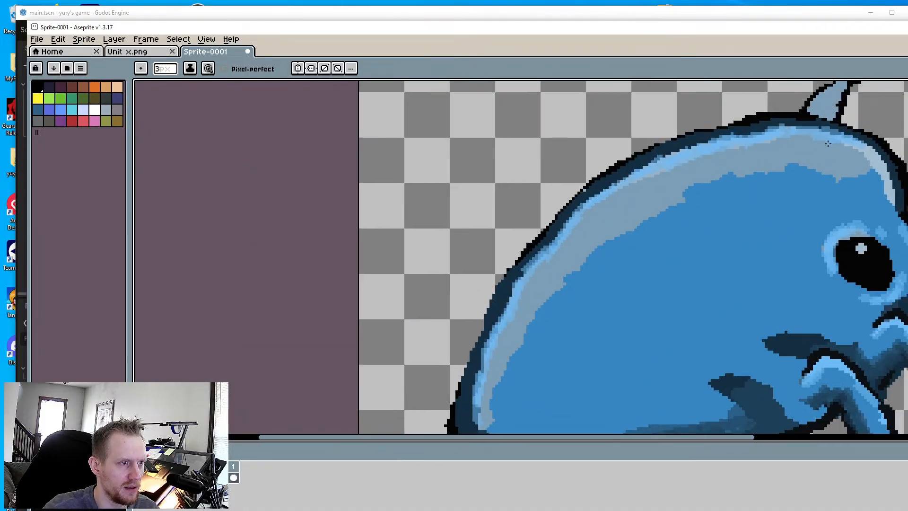
key(plus)
key(plus)
key(plus)
mouse_move(795, 140)
mouse_down()
mouse_move(853, 147)
mouse_move(898, 208)
mouse_move(855, 168)
mouse_move(752, 156)
mouse_move(688, 170)
mouse_move(601, 219)
mouse_move(534, 279)
mouse_move(517, 316)
mouse_up()
Widen the light-blue highlight down the creature's rear side over the grey band, as far as the tail-end shading
middle_drag(531, 293, 622, 203)
scroll(622, 203, up, 1)
mouse_move(603, 245)
mouse_down()
mouse_move(569, 299)
mouse_move(552, 354)
mouse_up()
middle_drag(550, 339, 571, 235)
drag(579, 257, 572, 283)
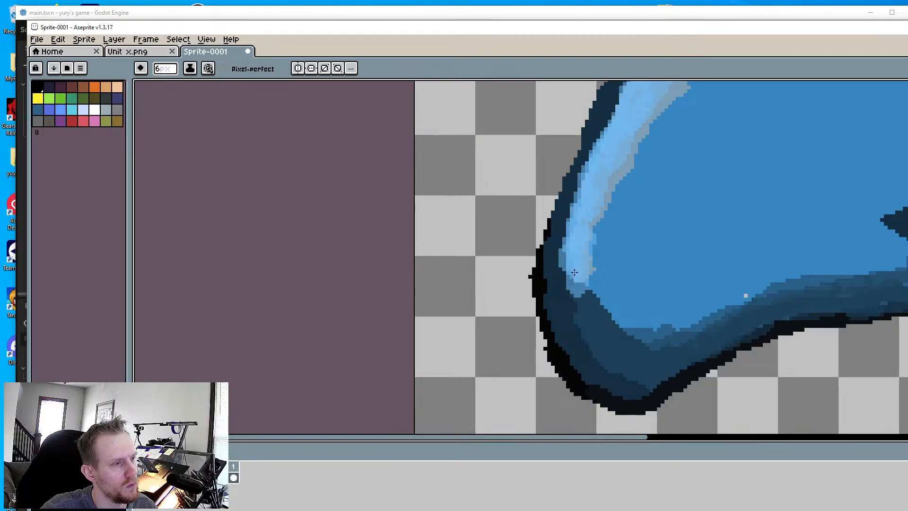
Paint broad light-blue highlights on the body beside the tops of both legs
scroll(605, 263, down, 3)
middle_drag(654, 298, 611, 375)
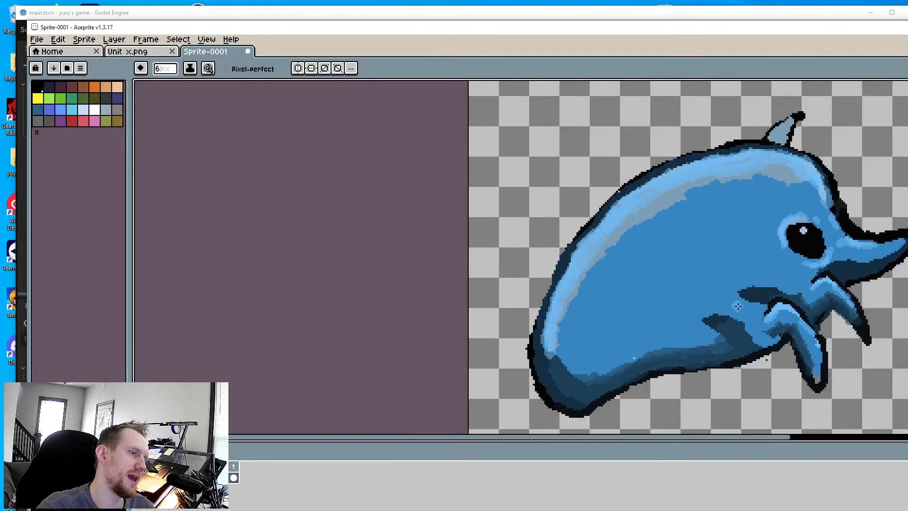
middle_drag(718, 315, 711, 317)
scroll(738, 282, up, 3)
mouse_move(717, 260)
mouse_down()
mouse_move(759, 292)
mouse_move(749, 290)
mouse_up()
drag(831, 210, 858, 234)
mouse_move(832, 198)
mouse_down()
mouse_move(854, 226)
mouse_move(880, 220)
mouse_up()
drag(868, 221, 851, 234)
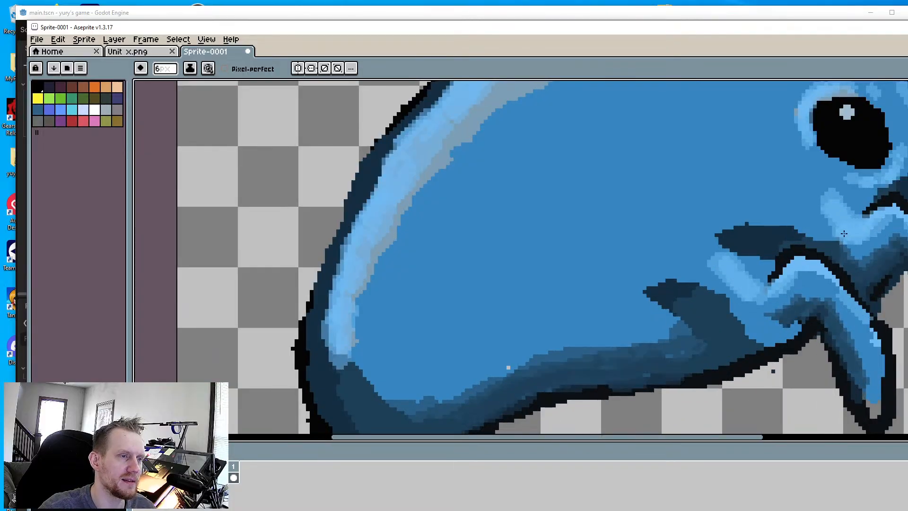
drag(734, 273, 779, 277)
Select the entire 250 × 250 px canvas, move the creature to offset -18, 24 and deselect
scroll(771, 281, down, 6)
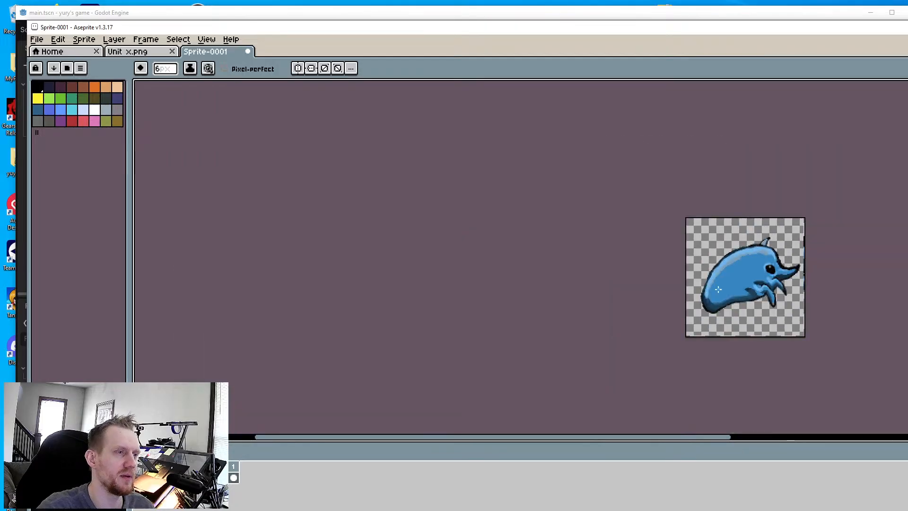
middle_drag(718, 289, 703, 335)
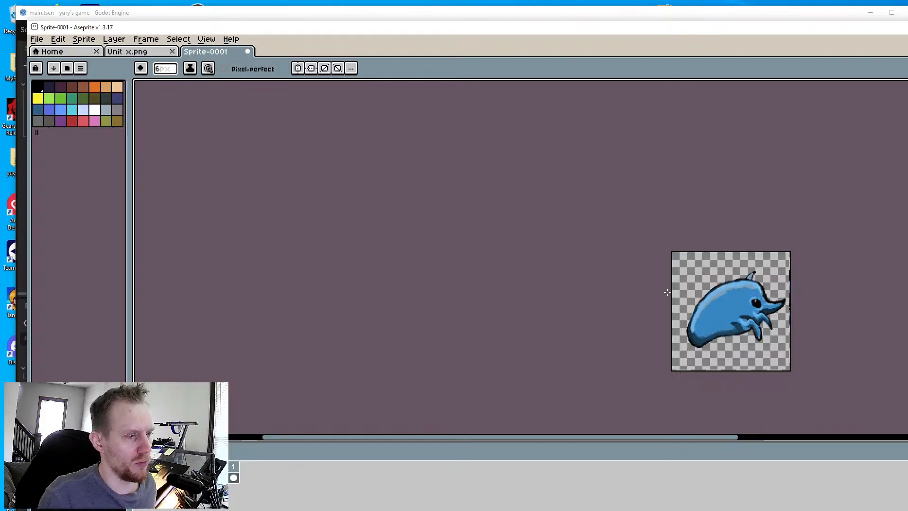
middle_drag(741, 303, 677, 323)
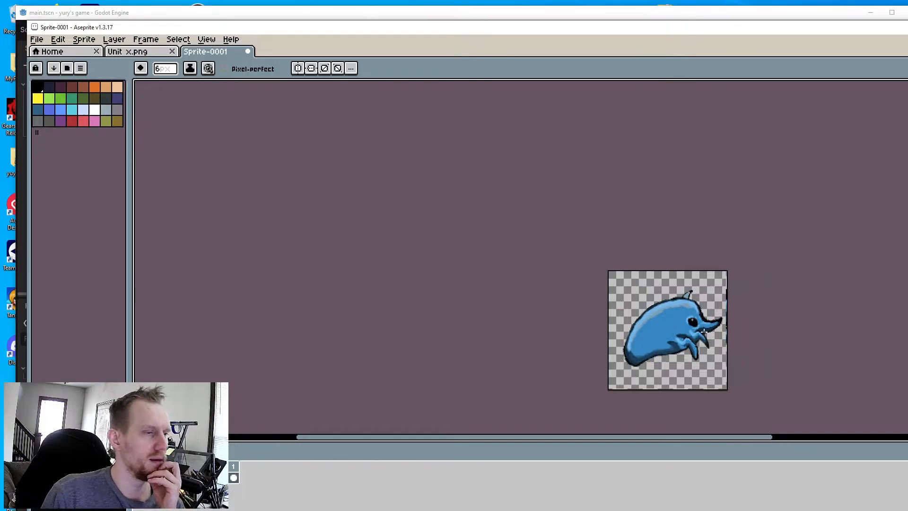
key(m)
middle_drag(604, 267, 584, 188)
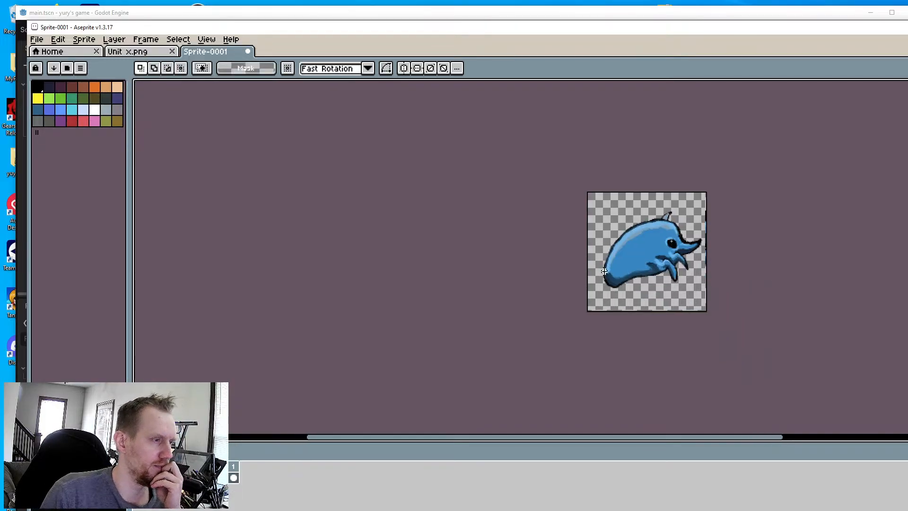
drag(576, 186, 732, 325)
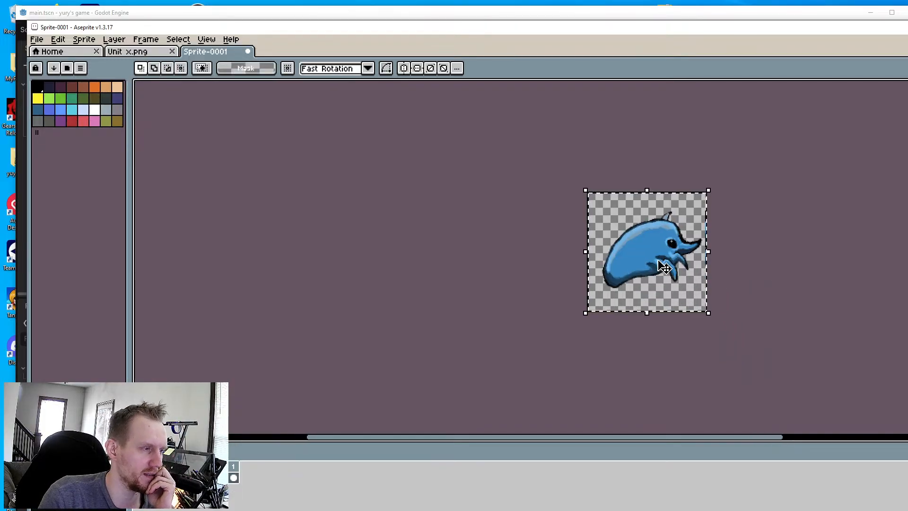
mouse_move(661, 267)
mouse_down()
mouse_move(655, 278)
mouse_move(648, 272)
mouse_up()
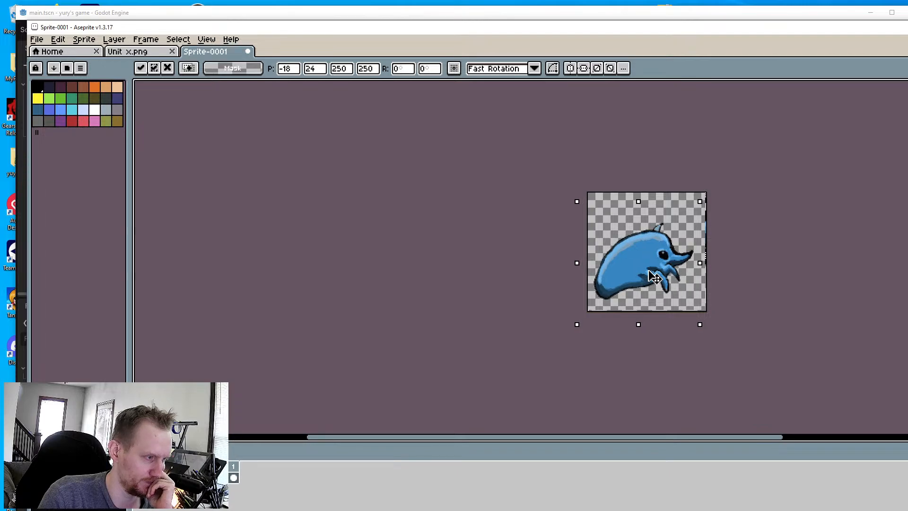
click(733, 238)
Select the snout horn with a 50 × 48 px rectangle, move it away from the face to position 190, 106 and deselect
scroll(706, 234, up, 5)
middle_drag(641, 349, 631, 303)
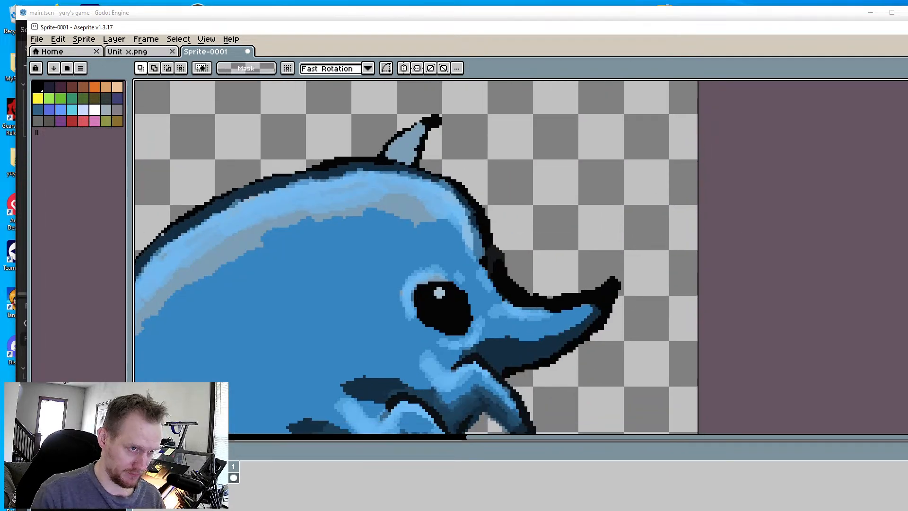
key(m)
drag(648, 379, 508, 246)
drag(568, 285, 567, 276)
key(Up)
key(Up)
key(Up)
key(Up)
key(Right)
key(Right)
key(Right)
key(Right)
key(Right)
key(Right)
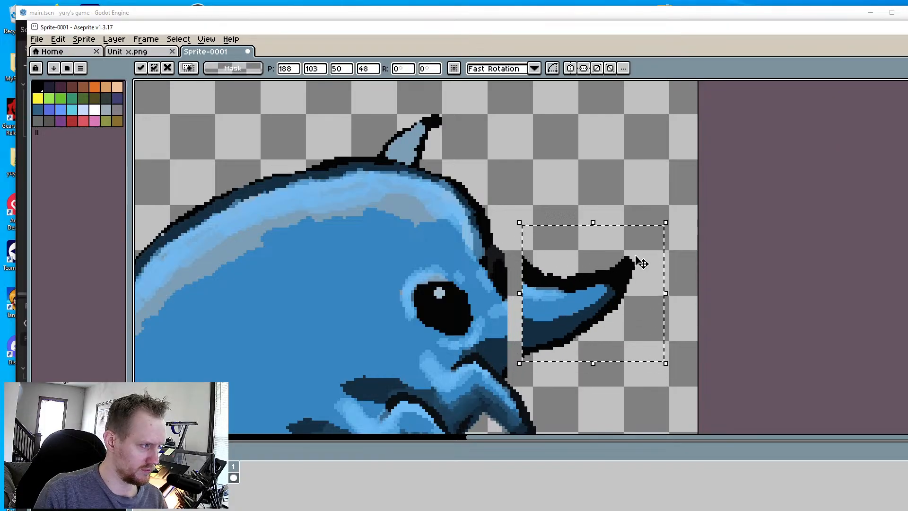
key(Down)
key(Down)
key(Down)
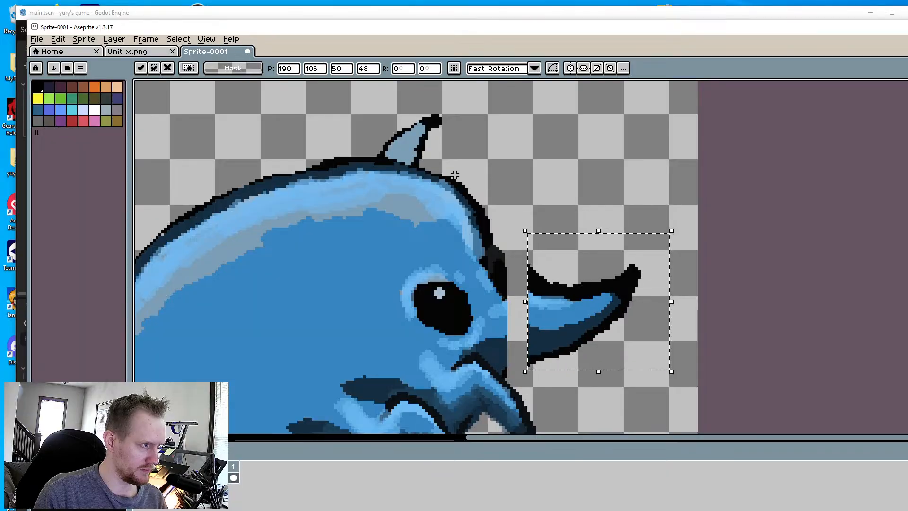
scroll(489, 180, down, 5)
click(571, 157)
Sample the horn's black outline colour and paint a thick bridge joining the face outline to the upper edge of the separated snout horn
scroll(508, 189, up, 5)
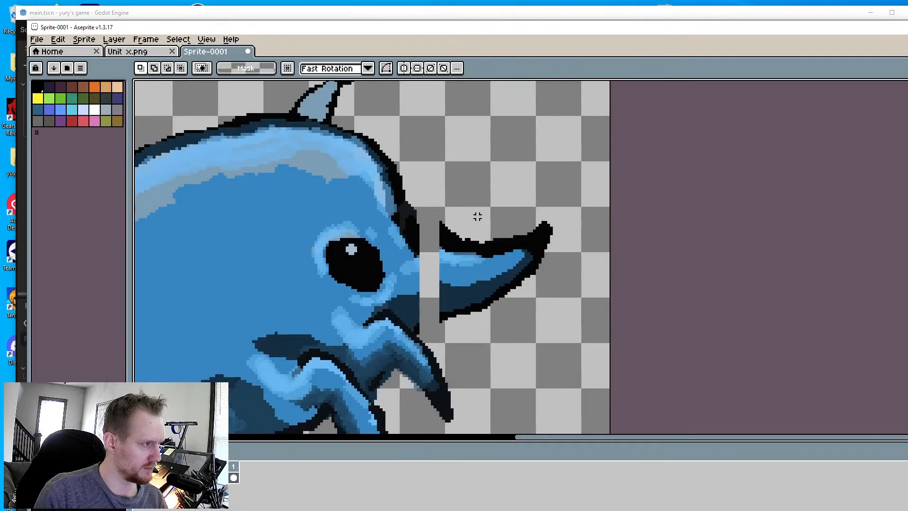
middle_drag(512, 194, 608, 209)
scroll(631, 251, down, 5)
scroll(626, 263, up, 3)
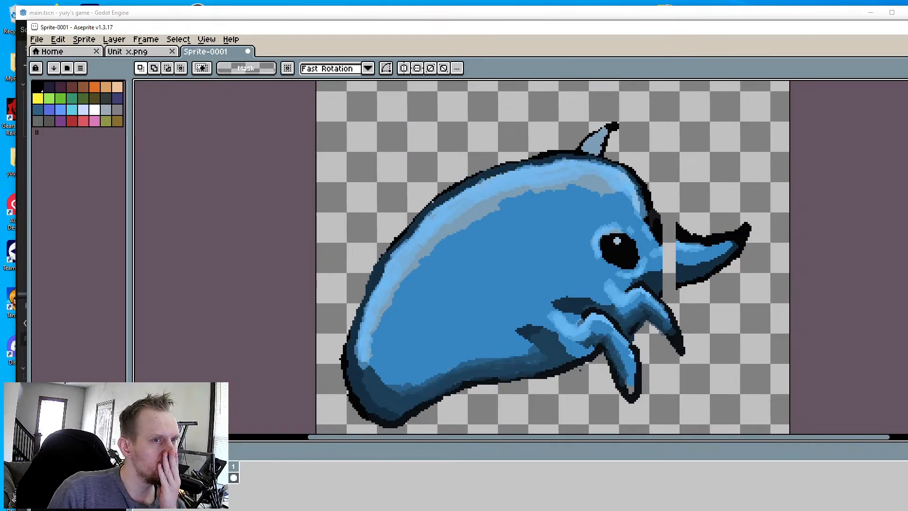
key(b)
scroll(714, 208, up, 1)
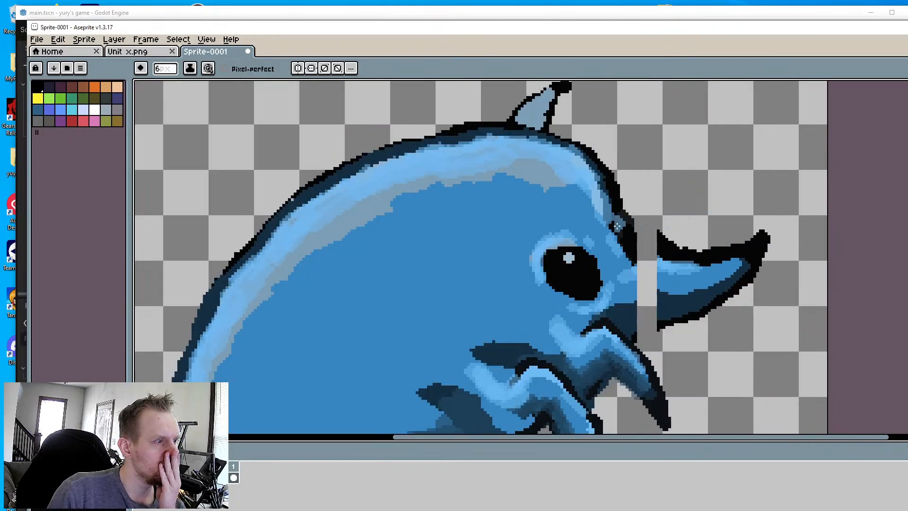
alt+click(760, 250)
scroll(651, 242, up, 1)
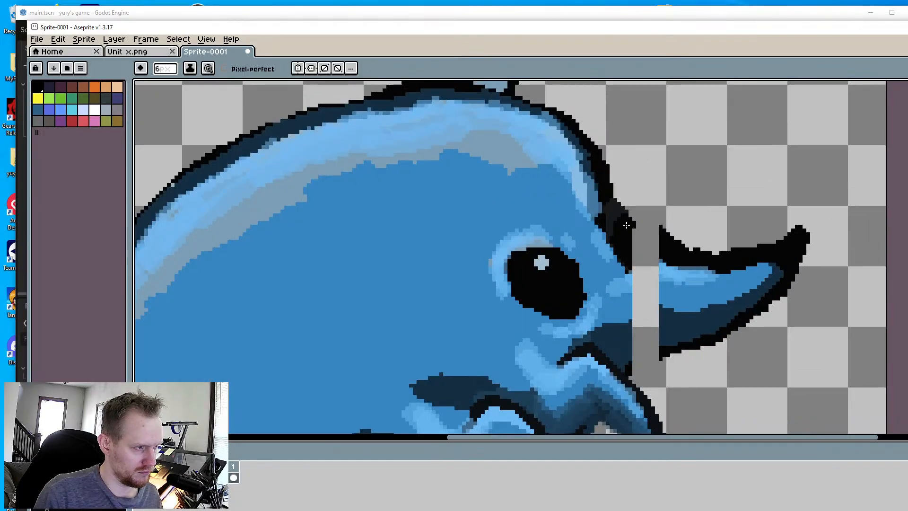
mouse_move(623, 224)
mouse_down()
mouse_move(659, 245)
mouse_move(642, 250)
mouse_move(657, 254)
mouse_up()
Reduce the brush to 3 px and draw the black lower outline from the snout horn back to the front leg
middle_drag(672, 337, 671, 261)
ctrl+scroll(655, 284, down, 2)
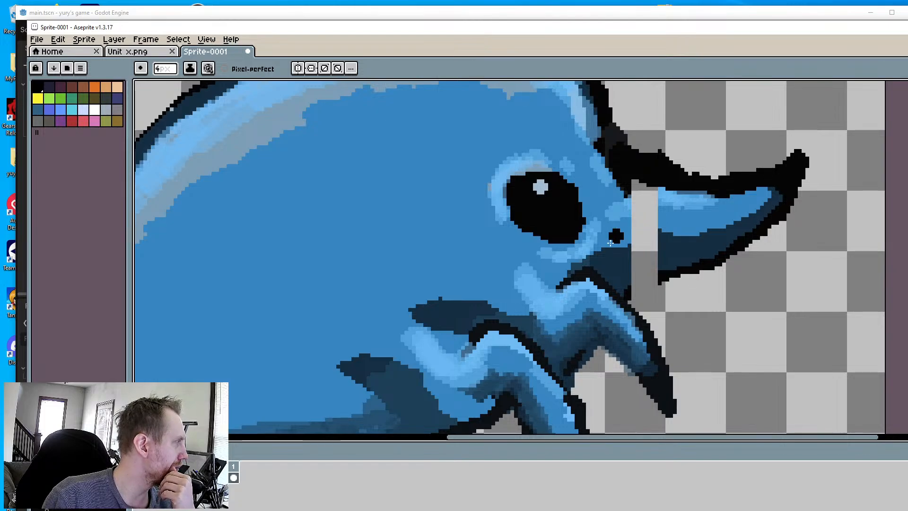
scroll(650, 215, up, 2)
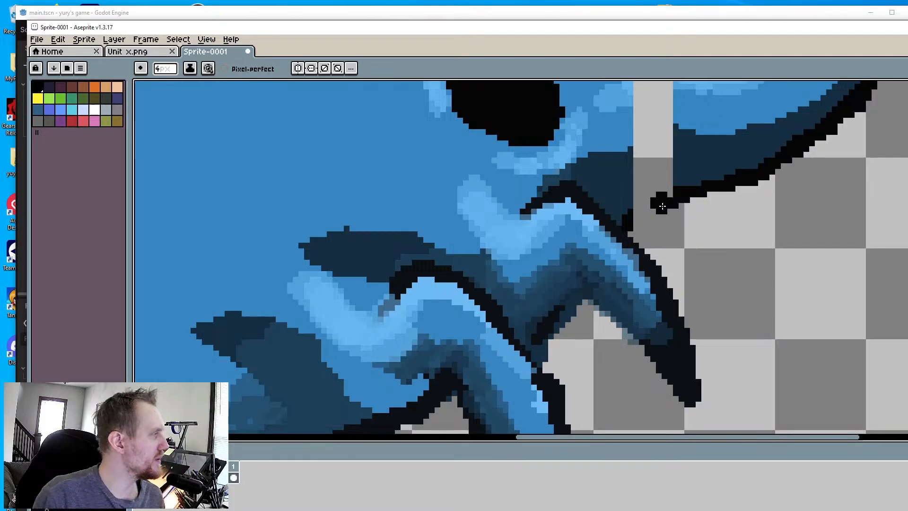
ctrl+scroll(688, 219, up, 1)
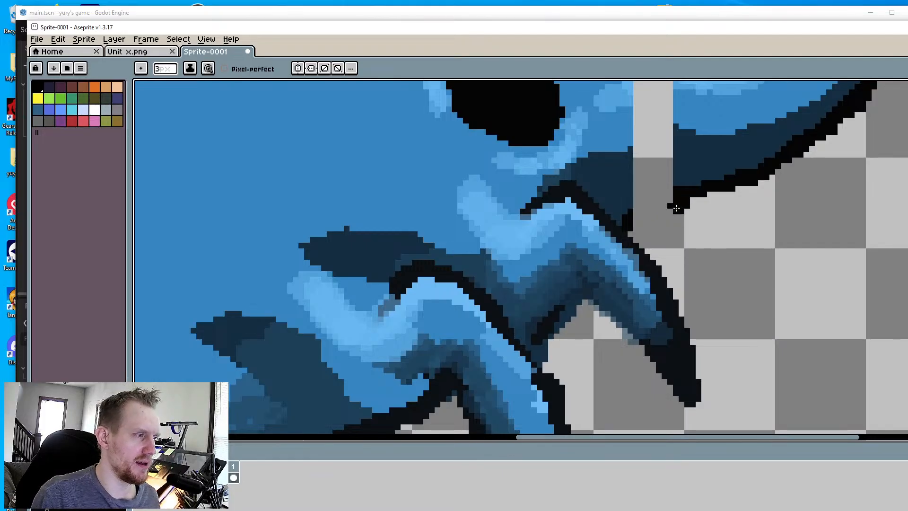
drag(677, 208, 631, 224)
drag(685, 196, 632, 225)
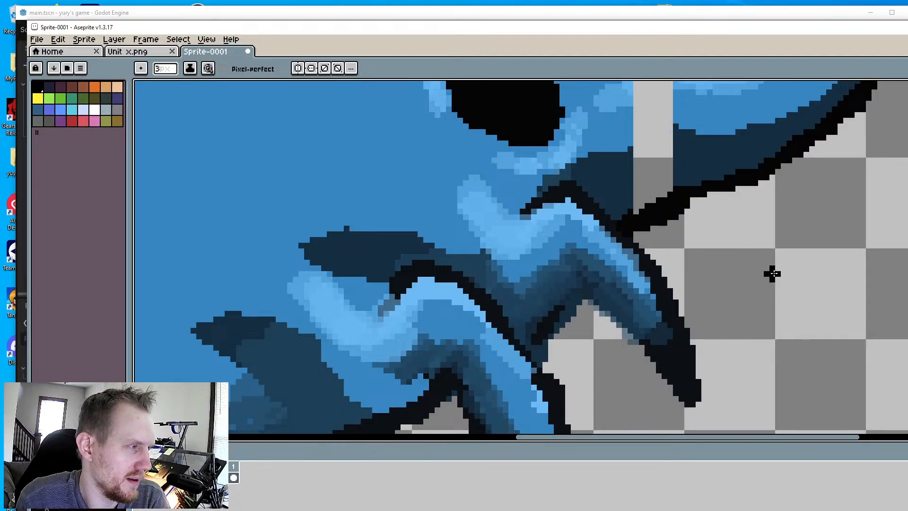
Sample the horn's dark blue and fill the lower part of the gap so the underside shading joins the face
scroll(770, 271, down, 1)
key(i)
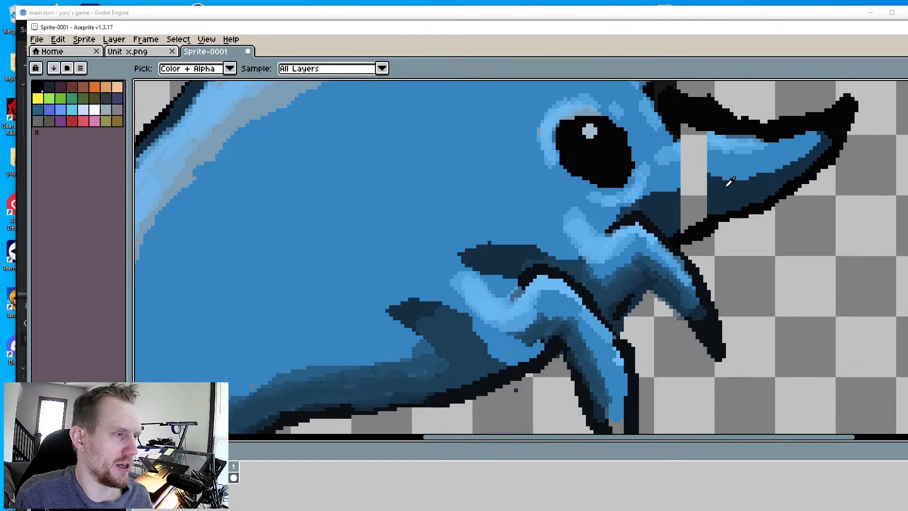
scroll(661, 223, up, 1)
scroll(661, 223, up, 2)
key(b)
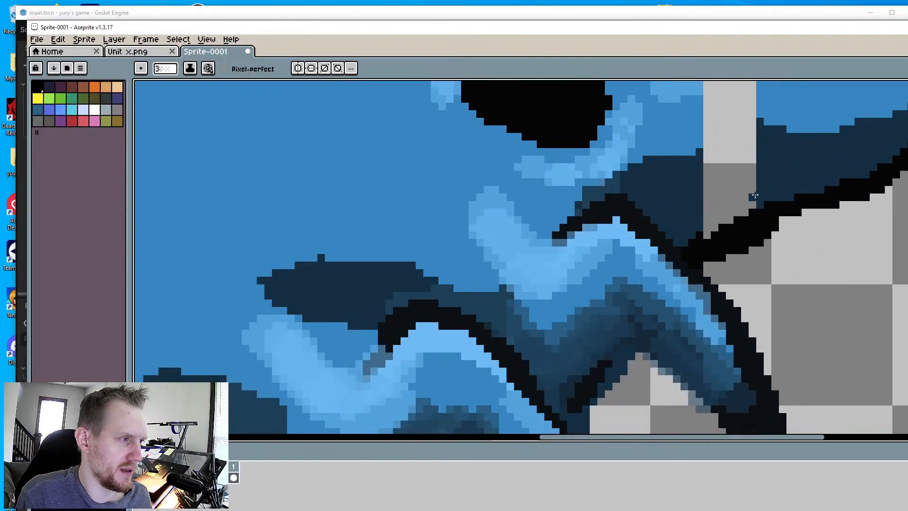
mouse_move(703, 221)
mouse_down()
mouse_move(761, 172)
mouse_move(703, 170)
mouse_up()
scroll(757, 163, down, 3)
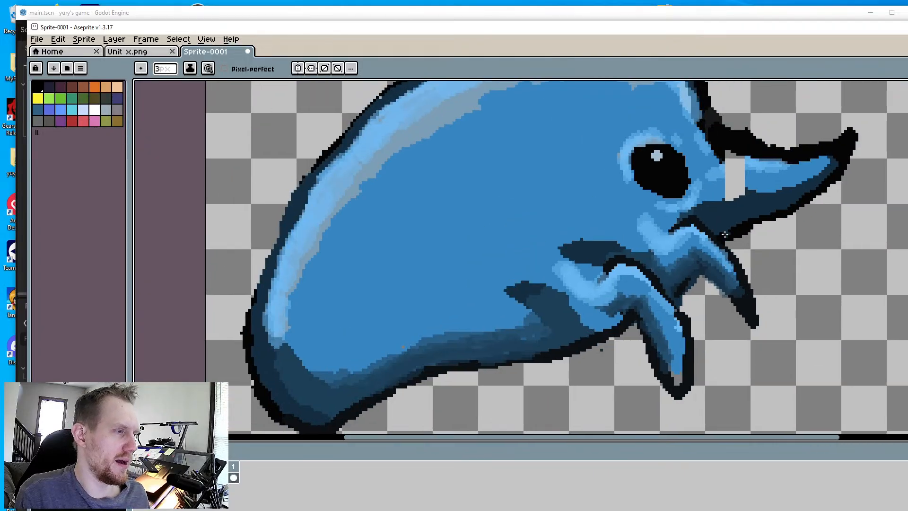
Sample the horn's mid blue and blend the upper edge of the dark shading along the snout's underside
alt+click(773, 180)
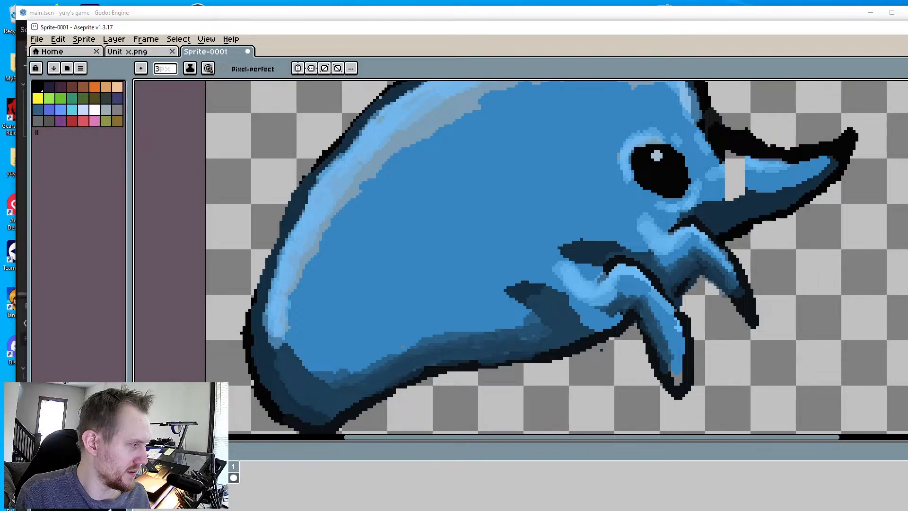
scroll(704, 224, up, 2)
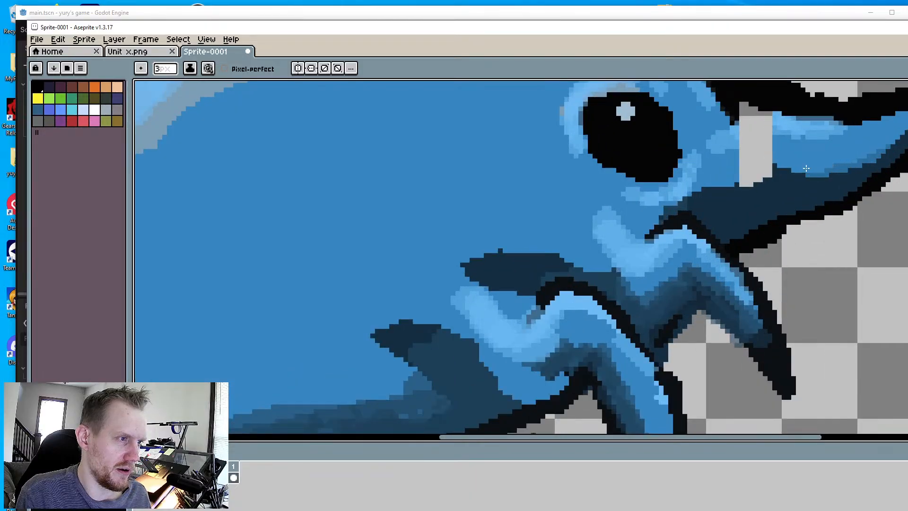
drag(805, 168, 683, 202)
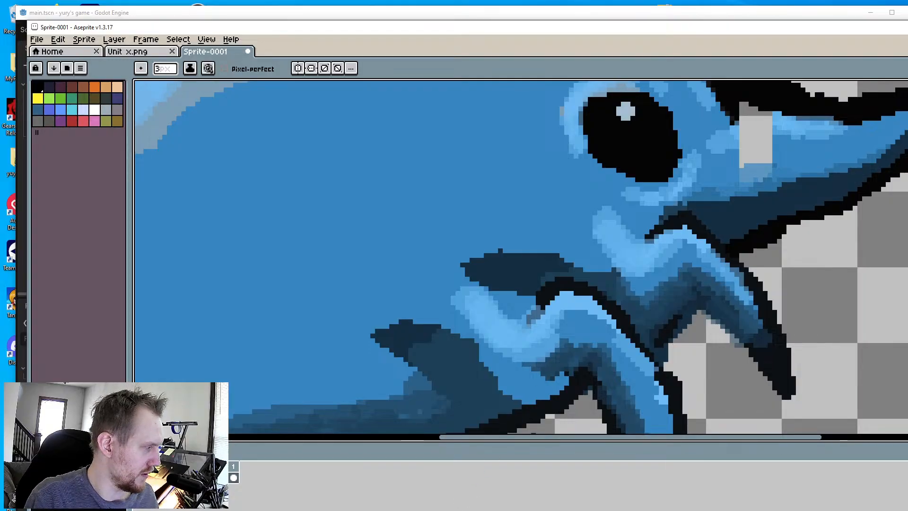
Enlarge the brush to 4 px and fill the remaining gap between the face and the snout horn with body blue
key(plus)
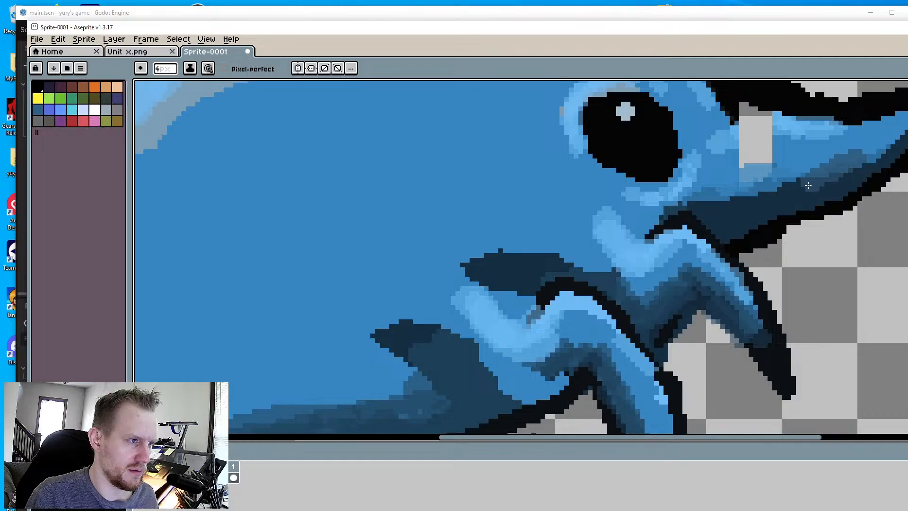
scroll(784, 174, down, 3)
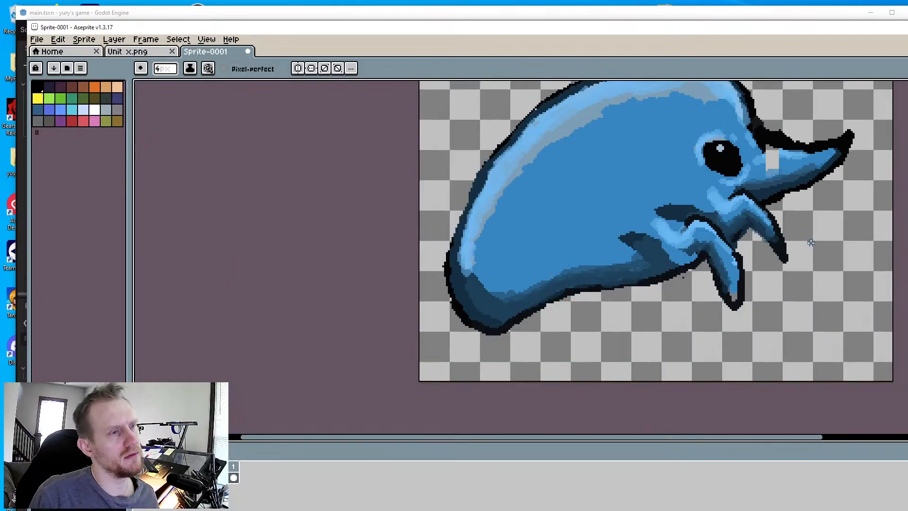
scroll(775, 327, up, 1)
key(i)
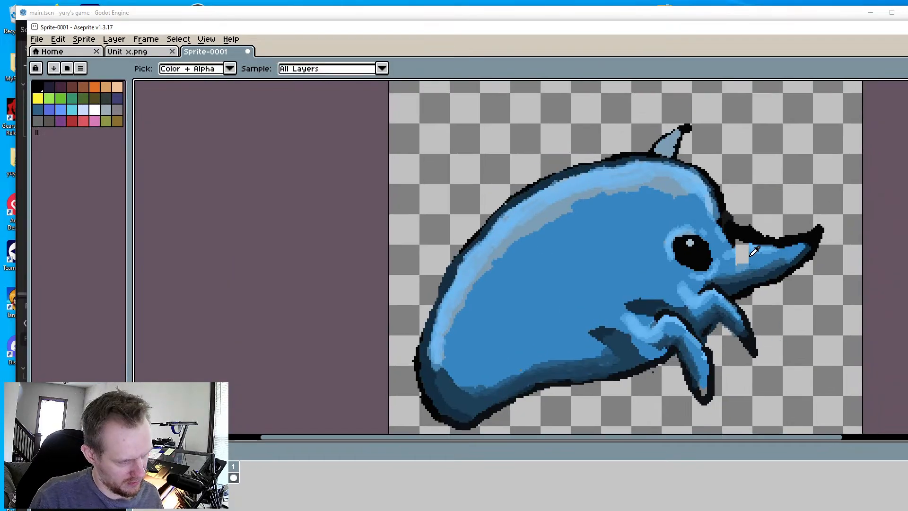
scroll(755, 252, up, 1)
key(b)
scroll(754, 252, up, 1)
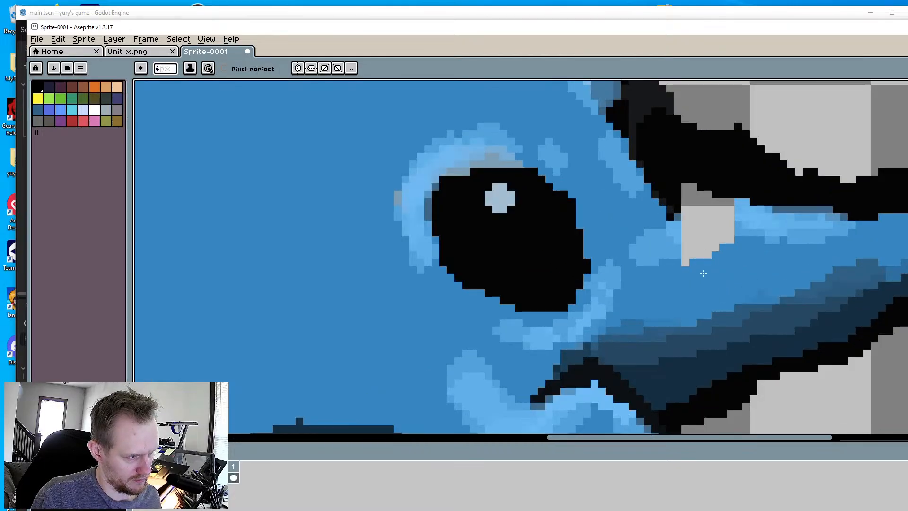
mouse_move(704, 260)
mouse_down()
mouse_move(695, 208)
mouse_move(712, 206)
mouse_move(732, 227)
mouse_move(676, 231)
mouse_up()
scroll(681, 232, down, 2)
scroll(709, 350, down, 3)
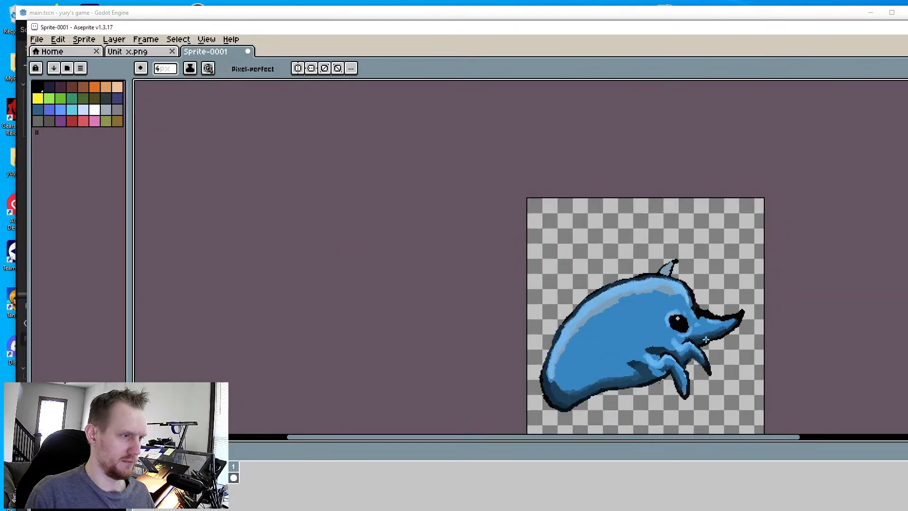
Sample the light-blue highlight and, with a 2 px brush, extend it along the snout's upper edge towards the face
scroll(718, 331, up, 5)
scroll(726, 313, up, 2)
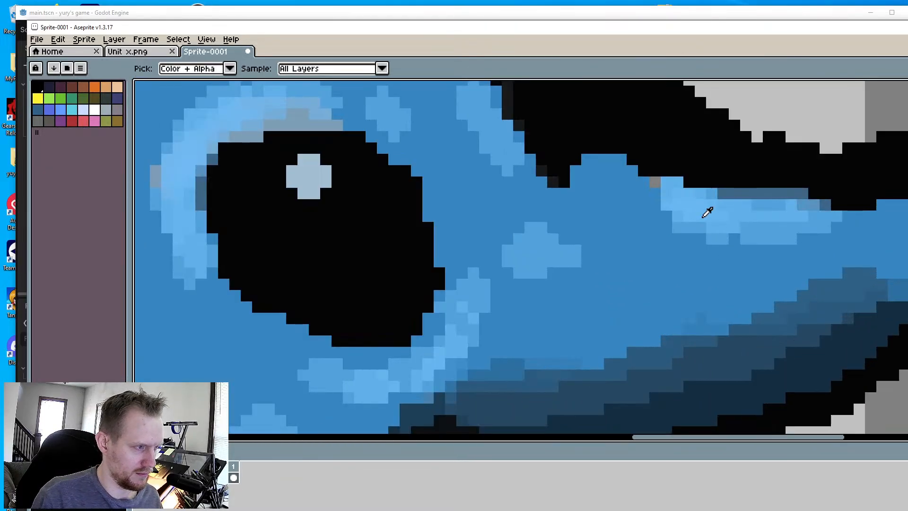
alt+click(698, 205)
click(614, 191)
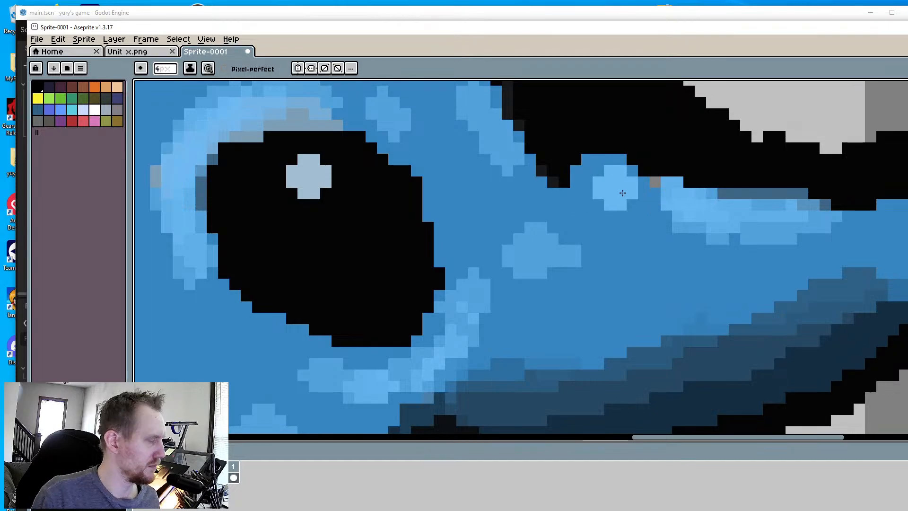
ctrl+scroll(617, 193, up, 2)
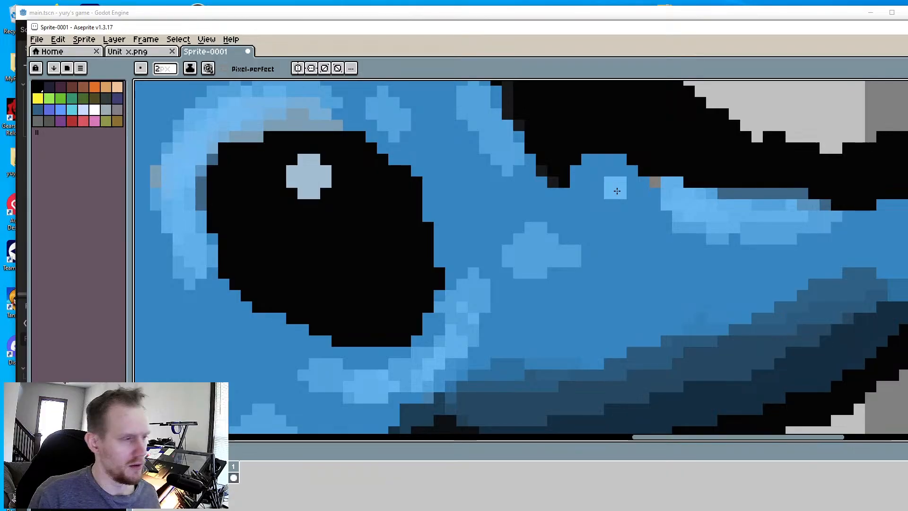
drag(592, 171, 664, 203)
Reduce the brush to 1 px and touch up the light-blue highlights at the brow and around the upper rim of the eye
ctrl+scroll(664, 203, up, 1)
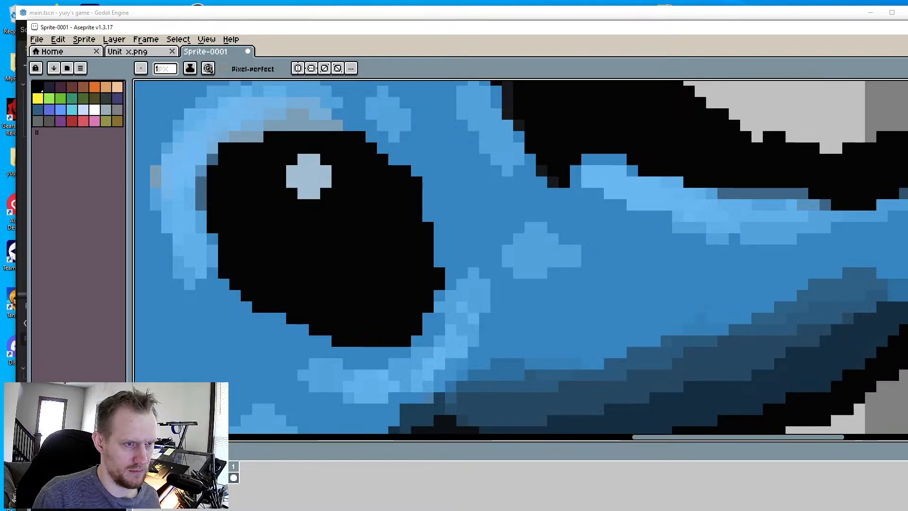
scroll(765, 309, down, 3)
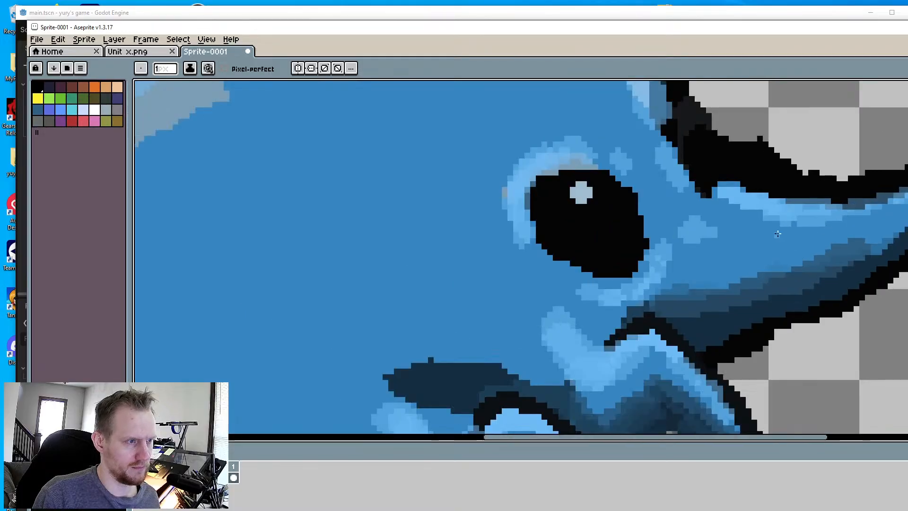
scroll(765, 310, down, 2)
scroll(688, 219, up, 3)
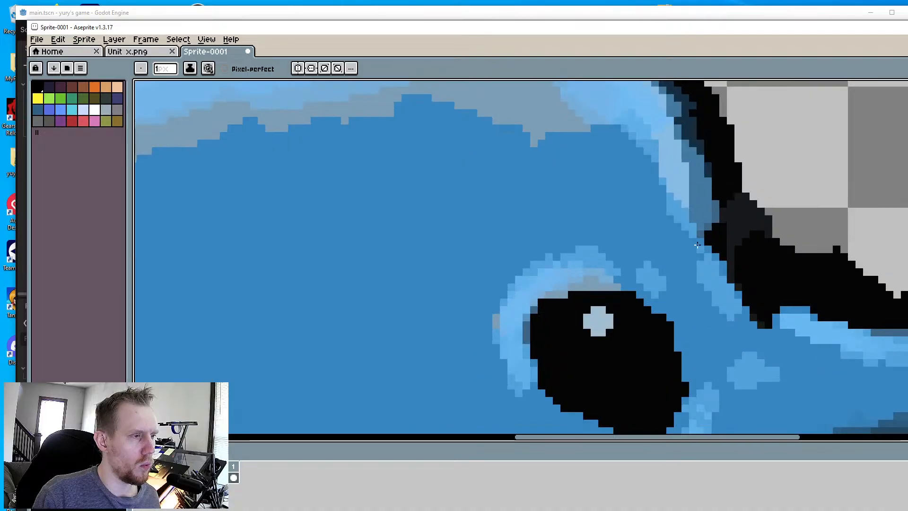
mouse_move(689, 219)
mouse_down()
mouse_move(690, 244)
mouse_move(678, 237)
mouse_move(683, 212)
mouse_move(662, 224)
mouse_move(675, 246)
mouse_move(683, 229)
mouse_up()
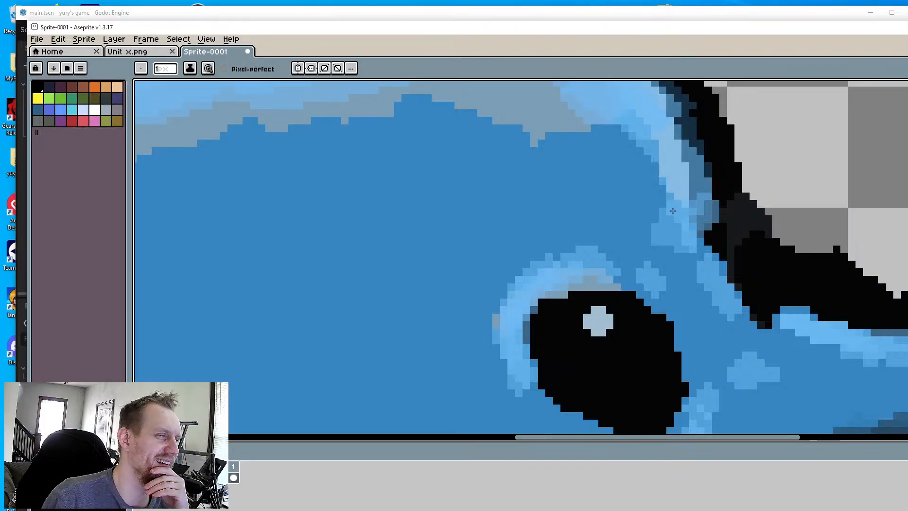
mouse_move(566, 284)
mouse_down()
mouse_move(548, 305)
mouse_move(539, 295)
mouse_move(517, 331)
mouse_move(493, 322)
mouse_move(511, 287)
mouse_move(583, 282)
mouse_up()
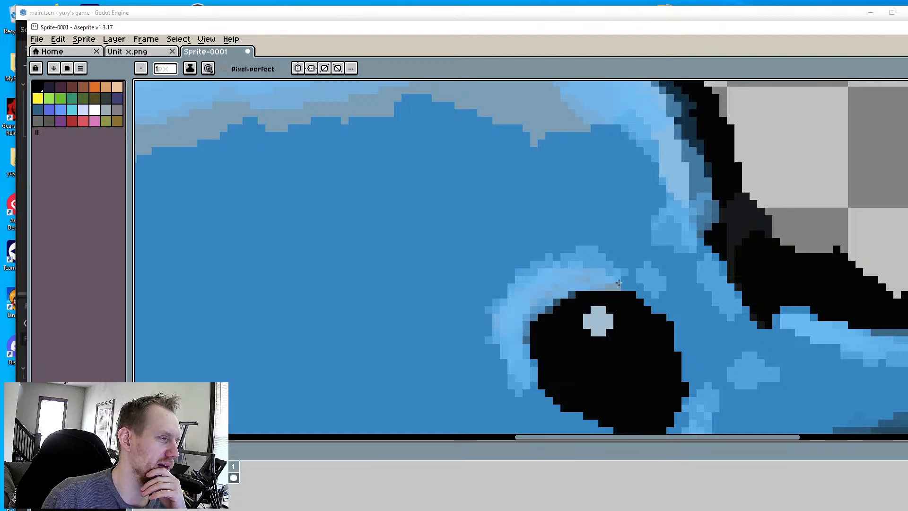
Paint a thick muted-brown rim along the rear and lower edge of the black eye with the 1 px brush
scroll(503, 291, down, 5)
scroll(513, 297, up, 5)
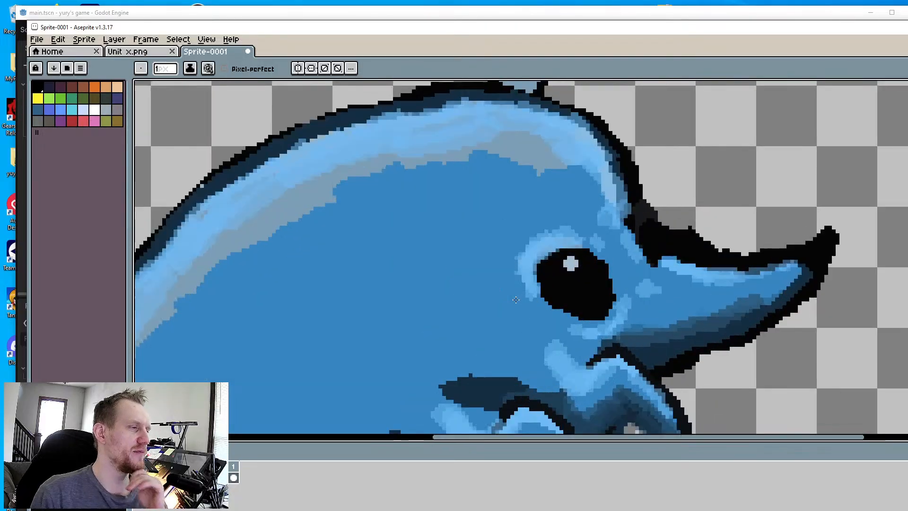
scroll(515, 299, up, 2)
key(alt)
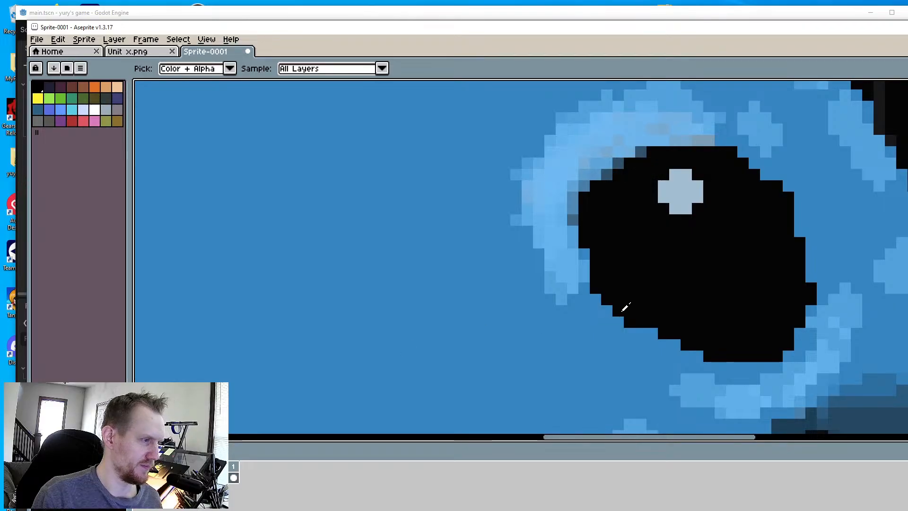
mouse_move(582, 231)
mouse_down()
mouse_move(612, 309)
mouse_move(700, 356)
mouse_move(691, 356)
mouse_move(756, 365)
mouse_up()
scroll(657, 331, down, 5)
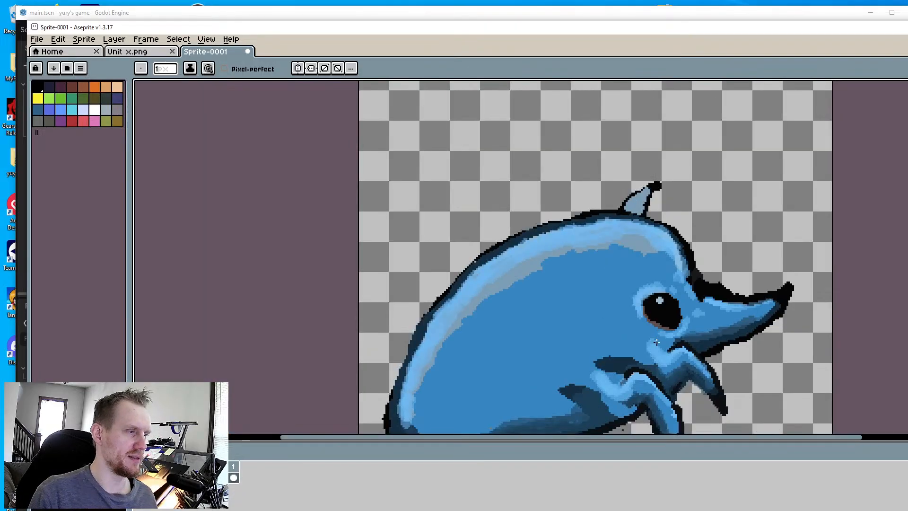
scroll(656, 342, up, 5)
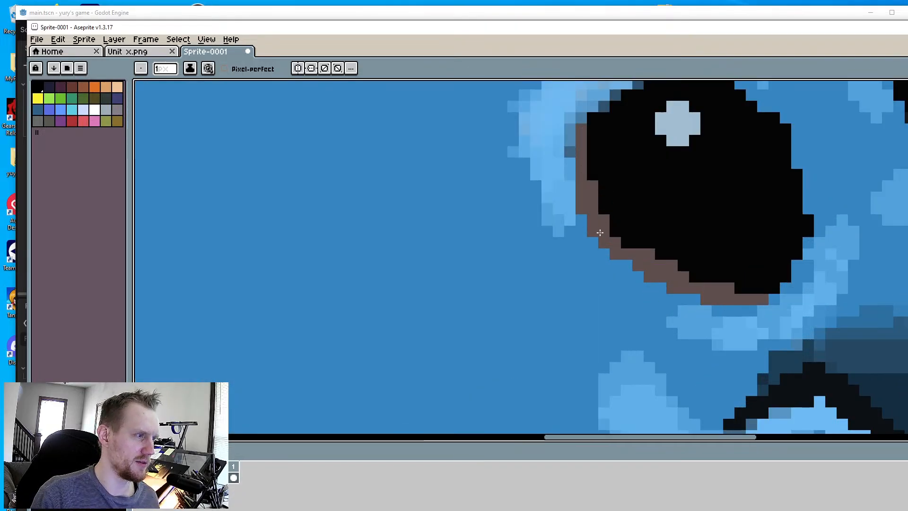
mouse_move(600, 233)
mouse_down()
mouse_move(634, 260)
mouse_move(614, 220)
mouse_move(706, 276)
mouse_move(776, 279)
mouse_move(799, 251)
mouse_move(737, 307)
mouse_up()
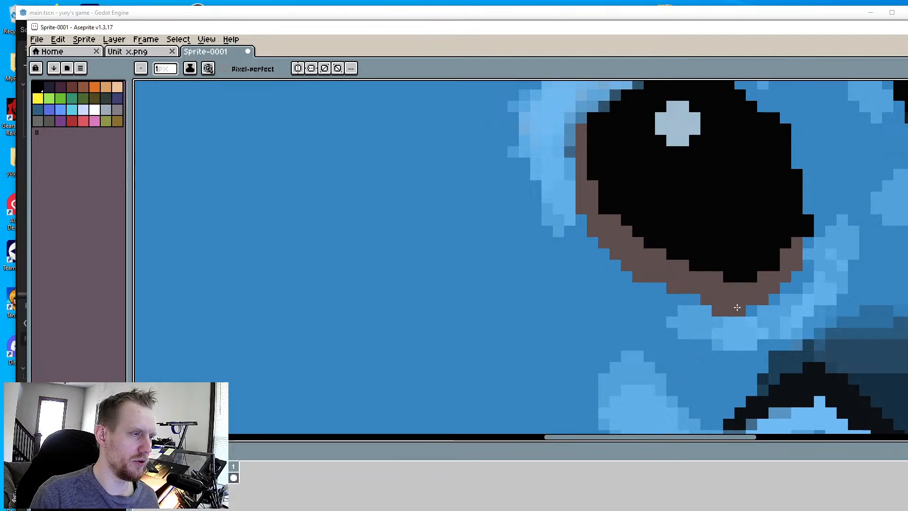
Sample the light-blue highlight and, with a 4 px brush, paint a soft streak from the eye's rear edge back across the cheek
scroll(798, 267, down, 5)
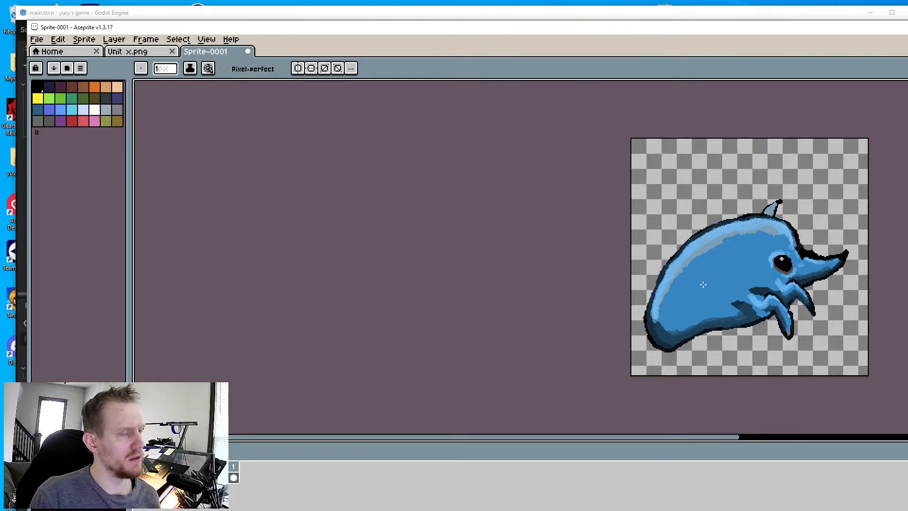
scroll(703, 284, up, 3)
key(t)
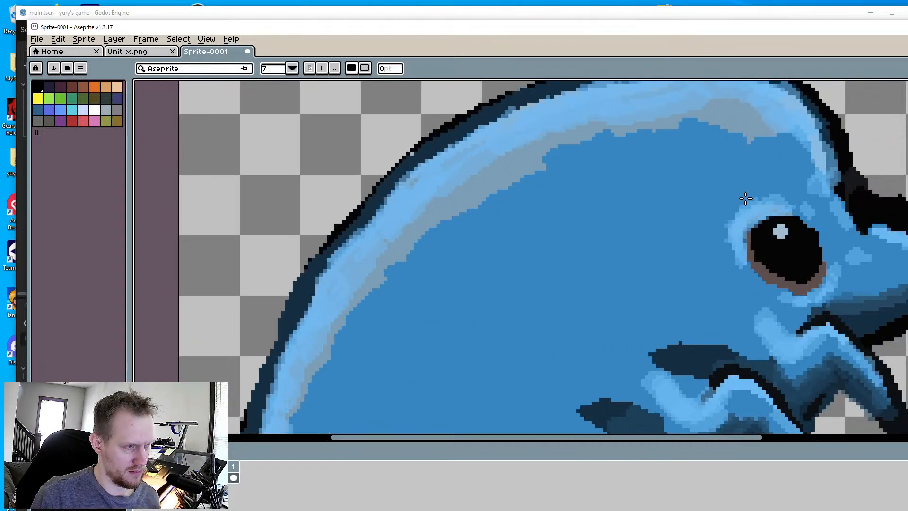
key(i)
middle_drag(730, 293, 740, 247)
key(b)
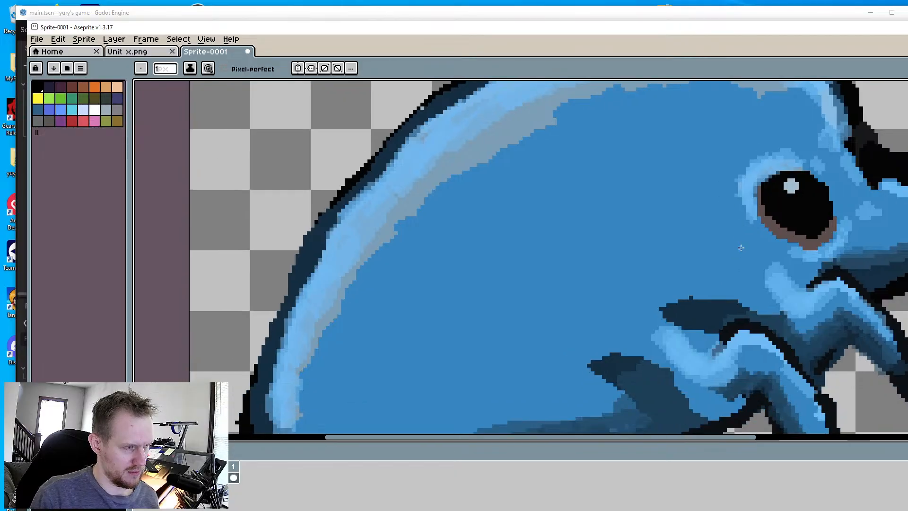
key(plus)
key(plus)
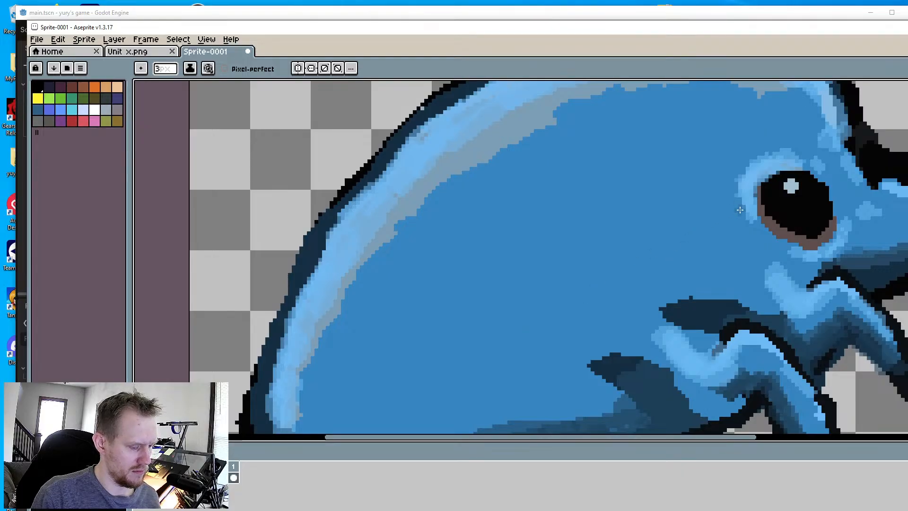
key(i)
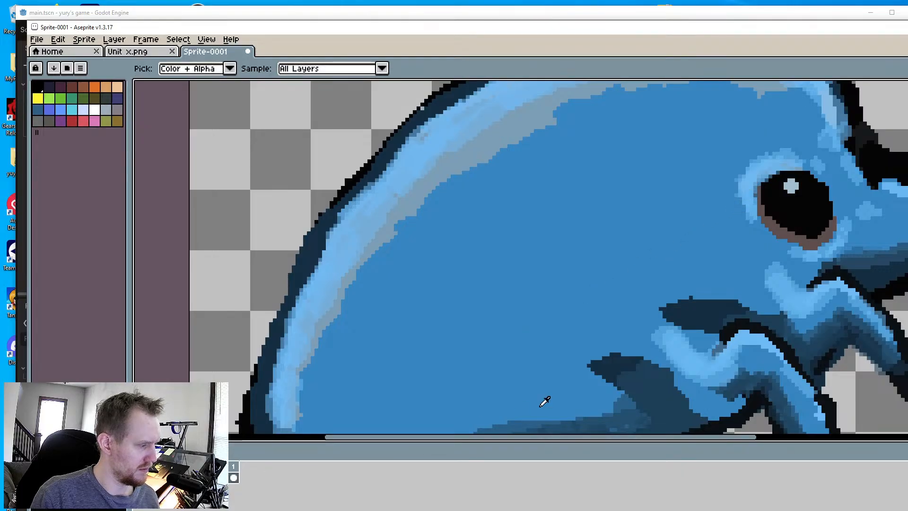
key(b)
scroll(744, 220, up, 1)
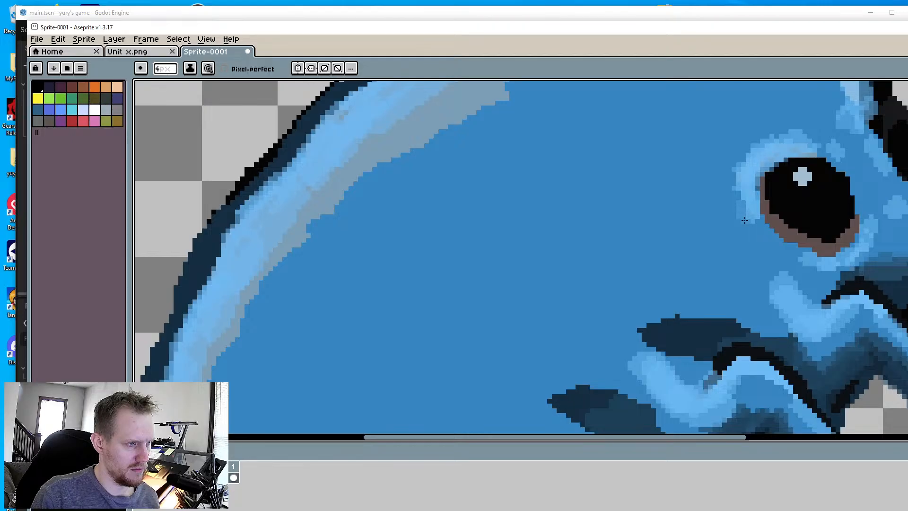
mouse_move(744, 220)
mouse_down()
mouse_move(716, 235)
mouse_move(761, 243)
mouse_move(730, 236)
mouse_move(659, 255)
mouse_move(764, 240)
mouse_up()
scroll(765, 240, down, 4)
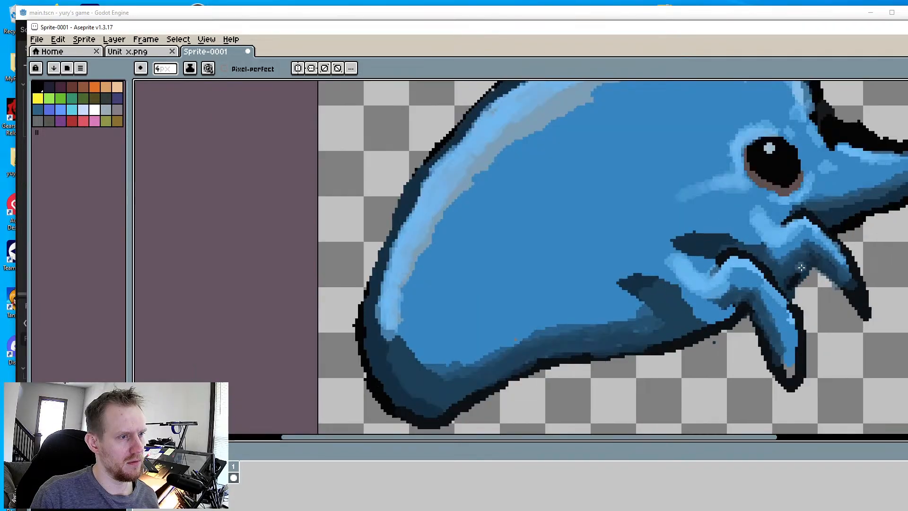
Pick a paler blue and, with a 4 px brush, paint a bright sheen along the forehead highlight just below the head horn
scroll(758, 240, up, 3)
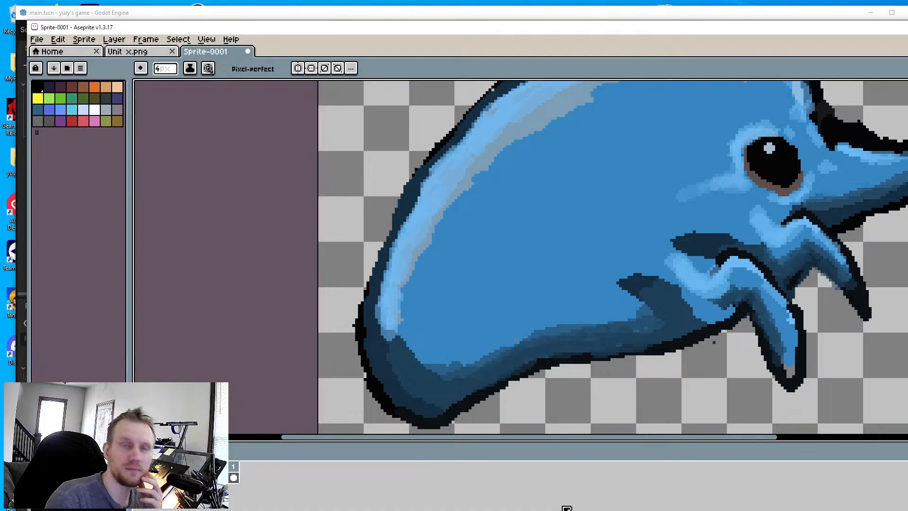
scroll(602, 271, down, 2)
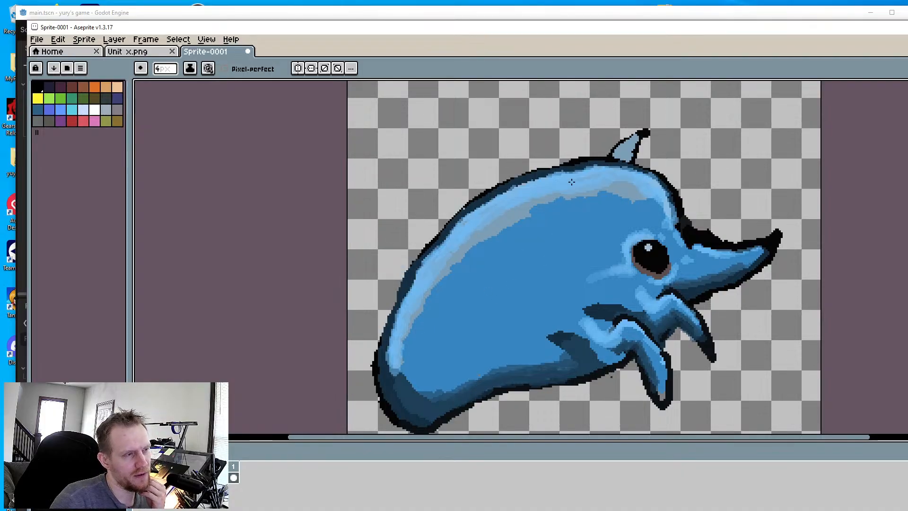
scroll(571, 182, up, 3)
key(alt)
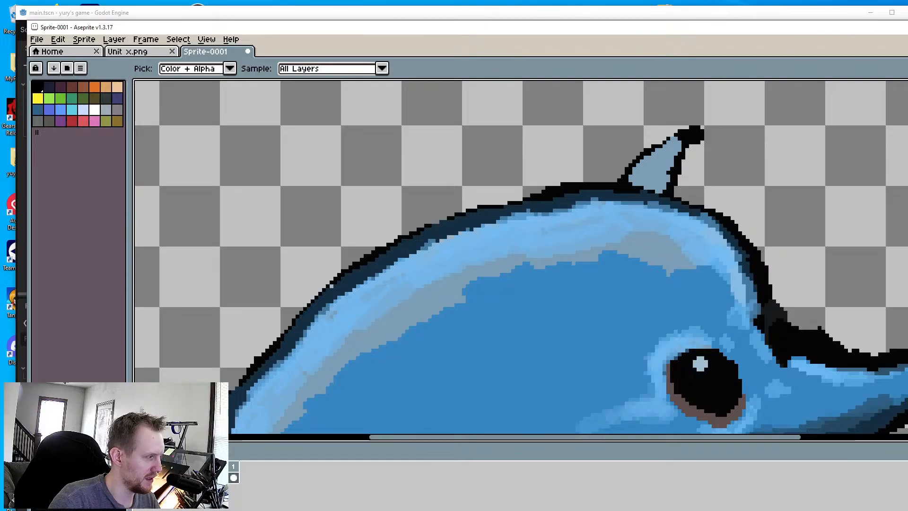
key(ctrl)
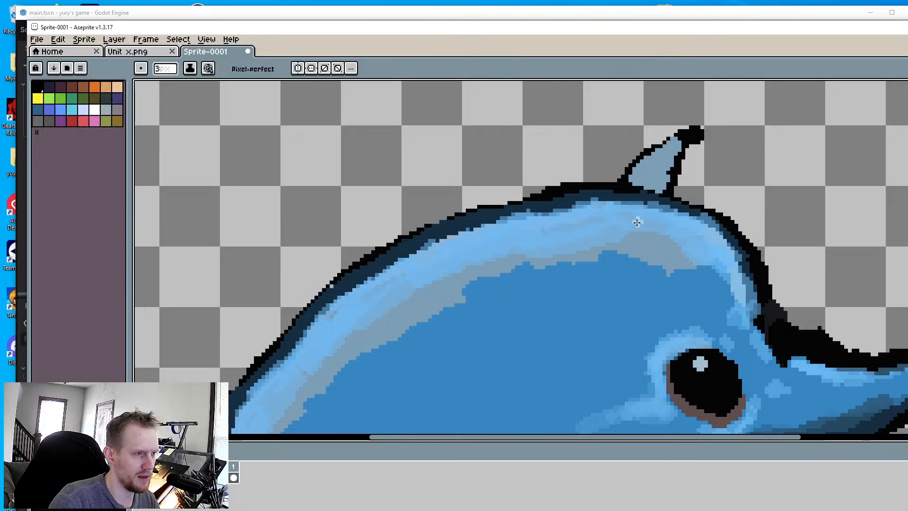
mouse_move(637, 223)
mouse_down()
mouse_move(629, 222)
mouse_move(655, 223)
mouse_up()
key(ctrl+z)
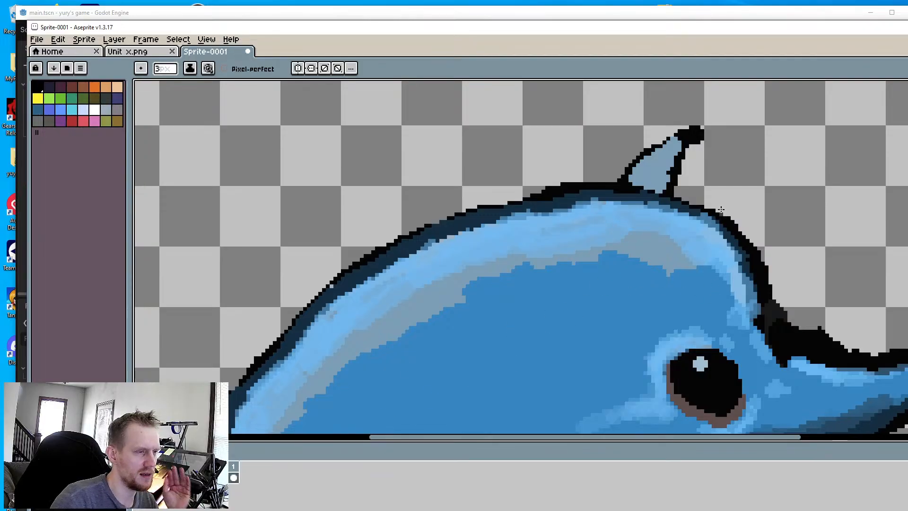
scroll(683, 227, up, 1)
key(plus)
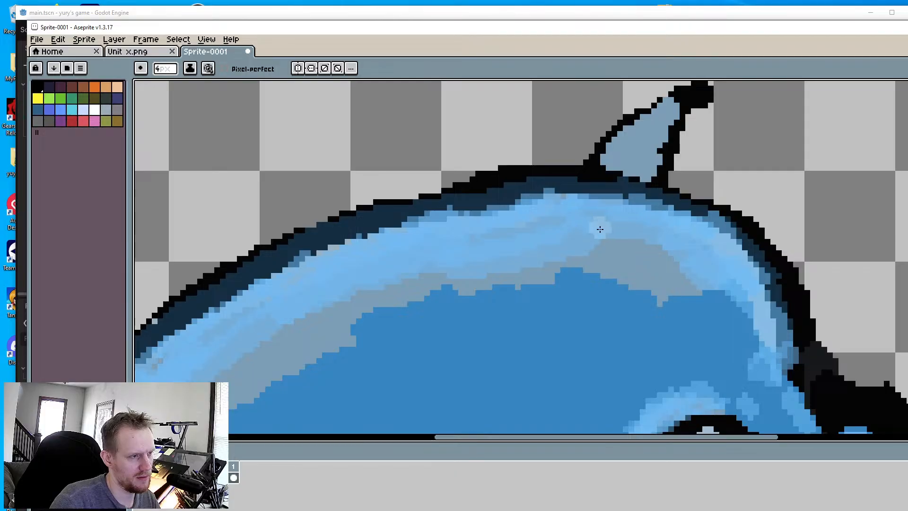
mouse_move(599, 227)
mouse_down()
mouse_move(668, 228)
mouse_move(706, 247)
mouse_move(597, 235)
mouse_move(595, 213)
mouse_move(563, 223)
mouse_move(680, 233)
mouse_move(711, 257)
mouse_up()
scroll(712, 257, down, 3)
scroll(553, 255, up, 3)
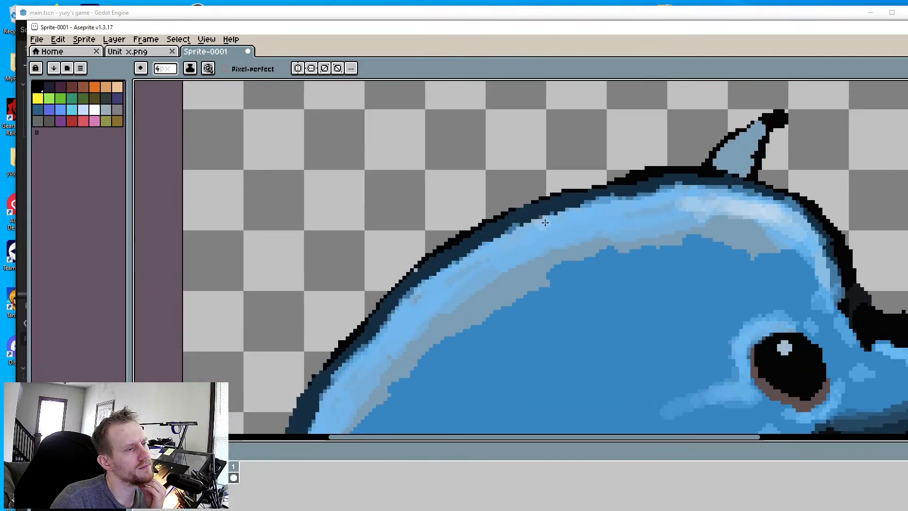
Dab pale-blue sheen patches with the 4 px brush along the light-blue highlight band, from the upper back down towards the rear
scroll(545, 222, up, 1)
mouse_move(527, 230)
mouse_down()
mouse_move(531, 247)
mouse_move(536, 232)
mouse_move(552, 234)
mouse_up()
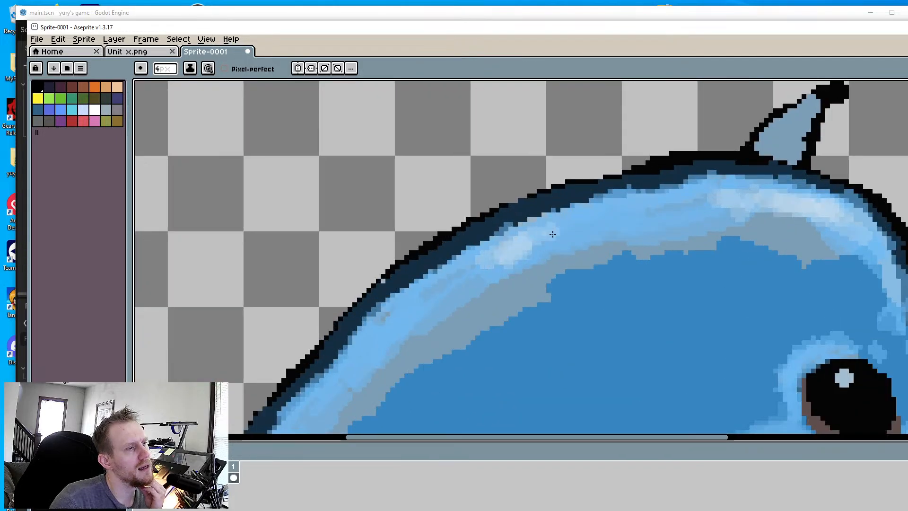
scroll(520, 255, down, 3)
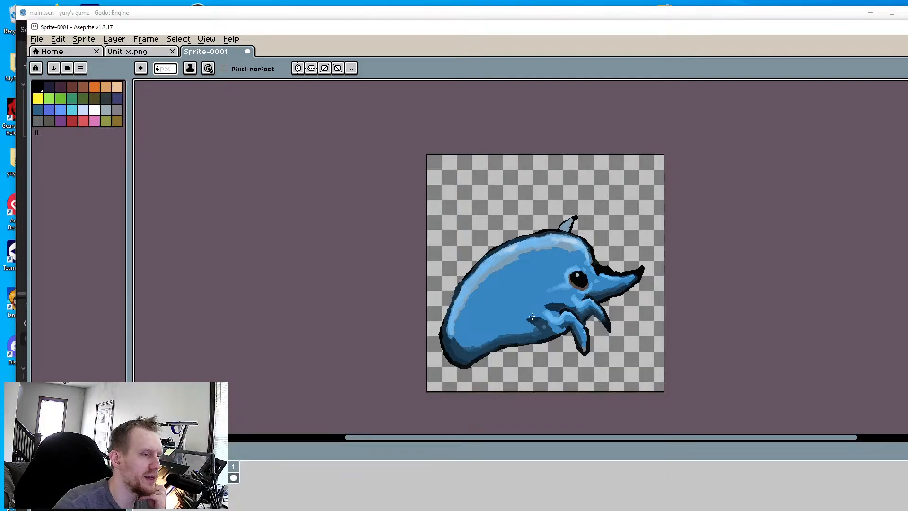
scroll(490, 267, up, 2)
scroll(615, 287, down, 3)
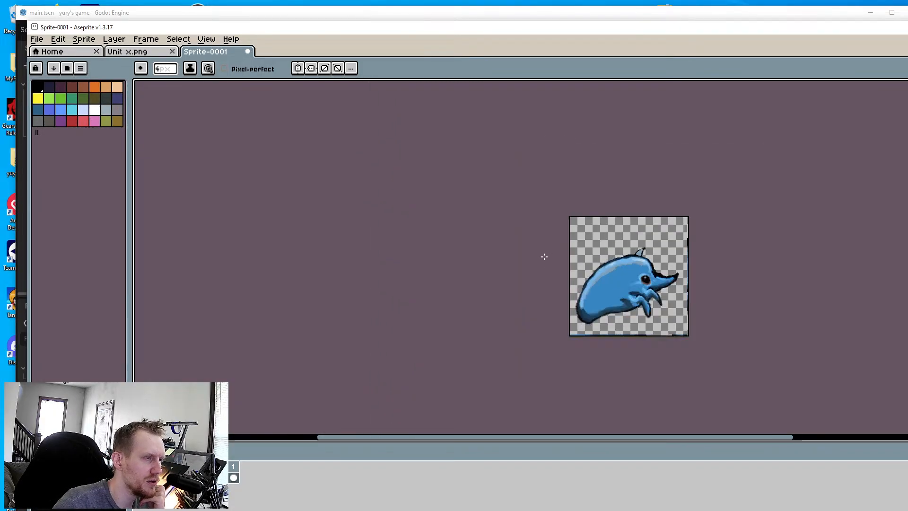
scroll(544, 257, up, 5)
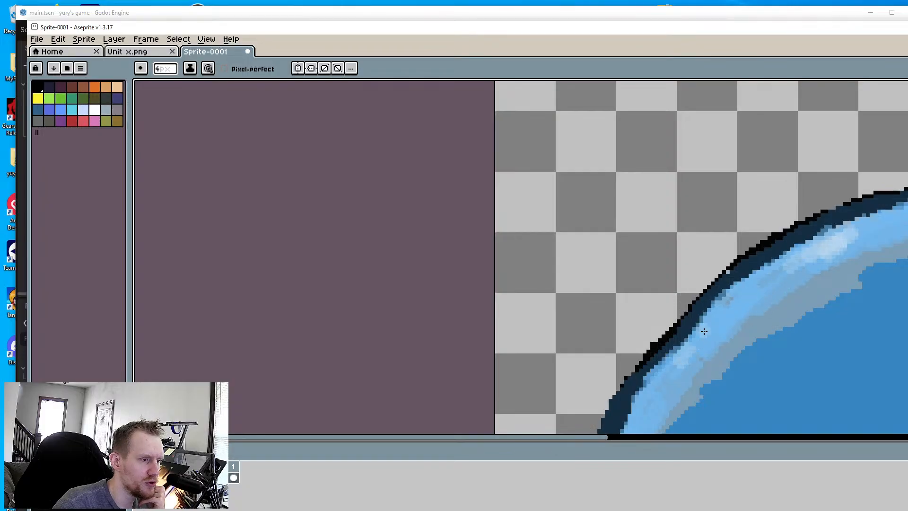
scroll(683, 312, down, 1)
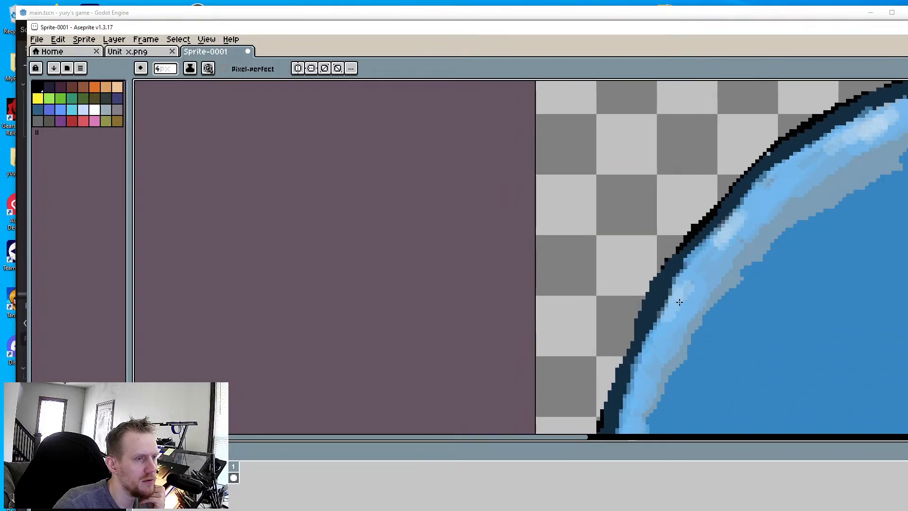
scroll(679, 302, down, 4)
scroll(662, 297, up, 3)
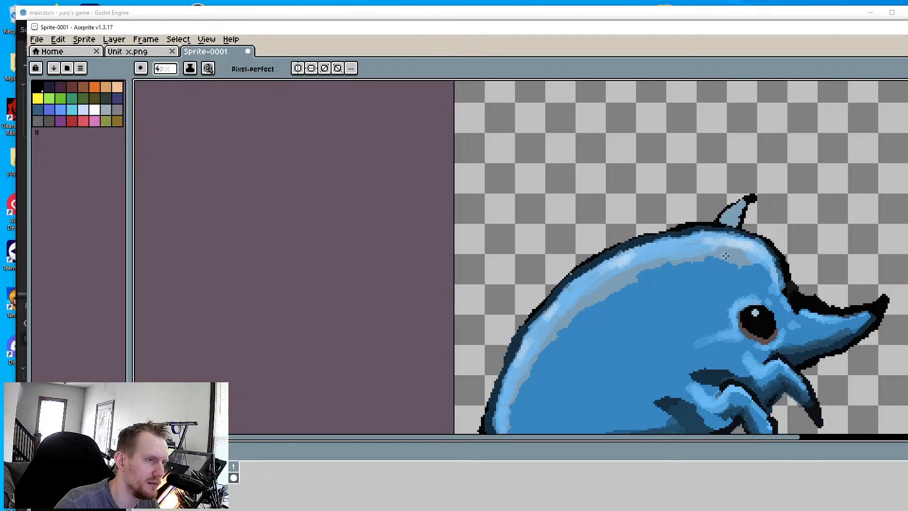
Sample the dark blue below the fin and brush a 4 px shadow band from the forehead along the upper-back highlight
key(alt)
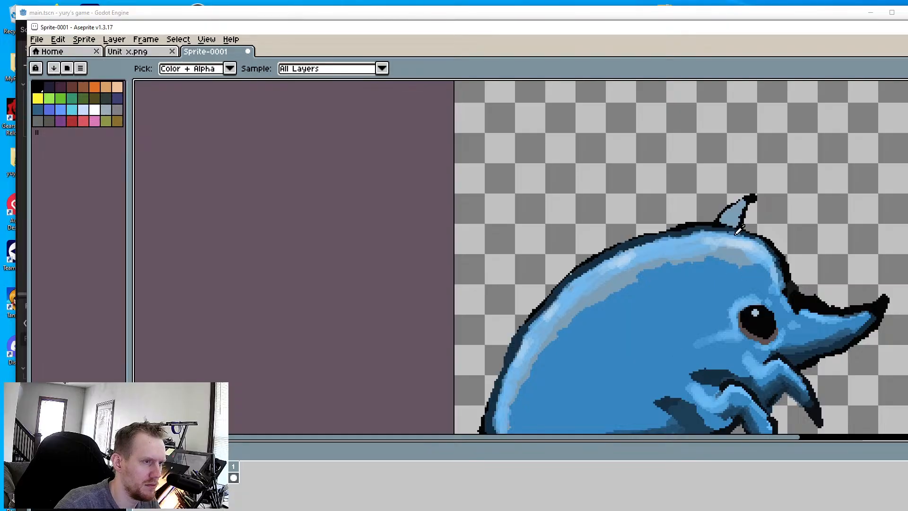
scroll(738, 231, up, 1)
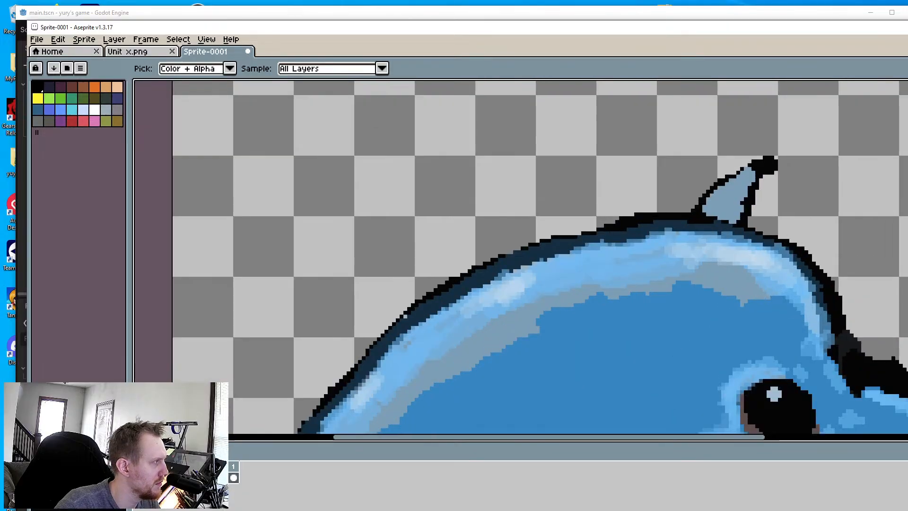
scroll(718, 249, up, 1)
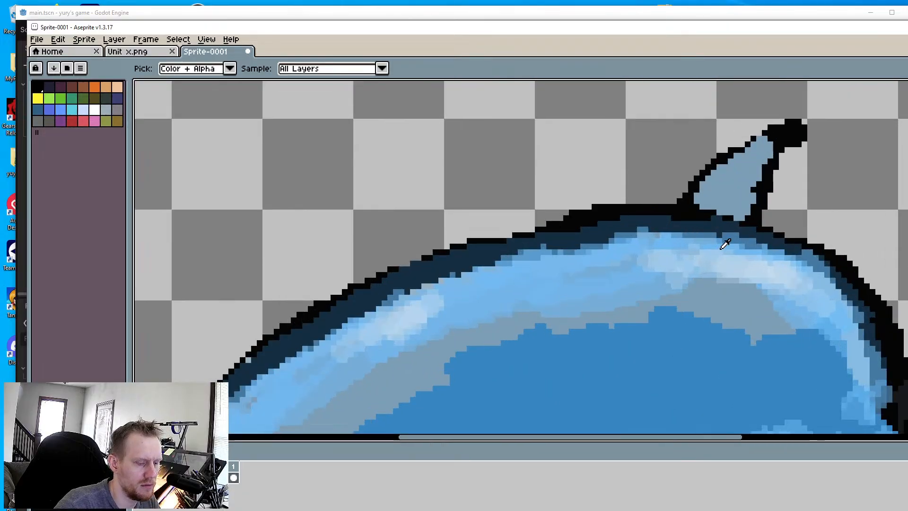
key(b)
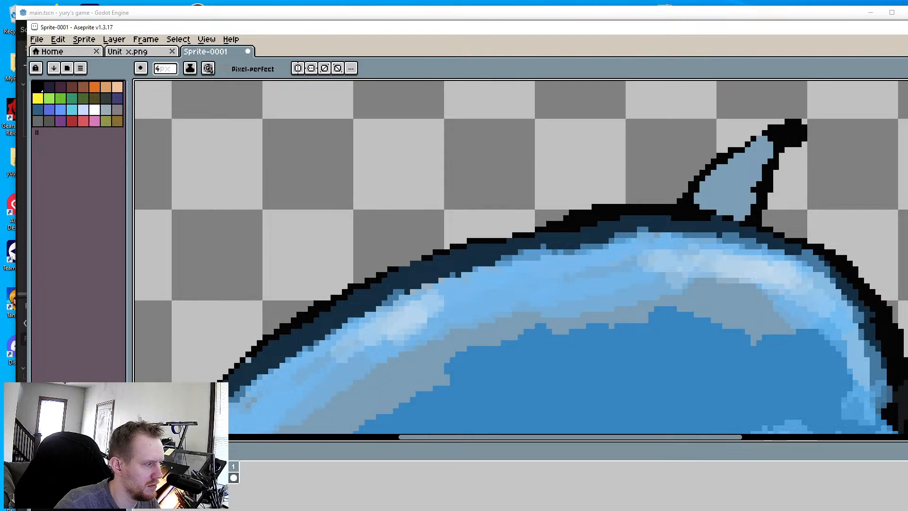
mouse_move(790, 261)
mouse_down()
mouse_move(694, 263)
mouse_move(818, 263)
mouse_move(682, 289)
mouse_move(806, 274)
mouse_move(711, 266)
mouse_move(751, 246)
mouse_move(801, 253)
mouse_move(840, 284)
mouse_up()
scroll(829, 298, down, 3)
scroll(775, 307, up, 2)
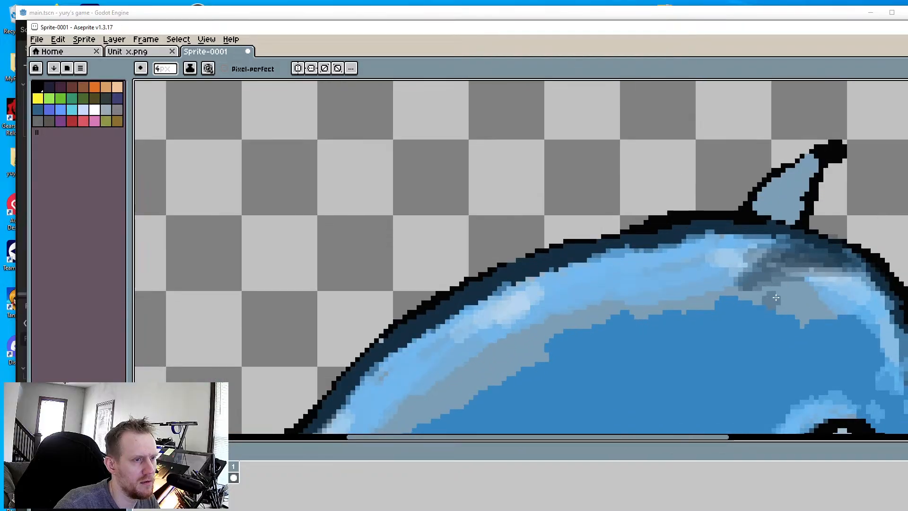
mouse_move(775, 297)
mouse_down()
mouse_move(737, 260)
mouse_move(681, 290)
mouse_move(765, 265)
mouse_move(689, 282)
mouse_move(756, 262)
mouse_move(841, 267)
mouse_move(870, 279)
mouse_move(763, 262)
mouse_move(860, 282)
mouse_move(837, 361)
mouse_up()
scroll(741, 308, down, 5)
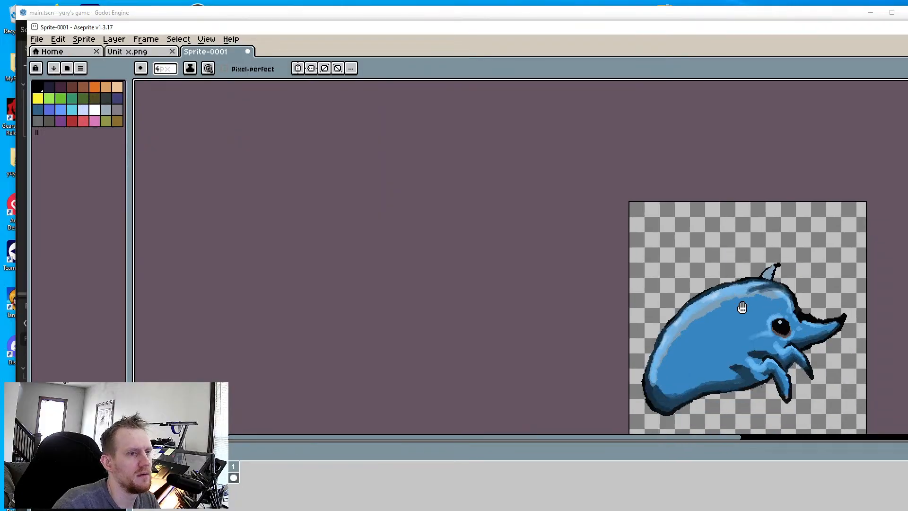
scroll(742, 307, up, 3)
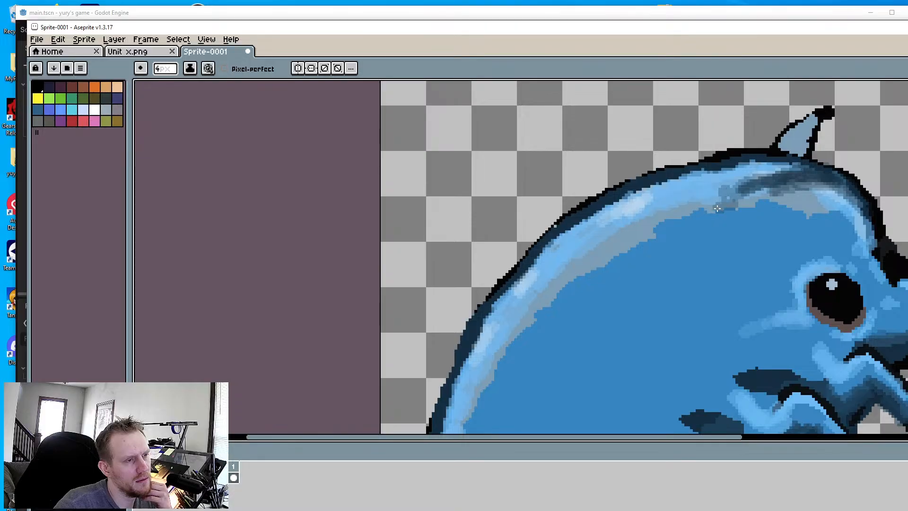
mouse_move(717, 208)
mouse_down()
mouse_move(733, 194)
mouse_move(652, 224)
mouse_move(672, 210)
mouse_move(603, 250)
mouse_move(671, 219)
mouse_move(719, 210)
mouse_move(731, 195)
mouse_move(712, 215)
mouse_move(721, 215)
mouse_move(680, 203)
mouse_move(713, 194)
mouse_move(618, 228)
mouse_up()
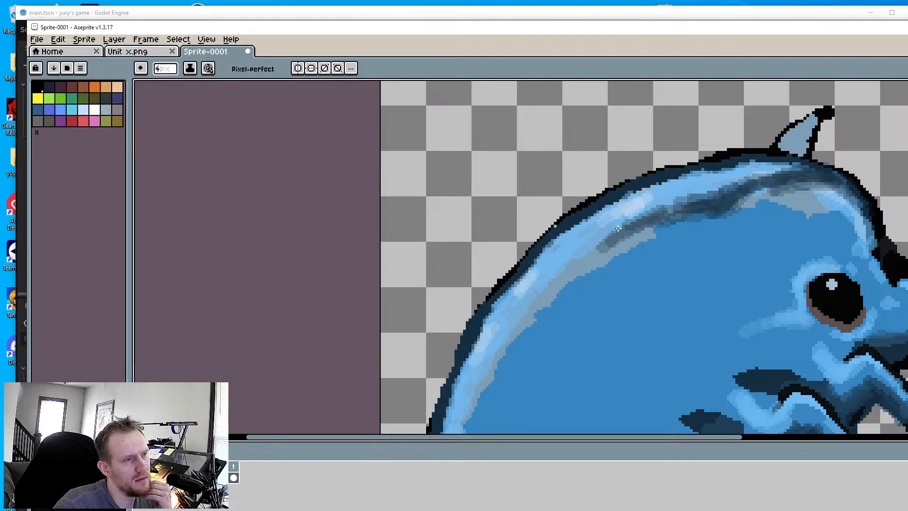
Shade the inner edge of the highlight down the rear of the back with overlapping dark blue strokes
middle_drag(558, 274, 646, 175)
mouse_move(629, 186)
mouse_down()
mouse_move(605, 221)
mouse_move(588, 220)
mouse_move(586, 236)
mouse_up()
mouse_move(614, 200)
mouse_down()
mouse_move(565, 265)
mouse_move(558, 302)
mouse_up()
drag(591, 231, 543, 317)
drag(553, 282, 549, 342)
middle_drag(669, 212, 649, 265)
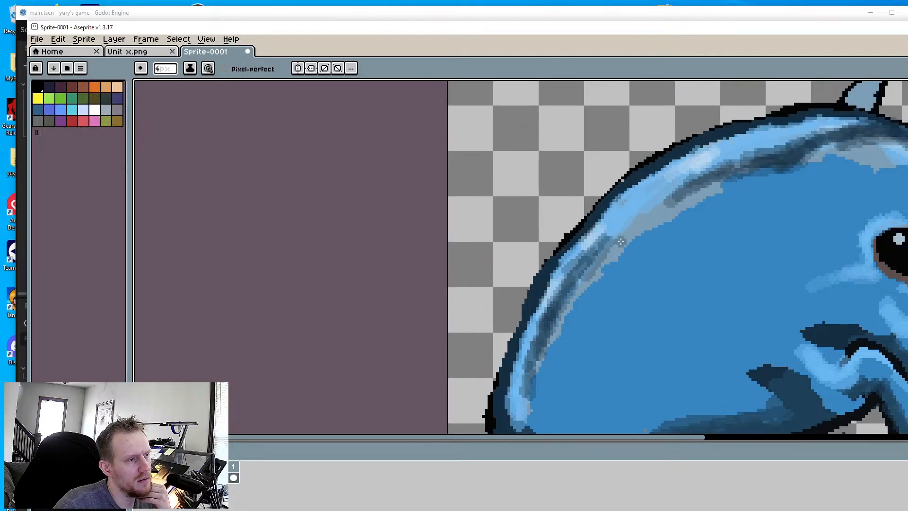
mouse_move(621, 242)
mouse_down()
mouse_move(593, 247)
mouse_move(567, 295)
mouse_up()
drag(586, 262, 547, 335)
drag(566, 293, 528, 365)
drag(543, 331, 532, 378)
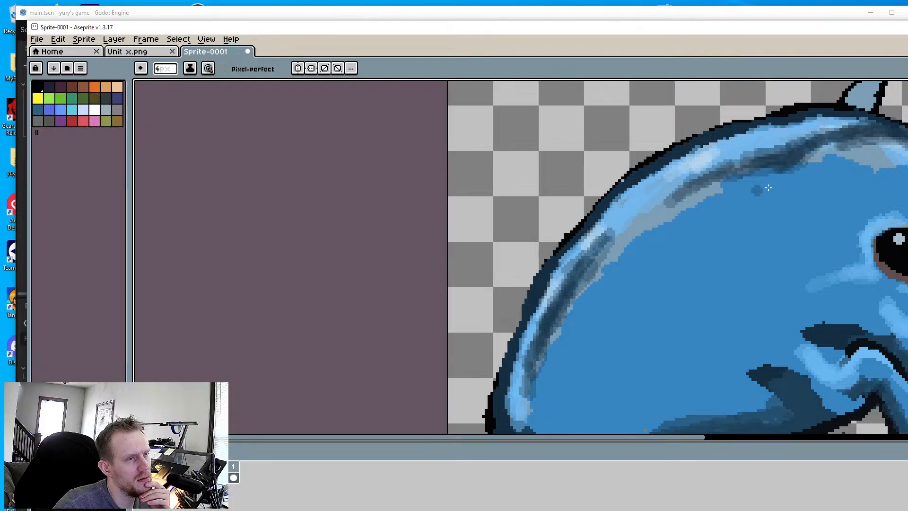
Deepen the dark shadow band along the upper back and continue it over the front of the forehead
drag(745, 159, 708, 165)
scroll(791, 118, up, 2)
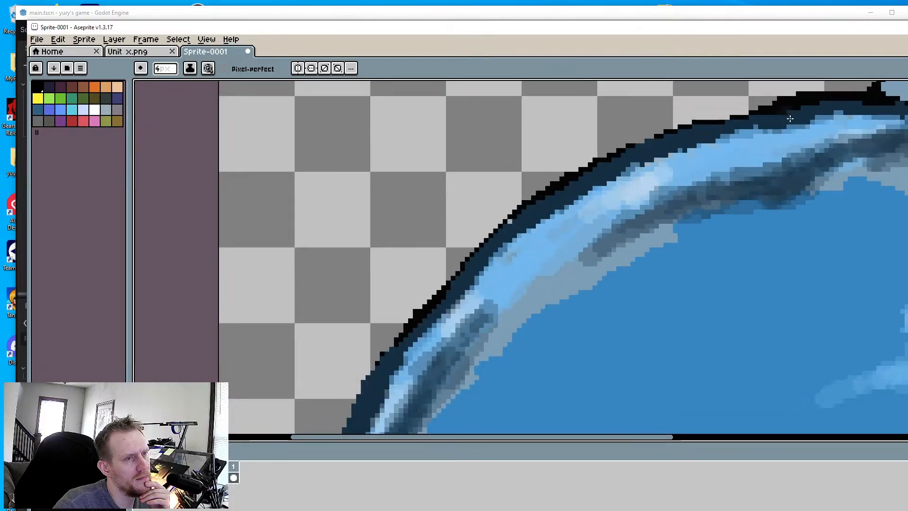
middle_drag(870, 130, 771, 163)
mouse_move(748, 186)
mouse_down()
mouse_move(677, 216)
mouse_move(603, 222)
mouse_move(565, 244)
mouse_up()
mouse_move(794, 165)
mouse_down()
mouse_move(775, 168)
mouse_move(814, 169)
mouse_move(888, 194)
mouse_move(827, 189)
mouse_move(900, 234)
mouse_up()
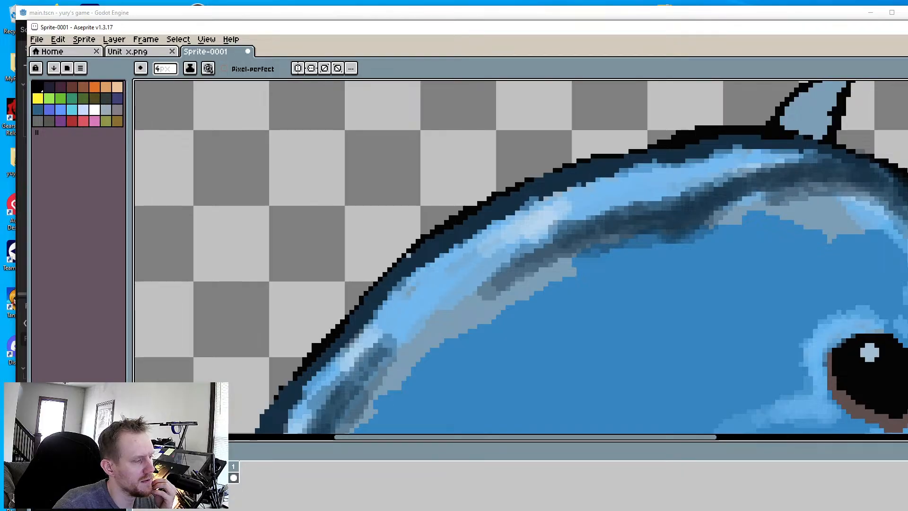
Enlarge the brush to 6 px and darken the front edge of the forehead down toward the snout
key(plus)
key(plus)
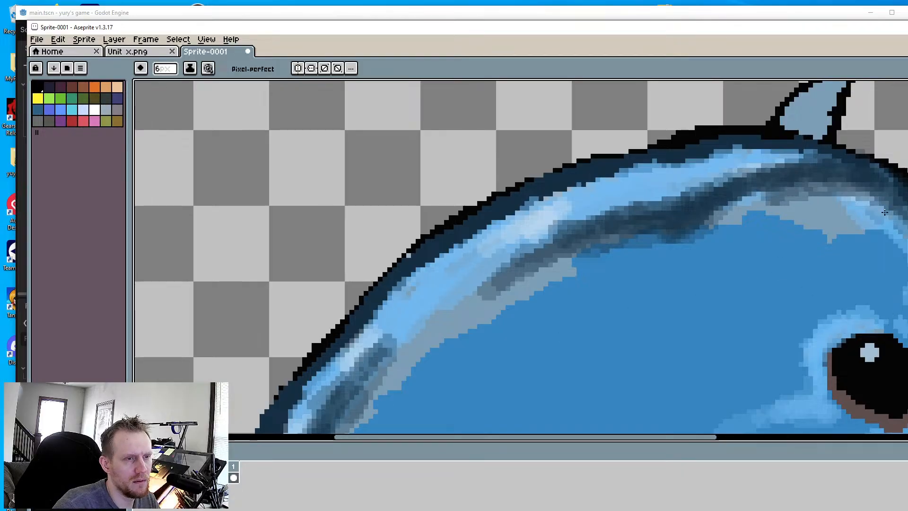
drag(884, 212, 905, 288)
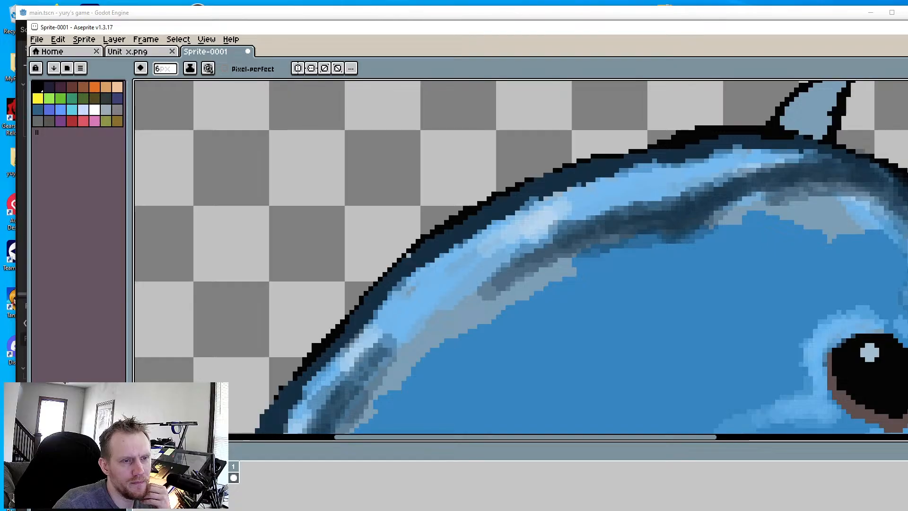
middle_drag(905, 288, 657, 194)
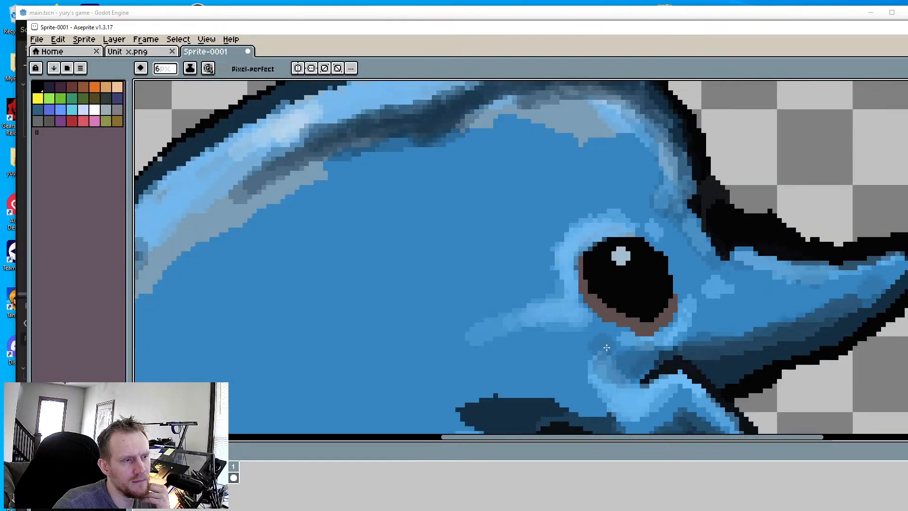
Blend the dark shading around the rear end and along the upper edge of the belly shadow
scroll(598, 364, down, 1)
scroll(614, 245, down, 2)
scroll(446, 326, up, 2)
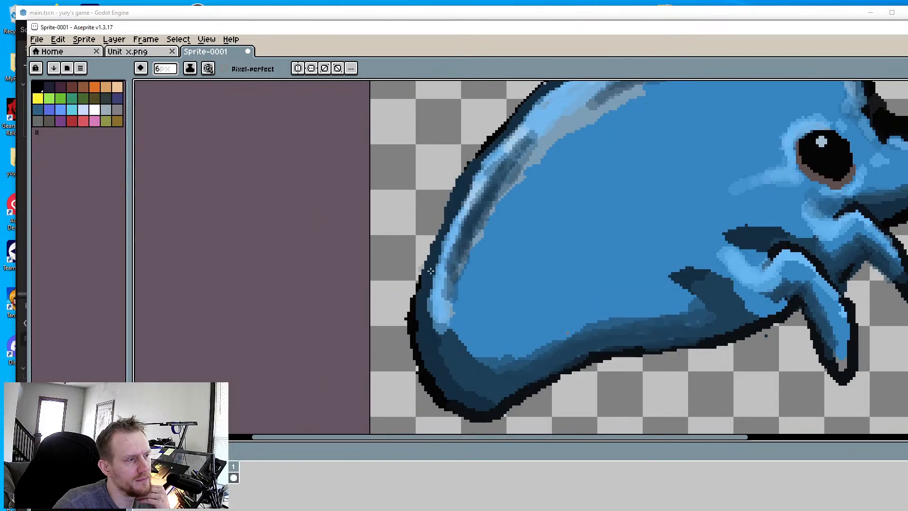
drag(446, 326, 479, 364)
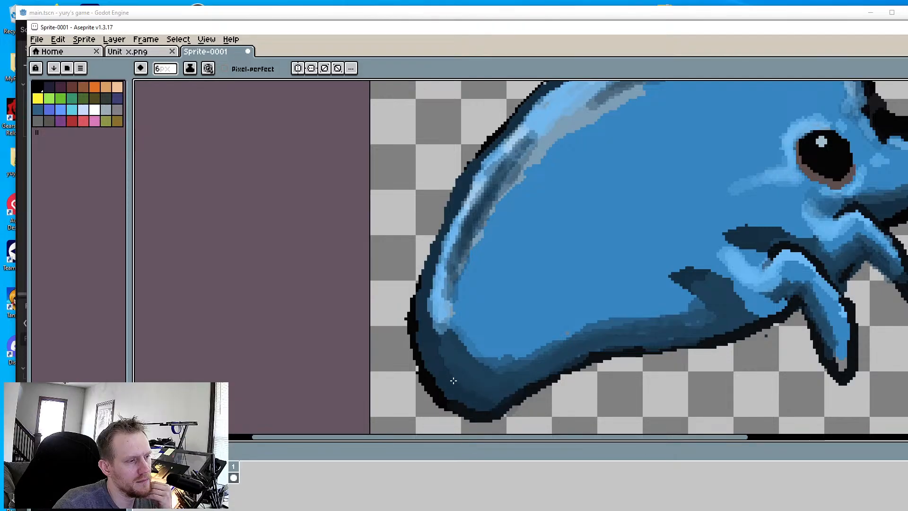
mouse_move(598, 331)
mouse_down()
mouse_move(577, 327)
mouse_move(525, 352)
mouse_move(642, 314)
mouse_up()
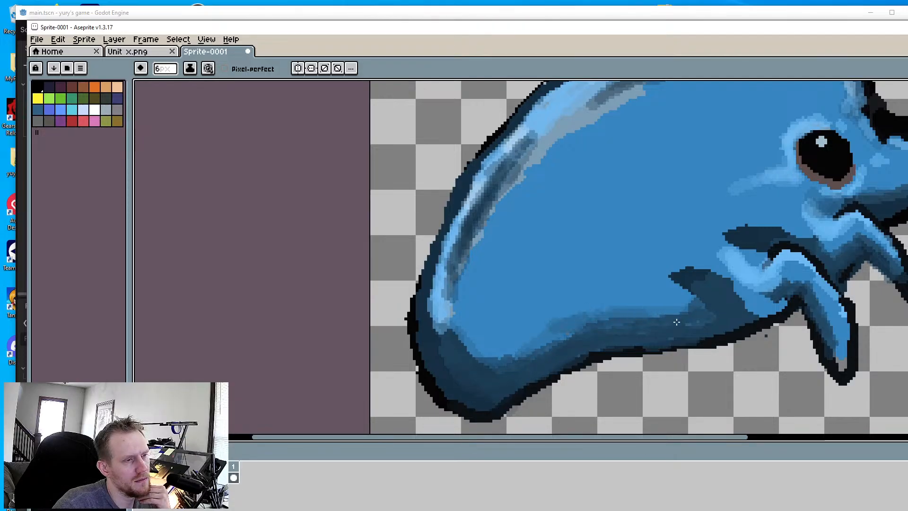
Sample the lighter blue beside the near front leg and paint over the dark shadow behind it
scroll(687, 301, up, 2)
key(alt)
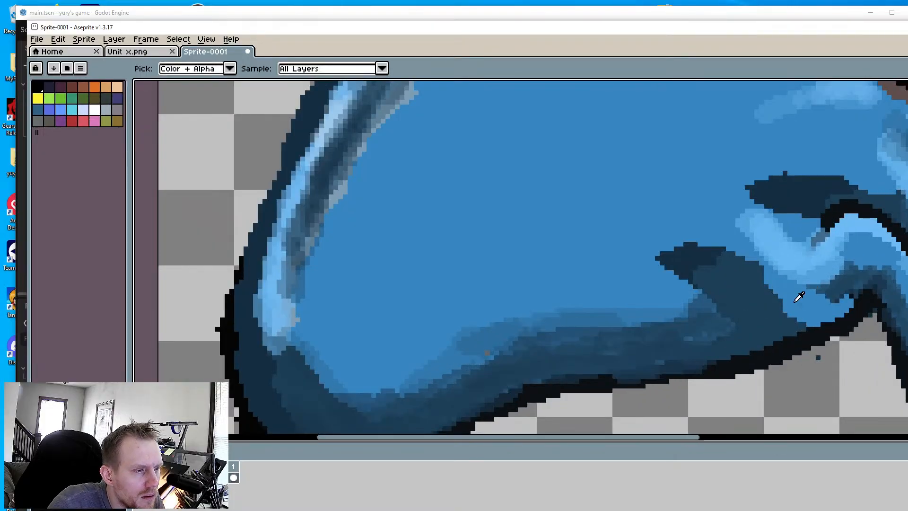
alt+click(767, 290)
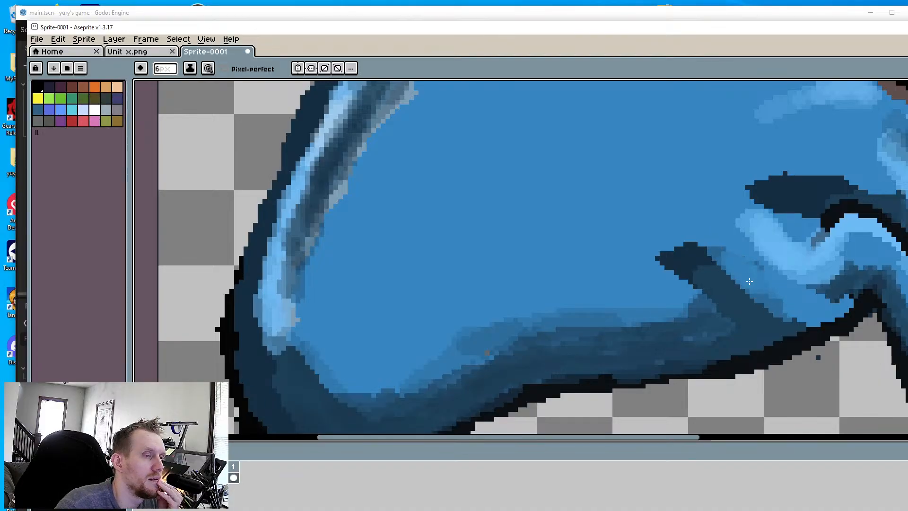
drag(737, 305, 806, 324)
scroll(792, 341, down, 3)
middle_drag(792, 340, 667, 326)
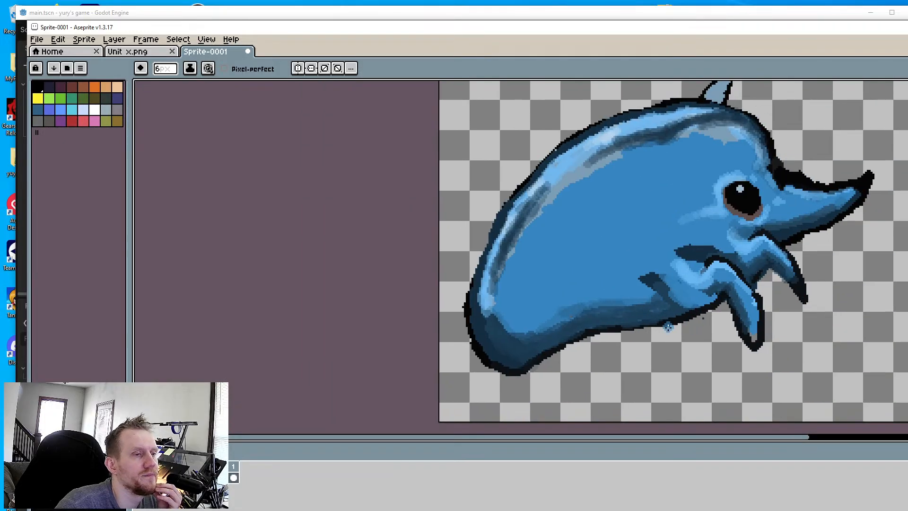
Reduce the brush size and touch up the shading at the base of the near front leg
scroll(719, 294, up, 3)
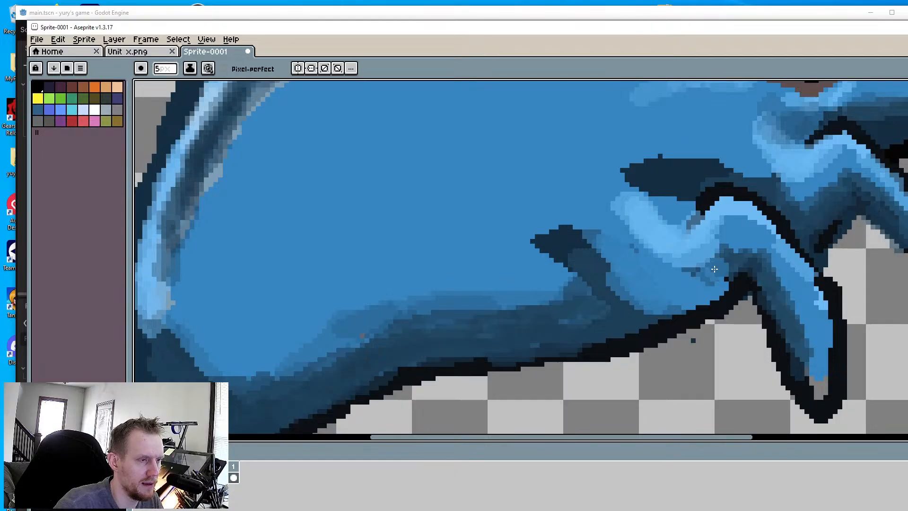
key(minus)
key(minus)
mouse_move(724, 245)
mouse_down()
mouse_move(706, 261)
mouse_move(726, 258)
mouse_move(698, 272)
mouse_up()
Sample the body blue and use a 3 px brush to cover the dark patch and trim the highlight behind the near leg
key(i)
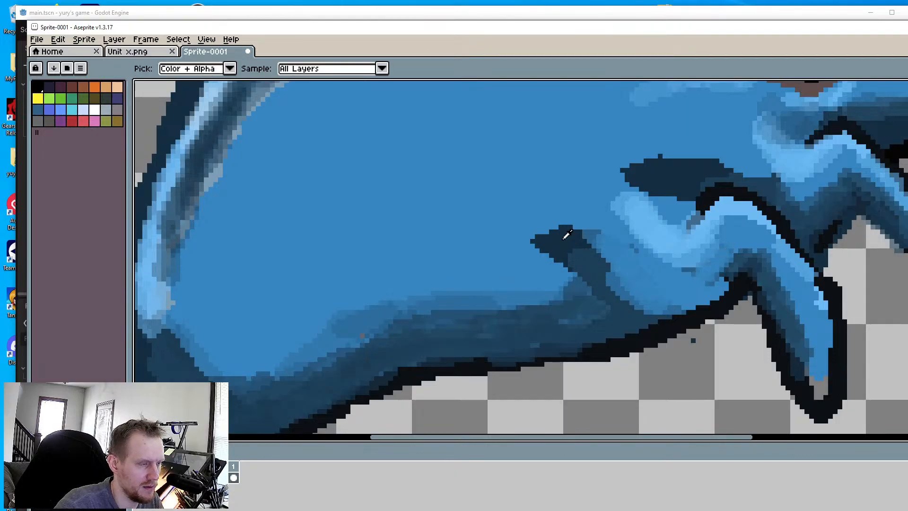
alt+click(535, 199)
mouse_move(560, 263)
mouse_down()
mouse_move(562, 231)
mouse_move(574, 238)
mouse_move(569, 253)
mouse_move(583, 237)
mouse_move(609, 262)
mouse_move(587, 267)
mouse_up()
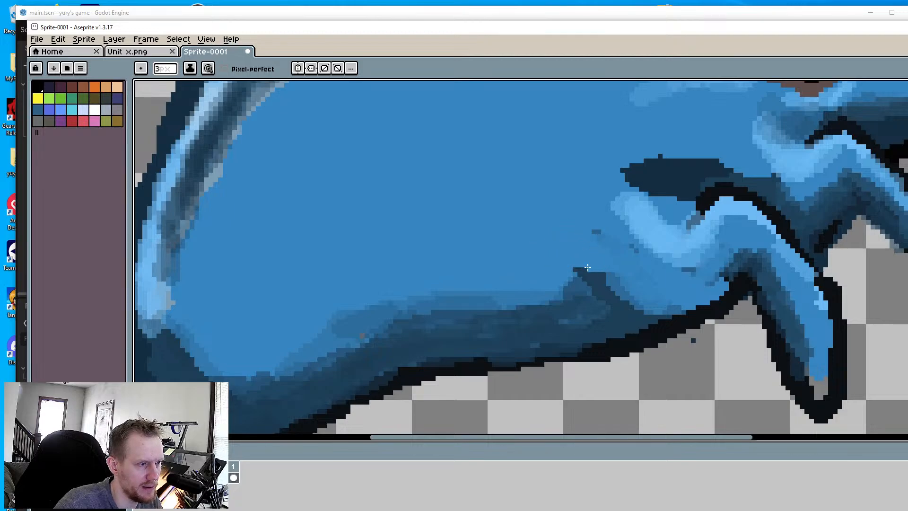
mouse_move(609, 185)
mouse_down()
mouse_move(629, 208)
mouse_move(641, 193)
mouse_move(630, 218)
mouse_move(661, 258)
mouse_up()
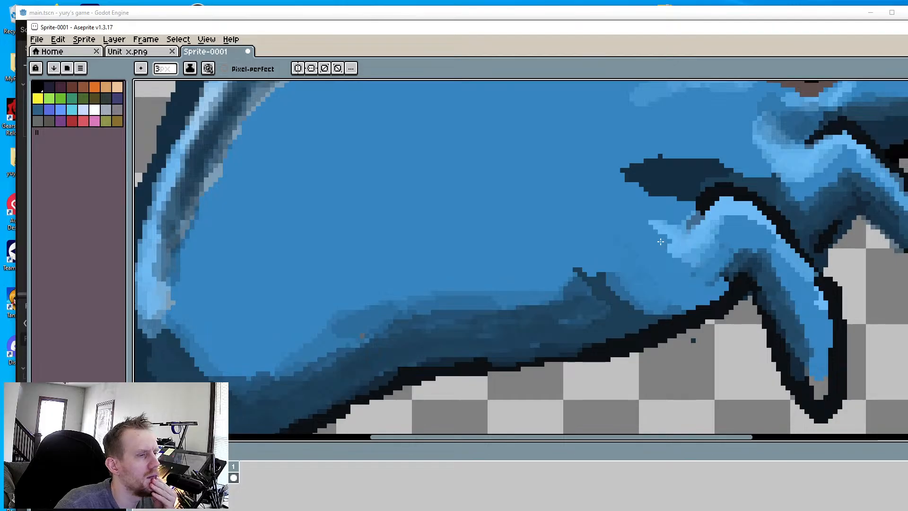
mouse_move(623, 288)
mouse_down()
mouse_move(611, 263)
mouse_move(584, 271)
mouse_up()
Paint body blue over the dark patch above the near front leg, keeping the leg's black outline
scroll(632, 285, down, 8)
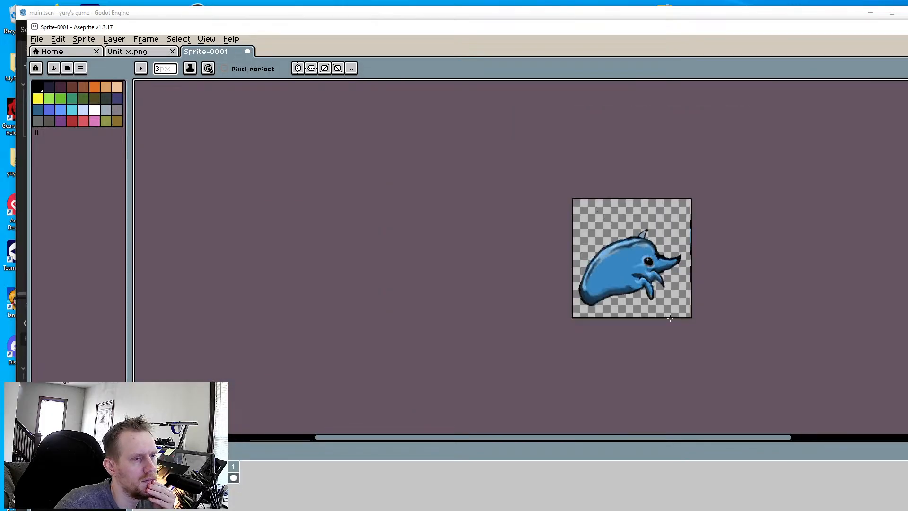
middle_drag(690, 322, 641, 332)
scroll(586, 279, up, 10)
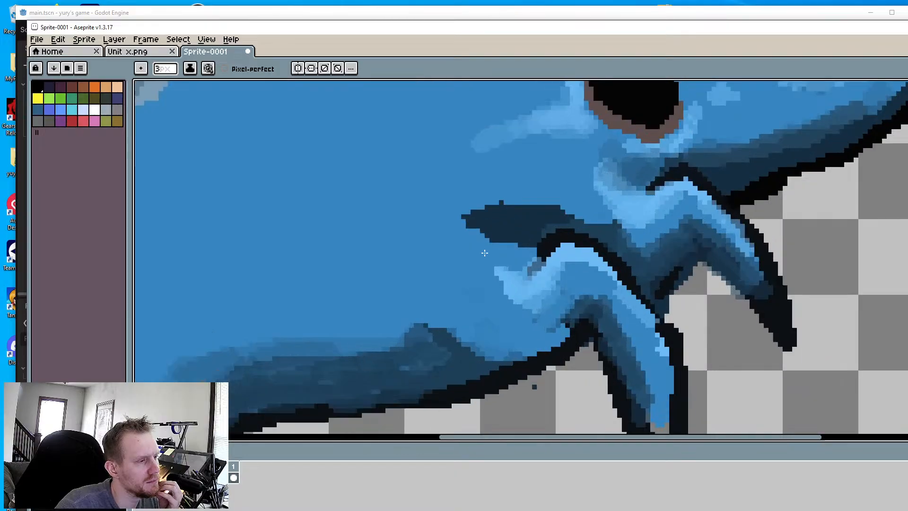
mouse_move(466, 216)
mouse_down()
mouse_move(562, 202)
mouse_move(553, 215)
mouse_move(525, 218)
mouse_up()
mouse_move(589, 216)
mouse_down()
mouse_move(633, 243)
mouse_move(513, 229)
mouse_up()
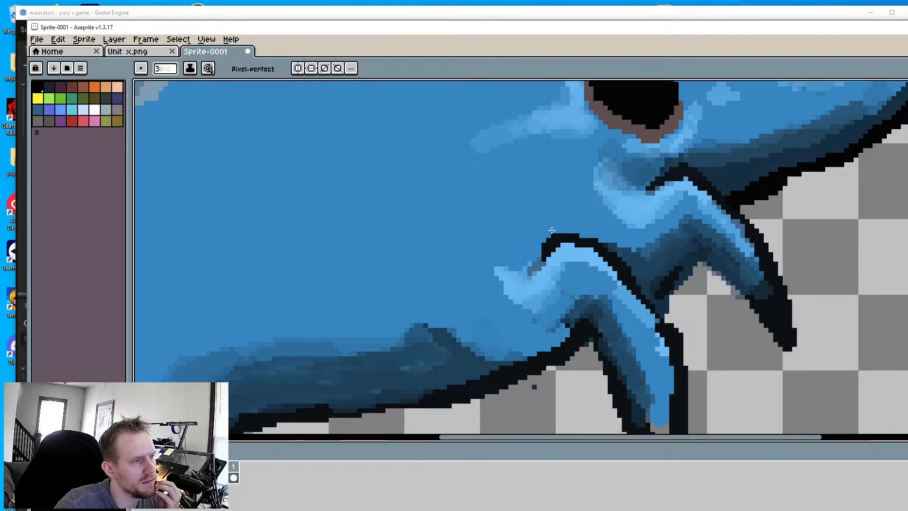
Blend the dark shadow at the rear underside into the body blue using sampled blues and a 6 px brush
scroll(565, 203, down, 3)
middle_drag(626, 221, 647, 320)
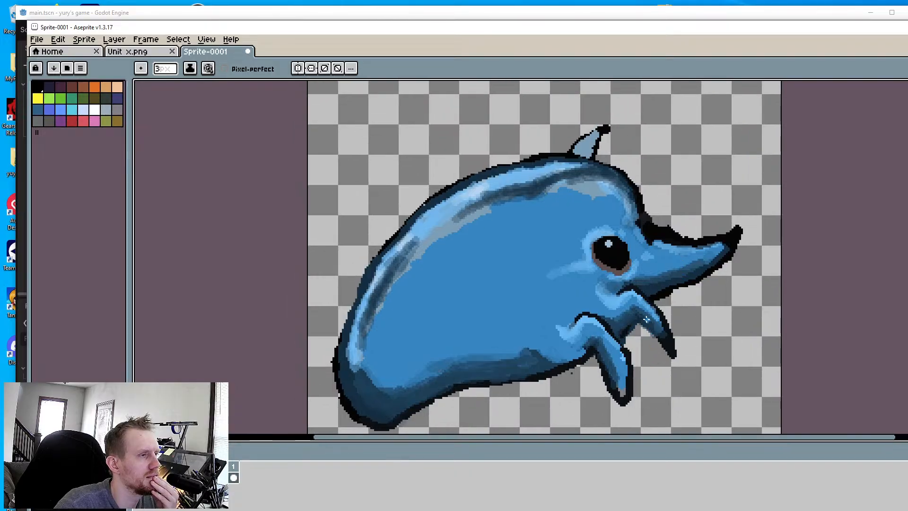
middle_drag(451, 368, 476, 326)
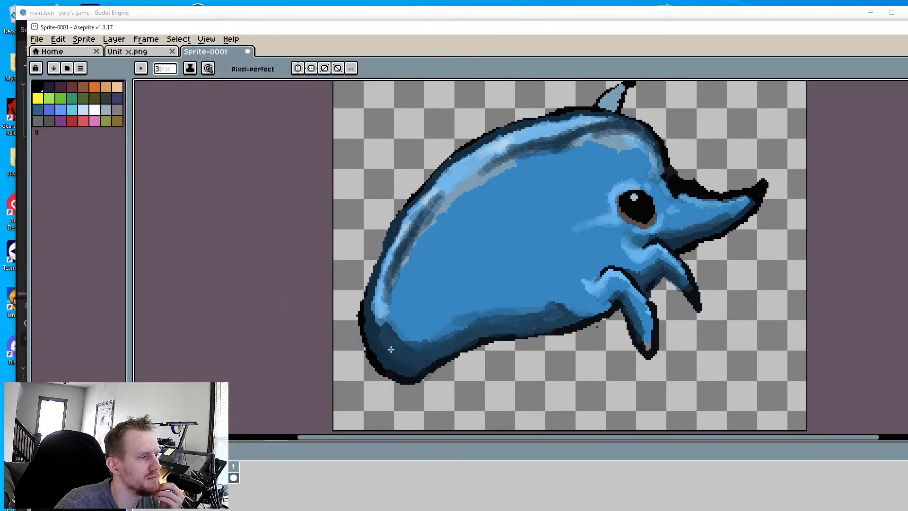
scroll(420, 342, up, 2)
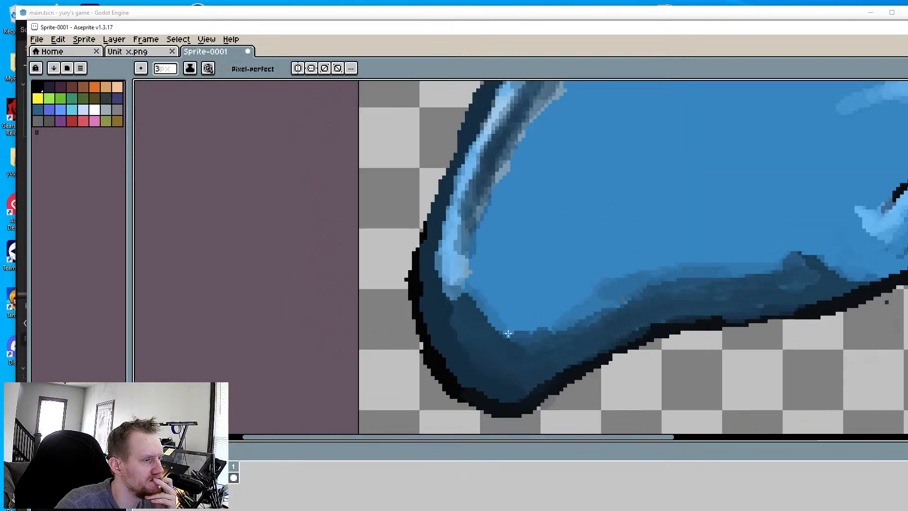
key(i)
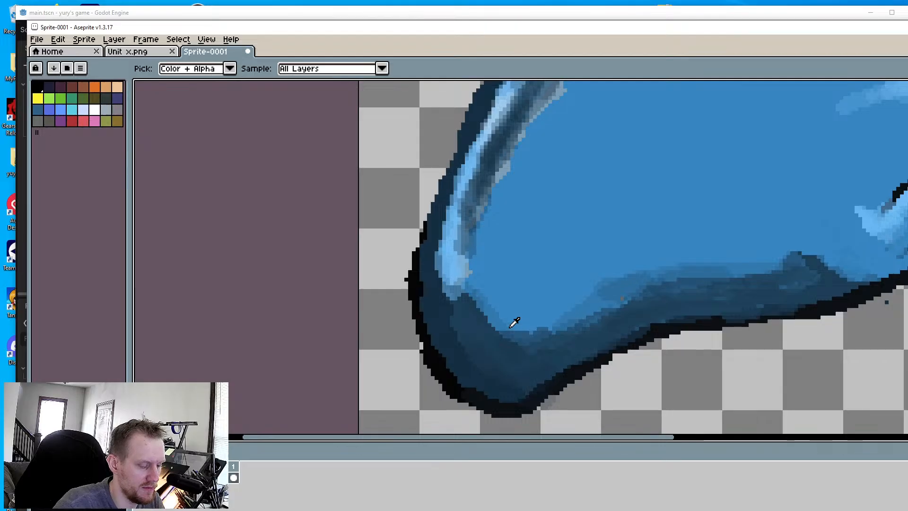
key(b)
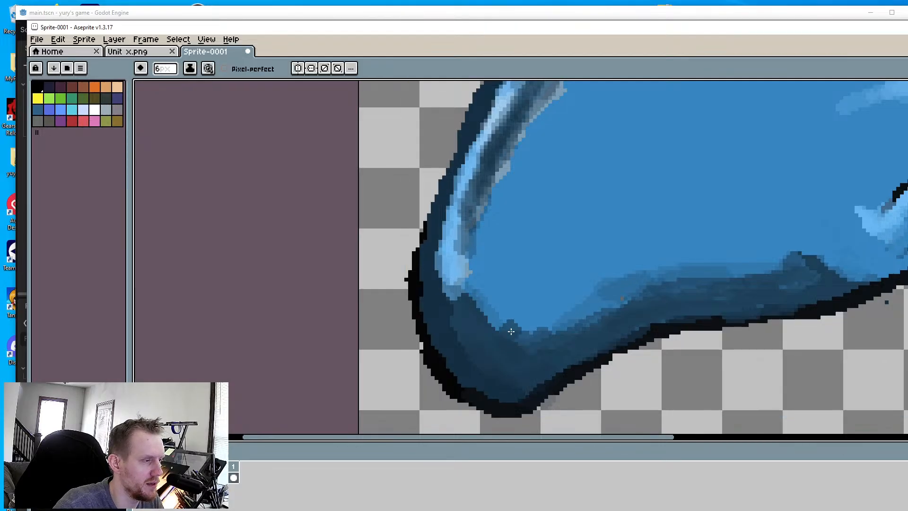
key(i)
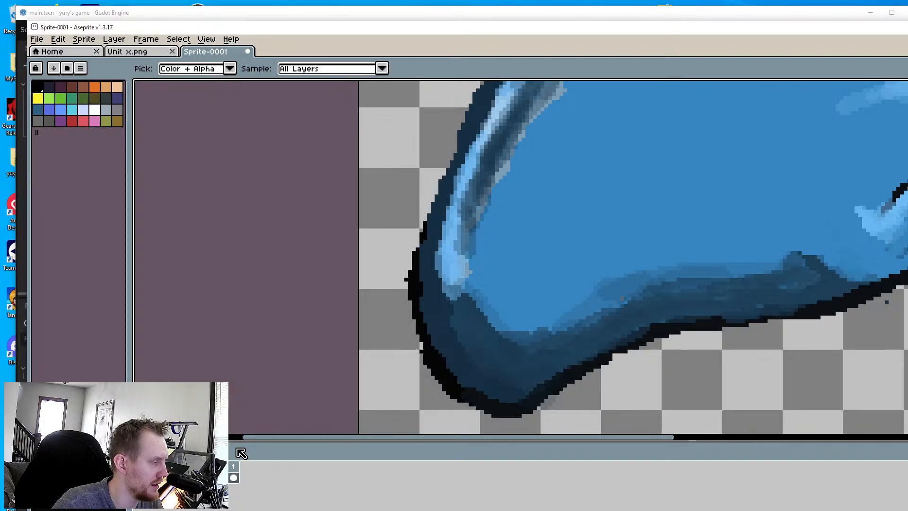
key(ctrl)
key(ctrl)
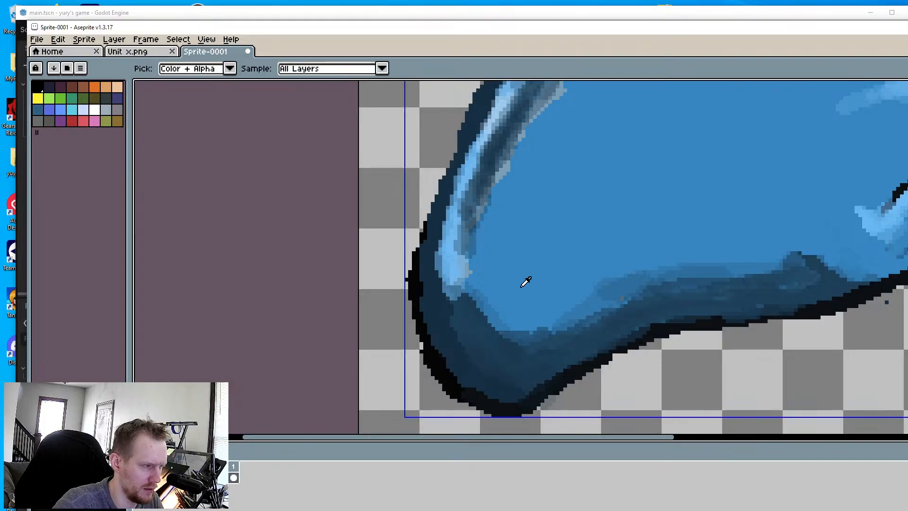
key(b)
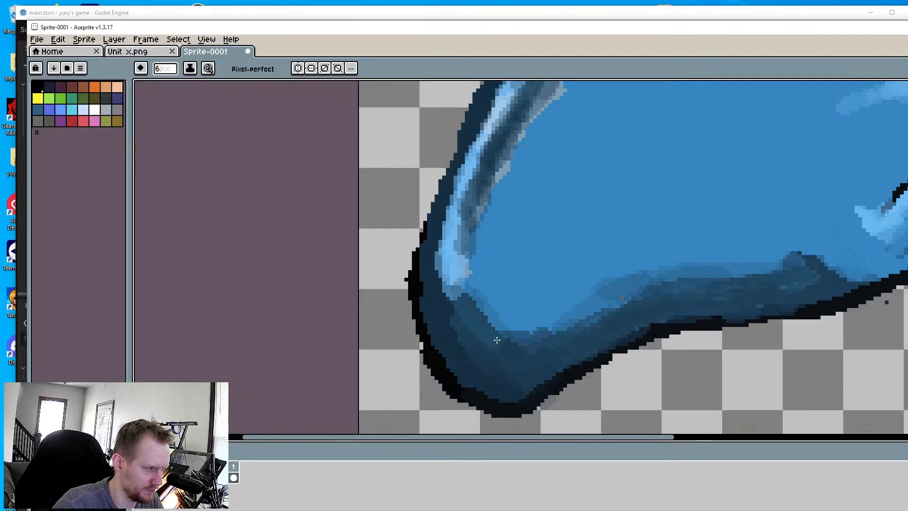
mouse_move(485, 313)
mouse_down()
mouse_move(510, 340)
mouse_move(473, 327)
mouse_move(520, 345)
mouse_move(572, 316)
mouse_up()
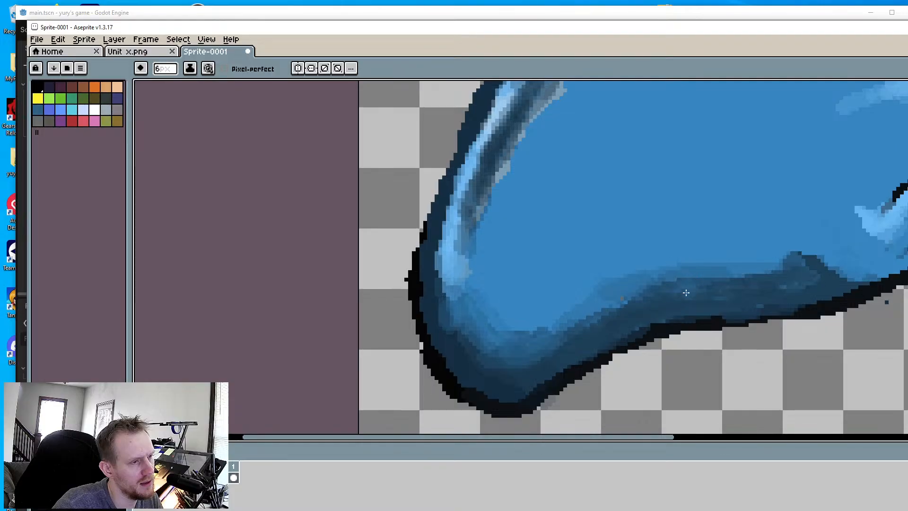
drag(640, 305, 650, 305)
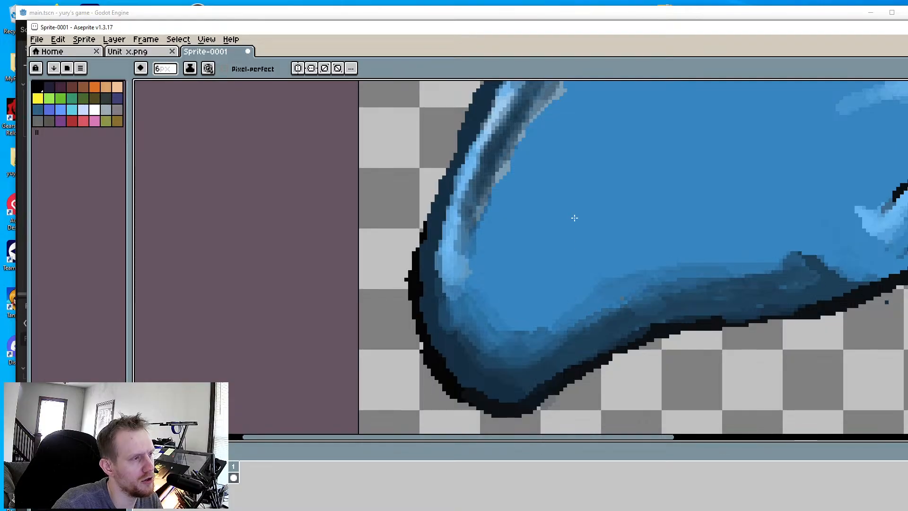
Paint over the grey inner edge of the dark streak along the creature's rear back to soften it into the body
scroll(574, 217, up, 3)
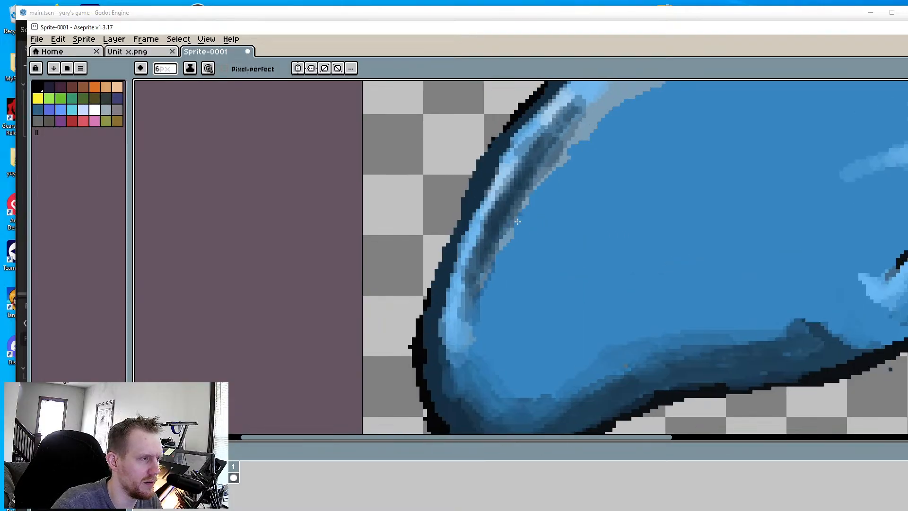
drag(501, 199, 492, 280)
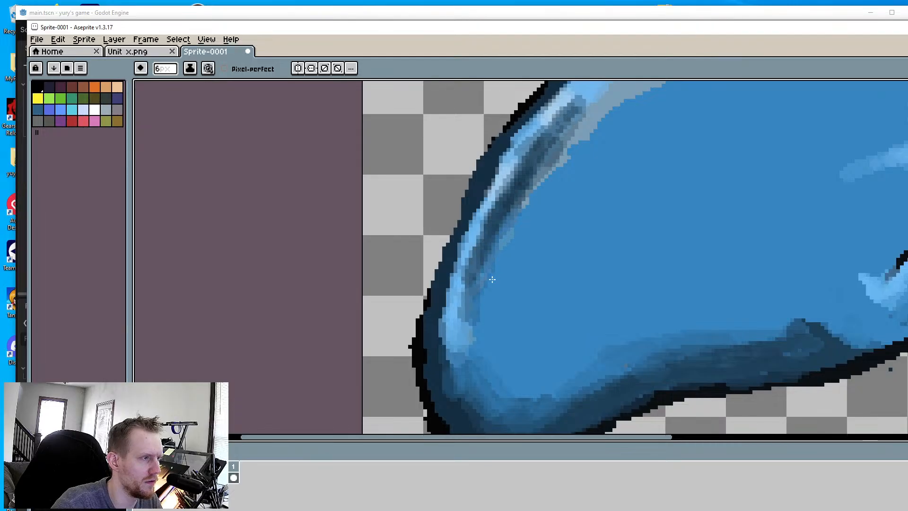
middle_drag(576, 185, 532, 330)
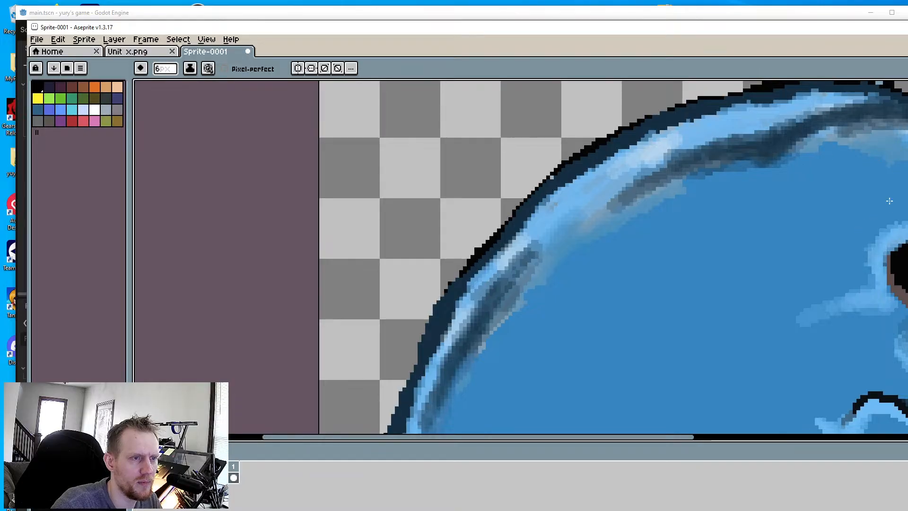
Sample the pale highlight on the back and paint soft highlights beneath the dark band across the upper back with a 6 px brush
scroll(658, 243, down, 4)
scroll(623, 250, up, 4)
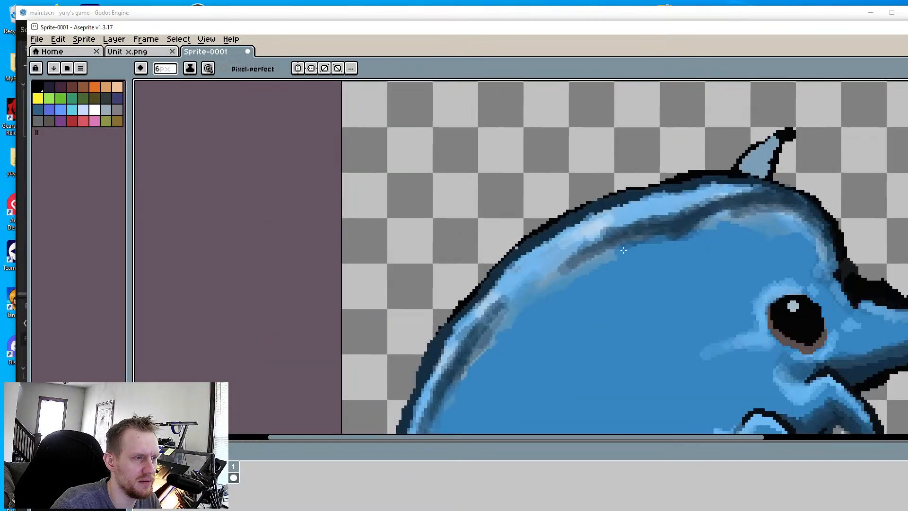
scroll(602, 259, up, 1)
key(i)
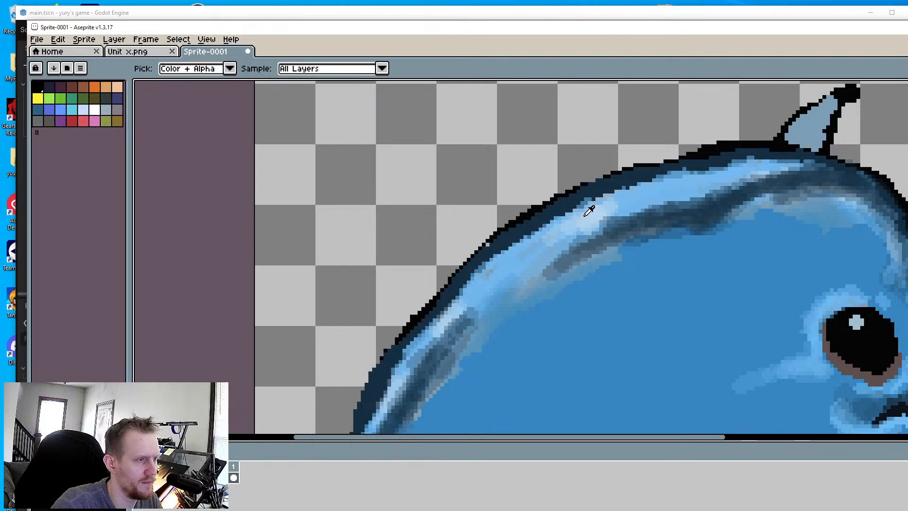
key(b)
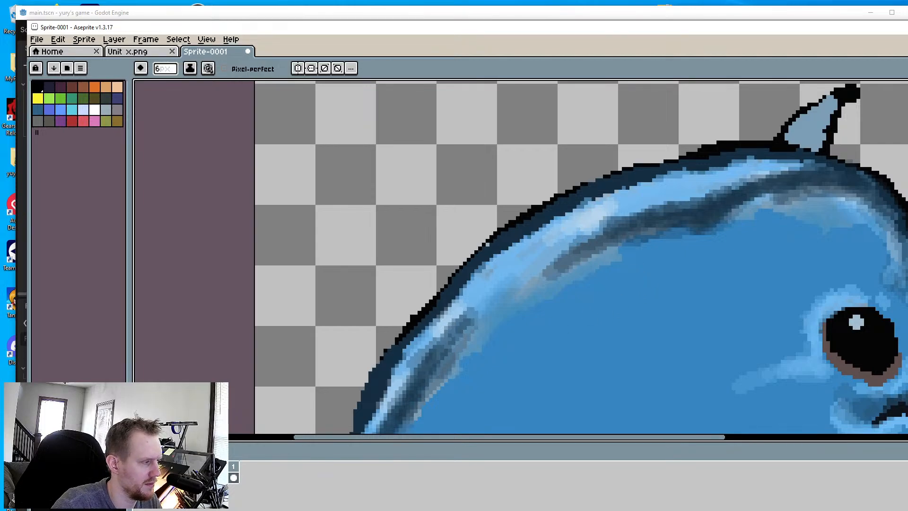
mouse_move(610, 244)
mouse_down()
mouse_move(675, 259)
mouse_move(669, 248)
mouse_move(605, 261)
mouse_move(550, 305)
mouse_move(658, 250)
mouse_move(633, 265)
mouse_move(690, 259)
mouse_move(709, 239)
mouse_move(799, 199)
mouse_move(832, 194)
mouse_move(857, 208)
mouse_move(792, 208)
mouse_move(837, 222)
mouse_move(857, 214)
mouse_move(765, 213)
mouse_move(676, 258)
mouse_move(706, 242)
mouse_move(610, 255)
mouse_move(629, 263)
mouse_move(598, 277)
mouse_move(582, 305)
mouse_up()
scroll(583, 305, down, 5)
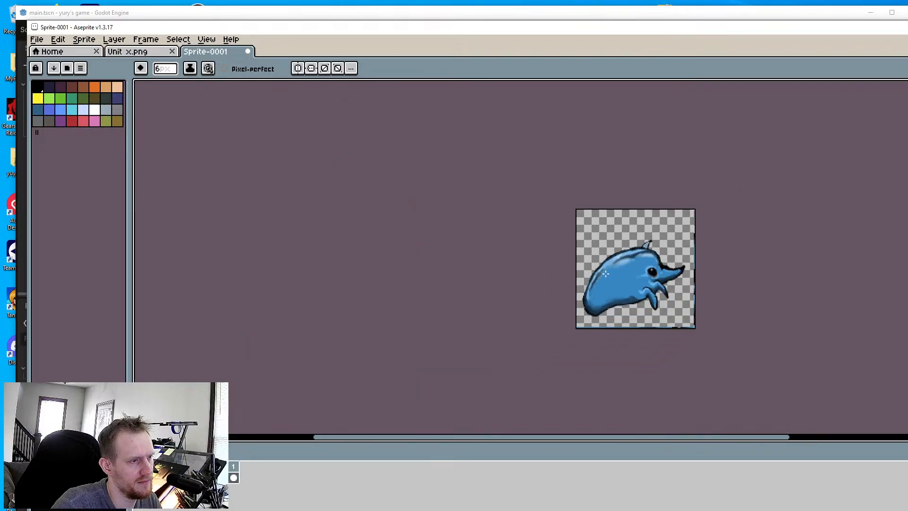
Add a pale highlight along the inner side of the dark streak on the rear back
scroll(622, 263, up, 5)
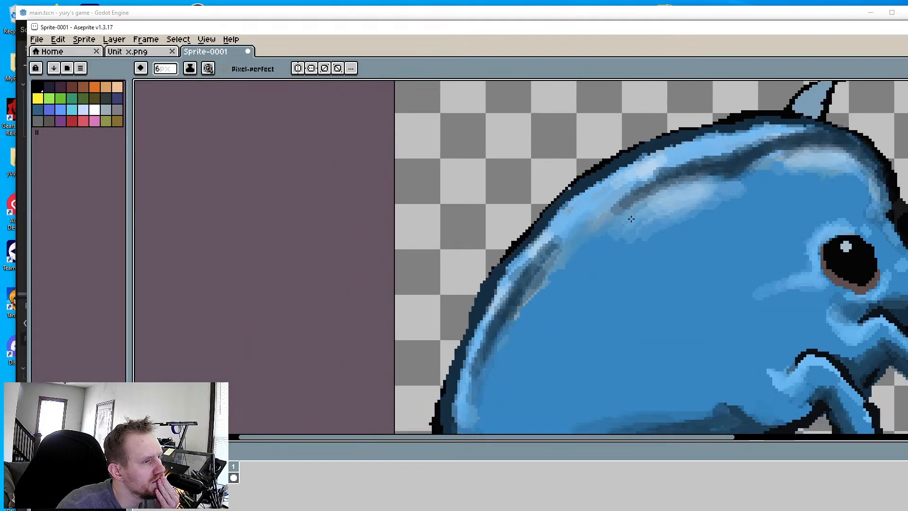
mouse_move(540, 272)
mouse_down()
mouse_move(501, 340)
mouse_move(533, 315)
mouse_up()
middle_drag(533, 316, 543, 233)
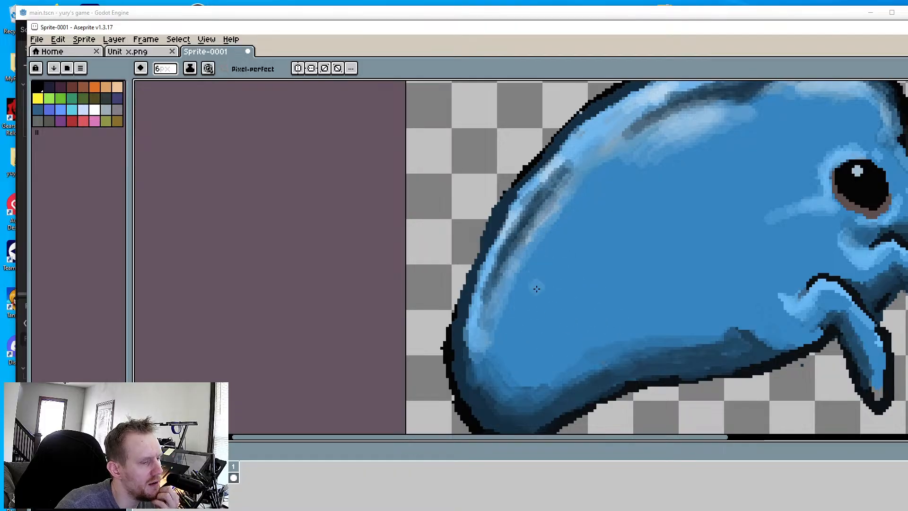
Sample the streak's dark blue and draw three short curved crease lines on the rear body with a 3 px brush
key(i)
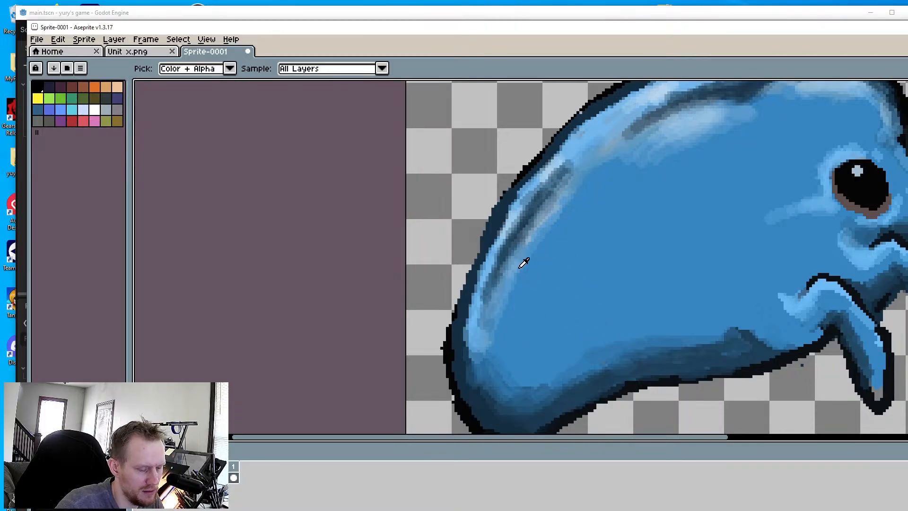
scroll(524, 272, down, 1)
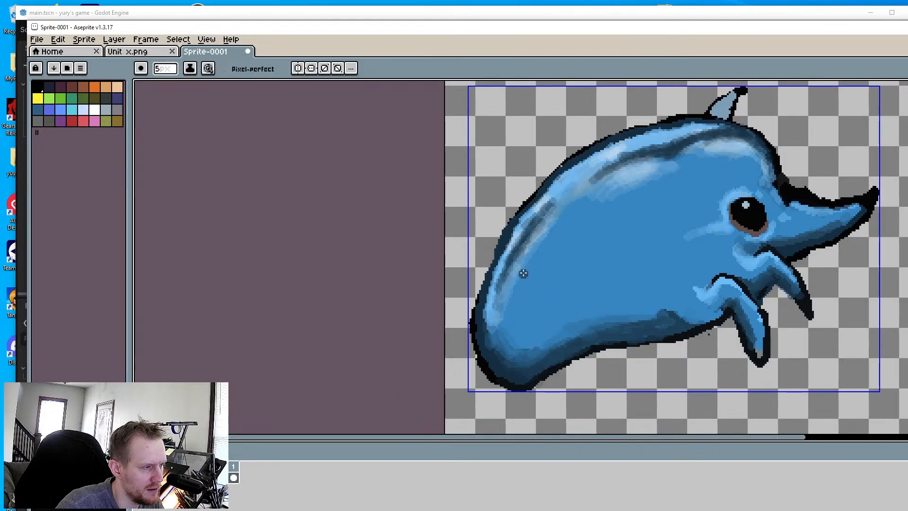
scroll(523, 272, up, 2)
key(minus)
key(minus)
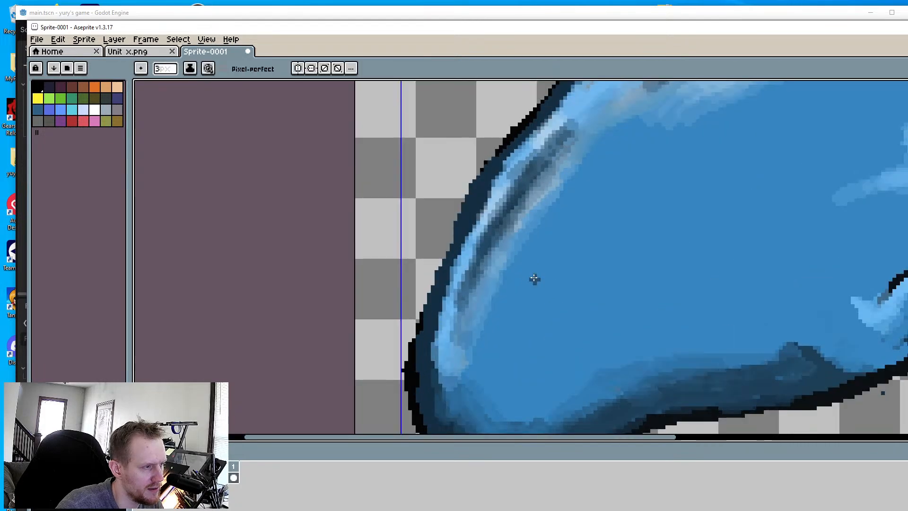
mouse_move(519, 213)
mouse_down()
mouse_move(537, 259)
mouse_move(579, 273)
mouse_up()
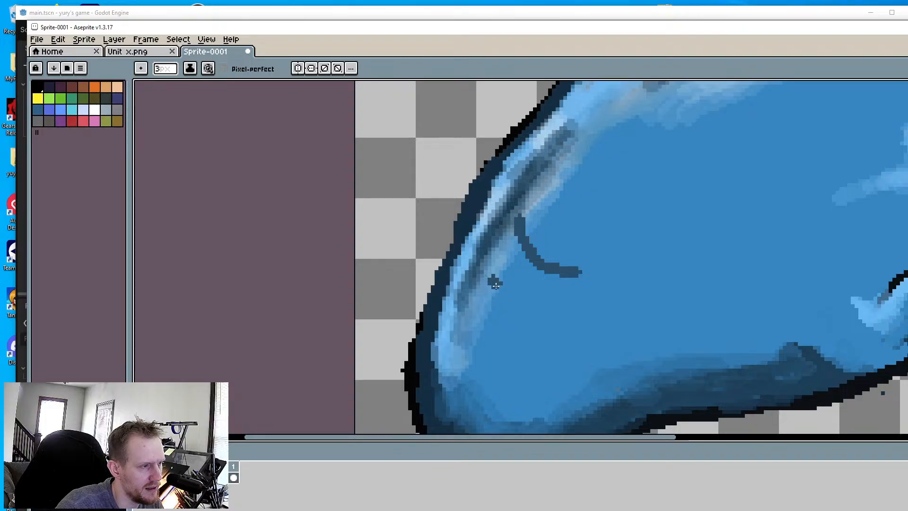
drag(495, 285, 553, 323)
scroll(614, 340, down, 4)
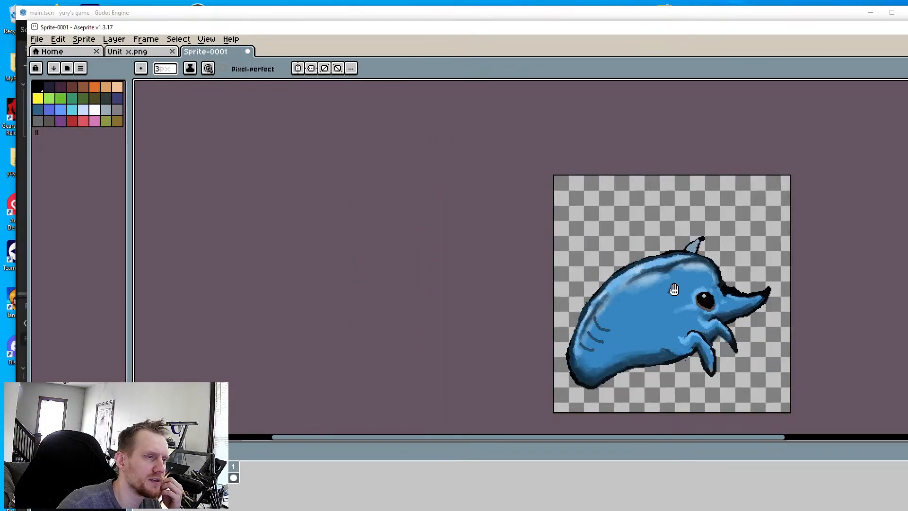
middle_drag(661, 292, 714, 269)
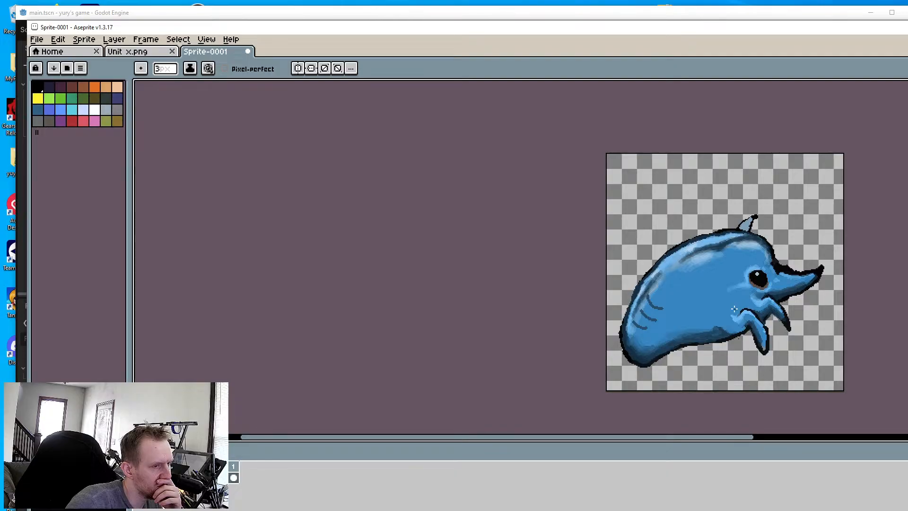
Sample the black outline colour and thicken the near front leg's upper outline, filling in the junction between the two front legs
scroll(740, 320, up, 5)
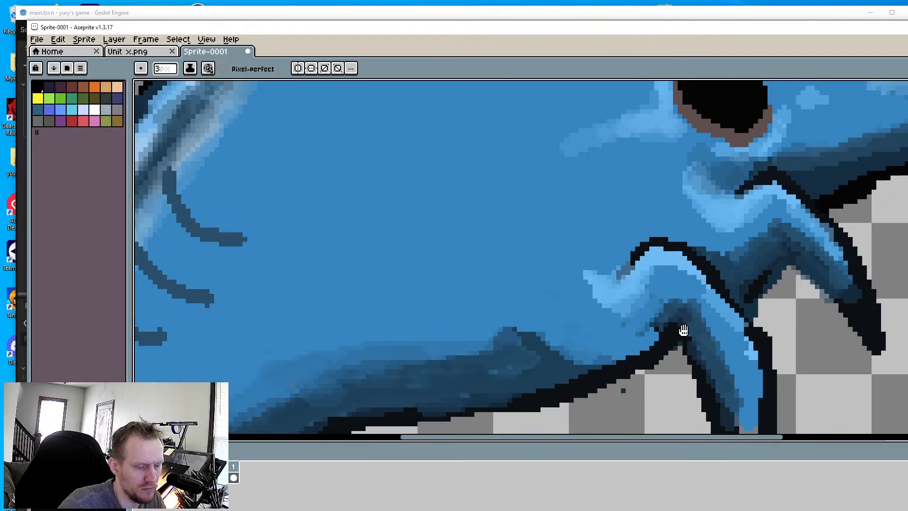
key(i)
key(b)
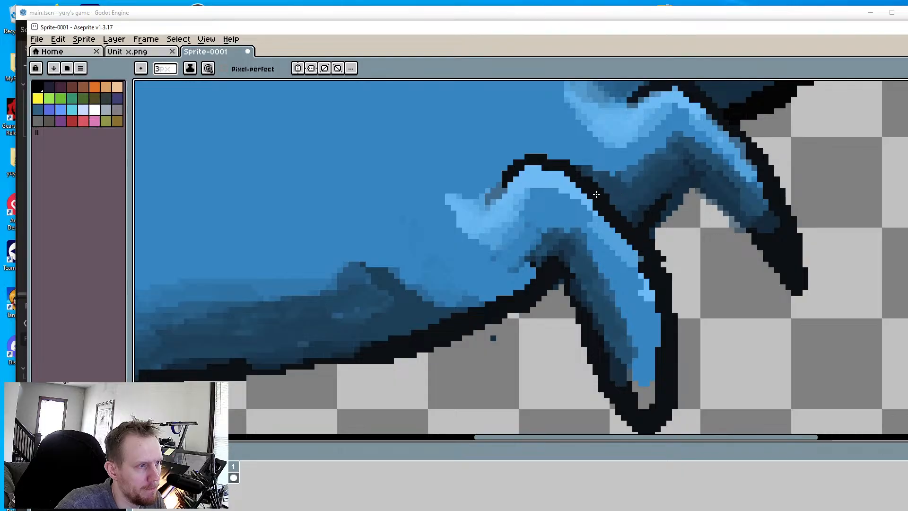
mouse_move(595, 194)
mouse_down()
mouse_move(653, 237)
mouse_move(664, 267)
mouse_up()
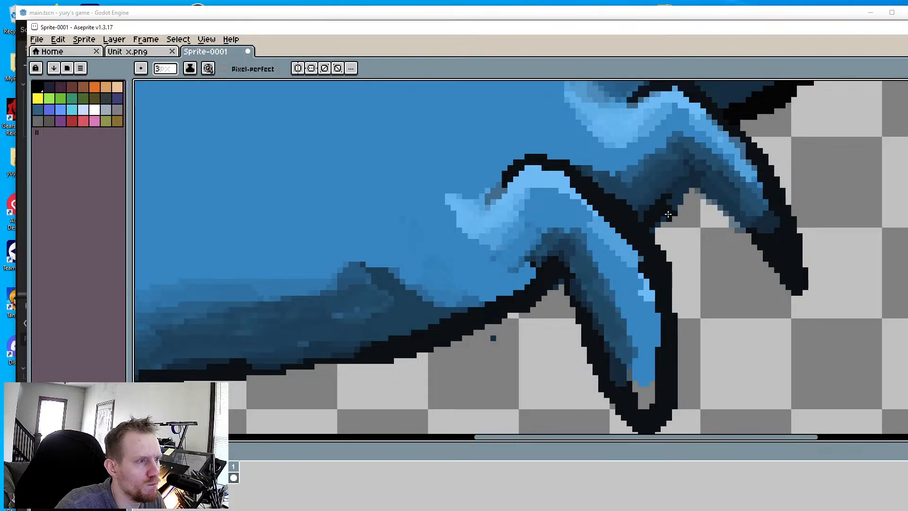
mouse_move(650, 230)
mouse_down()
mouse_move(702, 192)
mouse_move(761, 237)
mouse_move(661, 255)
mouse_up()
middle_drag(613, 382, 620, 297)
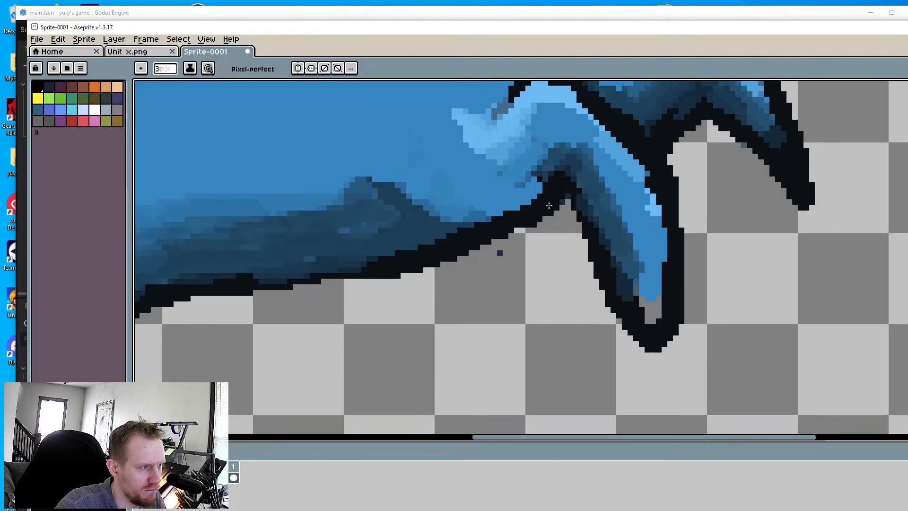
Draw a new black outline curve under the near front leg's bend and fill the area inside it with sampled dark blue
drag(545, 215, 590, 240)
key(alt)
alt+click(594, 191)
mouse_move(575, 196)
mouse_down()
mouse_move(568, 208)
mouse_move(633, 234)
mouse_up()
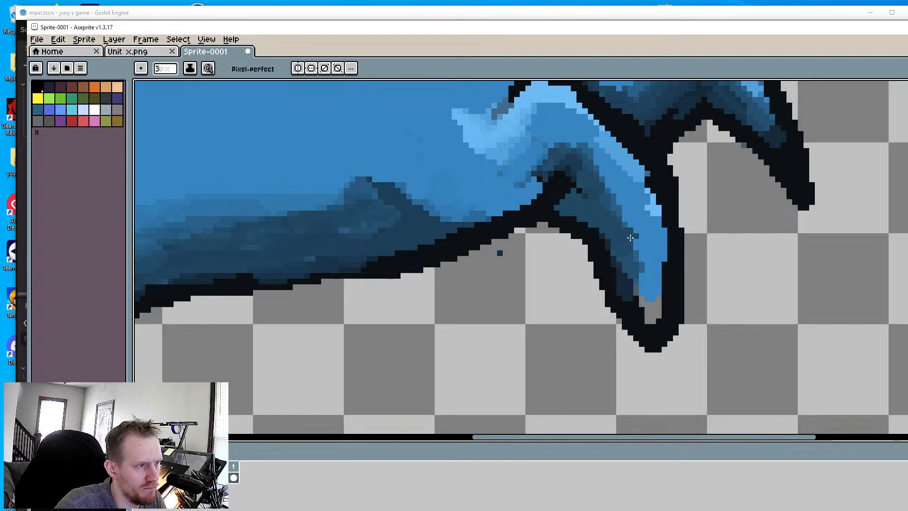
Sample the transparent background and erase the lower tip and outer outline of the near front leg to shorten it
alt+click(590, 320)
mouse_move(612, 324)
mouse_down()
mouse_move(687, 282)
mouse_move(624, 318)
mouse_move(611, 310)
mouse_move(685, 269)
mouse_move(686, 277)
mouse_move(634, 290)
mouse_move(586, 257)
mouse_move(697, 211)
mouse_move(676, 243)
mouse_move(674, 166)
mouse_up()
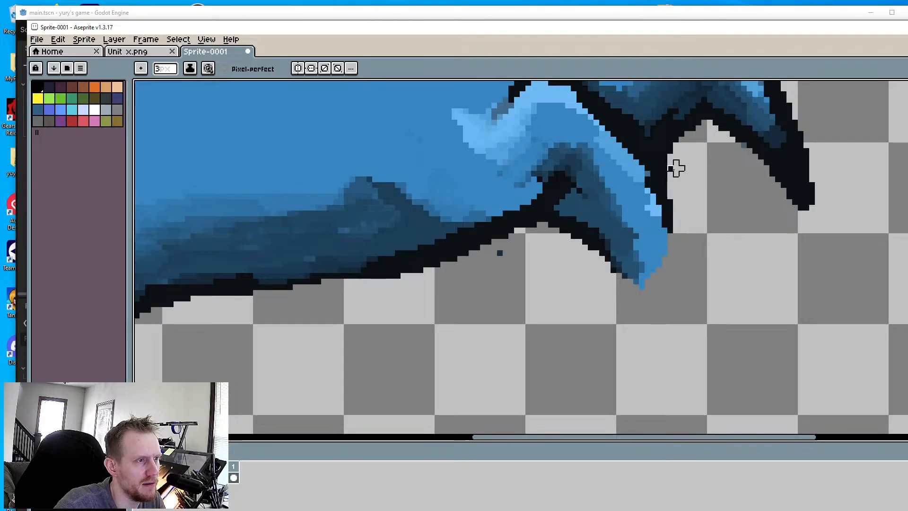
scroll(674, 166, down, 3)
Paint dark shadow blue over the leftover black outline inside the near front leg's bend
scroll(645, 303, up, 2)
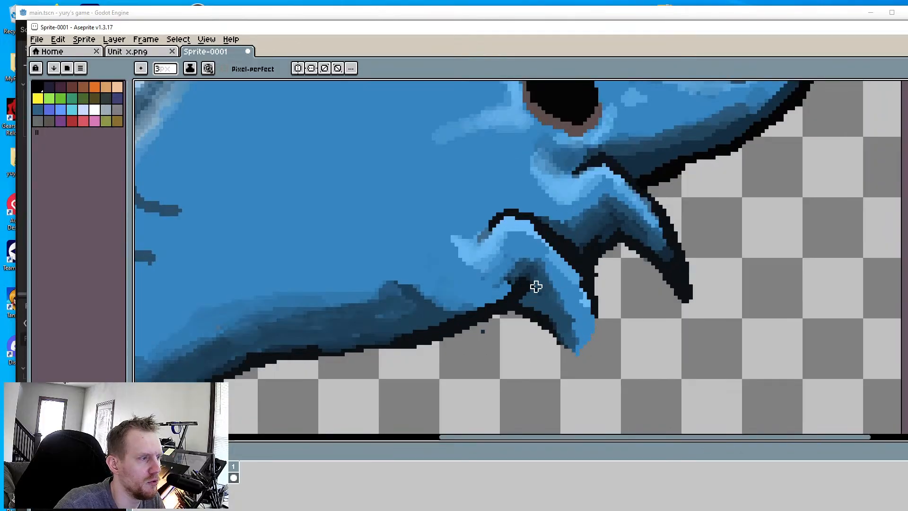
drag(536, 286, 516, 283)
key(alt)
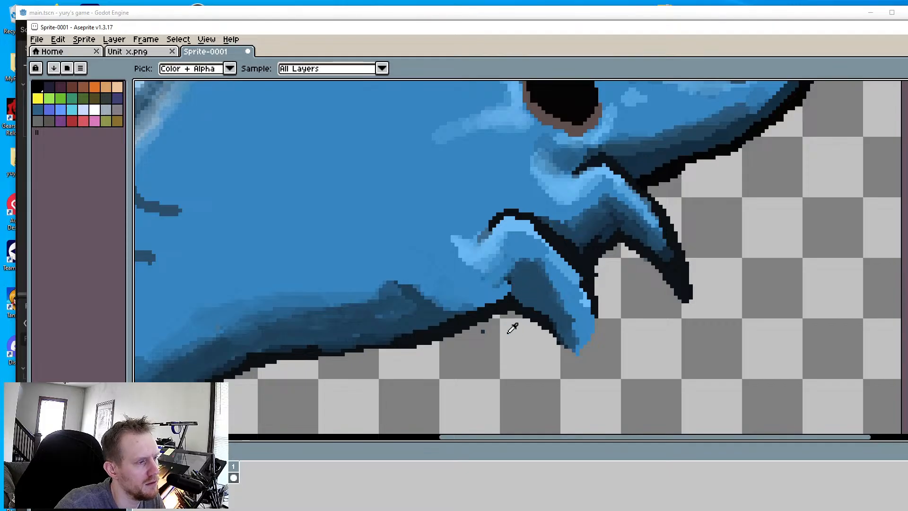
scroll(512, 328, down, 5)
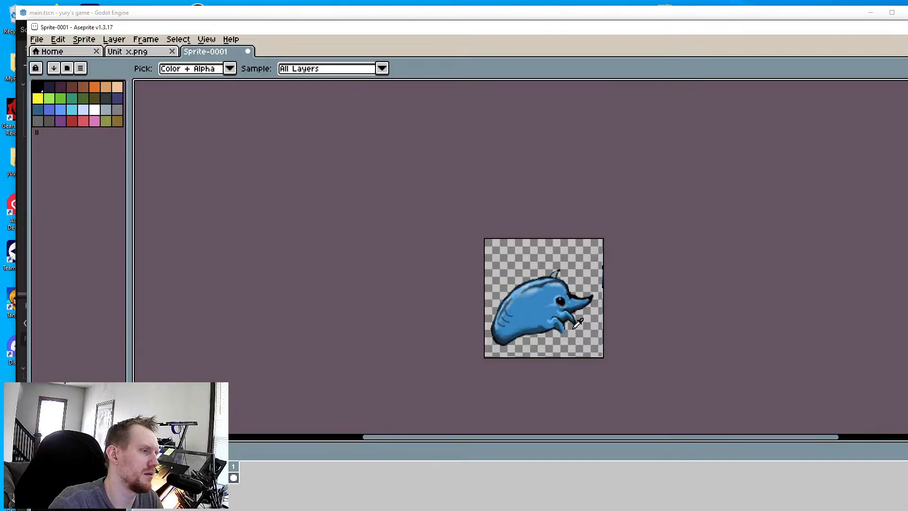
scroll(577, 325, up, 5)
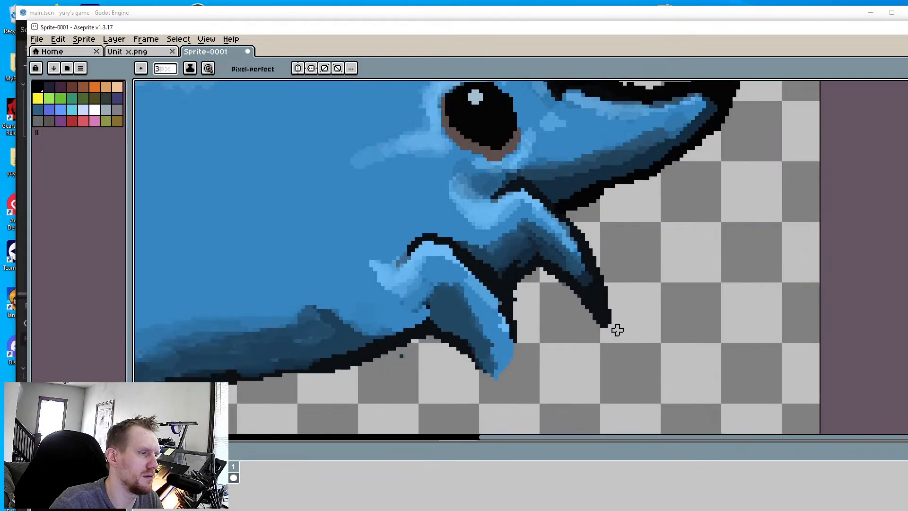
Erase the pointed lower tip of the far front leg to shorten it
drag(606, 305, 602, 299)
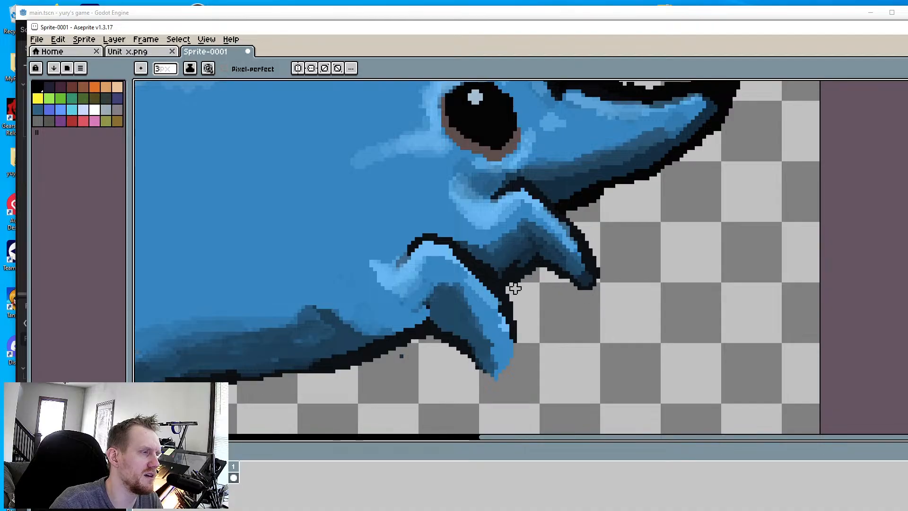
scroll(544, 300, down, 5)
scroll(525, 305, up, 5)
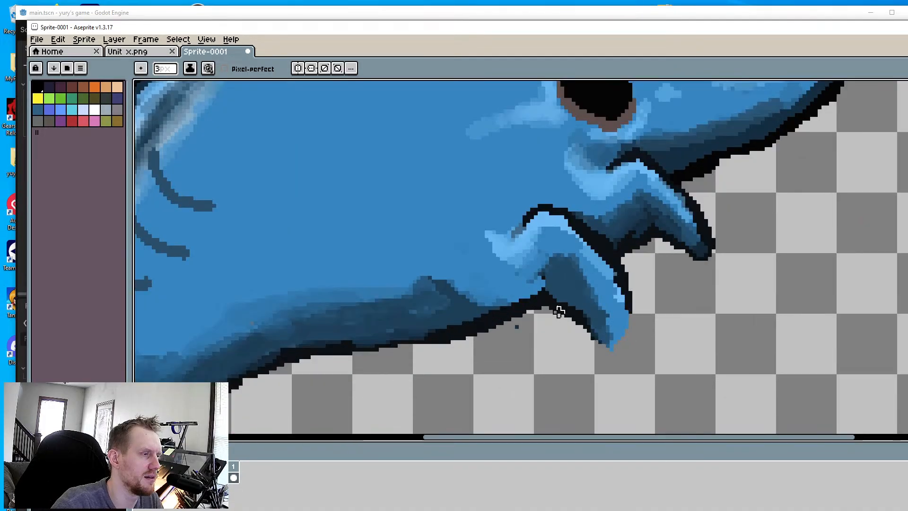
Trim the near front leg's shadow with sampled mid blue and extend the dark shadow from the leg's bend along the belly outline
alt+click(564, 246)
mouse_move(554, 255)
mouse_down()
mouse_move(585, 280)
mouse_move(579, 265)
mouse_move(519, 297)
mouse_up()
alt+click(565, 277)
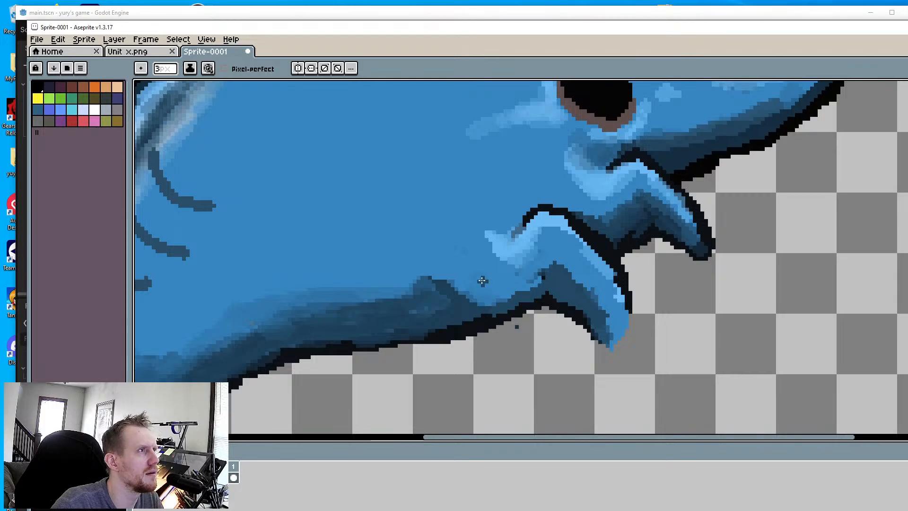
Sample the black outline colour, close the outline around the near front leg's tip and thicken the outline along the belly
scroll(546, 299, up, 1)
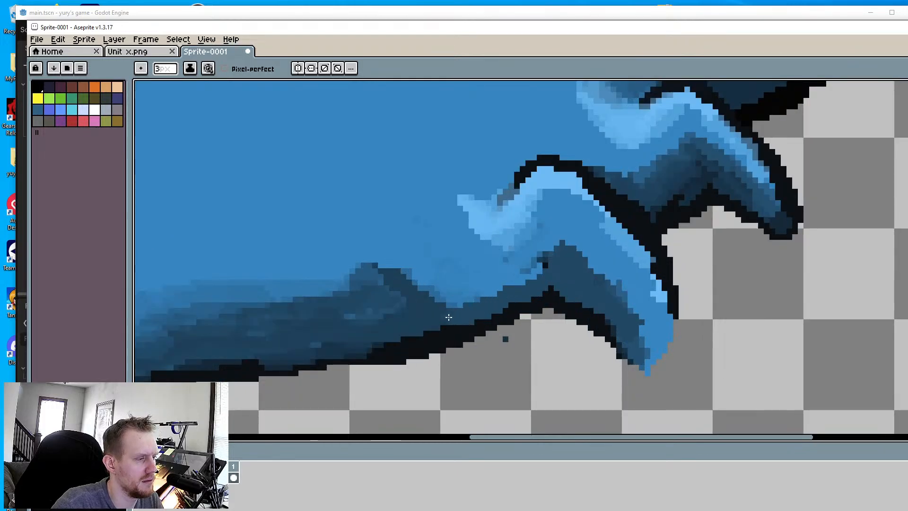
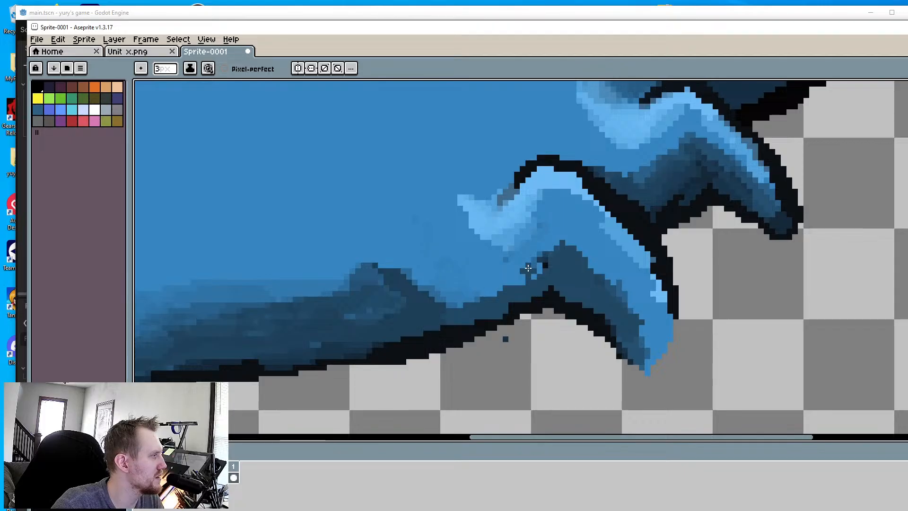
key(alt)
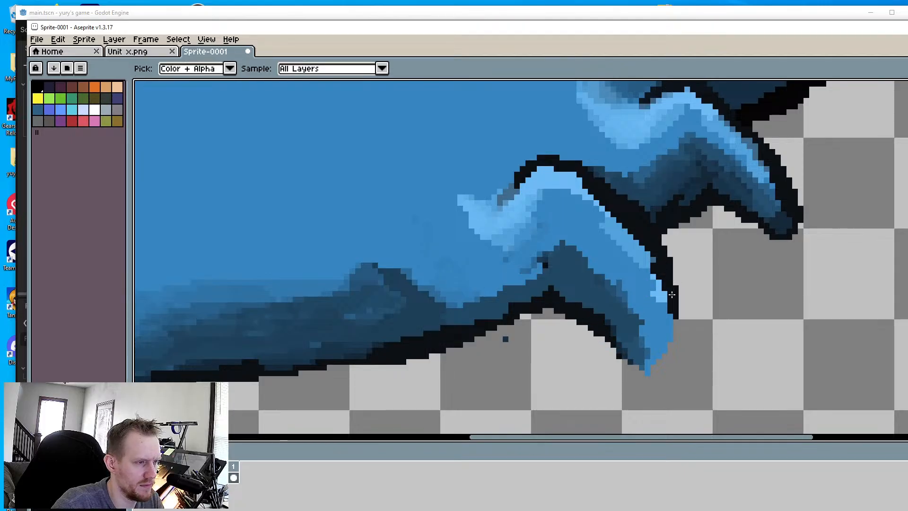
mouse_move(671, 295)
mouse_down()
mouse_move(683, 329)
mouse_move(669, 353)
mouse_move(630, 360)
mouse_move(604, 339)
mouse_up()
mouse_move(535, 300)
mouse_down()
mouse_move(482, 339)
mouse_move(352, 367)
mouse_move(249, 375)
mouse_up()
scroll(478, 336, down, 2)
scroll(547, 324, down, 1)
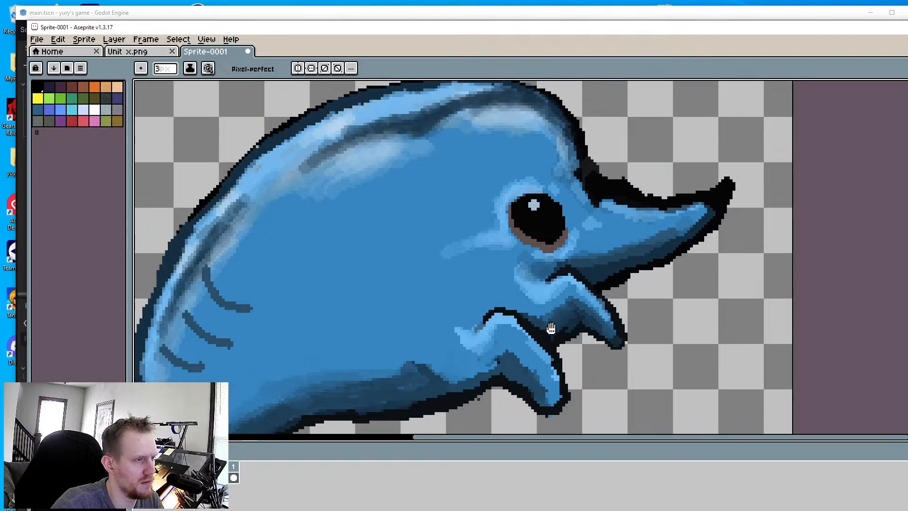
Paint mid blue over the upper part of the near front leg's shadow to make it narrower
scroll(547, 322, up, 3)
scroll(574, 324, up, 1)
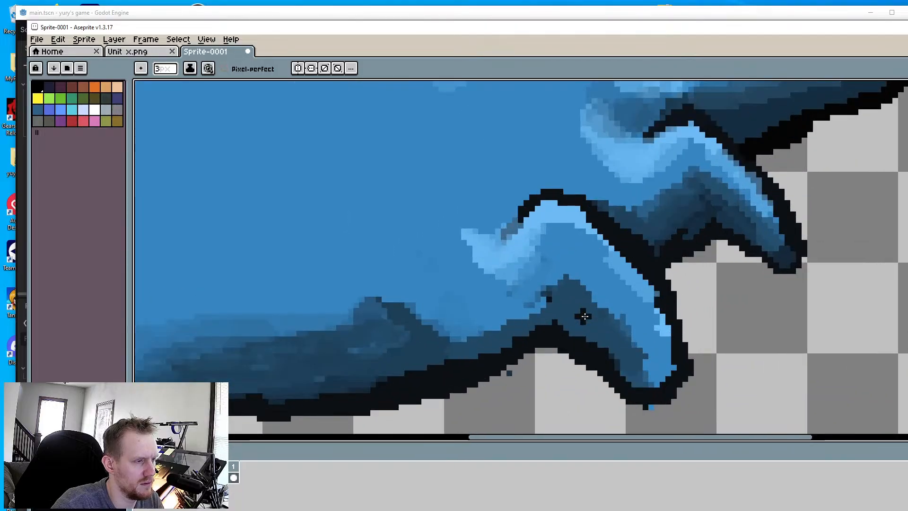
drag(579, 293, 625, 335)
drag(564, 288, 542, 295)
middle_drag(680, 232, 613, 249)
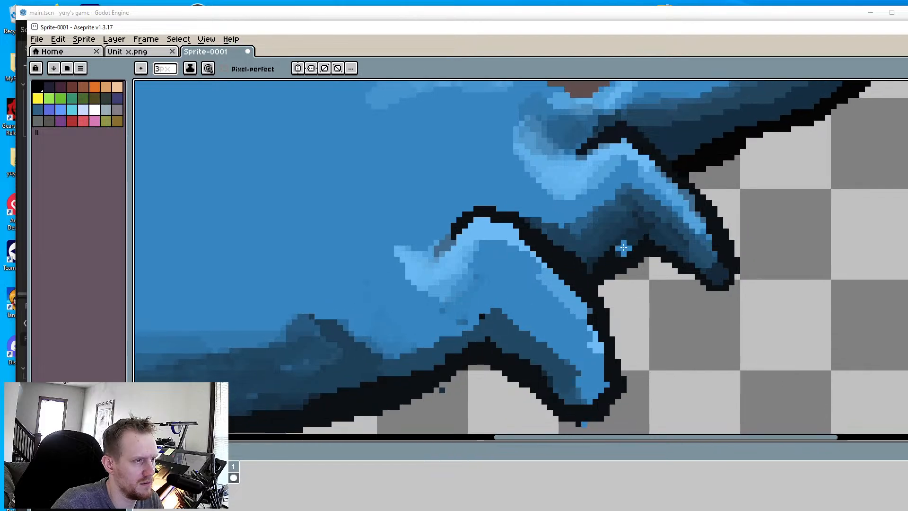
Sample dark blue and paint over the stray dark pixels along the upper edge of the near front leg's shadow
key(alt)
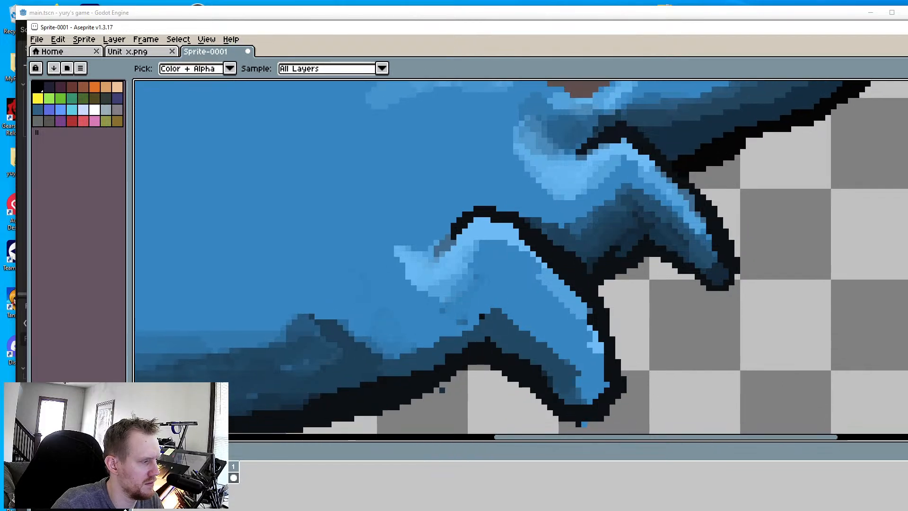
alt+click(481, 320)
mouse_move(478, 323)
mouse_down()
mouse_move(366, 353)
mouse_move(481, 315)
mouse_move(495, 300)
mouse_move(541, 344)
mouse_up()
Sample the light blue highlight and extend it along the near front leg's upper outline, blending it at the bend
key(alt)
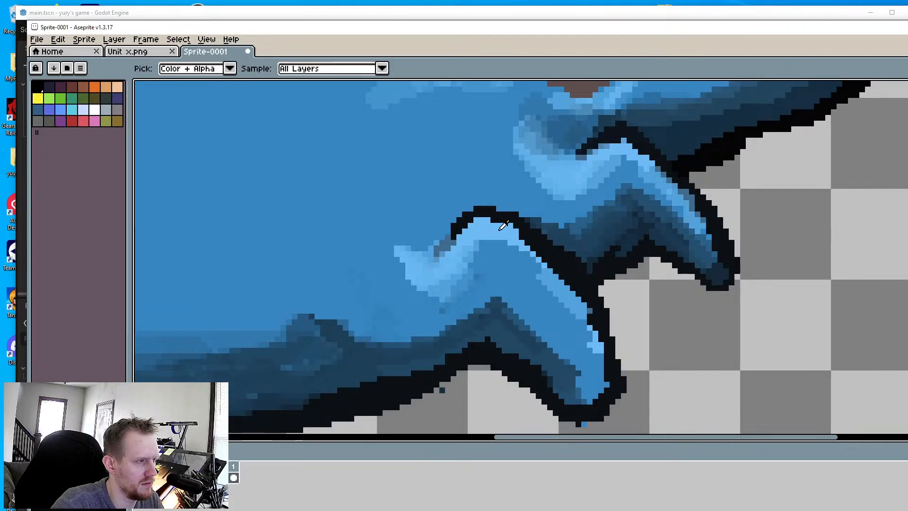
alt+click(503, 226)
mouse_move(501, 236)
mouse_down()
mouse_move(556, 271)
mouse_move(584, 311)
mouse_up()
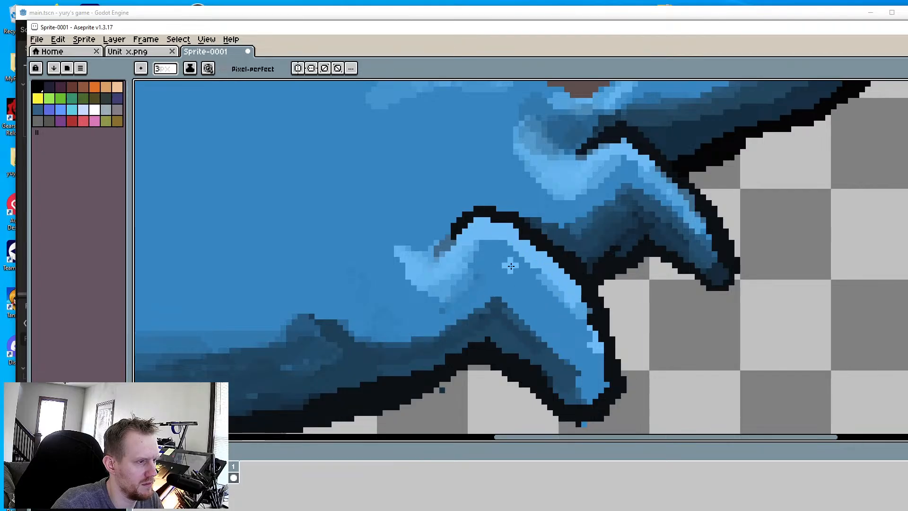
drag(489, 247, 474, 254)
Examine the shading of the whole creature and the highlights on its upper back and head
scroll(475, 254, down, 1)
middle_drag(475, 253, 554, 313)
mouse_move(509, 331)
middle_down()
mouse_move(587, 310)
mouse_move(639, 282)
middle_up()
scroll(496, 264, down, 5)
middle_drag(472, 242, 491, 250)
scroll(491, 249, up, 2)
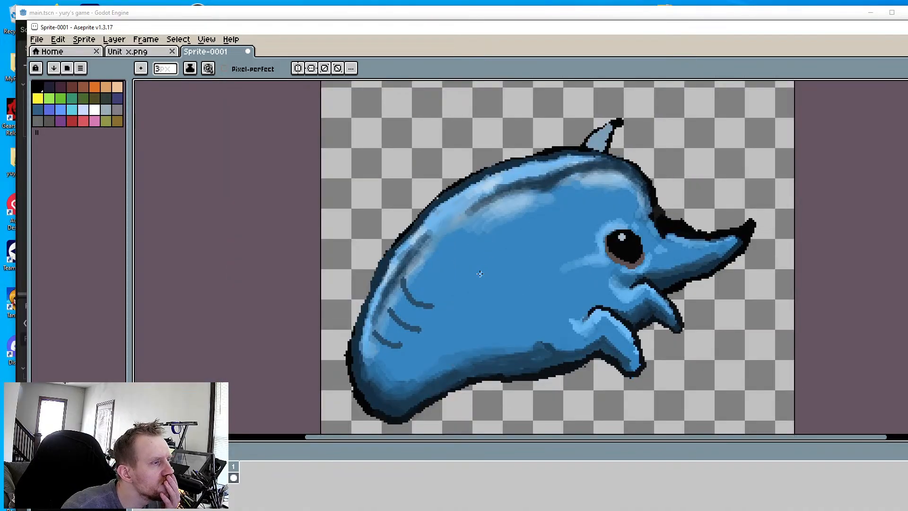
middle_drag(655, 216, 642, 290)
scroll(586, 251, up, 3)
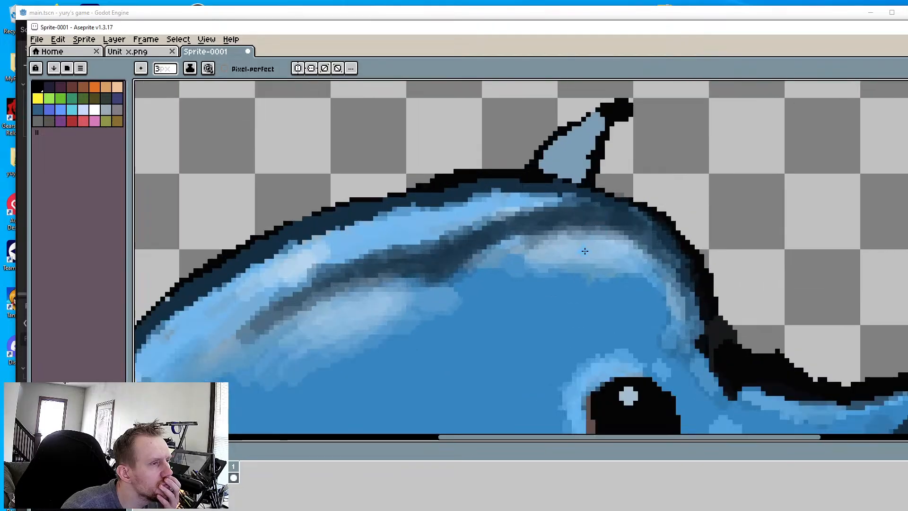
drag(579, 237, 551, 239)
key(ctrl+z)
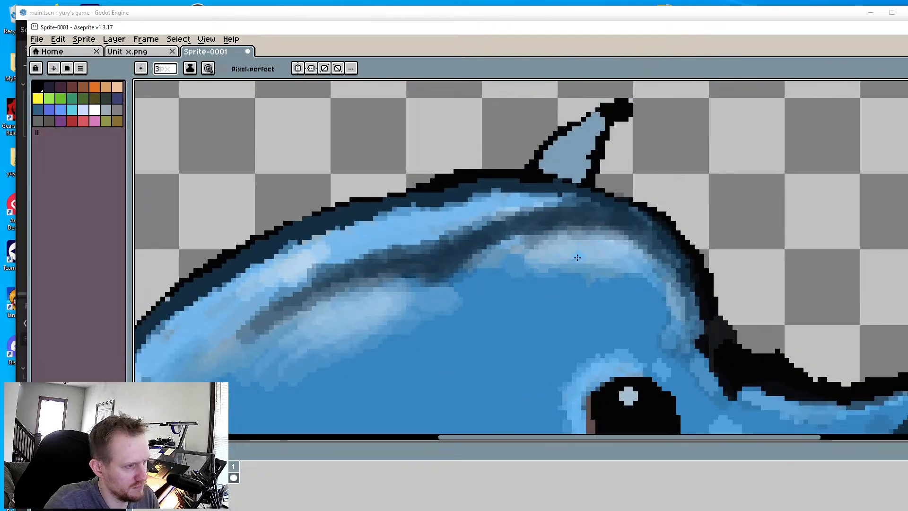
key(i)
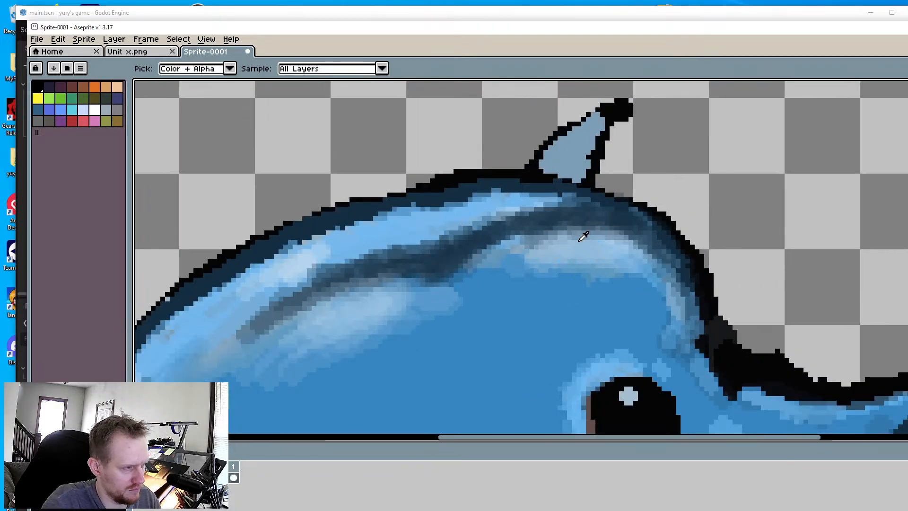
alt+click(540, 258)
drag(529, 249, 454, 297)
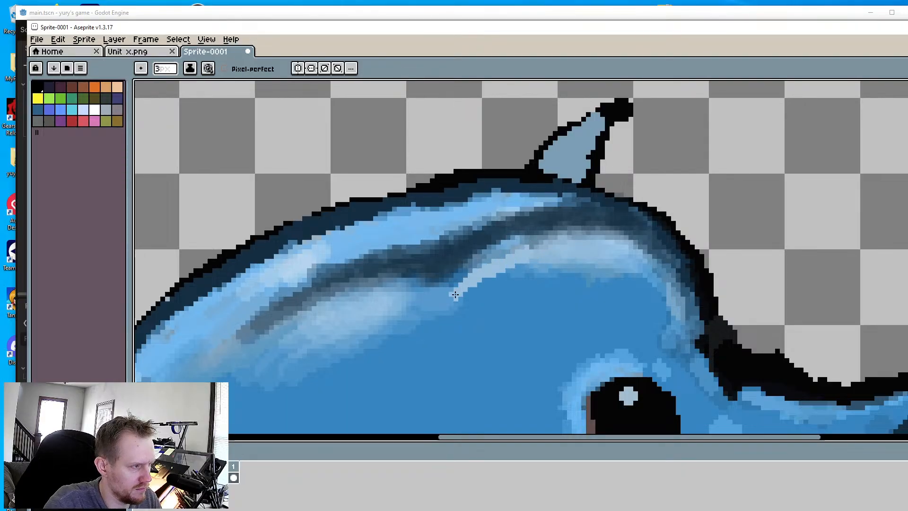
key(ctrl+z)
Set the brush size to 7 px, sample the pale head highlight and paint it softly beneath the dark crease along the back
ctrl+scroll(504, 289, down, 4)
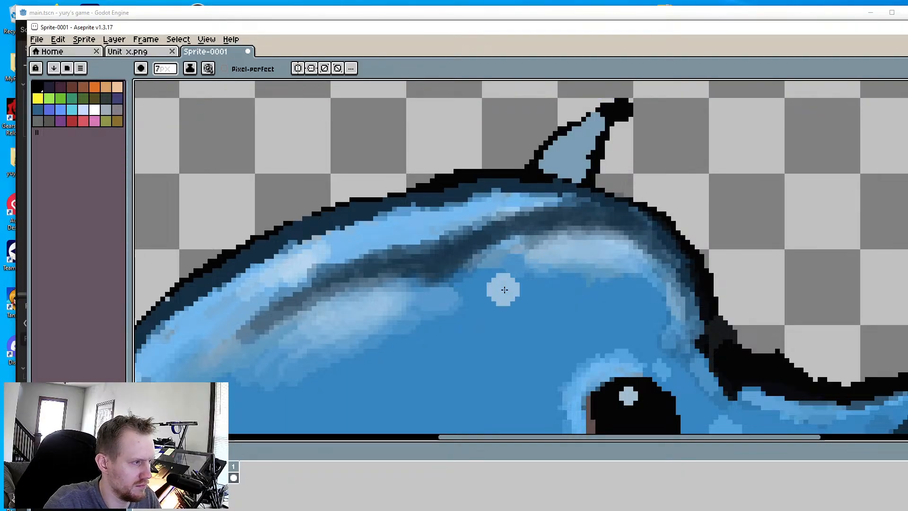
key(alt)
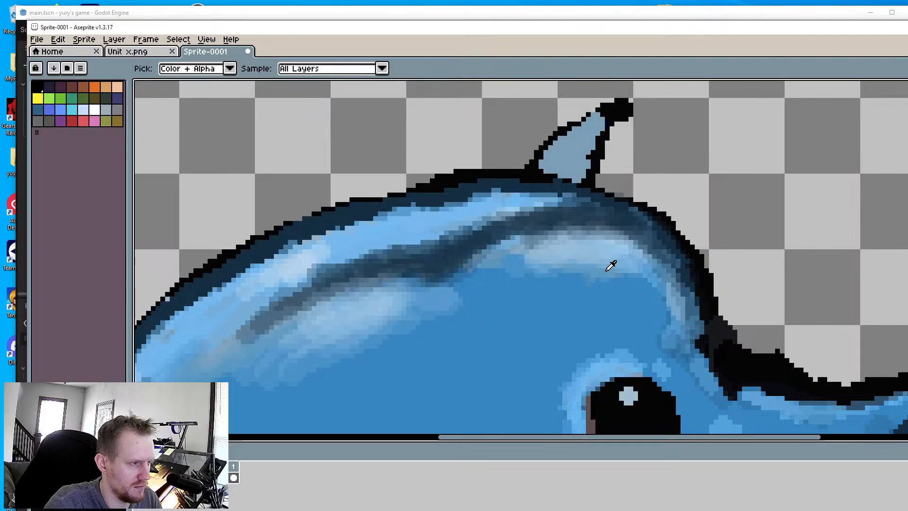
alt+click(558, 257)
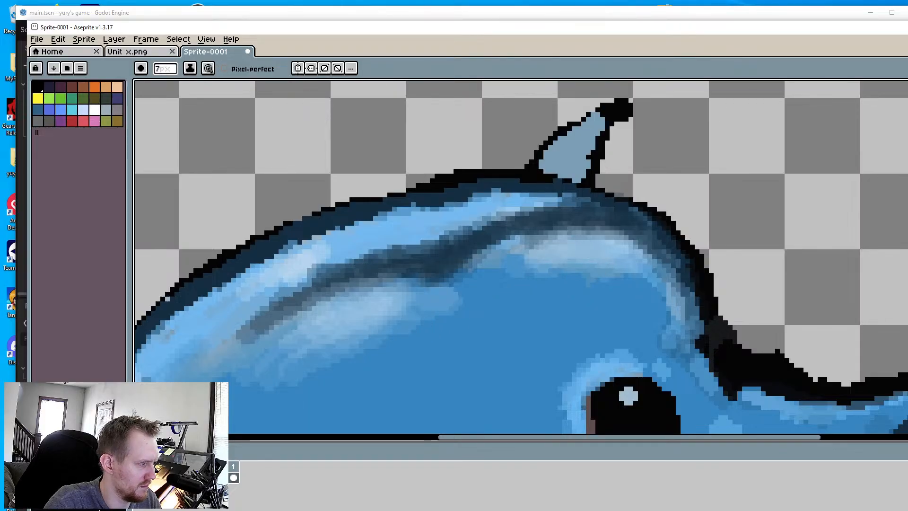
drag(510, 257, 461, 289)
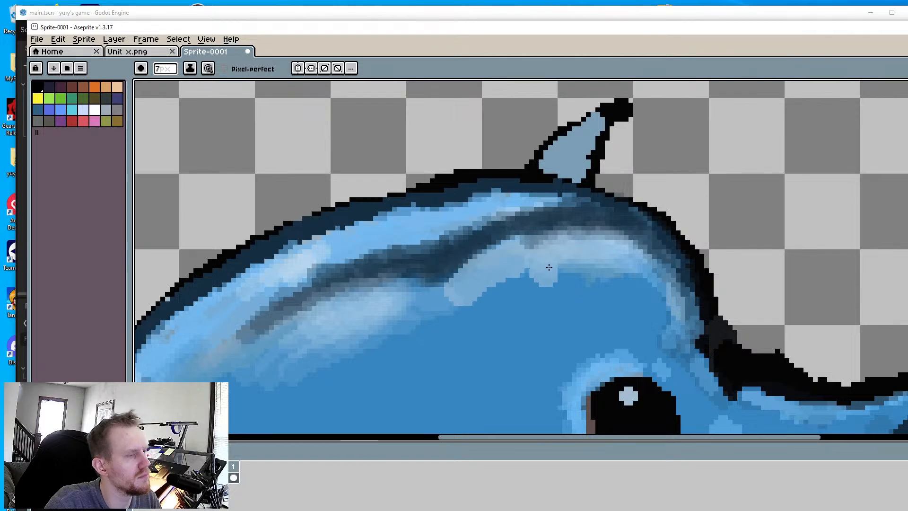
key(ctrl+z)
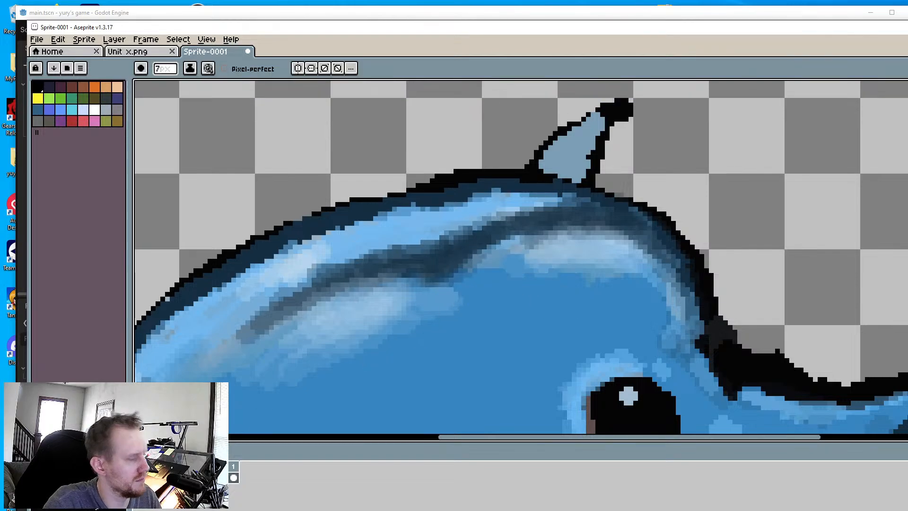
drag(515, 263, 442, 289)
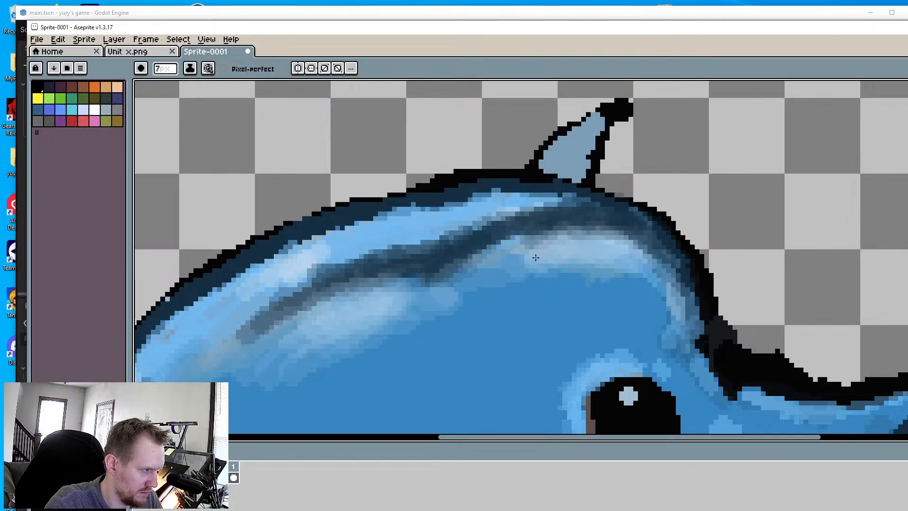
drag(502, 280, 460, 294)
mouse_move(556, 276)
mouse_down()
mouse_move(456, 305)
mouse_move(597, 270)
mouse_move(462, 319)
mouse_move(369, 325)
mouse_move(297, 370)
mouse_up()
Continue the soft pale highlight down the back towards the rear, up to the topmost rib crease
middle_drag(436, 304, 566, 232)
mouse_move(400, 314)
mouse_down()
mouse_move(375, 333)
mouse_move(373, 298)
mouse_move(402, 260)
mouse_move(291, 366)
mouse_up()
middle_drag(287, 332, 434, 234)
mouse_move(421, 220)
mouse_down()
mouse_move(367, 269)
mouse_move(338, 281)
mouse_move(352, 289)
mouse_up()
mouse_move(430, 212)
mouse_down()
mouse_move(340, 278)
mouse_move(324, 305)
mouse_move(382, 278)
mouse_move(397, 333)
mouse_up()
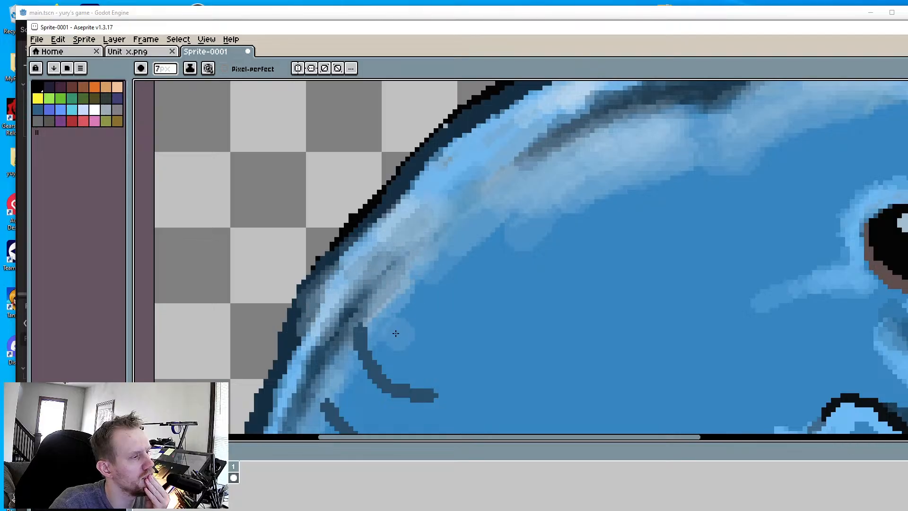
Paint soft pale highlights between and below the three rib creases at the creature's rear
scroll(397, 333, down, 3)
mouse_move(397, 240)
mouse_down()
mouse_move(405, 285)
mouse_move(393, 248)
mouse_move(437, 253)
mouse_move(396, 218)
mouse_move(364, 236)
mouse_move(440, 174)
mouse_move(362, 265)
mouse_move(359, 302)
mouse_move(355, 265)
mouse_move(331, 322)
mouse_move(312, 331)
mouse_move(319, 304)
mouse_move(347, 378)
mouse_move(398, 387)
mouse_up()
middle_drag(398, 387, 417, 248)
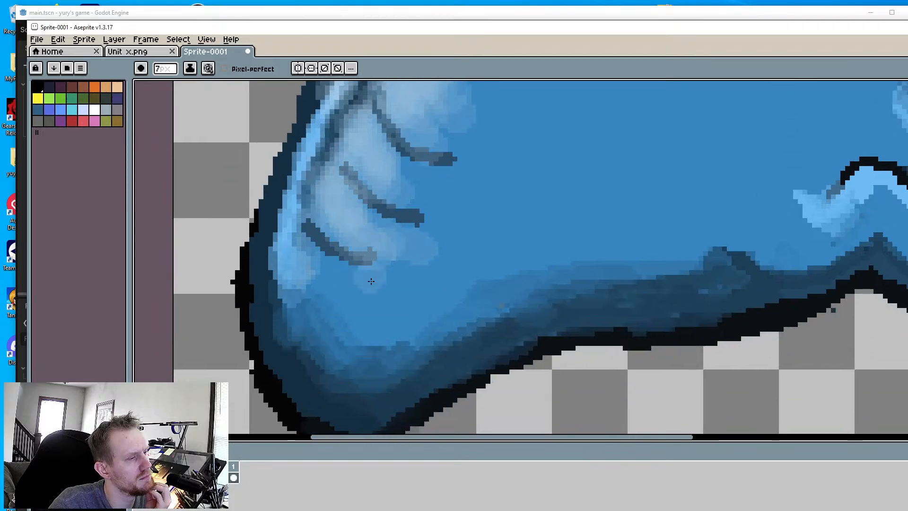
mouse_move(370, 278)
mouse_down()
mouse_move(338, 279)
mouse_move(314, 246)
mouse_move(337, 303)
mouse_up()
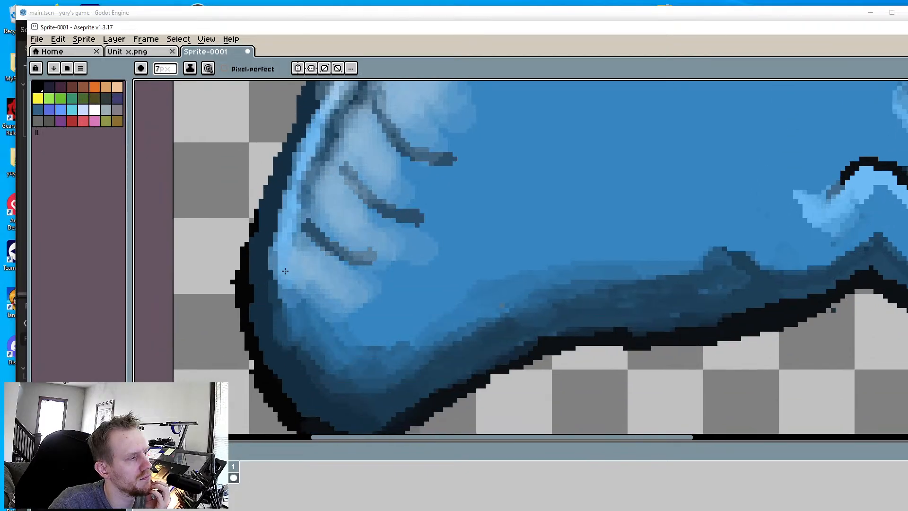
drag(285, 271, 284, 282)
Examine the whole creature's highlights, belly shadow and outline at different scales
mouse_move(365, 286)
middle_down()
mouse_move(381, 305)
mouse_move(624, 326)
middle_up()
scroll(477, 291, down, 1)
scroll(623, 327, down, 1)
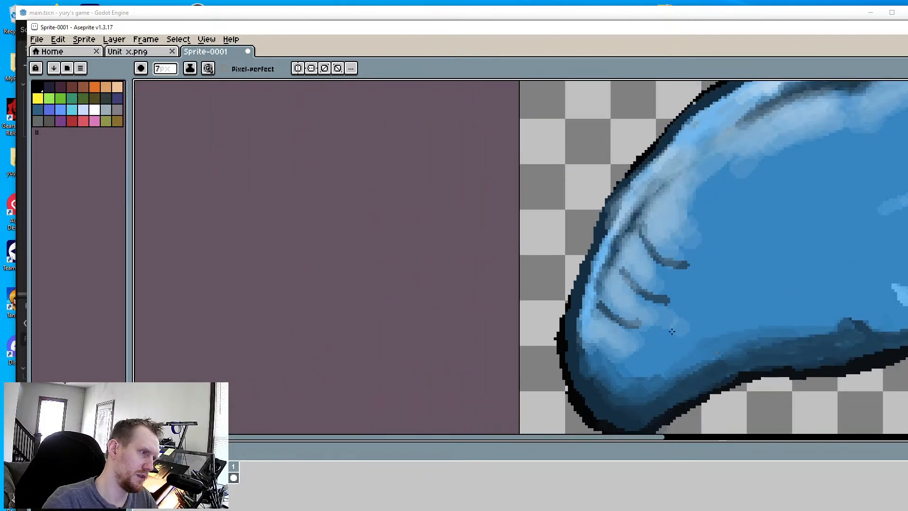
scroll(669, 333, down, 3)
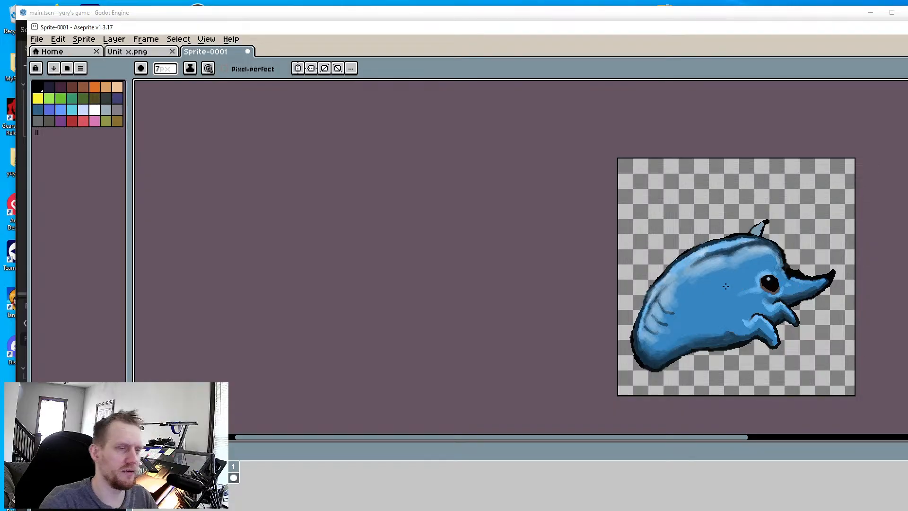
middle_drag(724, 289, 708, 285)
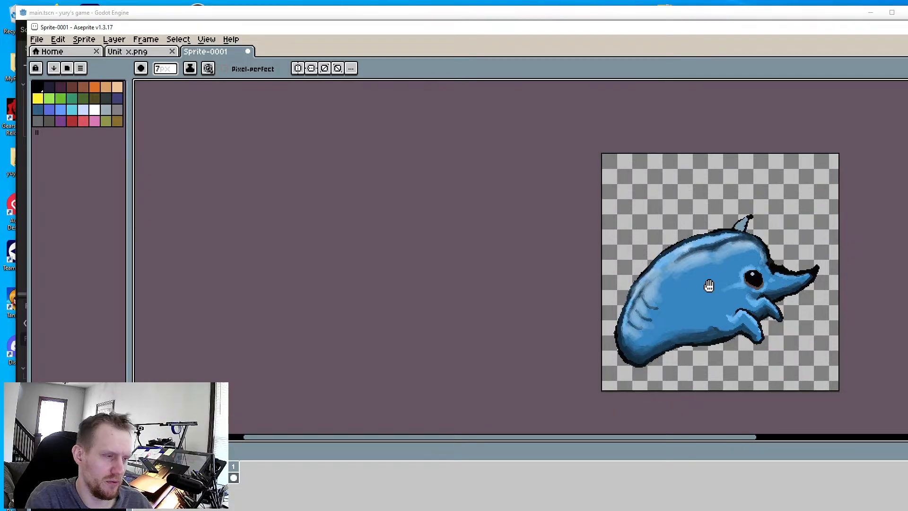
scroll(719, 372, up, 4)
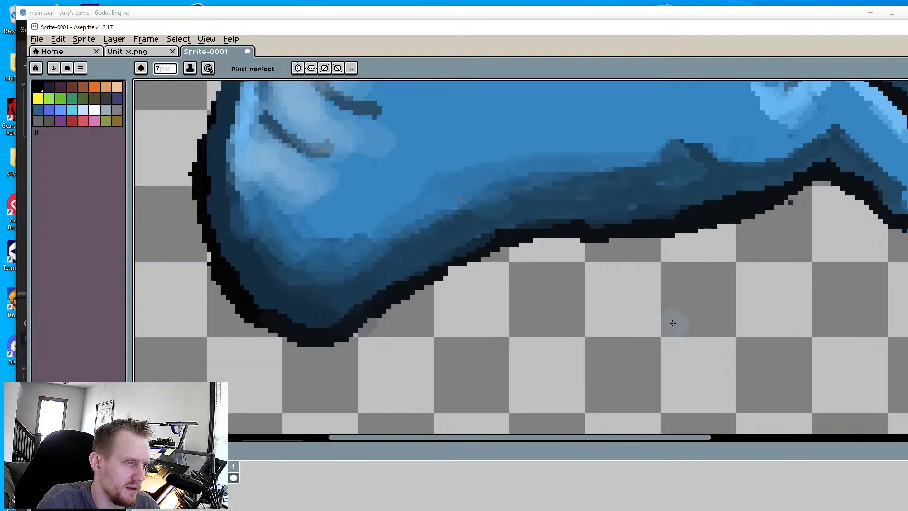
middle_drag(617, 260, 643, 318)
scroll(743, 307, down, 2)
scroll(743, 308, down, 4)
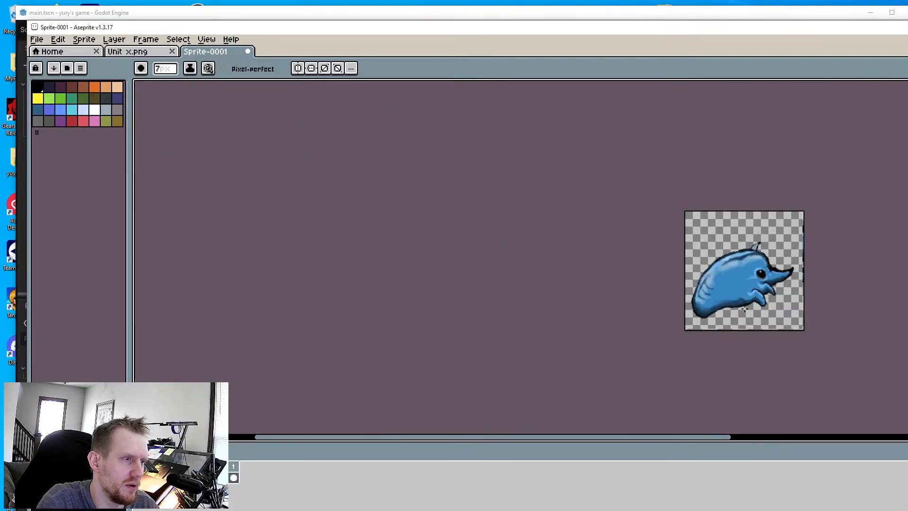
scroll(684, 291, up, 1)
middle_drag(830, 322, 743, 311)
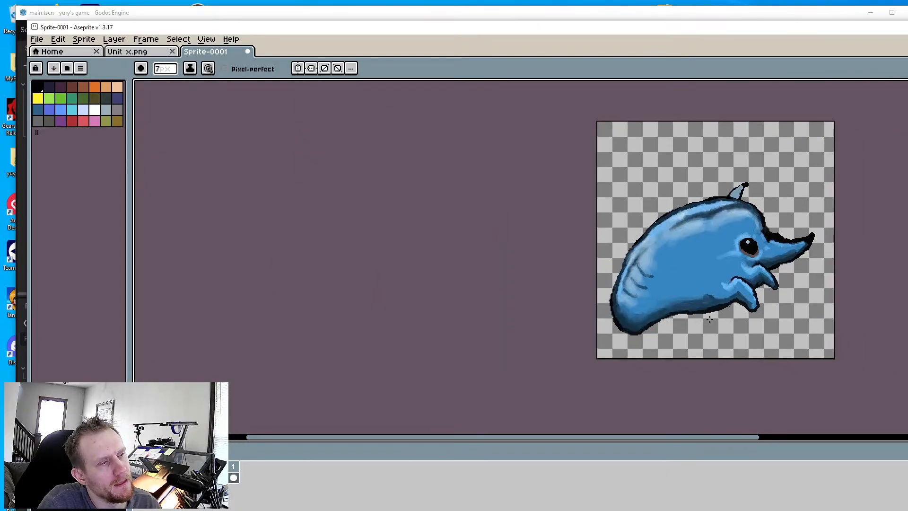
Sample the dark blue belly shadow, set the brush size to 4 px and paint over the outline's thick inner edge behind the front leg
scroll(707, 319, up, 4)
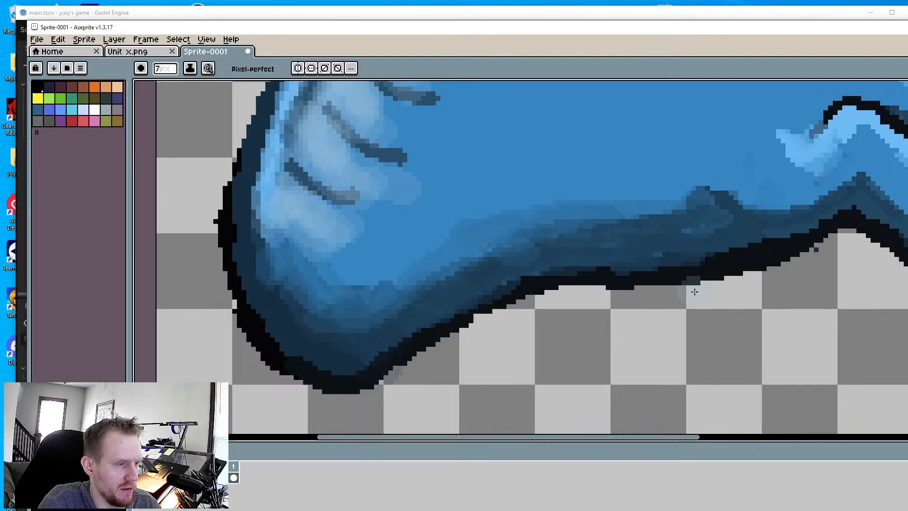
key(alt)
alt+click(740, 240)
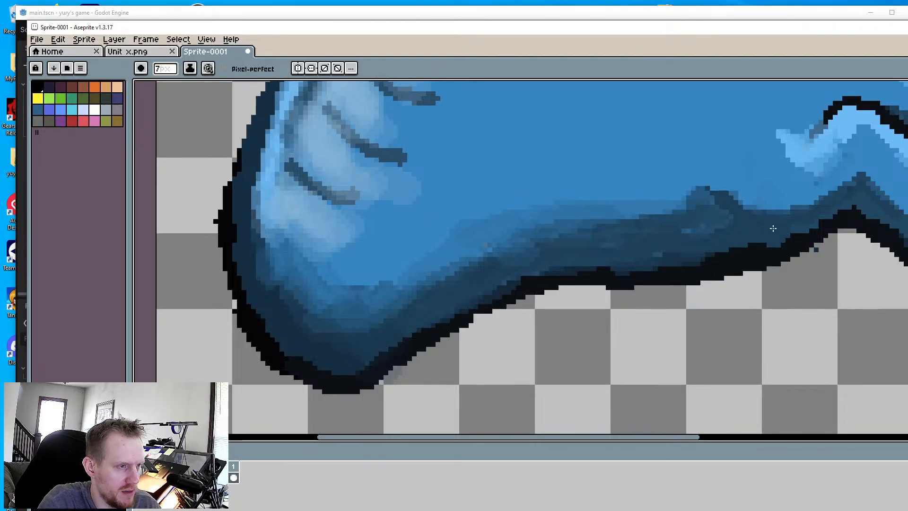
ctrl+scroll(762, 232, down, 2)
ctrl+scroll(769, 239, down, 1)
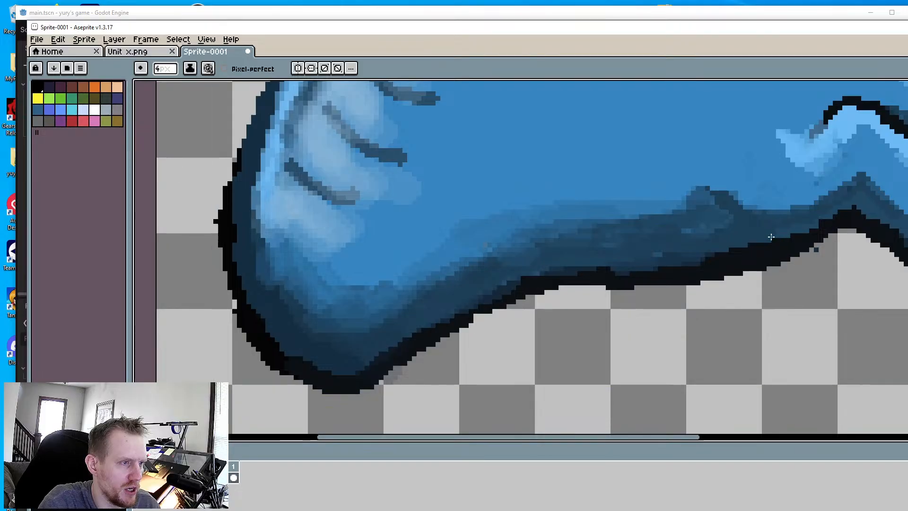
drag(783, 241, 696, 269)
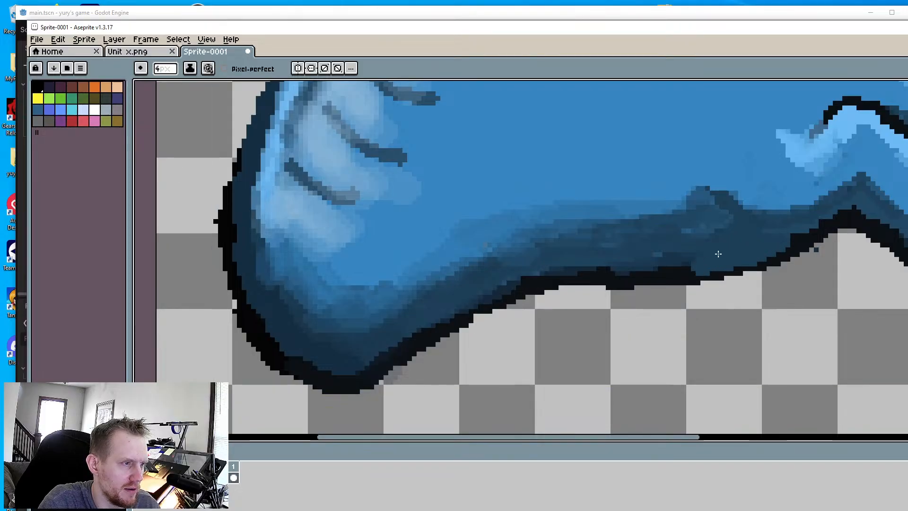
scroll(718, 254, down, 5)
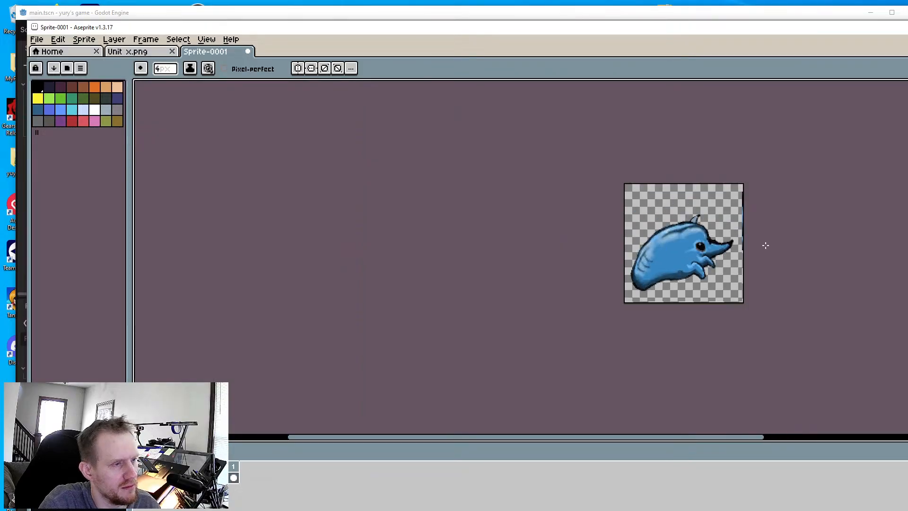
Sample the near-black outline, set the brush size to 3 px and smooth the outline along the underside of the belly
scroll(742, 245, up, 6)
scroll(648, 264, down, 3)
middle_drag(501, 345, 548, 303)
scroll(493, 339, up, 3)
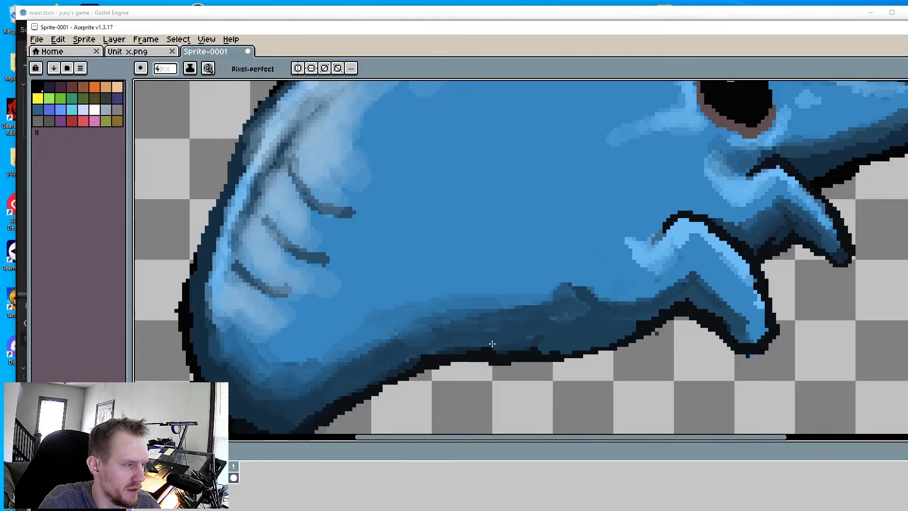
middle_drag(683, 224, 618, 235)
key(alt)
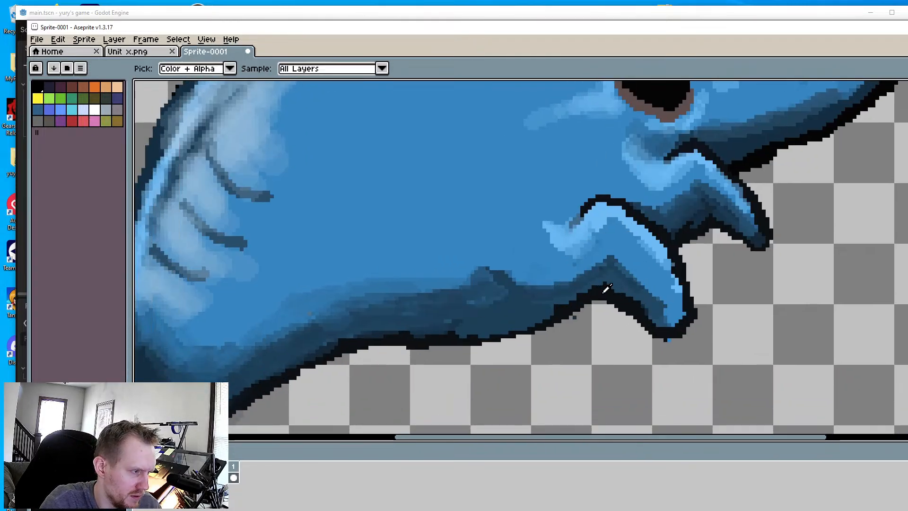
middle_drag(478, 374, 547, 308)
key(ctrl)
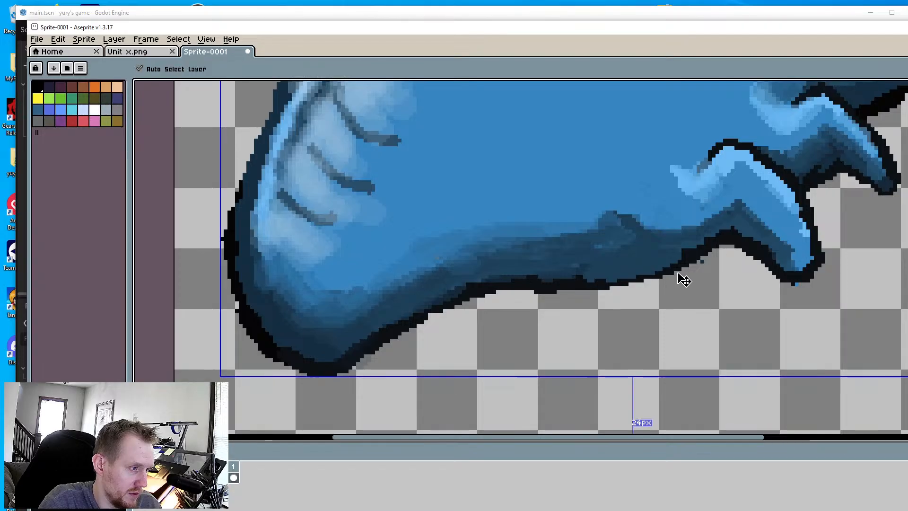
scroll(657, 284, up, 1)
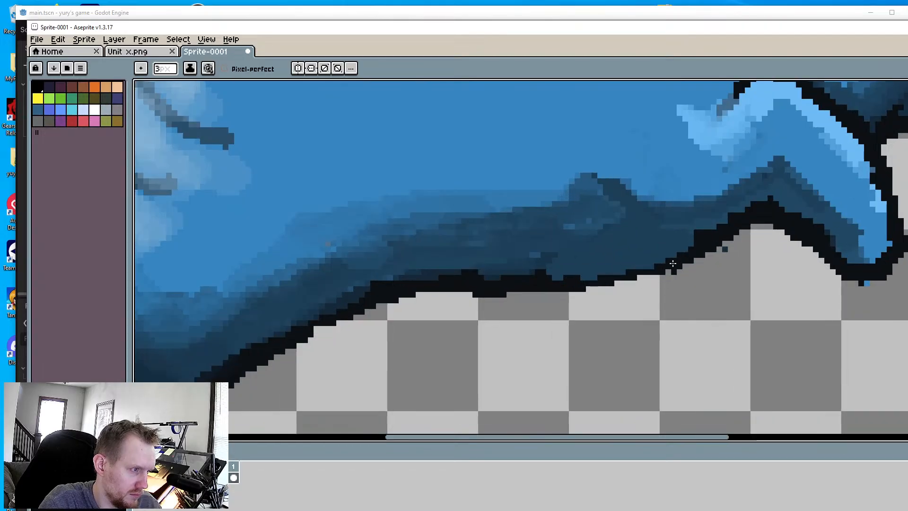
drag(626, 279, 562, 285)
scroll(517, 287, down, 4)
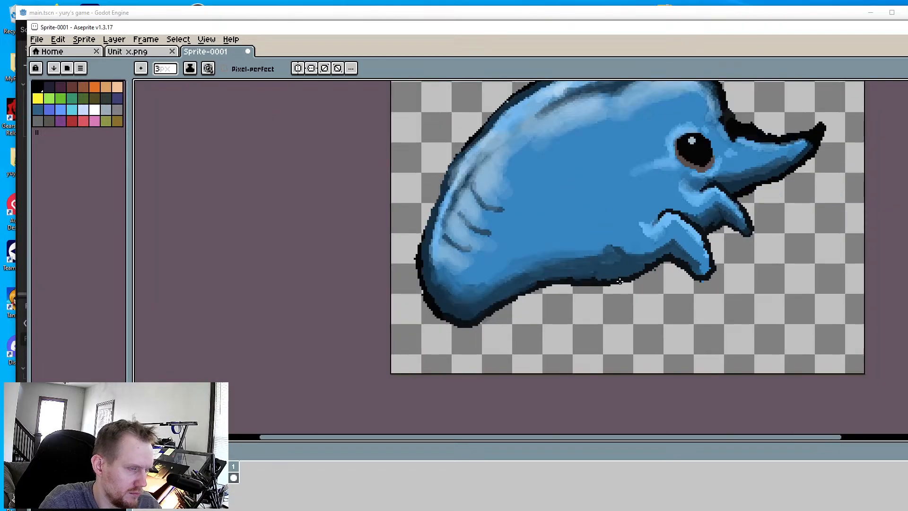
Sample the transparent background and trim away the beak's upturned point to leave a rounded tip
scroll(667, 236, up, 3)
scroll(666, 237, up, 1)
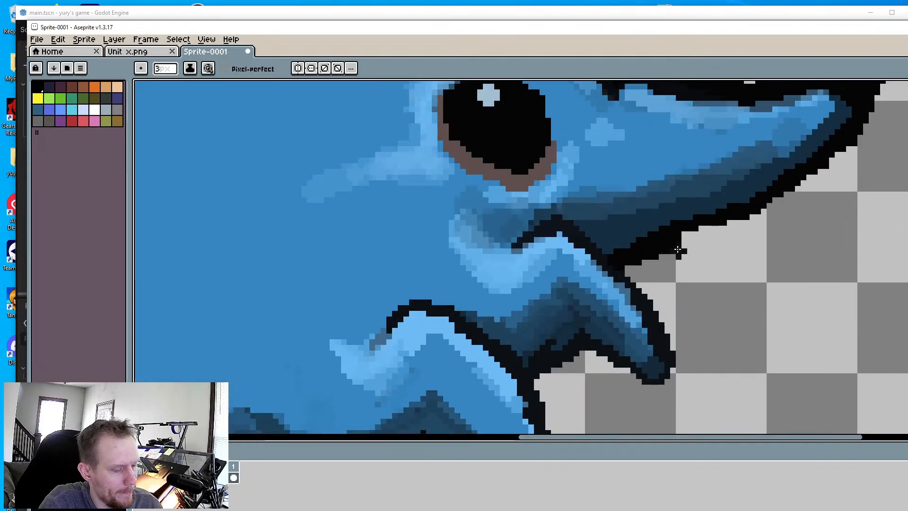
key(i)
key(b)
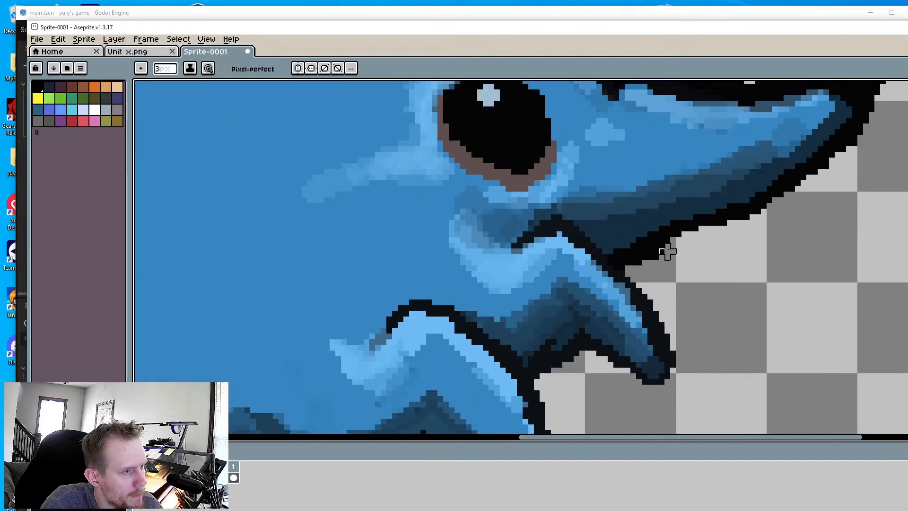
scroll(775, 240, down, 1)
middle_drag(775, 239, 740, 300)
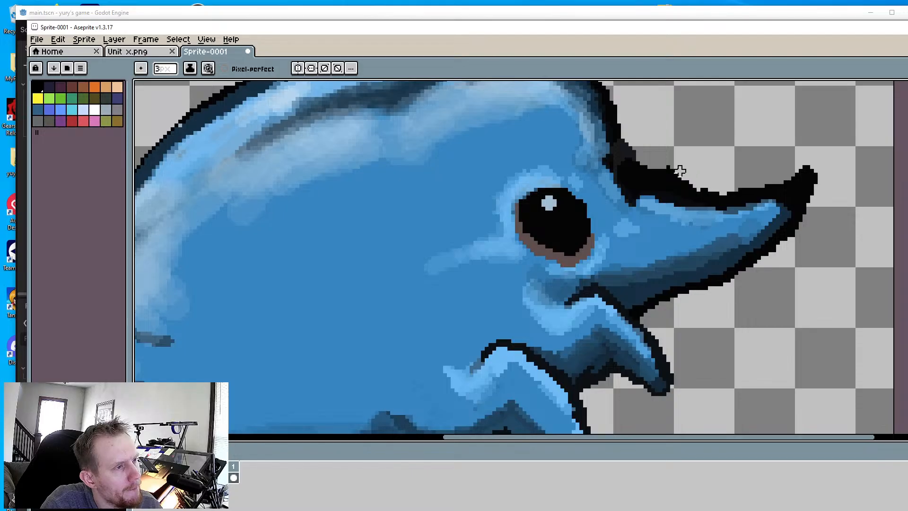
scroll(728, 190, down, 5)
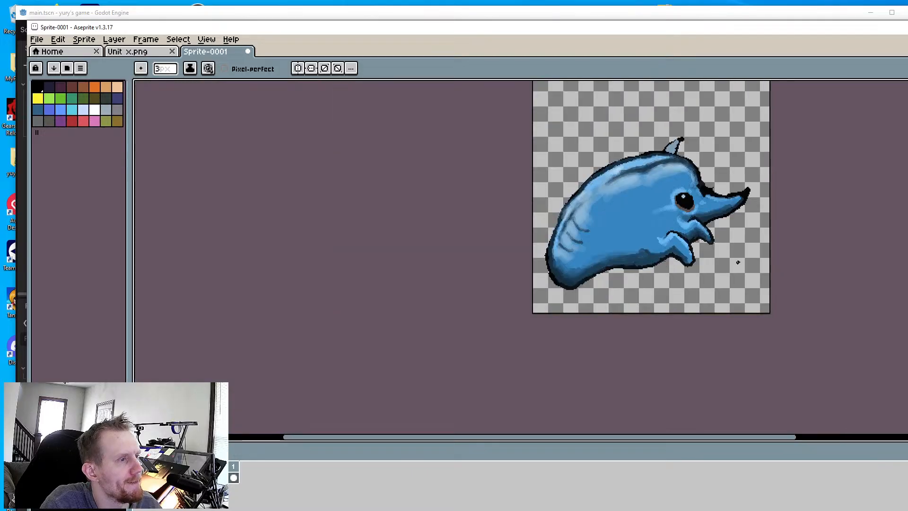
middle_drag(737, 262, 717, 336)
scroll(710, 245, up, 5)
middle_drag(779, 335, 737, 224)
mouse_move(729, 214)
mouse_down()
mouse_move(751, 237)
mouse_move(730, 209)
mouse_move(710, 236)
mouse_move(740, 247)
mouse_up()
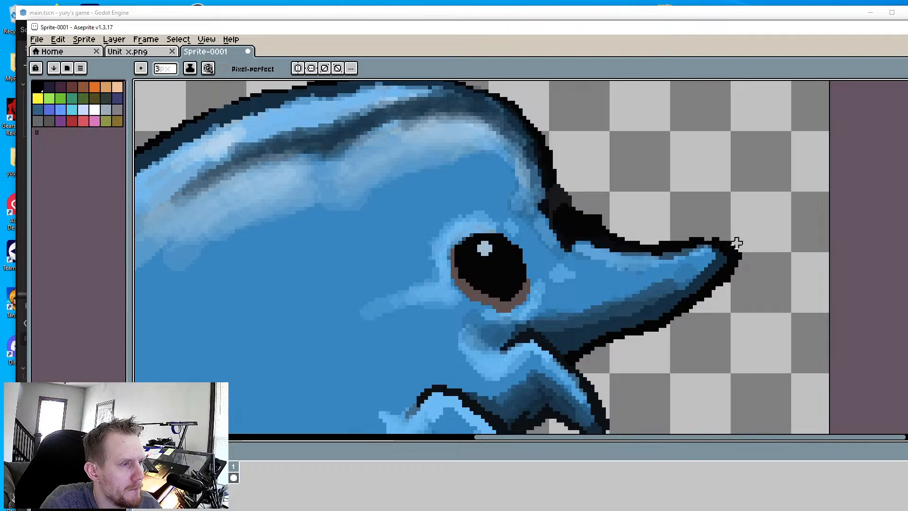
scroll(669, 243, down, 3)
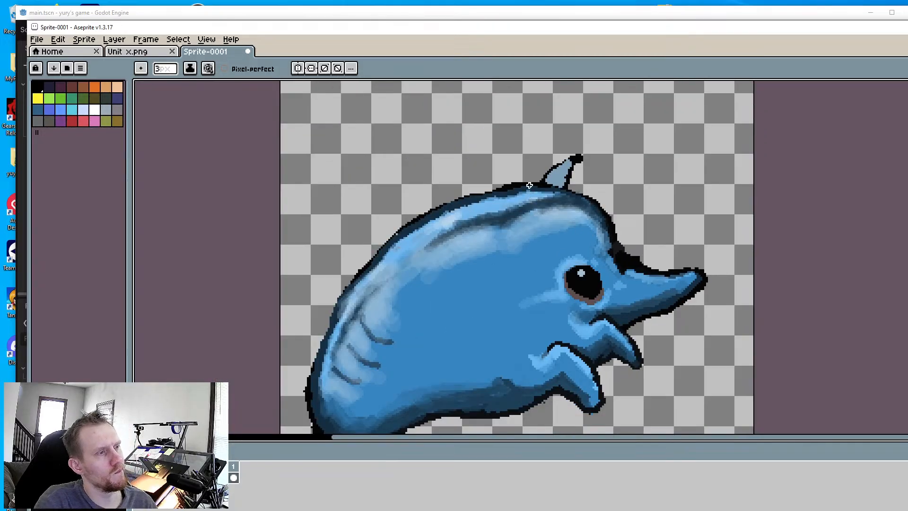
Sample a darker body blue and paint over the horn's pale fill, extending it into the black blob at the tip
scroll(534, 192, down, 1)
middle_drag(524, 240, 521, 293)
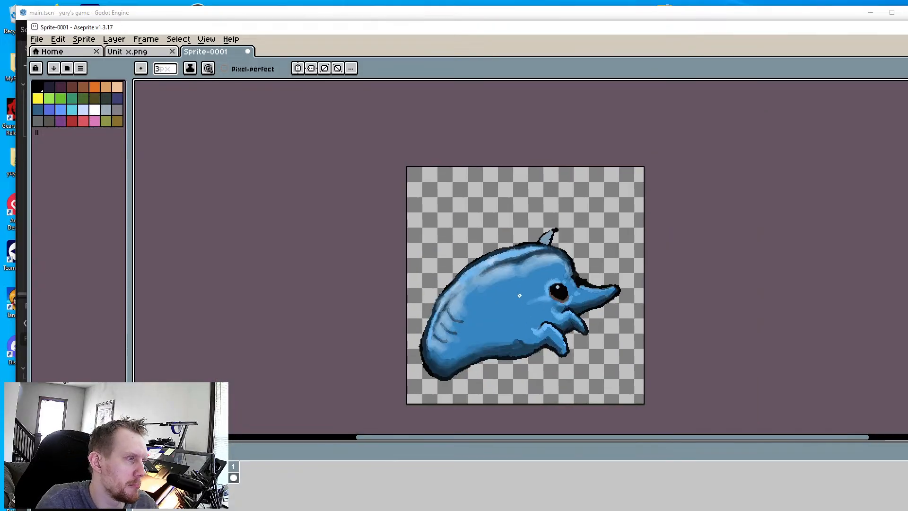
scroll(560, 229, up, 2)
middle_drag(564, 249, 568, 212)
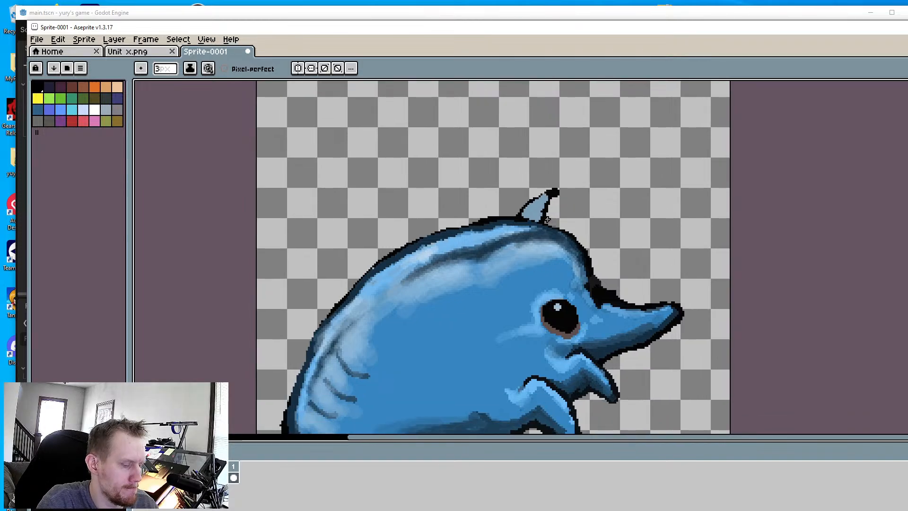
scroll(547, 220, up, 4)
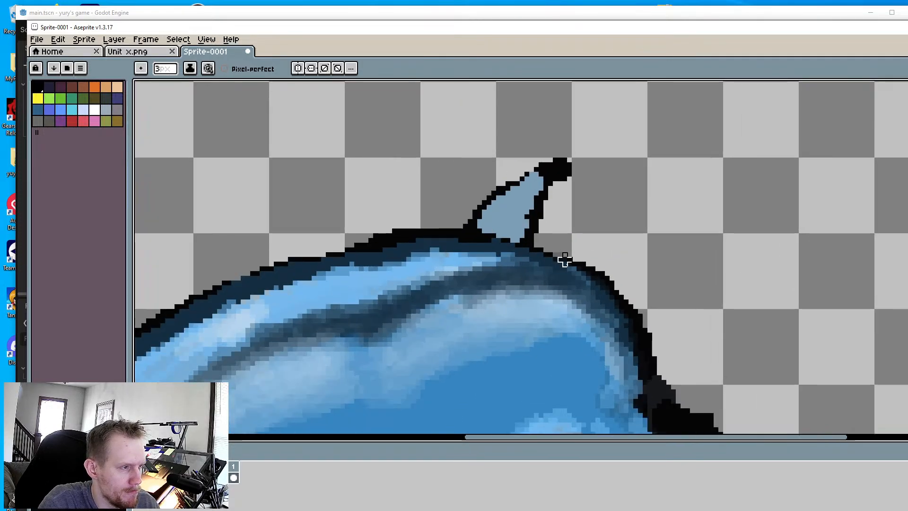
middle_drag(565, 259, 461, 114)
key(alt)
middle_drag(684, 355, 733, 496)
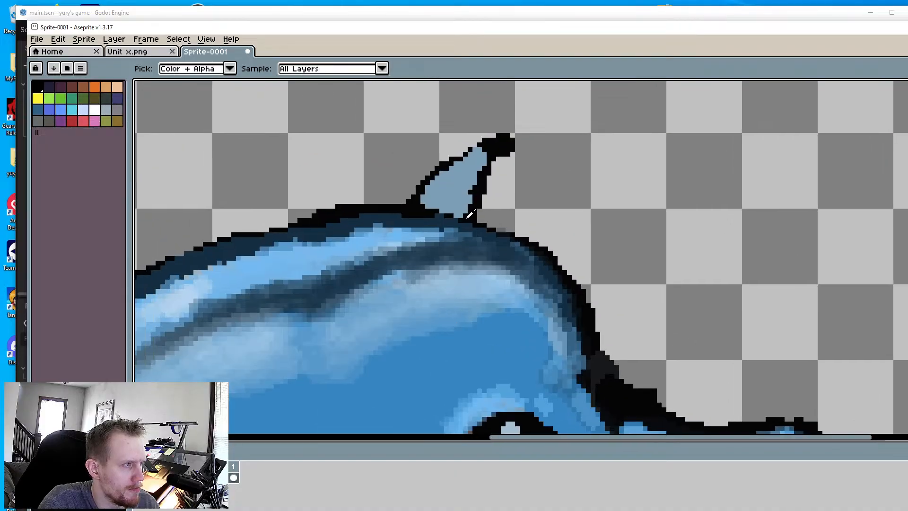
scroll(465, 203, up, 2)
mouse_move(468, 184)
mouse_down()
mouse_move(461, 227)
mouse_move(442, 242)
mouse_move(352, 217)
mouse_up()
middle_drag(521, 118, 501, 164)
click(501, 164)
mouse_move(492, 142)
mouse_down()
mouse_move(449, 226)
mouse_move(416, 258)
mouse_up()
mouse_move(532, 137)
mouse_down()
mouse_move(468, 141)
mouse_move(534, 118)
mouse_move(482, 185)
mouse_up()
mouse_move(468, 141)
mouse_down()
mouse_move(345, 239)
mouse_move(459, 174)
mouse_move(379, 239)
mouse_up()
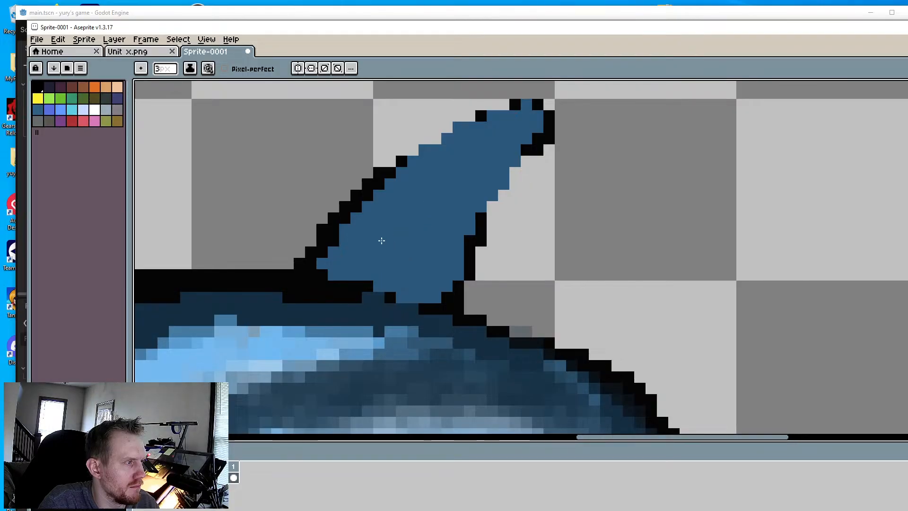
Sample a lighter blue and blend a soft highlight into the middle and base of the horn
scroll(388, 236, down, 5)
scroll(504, 212, up, 2)
key(i)
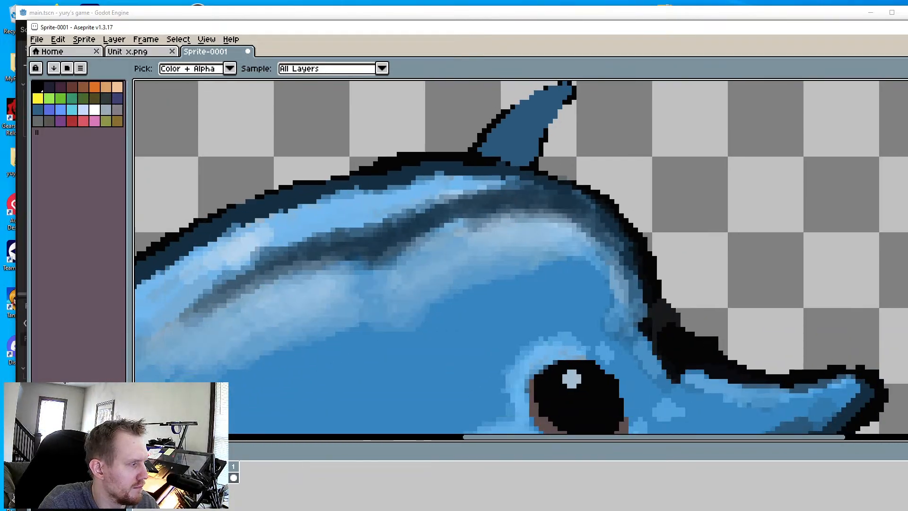
key(b)
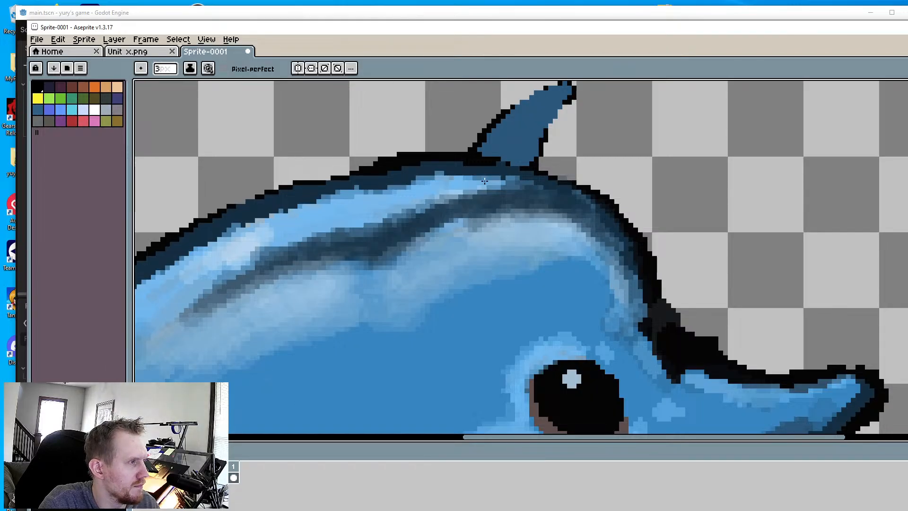
mouse_move(557, 100)
mouse_down()
mouse_move(488, 145)
mouse_move(494, 151)
mouse_move(530, 113)
mouse_move(502, 158)
mouse_move(528, 121)
mouse_move(489, 144)
mouse_move(531, 99)
mouse_move(523, 150)
mouse_up()
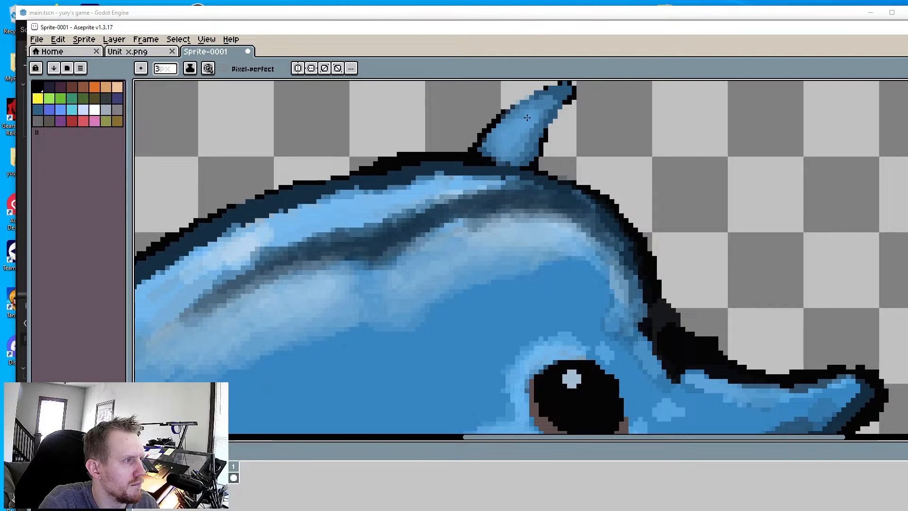
scroll(529, 263, down, 2)
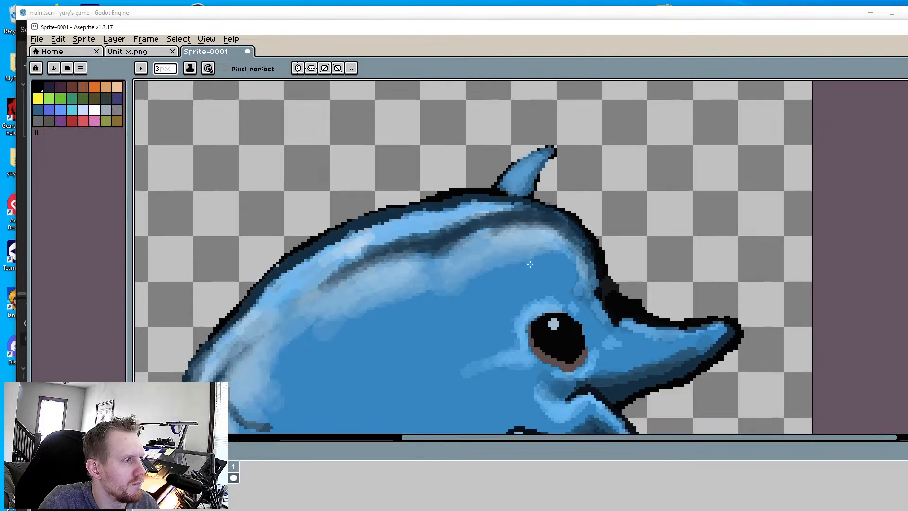
Paint soft lighter blue over the dark strip under the back outline, just behind the horn's base
scroll(468, 187, up, 3)
mouse_move(468, 215)
mouse_down()
mouse_move(539, 213)
mouse_move(426, 225)
mouse_move(433, 213)
mouse_move(468, 211)
mouse_move(368, 243)
mouse_move(529, 208)
mouse_move(562, 218)
mouse_move(549, 210)
mouse_move(551, 249)
mouse_move(603, 271)
mouse_move(568, 270)
mouse_move(515, 286)
mouse_move(571, 275)
mouse_move(681, 291)
mouse_up()
scroll(681, 291, down, 2)
scroll(614, 277, up, 2)
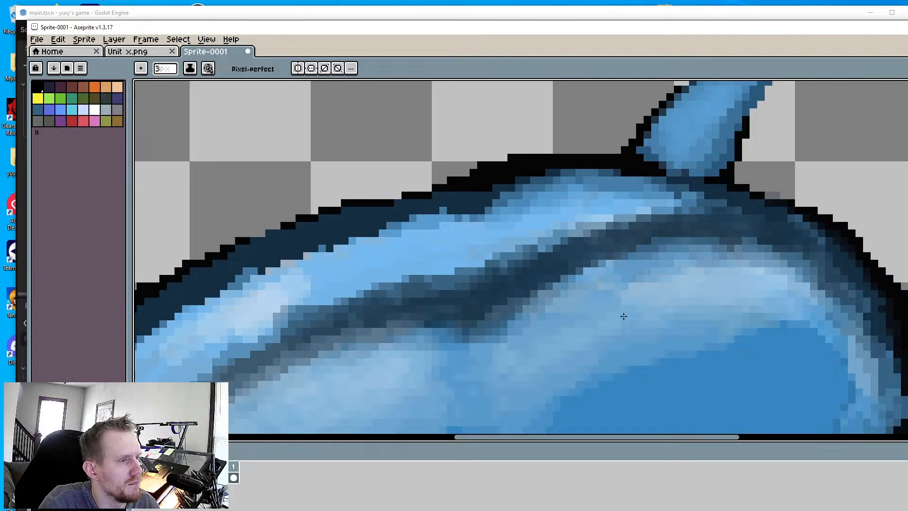
Sample the light blue rim highlight at the rear, set the brush to 4 px and soften the dark inner edge beside the rib creases
key(alt)
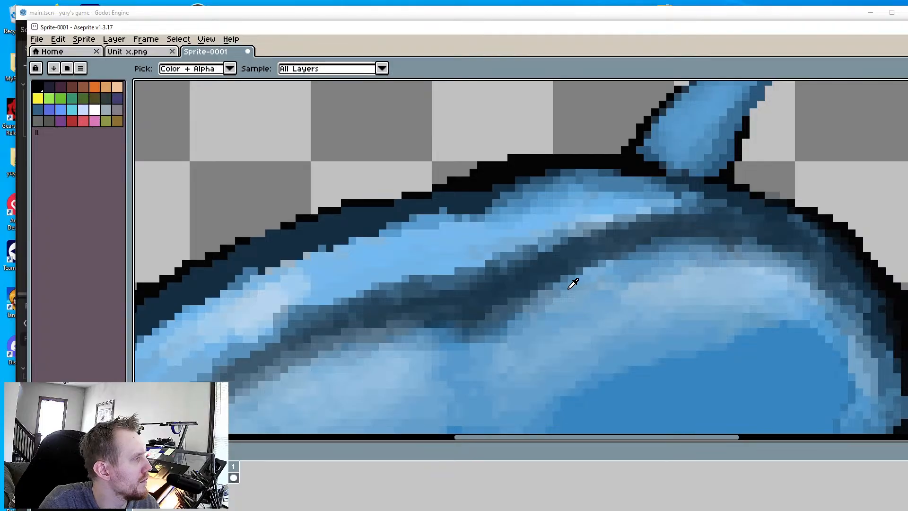
middle_drag(612, 309, 482, 188)
scroll(482, 188, up, 1)
scroll(496, 232, down, 2)
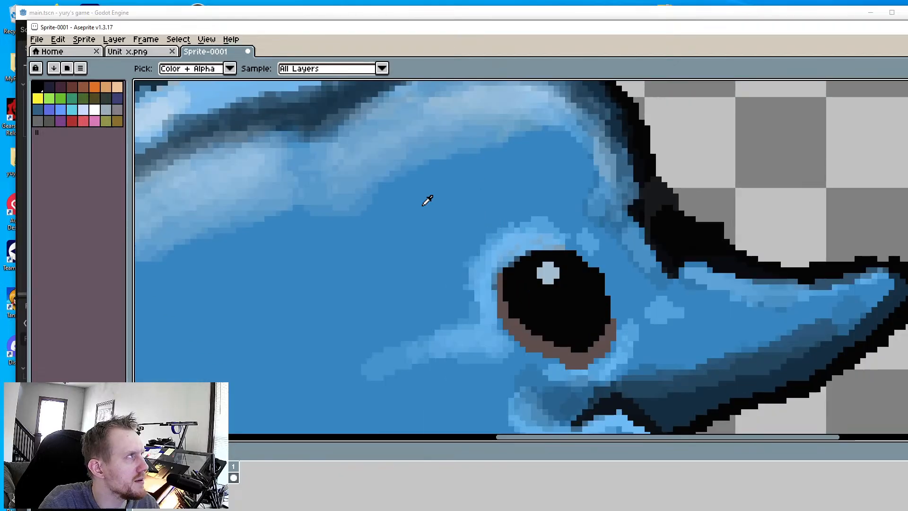
scroll(422, 205, down, 5)
middle_drag(327, 201, 426, 204)
middle_drag(497, 212, 551, 221)
scroll(436, 281, up, 1)
scroll(603, 316, up, 3)
scroll(557, 327, down, 1)
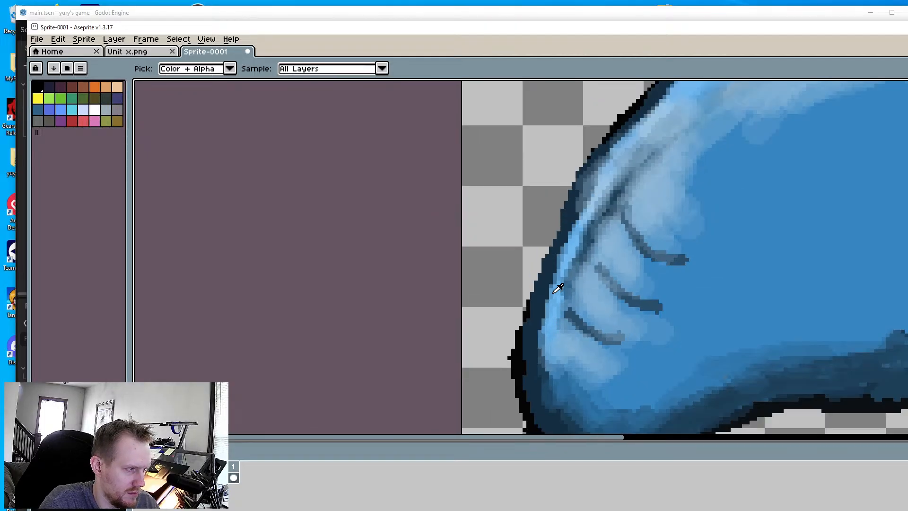
scroll(558, 288, up, 2)
alt+click(609, 223)
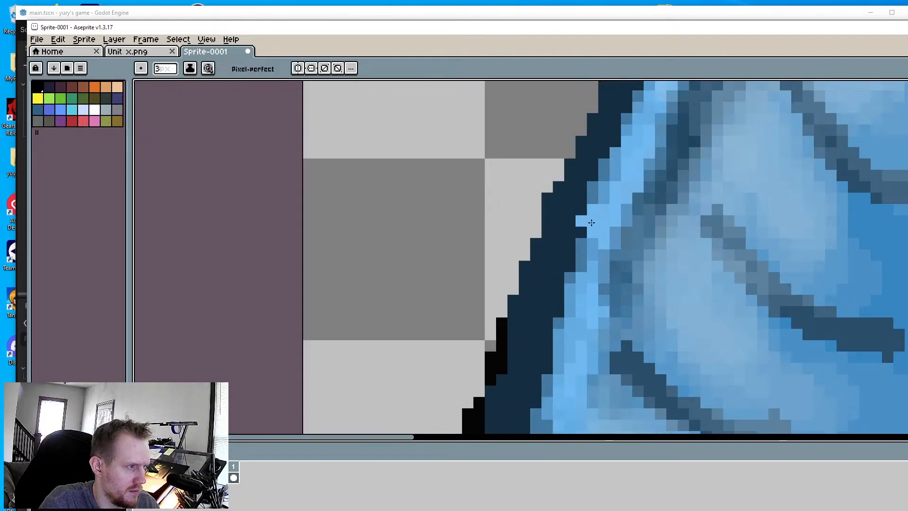
ctrl+scroll(530, 308, up, 2)
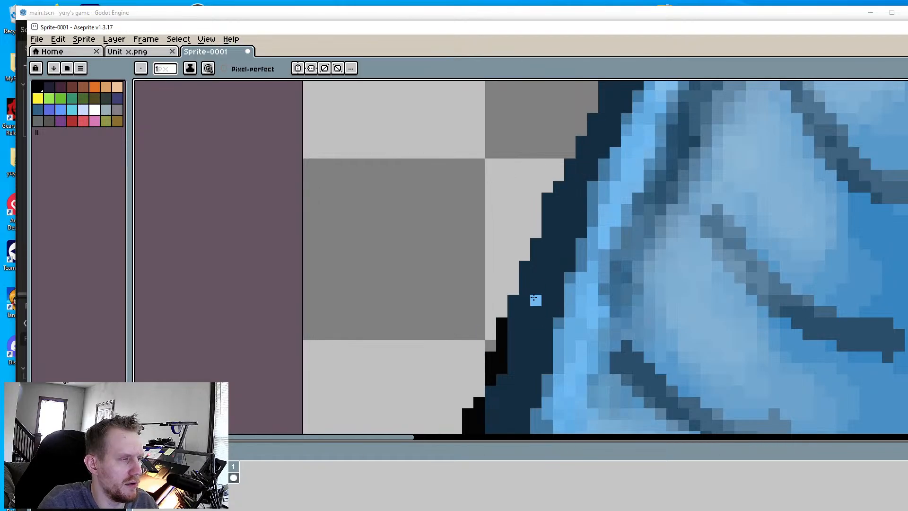
ctrl+scroll(536, 341, down, 2)
ctrl+scroll(495, 306, up, 1)
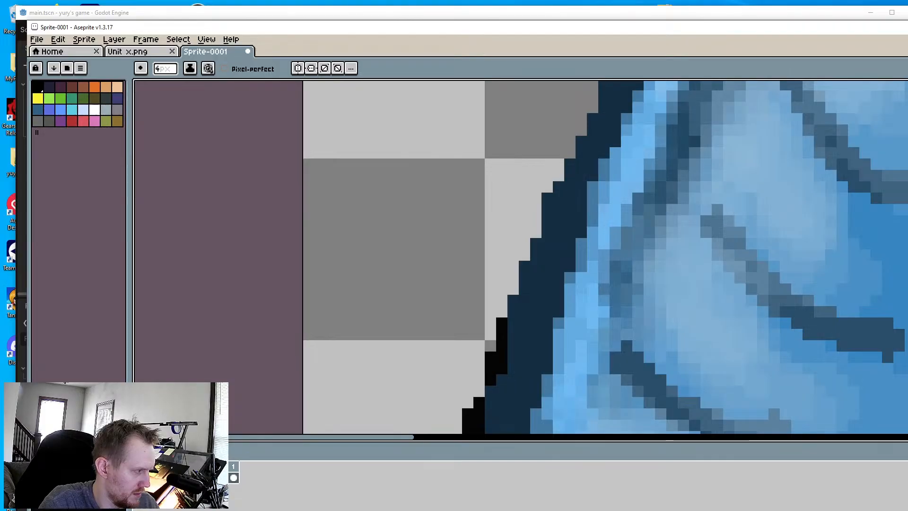
drag(587, 215, 557, 305)
Continue the soft light blue down the rear's inner edge and around the curve below the lowest rib crease
mouse_move(568, 261)
middle_down()
mouse_move(612, 172)
mouse_move(620, 128)
middle_up()
mouse_move(613, 147)
mouse_down()
mouse_move(582, 298)
mouse_move(590, 364)
mouse_up()
middle_drag(597, 349, 582, 205)
mouse_move(569, 200)
mouse_down()
mouse_move(589, 284)
mouse_move(572, 266)
mouse_up()
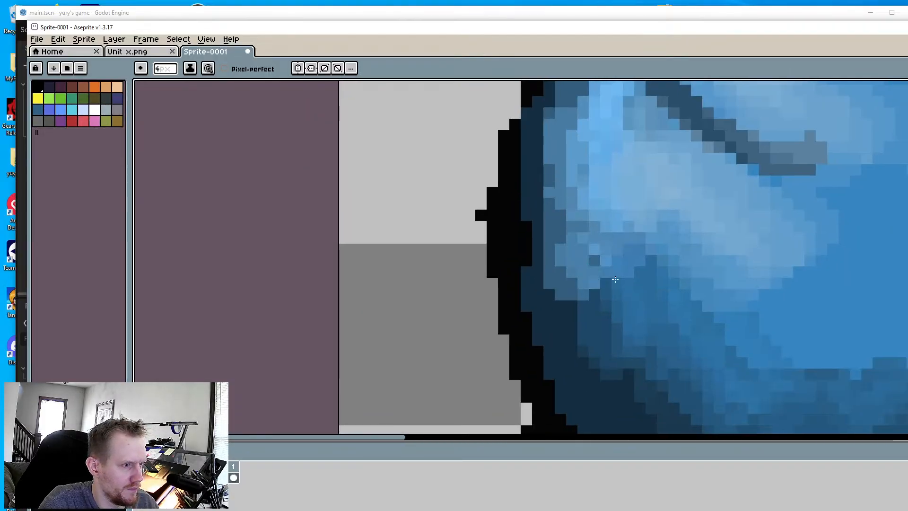
Sample a dark blue and shade over the lower end of the rear's light rim, beside and below the lowest rib crease
scroll(672, 297, down, 2)
middle_drag(794, 324, 782, 346)
scroll(616, 314, down, 2)
scroll(626, 310, up, 2)
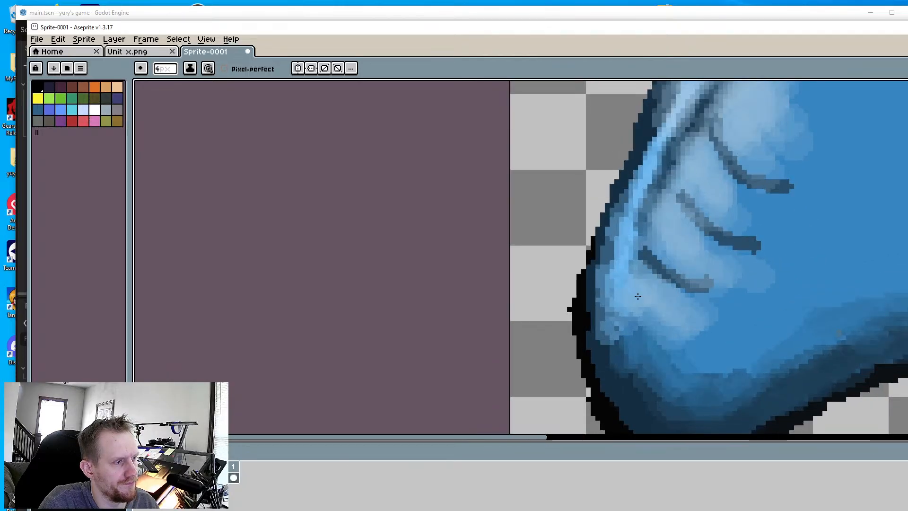
key(alt)
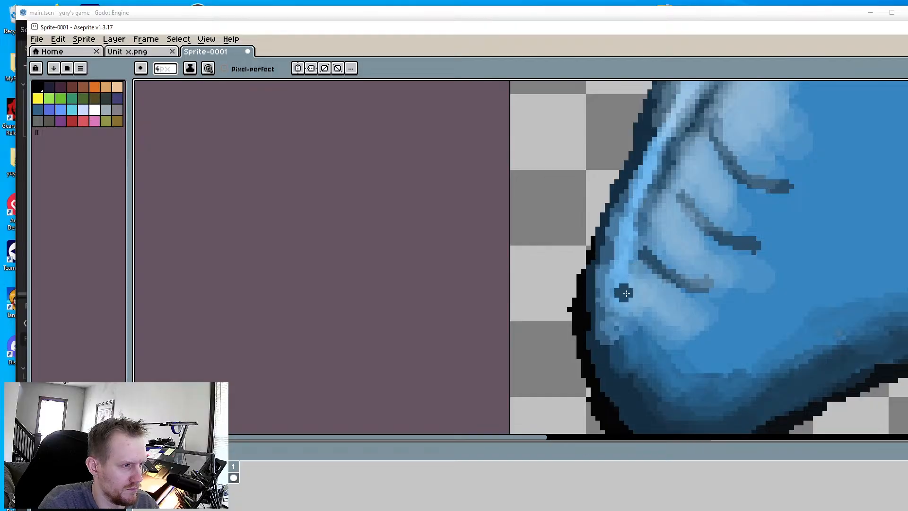
key(ctrl)
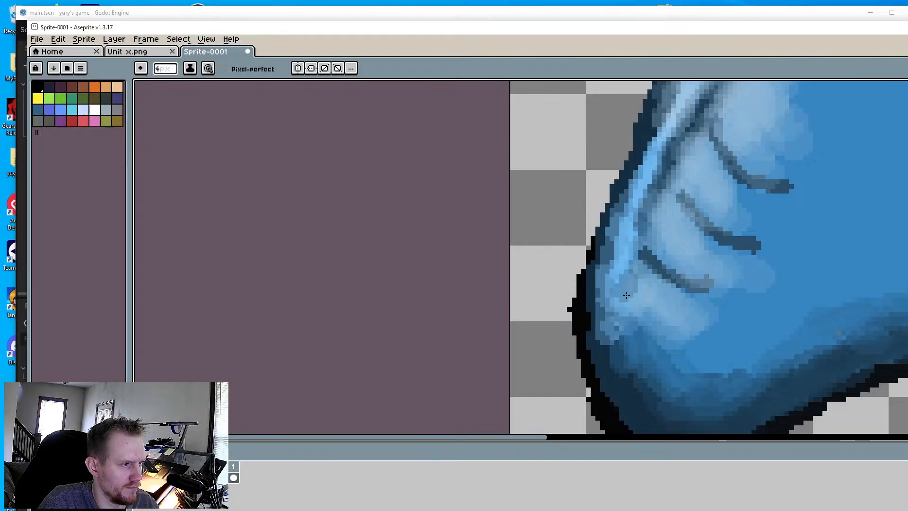
mouse_move(626, 296)
mouse_down()
mouse_move(617, 333)
mouse_move(620, 299)
mouse_up()
mouse_move(635, 247)
mouse_down()
mouse_move(627, 301)
mouse_move(628, 292)
mouse_up()
drag(643, 254, 645, 275)
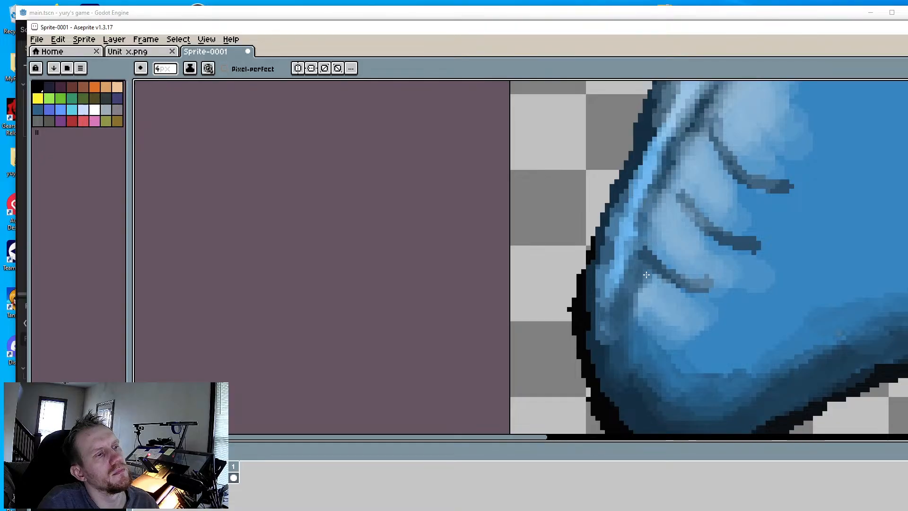
Darken the groove between the rear's light rim and the rib creases, from the uppermost crease down to the lowest
drag(669, 184, 651, 208)
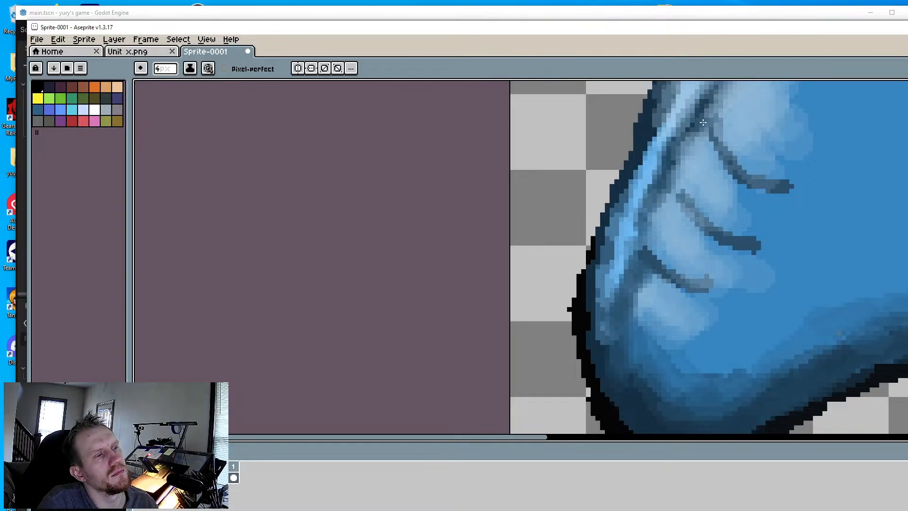
mouse_move(687, 126)
mouse_down()
mouse_move(668, 137)
mouse_move(688, 144)
mouse_up()
drag(714, 104, 705, 143)
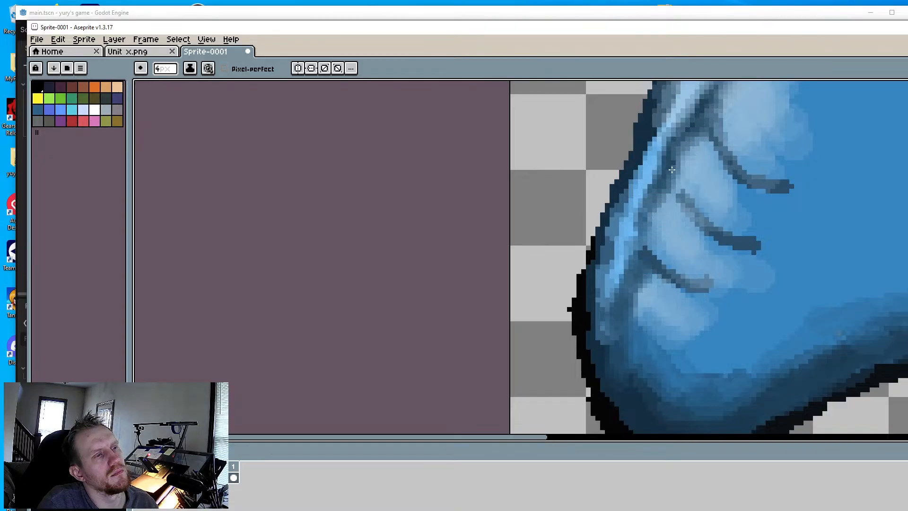
mouse_move(671, 170)
mouse_down()
mouse_move(669, 203)
mouse_move(643, 211)
mouse_move(643, 255)
mouse_up()
scroll(643, 246, down, 4)
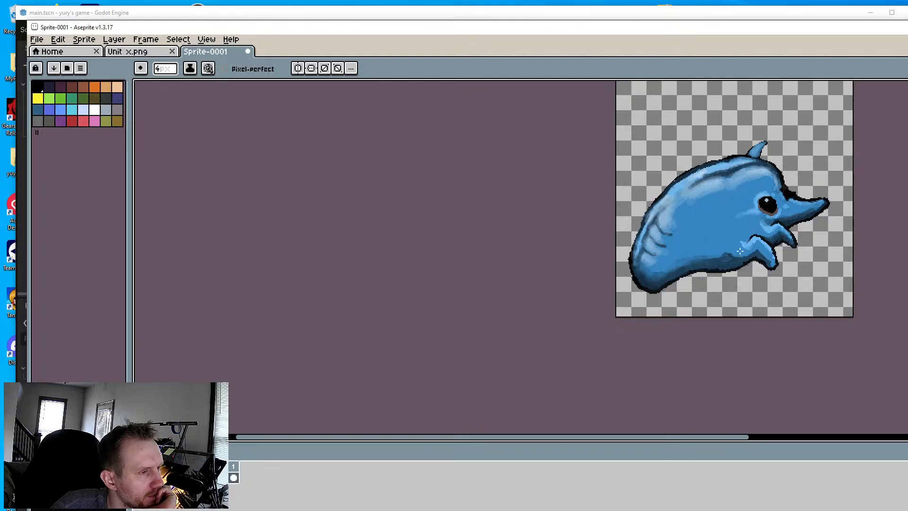
Shade the belly dark blue with broad 11 to 12 px strokes, and add narrower upward streaks with a 6 px brush
scroll(659, 253, up, 3)
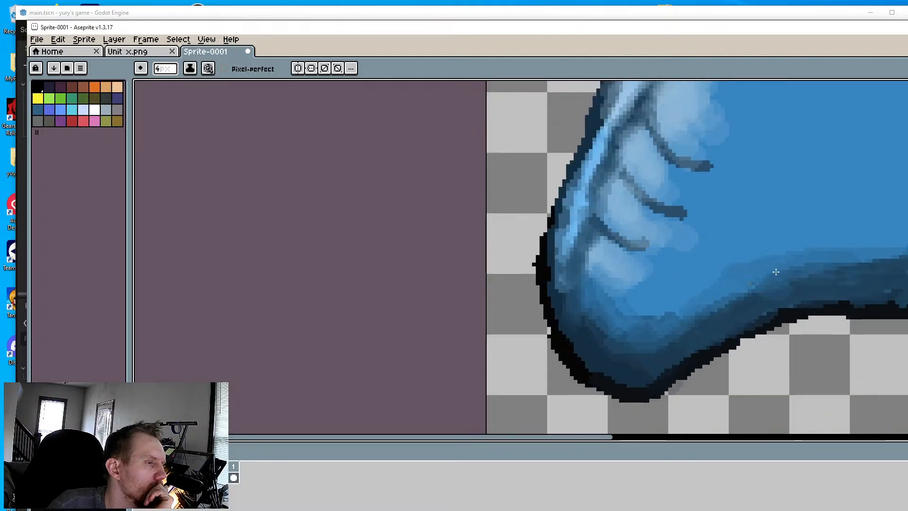
ctrl+scroll(832, 265, down, 8)
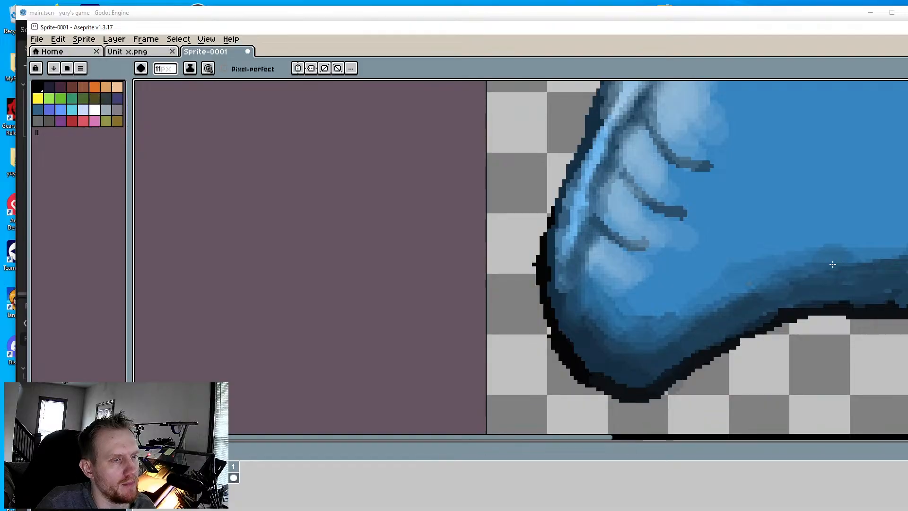
mouse_move(832, 264)
mouse_down()
mouse_move(800, 255)
mouse_move(724, 265)
mouse_move(830, 264)
mouse_move(719, 273)
mouse_move(805, 250)
mouse_move(894, 255)
mouse_up()
scroll(830, 222, down, 1)
middle_drag(830, 222, 663, 308)
mouse_move(663, 308)
mouse_down()
mouse_move(732, 336)
mouse_move(614, 281)
mouse_move(737, 319)
mouse_move(756, 341)
mouse_up()
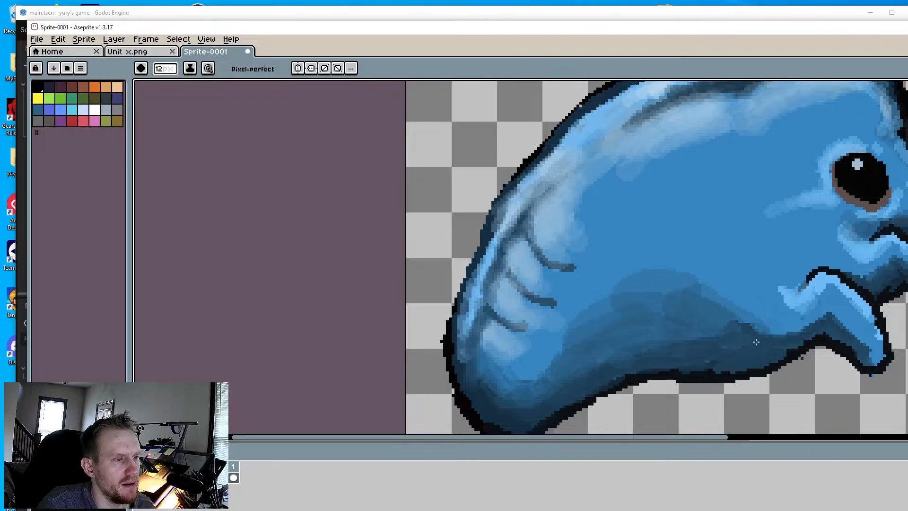
ctrl+scroll(650, 308, down, 6)
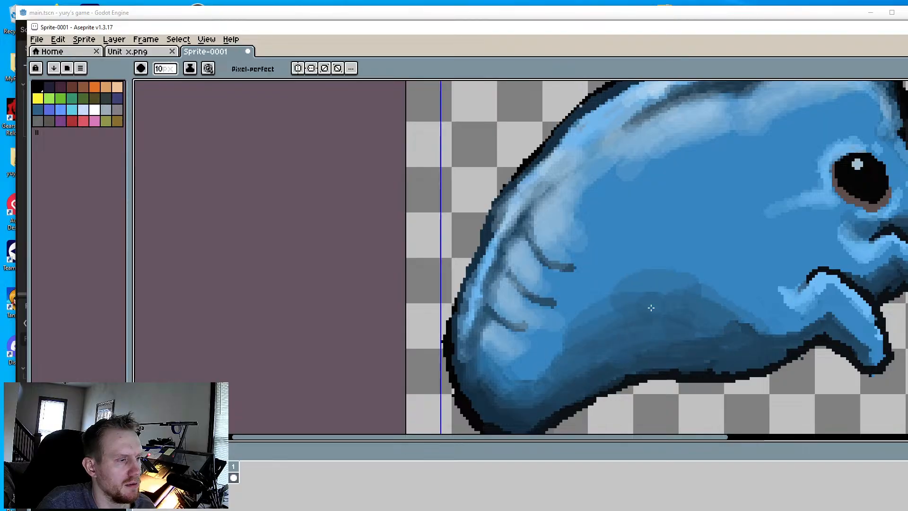
drag(663, 293, 661, 263)
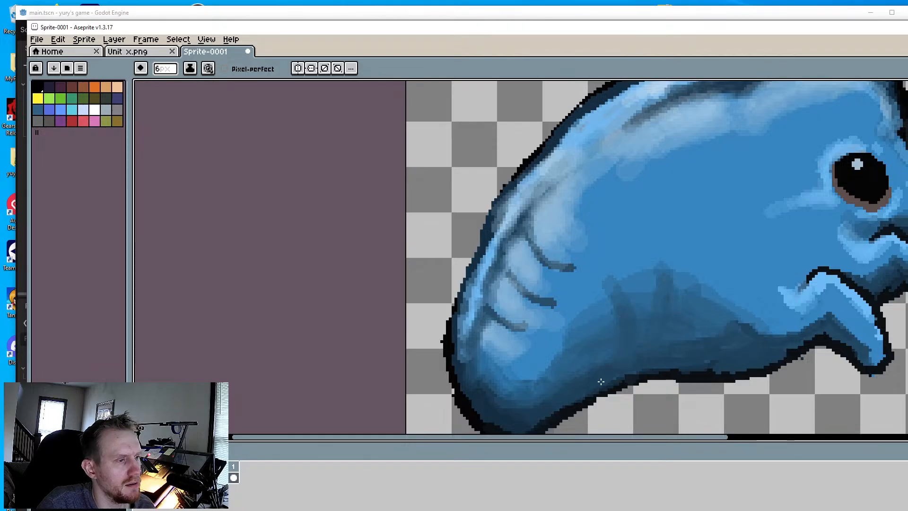
Sample the mid-blue body colour and paint over the outer ends of the rib creases and their pale highlights
middle_drag(547, 265, 574, 276)
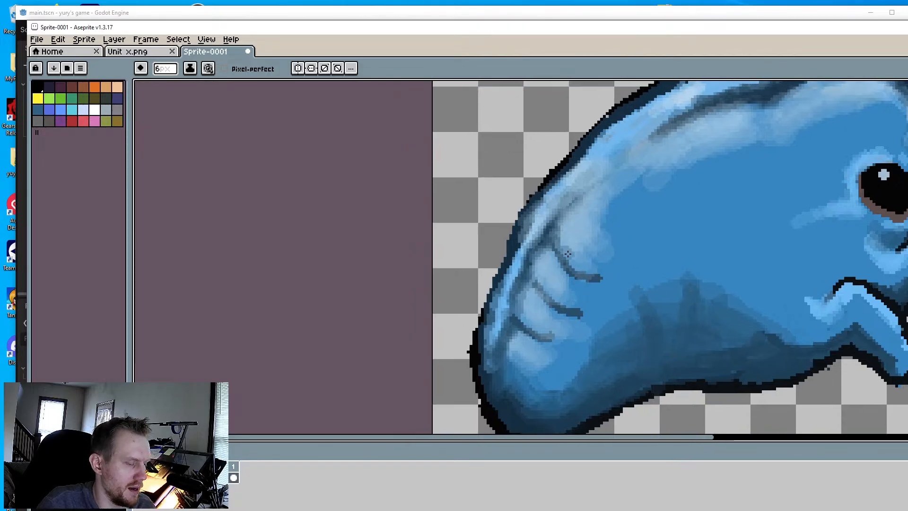
alt+click(632, 269)
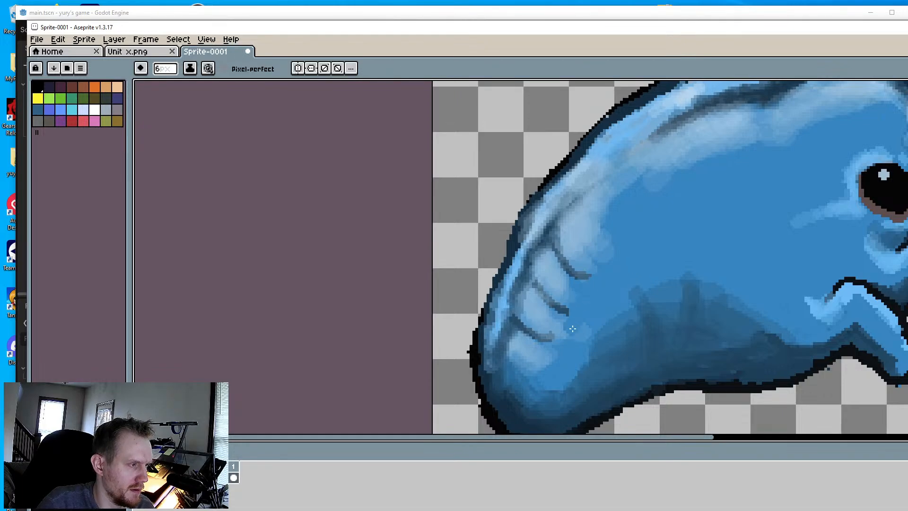
drag(576, 326, 584, 305)
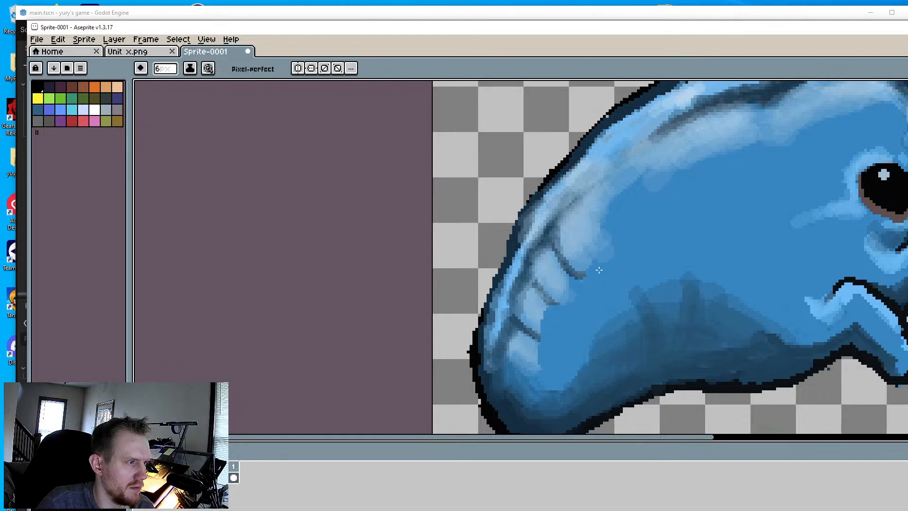
scroll(619, 280, down, 3)
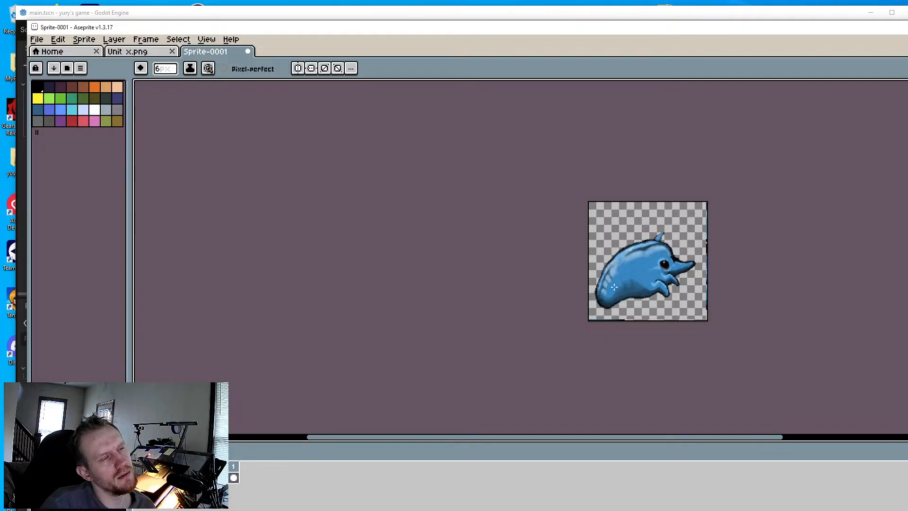
Examine the whole creature's shading at reduced and enlarged size
middle_drag(614, 285, 645, 278)
scroll(662, 262, up, 3)
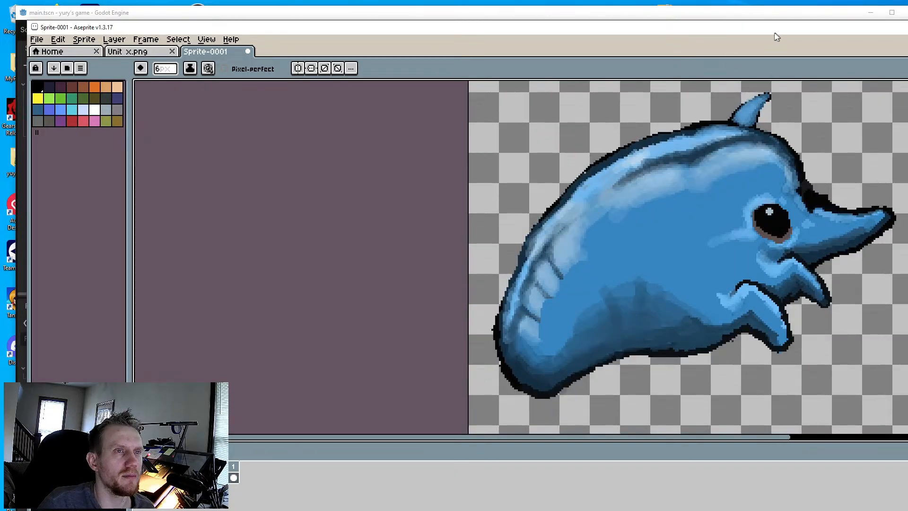
drag(776, 31, 658, 11)
middle_drag(619, 279, 556, 297)
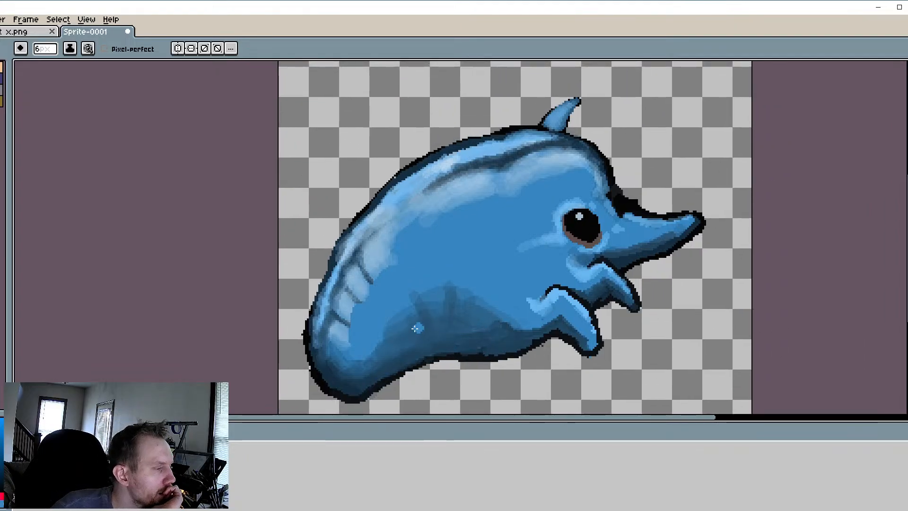
scroll(388, 323, down, 3)
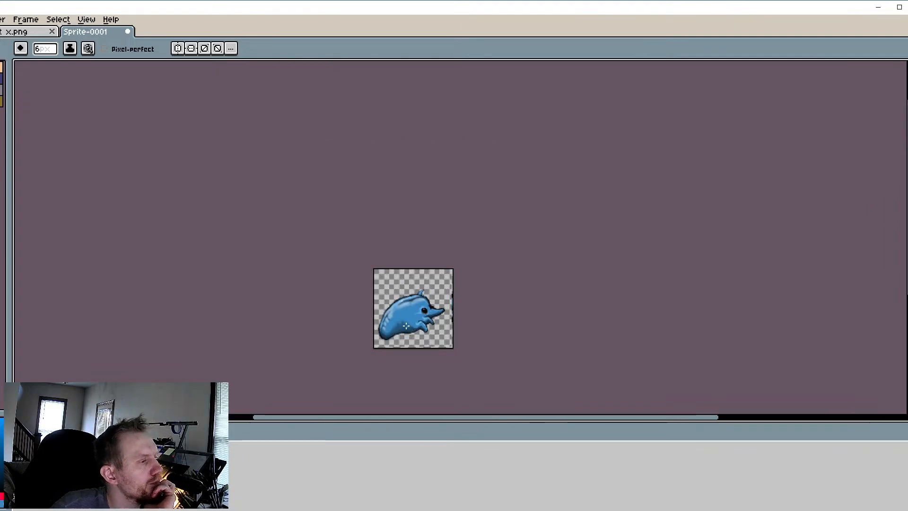
middle_drag(411, 321, 452, 306)
scroll(437, 307, up, 3)
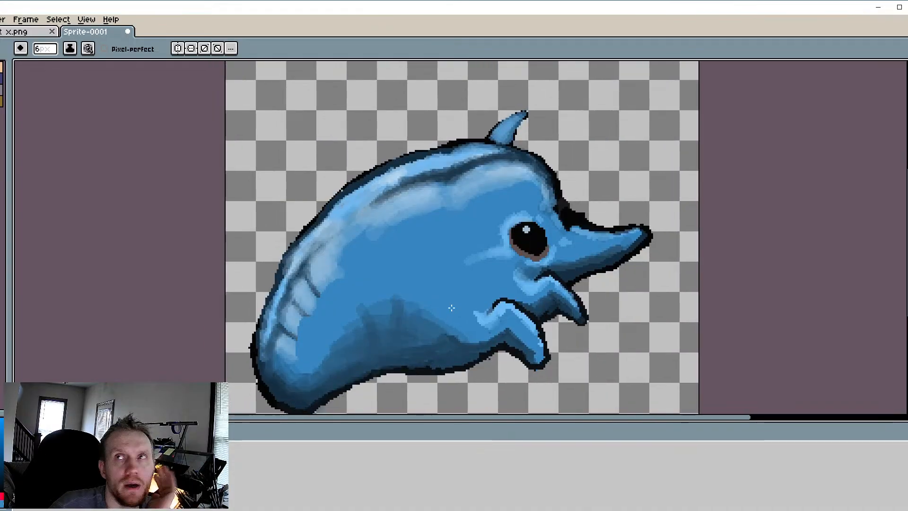
middle_drag(448, 299, 467, 303)
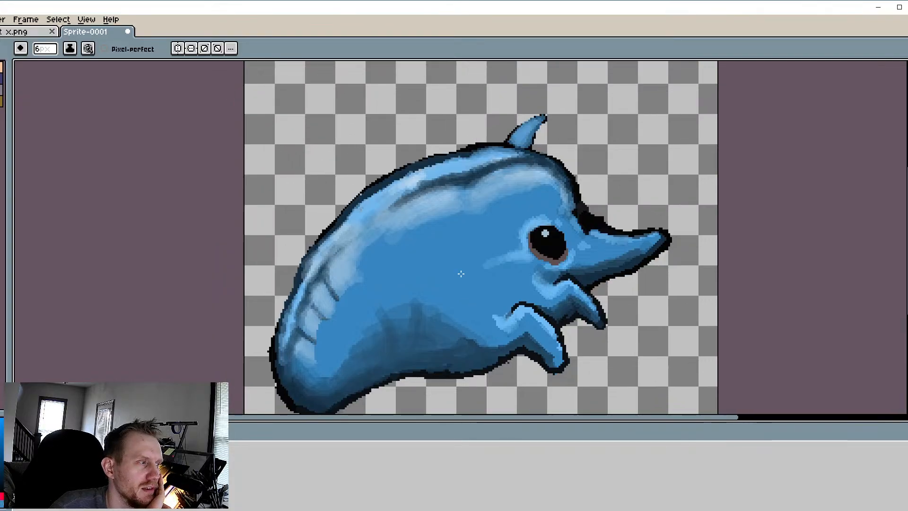
middle_drag(446, 272, 484, 257)
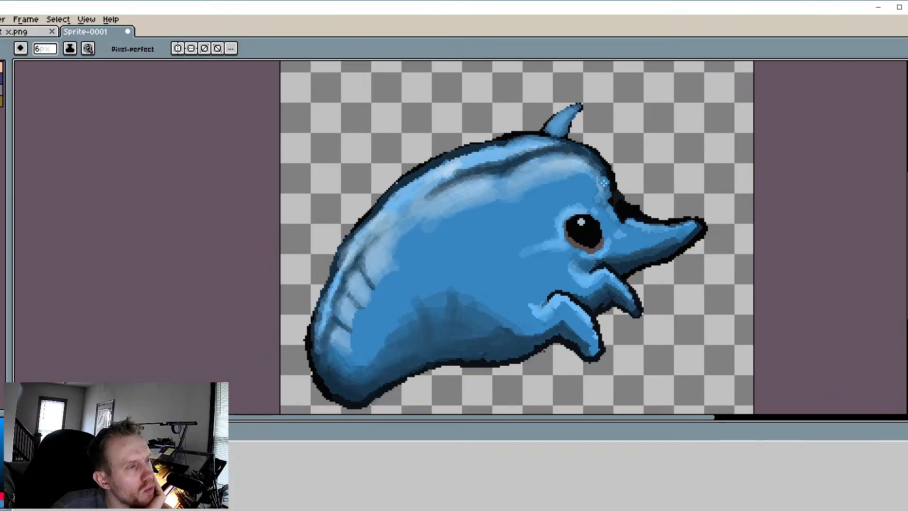
middle_drag(384, 280, 431, 273)
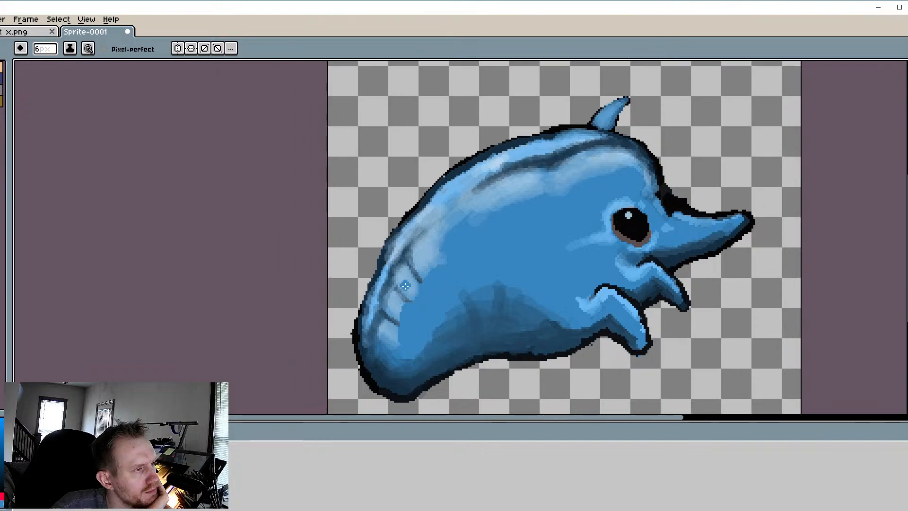
Sample the pale back highlight, set the brush to 5 px and lighten the patch below the back groove and the dark upper edge
scroll(490, 200, up, 4)
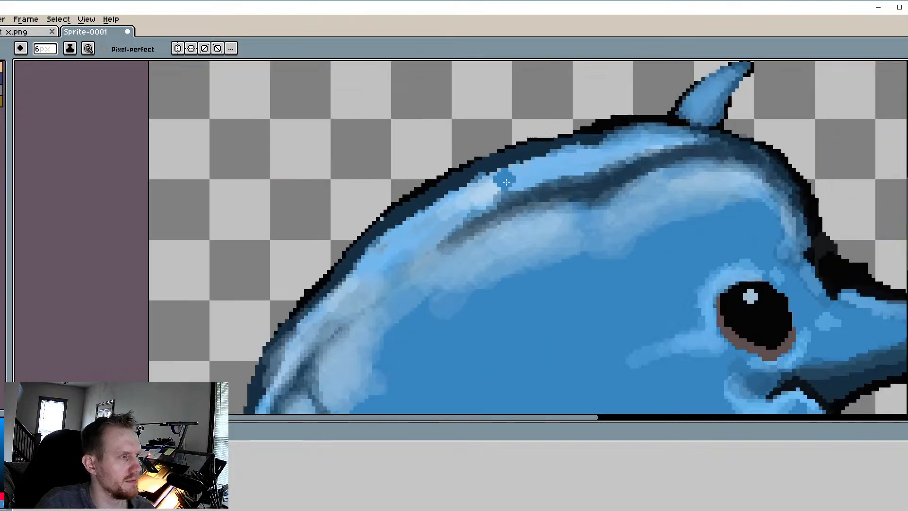
alt+click(480, 183)
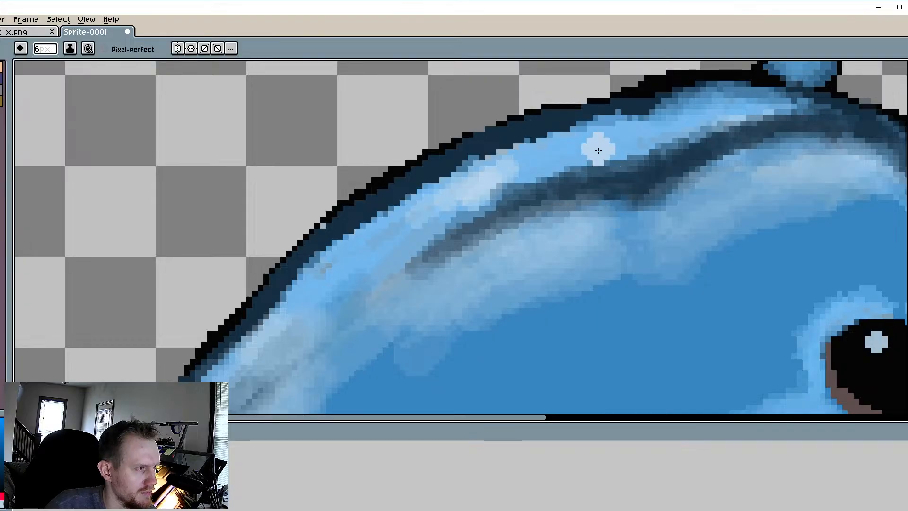
key(minus)
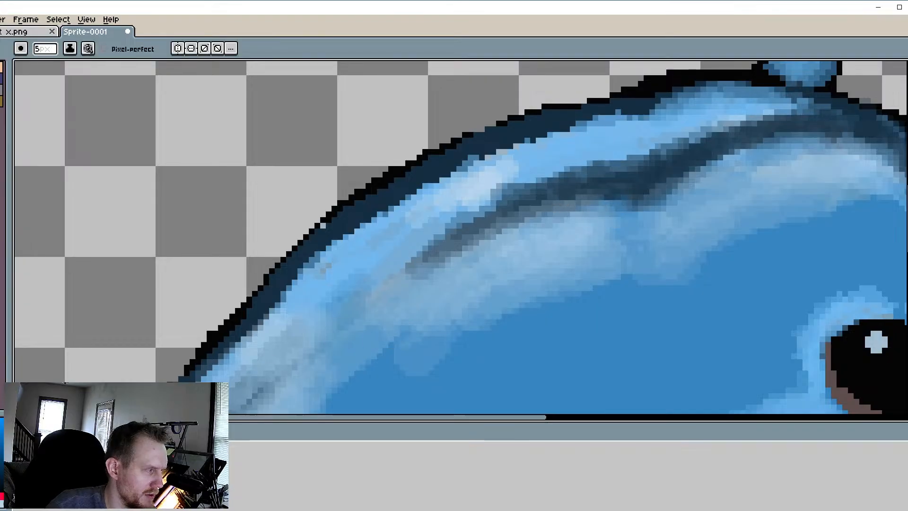
drag(458, 10, 557, 15)
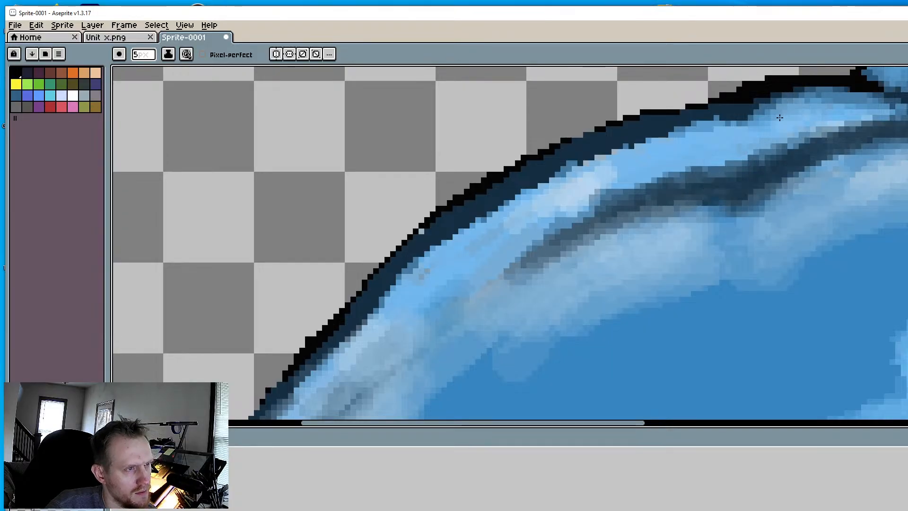
scroll(600, 265, down, 3)
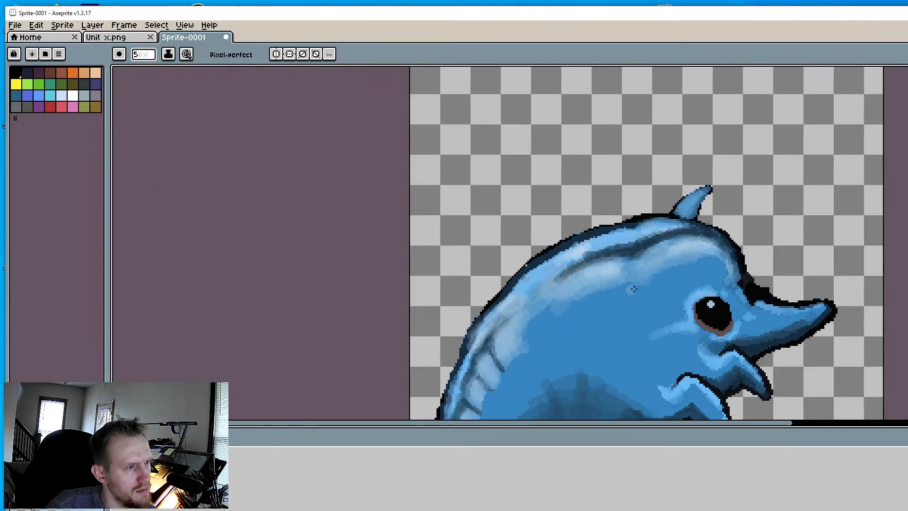
scroll(521, 290, up, 2)
drag(521, 290, 547, 286)
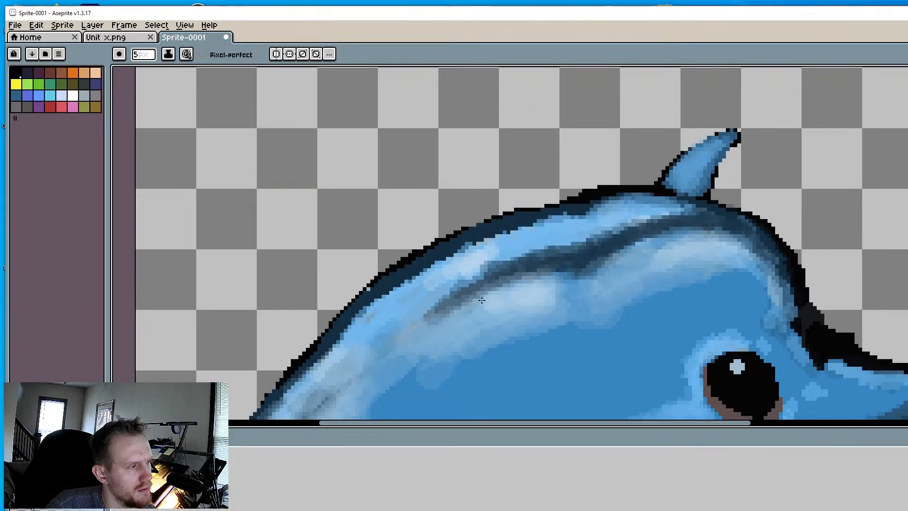
mouse_move(431, 287)
mouse_down()
mouse_move(408, 299)
mouse_move(429, 265)
mouse_move(405, 285)
mouse_move(463, 251)
mouse_move(399, 298)
mouse_move(391, 287)
mouse_move(382, 298)
mouse_up()
drag(486, 236, 531, 228)
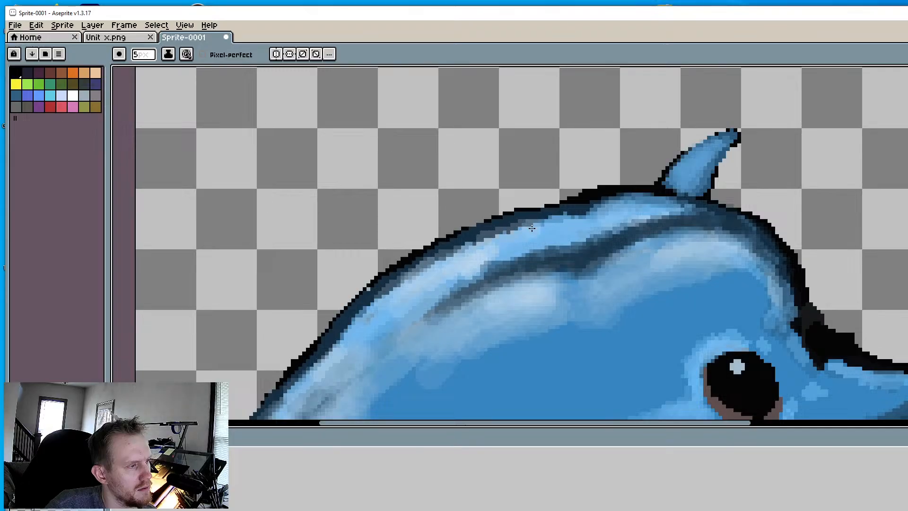
Widen the pale highlight where it curves down the forehead above the eye
scroll(606, 270, up, 1)
scroll(635, 181, up, 1)
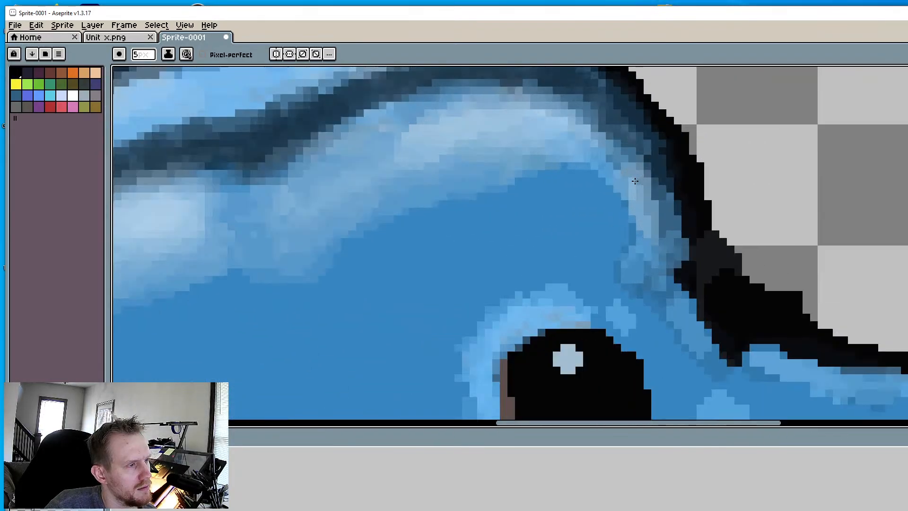
mouse_move(635, 181)
mouse_down()
mouse_move(567, 118)
mouse_move(634, 175)
mouse_move(537, 172)
mouse_move(629, 208)
mouse_up()
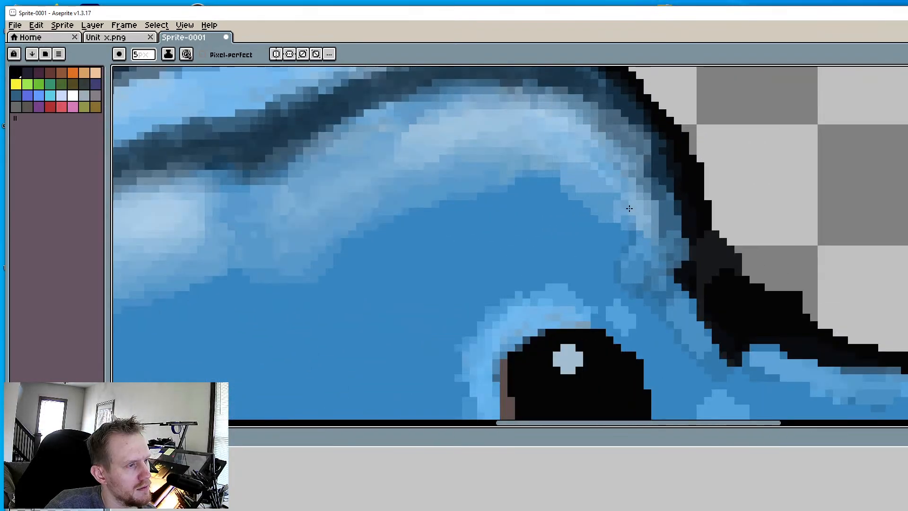
Set the brush to 2 px and paint a pale highlight on the light ring around the eye's upper rear edge
middle_drag(616, 308, 565, 186)
scroll(396, 222, up, 1)
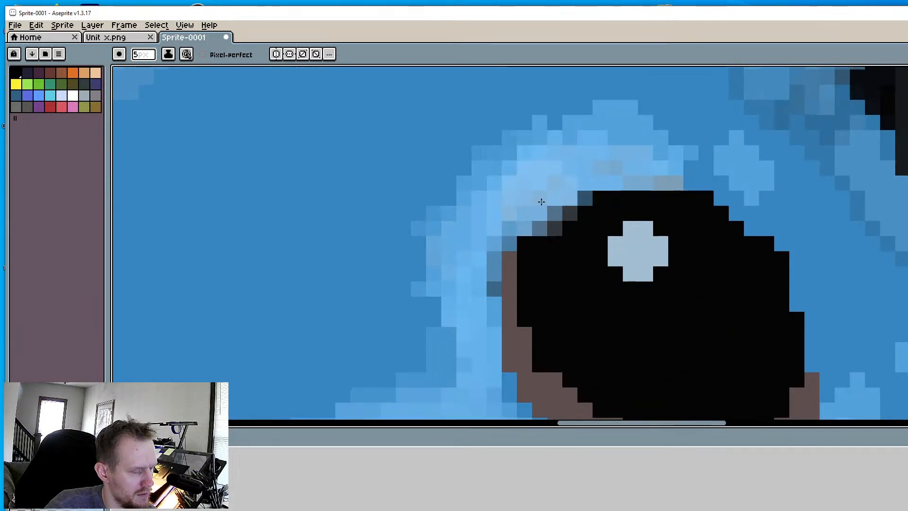
ctrl+scroll(534, 201, up, 4)
ctrl+scroll(475, 212, down, 1)
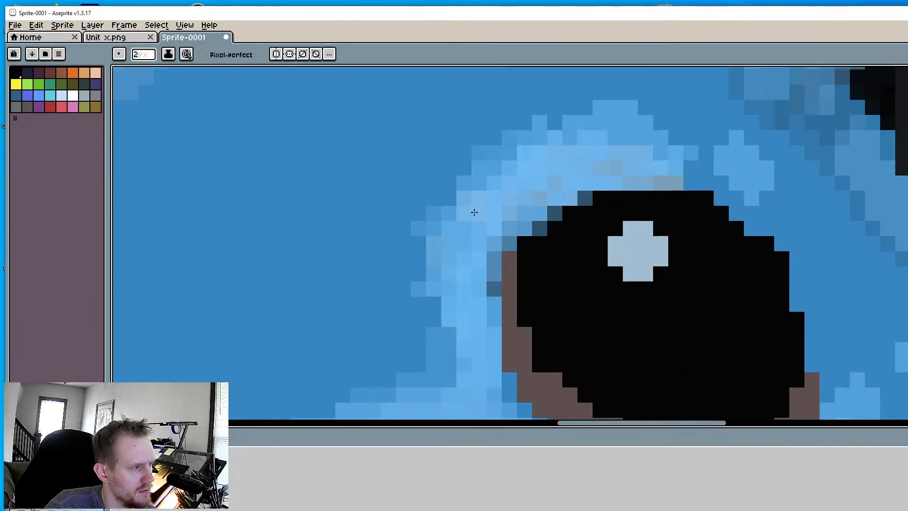
mouse_move(474, 212)
mouse_down()
mouse_move(482, 203)
mouse_move(453, 263)
mouse_move(478, 218)
mouse_move(435, 255)
mouse_up()
scroll(444, 250, down, 2)
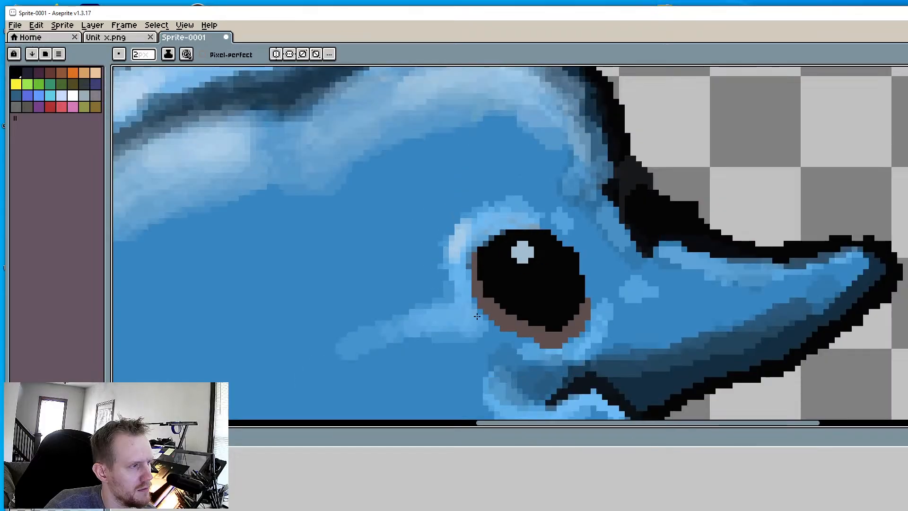
Paint a pale highlight along the light ring beneath the eye
middle_drag(537, 338, 543, 303)
mouse_move(534, 316)
mouse_down()
mouse_move(598, 309)
mouse_move(565, 325)
mouse_up()
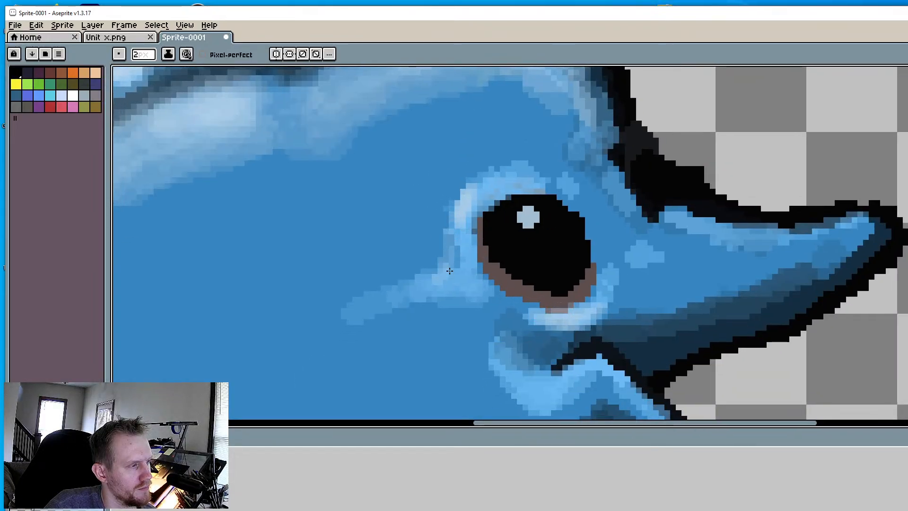
scroll(451, 246, down, 4)
scroll(445, 269, up, 2)
scroll(444, 268, up, 2)
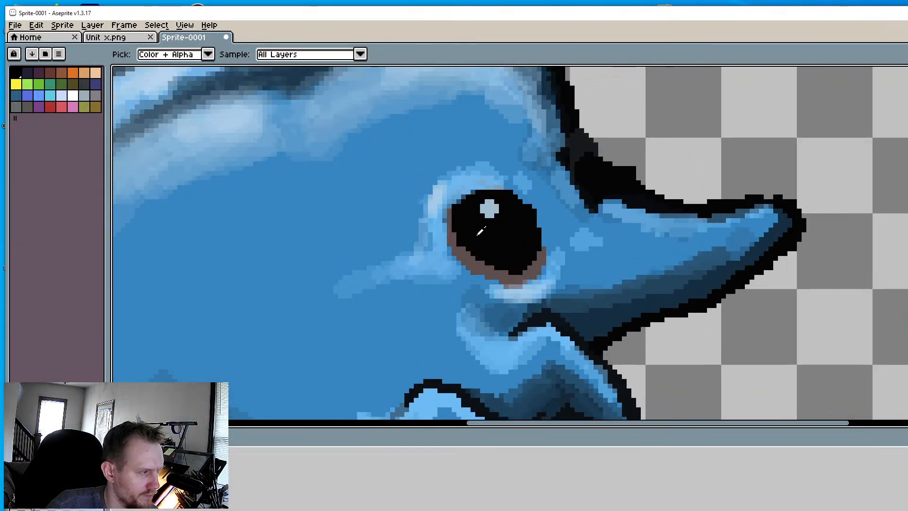
Sample the eye's black and extend it over most of the brown rim, rounding the front and rear edges
click(450, 210)
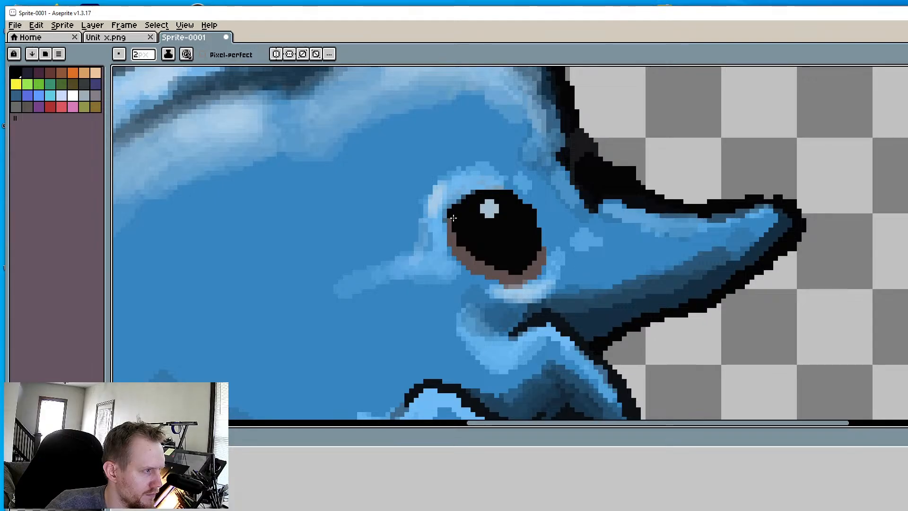
mouse_move(451, 213)
mouse_down()
mouse_move(457, 249)
mouse_move(471, 260)
mouse_move(520, 262)
mouse_move(543, 218)
mouse_up()
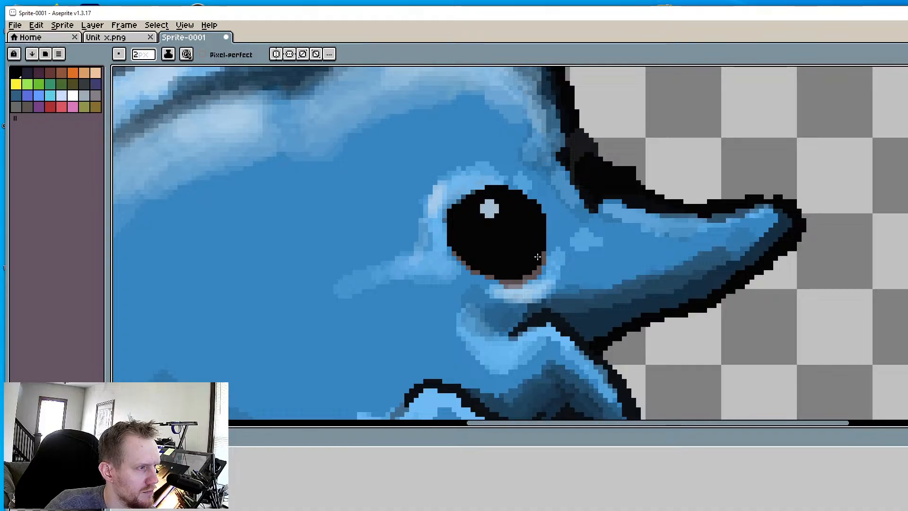
scroll(324, 228, down, 3)
scroll(410, 255, up, 1)
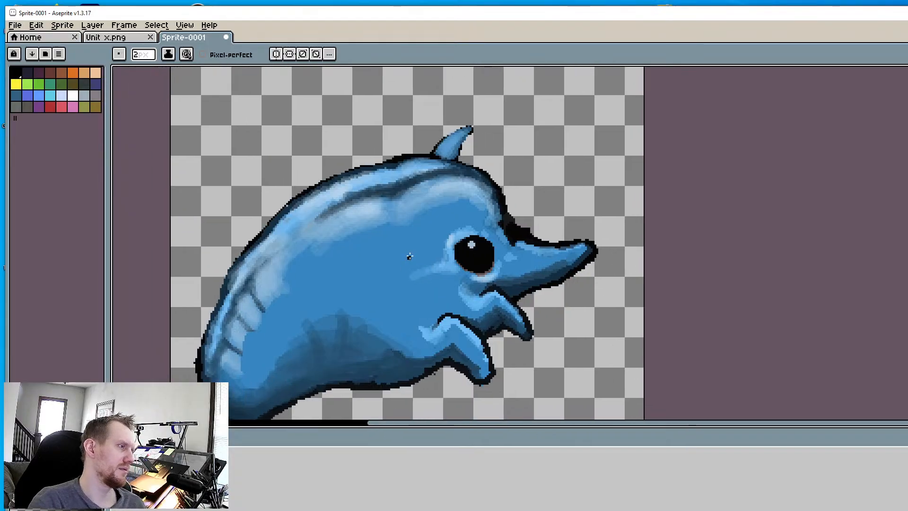
scroll(504, 257, up, 2)
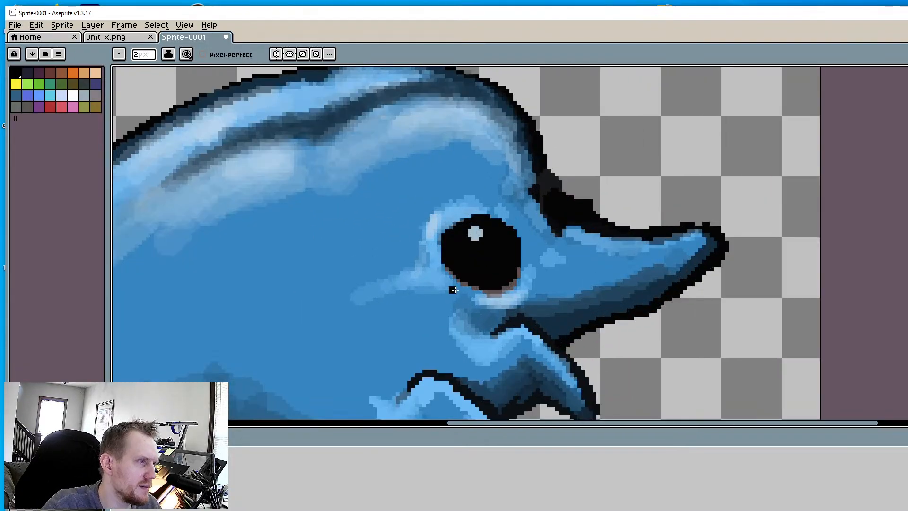
Sample the body blue and paint over the rear side of the black eye to make it narrower
key(i)
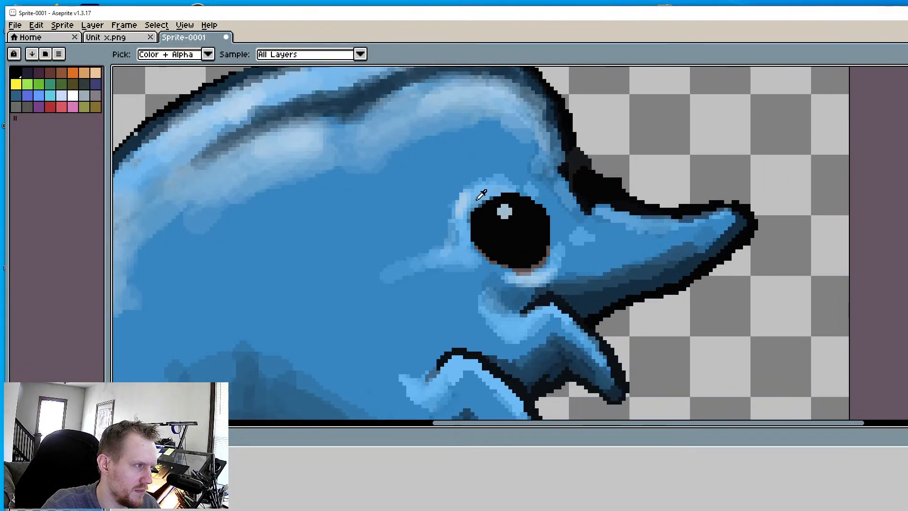
key(b)
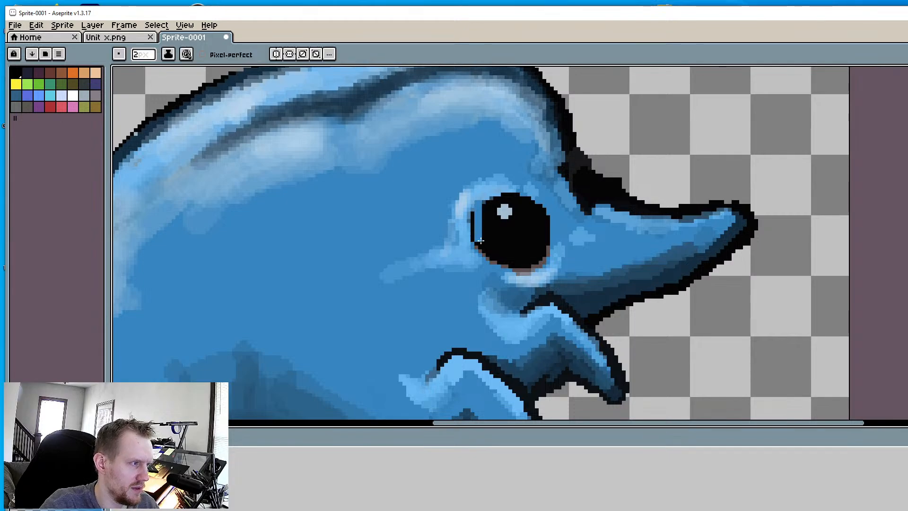
drag(480, 241, 473, 224)
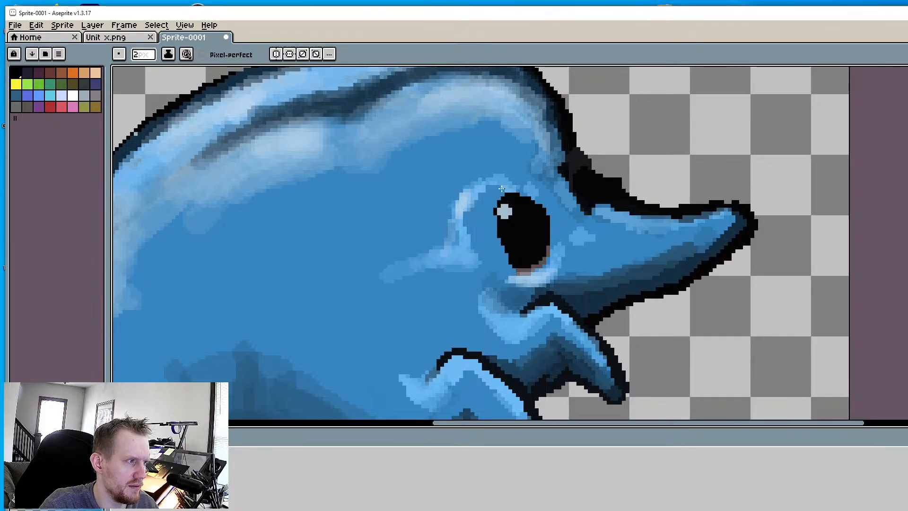
scroll(501, 188, down, 5)
scroll(480, 279, up, 5)
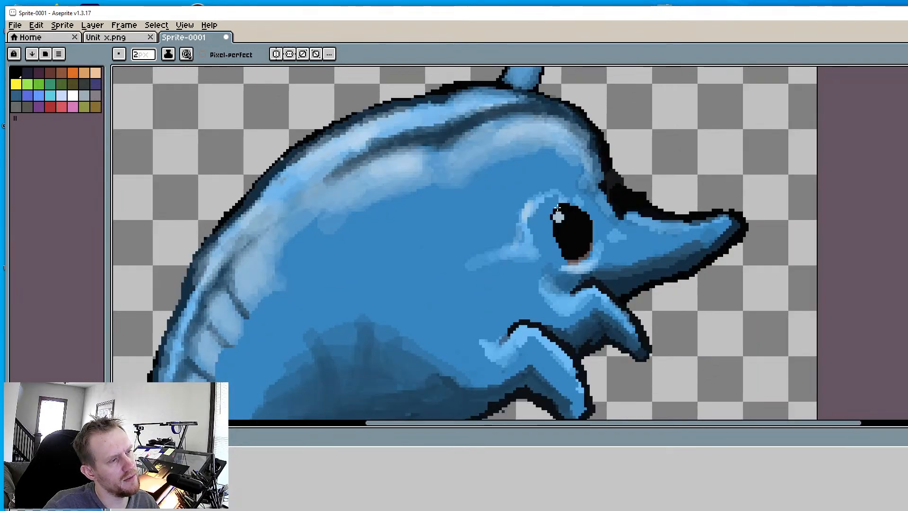
scroll(558, 215, up, 1)
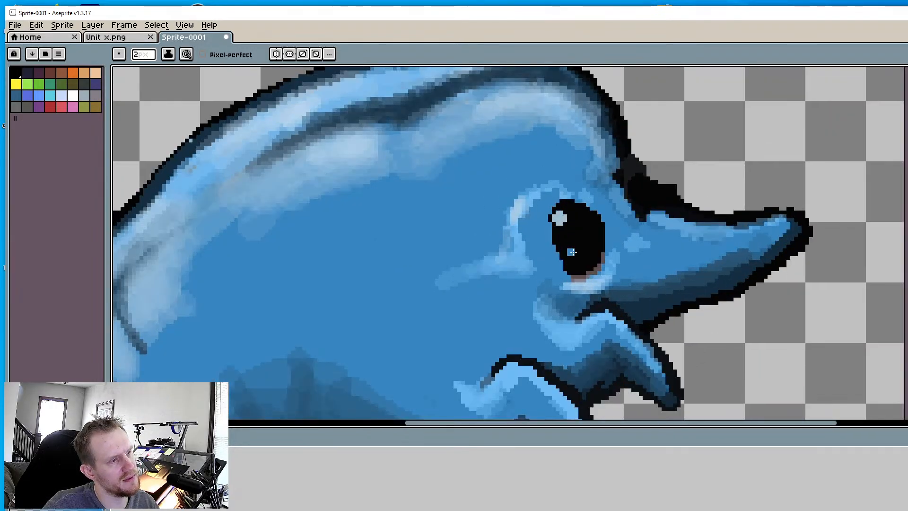
scroll(516, 201, up, 2)
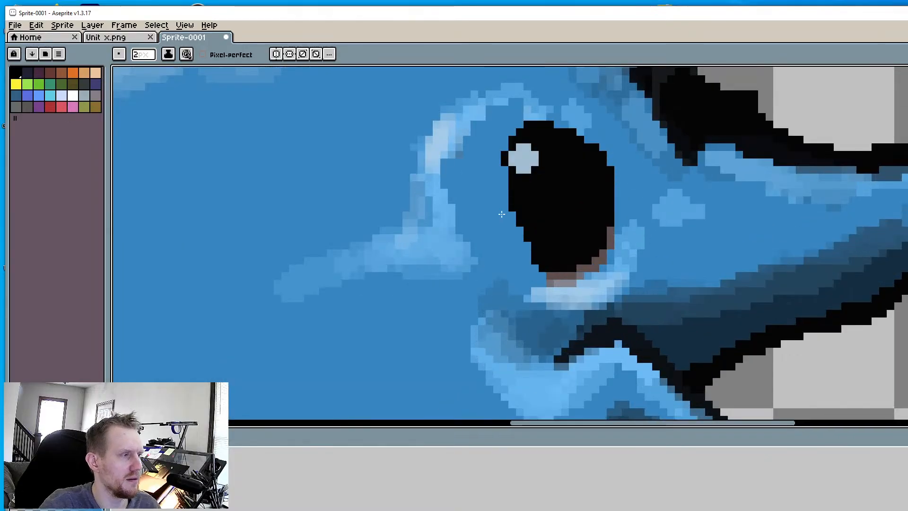
Trim the eye's front and lower edges with body blue so that it tapers to a point at the bottom
click(503, 158)
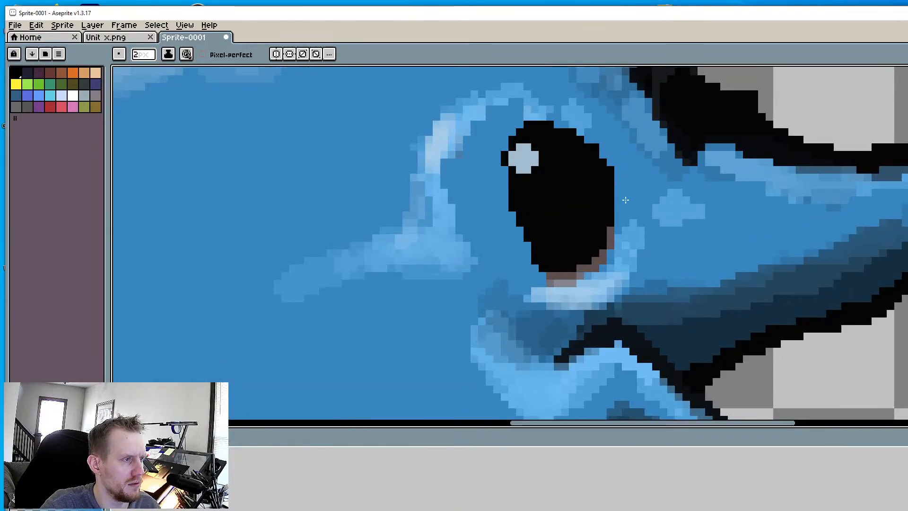
drag(620, 218, 596, 263)
mouse_move(610, 229)
mouse_down()
mouse_move(606, 175)
mouse_move(568, 124)
mouse_up()
mouse_move(600, 177)
mouse_down()
mouse_move(589, 234)
mouse_move(535, 293)
mouse_up()
scroll(548, 301, down, 4)
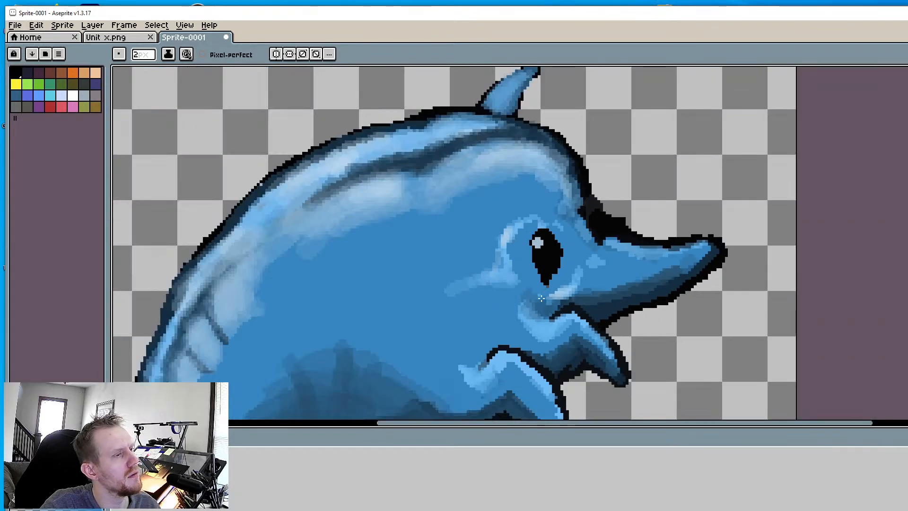
scroll(531, 292, up, 3)
Sample black and fill out the eye's lower front edge to smooth its teardrop shape
alt+click(553, 224)
scroll(555, 226, up, 1)
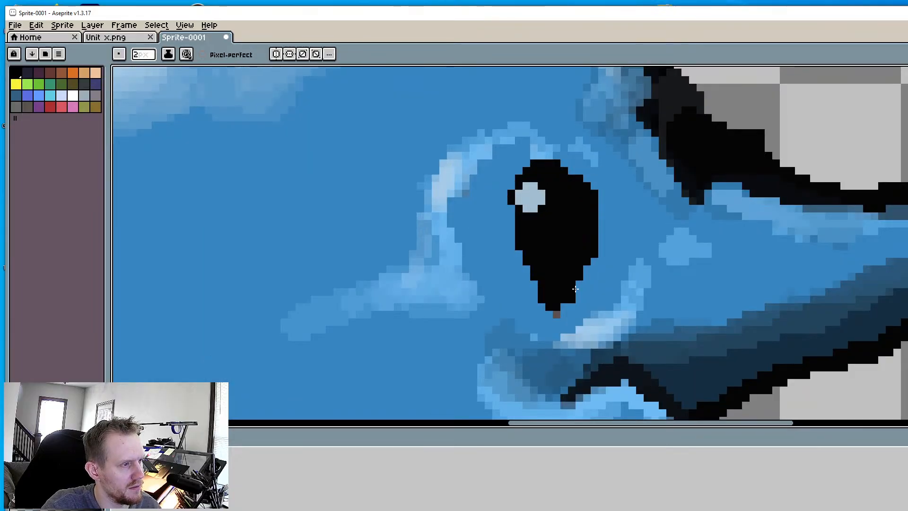
drag(575, 289, 586, 269)
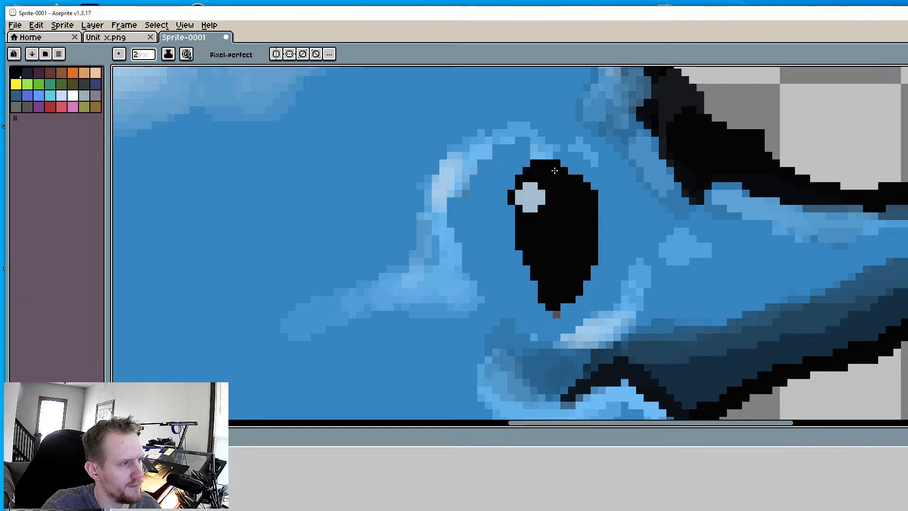
mouse_move(564, 166)
mouse_down()
mouse_move(591, 184)
mouse_move(606, 227)
mouse_move(564, 297)
mouse_up()
scroll(564, 297, down, 5)
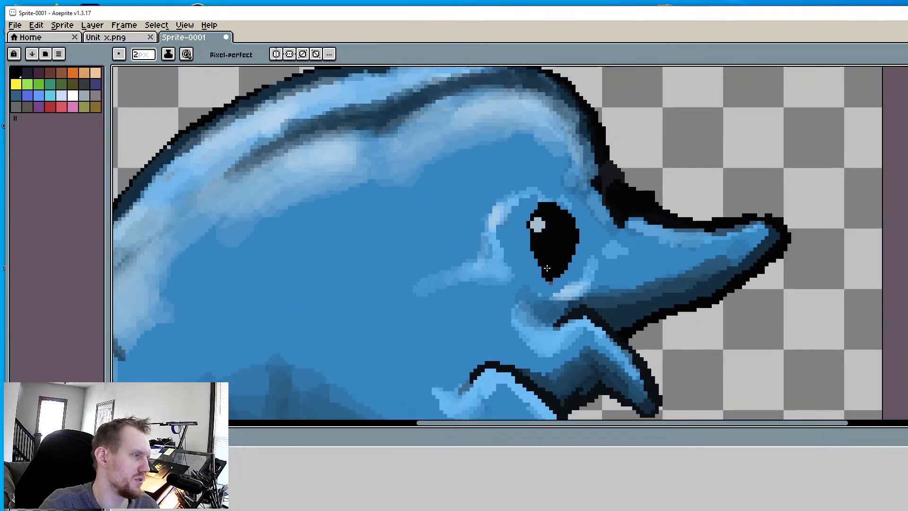
scroll(513, 278, up, 3)
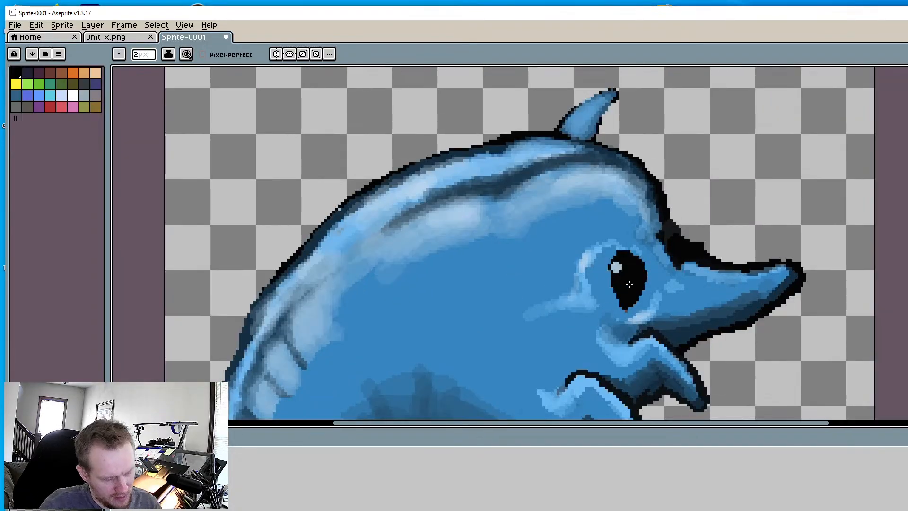
middle_drag(513, 278, 452, 279)
scroll(486, 336, up, 3)
Sample the body blue and paint over the light ring and the streak behind the eye
key(alt)
alt+click(481, 361)
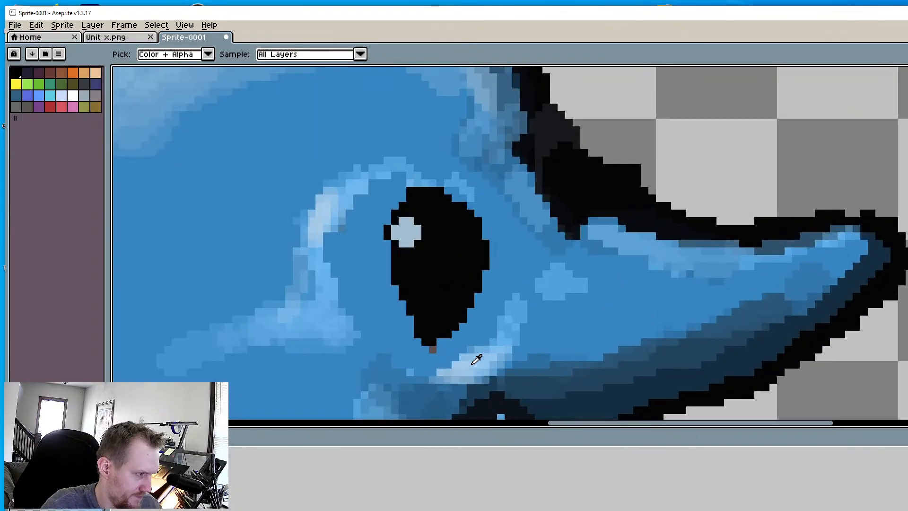
click(451, 218)
scroll(451, 218, down, 3)
scroll(503, 236, down, 4)
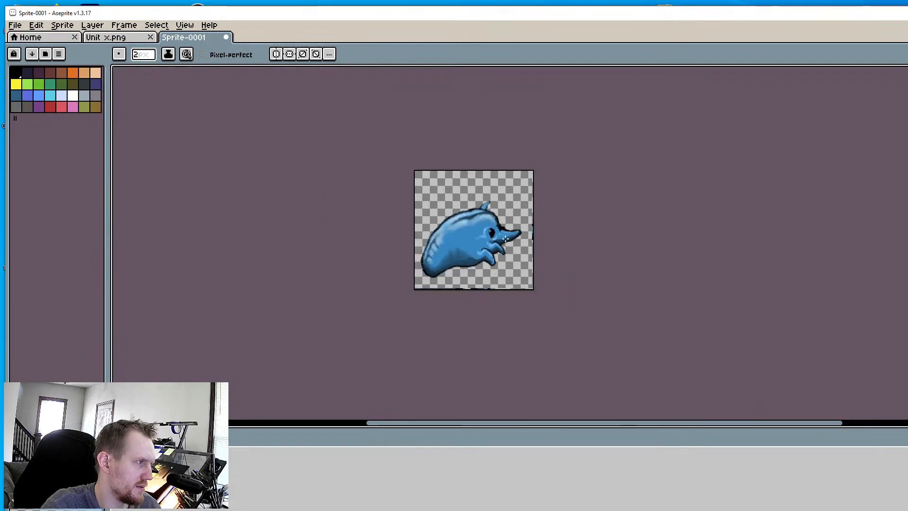
scroll(496, 234, up, 5)
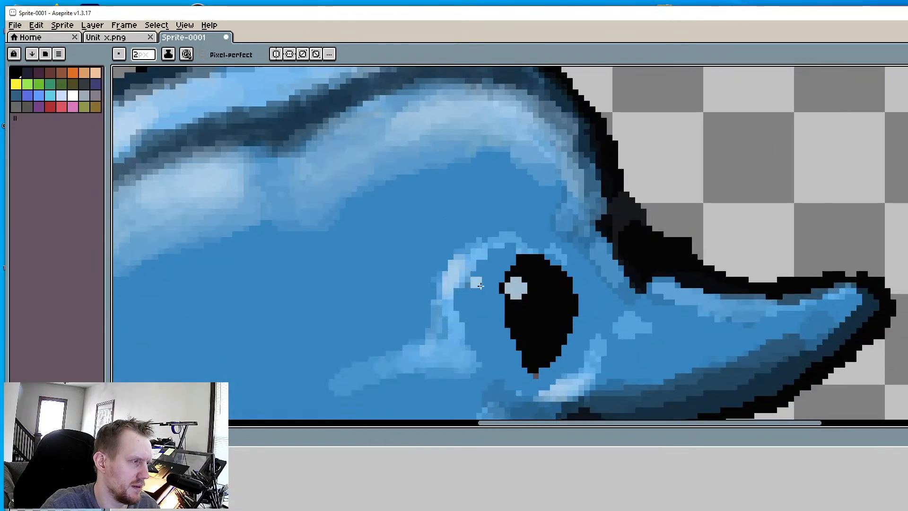
key(alt)
alt+click(468, 230)
mouse_move(456, 251)
mouse_down()
mouse_move(445, 284)
mouse_move(473, 248)
mouse_up()
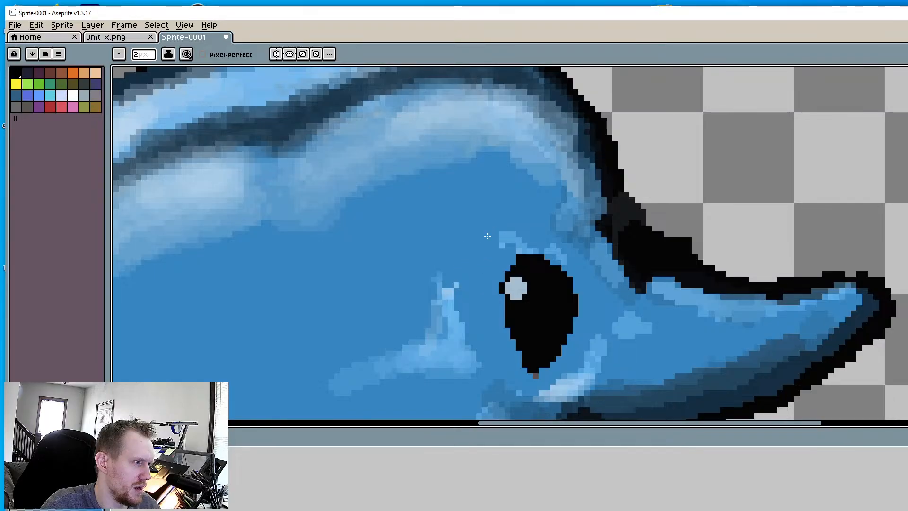
mouse_move(466, 284)
mouse_down()
mouse_move(442, 303)
mouse_move(452, 326)
mouse_move(342, 387)
mouse_move(366, 364)
mouse_move(444, 356)
mouse_up()
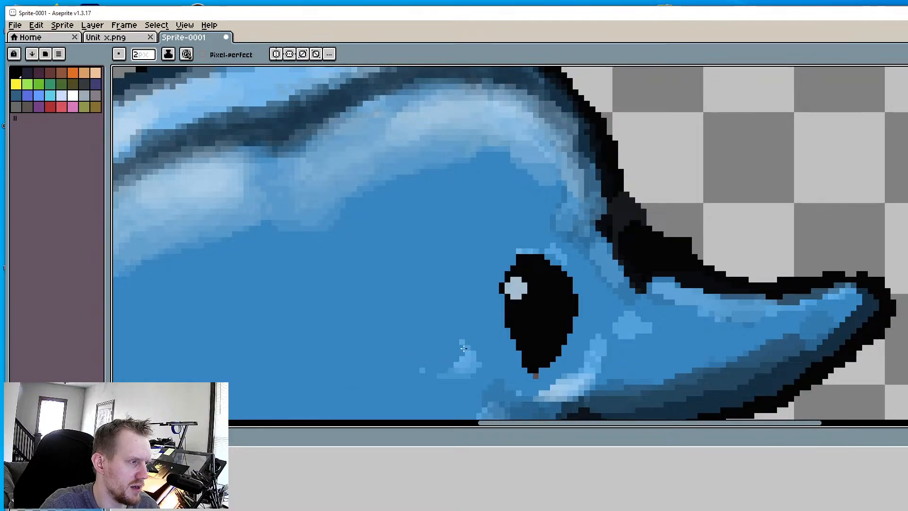
Sample the pale highlight below the eye, set the brush to 3 px and paint a wide arc above and behind the eye
key(alt)
alt+click(575, 383)
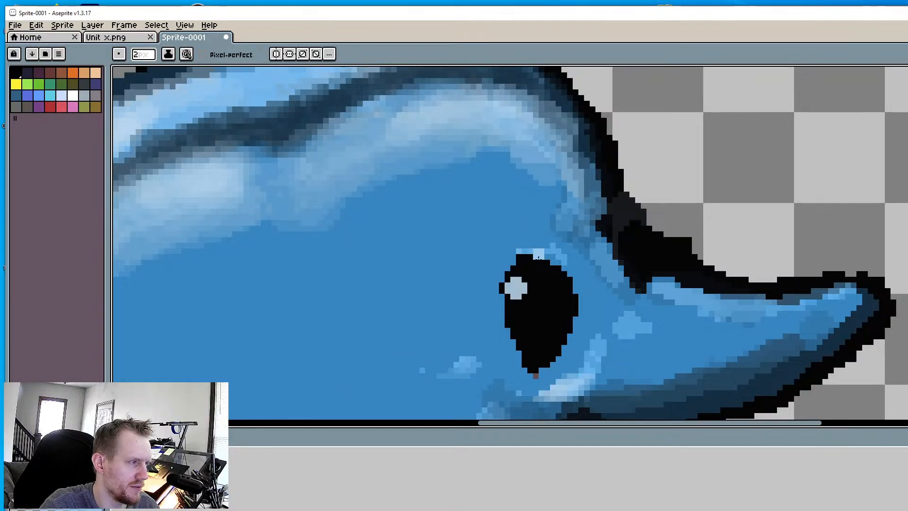
key(ctrl)
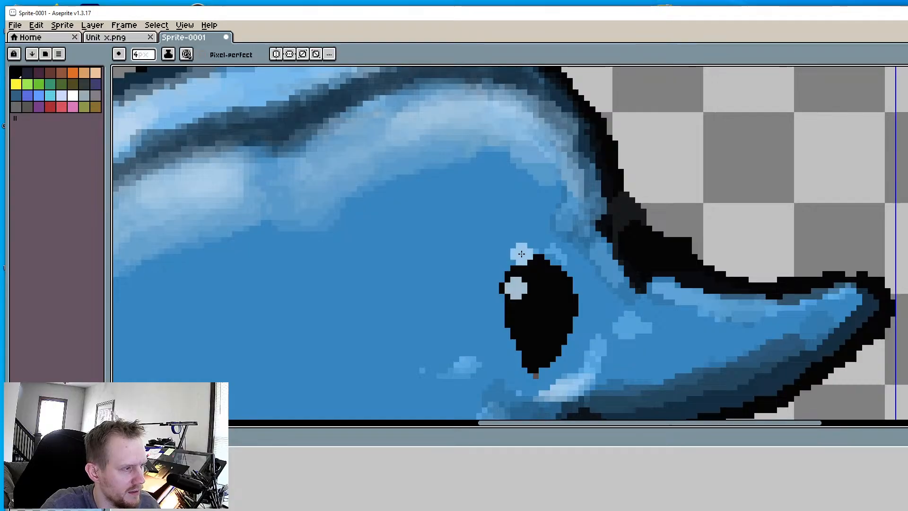
key(ctrl)
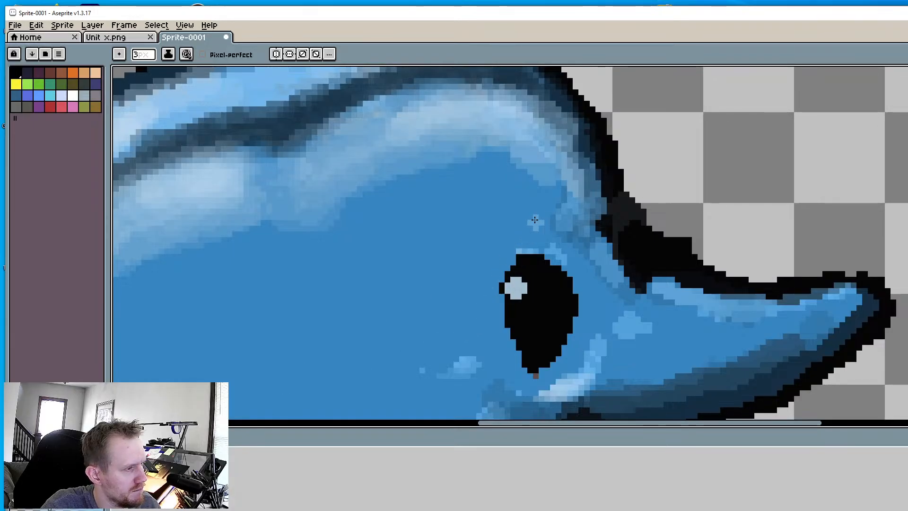
drag(512, 240, 489, 261)
mouse_move(543, 231)
mouse_down()
mouse_move(489, 248)
mouse_move(476, 289)
mouse_up()
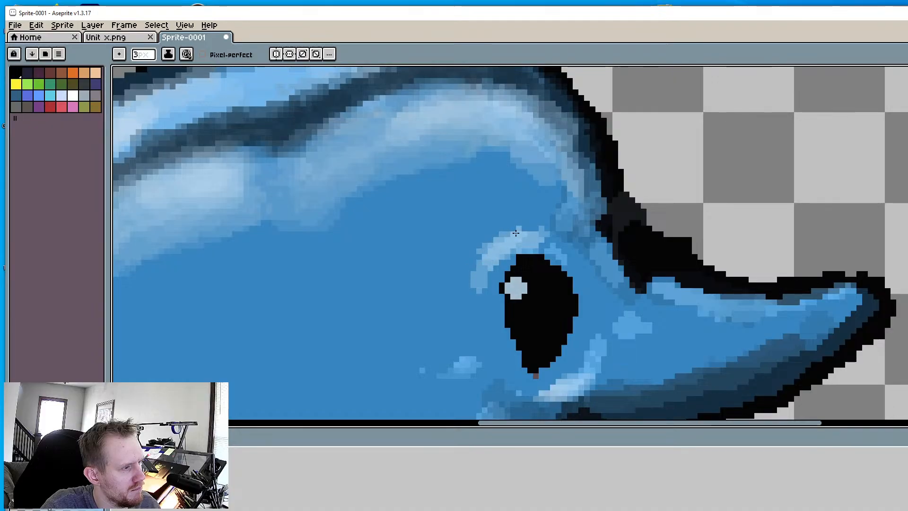
drag(485, 247, 515, 228)
drag(475, 249, 473, 296)
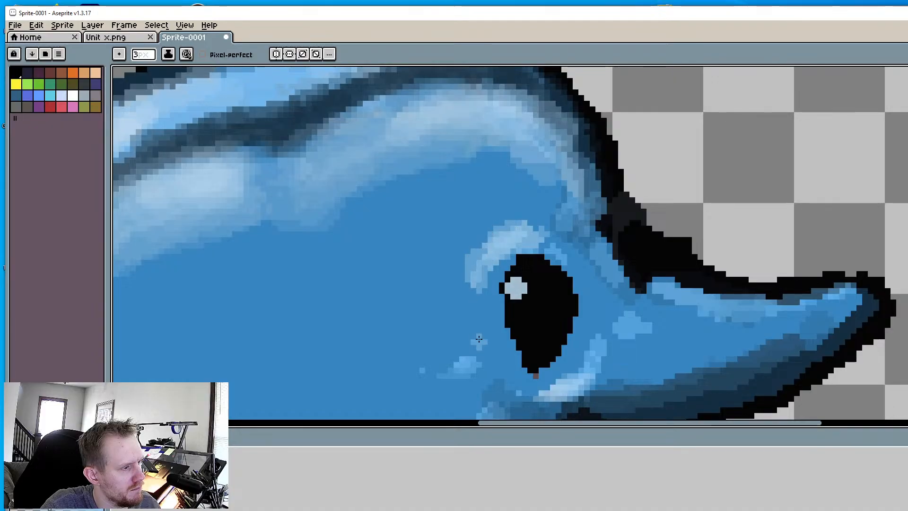
Paint a short pale highlight below the eye's rear side and extend the upper arc downward behind the eye
drag(480, 361, 497, 382)
drag(477, 357, 502, 386)
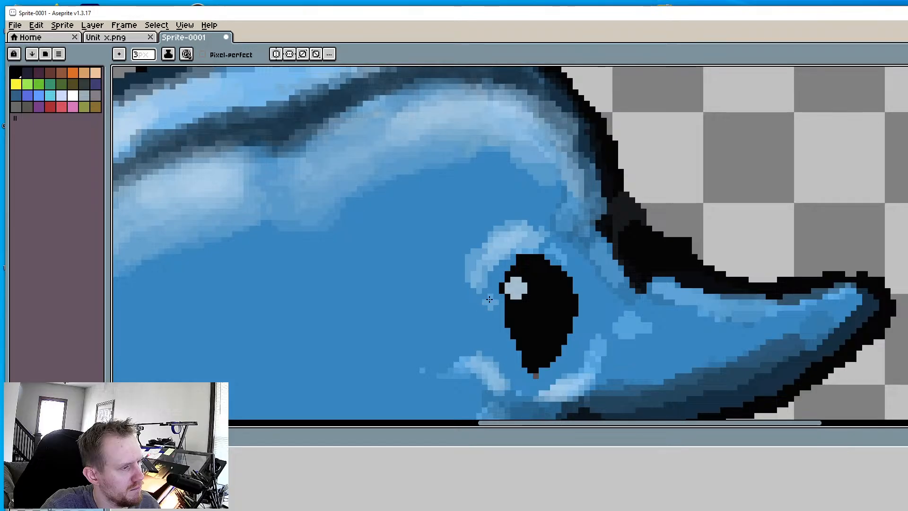
drag(479, 282, 479, 303)
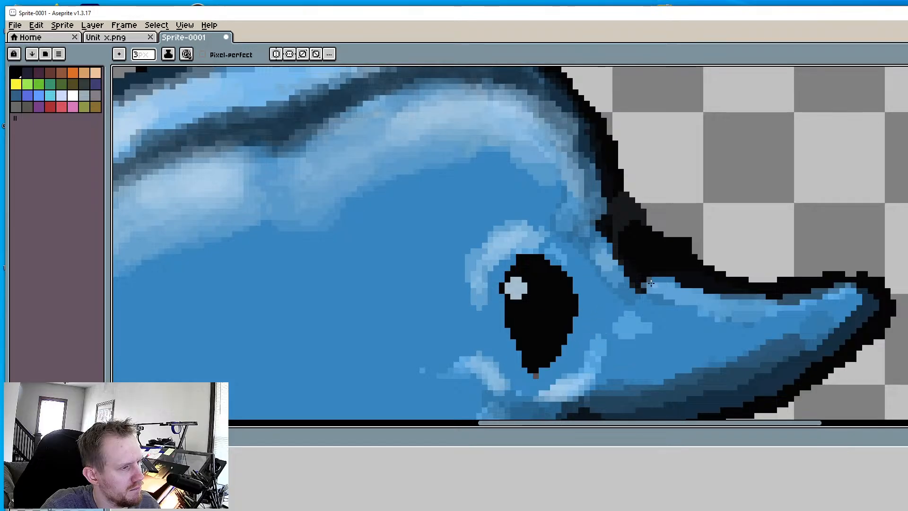
Brighten the highlight along the beak's upper edge with the pale blue
mouse_move(709, 302)
mouse_down()
mouse_move(720, 303)
mouse_move(697, 297)
mouse_move(710, 296)
mouse_up()
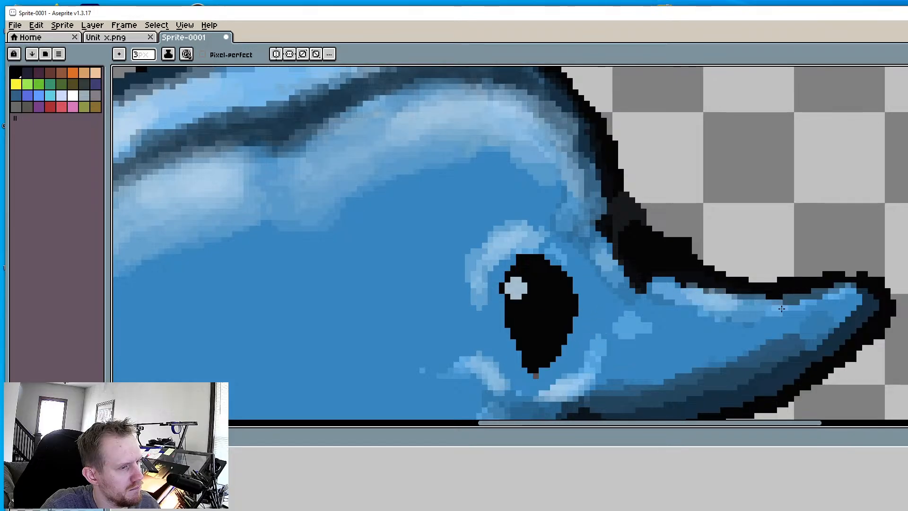
scroll(543, 330, down, 4)
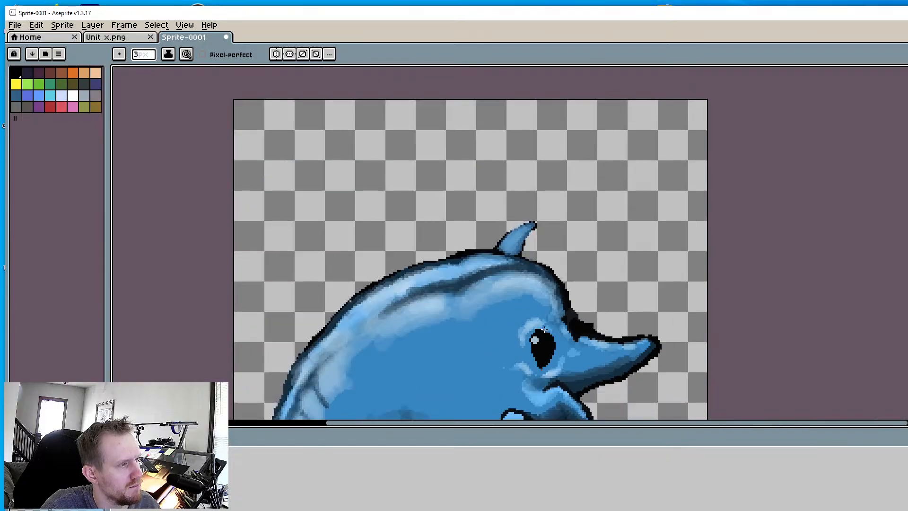
scroll(543, 329, down, 1)
scroll(495, 203, up, 2)
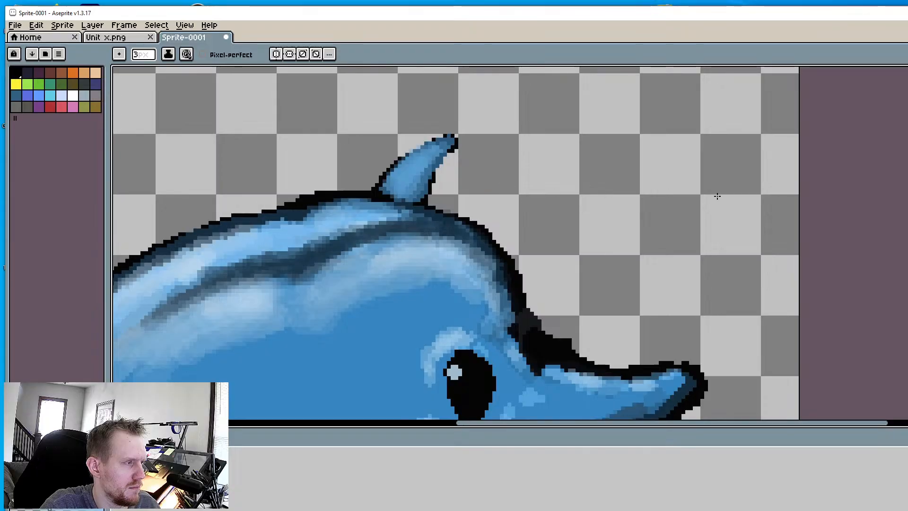
Select the horn on top of the head with a rectangular marquee
click(907, 73)
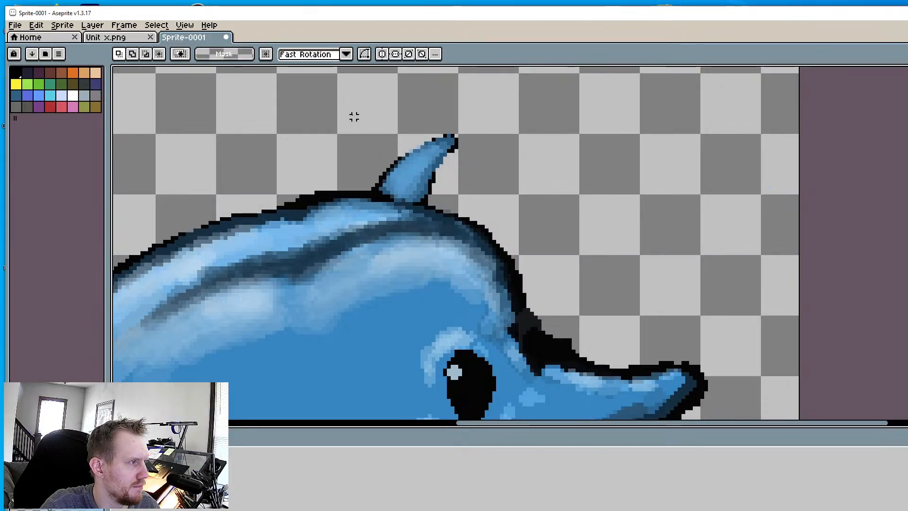
drag(349, 127, 479, 215)
Try to move the selected horn down onto the forehead and tilt it forward about 19 degrees
drag(401, 162, 535, 223)
scroll(532, 237, down, 4)
scroll(539, 236, up, 2)
scroll(552, 256, up, 1)
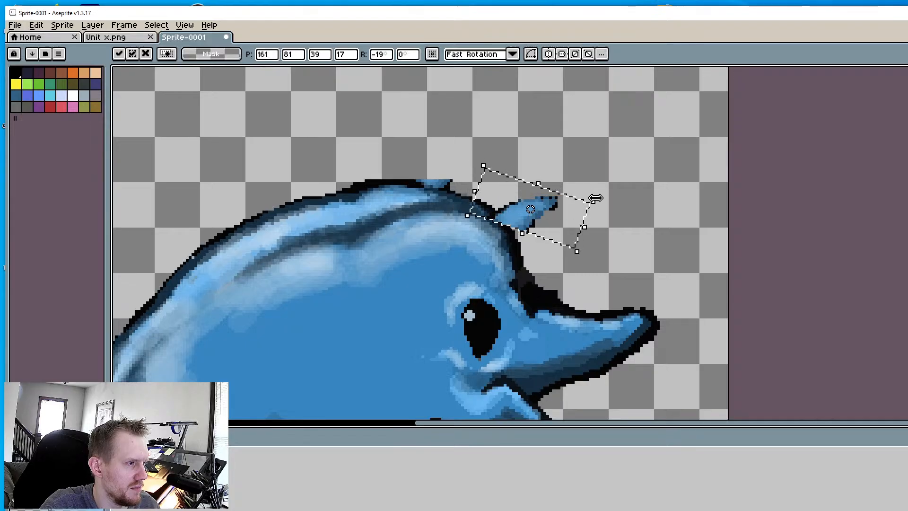
drag(607, 203, 602, 183)
key(ctrl+z)
key(ctrl+z)
key(ctrl+z)
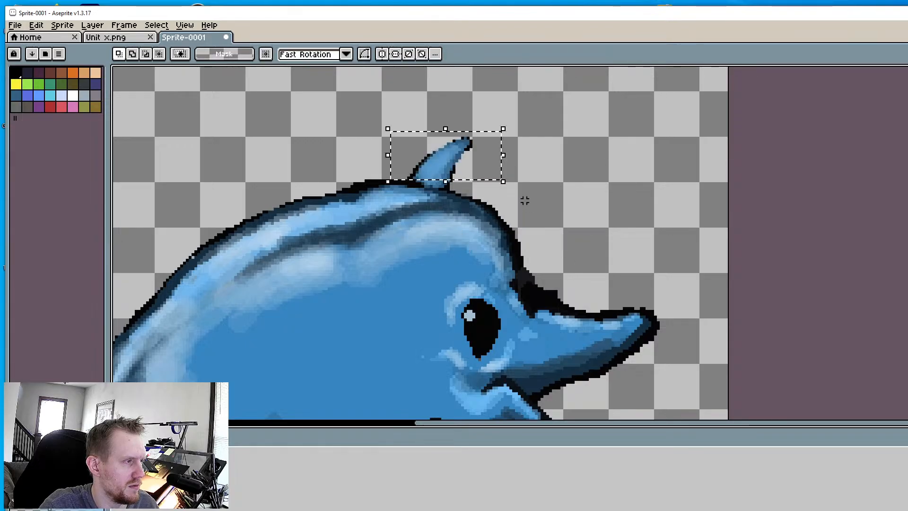
Tilt the selected horn forward about 15.8 degrees and apply the transformation
drag(507, 122, 522, 195)
scroll(525, 199, down, 5)
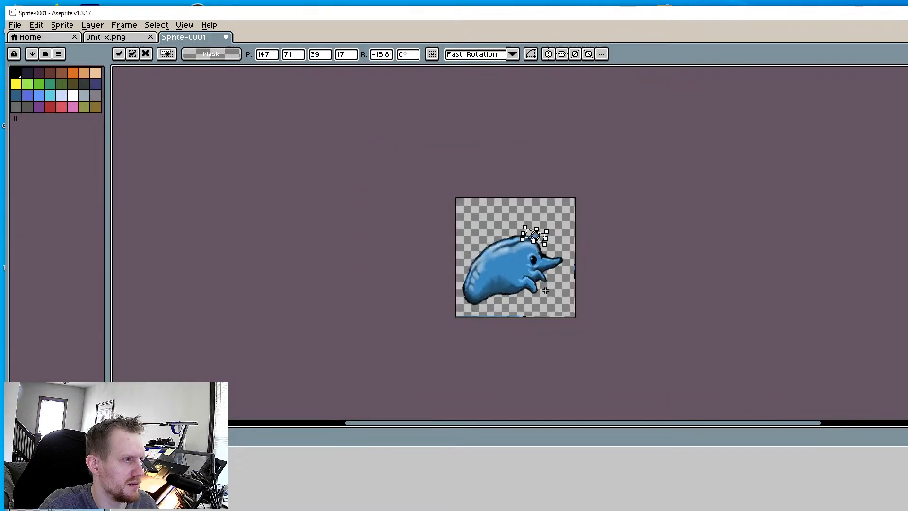
key(Return)
scroll(570, 250, up, 2)
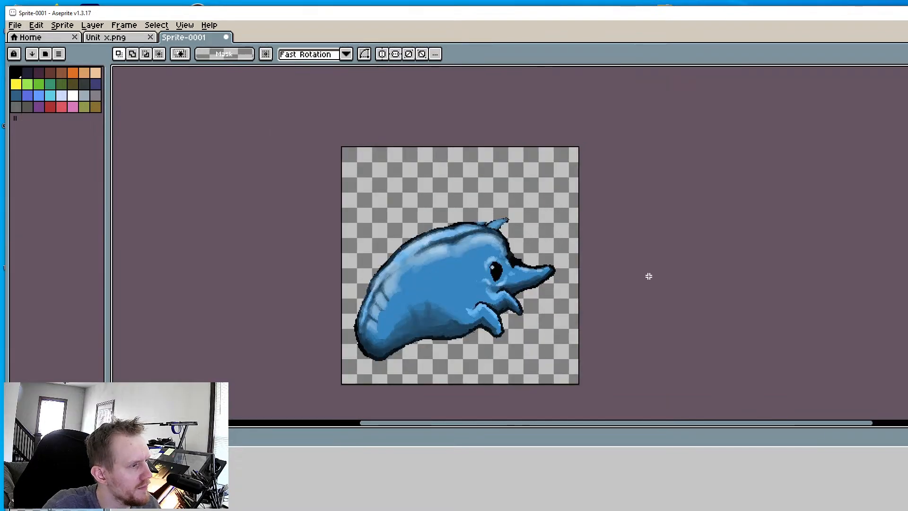
scroll(649, 269, down, 2)
middle_drag(562, 288, 557, 257)
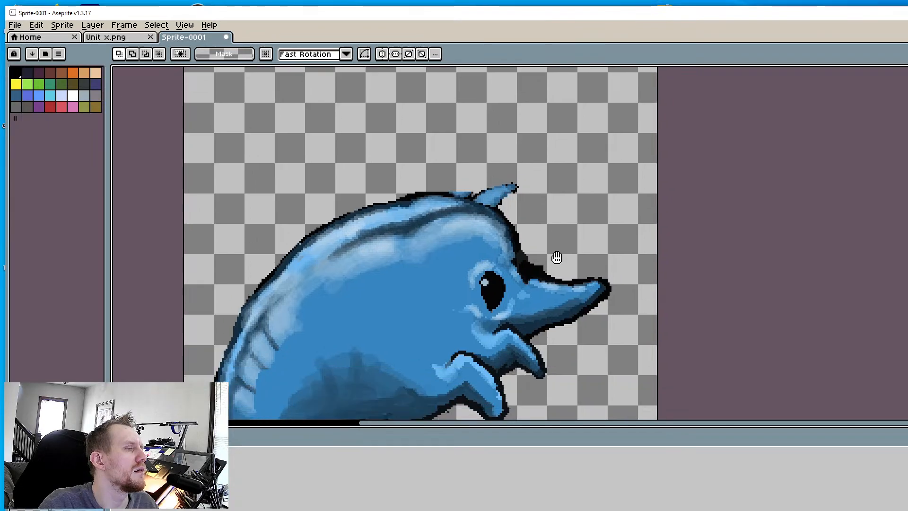
middle_drag(583, 320, 564, 261)
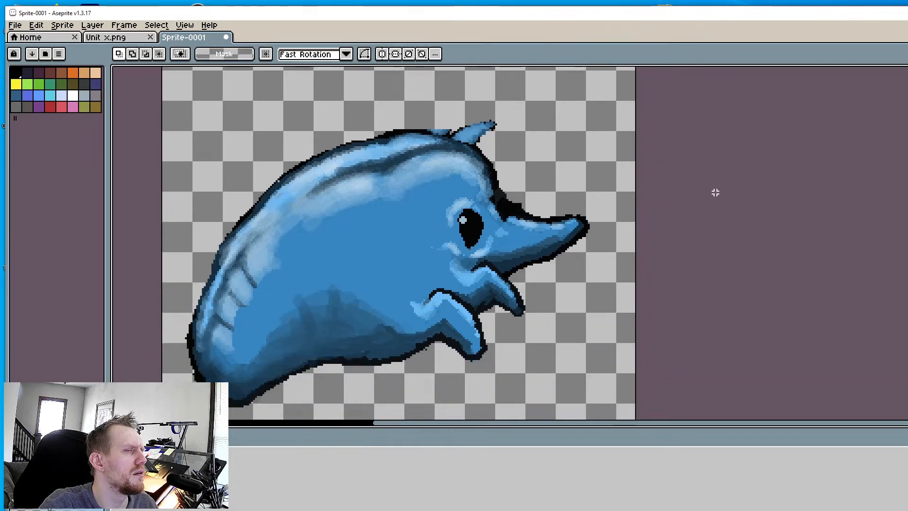
scroll(557, 153, down, 4)
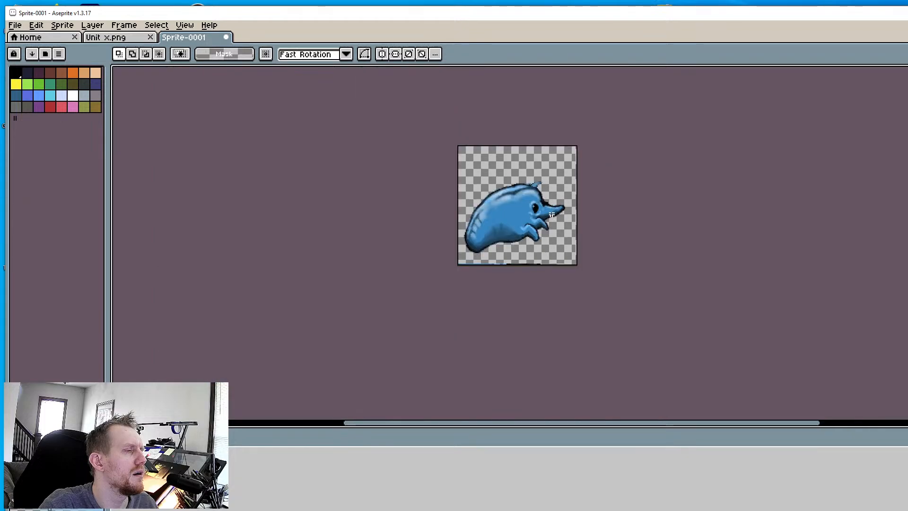
Select the beak, rotate it upward about 18.3 degrees and shift it against the face
scroll(552, 169, up, 4)
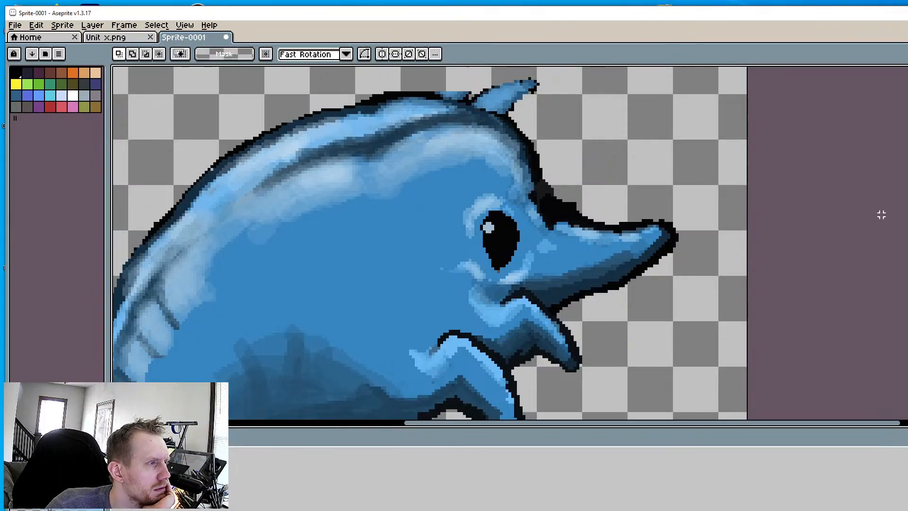
drag(555, 196, 725, 290)
drag(733, 184, 712, 155)
drag(595, 249, 611, 259)
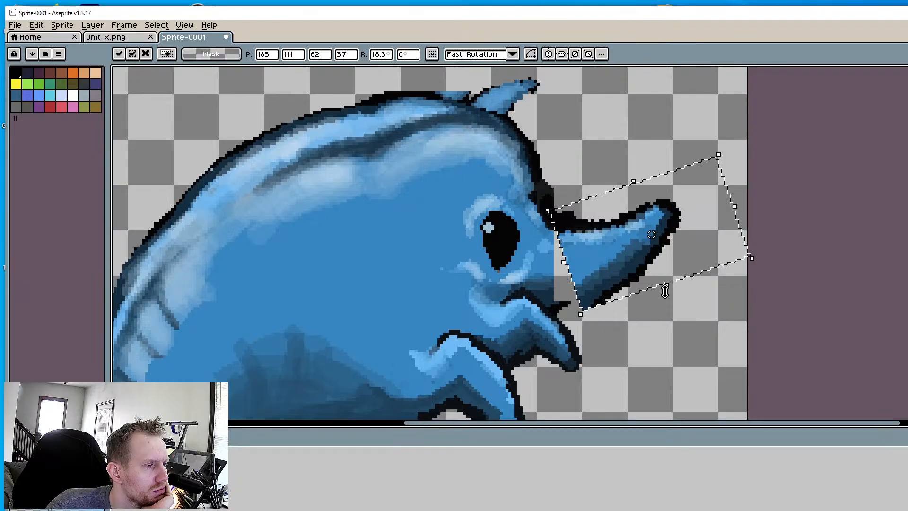
Shrink the rotated beak to 56 by 33 px, set it against the face and apply the transformation
drag(665, 291, 663, 275)
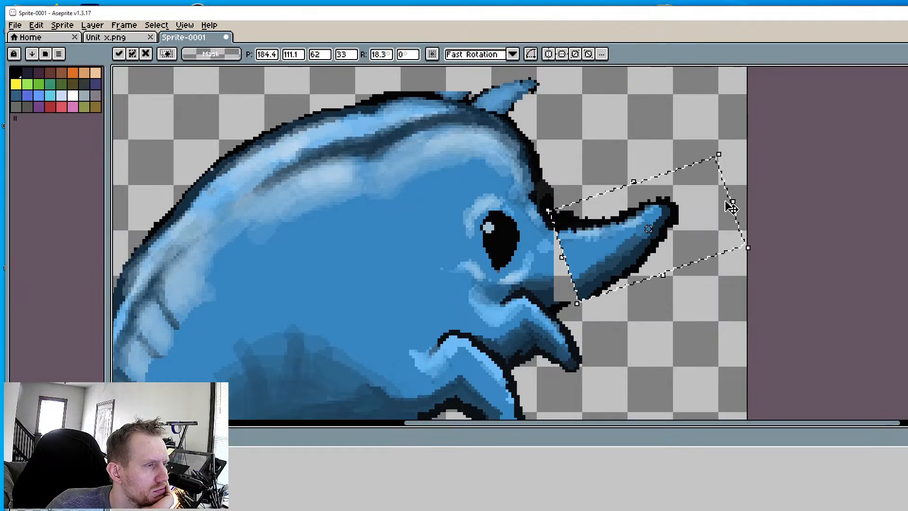
mouse_move(725, 201)
mouse_down()
mouse_move(711, 212)
mouse_move(719, 217)
mouse_up()
drag(614, 252, 610, 251)
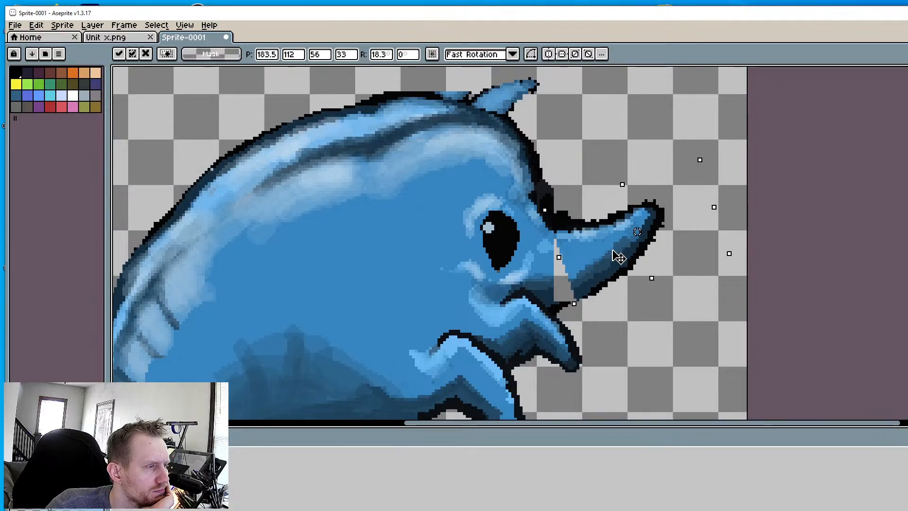
click(714, 308)
scroll(705, 304, down, 6)
scroll(705, 304, up, 5)
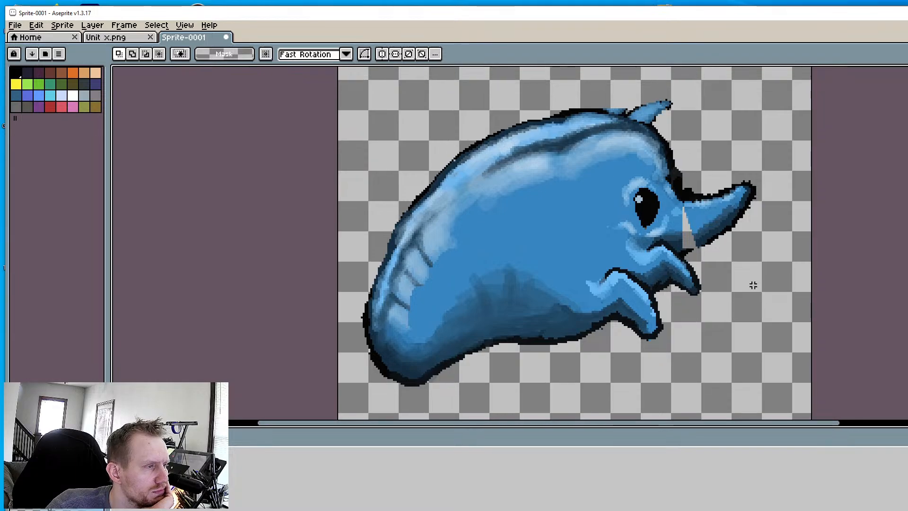
middle_drag(695, 282, 672, 307)
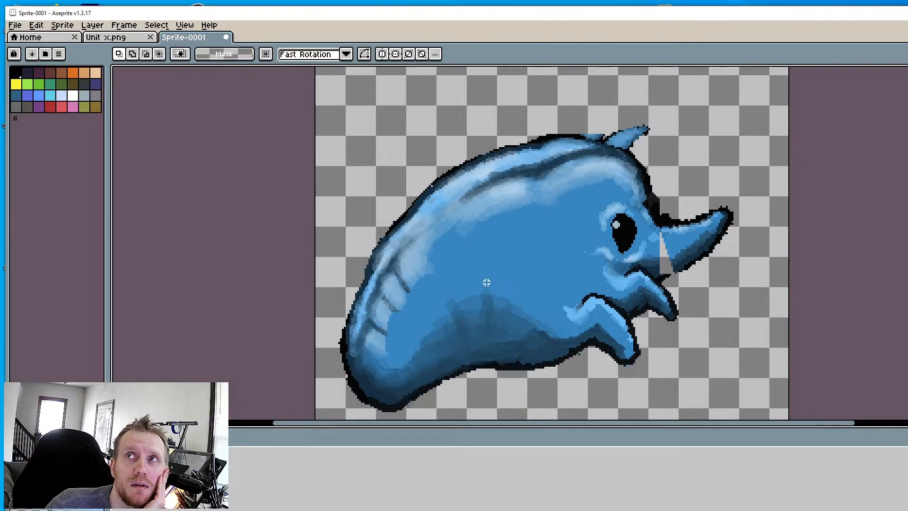
Sample the body blue and trim the lower rear edge and bottom tip of the eye with a 3 px brush
scroll(487, 283, up, 2)
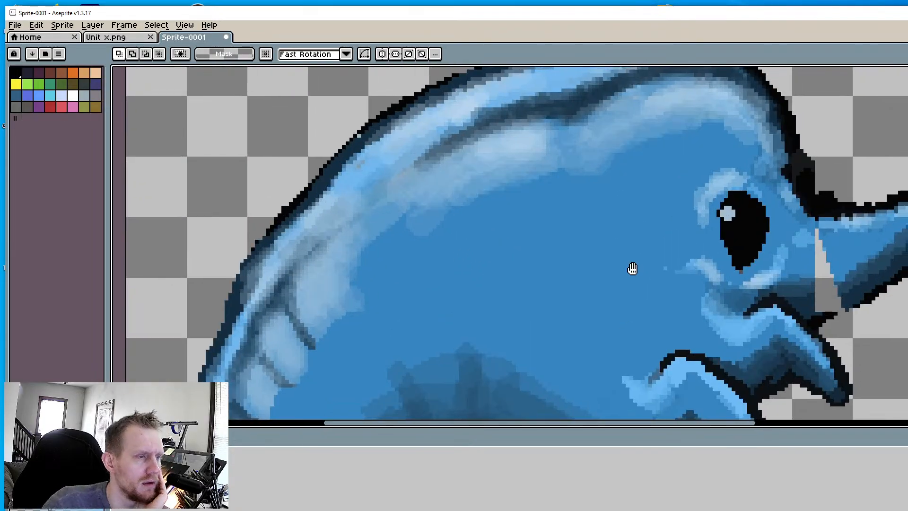
key(i)
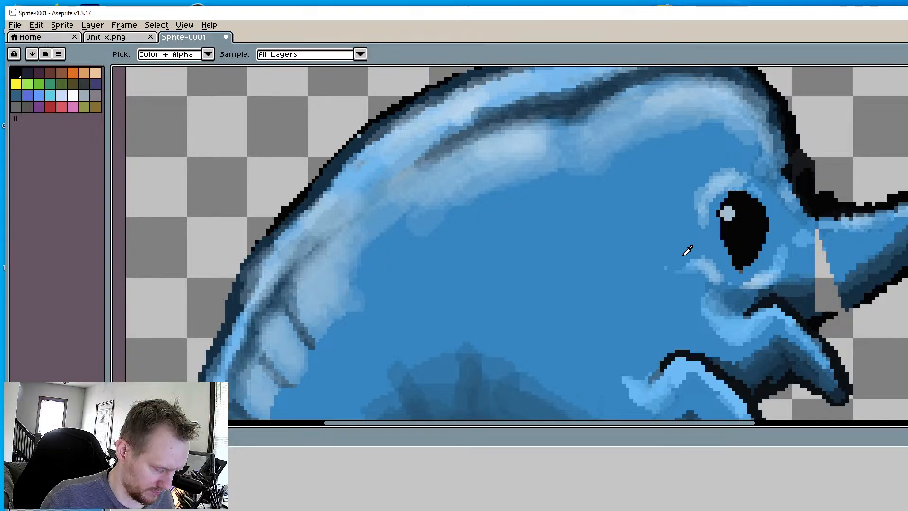
scroll(685, 243, up, 3)
key(b)
drag(682, 216, 708, 224)
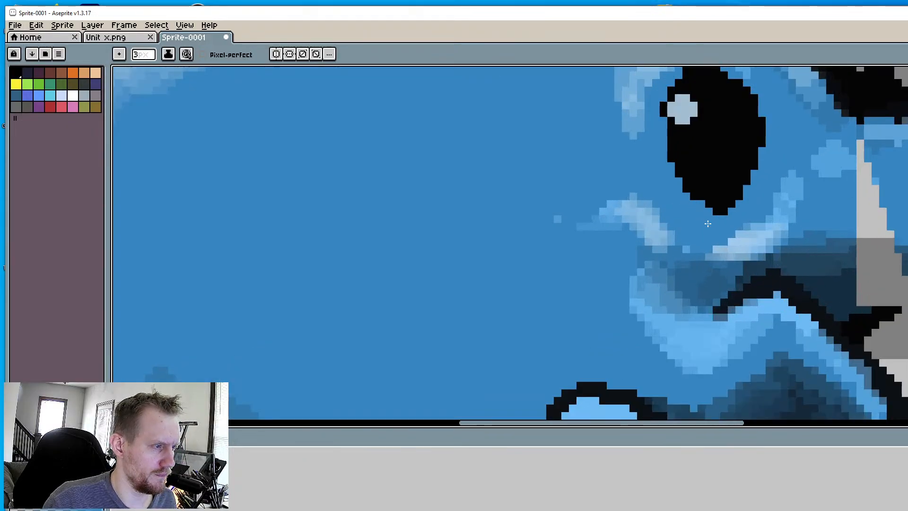
mouse_move(677, 180)
mouse_down()
mouse_move(709, 206)
mouse_move(731, 208)
mouse_up()
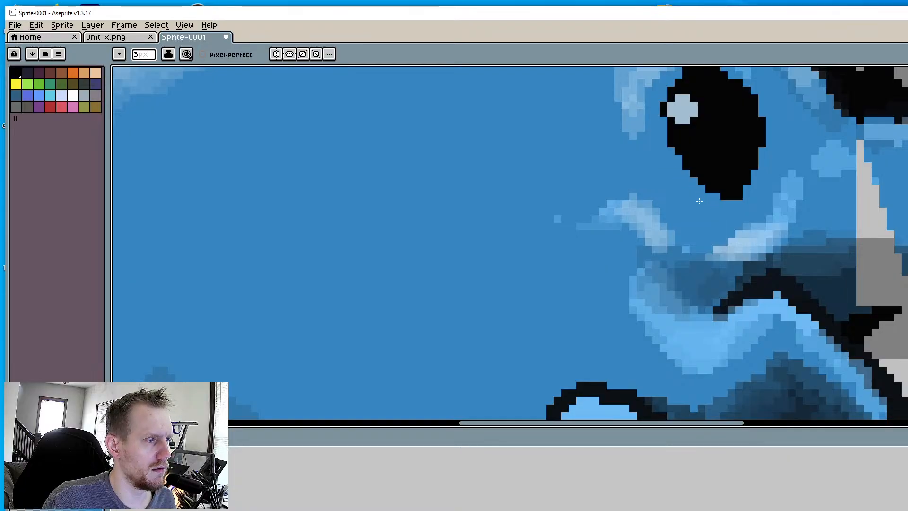
Fill the upper part of the transparent gap between the face and the beak with the body blue
scroll(699, 201, down, 2)
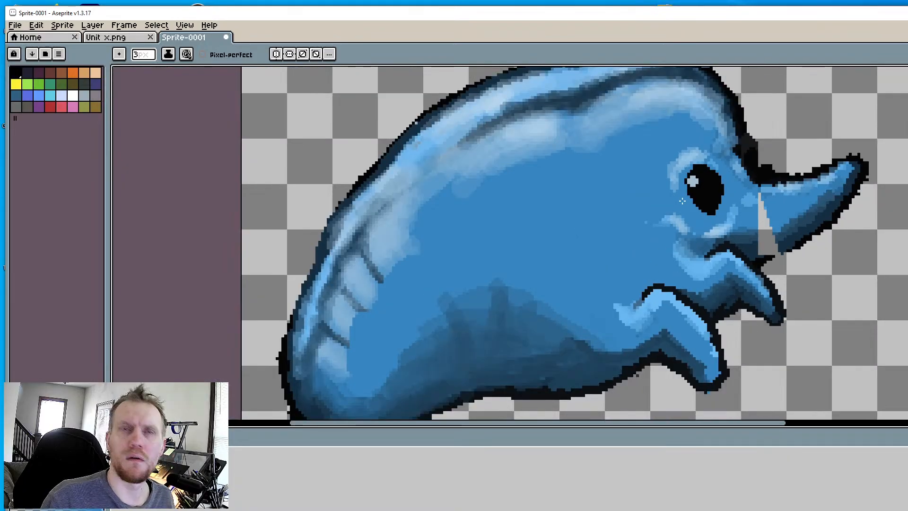
middle_drag(671, 219, 664, 247)
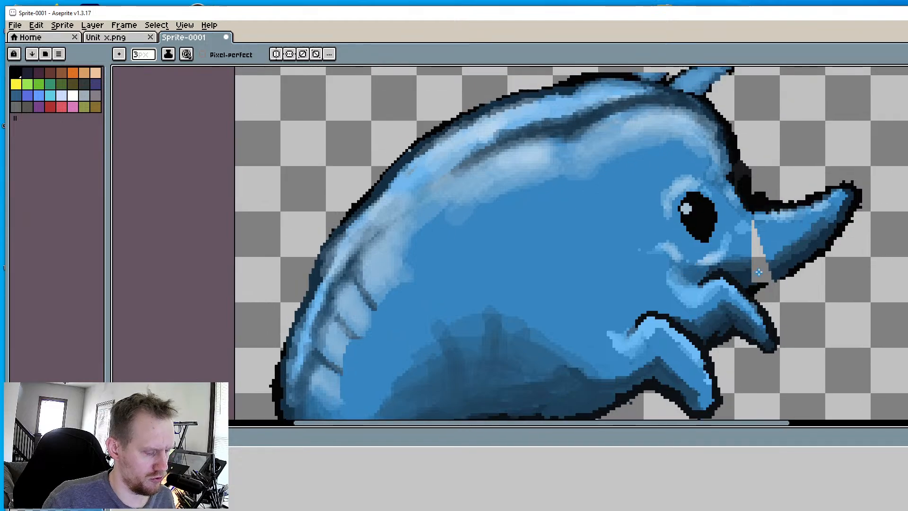
scroll(758, 272, up, 1)
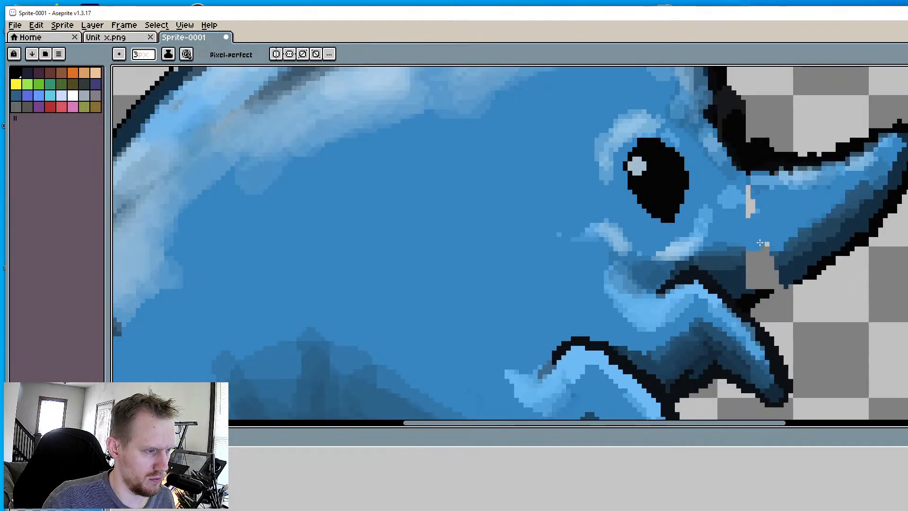
mouse_move(742, 215)
mouse_down()
mouse_move(748, 188)
mouse_move(756, 213)
mouse_up()
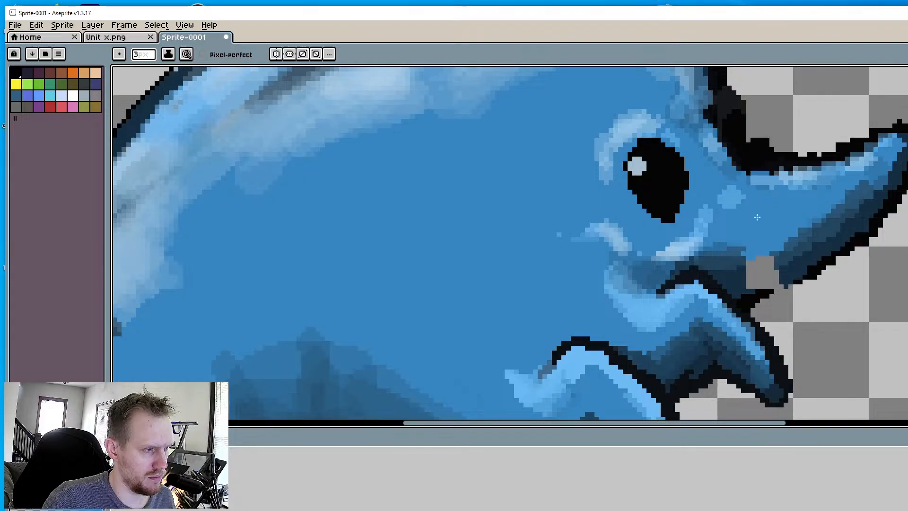
Sample the dark blues of the beak's underside and paint over the remaining gap beneath the beak's base
middle_drag(776, 243, 725, 190)
alt+click(752, 217)
mouse_move(725, 226)
mouse_down()
mouse_move(714, 228)
mouse_move(732, 226)
mouse_move(739, 209)
mouse_move(694, 215)
mouse_move(725, 205)
mouse_up()
alt+click(760, 192)
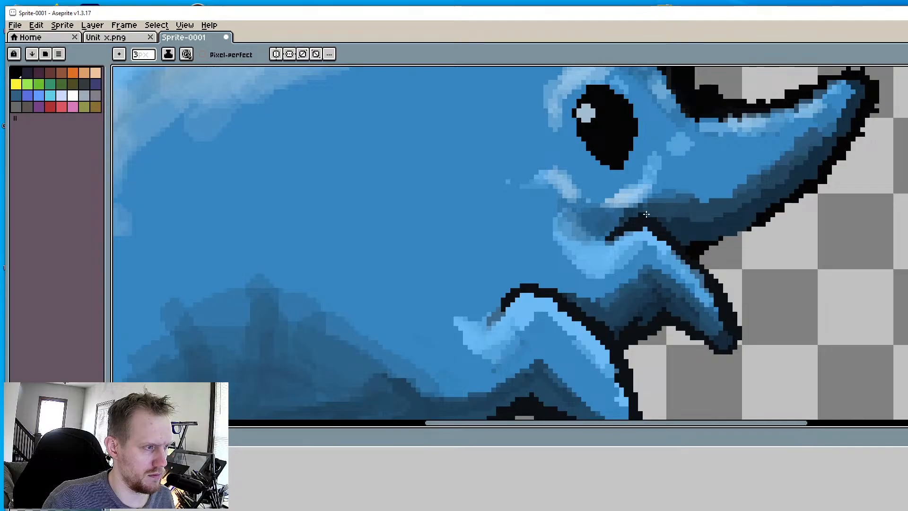
scroll(672, 200, down, 3)
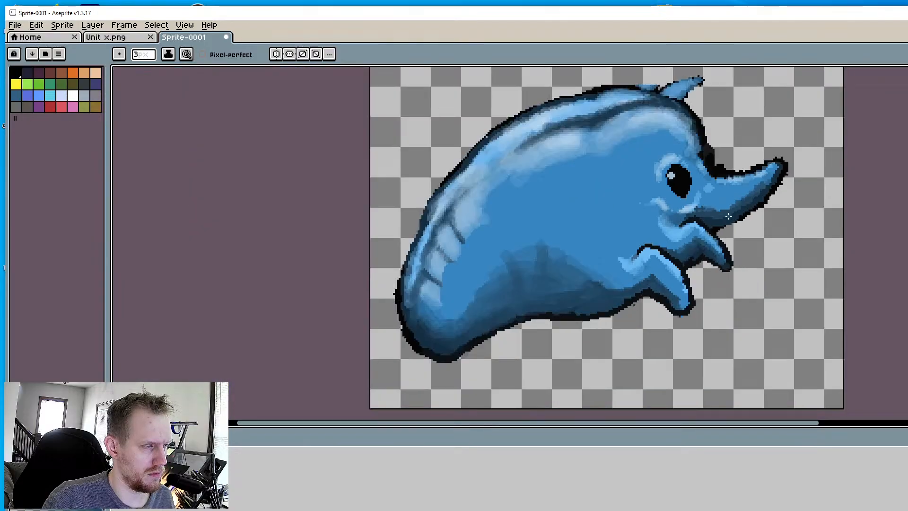
Try to paint a dark shade around the eye's lower rear edge with the 3 px brush
scroll(717, 215, up, 3)
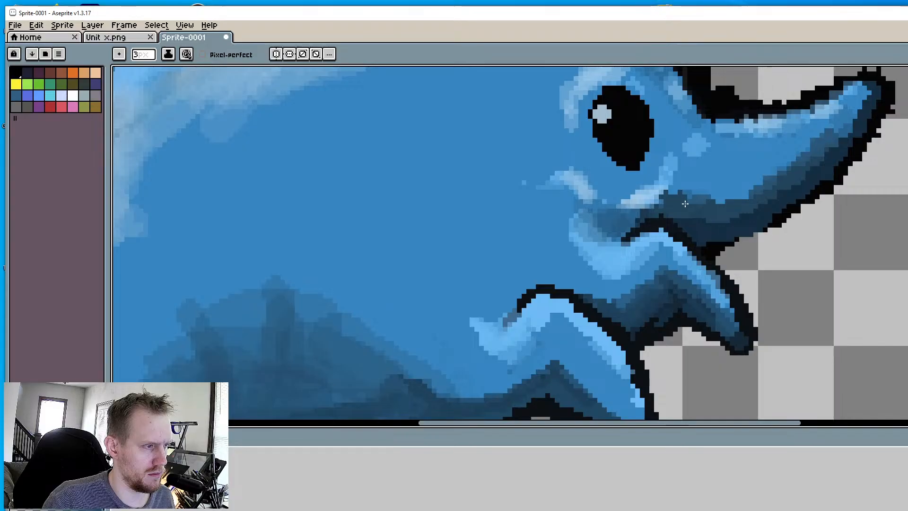
scroll(575, 159, up, 1)
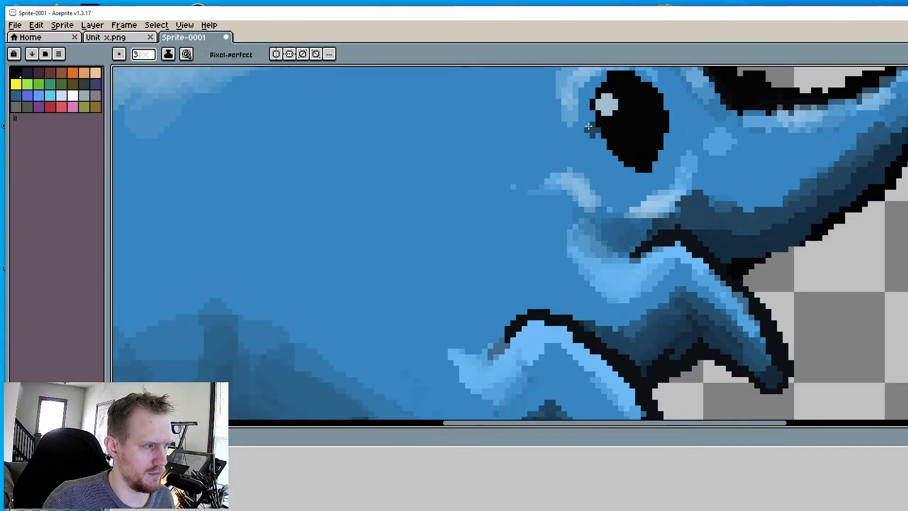
mouse_move(589, 118)
mouse_down()
mouse_move(610, 156)
mouse_move(639, 172)
mouse_move(665, 154)
mouse_up()
scroll(603, 221, down, 1)
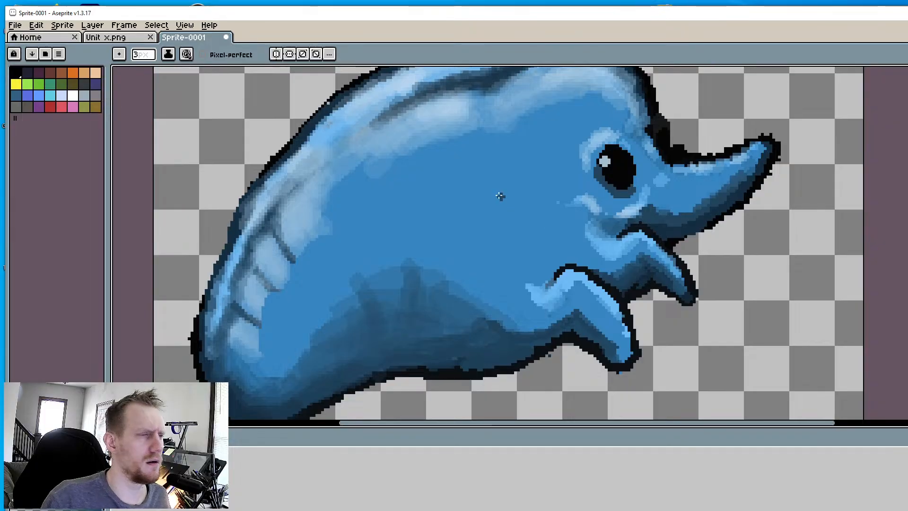
scroll(583, 172, up, 2)
scroll(638, 184, up, 2)
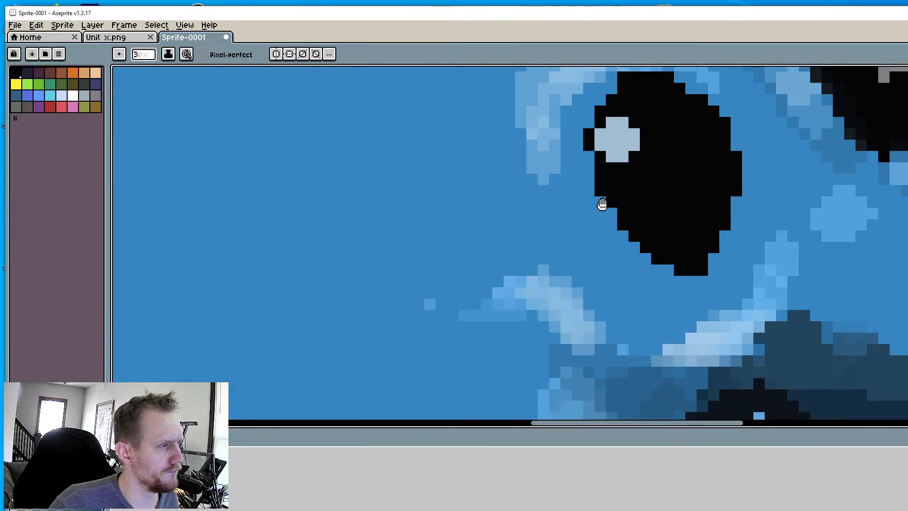
Paint a thin dark blue shadow along the eye's rear and lower rear edge with a 2 px brush
middle_drag(577, 125, 599, 203)
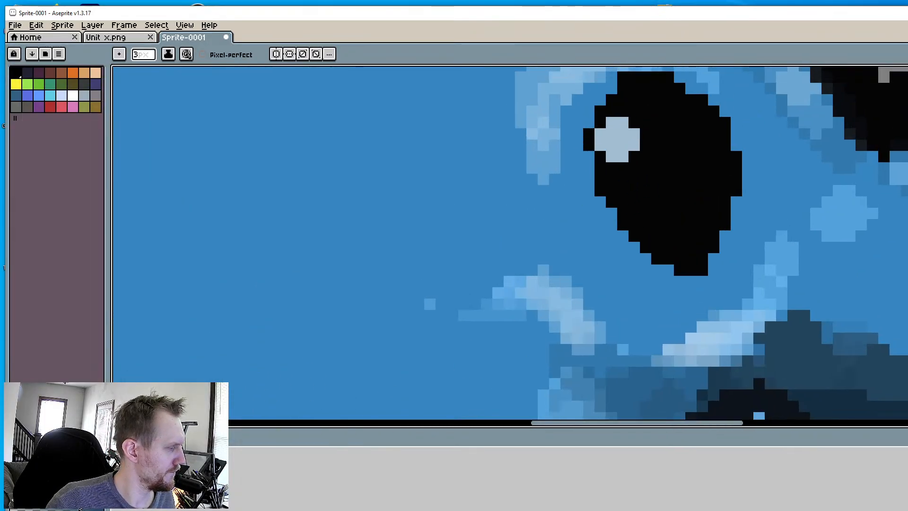
key(v)
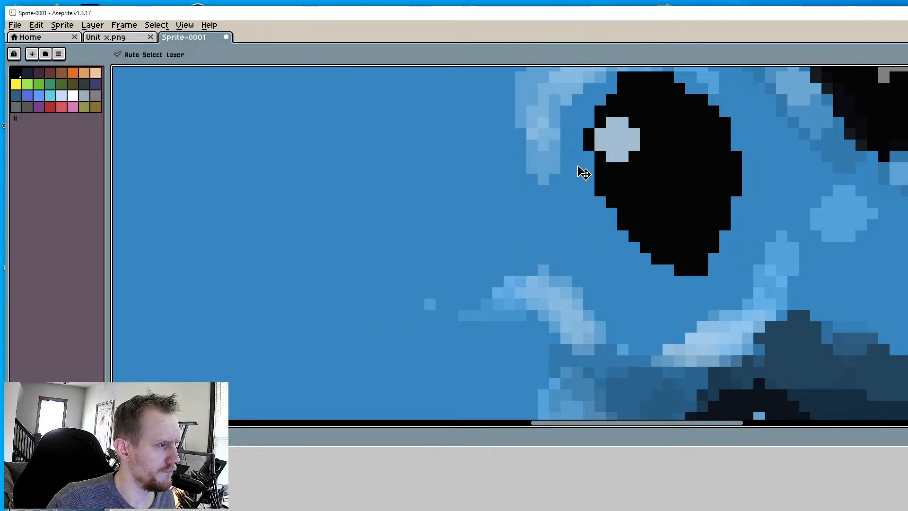
key(b)
mouse_move(583, 159)
mouse_down()
mouse_move(633, 260)
mouse_move(664, 279)
mouse_up()
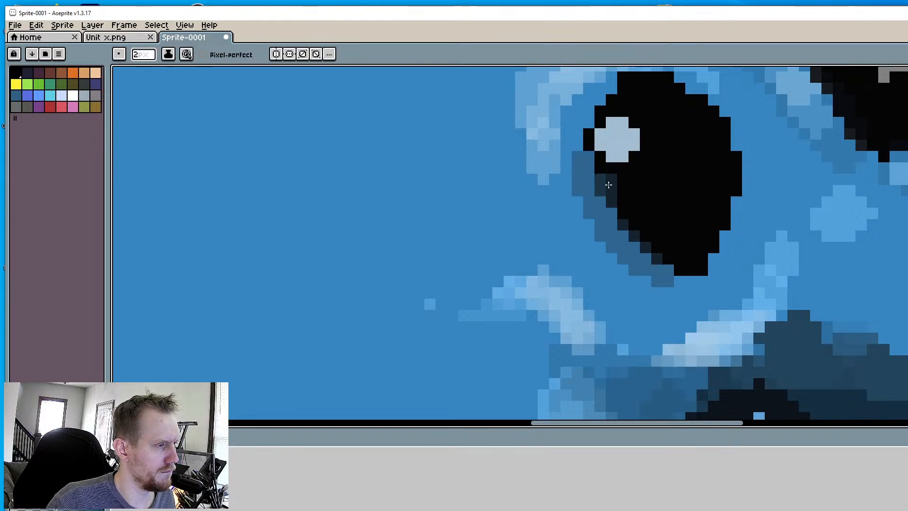
drag(589, 94, 561, 152)
mouse_move(608, 81)
mouse_down()
mouse_move(574, 161)
mouse_move(579, 199)
mouse_move(685, 276)
mouse_up()
scroll(685, 277, down, 2)
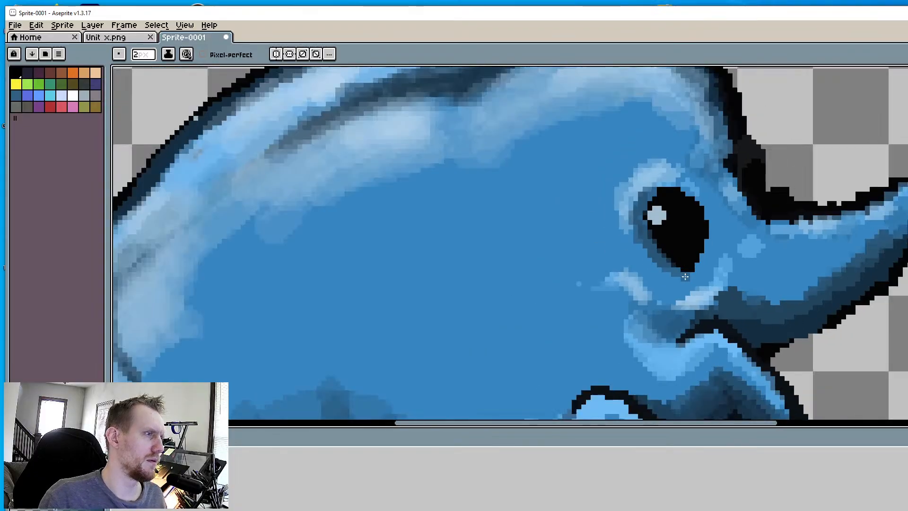
scroll(695, 295, down, 1)
scroll(701, 315, down, 3)
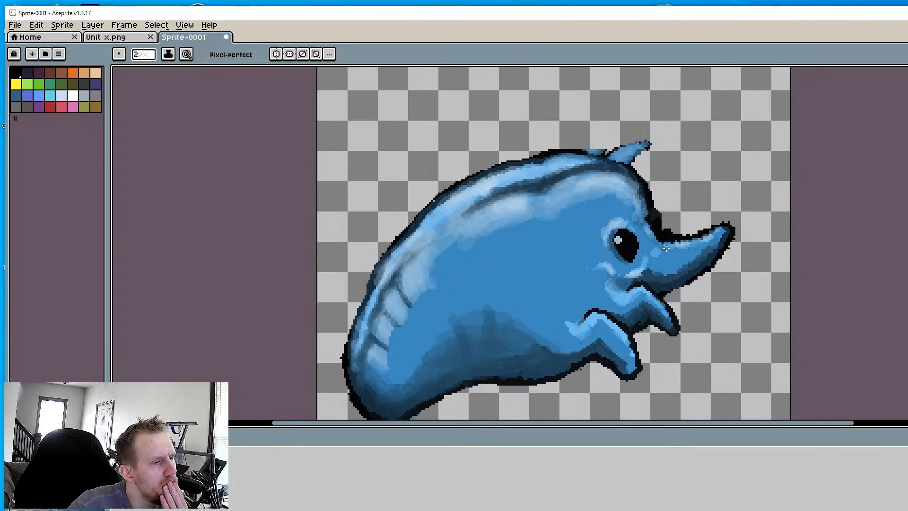
Sample a light blue and paint a highlight along the top of the beak's base with a 4 px brush
scroll(665, 247, up, 2)
key(alt)
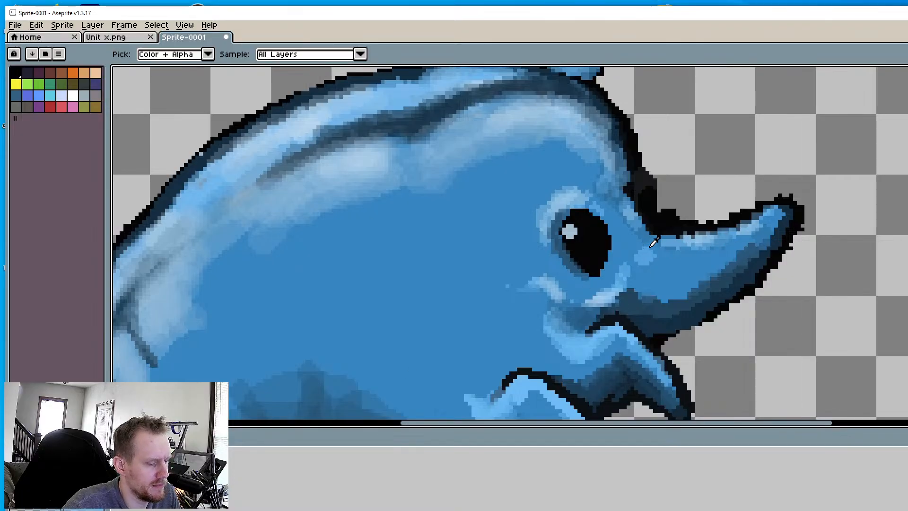
key(alt)
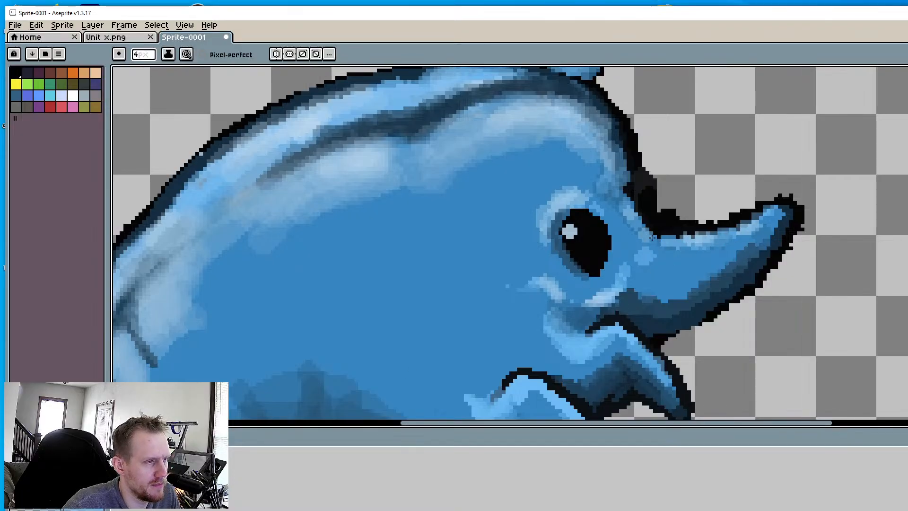
mouse_move(651, 238)
mouse_down()
mouse_move(755, 234)
mouse_move(748, 230)
mouse_up()
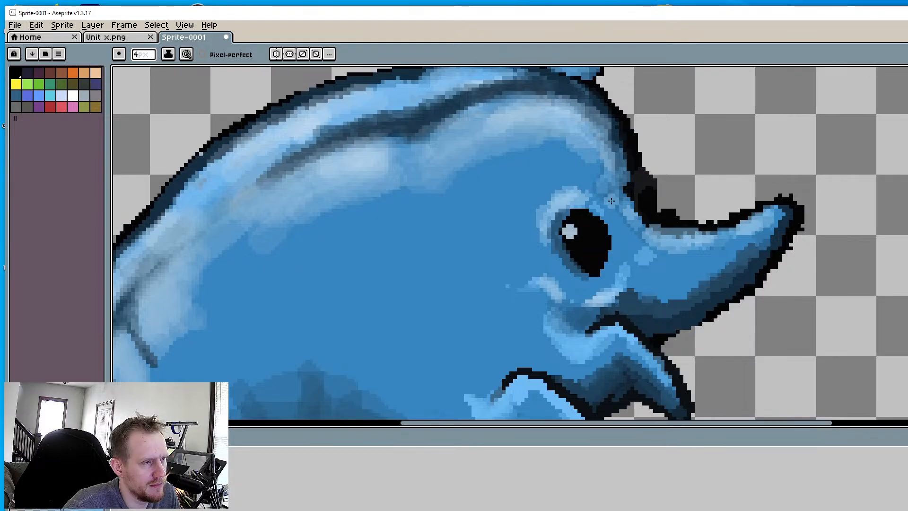
Blend light blue strokes into the highlight band over the forehead and upper back
drag(591, 117, 617, 133)
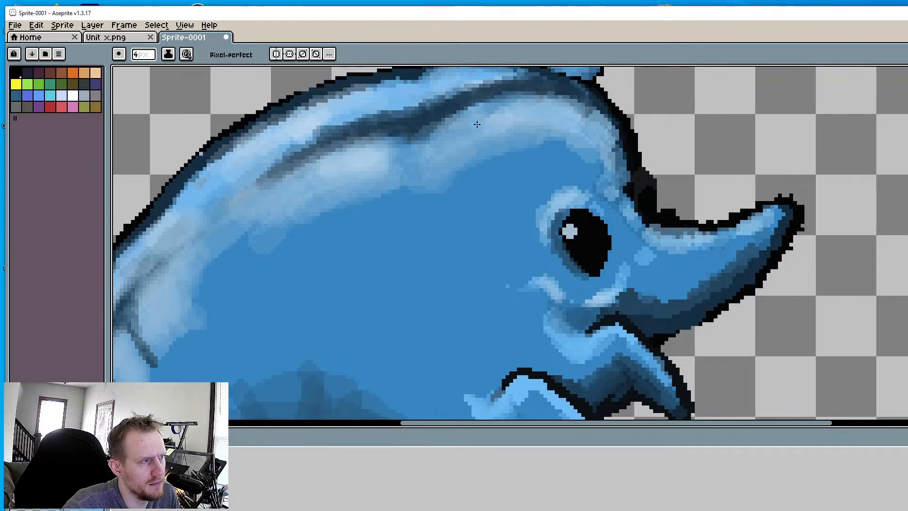
drag(371, 156, 392, 142)
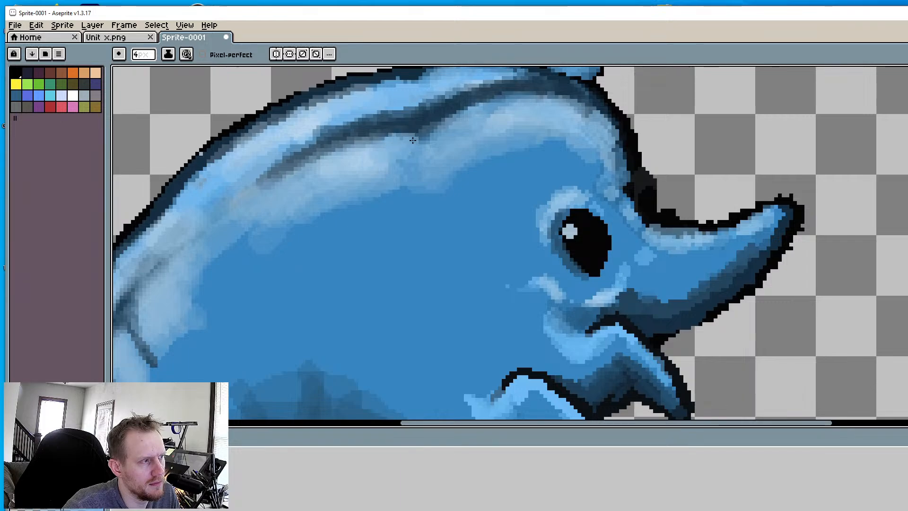
scroll(321, 172, down, 3)
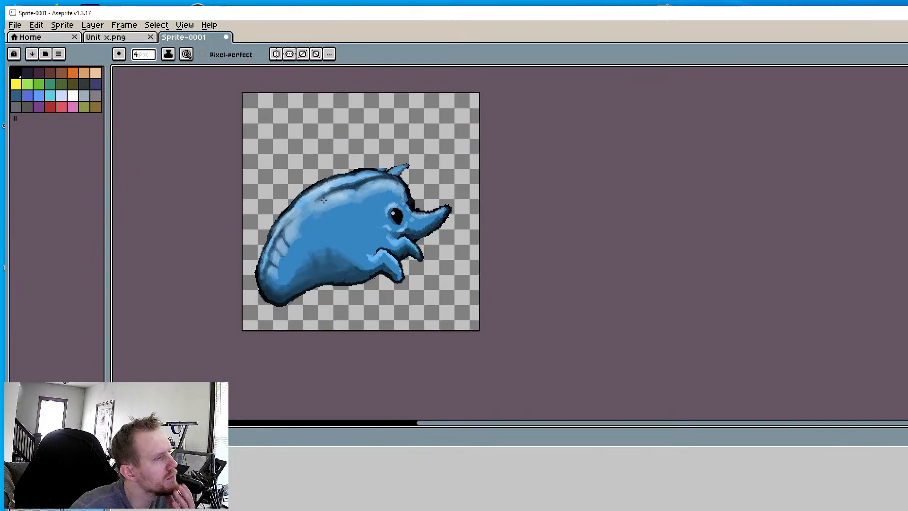
Soften the lower edge of the back's highlight band into the body blue with a 6 px brush
scroll(376, 186, up, 3)
scroll(376, 185, up, 1)
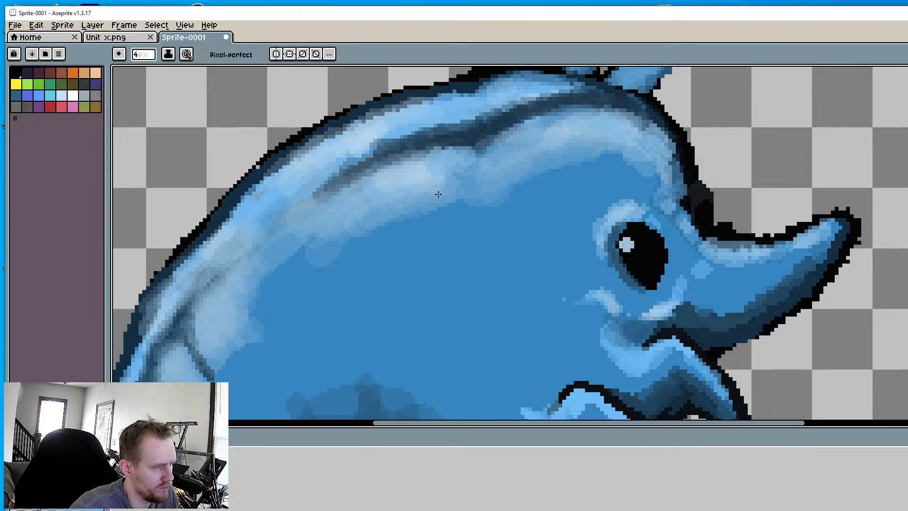
key(plus)
key(plus)
mouse_move(432, 183)
mouse_down()
mouse_move(501, 186)
mouse_move(444, 203)
mouse_move(506, 212)
mouse_move(513, 206)
mouse_up()
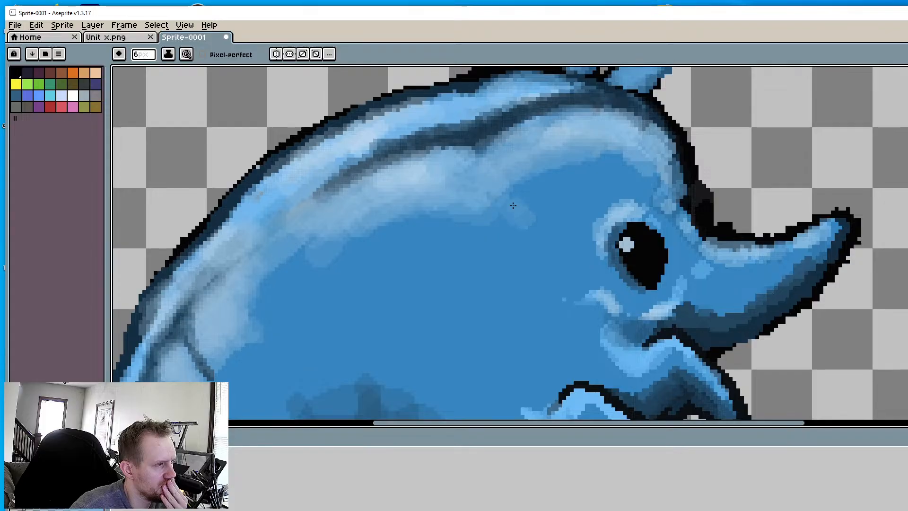
drag(436, 157, 481, 150)
mouse_move(364, 224)
mouse_down()
mouse_move(330, 256)
mouse_move(473, 211)
mouse_up()
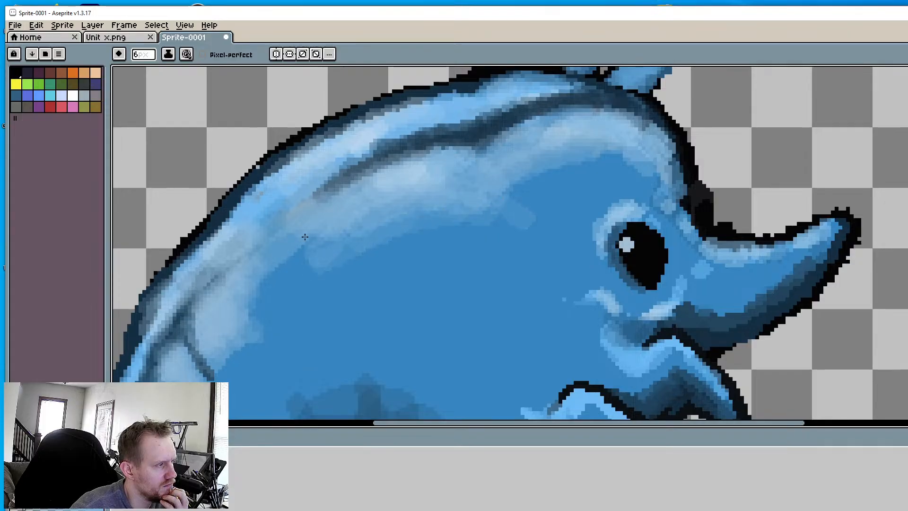
mouse_move(305, 236)
mouse_down()
mouse_move(272, 283)
mouse_move(297, 238)
mouse_up()
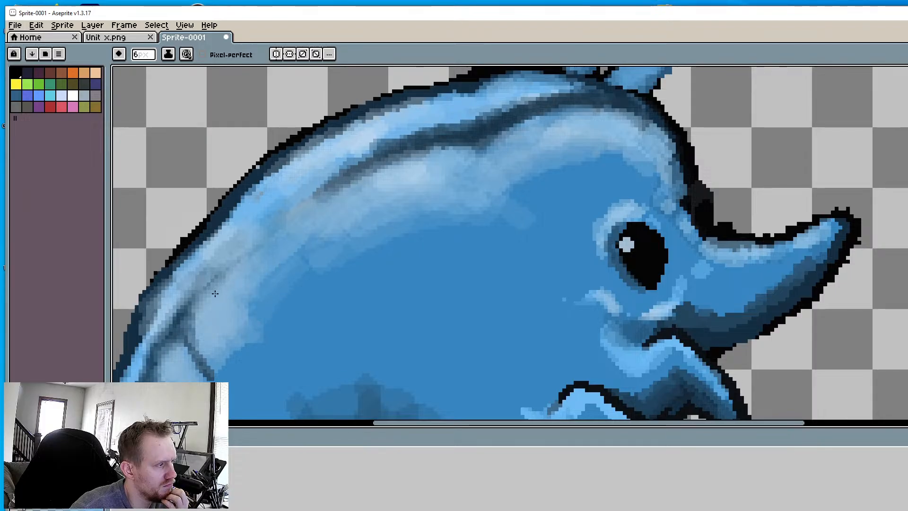
Paint over the inner parts of the dark segment lines on the rear back with the light highlight blue
drag(200, 316, 189, 341)
middle_drag(193, 334, 391, 222)
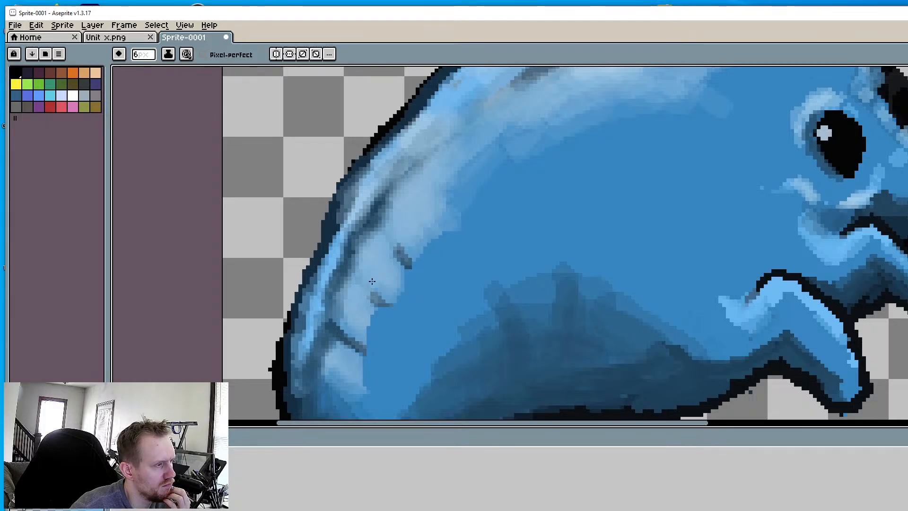
mouse_move(341, 316)
mouse_down()
mouse_move(331, 333)
mouse_move(354, 346)
mouse_move(343, 350)
mouse_up()
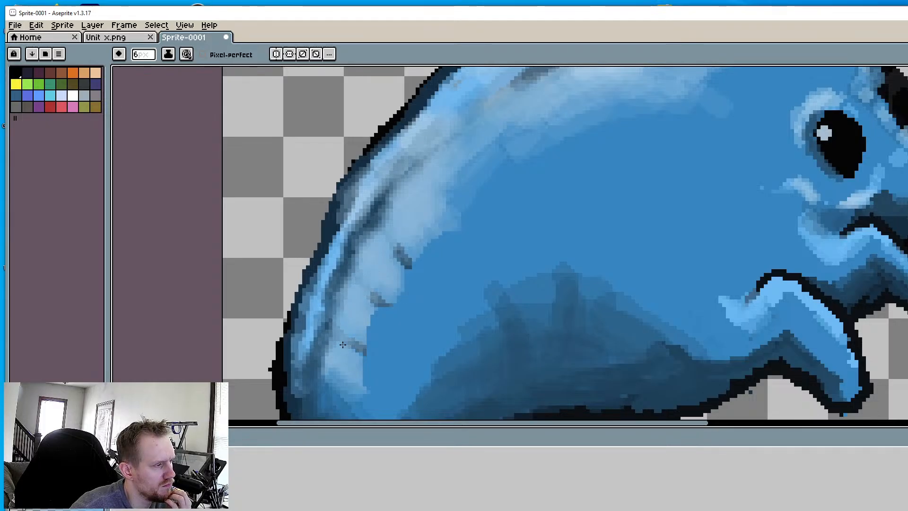
middle_drag(349, 379, 358, 258)
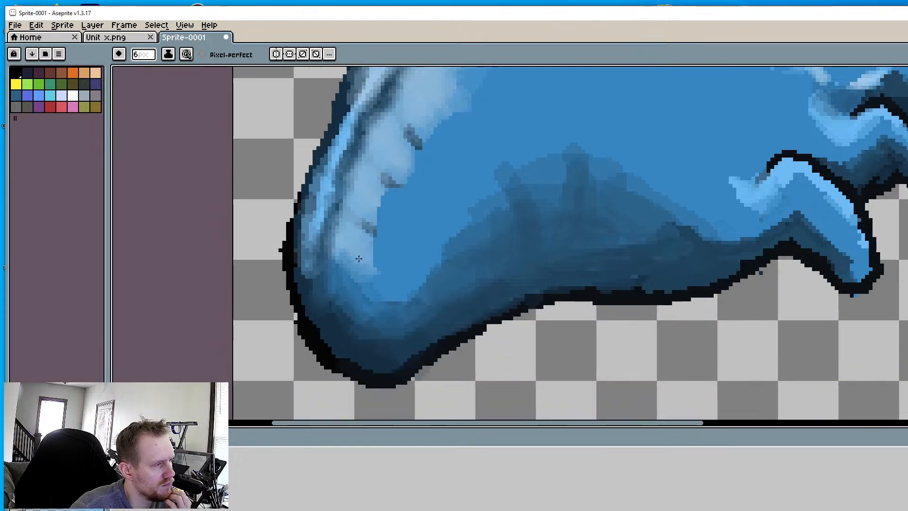
scroll(355, 279, down, 4)
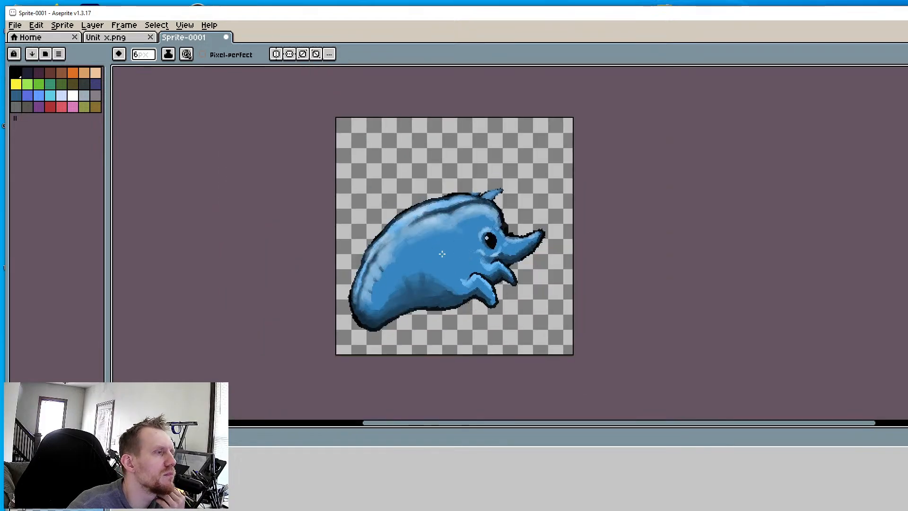
Sample the dark blue beside the rear back's outline and paint a shadow along its inner edge with a 3 px brush
scroll(390, 225, up, 4)
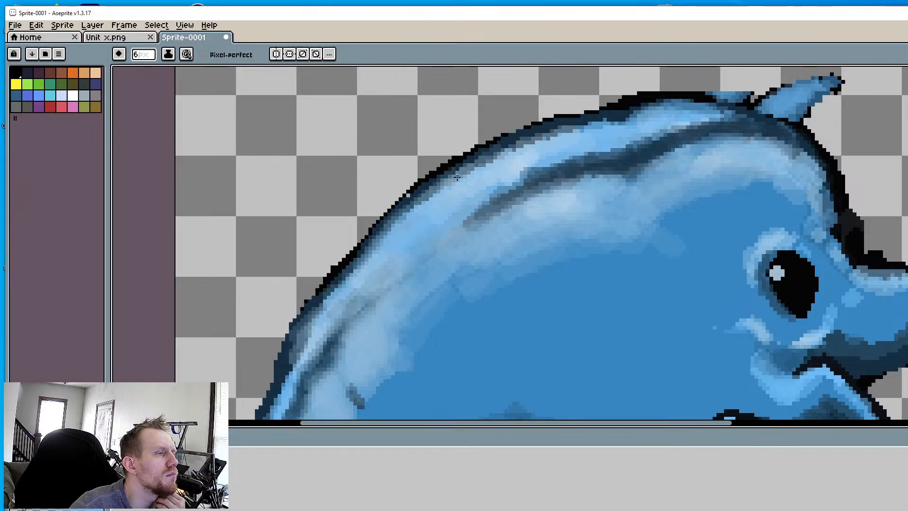
scroll(535, 280, down, 4)
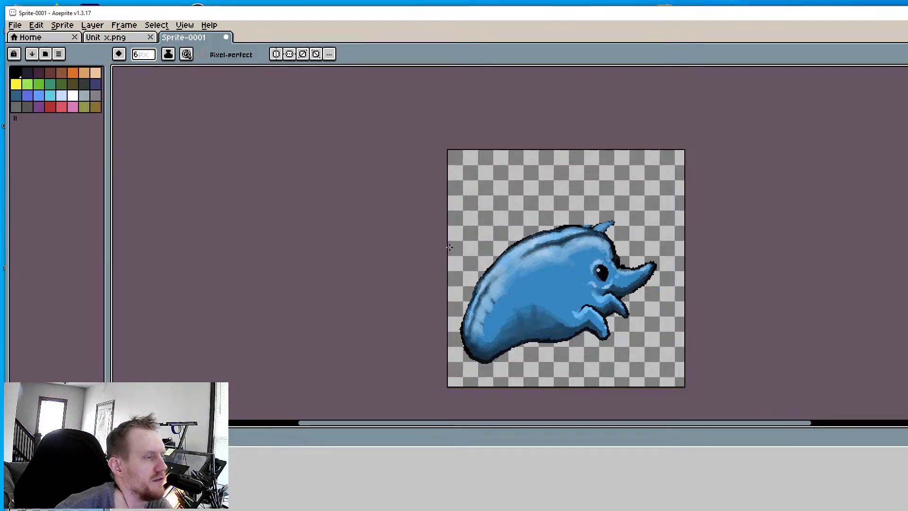
scroll(516, 370, up, 3)
scroll(506, 277, down, 1)
scroll(514, 237, up, 1)
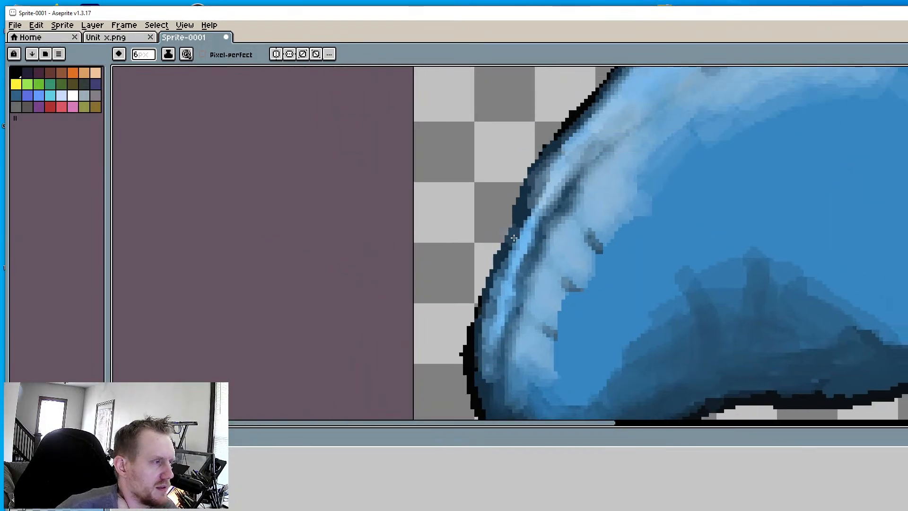
key(i)
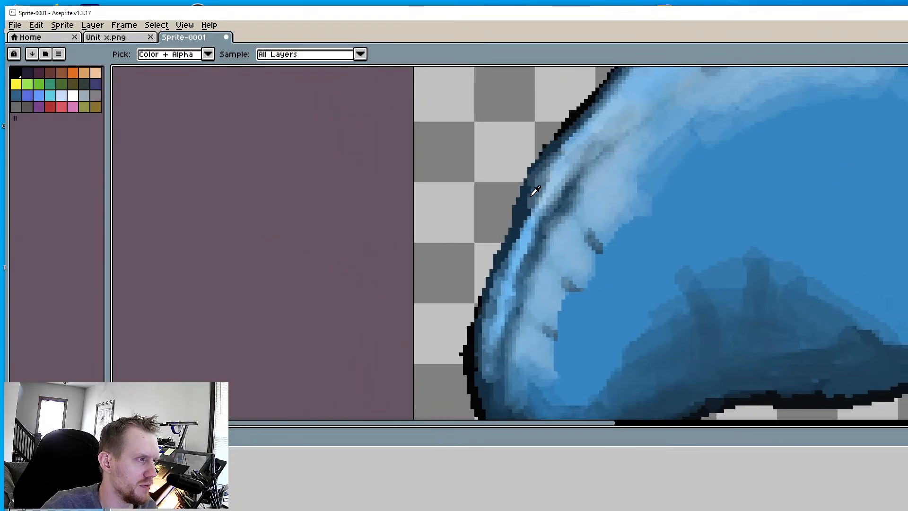
key(b)
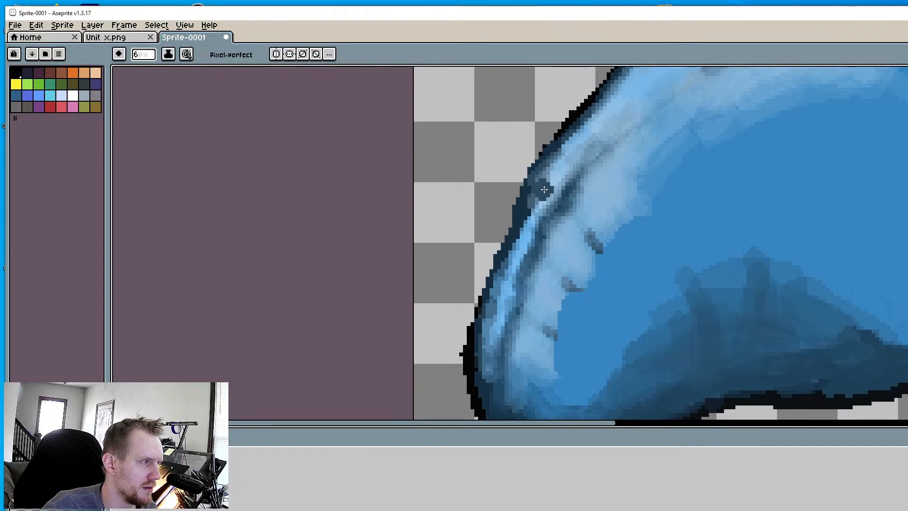
key(minus)
key(minus)
key(minus)
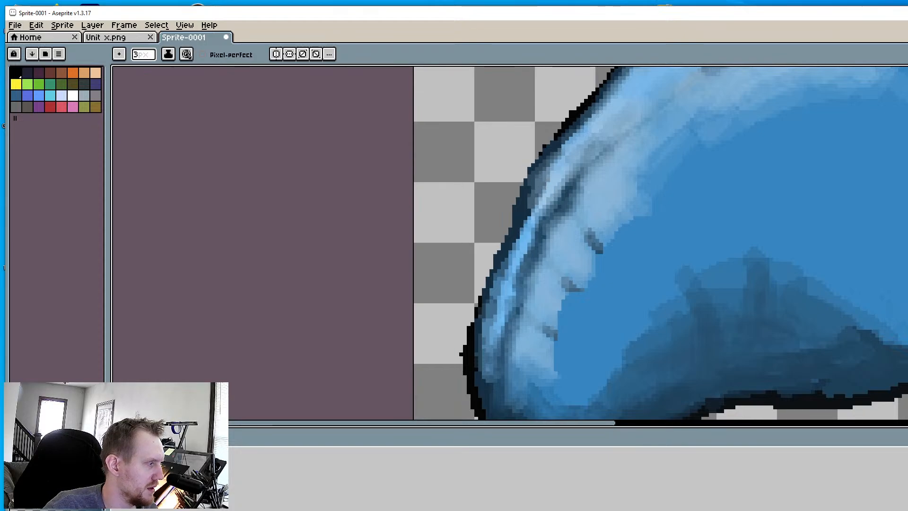
scroll(526, 191, up, 1)
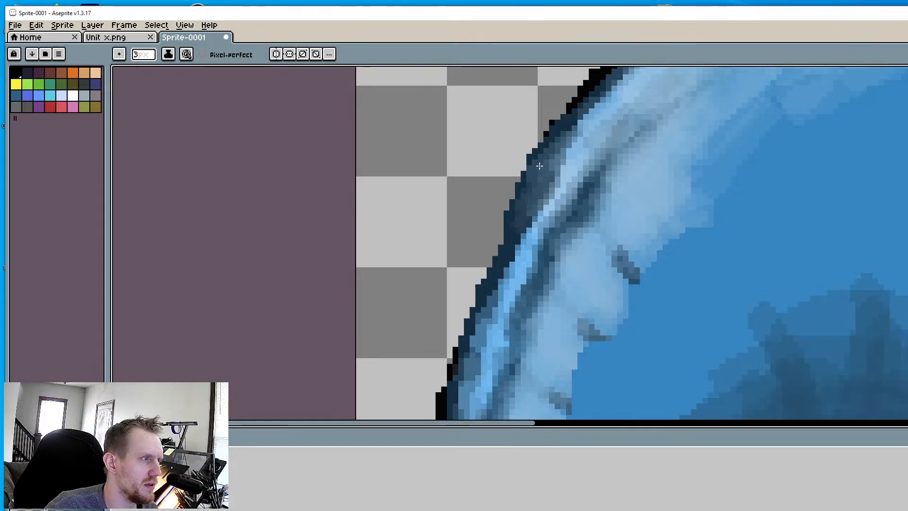
drag(580, 134, 555, 174)
scroll(518, 228, down, 3)
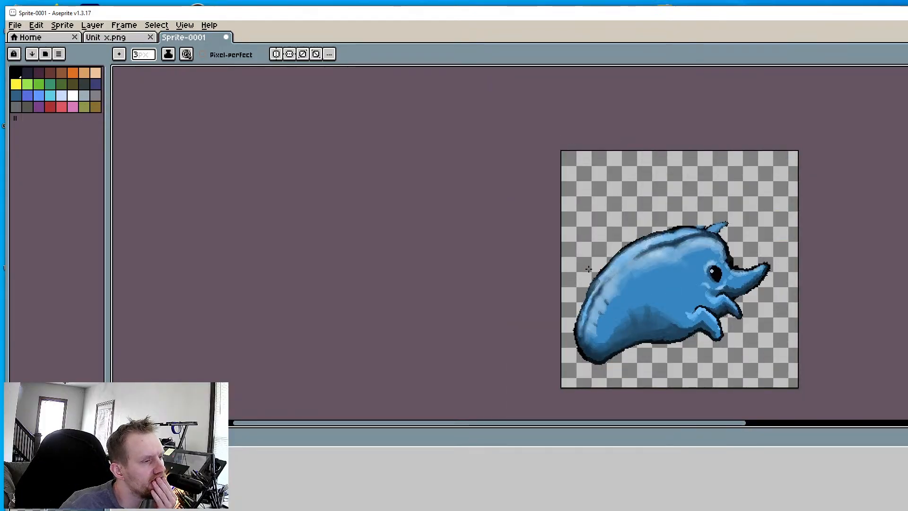
Extend the dark blue shadow further along the inside of the rear back's outline
scroll(588, 268, up, 3)
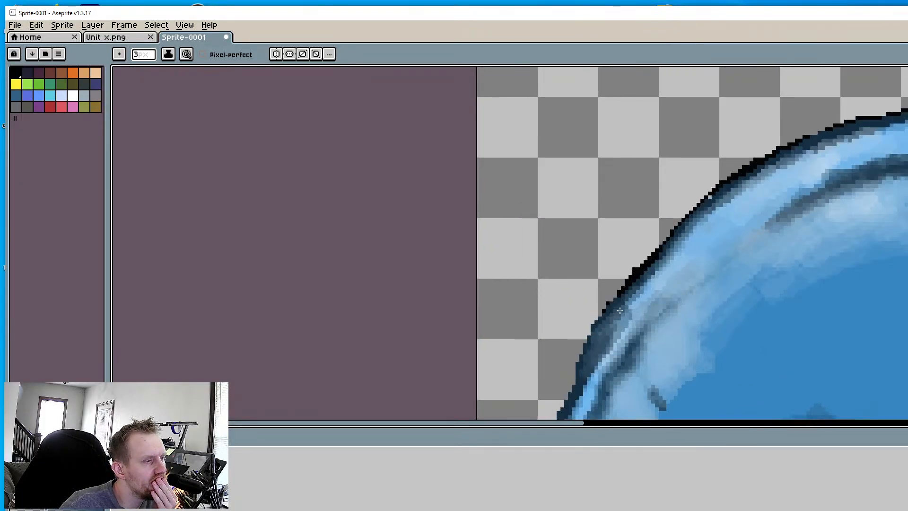
middle_drag(727, 268, 669, 243)
mouse_move(614, 228)
mouse_down()
mouse_move(594, 266)
mouse_move(594, 238)
mouse_move(575, 294)
mouse_up()
scroll(575, 294, down, 2)
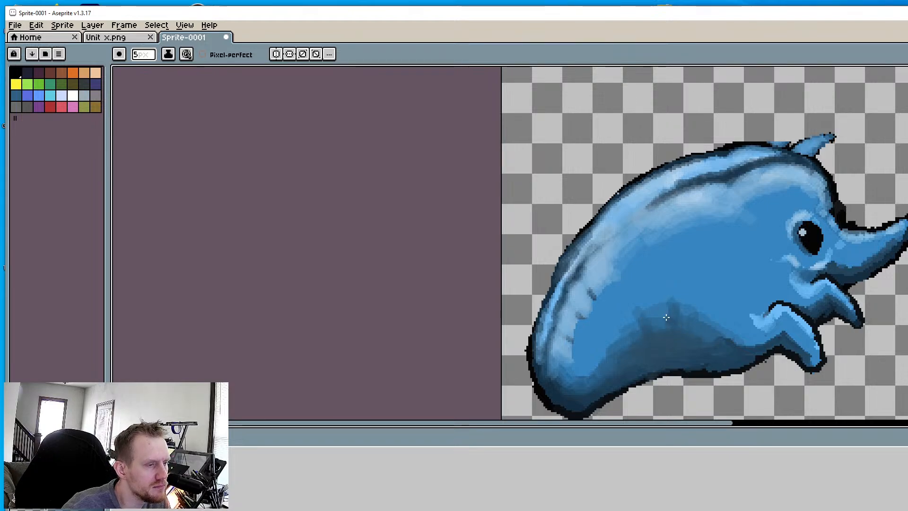
Undo the last belly stroke and soften the upper edge of the belly's shadow with a 14 px brush
key(ctrl+z)
key(plus)
key(plus)
key(plus)
key(plus)
key(plus)
key(plus)
key(plus)
key(plus)
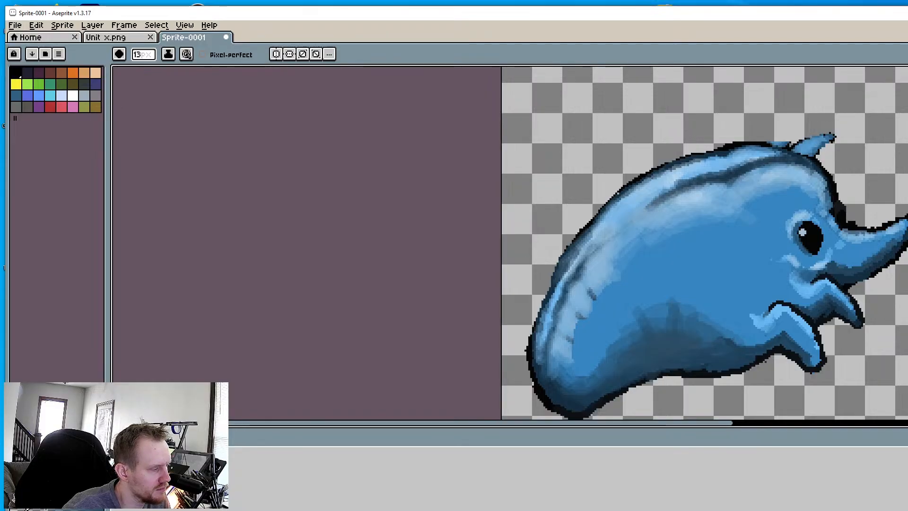
scroll(748, 337, up, 2)
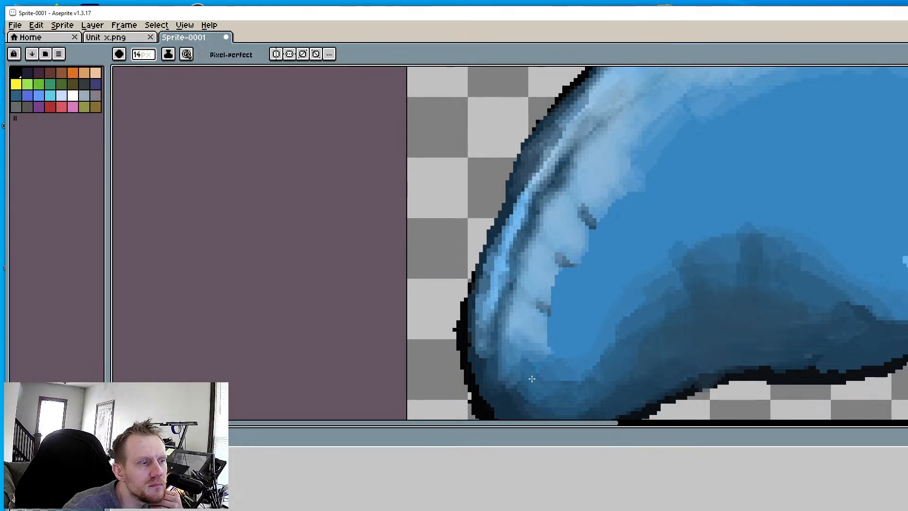
Sample the body blue and paint over the three dark notches at the rear highlight's edge with a 7 px brush
alt+click(629, 245)
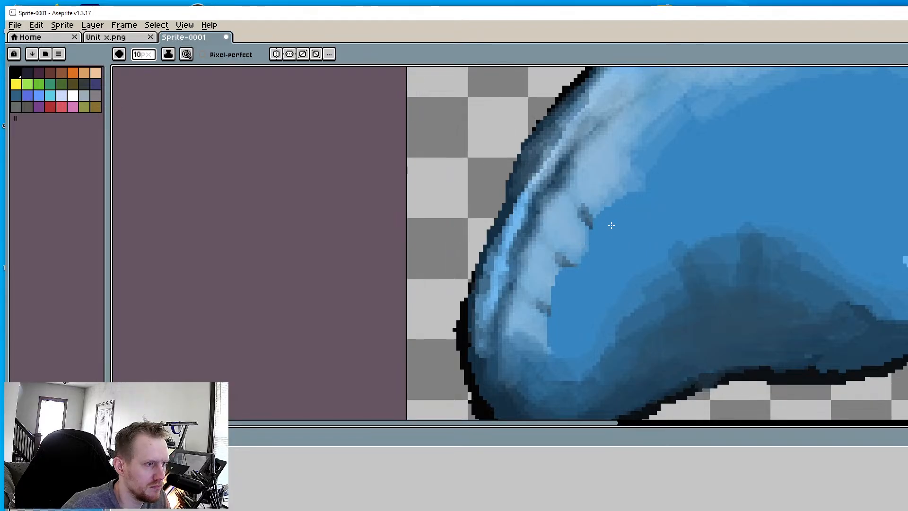
ctrl+scroll(608, 244, up, 3)
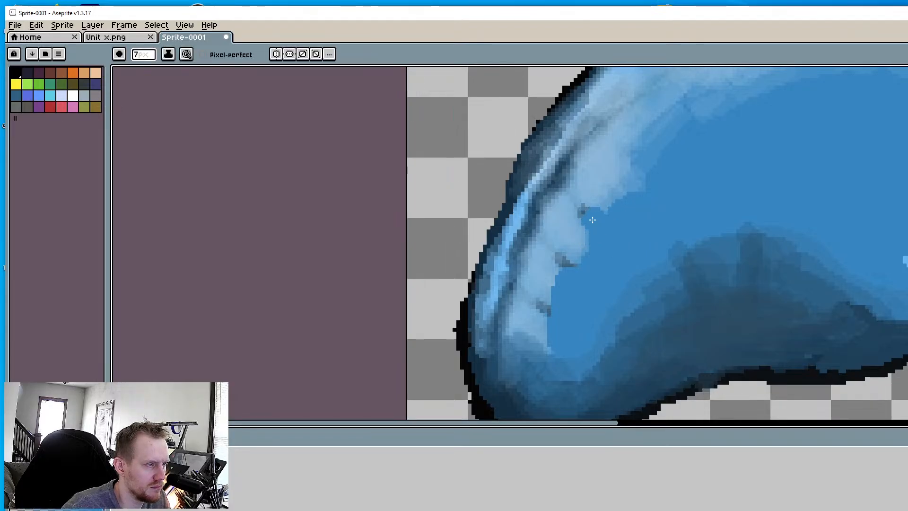
drag(594, 219, 589, 217)
drag(583, 263, 566, 263)
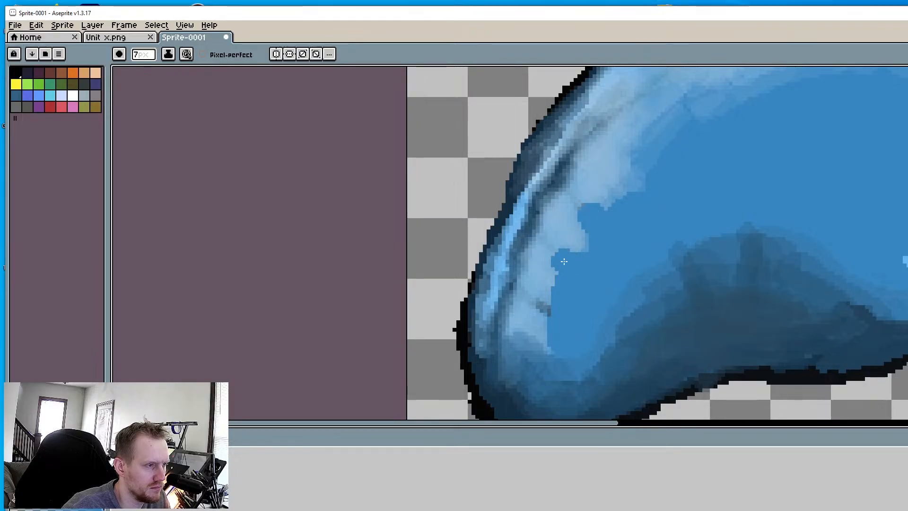
drag(552, 305, 536, 309)
scroll(537, 310, down, 4)
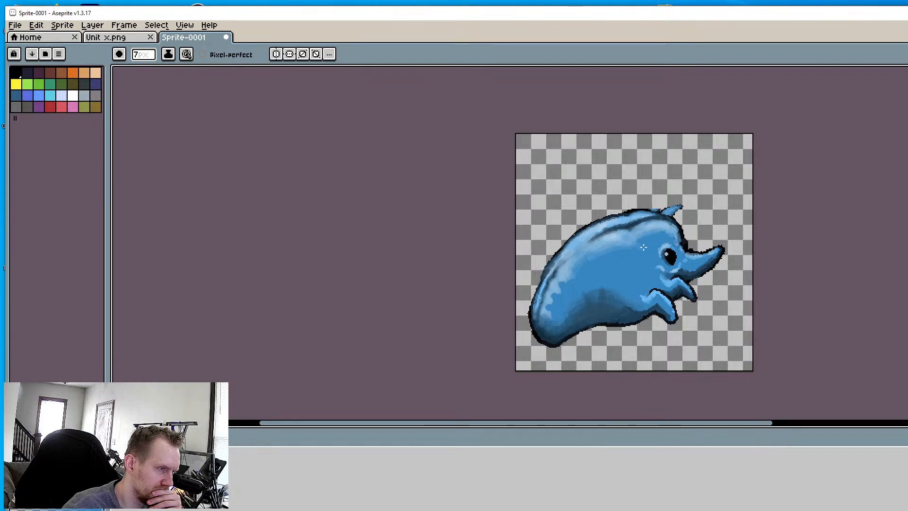
Sample the transparent background and erase the stray blue pixels below the tip of the nearer front leg
scroll(638, 268, up, 6)
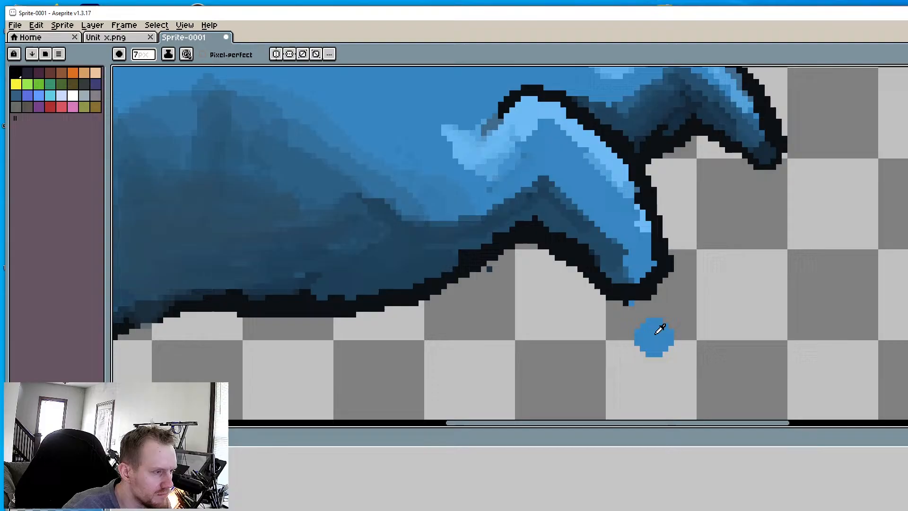
alt+click(654, 330)
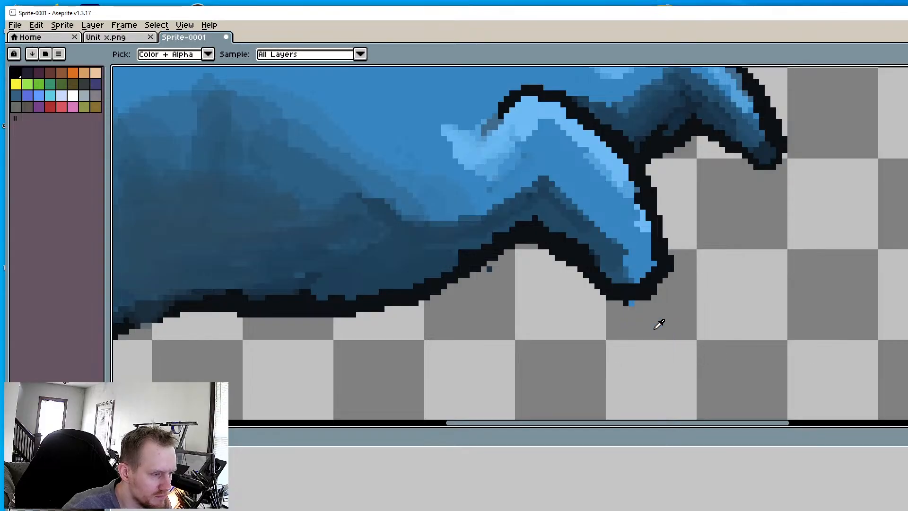
click(625, 315)
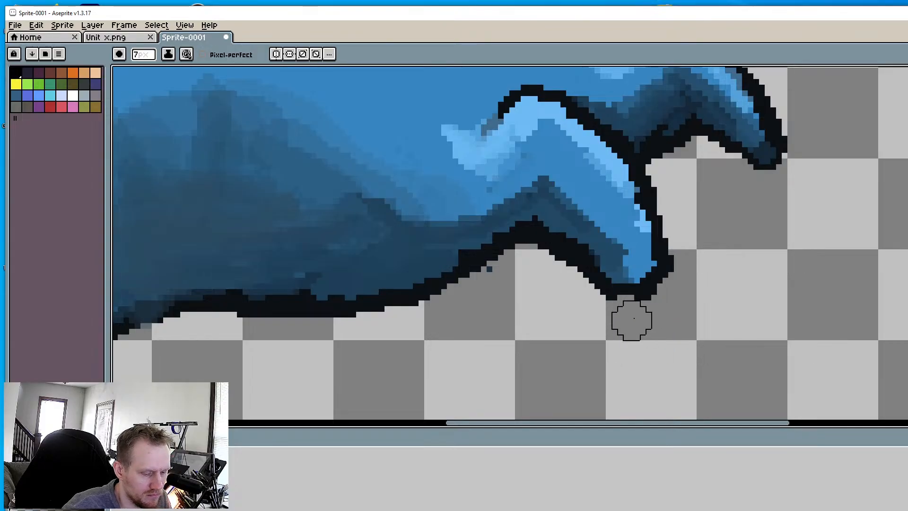
Sample the outline's near-black and thicken the outline beneath the nearer front leg's tip with a 3 px brush
key(alt)
alt+click(649, 283)
click(619, 302)
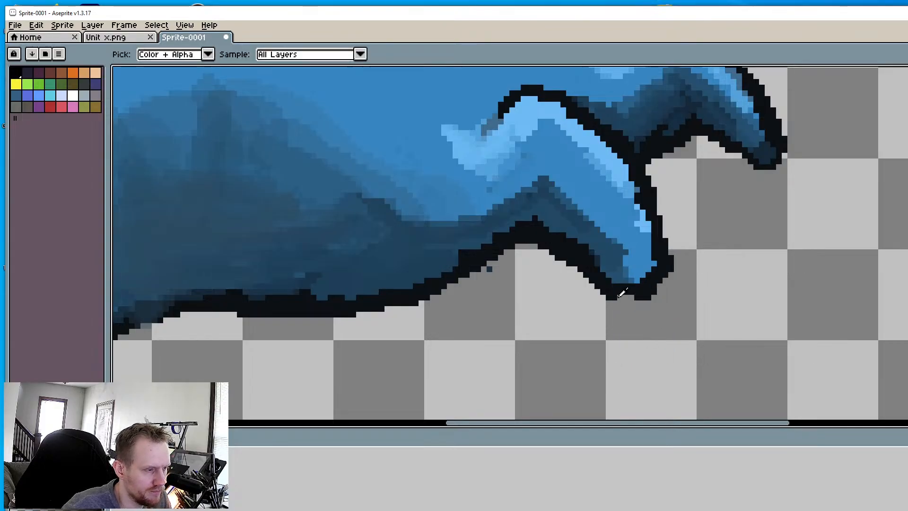
key(alt)
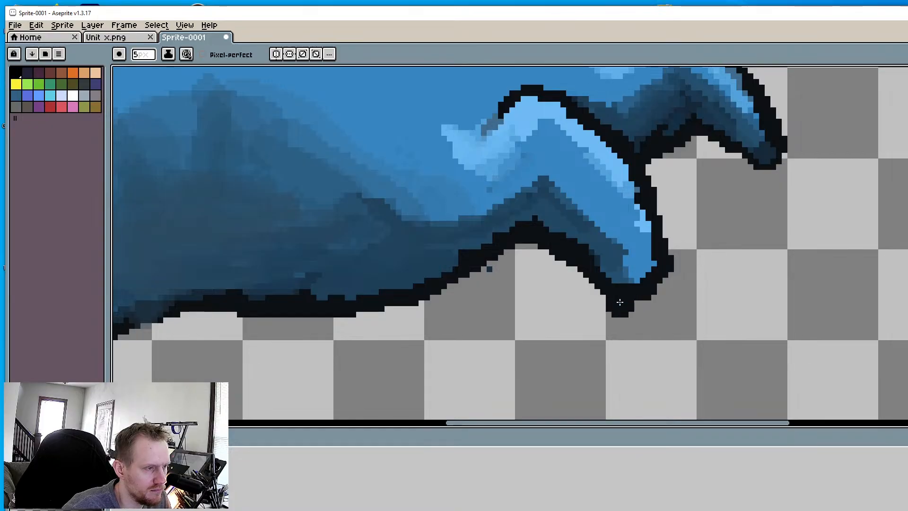
key(minus)
key(minus)
key(minus)
key(minus)
scroll(618, 297, up, 3)
drag(608, 294, 651, 298)
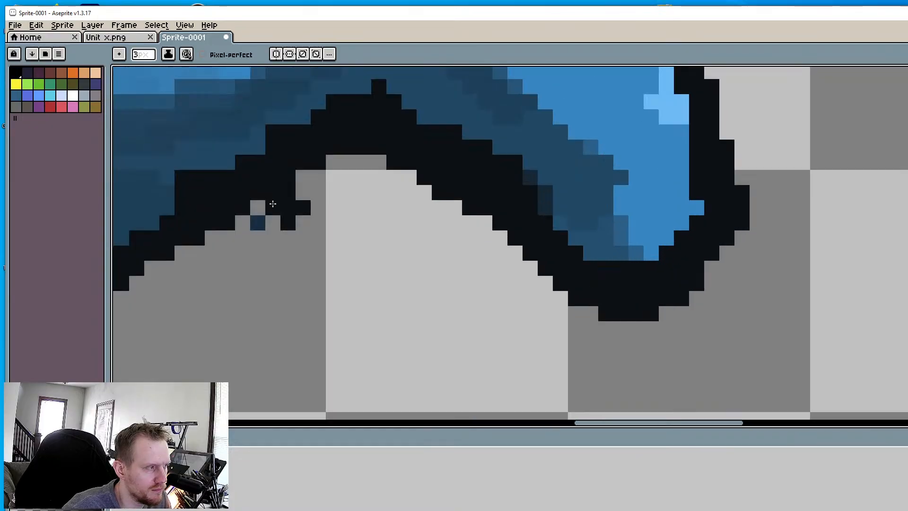
Sample the transparent background and erase the stray dark blue pixel below the belly's outline behind the nearer front leg
mouse_move(363, 237)
middle_down()
mouse_move(369, 312)
mouse_move(481, 269)
middle_up()
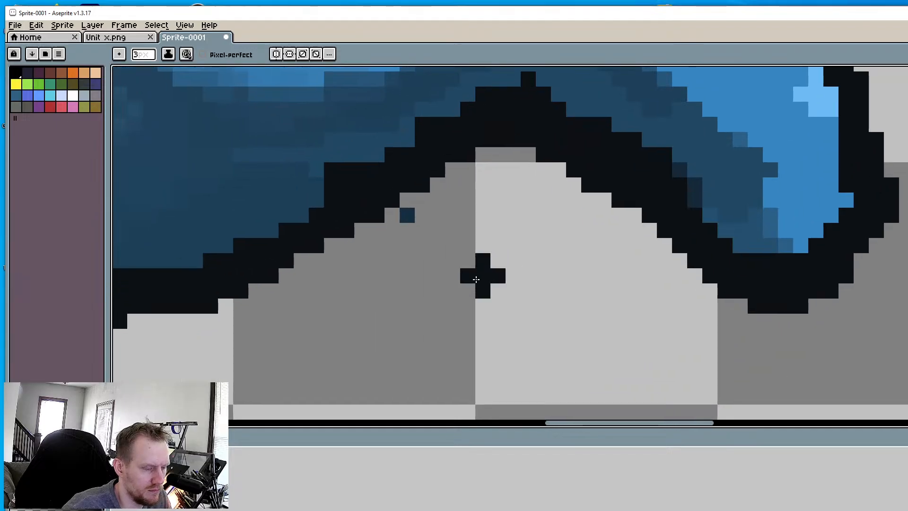
key(alt)
click(407, 230)
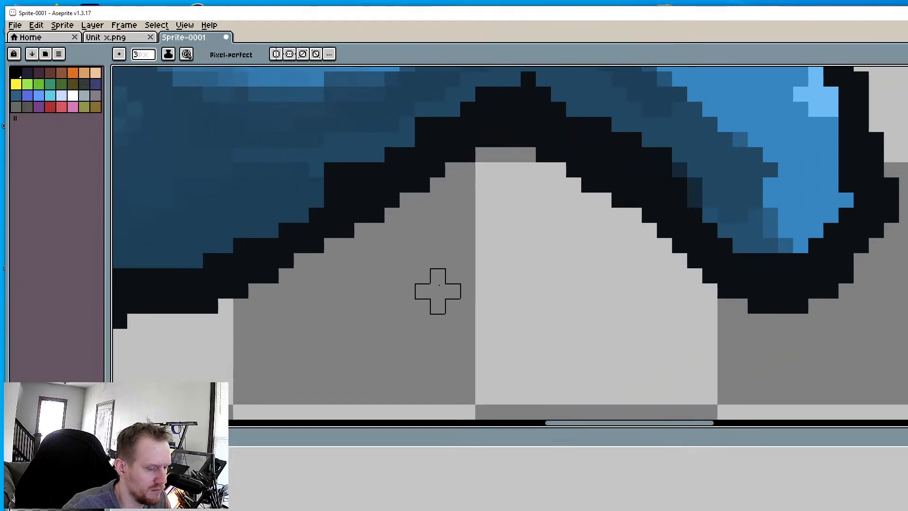
Sample the dark blue shadow colour and shade the nearer front leg's tip and the shadow's edge with a 3 px brush
key(alt)
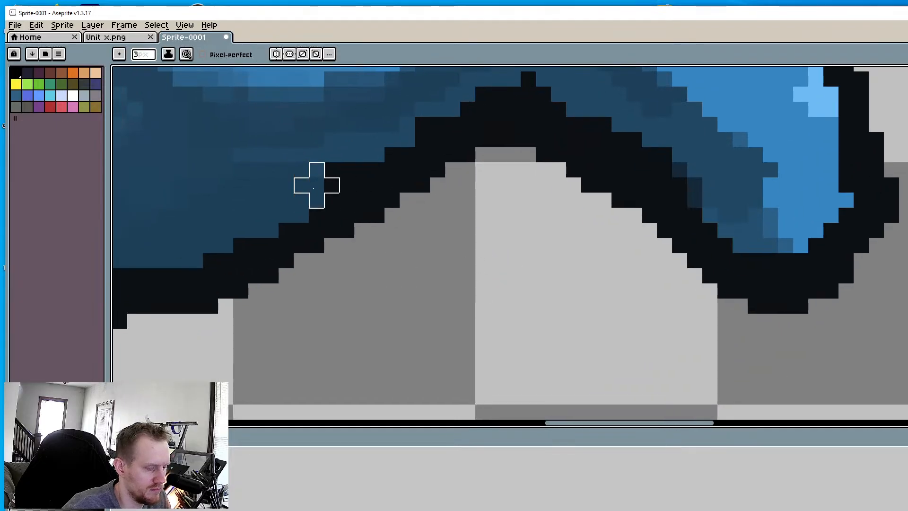
key(alt)
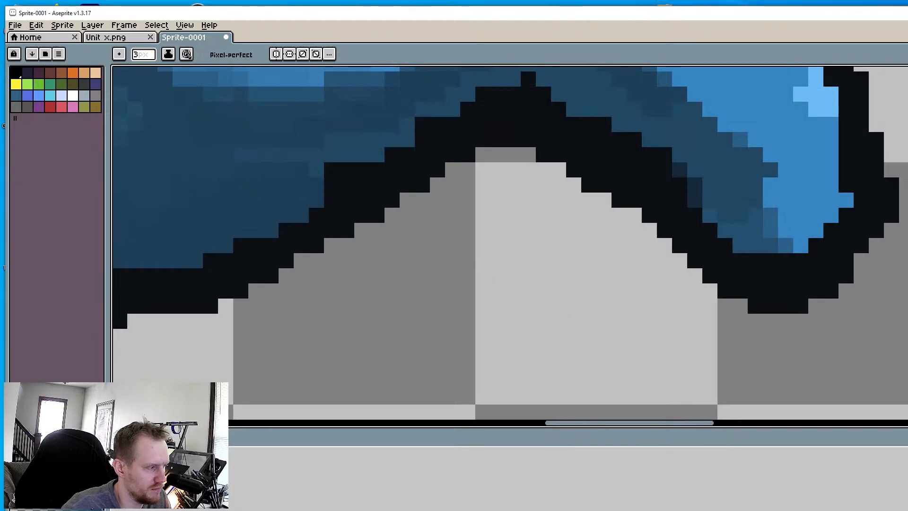
middle_drag(585, 331, 337, 364)
mouse_move(506, 237)
mouse_down()
mouse_move(557, 263)
mouse_move(586, 237)
mouse_move(522, 222)
mouse_move(594, 189)
mouse_move(533, 256)
mouse_move(549, 291)
mouse_move(511, 279)
mouse_up()
scroll(510, 279, down, 4)
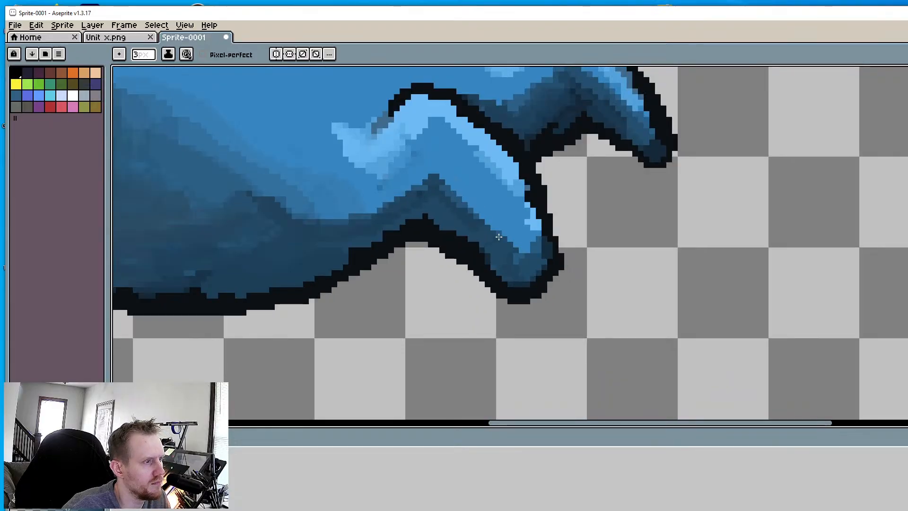
scroll(499, 236, up, 1)
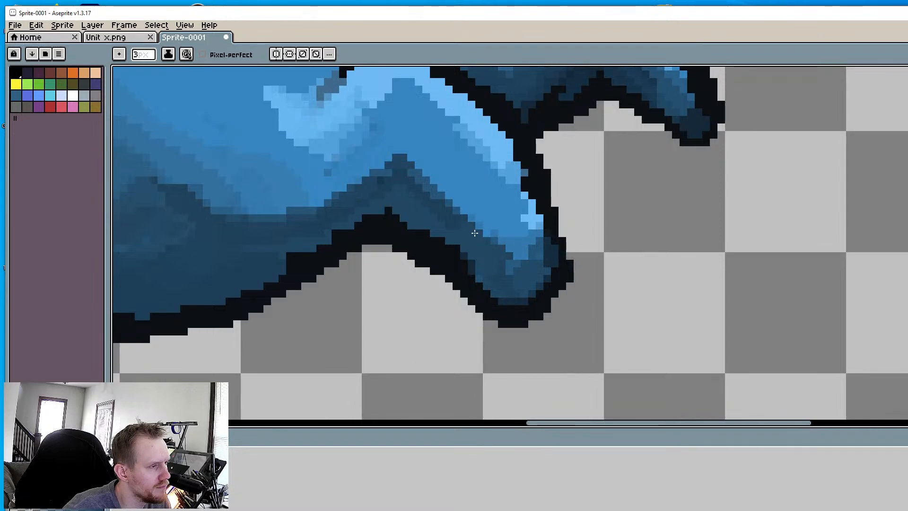
mouse_move(512, 251)
mouse_down()
mouse_move(531, 229)
mouse_move(509, 232)
mouse_move(545, 218)
mouse_up()
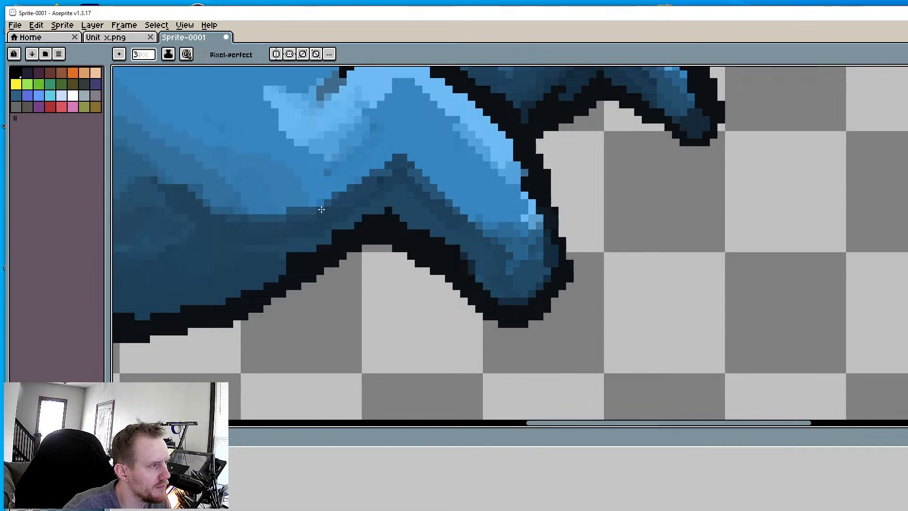
mouse_move(321, 210)
mouse_down()
mouse_move(225, 201)
mouse_move(332, 217)
mouse_up()
Sample the near-black of the belly outline and build up a darker shadow along the belly's lower edge with an 8 px brush
middle_drag(341, 234, 357, 352)
scroll(369, 267, down, 2)
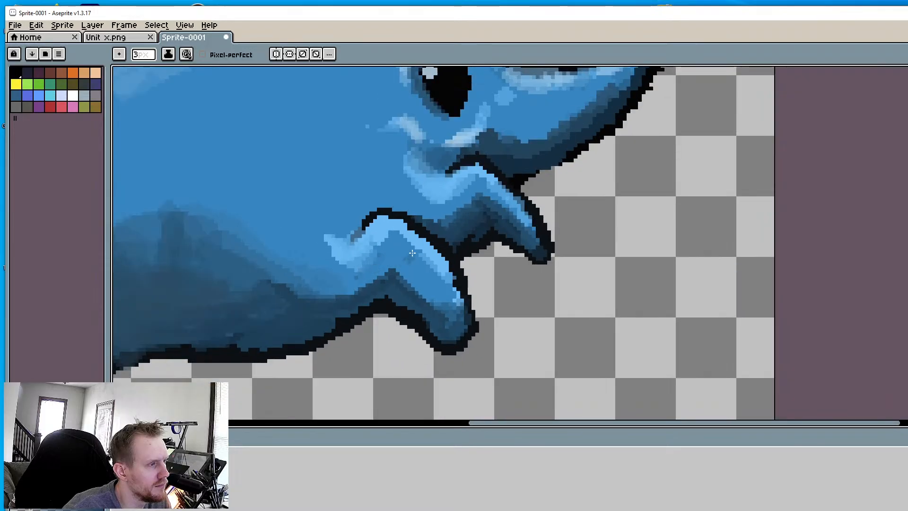
middle_drag(412, 253, 444, 303)
scroll(551, 219, up, 2)
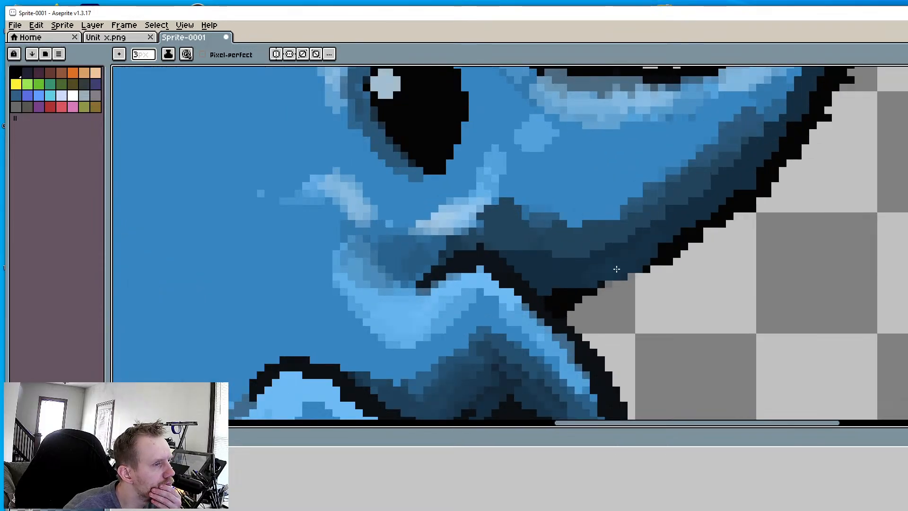
scroll(544, 293, down, 4)
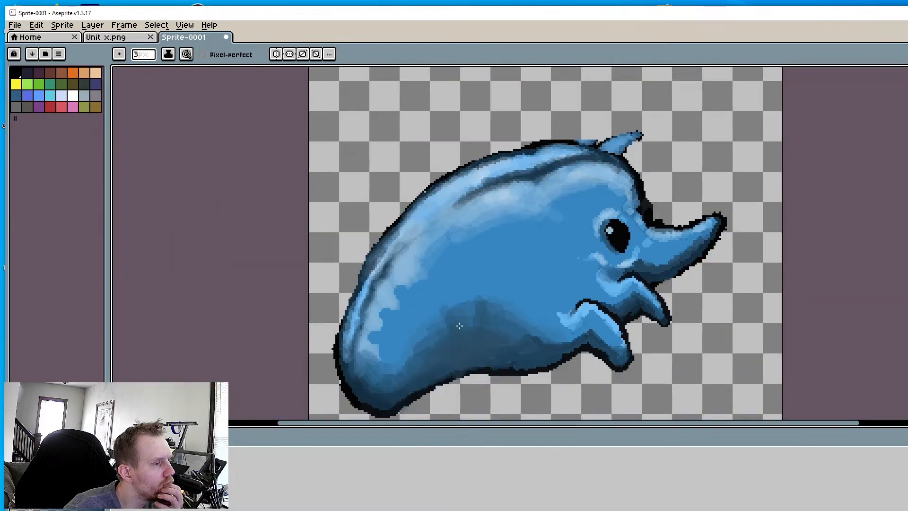
scroll(465, 336, up, 4)
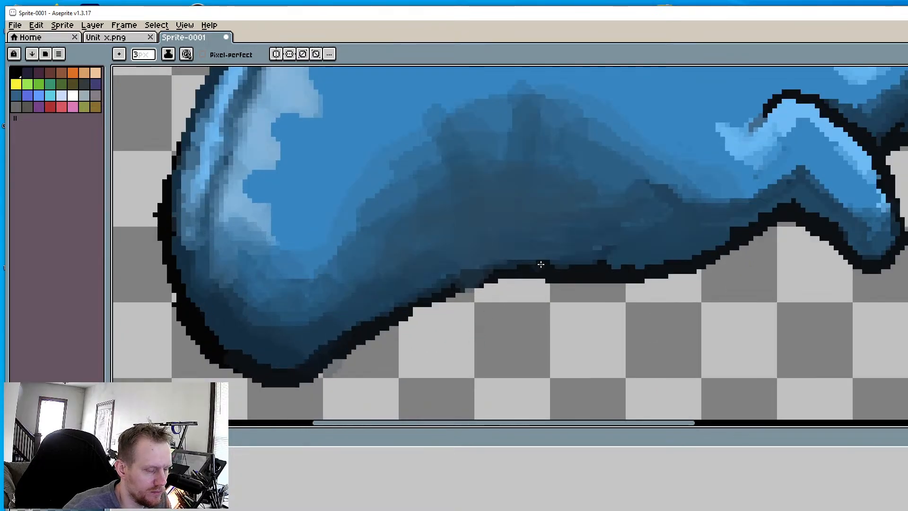
key(alt)
alt+click(530, 269)
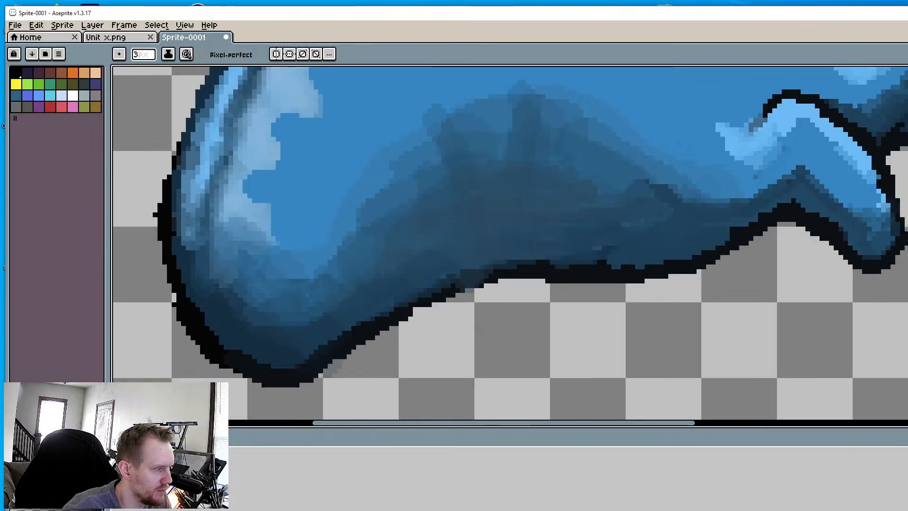
key(plus)
key(plus)
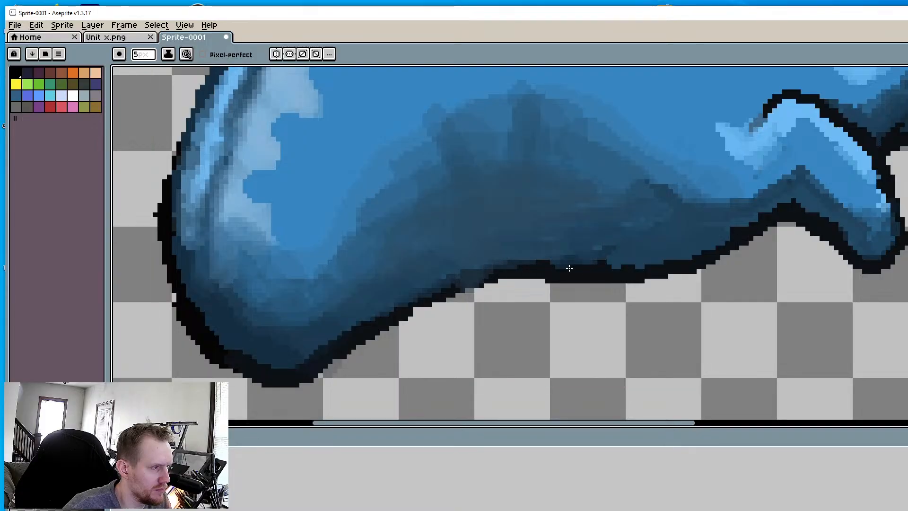
key(ctrl)
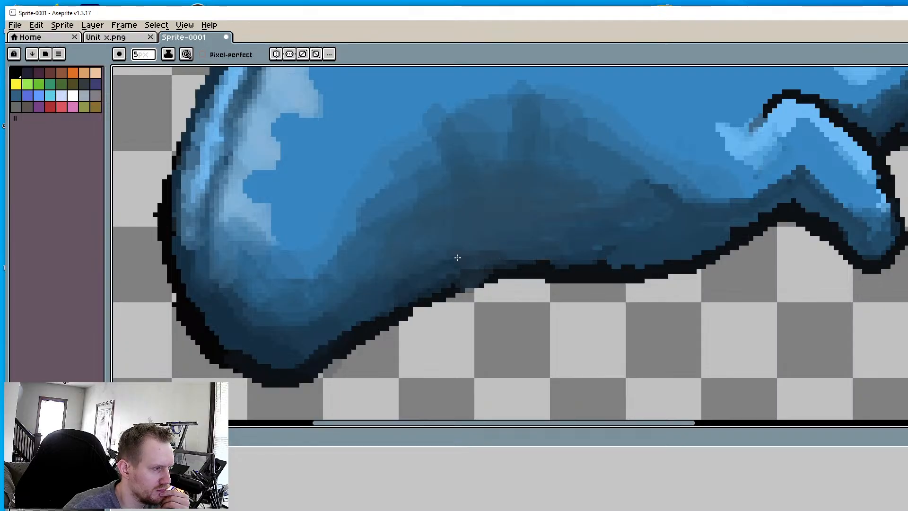
ctrl+scroll(564, 241, down, 3)
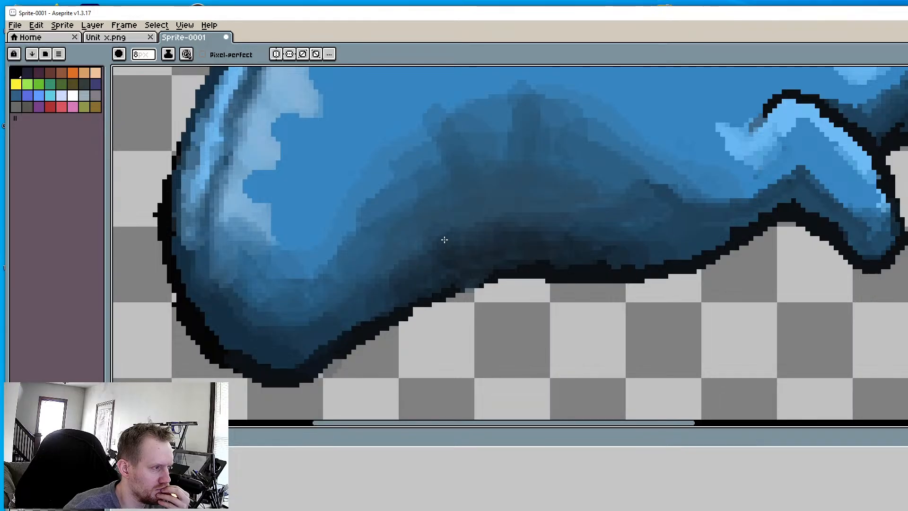
scroll(558, 226, down, 3)
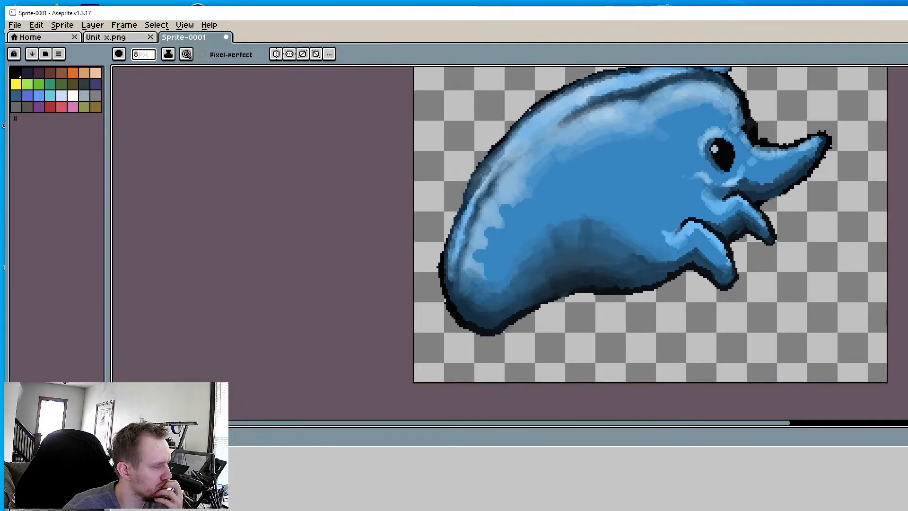
scroll(627, 224, up, 3)
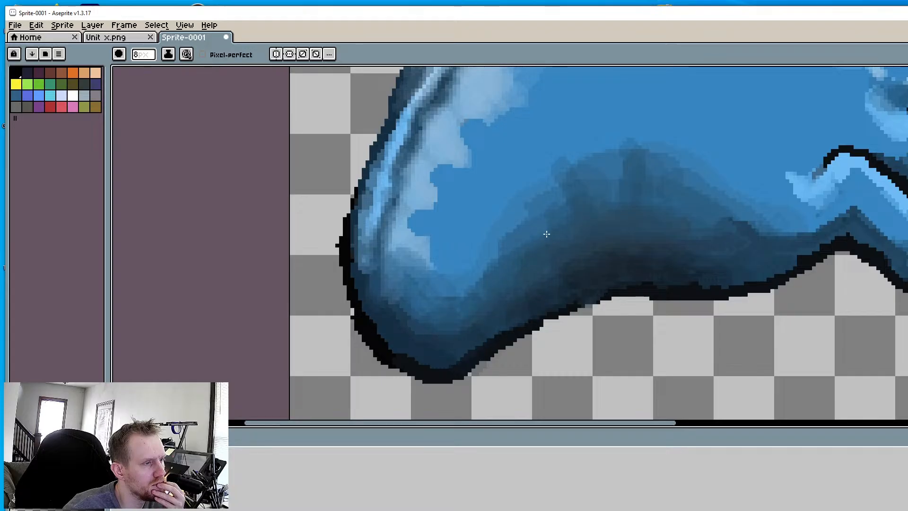
Add small, very light blue accents to the brightest parts of the upper back and head highlights with a 2 px brush
scroll(625, 153, down, 5)
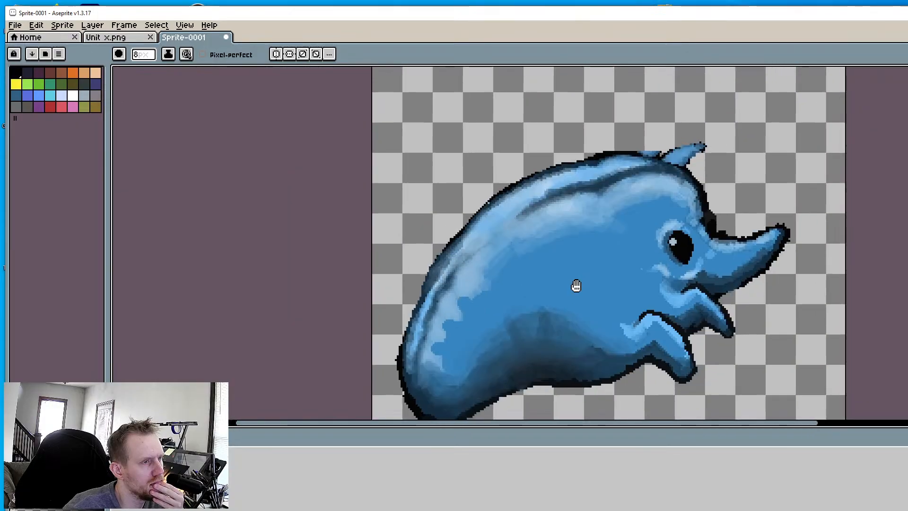
middle_drag(576, 285, 570, 285)
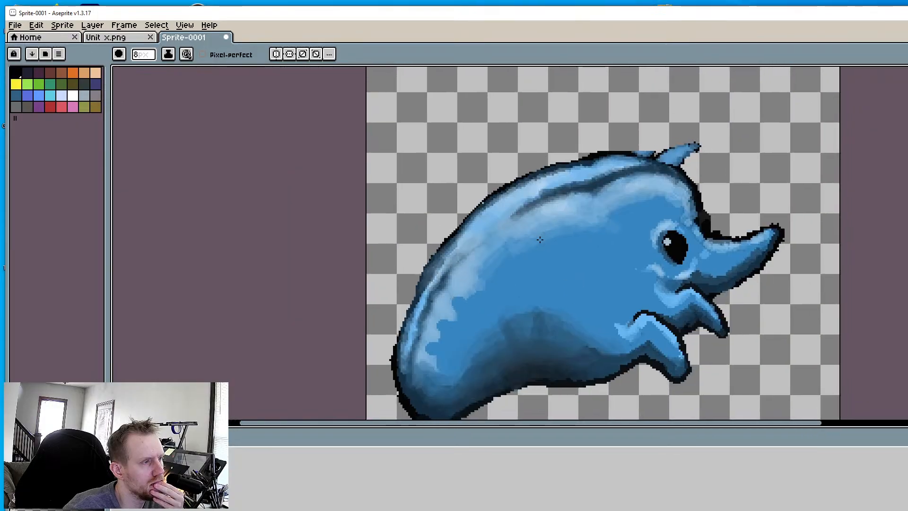
scroll(641, 269, up, 2)
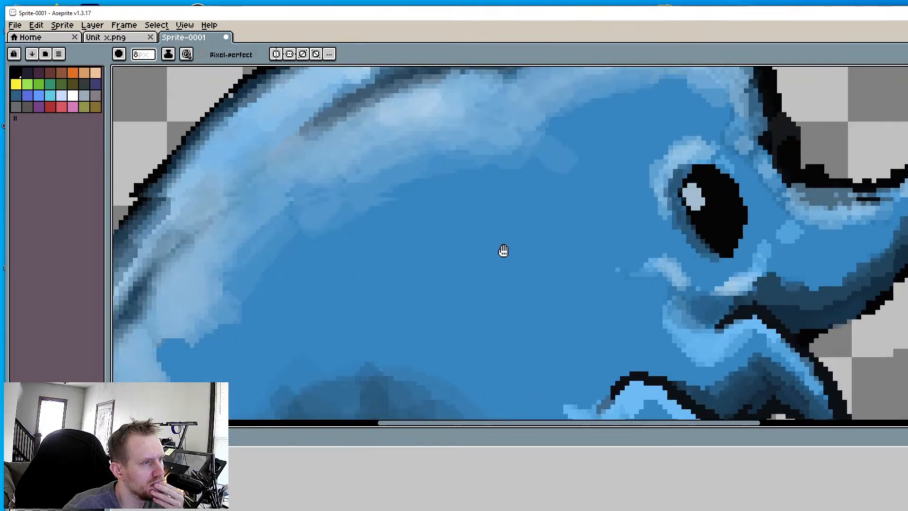
scroll(502, 249, up, 1)
key(i)
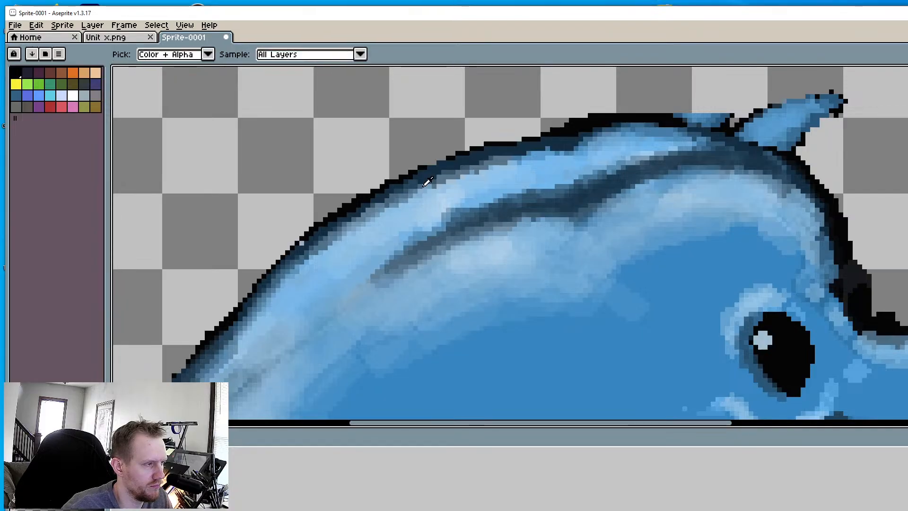
key(b)
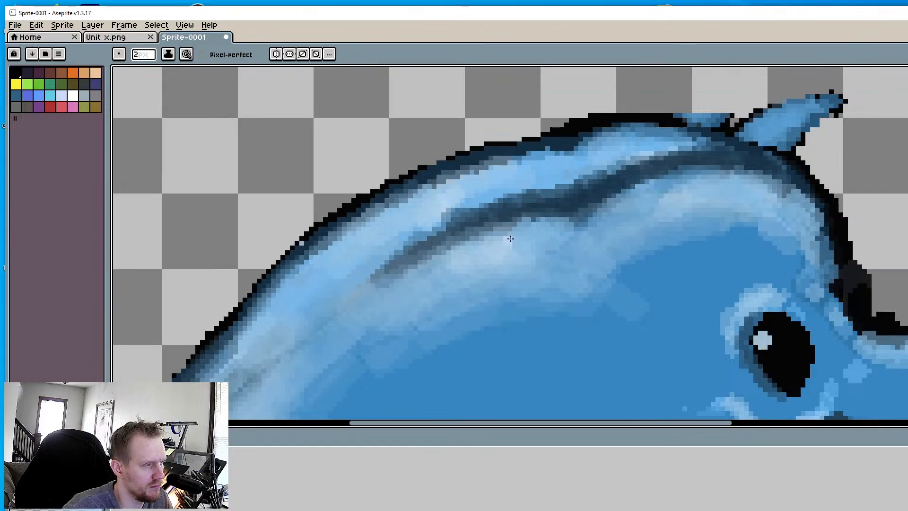
scroll(520, 236, up, 2)
drag(536, 246, 490, 267)
middle_drag(662, 217, 484, 249)
mouse_move(666, 192)
mouse_down()
mouse_move(636, 197)
mouse_move(679, 192)
mouse_up()
mouse_move(511, 94)
mouse_down()
mouse_move(520, 101)
mouse_move(482, 124)
mouse_up()
scroll(481, 142, down, 4)
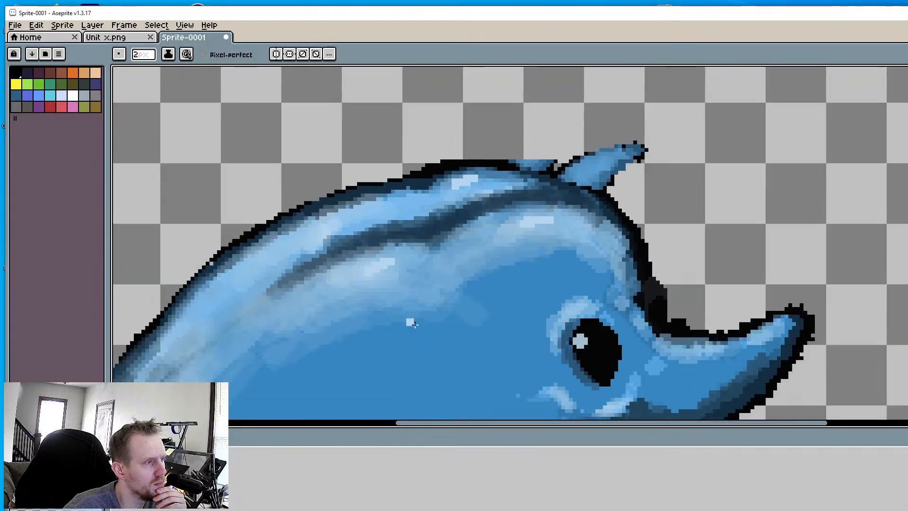
middle_drag(501, 332, 552, 310)
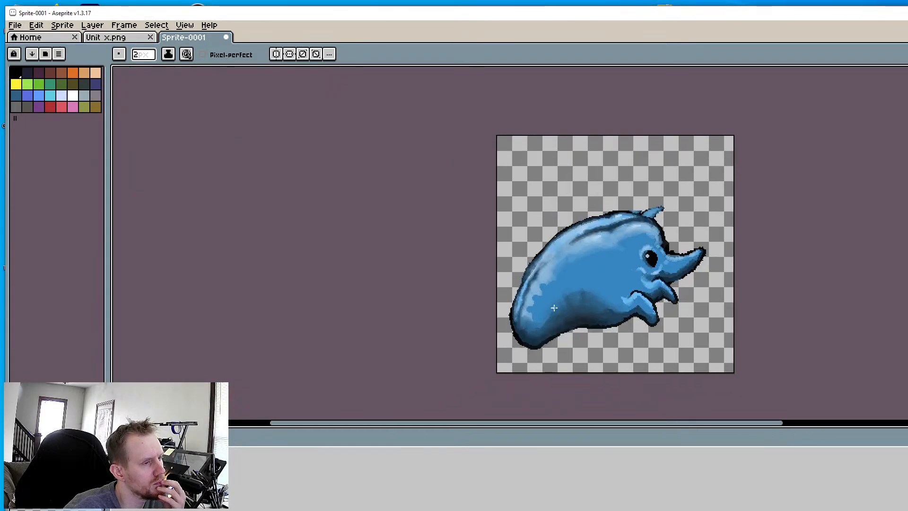
Add very light blue 2 px accents to the bends at the top of both front legs
scroll(554, 308, up, 2)
scroll(693, 262, up, 3)
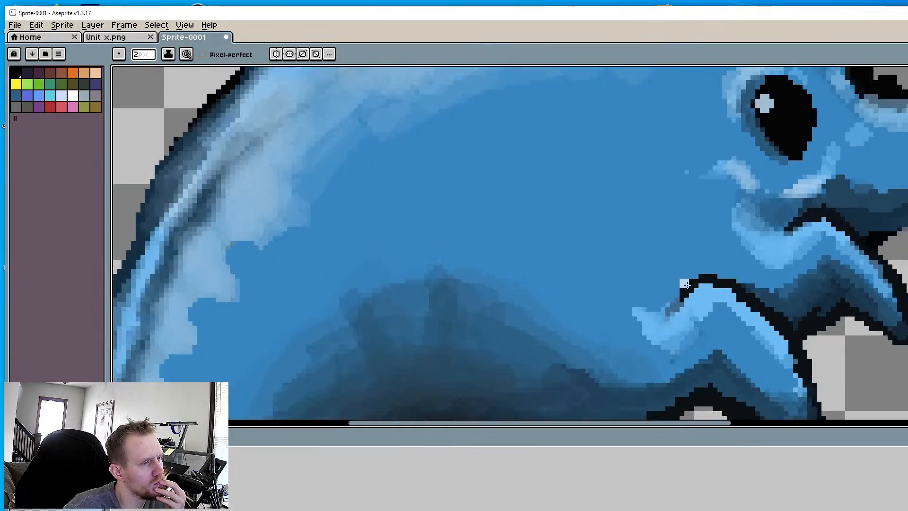
scroll(718, 295, up, 2)
drag(709, 295, 731, 295)
middle_drag(787, 241, 642, 244)
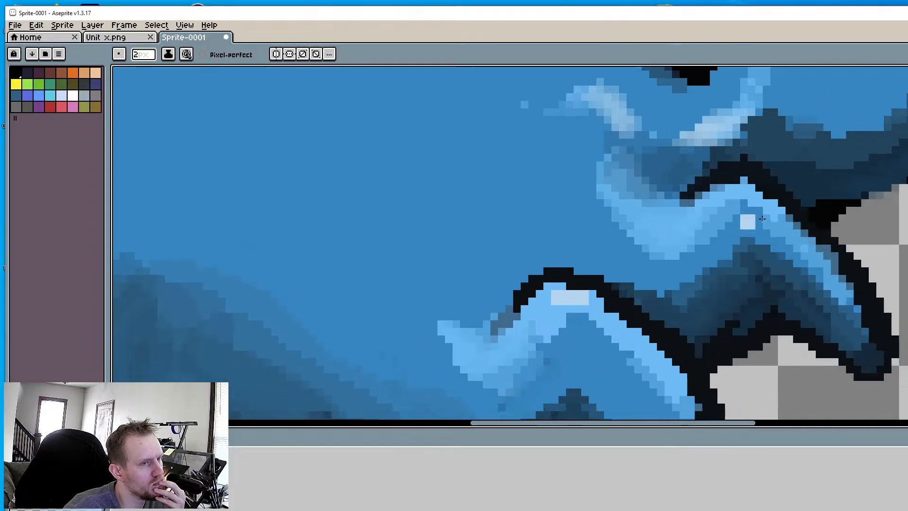
drag(736, 193, 744, 193)
scroll(593, 306, down, 5)
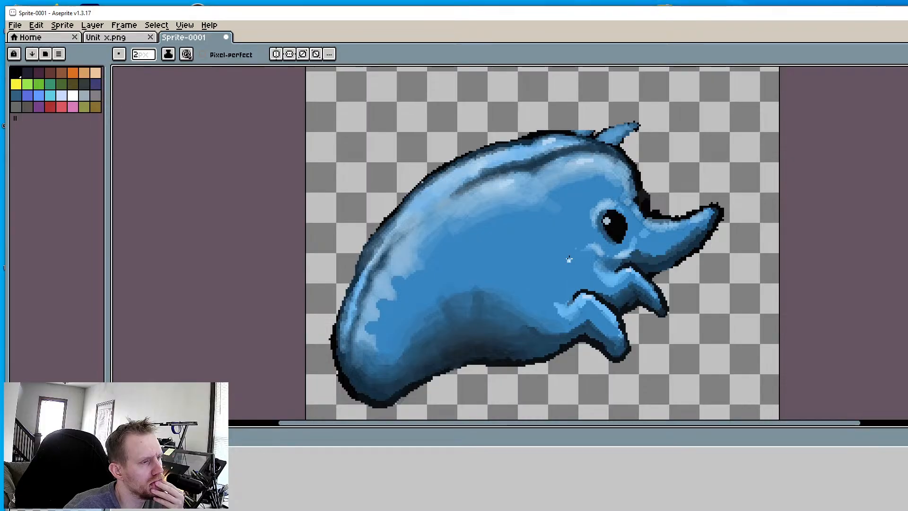
middle_drag(549, 240, 483, 250)
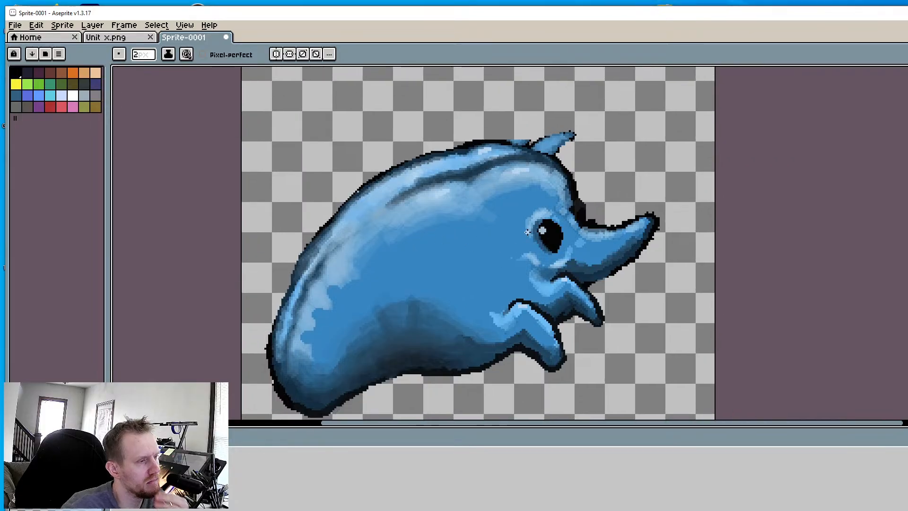
Sample the light blue around the eye and blend a tapering highlight from the eye back along the cheek with a 5 px brush
scroll(524, 230, up, 3)
alt+click(534, 212)
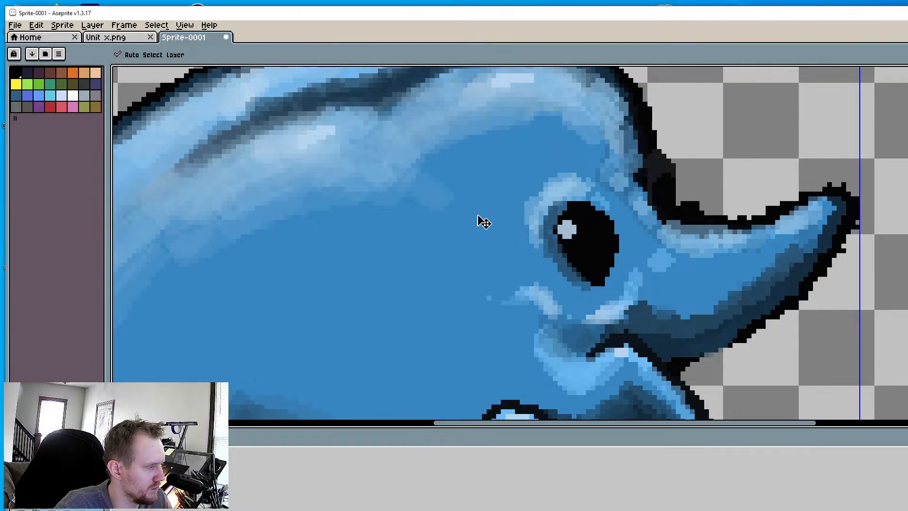
ctrl+scroll(479, 220, down, 3)
mouse_move(532, 235)
mouse_down()
mouse_move(526, 269)
mouse_move(426, 288)
mouse_up()
drag(535, 277, 452, 276)
mouse_move(513, 285)
mouse_down()
mouse_move(548, 287)
mouse_move(452, 276)
mouse_up()
mouse_move(514, 242)
mouse_down()
mouse_move(505, 256)
mouse_move(474, 263)
mouse_move(509, 244)
mouse_move(404, 273)
mouse_move(503, 276)
mouse_up()
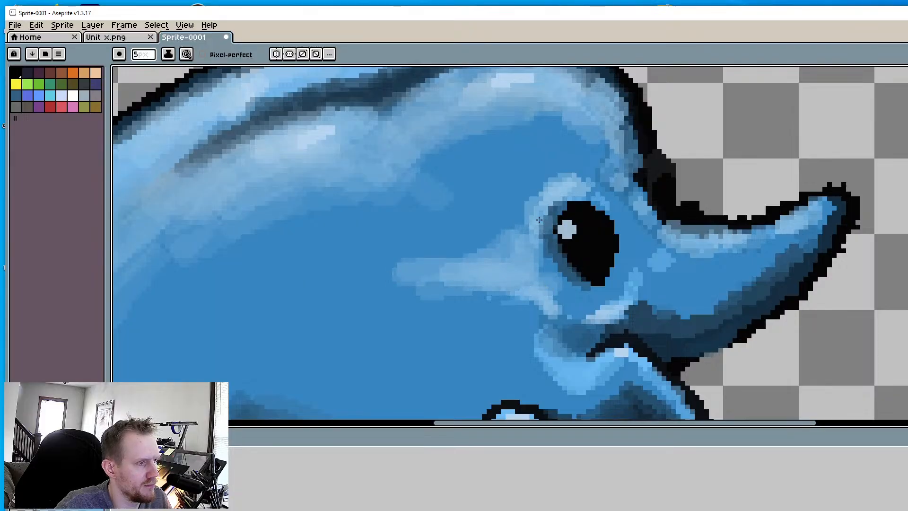
mouse_move(531, 233)
mouse_down()
mouse_move(524, 281)
mouse_move(534, 305)
mouse_move(560, 322)
mouse_move(568, 311)
mouse_up()
mouse_move(432, 279)
mouse_down()
mouse_move(486, 261)
mouse_move(424, 258)
mouse_up()
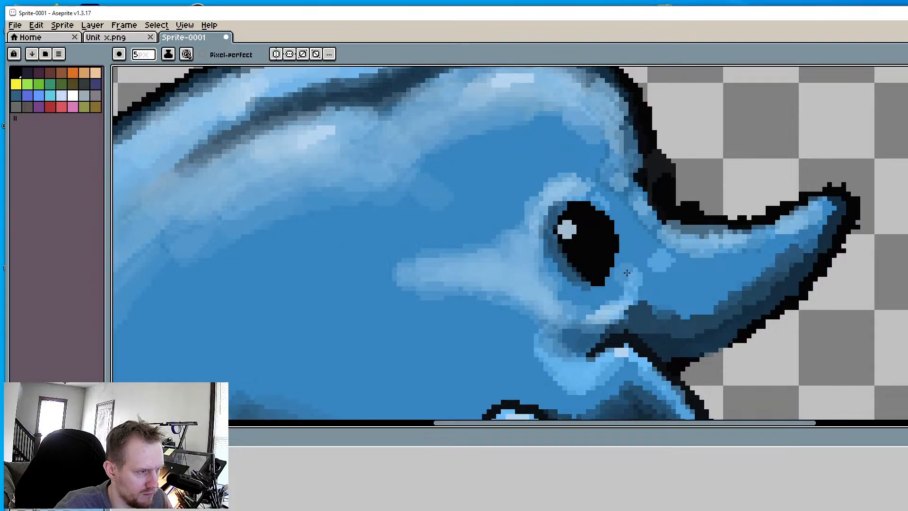
Sample the mid blue of the head and soften the upper edge of the highlight above the eye with a 5 px brush
click(630, 255)
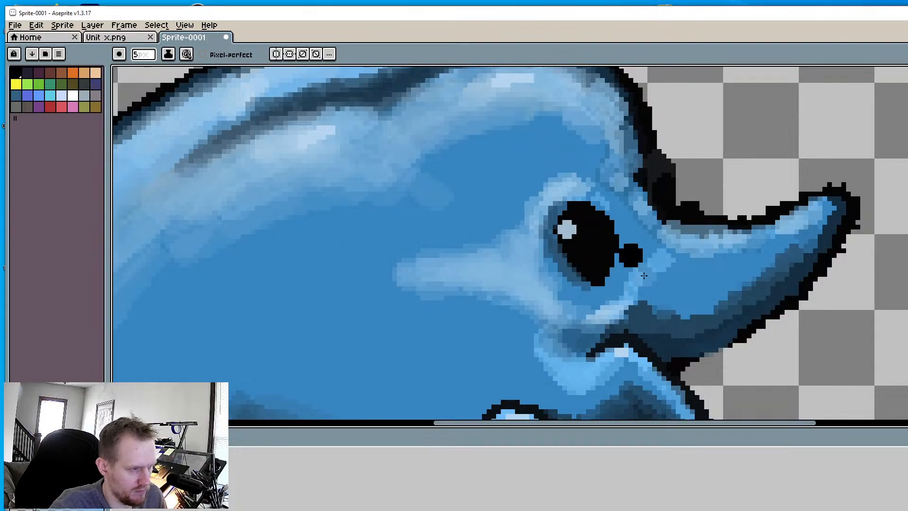
key(ctrl+z)
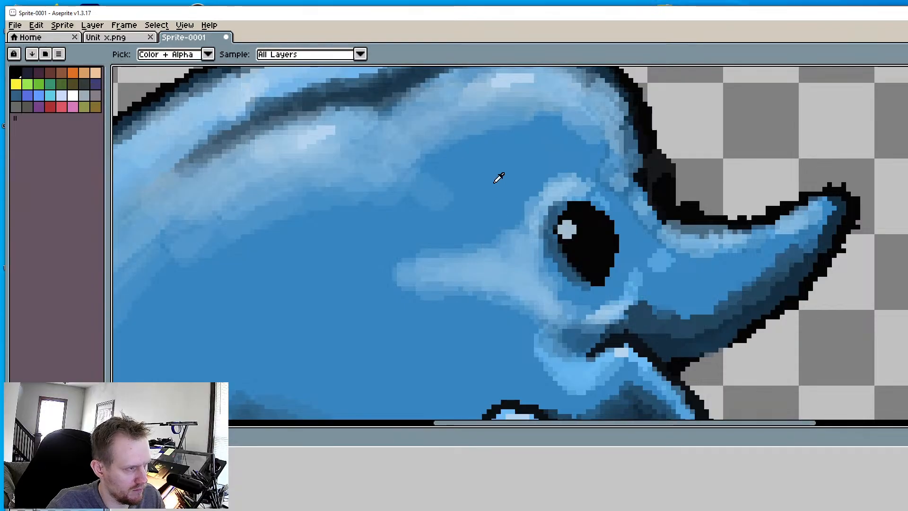
alt+click(495, 183)
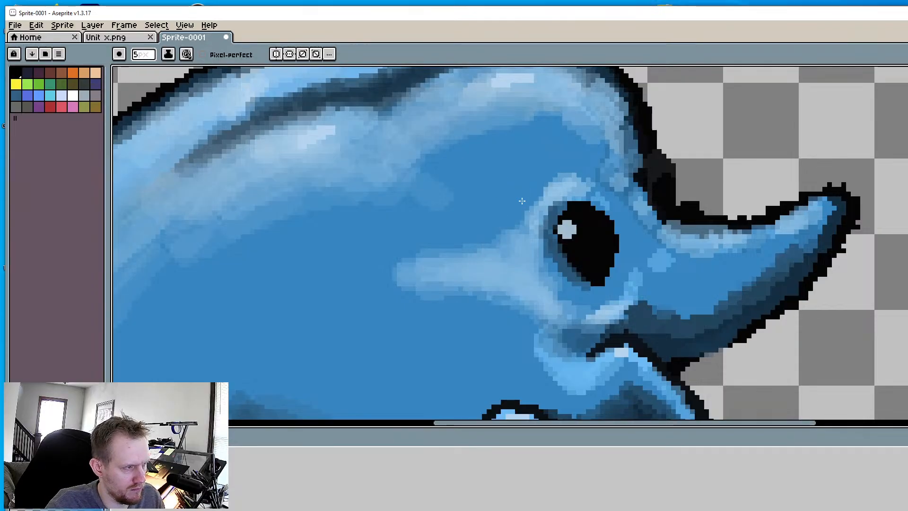
key(minus)
key(minus)
key(minus)
key(minus)
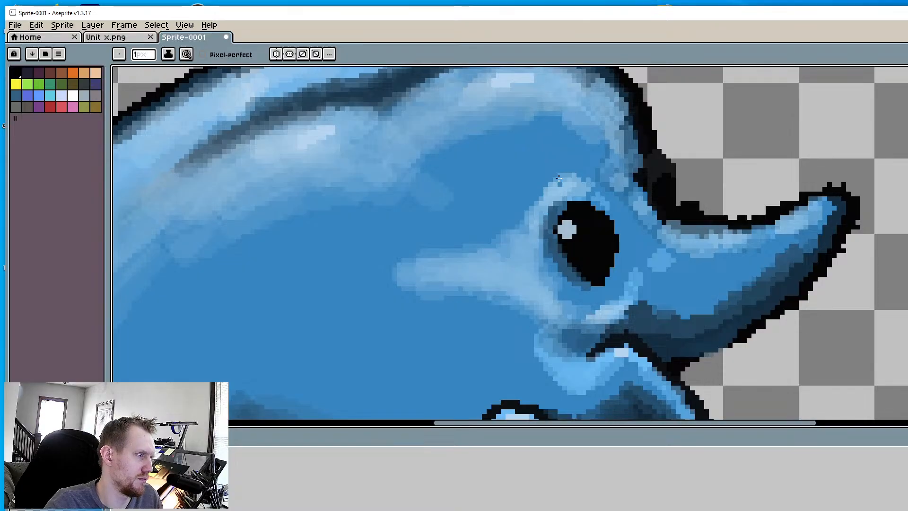
key(plus)
key(plus)
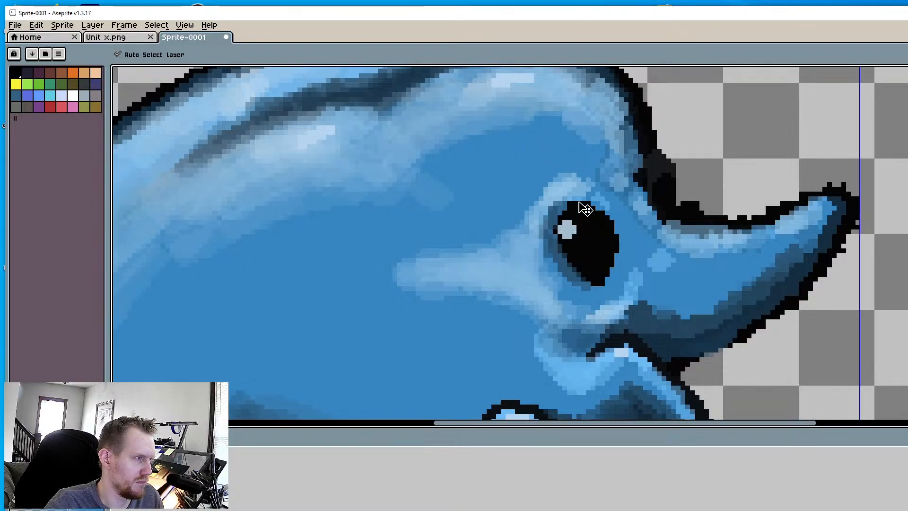
key(plus)
key(plus)
drag(550, 181, 580, 179)
key(ctrl+z)
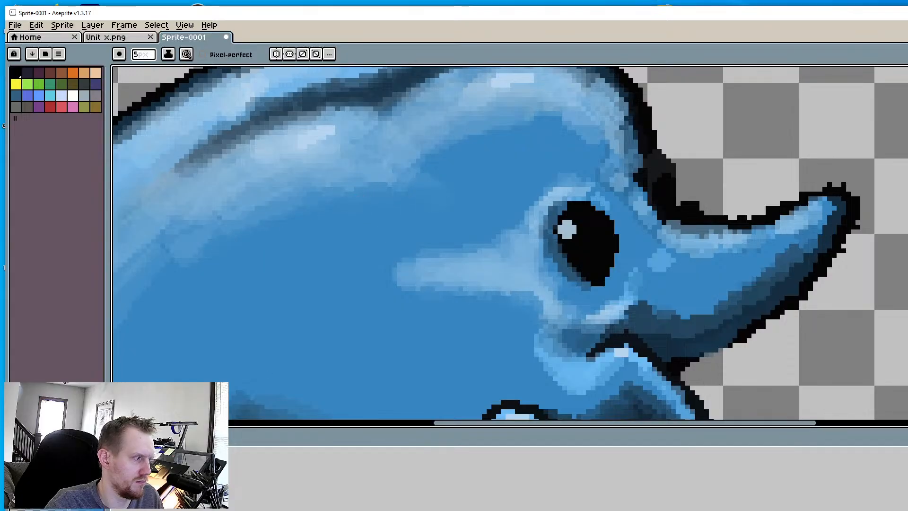
Shade the underside of the cheek highlight with darker blue strokes from its rear tip toward the mouth, using a 5 px brush
drag(505, 260, 505, 280)
key(ctrl+z)
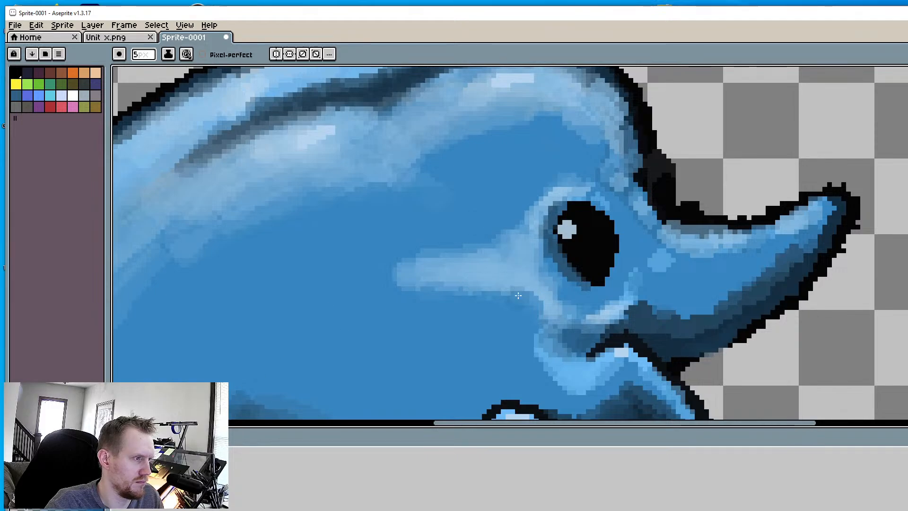
mouse_move(518, 296)
mouse_down()
mouse_move(412, 283)
mouse_move(488, 285)
mouse_up()
scroll(399, 410, down, 4)
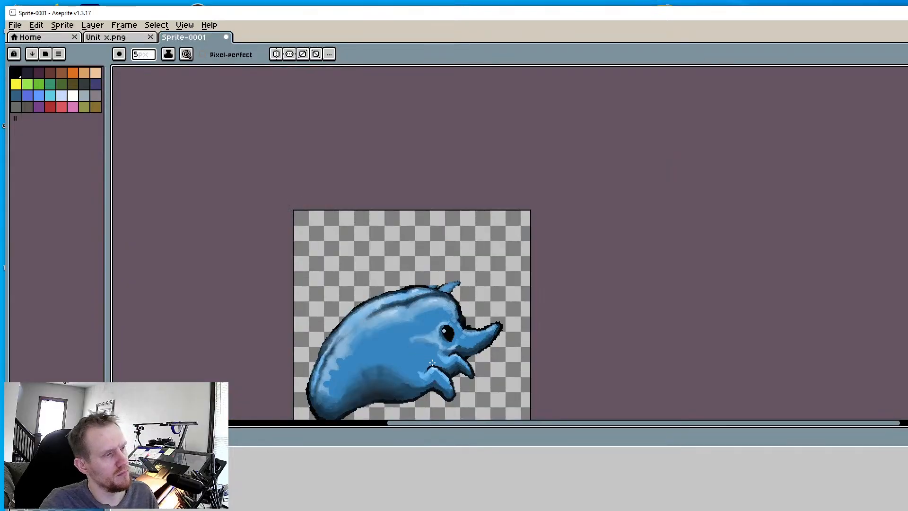
scroll(425, 262, up, 4)
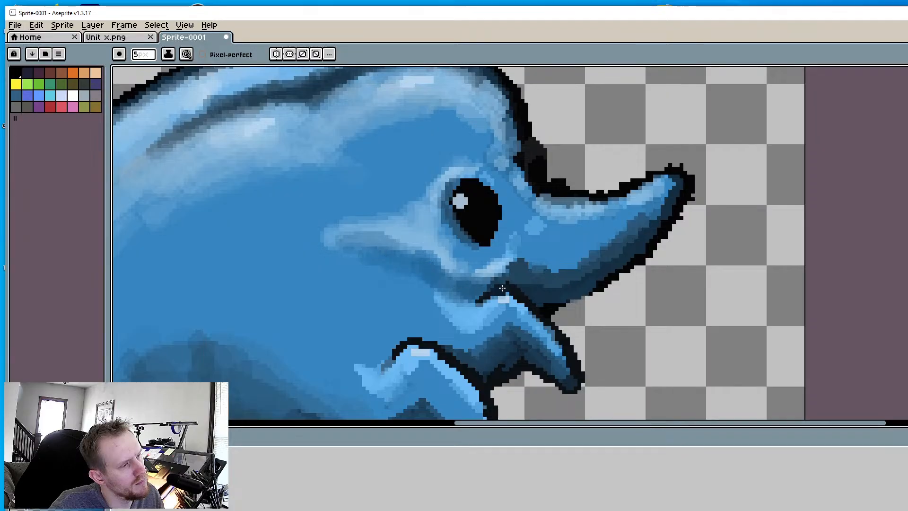
Blend the dark shading at the mouth corner and beak base, and add a soft darker patch behind the eye above the cheek highlight
drag(502, 288, 471, 299)
drag(522, 255, 508, 278)
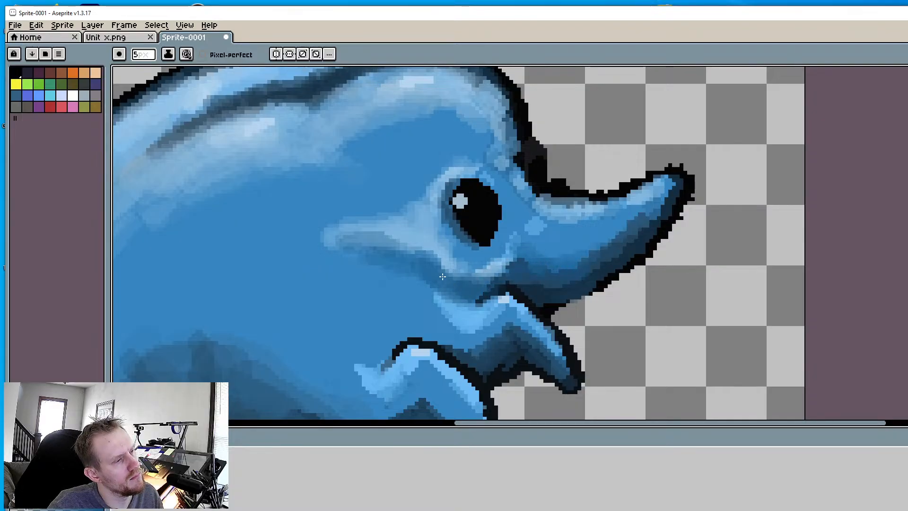
scroll(336, 258, down, 5)
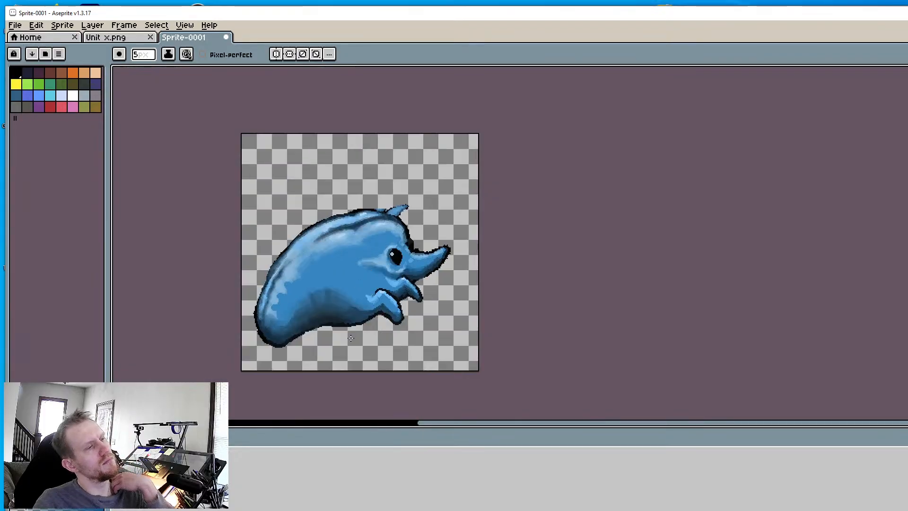
scroll(366, 273, up, 5)
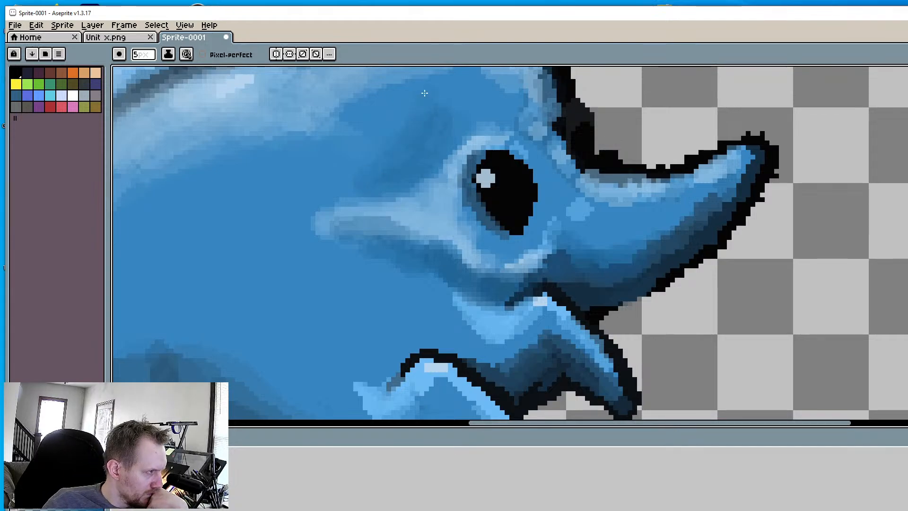
scroll(420, 185, down, 6)
middle_drag(429, 239, 447, 286)
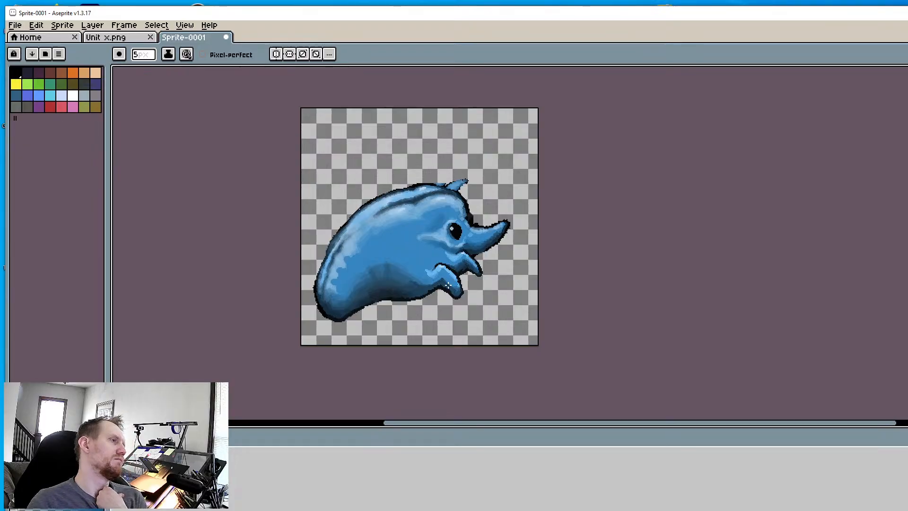
middle_drag(509, 352, 565, 369)
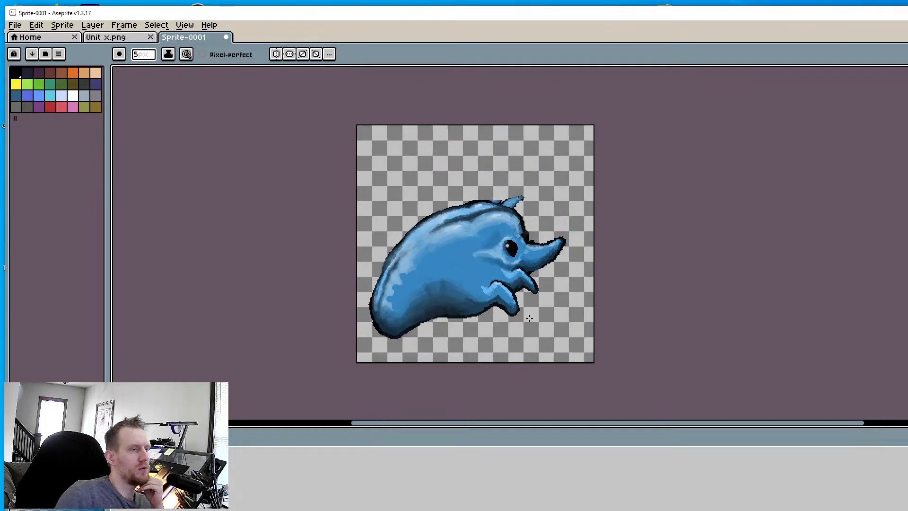
Blend the shadow edge along the underside of the nearer front leg into its mid blue with a 4 px brush
scroll(505, 282, up, 5)
middle_drag(505, 282, 532, 336)
key(i)
scroll(473, 243, up, 2)
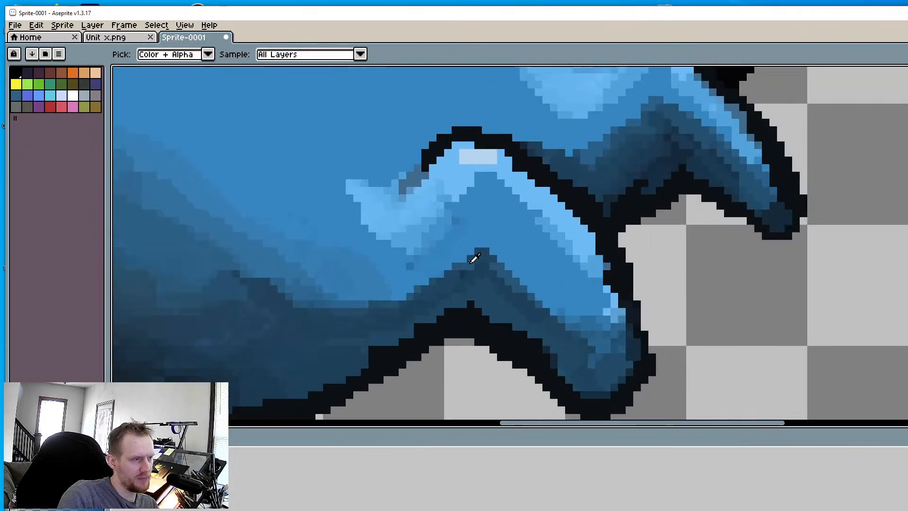
key(b)
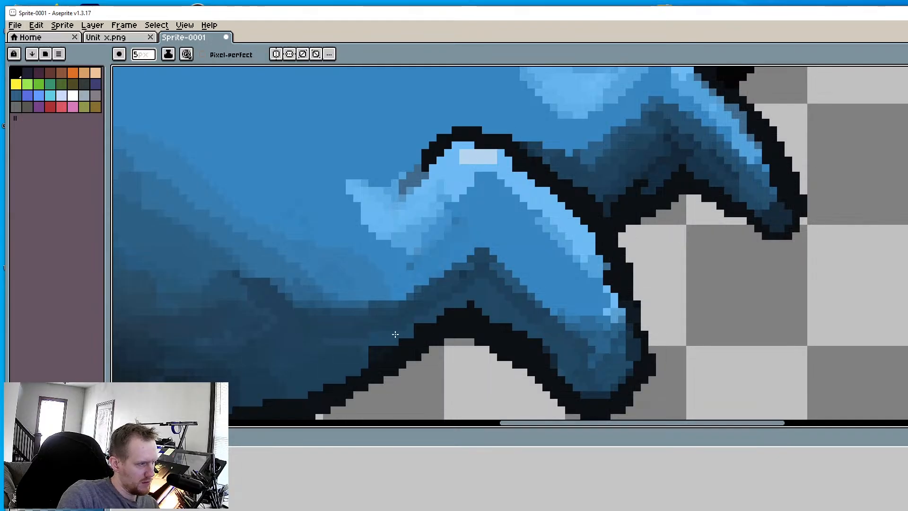
key(i)
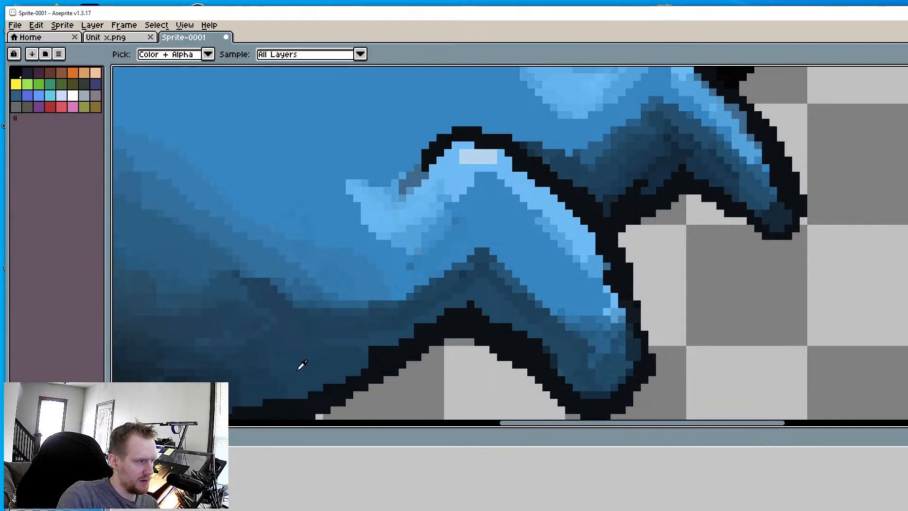
key(b)
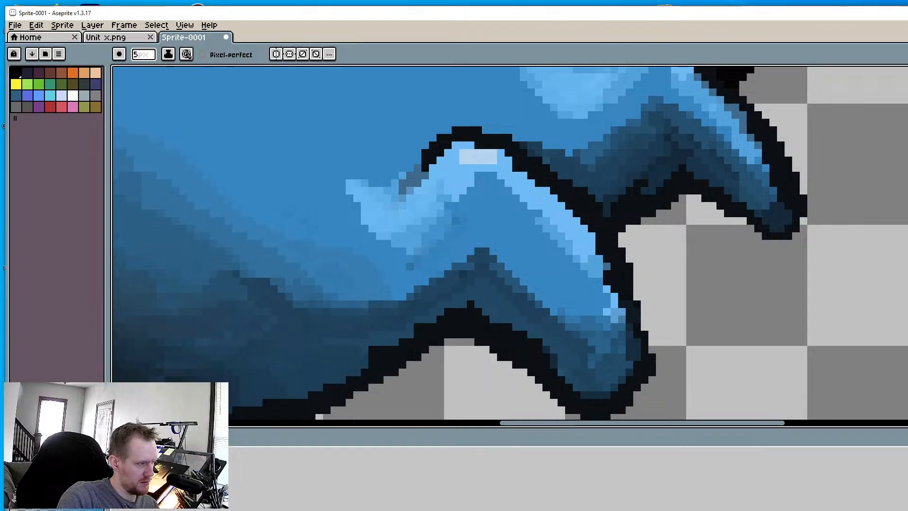
key(minus)
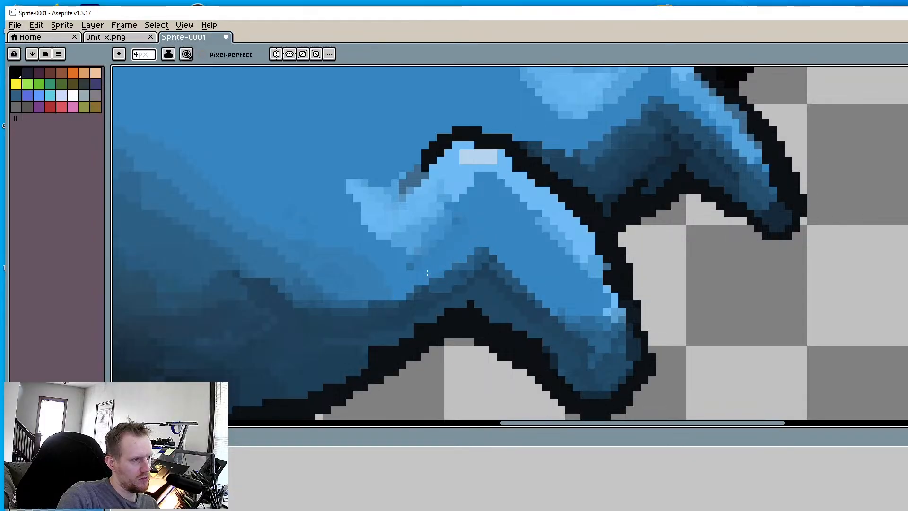
mouse_move(416, 288)
mouse_down()
mouse_move(484, 257)
mouse_move(410, 295)
mouse_move(490, 263)
mouse_move(546, 312)
mouse_up()
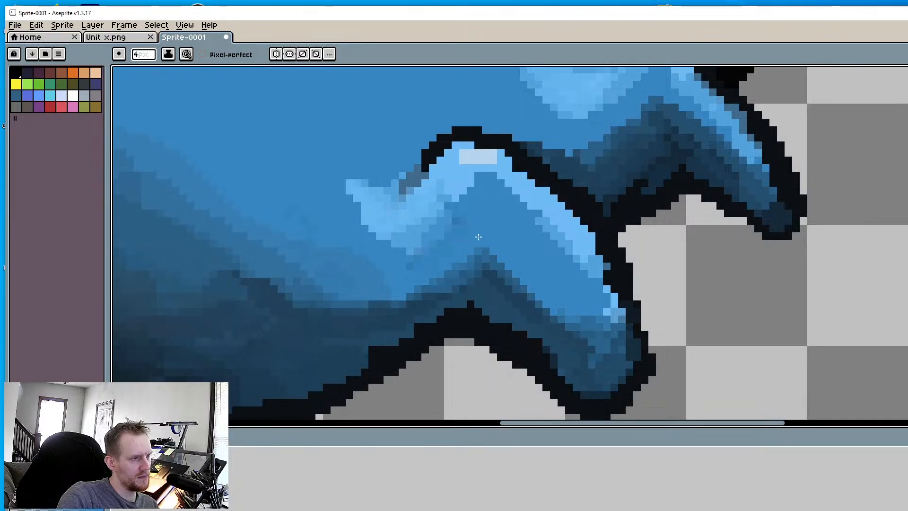
mouse_move(489, 263)
mouse_down()
mouse_move(589, 322)
mouse_move(549, 314)
mouse_move(589, 344)
mouse_up()
drag(501, 282, 596, 354)
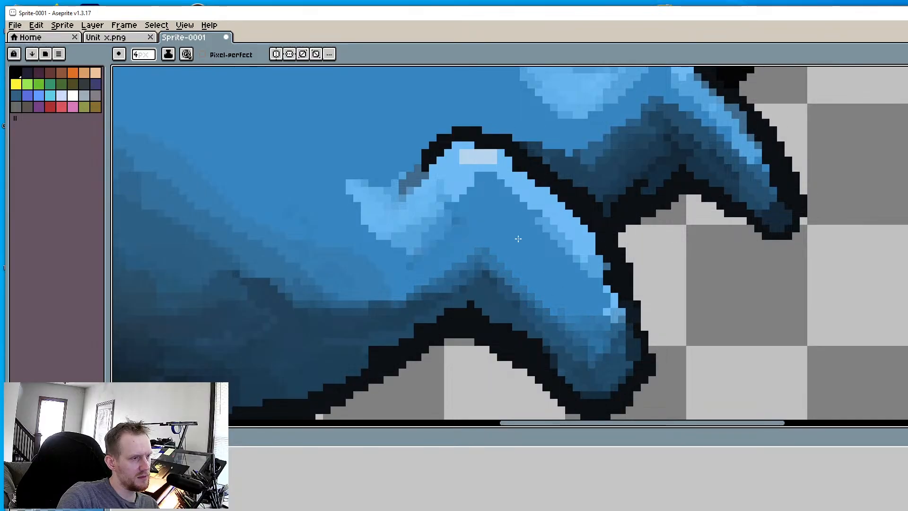
scroll(518, 238, down, 4)
scroll(496, 348, up, 4)
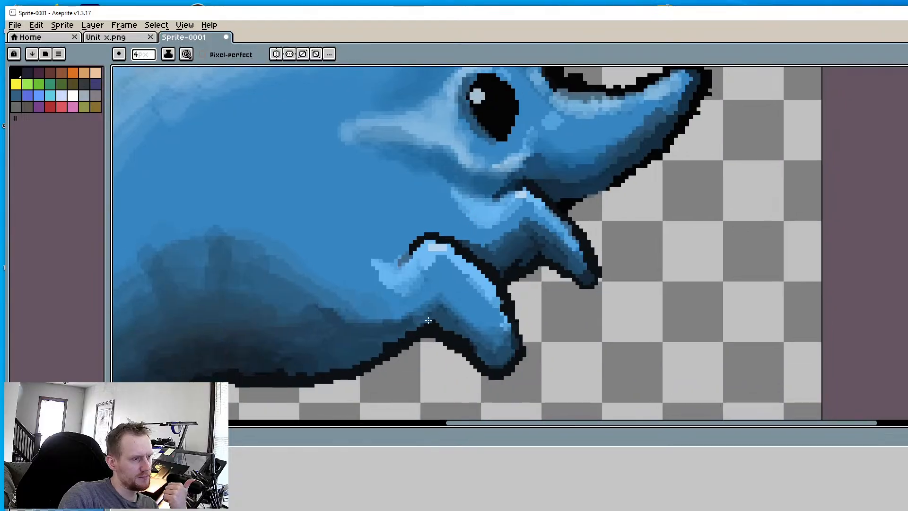
mouse_move(436, 305)
mouse_down()
mouse_move(389, 322)
mouse_move(420, 317)
mouse_up()
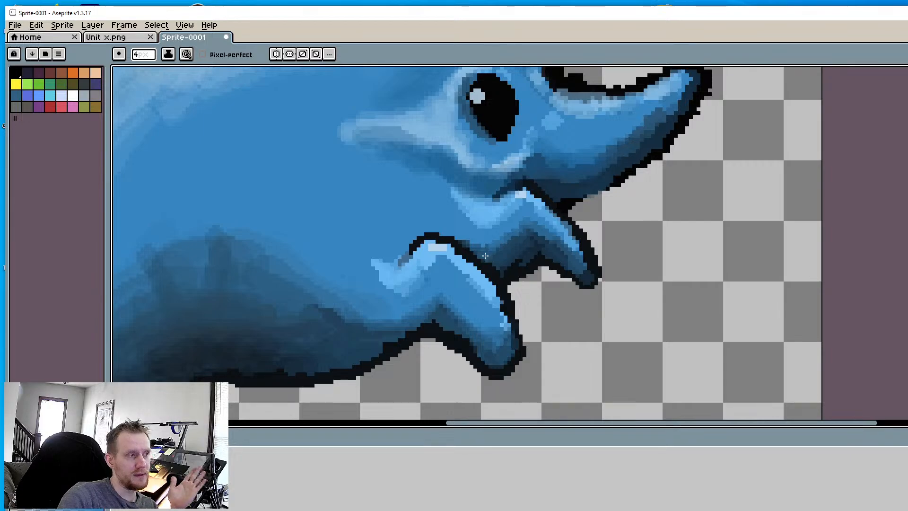
scroll(540, 313, down, 2)
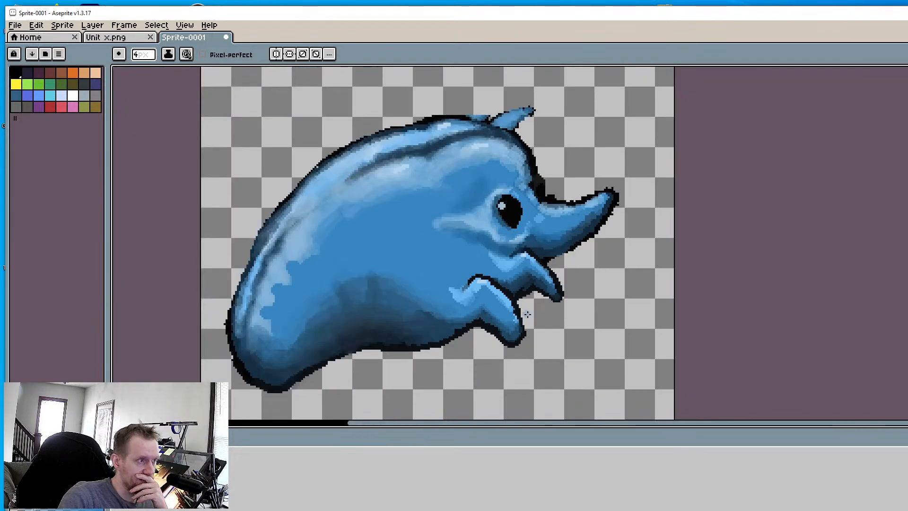
Erase the stray blue and black stub beside the horn and thin the adjoining top outline of the head with a 4 px eraser
middle_drag(462, 219, 468, 311)
middle_drag(517, 181, 531, 240)
scroll(524, 228, up, 3)
middle_drag(481, 303, 506, 179)
key(i)
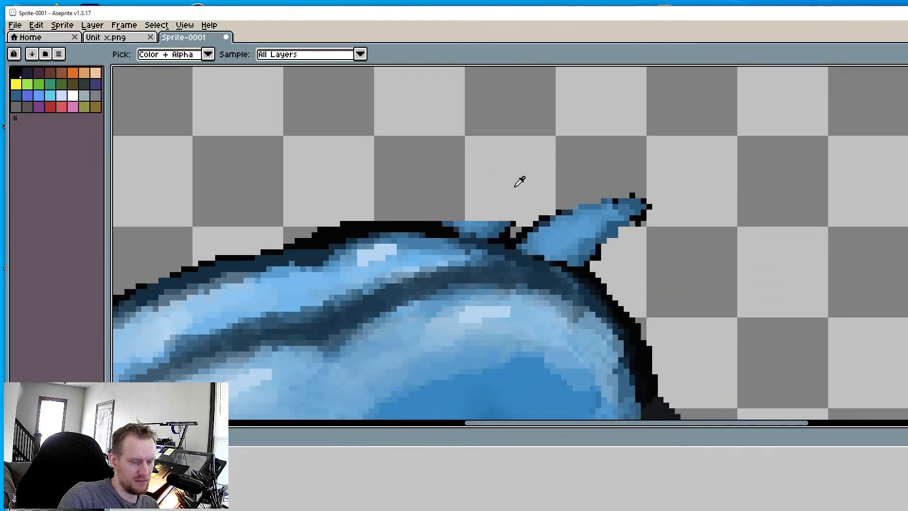
key(b)
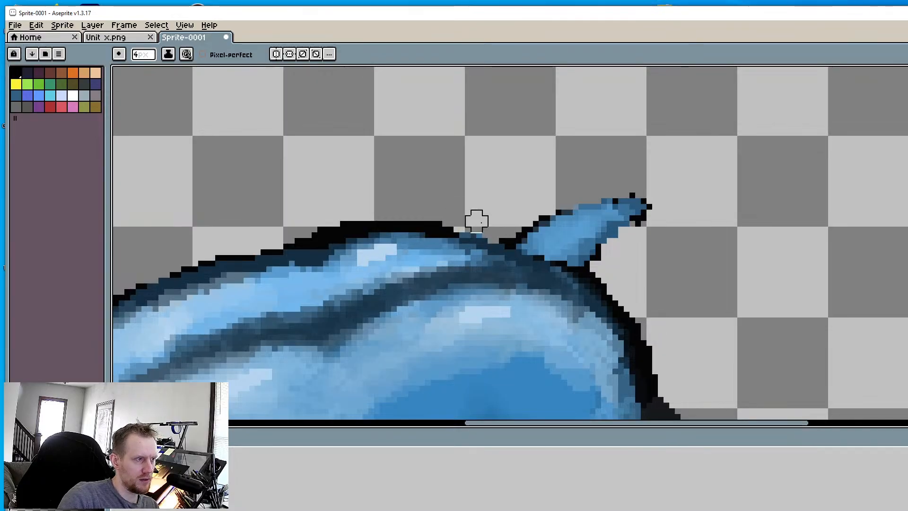
right_click(436, 210)
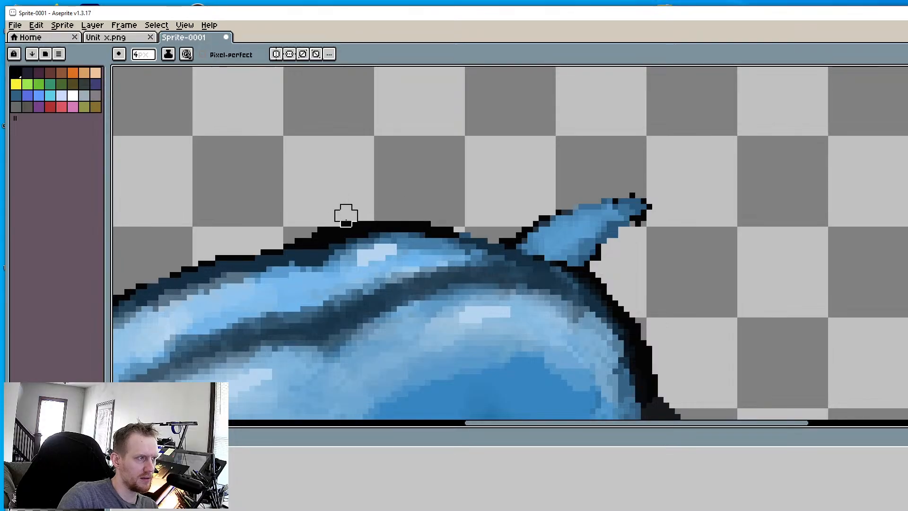
middle_drag(256, 270, 327, 235)
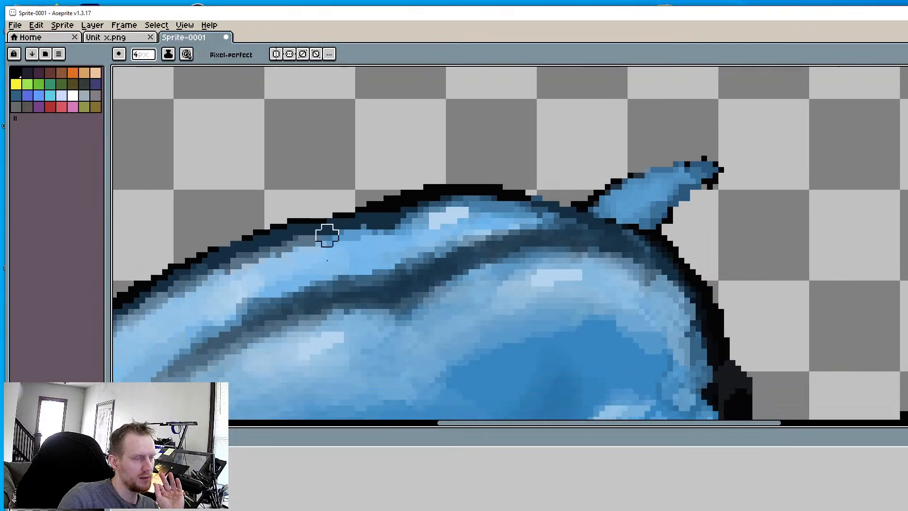
scroll(332, 337, down, 2)
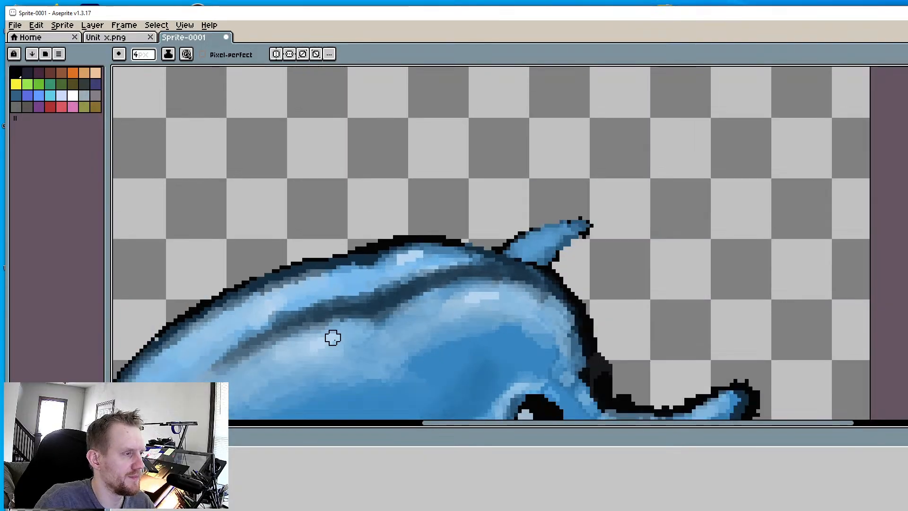
scroll(436, 270, down, 1)
scroll(702, 315, up, 1)
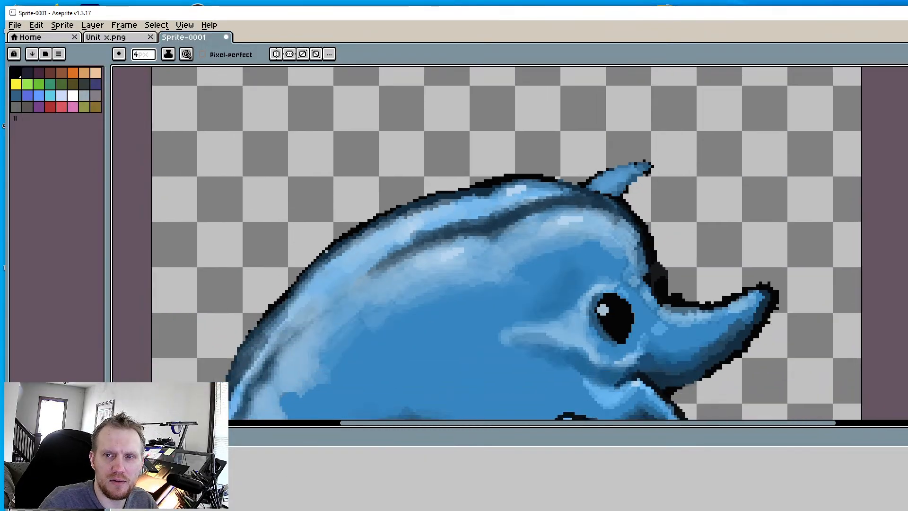
Switch to Godot Engine and examine the current unit sprite up close and at map scale in the main scene
key(alt+Tab)
scroll(509, 273, down, 1)
scroll(509, 272, up, 2)
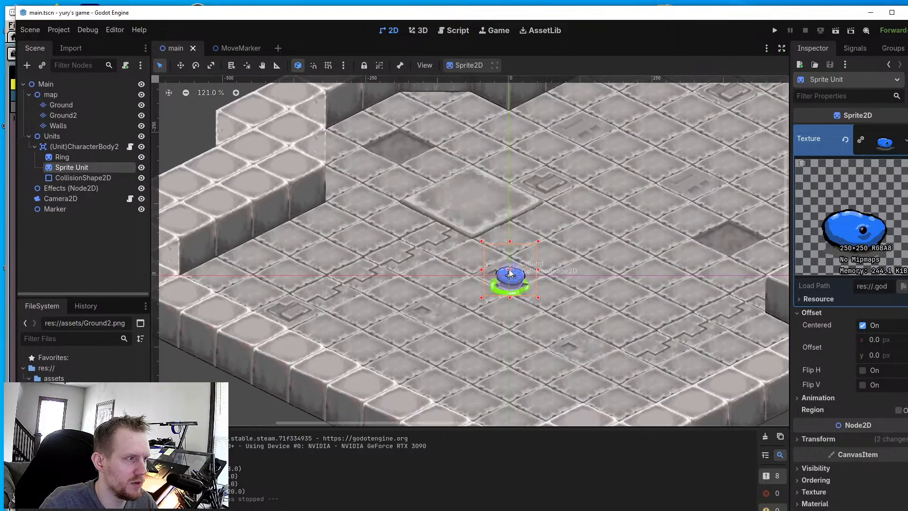
scroll(509, 273, up, 20)
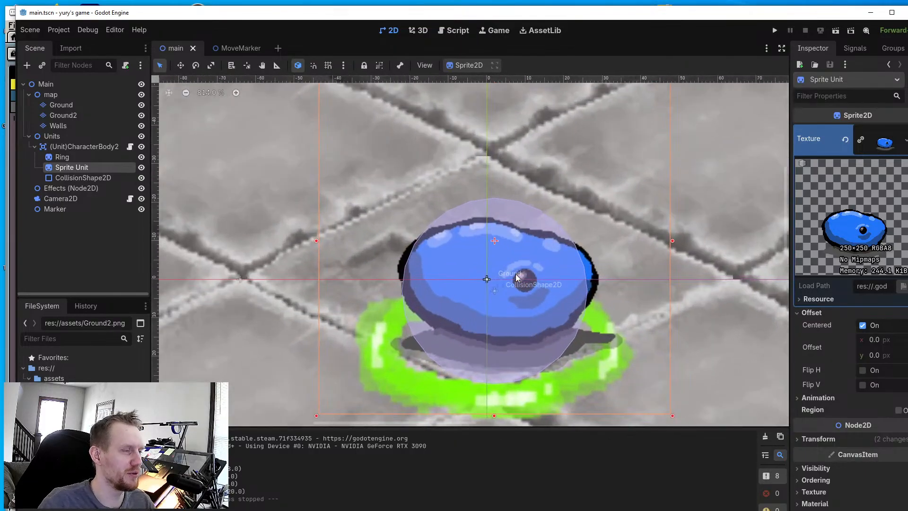
scroll(517, 278, down, 18)
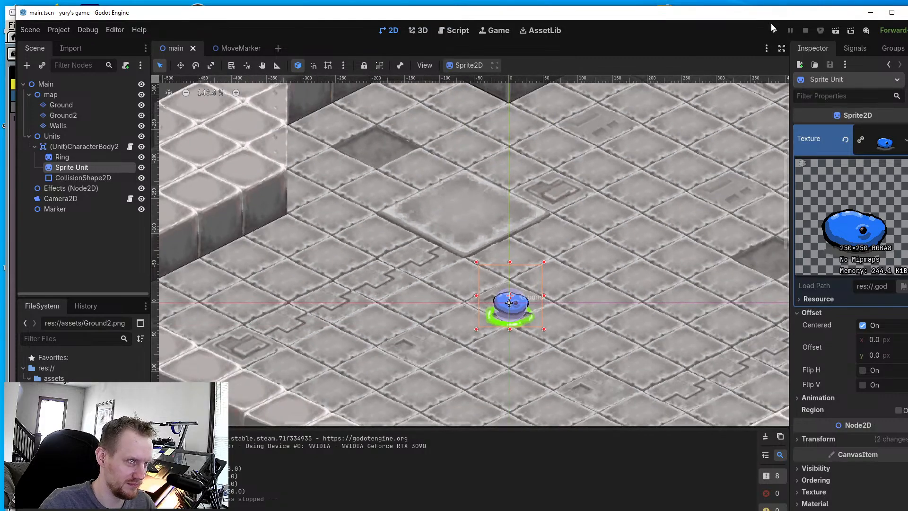
Run the game and override its camera to view the unit on the map at the editor's zoom
click(773, 29)
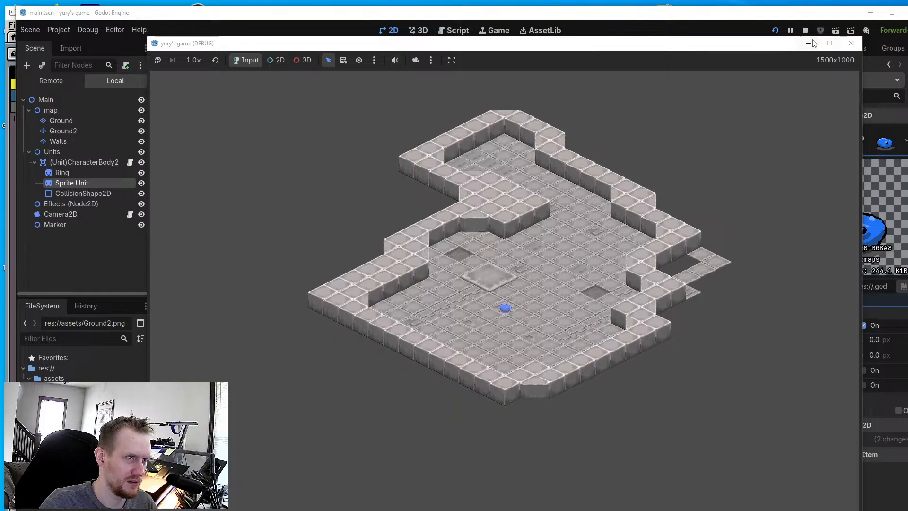
click(415, 60)
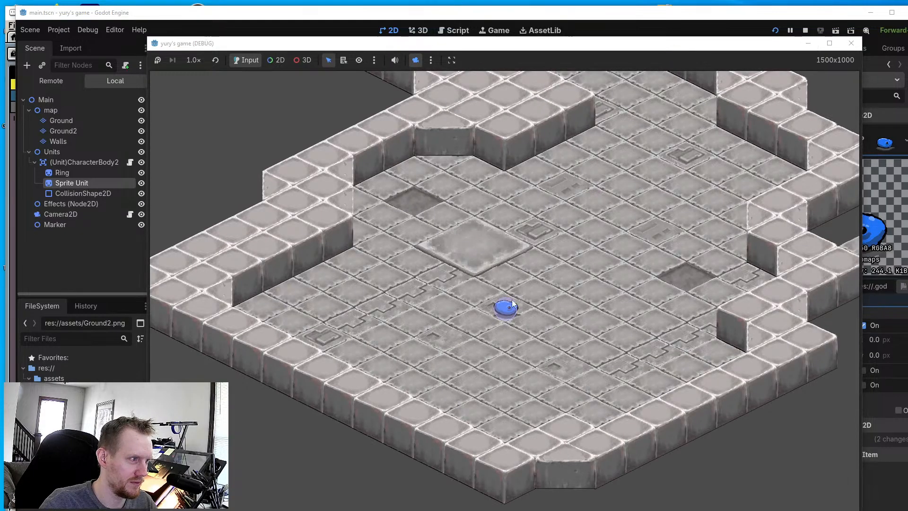
Send the unit to several spots on the map floor in the running game and close the game window
click(566, 278)
click(590, 359)
click(459, 345)
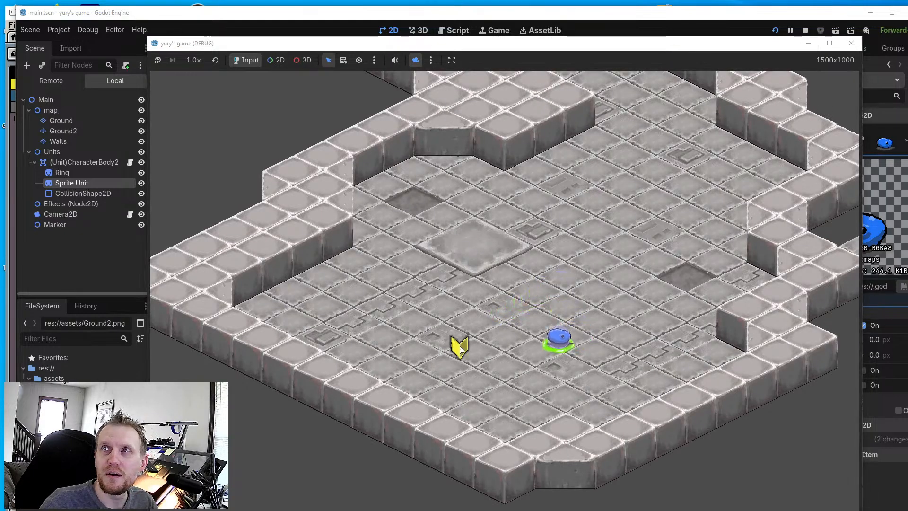
click(431, 321)
click(471, 292)
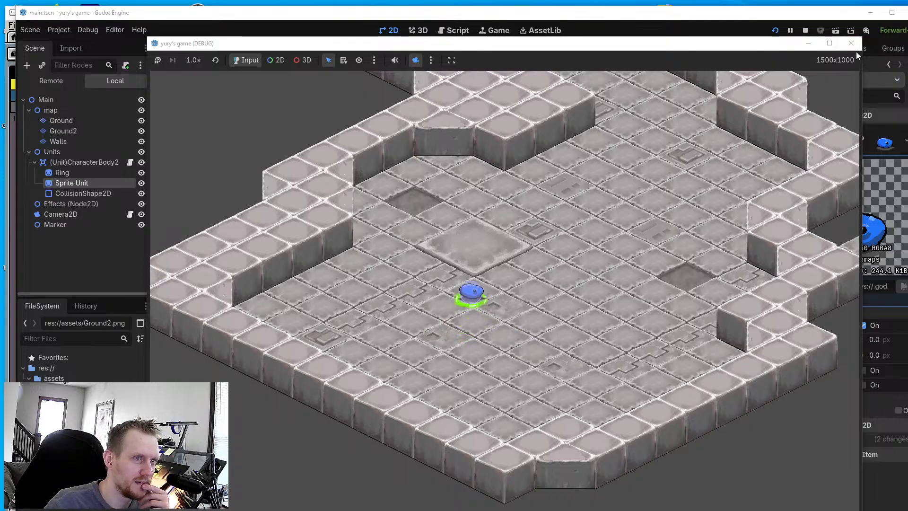
click(543, 268)
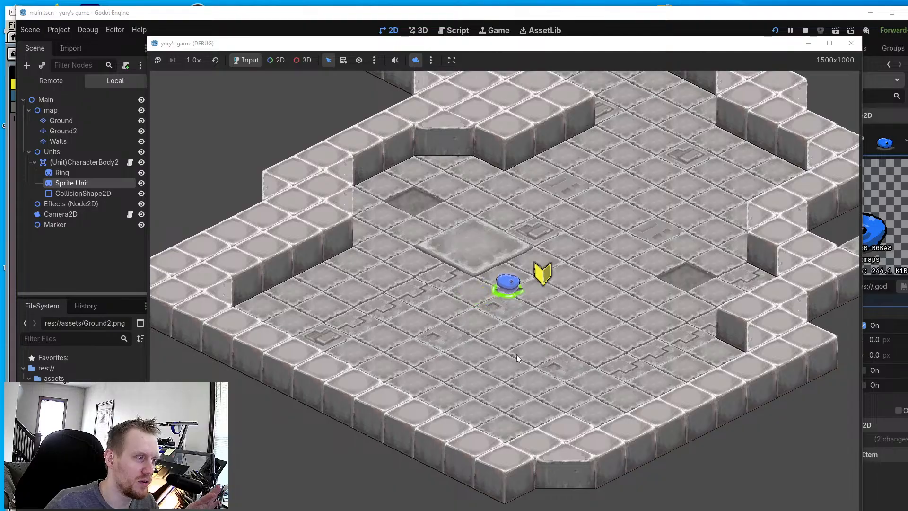
click(514, 347)
click(466, 340)
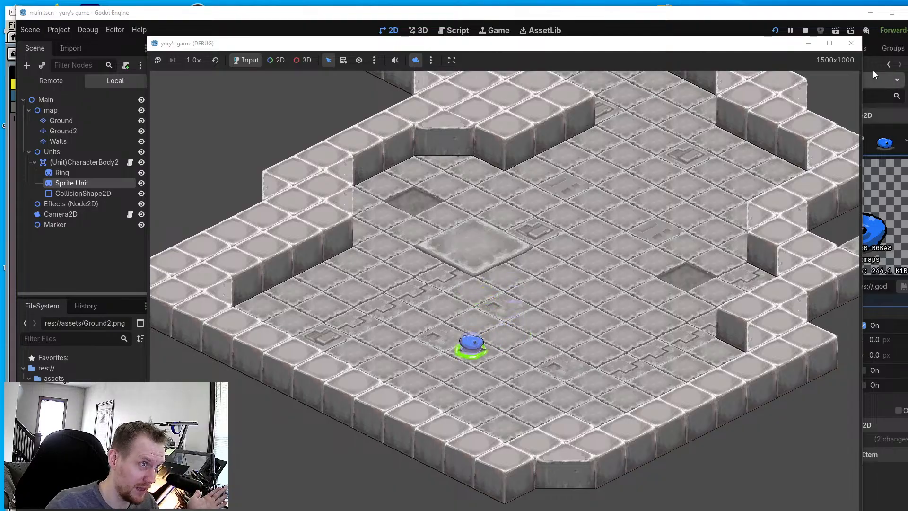
click(851, 43)
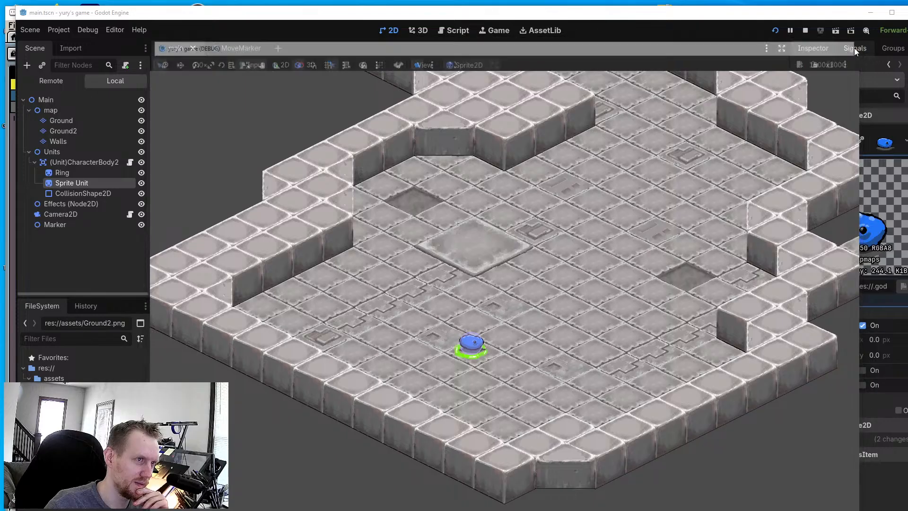
Switch to Aseprite and examine the creature sprite at small and enlarged scale
key(alt+Tab)
scroll(706, 150, down, 6)
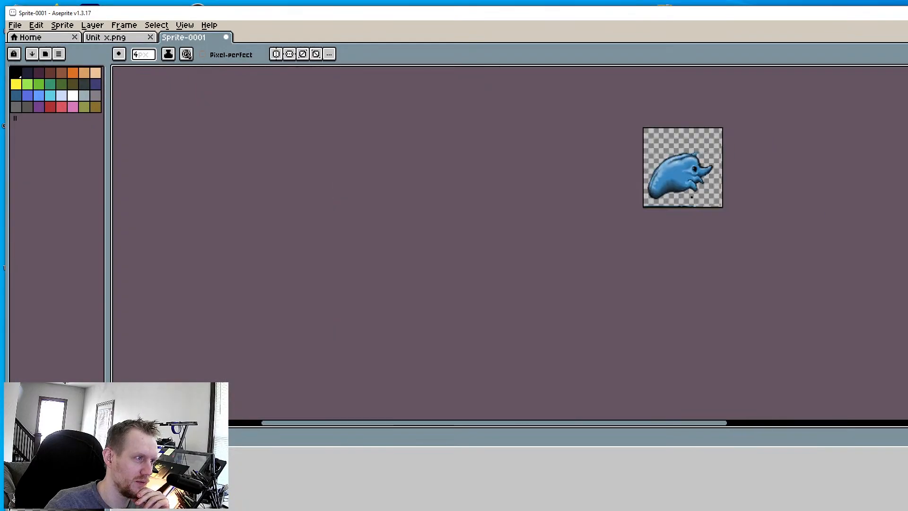
middle_drag(705, 150, 663, 221)
scroll(647, 165, up, 1)
scroll(664, 218, up, 2)
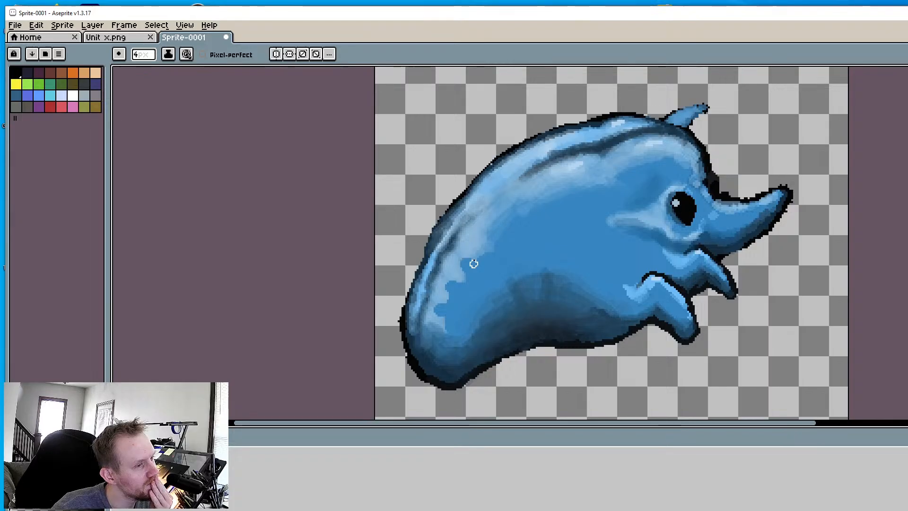
scroll(631, 324, up, 1)
Paint a soft dark blue shadow on the body around the upper bend of the nearer front leg with a 4 px brush
key(alt)
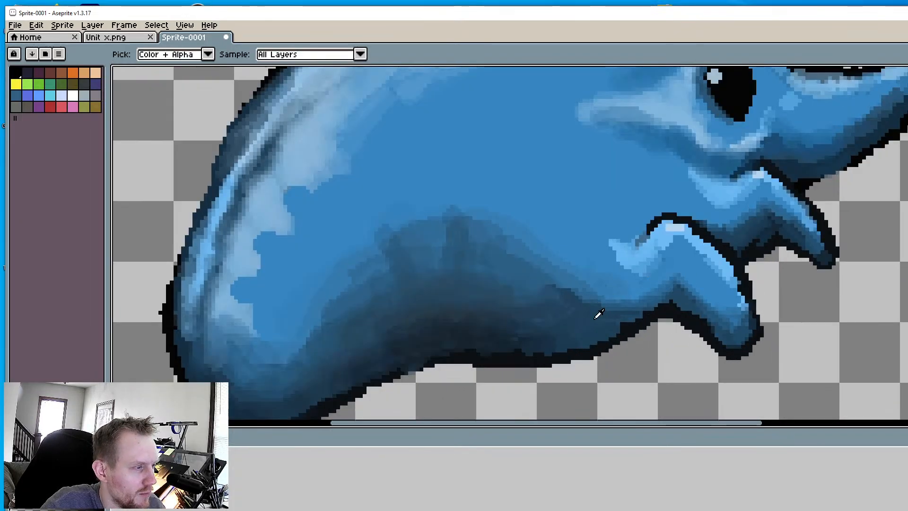
scroll(607, 314, down, 1)
scroll(673, 308, up, 2)
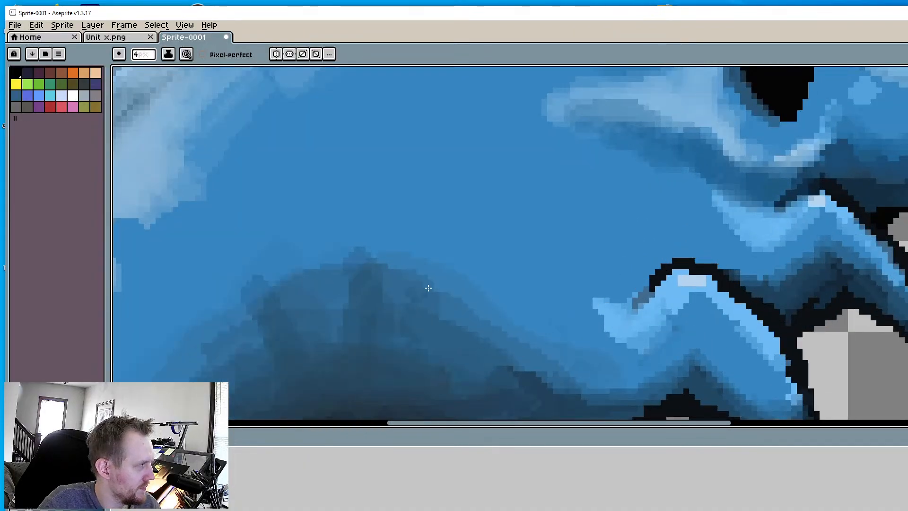
scroll(641, 286, up, 1)
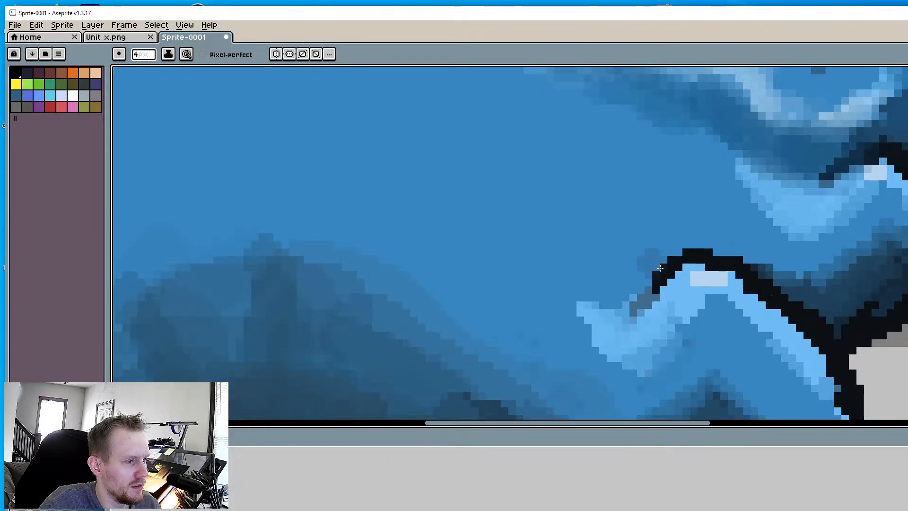
mouse_move(640, 286)
mouse_down()
mouse_move(679, 246)
mouse_move(622, 294)
mouse_up()
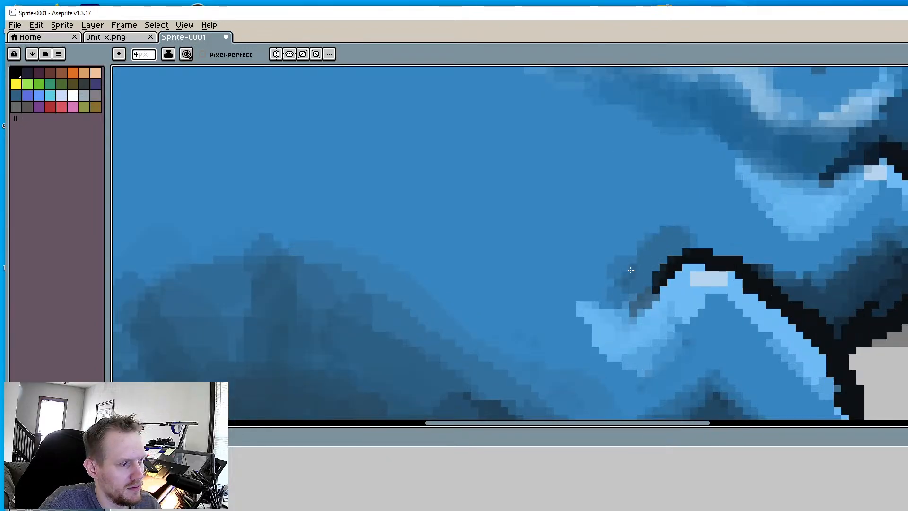
mouse_move(652, 235)
mouse_down()
mouse_move(698, 235)
mouse_move(759, 256)
mouse_move(660, 257)
mouse_move(622, 267)
mouse_up()
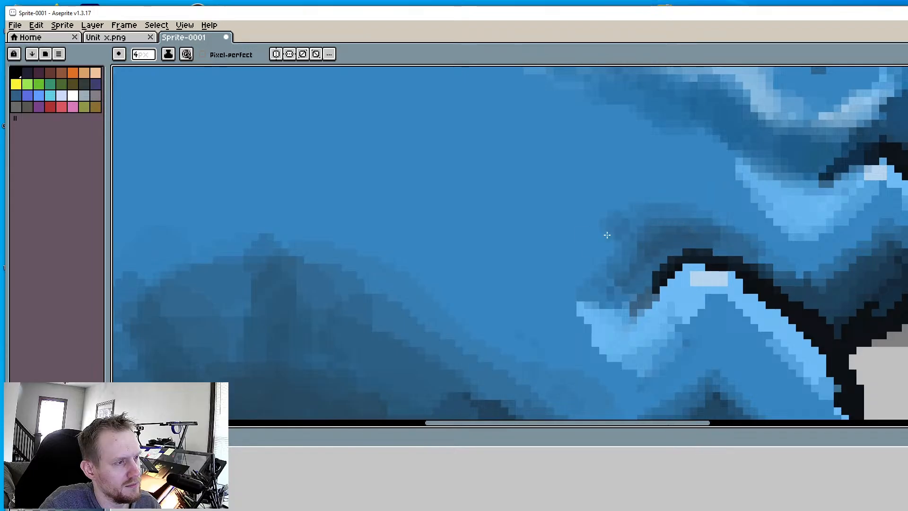
scroll(582, 251, down, 5)
scroll(568, 269, up, 1)
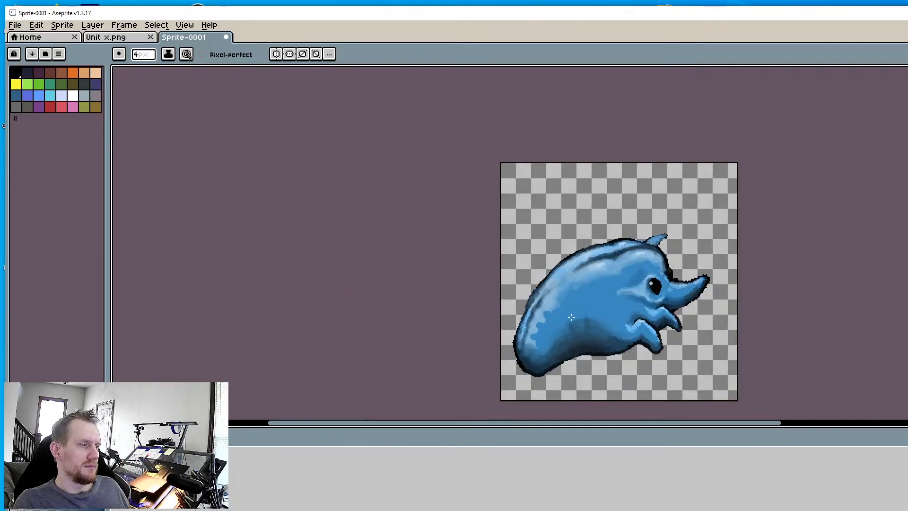
Blend the light blue highlights at the base of both front legs into the body with a 4 px brush
scroll(665, 351, up, 2)
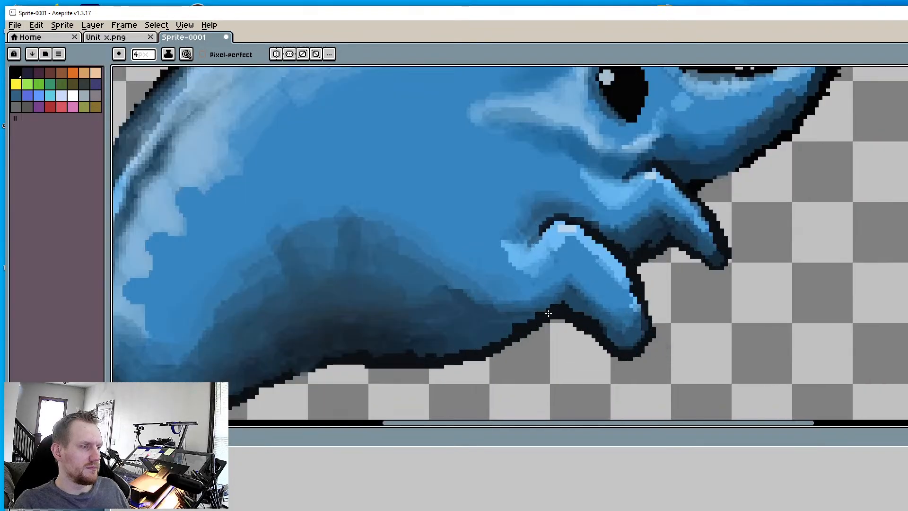
key(i)
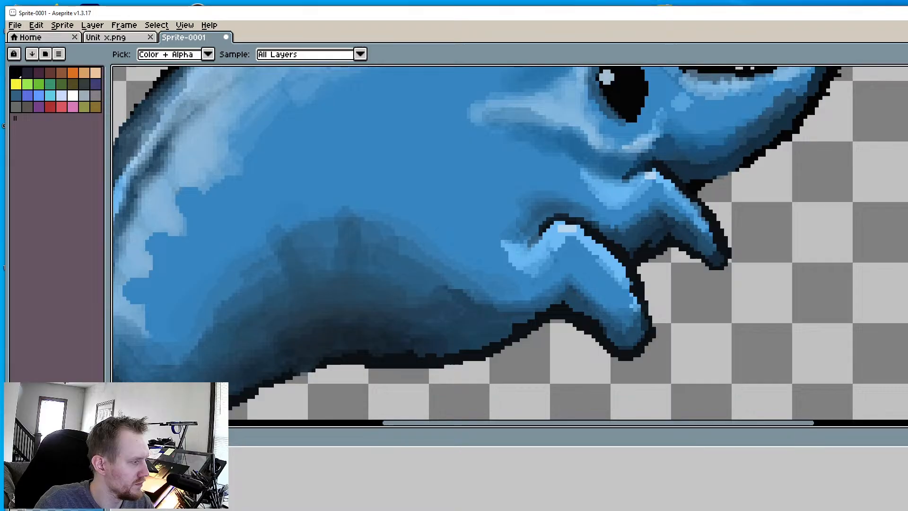
key(b)
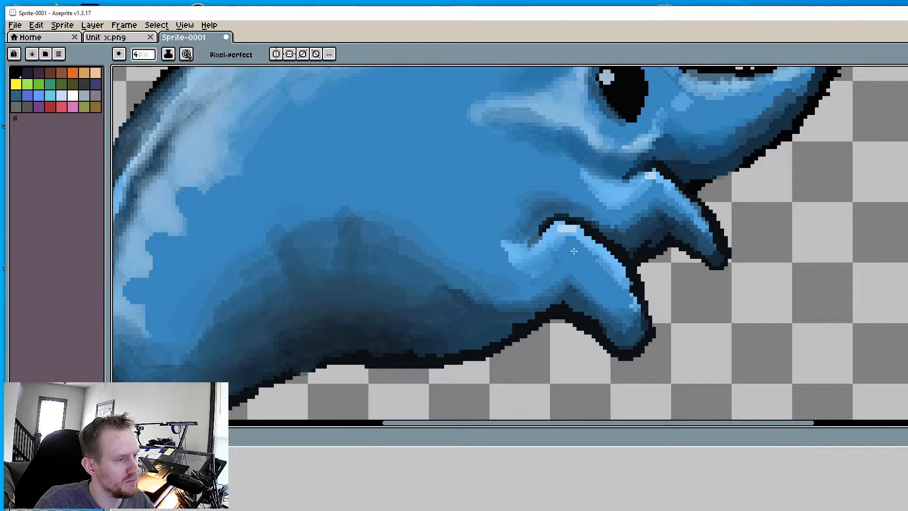
key(i)
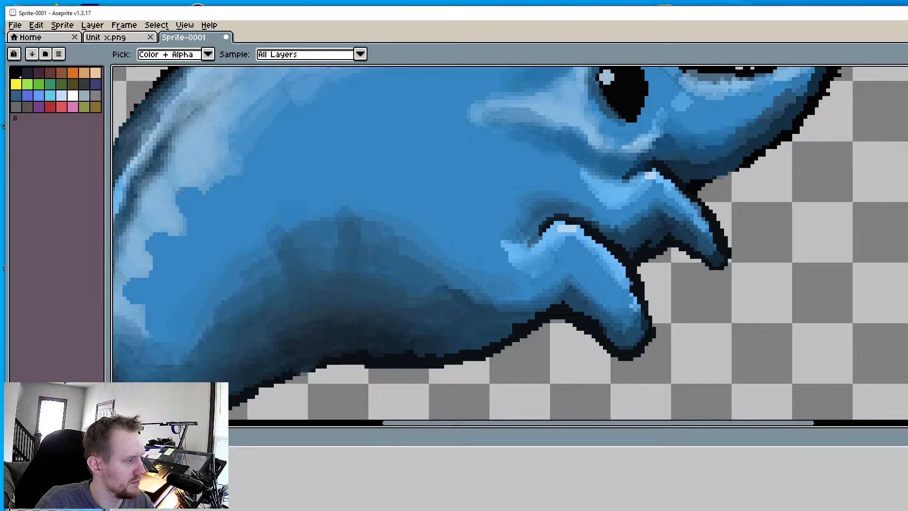
key(b)
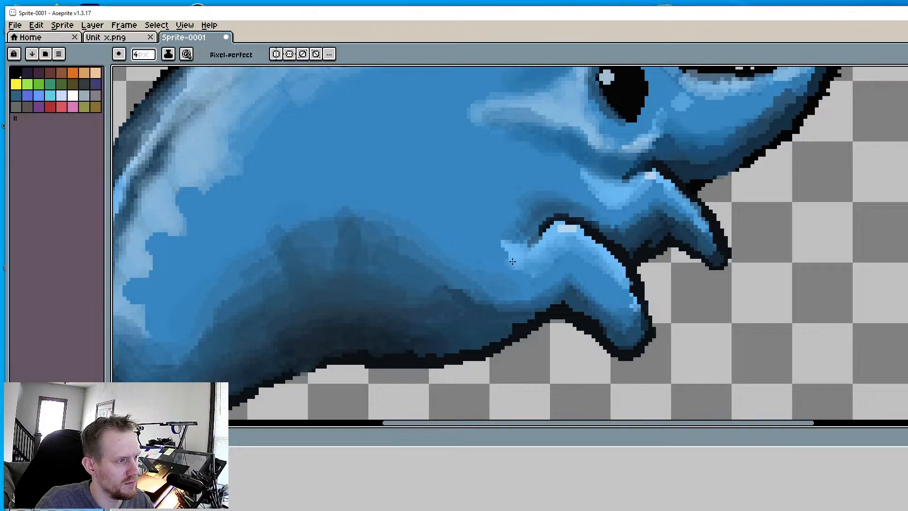
mouse_move(512, 261)
mouse_down()
mouse_move(522, 273)
mouse_move(491, 249)
mouse_move(502, 253)
mouse_up()
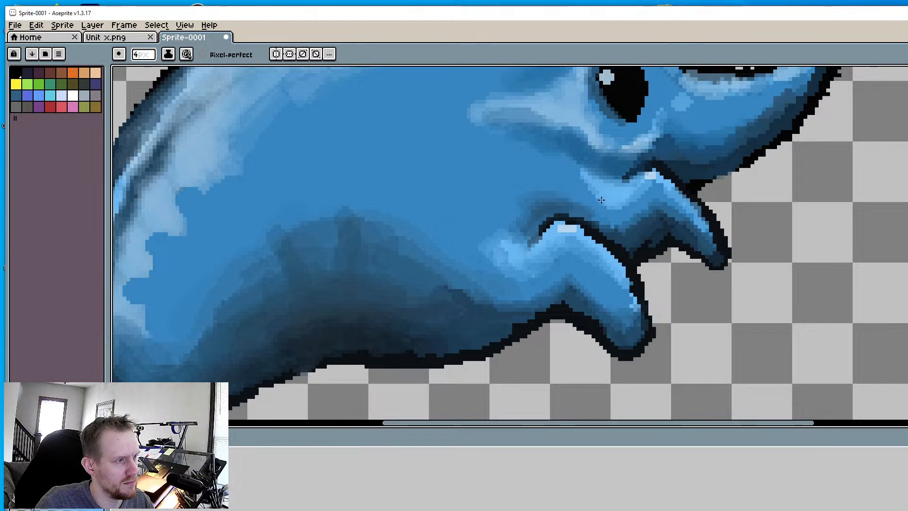
mouse_move(588, 208)
mouse_down()
mouse_move(595, 214)
mouse_move(573, 195)
mouse_move(615, 206)
mouse_up()
scroll(661, 179, down, 4)
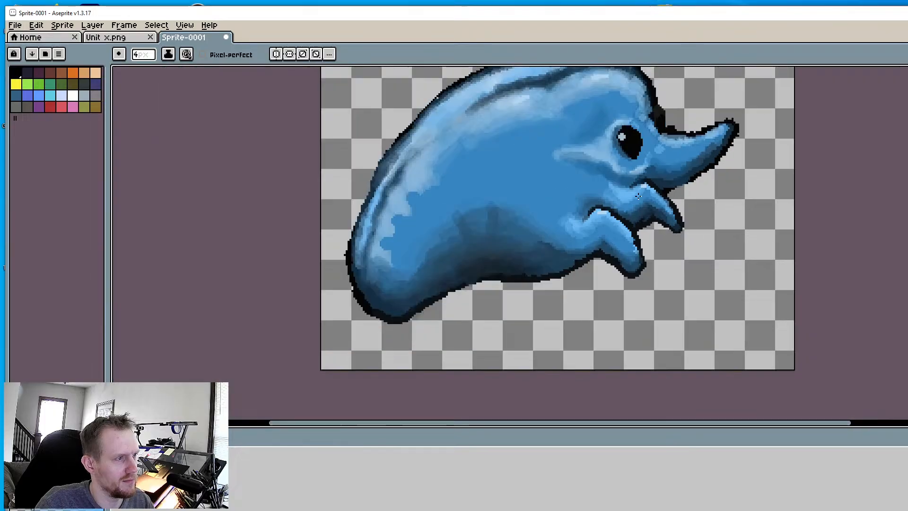
Soften the black outline along the top of the nearer front leg with a 4 px brush stroke
scroll(544, 236, up, 5)
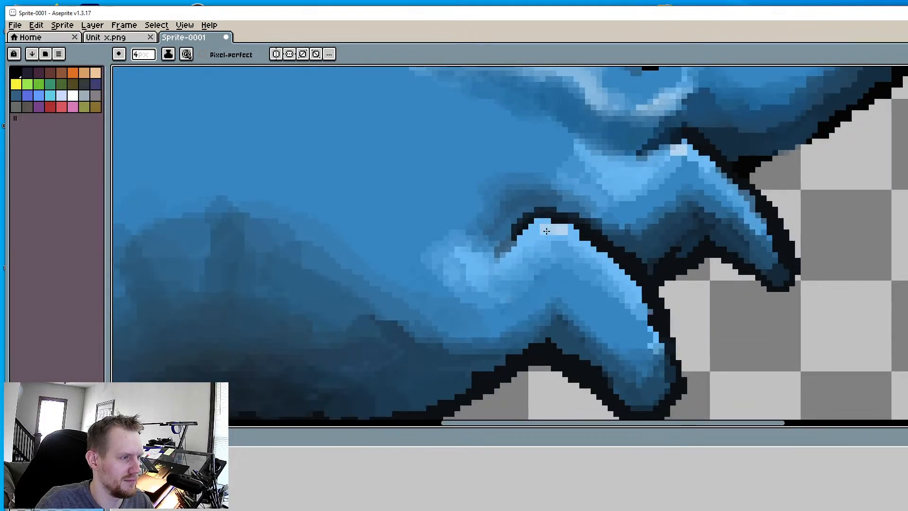
mouse_move(554, 229)
mouse_down()
mouse_move(591, 243)
mouse_move(597, 255)
mouse_up()
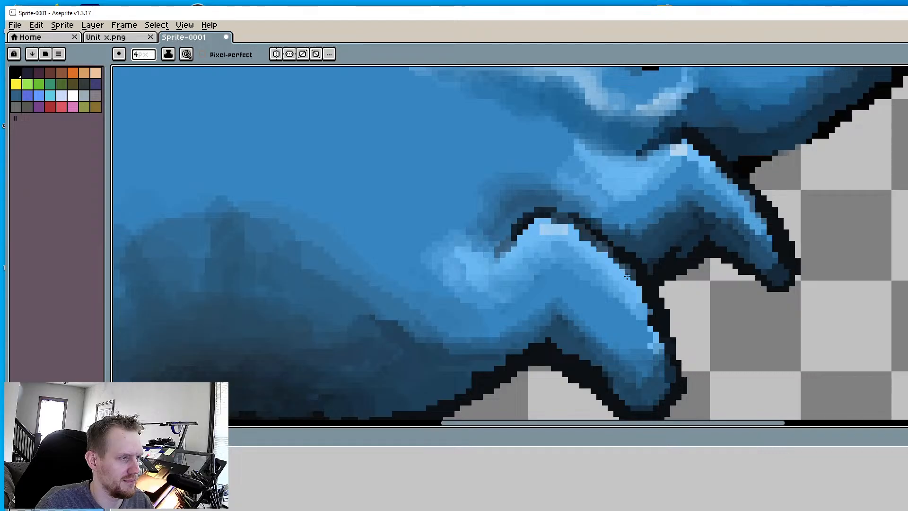
scroll(652, 250, down, 1)
Darken and extend the shadow line above the farther front leg, using a 1 px brush and a 3 px brush
middle_drag(652, 248, 638, 290)
scroll(635, 232, up, 3)
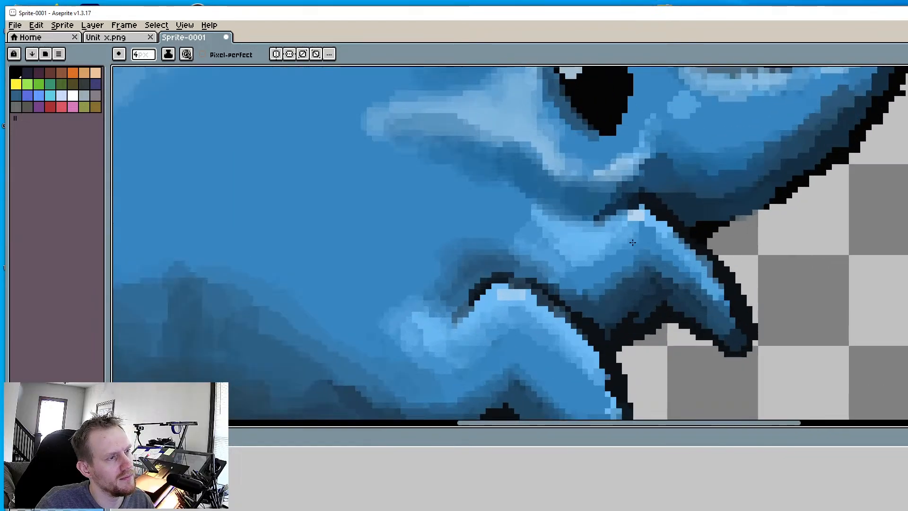
alt+click(645, 180)
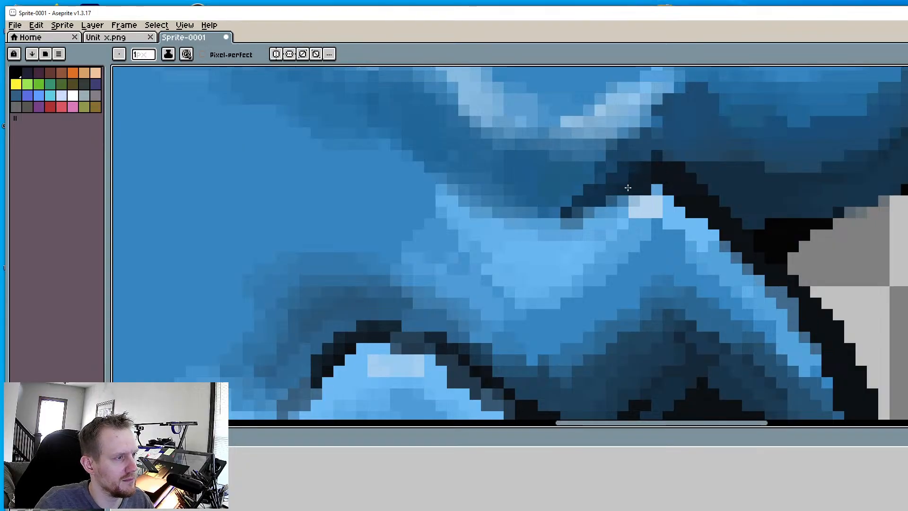
mouse_move(628, 188)
mouse_down()
mouse_move(544, 213)
mouse_move(588, 212)
mouse_up()
key(plus)
key(plus)
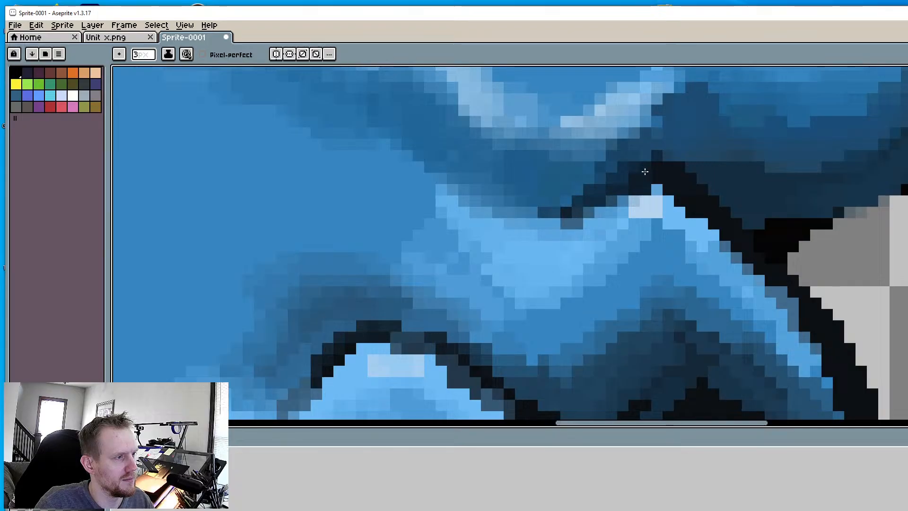
mouse_move(644, 171)
mouse_down()
mouse_move(561, 205)
mouse_move(563, 194)
mouse_move(509, 196)
mouse_move(568, 202)
mouse_move(631, 142)
mouse_up()
scroll(646, 183, down, 3)
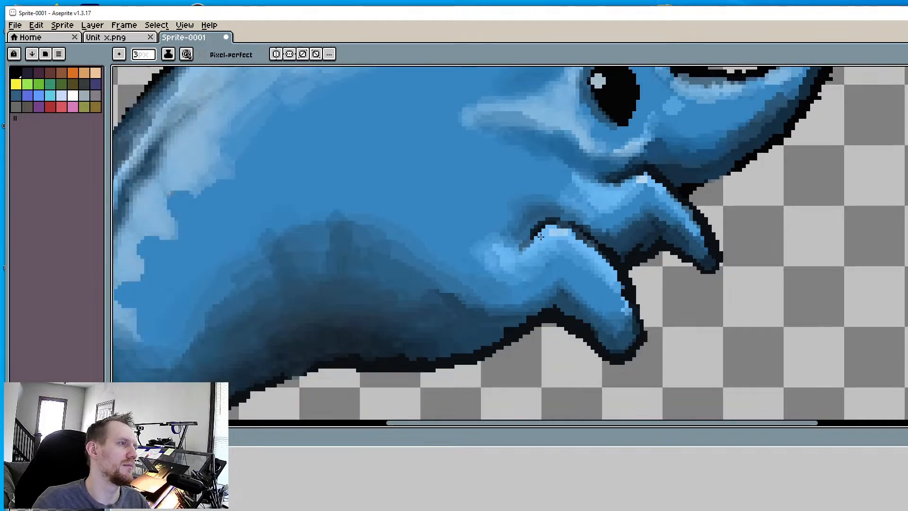
Darken the shading around the nearer front leg's upper outline with a 3 px brush
scroll(587, 285, up, 5)
mouse_move(588, 286)
mouse_down()
mouse_move(543, 336)
mouse_move(652, 260)
mouse_move(736, 299)
mouse_move(763, 297)
mouse_move(563, 270)
mouse_move(689, 259)
mouse_move(835, 370)
mouse_up()
middle_drag(834, 369, 577, 189)
mouse_move(577, 189)
mouse_down()
mouse_move(652, 256)
mouse_move(703, 283)
mouse_up()
scroll(703, 284, down, 4)
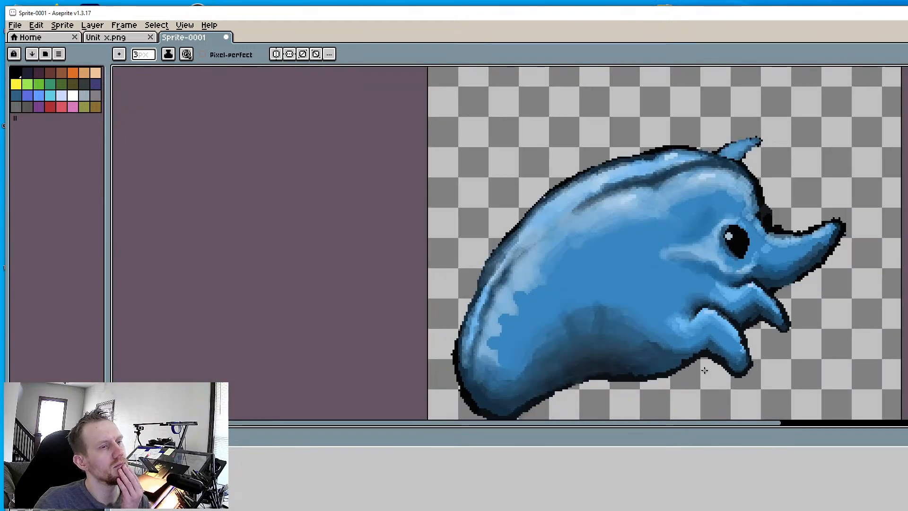
scroll(702, 367, up, 5)
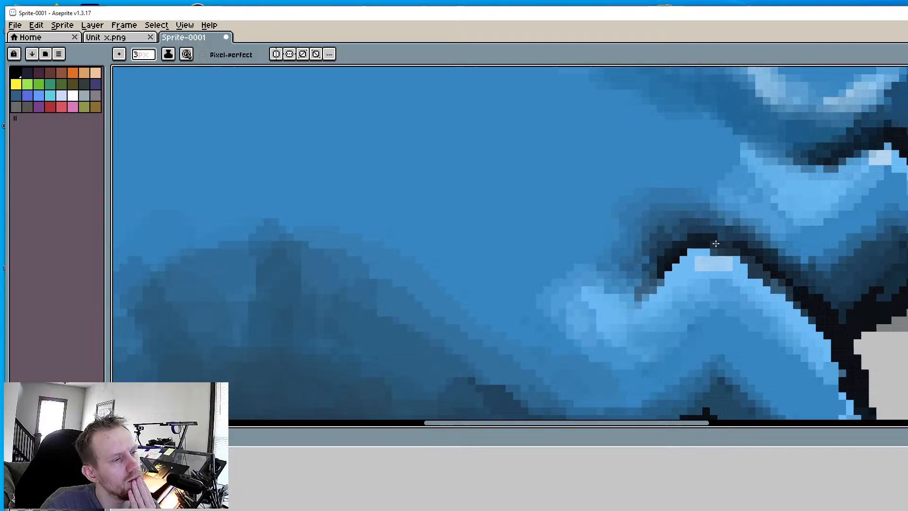
drag(716, 243, 673, 255)
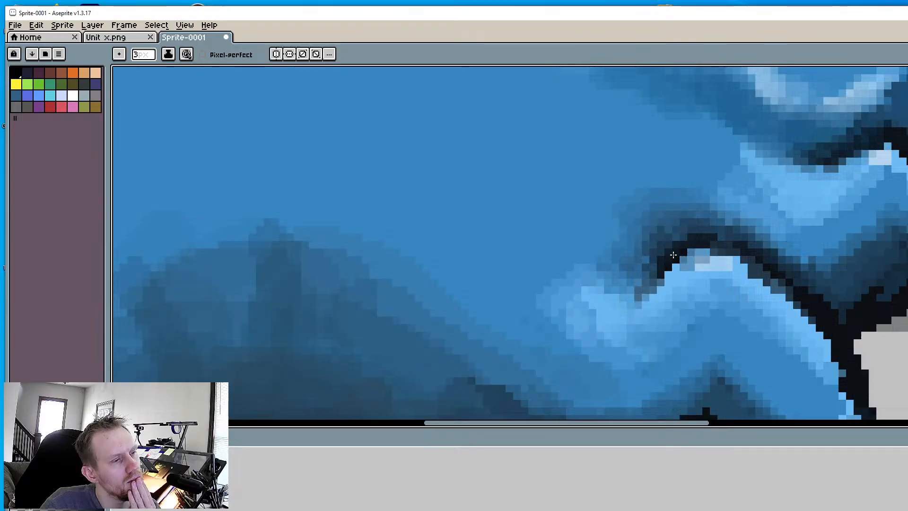
key(ctrl+z)
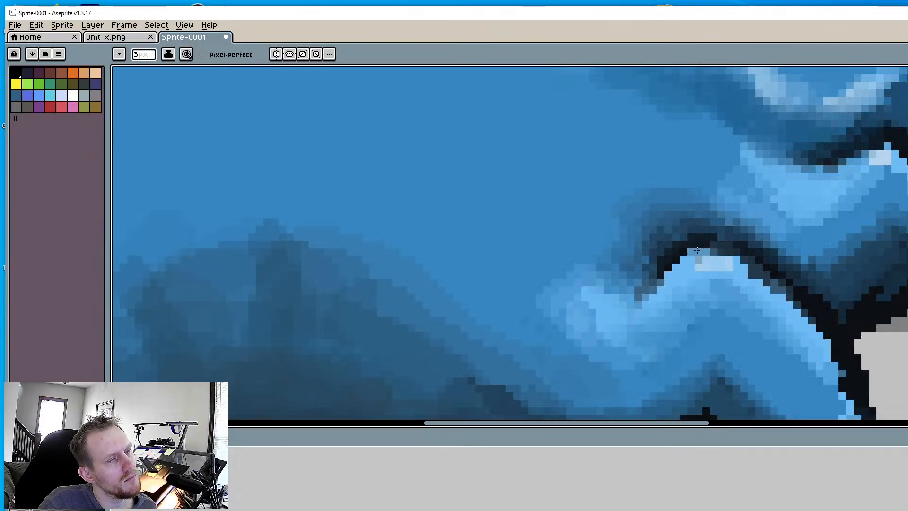
Refine the outline along the top and front edge of the nearer front leg with a 2 px brush
ctrl+scroll(696, 250, up, 1)
mouse_move(681, 259)
mouse_down()
mouse_move(706, 244)
mouse_move(742, 264)
mouse_up()
middle_drag(844, 321, 773, 161)
drag(734, 165, 771, 209)
mouse_move(778, 243)
mouse_down()
mouse_move(793, 271)
mouse_move(775, 257)
mouse_up()
scroll(776, 257, down, 3)
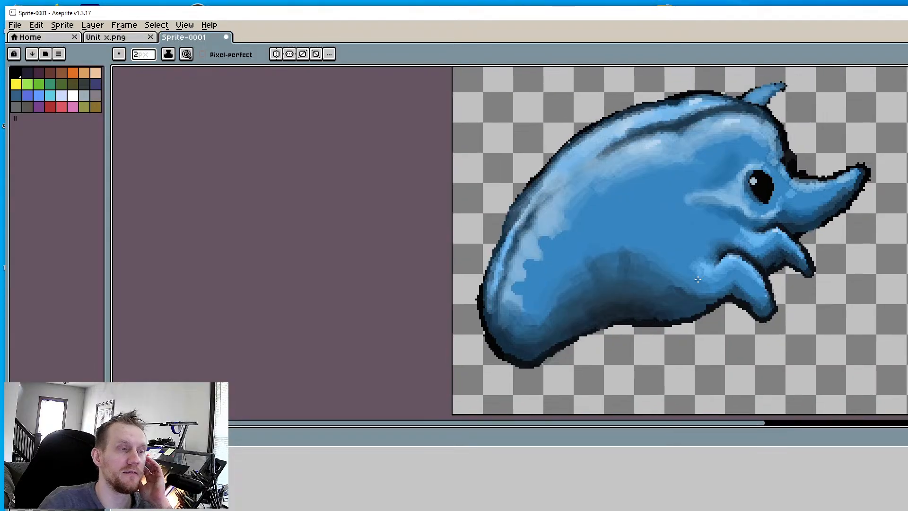
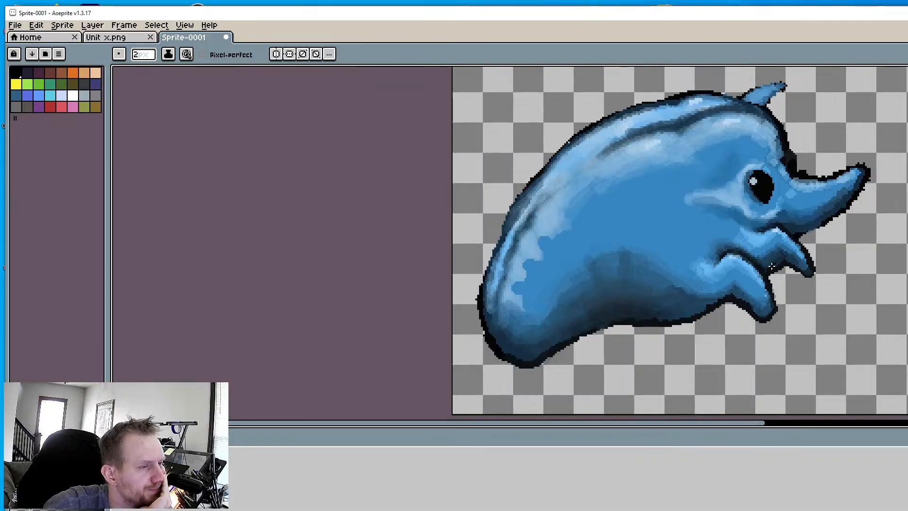
Soften the black outline under the beak's base, beside the farther front leg, with 2 px brush strokes
scroll(694, 274, up, 3)
middle_drag(687, 268, 662, 296)
key(i)
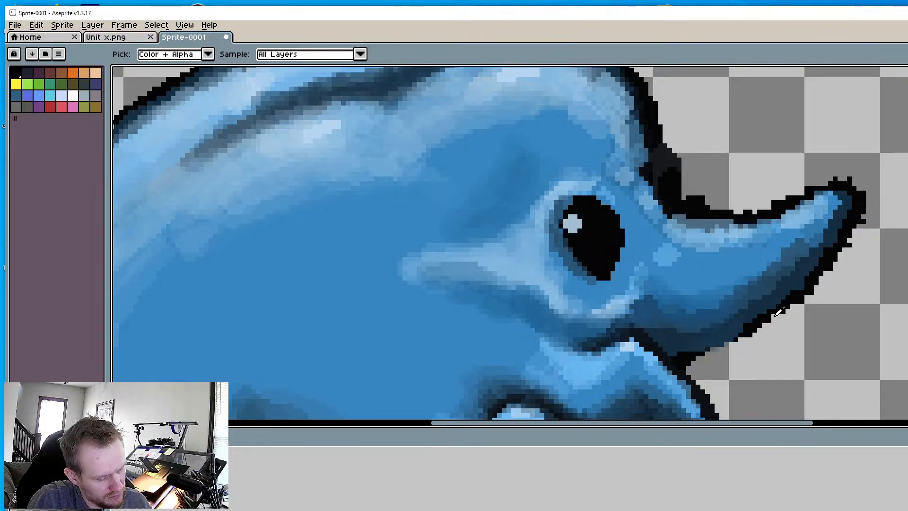
key(b)
scroll(745, 366, up, 2)
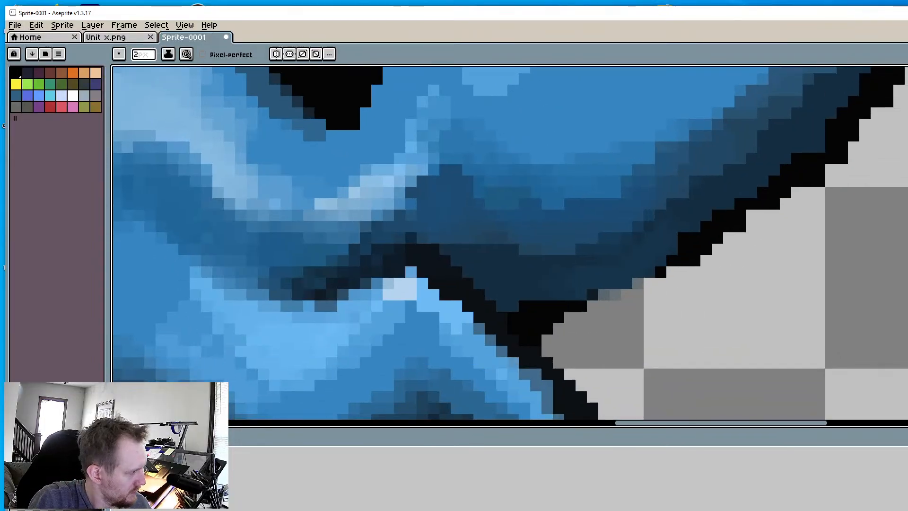
mouse_move(687, 267)
mouse_down()
mouse_move(586, 318)
mouse_move(546, 318)
mouse_up()
drag(713, 245, 552, 335)
drag(678, 278, 575, 318)
drag(713, 244, 567, 322)
drag(670, 278, 552, 335)
drag(587, 313, 553, 338)
mouse_move(605, 313)
mouse_down()
mouse_move(567, 348)
mouse_move(569, 371)
mouse_up()
drag(556, 334, 569, 361)
drag(609, 315, 704, 277)
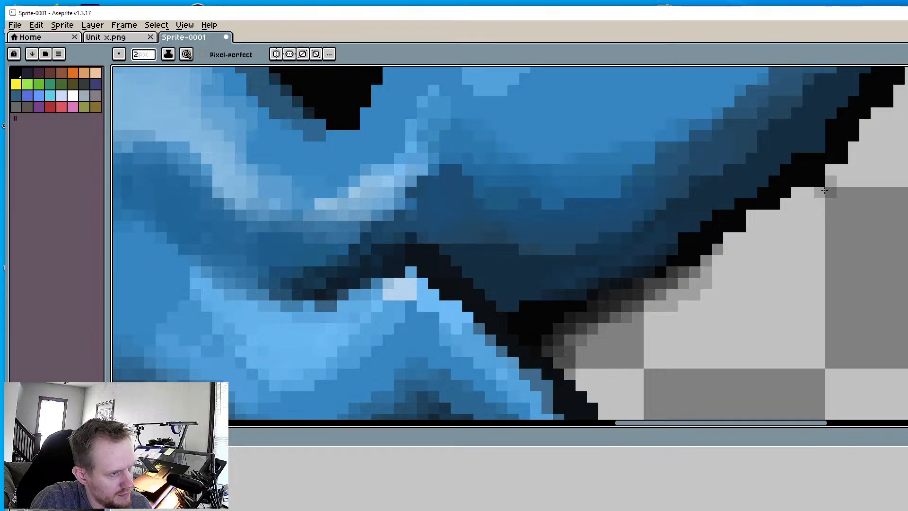
Add a soft grey edge along the middle of the beak's lower outline with the 2 px brush
mouse_move(795, 187)
mouse_down()
mouse_move(711, 255)
mouse_move(743, 243)
mouse_move(661, 289)
mouse_up()
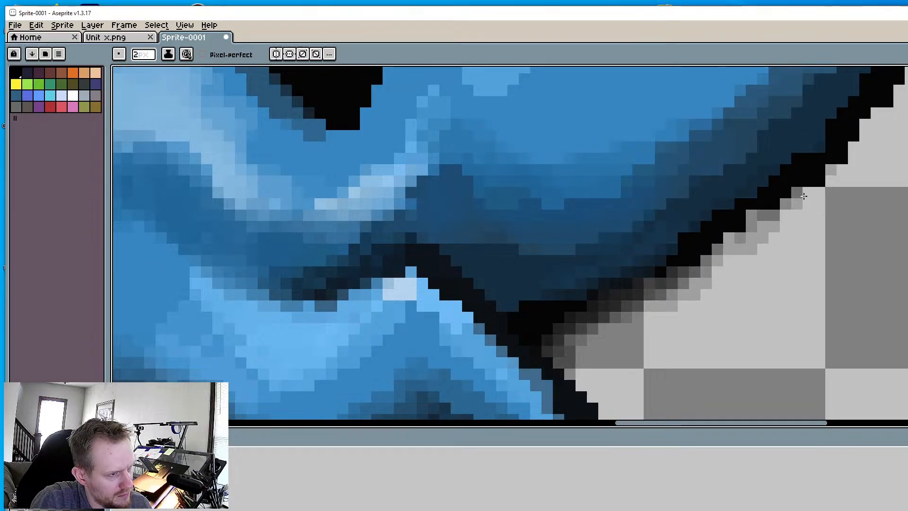
drag(835, 163, 716, 261)
drag(840, 166, 682, 294)
drag(819, 190, 681, 288)
drag(791, 211, 702, 264)
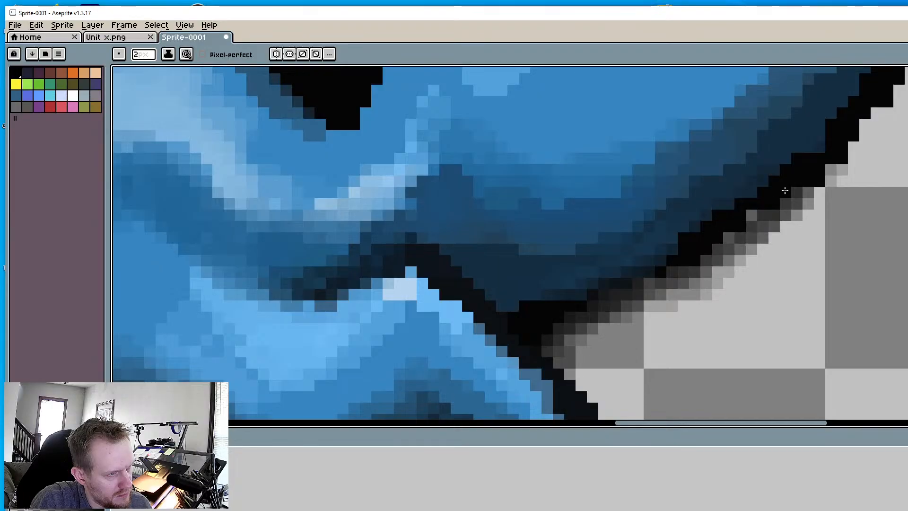
drag(768, 222, 746, 244)
scroll(756, 255, down, 4)
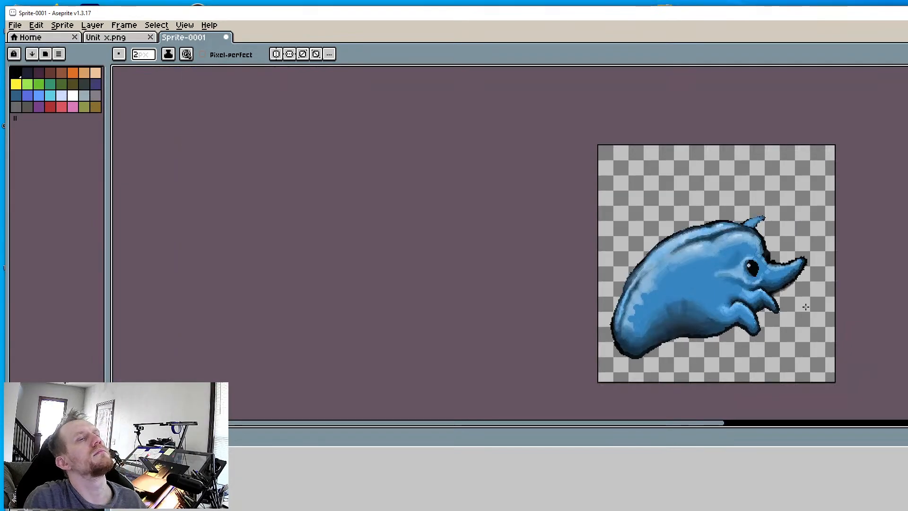
Smooth the stair-stepped corners of the beak's lower outline with short 2 px brush marks
scroll(805, 307, up, 5)
key(v)
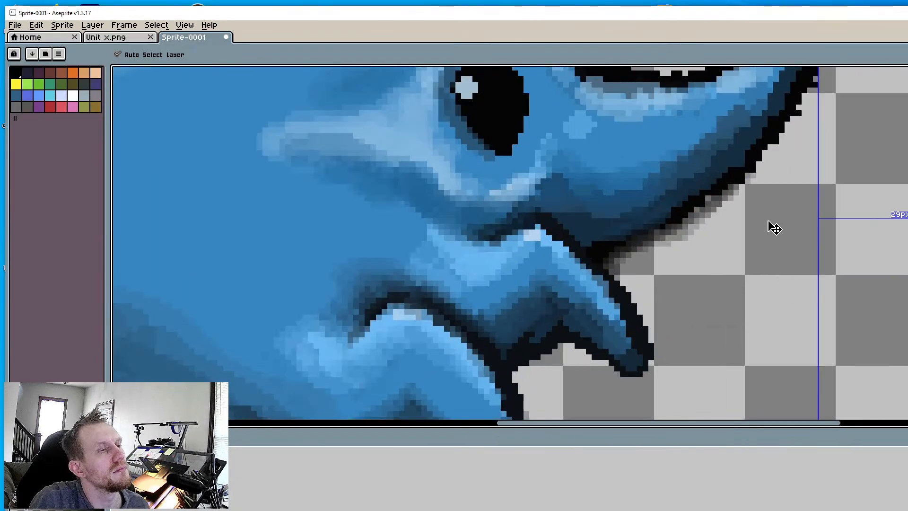
key(b)
scroll(766, 225, up, 3)
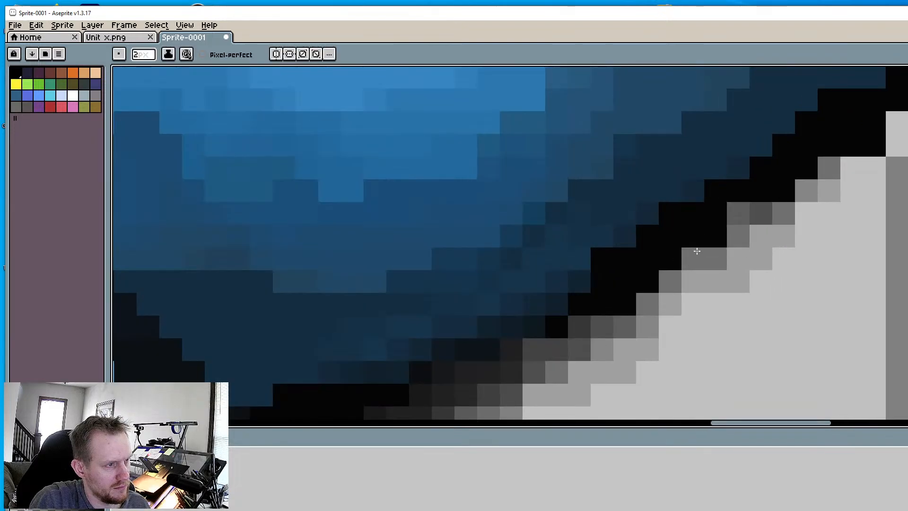
mouse_move(696, 251)
mouse_down()
mouse_move(711, 239)
mouse_move(544, 340)
mouse_up()
click(806, 190)
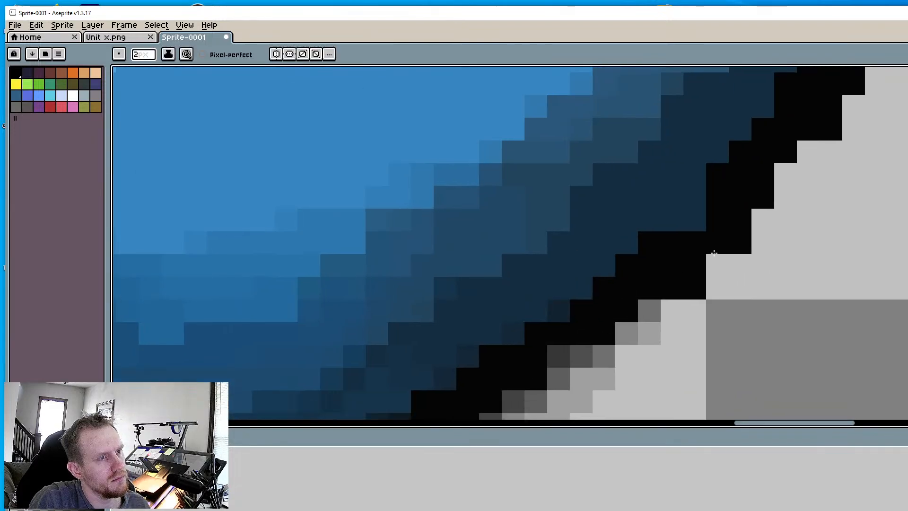
click(785, 174)
click(762, 219)
click(716, 265)
click(671, 311)
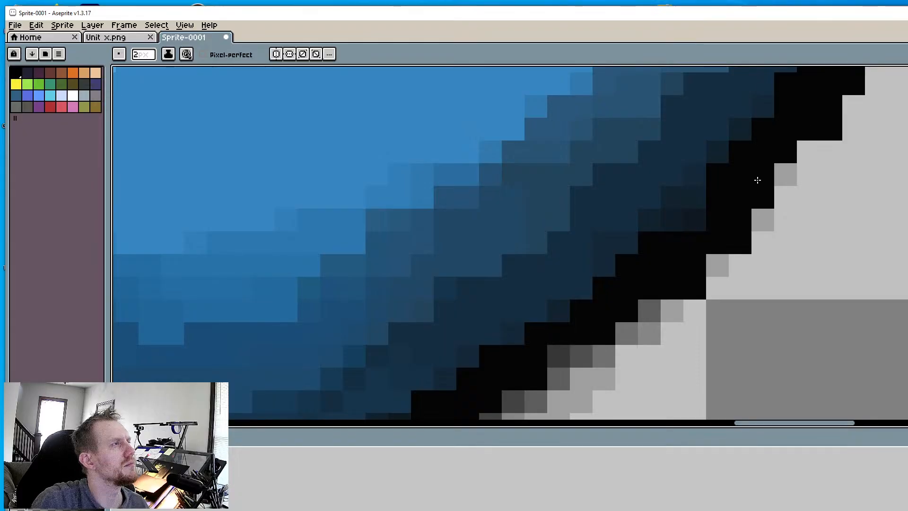
Soften the outer outline from the beak's lower front edge up around its tip with the 2 px brush
middle_drag(787, 77, 793, 103)
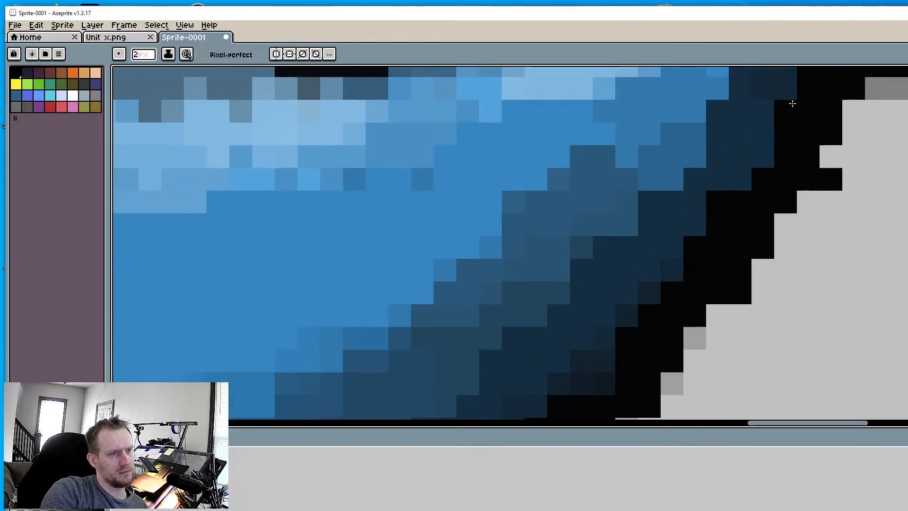
mouse_move(849, 113)
mouse_down()
mouse_move(812, 233)
mouse_move(721, 353)
mouse_move(648, 412)
mouse_up()
mouse_move(762, 271)
mouse_down()
mouse_move(648, 378)
mouse_move(724, 284)
mouse_up()
middle_drag(822, 137, 713, 312)
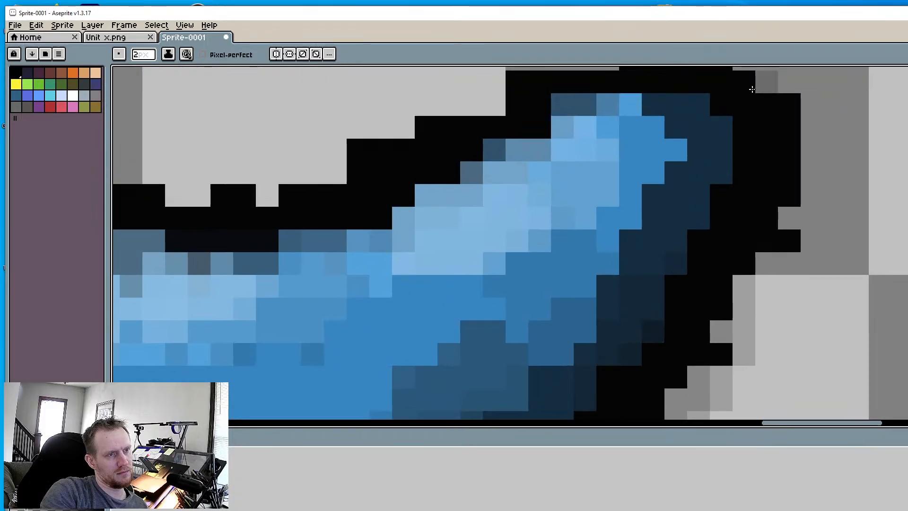
drag(771, 194, 766, 264)
drag(786, 136, 762, 289)
mouse_move(804, 243)
mouse_down()
mouse_move(768, 309)
mouse_move(695, 331)
mouse_up()
Soften the outline along the top of the beak from its tip back to the forehead with the 2 px brush
middle_drag(666, 147, 682, 274)
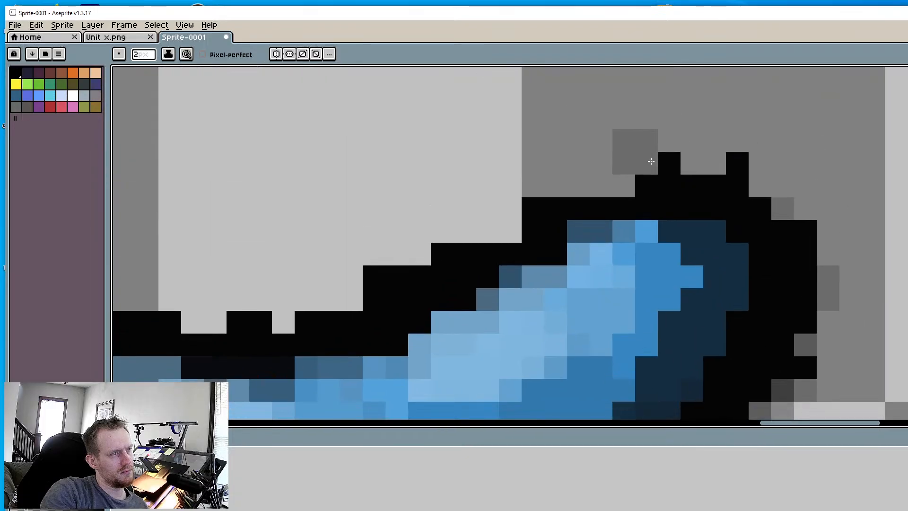
mouse_move(544, 194)
mouse_down()
mouse_move(596, 204)
mouse_move(627, 193)
mouse_move(592, 202)
mouse_up()
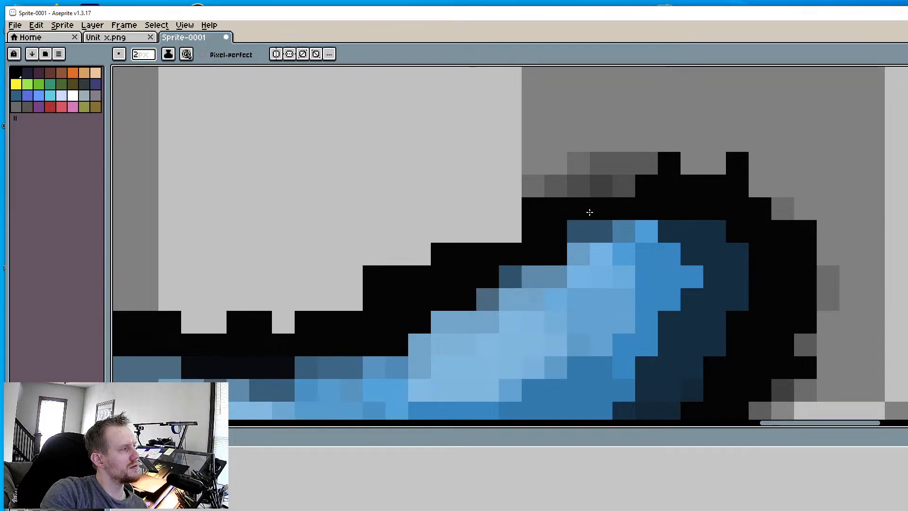
mouse_move(579, 187)
mouse_down()
mouse_move(761, 182)
mouse_move(689, 172)
mouse_move(765, 218)
mouse_move(785, 203)
mouse_move(699, 165)
mouse_move(619, 172)
mouse_move(543, 208)
mouse_move(478, 260)
mouse_move(331, 295)
mouse_move(274, 320)
mouse_move(294, 318)
mouse_up()
middle_drag(294, 318, 542, 386)
mouse_move(533, 254)
mouse_down()
mouse_move(326, 218)
mouse_move(486, 260)
mouse_move(336, 218)
mouse_move(520, 223)
mouse_up()
middle_drag(377, 247, 485, 242)
drag(425, 208, 365, 200)
drag(411, 179, 524, 227)
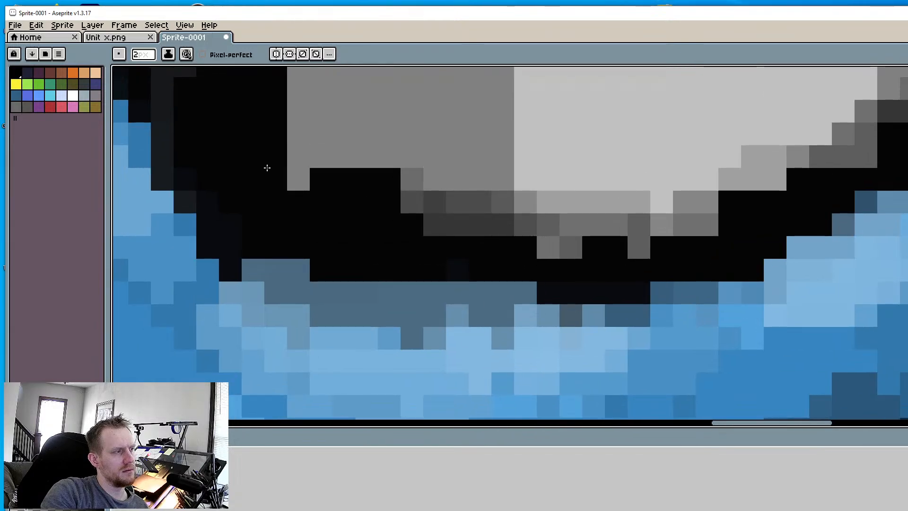
mouse_move(267, 168)
mouse_down()
mouse_move(353, 198)
mouse_move(772, 223)
mouse_move(644, 251)
mouse_up()
Smooth the outline in the curve where the forehead meets the top of the beak with the 2 px brush
scroll(615, 307, down, 4)
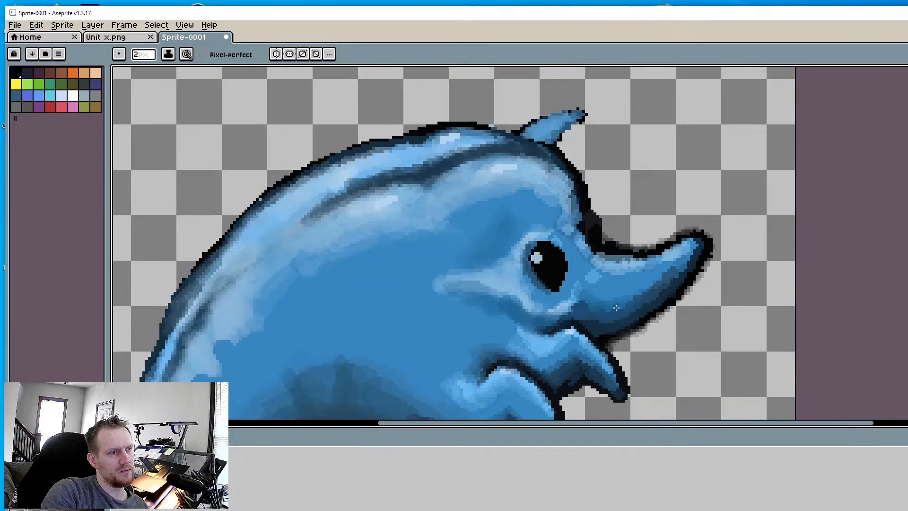
scroll(615, 307, down, 3)
scroll(643, 316, up, 2)
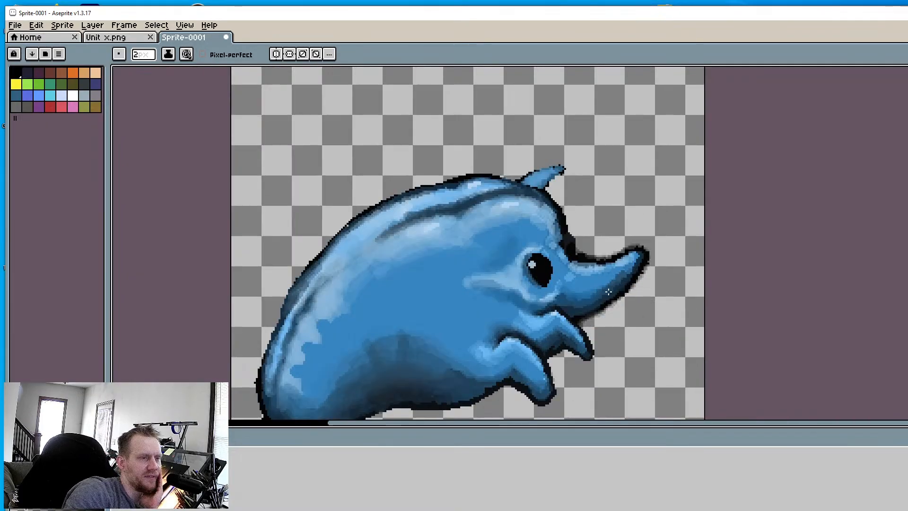
scroll(607, 292, up, 1)
scroll(616, 312, down, 1)
ctrl+scroll(615, 303, down, 3)
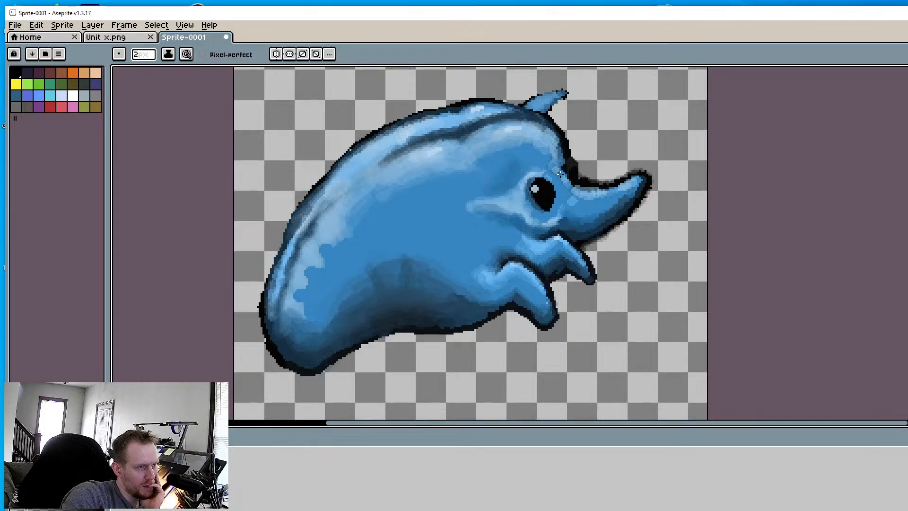
scroll(559, 176, up, 2)
scroll(575, 244, up, 2)
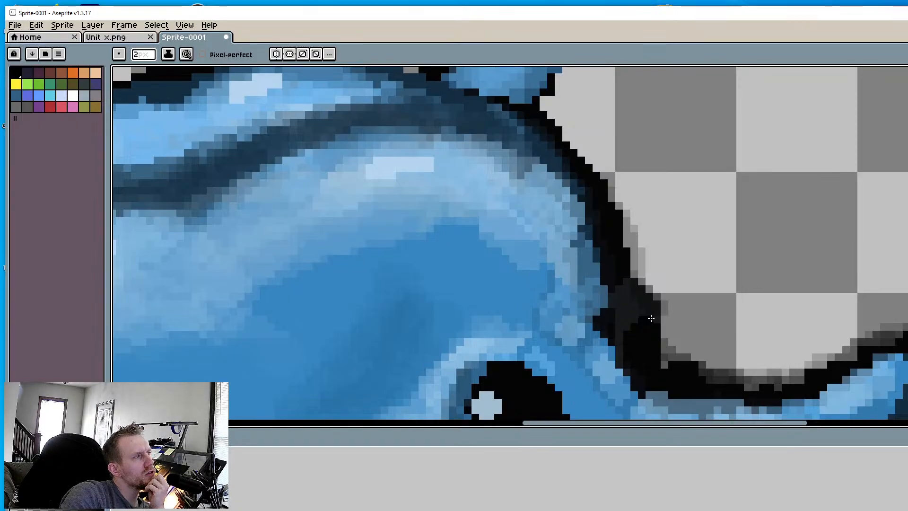
middle_drag(645, 295, 573, 224)
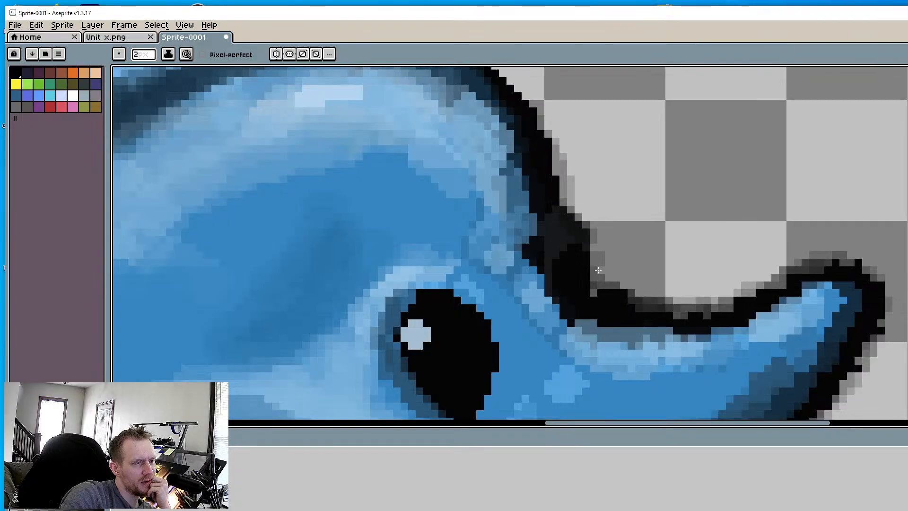
drag(598, 291, 652, 306)
mouse_move(593, 259)
mouse_down()
mouse_move(643, 308)
mouse_move(620, 291)
mouse_up()
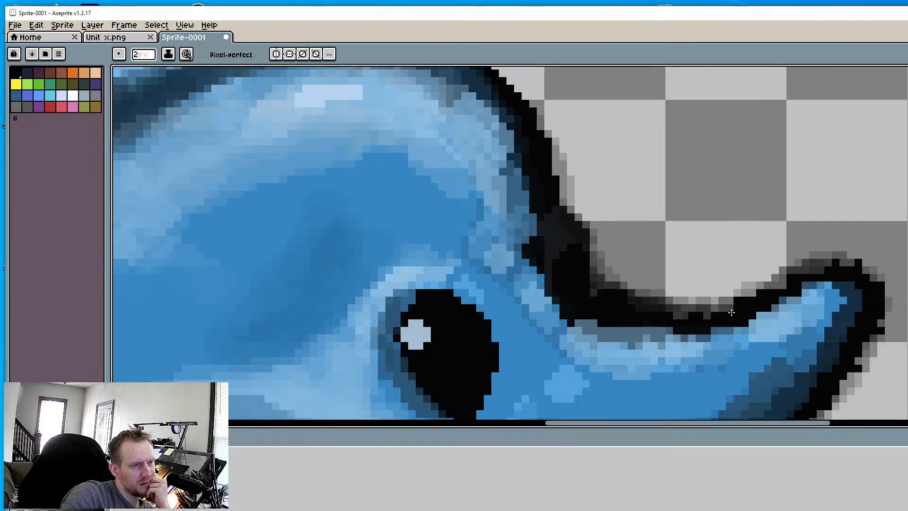
mouse_move(731, 312)
mouse_down()
mouse_move(659, 304)
mouse_move(782, 272)
mouse_move(720, 291)
mouse_up()
Soften the black outline down the forehead, from below the horn to the brow, with the 2 px brush
middle_drag(486, 157, 498, 282)
mouse_move(499, 175)
mouse_down()
mouse_move(551, 229)
mouse_move(574, 310)
mouse_up()
drag(548, 241, 584, 323)
drag(503, 186, 516, 202)
drag(484, 158, 492, 178)
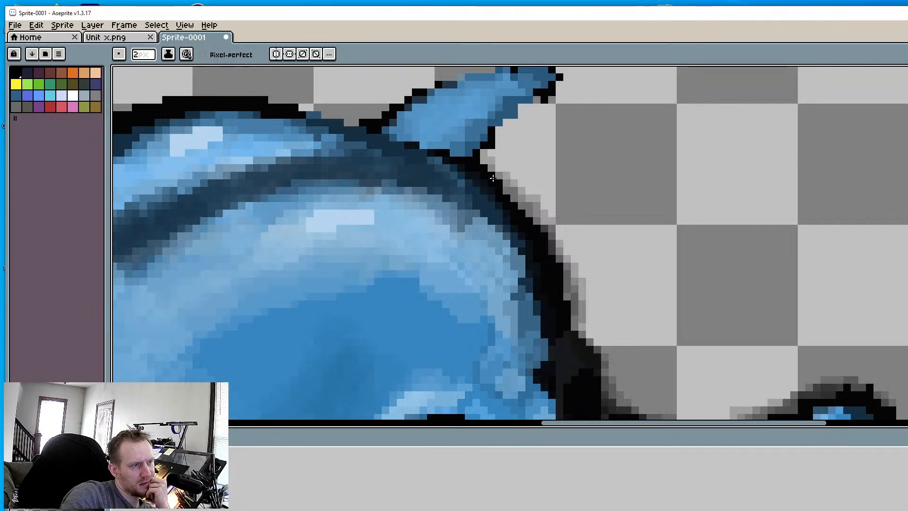
Shade the horn's underside and soften the outline along its upper edge and base with the 2 px brush
drag(494, 128, 506, 116)
mouse_move(500, 119)
mouse_down()
mouse_move(466, 150)
mouse_move(520, 116)
mouse_up()
mouse_move(518, 112)
mouse_down()
mouse_move(461, 150)
mouse_move(477, 159)
mouse_move(466, 149)
mouse_up()
middle_drag(412, 133, 467, 203)
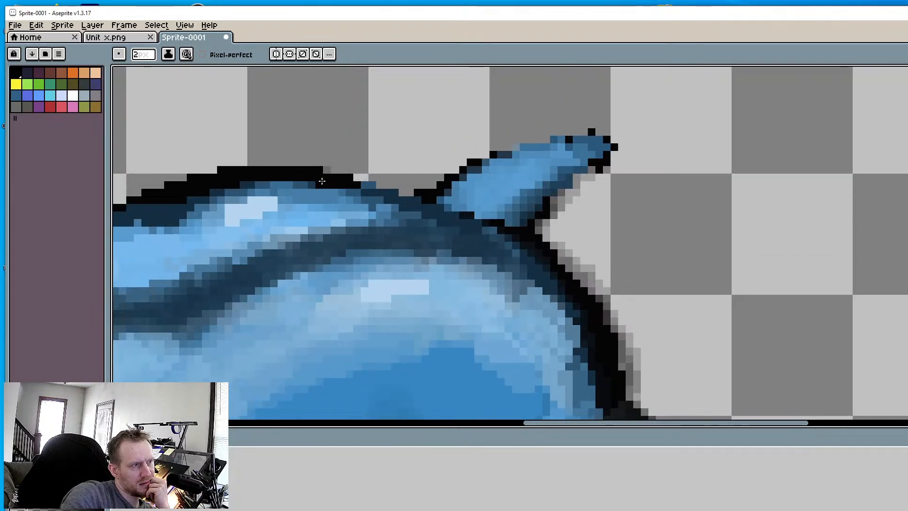
mouse_move(365, 177)
mouse_down()
mouse_move(408, 190)
mouse_move(399, 189)
mouse_move(421, 180)
mouse_up()
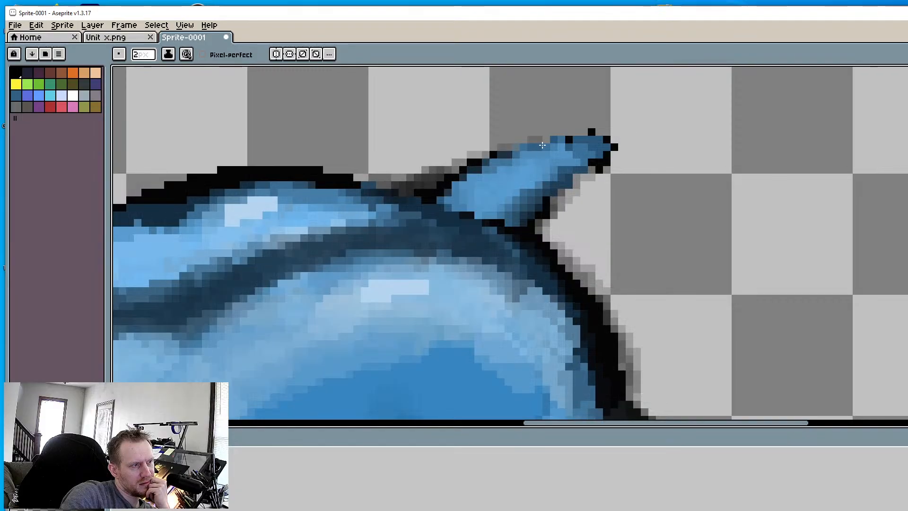
Soften the outline along the top of the back, from the horn down the upper back, with the 2 px brush
middle_drag(327, 182, 507, 197)
mouse_move(492, 181)
mouse_down()
mouse_move(577, 197)
mouse_move(436, 181)
mouse_move(338, 209)
mouse_up()
mouse_move(415, 183)
mouse_down()
mouse_move(334, 203)
mouse_move(399, 189)
mouse_up()
drag(457, 174, 396, 174)
middle_drag(206, 219, 381, 203)
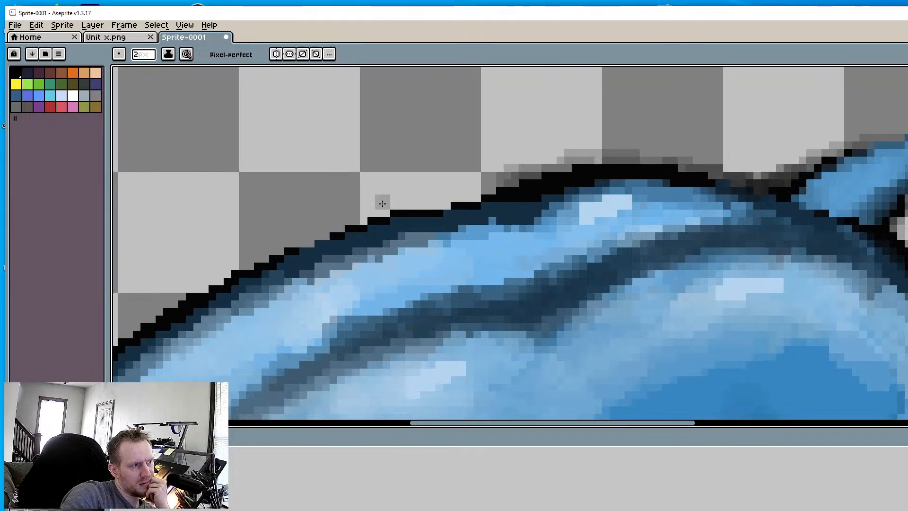
drag(489, 186, 394, 219)
drag(453, 195, 291, 244)
drag(385, 215, 266, 257)
Examine the whole sprite and the front legs at several magnifications to judge the softened outline
middle_drag(272, 255, 528, 156)
scroll(528, 156, down, 3)
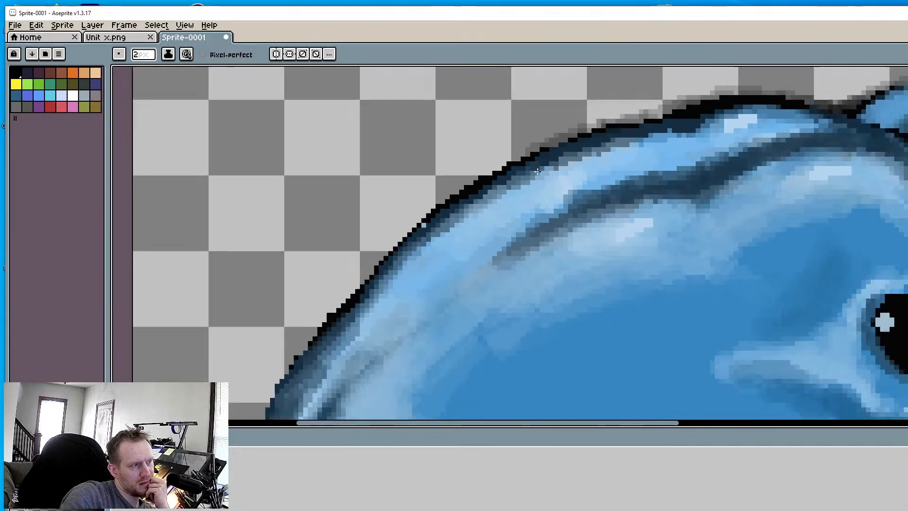
middle_drag(546, 267, 375, 118)
scroll(412, 183, down, 2)
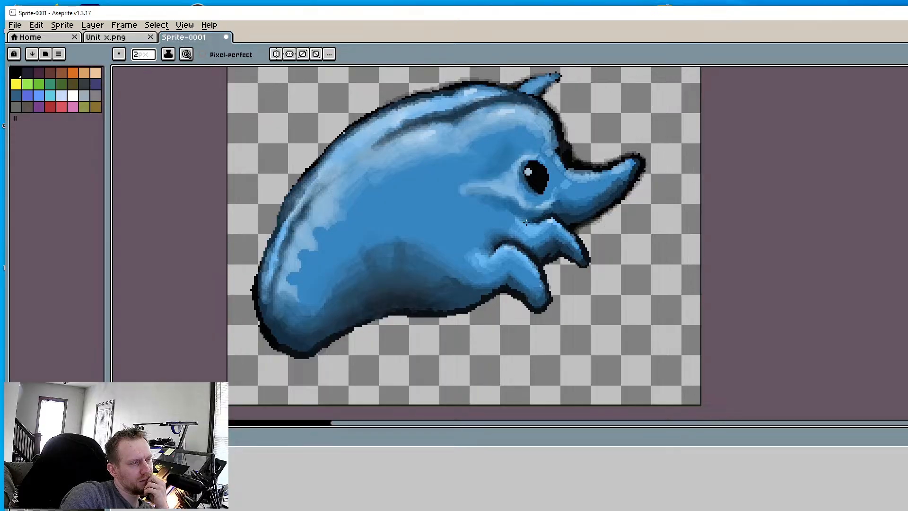
scroll(522, 267, up, 3)
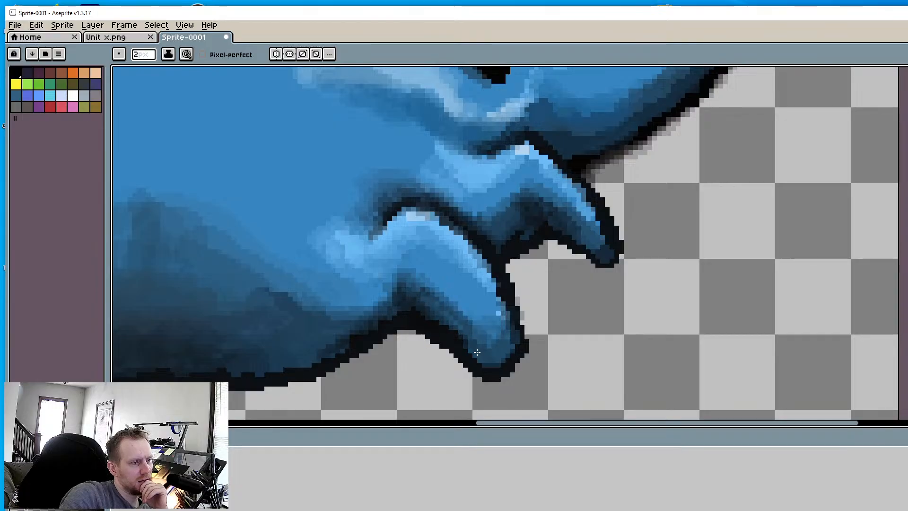
scroll(501, 368, down, 5)
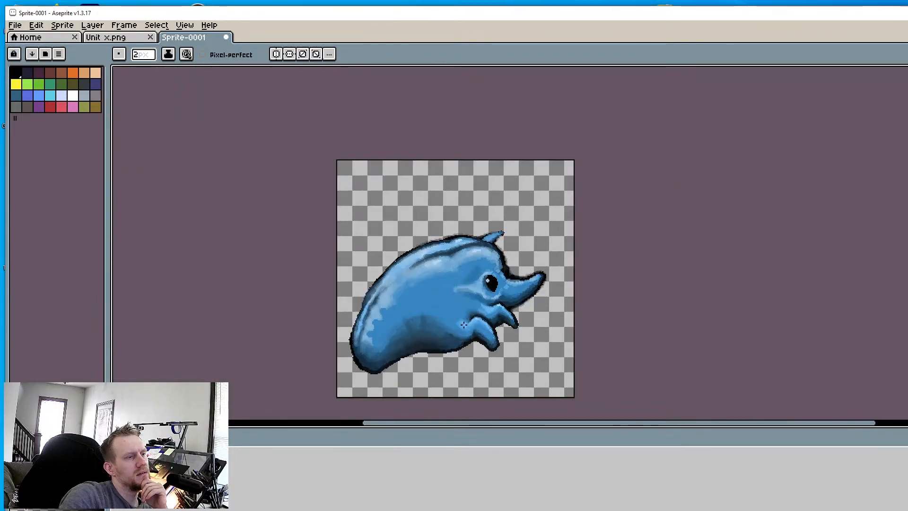
scroll(463, 324, up, 6)
scroll(433, 294, down, 4)
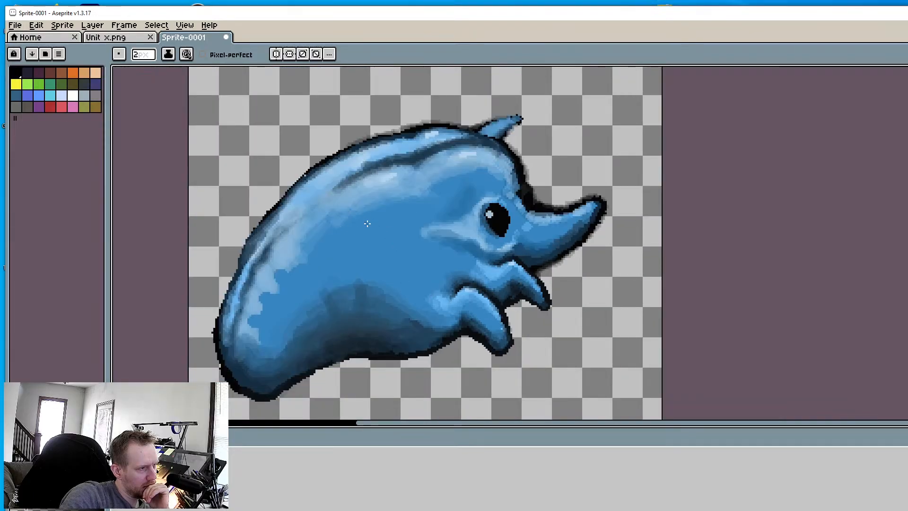
Blend pale highlight colour over the rear end of the dark back crease with a 6 px brush, undoing the last stroke
key(i)
scroll(388, 175, up, 3)
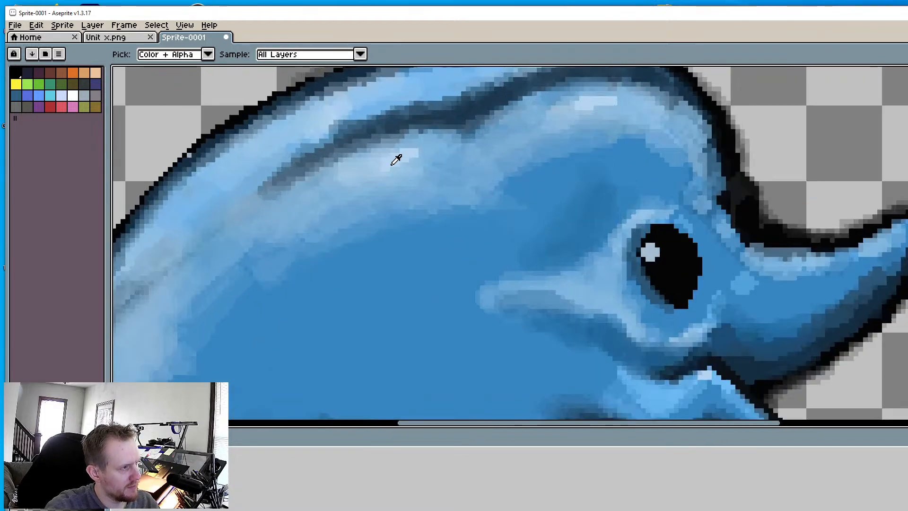
key(b)
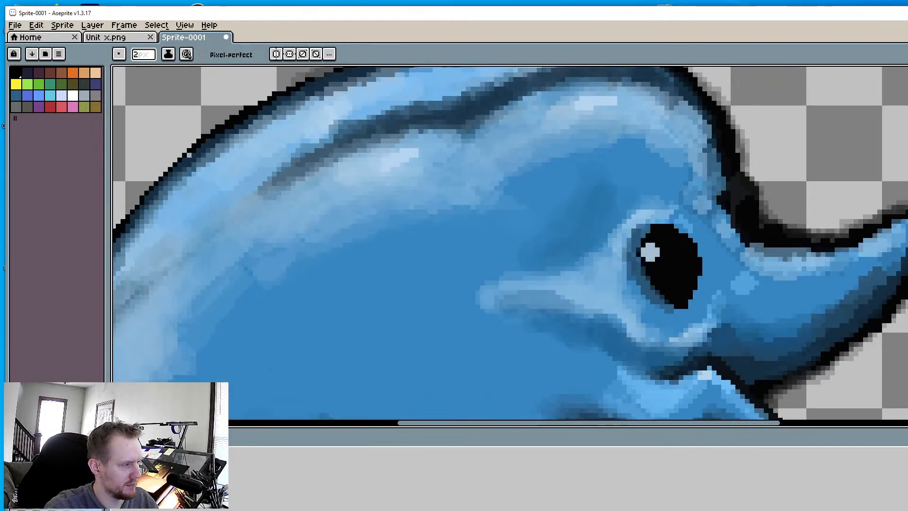
key(plus)
key(plus)
key(plus)
key(plus)
key(plus)
key(plus)
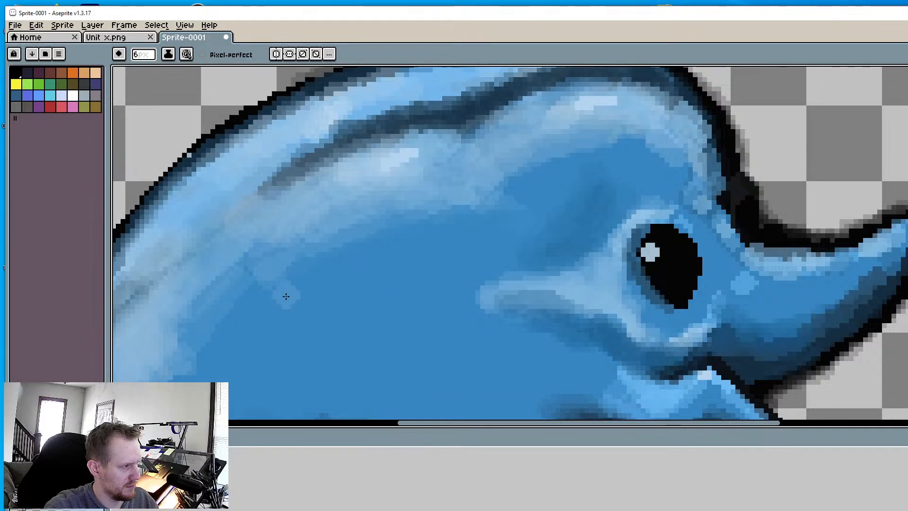
mouse_move(256, 194)
mouse_down()
mouse_move(310, 205)
mouse_move(283, 180)
mouse_move(302, 170)
mouse_move(309, 221)
mouse_up()
key(ctrl+z)
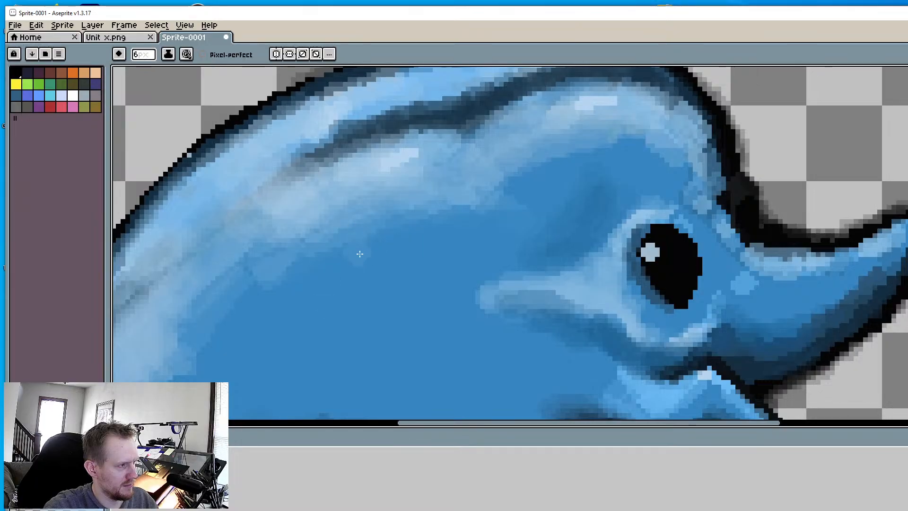
Extend the pale highlight down the upper flank with broad, soft strokes of a 15 px brush
key(plus)
key(plus)
key(plus)
key(plus)
key(plus)
key(plus)
drag(400, 230, 264, 274)
mouse_move(241, 321)
mouse_down()
mouse_move(370, 253)
mouse_move(298, 301)
mouse_up()
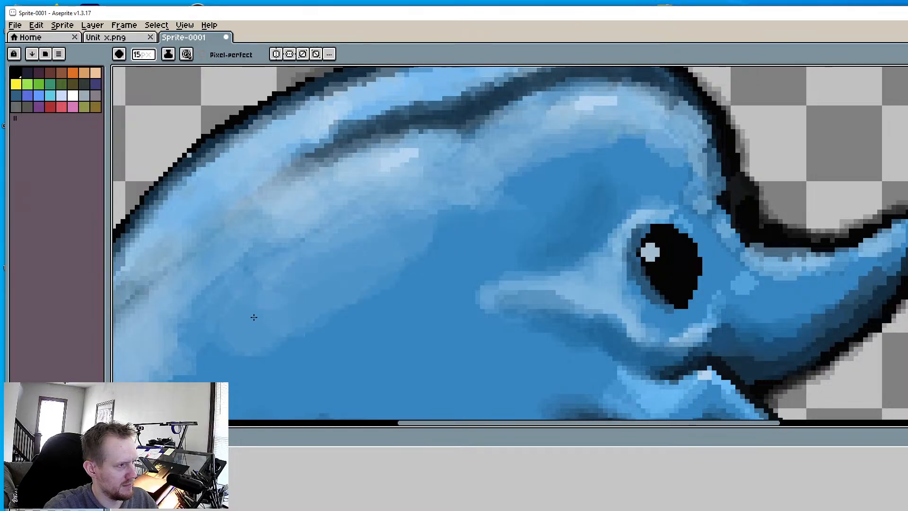
drag(237, 281, 260, 253)
scroll(260, 289, down, 2)
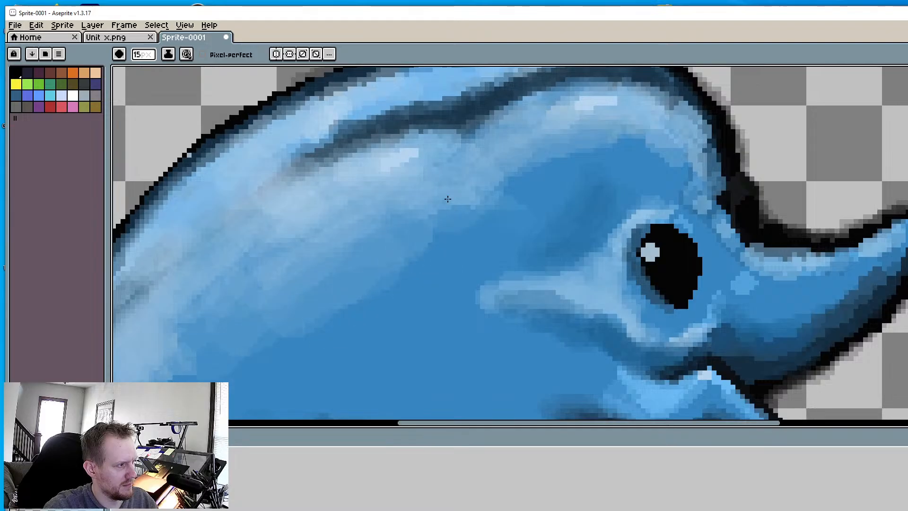
Blend the ragged edge of the pale highlight along the creature's rear back into the sampled base blue with a 7 px brush
scroll(532, 163, up, 2)
scroll(531, 162, down, 3)
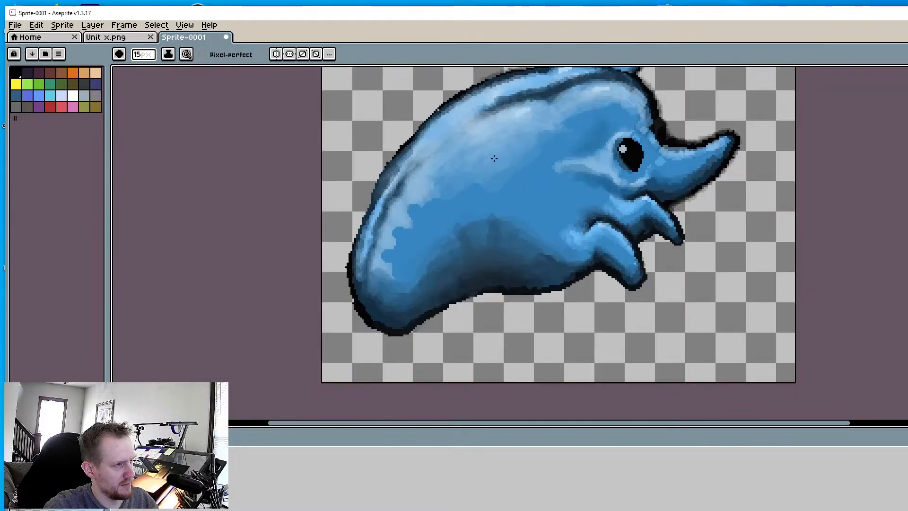
scroll(479, 235, up, 3)
middle_drag(291, 331, 460, 216)
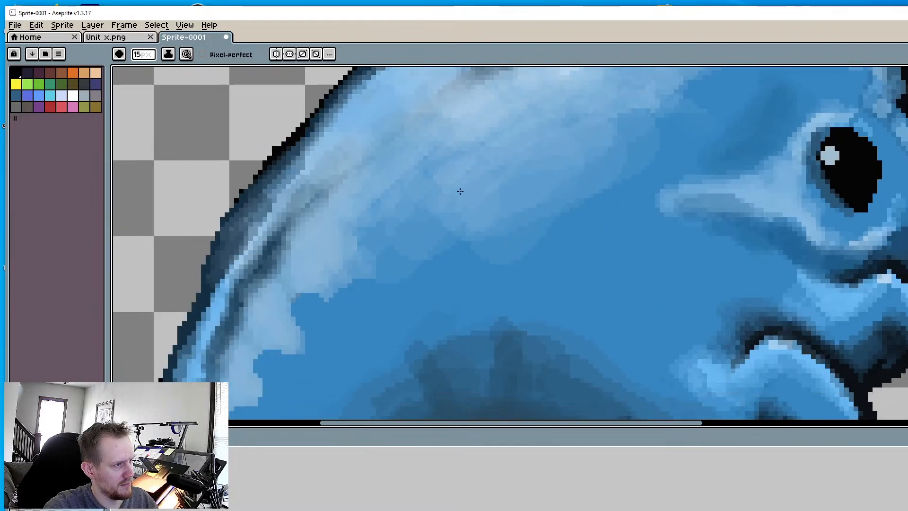
middle_drag(279, 304, 420, 197)
mouse_move(425, 203)
mouse_down()
mouse_move(512, 144)
mouse_move(373, 305)
mouse_move(375, 360)
mouse_up()
ctrl+scroll(415, 196, down, 4)
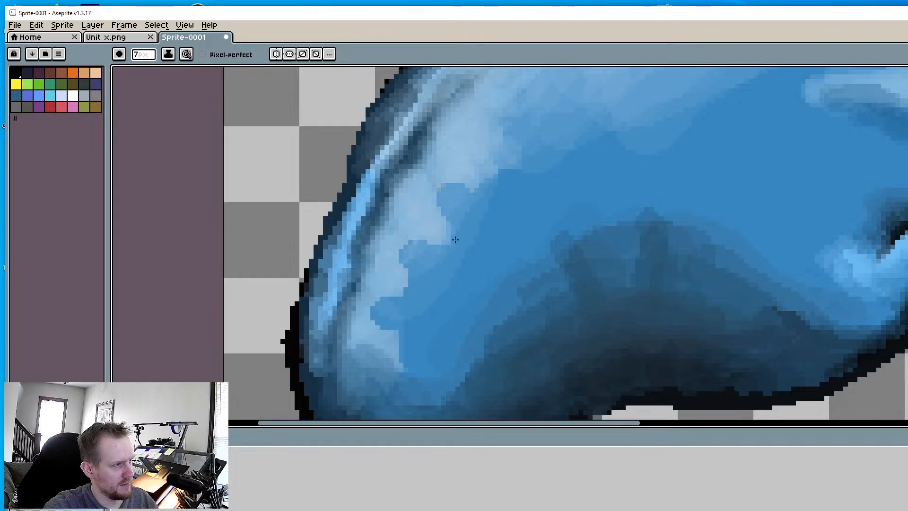
alt+click(508, 221)
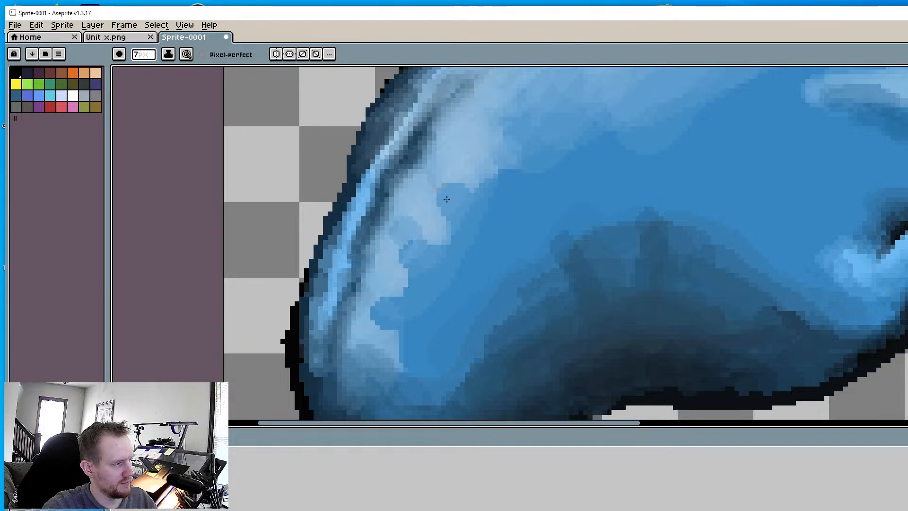
mouse_move(447, 199)
mouse_down()
mouse_move(432, 250)
mouse_move(462, 183)
mouse_move(410, 260)
mouse_move(384, 325)
mouse_move(424, 244)
mouse_move(396, 361)
mouse_move(434, 231)
mouse_move(416, 259)
mouse_move(486, 179)
mouse_move(382, 279)
mouse_move(402, 265)
mouse_move(413, 223)
mouse_move(393, 348)
mouse_up()
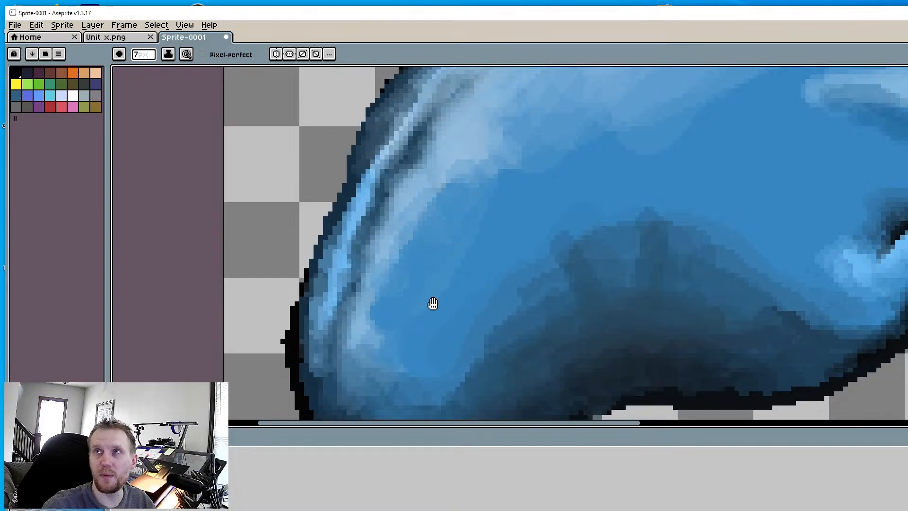
scroll(432, 304, down, 2)
scroll(510, 281, down, 3)
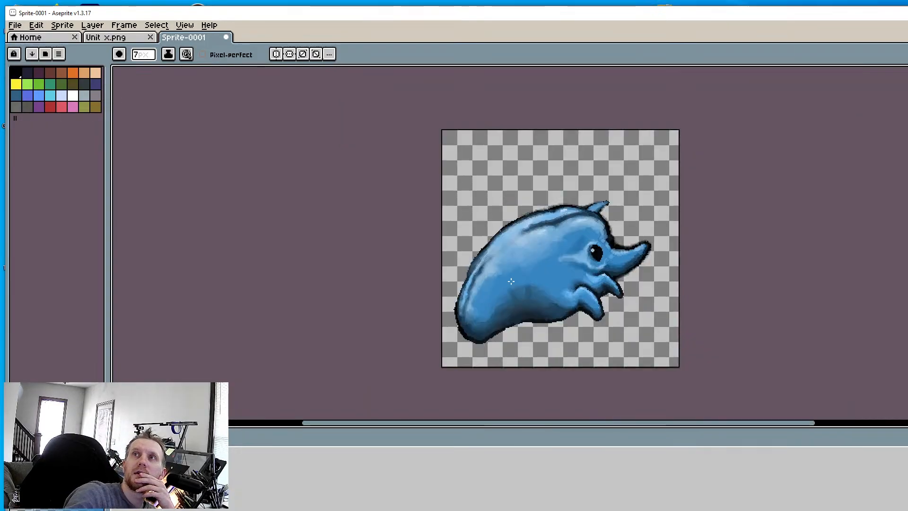
scroll(501, 316, up, 3)
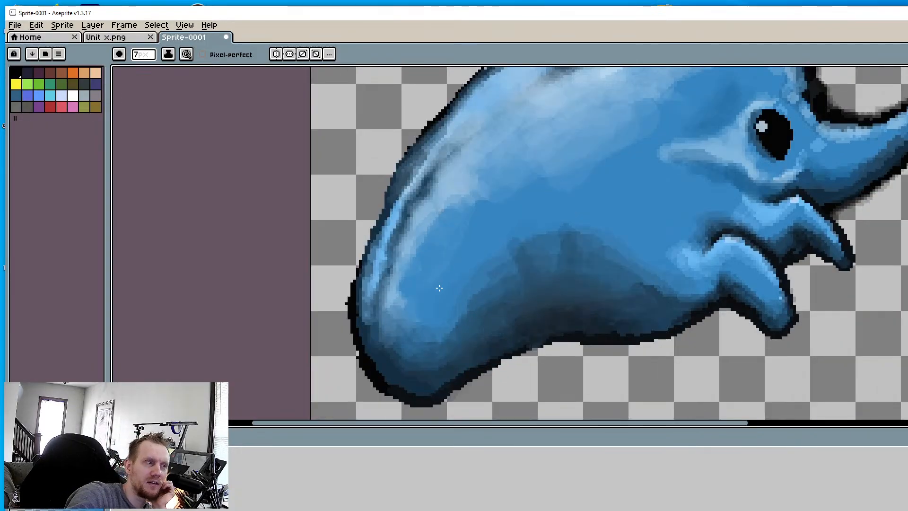
scroll(500, 348, down, 1)
scroll(505, 288, up, 2)
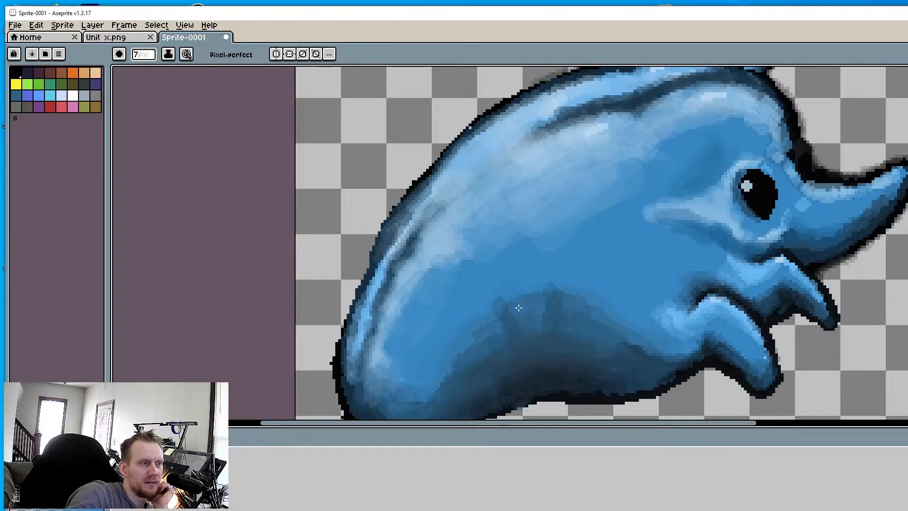
scroll(518, 308, down, 1)
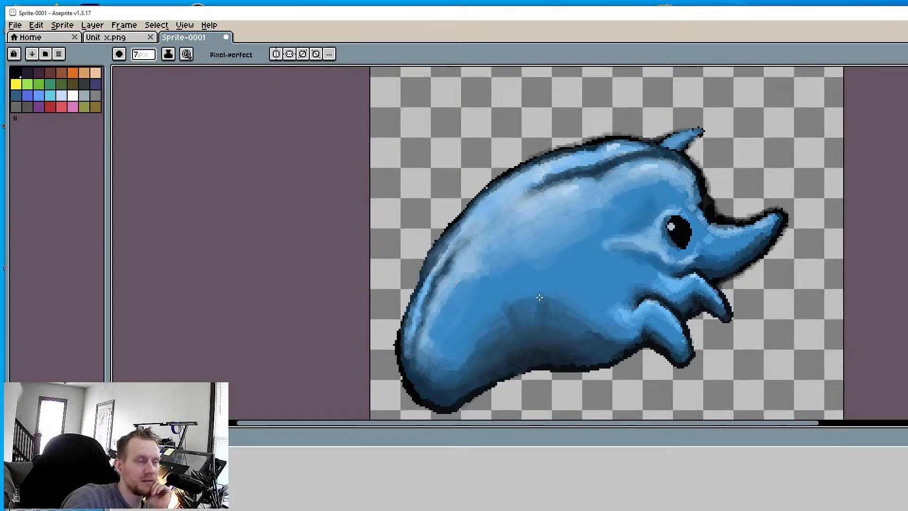
Smooth the outer outline of the nearer front leg with its sampled near-black colour and a 3 px brush
scroll(636, 322, up, 2)
middle_drag(576, 339, 455, 302)
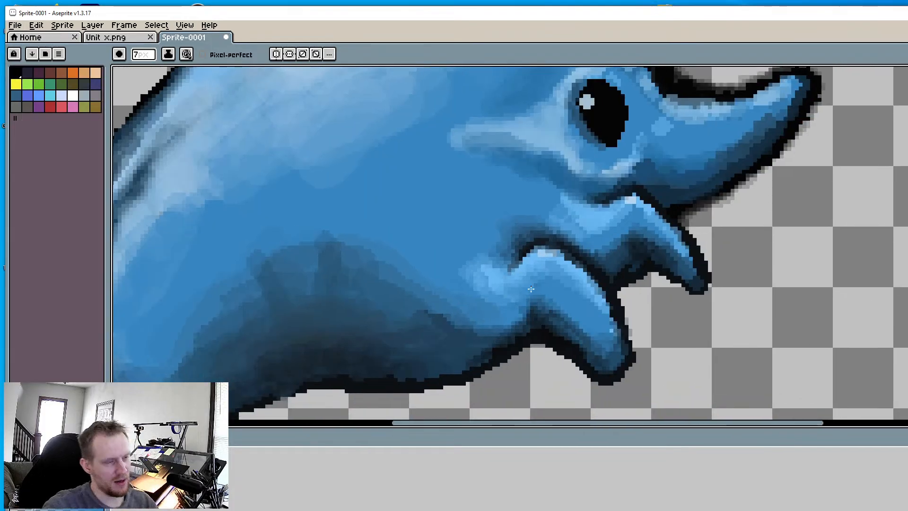
scroll(543, 286, up, 2)
middle_drag(668, 286, 616, 217)
key(alt)
alt+click(630, 236)
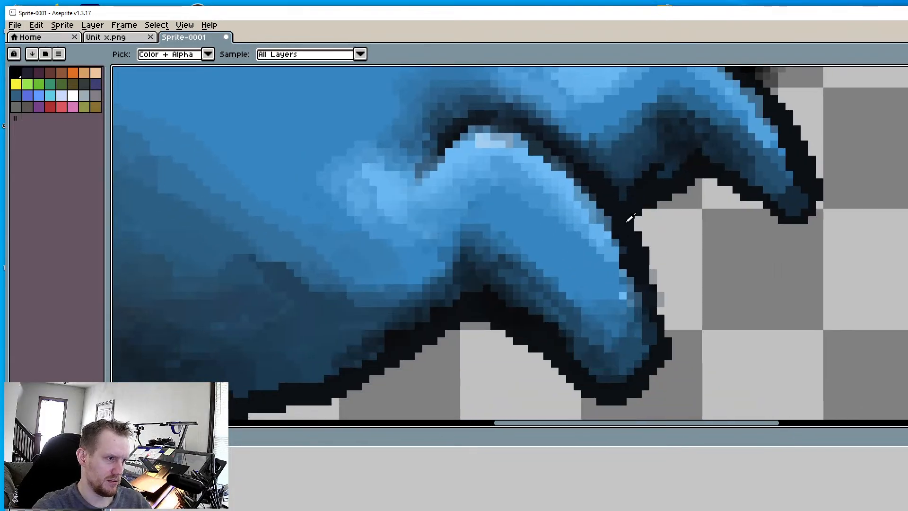
middle_drag(661, 283, 638, 241)
scroll(626, 231, up, 2)
alt+scroll(645, 245, down, 4)
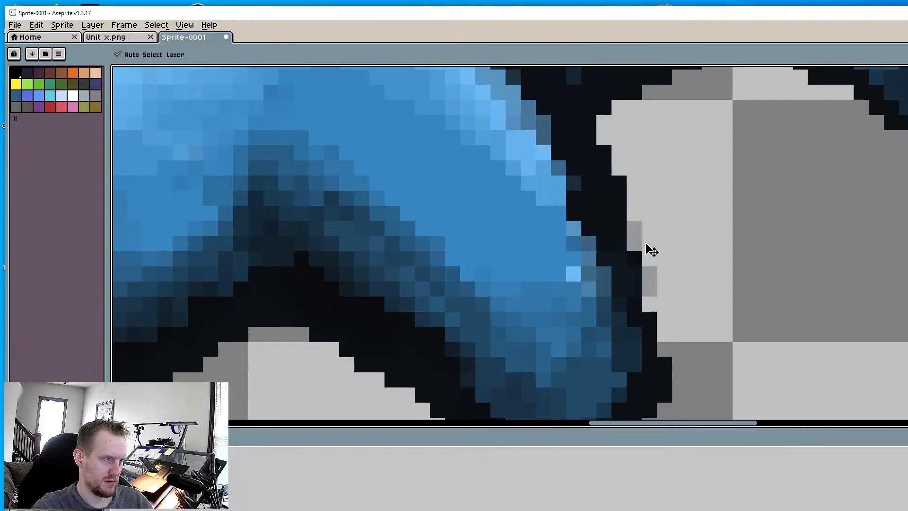
drag(634, 258, 664, 367)
drag(634, 208, 631, 245)
scroll(638, 284, down, 4)
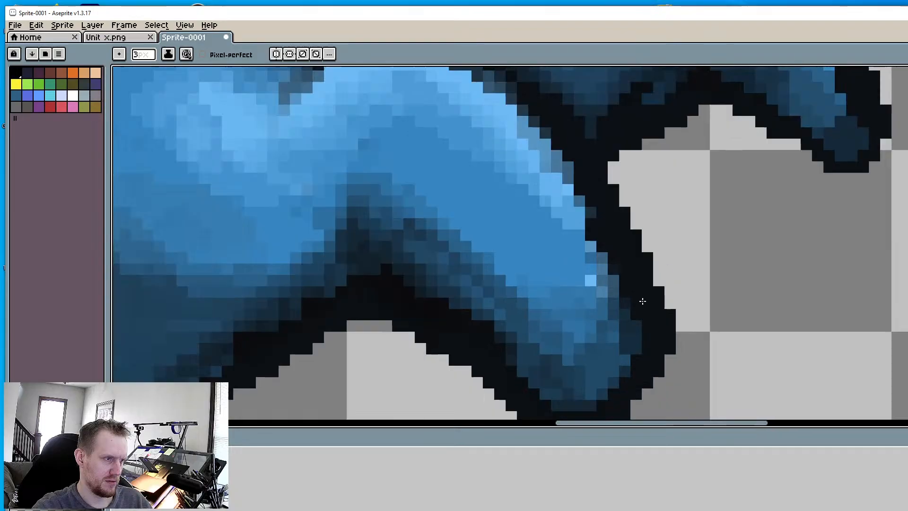
Reduce the brush to 2 px and touch up the dark outline beneath the farther front leg
scroll(682, 214, up, 3)
alt+scroll(703, 203, down, 2)
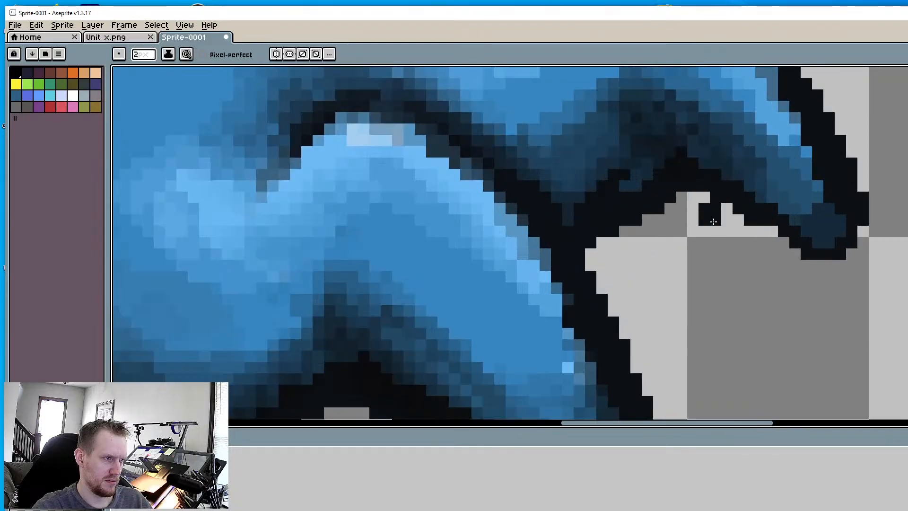
mouse_move(691, 190)
mouse_down()
mouse_move(800, 253)
mouse_move(770, 243)
mouse_move(860, 240)
mouse_move(844, 261)
mouse_move(804, 263)
mouse_up()
scroll(510, 203, down, 3)
scroll(459, 297, down, 3)
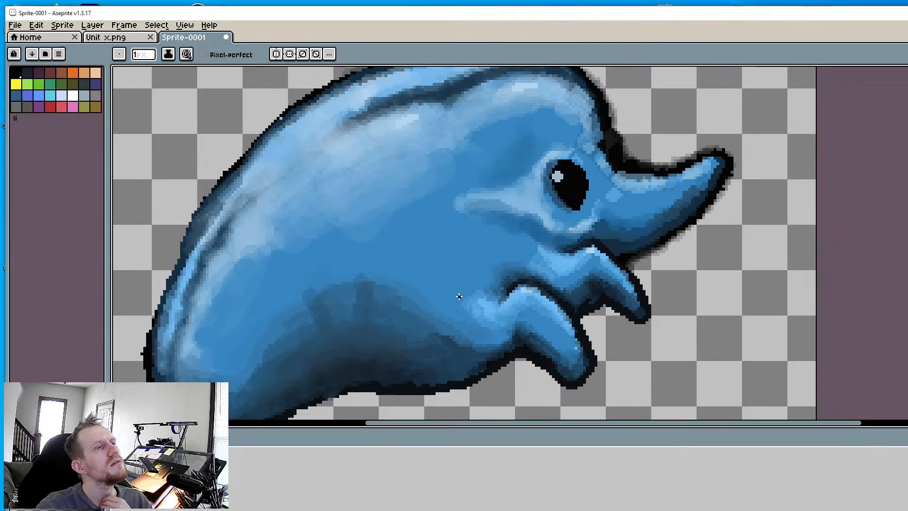
Sample the pale highlight colour on the creature's upper back and set the brush size to 4 px
scroll(456, 199, up, 3)
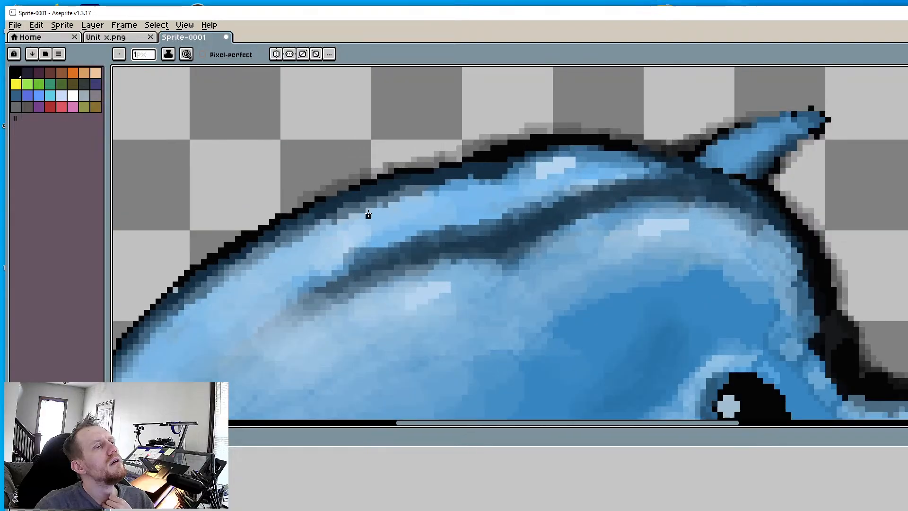
key(i)
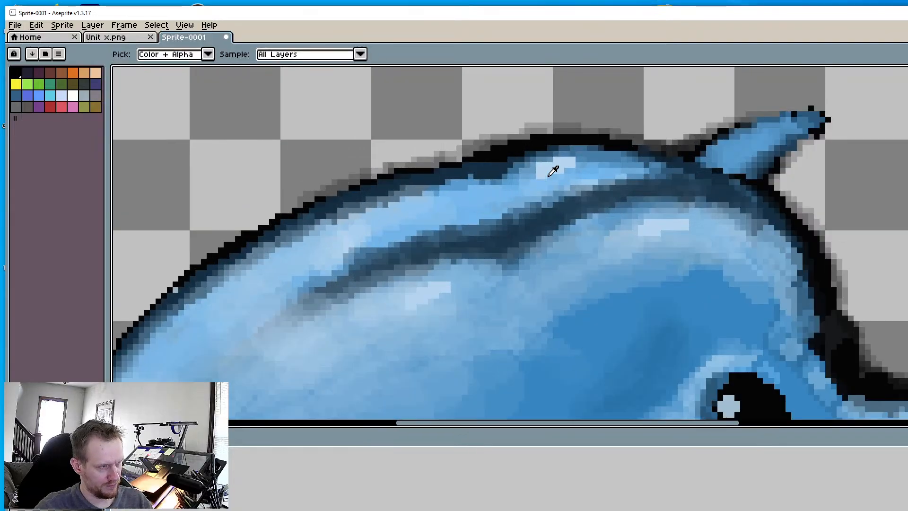
scroll(320, 244, up, 2)
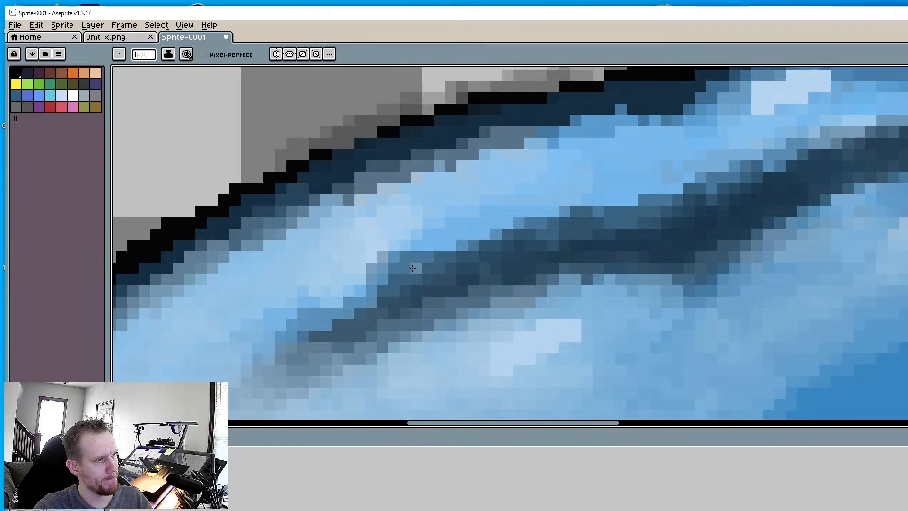
key(plus)
key(plus)
key(plus)
key(plus)
key(minus)
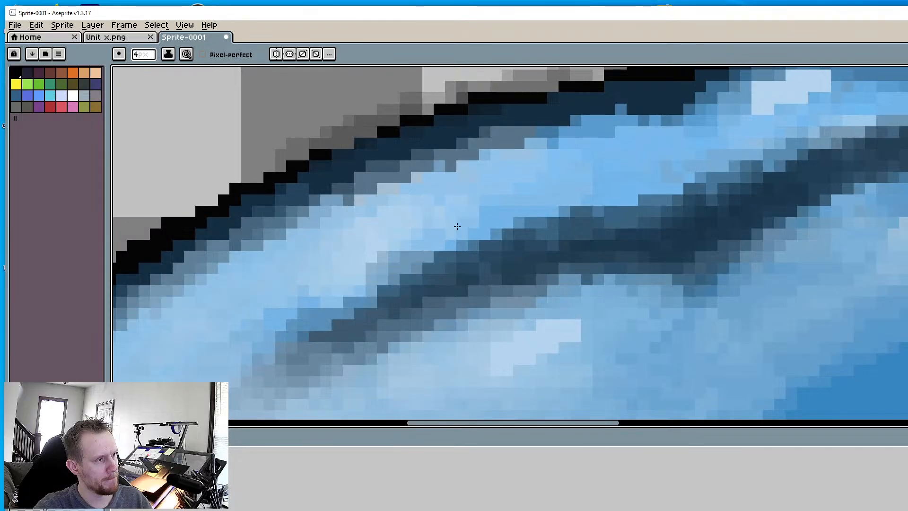
Paint dark blue folds branching above and below the middle of the back's dark crease with the 4 px brush
scroll(498, 293, down, 4)
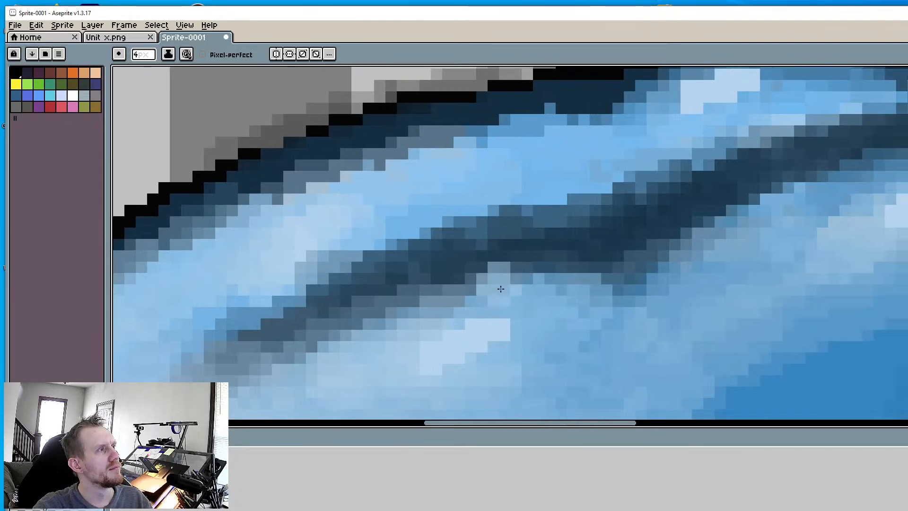
scroll(439, 218, down, 1)
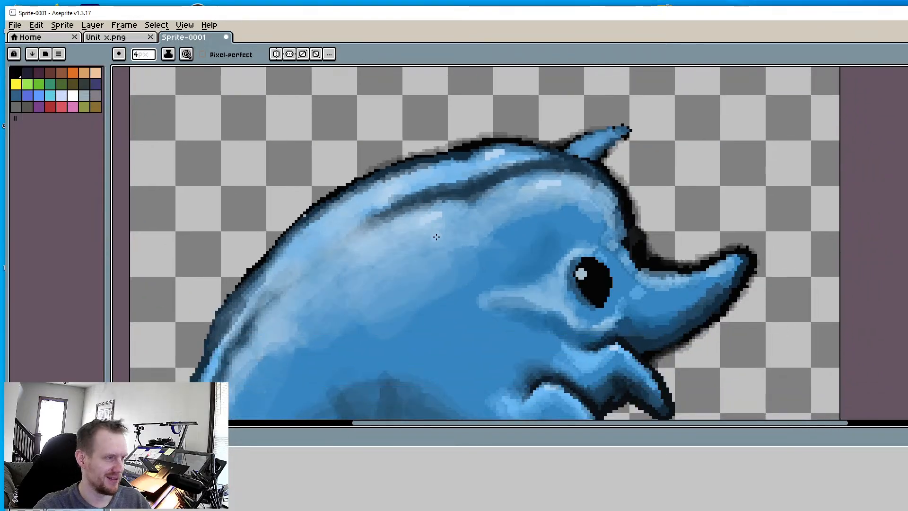
scroll(436, 237, up, 3)
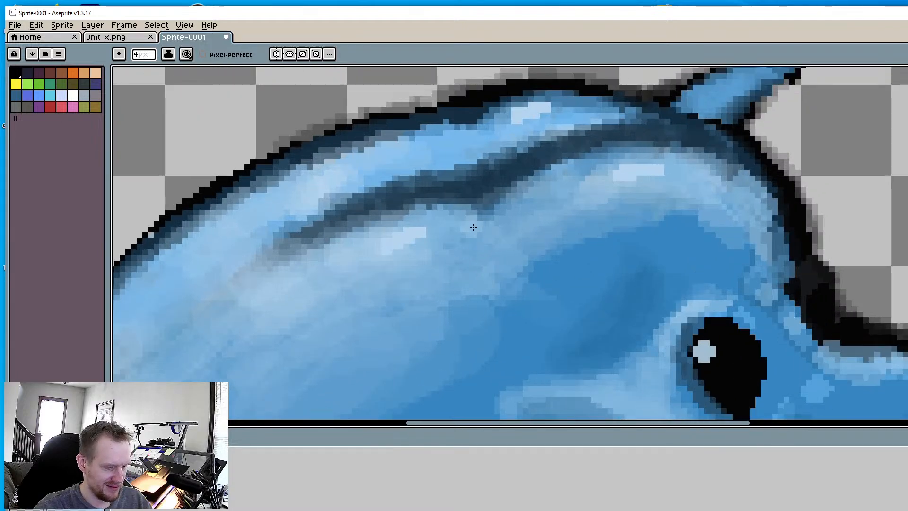
key(i)
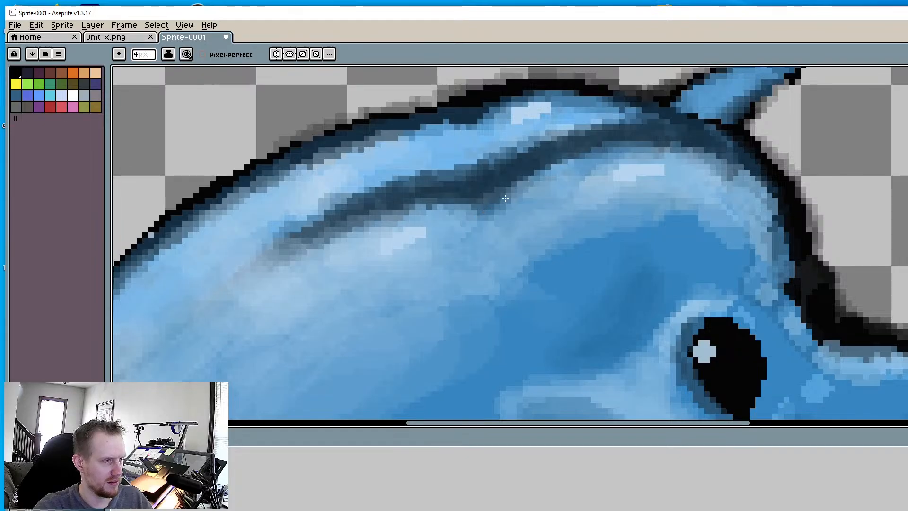
key(b)
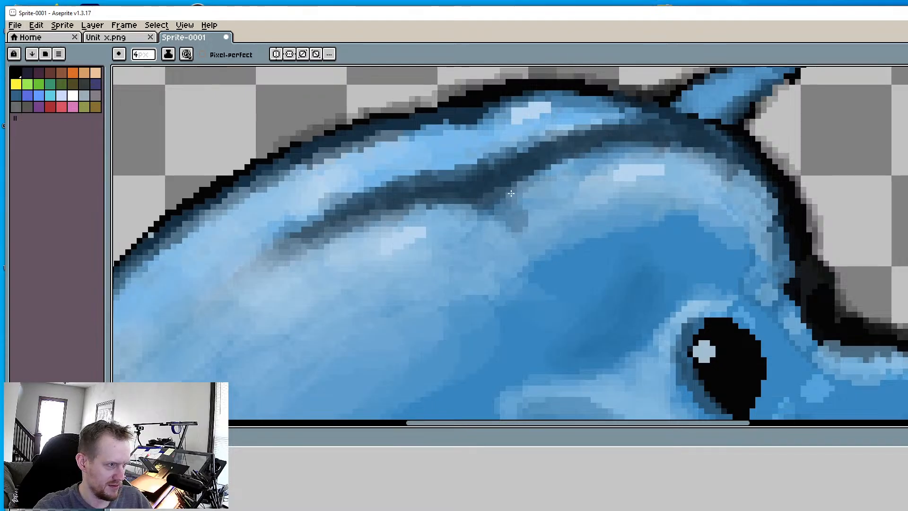
mouse_move(475, 180)
mouse_down()
mouse_move(425, 147)
mouse_move(466, 175)
mouse_move(475, 156)
mouse_move(444, 163)
mouse_move(435, 152)
mouse_move(466, 161)
mouse_move(433, 166)
mouse_move(444, 142)
mouse_move(426, 161)
mouse_move(479, 158)
mouse_up()
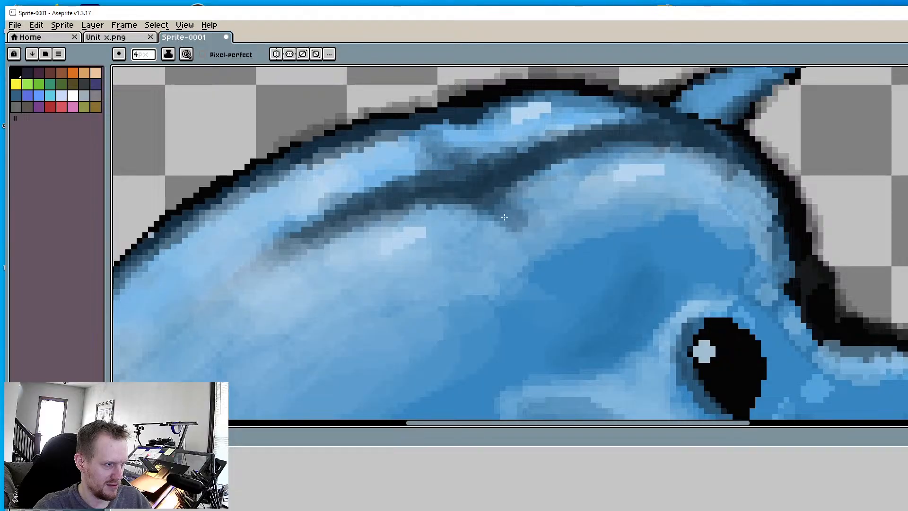
mouse_move(504, 216)
mouse_down()
mouse_move(518, 190)
mouse_move(504, 231)
mouse_move(530, 210)
mouse_move(514, 200)
mouse_move(439, 210)
mouse_move(510, 234)
mouse_move(522, 226)
mouse_move(406, 215)
mouse_move(489, 230)
mouse_up()
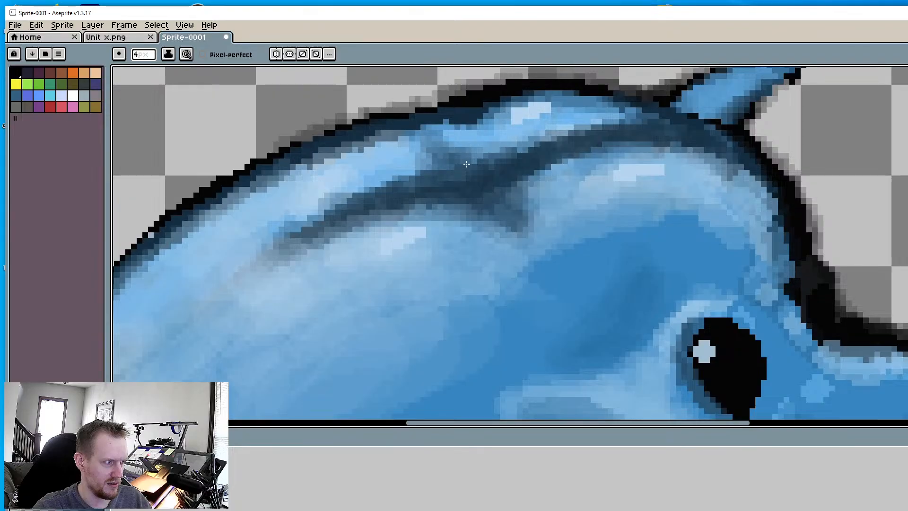
mouse_move(530, 189)
mouse_down()
mouse_move(520, 242)
mouse_move(491, 227)
mouse_move(528, 239)
mouse_up()
scroll(528, 238, down, 5)
scroll(618, 283, up, 4)
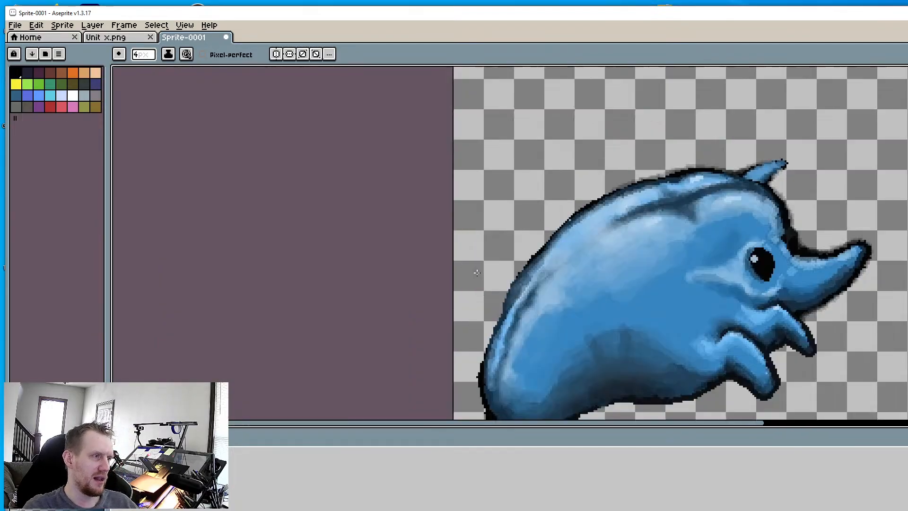
middle_drag(619, 283, 412, 215)
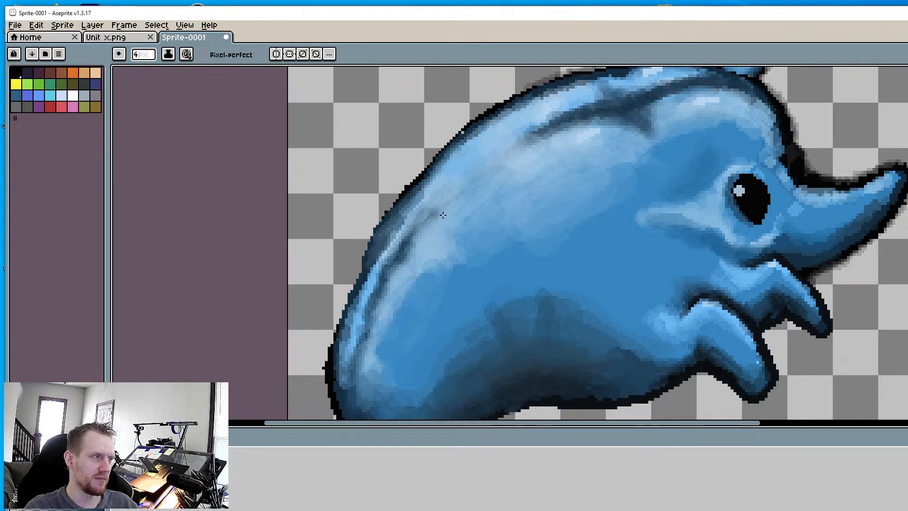
scroll(471, 221, up, 2)
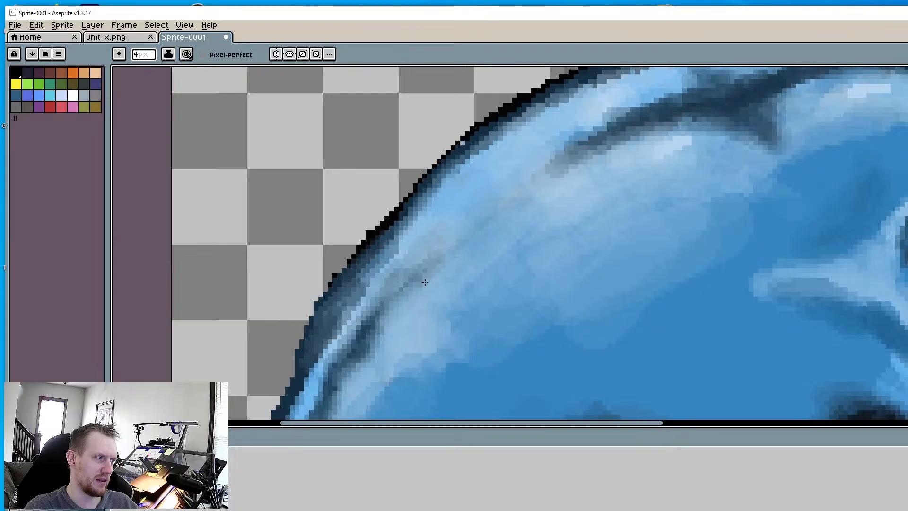
shift+scroll(463, 316, right, 2)
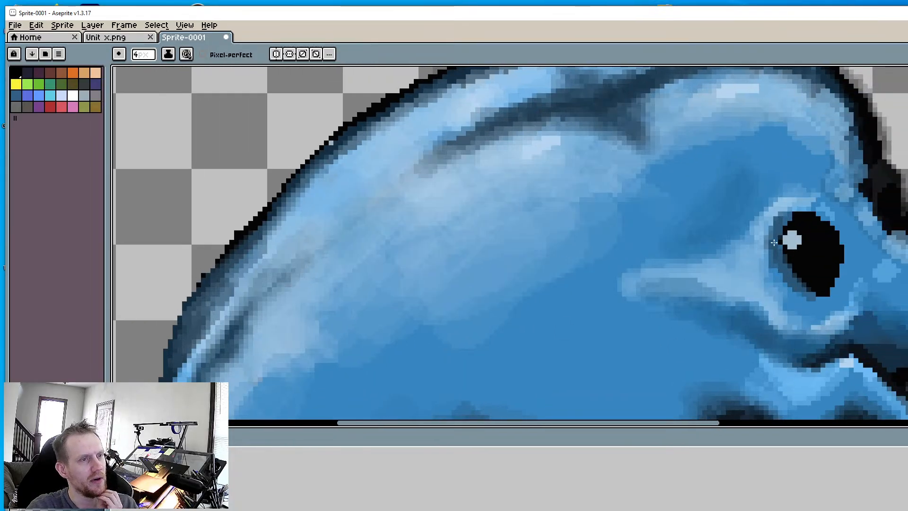
shift+scroll(689, 226, right, 2)
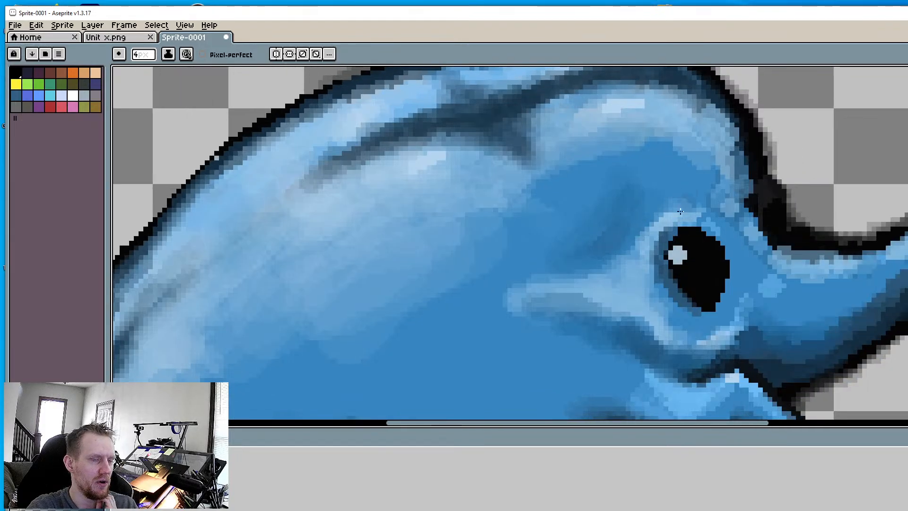
Deepen the dark blue shading around the lower edge of the eye with a 2 px brush
scroll(680, 211, down, 3)
scroll(601, 298, up, 4)
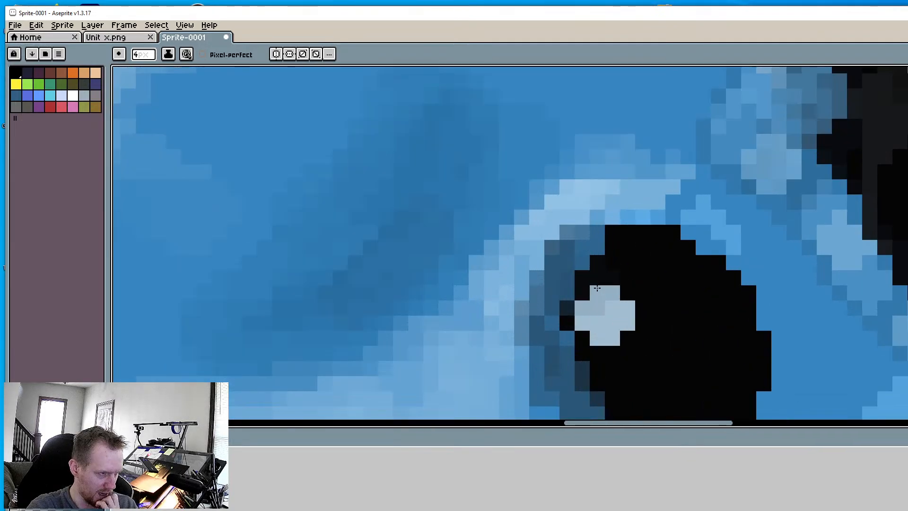
key(minus)
key(minus)
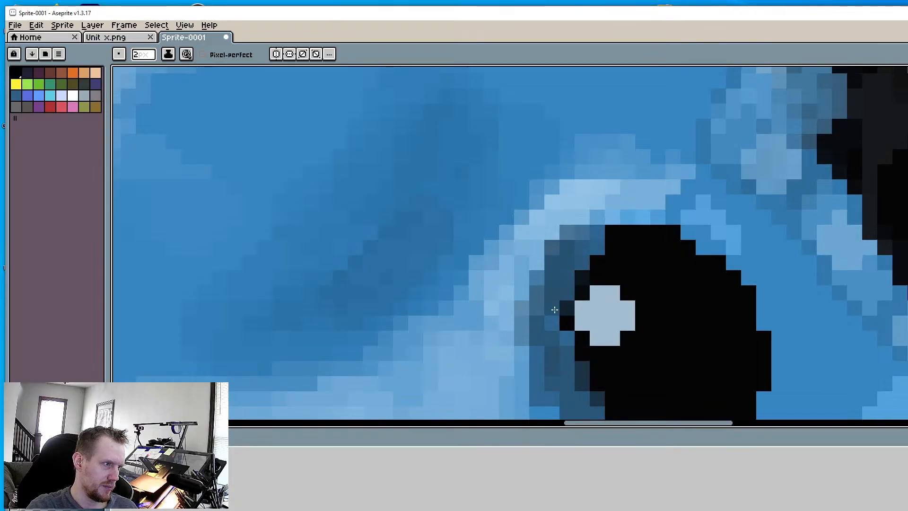
middle_drag(571, 352, 506, 239)
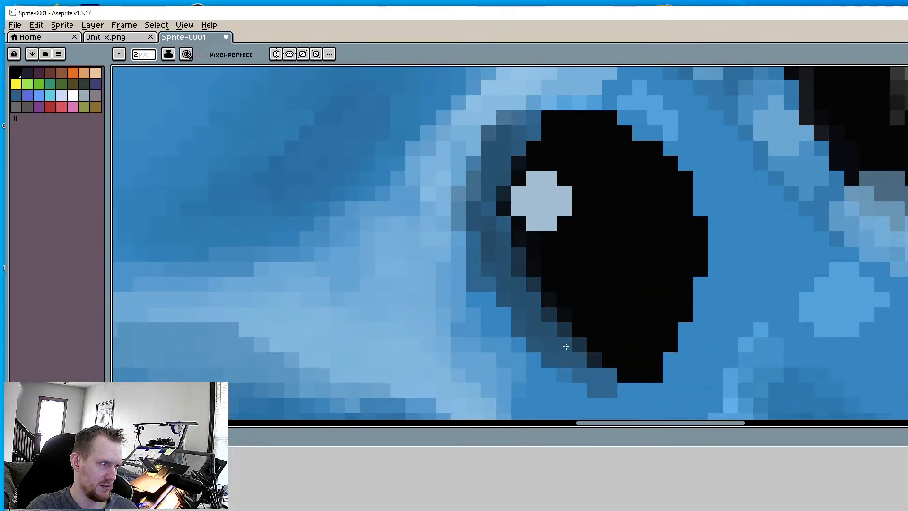
mouse_move(502, 294)
mouse_down()
mouse_move(561, 368)
mouse_move(646, 375)
mouse_move(608, 403)
mouse_move(663, 362)
mouse_up()
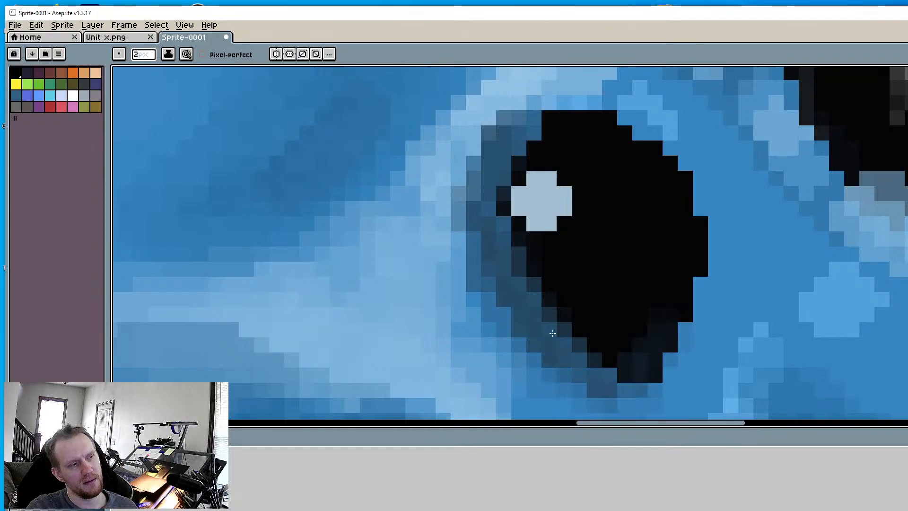
Sample the mid blue of the creature's flank and blend the lower edge of the pale back highlight into it with a 10 px brush
scroll(499, 320, down, 5)
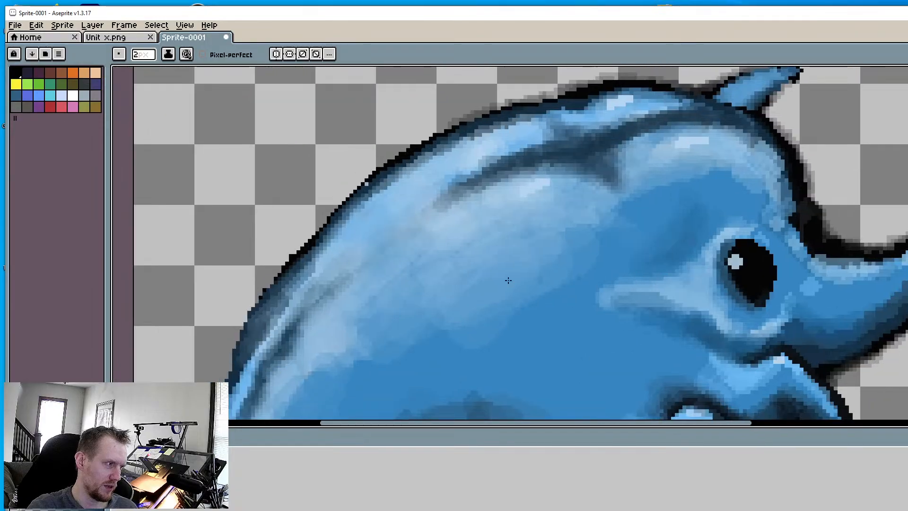
scroll(508, 281, up, 1)
key(i)
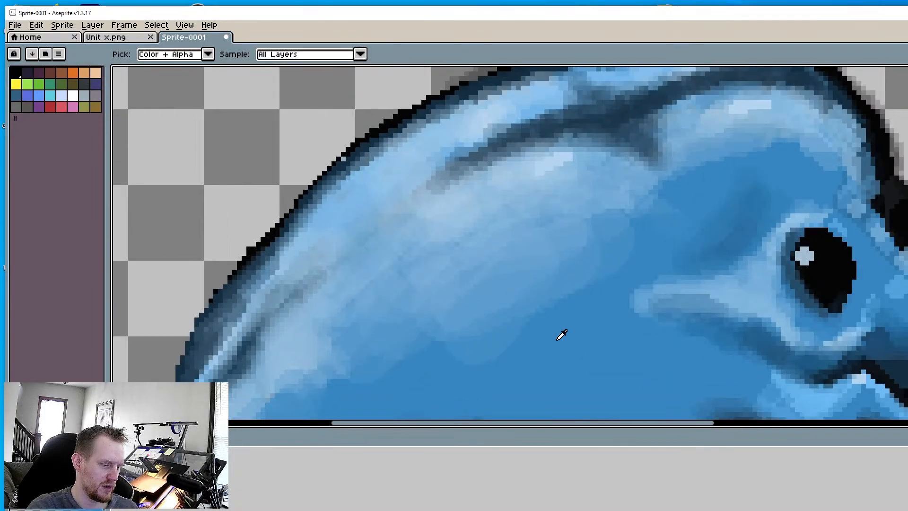
key(b)
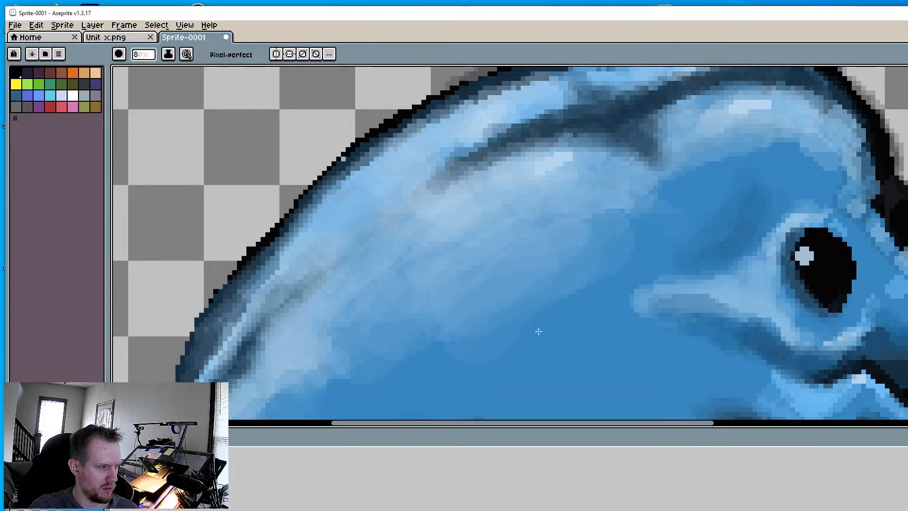
alt+click(580, 352)
key(plus)
key(plus)
key(plus)
key(plus)
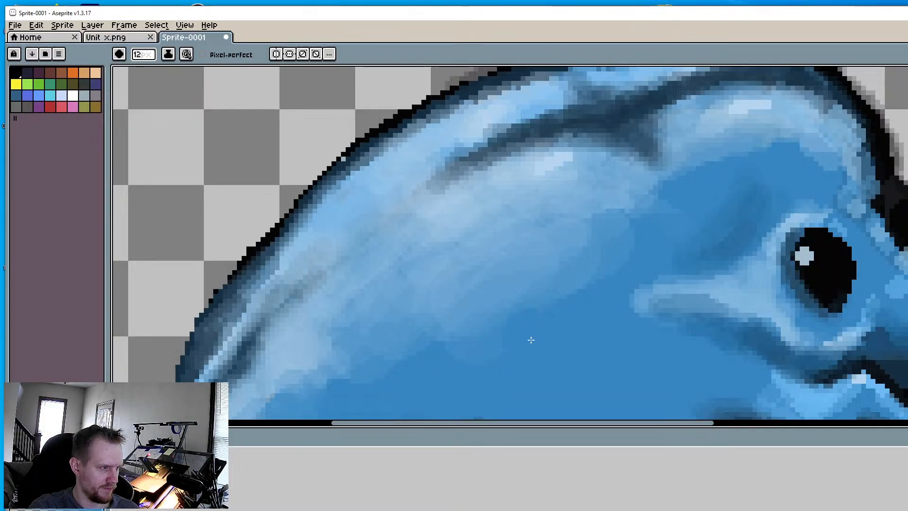
key(minus)
key(minus)
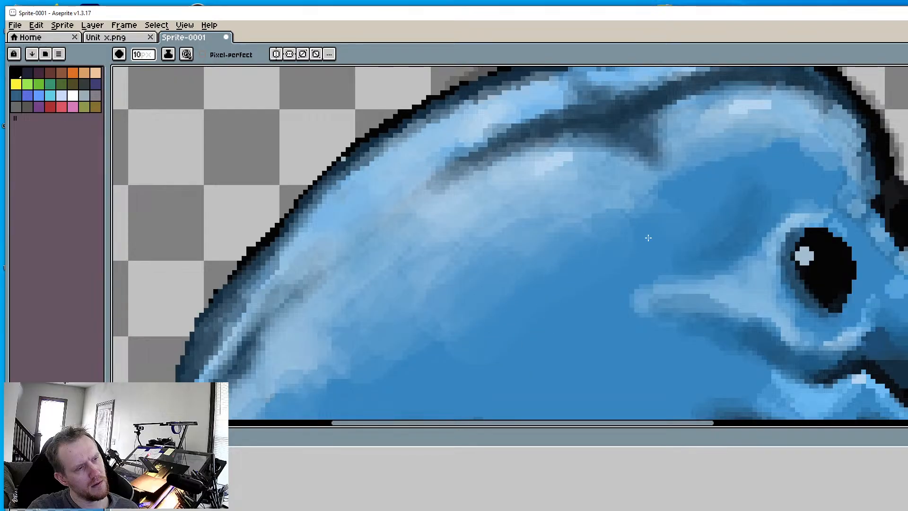
Sample the pale blue rim above the eye and paint a highlight downward from the horn's base with a 2 px brush
scroll(463, 272, down, 4)
scroll(466, 288, up, 1)
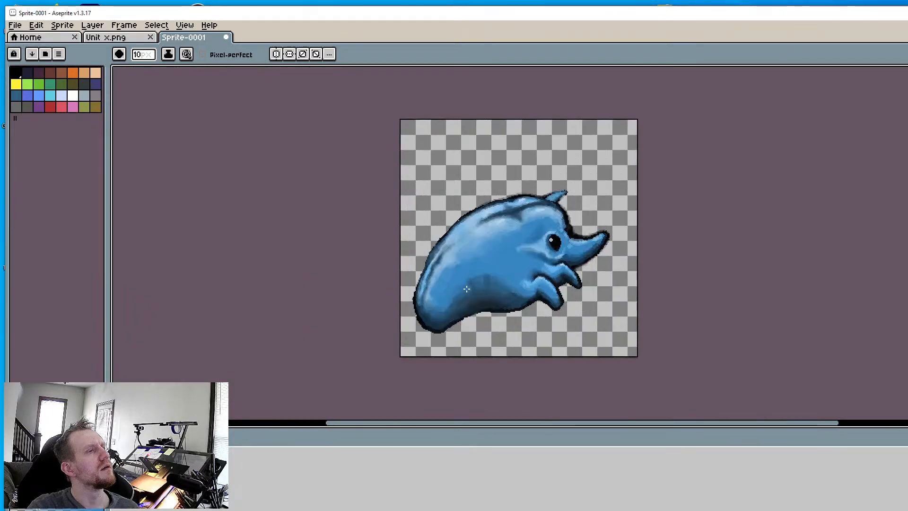
scroll(459, 300, up, 3)
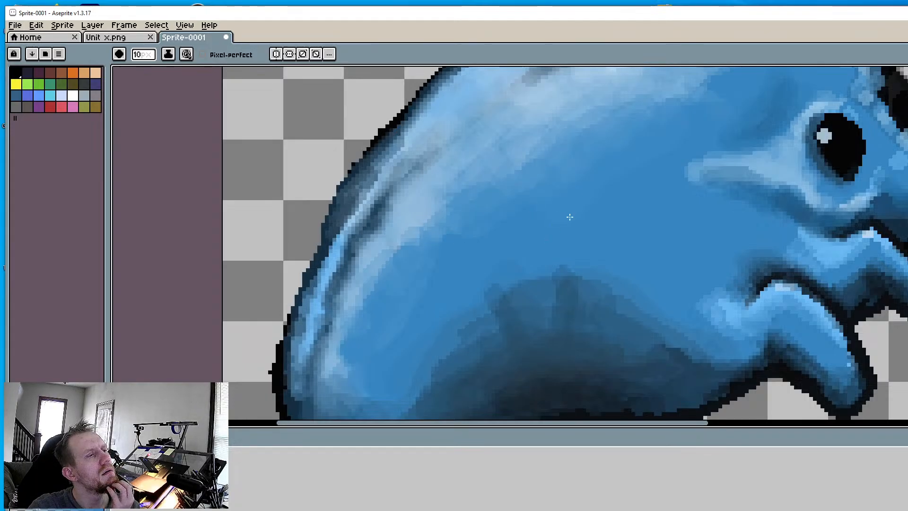
scroll(571, 223, down, 2)
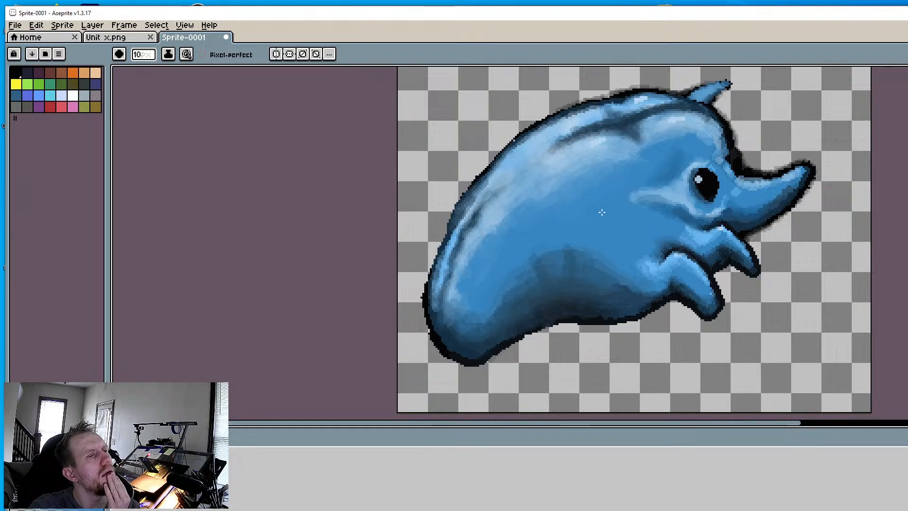
scroll(615, 236, up, 4)
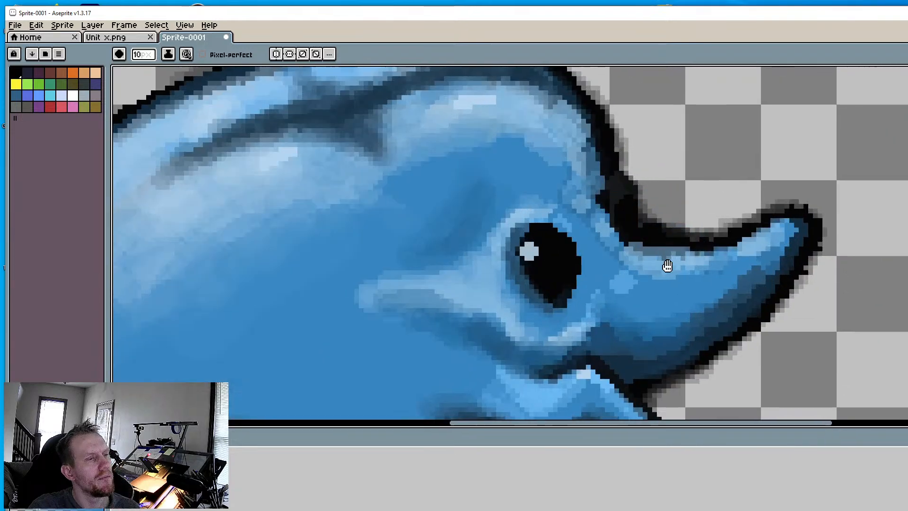
key(i)
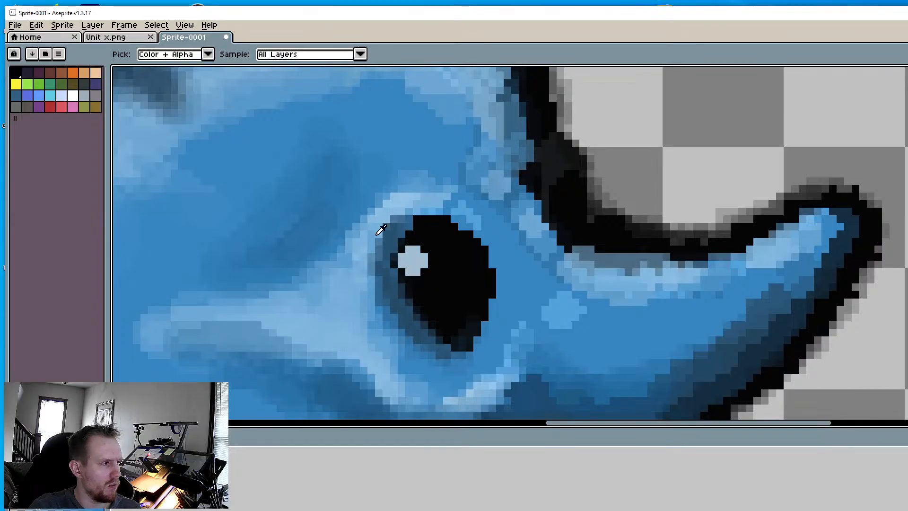
click(402, 196)
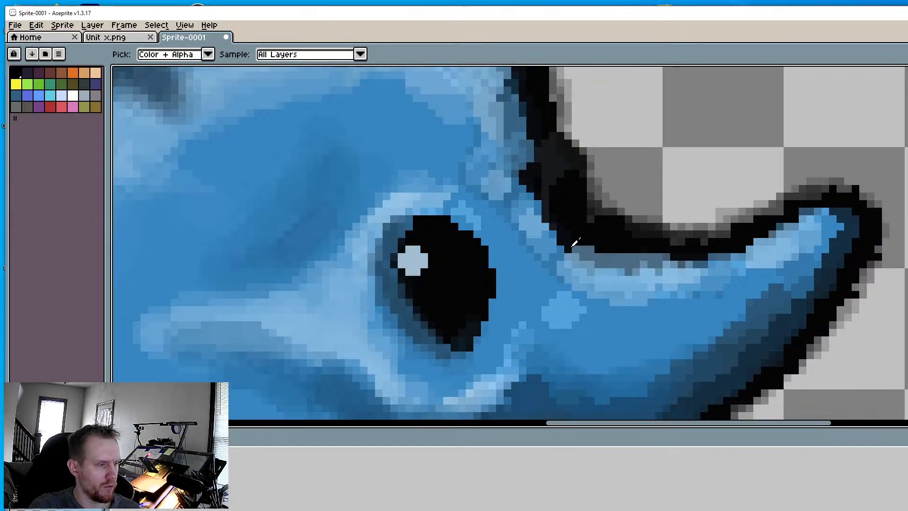
key(b)
click(559, 323)
ctrl+scroll(559, 315, up, 6)
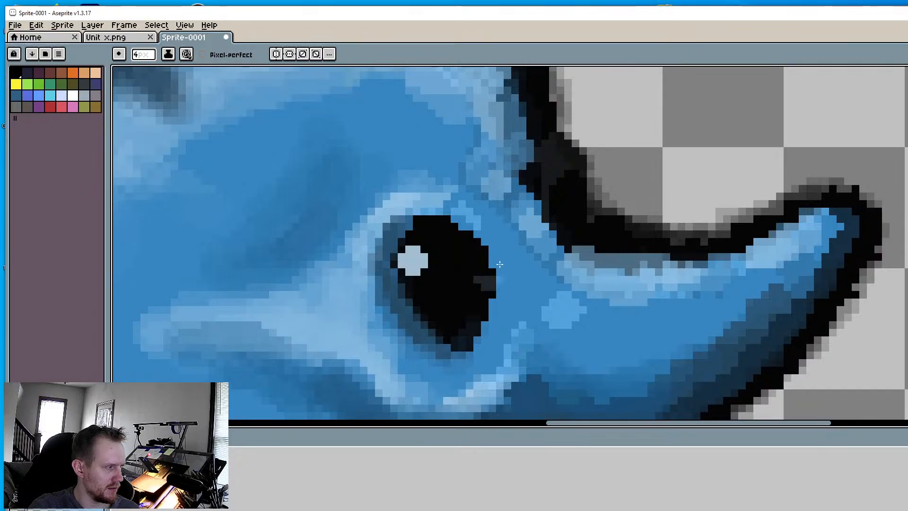
scroll(534, 253, up, 2)
ctrl+scroll(605, 318, up, 2)
mouse_move(601, 312)
mouse_down()
mouse_move(603, 326)
mouse_move(577, 299)
mouse_up()
drag(562, 262, 565, 297)
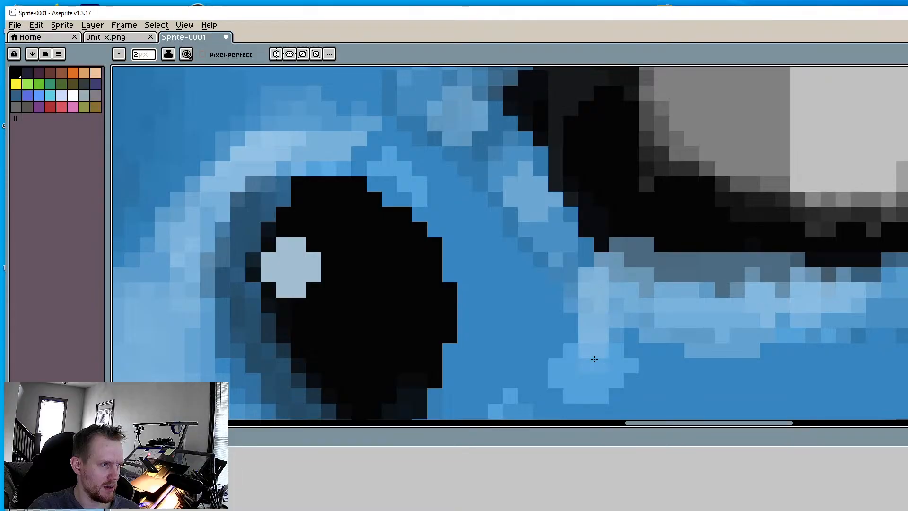
Begin saving the sprite as a new file in the assets folder, naming it Slugee and choosing the png format
scroll(595, 331, down, 4)
middle_drag(412, 294, 504, 202)
scroll(516, 240, down, 3)
click(15, 25)
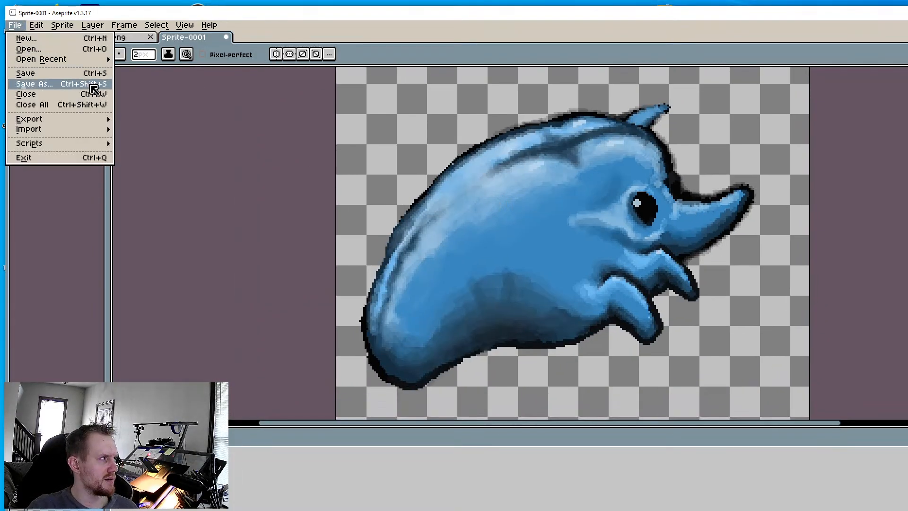
click(66, 85)
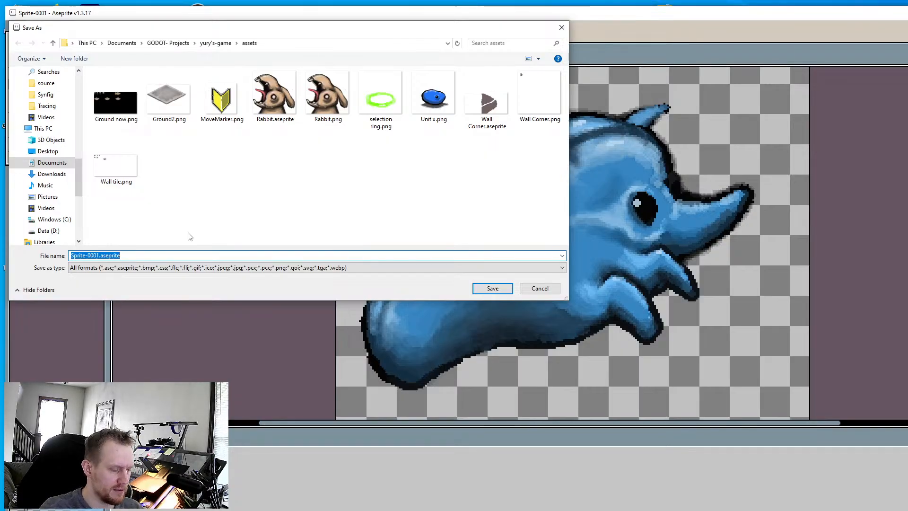
text(Slig)
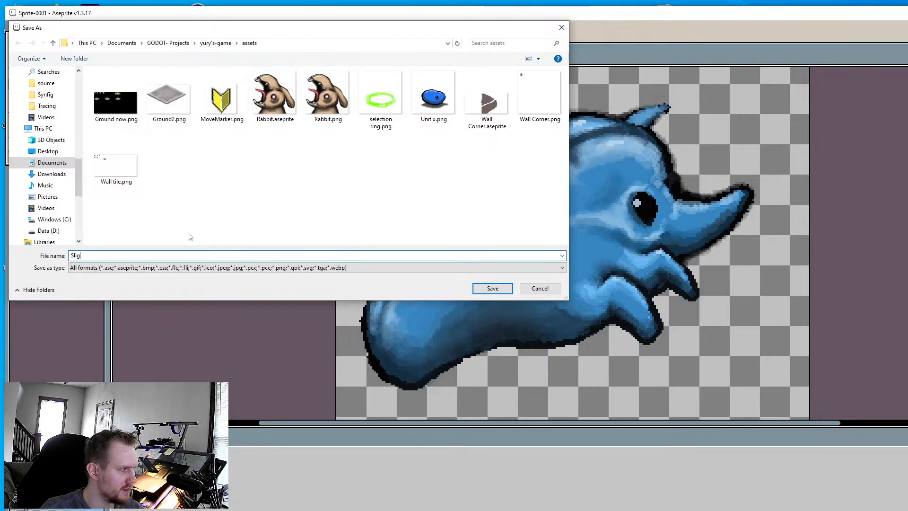
text(ee)
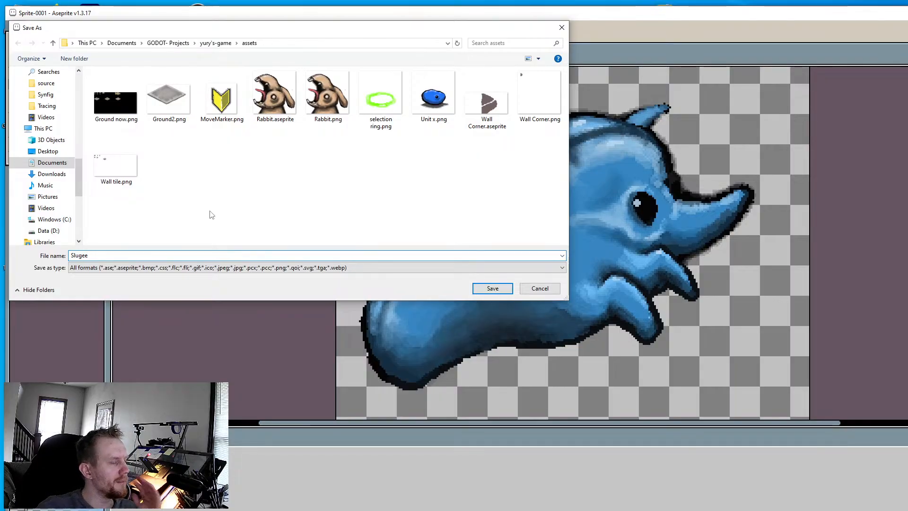
click(254, 268)
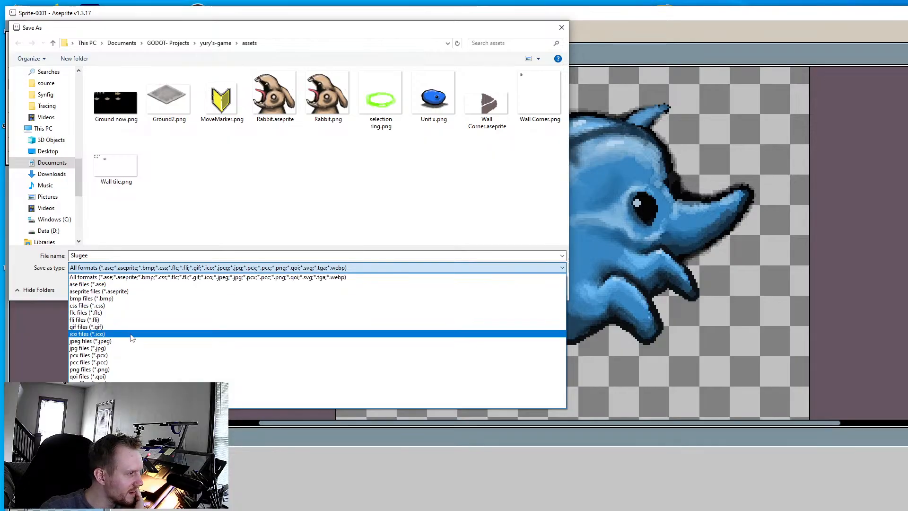
click(128, 371)
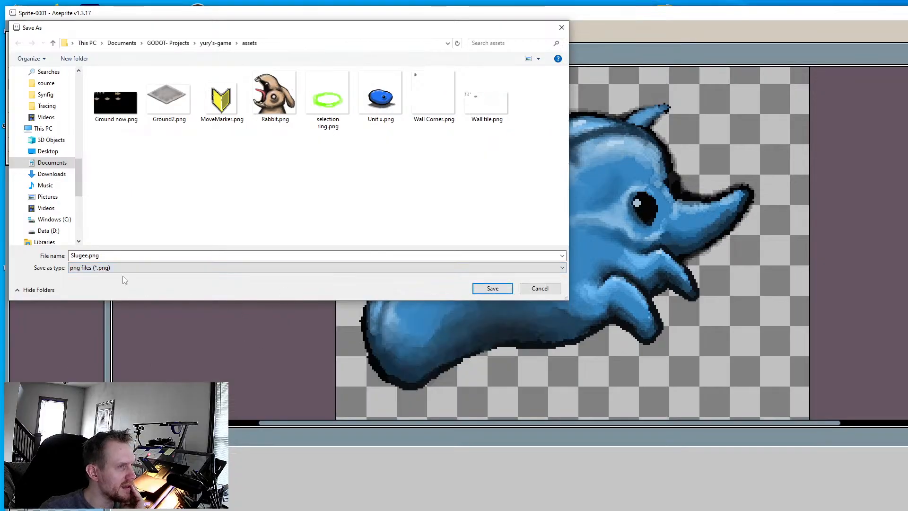
Extend the file name to Slugee_UP_RIGHT.png and save the sprite
click(89, 255)
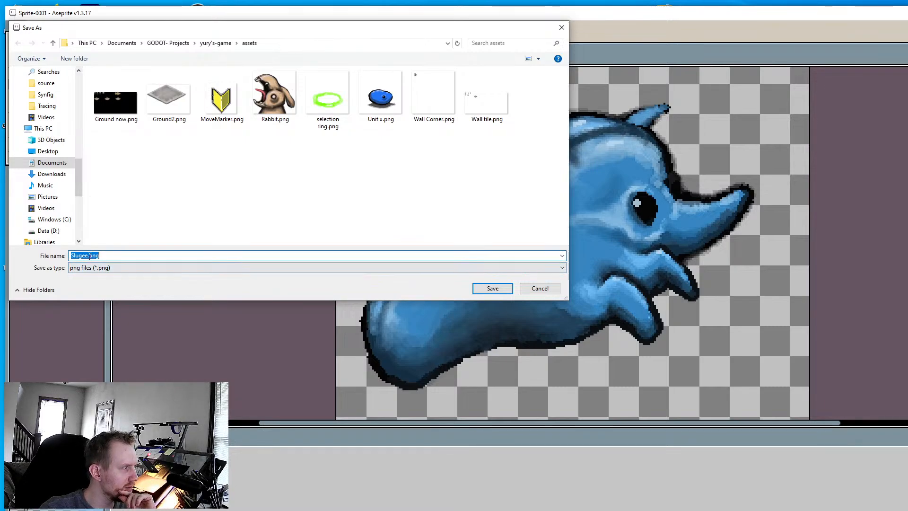
click(89, 255)
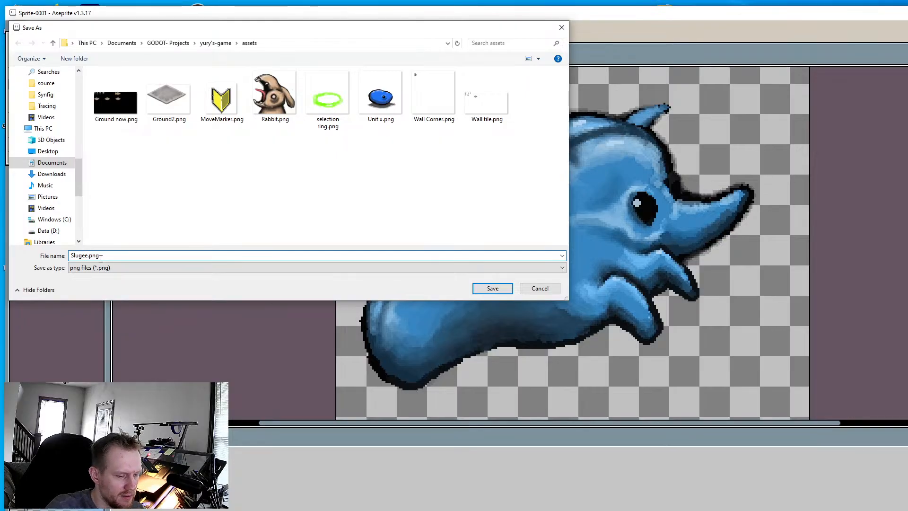
text(_UP)
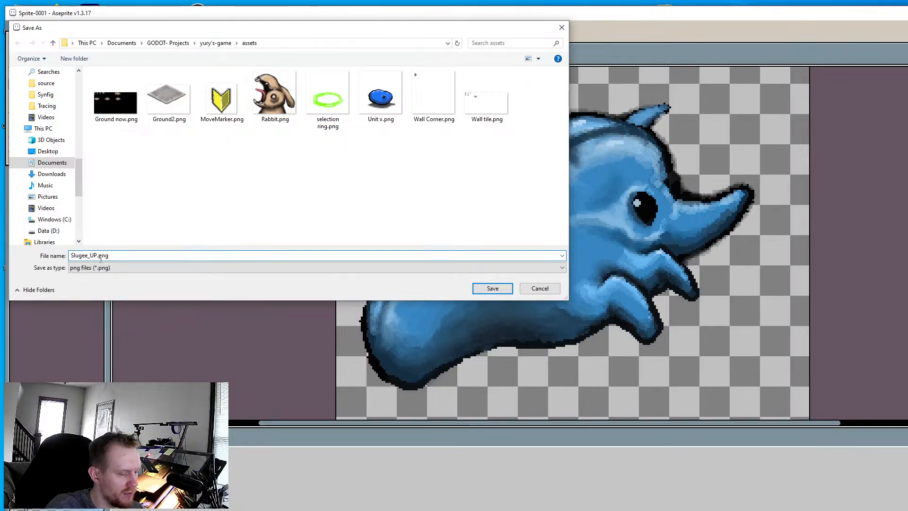
text(_BIG)
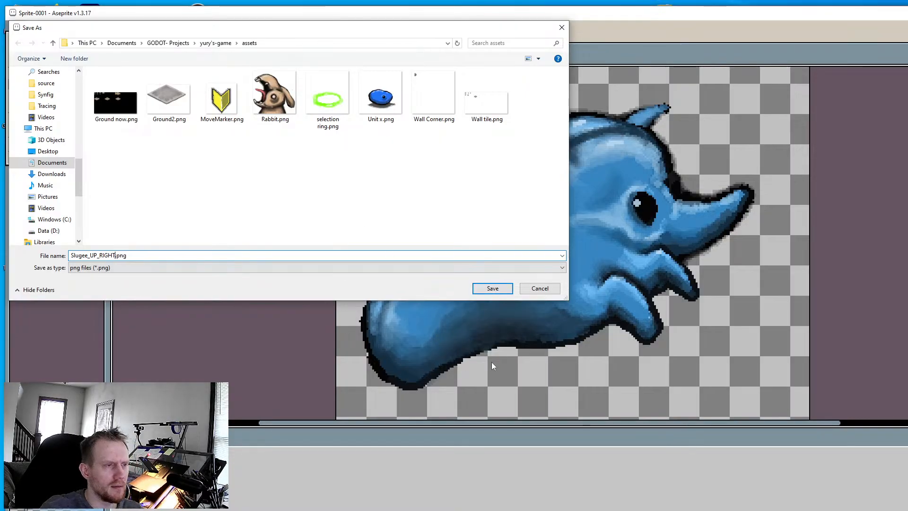
click(496, 291)
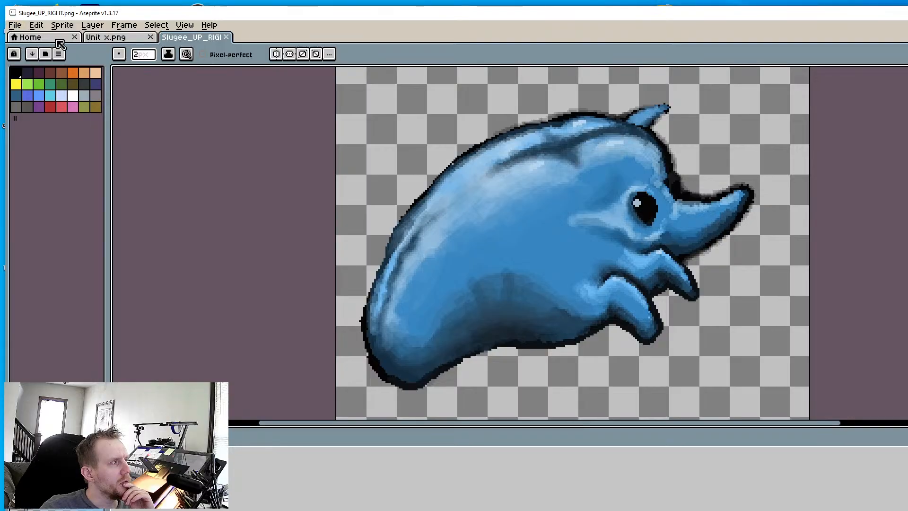
Flip the creature horizontally so that it faces the opposite way
click(63, 25)
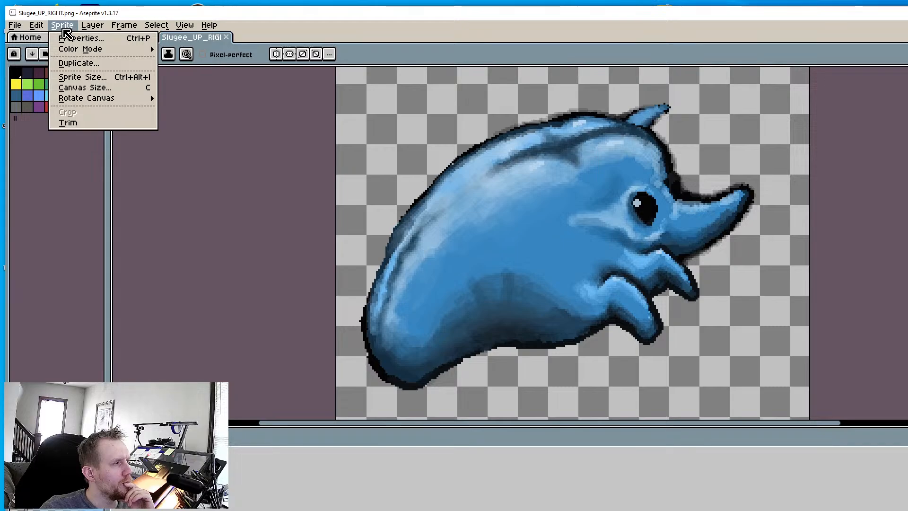
mouse_move(88, 33)
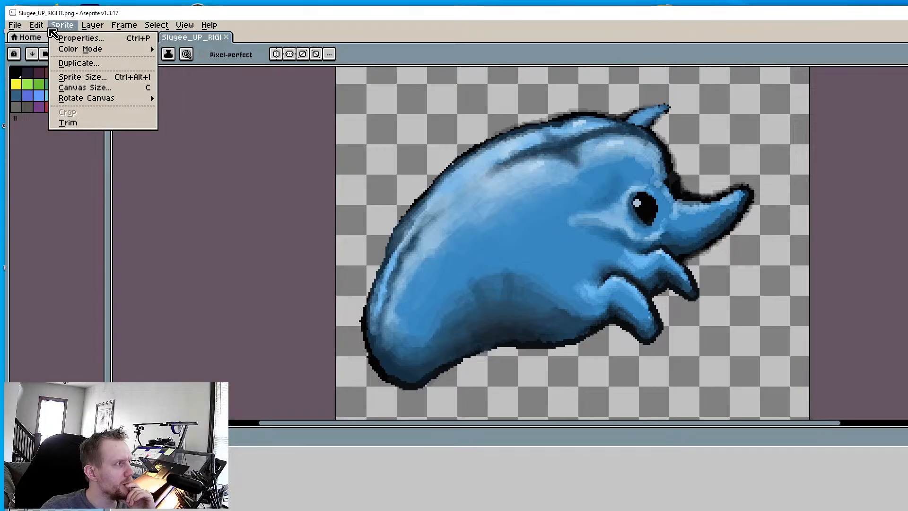
mouse_move(41, 30)
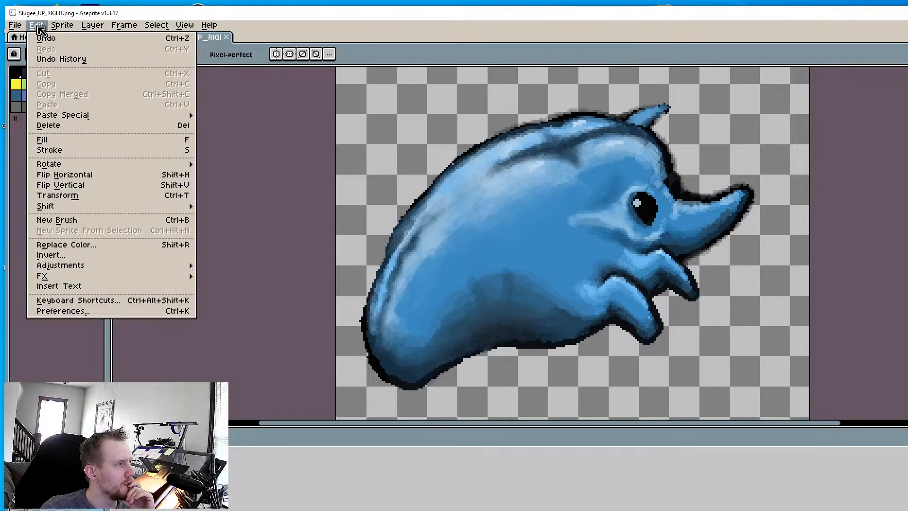
click(110, 179)
Save the mirrored sprite as a separate png file named Slugee_UP_LEFT.png in the assets folder
click(18, 28)
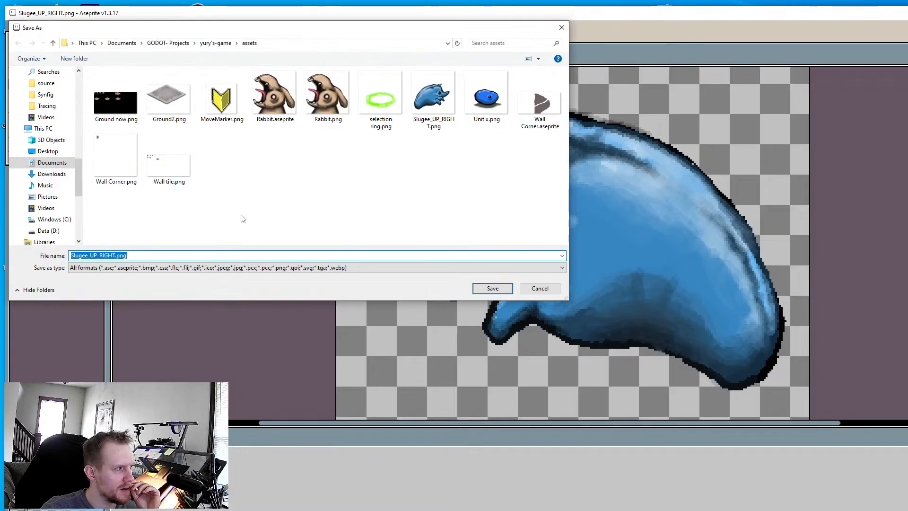
click(116, 255)
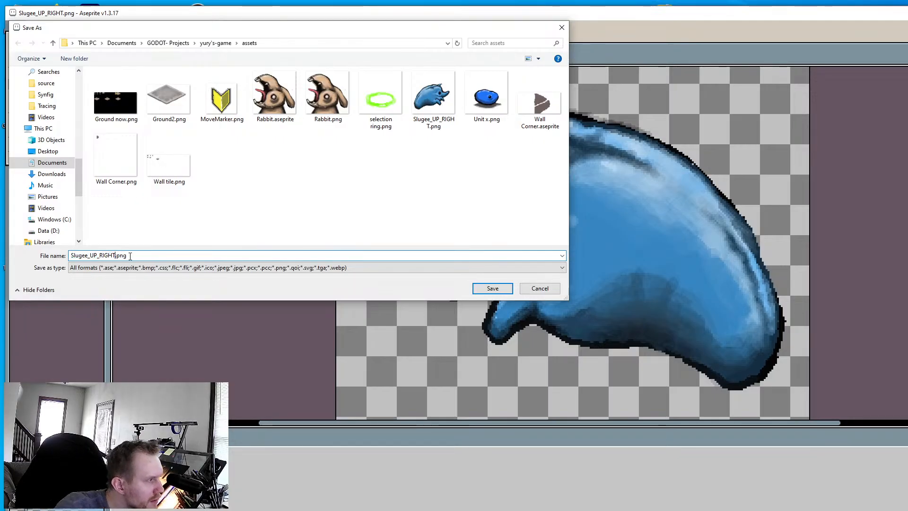
key(BackSpace)
text(L)
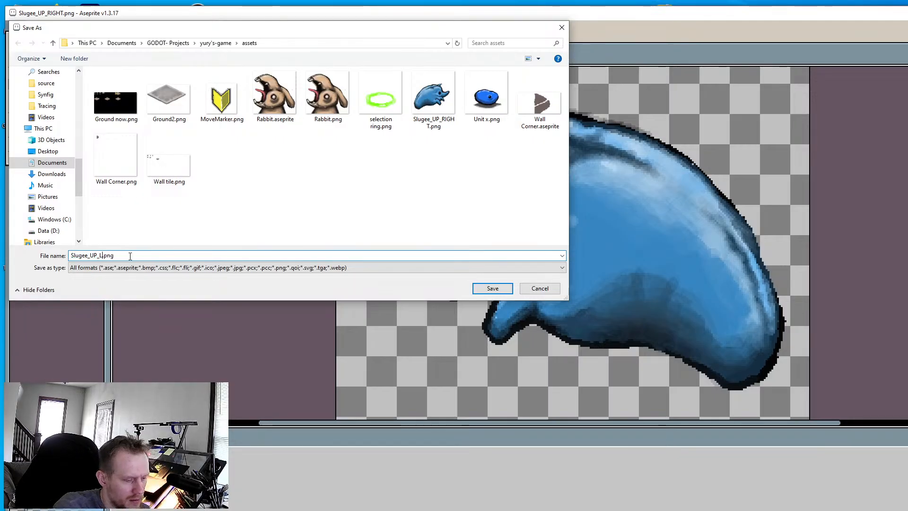
text(EFT)
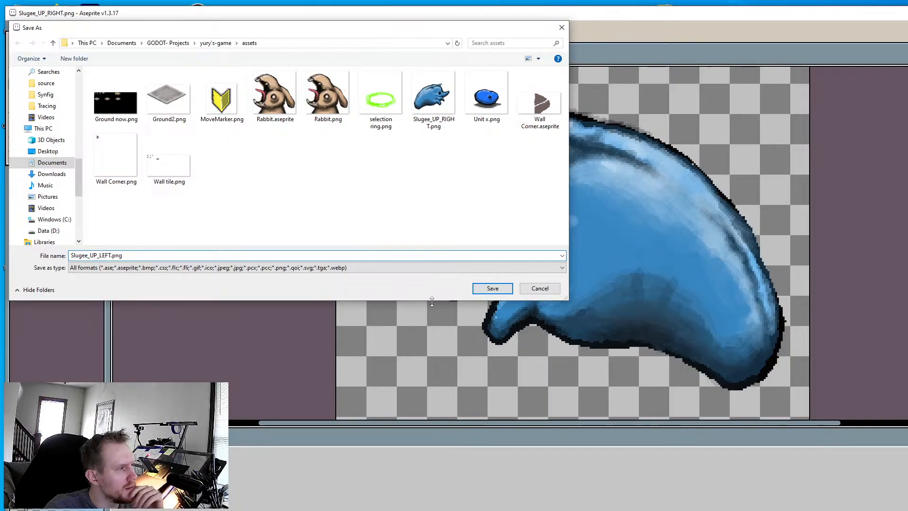
click(283, 267)
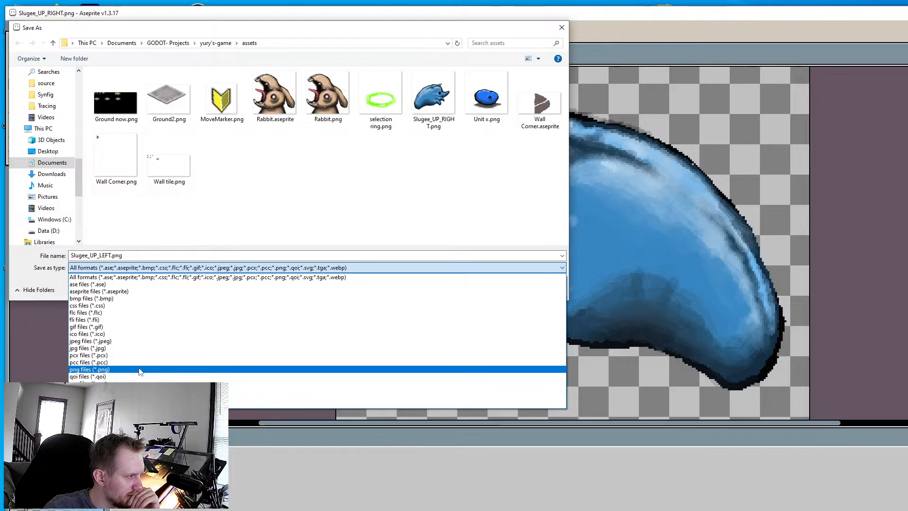
click(189, 370)
click(492, 288)
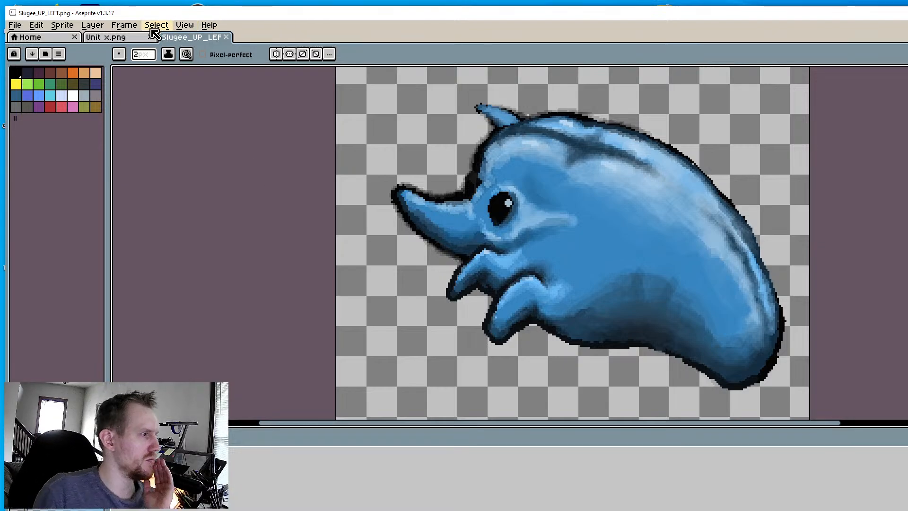
Flip the creature horizontally so that it faces right
click(62, 25)
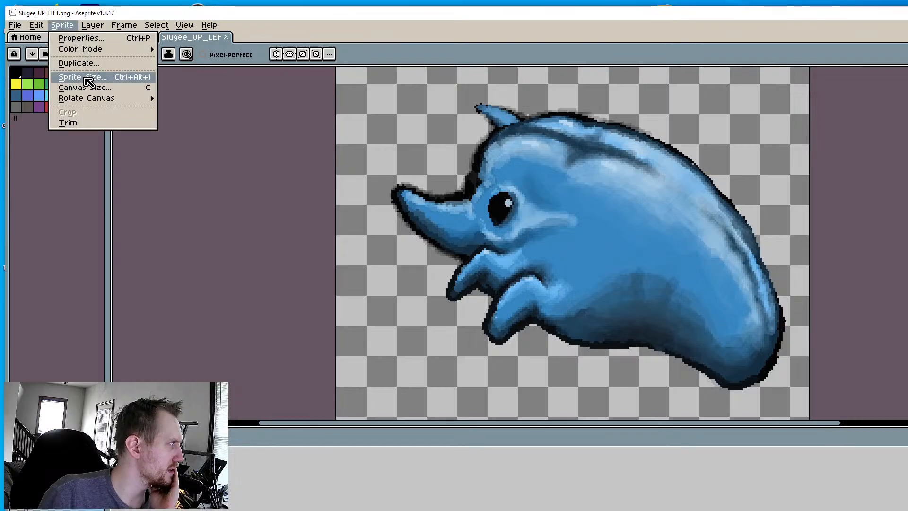
mouse_move(37, 25)
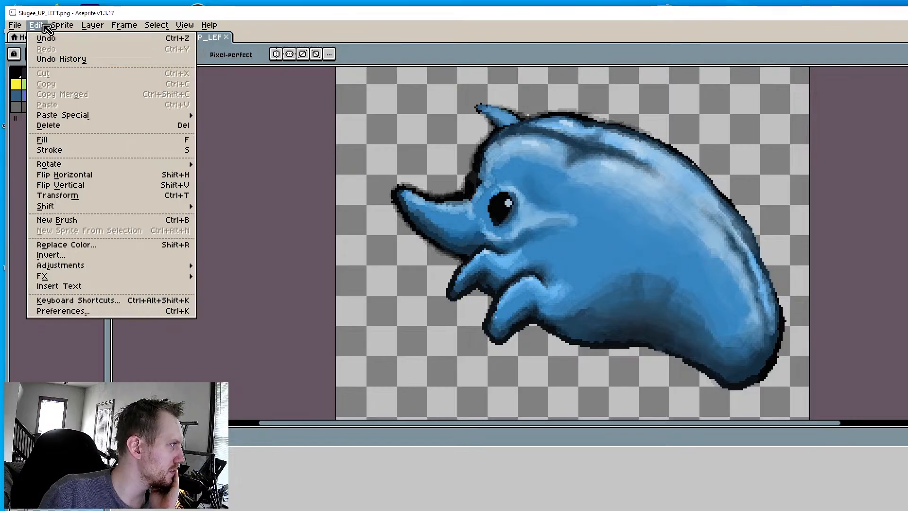
click(93, 175)
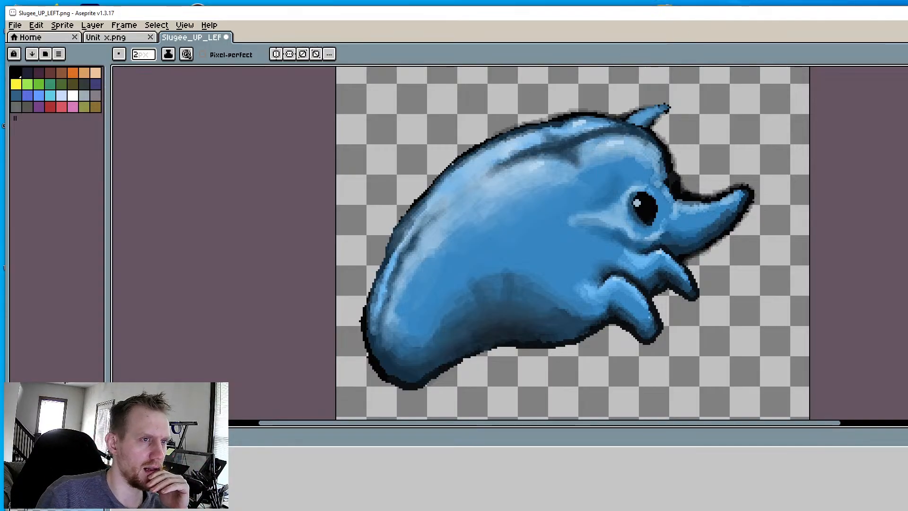
Select the whole creature with the marquee and rotate it to about -84° so that its head points downward
key(m)
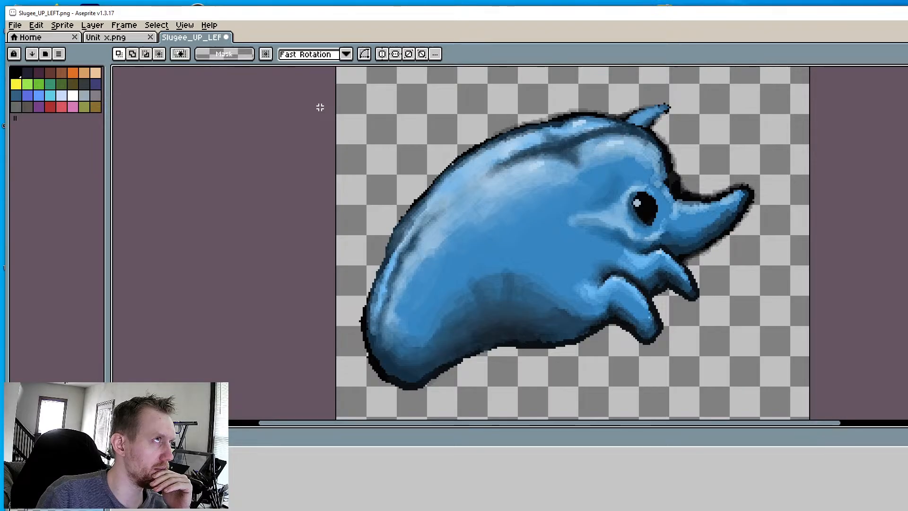
drag(293, 74, 828, 411)
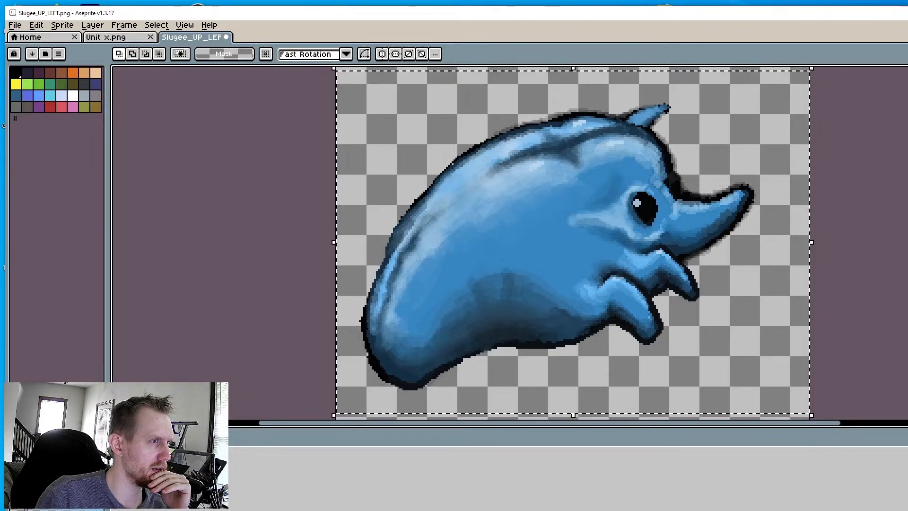
scroll(837, 206, down, 4)
scroll(822, 203, up, 3)
middle_drag(687, 257, 531, 325)
middle_drag(620, 356, 610, 323)
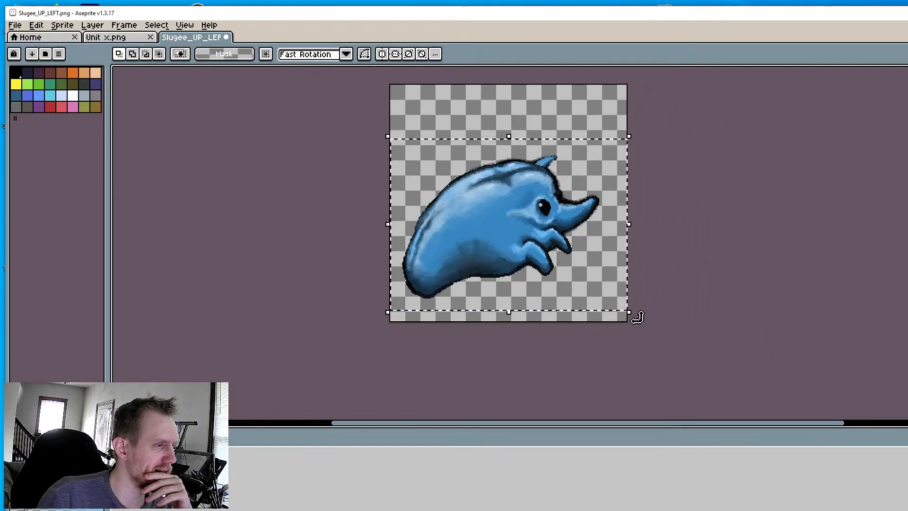
drag(638, 320, 431, 374)
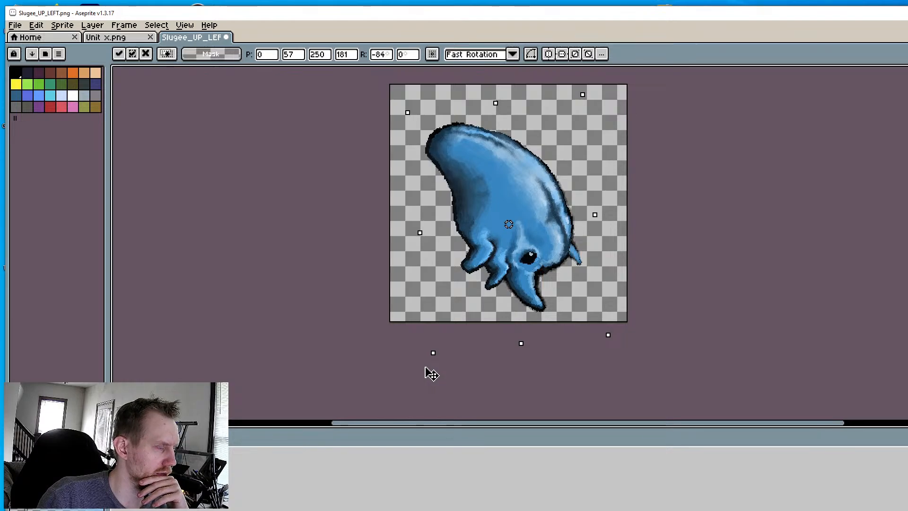
drag(431, 373, 433, 373)
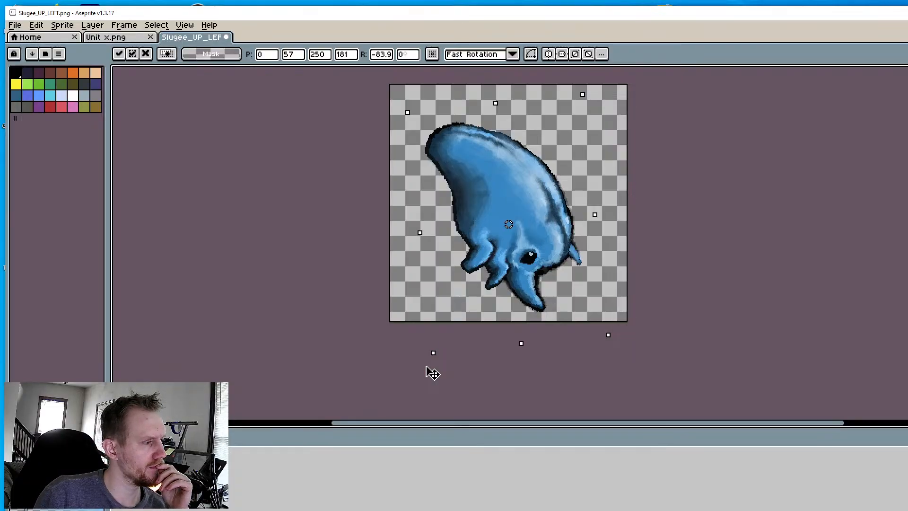
drag(432, 372, 432, 373)
key(Return)
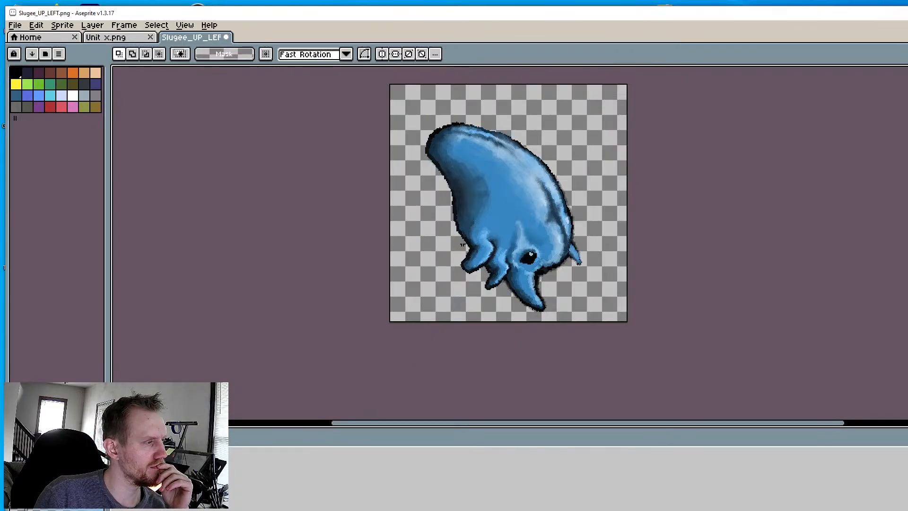
Select the lower area with the legs, flip the piece to reverse it, and place it beside the eye
drag(427, 220, 326, 156)
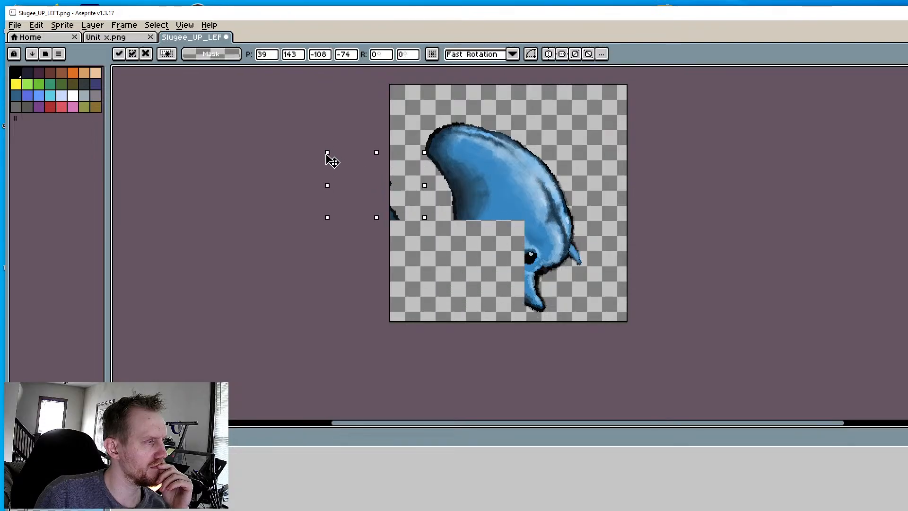
drag(359, 202, 466, 252)
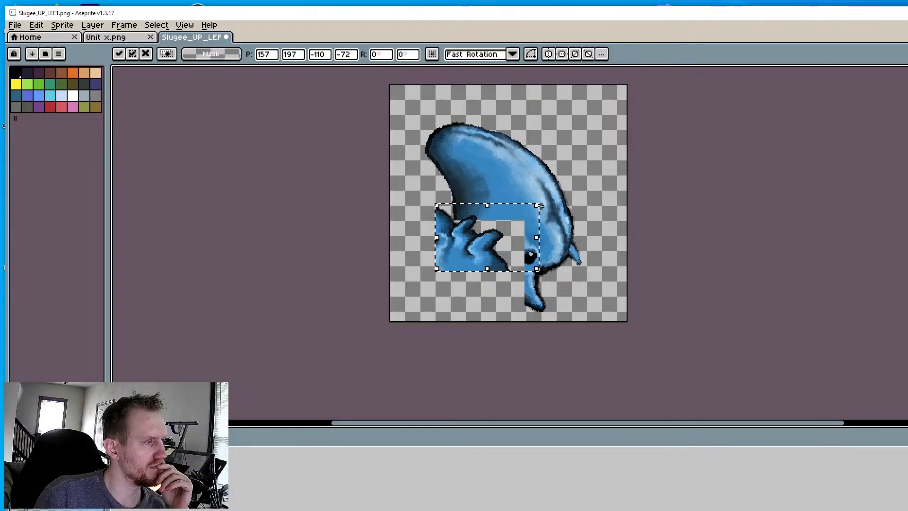
drag(536, 205, 354, 201)
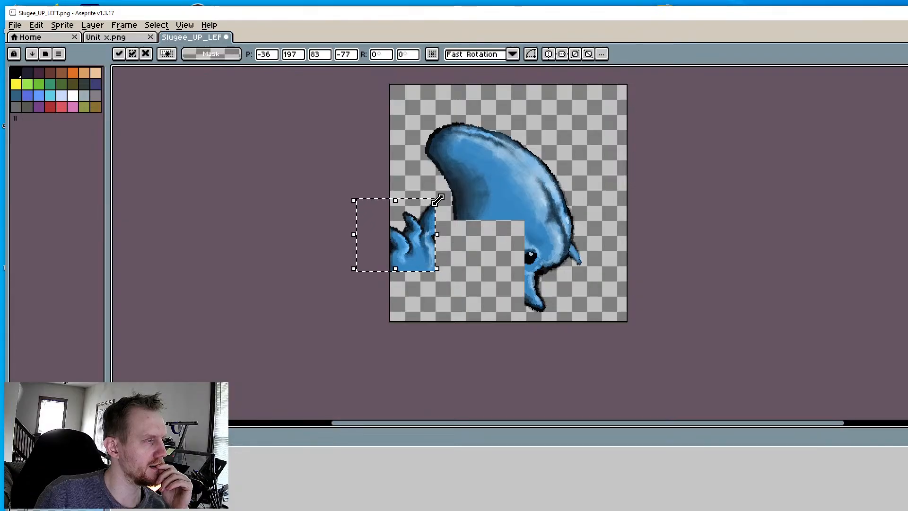
drag(430, 263, 522, 268)
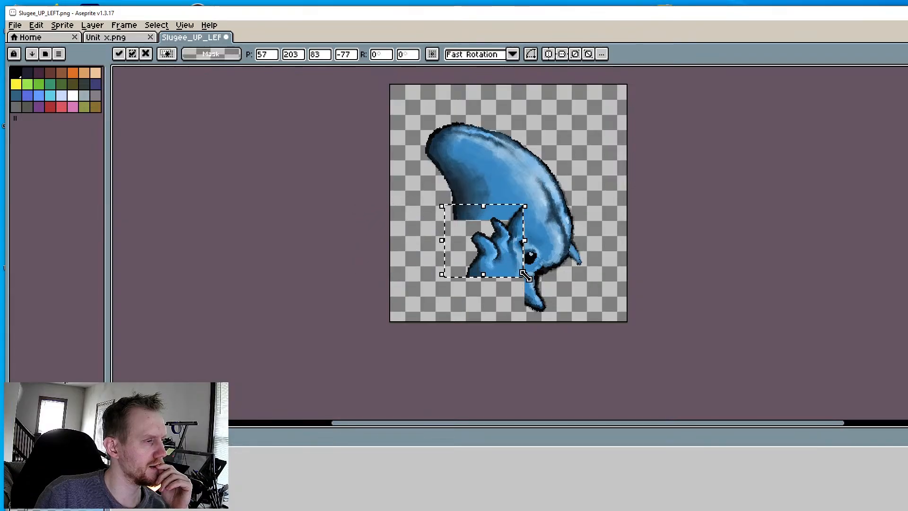
Rotate the selected leg piece so the legs point outward and position it against the lower edge of the body
scroll(523, 268, up, 3)
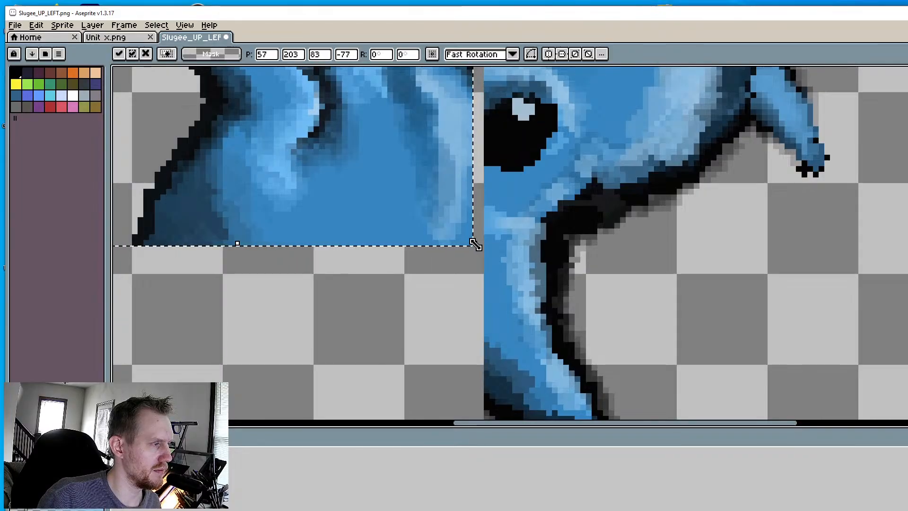
drag(514, 266, 787, 269)
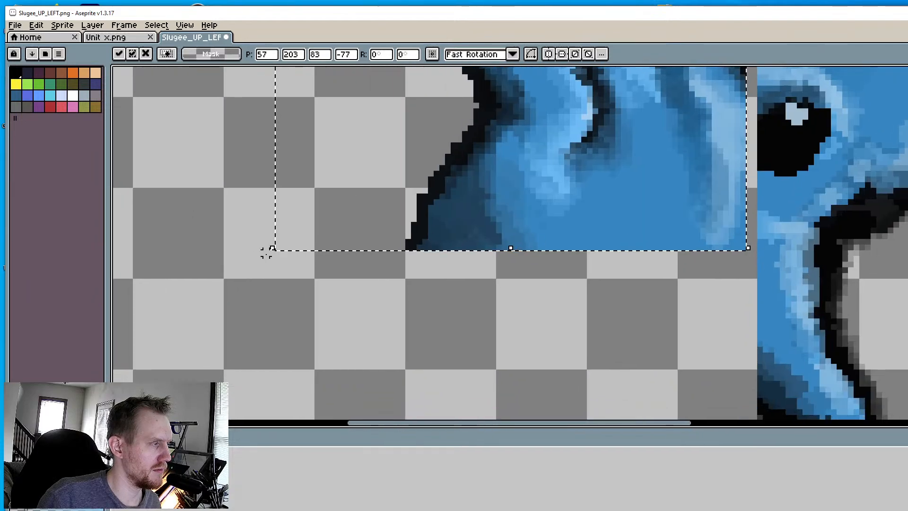
drag(260, 245, 539, 307)
scroll(674, 229, down, 1)
middle_drag(668, 223, 623, 344)
drag(578, 253, 527, 280)
scroll(541, 305, down, 6)
scroll(548, 293, up, 4)
click(678, 277)
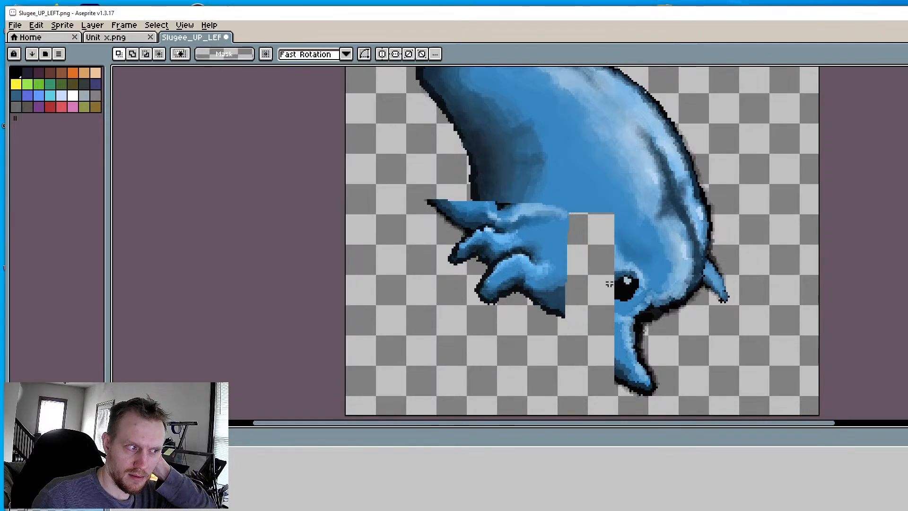
Move the eye and the horn as separate selected pieces closer to the leg piece
mouse_move(586, 248)
mouse_down()
mouse_move(645, 307)
mouse_move(589, 267)
mouse_up()
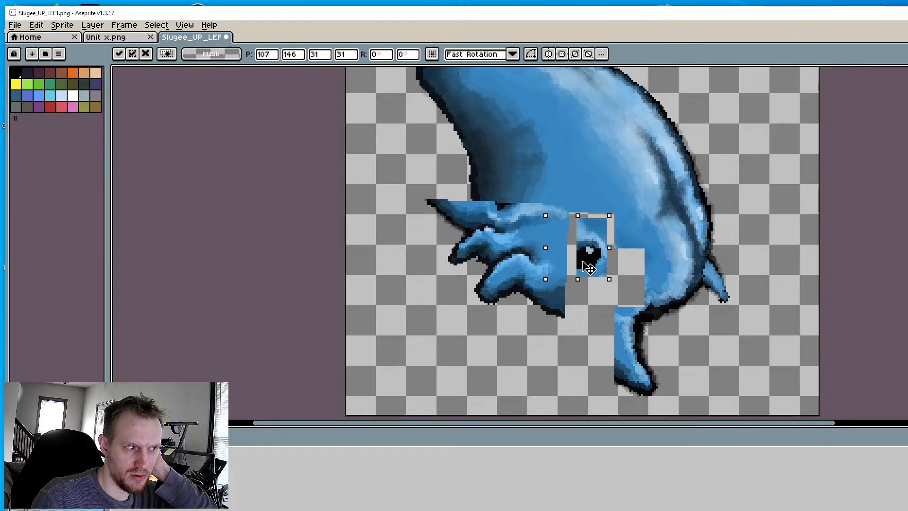
click(662, 347)
mouse_move(681, 409)
mouse_down()
mouse_move(563, 314)
mouse_move(561, 299)
mouse_up()
mouse_move(628, 348)
mouse_down()
mouse_move(580, 332)
mouse_move(590, 333)
mouse_move(582, 320)
mouse_up()
scroll(639, 301, down, 2)
middle_drag(642, 298, 622, 260)
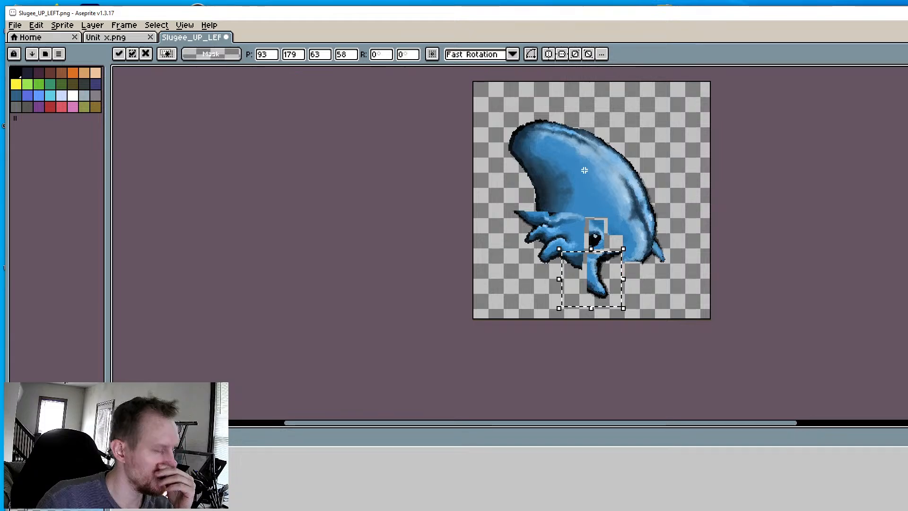
scroll(646, 256, up, 3)
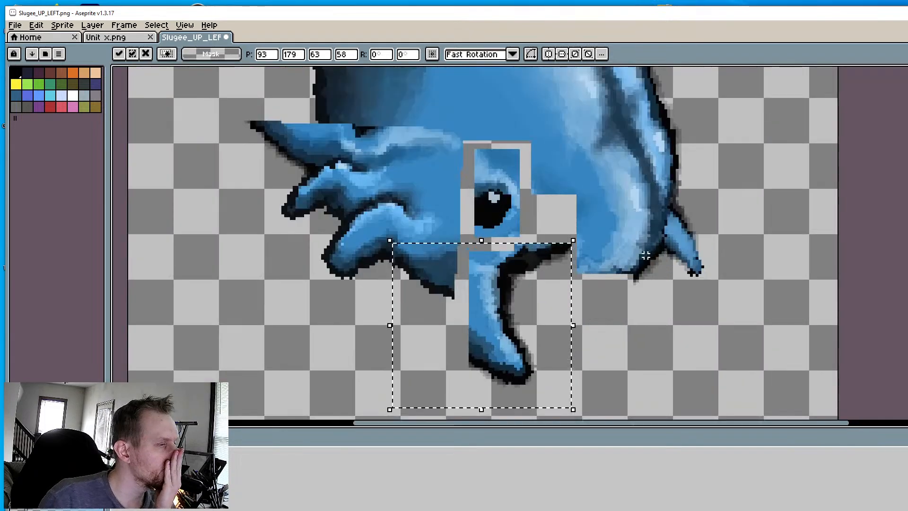
click(705, 298)
Paint a solid black oval with a 5 px brush between the base of the horn and the back of the head
key(b)
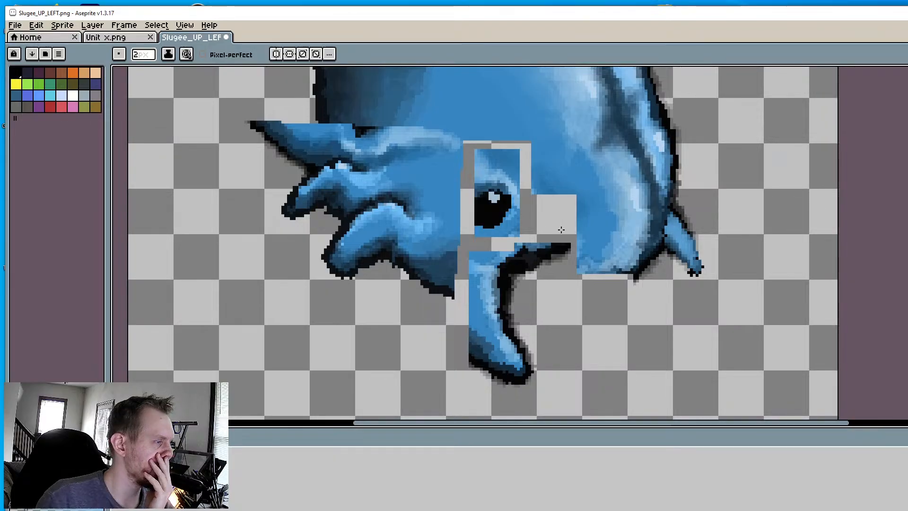
key(i)
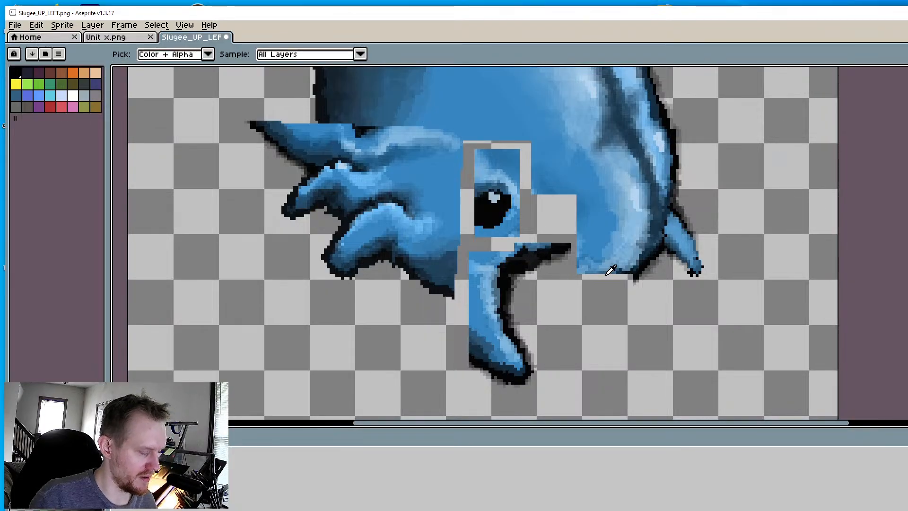
key(b)
mouse_move(584, 263)
mouse_down()
mouse_move(569, 273)
mouse_move(589, 262)
mouse_move(544, 251)
mouse_move(496, 271)
mouse_move(600, 222)
mouse_move(652, 275)
mouse_move(624, 246)
mouse_move(558, 298)
mouse_move(604, 306)
mouse_up()
scroll(592, 264, up, 2)
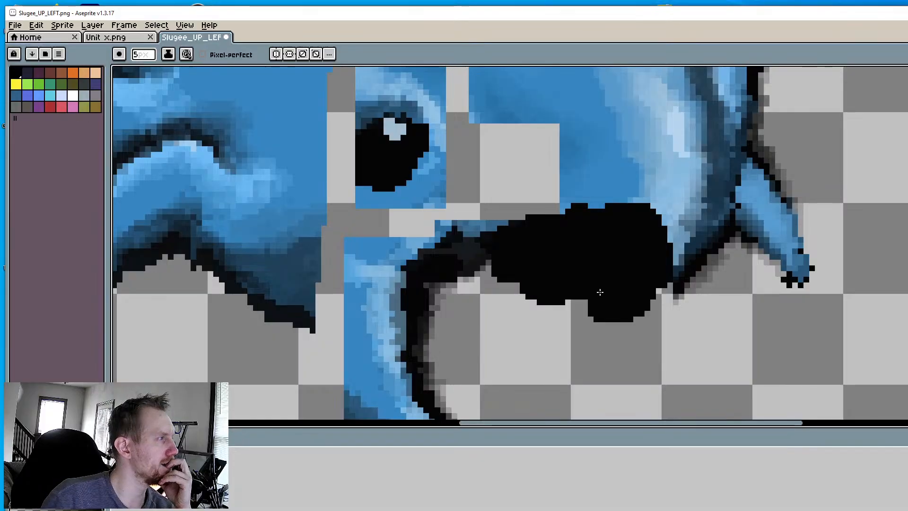
mouse_move(555, 244)
mouse_down()
mouse_move(567, 213)
mouse_move(615, 201)
mouse_move(666, 215)
mouse_move(675, 270)
mouse_move(548, 308)
mouse_move(488, 265)
mouse_move(565, 313)
mouse_up()
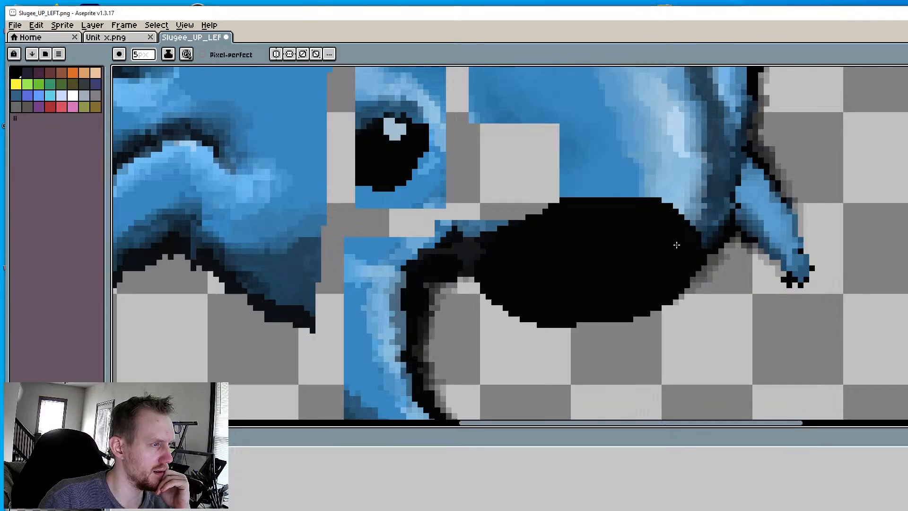
mouse_move(676, 245)
mouse_down()
mouse_move(654, 257)
mouse_move(427, 300)
mouse_move(429, 313)
mouse_up()
scroll(472, 308, down, 1)
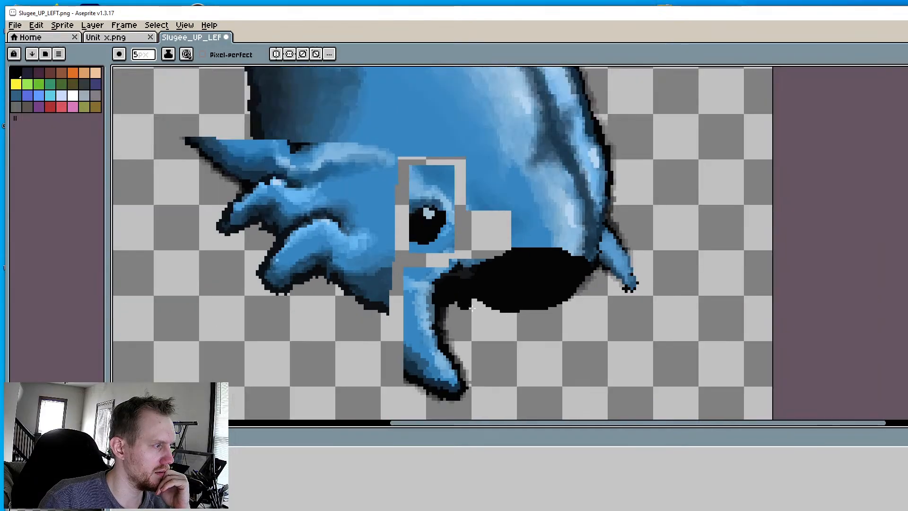
middle_drag(501, 305, 518, 275)
mouse_move(479, 267)
mouse_down()
mouse_move(520, 290)
mouse_move(589, 287)
mouse_move(691, 236)
mouse_move(494, 298)
mouse_move(541, 304)
mouse_up()
scroll(520, 264, down, 2)
scroll(518, 262, up, 1)
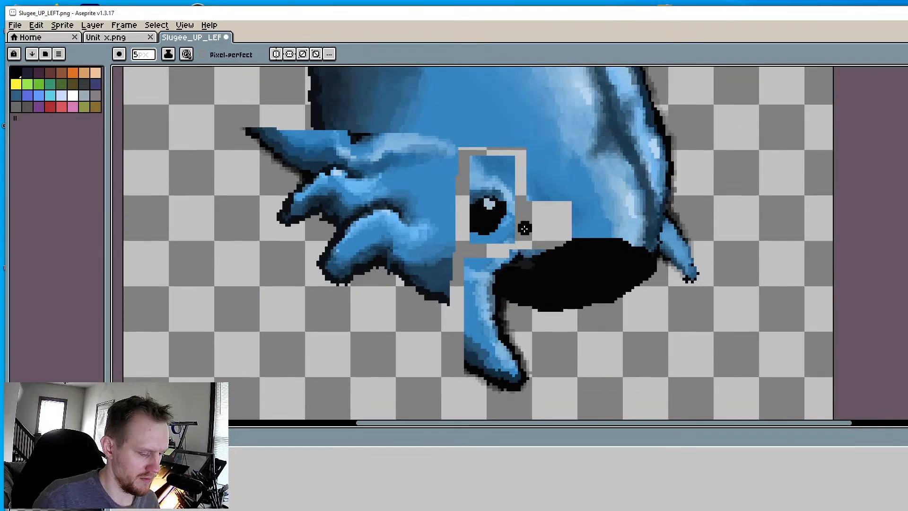
Sample the body's mid blue and fill the transparent gaps around the eye and above the horn
scroll(510, 142, up, 2)
key(i)
alt+click(499, 129)
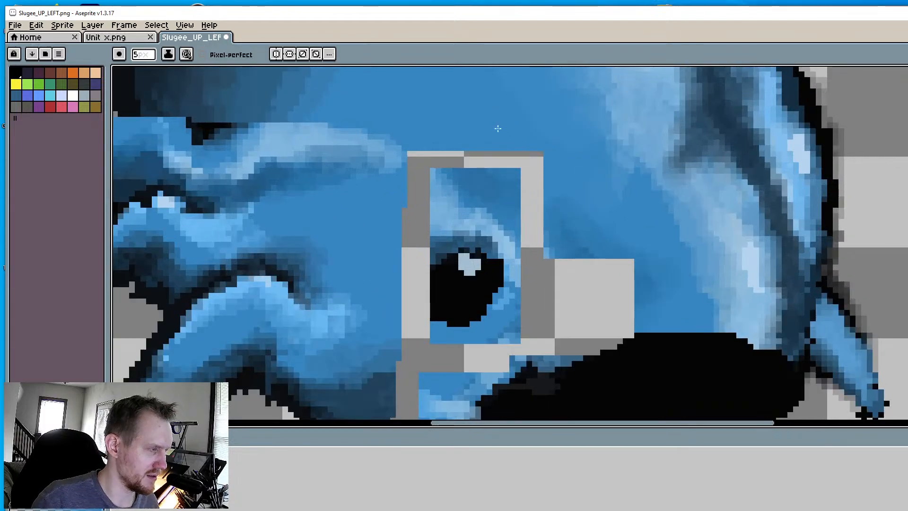
drag(498, 128, 535, 182)
mouse_move(492, 151)
mouse_down()
mouse_move(437, 172)
mouse_move(529, 212)
mouse_move(549, 255)
mouse_move(592, 258)
mouse_move(556, 284)
mouse_move(518, 267)
mouse_move(543, 338)
mouse_move(602, 315)
mouse_move(614, 333)
mouse_move(596, 355)
mouse_move(639, 340)
mouse_move(553, 355)
mouse_move(507, 348)
mouse_up()
middle_drag(507, 348, 541, 298)
mouse_move(562, 288)
mouse_down()
mouse_move(516, 316)
mouse_move(446, 292)
mouse_move(456, 258)
mouse_move(449, 114)
mouse_move(467, 131)
mouse_move(444, 203)
mouse_move(448, 245)
mouse_up()
middle_drag(462, 292, 446, 213)
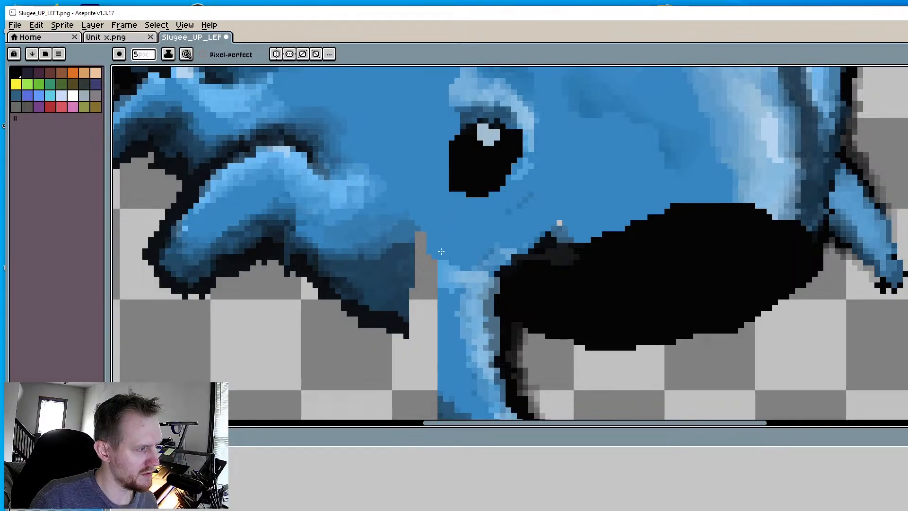
Fill the gap between the horn and the legs with body blue, widening the horn down toward its tip
drag(440, 258, 421, 289)
middle_drag(445, 327, 424, 235)
mouse_move(406, 283)
mouse_down()
mouse_move(387, 218)
mouse_move(416, 303)
mouse_up()
drag(382, 254, 425, 345)
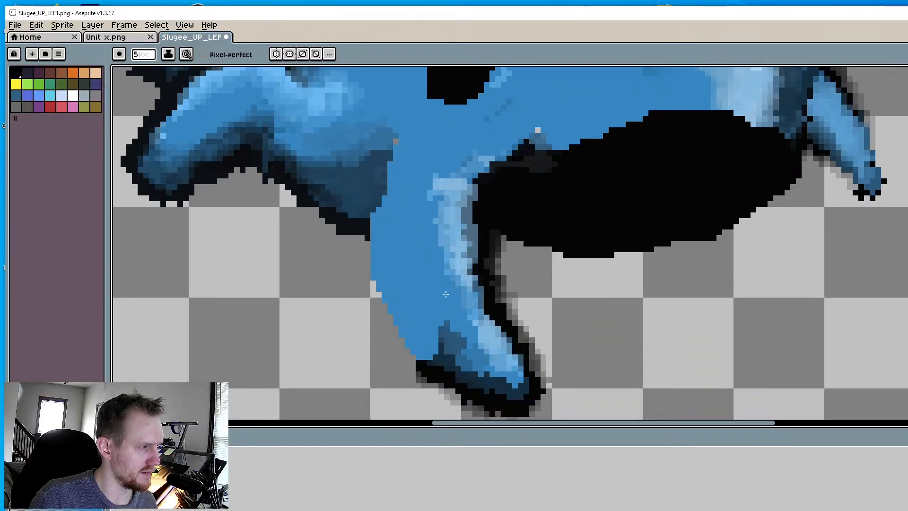
Erase the leftover horn fragment sticking out beyond the body above the legs
scroll(532, 306, down, 3)
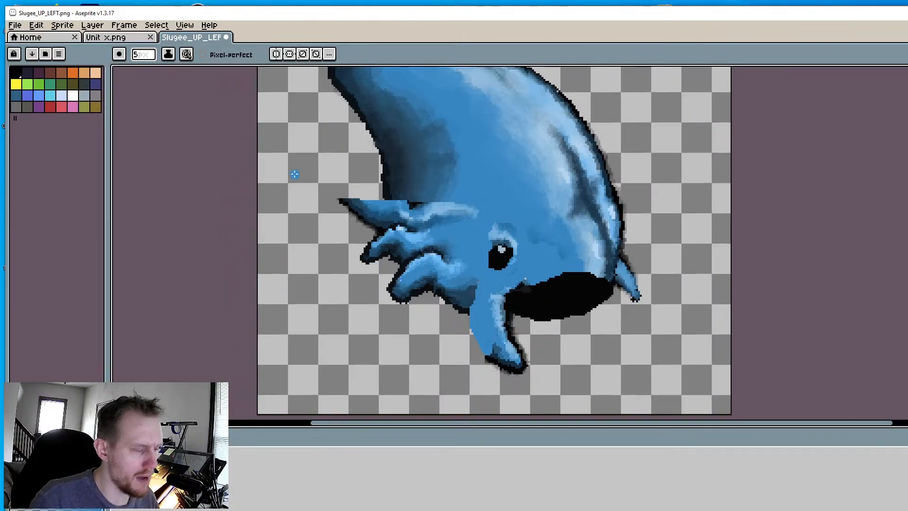
scroll(350, 195, up, 3)
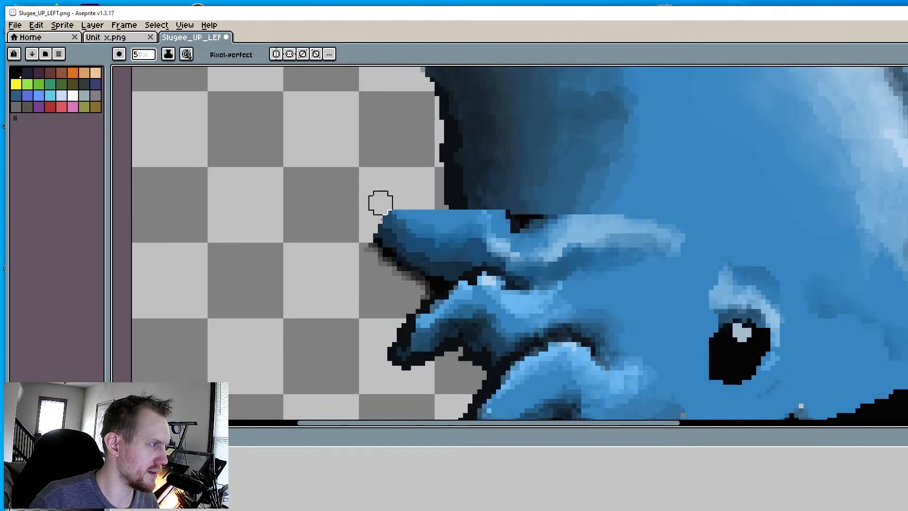
mouse_move(381, 202)
mouse_down()
mouse_move(426, 192)
mouse_move(415, 269)
mouse_move(405, 269)
mouse_move(422, 264)
mouse_move(440, 219)
mouse_move(419, 278)
mouse_move(430, 253)
mouse_move(431, 273)
mouse_up()
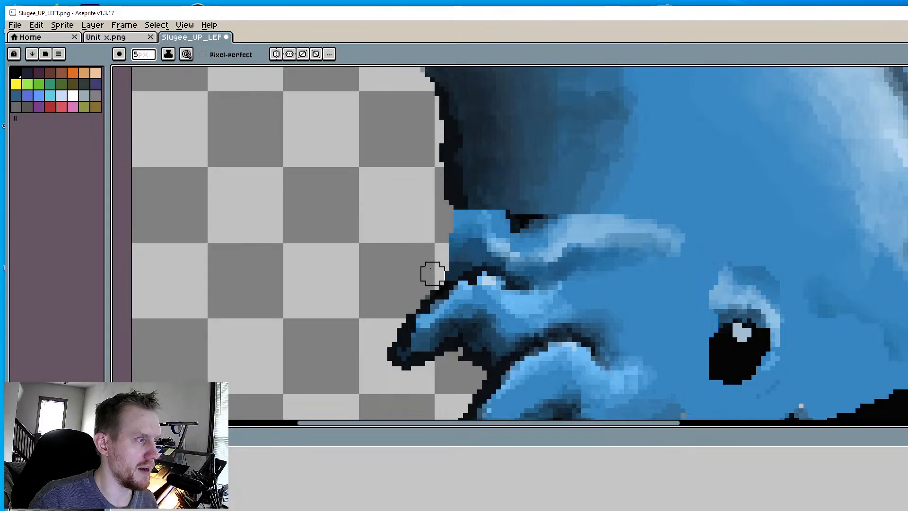
Sample the body blue and paint over the light streak running from the upper leg toward the eye
scroll(483, 287, down, 4)
scroll(470, 272, up, 4)
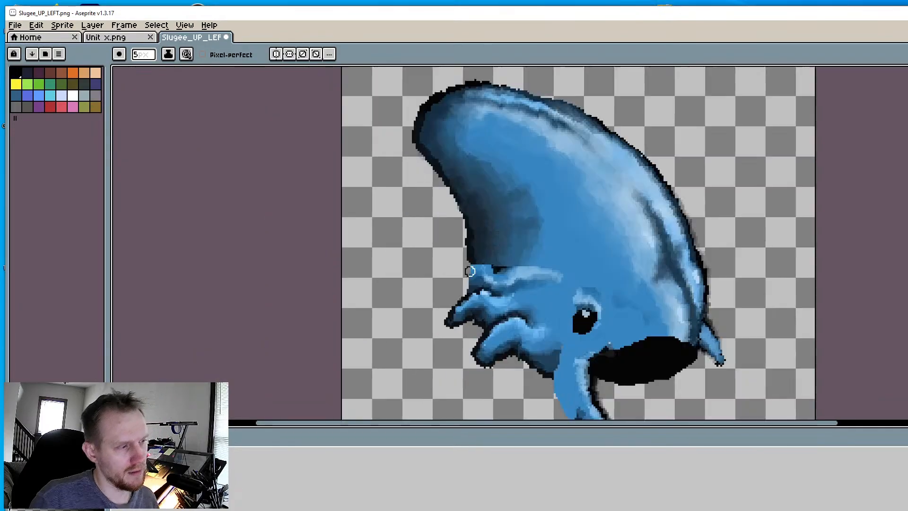
key(i)
alt+click(592, 299)
mouse_move(586, 294)
mouse_down()
mouse_move(598, 278)
mouse_move(569, 263)
mouse_move(538, 292)
mouse_up()
Sample the dark outline color and extend the body's edge line down to the upper leg
scroll(466, 255, up, 2)
alt+click(487, 241)
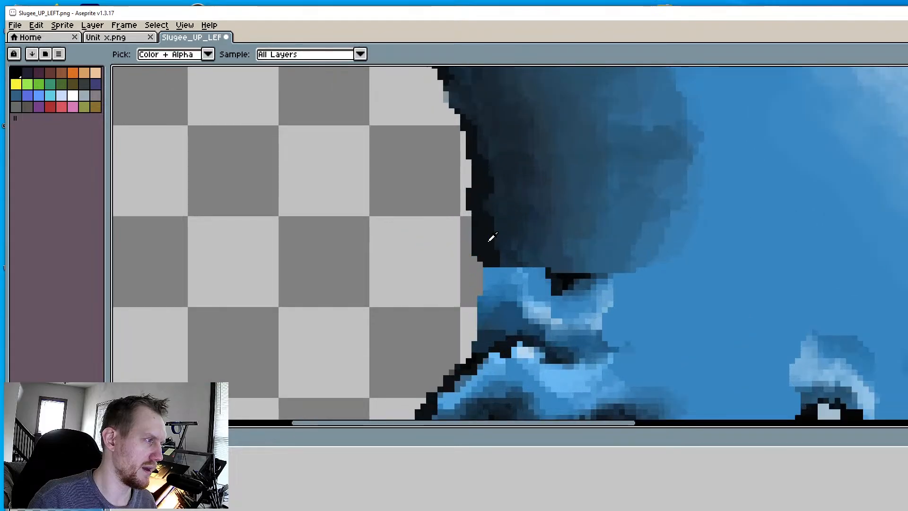
middle_drag(490, 269, 475, 204)
drag(474, 190, 481, 279)
Reduce the brush to 3 px and draw a dark outline along the outer edge of the limb below the eye, down to its tip
scroll(520, 269, down, 5)
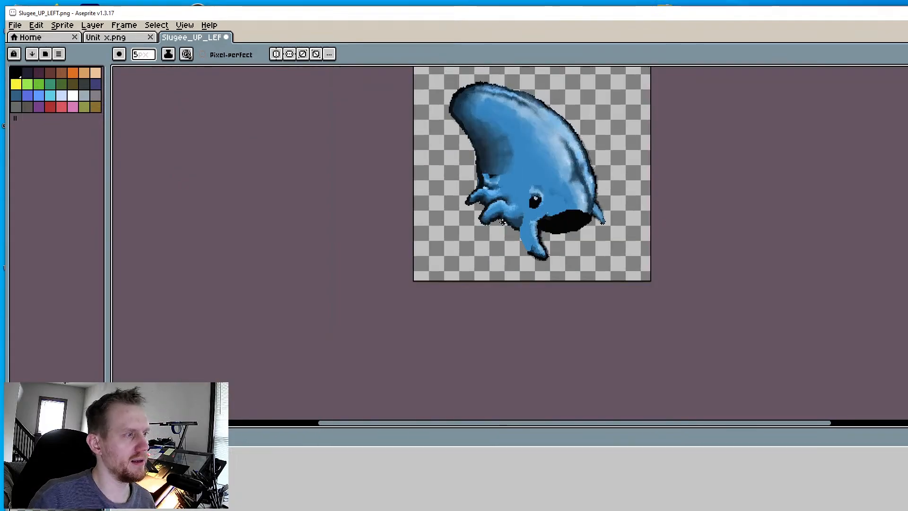
scroll(548, 267, up, 4)
key(minus)
key(minus)
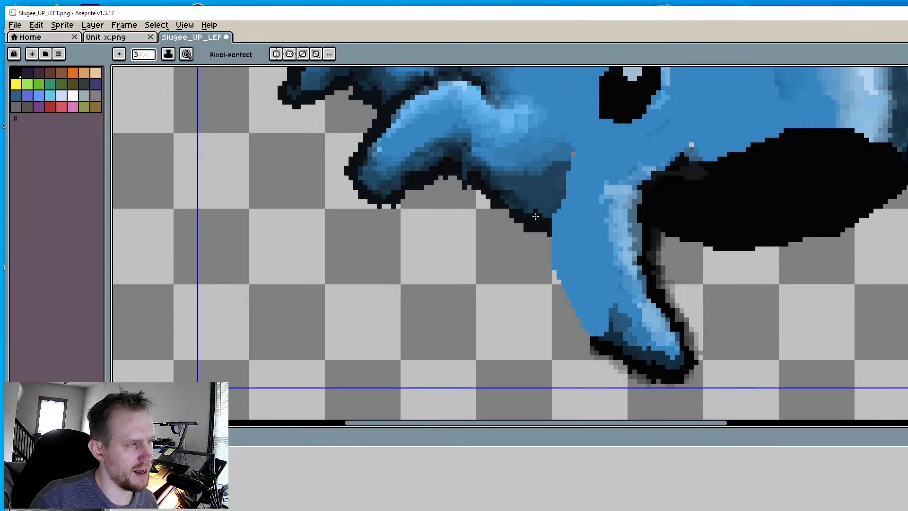
drag(538, 222, 595, 346)
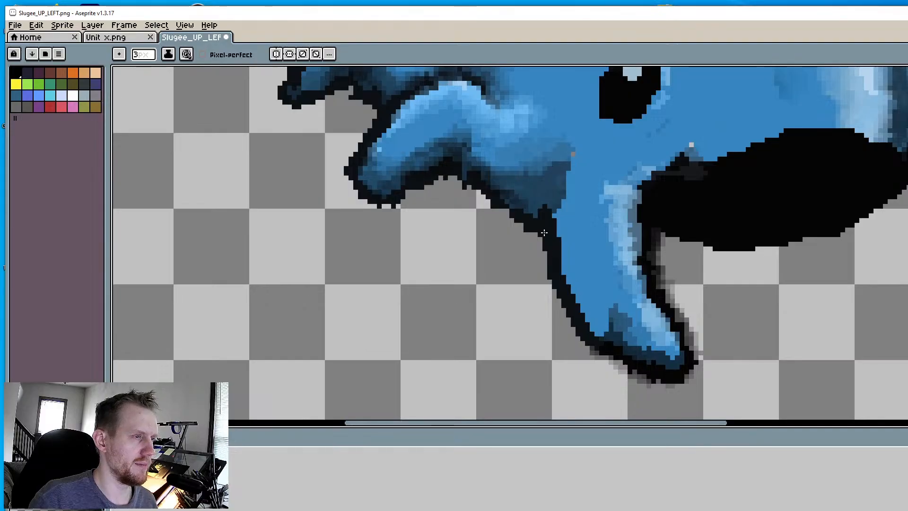
Sample the pale highlight color and, with a 5 px brush, try a soft highlight band along the upper edge of the black mouth
middle_drag(785, 250, 672, 259)
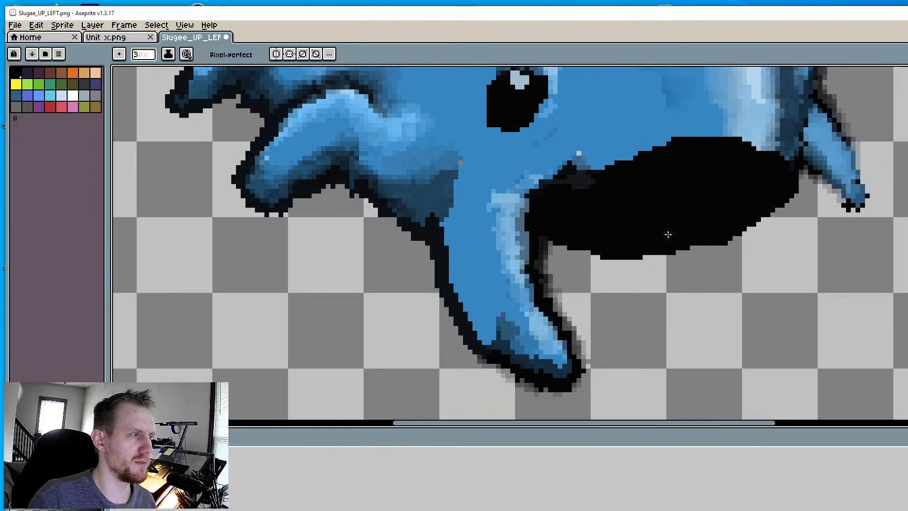
middle_drag(677, 195, 646, 230)
key(alt)
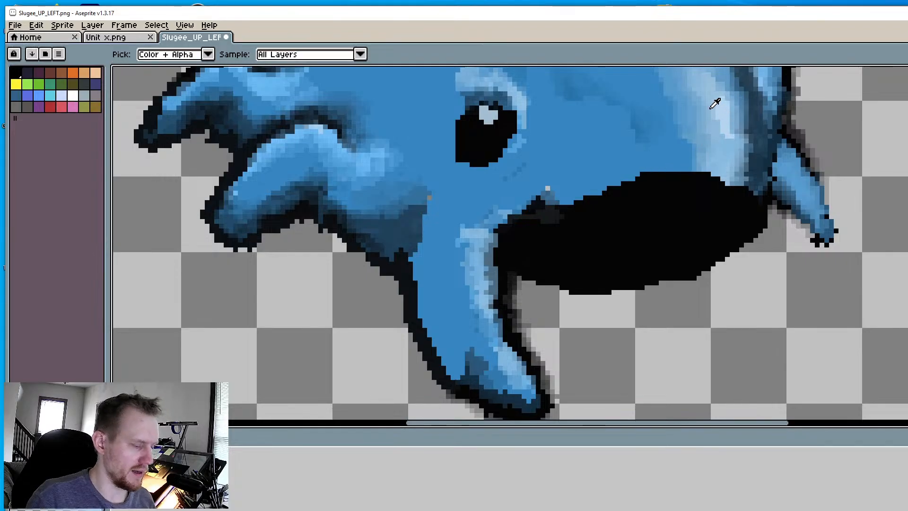
alt+click(696, 166)
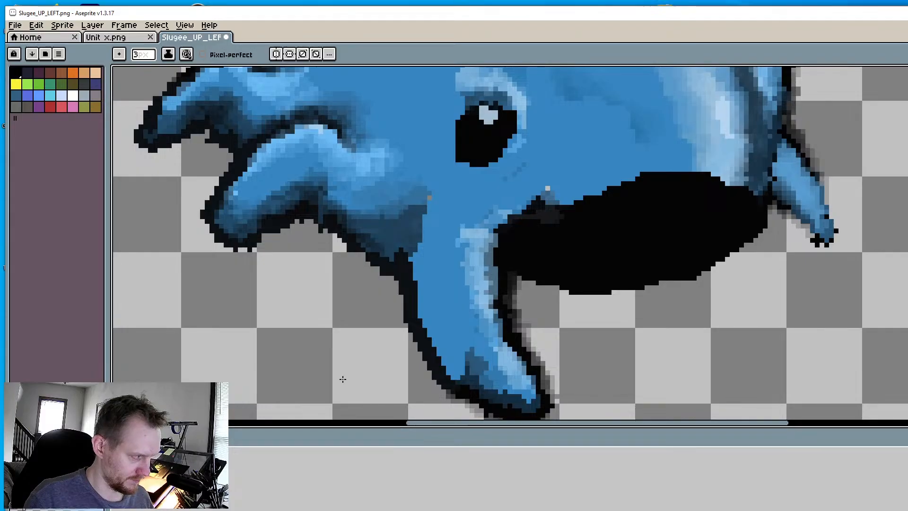
scroll(627, 210, down, 4)
scroll(626, 210, up, 1)
scroll(627, 210, down, 6)
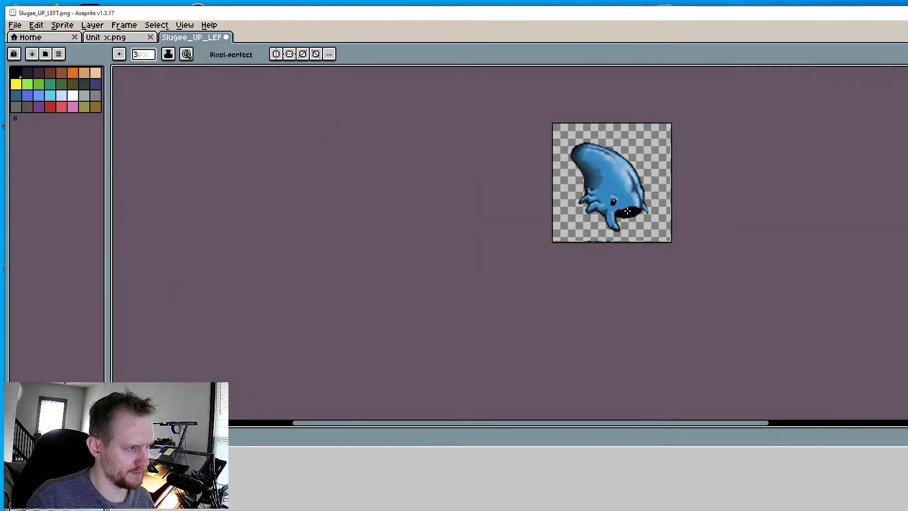
scroll(626, 211, up, 6)
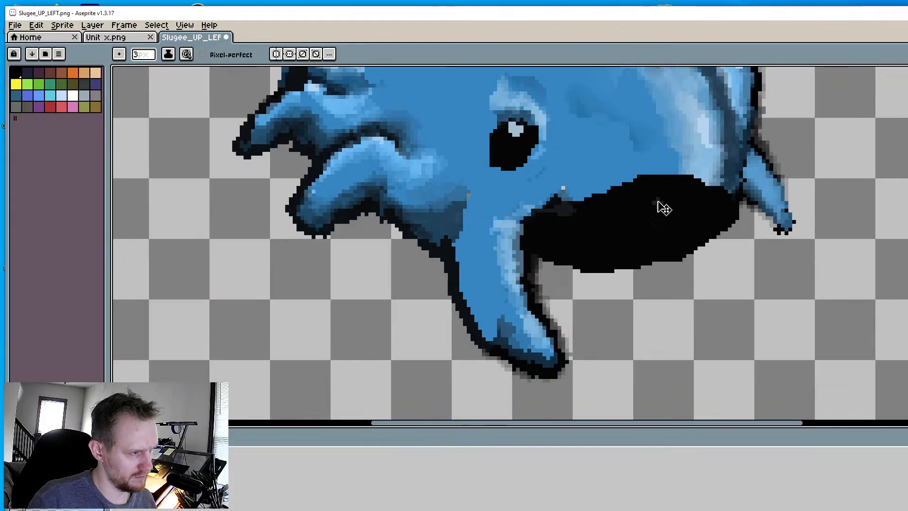
ctrl+scroll(658, 208, down, 2)
drag(688, 183, 628, 193)
drag(672, 178, 631, 199)
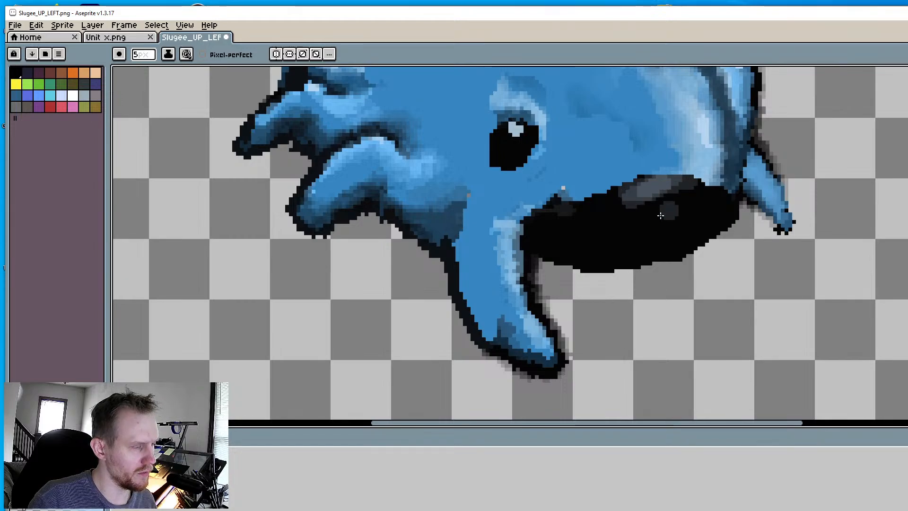
mouse_move(562, 216)
mouse_down()
mouse_move(559, 197)
mouse_move(549, 225)
mouse_move(563, 210)
mouse_move(653, 187)
mouse_up()
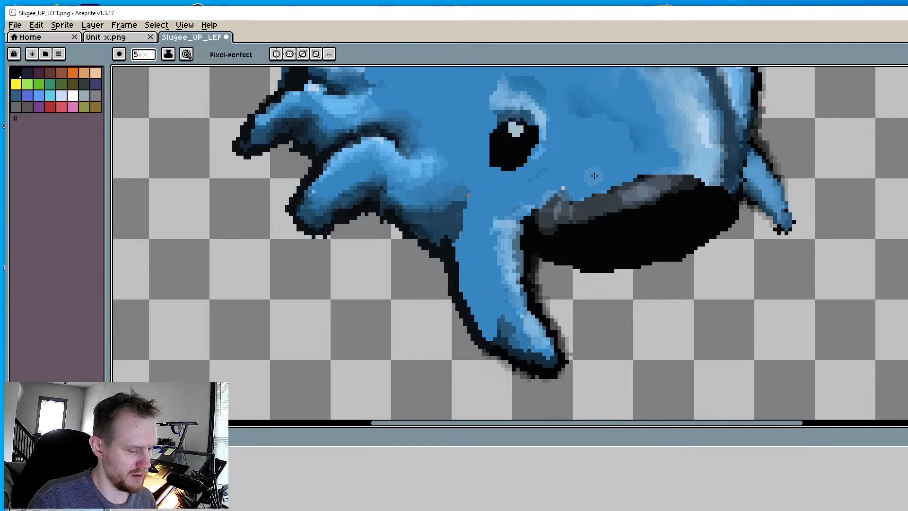
Sample the body blue and paint over the black mouth, leaving only a black outline along the underside of the head
key(alt)
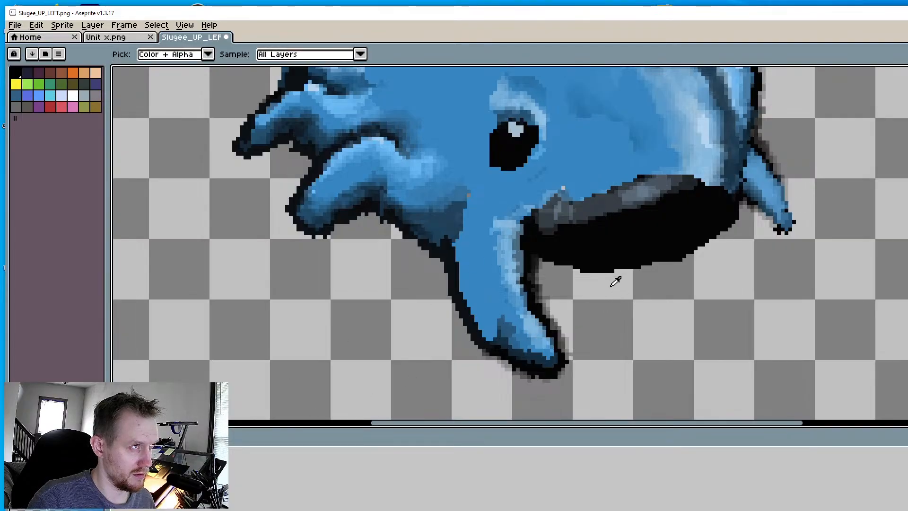
alt+click(577, 168)
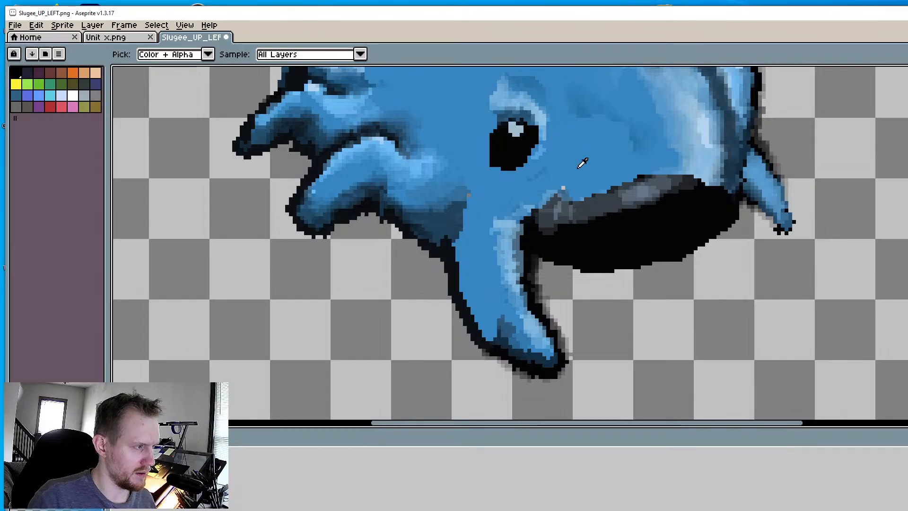
mouse_move(684, 173)
mouse_down()
mouse_move(598, 207)
mouse_move(718, 189)
mouse_move(596, 222)
mouse_move(607, 213)
mouse_move(544, 210)
mouse_move(586, 207)
mouse_move(548, 243)
mouse_move(705, 201)
mouse_move(623, 249)
mouse_move(603, 203)
mouse_up()
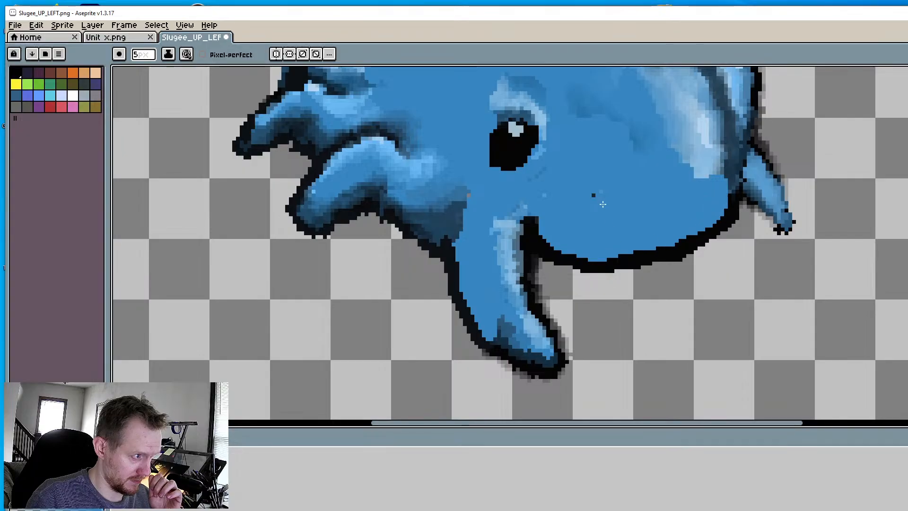
drag(620, 247, 659, 253)
scroll(627, 235, down, 5)
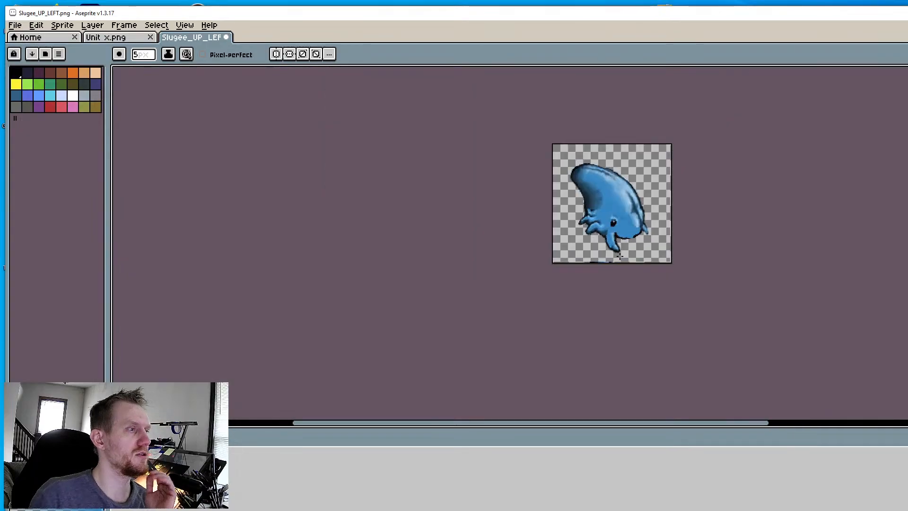
Sample the eye's black and paint around its lower edge to make the eye larger and rounder
scroll(624, 223, up, 4)
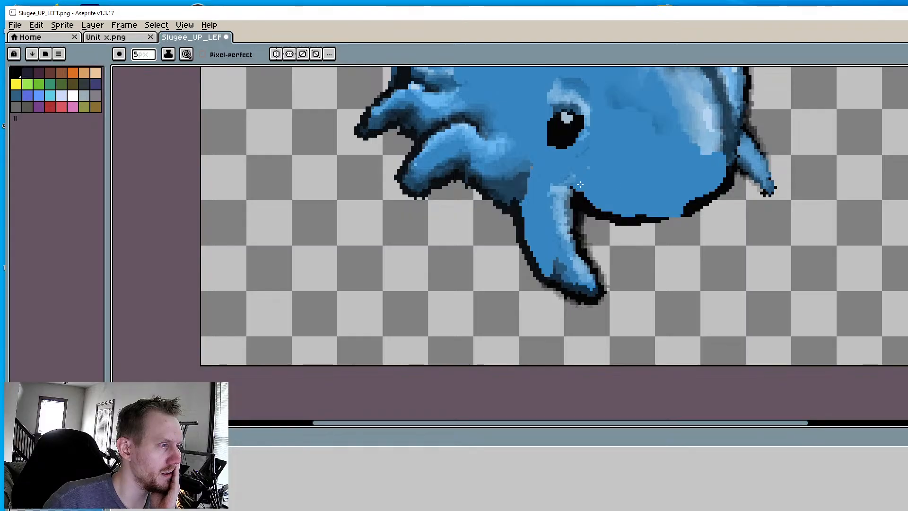
scroll(568, 191, up, 4)
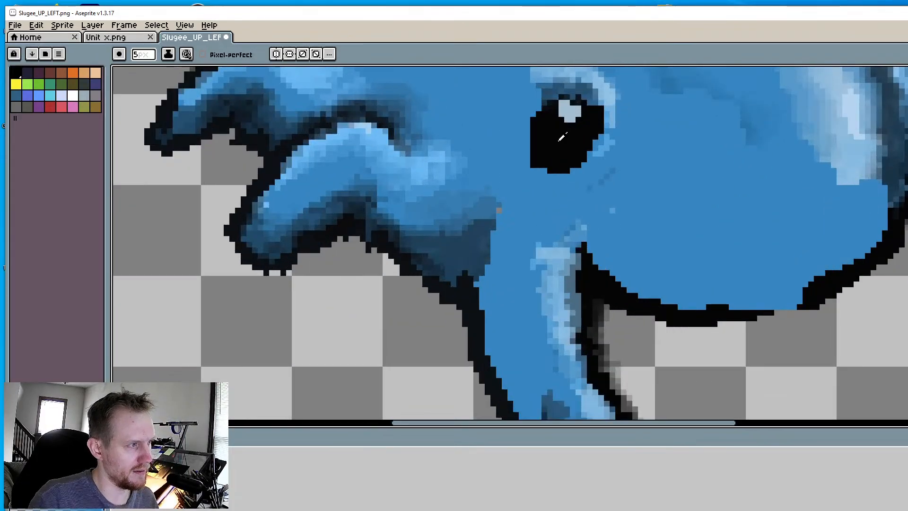
key(i)
key(b)
mouse_move(586, 134)
mouse_down()
mouse_move(607, 168)
mouse_move(590, 159)
mouse_move(552, 166)
mouse_move(589, 170)
mouse_move(563, 179)
mouse_up()
scroll(589, 179, down, 2)
scroll(617, 231, up, 1)
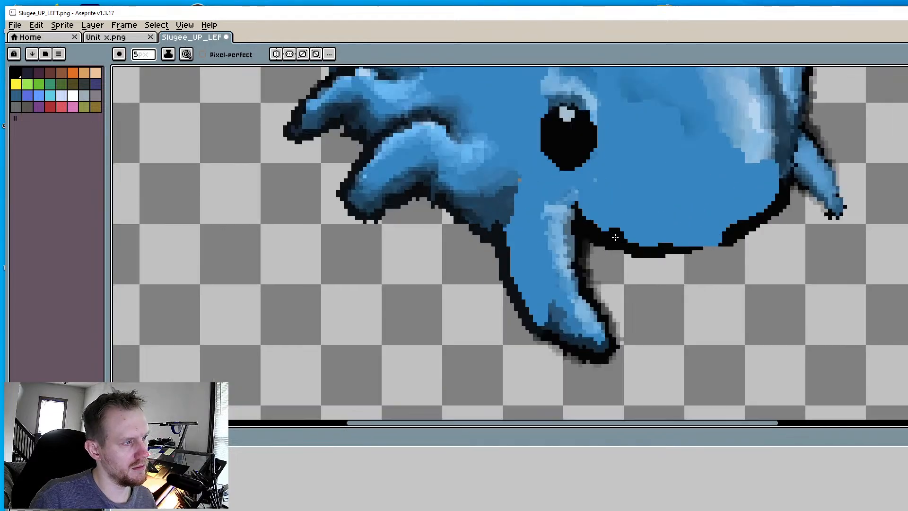
Sample the body blue and paint over the dark outline and shading where the limb below the eye joins the head
scroll(619, 236, down, 2)
scroll(624, 241, up, 2)
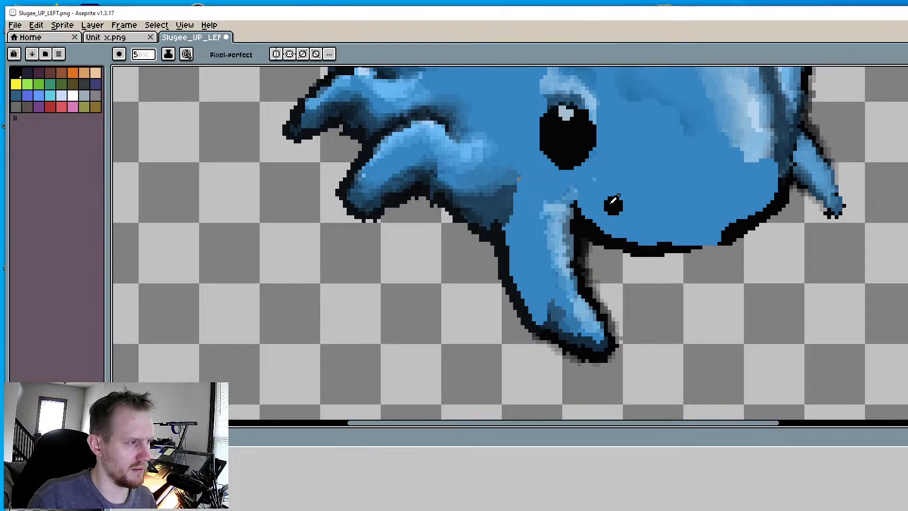
alt+click(586, 194)
mouse_move(587, 196)
mouse_down()
mouse_move(574, 231)
mouse_move(586, 241)
mouse_move(569, 258)
mouse_up()
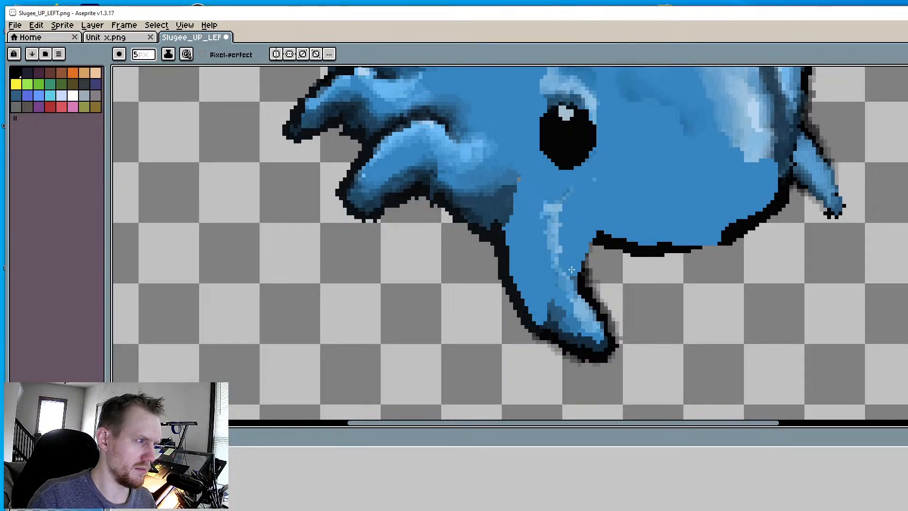
scroll(571, 268, down, 3)
scroll(632, 270, up, 2)
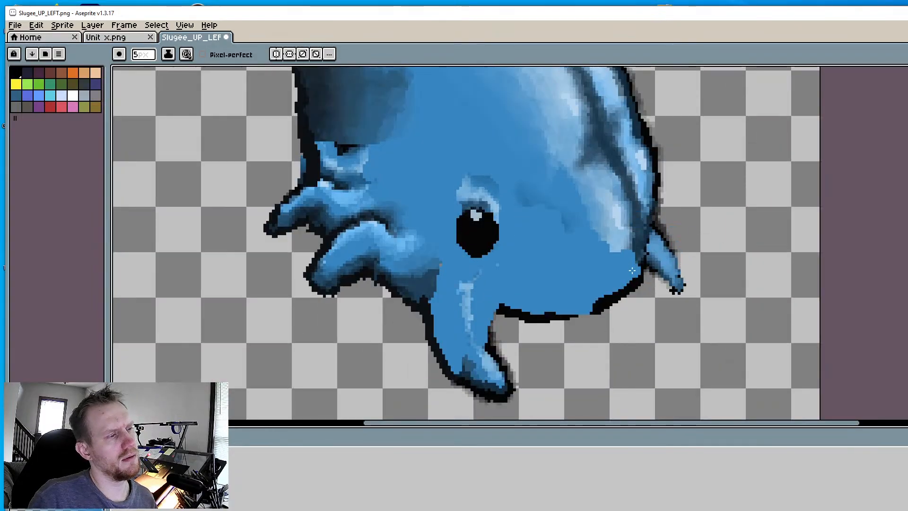
Paint body blue over the dark shading and stray pixel between the middle leg and the limb below the eye
scroll(632, 270, down, 1)
scroll(482, 285, up, 2)
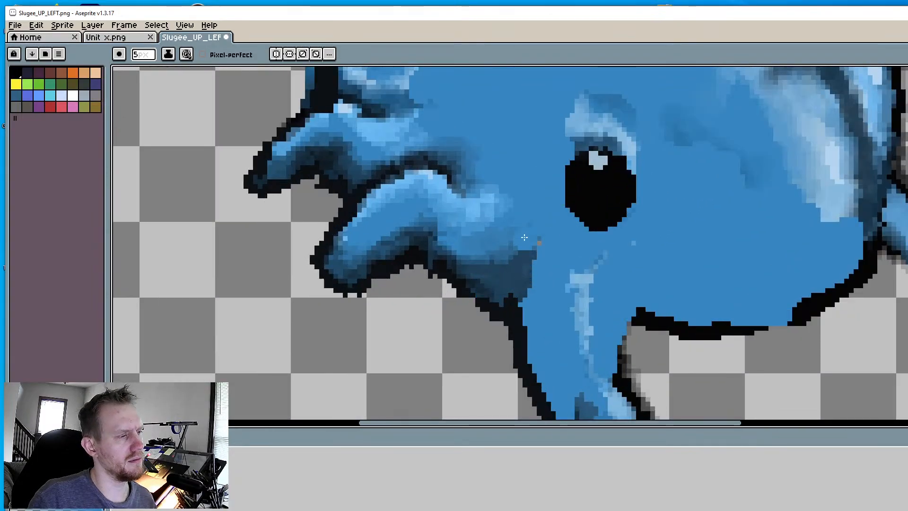
drag(532, 291, 436, 225)
scroll(475, 229, down, 3)
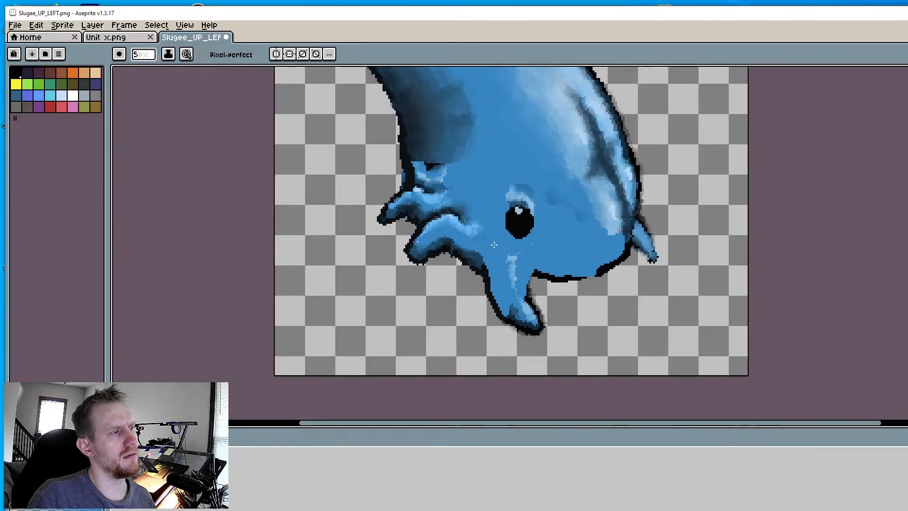
Sample the dark body shadow color and extend the shadow down to the uppermost leg, covering the leftover light patches
scroll(426, 164, up, 2)
key(i)
alt+click(442, 117)
mouse_move(440, 153)
mouse_down()
mouse_move(431, 205)
mouse_move(451, 162)
mouse_move(454, 206)
mouse_up()
middle_drag(448, 188, 458, 266)
drag(430, 216, 475, 280)
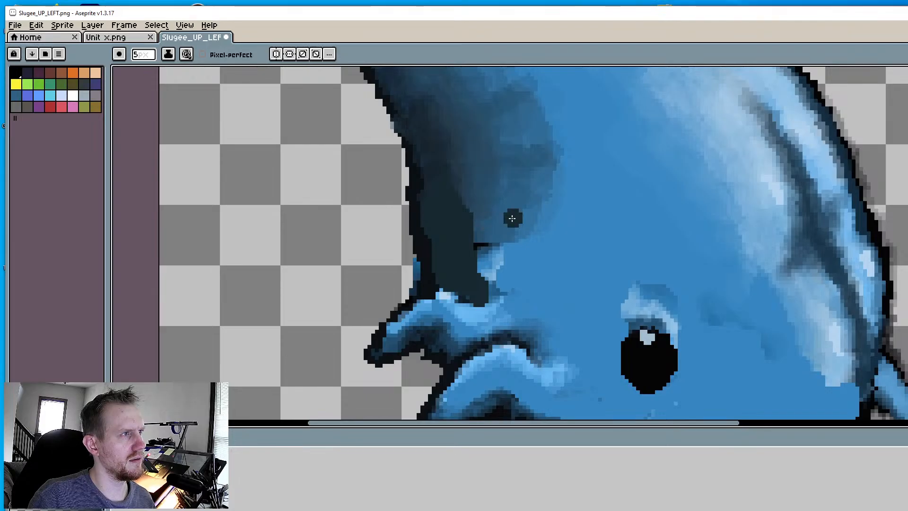
Reduce the brush to 4 px and paint a dark shadow patch on the underside of the head, near the small far limb
middle_drag(622, 251, 579, 186)
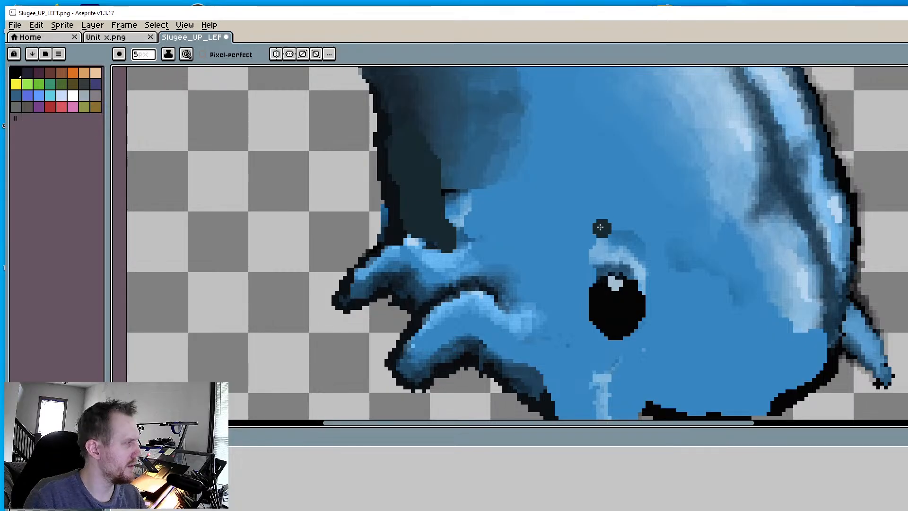
scroll(537, 247, down, 4)
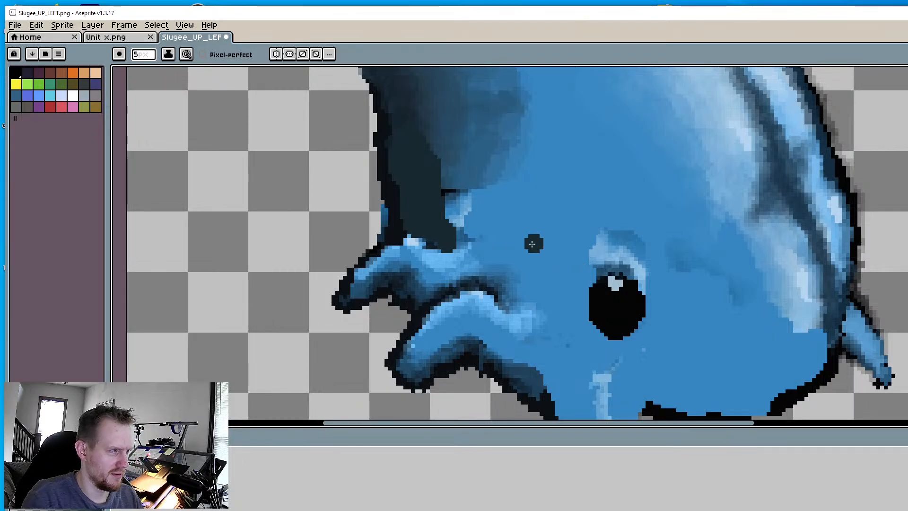
scroll(522, 271, up, 2)
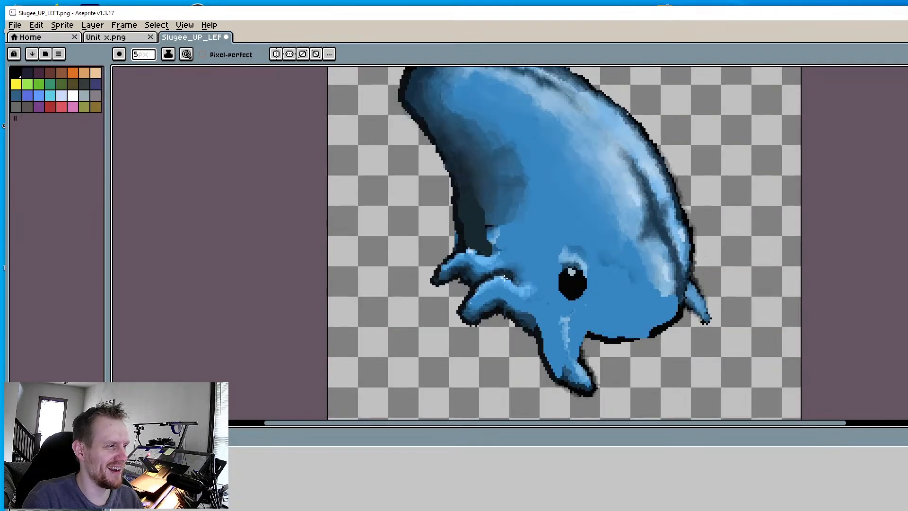
middle_drag(507, 276, 487, 257)
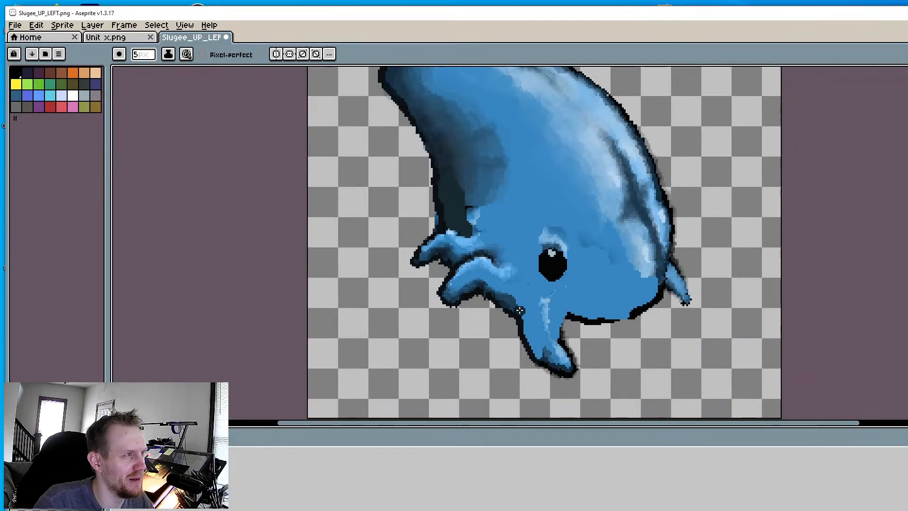
middle_drag(520, 310, 492, 294)
scroll(536, 291, up, 2)
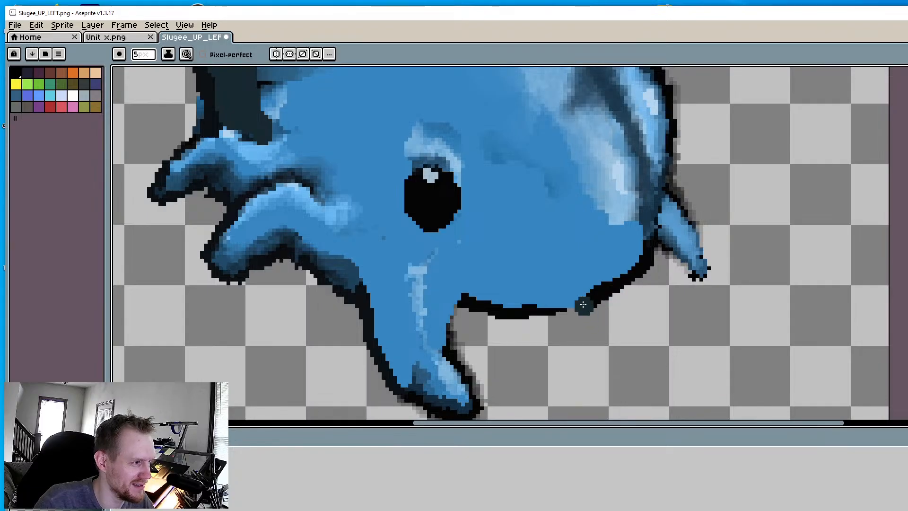
key(minus)
key(minus)
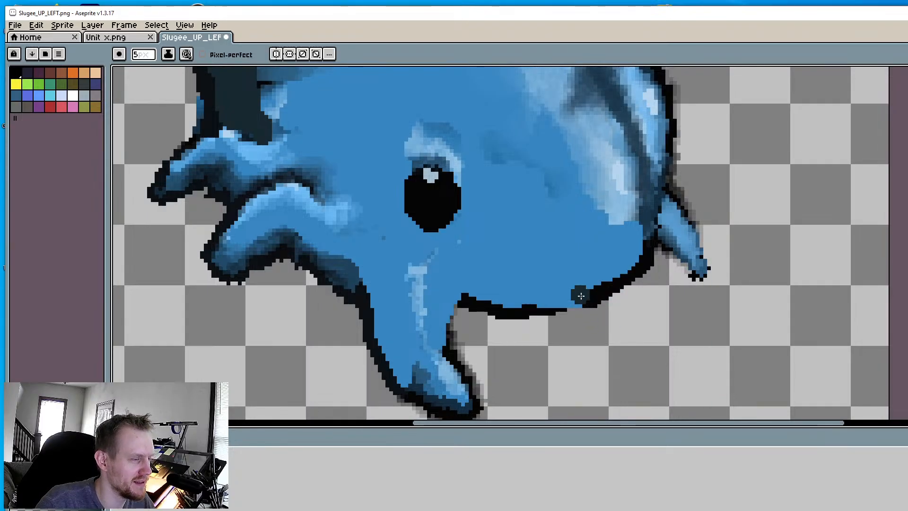
key(minus)
mouse_move(583, 291)
mouse_down()
mouse_move(594, 285)
mouse_move(571, 292)
mouse_up()
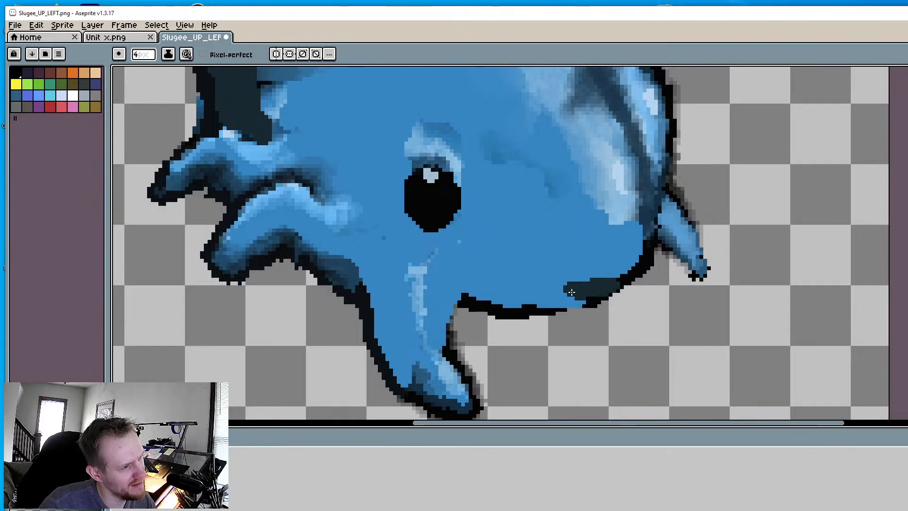
scroll(679, 332, down, 4)
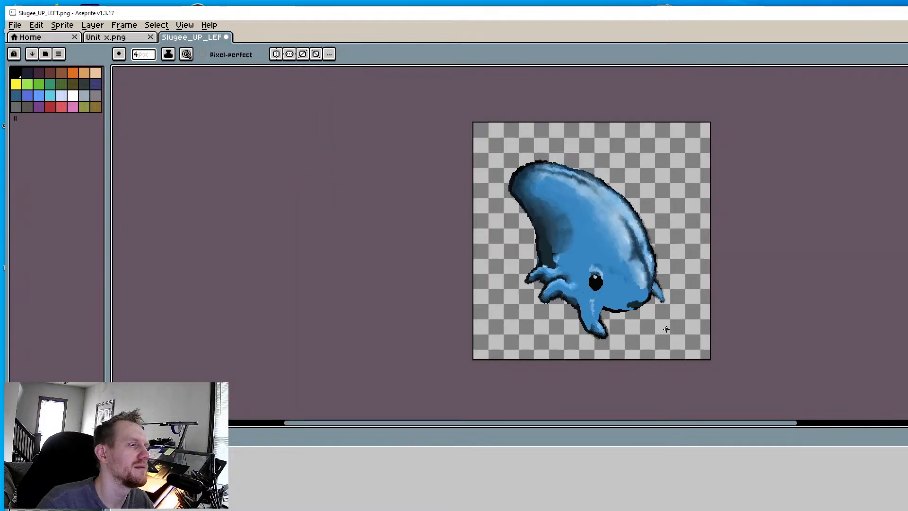
scroll(639, 321, up, 3)
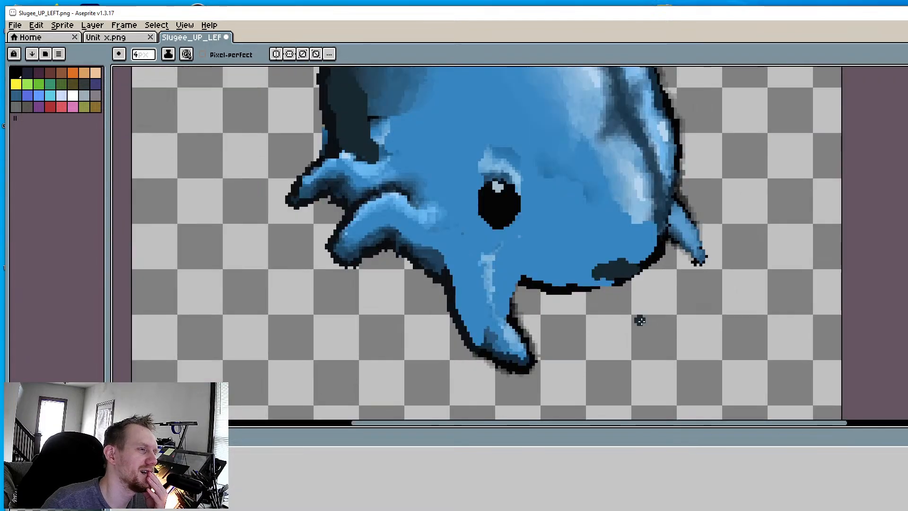
Open Slugee_UP_RIGHT.png from the game's assets folder and compare its pose with the repainted Slugee_UP_LEFT sprite
click(127, 39)
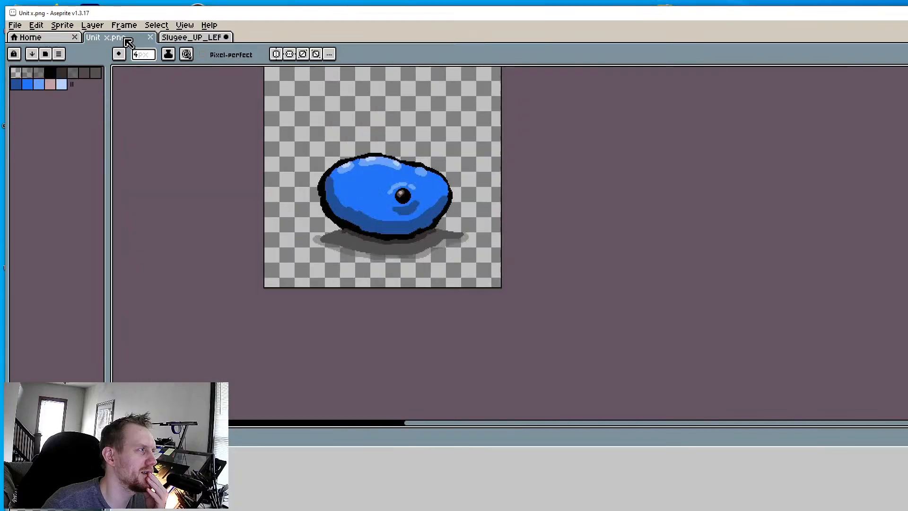
click(15, 25)
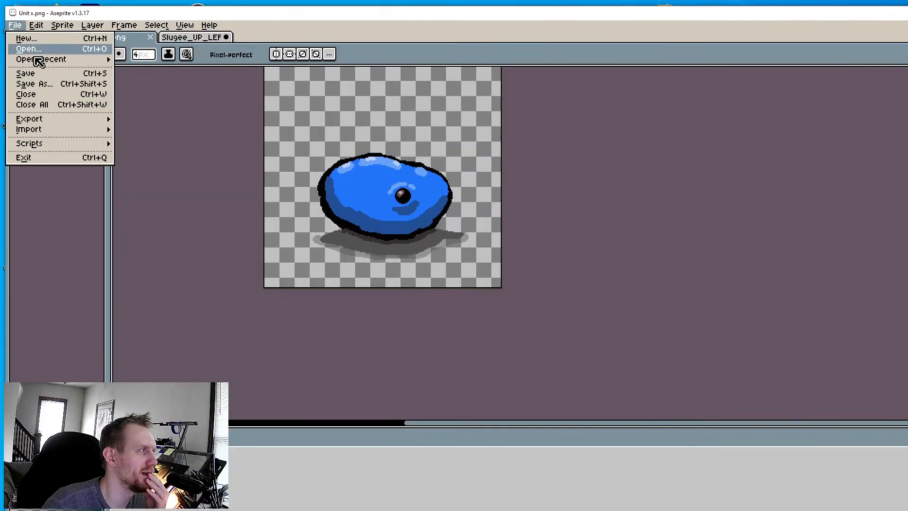
mouse_move(41, 58)
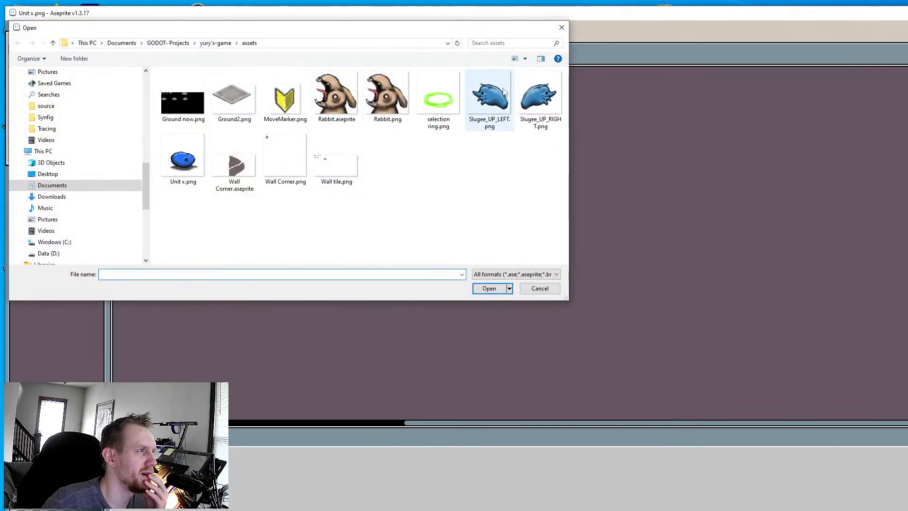
double_click(541, 97)
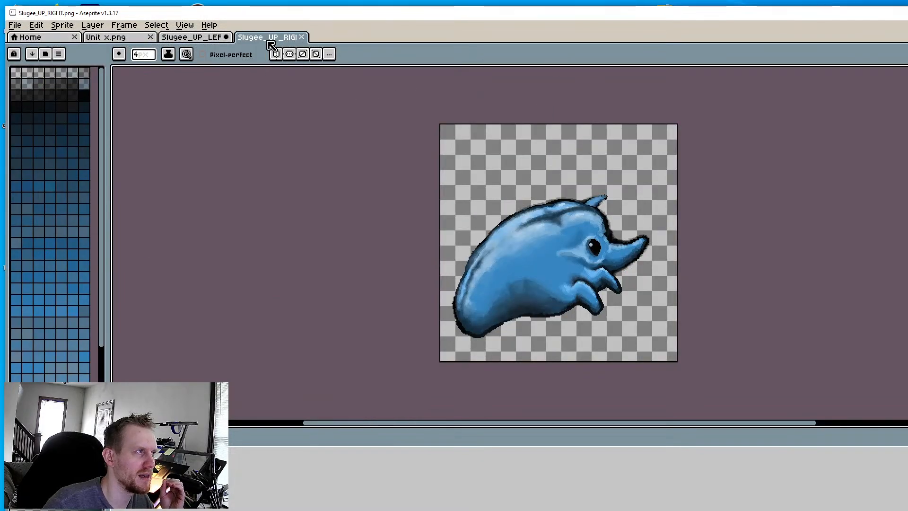
mouse_move(271, 44)
mouse_down()
mouse_move(907, 111)
mouse_move(354, 74)
mouse_move(203, 39)
mouse_move(272, 39)
mouse_up()
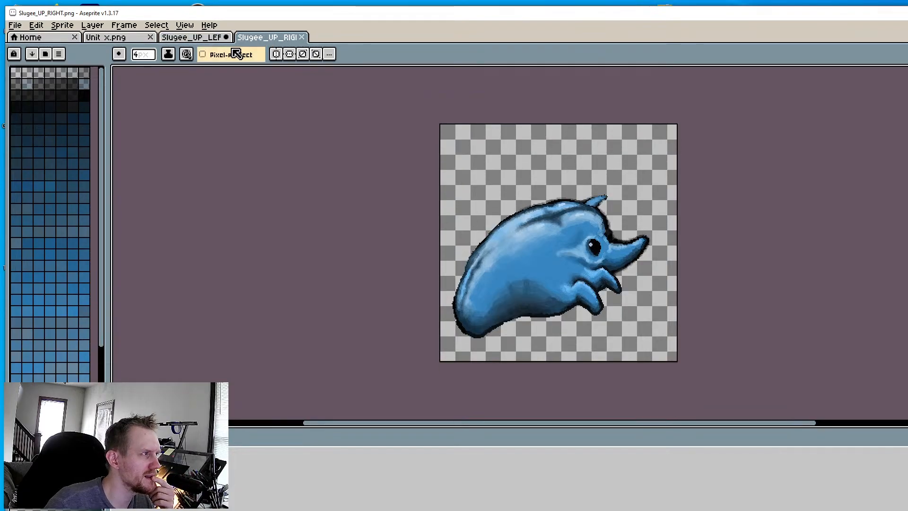
click(206, 40)
scroll(435, 163, down, 4)
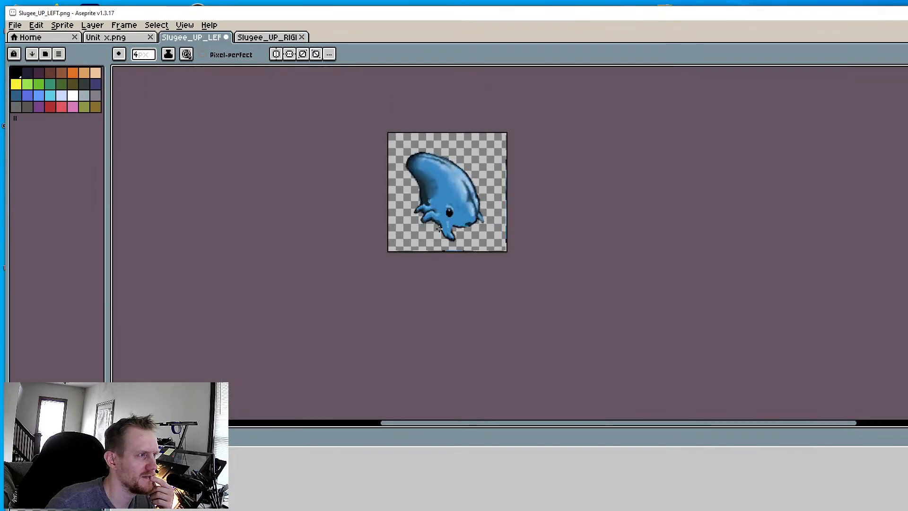
scroll(444, 189, up, 2)
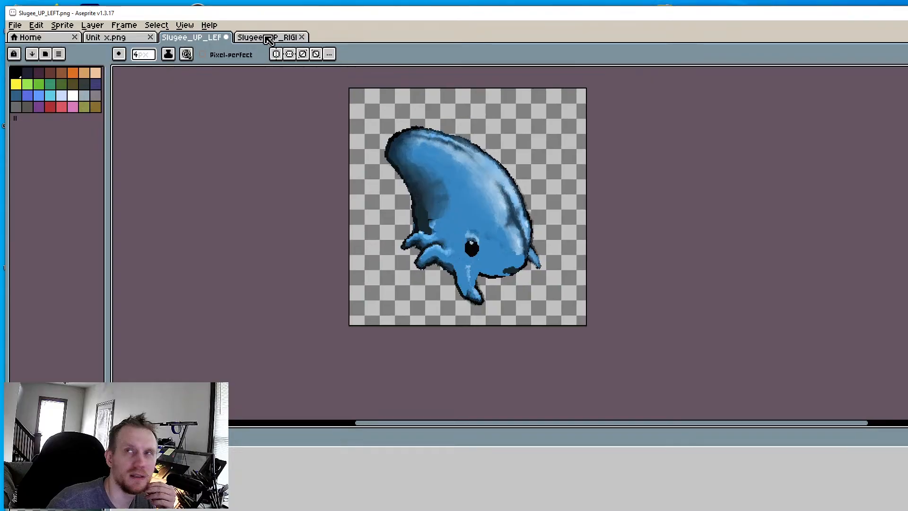
click(268, 40)
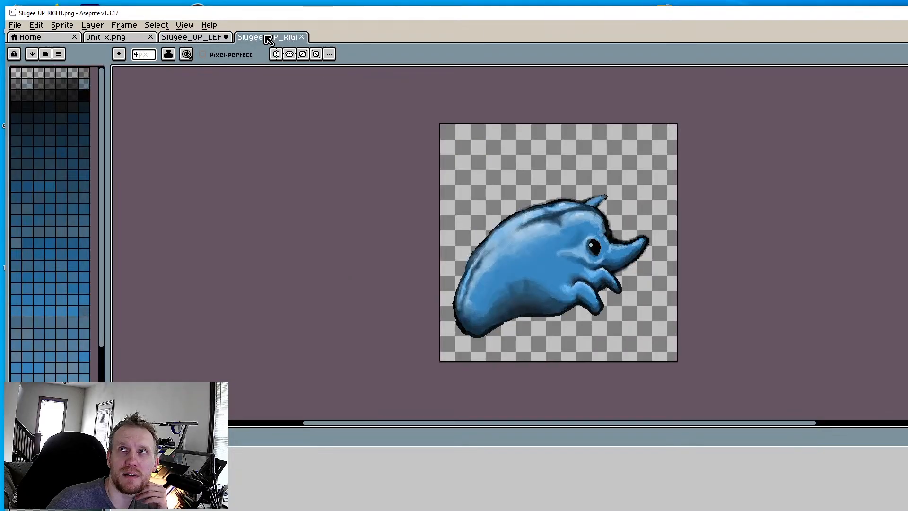
click(195, 39)
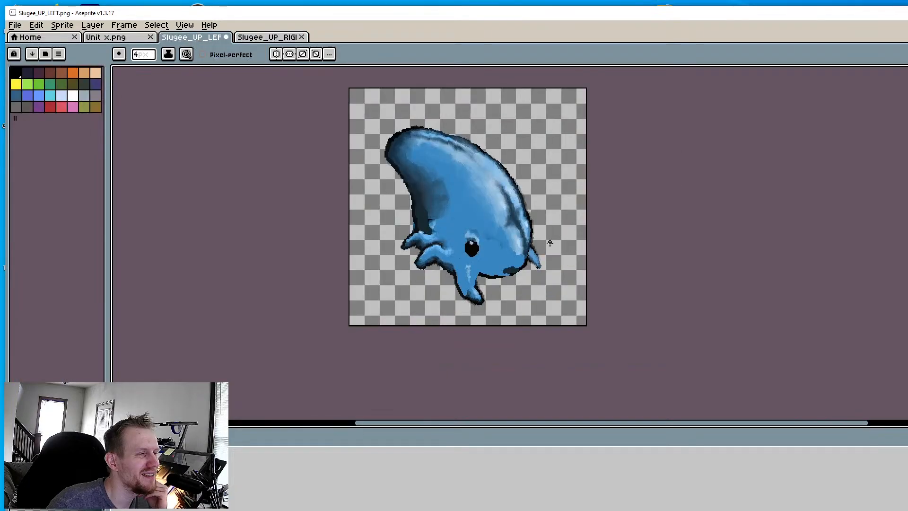
Extend the dark shadow along the underside of the head until it reaches the limb below the eye
scroll(544, 259, up, 5)
key(alt)
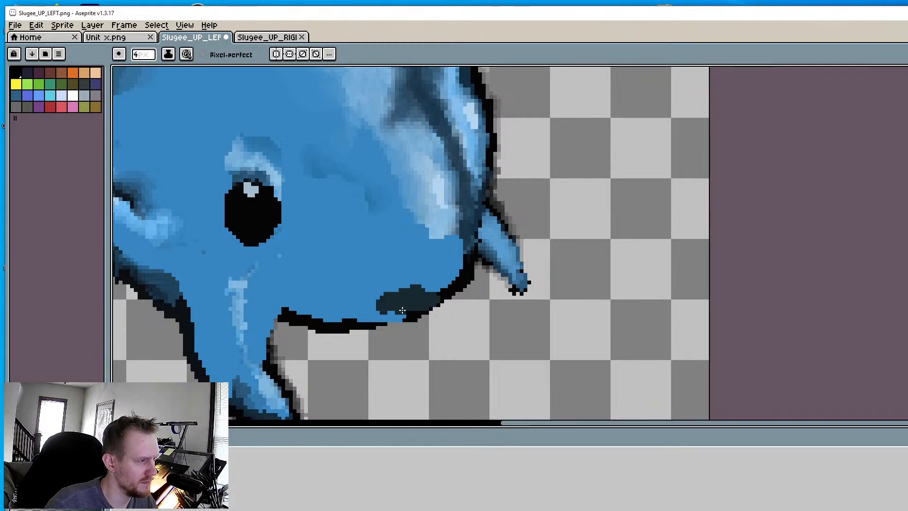
drag(399, 312, 321, 314)
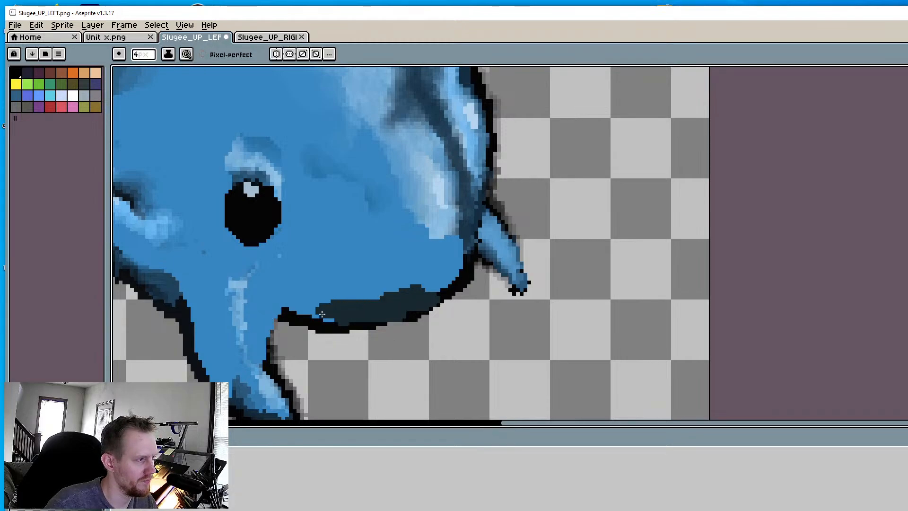
drag(384, 301, 434, 289)
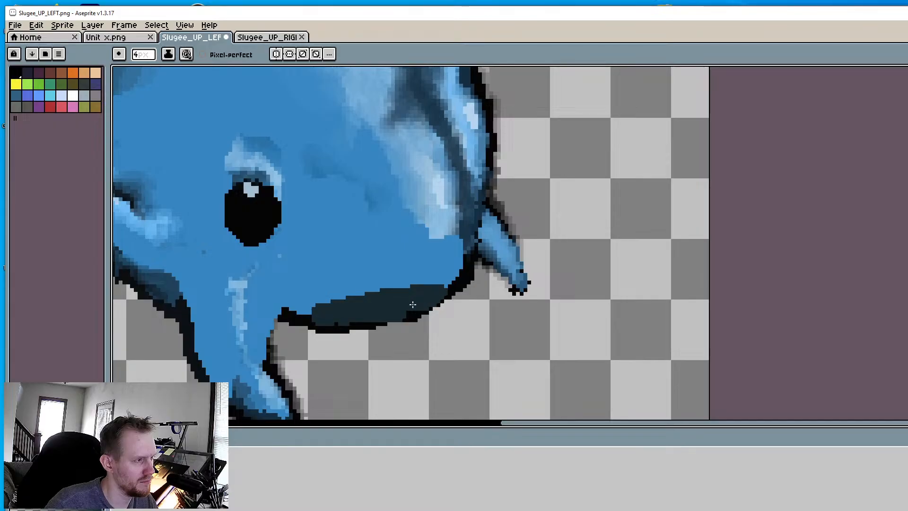
drag(314, 313, 286, 313)
Check the legs on the Slugee_UP_RIGHT sprite and erase the uppermost and middle legs from Slugee_UP_LEFT with a 7 px brush
click(265, 39)
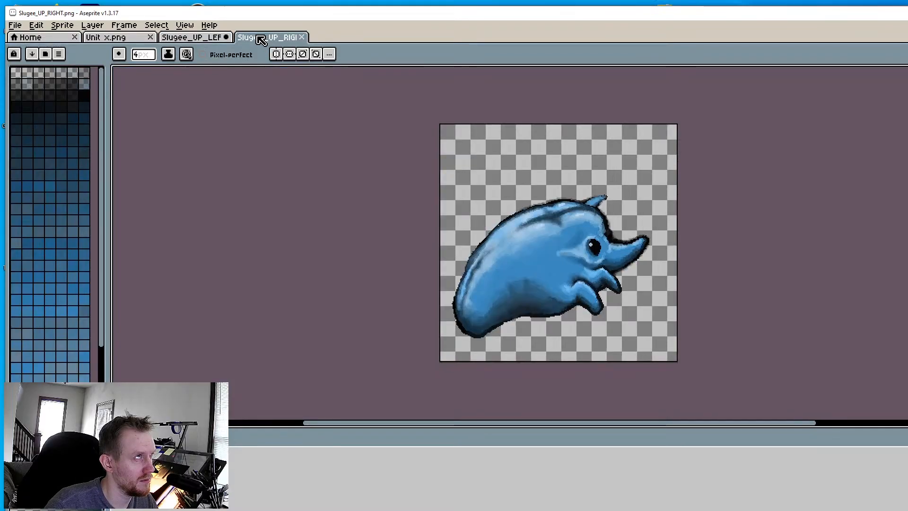
click(213, 38)
scroll(312, 258, down, 2)
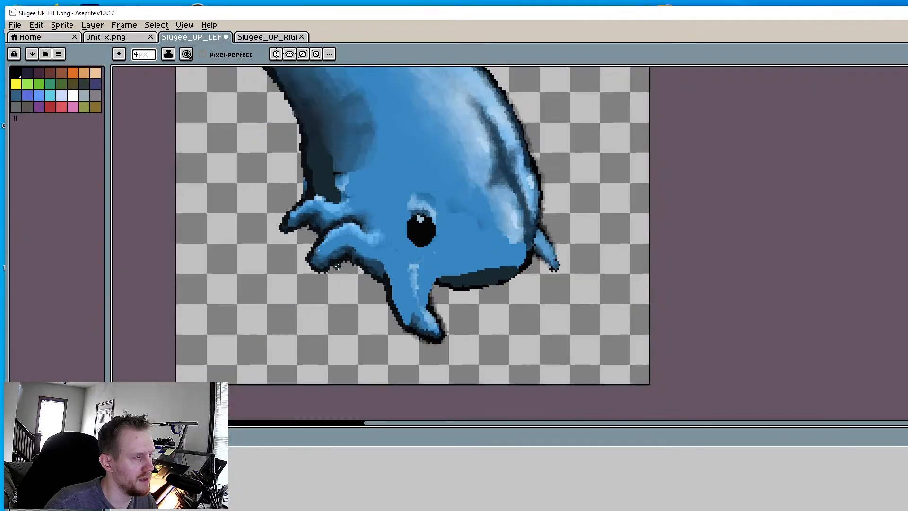
scroll(337, 266, up, 2)
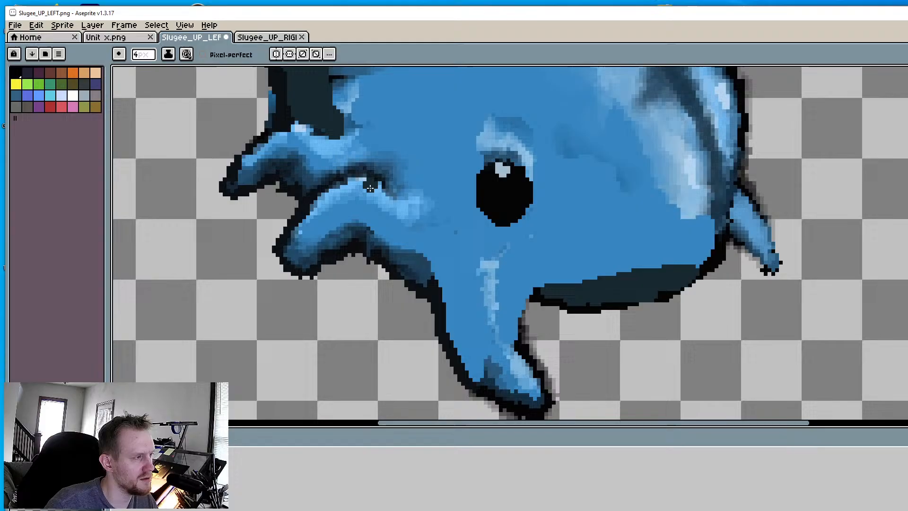
alt+click(324, 274)
mouse_move(348, 253)
mouse_down()
mouse_move(313, 217)
mouse_move(300, 236)
mouse_up()
ctrl+scroll(317, 270, up, 3)
mouse_move(318, 268)
mouse_down()
mouse_move(338, 198)
mouse_move(364, 200)
mouse_move(353, 243)
mouse_move(385, 274)
mouse_move(263, 176)
mouse_move(304, 114)
mouse_move(247, 162)
mouse_move(268, 156)
mouse_up()
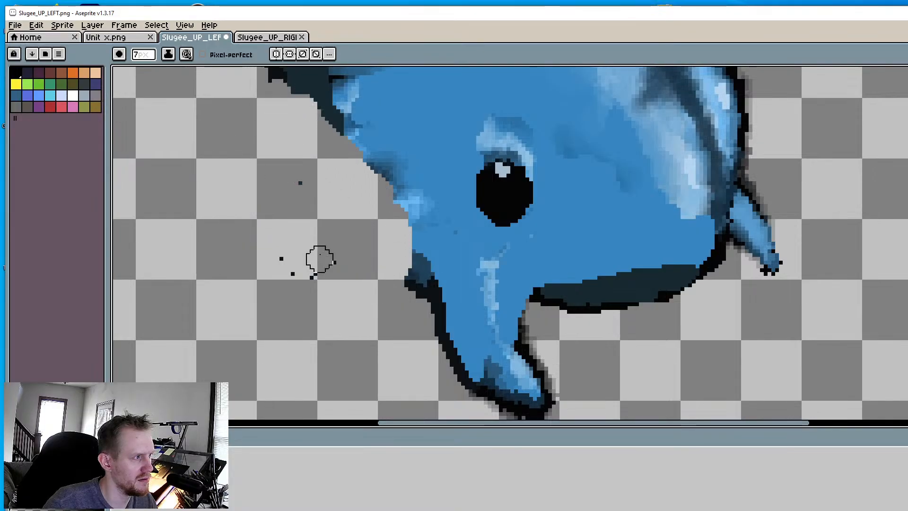
scroll(347, 276, down, 5)
scroll(347, 284, up, 3)
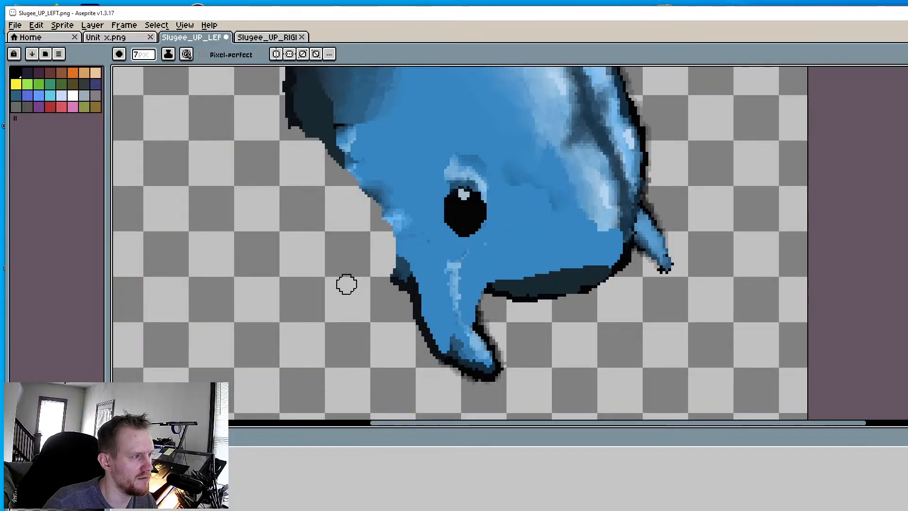
Sample the near-black outline color, reduce the brush to 4 px and sketch rough lines for two new legs on the belly side
key(i)
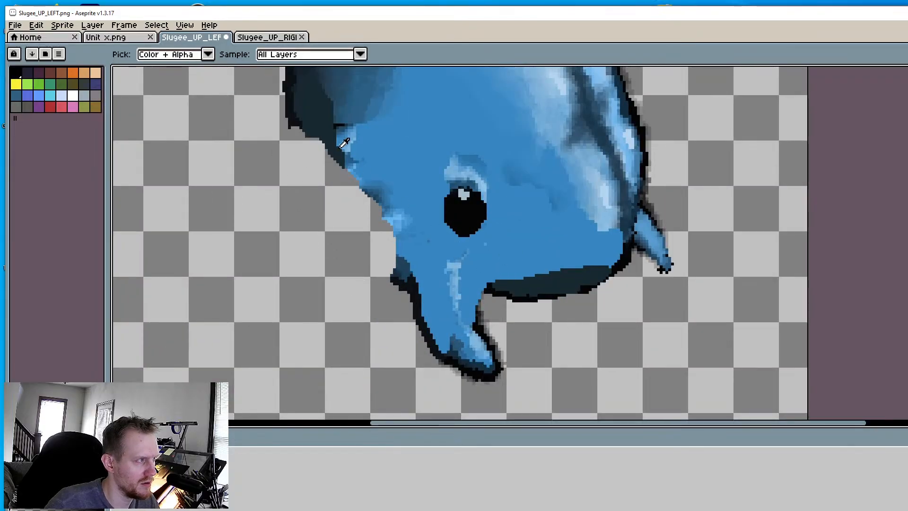
key(b)
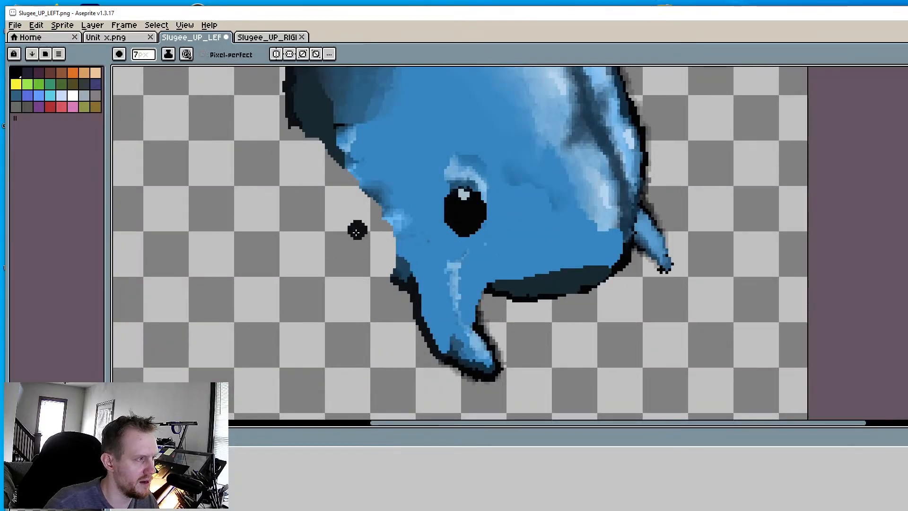
click(267, 37)
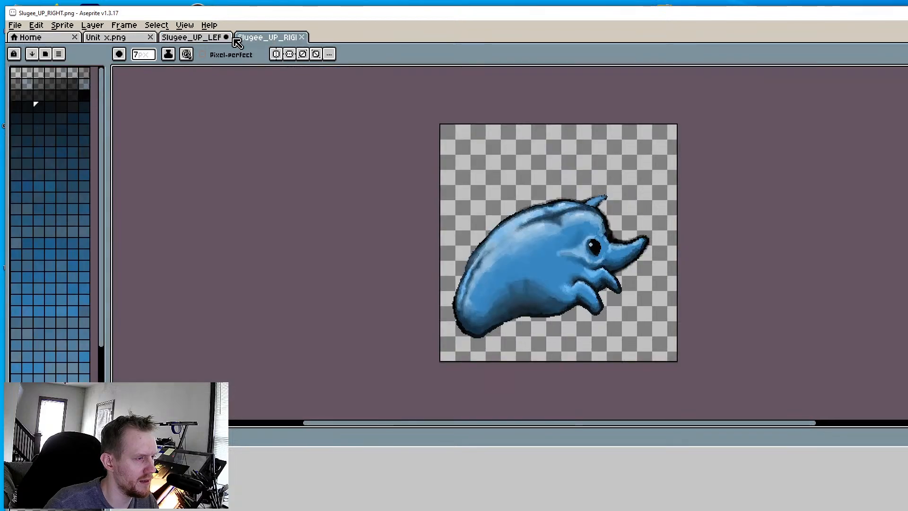
click(201, 37)
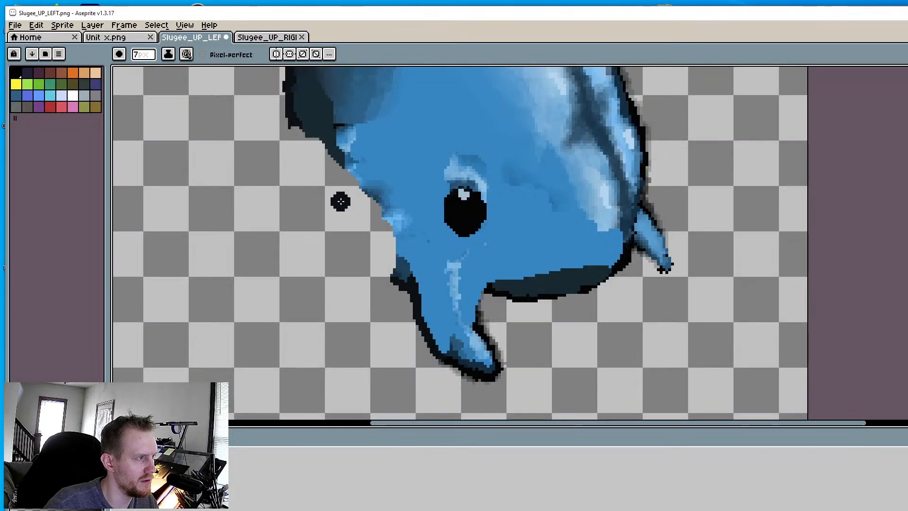
key(minus)
key(minus)
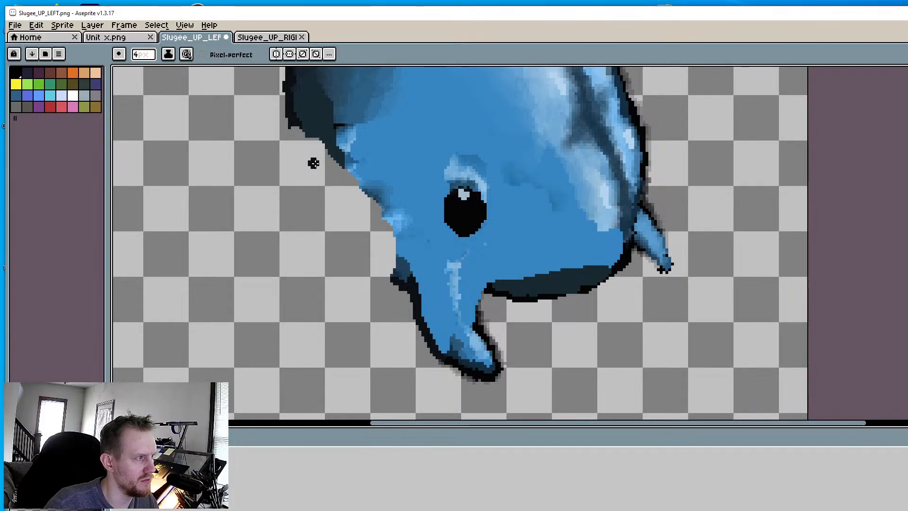
key(minus)
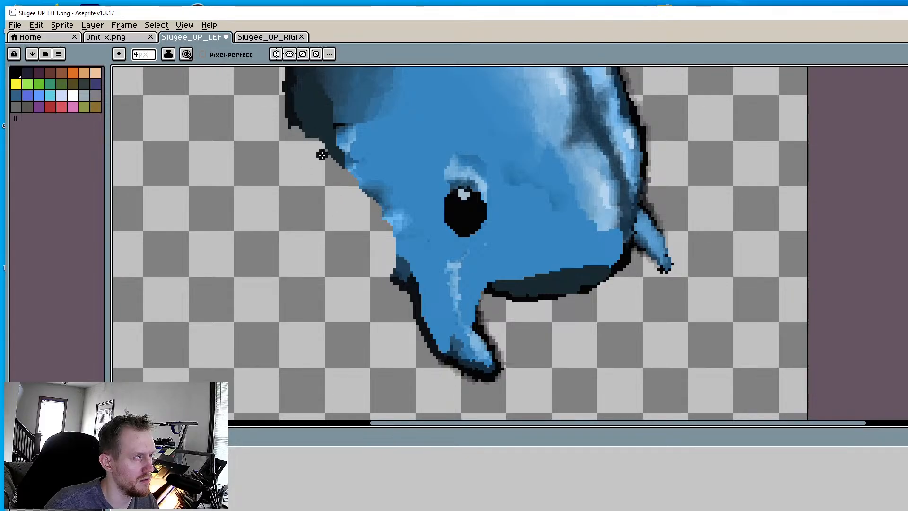
mouse_move(296, 131)
mouse_down()
mouse_move(326, 175)
mouse_move(260, 189)
mouse_move(261, 208)
mouse_up()
mouse_move(354, 231)
mouse_down()
mouse_move(359, 208)
mouse_move(362, 303)
mouse_up()
scroll(374, 286, down, 3)
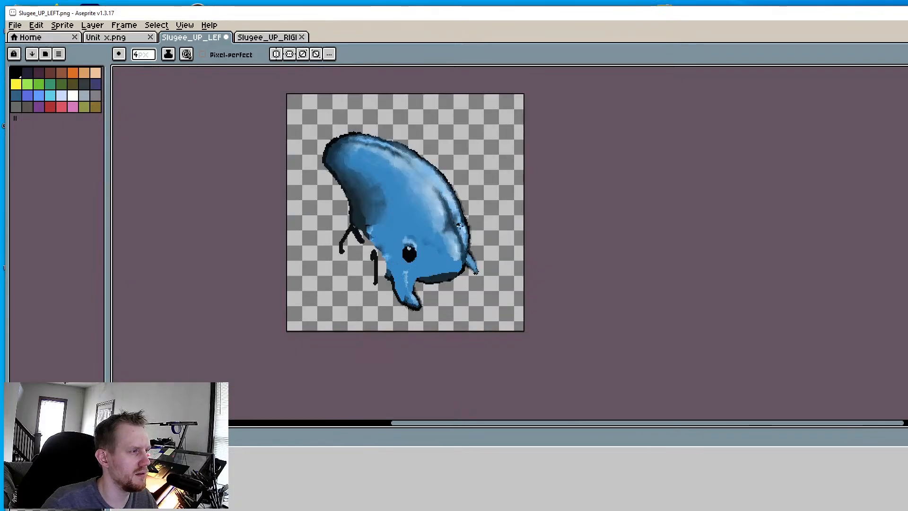
Sketch a bent leg line on the back edge above the small far limb and compare the pose with Slugee_UP_RIGHT
scroll(465, 228, up, 3)
drag(473, 204, 521, 245)
scroll(490, 234, down, 3)
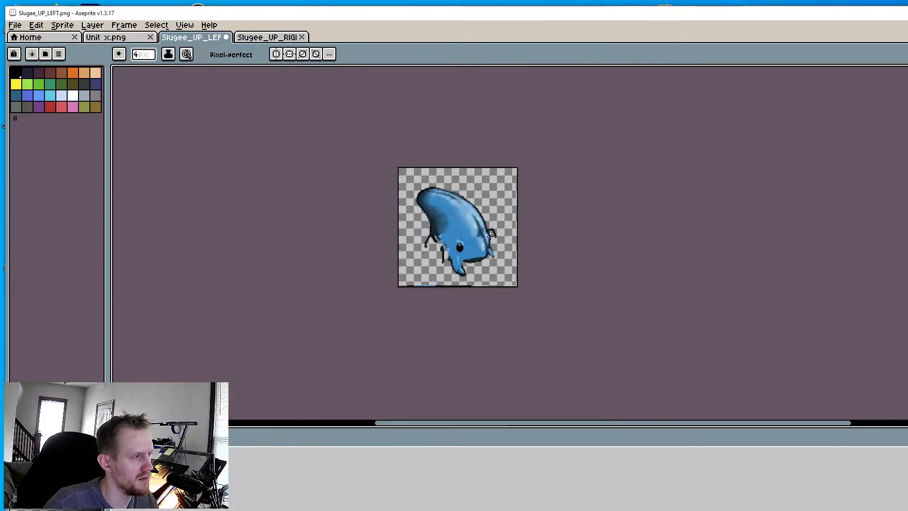
click(255, 38)
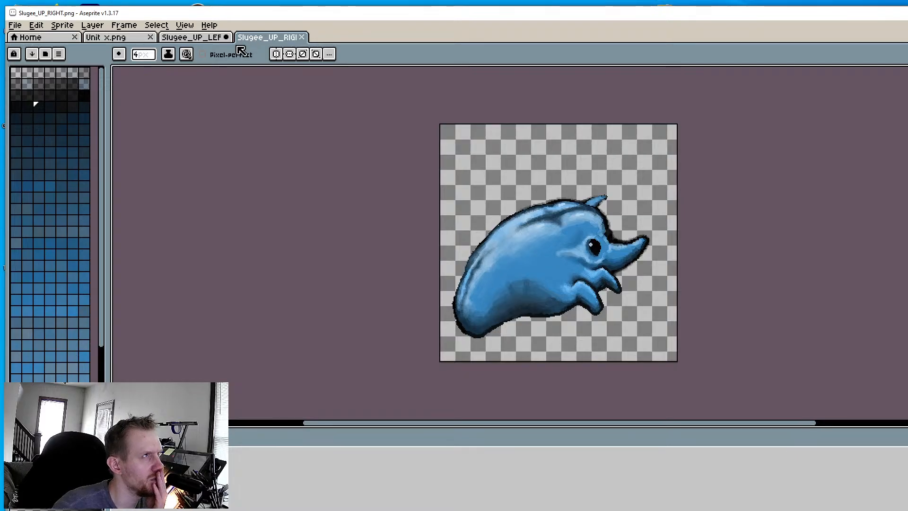
click(177, 38)
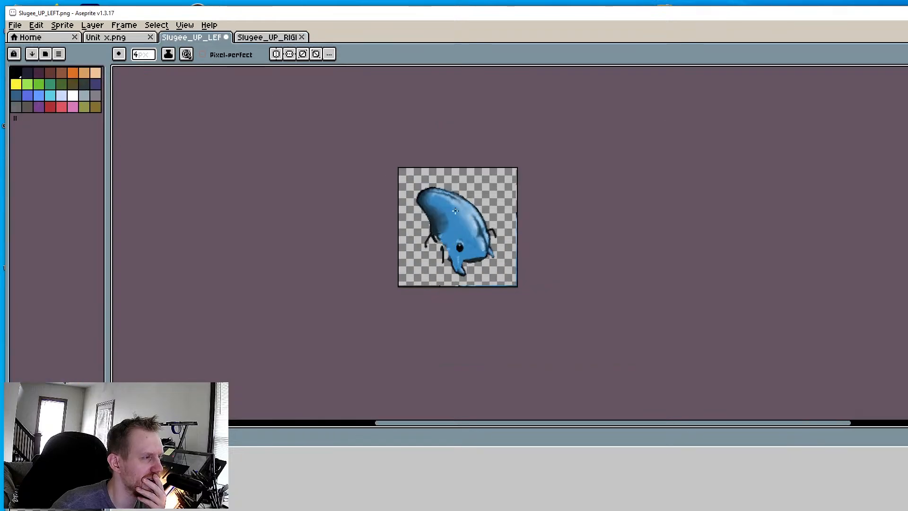
scroll(455, 211, up, 1)
middle_drag(551, 242, 543, 226)
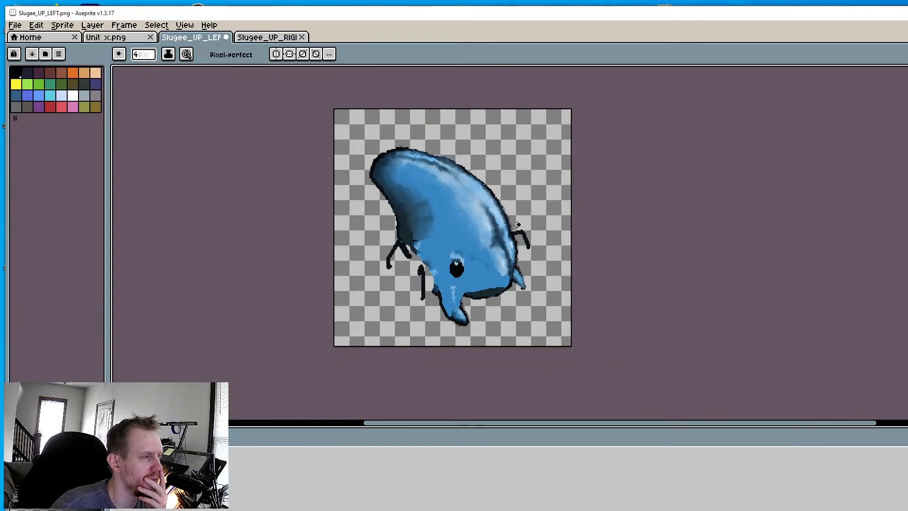
On the Slugee_UP_RIGHT sprite, make a freehand selection around the nearer front leg and the adjoining part of the belly
click(253, 39)
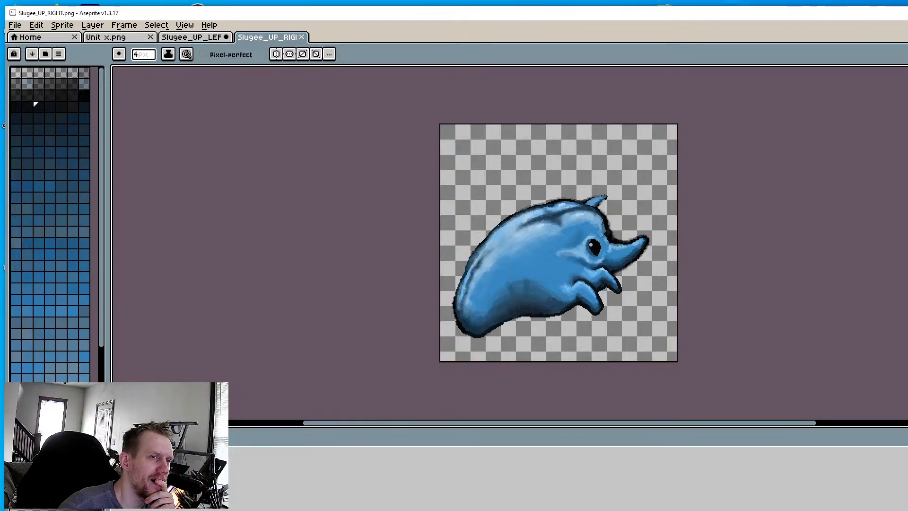
key(shift+q)
scroll(443, 327, up, 3)
middle_drag(725, 330, 580, 358)
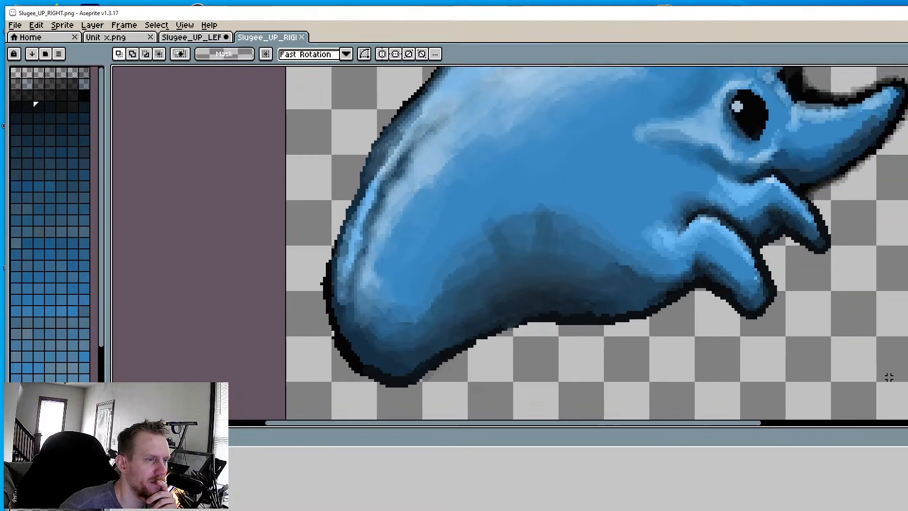
drag(795, 402, 783, 306)
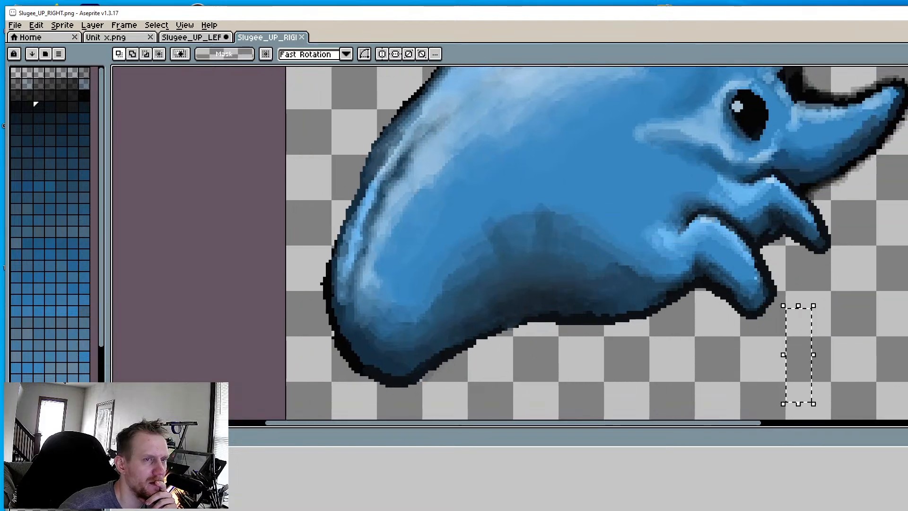
key(q)
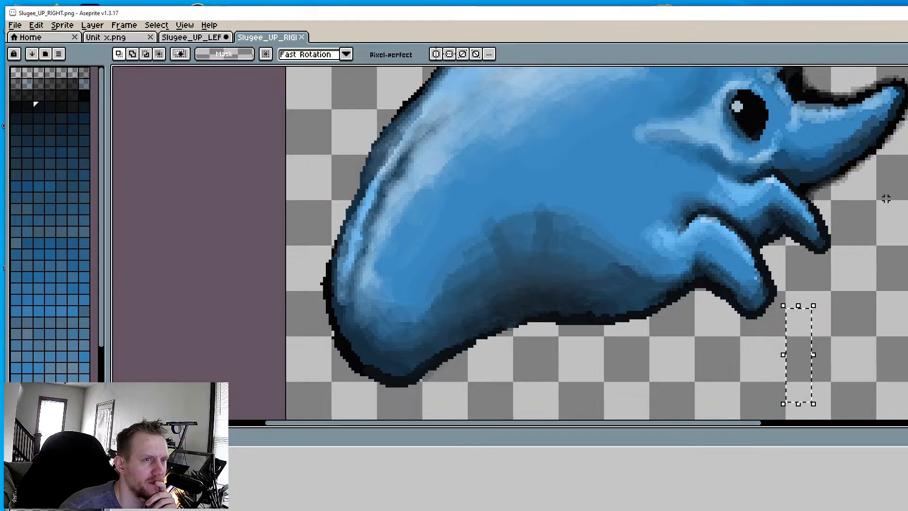
mouse_move(702, 374)
mouse_down()
mouse_move(803, 308)
mouse_move(728, 209)
mouse_move(663, 211)
mouse_move(589, 260)
mouse_move(678, 399)
mouse_move(702, 373)
mouse_up()
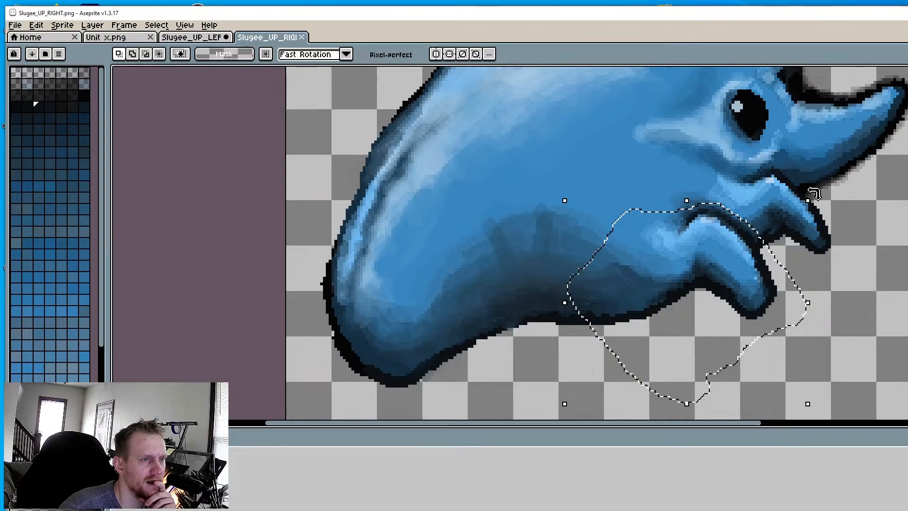
drag(813, 193, 827, 279)
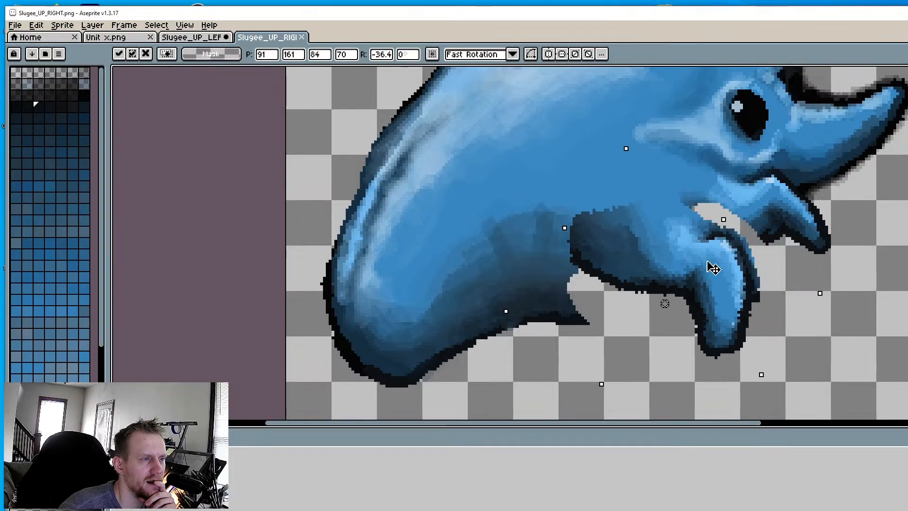
drag(713, 269, 706, 265)
scroll(756, 321, down, 4)
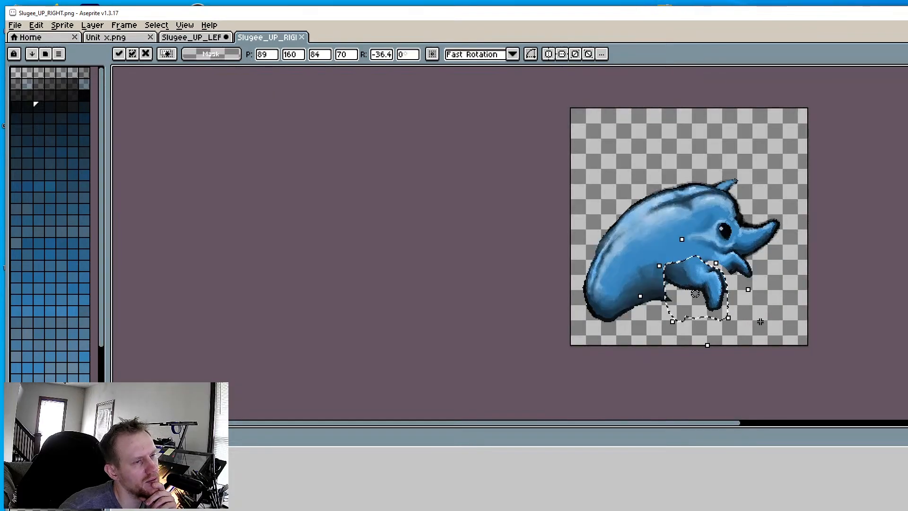
drag(710, 287, 709, 285)
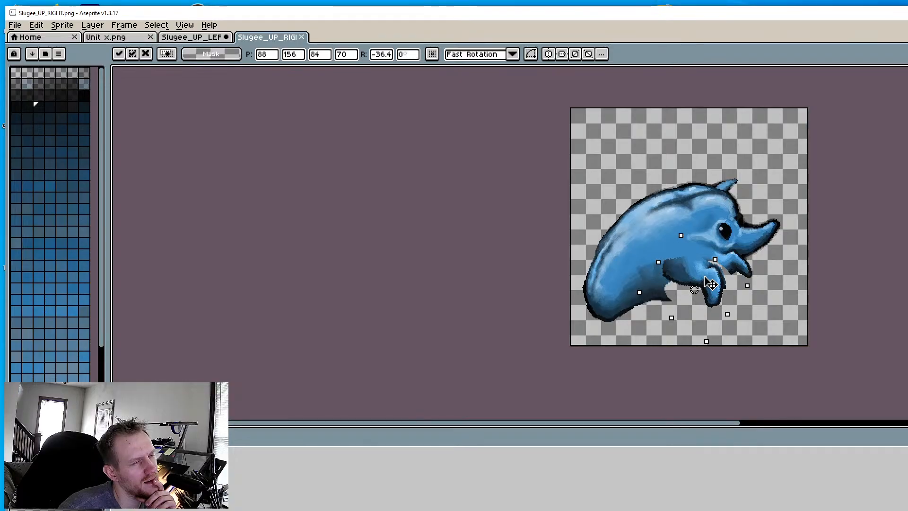
drag(711, 283, 714, 280)
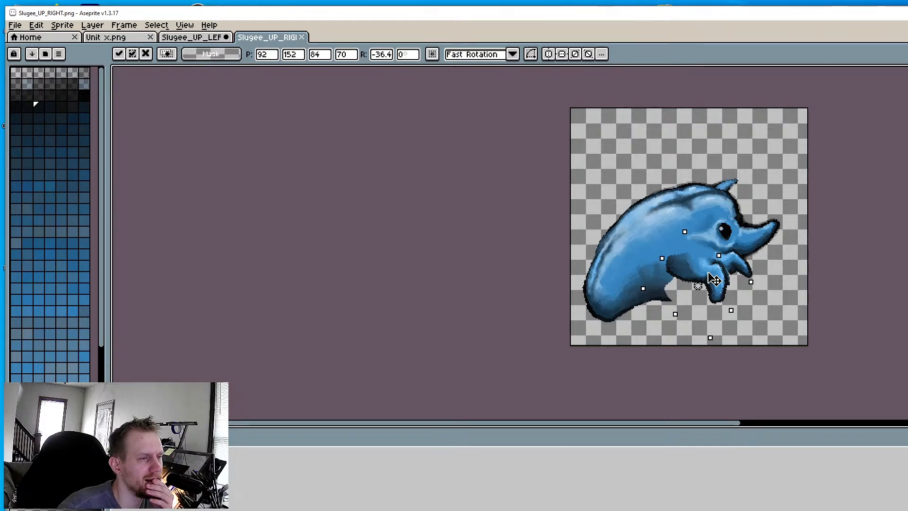
mouse_move(667, 289)
mouse_down()
mouse_move(730, 276)
mouse_move(718, 313)
mouse_up()
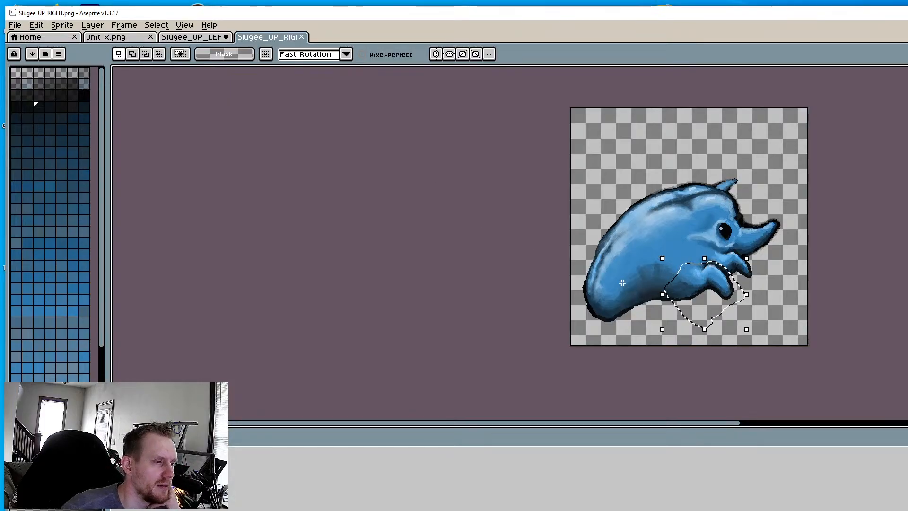
Rotate the selected leg to -32.5°, move it up to position 92, 151 under the head and apply the transformation
drag(752, 331, 726, 345)
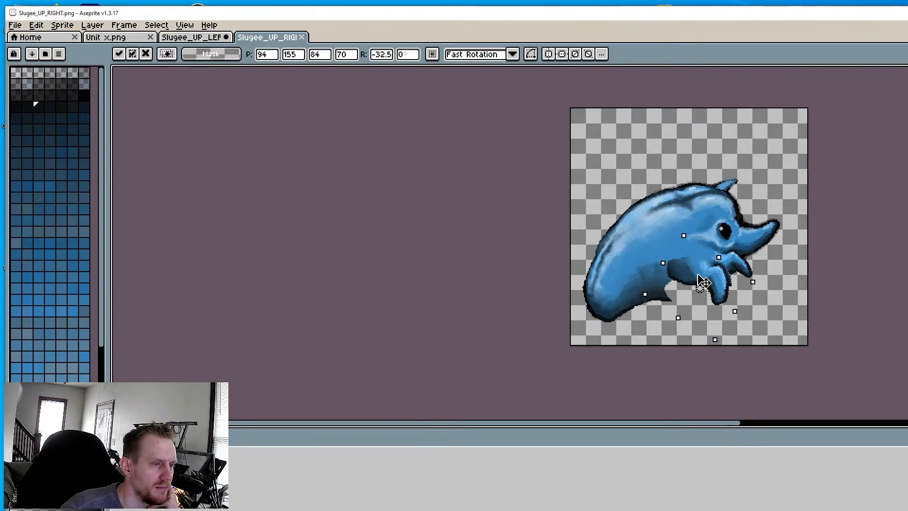
drag(701, 282, 700, 277)
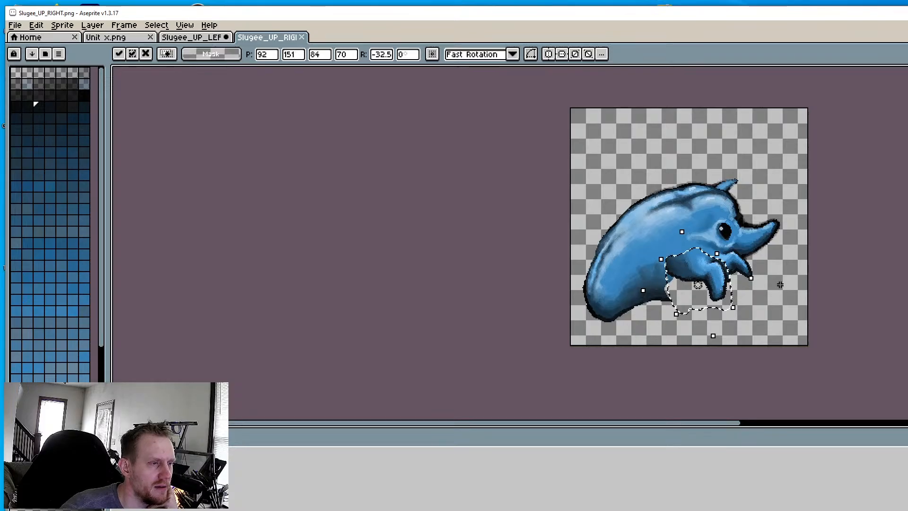
key(Return)
Draw a curved near-black belly outline with a 3 px brush from the rotated leg section down to the tail end
scroll(737, 308, up, 3)
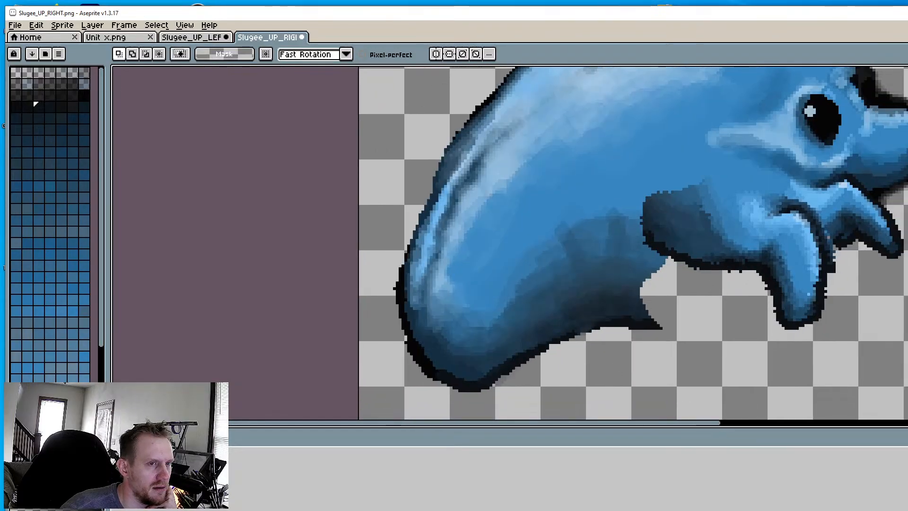
key(b)
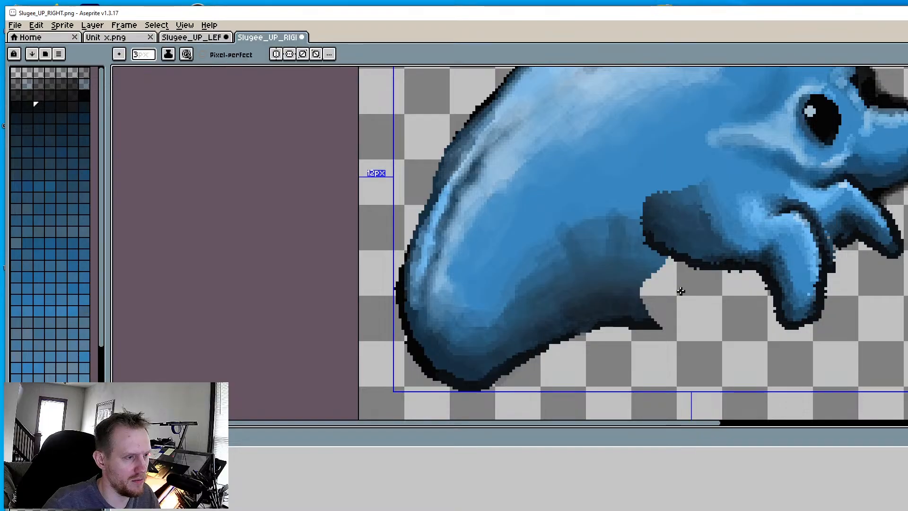
key(minus)
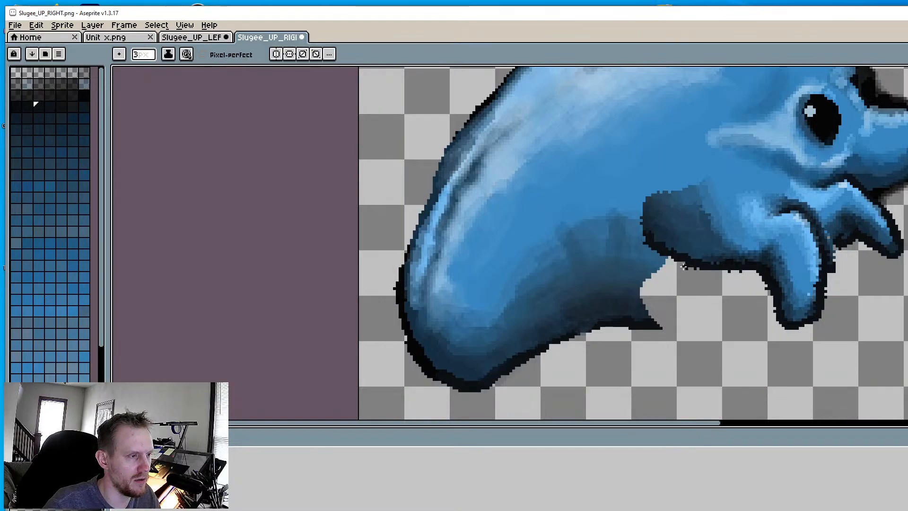
mouse_move(683, 266)
mouse_down()
mouse_move(567, 293)
mouse_move(480, 378)
mouse_up()
scroll(625, 319, down, 4)
scroll(637, 313, up, 1)
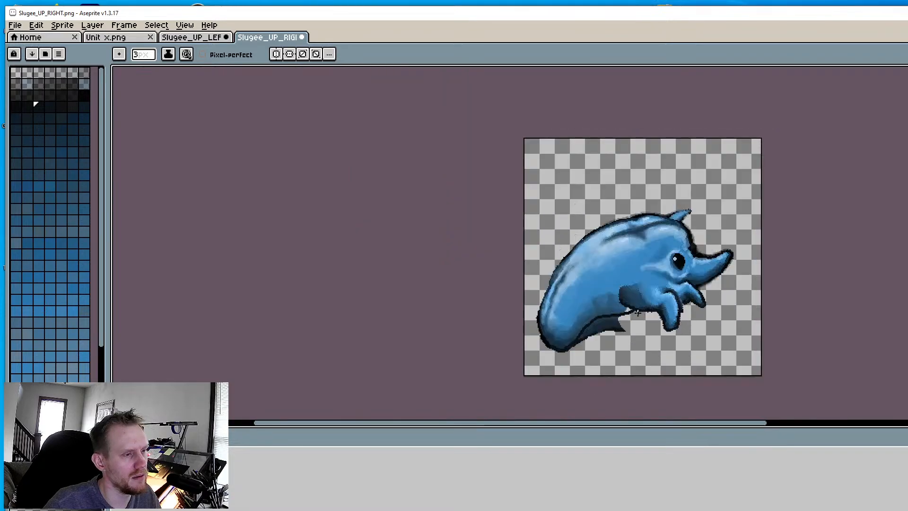
Sample transparency, enlarge the brush to 7 px and erase the leftover body piece below the new belly outline
scroll(638, 313, up, 2)
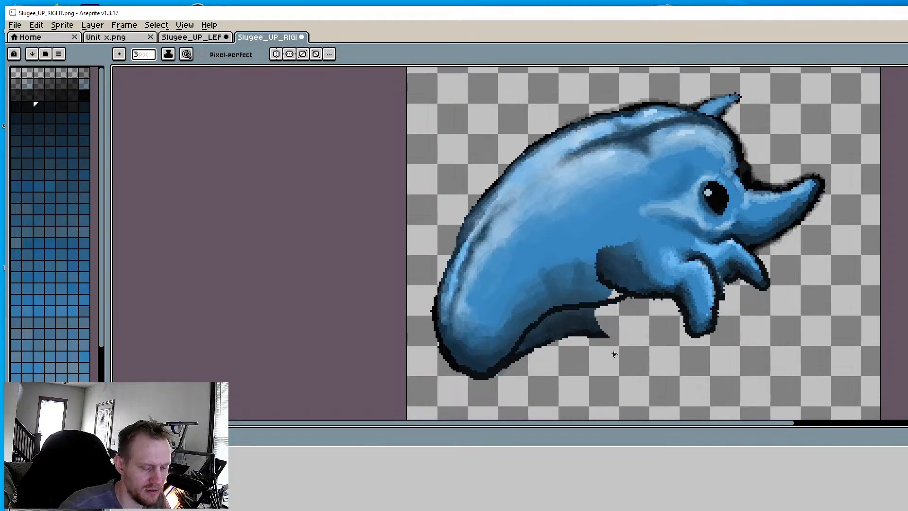
scroll(608, 357, up, 2)
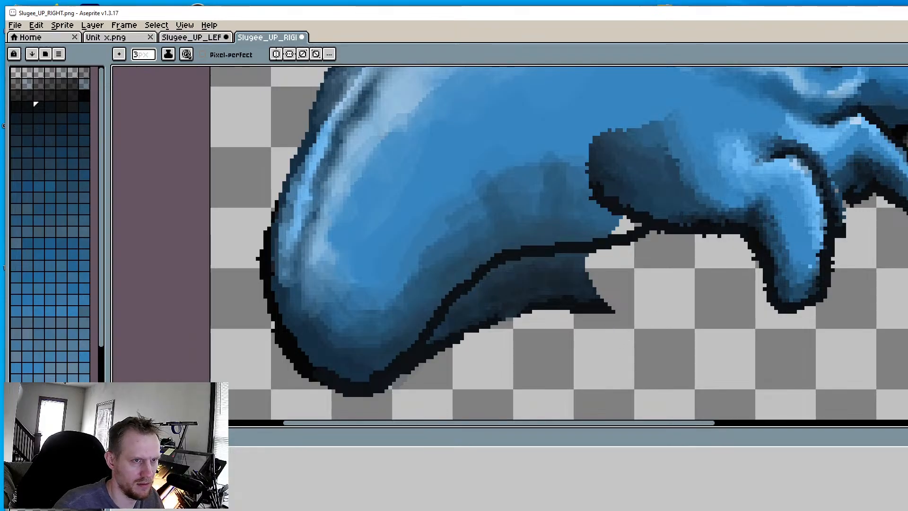
alt+click(620, 298)
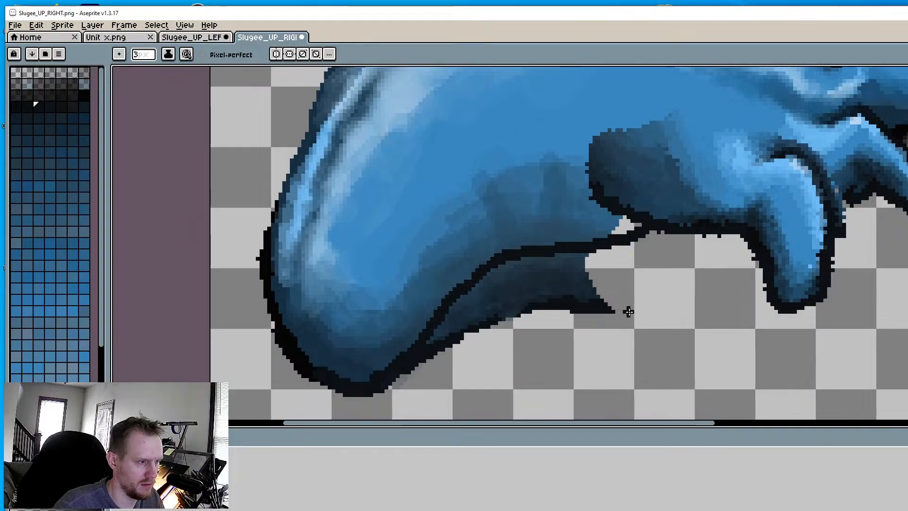
alt+click(637, 297)
mouse_move(619, 314)
mouse_down()
mouse_move(583, 307)
mouse_move(594, 308)
mouse_up()
key(plus)
key(plus)
key(plus)
key(plus)
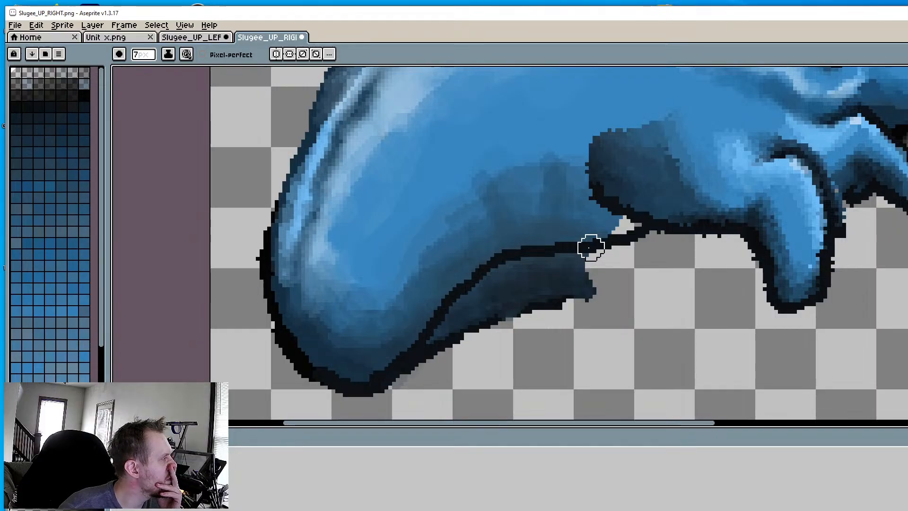
mouse_move(614, 260)
mouse_down()
mouse_move(549, 290)
mouse_move(549, 301)
mouse_move(523, 299)
mouse_move(448, 350)
mouse_move(486, 304)
mouse_move(529, 275)
mouse_move(571, 265)
mouse_move(490, 293)
mouse_move(432, 356)
mouse_move(463, 326)
mouse_move(464, 314)
mouse_move(510, 277)
mouse_move(586, 264)
mouse_move(511, 274)
mouse_move(521, 267)
mouse_move(553, 286)
mouse_up()
scroll(607, 285, down, 5)
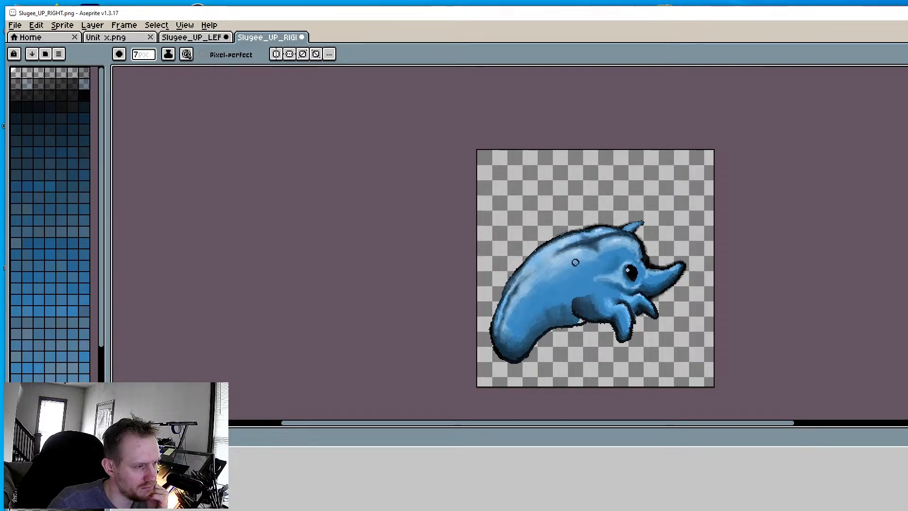
Sample the mid-blue body color and paint over the dark patch and hard seam behind the rotated leg with the 7 px brush
scroll(576, 328, up, 2)
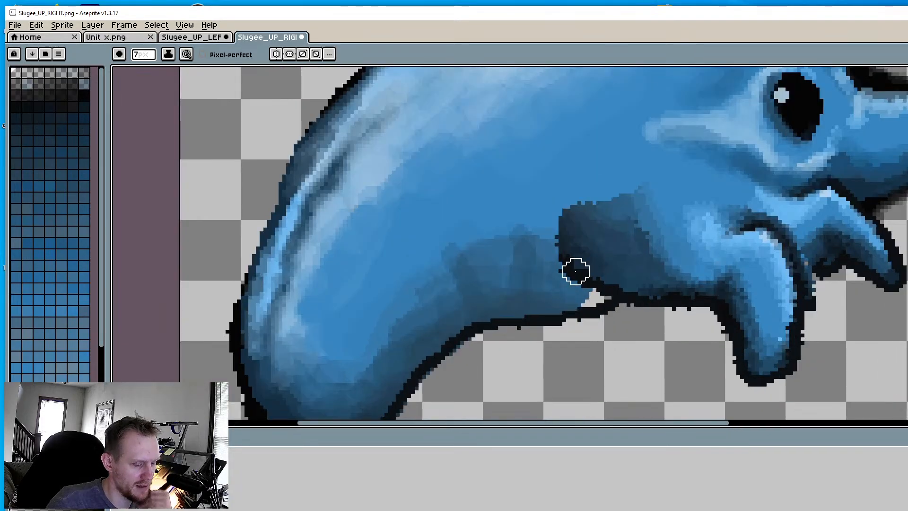
key(alt)
alt+click(571, 167)
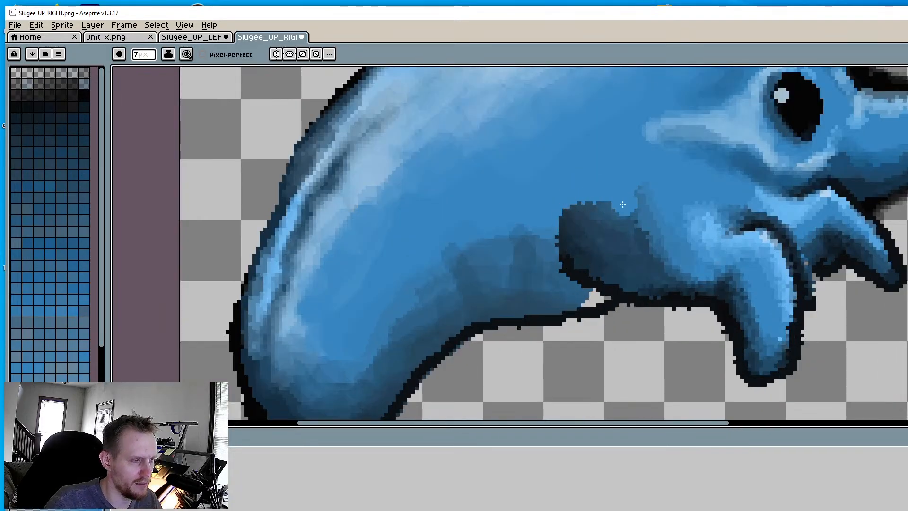
mouse_move(615, 204)
mouse_down()
mouse_move(626, 198)
mouse_move(634, 208)
mouse_move(605, 215)
mouse_move(638, 231)
mouse_move(587, 210)
mouse_move(566, 220)
mouse_up()
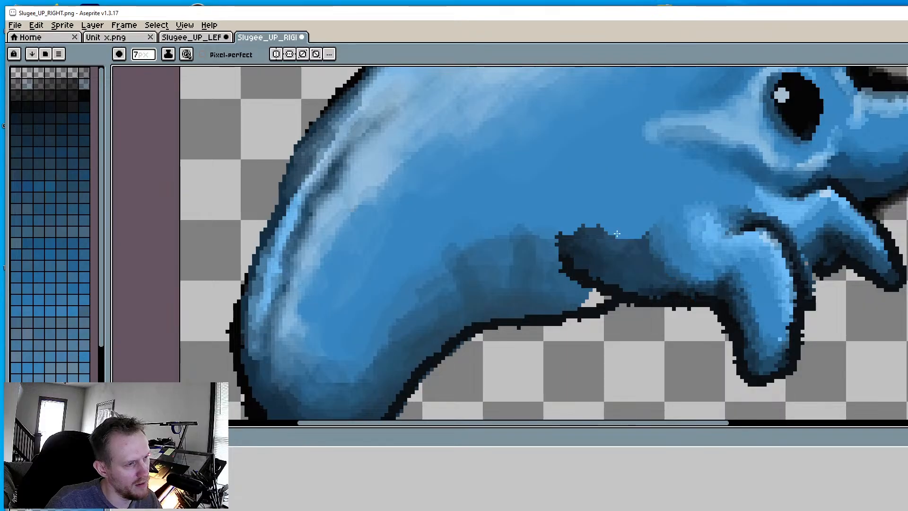
mouse_move(594, 230)
mouse_down()
mouse_move(628, 241)
mouse_move(582, 240)
mouse_move(617, 241)
mouse_move(587, 222)
mouse_up()
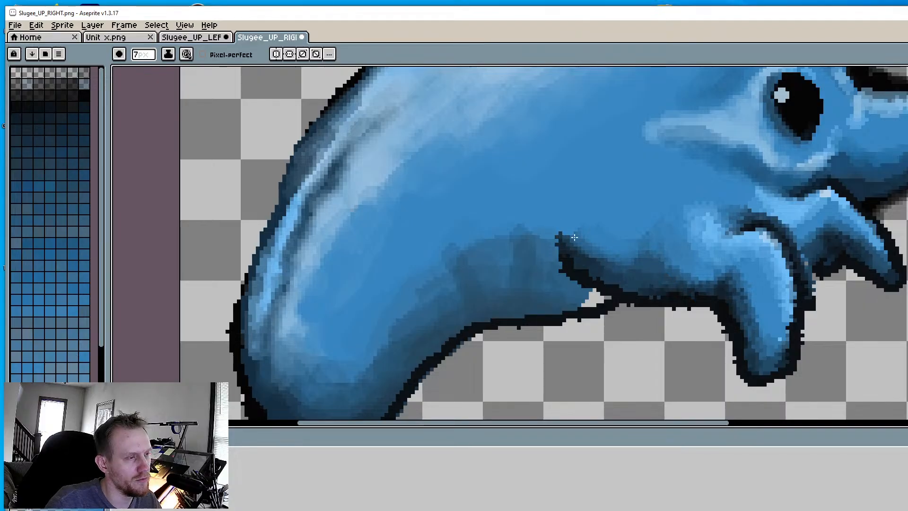
mouse_move(574, 237)
mouse_down()
mouse_move(615, 274)
mouse_move(648, 248)
mouse_move(661, 255)
mouse_up()
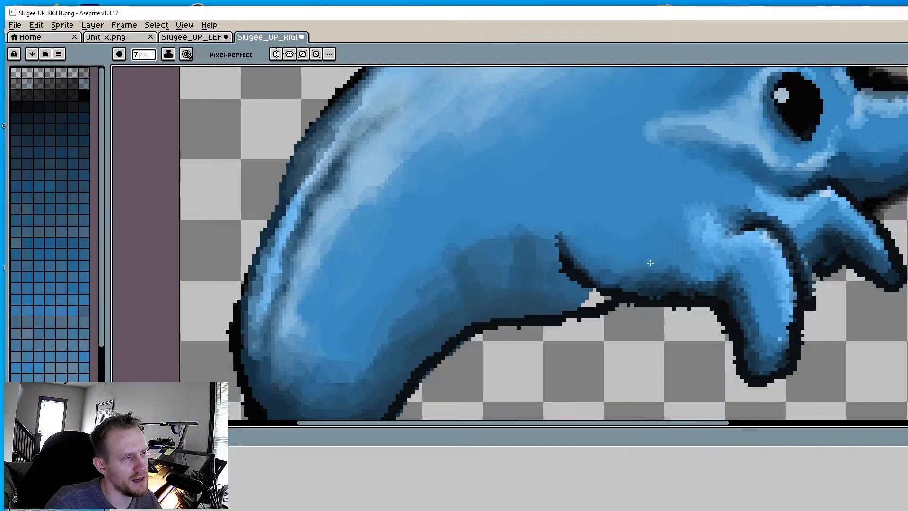
mouse_move(533, 233)
mouse_down()
mouse_move(567, 272)
mouse_move(554, 258)
mouse_up()
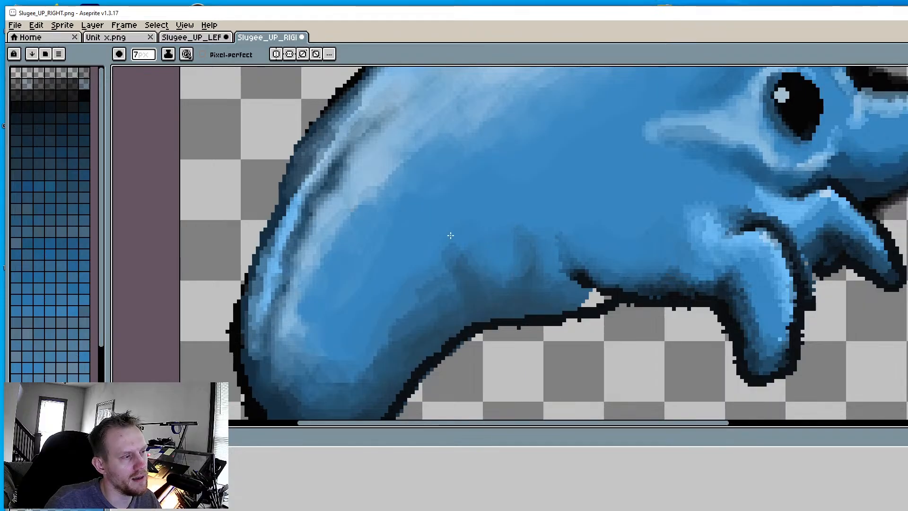
scroll(420, 259, down, 2)
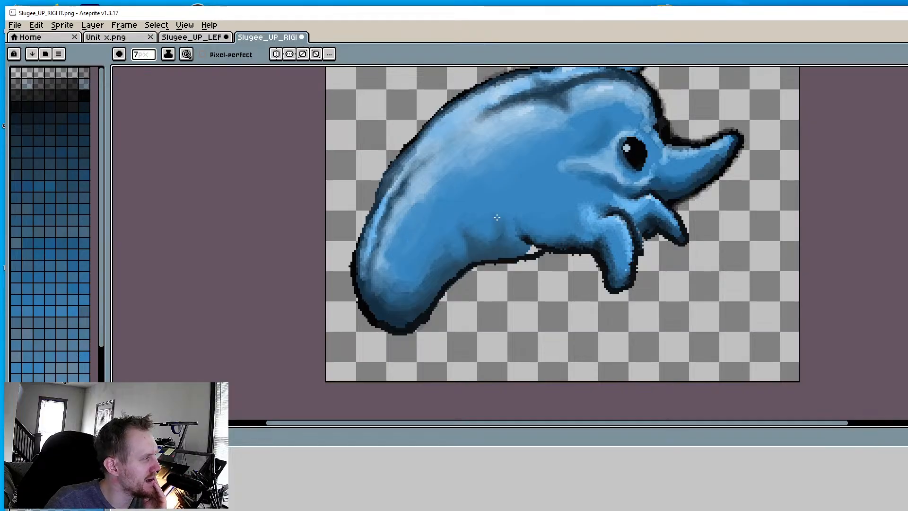
Sample a dark tone beside the belly gap, fill the gap and paint a soft shadow along the underside toward the tail
scroll(494, 229, up, 1)
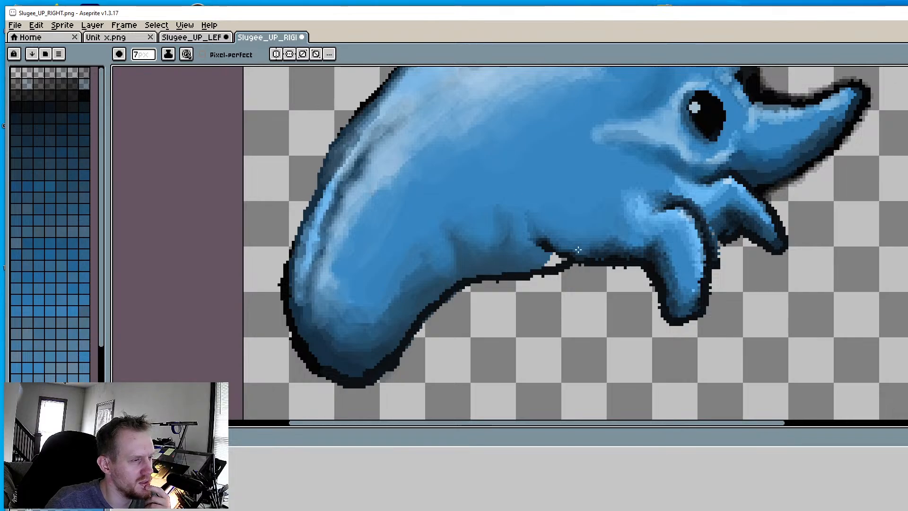
scroll(581, 253, up, 1)
scroll(702, 269, up, 2)
key(alt)
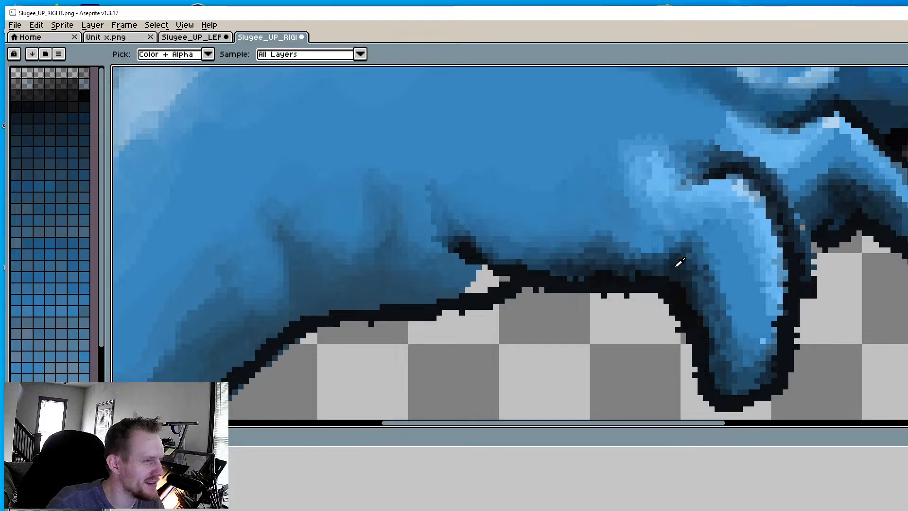
alt+click(465, 289)
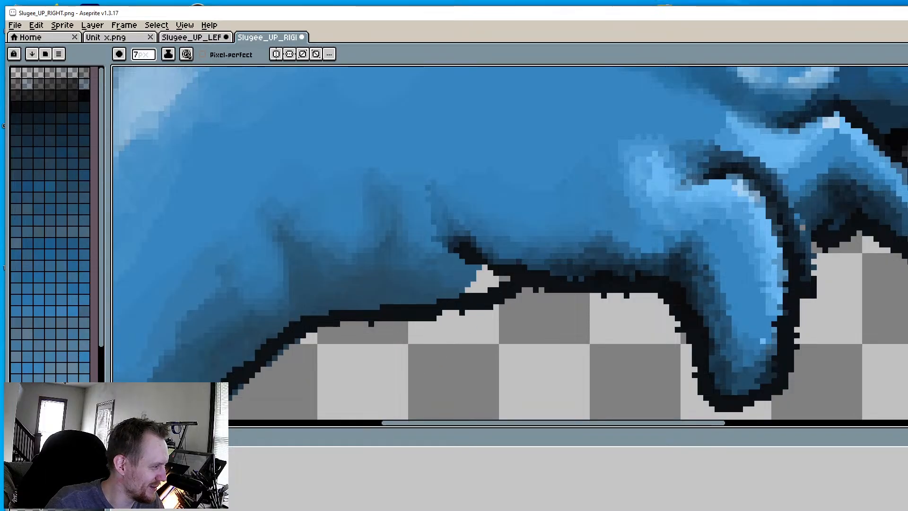
mouse_move(488, 269)
mouse_down()
mouse_move(476, 279)
mouse_move(507, 291)
mouse_move(430, 264)
mouse_move(433, 226)
mouse_move(453, 261)
mouse_move(420, 251)
mouse_up()
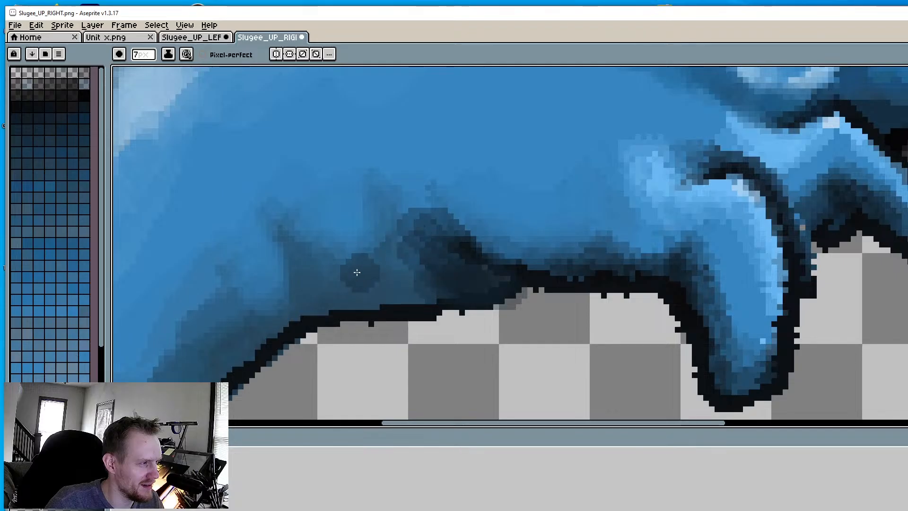
mouse_move(357, 272)
mouse_down()
mouse_move(378, 283)
mouse_move(303, 298)
mouse_move(411, 250)
mouse_move(406, 262)
mouse_move(441, 236)
mouse_move(463, 248)
mouse_move(610, 251)
mouse_move(414, 233)
mouse_move(227, 360)
mouse_move(296, 307)
mouse_up()
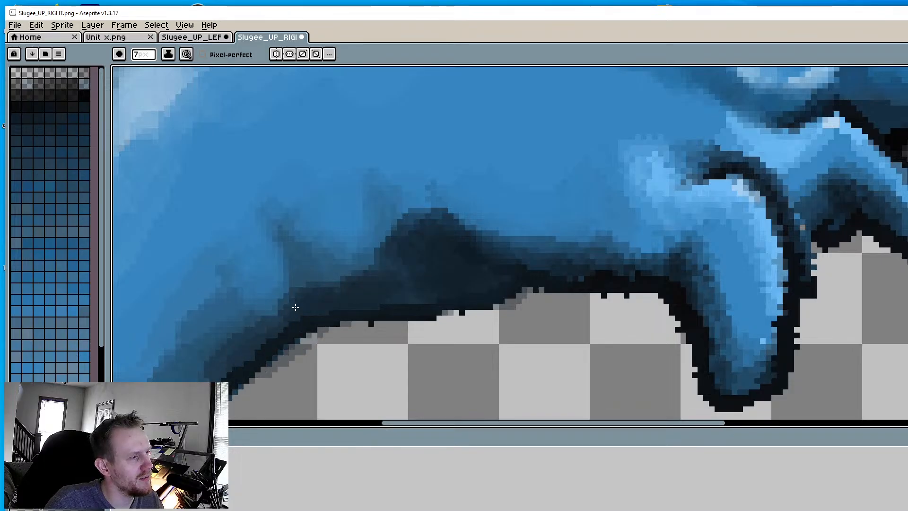
scroll(296, 307, down, 4)
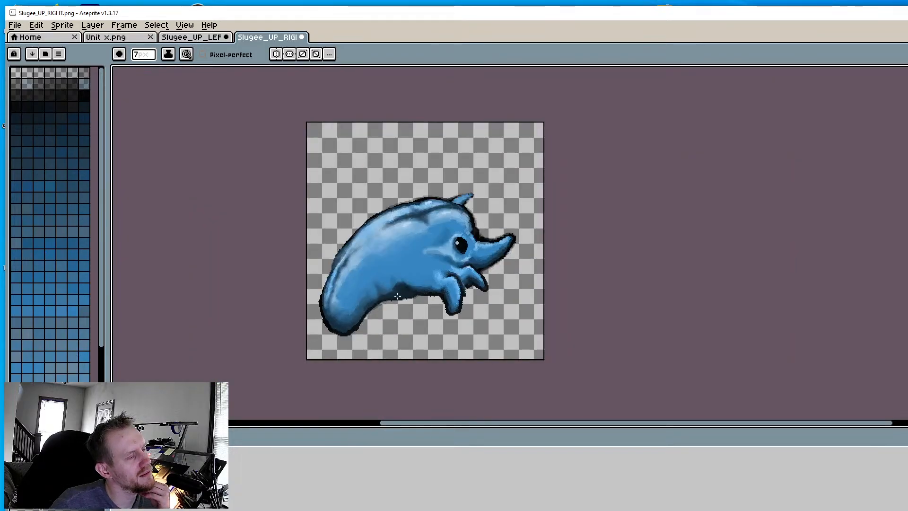
mouse_move(415, 330)
middle_down()
mouse_move(487, 357)
mouse_move(523, 348)
middle_up()
scroll(481, 349, up, 2)
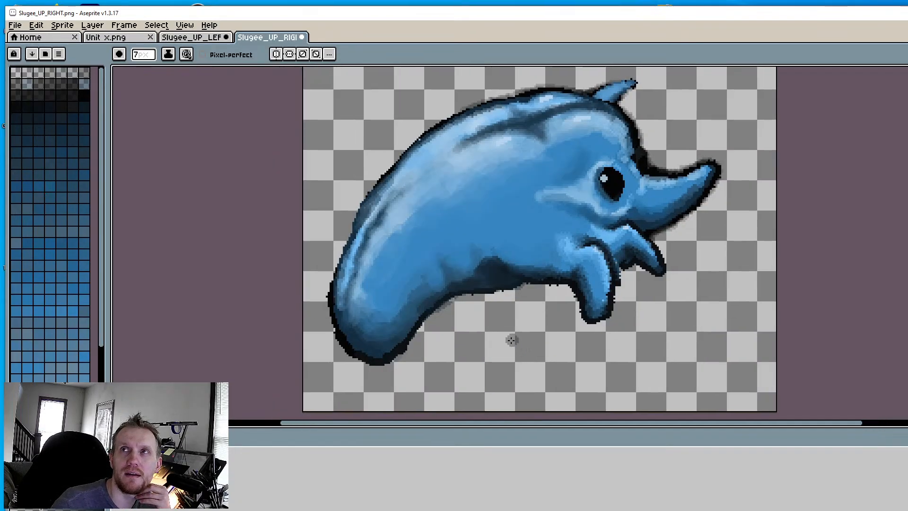
Save the finished up-right sprite and flip the whole creature horizontally so that it faces left
click(20, 28)
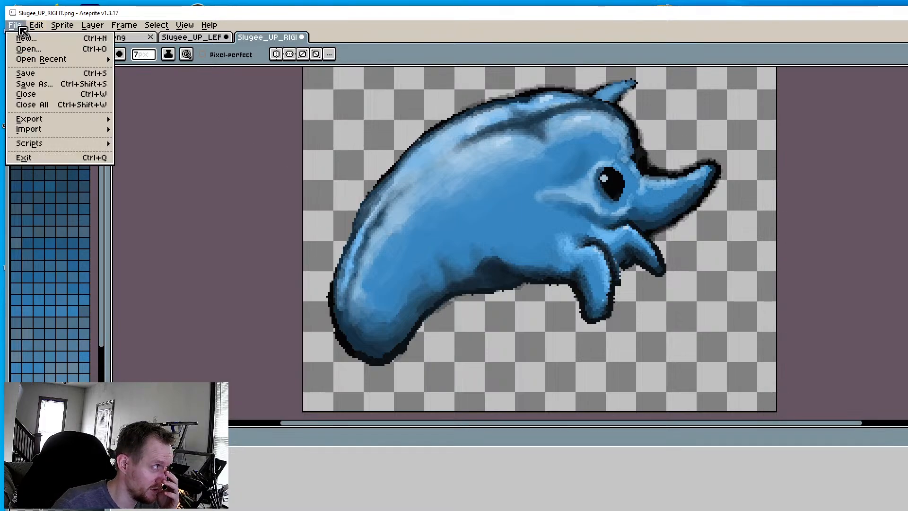
click(49, 74)
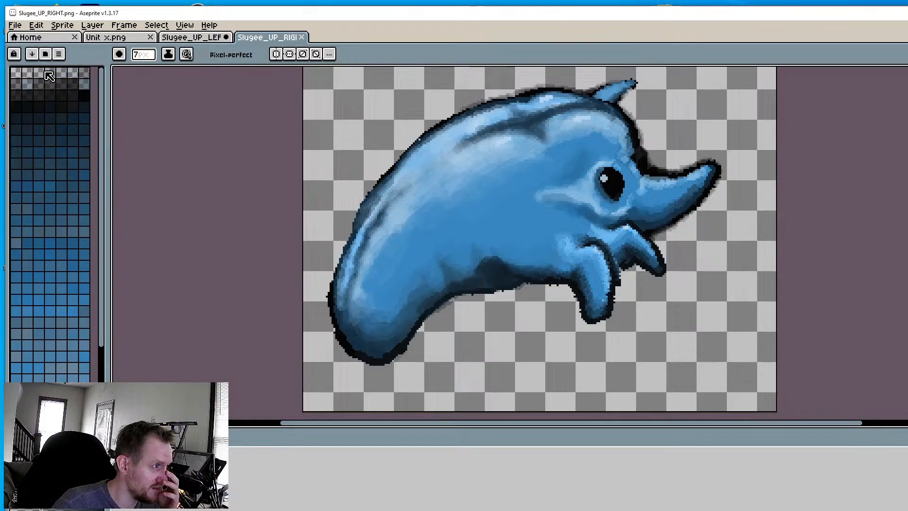
click(25, 29)
mouse_move(65, 31)
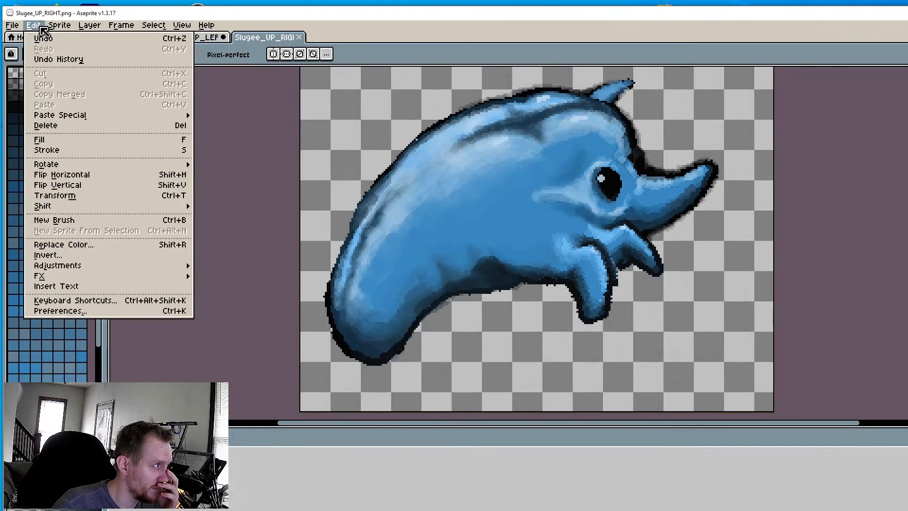
click(91, 175)
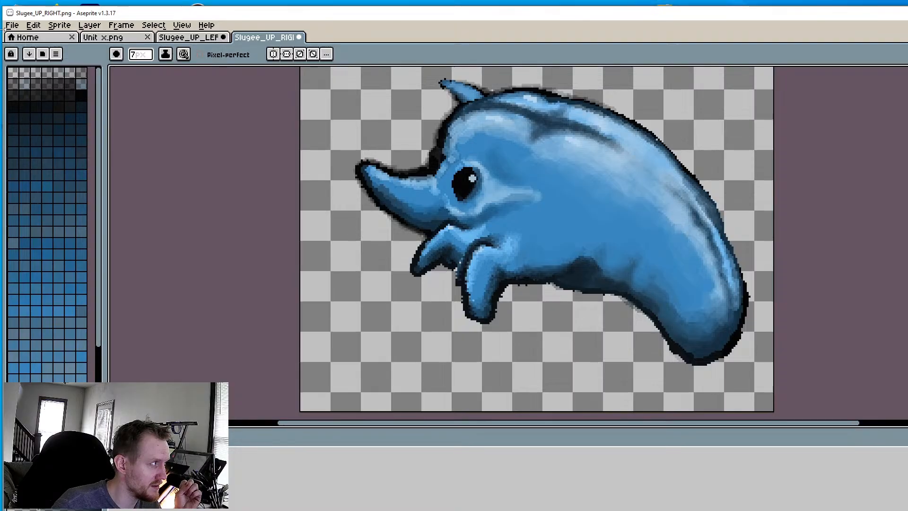
Save the flipped sprite as Slugee_UP_LEFT.png in the assets folder, replacing the existing file
click(12, 25)
click(52, 84)
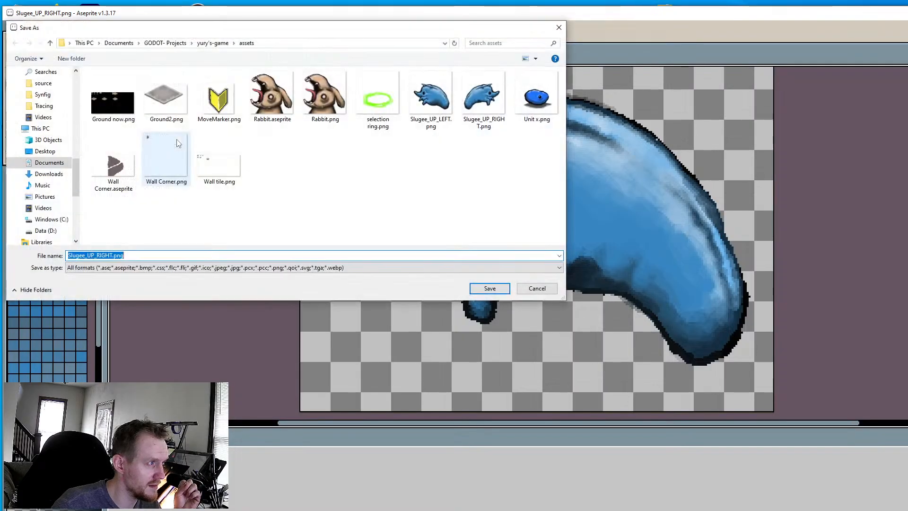
click(435, 99)
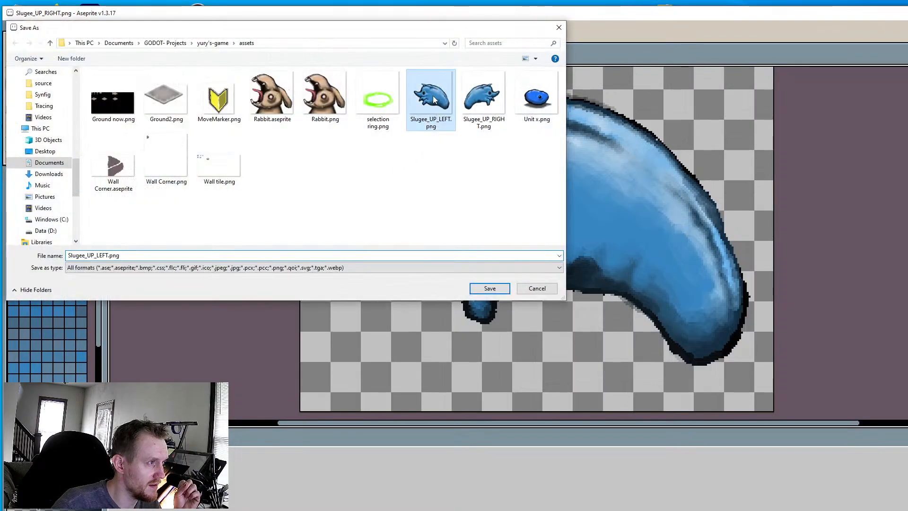
click(487, 288)
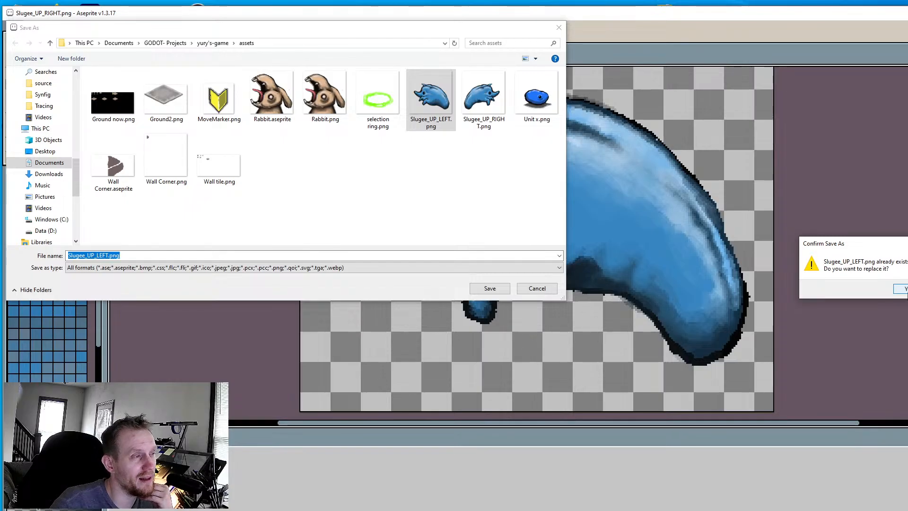
click(903, 289)
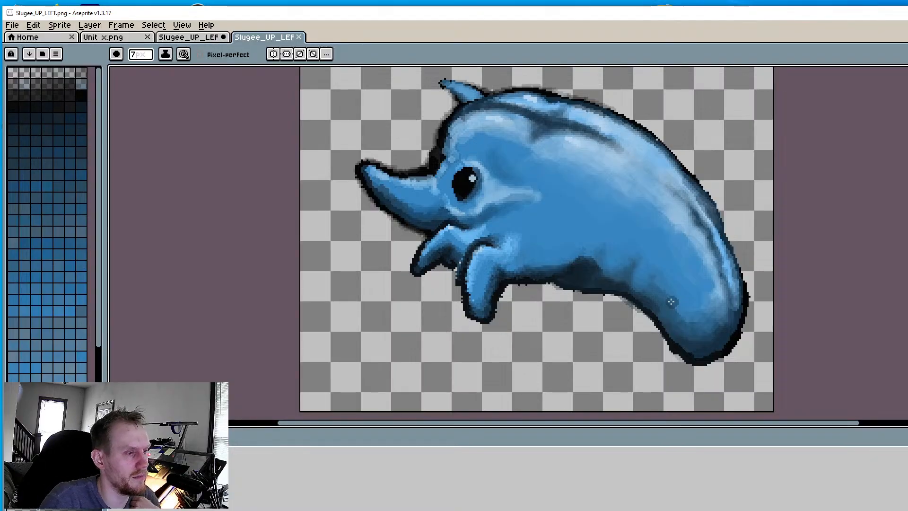
Sample the dark blue between the front legs and fill the small transparent holes there with a 3 px brush
middle_drag(411, 294, 422, 309)
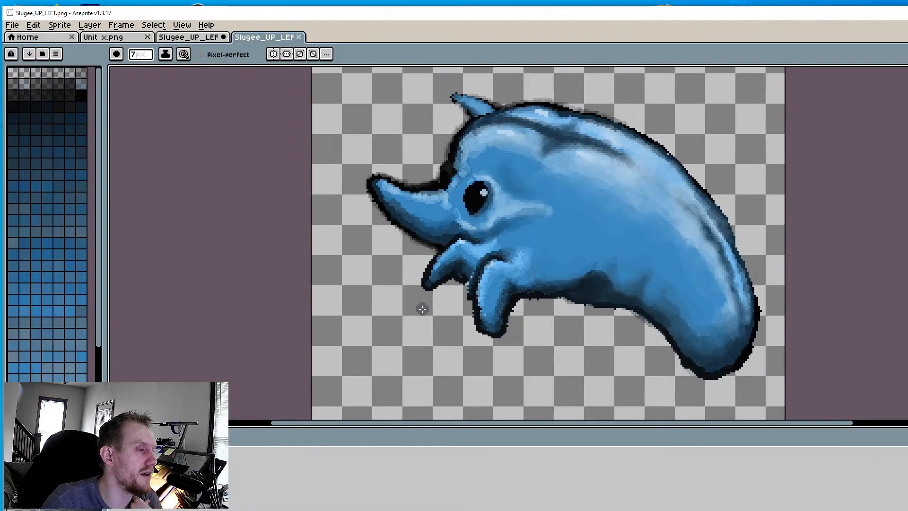
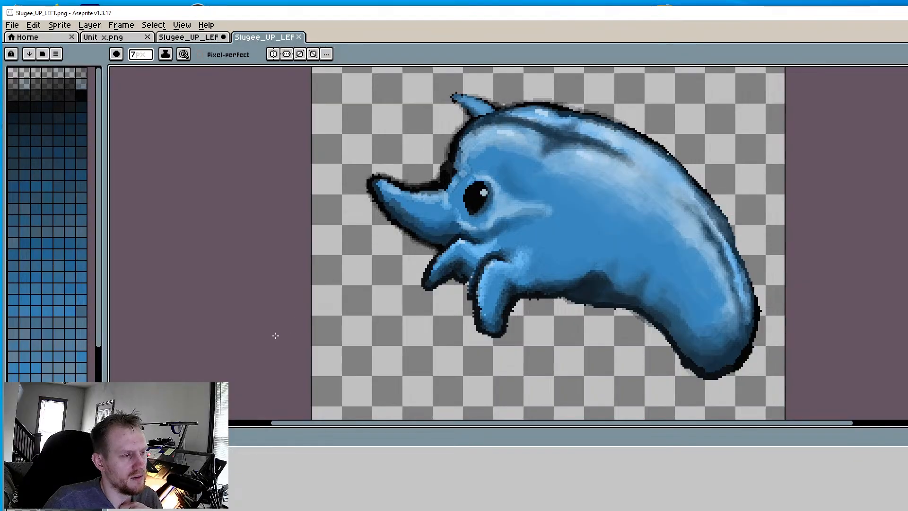
middle_drag(556, 269, 525, 262)
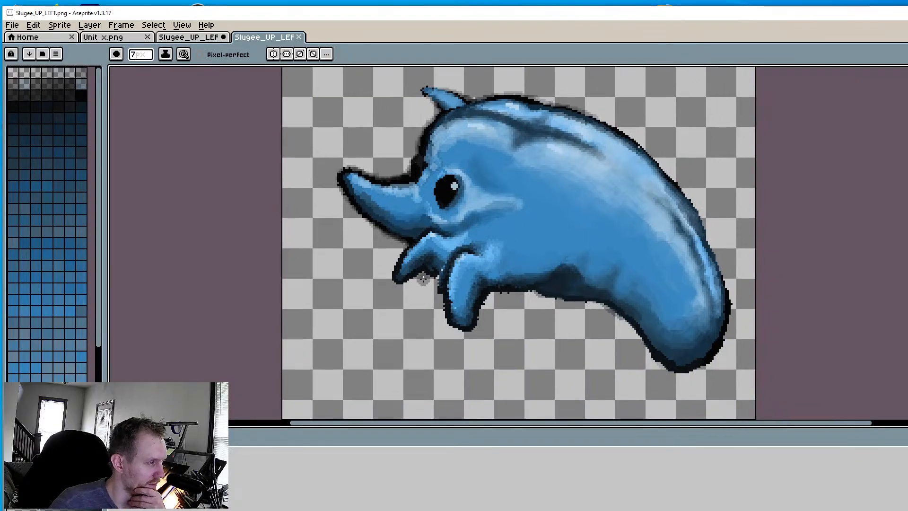
scroll(422, 279, up, 3)
key(i)
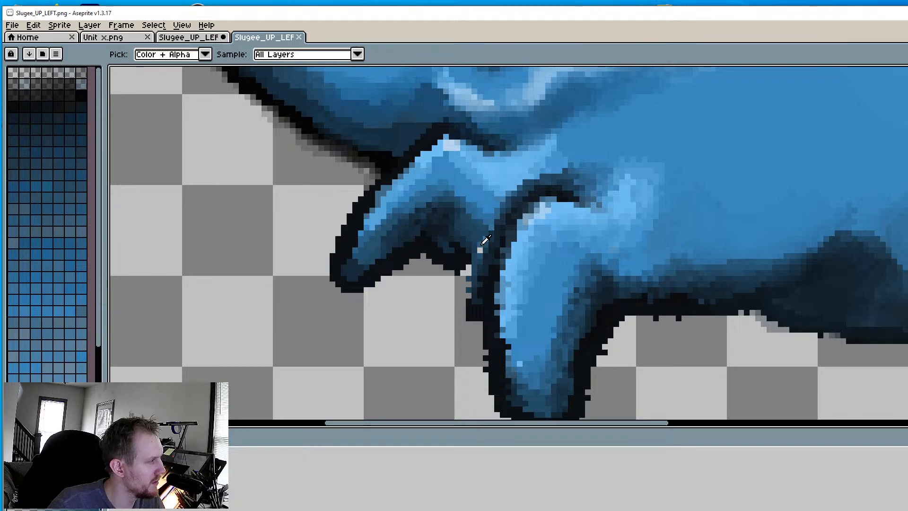
key(b)
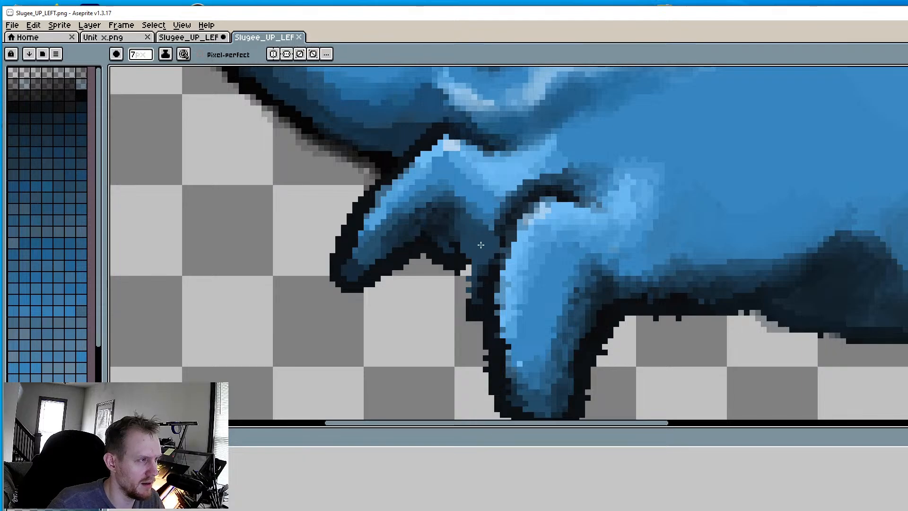
key(minus)
key(minus)
key(minus)
key(minus)
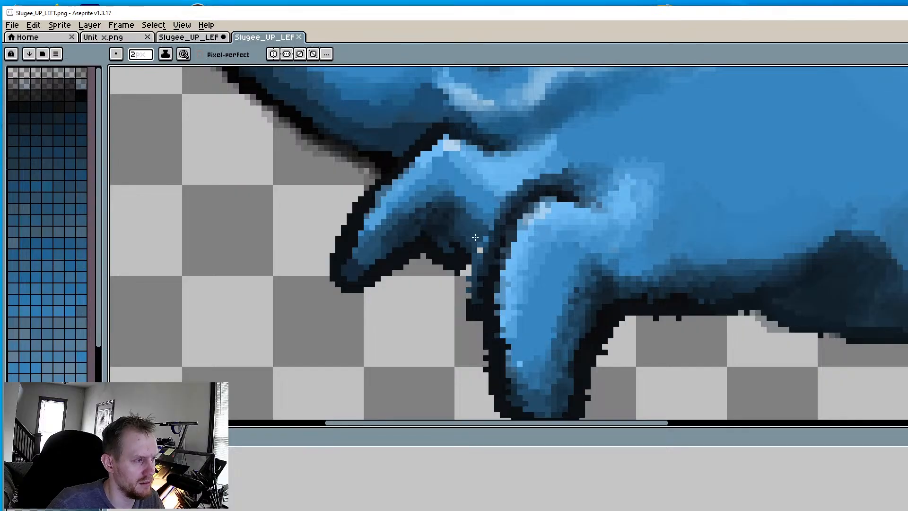
scroll(477, 236, up, 2)
drag(484, 239, 483, 255)
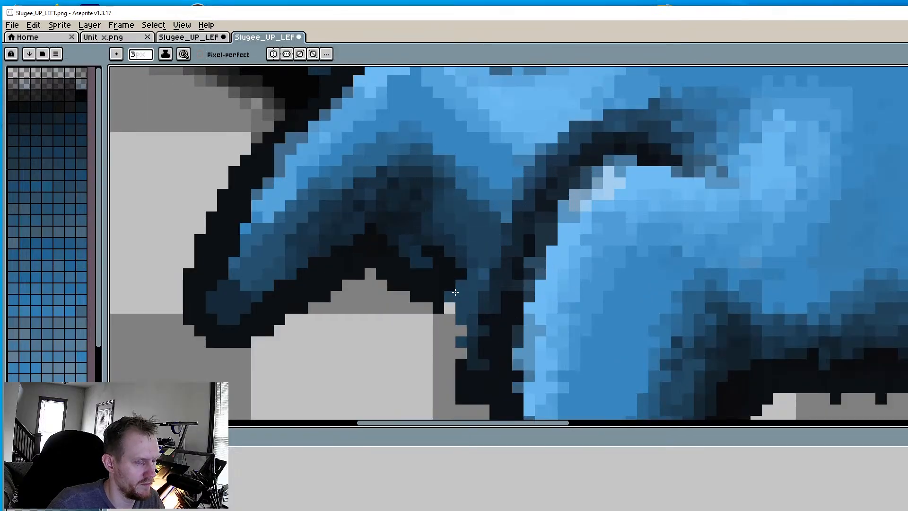
mouse_move(463, 298)
mouse_down()
mouse_move(459, 286)
mouse_move(458, 303)
mouse_up()
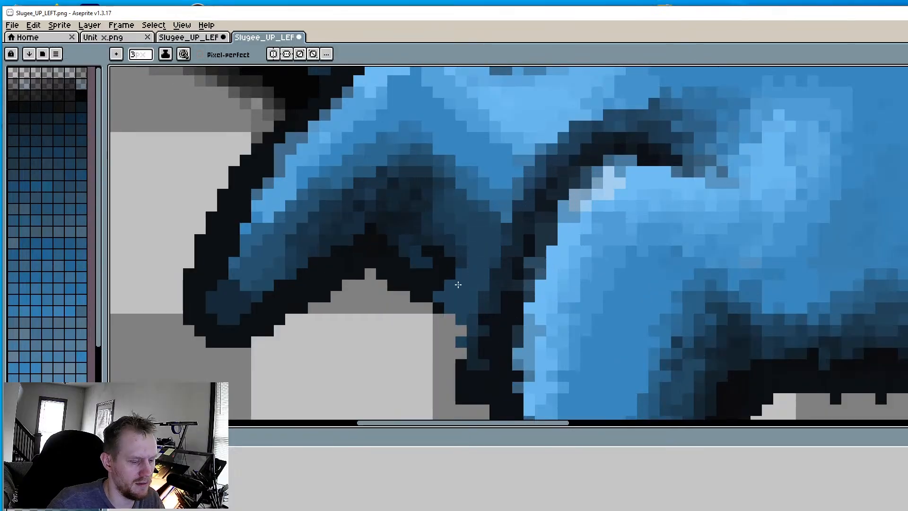
Sample the near-black outline color and close the outline between the two front legs, finishing with a 1 px brush
alt+click(432, 285)
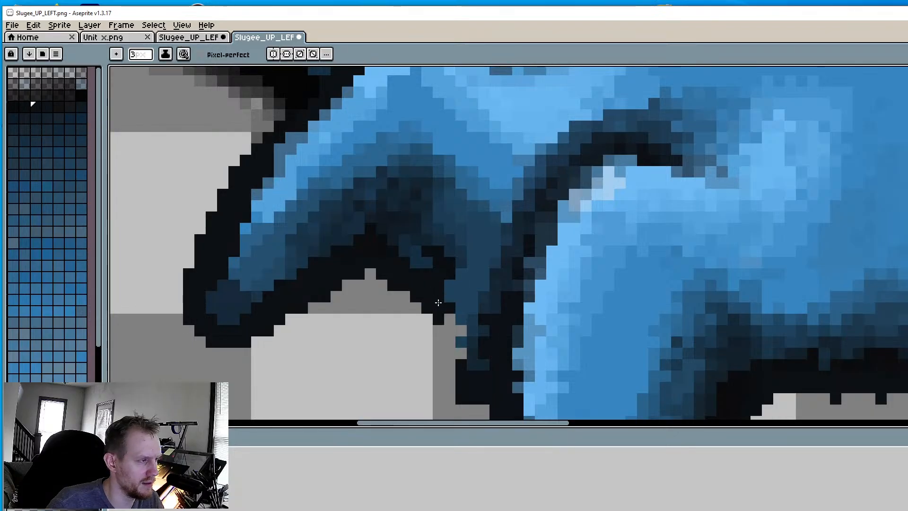
alt+click(442, 320)
key(minus)
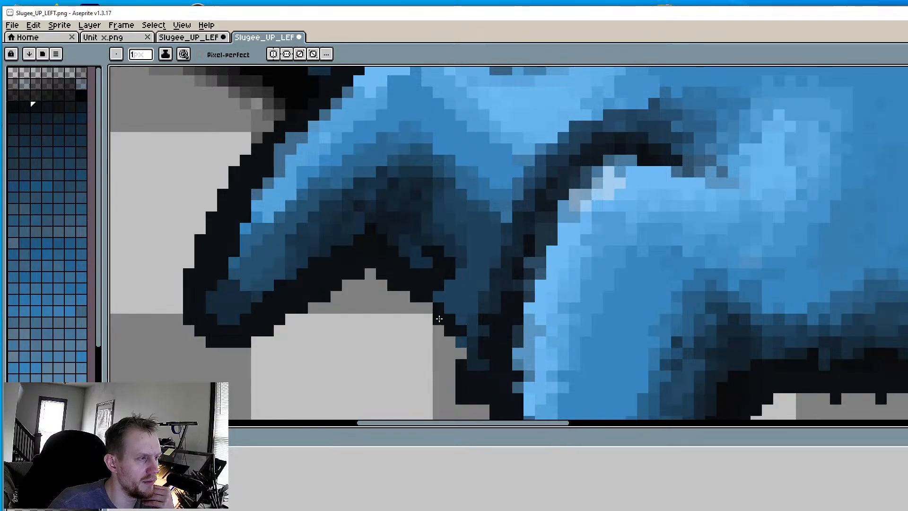
scroll(493, 317, down, 6)
scroll(469, 302, up, 2)
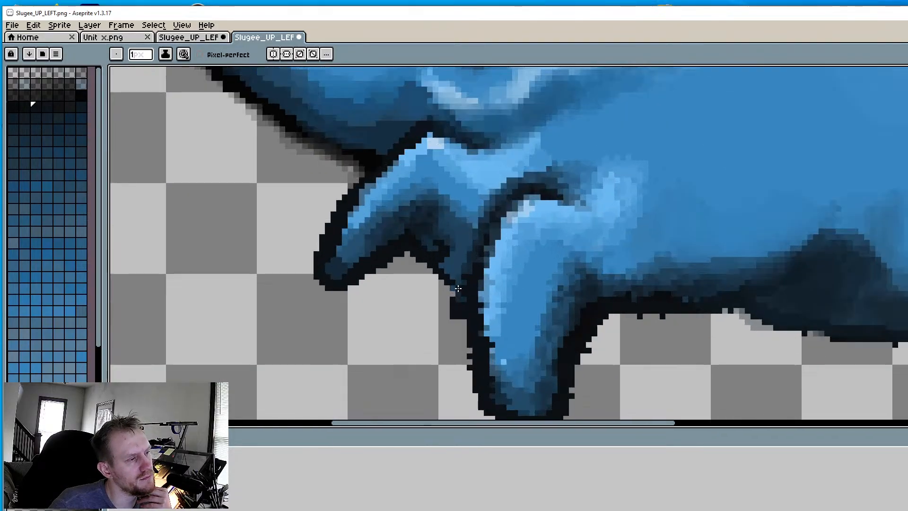
scroll(450, 301, down, 1)
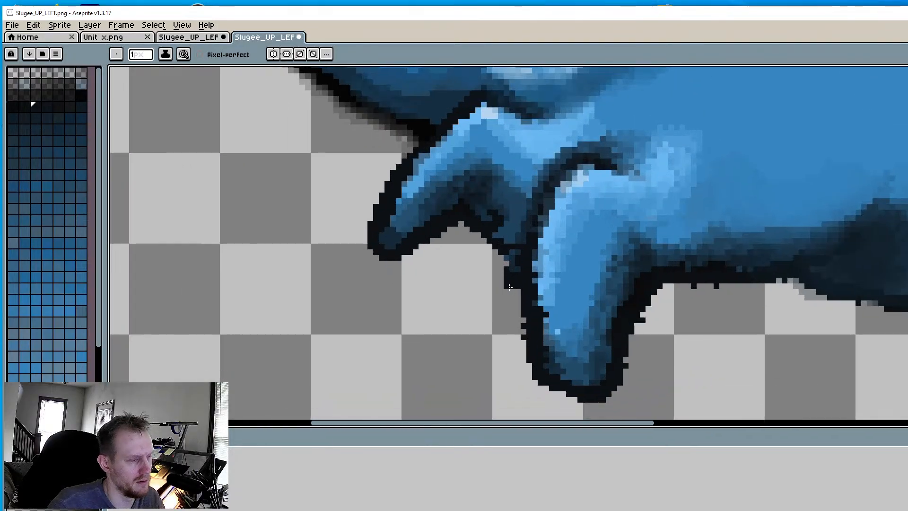
Sample transparency and erase the protruding dark pixels along the near front leg's outer edge with the 1 px brush
key(i)
scroll(489, 265, up, 3)
key(b)
mouse_move(520, 253)
mouse_down()
mouse_move(519, 223)
mouse_move(533, 251)
mouse_move(546, 251)
mouse_move(520, 252)
mouse_move(549, 310)
mouse_move(565, 298)
mouse_move(549, 312)
mouse_up()
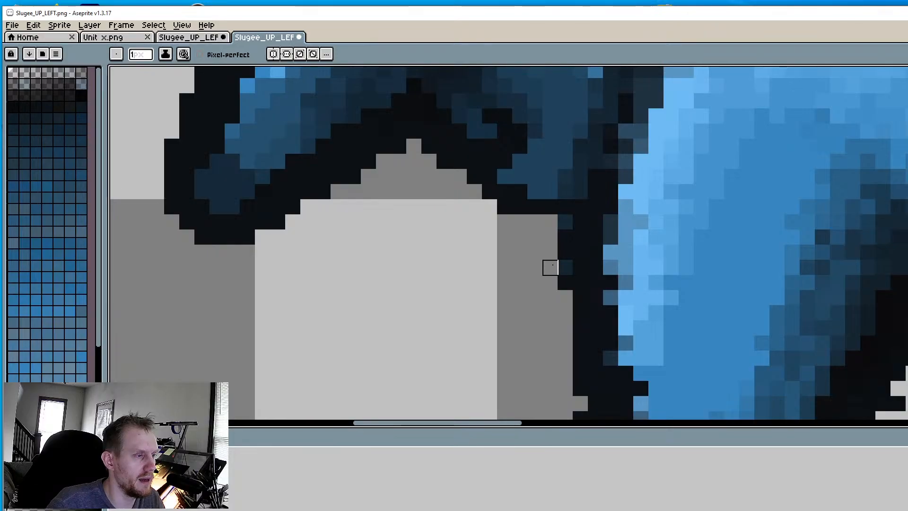
scroll(402, 296, down, 4)
scroll(375, 310, up, 2)
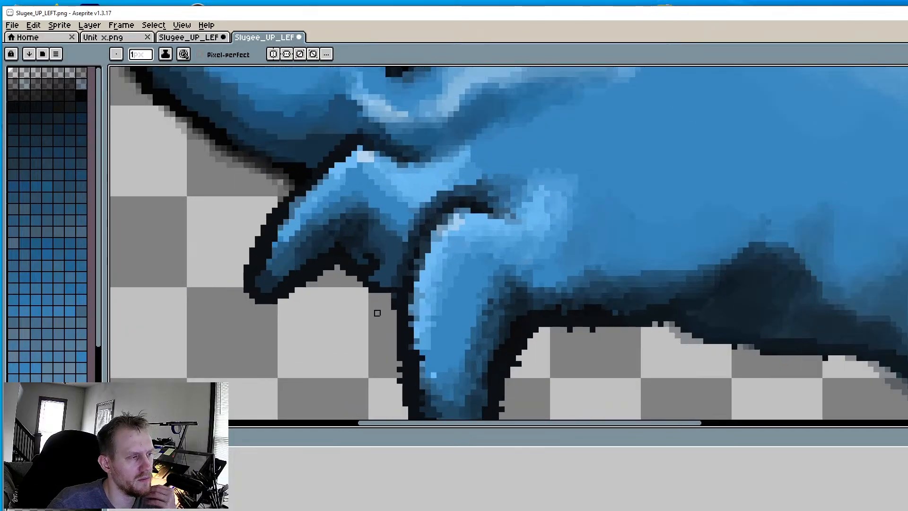
Sample a dark blue tone and paint deeper shading over the body area between the front legs with the 1 px brush
key(i)
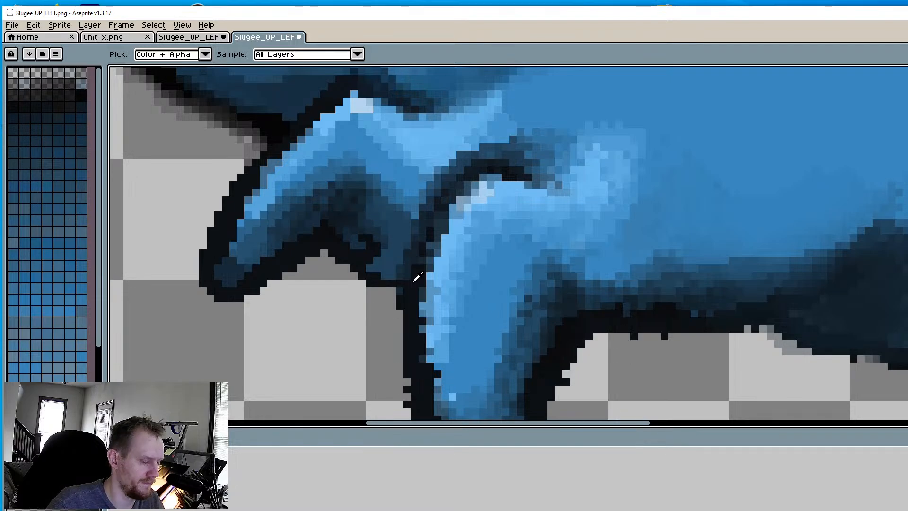
key(b)
scroll(407, 308, up, 2)
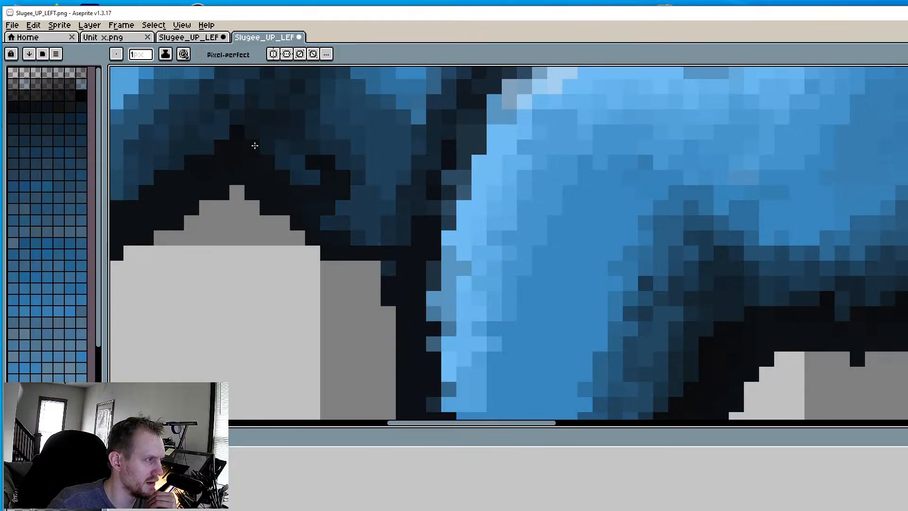
drag(388, 192, 388, 208)
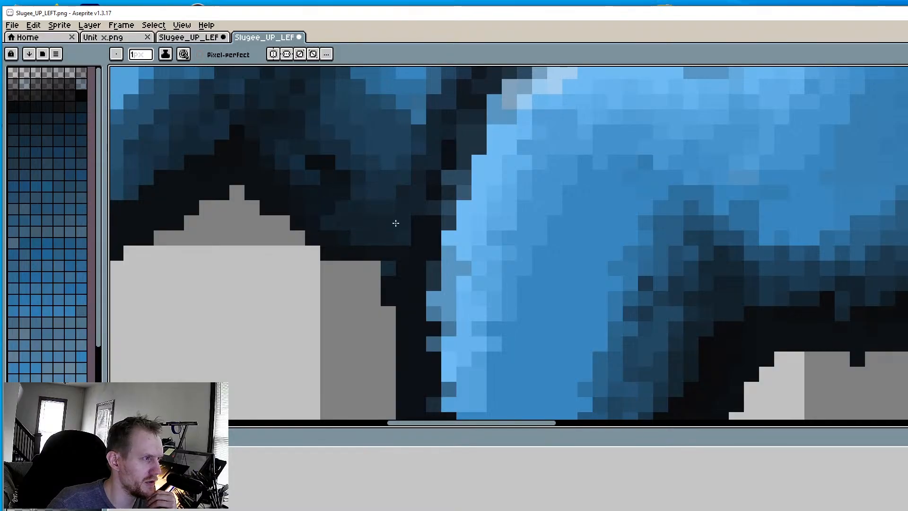
scroll(395, 231, down, 3)
scroll(379, 284, up, 1)
scroll(370, 294, down, 2)
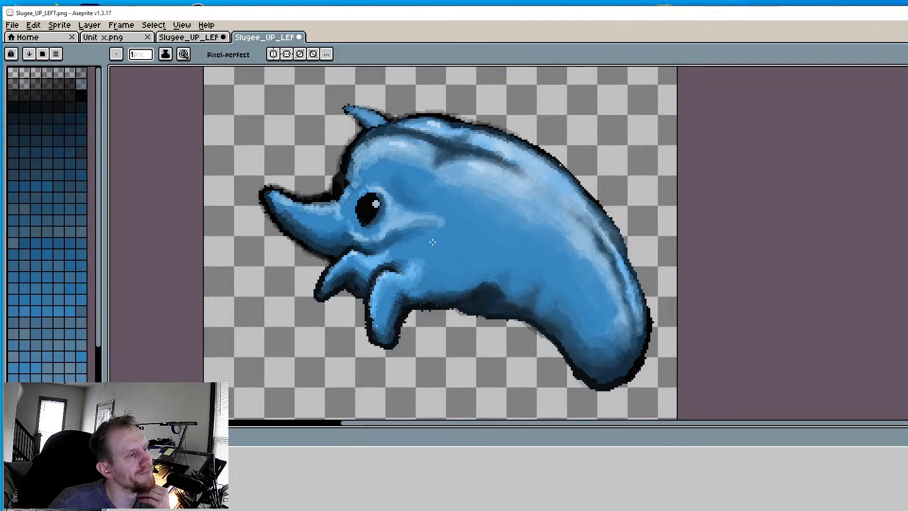
Darken the shadow beneath the cheek, just above the far front leg, with 1 px strokes
scroll(422, 239, up, 3)
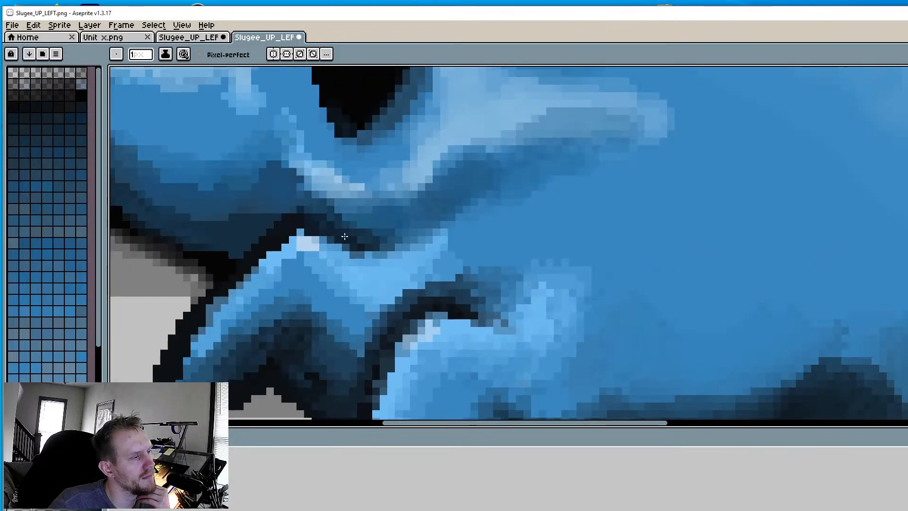
scroll(258, 391, up, 2)
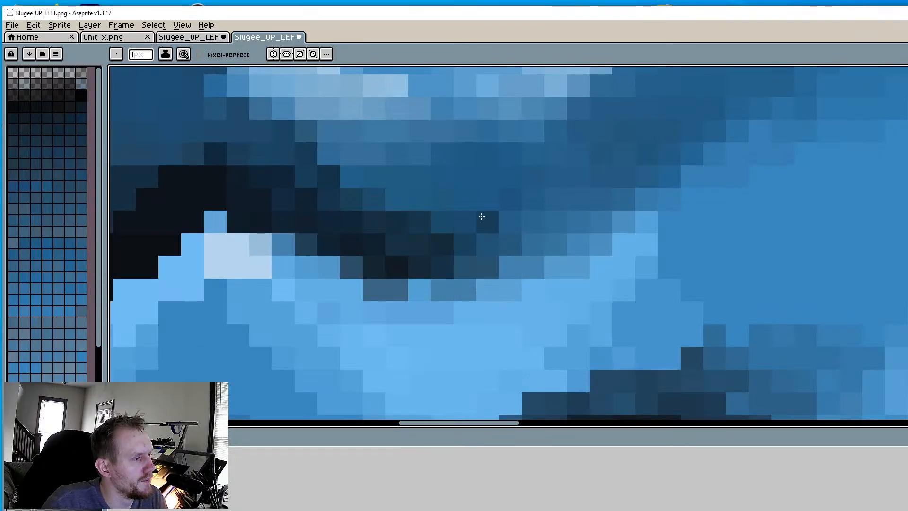
drag(487, 217, 452, 223)
mouse_move(487, 198)
mouse_down()
mouse_move(444, 231)
mouse_move(440, 214)
mouse_move(486, 239)
mouse_move(389, 223)
mouse_move(519, 193)
mouse_move(471, 186)
mouse_move(501, 223)
mouse_up()
scroll(501, 223, down, 5)
scroll(353, 276, up, 1)
scroll(353, 277, up, 2)
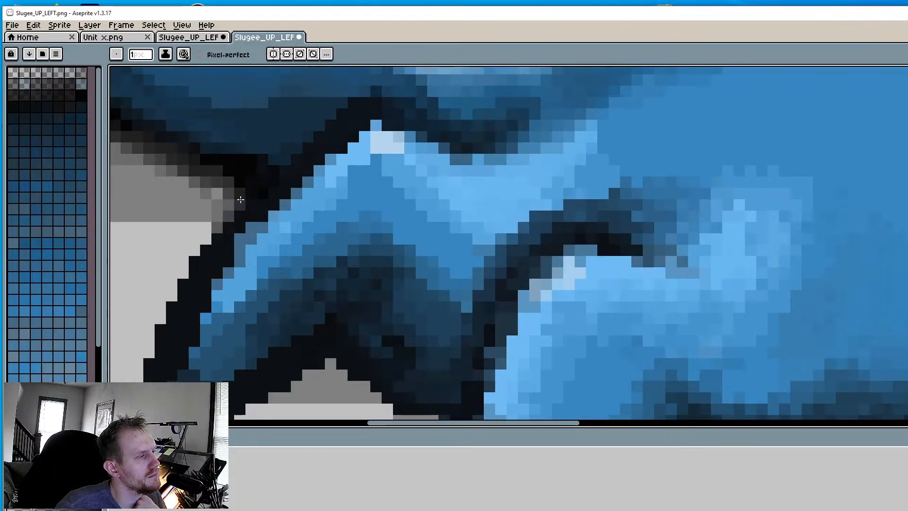
Soften the outer edge of the far front leg's outline with grey 1 px strokes
drag(228, 216, 194, 250)
drag(229, 194, 206, 238)
middle_drag(231, 341, 202, 204)
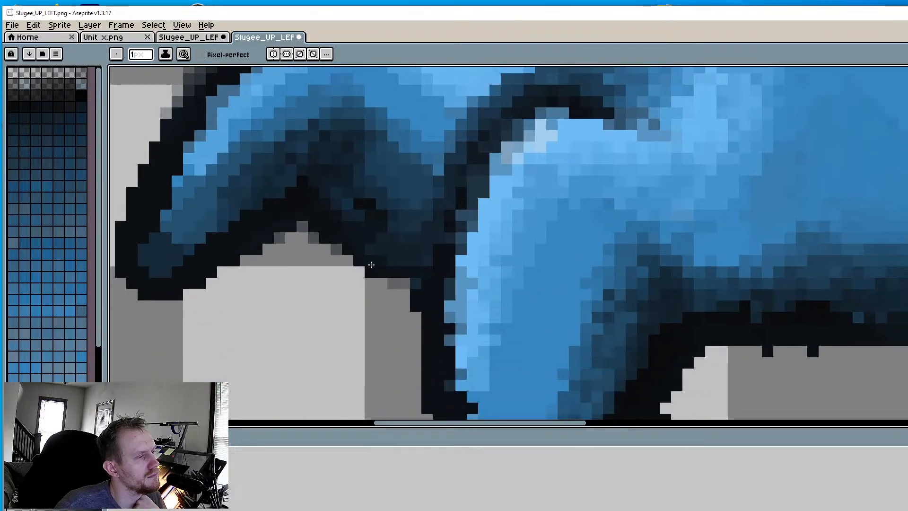
scroll(390, 279, down, 3)
scroll(390, 280, down, 3)
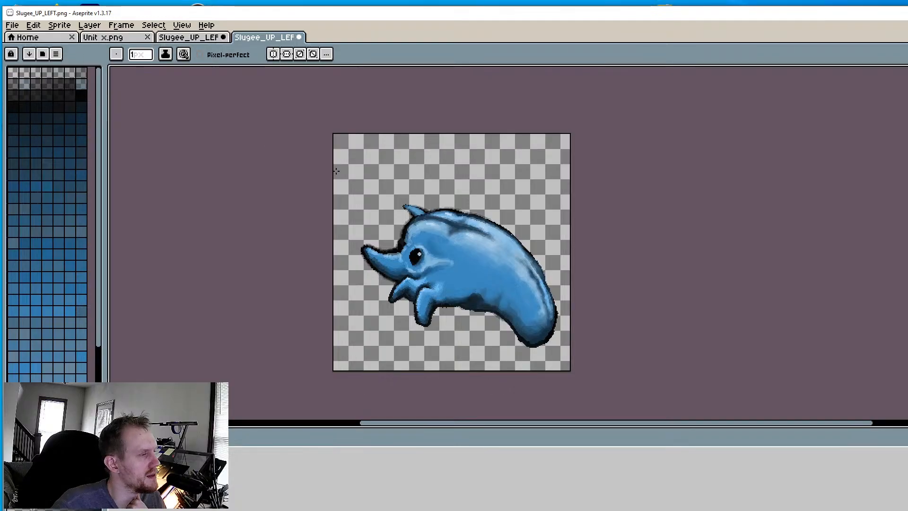
Save the retouched up-left sprite and switch to the other open, unsaved Slugee sprite
scroll(422, 233, up, 4)
scroll(422, 233, up, 1)
middle_drag(523, 280, 473, 199)
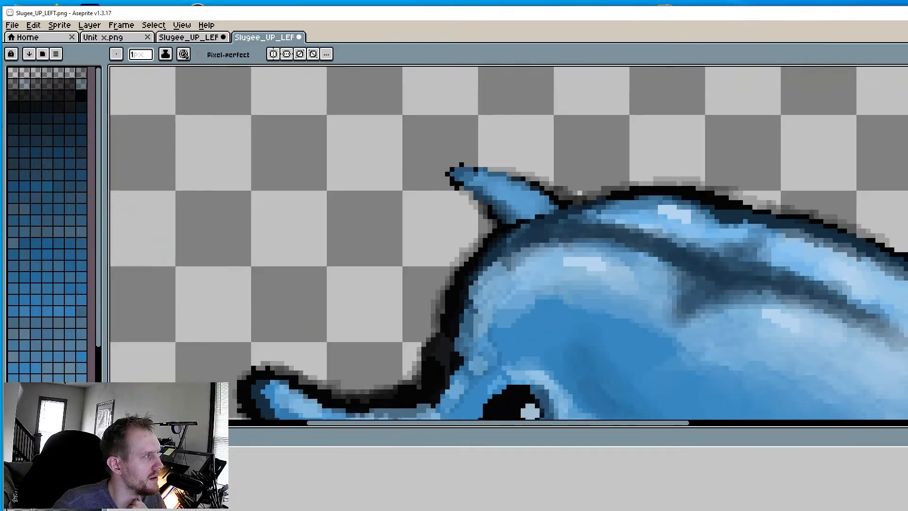
click(11, 25)
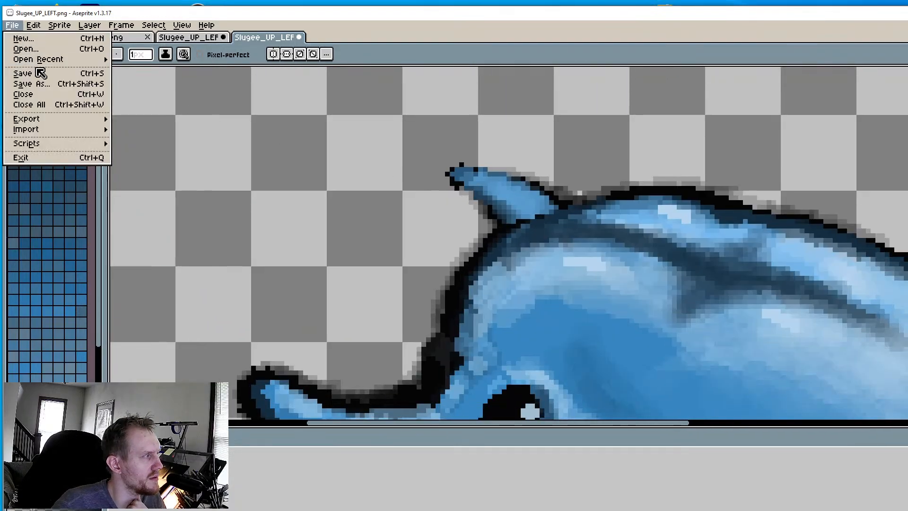
click(41, 75)
scroll(477, 196, down, 3)
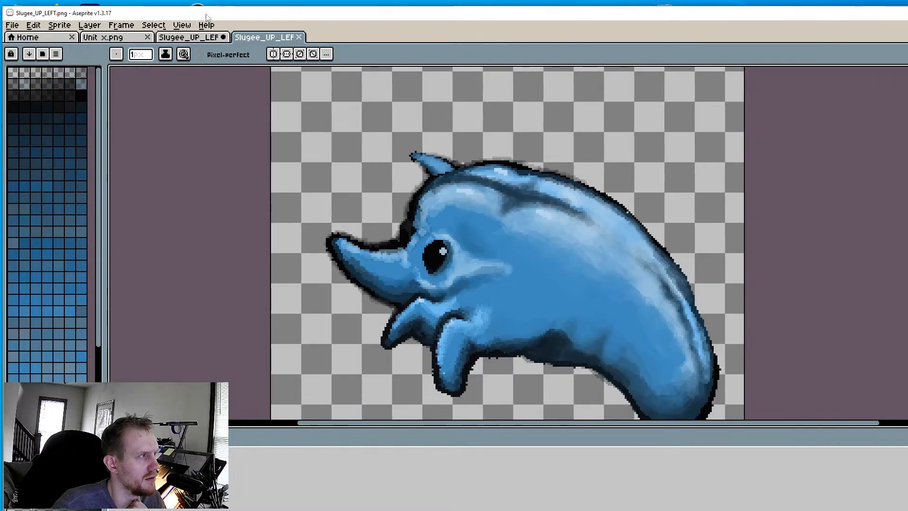
click(188, 37)
middle_drag(445, 290, 438, 274)
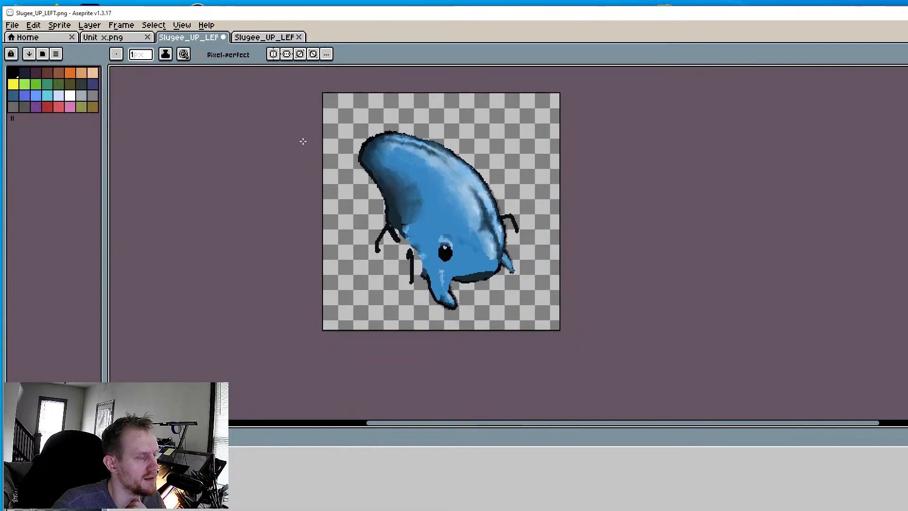
Compare the body pose and face of the finished up-left sprite with the unfinished downward-facing sprite
click(283, 37)
middle_drag(426, 222, 355, 161)
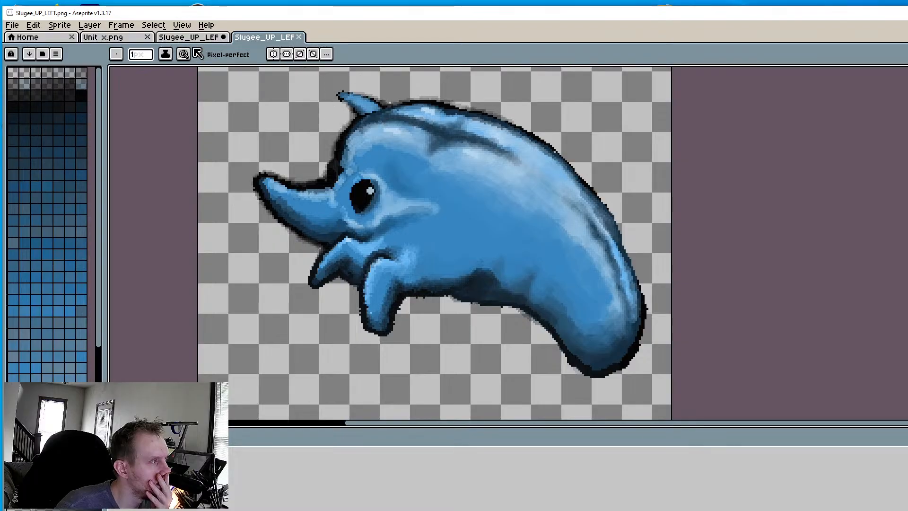
click(198, 38)
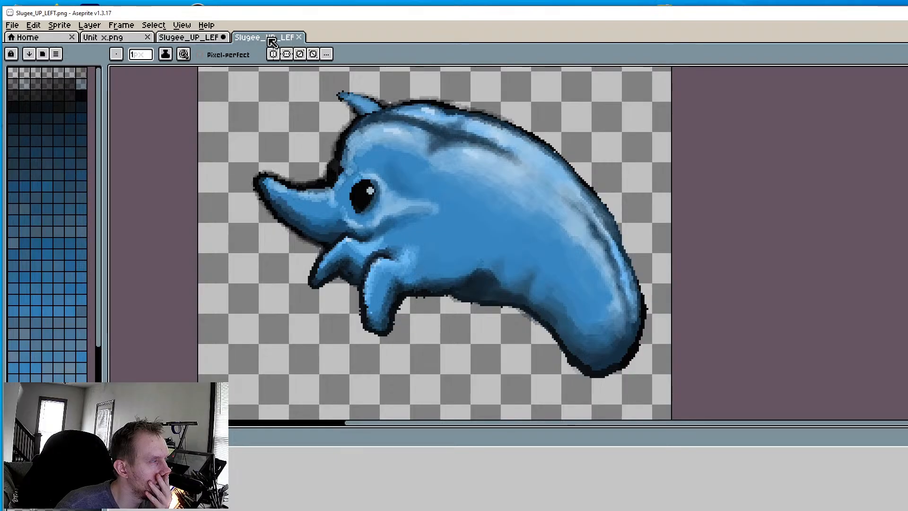
click(199, 39)
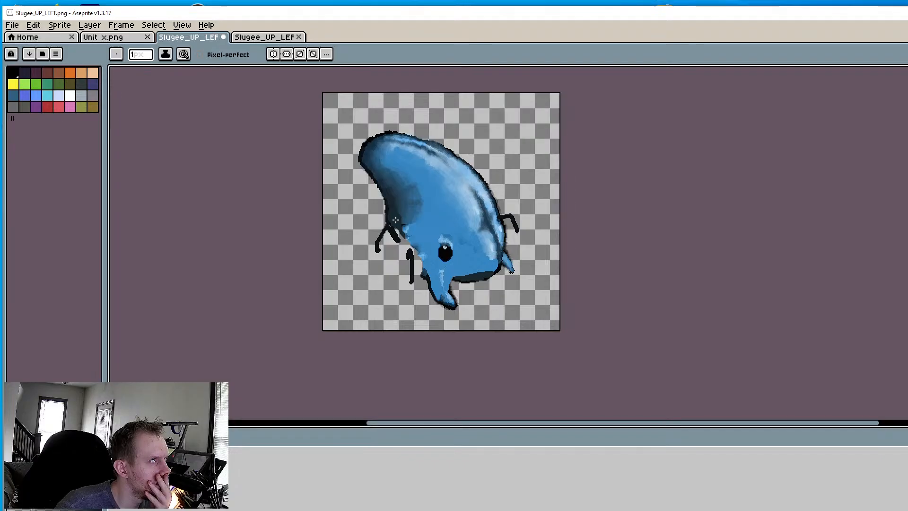
middle_drag(394, 219, 451, 220)
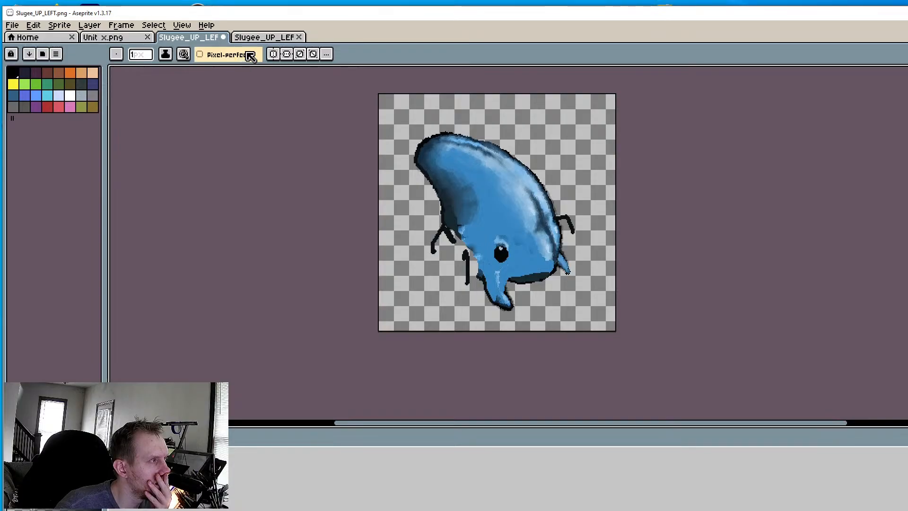
click(259, 38)
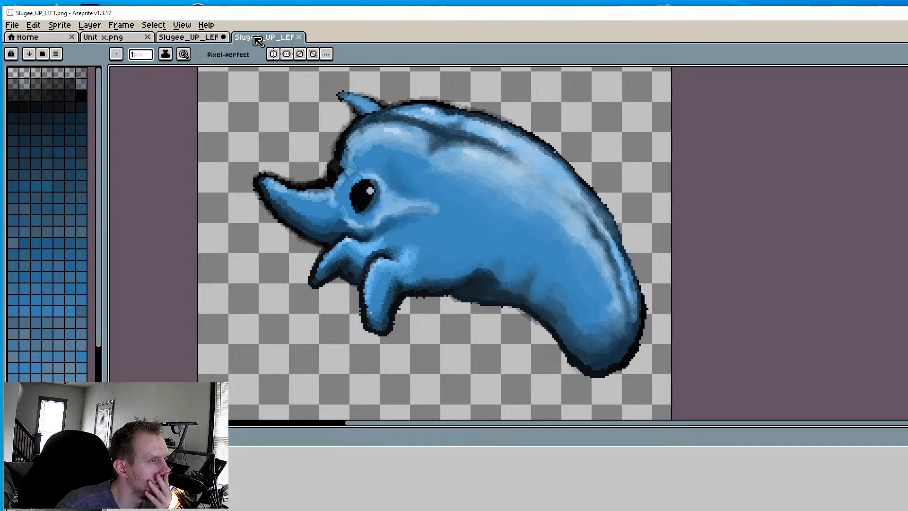
click(201, 37)
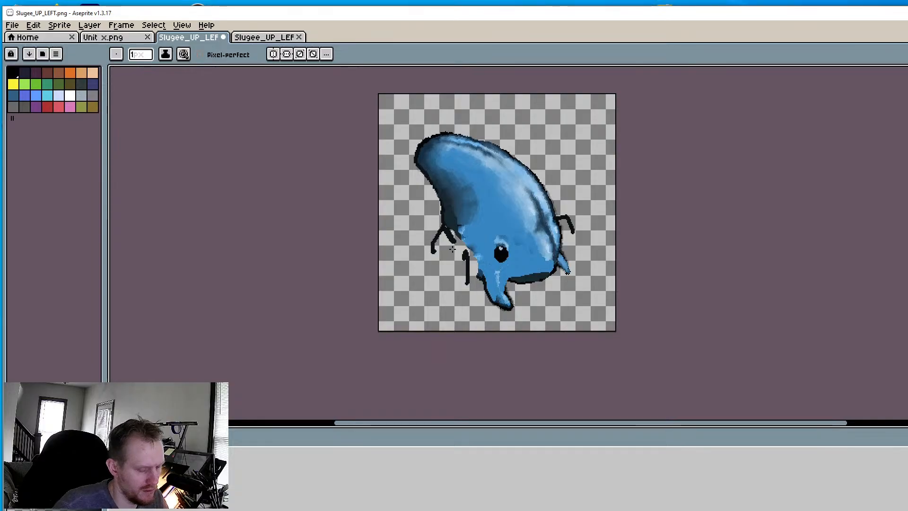
key(i)
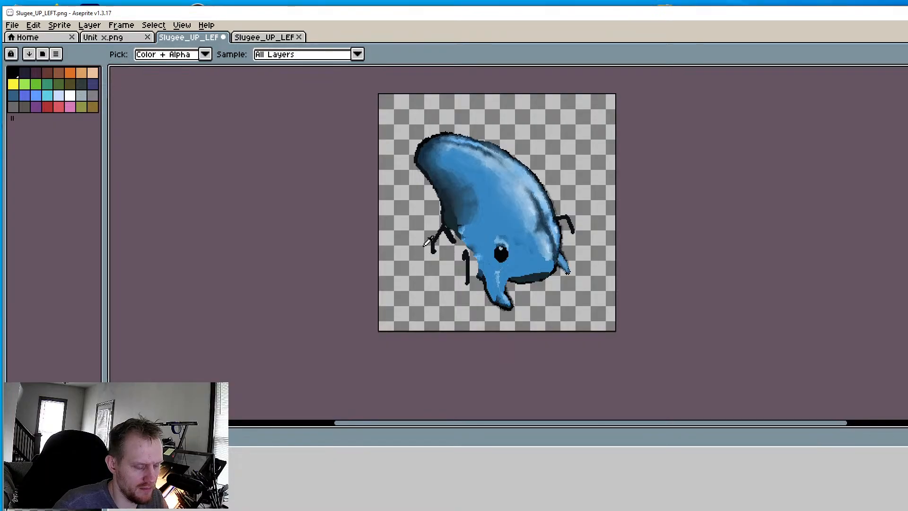
key(p)
click(542, 311)
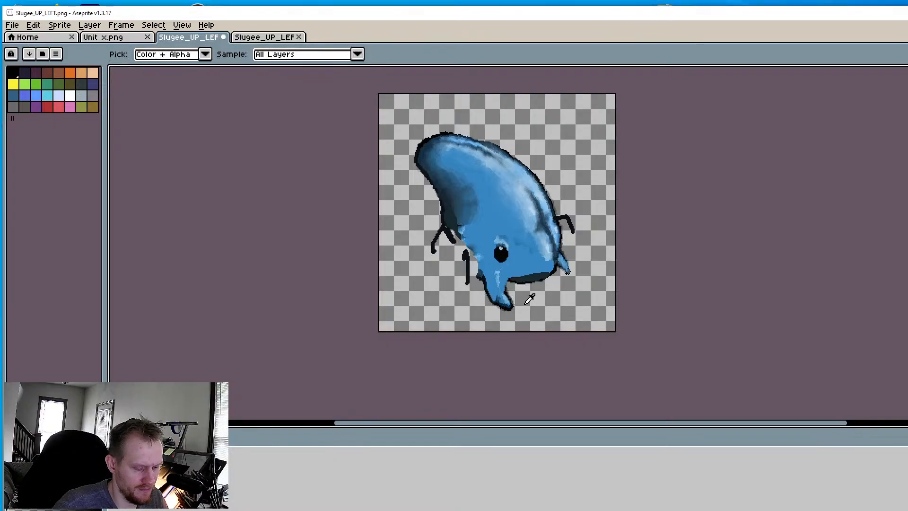
key(p)
click(550, 316)
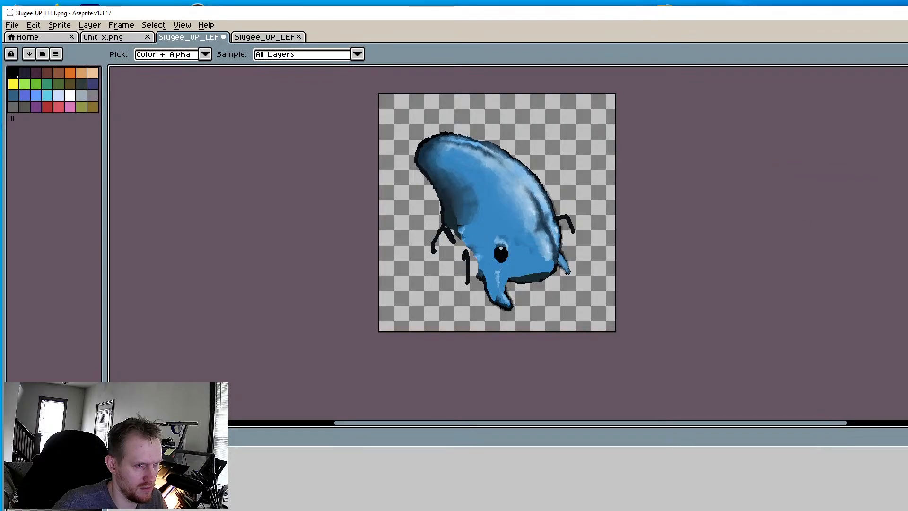
Erase the sketched leg lines and leftover dark edge along the belly side of the downward-facing sprite with the 5 px eraser
key(b)
scroll(458, 235, up, 5)
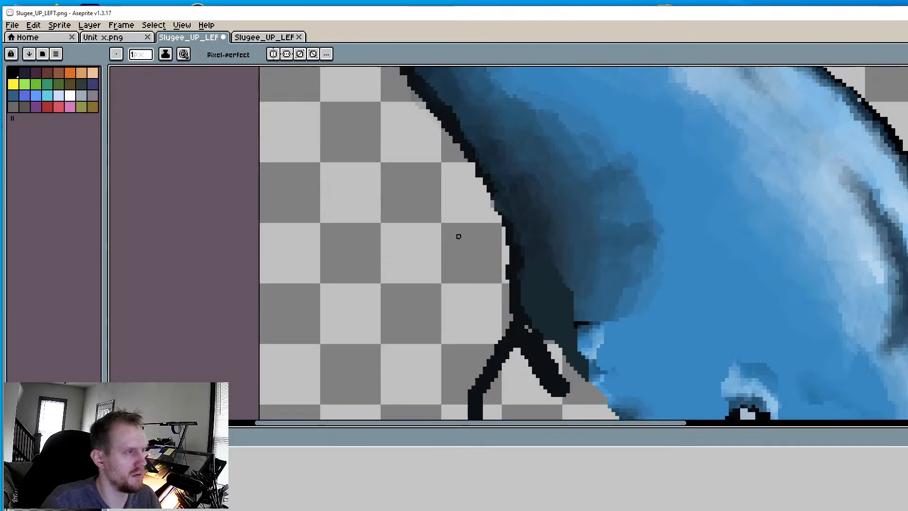
key(e)
mouse_move(472, 175)
mouse_down()
mouse_move(511, 241)
mouse_move(522, 297)
mouse_up()
drag(507, 241, 504, 361)
middle_drag(504, 361, 450, 274)
mouse_move(462, 237)
mouse_down()
mouse_move(487, 294)
mouse_move(427, 304)
mouse_move(417, 361)
mouse_up()
mouse_move(427, 320)
mouse_down()
mouse_move(480, 271)
mouse_move(464, 214)
mouse_move(487, 319)
mouse_up()
middle_drag(487, 320, 419, 209)
mouse_move(456, 185)
mouse_down()
mouse_move(464, 154)
mouse_move(488, 276)
mouse_move(495, 388)
mouse_move(496, 284)
mouse_move(482, 213)
mouse_move(425, 128)
mouse_move(462, 138)
mouse_move(529, 286)
mouse_move(506, 297)
mouse_up()
Erase the sketched leg line sticking out behind the creature's back, above the far horn
scroll(506, 297, down, 4)
scroll(563, 245, up, 3)
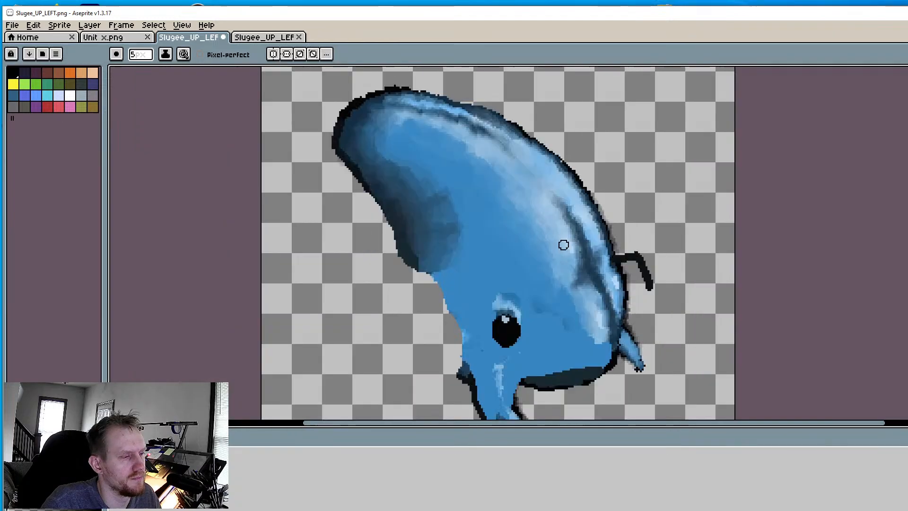
mouse_move(726, 216)
mouse_down()
mouse_move(730, 243)
mouse_move(713, 229)
mouse_move(750, 247)
mouse_move(736, 234)
mouse_up()
scroll(675, 308, down, 3)
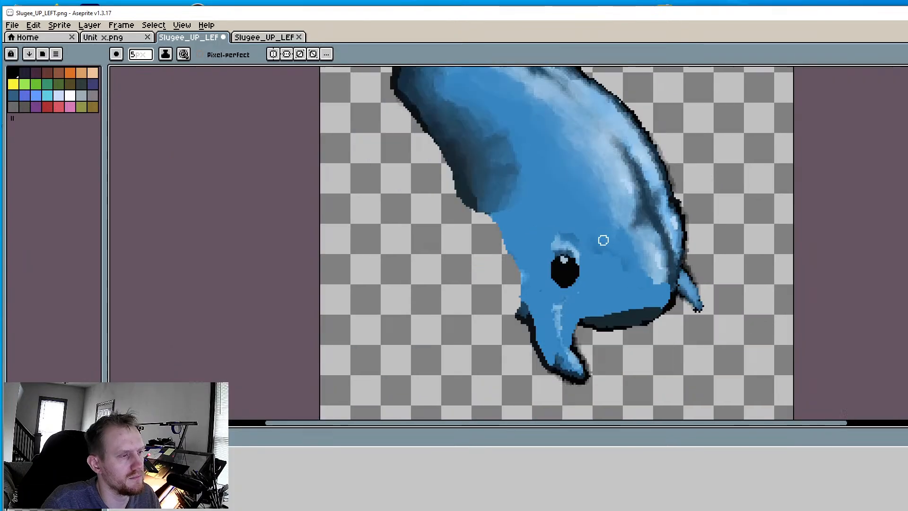
scroll(274, 86, up, 2)
Check the eye on the finished sprite and enlarge the downward-facing sprite's eye with black 2 px strokes along its inner and upper edges
click(244, 37)
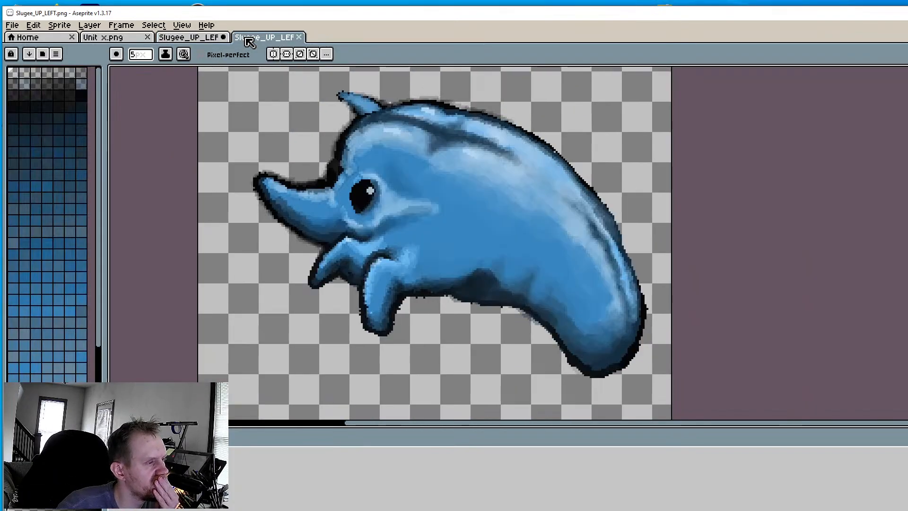
click(192, 38)
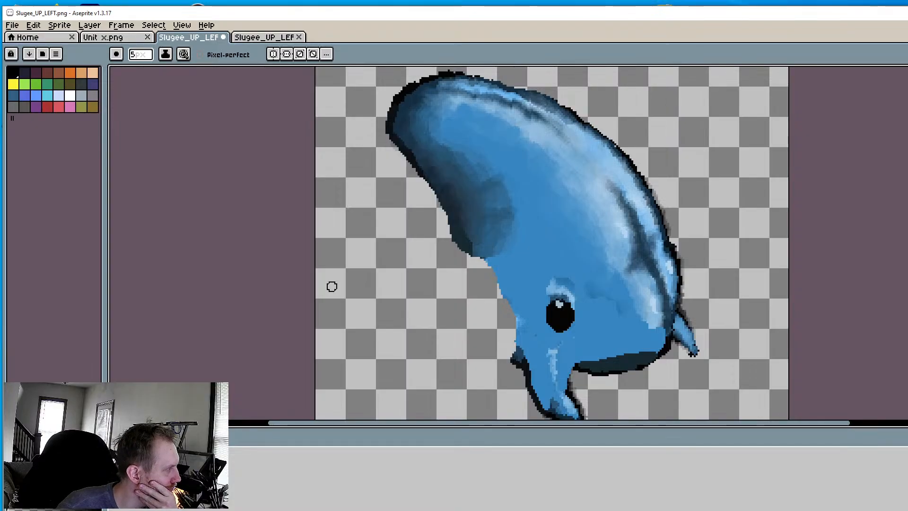
scroll(498, 285, up, 3)
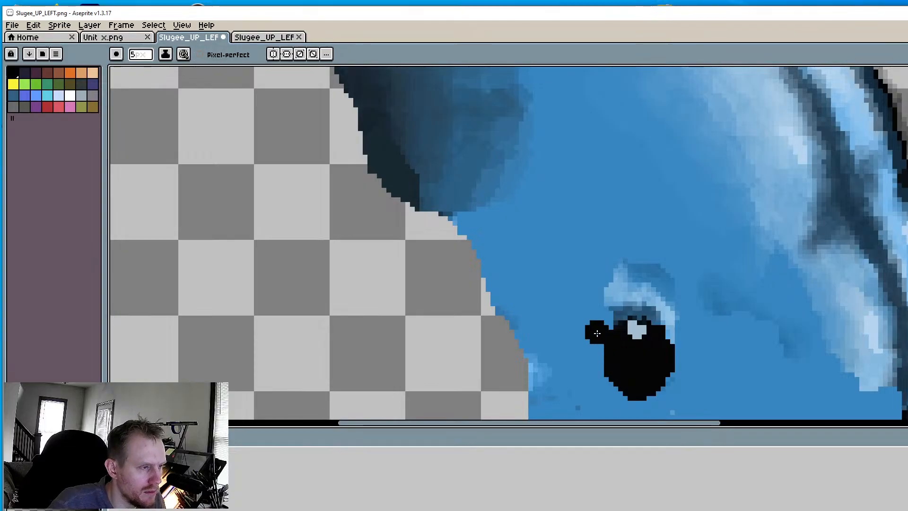
scroll(609, 335, up, 2)
middle_drag(630, 327, 619, 256)
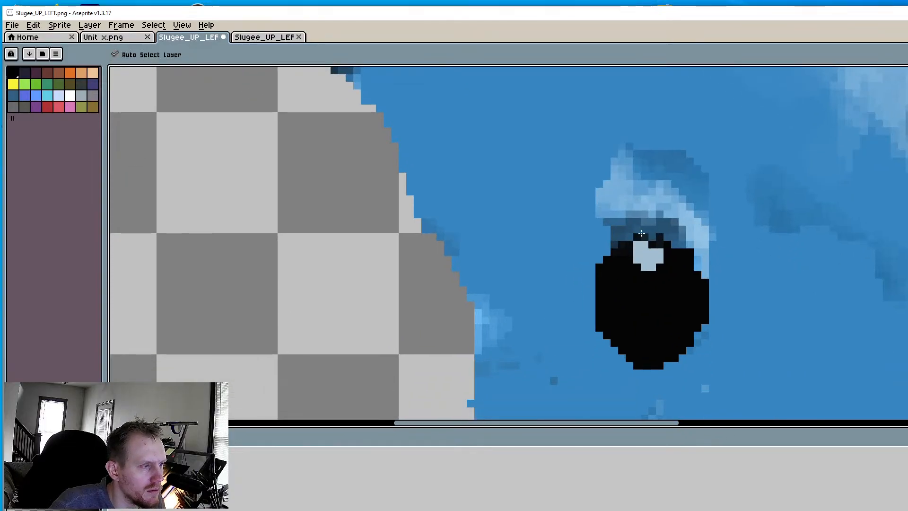
key(minus)
mouse_move(634, 239)
mouse_down()
mouse_move(594, 263)
mouse_move(600, 282)
mouse_move(584, 303)
mouse_move(619, 360)
mouse_move(647, 297)
mouse_up()
click(652, 238)
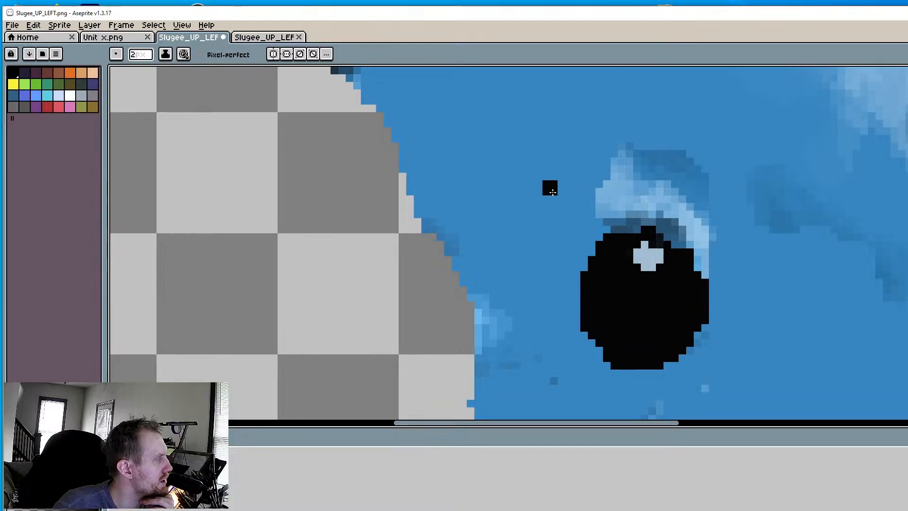
Compare the eyes of both sprites, sample the body blue and paint over the upper inner edge of the enlarged eye
scroll(588, 238, down, 4)
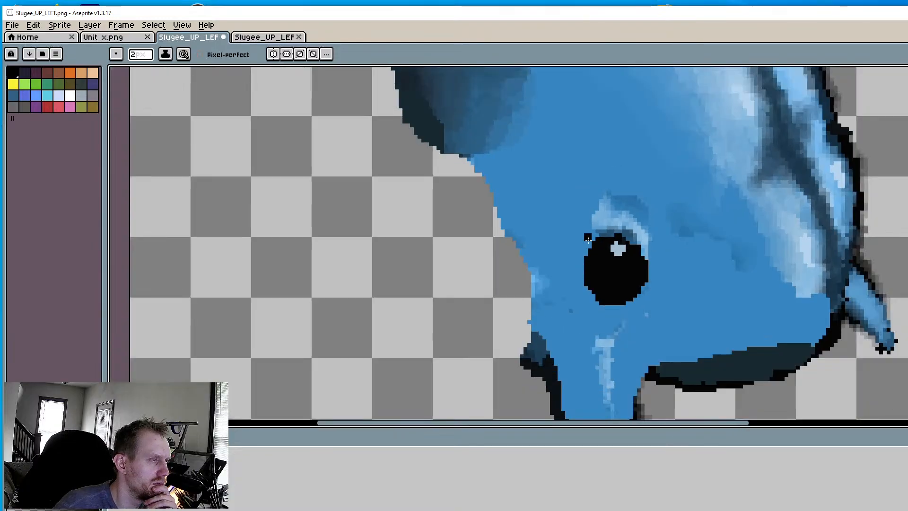
click(259, 43)
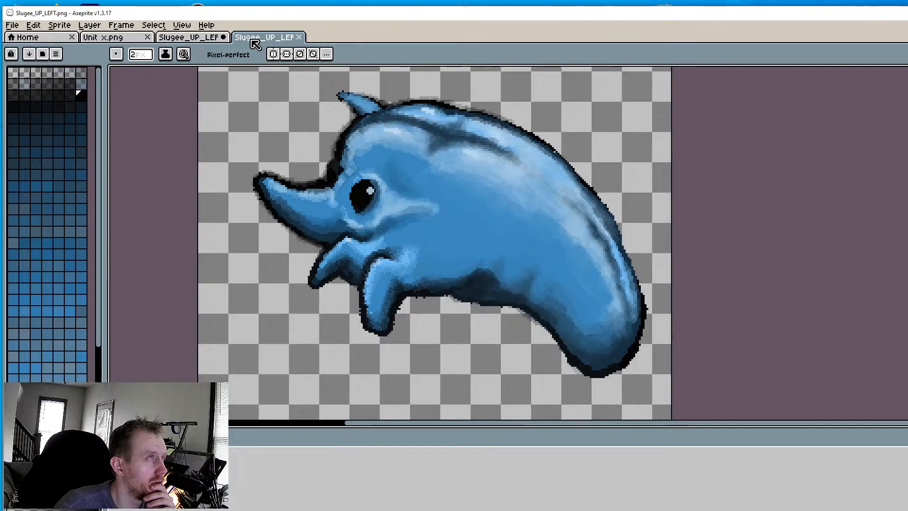
click(192, 38)
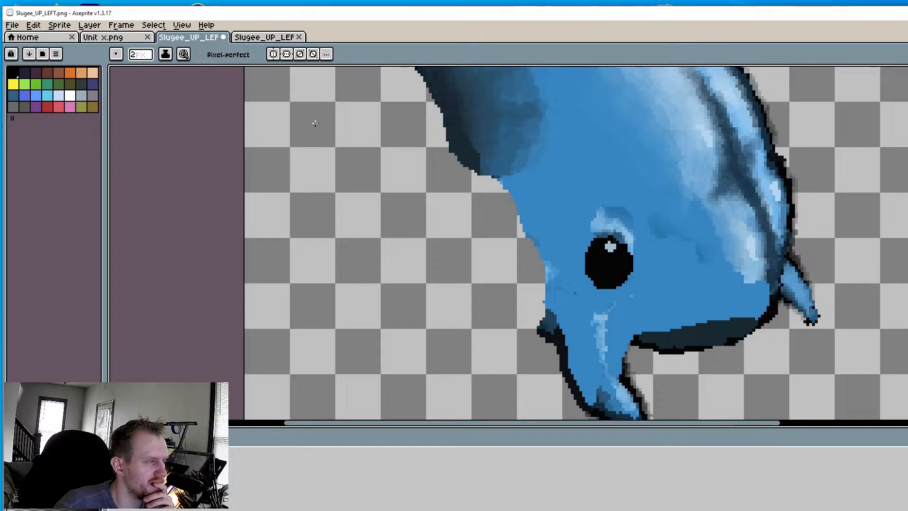
click(264, 38)
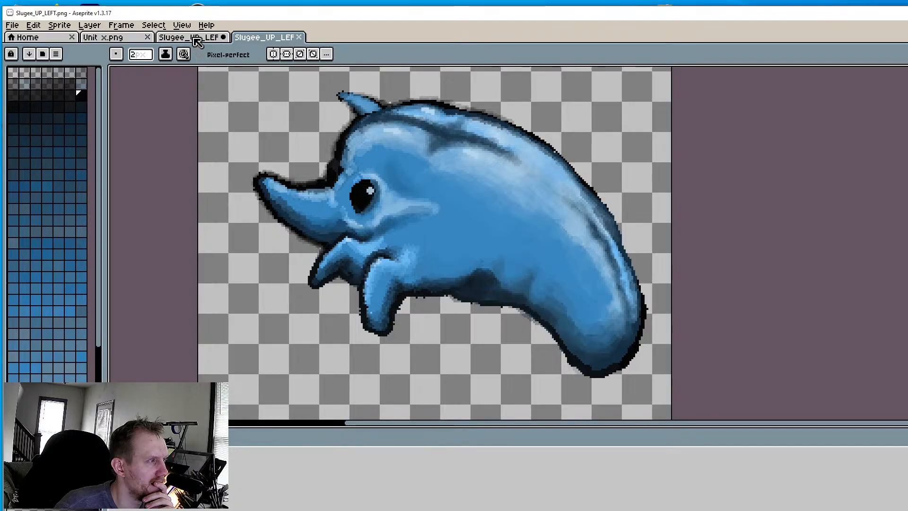
click(197, 42)
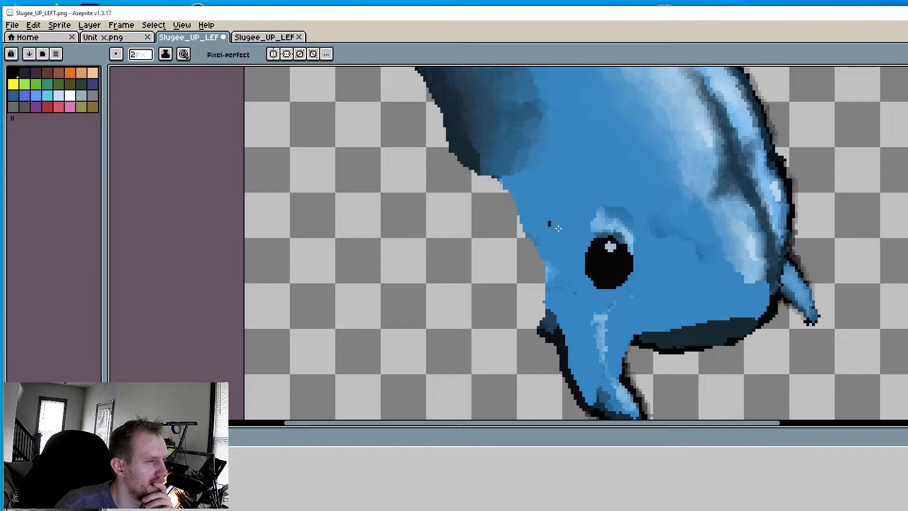
key(i)
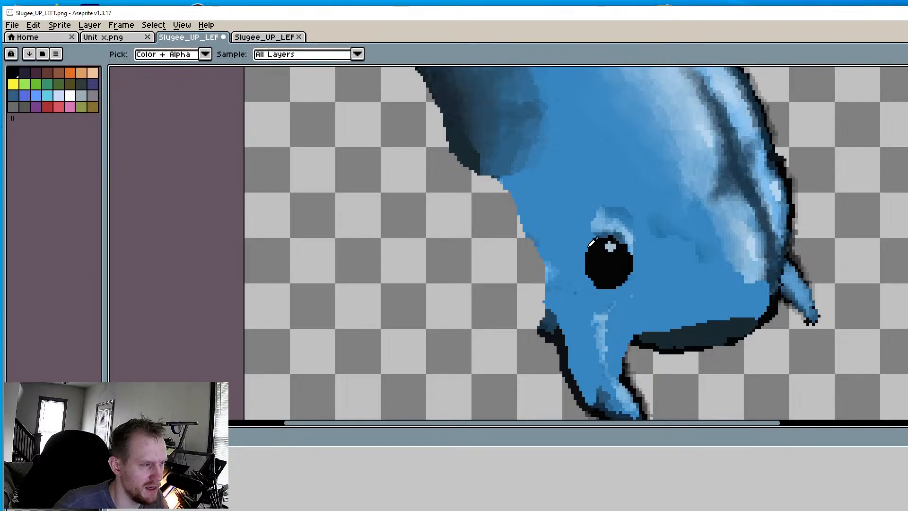
key(b)
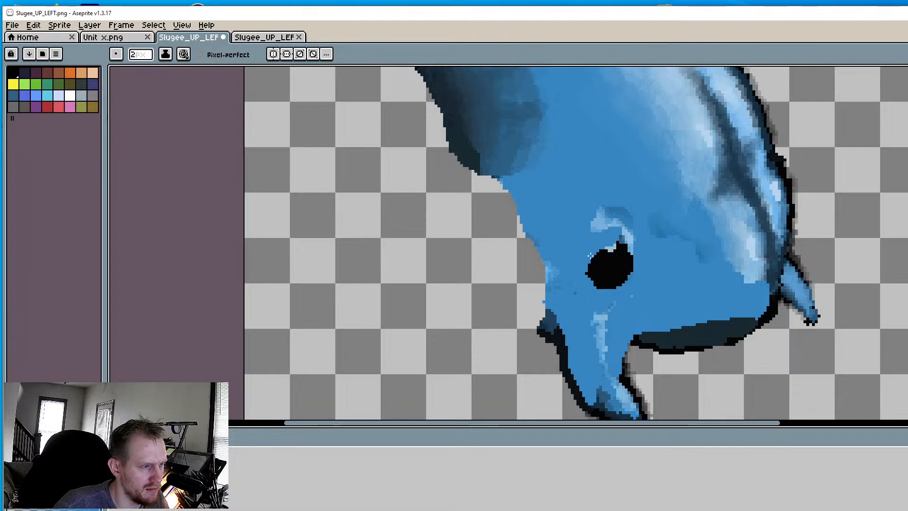
Sample the eye's black and reshape the eye into a solid tilted oval with 2 px strokes
key(i)
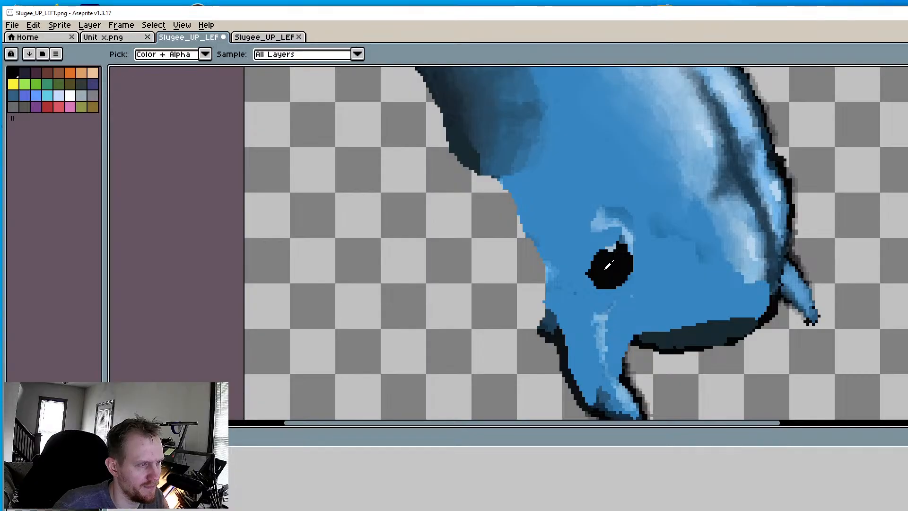
scroll(603, 269, up, 1)
key(b)
drag(621, 235, 607, 240)
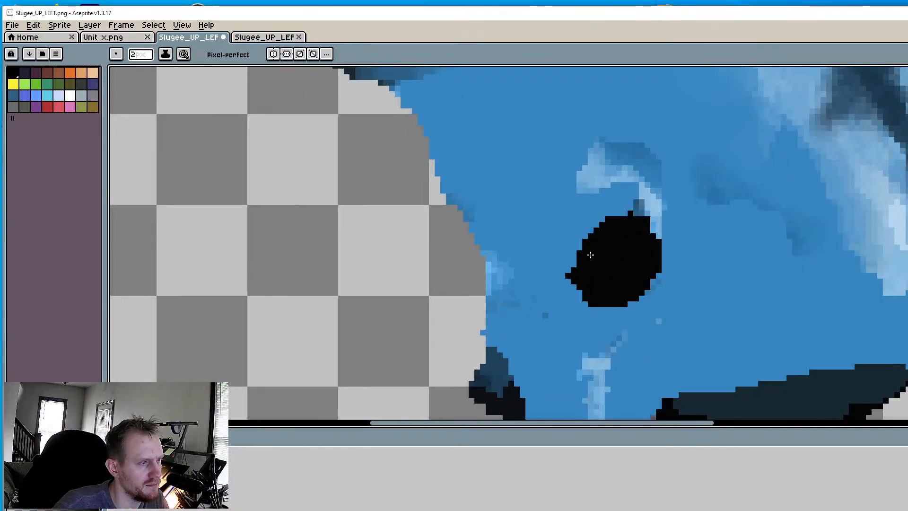
mouse_move(572, 275)
mouse_down()
mouse_move(579, 242)
mouse_move(584, 302)
mouse_up()
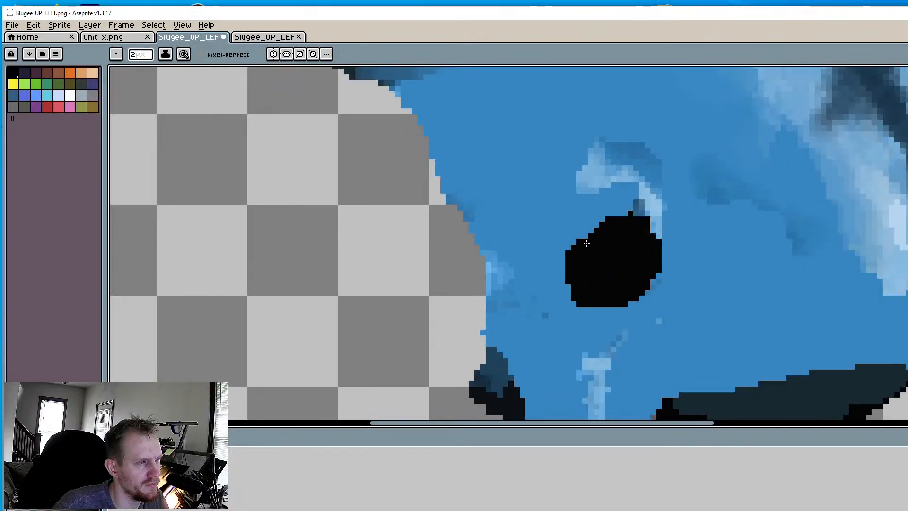
mouse_move(587, 243)
mouse_down()
mouse_move(597, 224)
mouse_move(624, 212)
mouse_move(604, 220)
mouse_move(650, 231)
mouse_up()
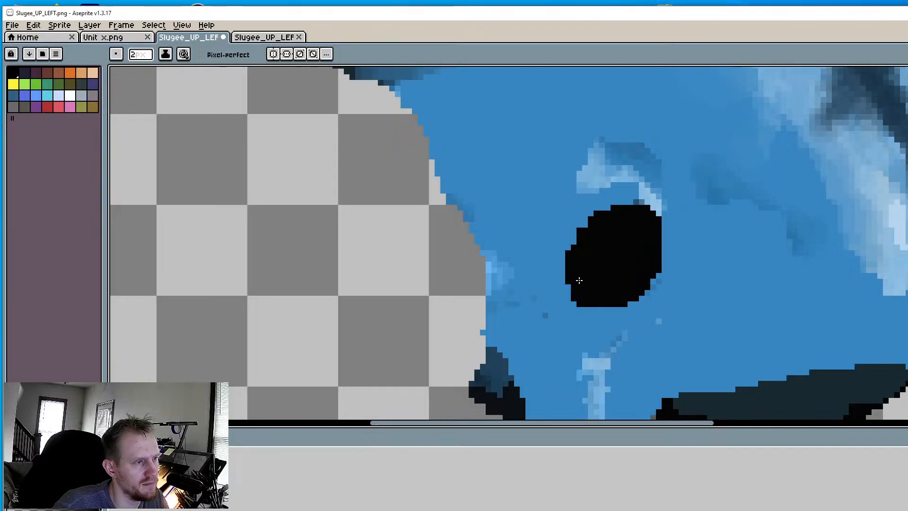
mouse_move(579, 281)
mouse_down()
mouse_move(569, 261)
mouse_move(596, 227)
mouse_move(632, 207)
mouse_up()
scroll(594, 262, down, 2)
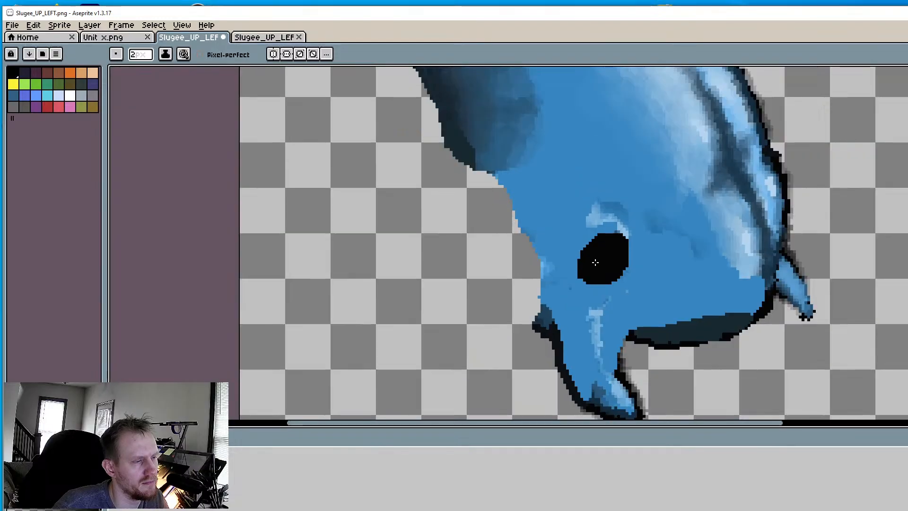
Sketch two bent black leg guides with the 2 px brush beside the belly and head, checking them against the finished sprite
scroll(517, 260, down, 3)
scroll(524, 261, up, 3)
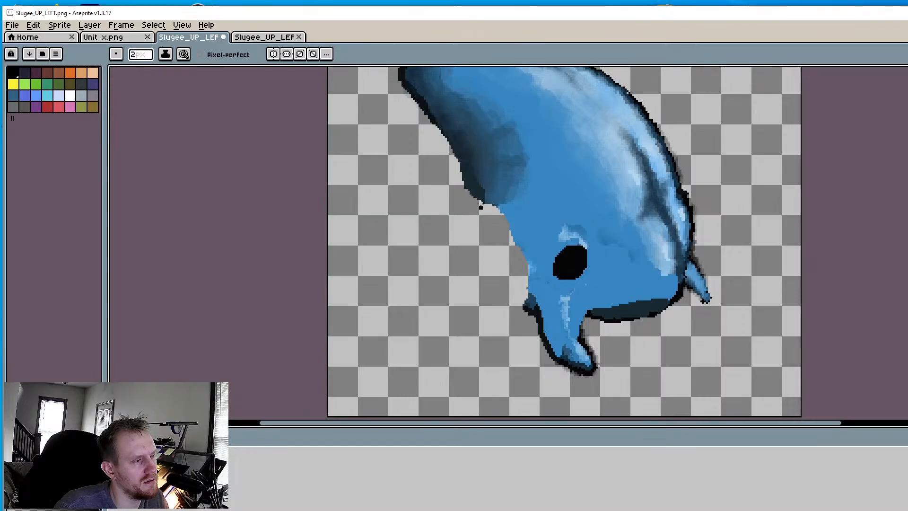
click(262, 38)
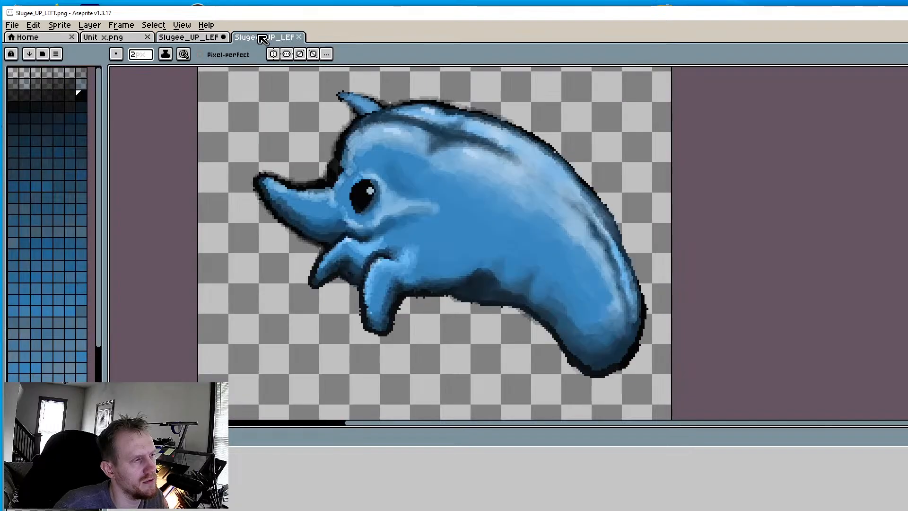
click(213, 38)
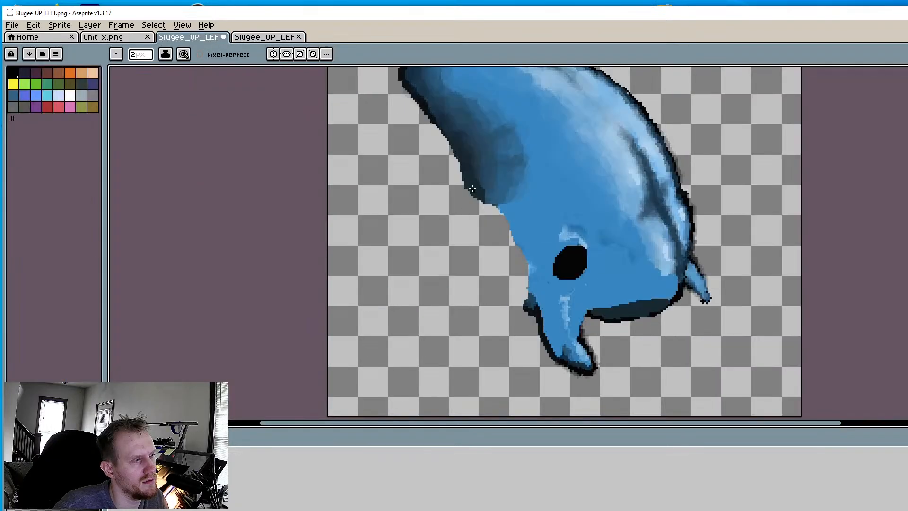
mouse_move(486, 230)
mouse_down()
mouse_move(459, 274)
mouse_move(505, 281)
mouse_move(486, 332)
mouse_up()
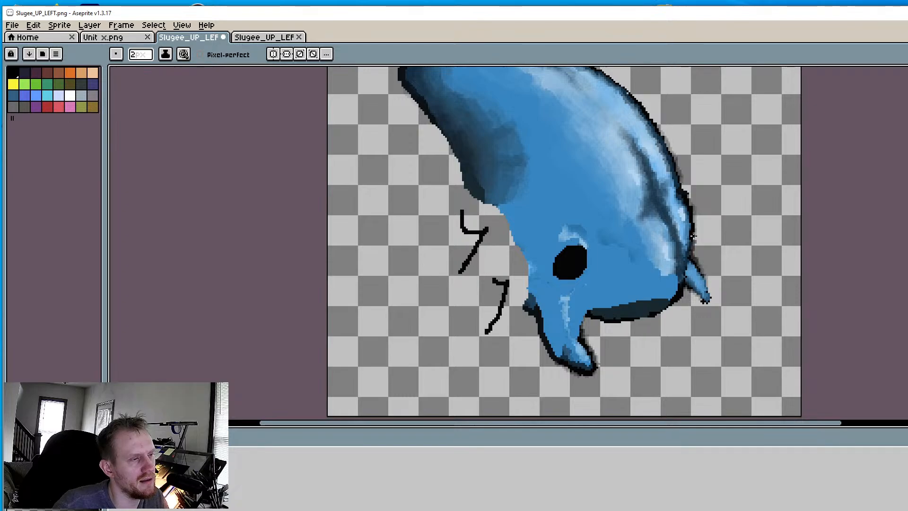
scroll(693, 235, down, 2)
scroll(694, 251, up, 2)
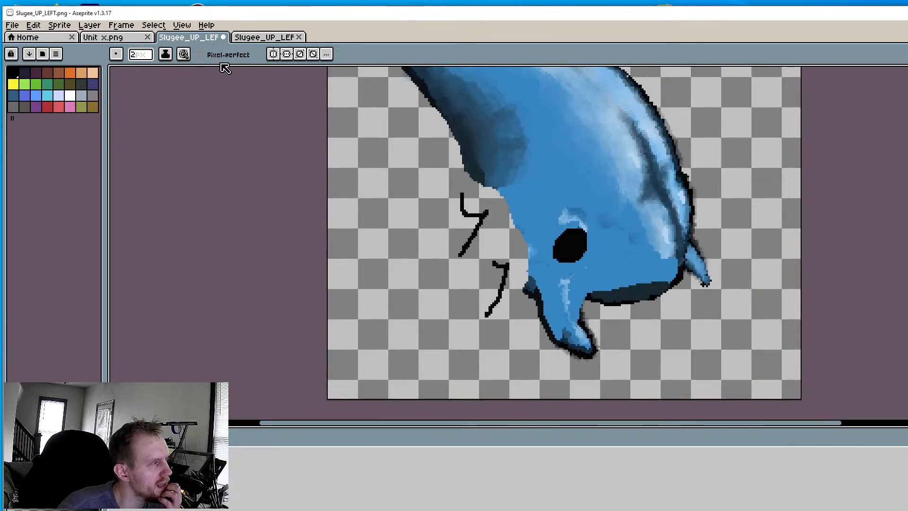
click(254, 37)
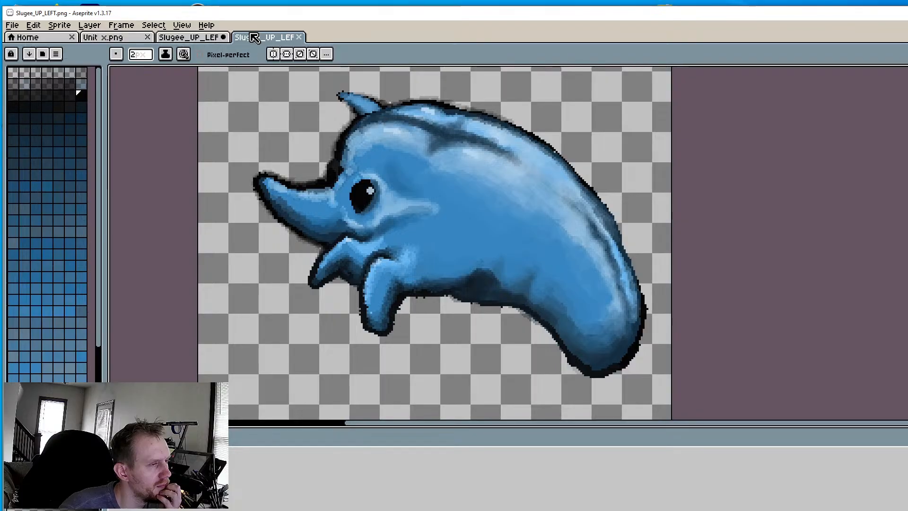
Select the whole downward-facing sprite, squash it vertically to 167 px and reposition it at X -4, Y 45
click(167, 38)
scroll(537, 192, down, 3)
middle_drag(561, 210, 527, 253)
scroll(531, 217, up, 3)
scroll(527, 253, down, 2)
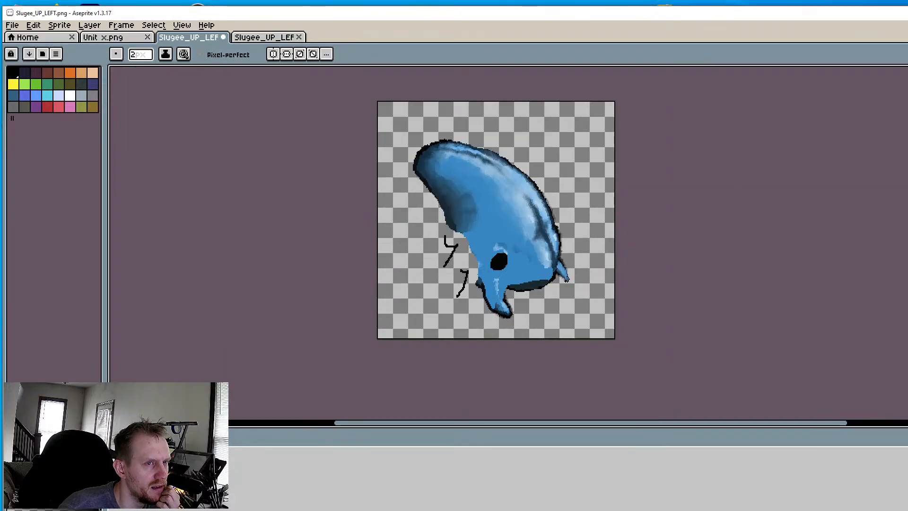
key(m)
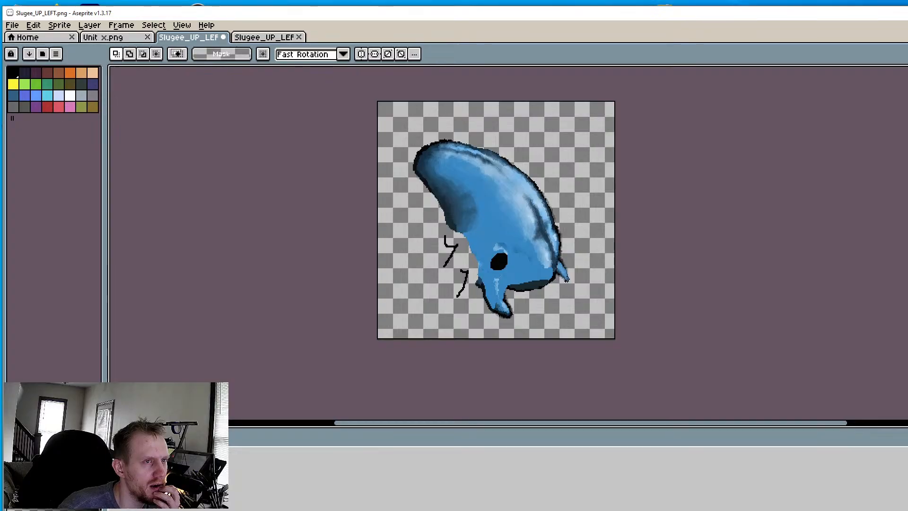
drag(324, 81, 624, 335)
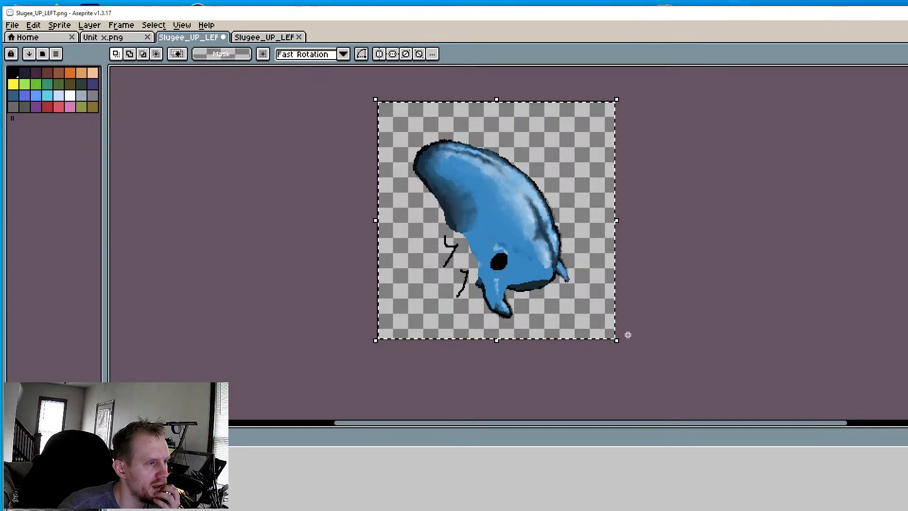
drag(497, 340, 493, 260)
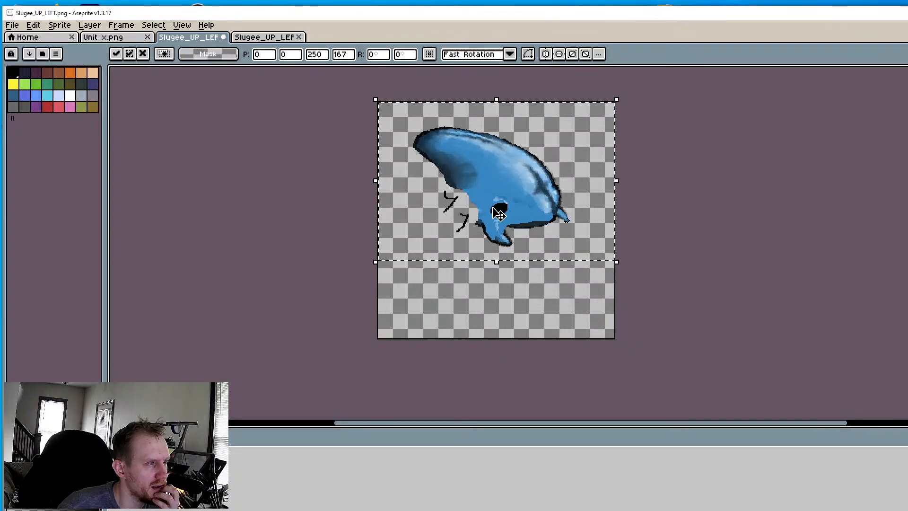
drag(491, 196, 486, 238)
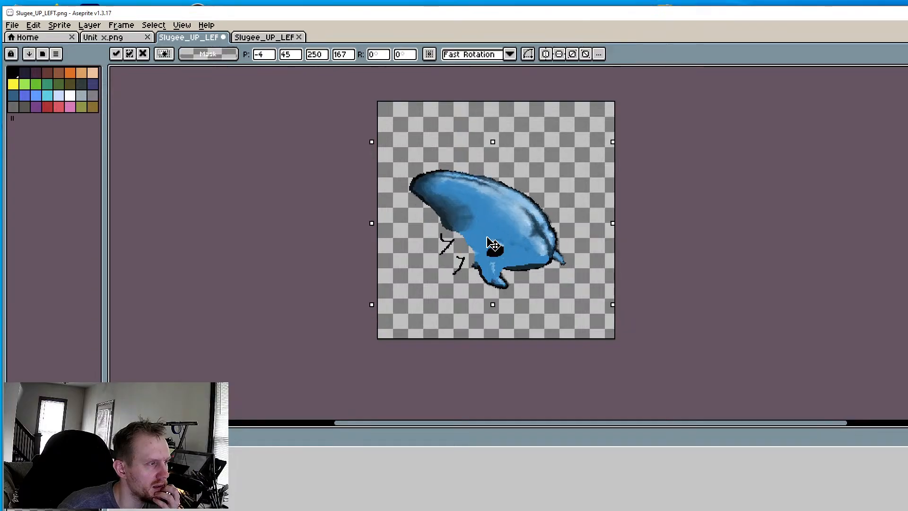
Compare the squashed sprite with the finished up-left sprite and stretch it upward to 178 px tall
click(265, 37)
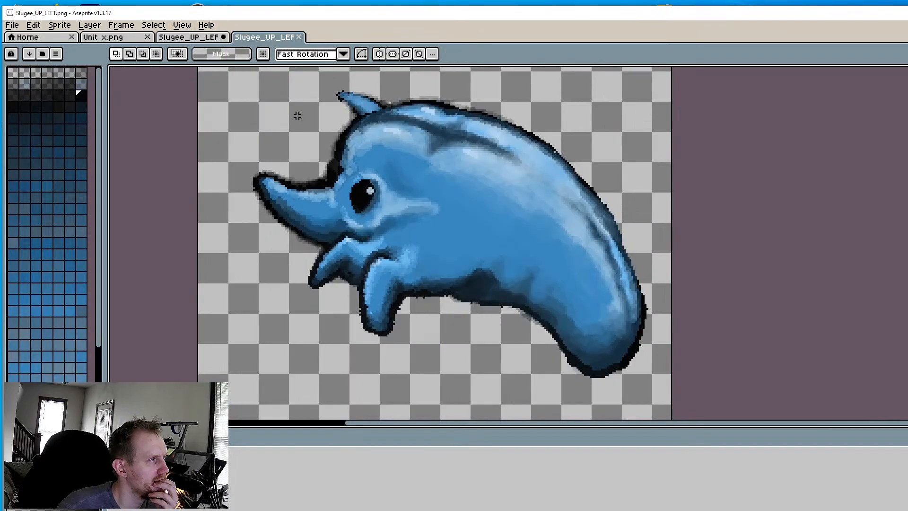
scroll(297, 116, down, 4)
click(203, 37)
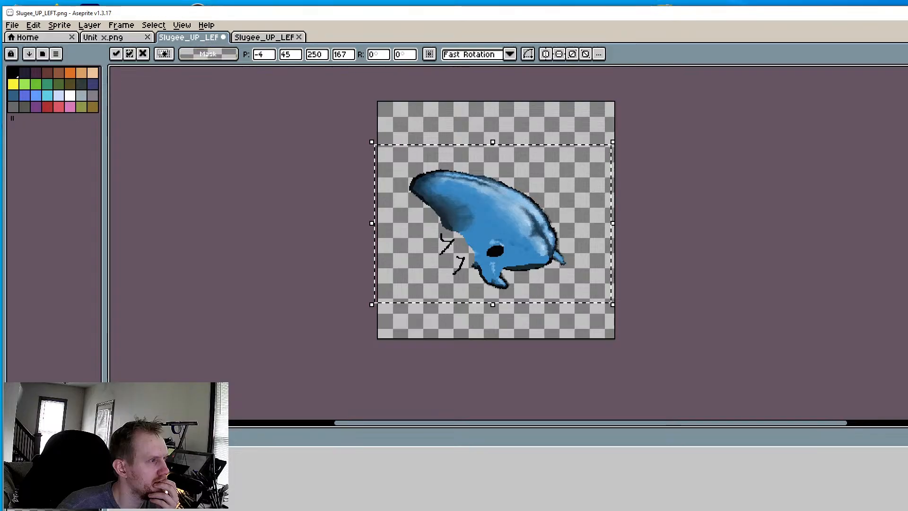
drag(493, 142, 493, 138)
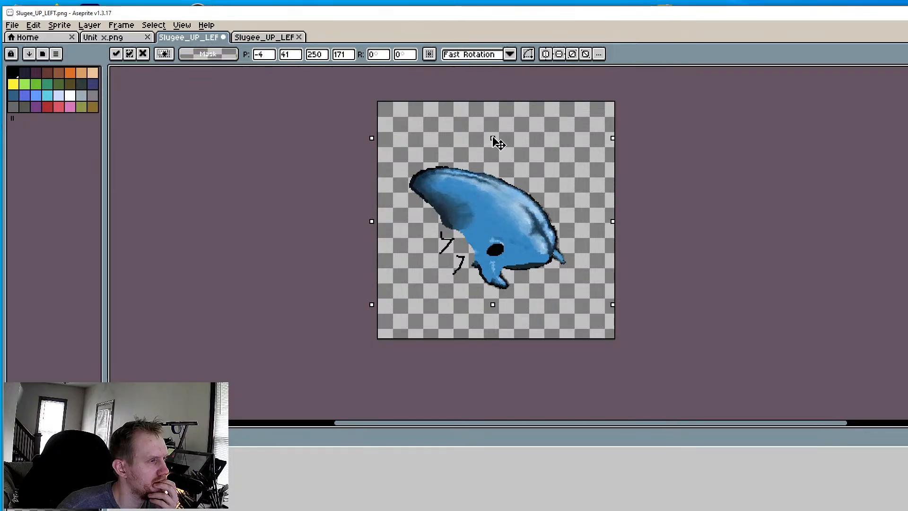
click(263, 37)
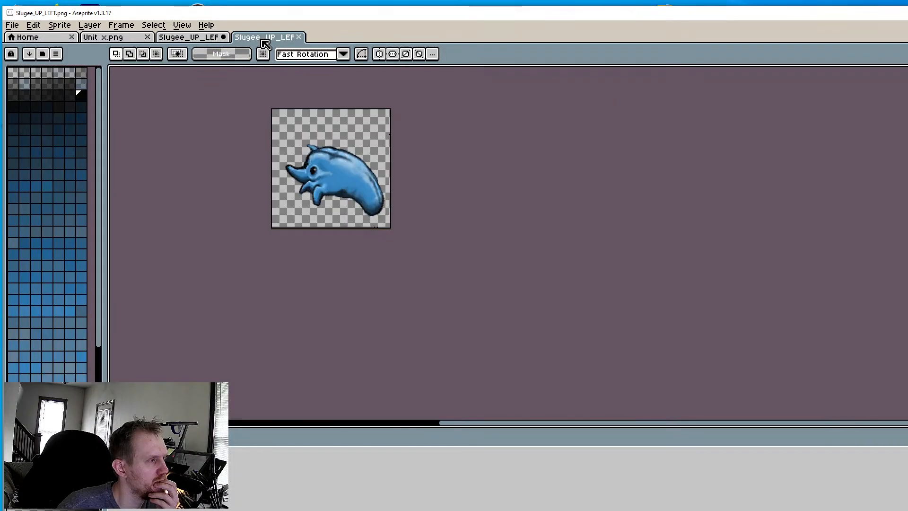
scroll(415, 186, up, 3)
scroll(401, 184, down, 2)
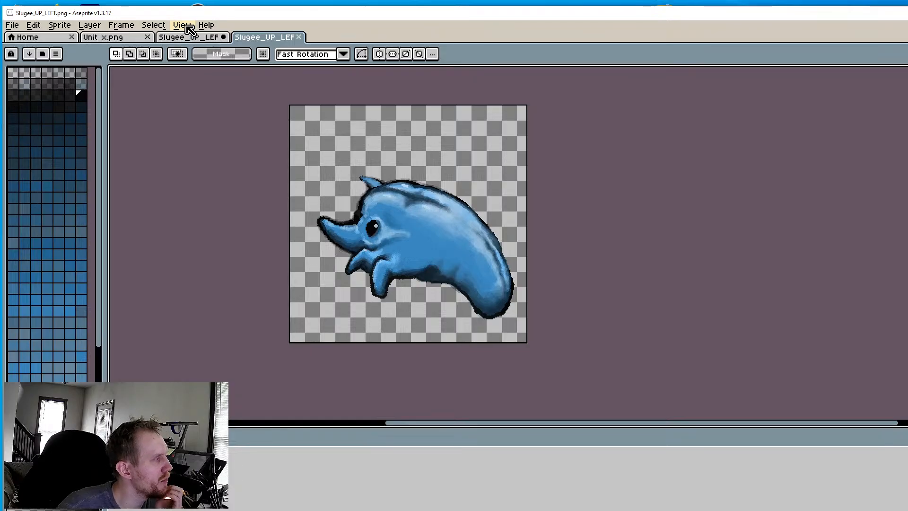
click(191, 38)
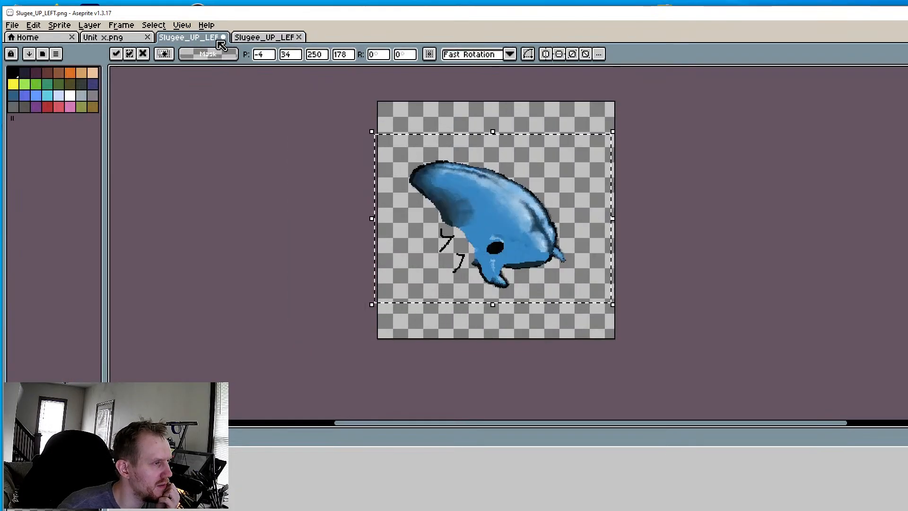
Copy the 250 × 217 px area holding the finished sprite and paste it in place of the downward-facing drawing at X 0, Y 33
click(279, 38)
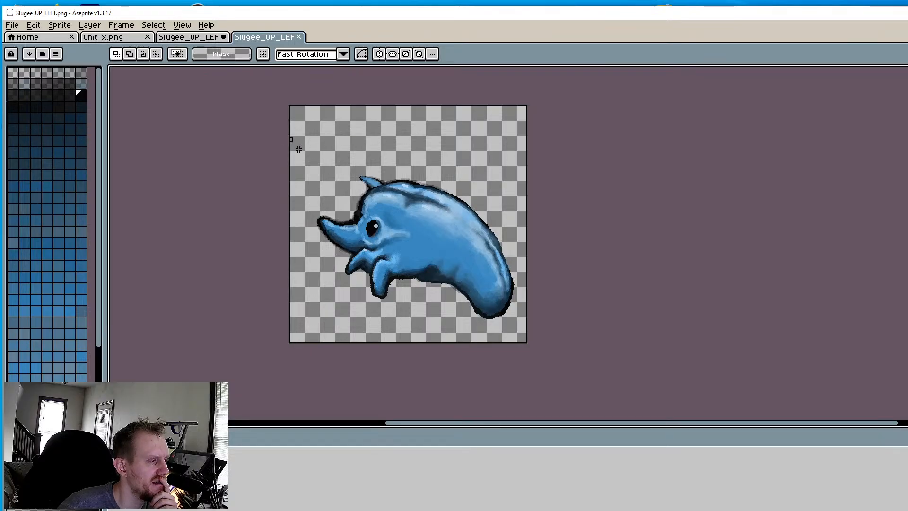
drag(290, 137, 528, 343)
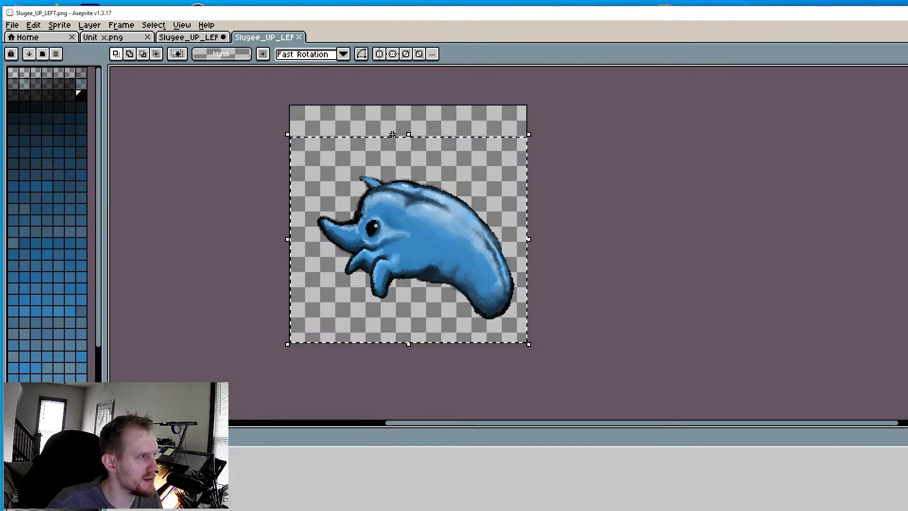
click(208, 37)
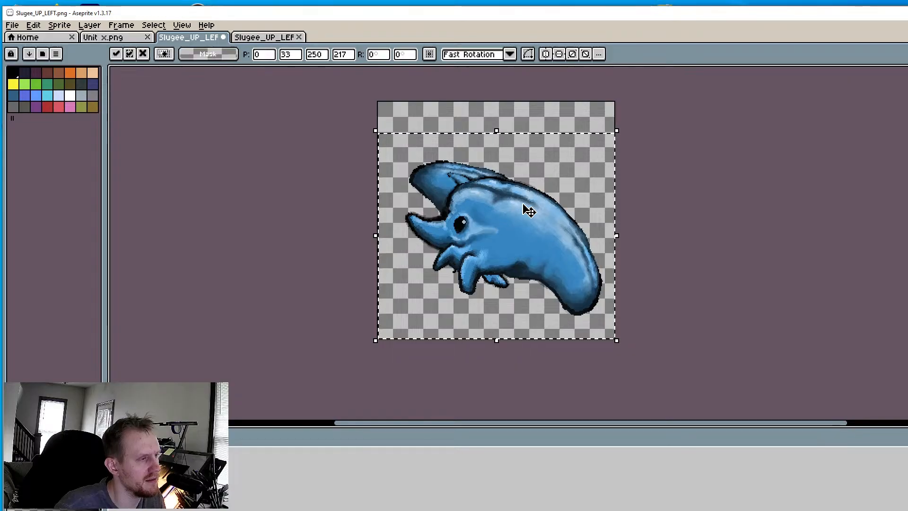
key(Escape)
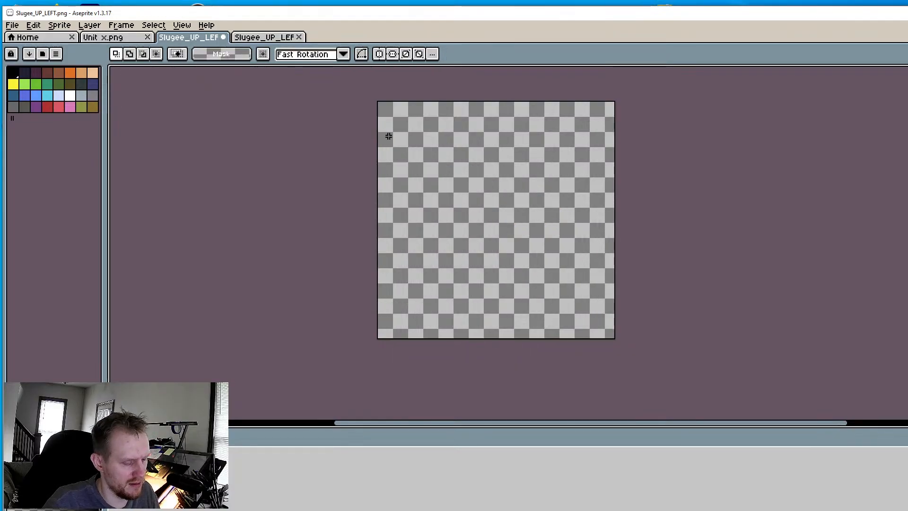
key(ctrl+v)
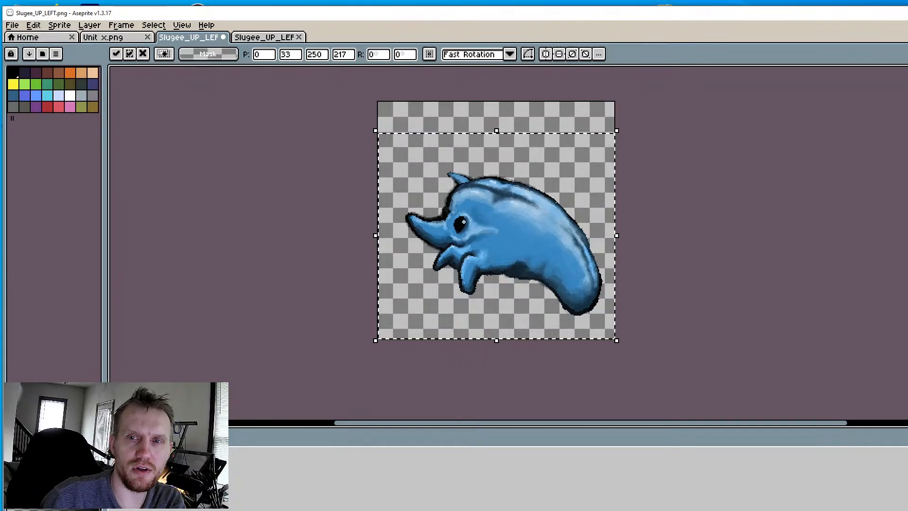
Switch to Godot, run the game project and move its debug window fully into view
key(alt+Tab)
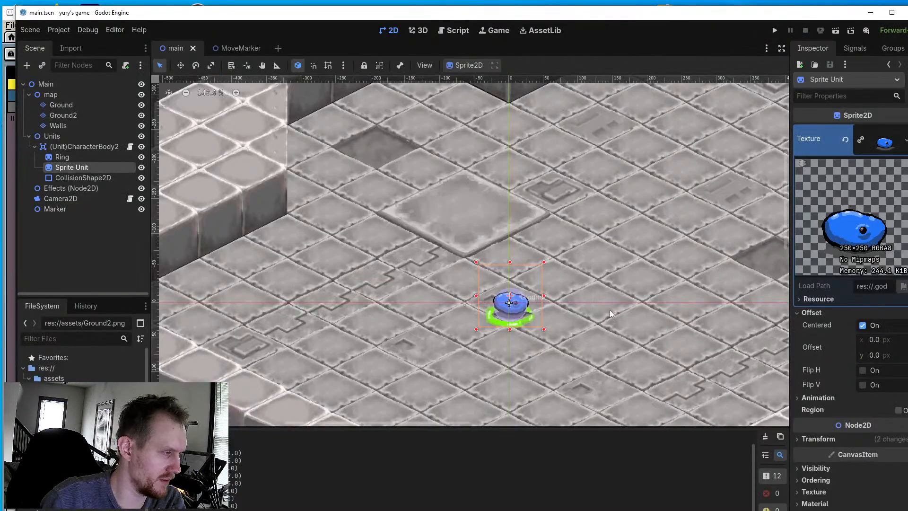
click(775, 30)
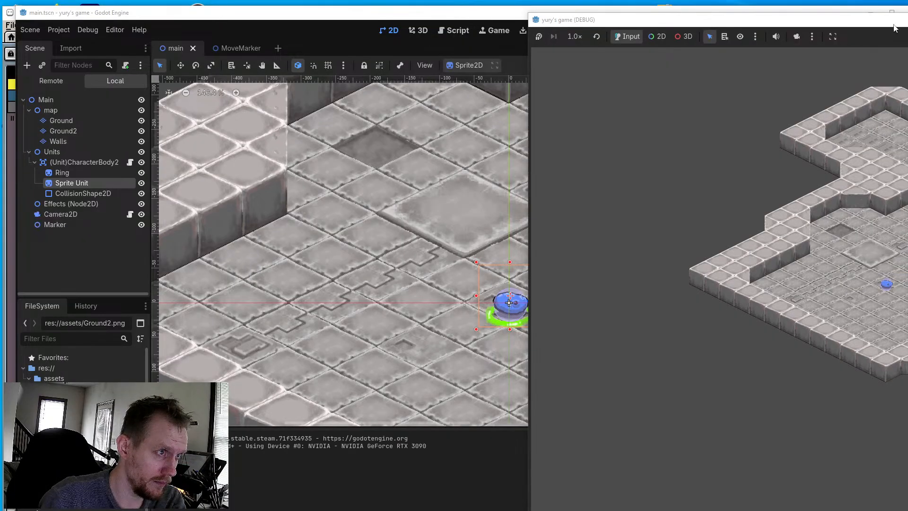
drag(891, 23, 546, 25)
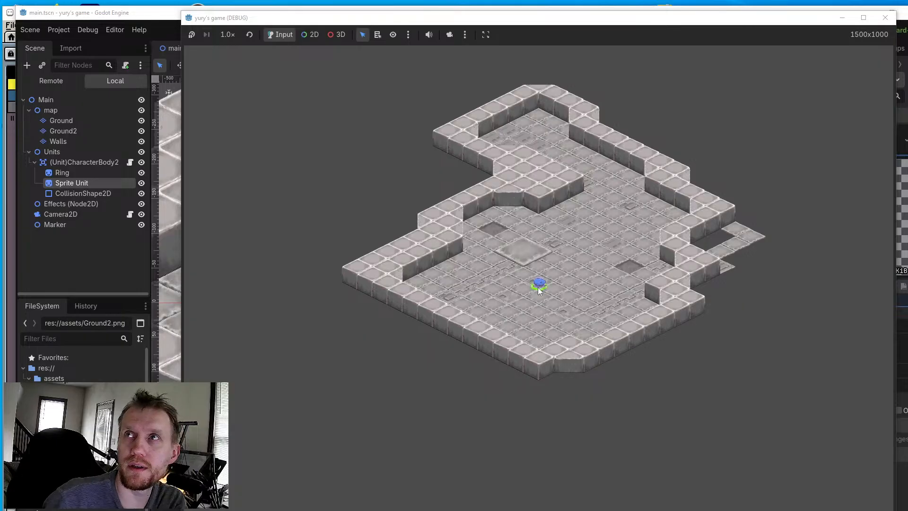
Send the blue unit to various floor spots in all directions to examine how it looks while moving on the isometric map
right_click(557, 311)
right_click(566, 285)
right_click(478, 289)
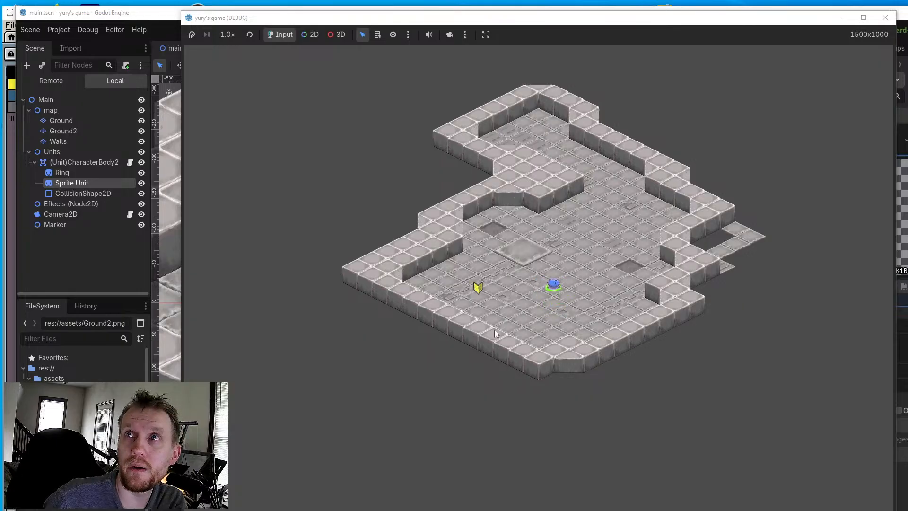
right_click(522, 251)
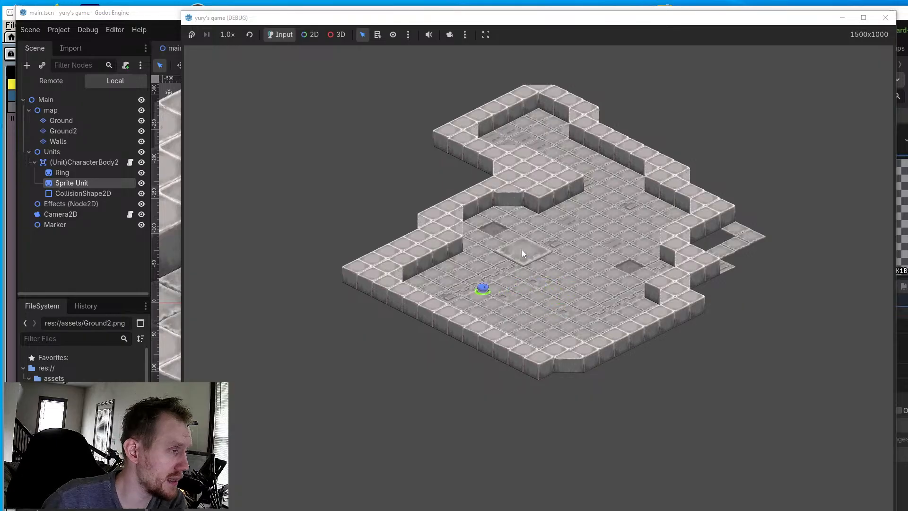
right_click(439, 247)
right_click(533, 304)
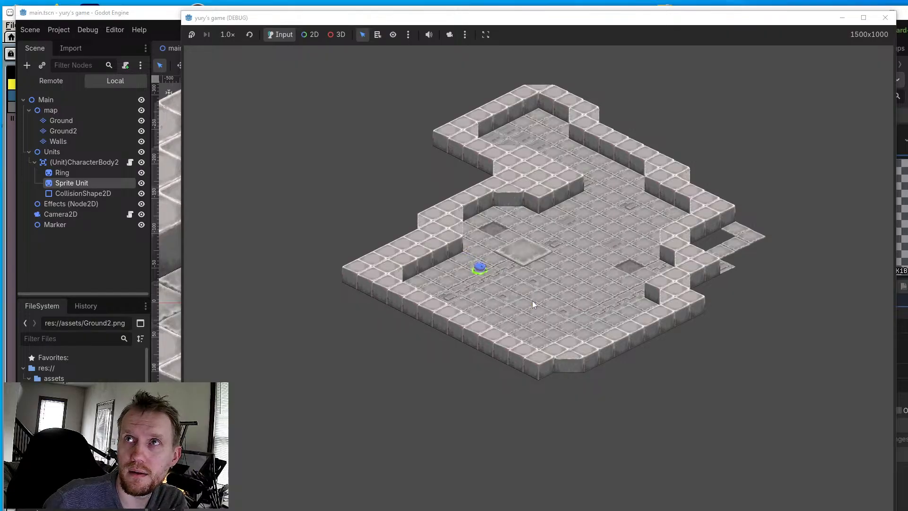
right_click(581, 286)
right_click(580, 249)
right_click(593, 219)
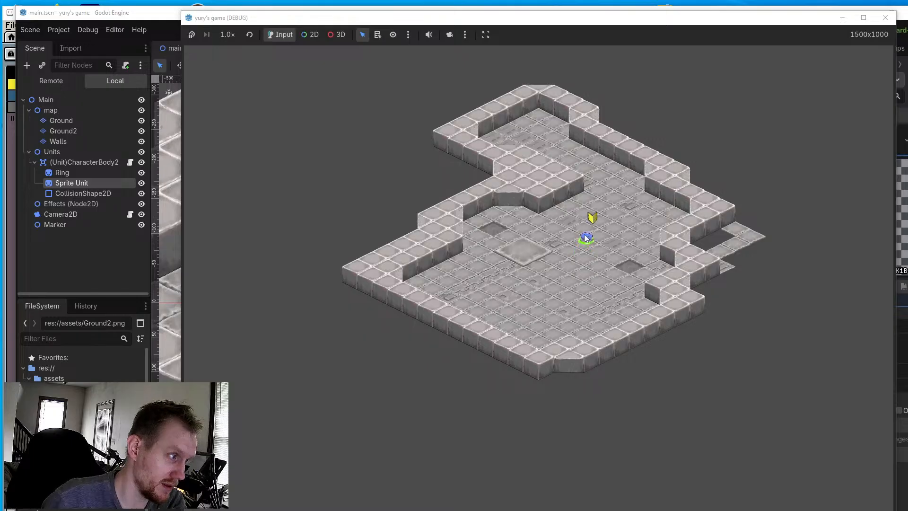
right_click(530, 290)
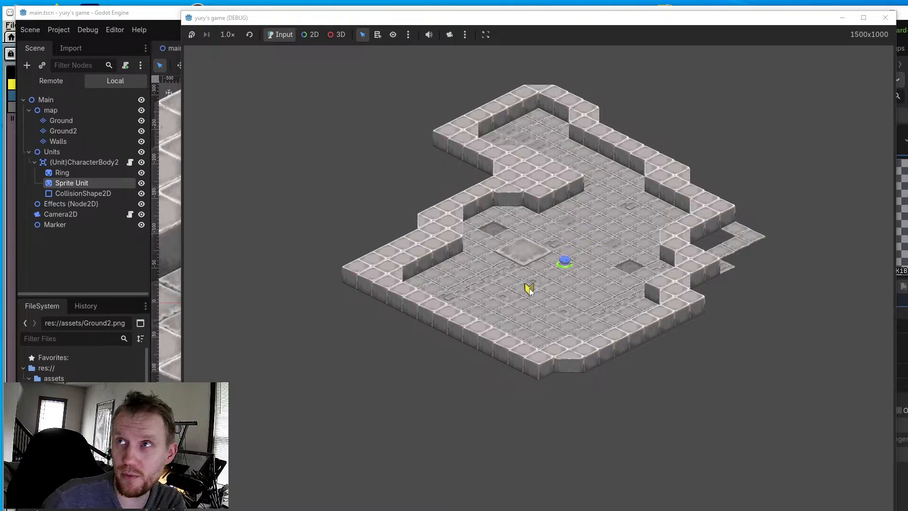
right_click(574, 316)
right_click(635, 306)
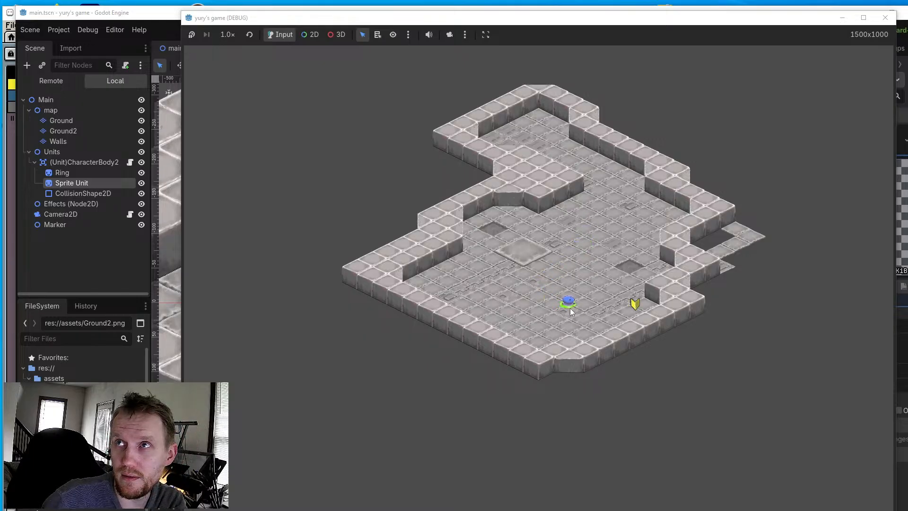
right_click(563, 269)
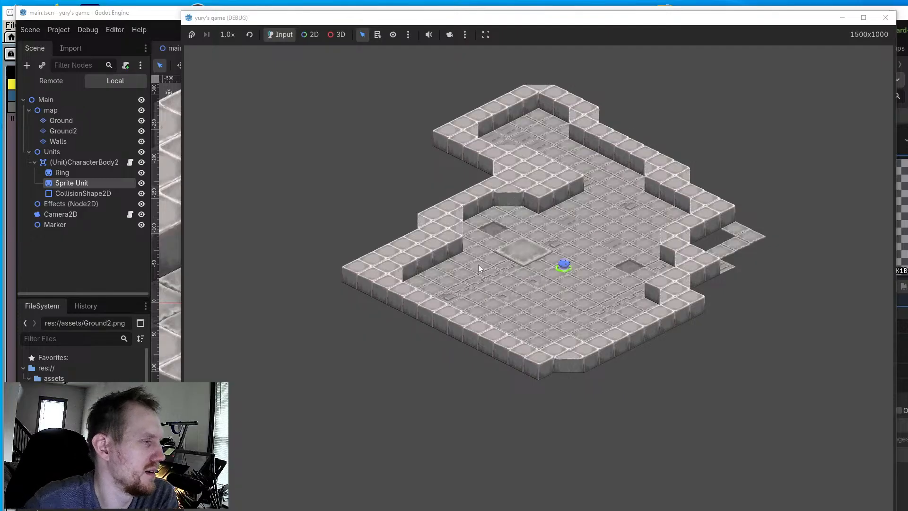
click(515, 256)
click(511, 294)
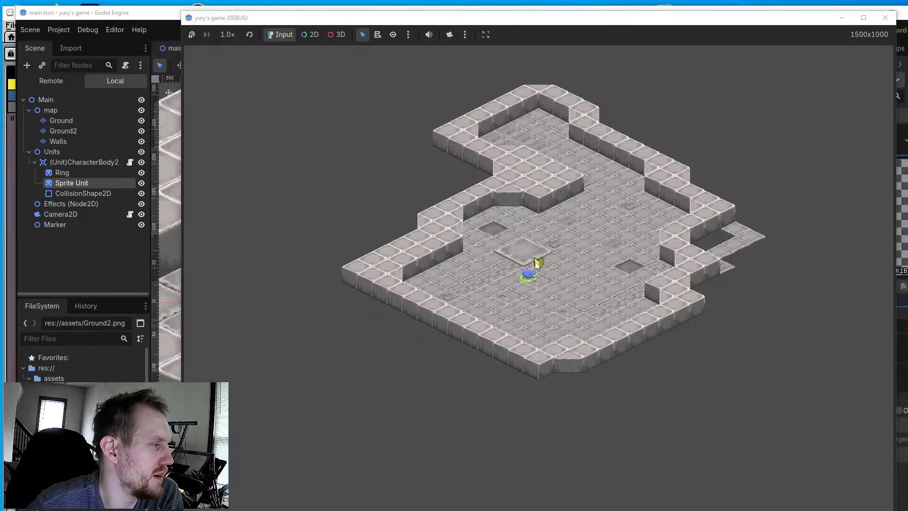
click(513, 266)
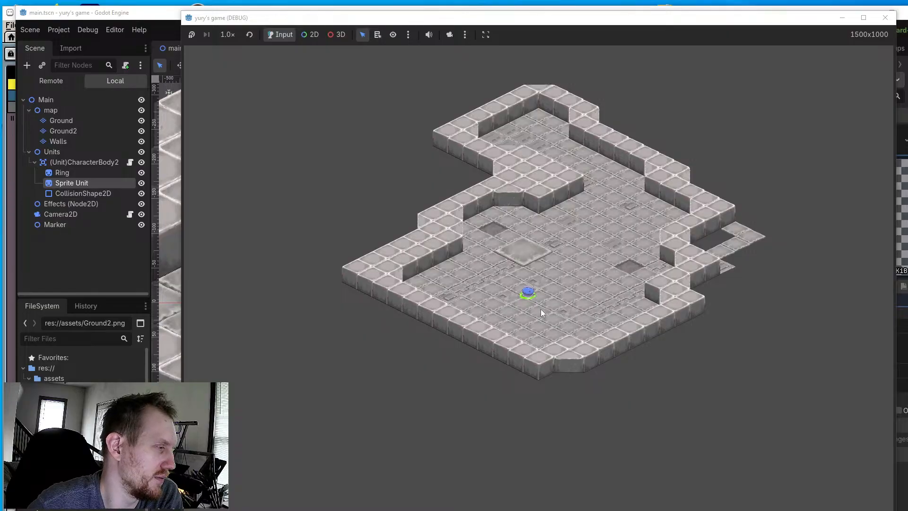
click(575, 239)
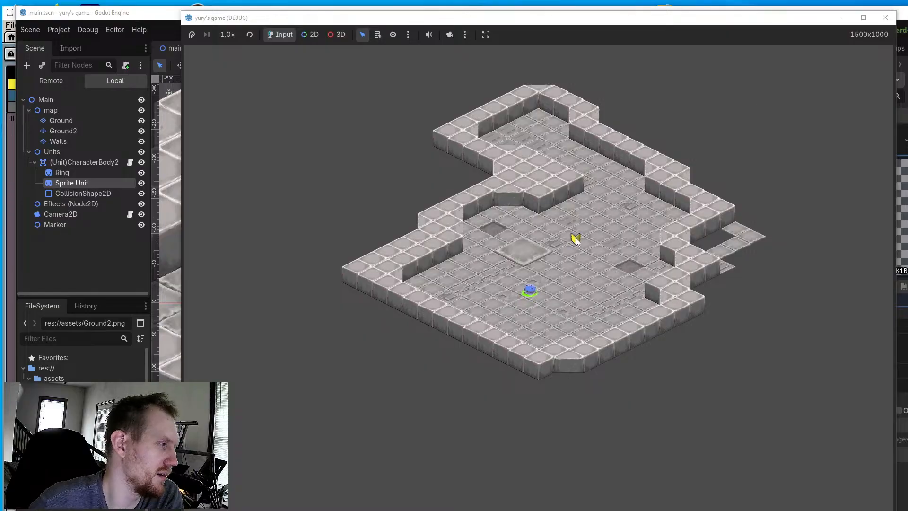
click(535, 281)
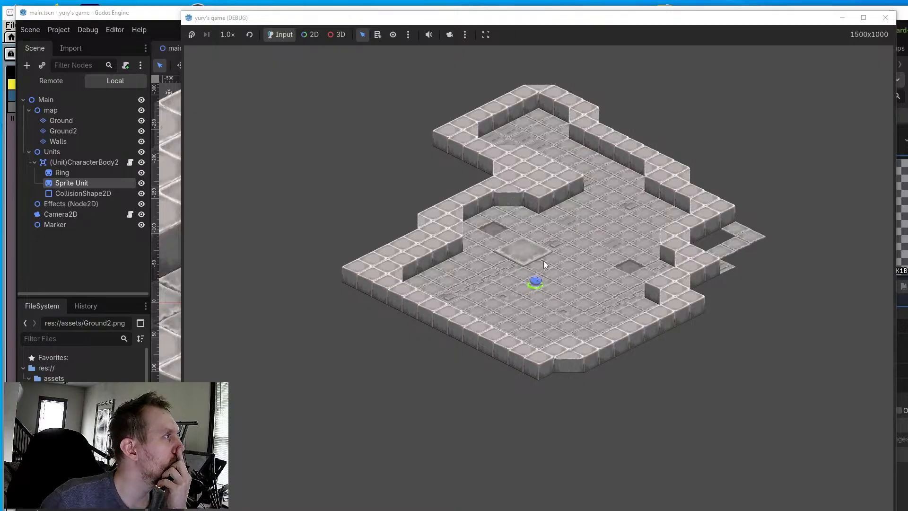
right_click(559, 276)
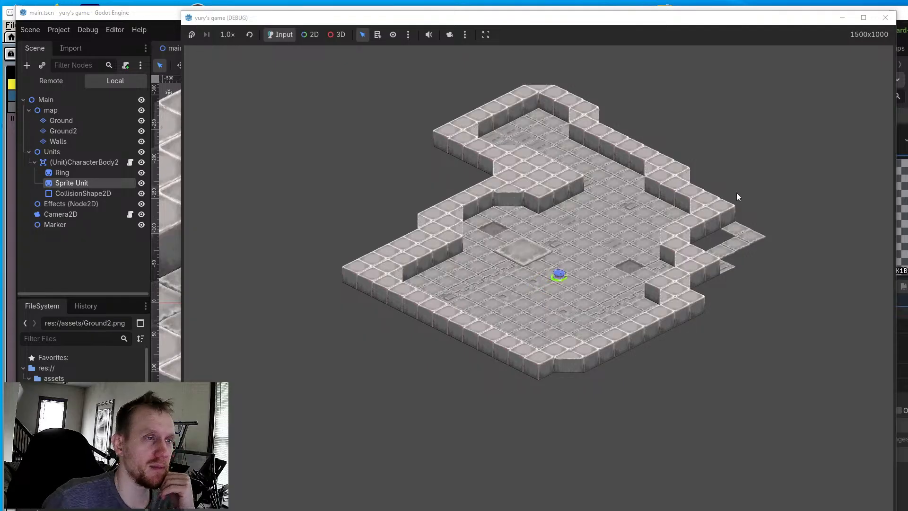
Close the running game, return to Aseprite and compare the pasted copy with the finished up-left sprite
click(884, 18)
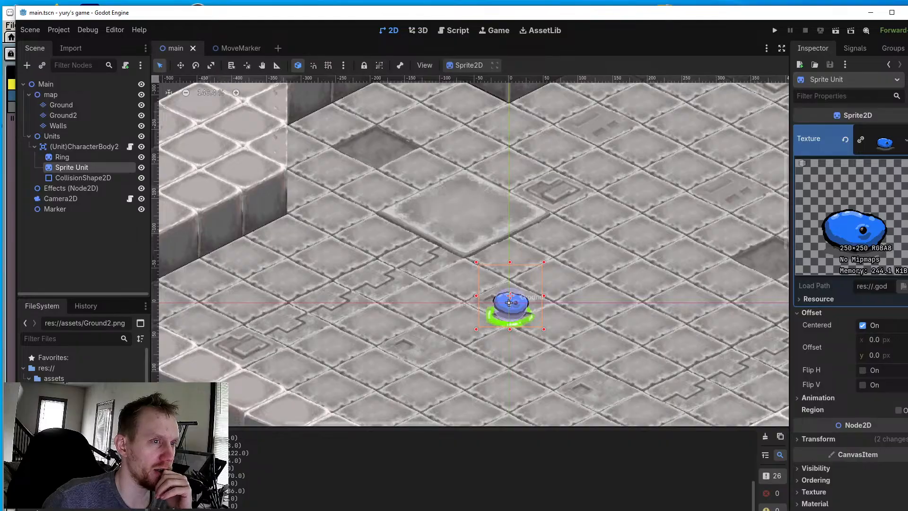
key(alt+Tab)
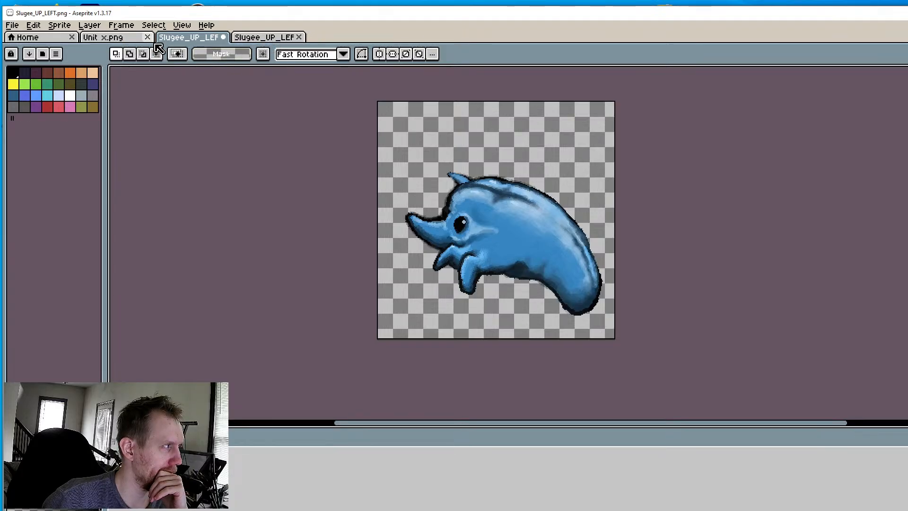
click(261, 42)
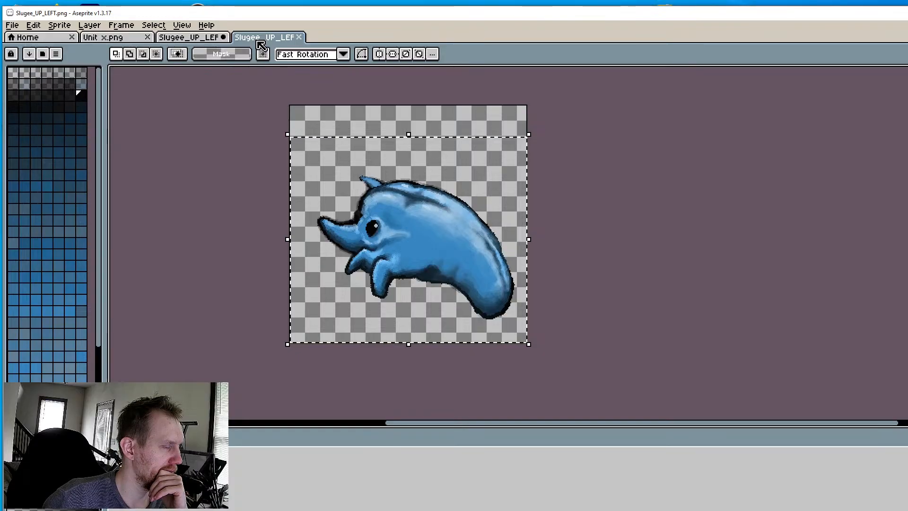
click(203, 40)
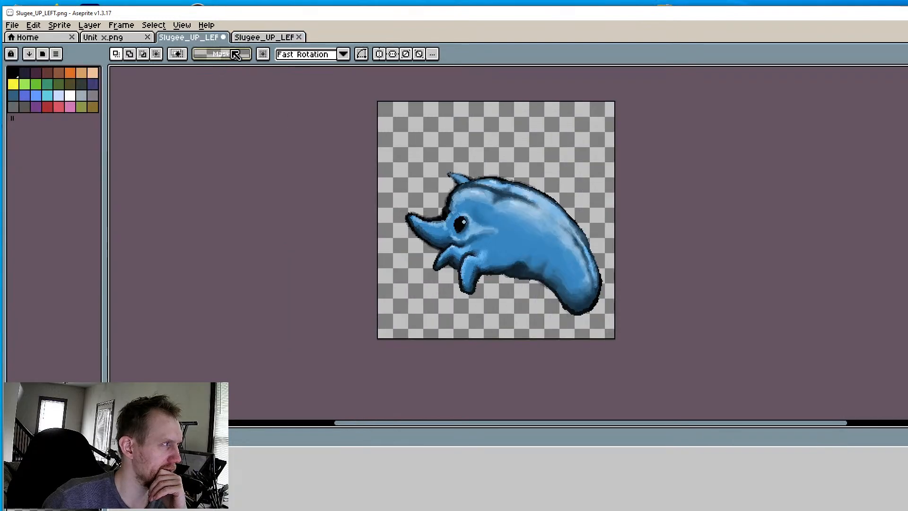
Return to the pasted copy, sample the body's mid-blue and paint a new downward head and large horn over the tail end with an 18 px brush
click(262, 40)
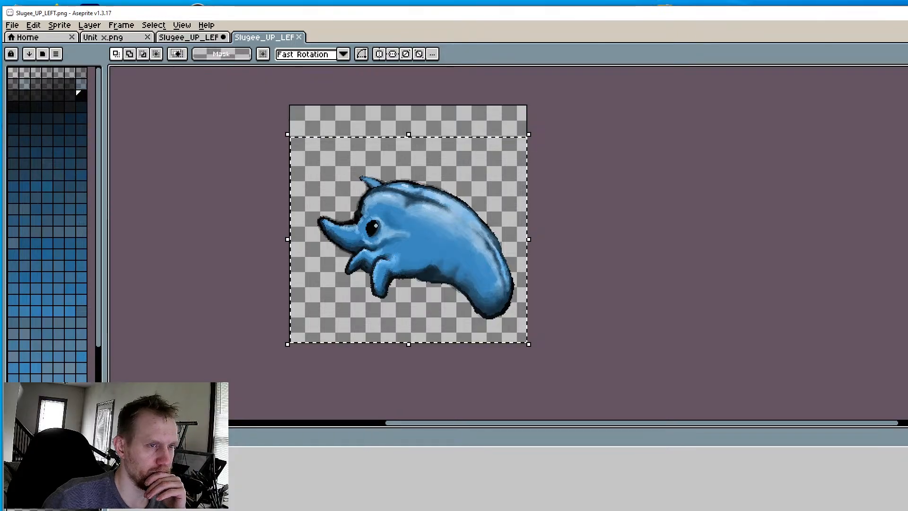
key(b)
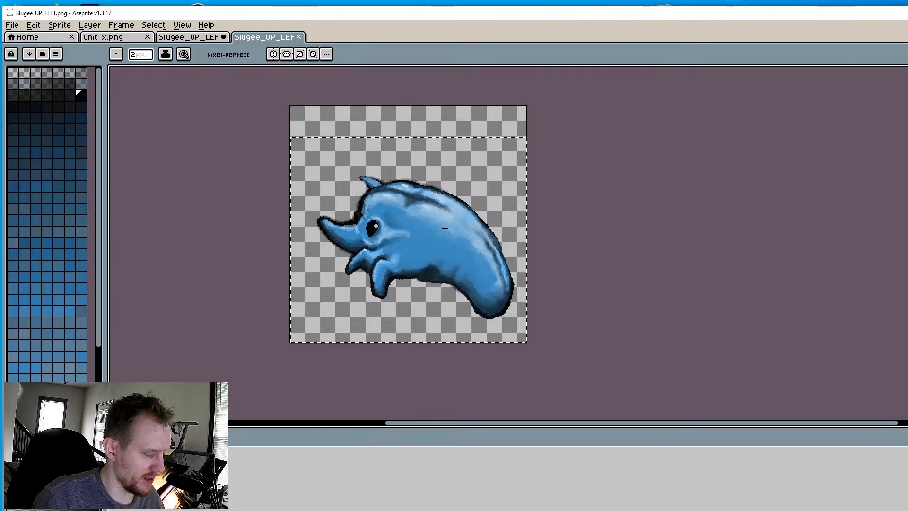
key(i)
click(419, 246)
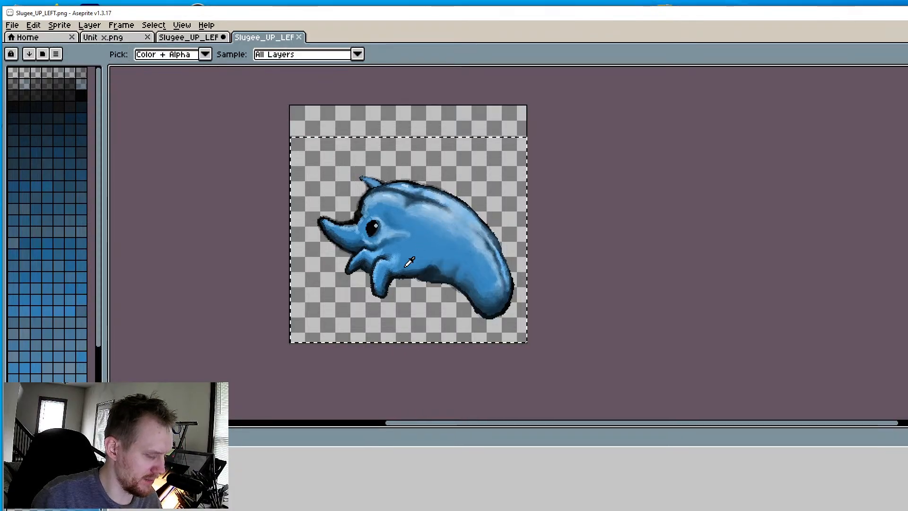
key(b)
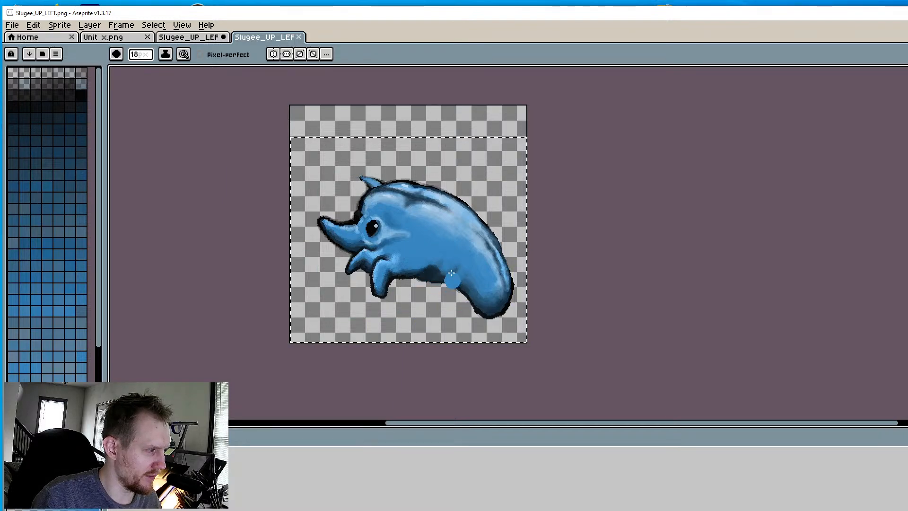
mouse_move(455, 301)
mouse_down()
mouse_move(470, 294)
mouse_move(468, 310)
mouse_move(456, 273)
mouse_move(438, 278)
mouse_move(442, 315)
mouse_move(454, 326)
mouse_move(467, 292)
mouse_up()
Erase the old face, both old horns, the front legs and the leftover tail edge with a 14 px brush
ctrl+scroll(439, 311, down, 2)
ctrl+scroll(439, 311, down, 1)
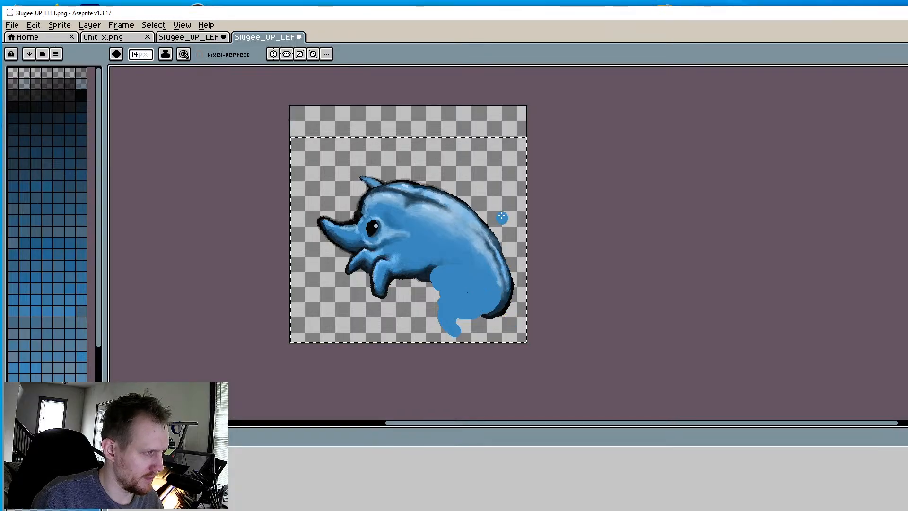
alt+click(505, 194)
mouse_move(489, 306)
mouse_down()
mouse_move(465, 317)
mouse_move(427, 289)
mouse_move(378, 278)
mouse_up()
mouse_move(353, 247)
mouse_down()
mouse_move(376, 229)
mouse_move(370, 244)
mouse_up()
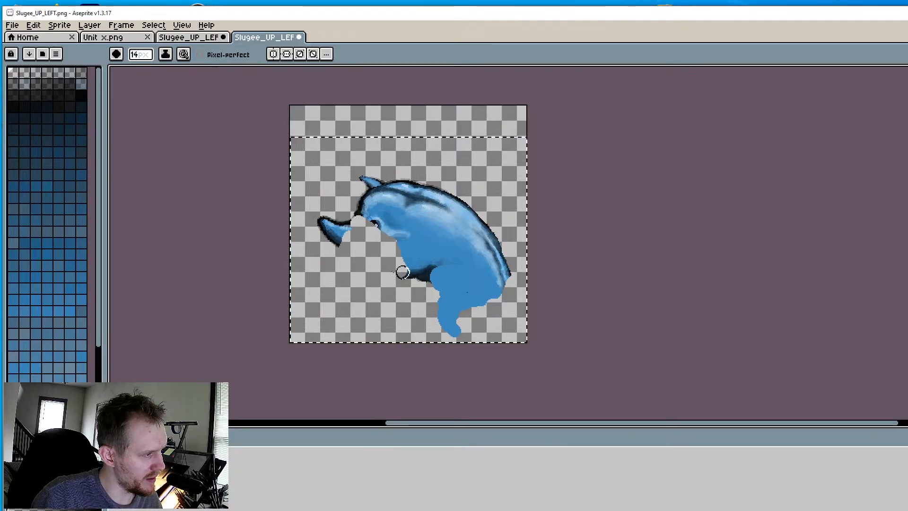
mouse_move(328, 230)
mouse_down()
mouse_move(332, 221)
mouse_move(362, 222)
mouse_move(384, 241)
mouse_up()
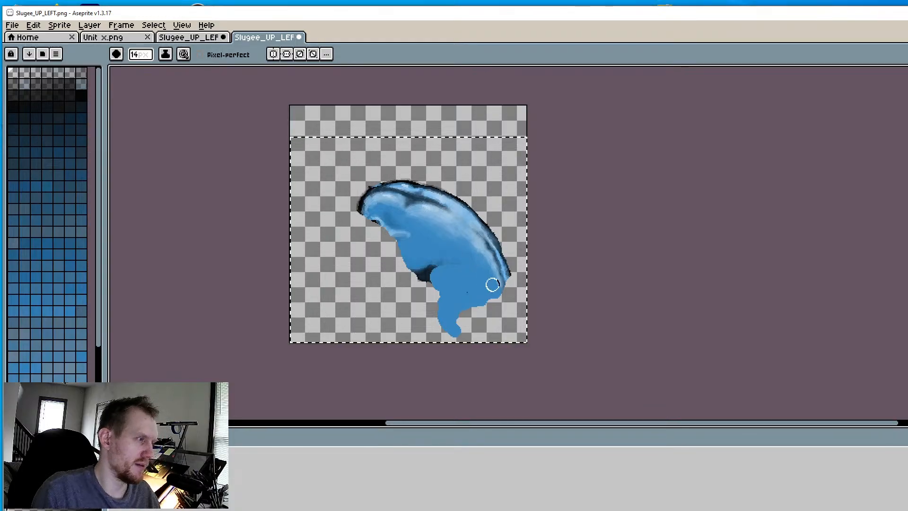
Paint a small curved second horn in body blue at the new head's outer right edge with a 6 px brush
scroll(491, 286, up, 2)
mouse_move(490, 287)
middle_down()
mouse_move(405, 275)
mouse_move(405, 259)
middle_up()
alt+click(433, 192)
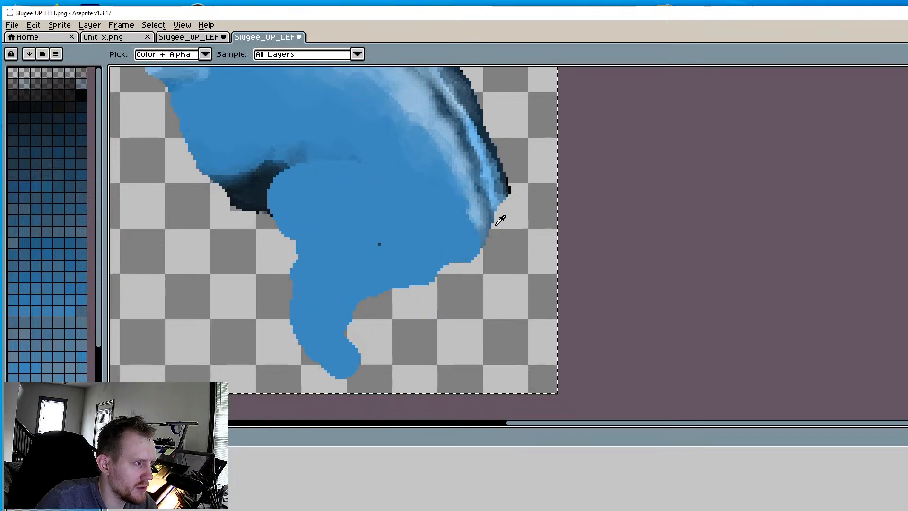
key(minus)
key(minus)
key(minus)
key(minus)
key(minus)
key(minus)
key(minus)
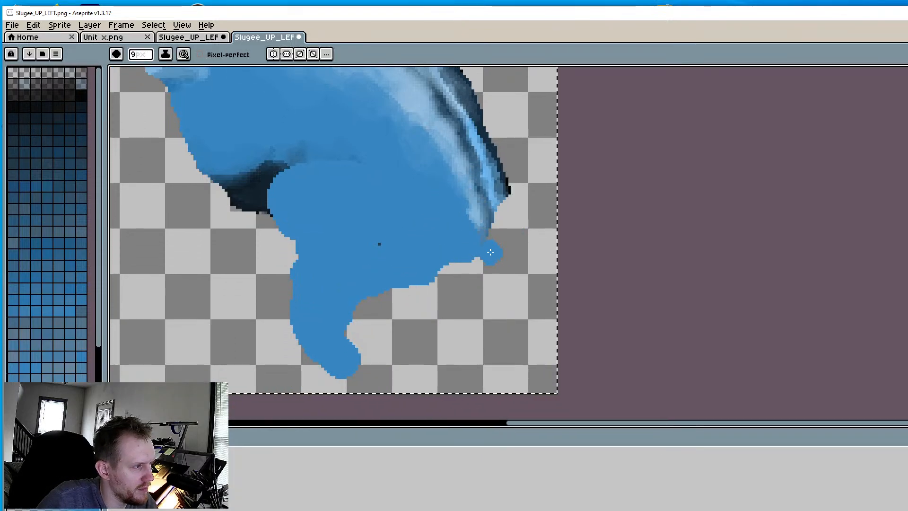
key(minus)
drag(487, 233, 526, 261)
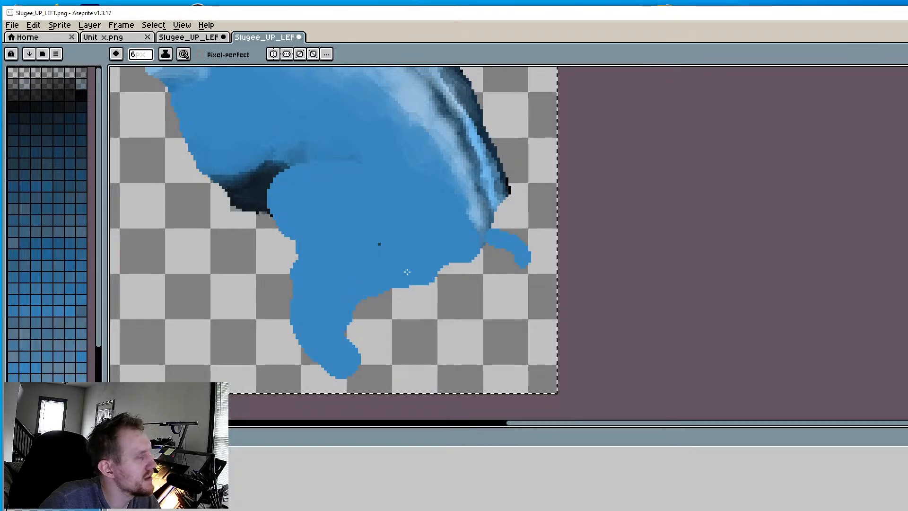
Rough in two thin legs in body blue under the creature's belly, checking them against the finished up-left sprite
scroll(496, 299, down, 1)
scroll(436, 314, up, 1)
scroll(425, 293, down, 3)
scroll(369, 271, up, 3)
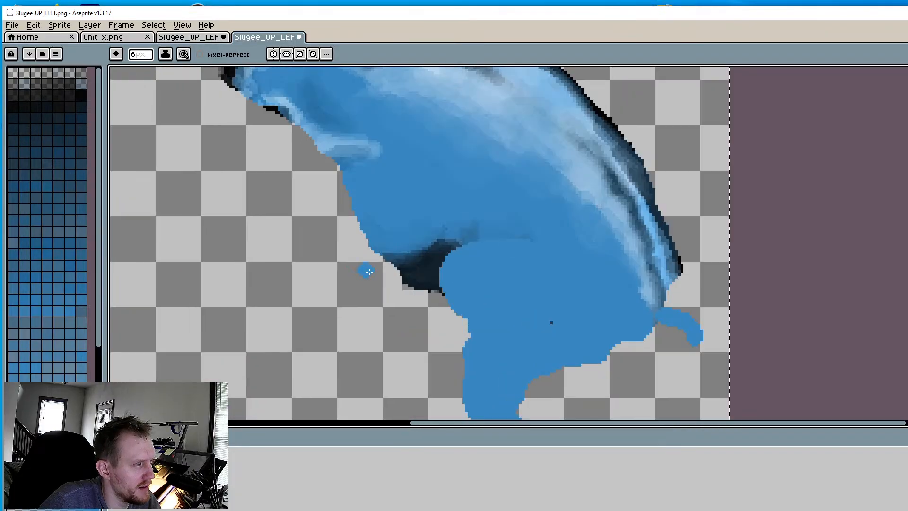
middle_drag(369, 272, 346, 239)
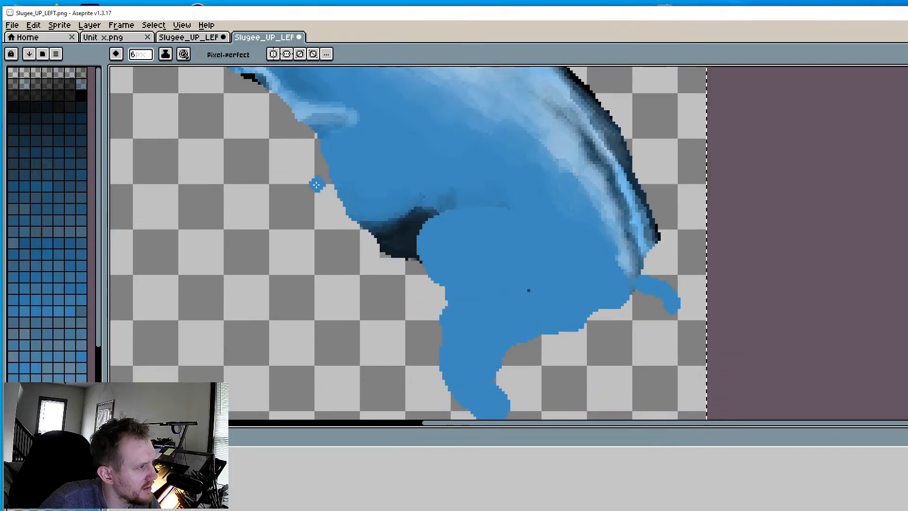
drag(343, 188, 293, 262)
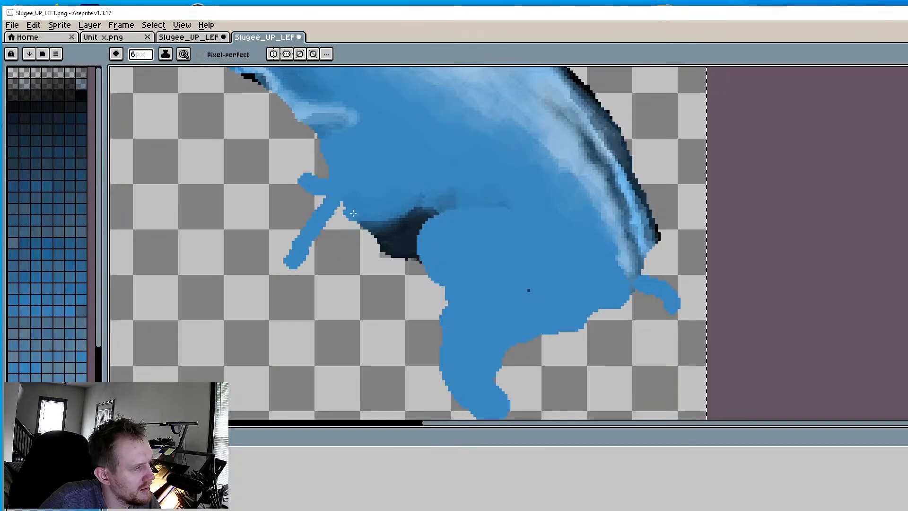
click(189, 37)
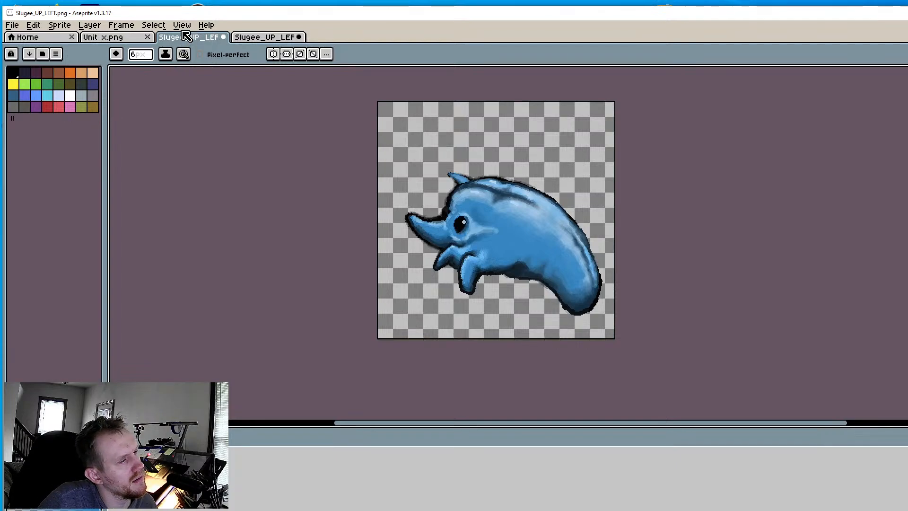
click(262, 38)
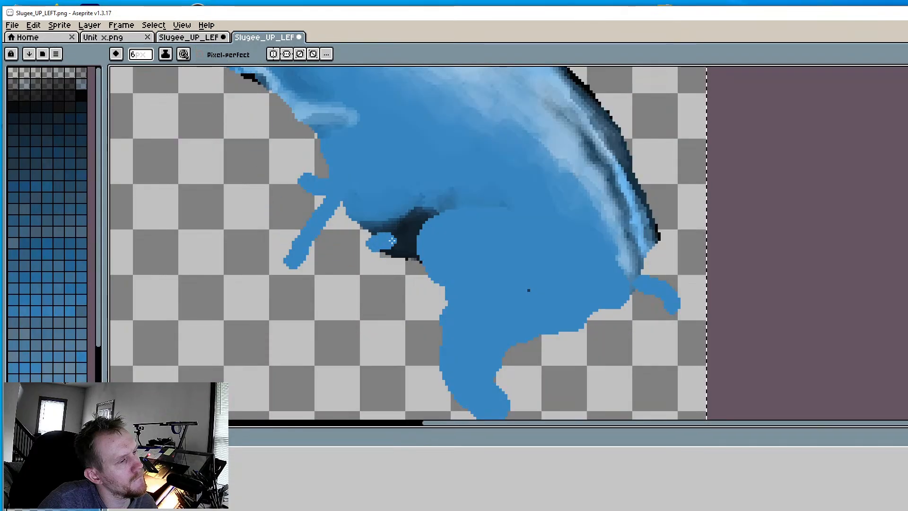
scroll(308, 339, down, 4)
scroll(309, 340, up, 4)
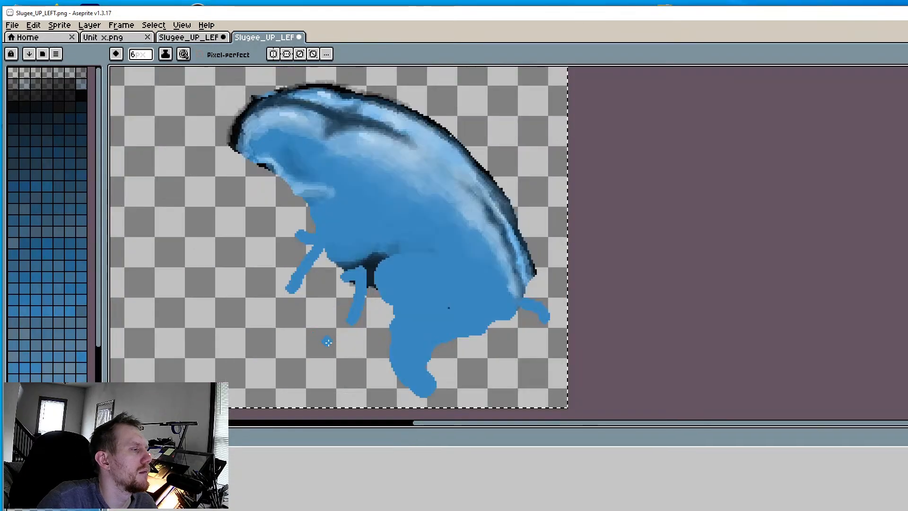
Thicken both legs and fill out the body's left edge in body blue, undoing the last stray mark
mouse_move(281, 230)
mouse_down()
mouse_move(250, 265)
mouse_move(325, 203)
mouse_move(263, 267)
mouse_move(320, 208)
mouse_up()
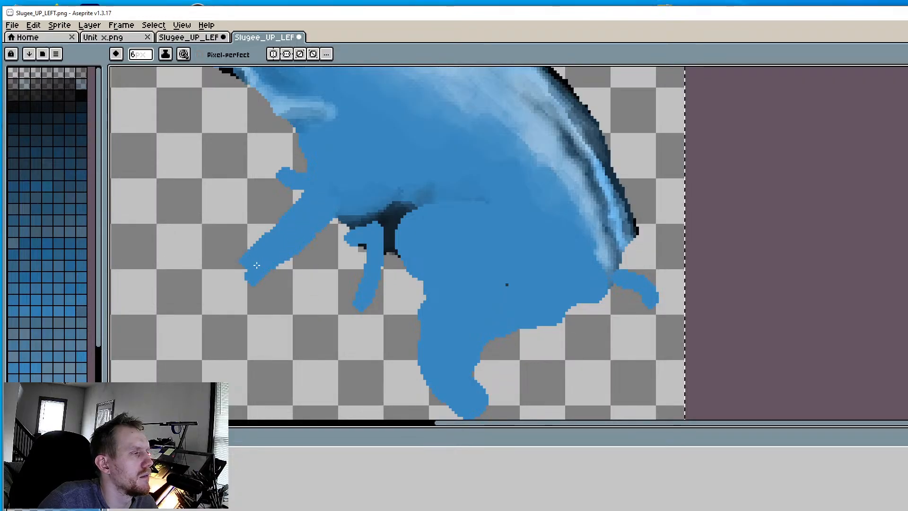
mouse_move(359, 245)
mouse_down()
mouse_move(358, 304)
mouse_move(379, 231)
mouse_move(350, 317)
mouse_move(340, 226)
mouse_move(336, 242)
mouse_up()
mouse_move(299, 187)
mouse_down()
mouse_move(299, 160)
mouse_move(283, 182)
mouse_move(297, 198)
mouse_move(277, 159)
mouse_move(297, 125)
mouse_up()
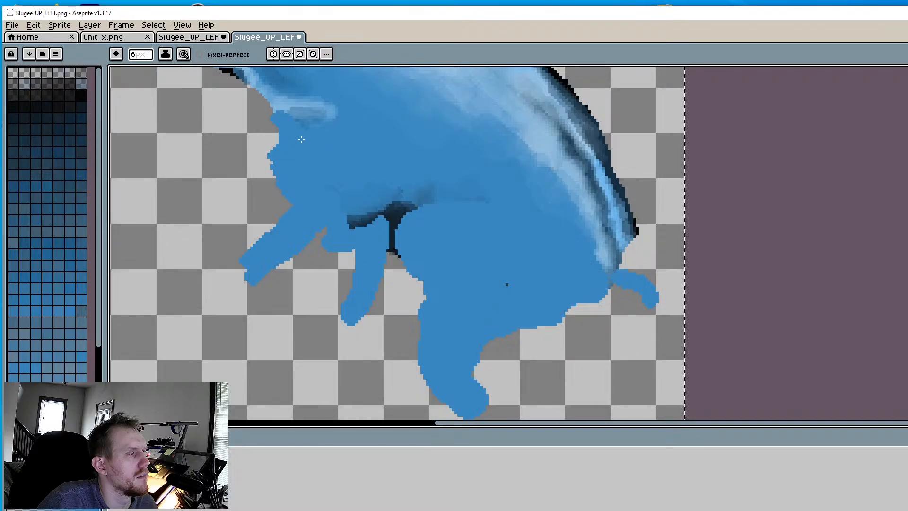
middle_drag(285, 127, 313, 235)
mouse_move(308, 225)
mouse_down()
mouse_move(211, 153)
mouse_move(296, 228)
mouse_move(303, 252)
mouse_up()
mouse_move(301, 210)
mouse_down()
mouse_move(260, 175)
mouse_move(315, 226)
mouse_up()
click(459, 310)
mouse_move(491, 331)
middle_down()
mouse_move(391, 258)
mouse_move(335, 182)
middle_up()
key(ctrl+z)
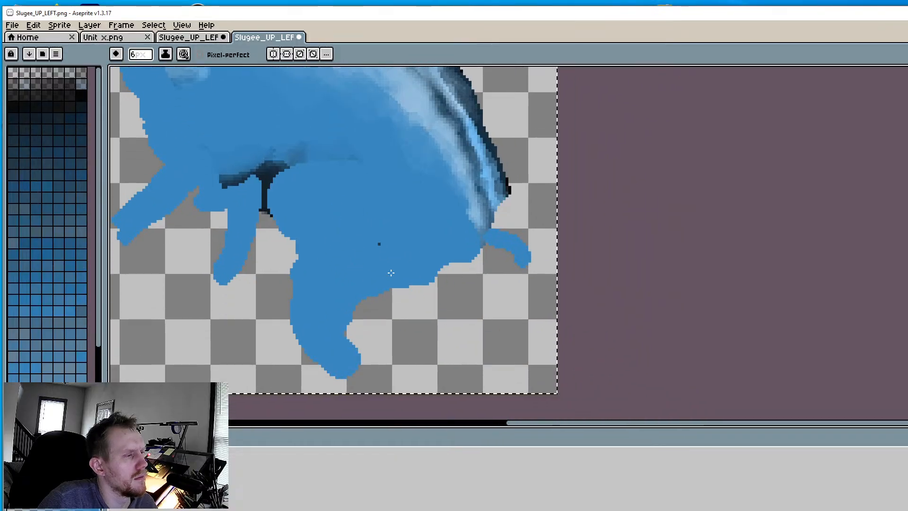
Sample the dark navy outline color and outline the new head's underside at 2 px, undoing the misplaced stroke along its right edge
middle_drag(395, 249, 395, 305)
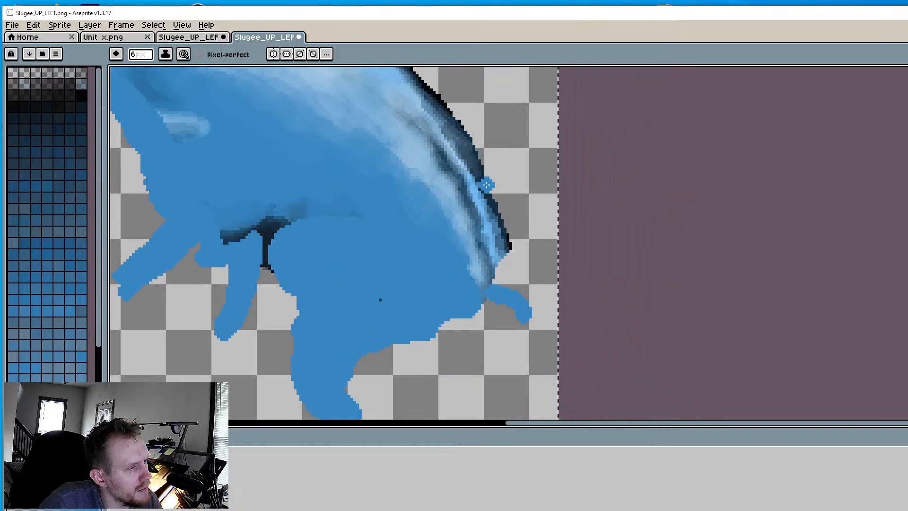
key(i)
scroll(430, 257, down, 3)
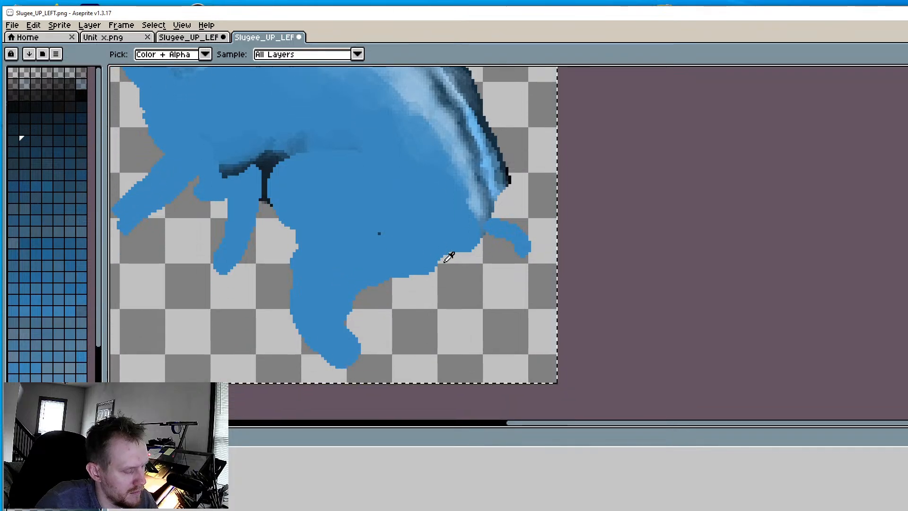
key(b)
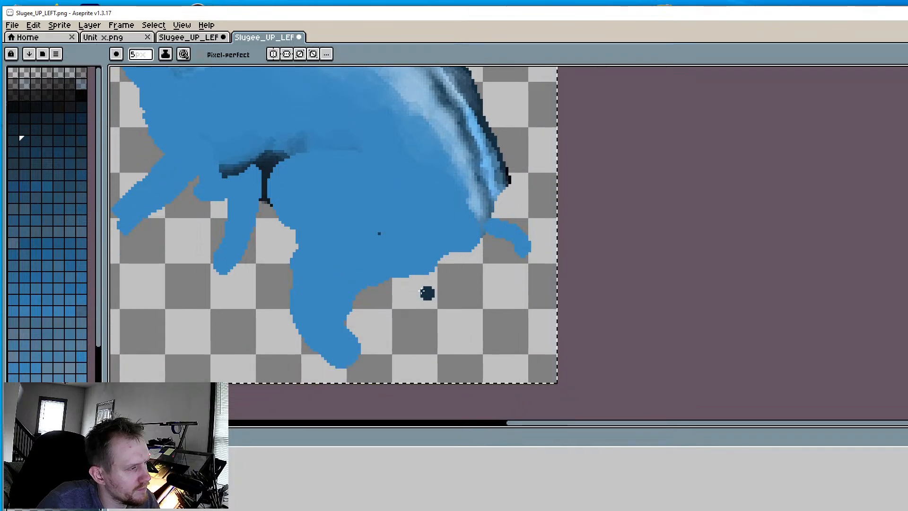
mouse_move(370, 286)
mouse_down()
mouse_move(433, 282)
mouse_move(475, 254)
mouse_up()
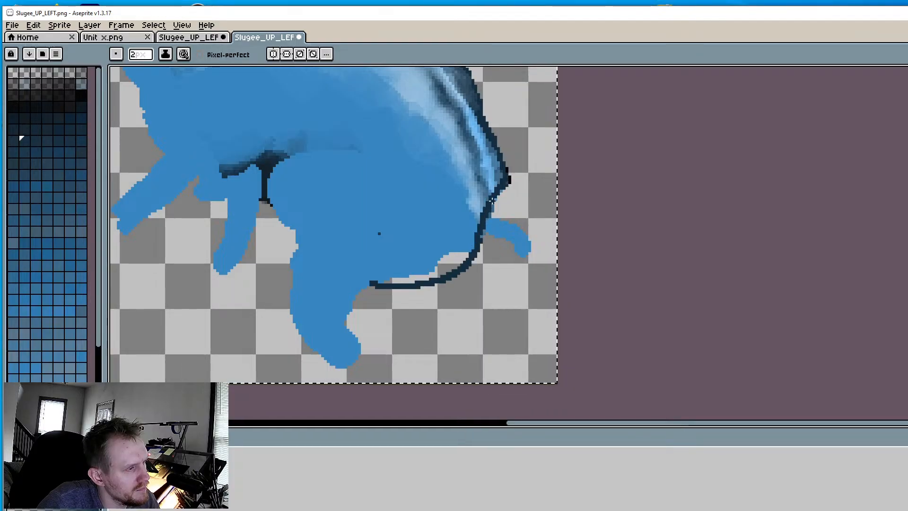
drag(507, 172, 469, 259)
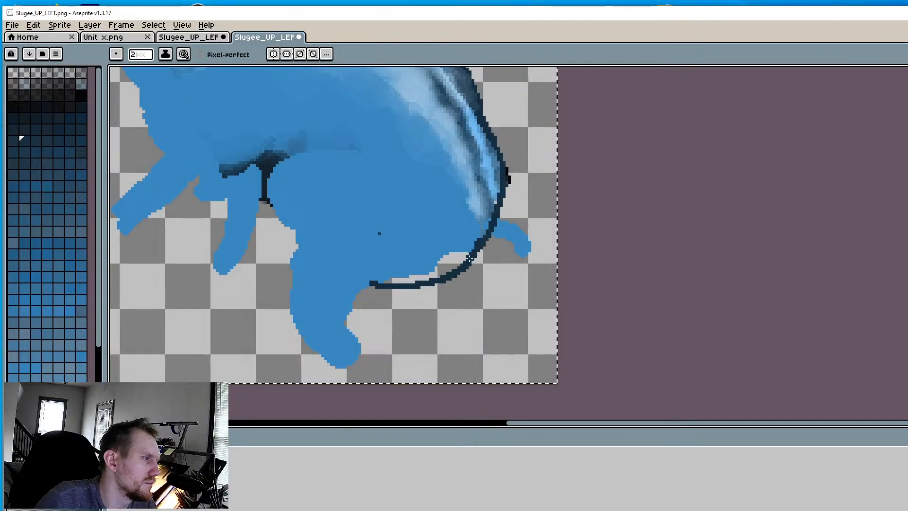
key(ctrl+z)
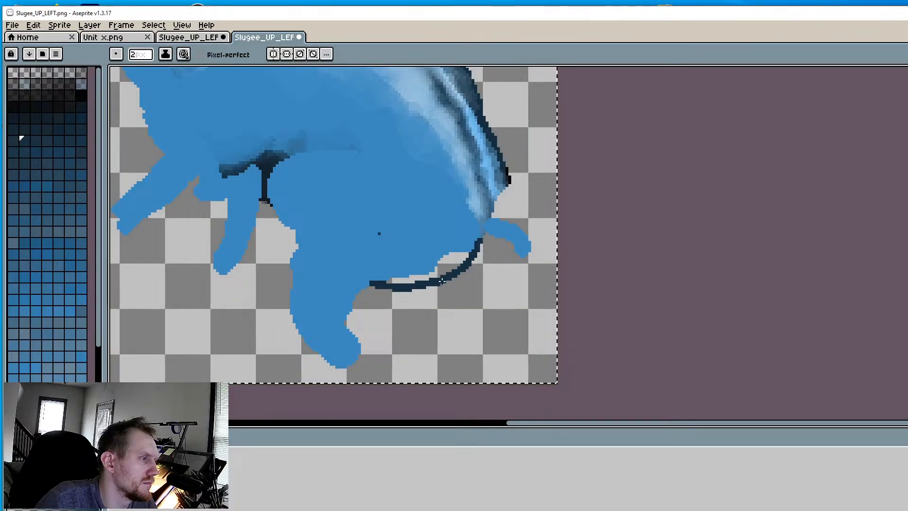
Draw the brow crease and a ring-shaped eye on the new head, and outline the large downward horn in dark navy
drag(491, 198, 428, 241)
mouse_move(367, 224)
mouse_down()
mouse_move(389, 236)
mouse_move(365, 216)
mouse_up()
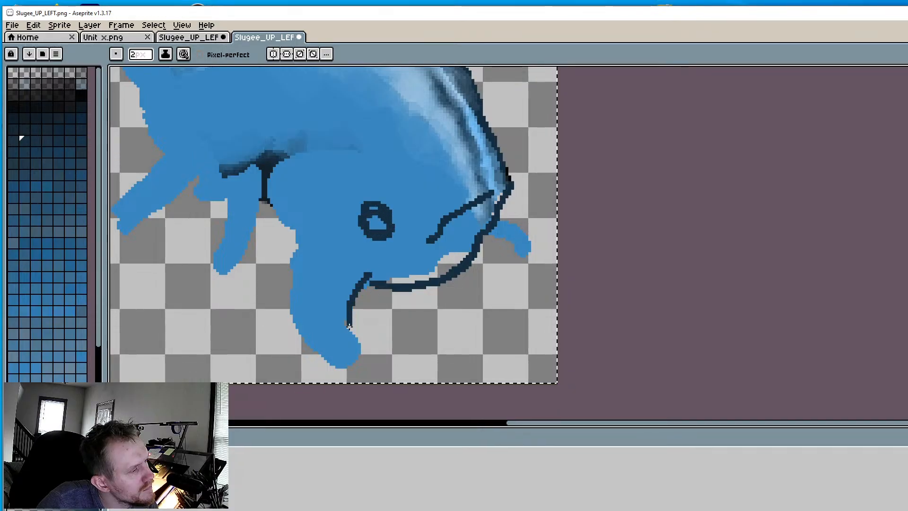
drag(349, 326, 346, 330)
drag(296, 247, 289, 278)
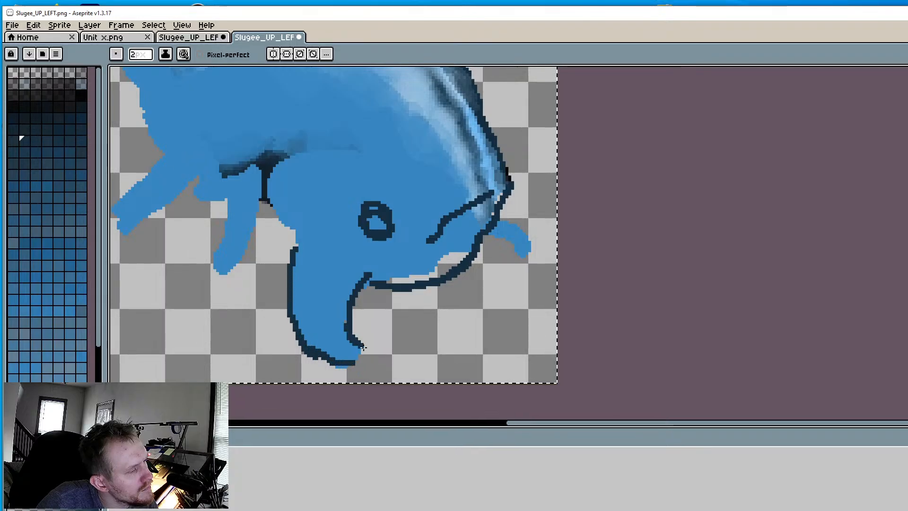
Outline the small horn and the neck edge between the front leg and the large horn in dark navy
drag(488, 231, 517, 251)
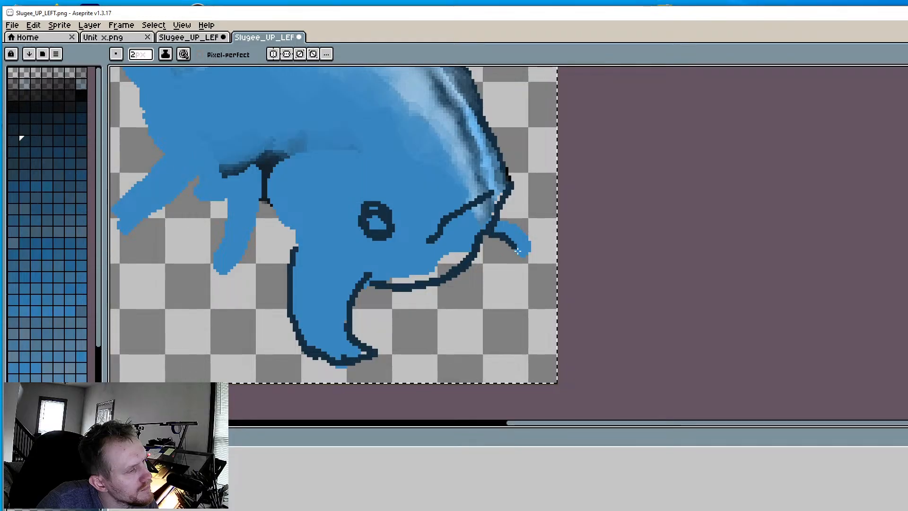
scroll(529, 258, down, 3)
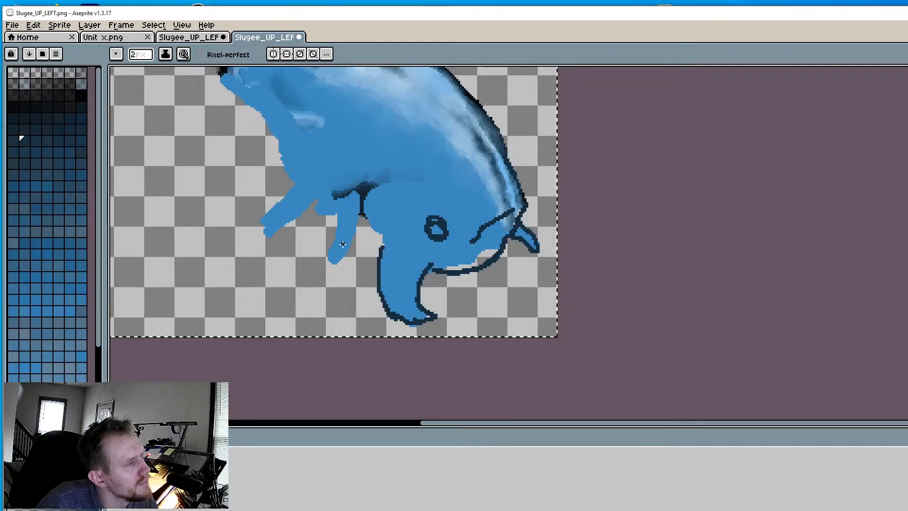
scroll(449, 290, up, 1)
scroll(431, 243, up, 4)
drag(432, 243, 467, 297)
scroll(467, 297, down, 3)
scroll(508, 214, up, 3)
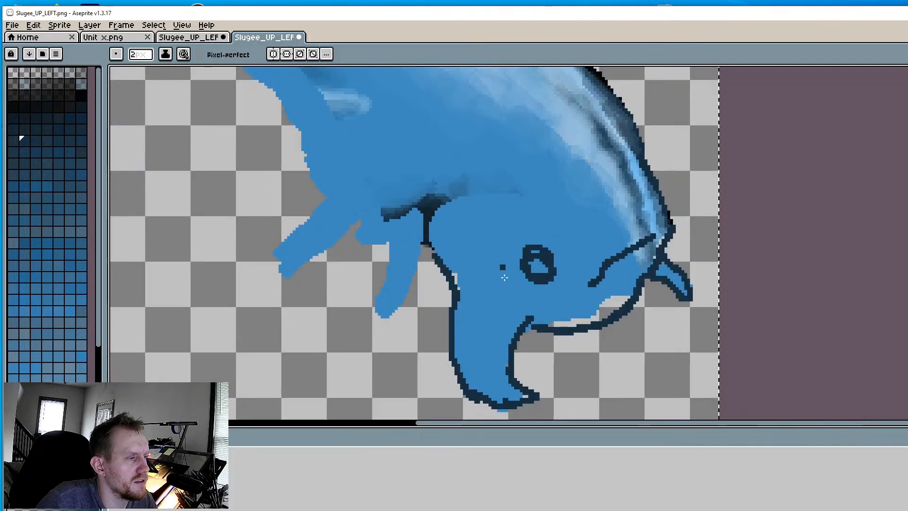
scroll(467, 270, down, 1)
scroll(467, 270, up, 1)
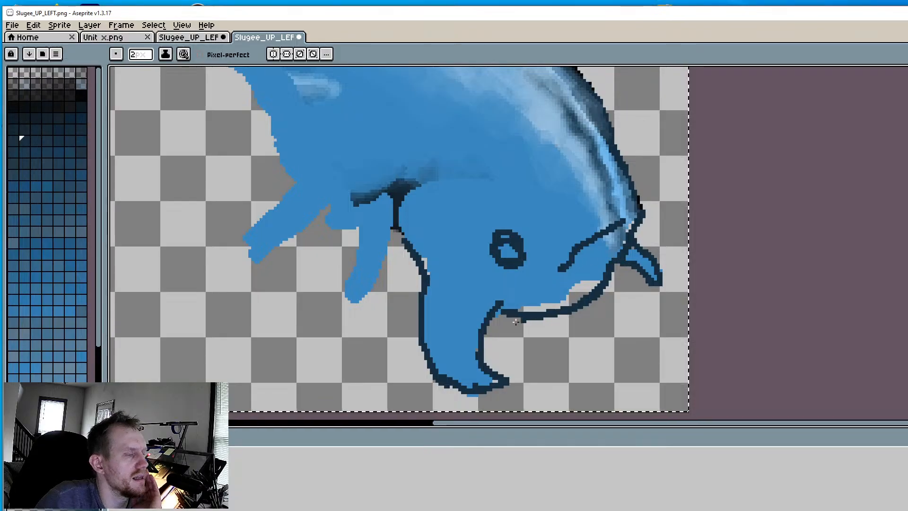
Examine the finished up-left sprite's face up close and compare it with the new head sketch
click(189, 40)
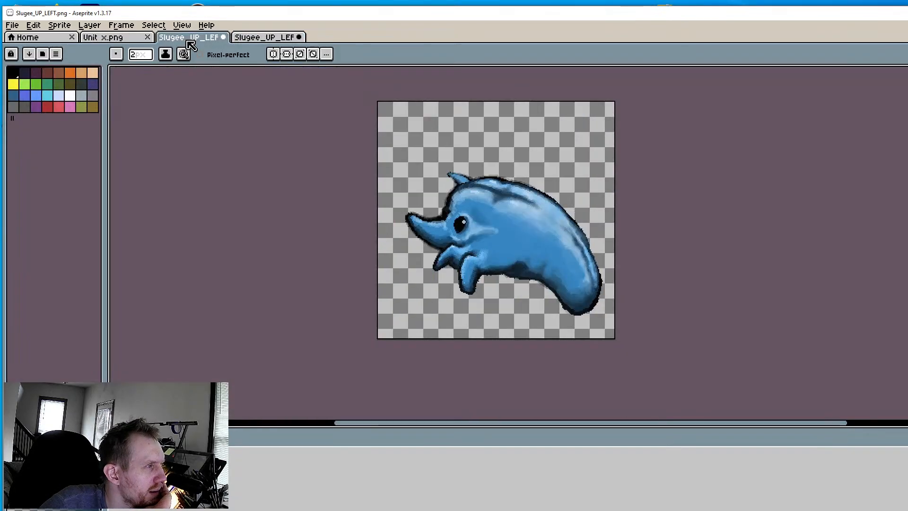
scroll(429, 198, up, 4)
scroll(430, 203, down, 2)
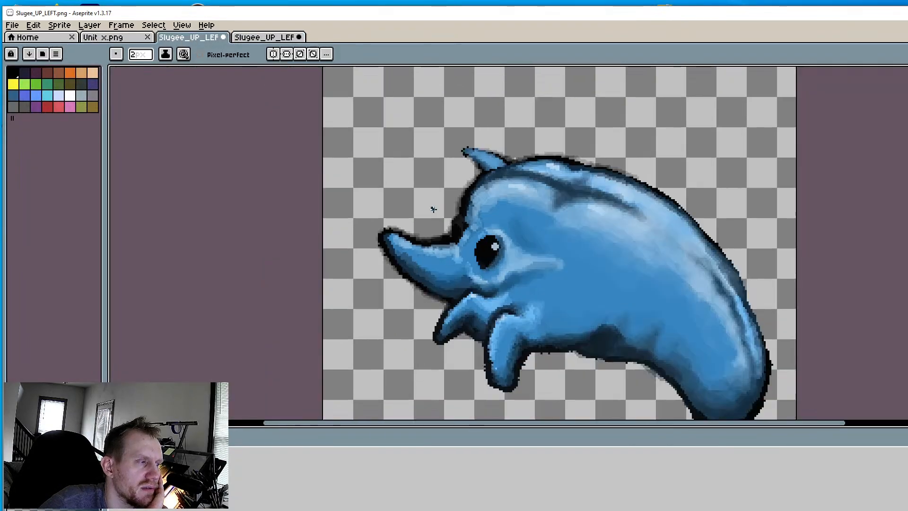
click(258, 38)
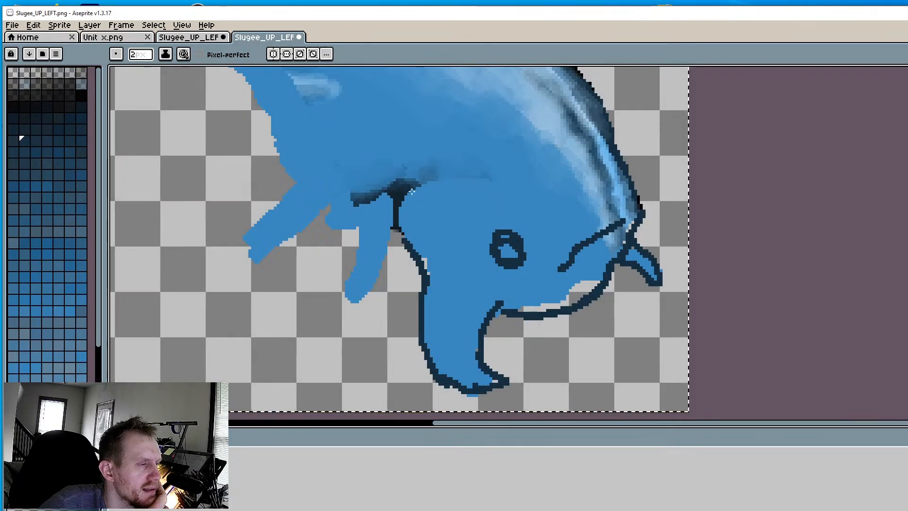
scroll(463, 239, up, 2)
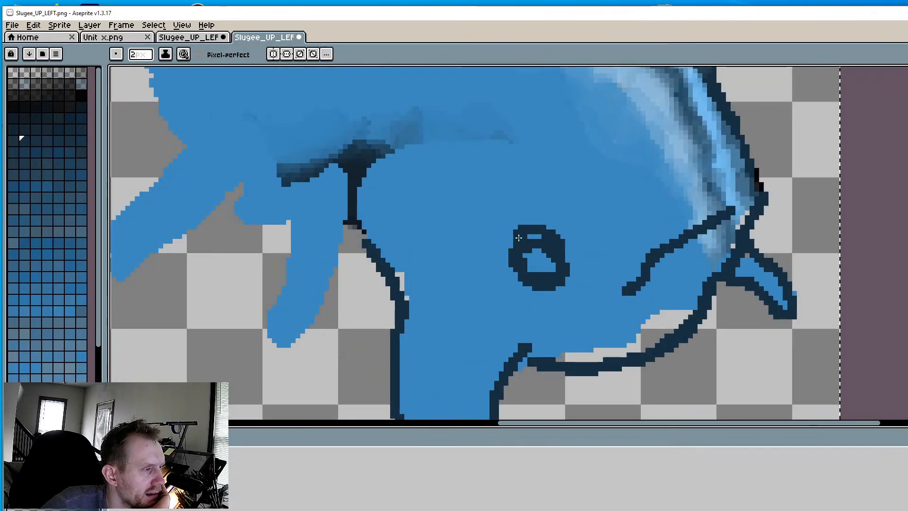
Thicken the new head's eye ring in dark navy and extend the brow crease down to the large horn's base
mouse_move(510, 239)
mouse_down()
mouse_move(502, 265)
mouse_move(513, 284)
mouse_move(552, 287)
mouse_up()
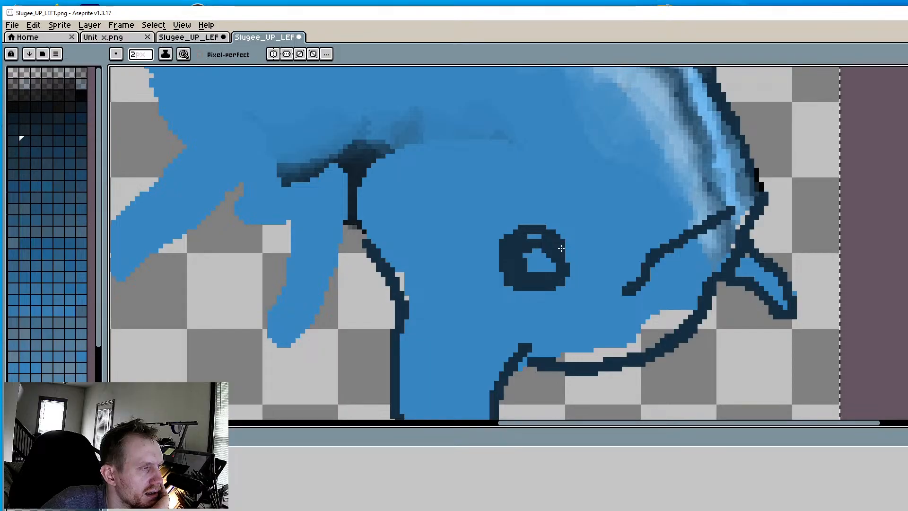
middle_drag(530, 334, 501, 260)
drag(505, 278, 475, 310)
mouse_move(526, 278)
mouse_down()
mouse_move(575, 255)
mouse_move(593, 218)
mouse_up()
scroll(591, 260, down, 3)
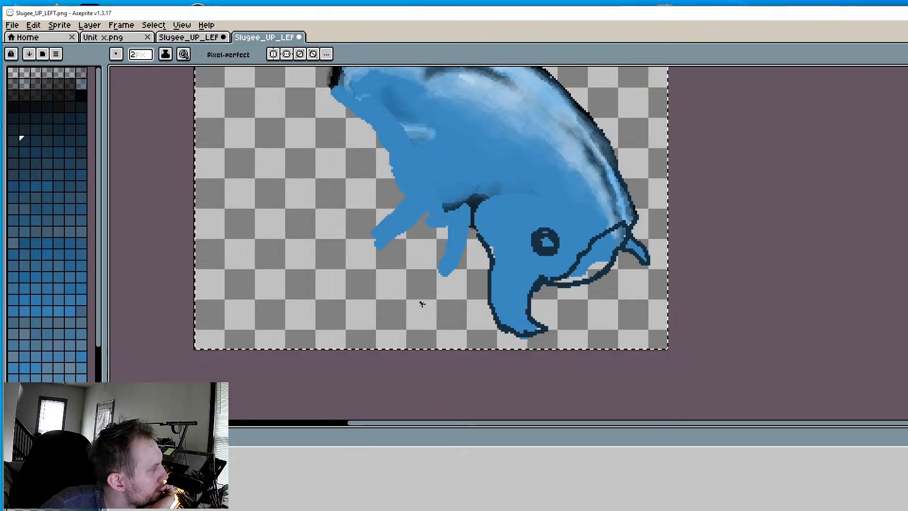
scroll(419, 299, up, 3)
scroll(419, 226, down, 4)
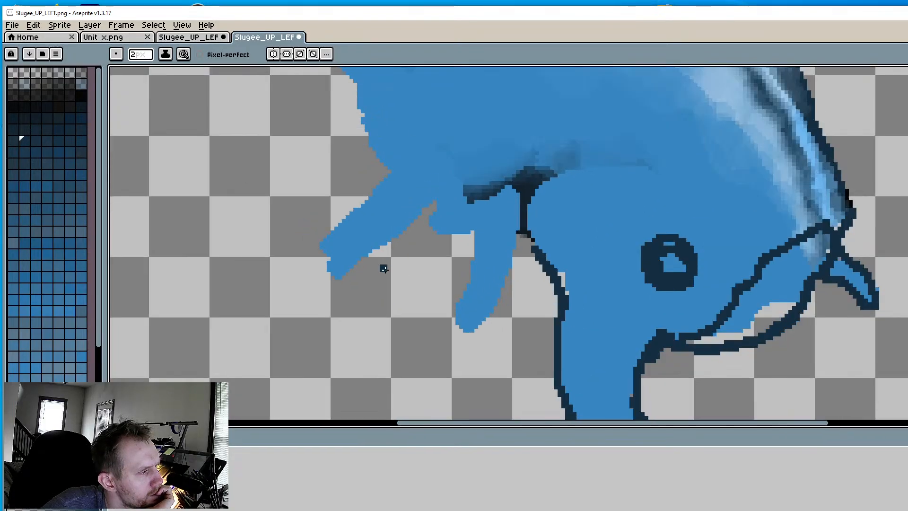
Outline the two small legs under the belly in dark navy with the 2 px brush
scroll(365, 231, up, 2)
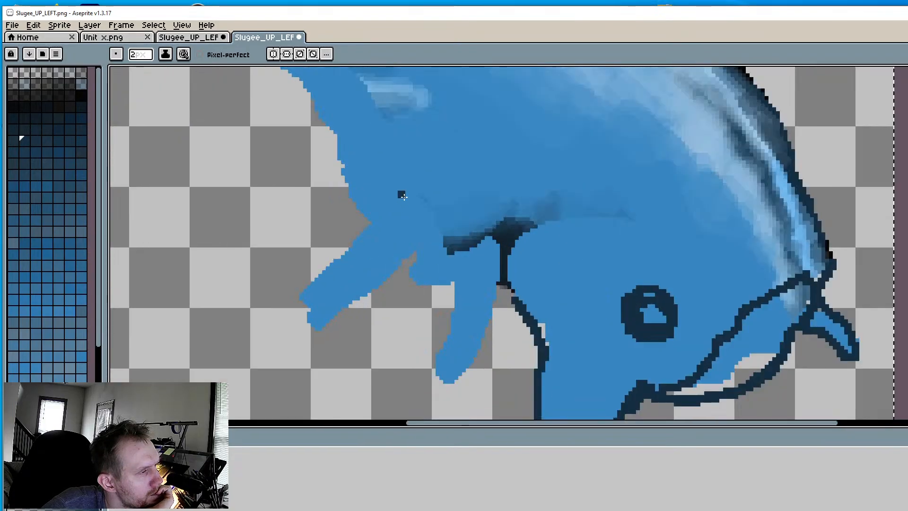
mouse_move(399, 194)
mouse_down()
mouse_move(330, 246)
mouse_move(306, 293)
mouse_move(419, 268)
mouse_move(431, 222)
mouse_move(437, 282)
mouse_move(455, 297)
mouse_up()
mouse_move(441, 255)
mouse_down()
mouse_move(484, 244)
mouse_move(468, 263)
mouse_move(502, 255)
mouse_up()
mouse_move(457, 284)
mouse_down()
mouse_move(468, 337)
mouse_move(452, 375)
mouse_move(490, 319)
mouse_move(501, 274)
mouse_move(497, 326)
mouse_up()
mouse_move(487, 361)
mouse_down()
mouse_move(449, 374)
mouse_move(451, 291)
mouse_up()
scroll(483, 273, down, 6)
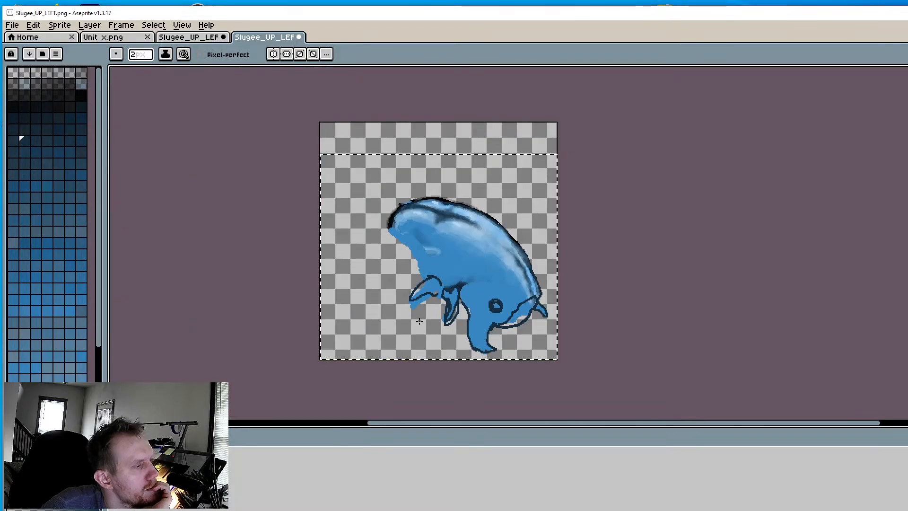
Check the finished up-left sprite for reference, and draw dark navy strokes from the rear belly edge down to the rearmost leg
click(192, 38)
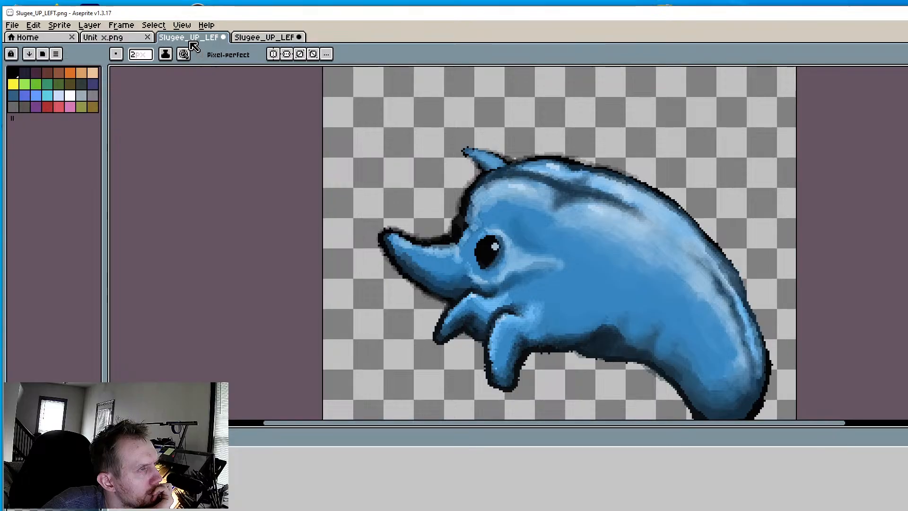
click(265, 37)
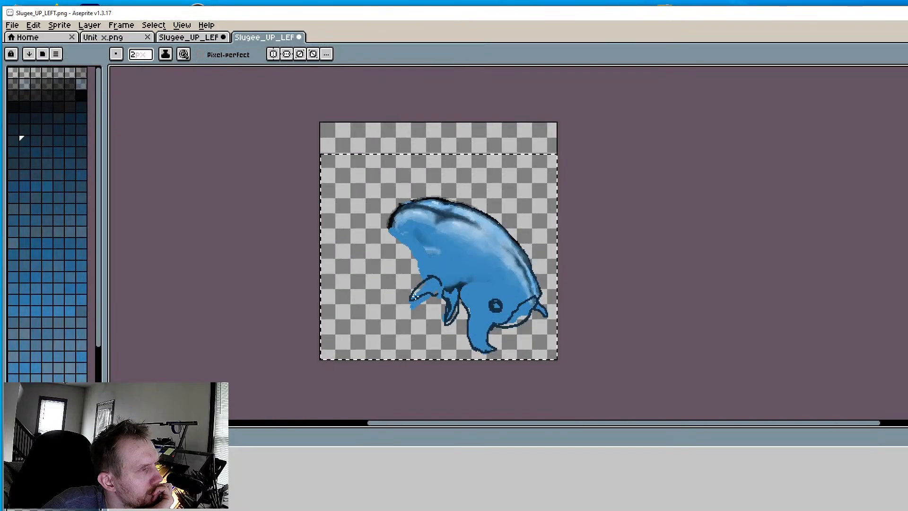
scroll(406, 244, up, 2)
scroll(423, 225, up, 2)
drag(421, 179, 409, 242)
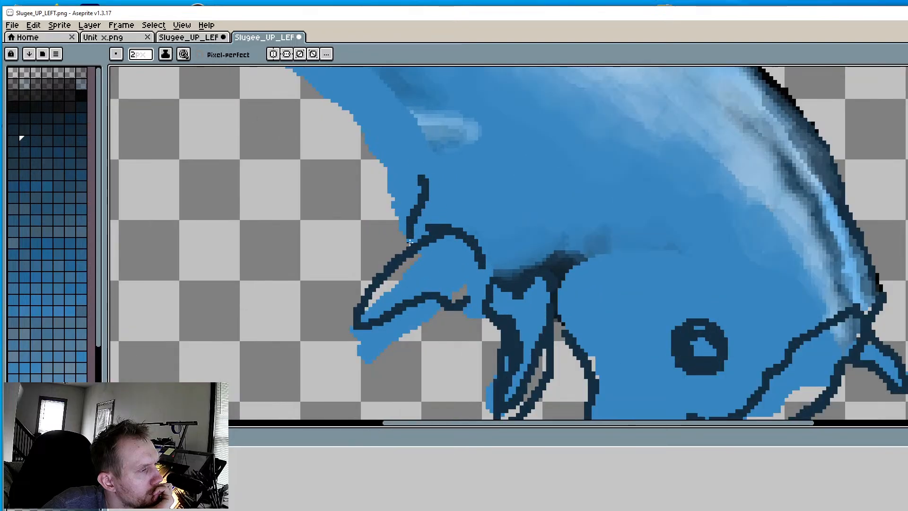
mouse_move(406, 171)
mouse_down()
mouse_move(413, 203)
mouse_move(403, 254)
mouse_up()
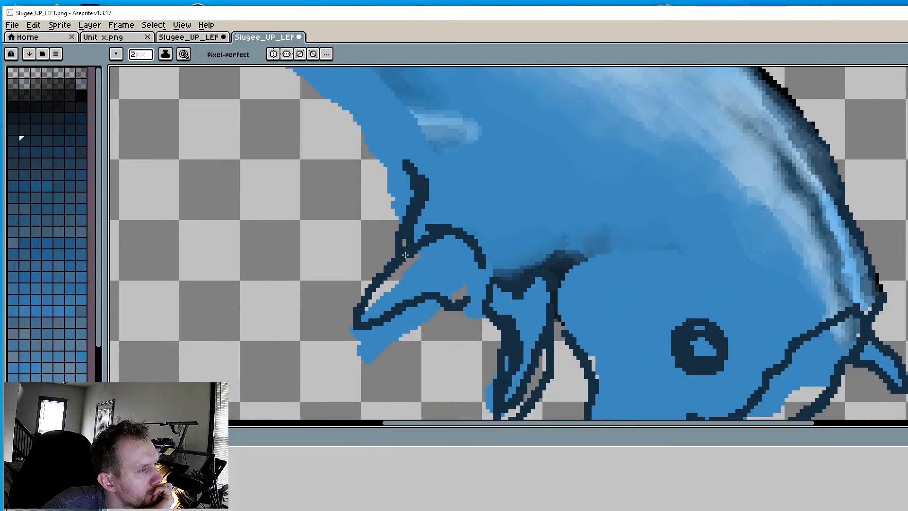
Erase the rearmost leg at 8 px and paint a short stub at its root in the sampled body blue
key(i)
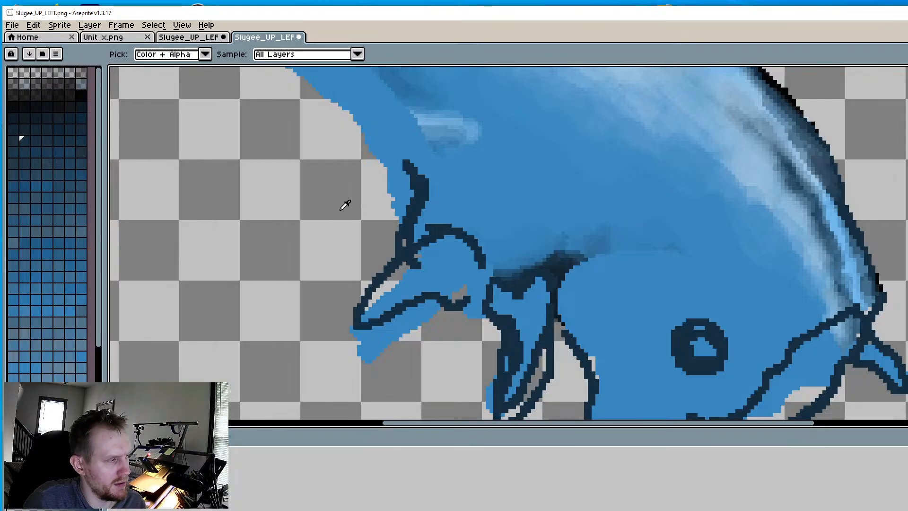
key(e)
mouse_move(439, 259)
mouse_down()
mouse_move(463, 261)
mouse_move(405, 338)
mouse_move(365, 318)
mouse_move(384, 283)
mouse_move(405, 290)
mouse_move(462, 263)
mouse_move(410, 267)
mouse_move(467, 263)
mouse_move(458, 243)
mouse_move(446, 296)
mouse_move(436, 254)
mouse_up()
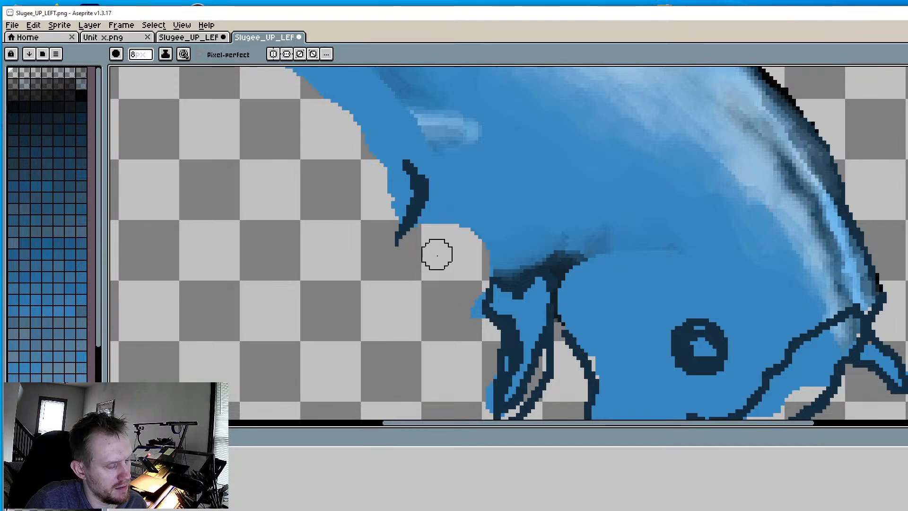
key(i)
click(451, 202)
key(b)
drag(419, 208, 412, 236)
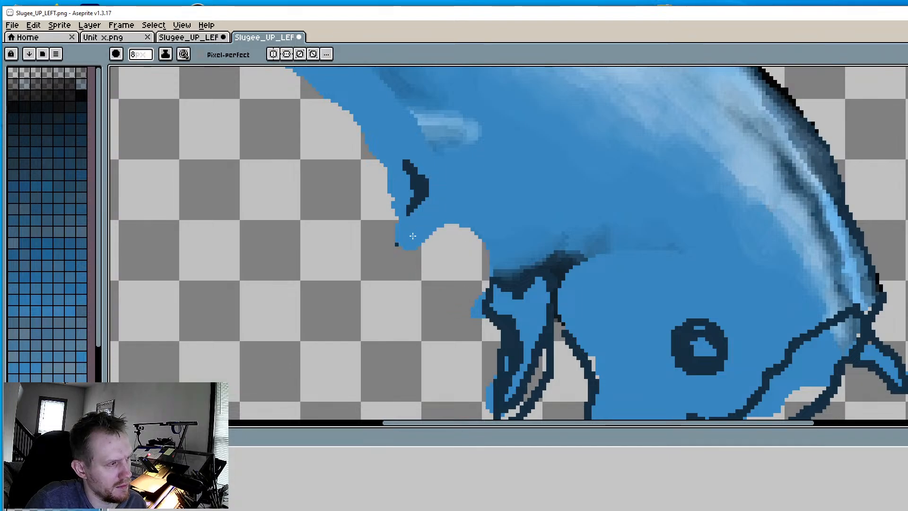
Outline a thicker rear leg with a rounded thigh and downward foot in sampled dark navy at 4 px
key(i)
click(419, 185)
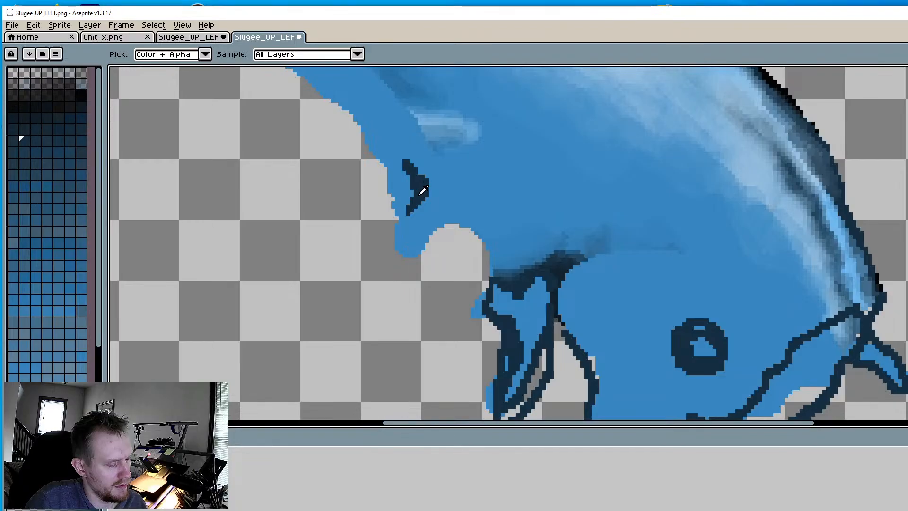
key(b)
ctrl+scroll(393, 248, down, 3)
ctrl+scroll(391, 249, up, 8)
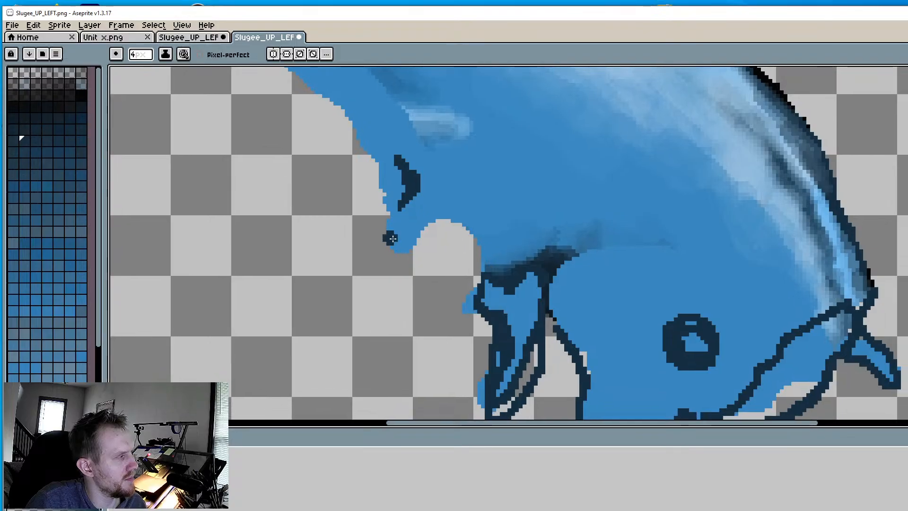
scroll(394, 246, up, 3)
mouse_move(411, 161)
mouse_down()
mouse_move(371, 224)
mouse_move(357, 286)
mouse_move(387, 319)
mouse_up()
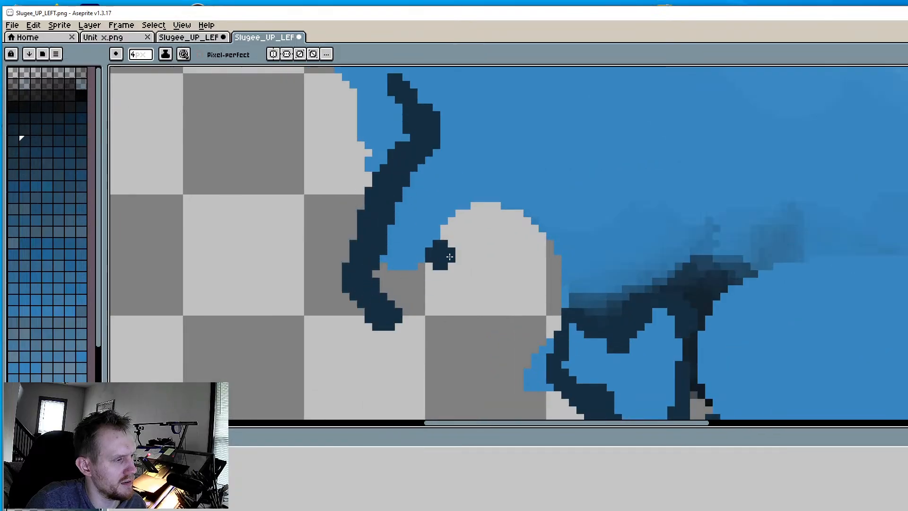
drag(478, 220, 532, 251)
mouse_move(364, 302)
mouse_down()
mouse_move(367, 312)
mouse_move(447, 326)
mouse_move(447, 296)
mouse_move(381, 393)
mouse_up()
mouse_move(385, 351)
middle_down()
mouse_move(373, 279)
mouse_move(381, 224)
middle_up()
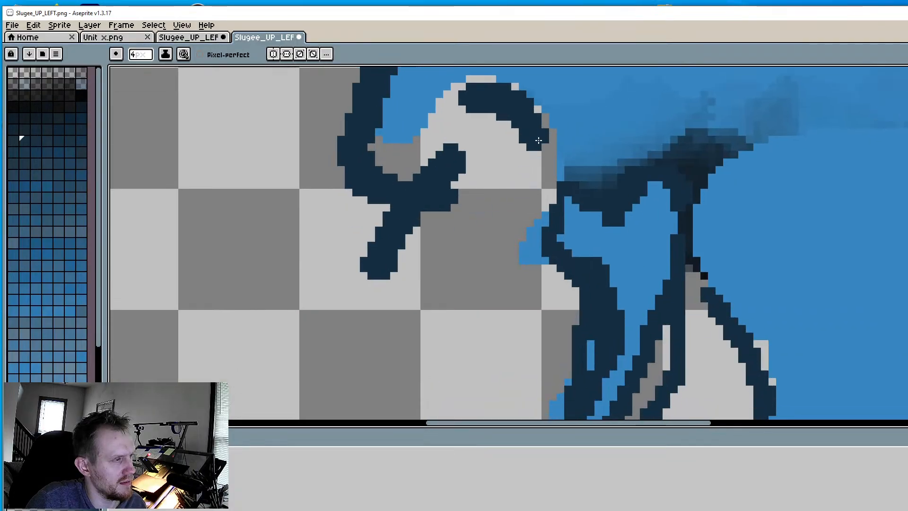
mouse_move(543, 123)
mouse_down()
mouse_move(519, 247)
mouse_move(391, 355)
mouse_move(382, 349)
mouse_up()
mouse_move(388, 230)
mouse_down()
mouse_move(335, 311)
mouse_move(399, 329)
mouse_up()
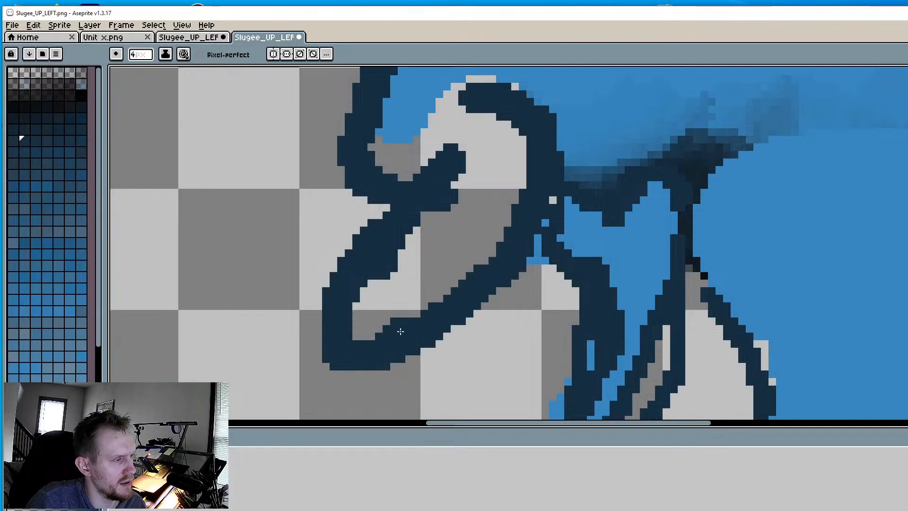
scroll(401, 274, down, 3)
scroll(448, 298, down, 3)
scroll(439, 298, up, 3)
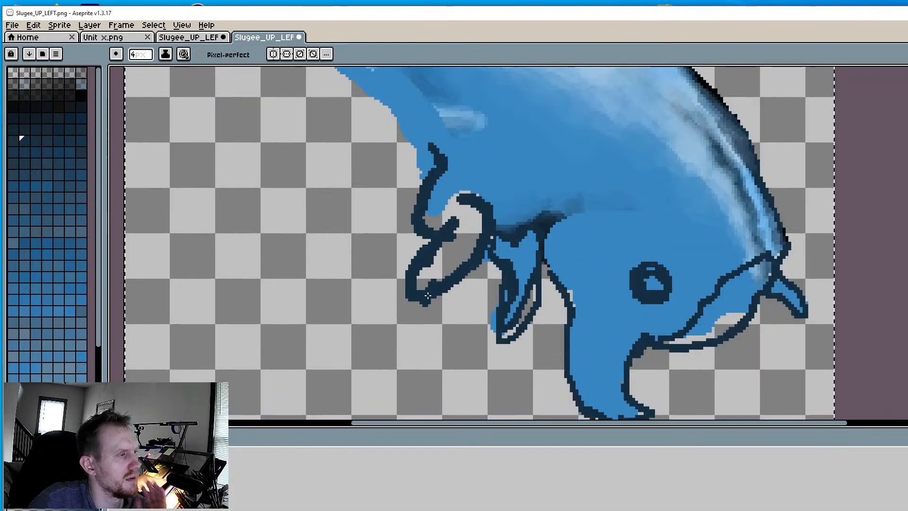
Outline the rear body's underside in dark navy from the black back edge down to the rear leg's thigh
mouse_move(471, 272)
middle_down()
mouse_move(491, 329)
mouse_move(497, 389)
middle_up()
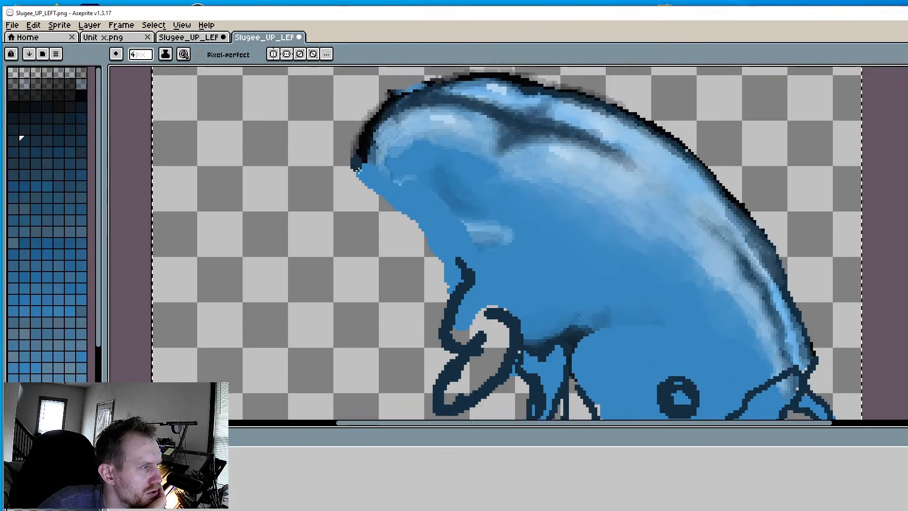
mouse_move(372, 181)
mouse_down()
mouse_move(446, 226)
mouse_move(467, 278)
mouse_up()
middle_drag(646, 314, 528, 187)
scroll(528, 187, down, 4)
scroll(423, 217, up, 5)
middle_drag(603, 244, 475, 236)
drag(501, 221, 528, 240)
Fill the rear leg with the sampled body blue at 4 px, thinning its thick inner outline
key(i)
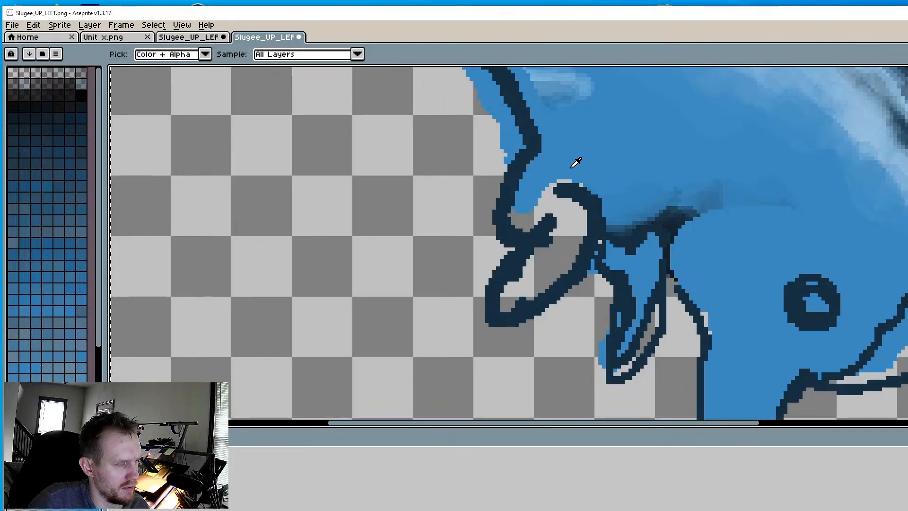
key(b)
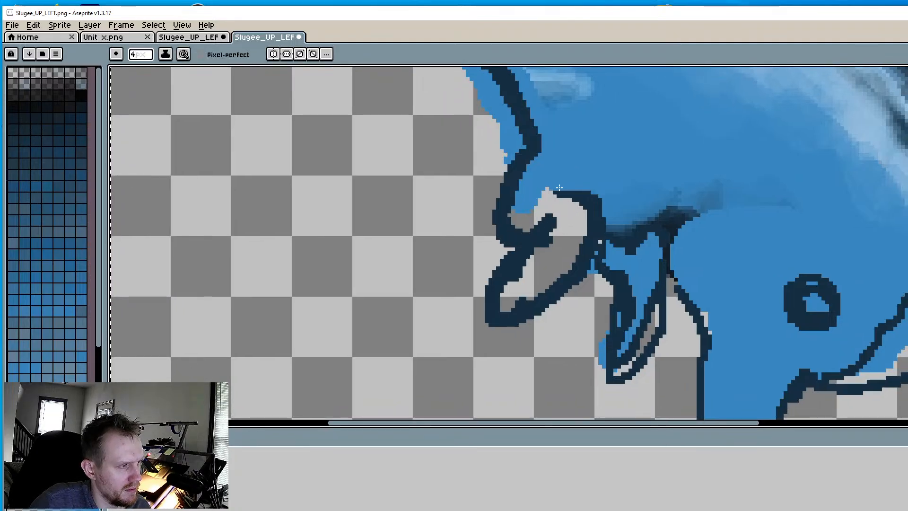
mouse_move(557, 188)
mouse_down()
mouse_move(536, 208)
mouse_move(513, 210)
mouse_up()
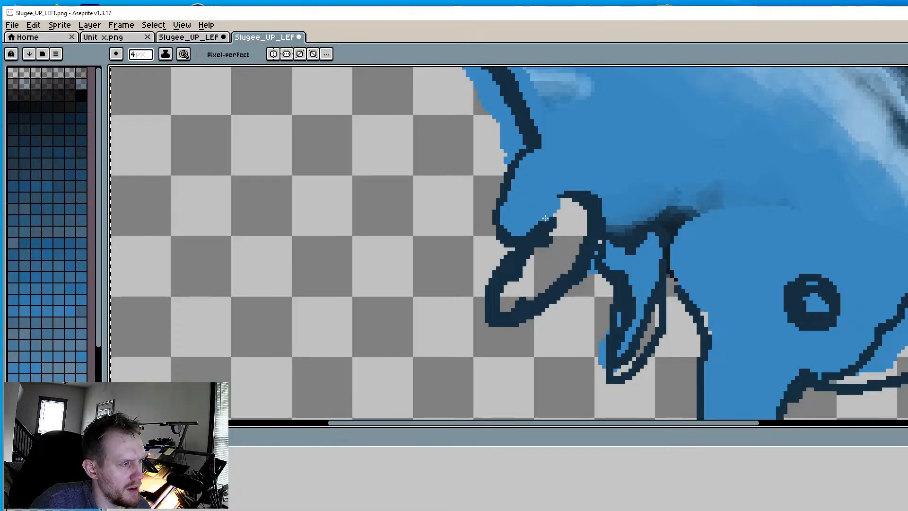
mouse_move(565, 204)
mouse_down()
mouse_move(580, 210)
mouse_move(562, 219)
mouse_up()
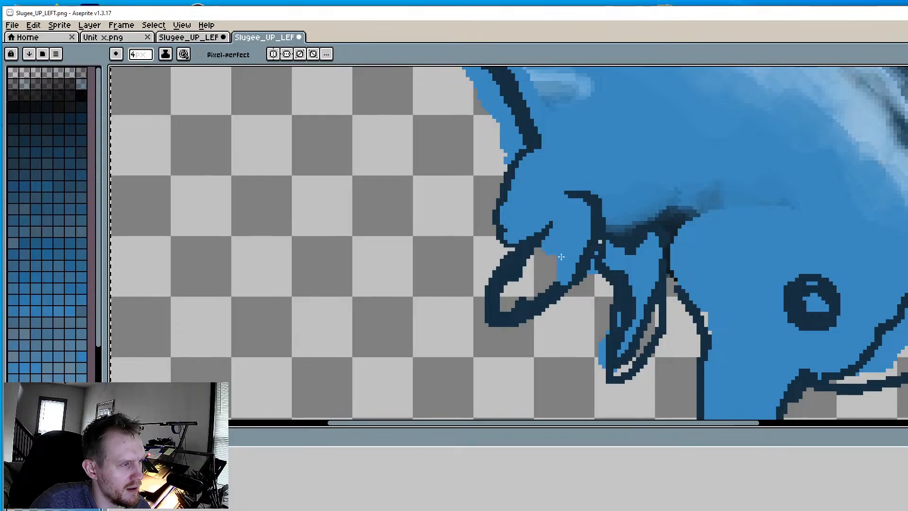
mouse_move(561, 257)
mouse_down()
mouse_move(530, 263)
mouse_move(514, 305)
mouse_up()
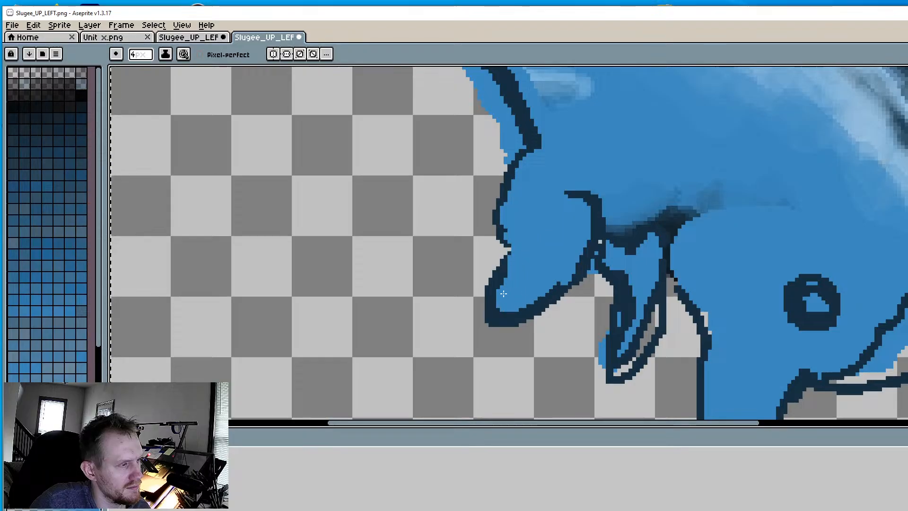
Sample the dark navy outline color and draw a short 2 px crease where the rear leg's thigh meets its lower part
key(i)
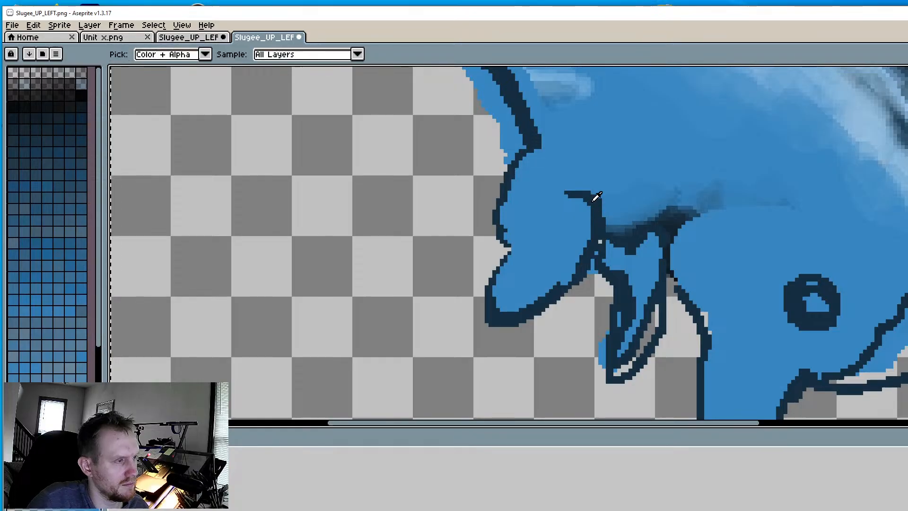
key(b)
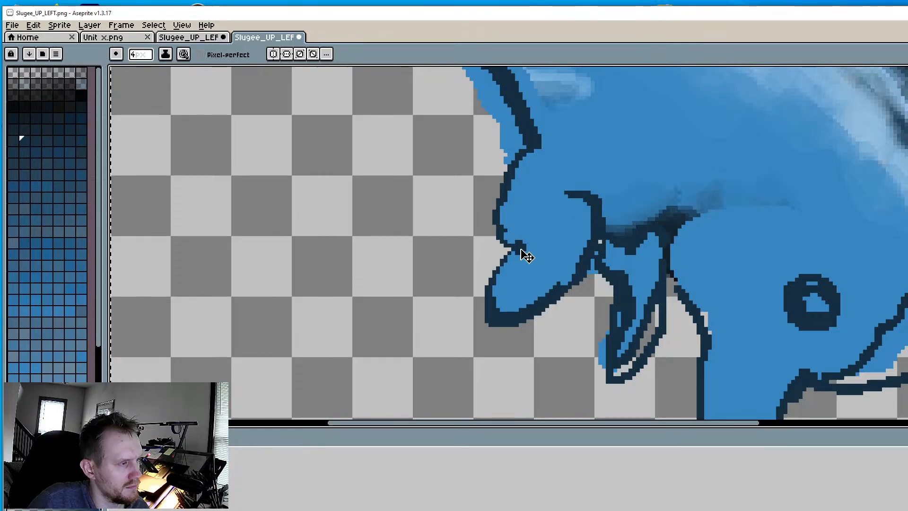
drag(526, 221, 507, 260)
middle_drag(507, 260, 474, 236)
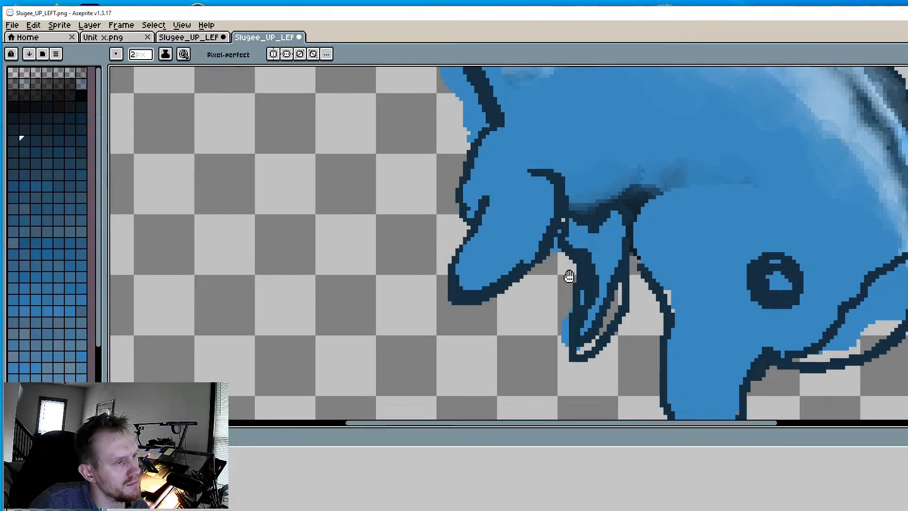
Fill the small leg beside the large horn with body blue at 2 px, covering the stray strokes and gaps inside its outline
key(i)
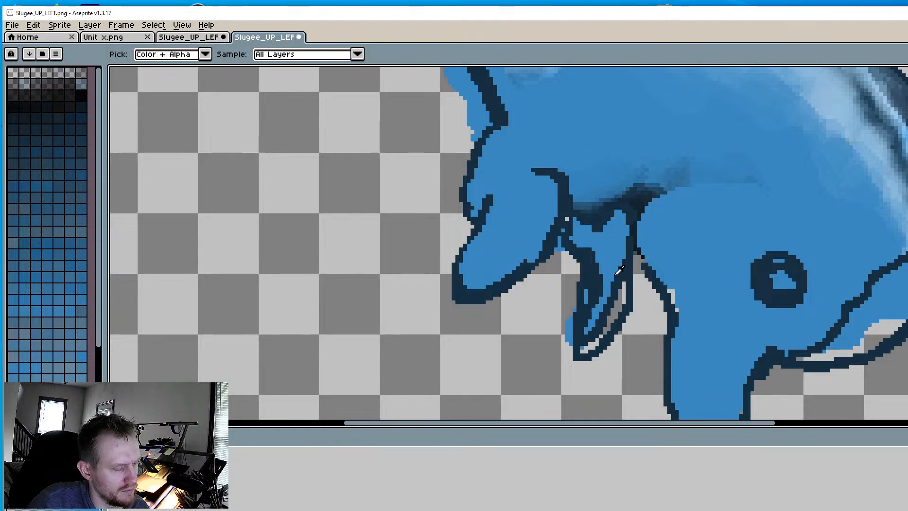
key(b)
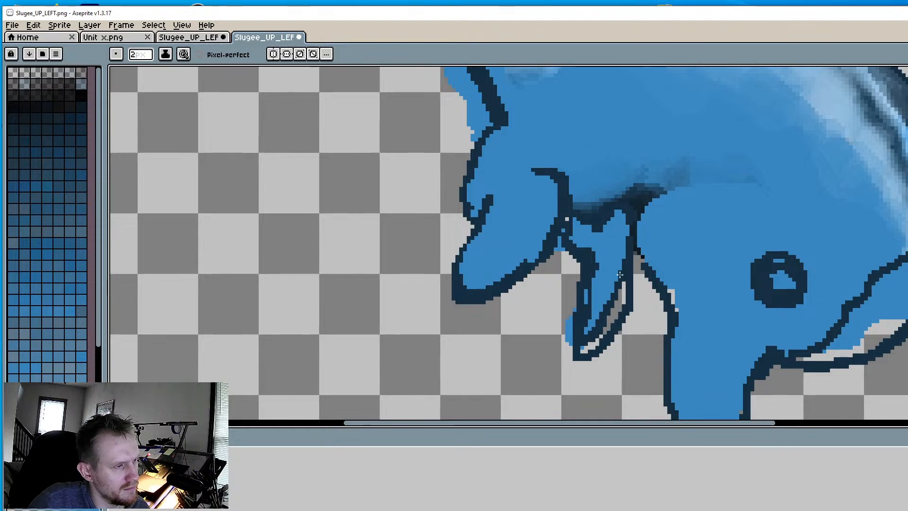
mouse_move(599, 331)
mouse_down()
mouse_move(586, 291)
mouse_move(578, 329)
mouse_up()
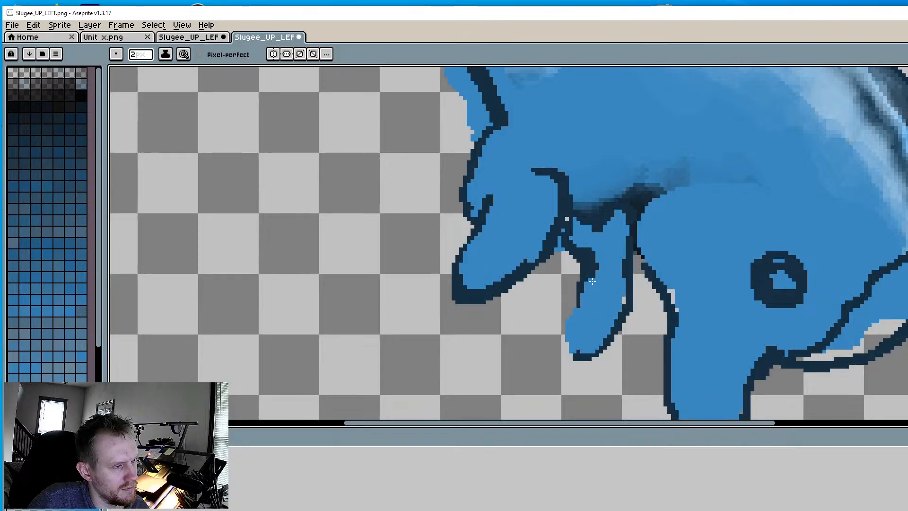
scroll(592, 280, down, 3)
scroll(558, 281, up, 3)
scroll(557, 280, down, 1)
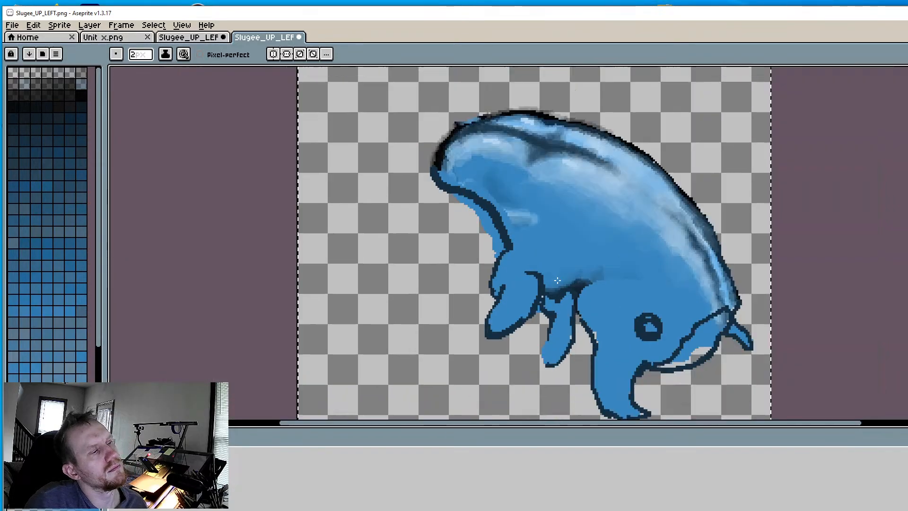
scroll(557, 280, down, 1)
scroll(558, 279, up, 1)
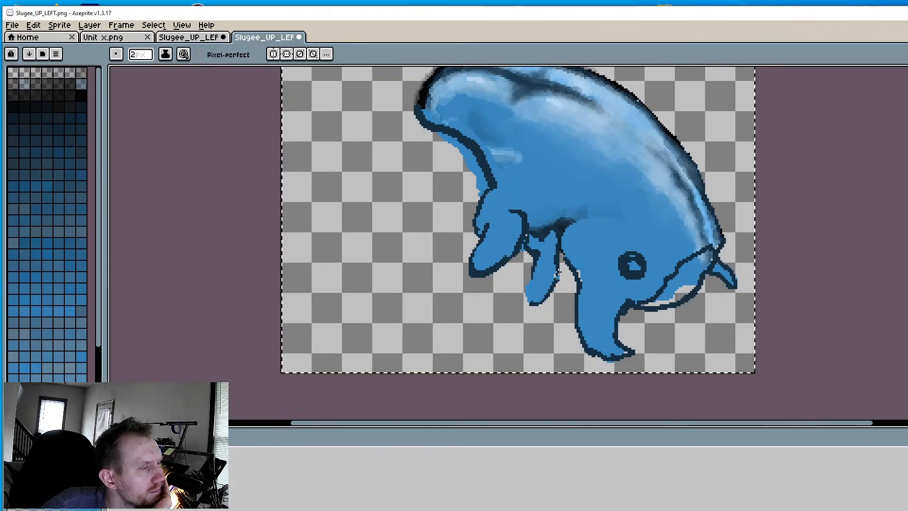
Sample the dark navy outline color and paint a 2 px-brush bump on the back's outer edge just above the small horn
scroll(560, 265, up, 3)
middle_drag(674, 288, 583, 274)
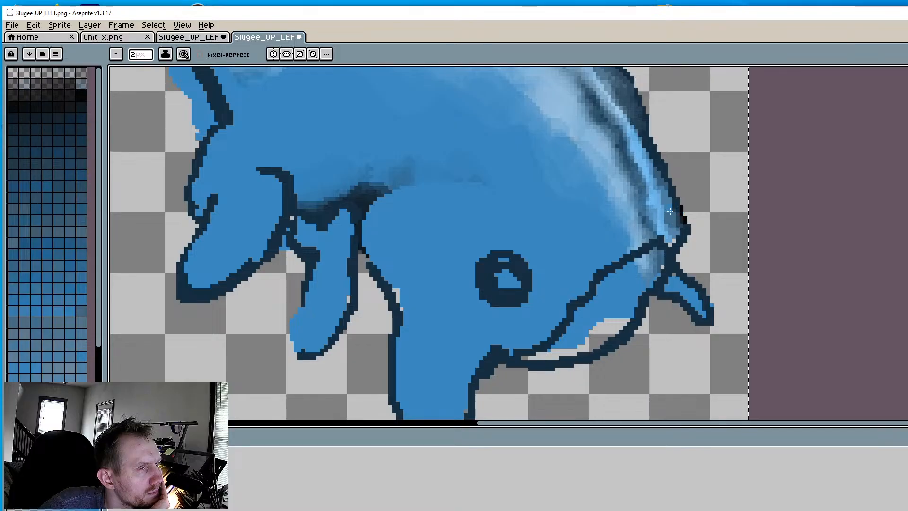
middle_drag(649, 221, 614, 239)
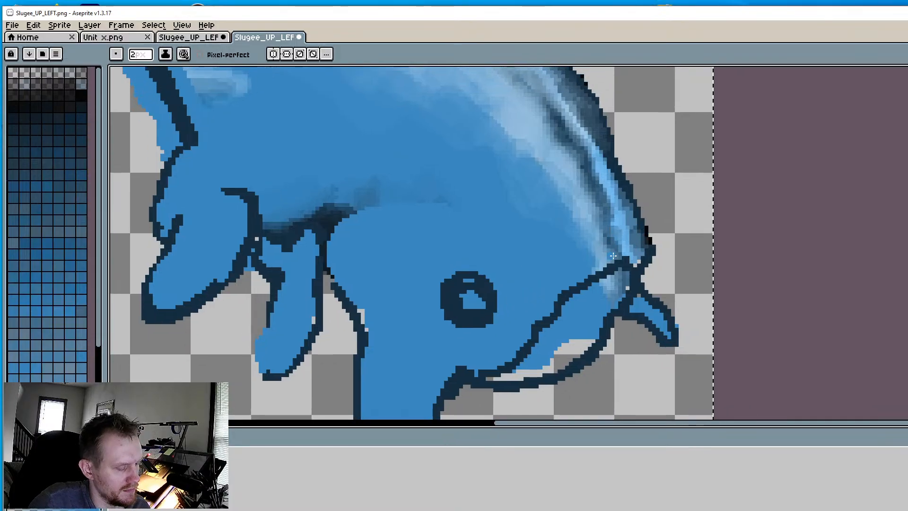
key(i)
click(483, 286)
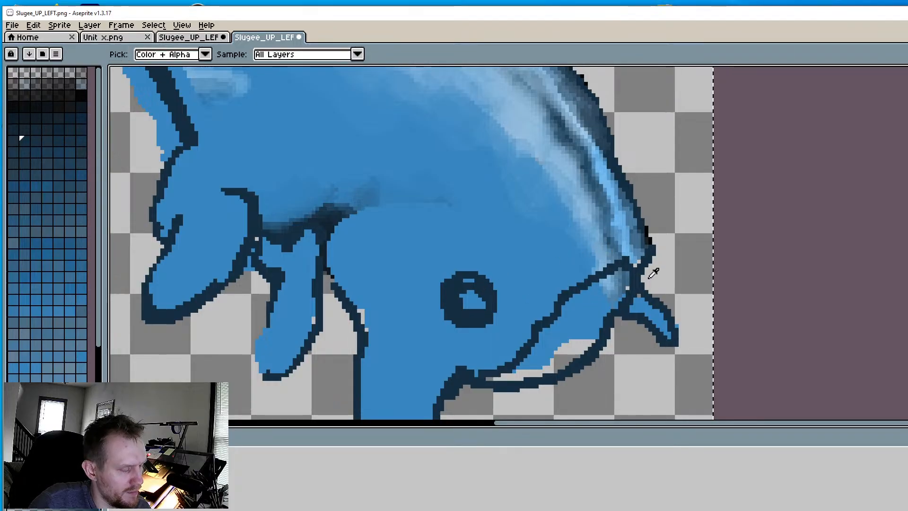
key(b)
mouse_move(636, 230)
mouse_down()
mouse_move(641, 261)
mouse_move(659, 258)
mouse_up()
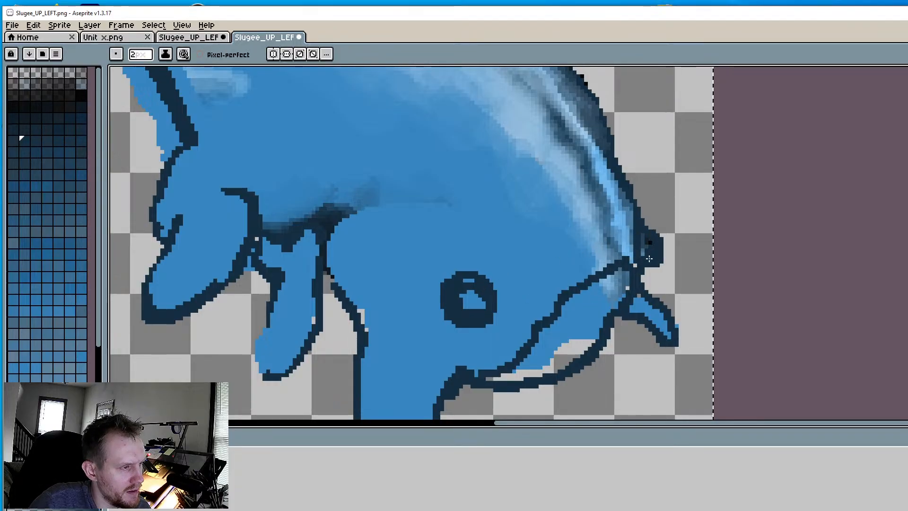
scroll(565, 256, down, 1)
scroll(565, 256, down, 3)
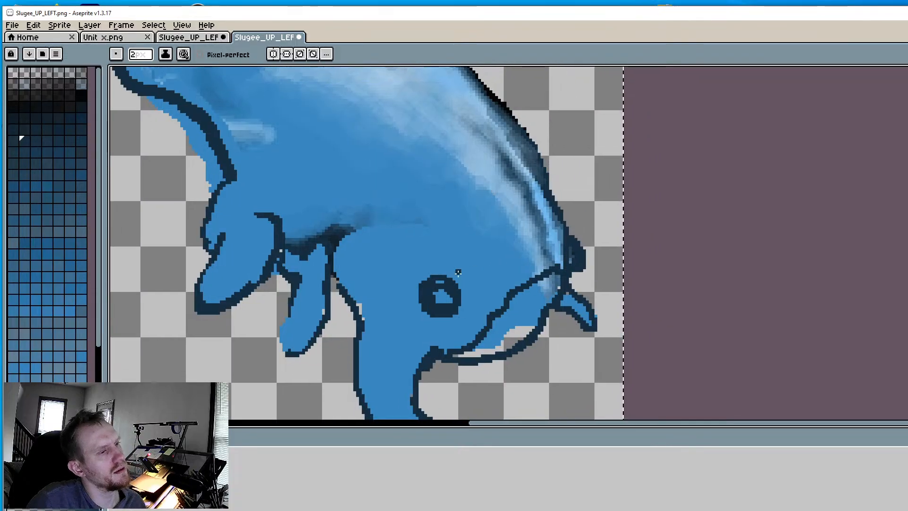
scroll(426, 236, up, 2)
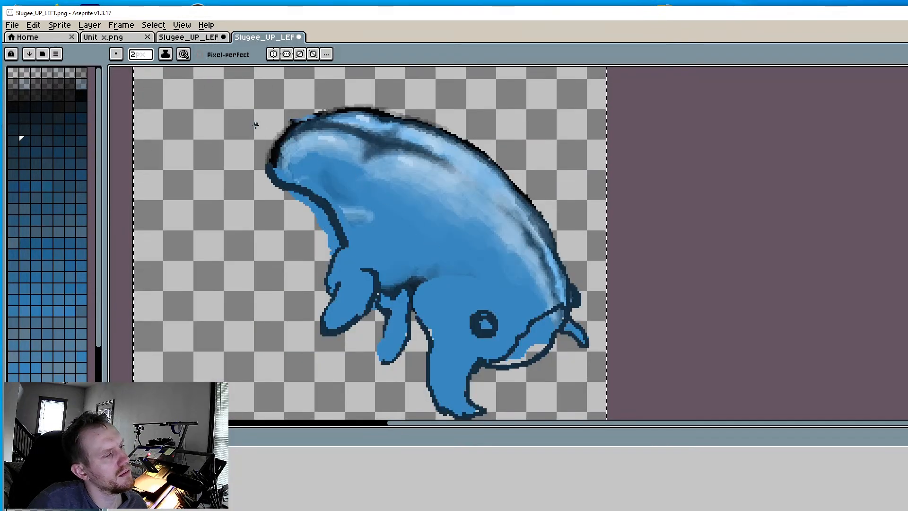
Check the original up-left sprite for reference and trim the navy bump above the small horn to a narrow ridge
click(199, 38)
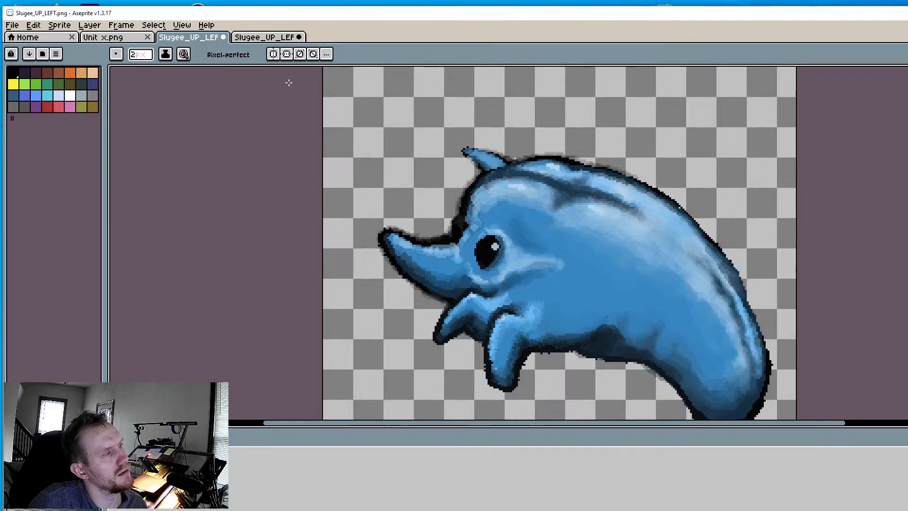
click(257, 38)
middle_drag(459, 272, 410, 257)
scroll(493, 268, up, 3)
middle_drag(523, 273, 502, 260)
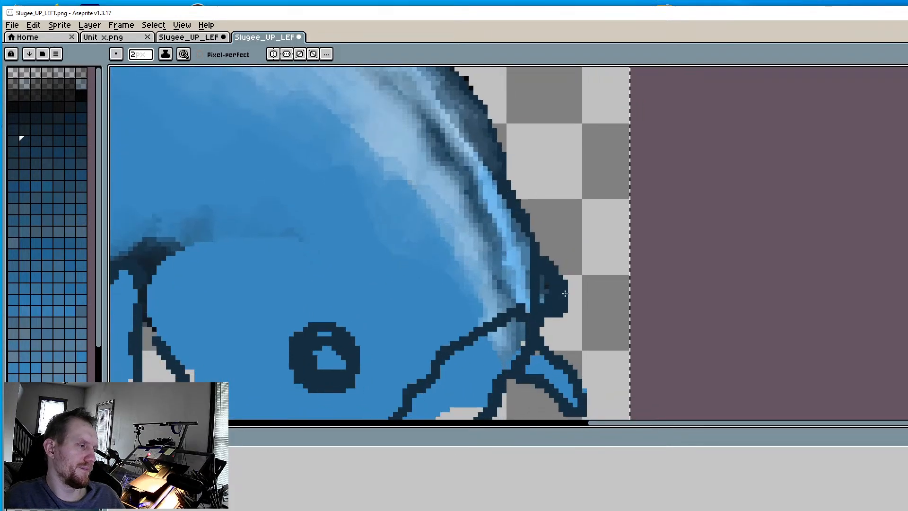
alt+click(595, 282)
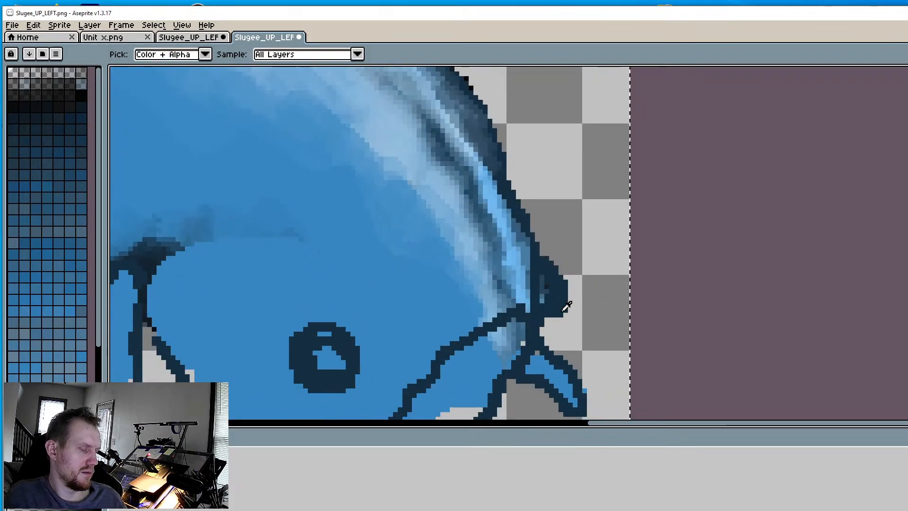
mouse_move(563, 312)
mouse_down()
mouse_move(561, 285)
mouse_move(540, 313)
mouse_move(555, 263)
mouse_move(554, 289)
mouse_up()
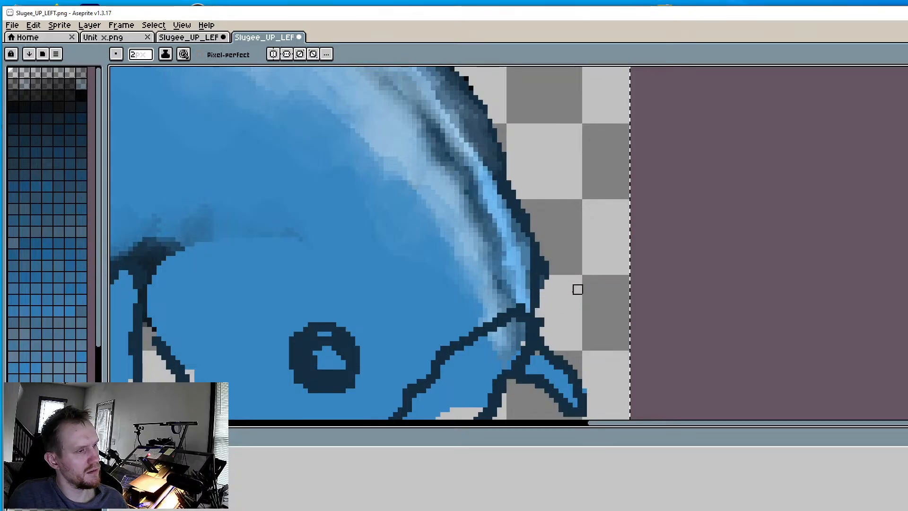
key(i)
scroll(534, 284, up, 1)
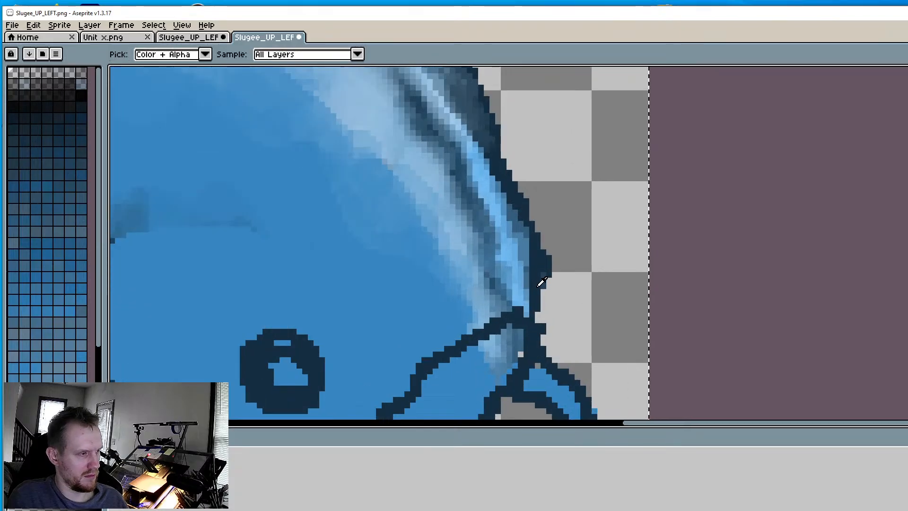
key(e)
scroll(541, 223, up, 1)
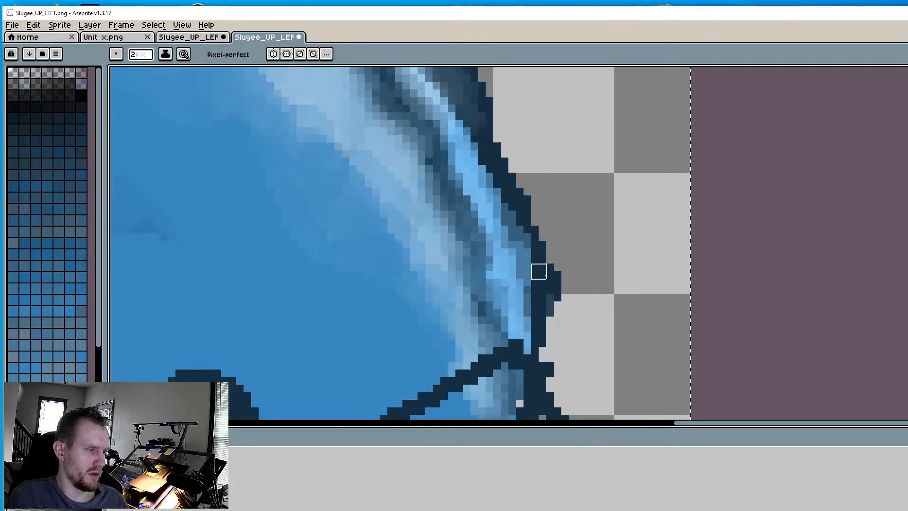
Sample the dark navy outline color and fill the notch along the upper edge of the trimmed ridge at 2 px
key(i)
click(541, 278)
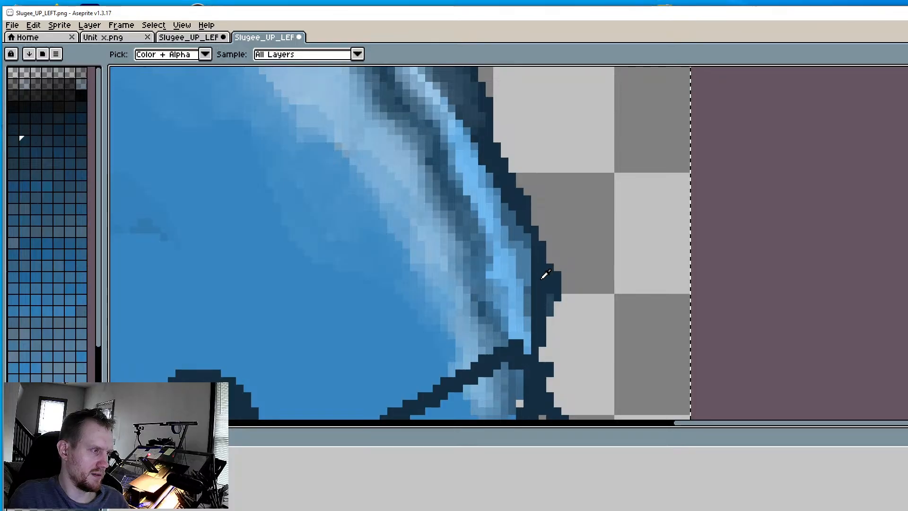
key(b)
click(549, 259)
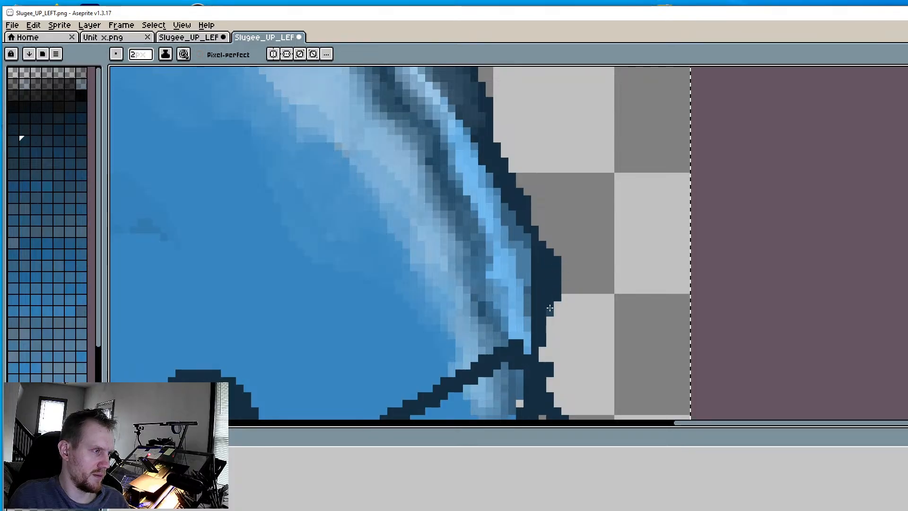
scroll(553, 284, down, 4)
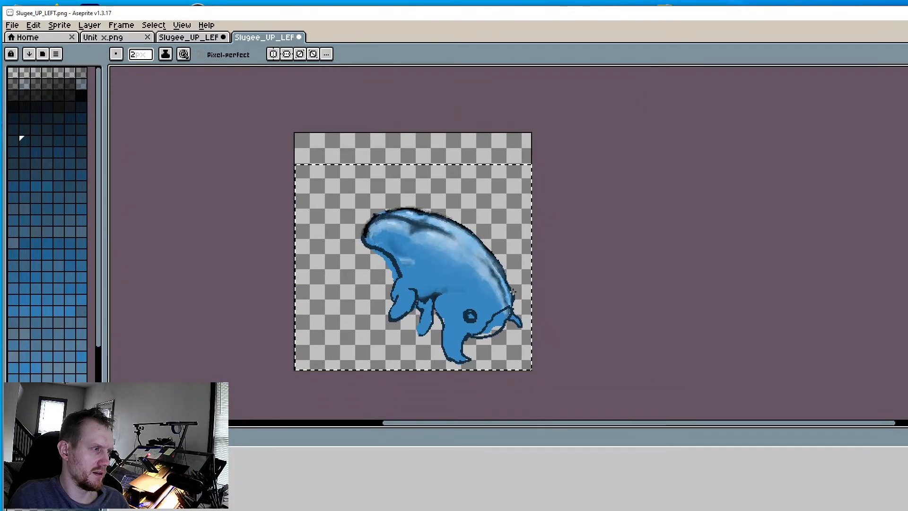
scroll(482, 275, up, 4)
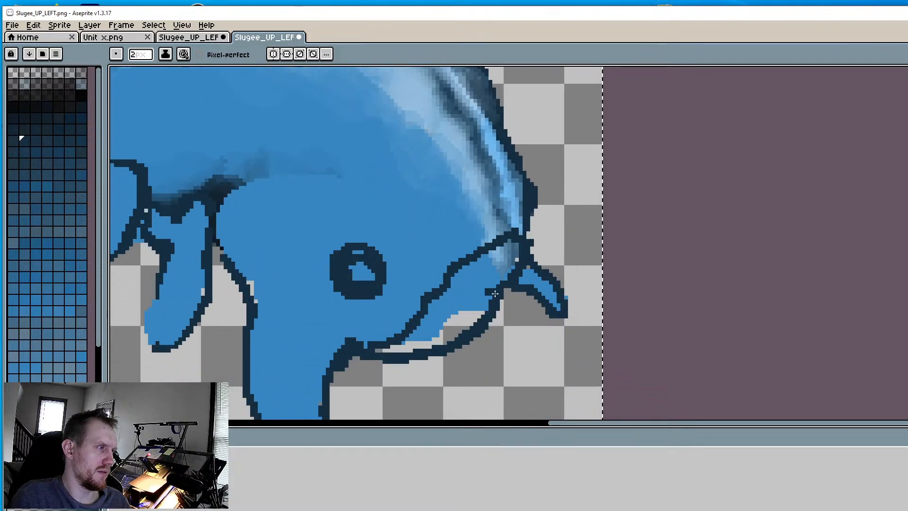
Sample the body blue and paint over the stray navy dot on the belly and the dark shading between the two legs
middle_drag(489, 344, 614, 299)
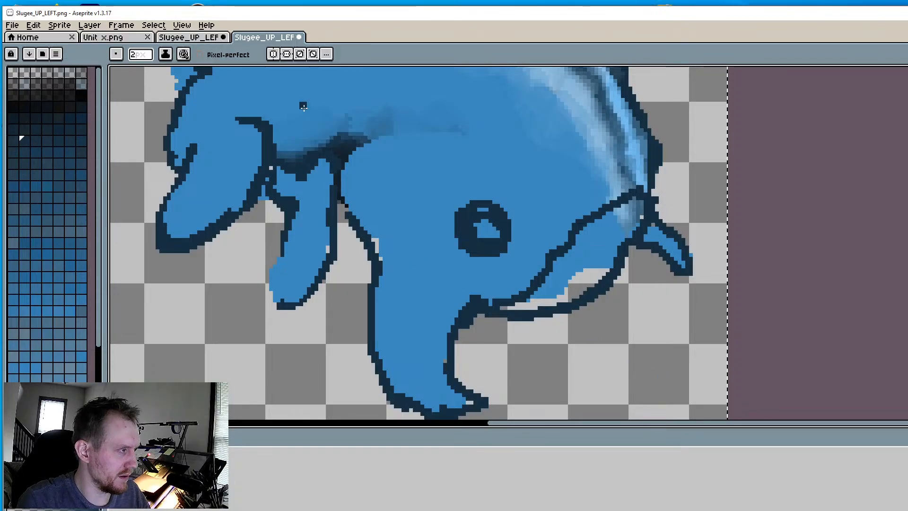
drag(304, 101, 331, 133)
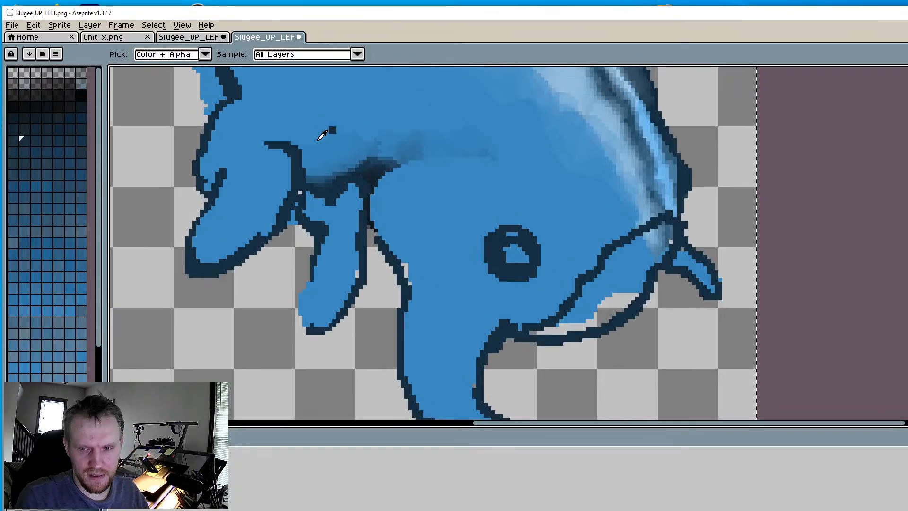
key(b)
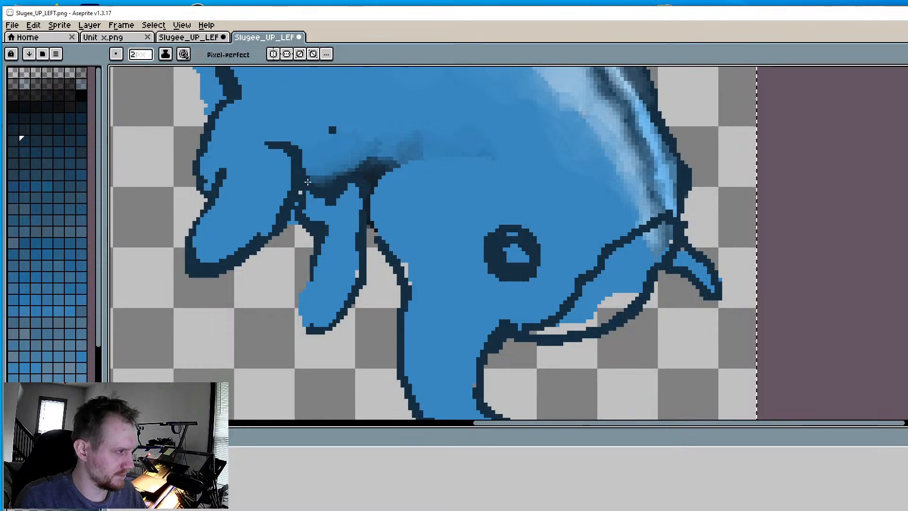
alt+click(355, 100)
click(332, 130)
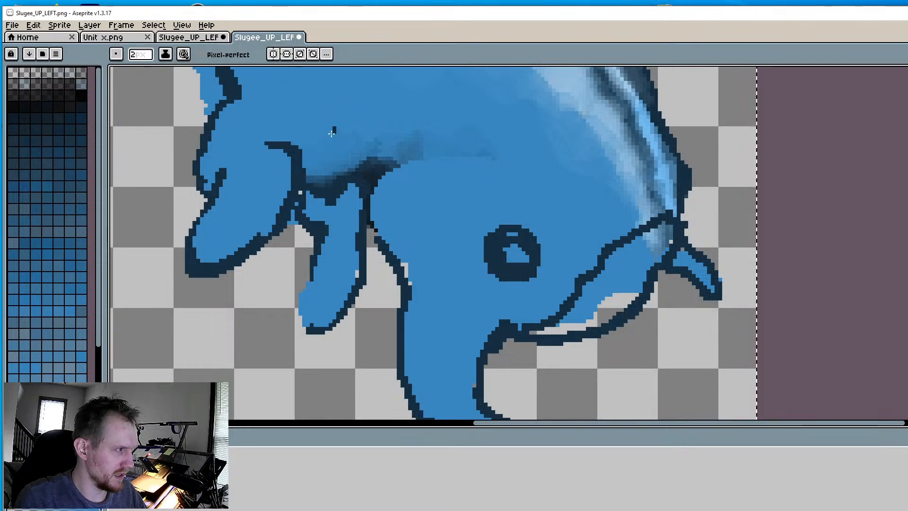
mouse_move(321, 172)
mouse_down()
mouse_move(310, 187)
mouse_move(320, 193)
mouse_move(305, 204)
mouse_move(306, 183)
mouse_move(319, 168)
mouse_move(324, 191)
mouse_up()
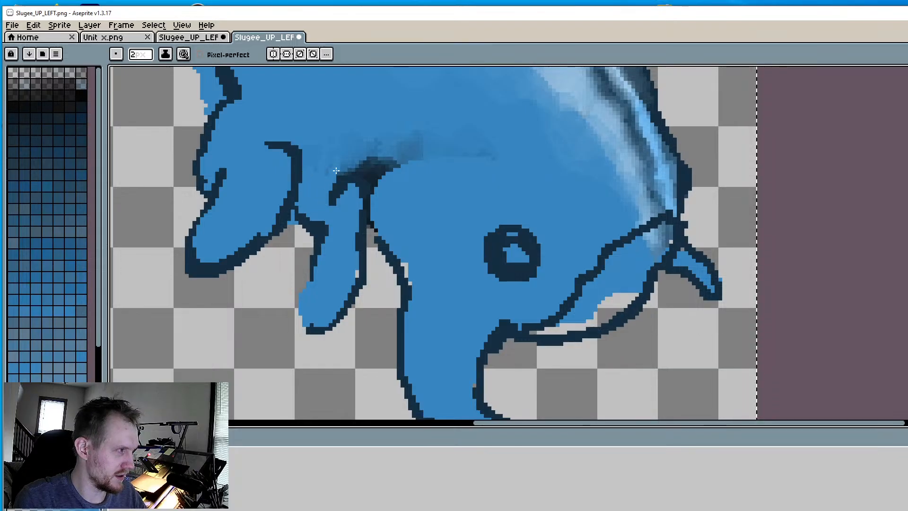
scroll(254, 151, down, 3)
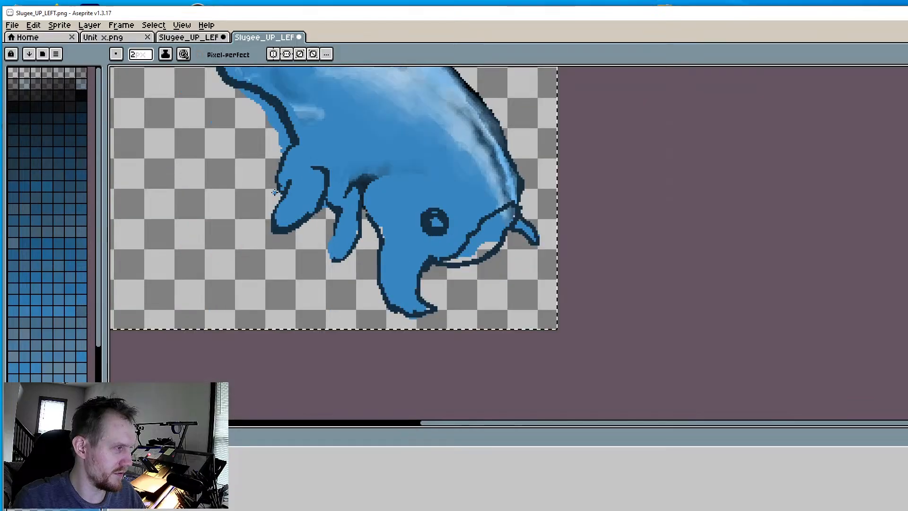
scroll(362, 305, up, 1)
scroll(362, 306, left, 1)
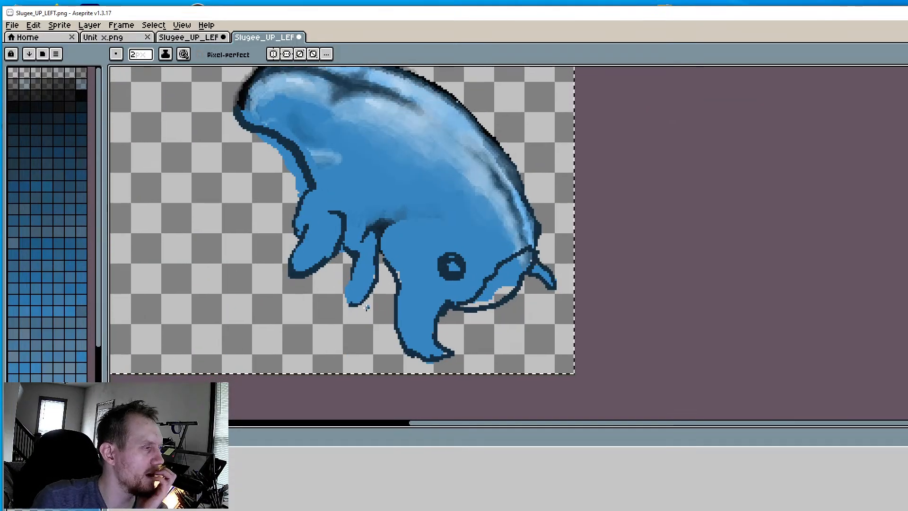
Slim the small leg by erasing its rear side, and redraw that edge down to the foot in sampled dark navy at 2 px
key(i)
scroll(334, 285, up, 1)
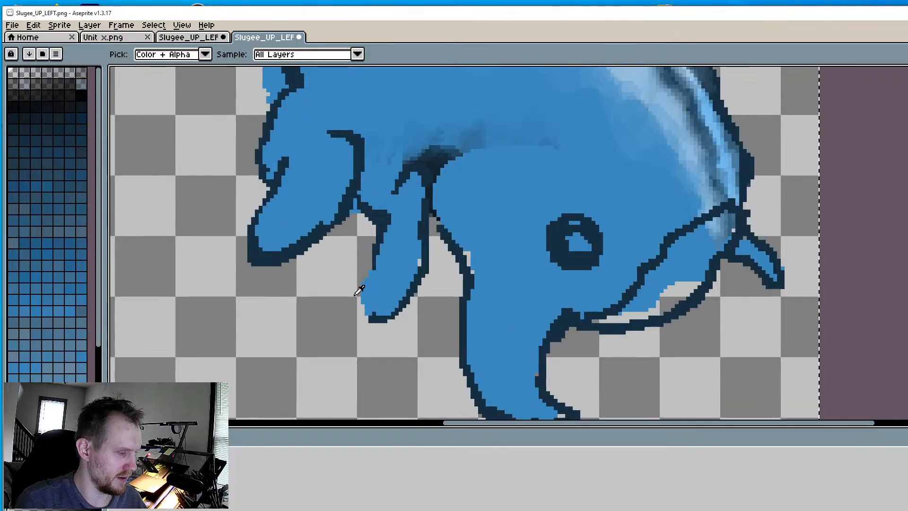
key(b)
mouse_move(360, 278)
mouse_down()
mouse_move(361, 304)
mouse_move(371, 274)
mouse_move(360, 312)
mouse_move(373, 251)
mouse_up()
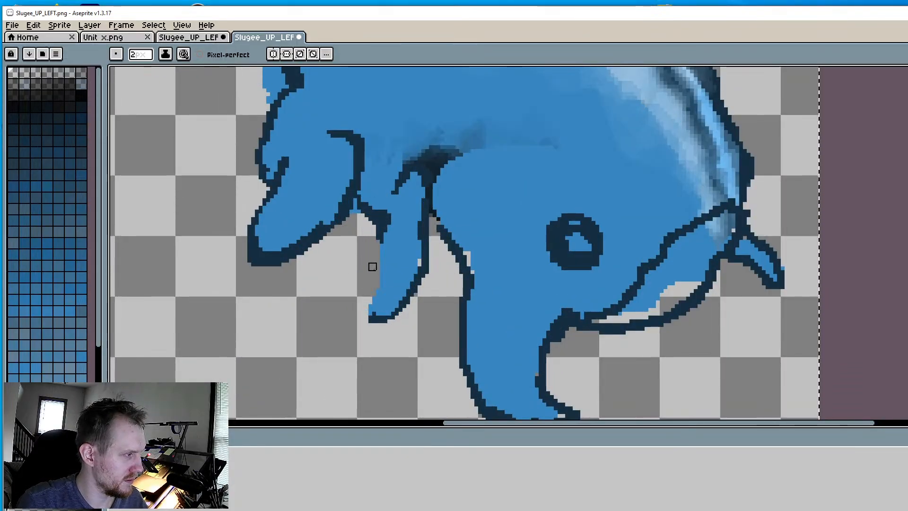
alt+click(384, 210)
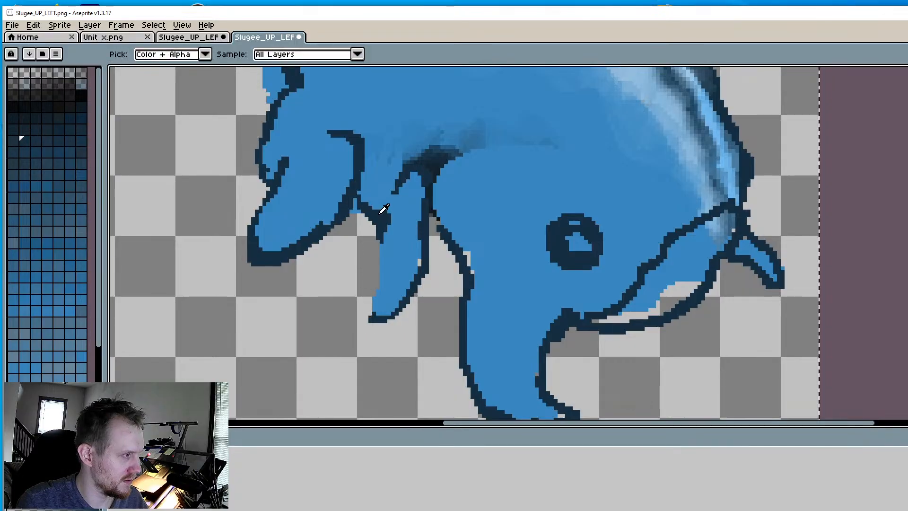
drag(373, 232, 375, 263)
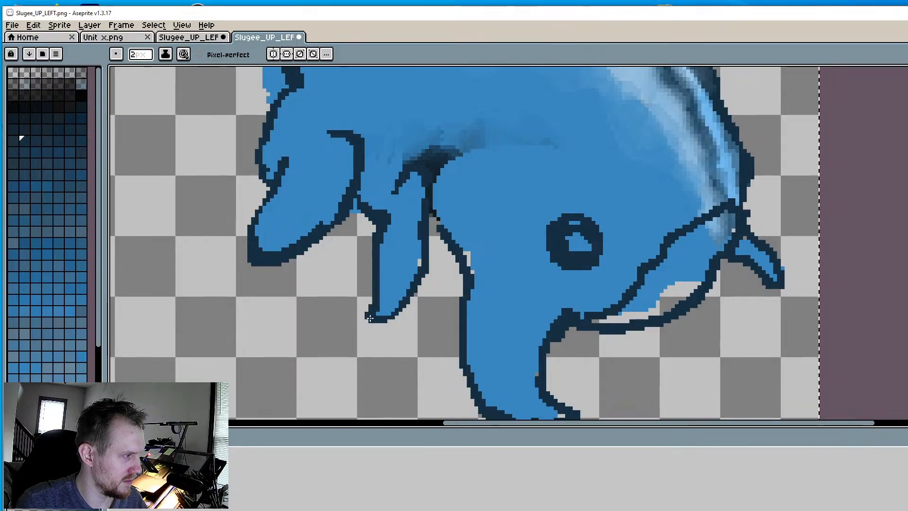
scroll(379, 286, down, 3)
scroll(421, 287, down, 3)
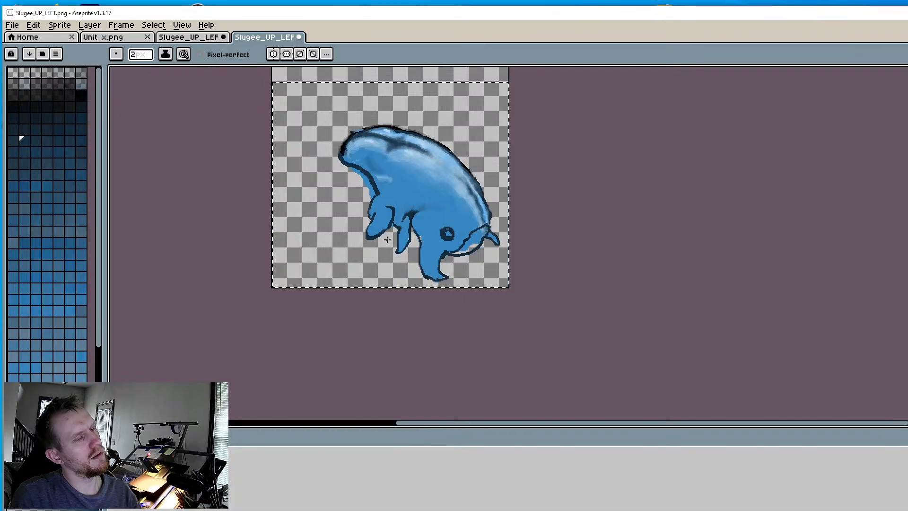
Examine the original up-left sprite as a shape and shading reference and return to the down-right copy
click(208, 38)
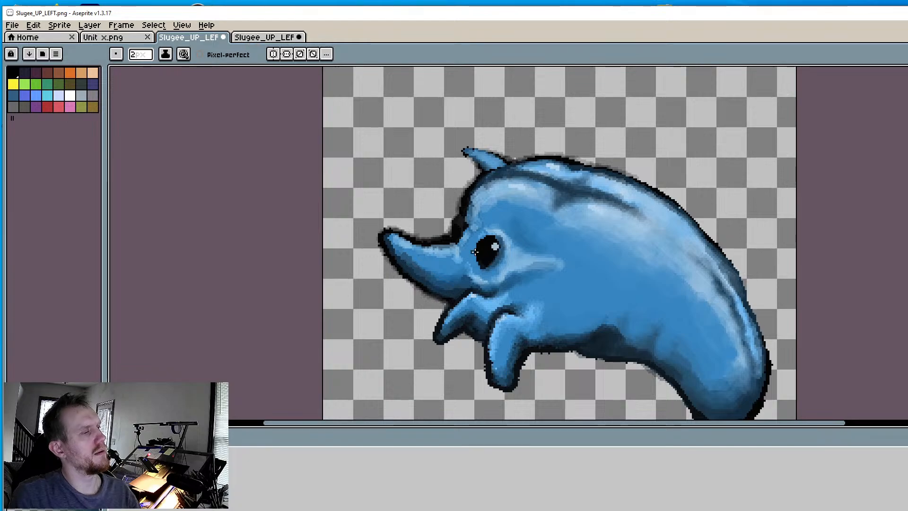
scroll(495, 286, down, 1)
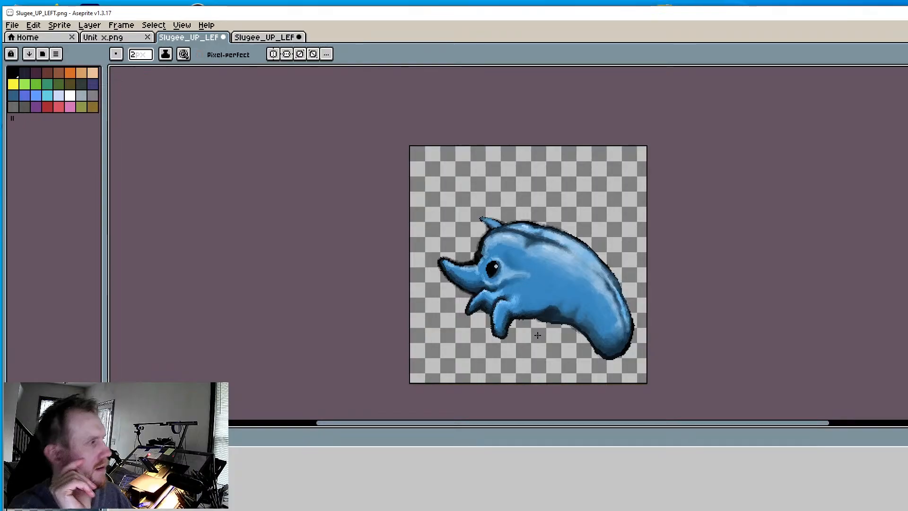
click(263, 37)
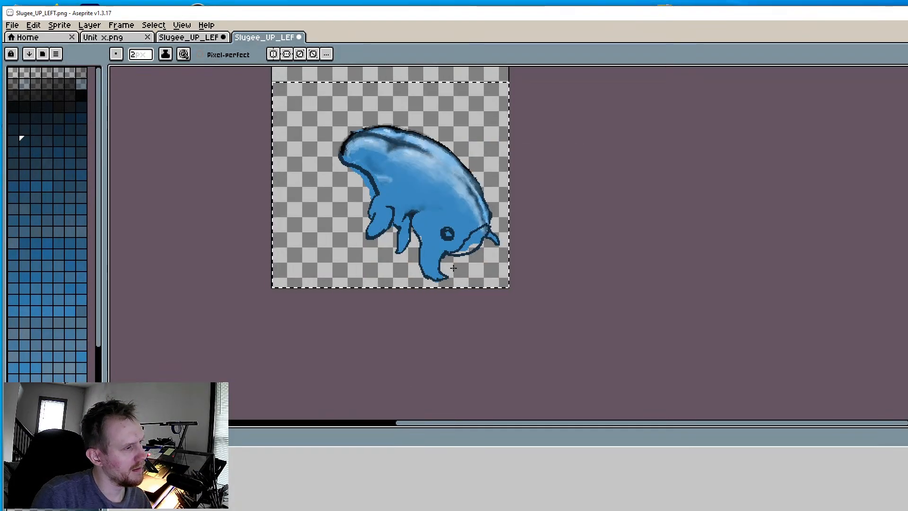
Compare with the finished sprite, and paint over the dark outline between the trunk and the adjacent leg in the unfinished sprite with body blue
click(176, 40)
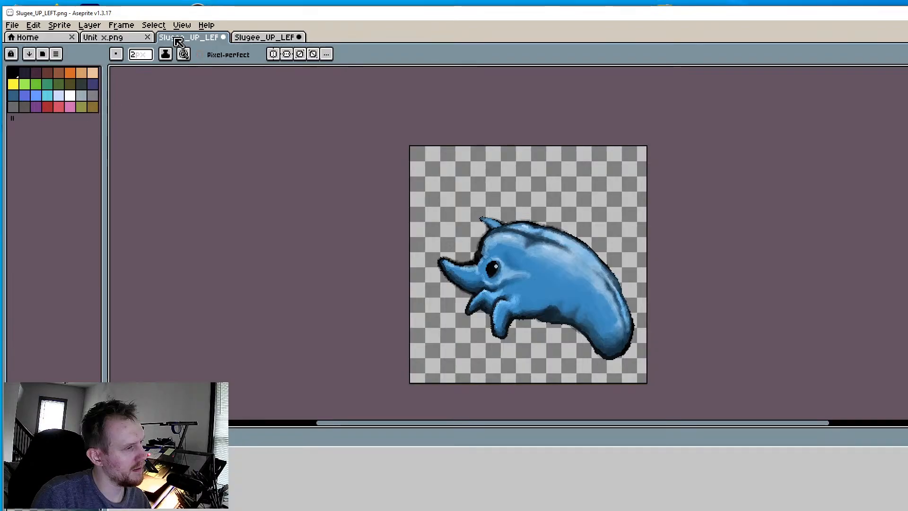
click(263, 38)
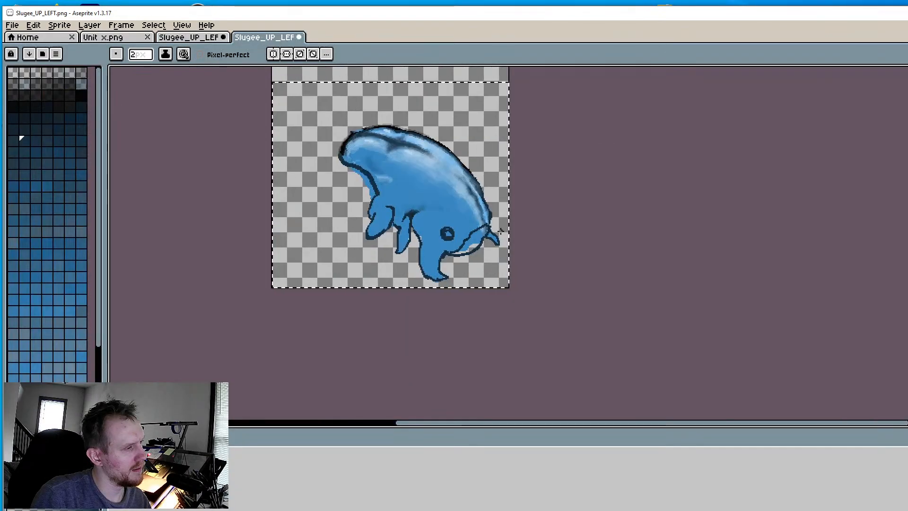
scroll(374, 218, up, 3)
click(348, 154)
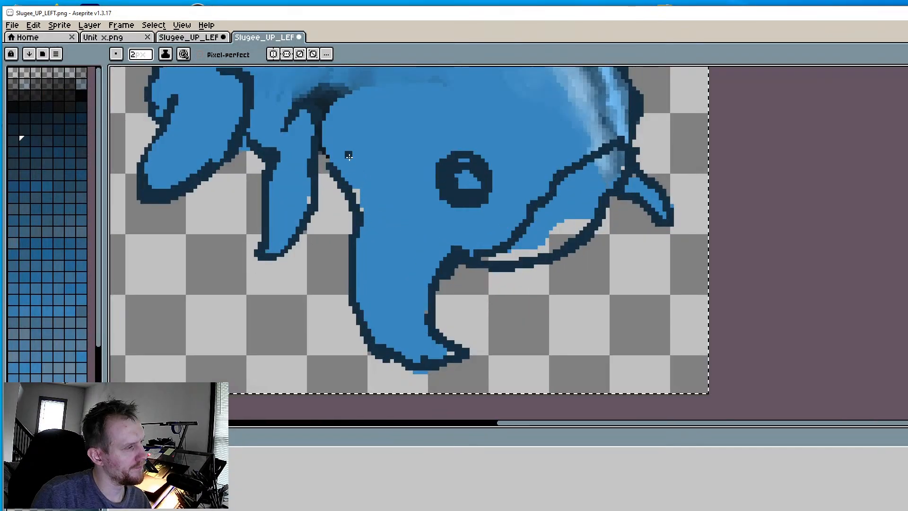
key(i)
alt+click(380, 144)
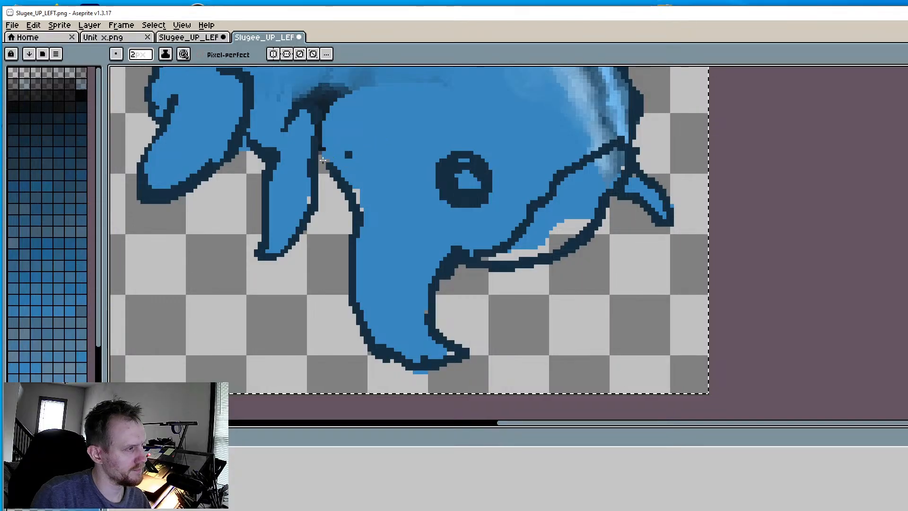
mouse_move(317, 142)
mouse_down()
mouse_move(328, 173)
mouse_move(334, 168)
mouse_move(345, 184)
mouse_move(328, 180)
mouse_move(327, 190)
mouse_move(352, 204)
mouse_up()
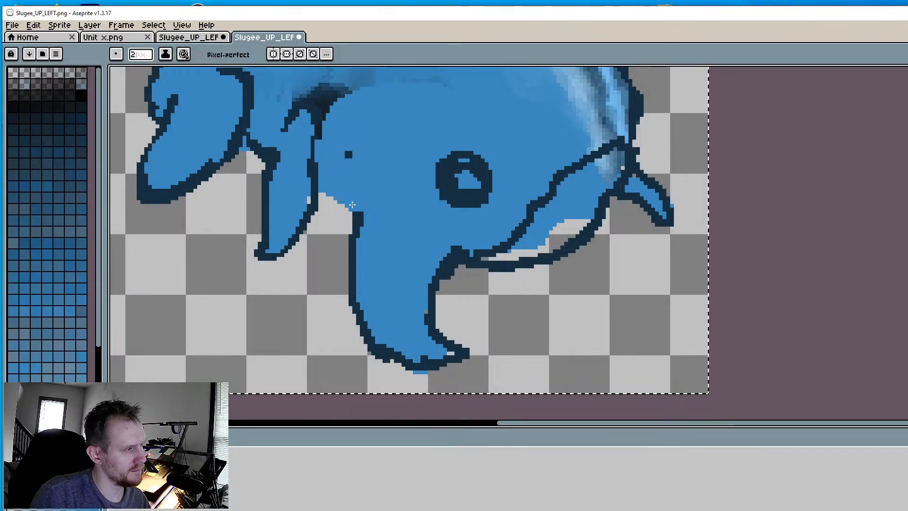
key(m)
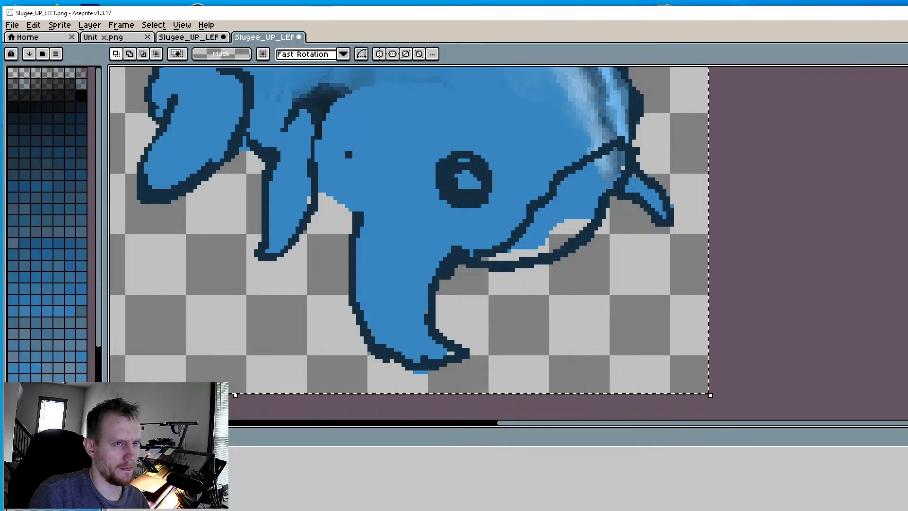
drag(330, 249, 424, 303)
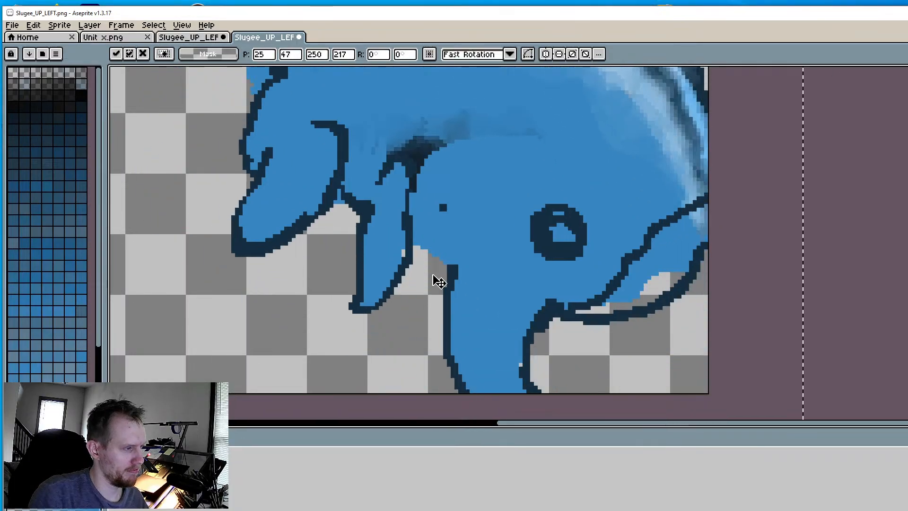
key(Escape)
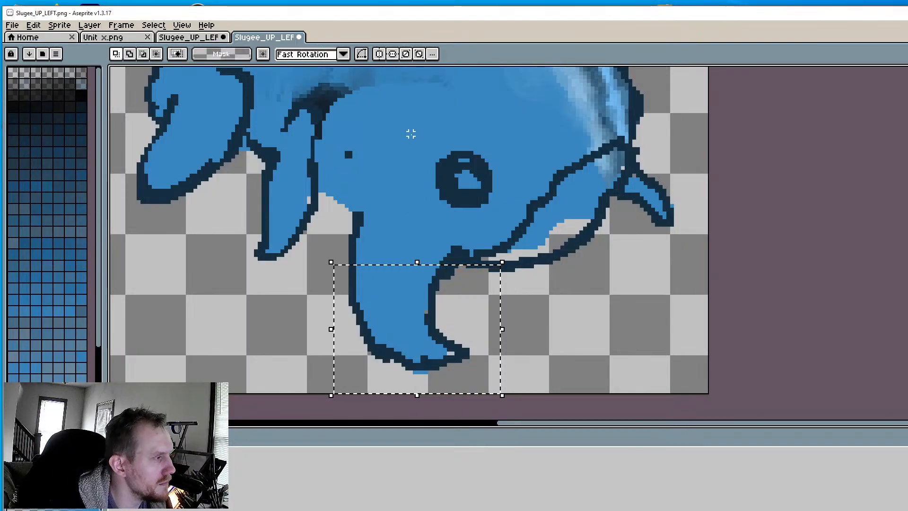
Compare the unfinished sprite's legs and trunk with the finished Slugee sprite
scroll(496, 204, down, 3)
middle_drag(487, 217, 508, 268)
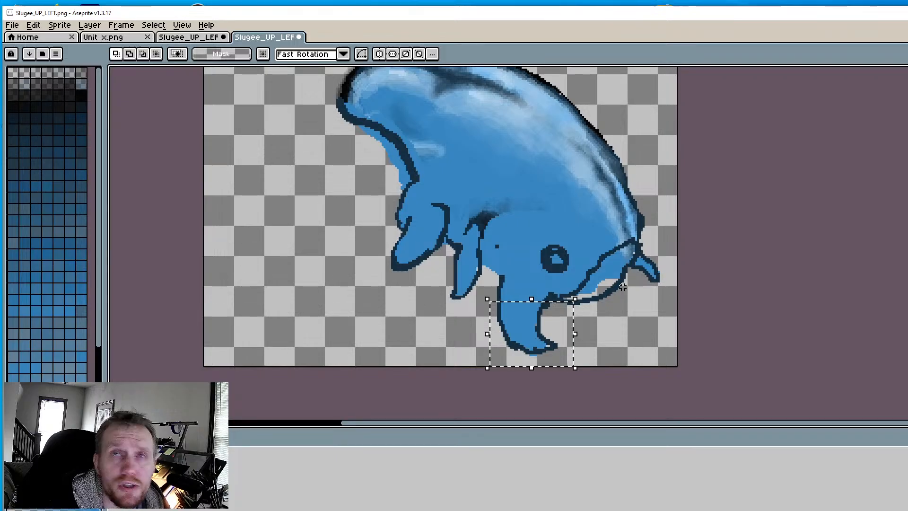
click(178, 42)
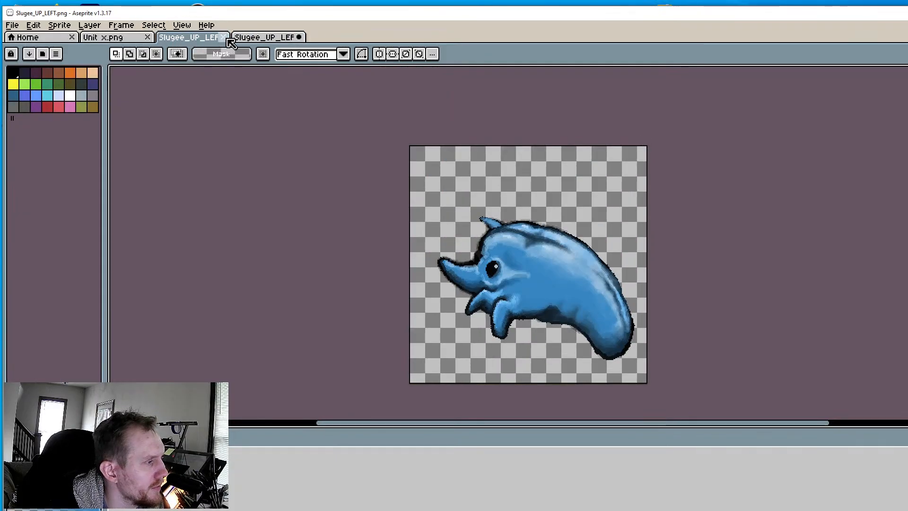
click(262, 39)
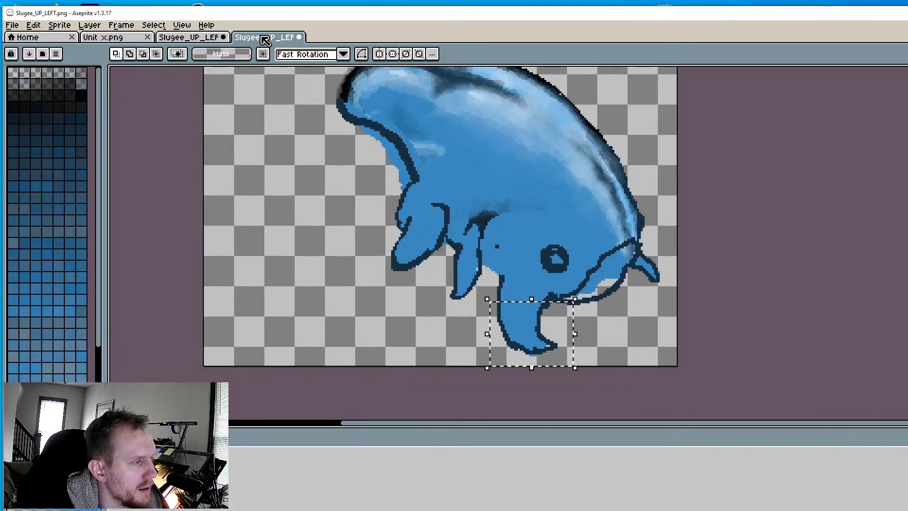
scroll(516, 357, up, 3)
middle_drag(490, 209, 498, 246)
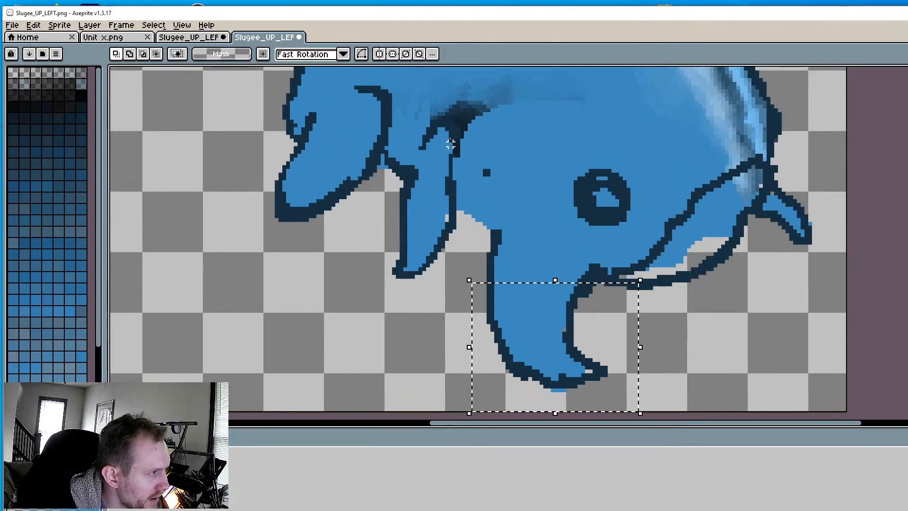
Sample the dark colour at the top of the leg beside the trunk and clear the selection around the trunk
key(i)
key(b)
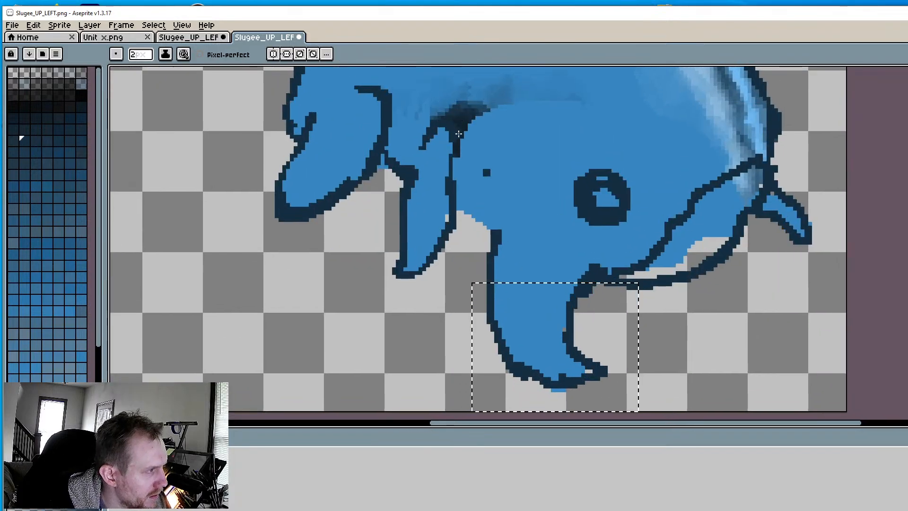
key(i)
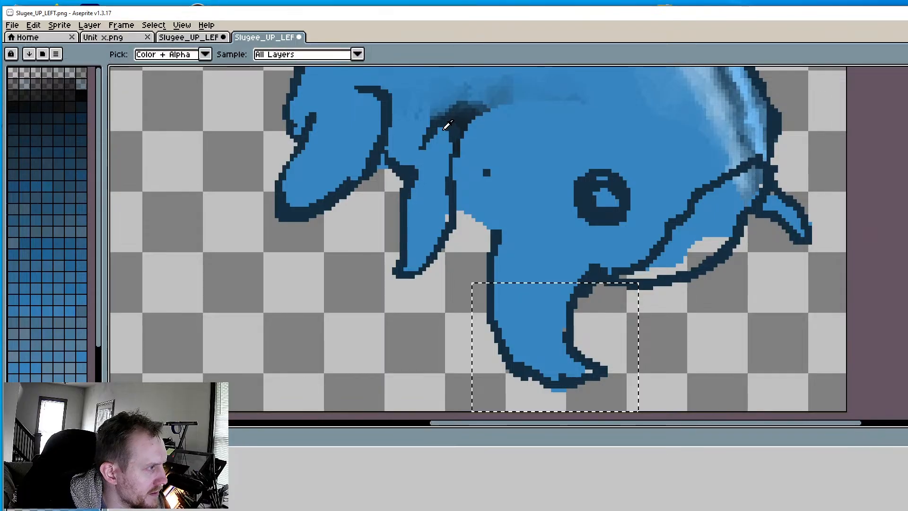
click(454, 126)
key(b)
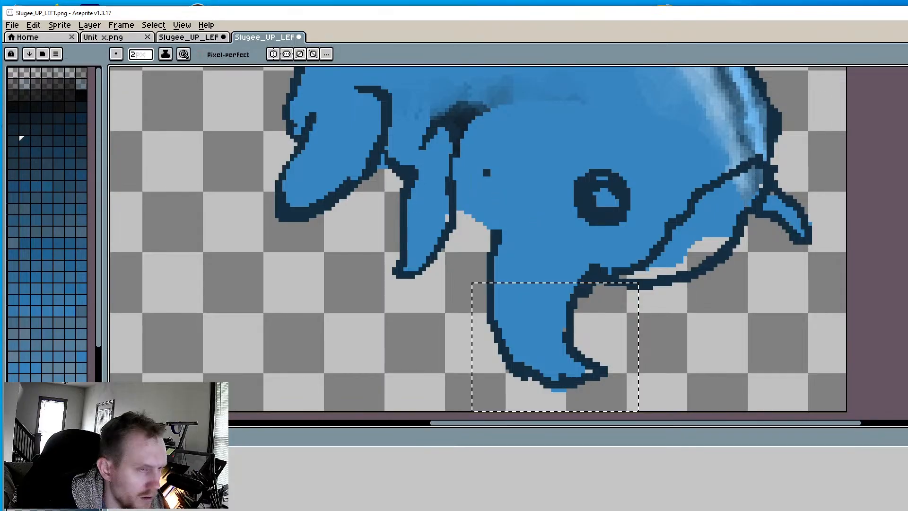
key(m)
click(707, 148)
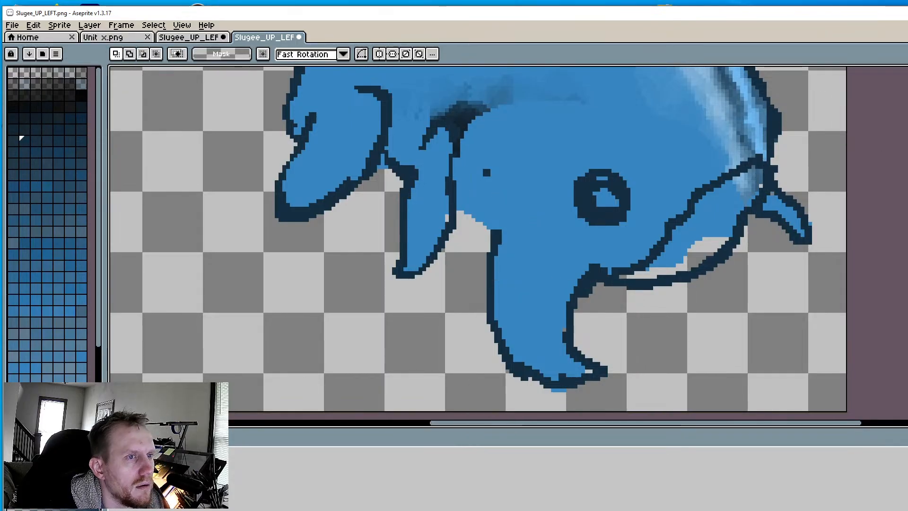
Redraw the trunk-side outline of the adjacent leg closer to the trunk in dark blue, covering the old line with body blue
key(i)
key(b)
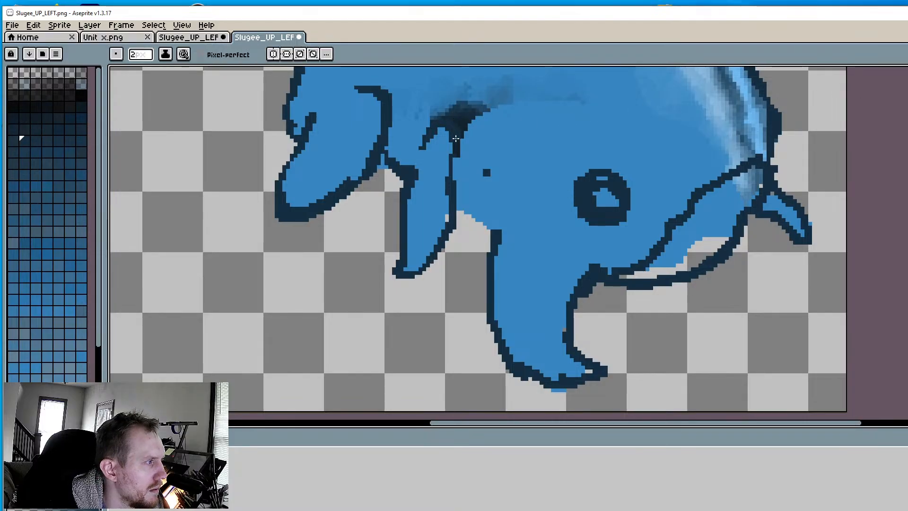
drag(456, 138, 454, 232)
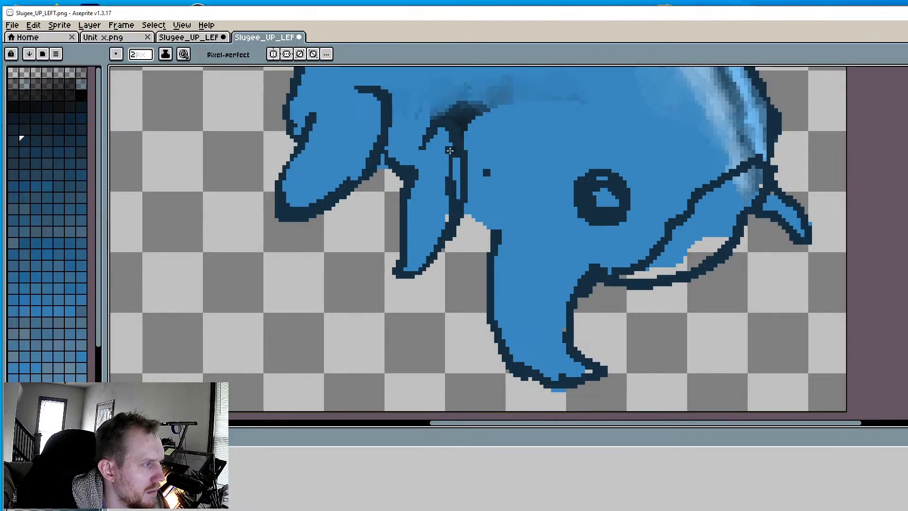
key(i)
click(478, 155)
key(b)
drag(453, 154, 446, 193)
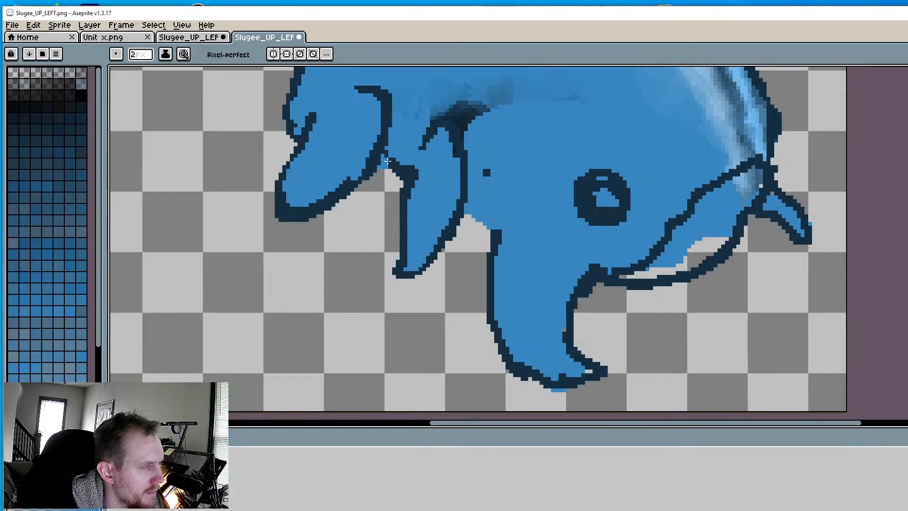
Sample the dark outline colour and thicken the line joining the two legs along the belly
key(i)
click(411, 173)
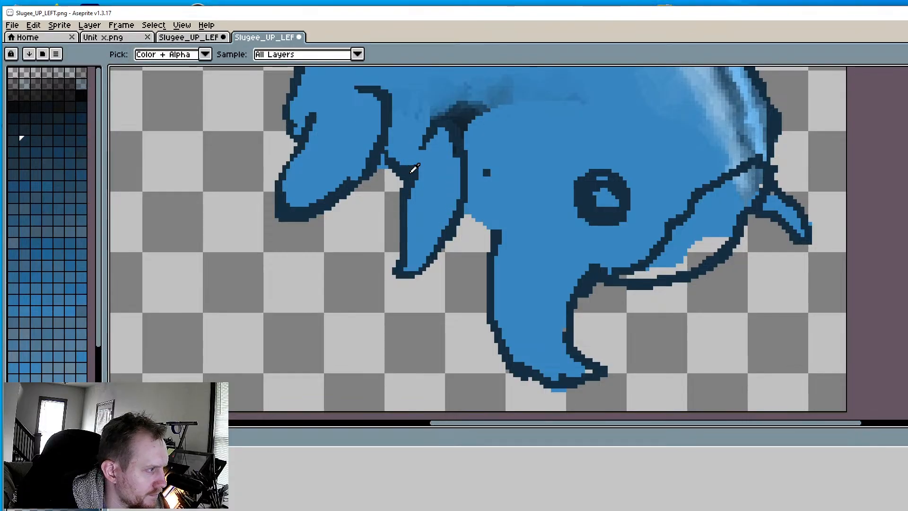
key(b)
drag(409, 174, 390, 174)
scroll(403, 168, down, 4)
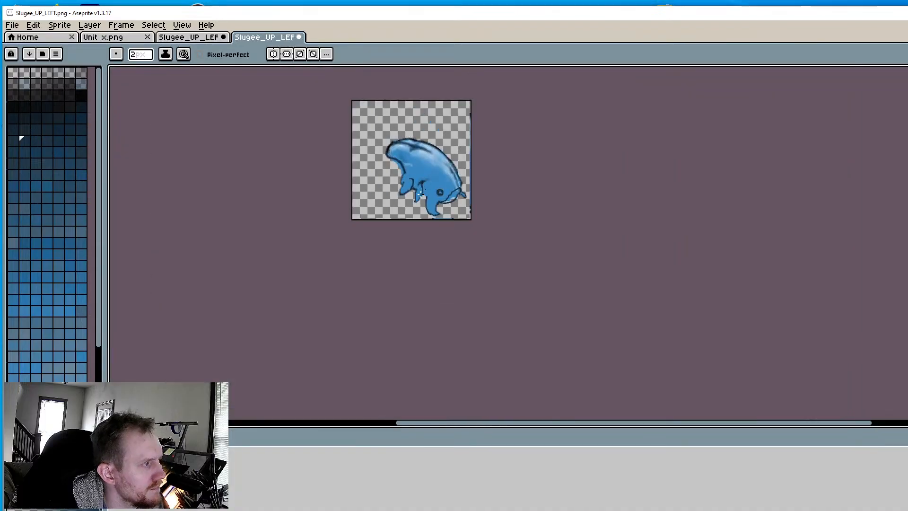
Remove the blue spilling outside the body's underside outline above the rear leg
scroll(392, 193, up, 4)
key(i)
click(392, 194)
key(b)
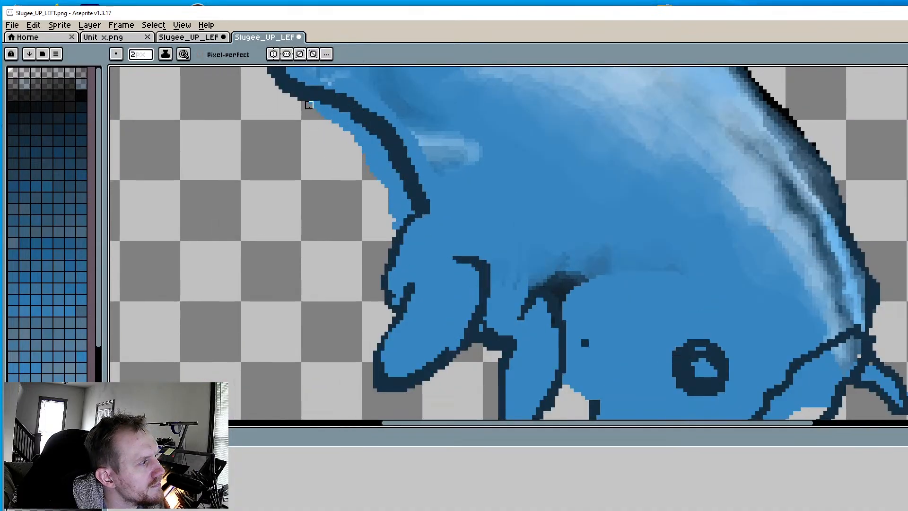
drag(359, 140, 385, 174)
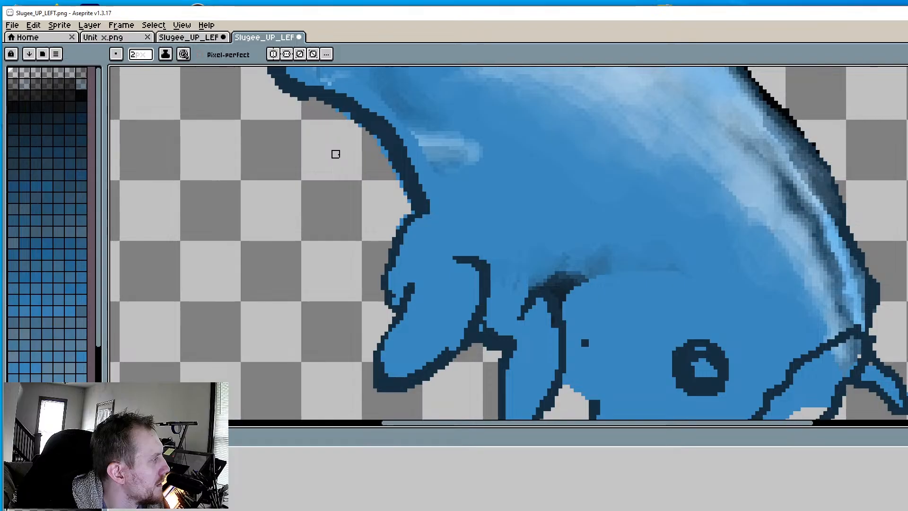
middle_drag(426, 181, 422, 202)
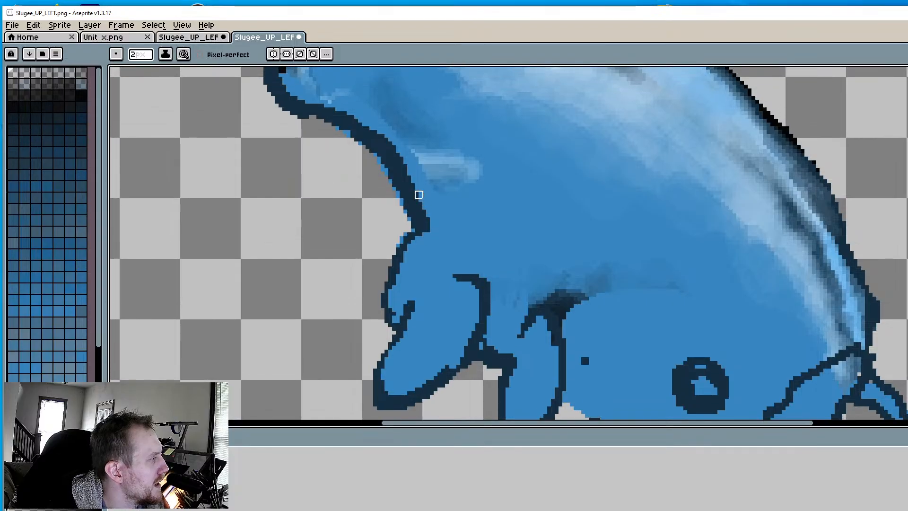
scroll(419, 195, down, 2)
middle_drag(404, 114, 394, 143)
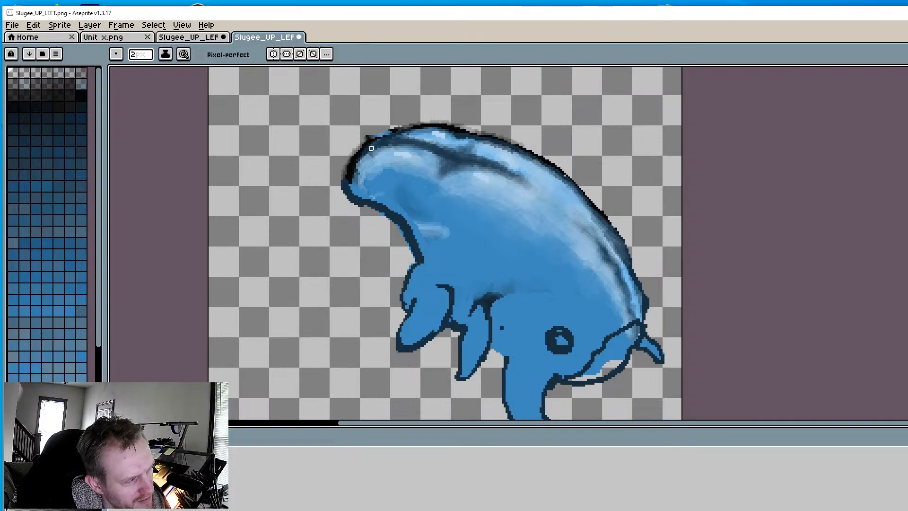
middle_drag(447, 216, 445, 225)
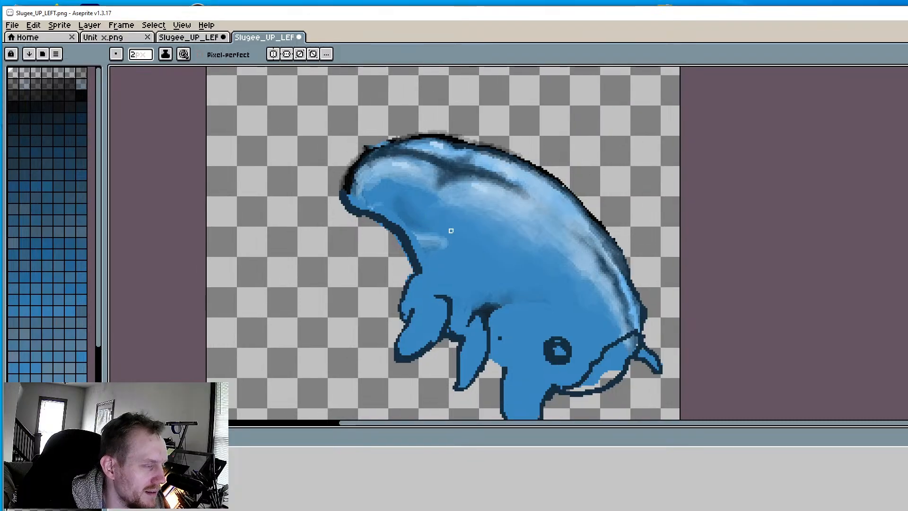
Switch to the finished Slugee sprite and set the brush size to 6 px
key(i)
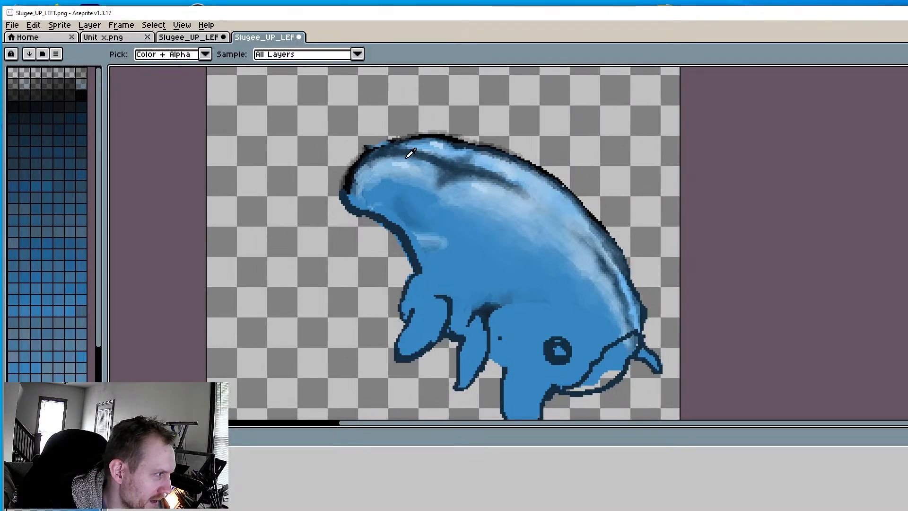
click(194, 38)
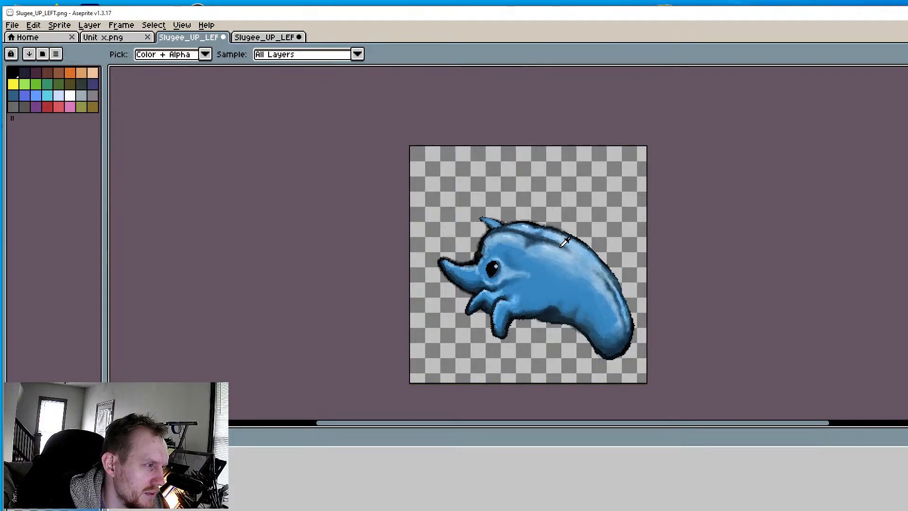
scroll(471, 231, up, 2)
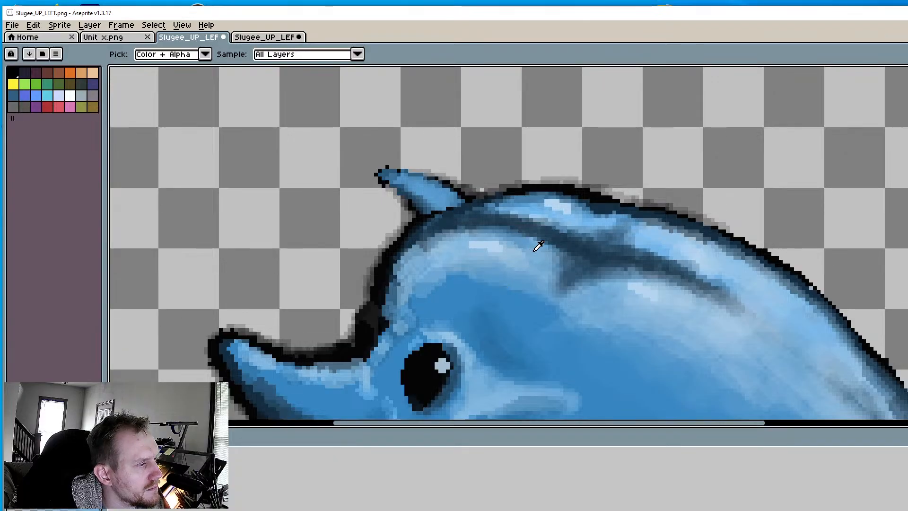
key(b)
scroll(518, 245, up, 1)
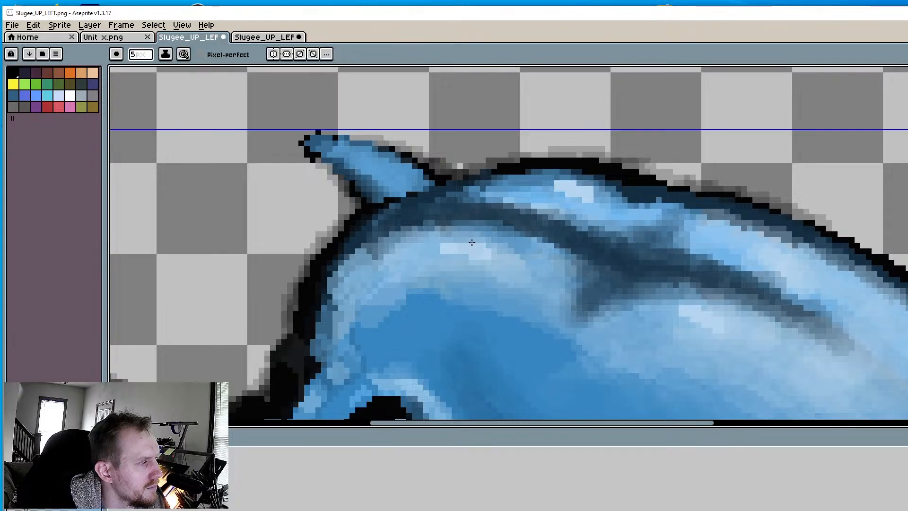
key(plus)
key(plus)
key(plus)
key(plus)
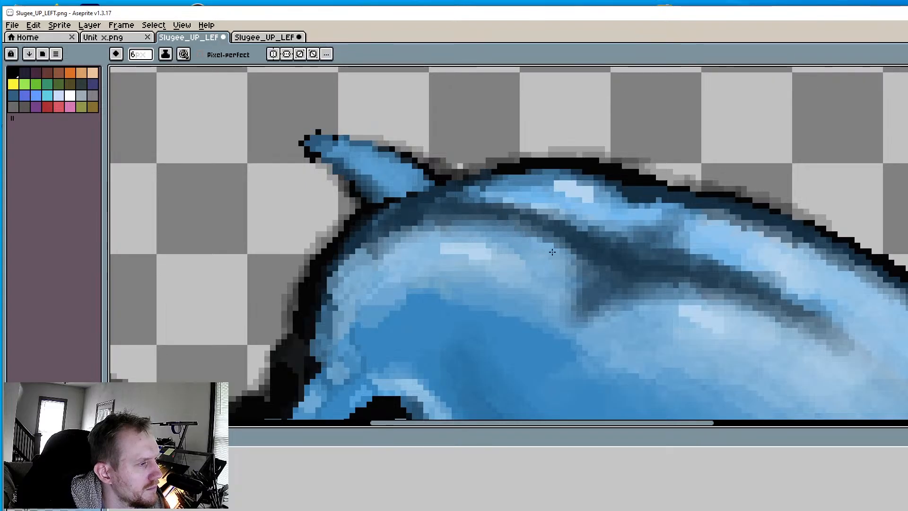
Examine the shading on the finished sprite's head, back and legs
scroll(475, 222, down, 4)
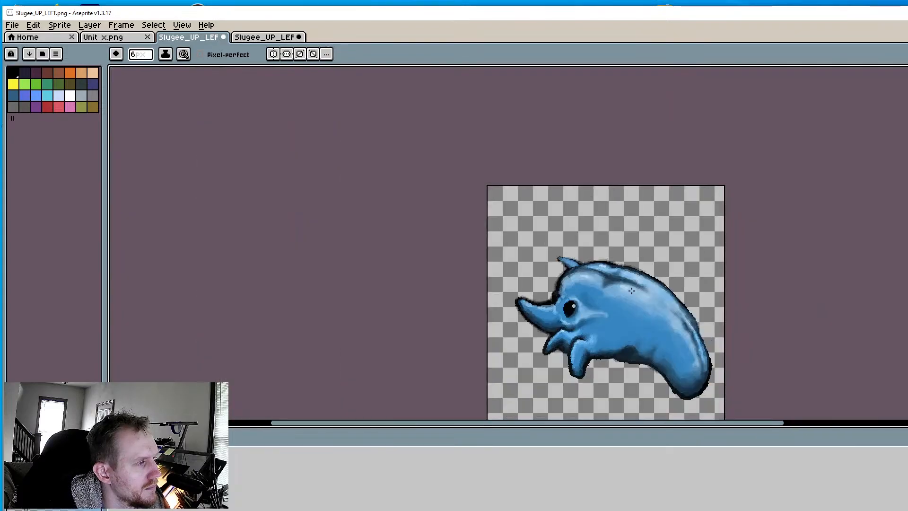
scroll(617, 300, up, 4)
scroll(617, 301, up, 2)
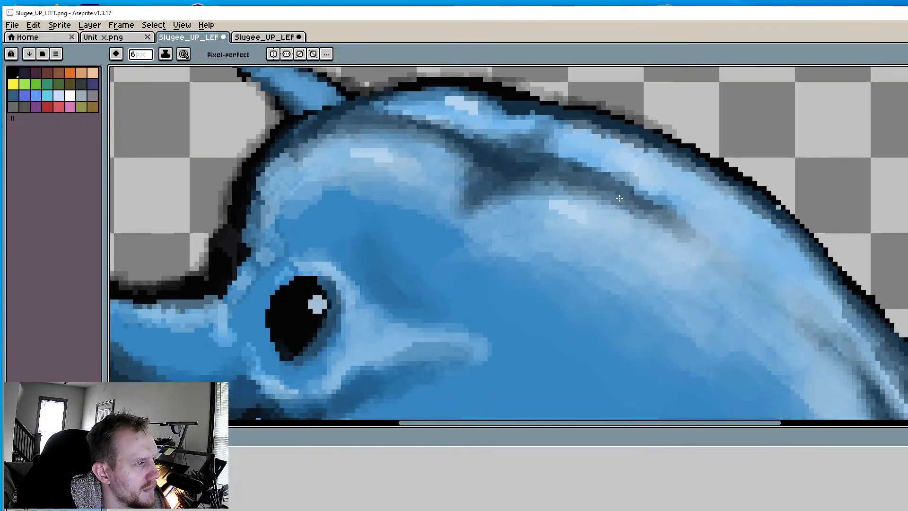
scroll(625, 201, down, 3)
scroll(625, 227, right, 2)
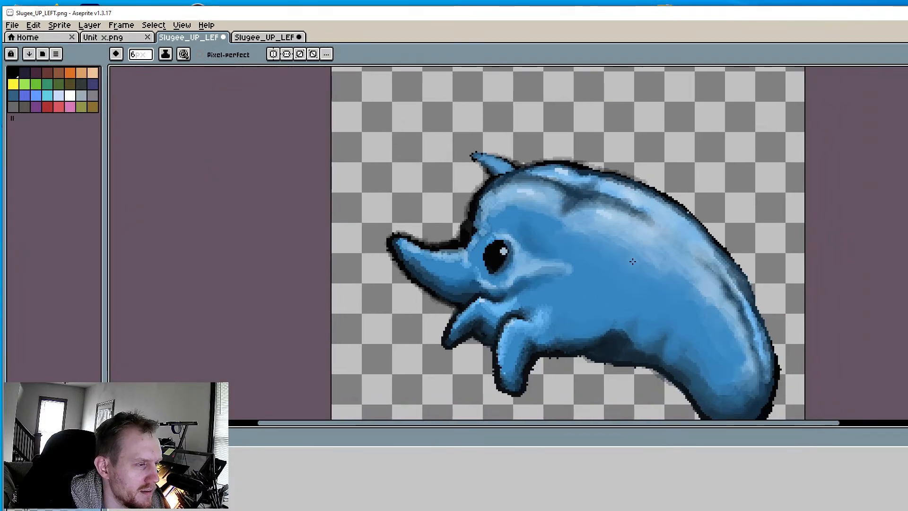
middle_drag(513, 231, 543, 257)
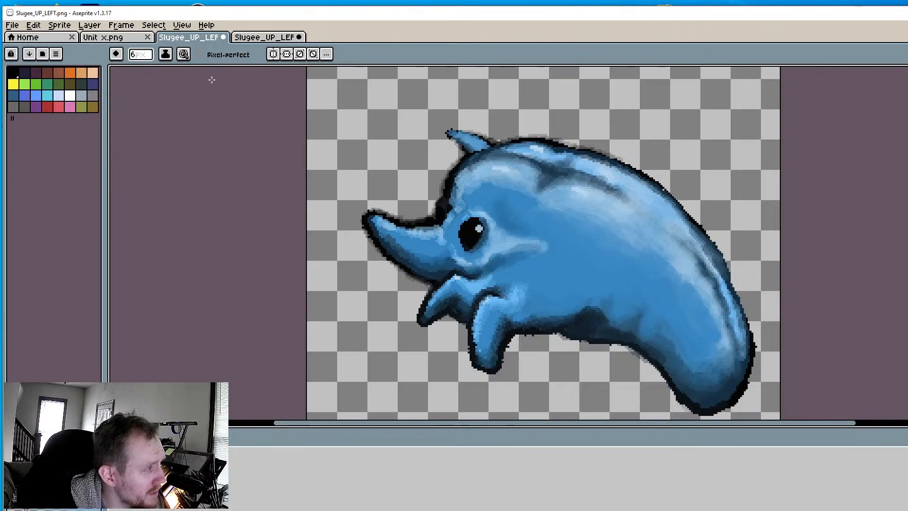
Return to the unfinished second-pose sprite and soften the dark crease on the upper back with the 6 px brush
click(245, 41)
scroll(472, 202, up, 4)
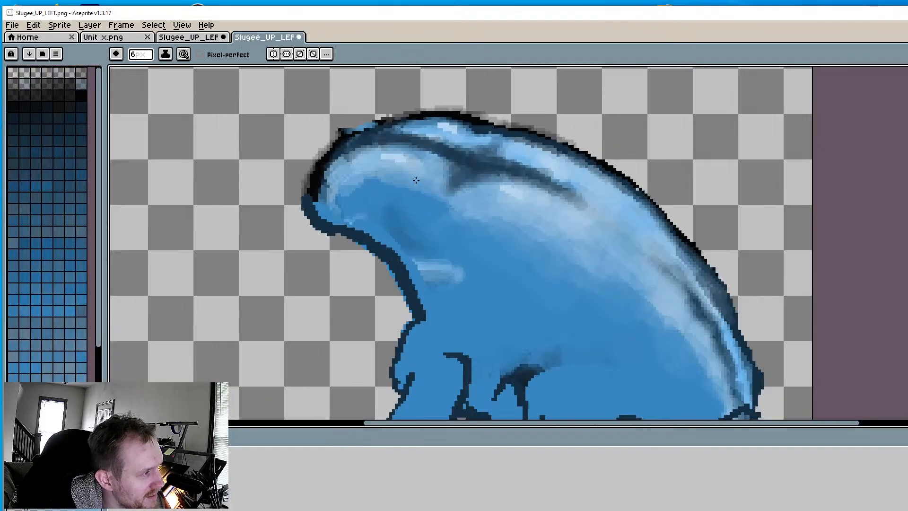
middle_drag(322, 136, 334, 161)
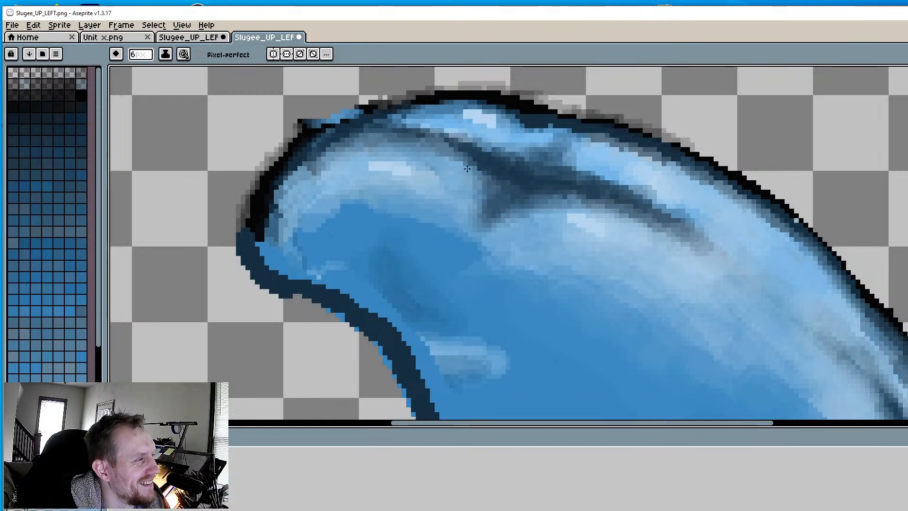
drag(313, 164, 314, 192)
mouse_move(534, 198)
mouse_down()
mouse_move(523, 203)
mouse_move(562, 197)
mouse_up()
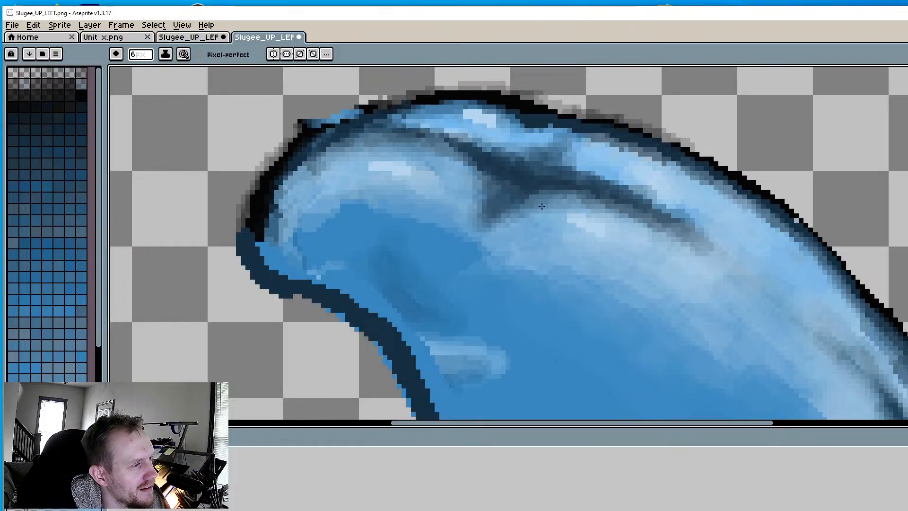
mouse_move(465, 171)
mouse_down()
mouse_move(498, 195)
mouse_move(538, 186)
mouse_move(469, 162)
mouse_move(492, 169)
mouse_move(474, 219)
mouse_move(501, 203)
mouse_move(600, 193)
mouse_move(656, 234)
mouse_move(630, 206)
mouse_move(666, 194)
mouse_up()
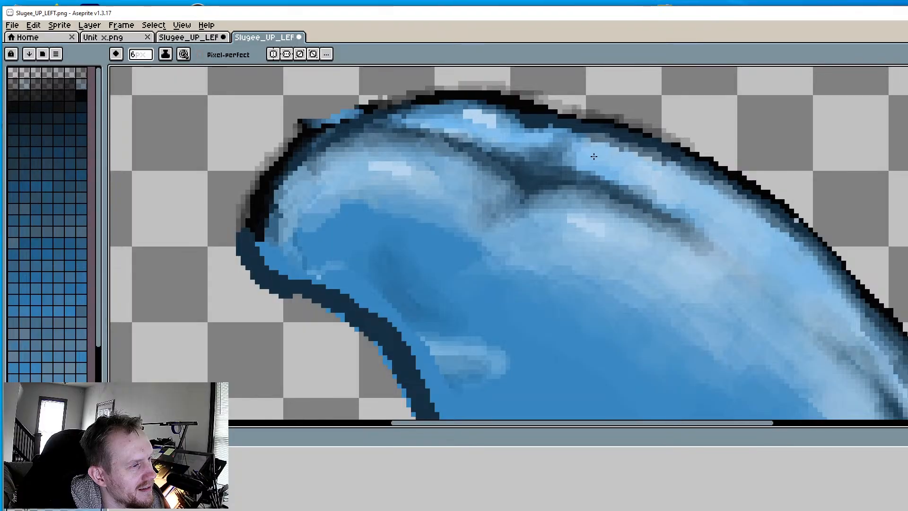
mouse_move(594, 156)
mouse_down()
mouse_move(629, 199)
mouse_move(472, 161)
mouse_move(527, 180)
mouse_up()
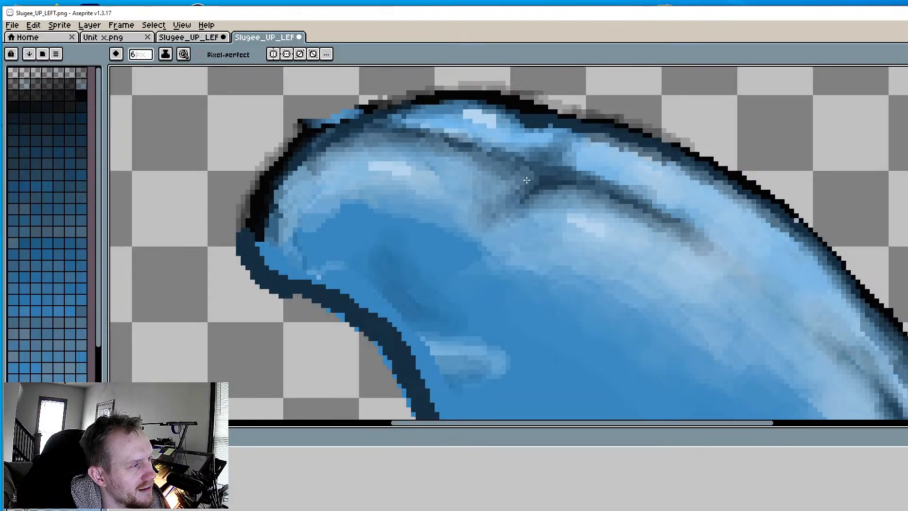
Extend the back's light blue highlight down the side of the head towards the mouth line
scroll(620, 280, down, 2)
middle_drag(624, 283, 580, 216)
scroll(581, 216, up, 2)
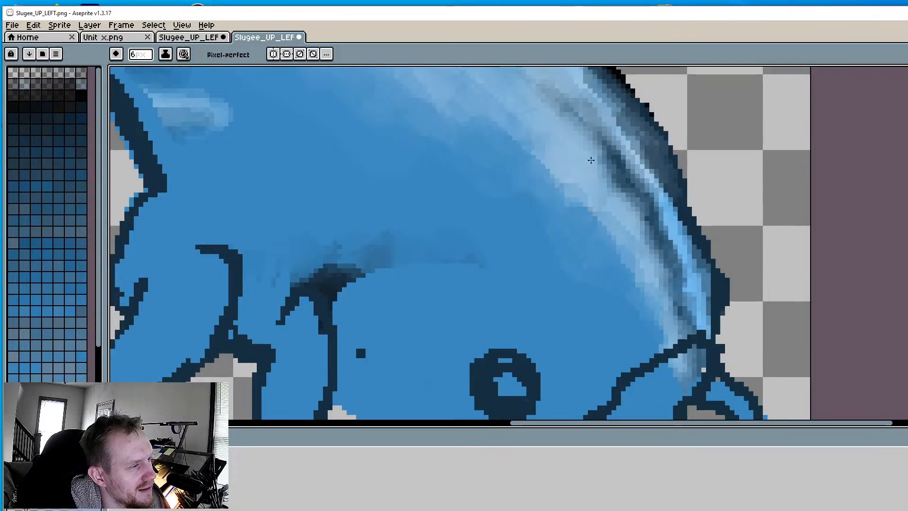
drag(591, 160, 610, 168)
drag(600, 234, 585, 248)
middle_drag(560, 226, 470, 108)
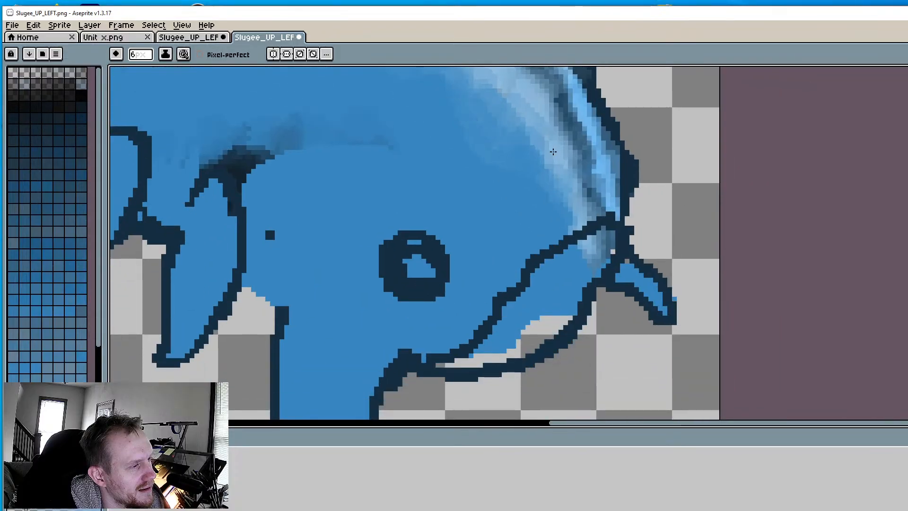
mouse_move(550, 183)
mouse_down()
mouse_move(549, 212)
mouse_move(522, 260)
mouse_up()
drag(553, 222, 482, 286)
Paint light blue highlights behind and beneath the eye
drag(387, 221, 361, 244)
mouse_move(398, 218)
mouse_down()
mouse_move(417, 205)
mouse_move(363, 269)
mouse_up()
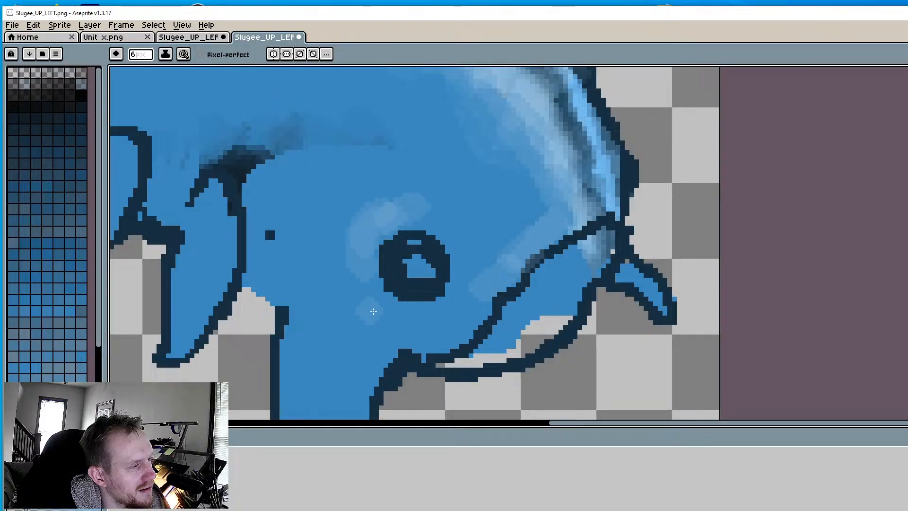
drag(370, 311, 451, 327)
middle_drag(398, 326, 448, 212)
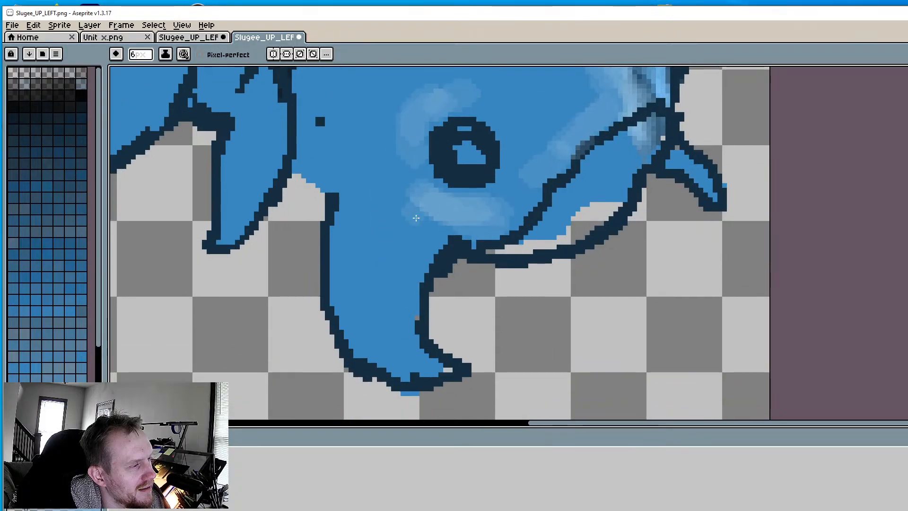
Brush overlapping light blue highlights down the middle of the trunk-like snout
drag(410, 231, 395, 263)
drag(383, 218, 373, 292)
mouse_move(382, 251)
mouse_down()
mouse_move(381, 322)
mouse_move(397, 366)
mouse_up()
mouse_move(369, 280)
mouse_down()
mouse_move(368, 164)
mouse_move(394, 195)
mouse_up()
Strengthen the light band beside the mouth line and extend the highlight above the eye up the forehead
mouse_move(464, 192)
middle_down()
mouse_move(447, 231)
mouse_move(397, 285)
middle_up()
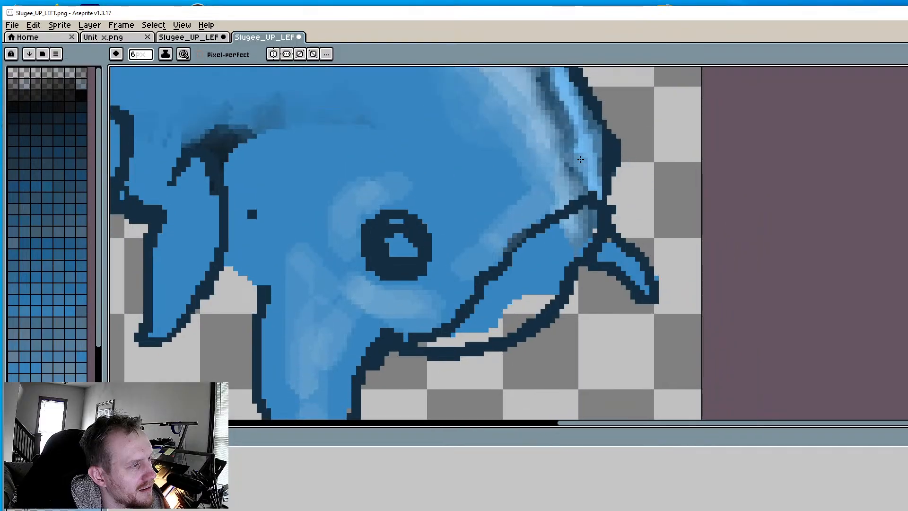
mouse_move(534, 164)
mouse_down()
mouse_move(447, 296)
mouse_move(350, 263)
mouse_move(371, 278)
mouse_up()
mouse_move(414, 182)
mouse_down()
mouse_move(421, 187)
mouse_move(367, 193)
mouse_move(323, 163)
mouse_move(350, 203)
mouse_move(329, 189)
mouse_move(327, 238)
mouse_up()
Paint light blue highlights along the length of the legs, including the upper part of the rearmost one
middle_drag(310, 230, 459, 227)
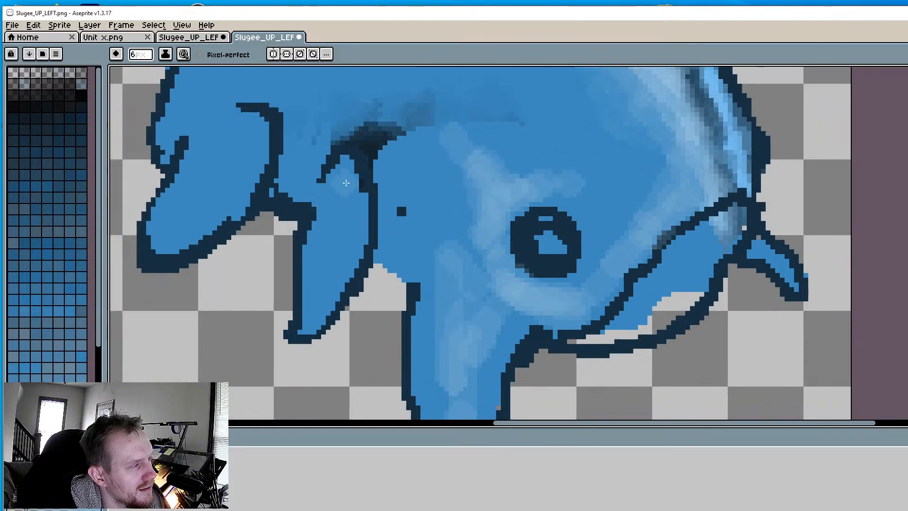
mouse_move(346, 183)
mouse_down()
mouse_move(334, 227)
mouse_move(340, 258)
mouse_up()
drag(245, 121, 218, 199)
drag(217, 199, 244, 178)
middle_drag(235, 98, 348, 177)
drag(325, 130, 292, 180)
drag(318, 148, 335, 134)
middle_drag(392, 143, 400, 230)
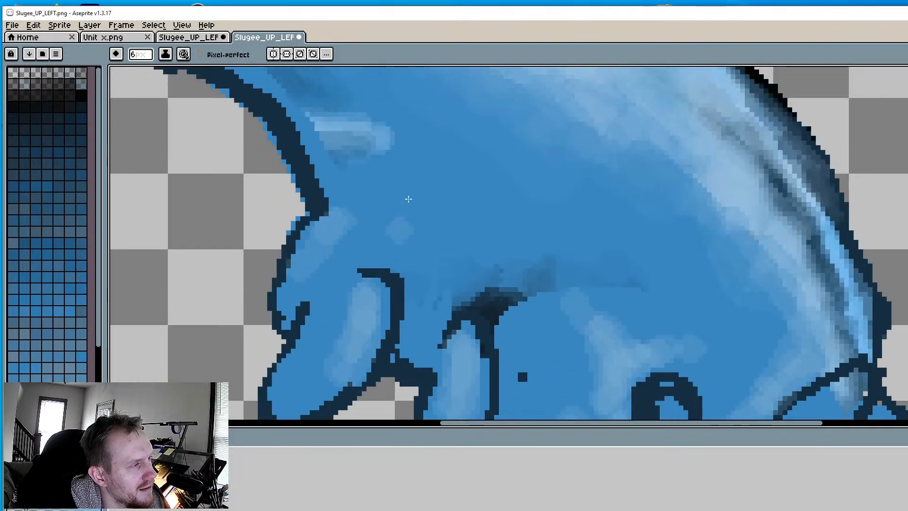
Brighten the rounded rear end of the body with light blue strokes inside its outline
middle_drag(402, 162, 464, 281)
middle_drag(342, 158, 326, 191)
drag(286, 145, 195, 184)
mouse_move(205, 118)
mouse_down()
mouse_move(198, 158)
mouse_move(222, 199)
mouse_up()
middle_drag(305, 282, 289, 230)
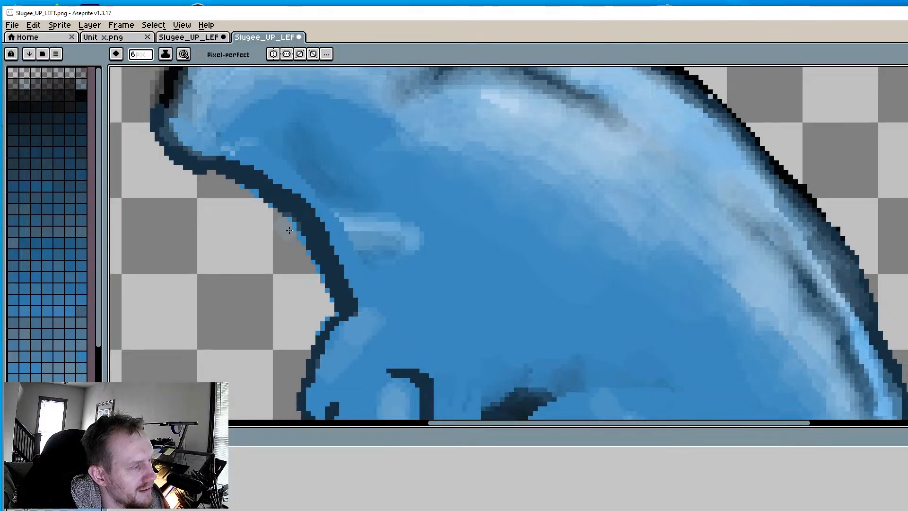
Sample the dark outline colour and shade the body just inside the curved outline beneath the rear end
alt+click(302, 216)
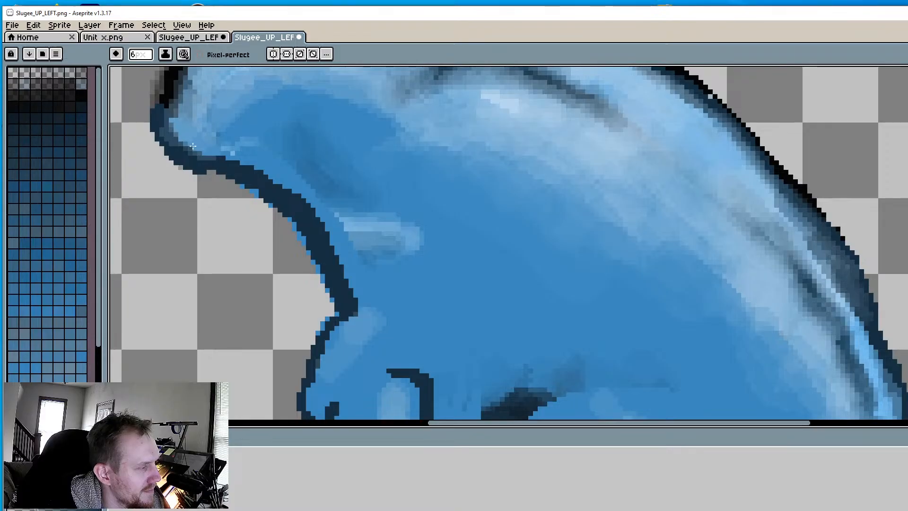
mouse_move(178, 135)
mouse_down()
mouse_move(274, 177)
mouse_move(329, 242)
mouse_up()
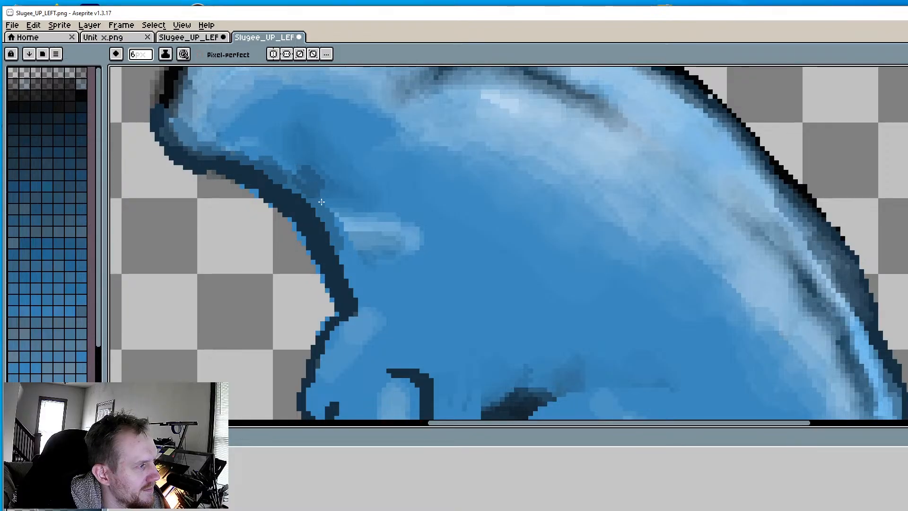
drag(322, 201, 353, 288)
drag(338, 230, 353, 292)
mouse_move(241, 148)
mouse_down()
mouse_move(296, 171)
mouse_move(315, 199)
mouse_up()
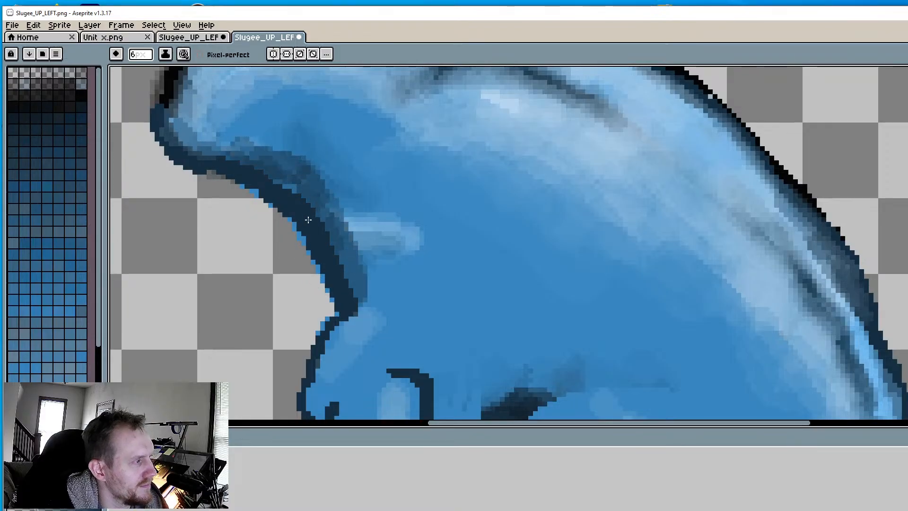
Set the brush to 9 px and widen the dark shading under the rear end, continuing it down between the legs
key(plus)
key(plus)
key(plus)
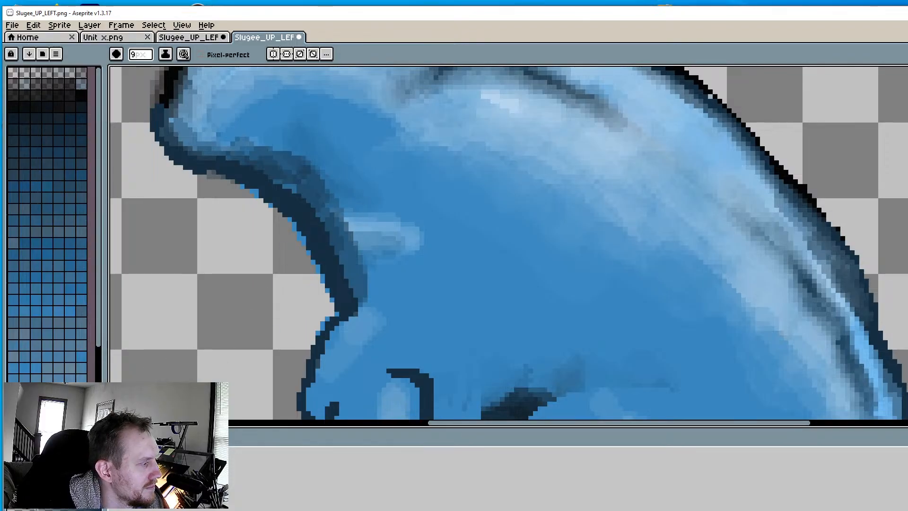
drag(217, 141, 345, 203)
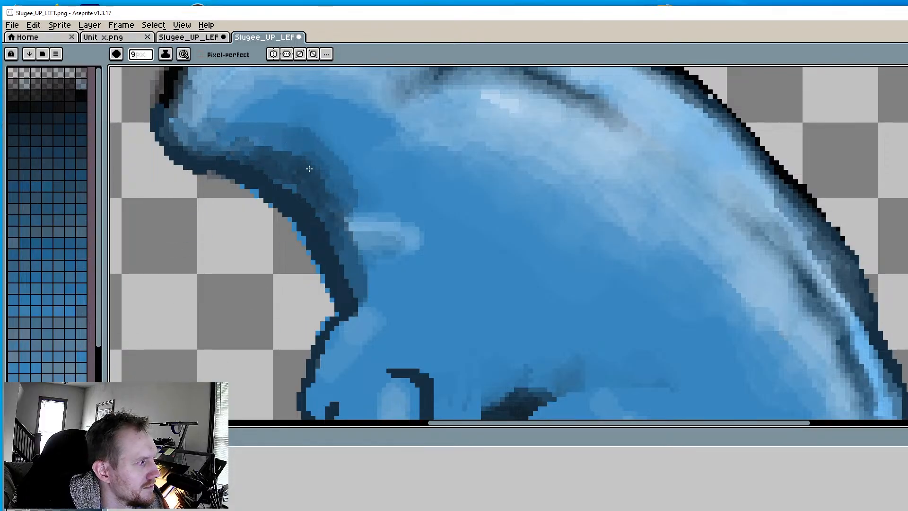
drag(322, 173, 348, 294)
middle_drag(357, 296, 305, 154)
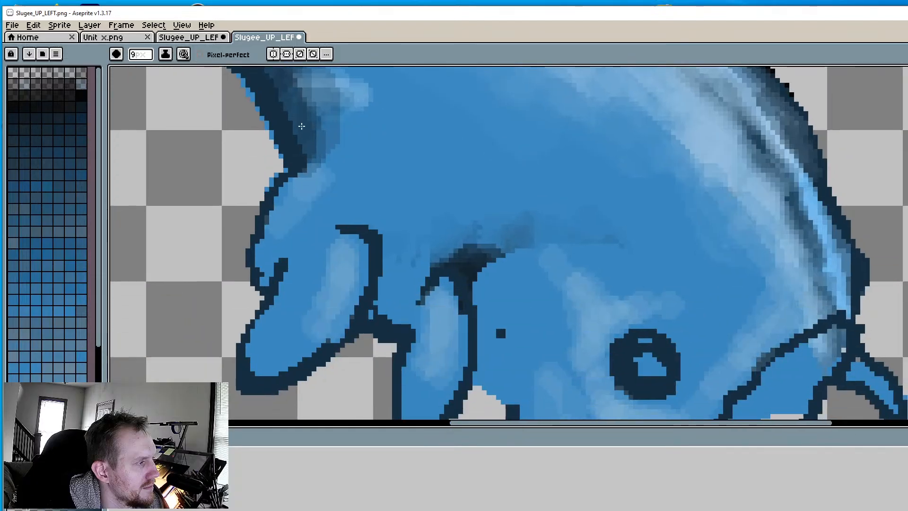
mouse_move(316, 134)
mouse_down()
mouse_move(392, 273)
mouse_move(395, 319)
mouse_move(402, 284)
mouse_move(350, 203)
mouse_move(375, 325)
mouse_move(402, 265)
mouse_move(426, 239)
mouse_move(372, 303)
mouse_move(392, 315)
mouse_up()
scroll(388, 297, down, 2)
scroll(388, 297, down, 4)
middle_drag(411, 323, 399, 249)
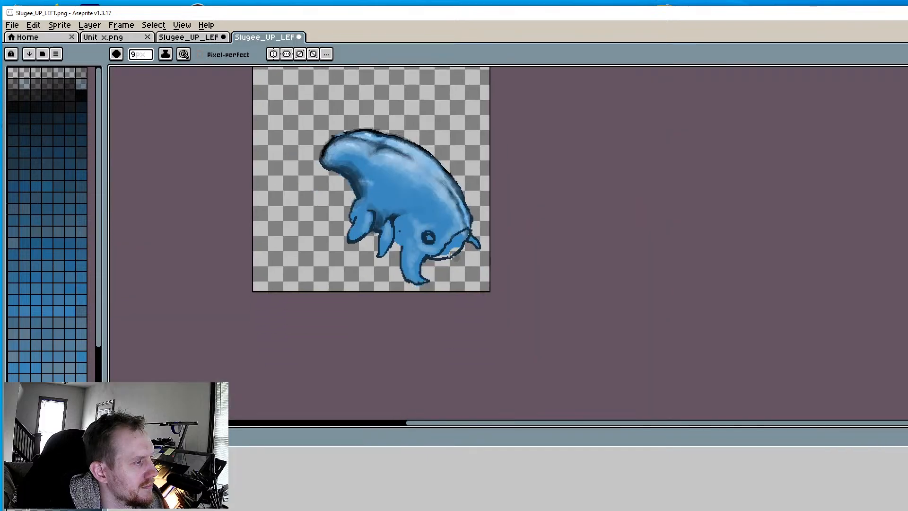
Shade the back edge of the snout, then use a 6 px brush to darken its front edge, the jaw and the eye
scroll(399, 250, up, 6)
mouse_move(401, 213)
mouse_down()
mouse_move(381, 153)
mouse_move(400, 213)
mouse_move(387, 142)
mouse_move(422, 221)
mouse_move(413, 282)
mouse_move(426, 236)
mouse_move(410, 293)
mouse_move(411, 269)
mouse_move(416, 358)
mouse_move(440, 393)
mouse_move(507, 410)
mouse_up()
key(minus)
key(minus)
key(minus)
mouse_move(548, 260)
mouse_down()
mouse_move(503, 262)
mouse_move(513, 271)
mouse_move(496, 303)
mouse_move(505, 265)
mouse_move(567, 265)
mouse_move(551, 274)
mouse_up()
drag(497, 308, 494, 339)
mouse_move(513, 258)
mouse_down()
mouse_move(593, 256)
mouse_move(576, 260)
mouse_up()
drag(544, 180, 545, 182)
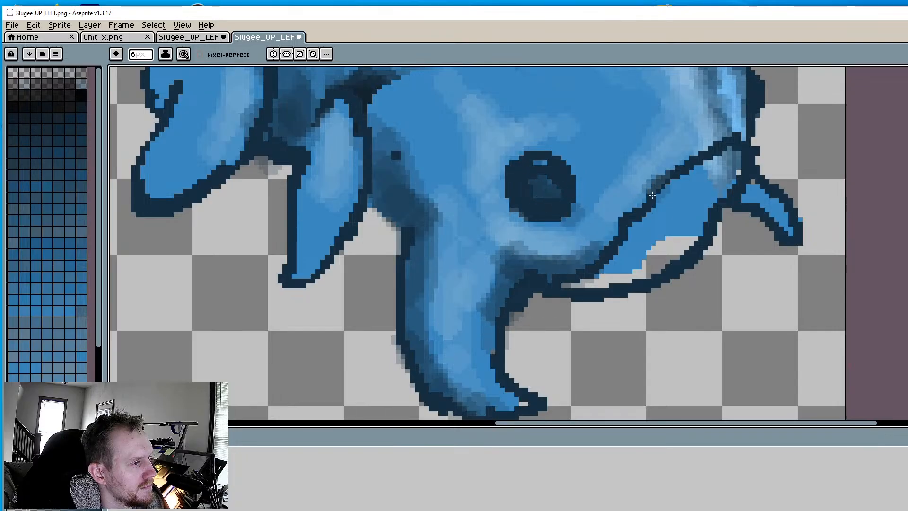
Sample the light blue beside the mouth line and paint over the line's middle section
scroll(552, 199, down, 4)
scroll(608, 271, up, 3)
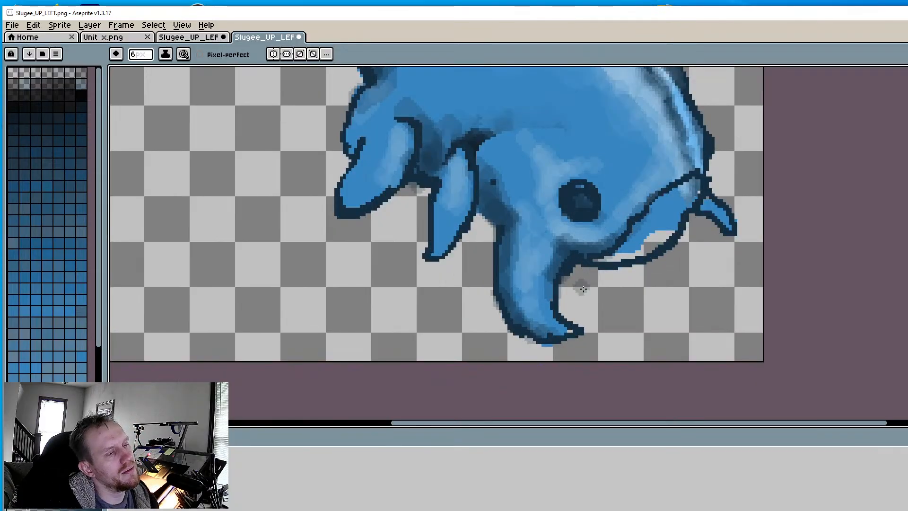
scroll(583, 289, down, 3)
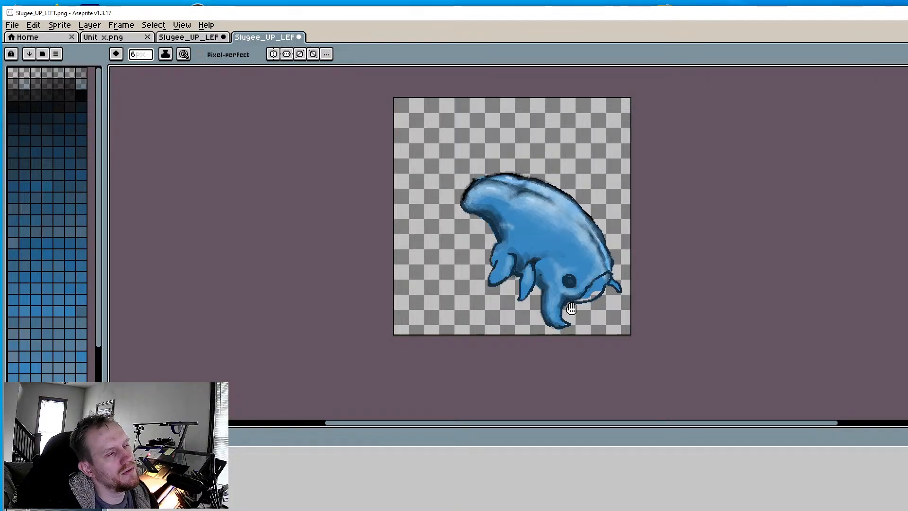
scroll(571, 307, up, 3)
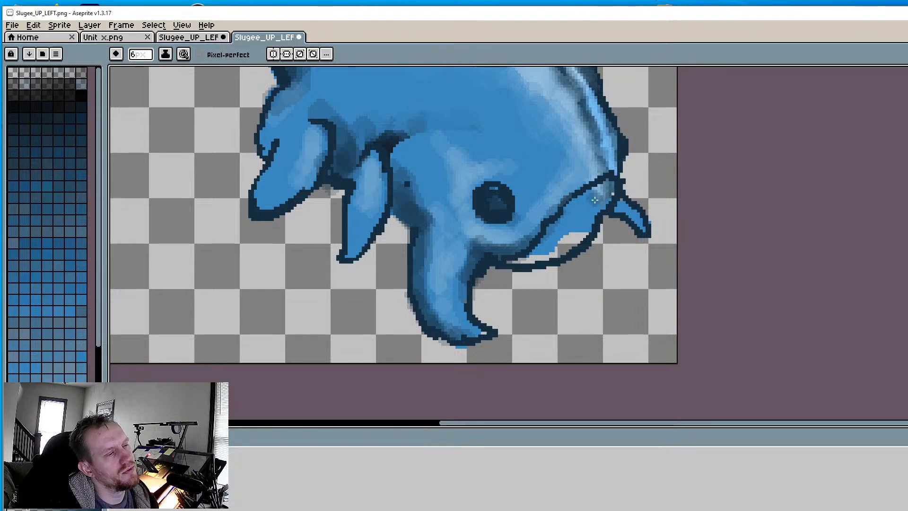
scroll(553, 238, up, 2)
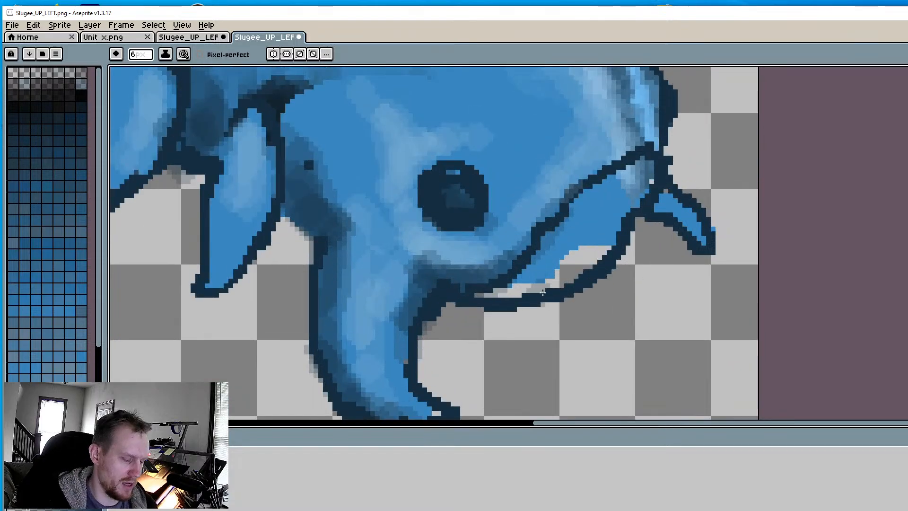
scroll(542, 292, up, 3)
key(i)
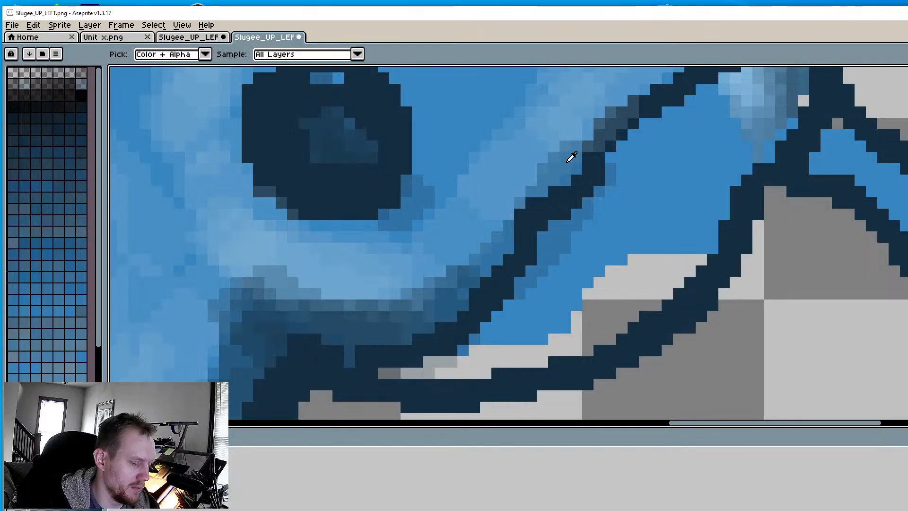
key(b)
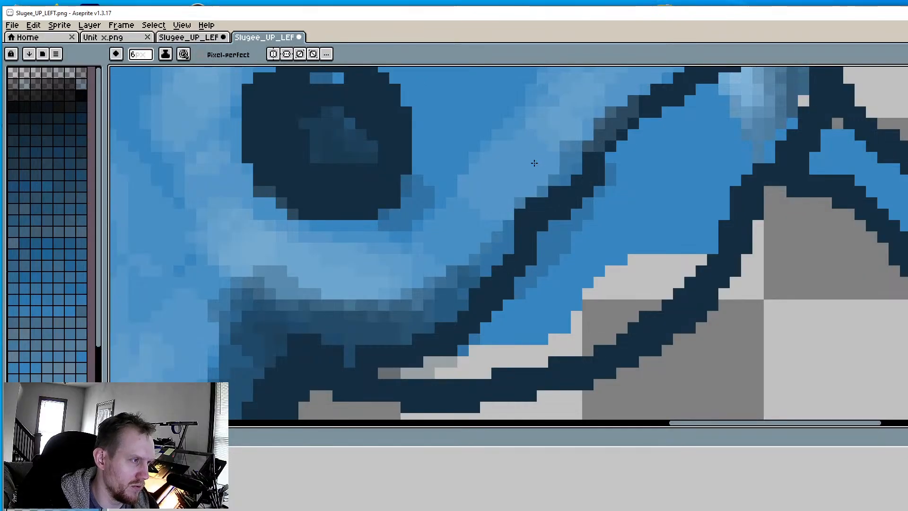
drag(533, 162, 557, 191)
Set the brush to 3 px, sample the dark outline colour and redraw the missing mouth line section as a notch
key(minus)
key(minus)
key(minus)
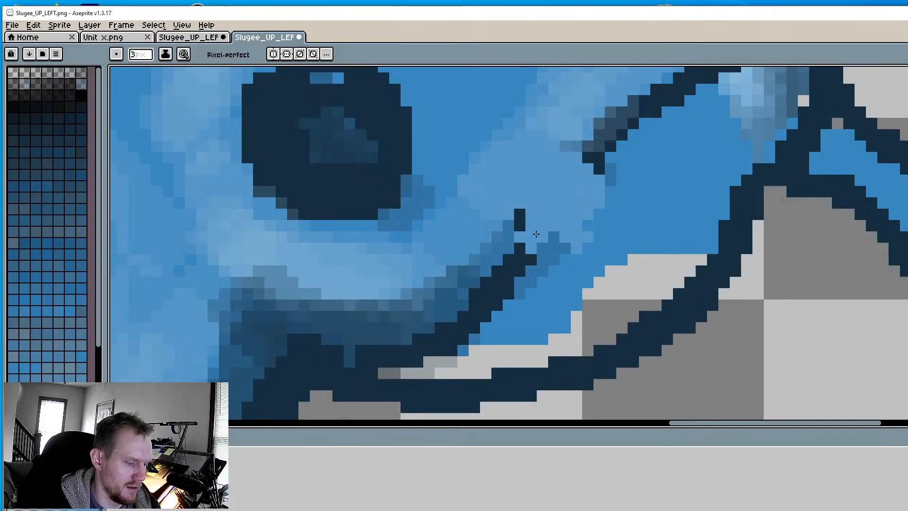
key(i)
key(b)
mouse_move(532, 236)
mouse_down()
mouse_move(592, 261)
mouse_move(599, 226)
mouse_move(593, 174)
mouse_up()
scroll(601, 185, down, 3)
middle_drag(664, 287, 733, 332)
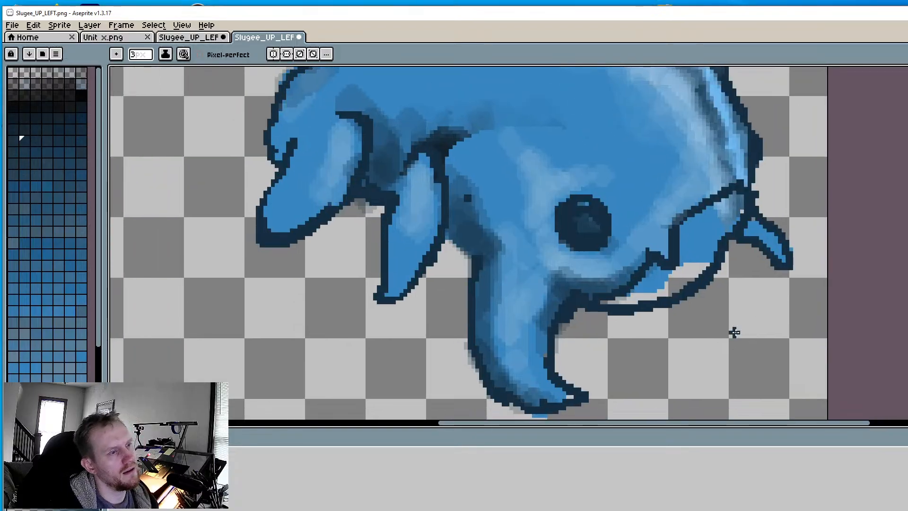
Reshape the upper part of the mouth notch using colours sampled from the light blue skin and the dark outline
scroll(714, 289, up, 2)
middle_drag(671, 216, 676, 260)
alt+click(624, 234)
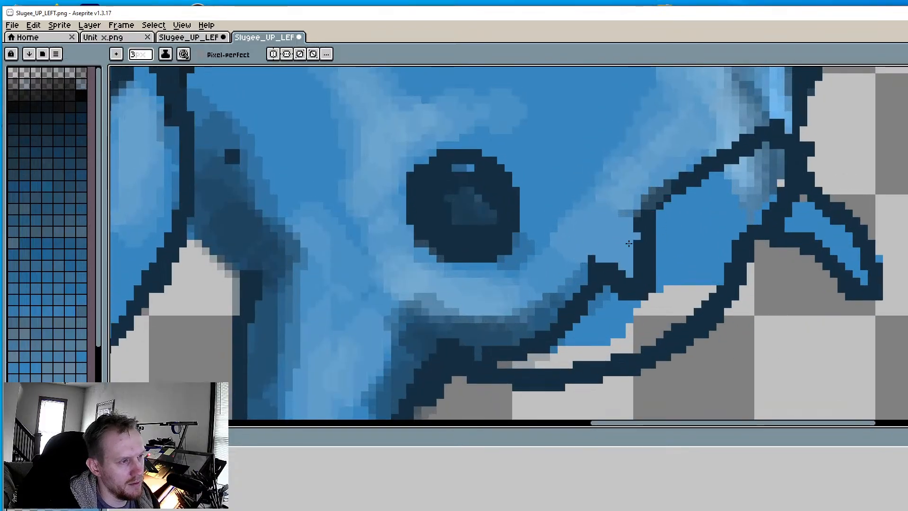
mouse_move(633, 241)
mouse_down()
mouse_move(636, 260)
mouse_move(658, 233)
mouse_move(661, 267)
mouse_move(658, 206)
mouse_up()
alt+click(644, 216)
scroll(658, 205, down, 4)
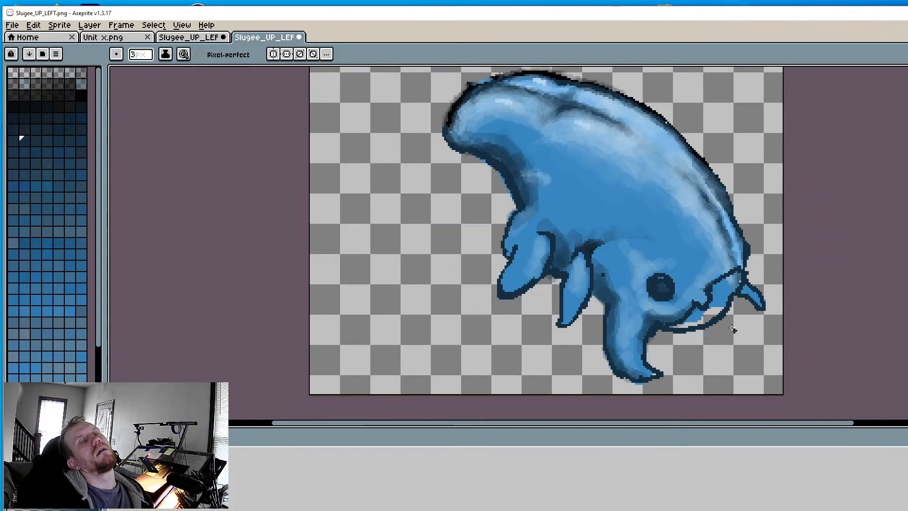
Paint out the thick upper part of the mouth notch in body blue and reconnect it with a thin dark line
scroll(733, 329, up, 4)
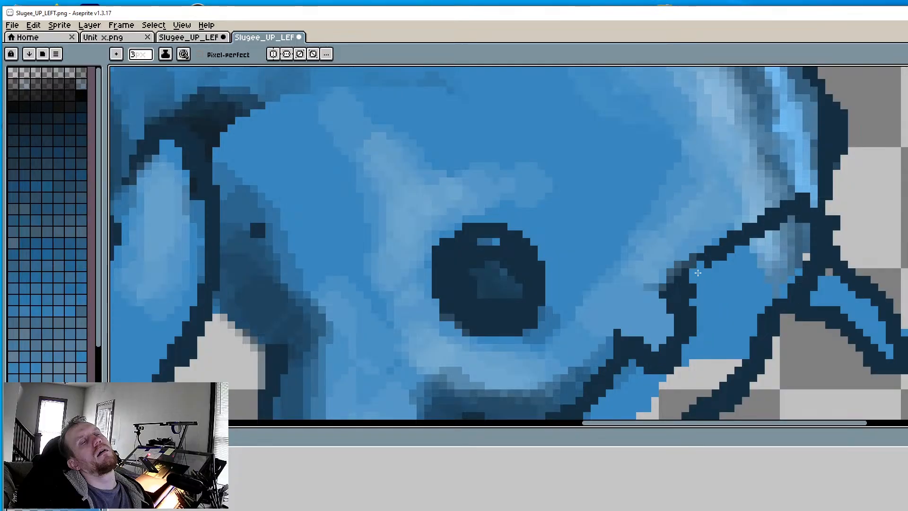
mouse_move(698, 272)
mouse_down()
mouse_move(681, 265)
mouse_move(709, 309)
mouse_move(700, 312)
mouse_up()
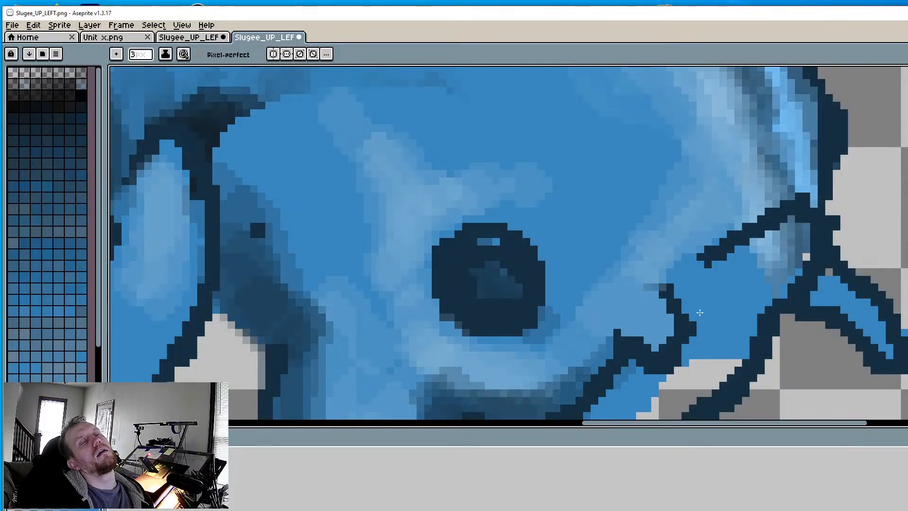
alt+click(713, 247)
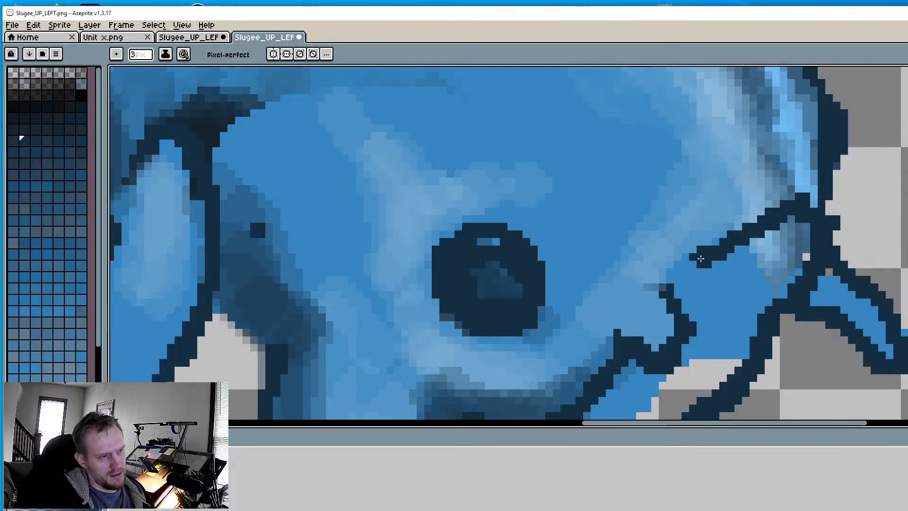
mouse_move(705, 259)
mouse_down()
mouse_move(644, 248)
mouse_move(678, 288)
mouse_up()
scroll(704, 307, down, 6)
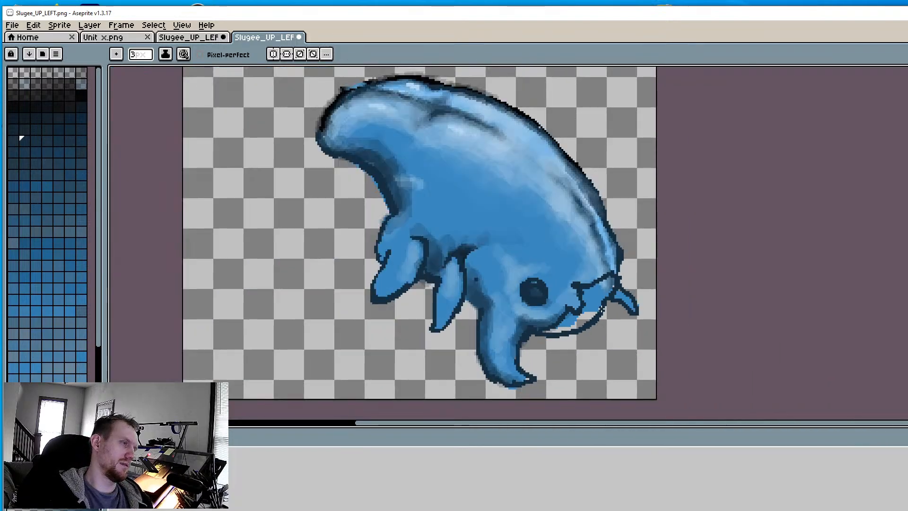
Close the gap in the dark line of the mouth notch beside the eye
scroll(578, 295, up, 3)
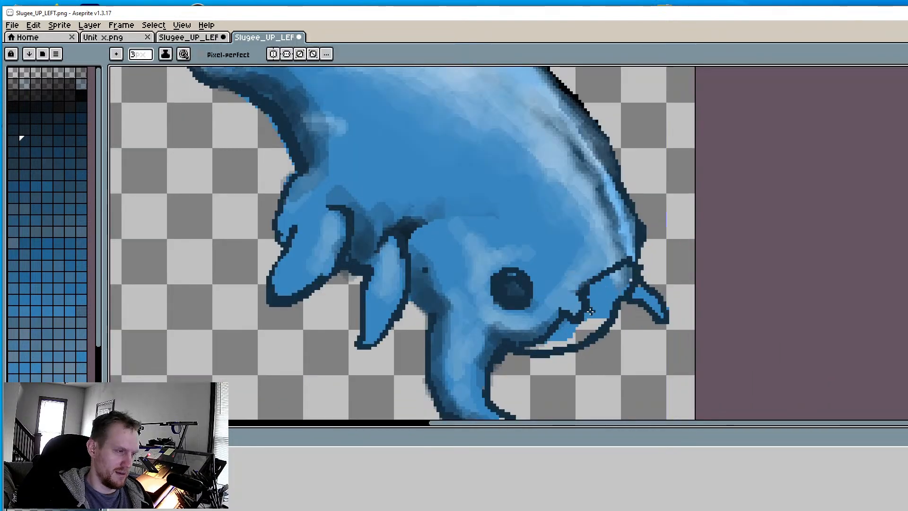
click(581, 303)
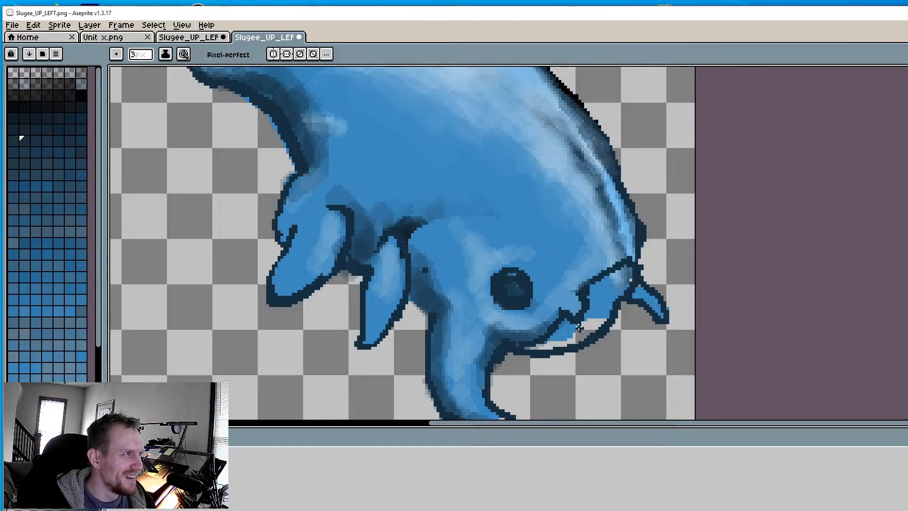
drag(574, 327, 571, 340)
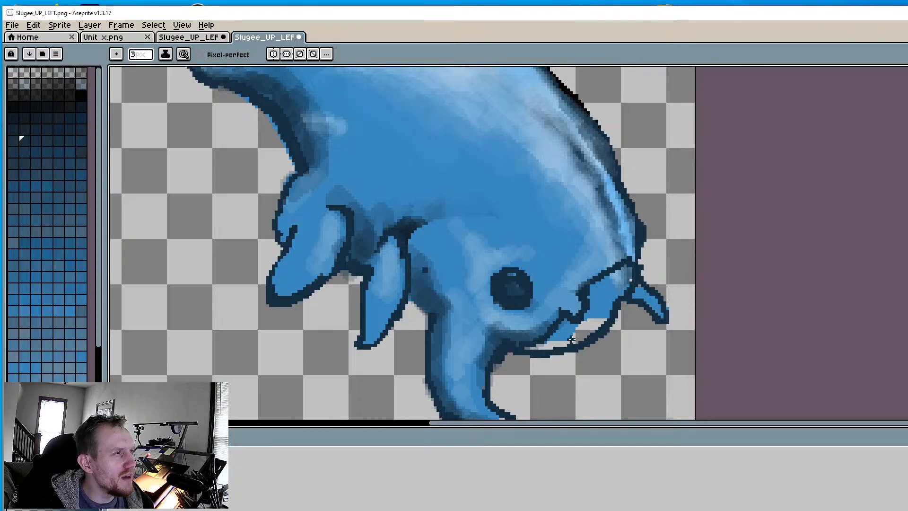
scroll(559, 304, up, 2)
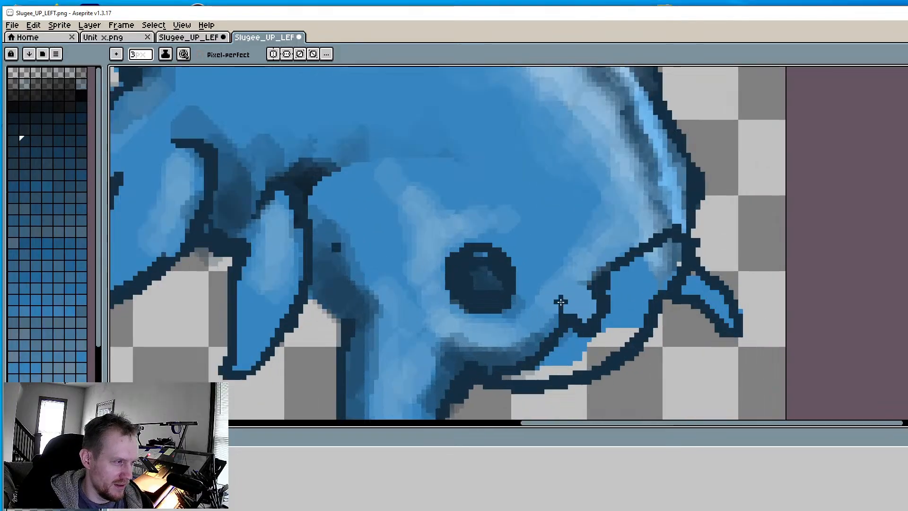
Sample the body blue inside the mouth and paint over the upper corner of the mouth notch
key(i)
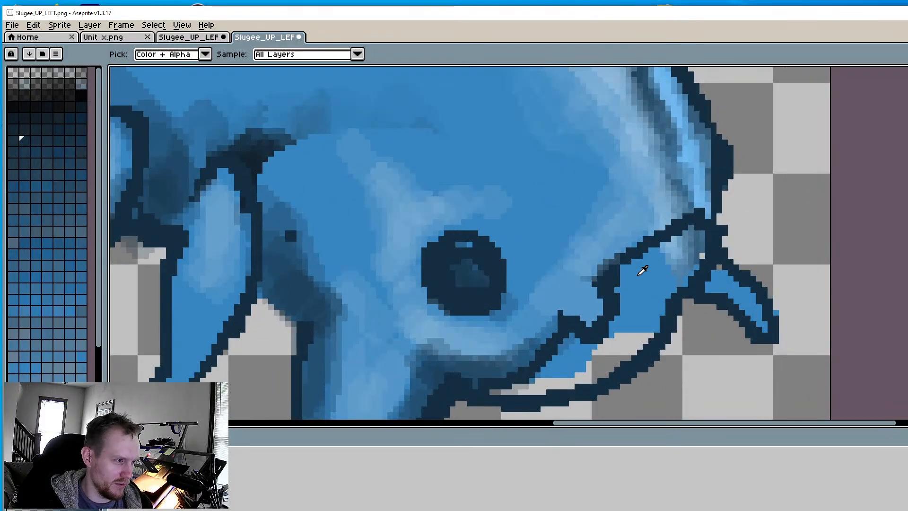
click(641, 274)
key(b)
drag(615, 288, 599, 268)
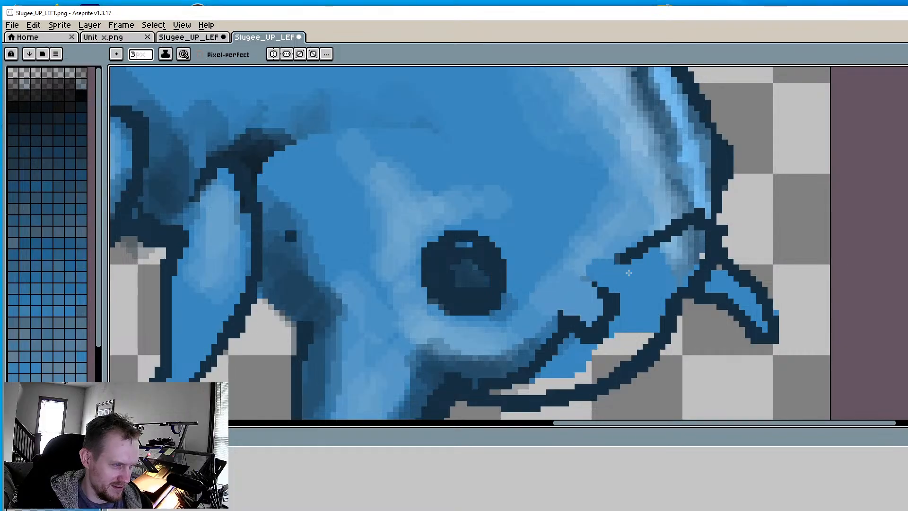
key(i)
click(601, 256)
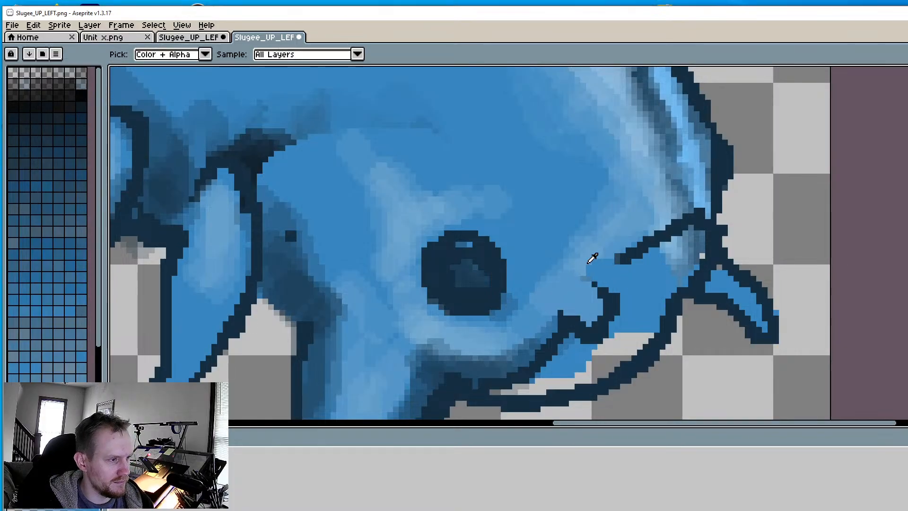
key(b)
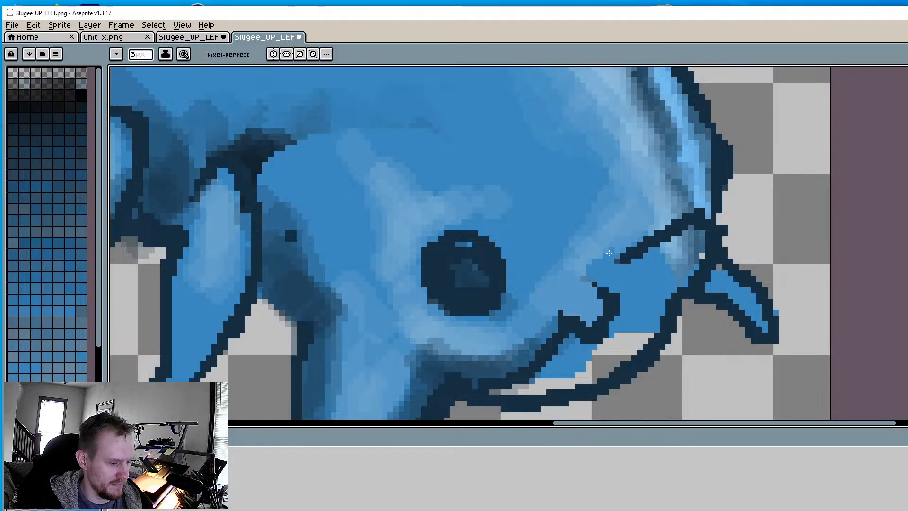
Redraw the notch's upper corner in the dark outline colour, extending it towards the eye, and reduce the brush to 1 px
key(i)
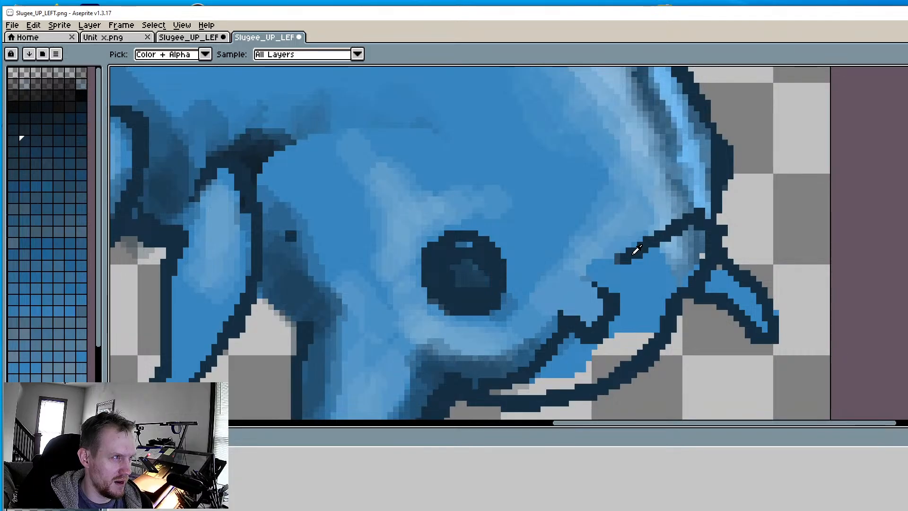
scroll(633, 252, down, 1)
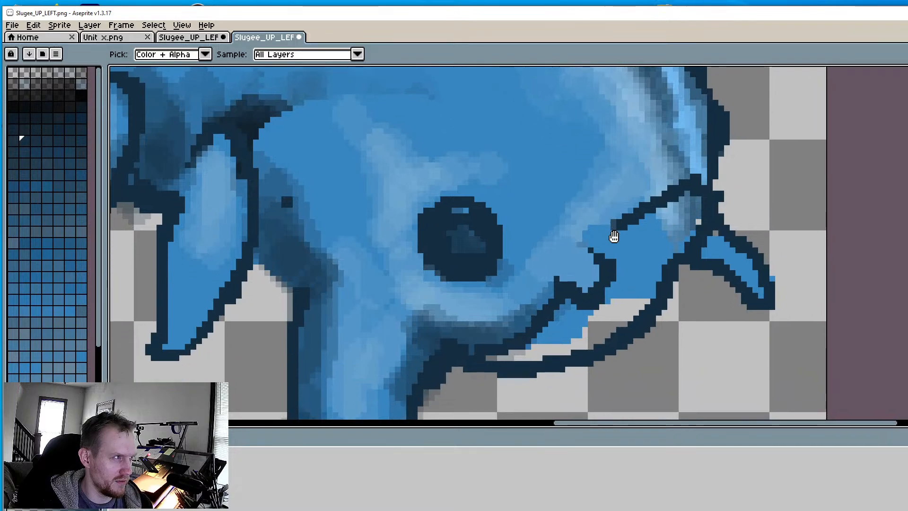
scroll(611, 237, up, 2)
key(b)
key(ctrl+z)
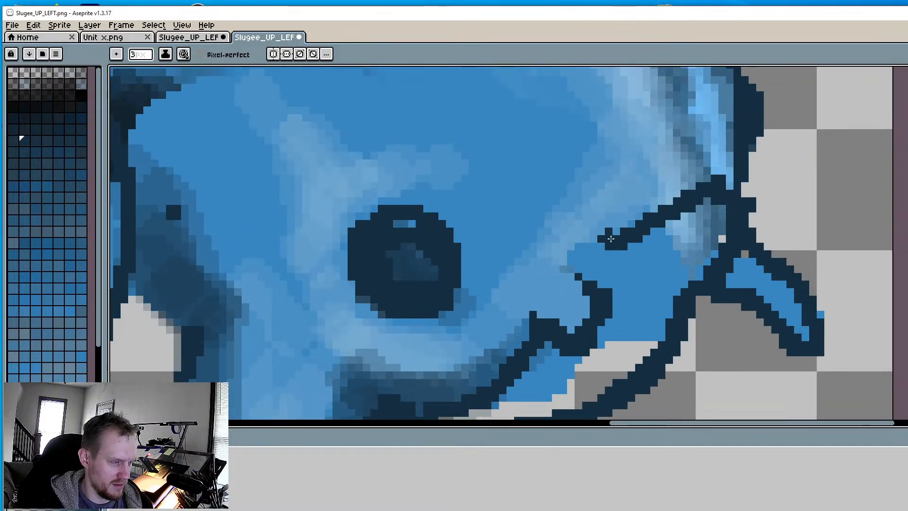
mouse_move(598, 239)
mouse_down()
mouse_move(587, 256)
mouse_move(611, 242)
mouse_move(588, 236)
mouse_move(566, 246)
mouse_move(582, 277)
mouse_up()
key(ctrl+z)
key(minus)
key(minus)
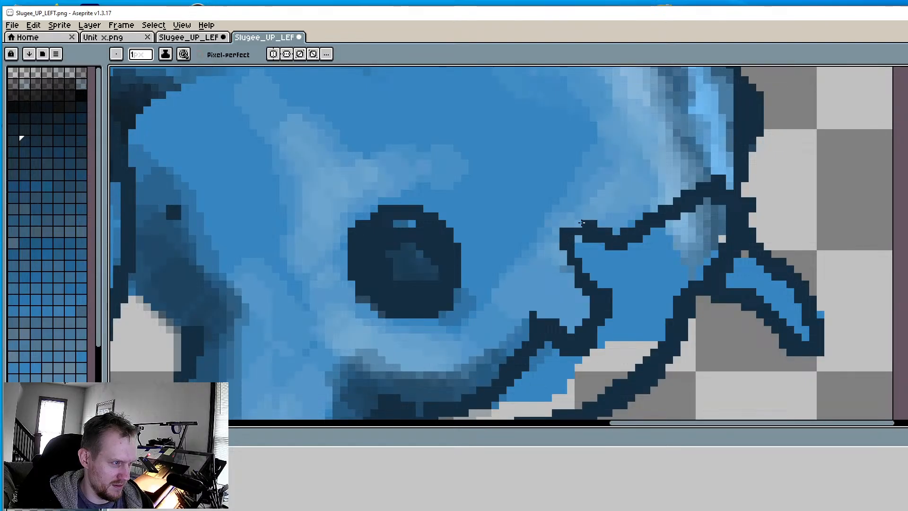
scroll(615, 283, down, 5)
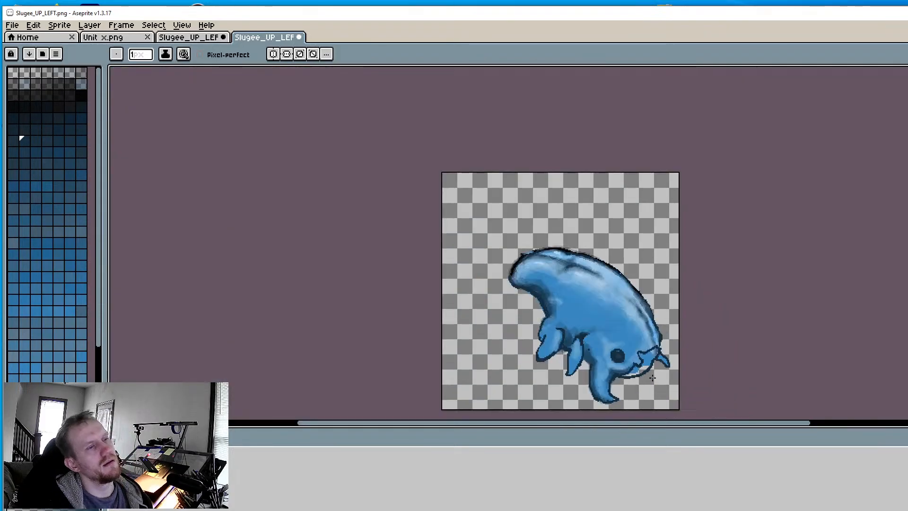
scroll(652, 377, down, 1)
Sample the body blue, set the brush to 5 px, and paint over the mouth notch and the empty lower jaw area
scroll(662, 331, up, 4)
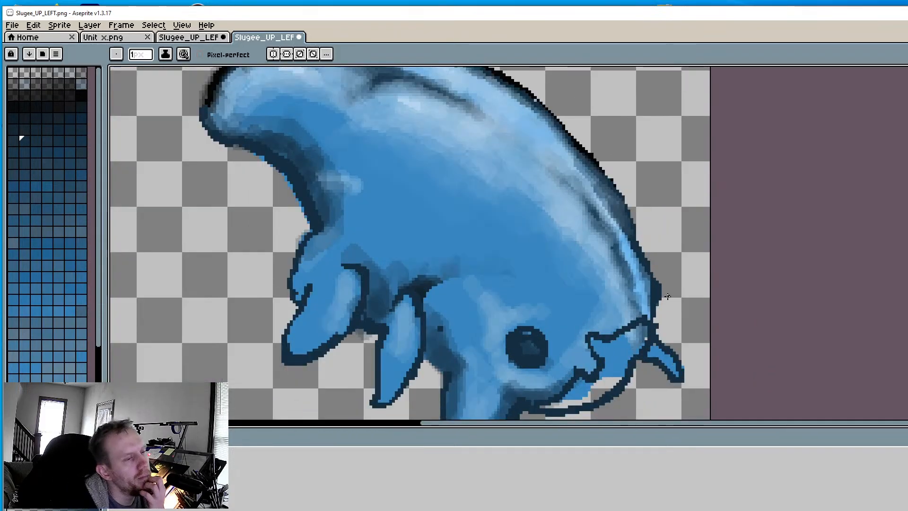
scroll(667, 296, up, 1)
middle_drag(670, 287, 702, 272)
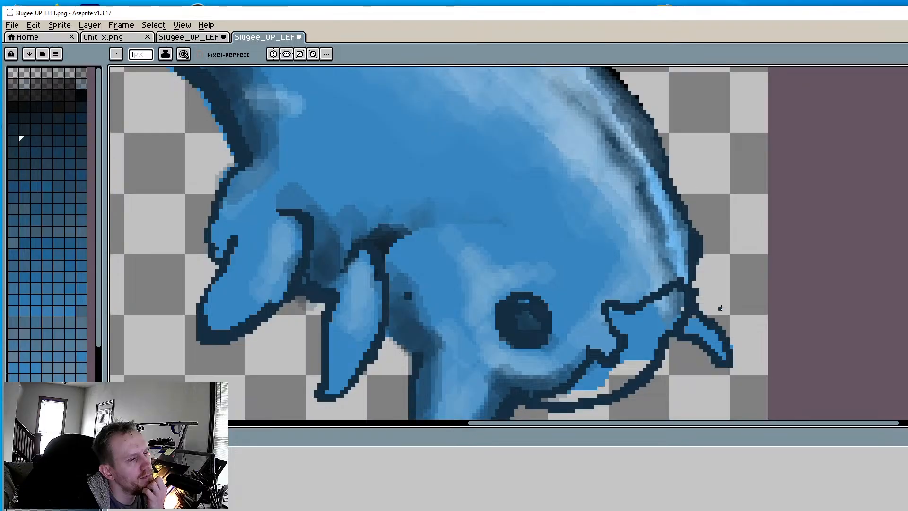
middle_drag(652, 336, 656, 302)
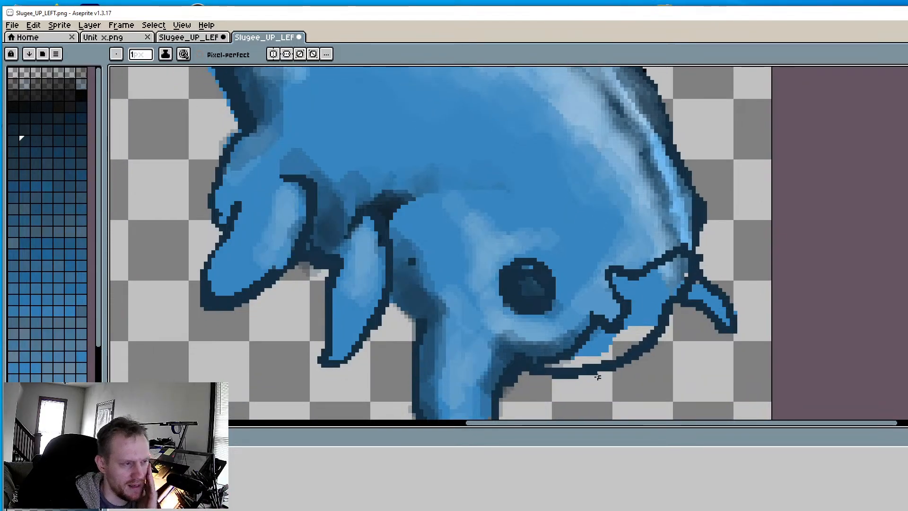
key(i)
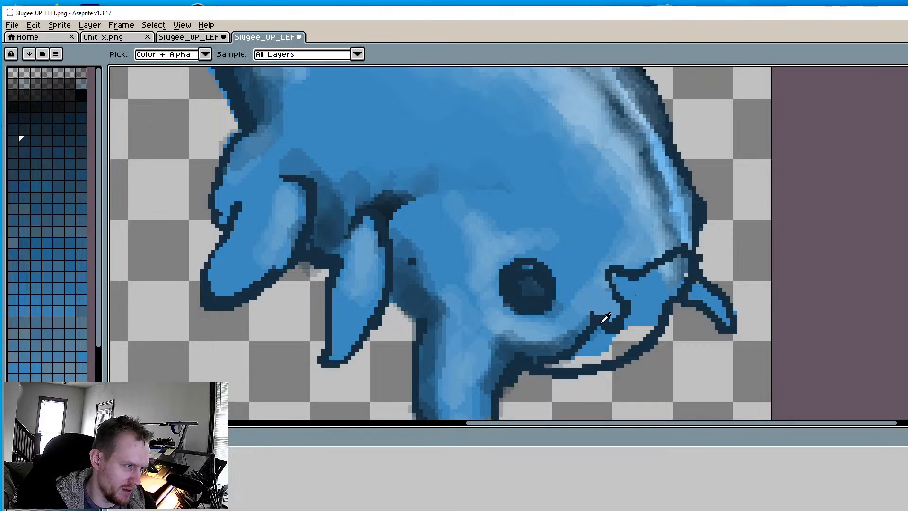
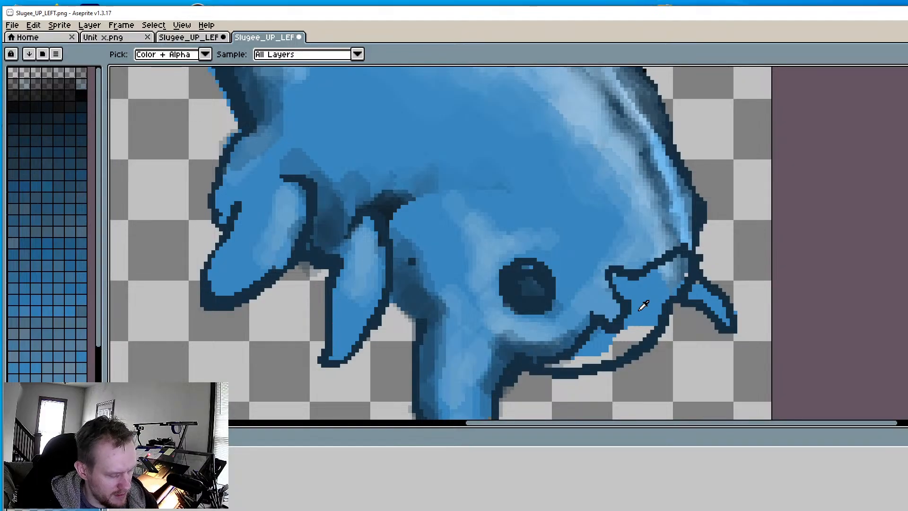
key(b)
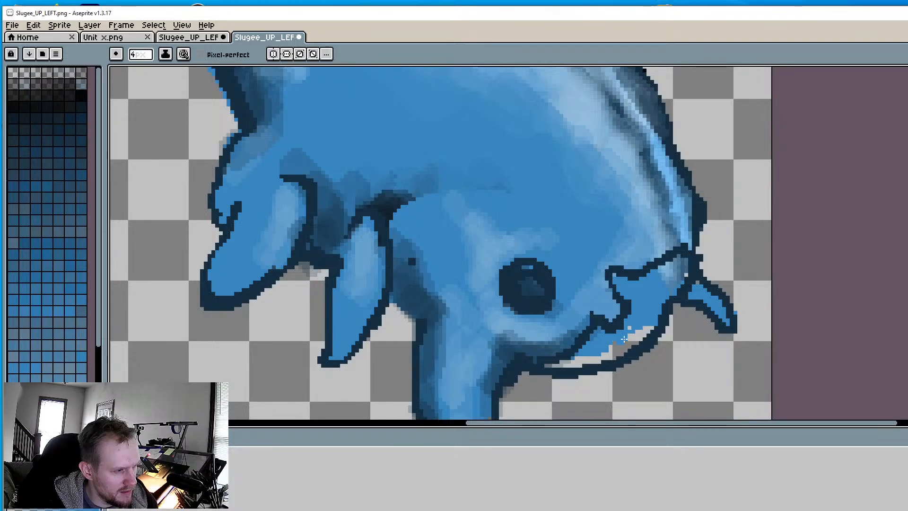
key(plus)
key(plus)
key(plus)
key(plus)
mouse_move(628, 343)
mouse_down()
mouse_move(636, 336)
mouse_move(544, 362)
mouse_move(610, 324)
mouse_move(606, 312)
mouse_move(624, 318)
mouse_up()
middle_drag(598, 345, 585, 347)
drag(611, 308, 603, 283)
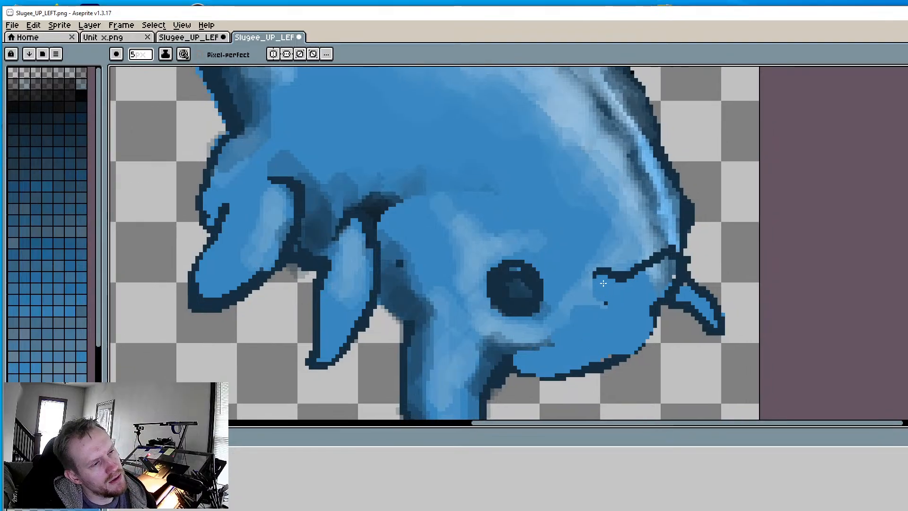
Paint over the remaining upper mouth line up to the base of the small horn in body blue
middle_drag(611, 301, 513, 272)
scroll(513, 272, down, 2)
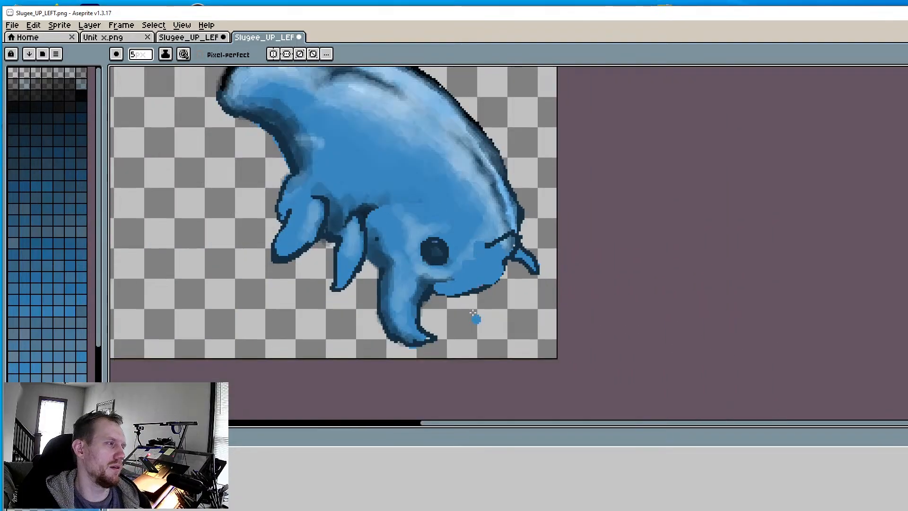
middle_drag(476, 318, 500, 354)
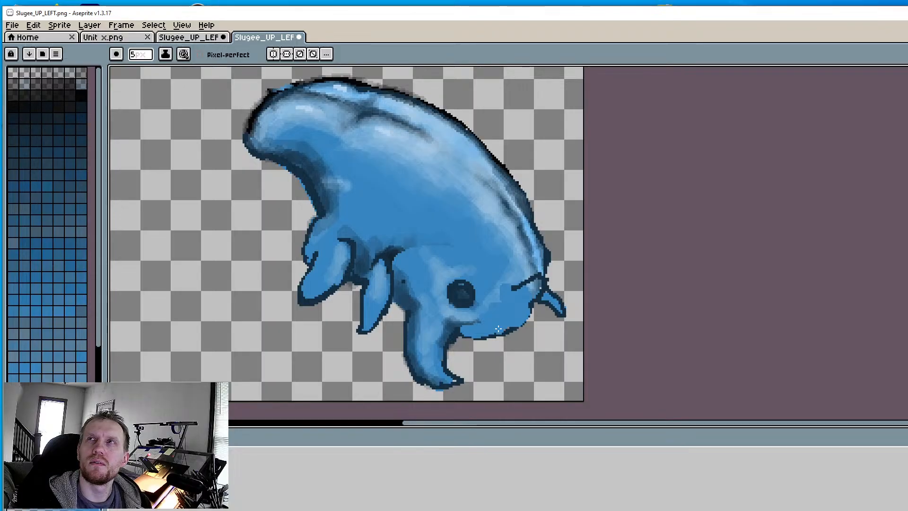
scroll(535, 322, up, 2)
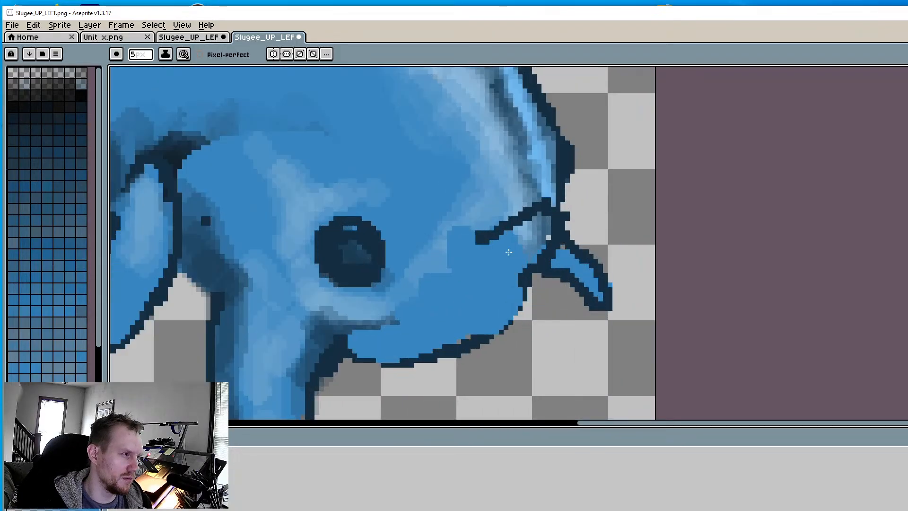
mouse_move(477, 243)
mouse_down()
mouse_move(539, 203)
mouse_move(520, 281)
mouse_up()
Sample the transparent background and erase the dark outline along the underside of the snout
middle_drag(534, 339, 543, 314)
alt+click(545, 322)
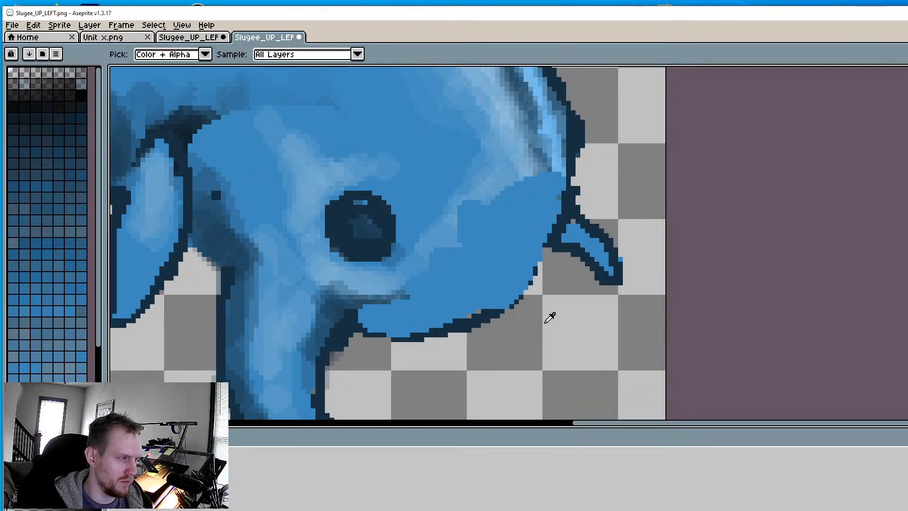
mouse_move(547, 279)
mouse_down()
mouse_move(482, 324)
mouse_move(389, 339)
mouse_move(361, 329)
mouse_move(407, 334)
mouse_move(477, 310)
mouse_move(511, 320)
mouse_move(469, 344)
mouse_up()
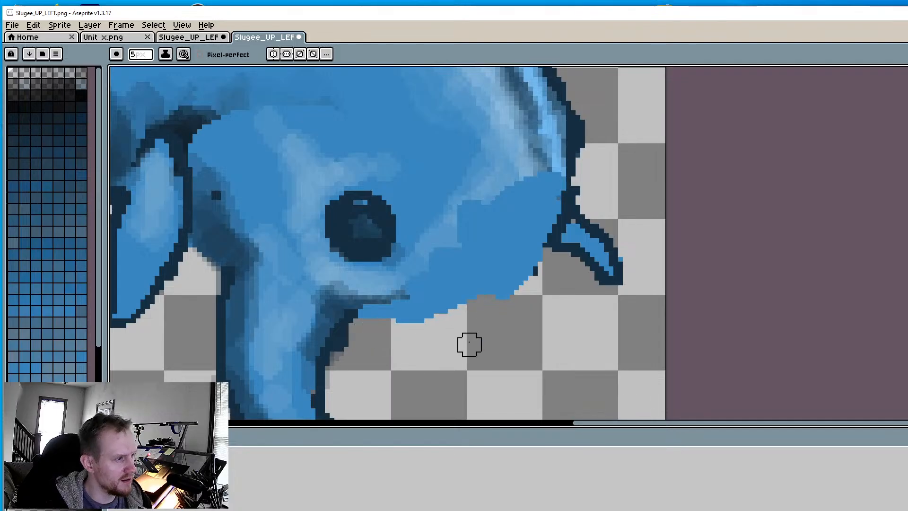
Sample the dark outline colour from the head's edge and set the brush to 2 px
alt+click(575, 136)
key(minus)
key(minus)
key(minus)
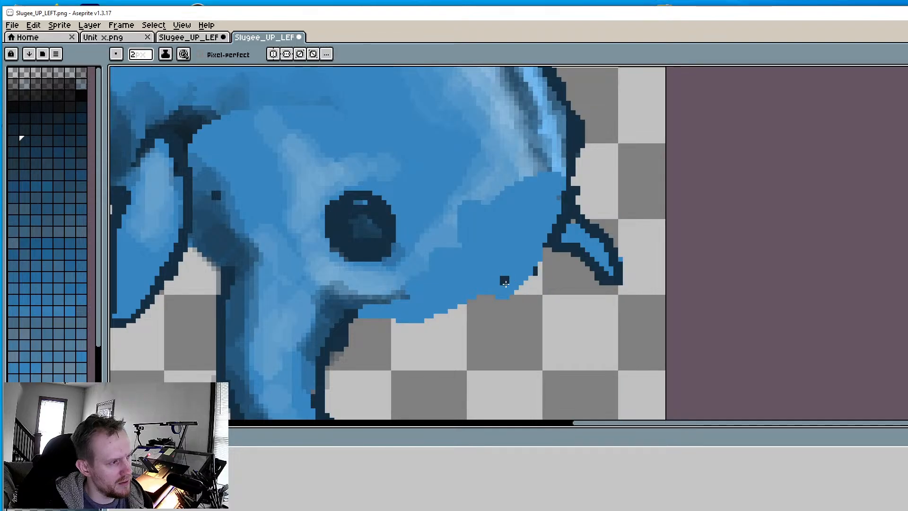
Try a short dark mouth line just inside the snout's lower edge, undoing each attempt
drag(503, 285, 435, 296)
scroll(627, 254, down, 1)
middle_drag(501, 330, 526, 314)
key(ctrl+z)
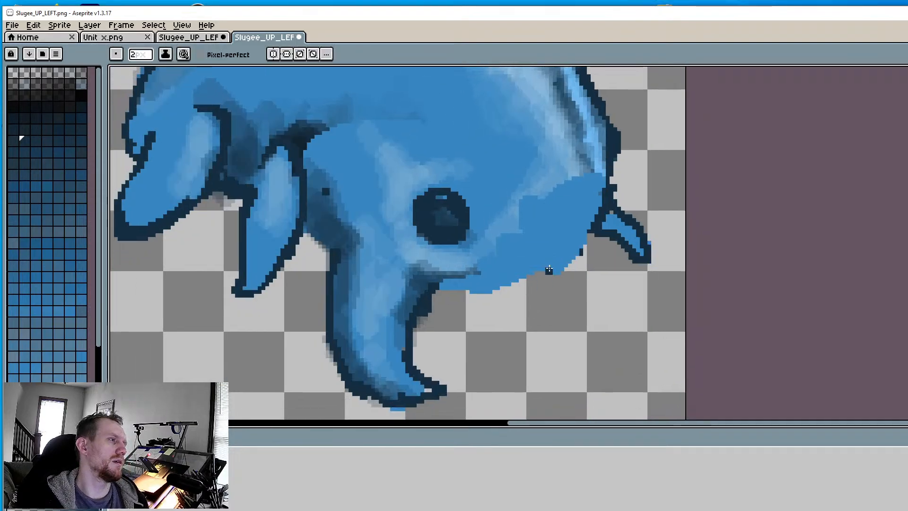
key(ctrl+z)
drag(546, 241, 503, 272)
scroll(519, 319, down, 5)
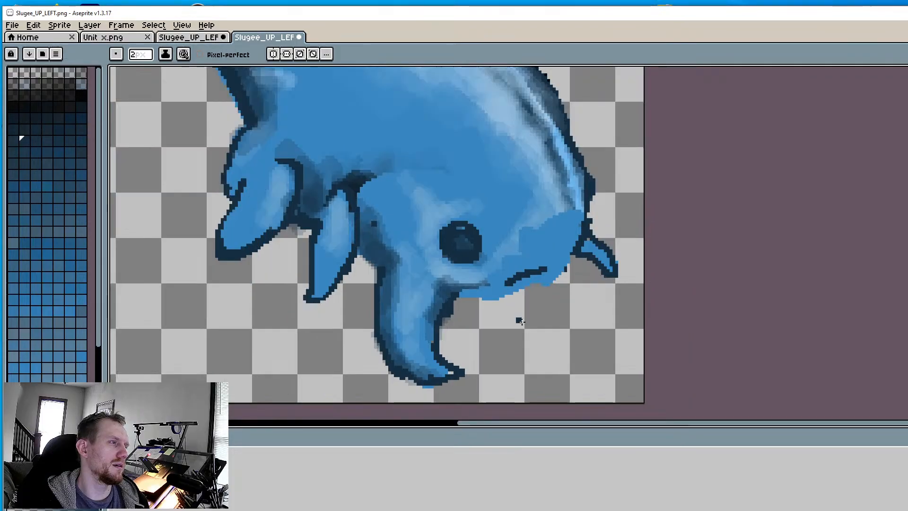
scroll(556, 344, up, 4)
key(ctrl+z)
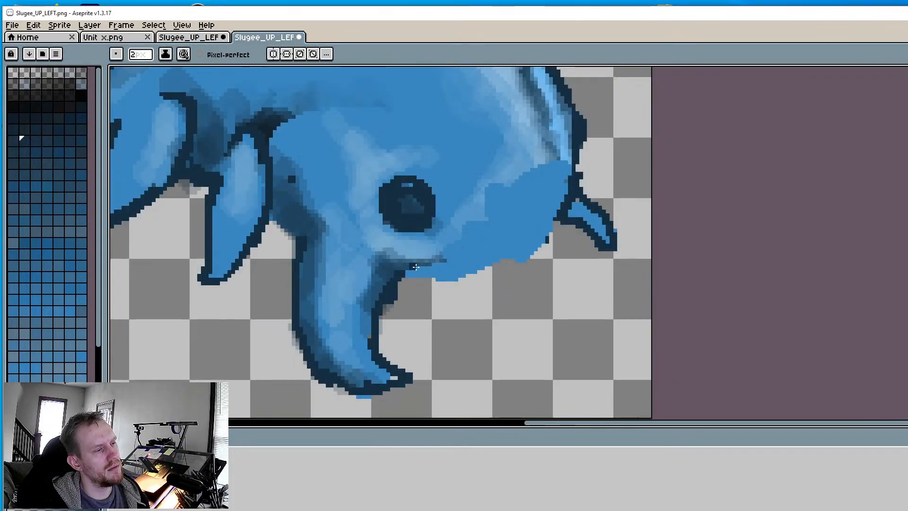
Draw a short dark outline segment under the chin, starting at the top of the front leg
mouse_move(416, 267)
mouse_down()
mouse_move(408, 271)
mouse_move(436, 275)
mouse_up()
scroll(489, 286, down, 1)
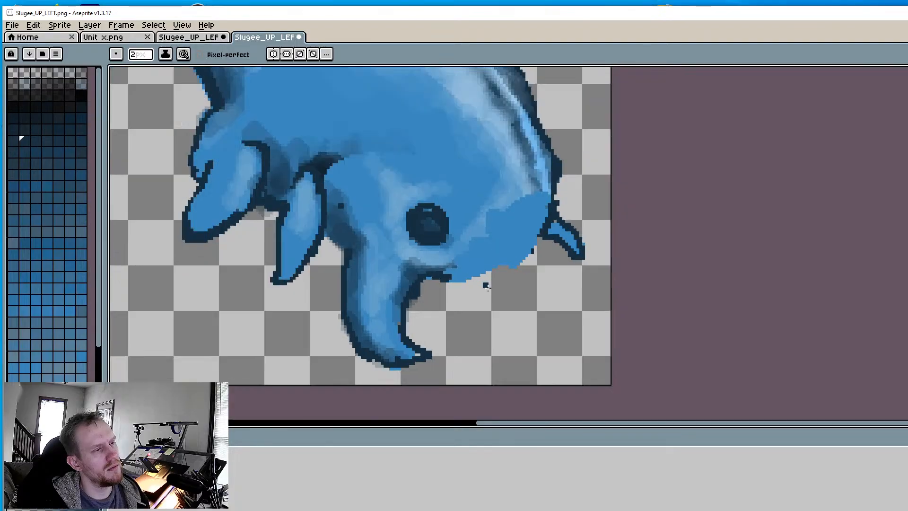
scroll(486, 286, down, 2)
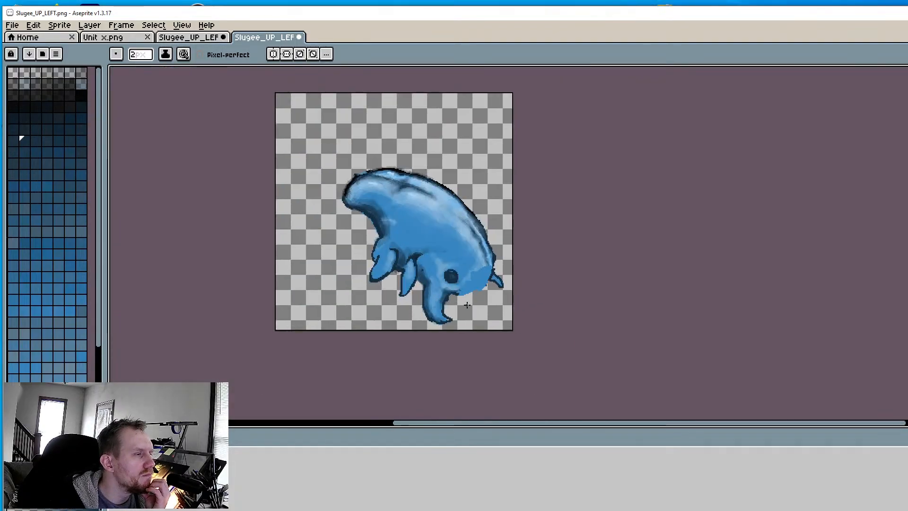
Draw a row of short dark bristle strokes along the snout's lower edge from the chin to the small horn
scroll(462, 304, up, 3)
mouse_move(445, 261)
mouse_down()
mouse_move(491, 275)
mouse_move(524, 257)
mouse_move(536, 263)
mouse_up()
drag(539, 227, 548, 258)
drag(553, 226, 563, 244)
drag(567, 210, 572, 238)
scroll(565, 272, down, 2)
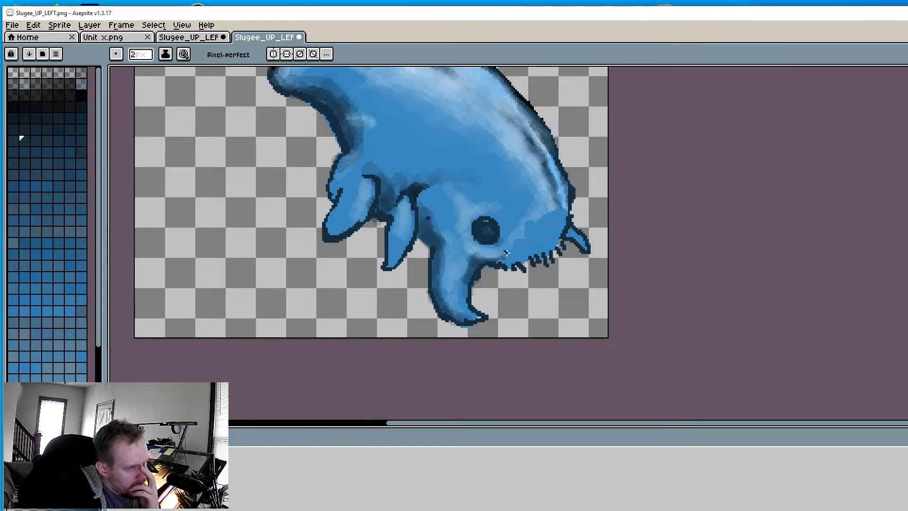
Sample a lighter blue from the eye's iris and paint a small patch along the iris's lower edge
middle_drag(504, 273, 326, 322)
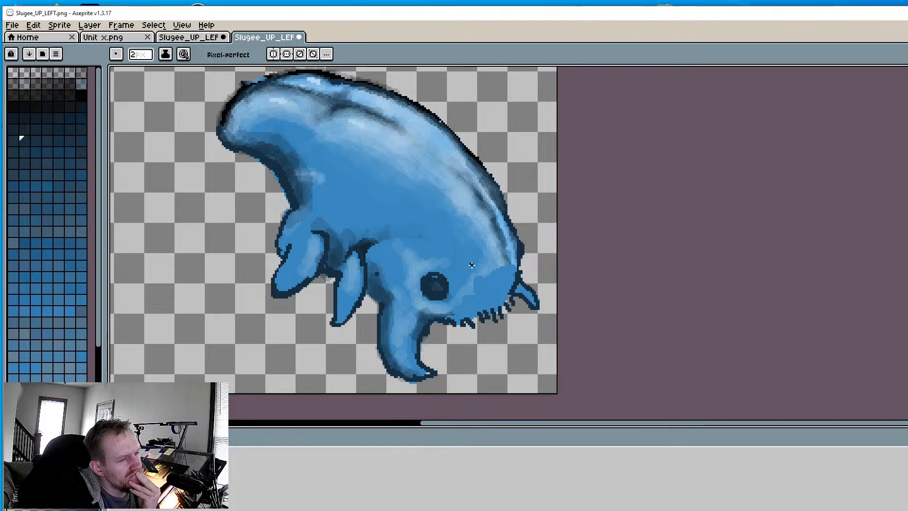
scroll(466, 270, up, 5)
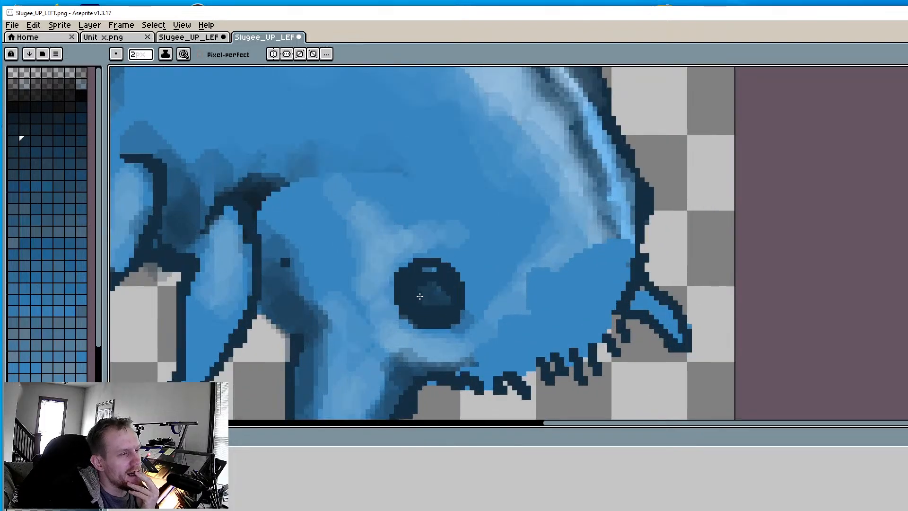
key(i)
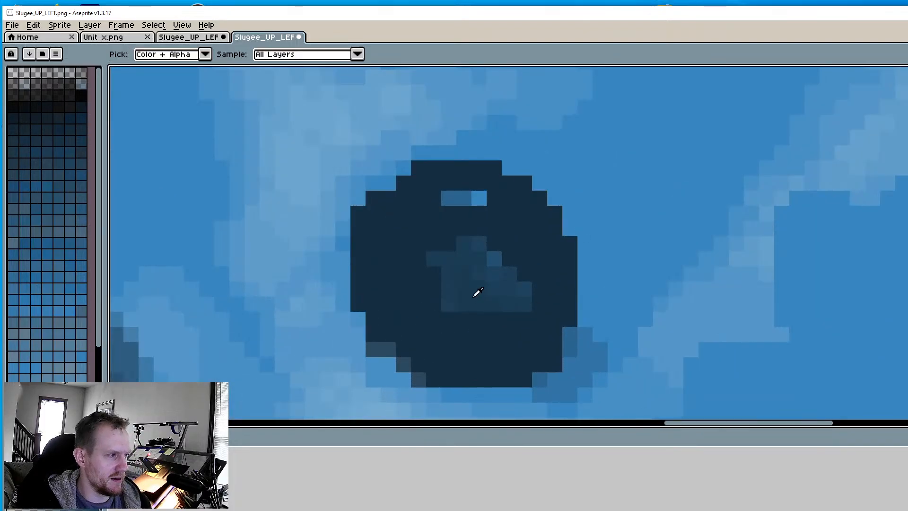
key(b)
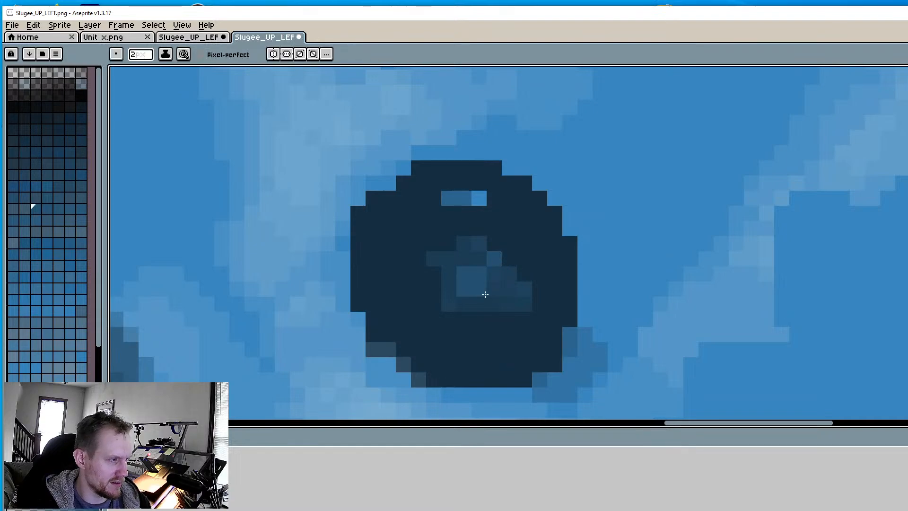
mouse_move(508, 314)
mouse_down()
mouse_move(471, 321)
mouse_move(480, 339)
mouse_move(463, 330)
mouse_up()
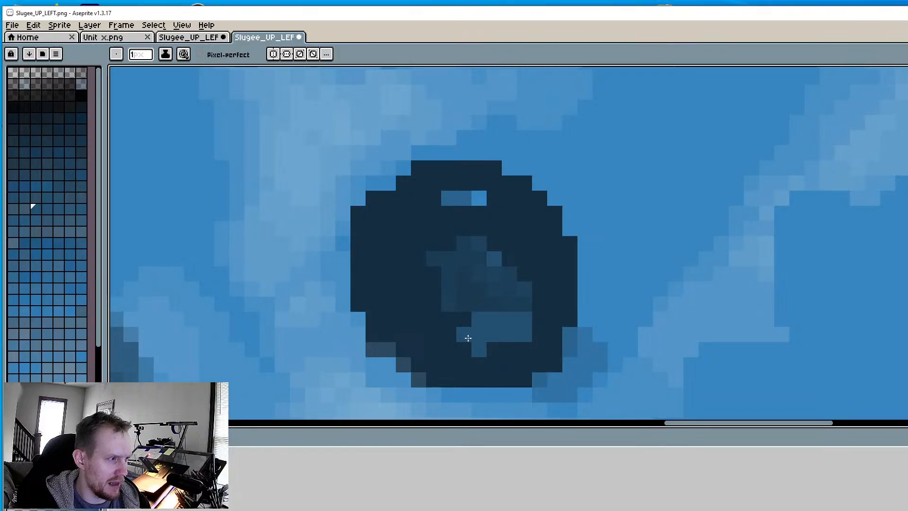
Sample the iris's dark blue and extend its left and upper edges with 1 px strokes to round it out
key(alt)
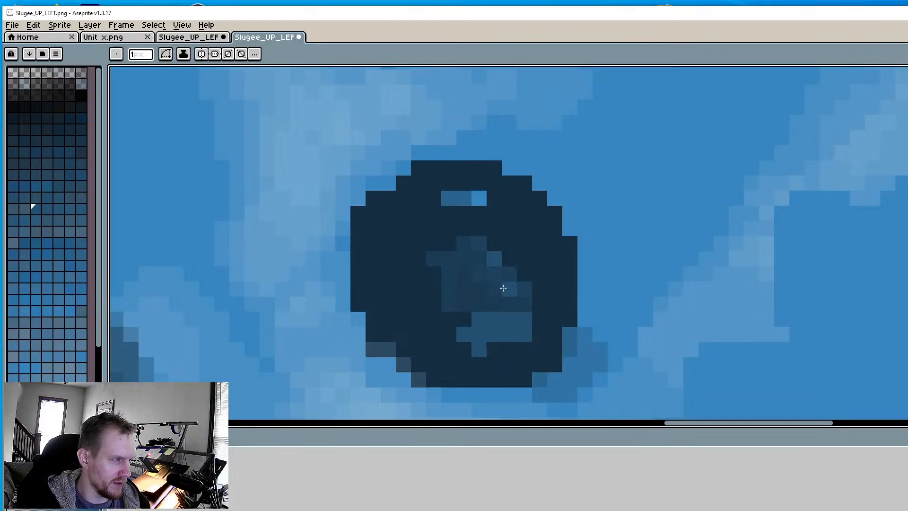
alt+click(494, 289)
ctrl+drag(432, 262, 431, 278)
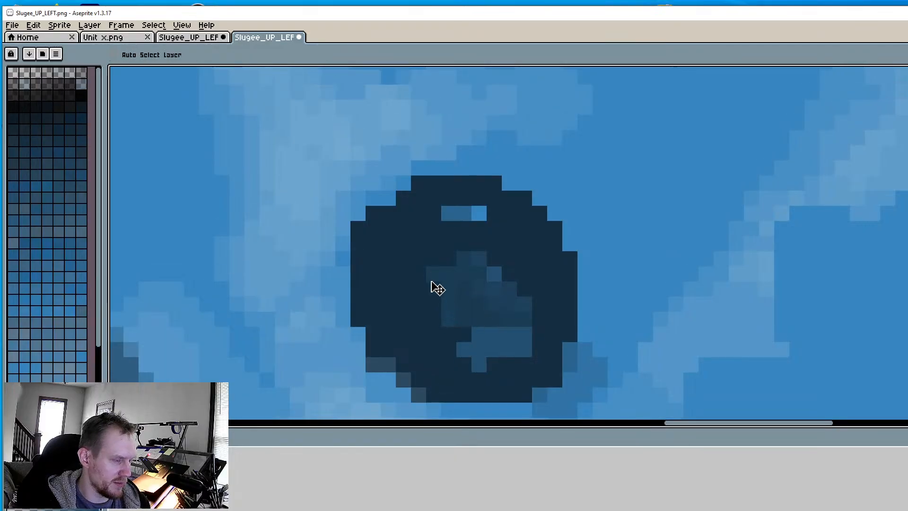
key(ctrl)
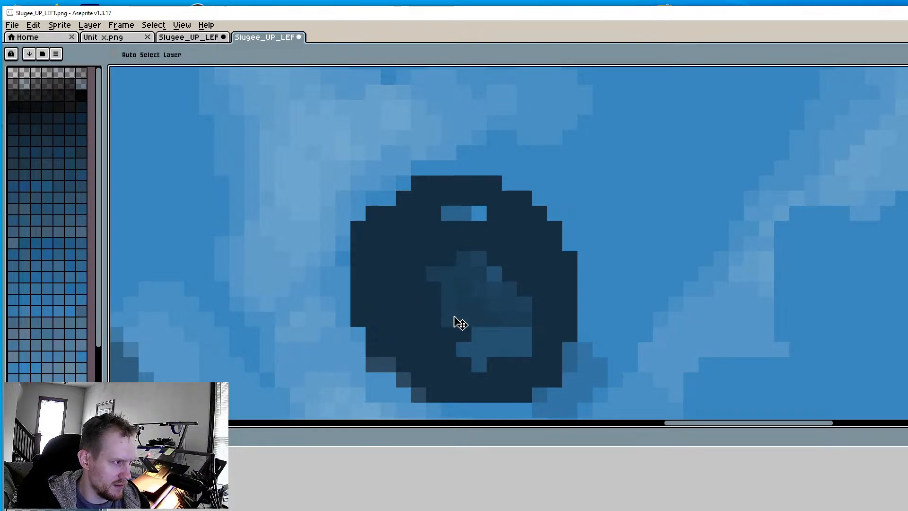
scroll(528, 301, down, 3)
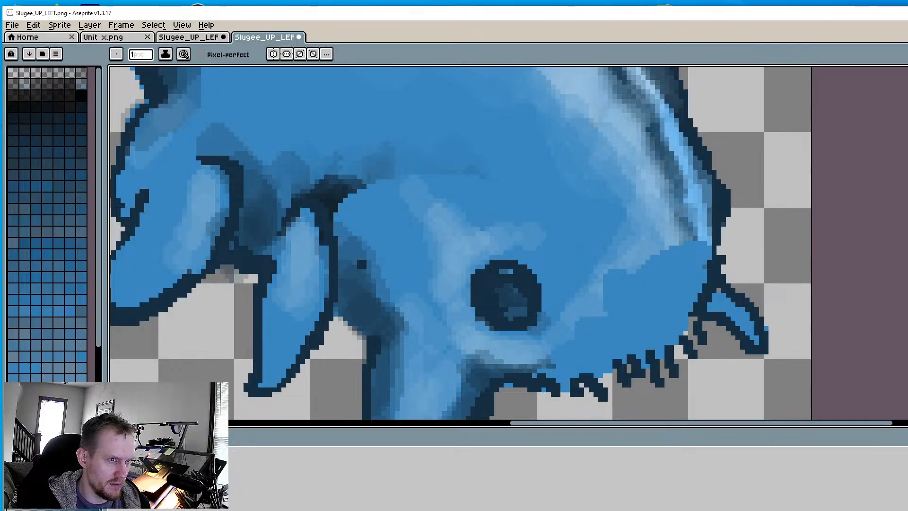
scroll(520, 293, up, 2)
scroll(520, 293, up, 1)
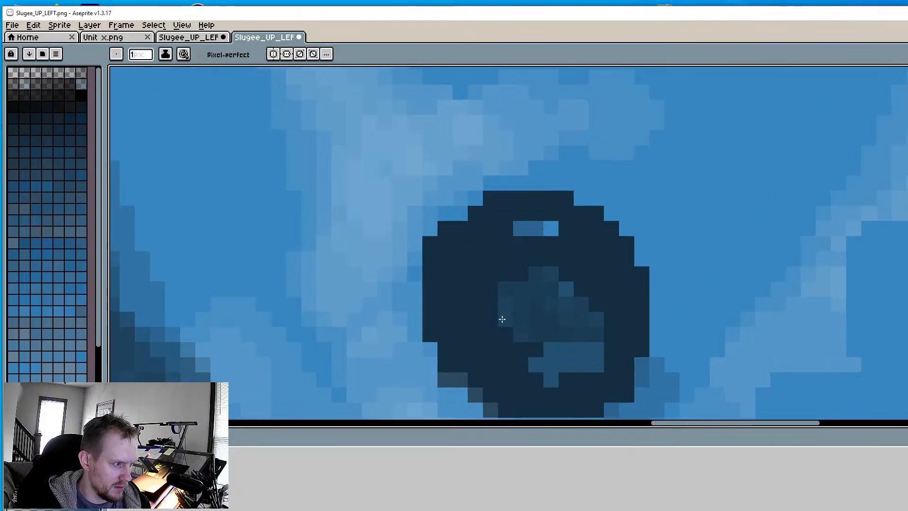
drag(487, 286, 487, 312)
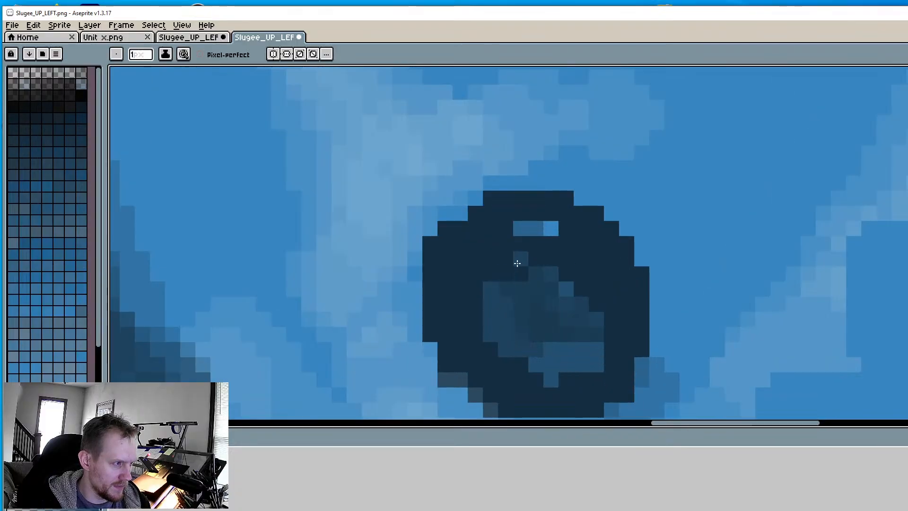
mouse_move(521, 273)
mouse_down()
mouse_move(500, 274)
mouse_move(550, 259)
mouse_up()
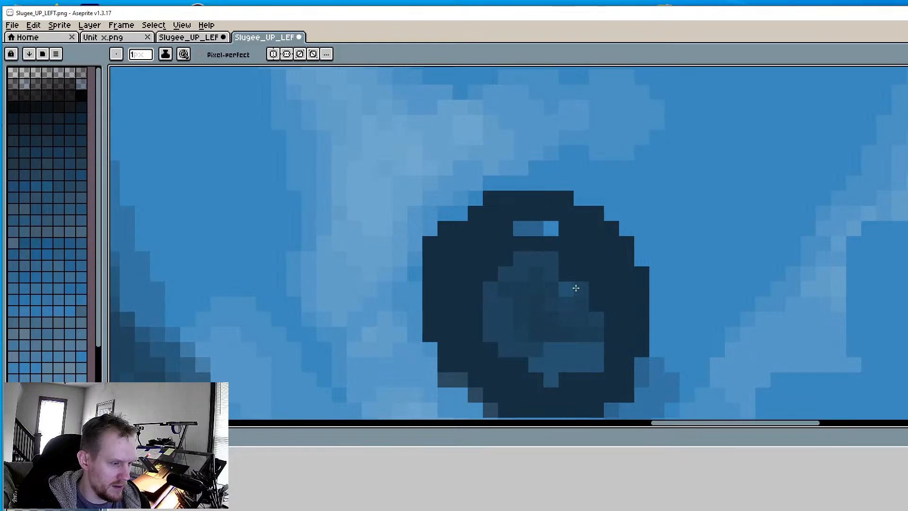
Sample the iris's lighter blue and add single pixels along its upper-right and right edge
alt+click(561, 287)
click(563, 277)
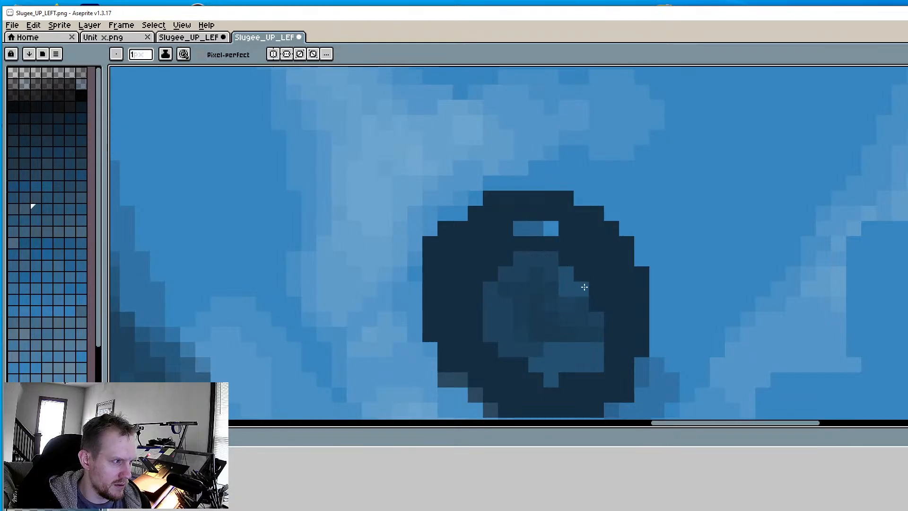
drag(584, 287, 566, 259)
click(597, 304)
click(610, 321)
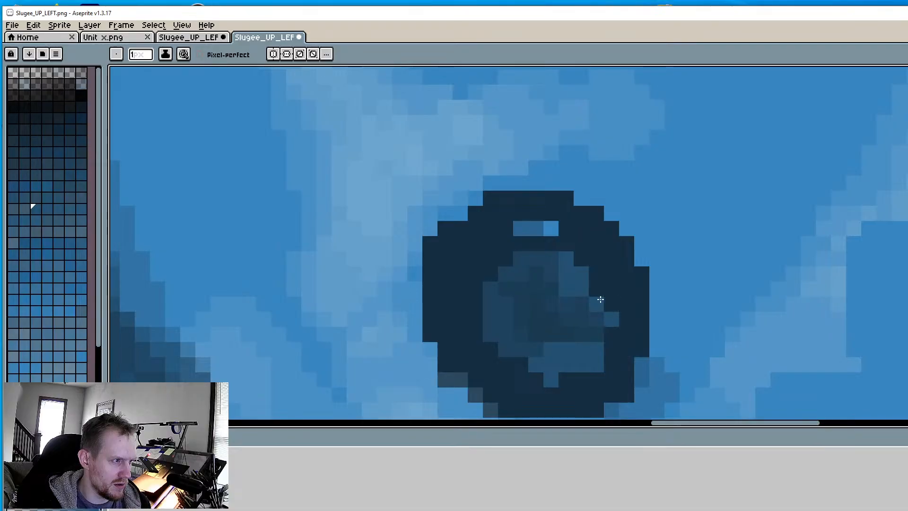
click(597, 290)
click(612, 303)
click(613, 337)
Sample the bright blue glint and extend it pixel by pixel along the eye's upper-right curve, undoing the extra pixel at its left end
scroll(580, 353, down, 4)
scroll(574, 366, up, 3)
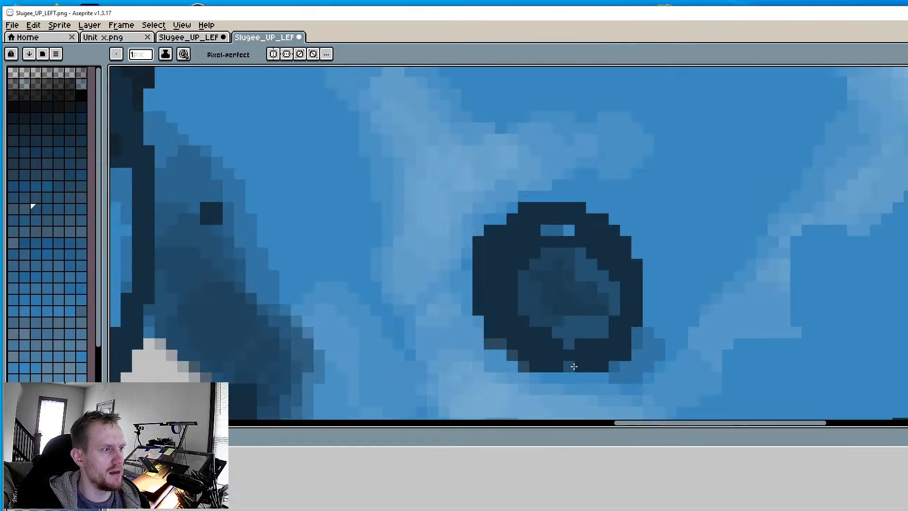
scroll(577, 319, up, 1)
alt+click(557, 137)
click(531, 126)
click(551, 125)
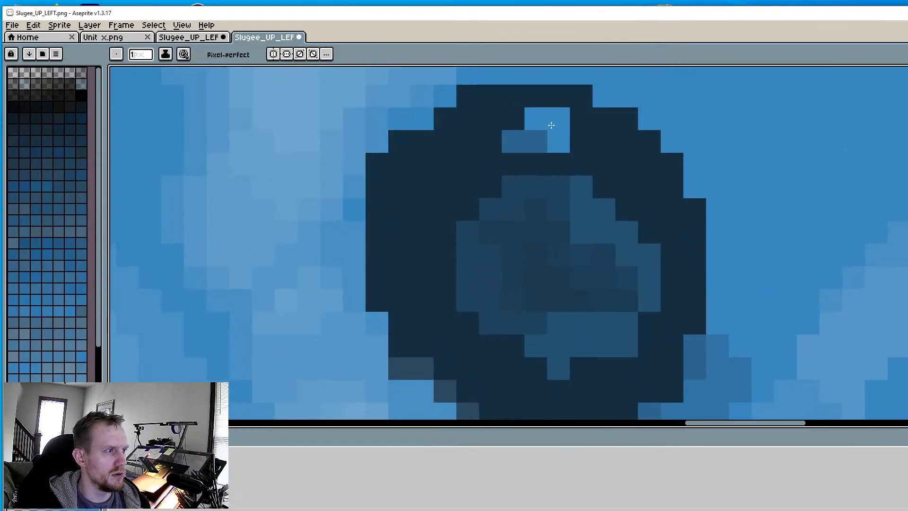
click(581, 142)
key(v)
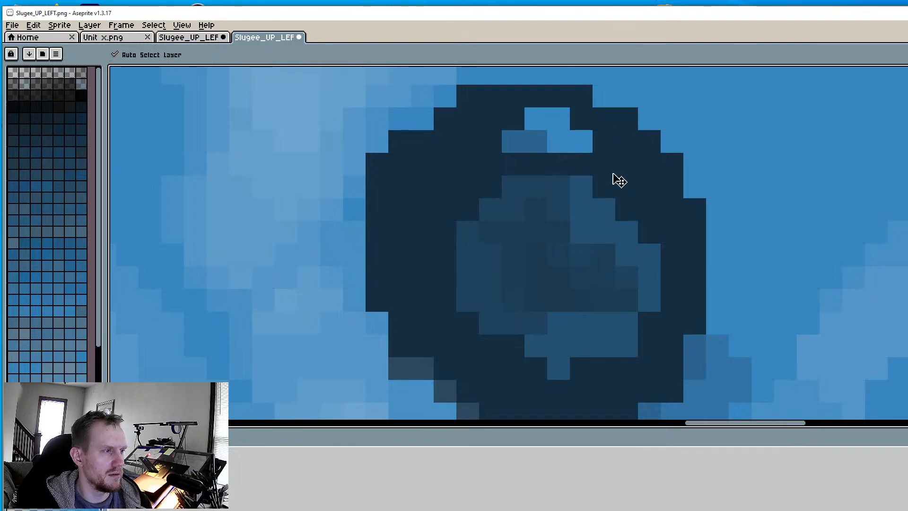
key(b)
click(626, 164)
click(581, 118)
click(513, 118)
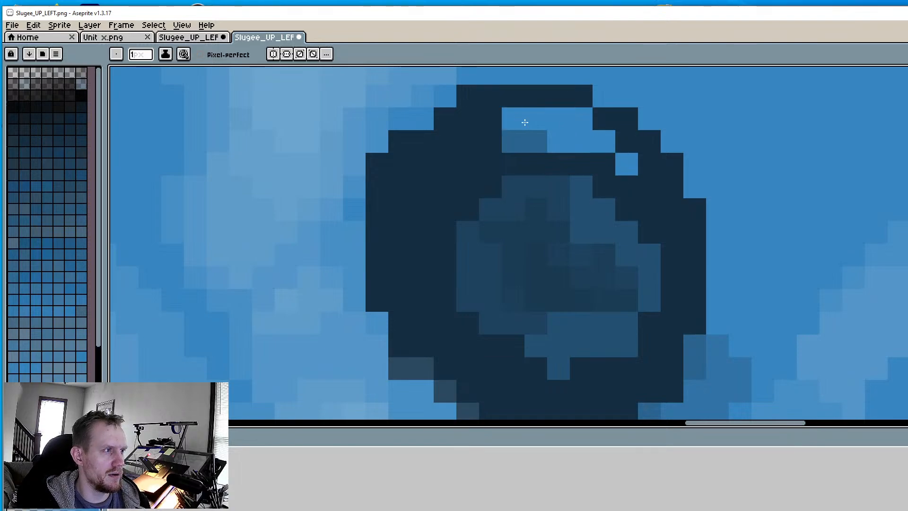
key(ctrl+z)
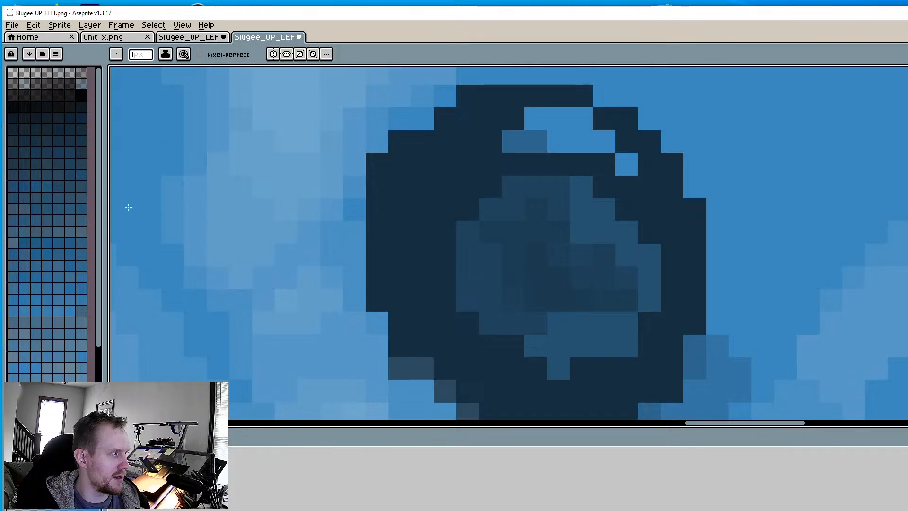
Look through the sprite's colour palette
scroll(111, 209, up, 3)
scroll(71, 226, down, 3)
scroll(365, 218, down, 7)
middle_drag(438, 224, 450, 232)
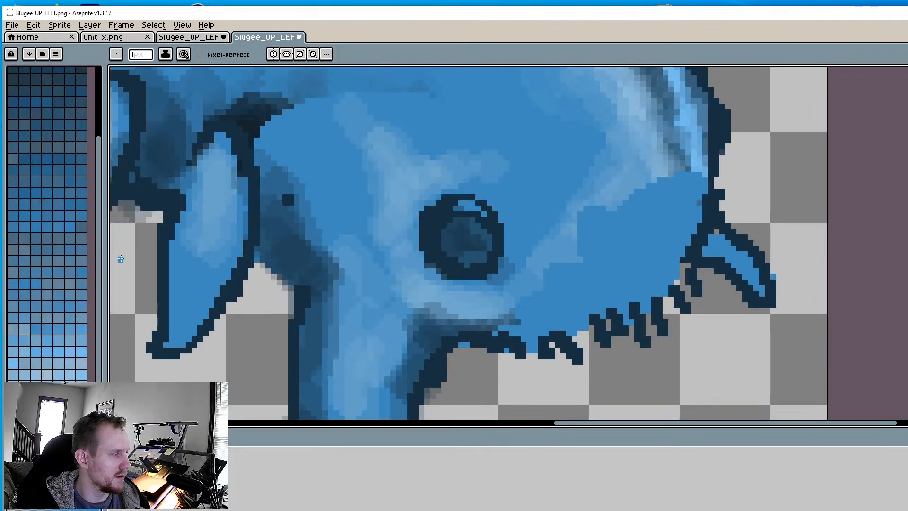
scroll(75, 182, up, 5)
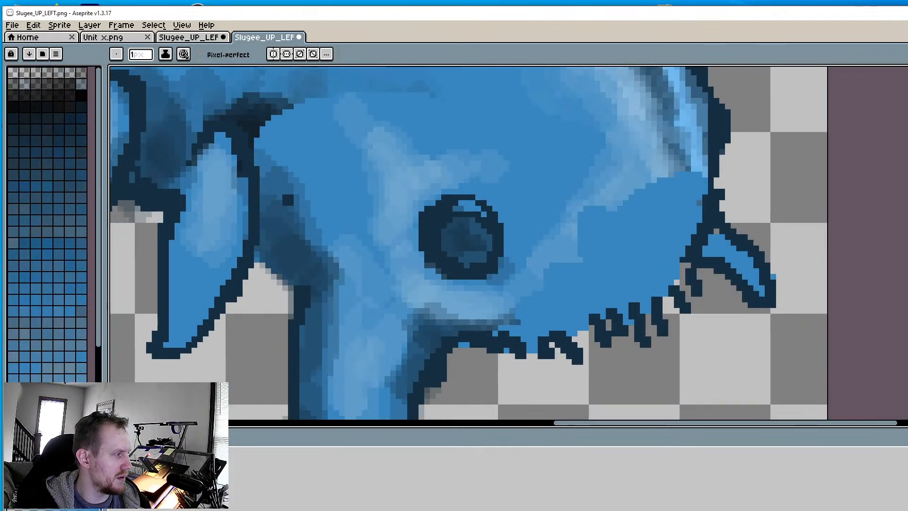
scroll(76, 348, down, 3)
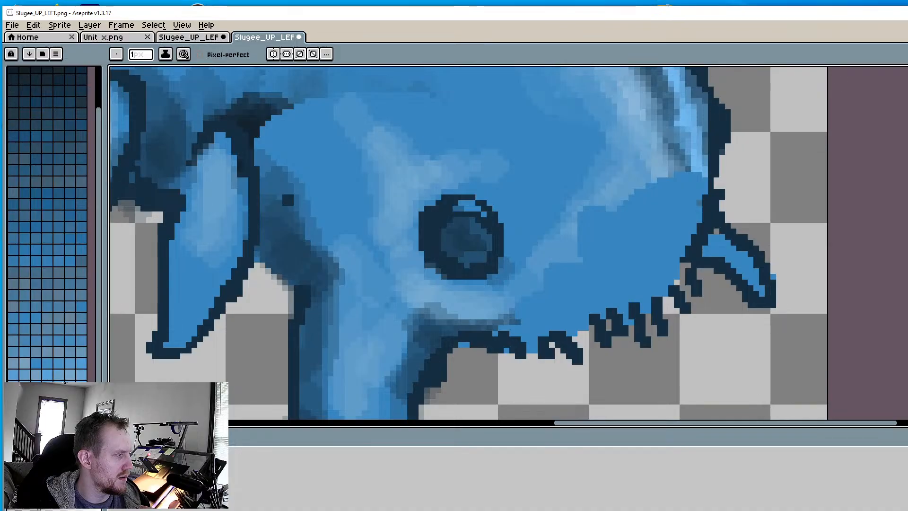
scroll(85, 219, up, 3)
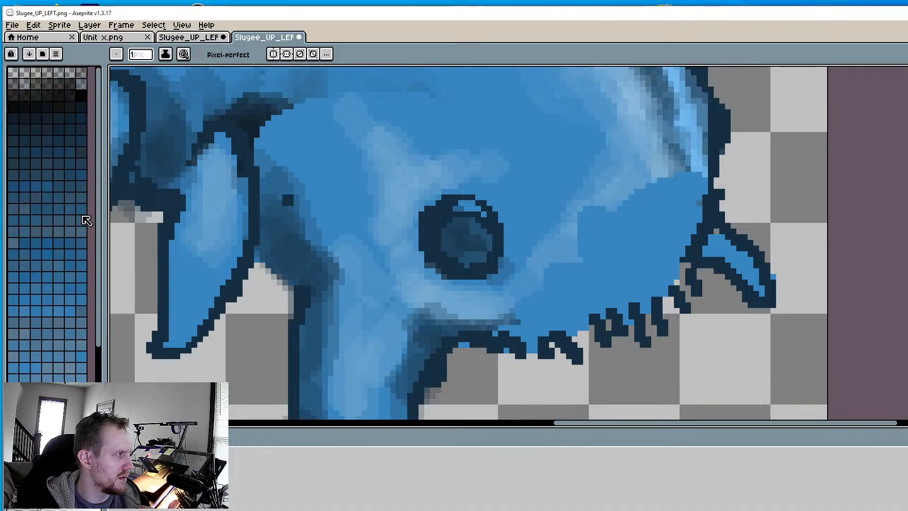
Replace the colour palette with the AAP-64 preset
click(37, 55)
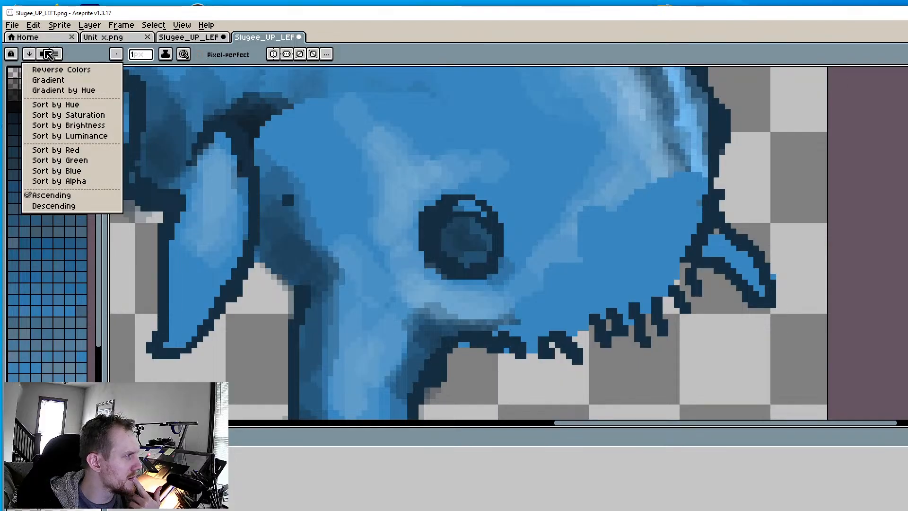
click(48, 54)
click(49, 55)
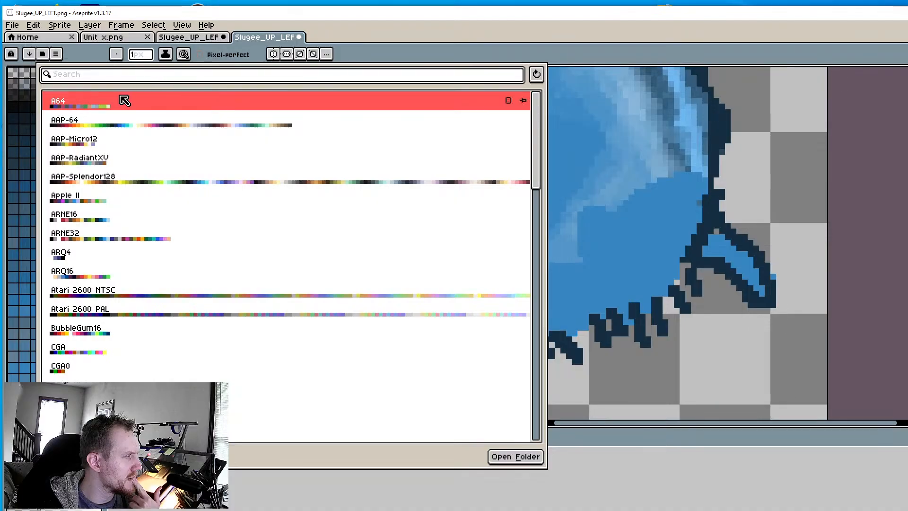
click(123, 104)
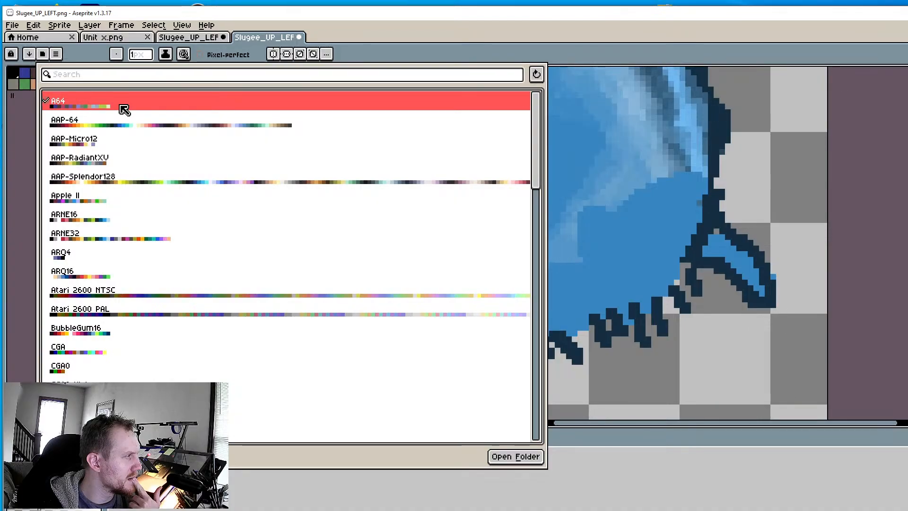
click(185, 139)
click(185, 127)
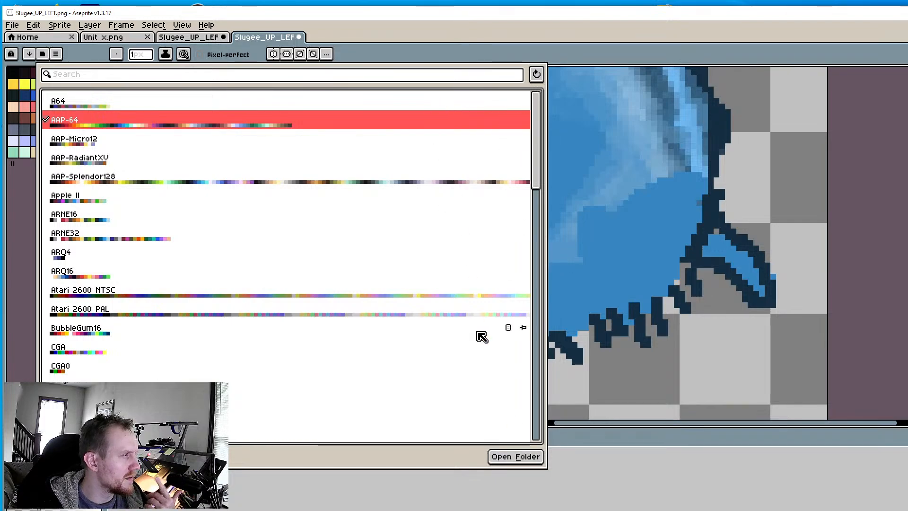
click(505, 461)
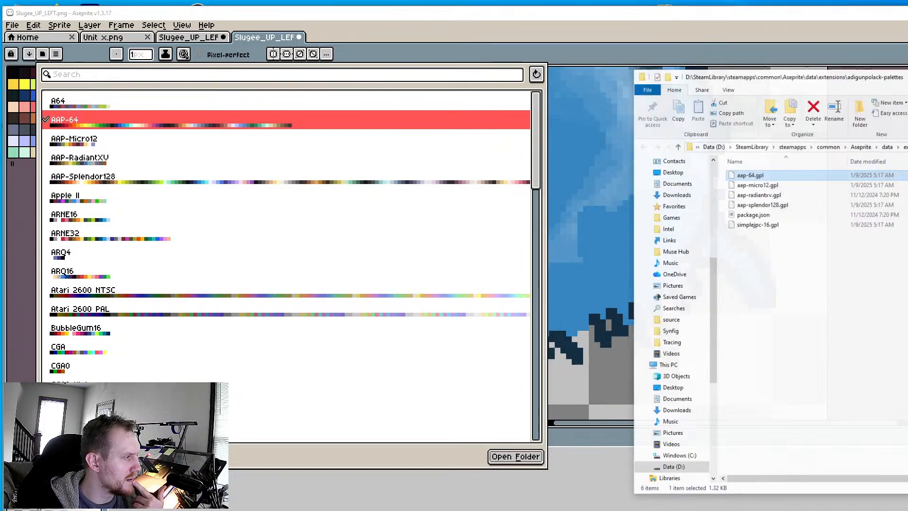
click(478, 371)
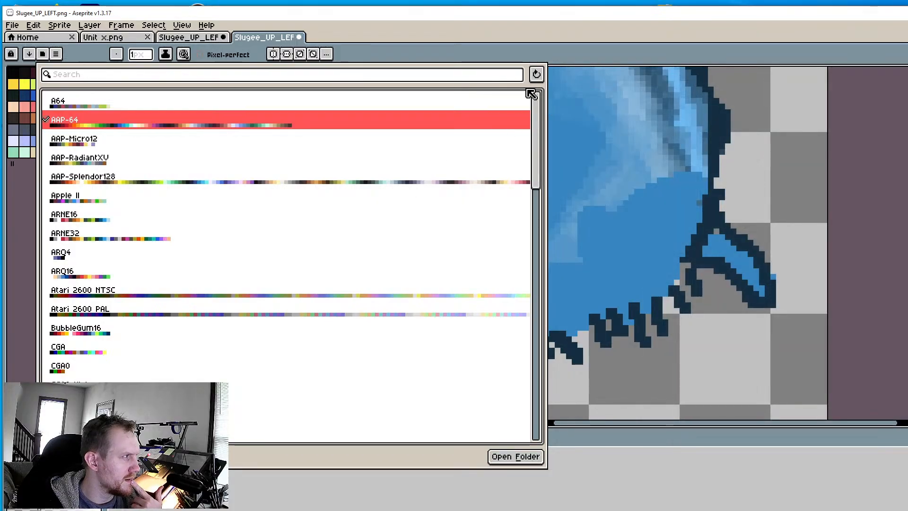
click(537, 75)
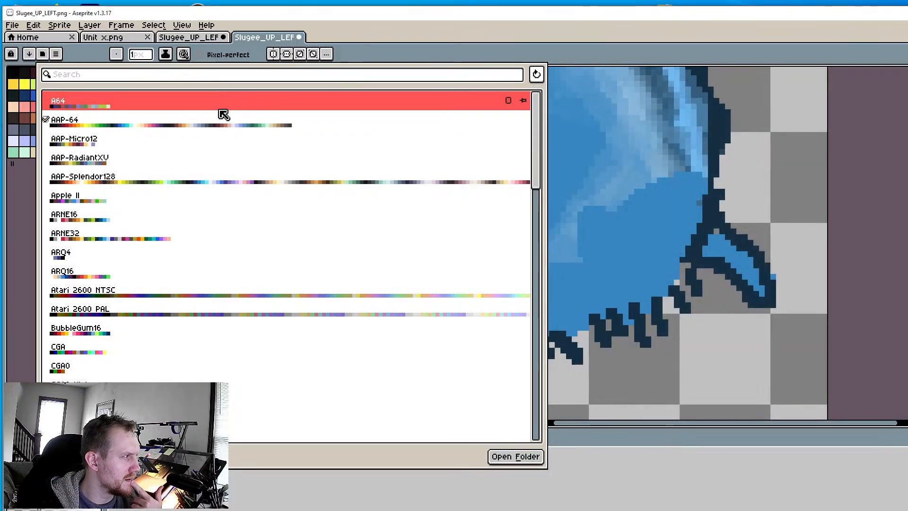
key(Escape)
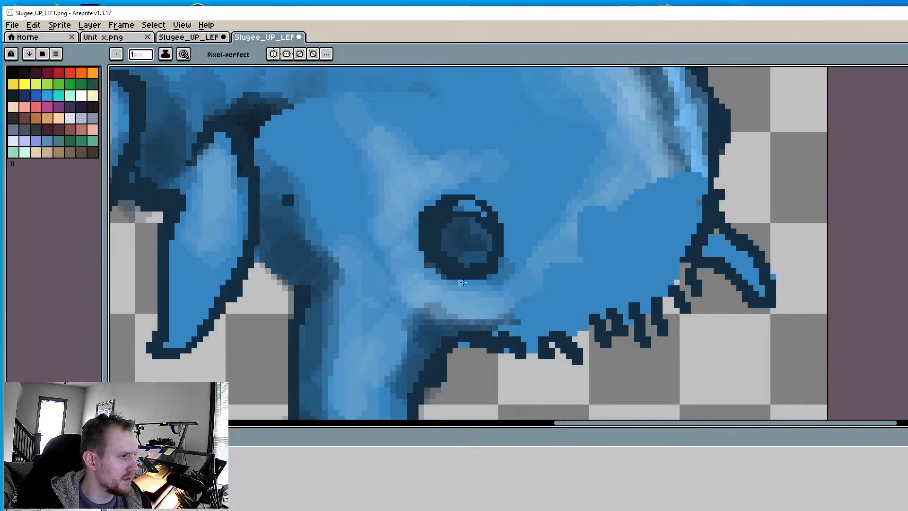
Try brightening the glint along the eye's upper-right curve with single white pixels
middle_drag(438, 283, 395, 278)
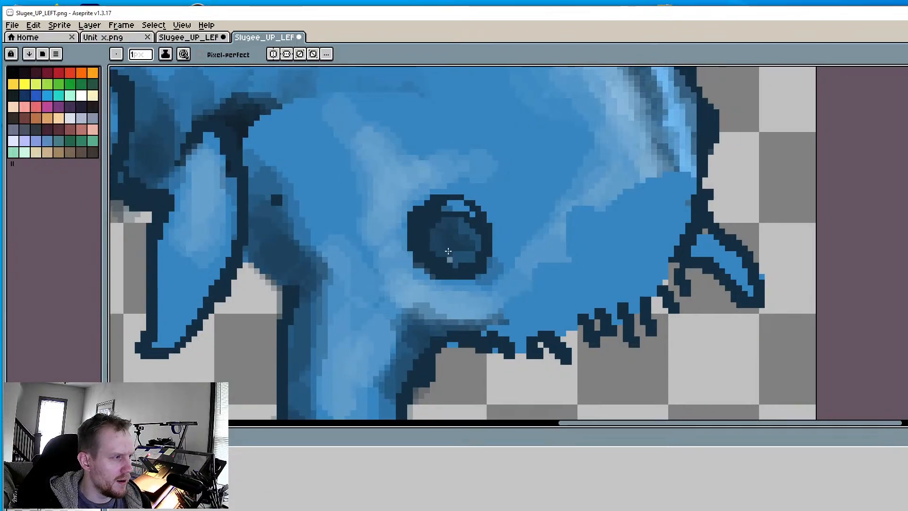
scroll(448, 251, up, 2)
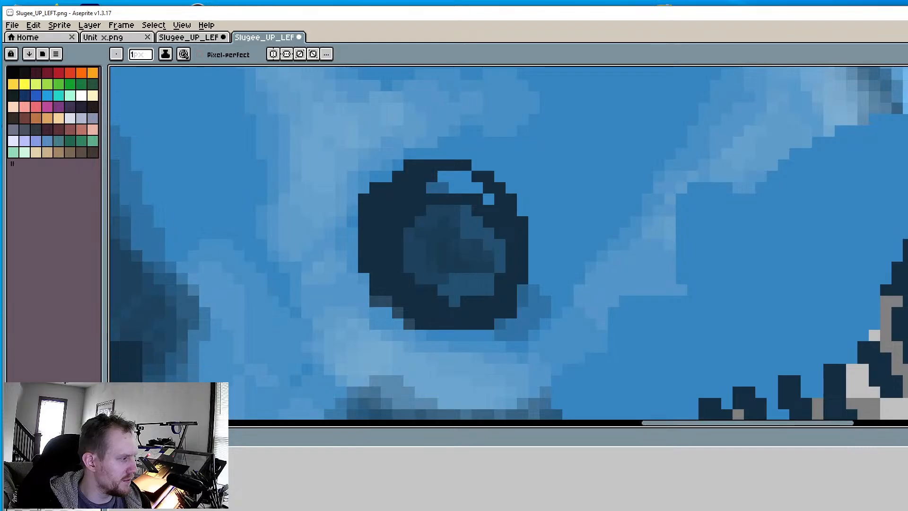
click(443, 210)
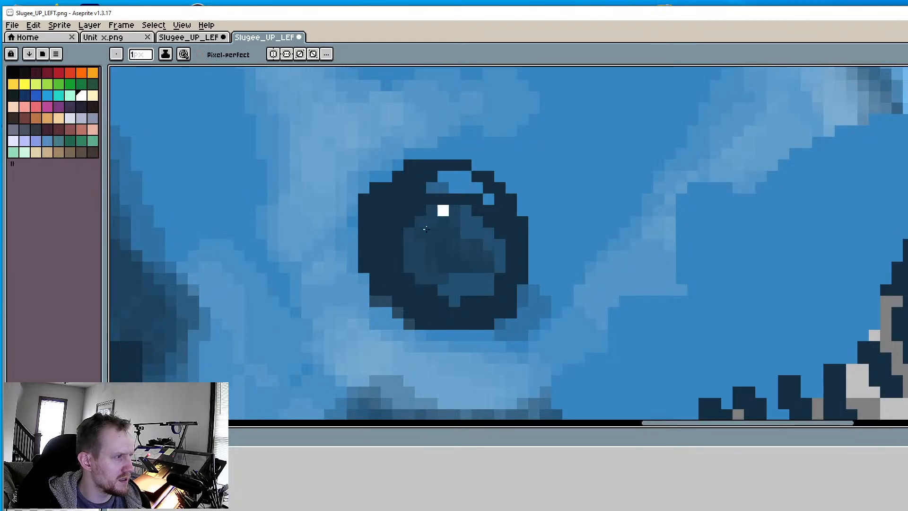
click(466, 176)
click(477, 188)
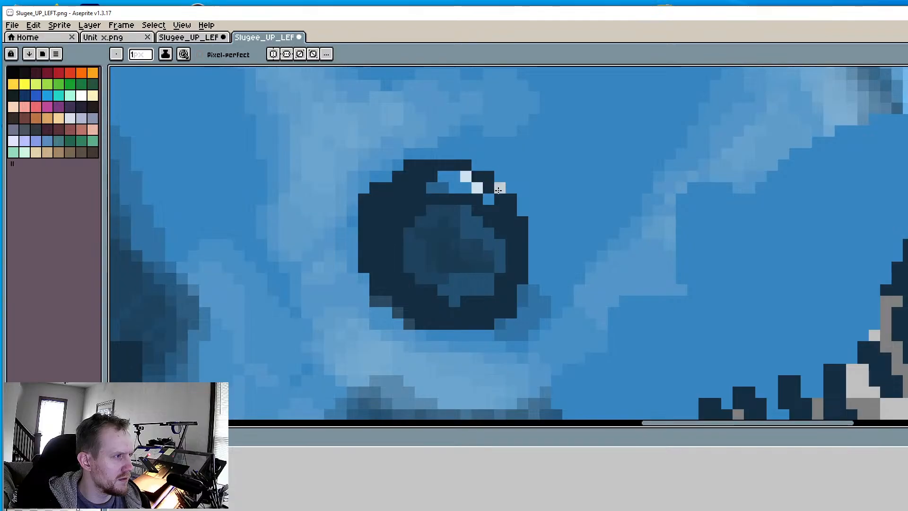
click(488, 199)
click(454, 176)
scroll(452, 173, down, 6)
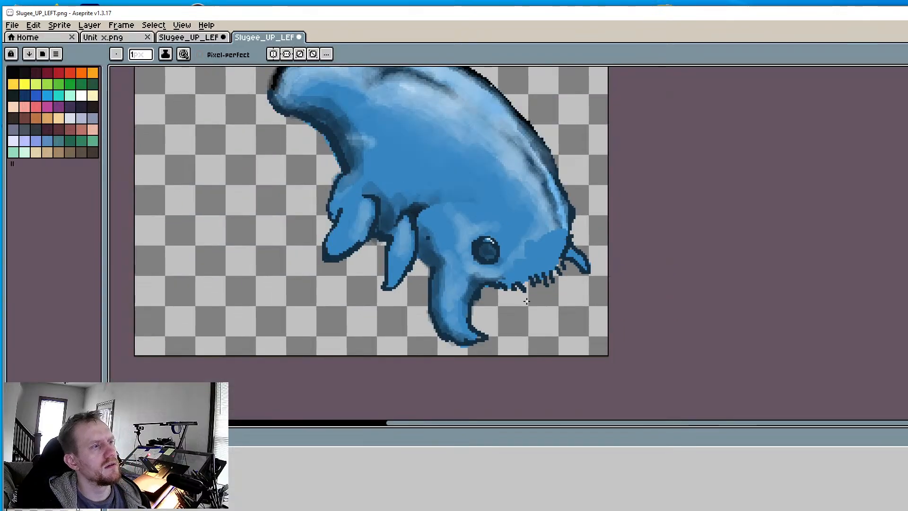
scroll(506, 243, up, 3)
scroll(506, 243, up, 2)
key(v)
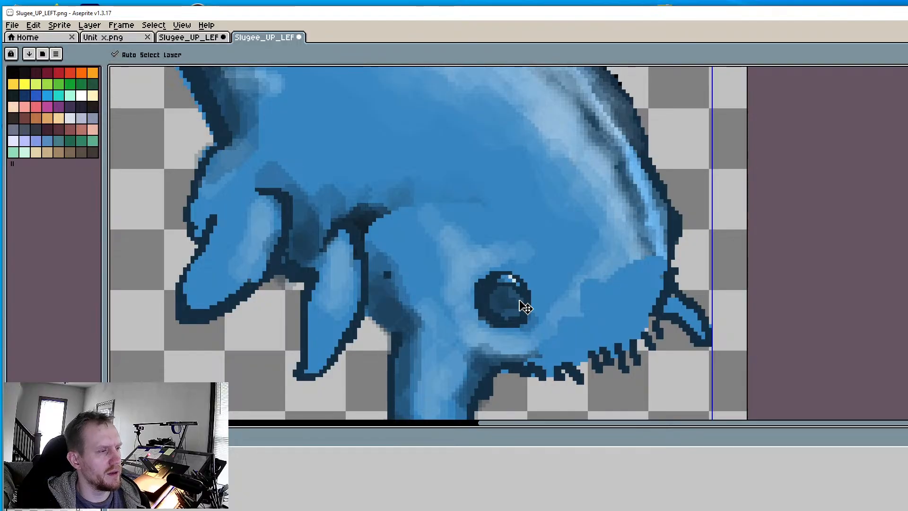
key(b)
Sample the eye's dark outline colour and paint over the blue glint along its upper-right curve
scroll(520, 302, up, 3)
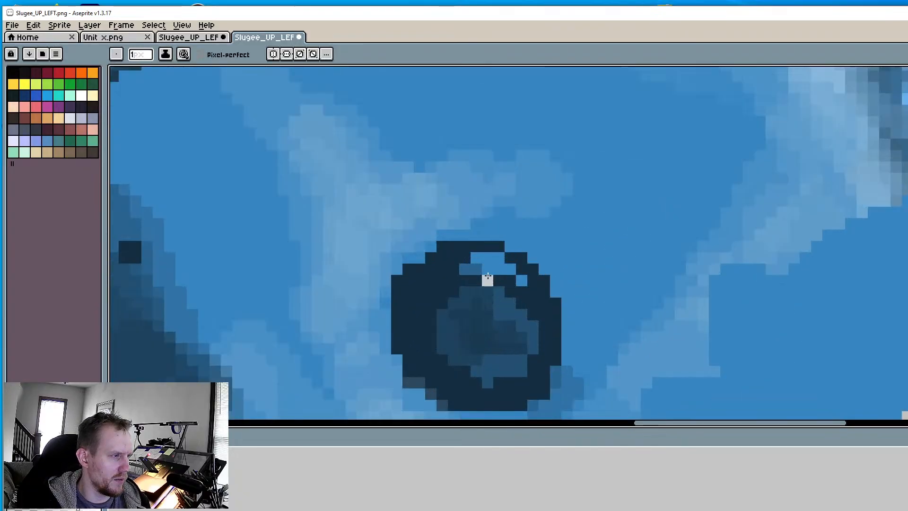
key(i)
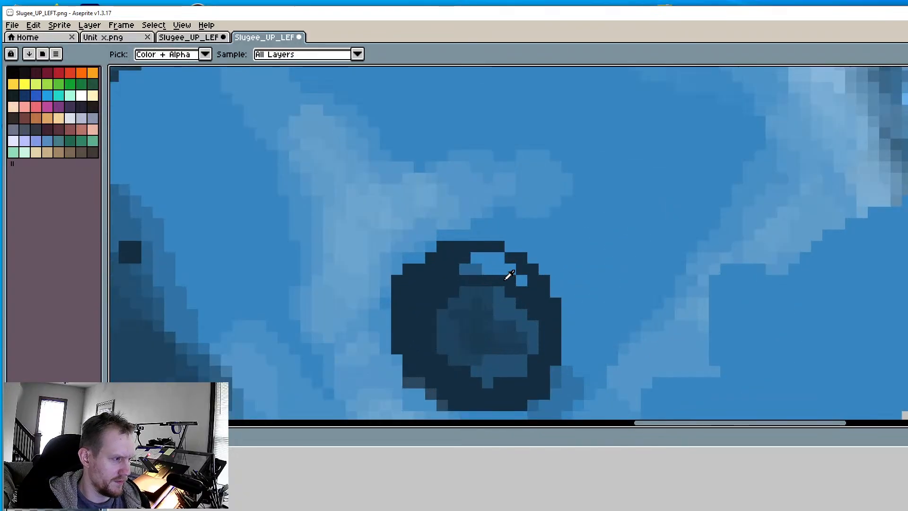
key(b)
drag(504, 269, 479, 271)
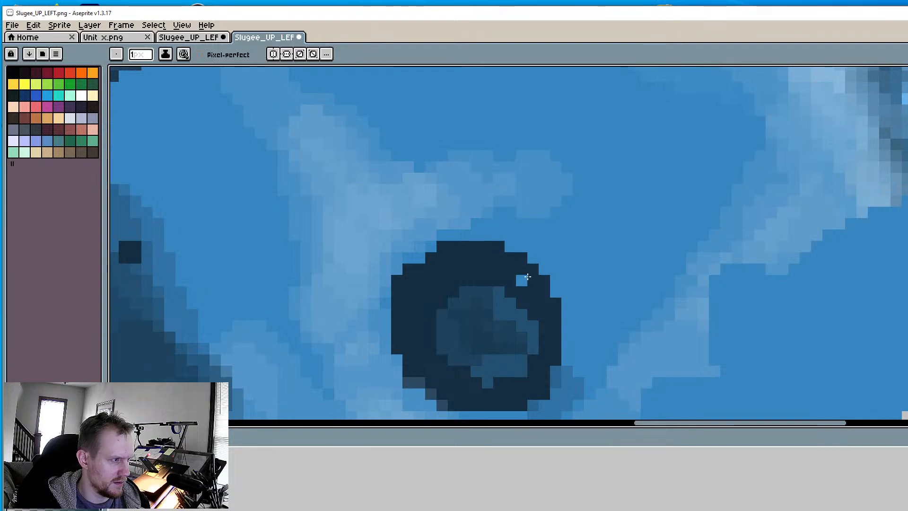
Place a short diagonal highlight of pale blue pixels inside the eye's upper-left rim
key(i)
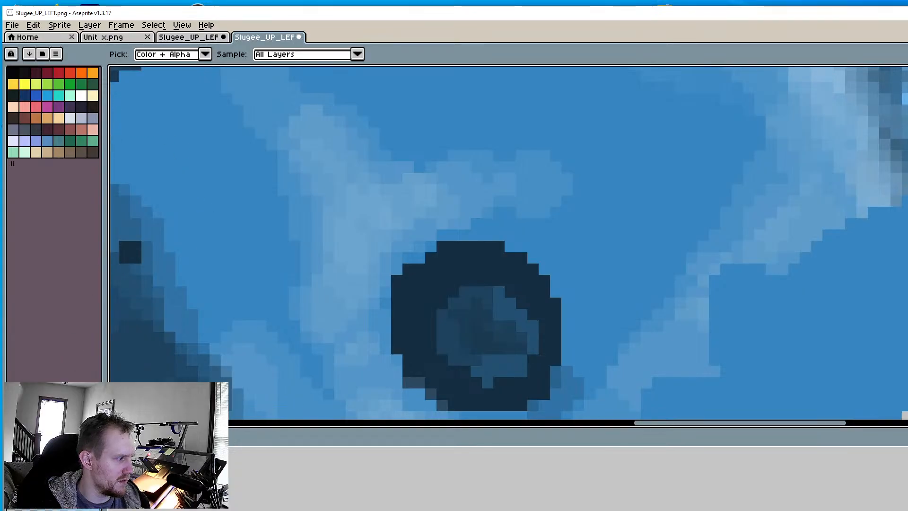
key(b)
click(442, 269)
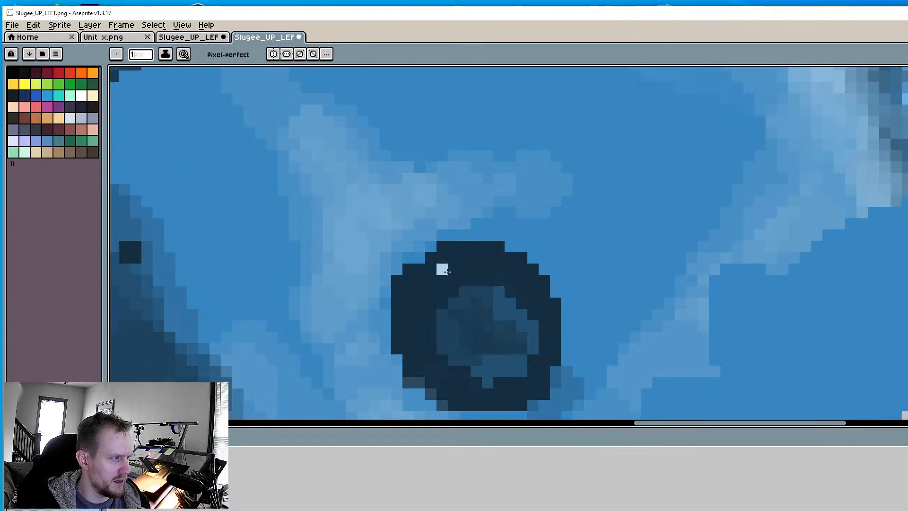
click(453, 269)
click(442, 280)
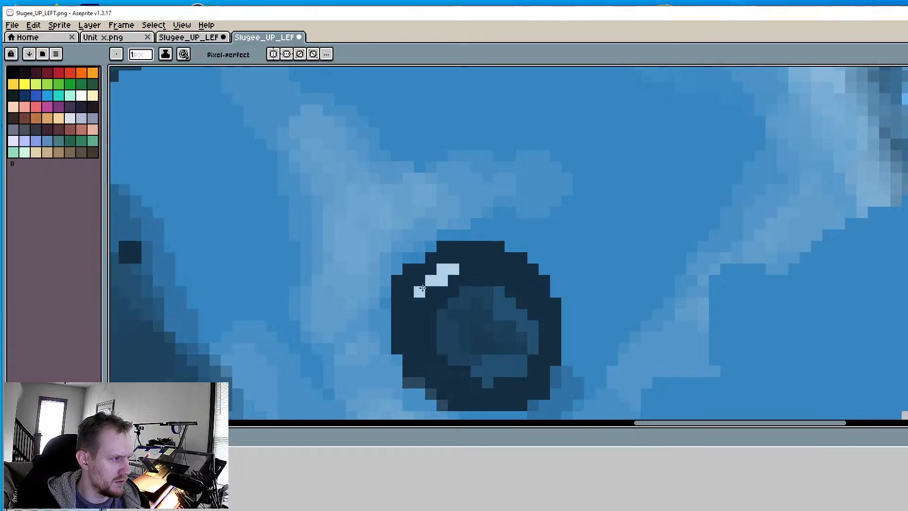
scroll(422, 287, down, 5)
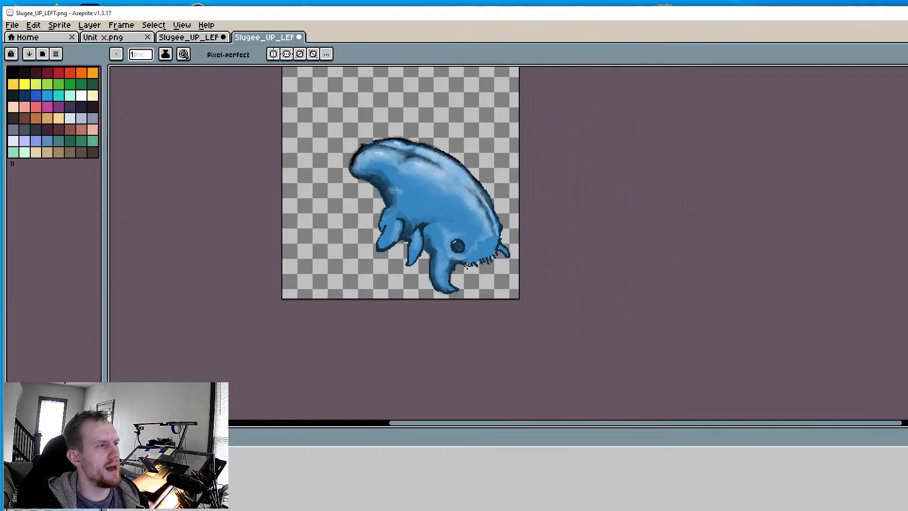
Sample the body's blue and paint over the dark crease above the front leg with an 8 px brush
scroll(466, 265, up, 3)
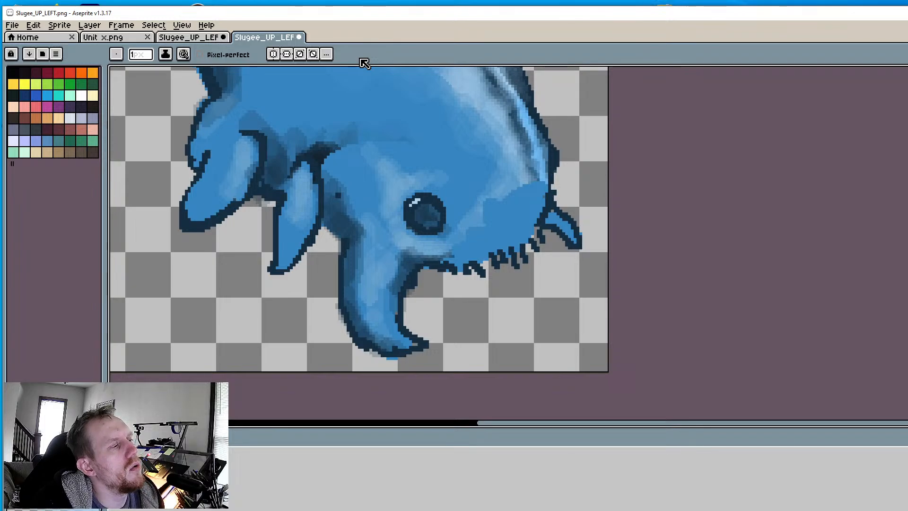
middle_drag(408, 166, 408, 214)
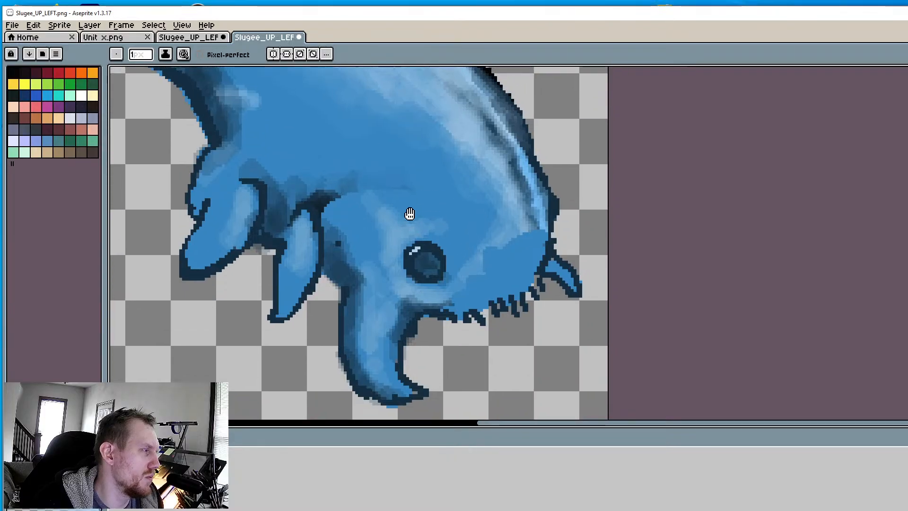
key(alt)
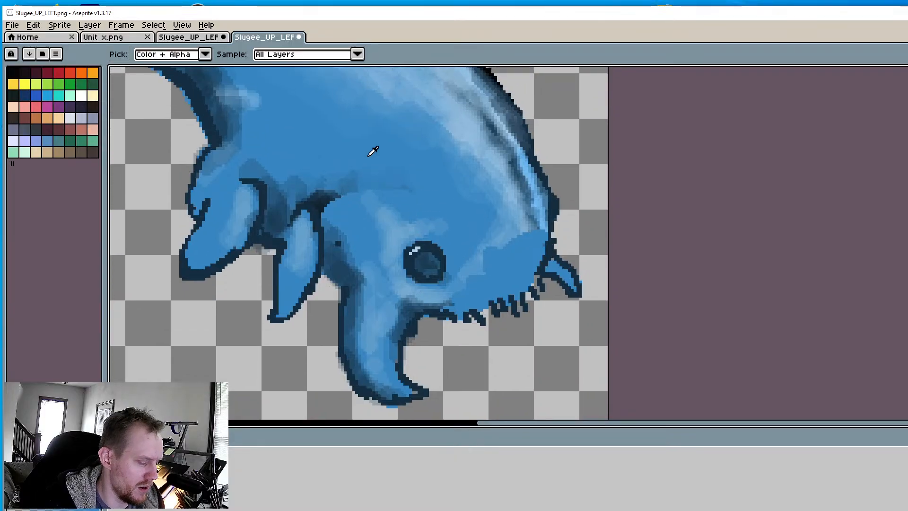
alt+click(369, 156)
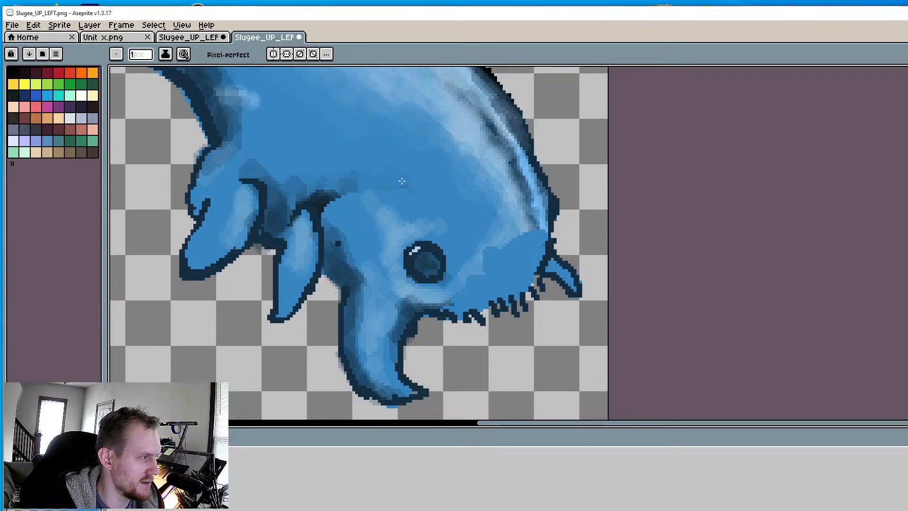
alt+click(455, 205)
ctrl+scroll(405, 196, down, 7)
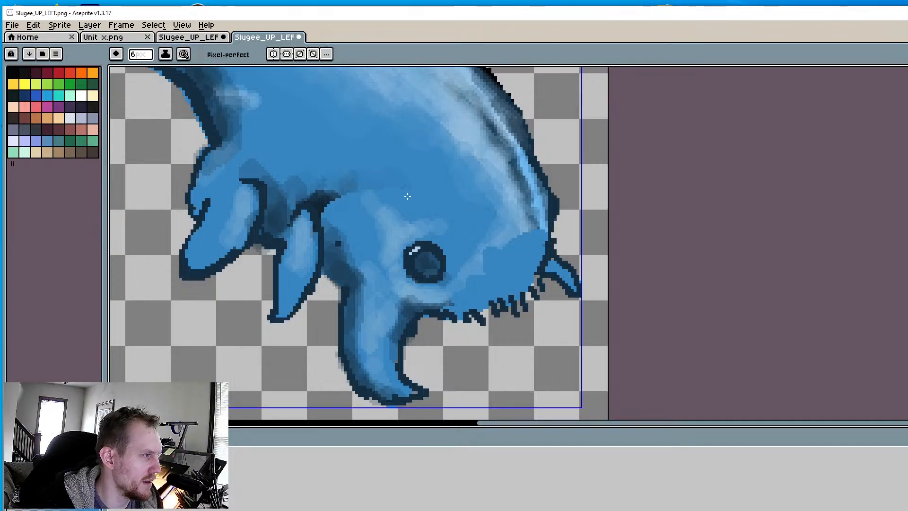
drag(367, 182, 344, 194)
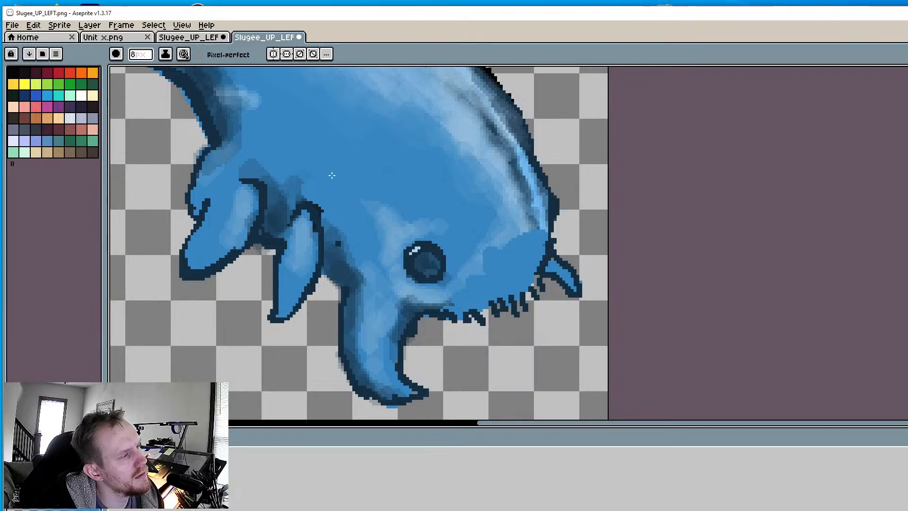
Sample the transparent background and clear the stray pixels outside the outline at the body's upper-left curve
scroll(341, 179, down, 5)
scroll(354, 168, up, 2)
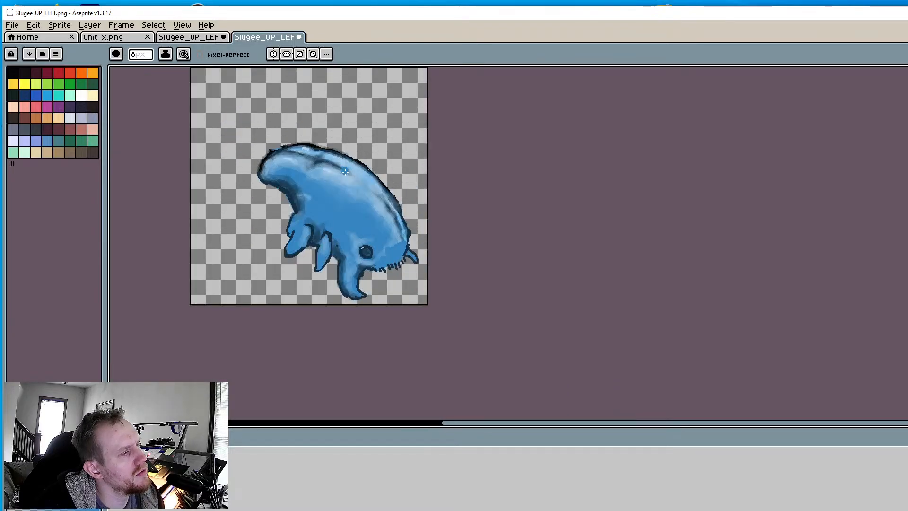
scroll(333, 186, up, 3)
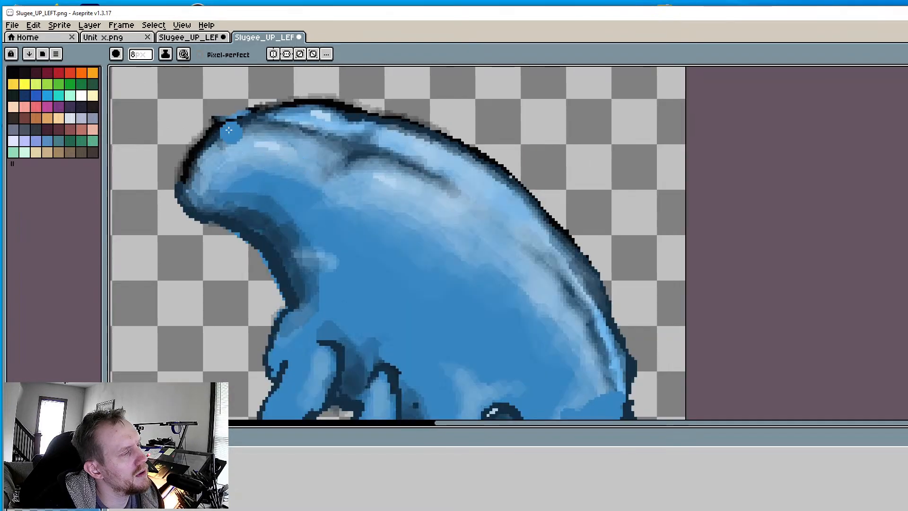
key(i)
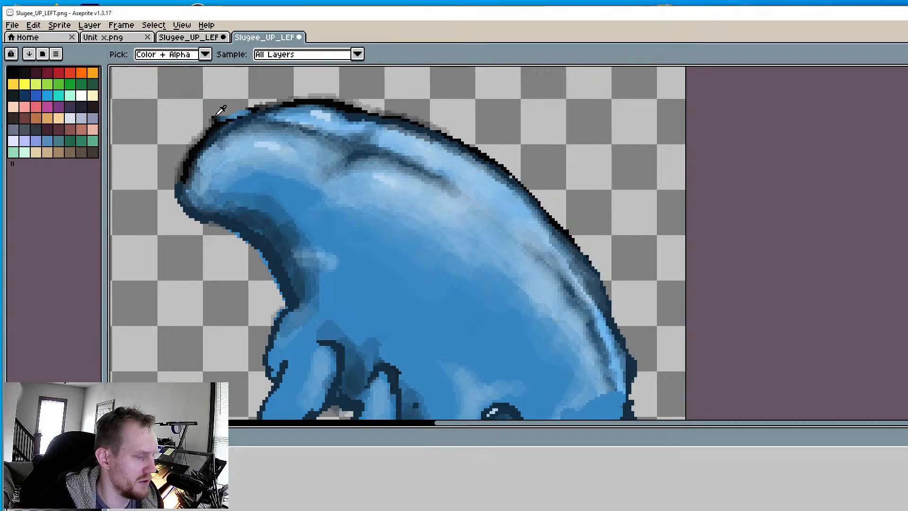
scroll(297, 138, up, 2)
click(338, 149)
key(b)
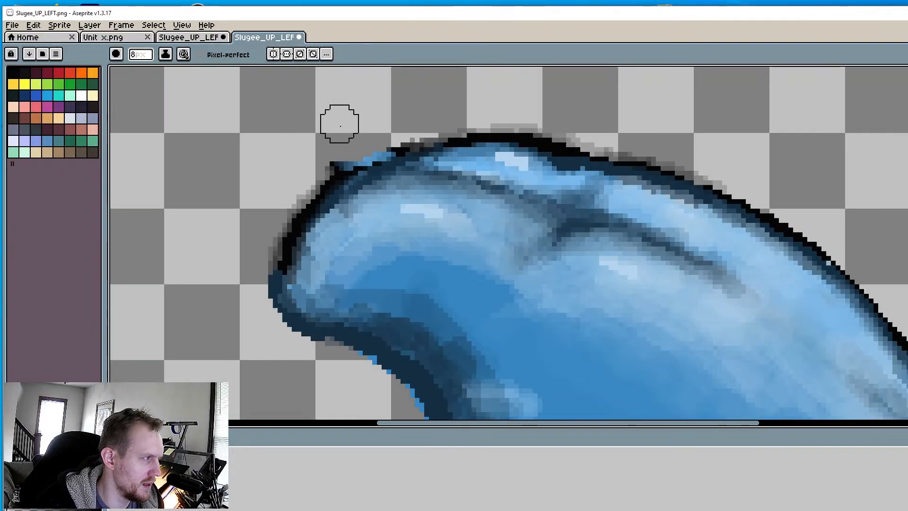
drag(325, 156, 349, 147)
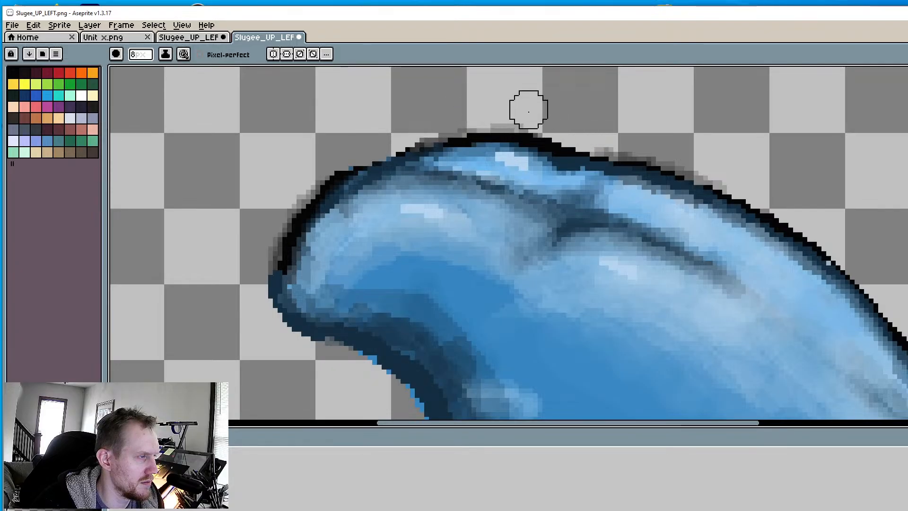
Compare the sprite's body and eye with the first Slugee pose
scroll(624, 154, down, 1)
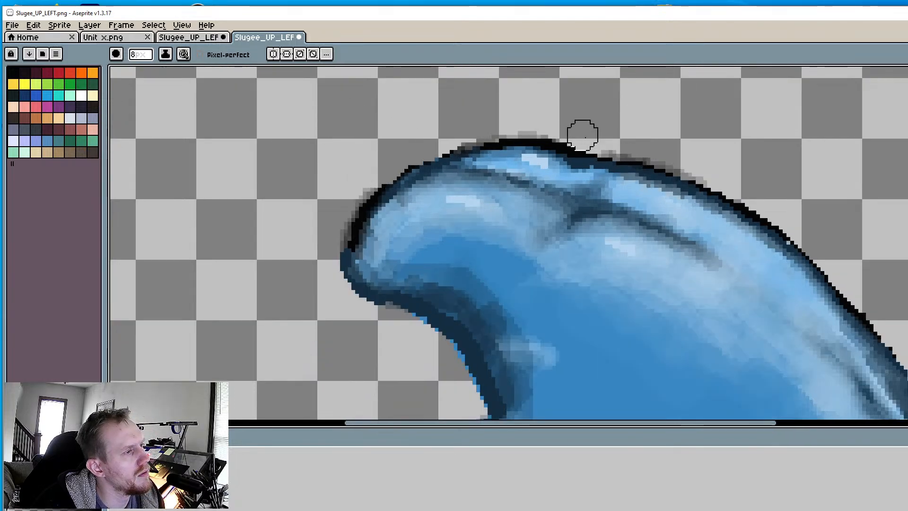
middle_drag(670, 171, 544, 97)
middle_drag(611, 229, 505, 157)
scroll(505, 156, down, 3)
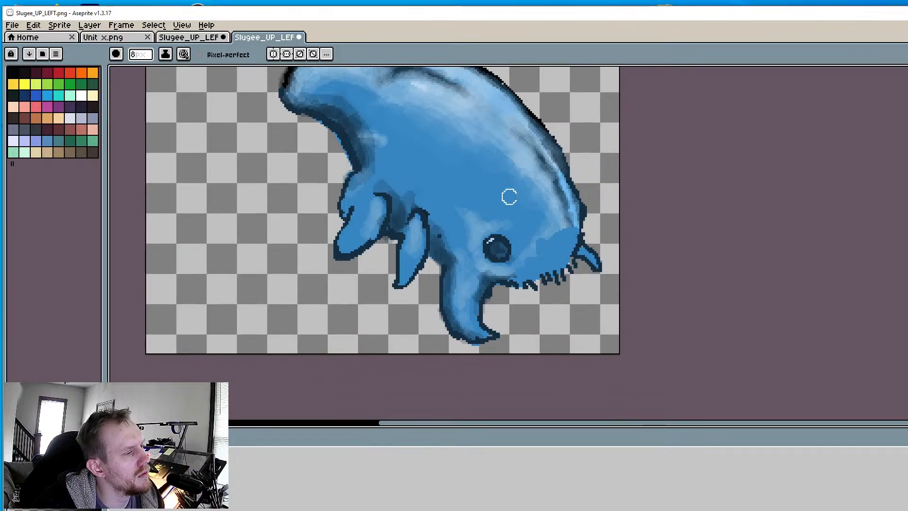
click(203, 38)
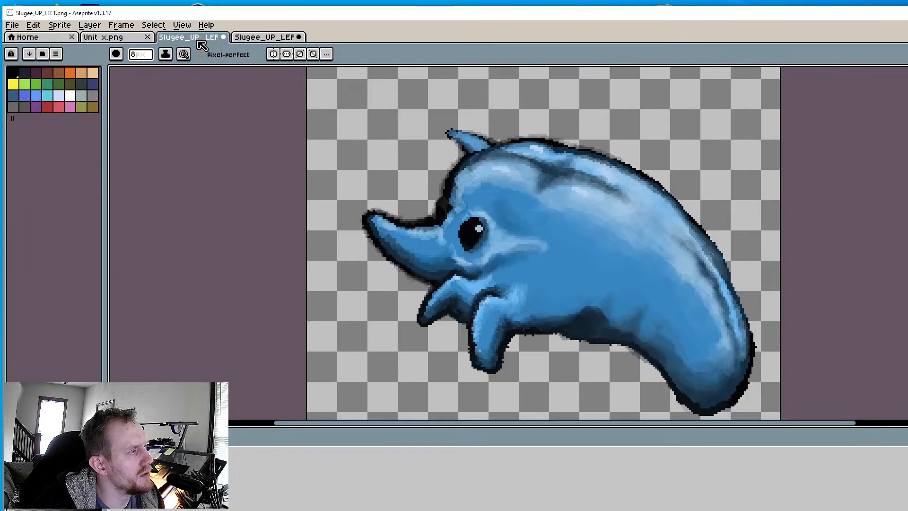
click(274, 41)
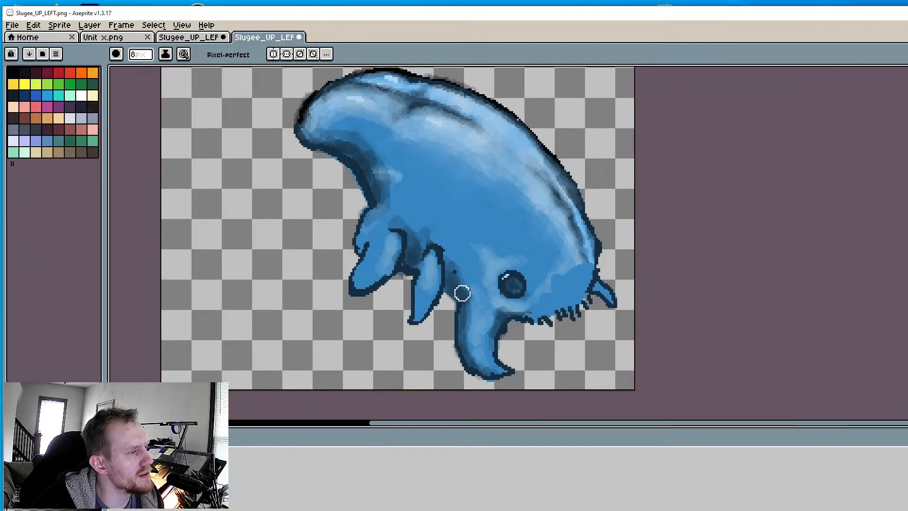
key(m)
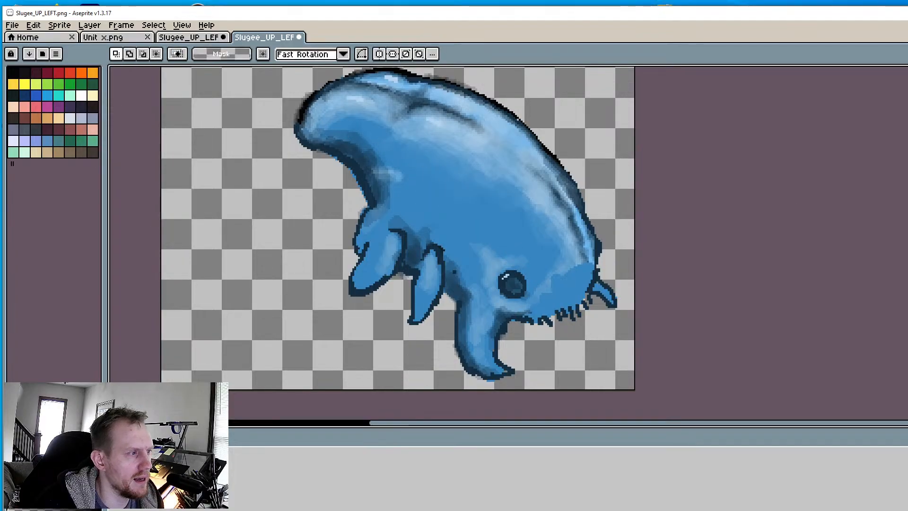
click(202, 40)
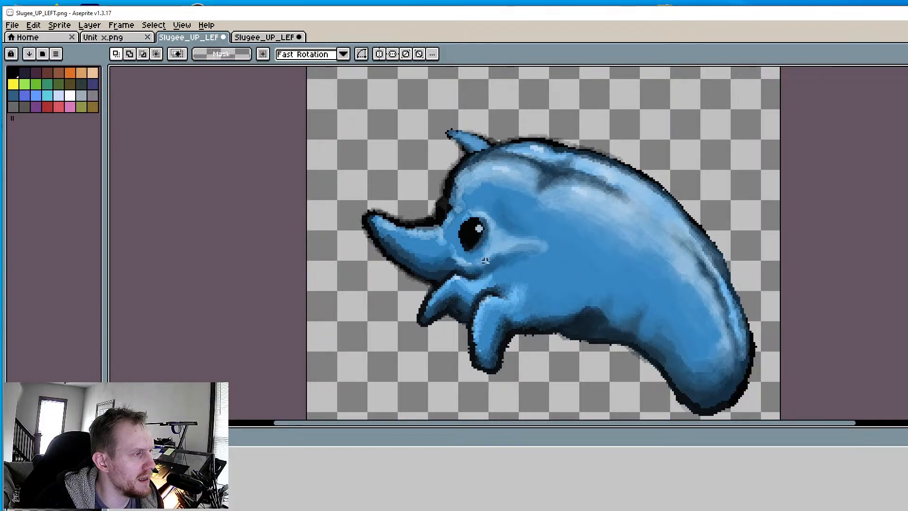
Select the area around the second Slugee pose's eye, resize it to 29 × 37 px and rotate it to -31.1°
click(268, 37)
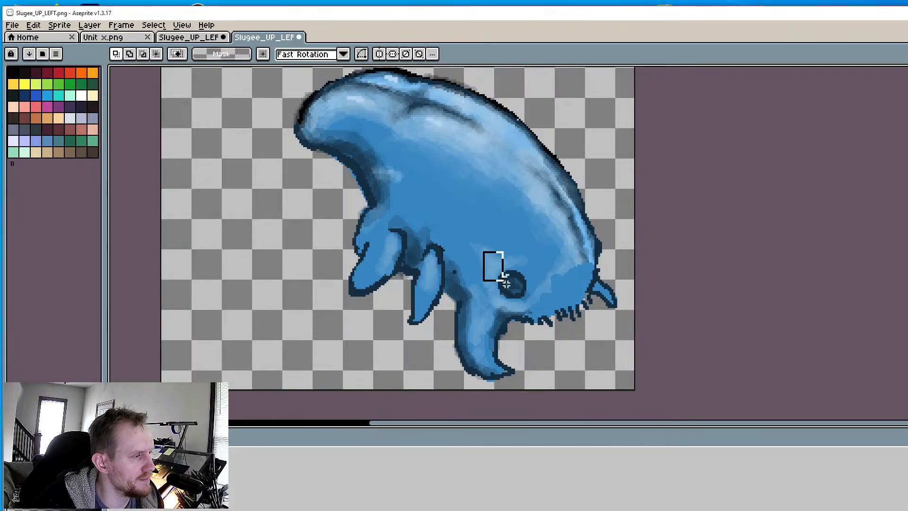
drag(506, 284, 536, 310)
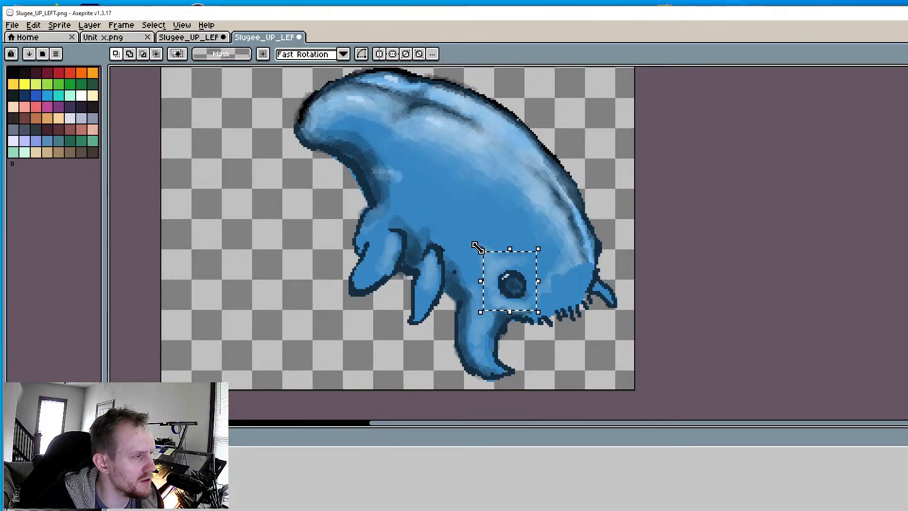
drag(480, 248, 465, 233)
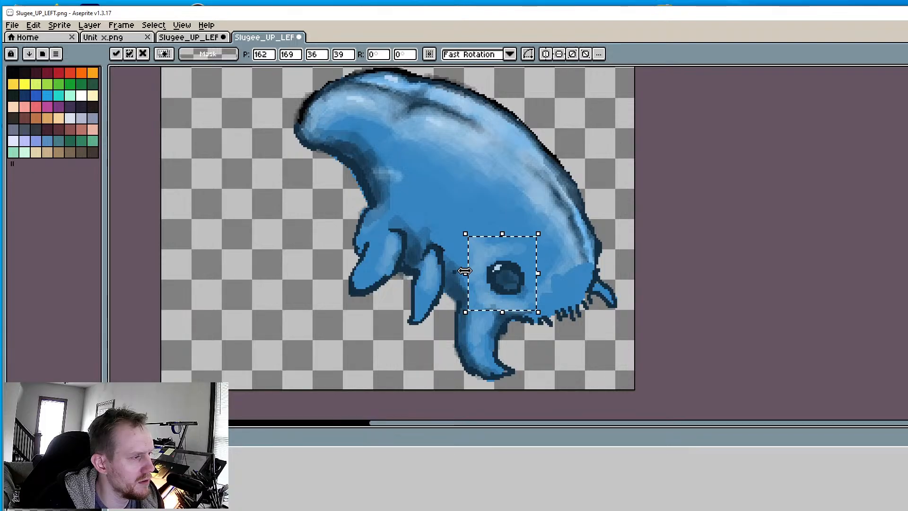
drag(464, 270, 473, 272)
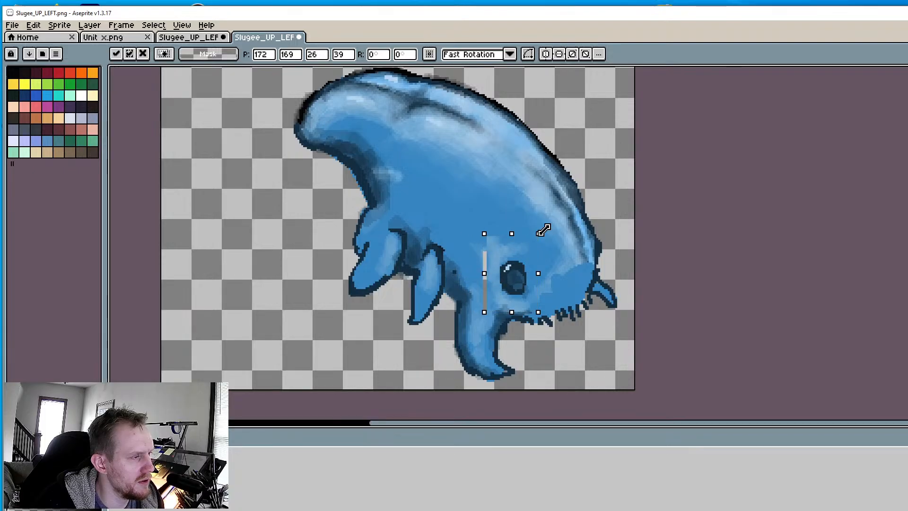
drag(553, 228, 575, 263)
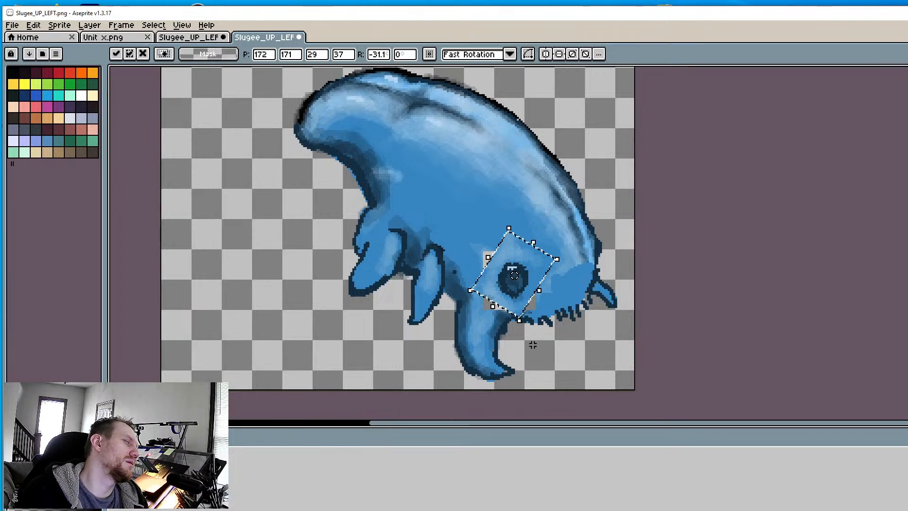
Enlarge the rotated eye selection to 37 × 40 px and shift it toward the front leg
mouse_move(520, 326)
mouse_down()
mouse_move(522, 340)
mouse_move(530, 335)
mouse_up()
key(Left)
key(Left)
key(Left)
key(Left)
key(Left)
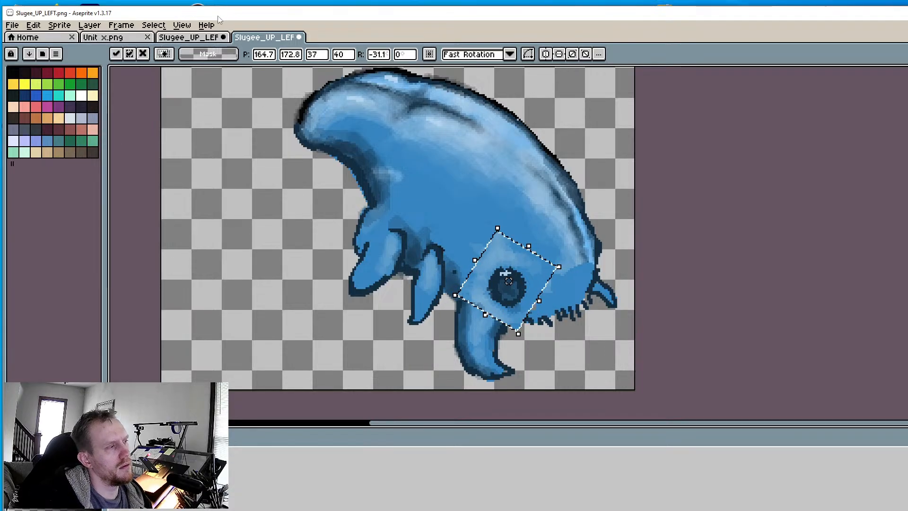
Compare the transformed eye with the first Slugee pose, apply the transformation and clear the selection
click(202, 38)
click(267, 39)
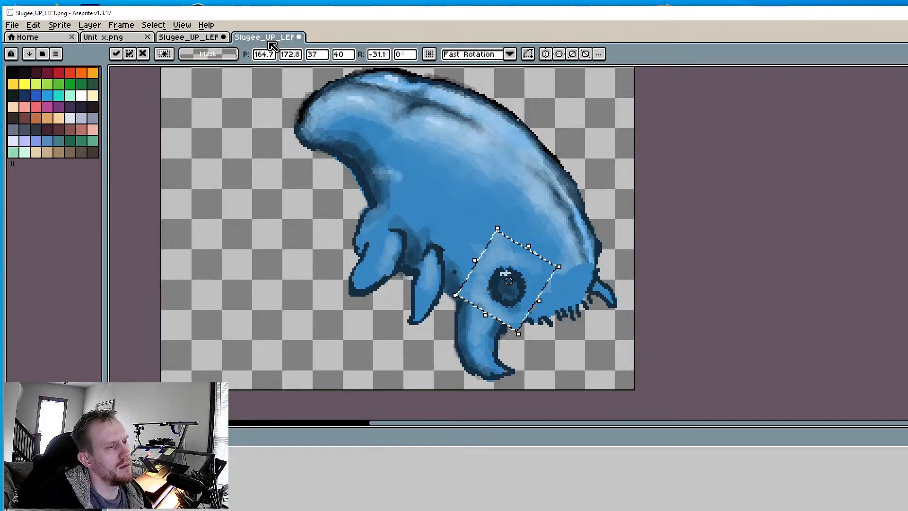
click(197, 39)
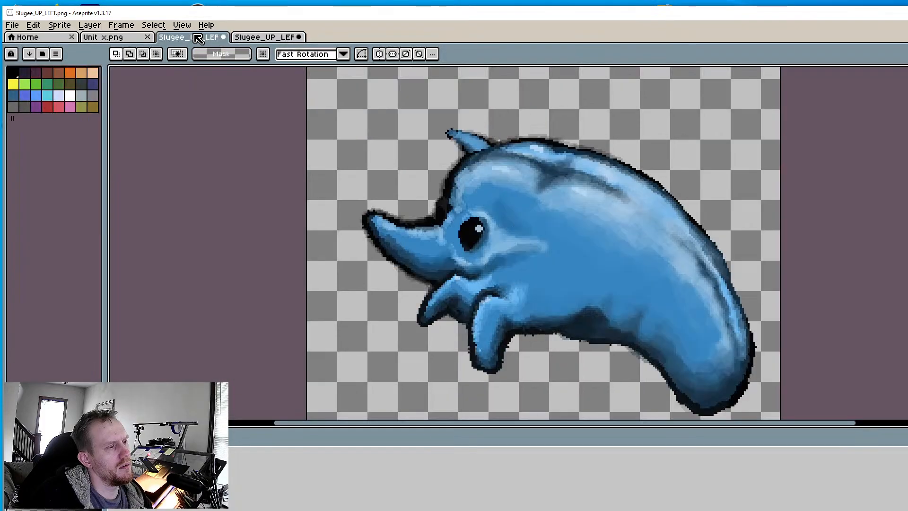
click(249, 40)
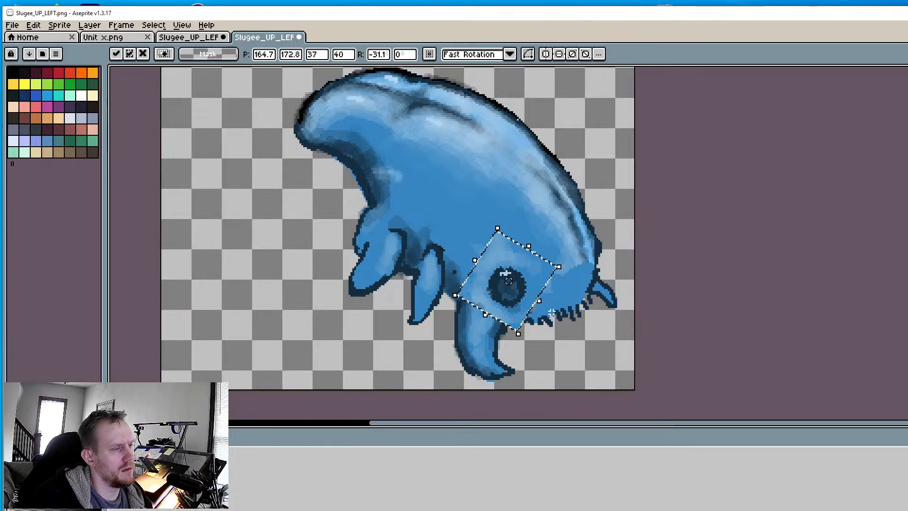
key(Return)
click(596, 360)
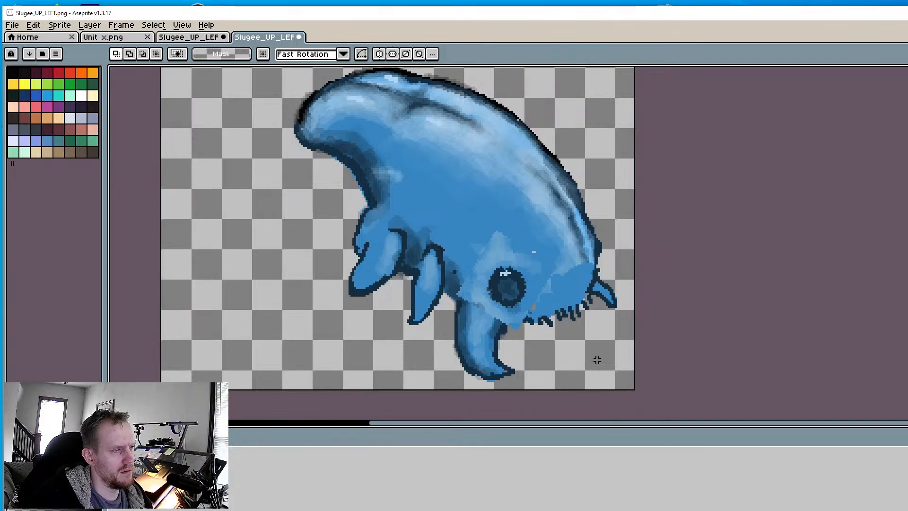
Erase the short dark bristles along the underside of the head with an 8 px eraser
middle_drag(398, 290, 360, 277)
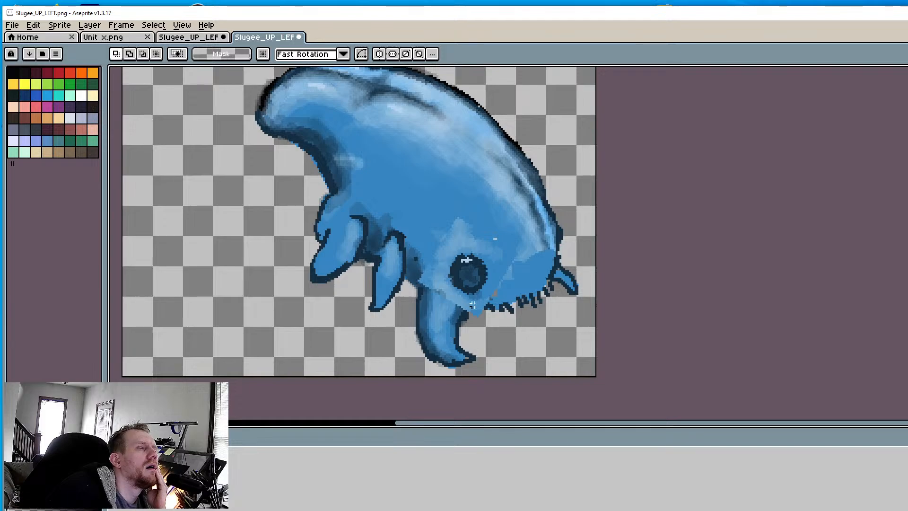
middle_drag(514, 243, 506, 279)
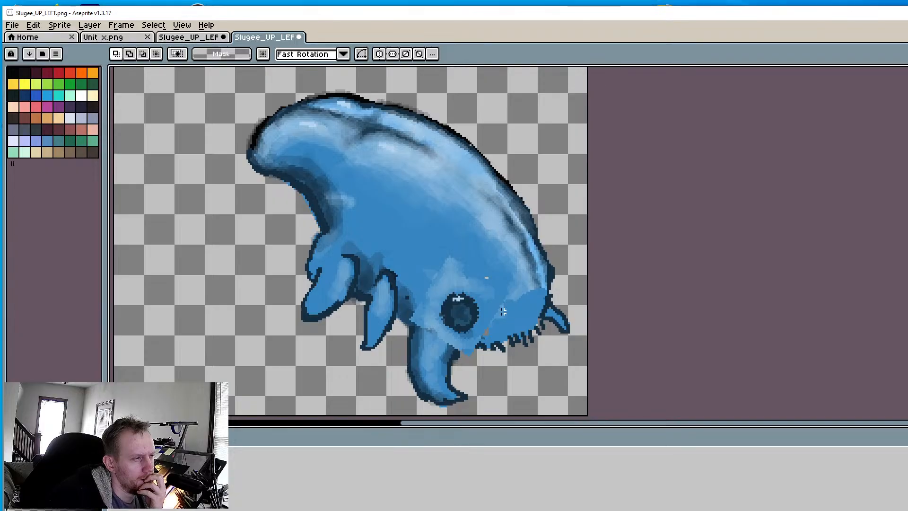
scroll(503, 311, up, 1)
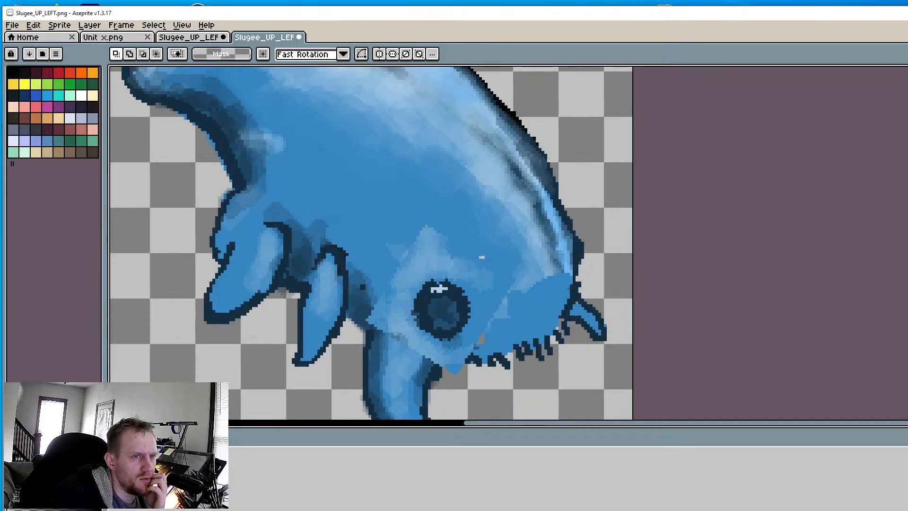
key(e)
scroll(604, 279, up, 2)
middle_drag(492, 358, 529, 247)
mouse_move(576, 285)
mouse_down()
mouse_move(428, 334)
mouse_move(498, 306)
mouse_move(397, 325)
mouse_move(598, 293)
mouse_move(573, 268)
mouse_move(518, 294)
mouse_move(490, 328)
mouse_up()
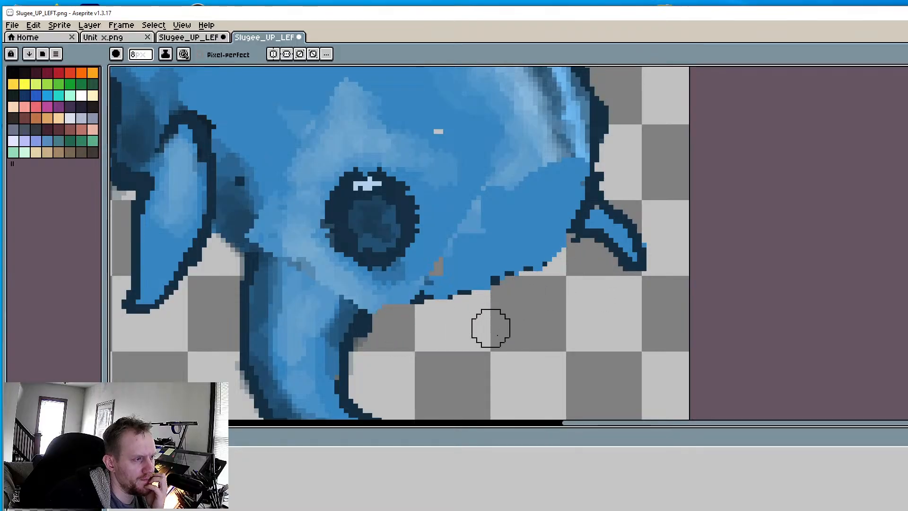
Draw a dark stitched mouth line with short crossing ticks from beside the eye to the small horn, using a 2 px brush
scroll(577, 316, down, 3)
scroll(561, 299, up, 2)
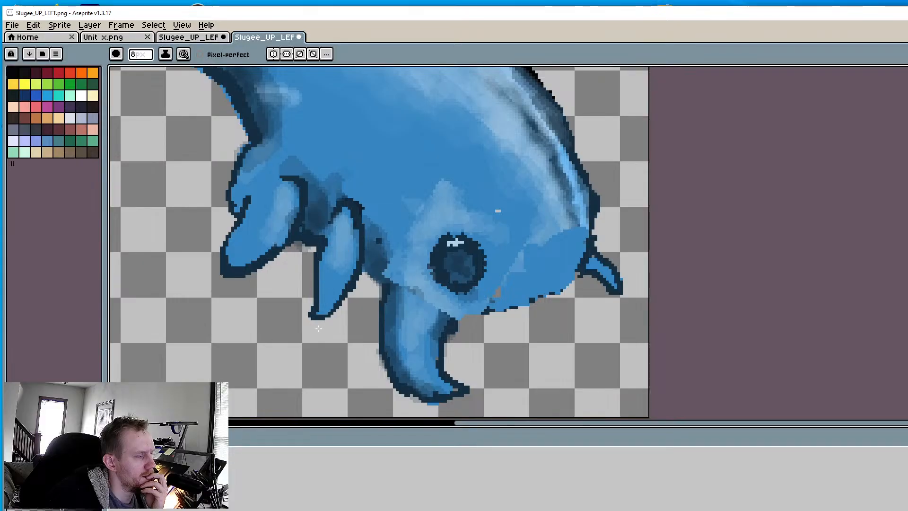
key(minus)
key(minus)
key(minus)
key(minus)
key(minus)
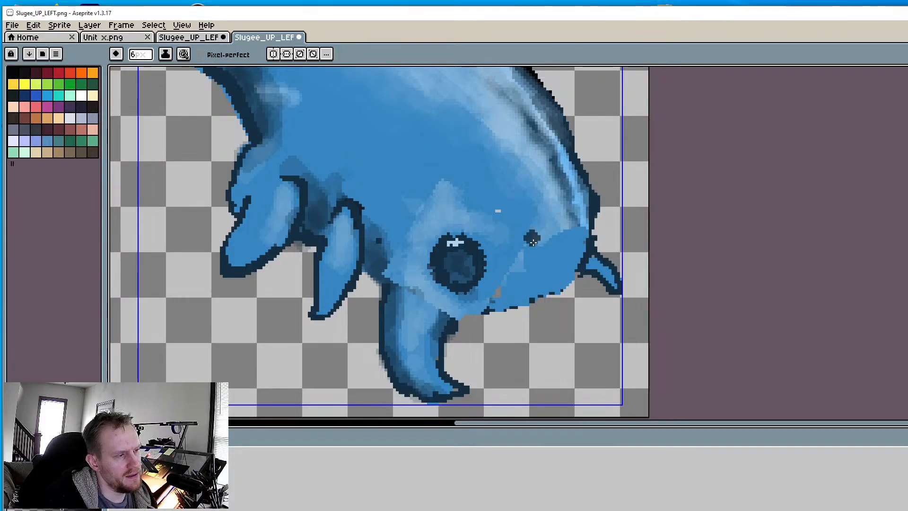
scroll(556, 259, up, 2)
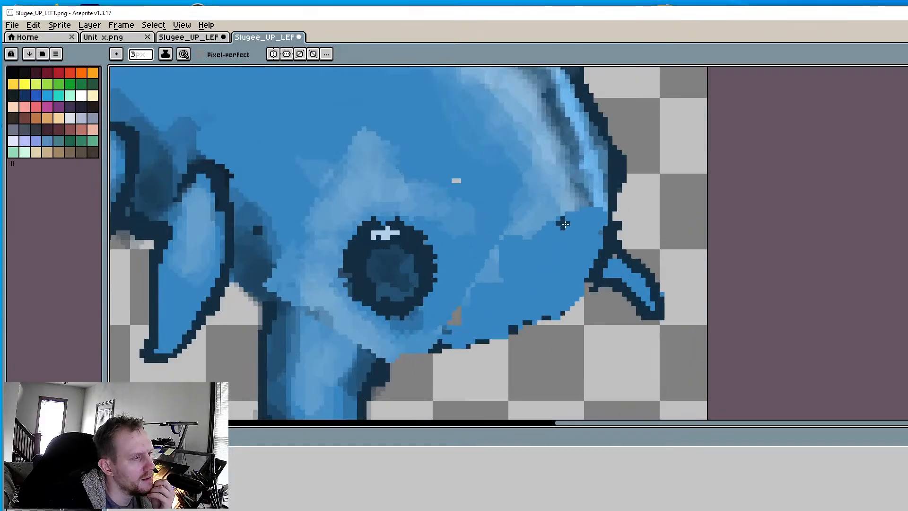
key(minus)
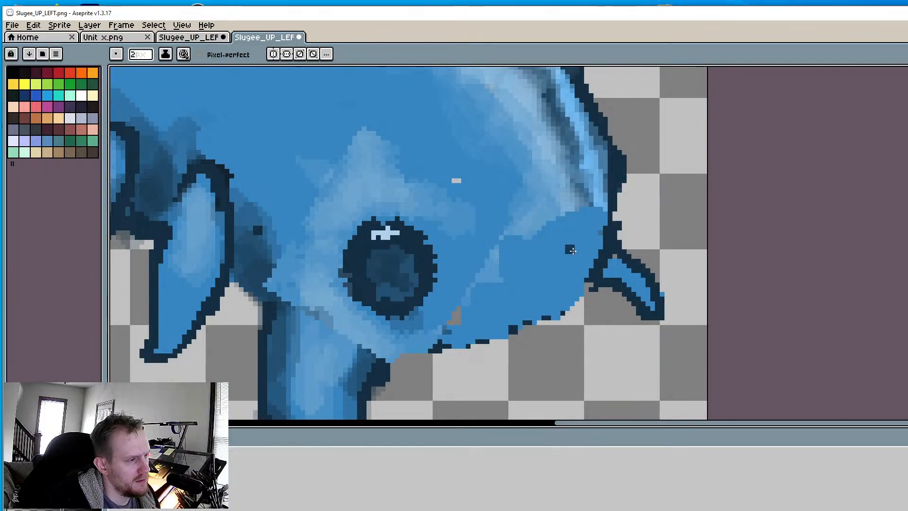
mouse_move(573, 248)
mouse_down()
mouse_move(481, 284)
mouse_move(515, 255)
mouse_move(585, 235)
mouse_up()
key(ctrl+z)
click(476, 263)
mouse_move(504, 252)
mouse_down()
mouse_move(501, 235)
mouse_move(537, 221)
mouse_move(523, 268)
mouse_up()
mouse_move(557, 241)
mouse_down()
mouse_move(565, 261)
mouse_move(562, 209)
mouse_move(589, 256)
mouse_move(589, 203)
mouse_up()
mouse_move(489, 261)
mouse_down()
mouse_move(489, 290)
mouse_move(443, 227)
mouse_up()
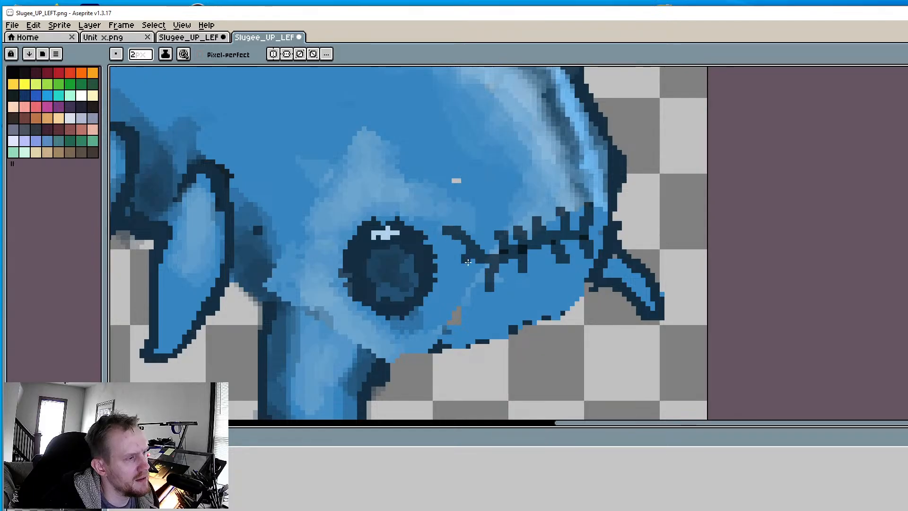
Draw a dark curved crease between the eye and the stitched mouth, and add strokes above the eye and near the small horn
scroll(454, 274, down, 4)
scroll(445, 292, up, 3)
drag(491, 259, 475, 290)
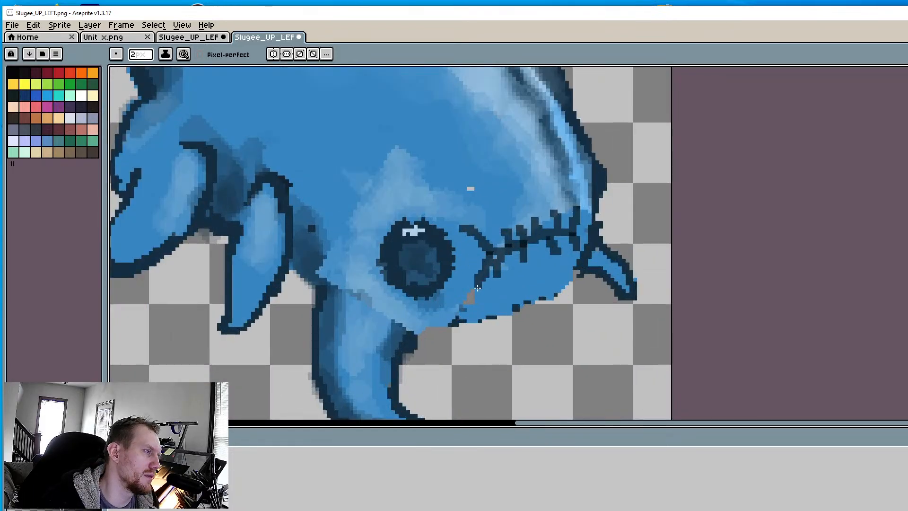
click(470, 232)
drag(475, 230, 489, 260)
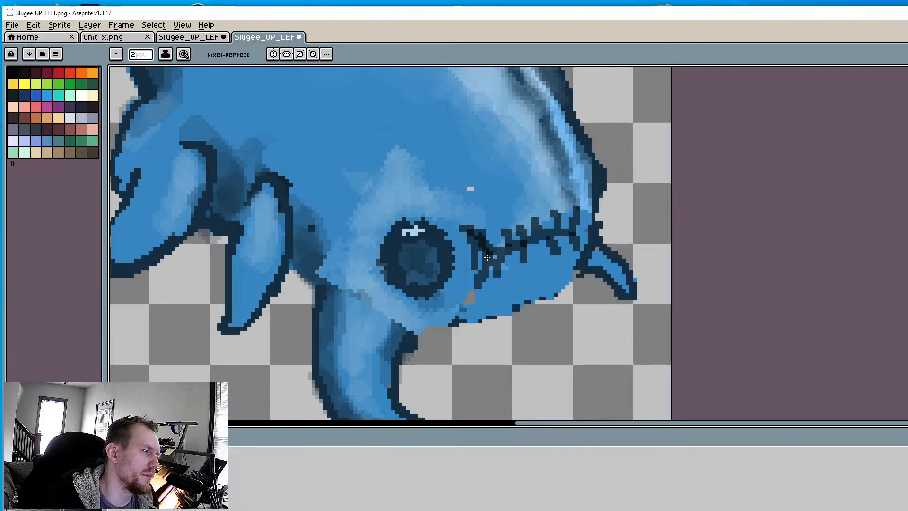
key(ctrl+z)
mouse_move(469, 225)
mouse_down()
mouse_move(489, 267)
mouse_move(466, 305)
mouse_up()
drag(449, 204, 461, 215)
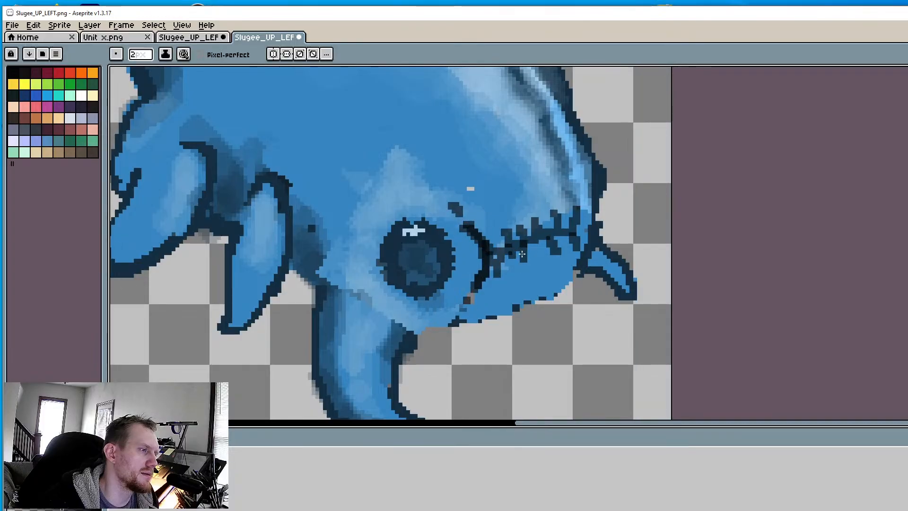
mouse_move(578, 223)
mouse_down()
mouse_move(573, 230)
mouse_move(586, 187)
mouse_move(586, 237)
mouse_up()
Examine the whole sprite with its stitched mouth and compare it with the first Slugee pose
scroll(586, 237, down, 7)
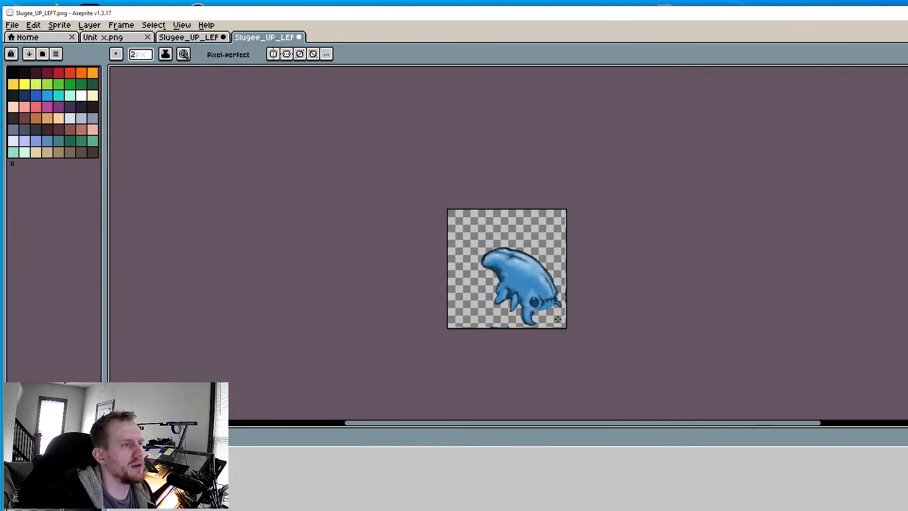
scroll(531, 316, up, 4)
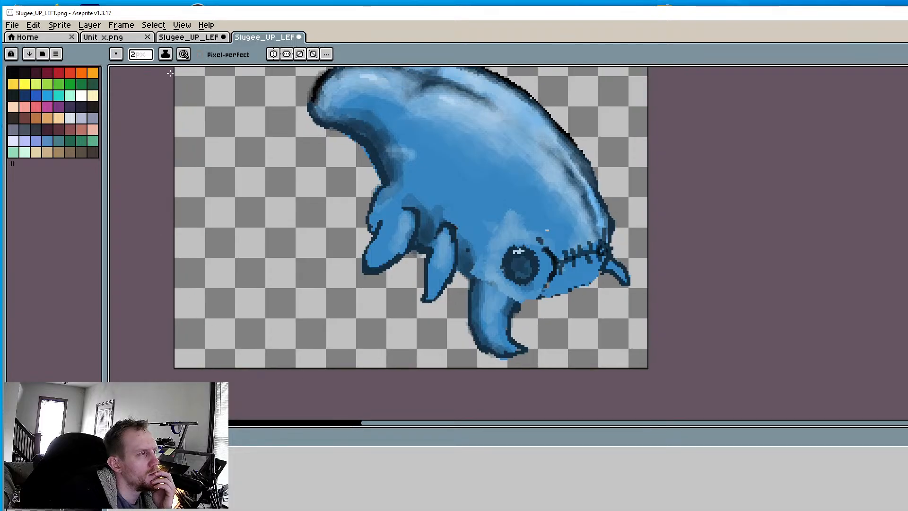
click(193, 39)
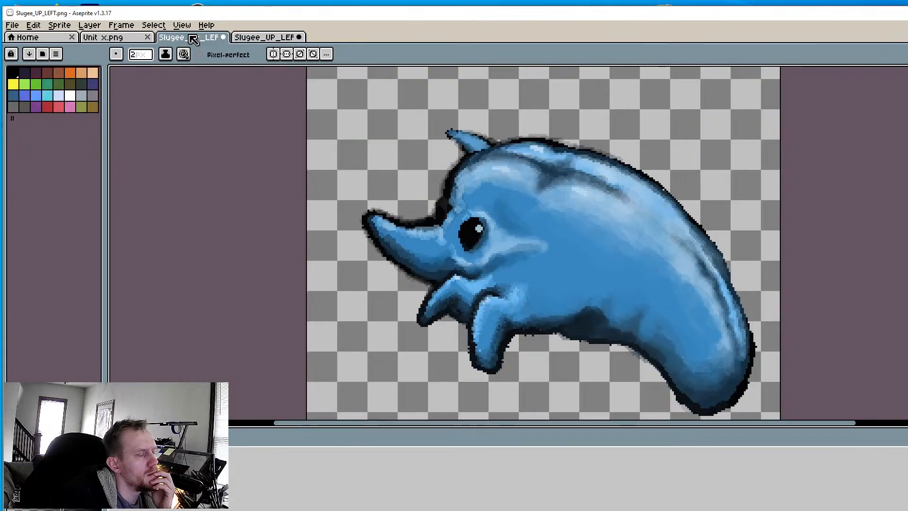
click(263, 42)
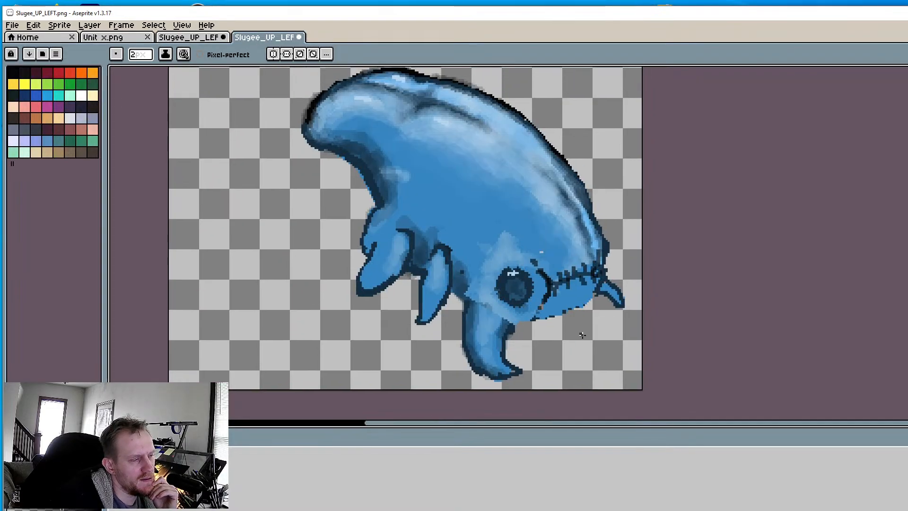
scroll(534, 310, down, 2)
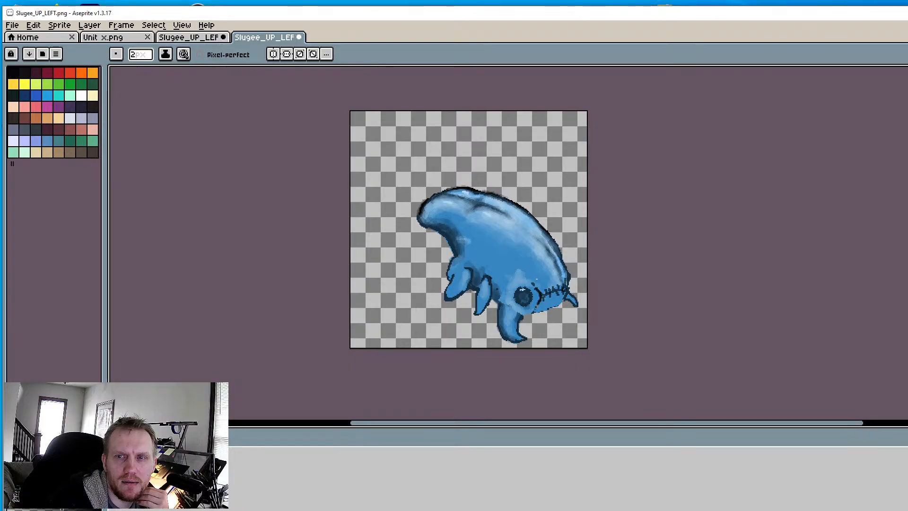
Switch to Godot and examine the blue unit sprite's size on the tiled map at several zoom levels
key(alt+Tab)
scroll(599, 242, down, 5)
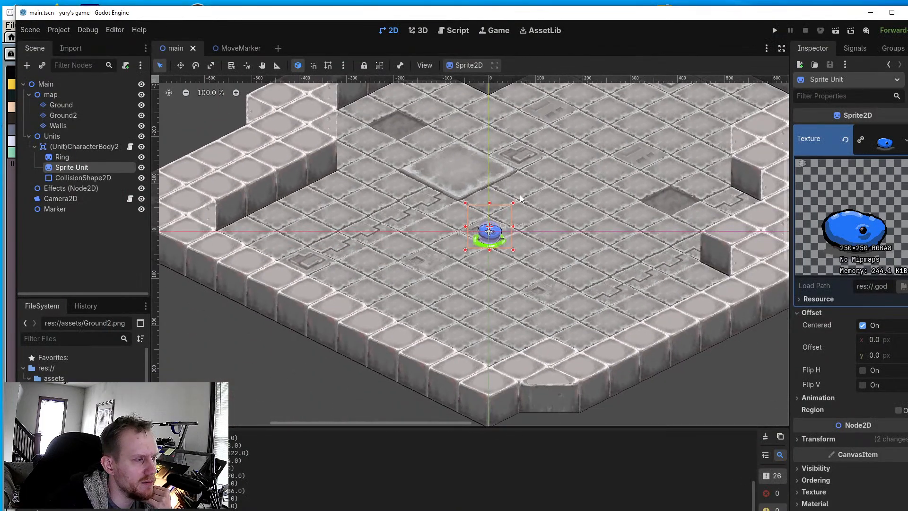
scroll(512, 301, up, 6)
scroll(512, 301, down, 5)
scroll(512, 298, up, 6)
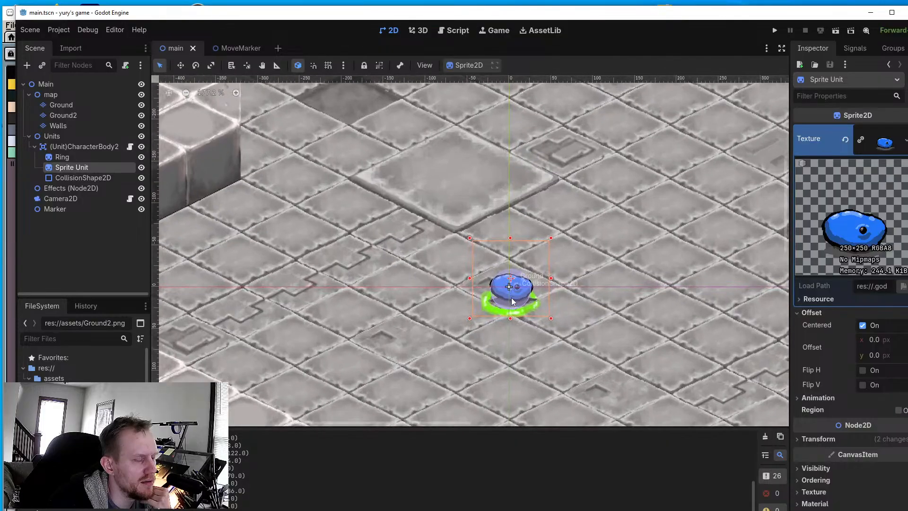
scroll(512, 295, down, 4)
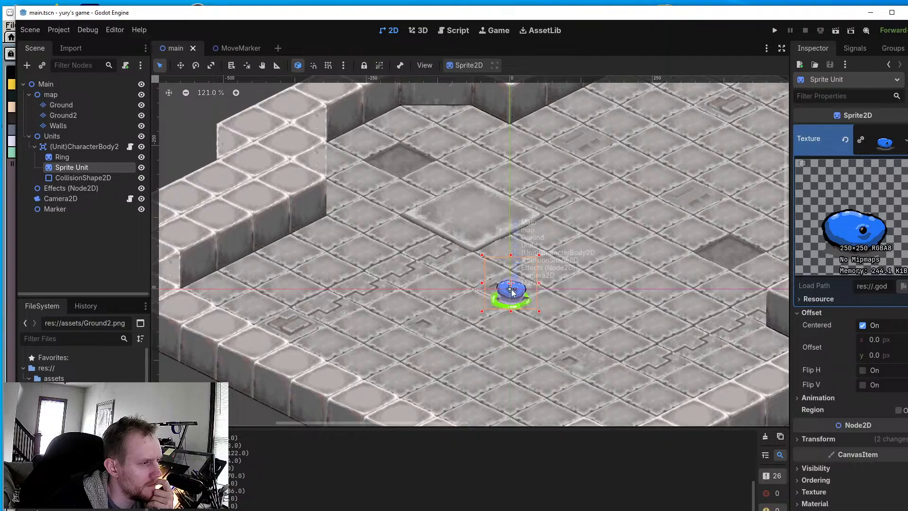
middle_drag(591, 226, 543, 210)
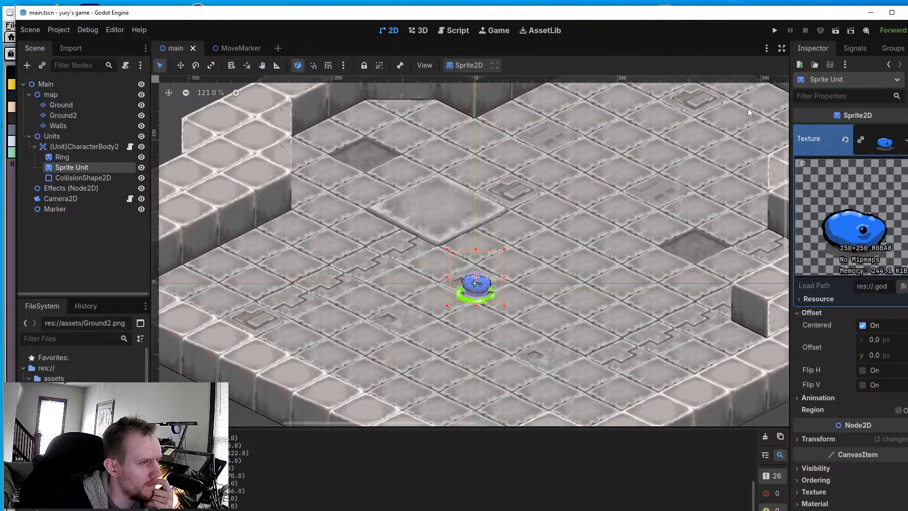
Run the game, select the blue unit and send it to several spots on the floor to check how it looks moving
click(774, 30)
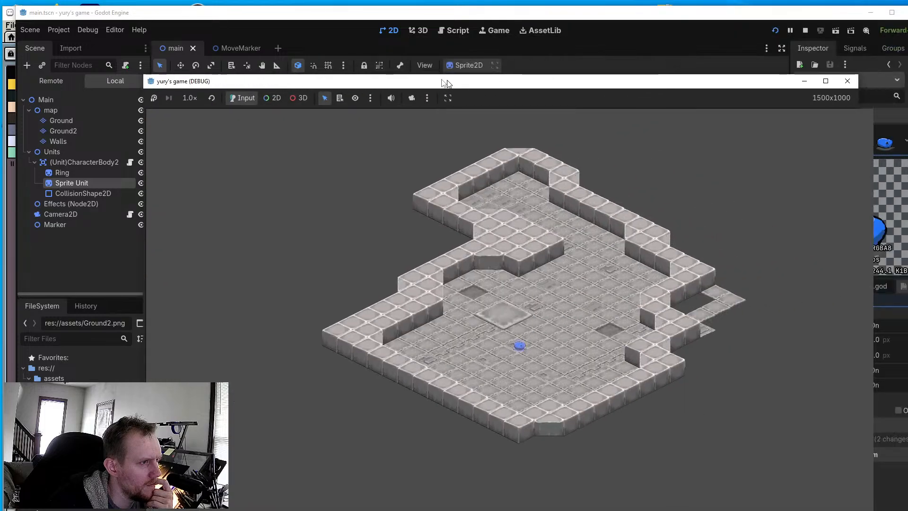
drag(444, 81, 437, 34)
click(493, 298)
right_click(484, 266)
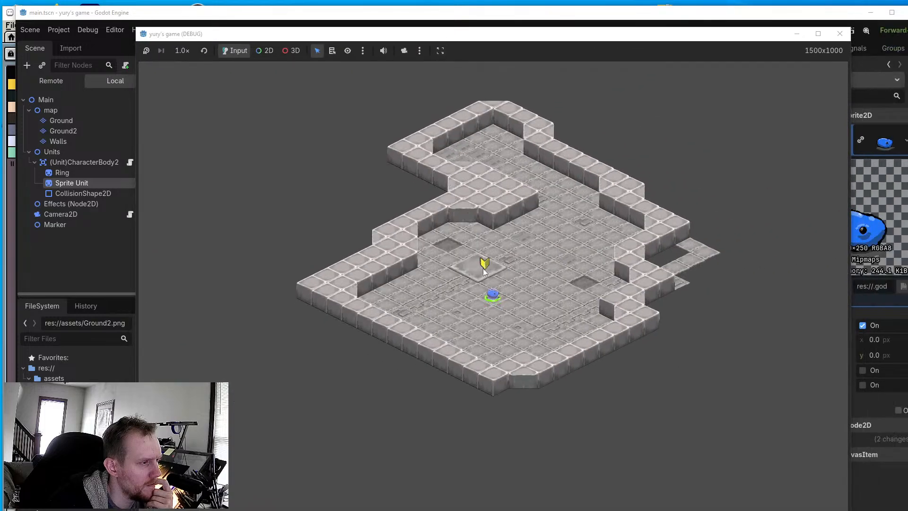
right_click(442, 281)
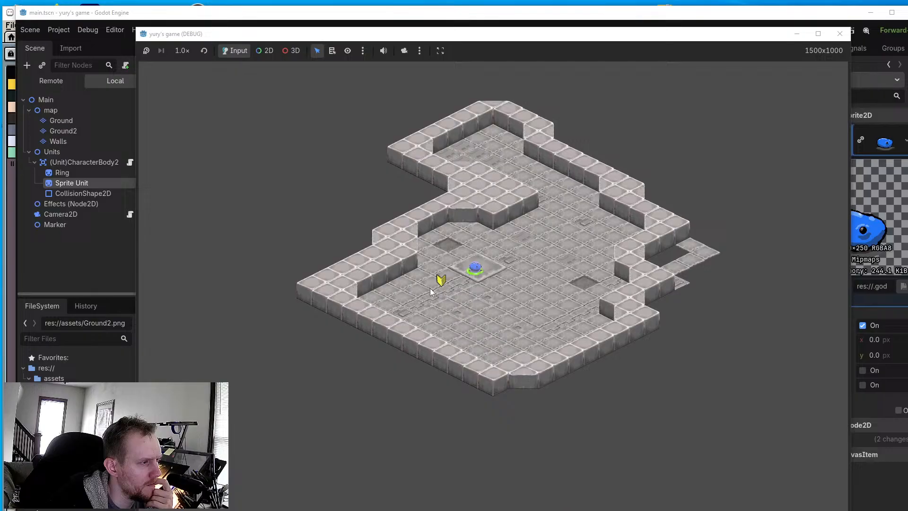
right_click(382, 305)
right_click(462, 348)
right_click(552, 322)
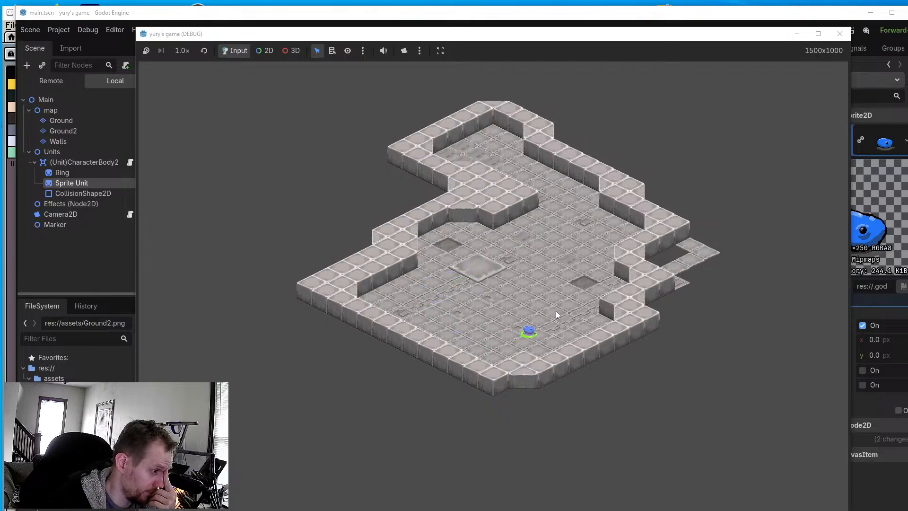
Send the blue unit to several more spots around the middle of the floor to check its movement, and close the running game
right_click(525, 272)
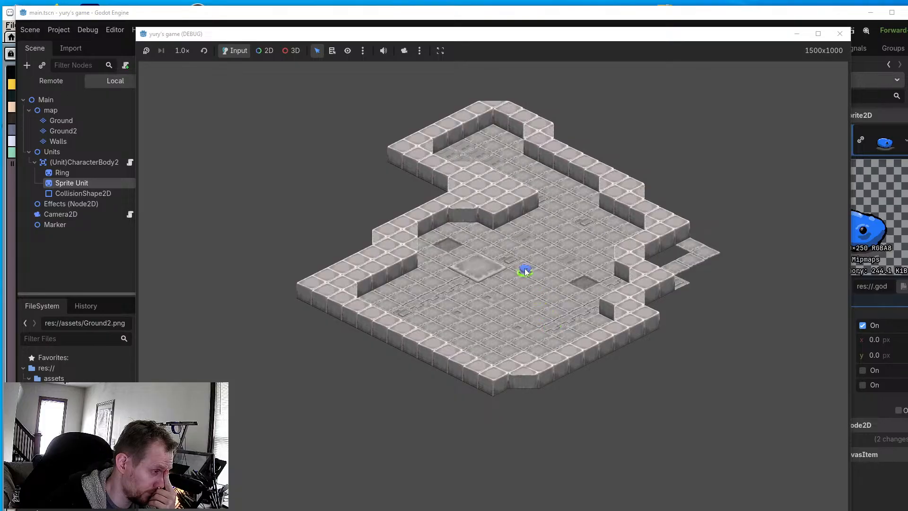
right_click(481, 325)
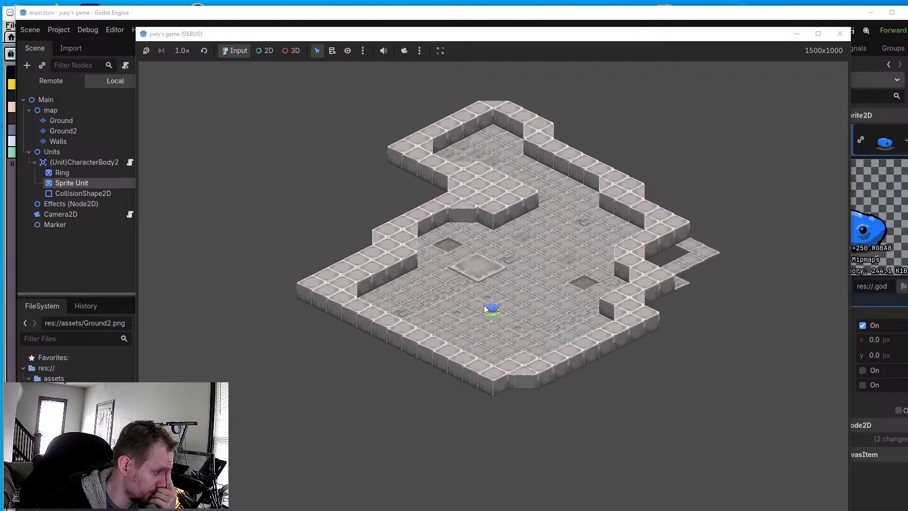
right_click(530, 279)
right_click(518, 298)
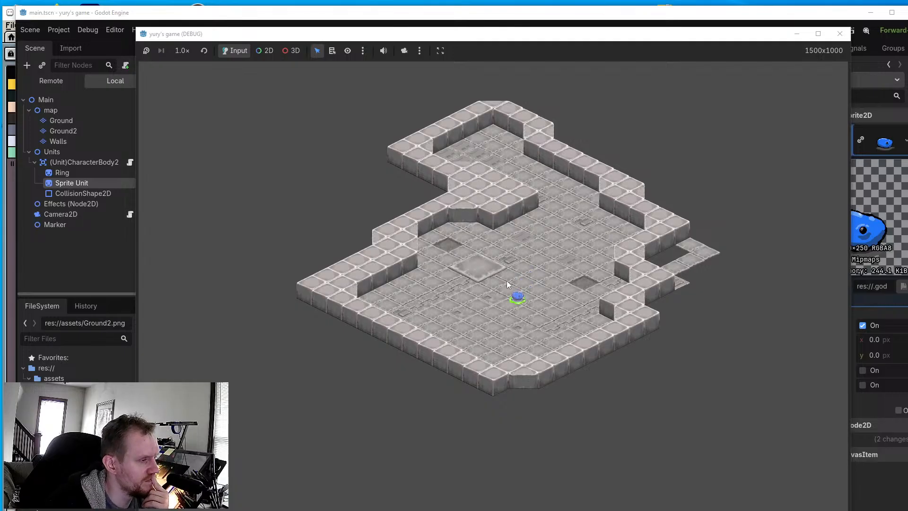
right_click(470, 261)
right_click(539, 287)
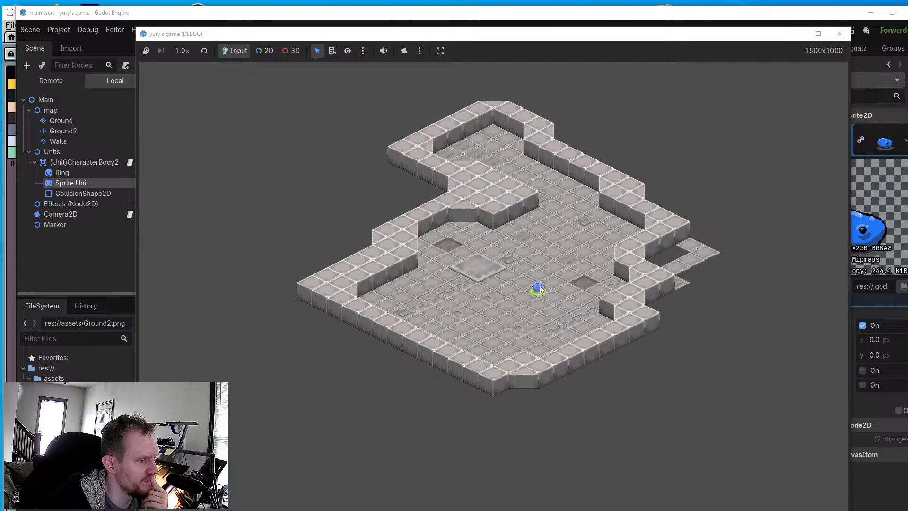
right_click(546, 259)
right_click(482, 298)
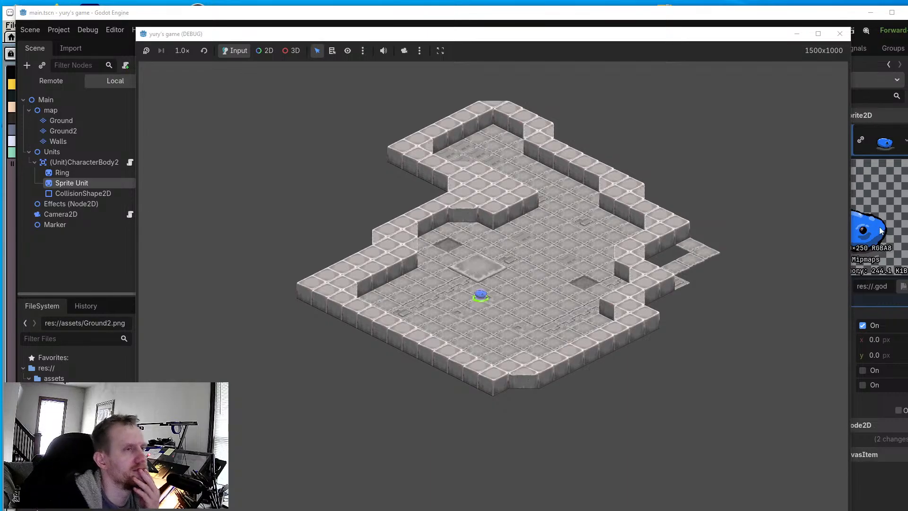
click(837, 34)
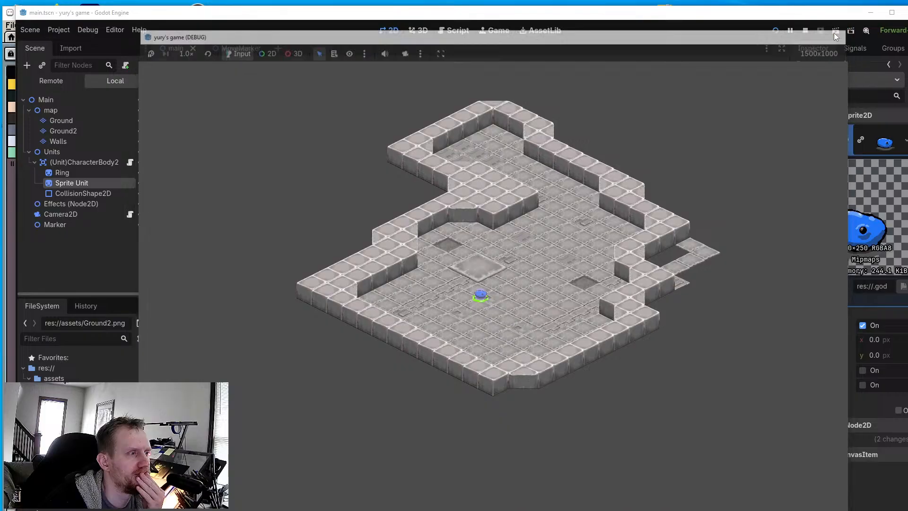
Switch to Aseprite and draw a dark outline from the front leg's inner edge along the underside of the jaw
key(alt+Tab)
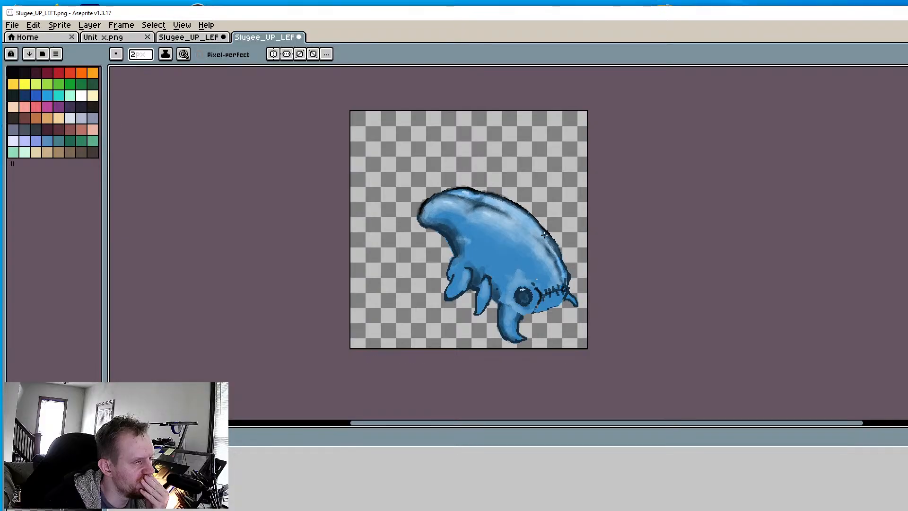
scroll(544, 320, up, 2)
middle_drag(538, 286, 535, 311)
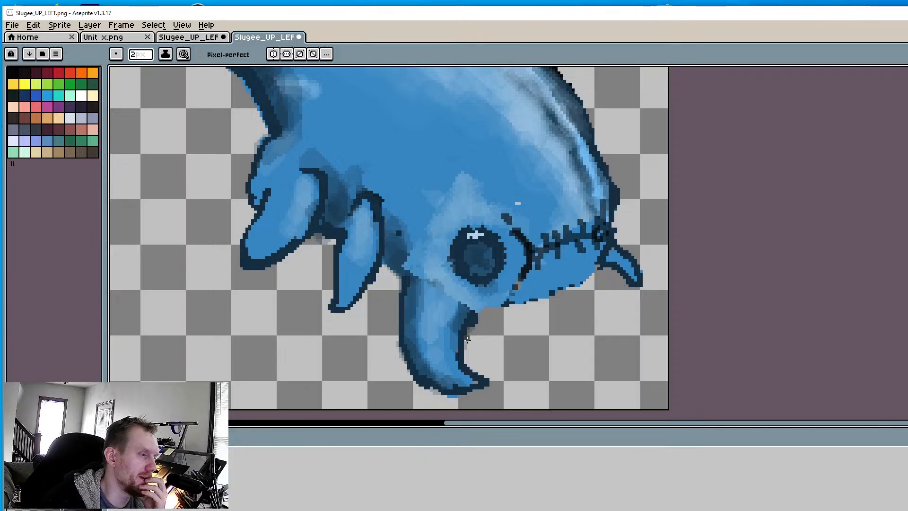
mouse_move(468, 317)
mouse_down()
mouse_move(595, 274)
mouse_move(488, 311)
mouse_move(462, 335)
mouse_up()
scroll(545, 352, down, 1)
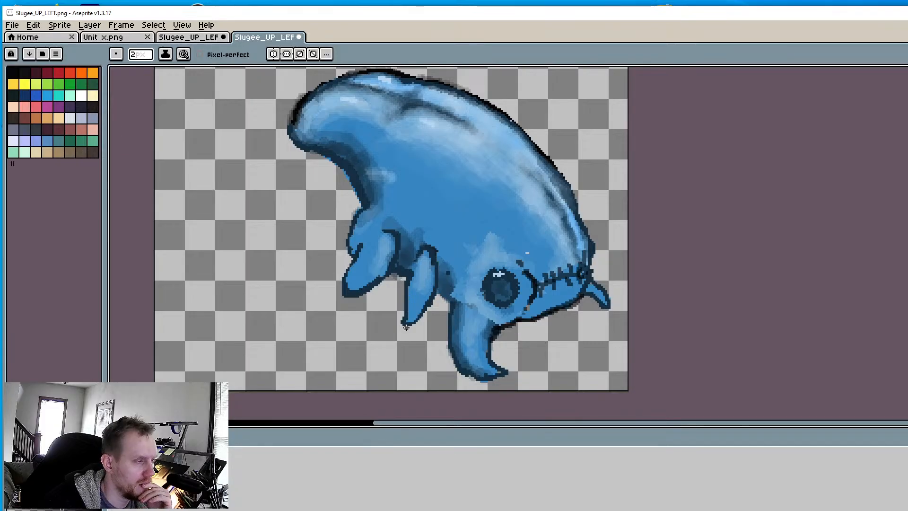
Sample the light blue near the snout's edge and paint it over the dark patches above and below the mouth's outer end
scroll(538, 287, up, 2)
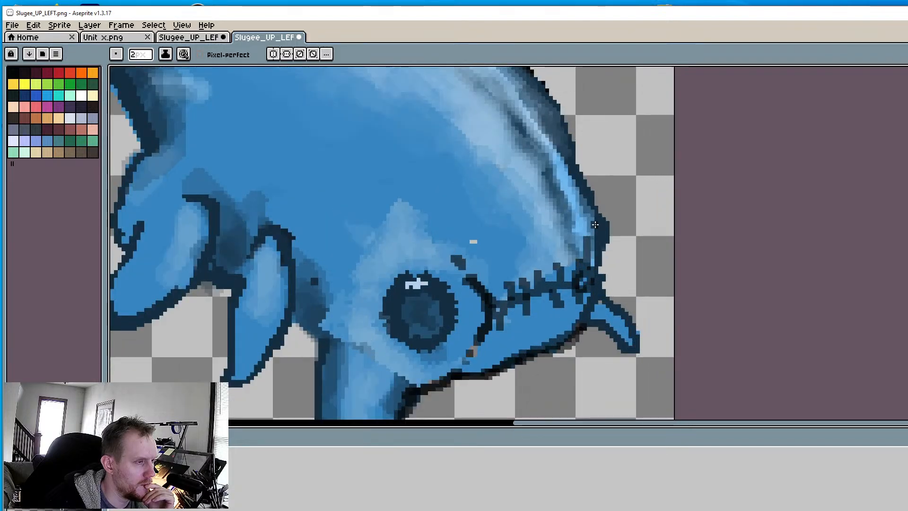
scroll(586, 210, up, 1)
key(i)
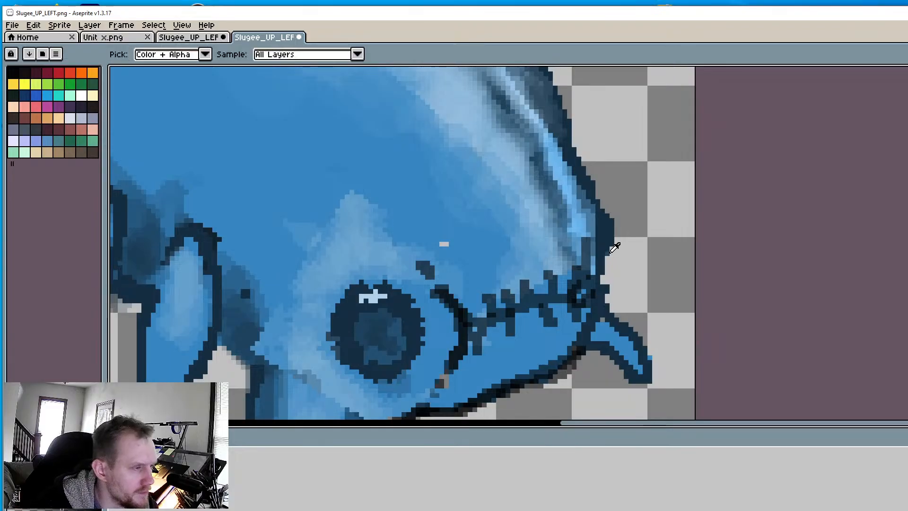
click(579, 218)
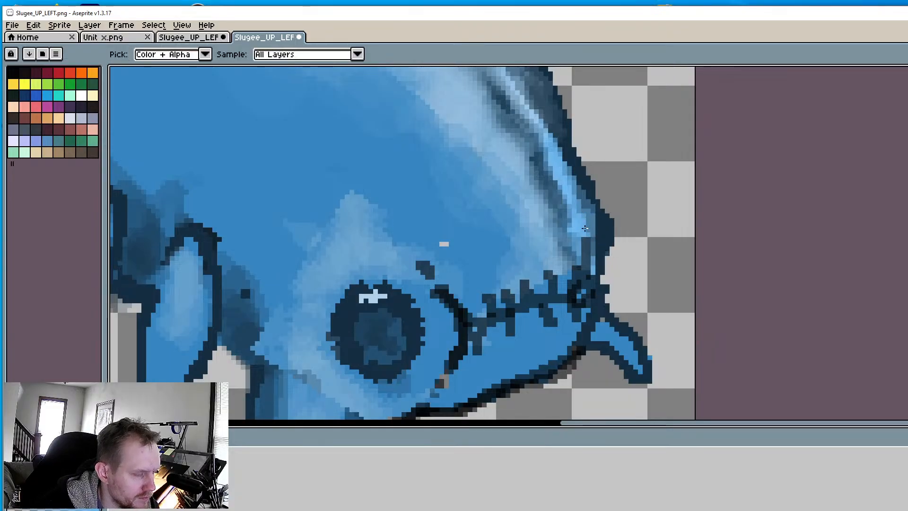
key(b)
drag(591, 222, 599, 264)
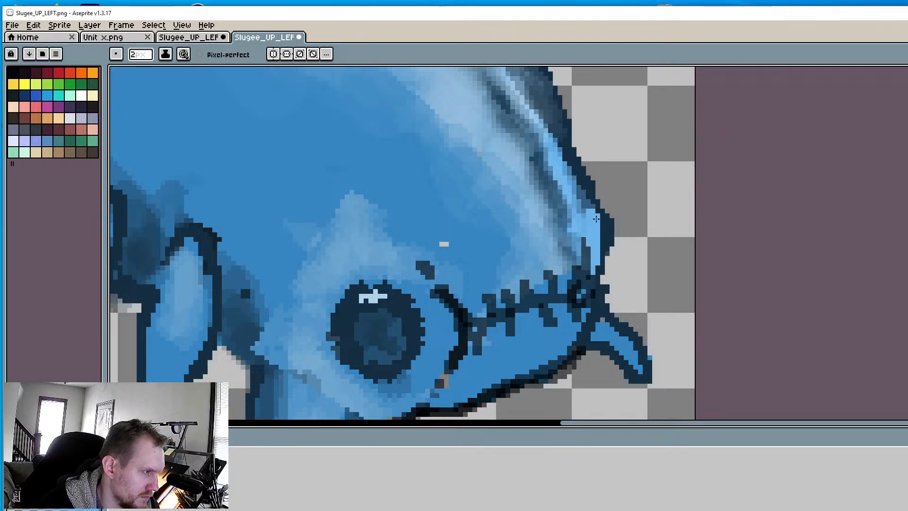
mouse_move(597, 231)
mouse_down()
mouse_move(604, 263)
mouse_move(580, 335)
mouse_up()
scroll(573, 340, down, 2)
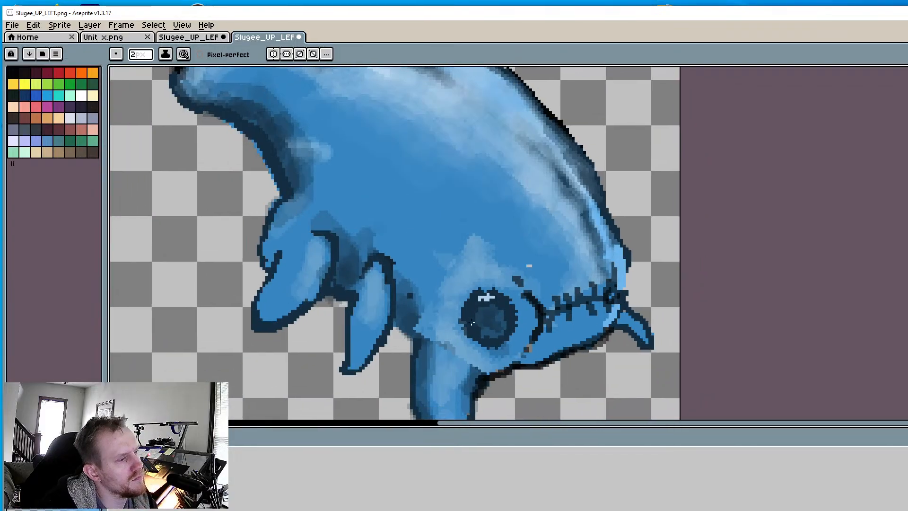
Extend the light blue highlight down the snout's edge and paint over the dark loop at the mouth's outer end
scroll(453, 339, up, 2)
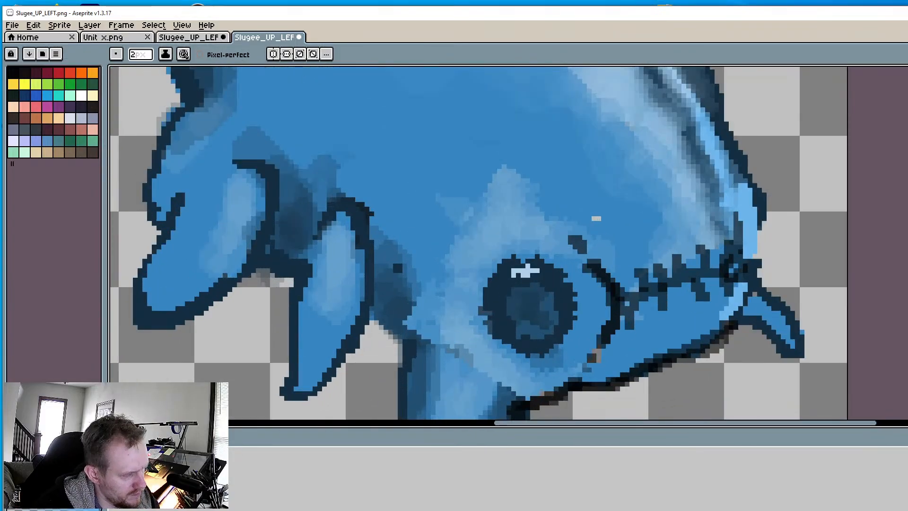
scroll(525, 271, down, 2)
scroll(525, 271, up, 2)
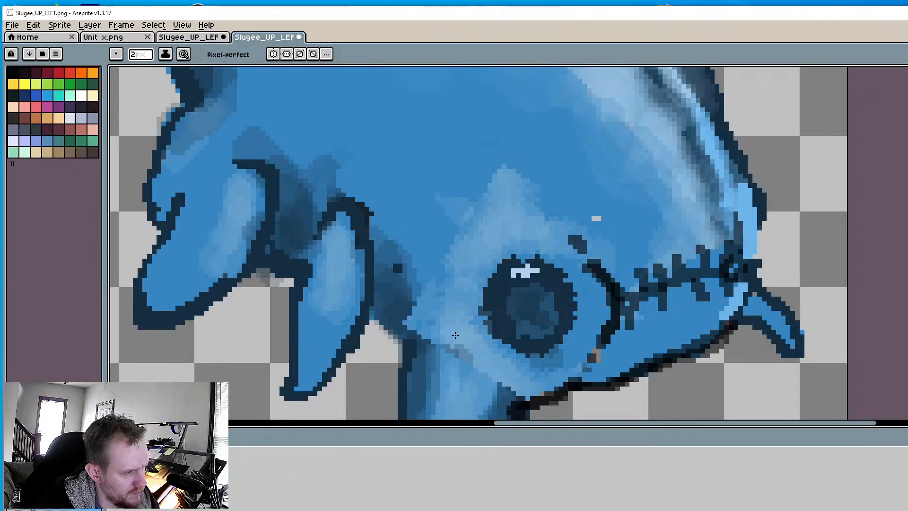
scroll(525, 269, down, 2)
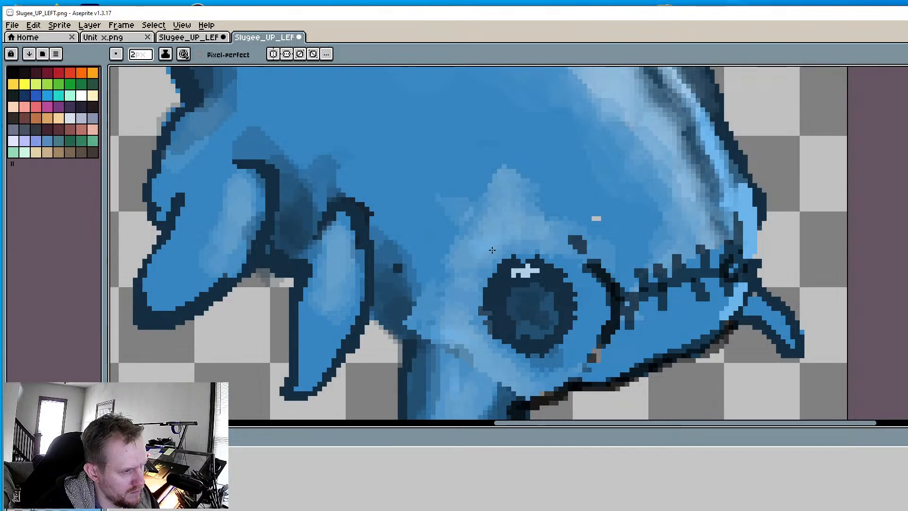
scroll(529, 267, up, 1)
scroll(531, 266, up, 4)
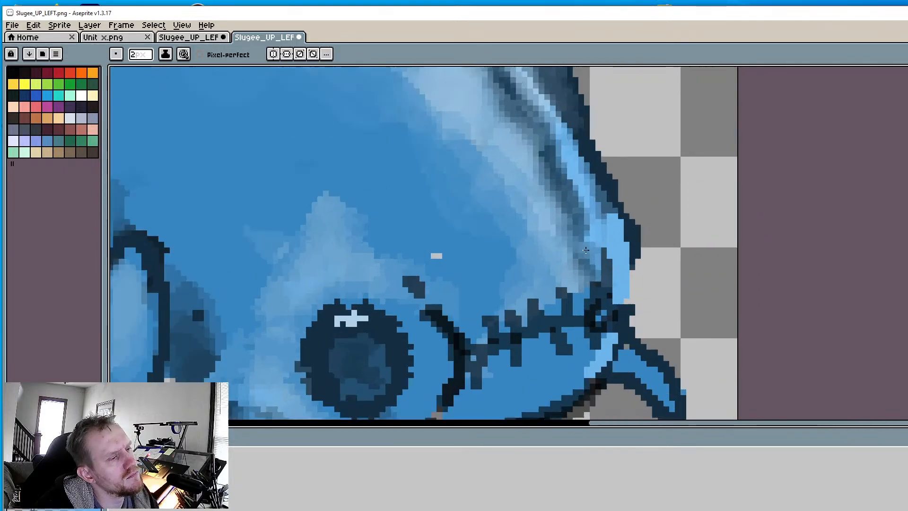
mouse_move(612, 280)
mouse_down()
mouse_move(607, 255)
mouse_move(614, 291)
mouse_up()
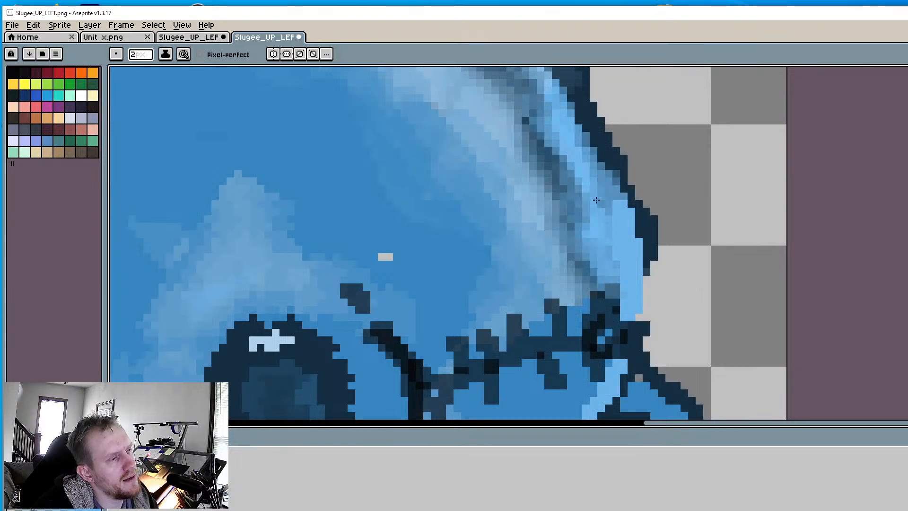
scroll(584, 255, down, 4)
scroll(580, 267, down, 3)
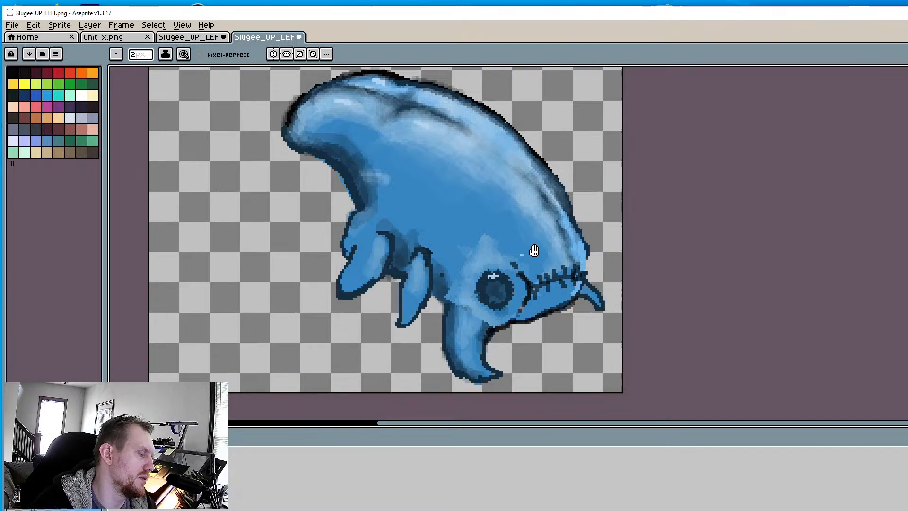
scroll(565, 265, up, 3)
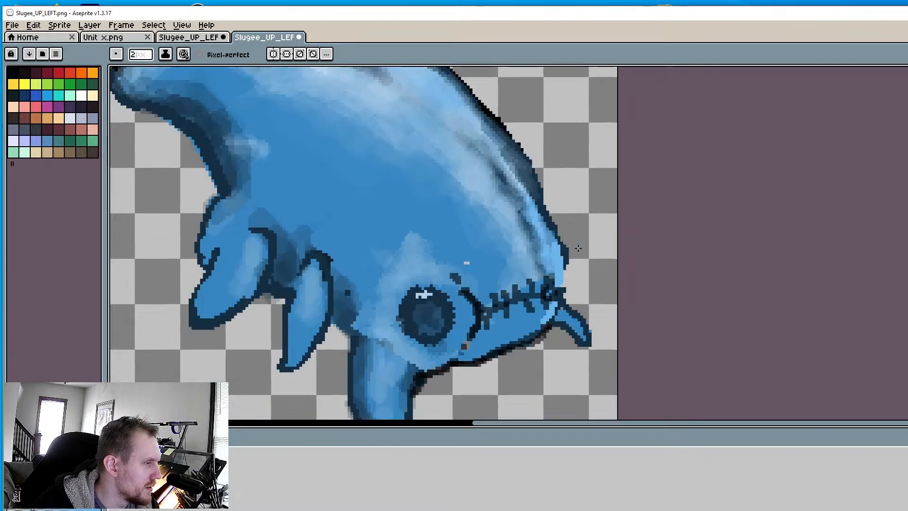
scroll(561, 280, up, 1)
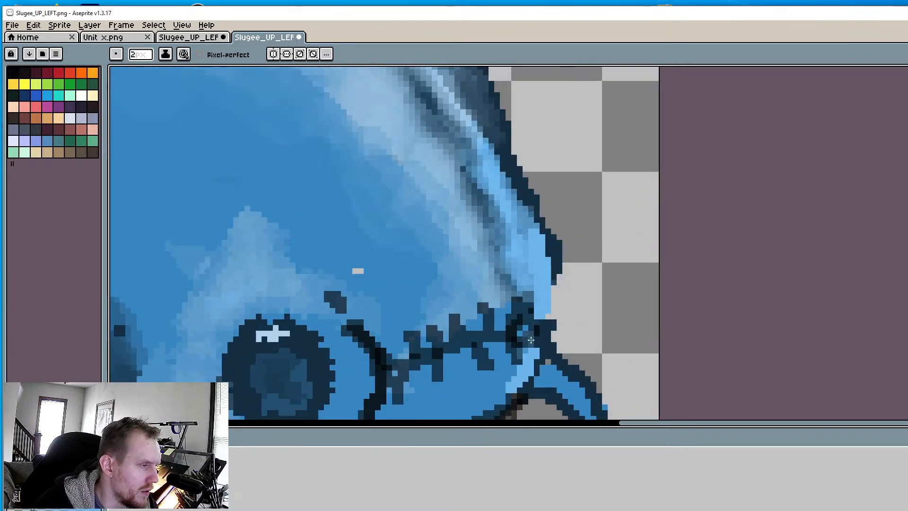
mouse_move(530, 353)
mouse_down()
mouse_move(518, 338)
mouse_move(532, 331)
mouse_move(527, 317)
mouse_move(527, 330)
mouse_up()
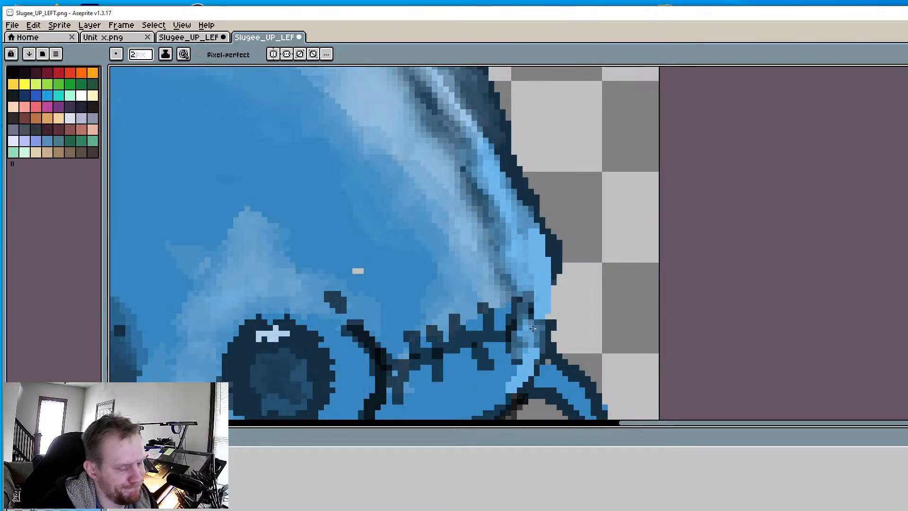
Sample the mouth line's dark blue and redraw the outline around the mouth's outer end and up the snout's edge
alt+click(496, 337)
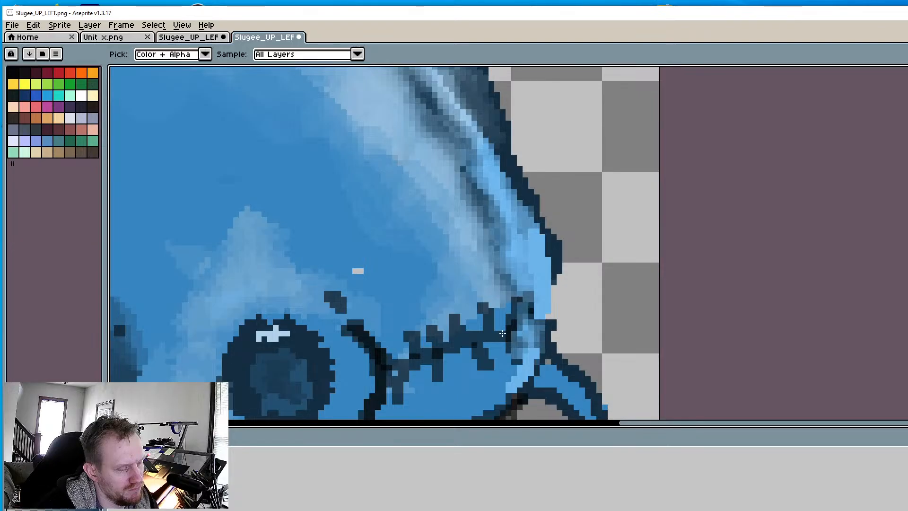
mouse_move(514, 325)
mouse_down()
mouse_move(550, 290)
mouse_move(554, 316)
mouse_up()
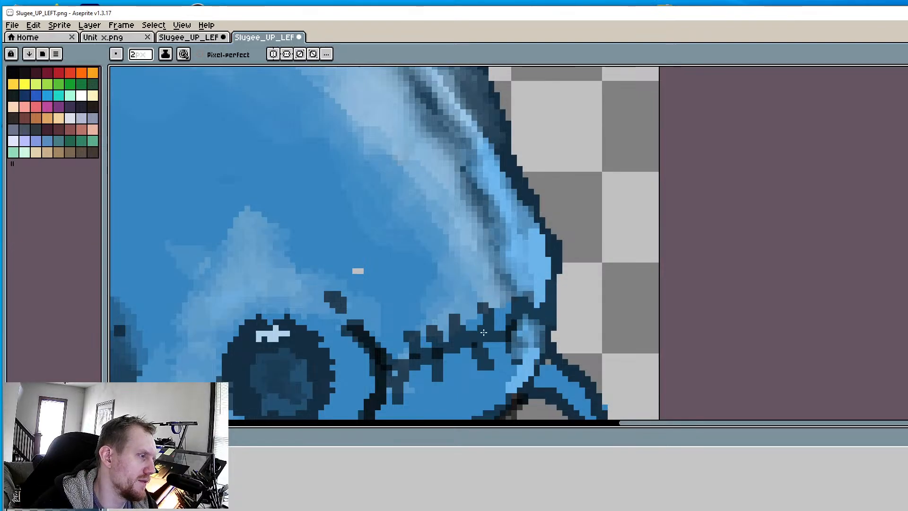
scroll(483, 333, down, 4)
scroll(498, 347, up, 5)
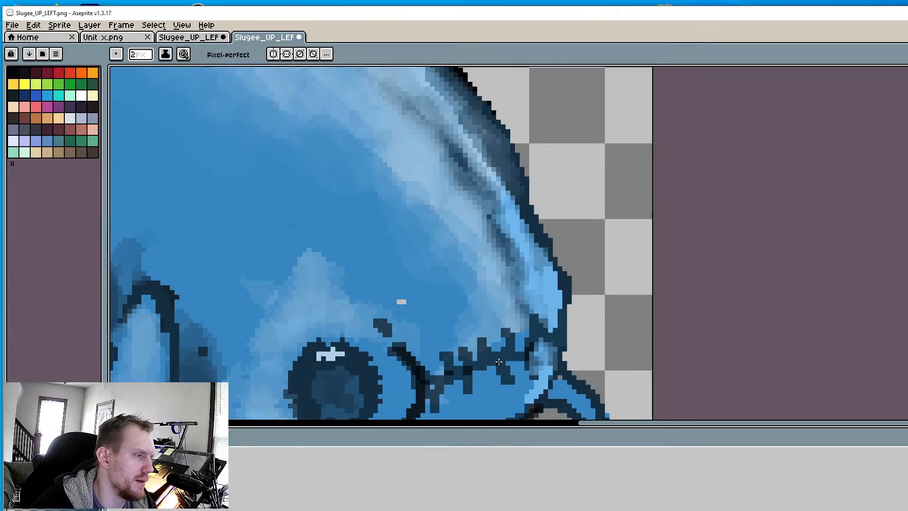
Thicken the dark blue outline around the snout tip into a rounded bump above the small horn
middle_drag(475, 371, 501, 317)
middle_drag(580, 241, 583, 256)
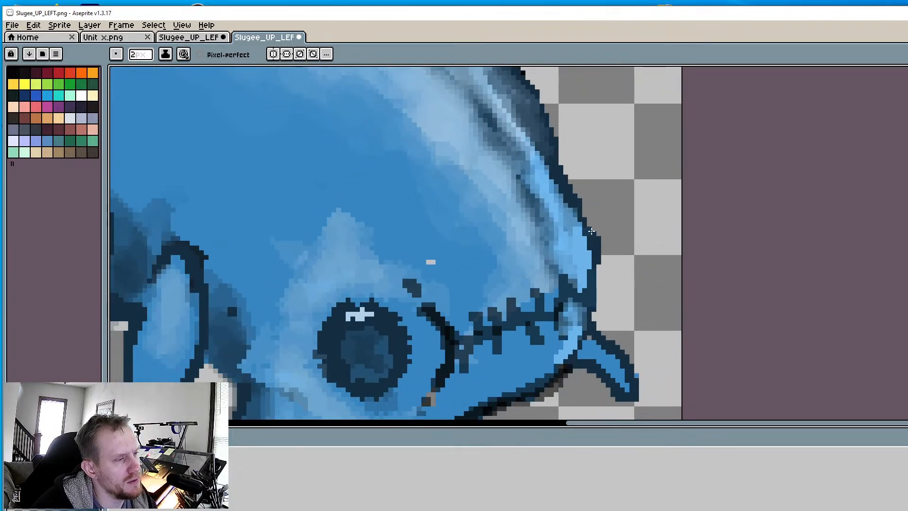
mouse_move(591, 231)
mouse_down()
mouse_move(605, 256)
mouse_move(592, 226)
mouse_up()
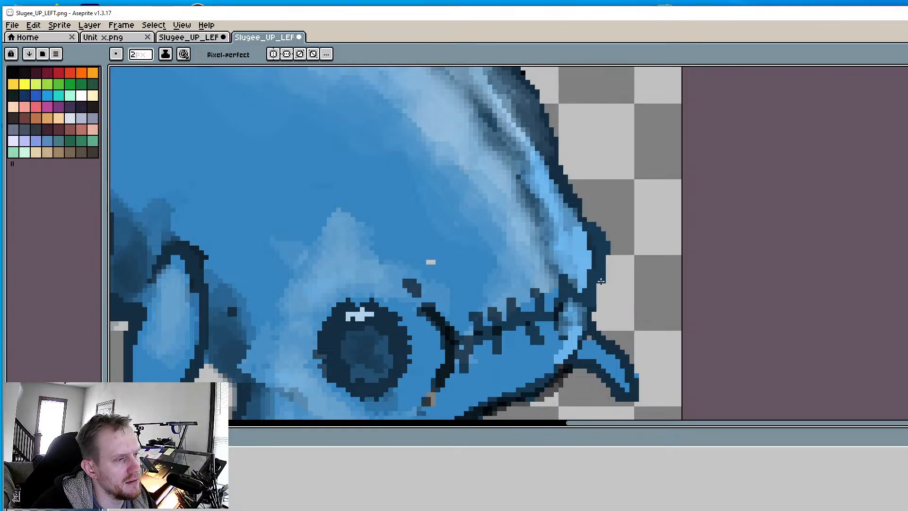
scroll(600, 280, down, 4)
scroll(525, 286, up, 4)
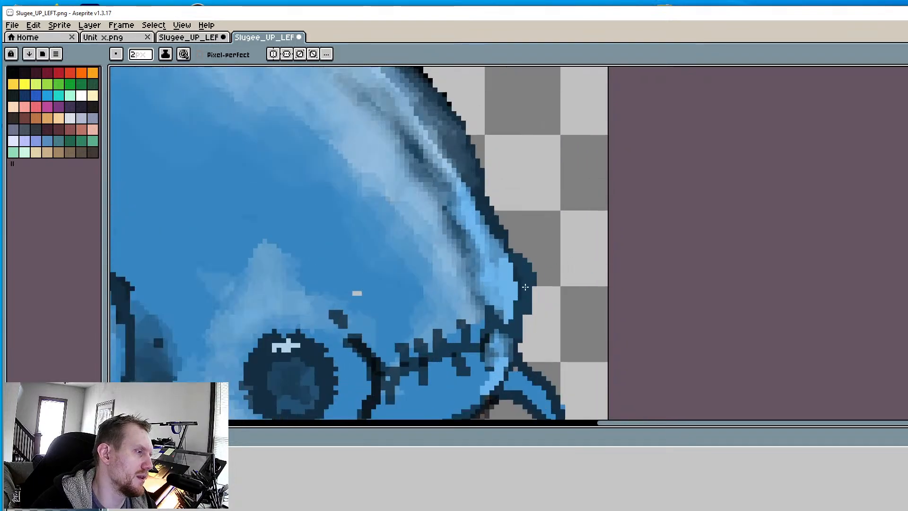
scroll(524, 286, up, 1)
drag(545, 258, 544, 294)
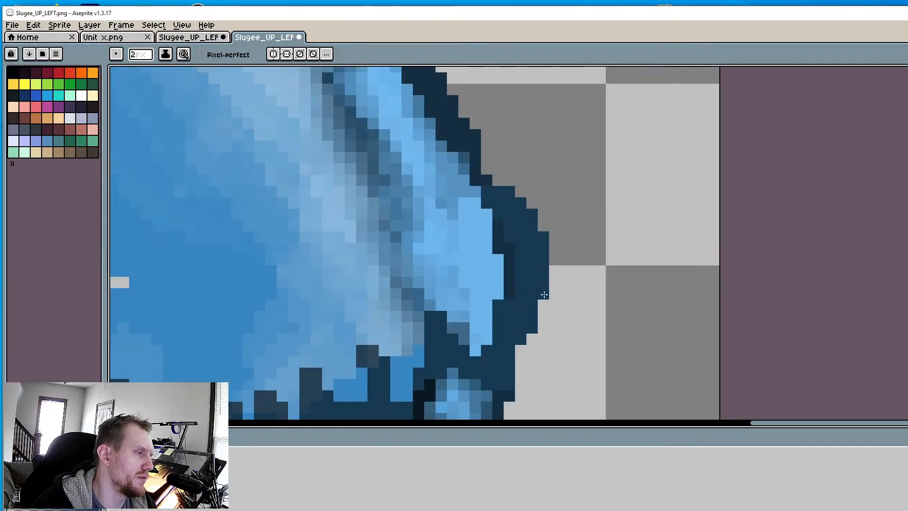
scroll(495, 199, down, 3)
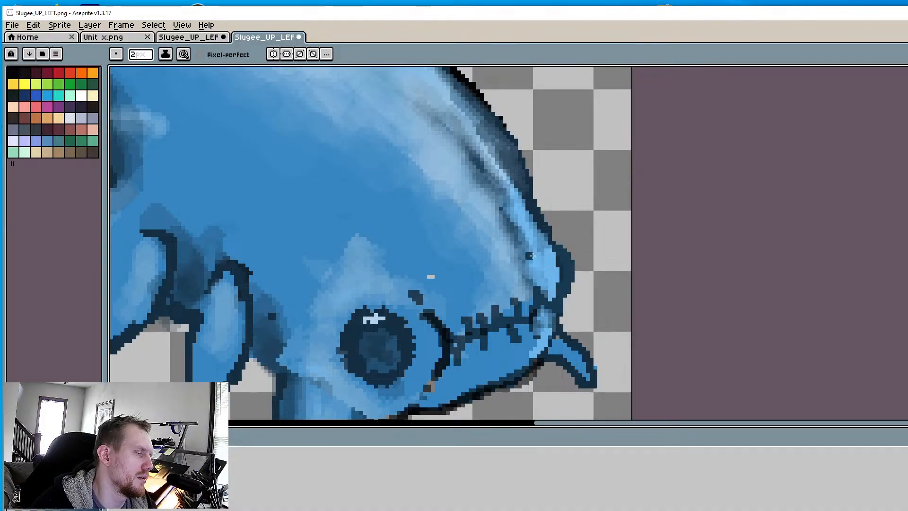
Fill in dark blue pixels along the upper outer edge of the snout bump to smooth its contour
scroll(565, 230, up, 2)
scroll(565, 230, up, 1)
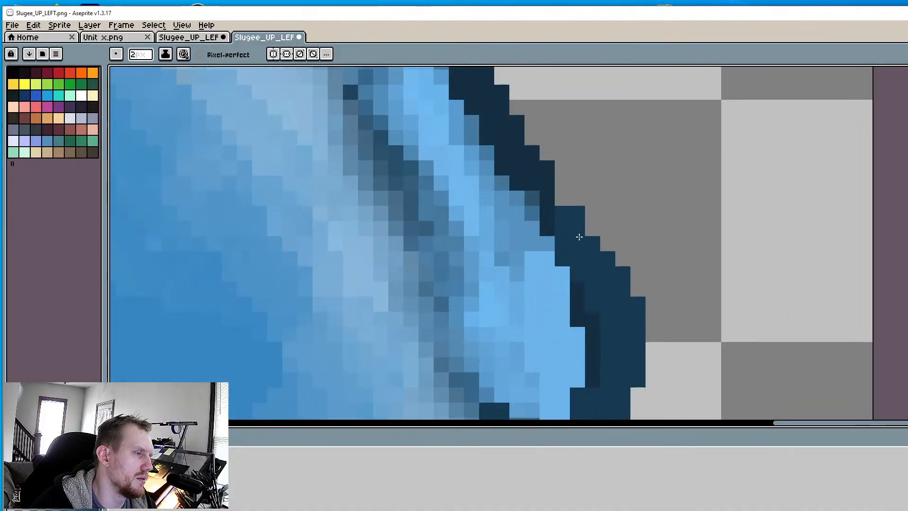
click(592, 228)
click(608, 244)
click(607, 228)
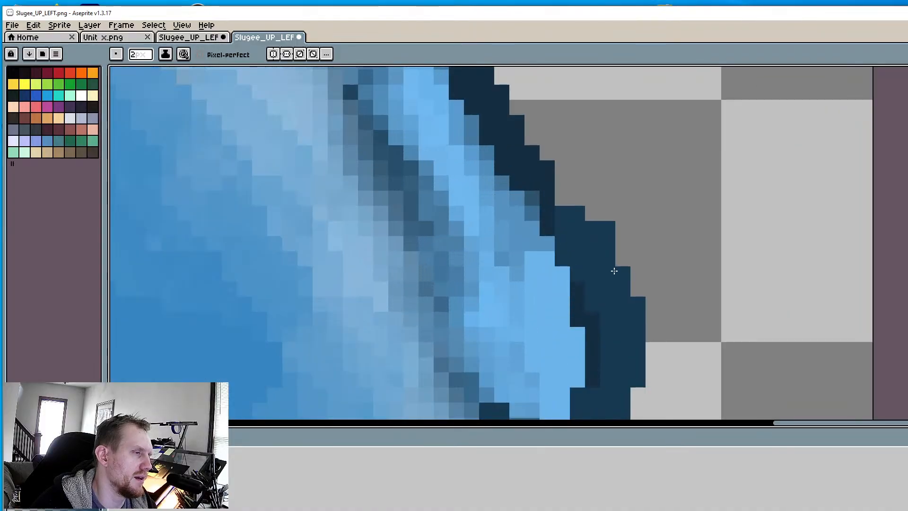
click(622, 258)
drag(638, 274, 630, 296)
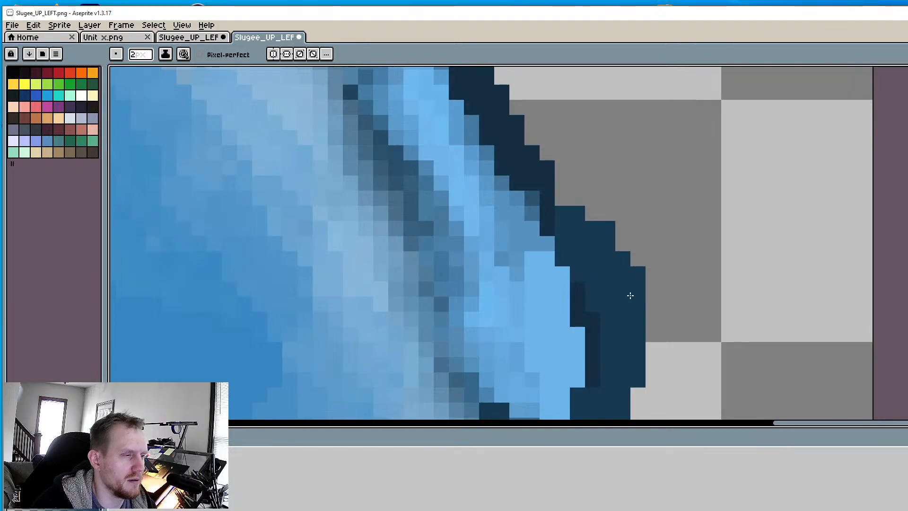
scroll(604, 311, down, 4)
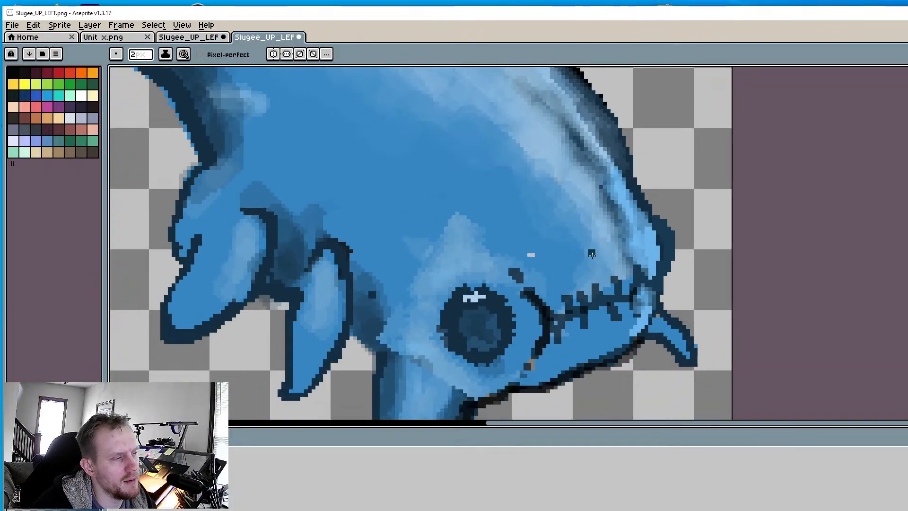
Sample a light blue and paint a thin 1 px highlight along the upper edge of the eye socket
scroll(566, 290, down, 1)
scroll(565, 289, up, 3)
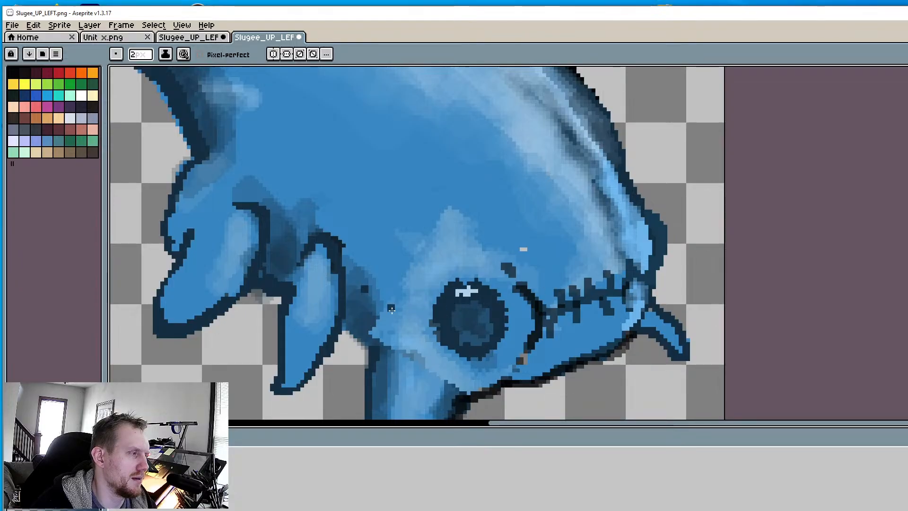
scroll(300, 303, down, 2)
scroll(463, 283, up, 3)
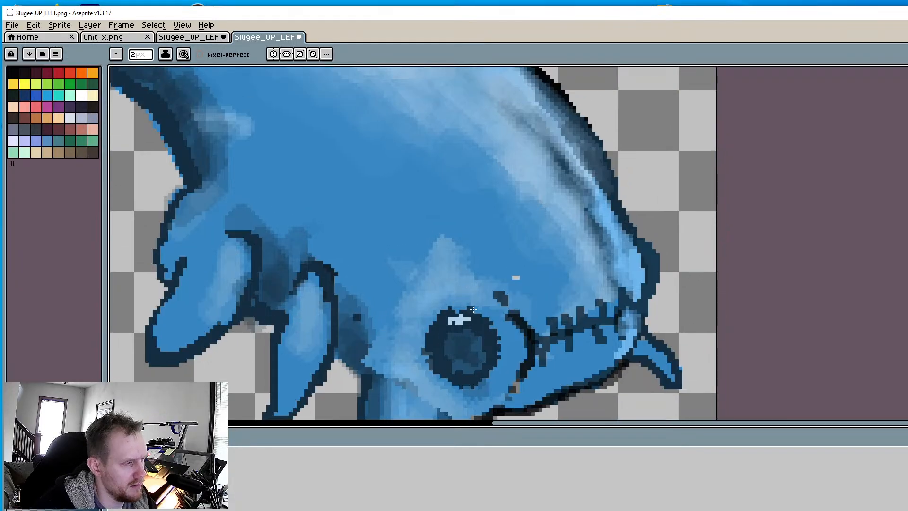
key(alt)
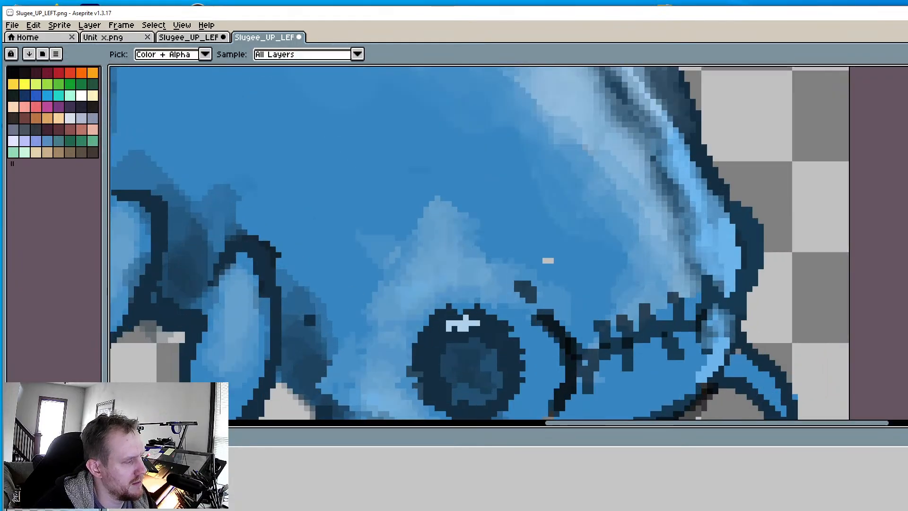
scroll(483, 232, up, 2)
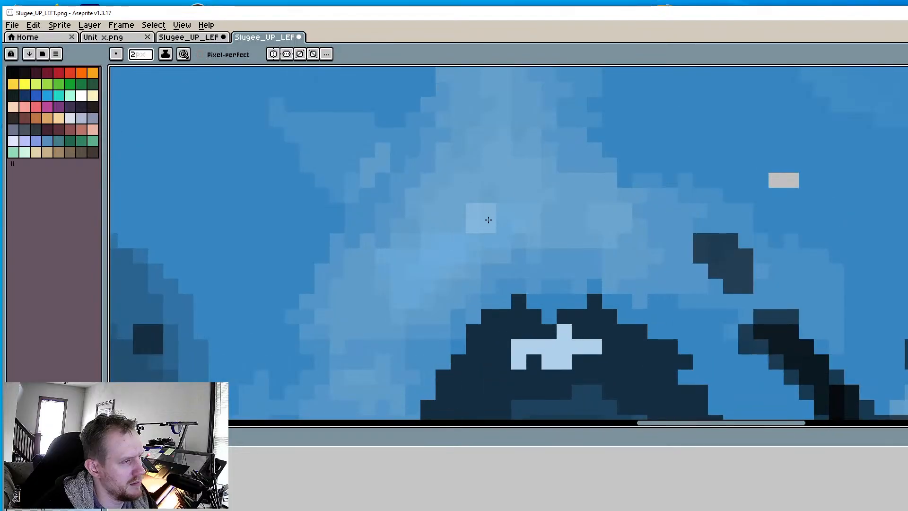
key(minus)
drag(519, 211, 456, 240)
click(519, 241)
scroll(520, 241, down, 4)
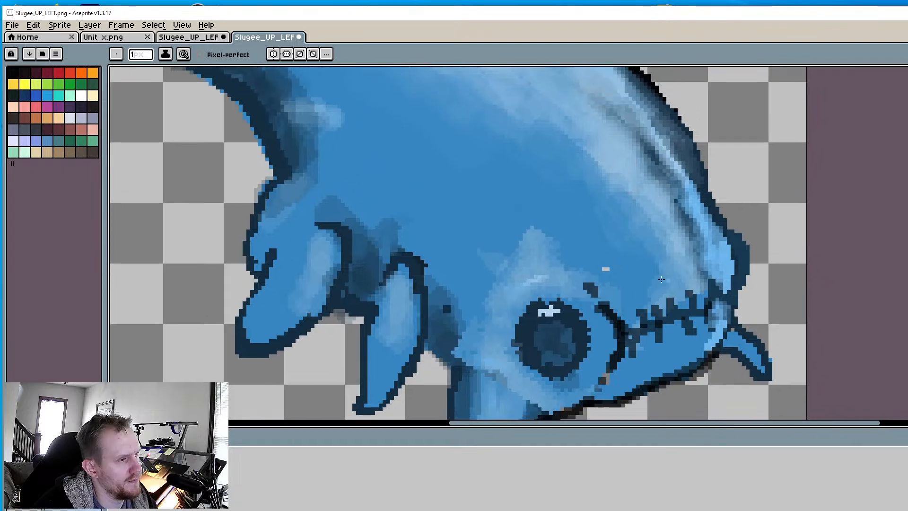
Dab soft light blue highlights between and above the stitches on the upper side of the mouth line
scroll(661, 279, up, 2)
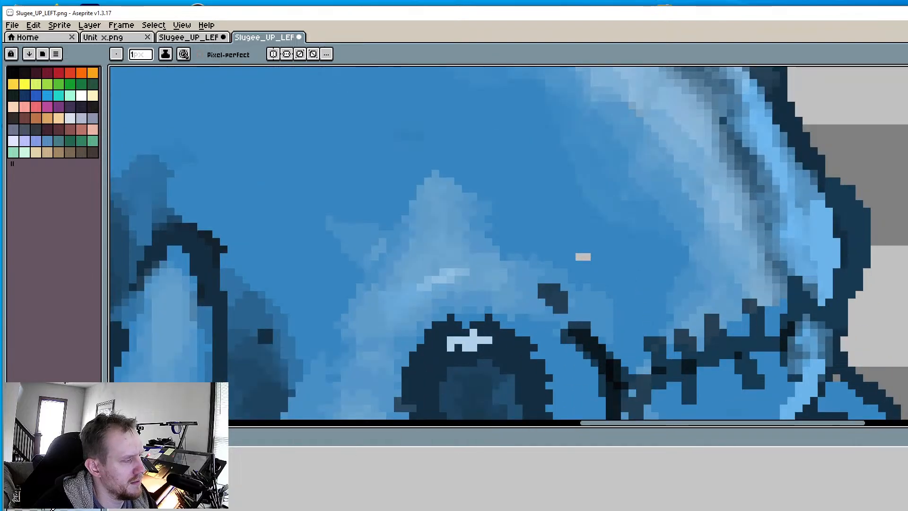
key(plus)
mouse_move(638, 329)
mouse_down()
mouse_move(631, 336)
mouse_move(614, 314)
mouse_move(623, 344)
mouse_move(666, 309)
mouse_move(661, 276)
mouse_move(675, 343)
mouse_up()
key(v)
key(b)
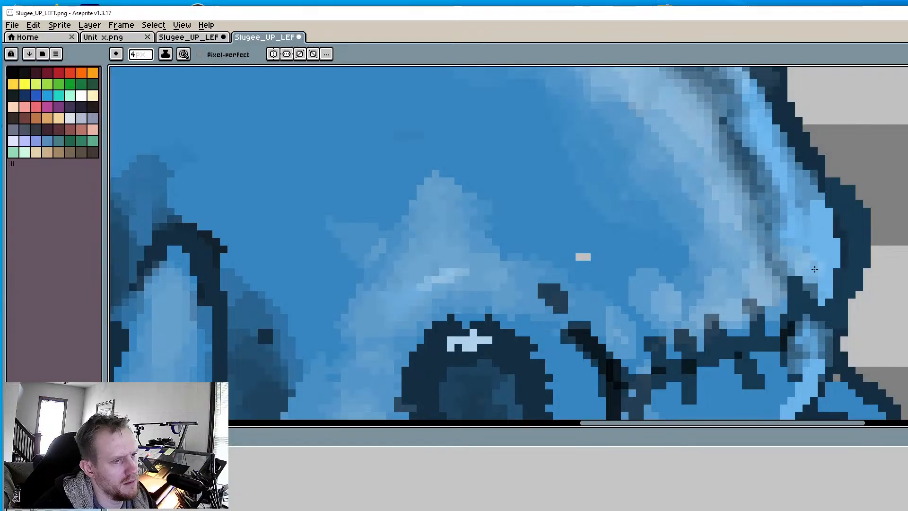
Dab 4 px light blue highlights below the mouth stitches and on the skin between the eye and the mouth
middle_drag(797, 371, 758, 231)
click(681, 242)
click(627, 264)
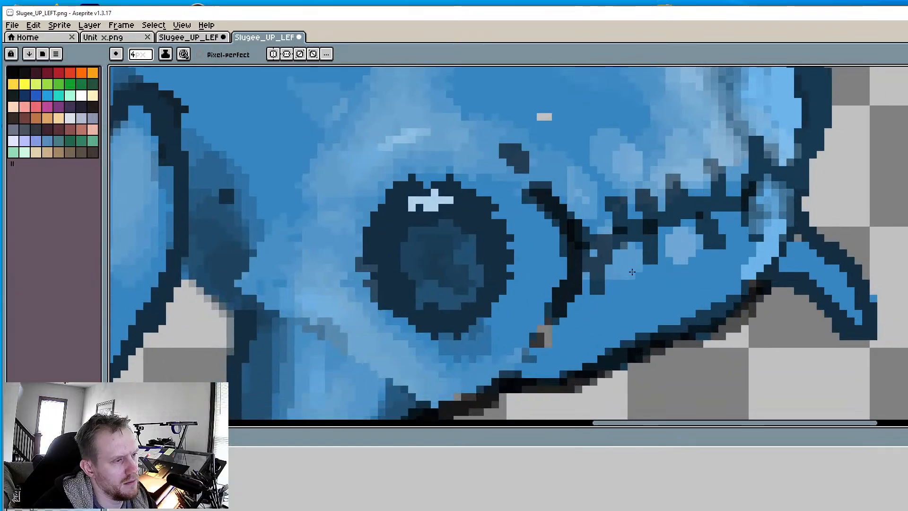
click(585, 289)
click(535, 240)
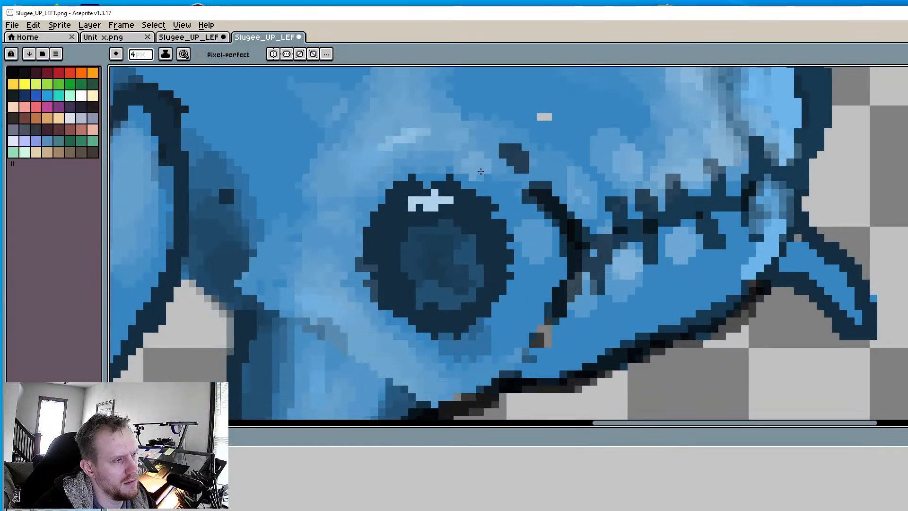
click(492, 201)
middle_drag(789, 111, 760, 326)
scroll(620, 301, down, 3)
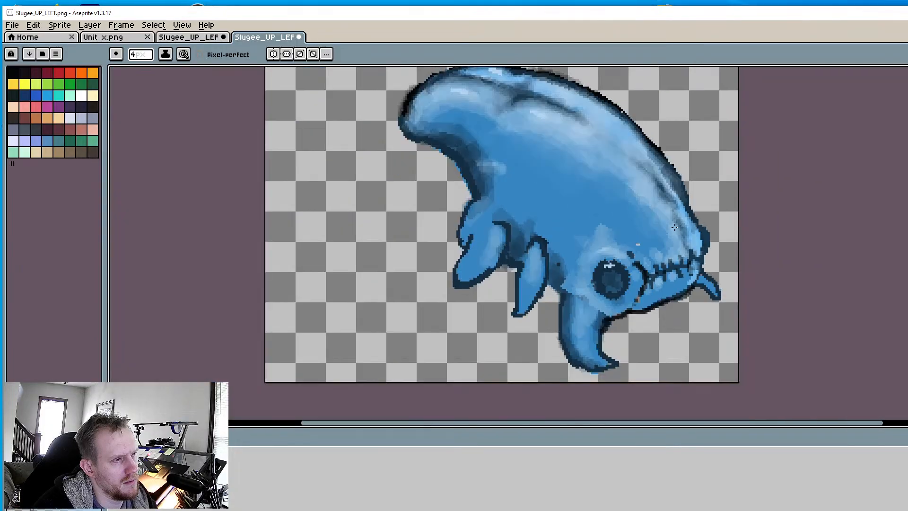
Enlarge the brush to 11 px and paint soft light blue strokes across the body's side above the eye
scroll(548, 212, up, 1)
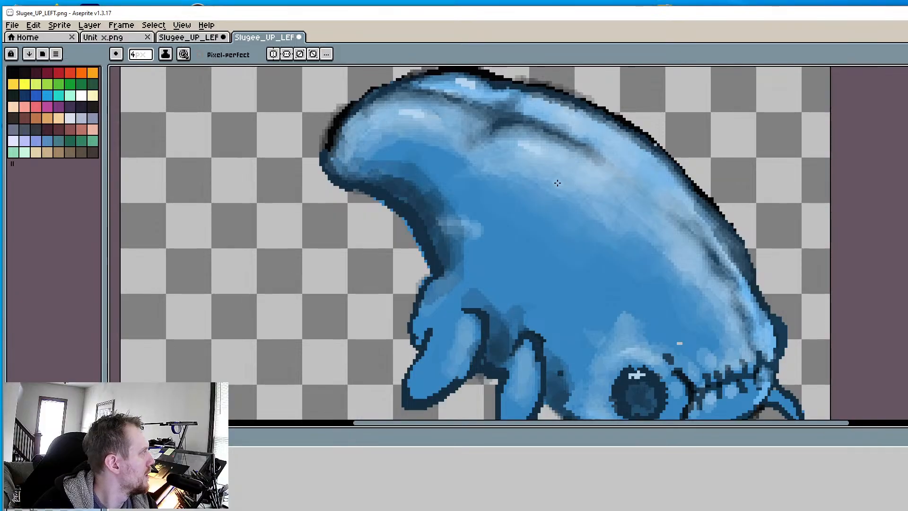
scroll(487, 167, up, 2)
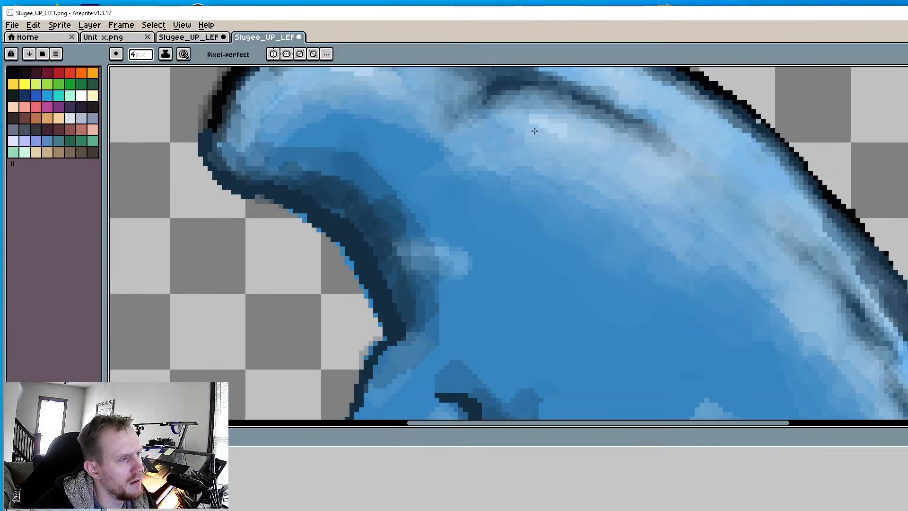
scroll(614, 164, down, 1)
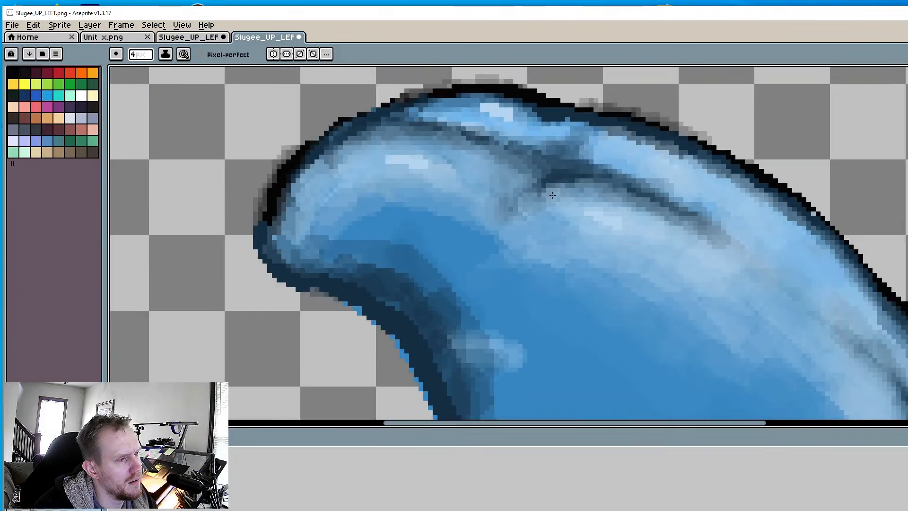
scroll(374, 148, up, 1)
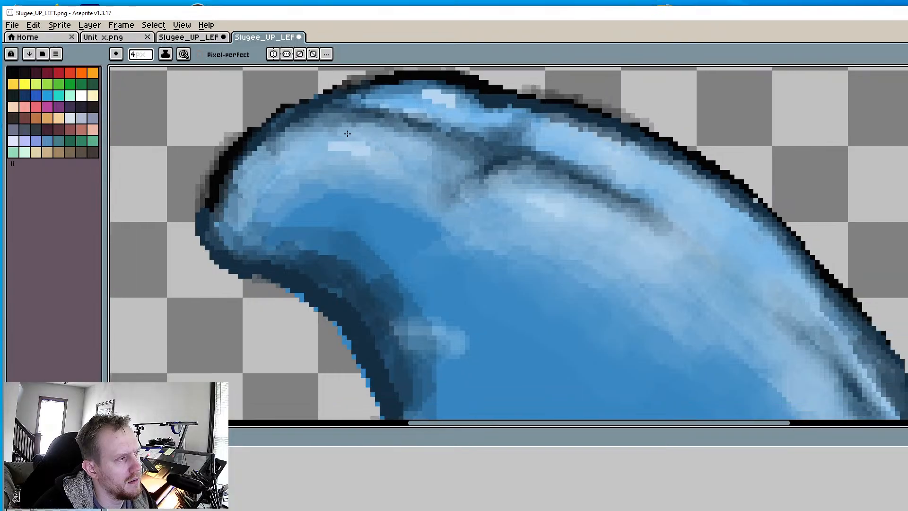
scroll(312, 135, down, 3)
middle_drag(436, 190, 410, 172)
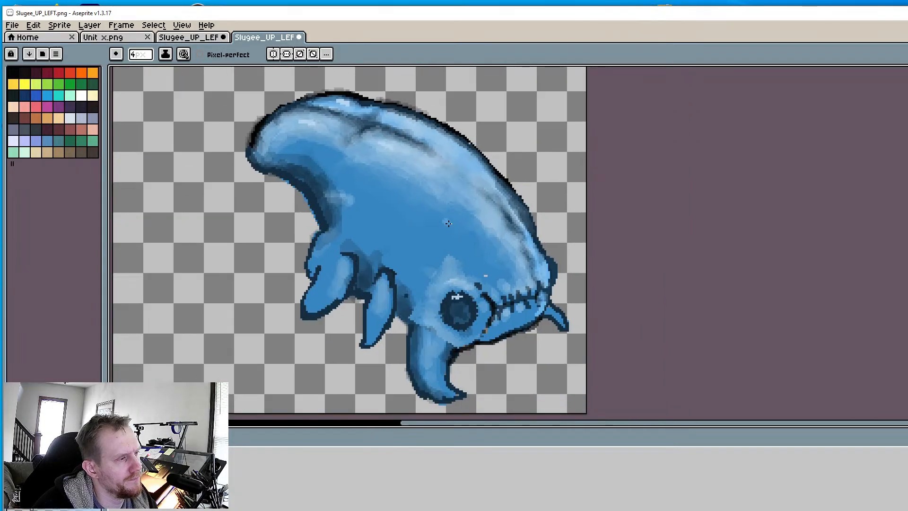
ctrl+scroll(447, 228, up, 7)
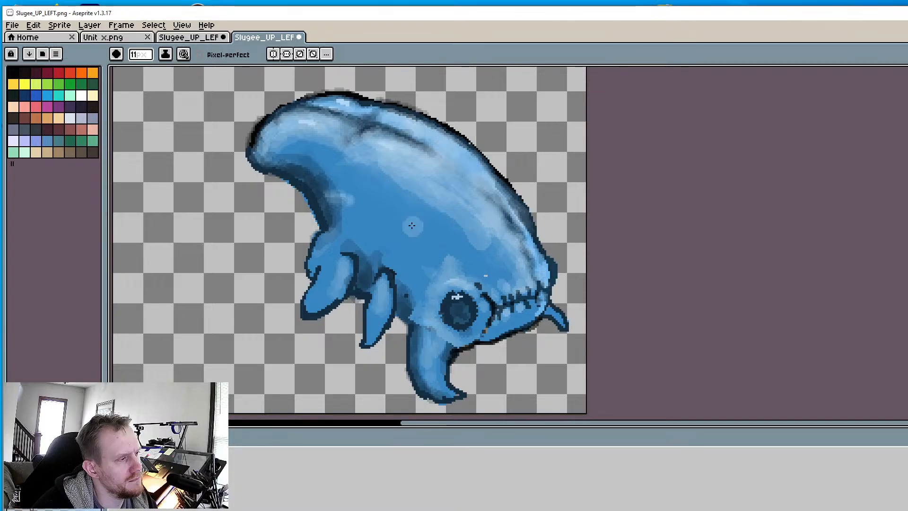
key(v)
key(b)
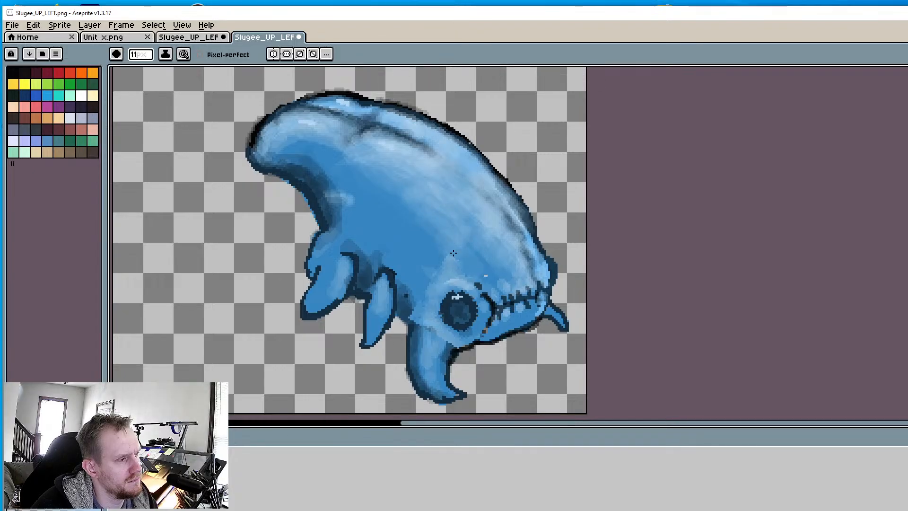
Blend the dark crease behind the snout with light blue and extend the pale highlight across the head above the eye
scroll(513, 279, up, 2)
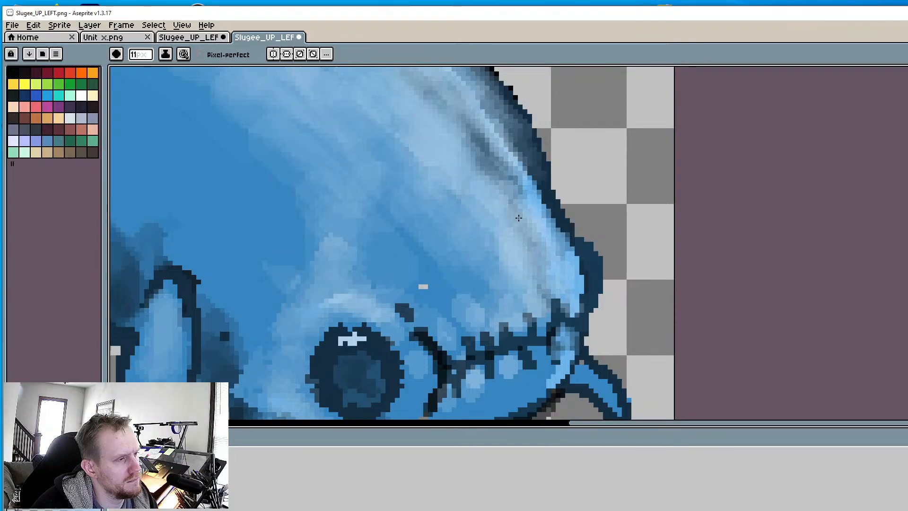
drag(490, 163, 529, 236)
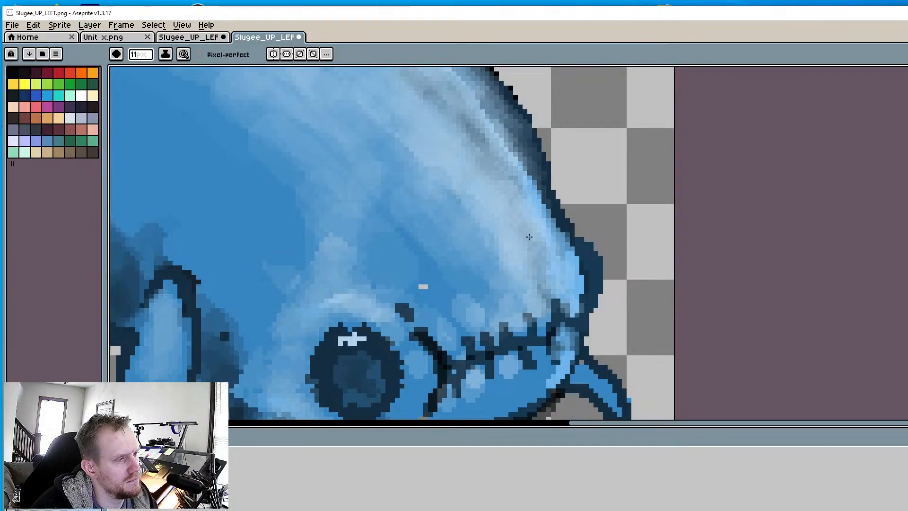
drag(493, 174, 466, 271)
drag(373, 147, 425, 267)
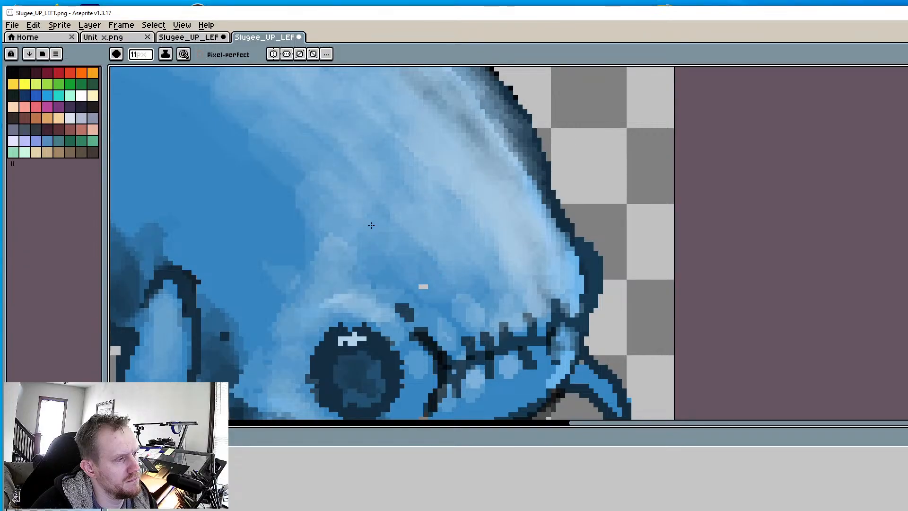
mouse_move(371, 225)
mouse_down()
mouse_move(466, 249)
mouse_move(467, 284)
mouse_up()
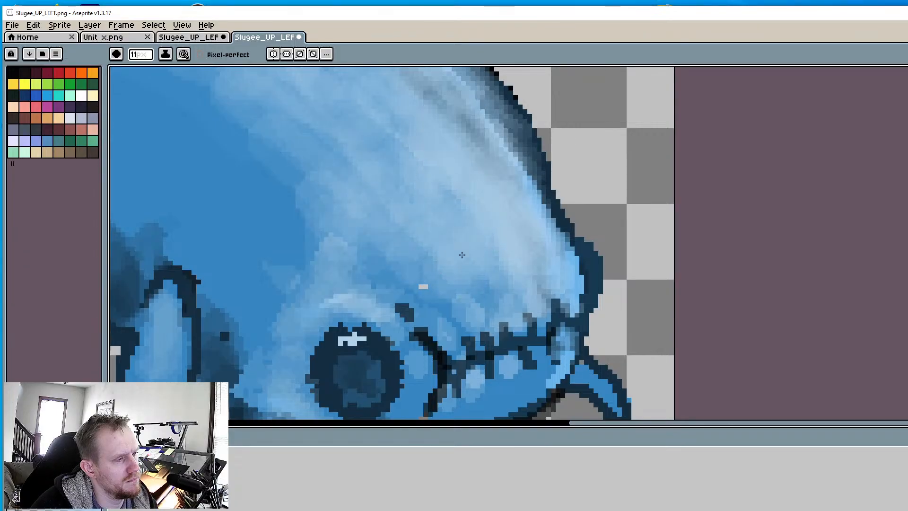
mouse_move(316, 156)
mouse_down()
mouse_move(250, 142)
mouse_move(370, 186)
mouse_up()
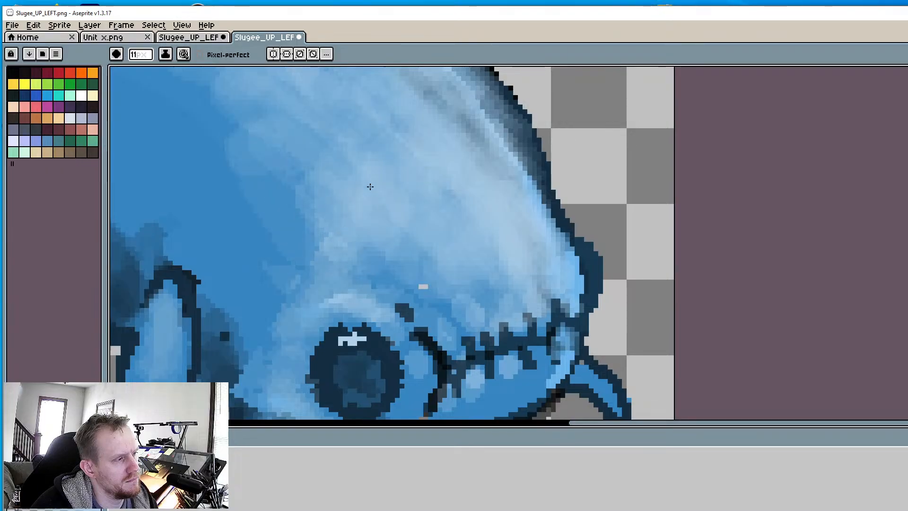
scroll(370, 186, down, 5)
scroll(464, 270, up, 3)
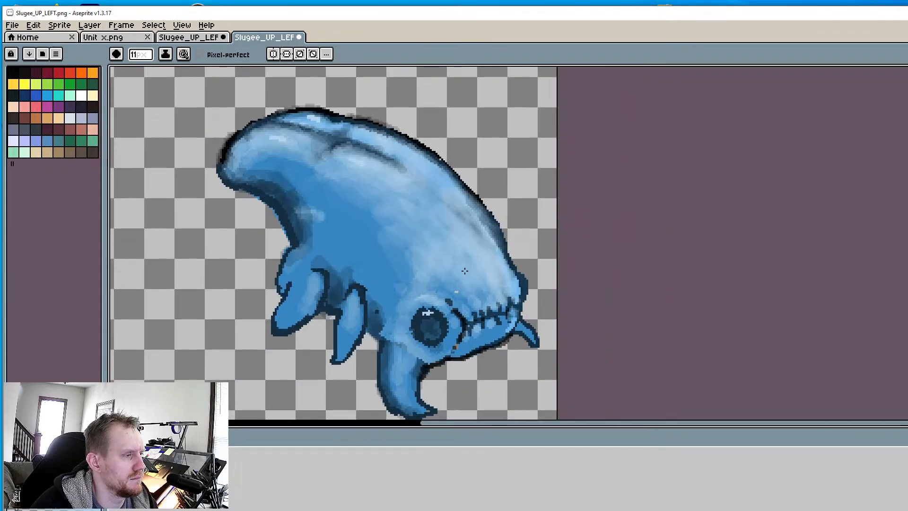
Paint over the remaining grey crease near the back's outer edge with a 6 px light blue brush
middle_drag(345, 249, 347, 254)
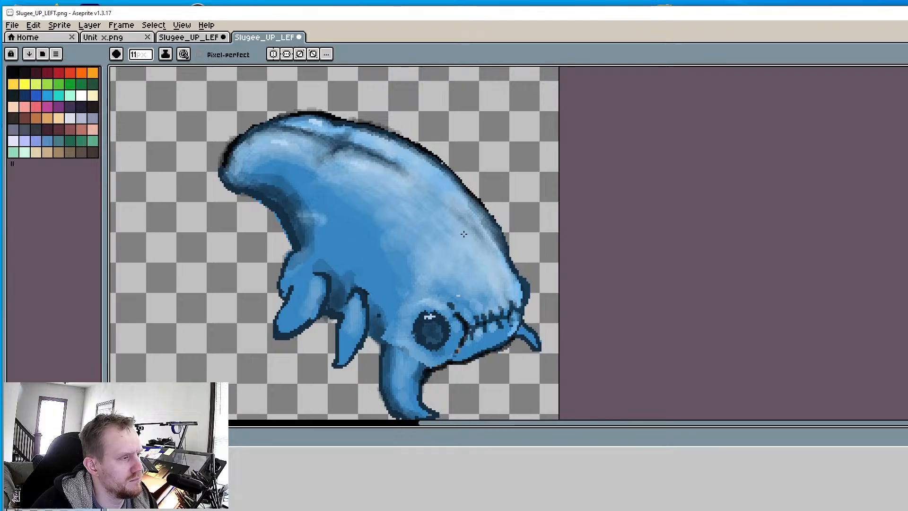
scroll(473, 235, up, 4)
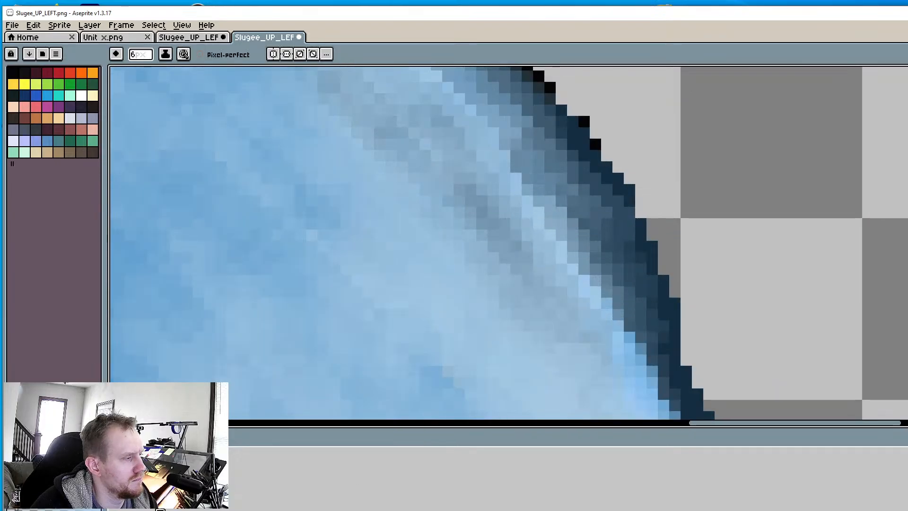
drag(461, 236, 478, 231)
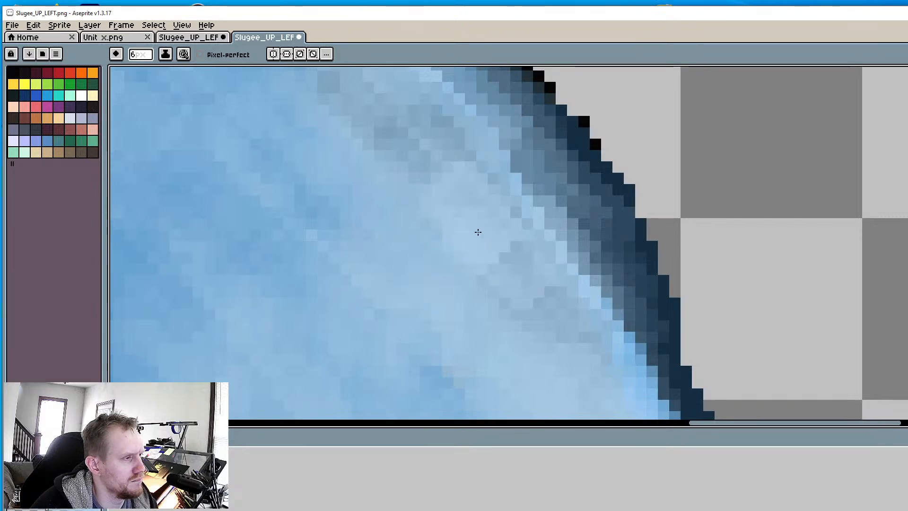
scroll(516, 273, down, 5)
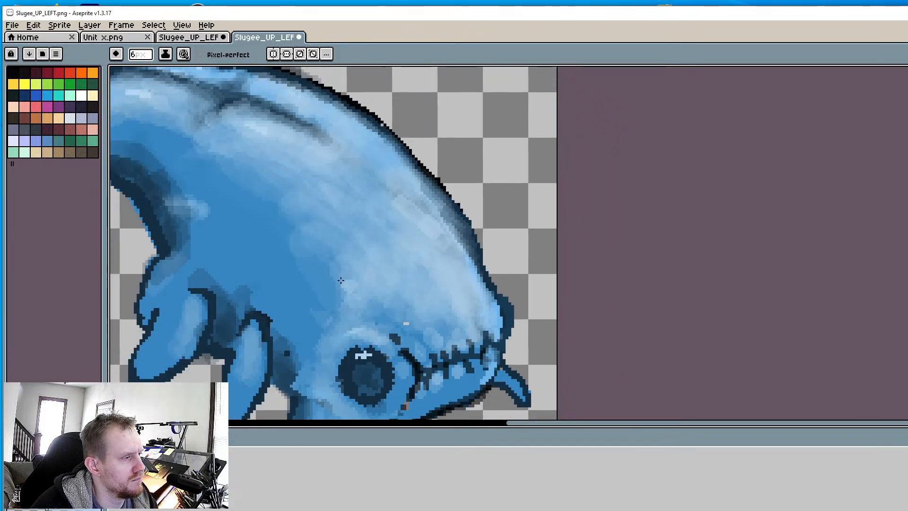
Try a grey crease line running from the upper back toward the mouth with 4 px and 3 px brushes
key(i)
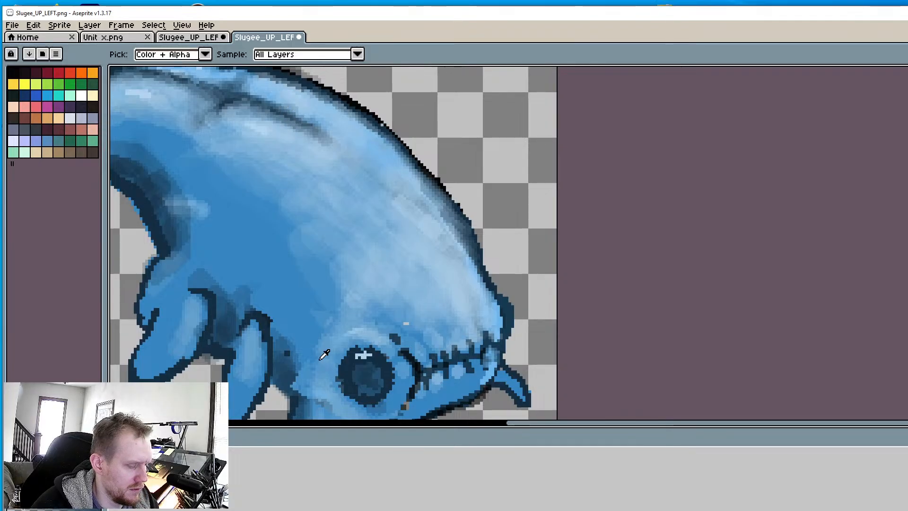
key(b)
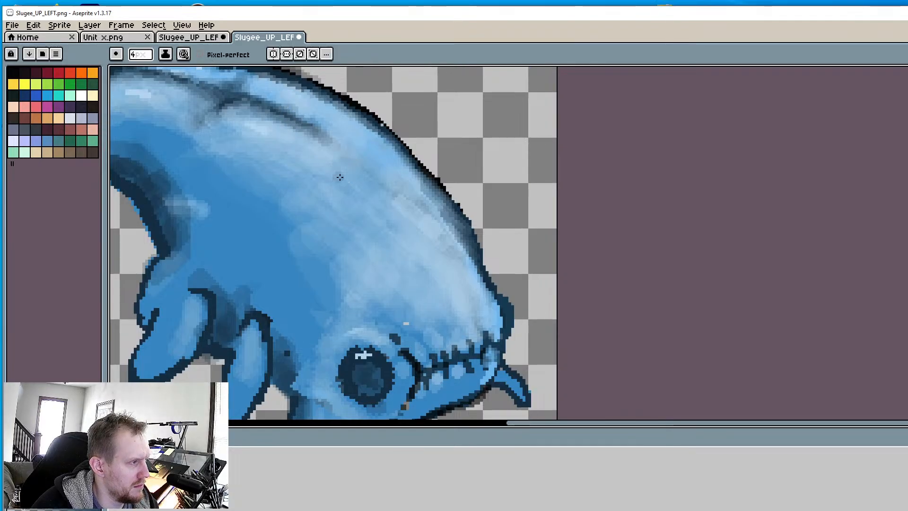
drag(344, 154, 391, 195)
key(v)
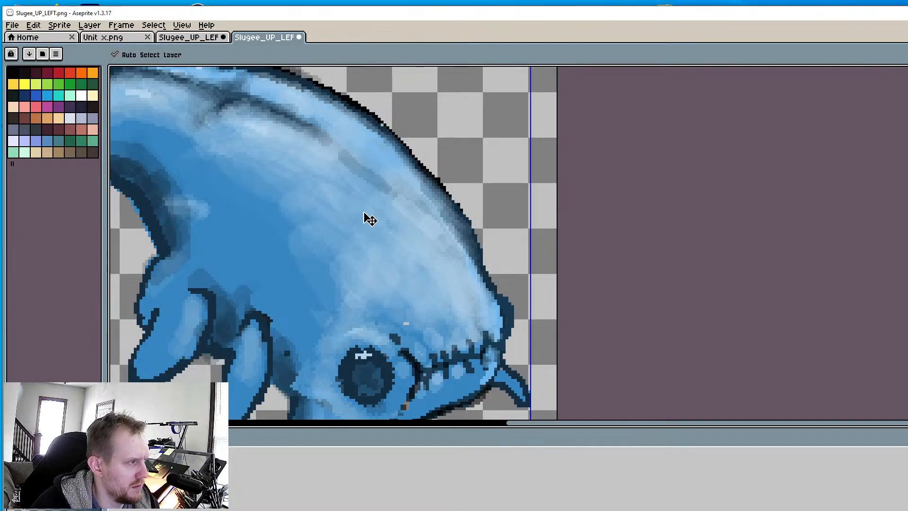
key(b)
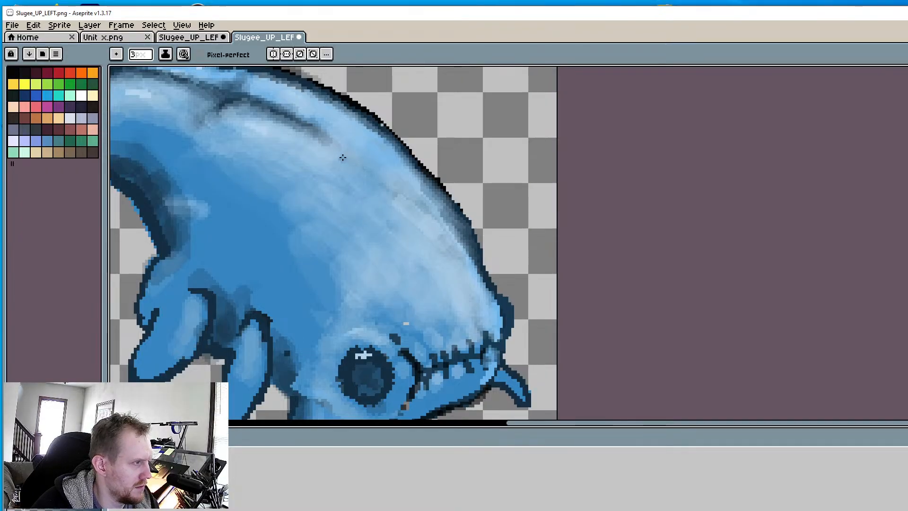
drag(344, 158, 385, 197)
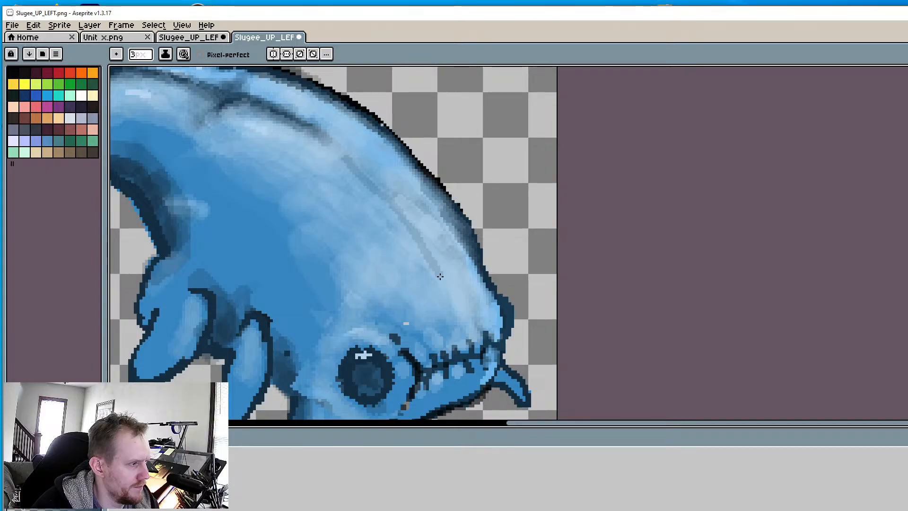
key(v)
key(b)
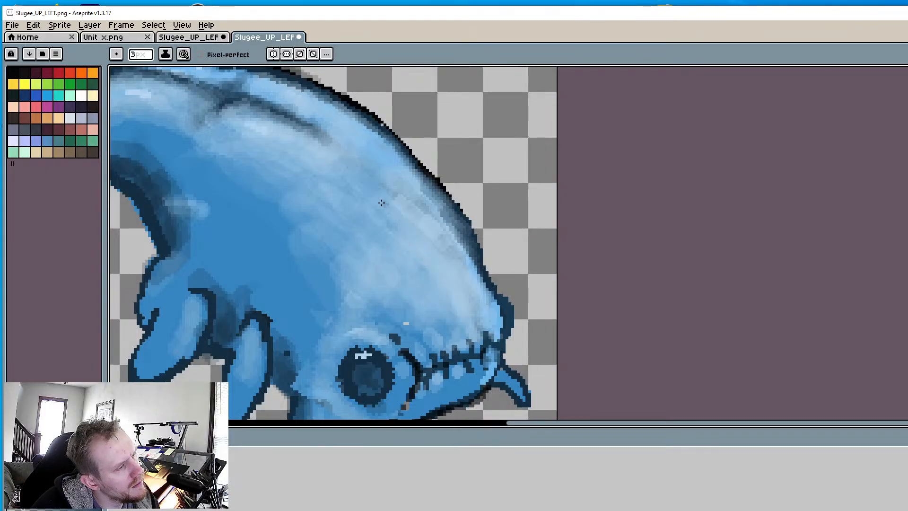
Draw a curved 3 px grey crease from the upper back down toward the mouth and darken its middle section
mouse_move(352, 168)
mouse_down()
mouse_move(426, 261)
mouse_move(459, 329)
mouse_up()
drag(393, 204, 442, 285)
mouse_move(418, 251)
mouse_down()
mouse_move(443, 295)
mouse_move(409, 227)
mouse_move(441, 291)
mouse_up()
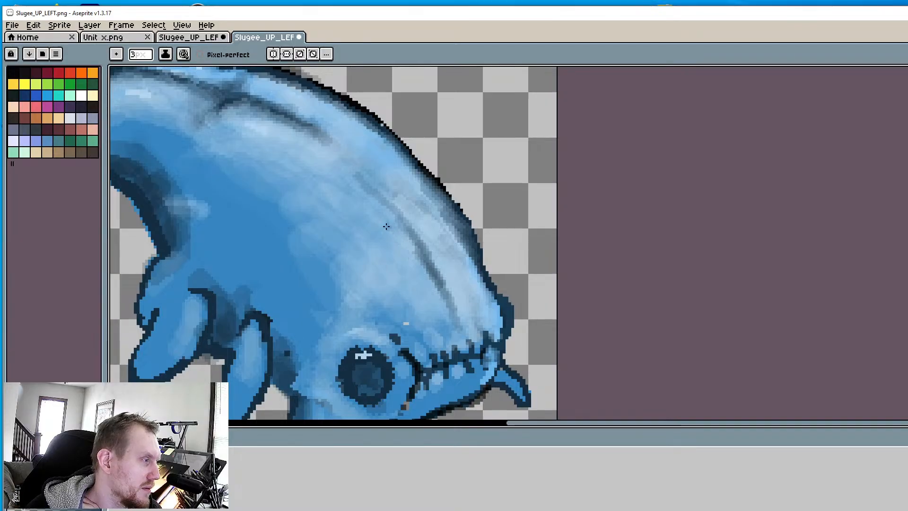
scroll(389, 212, up, 1)
scroll(395, 232, up, 1)
mouse_move(401, 210)
mouse_down()
mouse_move(419, 261)
mouse_move(459, 300)
mouse_up()
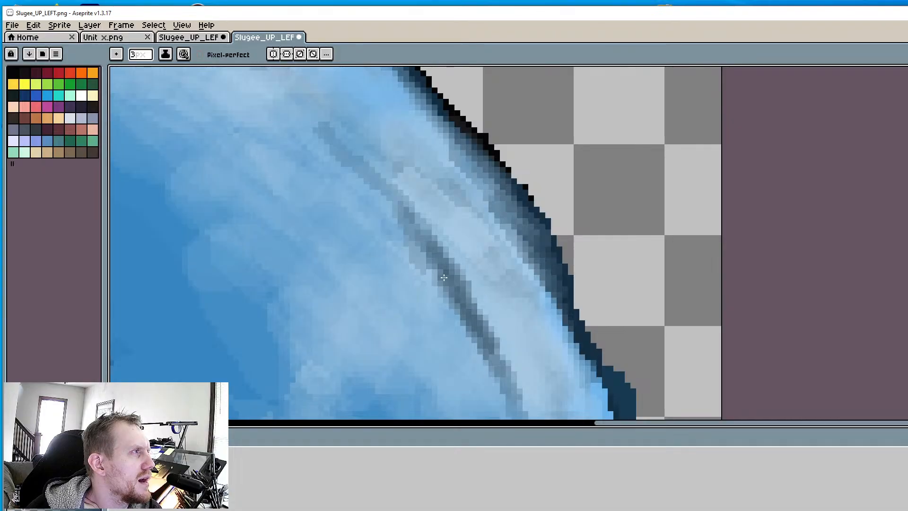
Shade the lower jaw beneath the stitched mouth with a translucent dark tone using a 5 px brush
middle_drag(443, 278, 381, 208)
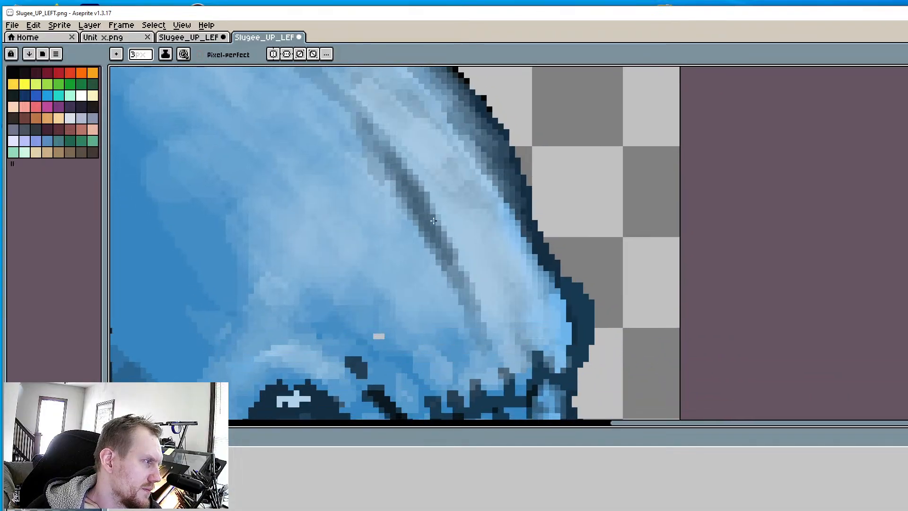
scroll(424, 228, down, 2)
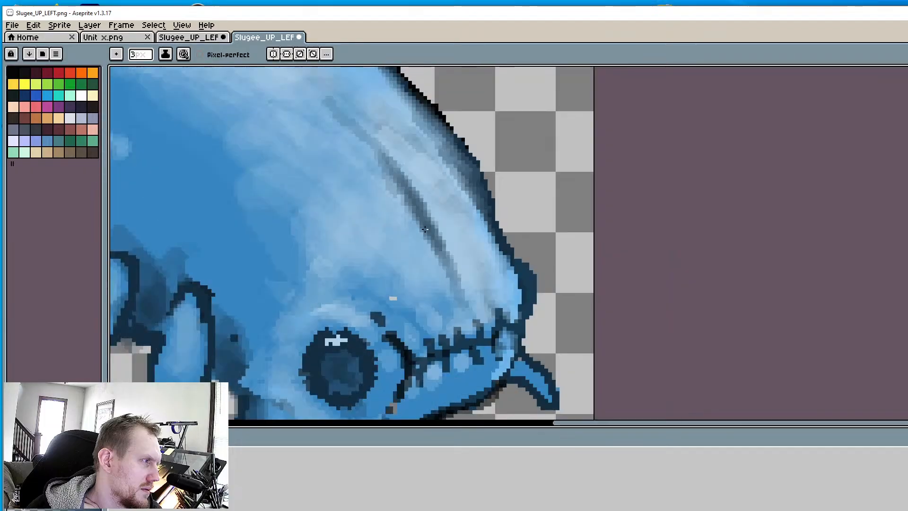
scroll(425, 229, down, 2)
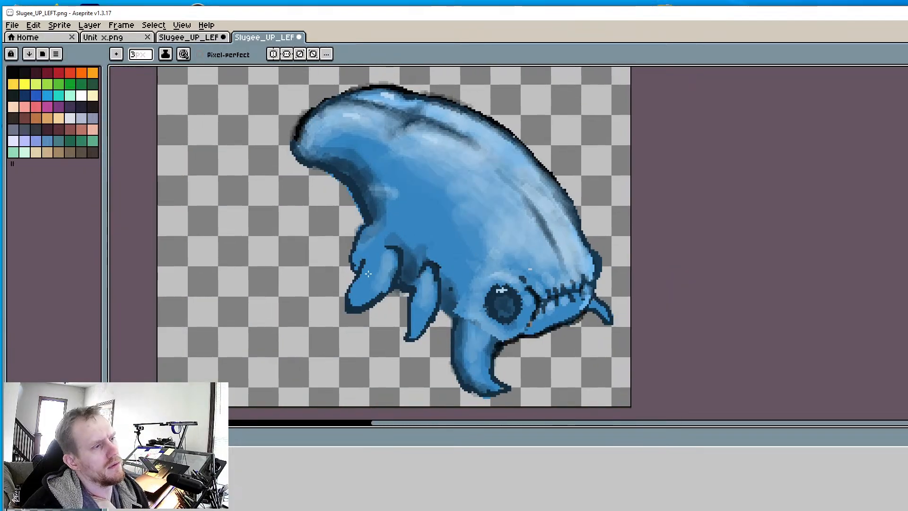
scroll(469, 206, up, 2)
middle_drag(609, 369, 455, 257)
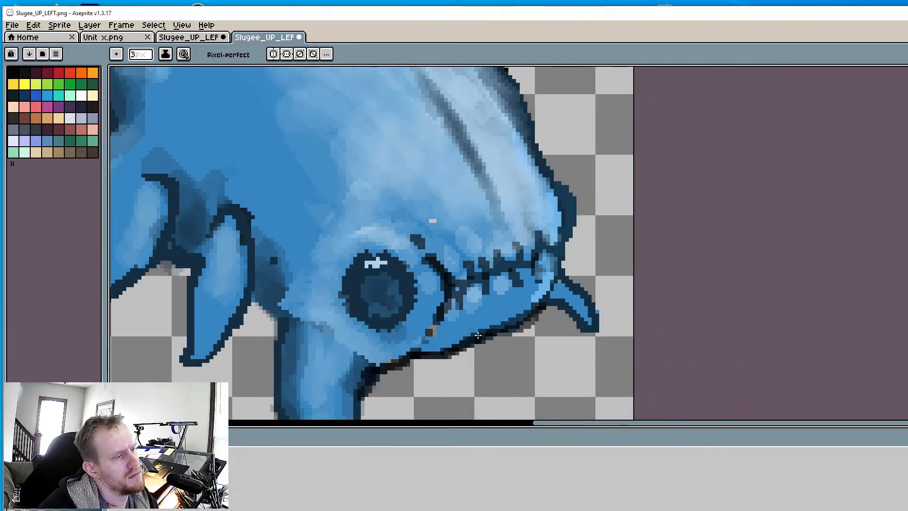
scroll(474, 333, up, 1)
key(v)
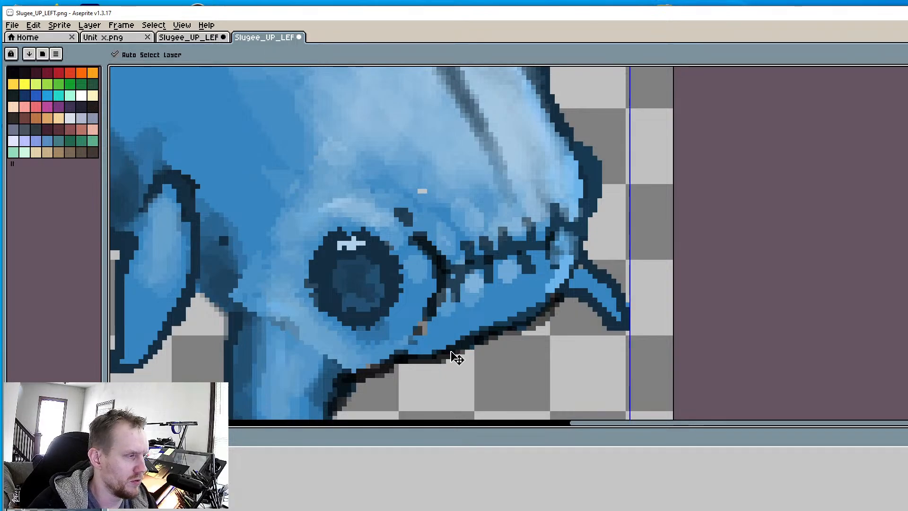
key(b)
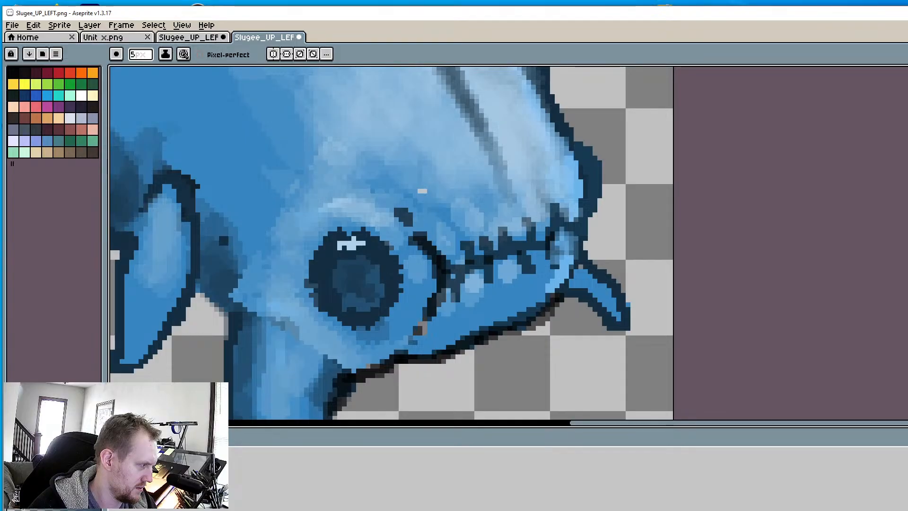
scroll(393, 290, up, 2)
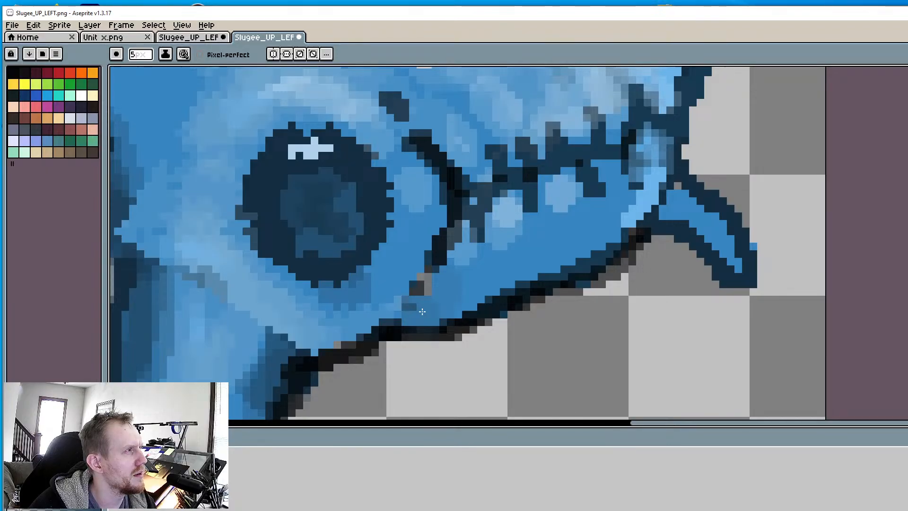
mouse_move(428, 308)
mouse_down()
mouse_move(440, 302)
mouse_move(436, 290)
mouse_move(525, 264)
mouse_up()
drag(454, 271, 472, 231)
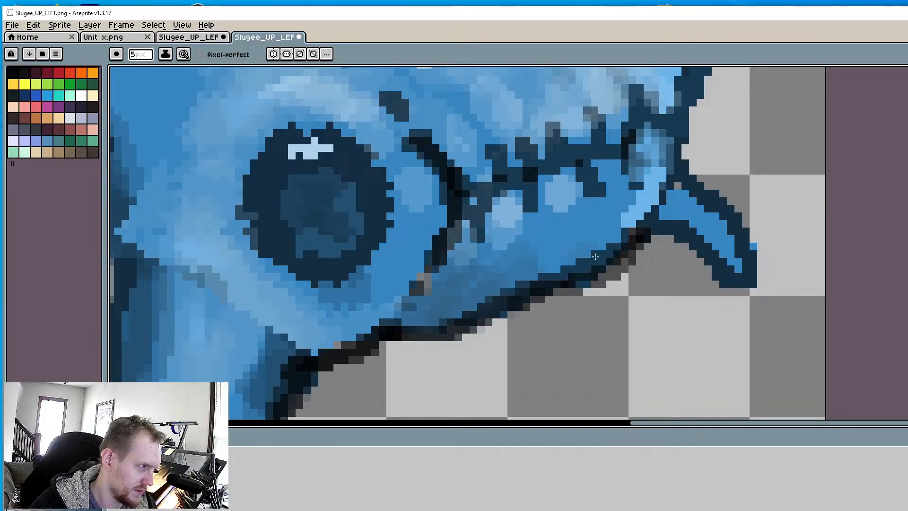
drag(514, 271, 501, 245)
Darken the underside of the face below the eye, from the front leg's joint across to the jaw
scroll(176, 388, up, 1)
drag(304, 278, 468, 286)
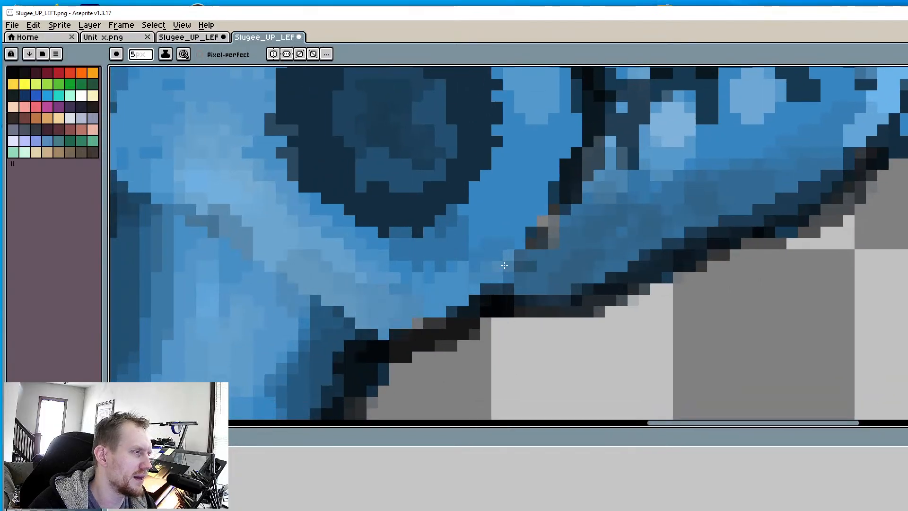
drag(338, 301, 454, 288)
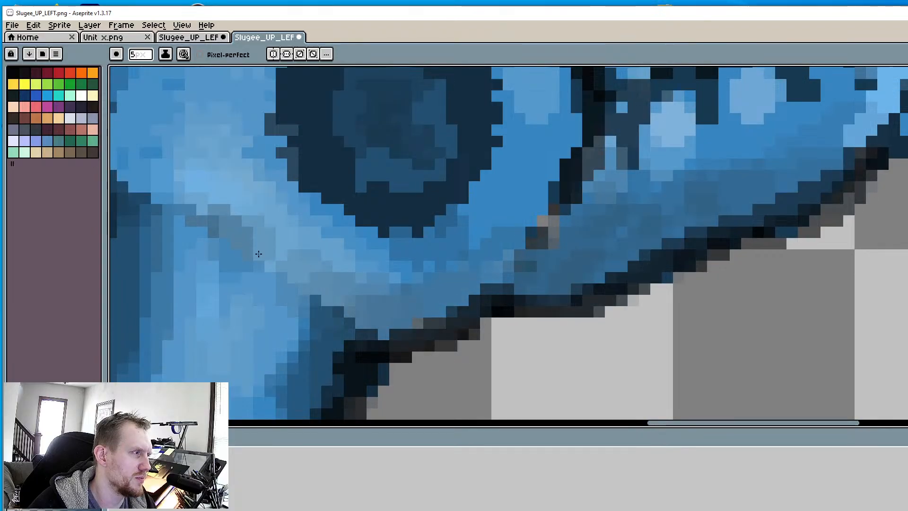
mouse_move(246, 245)
mouse_down()
mouse_move(462, 300)
mouse_move(507, 255)
mouse_up()
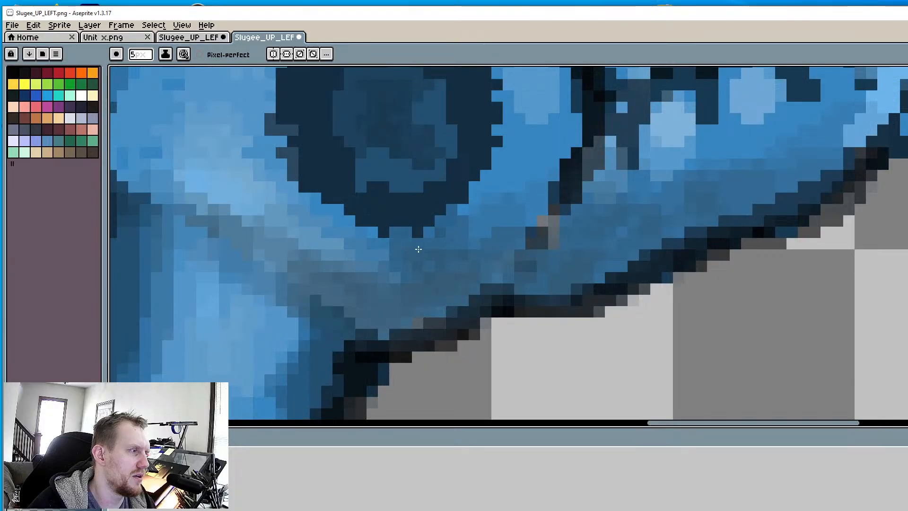
scroll(373, 285, down, 1)
middle_drag(366, 296, 437, 201)
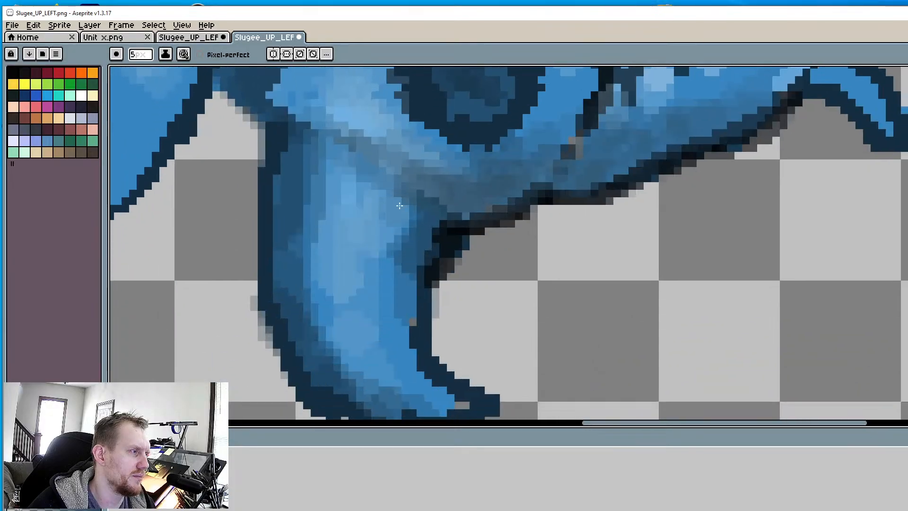
Set the brush size to 4 px and extend the shadow along the jaw's lower edge toward the chin horn
mouse_move(524, 237)
middle_down()
mouse_move(427, 386)
mouse_move(386, 417)
middle_up()
key(plus)
key(plus)
key(plus)
key(plus)
key(minus)
key(minus)
key(minus)
key(minus)
key(minus)
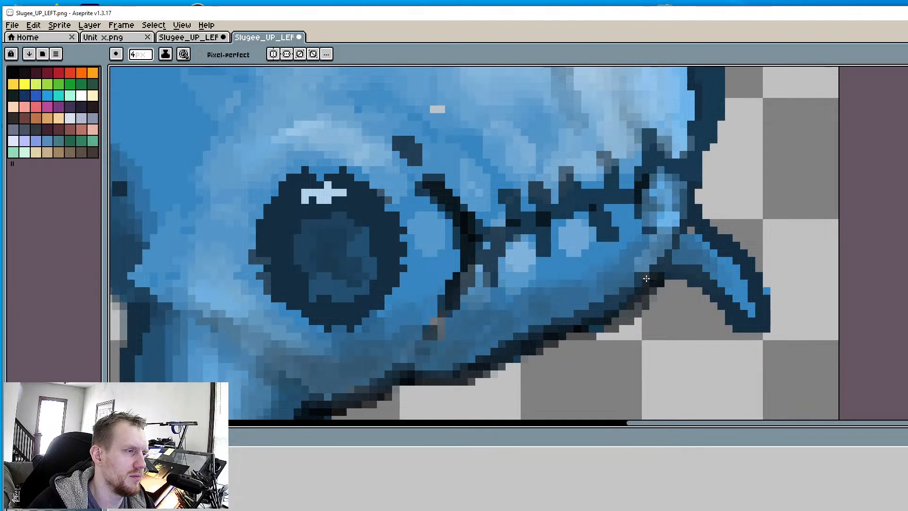
click(433, 388)
Shade the rear leg's inner edges and tip along its outline with the 4 px translucent dark brush
scroll(485, 329, down, 2)
middle_drag(494, 322, 498, 320)
scroll(498, 319, down, 2)
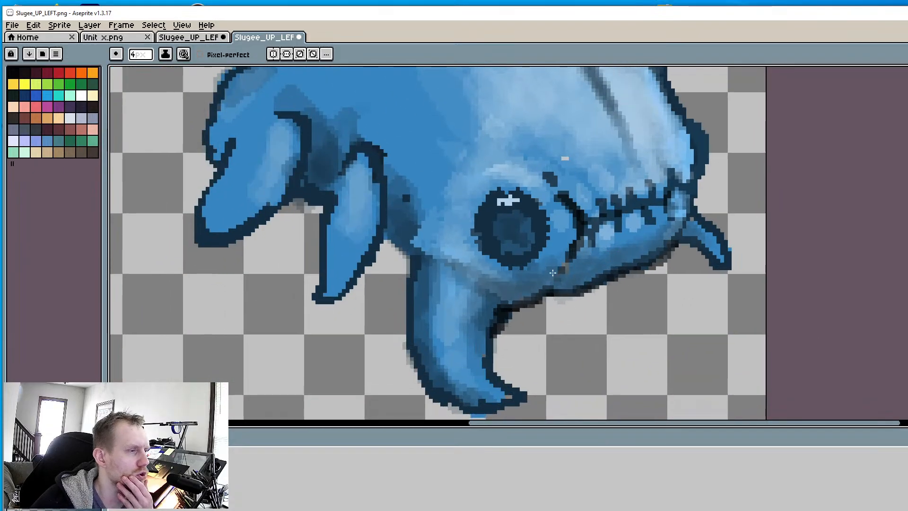
scroll(496, 210, up, 1)
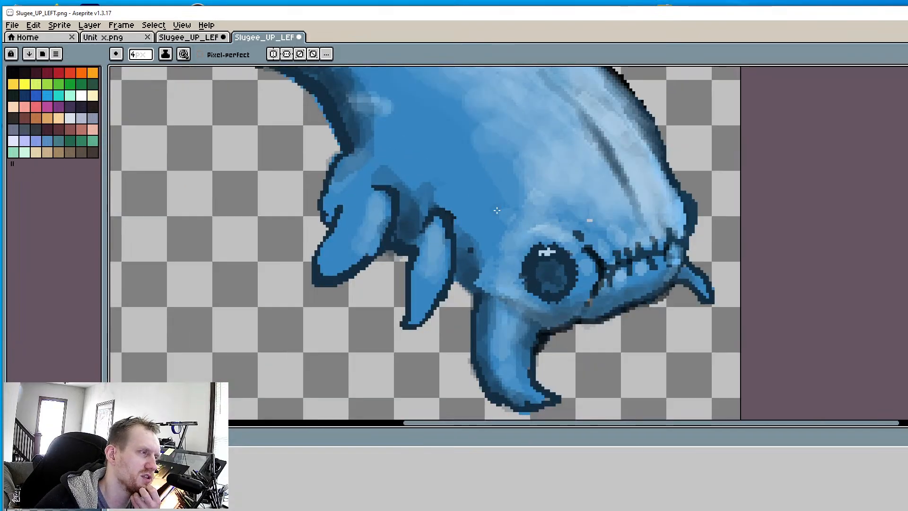
middle_drag(352, 232, 367, 279)
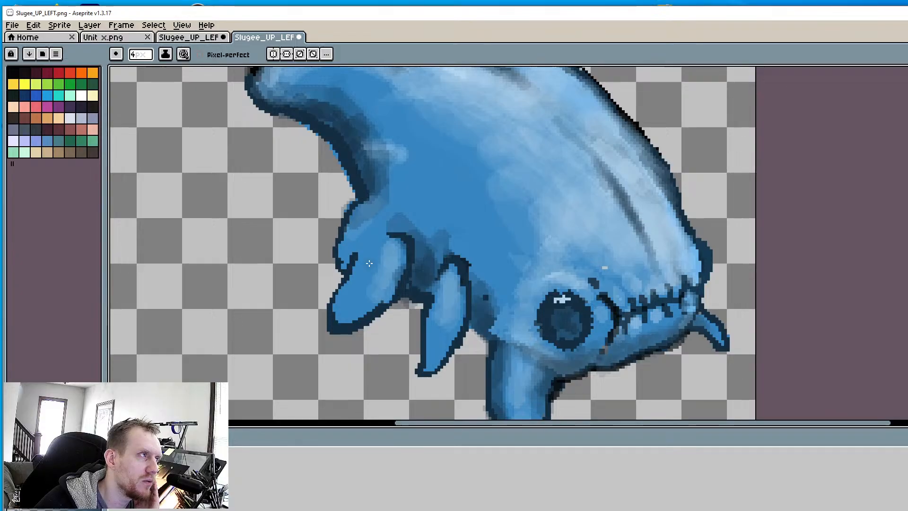
scroll(384, 260, up, 3)
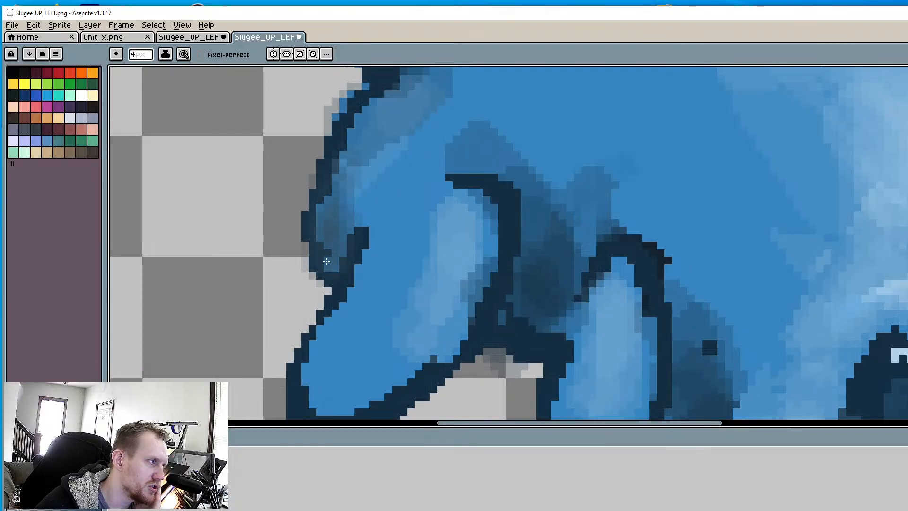
middle_drag(380, 335, 410, 208)
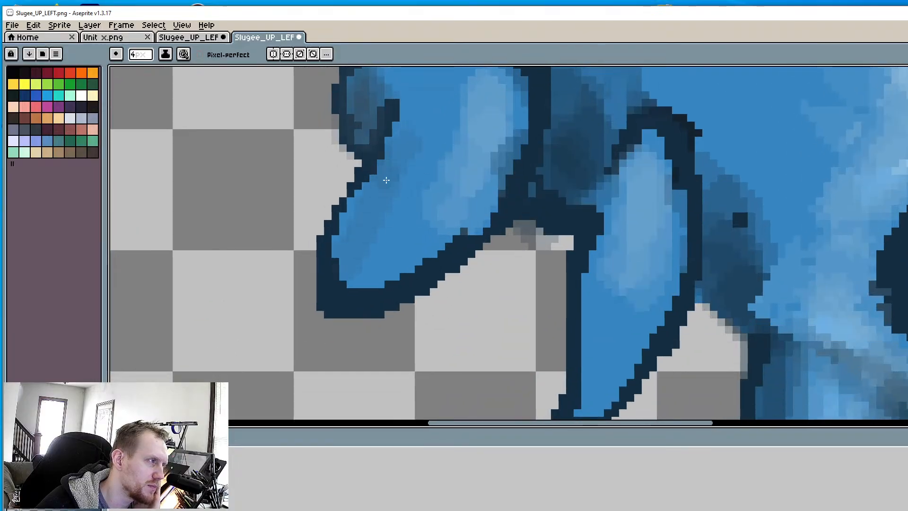
mouse_move(387, 180)
mouse_down()
mouse_move(366, 208)
mouse_move(375, 283)
mouse_up()
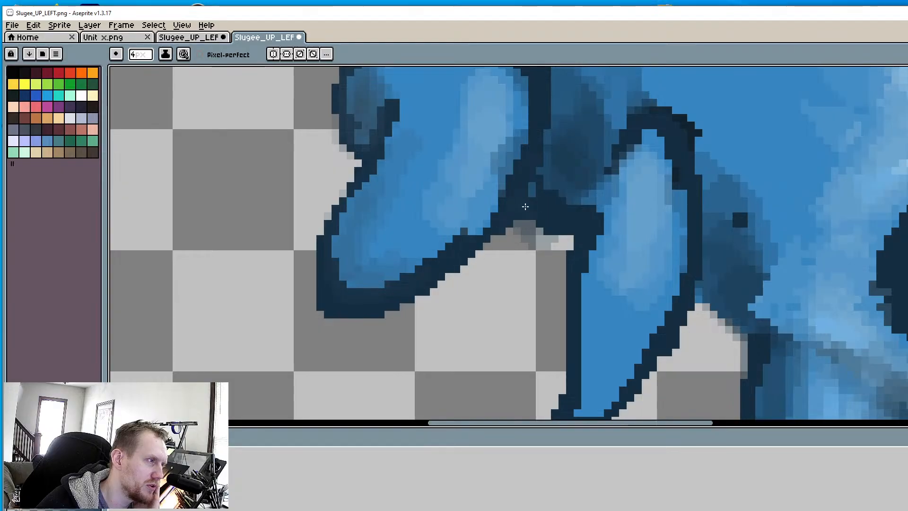
mouse_move(524, 207)
mouse_down()
mouse_move(471, 220)
mouse_move(420, 259)
mouse_move(333, 201)
mouse_move(338, 255)
mouse_up()
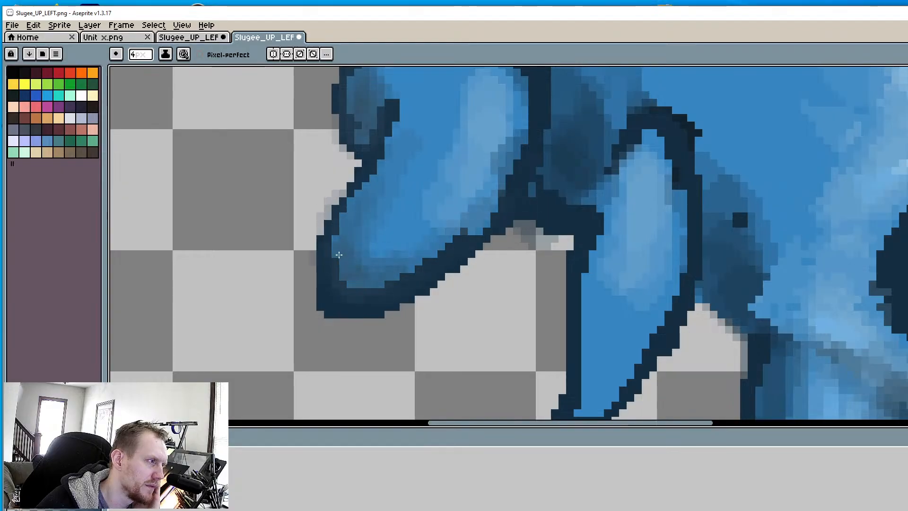
mouse_move(504, 176)
mouse_down()
mouse_move(449, 278)
mouse_move(544, 191)
mouse_up()
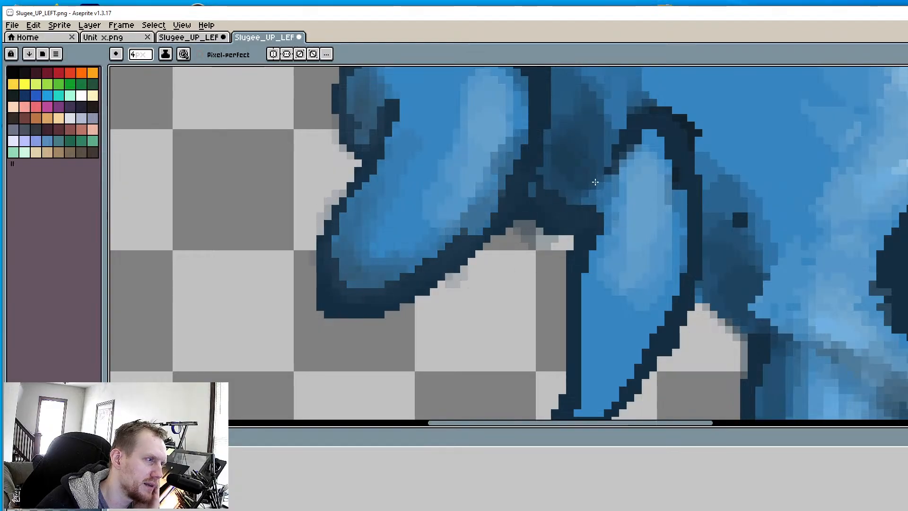
Shade both sides and the pointed tip of the middle leg along its outline
mouse_move(590, 321)
mouse_down()
mouse_move(604, 257)
mouse_move(681, 204)
mouse_move(672, 349)
mouse_up()
middle_drag(638, 354, 600, 237)
drag(618, 217, 542, 295)
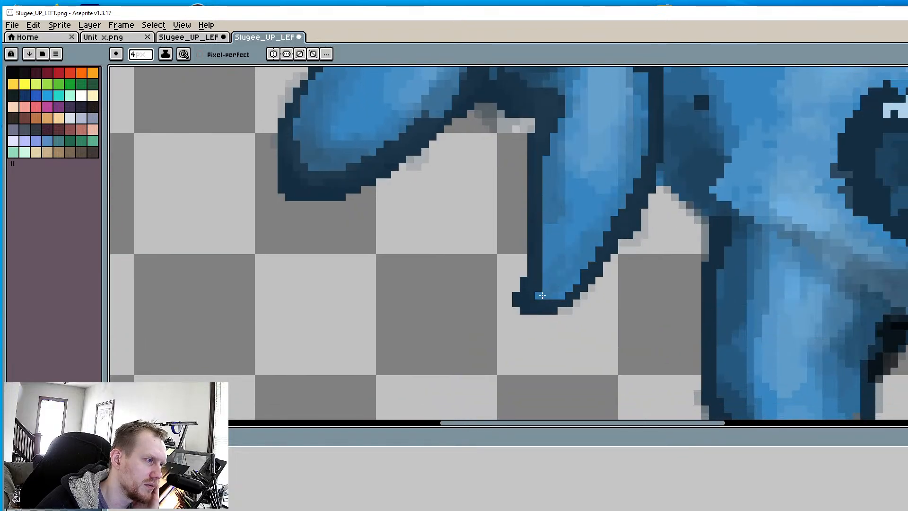
drag(614, 248, 568, 303)
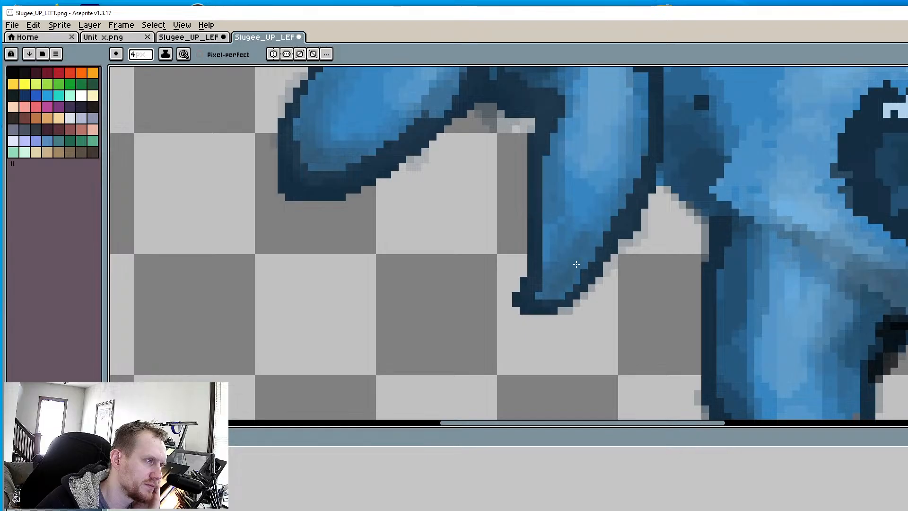
Soften the dark outlines at the rear leg's notch and around the tops of the rear and middle legs with shading
scroll(614, 296, down, 4)
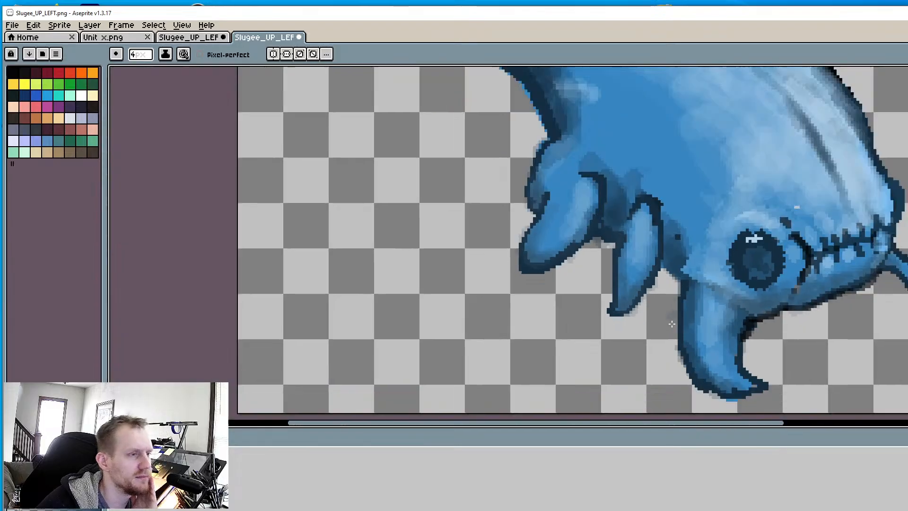
scroll(613, 296, up, 1)
scroll(613, 296, down, 3)
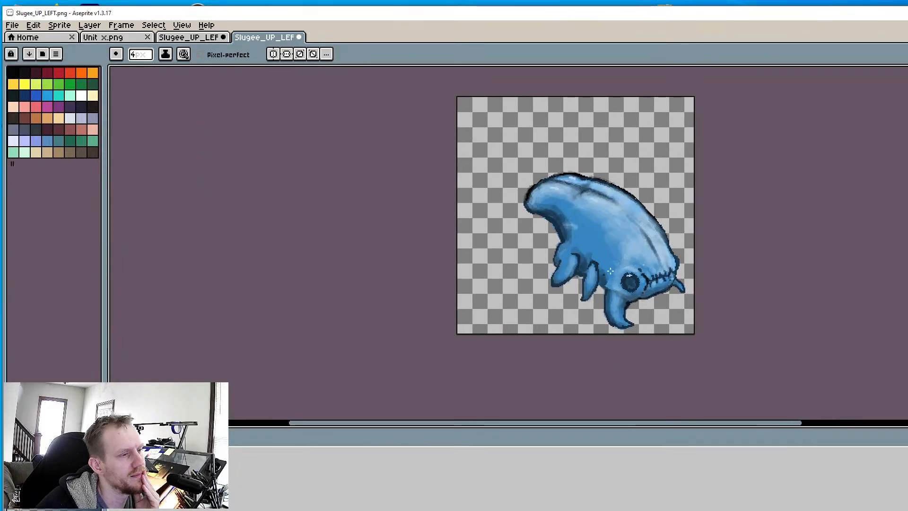
scroll(612, 275, up, 1)
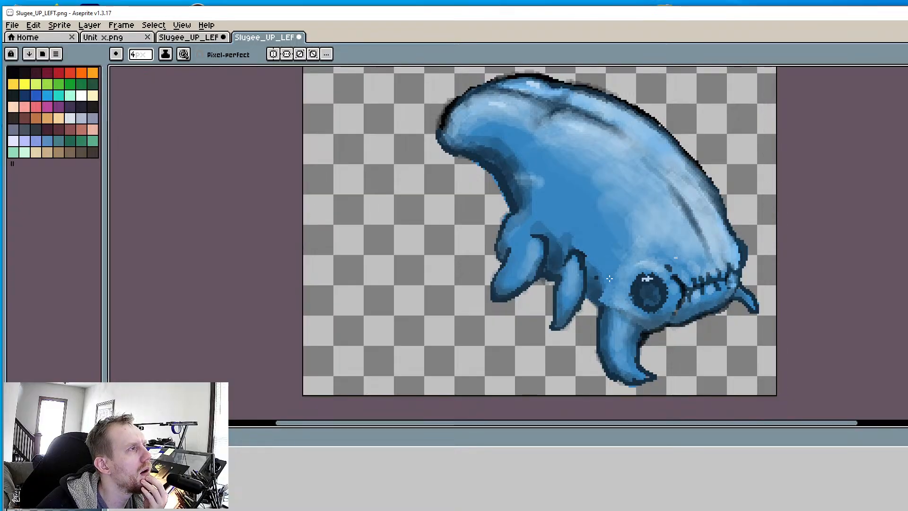
scroll(609, 278, up, 4)
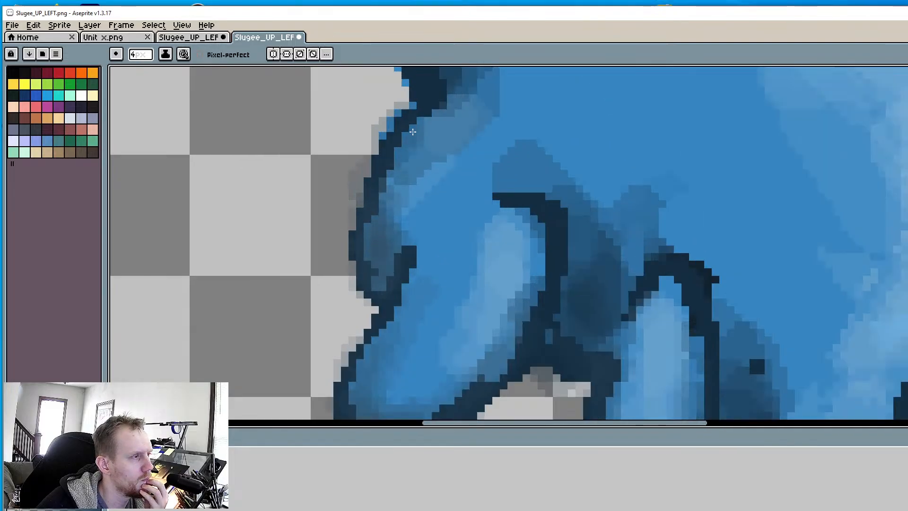
middle_drag(428, 296, 423, 199)
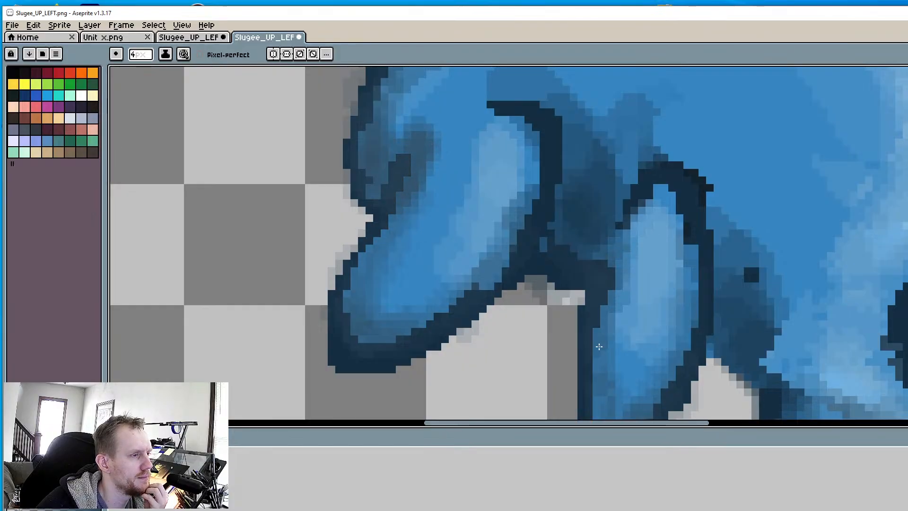
scroll(618, 282, down, 3)
scroll(615, 257, up, 3)
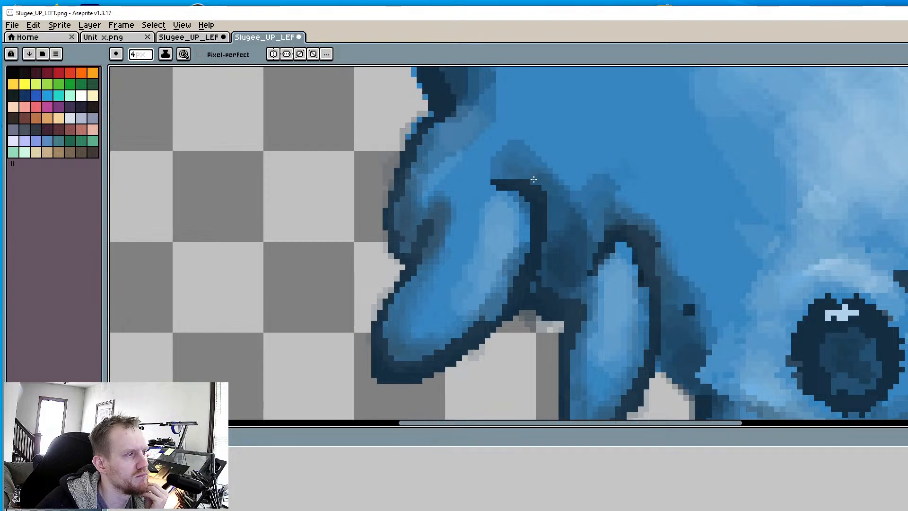
Examine the whole sprite, comparing the shading of the legs, eye, mouth and back
scroll(543, 188, down, 4)
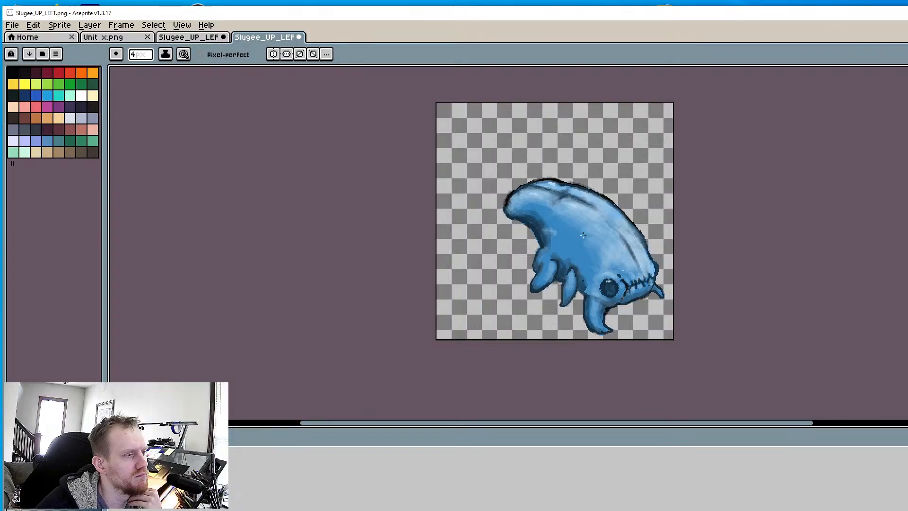
scroll(593, 307, up, 3)
scroll(591, 319, down, 2)
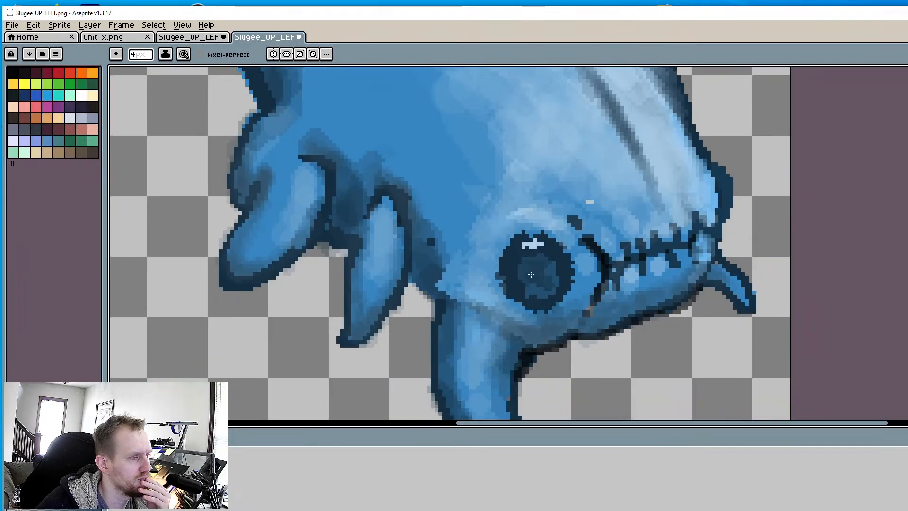
scroll(530, 274, down, 1)
scroll(529, 269, up, 1)
scroll(529, 270, up, 1)
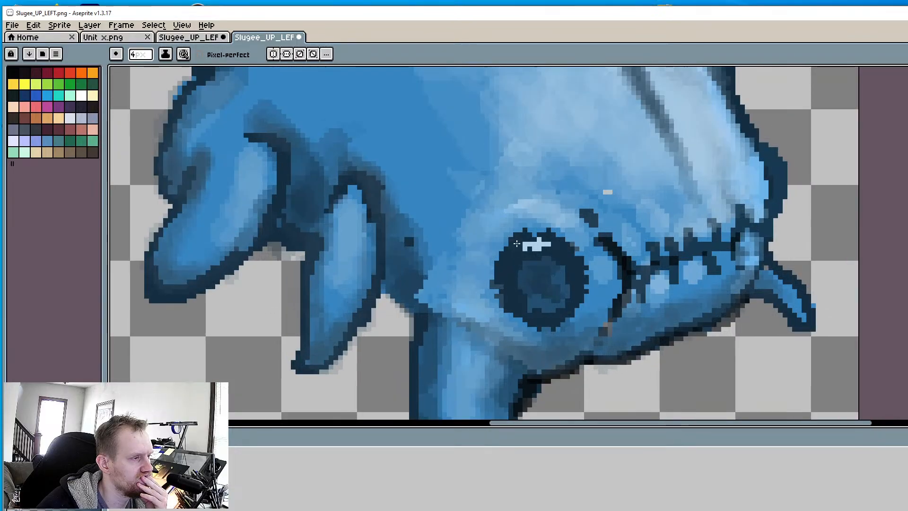
middle_drag(596, 217, 542, 207)
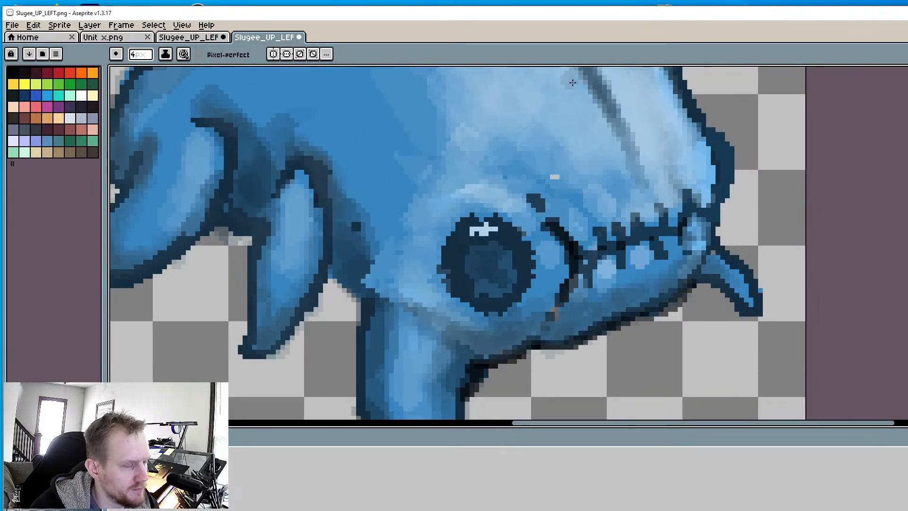
middle_drag(571, 81, 529, 194)
Sample the light tone above the eye, set the brush size to 3 px and paint a highlight beside the back seam
key(alt)
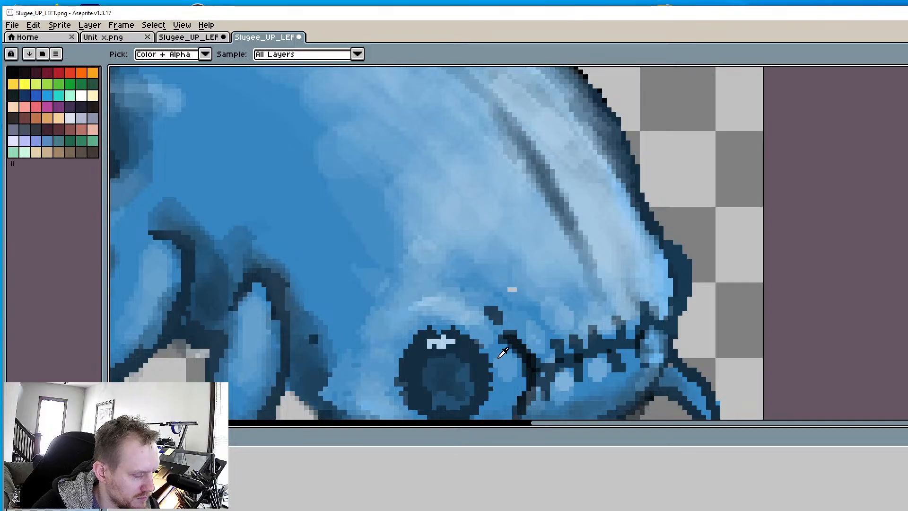
alt+click(424, 285)
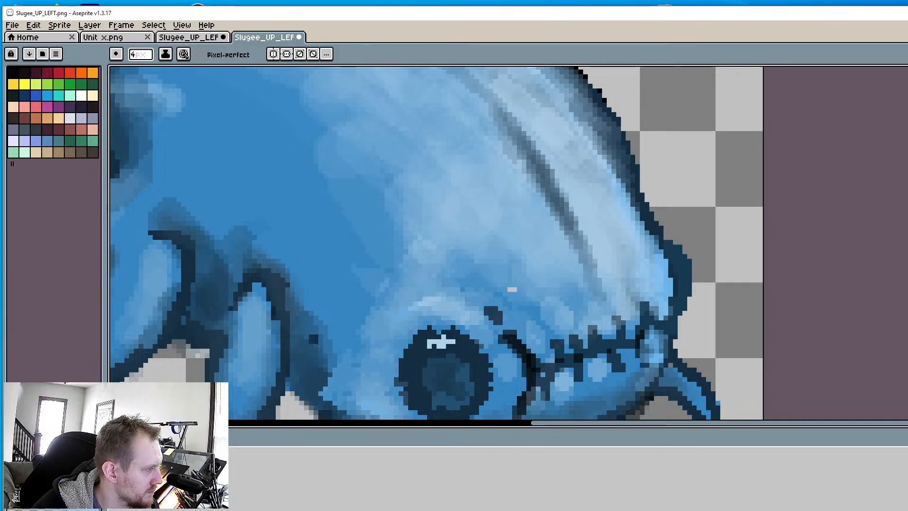
key(minus)
key(minus)
key(minus)
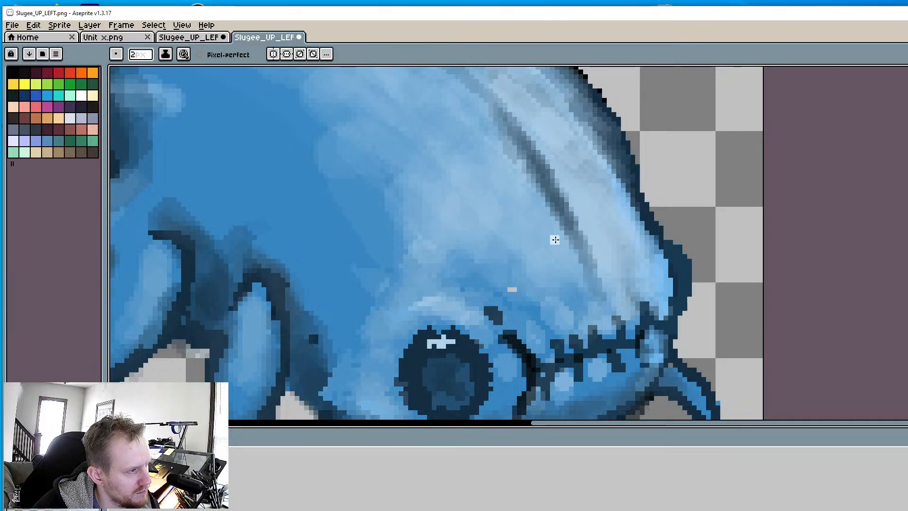
middle_drag(539, 227, 533, 220)
key(v)
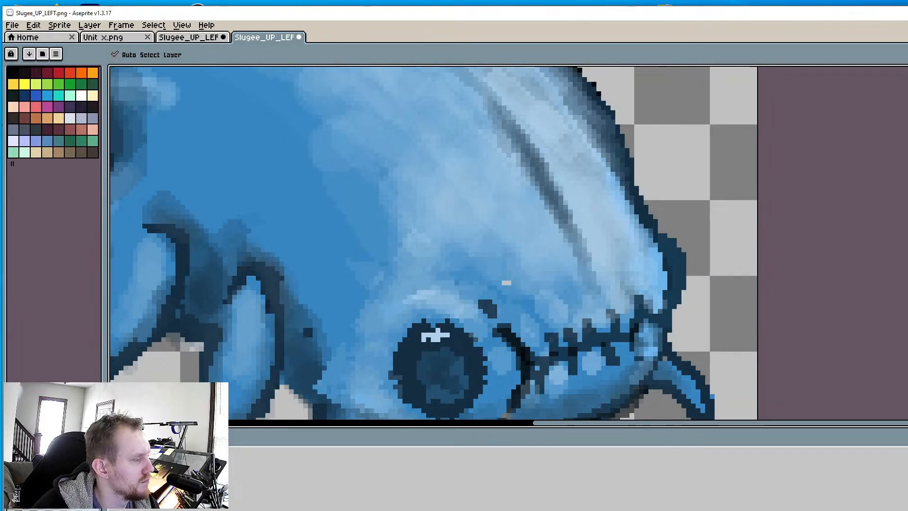
key(b)
scroll(519, 194, up, 2)
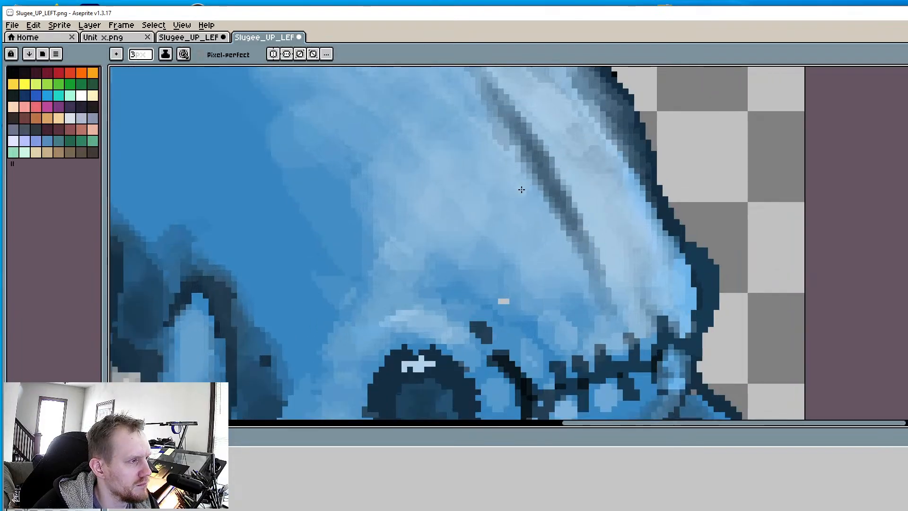
mouse_move(520, 194)
mouse_down()
mouse_move(500, 184)
mouse_move(542, 212)
mouse_up()
Add pale highlights beside the lower end of the back seam and along the back's outer edge above the snout
middle_drag(525, 272, 426, 112)
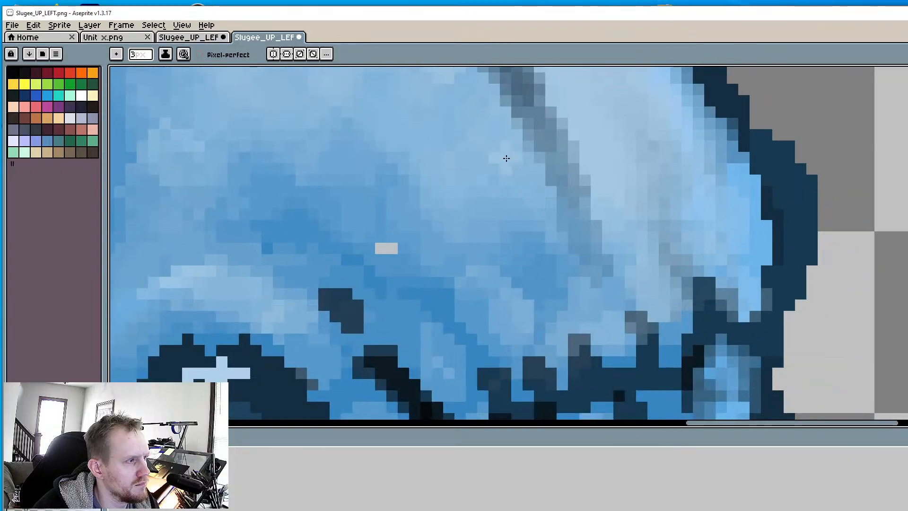
mouse_move(506, 158)
mouse_down()
mouse_move(510, 186)
mouse_move(532, 201)
mouse_up()
middle_drag(563, 133, 567, 262)
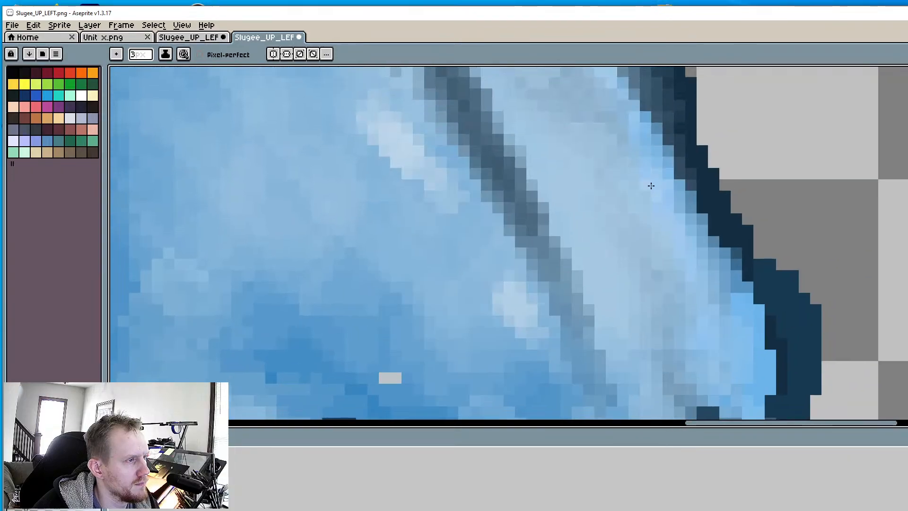
drag(655, 204, 667, 241)
scroll(547, 201, down, 6)
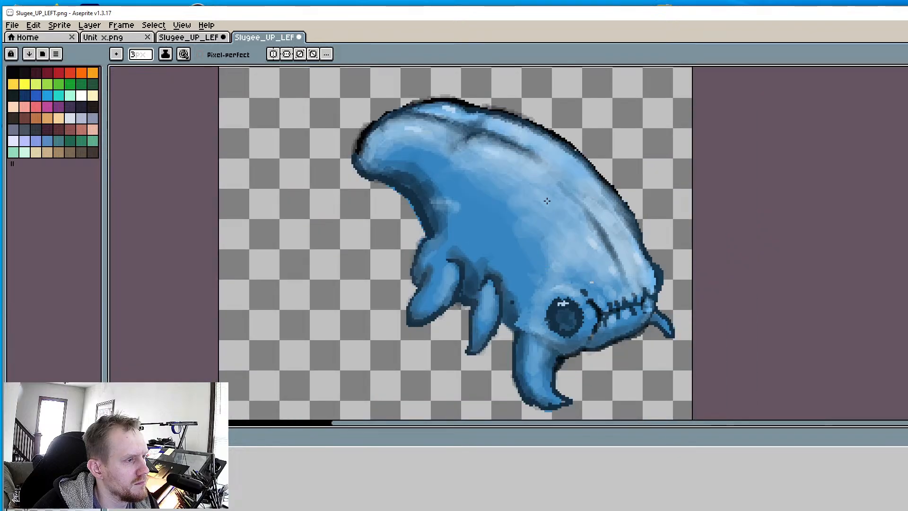
Paint small pale highlights near the tops of the rear leg and the middle leg
scroll(490, 147, up, 2)
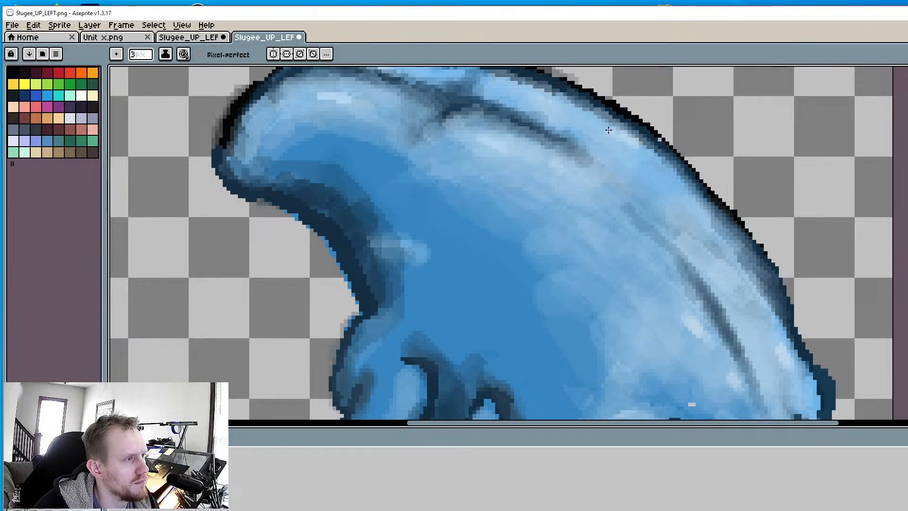
middle_drag(621, 287, 574, 191)
middle_drag(311, 293, 343, 245)
scroll(343, 244, up, 2)
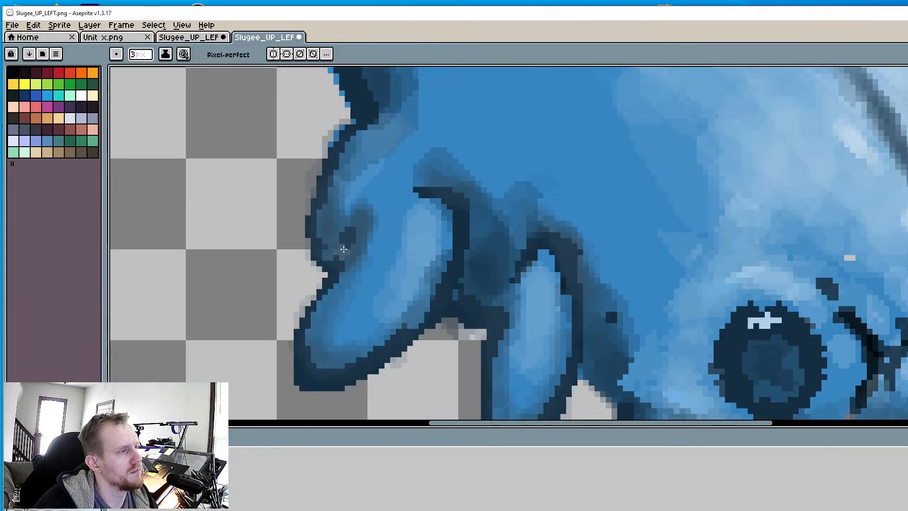
drag(459, 214, 466, 245)
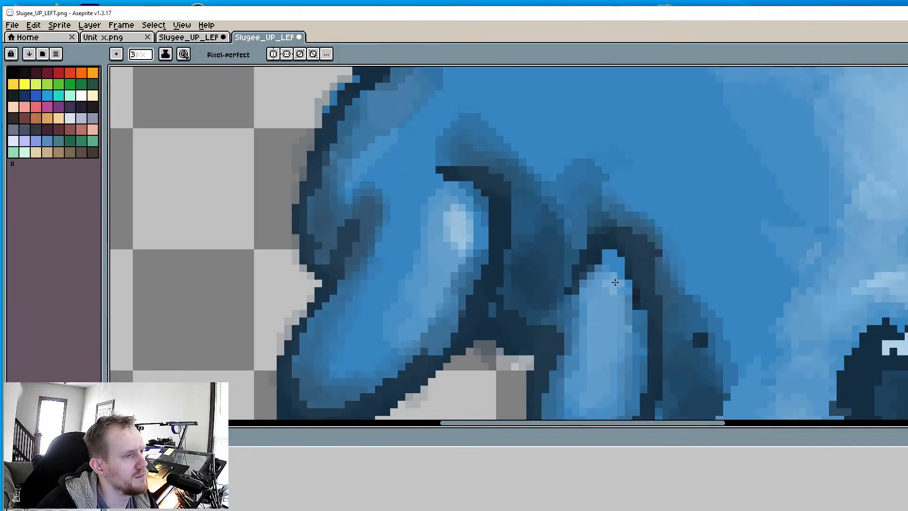
mouse_move(614, 285)
mouse_down()
mouse_move(628, 303)
mouse_move(613, 282)
mouse_up()
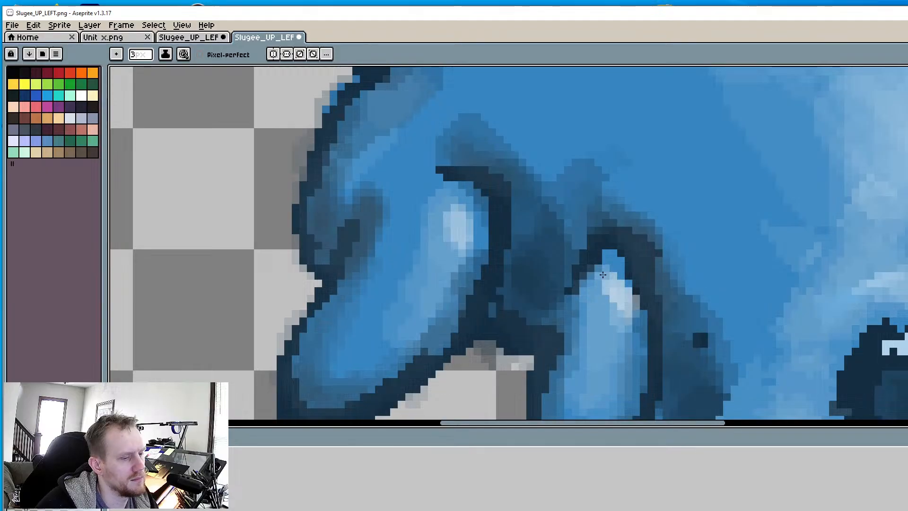
Sample the muted blue shadow above the middle leg and paint it over the dark area around the leg's top
alt+click(599, 225)
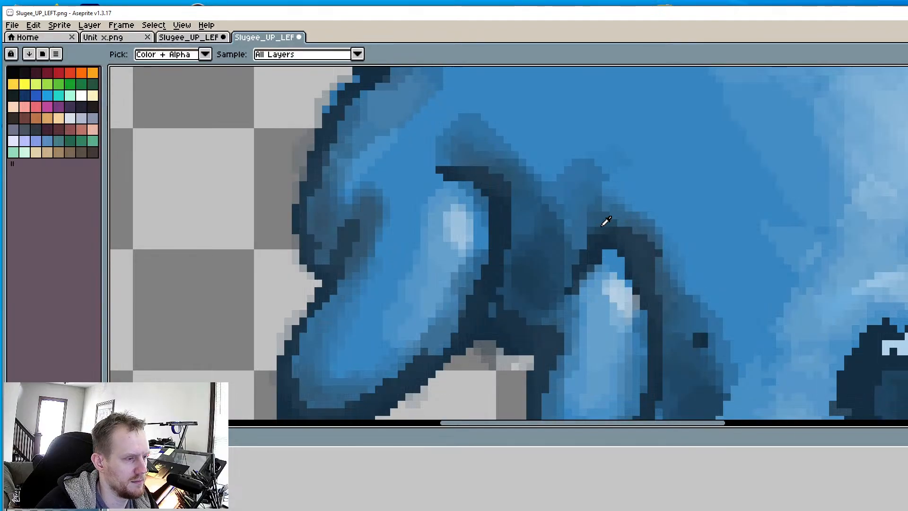
mouse_move(601, 235)
mouse_down()
mouse_move(594, 242)
mouse_move(598, 225)
mouse_move(578, 230)
mouse_up()
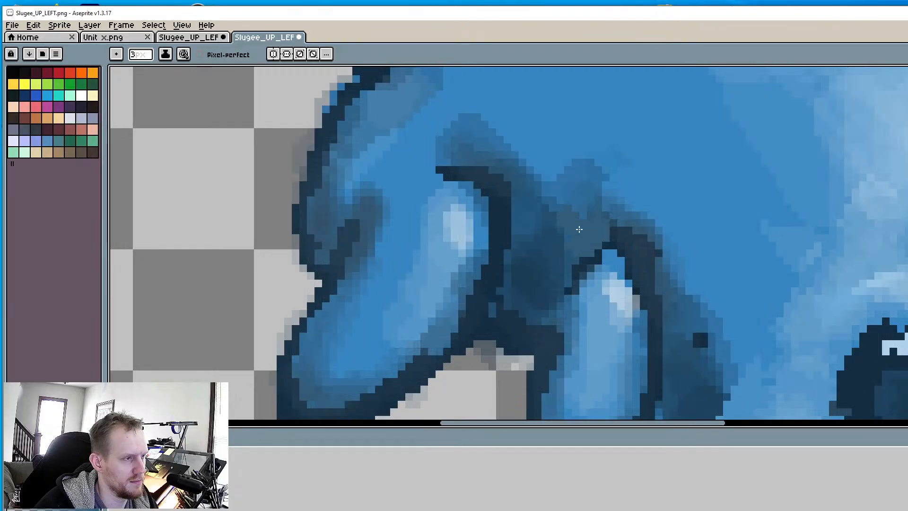
scroll(582, 220, down, 2)
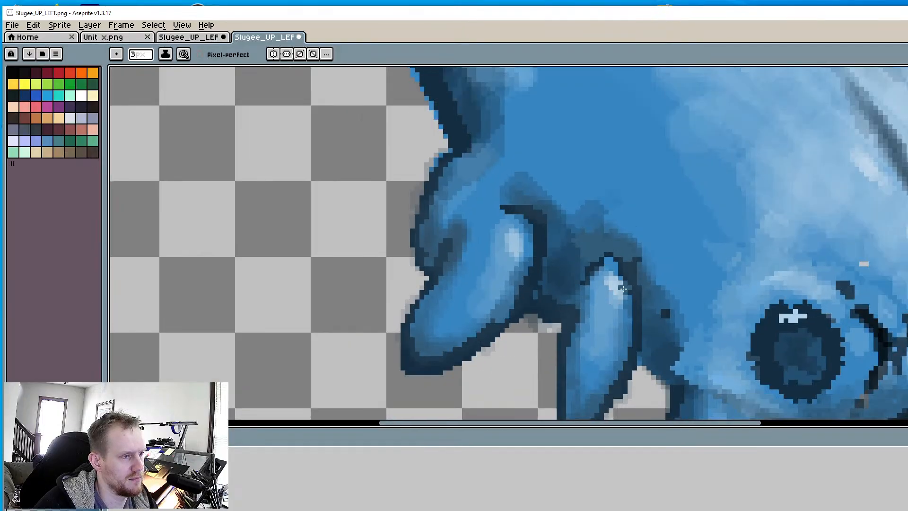
Sample the dark outline colour and redraw the arched outline over the top of the middle leg
scroll(477, 233, up, 3)
alt+click(427, 141)
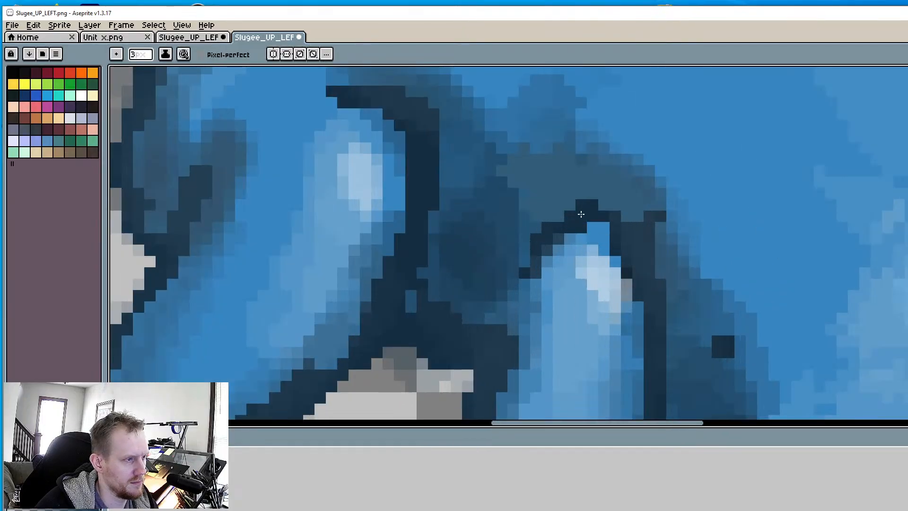
mouse_move(551, 223)
mouse_down()
mouse_move(615, 215)
mouse_move(648, 250)
mouse_move(655, 283)
mouse_up()
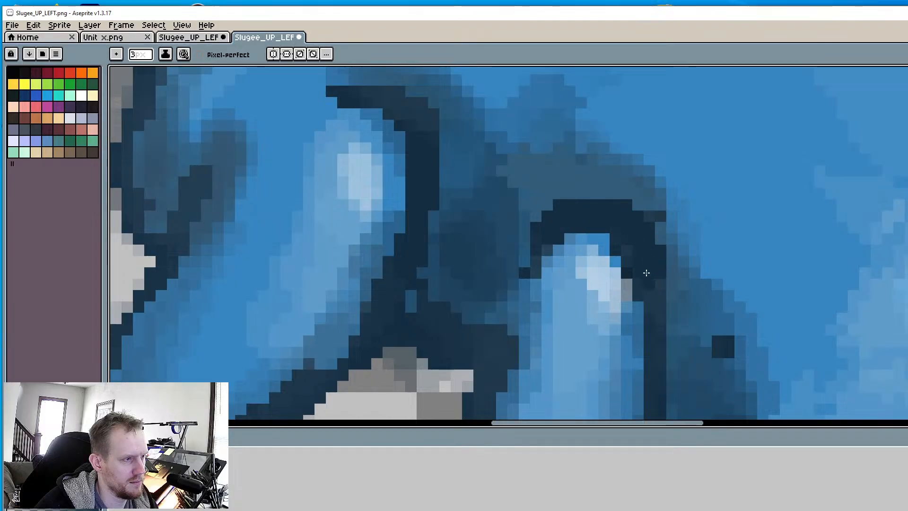
scroll(657, 319, down, 2)
scroll(601, 307, up, 1)
Sample the middle leg's light blue and paint soft highlights around its upper joint and on the rearmost leg's upper part
alt+click(638, 295)
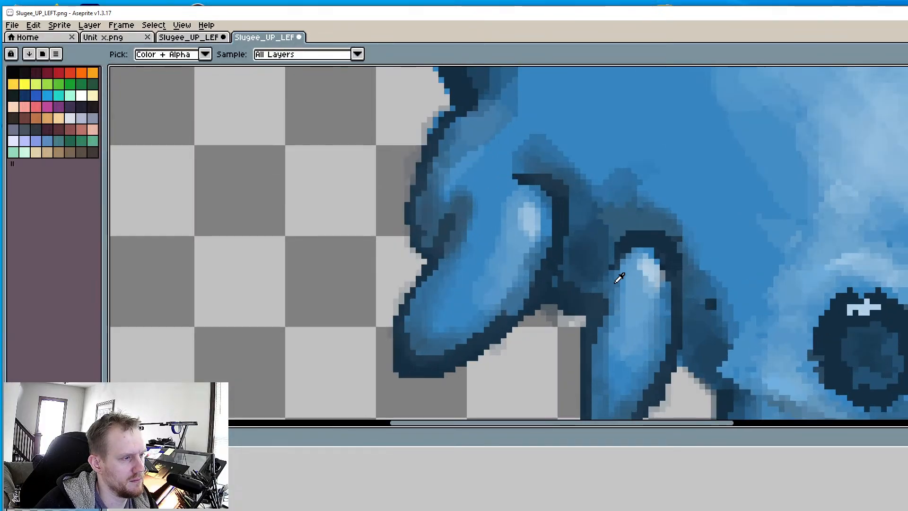
scroll(618, 279, up, 3)
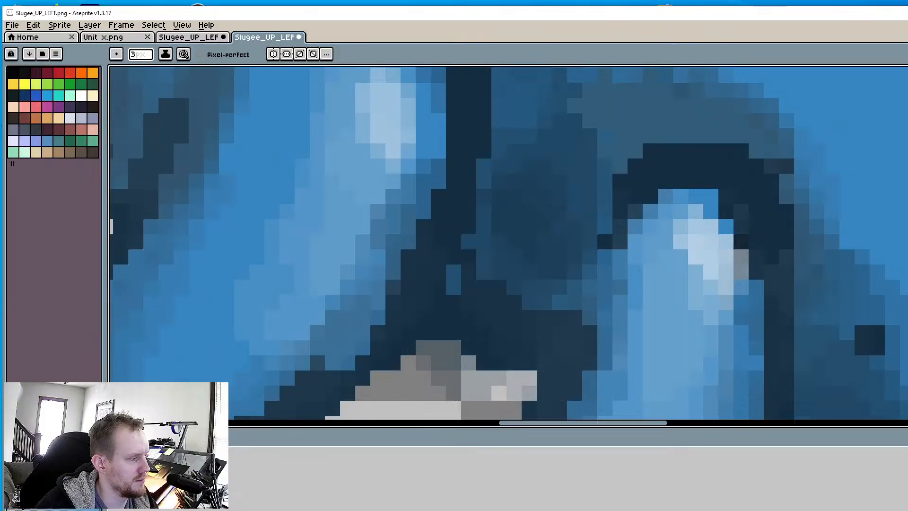
mouse_move(587, 284)
mouse_down()
mouse_move(582, 251)
mouse_move(595, 236)
mouse_move(568, 227)
mouse_move(544, 277)
mouse_move(591, 196)
mouse_move(543, 203)
mouse_move(550, 217)
mouse_move(527, 223)
mouse_move(615, 191)
mouse_move(561, 246)
mouse_move(574, 276)
mouse_up()
scroll(601, 191, down, 2)
mouse_move(569, 225)
mouse_down()
mouse_move(616, 196)
mouse_move(645, 196)
mouse_move(582, 193)
mouse_move(546, 224)
mouse_up()
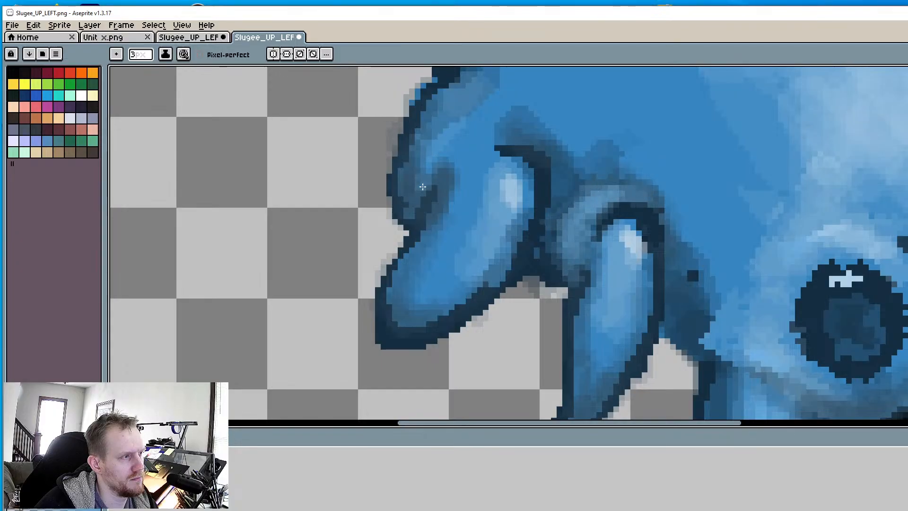
drag(422, 186, 428, 150)
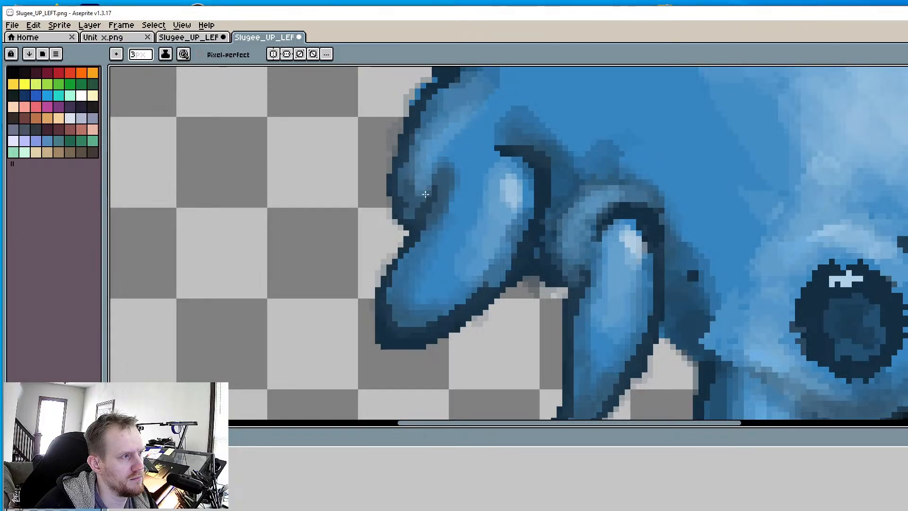
scroll(468, 145, down, 4)
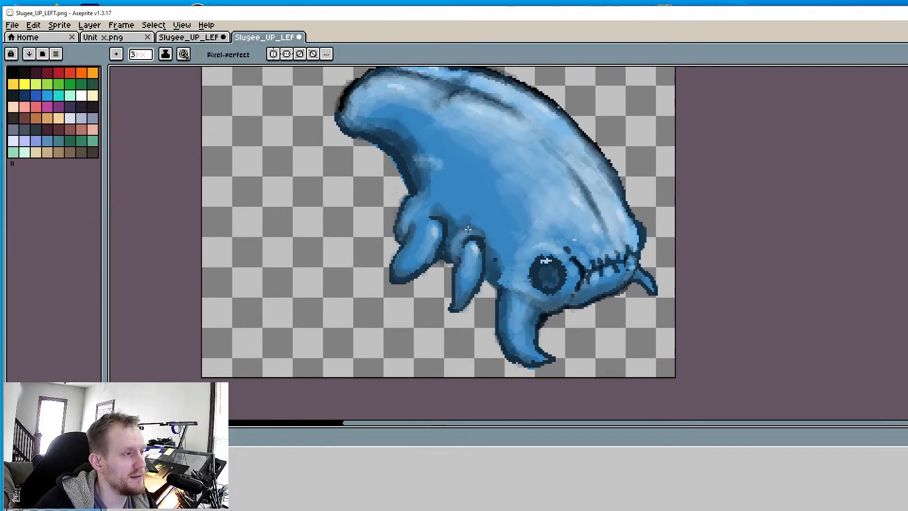
Sample the transparent background and erase the stray blue pixels beneath the front leg's curved tip
middle_drag(519, 219, 487, 146)
scroll(511, 307, up, 5)
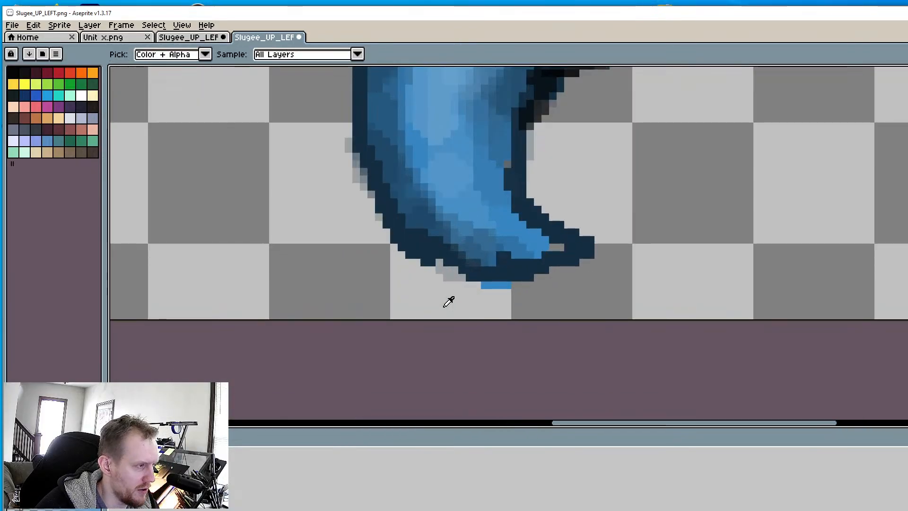
alt+click(421, 303)
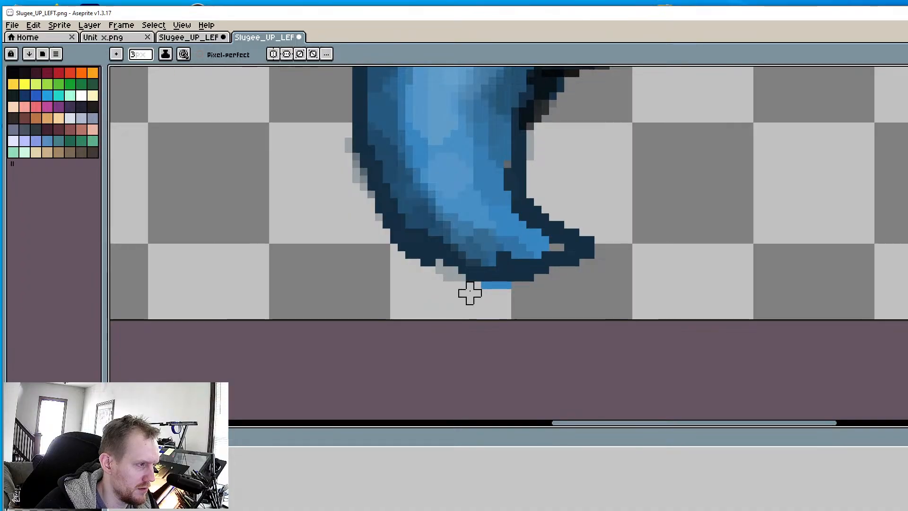
drag(469, 293, 506, 293)
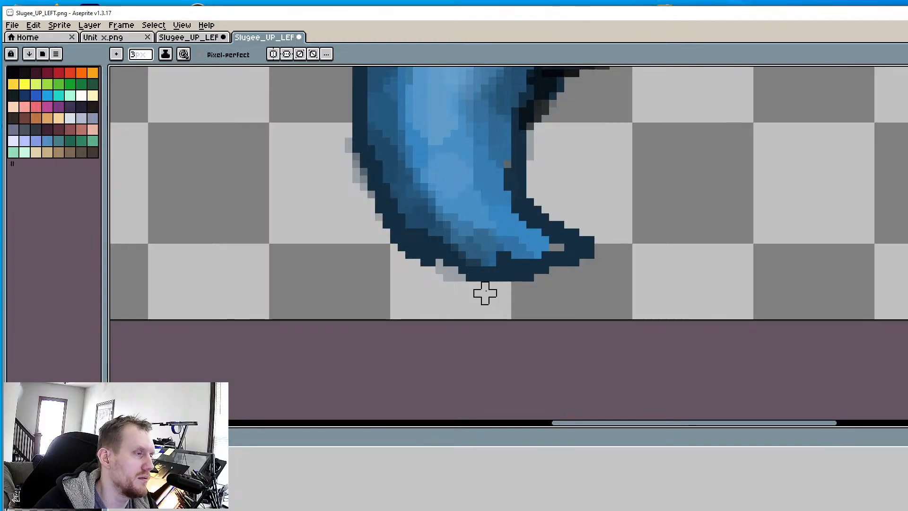
Sample the transparent background and erase the stray blue pixels along the concave outline between the tail end and the rear leg
middle_drag(482, 200, 529, 318)
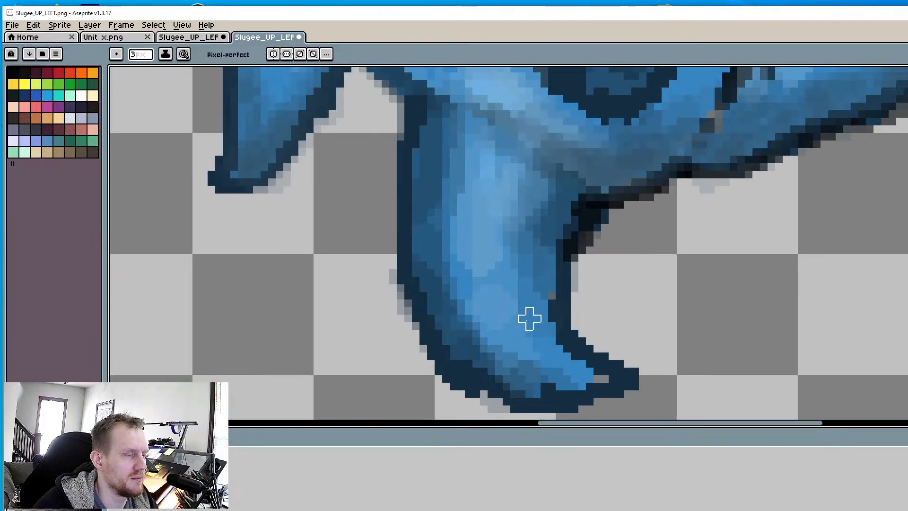
scroll(529, 317, down, 6)
scroll(531, 299, up, 4)
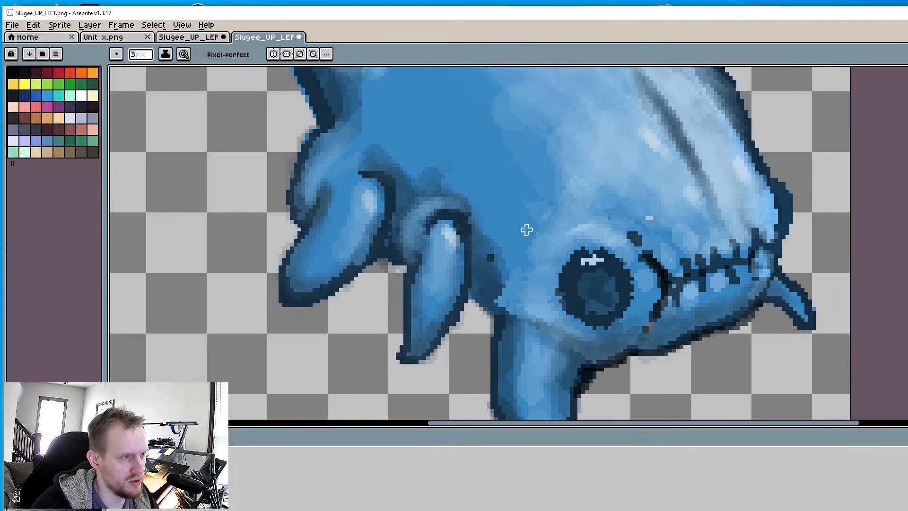
middle_drag(527, 229, 541, 274)
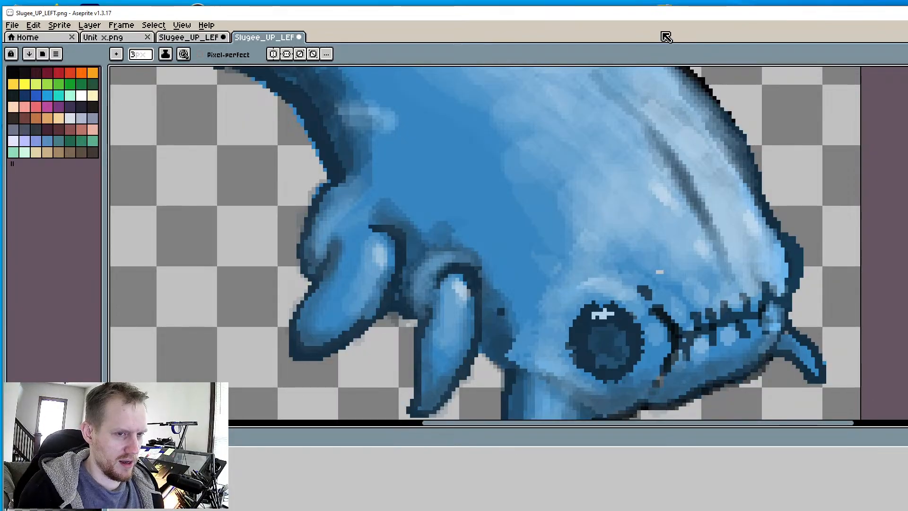
middle_drag(543, 166, 627, 249)
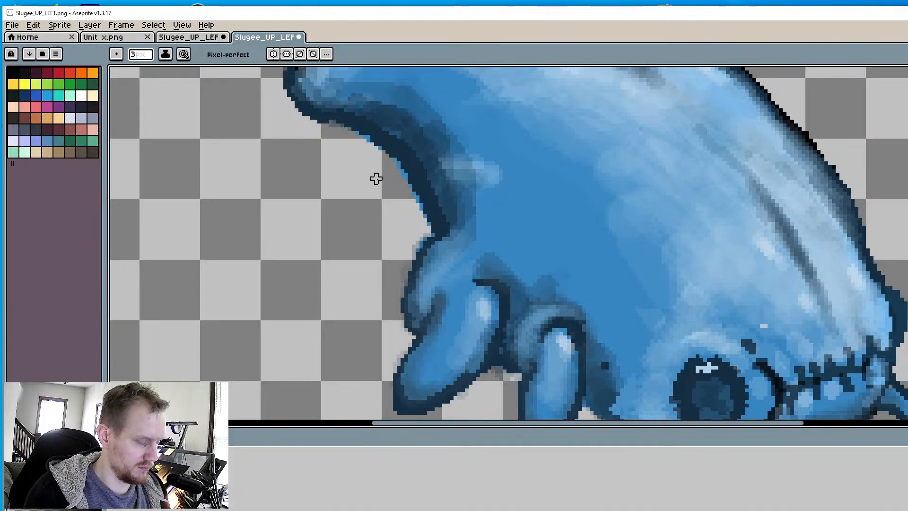
scroll(376, 178, up, 1)
key(i)
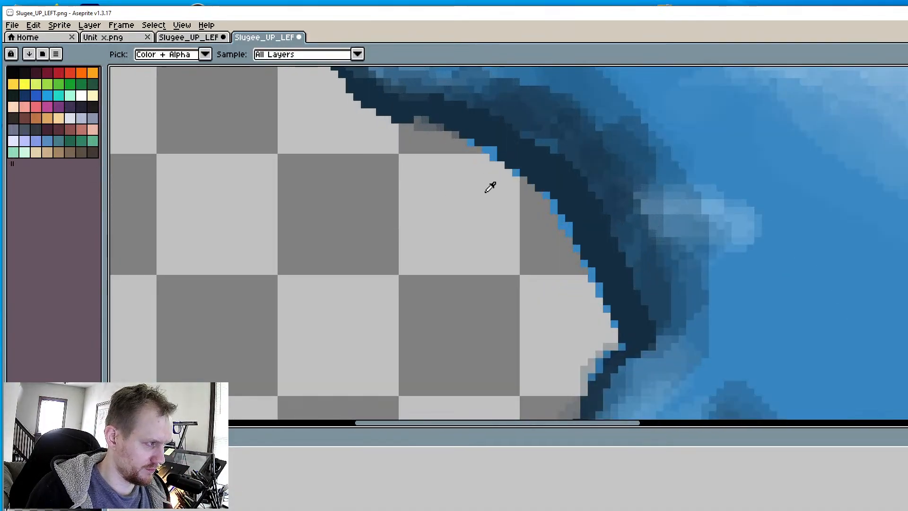
key(b)
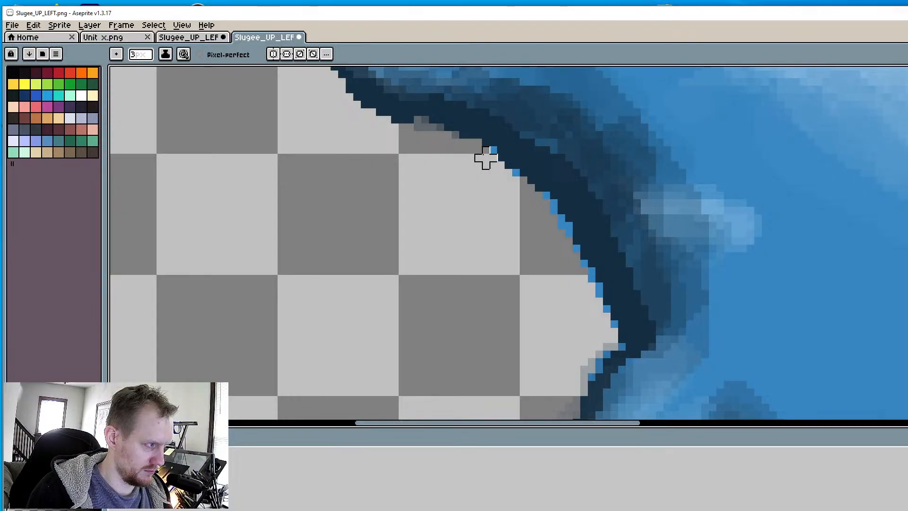
mouse_move(493, 165)
mouse_down()
mouse_move(561, 216)
mouse_move(581, 255)
mouse_move(605, 336)
mouse_move(586, 369)
mouse_up()
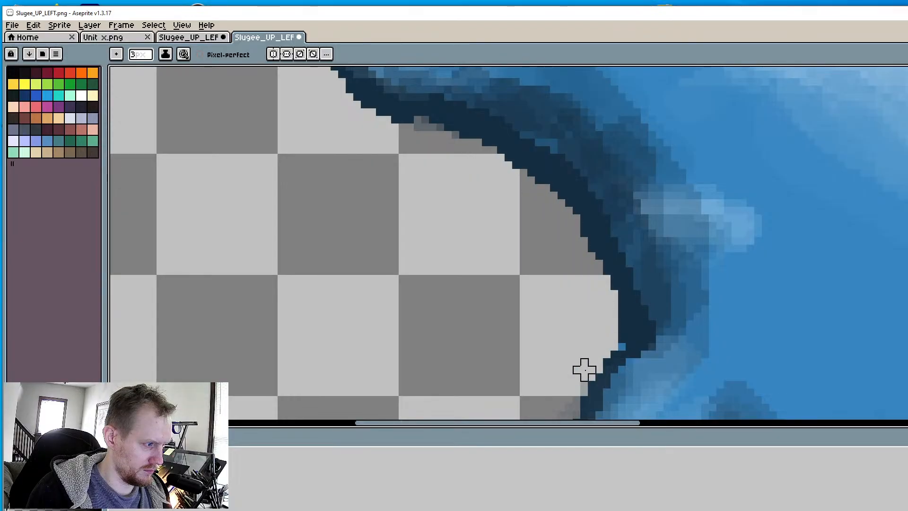
Sample the dark outline colour at the tail end and brush along the inner edge of its rounded tip
scroll(511, 242, down, 2)
scroll(506, 245, up, 2)
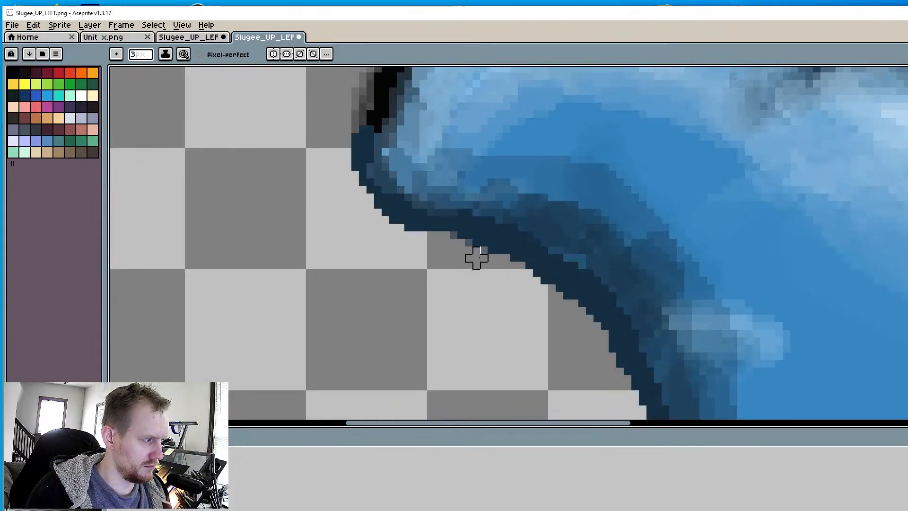
middle_drag(454, 243, 421, 368)
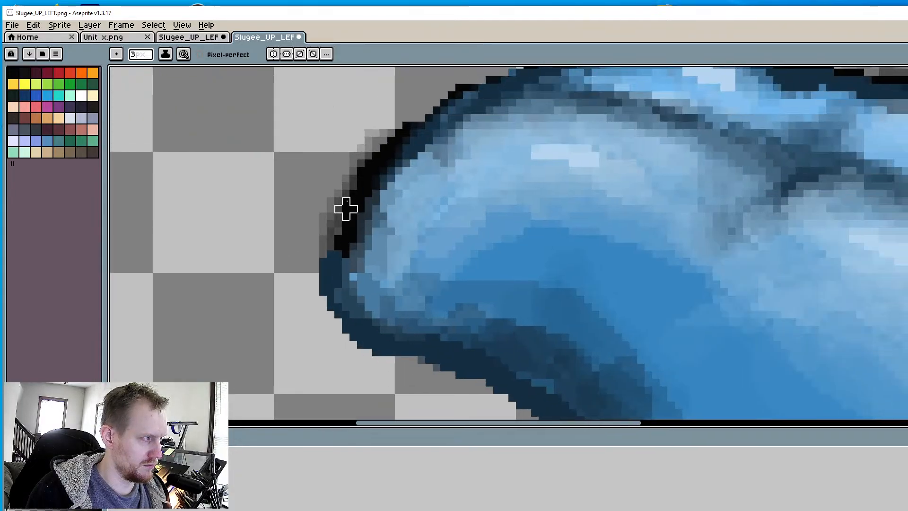
alt+click(348, 226)
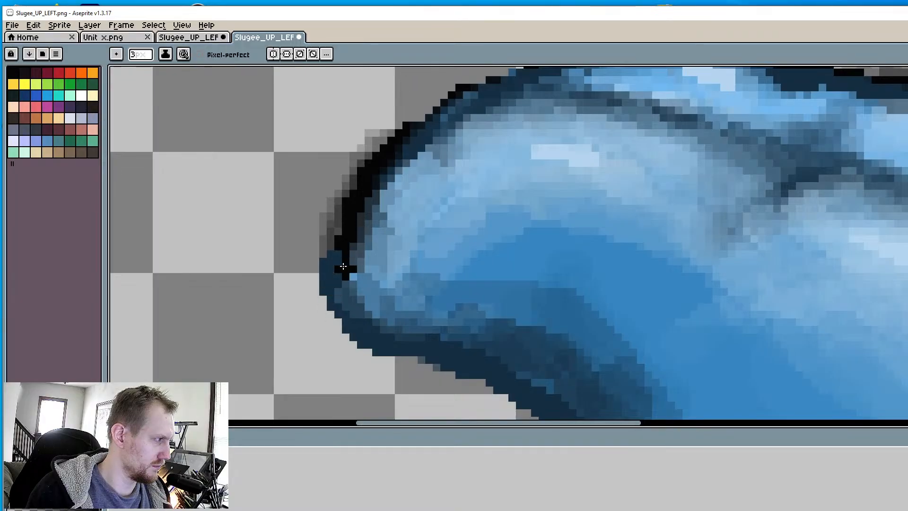
click(269, 299)
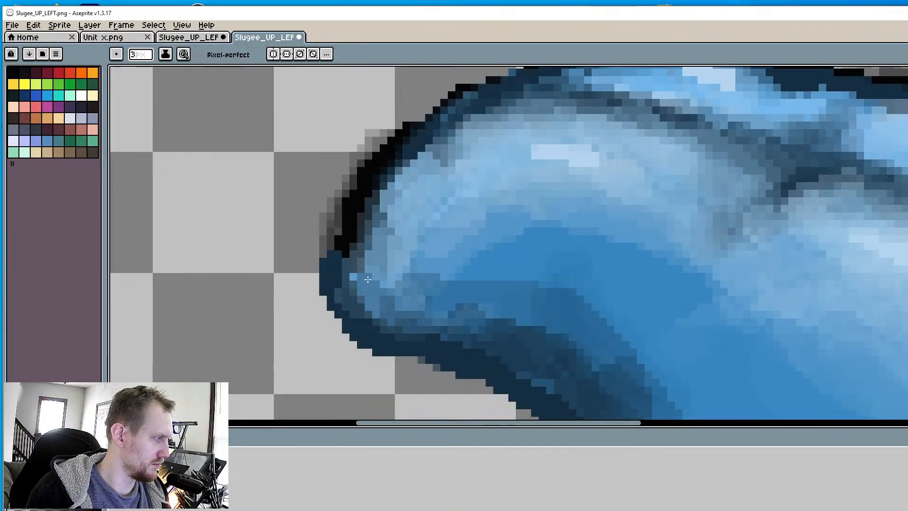
mouse_move(353, 228)
mouse_down()
mouse_move(329, 299)
mouse_move(349, 266)
mouse_move(339, 276)
mouse_move(375, 345)
mouse_up()
Undo the misplaced light blue dab and brush soft translucent strokes along the underside of the upper back's dark crease
scroll(462, 271, down, 3)
mouse_move(545, 228)
middle_down()
mouse_move(435, 181)
mouse_move(433, 257)
middle_up()
scroll(434, 201, up, 4)
drag(409, 182, 421, 193)
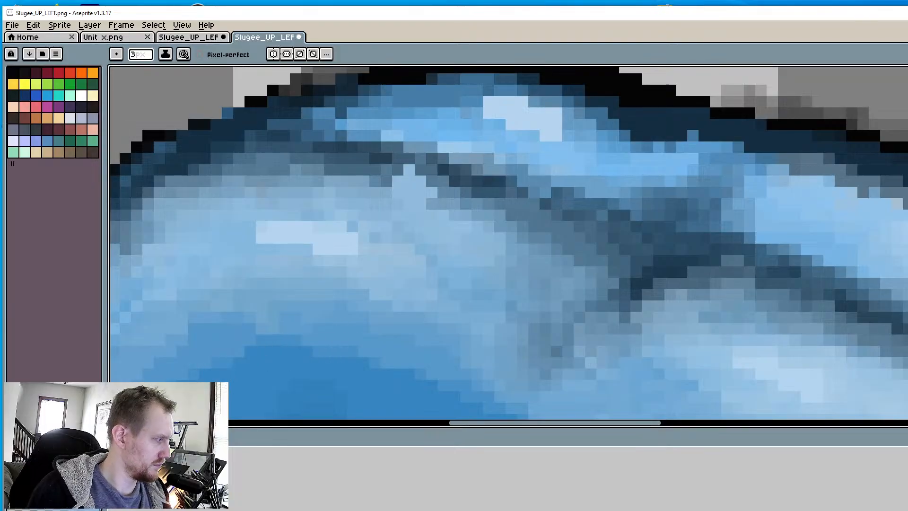
key(ctrl+z)
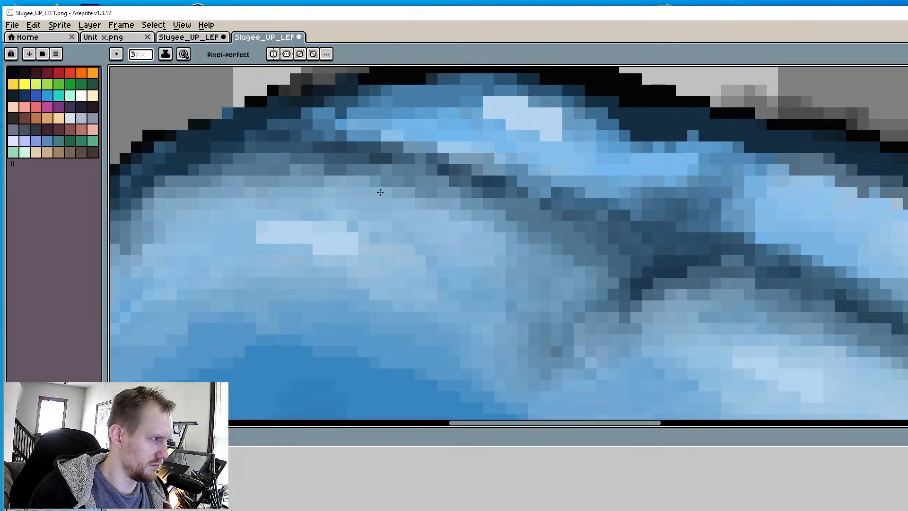
mouse_move(548, 239)
mouse_down()
mouse_move(427, 188)
mouse_move(318, 181)
mouse_move(397, 169)
mouse_move(427, 174)
mouse_move(413, 182)
mouse_up()
mouse_move(489, 193)
mouse_down()
mouse_move(442, 170)
mouse_move(556, 205)
mouse_up()
middle_drag(533, 207, 265, 107)
mouse_move(392, 192)
mouse_down()
mouse_move(409, 183)
mouse_move(339, 226)
mouse_move(423, 156)
mouse_move(636, 248)
mouse_up()
drag(562, 225, 669, 269)
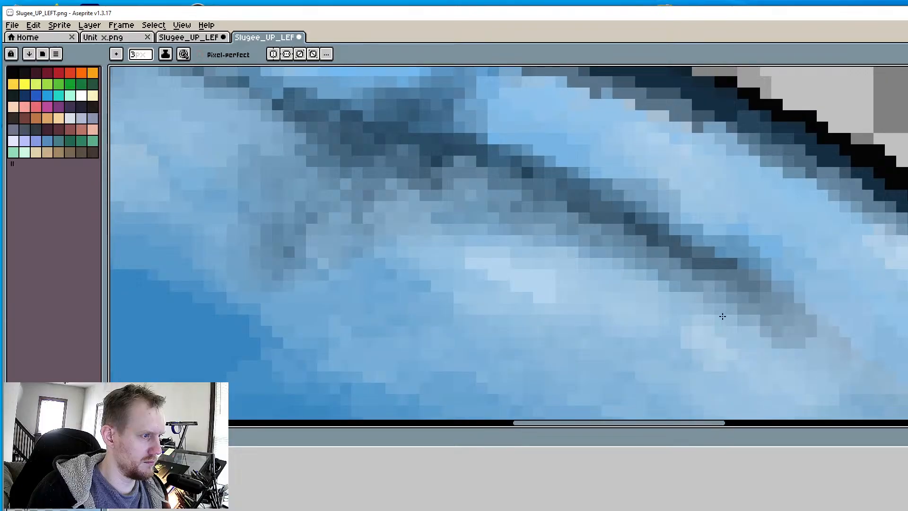
Continue the soft translucent strokes down the middle of the back, blending the faded crease into the darker groove
middle_drag(751, 313, 551, 192)
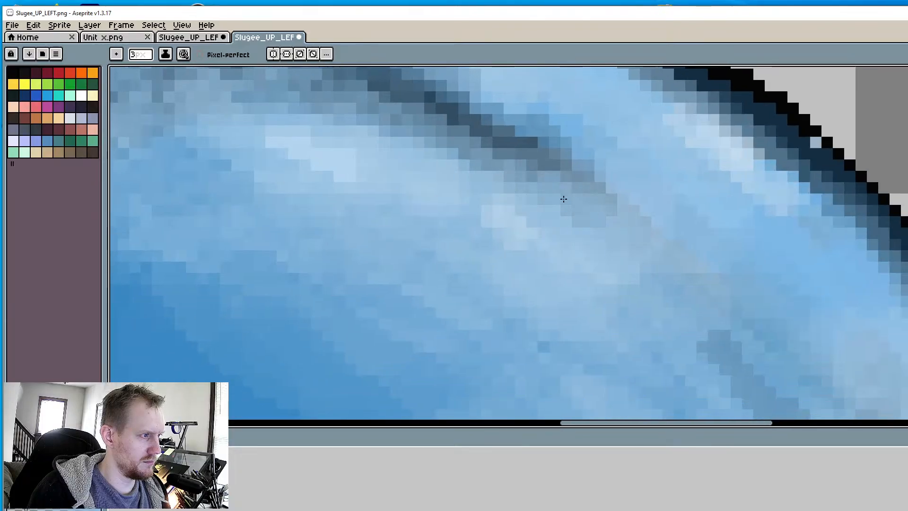
drag(505, 144, 624, 273)
middle_drag(710, 335, 431, 178)
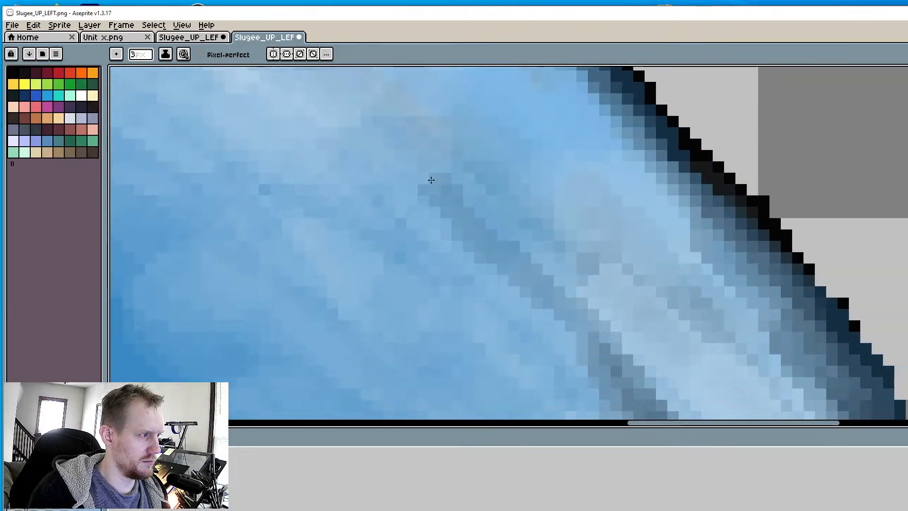
drag(431, 180, 567, 304)
mouse_move(491, 274)
middle_down()
mouse_move(328, 113)
mouse_move(330, 98)
middle_up()
drag(430, 151, 504, 307)
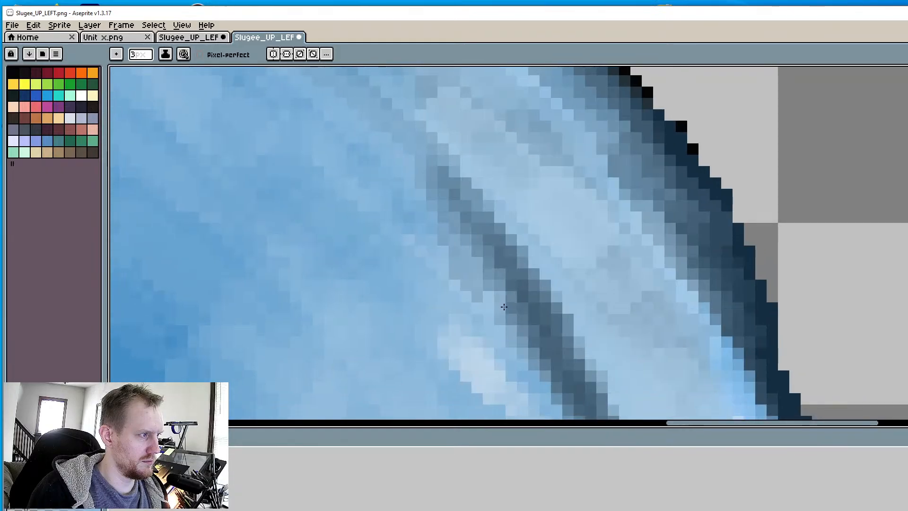
drag(452, 196, 531, 326)
Soften the edge of the dark groove on the lower back with translucent strokes down towards the stitched mouth
middle_drag(530, 326, 447, 156)
drag(444, 170, 509, 264)
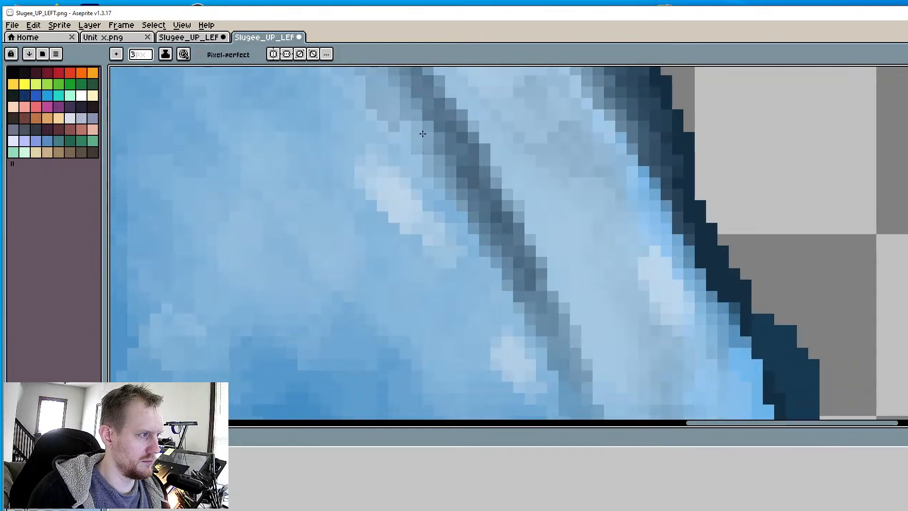
drag(424, 135, 516, 272)
middle_drag(371, 80, 411, 176)
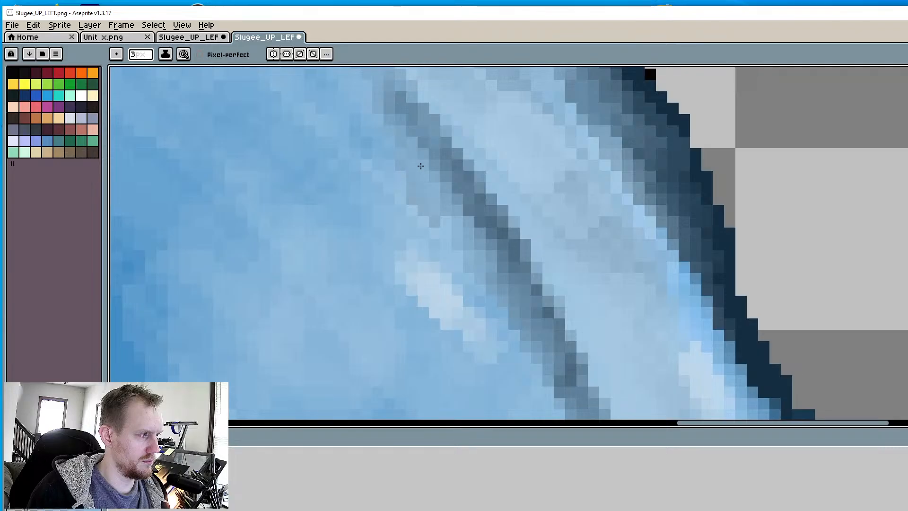
drag(442, 171, 503, 271)
middle_drag(510, 285, 435, 149)
drag(456, 200, 495, 280)
drag(479, 220, 511, 314)
middle_drag(511, 319, 421, 134)
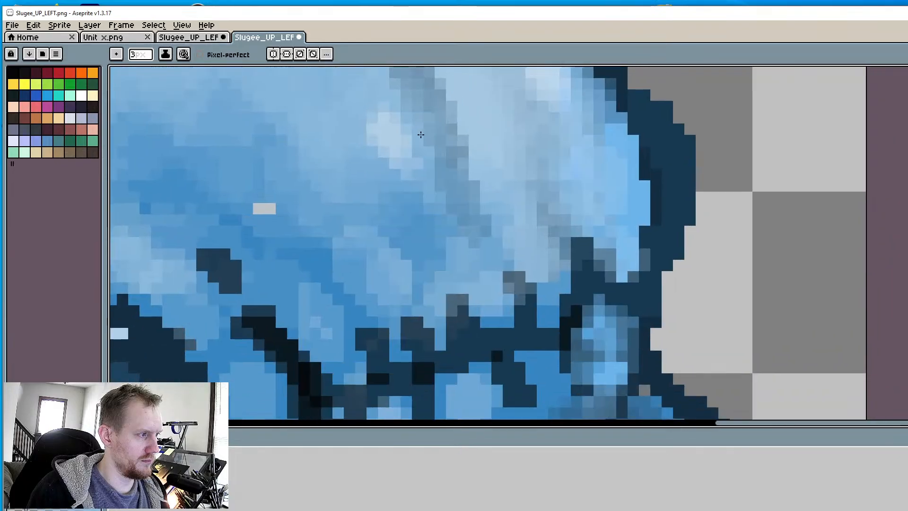
Brush a soft grey-blue highlight onto the inner side of the dark outline at the head's front bump
scroll(442, 207, down, 3)
scroll(451, 209, down, 3)
scroll(434, 113, up, 5)
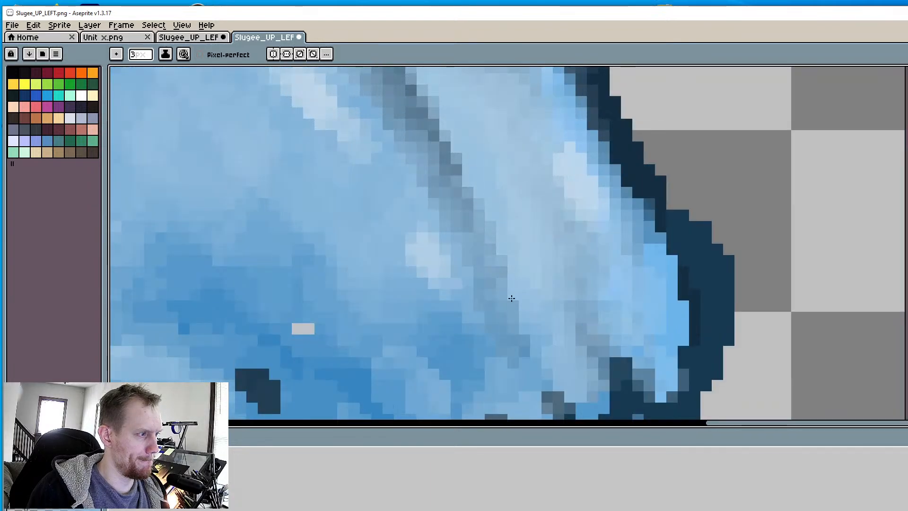
middle_drag(584, 233, 451, 170)
mouse_move(550, 209)
mouse_down()
mouse_move(564, 255)
mouse_move(567, 249)
mouse_up()
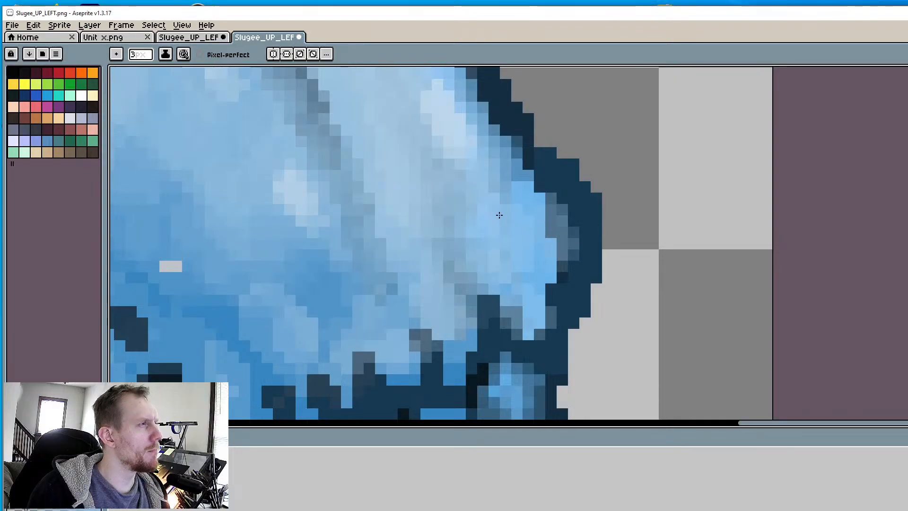
scroll(499, 215, down, 4)
scroll(499, 251, up, 3)
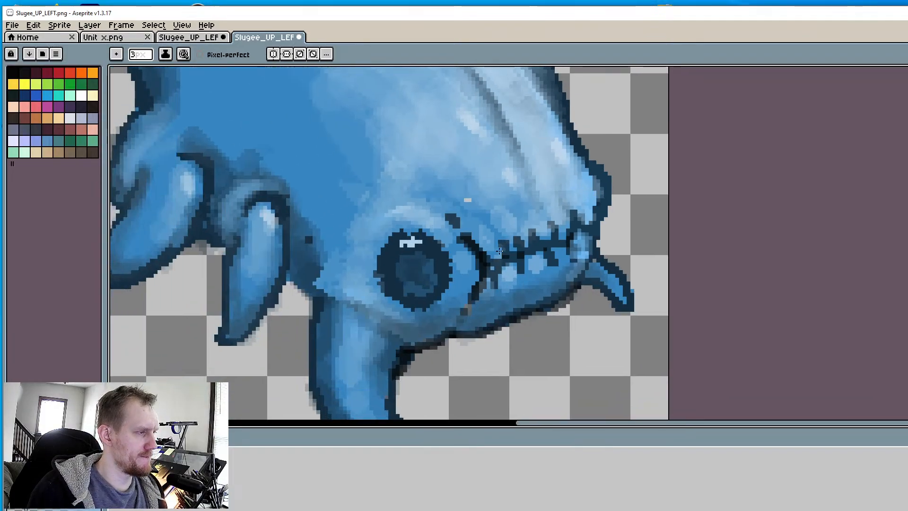
scroll(479, 235, down, 2)
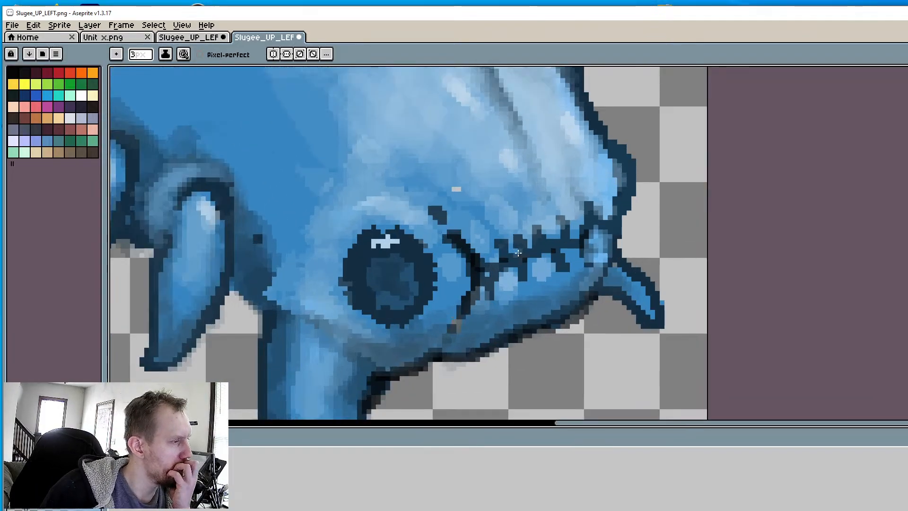
scroll(518, 256, down, 3)
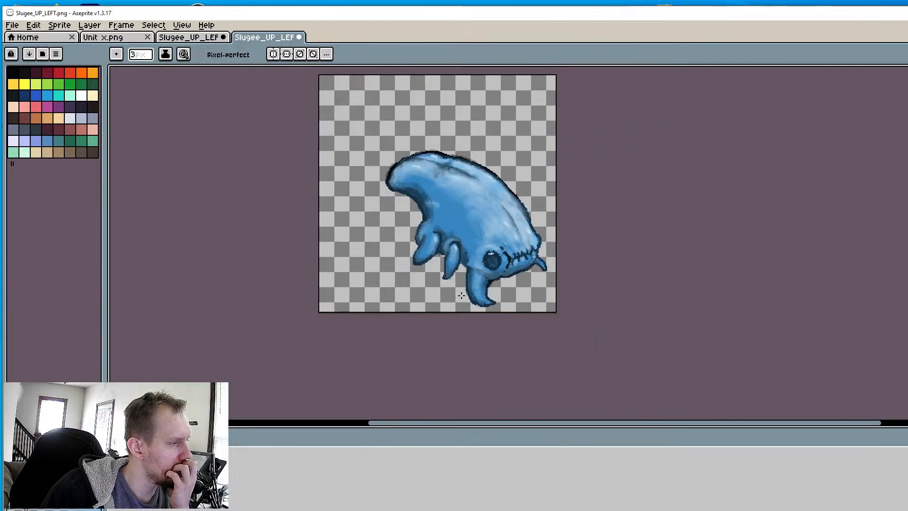
Sample a dark shade and paint soft shadows along the fold above the front leg and the underside of the jaw
scroll(478, 255, up, 4)
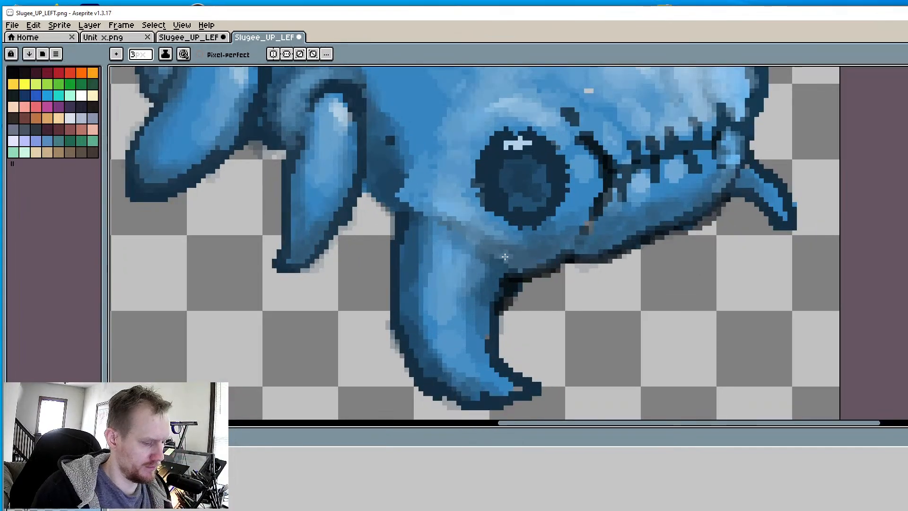
scroll(519, 280, up, 1)
key(alt)
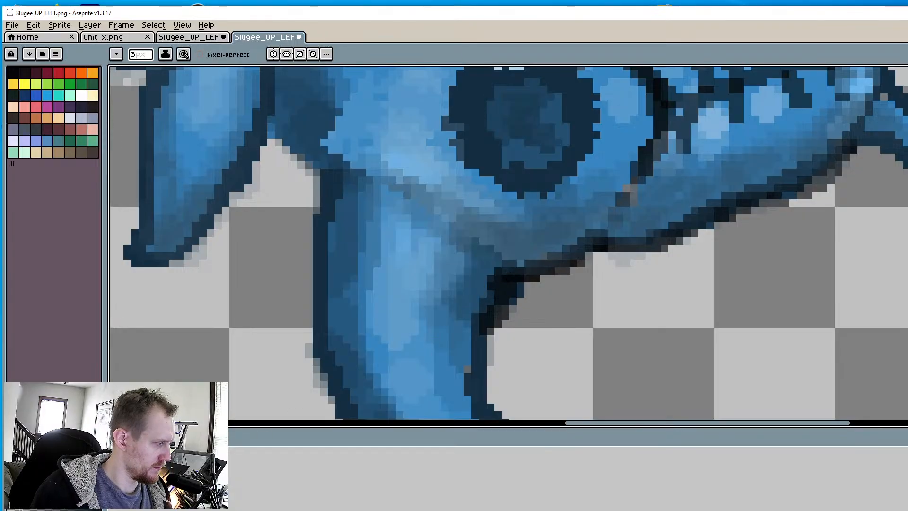
drag(454, 230, 514, 261)
mouse_move(428, 208)
mouse_down()
mouse_move(516, 262)
mouse_move(539, 245)
mouse_move(562, 245)
mouse_up()
mouse_move(445, 257)
mouse_down()
mouse_move(491, 236)
mouse_move(609, 231)
mouse_up()
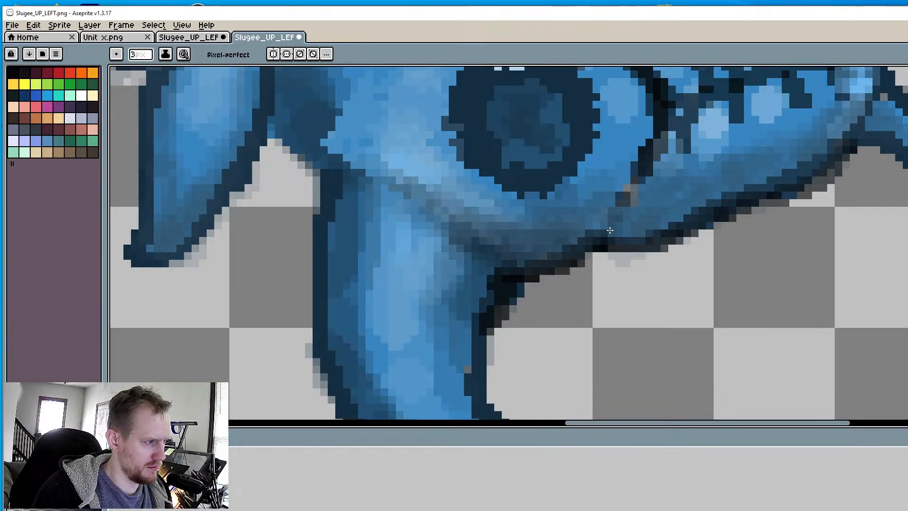
drag(414, 189, 514, 241)
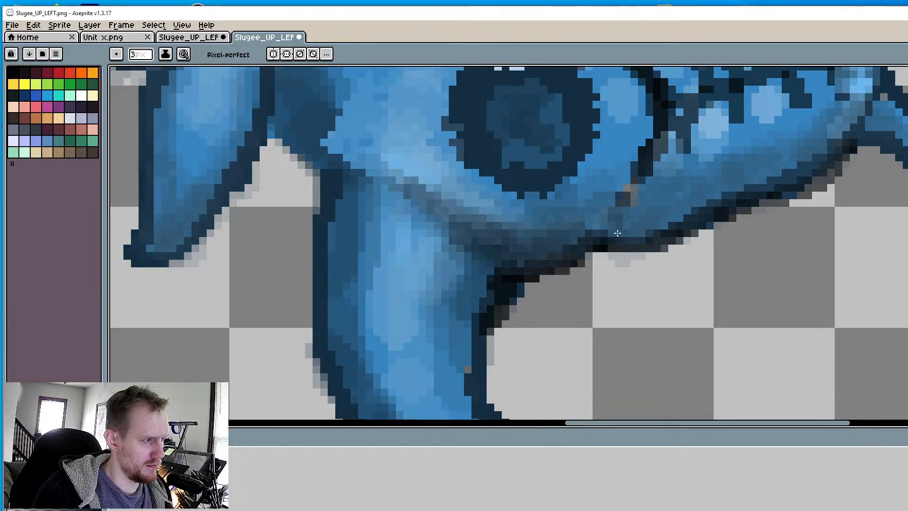
mouse_move(616, 232)
mouse_down()
mouse_move(708, 229)
mouse_move(574, 227)
mouse_up()
drag(769, 186, 638, 211)
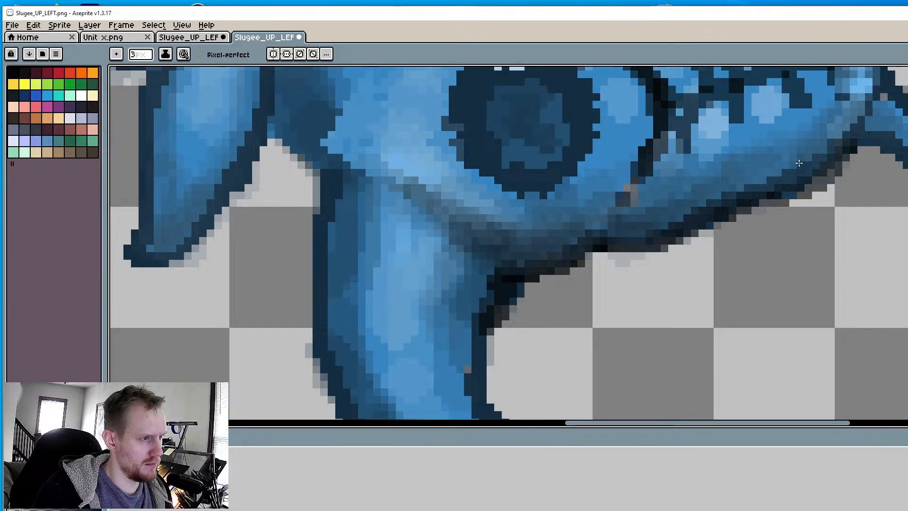
drag(799, 163, 700, 203)
Brush soft shading around the curved cheek line beside the eye and along the stitched mouth line
scroll(704, 198, down, 2)
scroll(633, 201, up, 2)
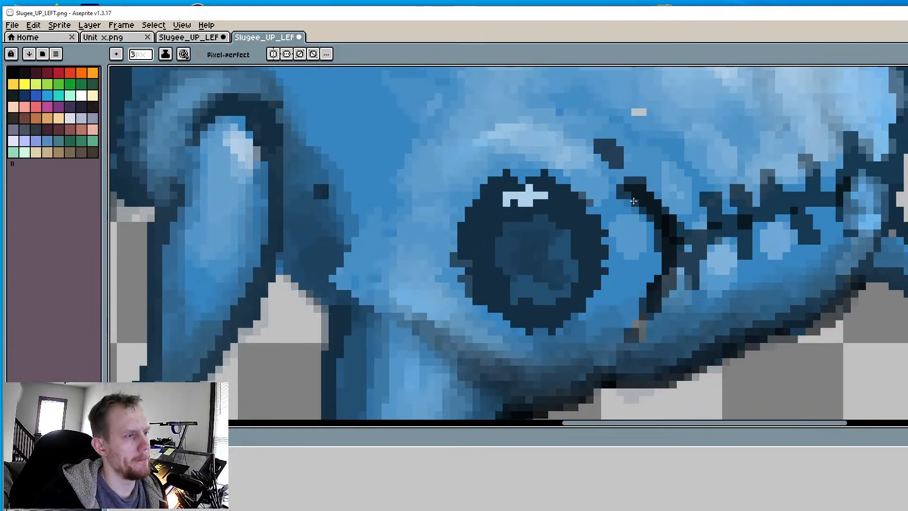
drag(633, 201, 665, 310)
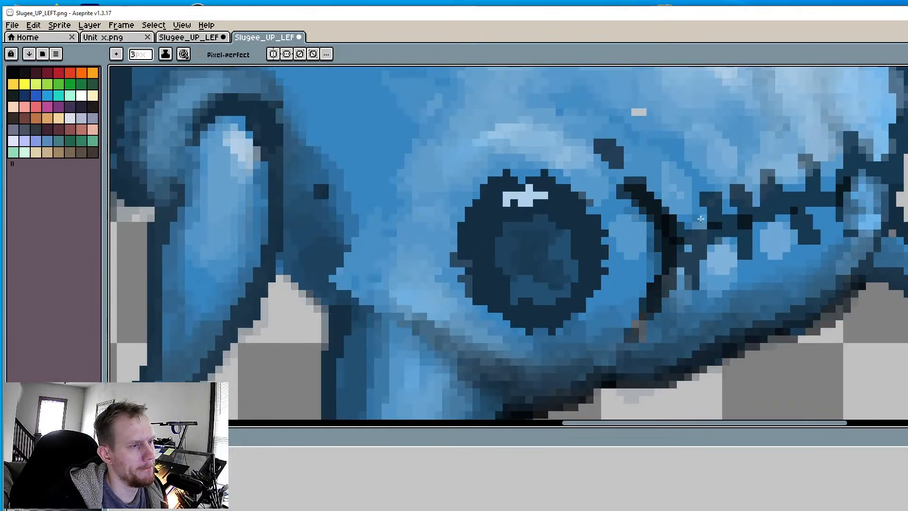
mouse_move(603, 157)
mouse_down()
mouse_move(632, 199)
mouse_move(658, 294)
mouse_up()
mouse_move(830, 190)
mouse_down()
mouse_move(675, 229)
mouse_move(723, 214)
mouse_move(738, 246)
mouse_move(766, 208)
mouse_move(819, 176)
mouse_move(812, 228)
mouse_up()
drag(834, 195, 761, 232)
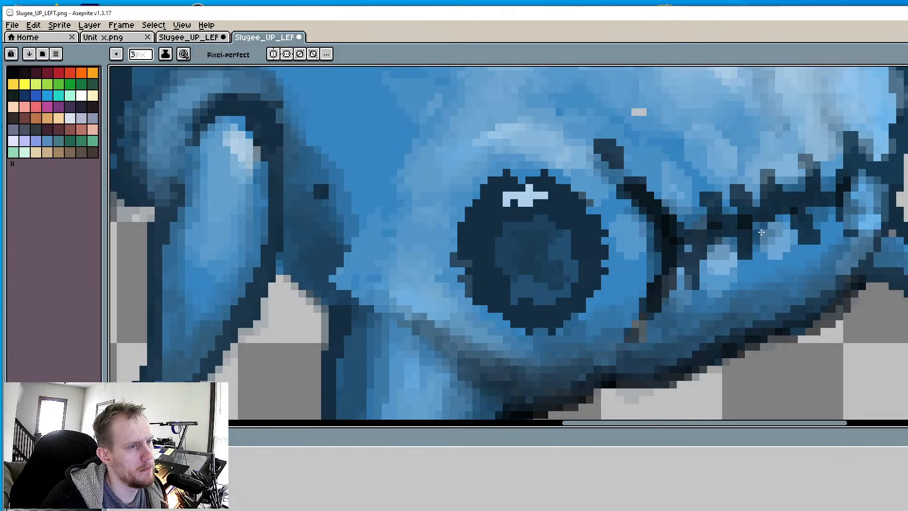
mouse_move(899, 155)
mouse_down()
mouse_move(863, 150)
mouse_move(802, 192)
mouse_move(872, 161)
mouse_move(903, 119)
mouse_move(883, 142)
mouse_move(833, 137)
mouse_move(813, 152)
mouse_up()
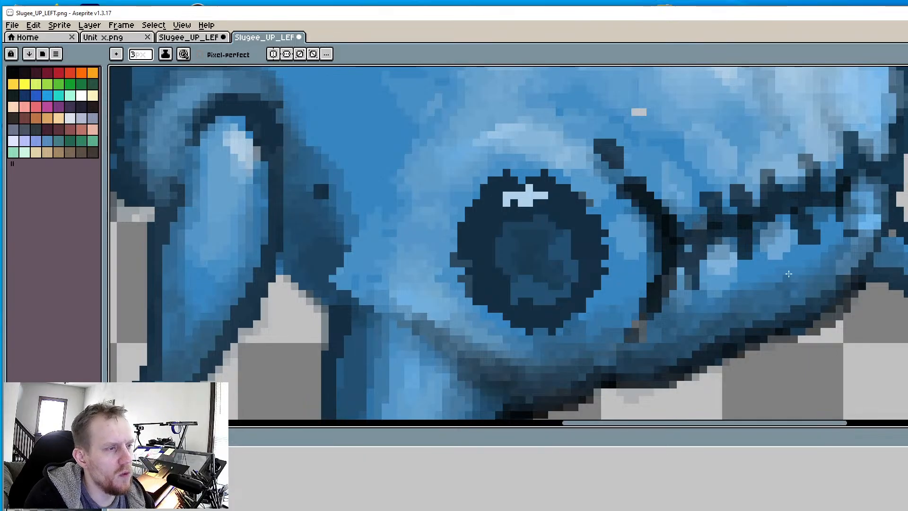
key(i)
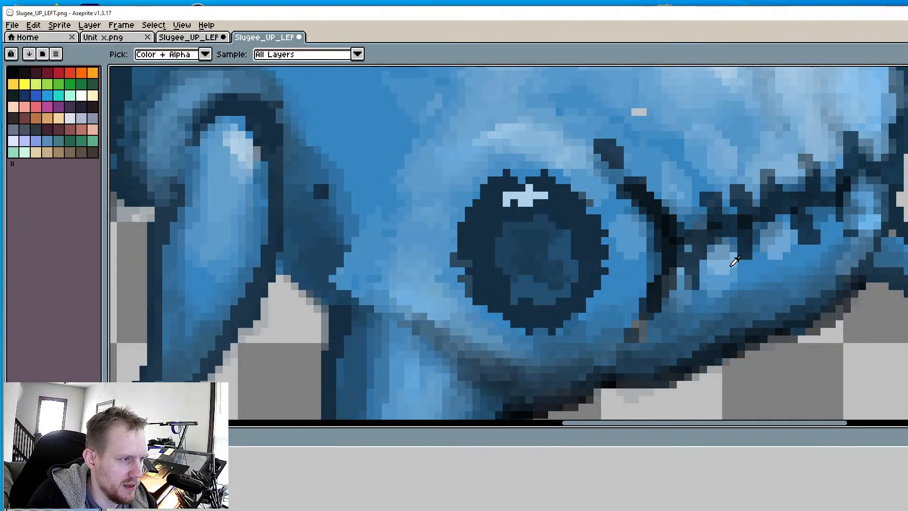
Brush a soft light-blue highlight onto the skin between the eye and the curved cheek line
key(b)
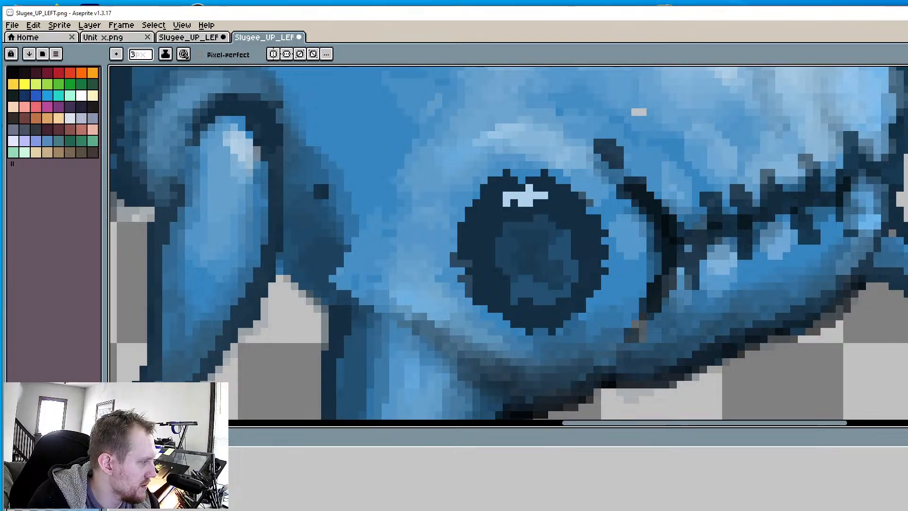
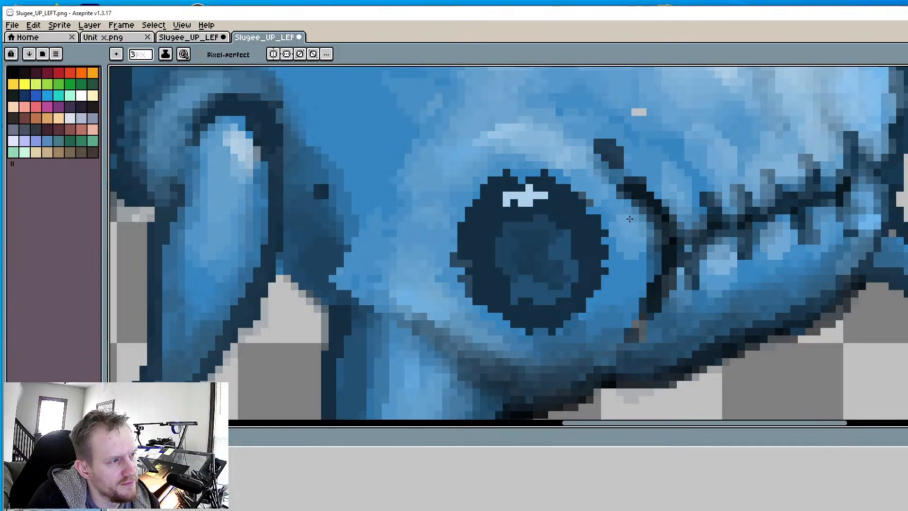
mouse_move(614, 193)
mouse_down()
mouse_move(623, 178)
mouse_move(654, 256)
mouse_up()
drag(598, 219, 615, 296)
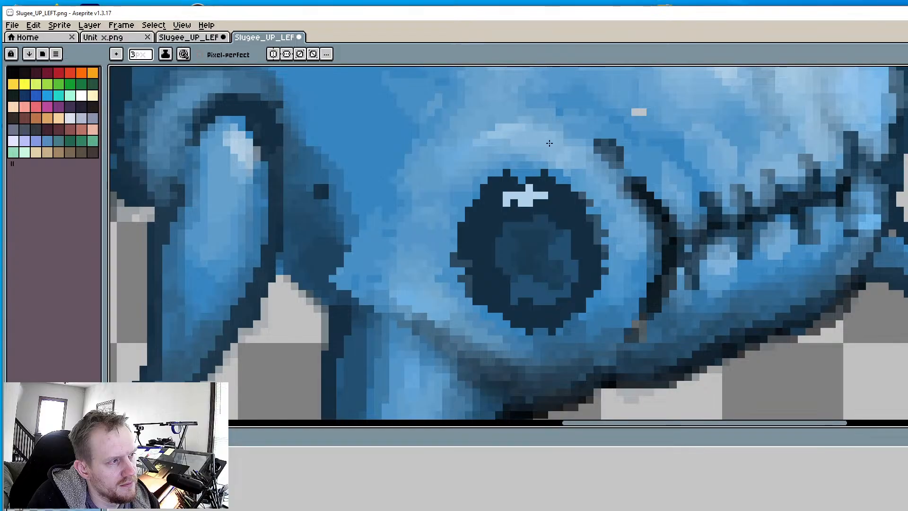
scroll(554, 137, down, 5)
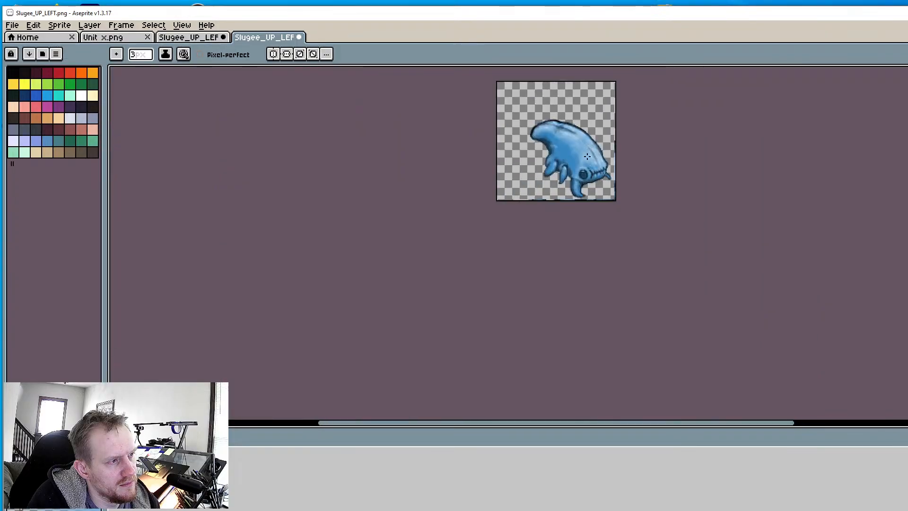
scroll(596, 203, up, 5)
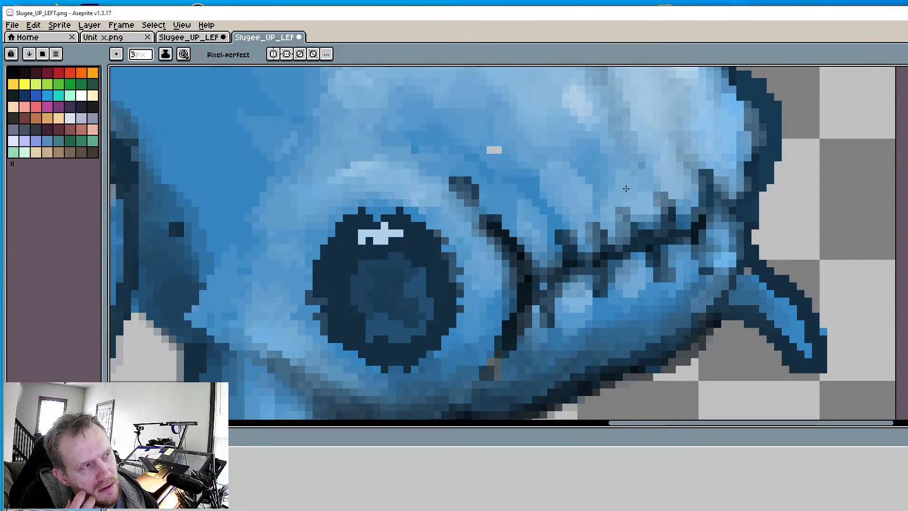
scroll(712, 309, down, 4)
scroll(594, 272, up, 6)
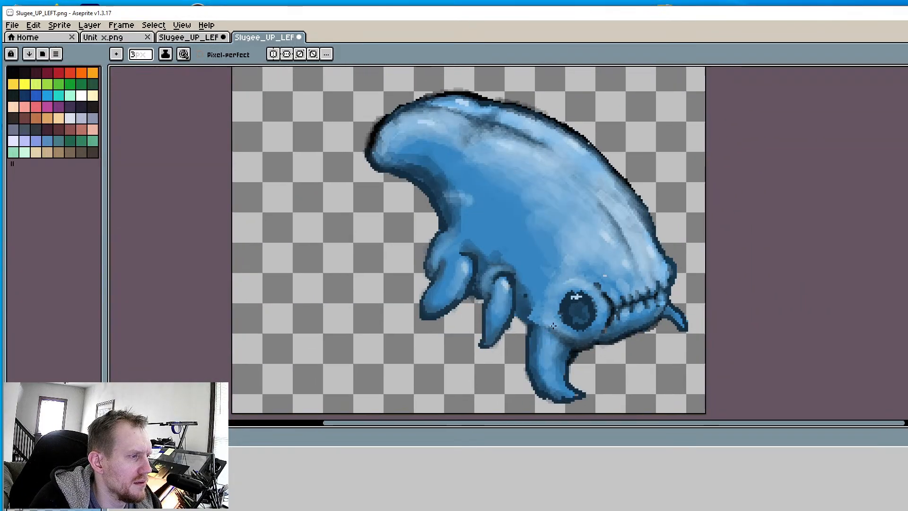
key(l)
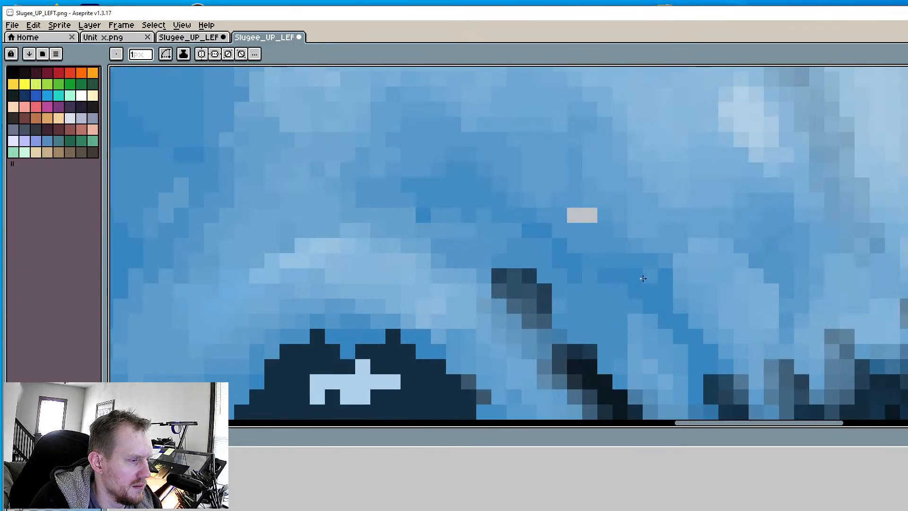
key(i)
click(658, 290)
key(b)
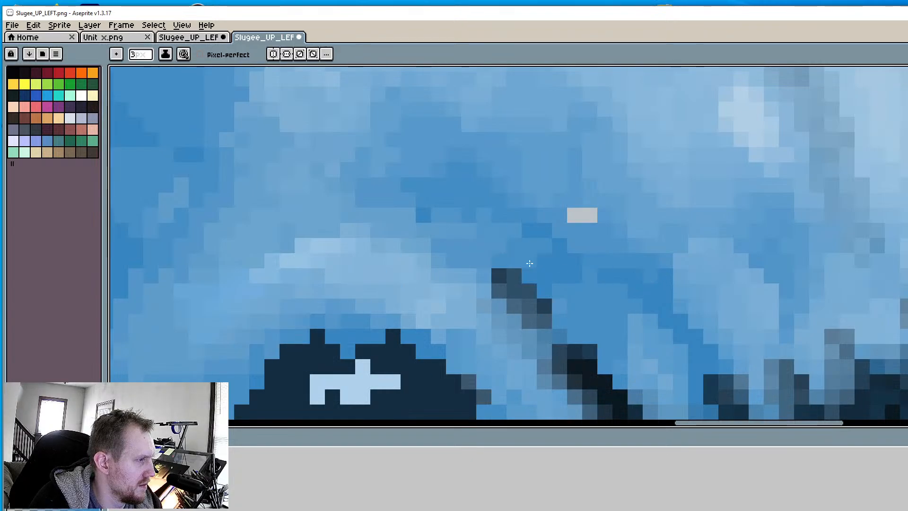
click(545, 277)
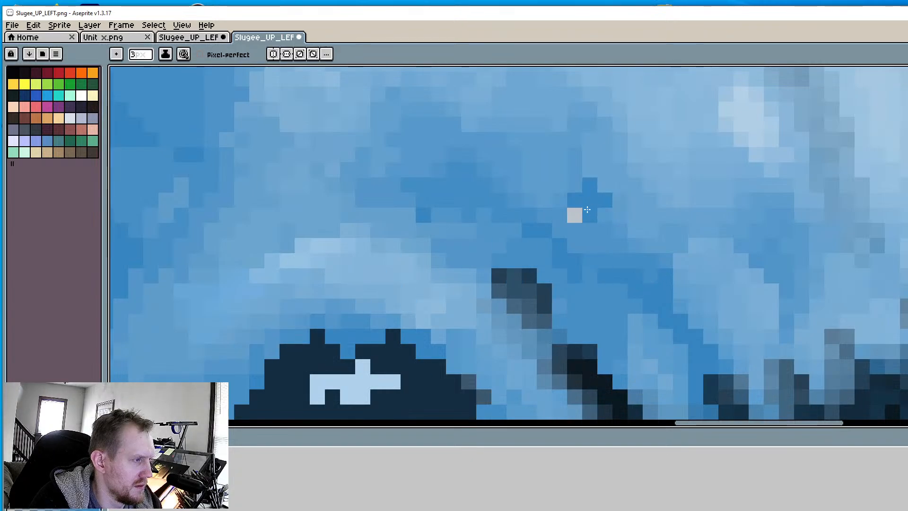
key(v)
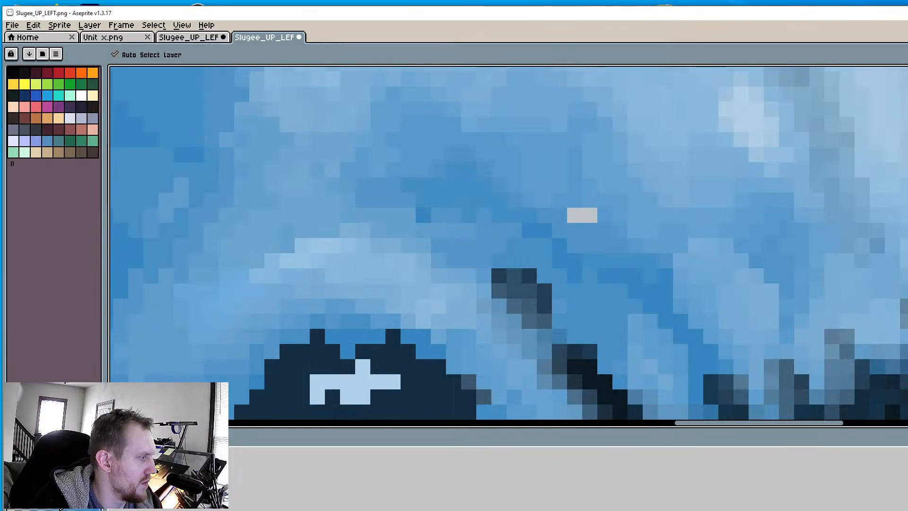
Sample the blue beside the stray light-grey pixels above the cheek line and paint over them with the 3 px brush
key(alt)
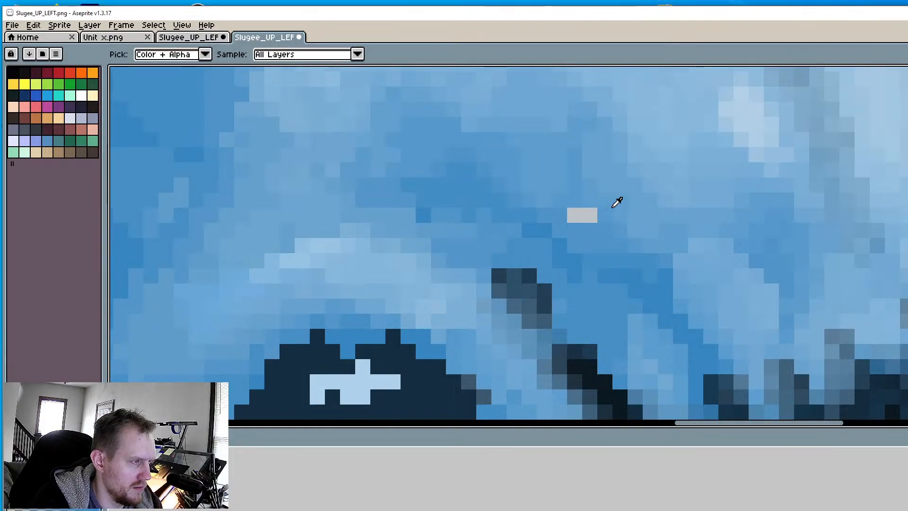
click(601, 218)
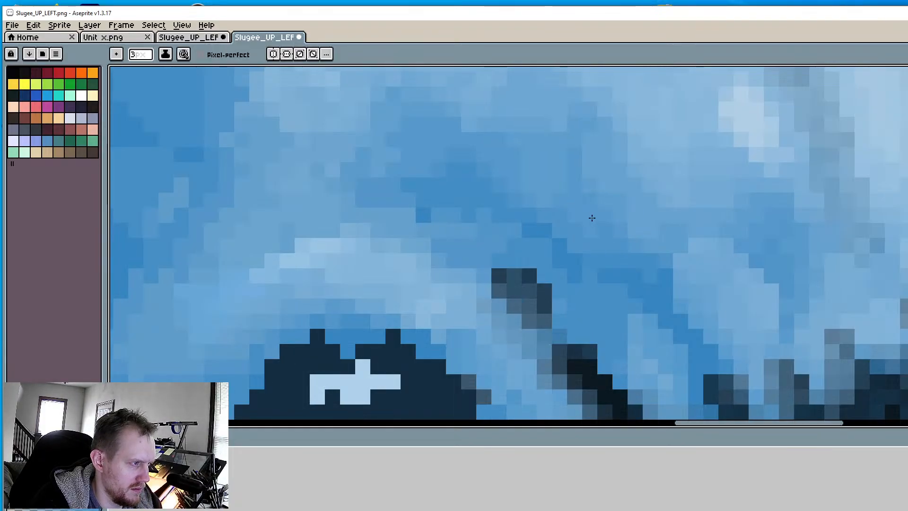
scroll(592, 218, down, 4)
Sample the dark blue at the front leg's upper corner and brush soft shading along the fold where the leg joins the head
scroll(520, 256, up, 5)
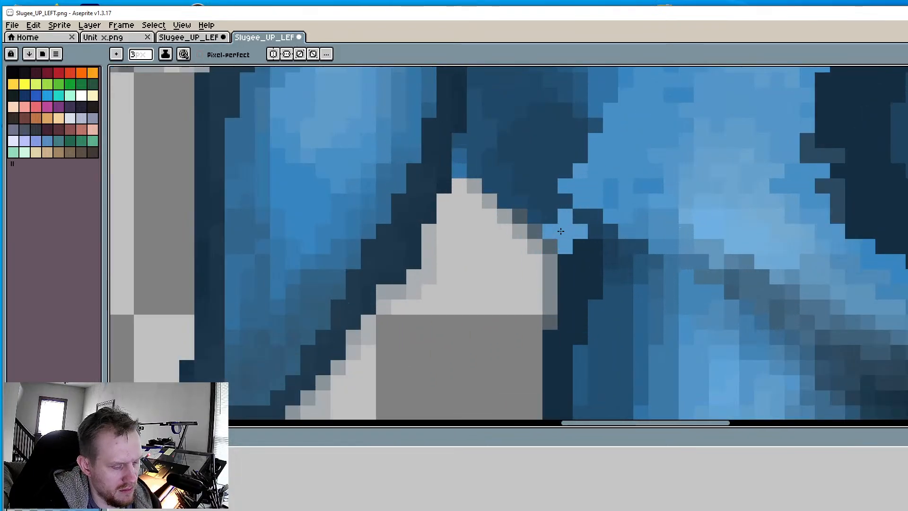
click(561, 230)
key(alt)
alt+click(564, 205)
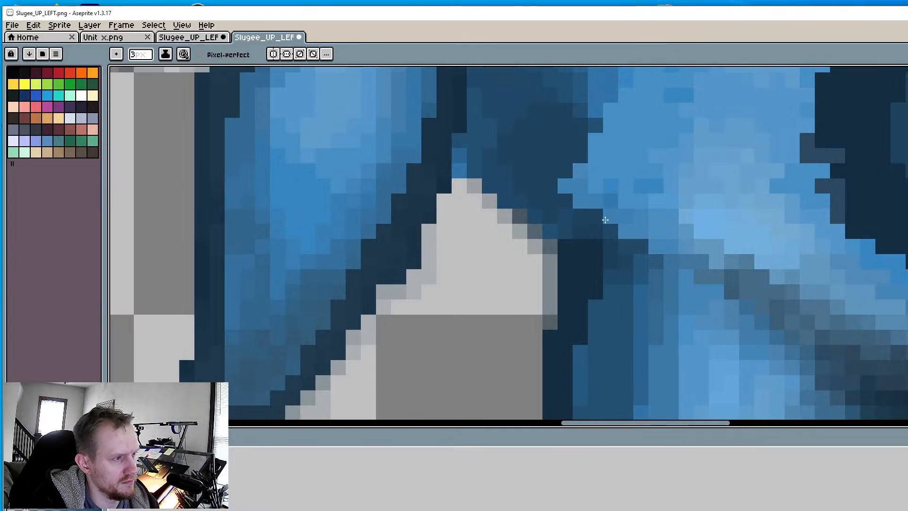
mouse_move(581, 184)
mouse_down()
mouse_move(686, 234)
mouse_move(581, 116)
mouse_move(734, 271)
mouse_up()
scroll(734, 271, down, 5)
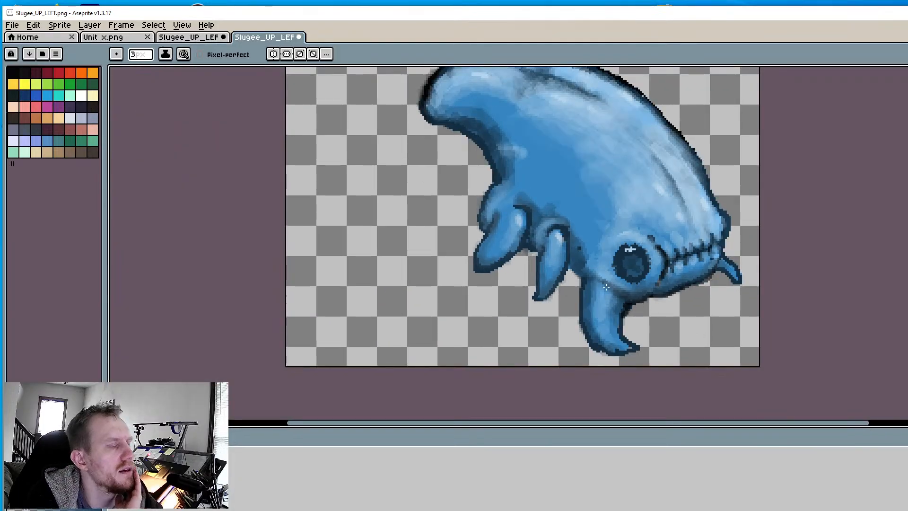
Examine the whole sprite at small and large scale and compare its shading with the first pose's sprite
scroll(586, 277, down, 3)
middle_drag(589, 283, 548, 244)
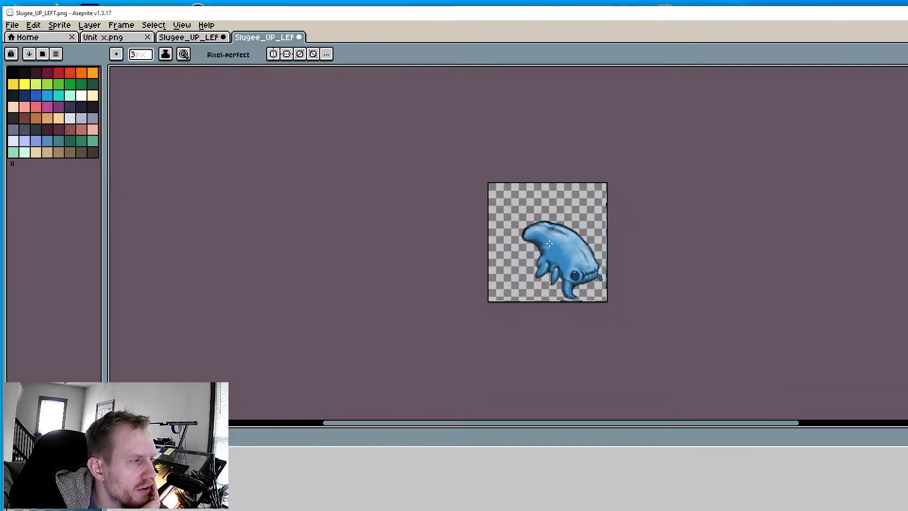
scroll(547, 243, up, 3)
middle_drag(564, 283, 531, 215)
click(185, 39)
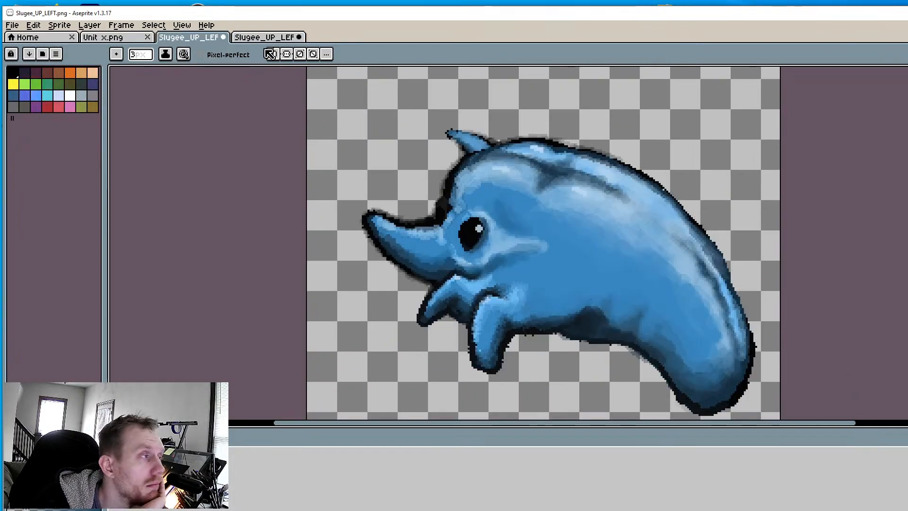
click(279, 41)
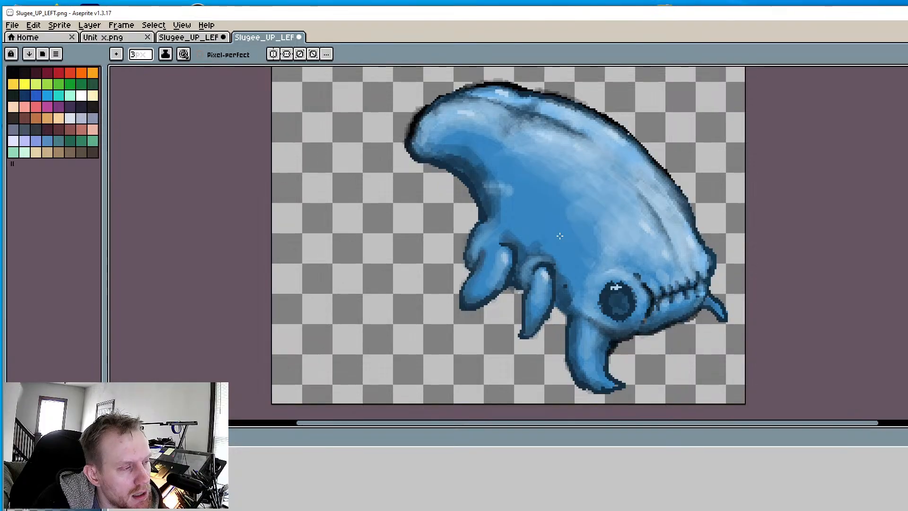
click(179, 39)
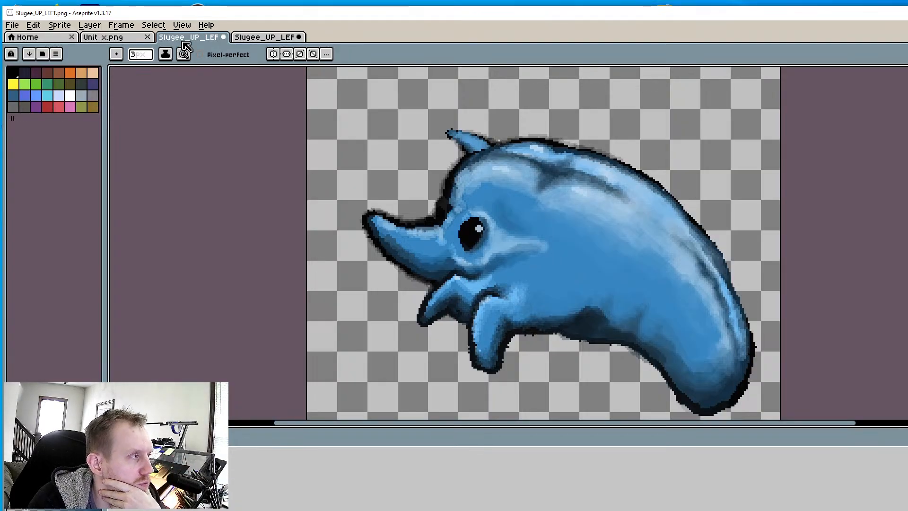
click(254, 40)
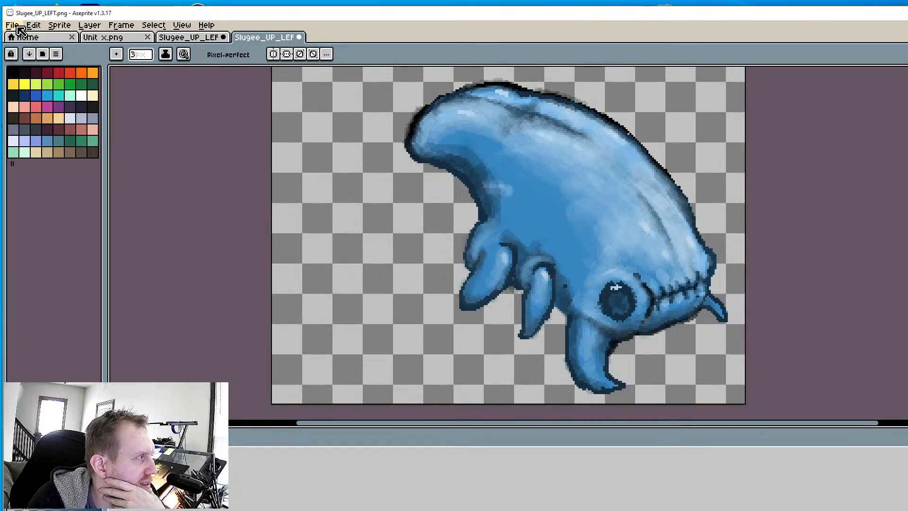
Save the second pose sprite under the new name Slugee_DOWN_RIGHT.png in the game's assets folder
click(33, 25)
mouse_move(12, 25)
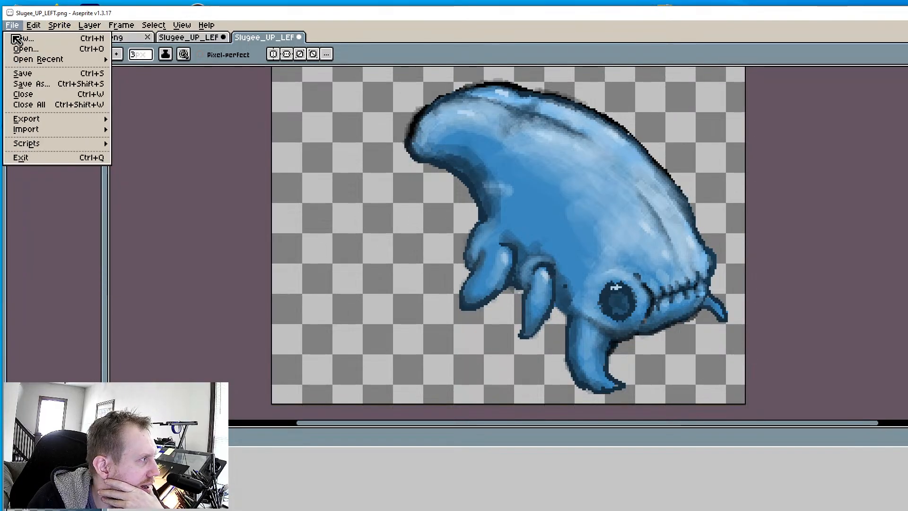
click(39, 84)
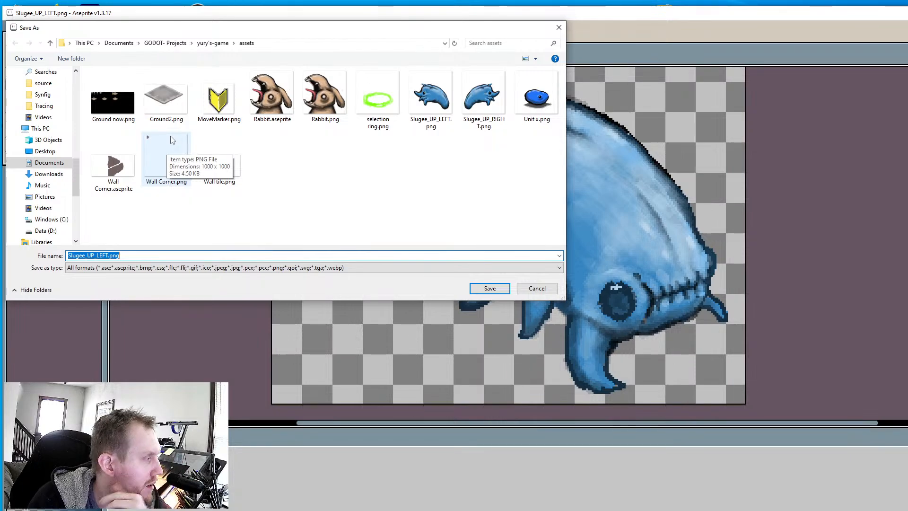
click(106, 256)
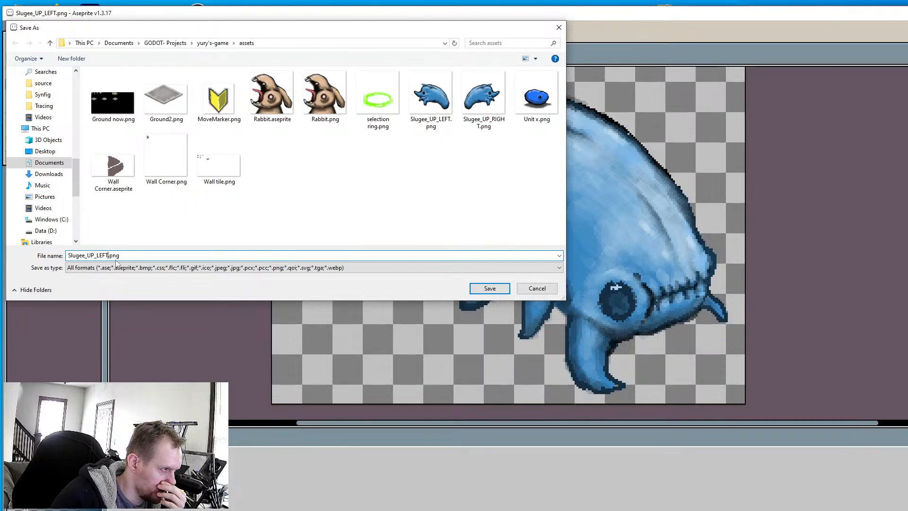
key(BackSpace)
key(BackSpace)
key(BackSpace)
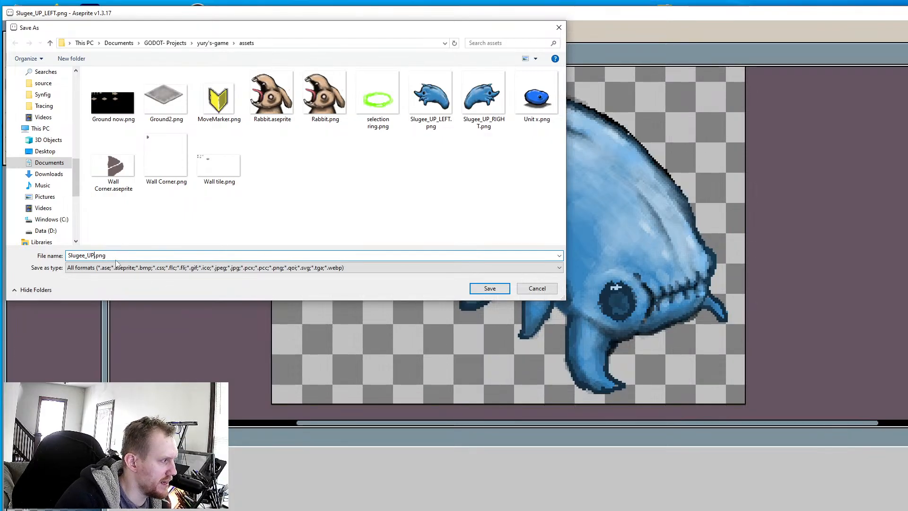
text(DOWN)
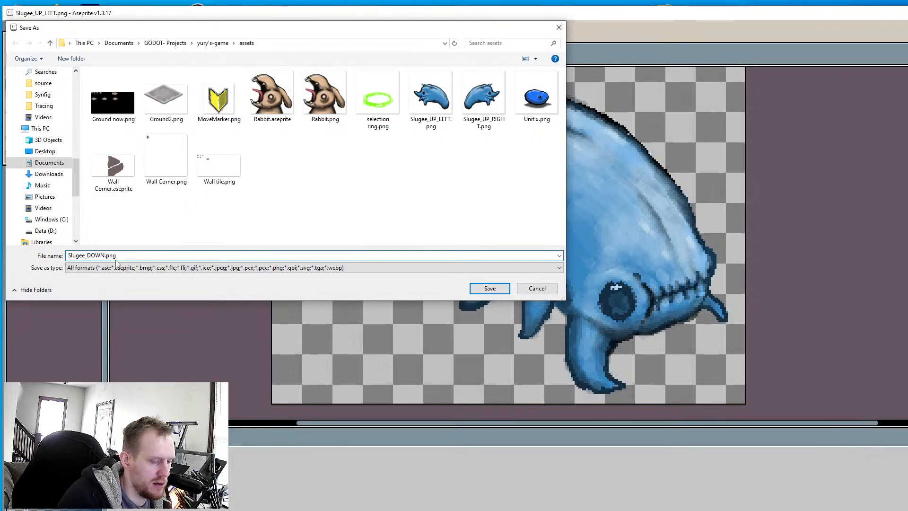
text(_RIGHT)
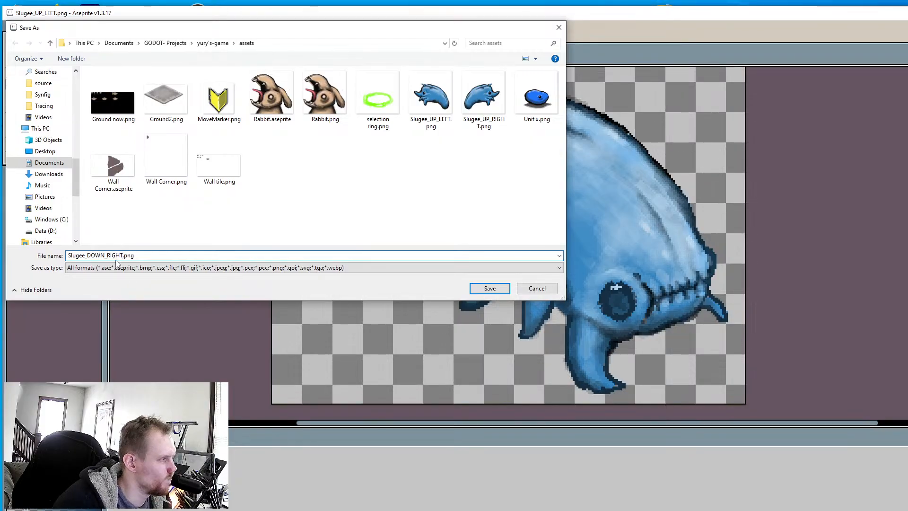
click(490, 289)
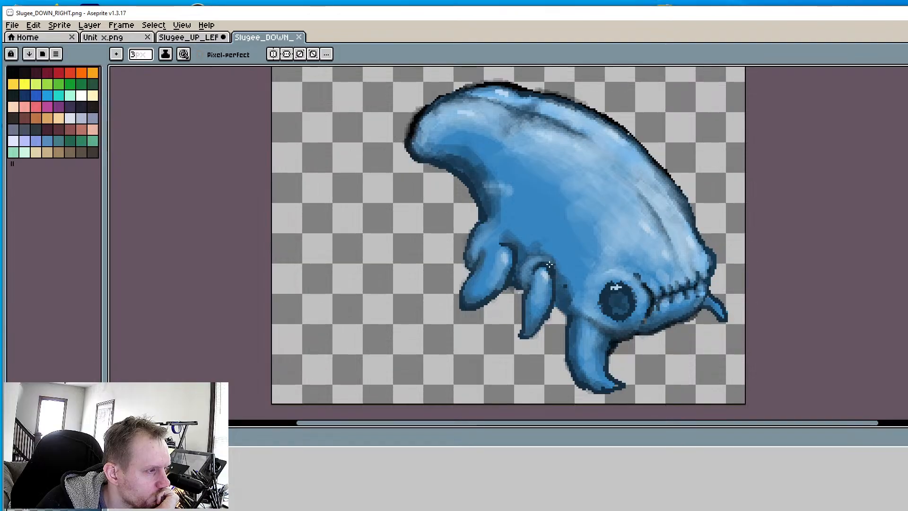
Compare the saved down-right sprite with the up-left pose once more
middle_drag(467, 169, 471, 190)
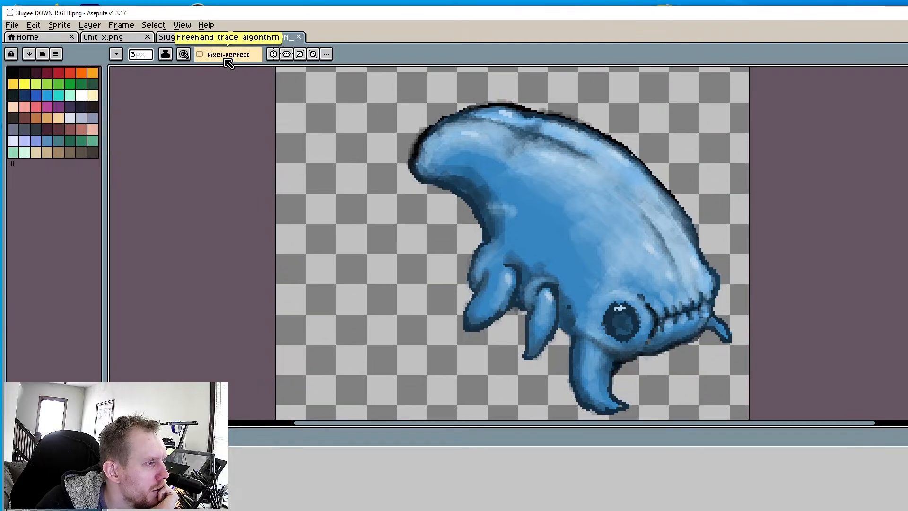
click(194, 37)
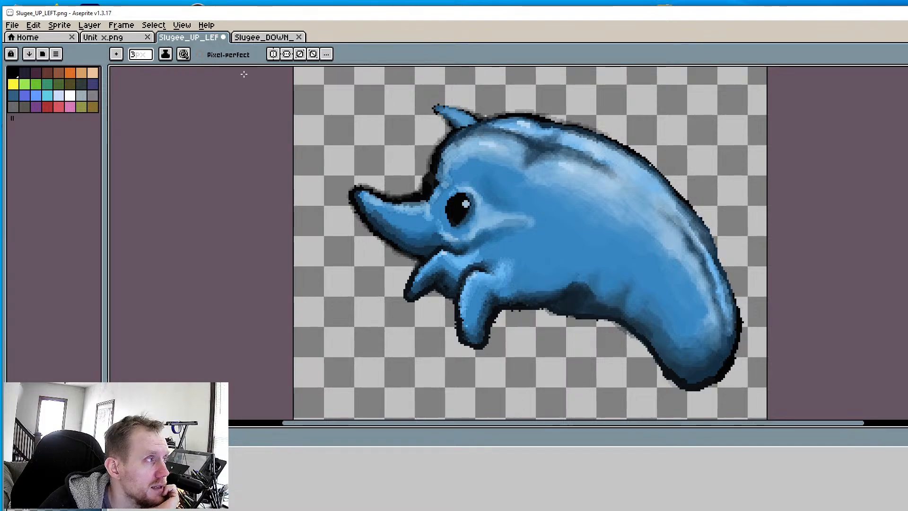
click(260, 37)
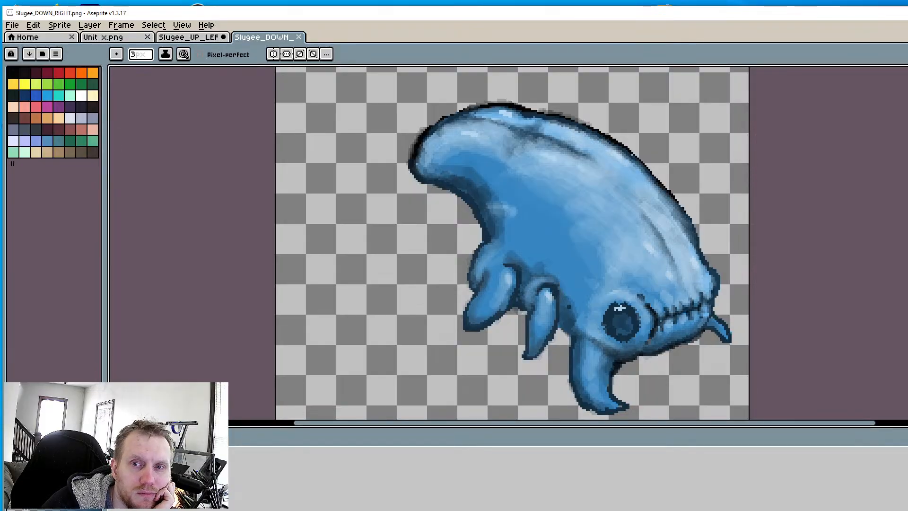
Switch to Godot and run the game project with the camera override enabled in the game window
key(alt+Tab)
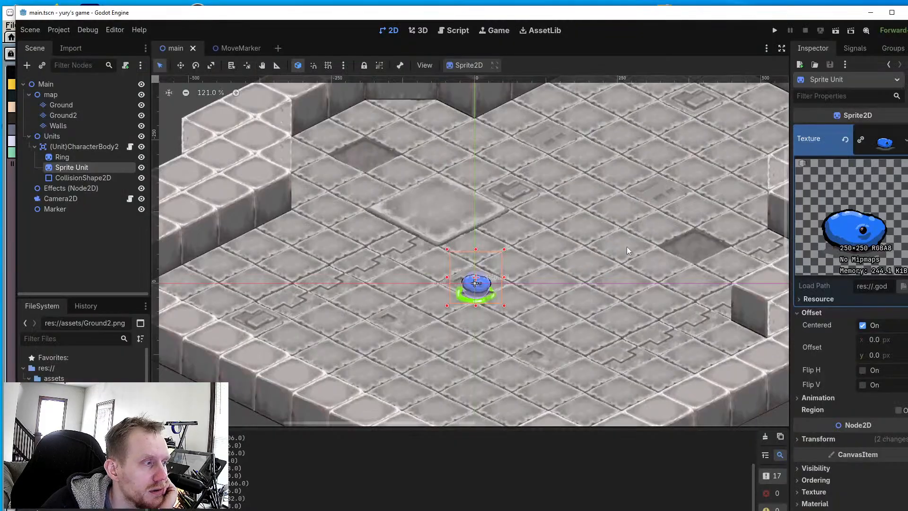
scroll(628, 251, up, 8)
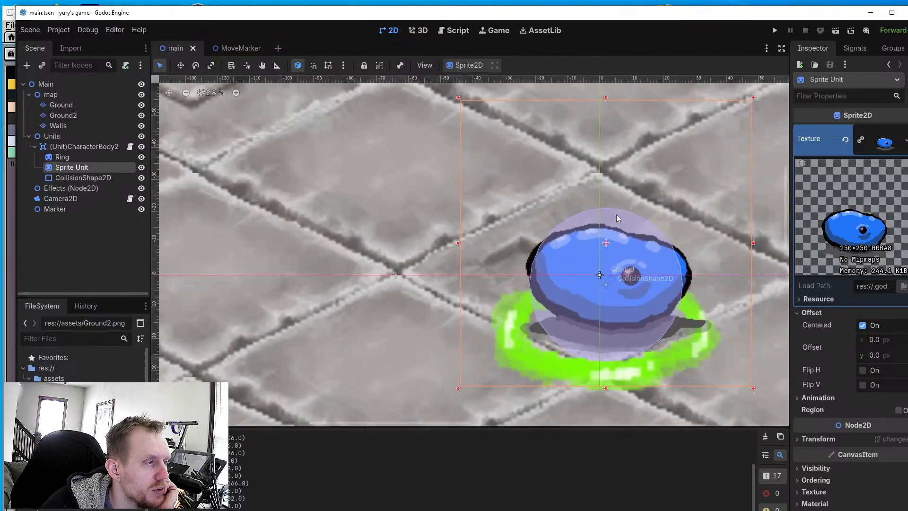
click(774, 30)
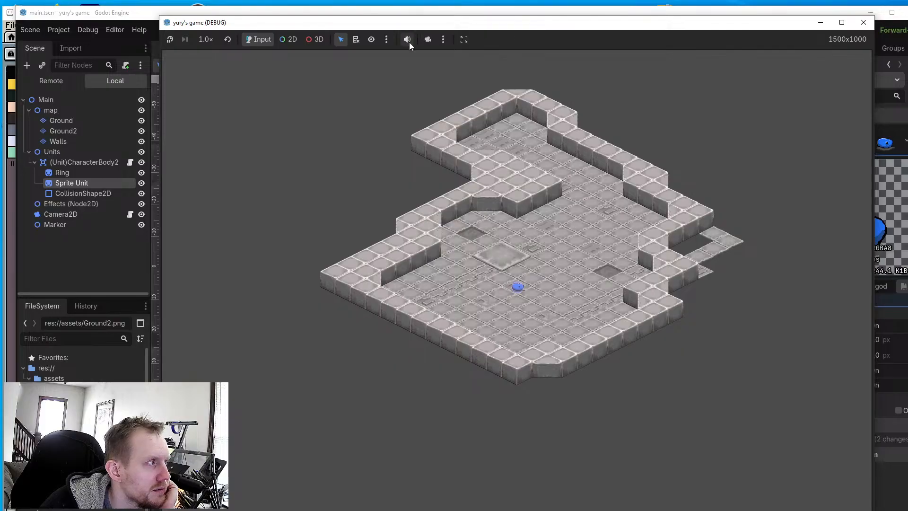
click(428, 39)
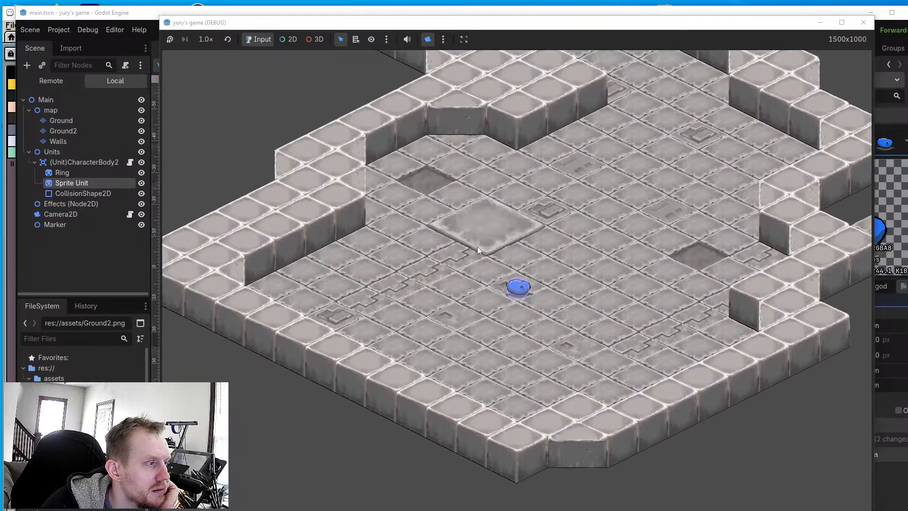
Select the blue unit in the running game and order it to several floor spots to test its movement
click(525, 292)
right_click(479, 339)
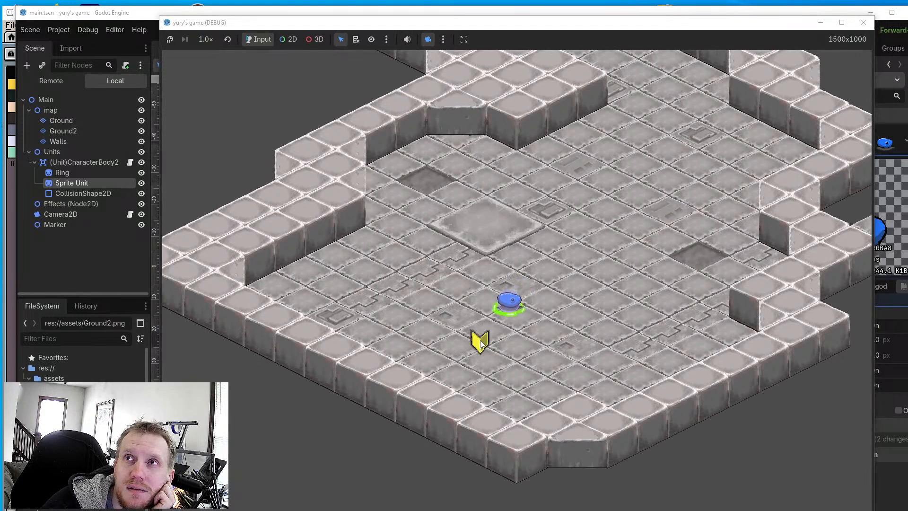
right_click(438, 294)
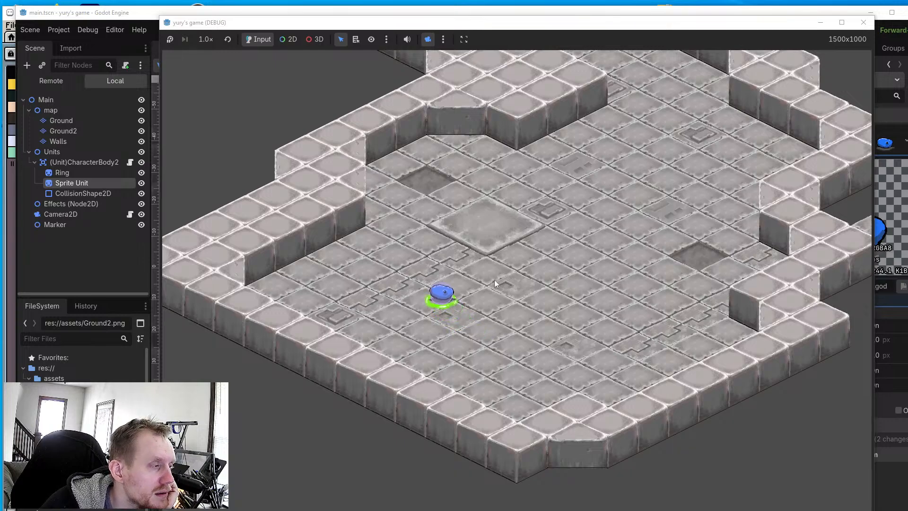
right_click(569, 277)
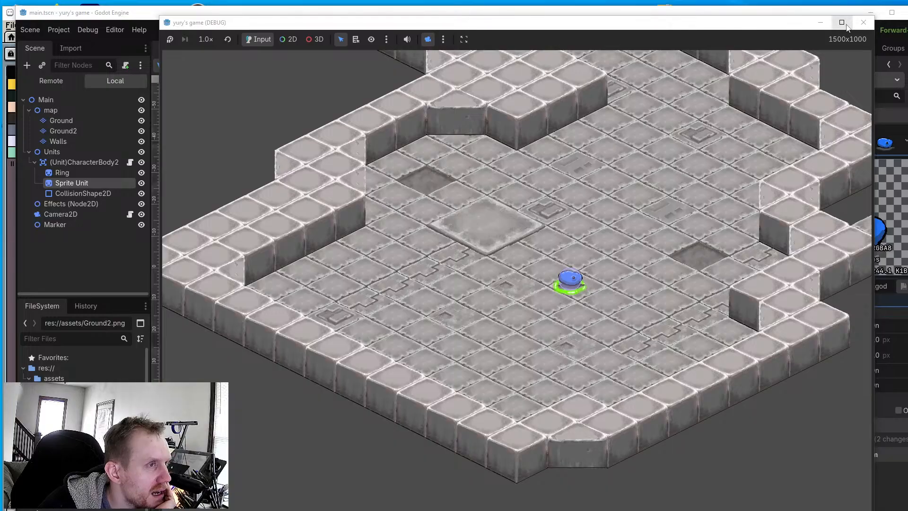
Close the running game window and switch to the Slugee_DOWN_RIGHT.png sprite in Aseprite
click(863, 22)
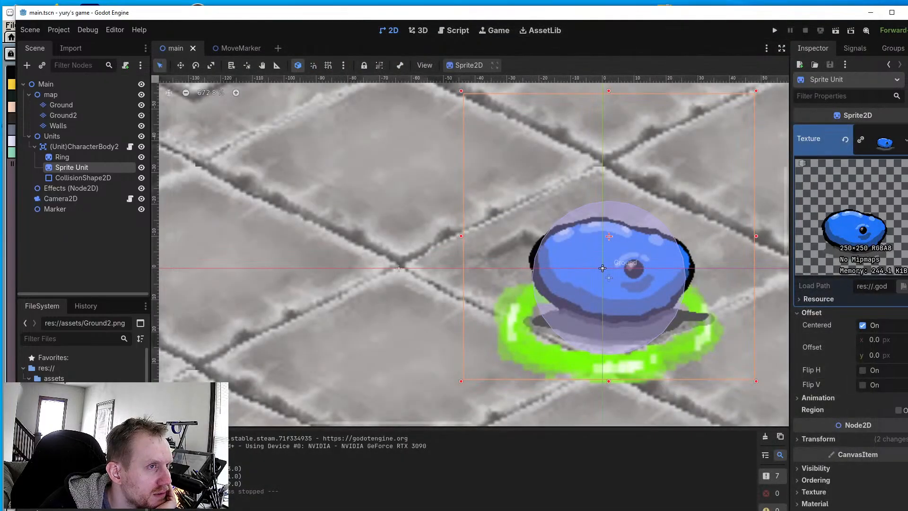
key(alt+Tab)
middle_drag(697, 166, 664, 154)
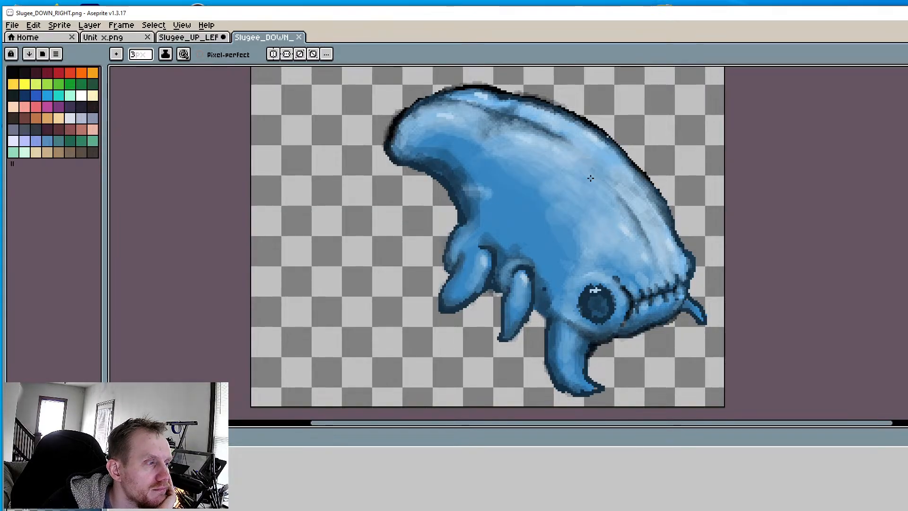
middle_drag(424, 132, 479, 185)
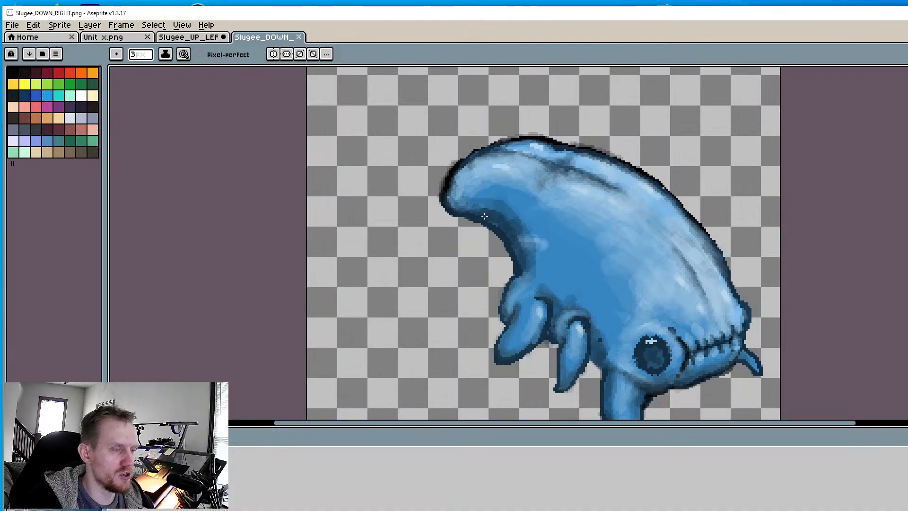
Repaint the black outline around the tail tip and upper back with the dark navy sampled from the sprite, using the 3 px brush
scroll(484, 217, up, 3)
key(i)
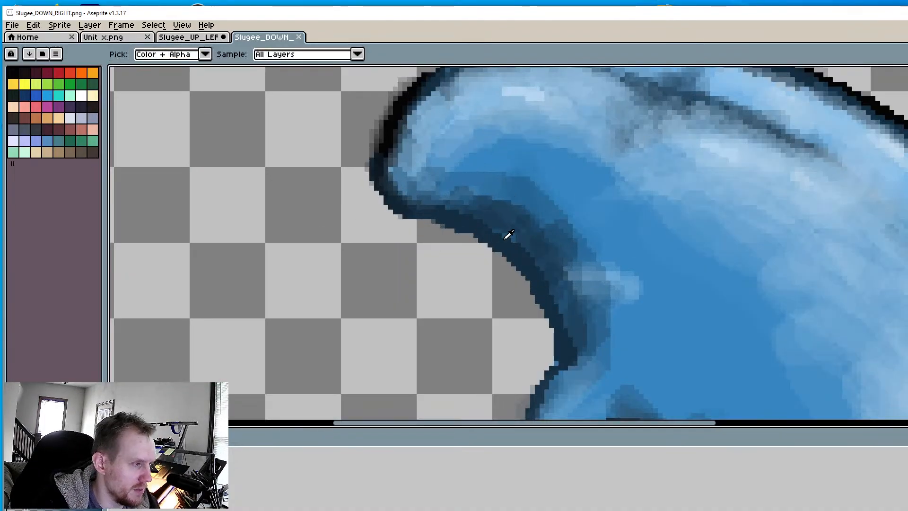
scroll(397, 189, down, 2)
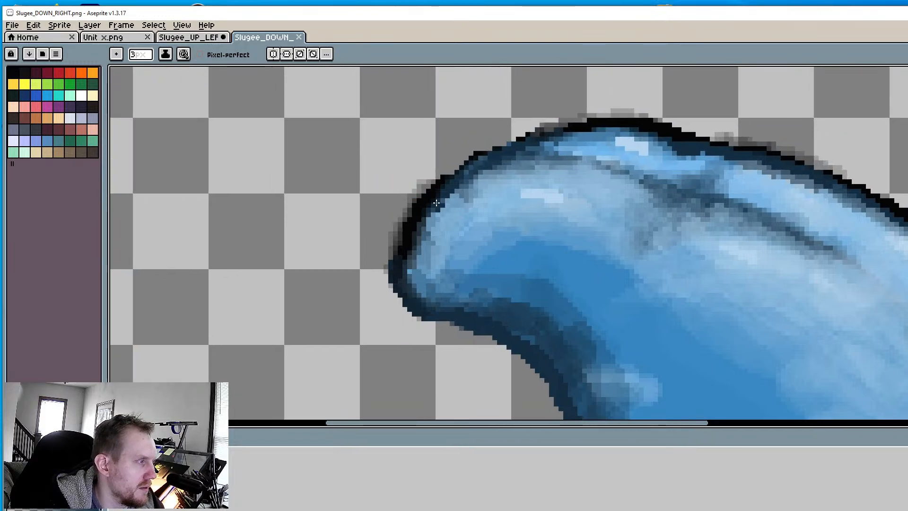
scroll(439, 198, up, 3)
key(v)
key(b)
drag(432, 194, 375, 279)
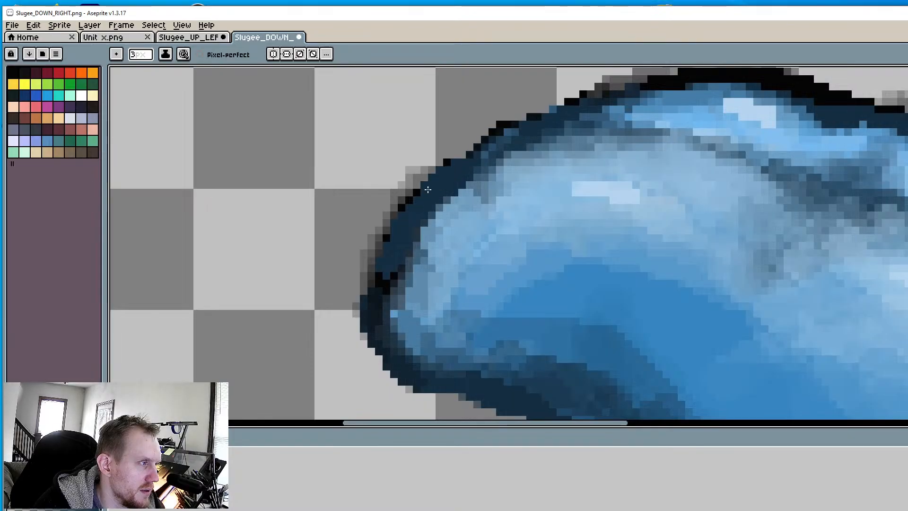
middle_drag(600, 137, 530, 208)
mouse_move(557, 158)
mouse_down()
mouse_move(655, 151)
mouse_move(738, 159)
mouse_move(761, 172)
mouse_up()
scroll(761, 172, down, 4)
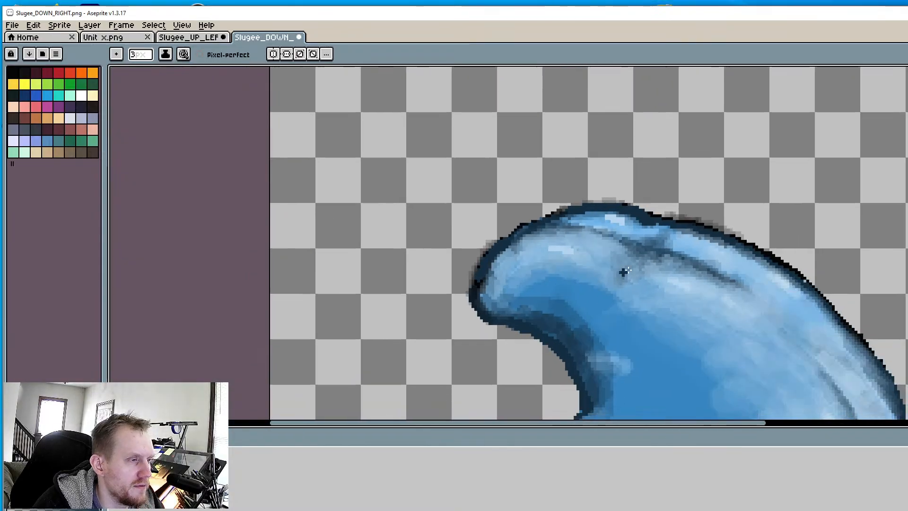
middle_drag(622, 272, 527, 156)
scroll(526, 155, up, 2)
scroll(604, 142, down, 4)
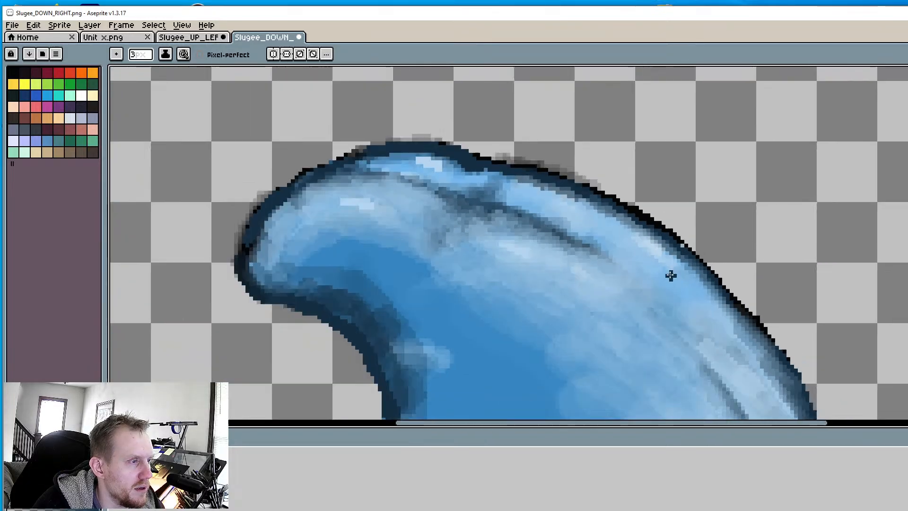
Sample black, reduce the brush to 1 px and darken the rear and lower edges of the slug's eye
scroll(565, 274, up, 3)
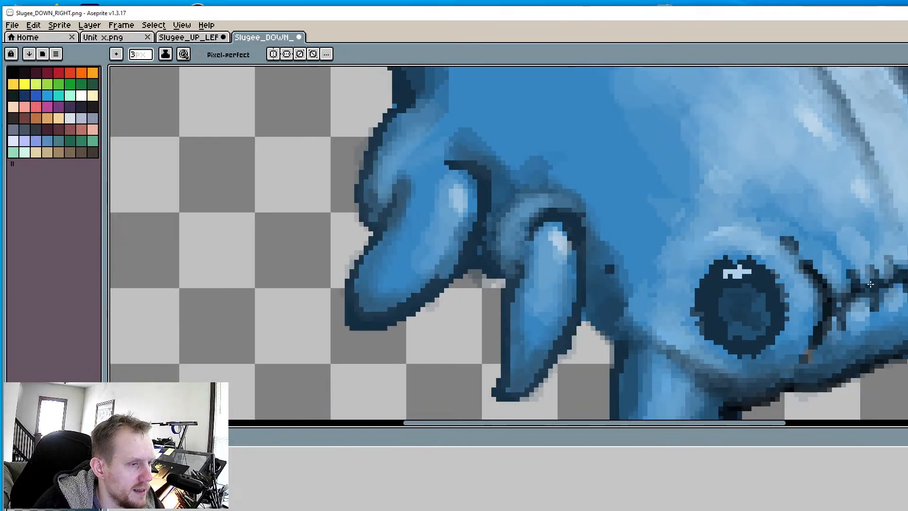
middle_drag(810, 387, 706, 354)
scroll(733, 314, up, 4)
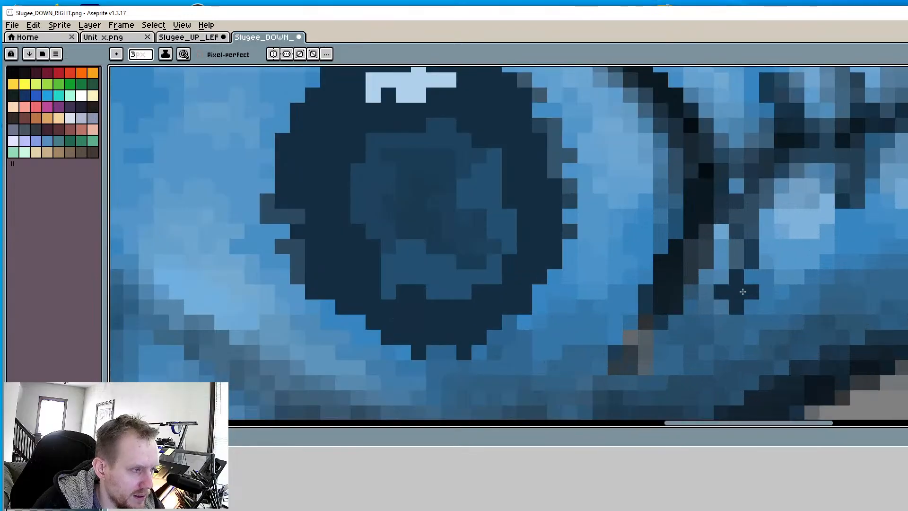
key(alt)
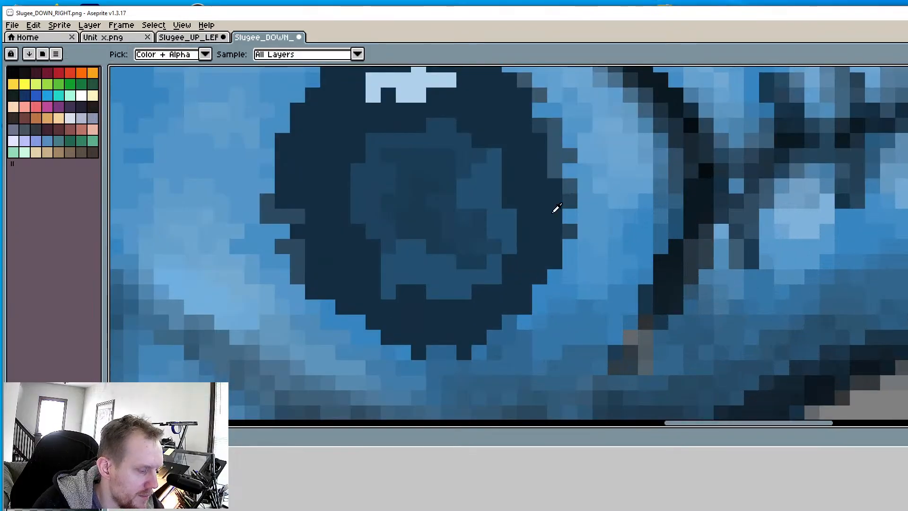
scroll(557, 208, down, 3)
scroll(570, 208, up, 2)
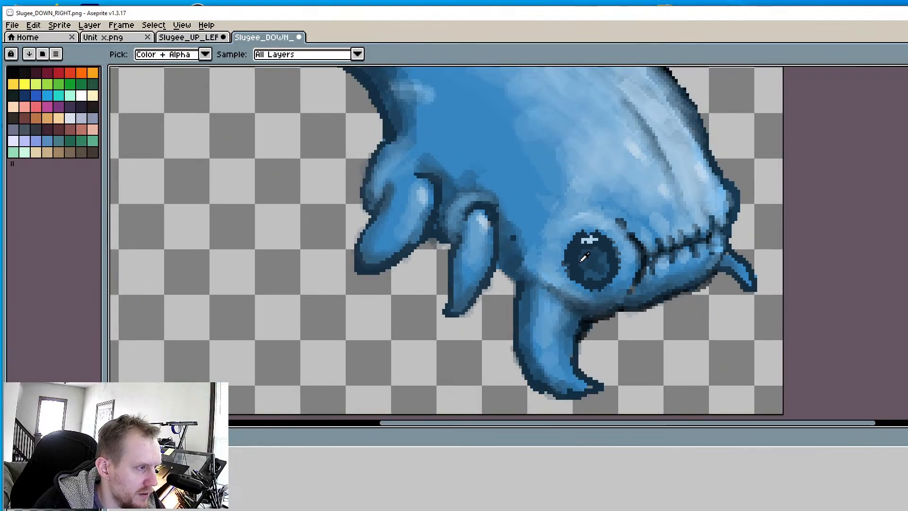
scroll(553, 222, up, 2)
key(minus)
key(minus)
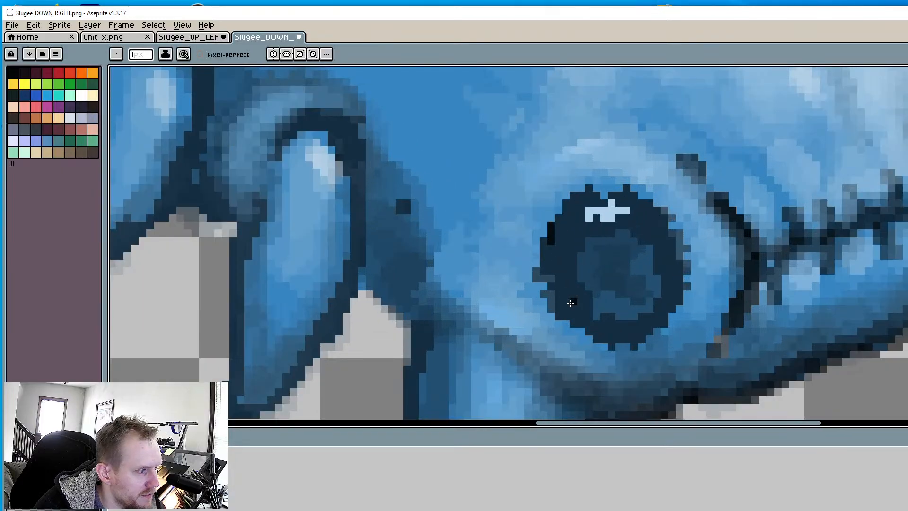
drag(564, 315, 586, 333)
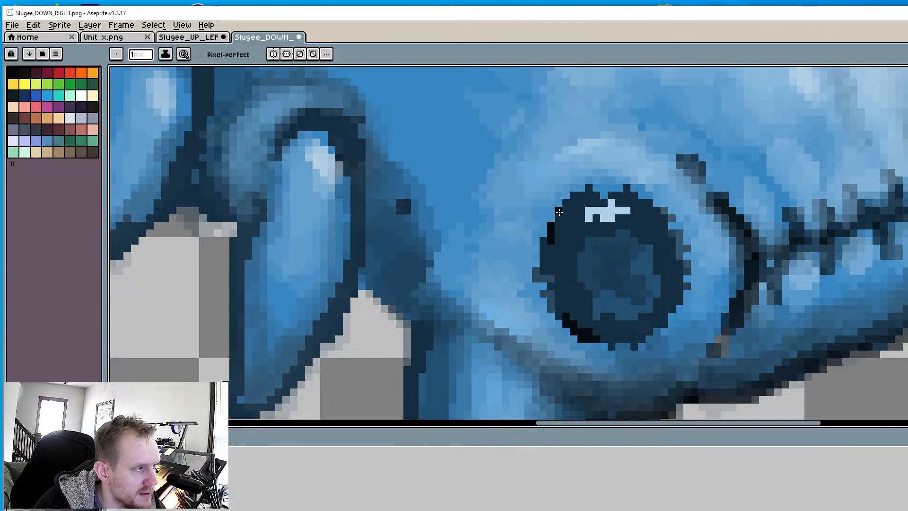
scroll(613, 239, down, 5)
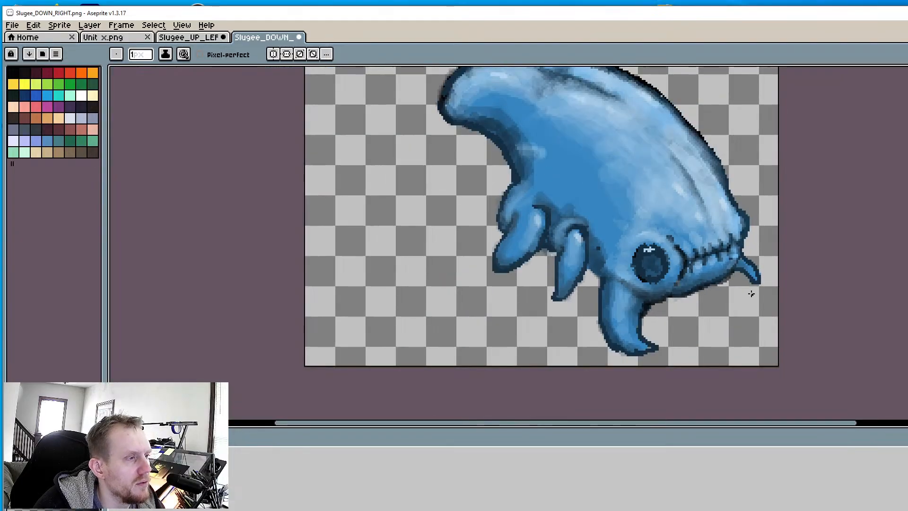
Add 1 px black accents along the outlines of the two small legs
scroll(573, 227, up, 5)
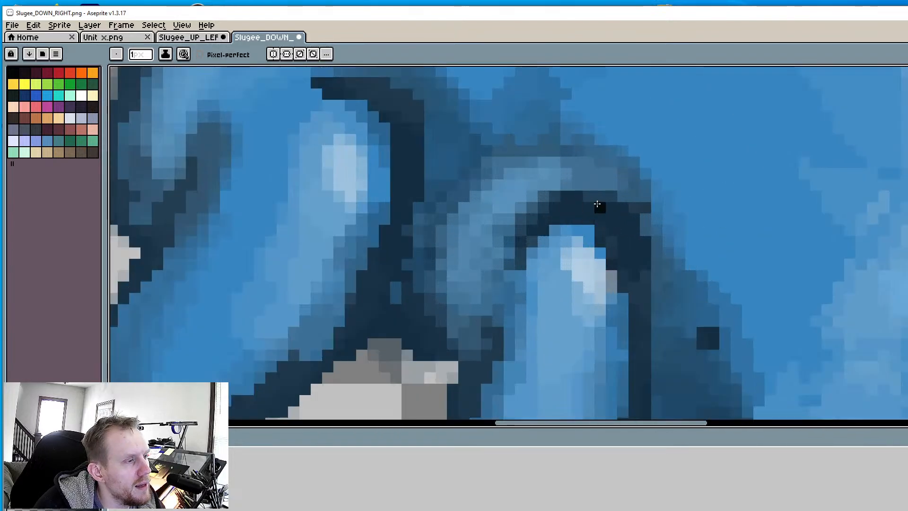
middle_drag(566, 298, 648, 187)
drag(545, 255, 535, 361)
mouse_move(467, 175)
mouse_down()
mouse_move(399, 268)
mouse_move(361, 292)
mouse_up()
scroll(529, 282, down, 2)
scroll(530, 283, down, 3)
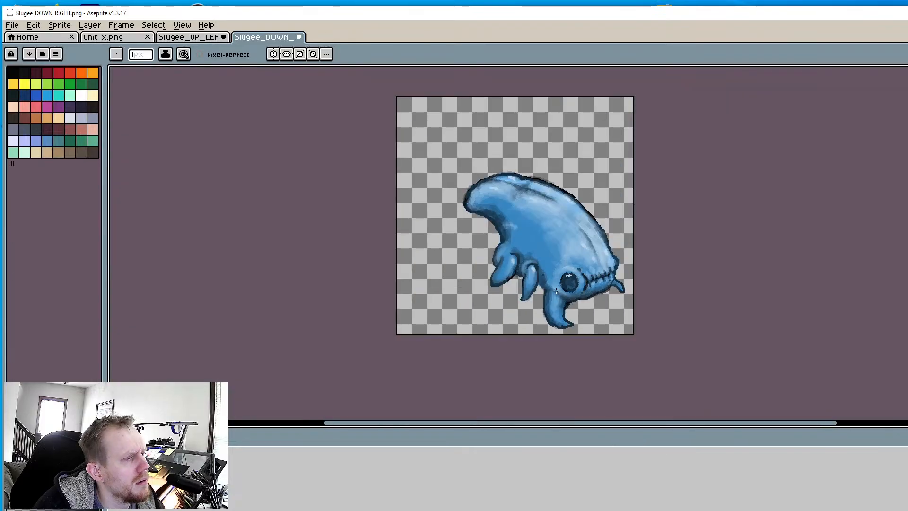
Darken the outline notch where the rearmost leg meets its joint with black pixels
scroll(473, 241, up, 5)
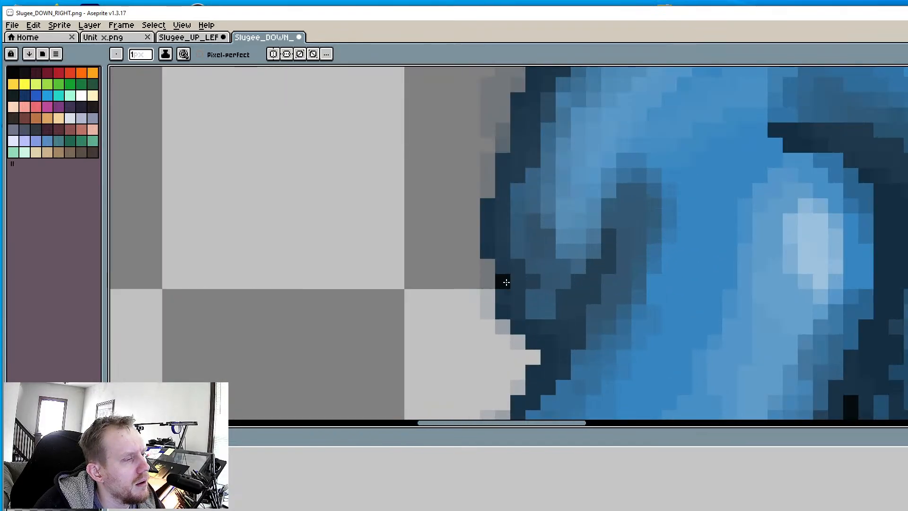
mouse_move(518, 311)
mouse_down()
mouse_move(515, 331)
mouse_move(540, 348)
mouse_move(562, 326)
mouse_move(529, 372)
mouse_up()
scroll(530, 372, down, 4)
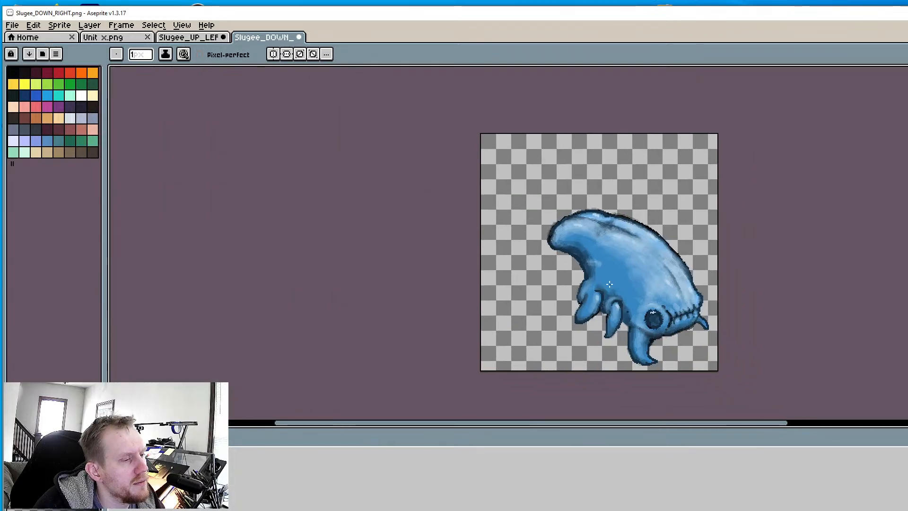
Place a black pixel on the dark crease running along the slug's back
scroll(673, 324, up, 3)
middle_drag(672, 324, 624, 265)
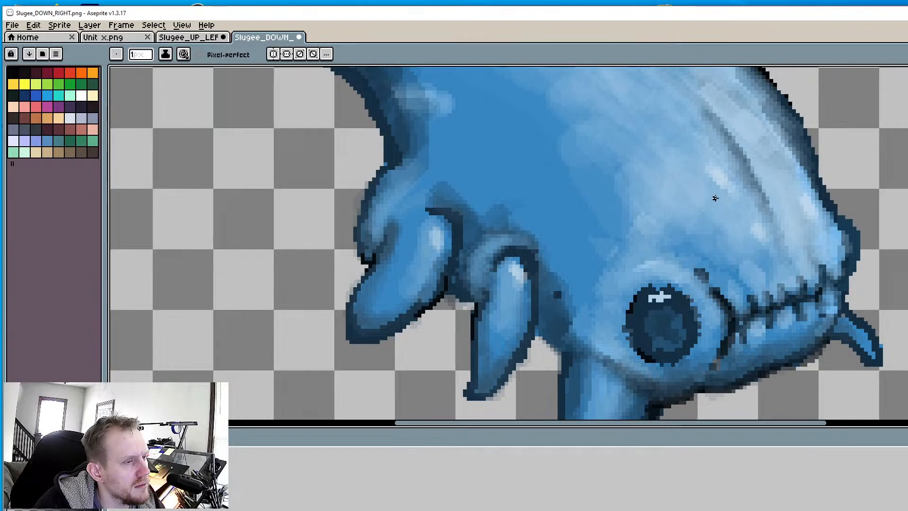
scroll(762, 210, down, 1)
scroll(718, 183, up, 3)
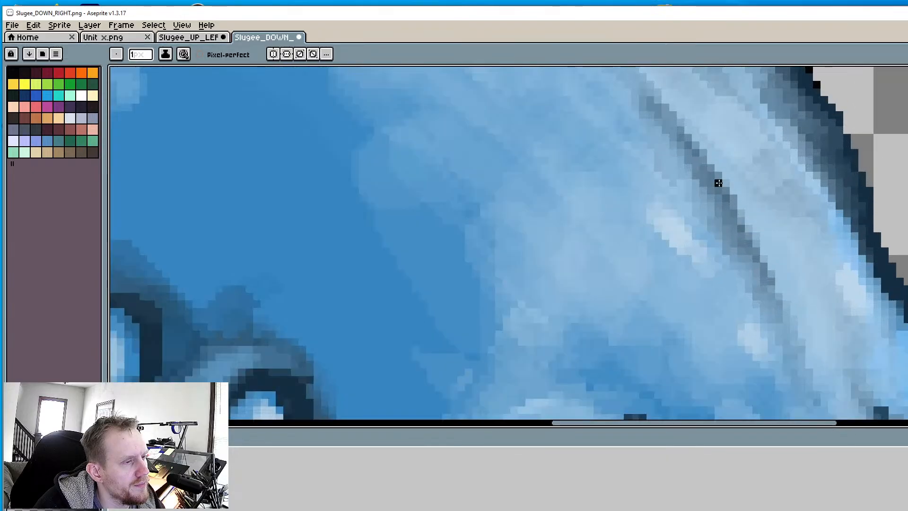
scroll(732, 199, down, 5)
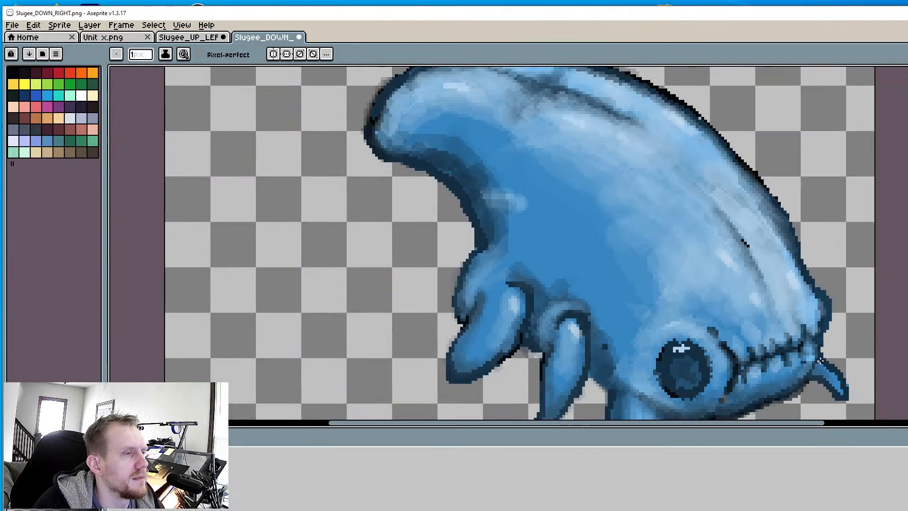
Dot black pixels along the stitched mouth seam from the snout to the mouth corner beside the eye
scroll(778, 289, up, 5)
scroll(777, 289, down, 2)
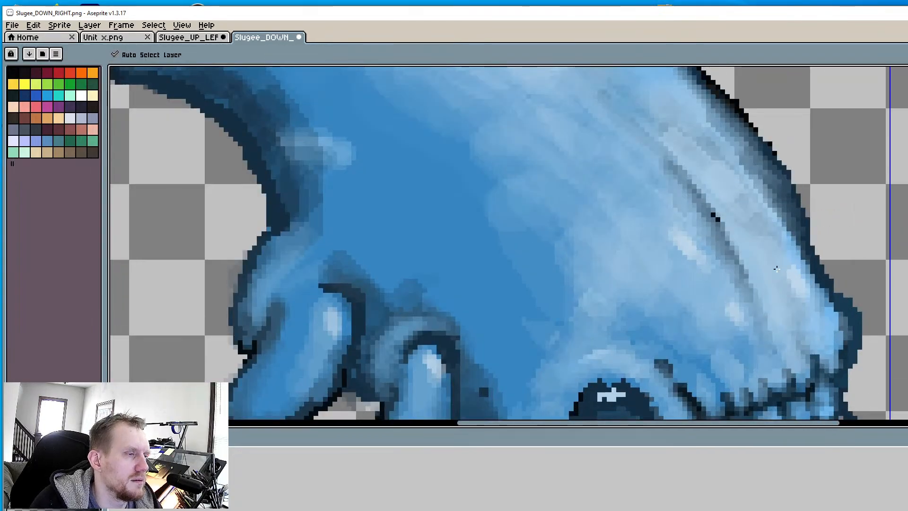
scroll(709, 210, up, 2)
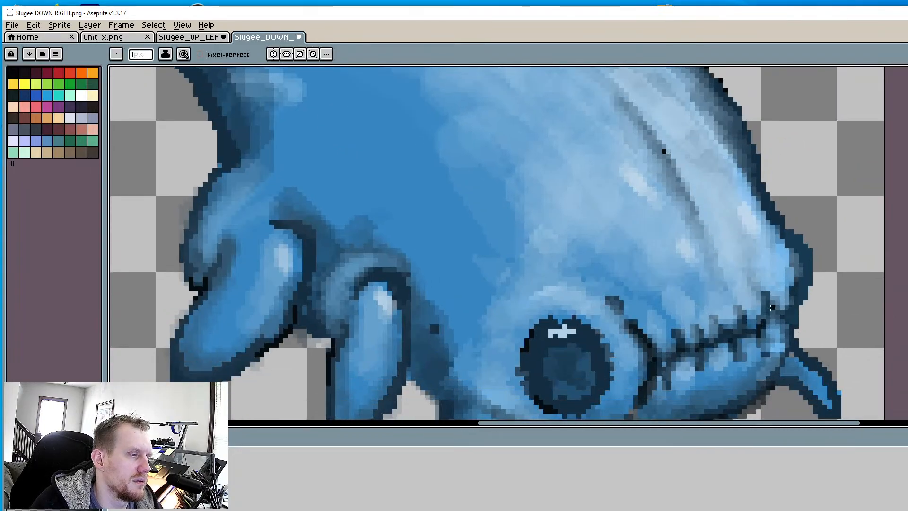
scroll(771, 308, up, 2)
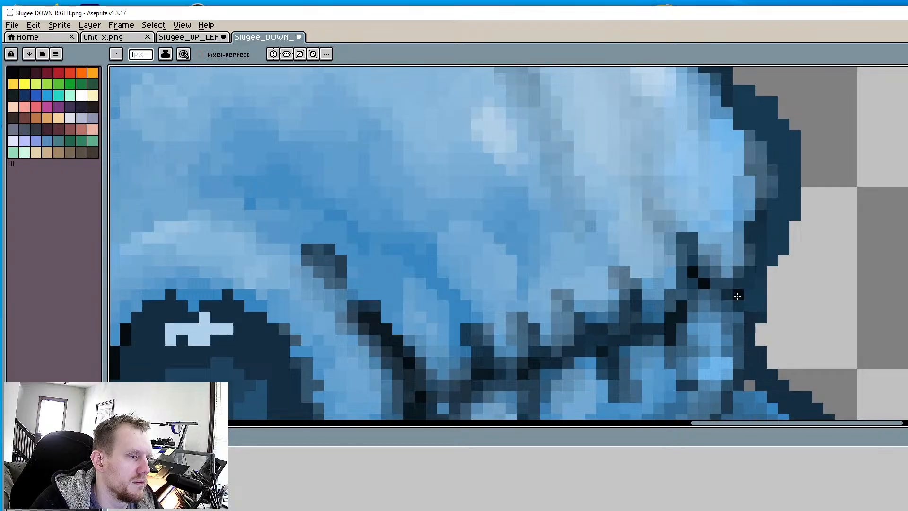
click(726, 294)
click(635, 317)
click(626, 337)
click(567, 352)
click(560, 362)
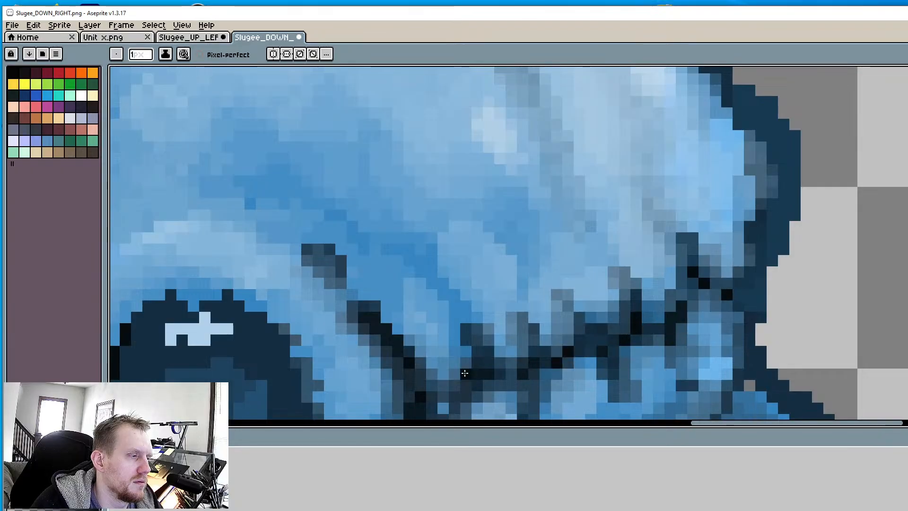
click(476, 366)
click(465, 384)
scroll(471, 365, down, 3)
middle_drag(561, 346, 572, 270)
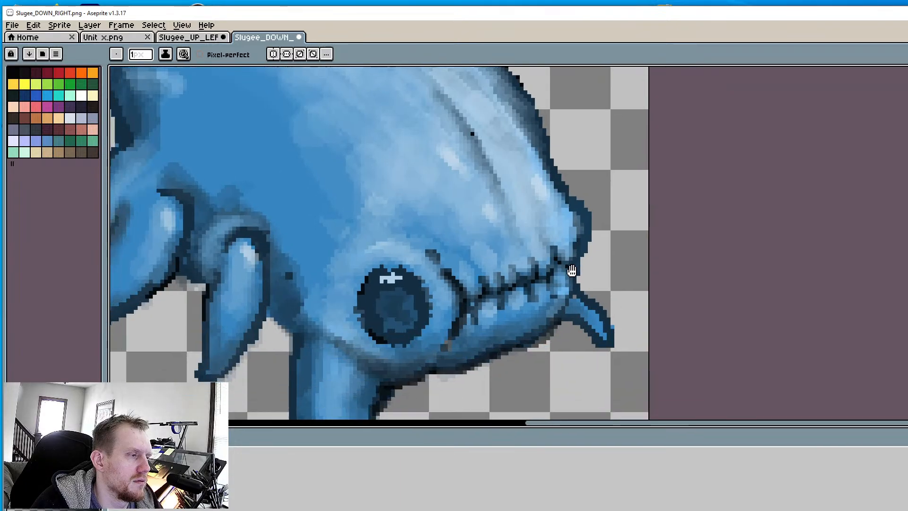
scroll(473, 288, up, 3)
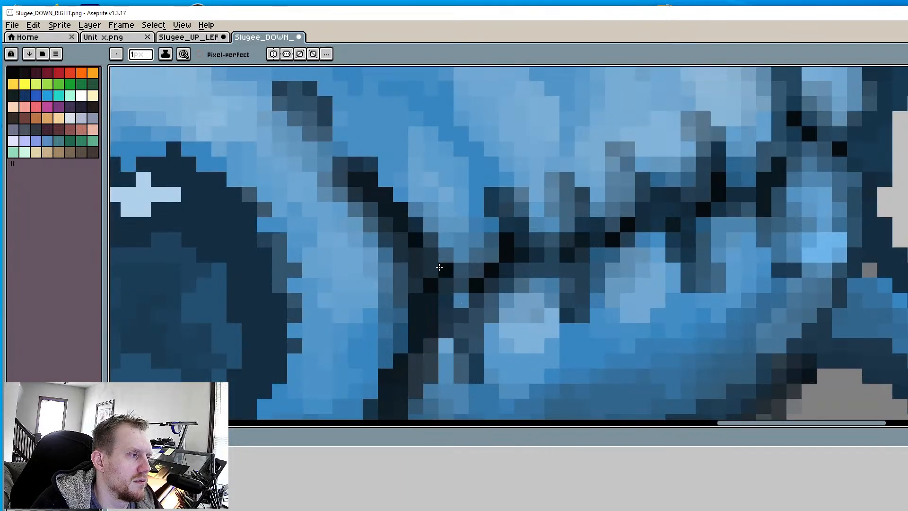
Sample a blue from the iris edge and paint a thin lighter rim along the iris's lower-right curve
scroll(419, 260, down, 5)
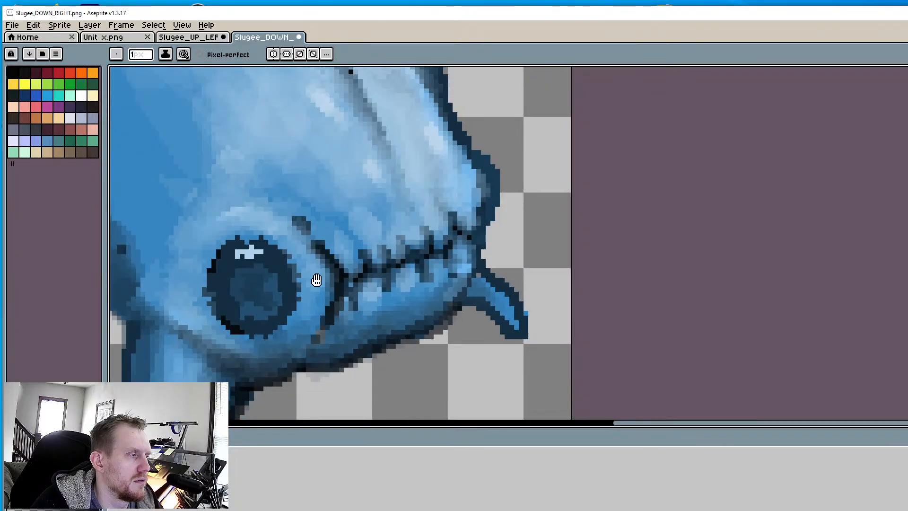
middle_drag(317, 280, 408, 281)
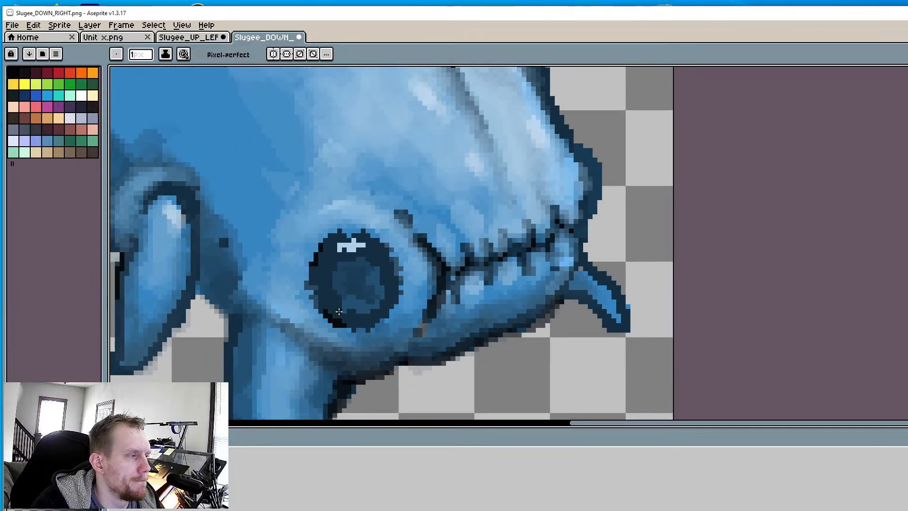
scroll(409, 290, up, 1)
scroll(347, 270, up, 3)
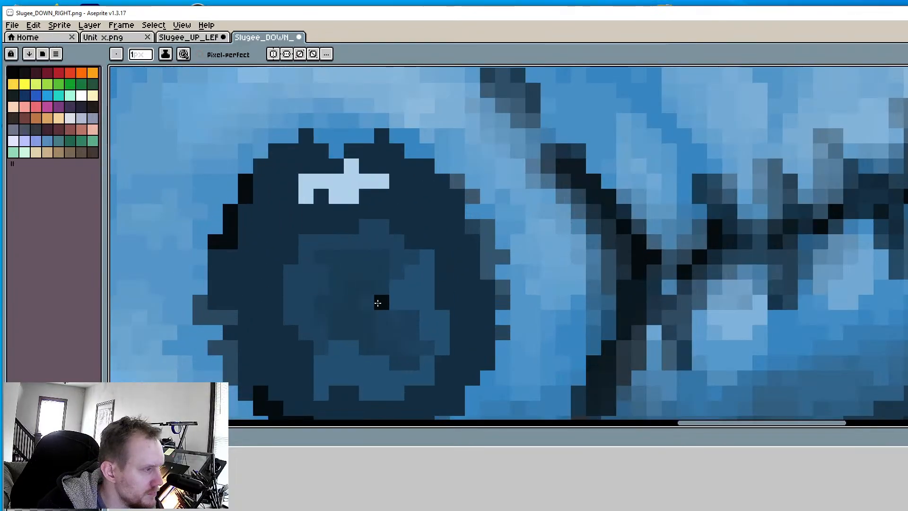
middle_drag(380, 303, 430, 251)
key(alt)
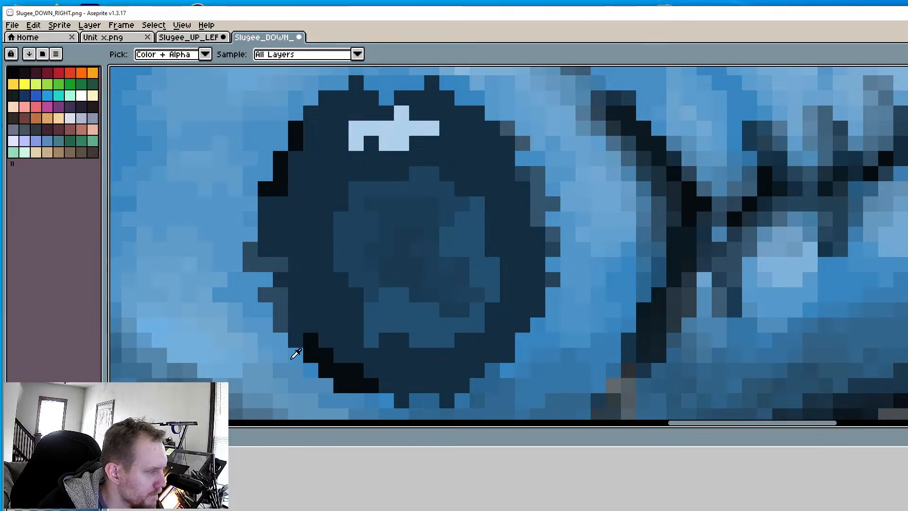
alt+click(495, 294)
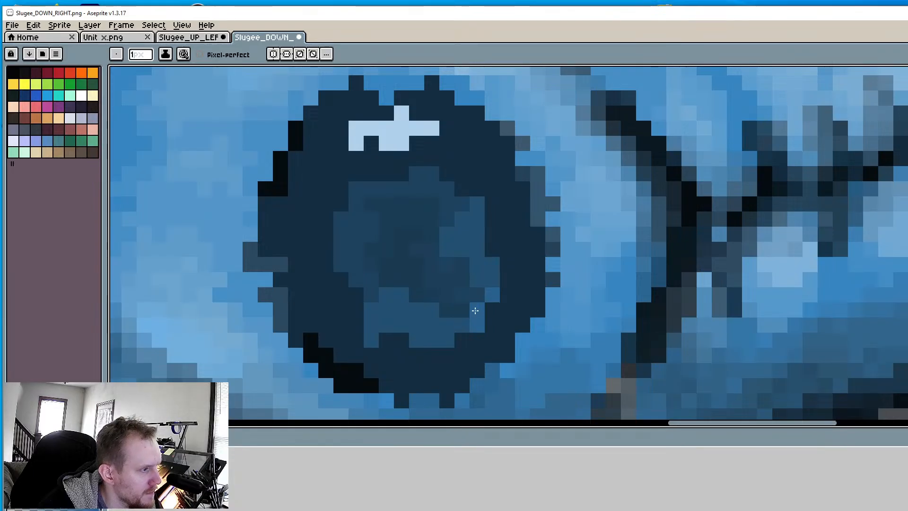
scroll(679, 347, down, 5)
scroll(740, 346, down, 2)
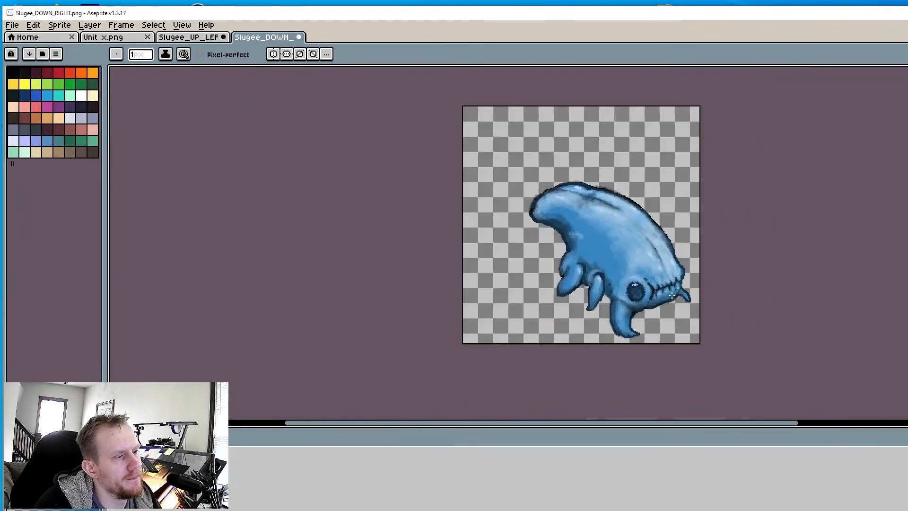
scroll(662, 338, up, 6)
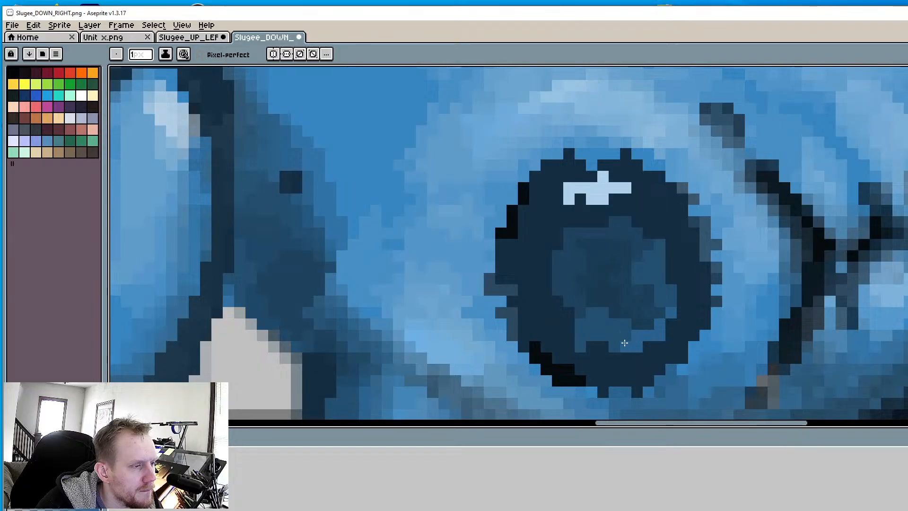
drag(684, 310, 673, 300)
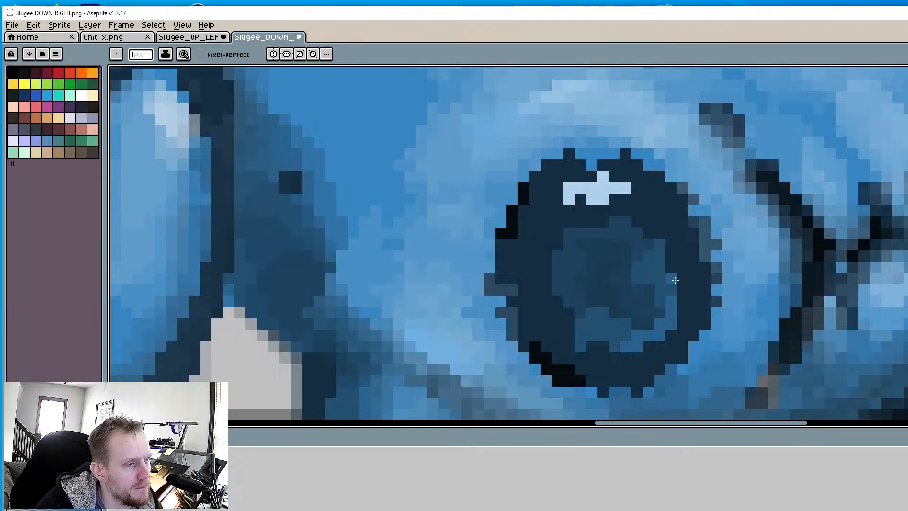
Round out the lower-left edge of the iris with pixels in a blue sampled from the iris
scroll(834, 334, down, 3)
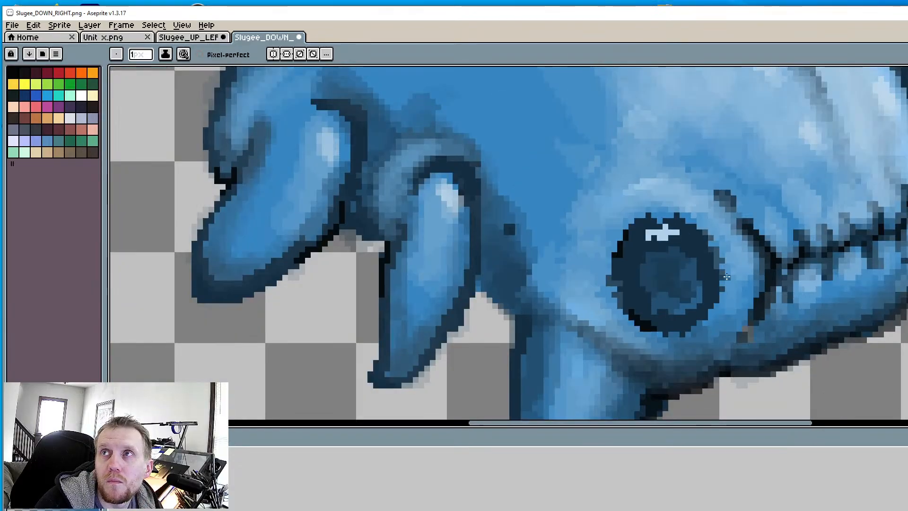
scroll(650, 268, up, 2)
middle_drag(708, 266, 644, 276)
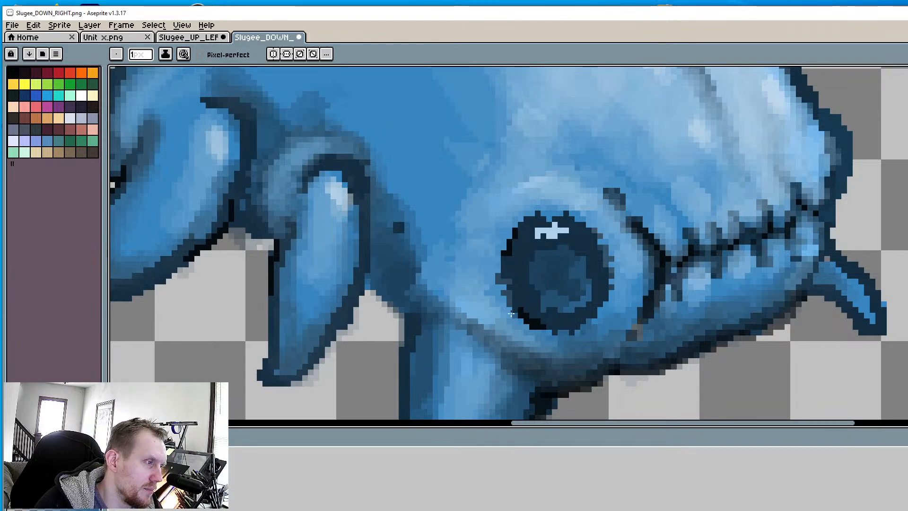
scroll(511, 314, up, 1)
key(i)
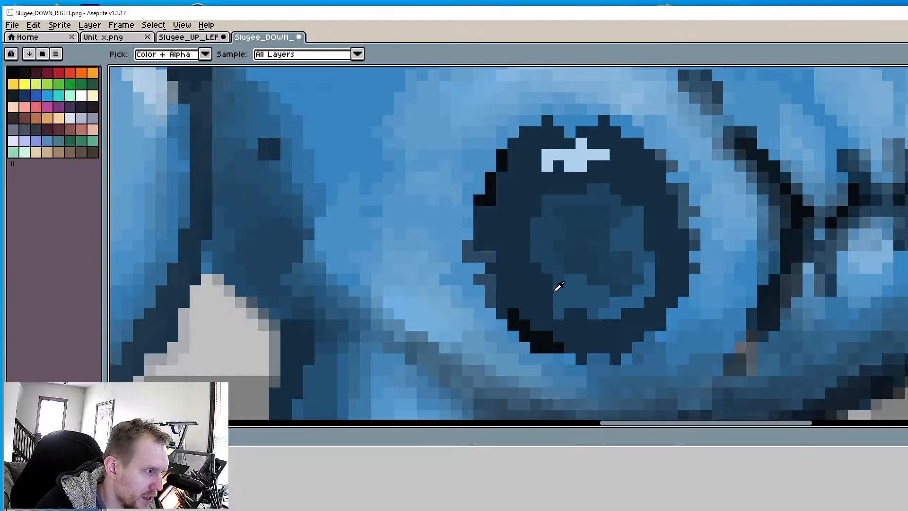
key(b)
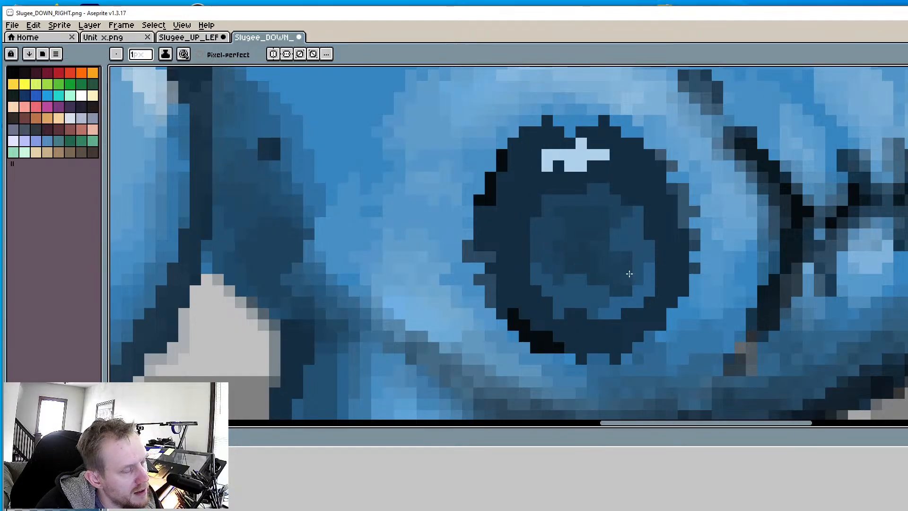
scroll(562, 266, down, 1)
scroll(563, 266, up, 1)
scroll(564, 266, down, 1)
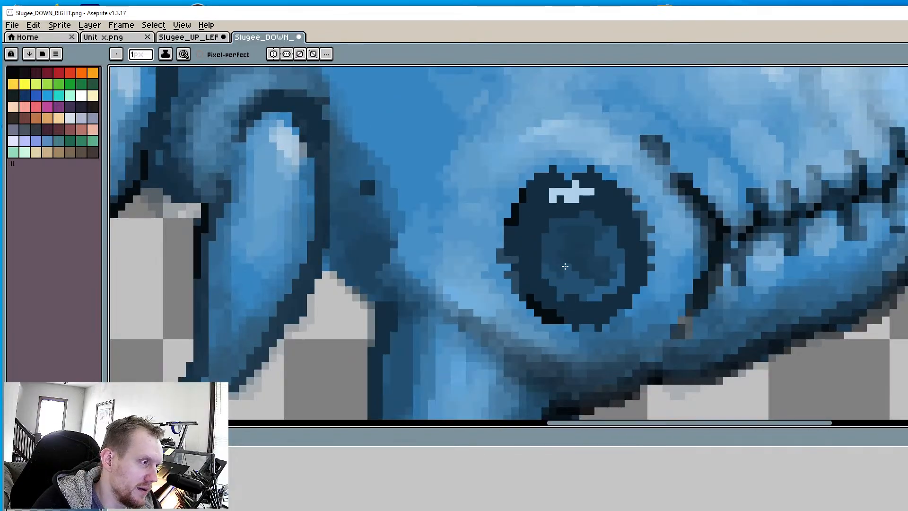
Extend the upper and left edges of the iris with muted dark-blue pixels sampled from it
scroll(596, 214, up, 1)
key(i)
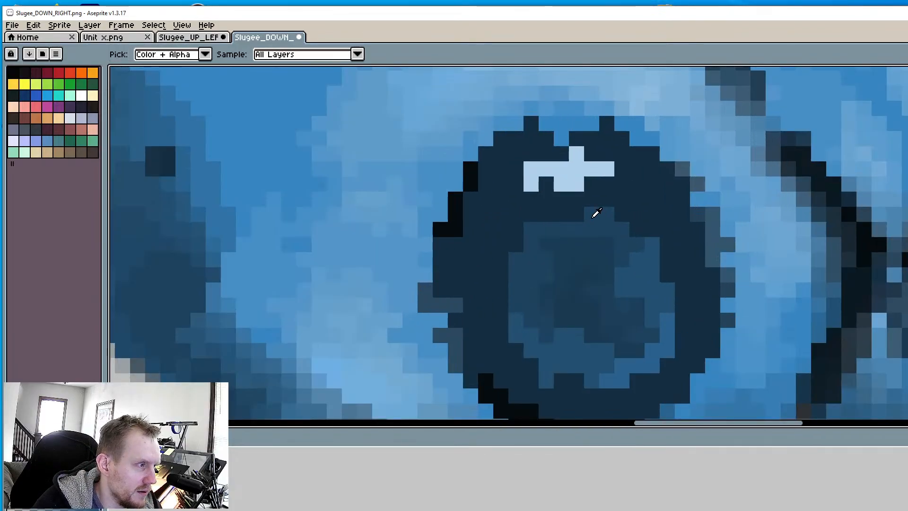
key(b)
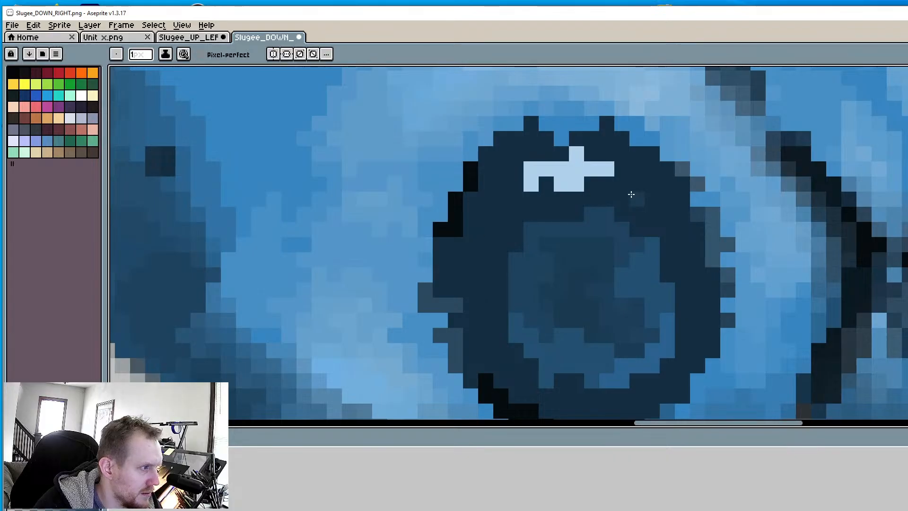
click(559, 211)
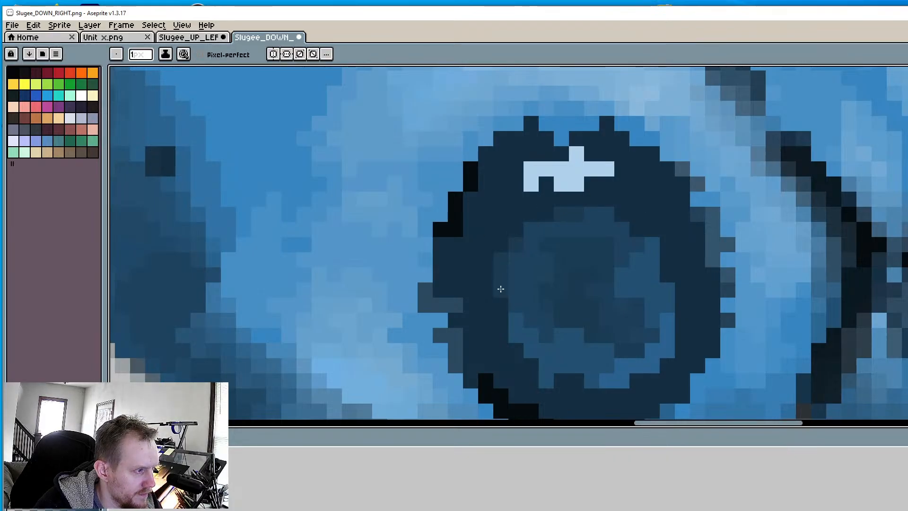
scroll(573, 303, down, 2)
scroll(525, 307, up, 3)
alt+click(531, 300)
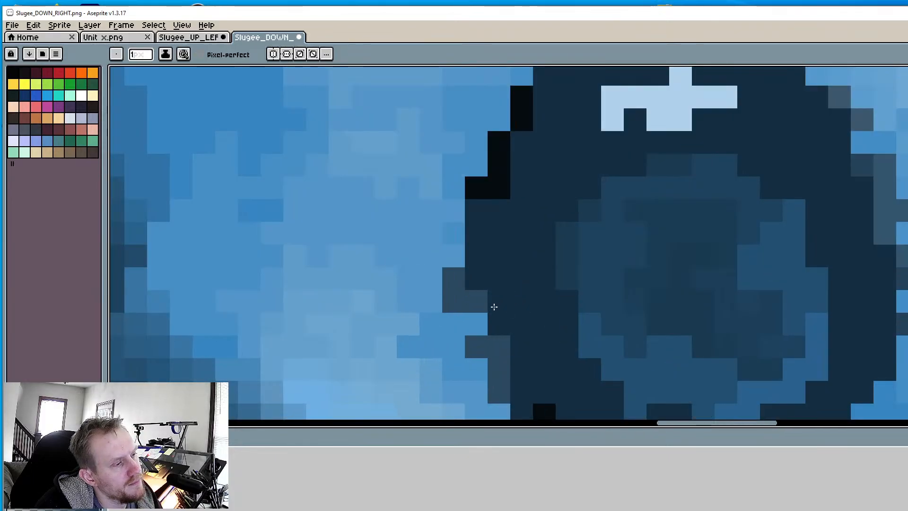
Fill the gap in the eye's upper-right outline with the grey-blue sampled from its edge
scroll(539, 325, down, 5)
scroll(584, 249, up, 1)
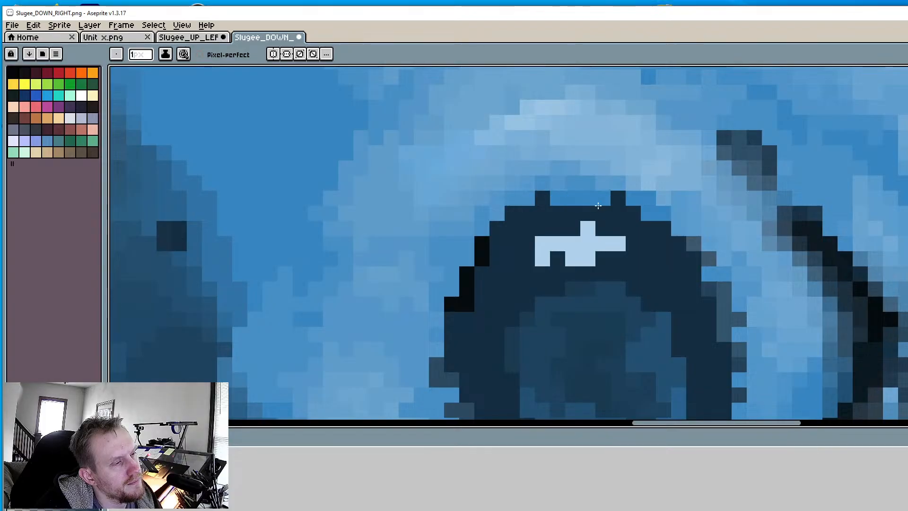
scroll(604, 227, down, 1)
scroll(644, 239, up, 2)
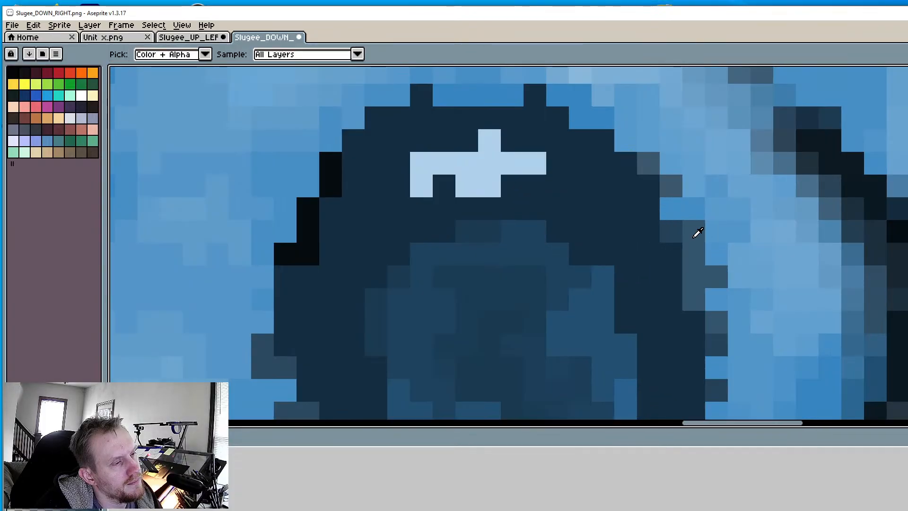
click(689, 213)
middle_drag(474, 243, 517, 161)
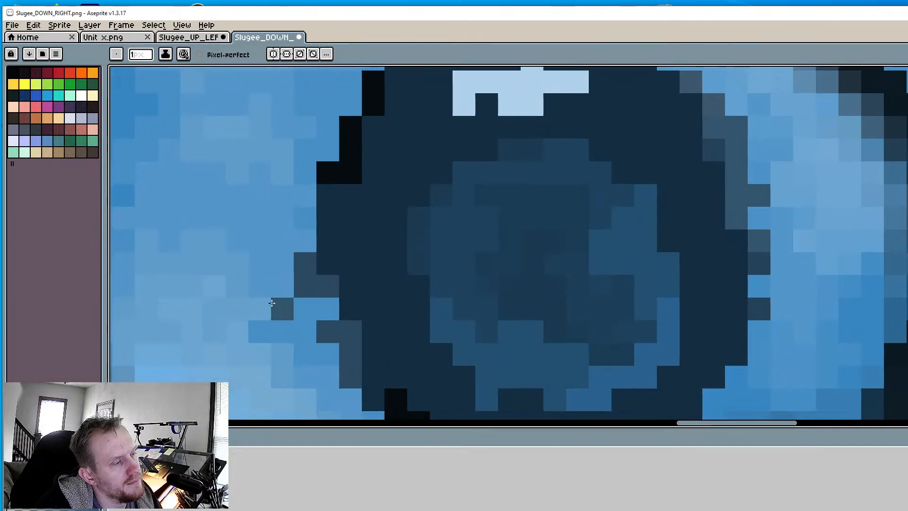
Brush soft light-blue highlights onto the ring of skin around the eye, using a sampled blue
scroll(401, 320, down, 4)
middle_drag(488, 336, 603, 270)
scroll(499, 305, down, 1)
scroll(604, 270, up, 4)
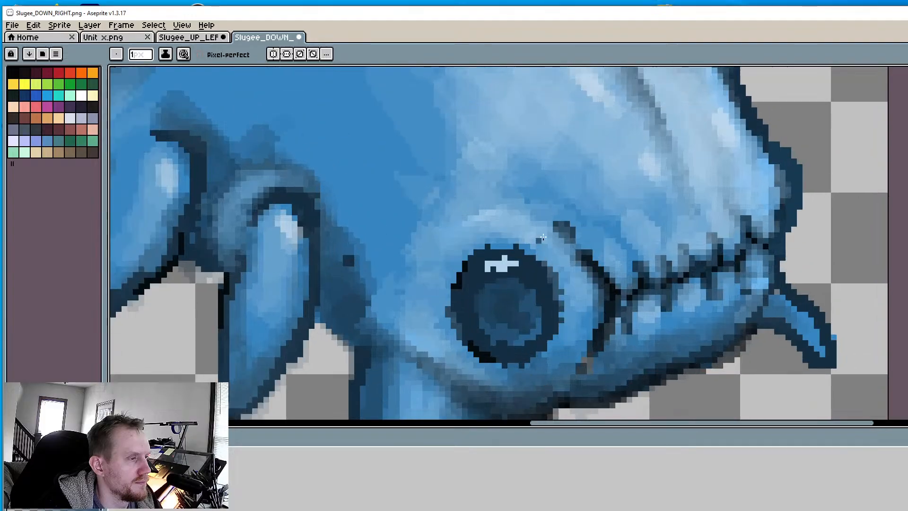
key(i)
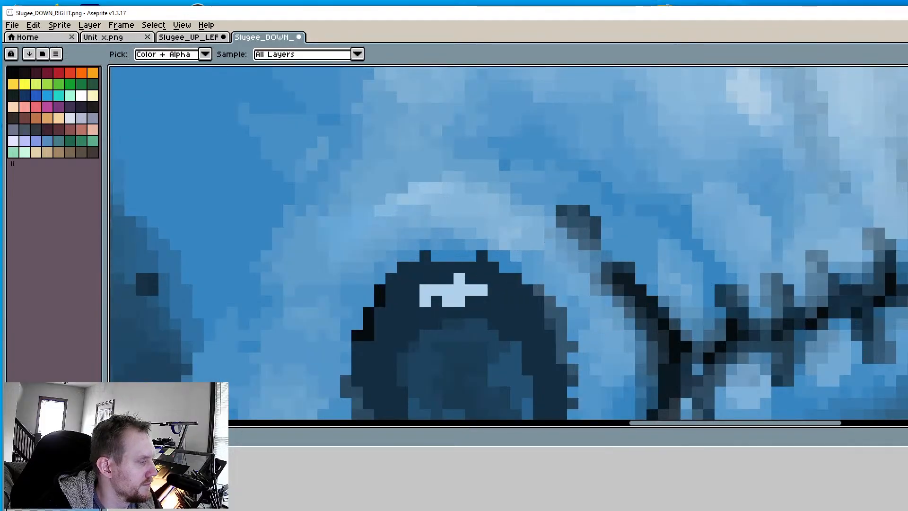
key(b)
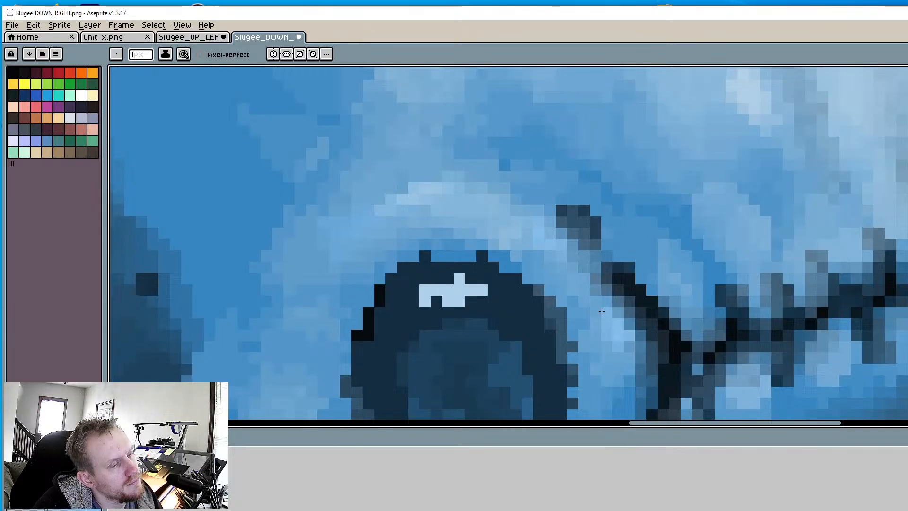
Enlarge the brush to 3 px and blend brighter sampled blue over the upper joint of the rearmost leg
scroll(591, 310, down, 4)
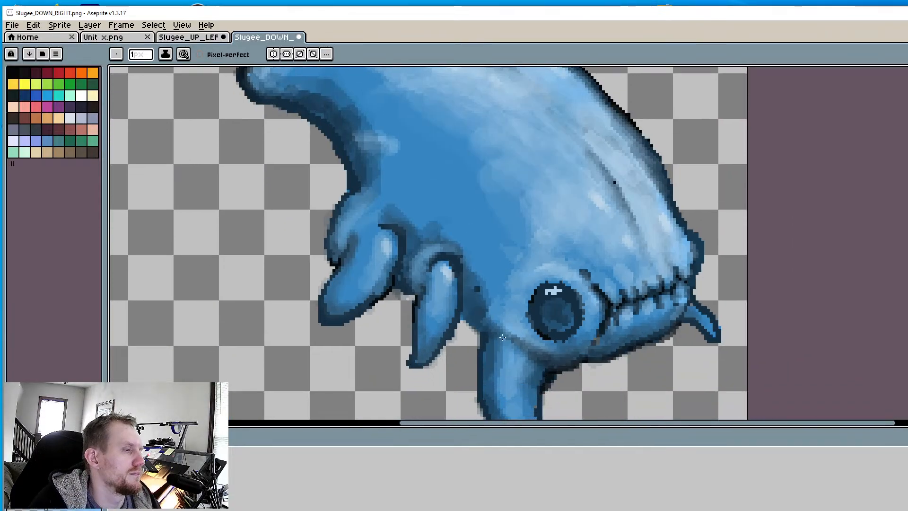
scroll(532, 286, down, 3)
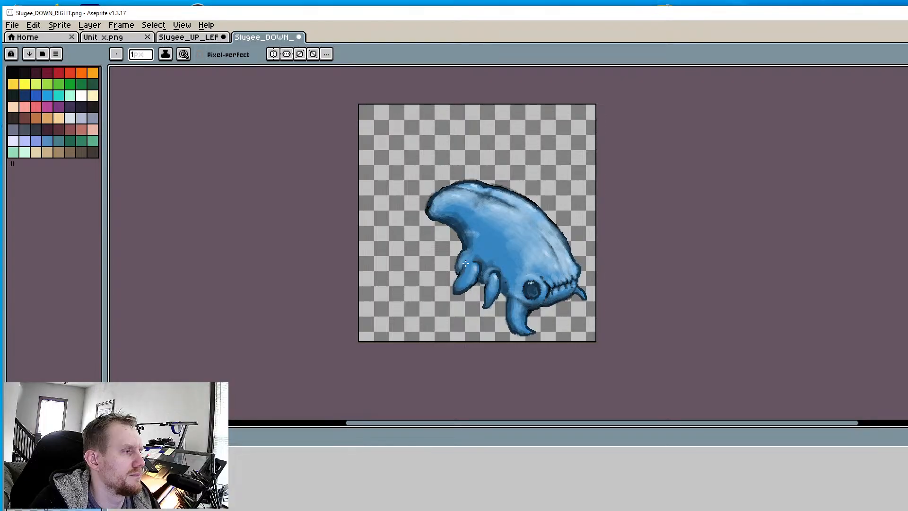
scroll(465, 268, up, 4)
scroll(378, 227, up, 2)
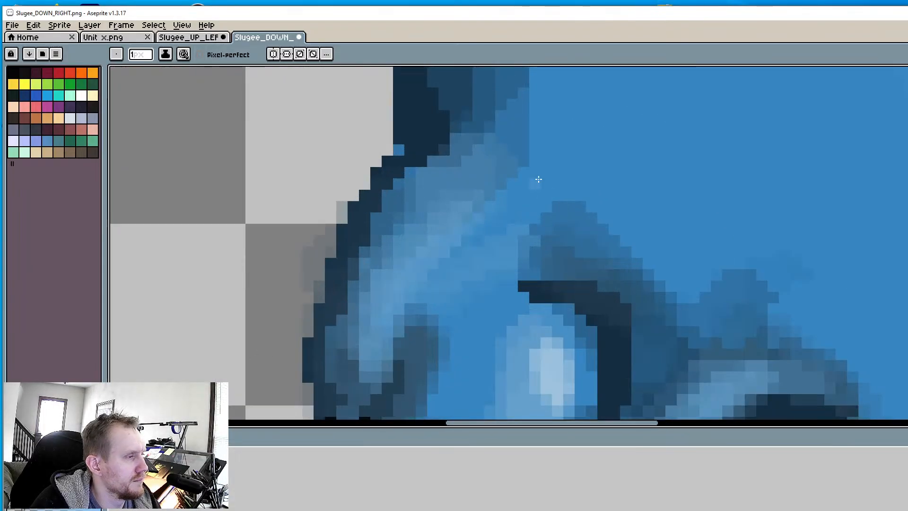
alt+click(550, 167)
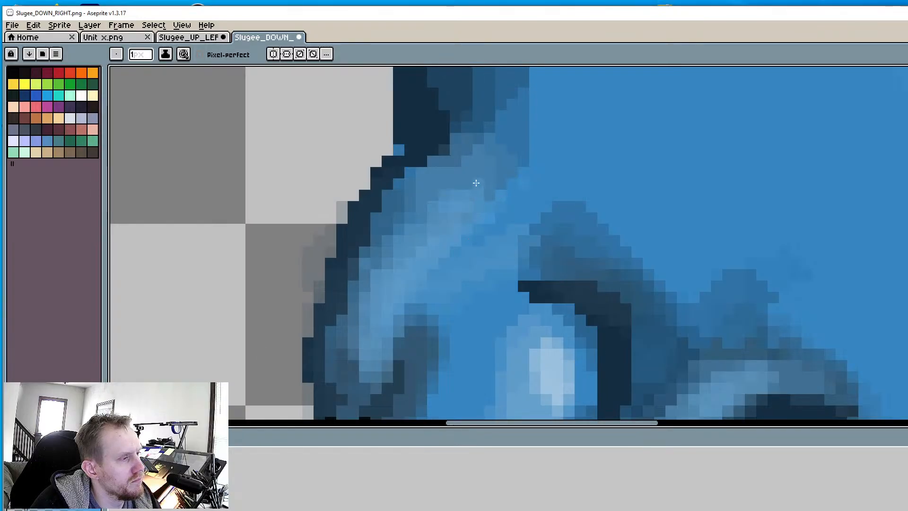
key(plus)
key(plus)
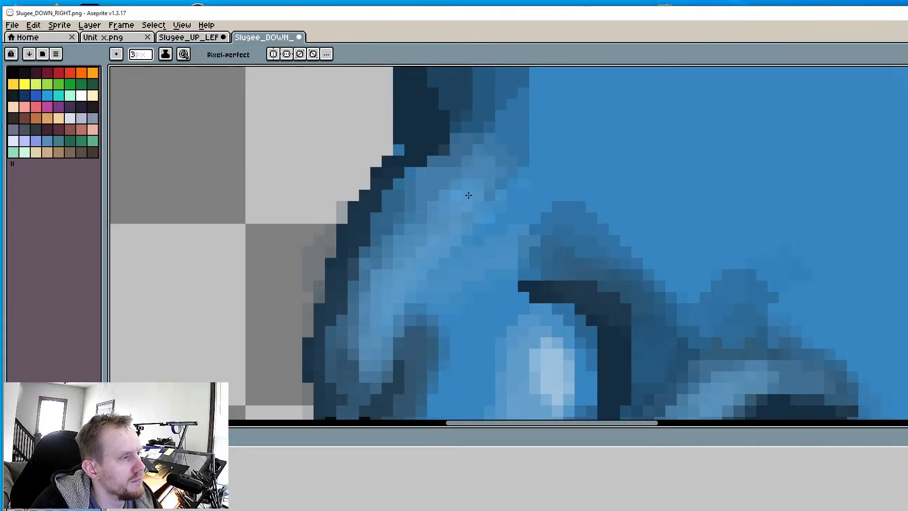
drag(407, 216, 414, 202)
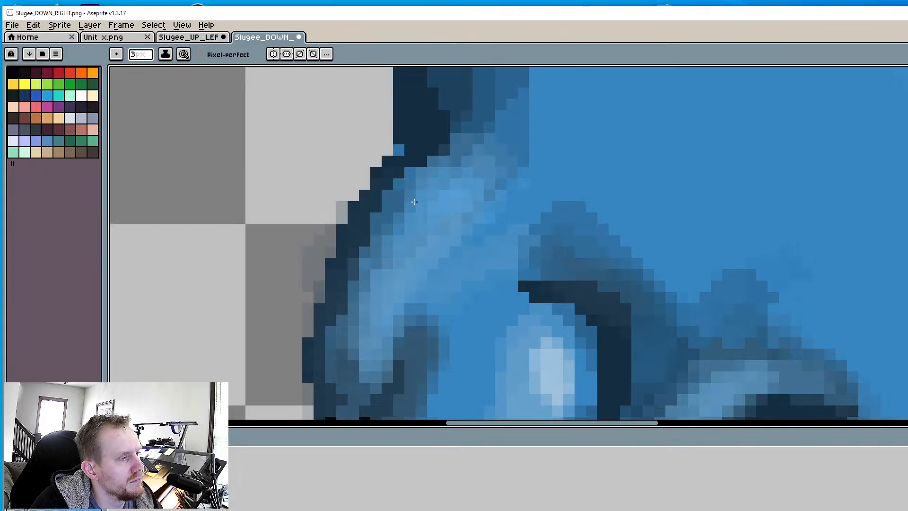
drag(460, 161, 480, 148)
Lighten the dark shading between the joints of the two small legs with soft blue strokes
scroll(480, 148, down, 6)
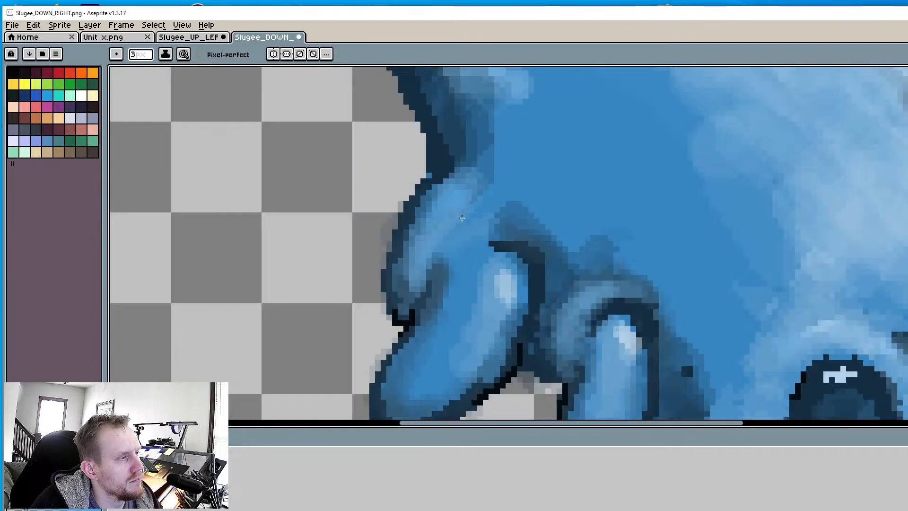
scroll(562, 270, up, 4)
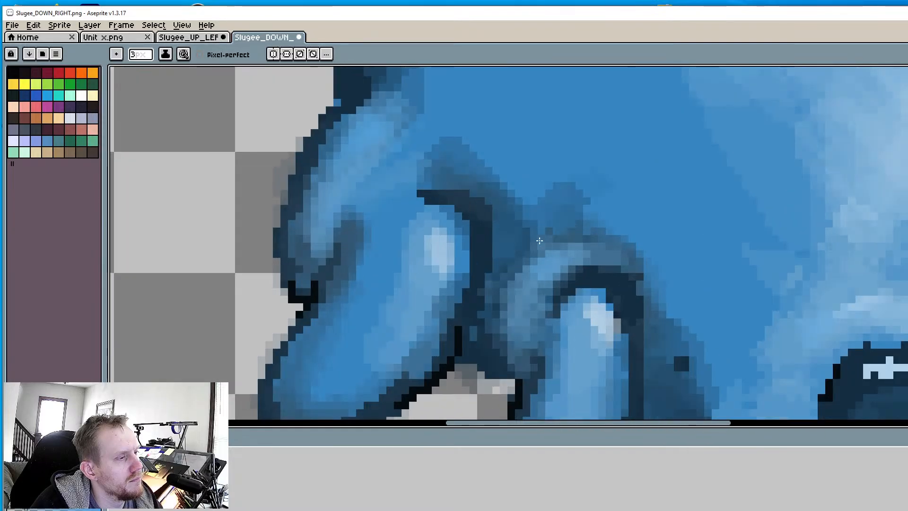
mouse_move(538, 241)
mouse_down()
mouse_move(543, 204)
mouse_move(520, 232)
mouse_move(547, 220)
mouse_up()
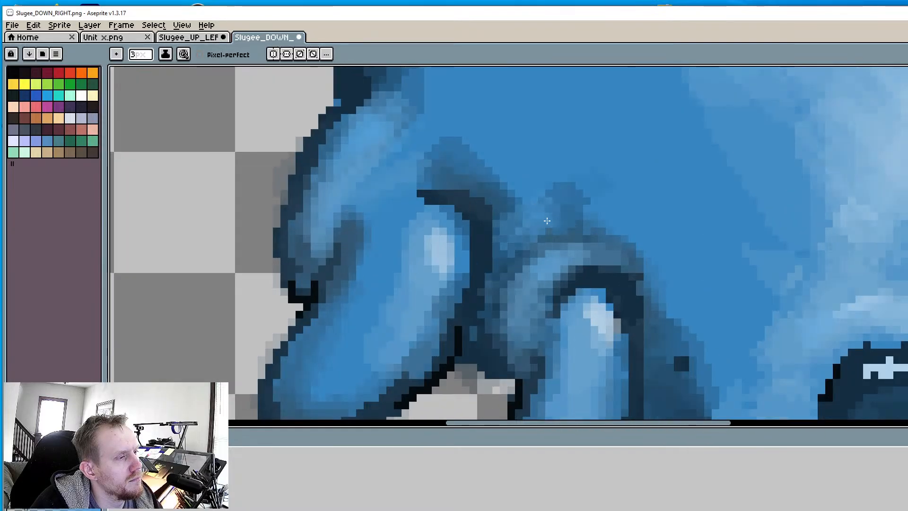
Soften the dark inner outlines of the two small legs and blend blue along the rearmost leg's lower side
mouse_move(609, 297)
mouse_down()
mouse_move(626, 328)
mouse_move(623, 303)
mouse_move(617, 309)
mouse_move(609, 294)
mouse_move(576, 288)
mouse_move(614, 281)
mouse_up()
mouse_move(473, 231)
mouse_down()
mouse_move(465, 224)
mouse_move(474, 279)
mouse_move(408, 374)
mouse_up()
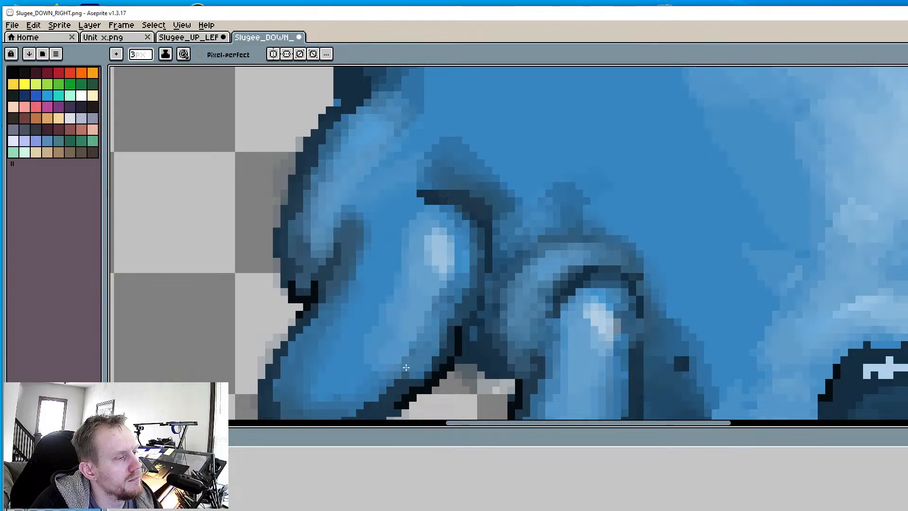
scroll(407, 373, down, 2)
drag(416, 288, 374, 326)
middle_drag(378, 331, 391, 249)
scroll(391, 249, down, 3)
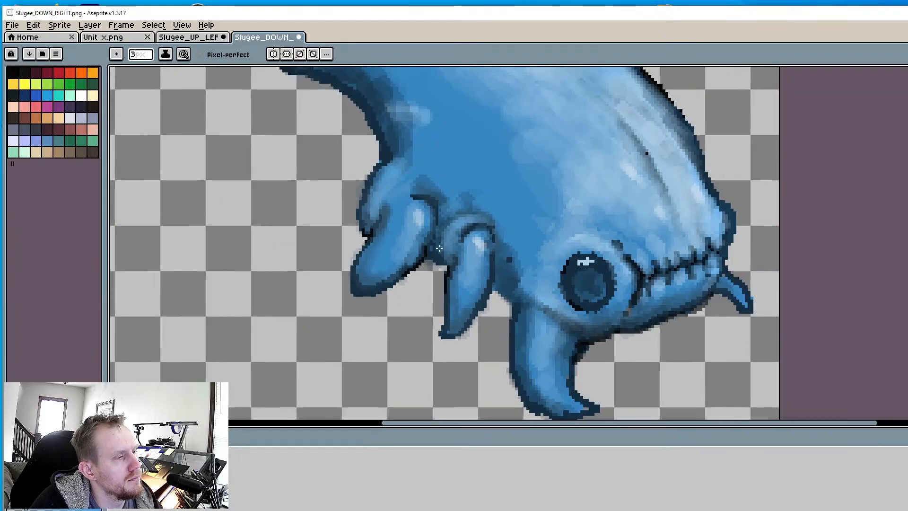
scroll(480, 229, up, 2)
scroll(490, 147, up, 3)
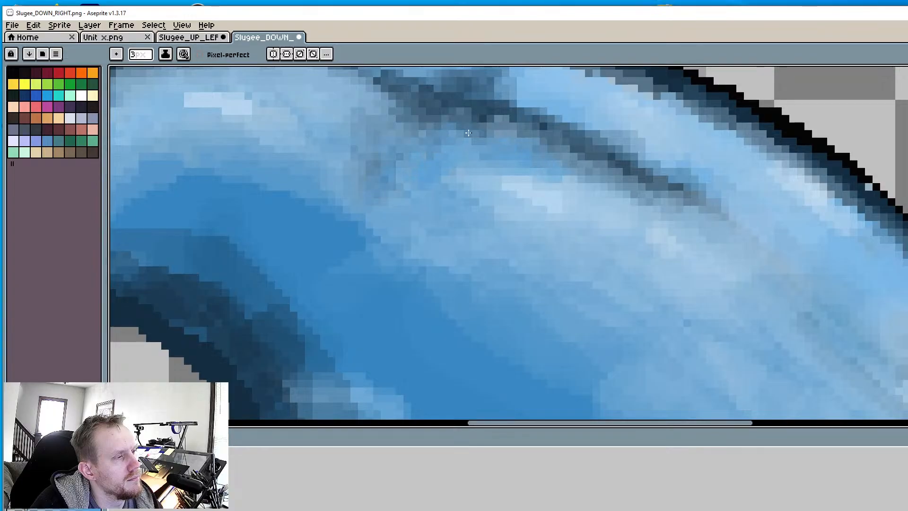
Blend soft blue strokes along the inner edge of the dark outline over the upper back and around the tail tip
scroll(443, 178, down, 3)
scroll(495, 182, up, 4)
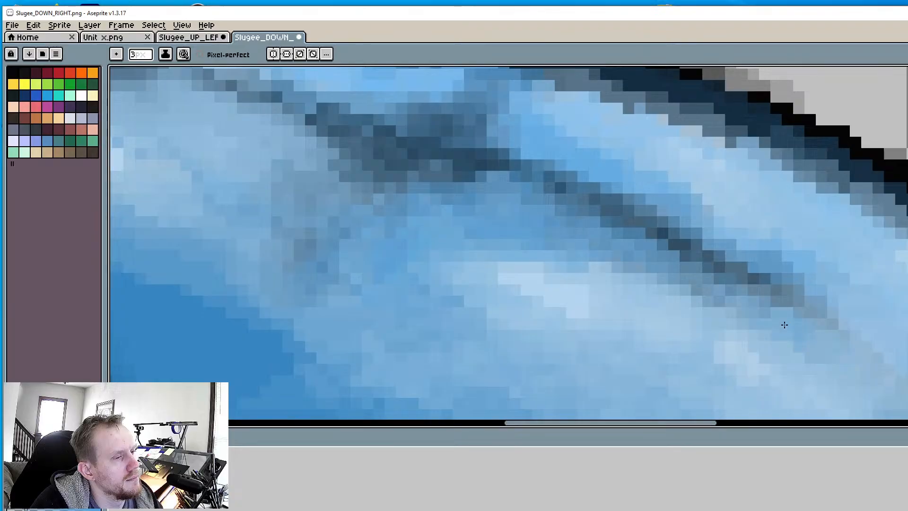
scroll(505, 209, down, 1)
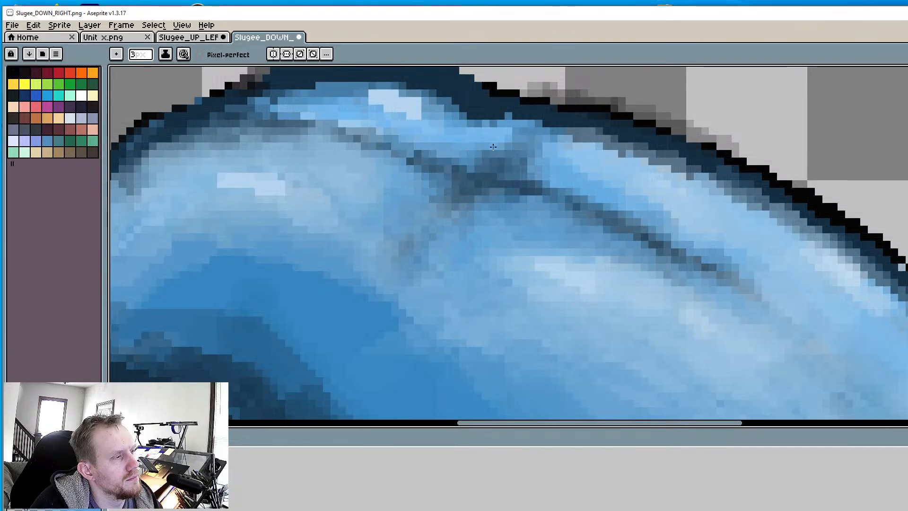
middle_drag(426, 141, 466, 200)
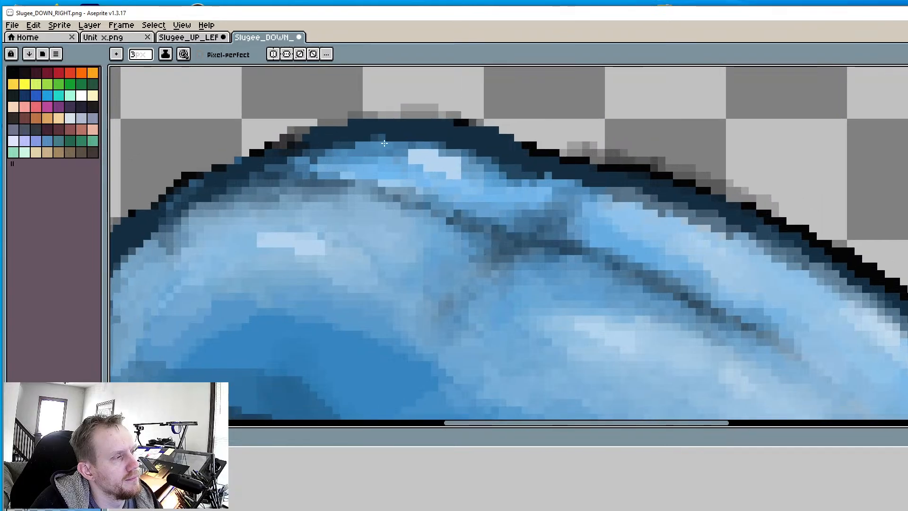
mouse_move(350, 144)
mouse_down()
mouse_move(405, 137)
mouse_move(465, 146)
mouse_move(534, 171)
mouse_up()
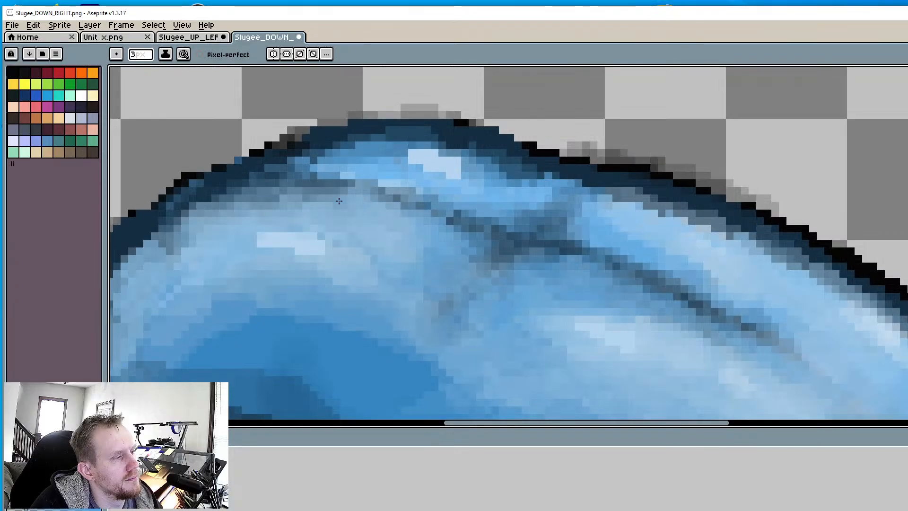
drag(298, 166, 322, 159)
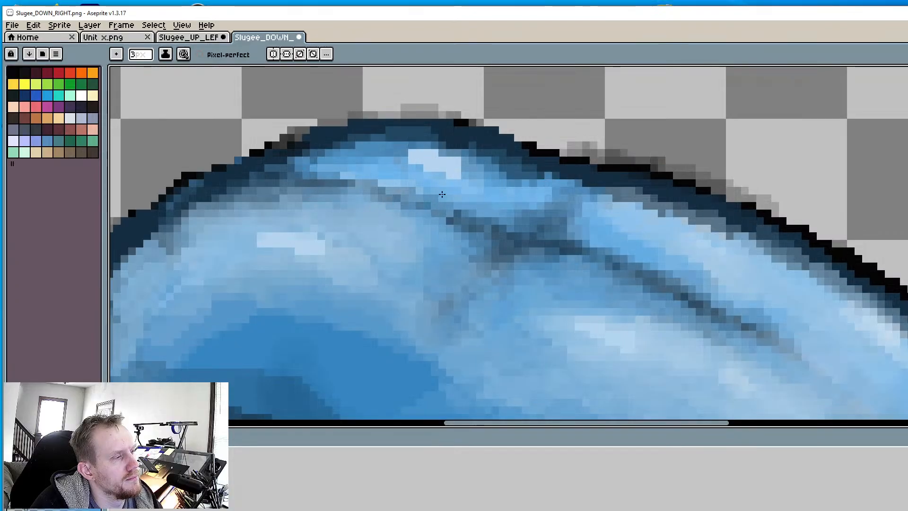
middle_drag(248, 229, 395, 197)
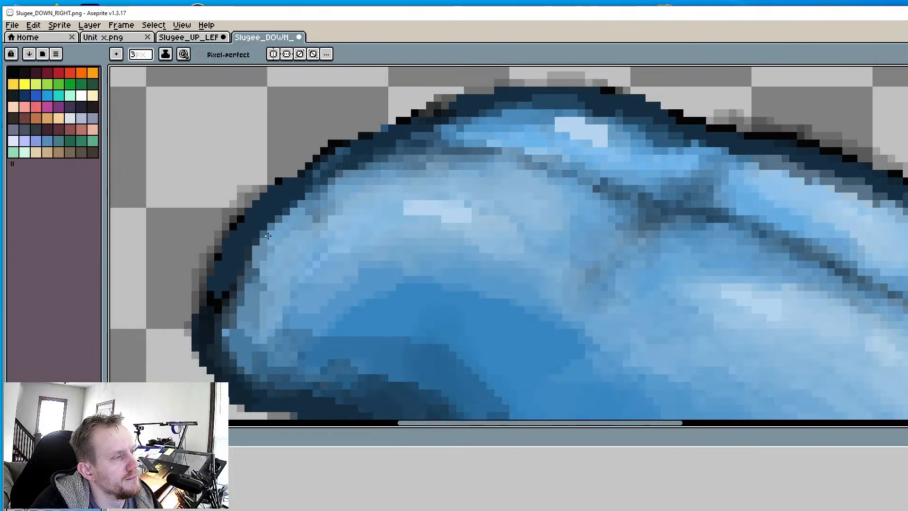
mouse_move(268, 235)
mouse_down()
mouse_move(255, 255)
mouse_move(245, 248)
mouse_move(234, 303)
mouse_move(267, 231)
mouse_move(225, 312)
mouse_move(231, 327)
mouse_up()
middle_drag(377, 259, 377, 177)
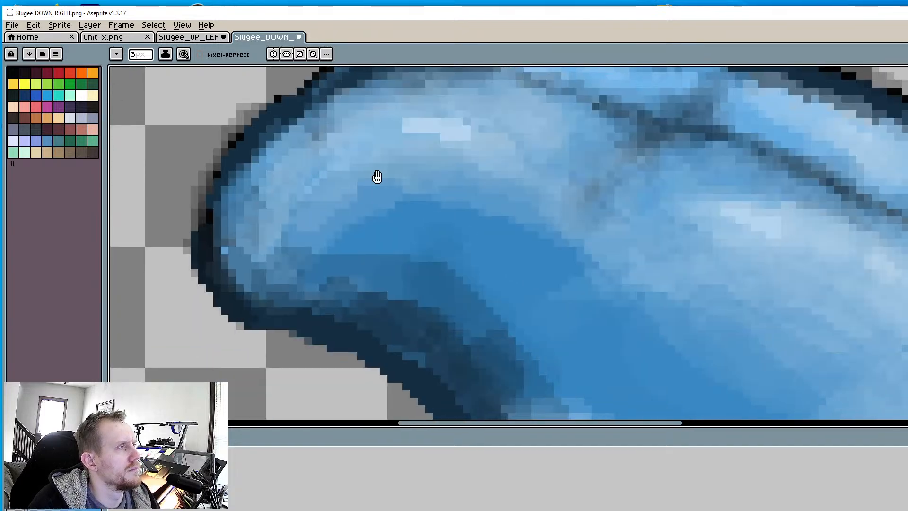
Enlarge the brush to 12 px and blend a sampled blue into the edge of the pale highlight on the middle of the body
scroll(416, 158, down, 5)
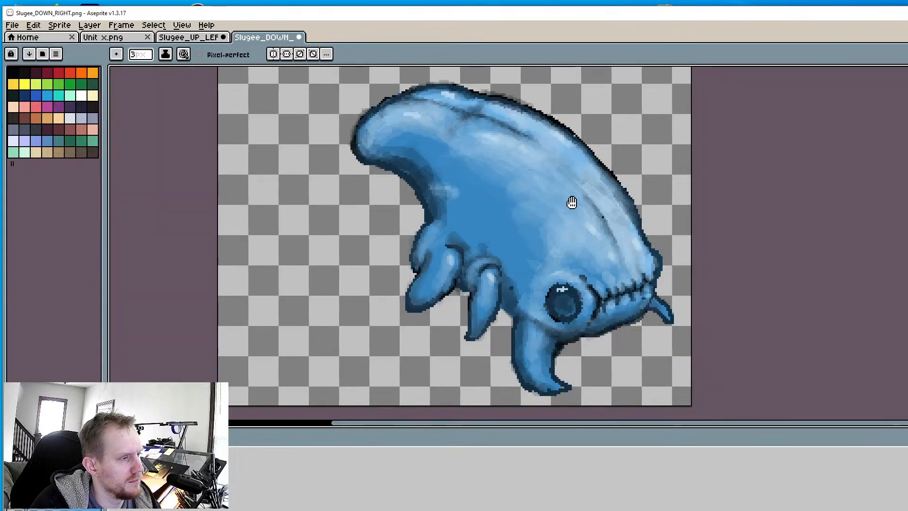
scroll(565, 255, up, 3)
scroll(488, 206, down, 4)
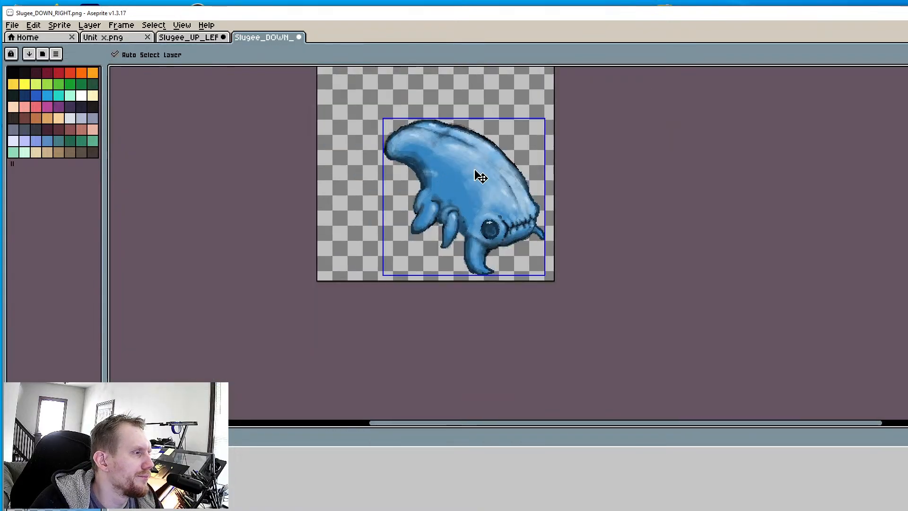
scroll(478, 177, up, 4)
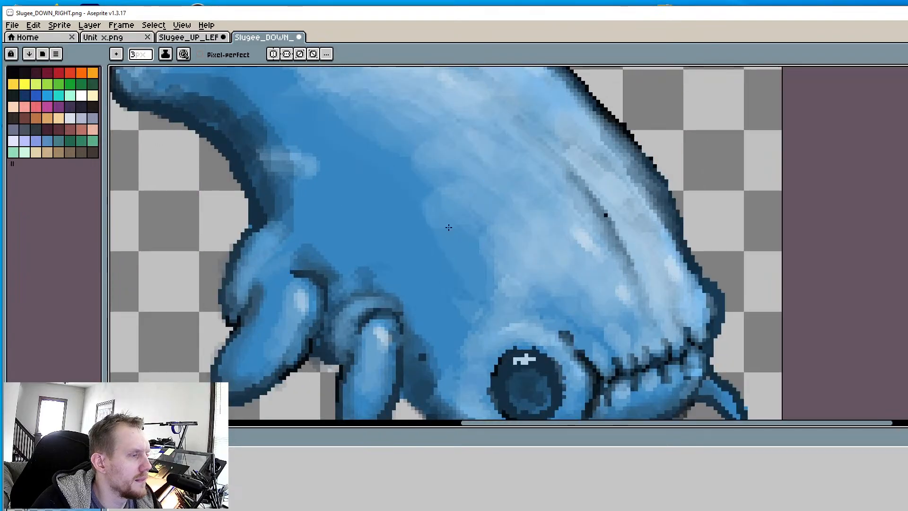
key(i)
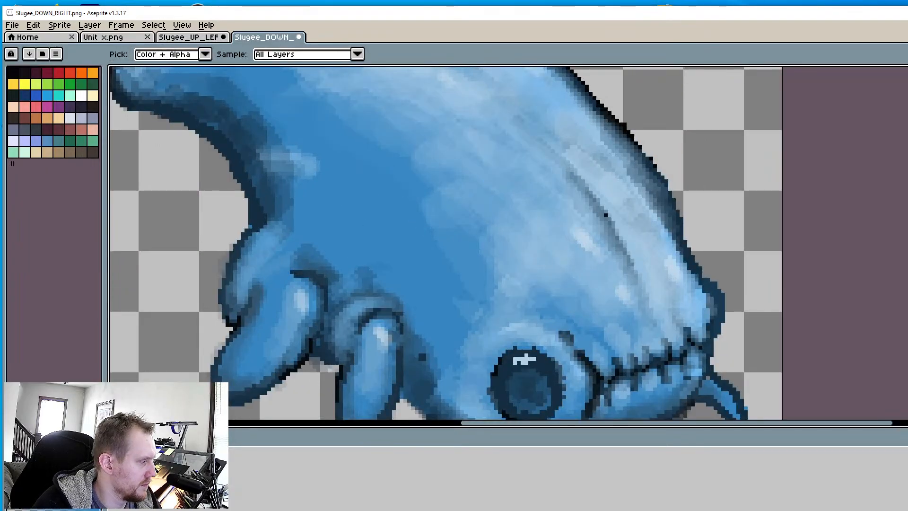
key(b)
ctrl+scroll(407, 174, up, 6)
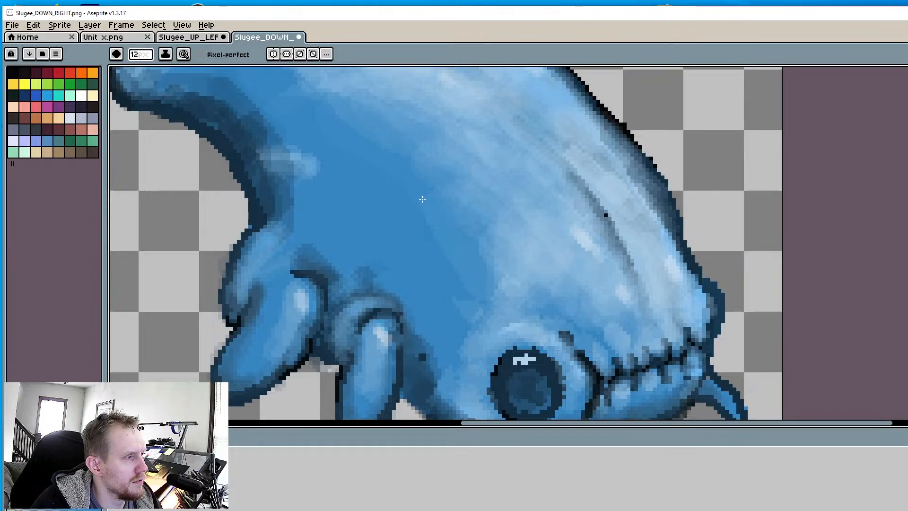
scroll(406, 188, up, 2)
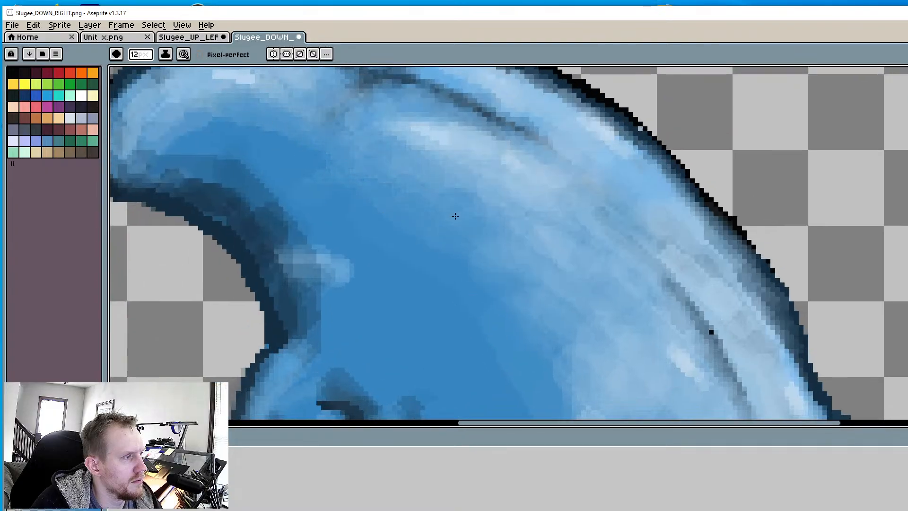
scroll(331, 213, down, 3)
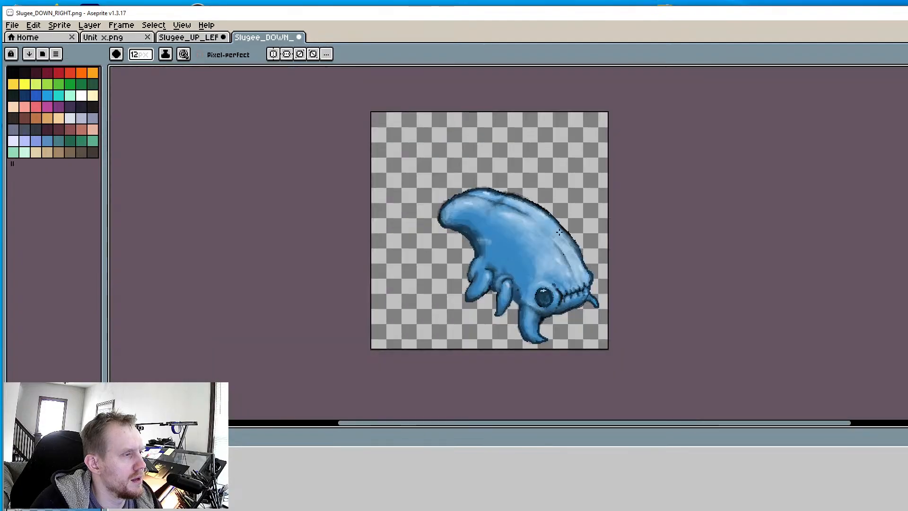
scroll(366, 259, up, 1)
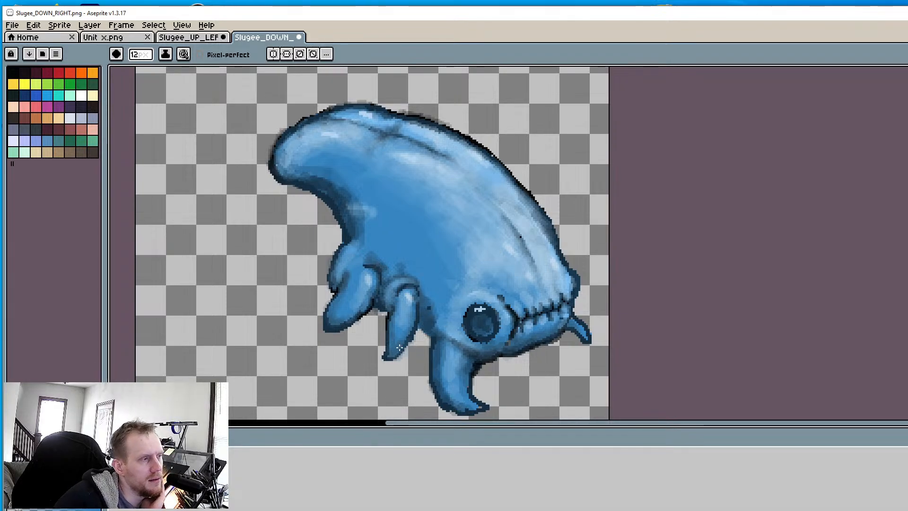
Sample the dark outline blue and deepen the shadow along the tail's underside down to the rearmost leg with a 10 px brush
scroll(323, 197, up, 3)
middle_drag(344, 204, 423, 235)
scroll(448, 255, up, 2)
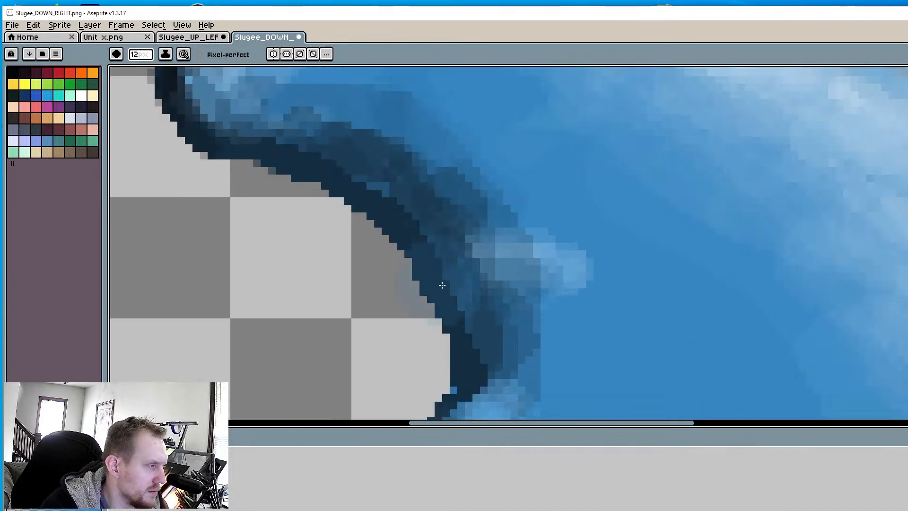
key(alt)
alt+click(427, 248)
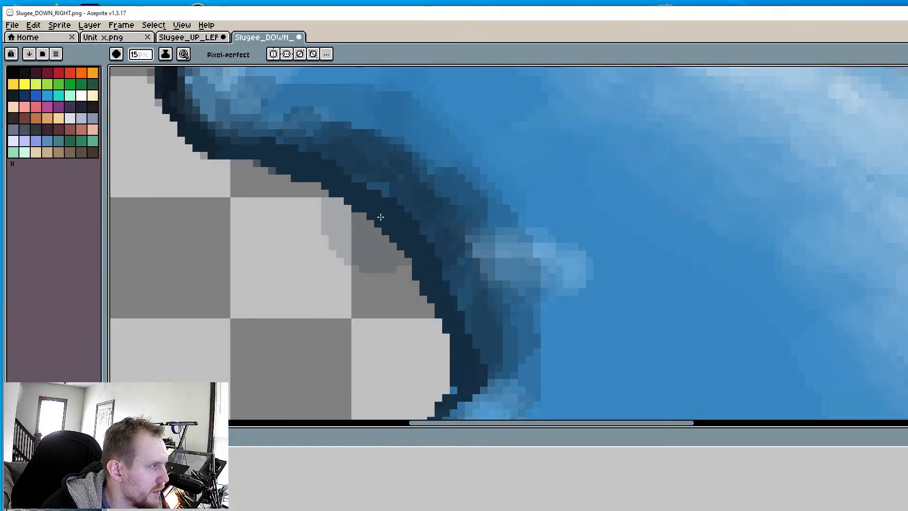
ctrl+scroll(394, 206, up, 1)
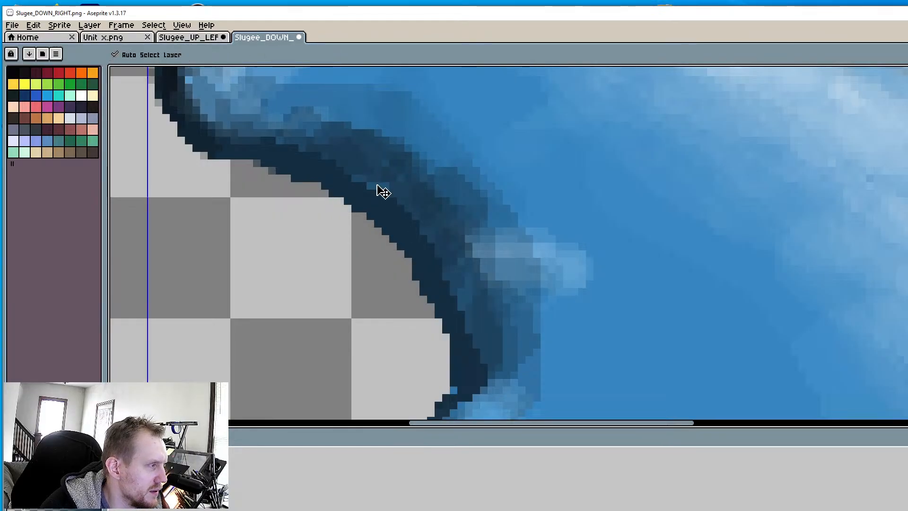
ctrl+scroll(377, 188, down, 3)
mouse_move(376, 180)
mouse_down()
mouse_move(417, 207)
mouse_move(290, 135)
mouse_move(450, 178)
mouse_up()
mouse_move(383, 140)
mouse_down()
mouse_move(487, 243)
mouse_move(497, 284)
mouse_move(496, 253)
mouse_move(503, 318)
mouse_move(495, 377)
mouse_up()
middle_drag(475, 328, 458, 176)
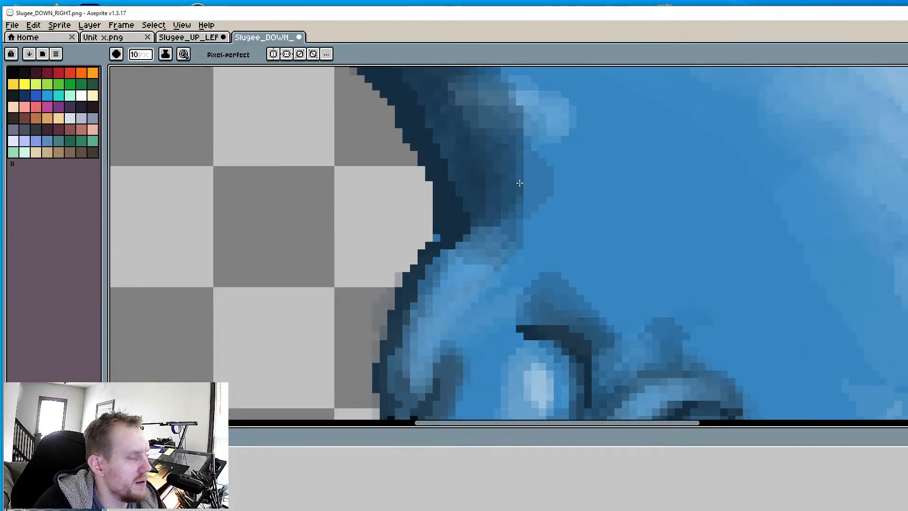
scroll(615, 242, down, 2)
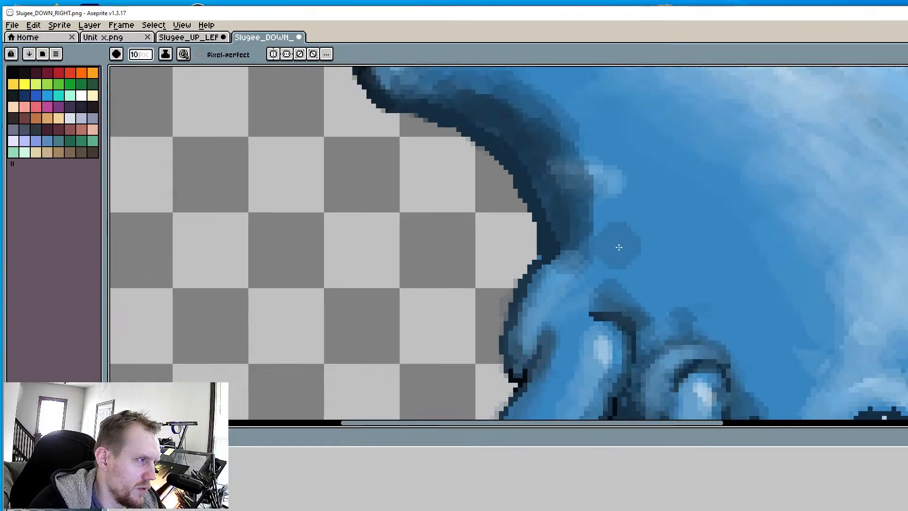
Reduce the brush to 4 px and darken the lower end of the rearmost leg's upper joint with soft dark-blue strokes
scroll(595, 316, up, 3)
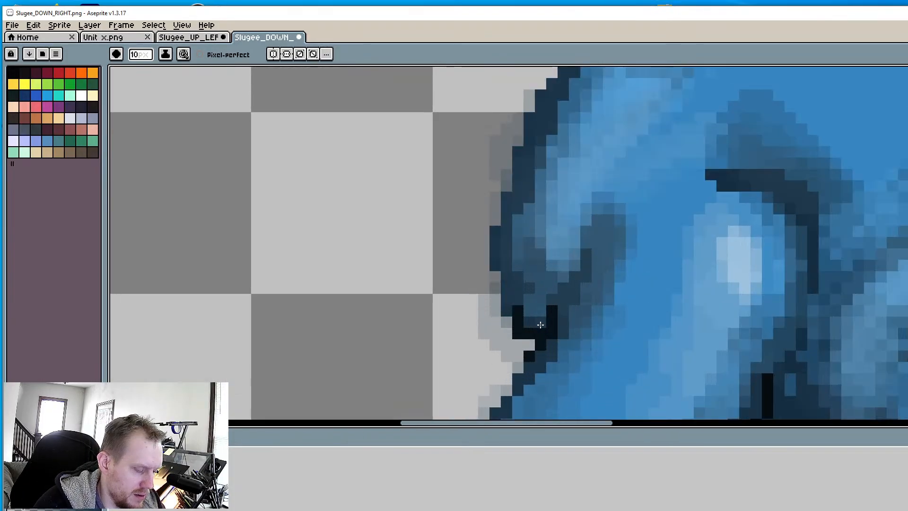
scroll(564, 279, up, 3)
key(minus)
key(minus)
key(minus)
key(minus)
key(minus)
key(minus)
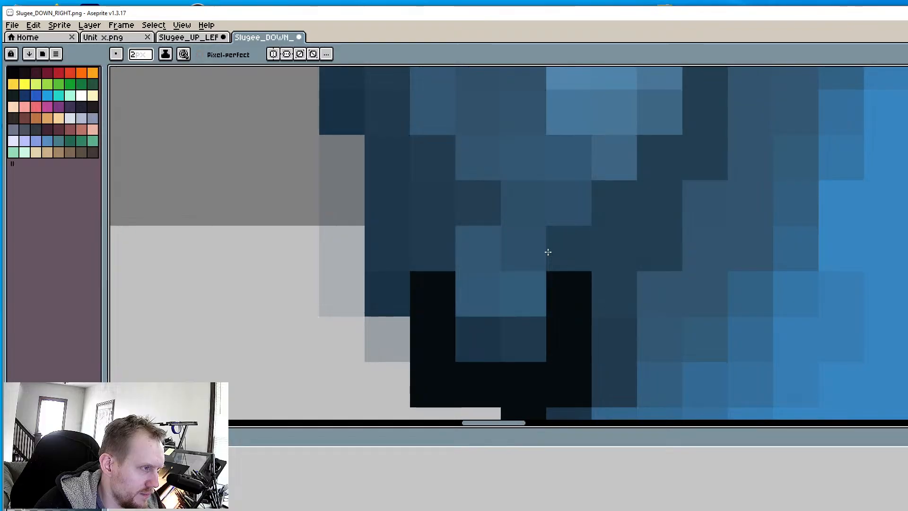
middle_drag(555, 216, 559, 247)
scroll(555, 251, down, 2)
scroll(553, 258, up, 1)
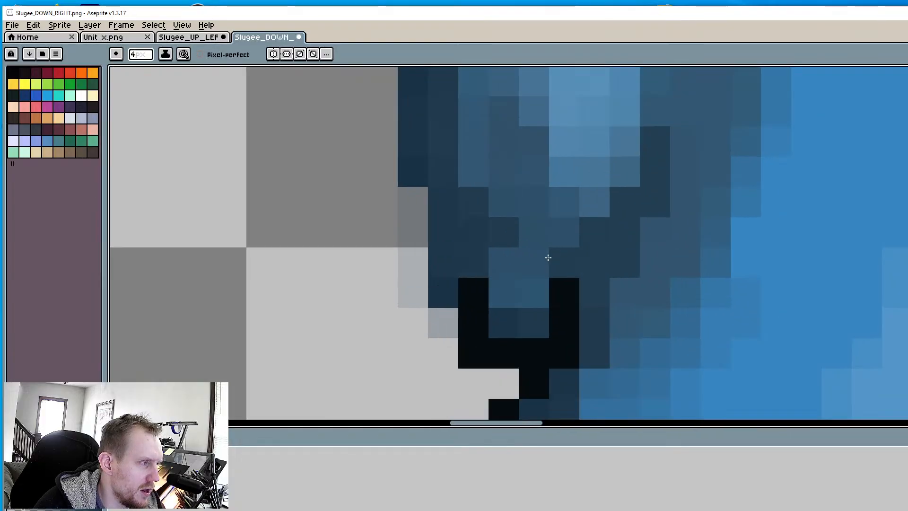
mouse_move(595, 157)
mouse_down()
mouse_move(598, 174)
mouse_move(577, 158)
mouse_up()
middle_drag(575, 162, 545, 335)
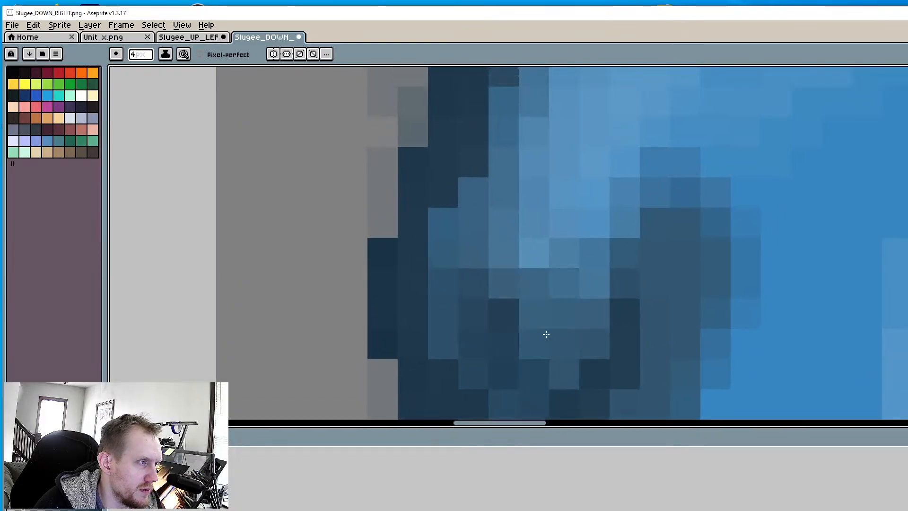
mouse_move(545, 334)
mouse_down()
mouse_move(498, 292)
mouse_move(618, 276)
mouse_move(543, 146)
mouse_move(545, 189)
mouse_up()
scroll(548, 218, down, 3)
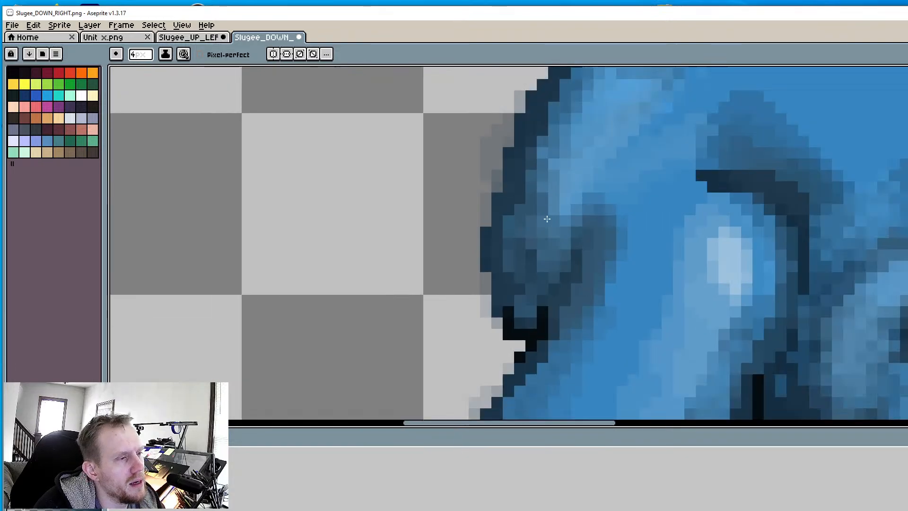
Shade both inner edges of the rearmost leg's lower segment with translucent dark blue
scroll(667, 258, down, 2)
middle_drag(629, 276, 623, 239)
scroll(623, 240, up, 2)
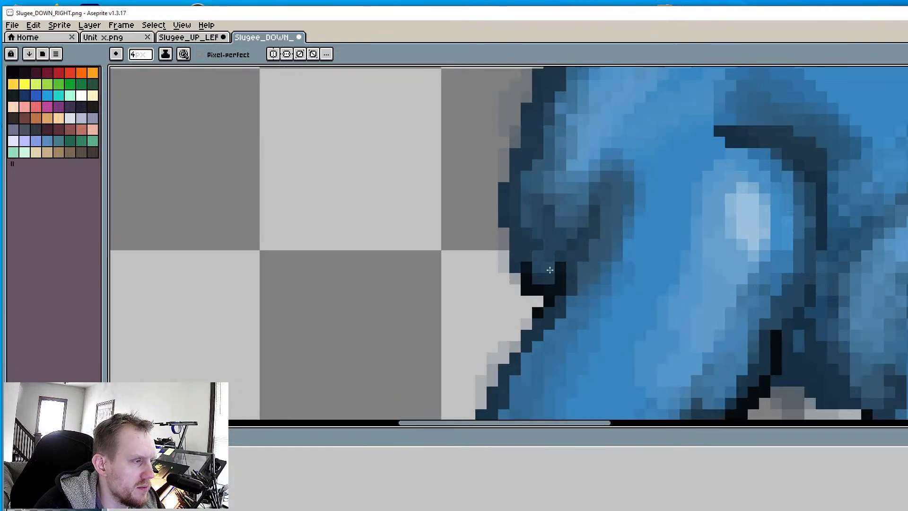
drag(576, 292, 541, 351)
drag(518, 257, 506, 291)
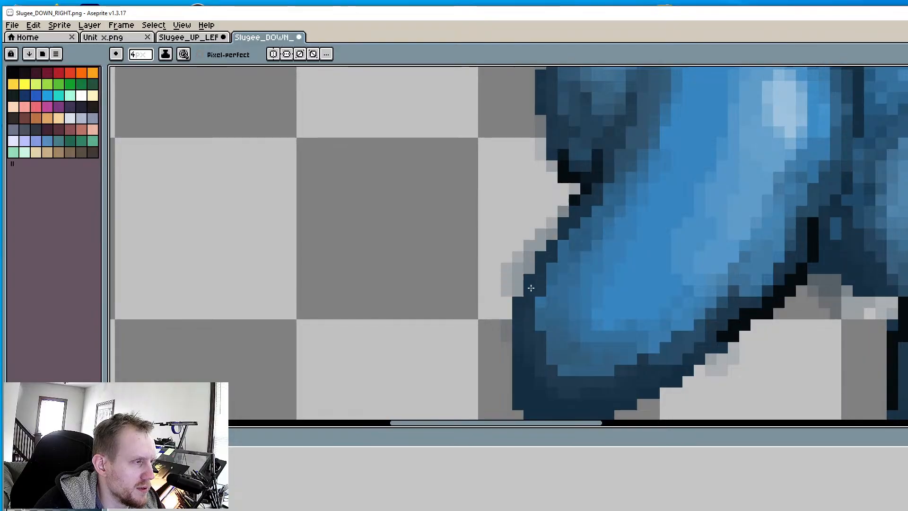
drag(578, 252, 559, 318)
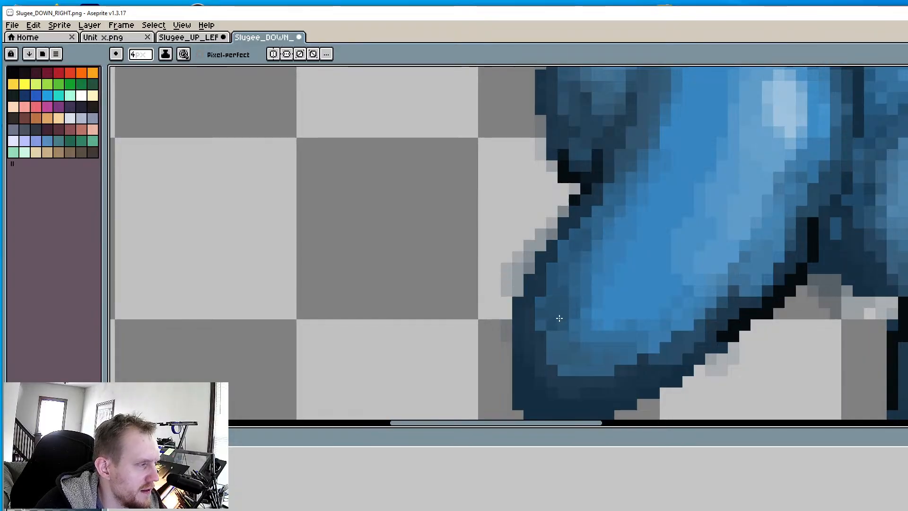
middle_drag(761, 333, 566, 277)
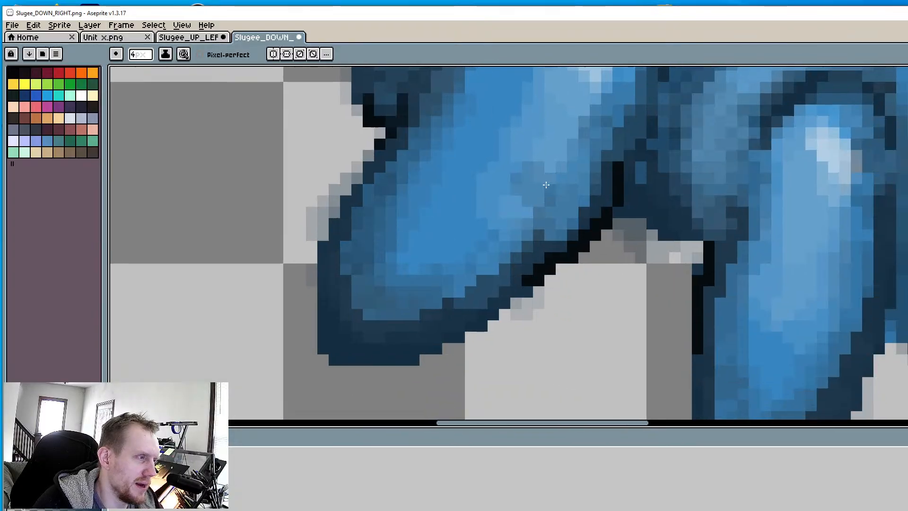
drag(608, 164, 475, 251)
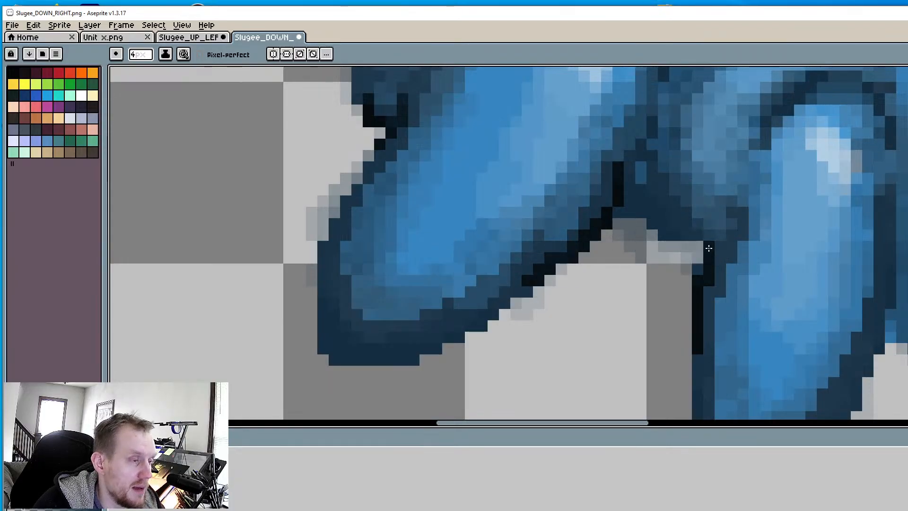
Darken the rear edge of the second small leg from its joint toward the tip with soft dark-blue strokes
mouse_move(698, 241)
mouse_down()
mouse_move(690, 252)
mouse_move(712, 264)
mouse_move(709, 212)
mouse_move(733, 209)
mouse_up()
scroll(734, 229, down, 3)
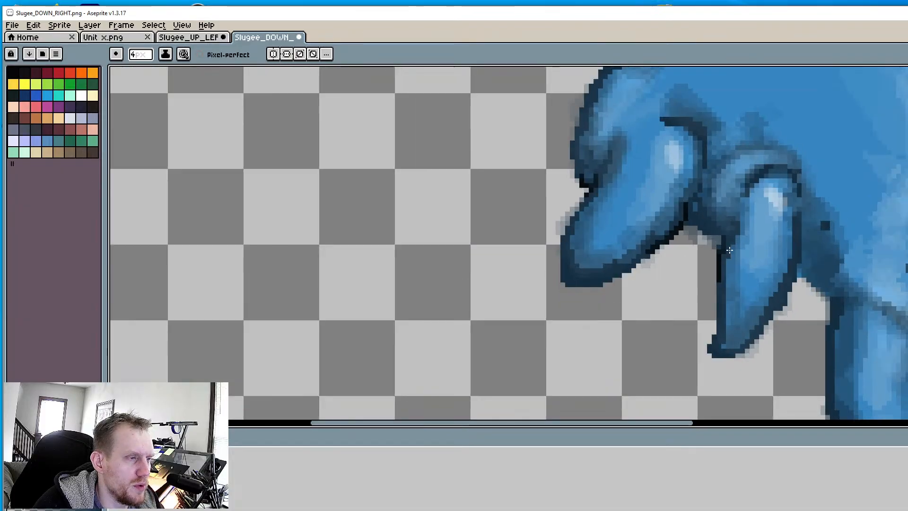
scroll(732, 249, up, 3)
drag(719, 277, 716, 346)
mouse_move(711, 326)
middle_down()
mouse_move(703, 319)
mouse_move(709, 204)
middle_up()
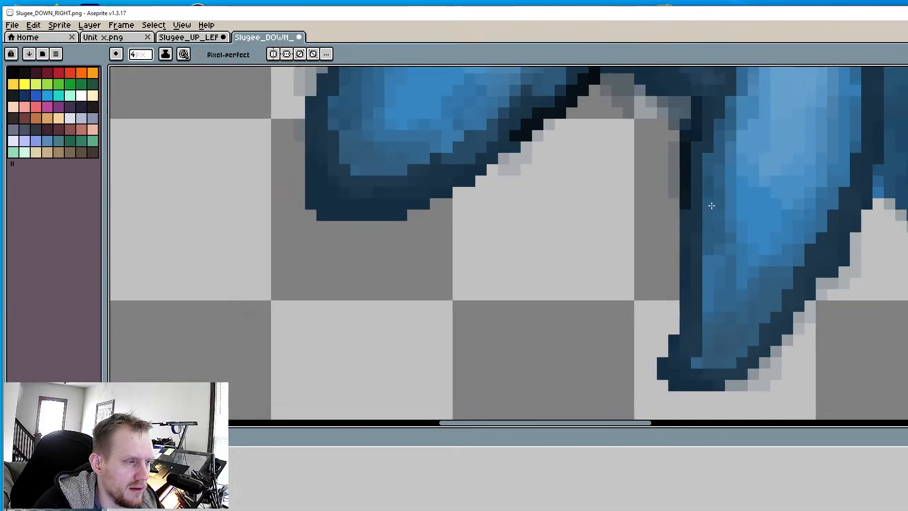
drag(709, 250, 714, 309)
drag(730, 141, 719, 242)
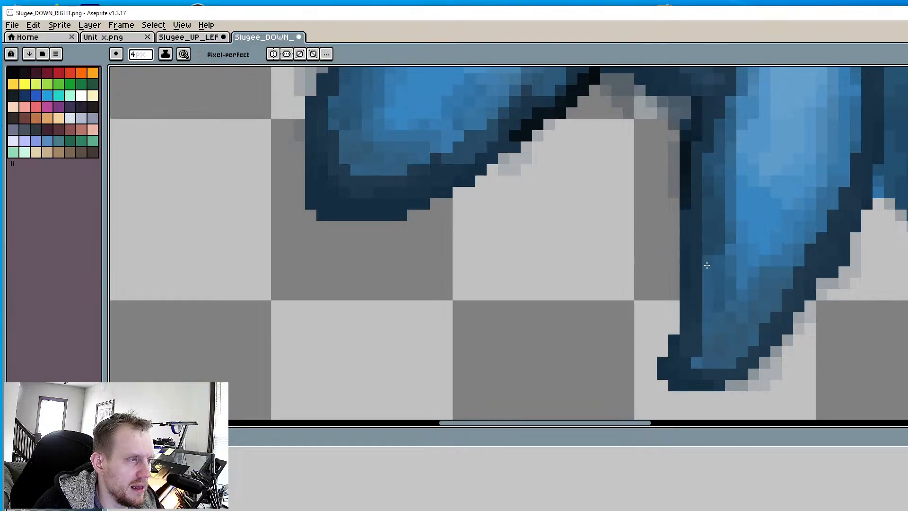
scroll(706, 265, down, 4)
scroll(663, 243, up, 3)
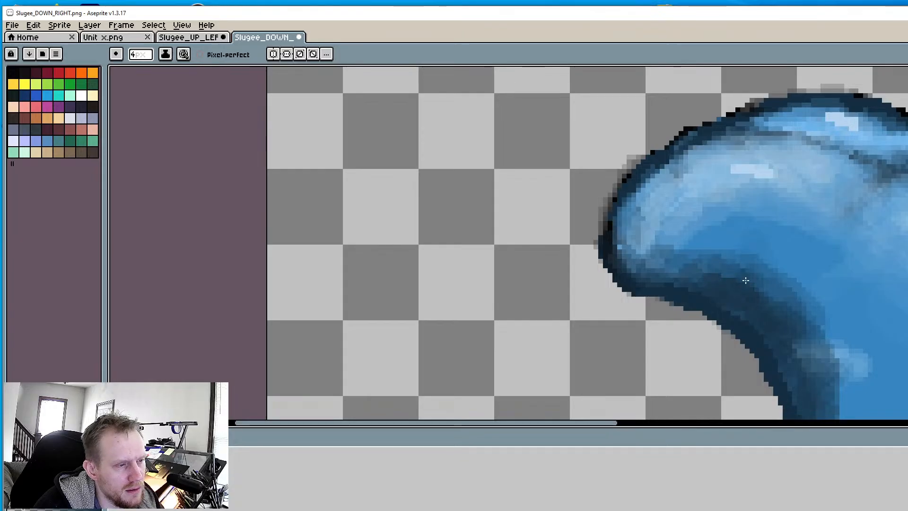
middle_drag(749, 297, 703, 282)
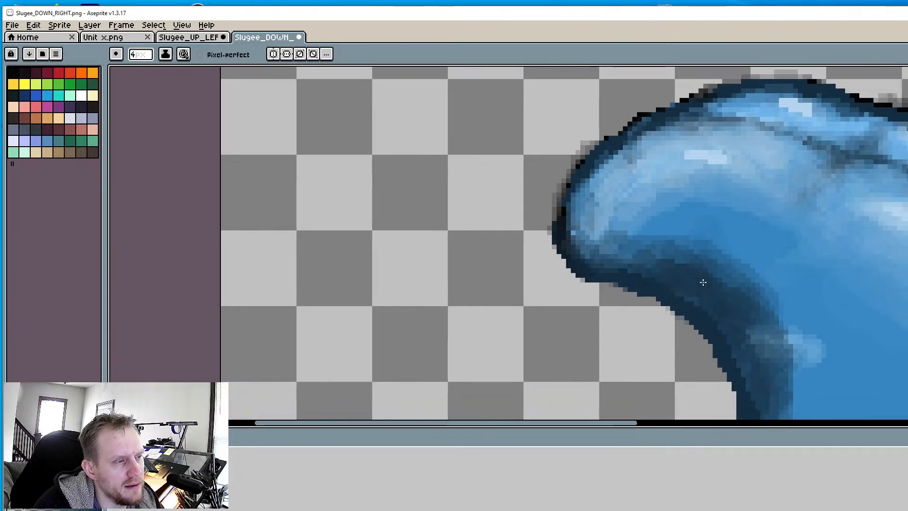
Darken the skin just above the eye and beside its rear side with soft 4 px dark-blue strokes
middle_drag(764, 296, 565, 264)
scroll(602, 243, down, 4)
scroll(607, 292, up, 4)
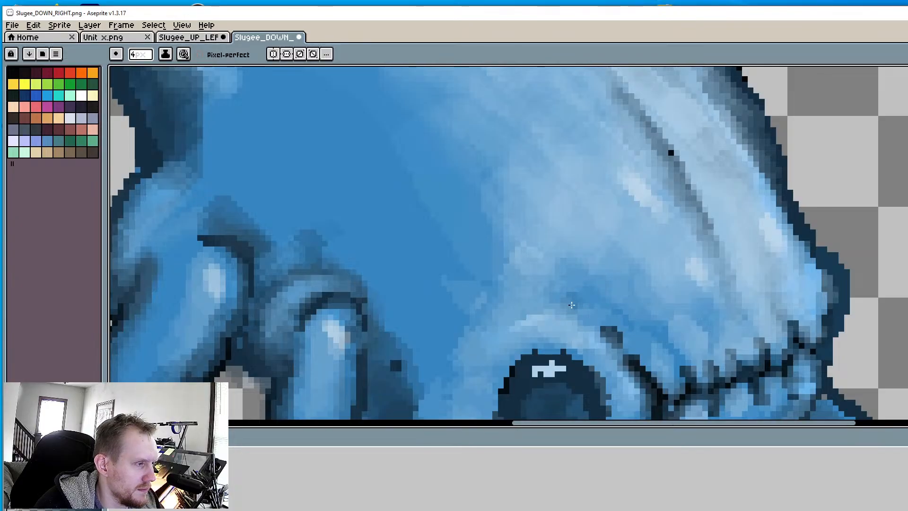
drag(591, 306, 560, 299)
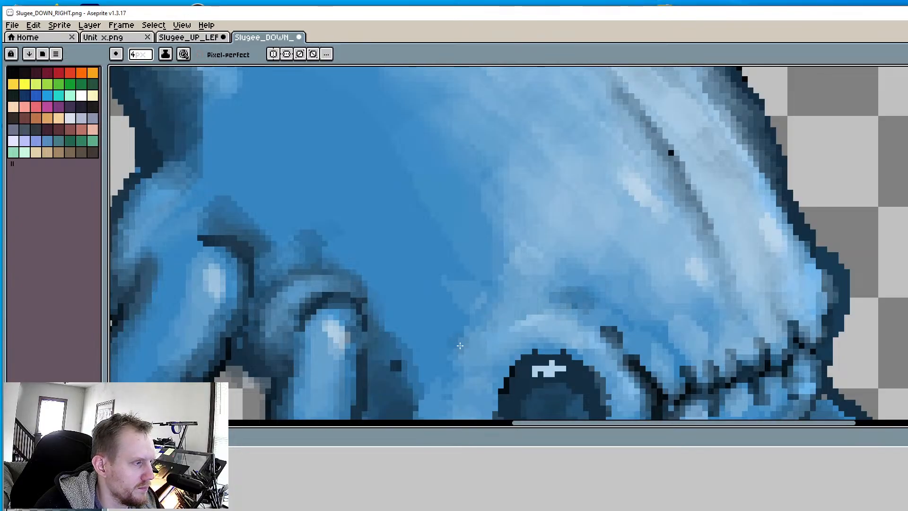
middle_drag(458, 341, 467, 265)
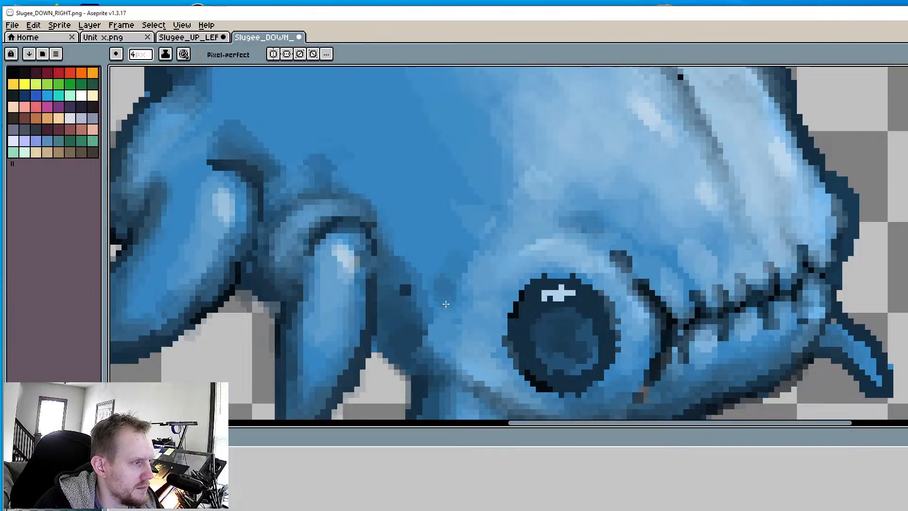
Increase the brush to 6 px and deepen the soft shadow along the upper part of the back crease behind the head
scroll(448, 305, down, 5)
scroll(634, 304, up, 6)
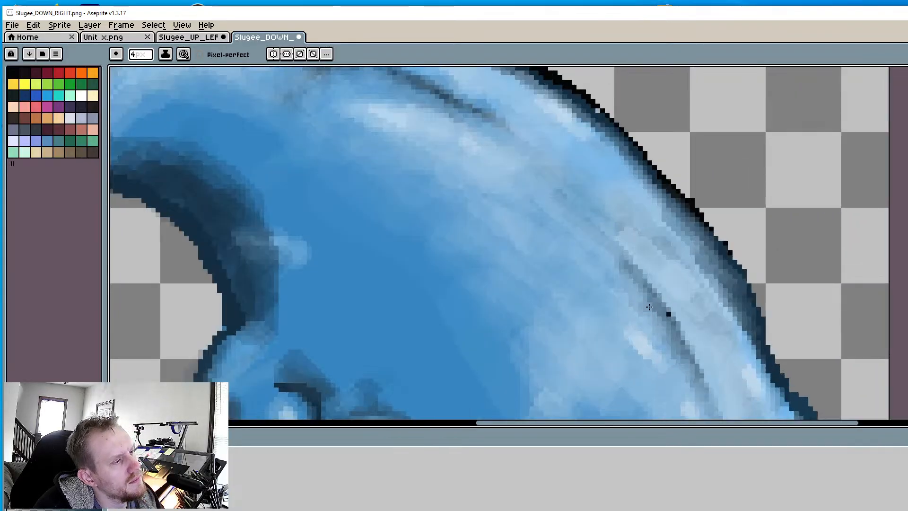
middle_drag(648, 306, 552, 226)
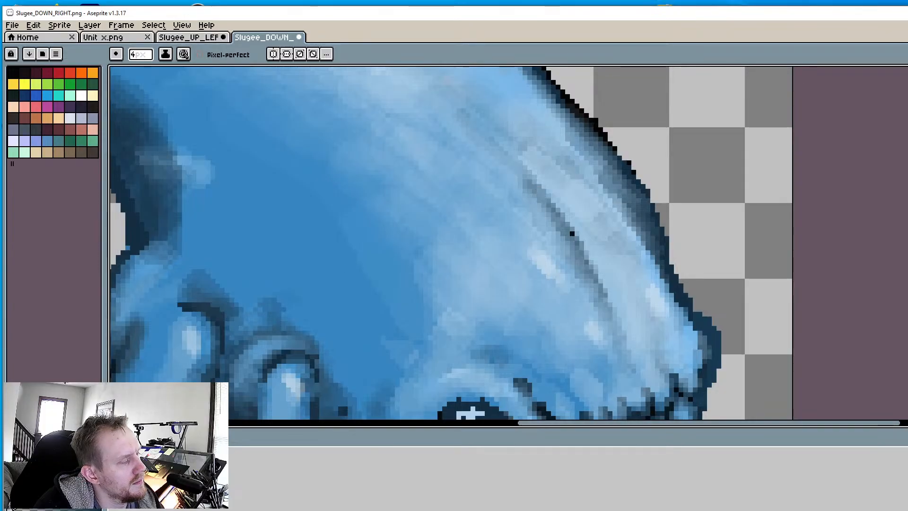
ctrl+scroll(530, 156, up, 2)
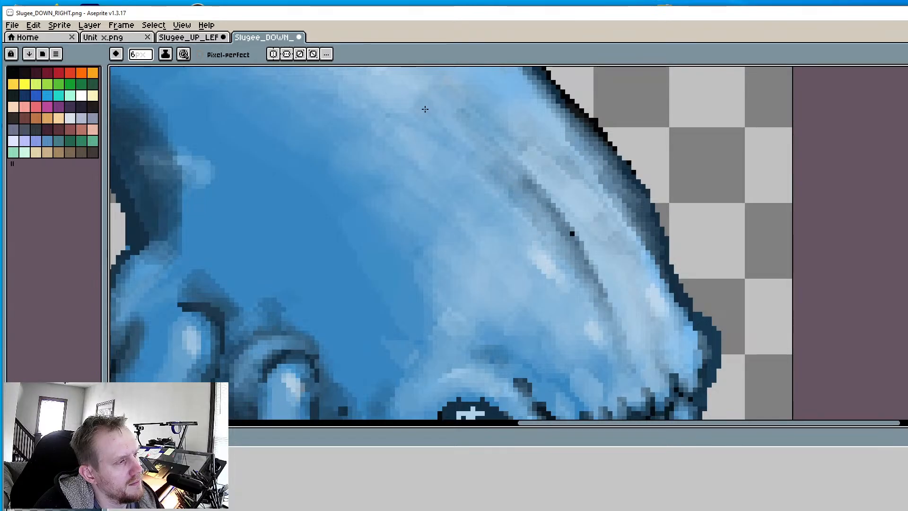
scroll(532, 209, down, 4)
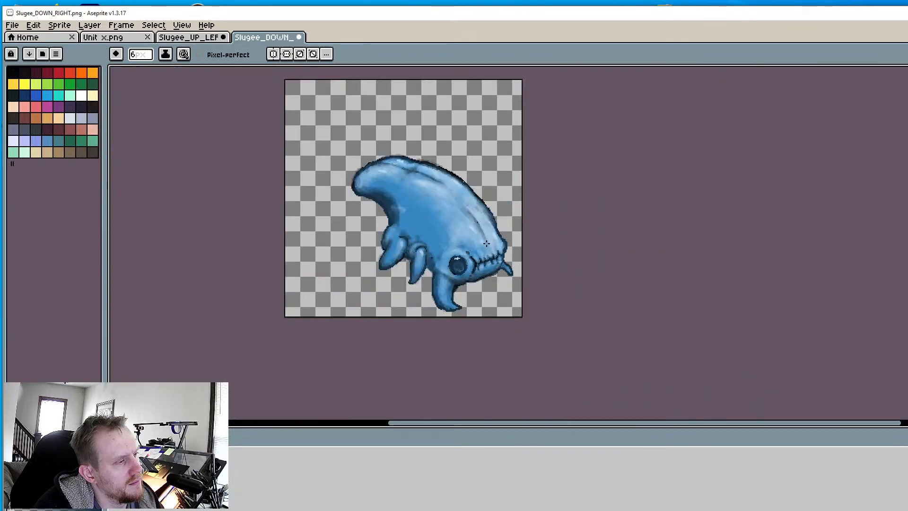
Shade the skin beneath the eye and toward the front leg's joint with soft dark strokes
scroll(475, 271, up, 3)
scroll(522, 271, up, 2)
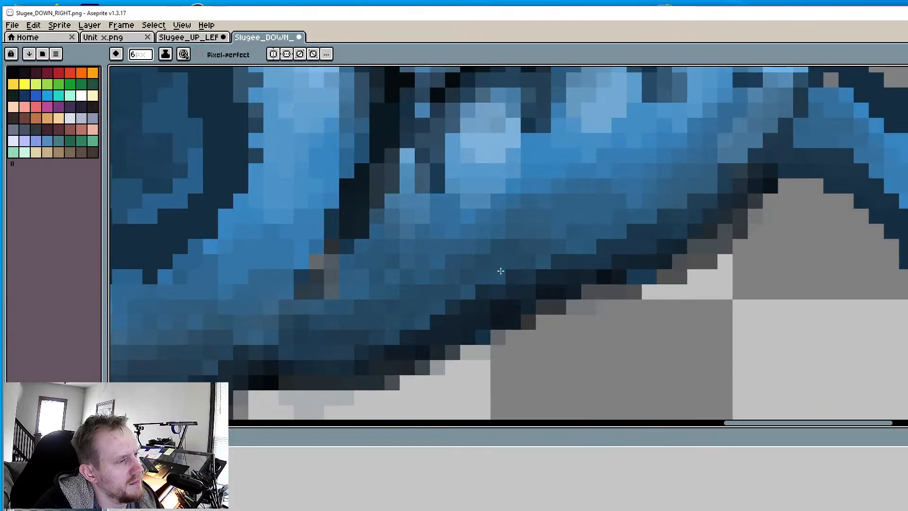
scroll(456, 257, down, 1)
scroll(543, 176, up, 1)
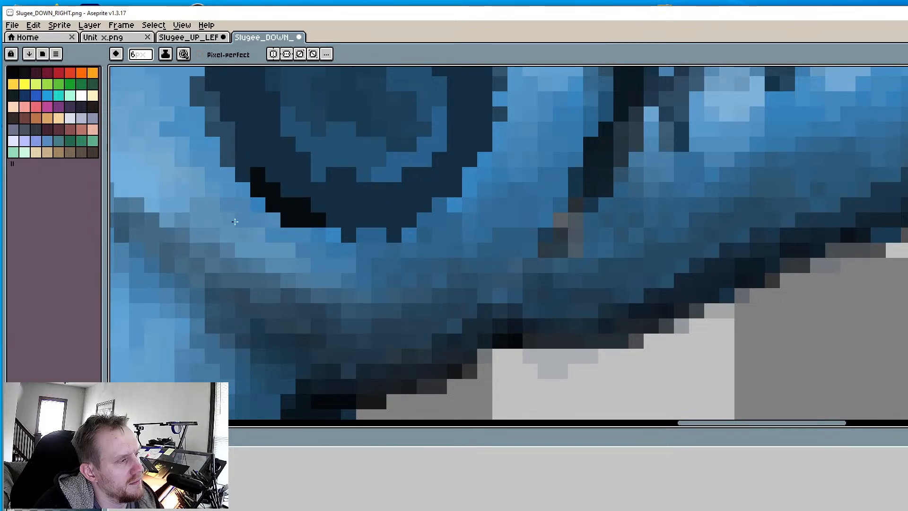
drag(237, 215, 262, 225)
middle_drag(274, 238, 472, 261)
drag(341, 195, 326, 186)
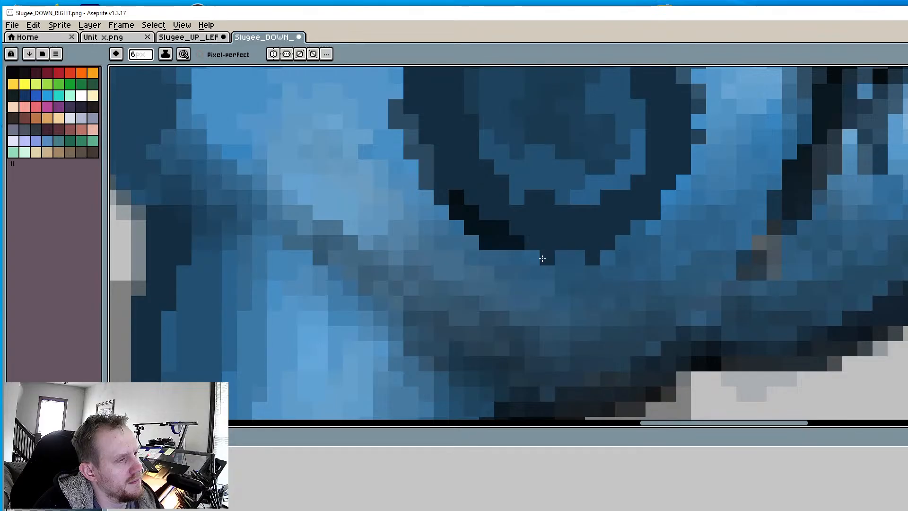
Sample a dark blue and darken the pixels along the upper side of the rearmost leg's arch with a 1 px brush
scroll(543, 257, down, 2)
scroll(607, 240, up, 1)
scroll(608, 239, down, 1)
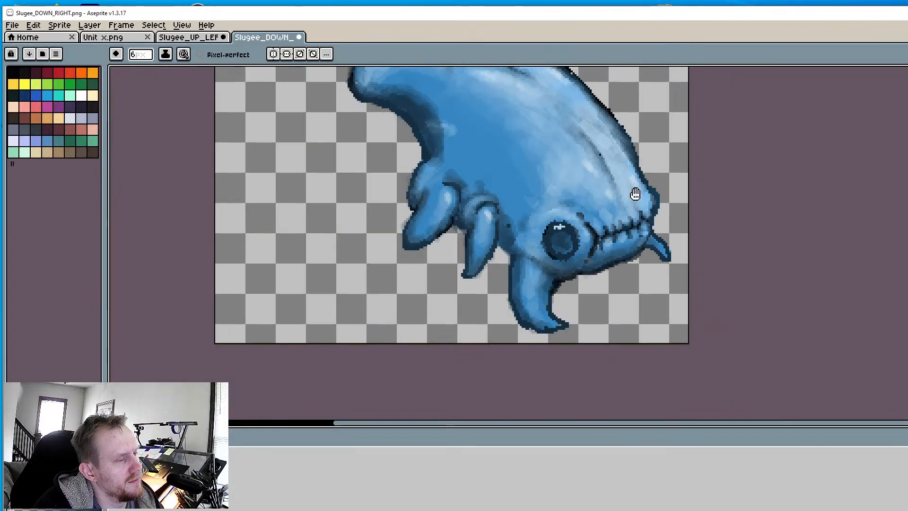
middle_drag(635, 193, 663, 309)
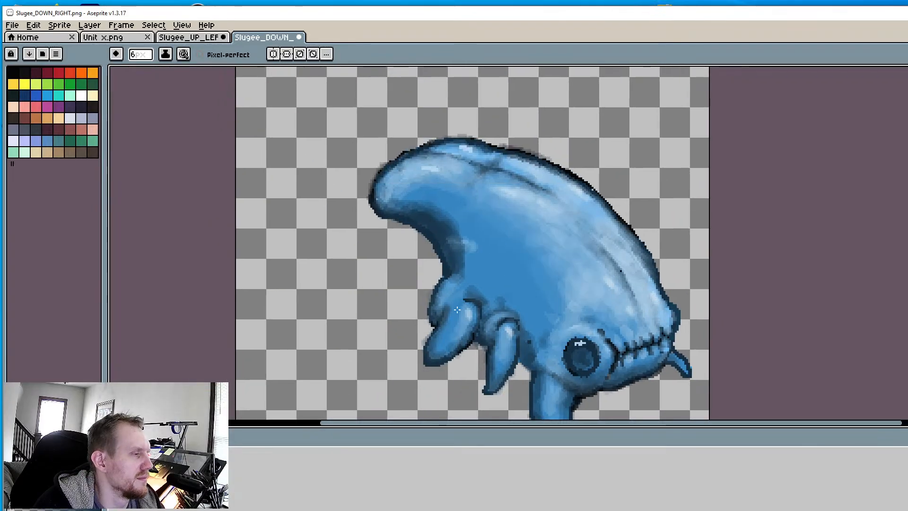
scroll(456, 310, down, 1)
scroll(470, 246, up, 4)
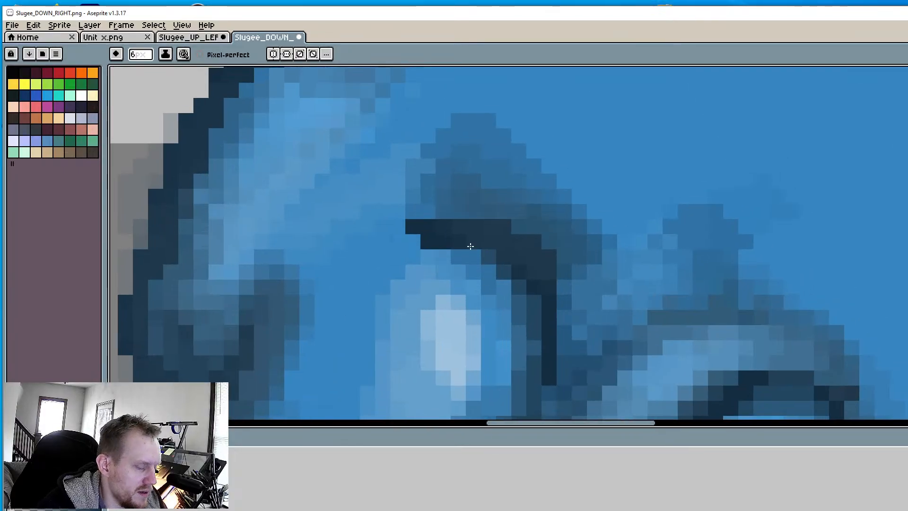
scroll(472, 237, up, 3)
key(i)
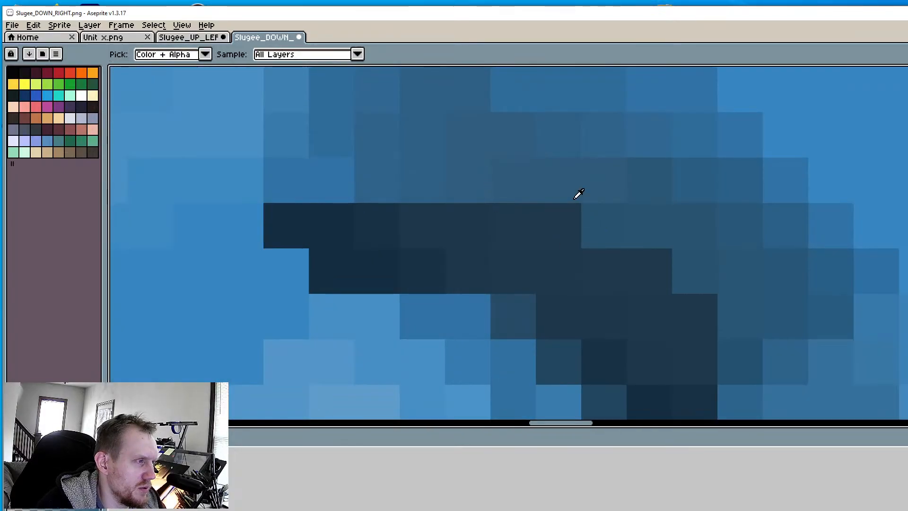
key(b)
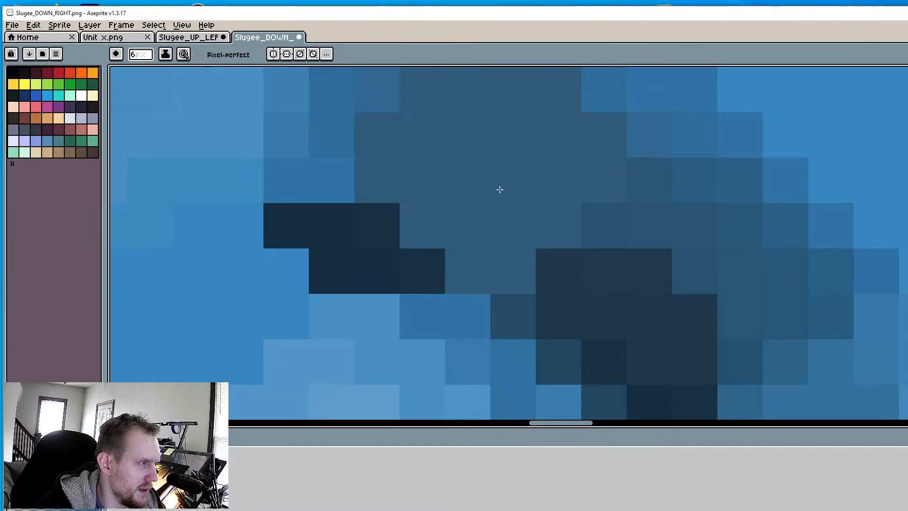
key(i)
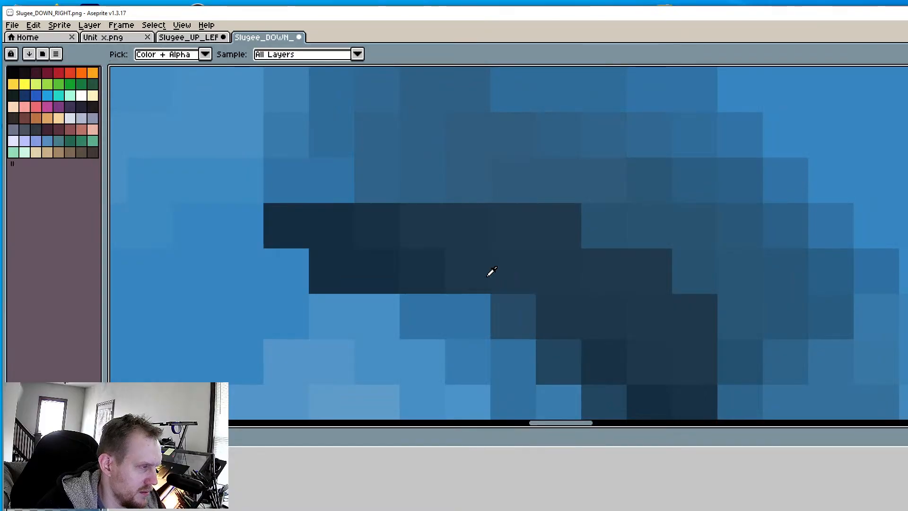
key(b)
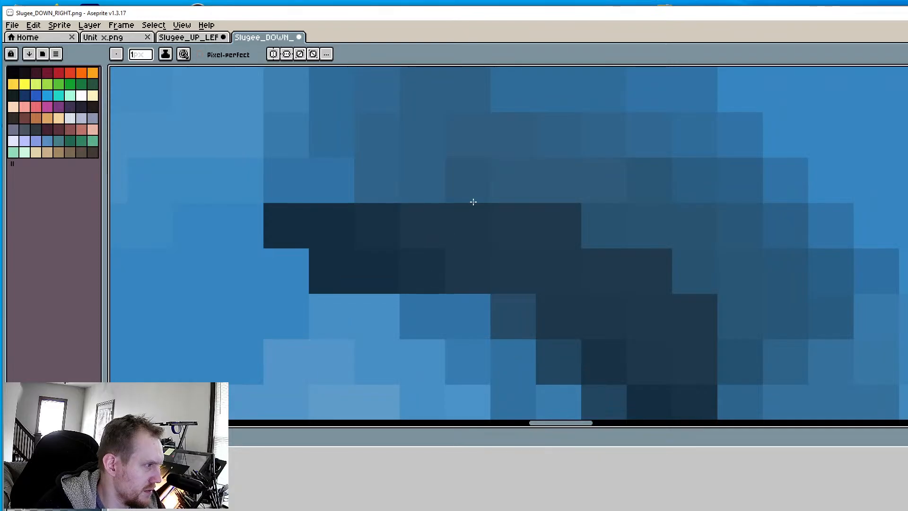
mouse_move(385, 186)
mouse_down()
mouse_move(318, 186)
mouse_move(482, 188)
mouse_move(423, 186)
mouse_up()
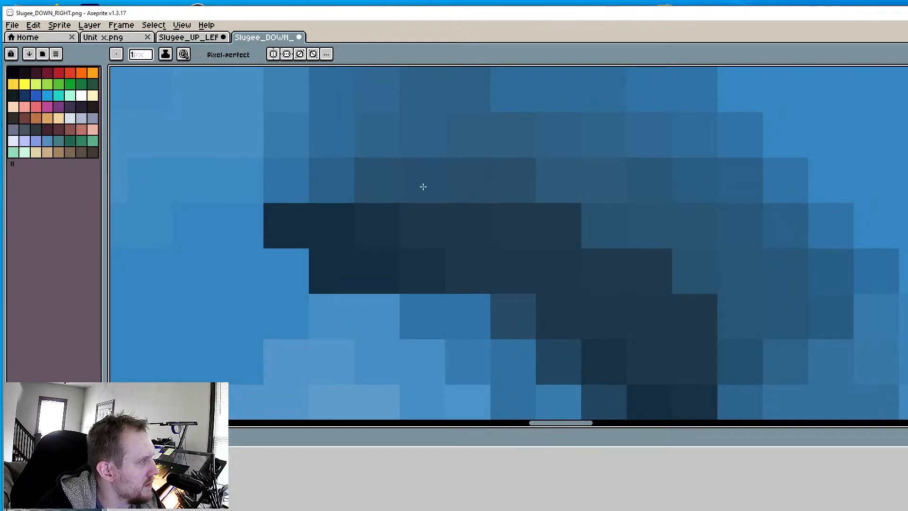
click(562, 195)
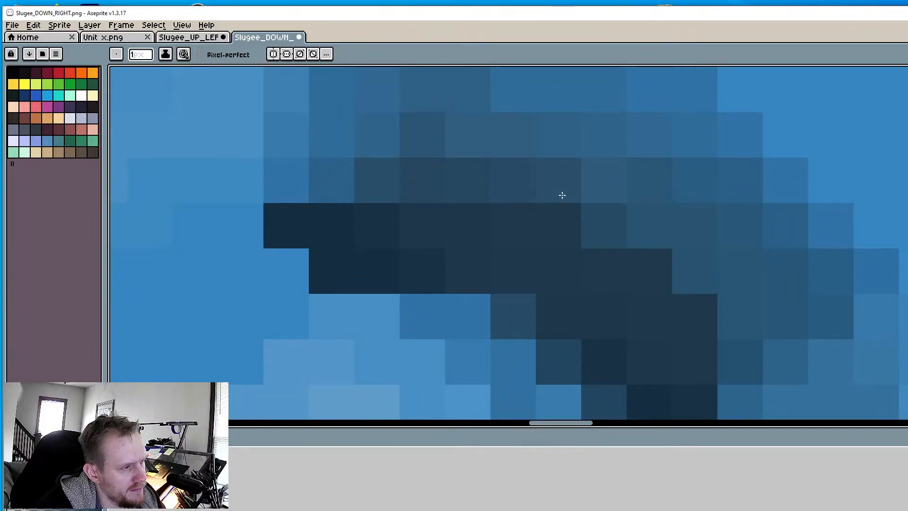
Sample the plain body blue and paint over the outer part of the shadow above the rearmost leg's arch
scroll(728, 344, down, 4)
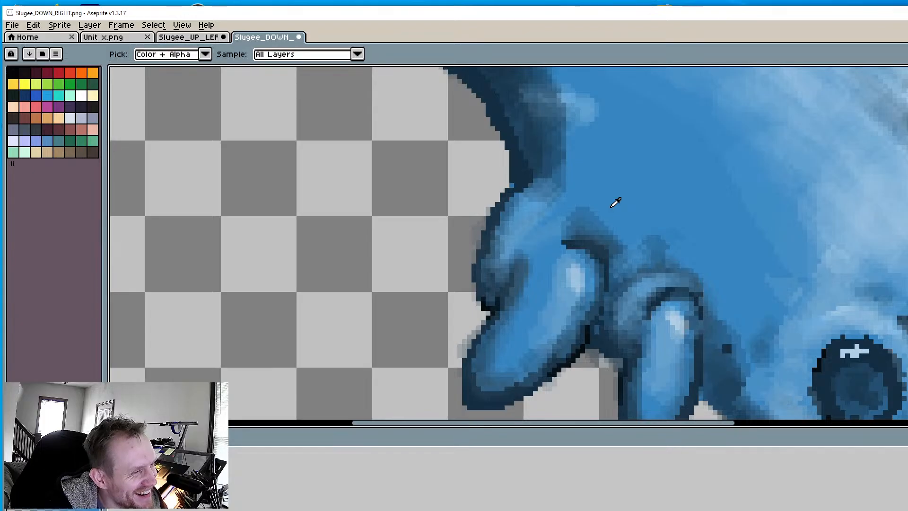
scroll(614, 203, up, 2)
mouse_move(553, 214)
mouse_down()
mouse_move(543, 213)
mouse_move(574, 230)
mouse_up()
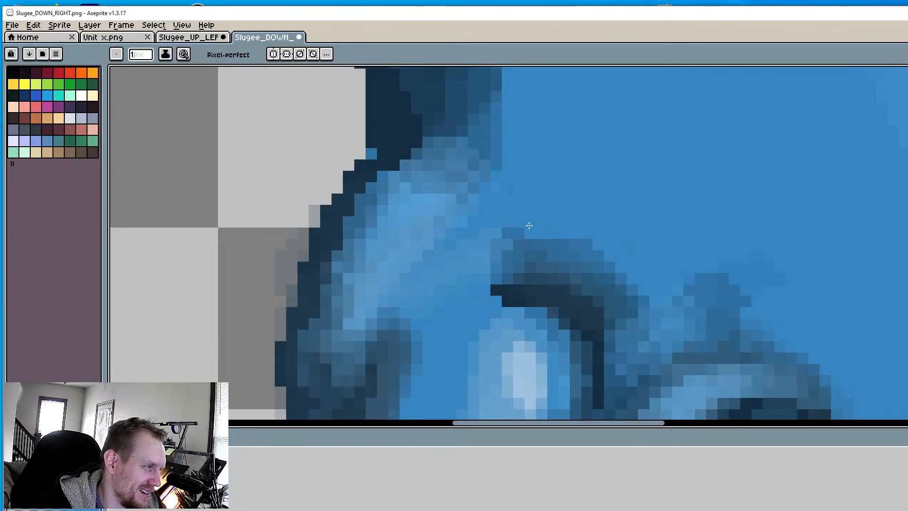
mouse_move(577, 236)
mouse_down()
mouse_move(591, 247)
mouse_move(558, 240)
mouse_move(609, 266)
mouse_move(577, 251)
mouse_up()
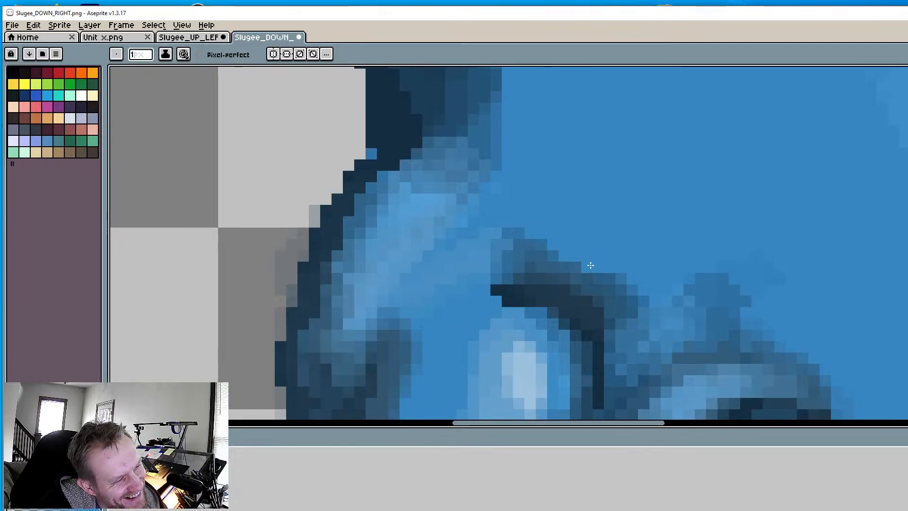
scroll(532, 246, down, 2)
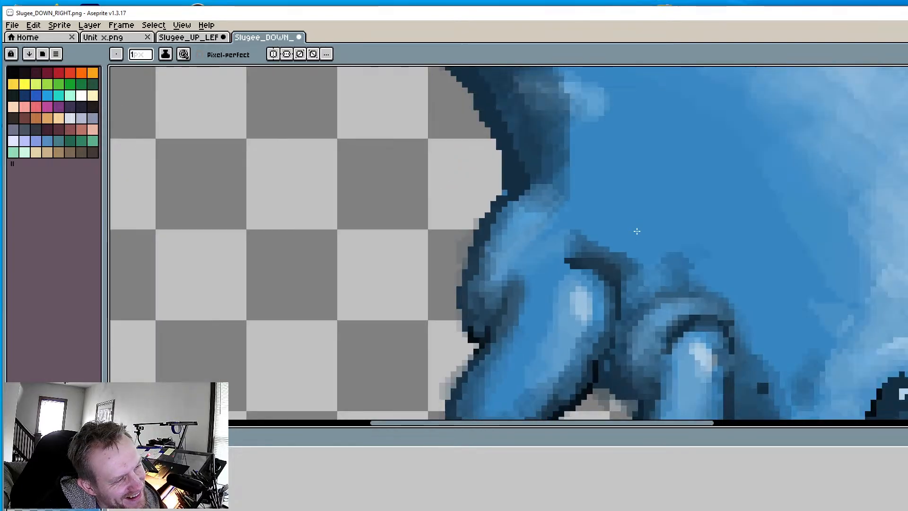
Trim the remaining stray shadow pixels at the peak above the rearmost leg's arch with body blue
middle_drag(634, 233, 532, 237)
scroll(529, 236, up, 2)
mouse_move(530, 235)
mouse_down()
mouse_move(495, 213)
mouse_move(538, 238)
mouse_up()
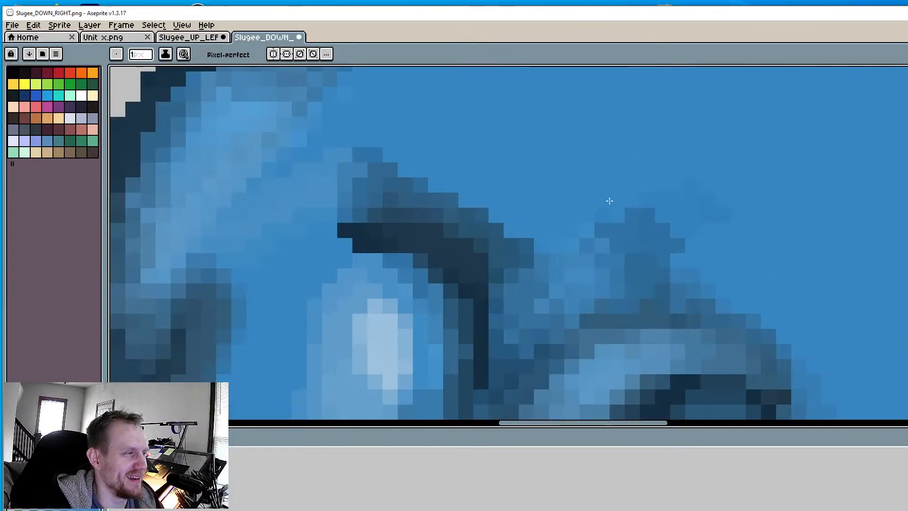
scroll(582, 197, down, 3)
scroll(514, 185, up, 1)
scroll(514, 186, up, 1)
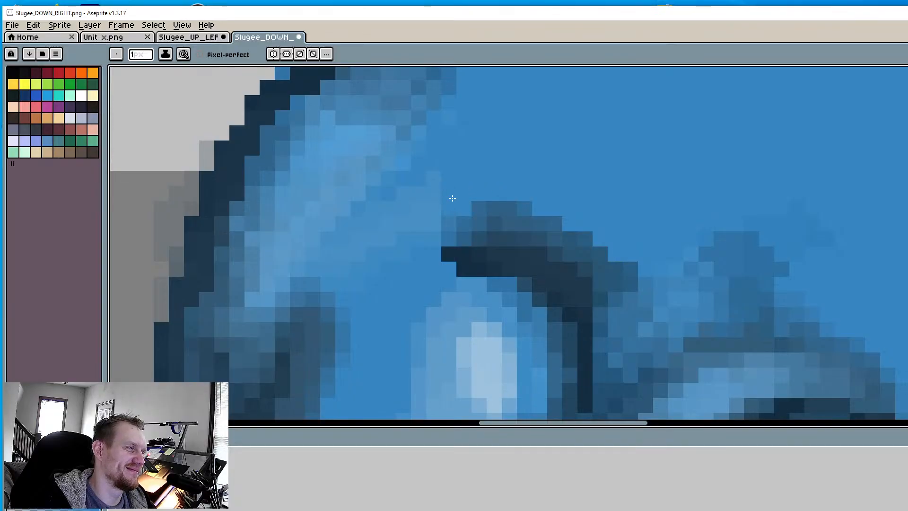
scroll(453, 198, down, 2)
scroll(626, 203, up, 2)
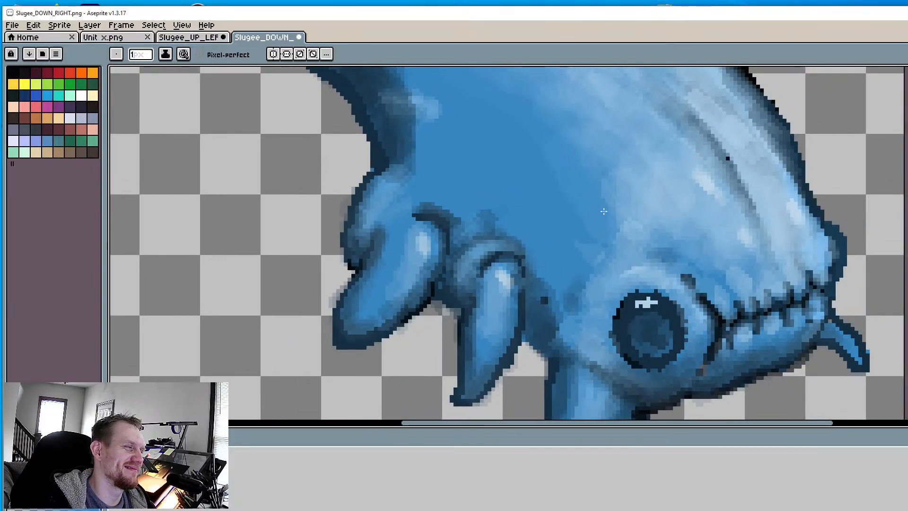
scroll(411, 215, up, 3)
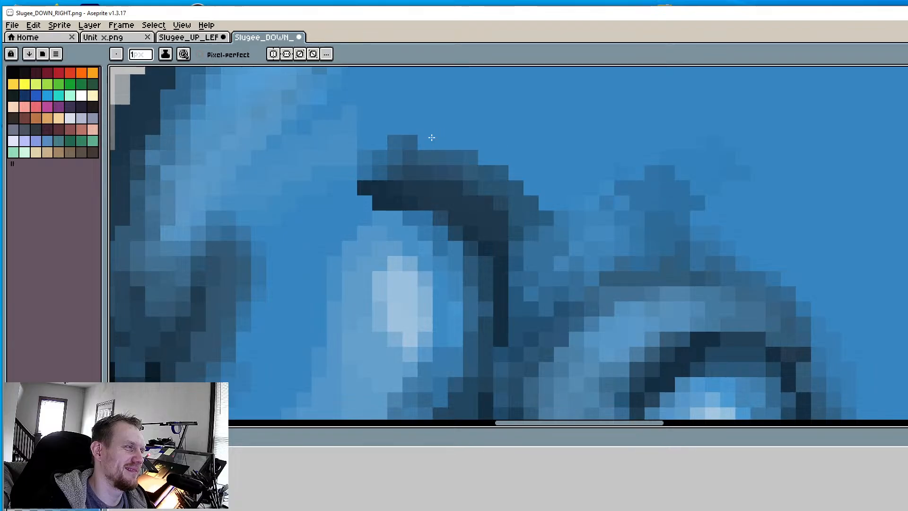
scroll(437, 138, down, 1)
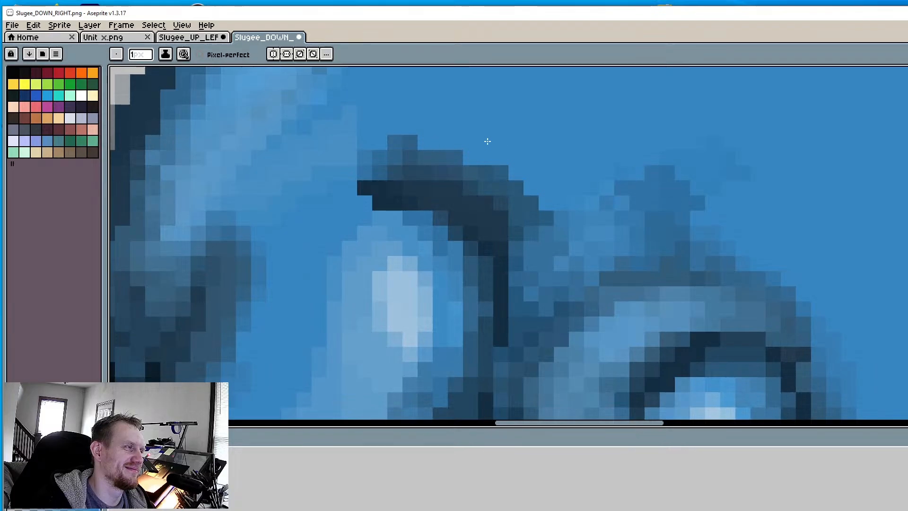
Sample the dark outline blue and extend the line down the rearmost leg's front edge pixel by pixel, closing its gaps
scroll(486, 142, down, 1)
scroll(539, 181, up, 1)
scroll(538, 181, up, 1)
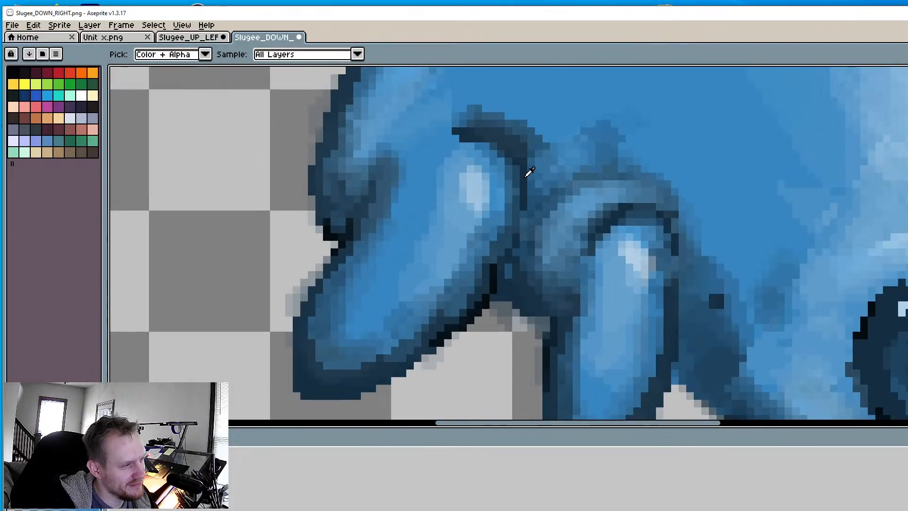
scroll(527, 172, up, 1)
click(545, 160)
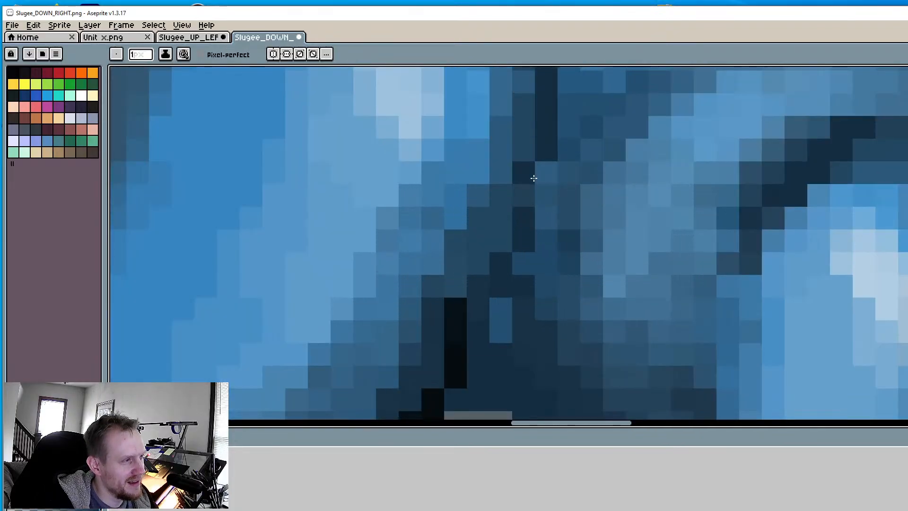
click(542, 182)
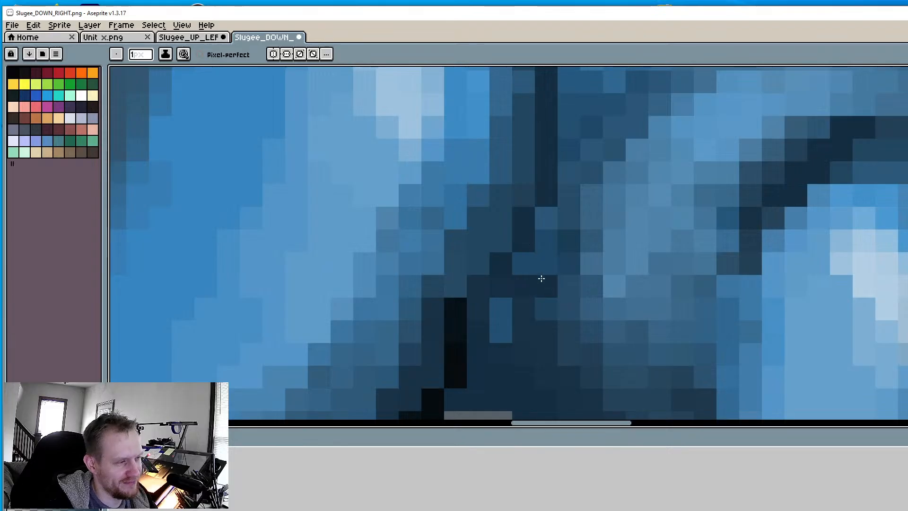
click(538, 221)
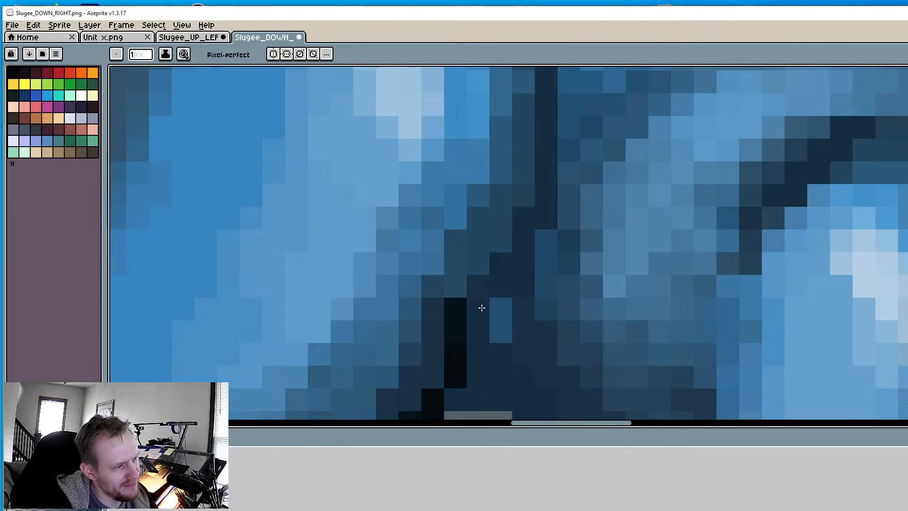
Thicken the upper stretch of the dark line along the rearmost leg's front edge by one pixel
scroll(496, 307, down, 3)
scroll(540, 236, up, 2)
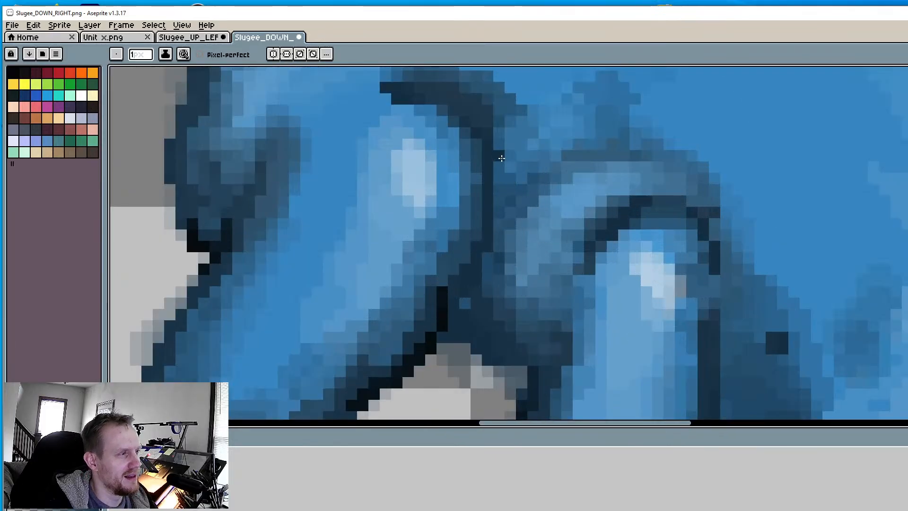
scroll(501, 158, up, 1)
drag(497, 140, 494, 215)
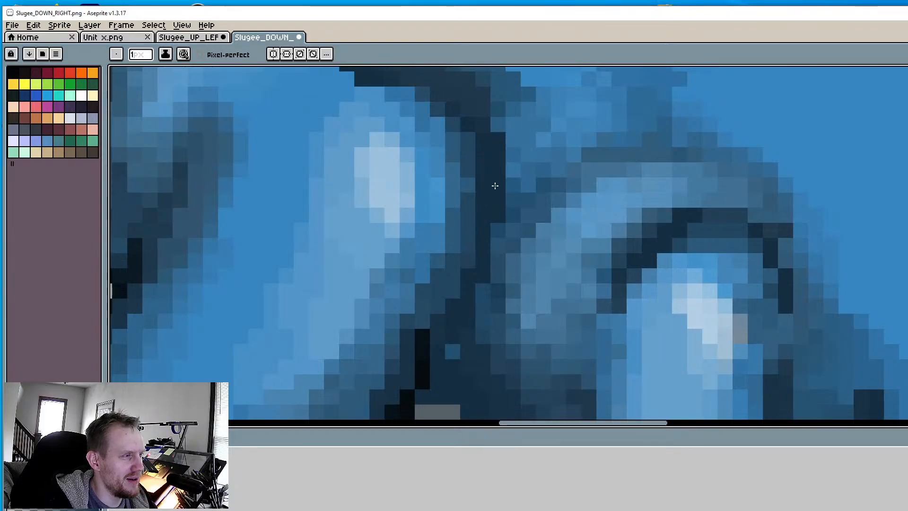
scroll(661, 232, up, 1)
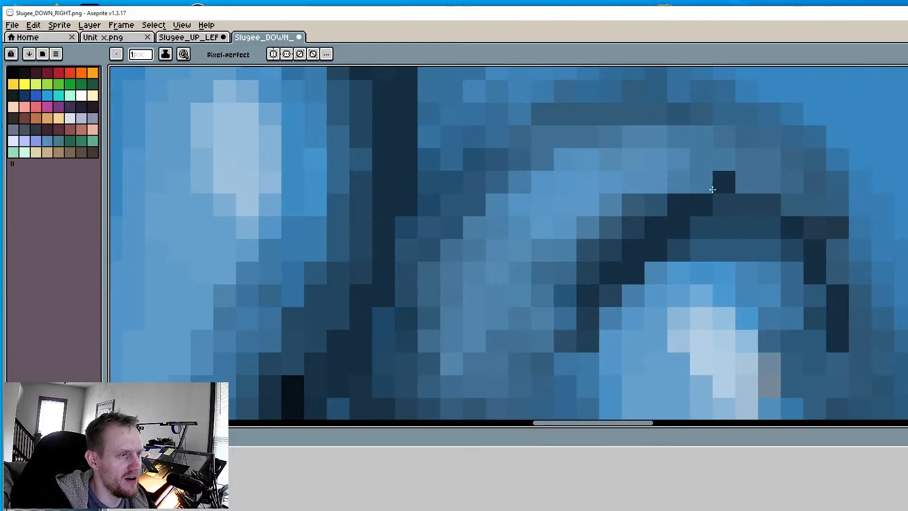
Add a row of dark outline pixels across the top of the middle leg's arch
click(738, 186)
click(786, 201)
click(759, 186)
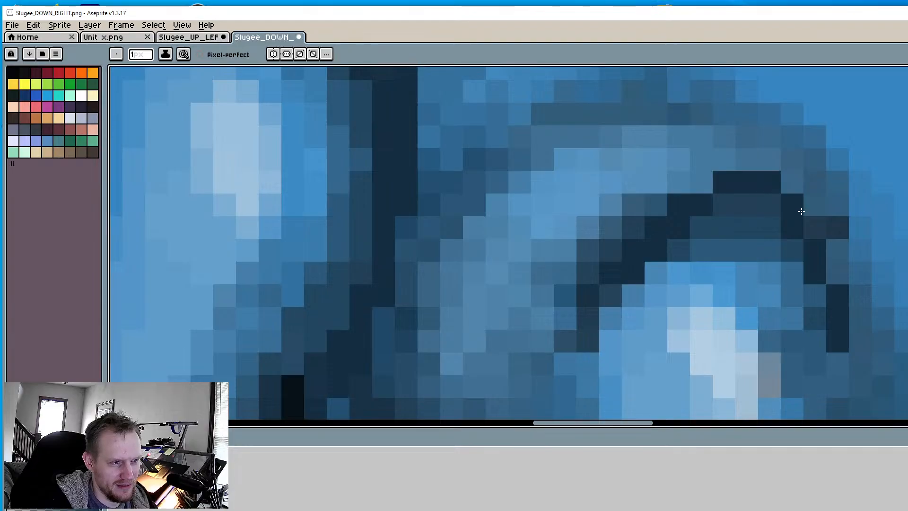
Thicken the dark outline on the front side of the middle leg's arch and extend it down the leg's front edge
click(813, 204)
click(837, 272)
scroll(825, 298, down, 4)
scroll(768, 207, up, 5)
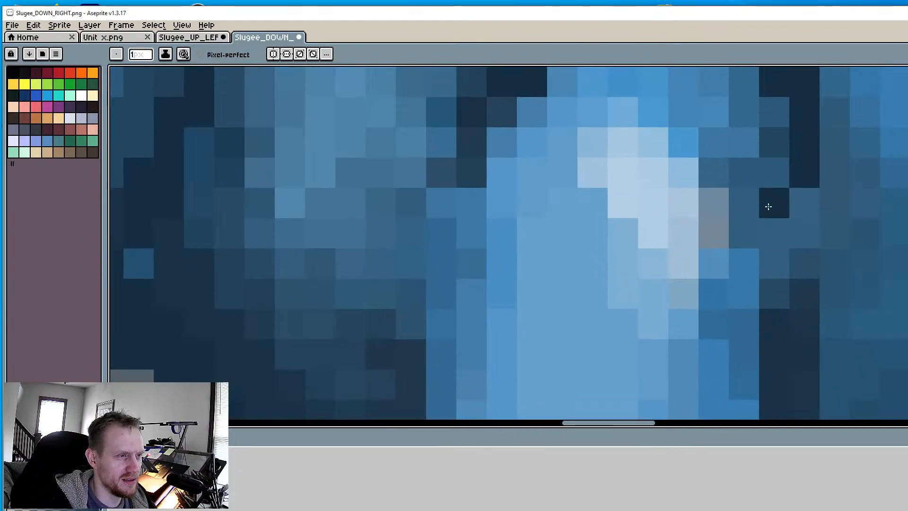
mouse_move(835, 180)
mouse_down()
mouse_move(841, 298)
mouse_move(829, 298)
mouse_up()
scroll(825, 302, down, 4)
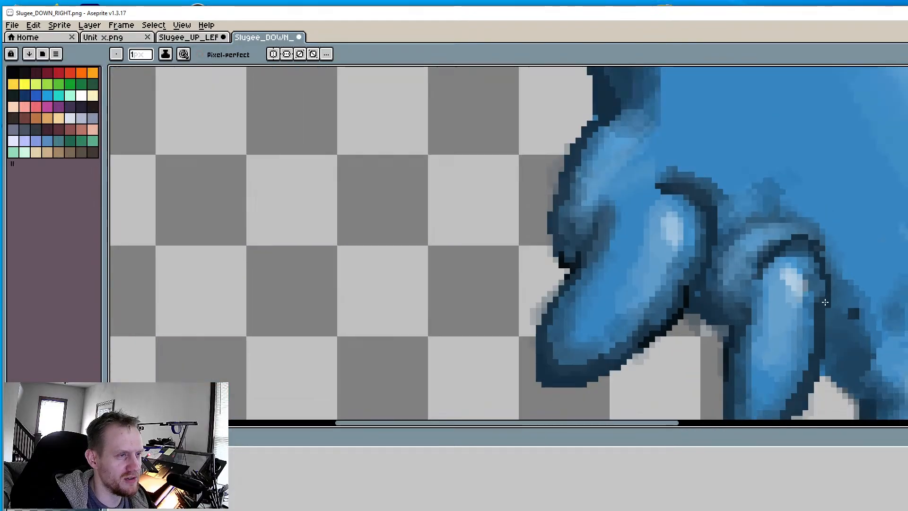
scroll(825, 301, down, 1)
scroll(740, 277, up, 2)
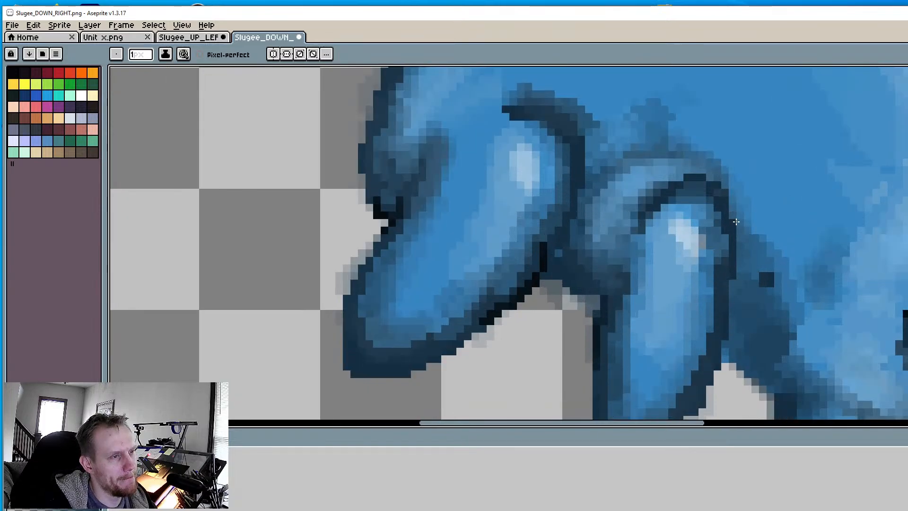
scroll(731, 217, down, 4)
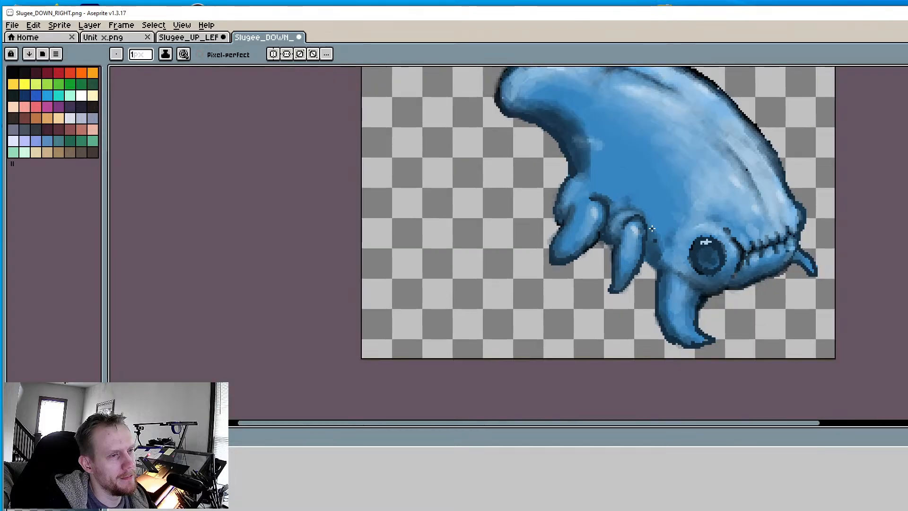
Sample a nearby blue and paint over the stray dark pixels in the shadow in front of the middle leg
scroll(537, 230, up, 5)
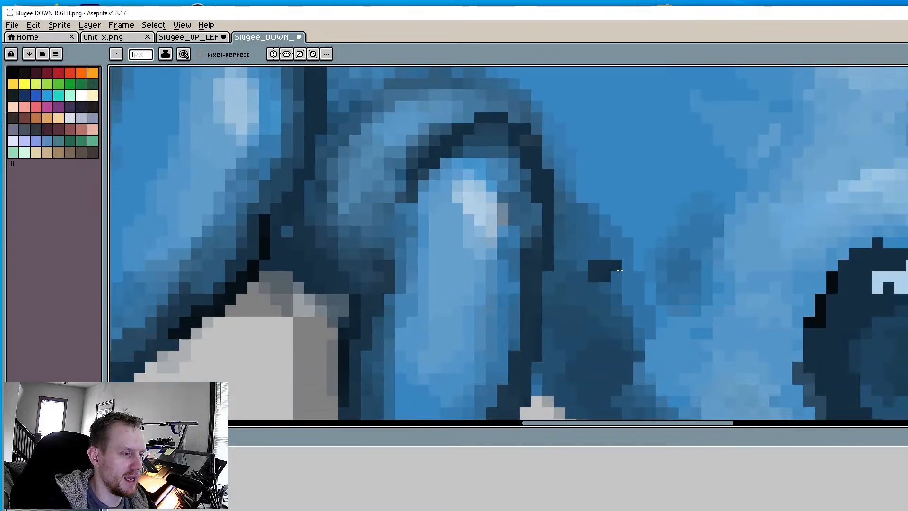
key(i)
scroll(605, 264, up, 2)
key(b)
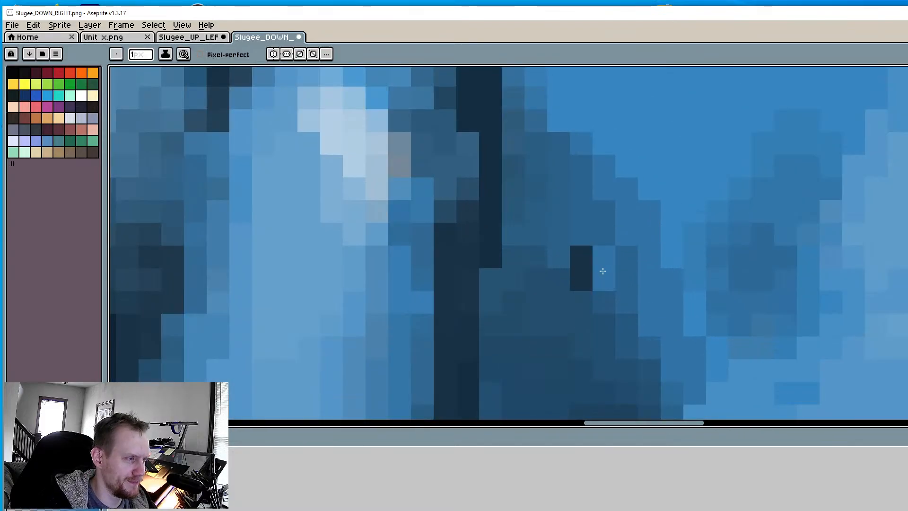
click(591, 274)
scroll(694, 254, down, 2)
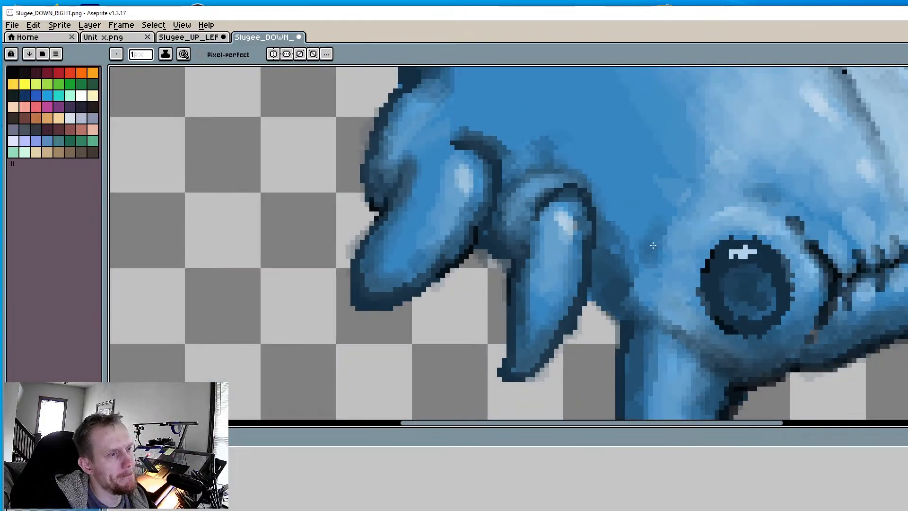
Sample neighbouring shadow blues and blend the repainted patch in front of the middle leg into its surroundings pixel by pixel
scroll(625, 251, up, 2)
alt+click(616, 247)
mouse_move(586, 243)
mouse_down()
mouse_move(577, 233)
mouse_move(586, 233)
mouse_up()
key(alt)
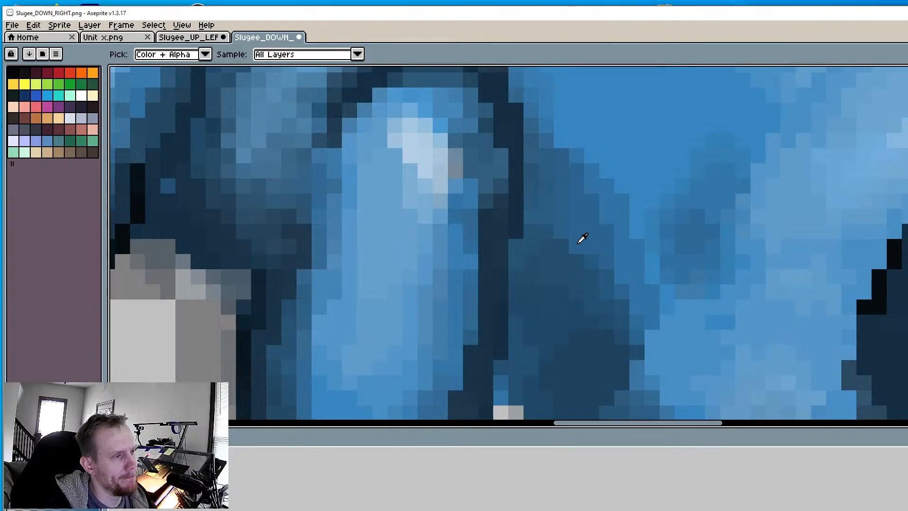
alt+click(578, 247)
click(562, 229)
alt+click(576, 256)
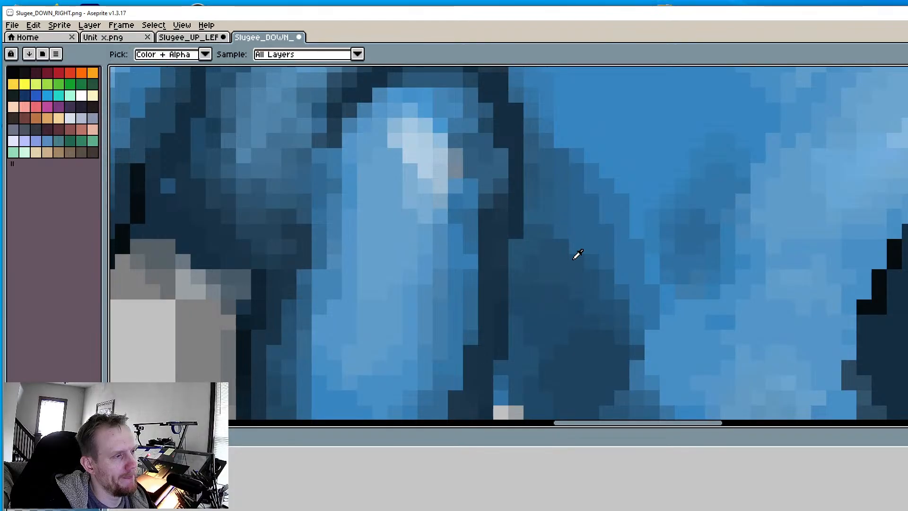
click(571, 243)
click(544, 214)
click(535, 214)
scroll(553, 273, down, 4)
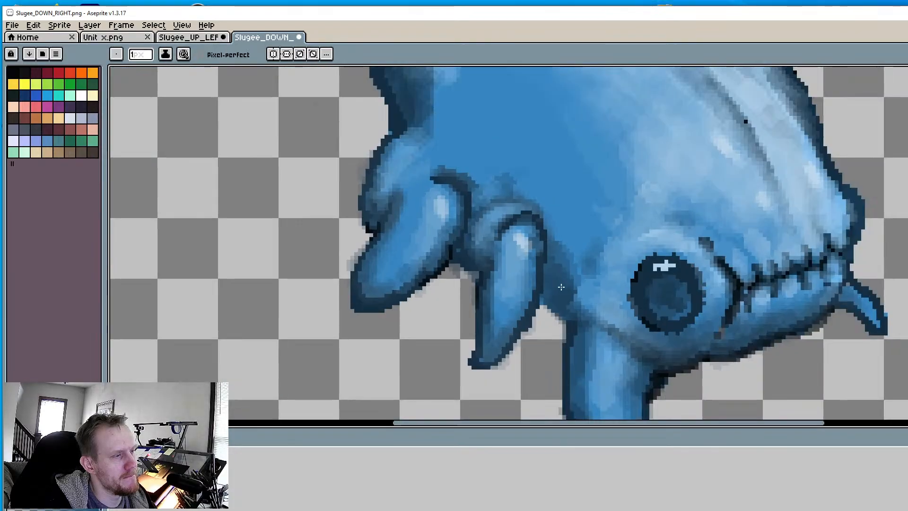
Examine the legs and the whole sprite, comparing its look with the Slugee_UP_LEFT sprite
middle_drag(561, 287, 560, 285)
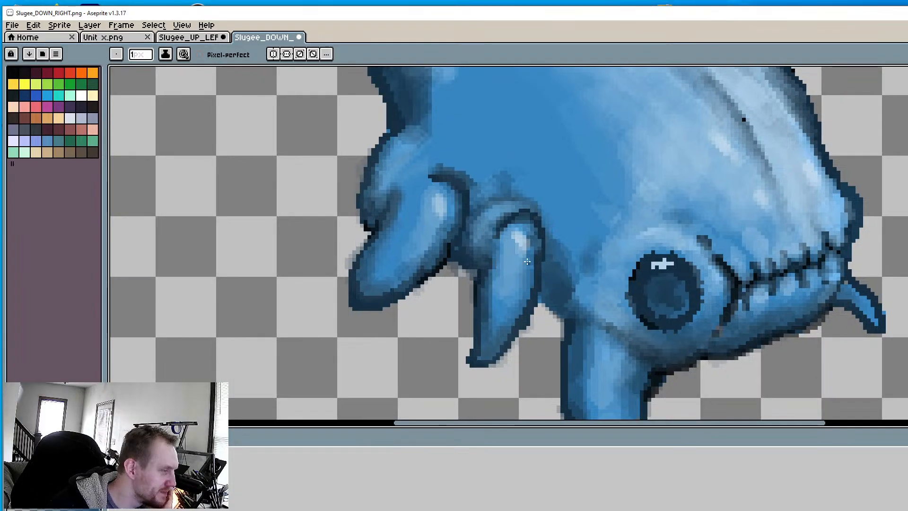
scroll(469, 255, up, 2)
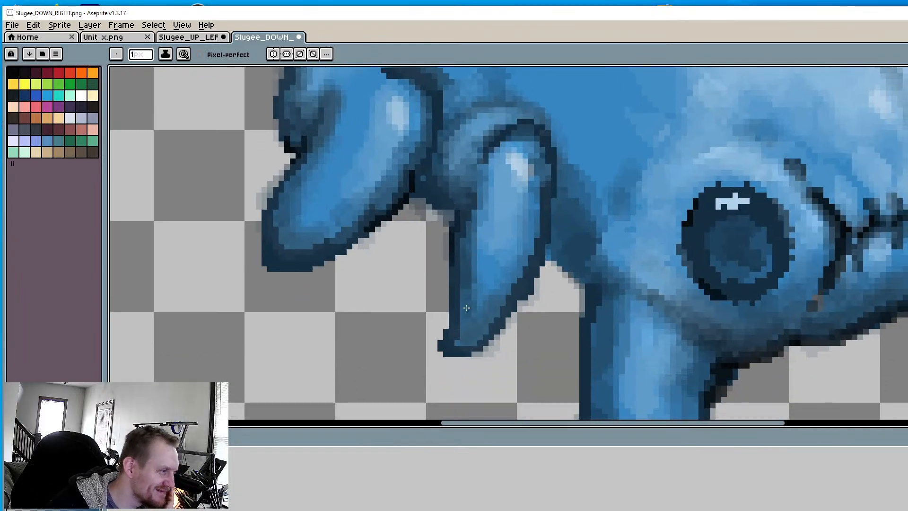
key(i)
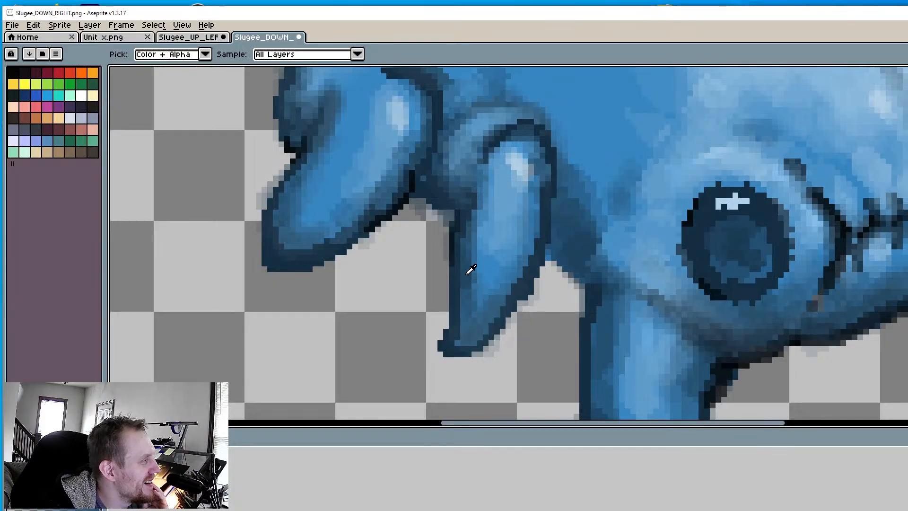
middle_drag(590, 229, 573, 271)
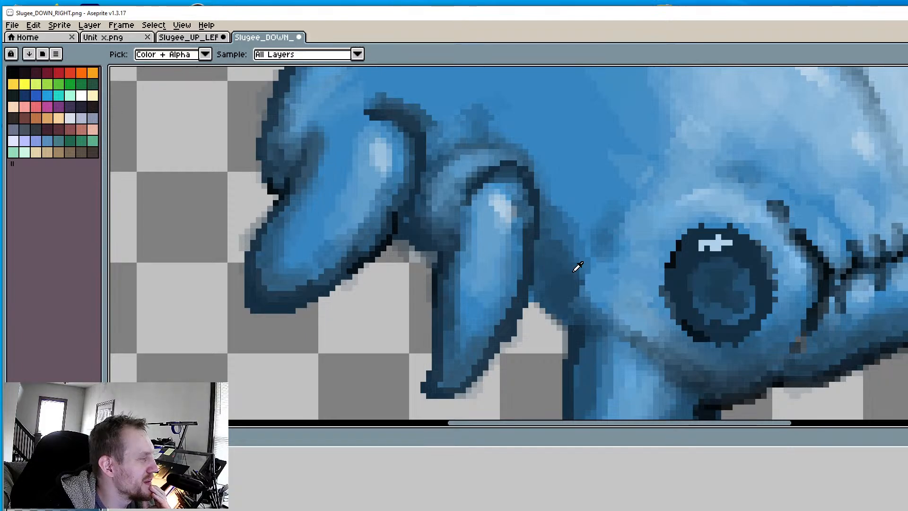
scroll(578, 266, down, 8)
scroll(571, 226, up, 2)
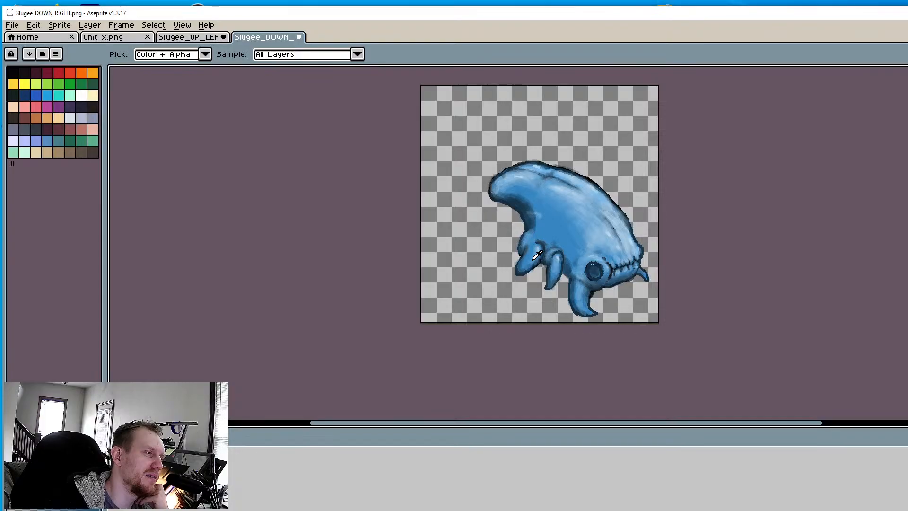
click(202, 38)
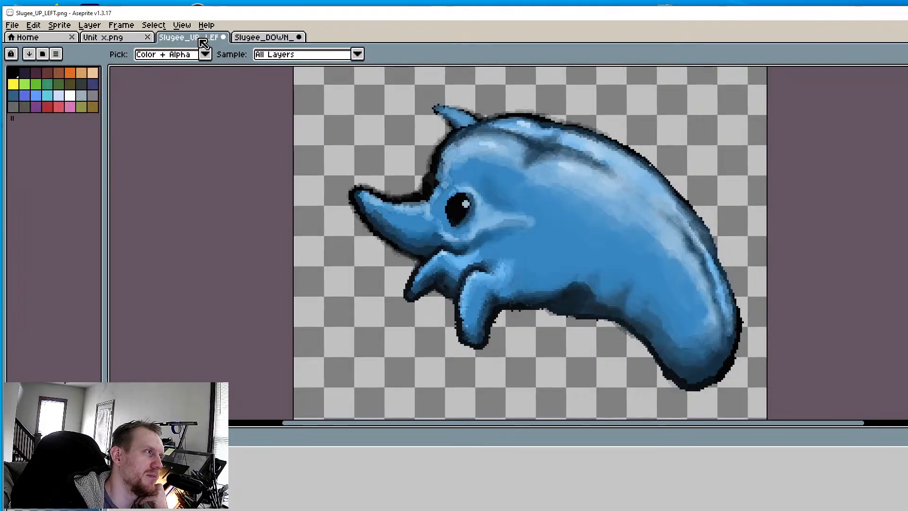
click(243, 37)
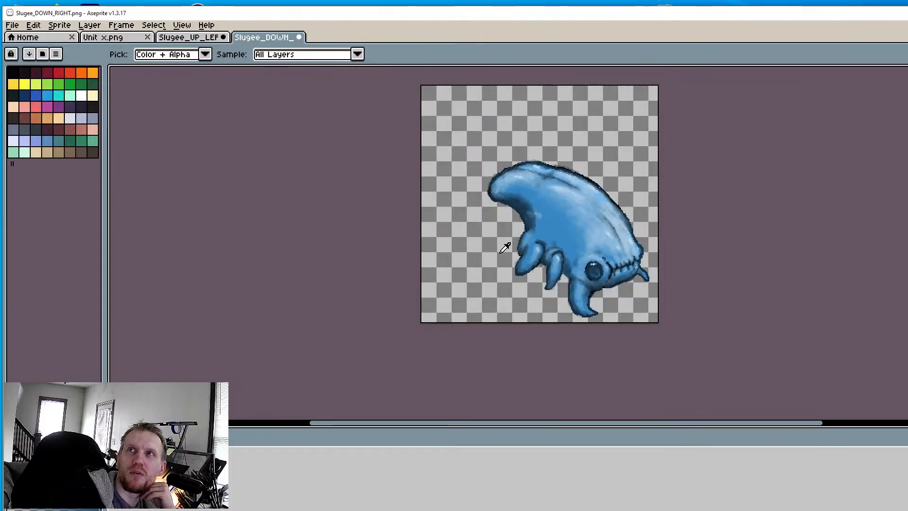
scroll(506, 243, up, 4)
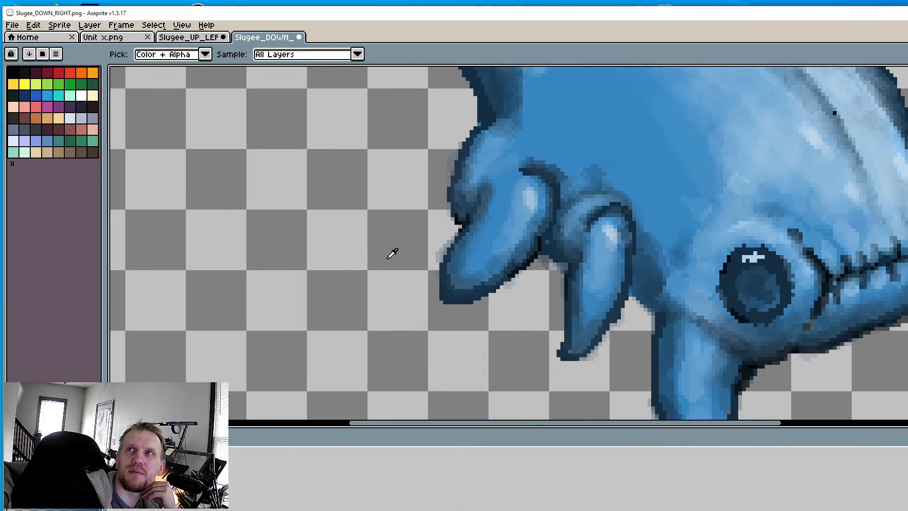
middle_drag(387, 258, 341, 276)
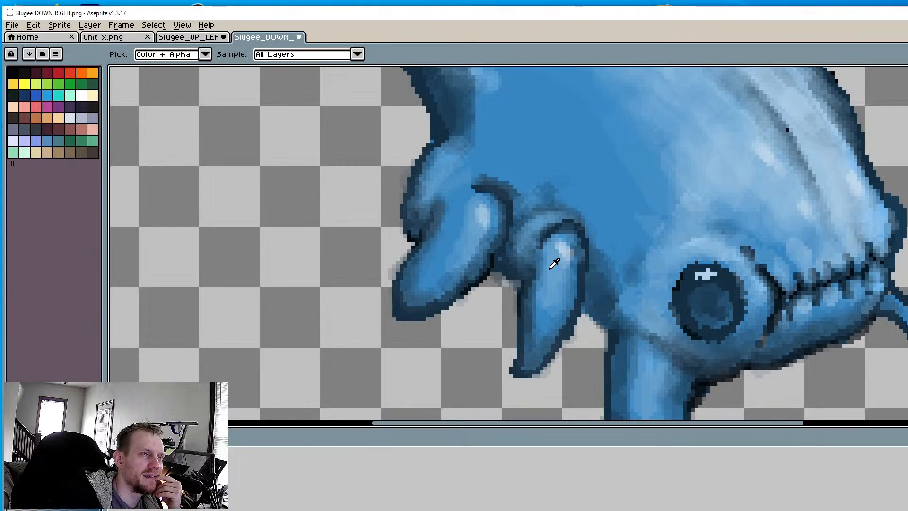
scroll(554, 264, down, 3)
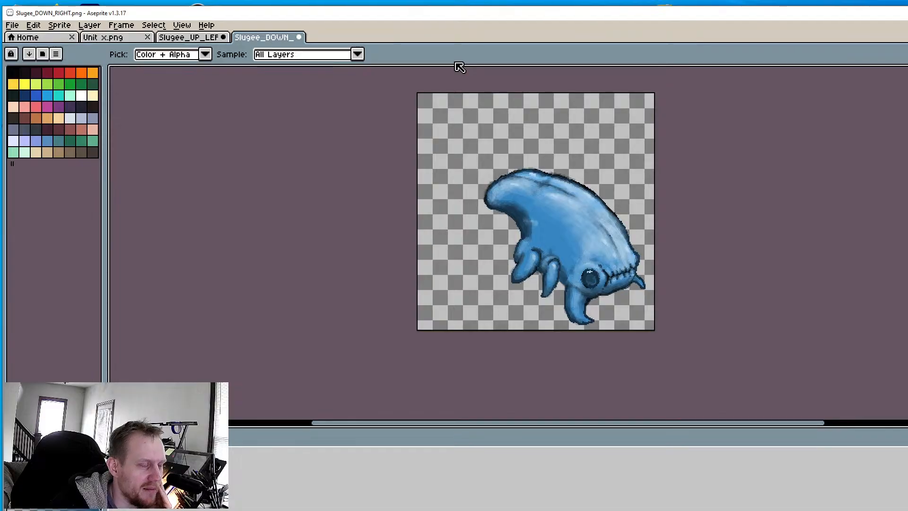
middle_drag(515, 218, 478, 211)
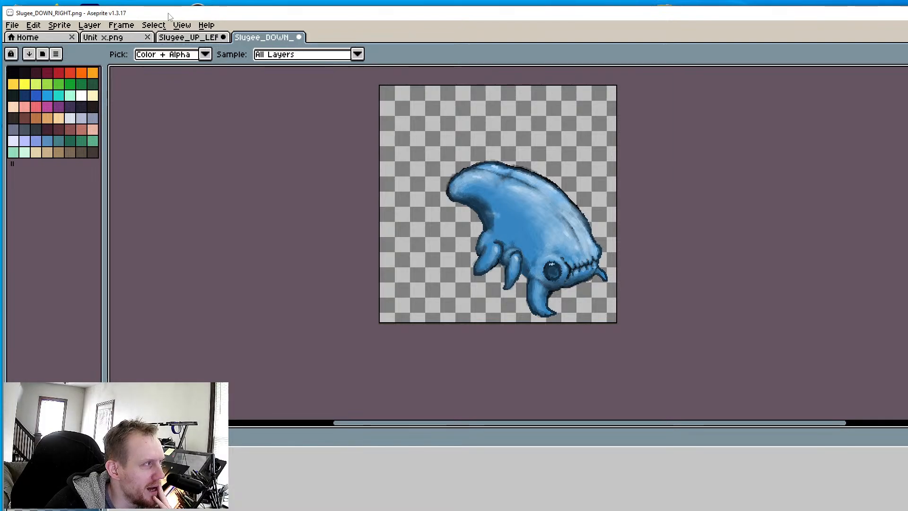
click(179, 38)
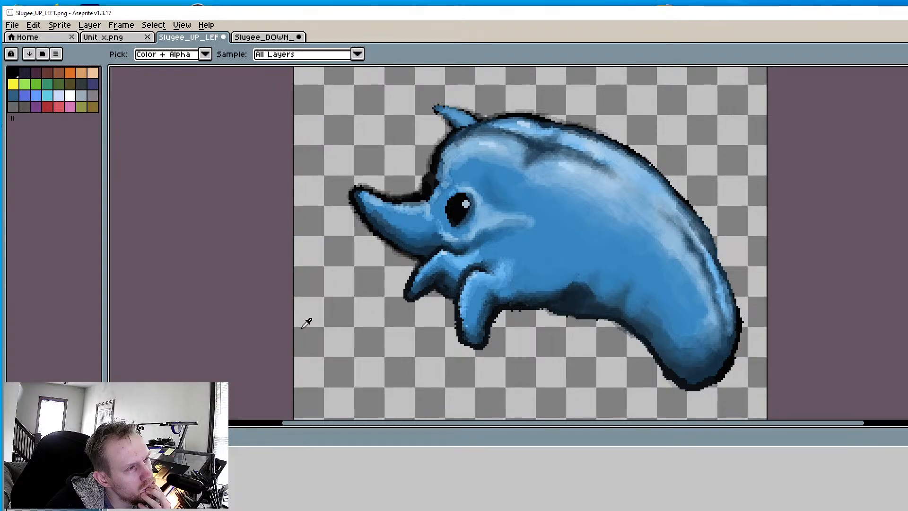
click(251, 39)
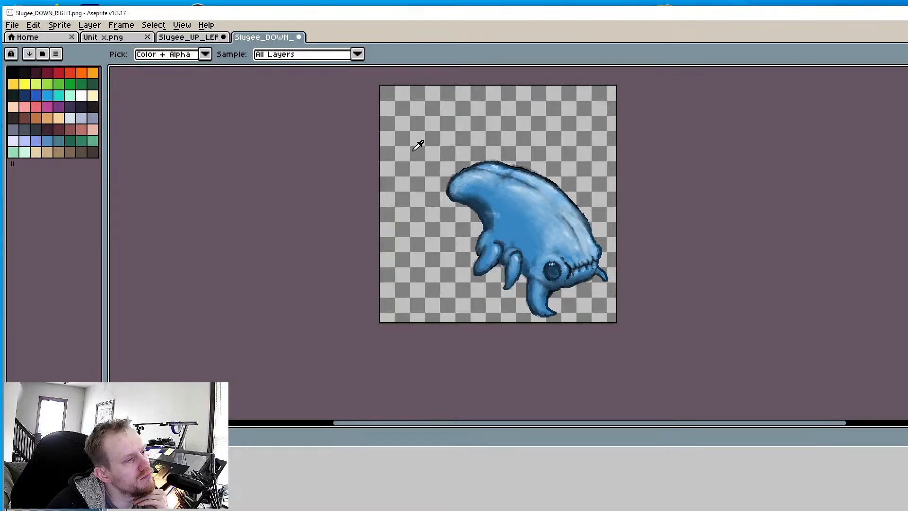
Enlarge the pencil brush to 5 px and inspect the sprite's tail, back outline and legs
scroll(414, 146, up, 2)
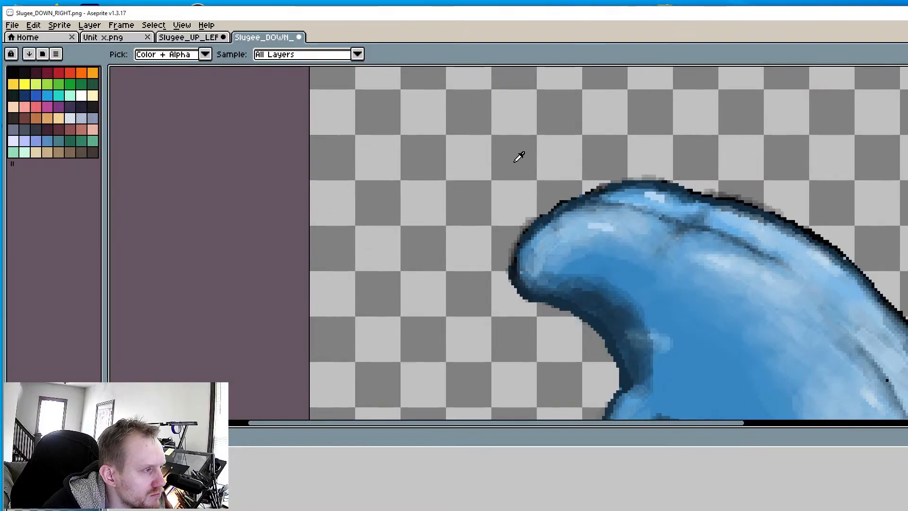
key(b)
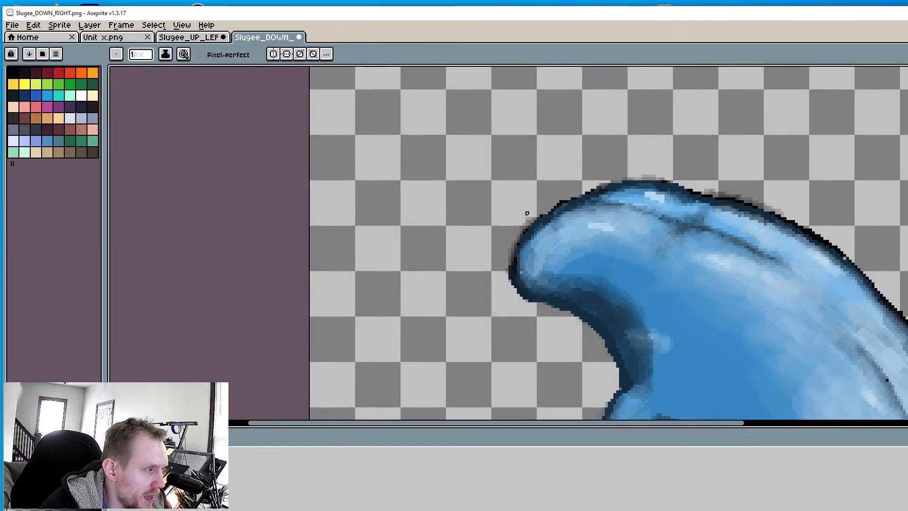
ctrl+scroll(527, 211, up, 4)
scroll(531, 203, up, 2)
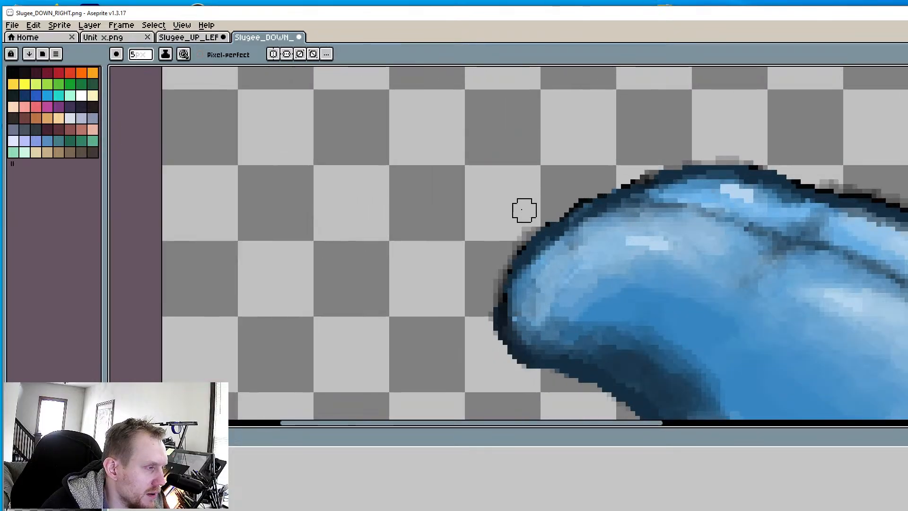
scroll(529, 195, down, 1)
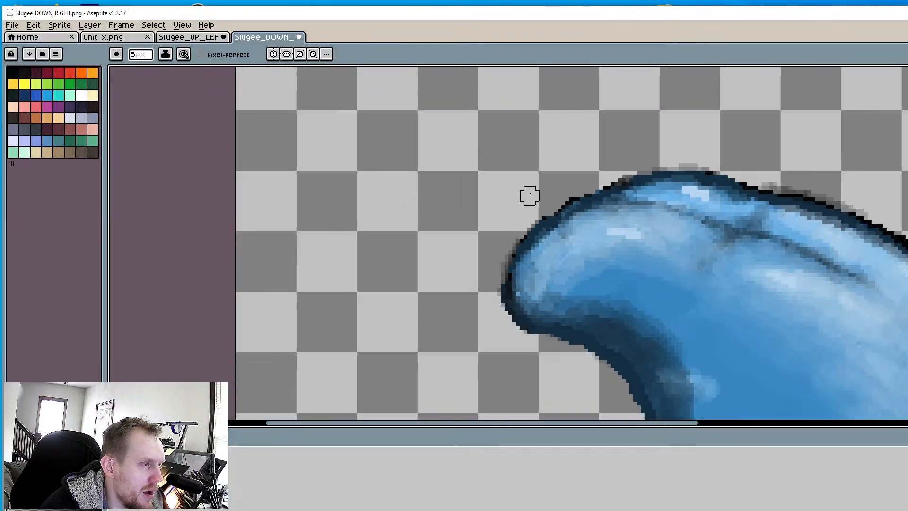
scroll(530, 195, down, 1)
middle_drag(558, 214, 537, 268)
scroll(545, 237, up, 1)
middle_drag(702, 251, 344, 112)
middle_drag(535, 252, 578, 210)
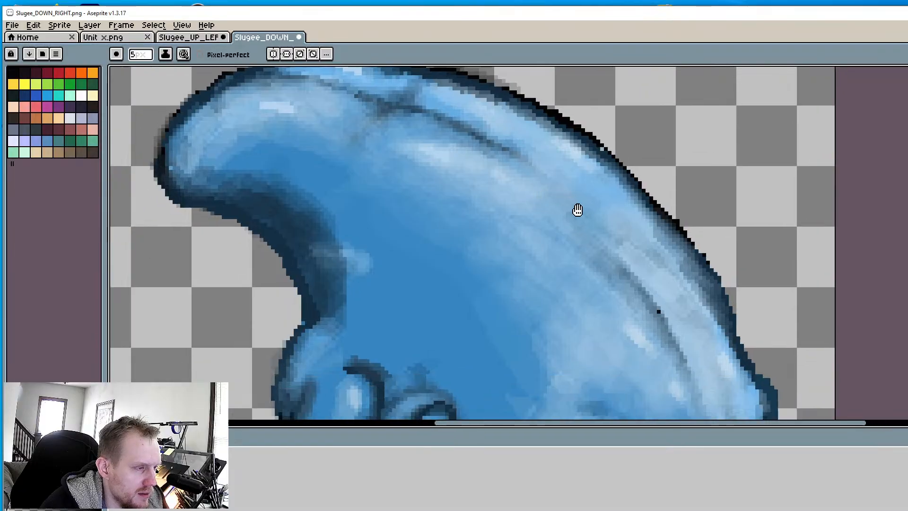
scroll(593, 213, down, 6)
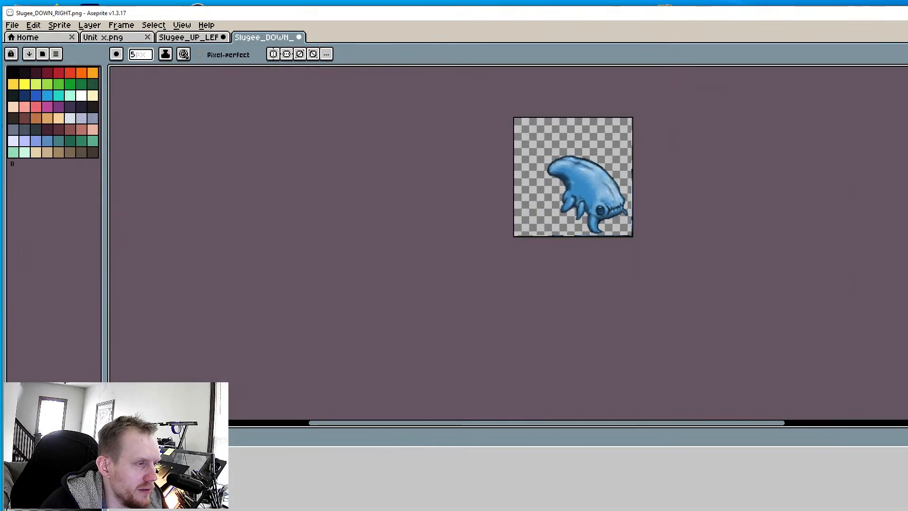
scroll(541, 265, up, 5)
shift+scroll(541, 265, left, 2)
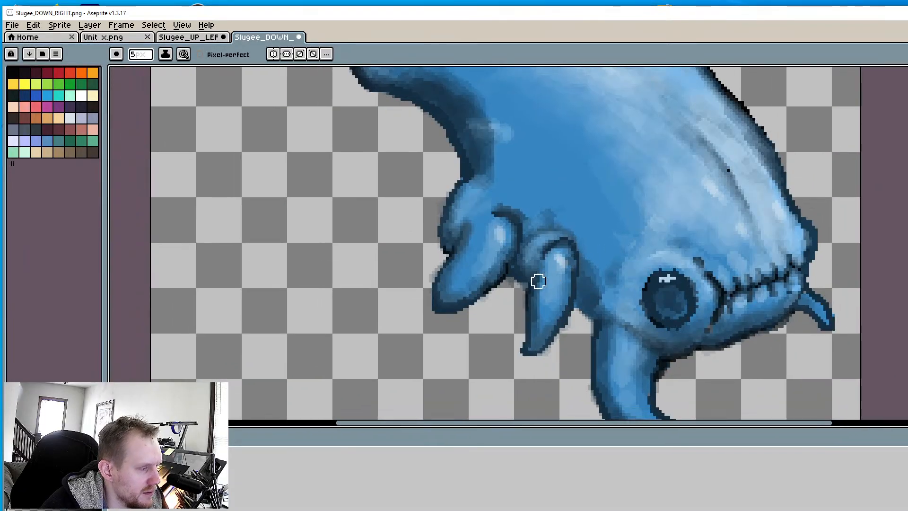
Sample the dark blue at the rearmost leg's tip and brush shading onto the middle leg's lower part and rear side
scroll(428, 326, up, 3)
key(alt)
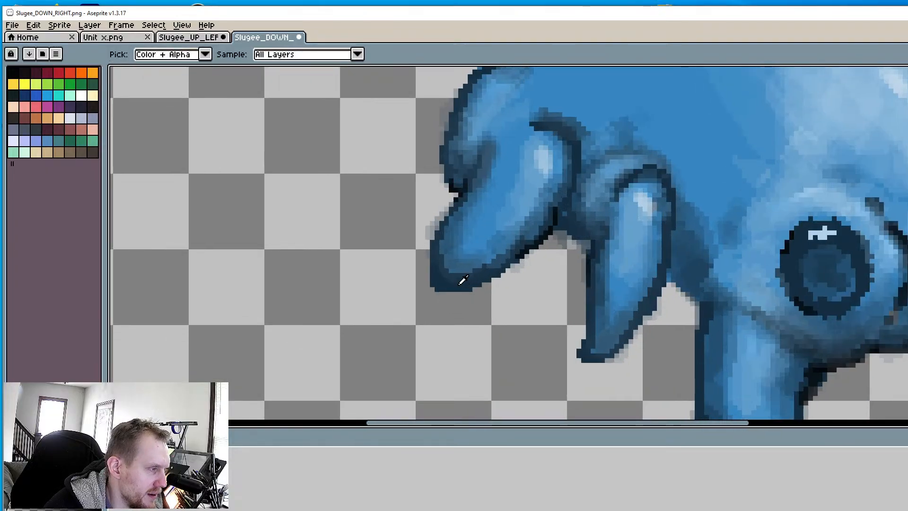
alt+click(463, 280)
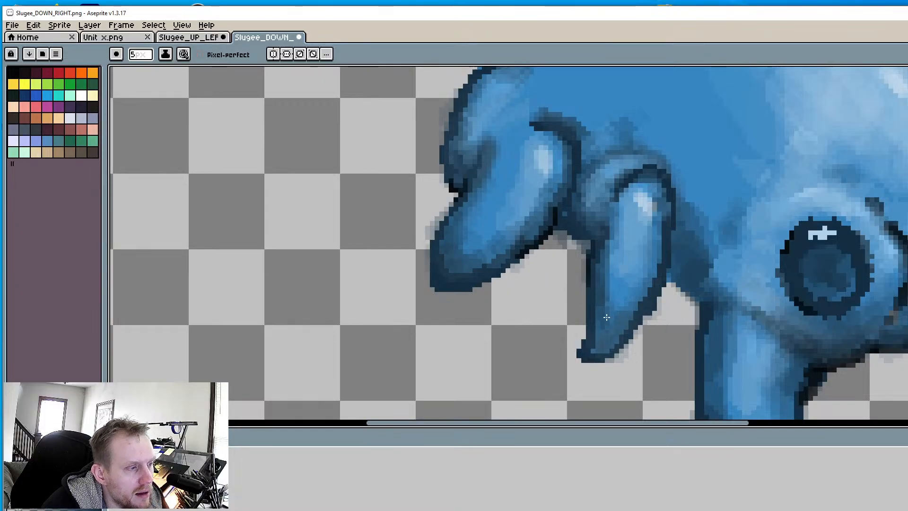
drag(622, 300, 612, 315)
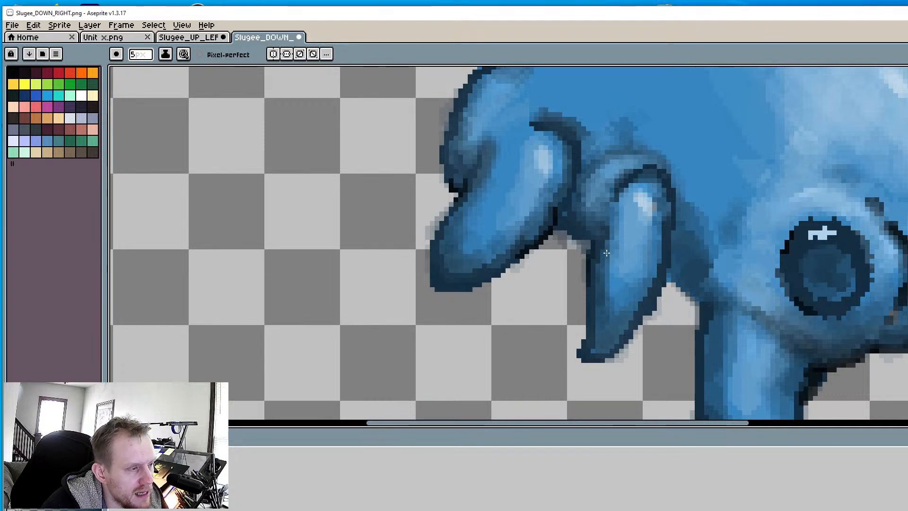
drag(607, 253, 601, 279)
scroll(571, 215, up, 3)
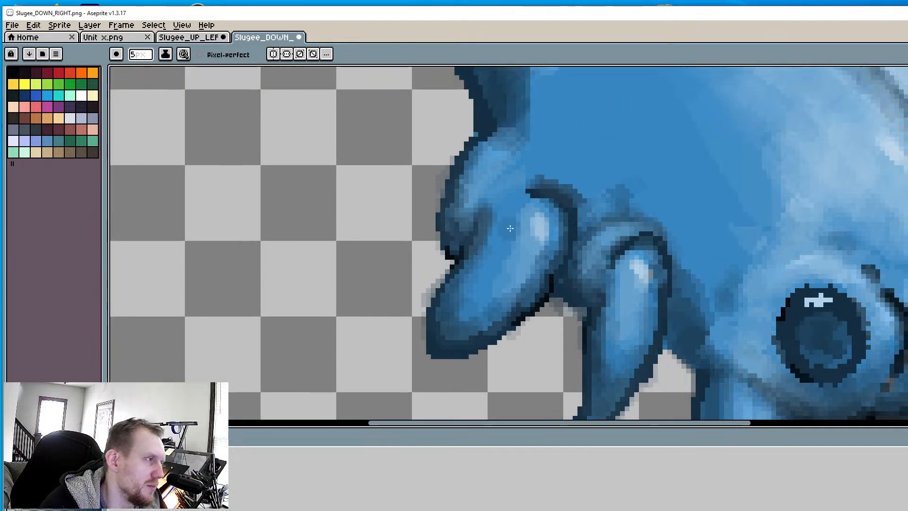
Brush shading onto the body behind the eye and down the rear and inner sides of the front leg
scroll(573, 187, up, 1)
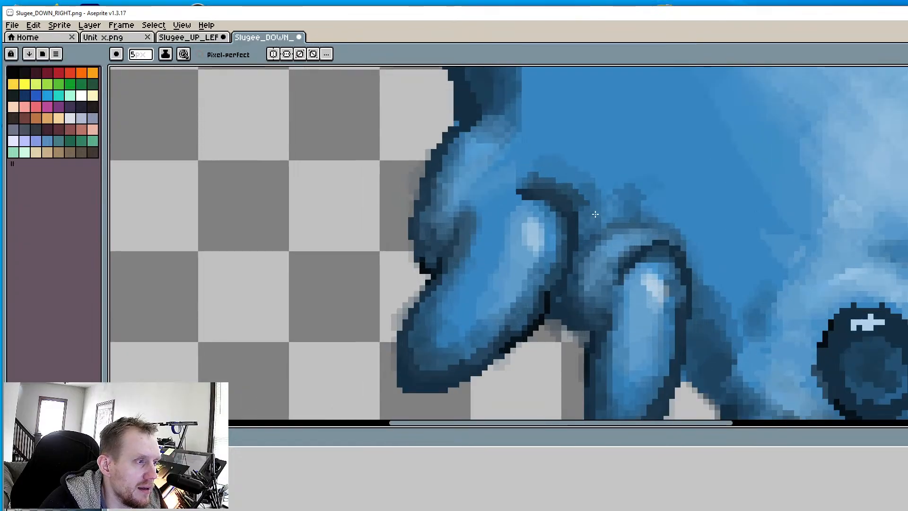
middle_drag(655, 324, 458, 197)
drag(547, 221, 549, 258)
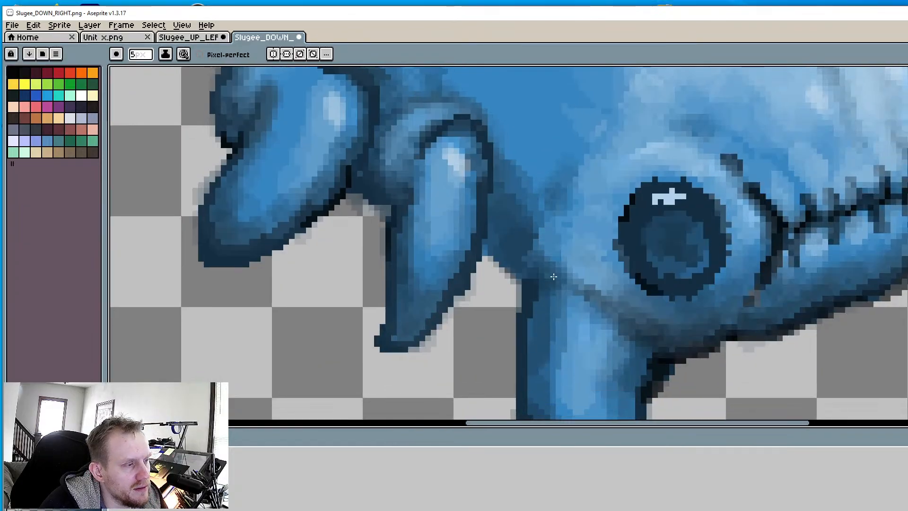
middle_drag(541, 294, 432, 193)
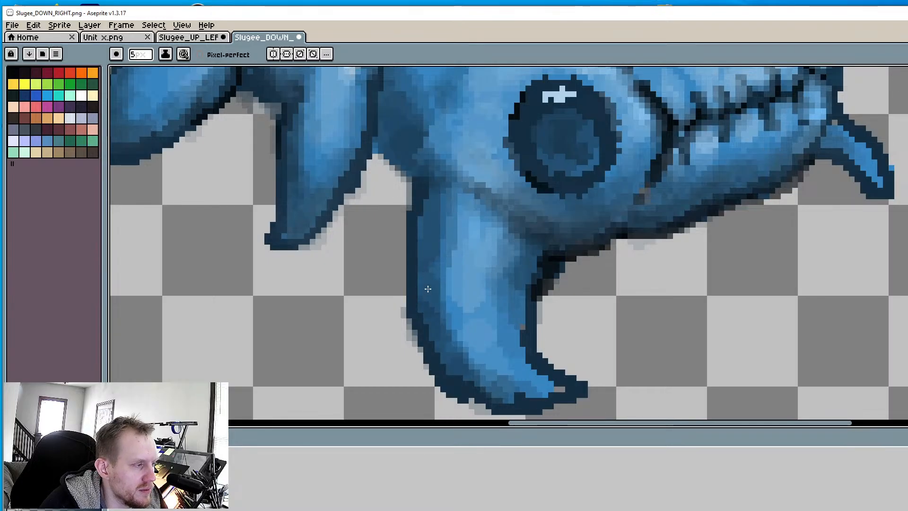
mouse_move(513, 321)
mouse_down()
mouse_move(513, 354)
mouse_move(506, 318)
mouse_move(553, 385)
mouse_up()
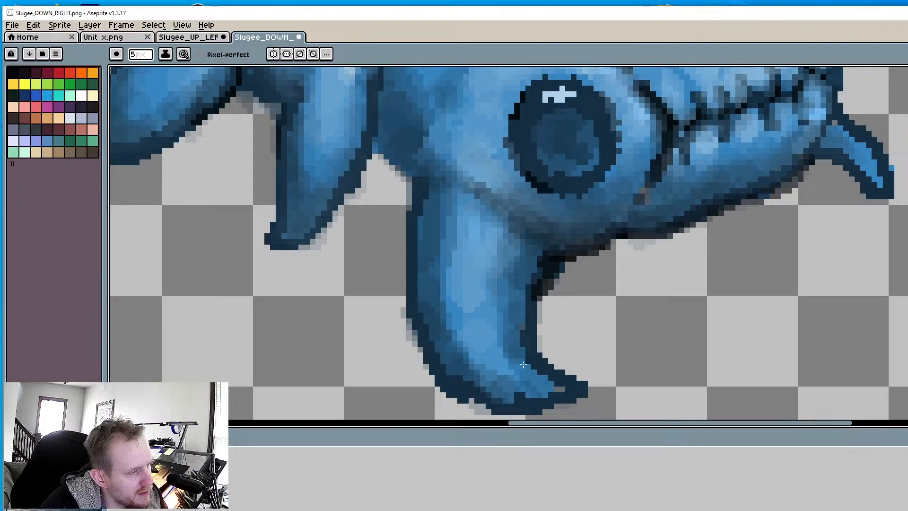
drag(502, 269, 489, 338)
scroll(474, 289, down, 3)
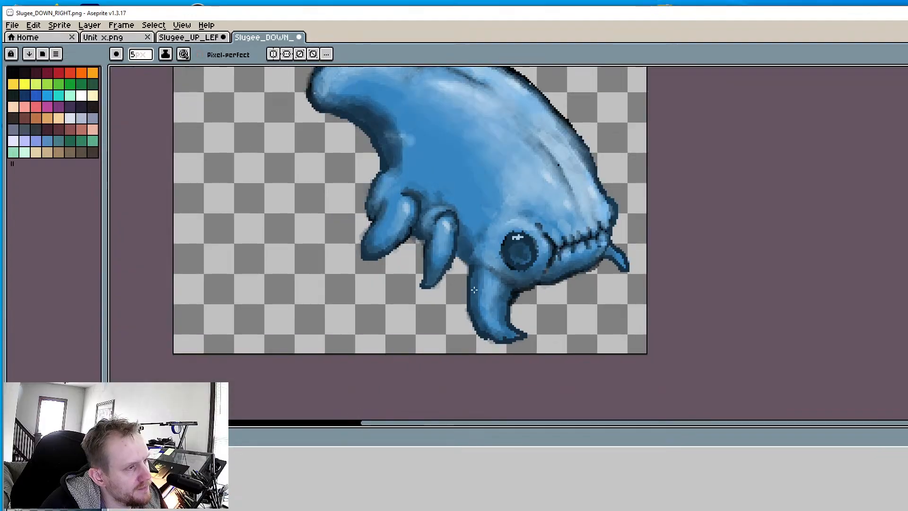
Brush soft shading along the tail's underside and around the rounded tail tip to blend the shadow into the body blue
scroll(431, 252, up, 2)
scroll(347, 164, up, 2)
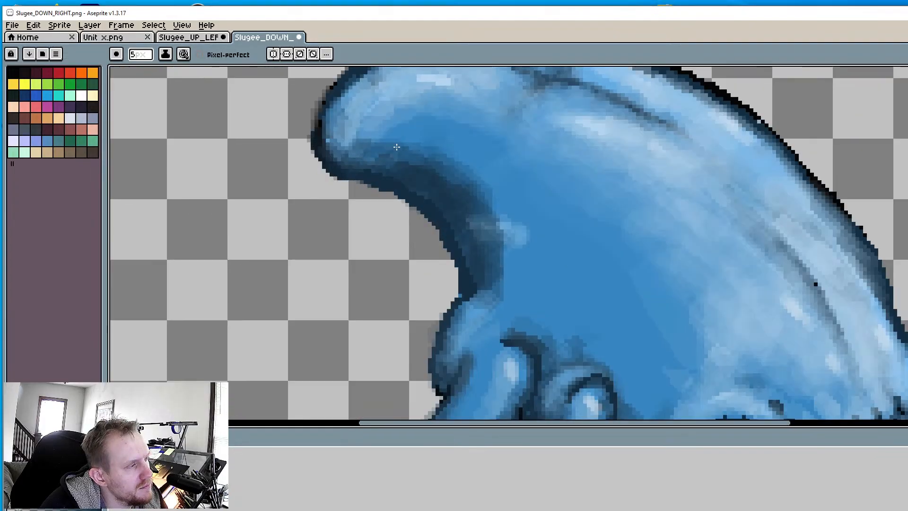
drag(492, 148, 488, 221)
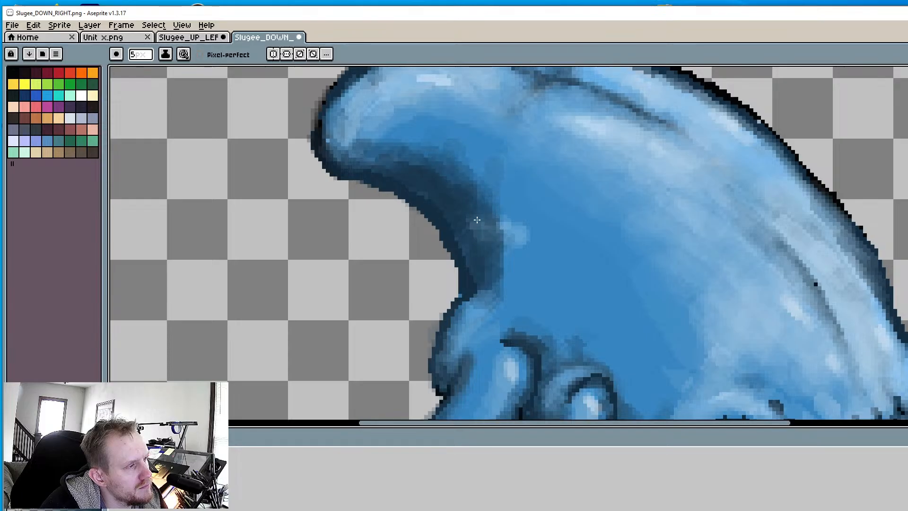
drag(505, 173, 500, 243)
middle_drag(316, 161, 337, 202)
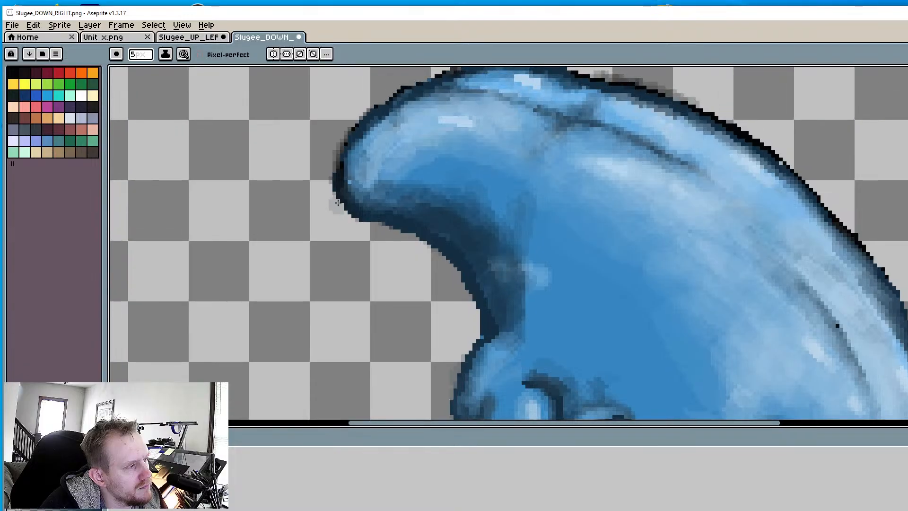
mouse_move(361, 158)
mouse_down()
mouse_move(359, 187)
mouse_move(392, 201)
mouse_up()
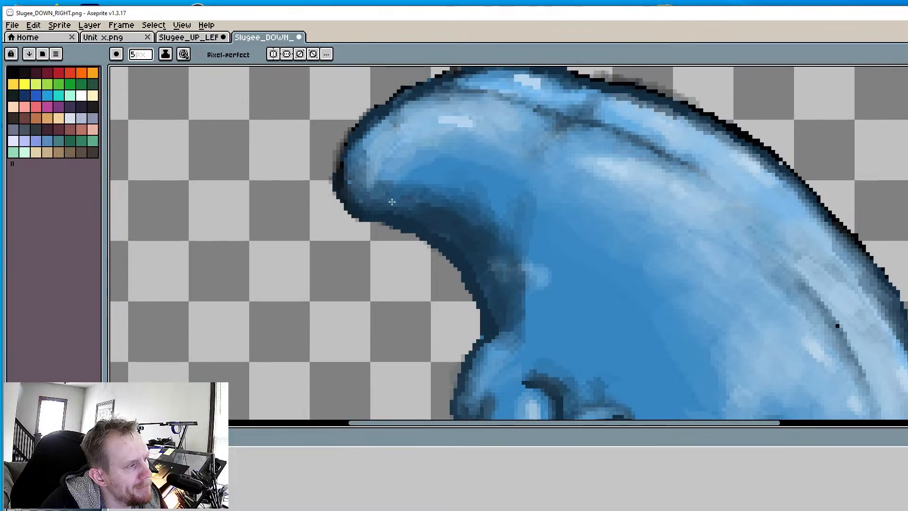
mouse_move(379, 129)
mouse_down()
mouse_move(372, 139)
mouse_move(394, 167)
mouse_up()
Sample the mid blue of the small limb beside the mouth and fill the gap at its base with a 1 px pencil
scroll(442, 168, down, 3)
mouse_move(540, 217)
middle_down()
mouse_move(518, 165)
mouse_move(460, 190)
middle_up()
scroll(566, 316, up, 4)
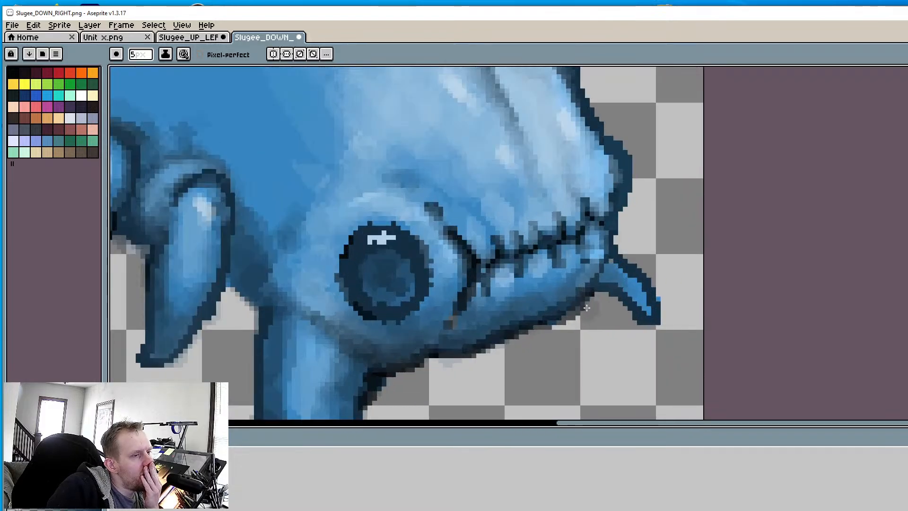
scroll(516, 281, up, 2)
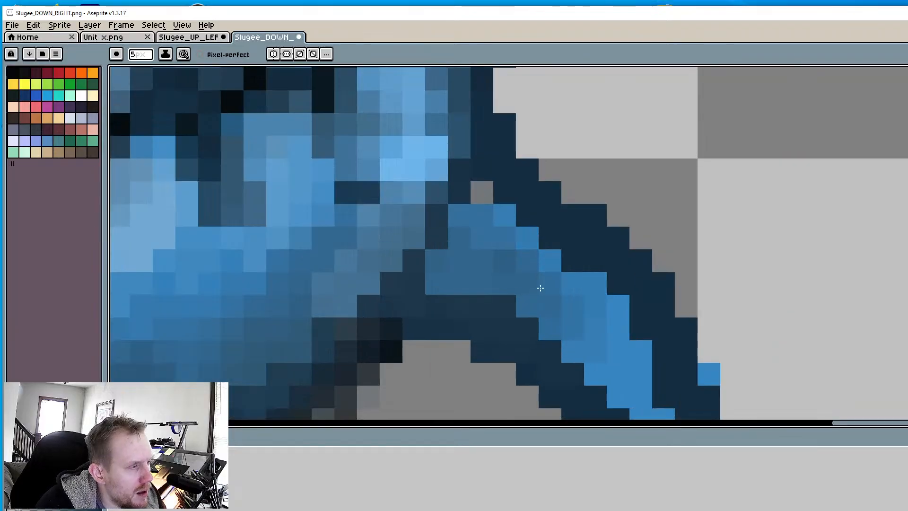
click(687, 216)
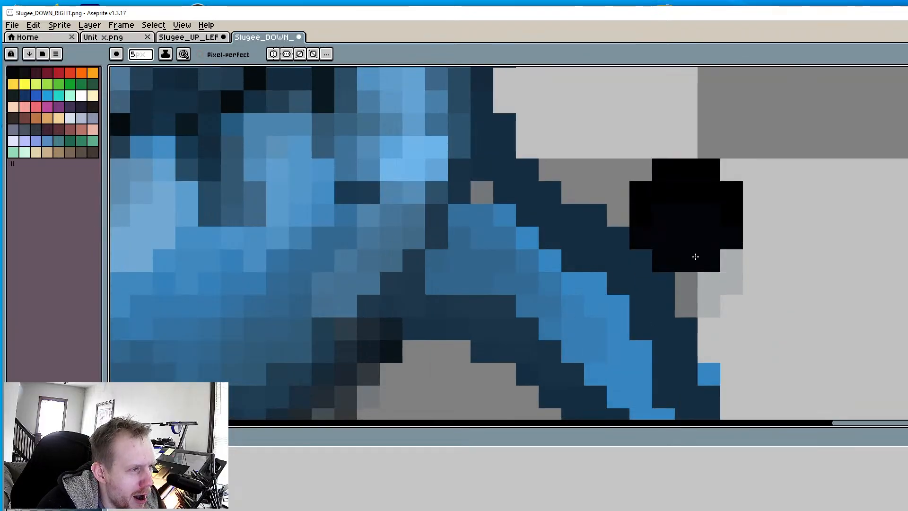
key(ctrl+z)
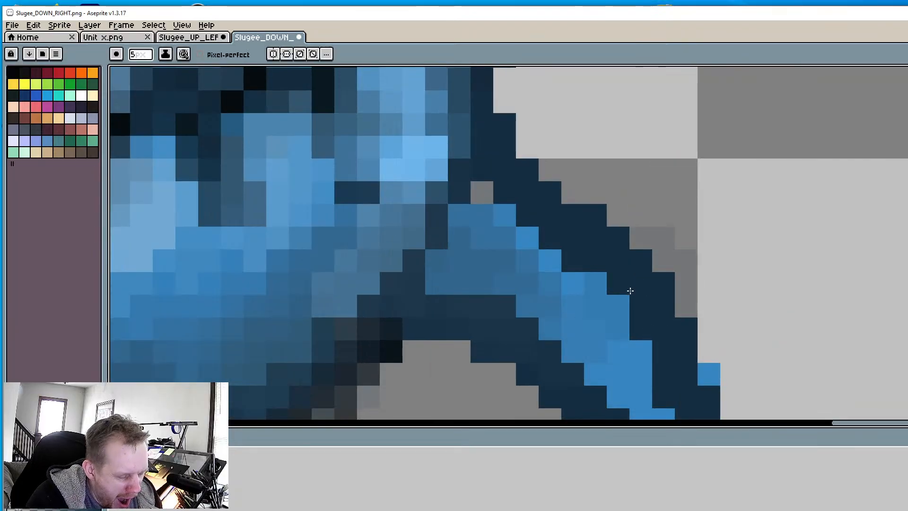
key(i)
click(627, 320)
key(b)
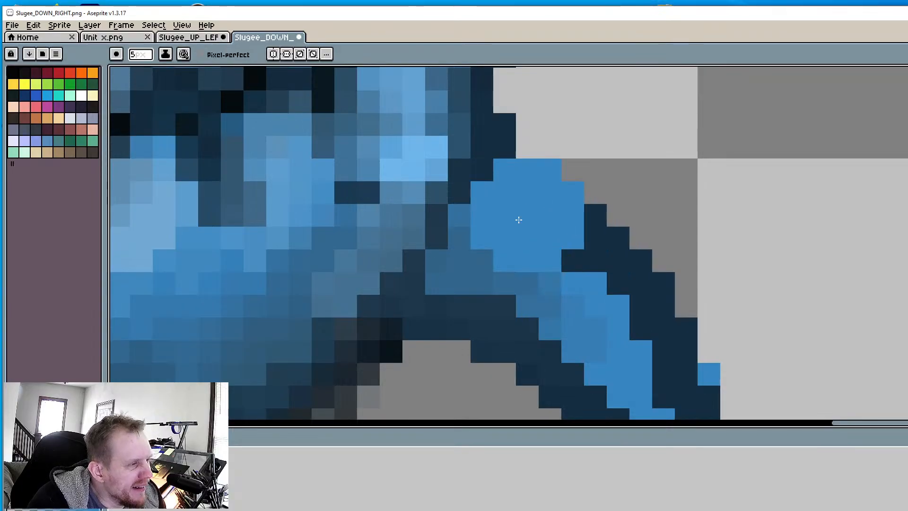
key(minus)
key(minus)
key(minus)
key(minus)
drag(493, 192, 486, 178)
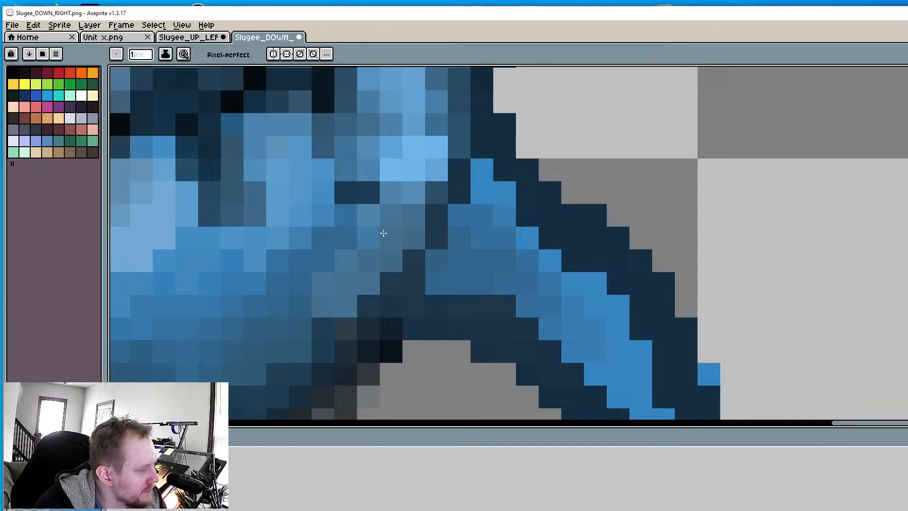
Place darker blue pixels along the small limb's upper inner edge and underside to soften its dark outline
click(526, 215)
click(553, 237)
click(584, 257)
click(579, 259)
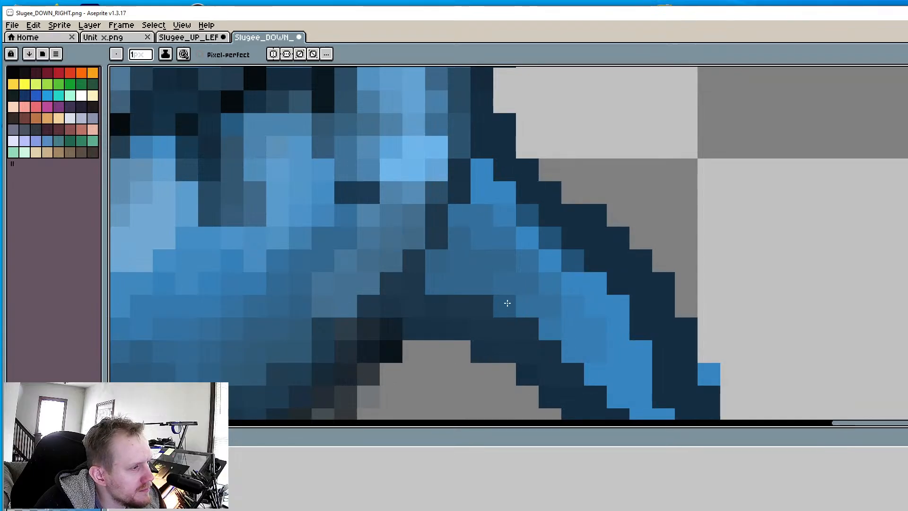
click(506, 302)
click(576, 231)
click(548, 215)
click(501, 169)
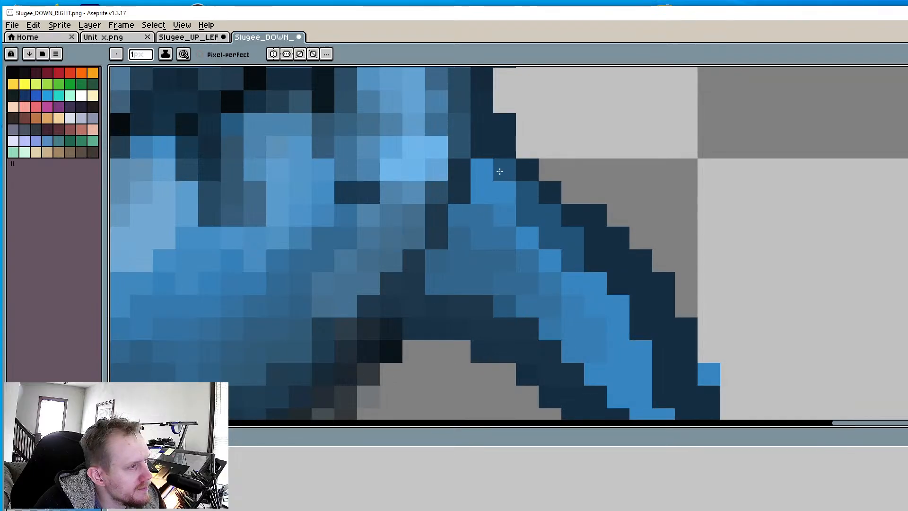
click(483, 147)
Continue the transition pixels down the small limb's upper edge, blending the dark outline into the blue fill
click(596, 259)
click(573, 256)
click(550, 238)
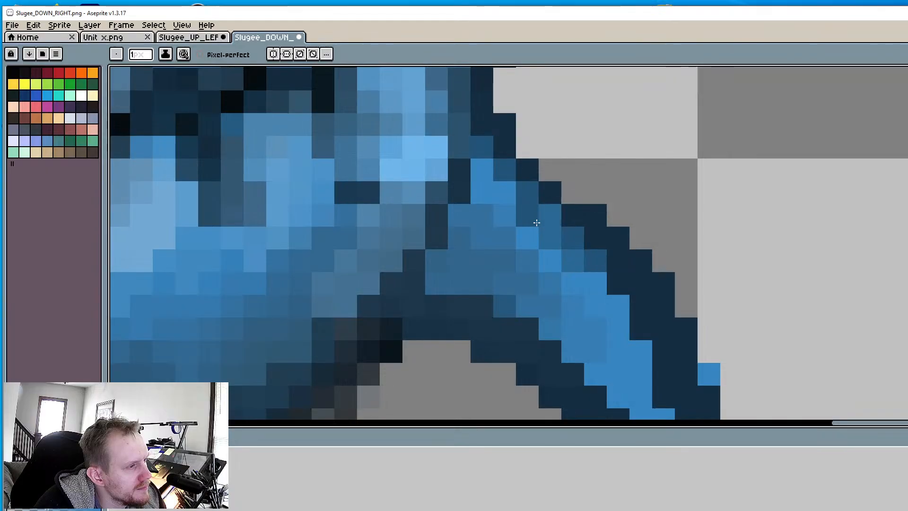
click(529, 216)
click(615, 288)
click(643, 319)
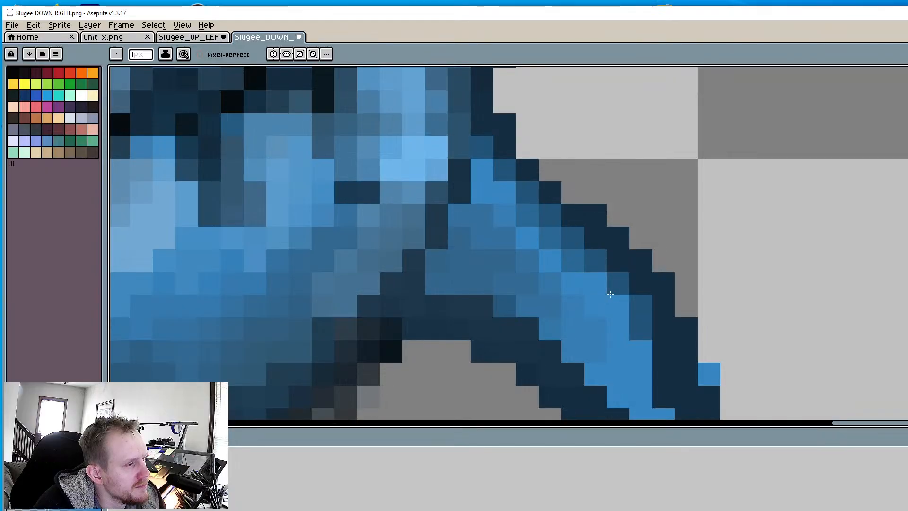
click(613, 289)
click(595, 266)
click(568, 236)
scroll(517, 213, down, 3)
scroll(516, 215, down, 2)
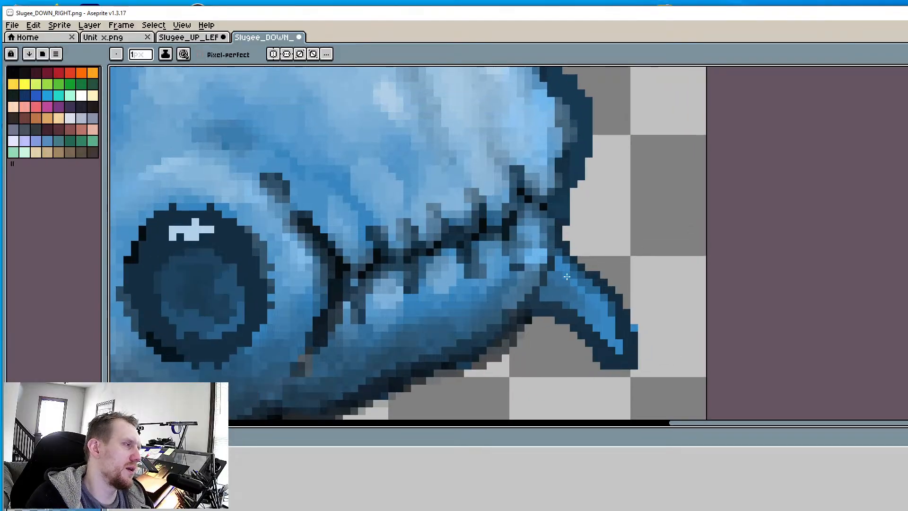
scroll(520, 217, up, 1)
scroll(523, 221, down, 2)
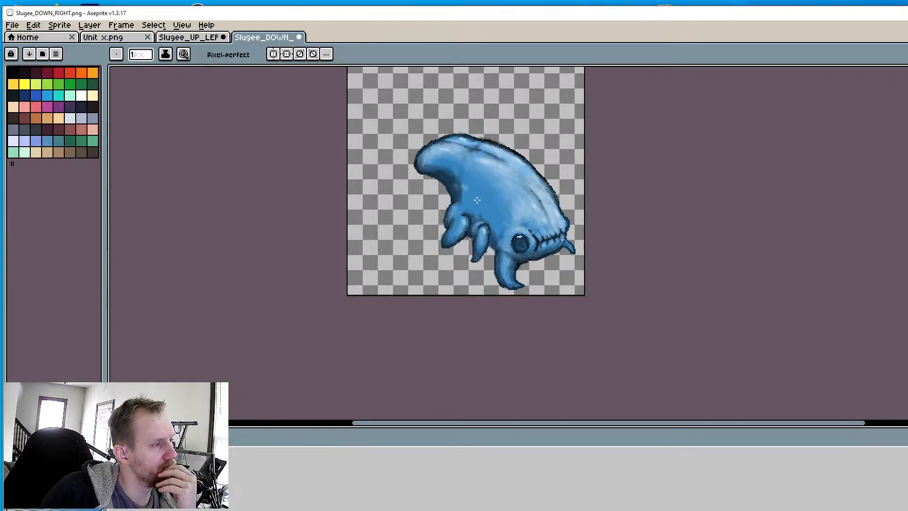
Sample the nearby shadow blue and brush over the light patch between the tail's underside and the belly with a 4 px brush
scroll(483, 192, up, 2)
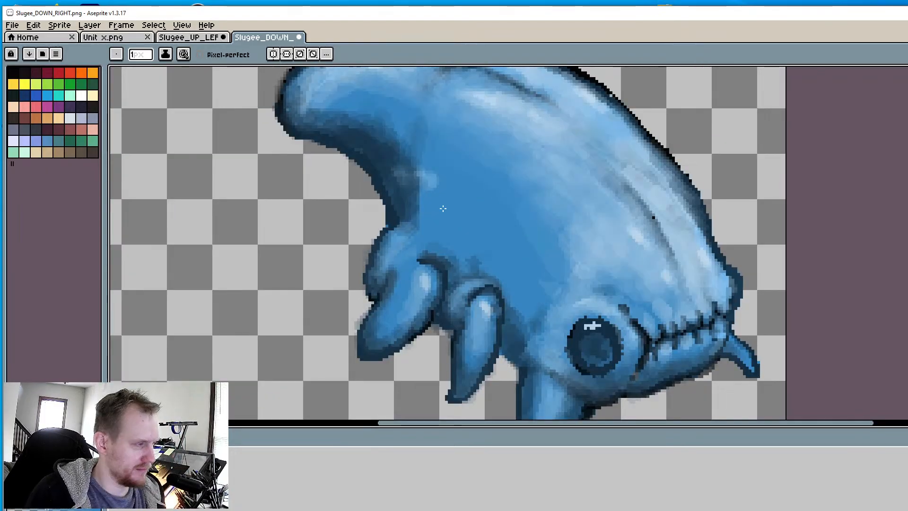
alt+click(406, 169)
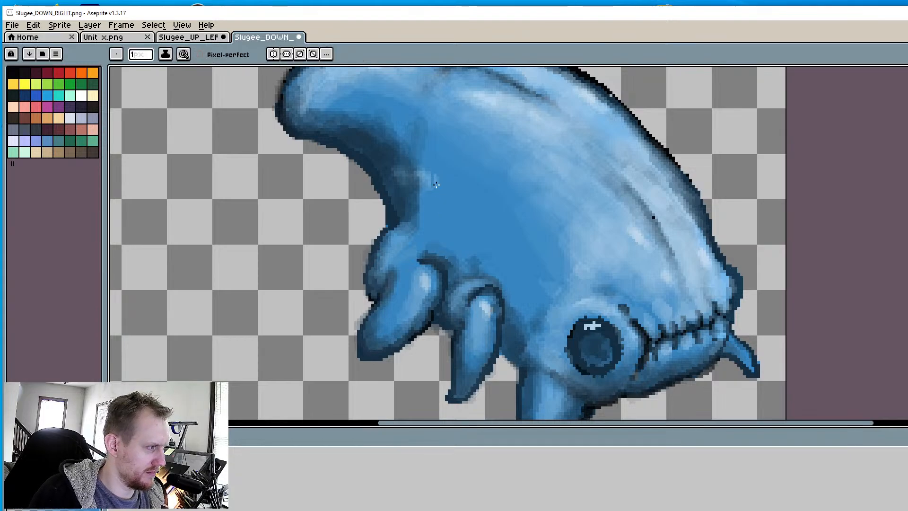
ctrl+scroll(432, 186, up, 3)
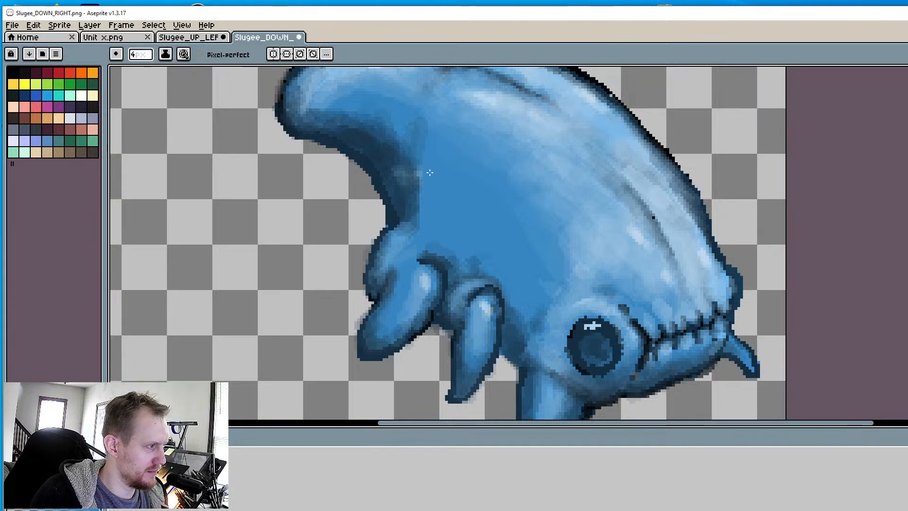
mouse_move(419, 181)
mouse_down()
mouse_move(418, 203)
mouse_move(413, 198)
mouse_up()
scroll(535, 170, down, 3)
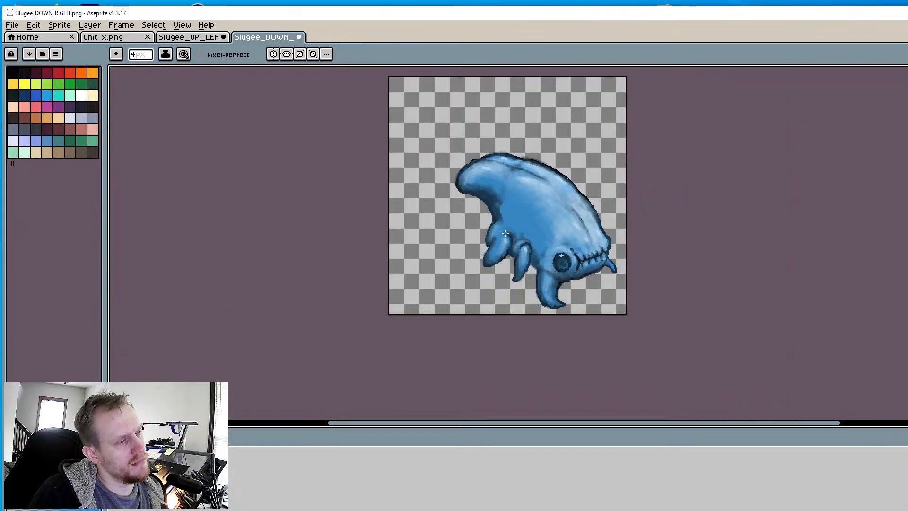
scroll(504, 215, up, 2)
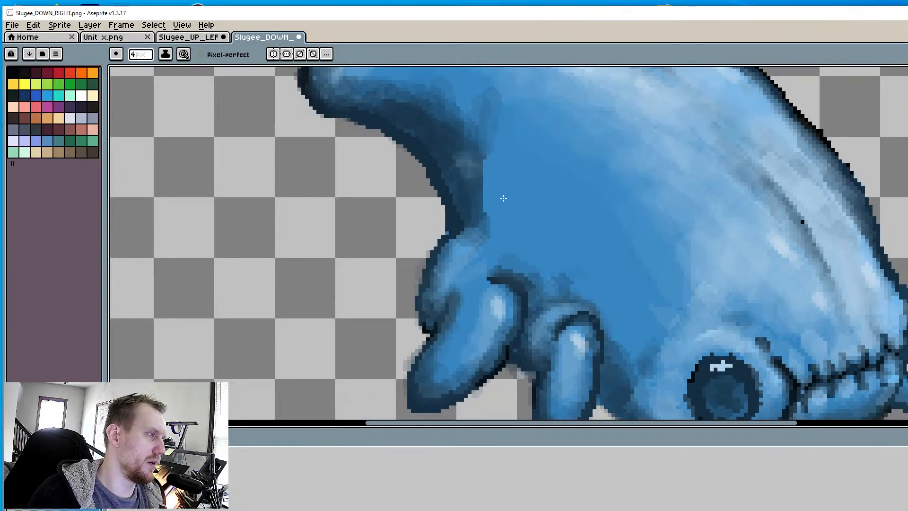
scroll(481, 189, up, 1)
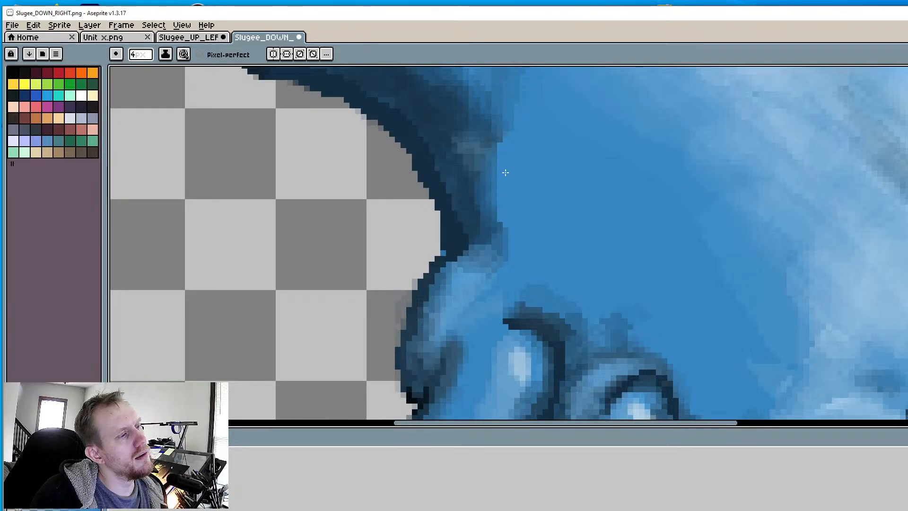
scroll(508, 203, down, 6)
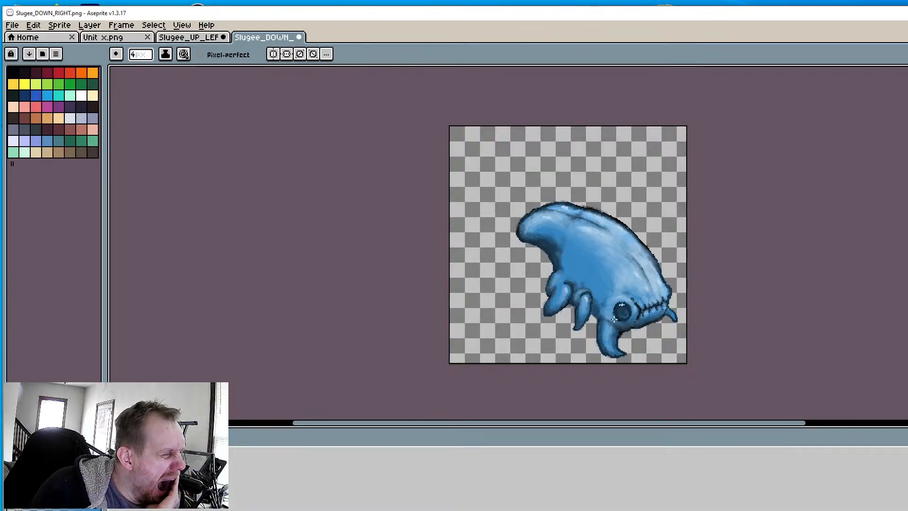
Sample a light blue from the skin and paint highlights down the front leg and on the fold above it with a 3 px brush
scroll(591, 293, up, 4)
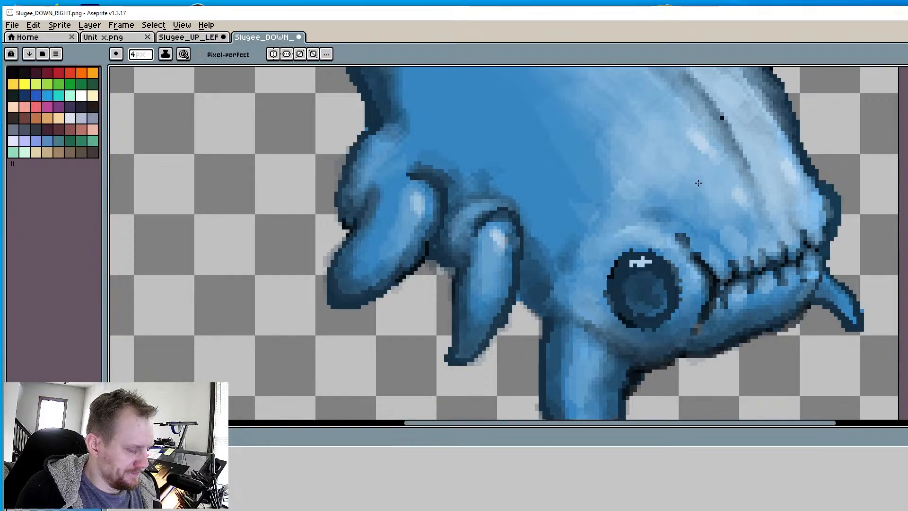
key(i)
alt+click(583, 323)
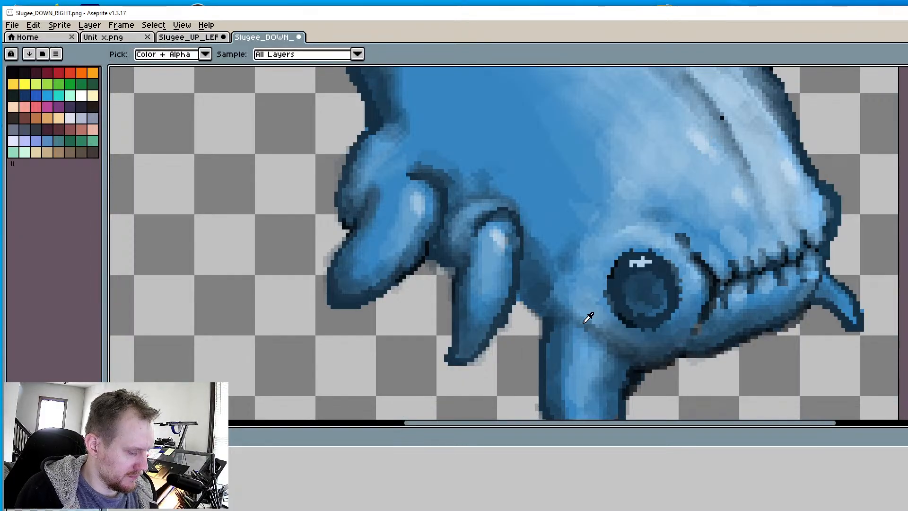
middle_drag(580, 352, 562, 295)
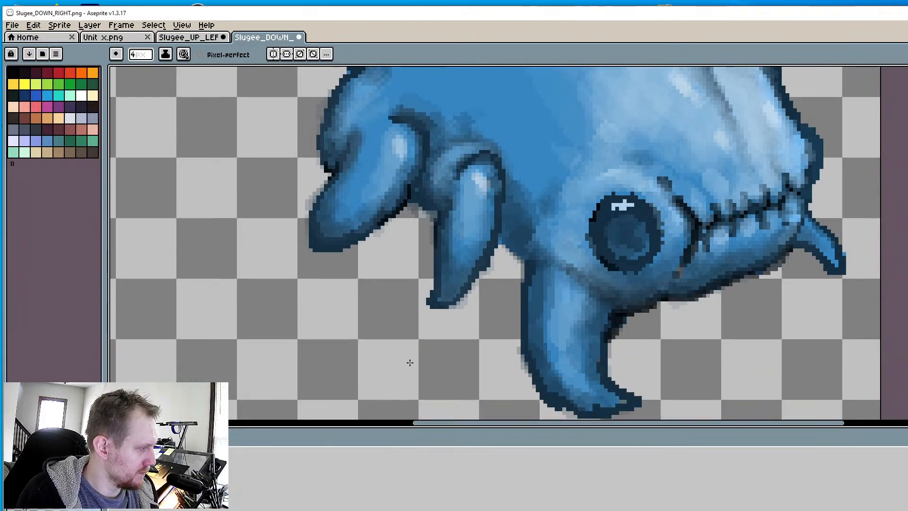
key(minus)
scroll(574, 311, up, 1)
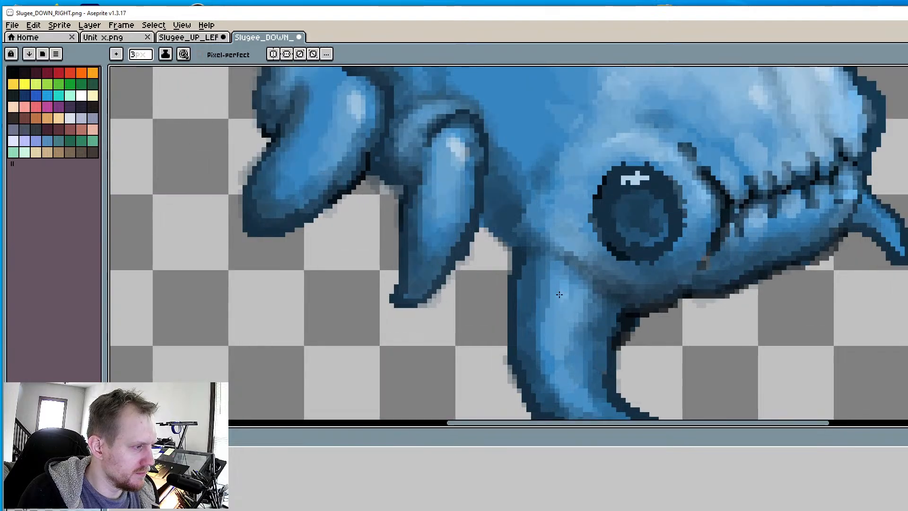
drag(562, 312, 558, 339)
mouse_move(564, 298)
mouse_down()
mouse_move(554, 348)
mouse_move(560, 339)
mouse_up()
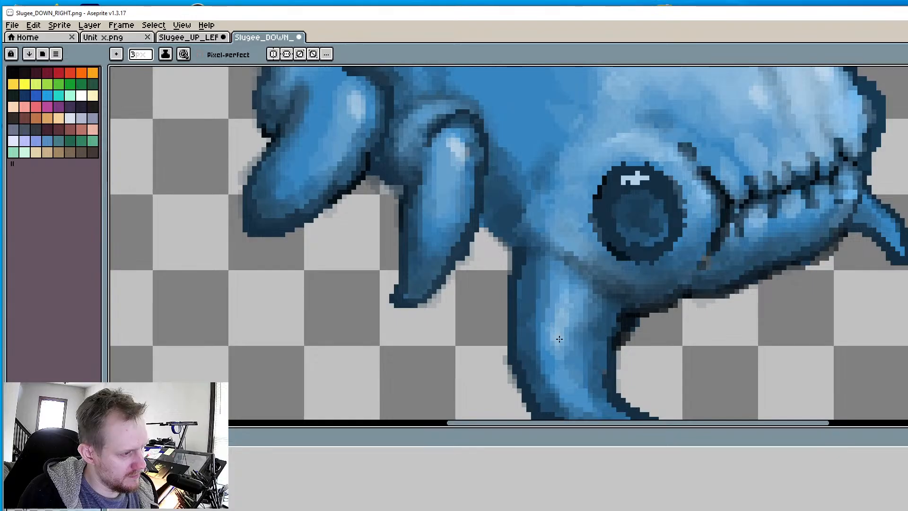
mouse_move(573, 245)
mouse_down()
mouse_move(581, 258)
mouse_move(566, 246)
mouse_up()
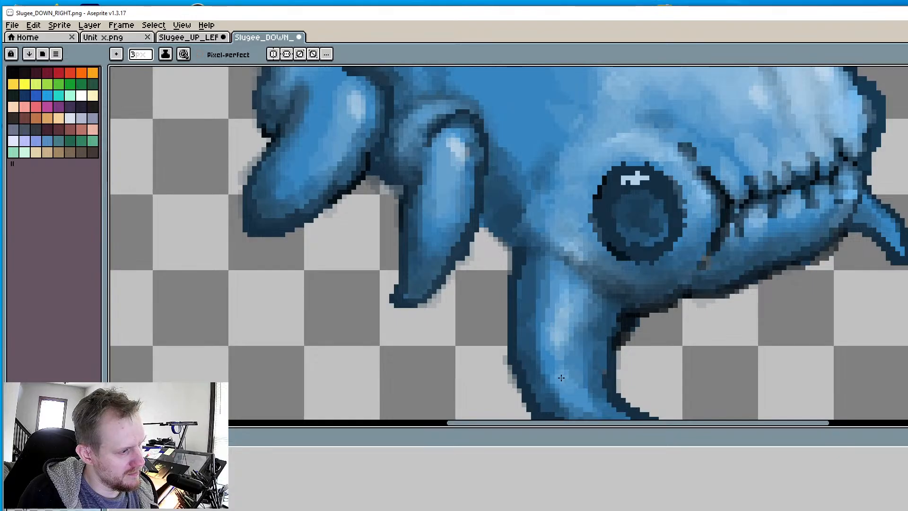
middle_drag(561, 378, 527, 298)
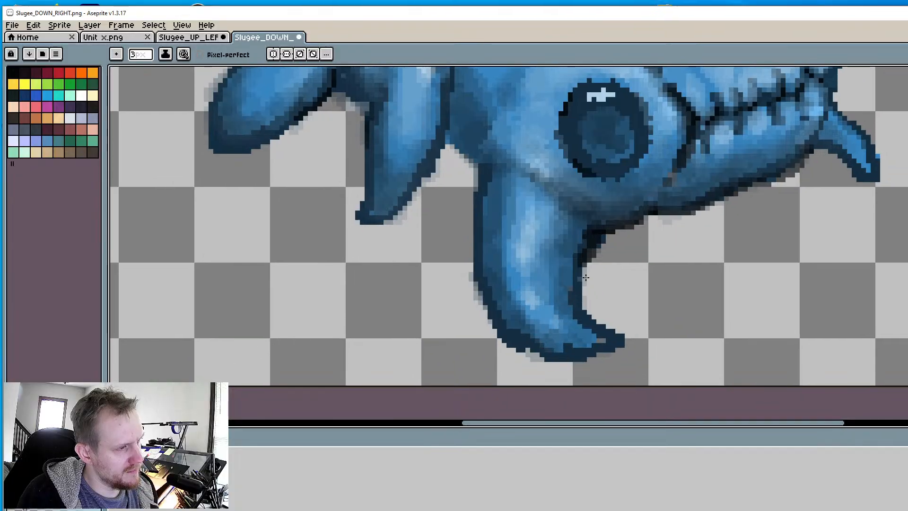
Inspect the shading on the front leg, the small limb beside the mouth and the eye, up close and zoomed out
scroll(585, 278, down, 1)
scroll(676, 195, up, 3)
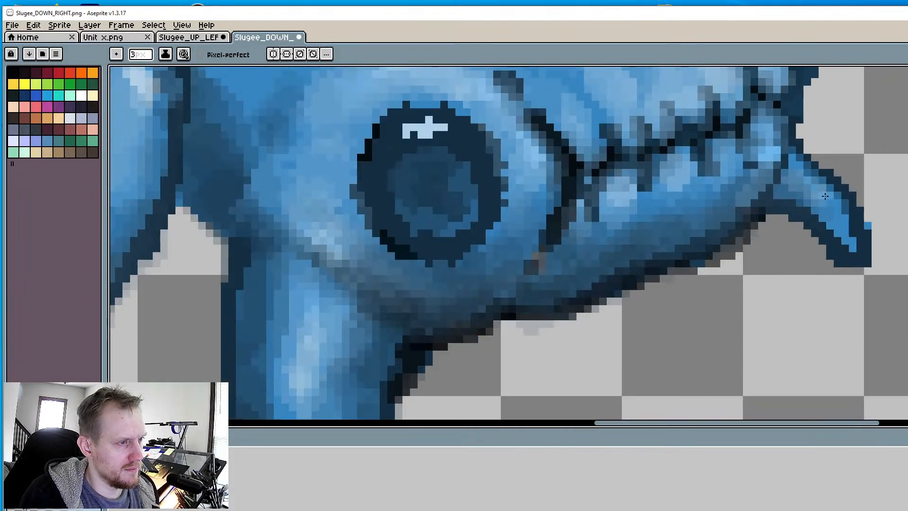
scroll(818, 189, up, 1)
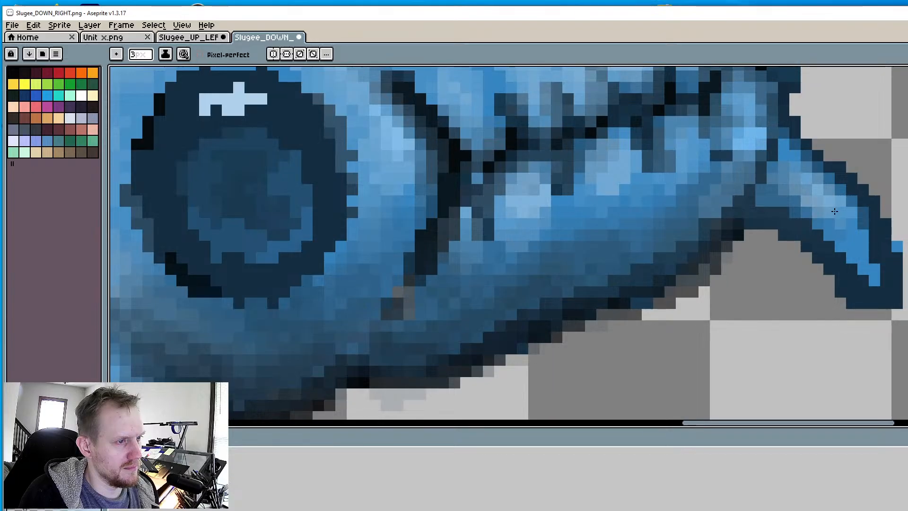
scroll(707, 204, down, 4)
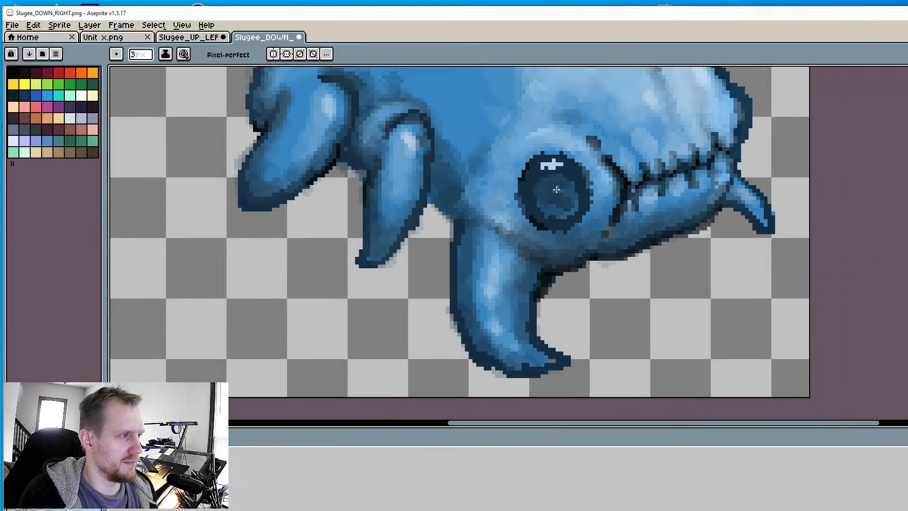
scroll(556, 189, down, 1)
scroll(543, 196, up, 2)
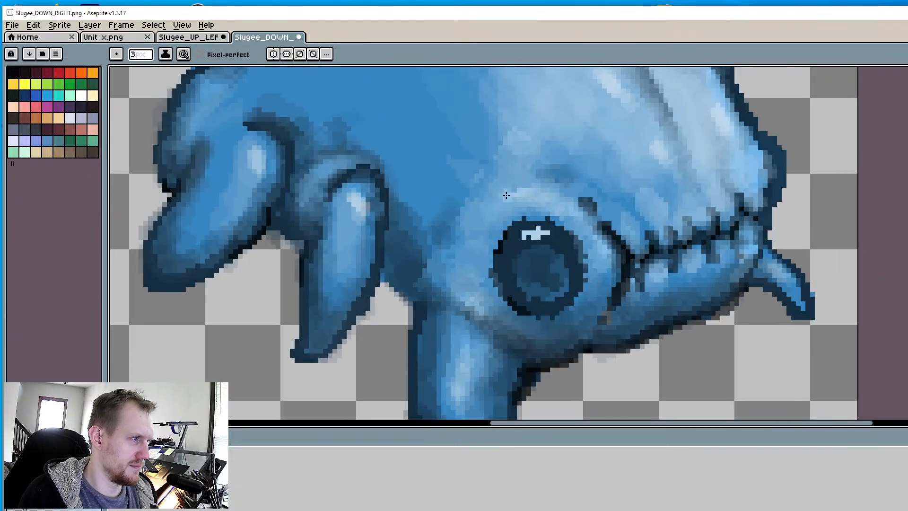
scroll(506, 195, down, 2)
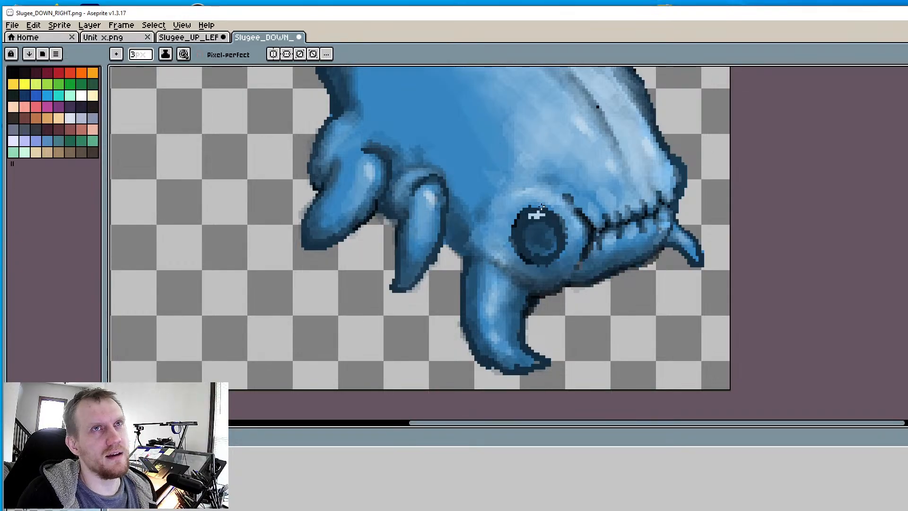
middle_drag(573, 268, 554, 288)
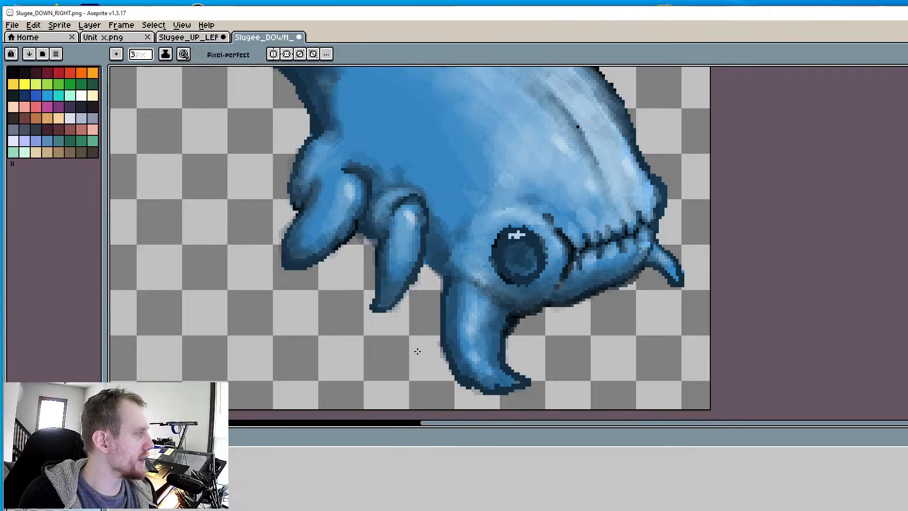
Sample the dark outline blue and brush a soft shadow along the belly edge between the middle leg and the front leg with a 3 px brush
scroll(412, 354, up, 2)
key(i)
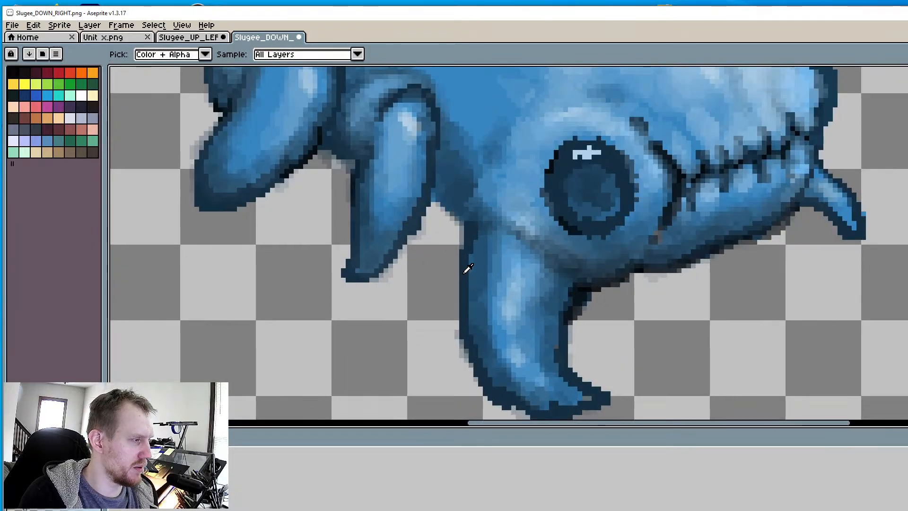
key(b)
scroll(436, 233, up, 2)
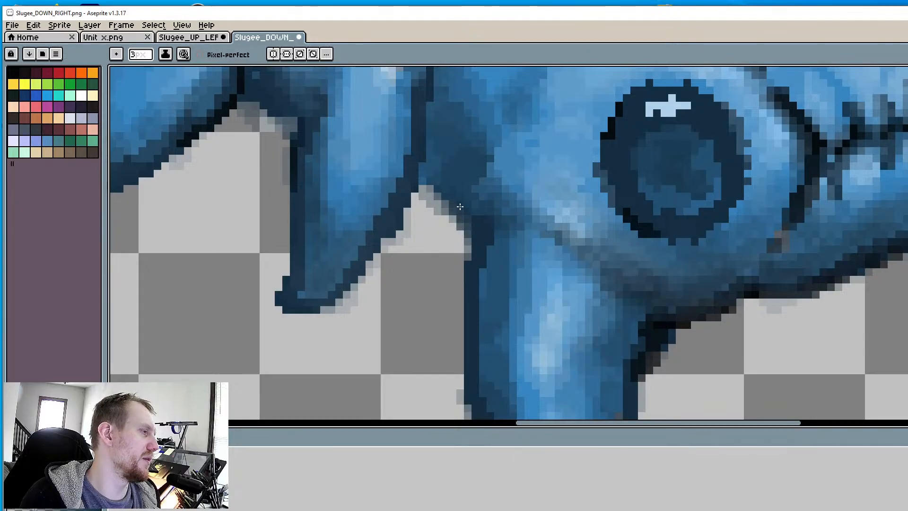
drag(435, 174, 471, 257)
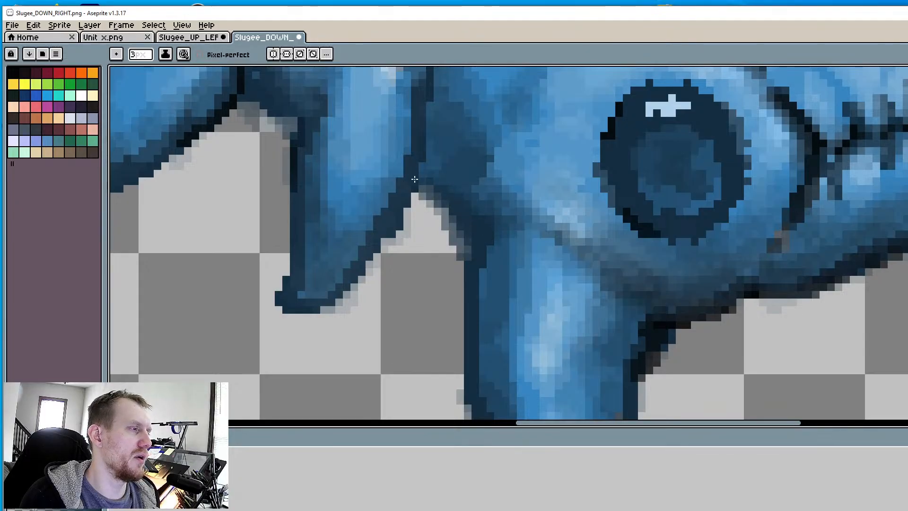
mouse_move(414, 179)
mouse_down()
mouse_move(473, 216)
mouse_move(460, 275)
mouse_move(470, 304)
mouse_up()
scroll(470, 304, down, 2)
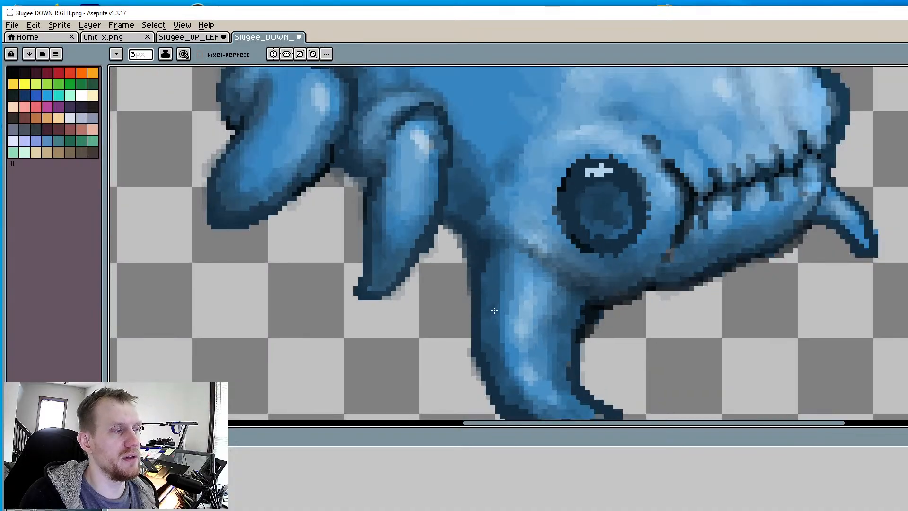
Deepen the shadow with a near-black tone where the front leg meets the belly and at the top of the gap beside the middle leg
scroll(608, 310, up, 2)
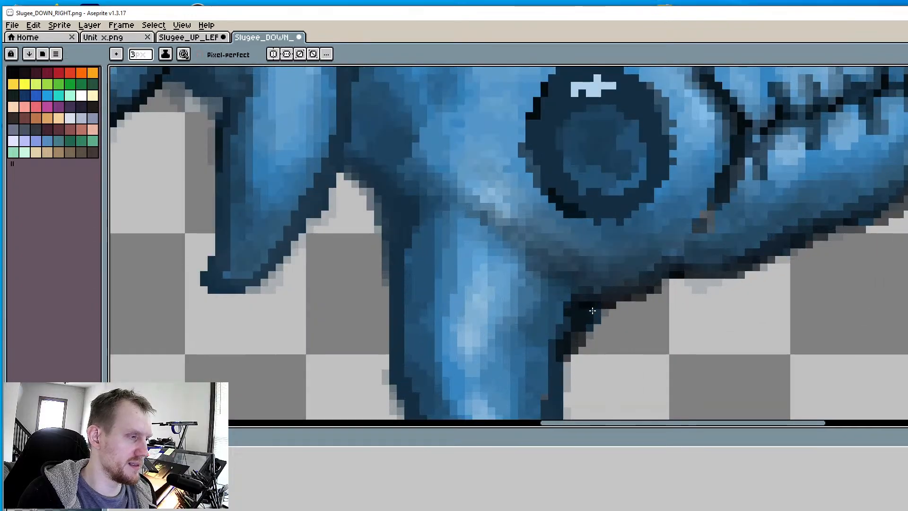
key(alt)
alt+click(472, 279)
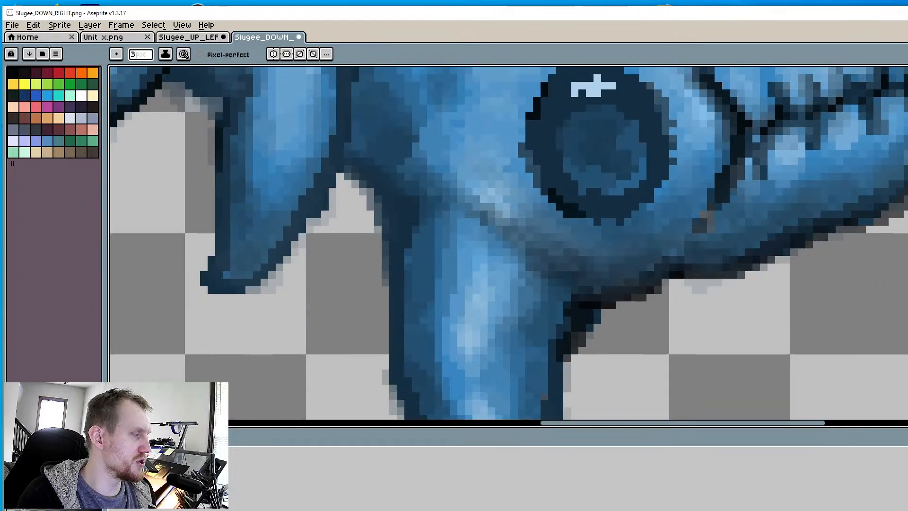
scroll(526, 221, up, 3)
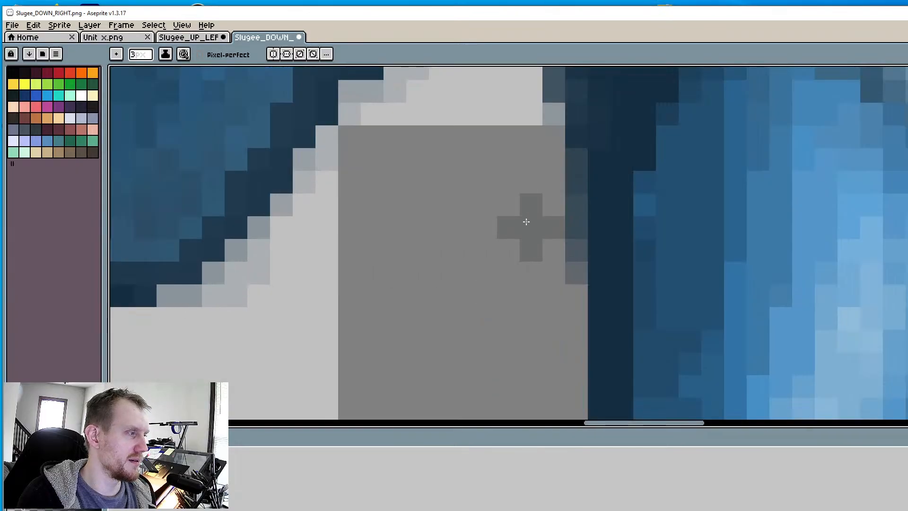
scroll(526, 222, down, 2)
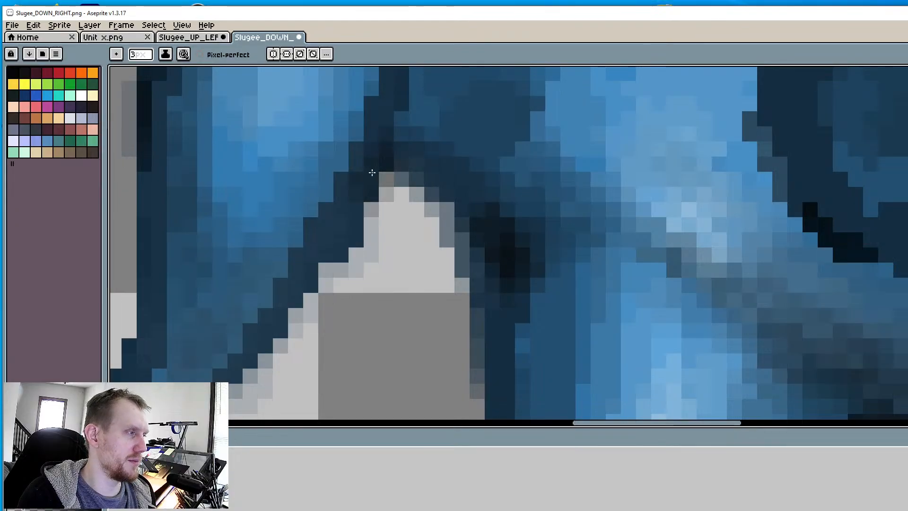
scroll(400, 175, down, 1)
scroll(399, 174, down, 3)
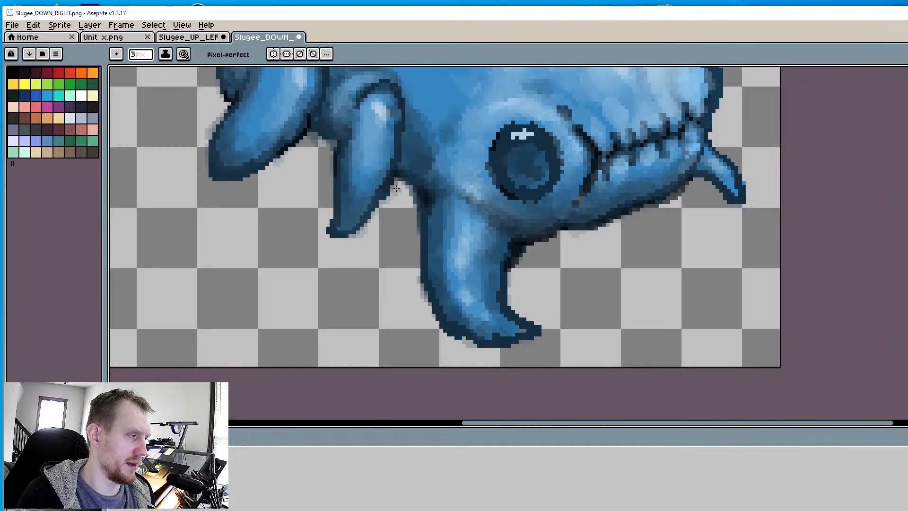
Darken the corner between the two rear legs and carry the shadow down the rear edge of the middle leg
scroll(426, 246, up, 5)
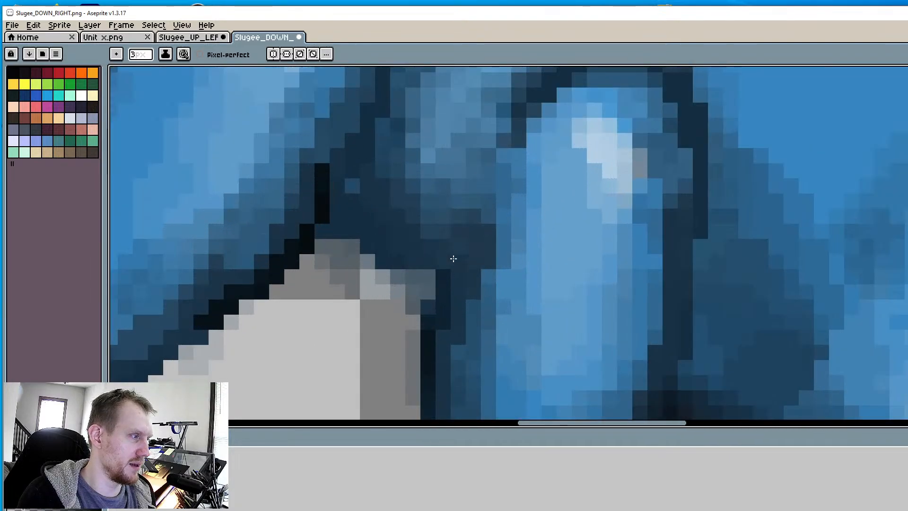
mouse_move(453, 258)
mouse_down()
mouse_move(422, 277)
mouse_move(435, 239)
mouse_move(428, 284)
mouse_up()
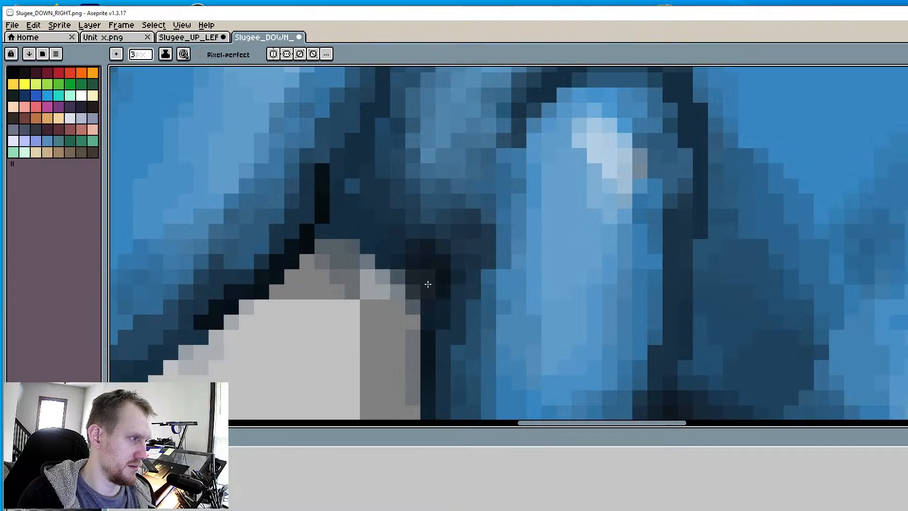
mouse_move(459, 212)
mouse_down()
mouse_move(468, 211)
mouse_move(435, 265)
mouse_move(419, 255)
mouse_move(412, 354)
mouse_up()
scroll(459, 368, down, 4)
scroll(500, 384, down, 2)
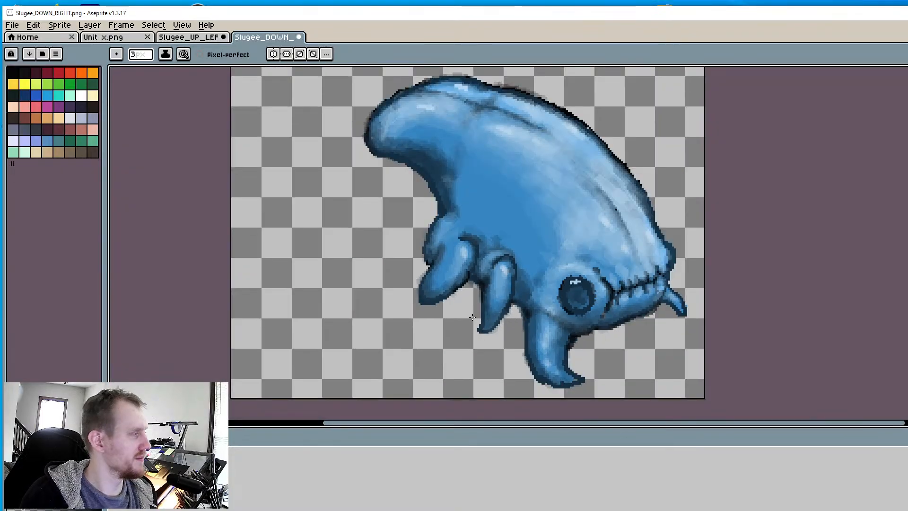
Extend the dark shading down the rear edge of the front leg and along both edges of the middle leg
scroll(515, 323, up, 3)
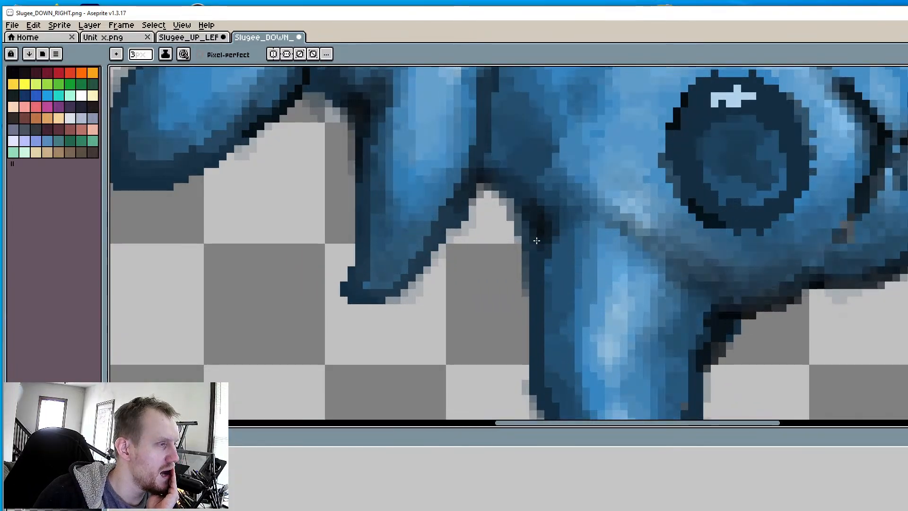
mouse_move(541, 251)
mouse_down()
mouse_move(530, 260)
mouse_move(541, 268)
mouse_up()
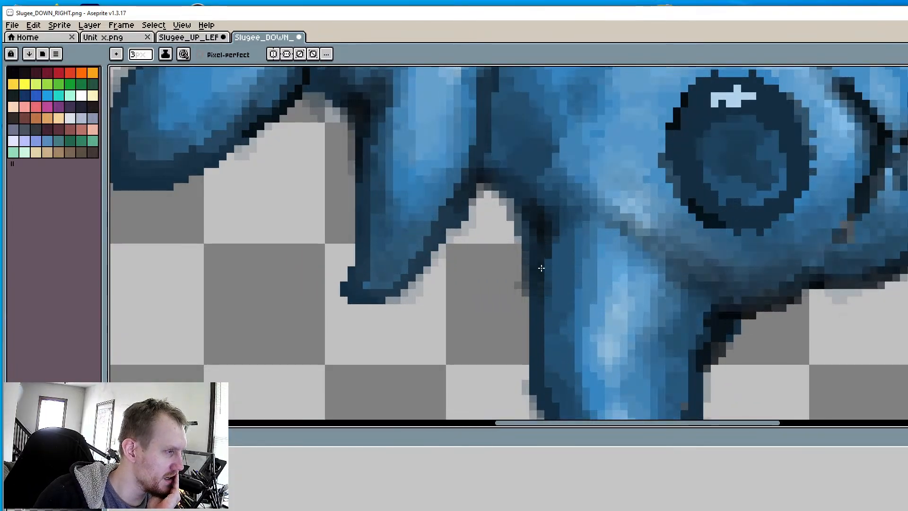
mouse_move(439, 242)
mouse_down()
mouse_move(446, 198)
mouse_move(448, 236)
mouse_up()
drag(360, 179, 363, 222)
Brush dark shading along the underside outline of the rearmost leg and the adjoining leg edges
middle_drag(363, 222, 445, 320)
mouse_move(402, 201)
mouse_down()
mouse_move(391, 173)
mouse_move(385, 201)
mouse_move(396, 184)
mouse_move(349, 217)
mouse_move(363, 187)
mouse_move(384, 178)
mouse_move(314, 252)
mouse_up()
mouse_move(249, 124)
mouse_down()
mouse_move(261, 98)
mouse_move(222, 157)
mouse_up()
scroll(604, 265, down, 1)
scroll(746, 286, up, 2)
mouse_move(702, 254)
mouse_down()
mouse_move(694, 258)
mouse_move(709, 321)
mouse_move(753, 322)
mouse_move(770, 337)
mouse_move(688, 295)
mouse_move(682, 260)
mouse_move(793, 336)
mouse_up()
scroll(734, 359, down, 4)
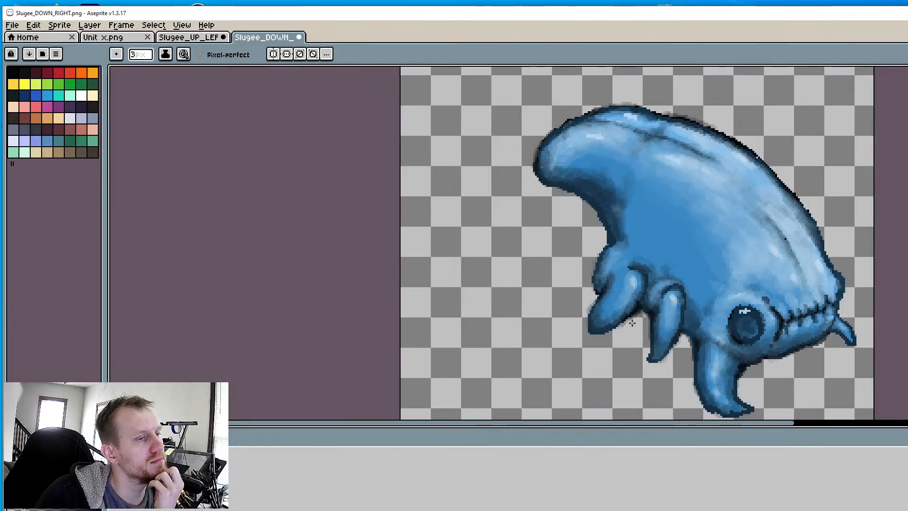
Check the whole sprite at reduced zoom and save it as Slugee_DOWN_RIGHT.png
scroll(623, 294, down, 4)
middle_drag(623, 293, 603, 266)
scroll(618, 257, up, 3)
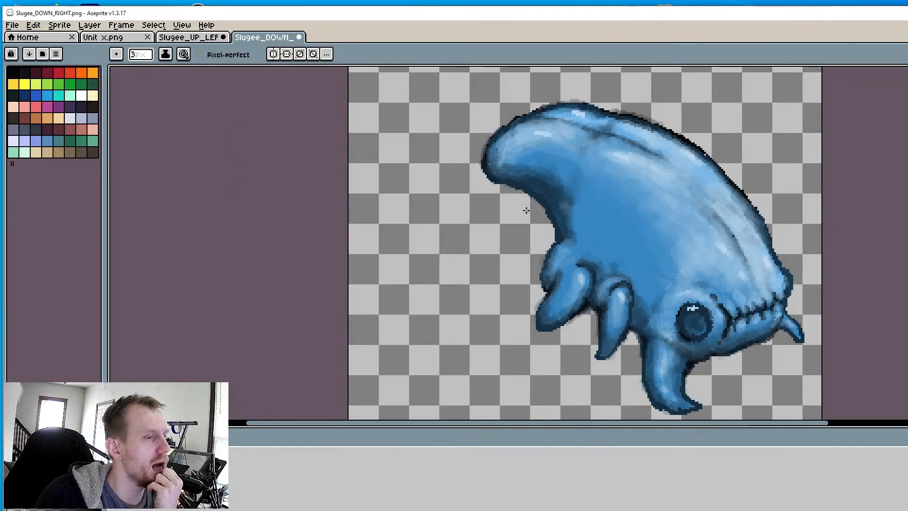
middle_drag(641, 349, 558, 314)
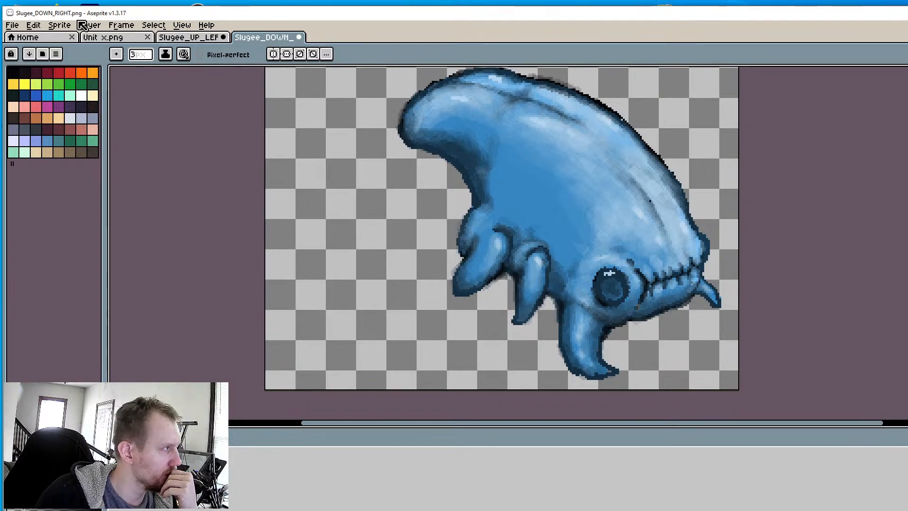
click(12, 25)
click(35, 77)
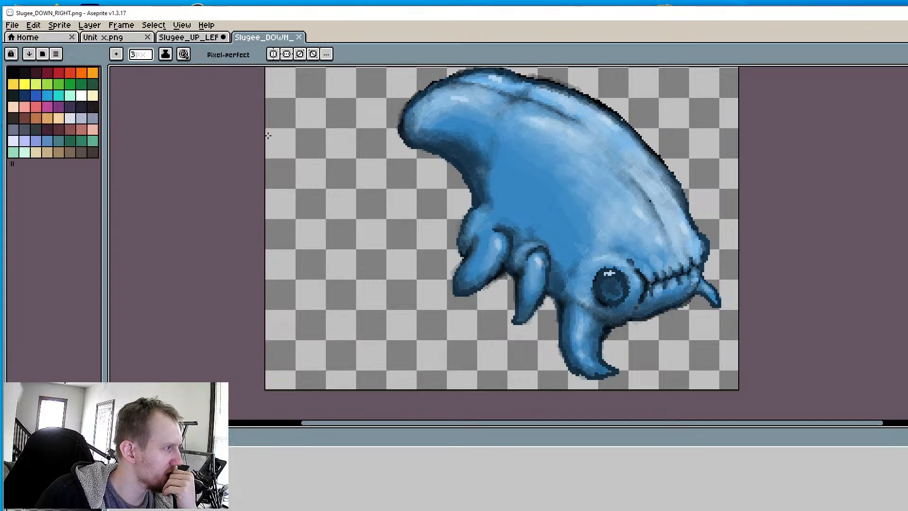
Flip the sprite horizontally to make the down-left facing version
click(56, 25)
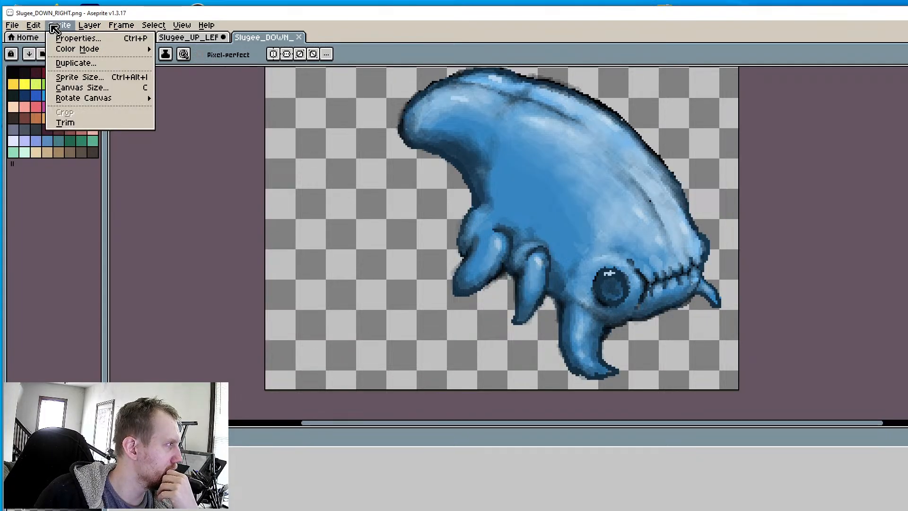
mouse_move(33, 25)
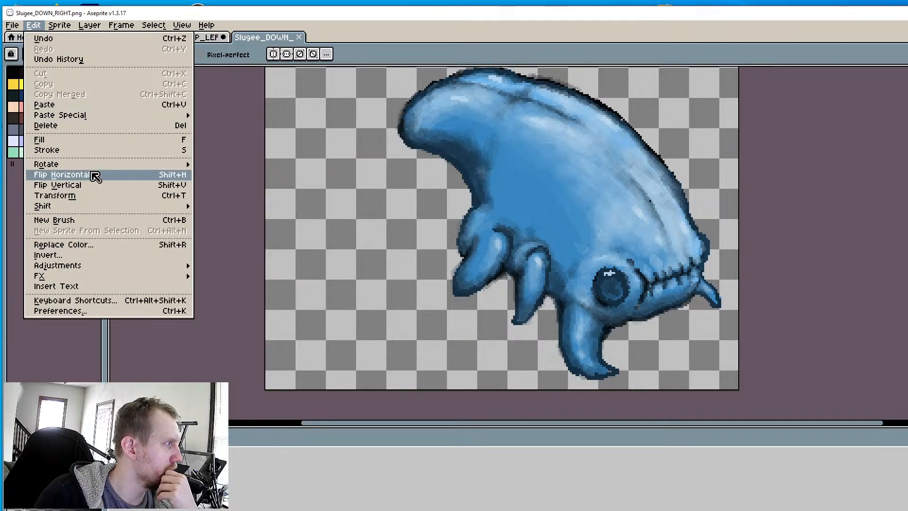
click(95, 175)
Save the flipped sprite as a new file named Slugee_DOWN_LEFT.png in the game's assets folder
click(12, 25)
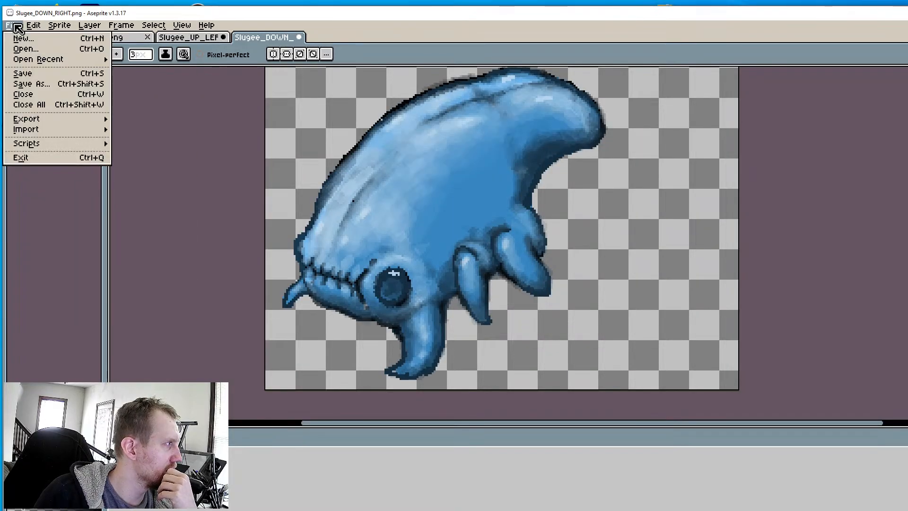
click(61, 86)
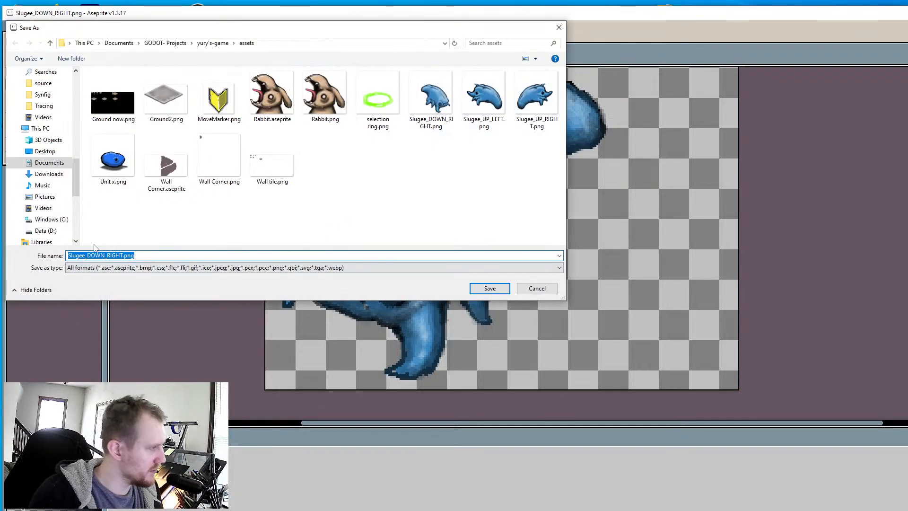
click(123, 256)
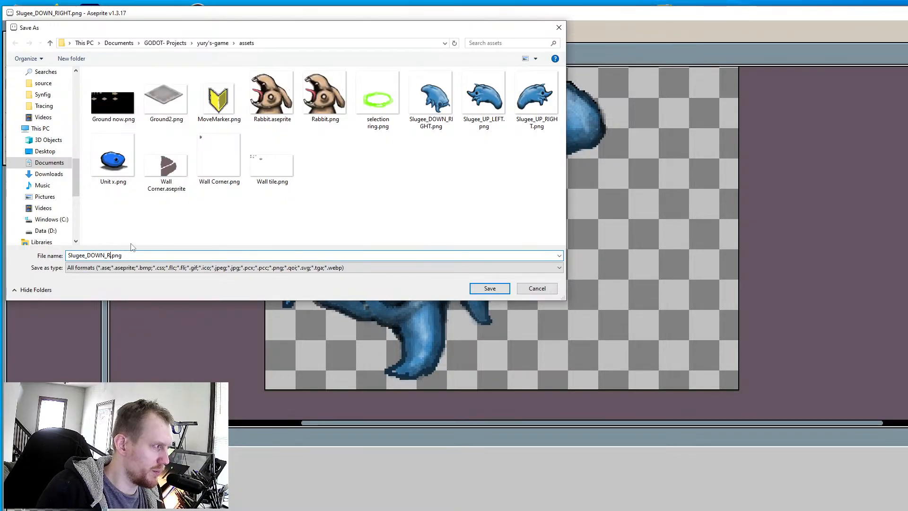
text(left)
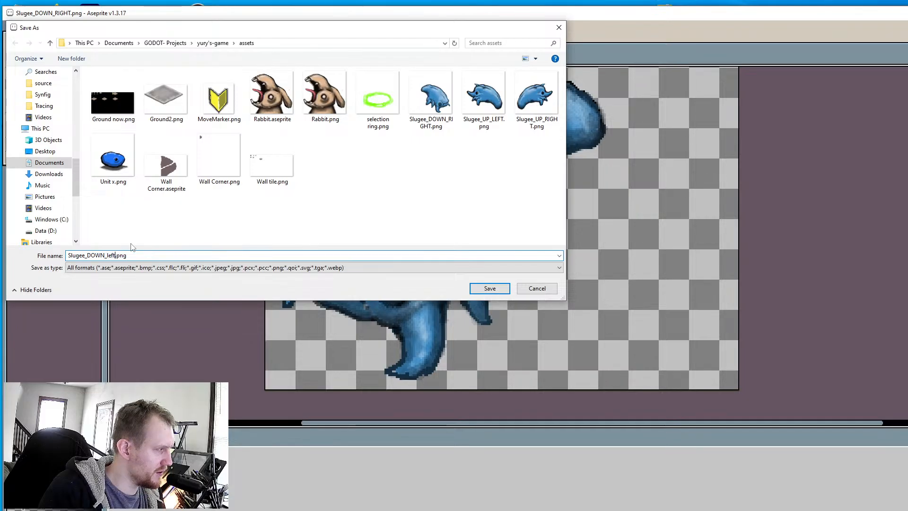
text(LEFT)
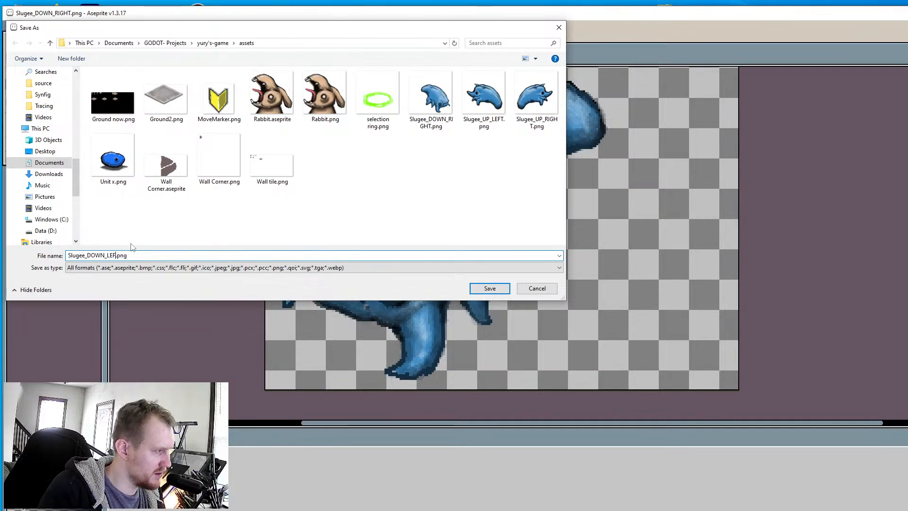
click(490, 288)
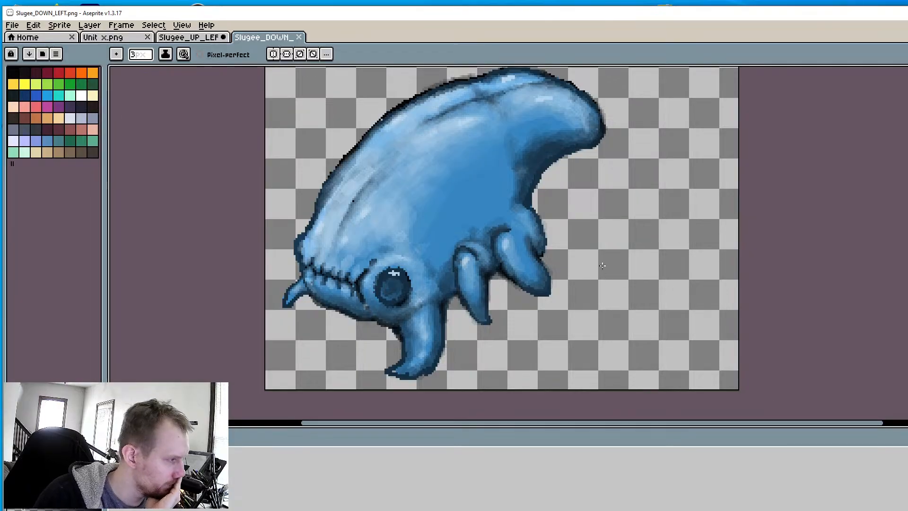
Compare the down-left sprite at small size with the Slugee_UP_LEFT sprite
scroll(610, 278, down, 7)
scroll(610, 273, up, 1)
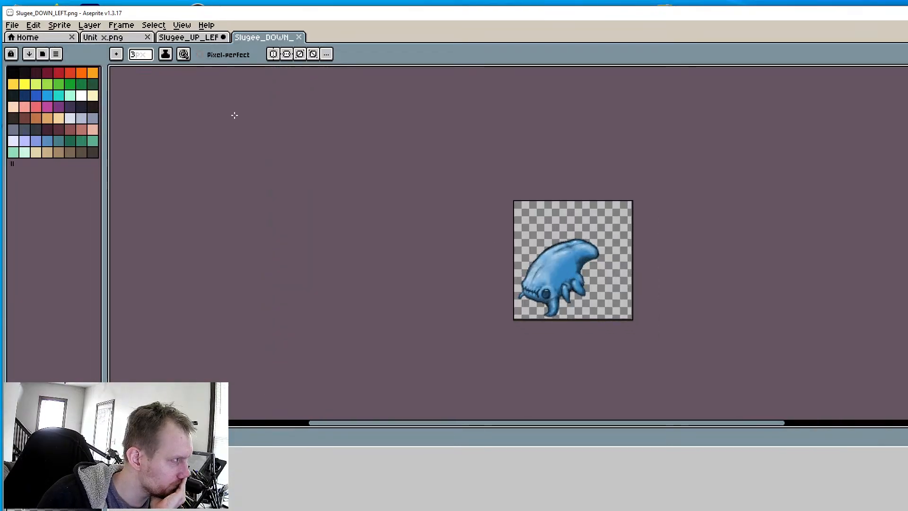
click(195, 37)
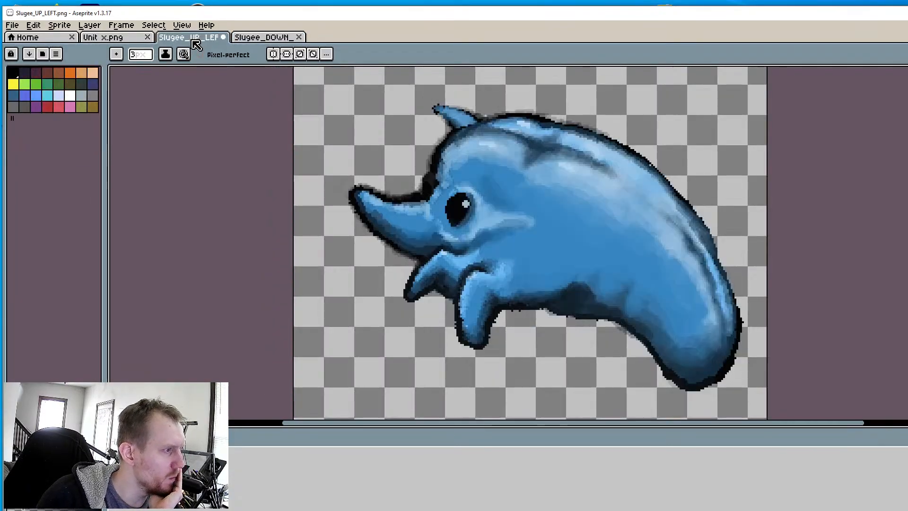
click(253, 37)
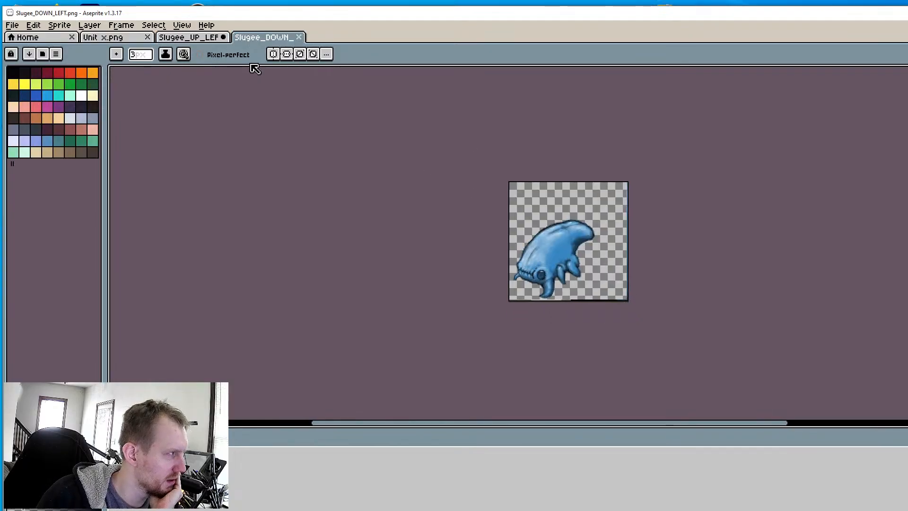
Switch between the Slugee_UP_LEFT and Slugee_DOWN_LEFT sprites to compare their shape and shading
click(194, 37)
scroll(456, 174, up, 3)
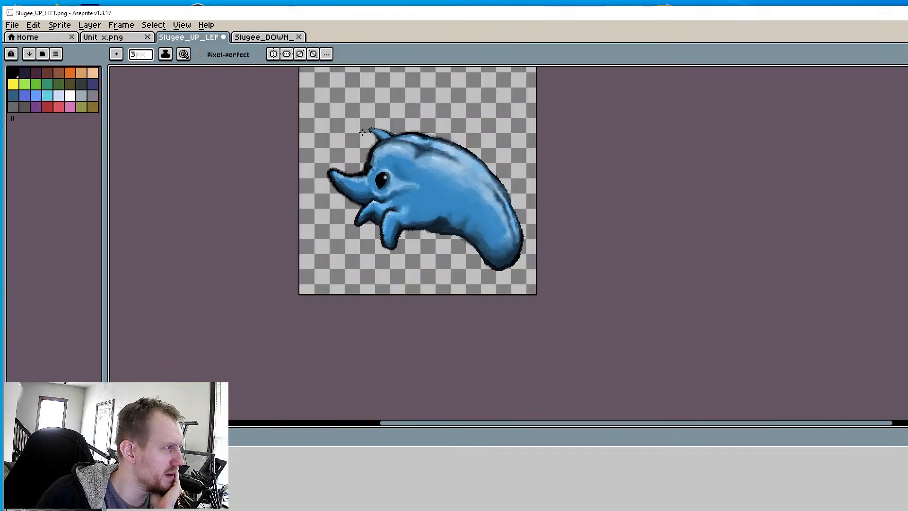
click(262, 38)
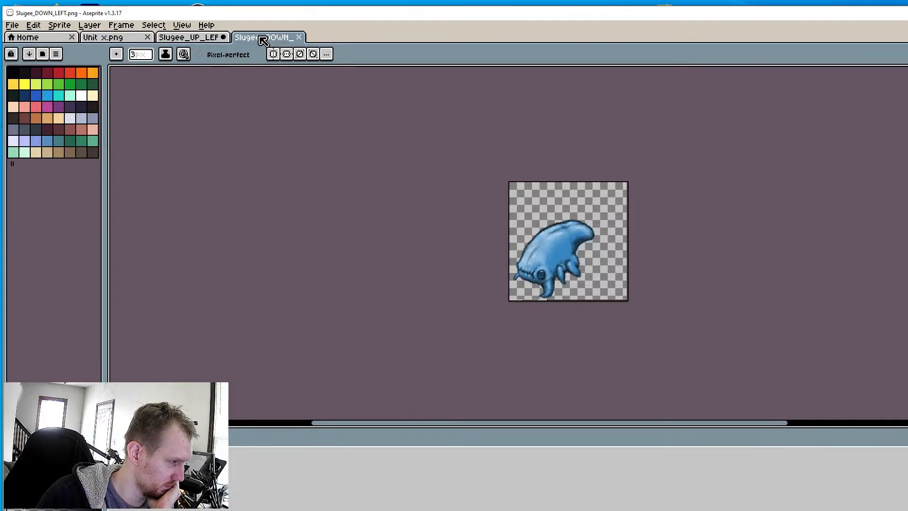
click(193, 38)
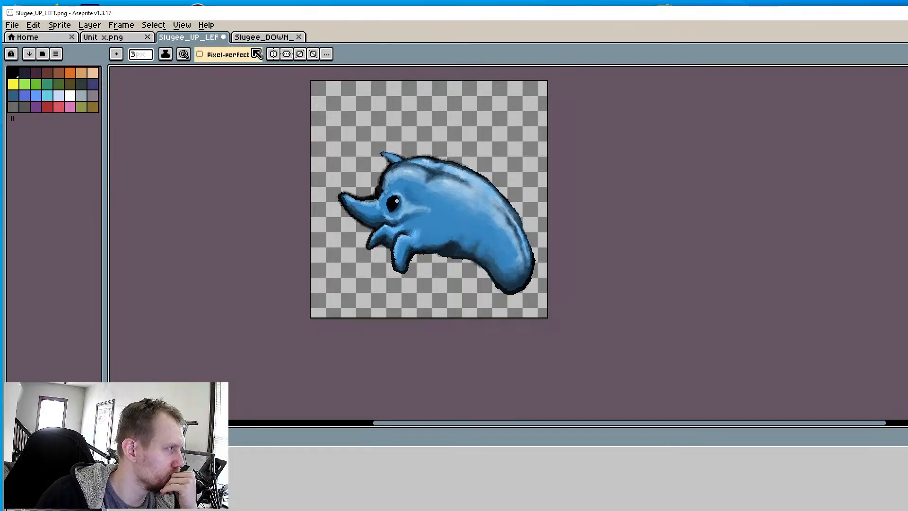
click(255, 39)
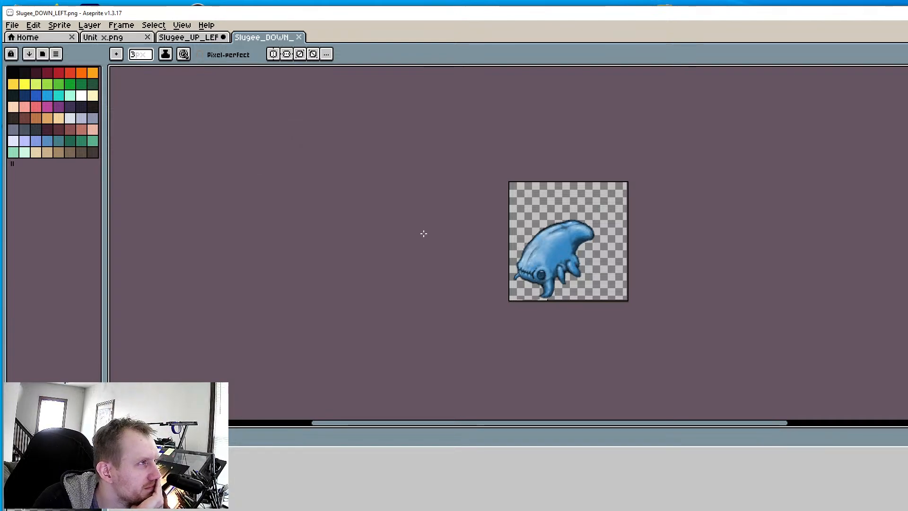
middle_drag(443, 225, 451, 219)
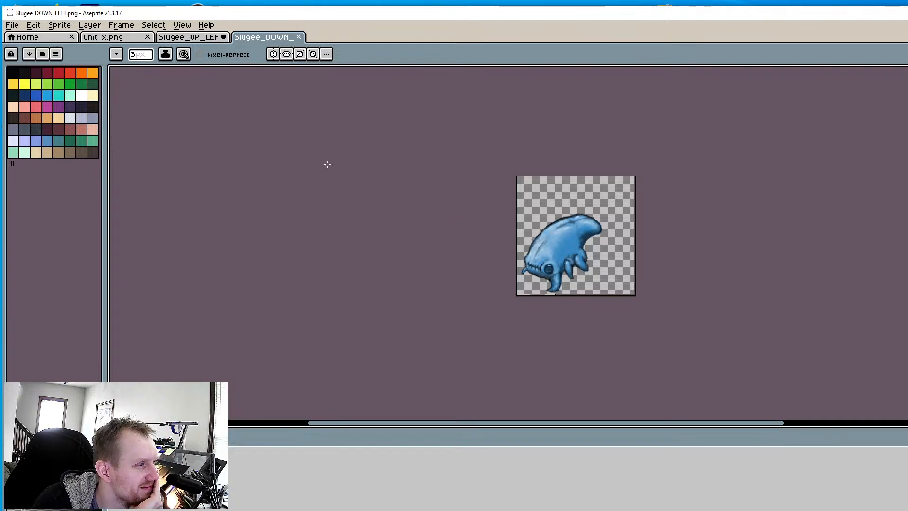
Save the down-left sprite under its existing name, Slugee_DOWN_LEFT.png
click(13, 25)
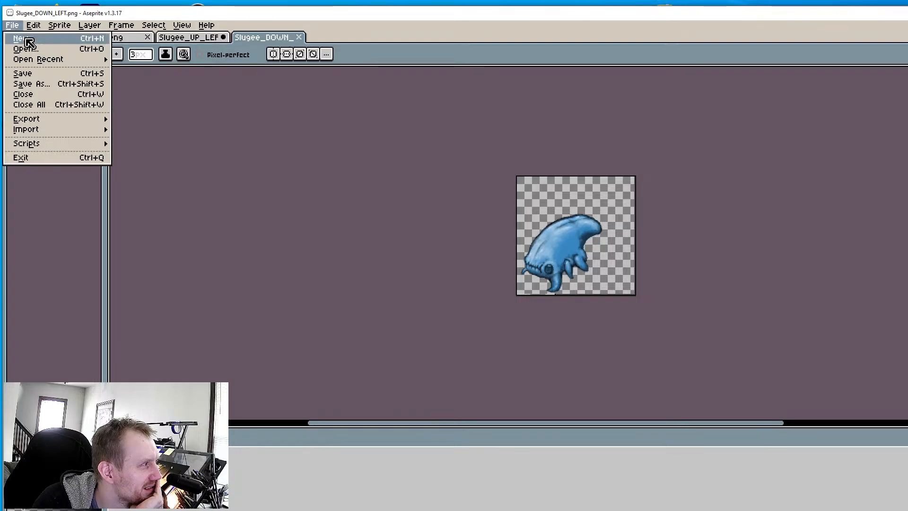
click(45, 75)
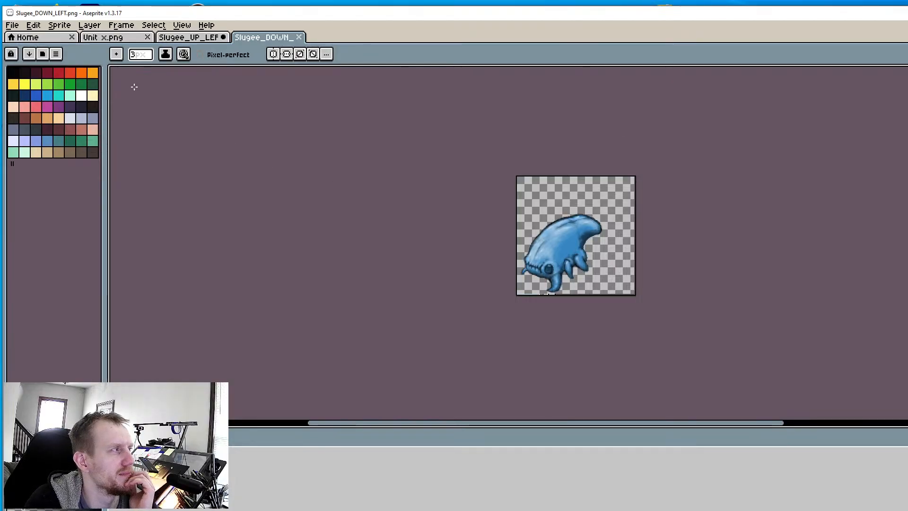
click(18, 25)
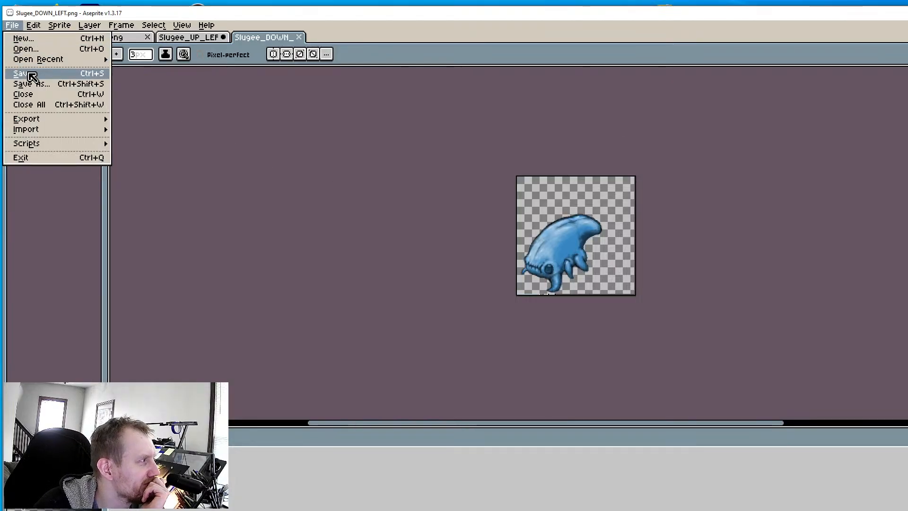
click(27, 72)
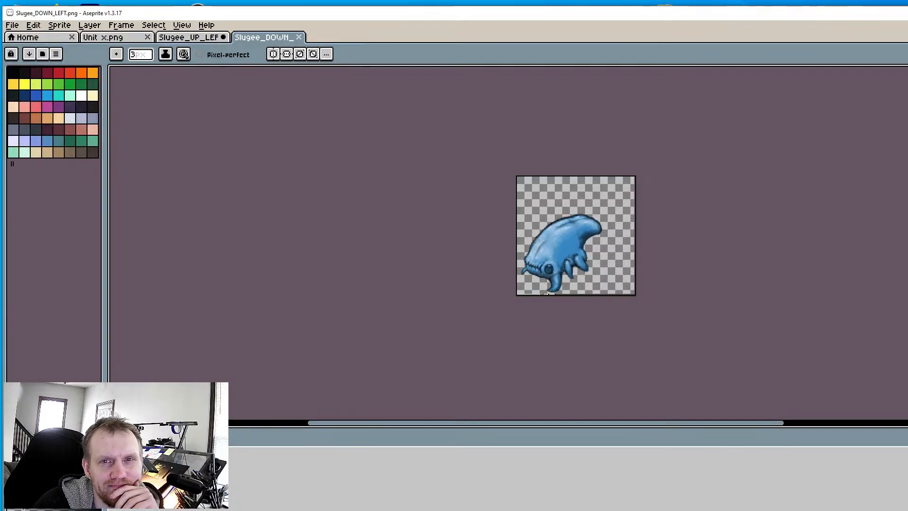
Switch to the Godot project and check the unit in the main scene and the Slugee images in the assets folder
key(alt+Tab)
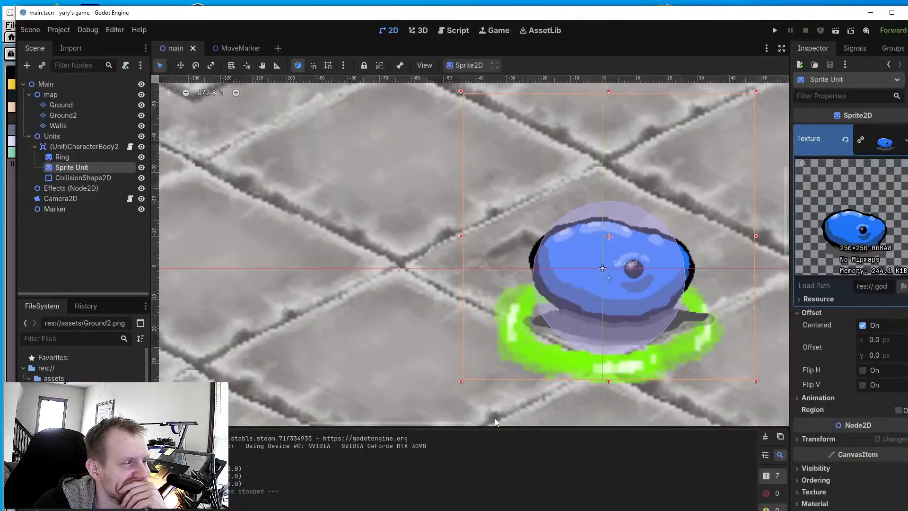
scroll(548, 307, down, 6)
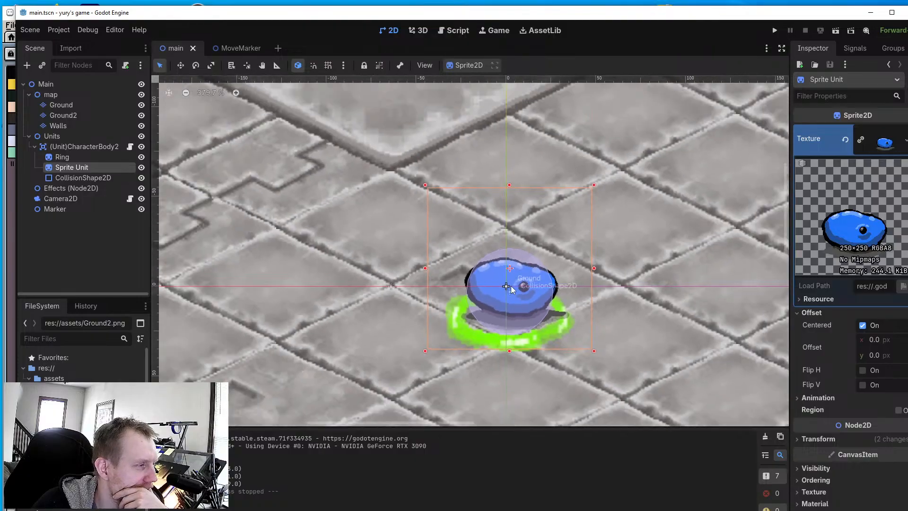
scroll(506, 285, down, 8)
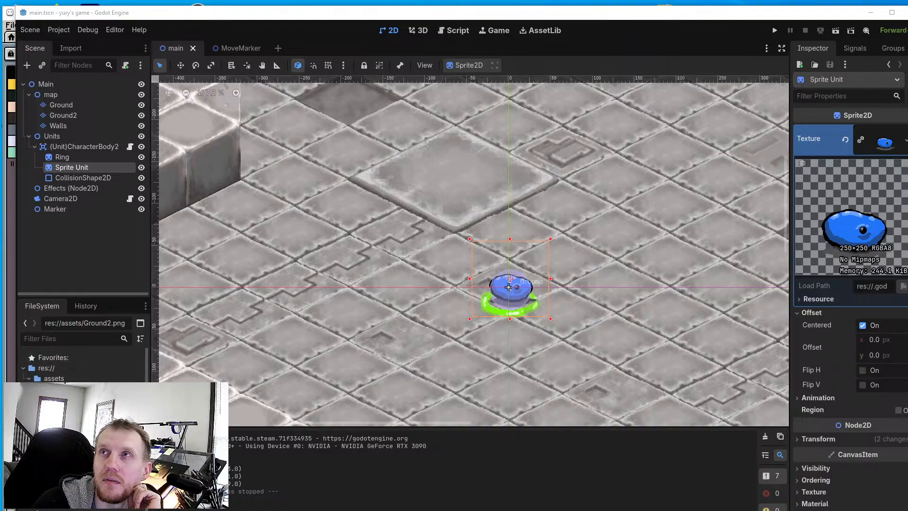
drag(249, 12, 242, 11)
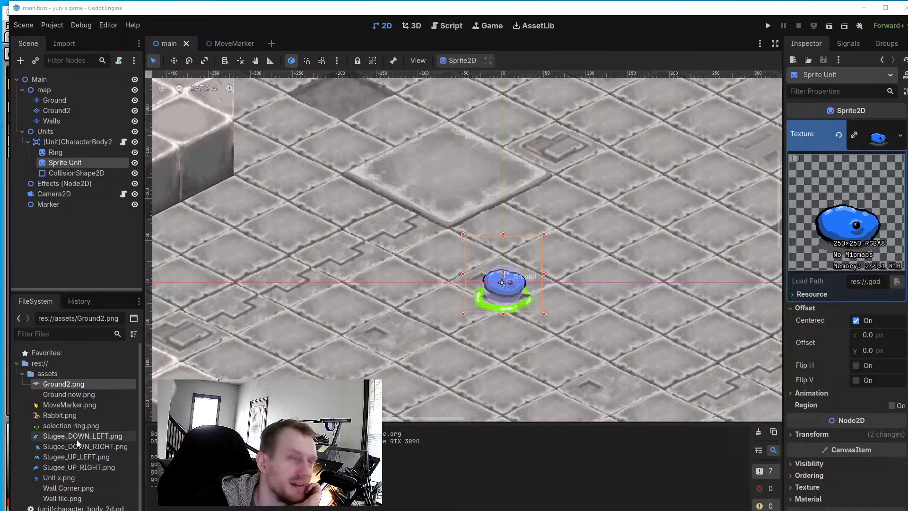
mouse_move(78, 442)
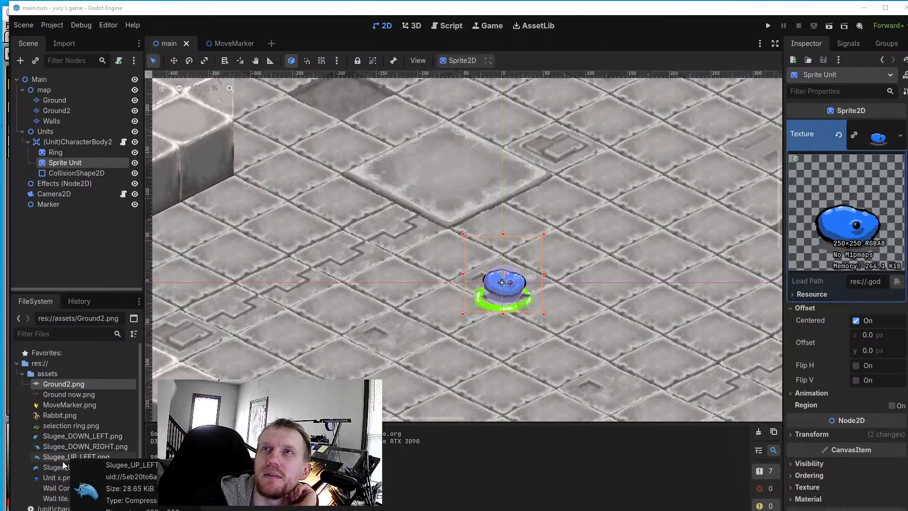
mouse_move(63, 465)
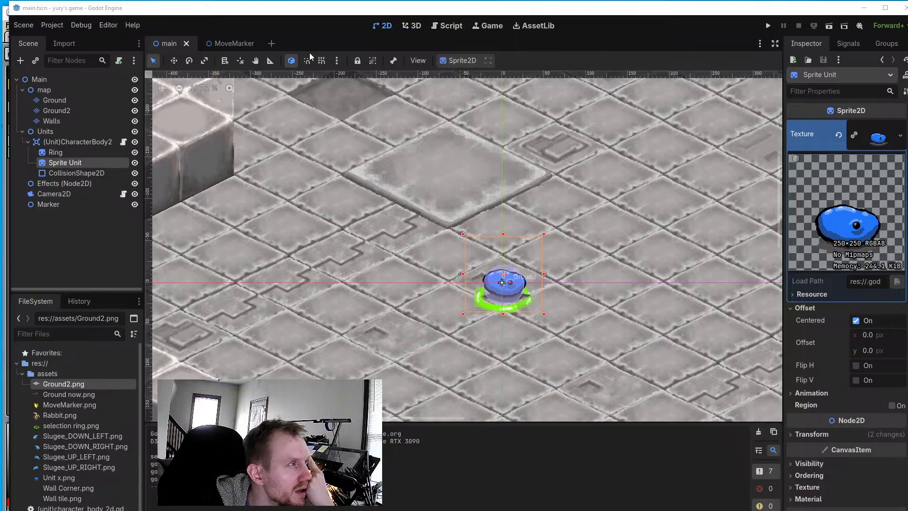
Open the (unit)character_body_2d.gd script and review its variables and functions
click(449, 27)
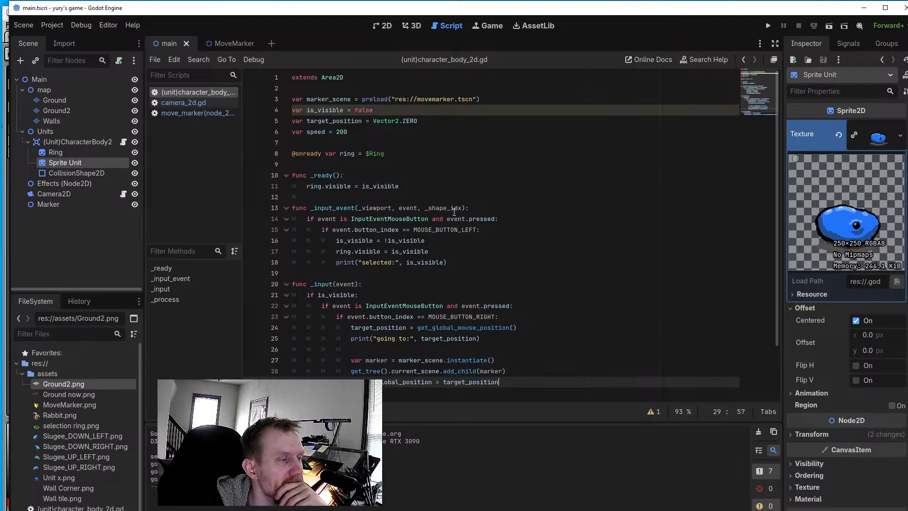
scroll(450, 255, down, 2)
scroll(447, 297, up, 2)
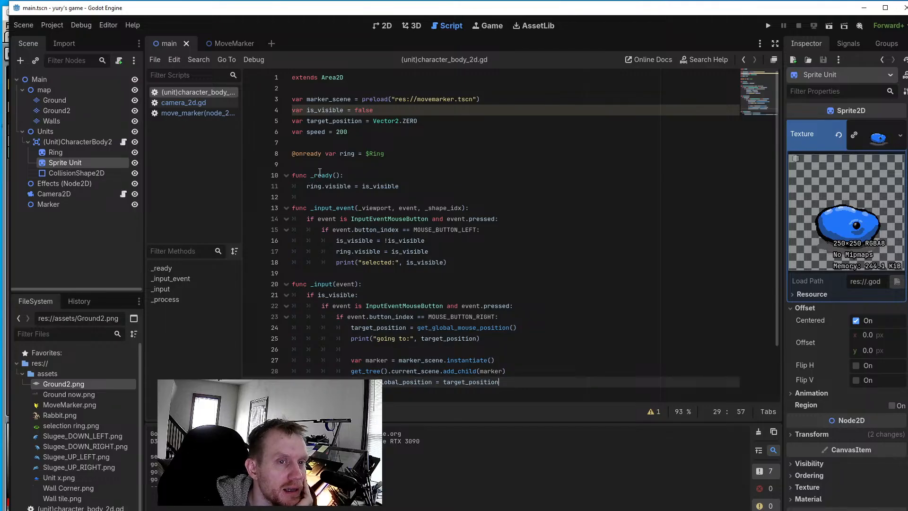
mouse_move(319, 172)
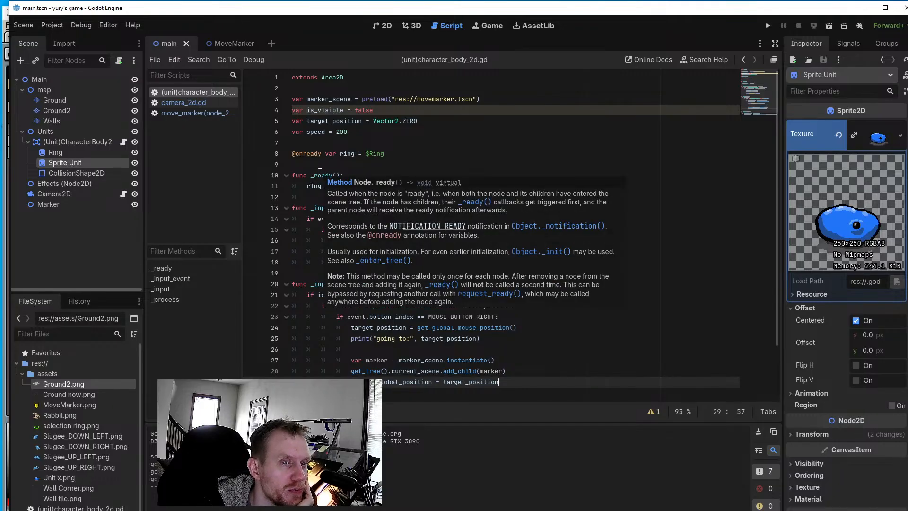
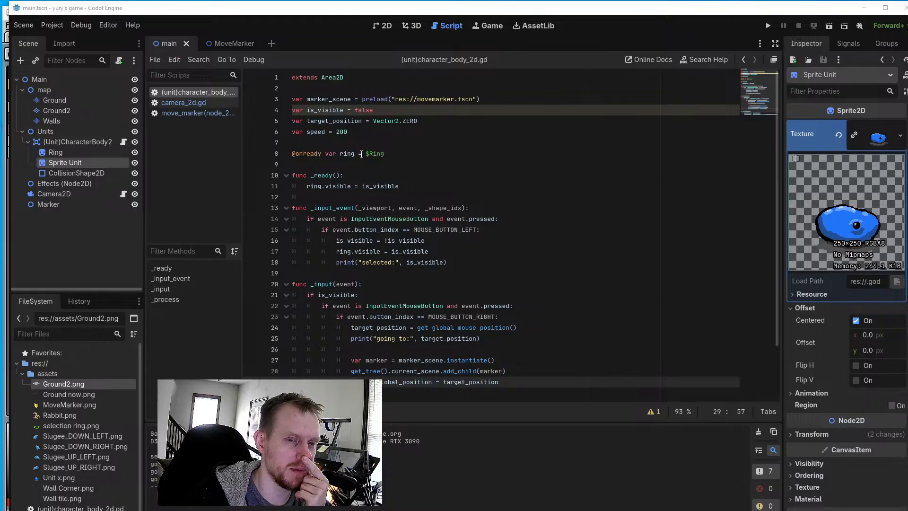
click(392, 156)
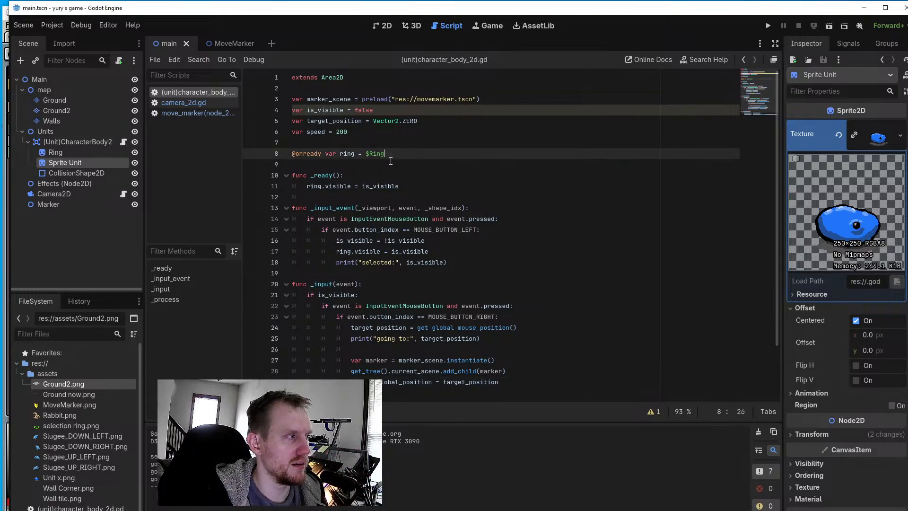
key(Return)
text(@)
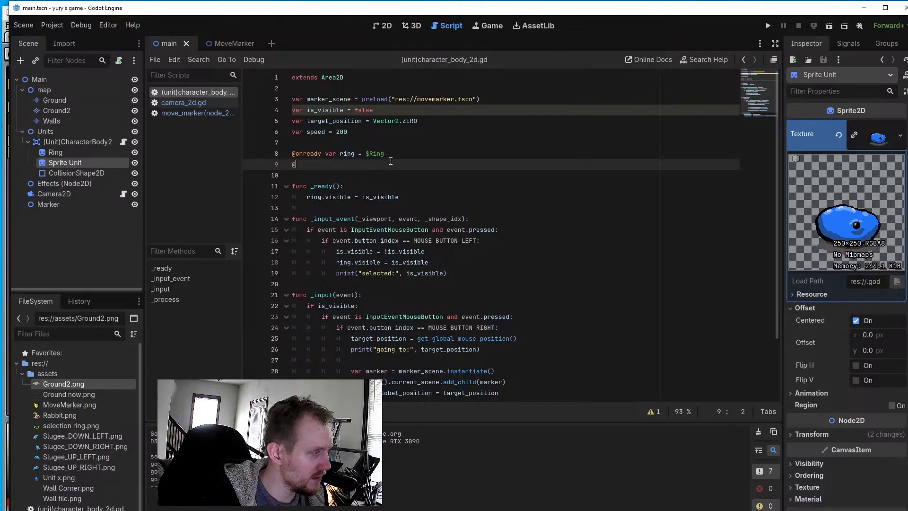
text(on)
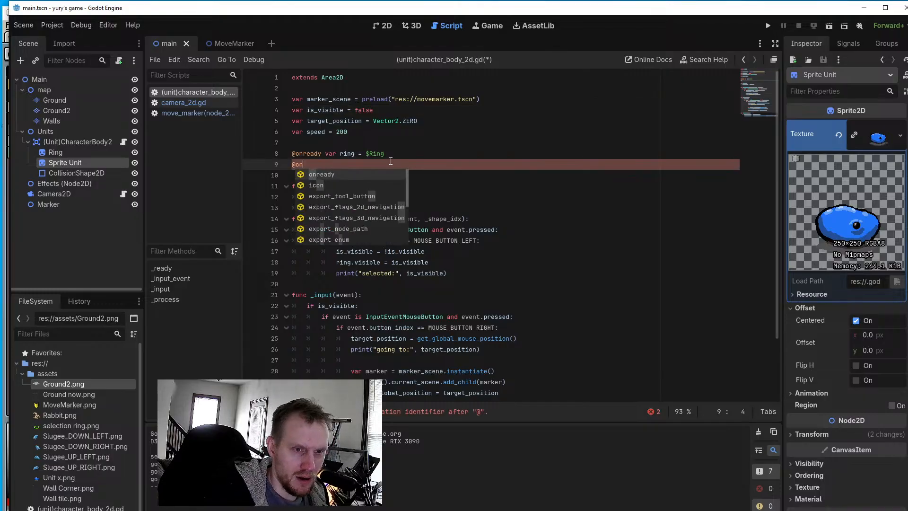
text(ready)
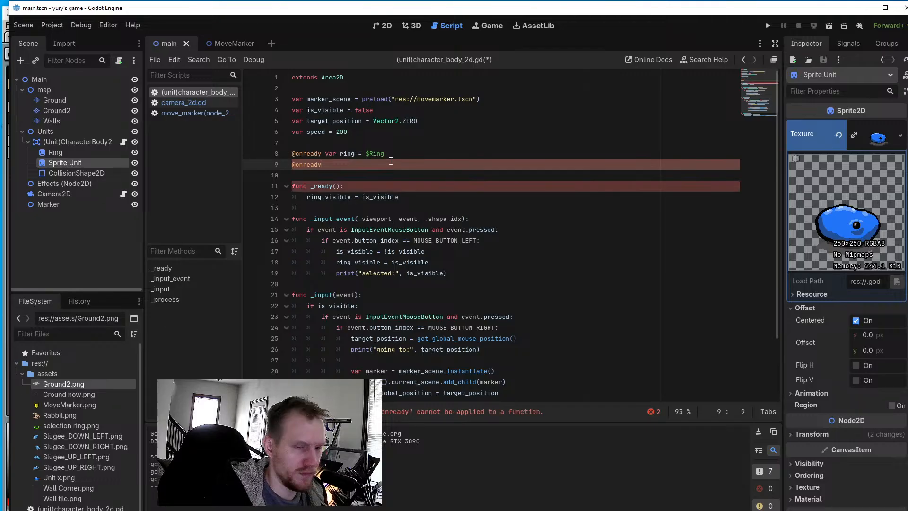
text( va)
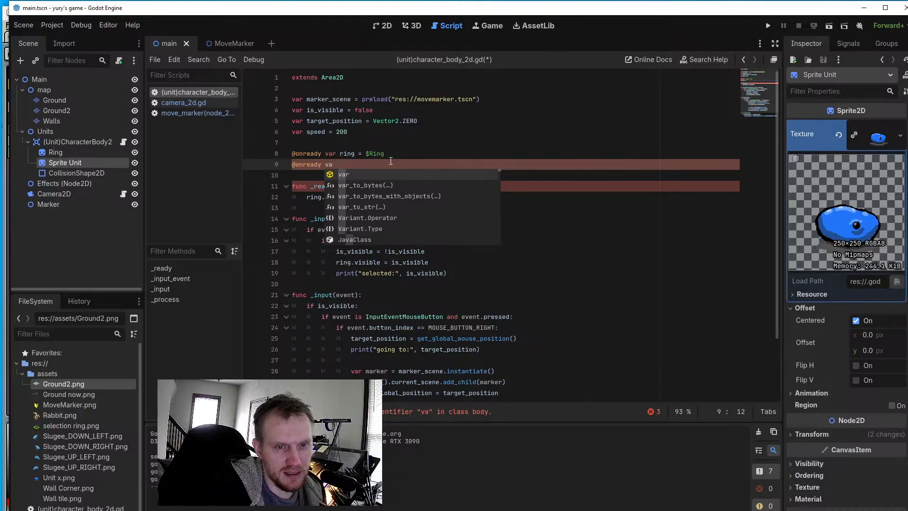
text(r sp)
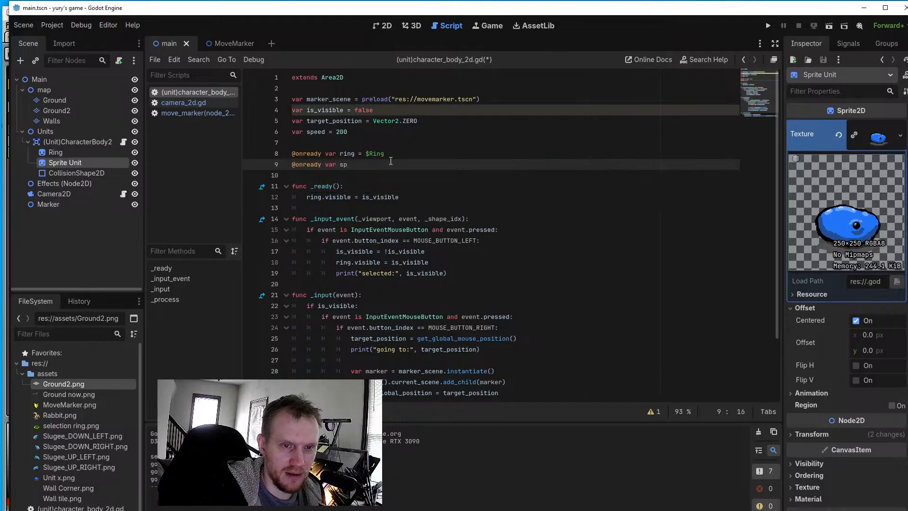
text(rite)
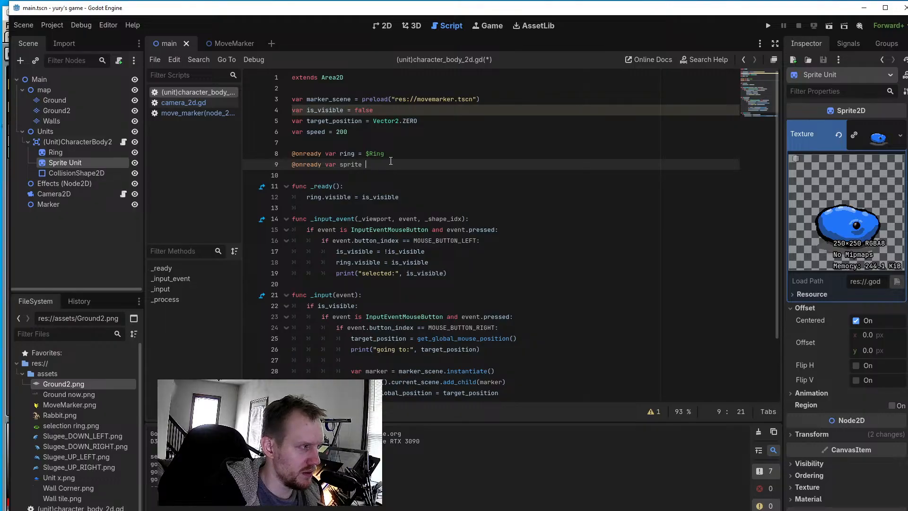
text(= )
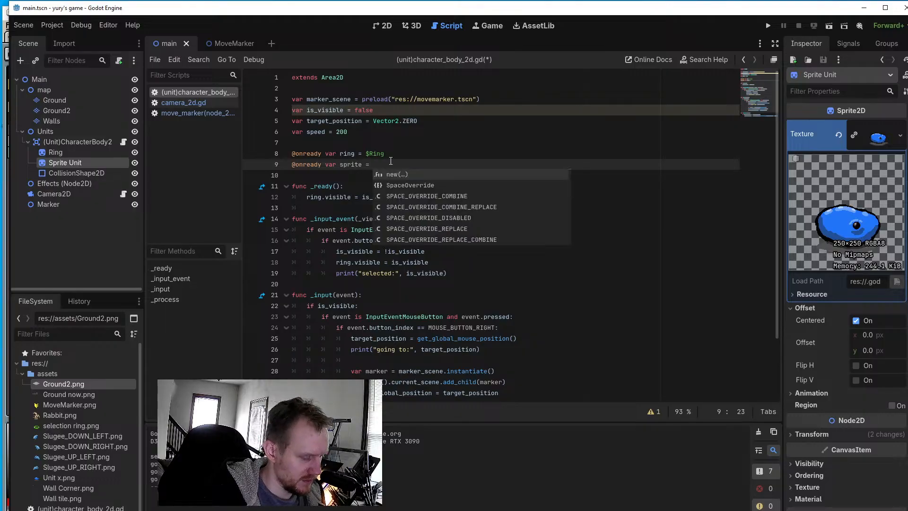
text($)
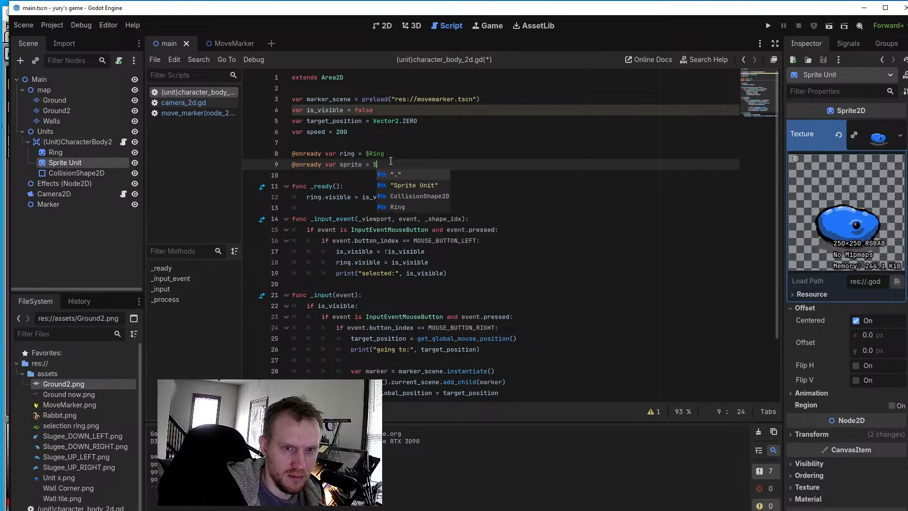
text(Spr)
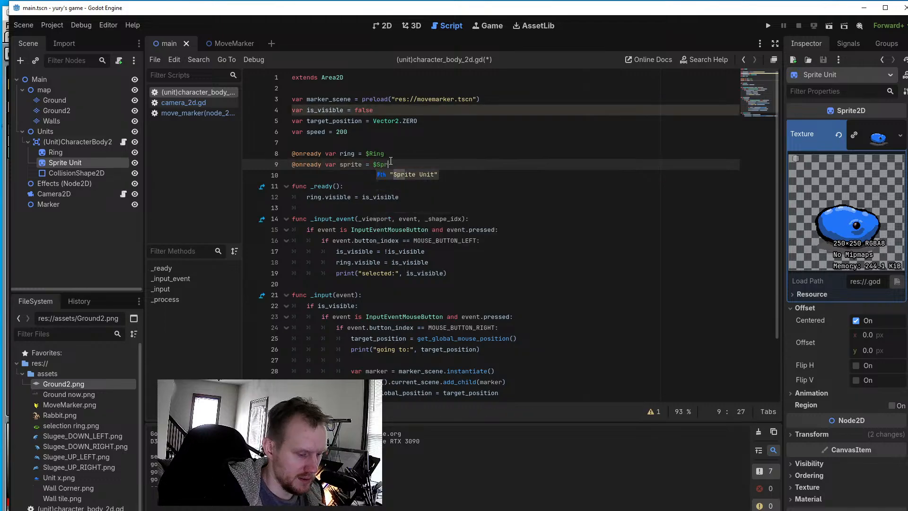
text(ite2)
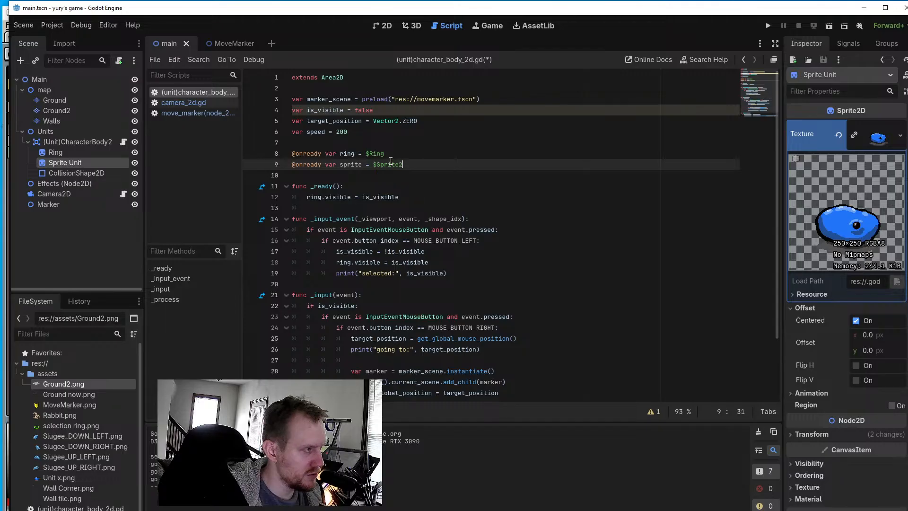
text(D)
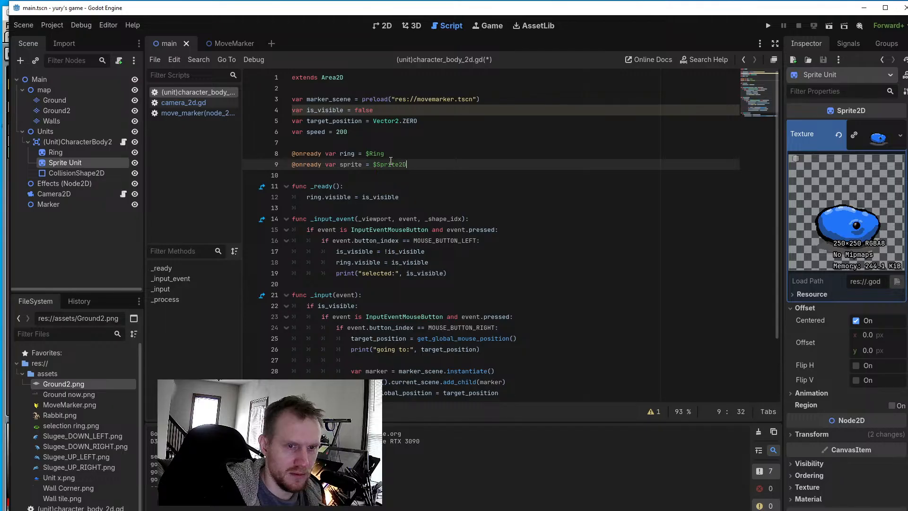
Begin the declaration "var tex_up_right = preload" on a new line directly below the sprite variable
key(Return)
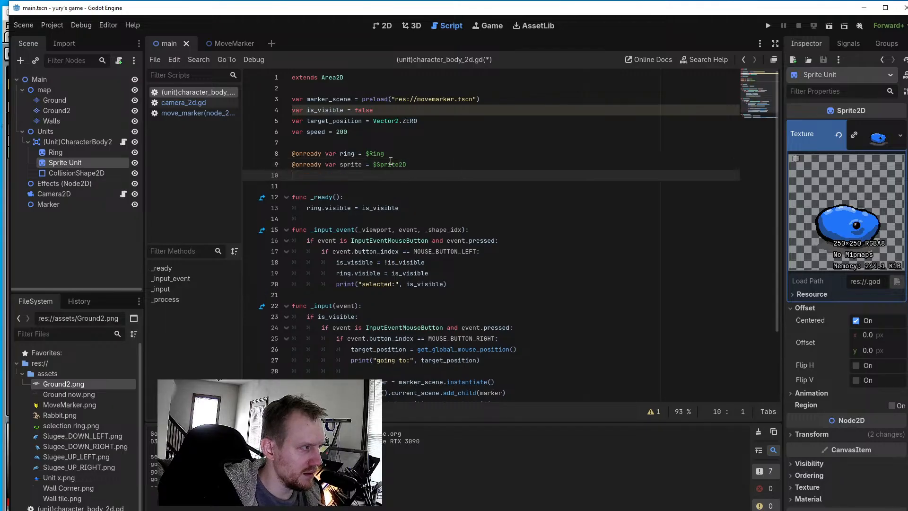
text(var)
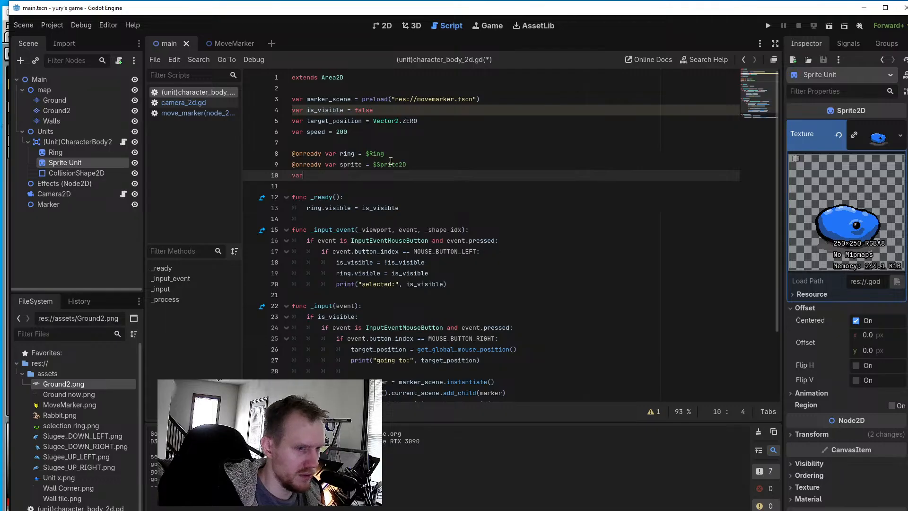
text( tex)
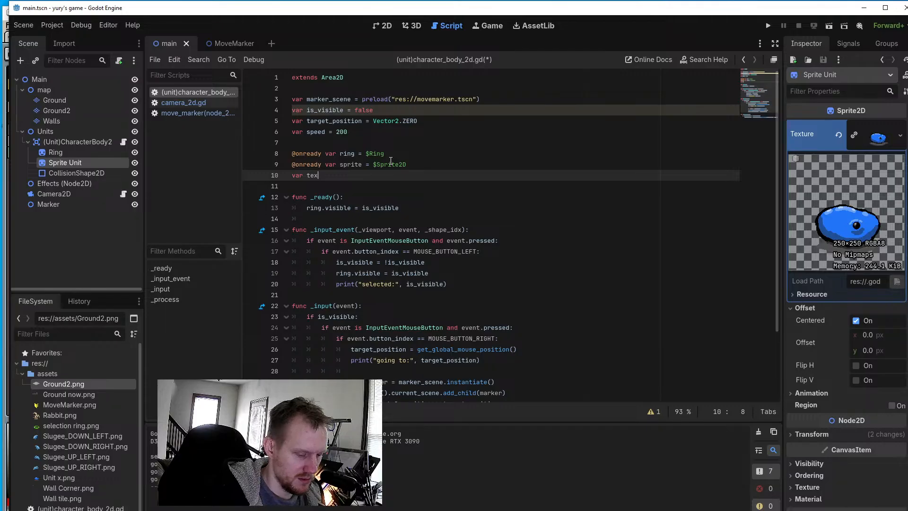
text(_)
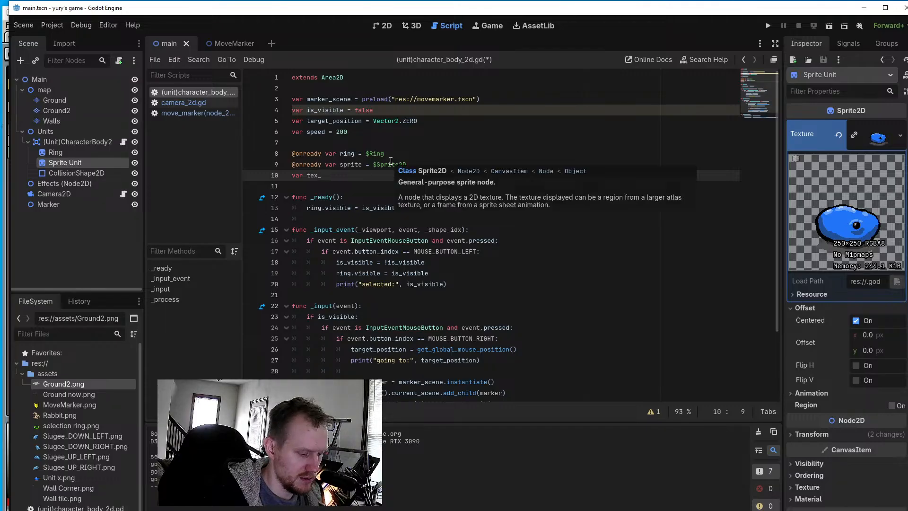
text(up)
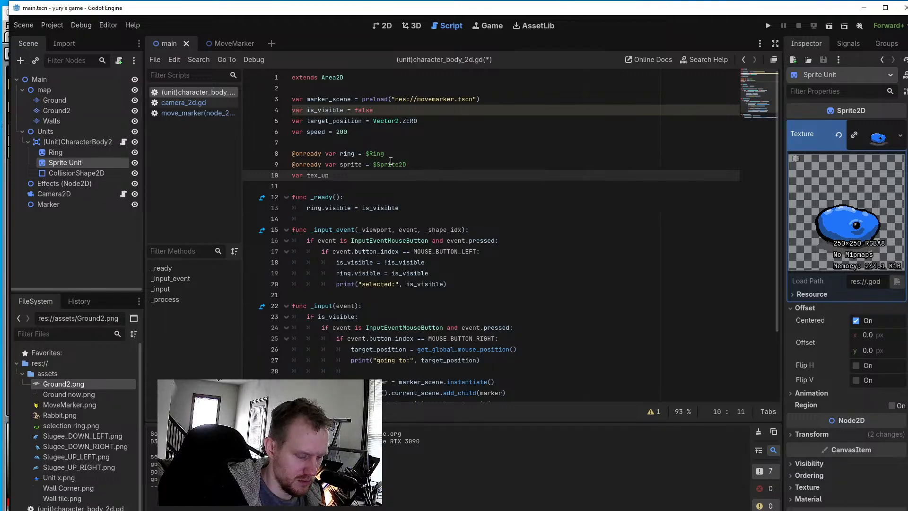
text(_right)
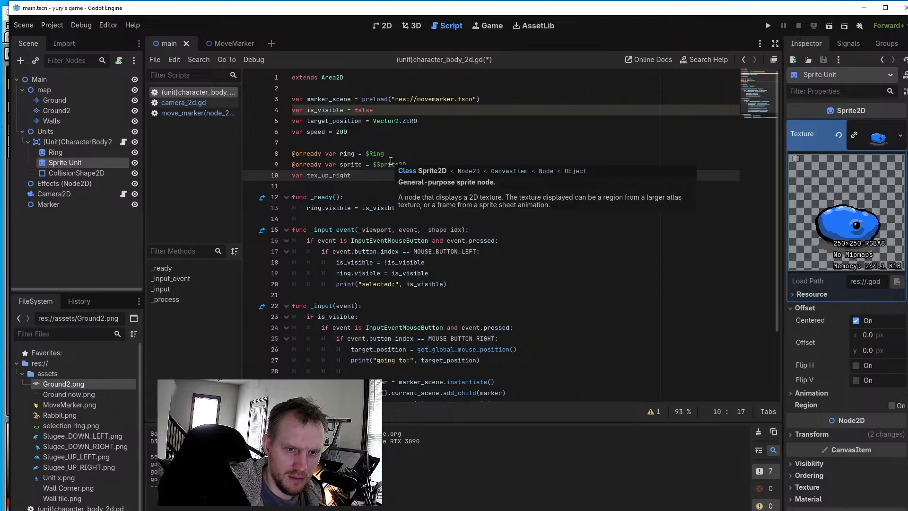
text( = )
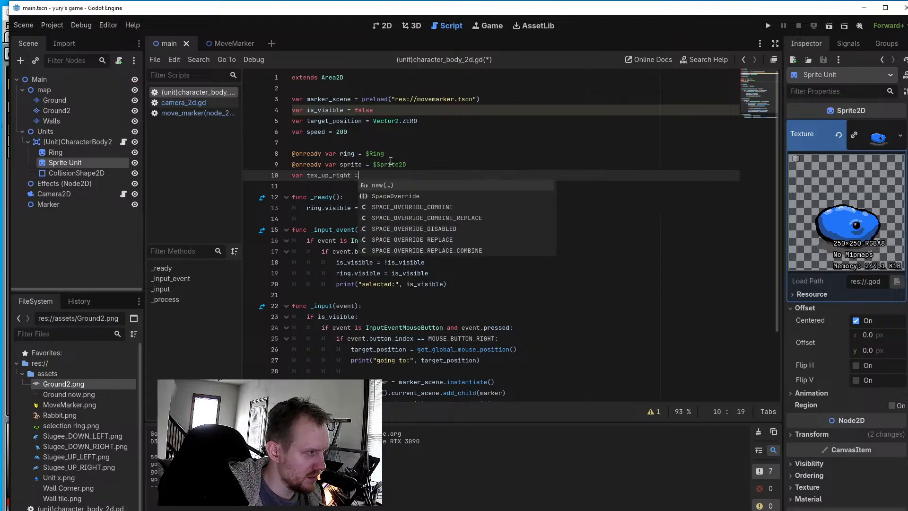
text(pre)
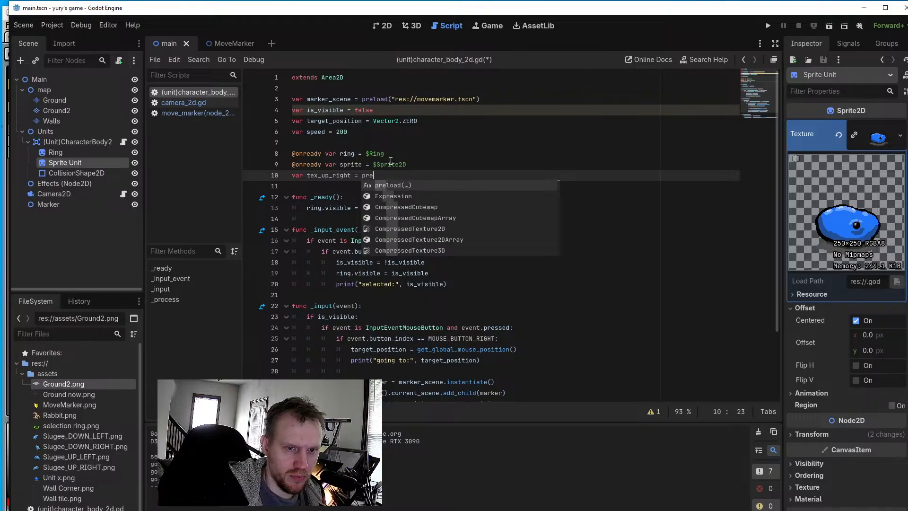
text(load)
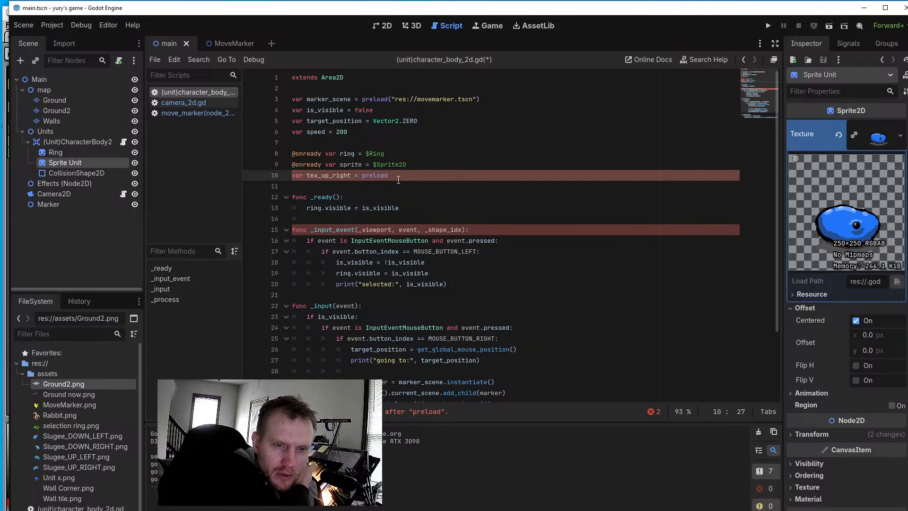
Give the tex_up_right preload call the path 'res://Slugee_UP_RIGHT.png' in single quotes
text(()
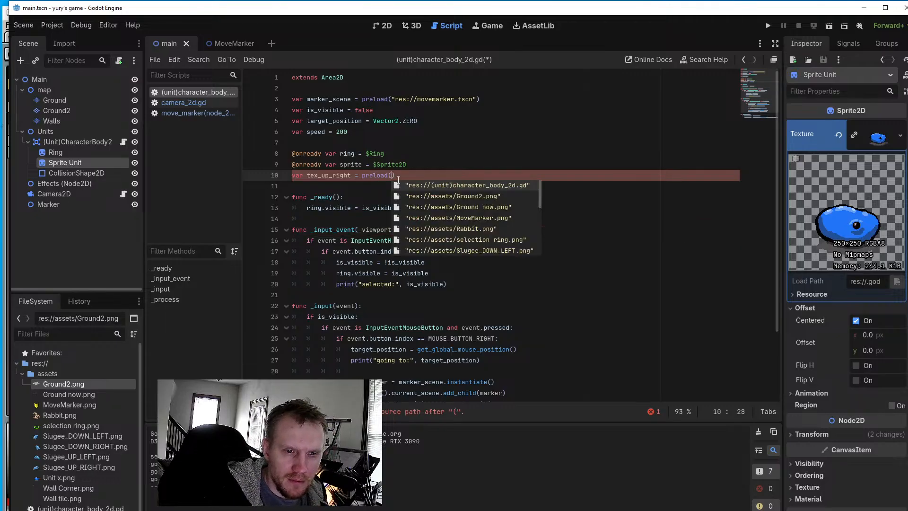
text('res)
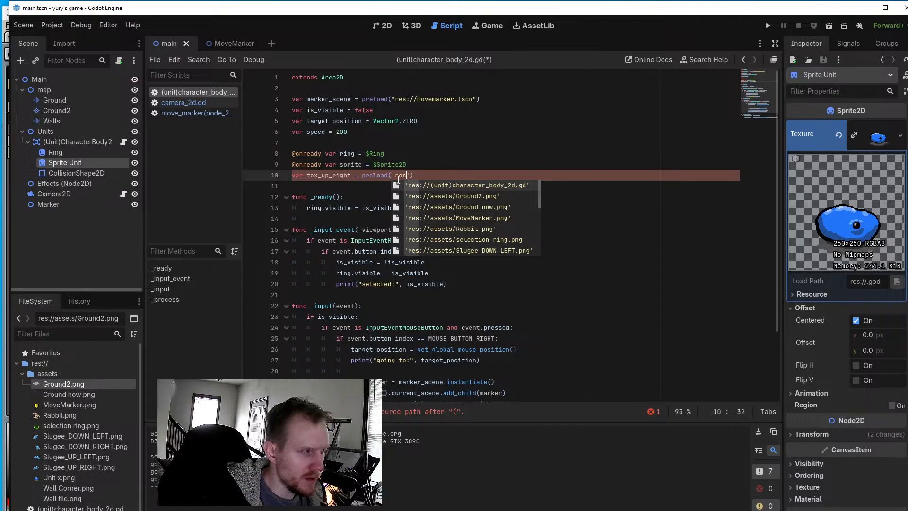
text(:)
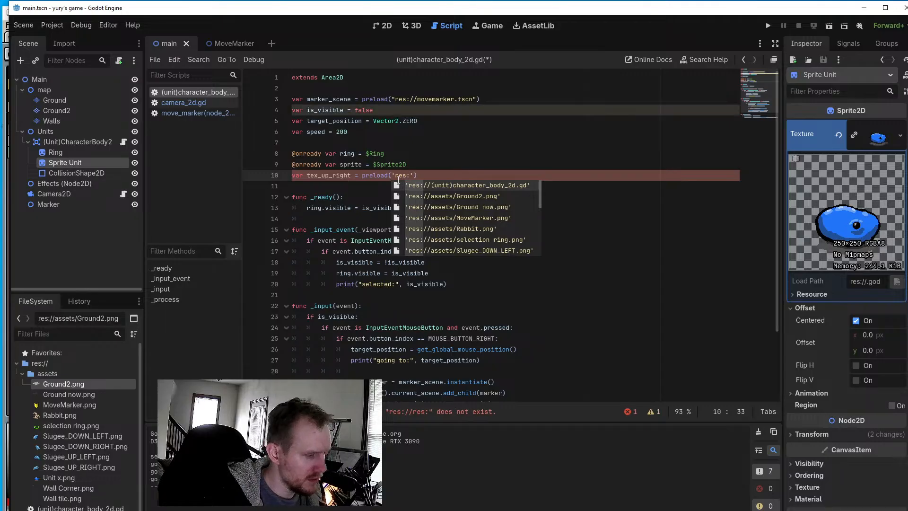
text(//)
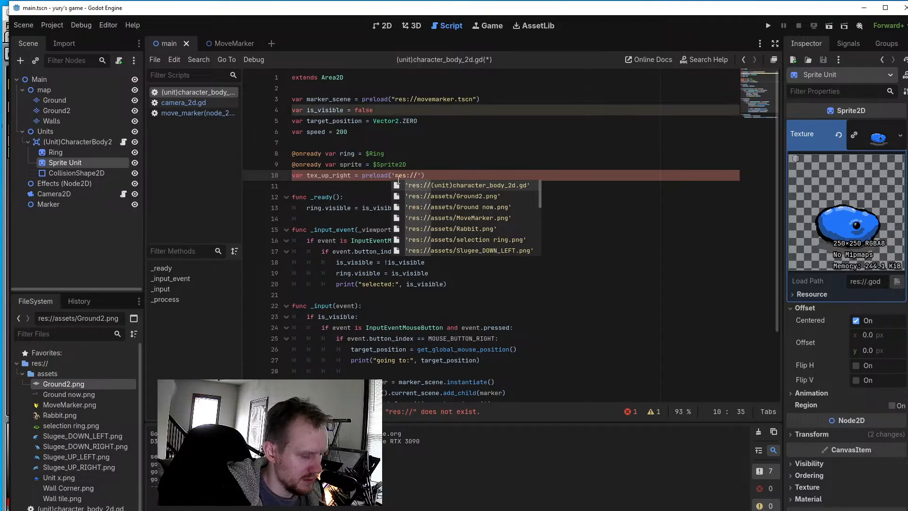
text(u)
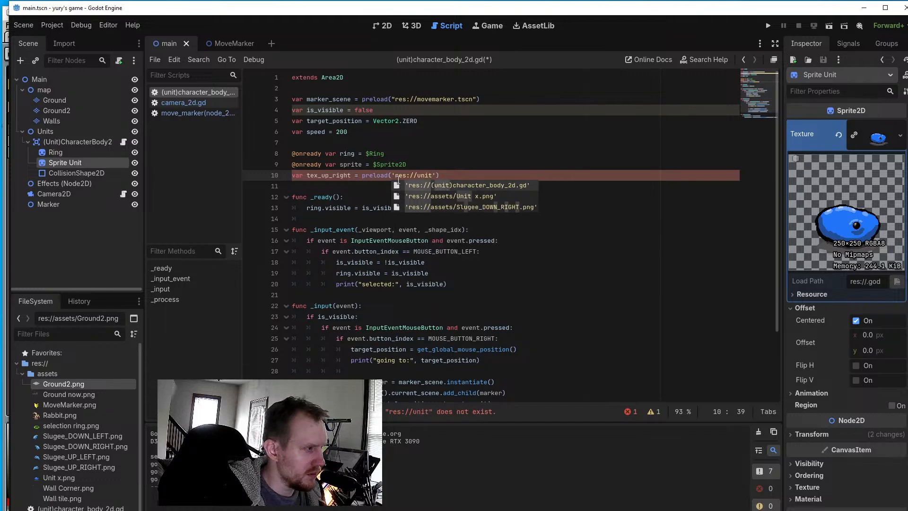
key(BackSpace)
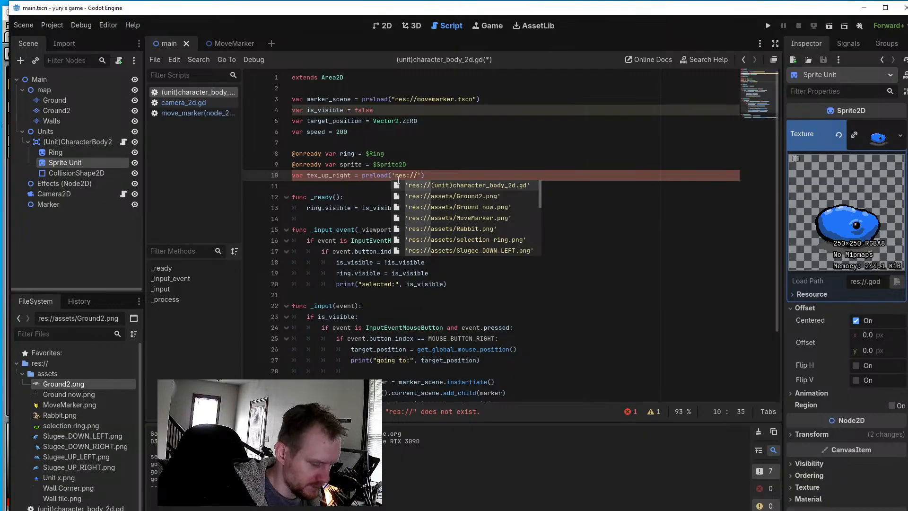
text(Sl)
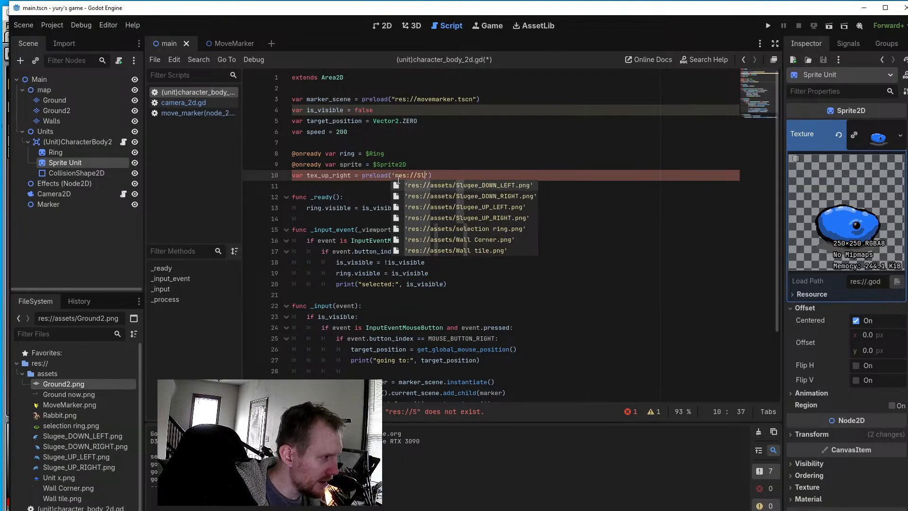
text(ugee)
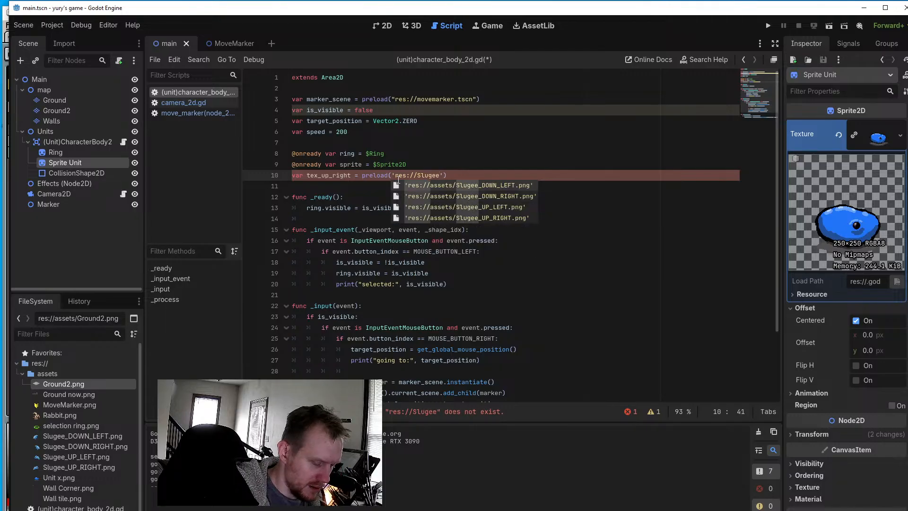
text(_UP)
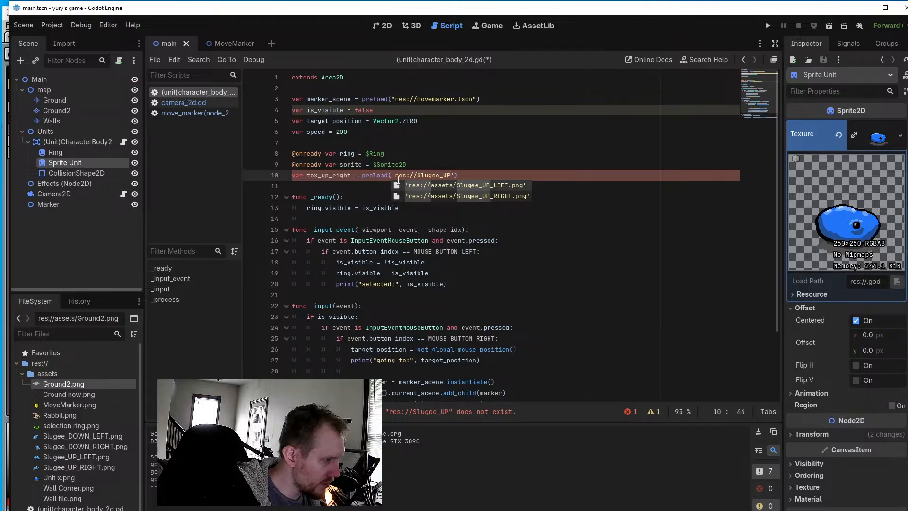
text(_RIGHT)
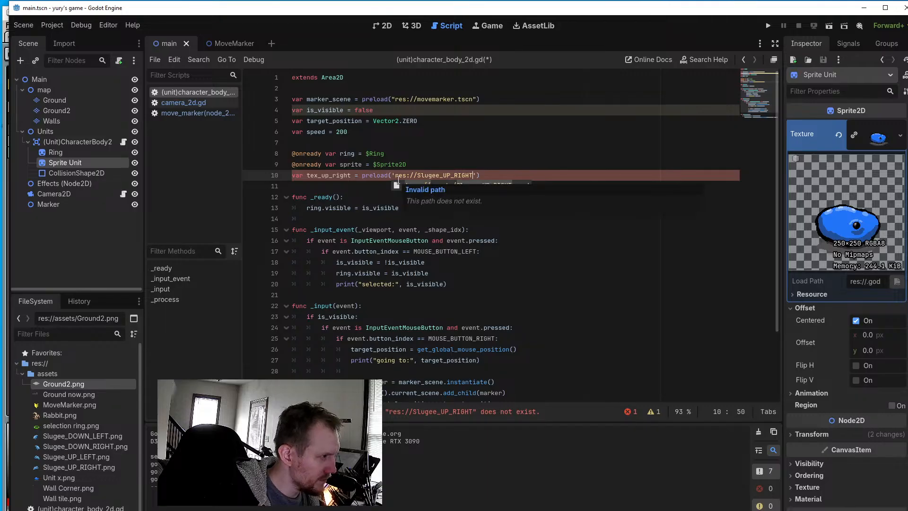
text(.png)
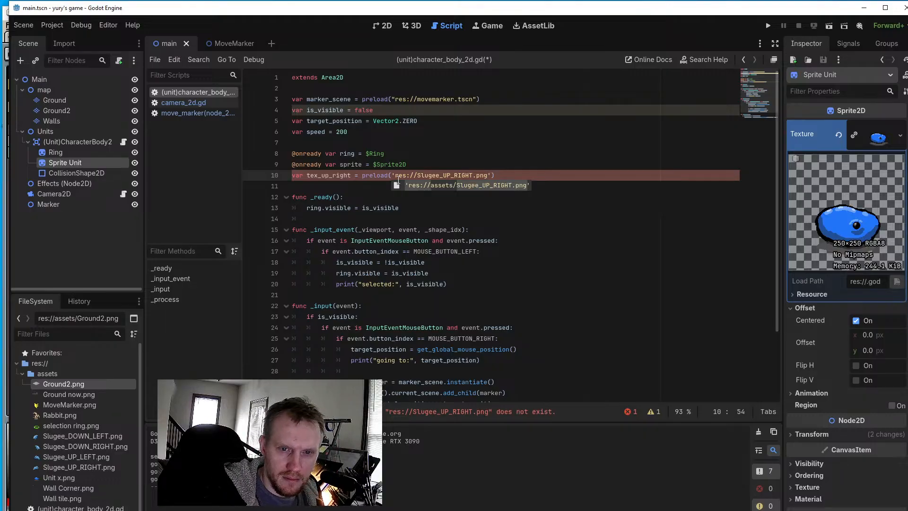
Replace the single quotes around the path in the tex_up_right preload call with double quotes
key(Left)
key(Left)
key(Left)
key(Left)
key(Left)
key(Left)
key(Left)
key(Left)
key(Left)
key(Left)
key(Left)
key(Left)
key(Left)
key(Left)
key(Left)
key(Left)
key(Left)
key(Left)
key(Left)
key(Left)
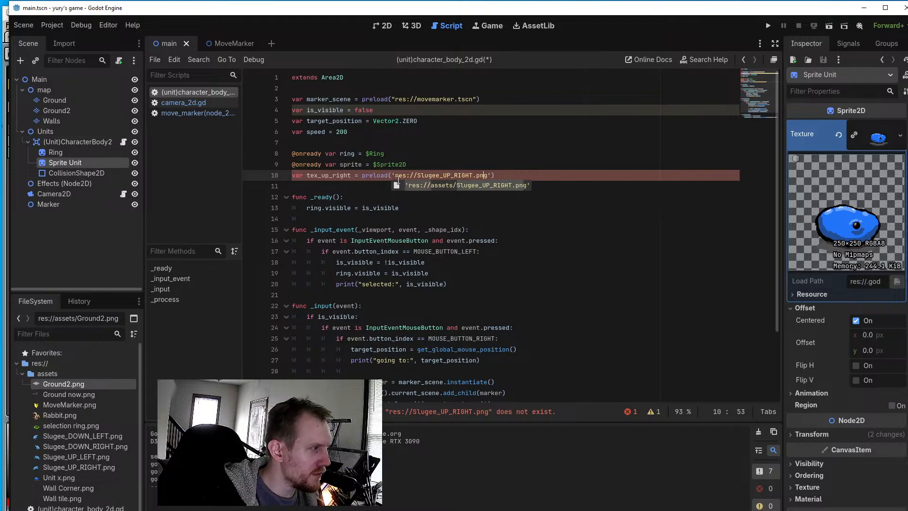
key(Escape)
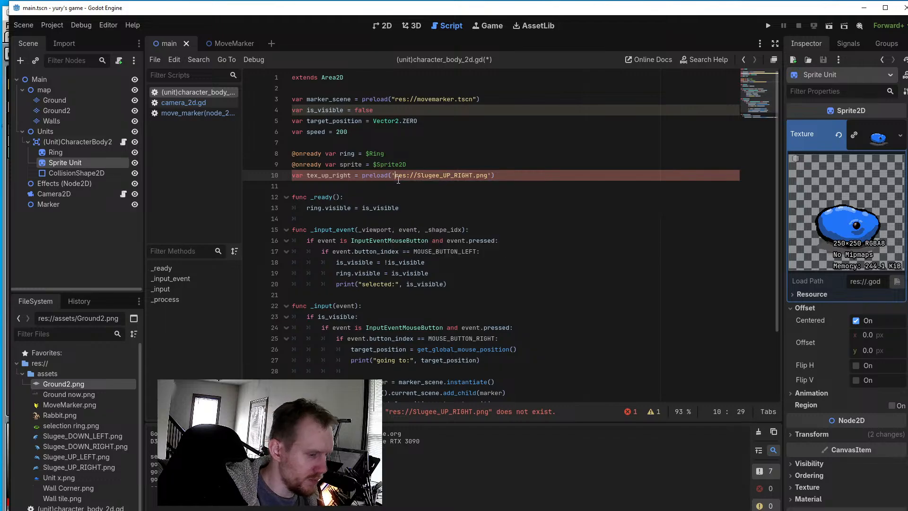
key(BackSpace)
text(")
key(Right)
key(Right)
key(Right)
key(Right)
key(Right)
key(Right)
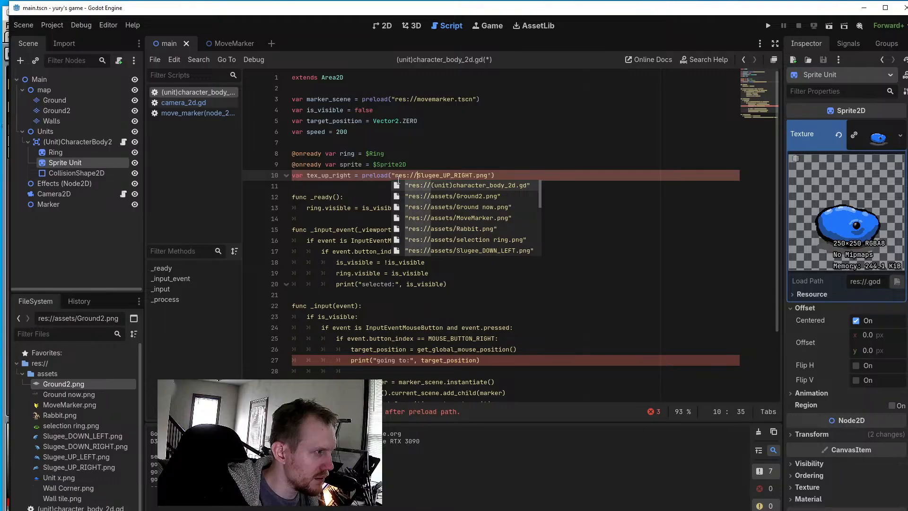
key(Right)
key(Right)
key(Right)
key(Right)
key(Right)
key(Right)
key(Right)
key(Right)
key(Right)
key(Right)
key(Right)
key(Right)
key(Right)
key(Right)
key(Right)
key(Right)
key(Right)
key(Right)
key(Right)
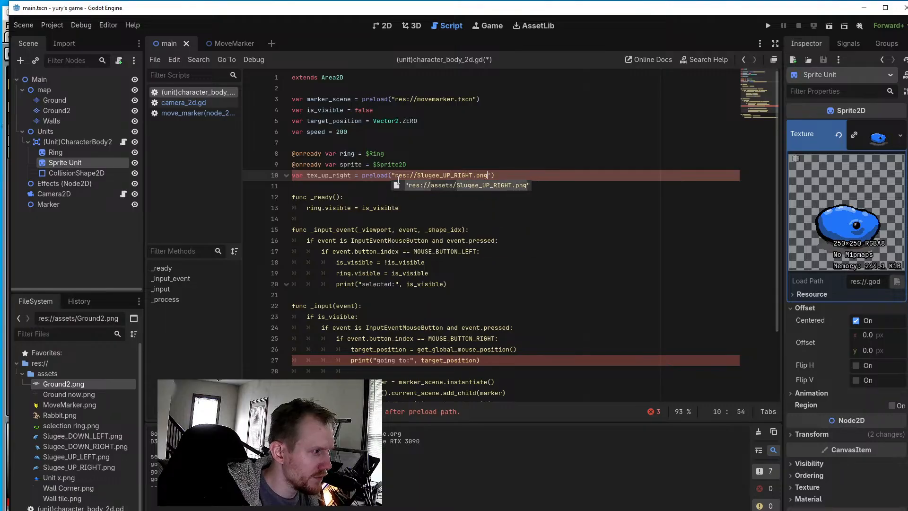
key(Right)
key(BackSpace)
text(")
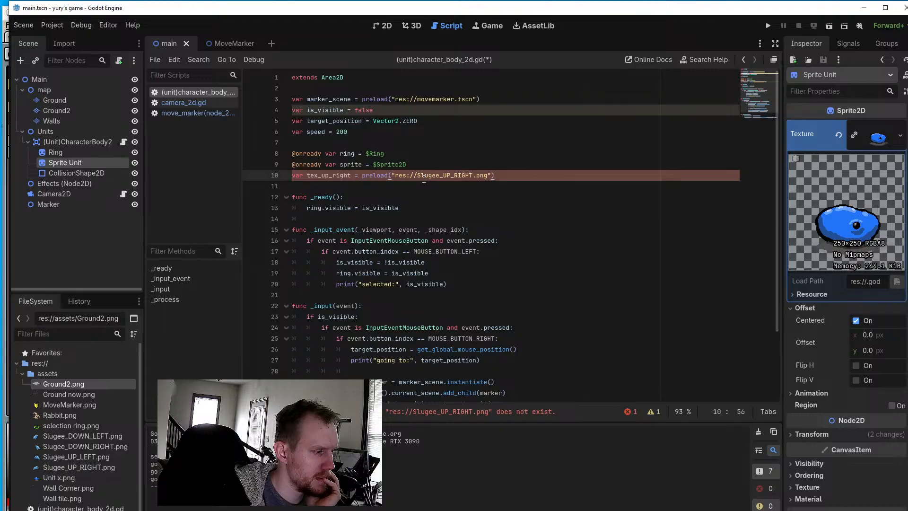
Inspect Slugee_UP_RIGHT.png in the assets folder to check its location against the preload path
mouse_move(424, 178)
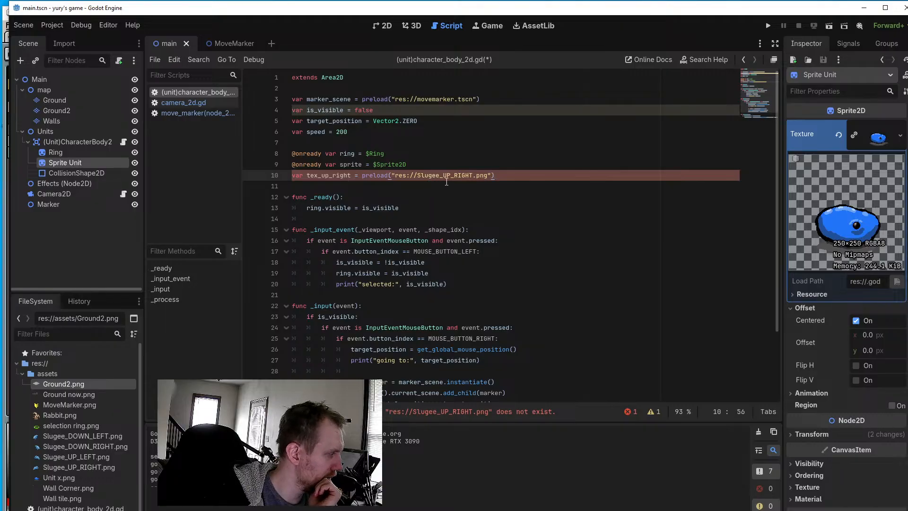
click(115, 467)
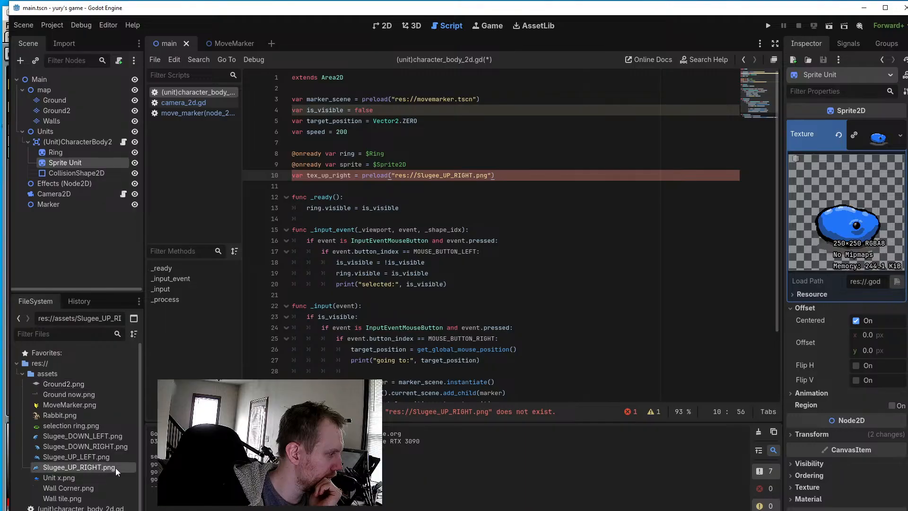
click(112, 467)
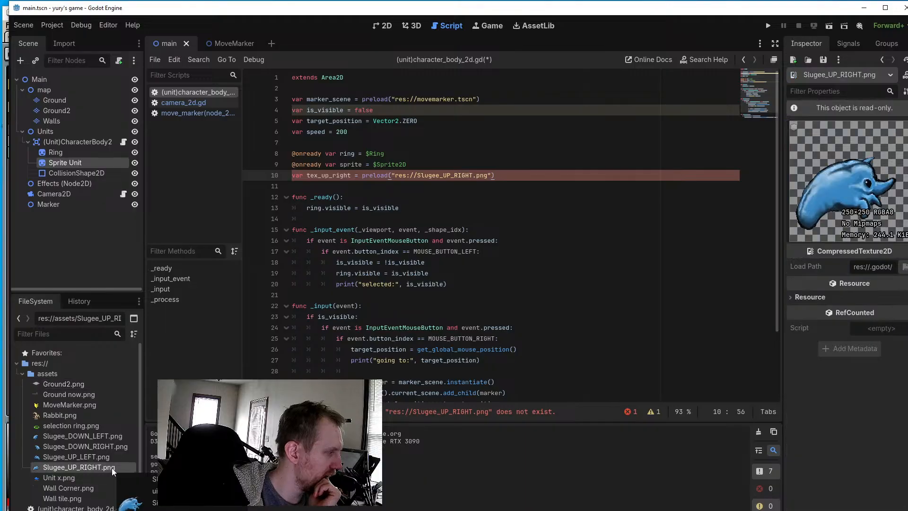
right_click(111, 467)
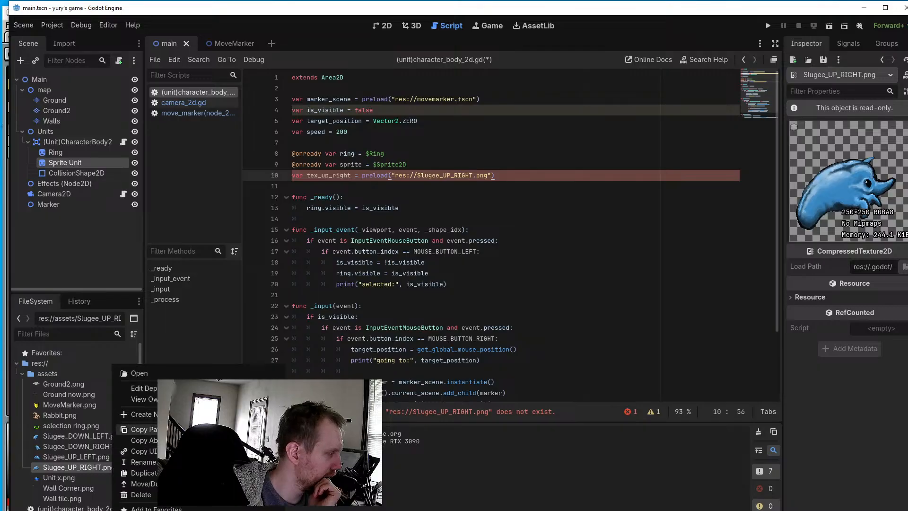
click(96, 467)
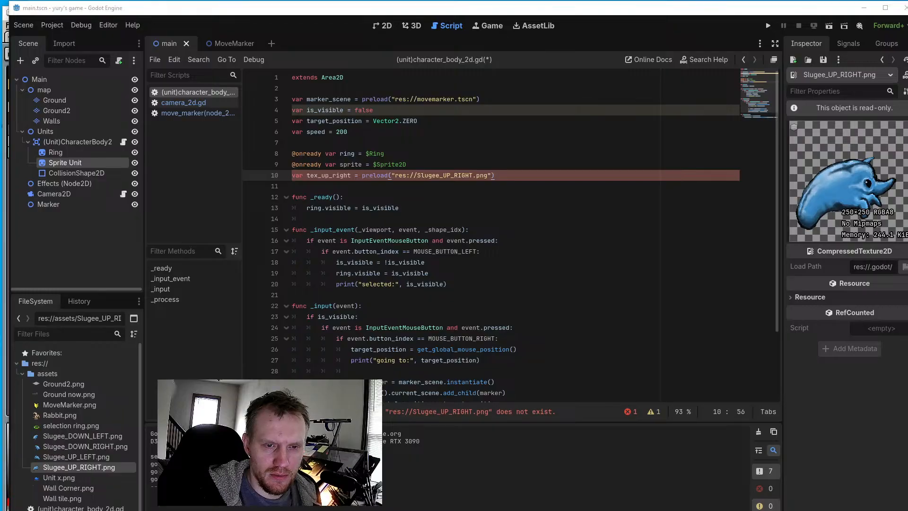
Add a new line below the tex_up_right declaration and begin it with "var tex_up_down_right"
click(559, 175)
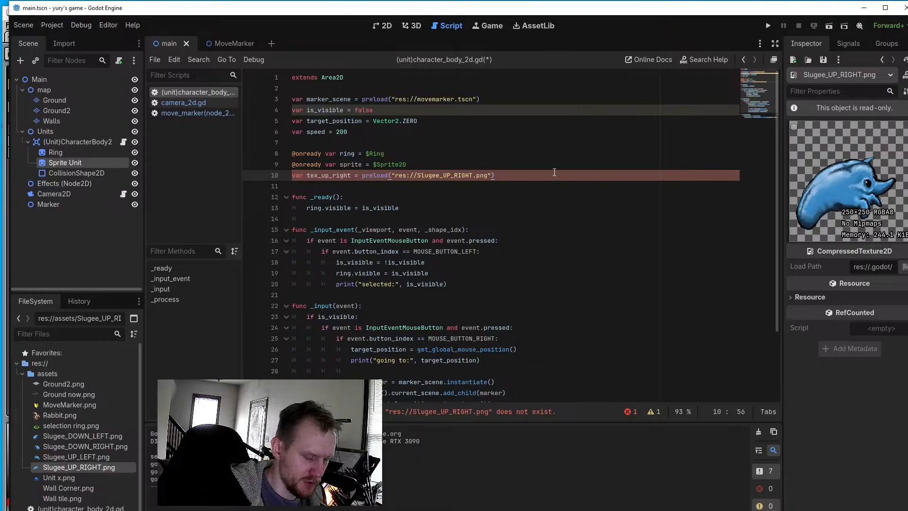
key(Return)
text(var)
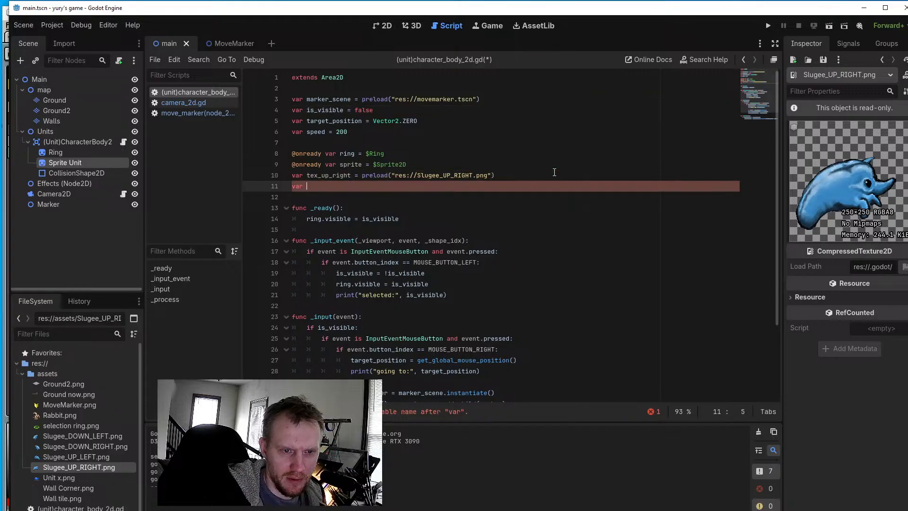
text( tex)
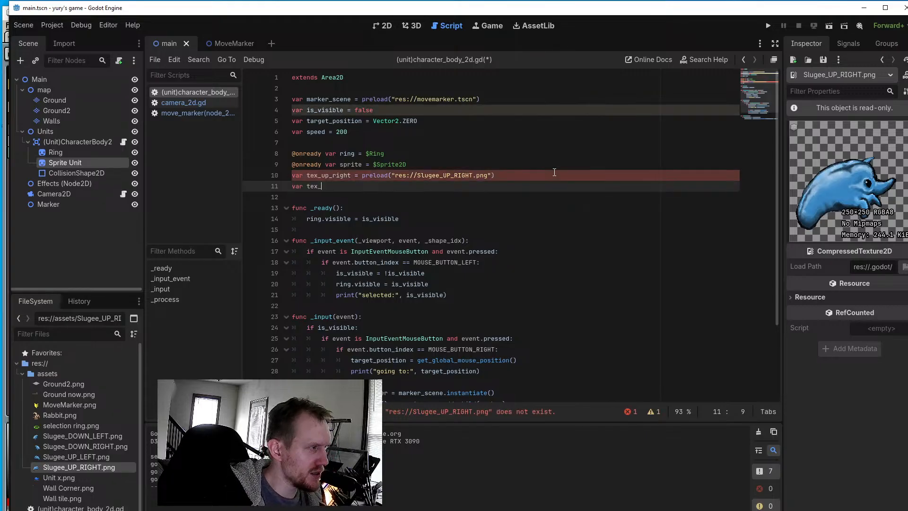
text(_up)
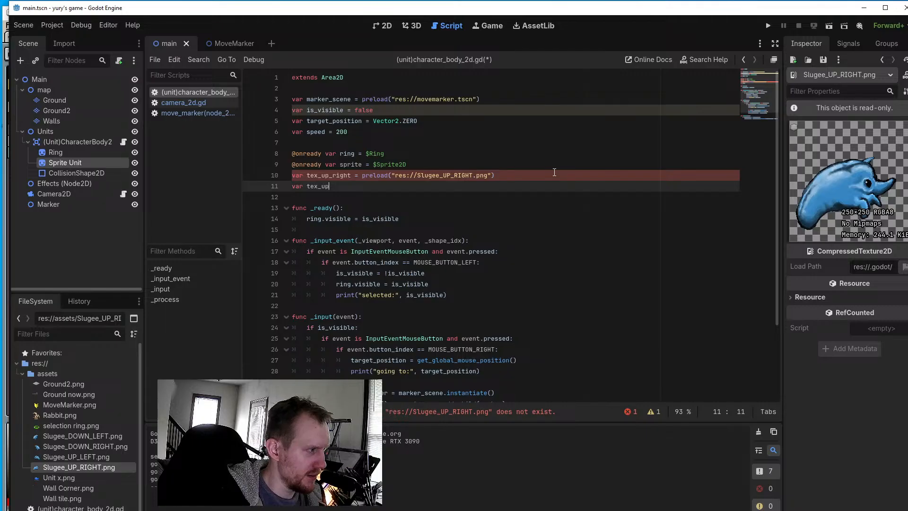
text(_right)
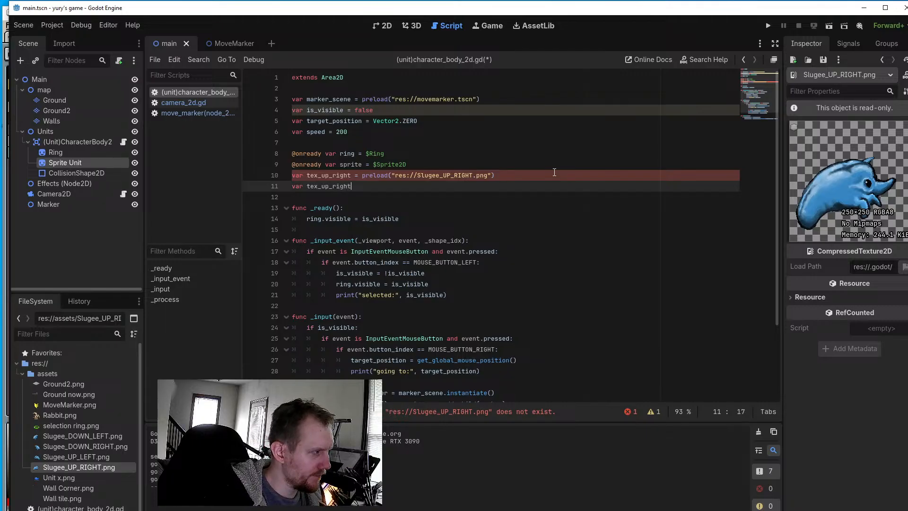
key(BackSpace)
key(BackSpace)
key(BackSpace)
key(BackSpace)
key(BackSpace)
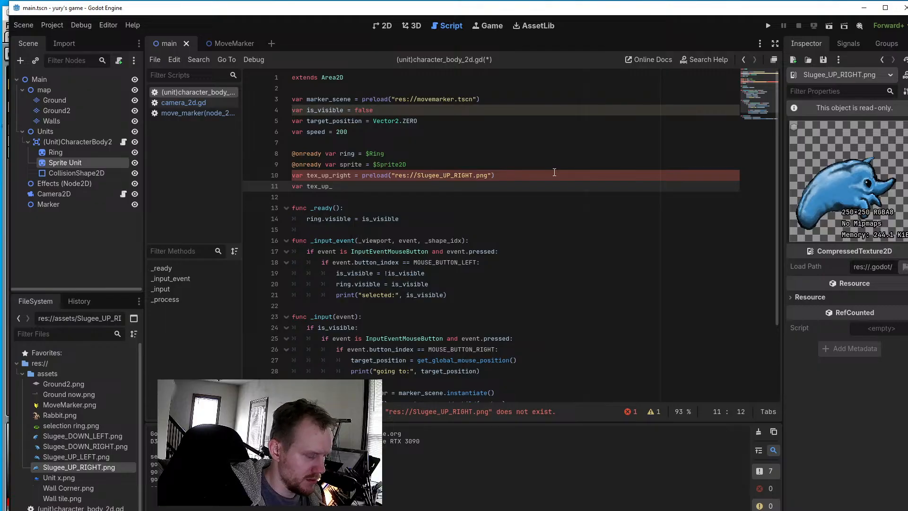
text(down)
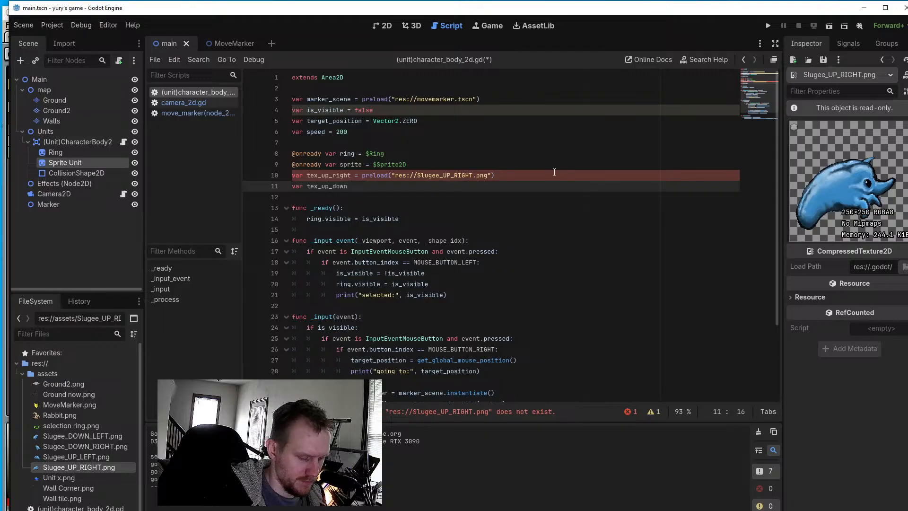
text(_right)
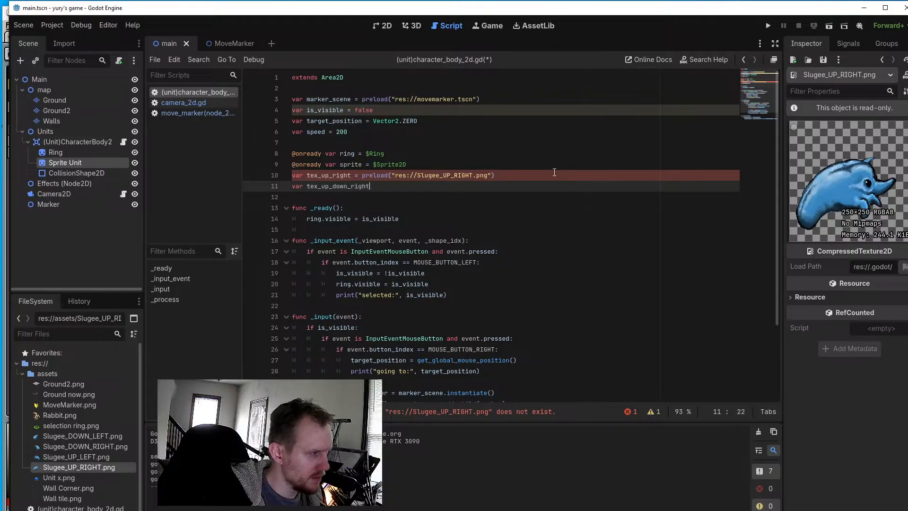
Assign a preload call to tex_up_down_right with a double-quoted path starting with "res://"
text( = )
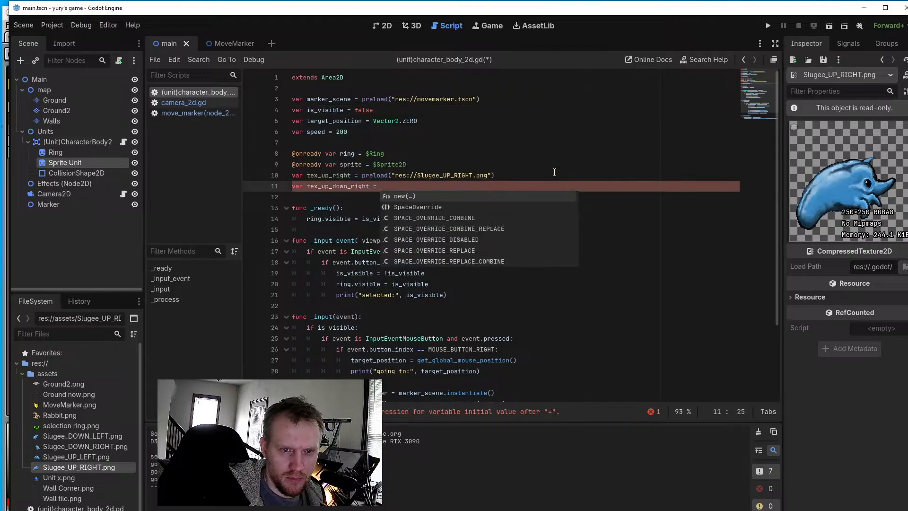
text(preload)
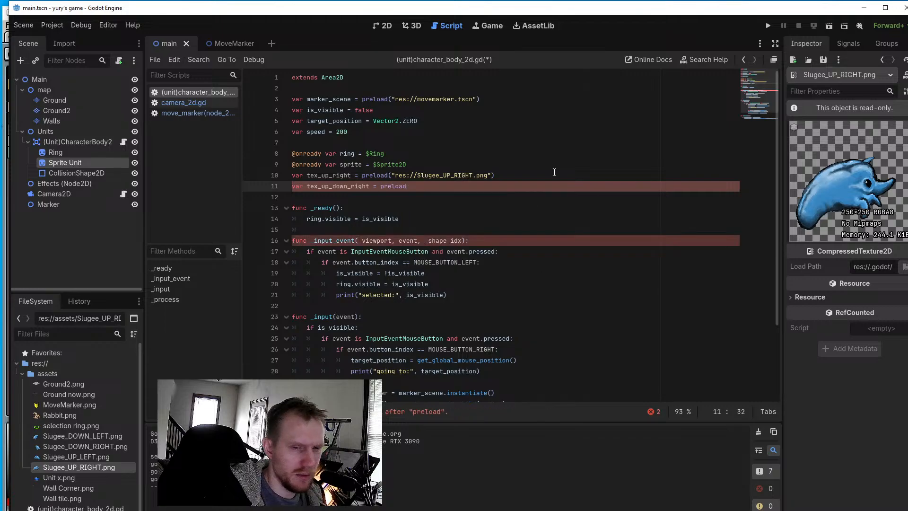
text(()
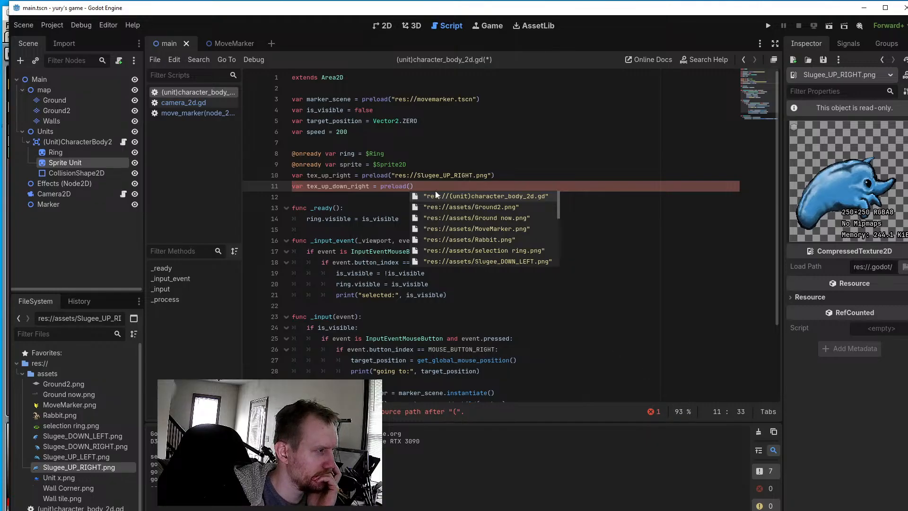
text("res)
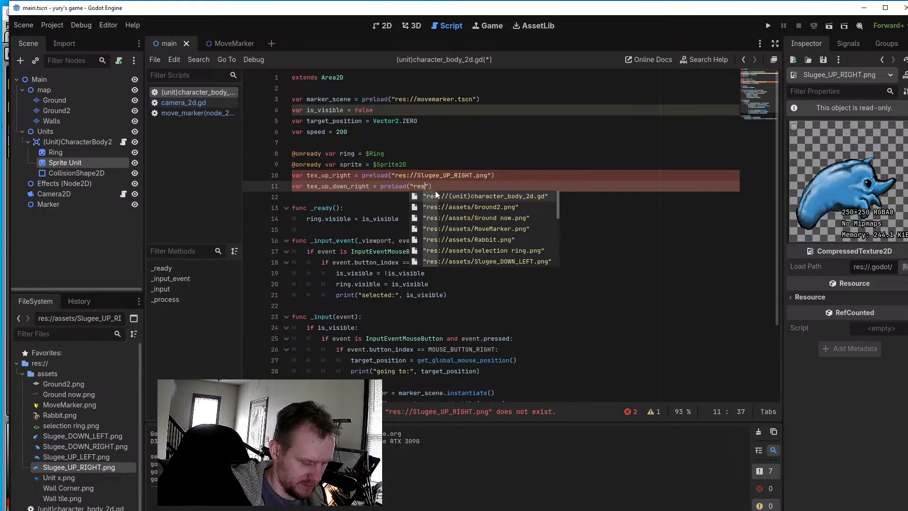
text(://)
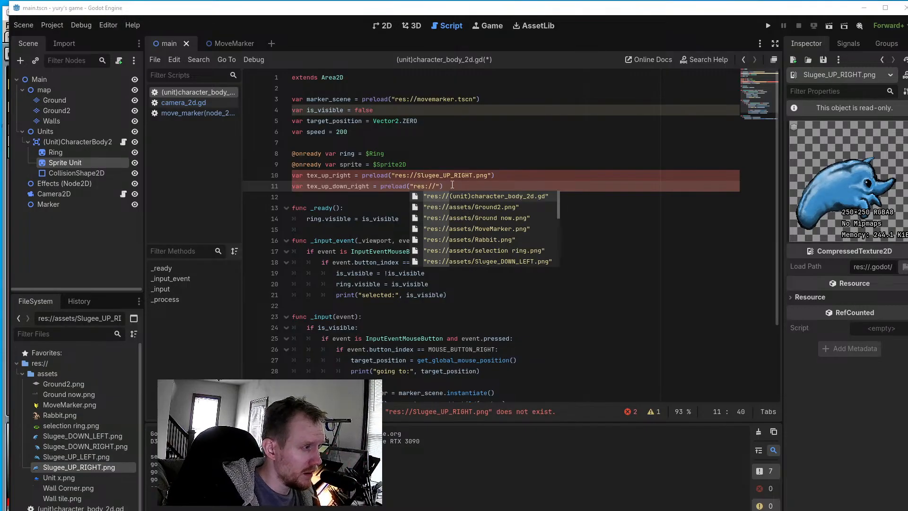
click(434, 188)
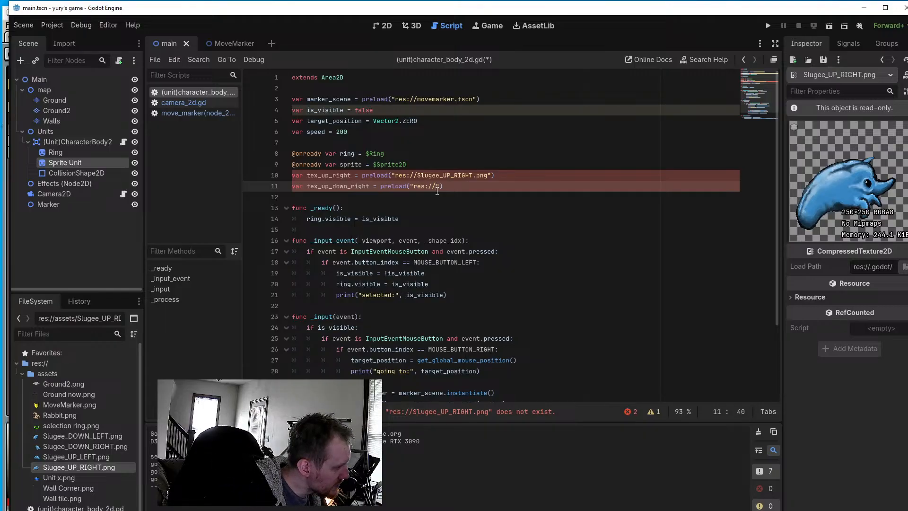
Complete the path in the tex_up_down_right preload call as "res://Slugee_DOWN_RIGHT.png"
text(S)
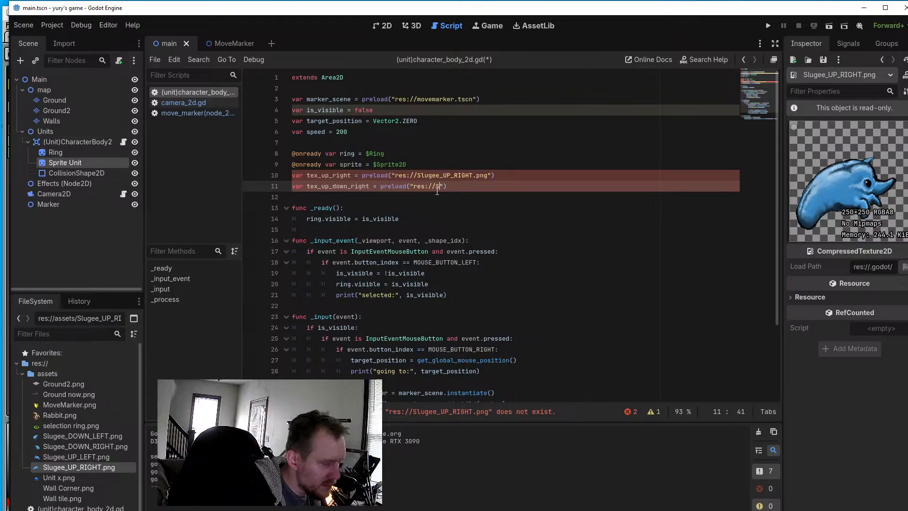
text(l)
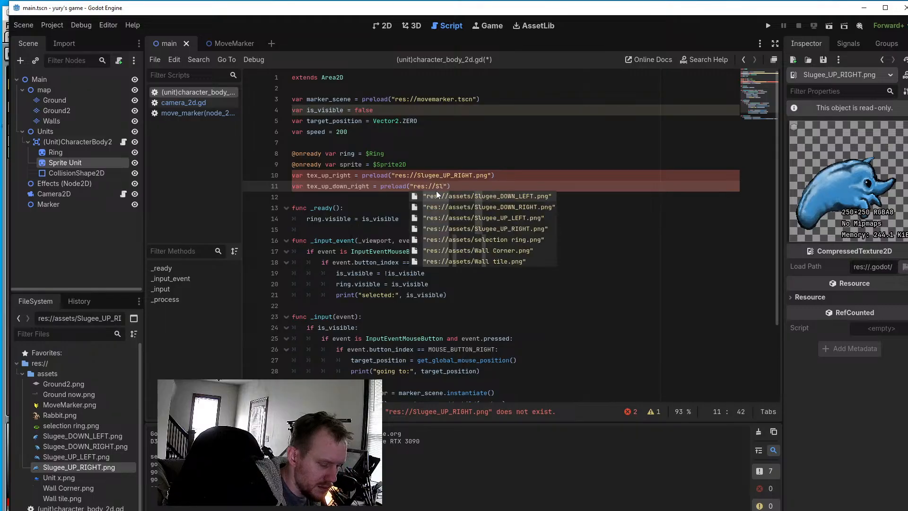
text(ugee)
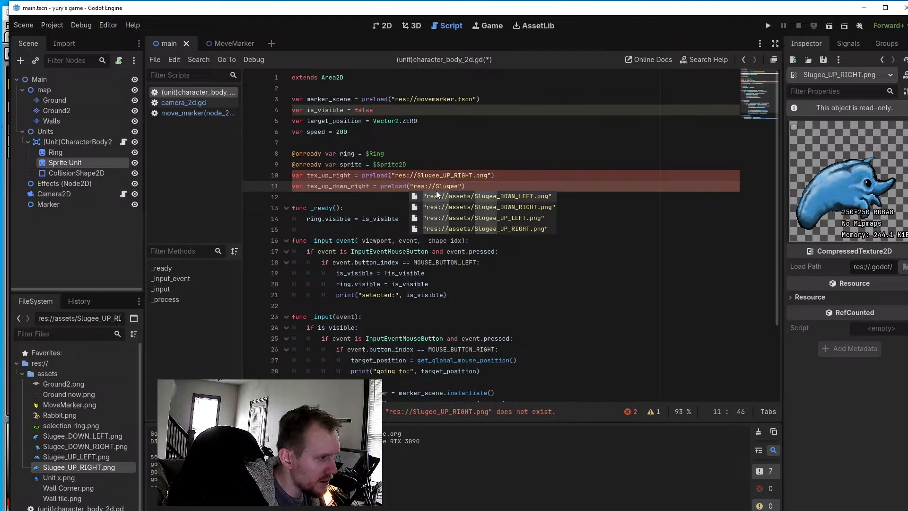
text(_)
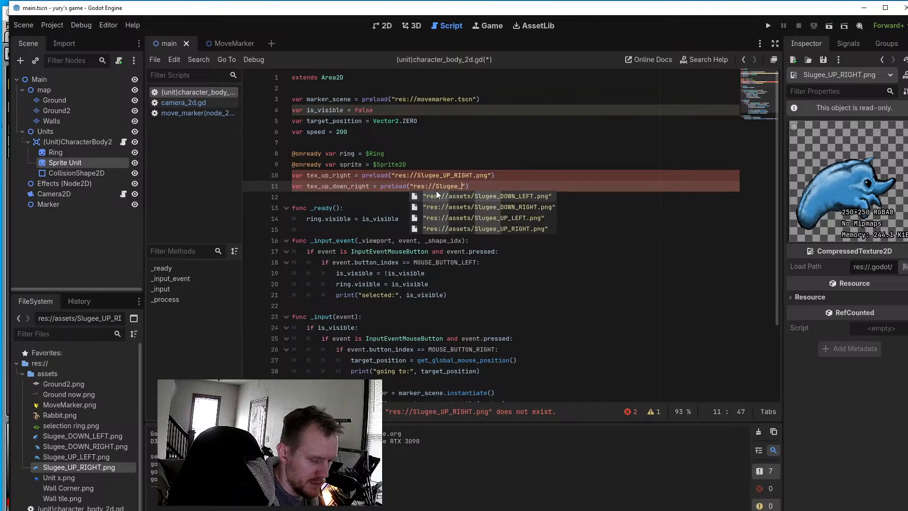
text(D)
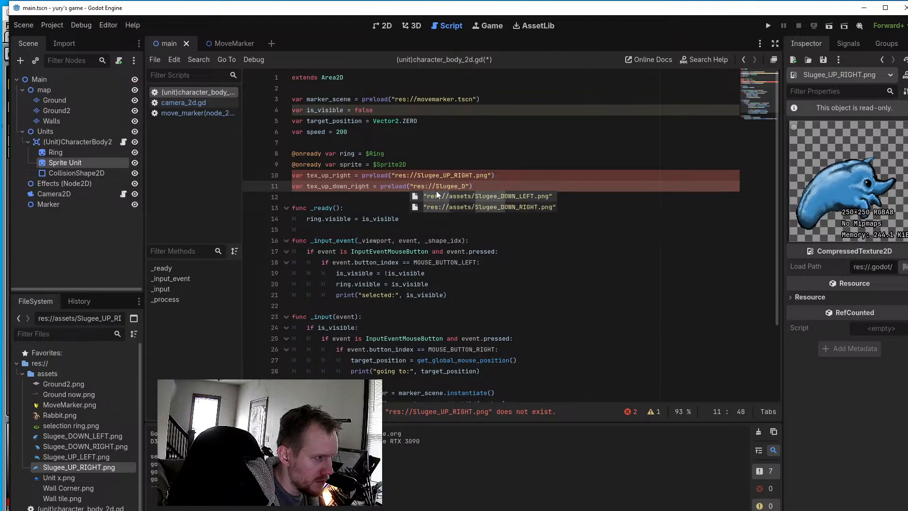
text(ow)
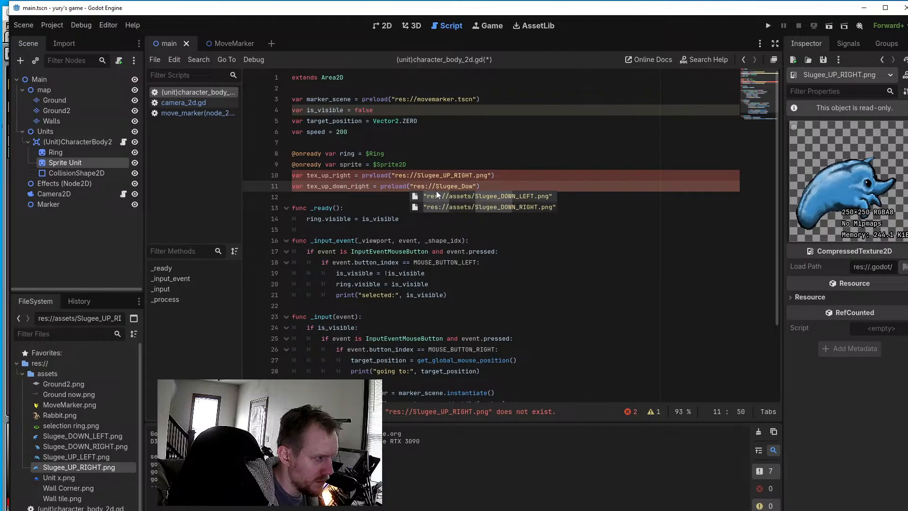
key(BackSpace)
key(BackSpace)
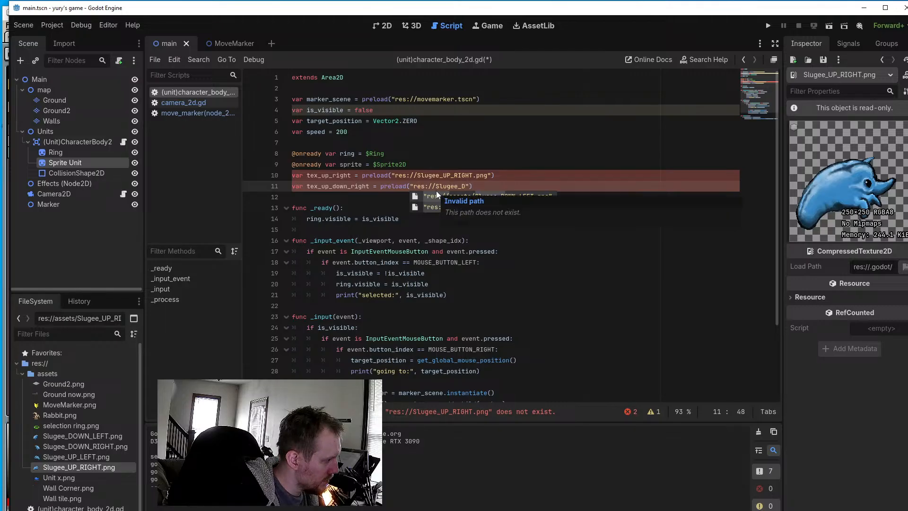
text(OWN)
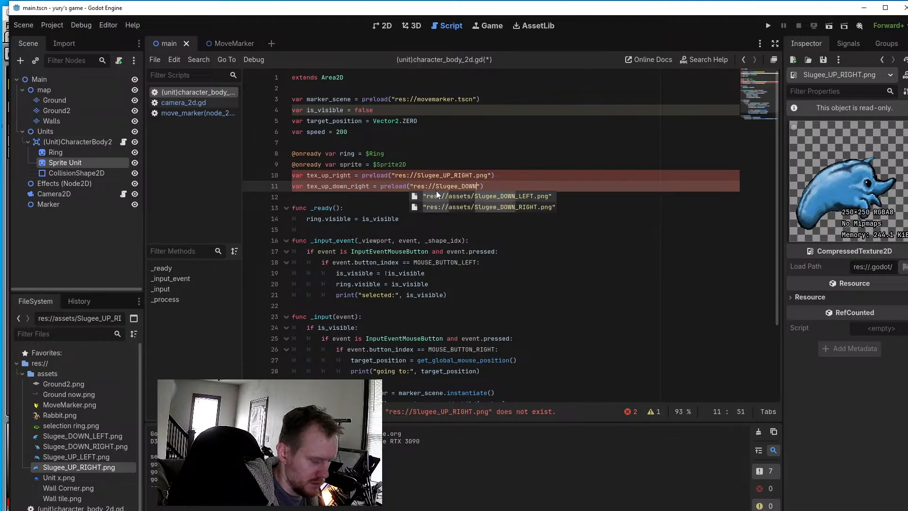
text(_)
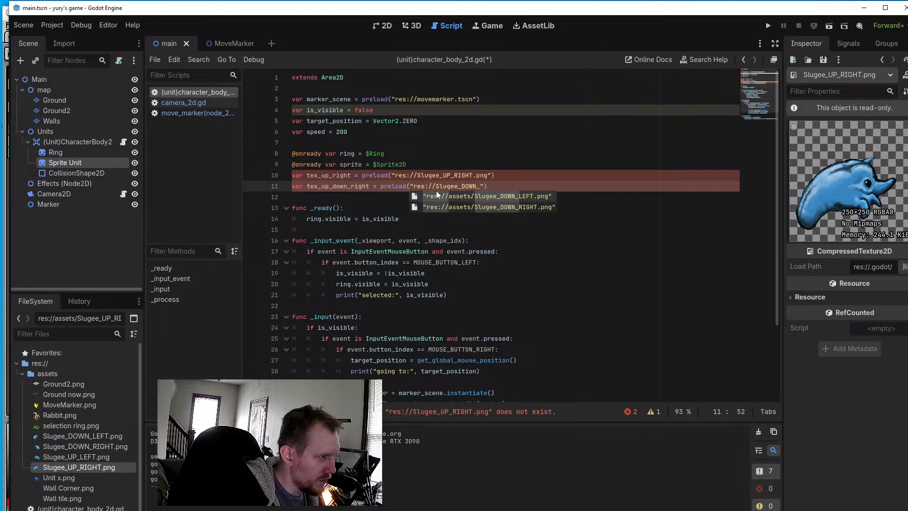
text(Rig)
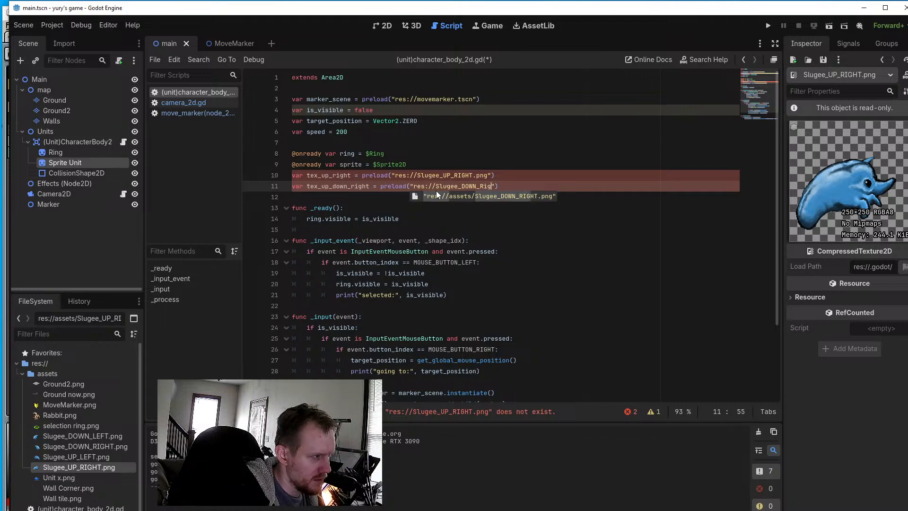
key(BackSpace)
key(BackSpace)
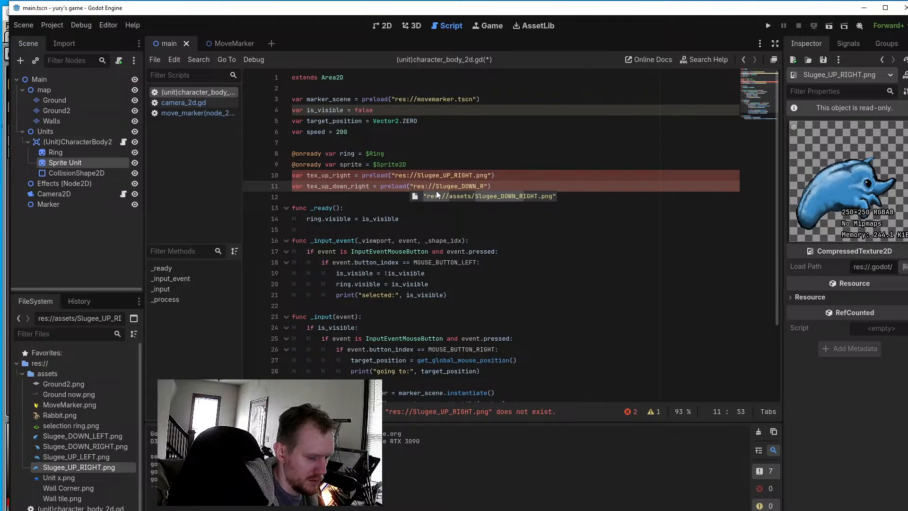
text(IGHT)
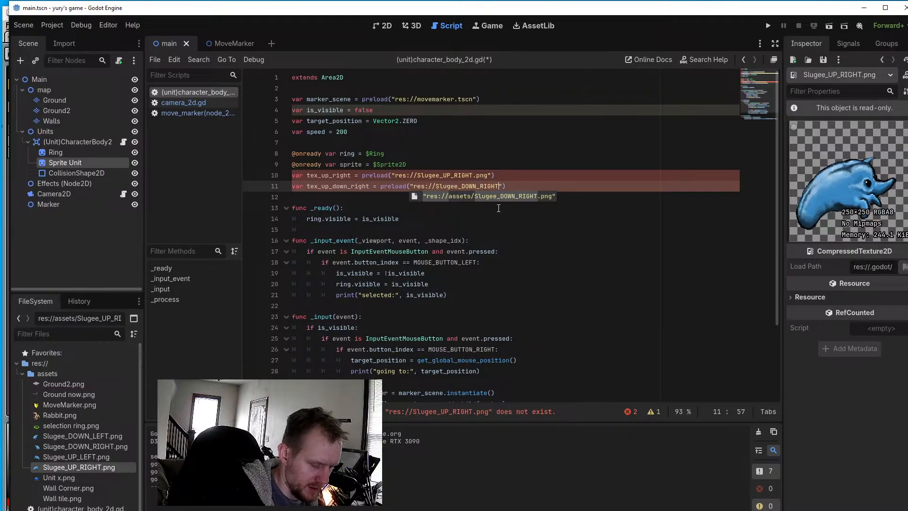
text(.png)
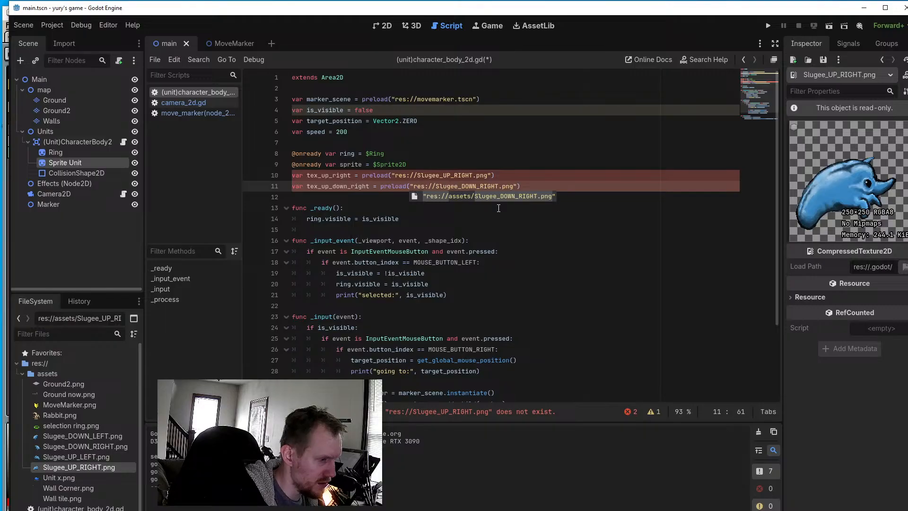
text(")
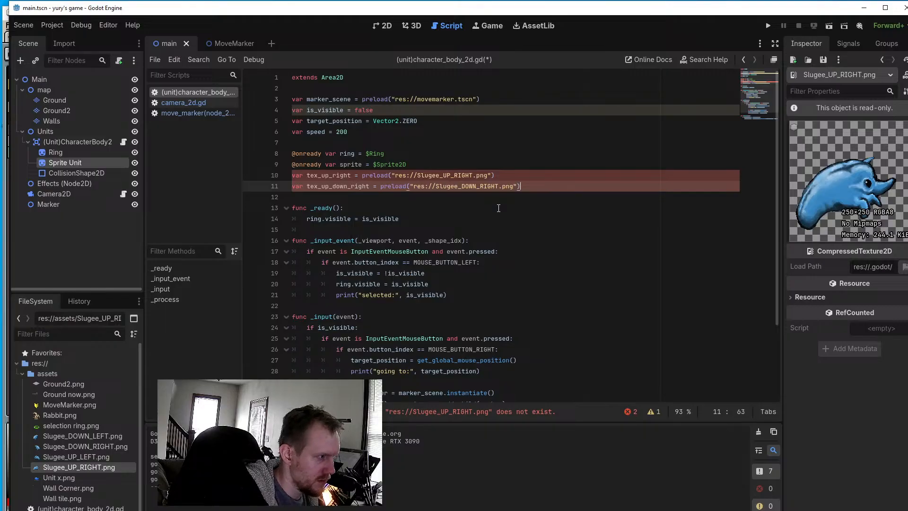
Start another declaration with "var tex" on a new line below the Slugee_DOWN_RIGHT.png preload
key(Return)
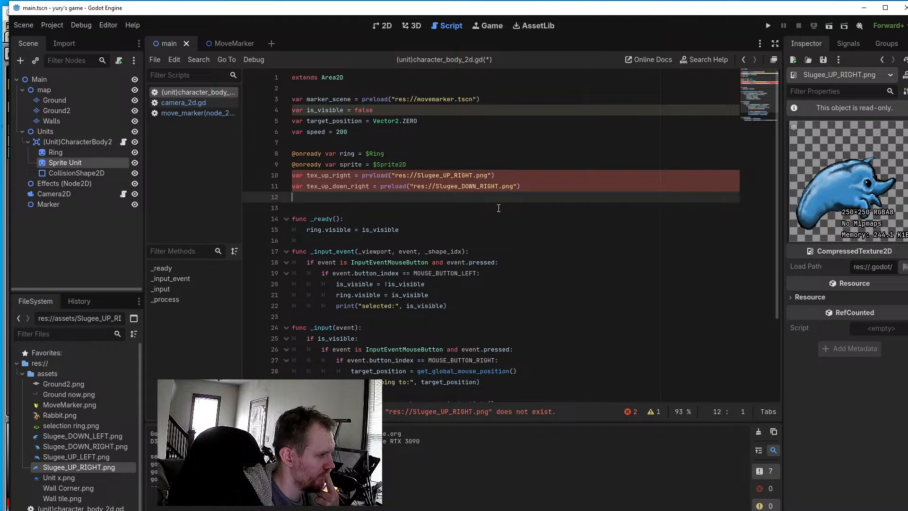
text(va)
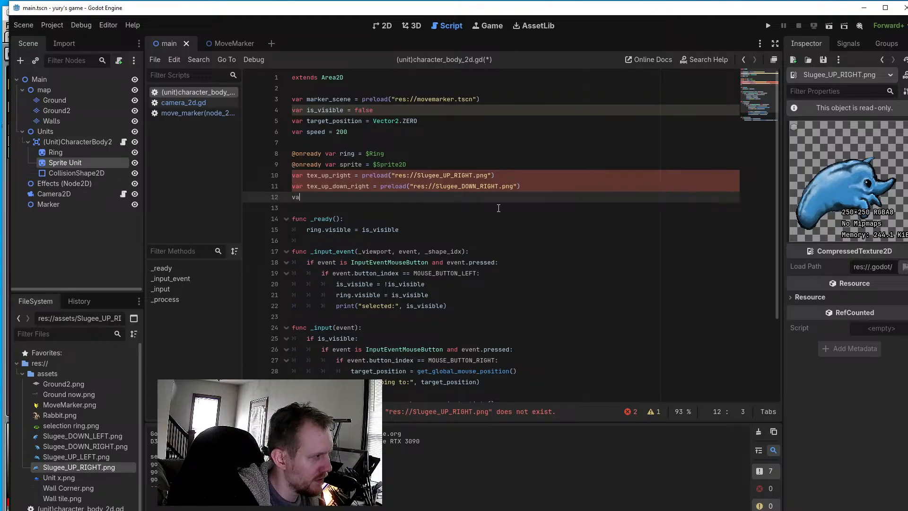
text(r tex)
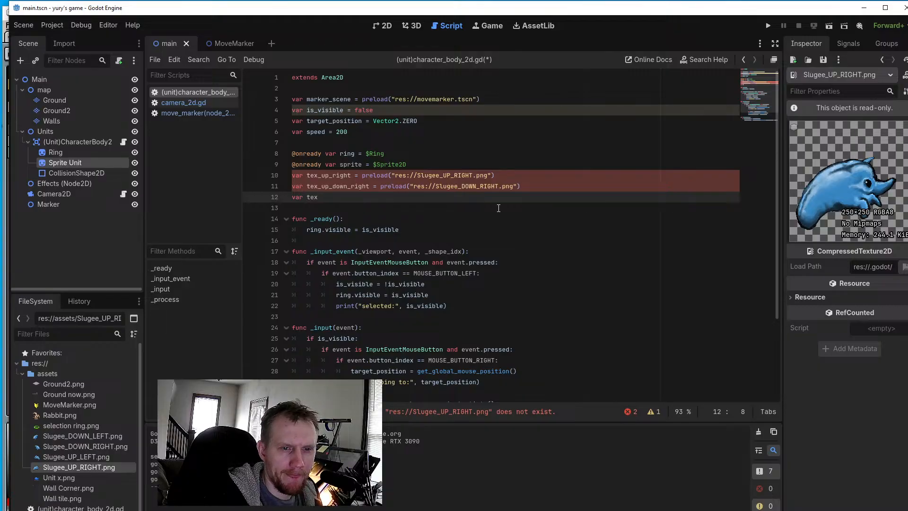
Rename the variable tex_up_down_right to tex_down_right by removing the extra "up_"
key(Up)
key(Right)
key(Right)
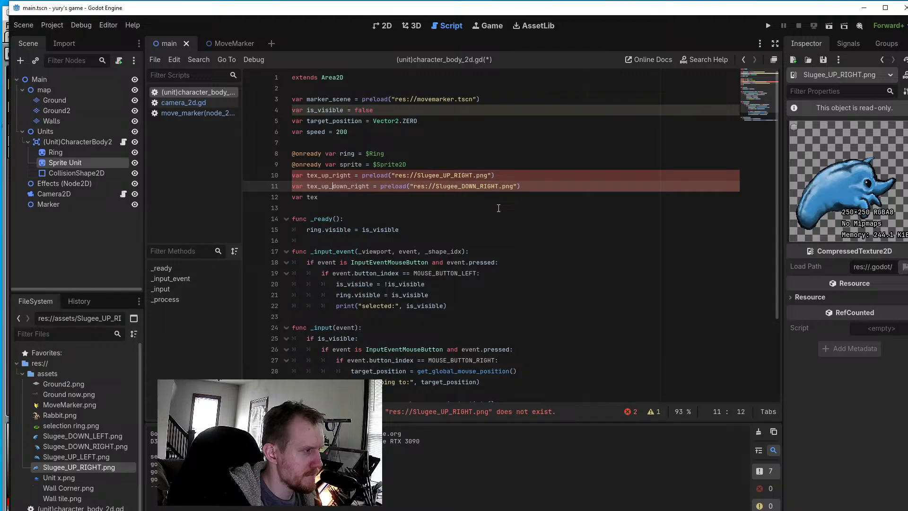
key(BackSpace)
key(BackSpace)
key(BackSpace)
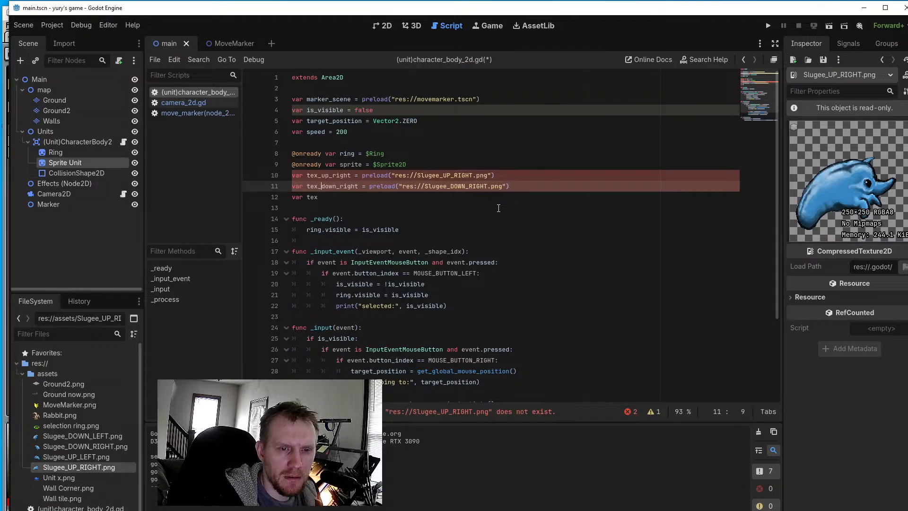
Complete the unfinished declaration on line 12 as "var tex_down_left = preload"
key(Down)
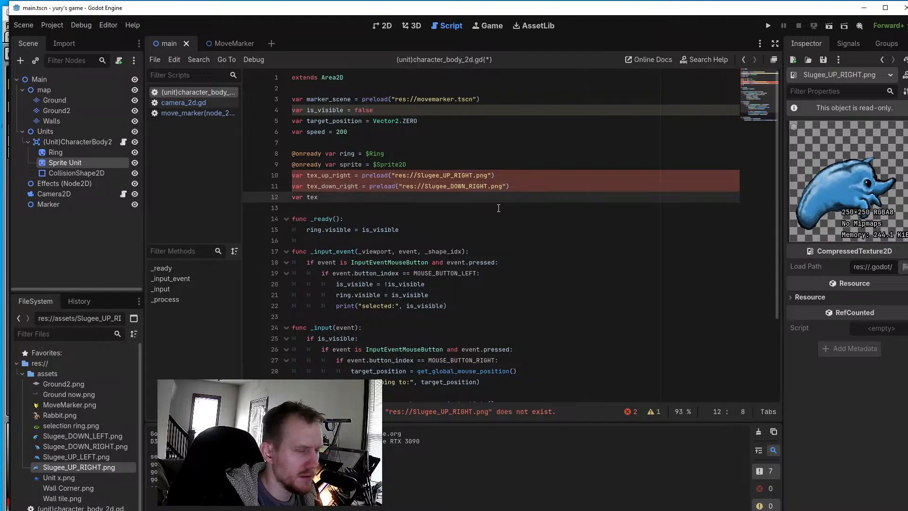
text(_d)
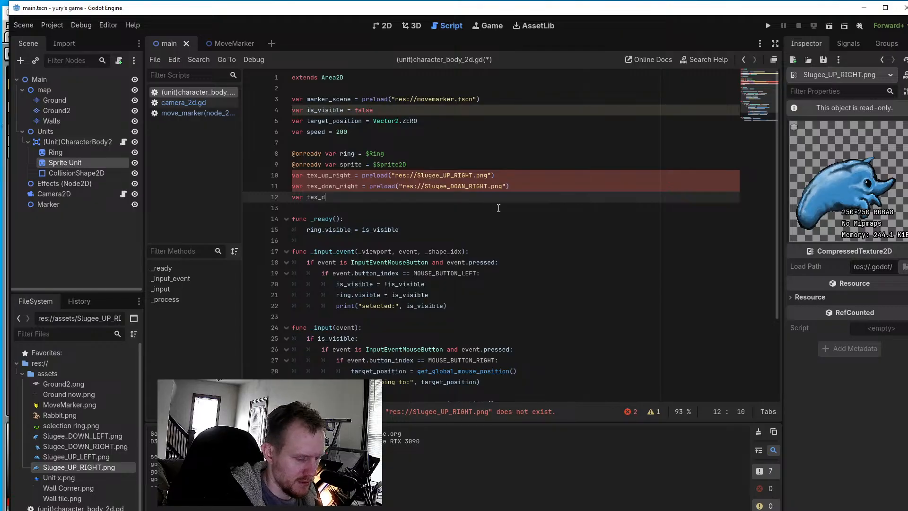
text(own_)
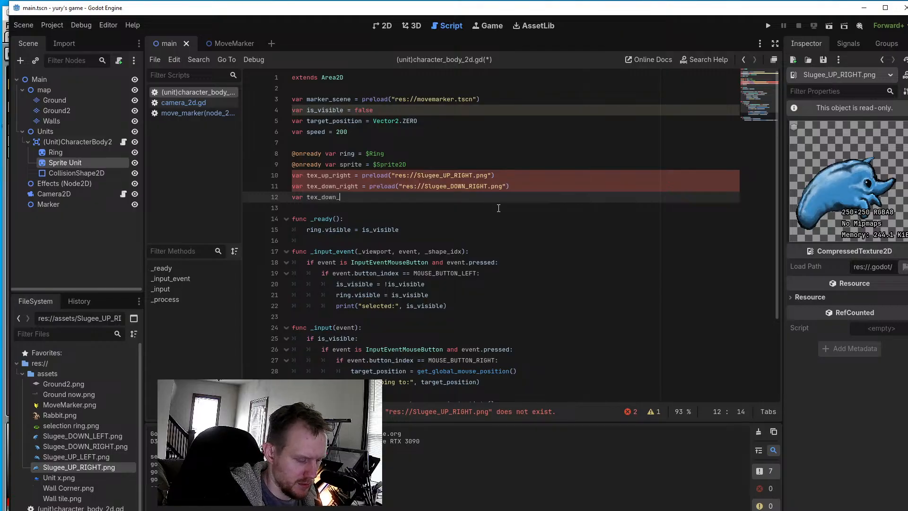
text(left = )
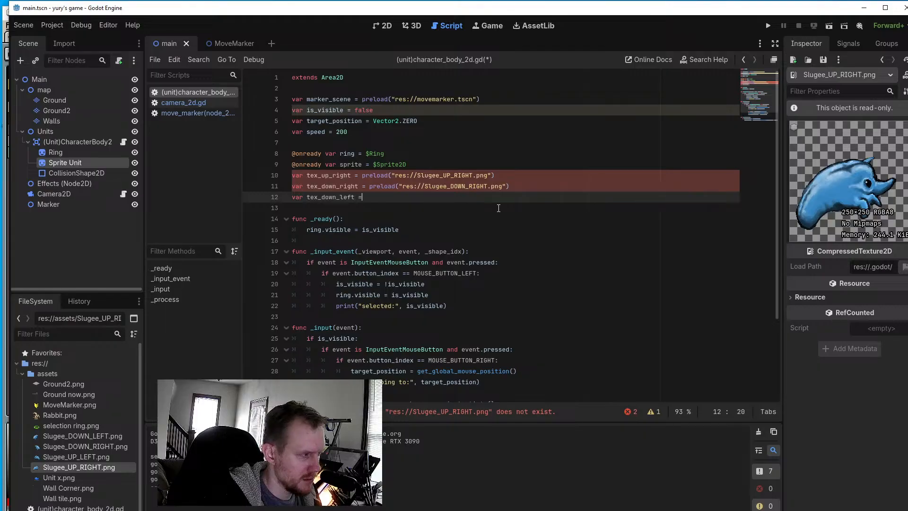
text(preload)
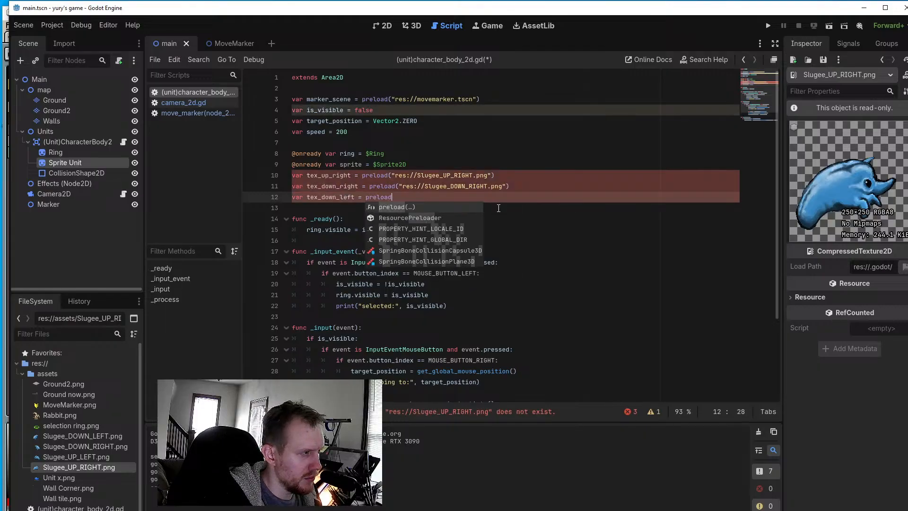
key(Return)
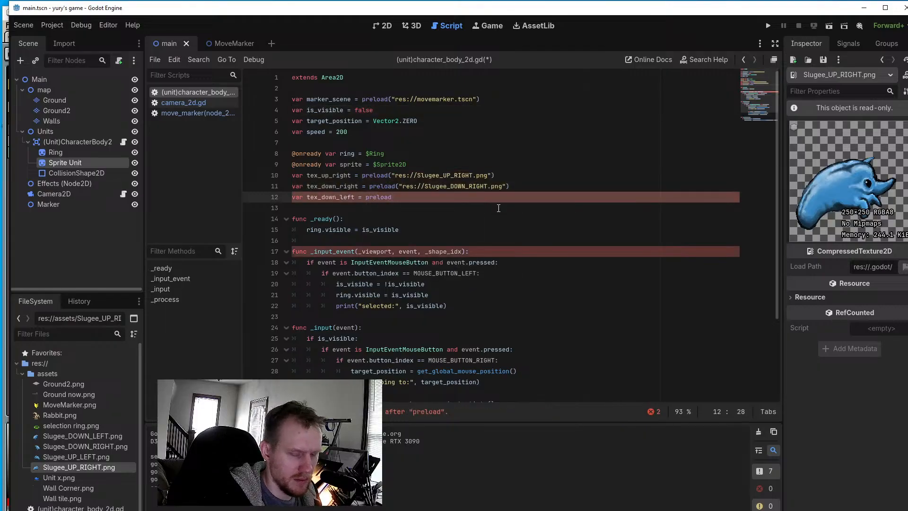
Give the tex_down_left preload call a double-quoted path starting with "res://"
text("re)
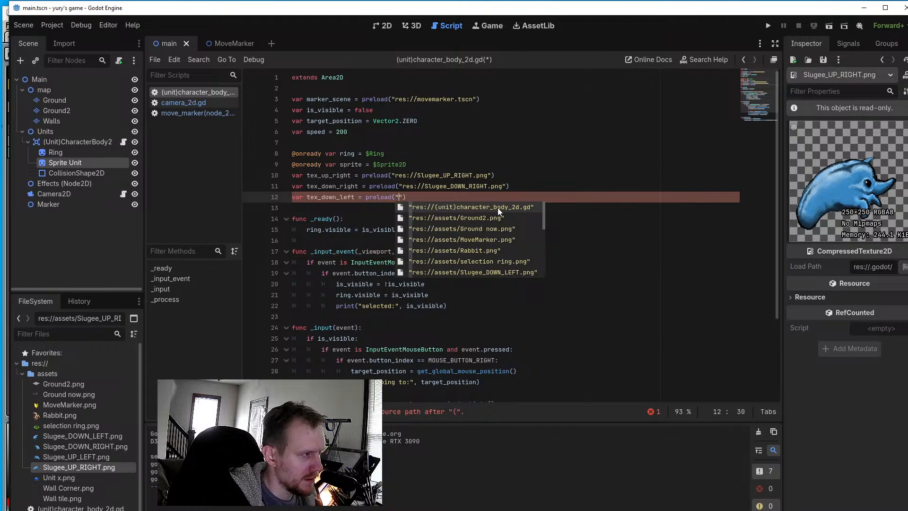
text(ss)
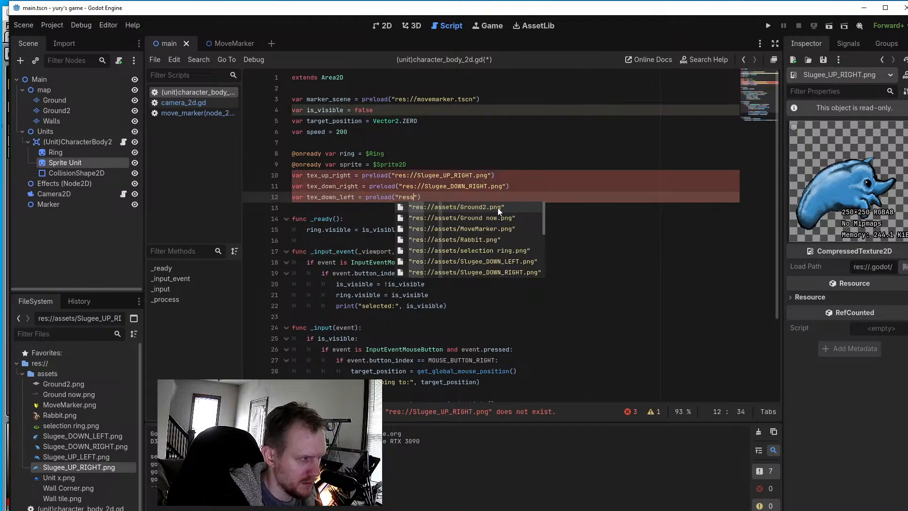
key(BackSpace)
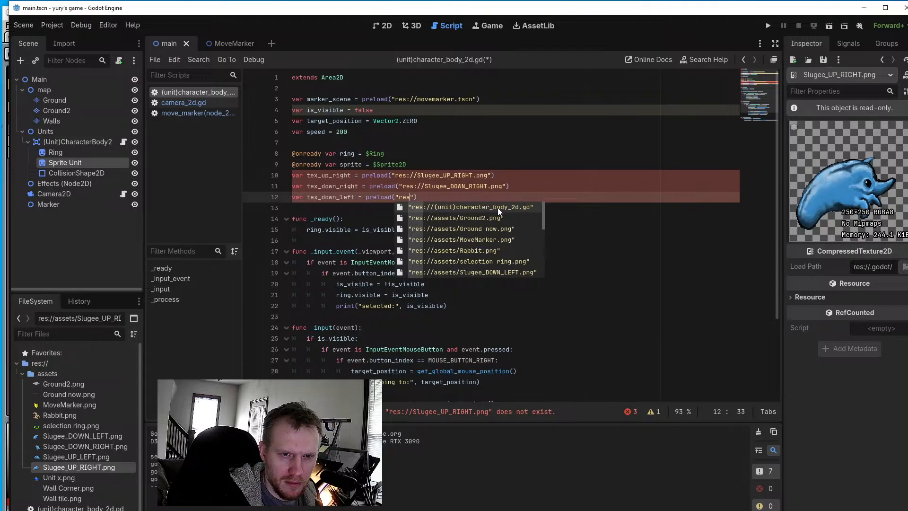
text(:)
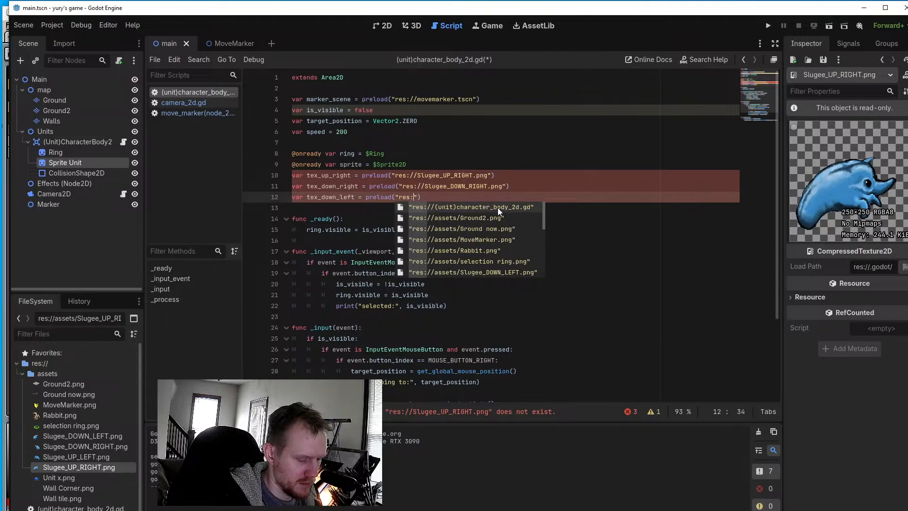
text(//)
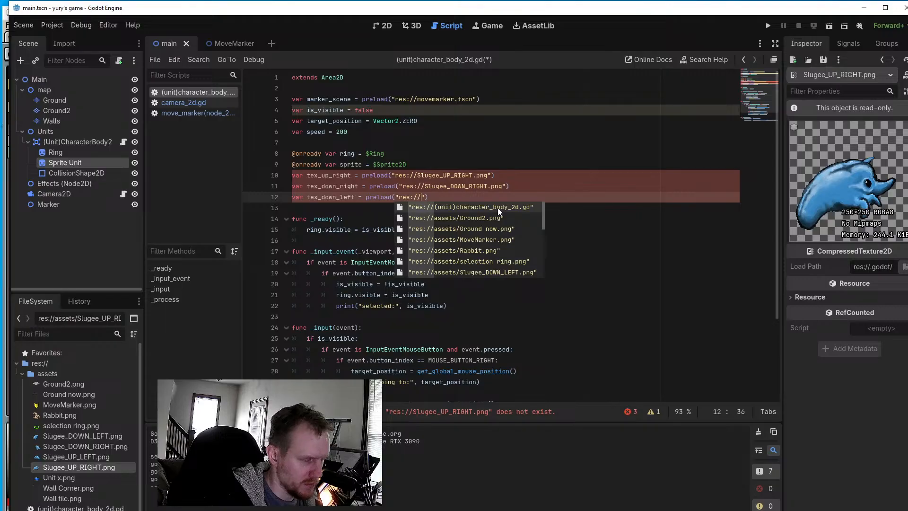
Complete the path in the tex_down_left preload call as "res://Slugee_DOWN_LEFT.png"
text(Sluge)
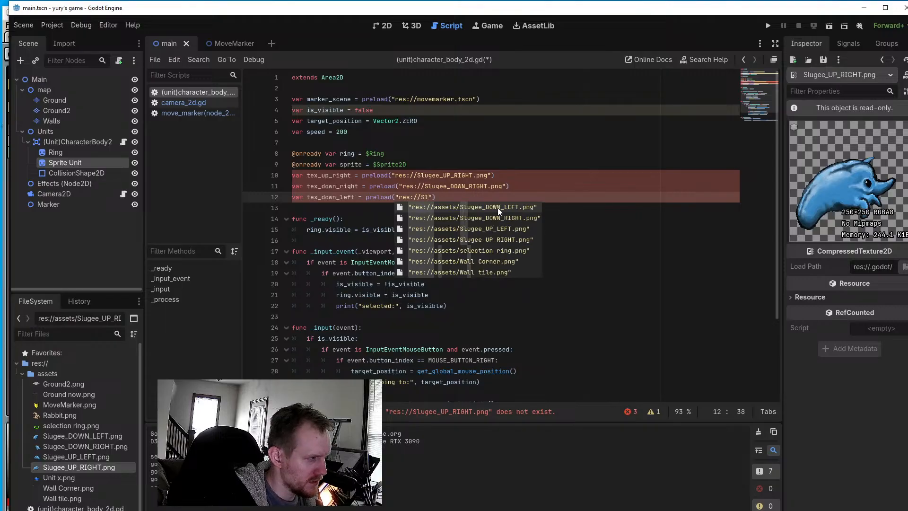
text(e_)
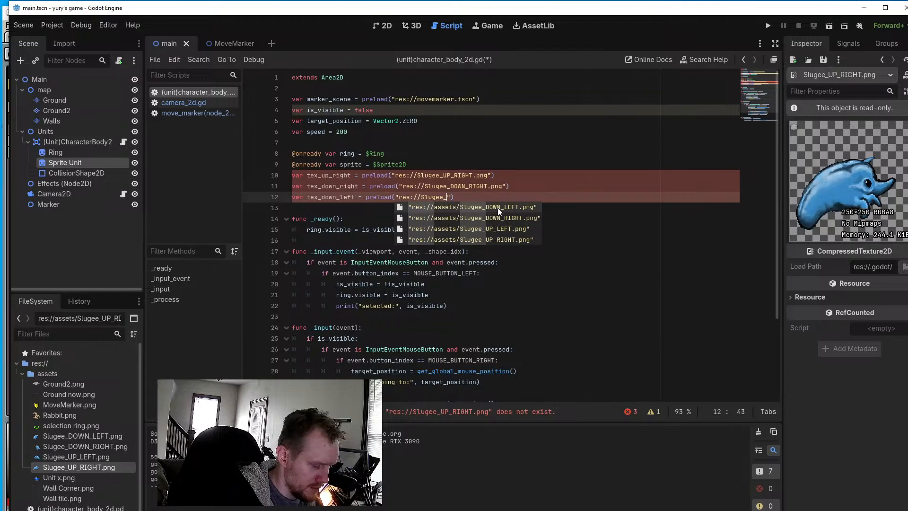
text(DOWN)
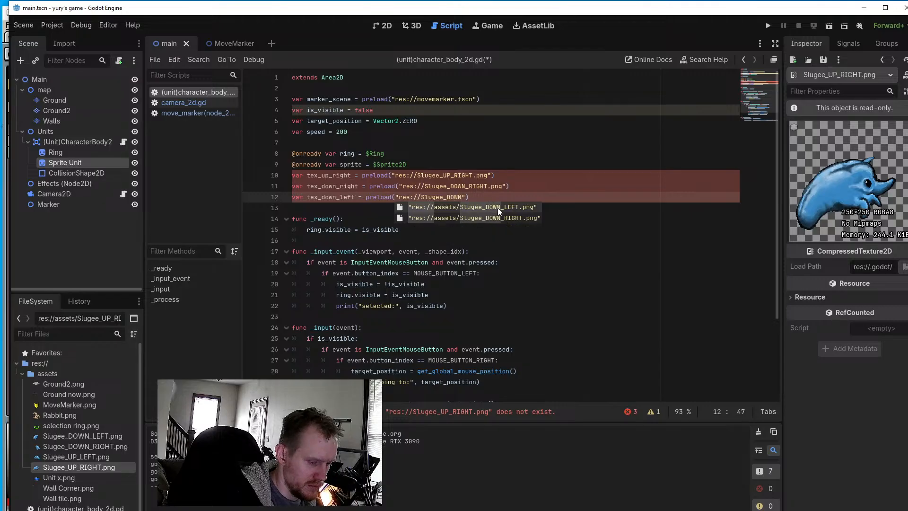
text(_LEFT)
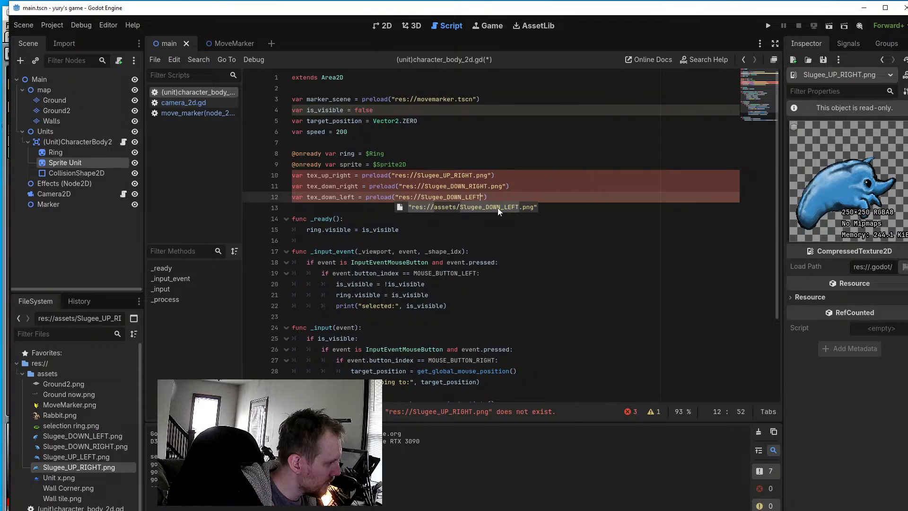
key(Right)
key(Right)
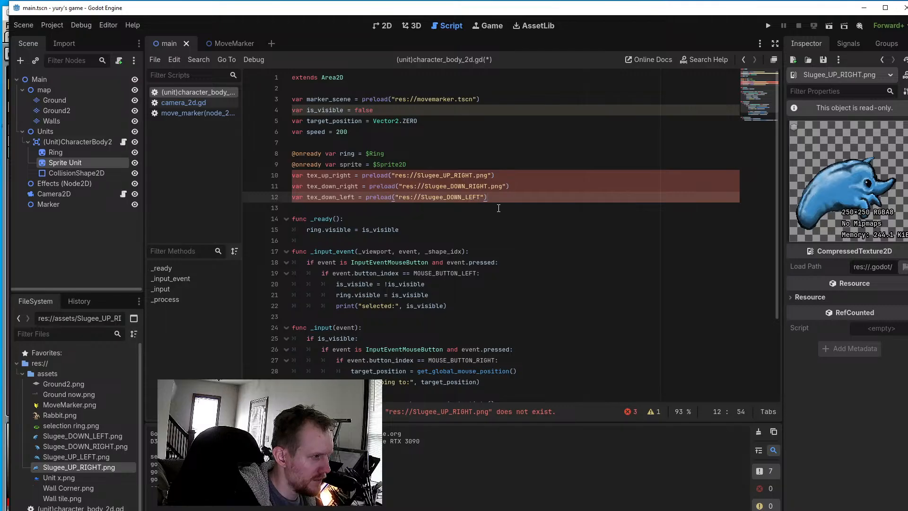
key(BackSpace)
key(BackSpace)
text(.)
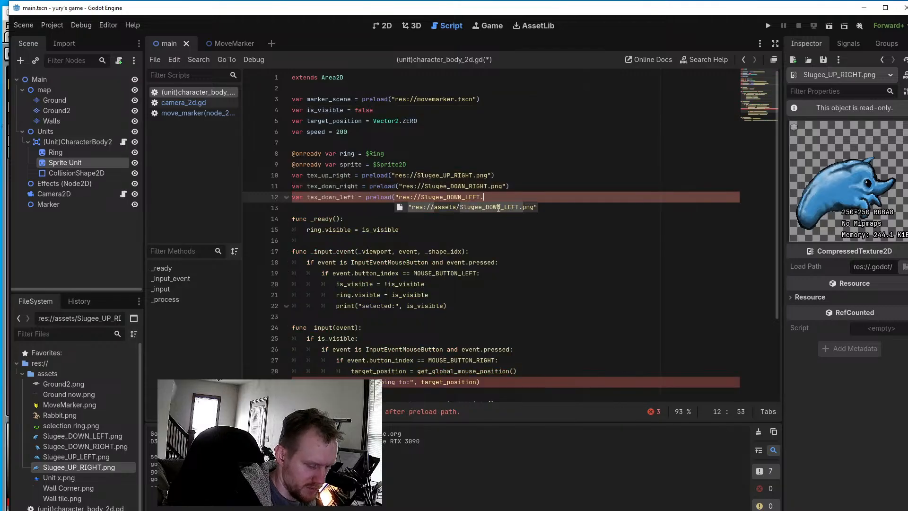
text(png"))
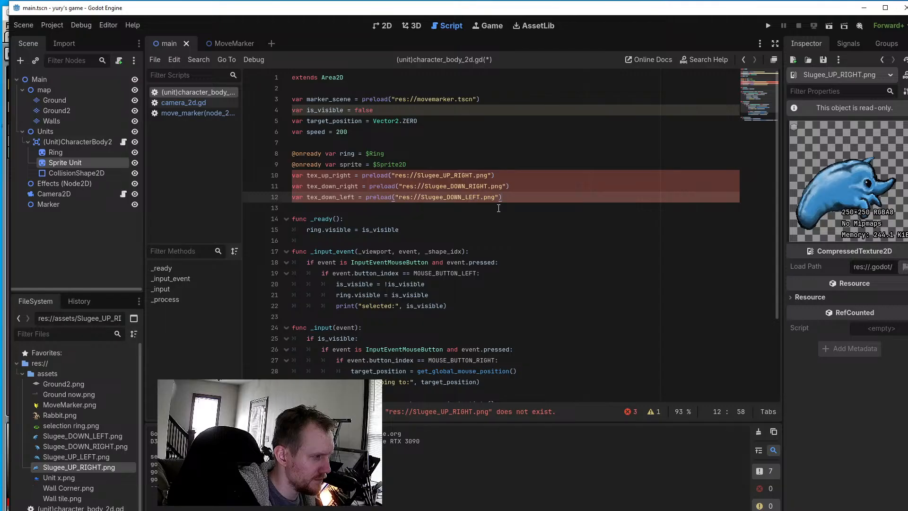
Add a new line below the Slugee_DOWN_LEFT.png preload reading "vet tex_up_left ="
key(Return)
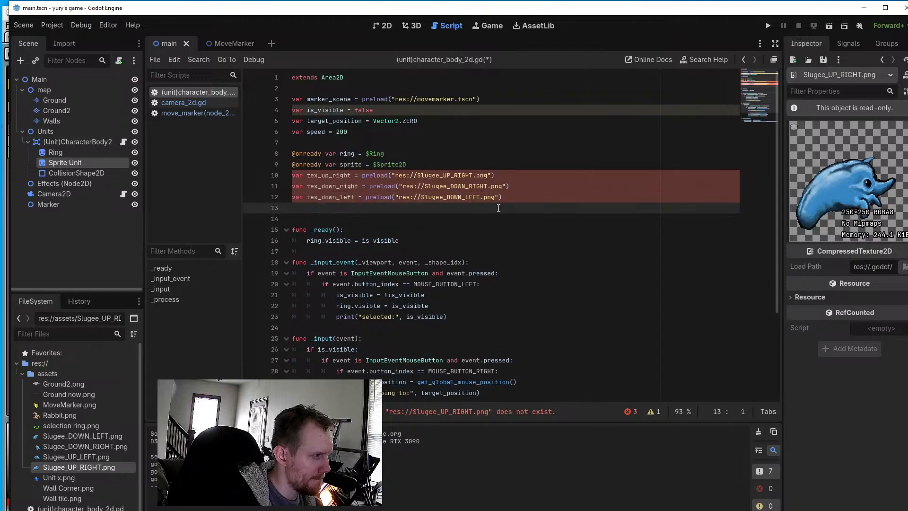
text(vet)
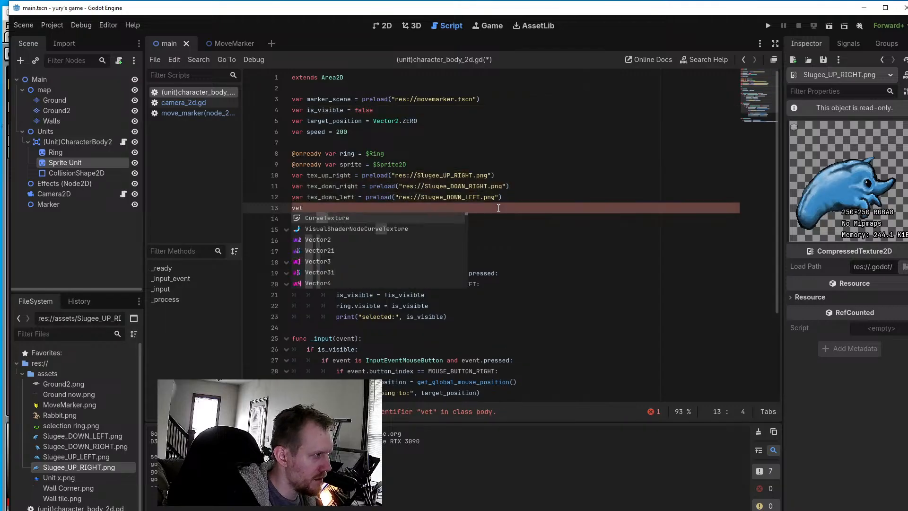
text( tex_)
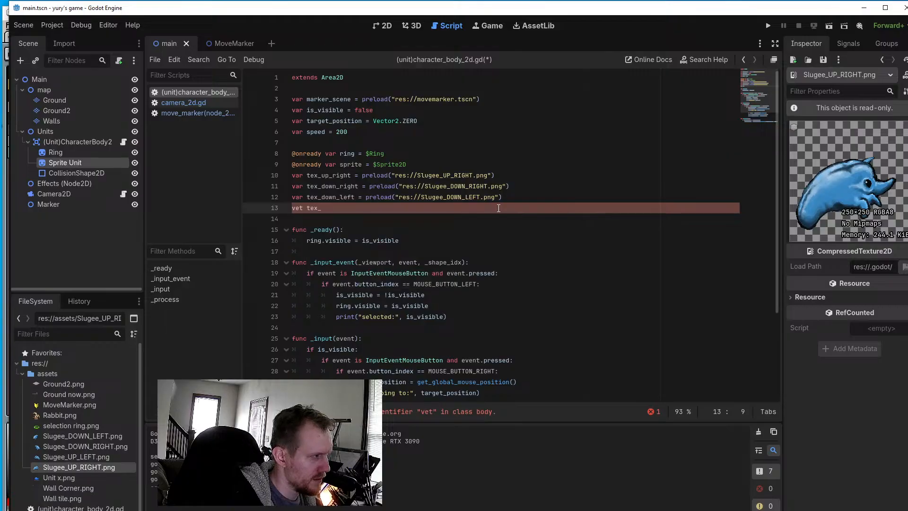
text(down)
key(BackSpace)
key(BackSpace)
text(wn)
key(BackSpace)
key(BackSpace)
key(BackSpace)
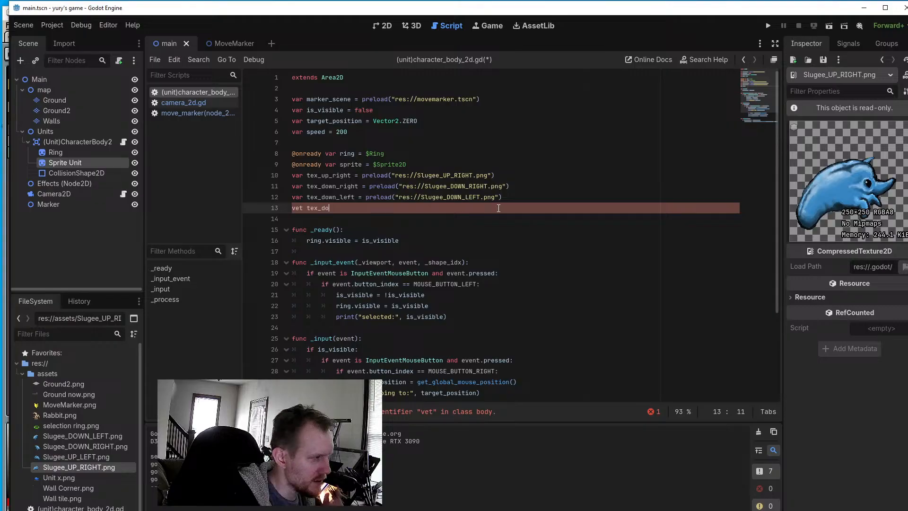
text(up)
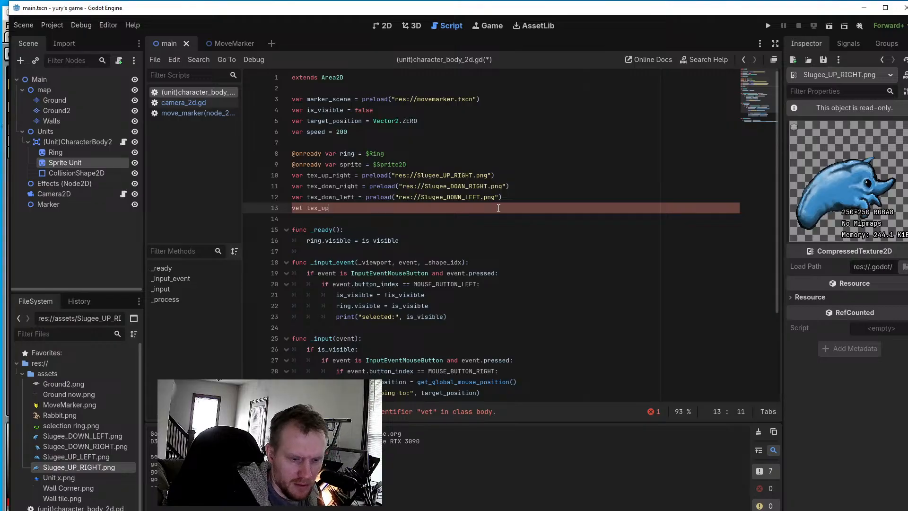
text(_left)
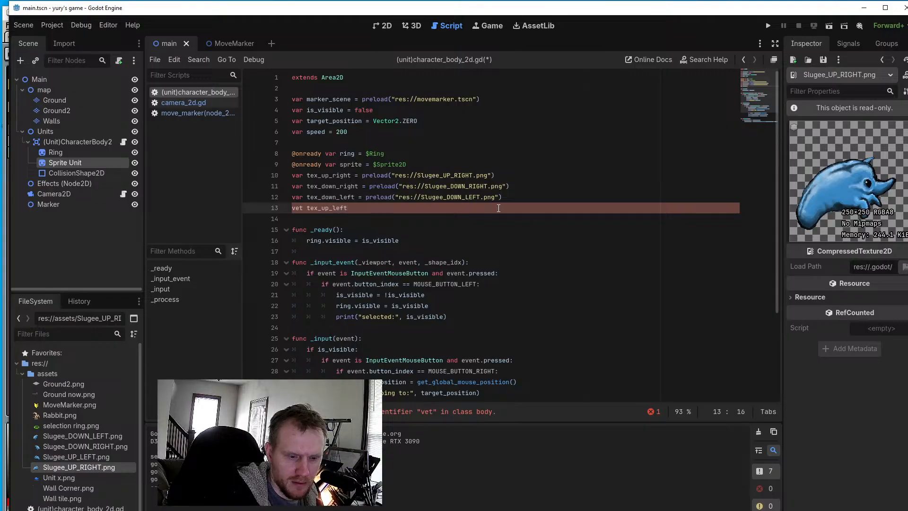
text( =)
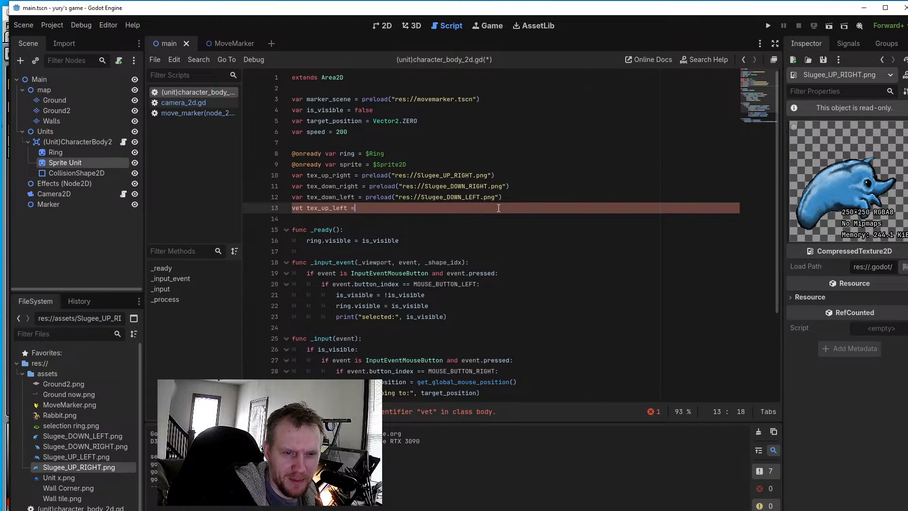
Assign a preload call to tex_up_left with a double-quoted path starting with "res://"
text( pre)
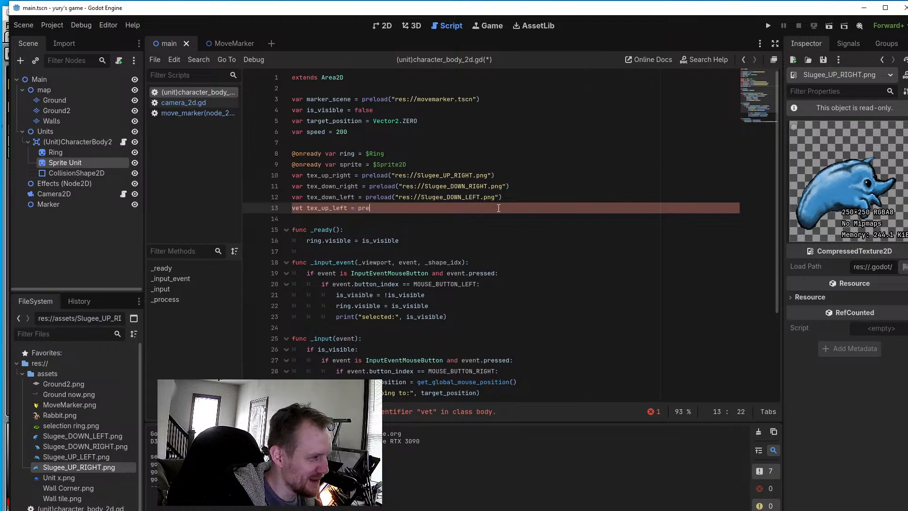
text(load)
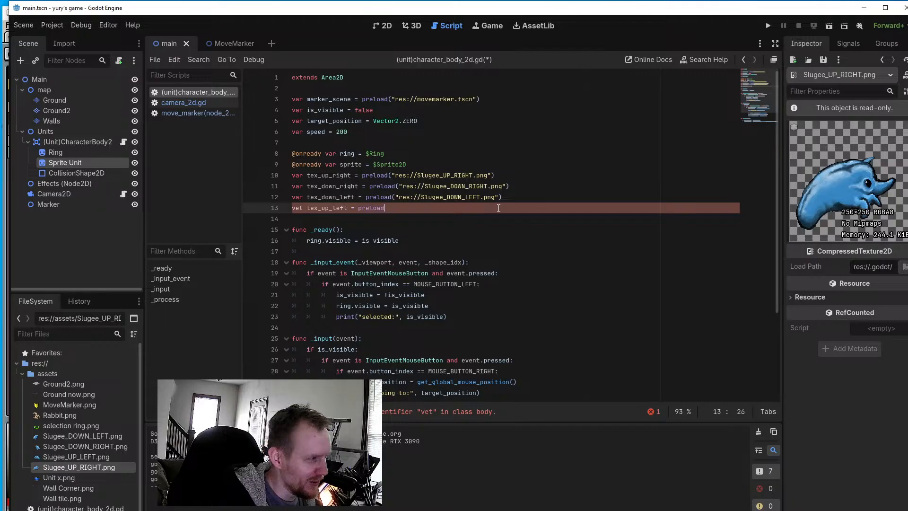
text(()
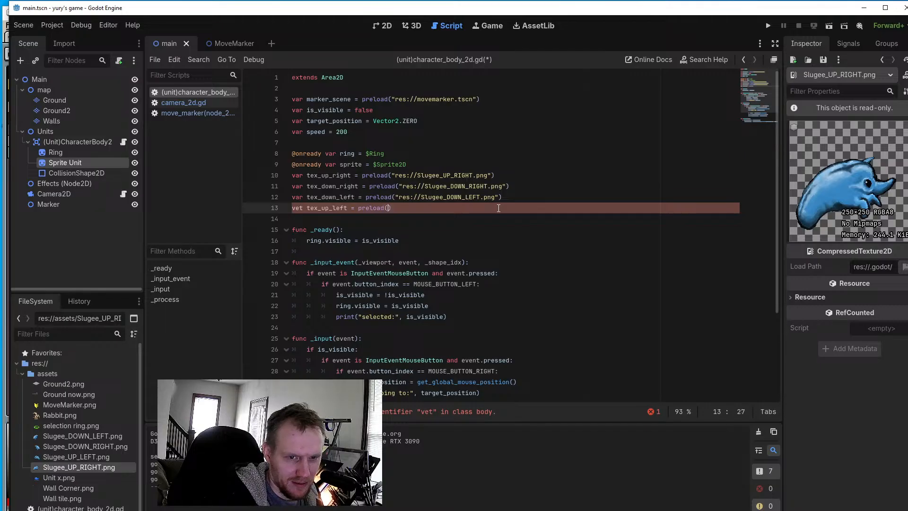
text("re)
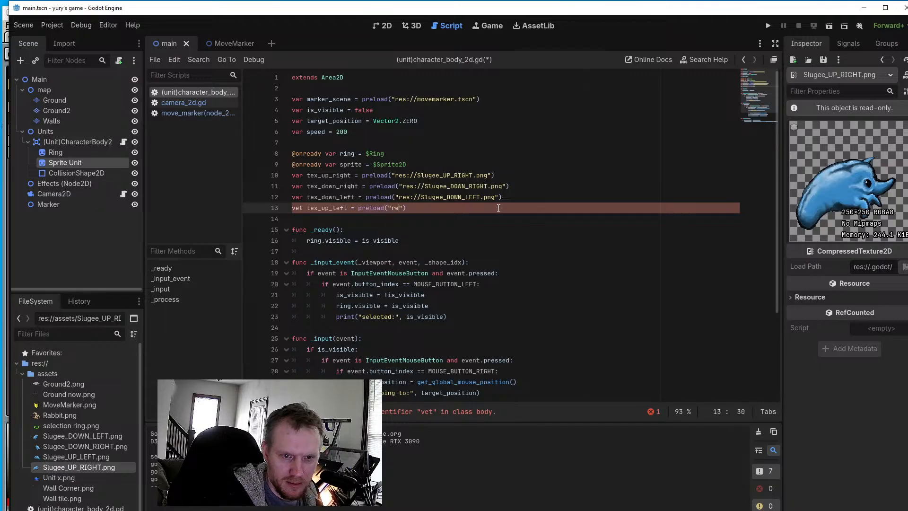
text(s:)
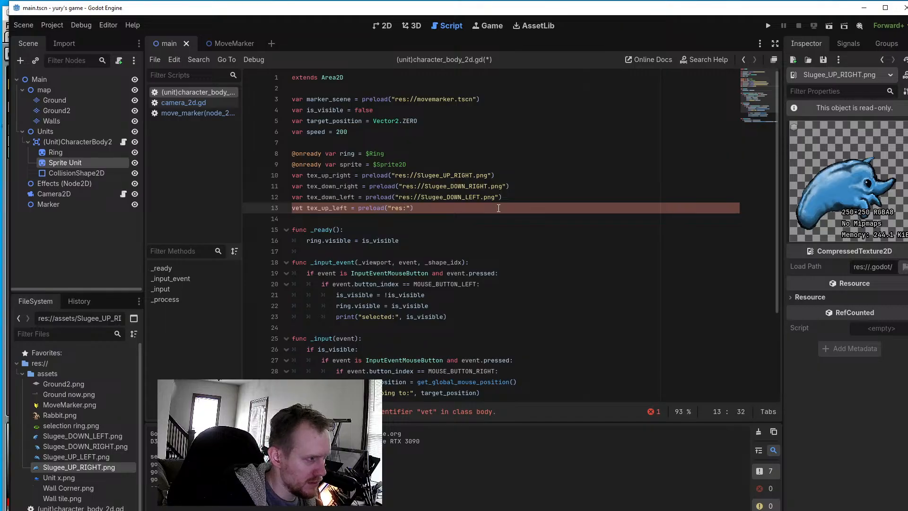
text(//)
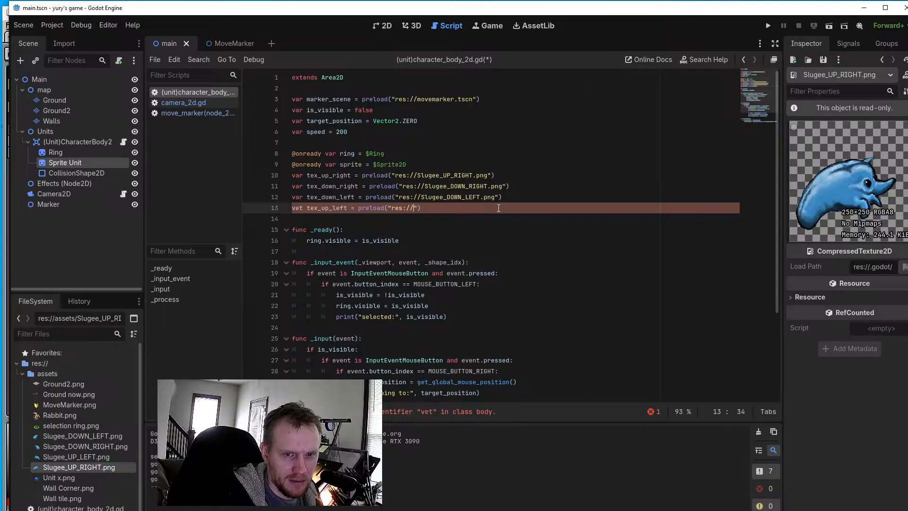
Extend the path in the tex_up_left preload call to "res://Slugee_UP_LEFT"
text(Slug)
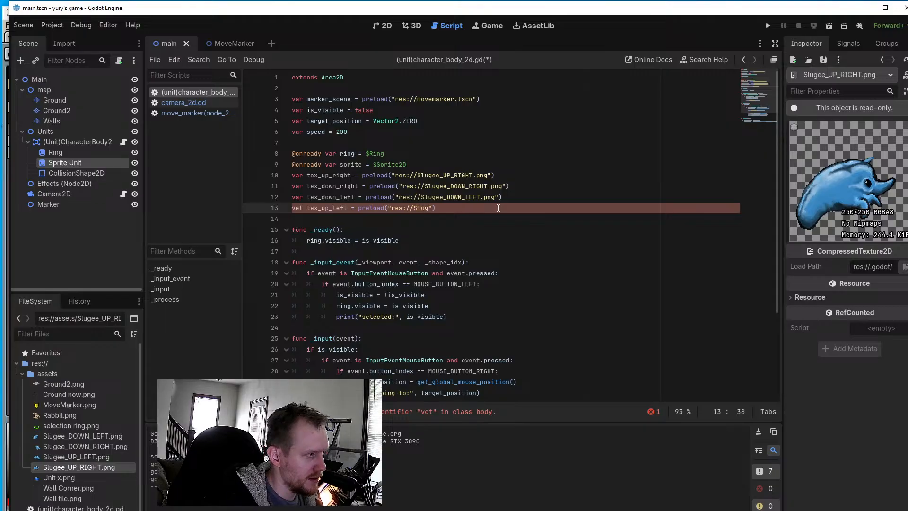
text(ee)
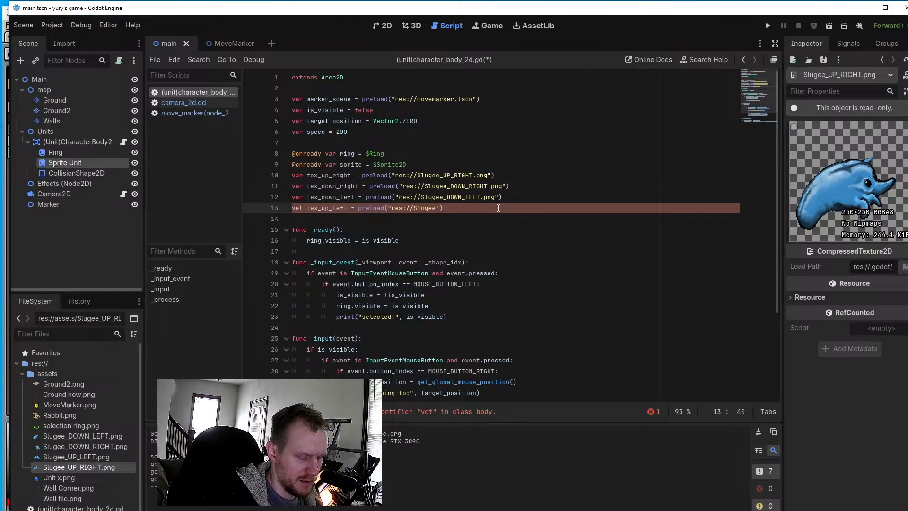
text(_)
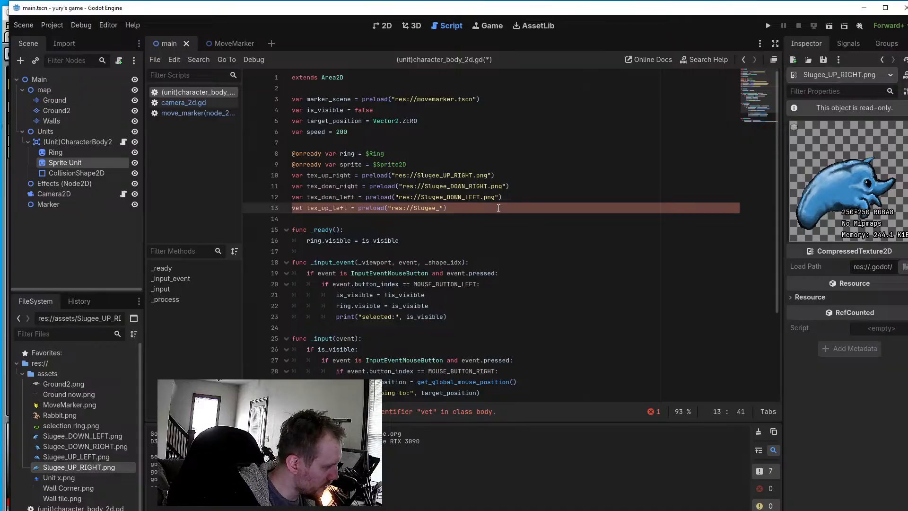
text(UP)
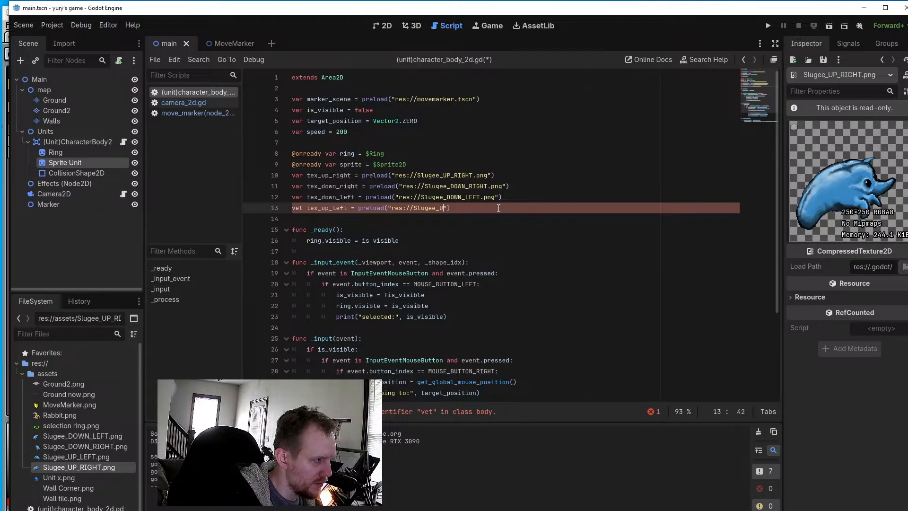
text(_)
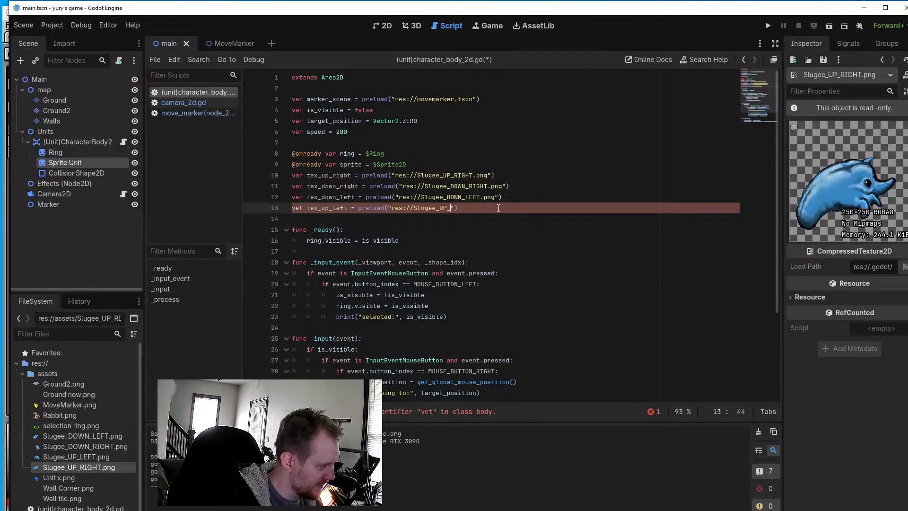
text(LEFT)
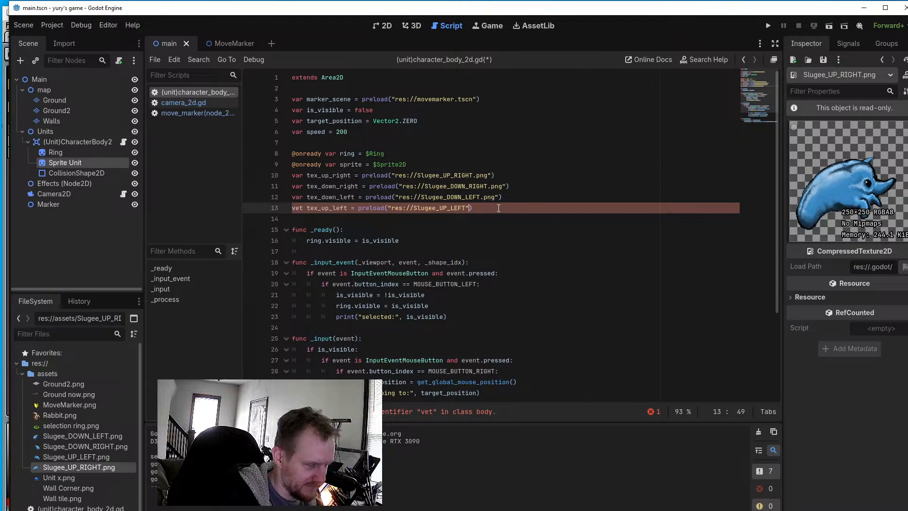
key(Right)
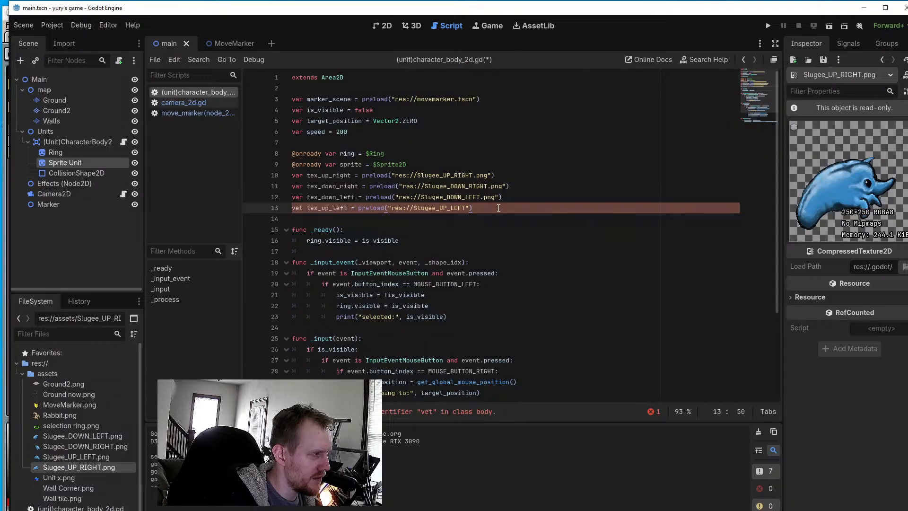
Correct the misspelled keyword "vet" to "var" at the start of the tex_up_left line
key(Left)
key(Left)
key(Left)
key(Left)
key(Left)
key(Left)
key(Left)
key(Left)
key(Left)
key(Left)
key(Left)
key(Left)
key(Left)
key(Left)
key(Left)
key(Left)
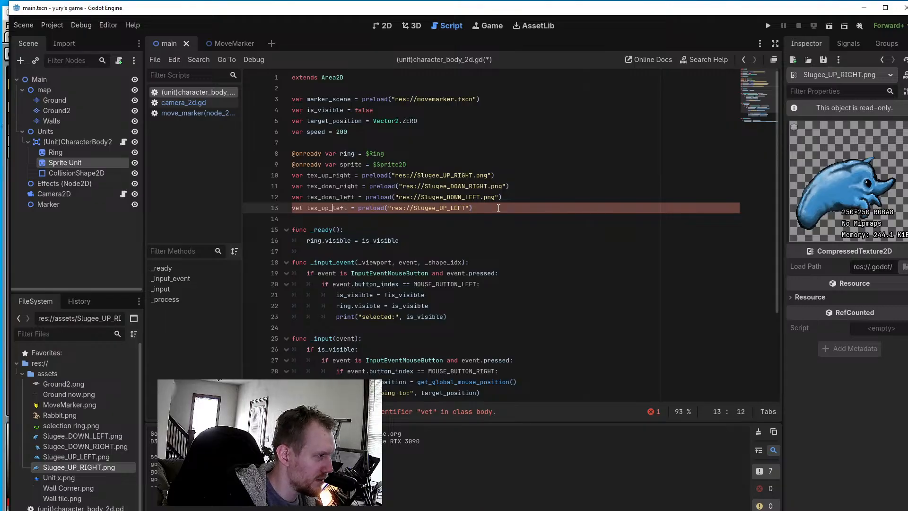
key(Left)
key(Left)
key(Left)
key(Left)
key(Left)
key(Left)
key(Left)
key(Left)
key(BackSpace)
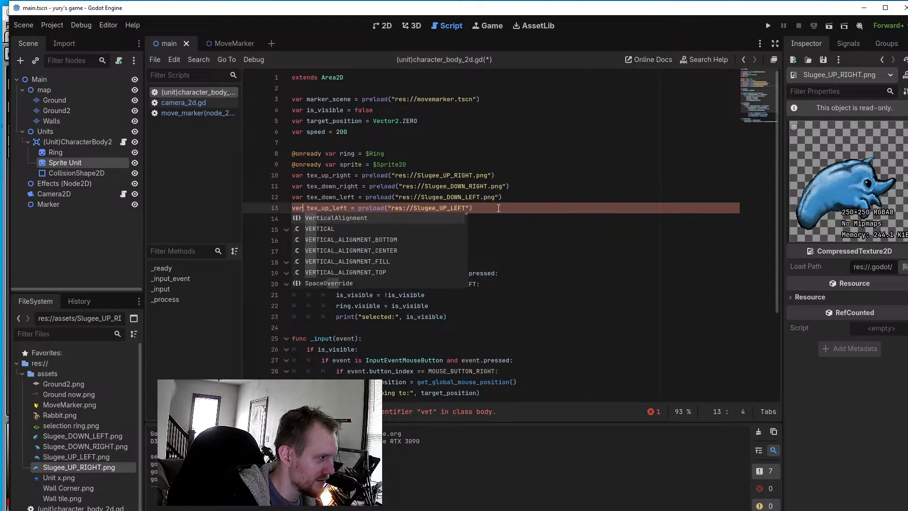
text(r)
key(BackSpace)
key(BackSpace)
text(ar)
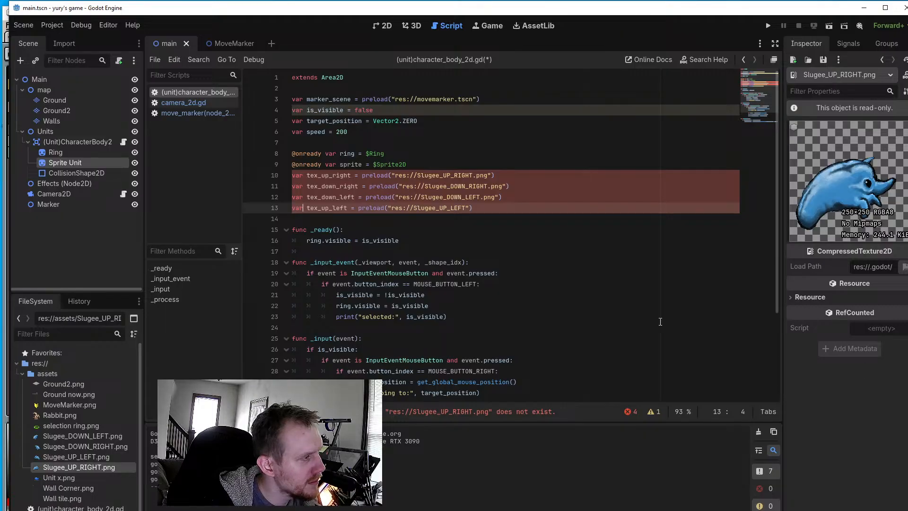
Copy the sprite declaration and the four texture preload lines below it
drag(475, 210, 268, 167)
right_click(313, 165)
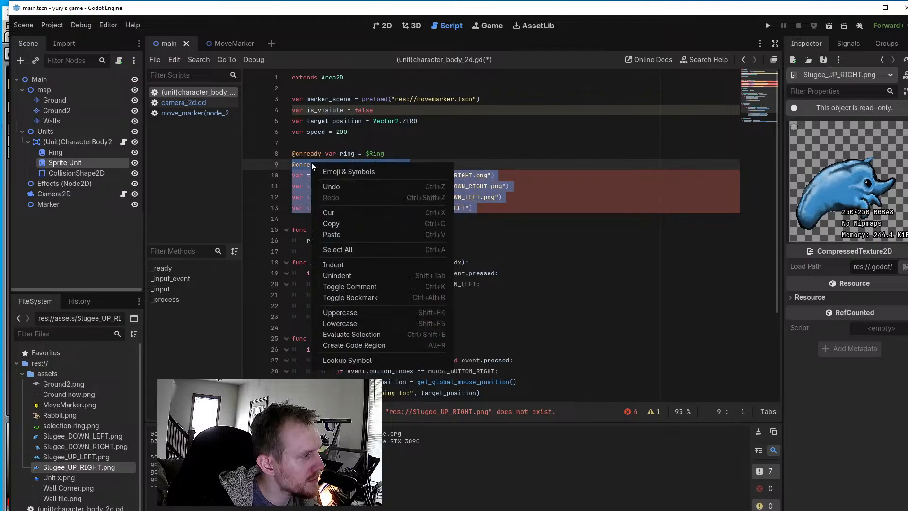
click(341, 222)
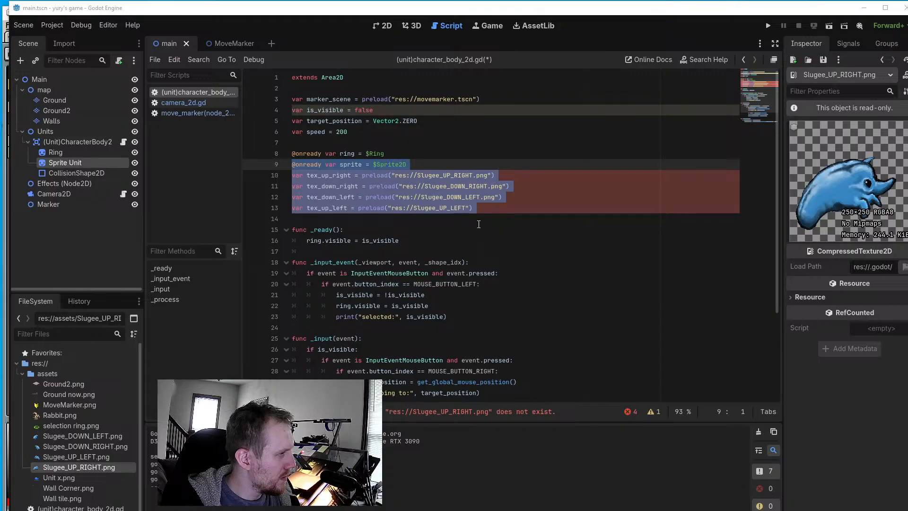
Add the missing ".png" extension to the Slugee_UP_LEFT path in the tex_up_left preload call
click(466, 207)
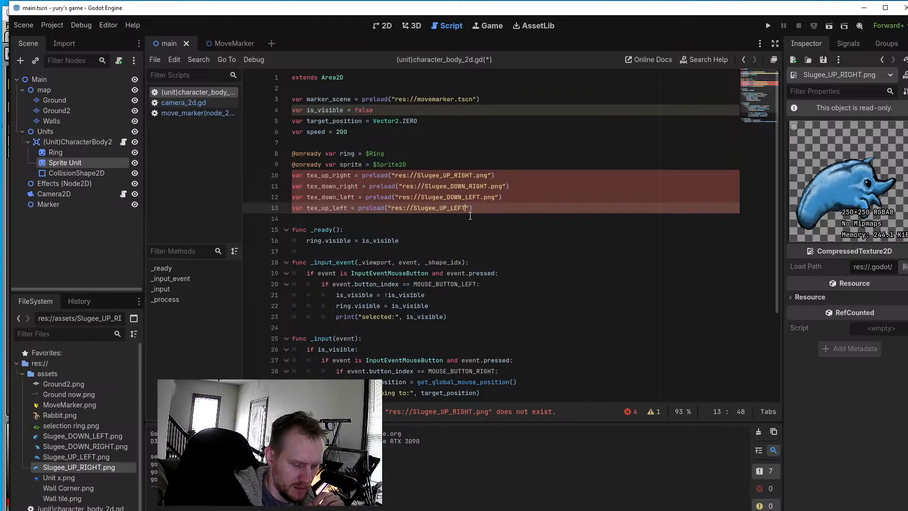
text(.)
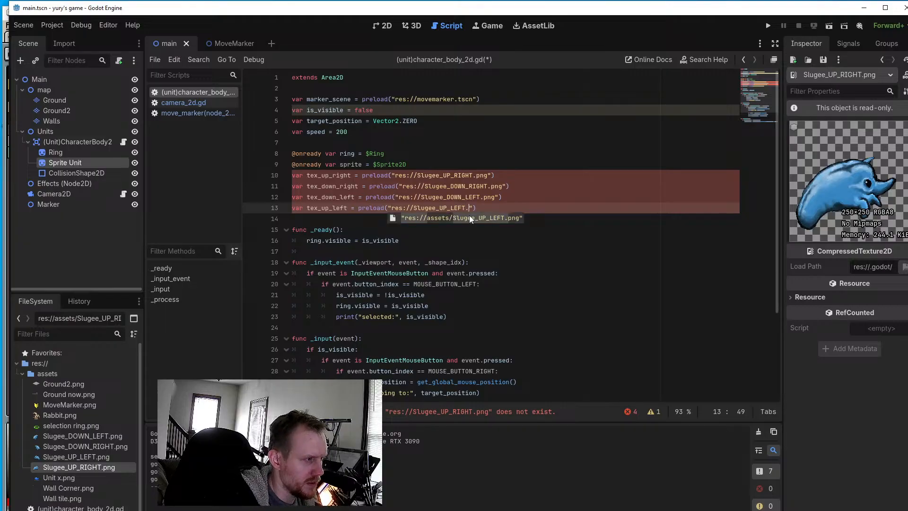
text(o)
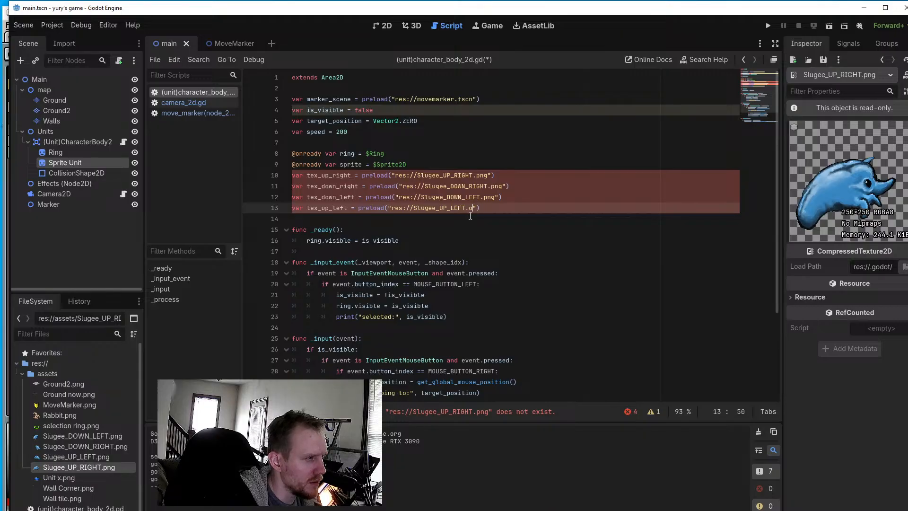
key(BackSpace)
text(png)
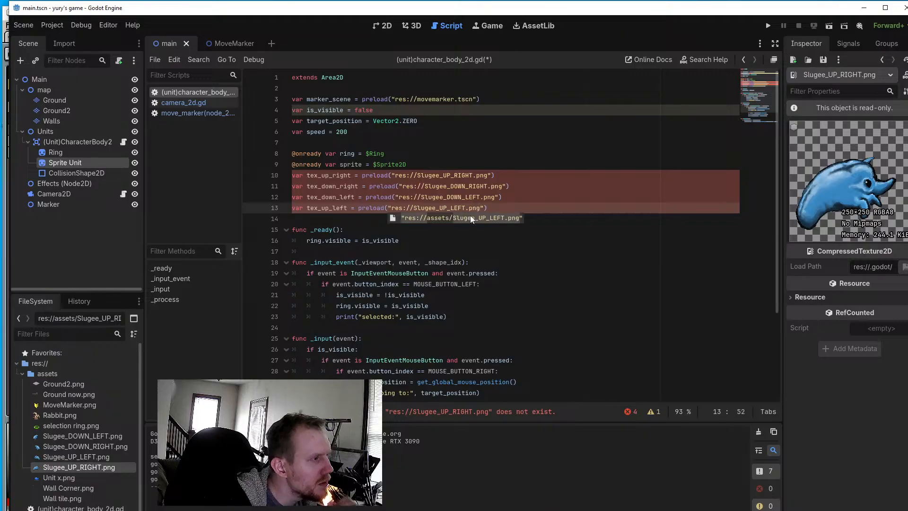
click(573, 270)
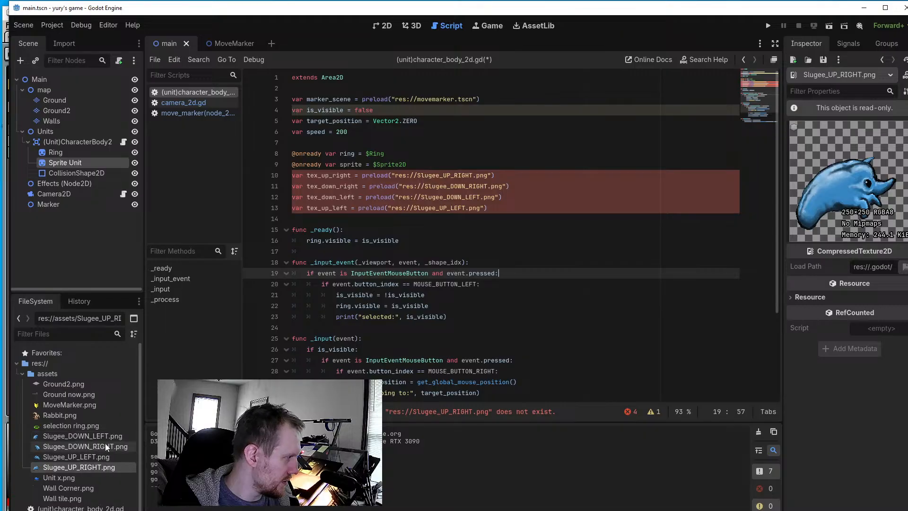
Replace the tex_up_right preload path with the path copied from its image file, "res://assets/Slugee_UP_RIGHT.png"
right_click(91, 470)
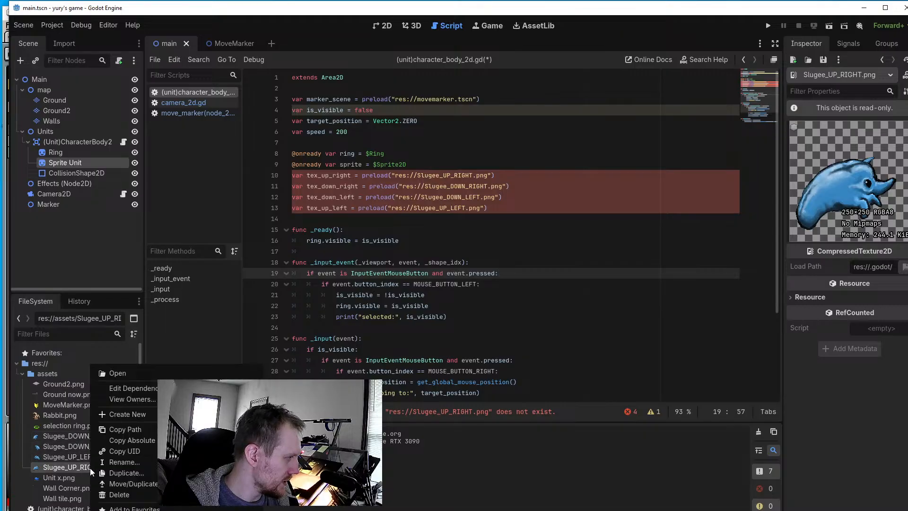
click(134, 429)
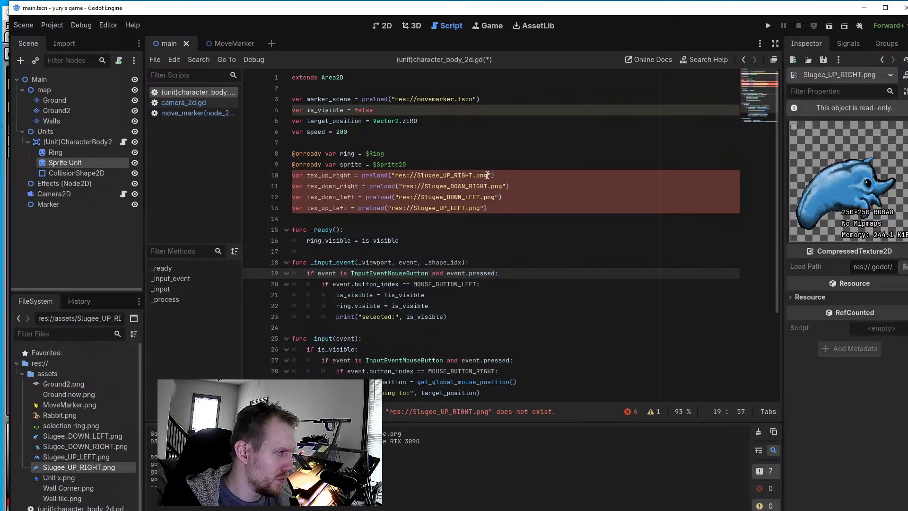
mouse_move(487, 174)
drag(487, 175, 395, 176)
key(ctrl+v)
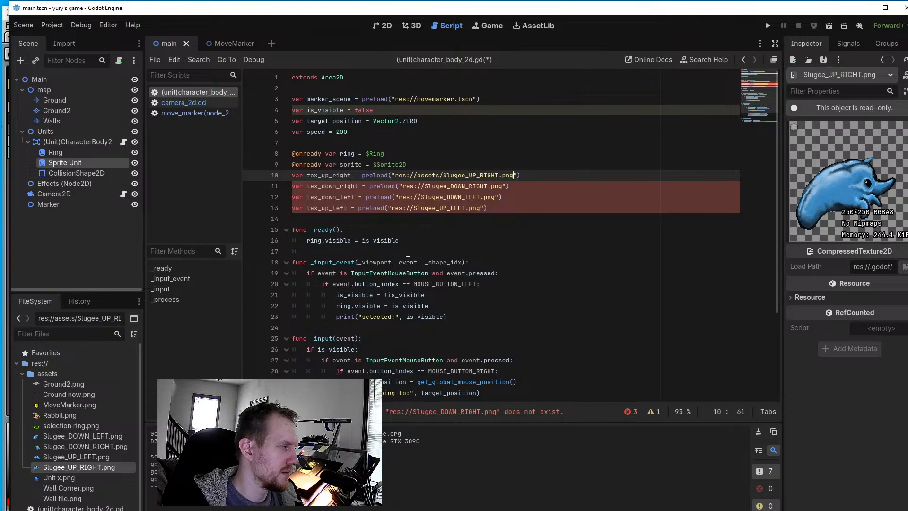
Replace the tex_down_right preload path with the path copied from its image file, "res://assets/Slugee_DOWN_RIGHT.png"
right_click(91, 447)
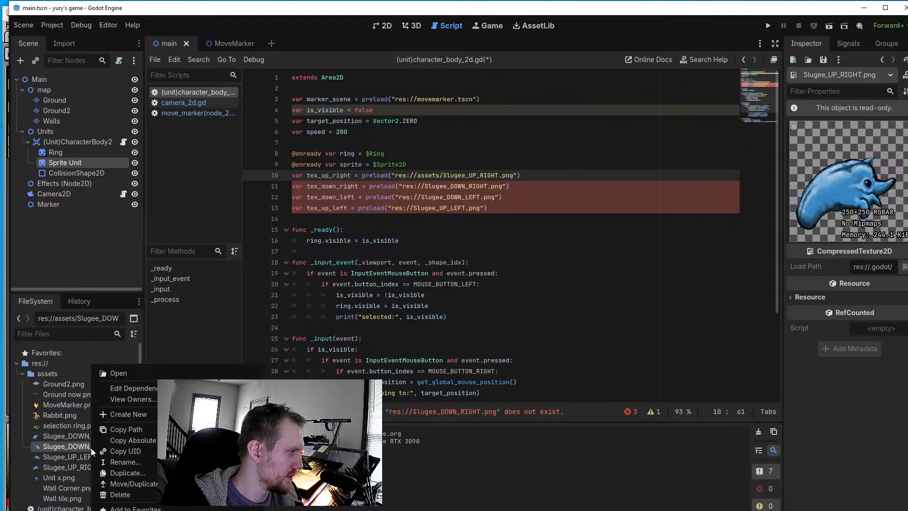
click(148, 428)
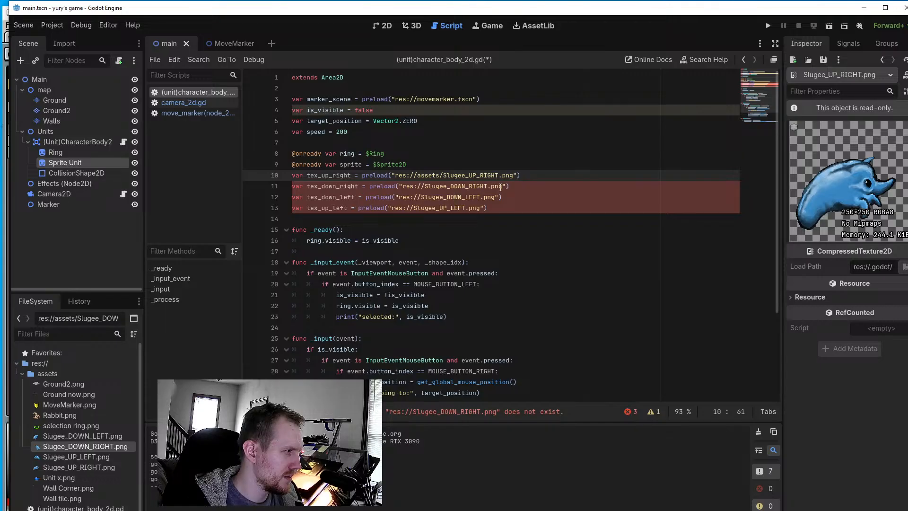
drag(504, 187, 403, 186)
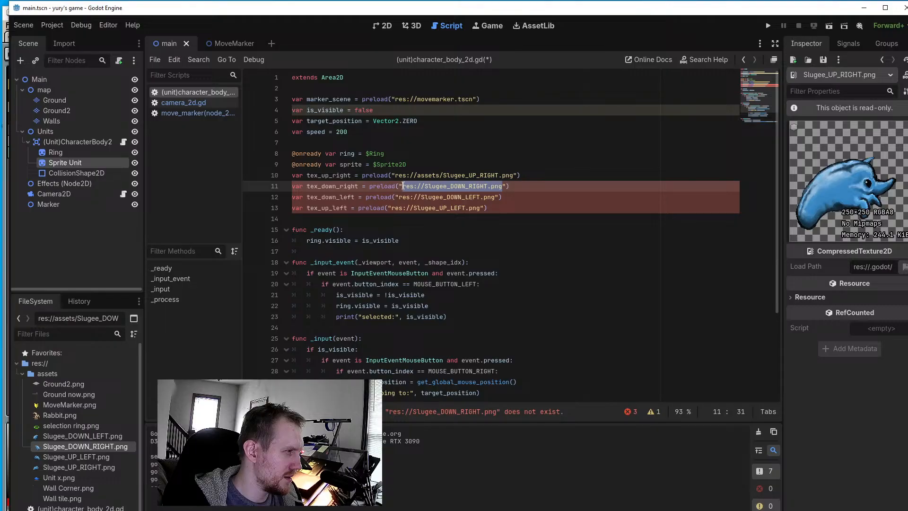
key(ctrl+v)
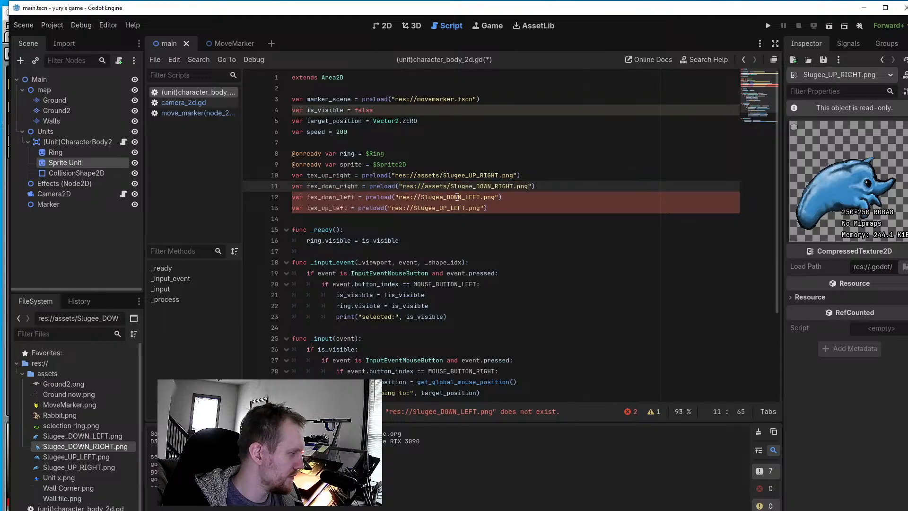
Replace the tex_down_left preload path with the path copied from its image file, "res://assets/Slugee_DOWN_LEFT.png"
right_click(78, 437)
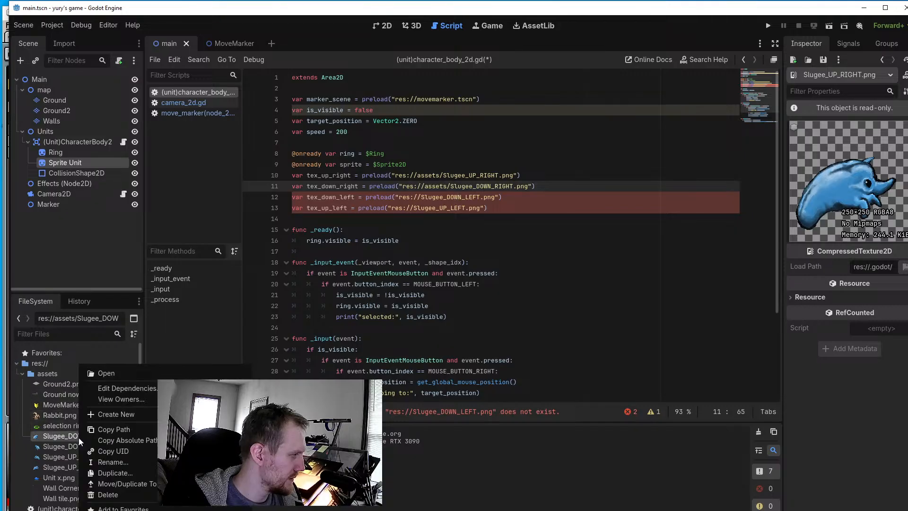
click(118, 430)
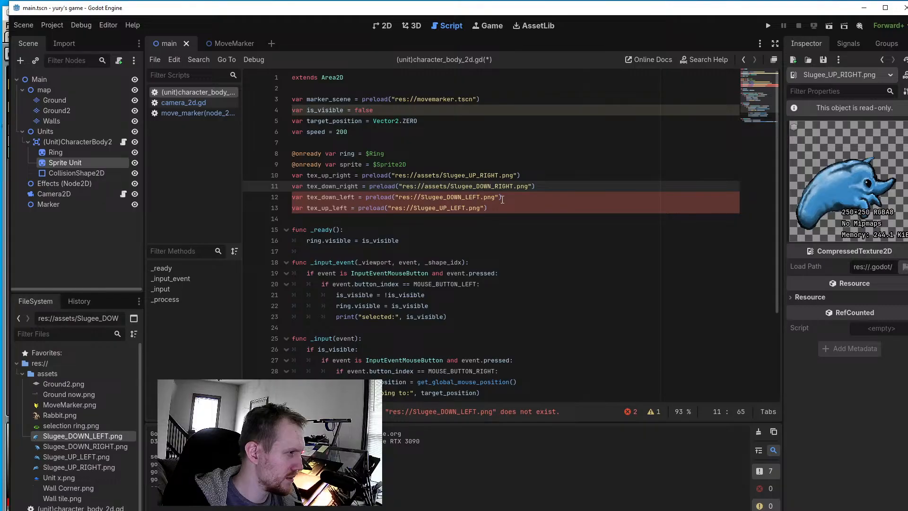
drag(495, 196, 398, 197)
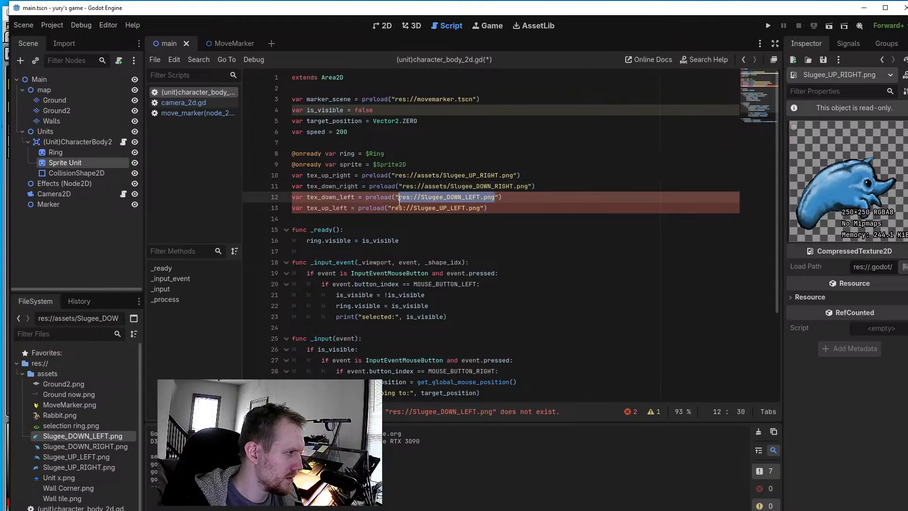
key(ctrl+v)
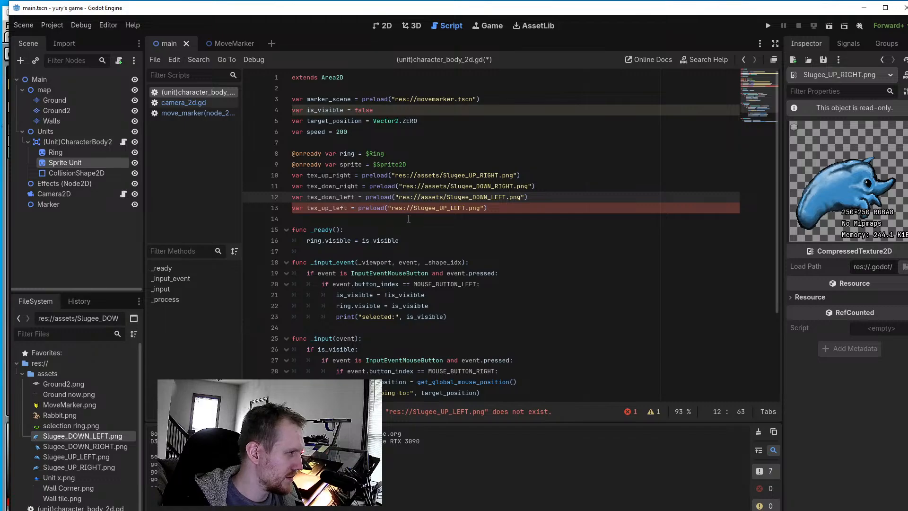
Replace the tex_up_left preload path with the path copied from its image file, "res://assets/Slugee_UP_LEFT.png"
right_click(87, 455)
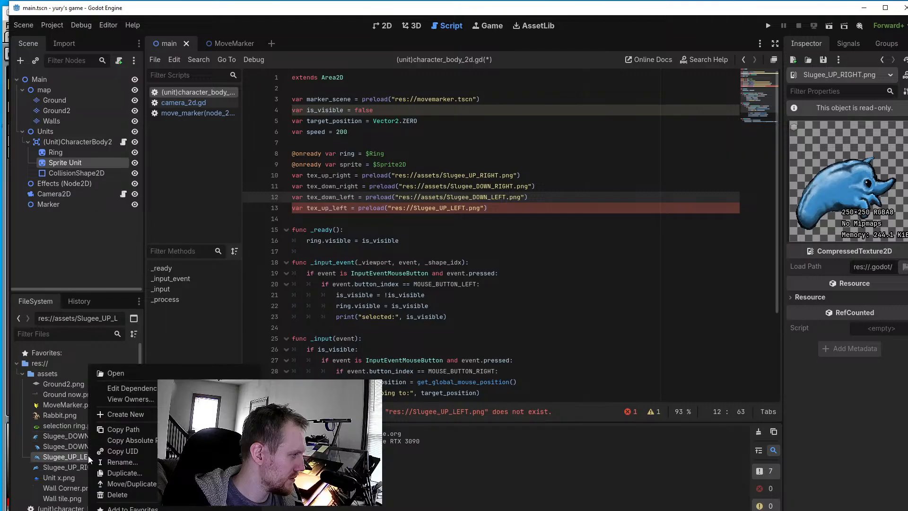
click(118, 433)
drag(481, 207, 391, 208)
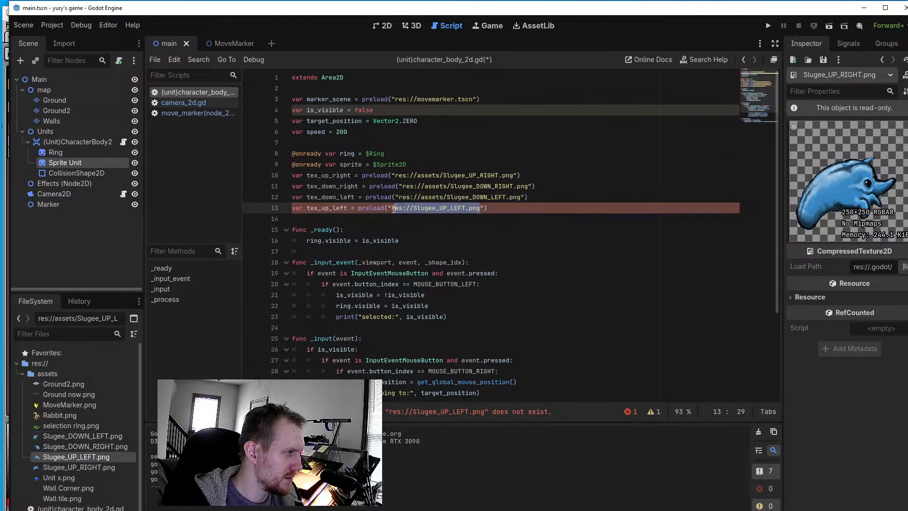
key(ctrl+v)
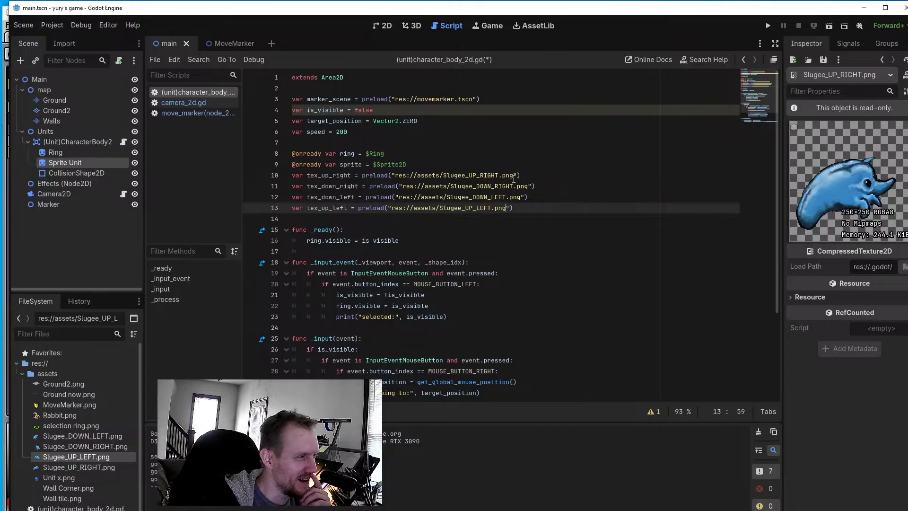
click(415, 150)
key(Return)
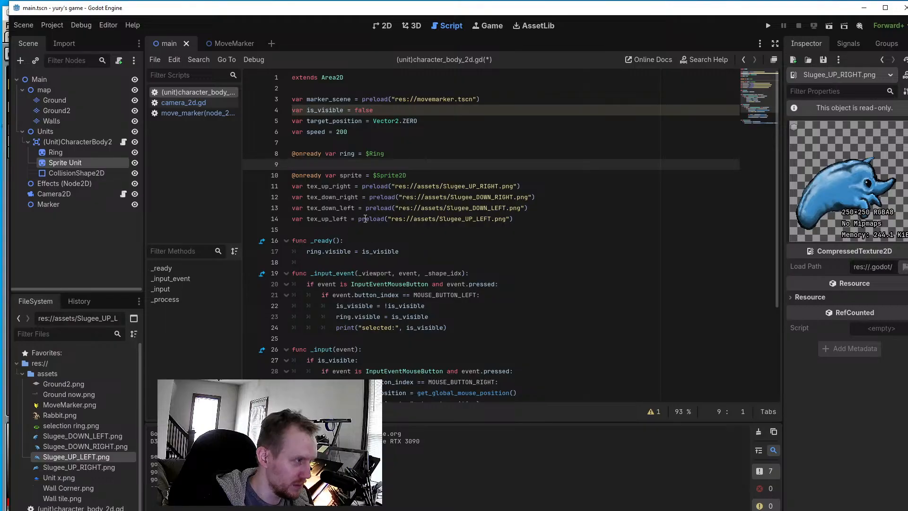
Insert a new indented line directly below the "func _process(delta):" header
mouse_move(366, 219)
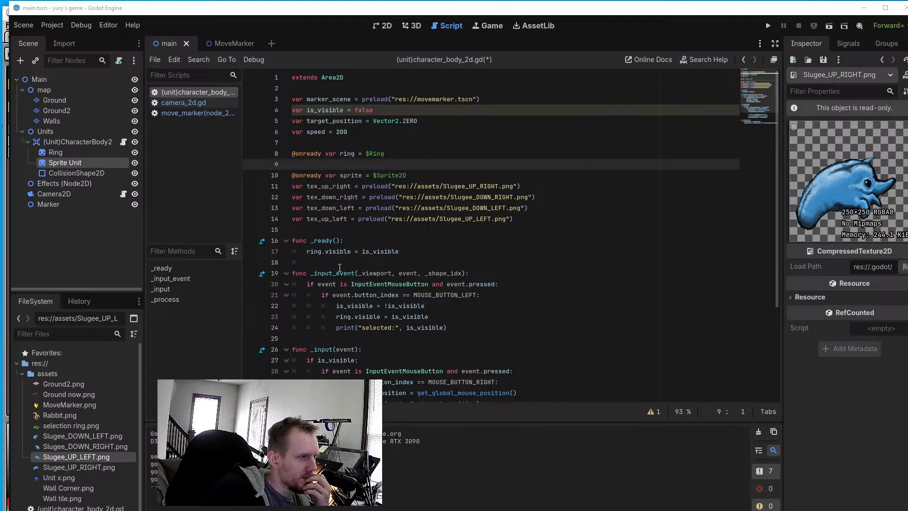
scroll(339, 268, down, 4)
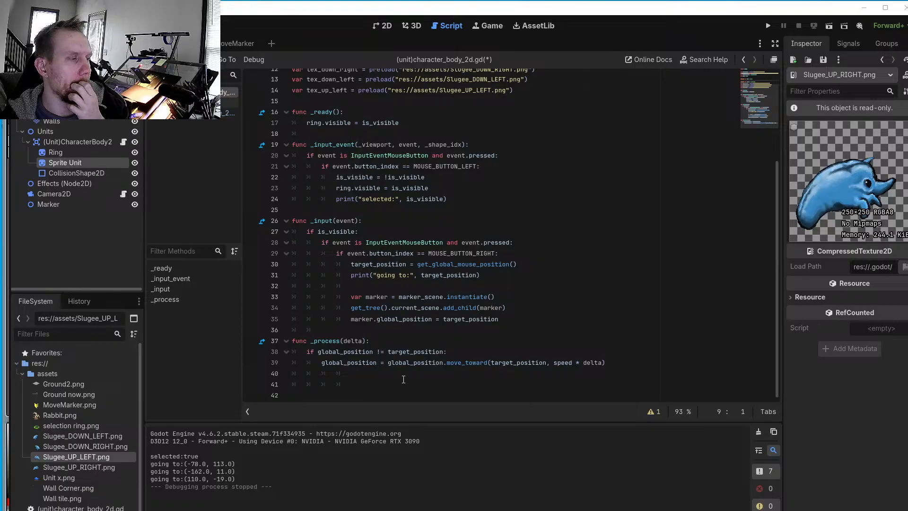
click(382, 344)
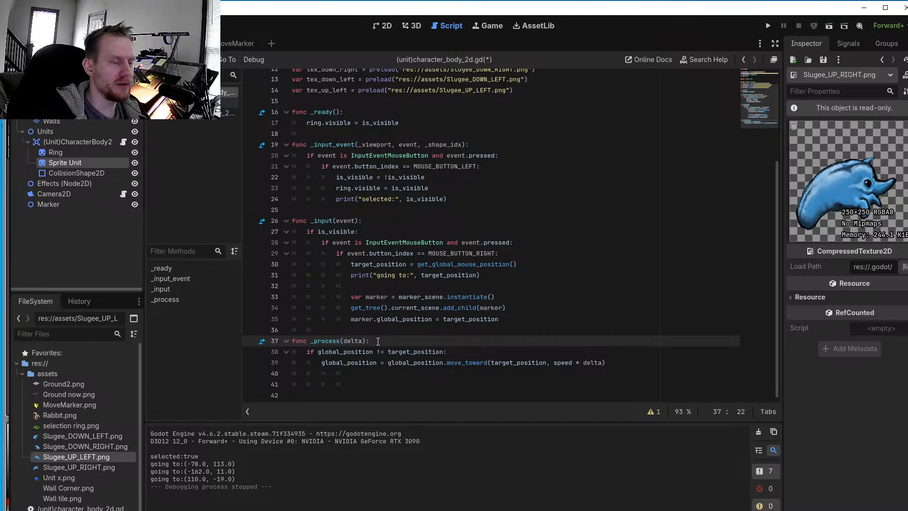
key(Return)
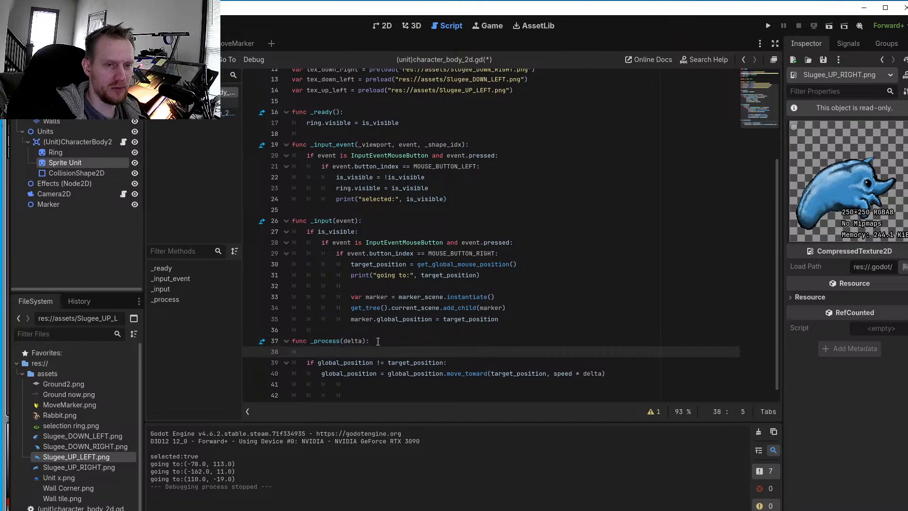
Declare `var direction = target_direction - global_position` at the start of the `_process(delta)` function
text(var)
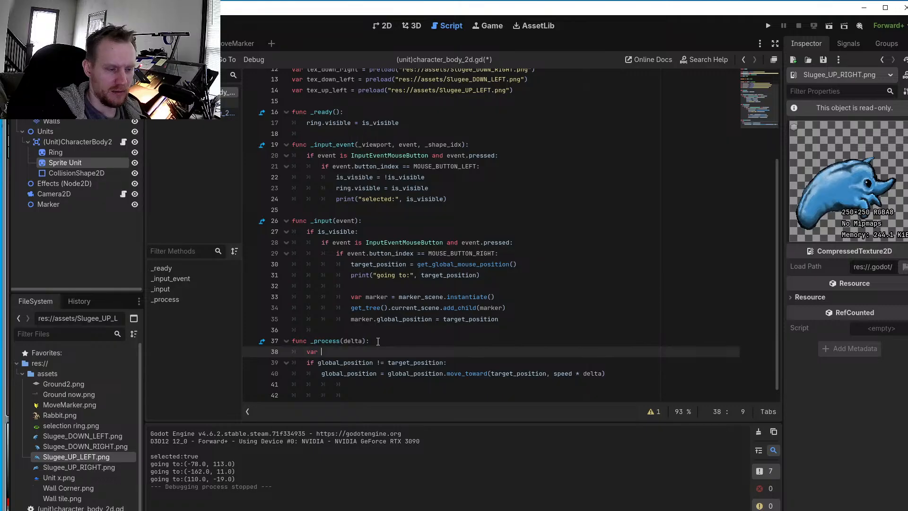
text( dire)
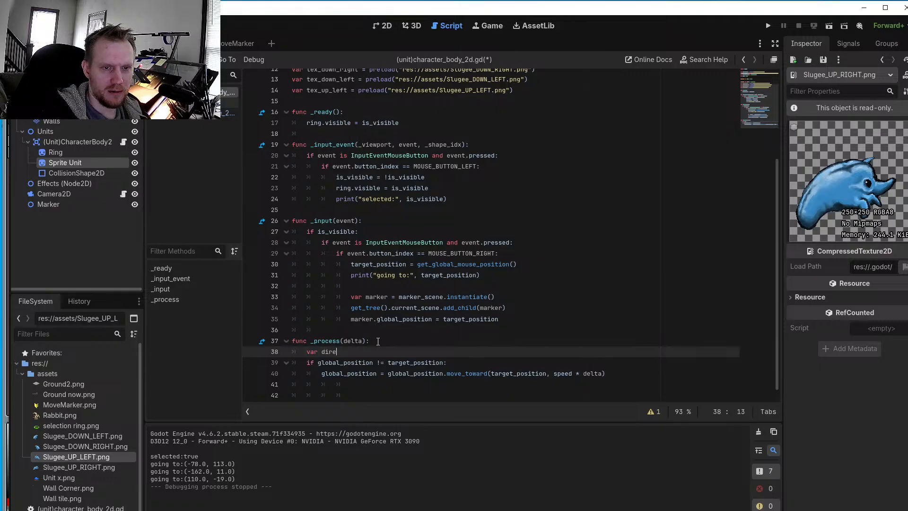
text(c)
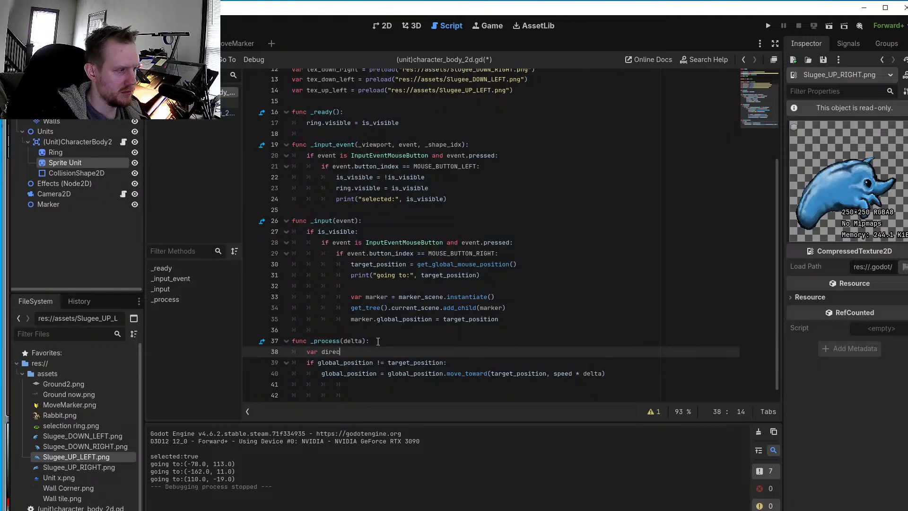
text(tion = )
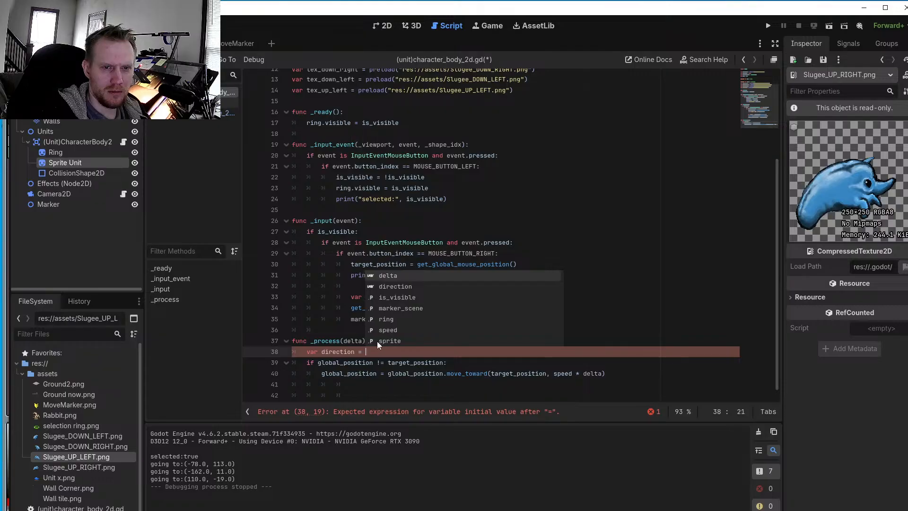
text(target_)
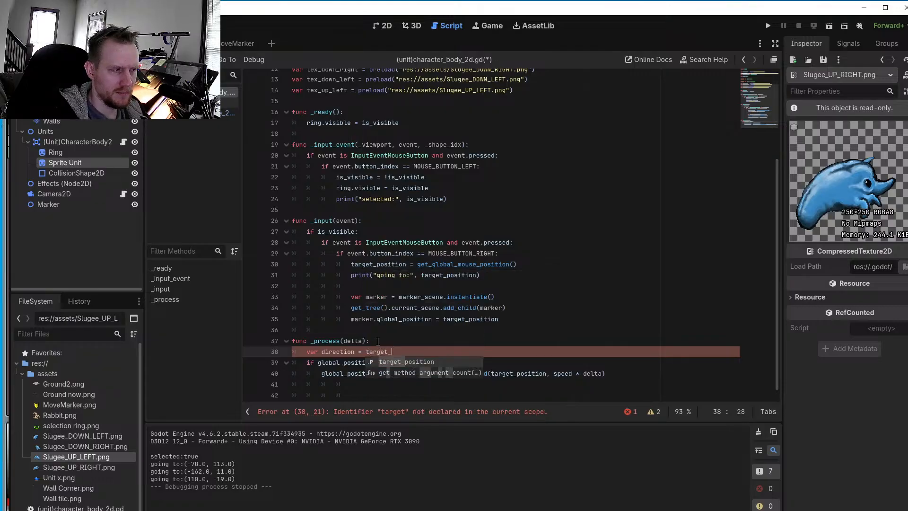
text(direction)
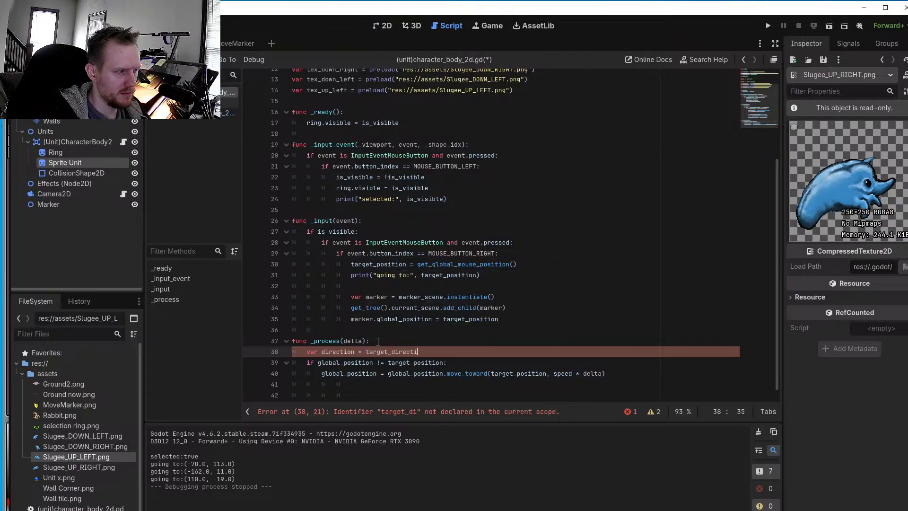
text( - )
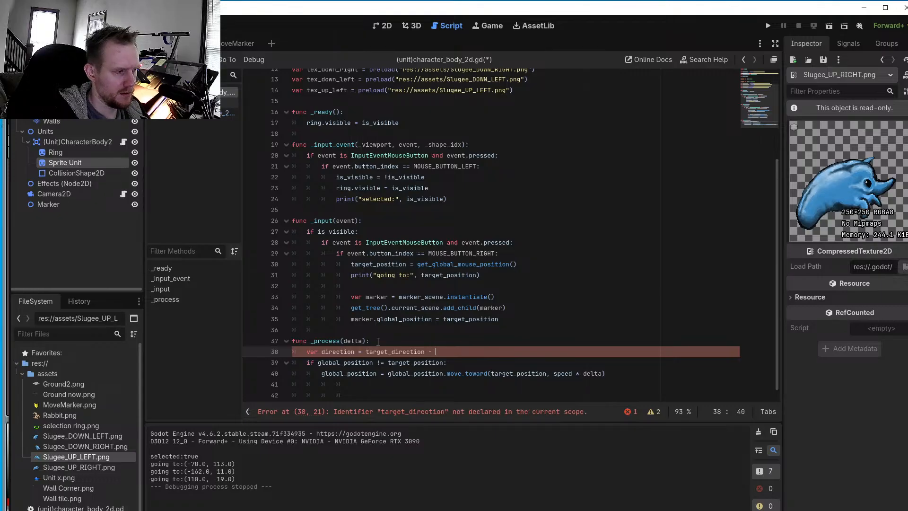
text(gl)
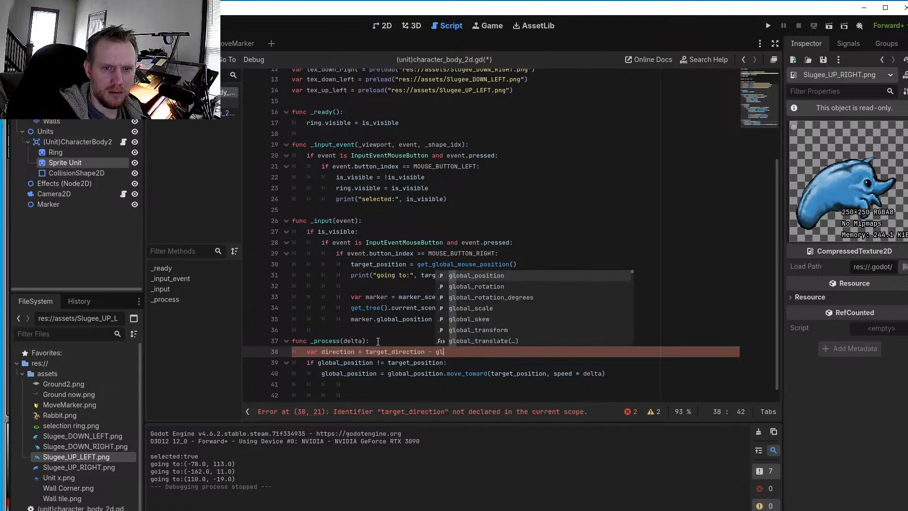
text(obal_)
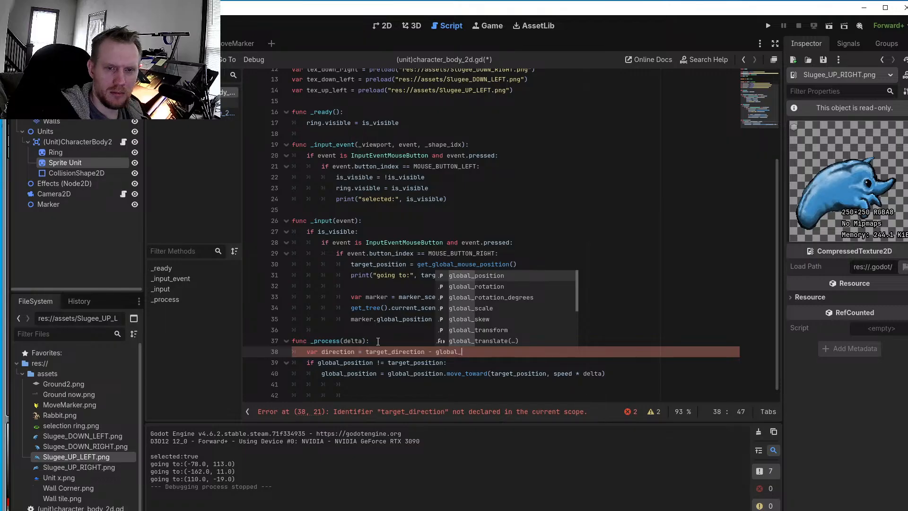
text(position)
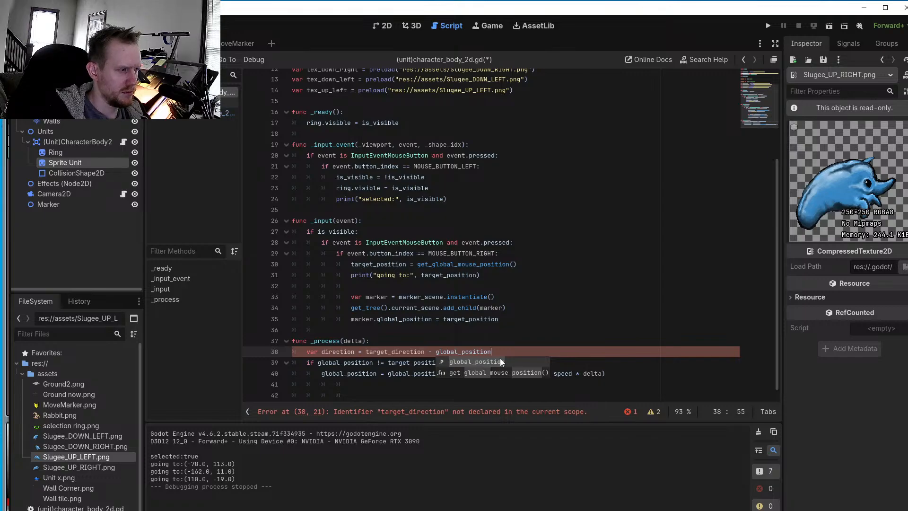
key(Escape)
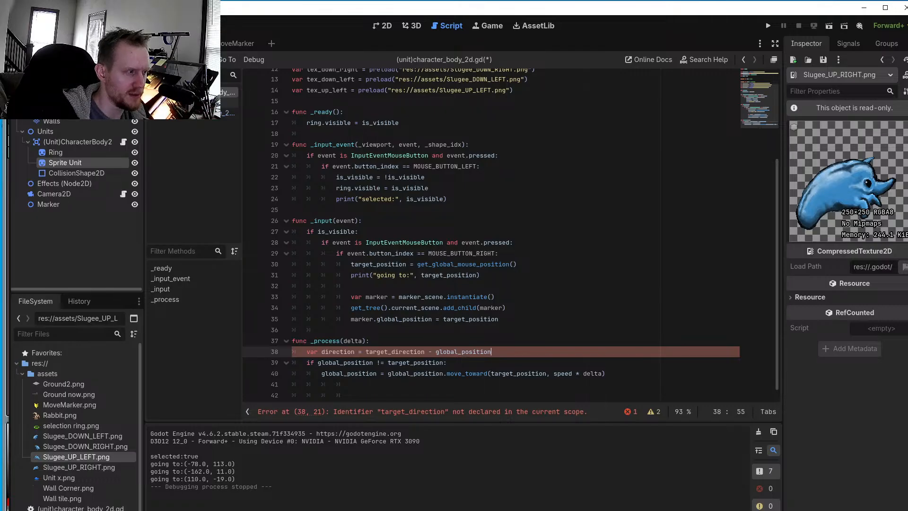
Set off the direction declaration in `_process` with a blank line below and above it
key(Return)
click(400, 344)
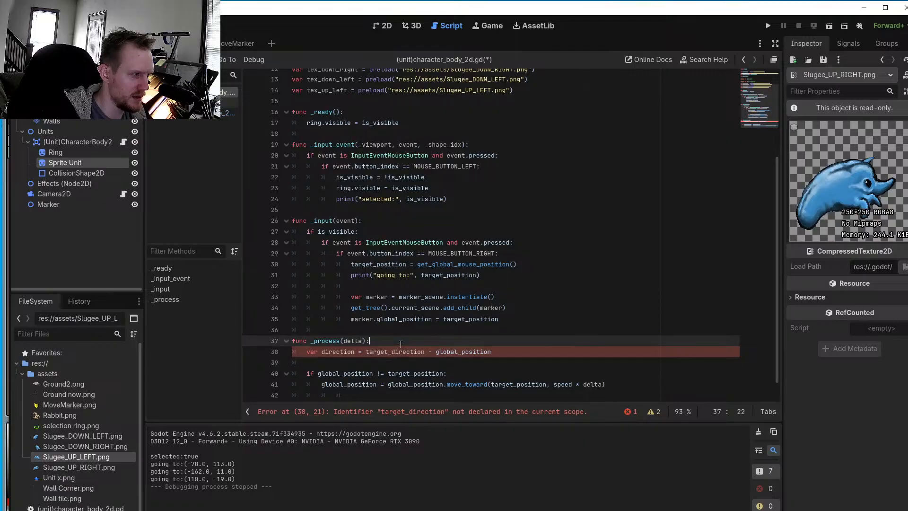
key(Return)
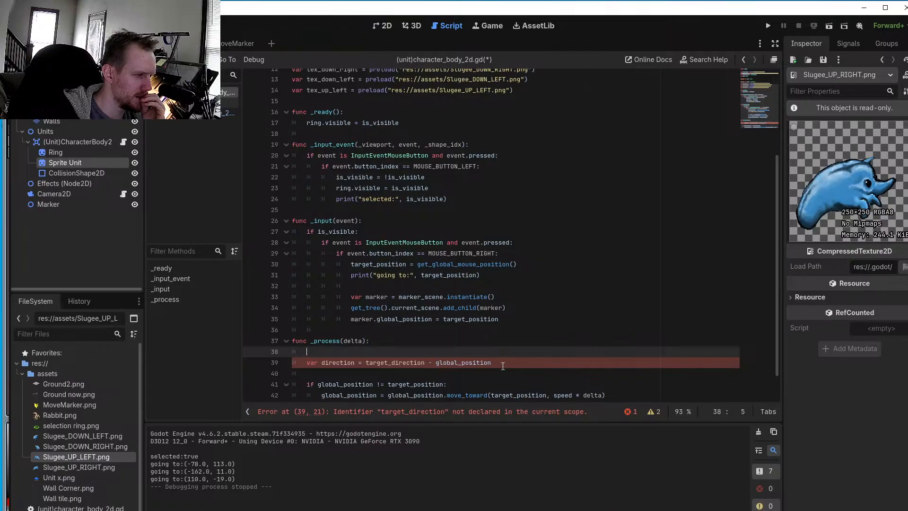
Copy the `_process` function's code, from its header through the `move_toward` line
drag(501, 364, 304, 354)
scroll(512, 363, down, 1)
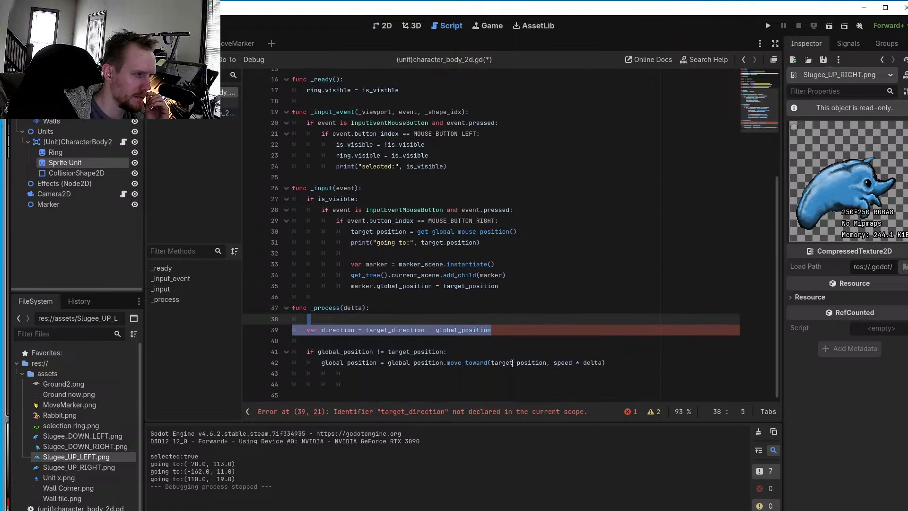
drag(604, 362, 289, 308)
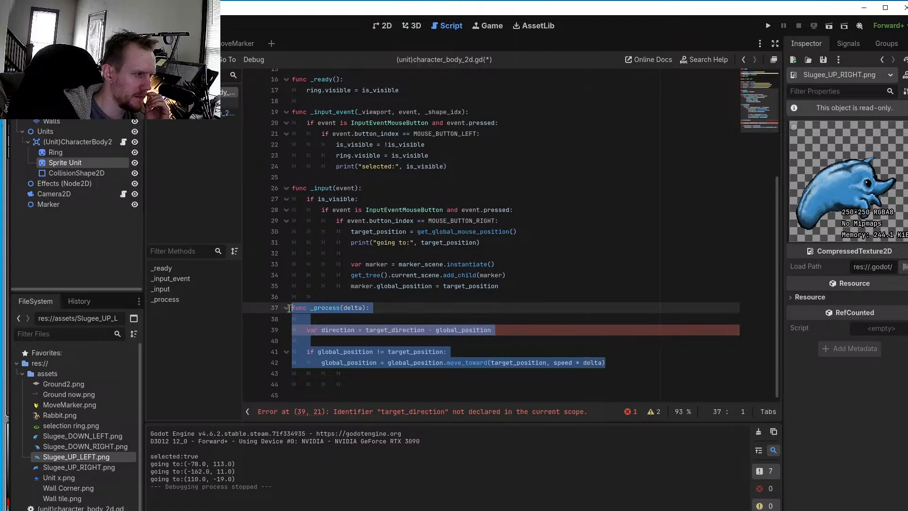
right_click(302, 308)
click(333, 365)
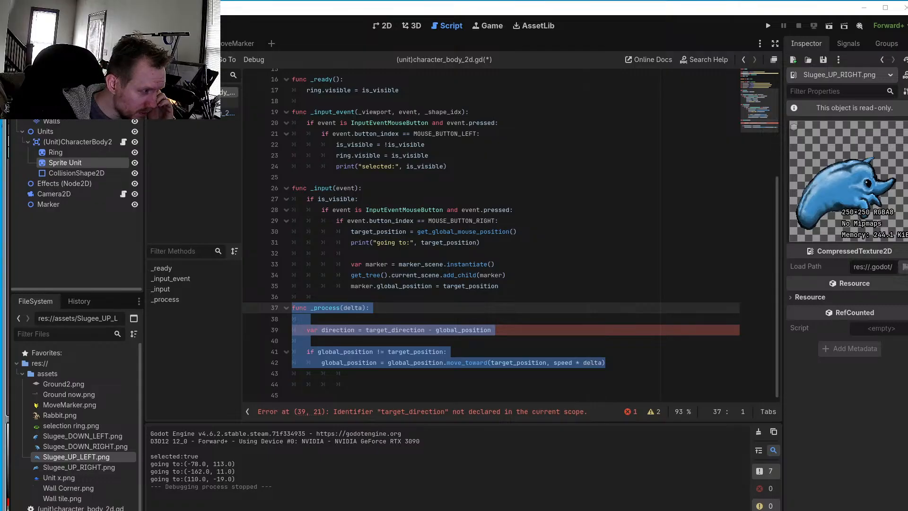
Replace `target_direction` with `target_position` in the direction declaration inside `_process`
scroll(480, 255, up, 2)
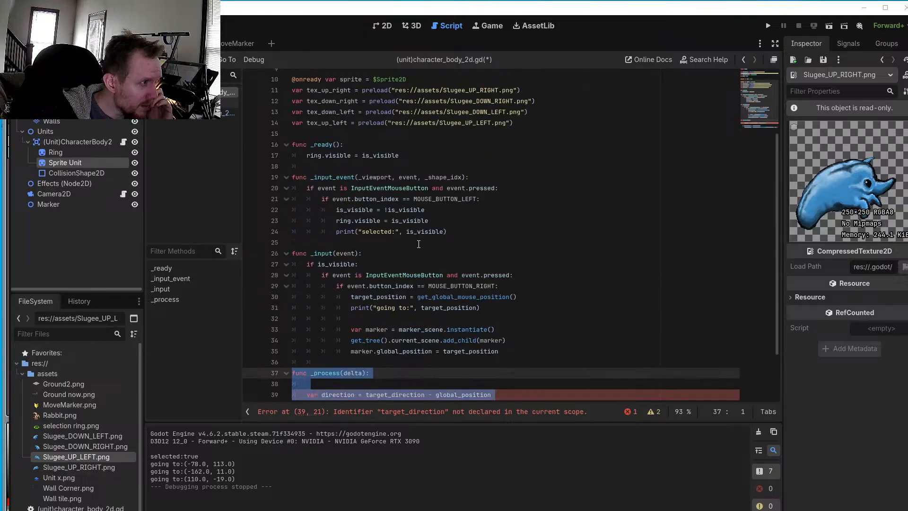
scroll(418, 244, up, 3)
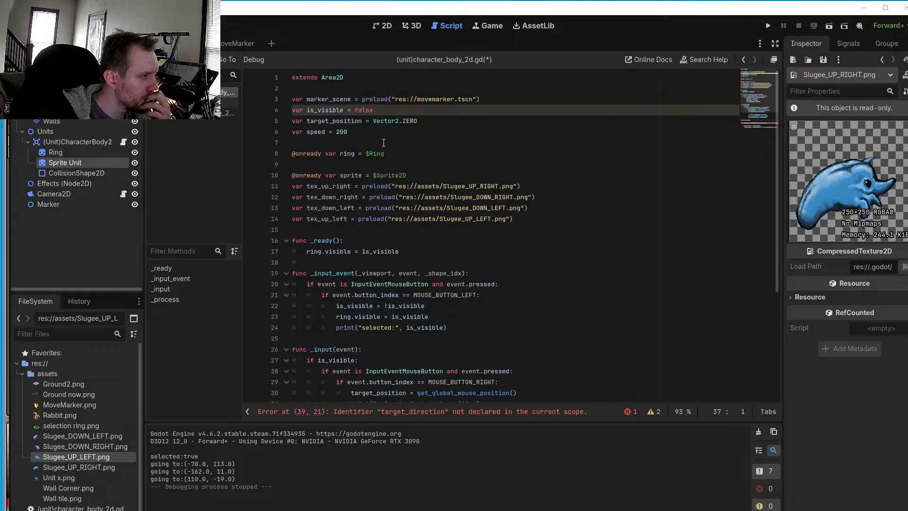
scroll(384, 143, down, 4)
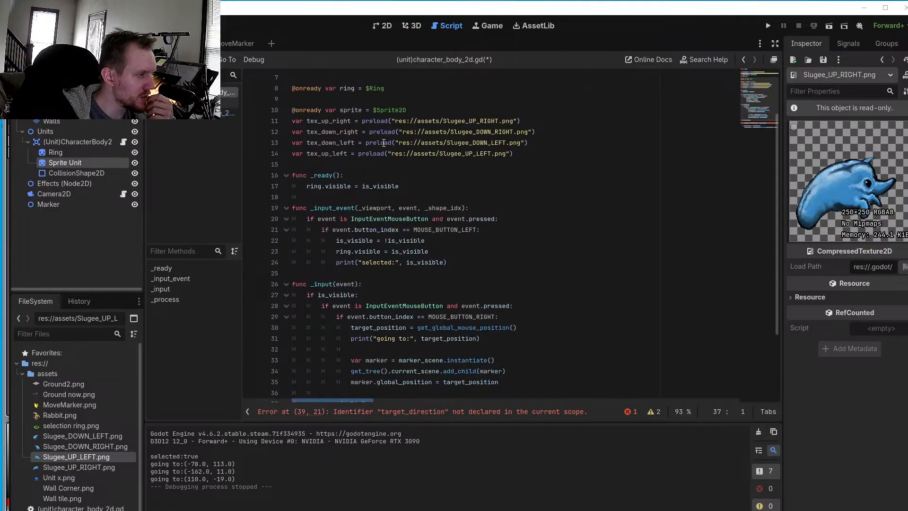
scroll(383, 142, down, 1)
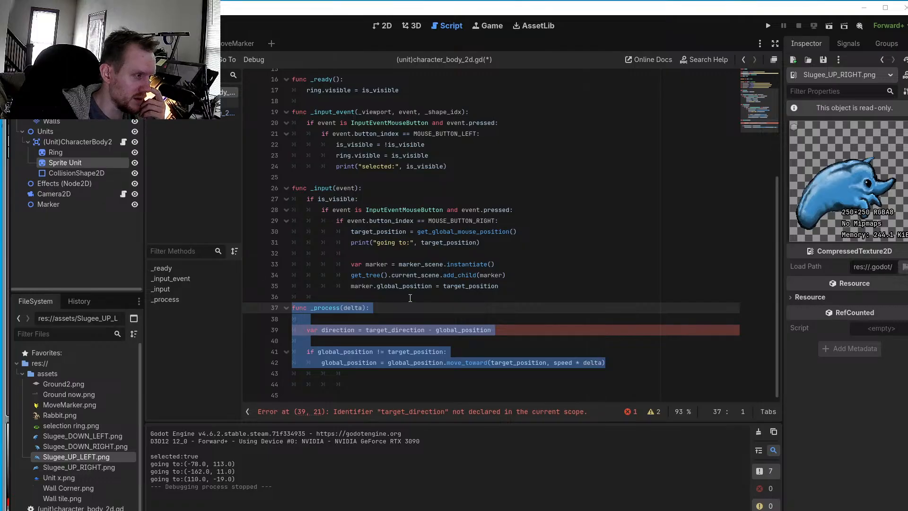
click(425, 331)
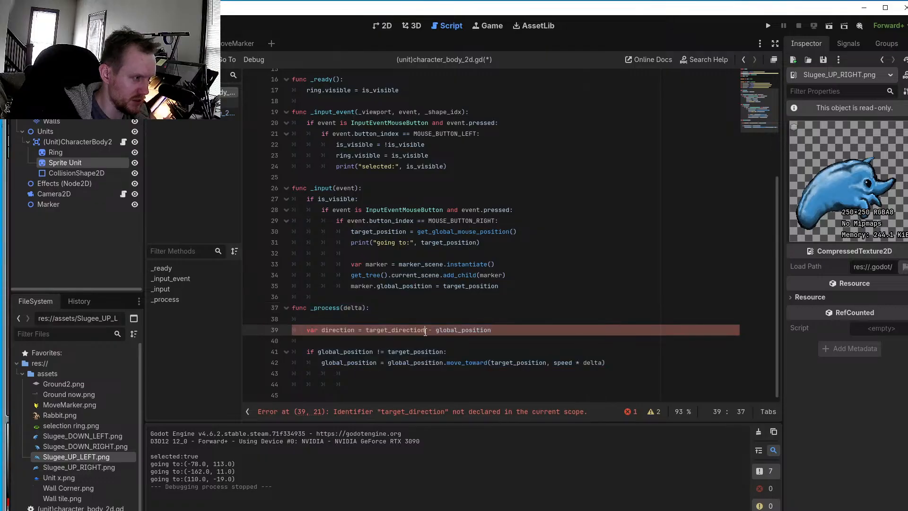
key(BackSpace)
key(BackSpace)
key(BackSpace)
key(BackSpace)
key(BackSpace)
key(BackSpace)
key(BackSpace)
key(BackSpace)
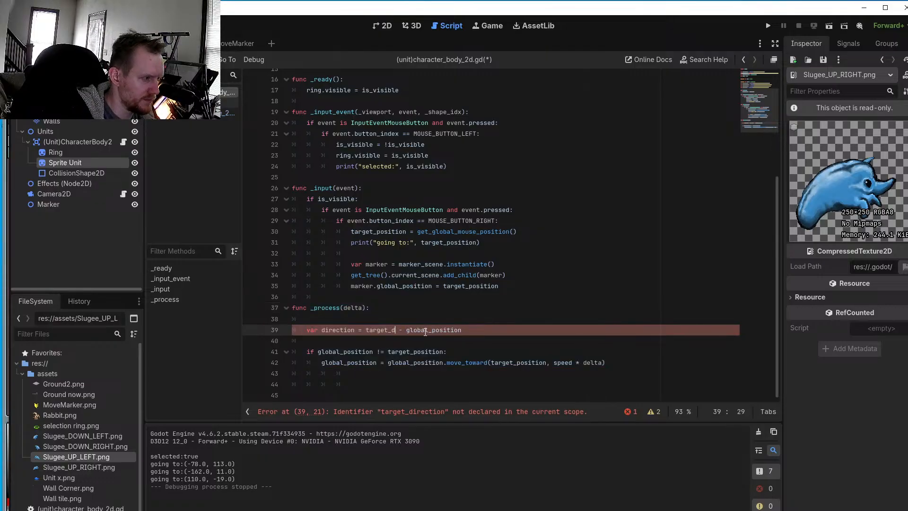
key(BackSpace)
text(posi)
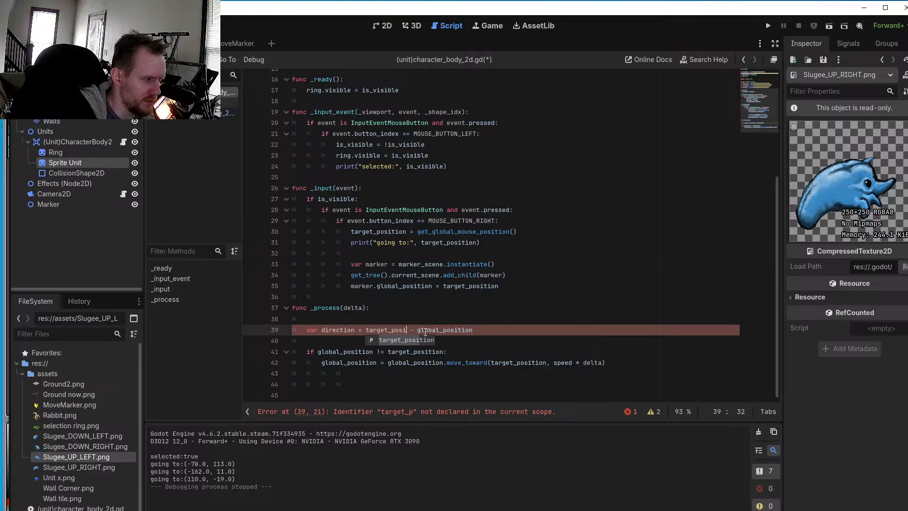
text(tion)
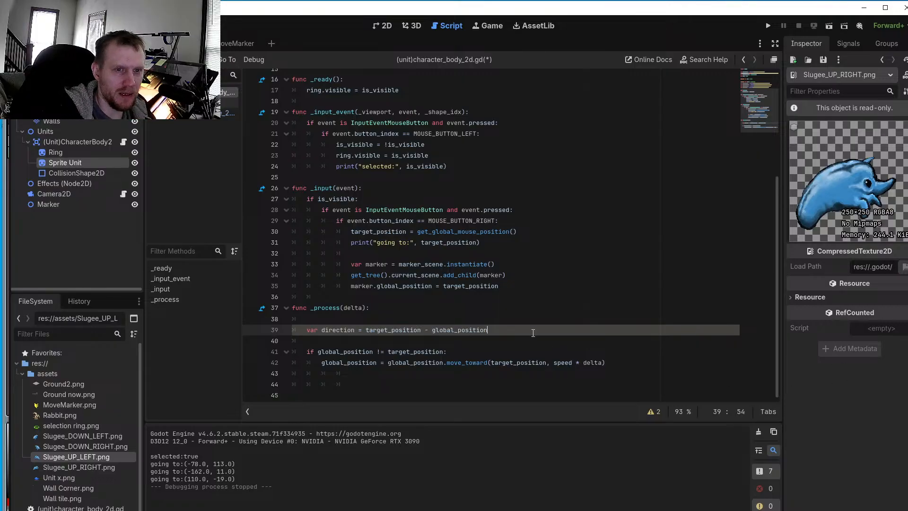
Below the direction declaration, add `if direction.length() < 1:` with an indented `return`, followed by an extra blank line
key(Return)
key(Return)
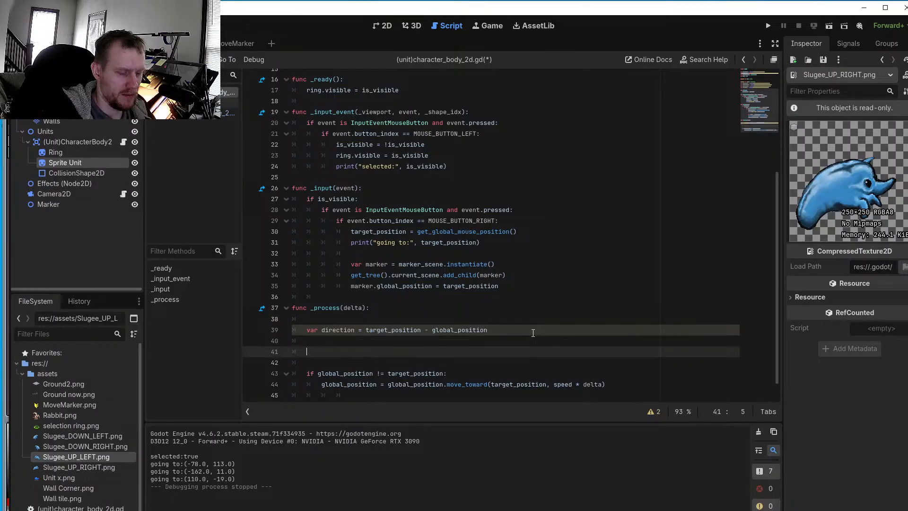
text(if dire)
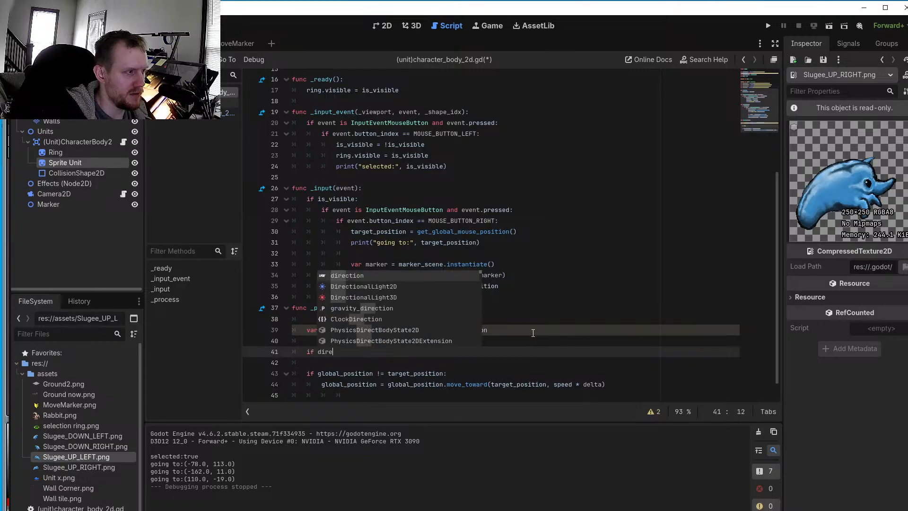
text(c)
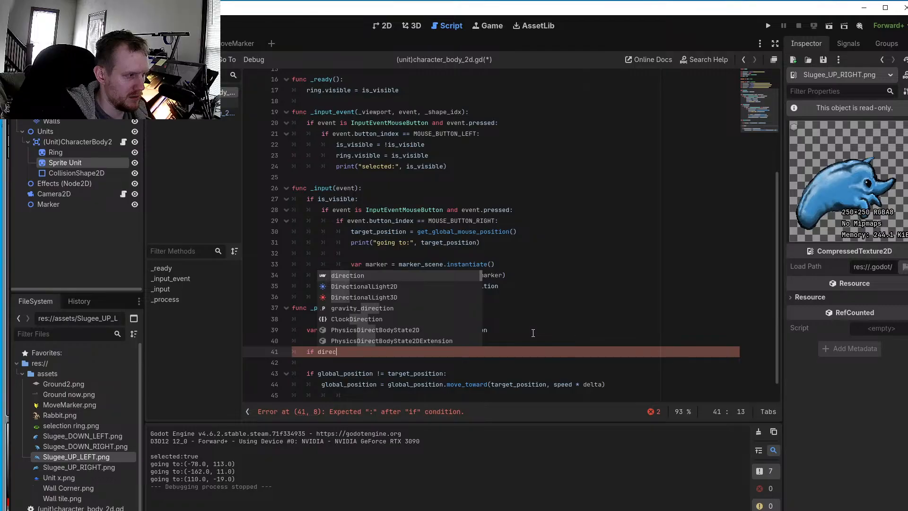
text(tion.)
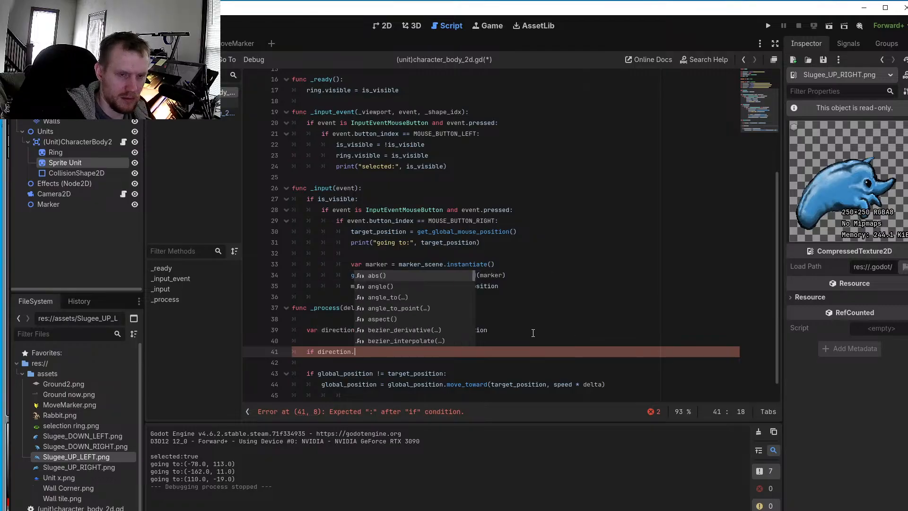
text(length()
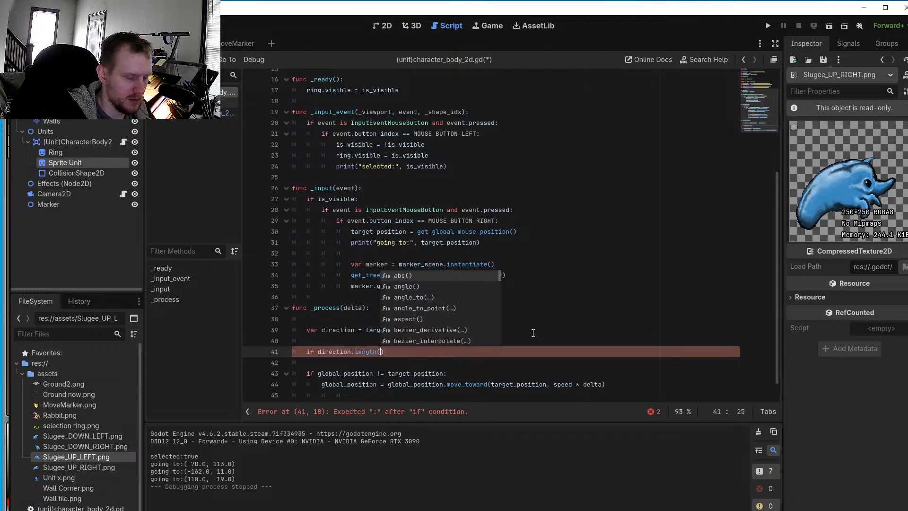
key(Return)
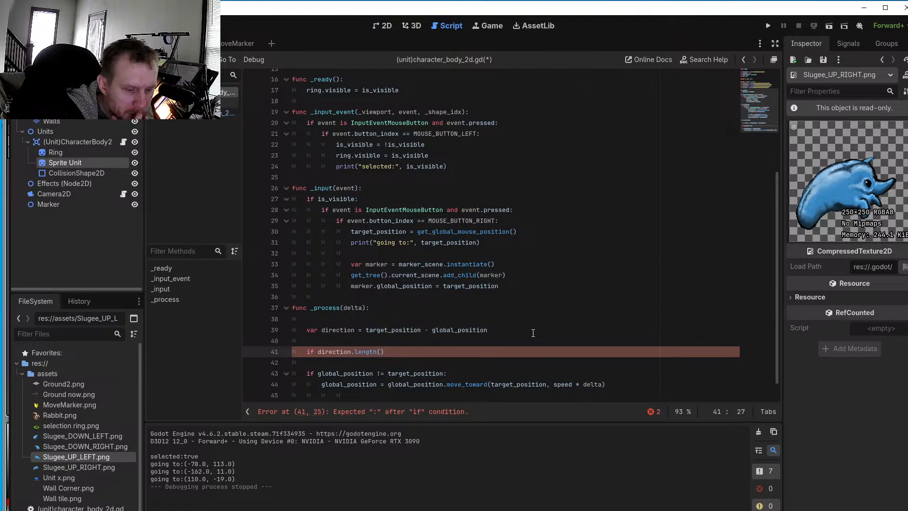
text(< 1)
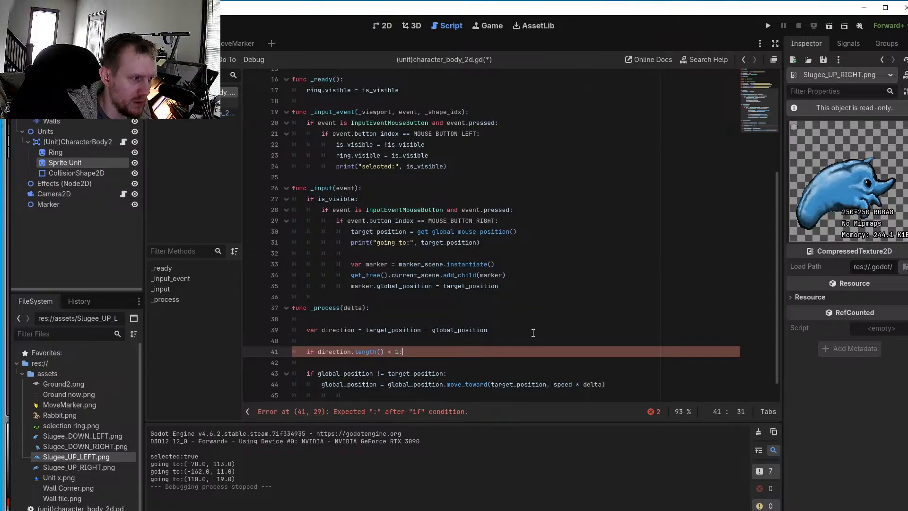
text(:)
key(Return)
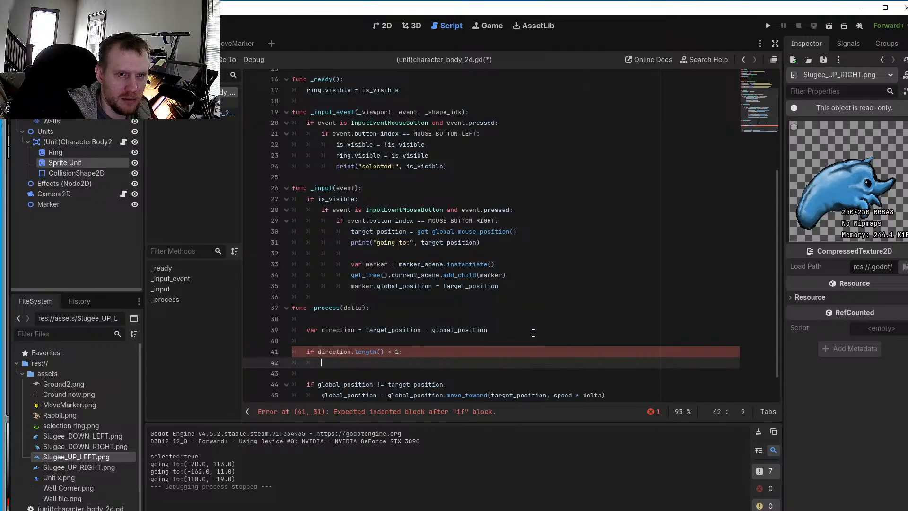
text(return)
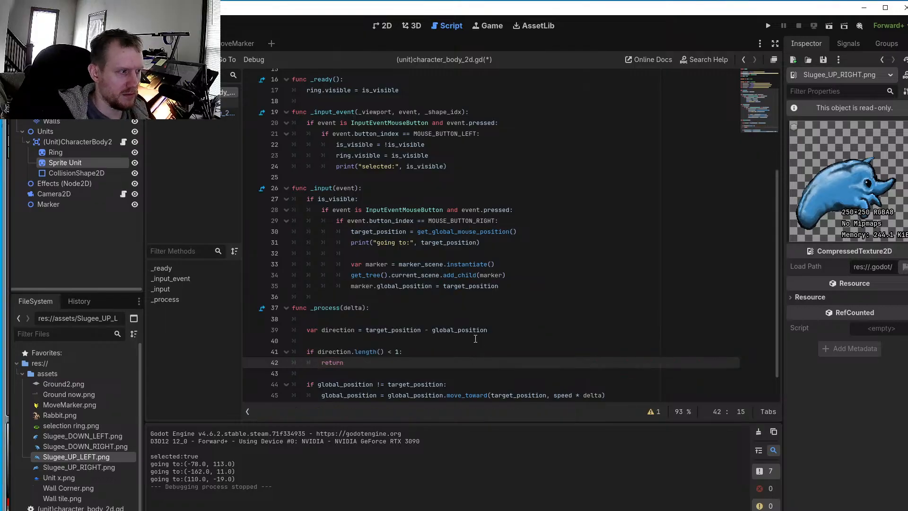
scroll(533, 332, down, 1)
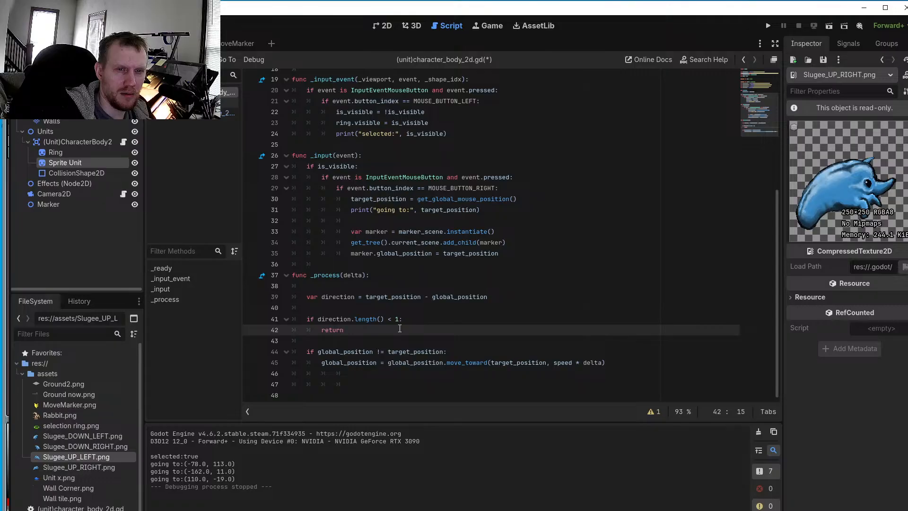
key(Return)
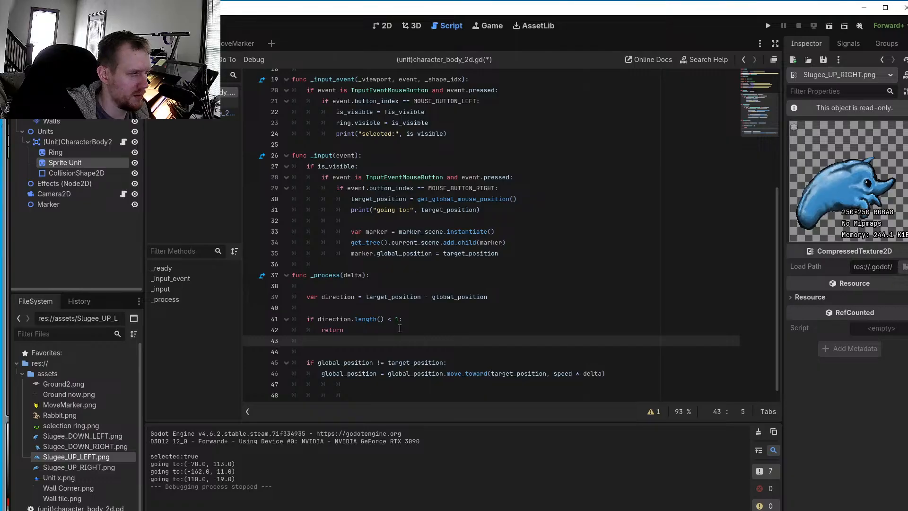
Below the early `return` in `_process`, leave a blank line and start a new condition reading `if direction.x > 0`
key(Return)
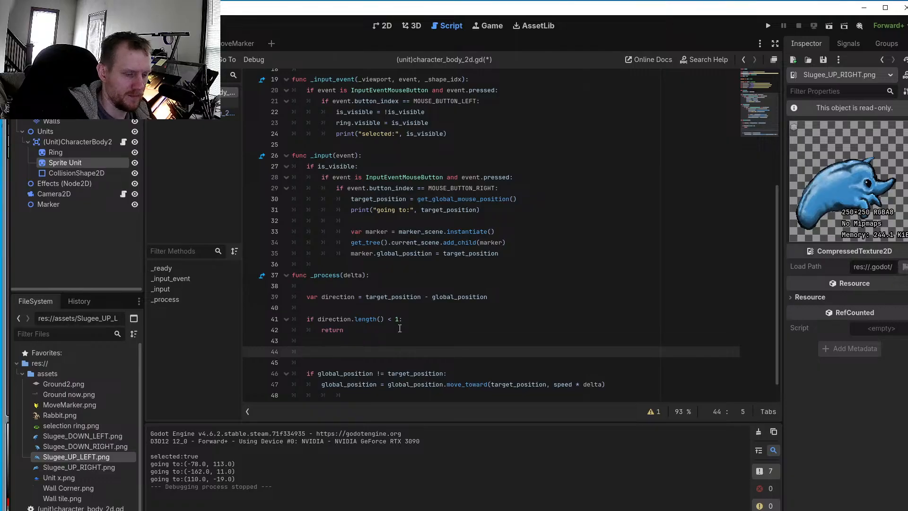
text(if)
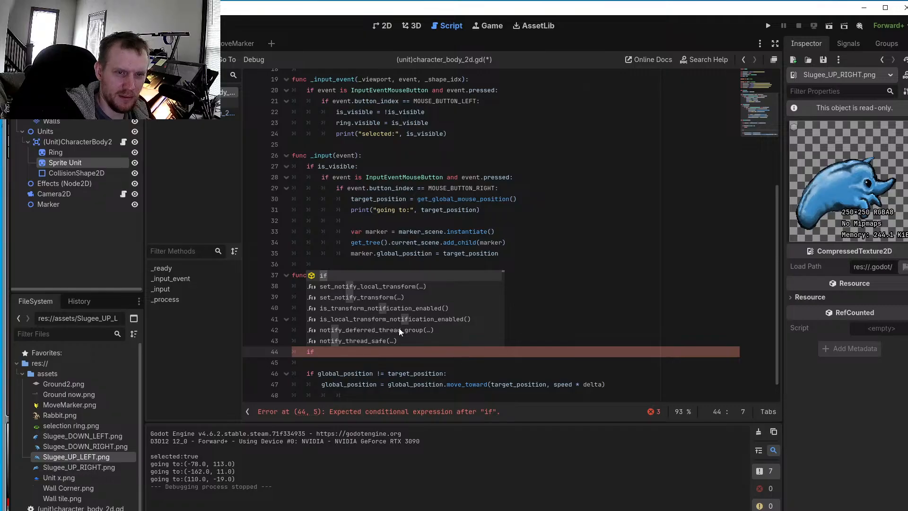
text(dier)
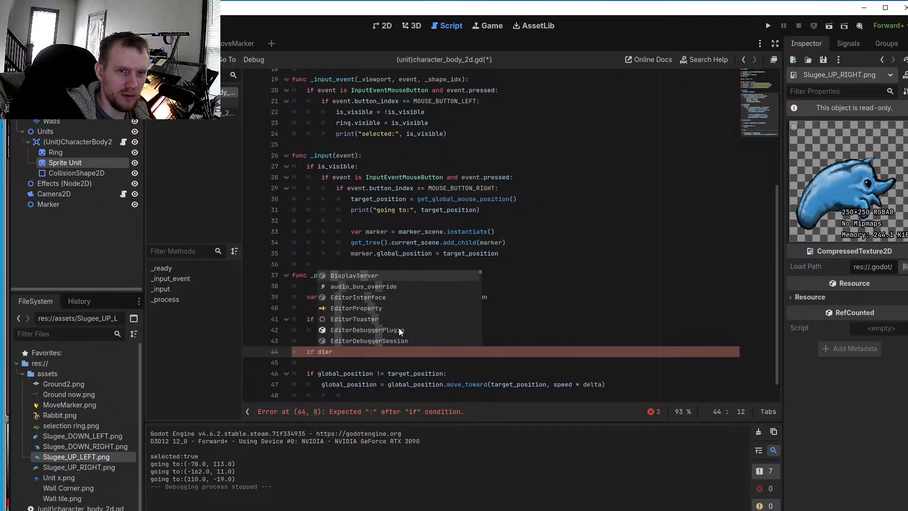
key(BackSpace)
key(BackSpace)
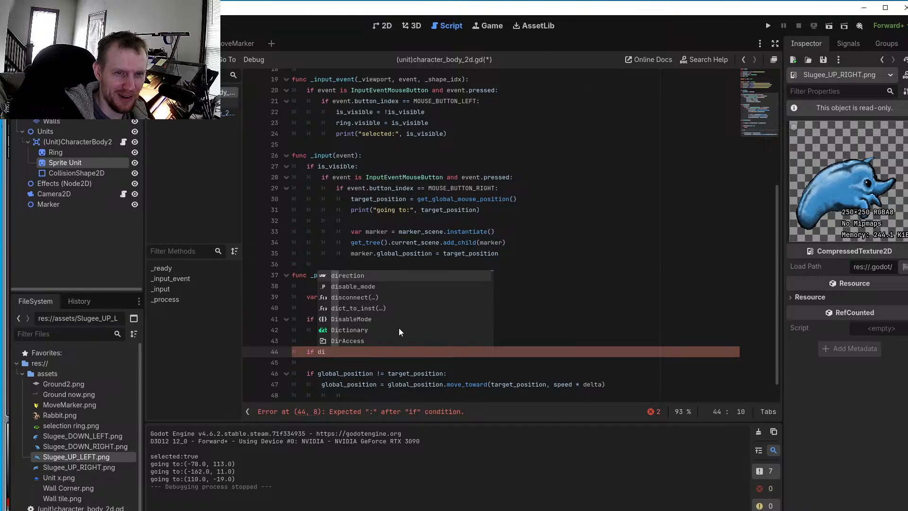
text(re)
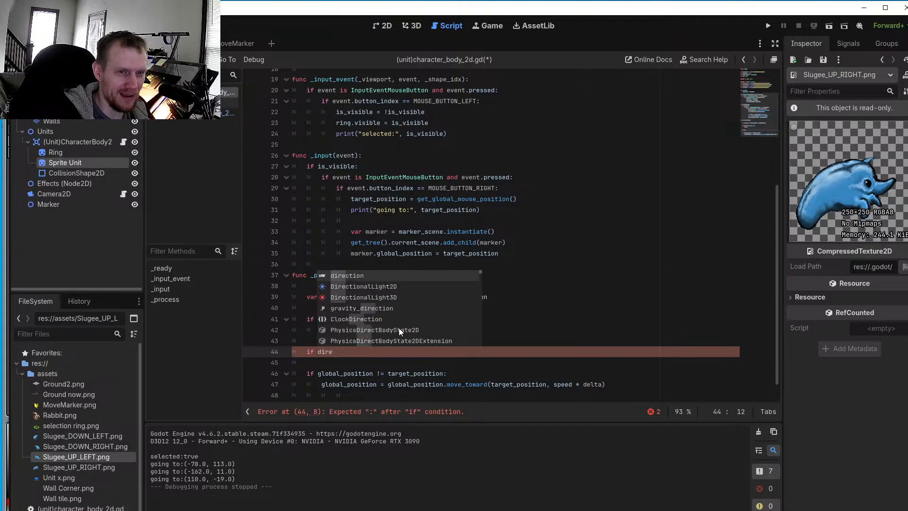
text(ction)
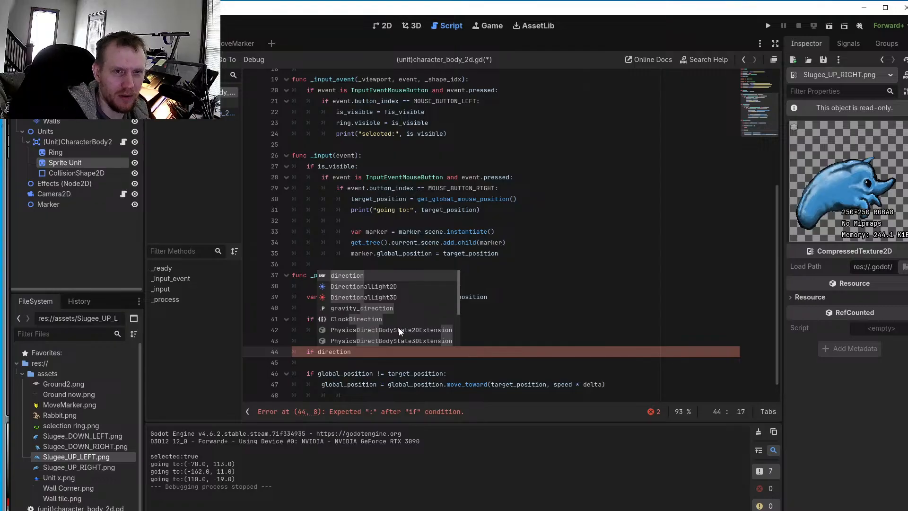
text(-)
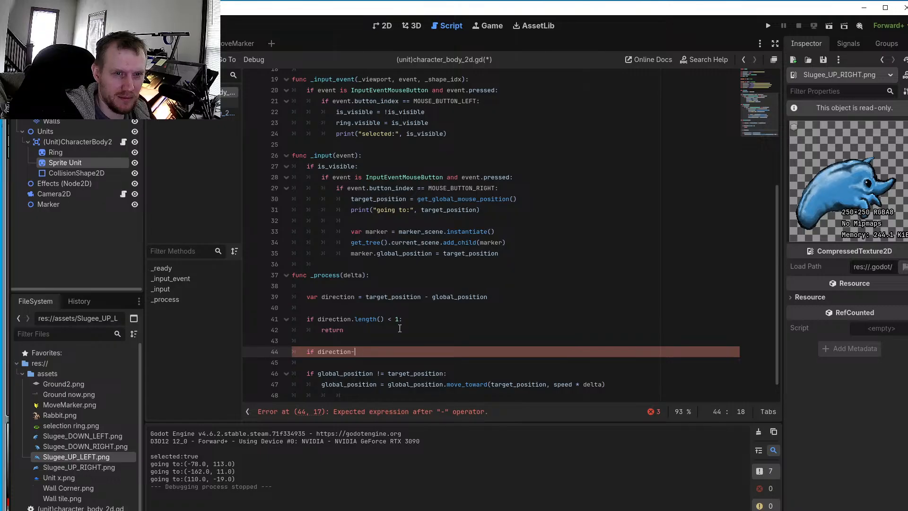
key(BackSpace)
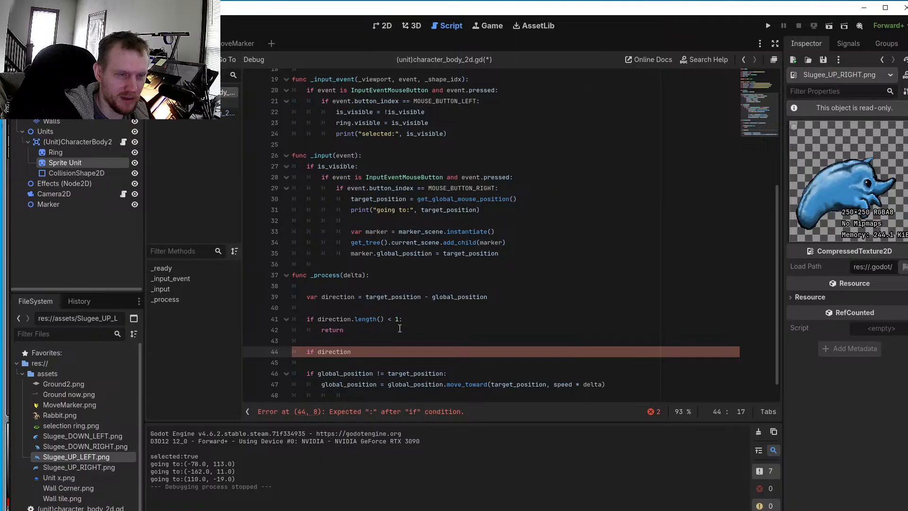
text(.x )
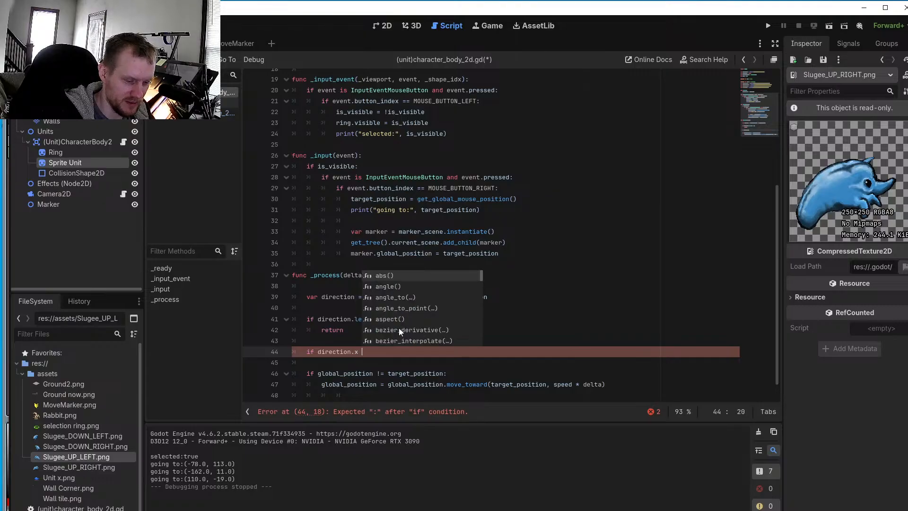
text(> )
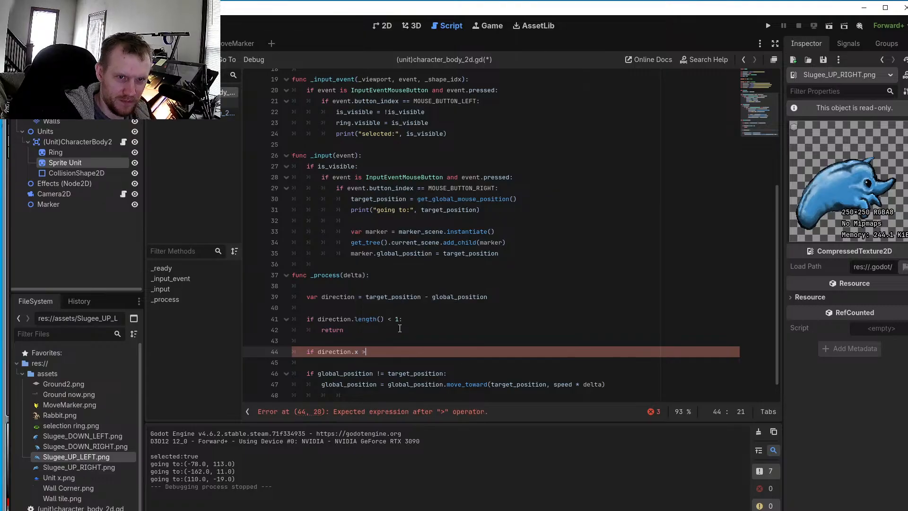
text(0)
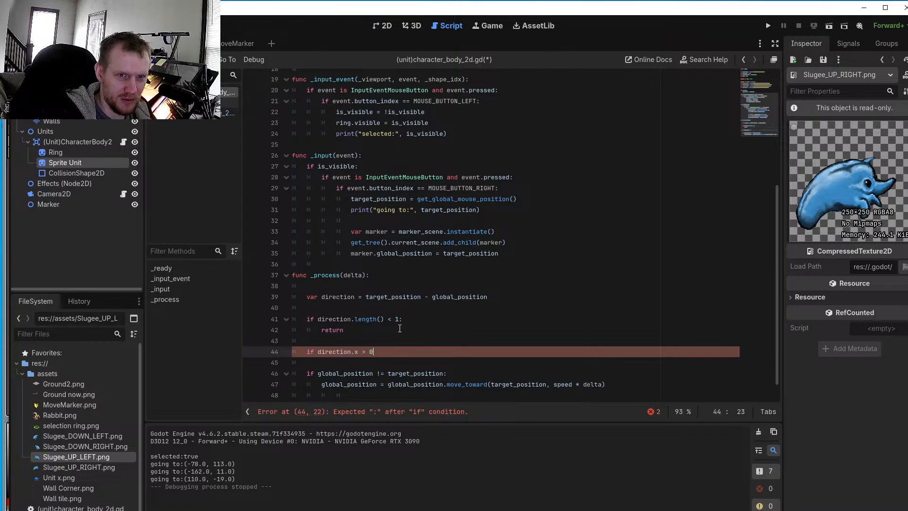
Extend the `direction.x` condition with `and direction.y < 0:` to complete the if header
text( and )
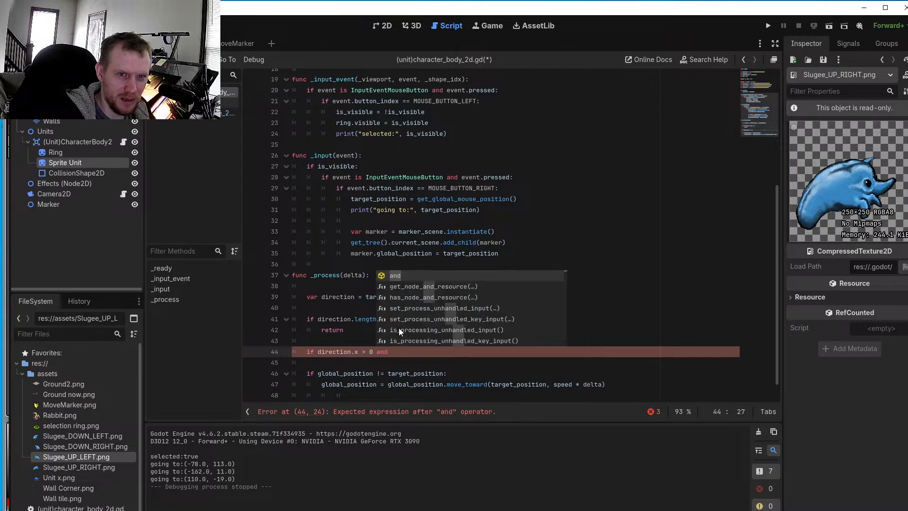
text(dir)
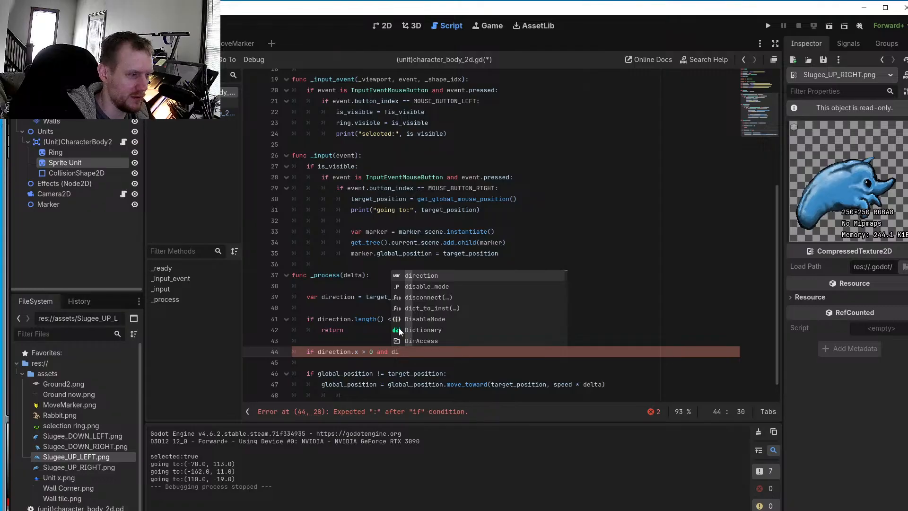
text(ection)
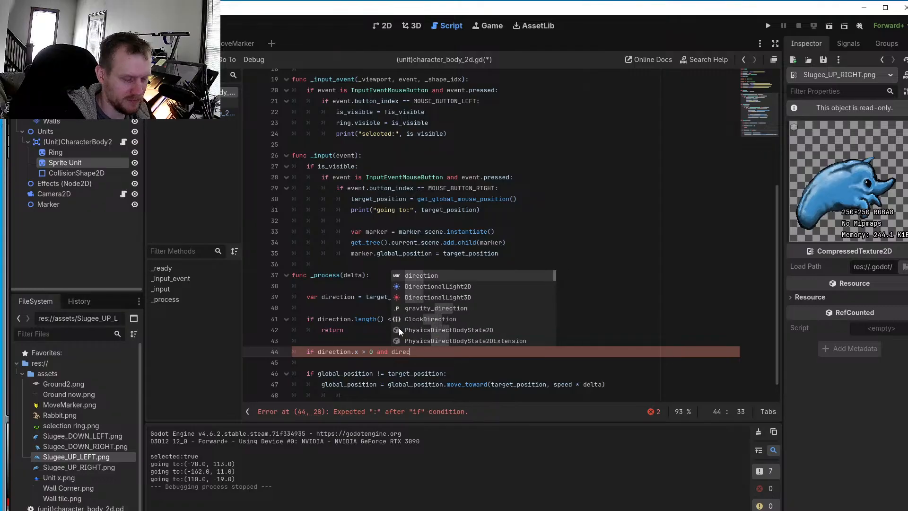
text(.)
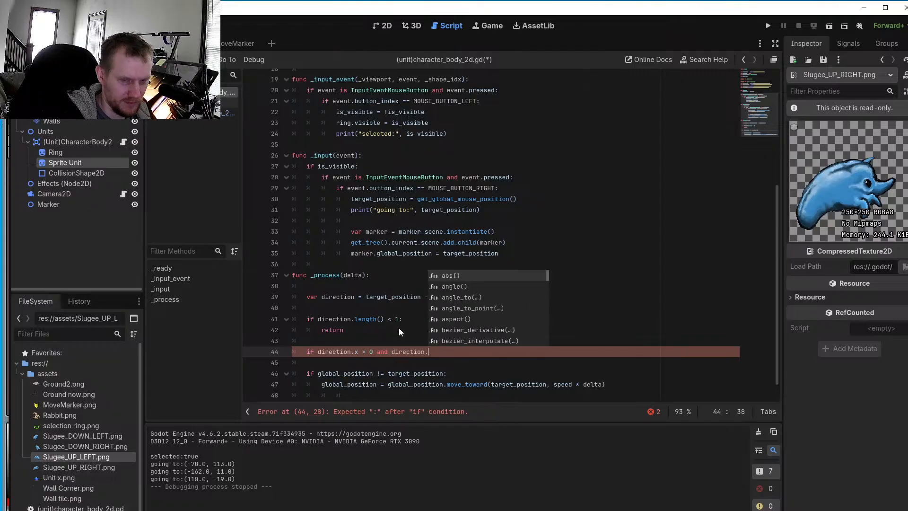
text(y < )
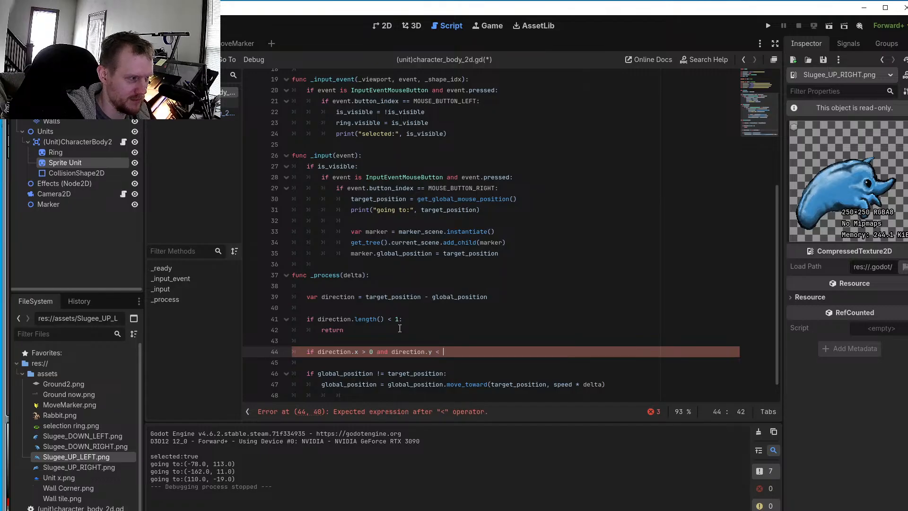
text(0:)
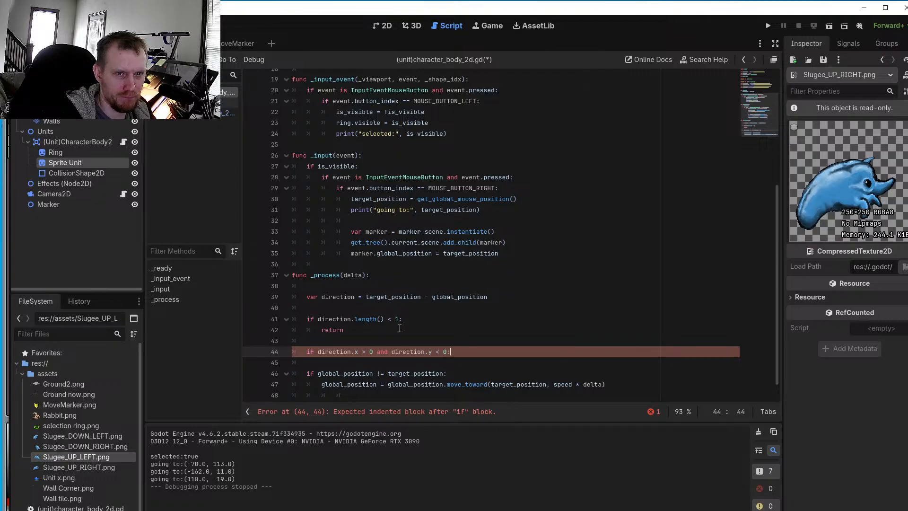
Inside the new direction condition, add the indented assignment `sprite.texture = tex_up_right`
key(Return)
key(BackSpace)
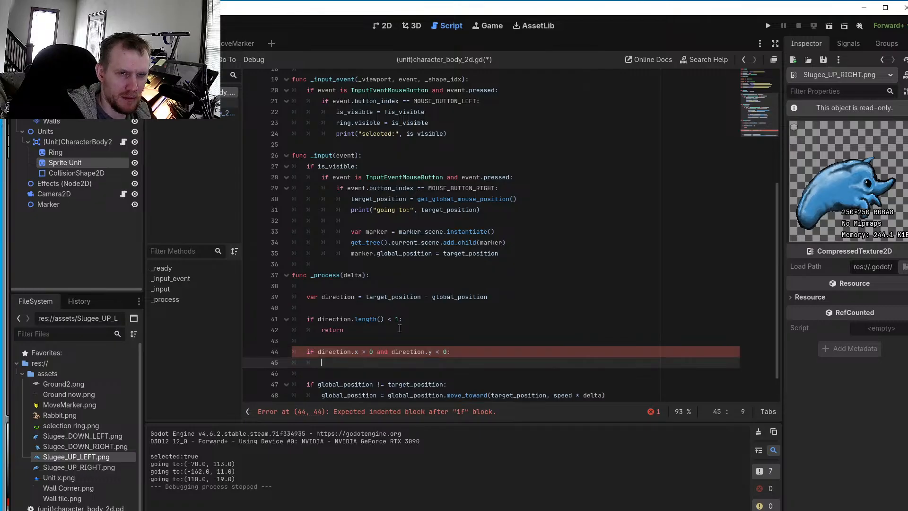
text(pe)
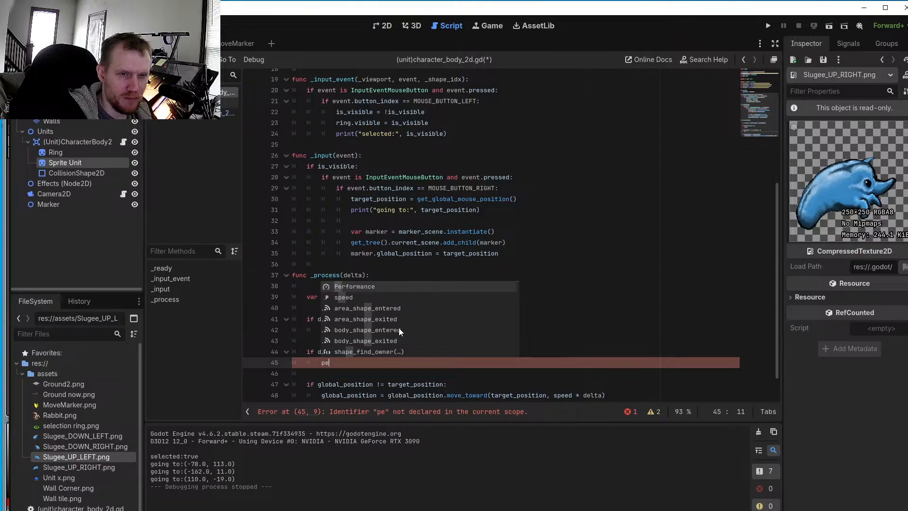
key(BackSpace)
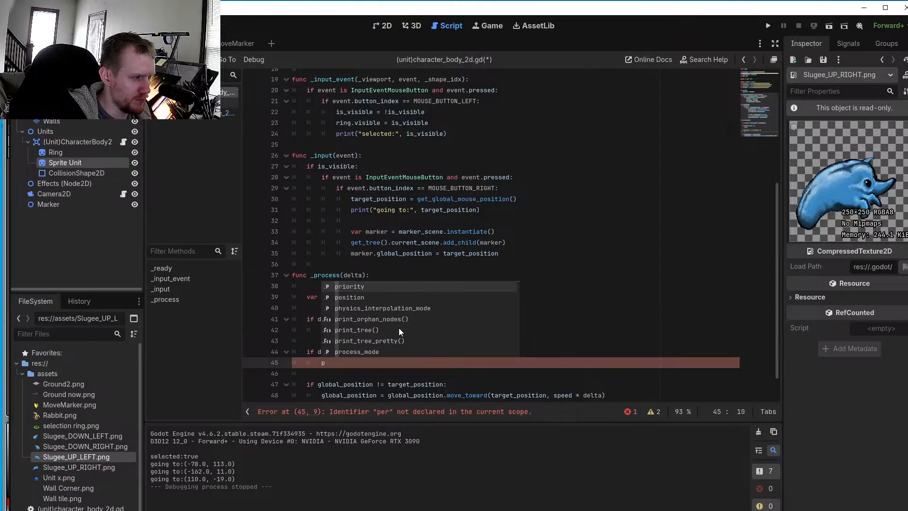
key(BackSpace)
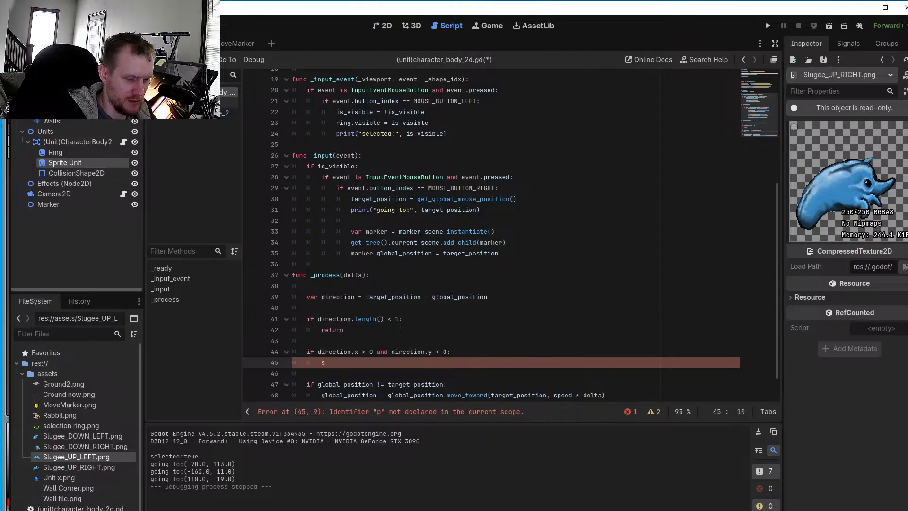
text(sp)
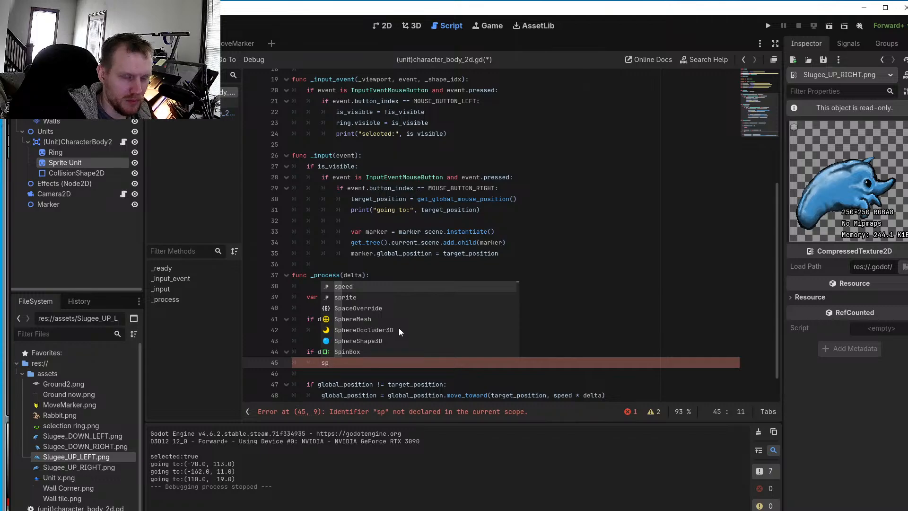
text(rite)
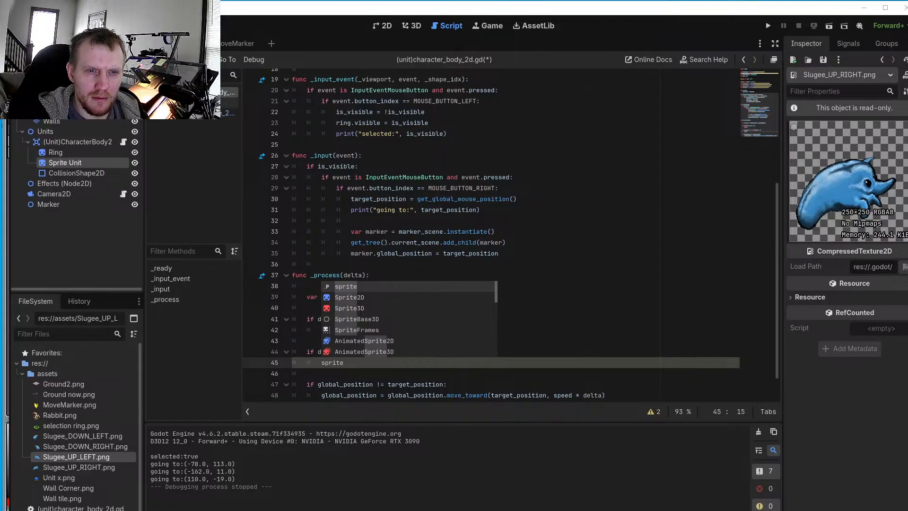
click(355, 362)
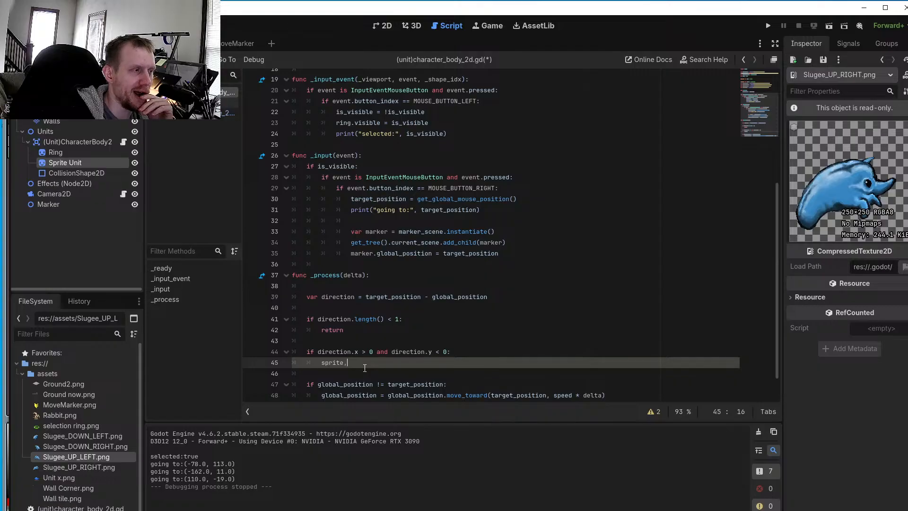
key(BackSpace)
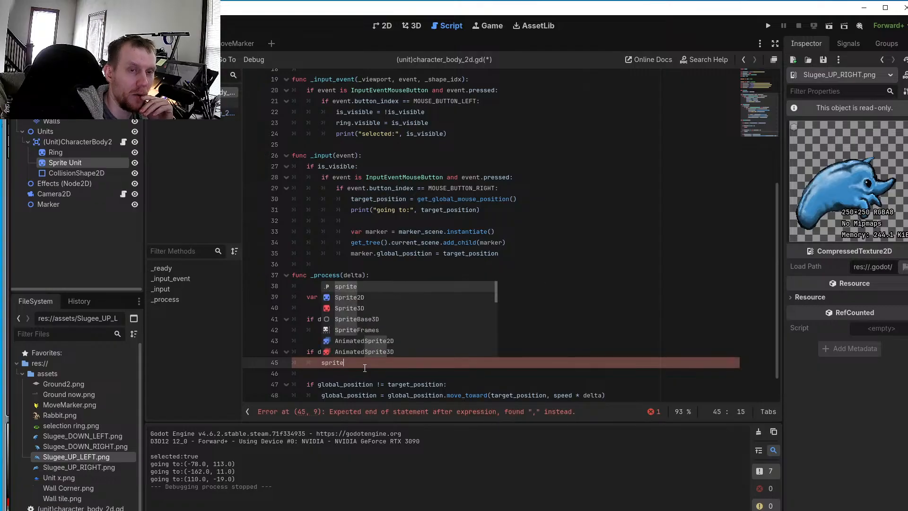
text(.)
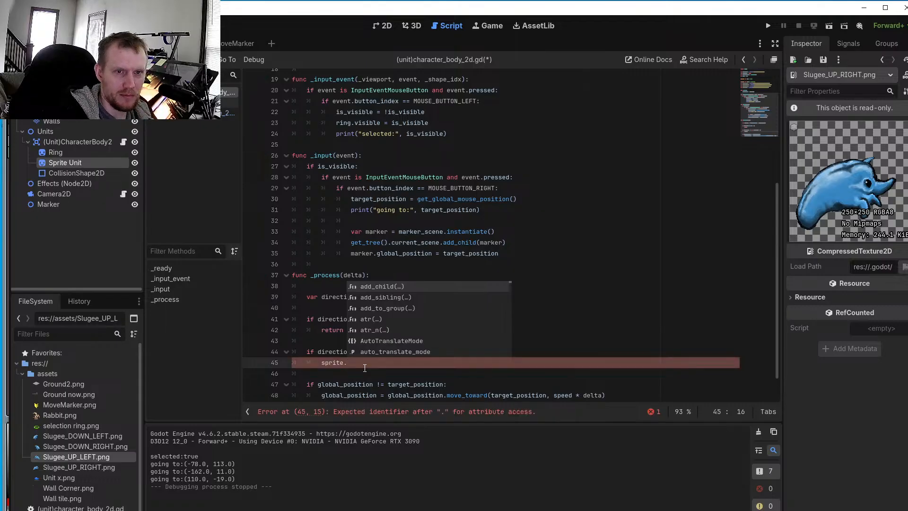
text(texture)
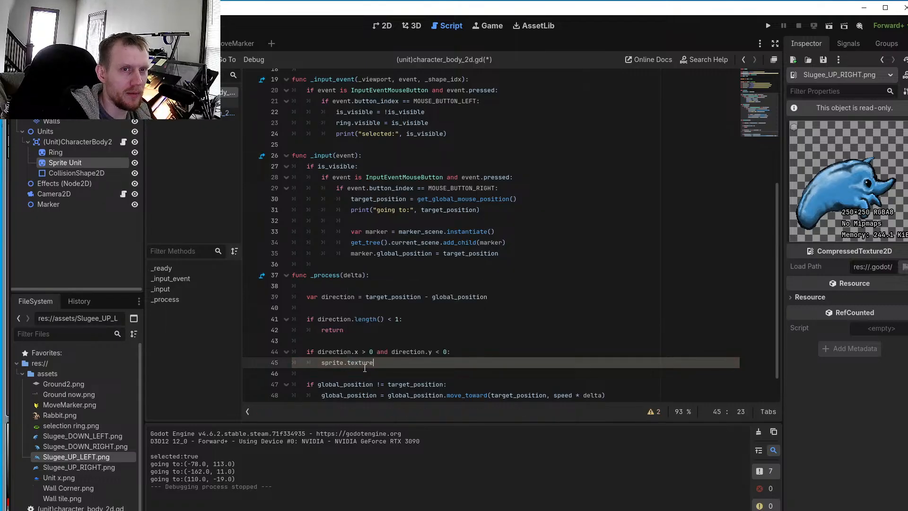
text( = )
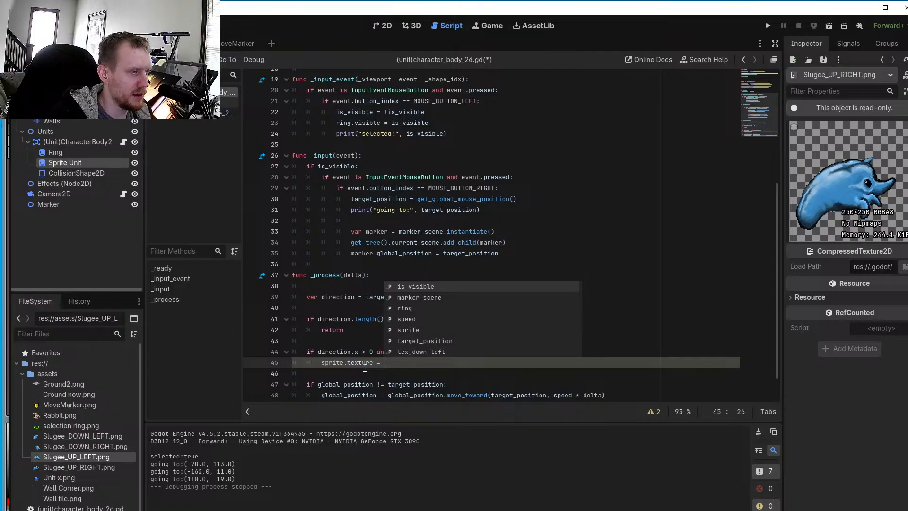
text(tex)
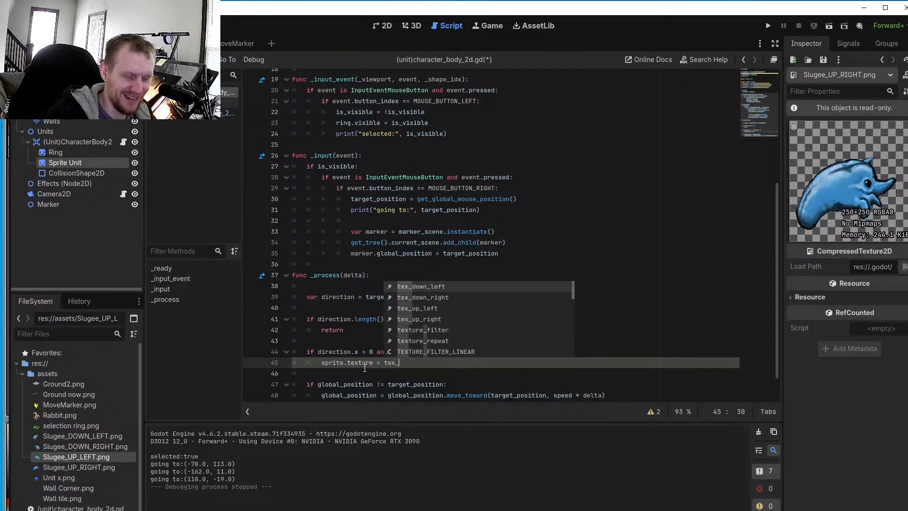
text(_up_right)
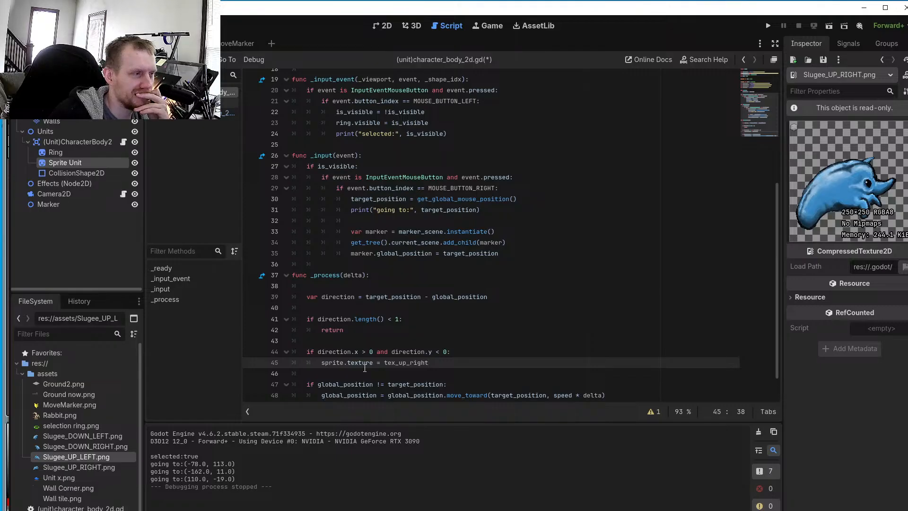
Below the `tex_up_right` assignment in `_process`, start an elif branch reading `elif direction.x > 0`
key(Return)
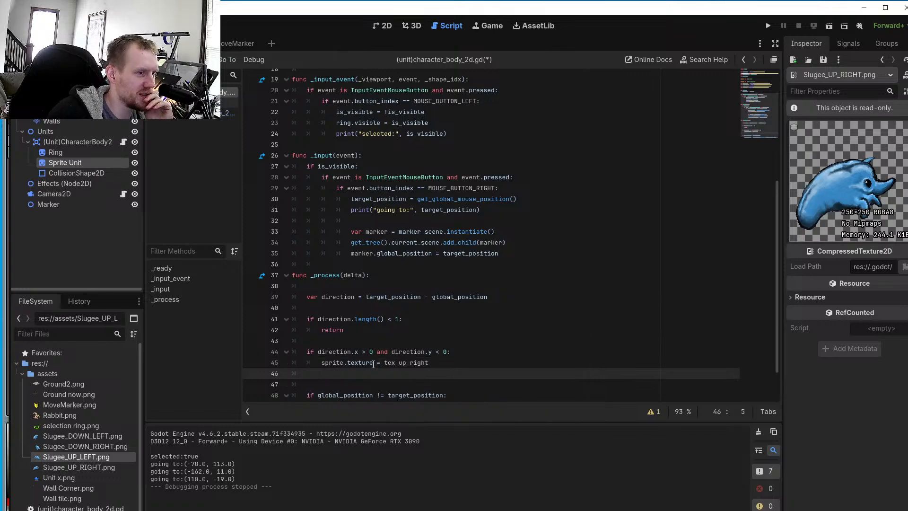
scroll(372, 319, down, 2)
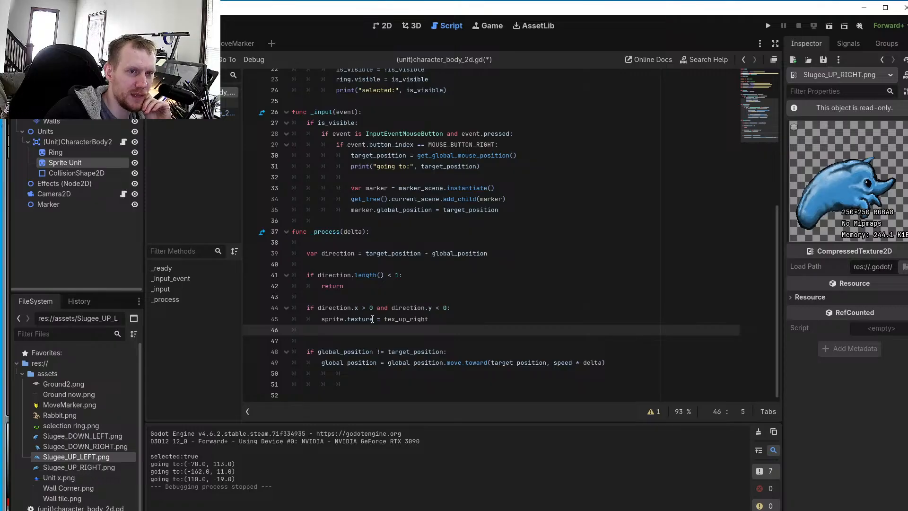
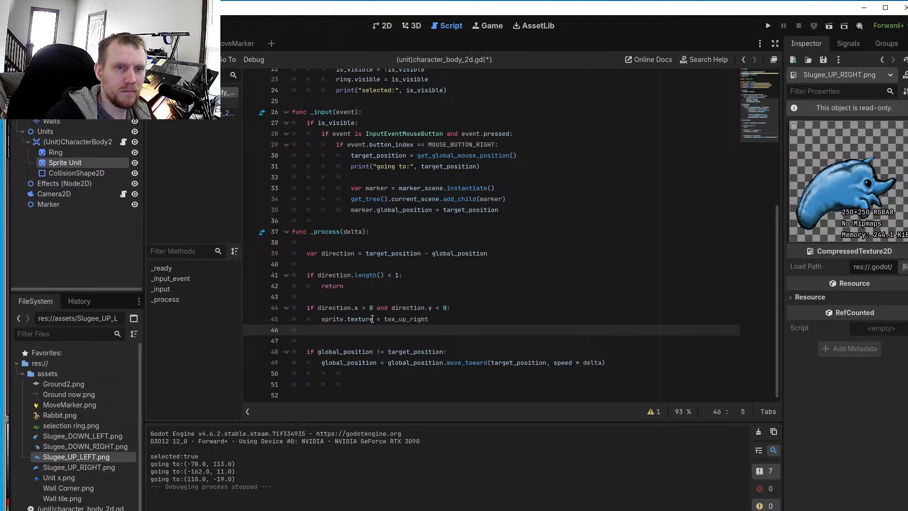
text(elif )
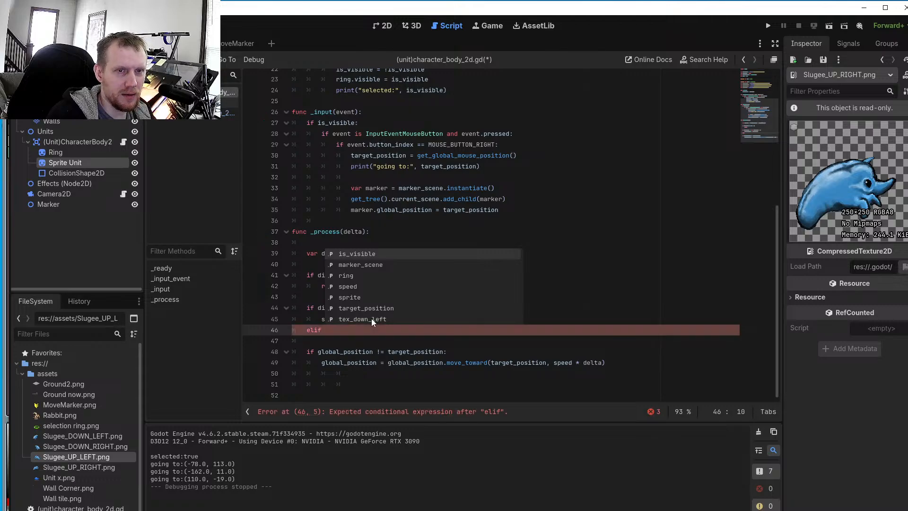
text(dire)
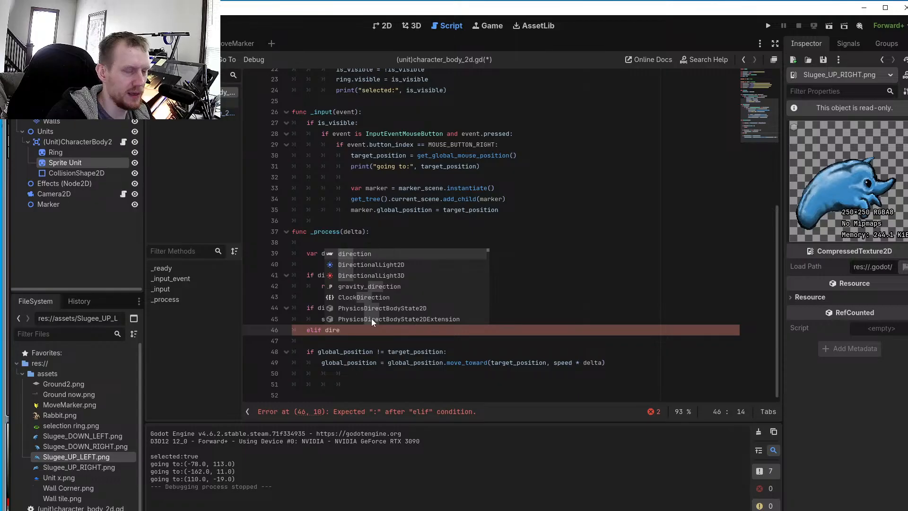
text(cti)
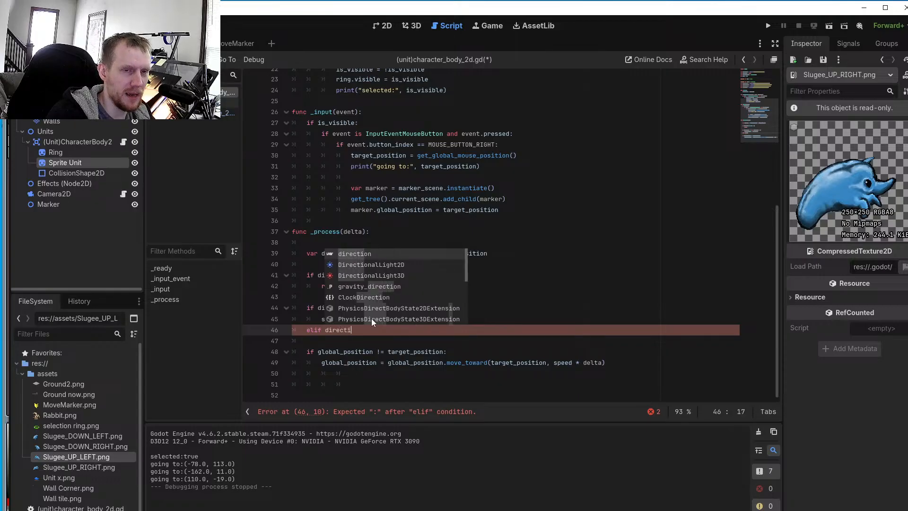
text(on)
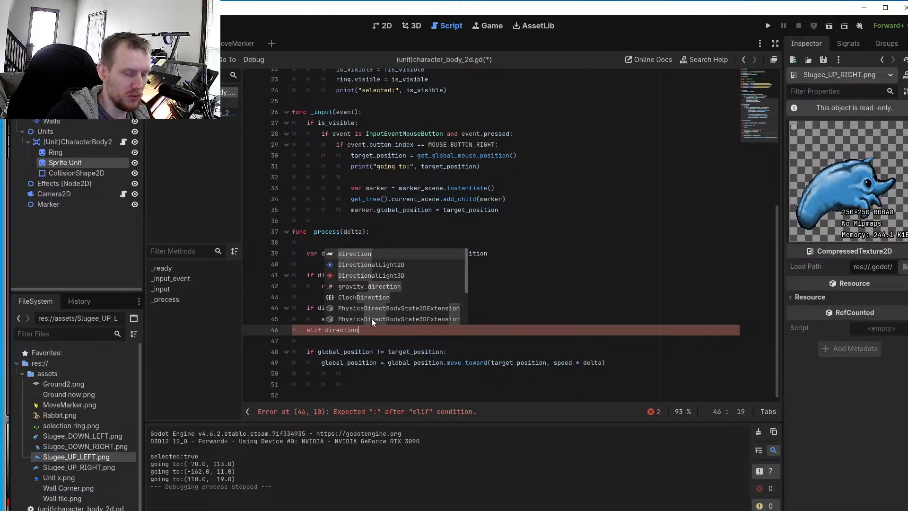
text(.x )
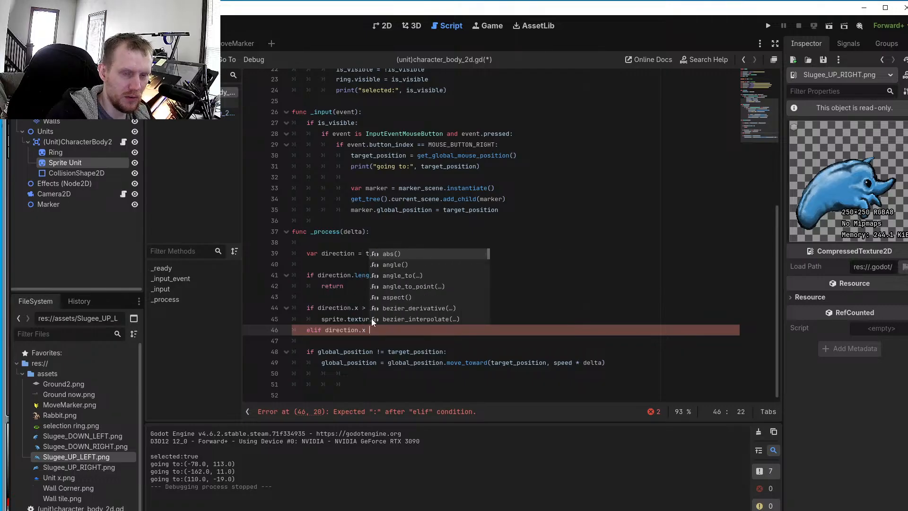
text(>)
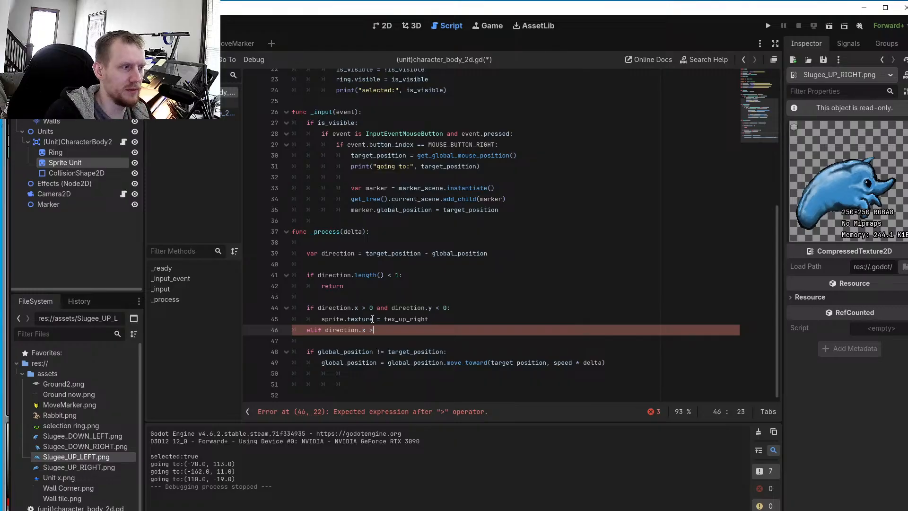
text( 0)
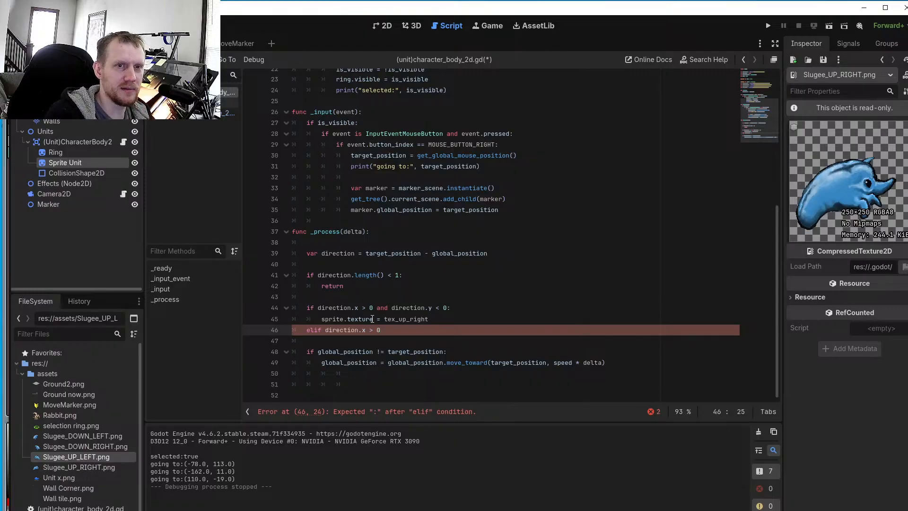
Extend the elif condition with `and and direction.y > 0:` to finish its header line
text( and)
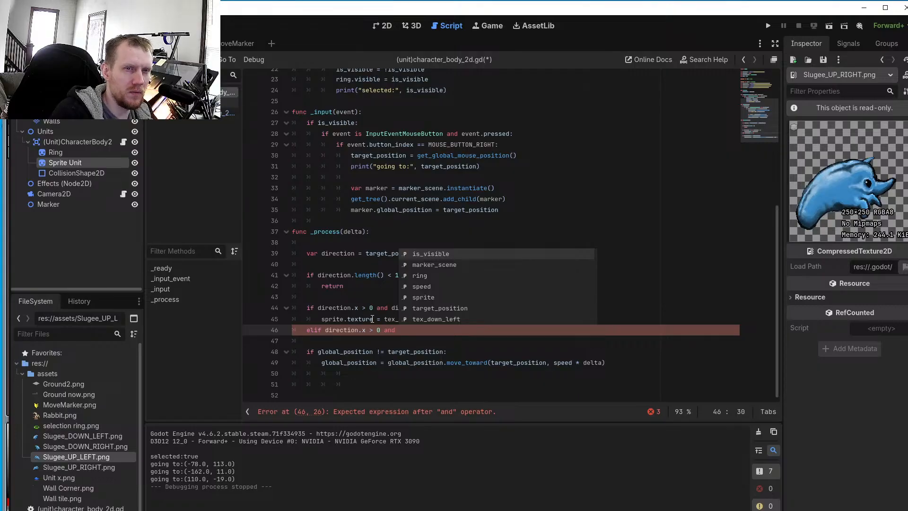
text(and)
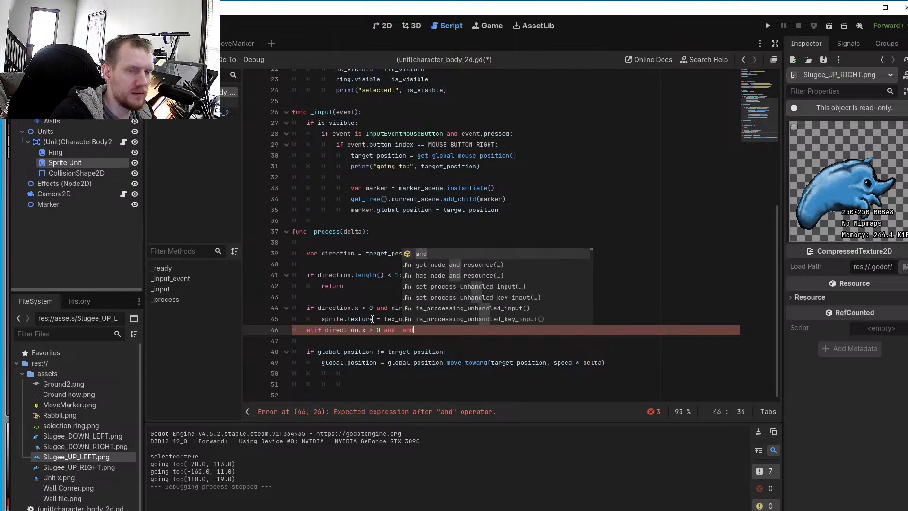
text( direction)
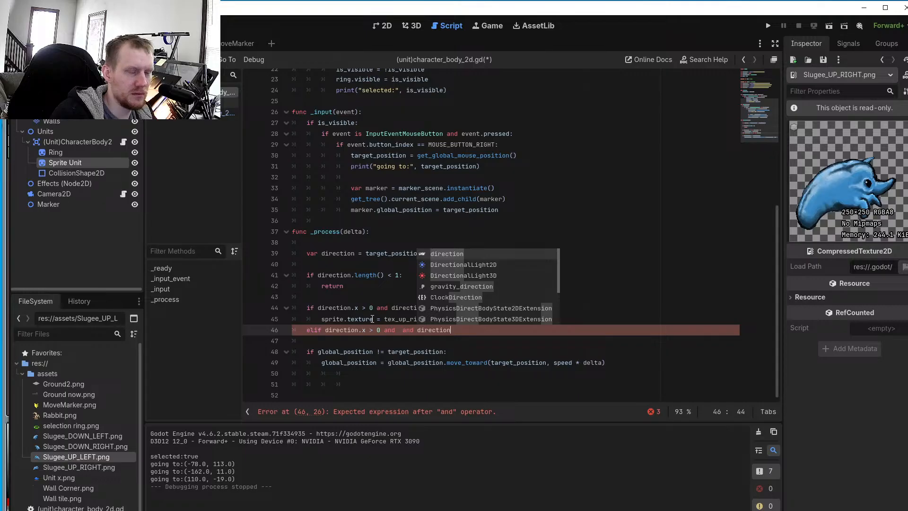
text(.y)
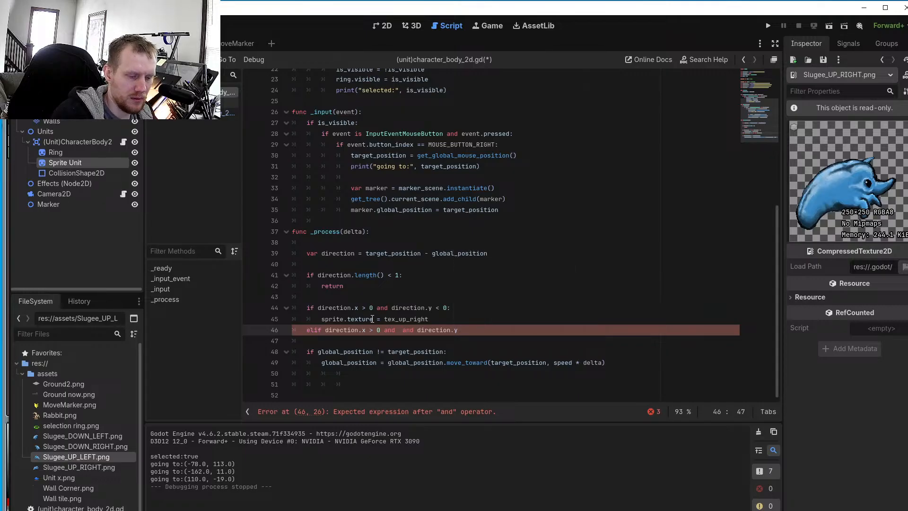
text( > 0)
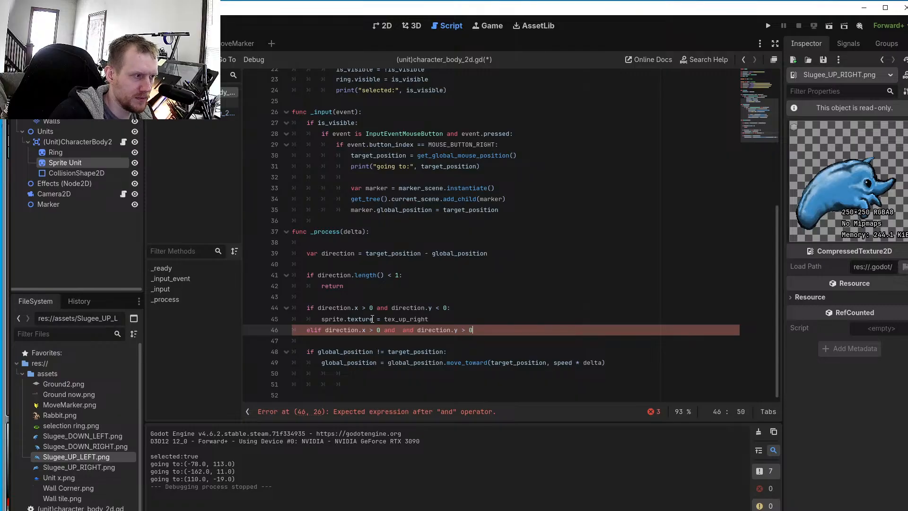
text(:)
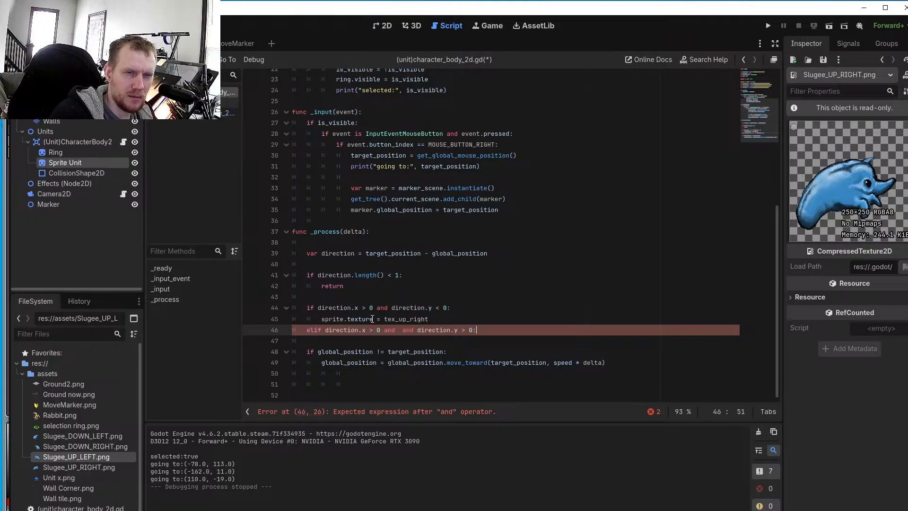
Inside the elif branch, add the indented assignment `sprite.texture = tex_down_right`
key(Return)
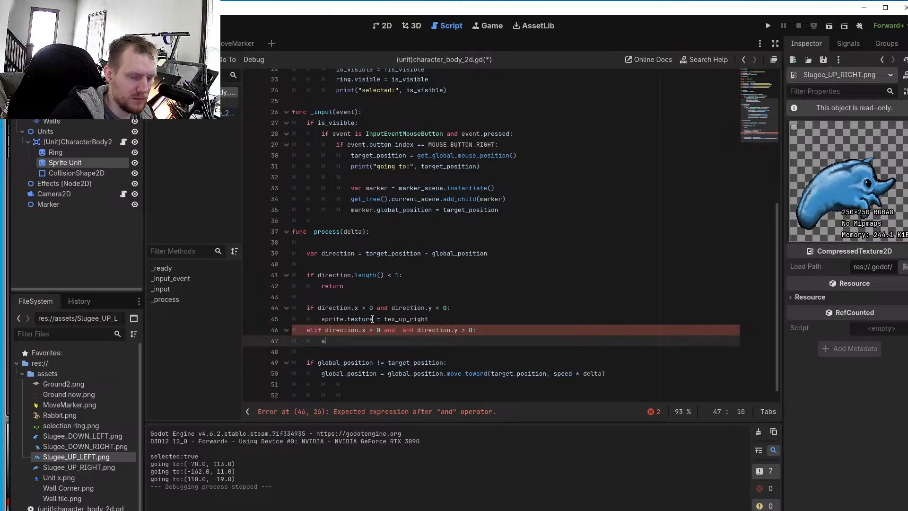
text(sprite)
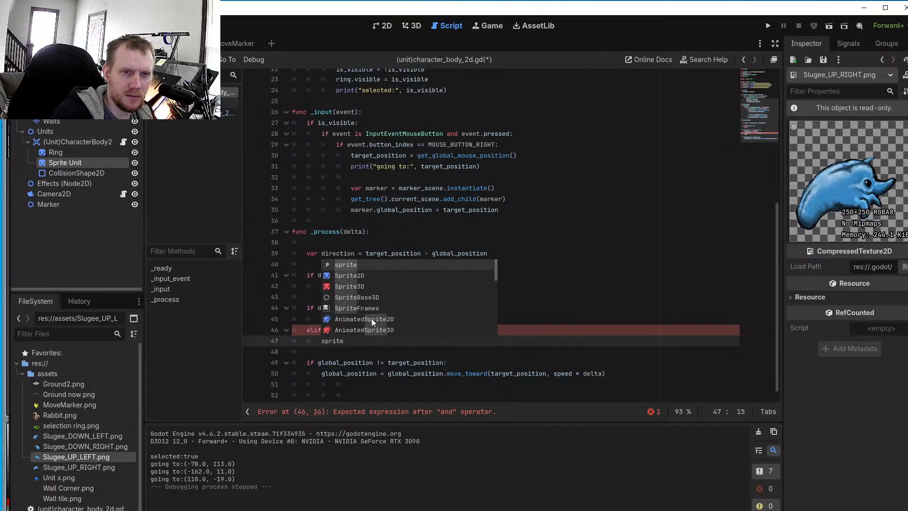
text(.)
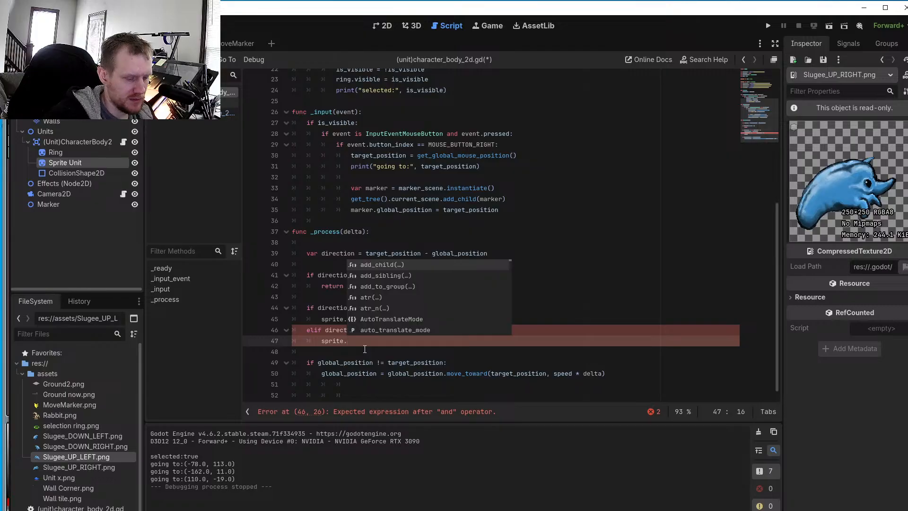
text(tex)
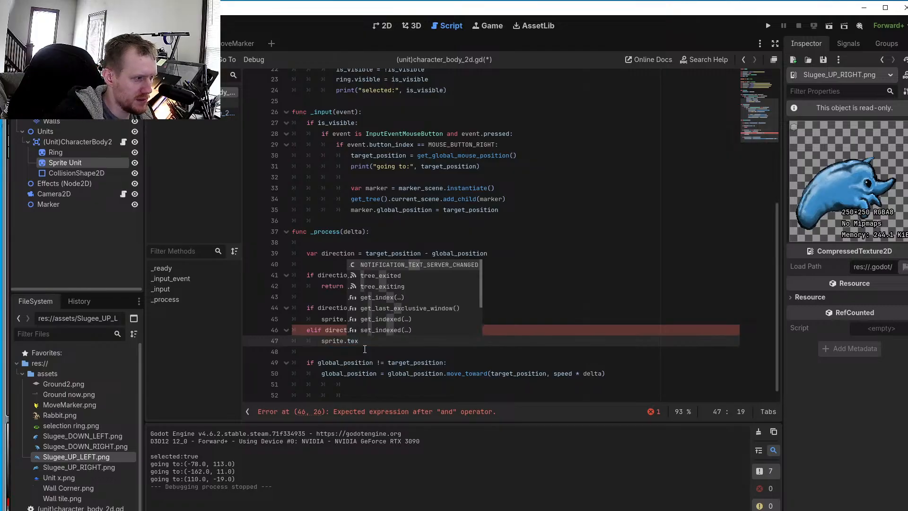
text(ture)
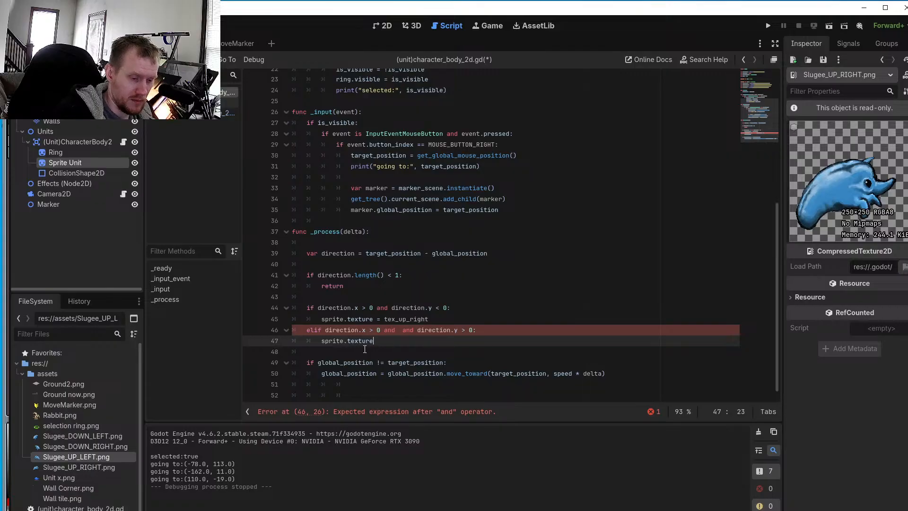
text(=)
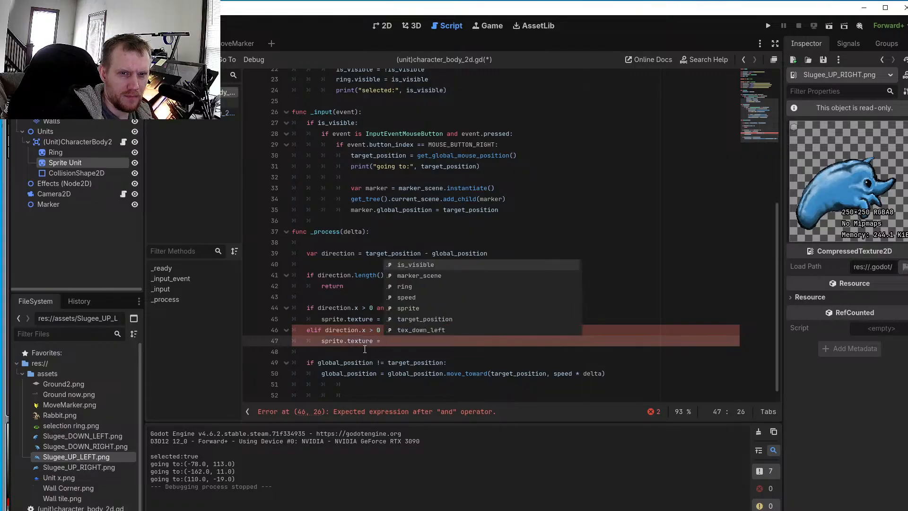
text( tex)
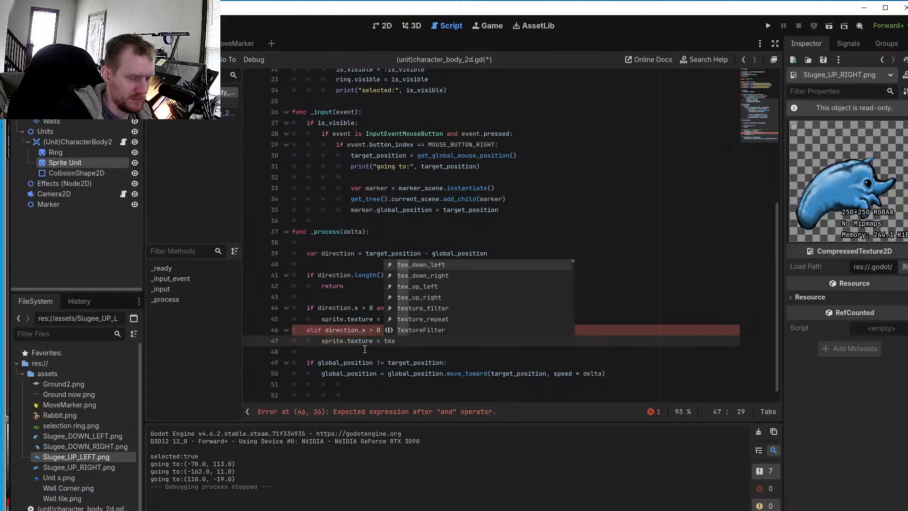
text(_down)
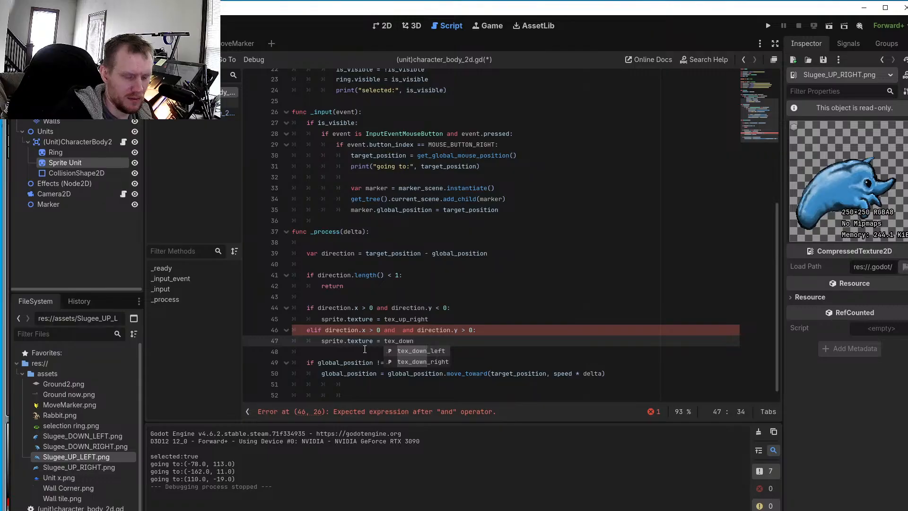
text(_right)
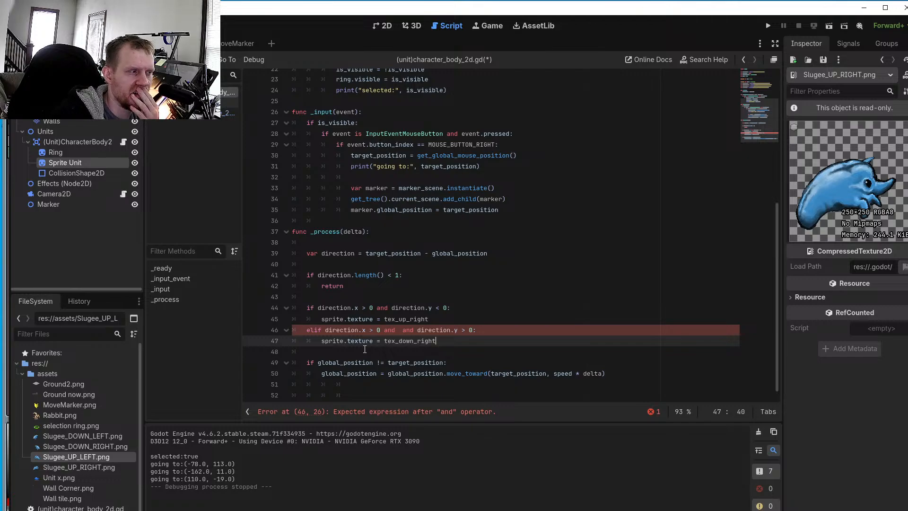
Below the `tex_down_right` assignment, add the branch header `elif direction.x < 0 and direction.y > 0:` and open an indented line under it
key(Return)
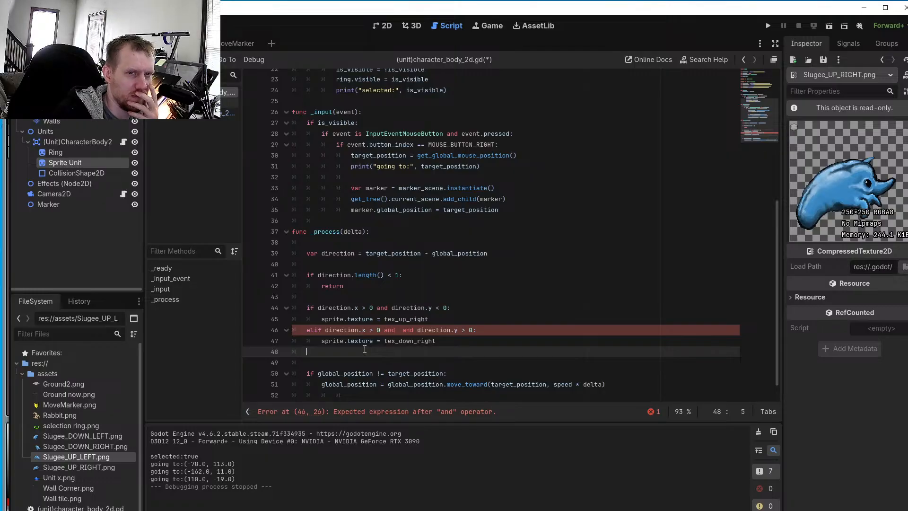
text(eli)
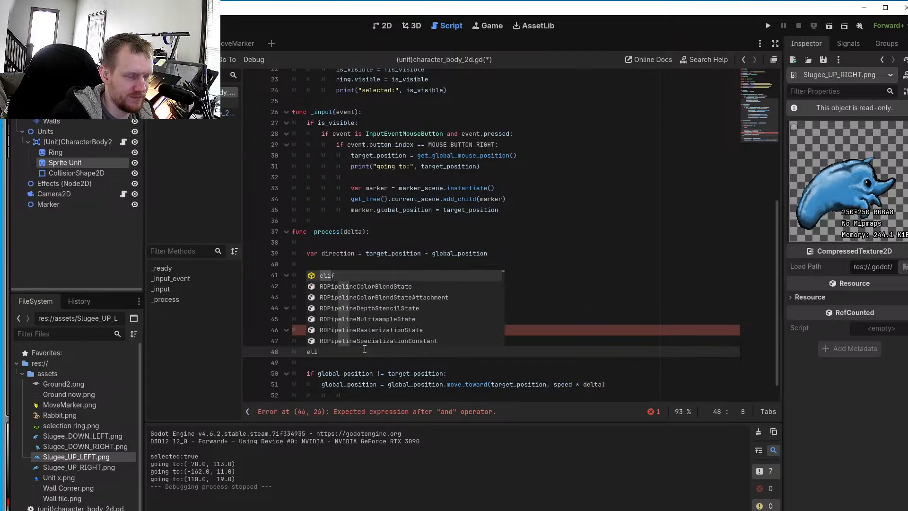
text(f )
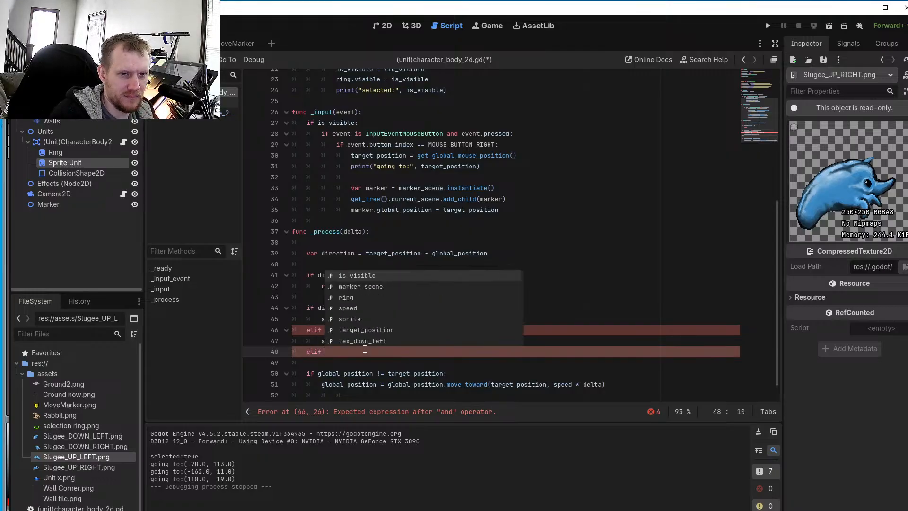
text(direction.)
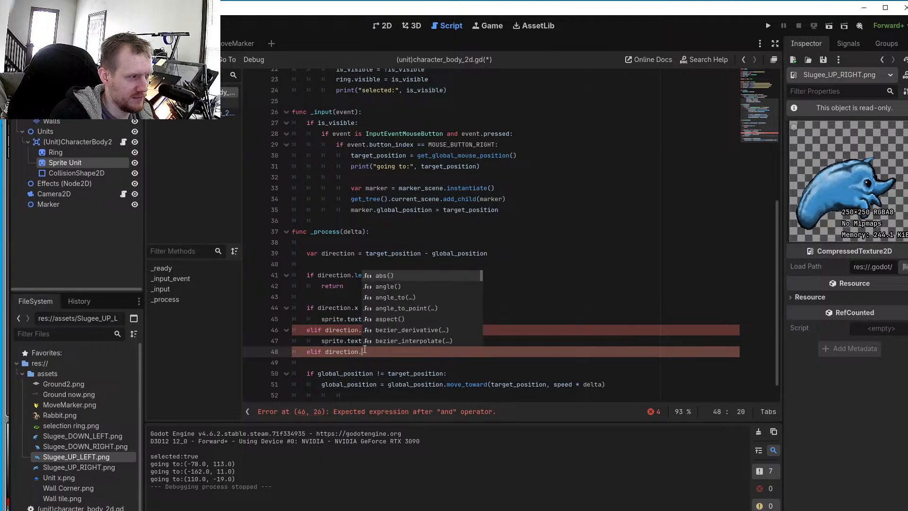
text(x <)
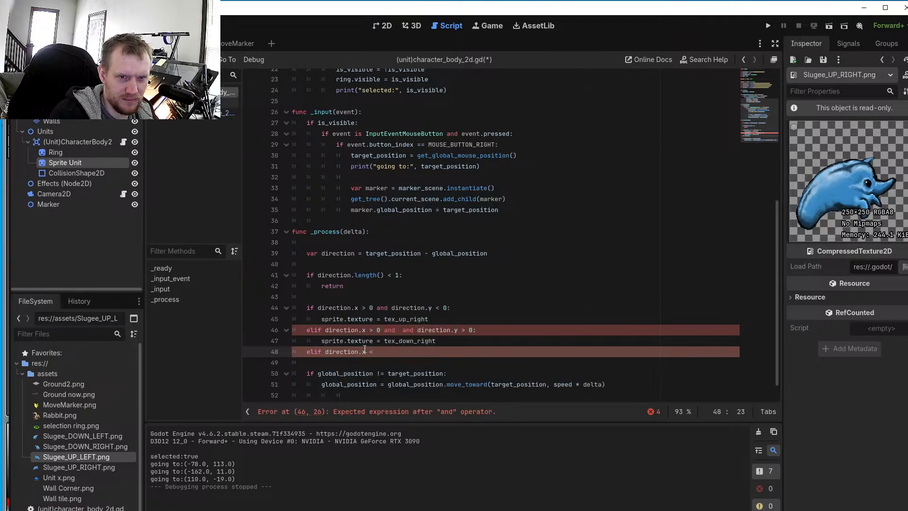
text( 0 and )
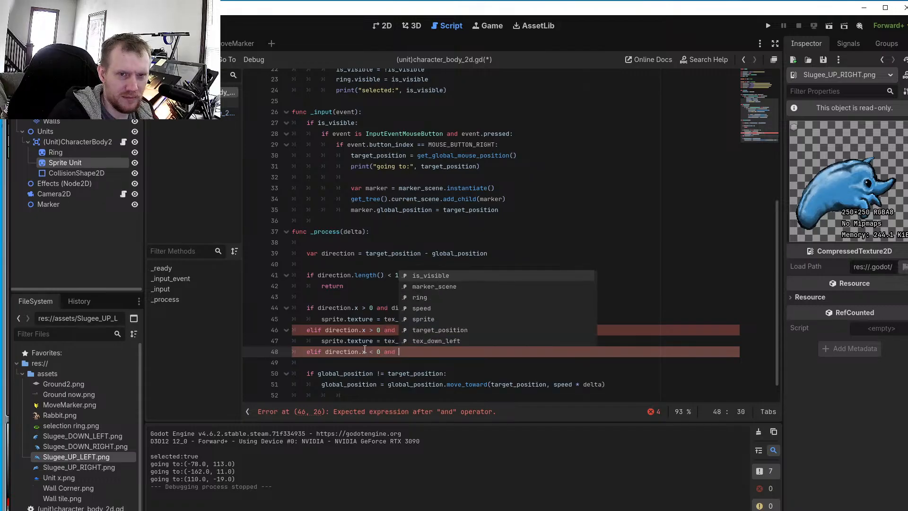
text(directio)
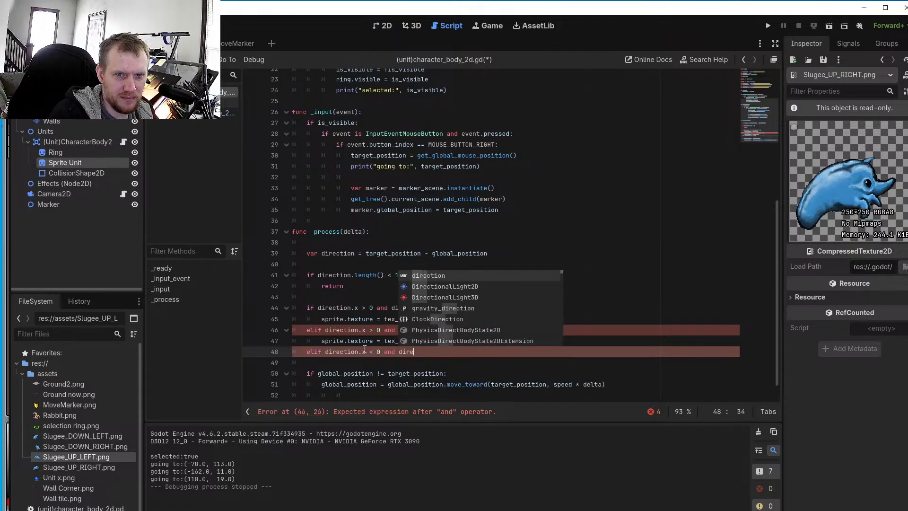
text(n.y >)
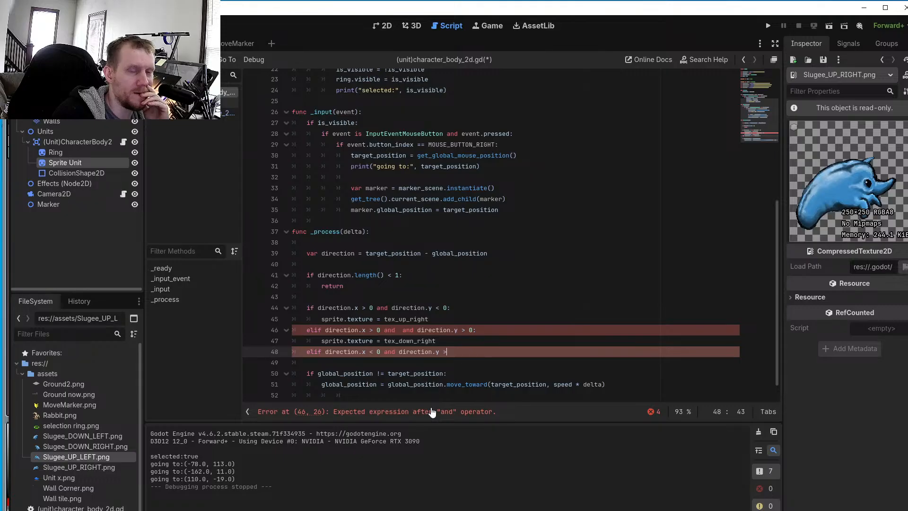
text(0)
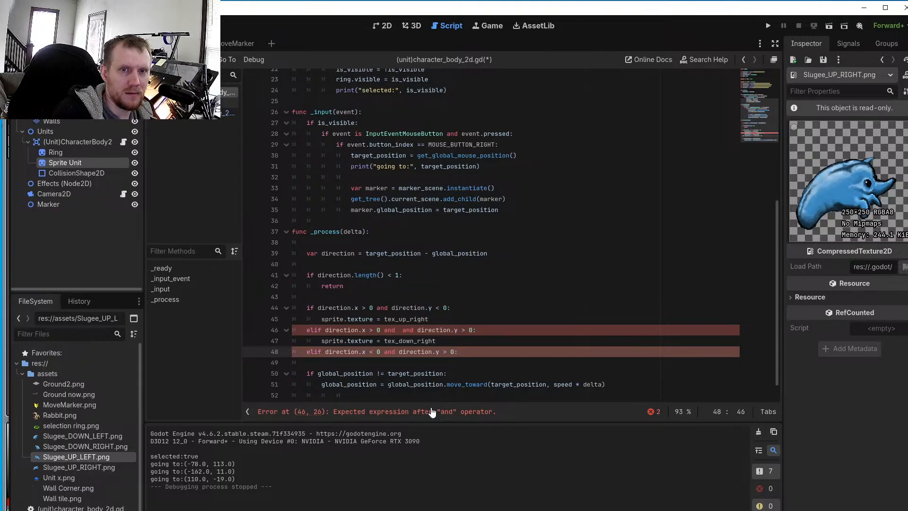
text(:)
key(Return)
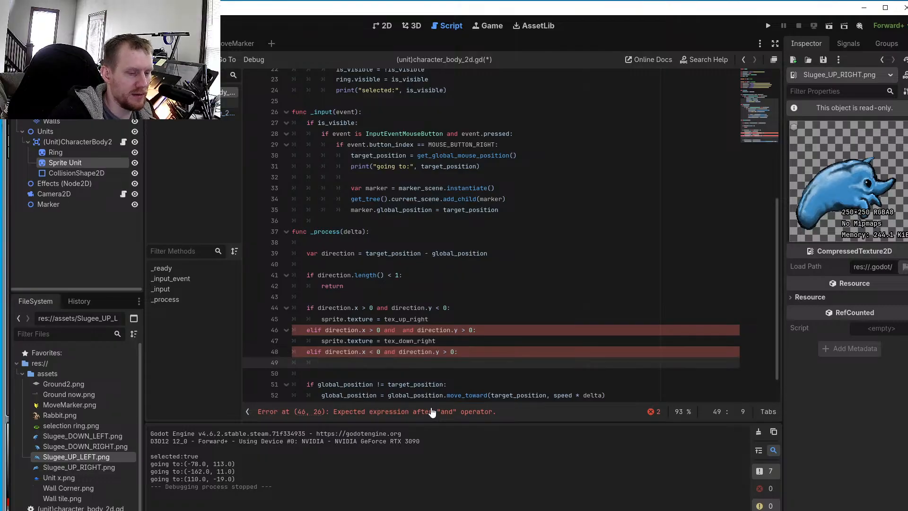
Inside the `direction.x < 0 and direction.y > 0` branch, add `sprite.texture = tex_down_left` and start a new line below it
text(sp)
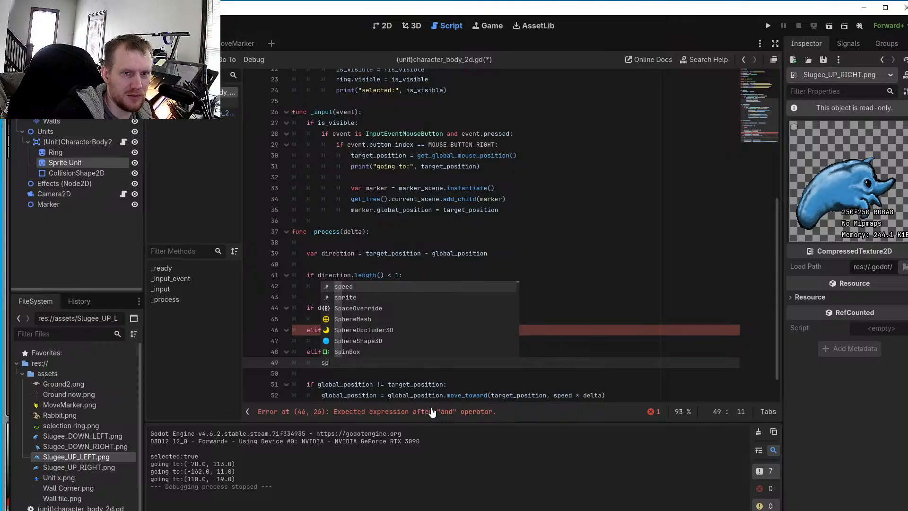
text(rite)
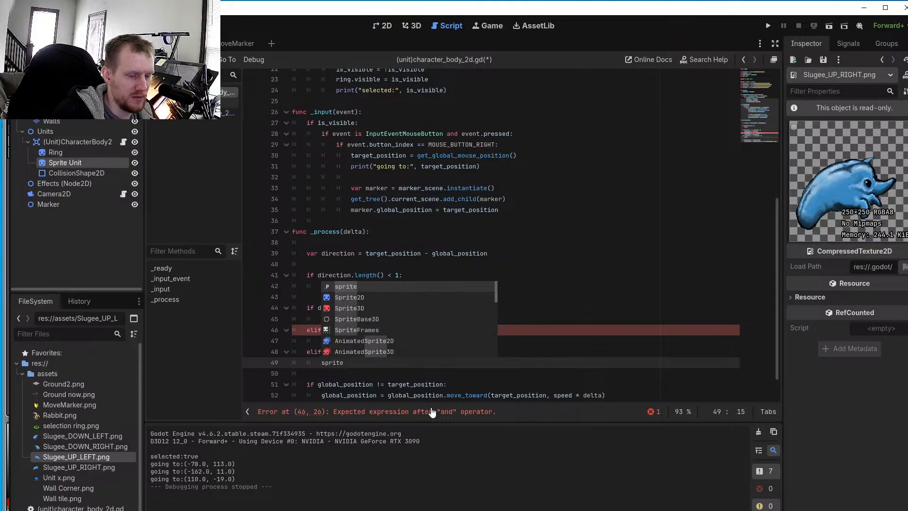
text(.)
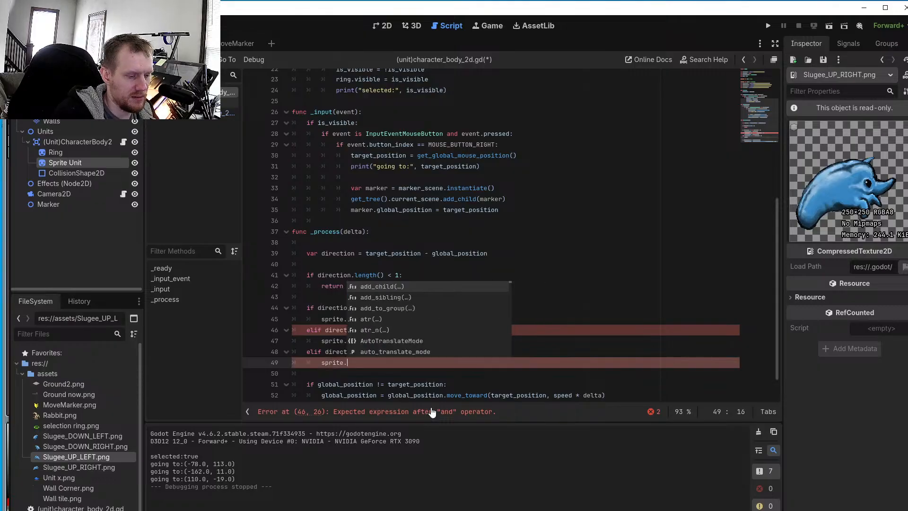
text(text)
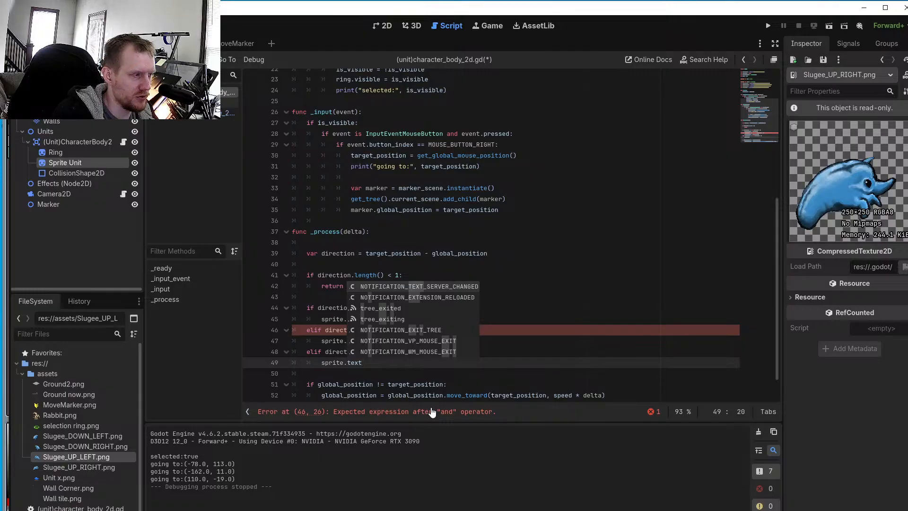
text(ure)
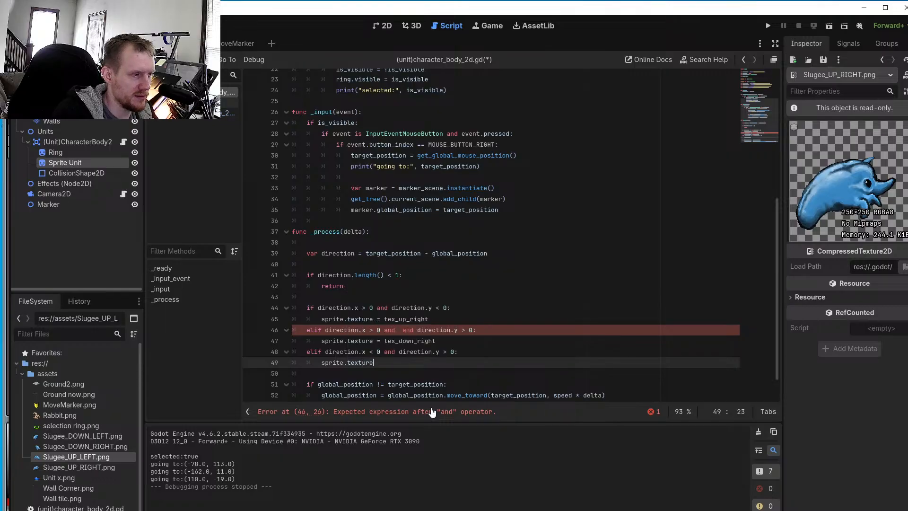
text( =)
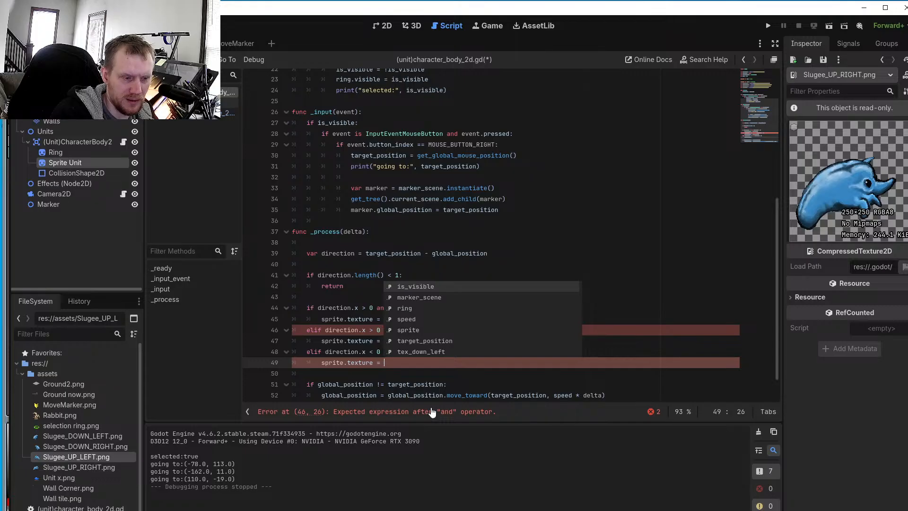
text( tex_)
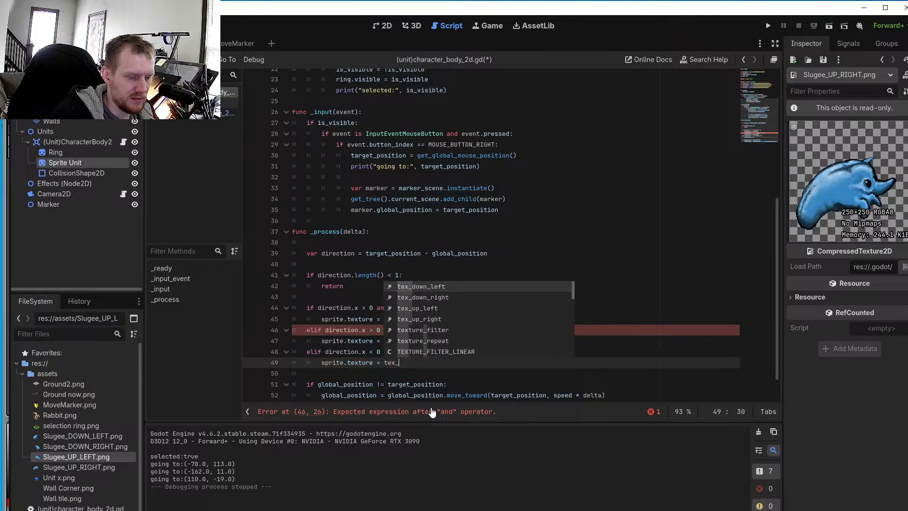
text(down_left)
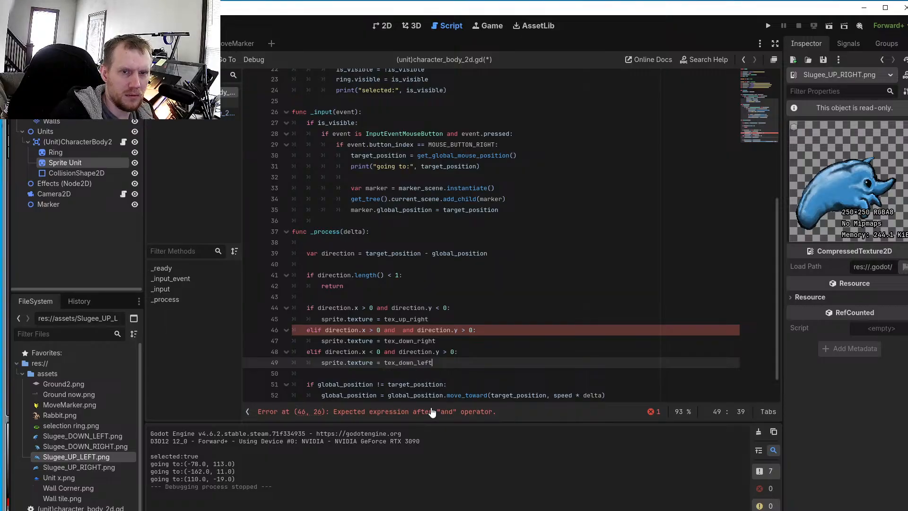
key(Return)
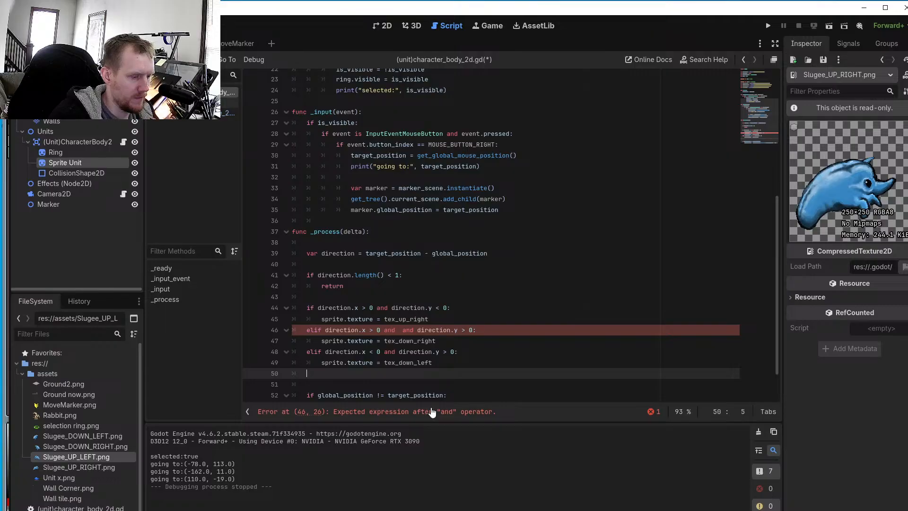
text(elid)
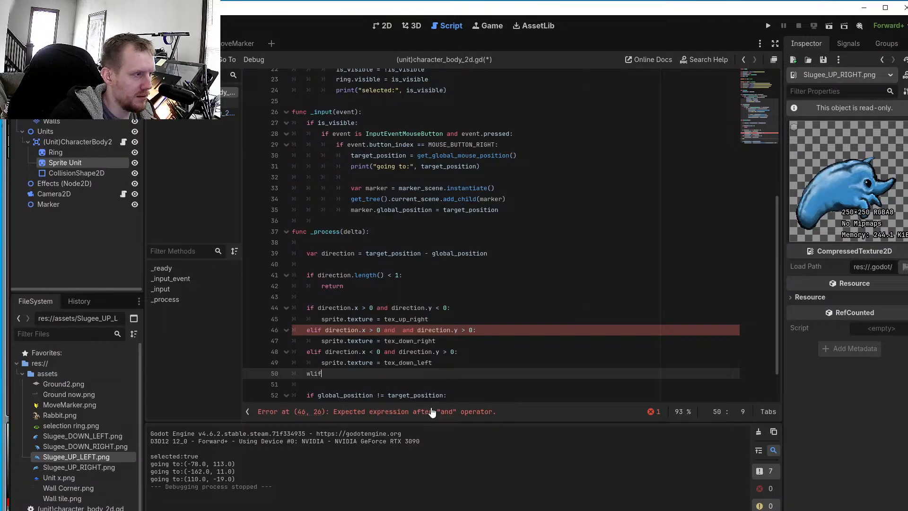
key(BackSpace)
key(BackSpace)
key(BackSpace)
key(BackSpace)
text(w)
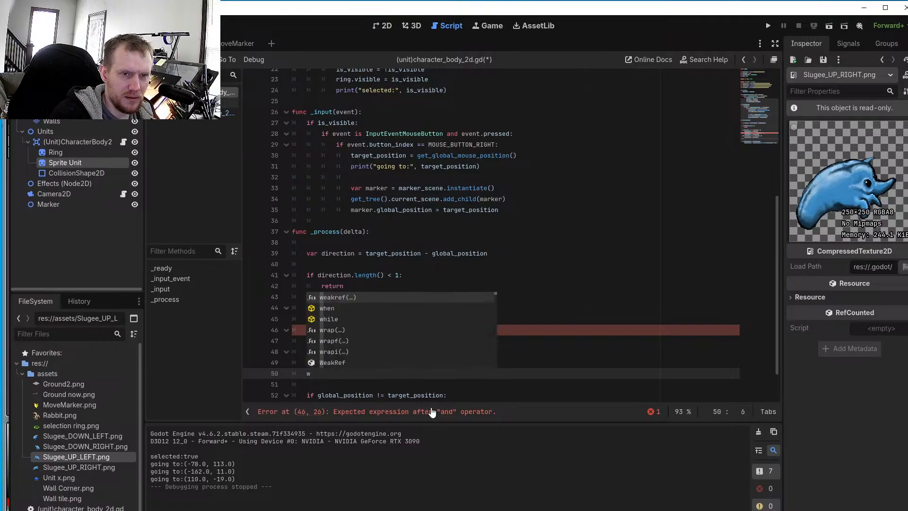
key(BackSpace)
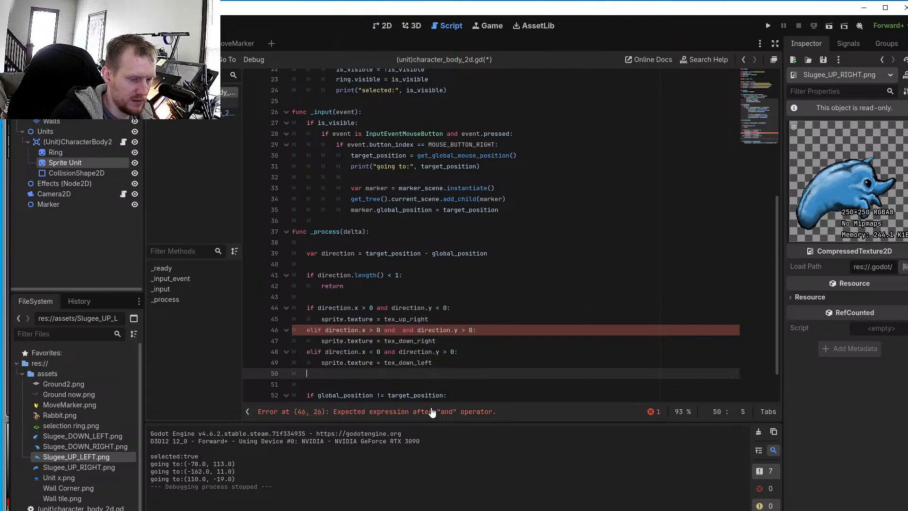
Below the `tex_down_left` assignment, add the branch header `elif direction.x < 0 and direction.y < 0:`
text(elif)
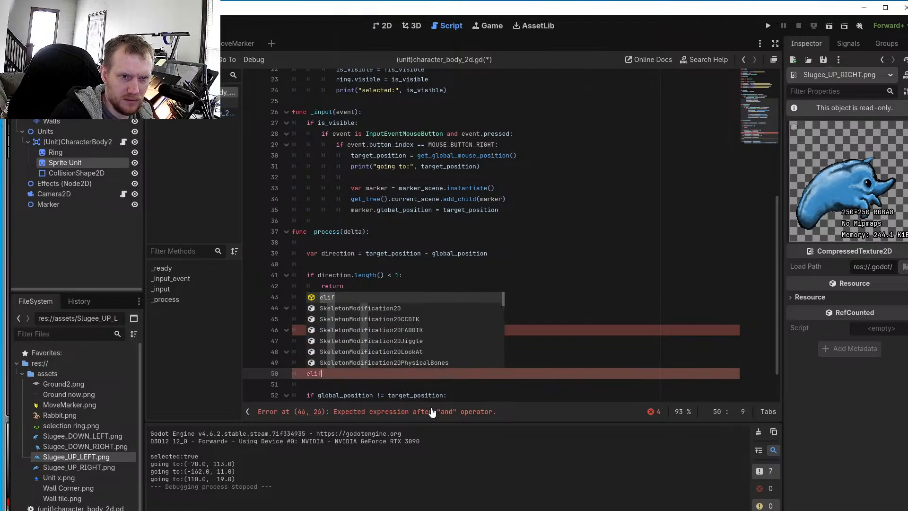
text( direction)
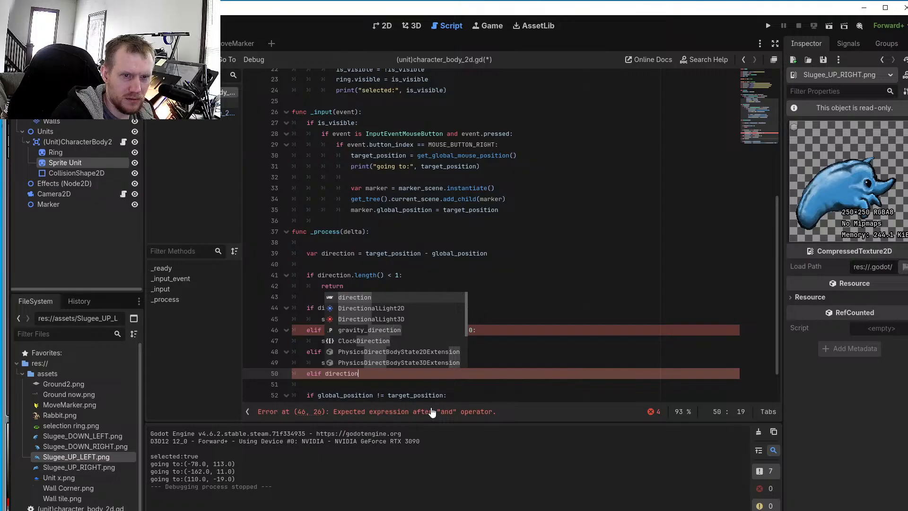
text(.x )
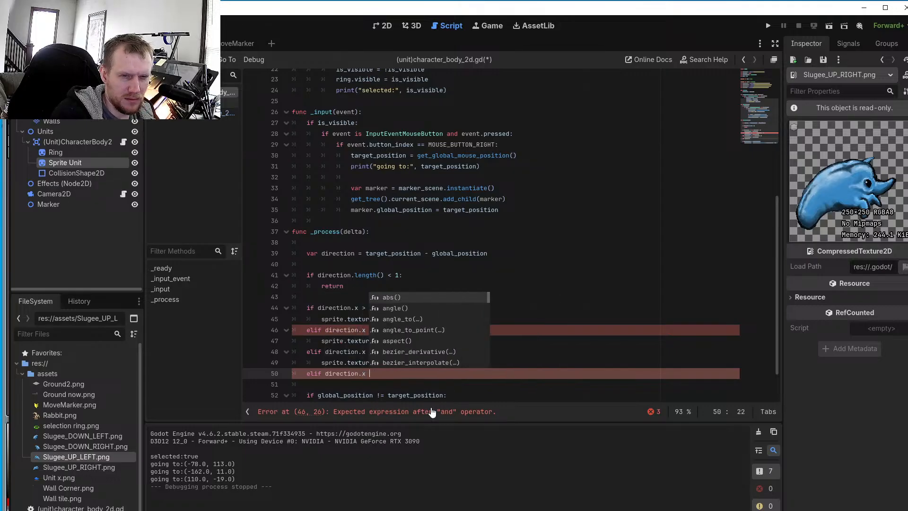
text(<)
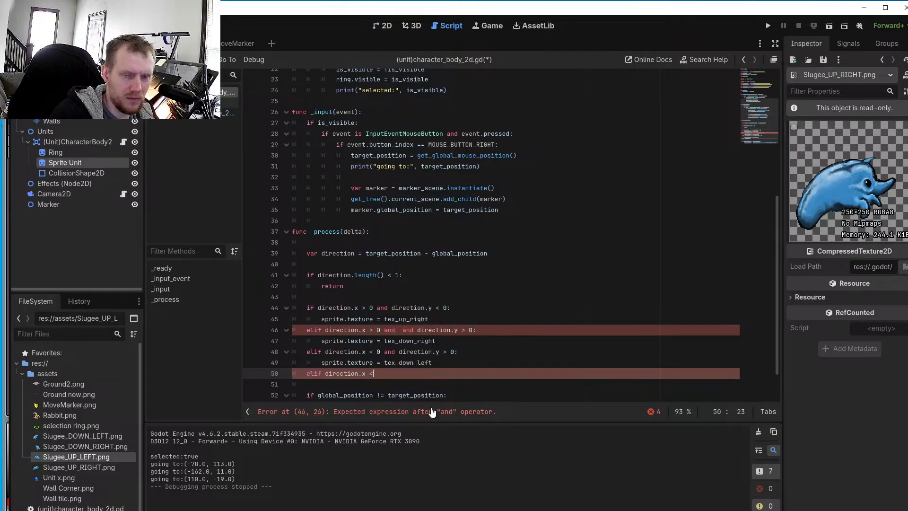
text( 0 and d)
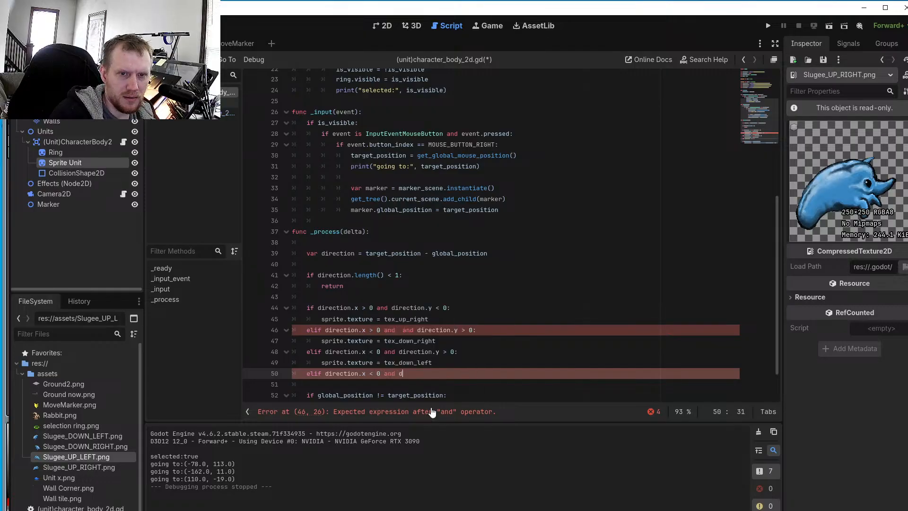
text(irection.)
text(y)
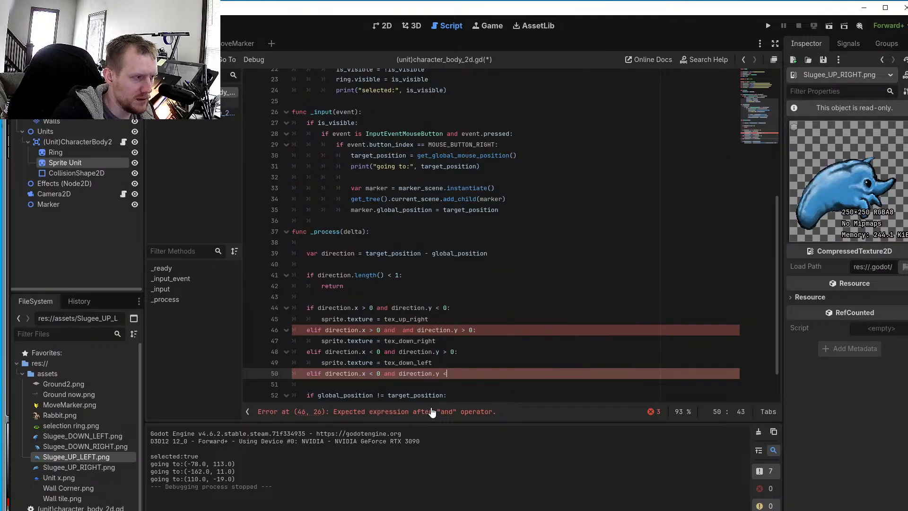
text( < 0:)
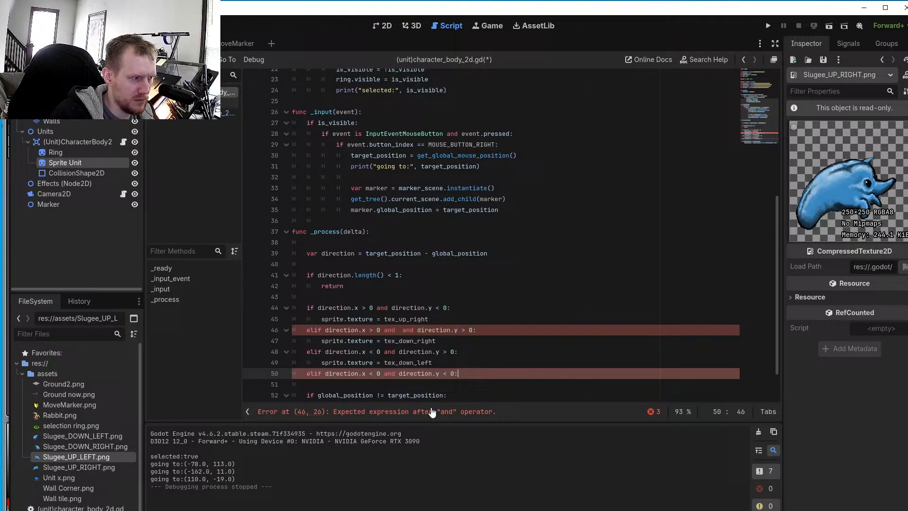
Inside the last elif branch, add the indented assignment `sprite.texture = tex_up_left`
key(Return)
text(sprite)
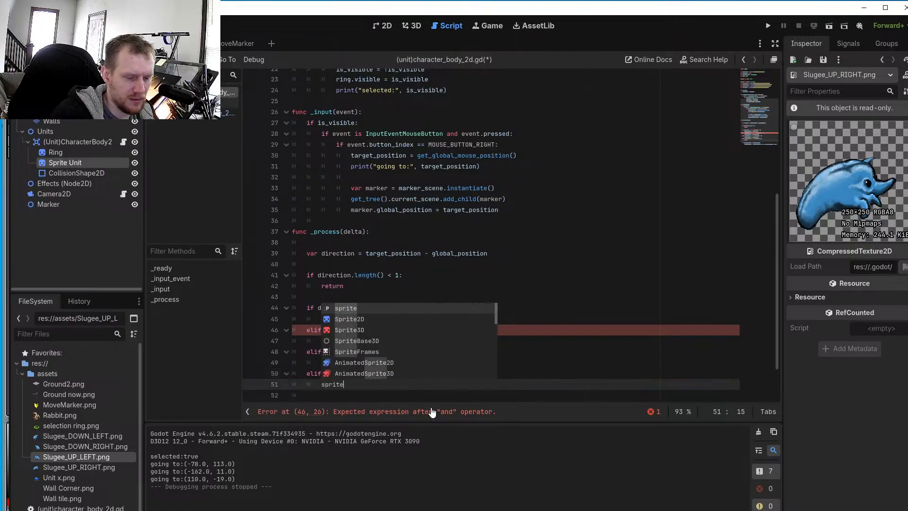
text(.)
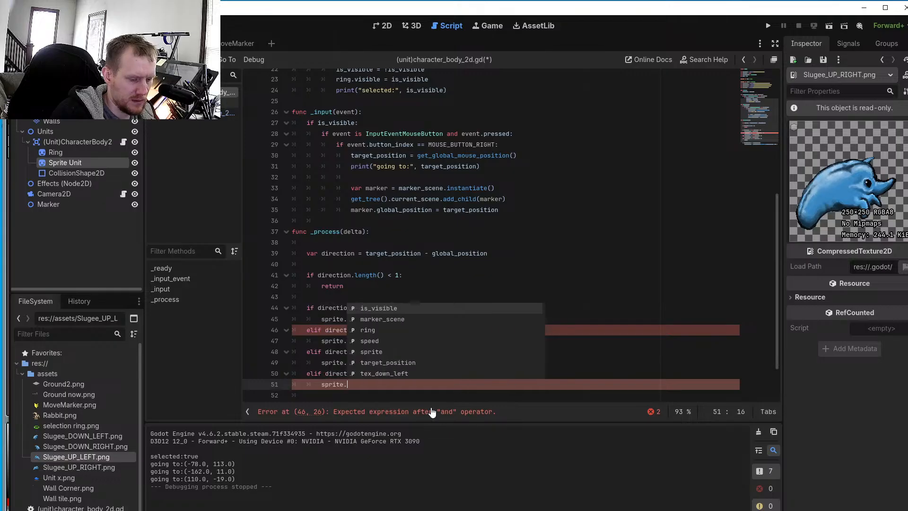
text(text)
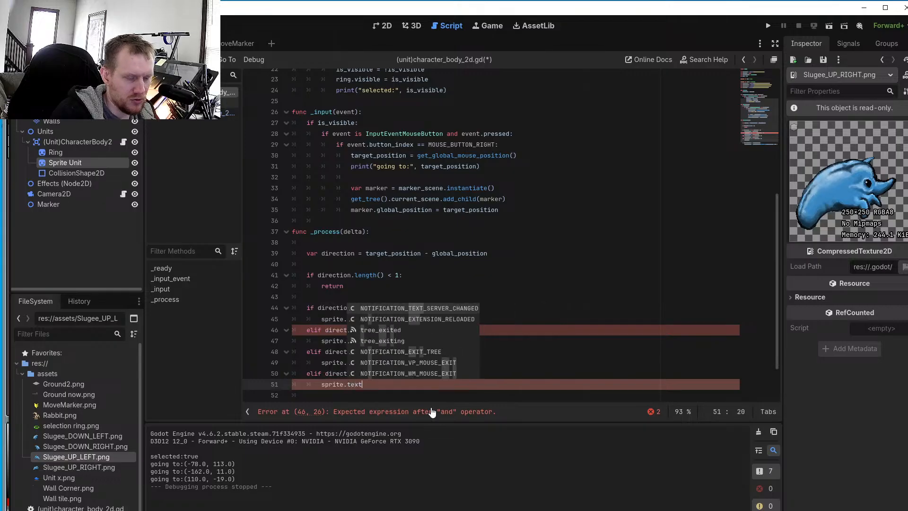
text(ure =)
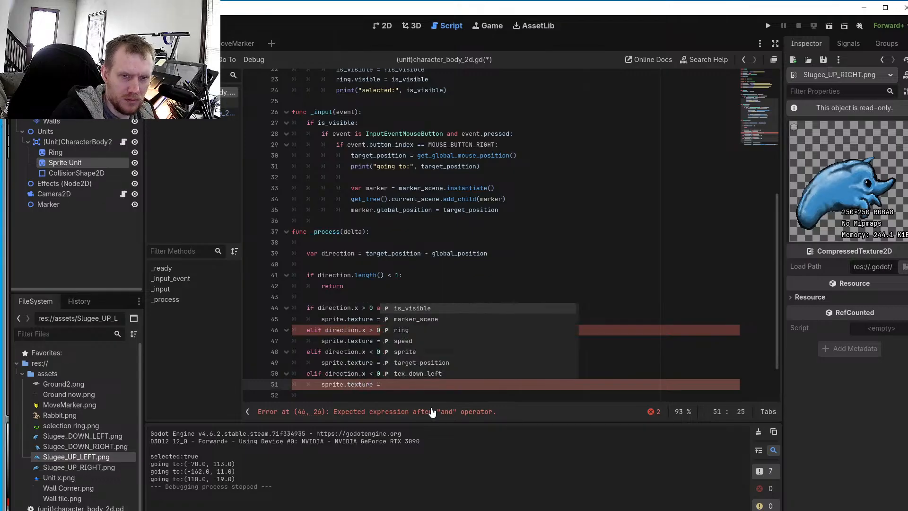
text( tex_)
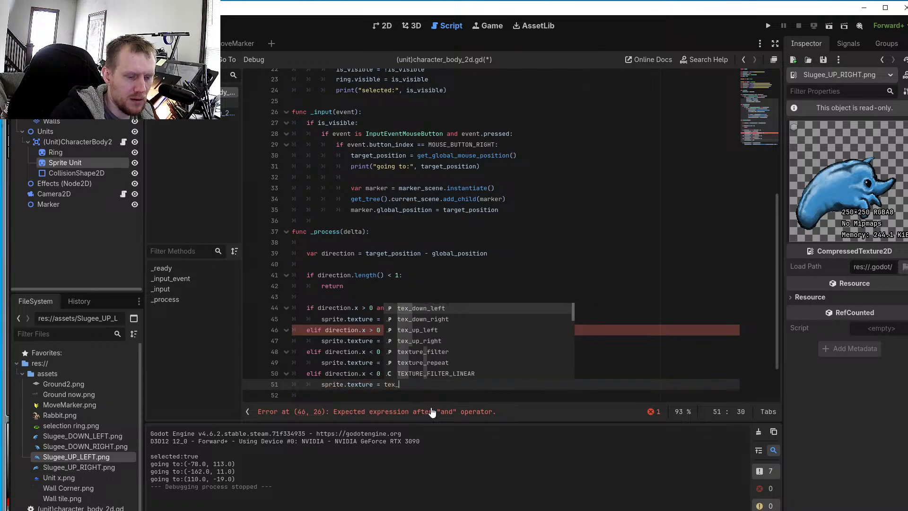
text(up_le)
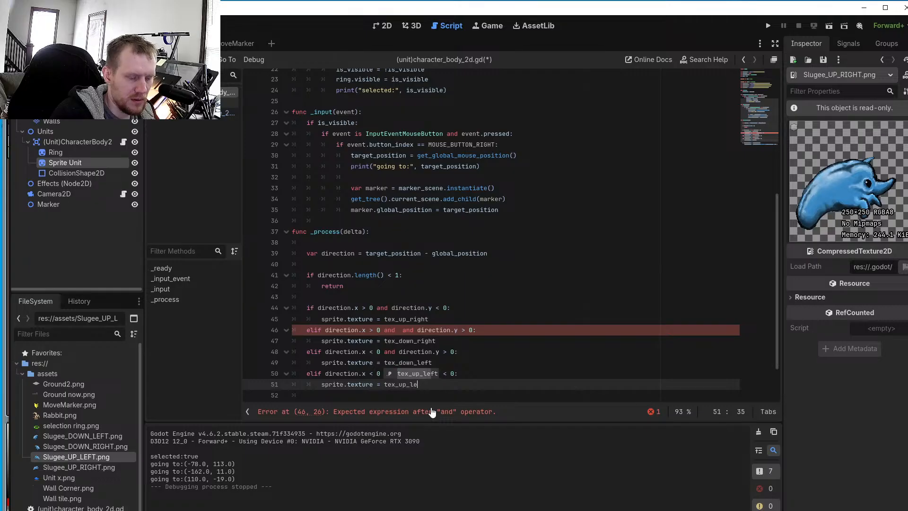
text(ft)
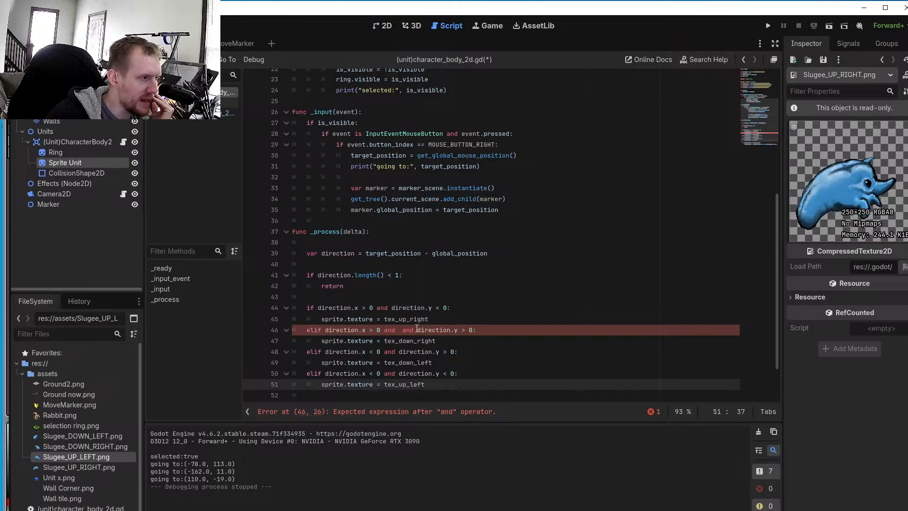
Remove the duplicate `and` from the elif condition above the `tex_down_right` assignment
click(414, 329)
key(BackSpace)
key(BackSpace)
key(BackSpace)
key(BackSpace)
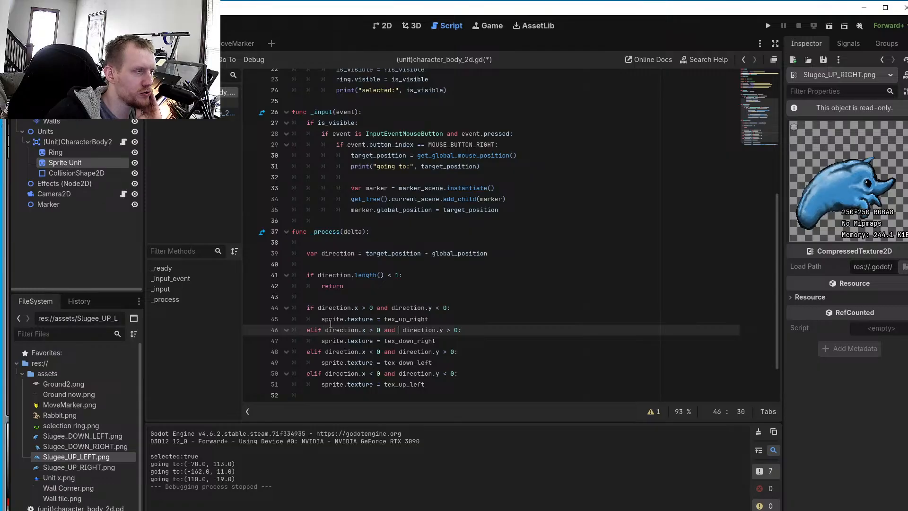
Run the project and order the Slugee unit to move up and to the right to test the texture switching
scroll(331, 324, down, 2)
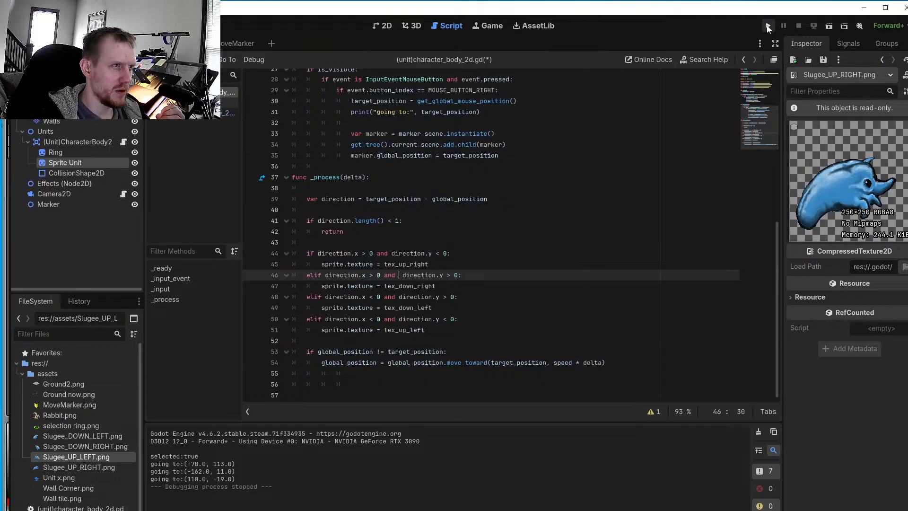
click(767, 26)
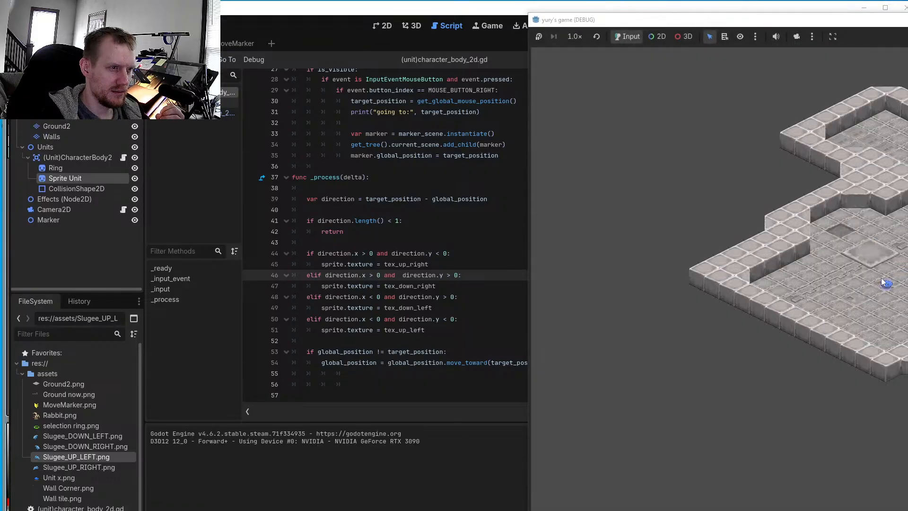
right_click(899, 259)
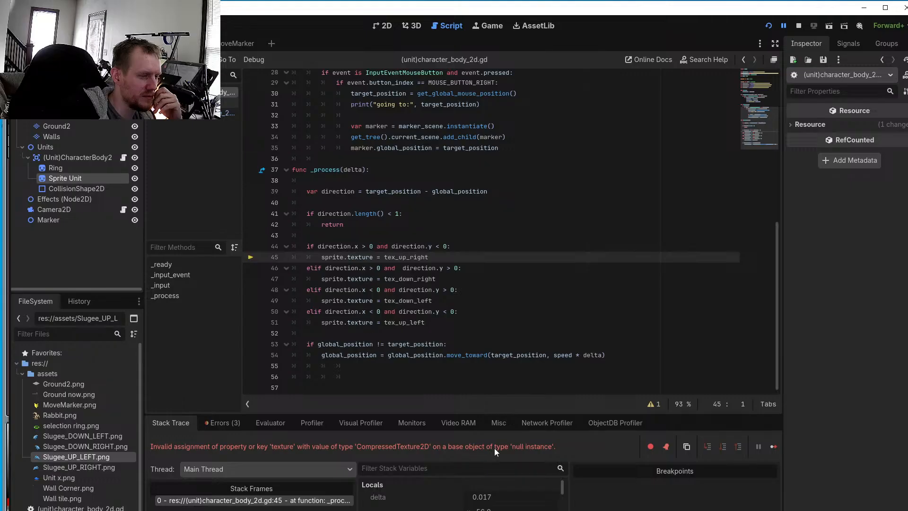
Check the sprite and texture declarations against the `_process` code, and copy the debugger's full error message about the `texture` assignment
scroll(513, 361, up, 9)
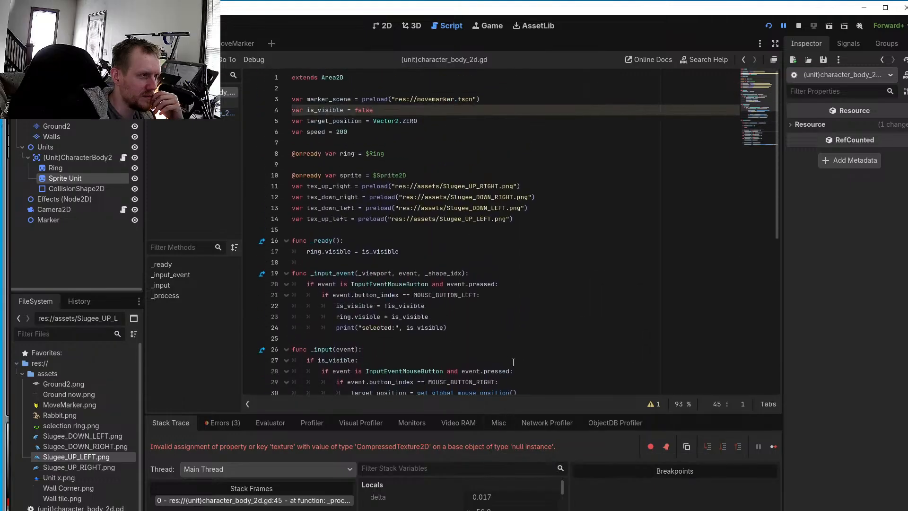
scroll(513, 362, down, 9)
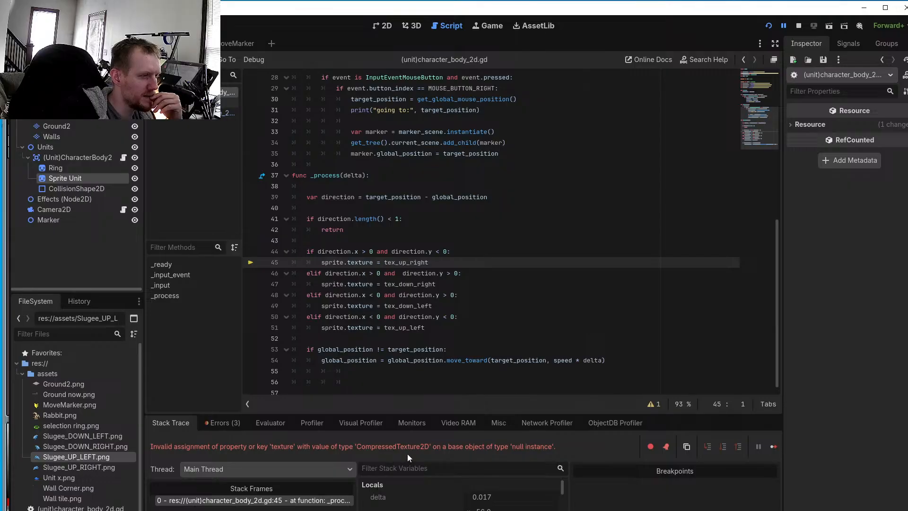
drag(555, 446, 151, 447)
right_click(174, 448)
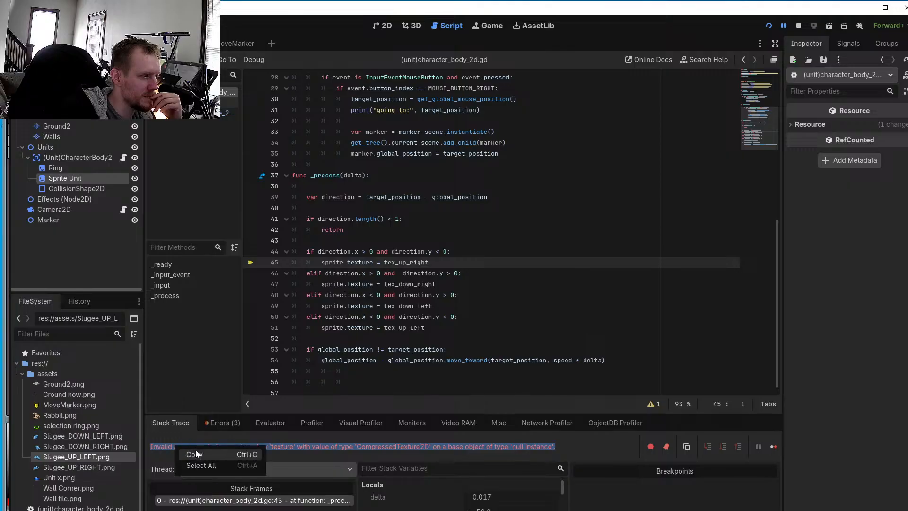
click(195, 450)
Open the debugger's error list and examine the entry logged for line 10 of the unit script
click(217, 424)
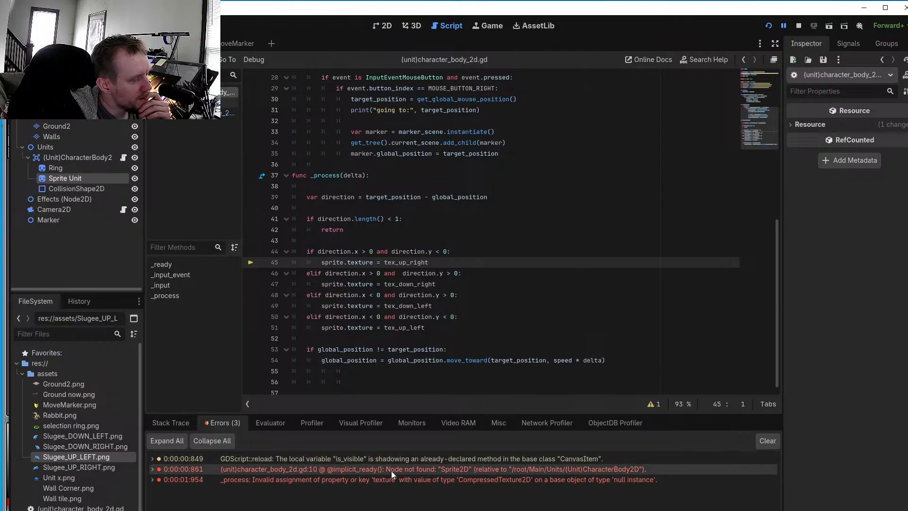
mouse_move(413, 473)
mouse_move(466, 470)
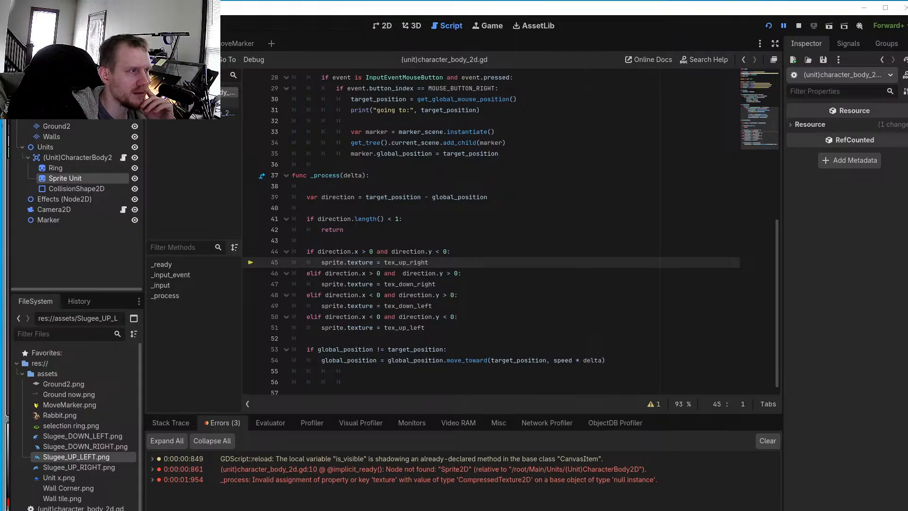
Change the node reference of the `sprite` variable on line 10 to `$Sprite Unit`
scroll(420, 155, up, 2)
scroll(420, 155, up, 7)
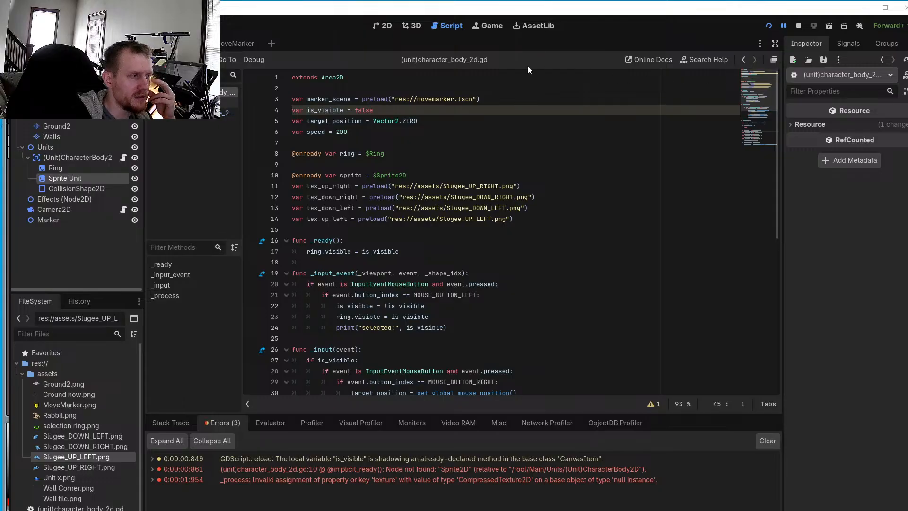
mouse_move(391, 176)
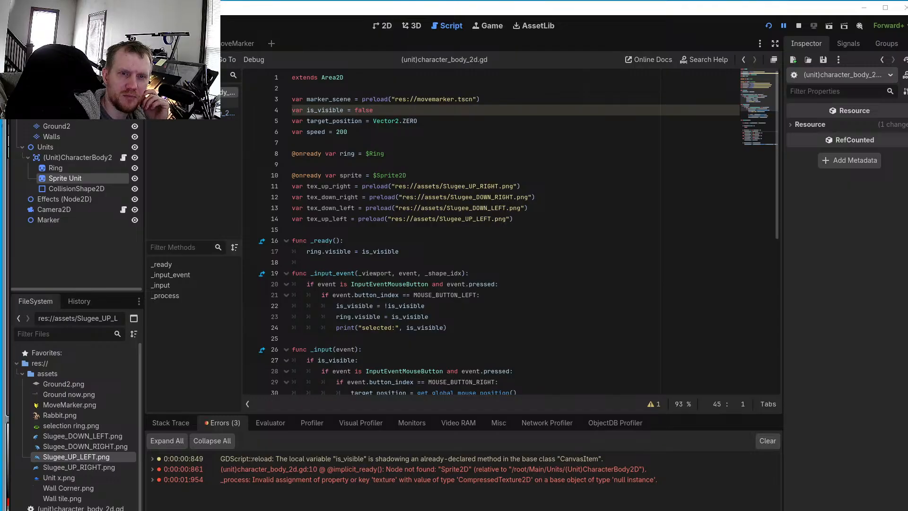
drag(410, 176, 378, 175)
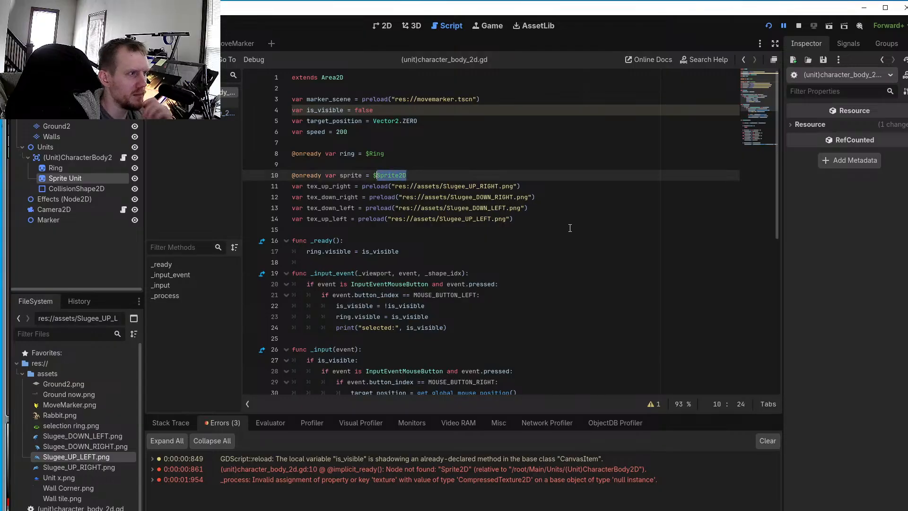
text(Sp)
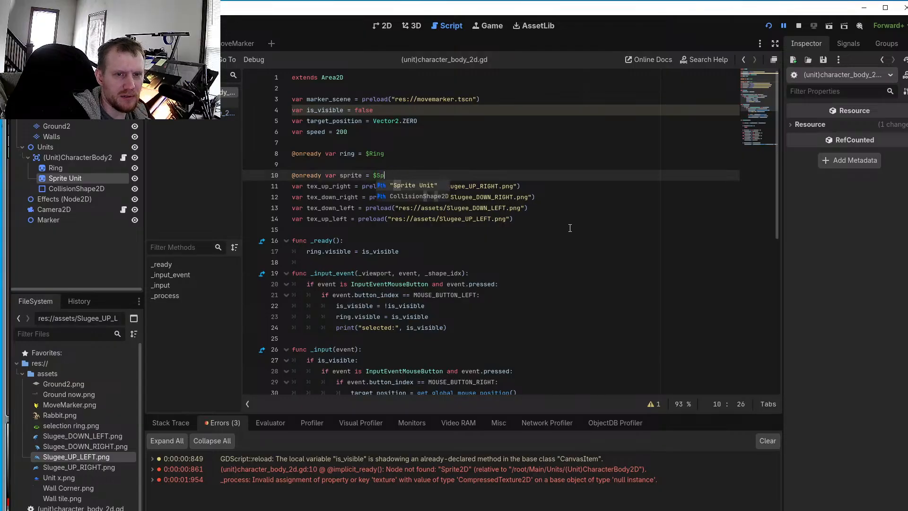
text(rite )
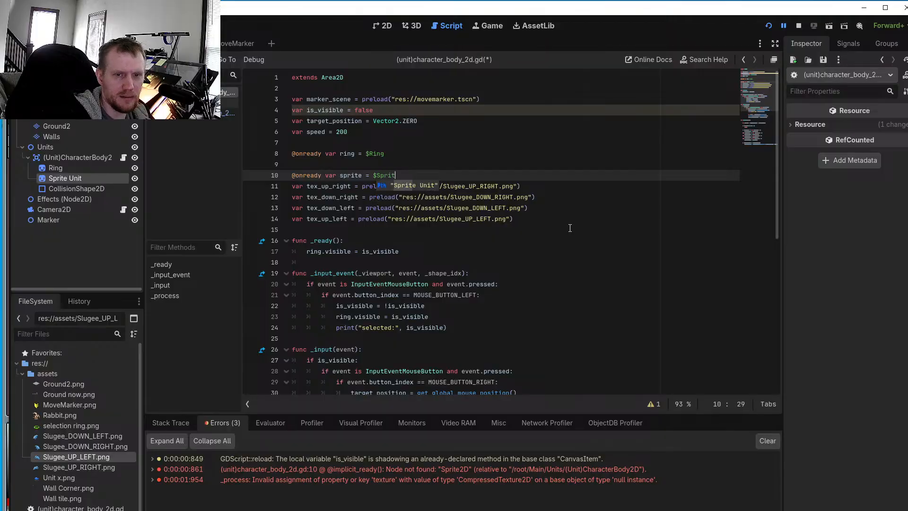
text(Unit)
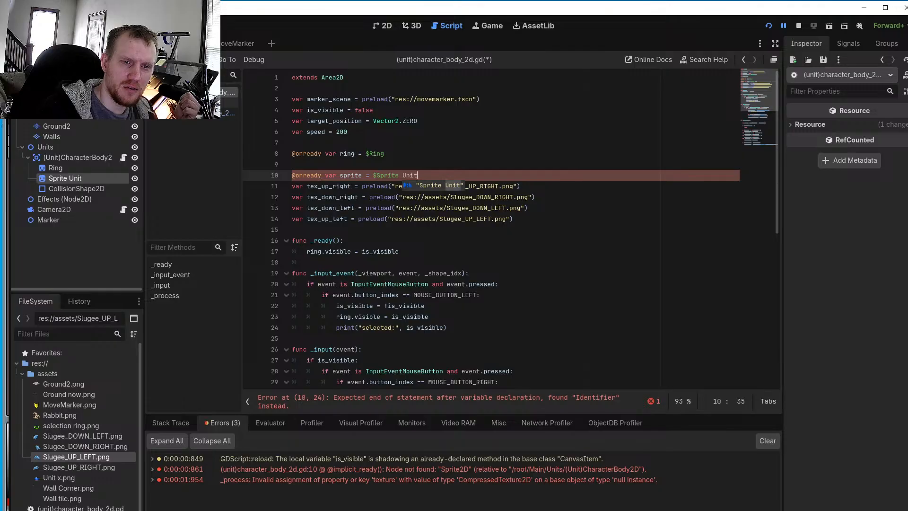
Try to enclose the whole `$Sprite Unit` reference on line 10 in quotation marks
click(373, 171)
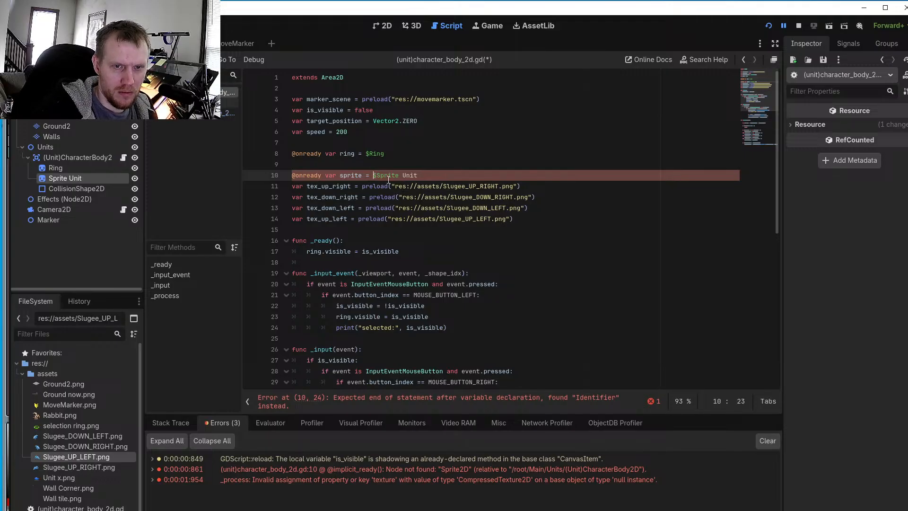
text(")
key(Right)
key(Right)
key(Right)
key(Right)
key(Right)
key(Right)
key(Right)
key(Right)
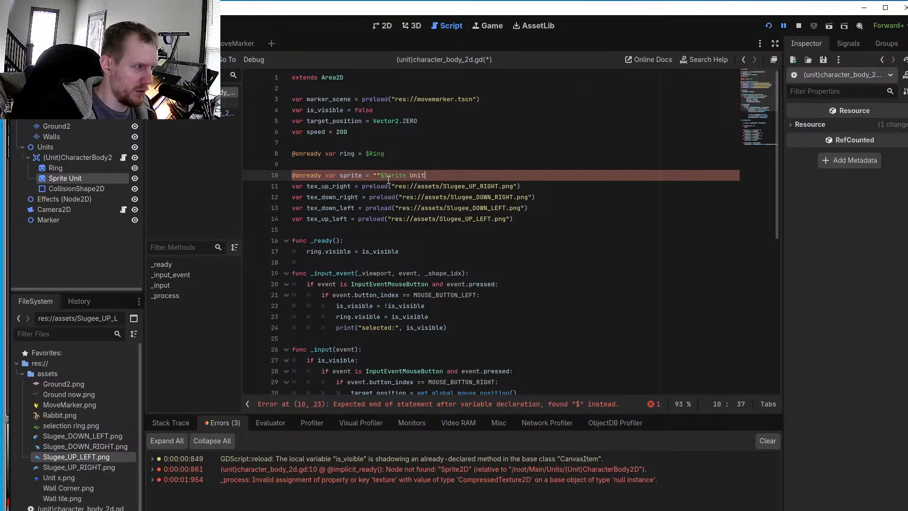
text(")
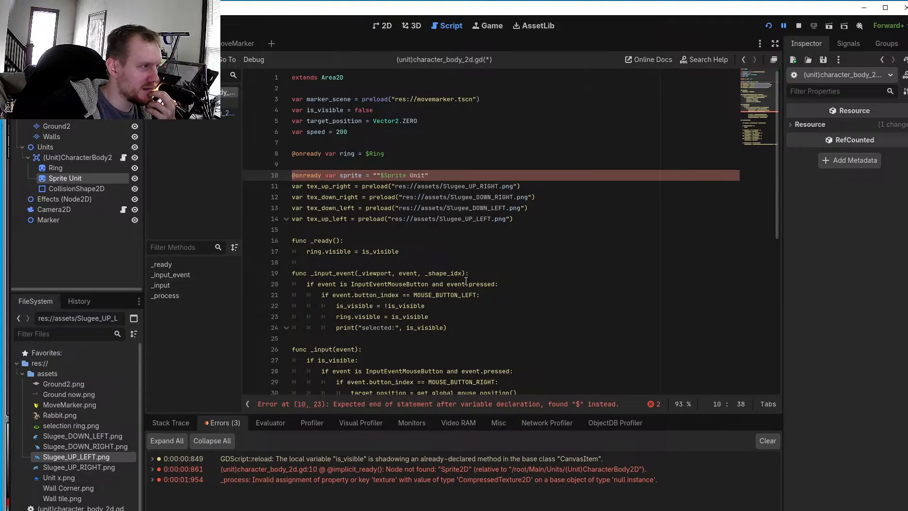
Clear the debugger's error list, rerun the project to test the edited sprite reference, and close the game window
scroll(465, 281, down, 8)
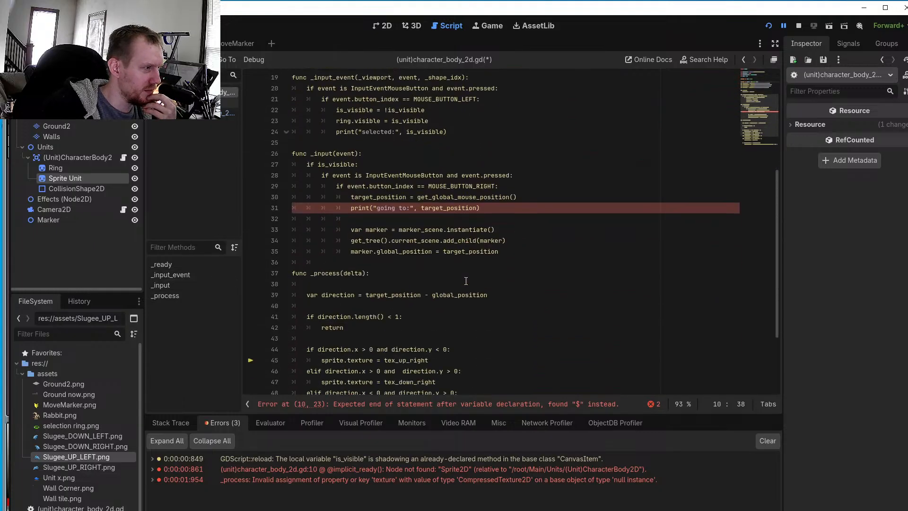
scroll(466, 281, down, 2)
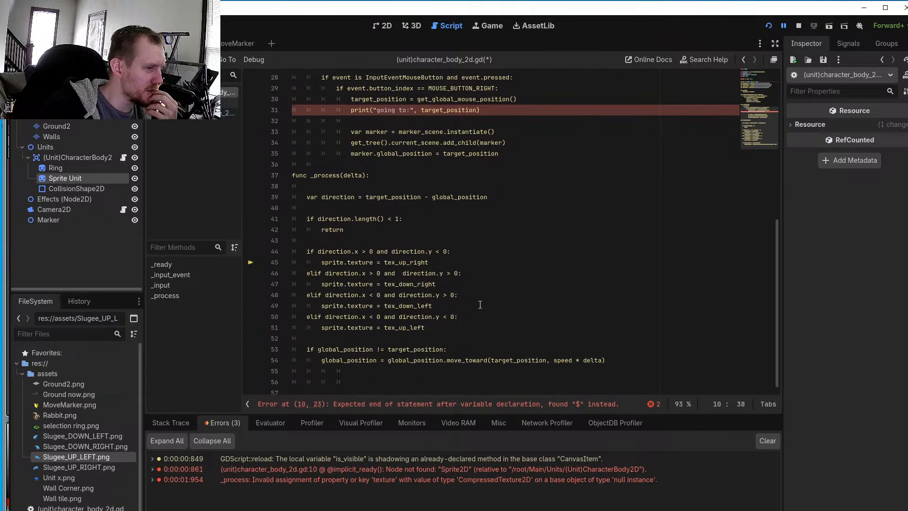
click(764, 440)
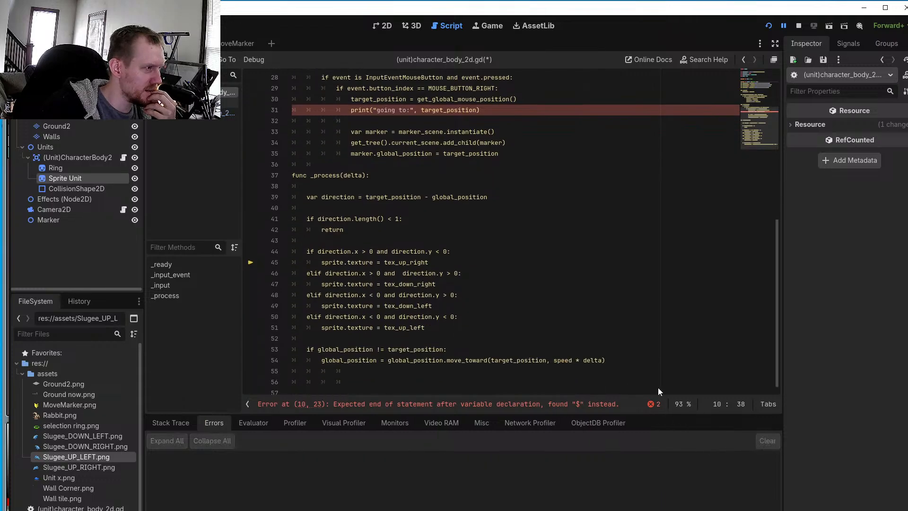
scroll(451, 280, up, 9)
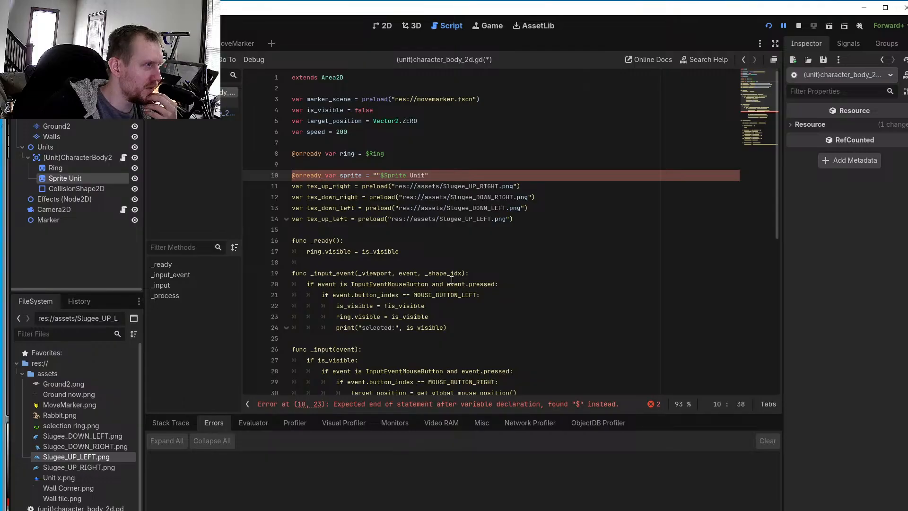
click(764, 24)
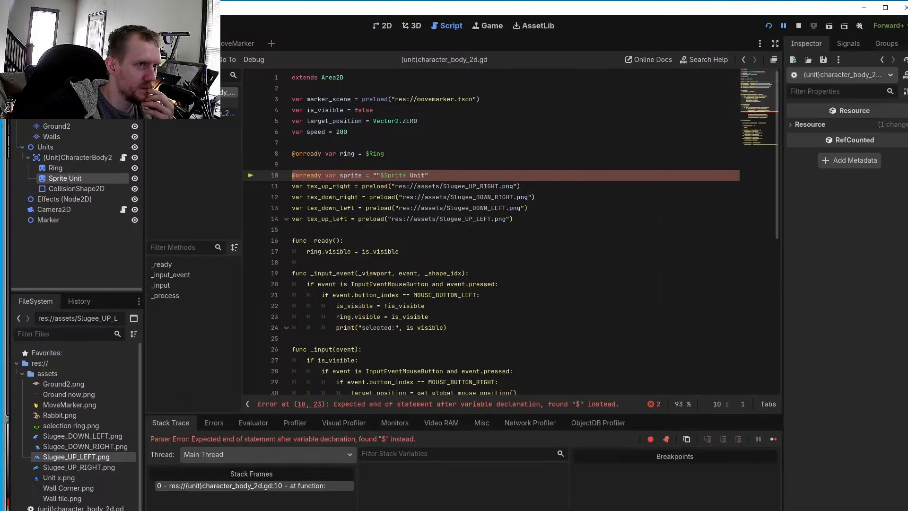
drag(906, 43, 779, 41)
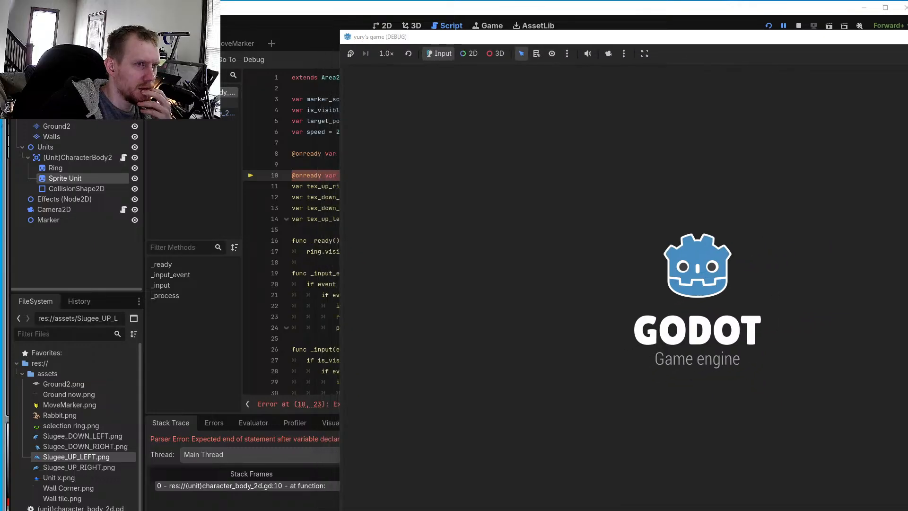
click(907, 37)
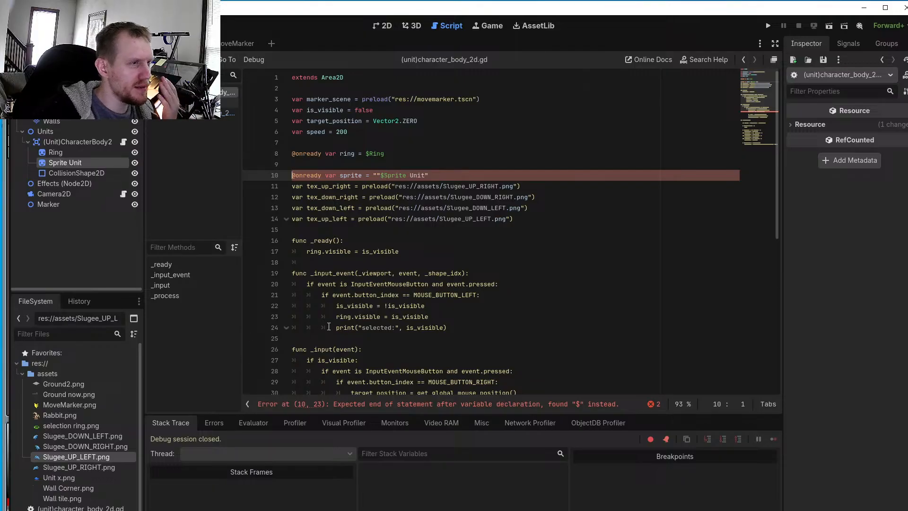
Correct the `sprite` declaration on line 10 to `$"Sprite Unit"`, with the dollar sign outside the quotation marks
scroll(362, 305, down, 5)
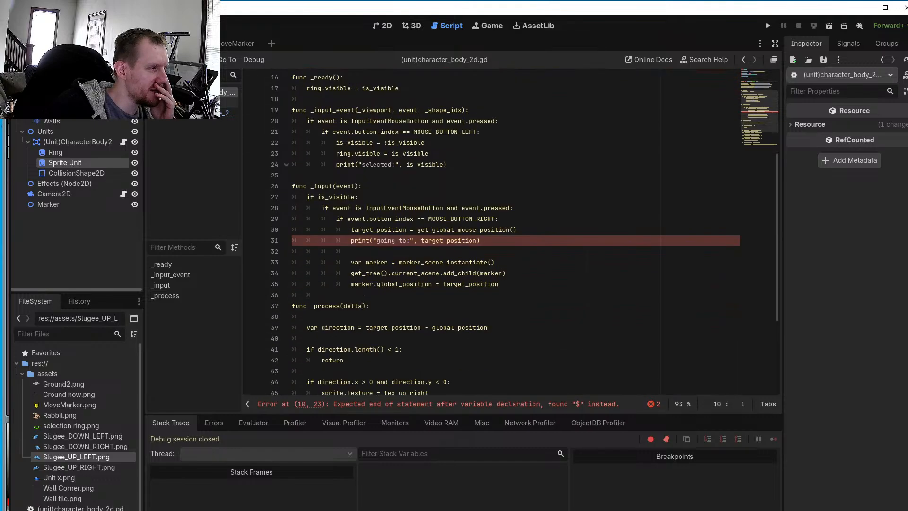
scroll(362, 305, down, 4)
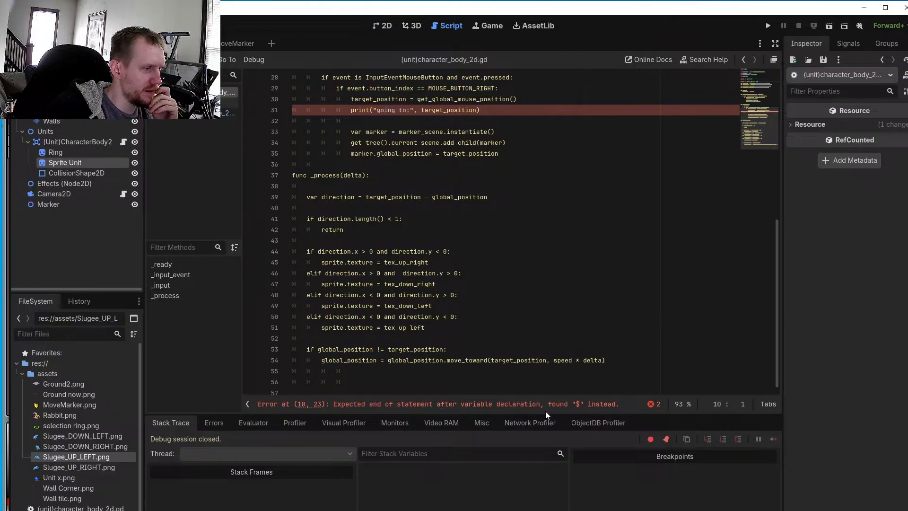
scroll(487, 312, up, 6)
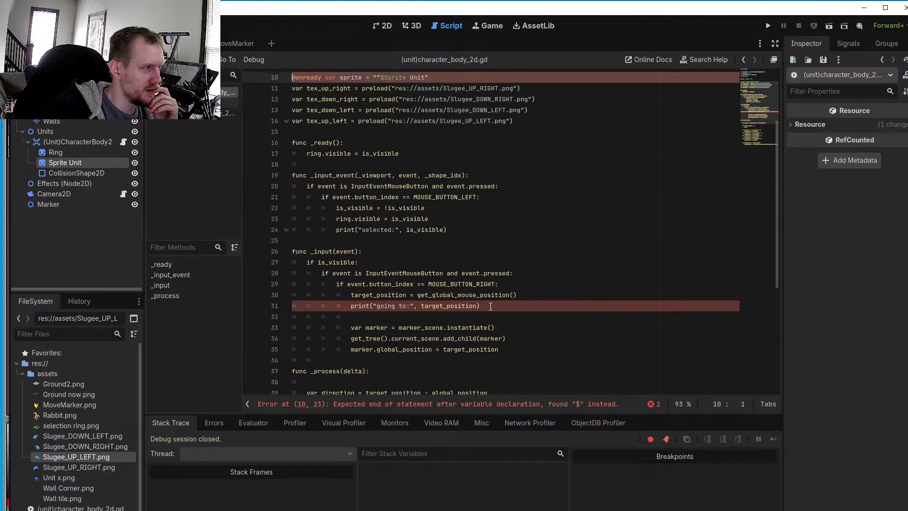
scroll(462, 291, up, 3)
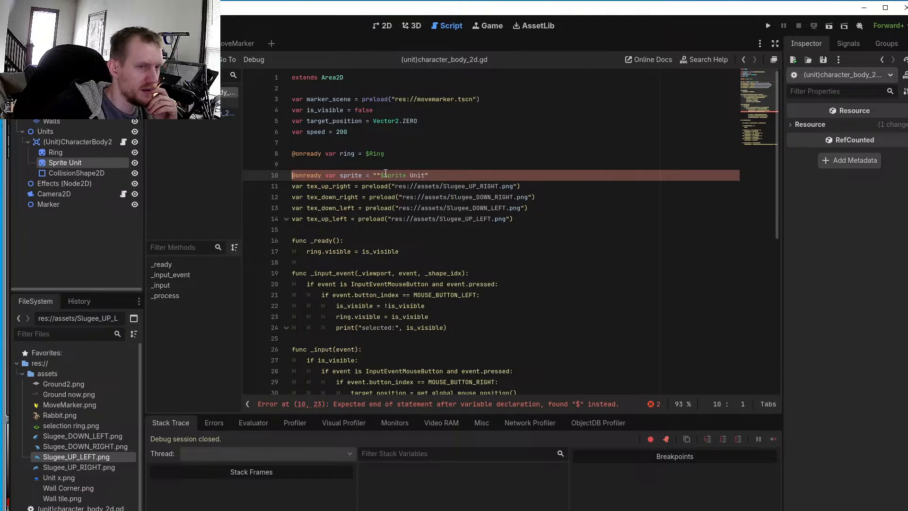
click(385, 175)
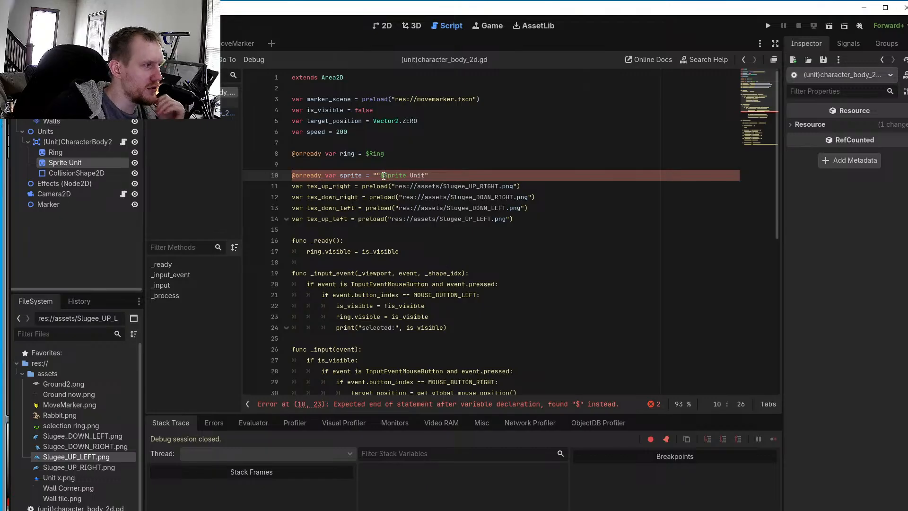
key(BackSpace)
key(BackSpace)
key(BackSpace)
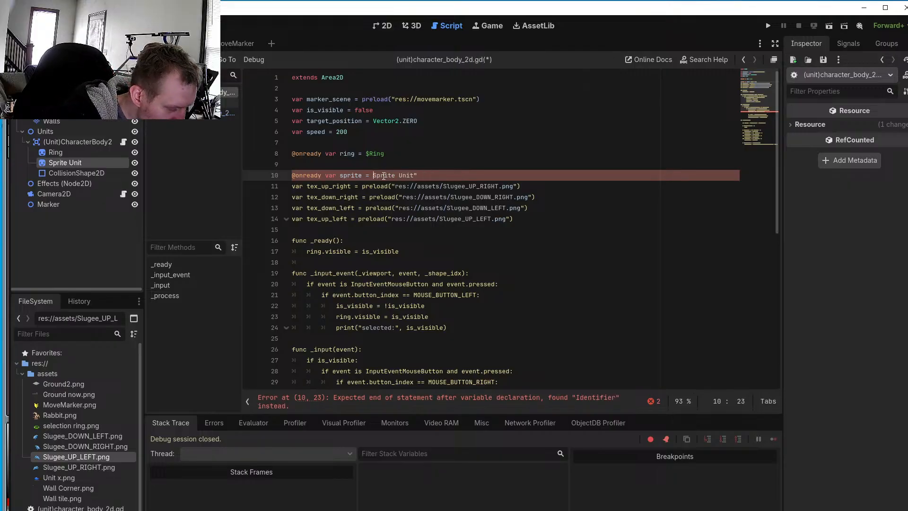
text($)
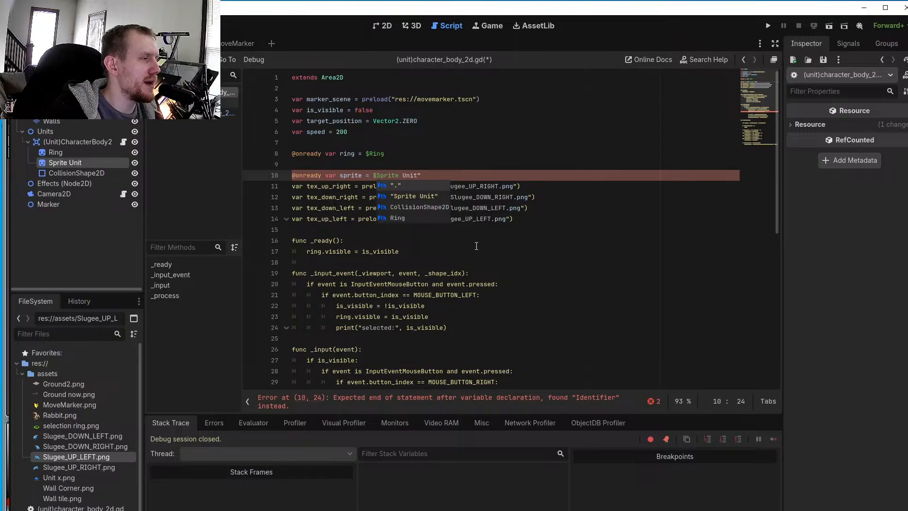
key(End)
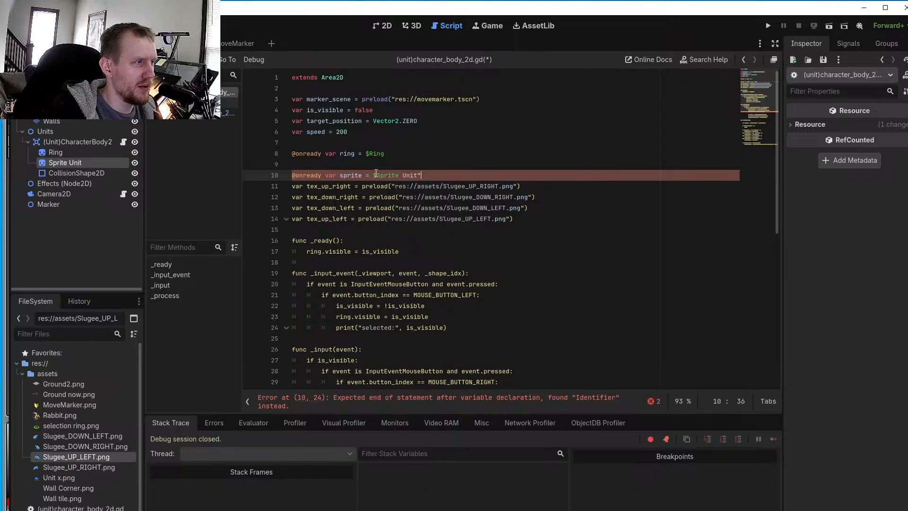
text(")
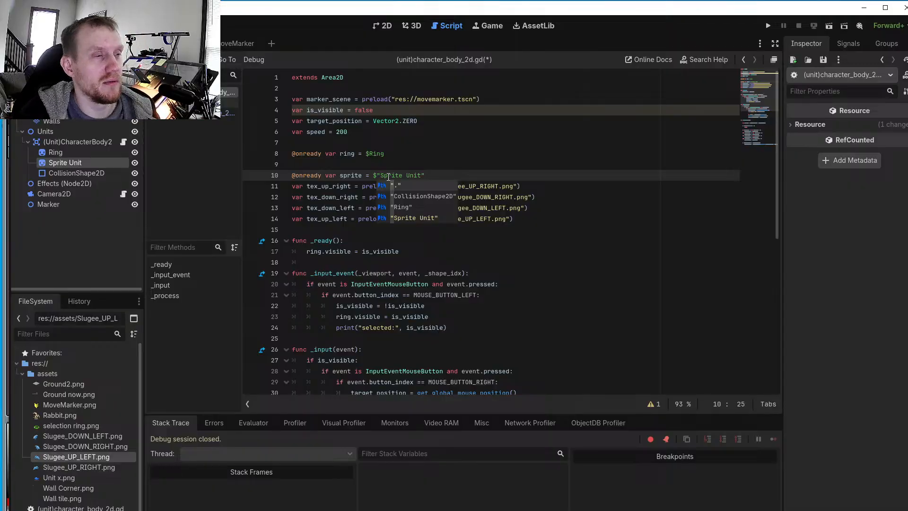
click(492, 240)
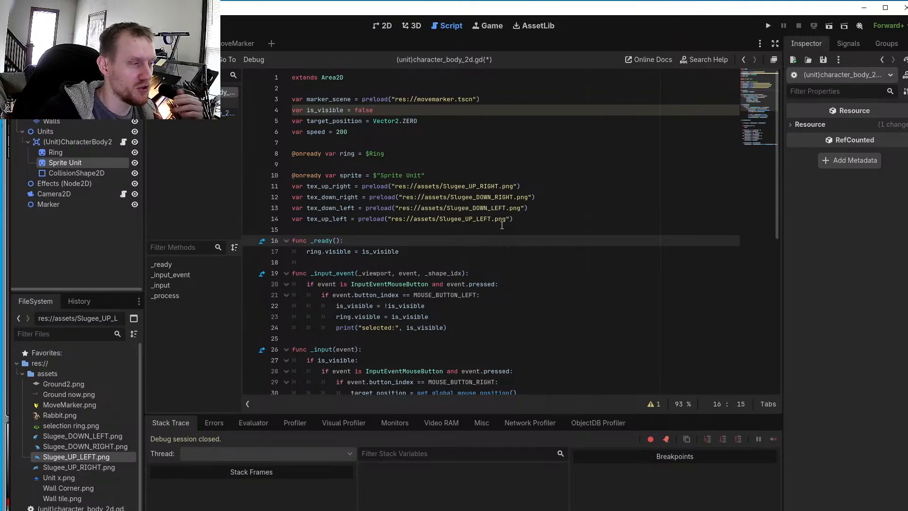
mouse_move(499, 224)
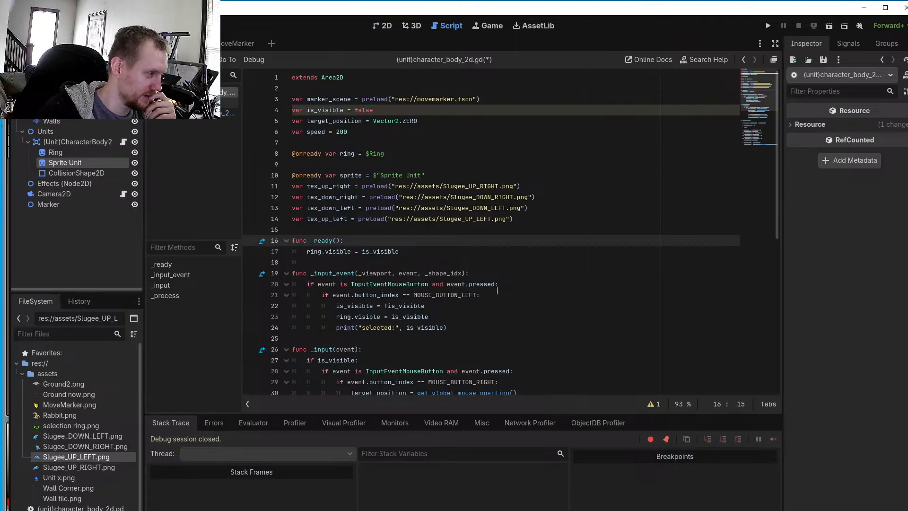
Switch to Aseprite to examine the downward-facing Slugee sprite up close, and return to the Godot script
key(alt+Tab)
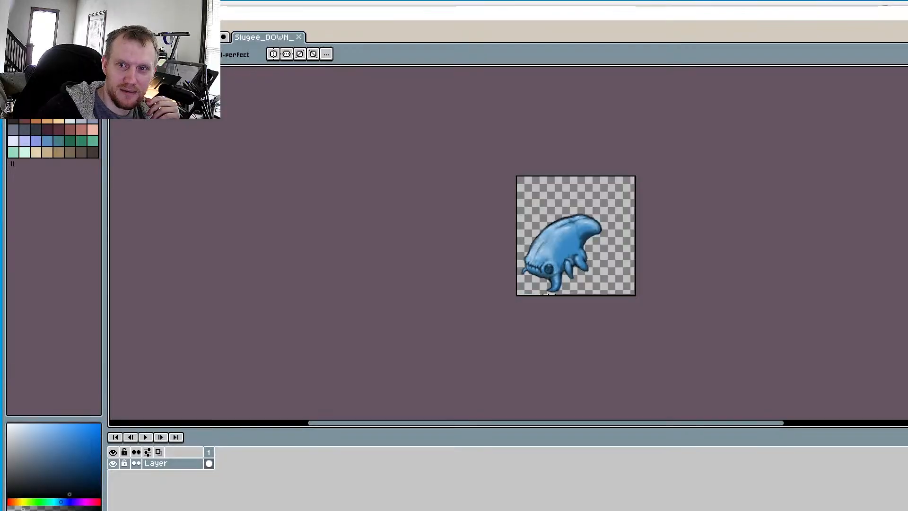
scroll(708, 282, up, 5)
scroll(688, 312, down, 4)
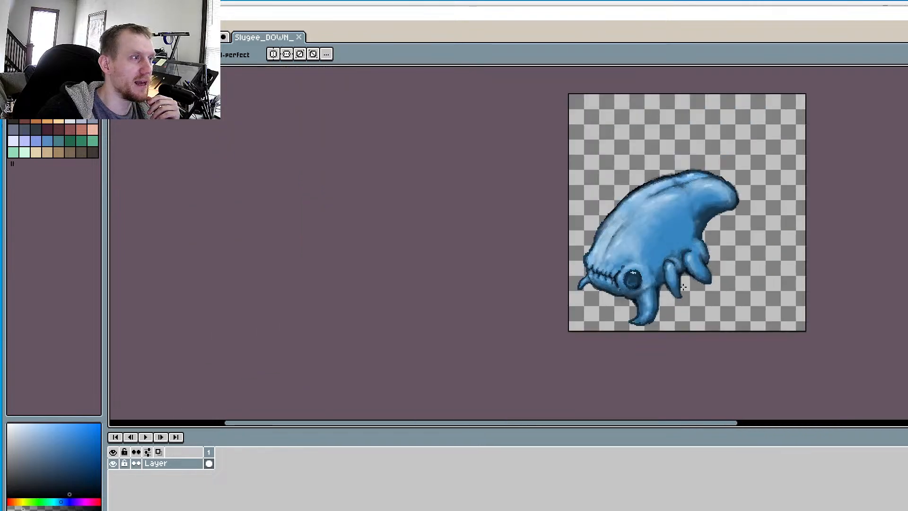
middle_drag(688, 312, 638, 285)
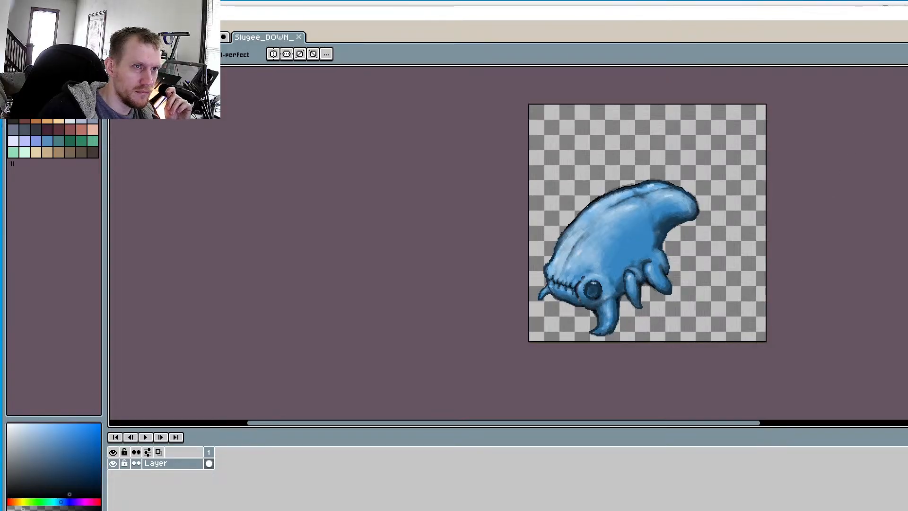
key(alt+Tab)
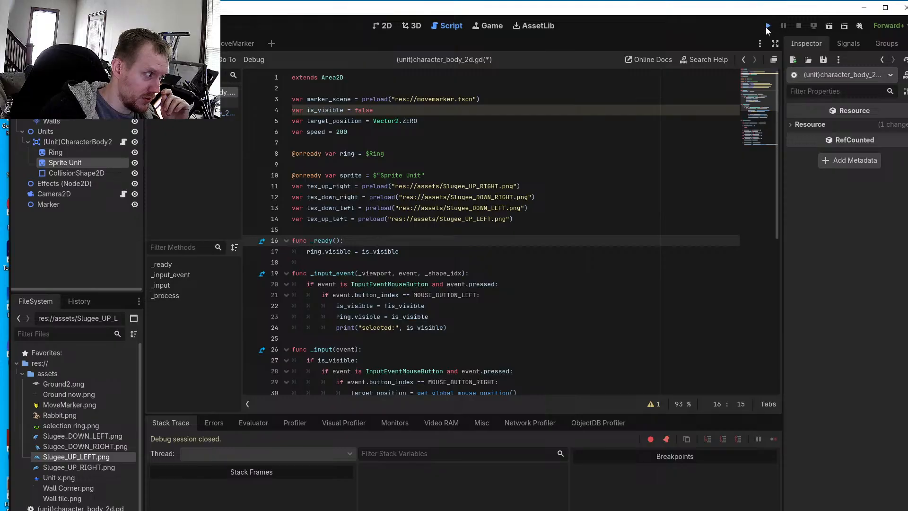
Run the project, select the Slugee unit, and order it to move right and then up-left to test the texture switching
click(766, 26)
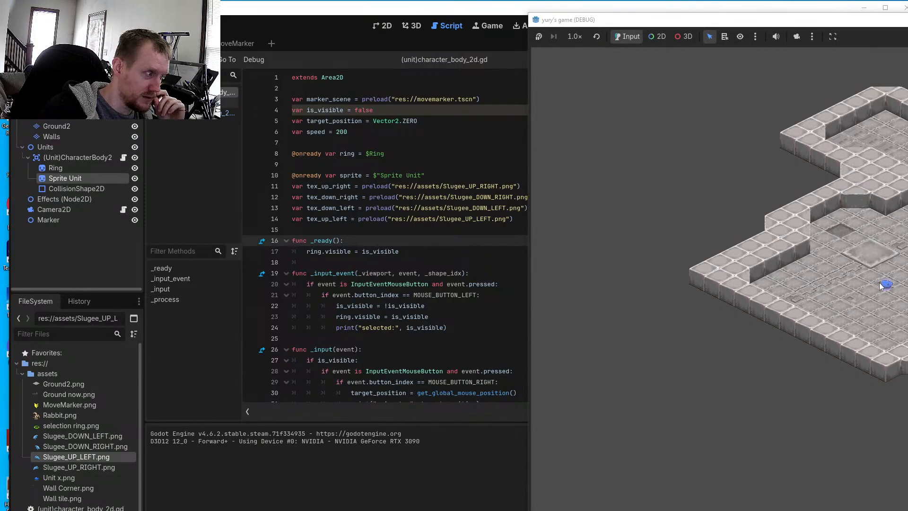
click(882, 285)
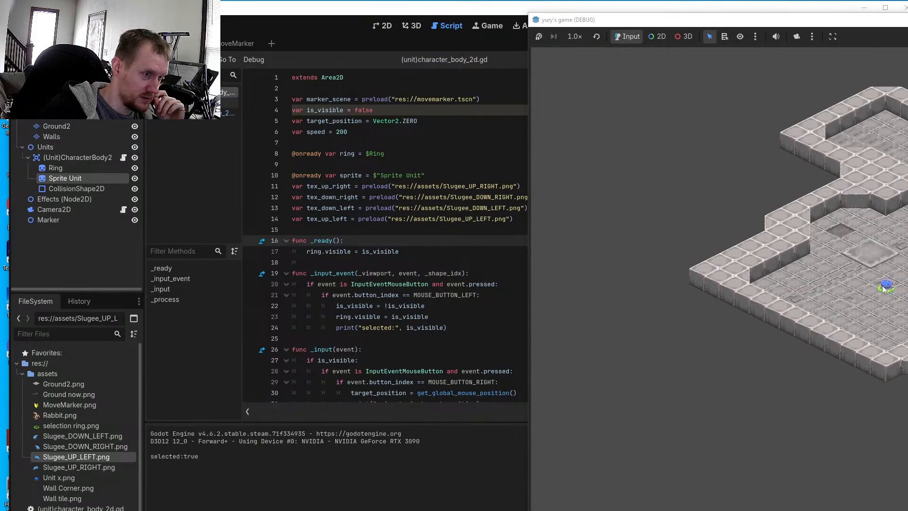
right_click(881, 289)
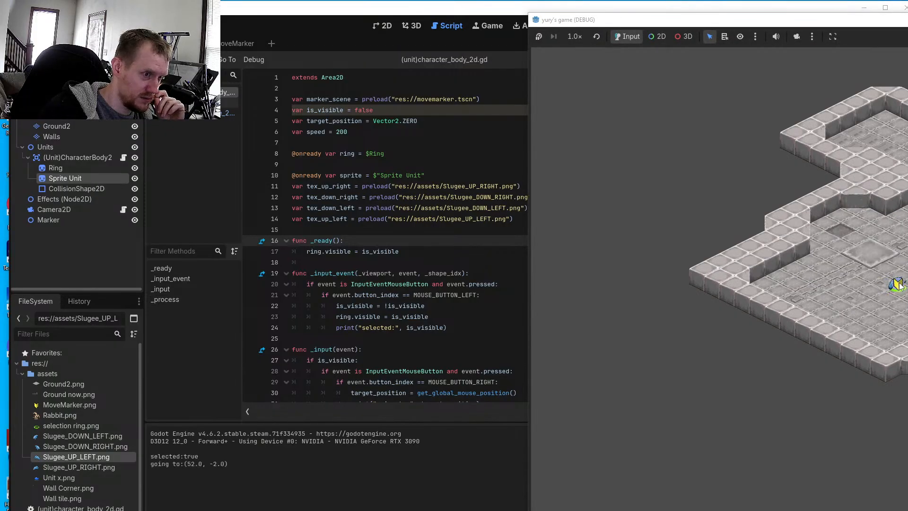
right_click(854, 268)
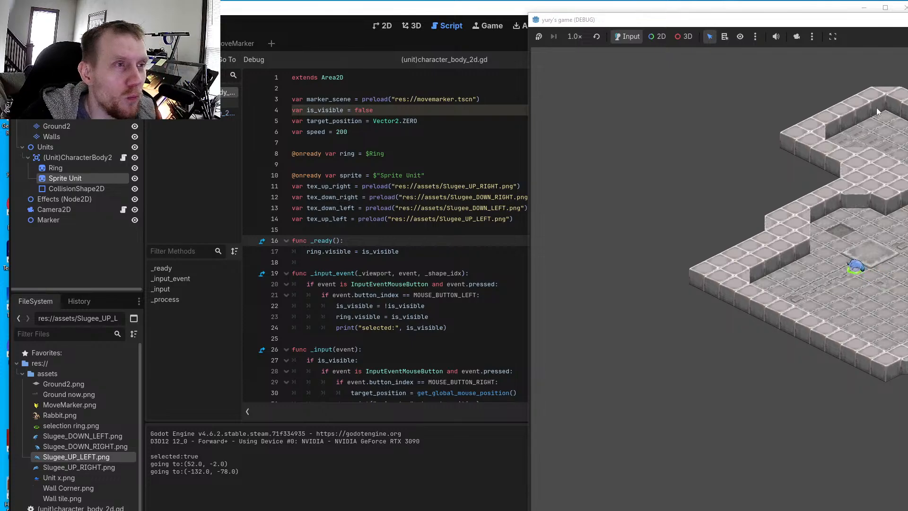
Bring the whole game map into view and order the Slugee unit down-left and then down-right to test its textures
drag(897, 24, 585, 49)
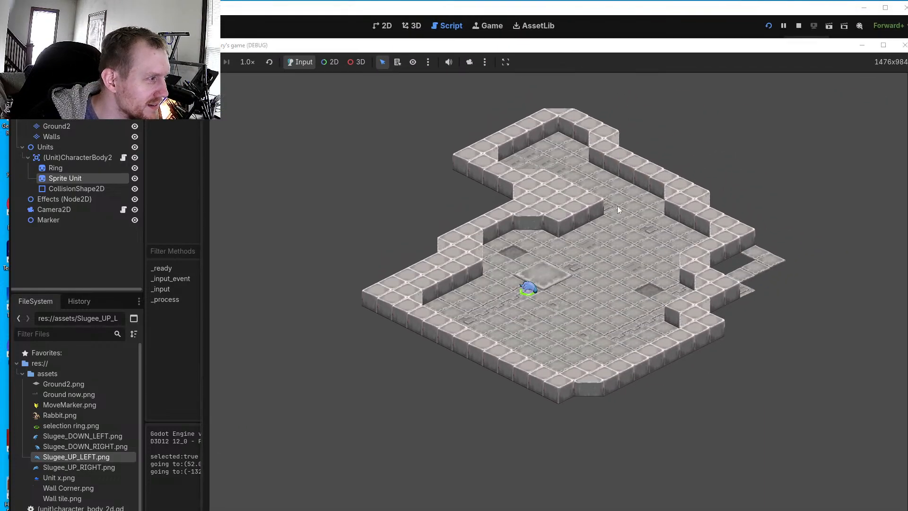
right_click(506, 320)
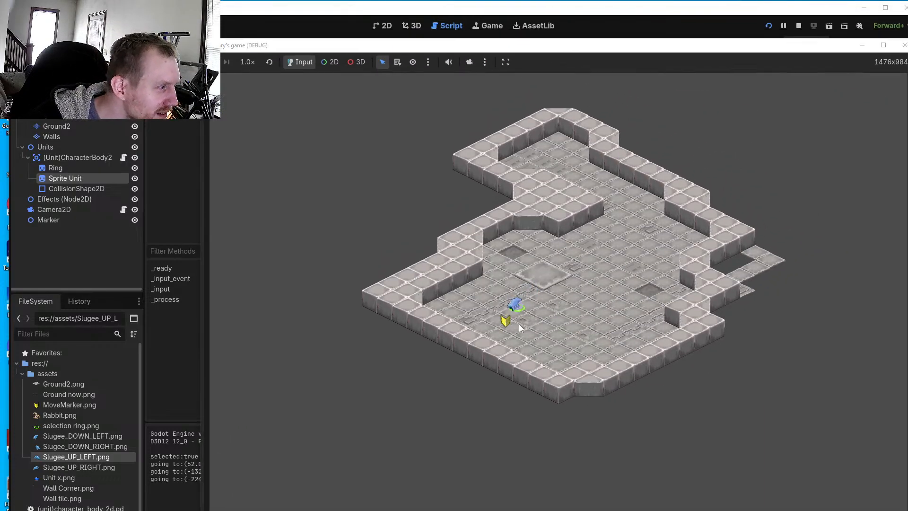
right_click(535, 343)
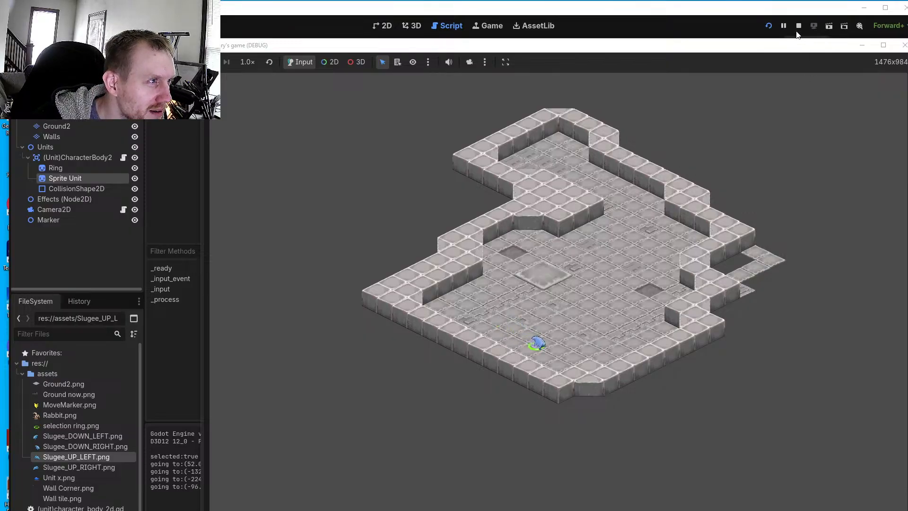
Override the in-game camera for a closer view of the map, leaving the game audio unmuted
click(448, 62)
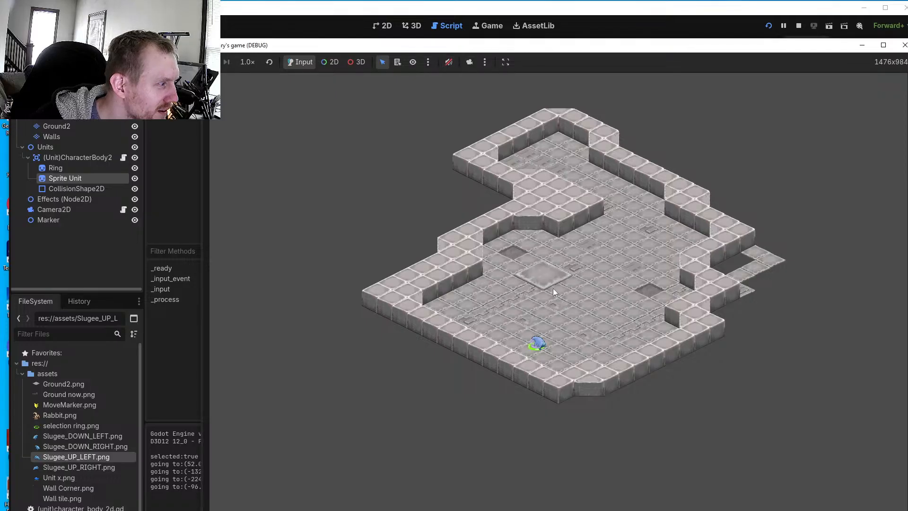
click(449, 62)
click(469, 62)
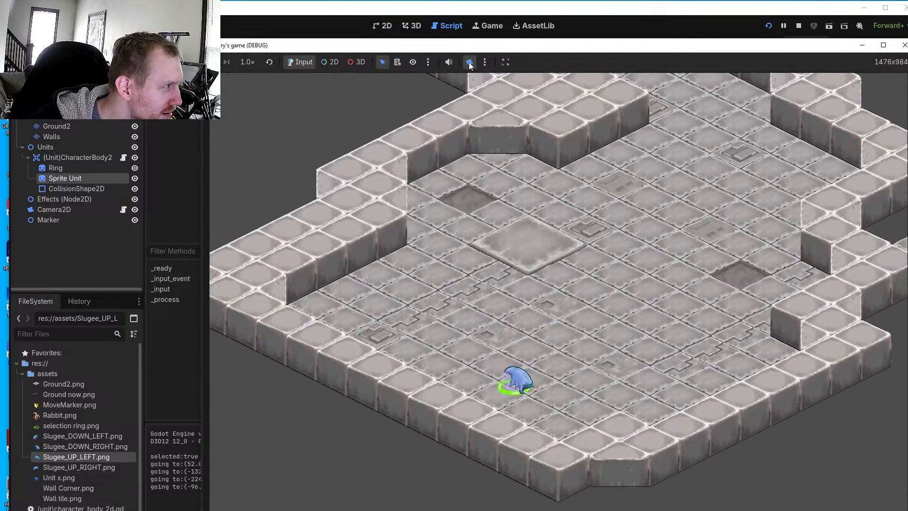
Order the selected Slugee to many points across the stone floor, covering all four diagonal directions, to check its texture switching
right_click(557, 314)
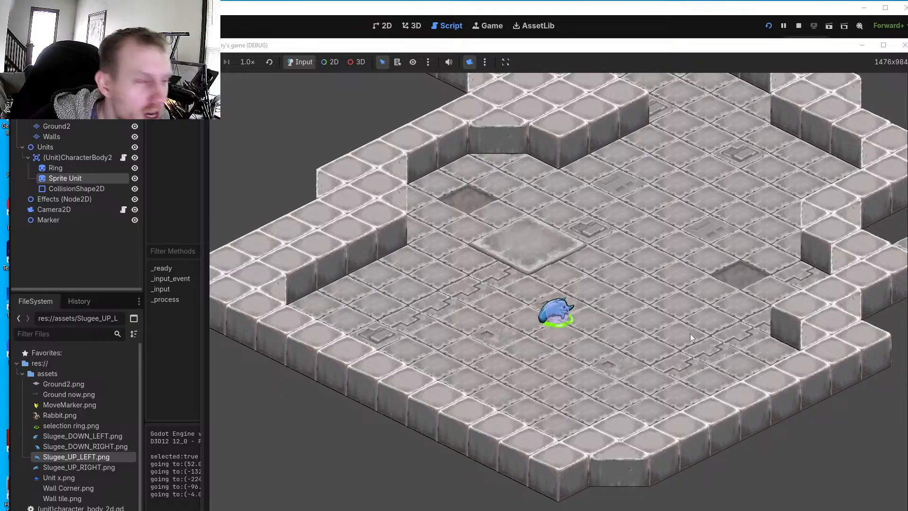
right_click(607, 373)
right_click(704, 355)
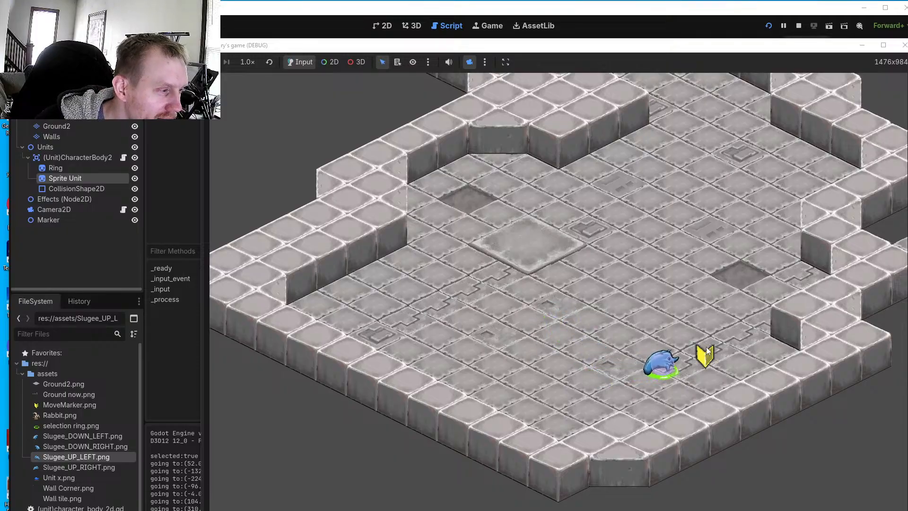
right_click(577, 310)
right_click(620, 265)
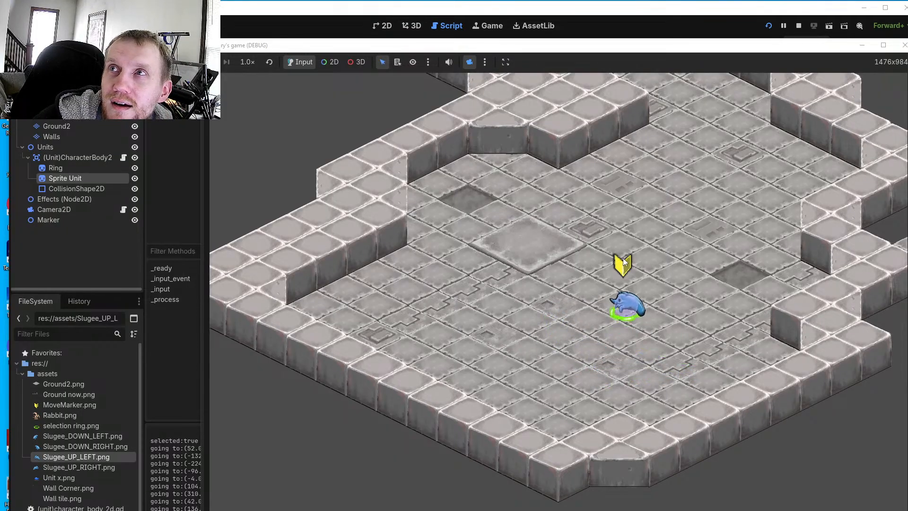
right_click(642, 188)
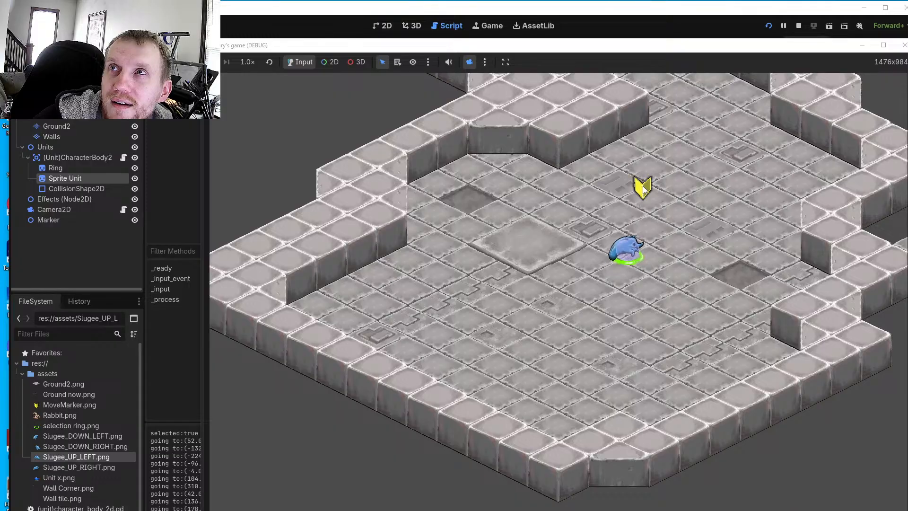
right_click(662, 267)
right_click(603, 315)
right_click(534, 311)
right_click(544, 272)
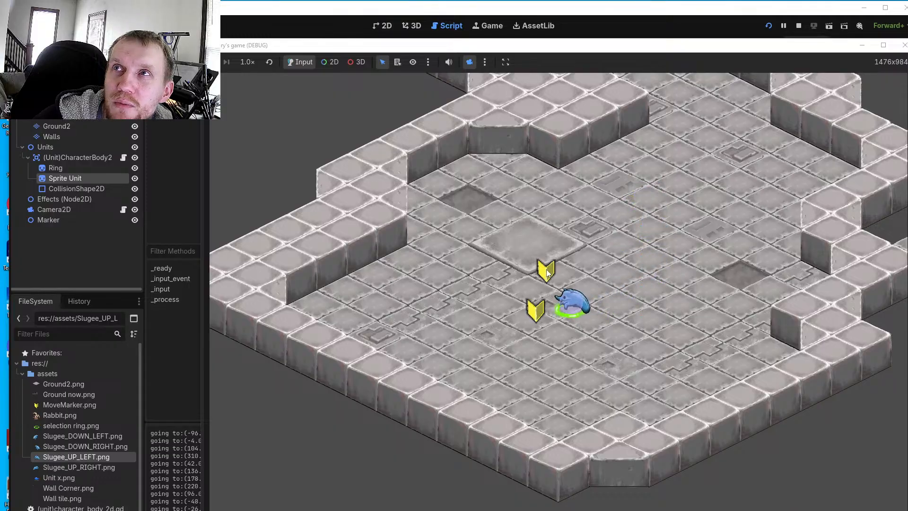
right_click(602, 236)
right_click(656, 295)
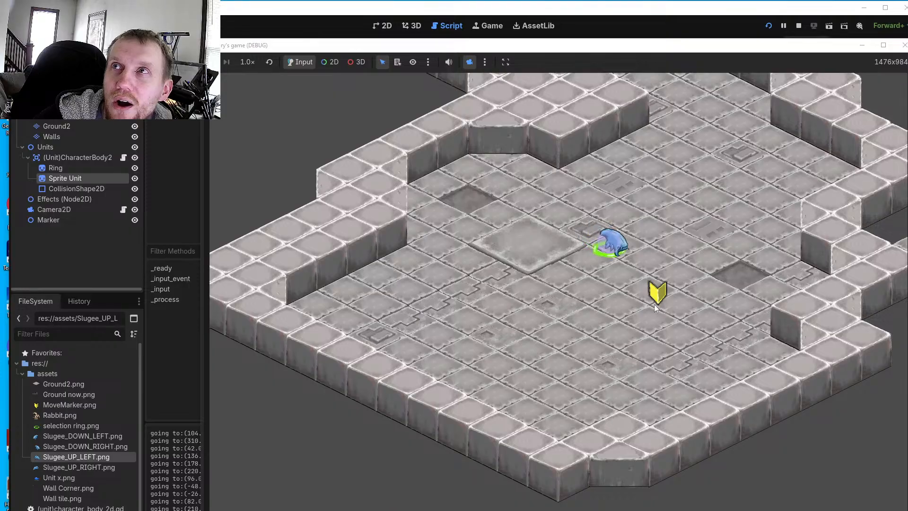
right_click(631, 332)
right_click(575, 347)
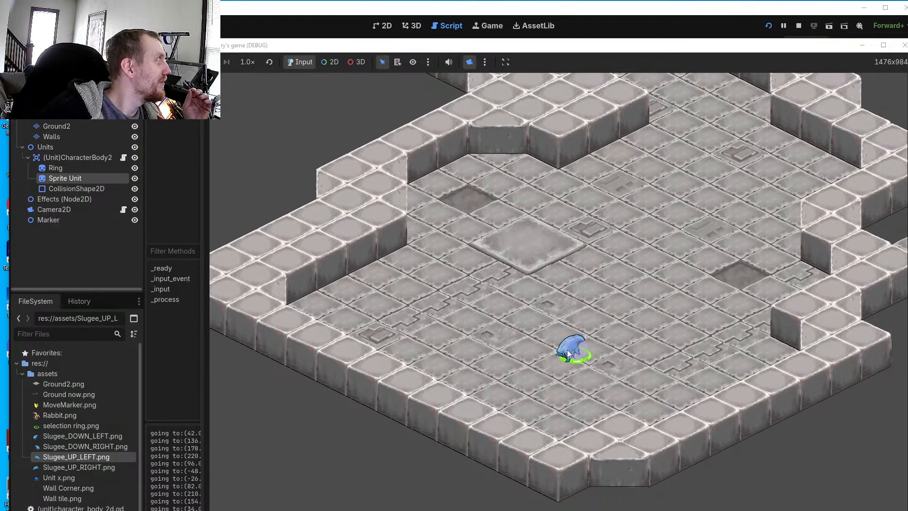
right_click(561, 314)
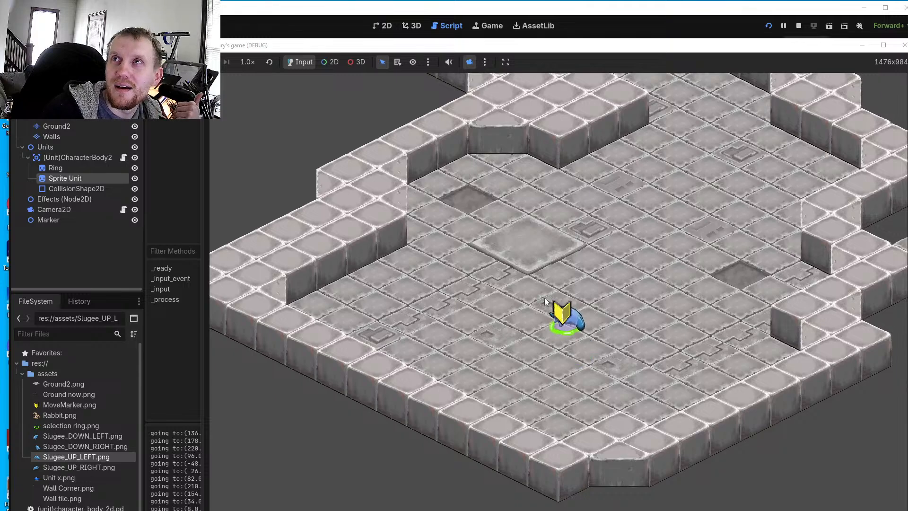
right_click(520, 314)
right_click(474, 331)
right_click(517, 358)
right_click(539, 369)
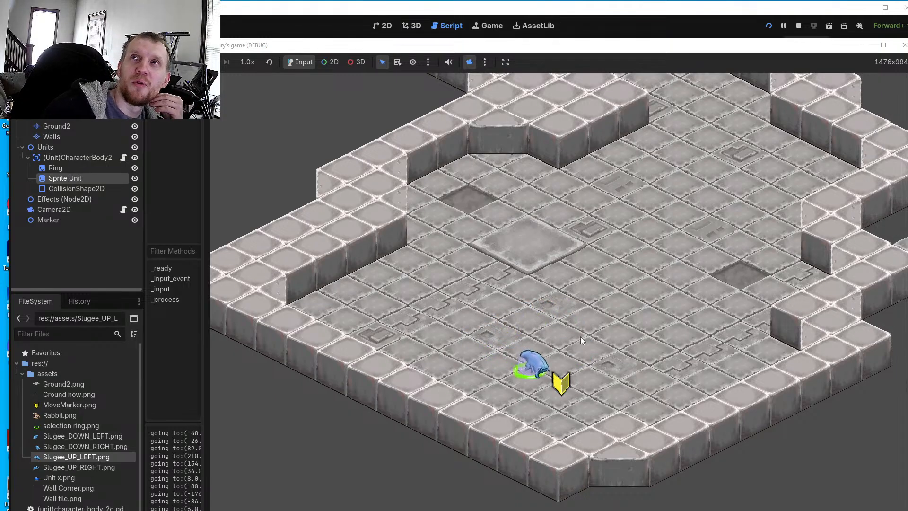
right_click(580, 335)
right_click(631, 306)
right_click(672, 324)
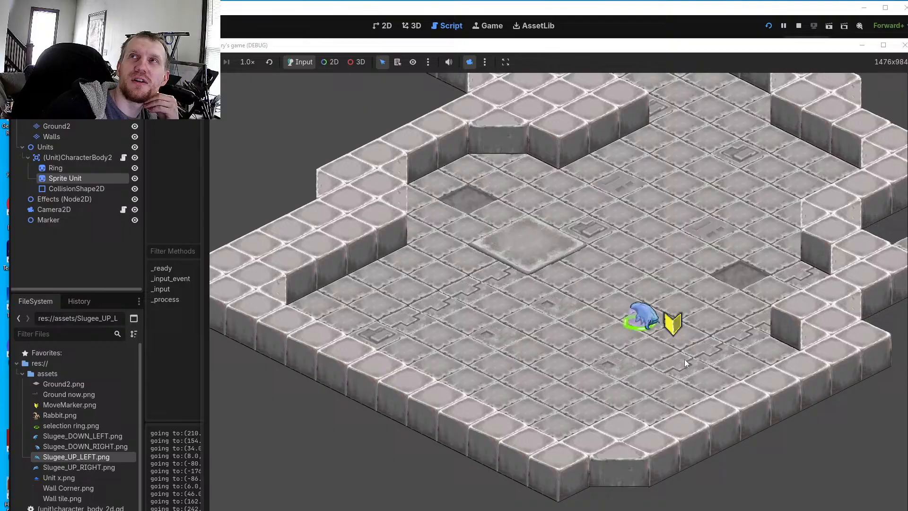
right_click(644, 374)
right_click(574, 372)
right_click(528, 406)
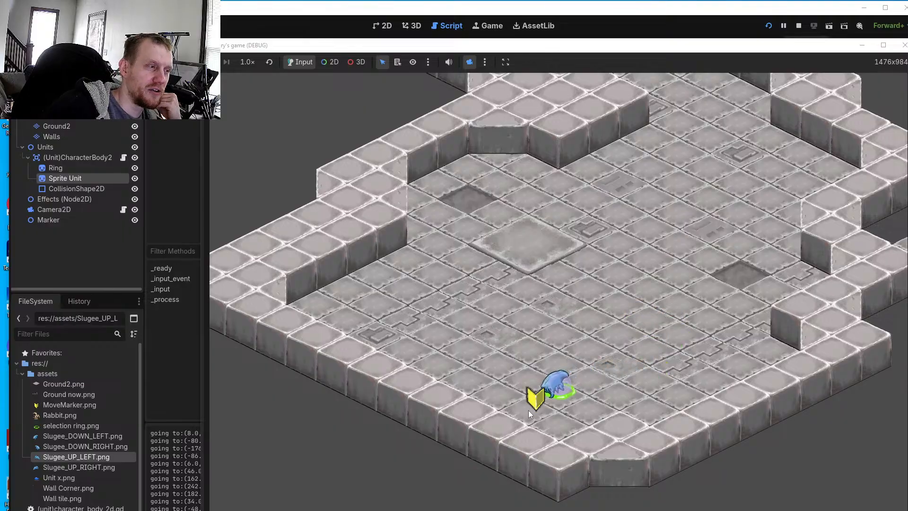
right_click(488, 390)
right_click(494, 389)
right_click(496, 347)
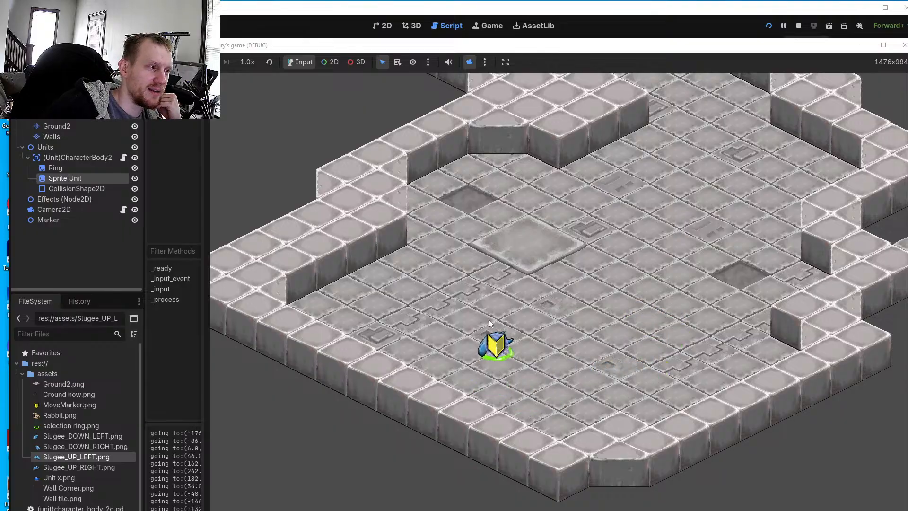
right_click(491, 298)
right_click(498, 256)
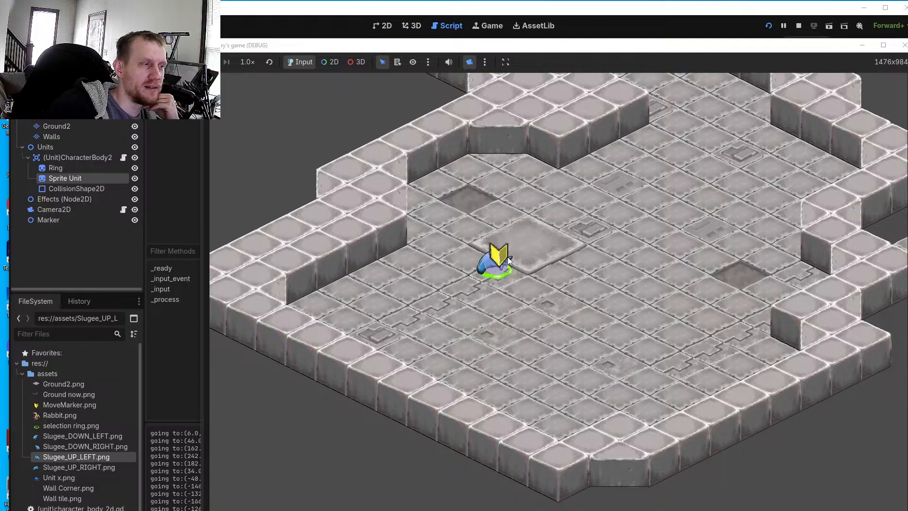
right_click(606, 295)
right_click(605, 353)
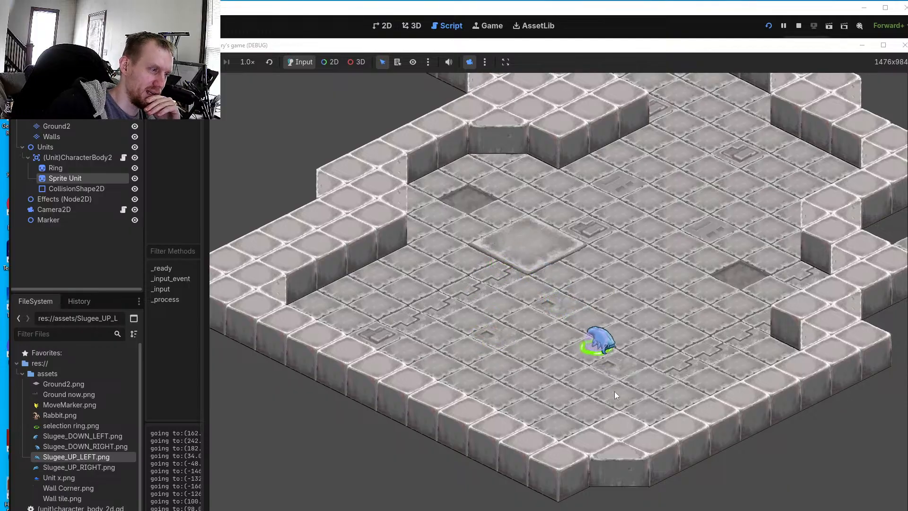
right_click(610, 415)
right_click(552, 393)
right_click(522, 357)
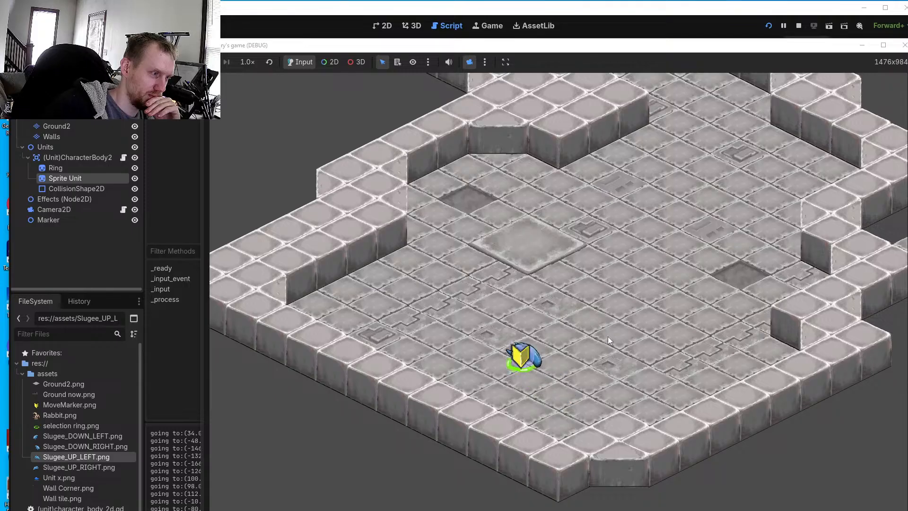
right_click(512, 300)
right_click(614, 272)
right_click(644, 239)
right_click(596, 225)
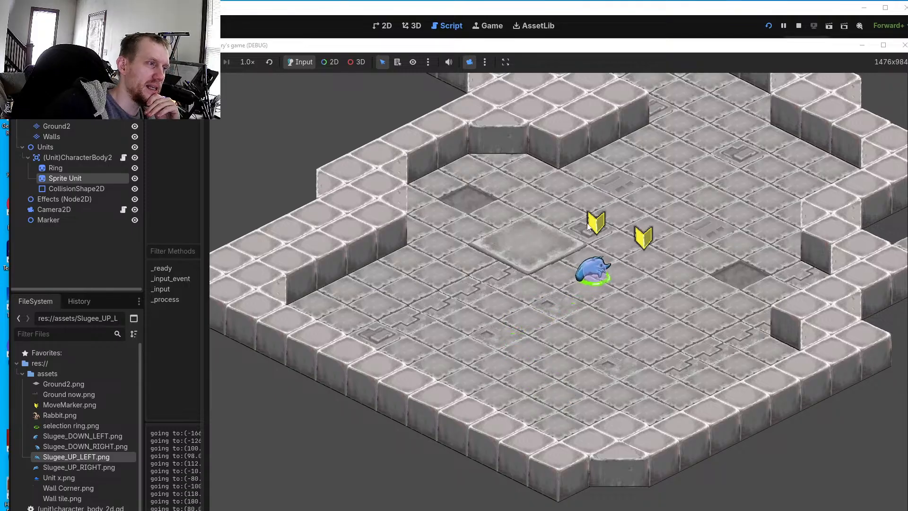
right_click(535, 194)
right_click(663, 188)
right_click(664, 299)
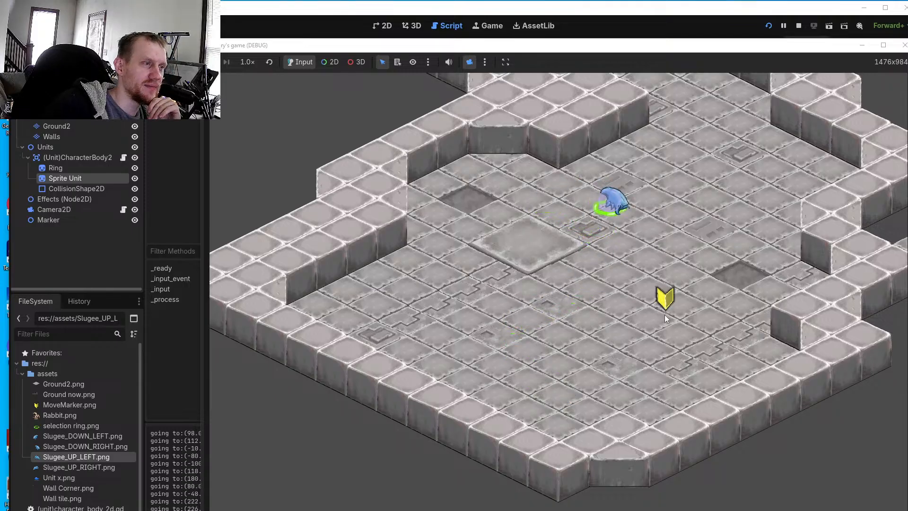
right_click(549, 351)
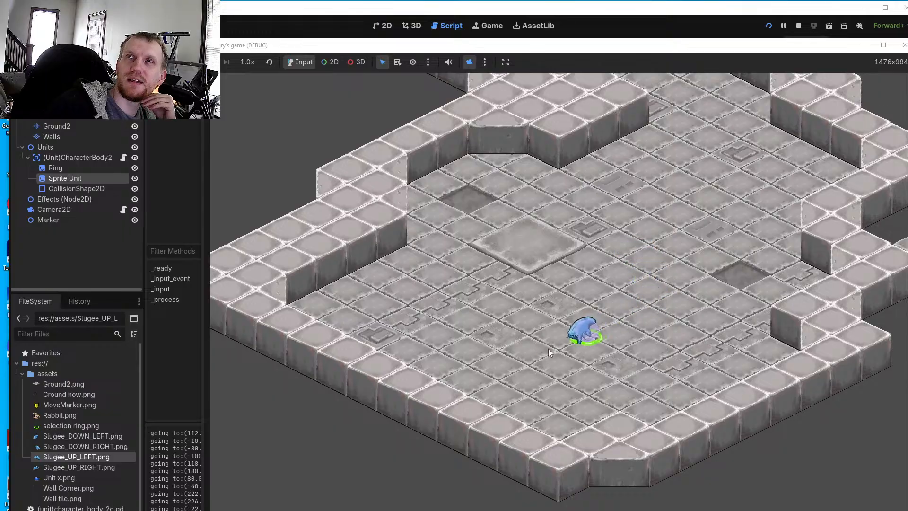
right_click(508, 267)
right_click(619, 277)
right_click(642, 326)
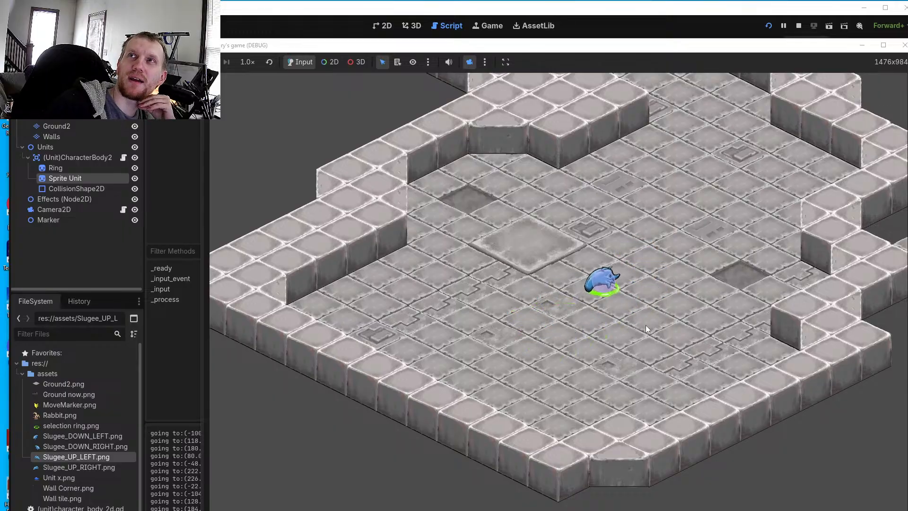
right_click(595, 379)
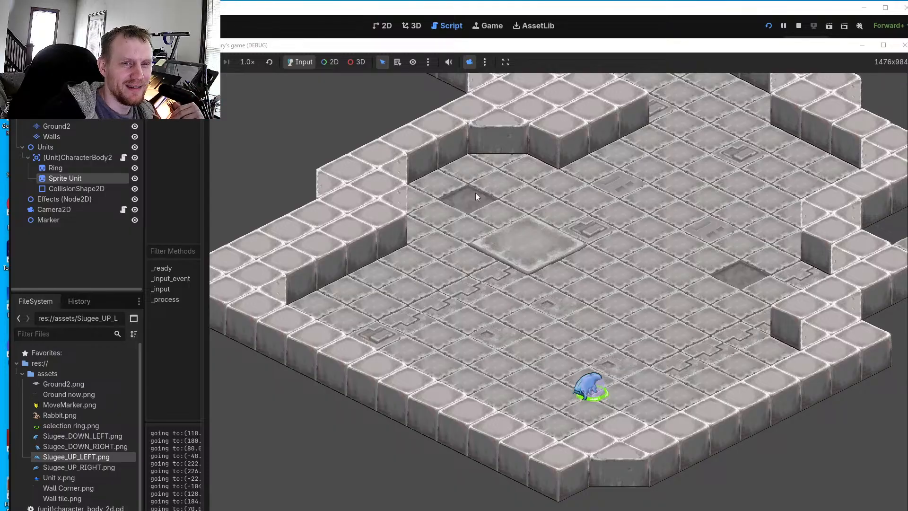
click(642, 355)
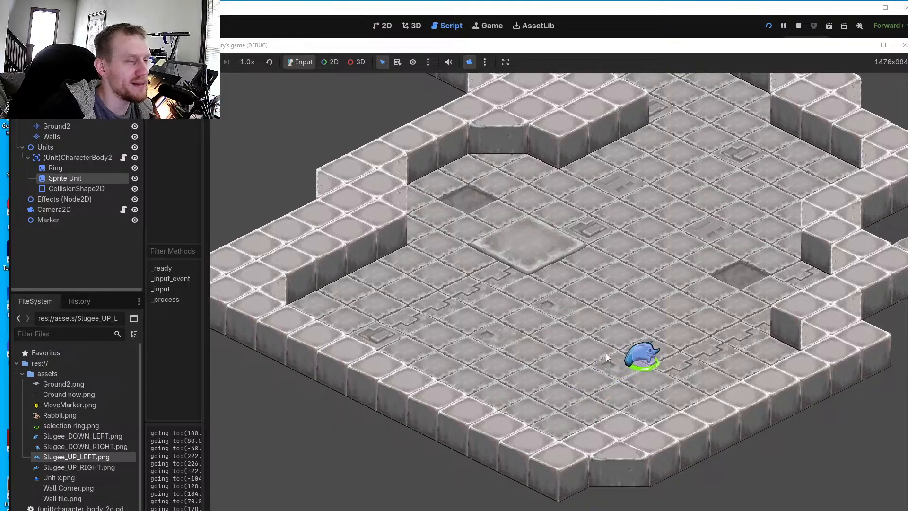
click(602, 330)
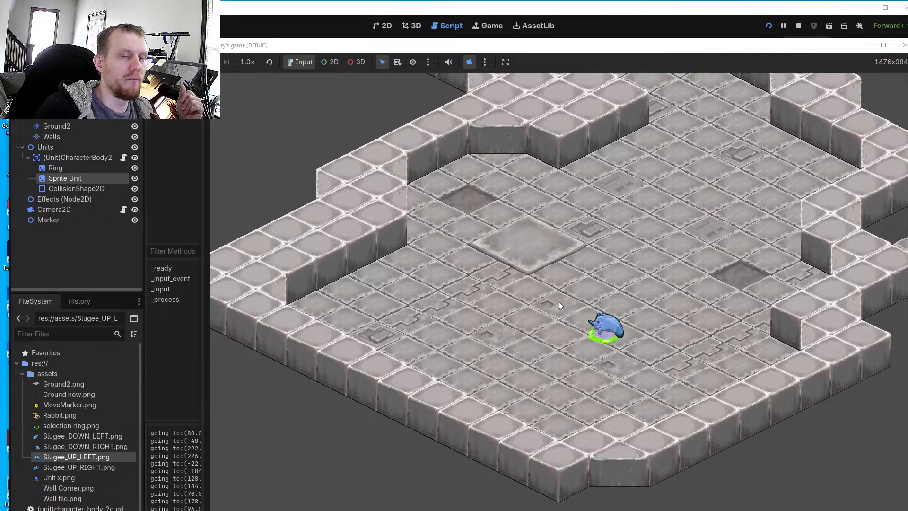
click(664, 291)
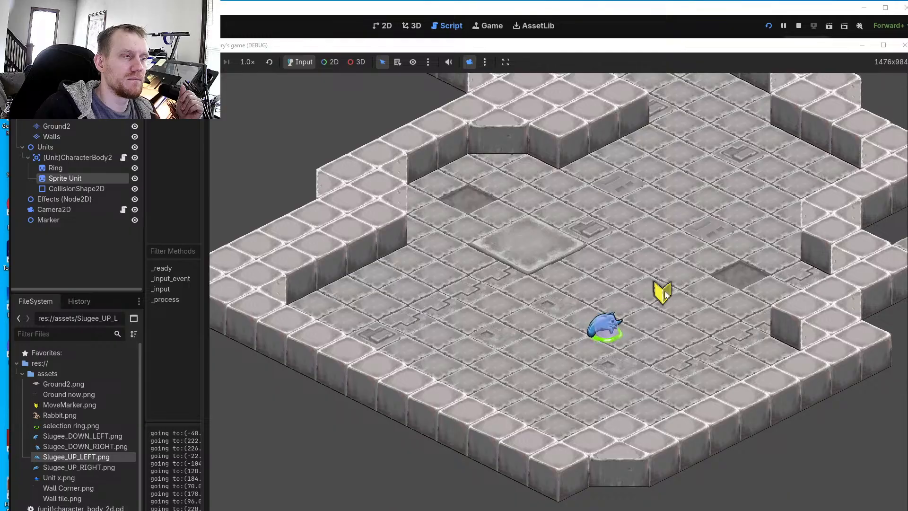
click(701, 342)
click(615, 361)
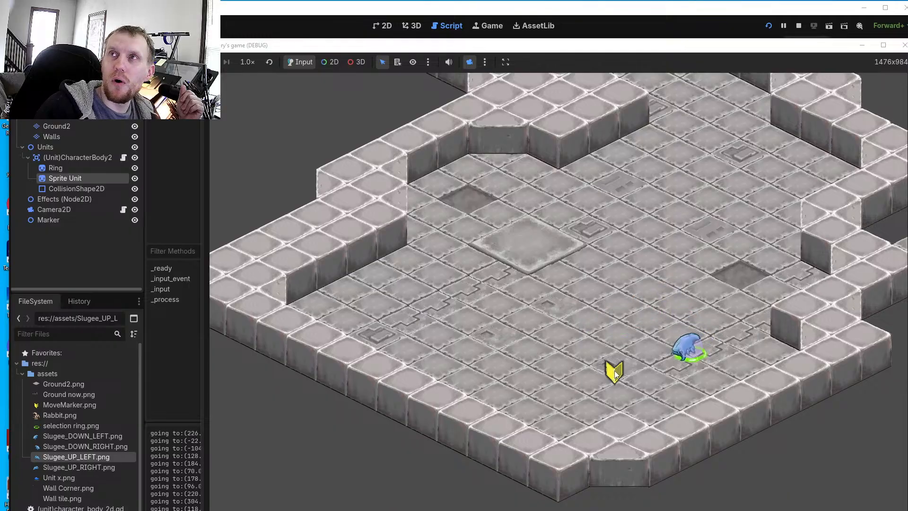
click(552, 308)
click(668, 267)
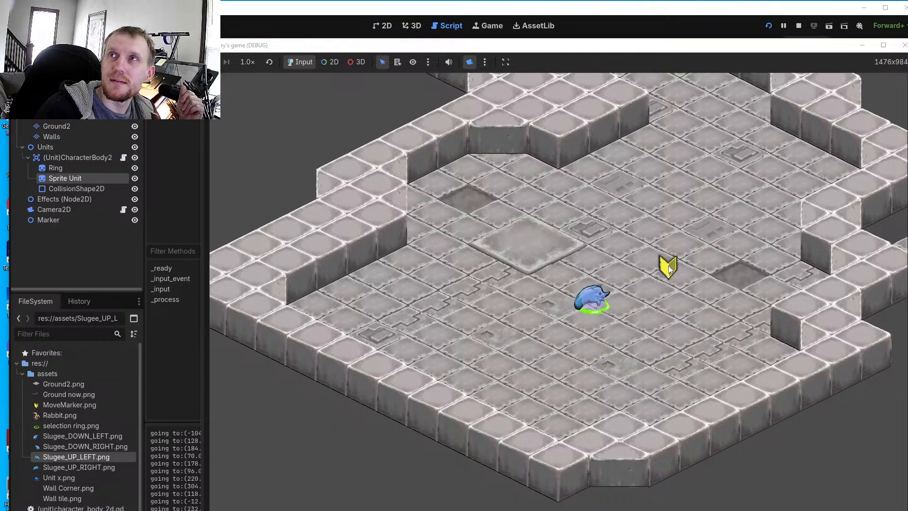
click(534, 239)
click(597, 201)
click(648, 163)
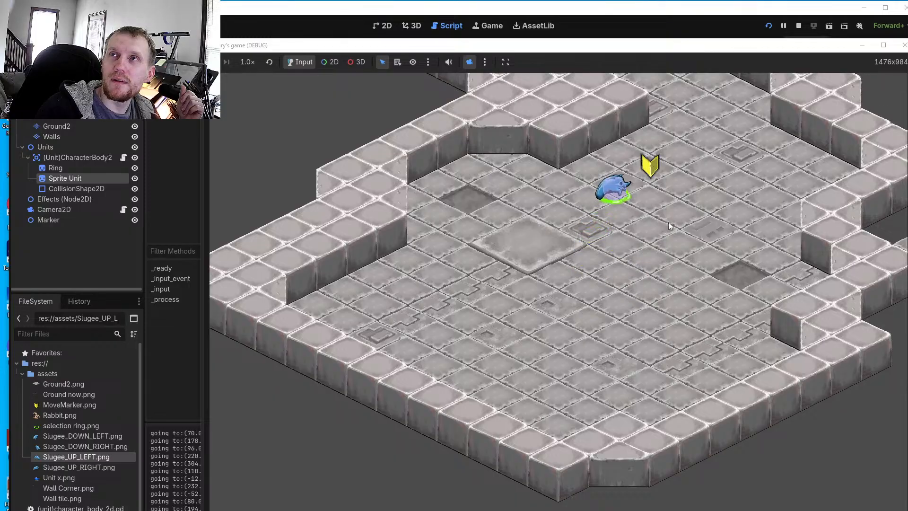
click(661, 242)
click(676, 304)
click(589, 327)
click(529, 329)
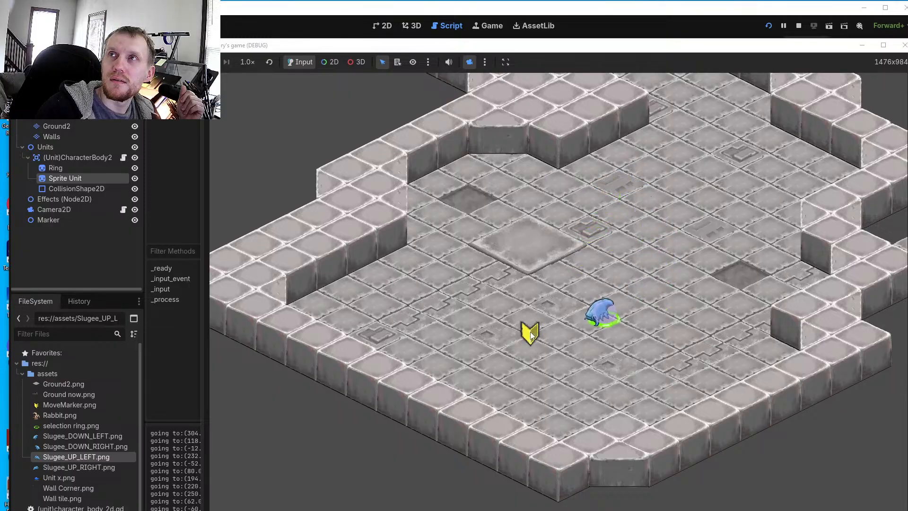
click(494, 319)
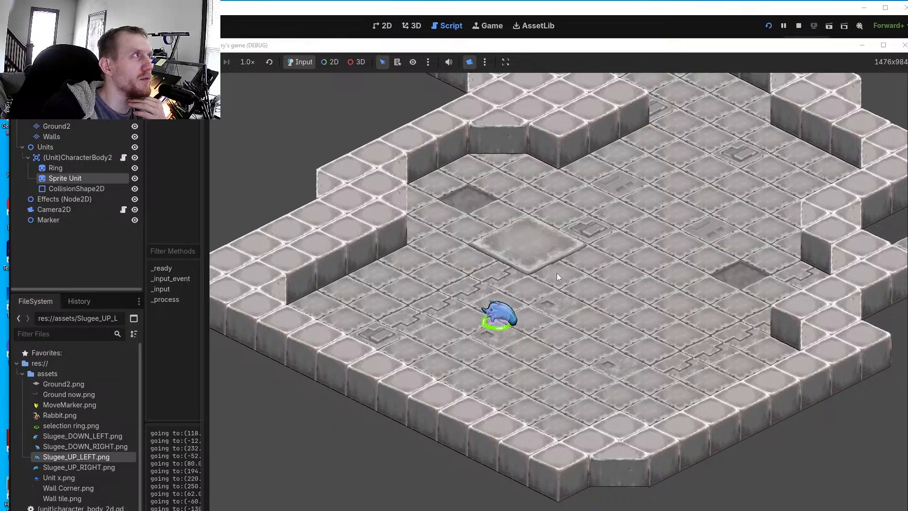
click(630, 246)
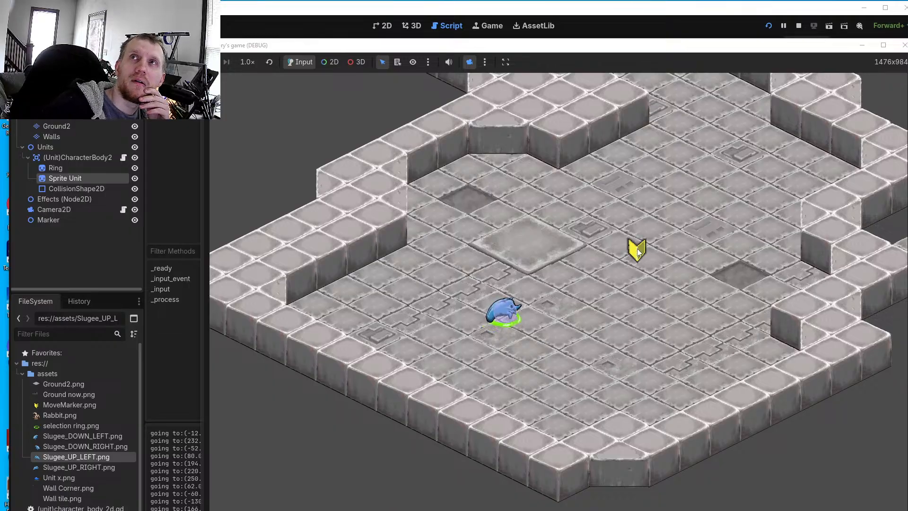
click(662, 314)
click(617, 359)
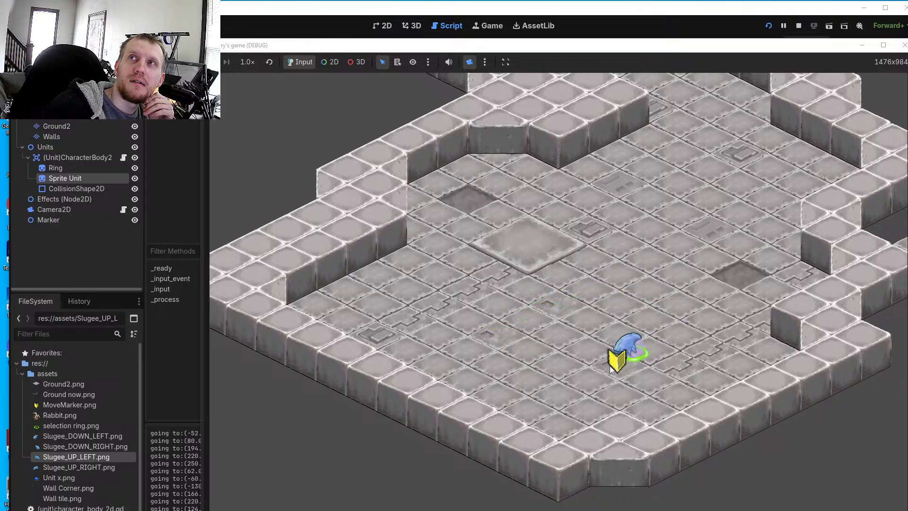
Order the selected Slugee to a series of points across the lower half of the stone floor to recheck its directional textures
click(525, 359)
click(537, 250)
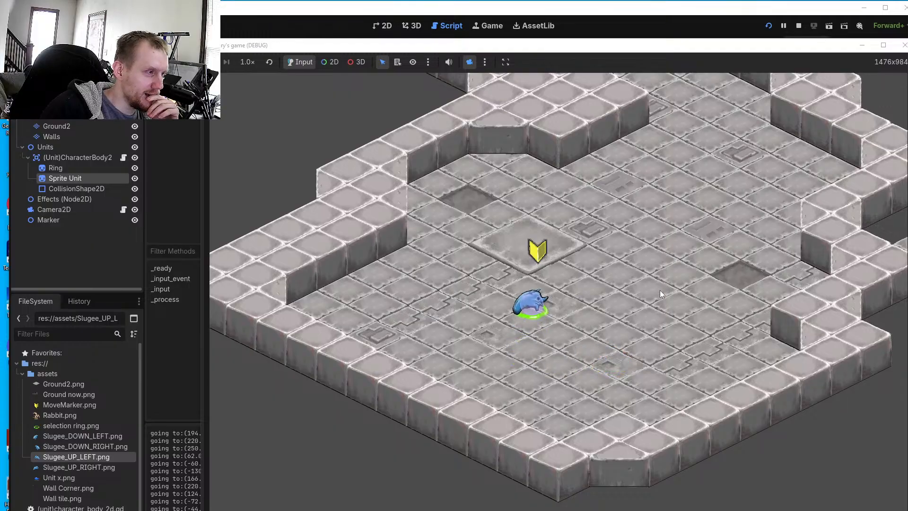
click(662, 333)
click(611, 382)
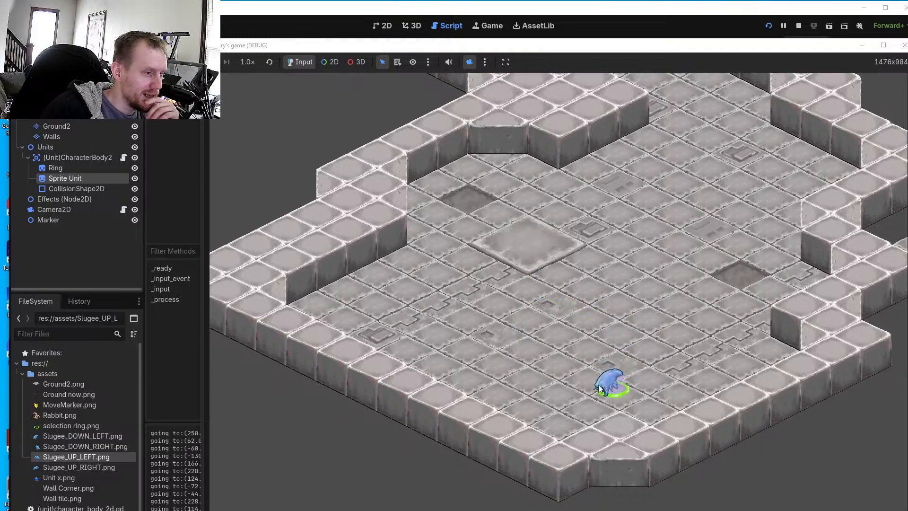
click(516, 387)
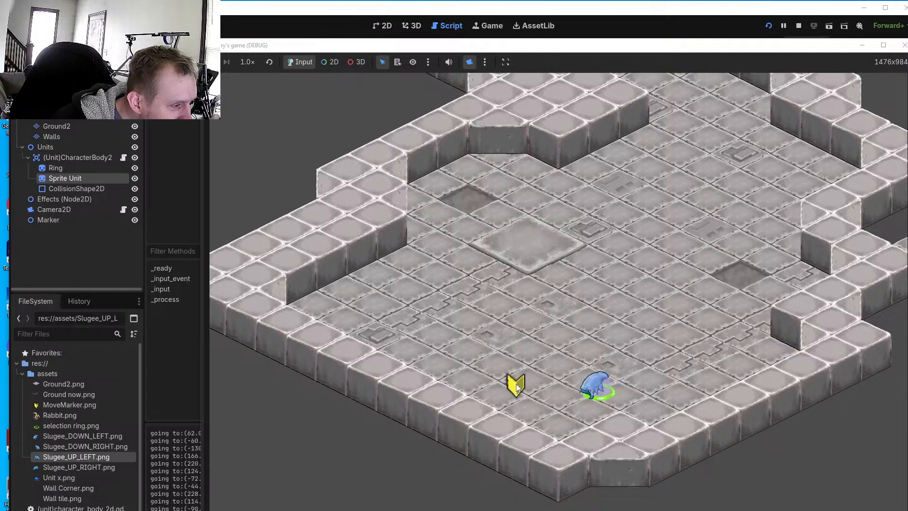
click(447, 314)
click(590, 270)
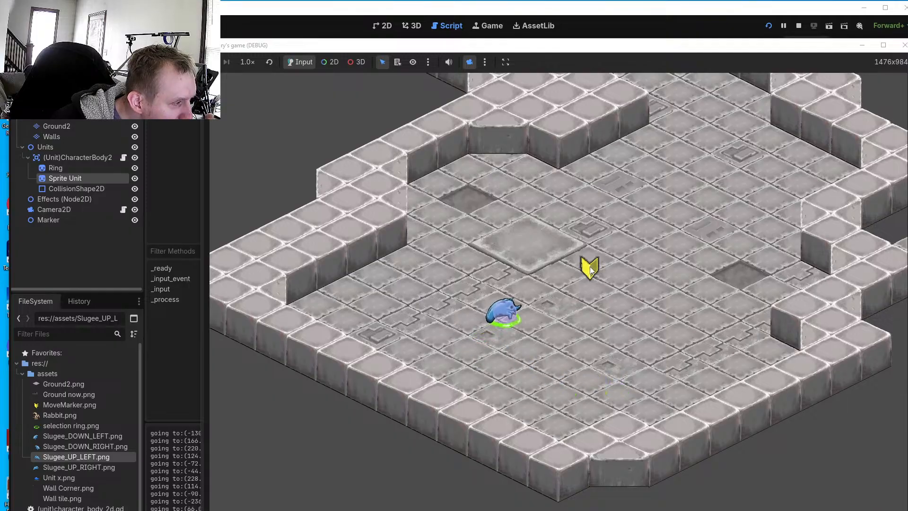
click(668, 360)
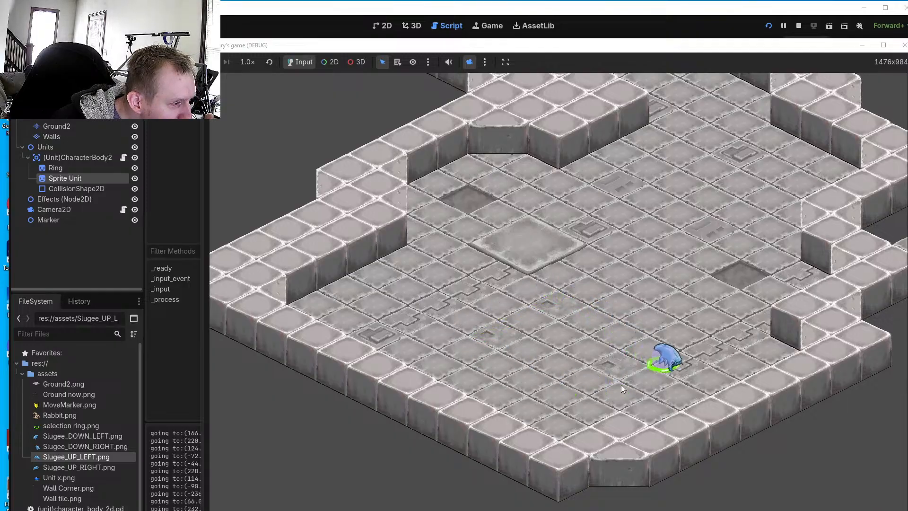
click(589, 399)
click(563, 325)
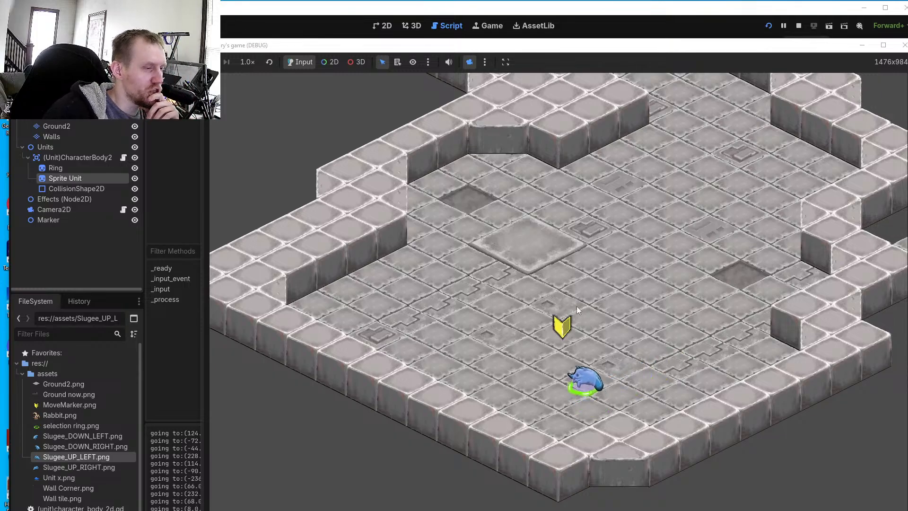
click(625, 269)
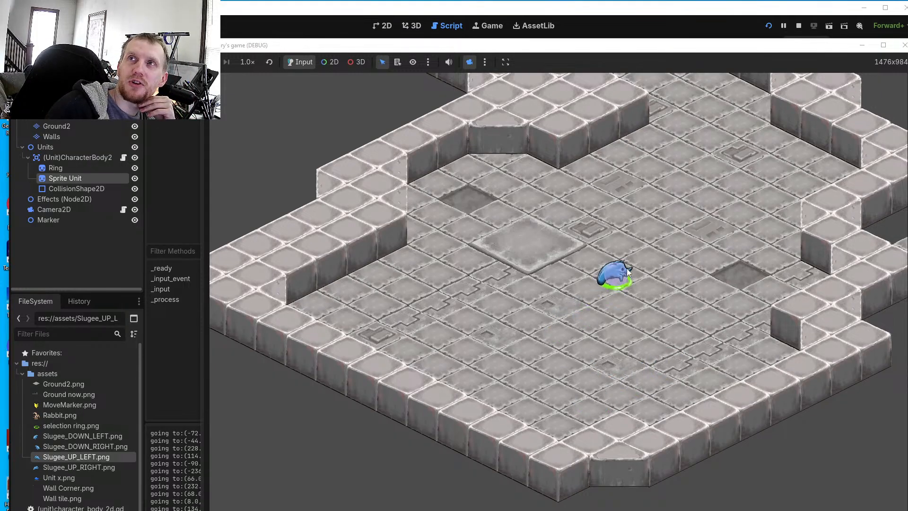
Deselect and reselect the Slugee, and order it around the middle of the map to test its textures after reselection
click(622, 268)
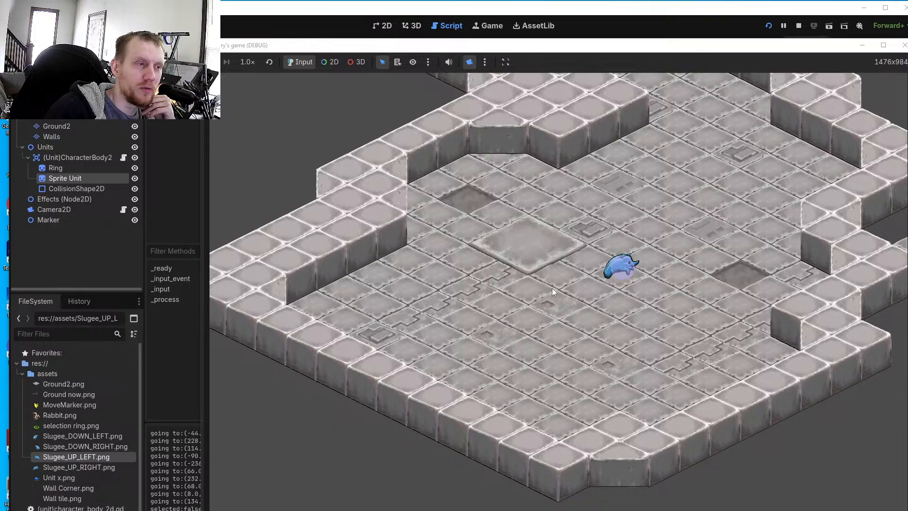
click(622, 268)
click(543, 324)
click(659, 342)
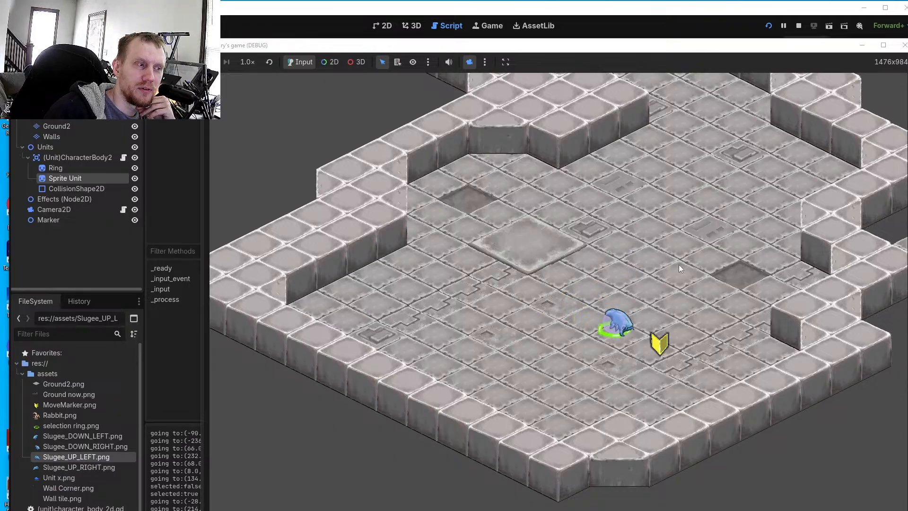
click(680, 248)
click(509, 247)
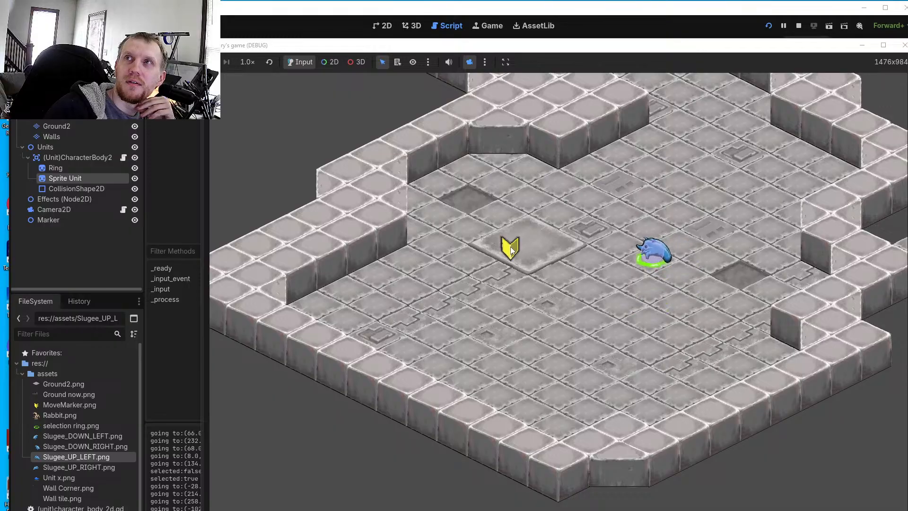
click(499, 322)
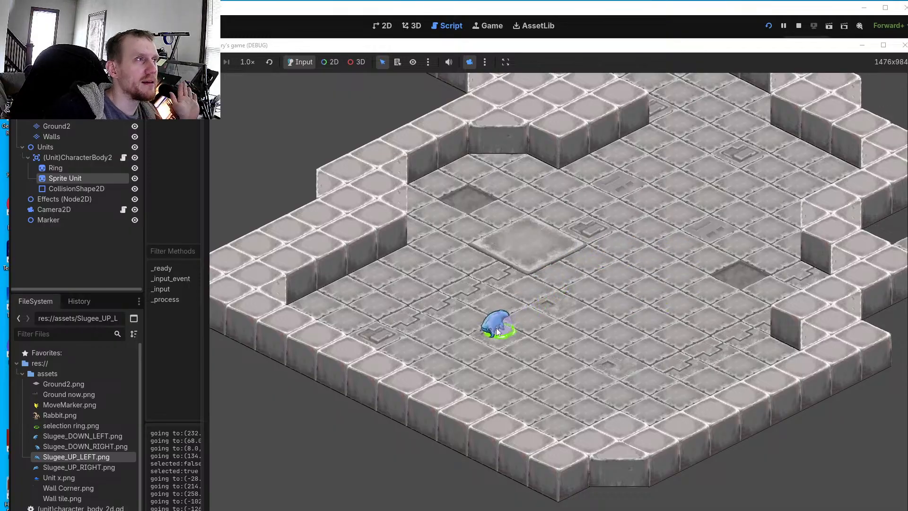
Order the Slugee in a loop out to the east floor tiles and back to the large square slab to watch its turns
click(557, 332)
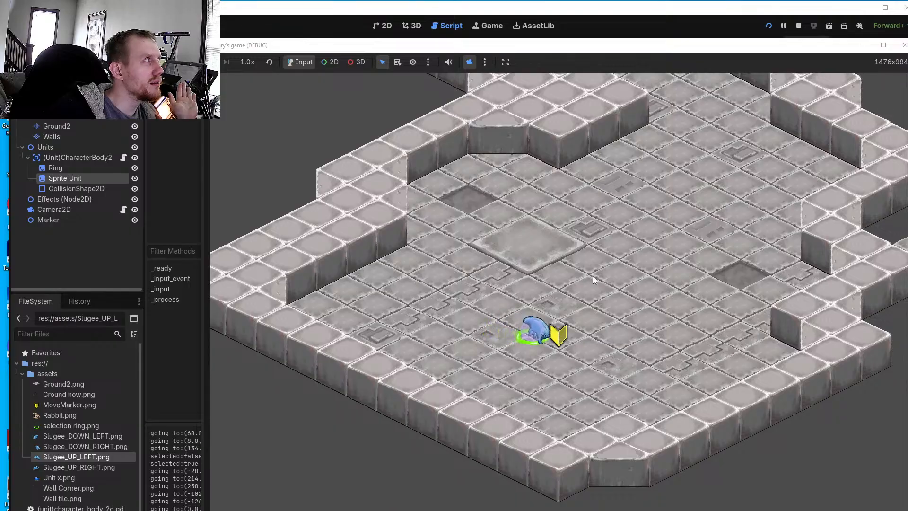
click(604, 265)
click(664, 239)
click(647, 326)
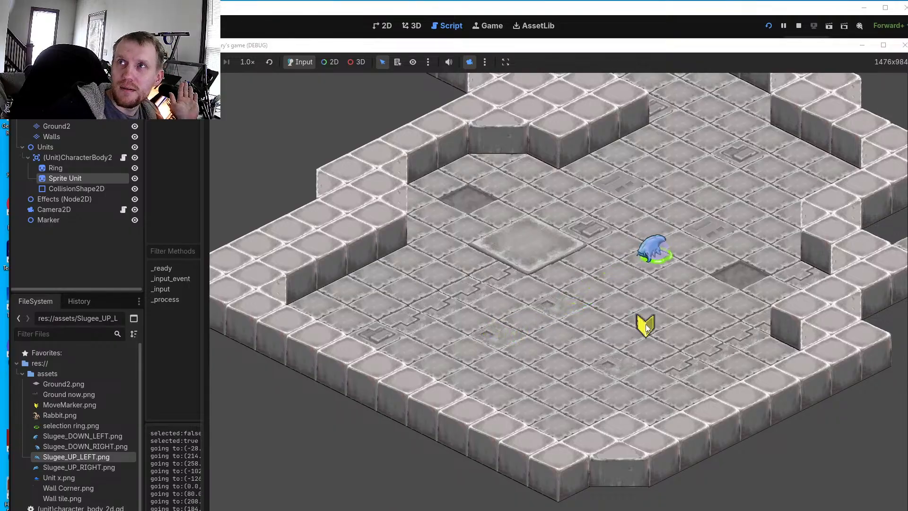
click(496, 328)
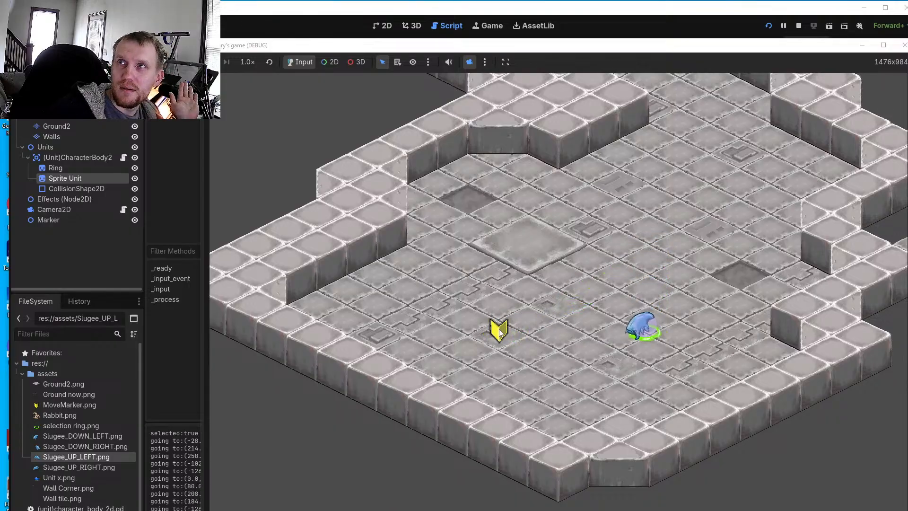
click(495, 287)
click(587, 233)
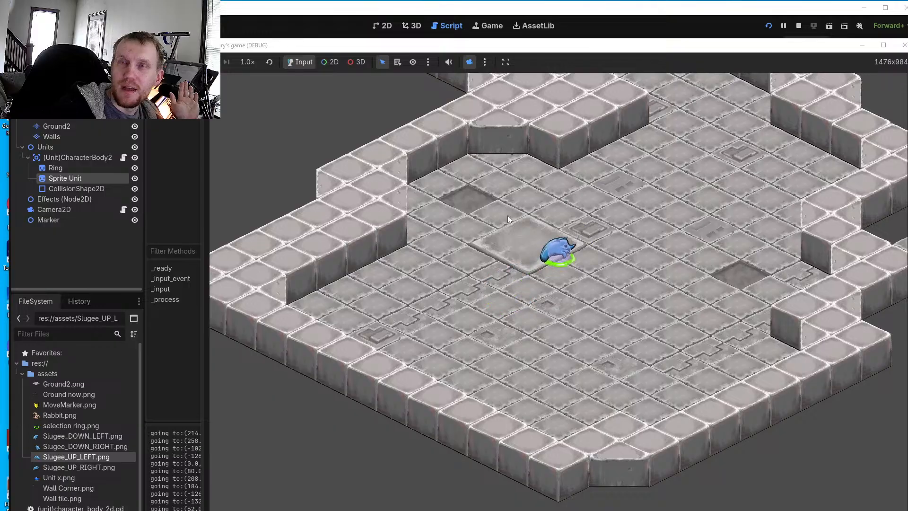
Order the Slugee up-left onto the wall blocks and back down to the floor just below the large square slab
click(389, 212)
click(396, 154)
click(421, 139)
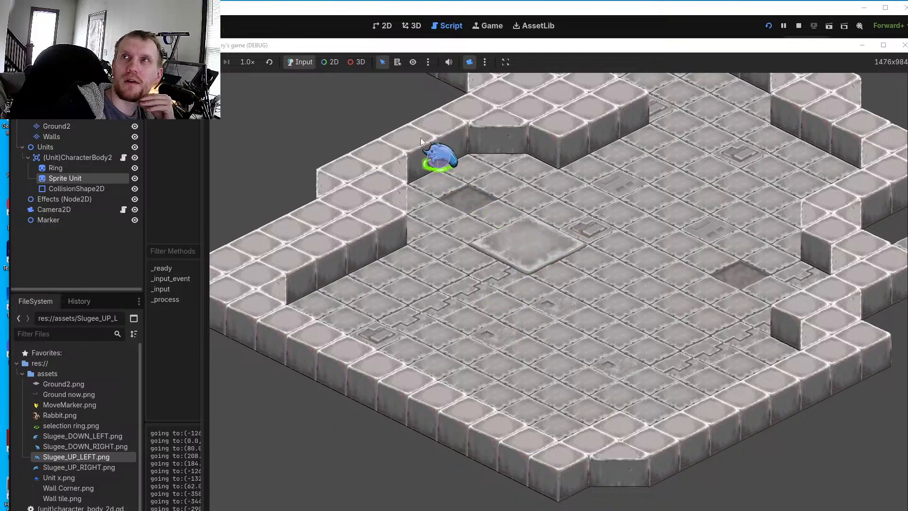
click(528, 184)
click(530, 276)
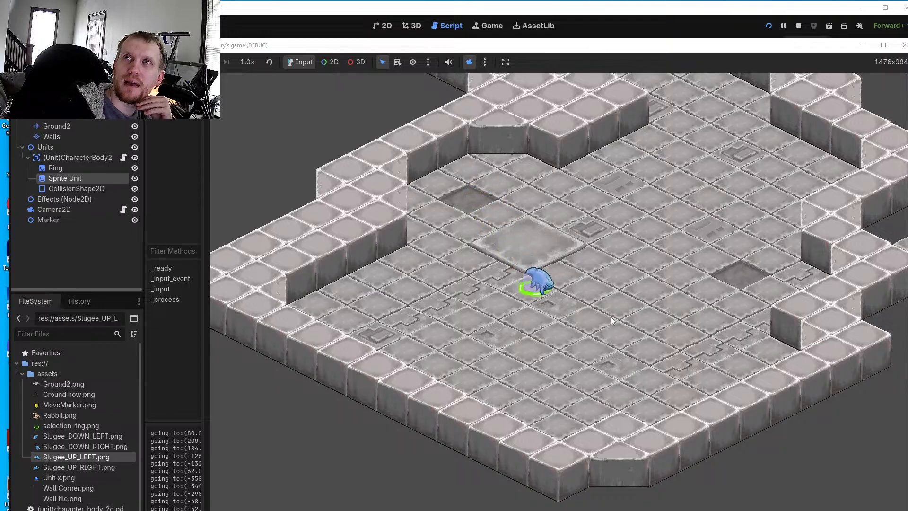
Order the Slugee up to the protruding wall corner and over to the dark floor tile in the northwest to test its textures
click(564, 125)
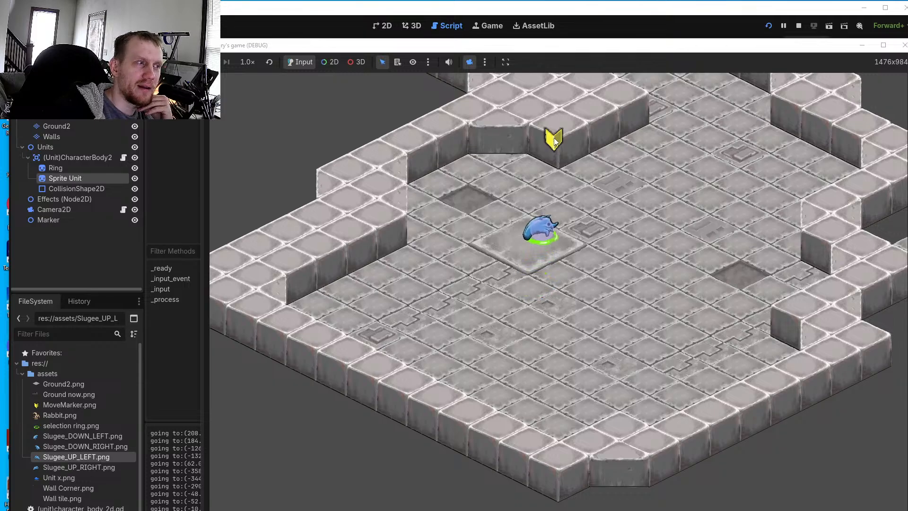
click(618, 213)
click(542, 128)
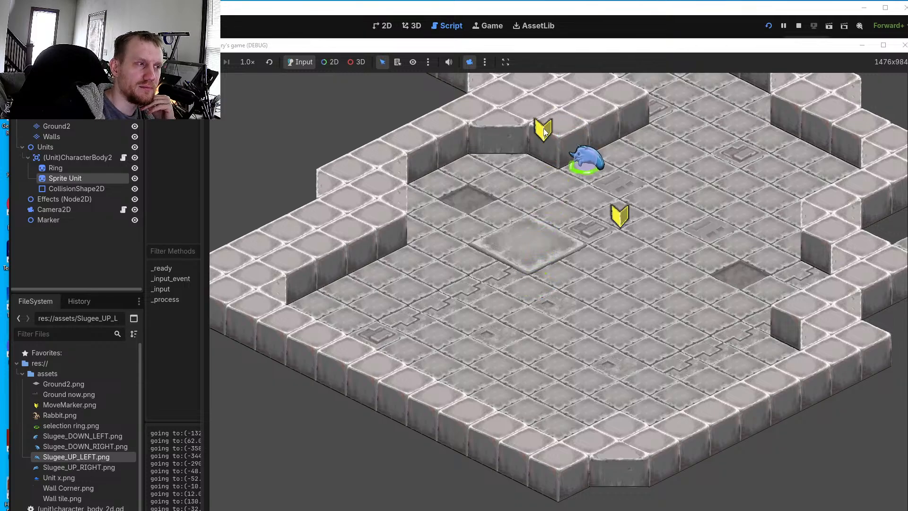
click(469, 156)
click(433, 213)
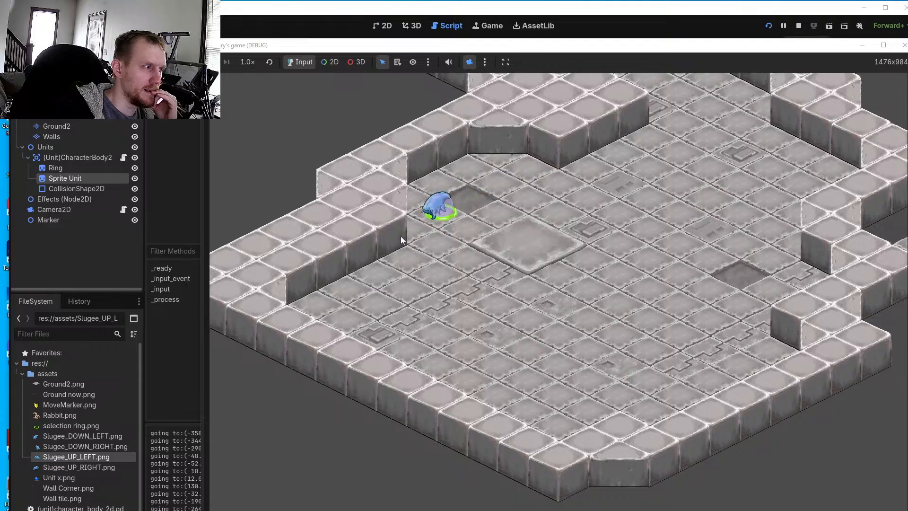
Order the Slugee along the western wall and down over the southwest wall into the empty area outside the map
click(376, 221)
click(320, 236)
click(427, 311)
click(427, 361)
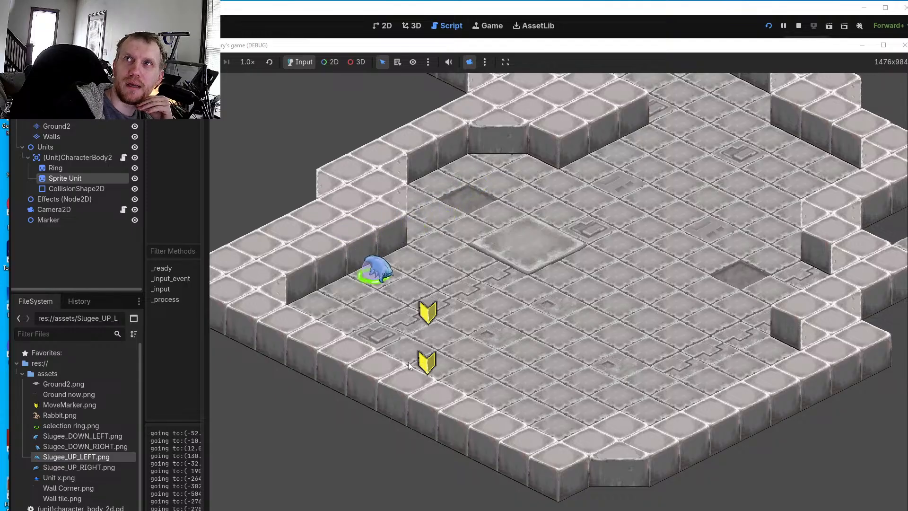
click(407, 363)
click(396, 371)
click(396, 371)
click(376, 478)
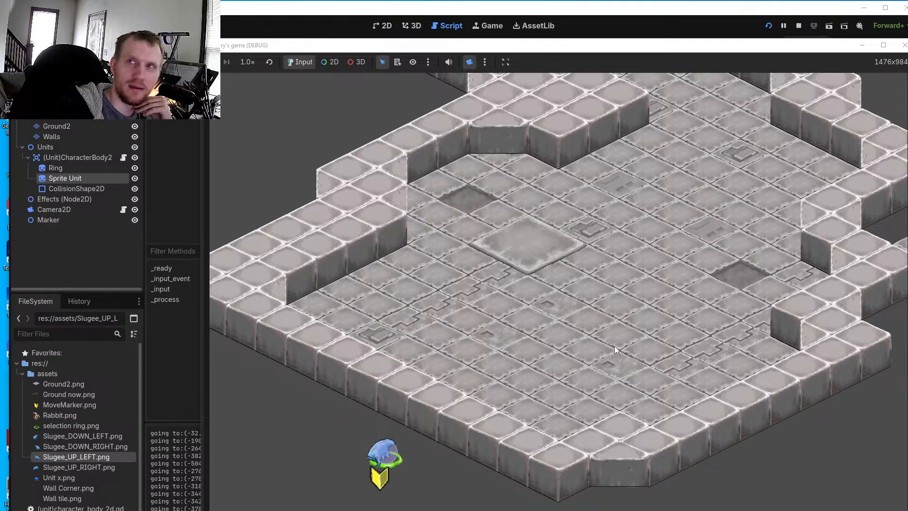
Bring the Slugee back onto the stone floor and order it between points around the centre to test abrupt direction changes
click(629, 329)
click(533, 290)
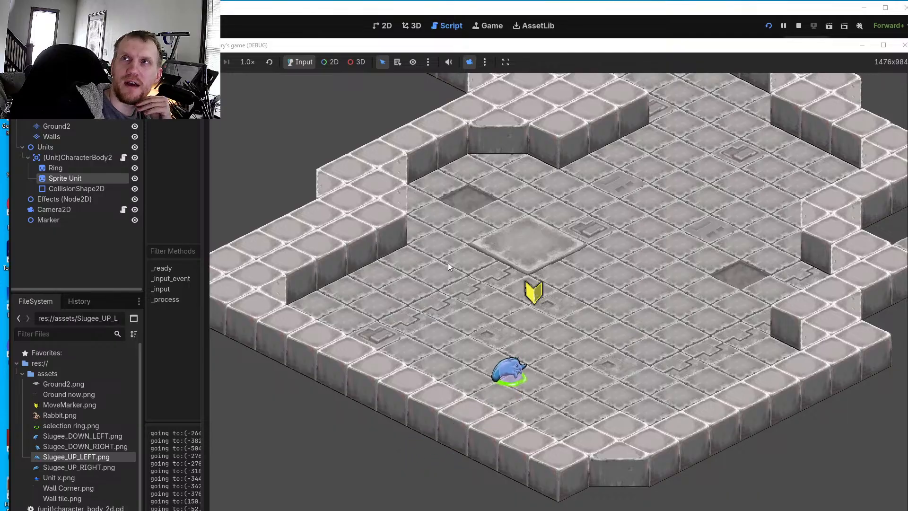
click(447, 263)
click(599, 285)
click(633, 302)
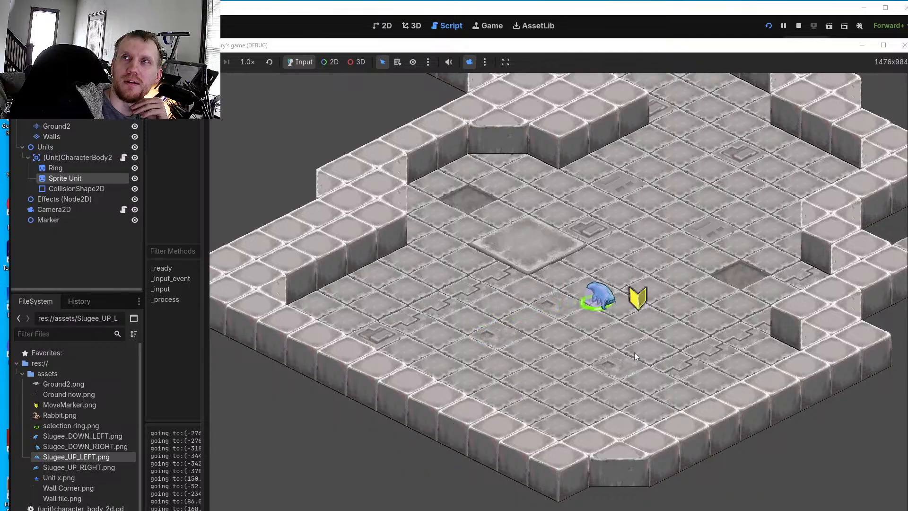
click(615, 359)
click(612, 296)
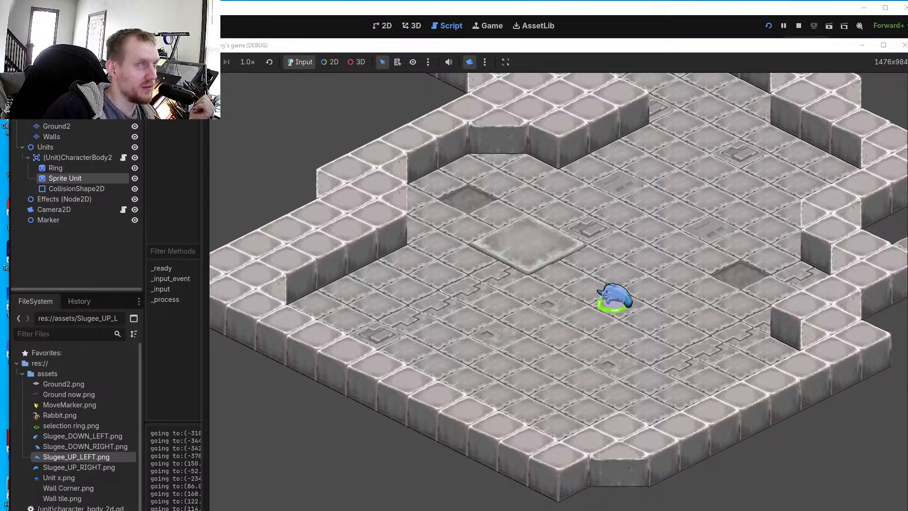
Order the Slugee in wide loops over the eastern and southern floor tiles to check its texture on each turn
click(625, 234)
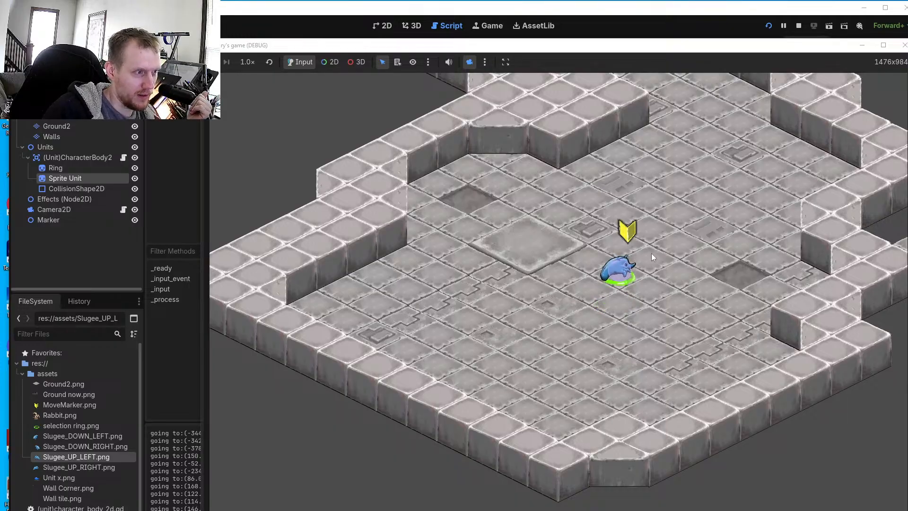
click(746, 239)
click(688, 352)
click(570, 373)
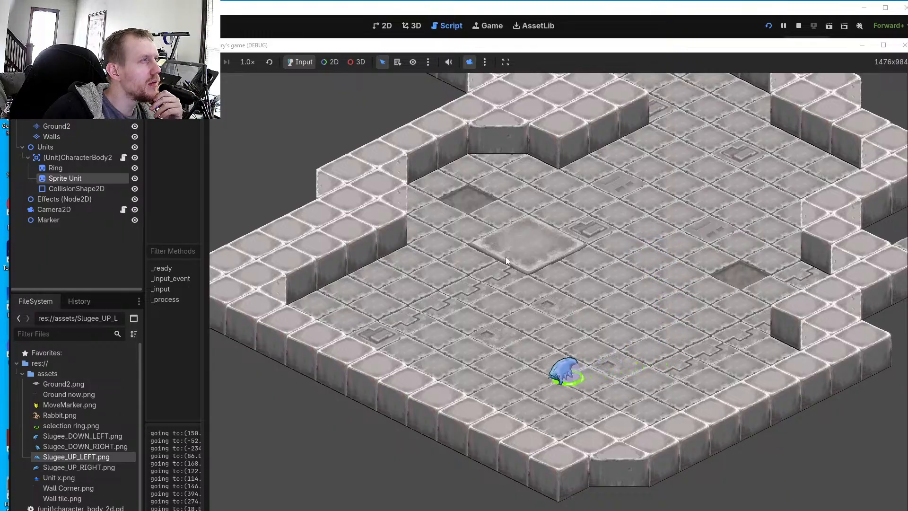
click(533, 288)
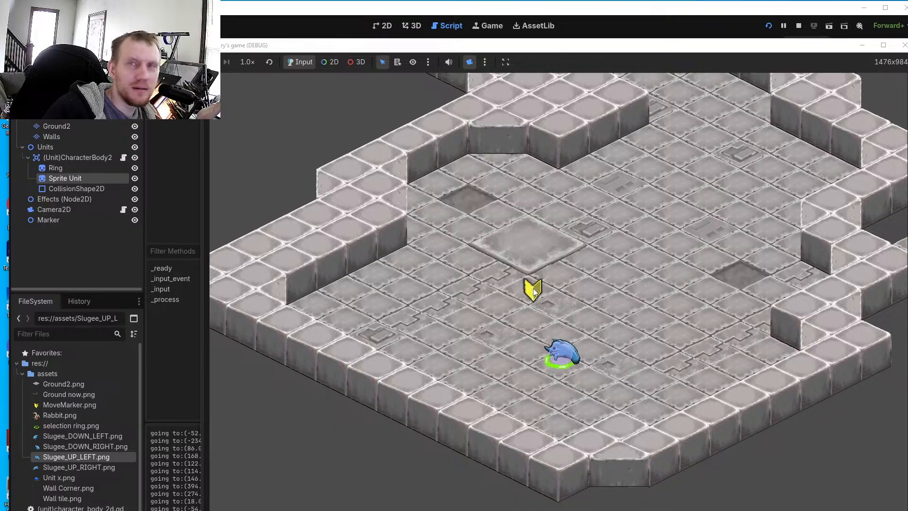
click(671, 284)
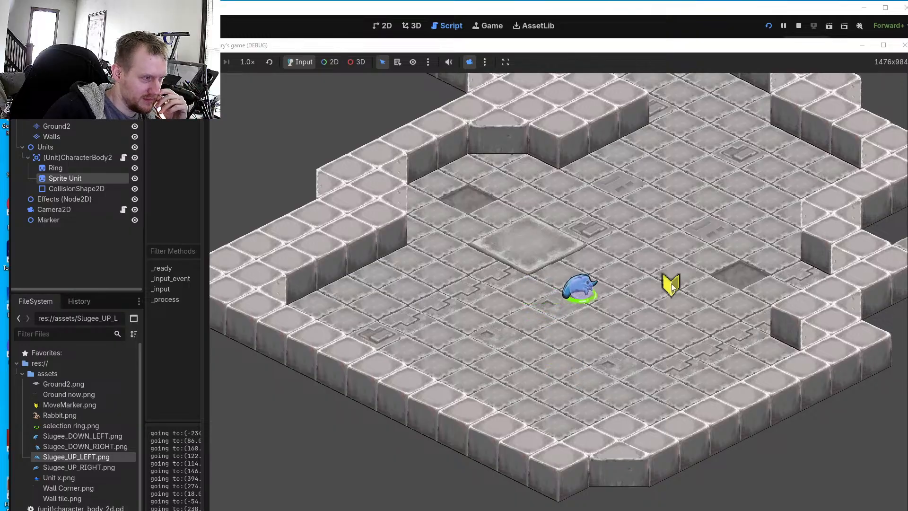
click(693, 363)
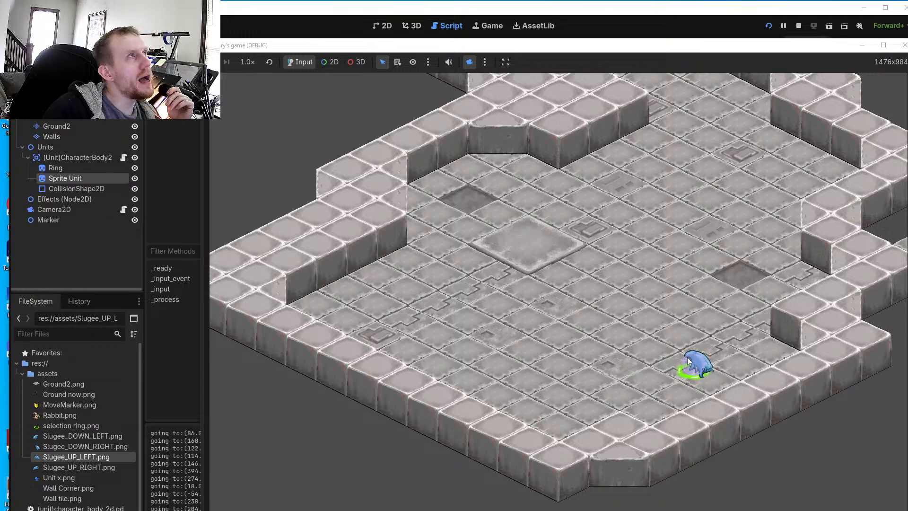
click(601, 342)
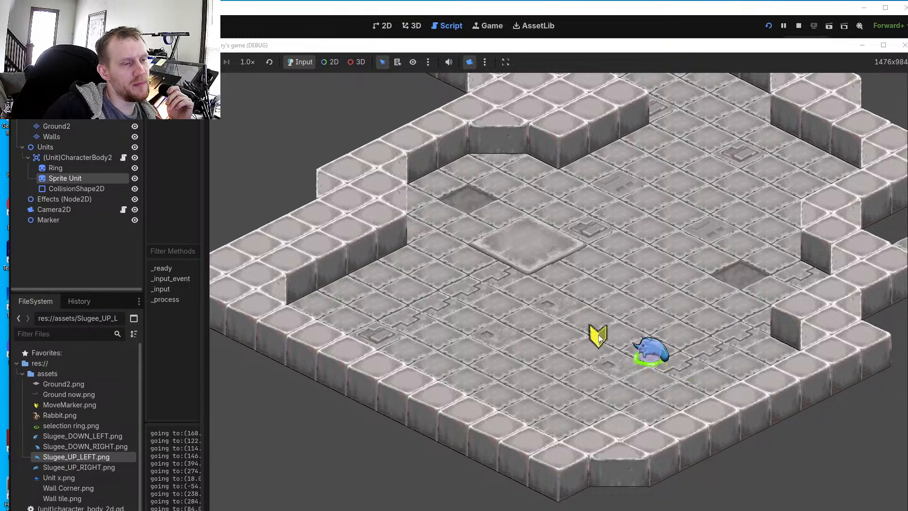
Order the Slugee back and forth between the large slab and the northeast floor to check its left- and right-facing textures
click(579, 292)
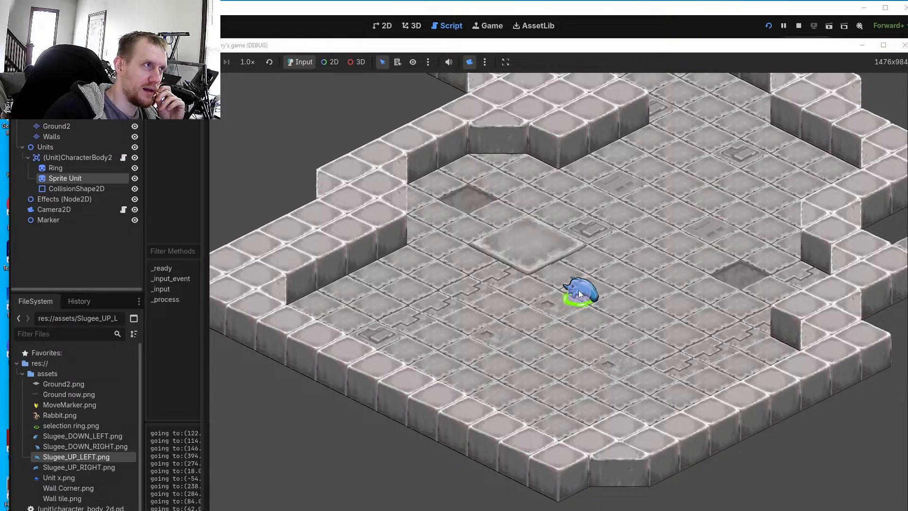
click(575, 240)
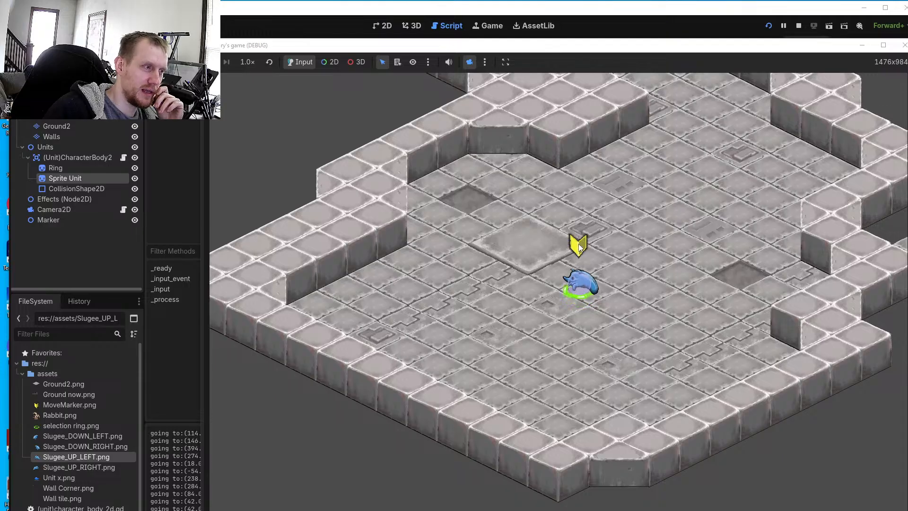
click(647, 243)
click(701, 236)
click(595, 225)
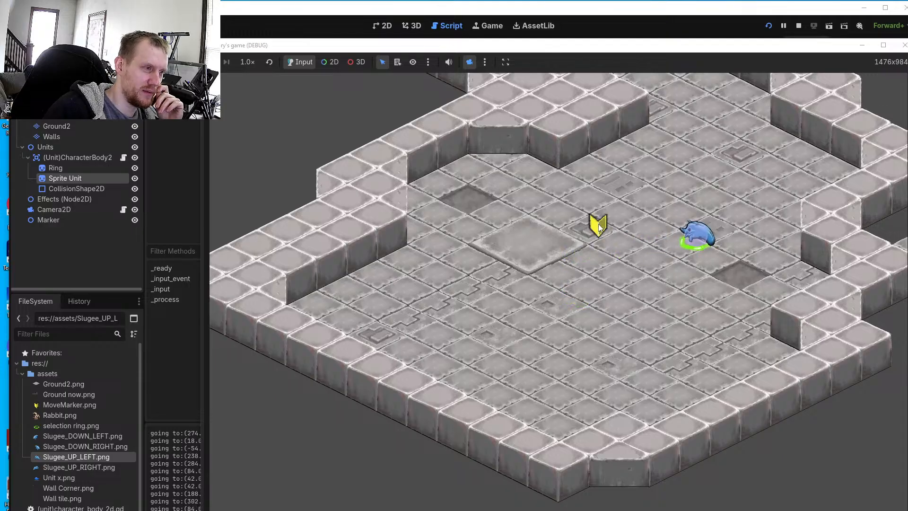
click(711, 239)
click(754, 198)
click(616, 203)
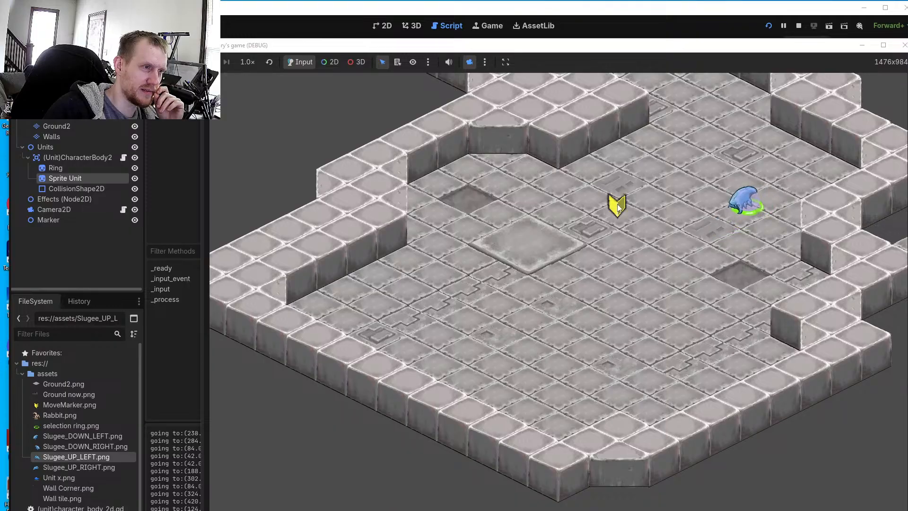
Order the Slugee in short, quick reversals across the floor northeast of the large slab to test its texture on each turn
click(746, 207)
click(644, 229)
click(645, 191)
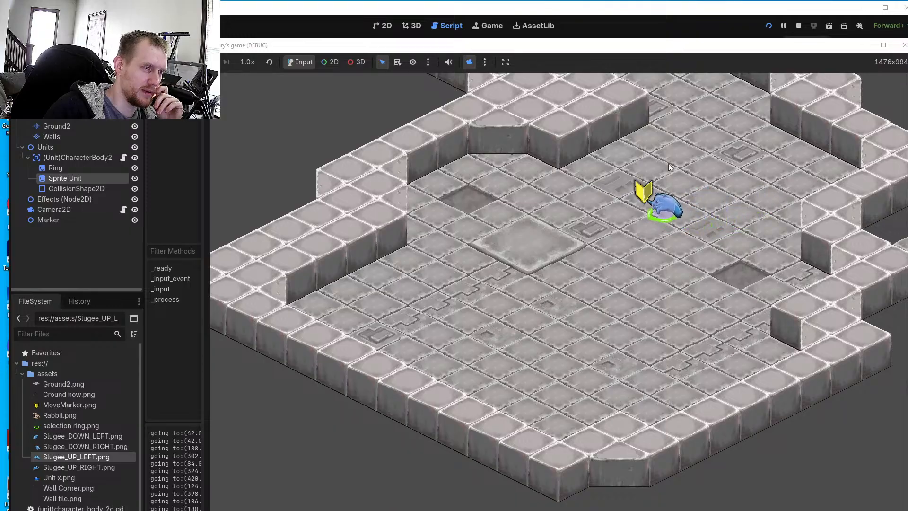
click(685, 126)
click(621, 237)
click(700, 222)
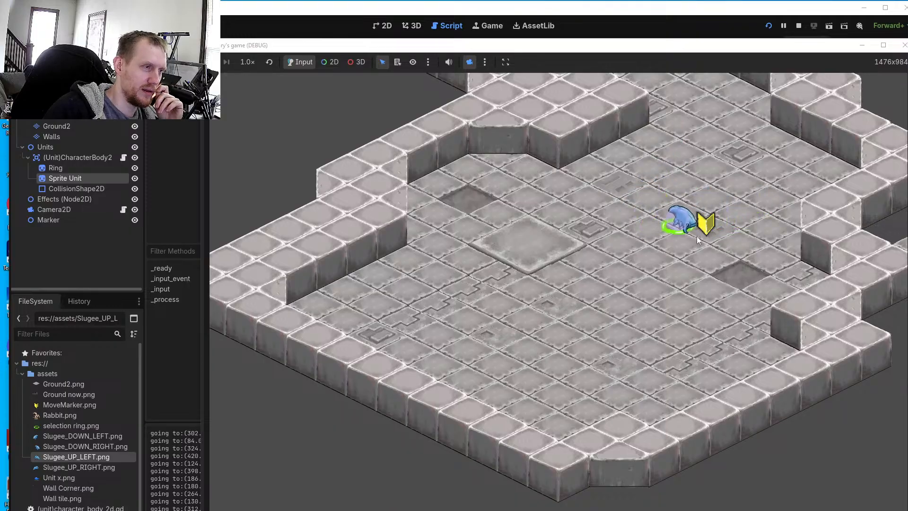
click(595, 216)
click(698, 197)
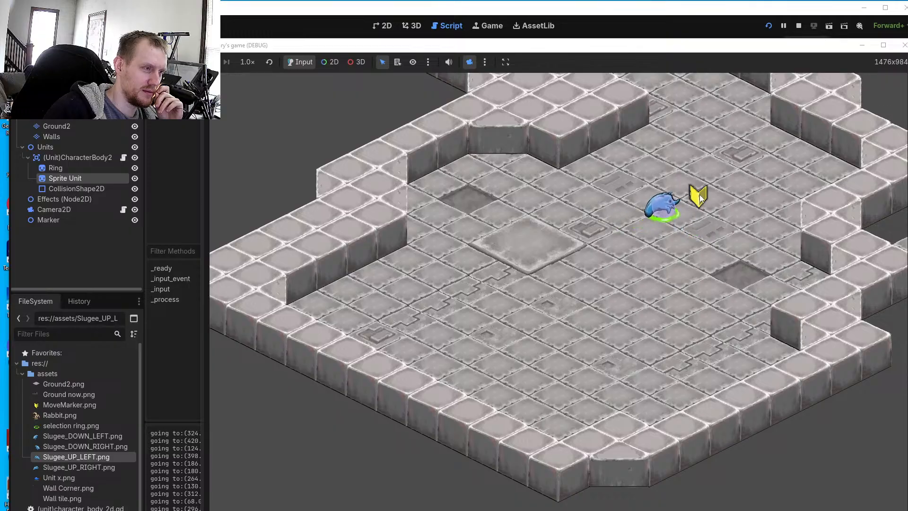
click(640, 165)
Order the Slugee down to the southern floor, west past the large slab's lower edge, and back toward the centre
click(662, 316)
click(579, 329)
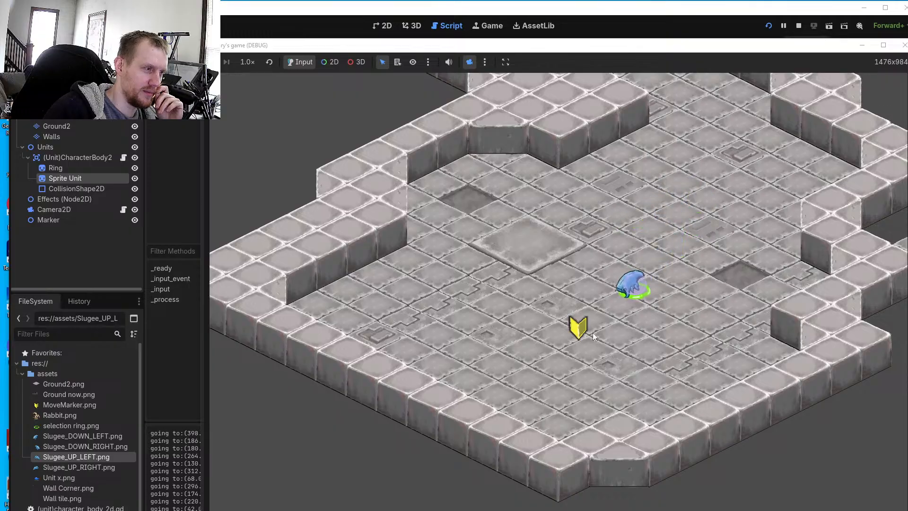
click(661, 344)
click(538, 369)
click(524, 320)
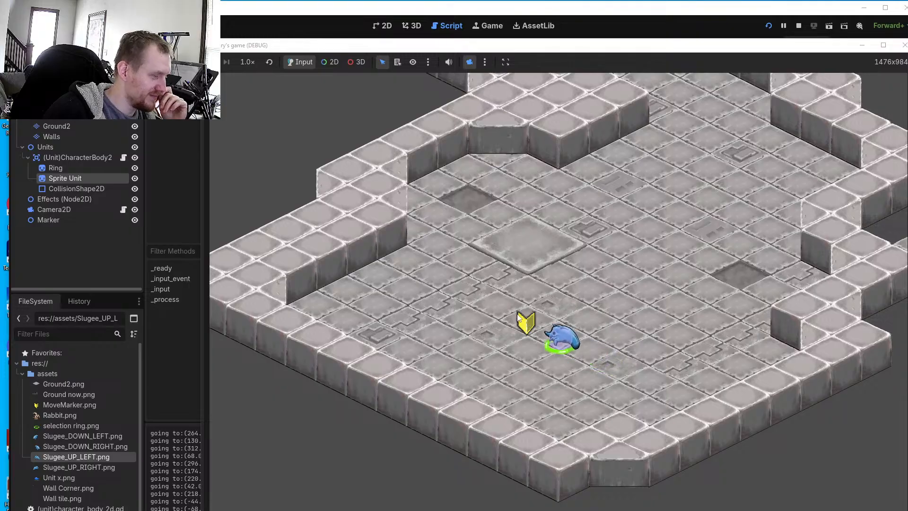
click(444, 301)
click(492, 264)
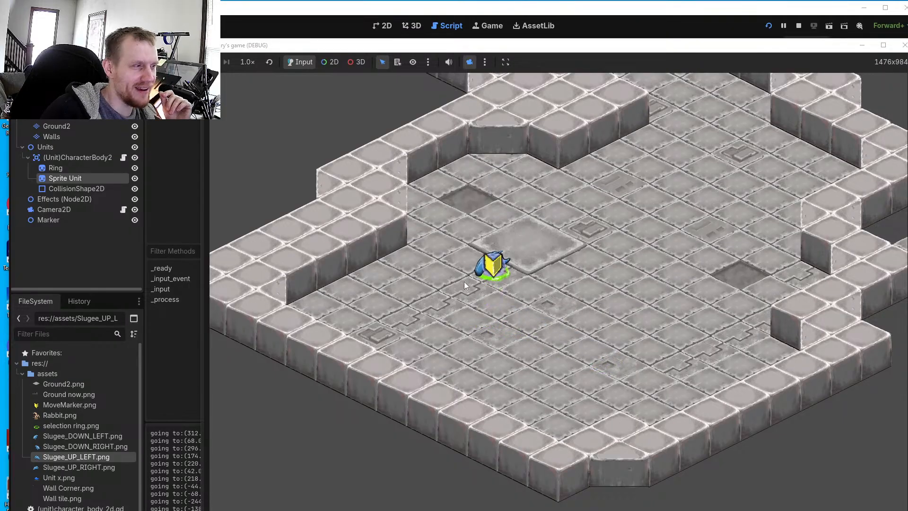
click(515, 316)
click(577, 303)
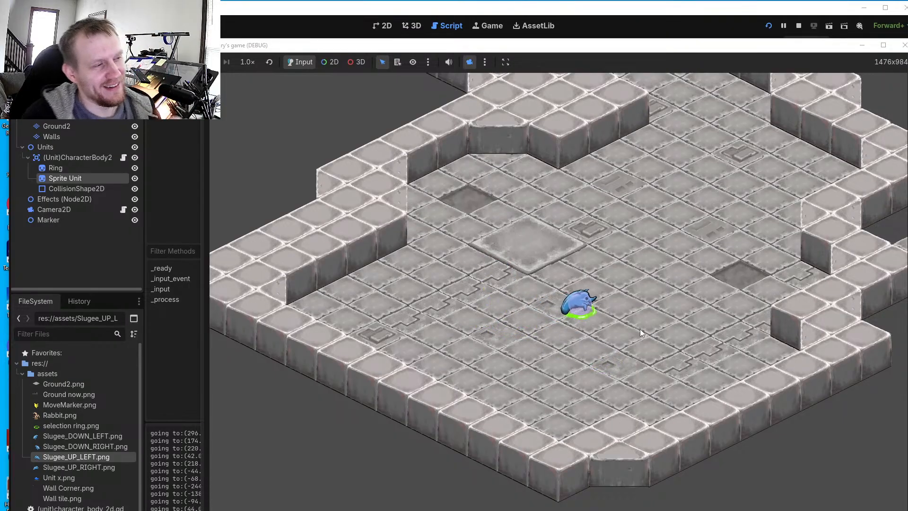
Order the Slugee between a few points east and southeast of the large slab to check each facing direction
click(632, 212)
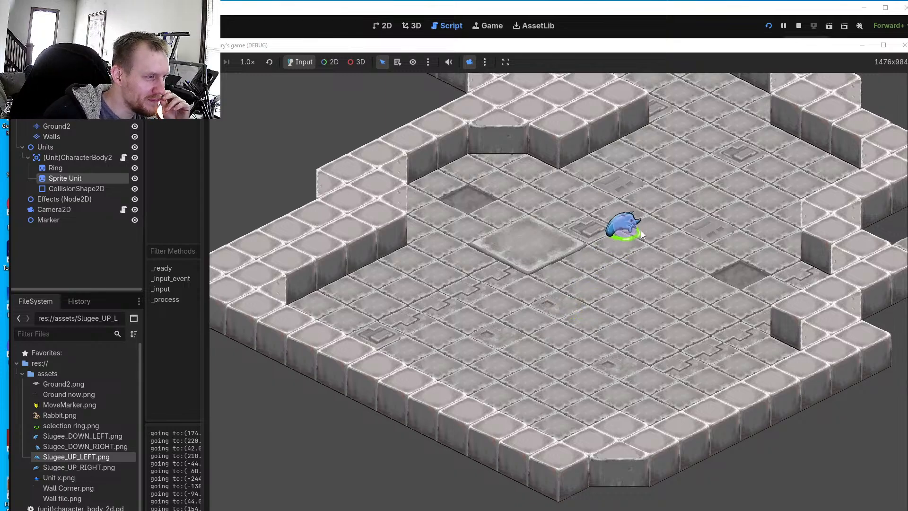
click(582, 284)
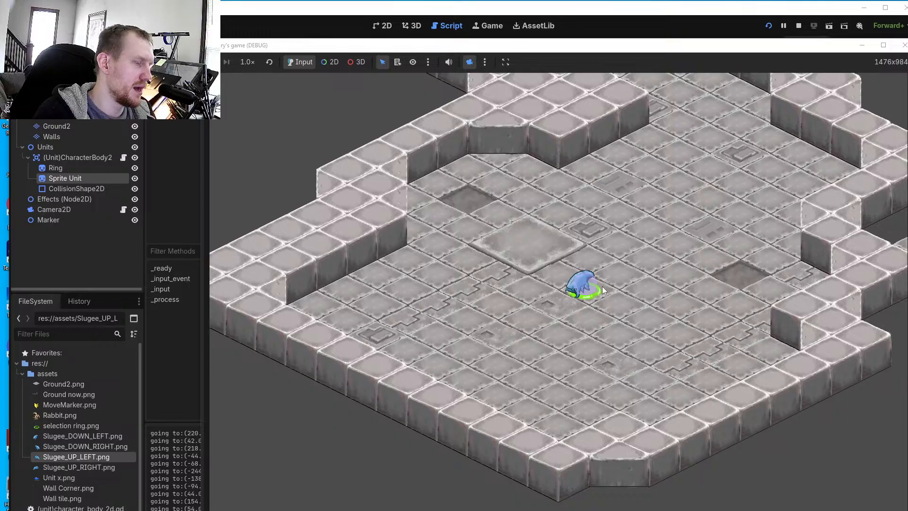
right_click(631, 307)
right_click(592, 354)
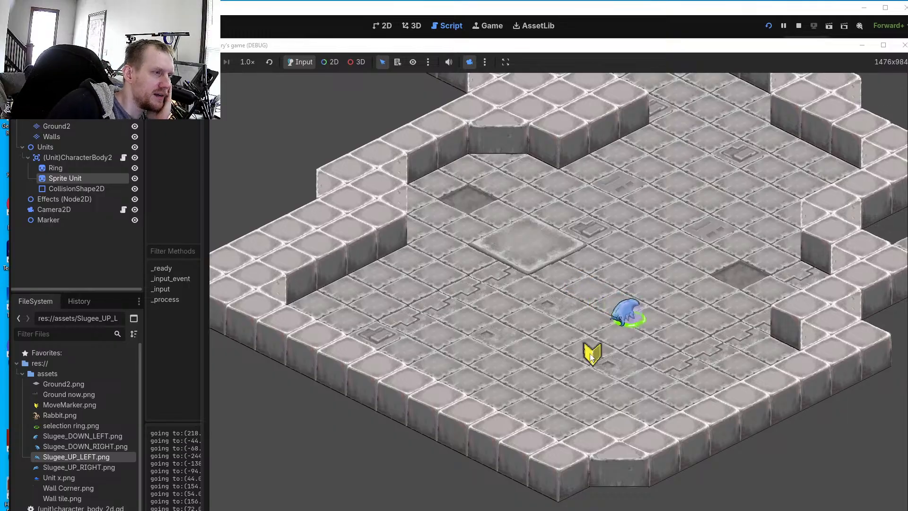
right_click(595, 293)
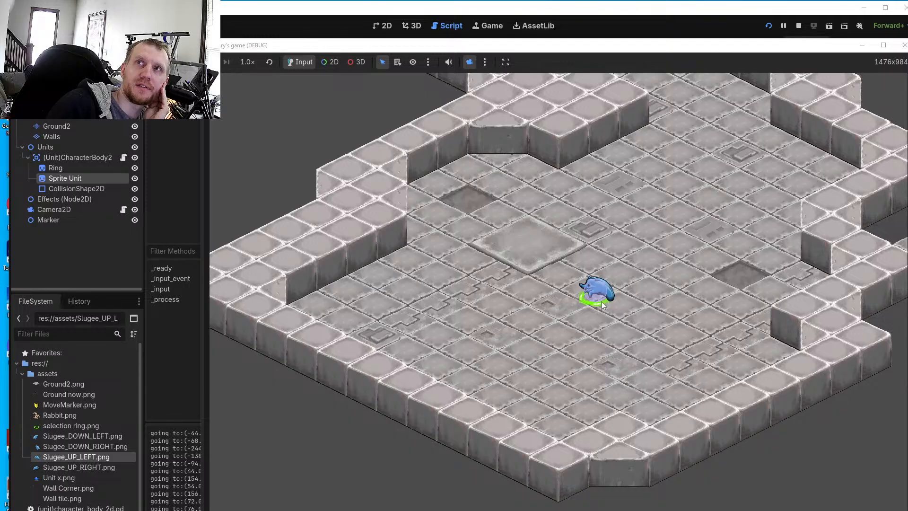
right_click(628, 266)
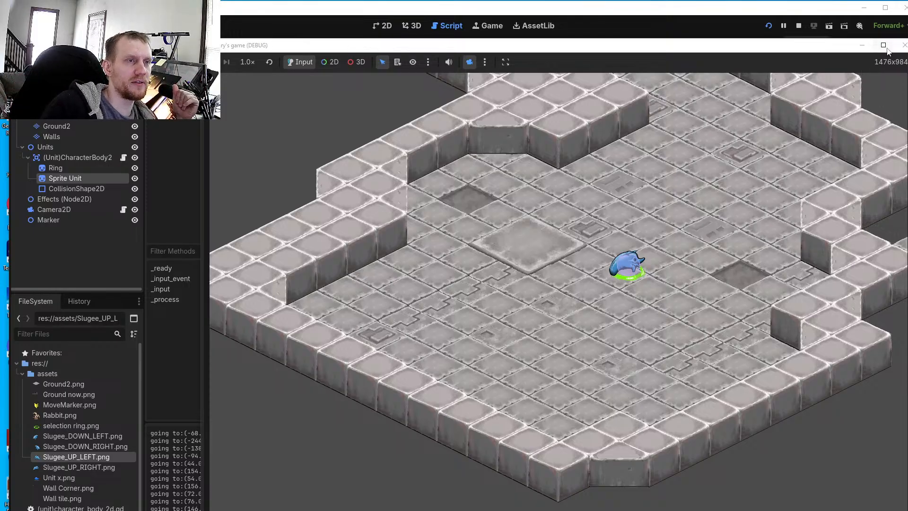
Restart the project and override the game camera for a closer view of the map
click(768, 25)
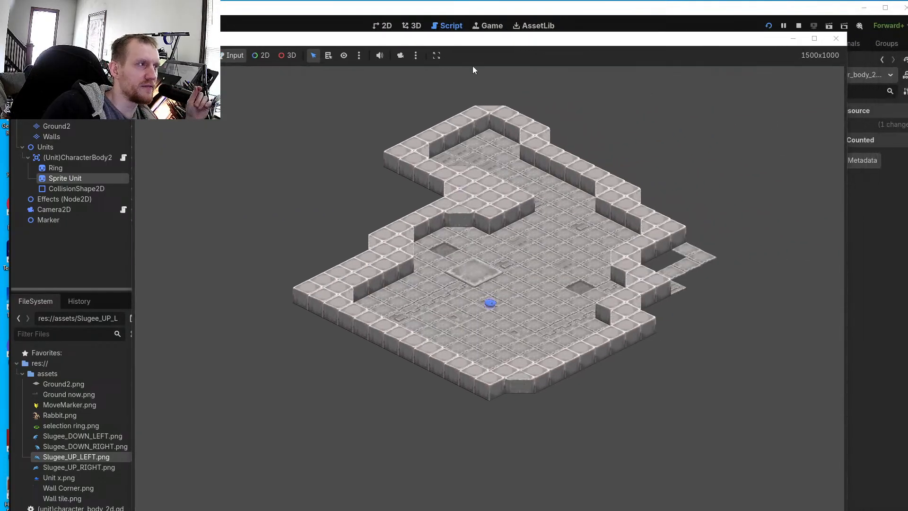
click(381, 57)
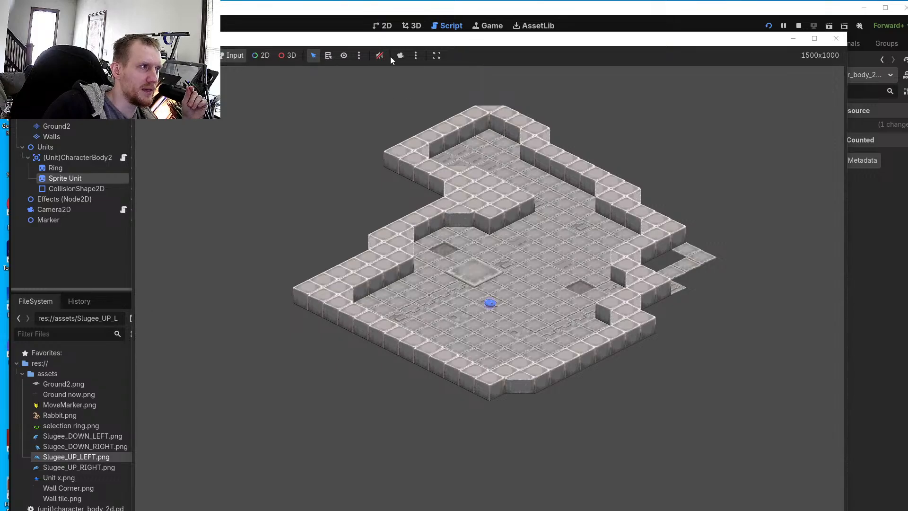
click(382, 57)
click(400, 55)
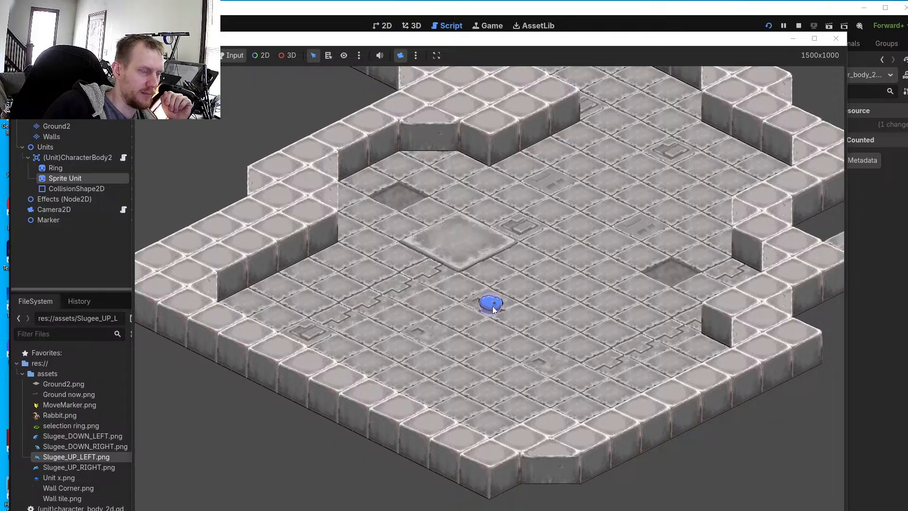
Select the Slugee, order it in loops around the central floor to check its directional textures, and close the game
click(492, 307)
right_click(516, 240)
right_click(607, 303)
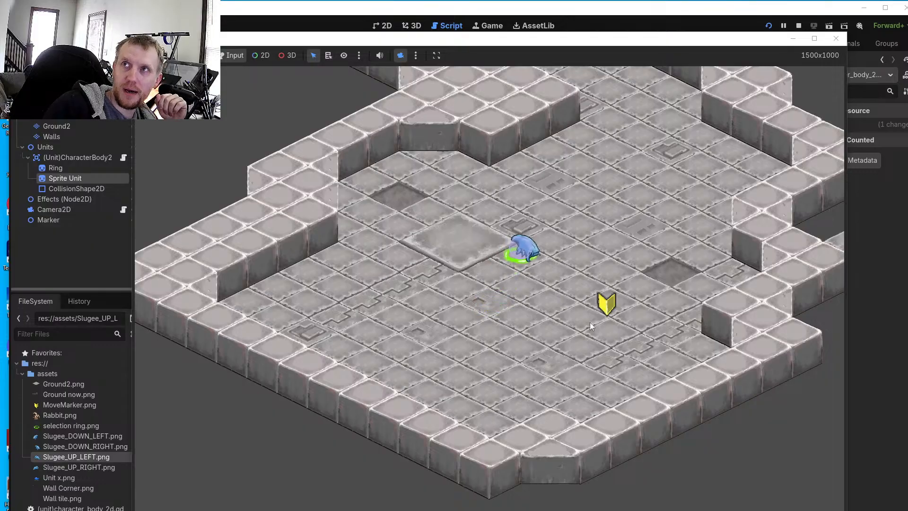
right_click(461, 332)
right_click(442, 258)
right_click(590, 244)
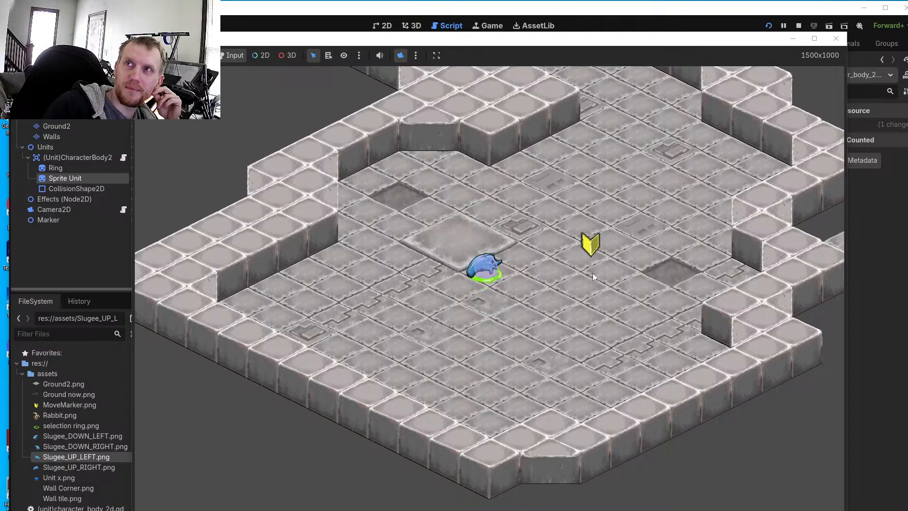
right_click(579, 314)
right_click(504, 350)
right_click(471, 289)
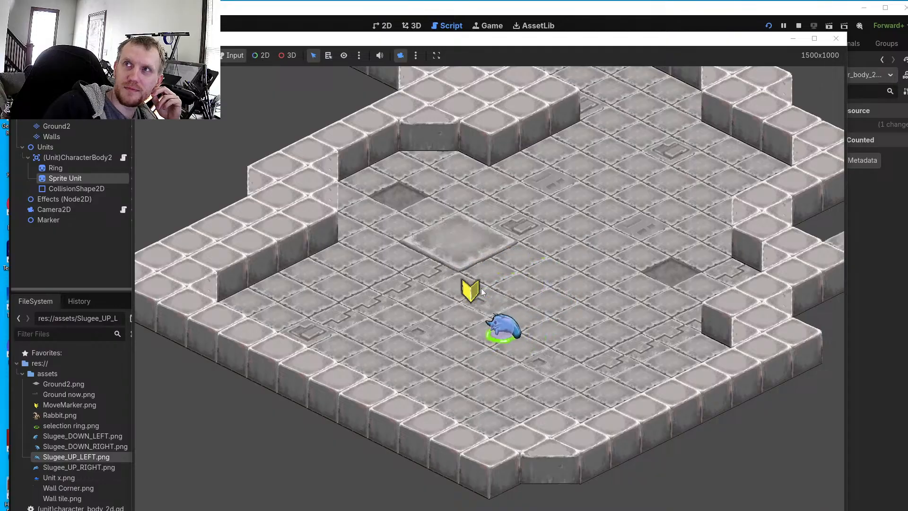
click(835, 39)
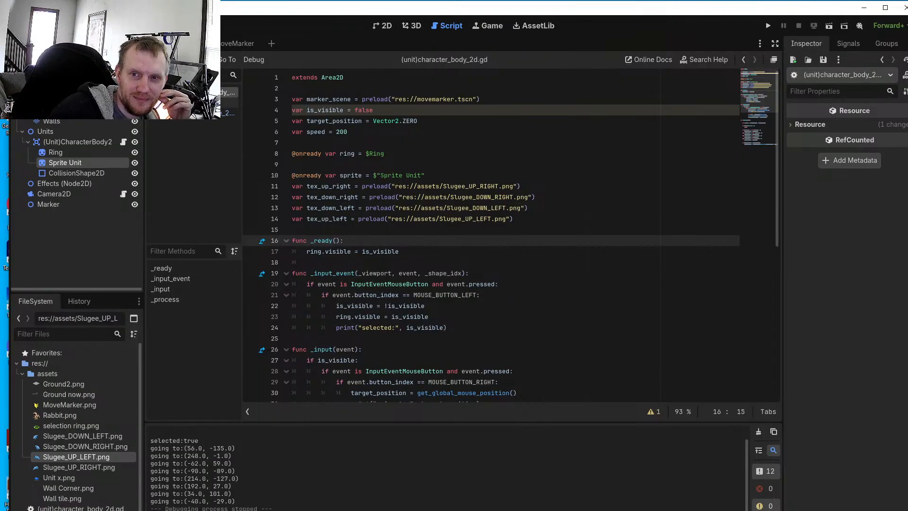
Switch to Aseprite, inspect the Slugee_DOWN_LEFT sprite up close, and move its window down to uncover the Godot script editor
key(alt+Tab)
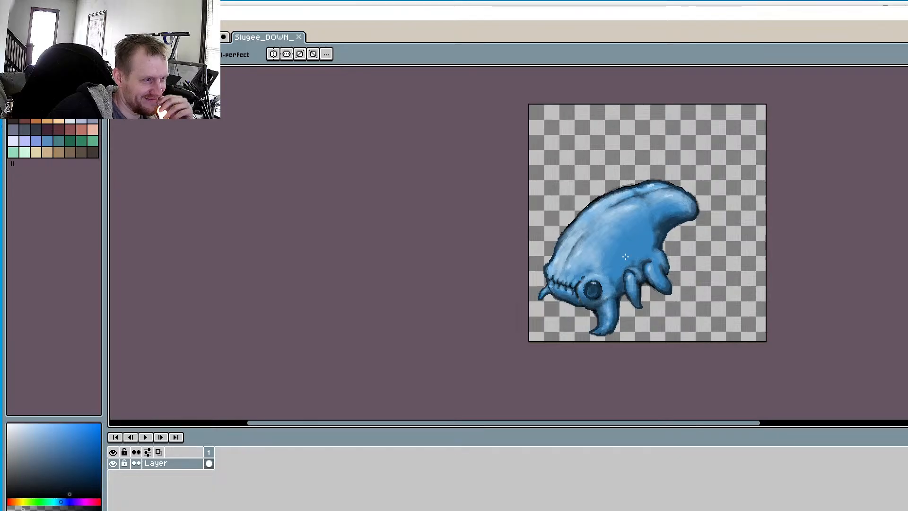
scroll(625, 256, up, 2)
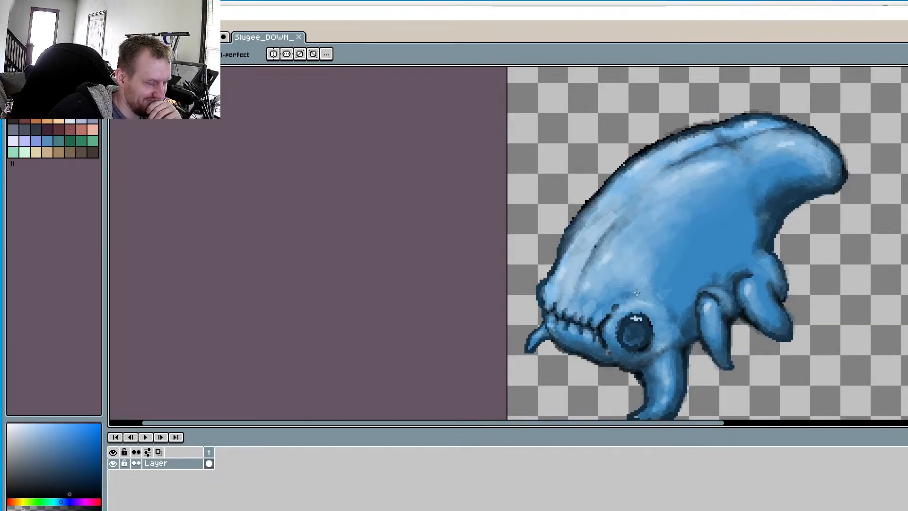
drag(841, 15, 907, 408)
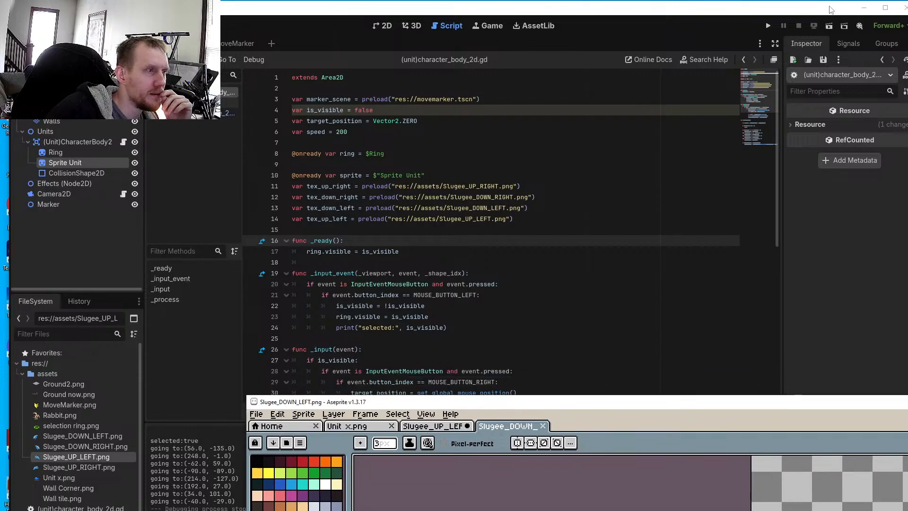
Run the project again, select the Slugee, and order it in short hops just below the large slab at normal camera distance
click(769, 28)
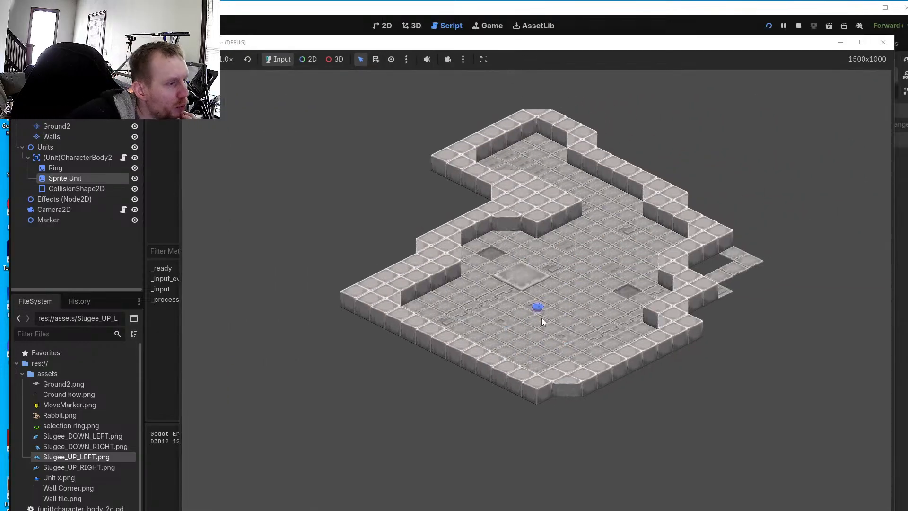
click(539, 307)
right_click(557, 306)
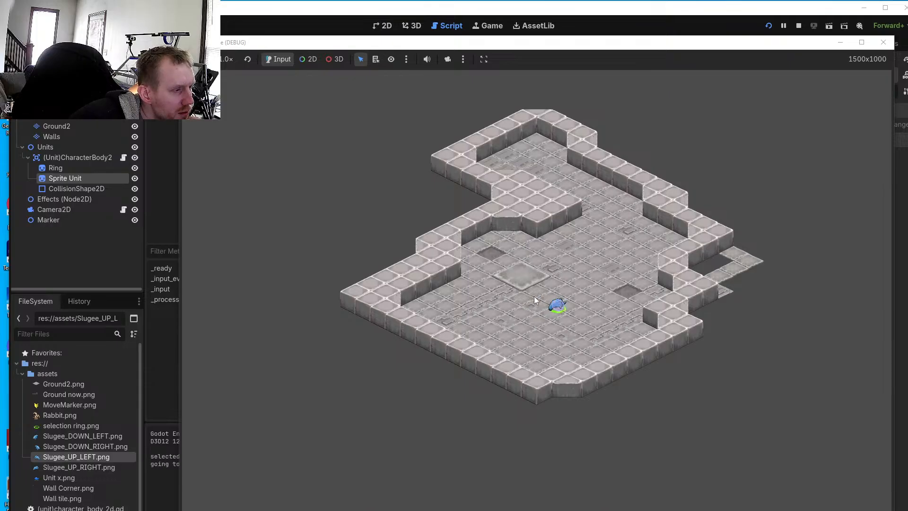
right_click(535, 298)
right_click(559, 285)
right_click(540, 290)
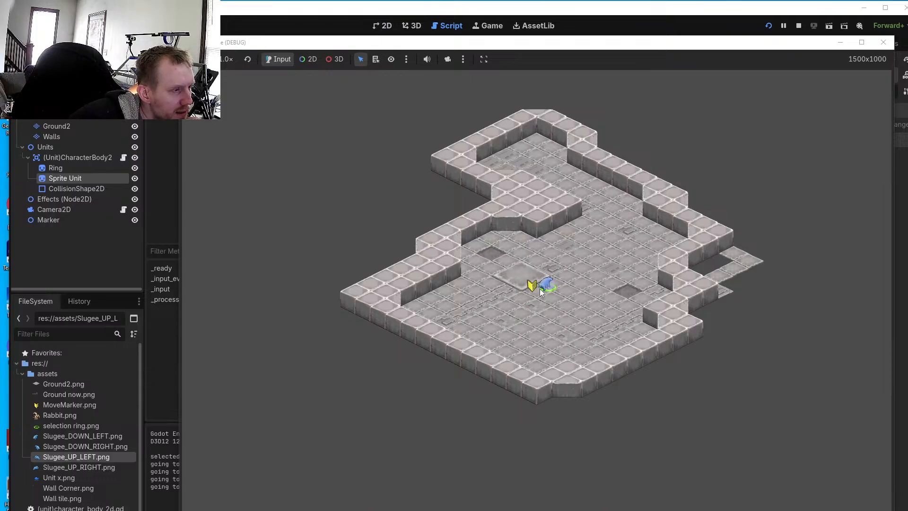
right_click(525, 305)
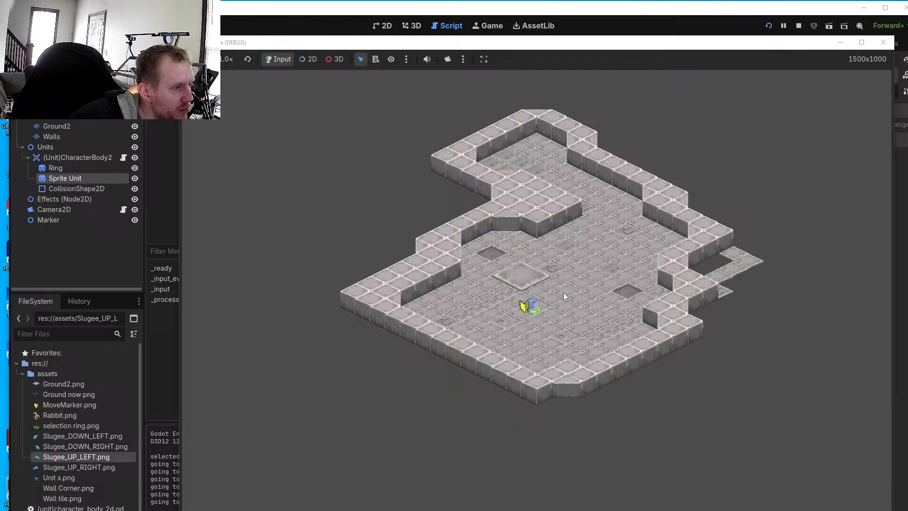
right_click(542, 321)
right_click(509, 323)
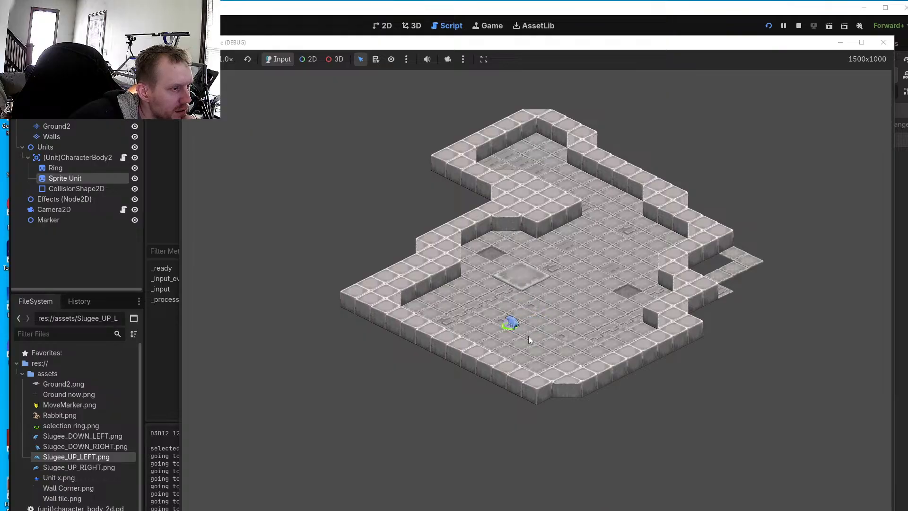
Order the Slugee in tiny moves around the southern floor tiles to judge its textures at in-game size
right_click(526, 337)
right_click(511, 345)
right_click(526, 357)
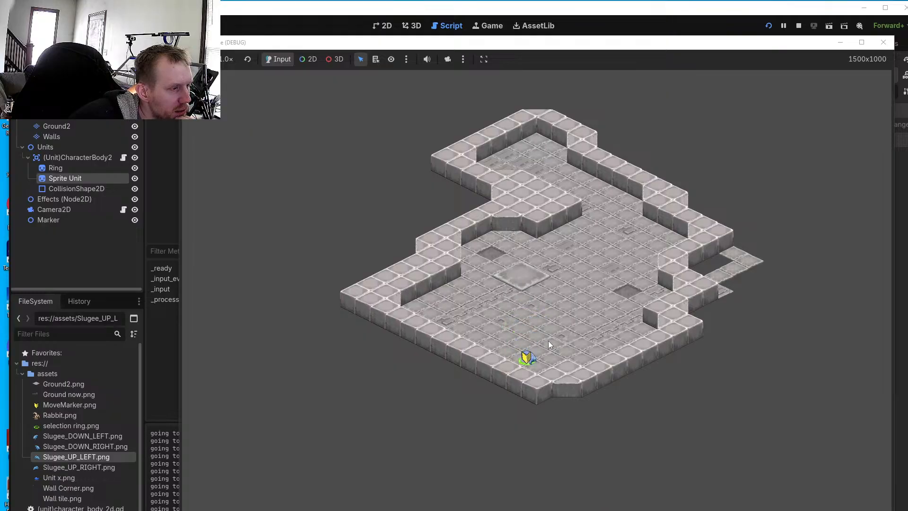
right_click(517, 329)
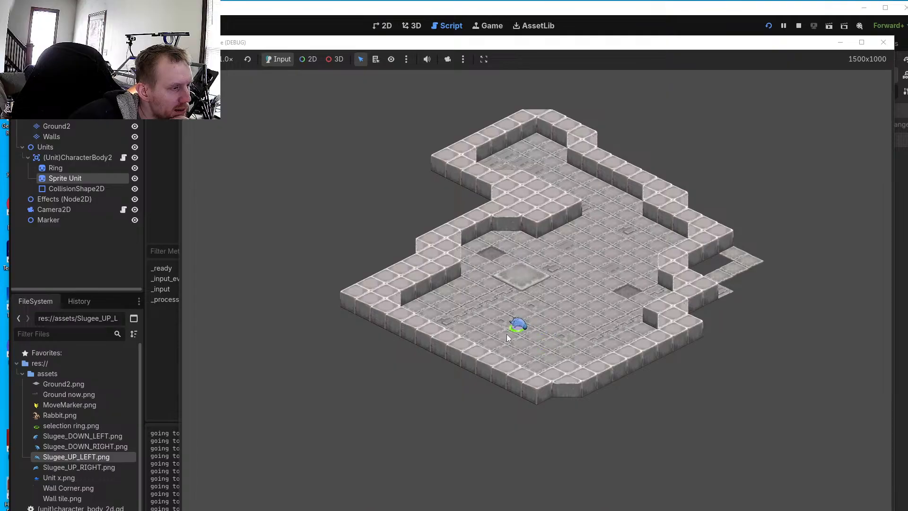
right_click(506, 333)
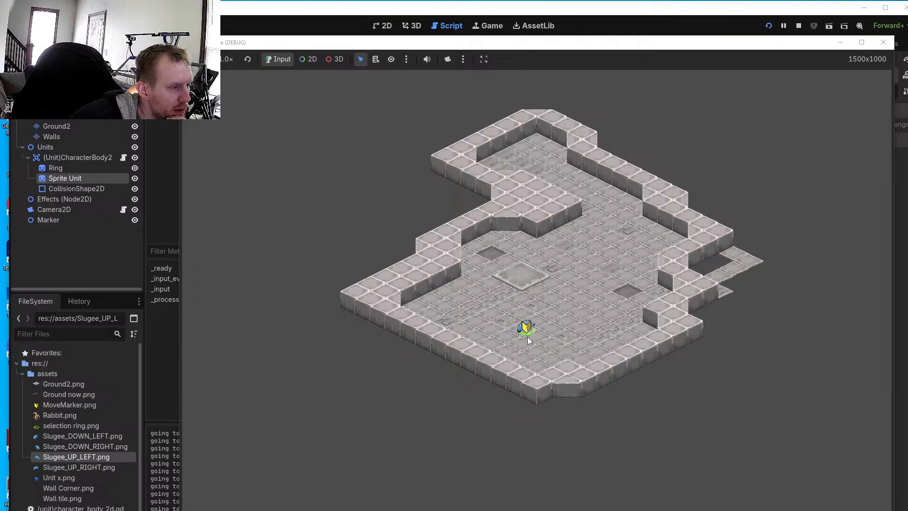
right_click(526, 331)
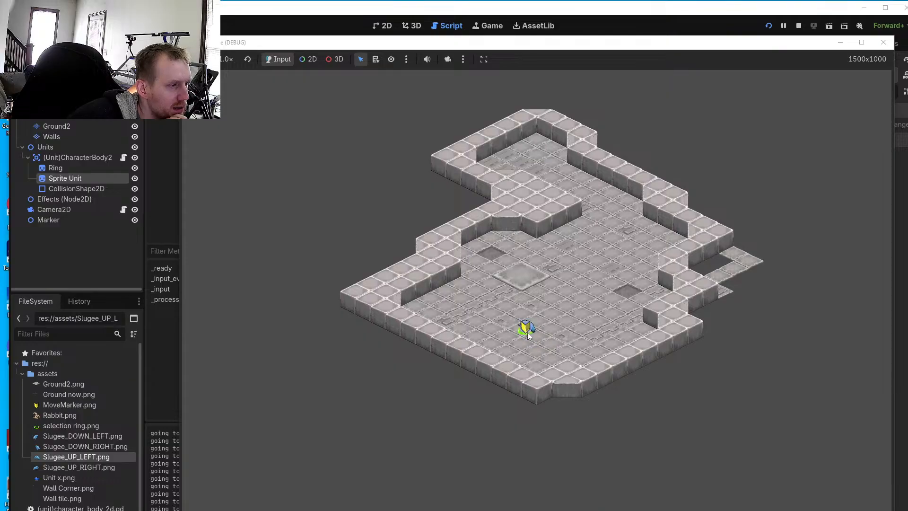
right_click(531, 329)
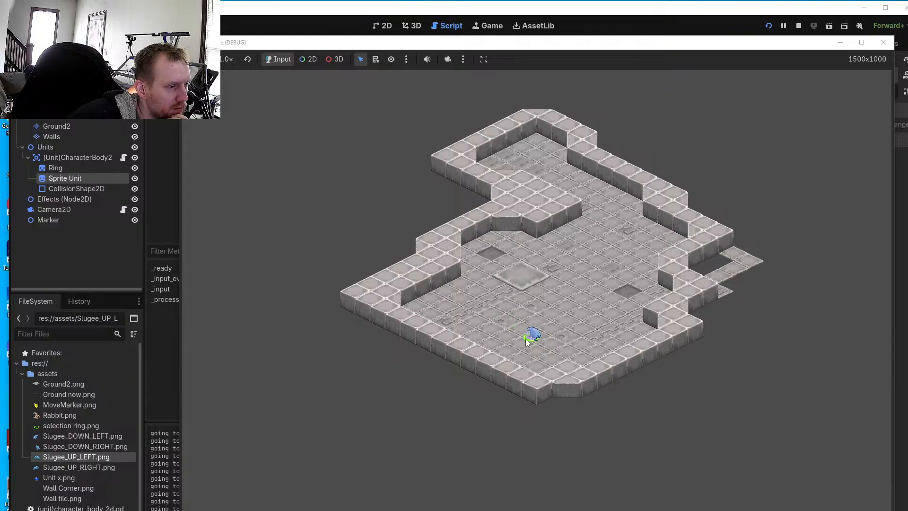
right_click(523, 341)
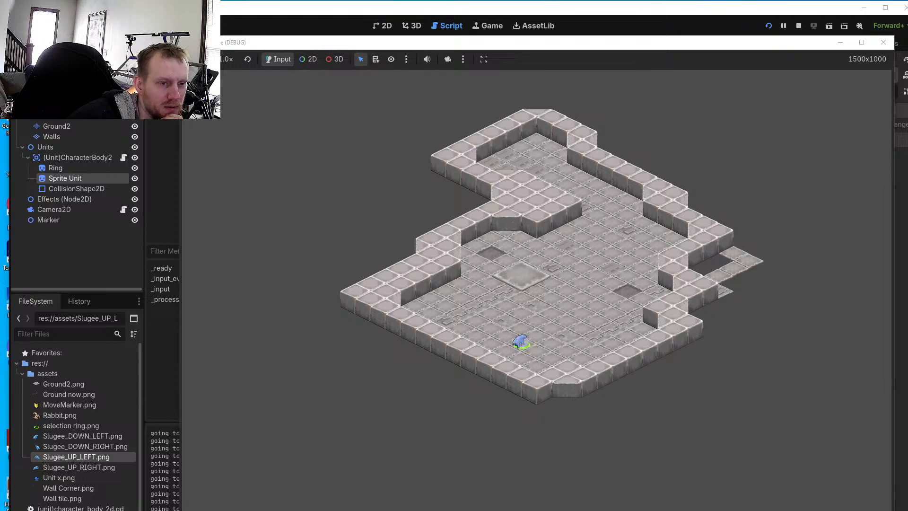
Bring the Aseprite window back over the game and view the whole Slugee_DOWN_LEFT sprite at a reduced size
drag(907, 102, 831, 64)
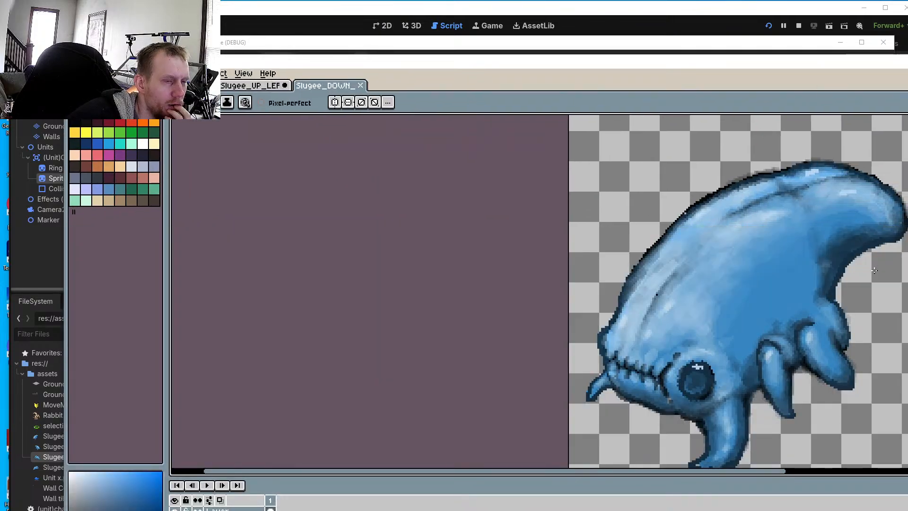
scroll(874, 270, down, 6)
middle_drag(874, 270, 711, 286)
scroll(826, 291, up, 1)
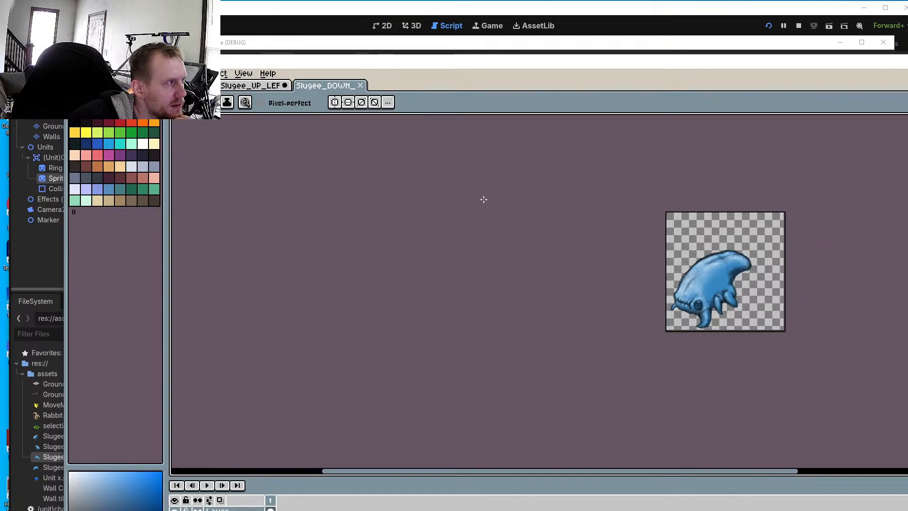
Compare the Slugee's placement on the canvas in the Slugee_UP_LEFT and Slugee_DOWN_LEFT sprites
click(259, 87)
scroll(496, 220, down, 1)
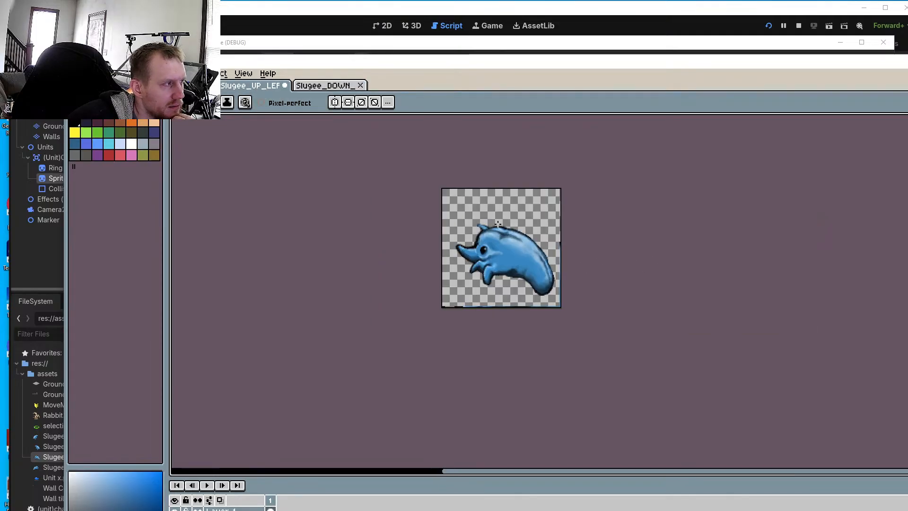
click(333, 90)
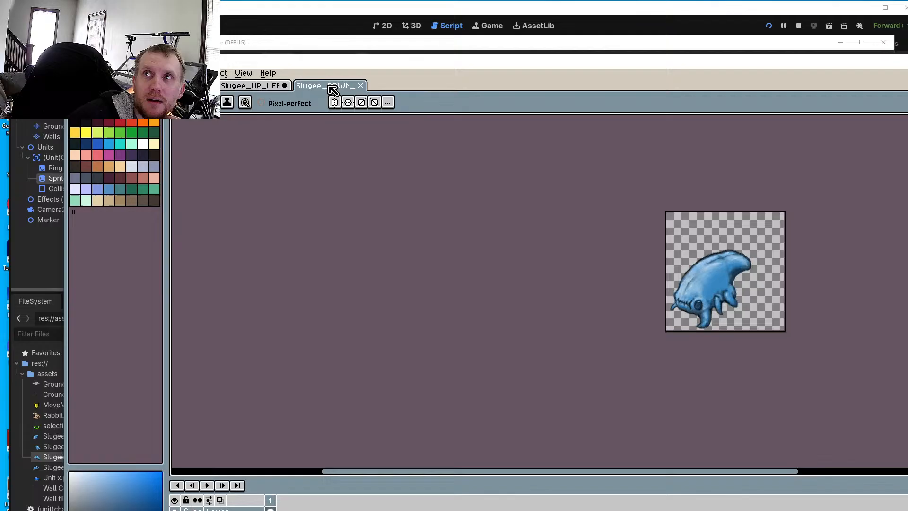
click(257, 89)
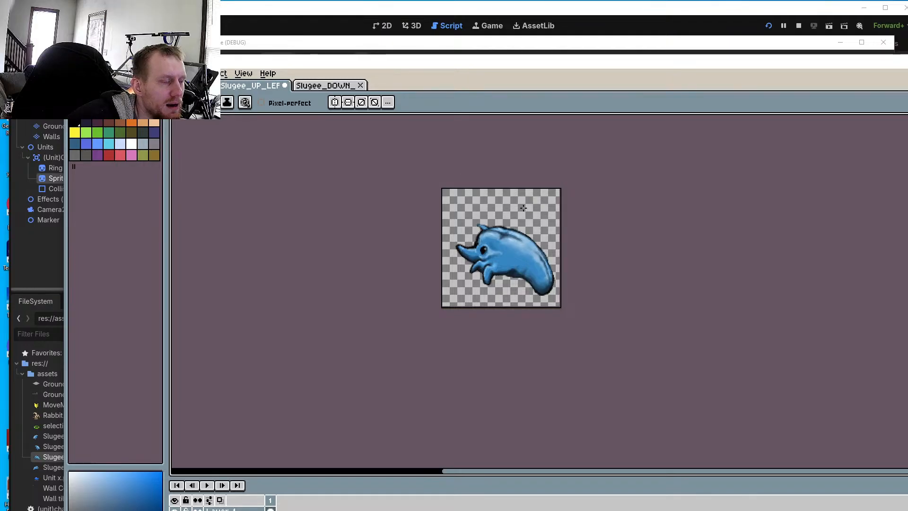
click(307, 89)
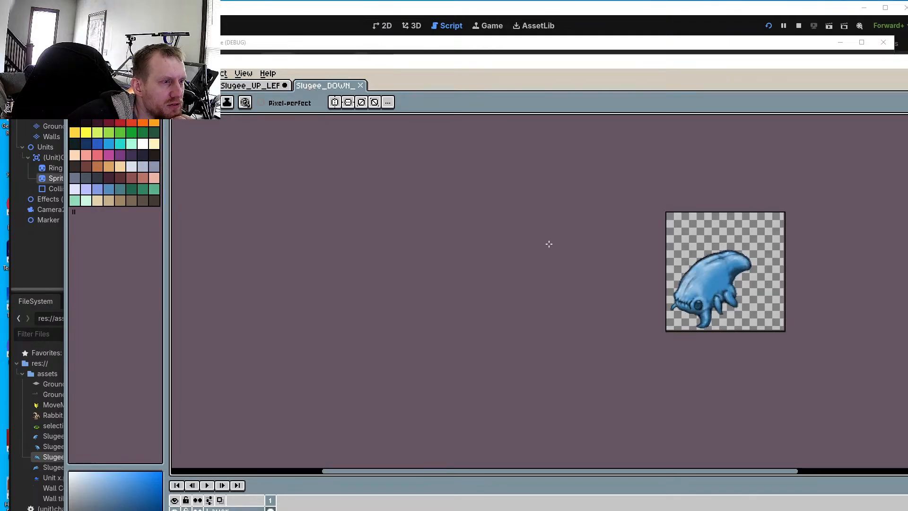
Select the artwork in the Slugee_DOWN_LEFT sprite and nudge it right and up to position X 23, Y -10
key(m)
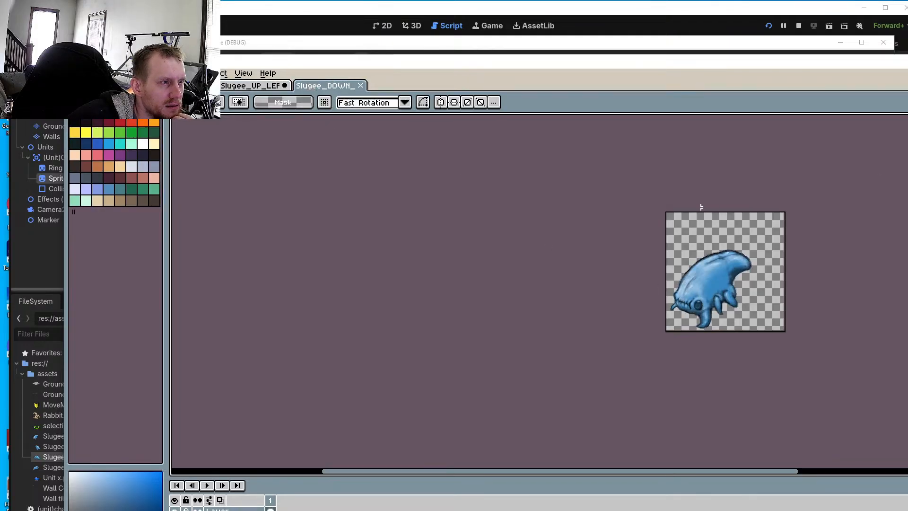
drag(622, 197, 775, 333)
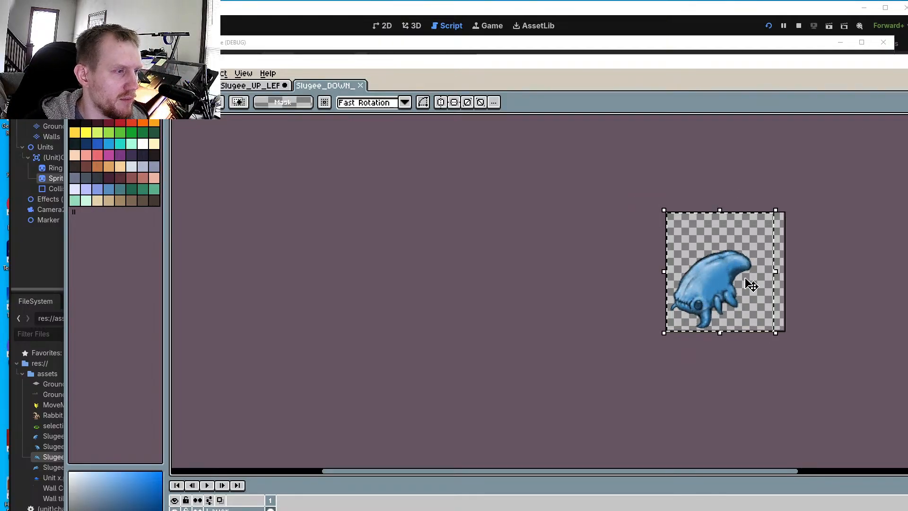
key(Right)
key(Right)
key(Right)
key(Right)
key(Right)
key(Right)
key(Right)
key(Right)
key(Right)
key(Right)
key(Right)
key(Right)
key(Right)
key(Right)
key(Right)
key(Right)
key(Right)
key(Right)
key(Right)
key(Right)
key(Left)
key(Left)
key(Left)
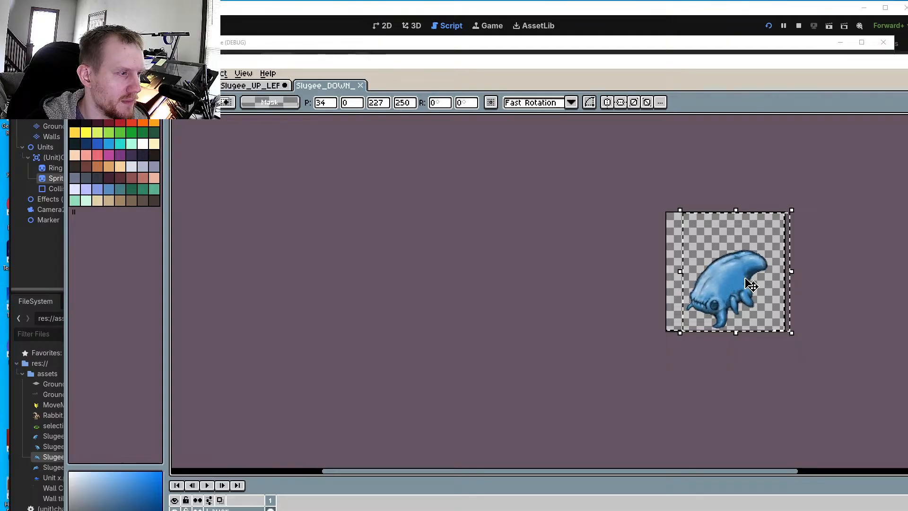
key(Left)
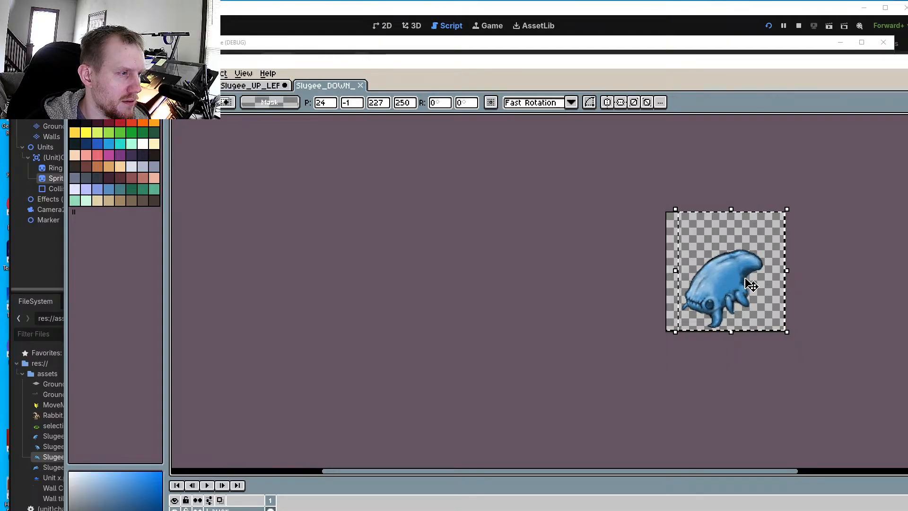
key(Up)
key(Up)
key(Up)
key(Up)
key(Up)
key(Up)
key(Up)
key(Up)
key(Up)
key(Up)
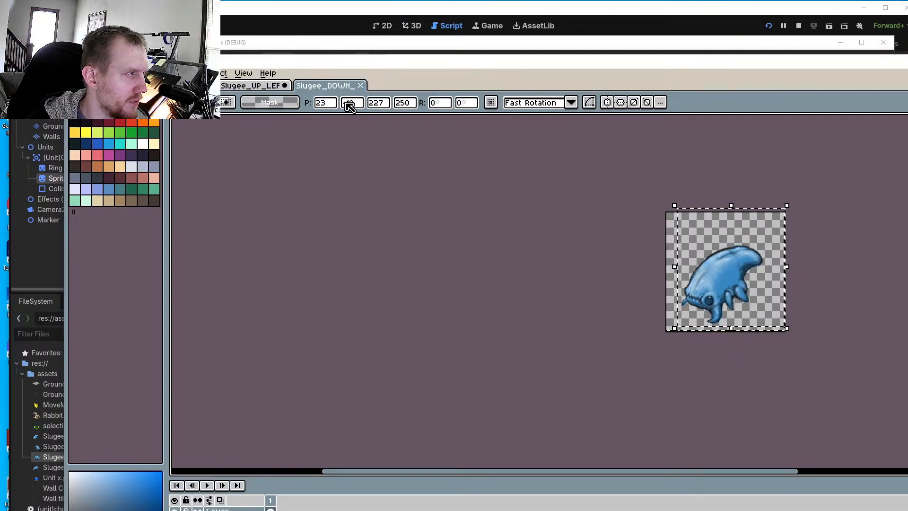
Select the entire Slugee_UP_LEFT canvas and nudge its artwork left and up to position X -13, Y -11
click(262, 86)
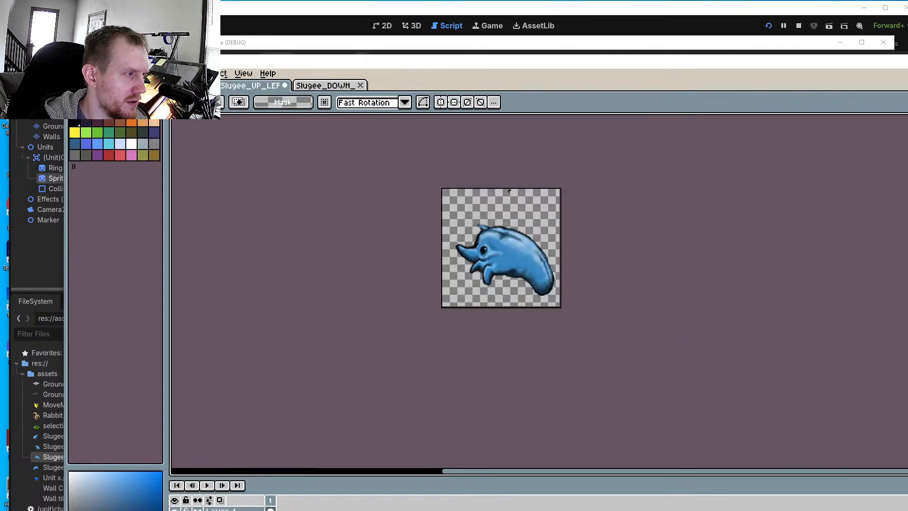
key(ctrl+a)
key(Left)
key(Left)
key(Left)
key(Left)
key(Left)
key(Left)
key(Left)
key(Left)
key(Left)
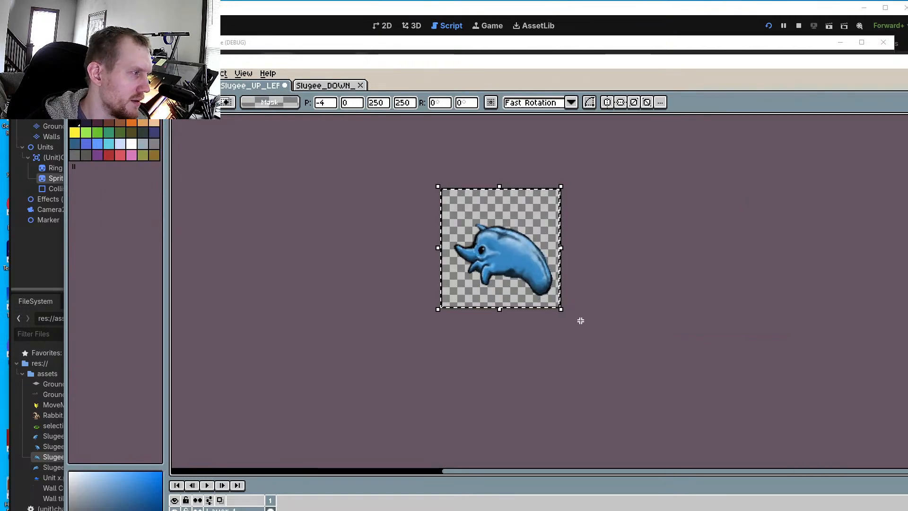
key(Left)
key(Left)
key(Left)
key(Left)
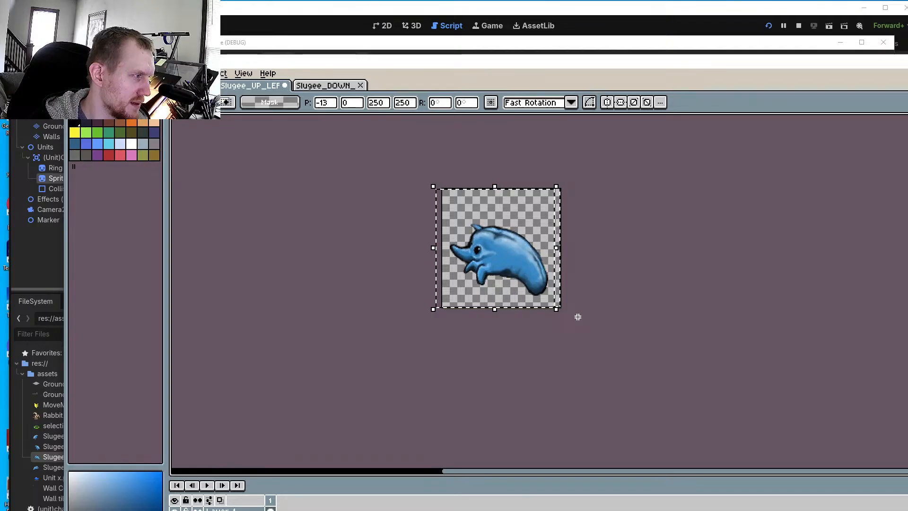
key(Up)
key(Up)
key(Up)
key(Up)
key(Up)
key(Up)
key(Up)
key(Up)
key(Up)
key(Up)
key(Up)
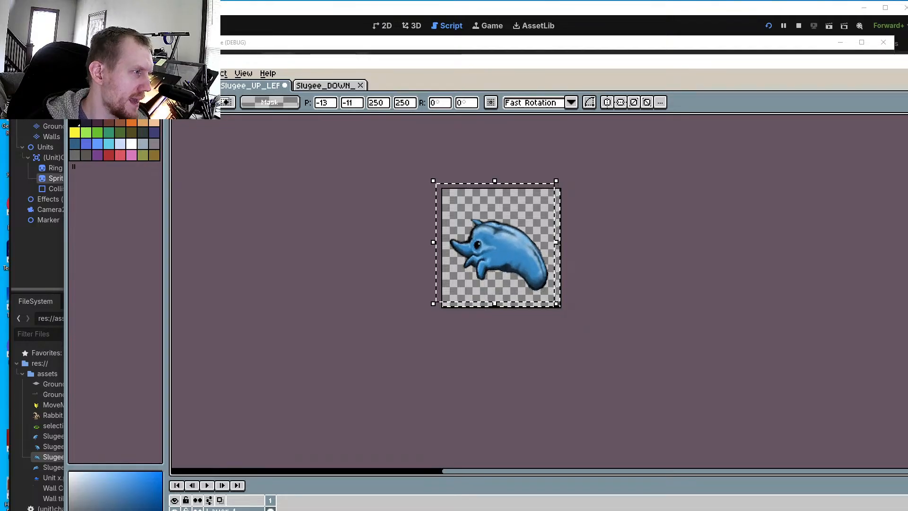
Save the repositioned Slugee_UP_LEFT sprite and the repositioned Slugee_DOWN_LEFT sprite
click(78, 74)
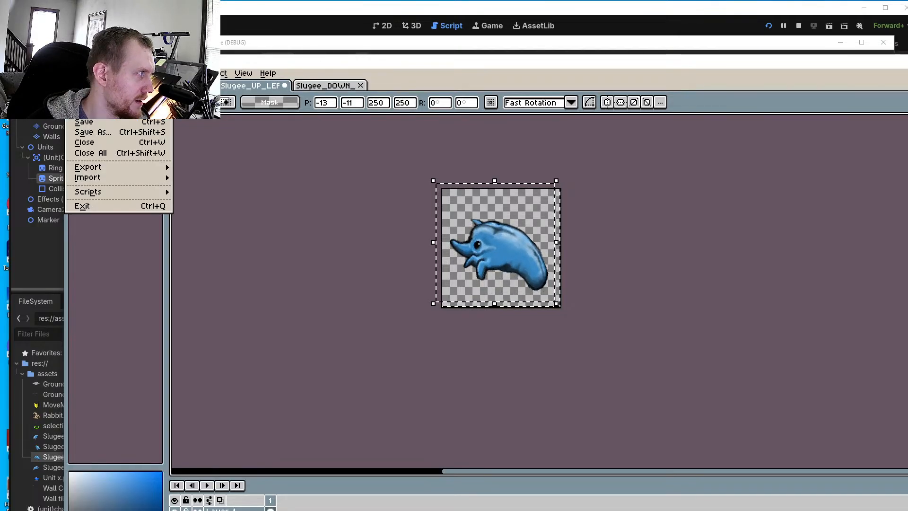
click(129, 123)
click(305, 87)
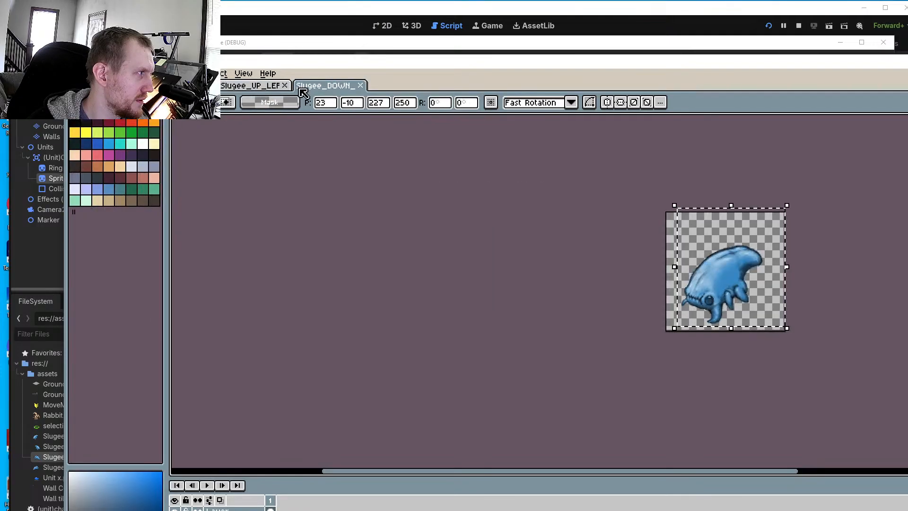
click(78, 74)
click(99, 122)
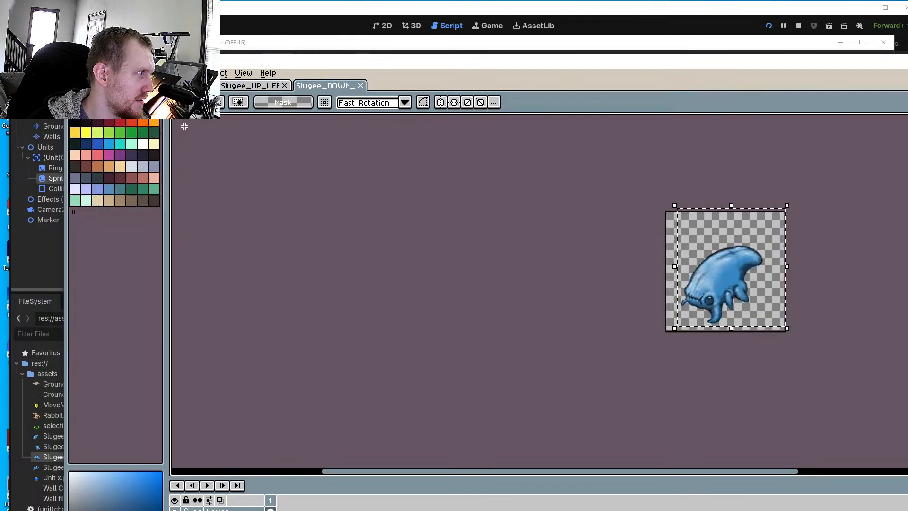
Open Slugee_DOWN_RIGHT.png from the game's assets folder
click(78, 73)
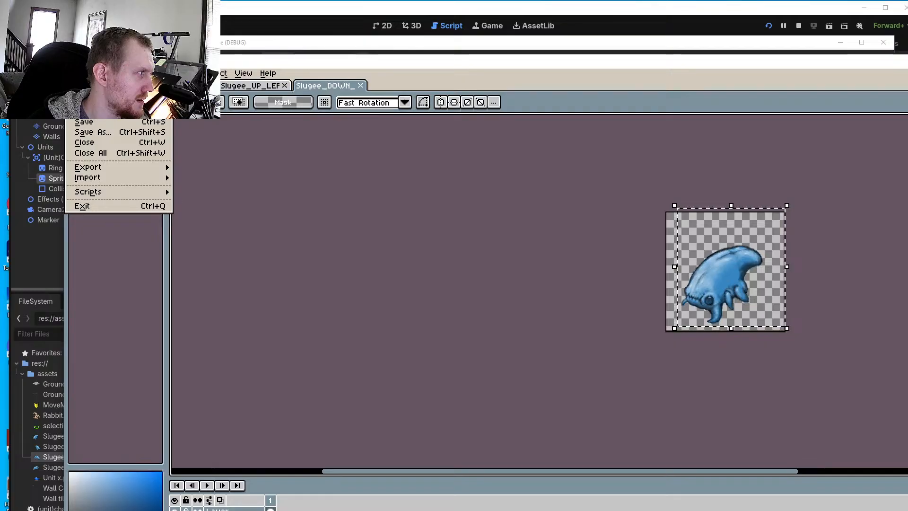
click(95, 132)
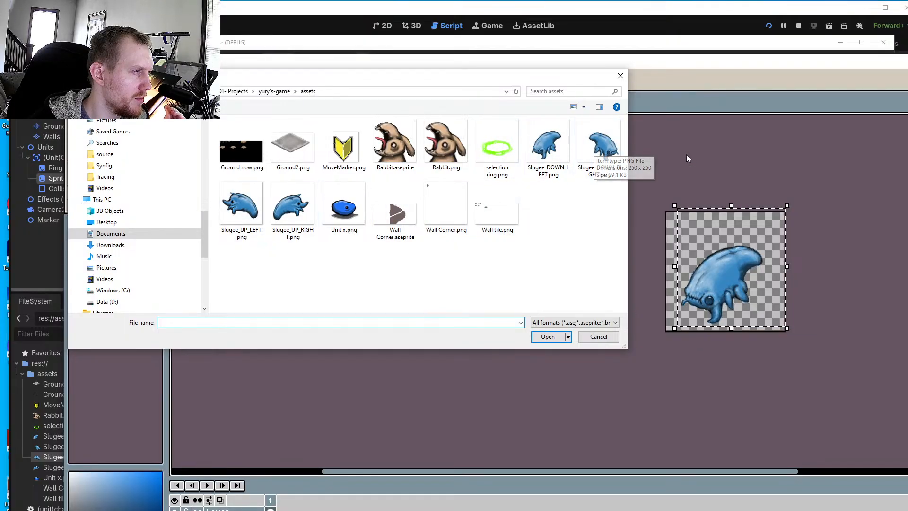
click(596, 145)
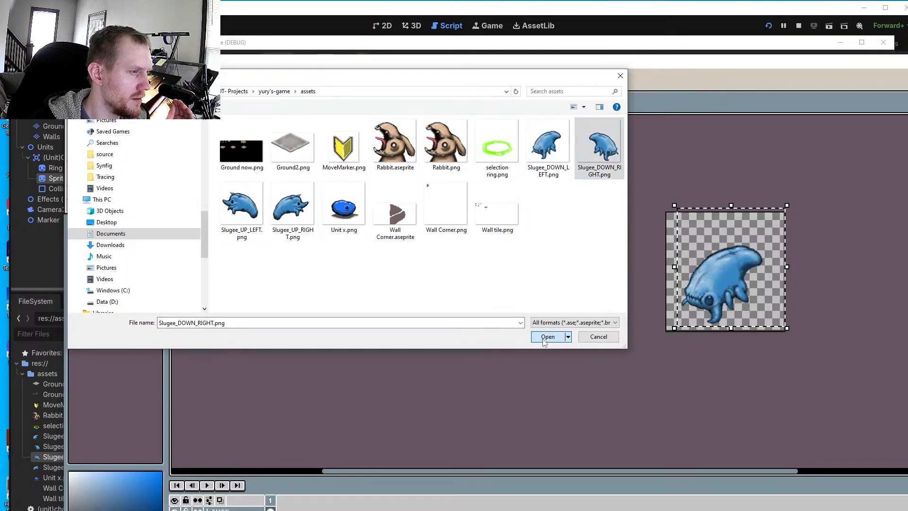
click(547, 336)
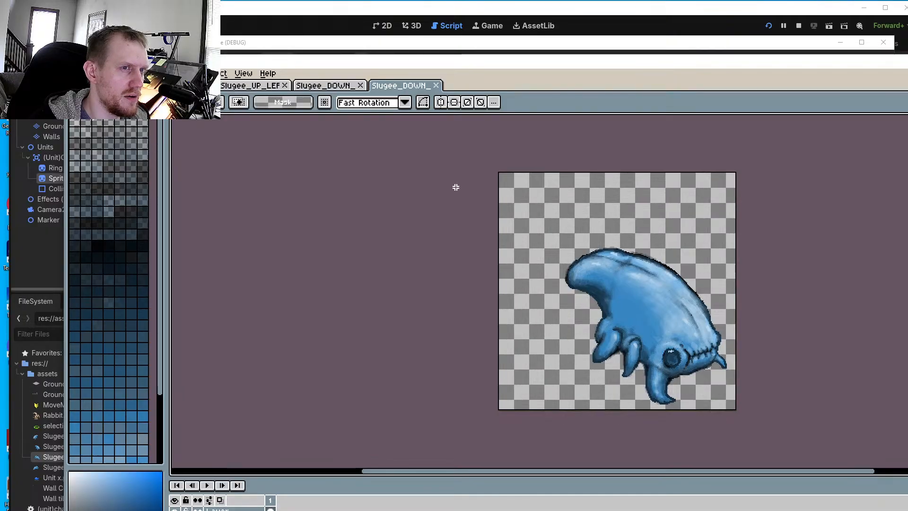
Select the Slugee_DOWN_RIGHT artwork and nudge it left and up until the selection sits at X -30, Y -20
drag(455, 184, 768, 411)
key(Left)
key(Left)
key(Left)
key(Left)
key(Left)
key(Left)
key(Left)
key(Left)
key(Left)
key(Left)
key(Left)
key(Left)
key(Left)
key(Left)
key(Left)
key(Left)
key(Left)
key(Left)
key(Left)
key(Left)
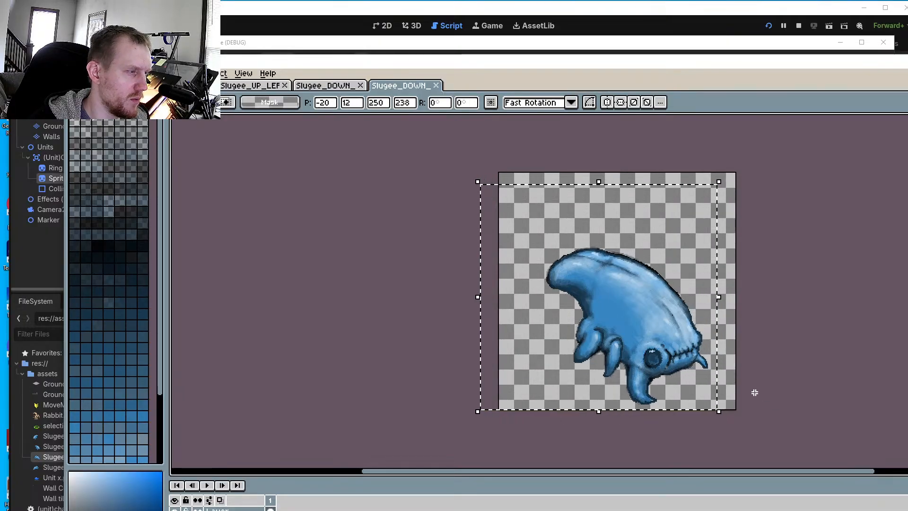
key(Up)
key(Up)
key(Up)
key(Up)
key(Up)
key(Up)
key(Up)
key(Up)
key(Up)
key(Up)
key(Up)
key(Up)
key(Up)
key(Up)
key(Up)
key(Up)
key(Up)
key(Up)
key(Up)
key(Up)
key(Up)
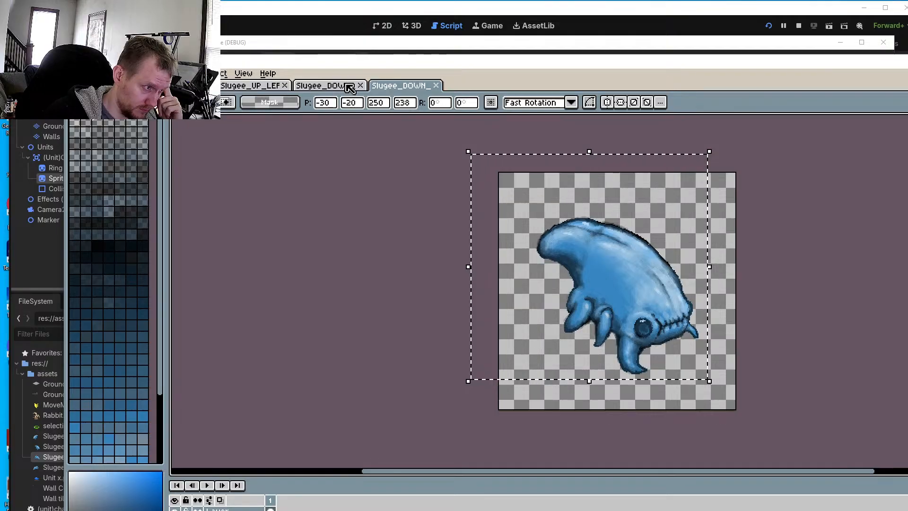
Save the repositioned Slugee_DOWN_RIGHT sprite and recheck the placement in the Slugee_DOWN_LEFT and Slugee_UP_LEFT sprites
click(75, 73)
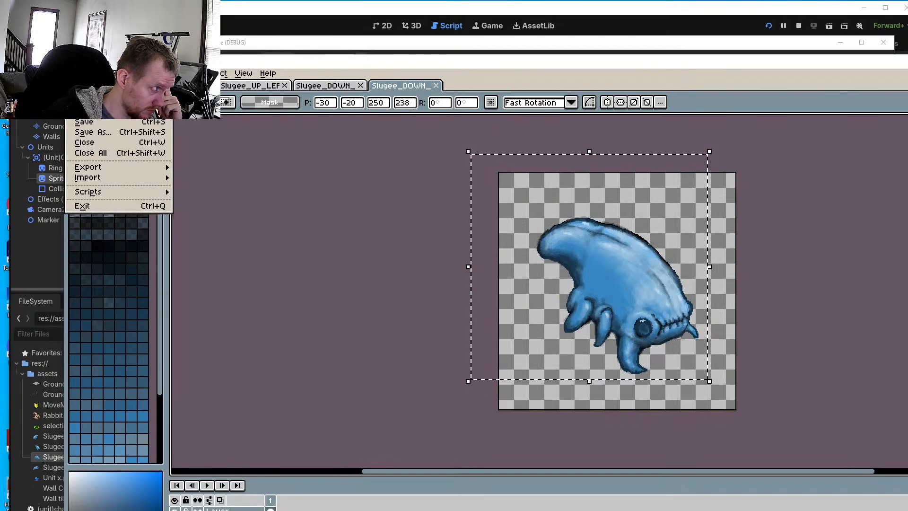
click(97, 131)
click(333, 86)
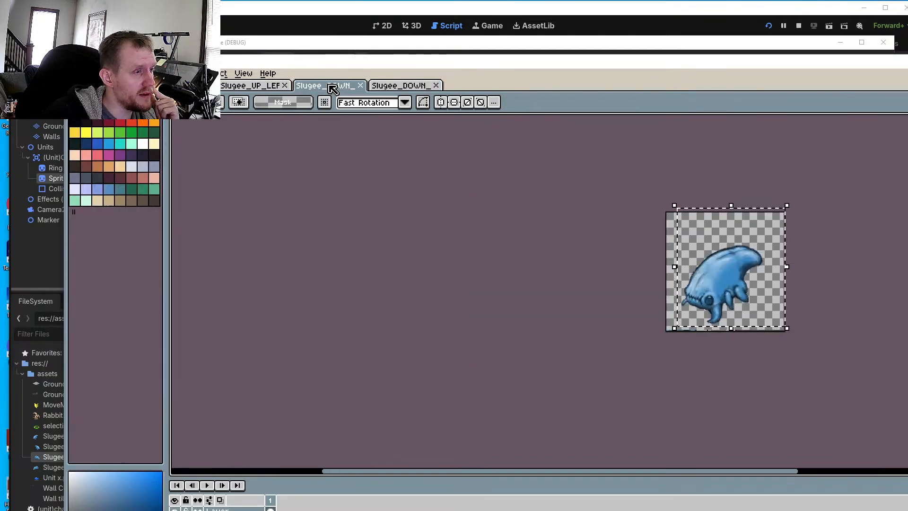
click(254, 85)
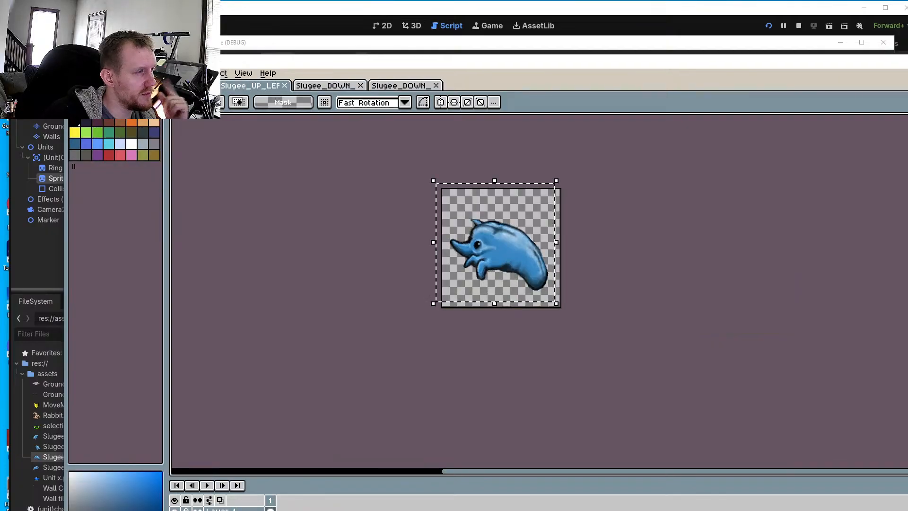
Open Slugee_UP_RIGHT.png from the game's assets folder
click(75, 74)
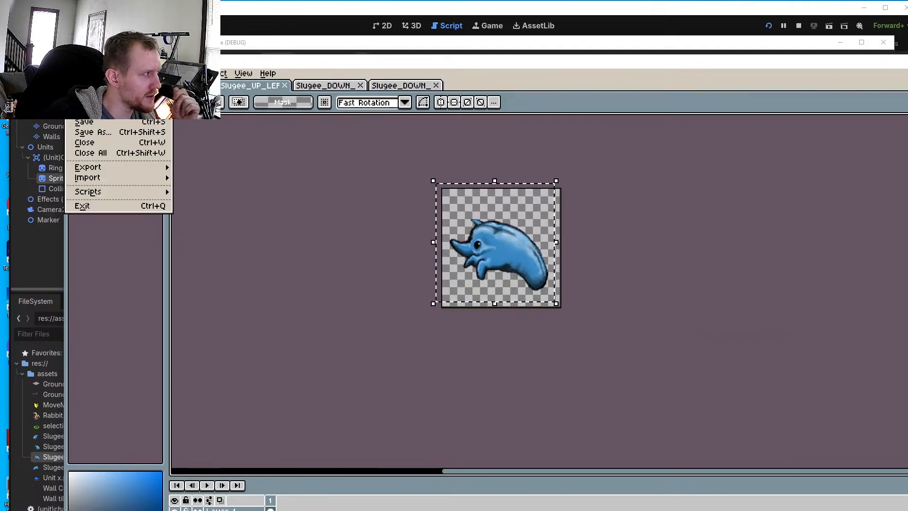
mouse_move(97, 107)
key(ctrl+o)
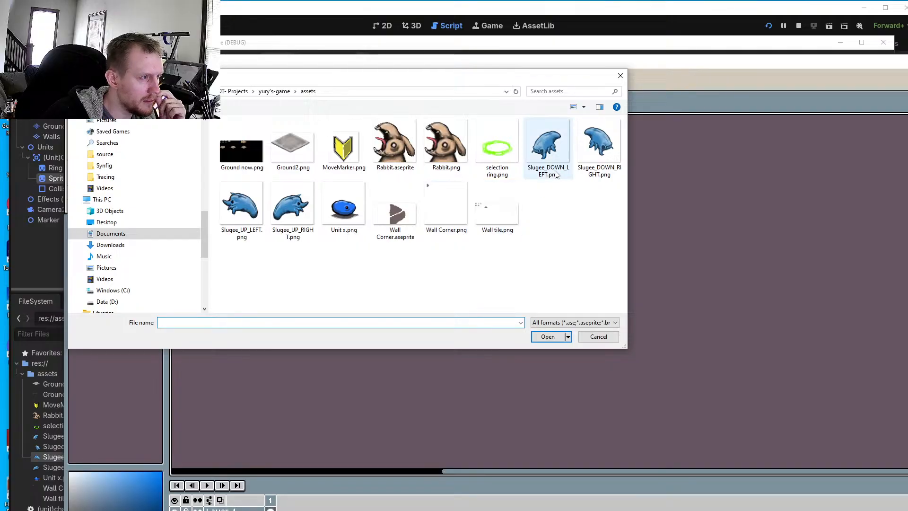
click(293, 208)
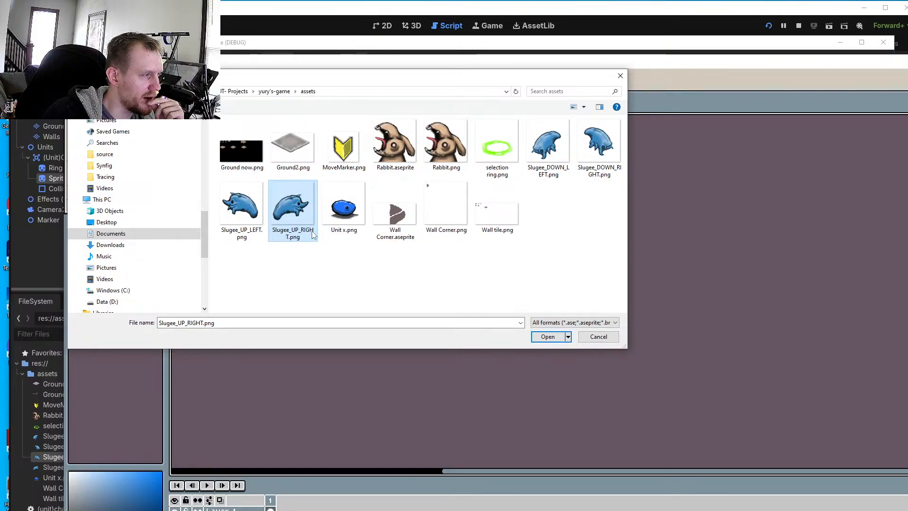
click(546, 335)
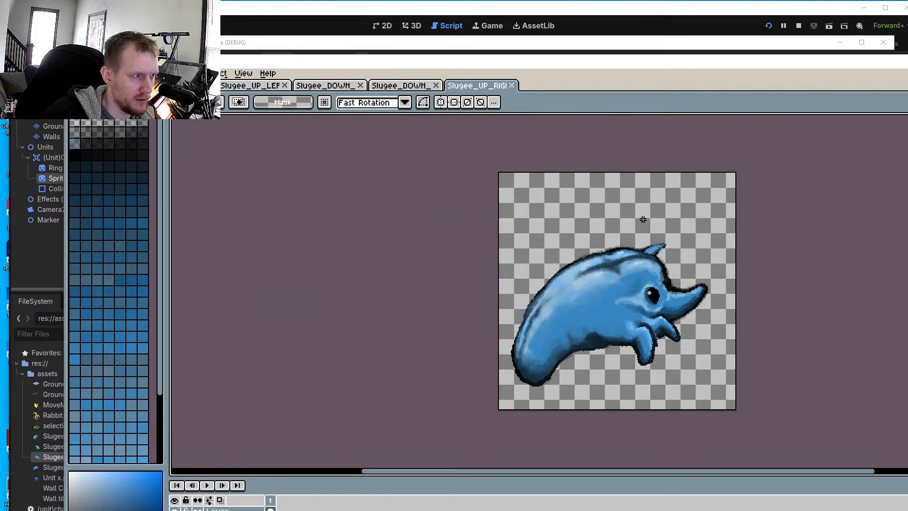
Select the Slugee_UP_RIGHT artwork and nudge it up and right until the selection sits at X 10, Y 0
drag(490, 188, 745, 412)
key(Up)
key(Up)
key(Up)
key(Up)
key(Up)
key(Up)
key(Up)
key(Up)
key(Up)
key(Up)
key(Up)
key(Up)
key(Up)
key(Up)
key(Up)
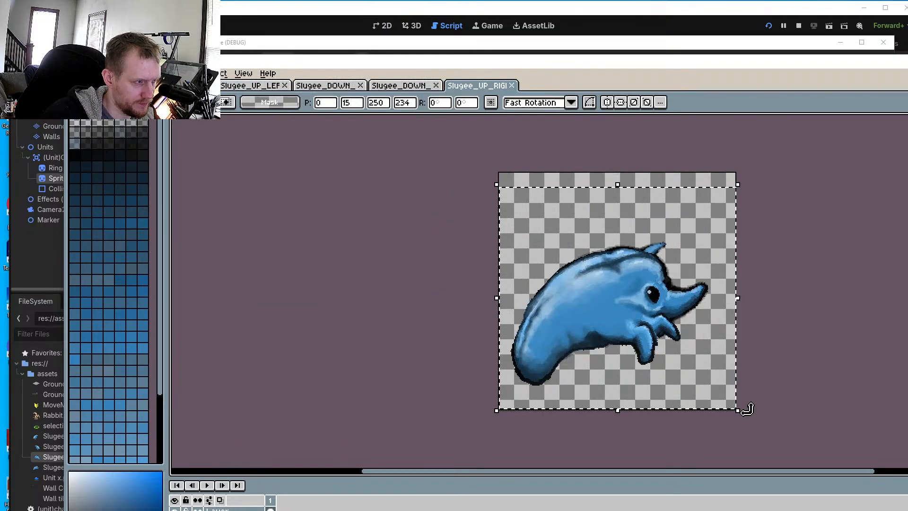
key(Up)
key(Up)
key(Up)
key(Right)
key(Right)
key(Right)
key(Right)
key(Right)
key(Right)
key(Right)
key(Right)
key(Right)
key(Right)
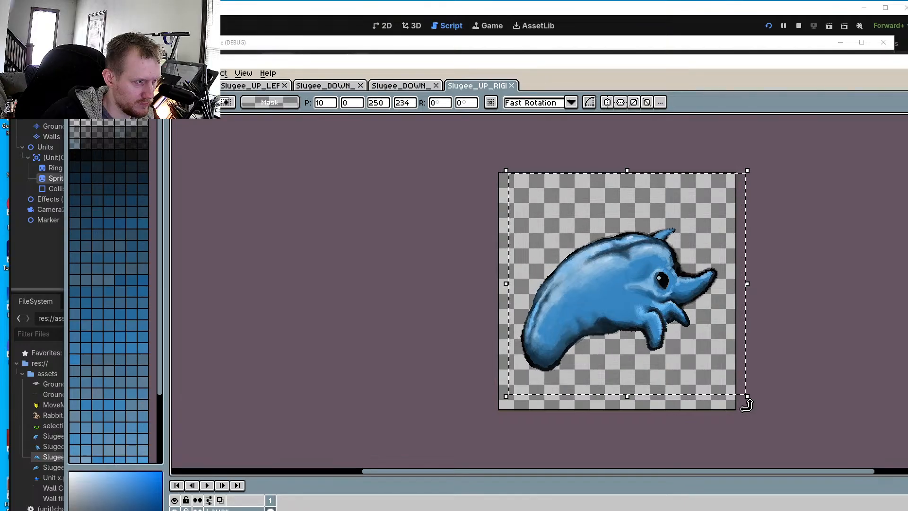
Nudge the Slugee_UP_RIGHT artwork up and right until the selection sits at X 11, Y -8, and save the sprite
key(Up)
key(Up)
key(Up)
key(Up)
key(Up)
key(Up)
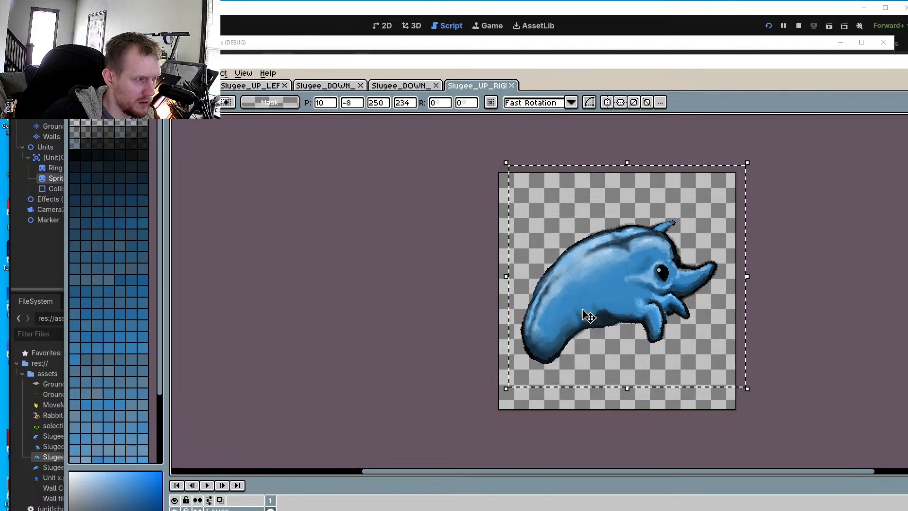
key(Right)
click(75, 74)
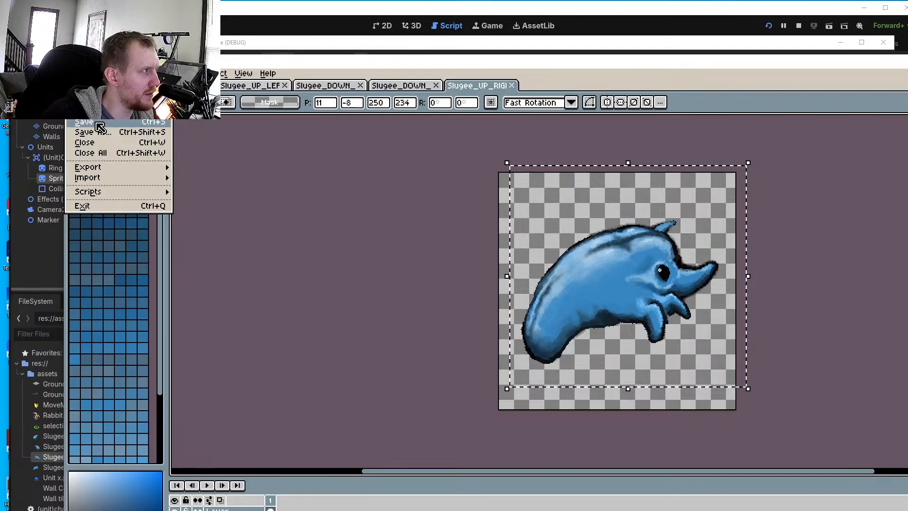
click(94, 122)
Switch to Godot, rerun the game with the updated sprites, and turn on the in-game camera override for a close view of the unit
click(516, 10)
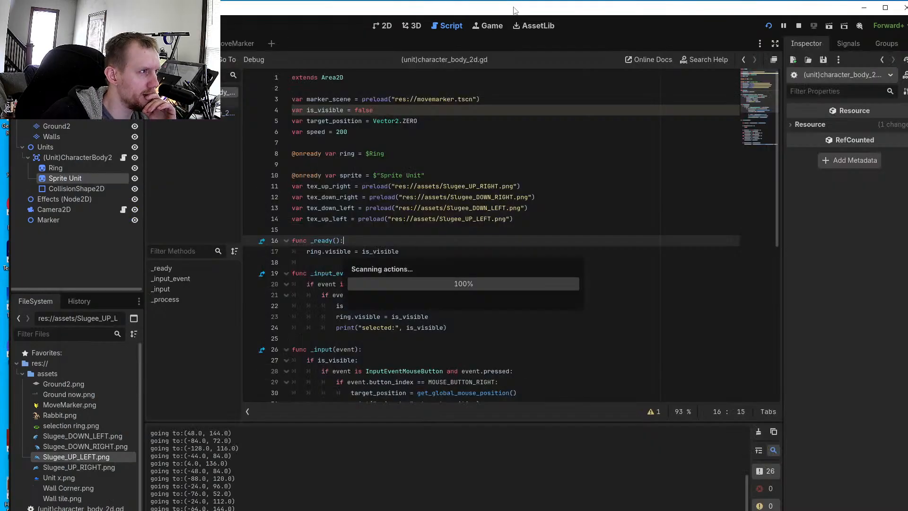
click(768, 25)
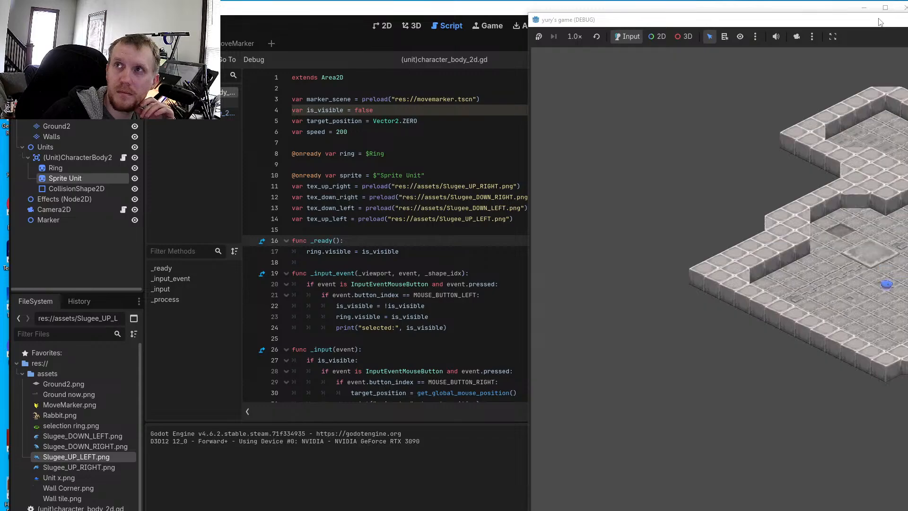
drag(879, 21, 458, 29)
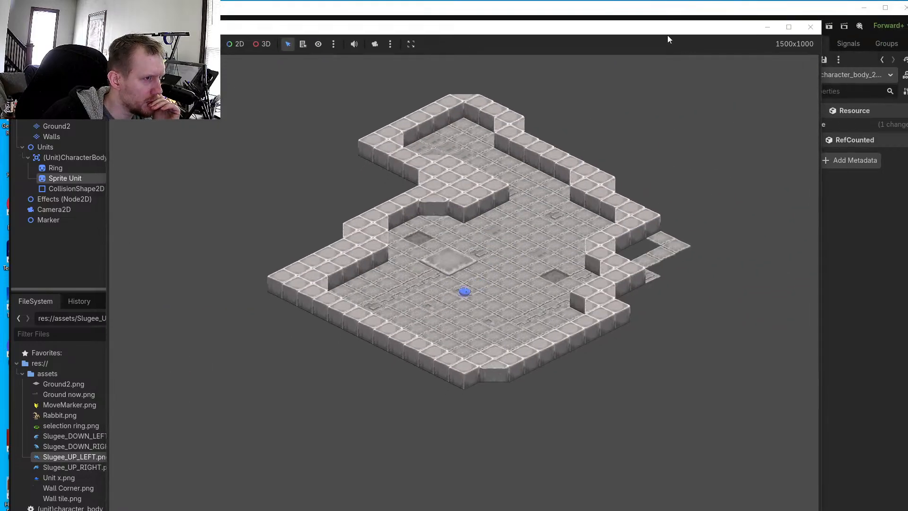
click(374, 44)
scroll(468, 288, up, 4)
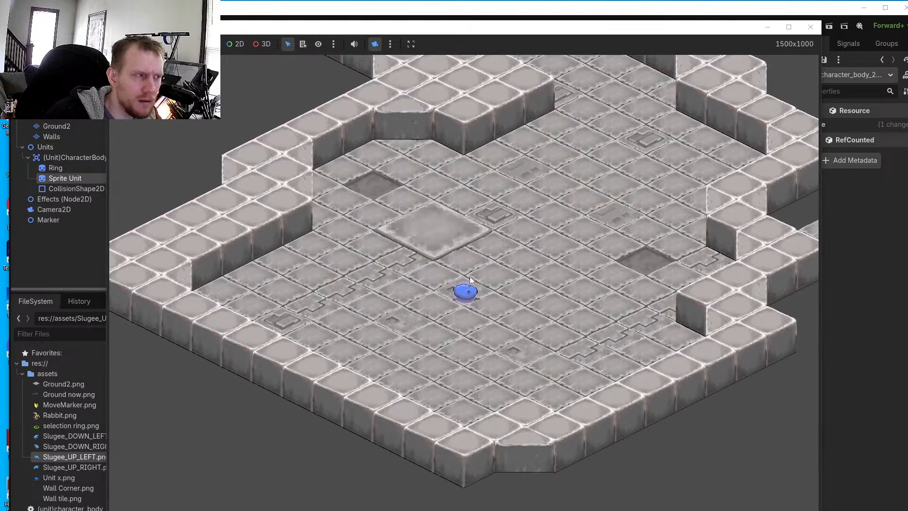
Select the unit and send it in all four diagonal directions to check how each Slugee texture sits over the selection ring
right_click(523, 274)
right_click(472, 312)
right_click(461, 283)
right_click(516, 311)
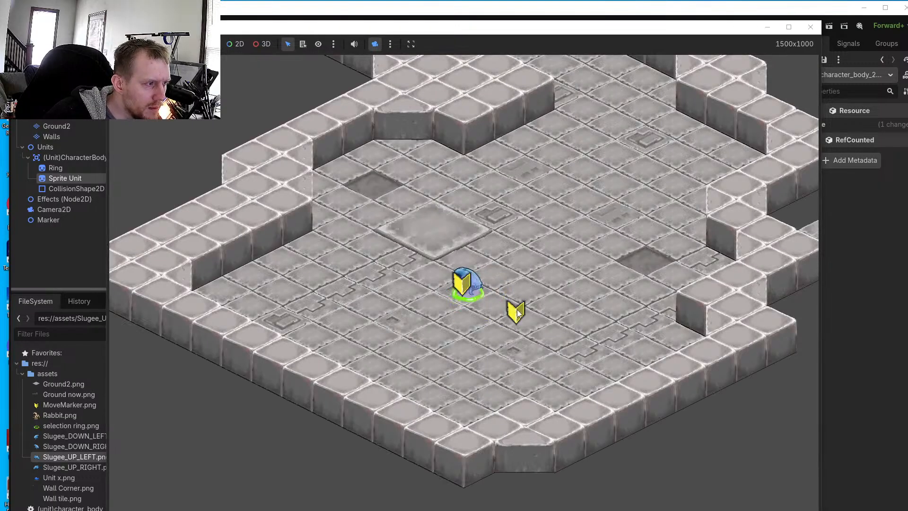
right_click(538, 288)
right_click(494, 261)
right_click(541, 239)
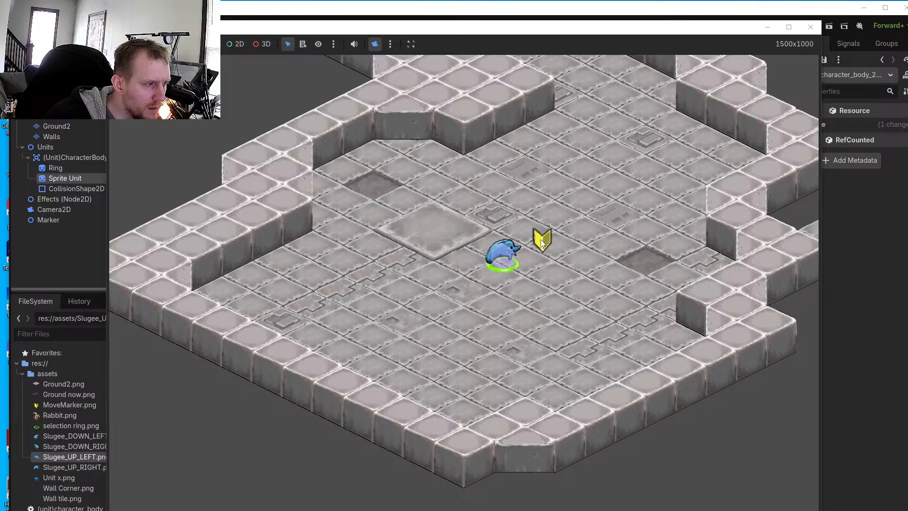
right_click(496, 275)
right_click(523, 304)
right_click(480, 280)
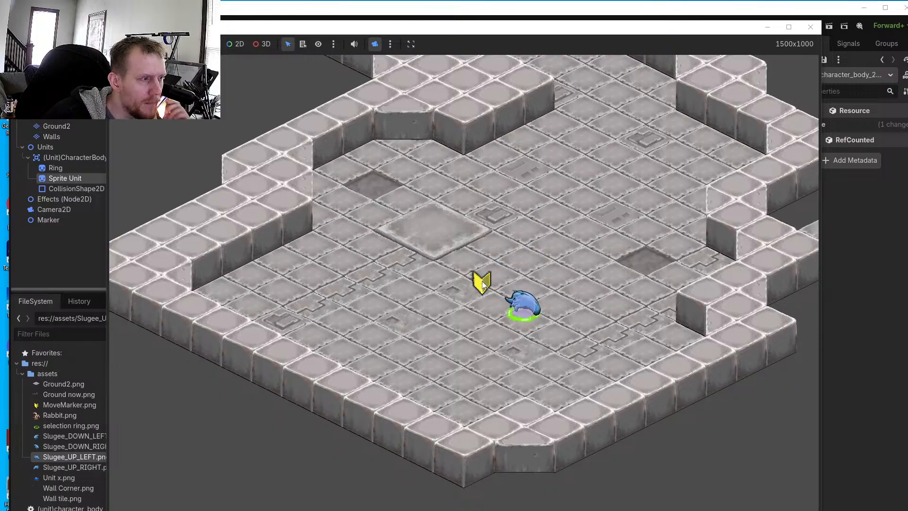
Send the unit back and forth over short distances around the room's centre to compare the texture offset at each direction change
click(521, 270)
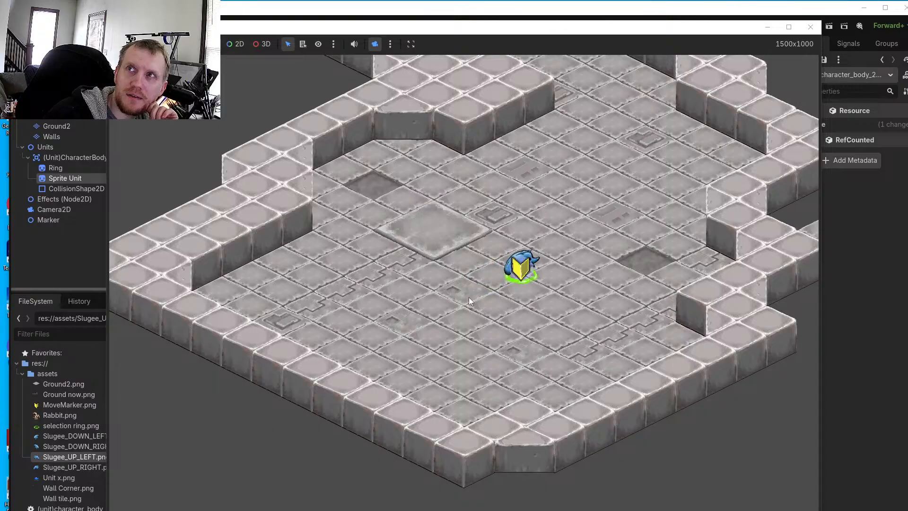
click(469, 299)
click(411, 268)
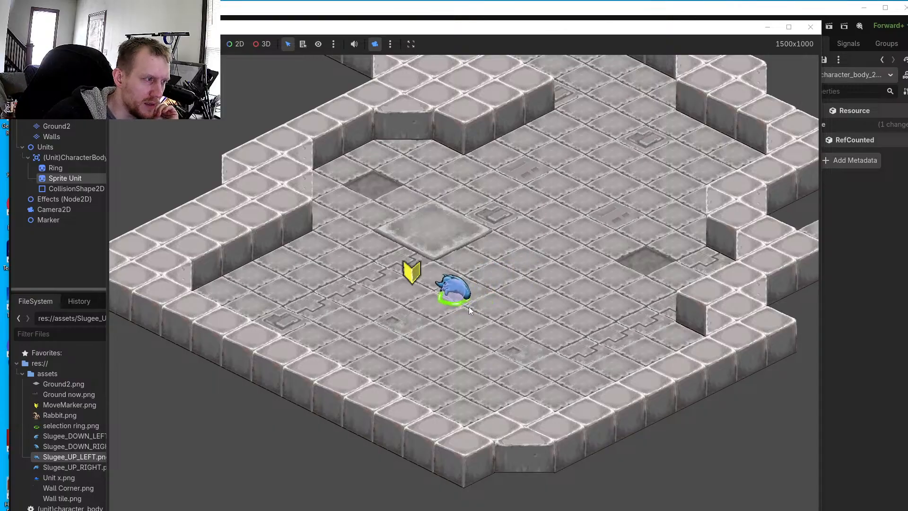
click(471, 307)
click(508, 293)
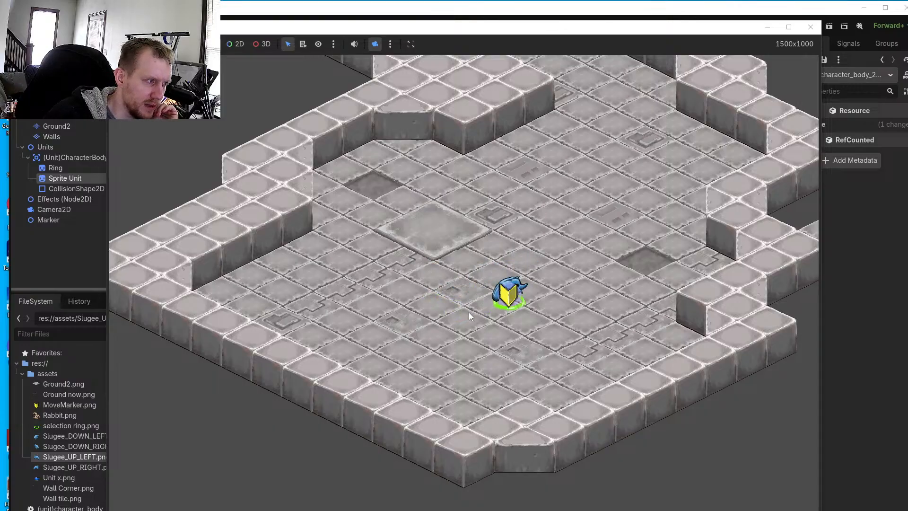
click(469, 312)
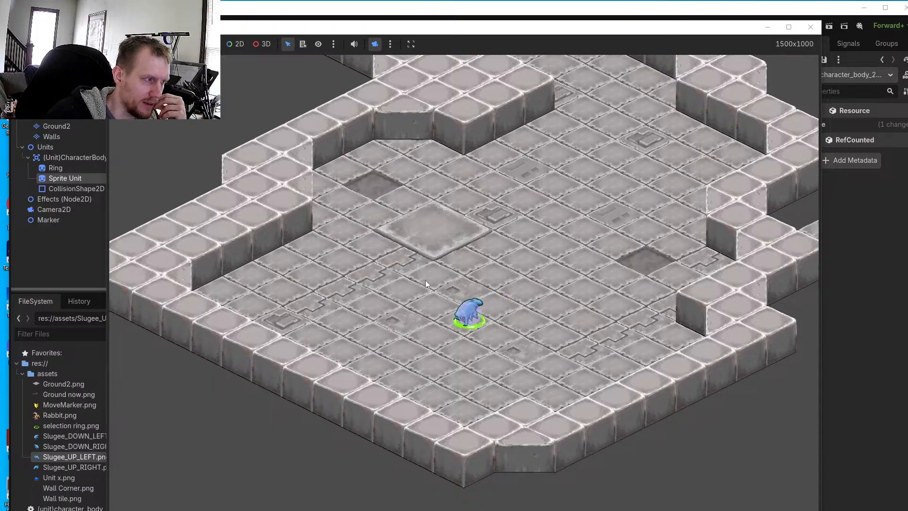
click(424, 283)
click(475, 318)
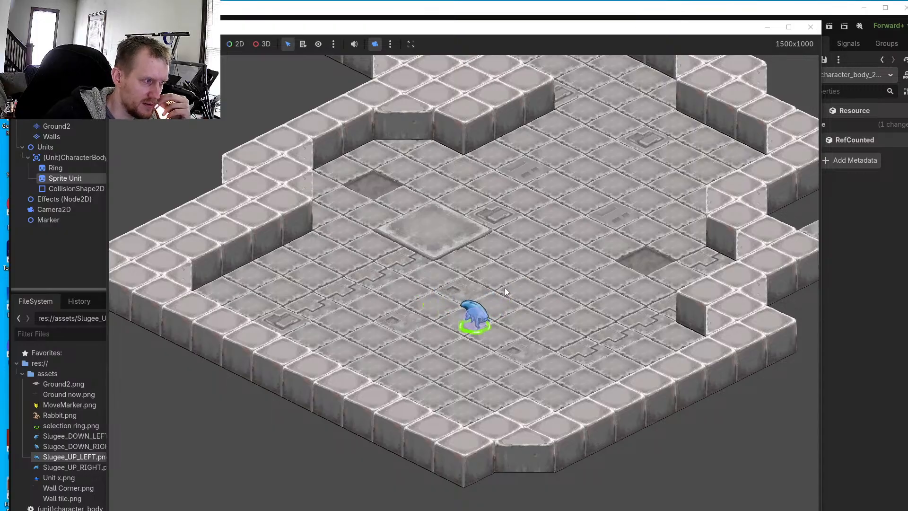
click(497, 302)
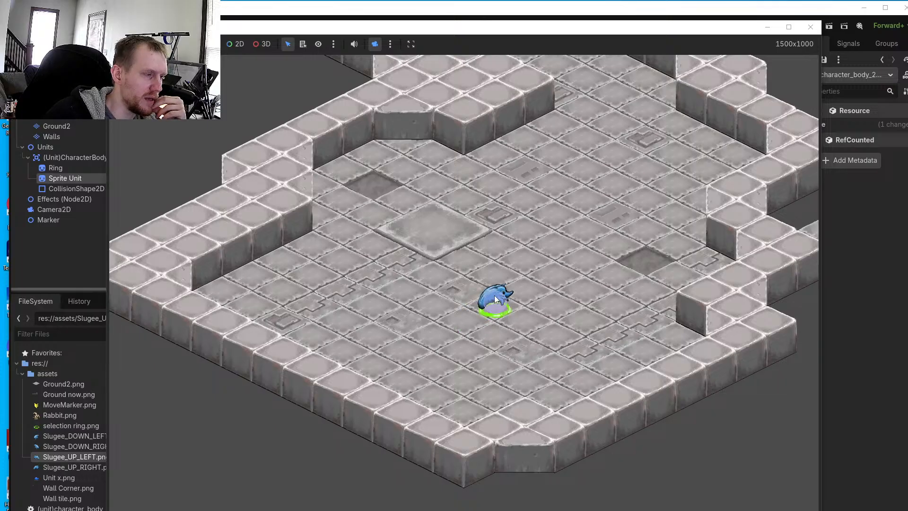
click(525, 325)
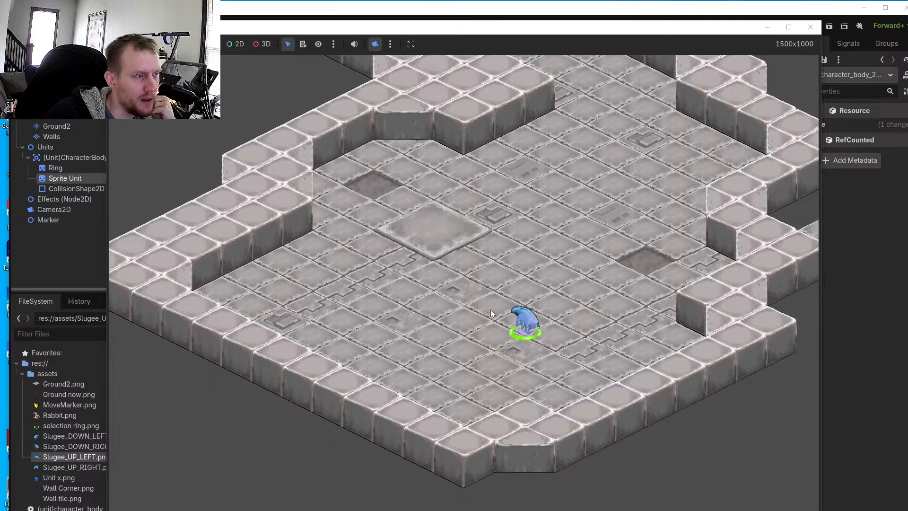
click(481, 297)
click(518, 287)
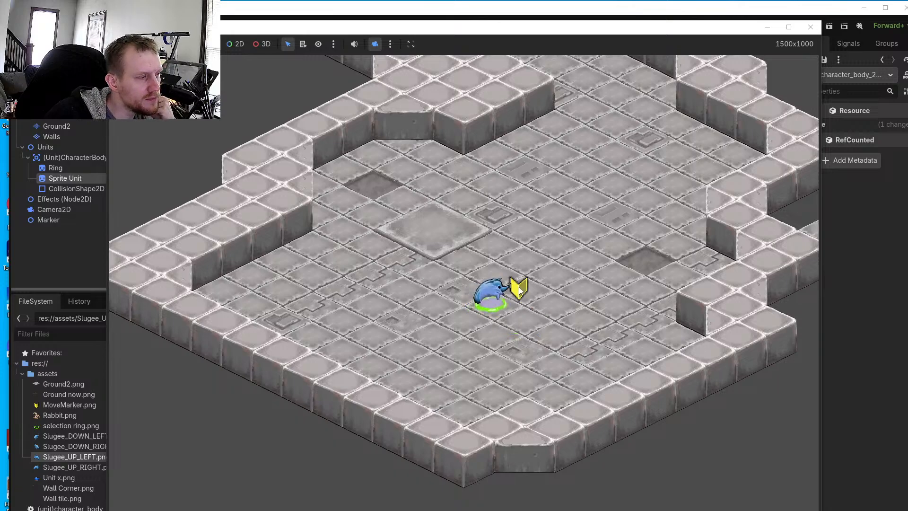
click(512, 321)
click(558, 339)
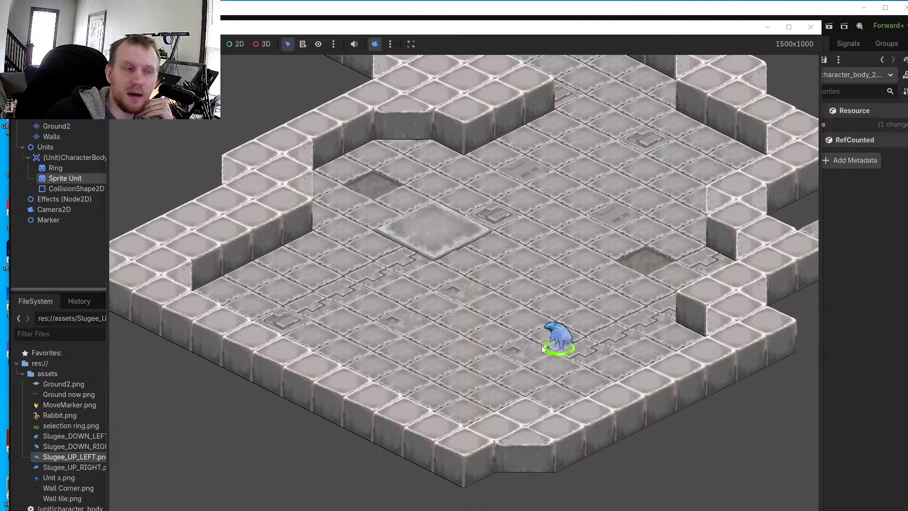
click(492, 307)
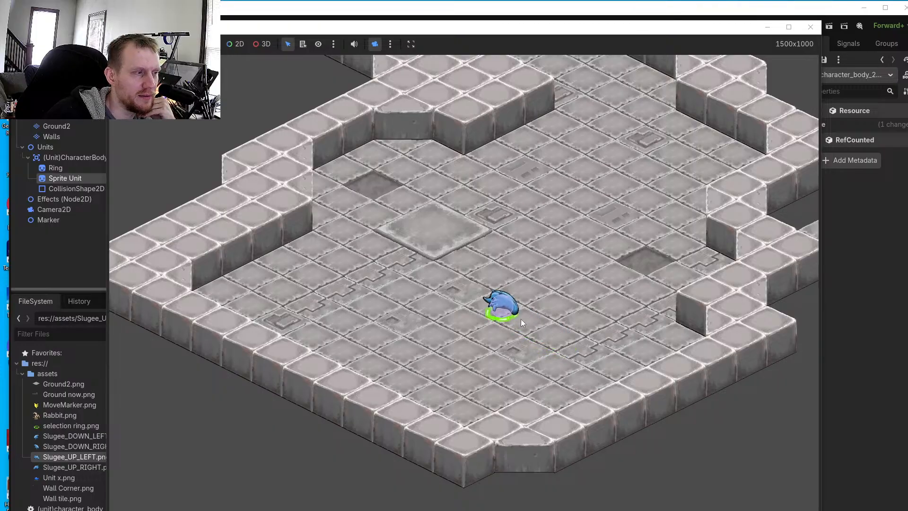
click(525, 305)
click(489, 316)
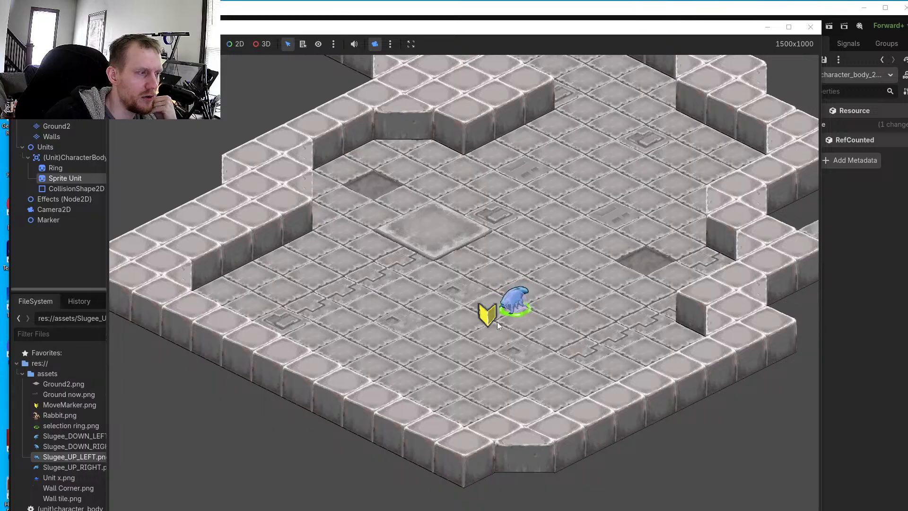
click(508, 345)
click(539, 349)
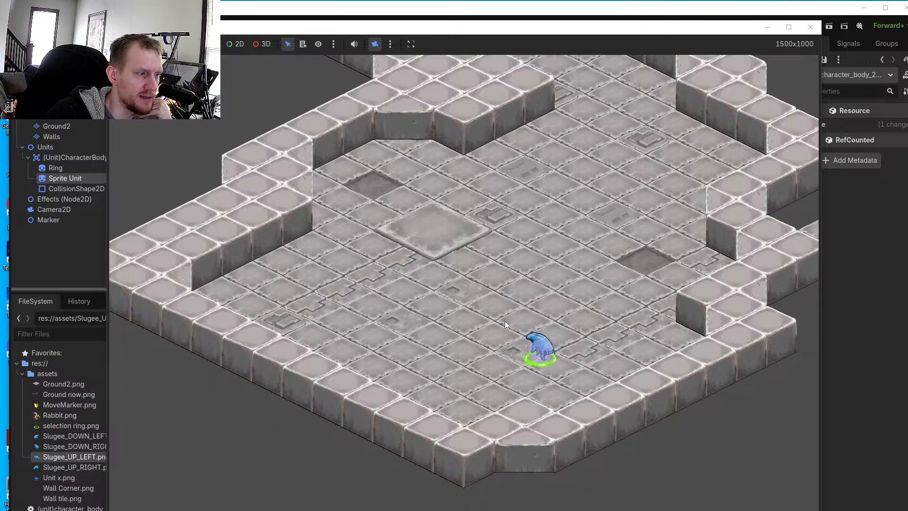
click(579, 336)
click(603, 368)
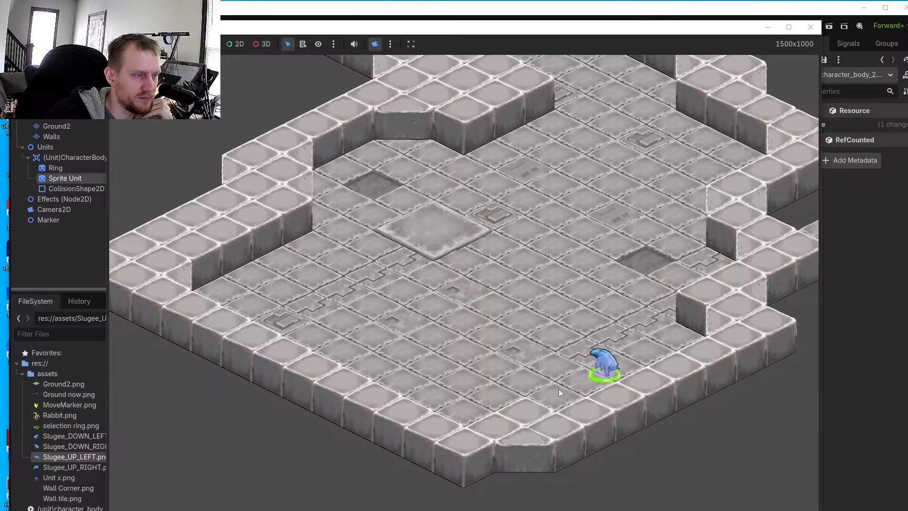
Move the unit on longer routes across the upper part of the room to check the sprite alignment while it walks
click(501, 295)
click(443, 247)
click(521, 229)
click(422, 222)
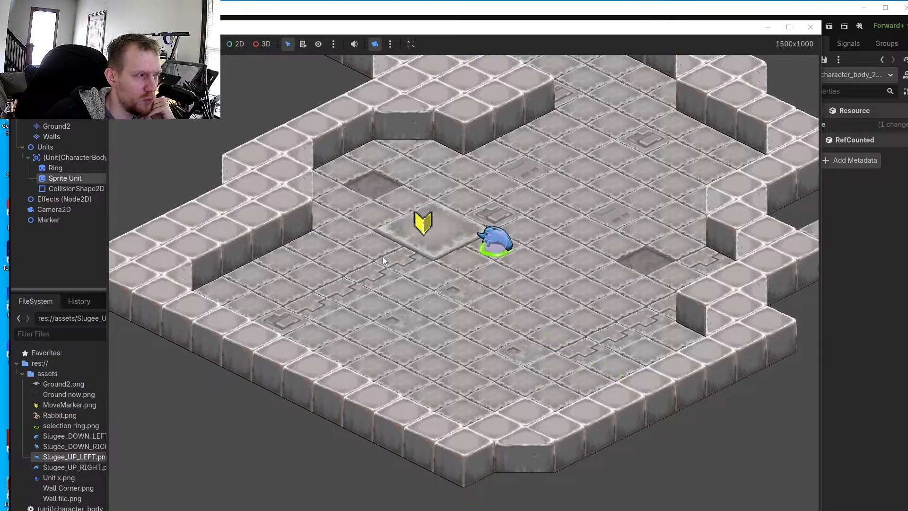
click(373, 277)
click(361, 314)
click(486, 270)
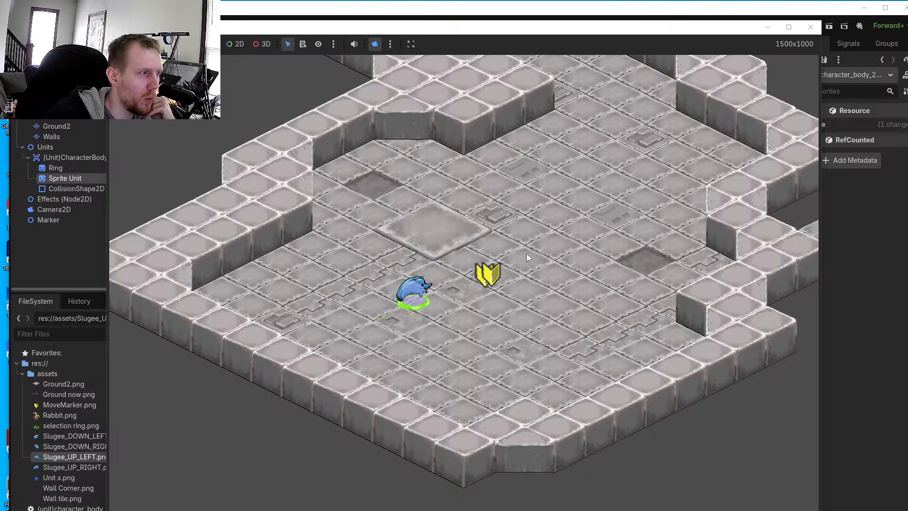
click(524, 253)
click(537, 235)
click(546, 221)
click(662, 186)
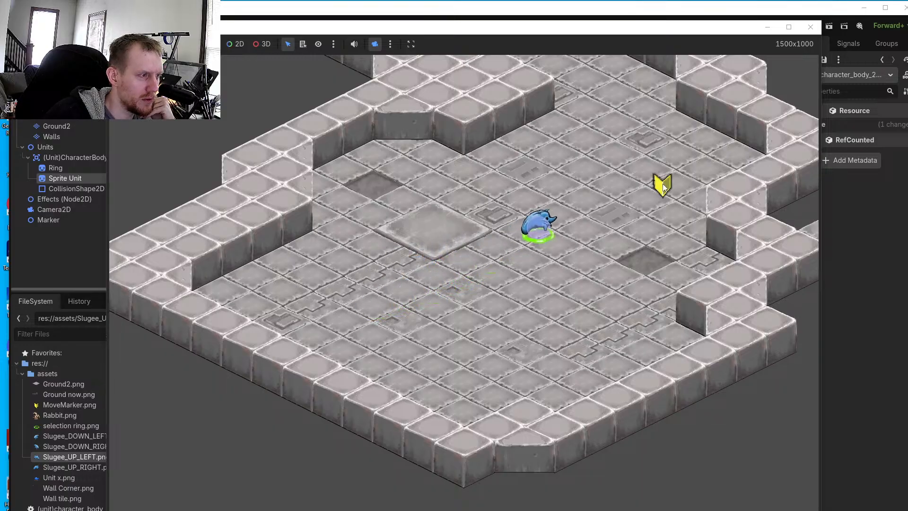
click(607, 131)
click(493, 259)
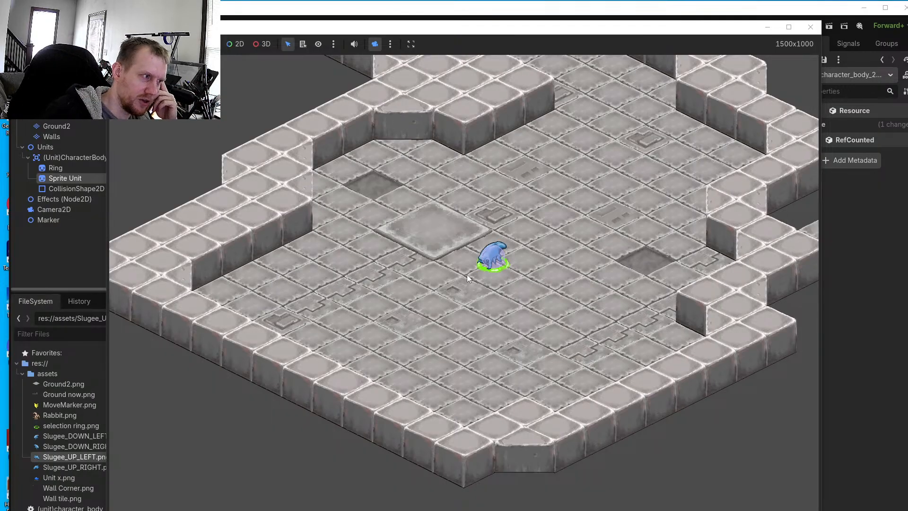
Deselect and reselect the unit, and move it in different directions to examine the textures against the ring once more
click(498, 257)
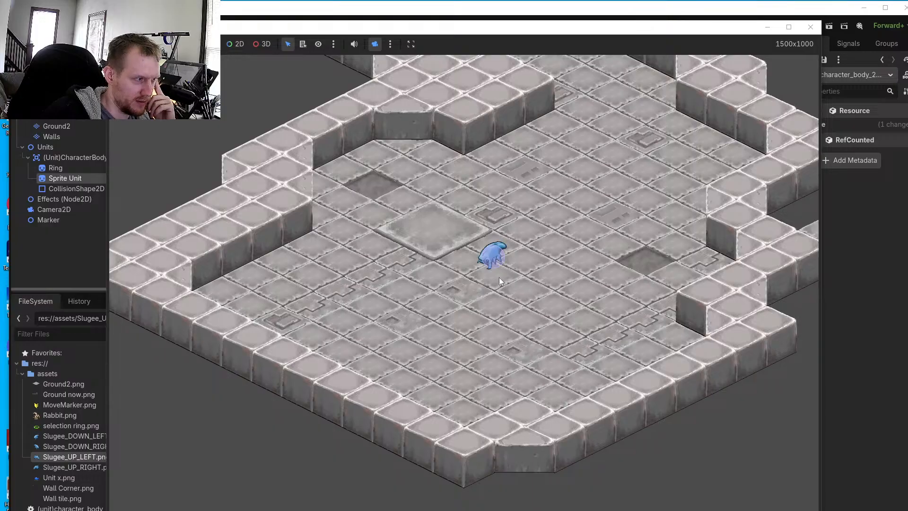
click(492, 263)
right_click(545, 310)
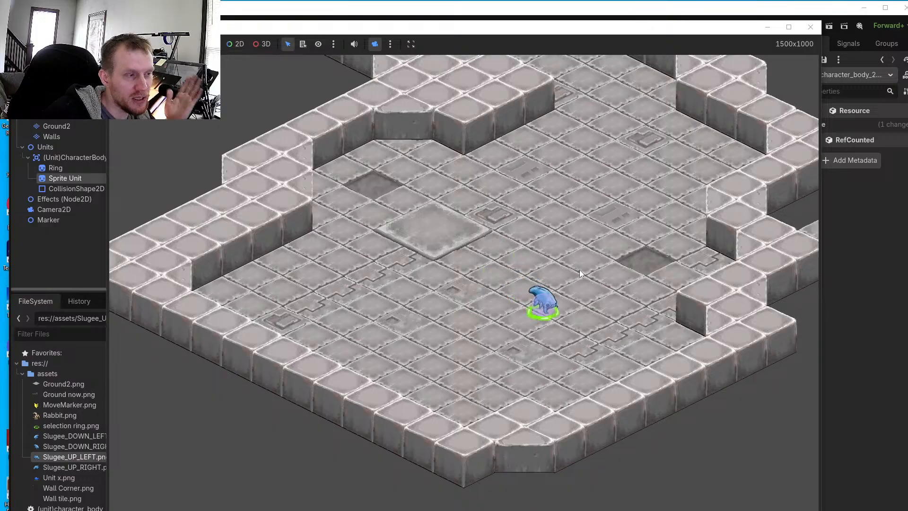
right_click(605, 293)
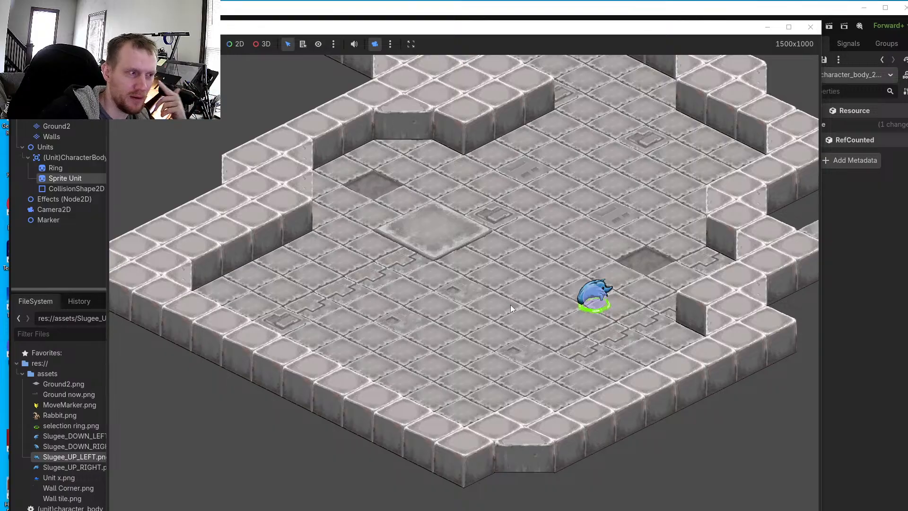
right_click(521, 287)
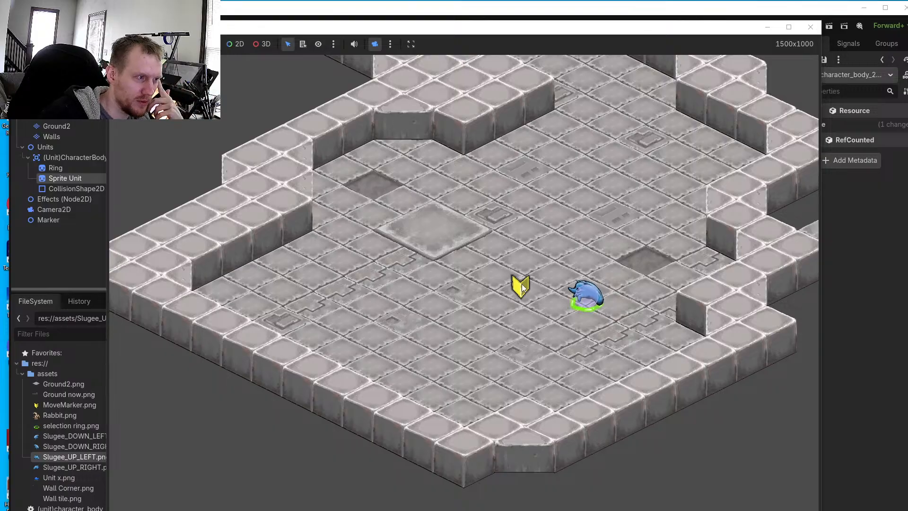
right_click(533, 261)
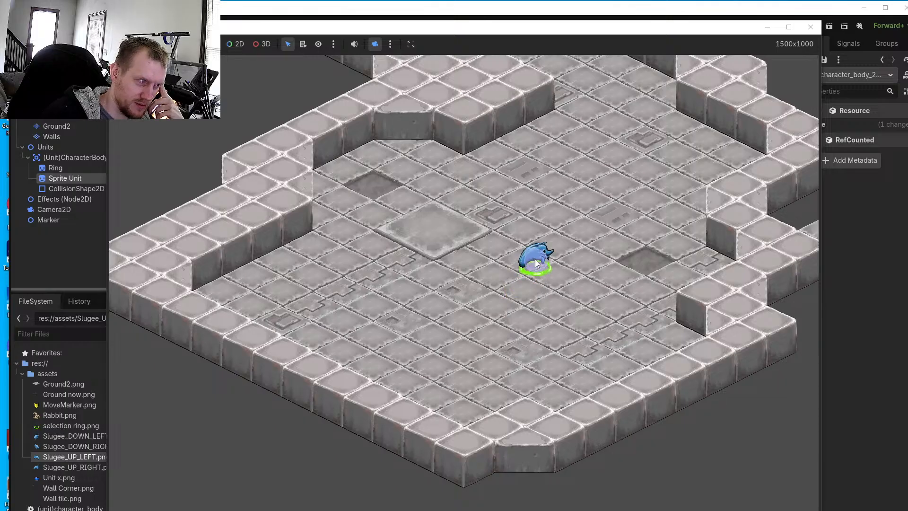
right_click(492, 265)
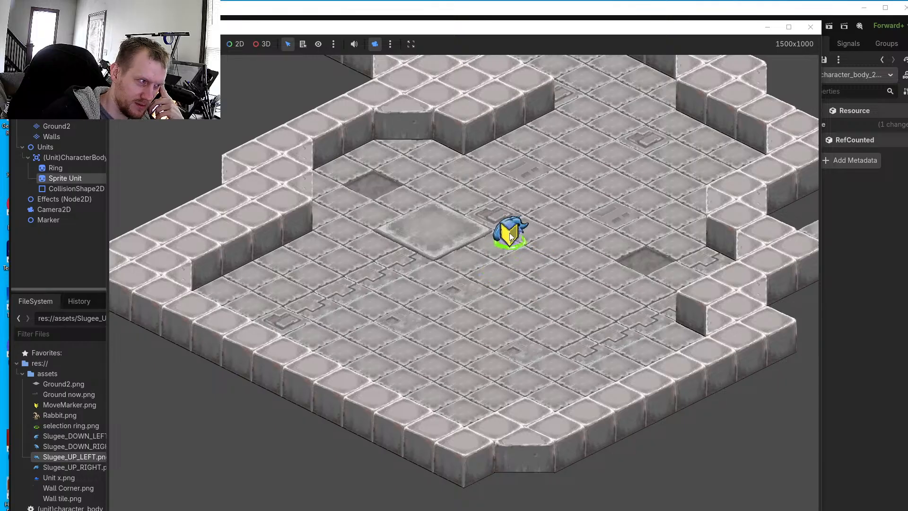
right_click(451, 282)
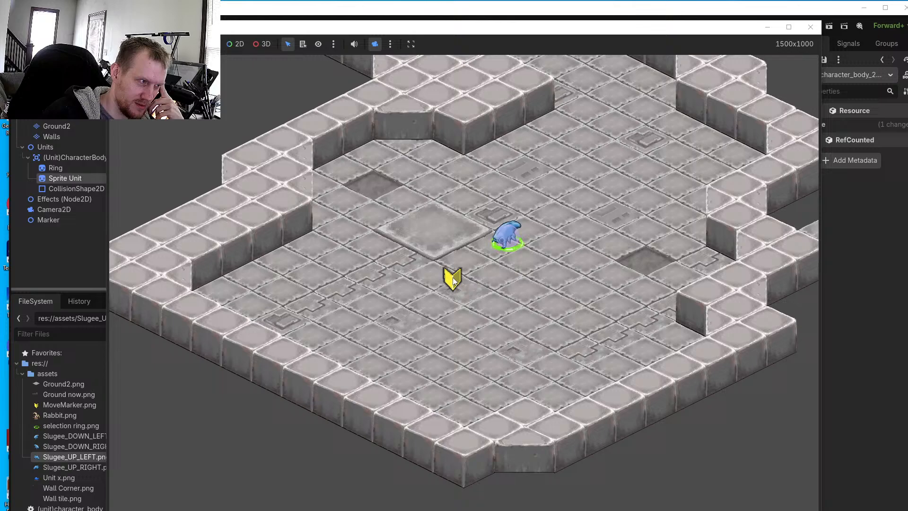
Close the running game, switch to Aseprite, shrink the Slugee_UP_RIGHT artwork to 237 by 219 pixels and save the sprite
click(810, 27)
key(alt+Tab)
middle_drag(582, 266, 563, 239)
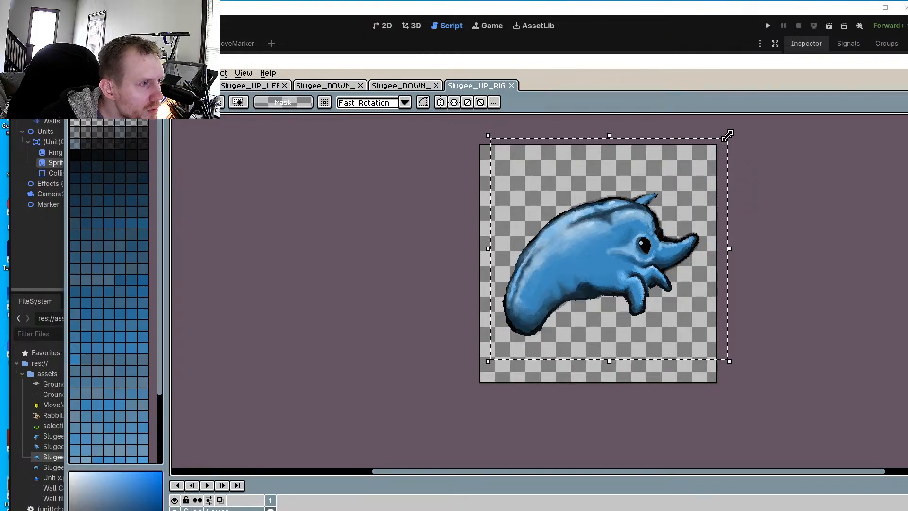
click(730, 138)
drag(729, 135, 731, 137)
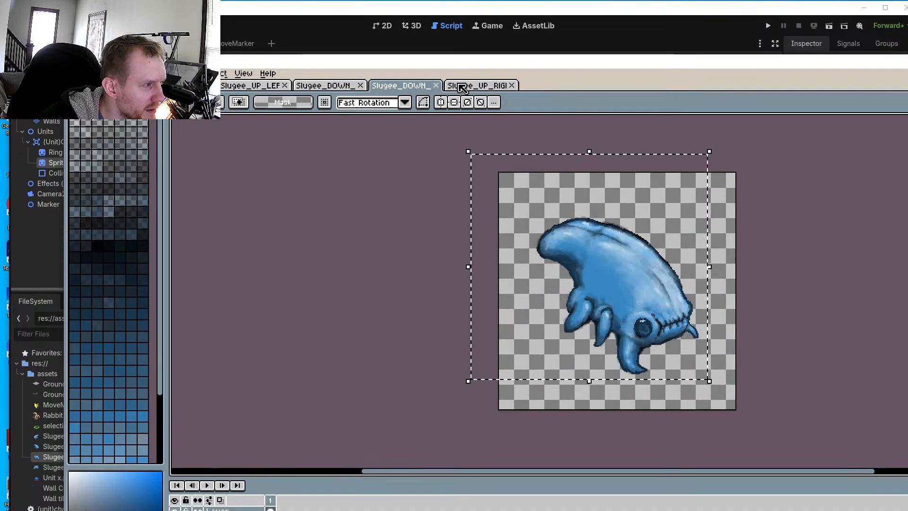
mouse_move(729, 136)
mouse_down()
mouse_move(726, 155)
mouse_move(722, 144)
mouse_up()
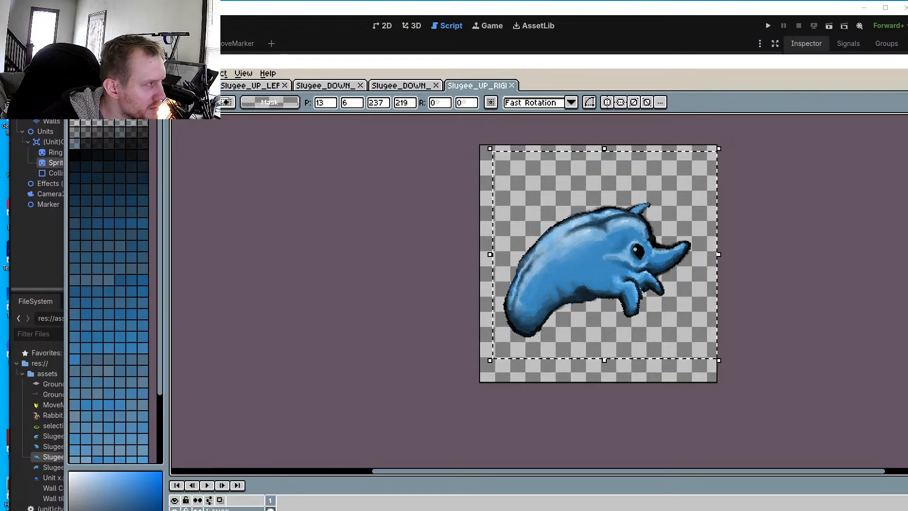
click(78, 74)
click(95, 124)
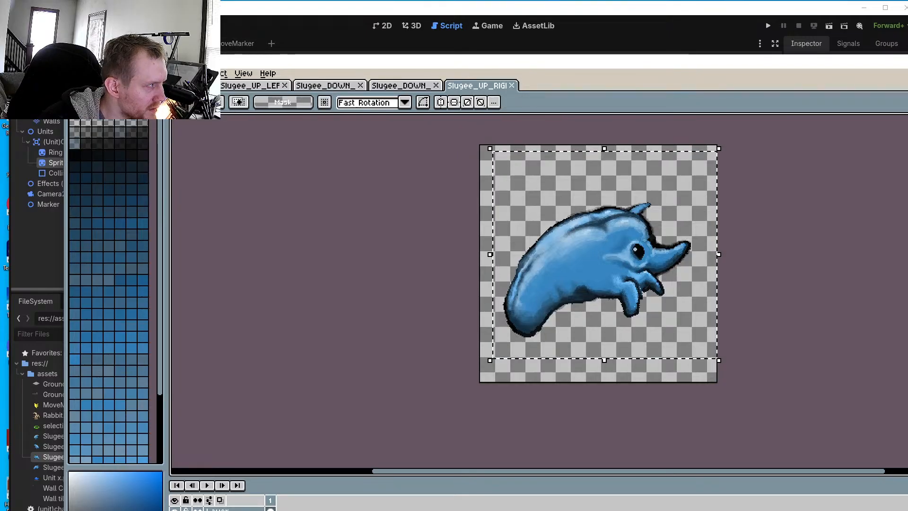
Flip the resized Slugee artwork horizontally and save it as Slugee_UP_LEFT.png, replacing the existing file
key(alt+e)
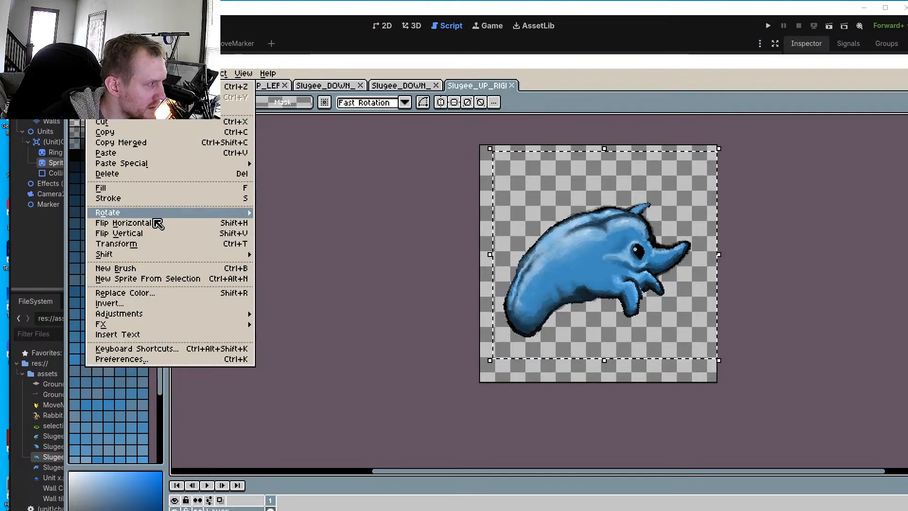
click(153, 225)
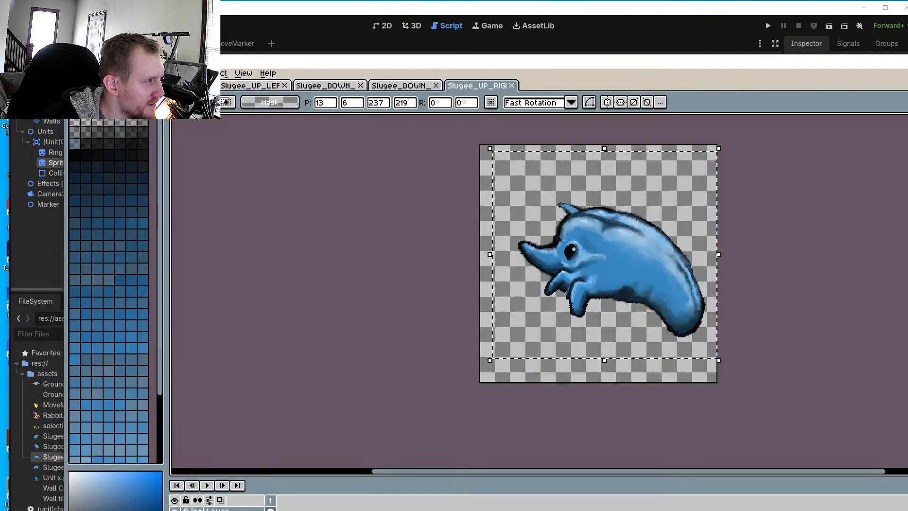
key(alt+f)
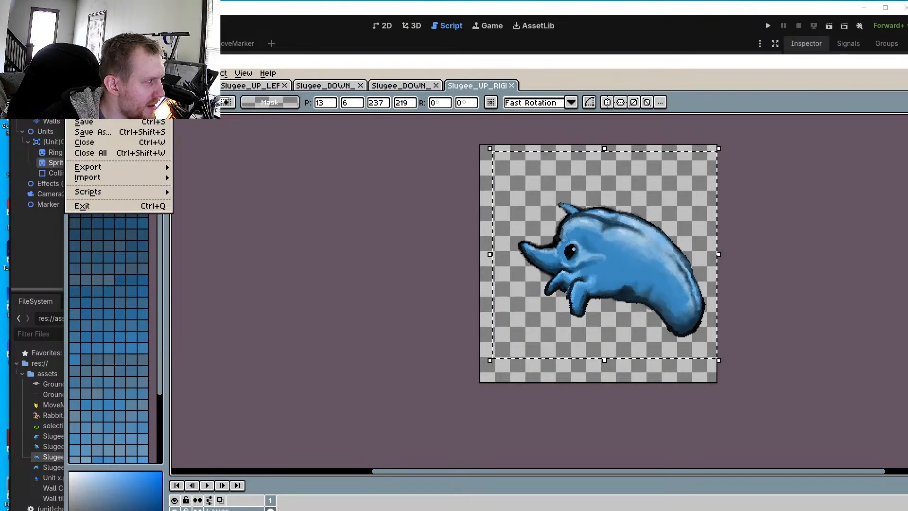
click(112, 137)
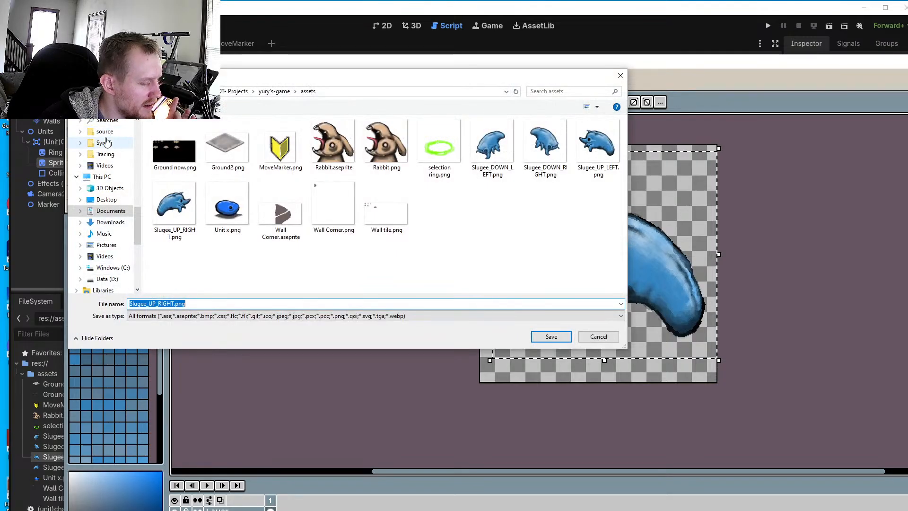
click(598, 142)
click(550, 337)
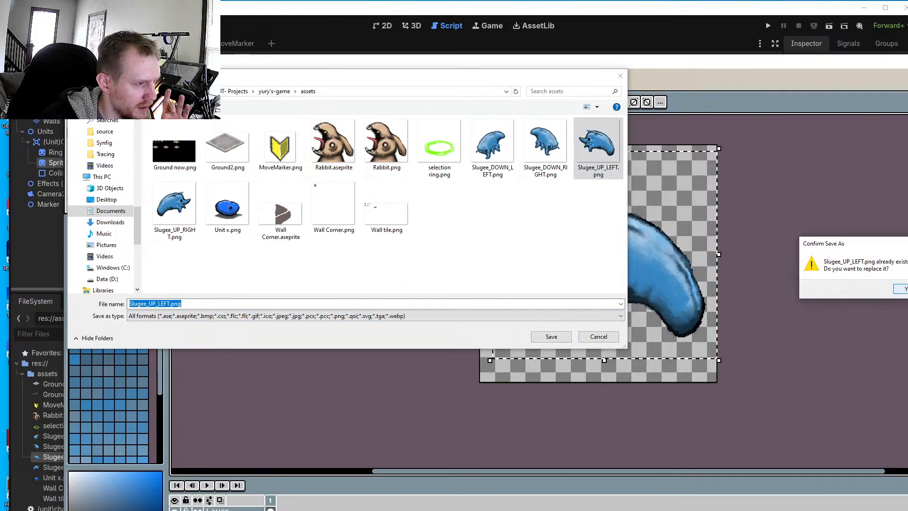
key(Return)
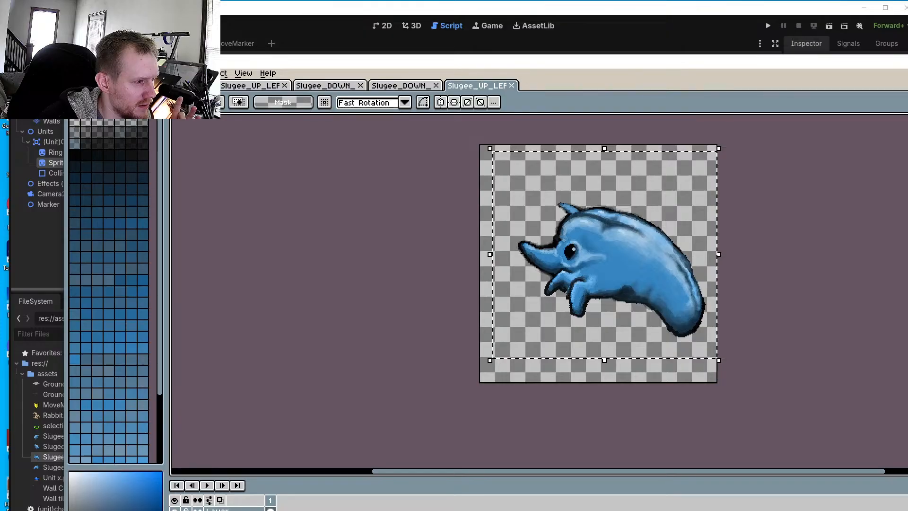
Nudge the flipped Slugee artwork left to an X position of 1 and save the sprite
key(Left)
key(Left)
key(Left)
key(Left)
key(Left)
key(Left)
key(Left)
key(Left)
key(Left)
key(Left)
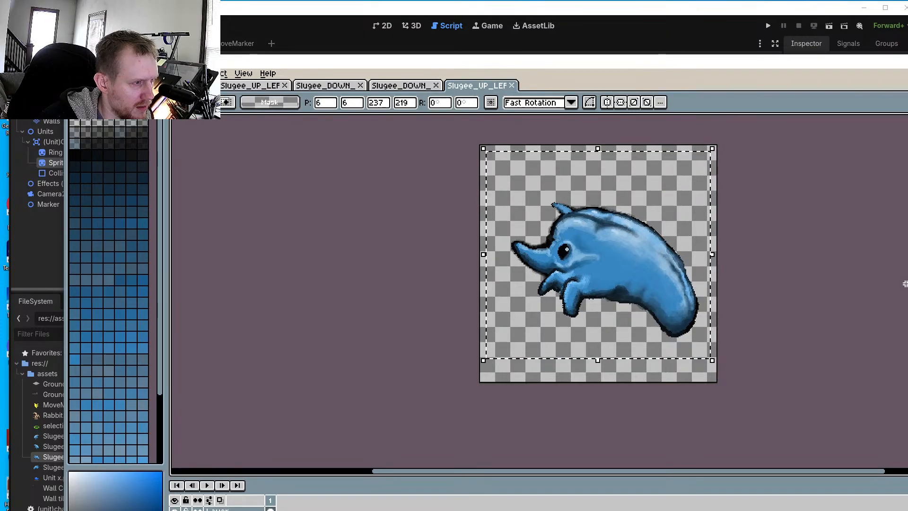
key(Left)
key(Left)
click(76, 73)
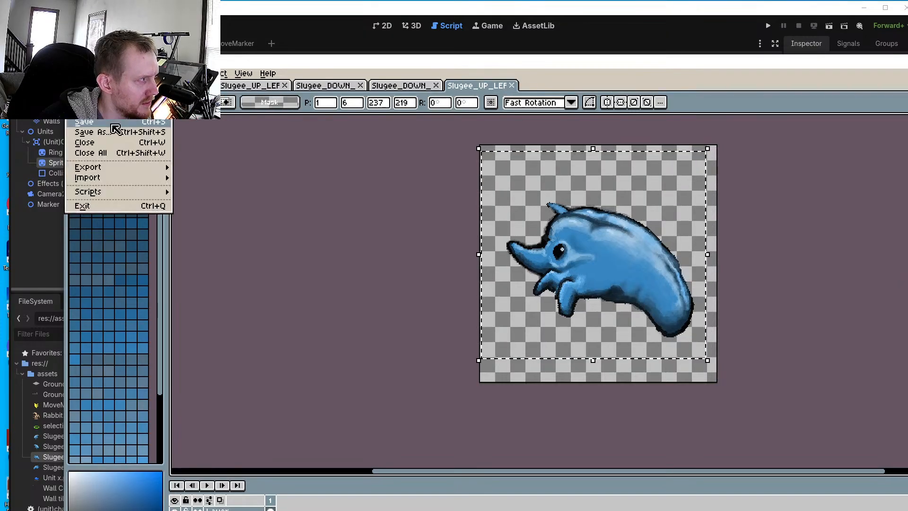
click(105, 124)
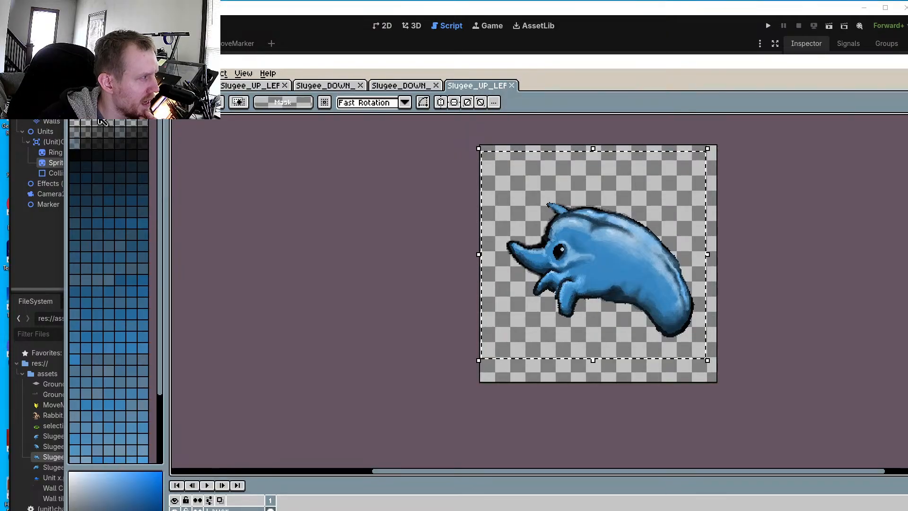
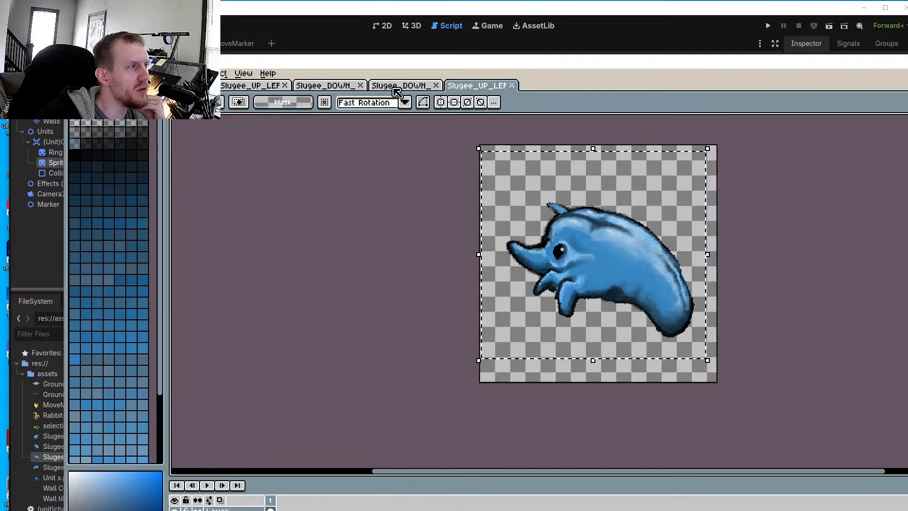
Look through the two open Slugee_DOWN sprites and save the other open Slugee_UP_LEFT sprite
click(396, 90)
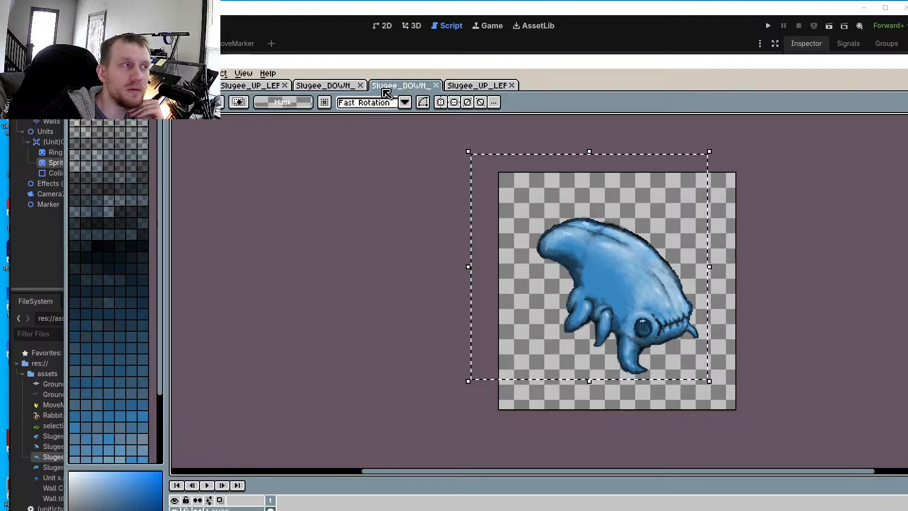
click(327, 89)
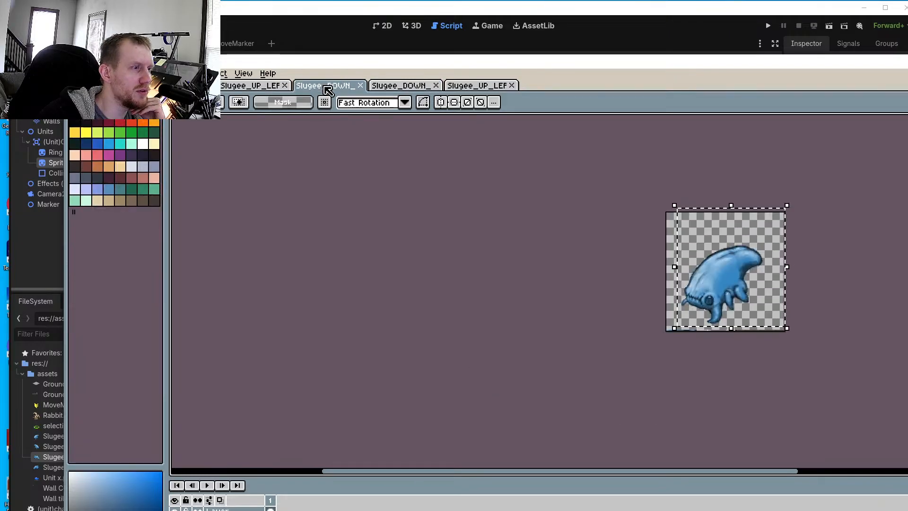
click(259, 87)
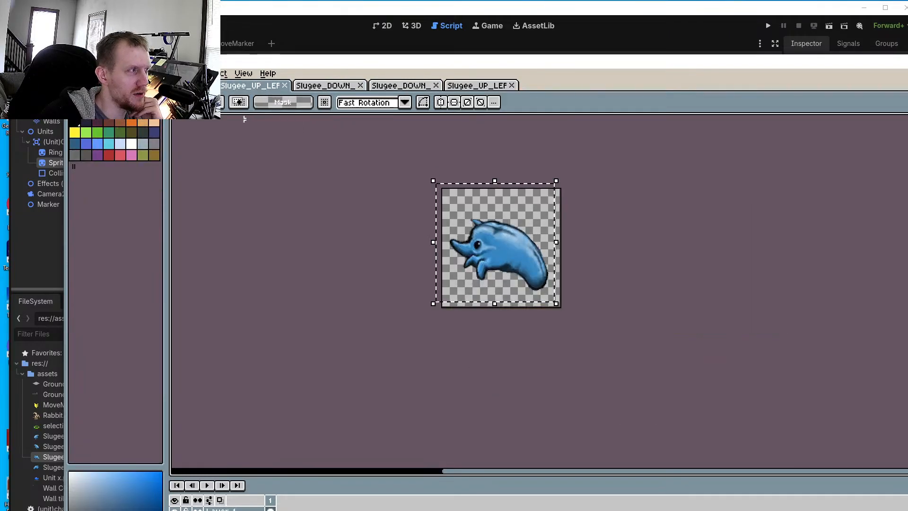
click(76, 74)
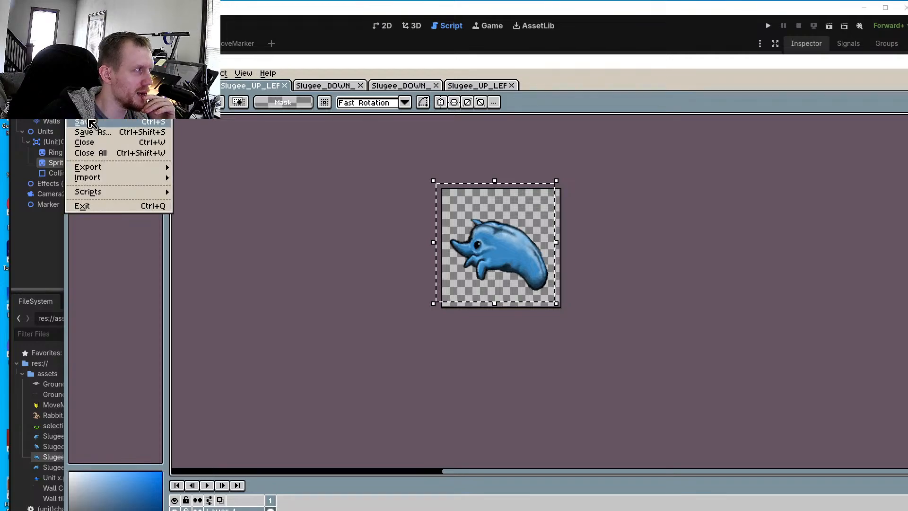
click(91, 122)
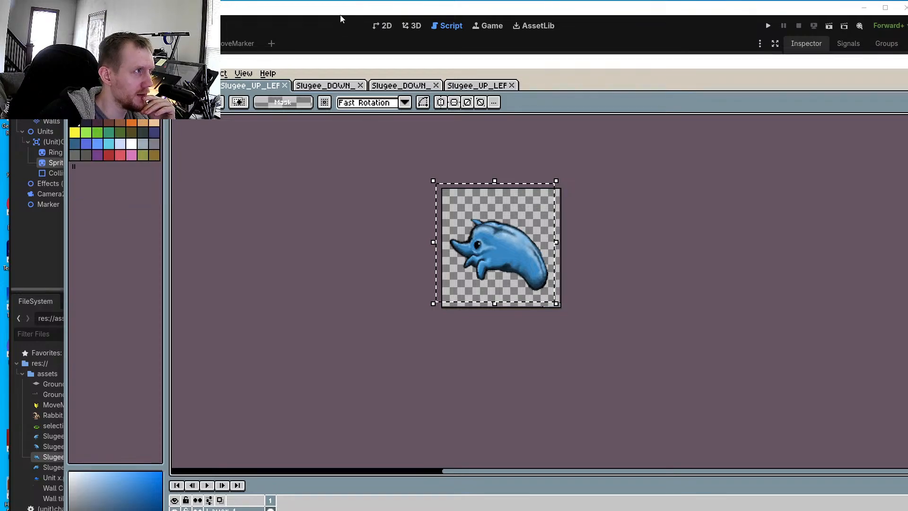
Switch to Godot, run the project, reposition the game window and turn on the in-game camera override
click(339, 15)
scroll(446, 211, down, 3)
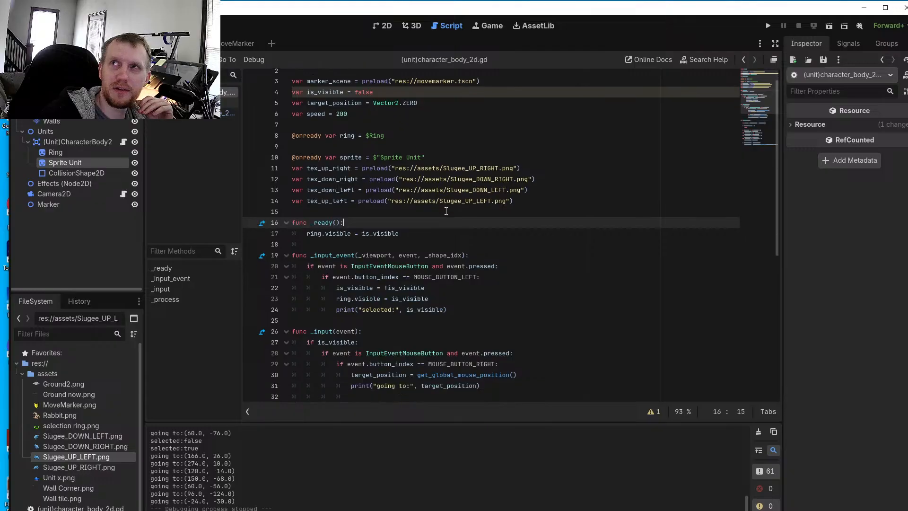
scroll(446, 211, up, 3)
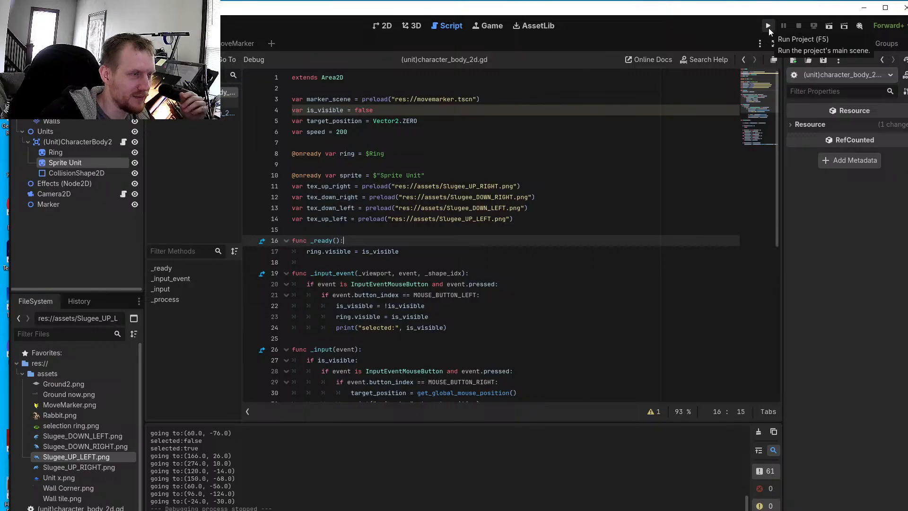
click(768, 26)
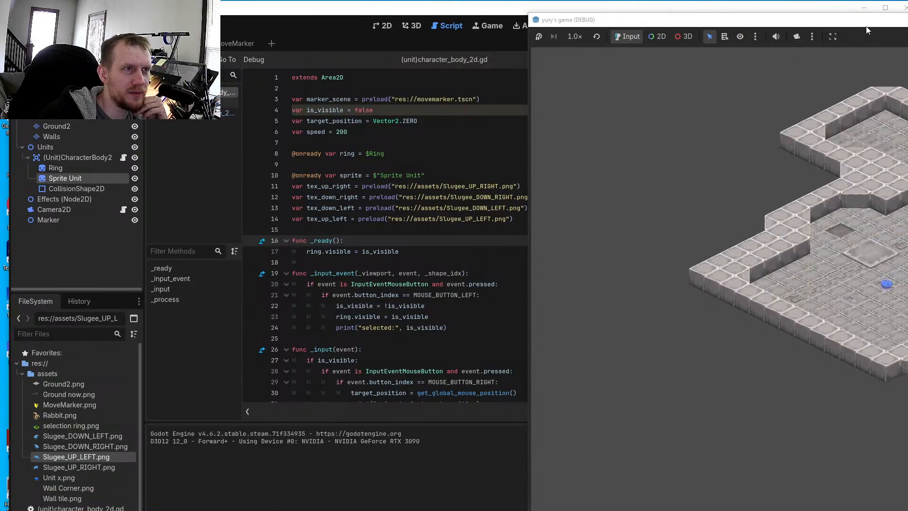
drag(867, 31, 525, 37)
click(542, 295)
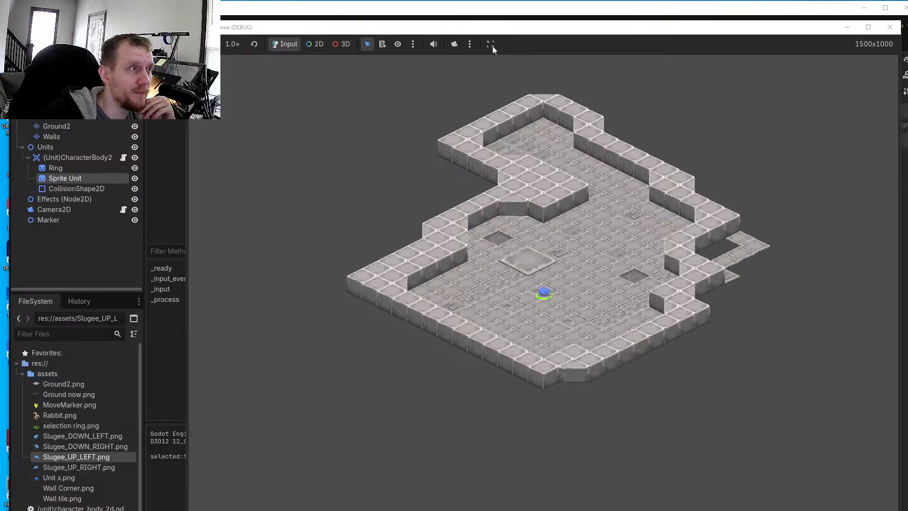
click(452, 45)
Reselect the unit and send it in all four diagonal directions to check the resized Slugee textures over the ring
click(589, 291)
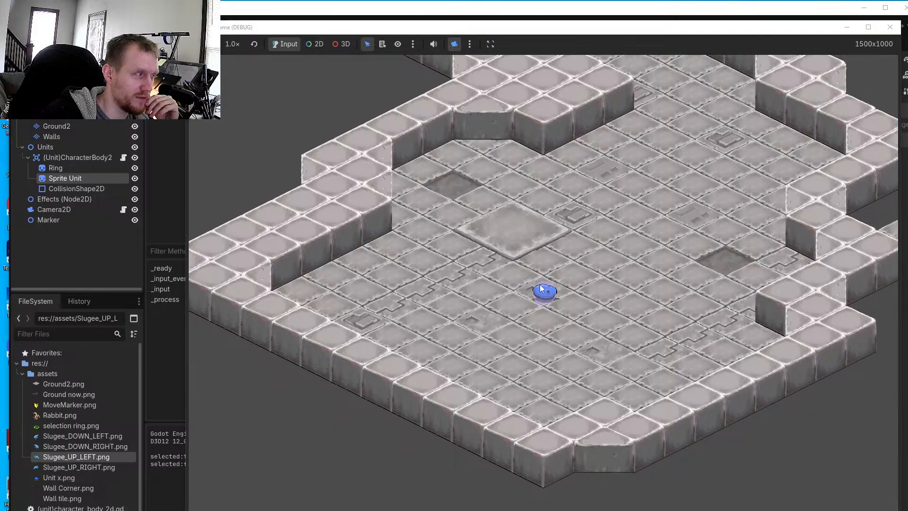
click(538, 305)
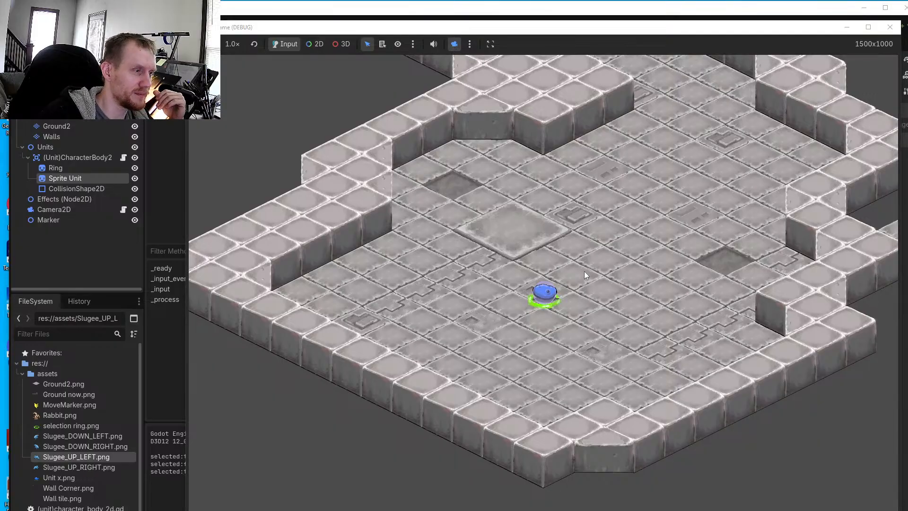
right_click(584, 273)
right_click(645, 336)
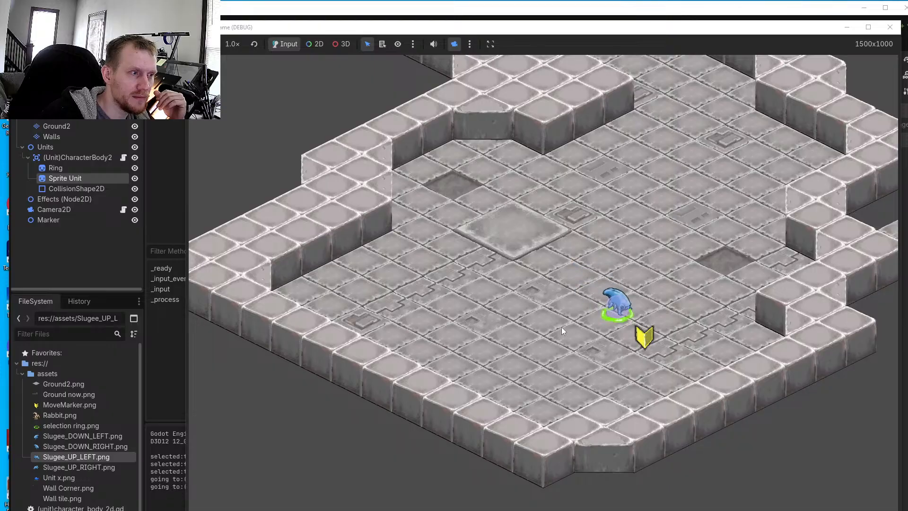
right_click(537, 334)
right_click(529, 302)
right_click(594, 257)
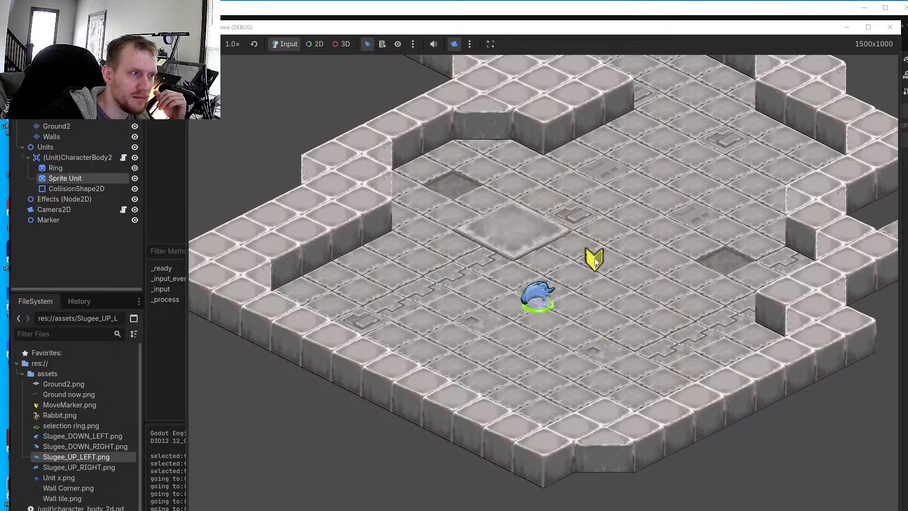
right_click(660, 320)
right_click(549, 335)
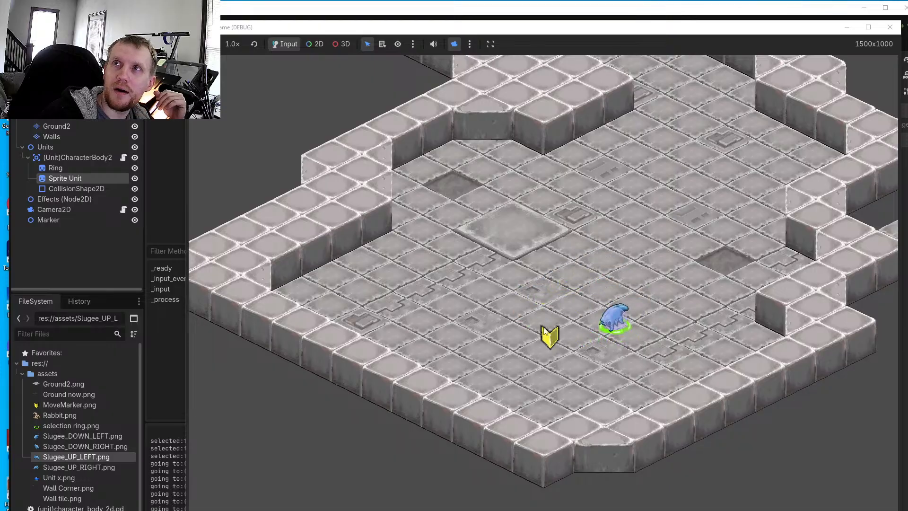
Keep moving the unit in loops around the room's centre to compare the texture size and offset at each direction change
right_click(524, 303)
right_click(585, 266)
right_click(613, 313)
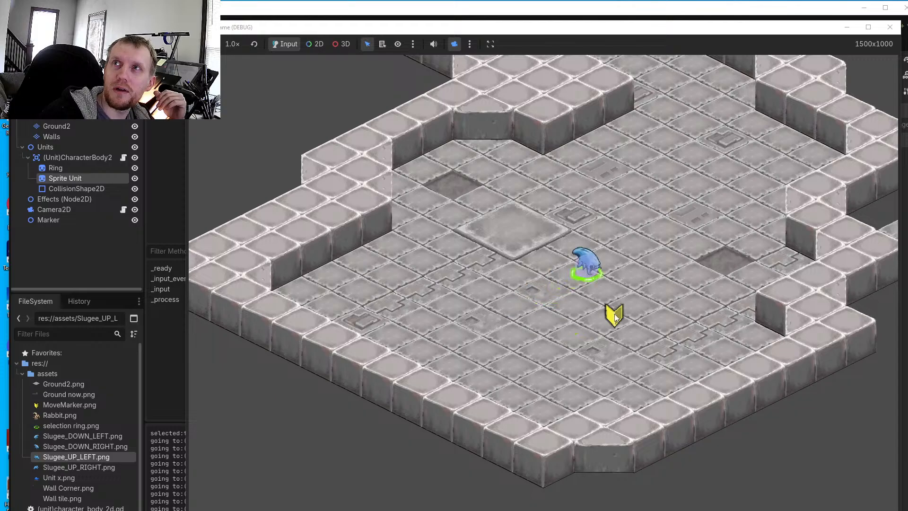
right_click(529, 345)
right_click(489, 311)
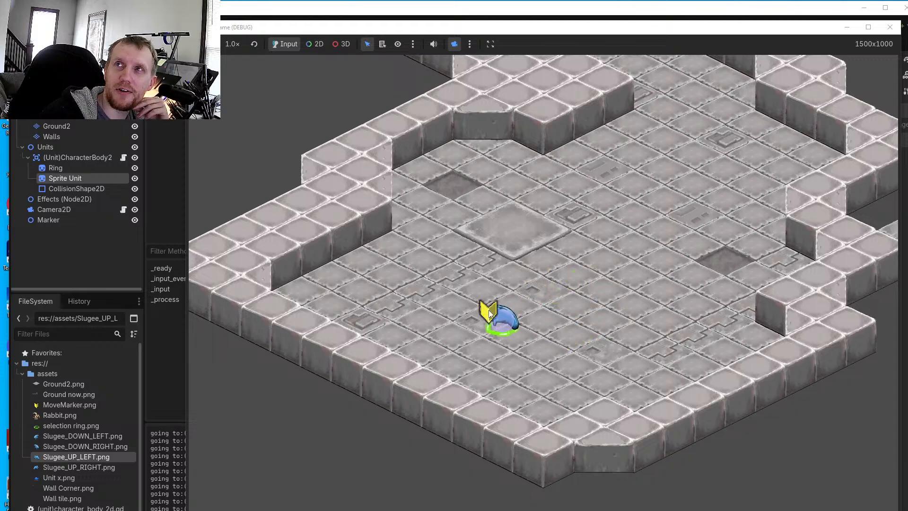
right_click(566, 259)
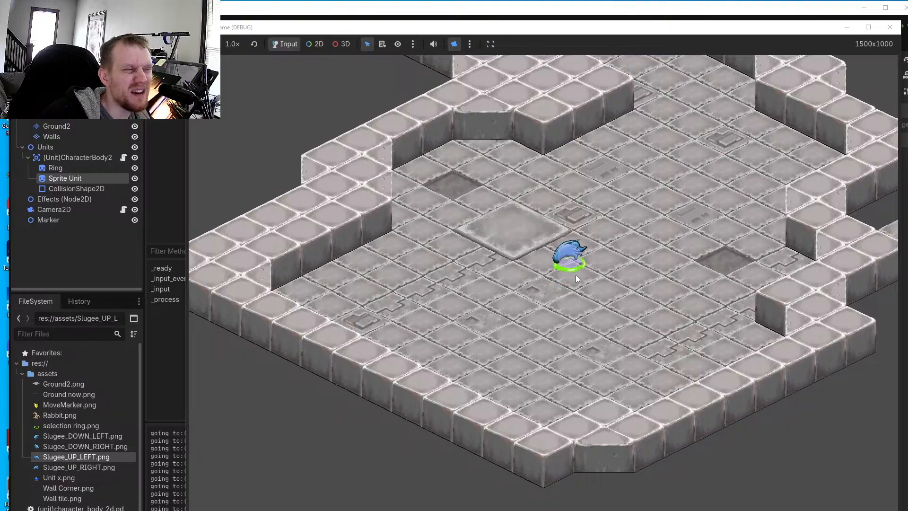
right_click(600, 305)
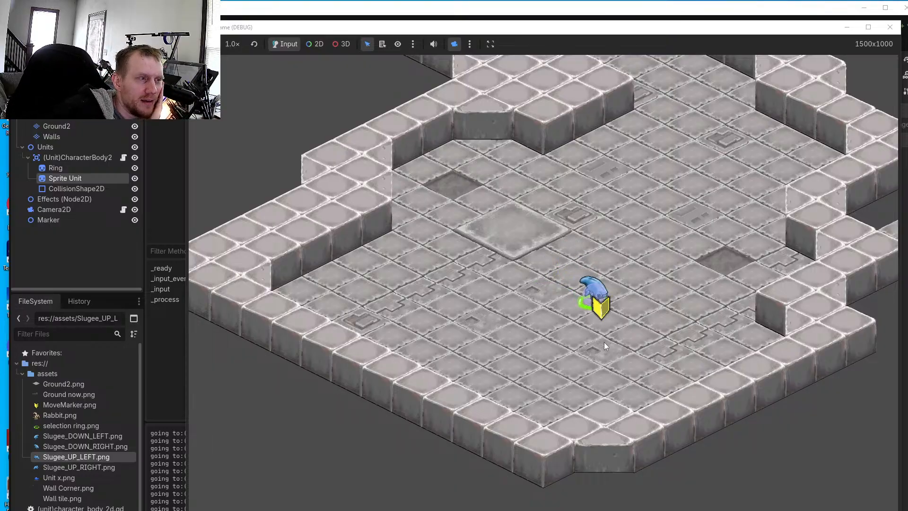
right_click(548, 350)
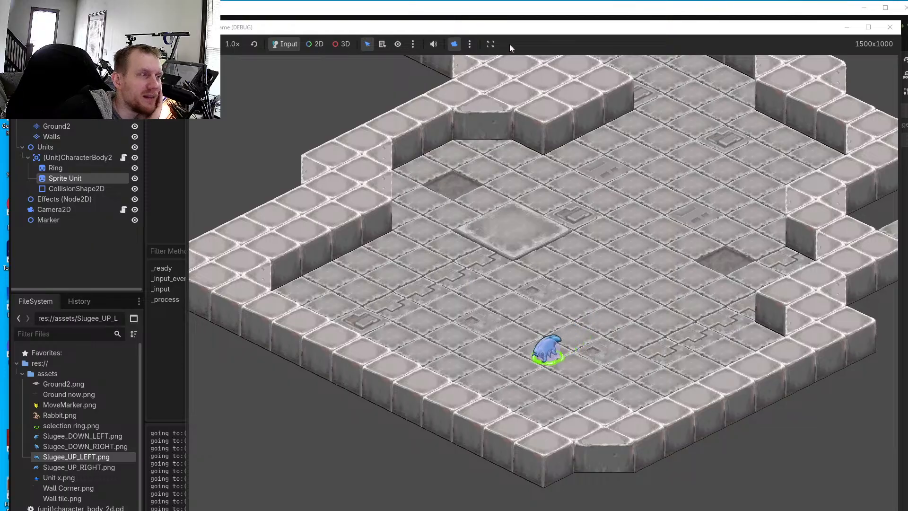
Reposition the game window and make it wider
drag(532, 32, 459, 29)
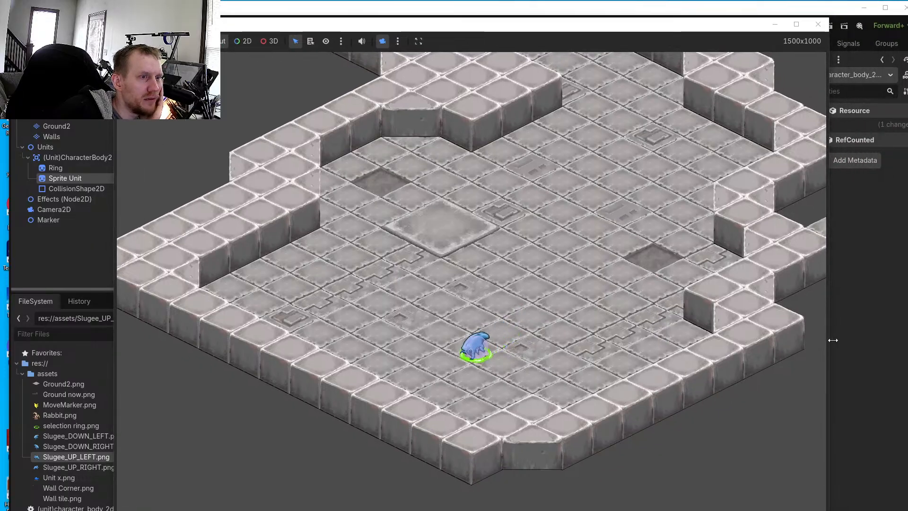
drag(829, 346, 906, 346)
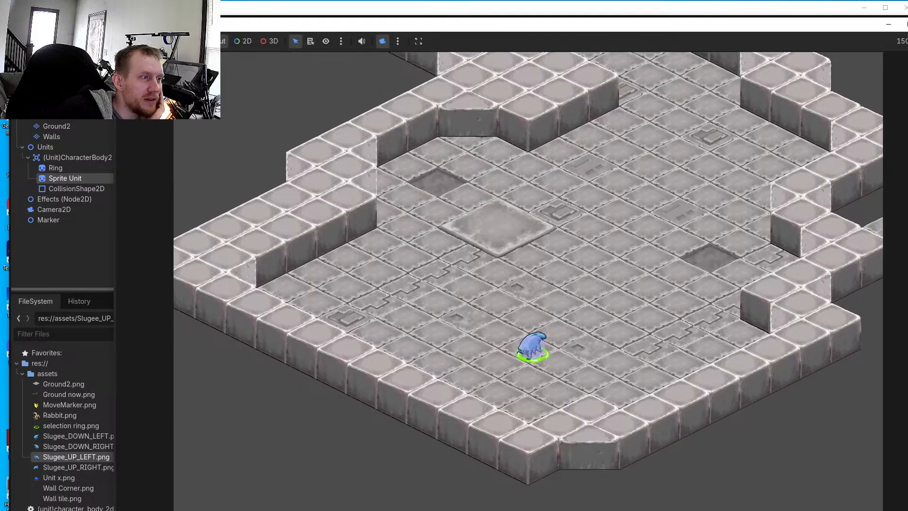
Send the unit back and forth in short moves across the room's lower centre to compare its directional textures
right_click(587, 318)
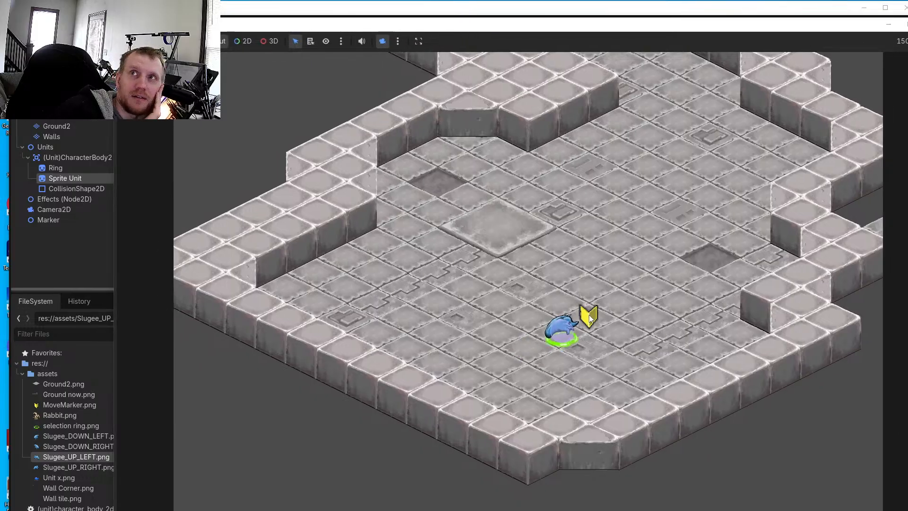
right_click(542, 282)
right_click(492, 312)
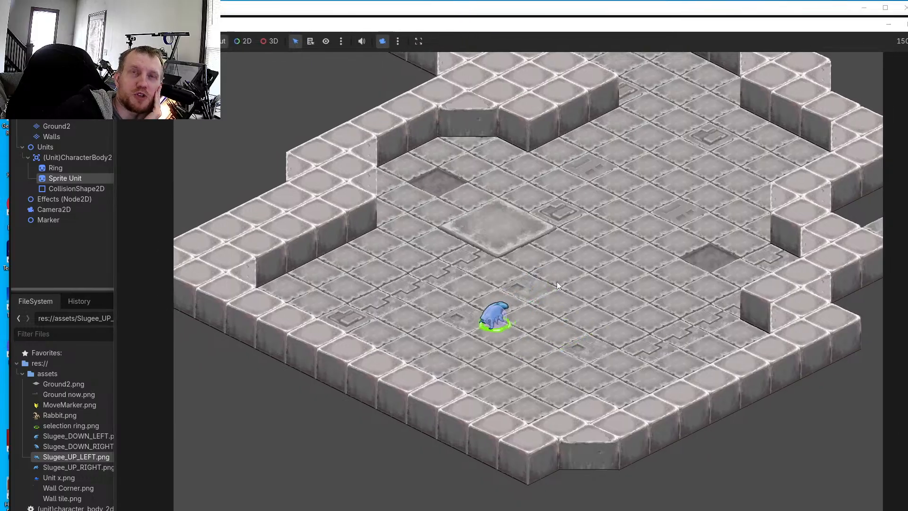
right_click(550, 296)
right_click(553, 258)
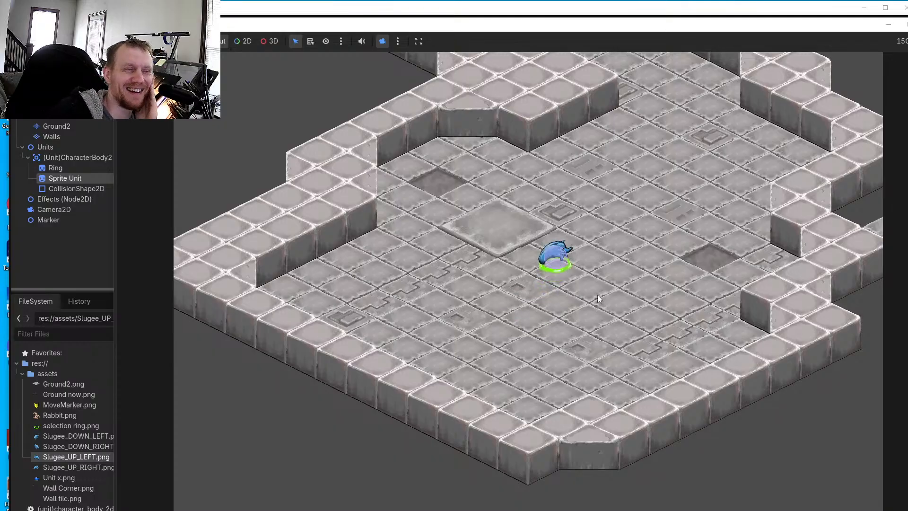
right_click(576, 320)
right_click(643, 273)
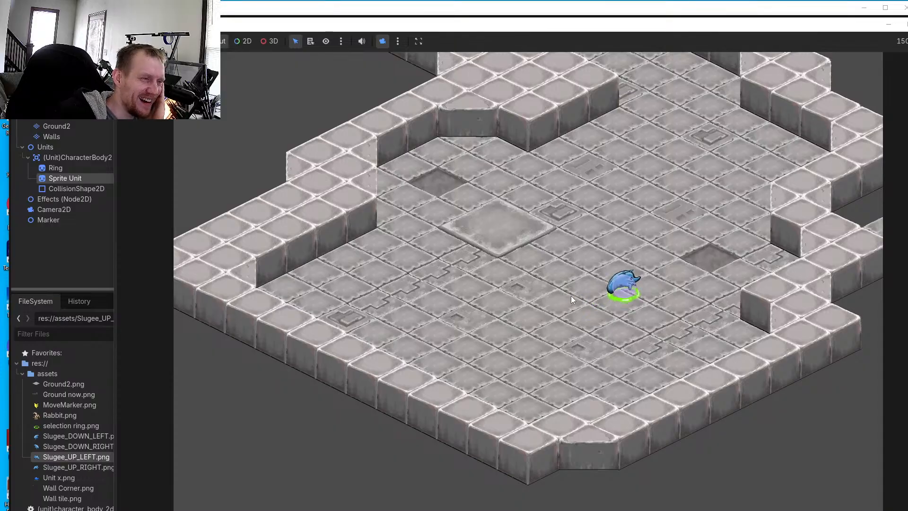
right_click(560, 305)
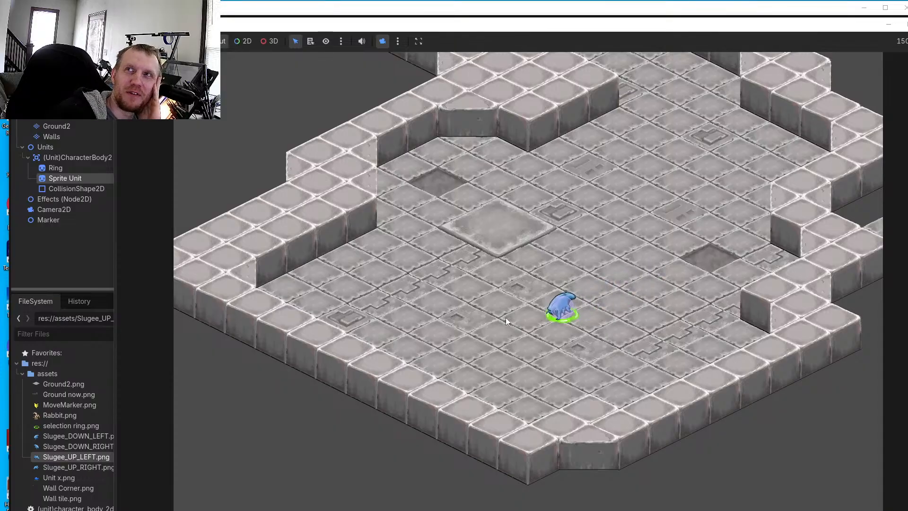
Continue directing the unit around the tiles below the raised slab, deselecting and reselecting it, to check the sprite's alignment with the ring
right_click(496, 293)
right_click(552, 236)
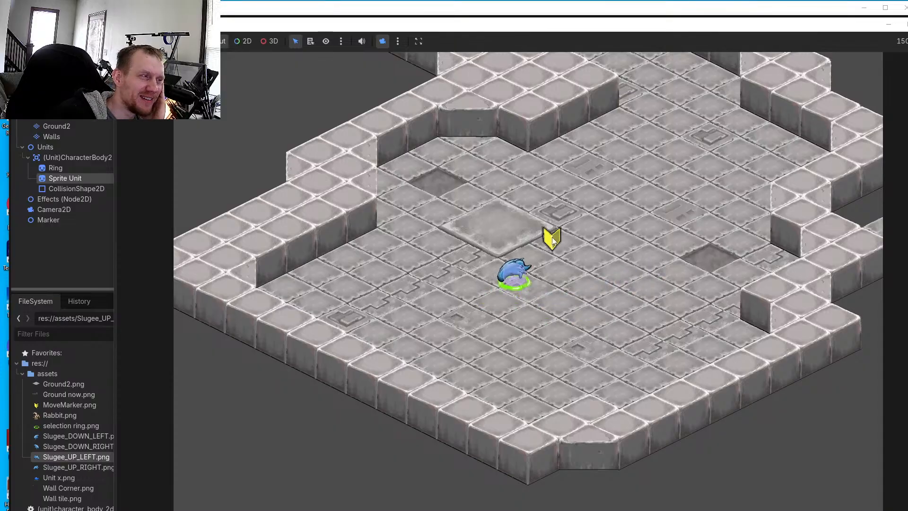
right_click(586, 274)
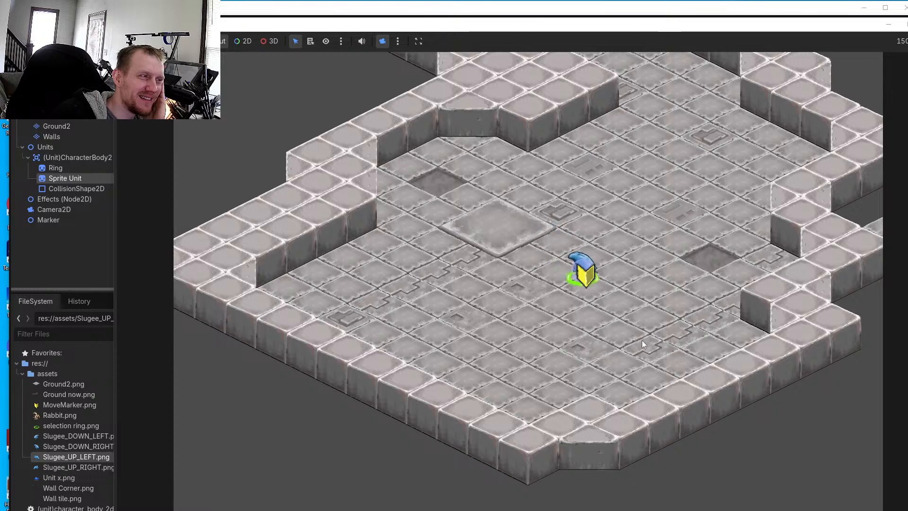
click(656, 298)
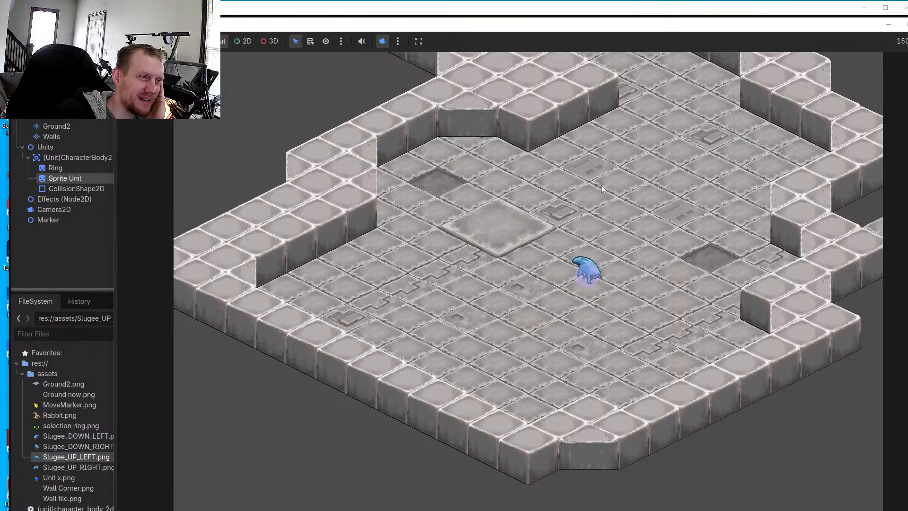
right_click(440, 348)
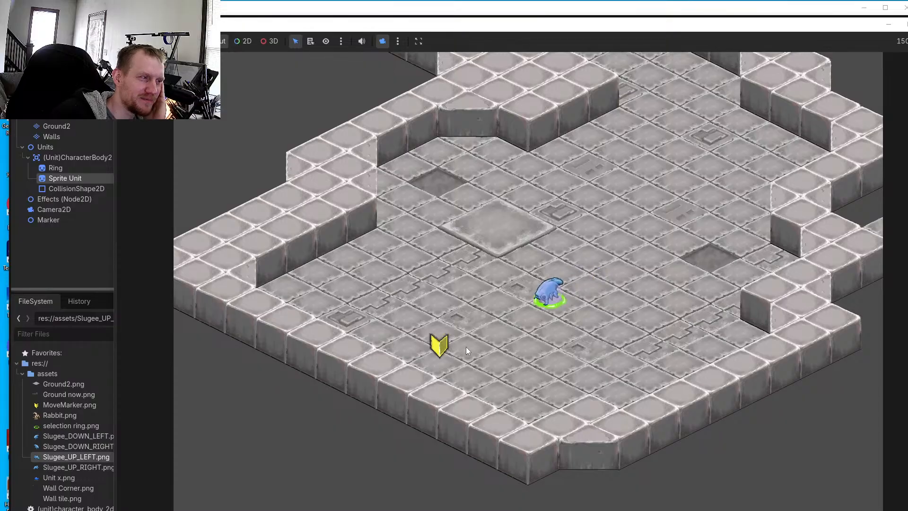
right_click(615, 267)
right_click(515, 245)
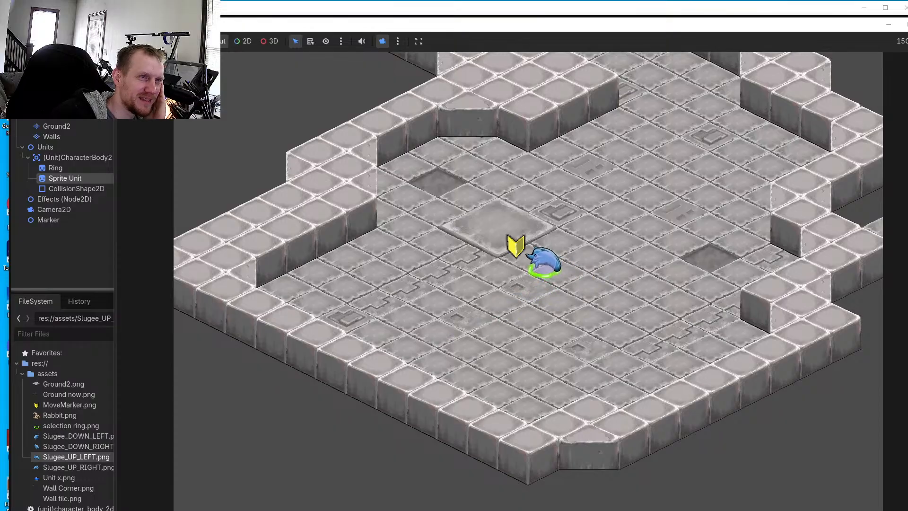
Stop the running game, switch to Aseprite and view the up-left Slugee sprite up close
key(F8)
key(alt+Tab)
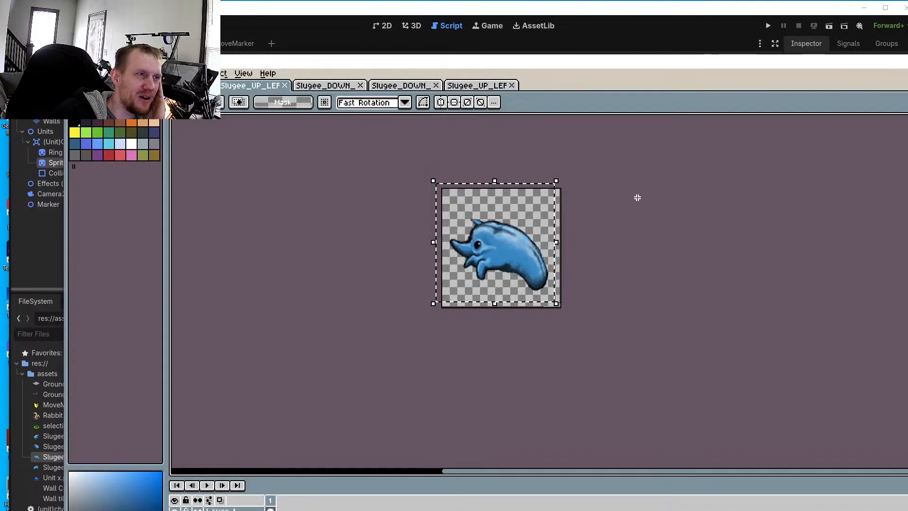
scroll(472, 246, up, 5)
scroll(624, 309, down, 2)
middle_drag(619, 307, 600, 361)
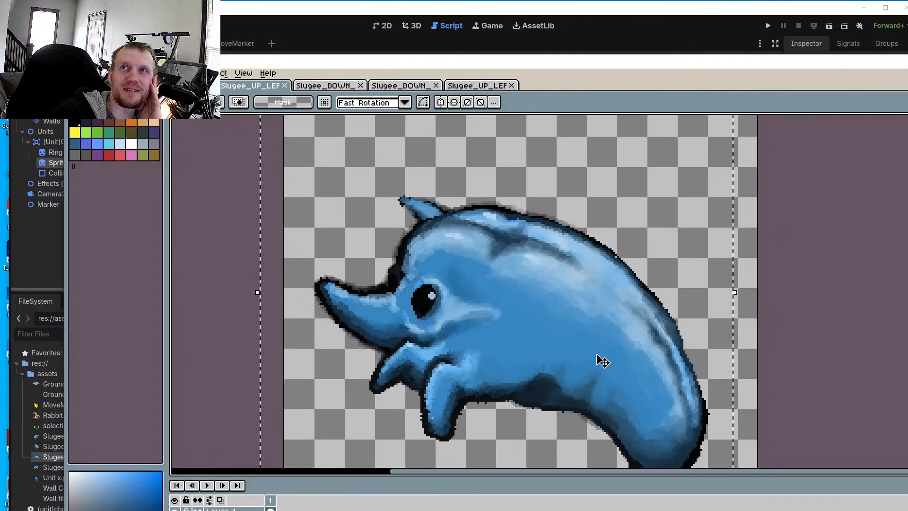
Open the adjacent Slugee_DOWN sprite and sample a light blue from the slug's back for the Pencil tool
click(333, 86)
scroll(622, 259, up, 3)
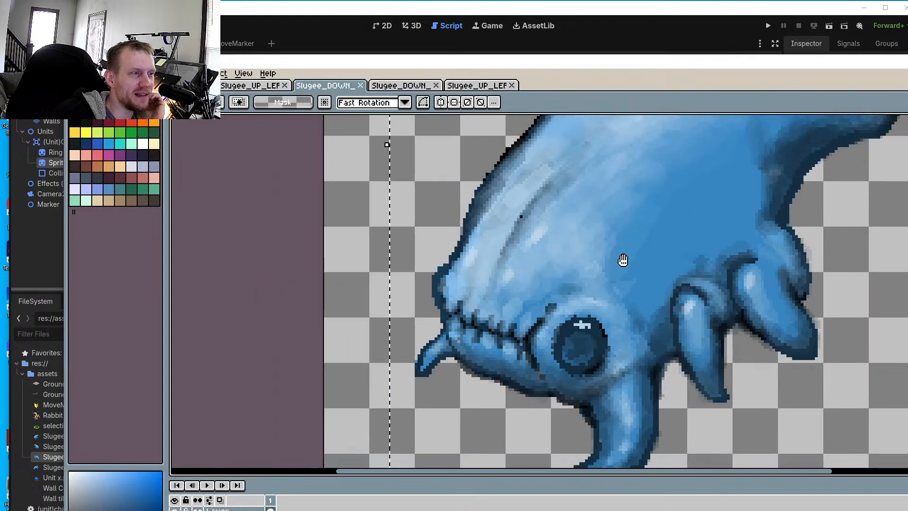
scroll(607, 266, down, 1)
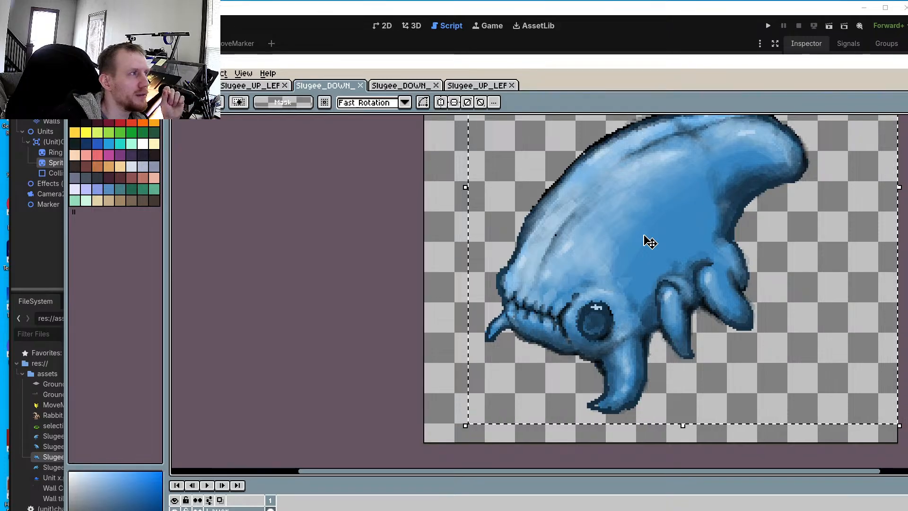
middle_drag(592, 207, 551, 292)
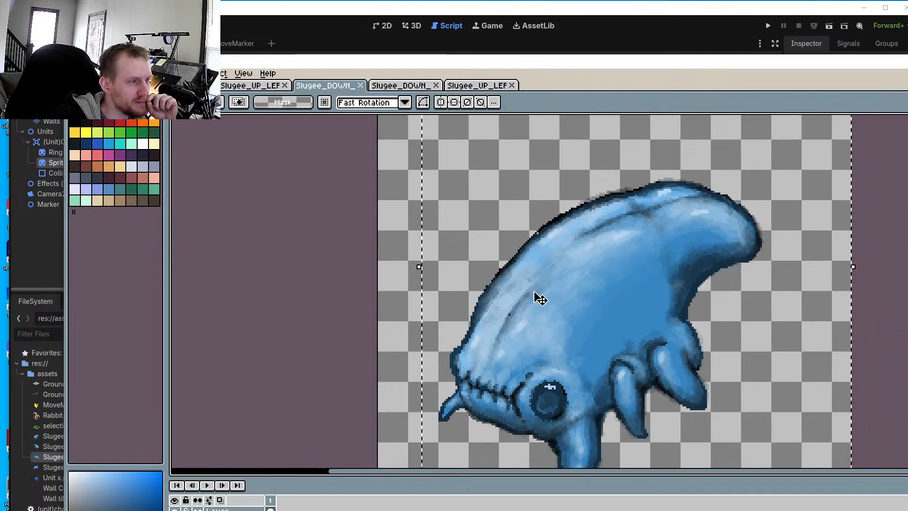
key(i)
click(507, 297)
key(b)
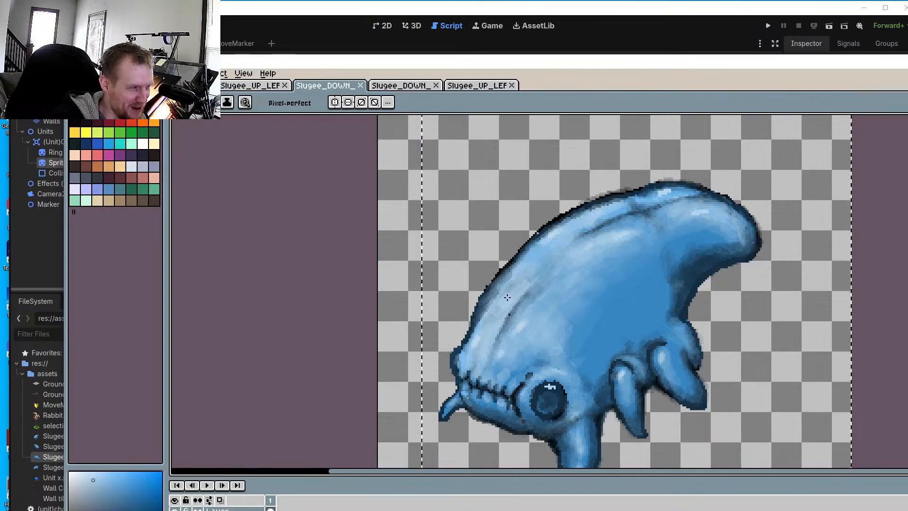
Touch up the shading and highlights along the slug's upper back with freehand pencil strokes in the sampled light blue
scroll(507, 297, up, 2)
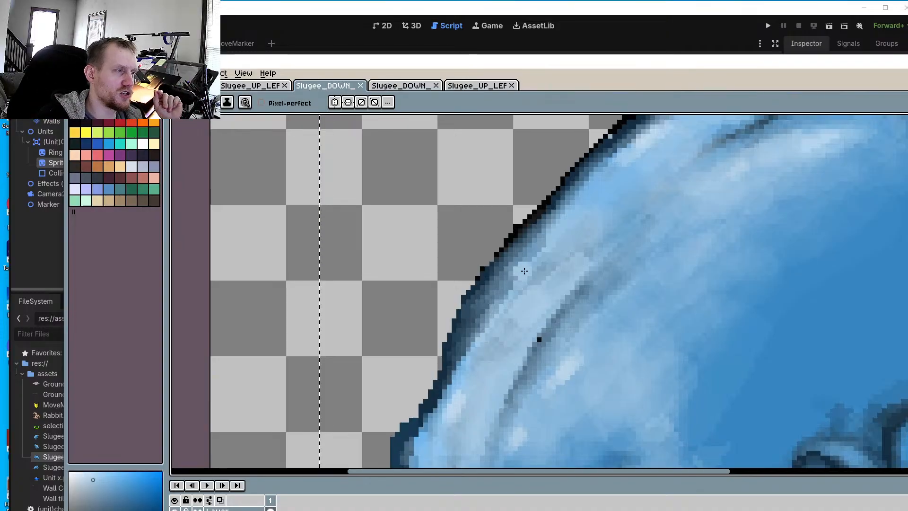
middle_drag(522, 271, 526, 260)
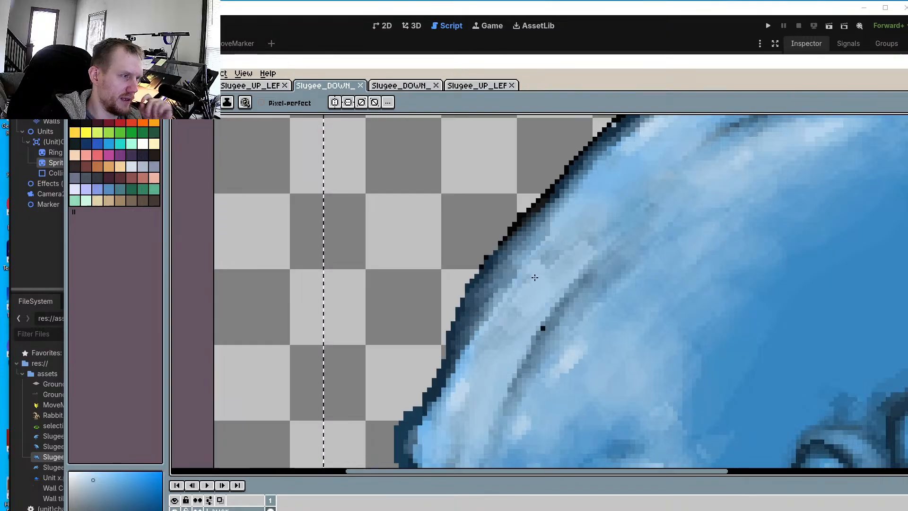
scroll(523, 283, up, 1)
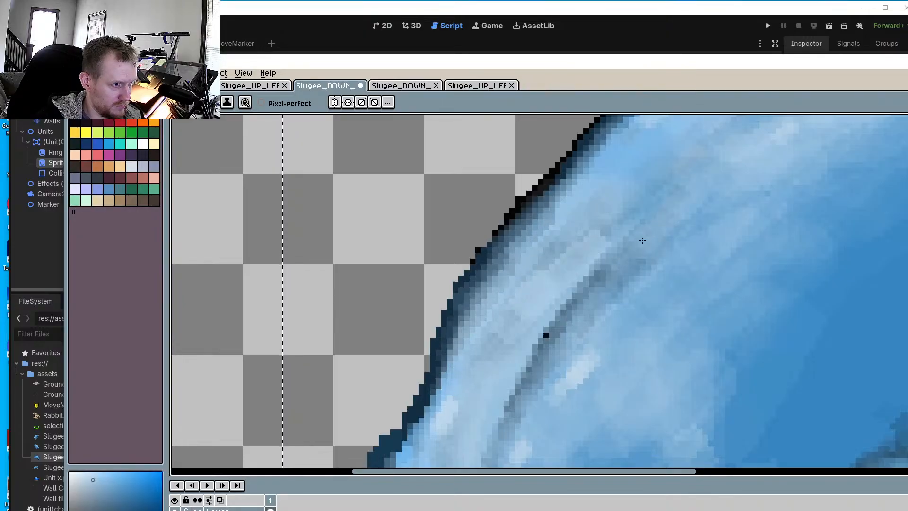
middle_drag(751, 176, 690, 316)
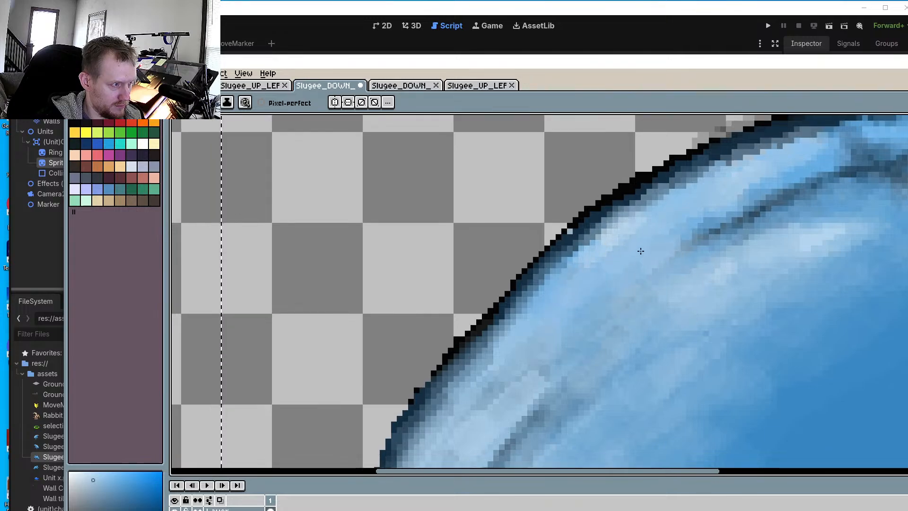
middle_drag(737, 227, 642, 294)
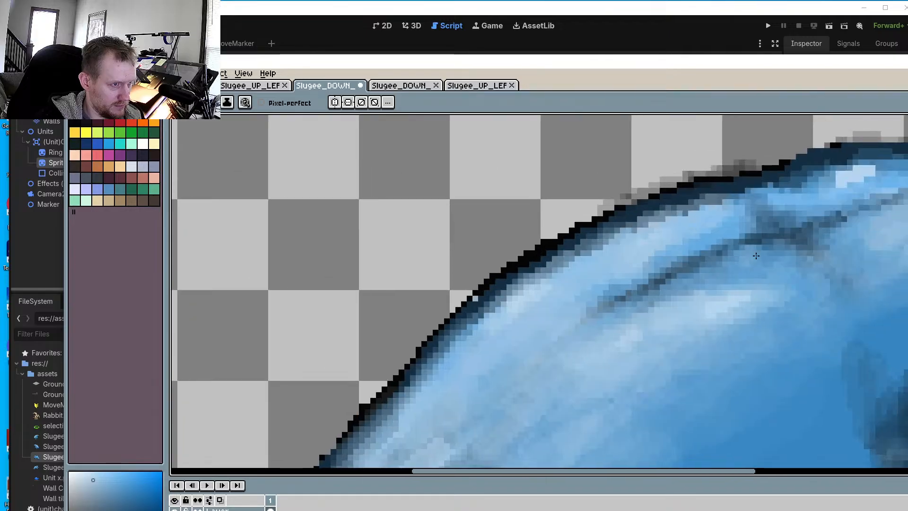
drag(760, 193, 669, 213)
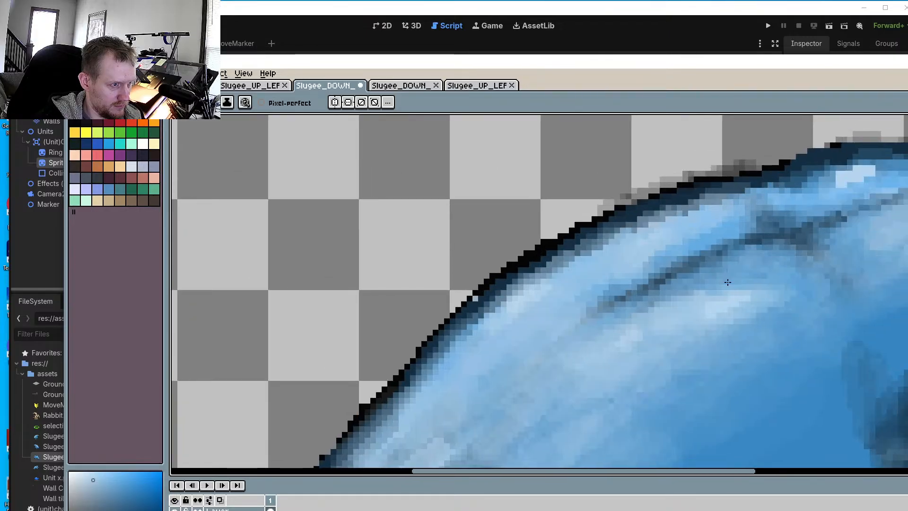
middle_drag(906, 254, 737, 301)
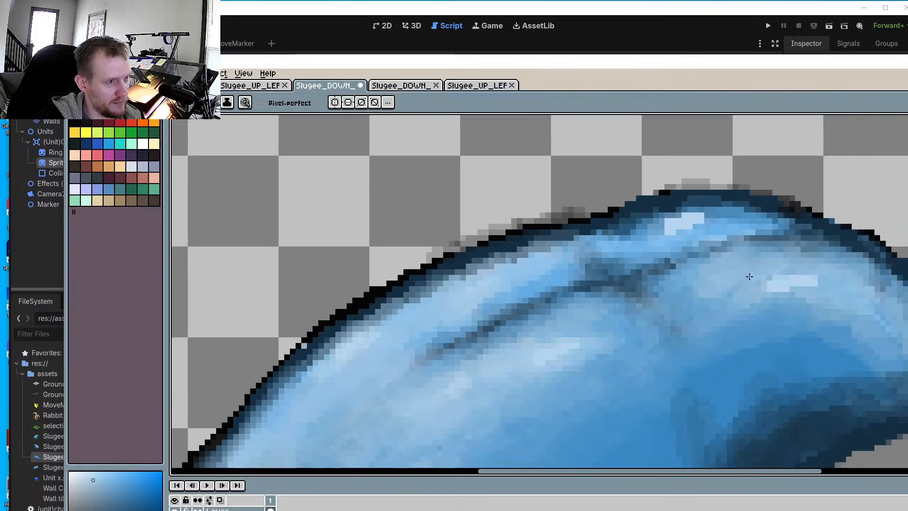
mouse_move(707, 209)
mouse_down()
mouse_move(680, 207)
mouse_move(621, 232)
mouse_up()
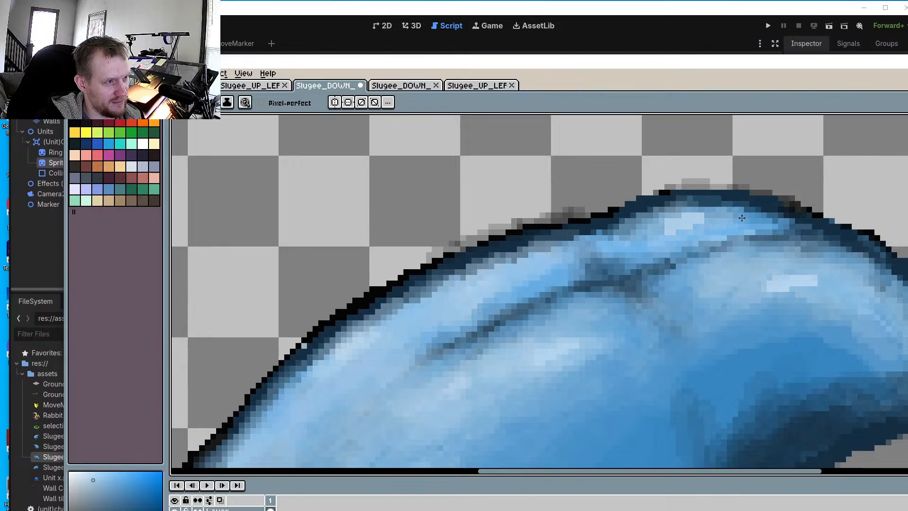
mouse_move(830, 256)
mouse_down()
mouse_move(820, 249)
mouse_move(830, 276)
mouse_up()
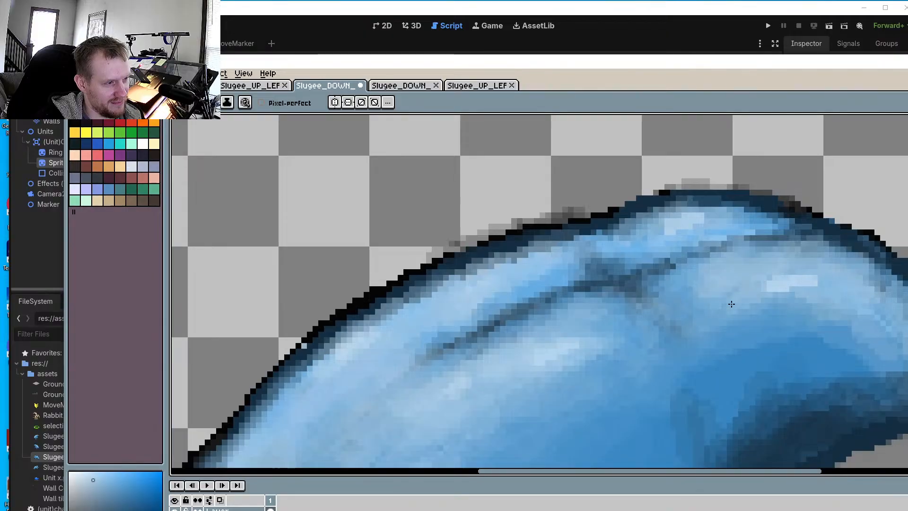
Examine the slug sprite's back, mouth, eye and legs for outline and shading areas needing touch-up
middle_drag(661, 314, 715, 183)
middle_drag(607, 268, 767, 150)
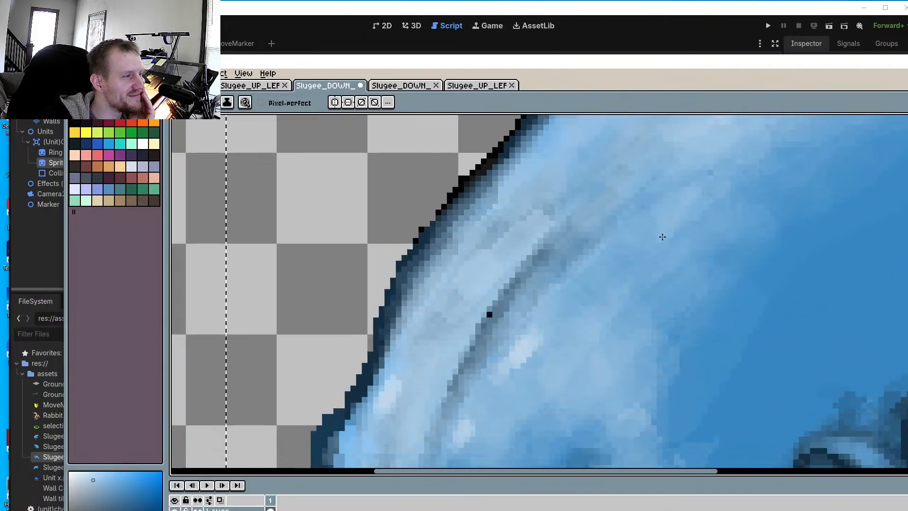
scroll(662, 236, down, 2)
middle_drag(609, 308, 613, 177)
middle_drag(592, 215, 546, 235)
scroll(720, 302, up, 2)
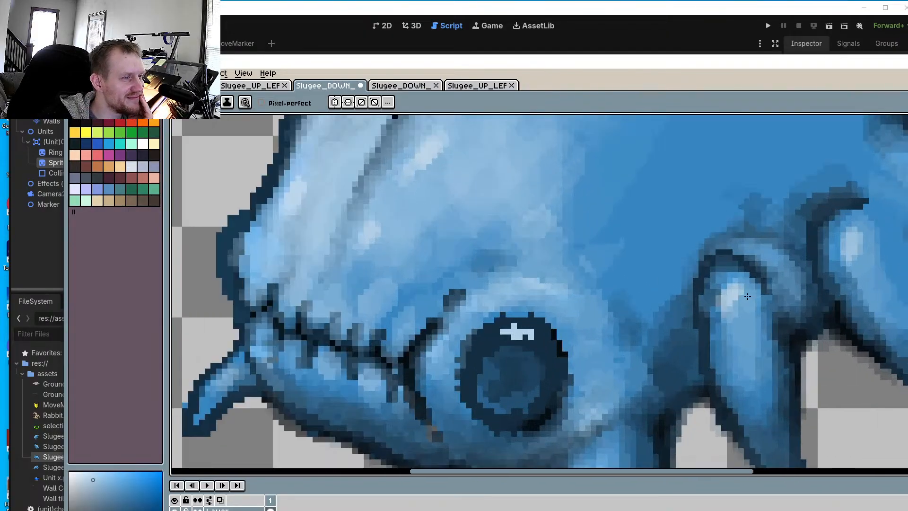
scroll(747, 297, up, 1)
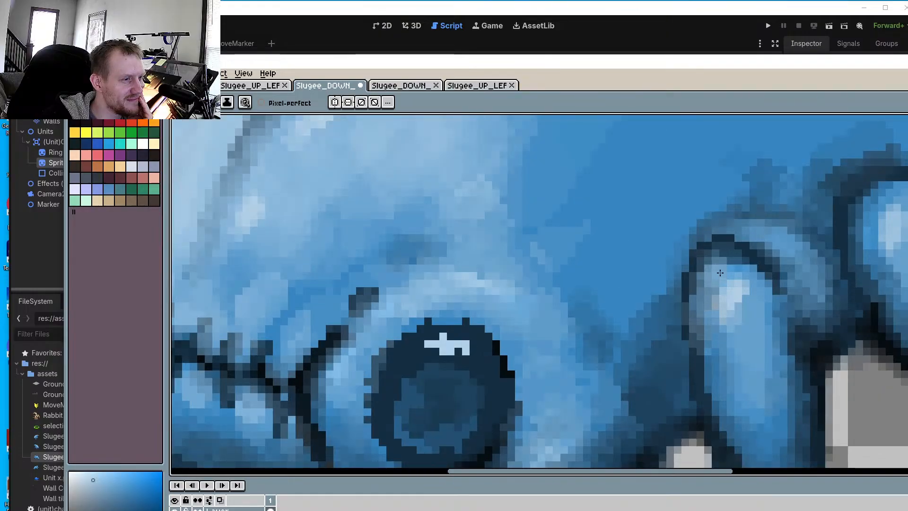
middle_drag(536, 374, 544, 272)
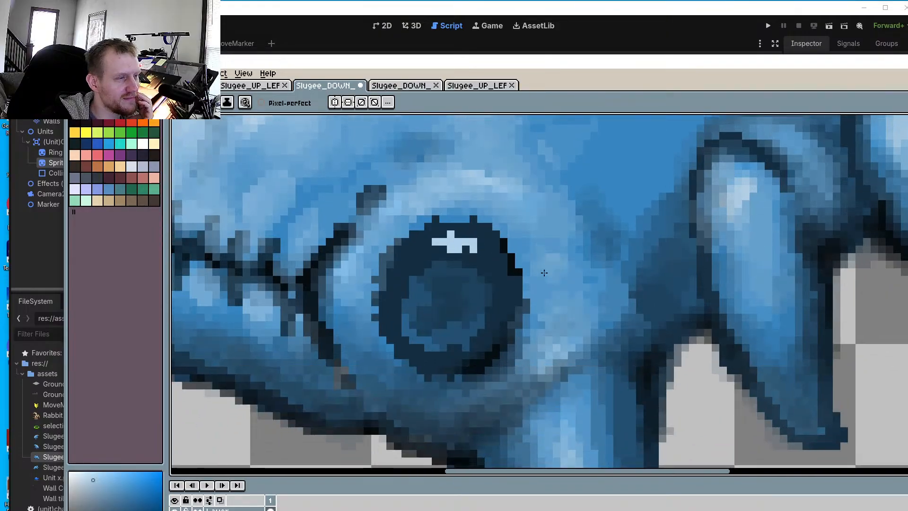
middle_drag(580, 310, 655, 265)
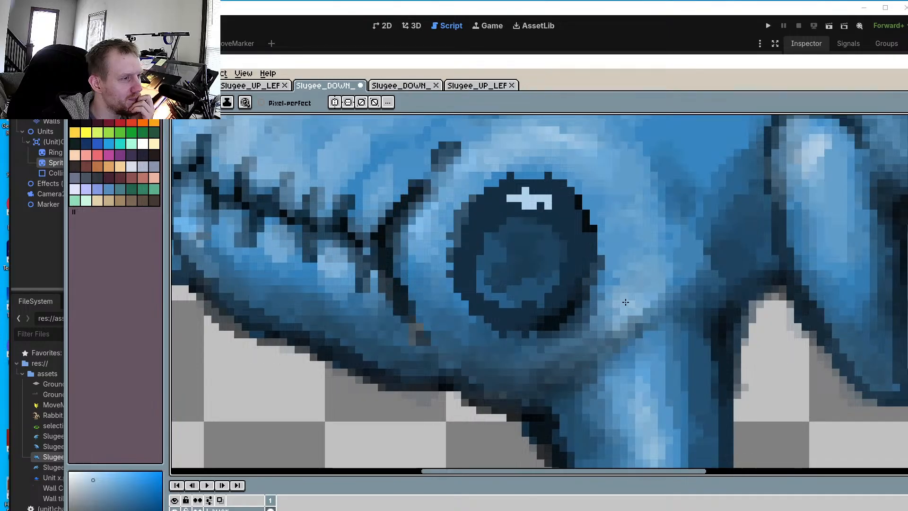
middle_drag(427, 267, 460, 369)
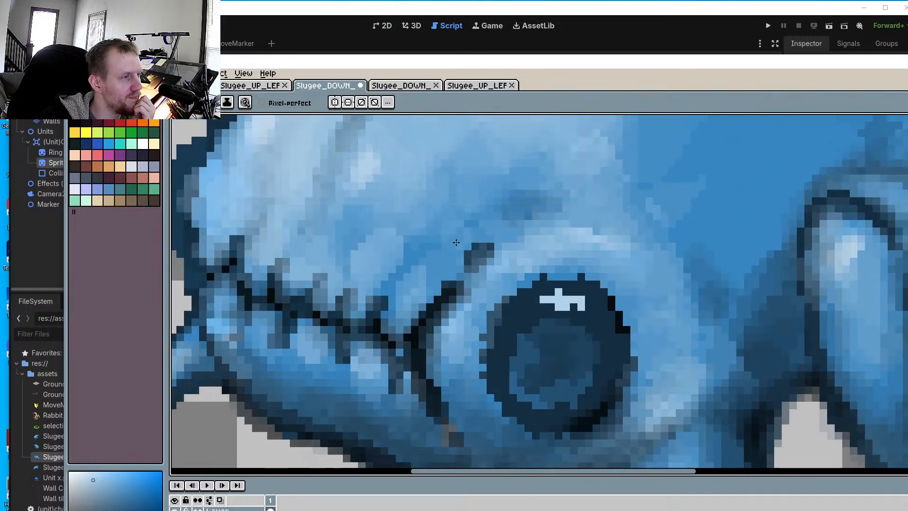
scroll(378, 264, down, 2)
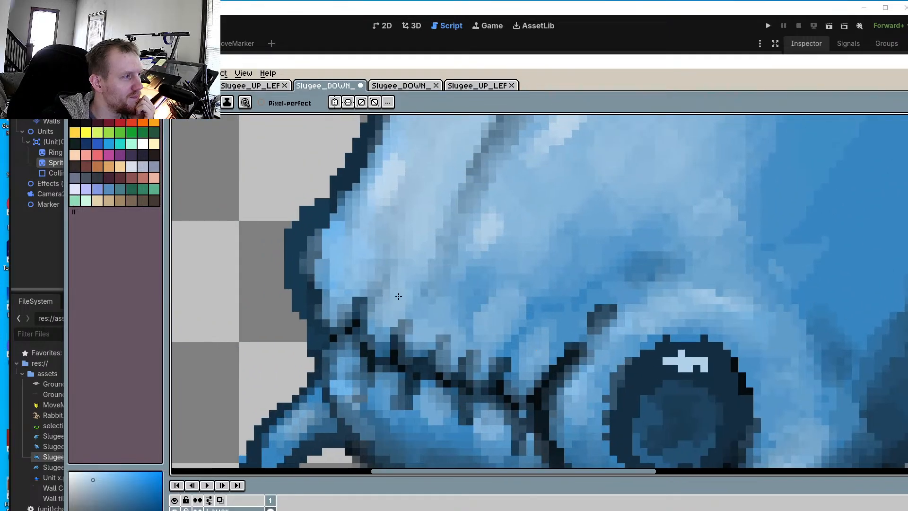
scroll(458, 281, down, 1)
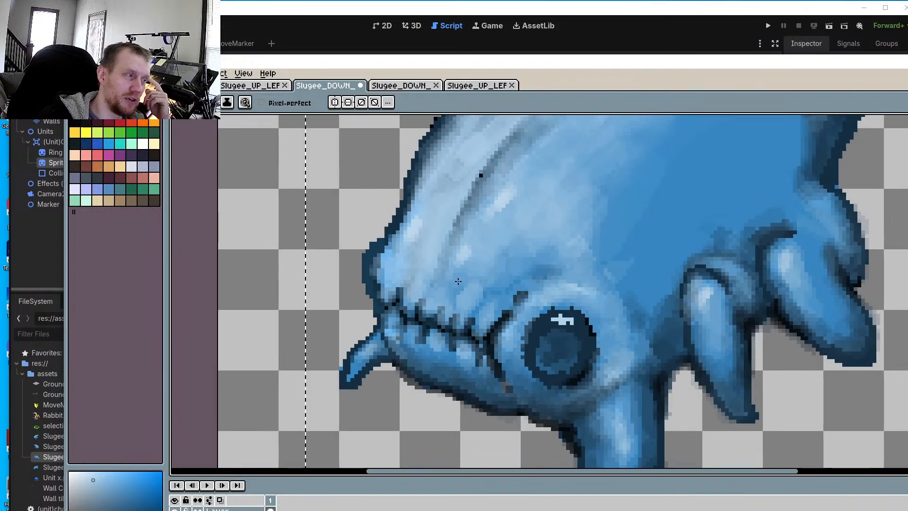
middle_drag(458, 281, 580, 221)
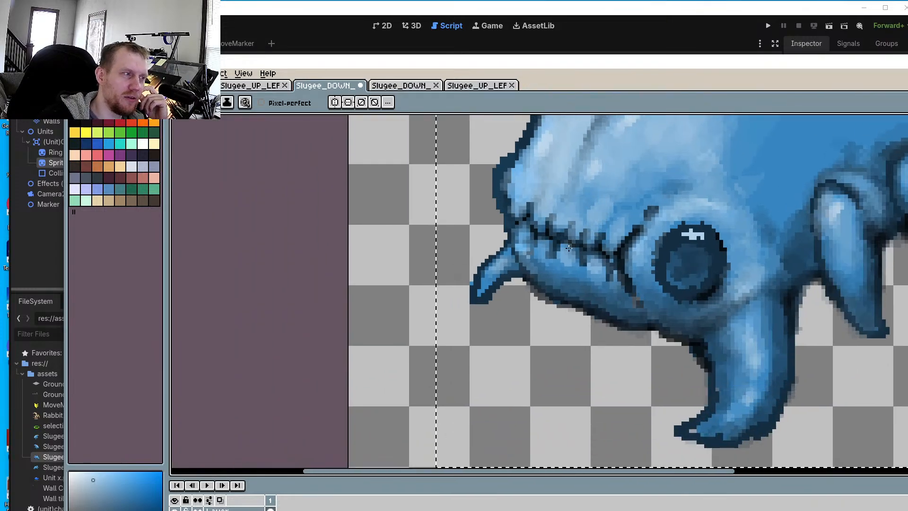
scroll(568, 249, down, 3)
middle_drag(562, 294, 562, 327)
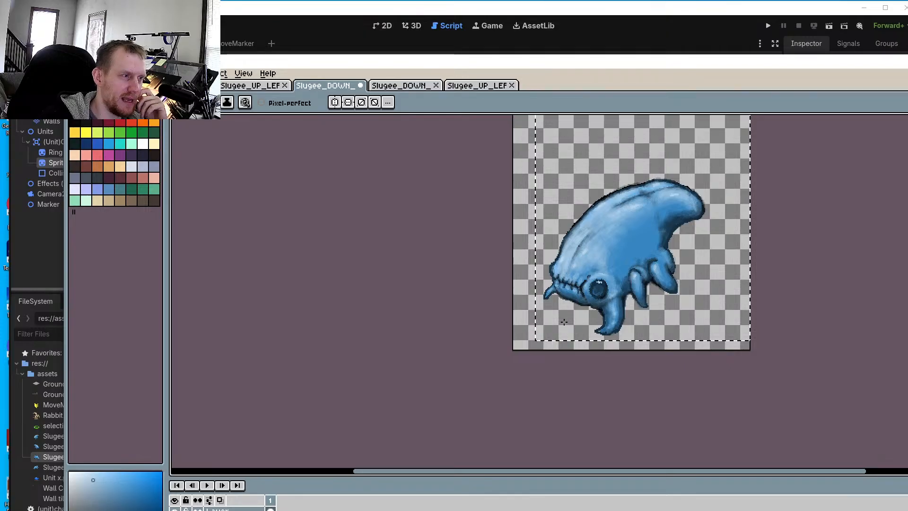
Sample the dark blue outline colour and paint over the stray light pixel on the outline of the slug's back
scroll(502, 233, up, 3)
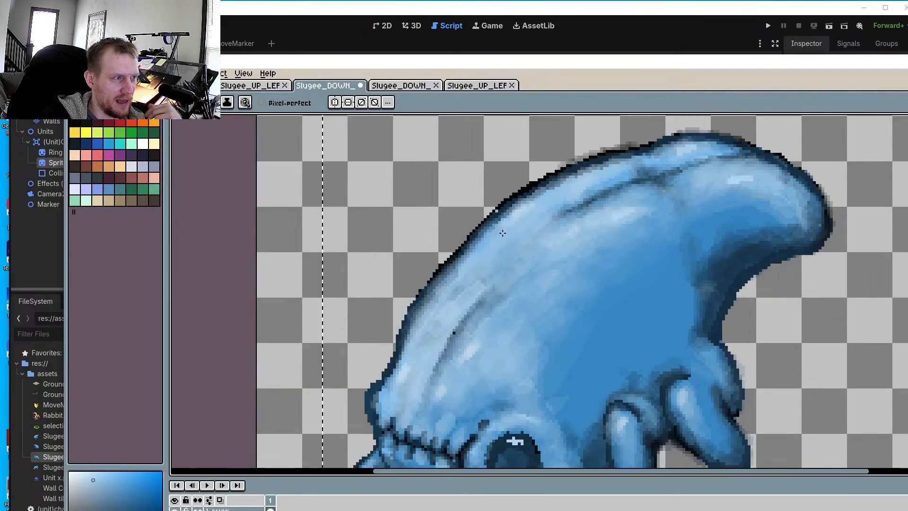
scroll(502, 233, up, 3)
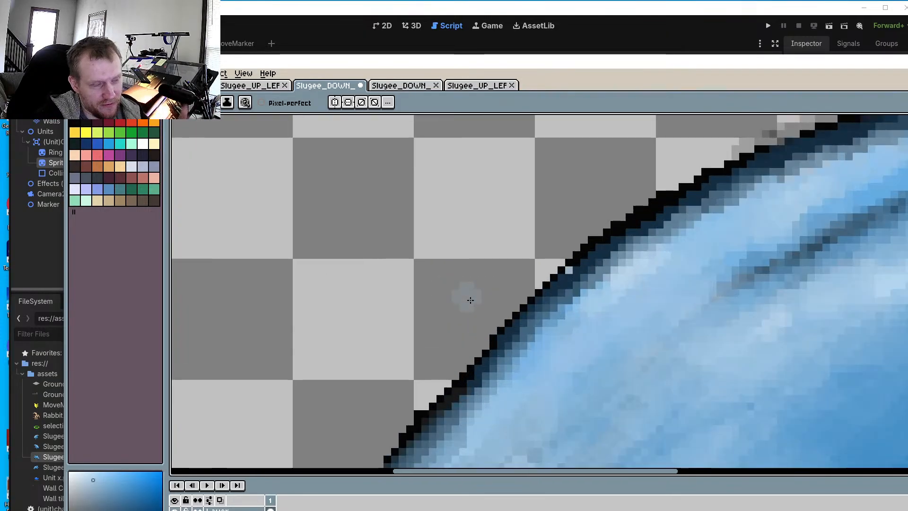
key(i)
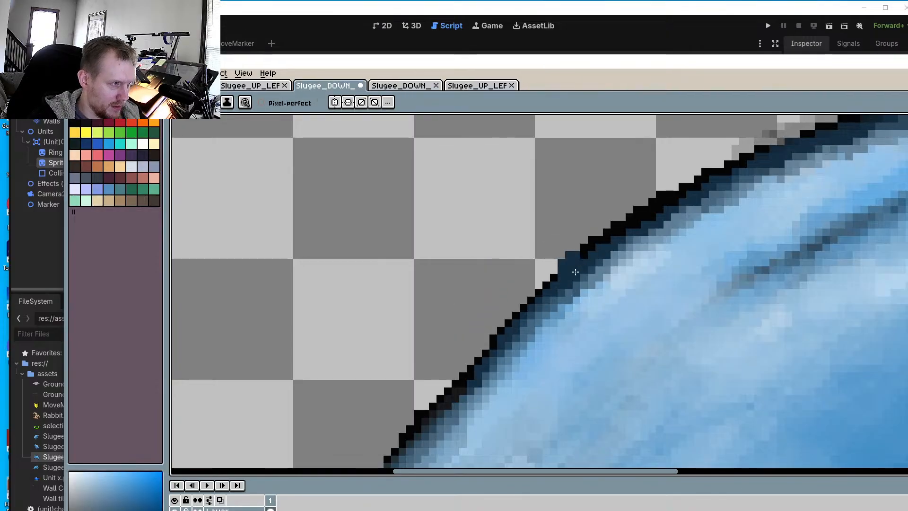
scroll(561, 277, down, 1)
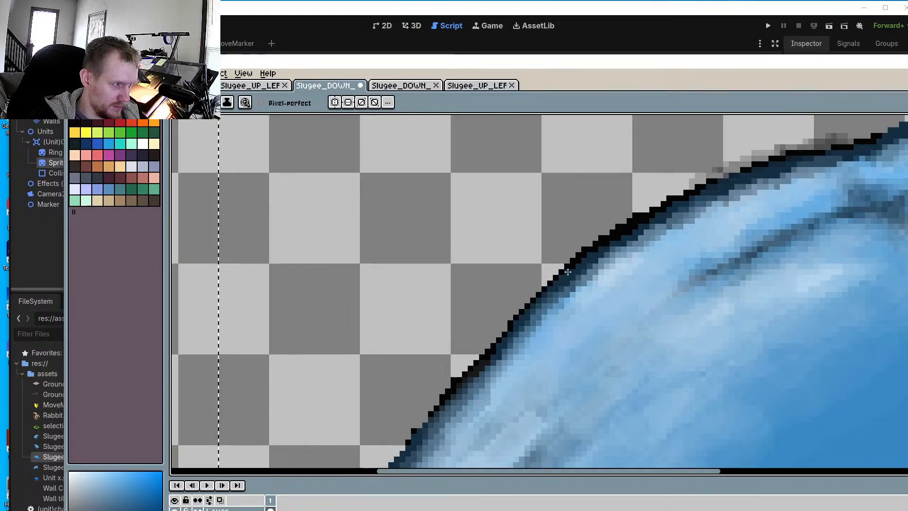
scroll(567, 273, up, 3)
scroll(661, 344, down, 3)
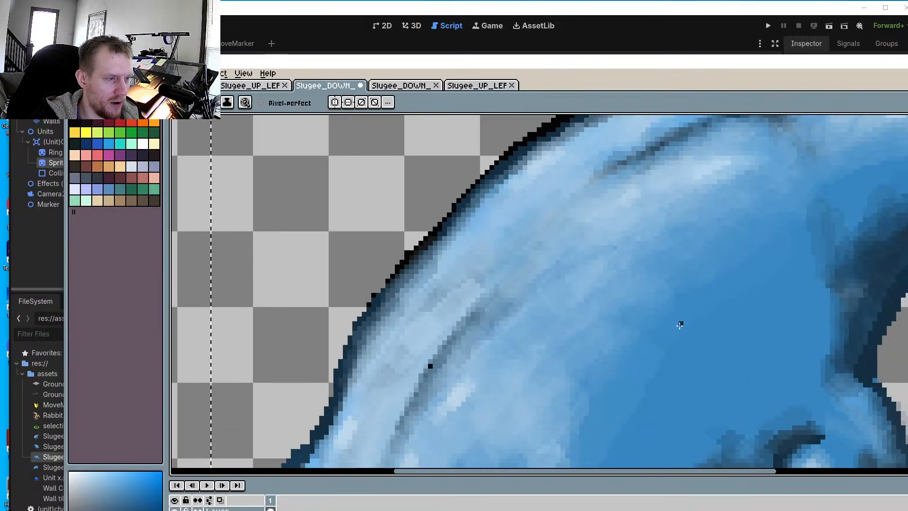
Sample the dark outline colour beside the slug's front leg and return to the brush
scroll(745, 341, down, 1)
middle_drag(738, 338, 697, 186)
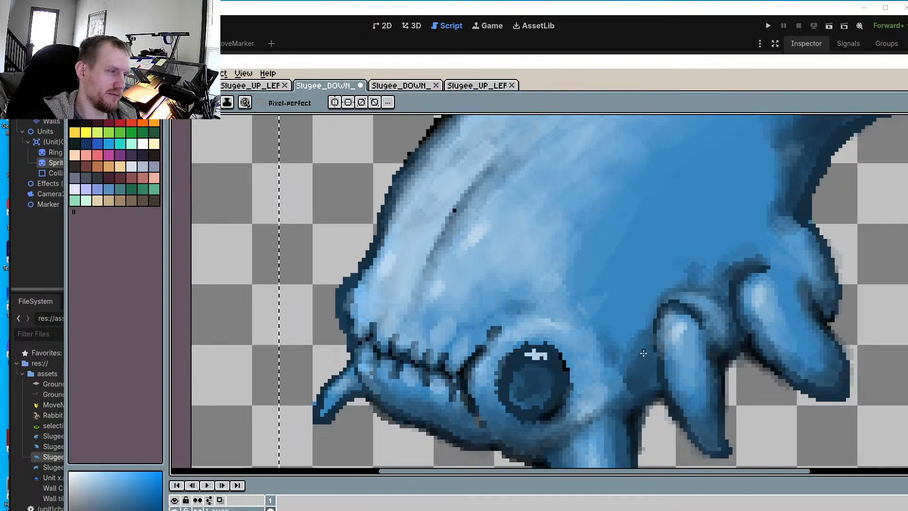
scroll(662, 328, up, 2)
scroll(661, 328, up, 1)
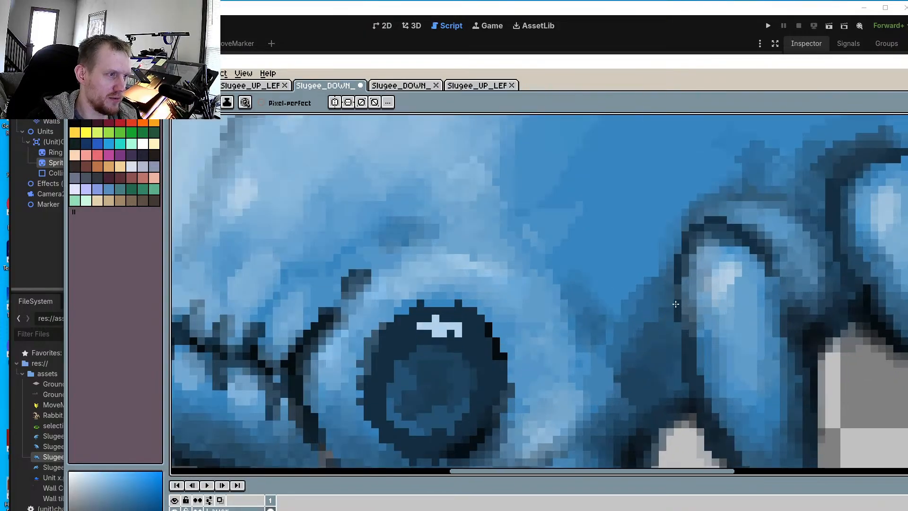
key(o)
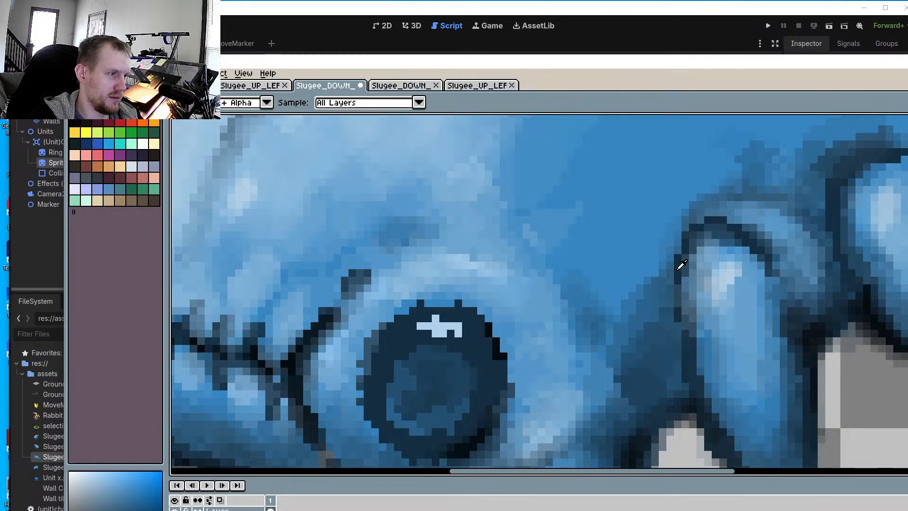
key(b)
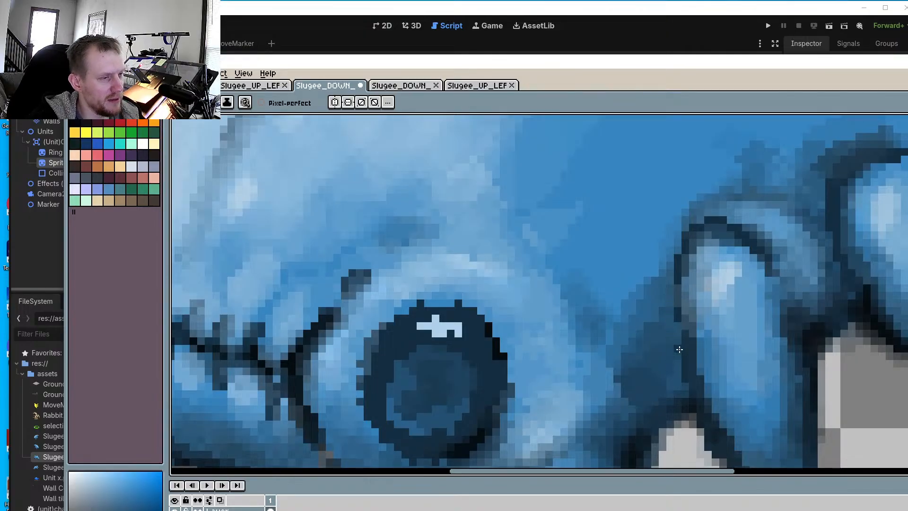
scroll(677, 309, up, 2)
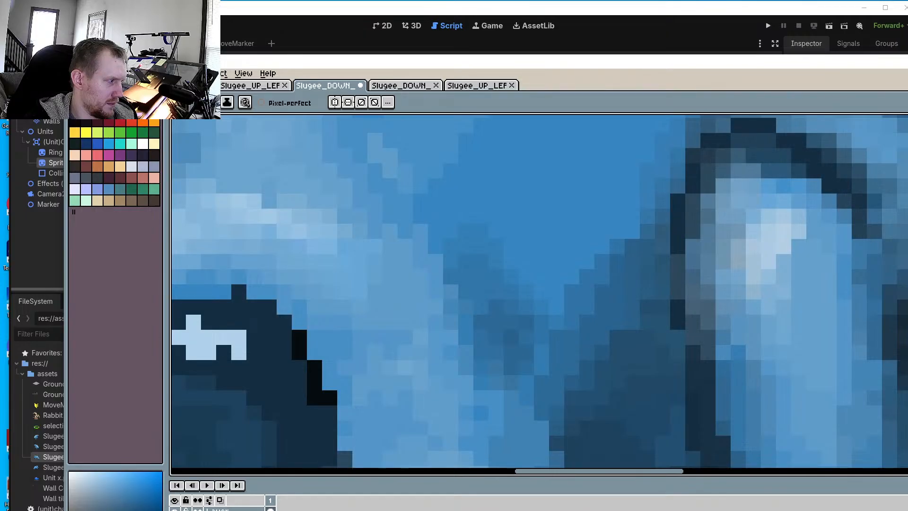
Darken the outline along the underside of the slug's tail with near-black strokes
scroll(663, 306, down, 4)
middle_drag(633, 326, 728, 373)
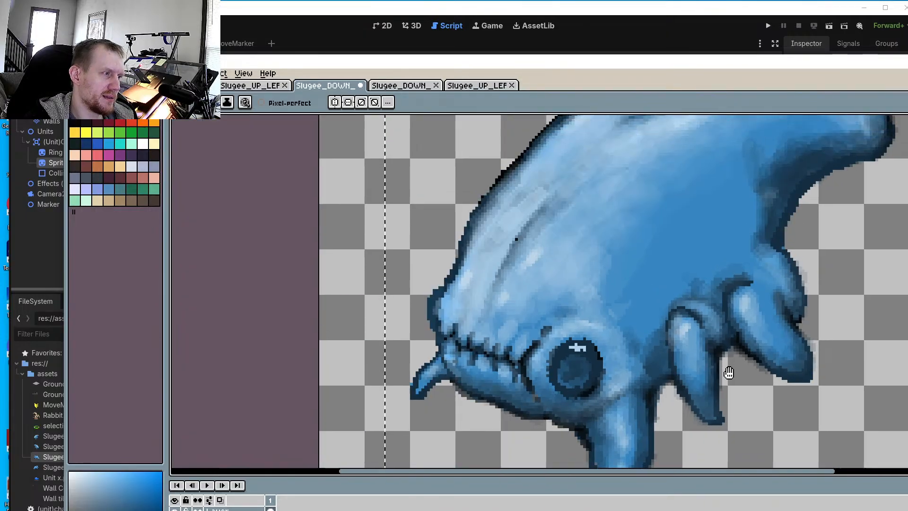
scroll(729, 373, down, 4)
scroll(737, 265, up, 4)
middle_drag(737, 264, 769, 188)
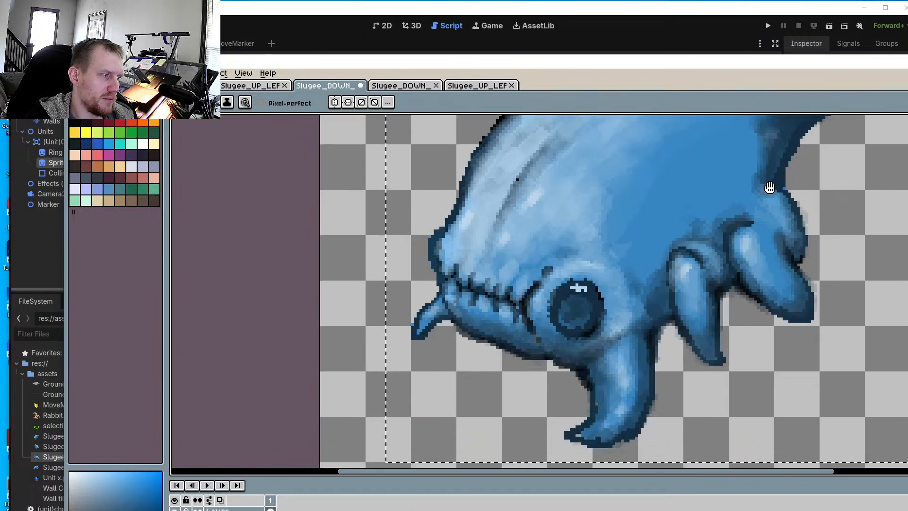
scroll(757, 232, down, 2)
scroll(739, 286, up, 5)
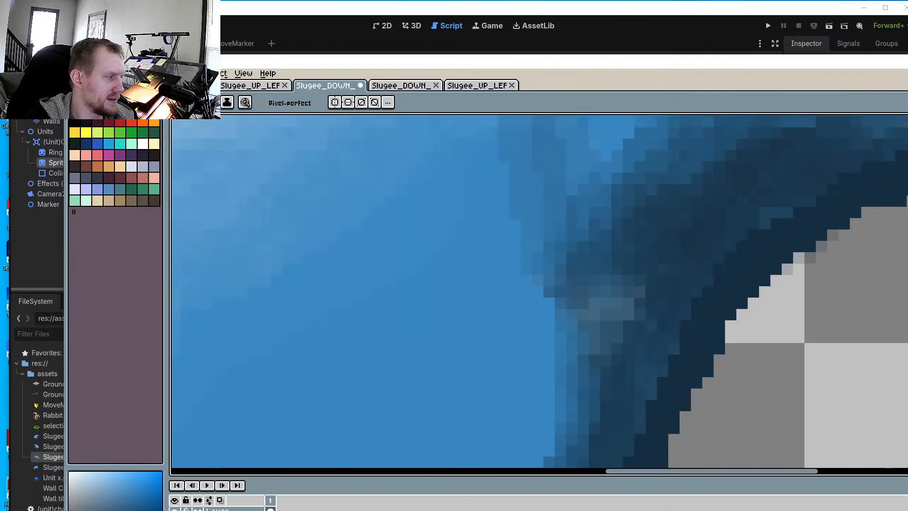
drag(747, 279, 782, 240)
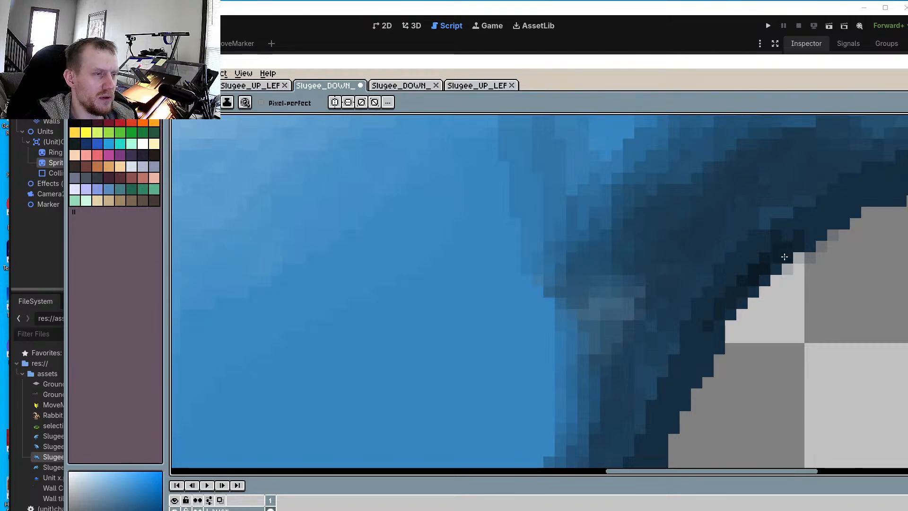
mouse_move(851, 219)
mouse_down()
mouse_move(821, 233)
mouse_move(869, 182)
mouse_move(828, 214)
mouse_move(836, 221)
mouse_up()
middle_drag(837, 220, 728, 351)
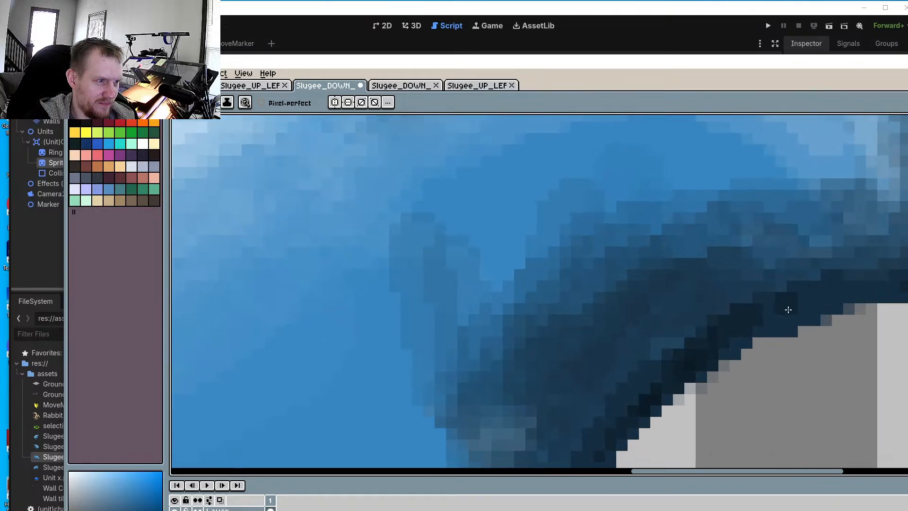
mouse_move(787, 310)
mouse_down()
mouse_move(849, 296)
mouse_move(752, 314)
mouse_move(685, 363)
mouse_up()
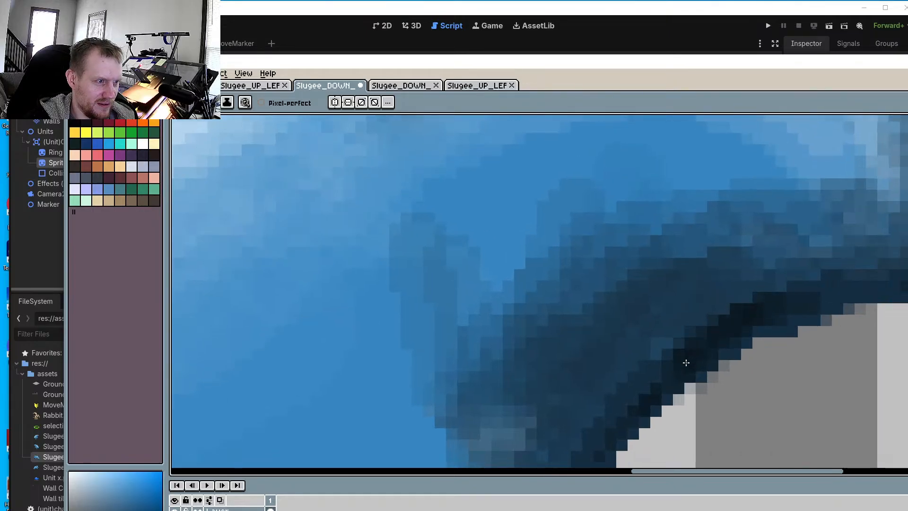
Continue the darker outline from the tail's underside down to where the rearmost leg joins the body
middle_drag(686, 363, 732, 274)
drag(731, 274, 662, 375)
middle_drag(662, 375, 692, 208)
mouse_move(692, 208)
mouse_down()
mouse_move(703, 235)
mouse_move(701, 301)
mouse_move(709, 312)
mouse_move(719, 303)
mouse_move(731, 314)
mouse_up()
Darken the outer outline of the rearmost leg with near-black strokes, following its curve down to the neighbouring leg
scroll(730, 314, down, 3)
mouse_move(731, 314)
middle_down()
mouse_move(759, 367)
mouse_move(766, 264)
middle_up()
scroll(768, 258, up, 5)
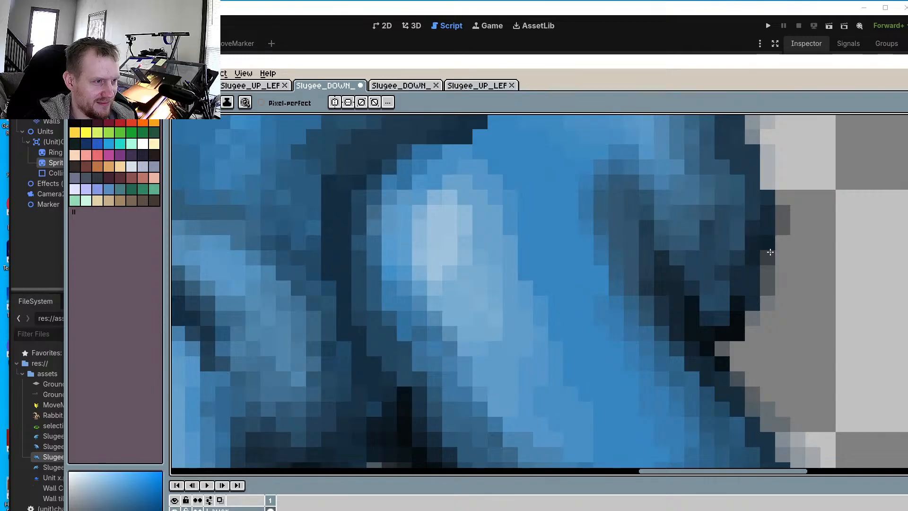
drag(770, 252, 753, 332)
mouse_move(762, 225)
mouse_down()
mouse_move(729, 326)
mouse_move(750, 137)
mouse_move(766, 156)
mouse_move(772, 280)
mouse_up()
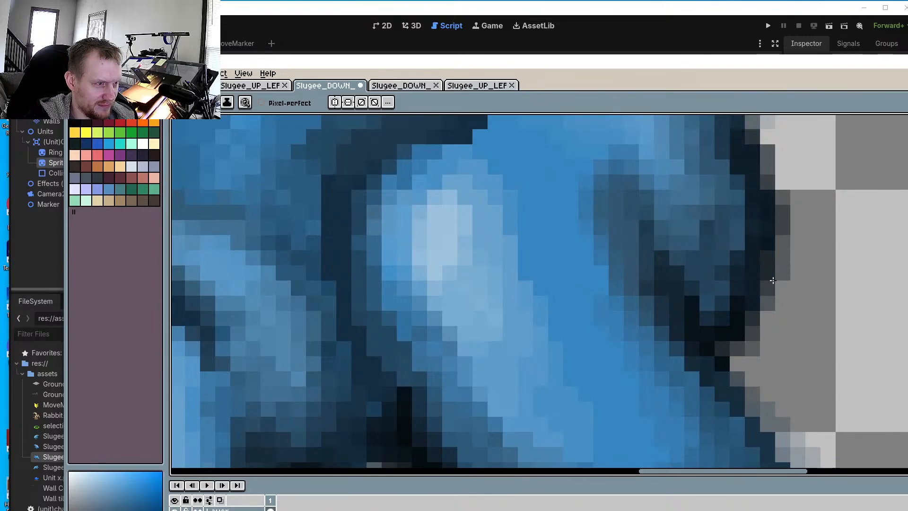
Shade the crease between the two rear legs with soft dark strokes, extending it up toward the body
scroll(771, 234, down, 4)
scroll(663, 267, up, 4)
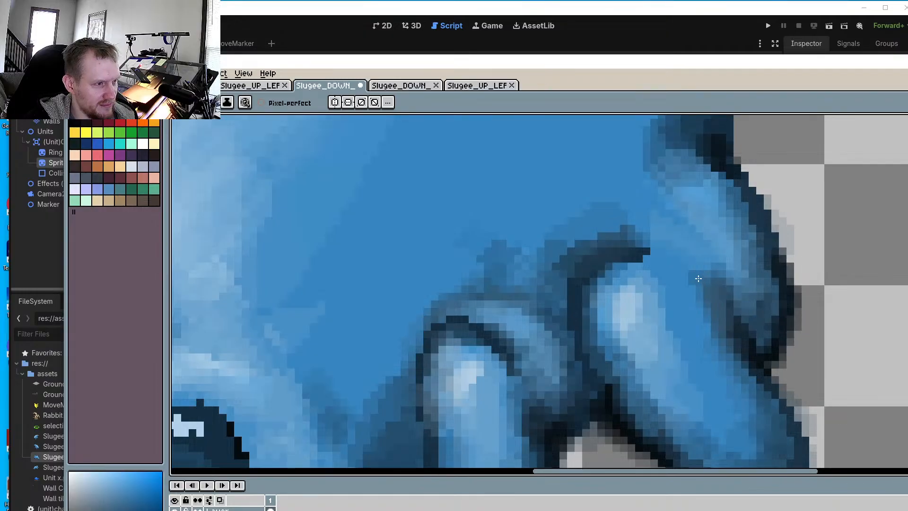
drag(692, 257, 748, 316)
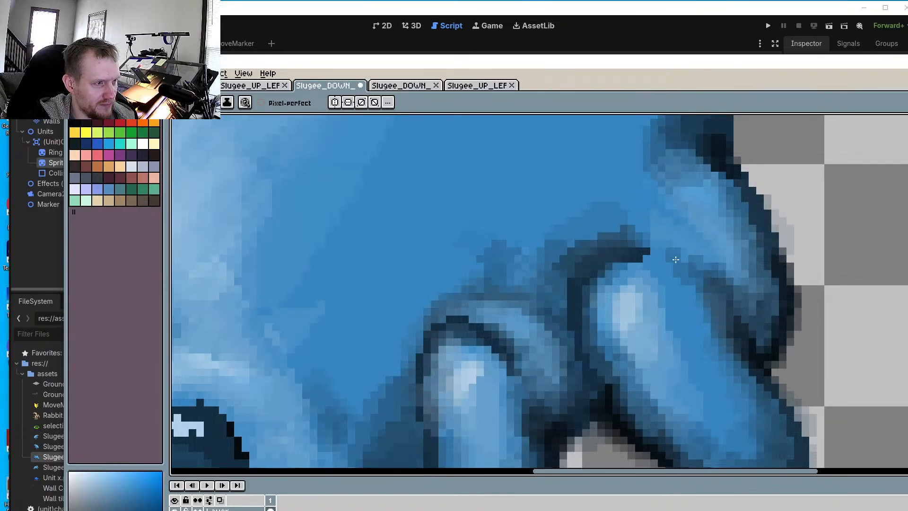
drag(675, 260, 733, 314)
scroll(757, 329, down, 3)
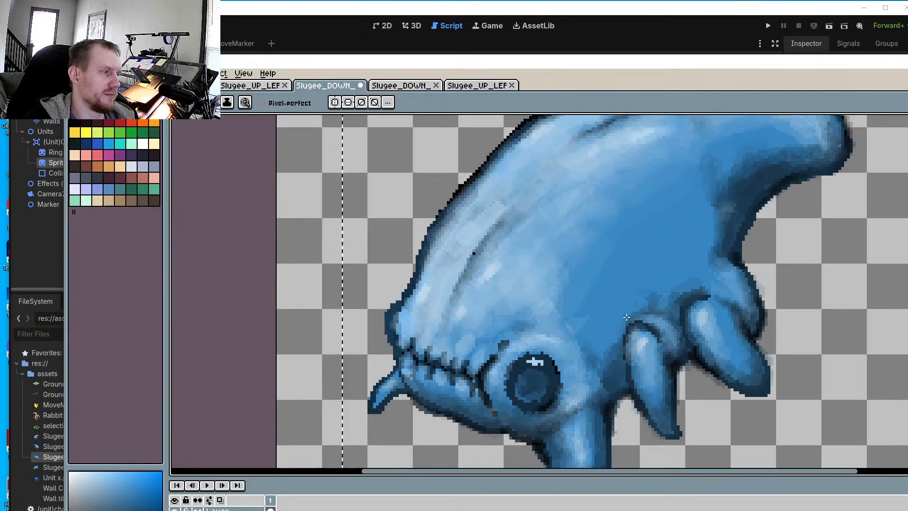
Paint a dark shading line along the outer rim of the eye socket, on the side facing the legs
scroll(552, 244, up, 6)
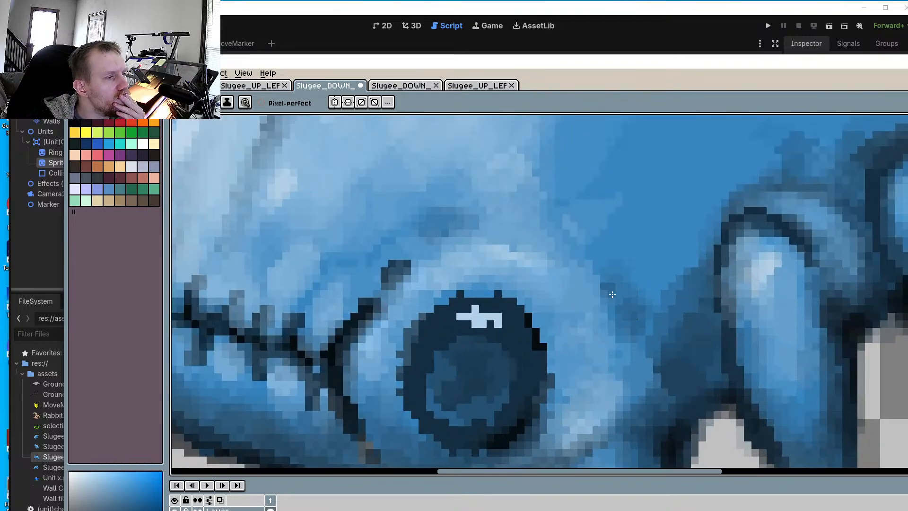
mouse_move(608, 290)
mouse_down()
mouse_move(630, 334)
mouse_move(631, 313)
mouse_up()
drag(592, 268, 668, 350)
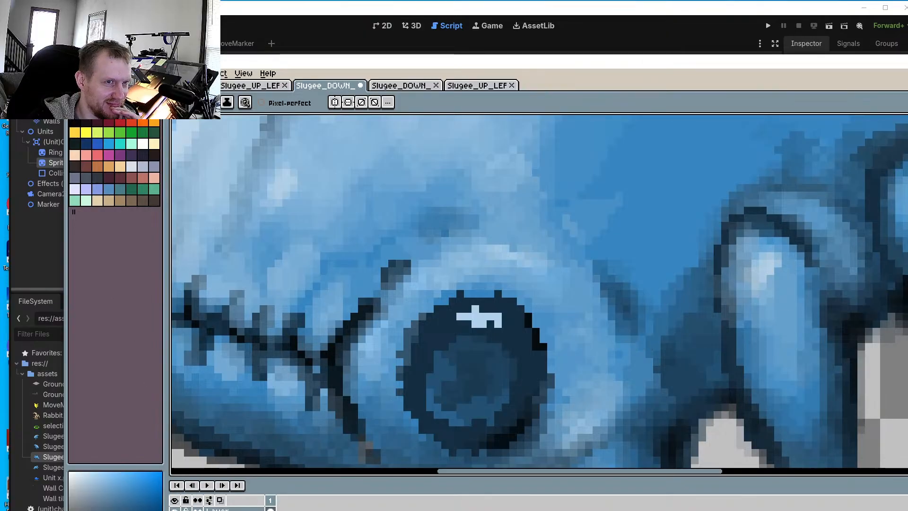
Switch to the Eyedropper and make the sprite editor window taller to enlarge the canvas view
key(i)
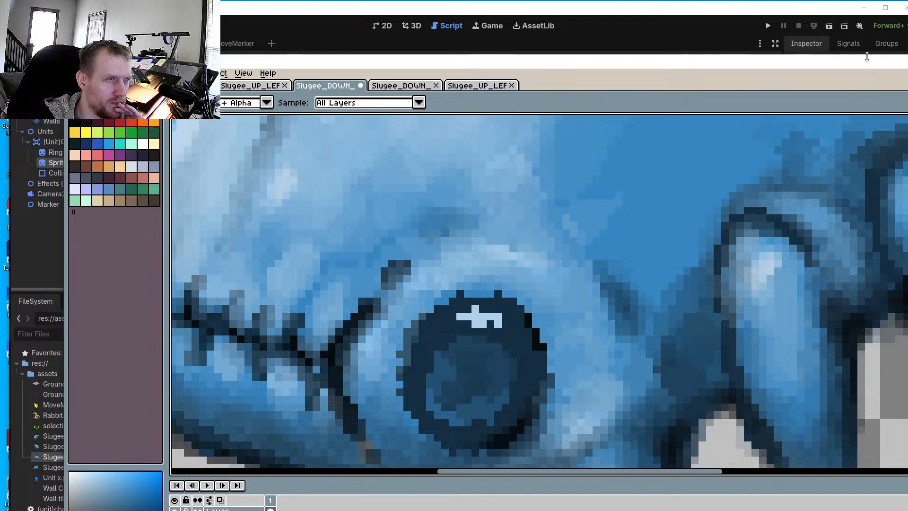
drag(851, 54, 846, 3)
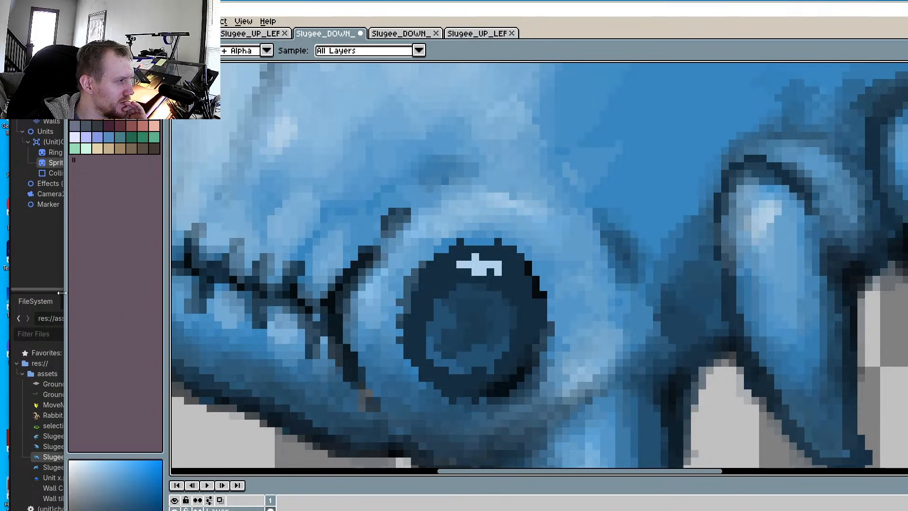
Widen the sprite editor window to enlarge the canvas, and return from the Eyedropper to the brush
drag(61, 292, 8, 292)
middle_drag(713, 271, 725, 310)
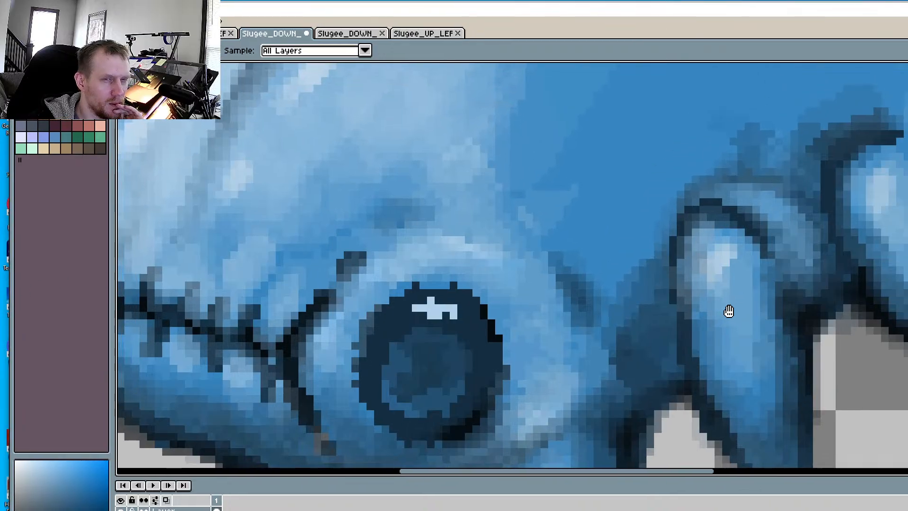
scroll(731, 311, down, 1)
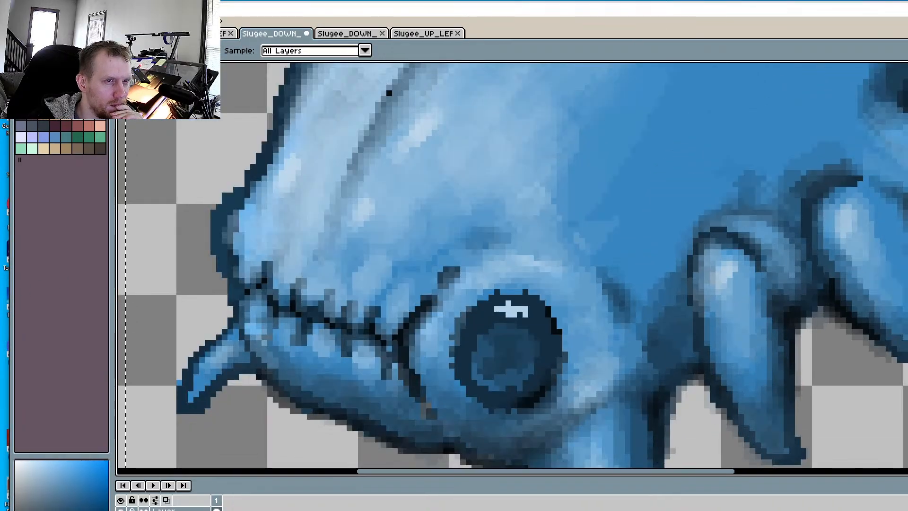
click(907, 97)
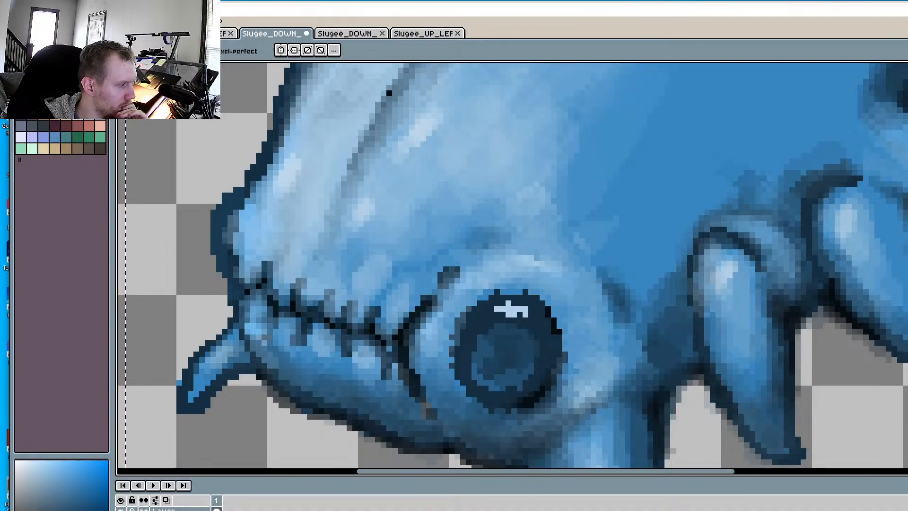
Sample a light blue from the snout and lighten the dark crease between the mouth corner and the eye socket
scroll(316, 302, up, 2)
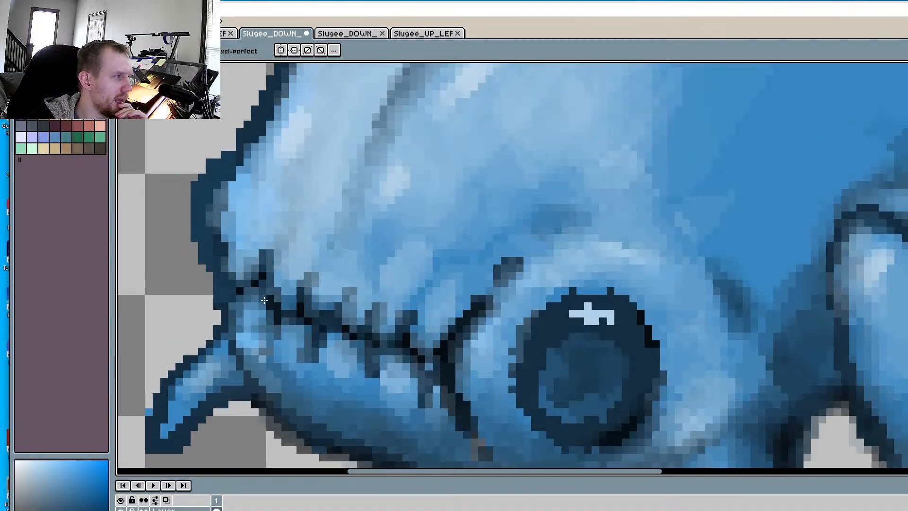
key(i)
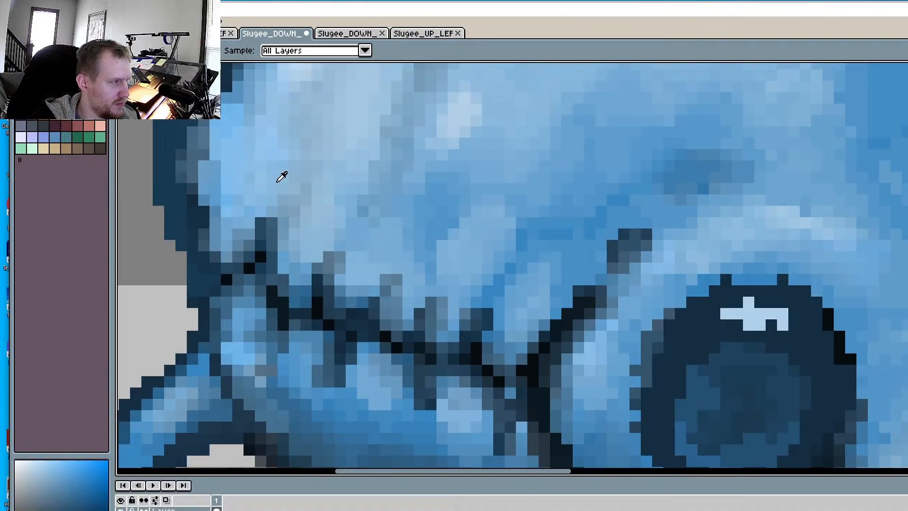
key(b)
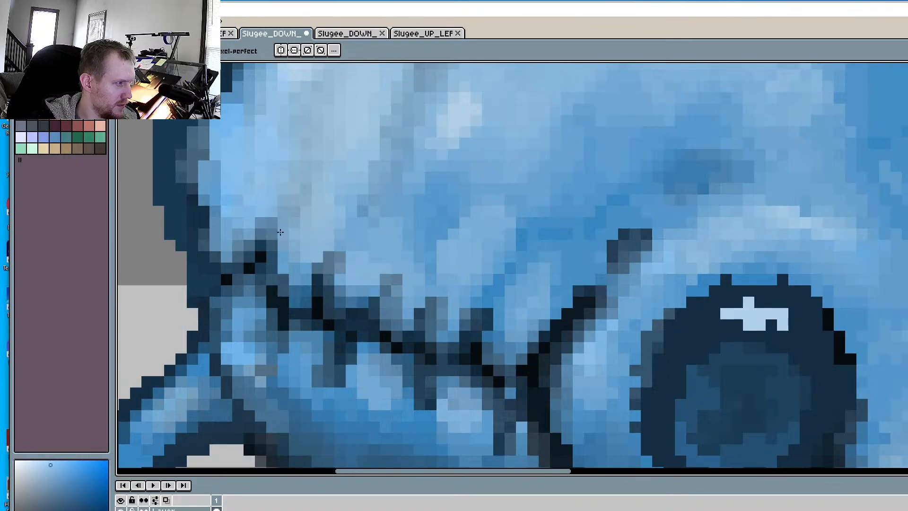
drag(640, 238, 567, 345)
drag(599, 298, 572, 345)
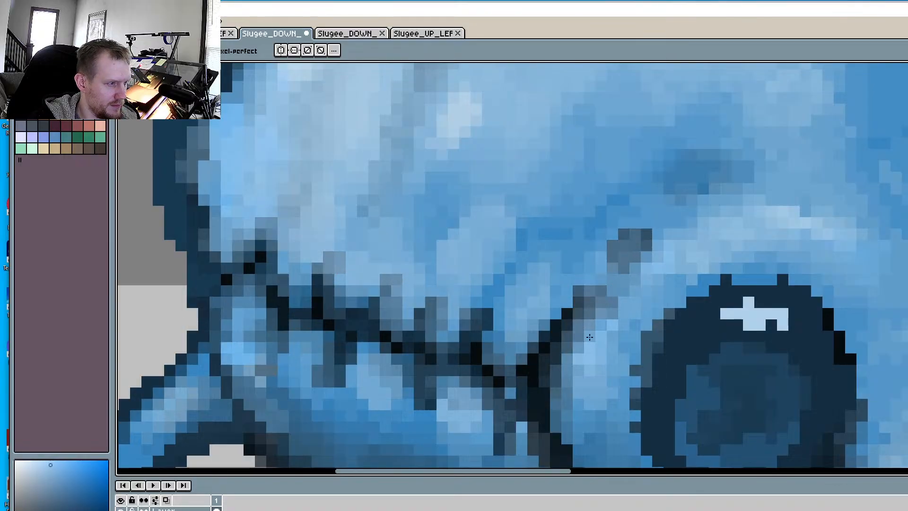
Paint light blue strokes on both sides of the crease running down from the mouth corner
middle_drag(542, 365, 584, 208)
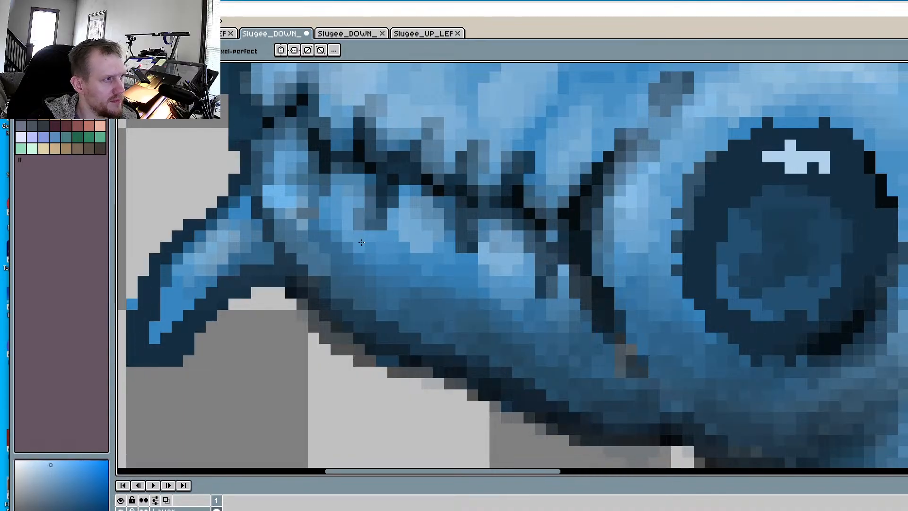
mouse_move(569, 277)
mouse_down()
mouse_move(557, 320)
mouse_move(568, 301)
mouse_move(613, 376)
mouse_up()
drag(618, 293, 637, 321)
drag(604, 257, 646, 332)
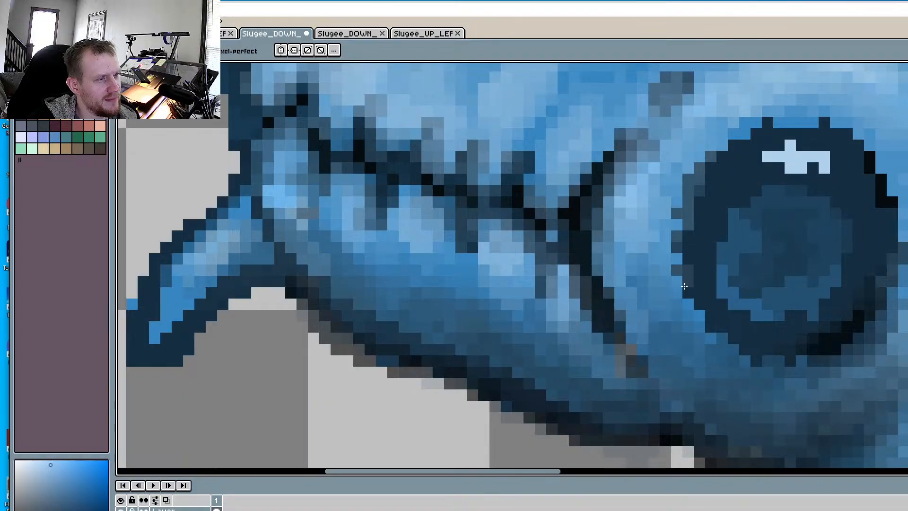
Lighten the lower rim of the eye on the side facing the mouth
mouse_move(684, 284)
mouse_down()
mouse_move(706, 341)
mouse_move(715, 342)
mouse_up()
drag(676, 317, 729, 355)
mouse_move(883, 349)
mouse_down()
mouse_move(903, 305)
mouse_move(881, 344)
mouse_up()
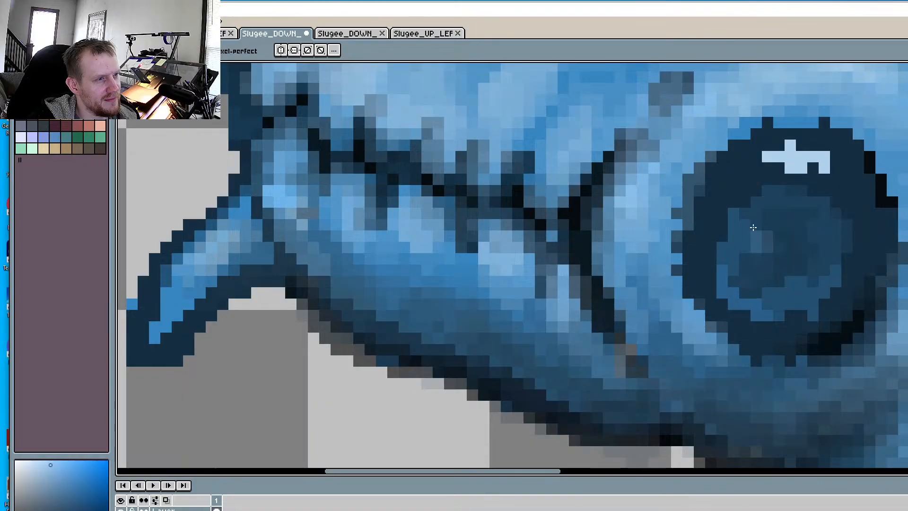
Touch up the front edge of the snout with the light blue brush
scroll(669, 183, down, 3)
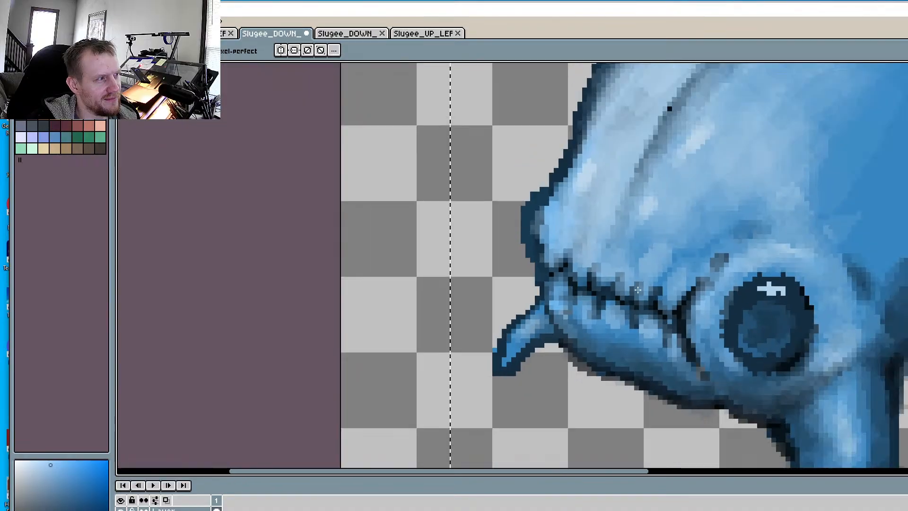
scroll(541, 249, up, 3)
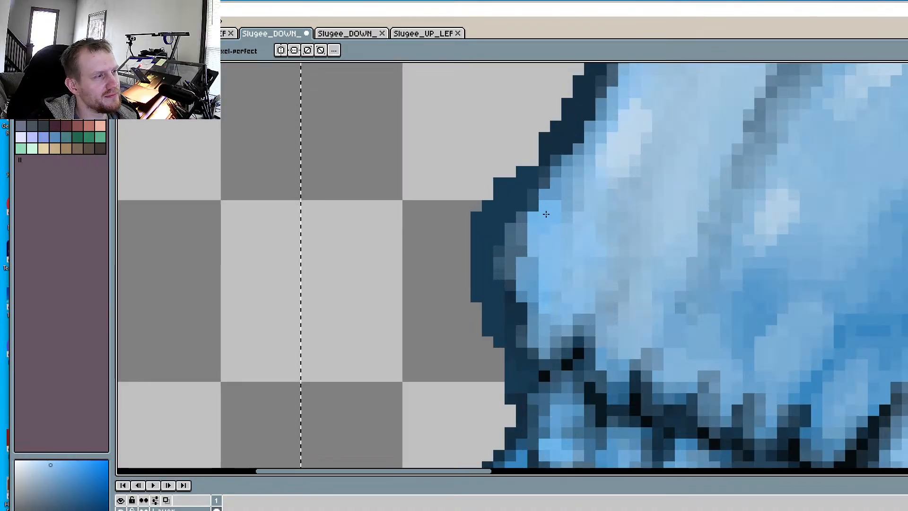
mouse_move(522, 209)
mouse_down()
mouse_move(548, 168)
mouse_move(522, 204)
mouse_up()
scroll(640, 221, down, 4)
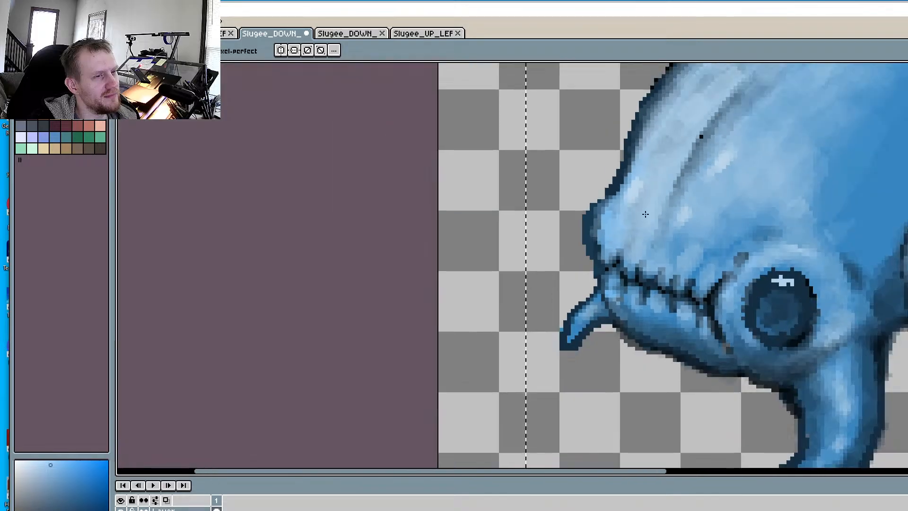
Examine the shading above the eye, the forehead ridge and the outline of the upper back for rough spots
middle_drag(753, 162, 642, 236)
scroll(637, 336, up, 3)
scroll(637, 336, up, 3)
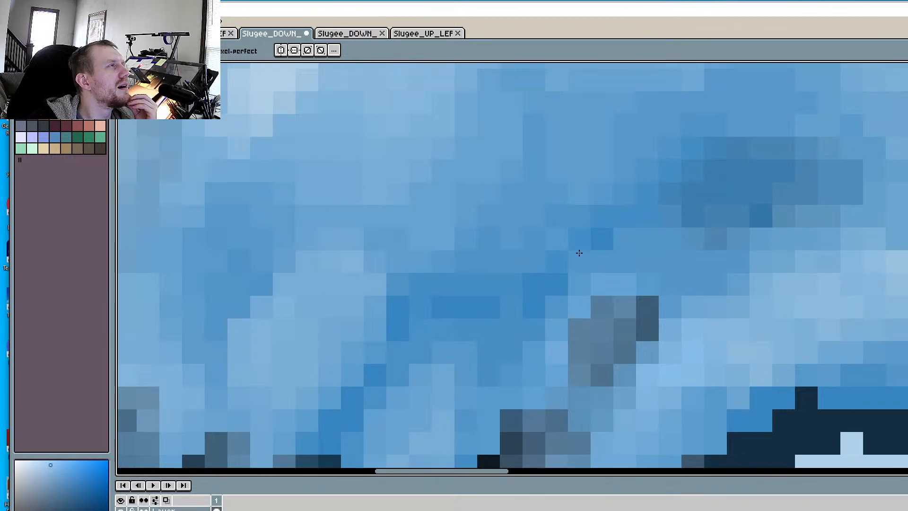
middle_drag(579, 253, 595, 225)
scroll(595, 229, down, 1)
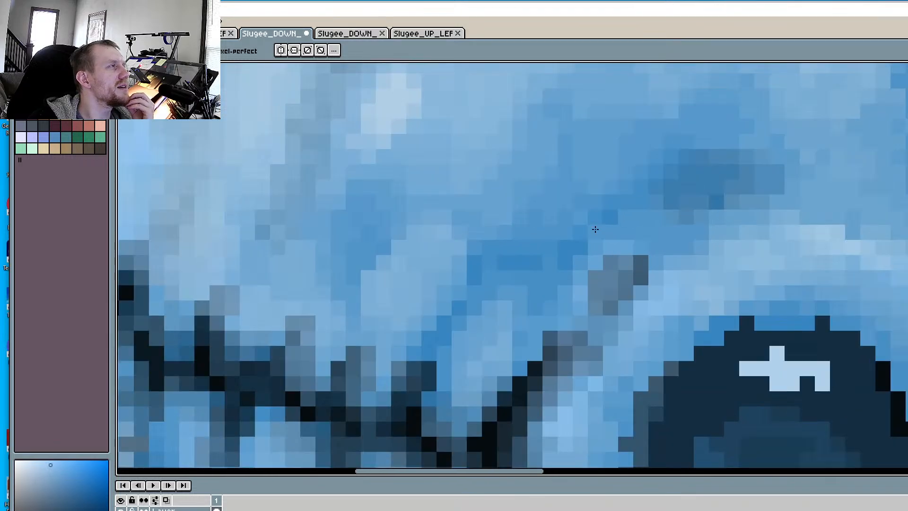
scroll(559, 202, down, 5)
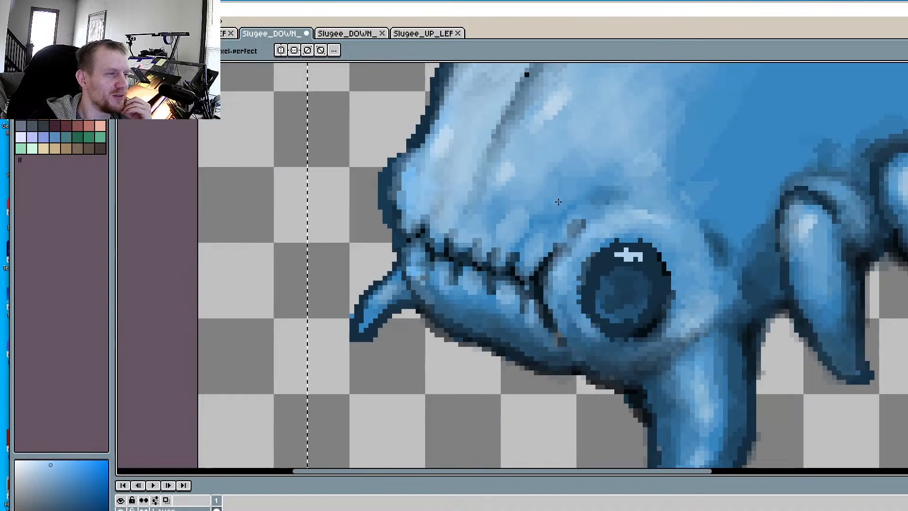
middle_drag(554, 199, 586, 293)
middle_drag(588, 225, 567, 312)
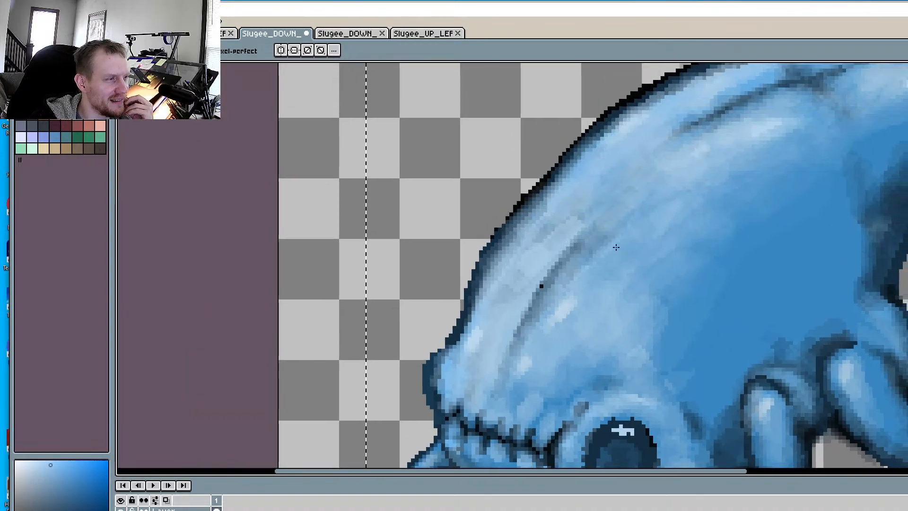
scroll(614, 222, up, 1)
scroll(685, 220, up, 1)
scroll(685, 219, down, 1)
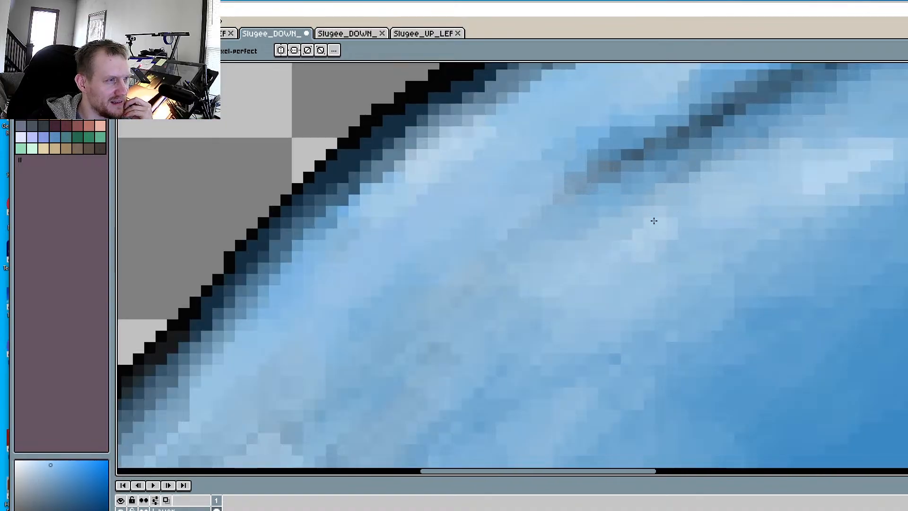
scroll(712, 201, up, 1)
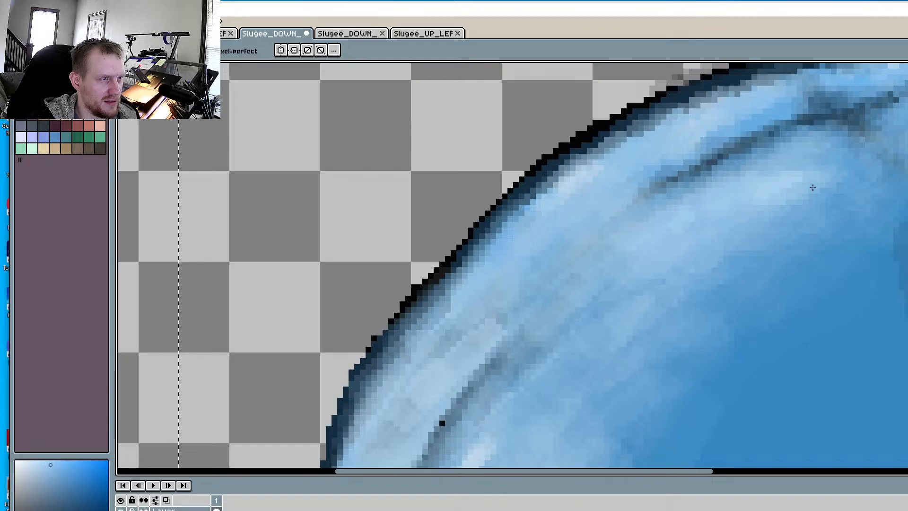
scroll(716, 272, down, 2)
middle_drag(716, 272, 750, 326)
scroll(750, 327, up, 2)
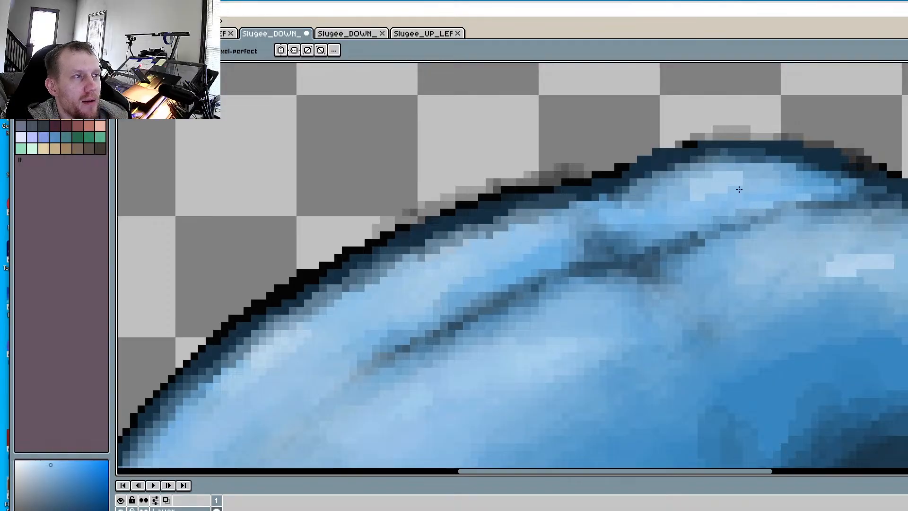
Blend the grey smudges between the forehead ridge and the back outline into the surrounding light blue
drag(898, 277, 716, 243)
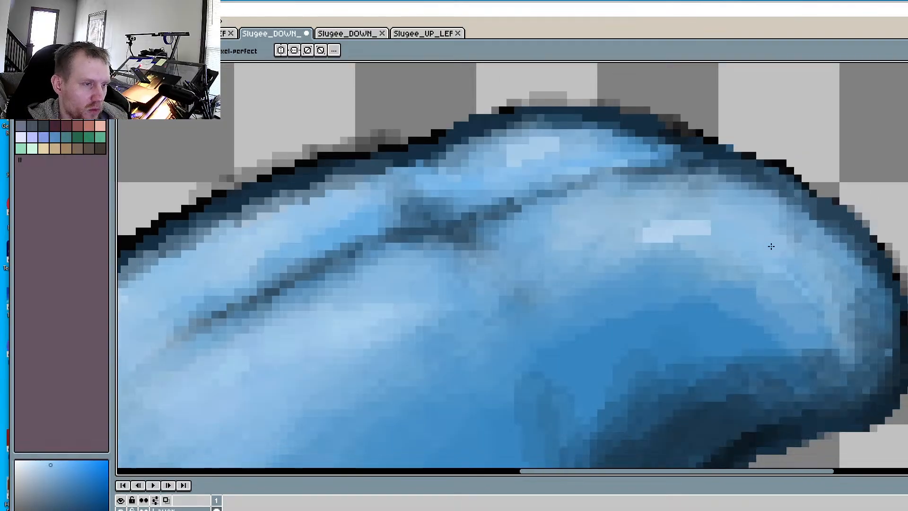
drag(775, 250, 880, 149)
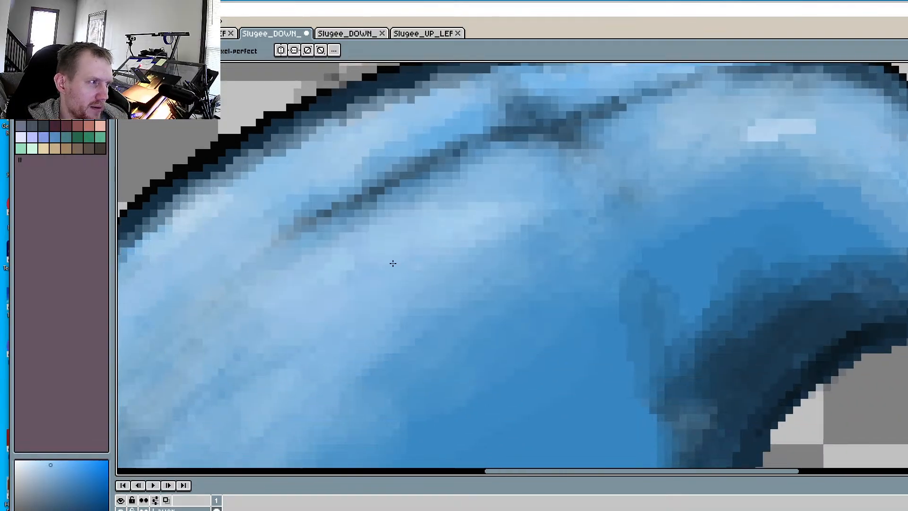
drag(324, 240, 643, 147)
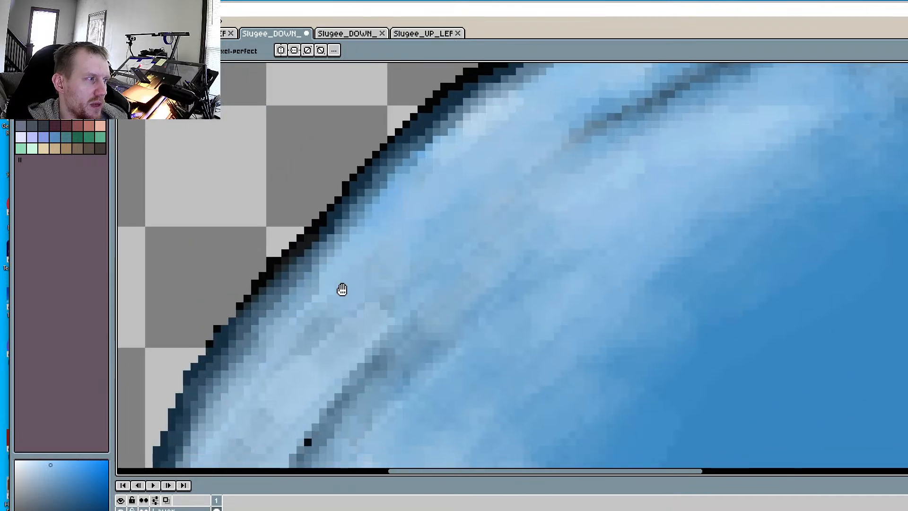
drag(289, 357, 439, 278)
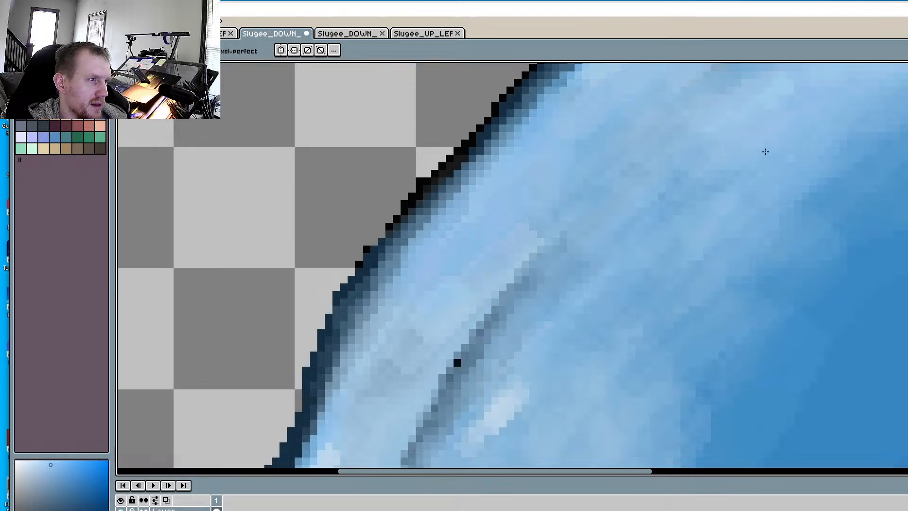
middle_drag(615, 361, 752, 87)
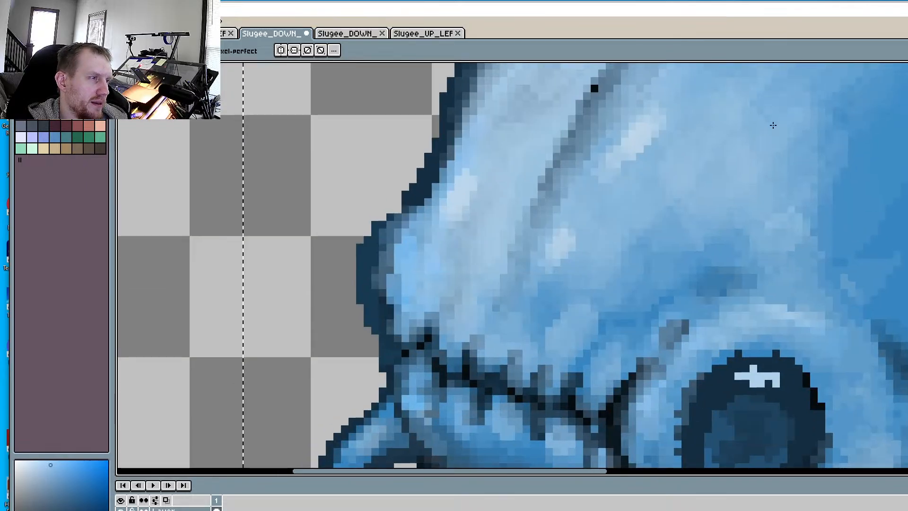
Sample the near-black blue and smooth the dark outline under the tail, covering its greyish stray patches
scroll(773, 125, down, 3)
scroll(726, 296, up, 1)
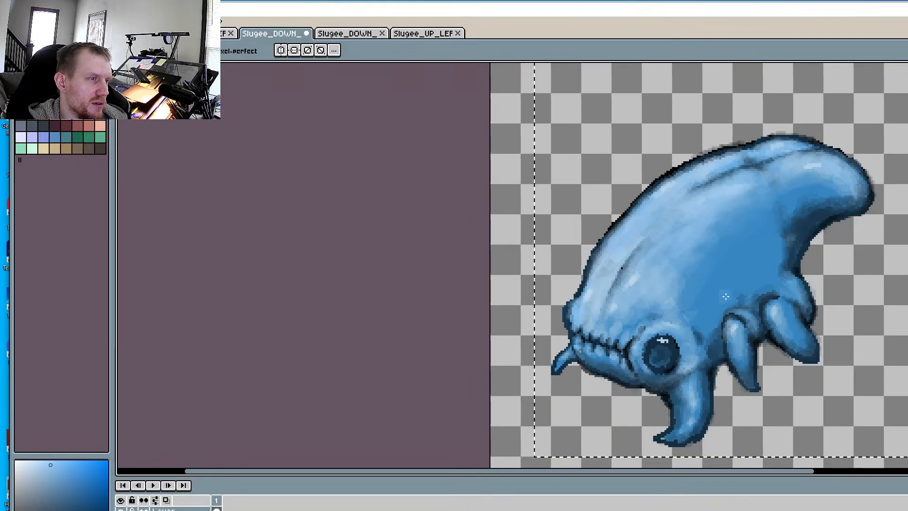
scroll(726, 296, up, 5)
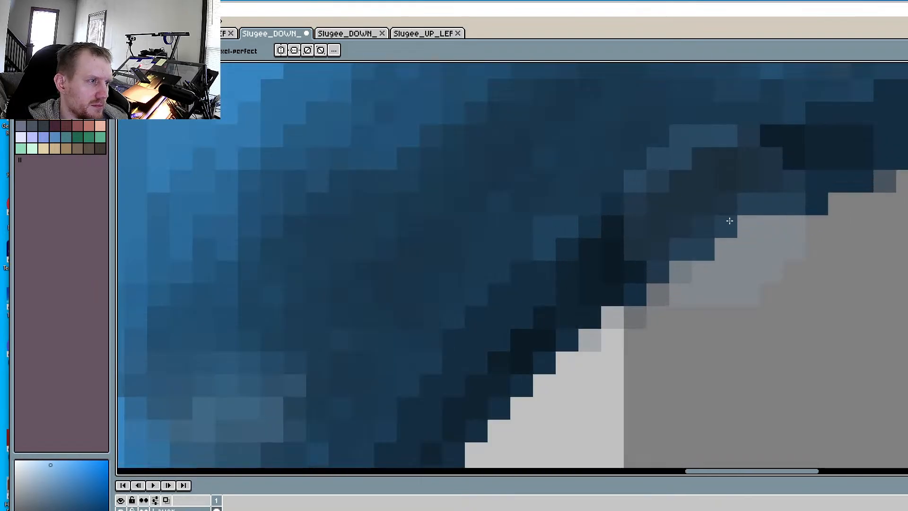
alt+click(631, 240)
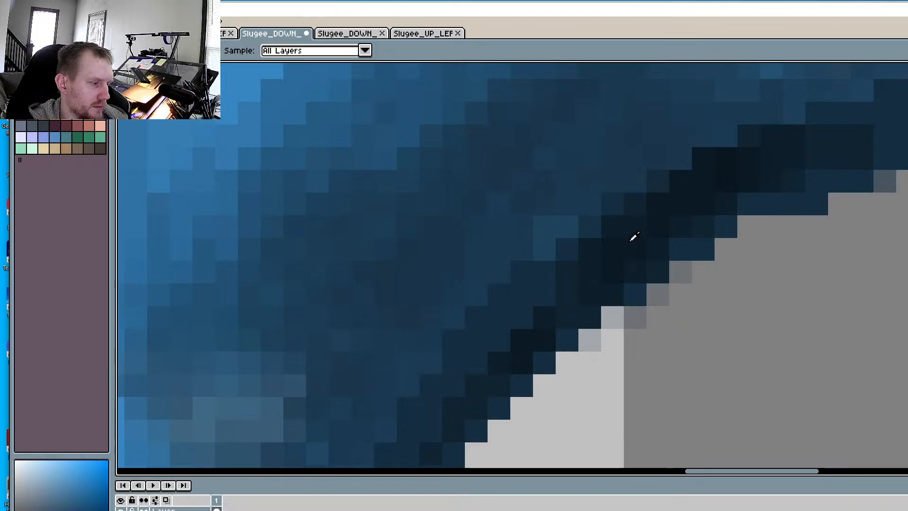
scroll(636, 186, down, 2)
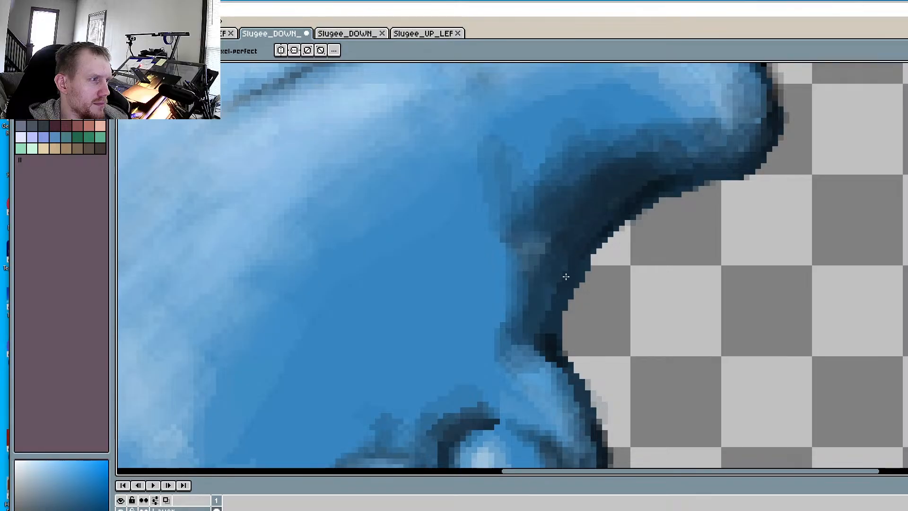
Deepen the dark shading along the tail's underside and down the inner curve toward the rear leg
scroll(585, 231, up, 1)
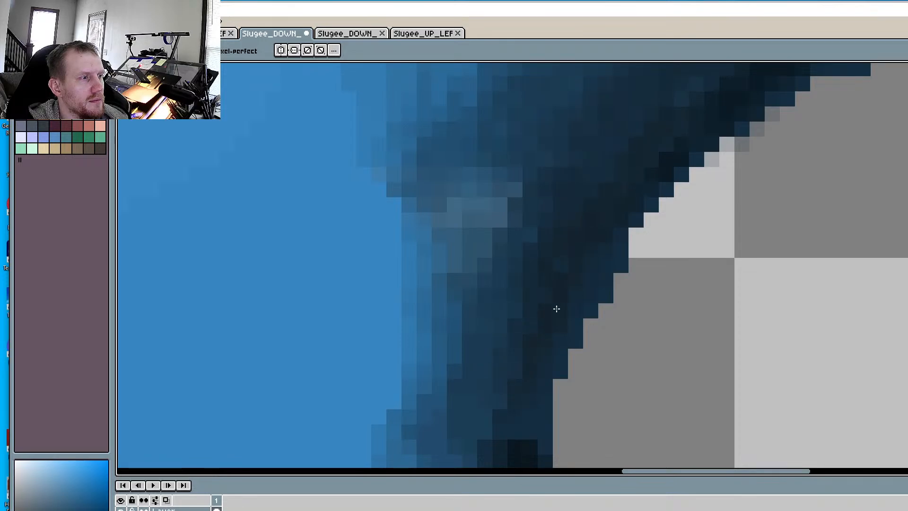
scroll(540, 301, down, 2)
scroll(676, 265, up, 2)
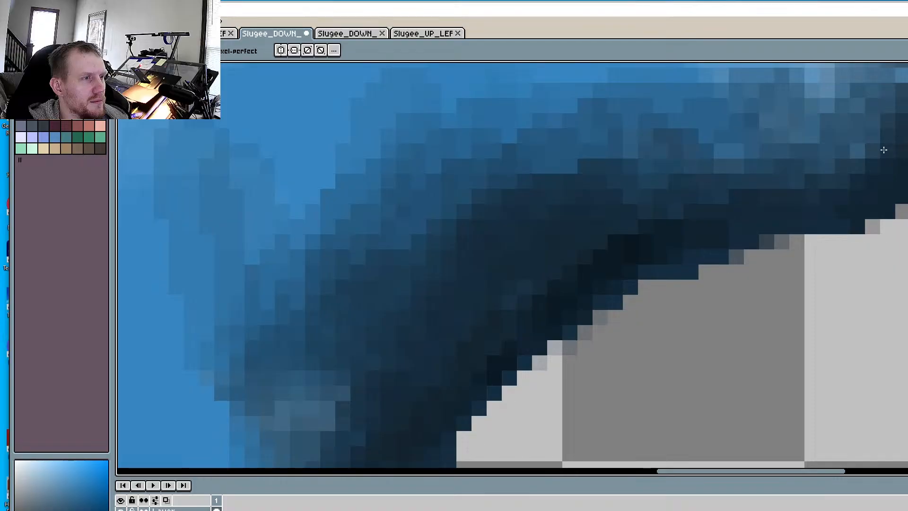
scroll(722, 206, down, 2)
scroll(634, 256, down, 2)
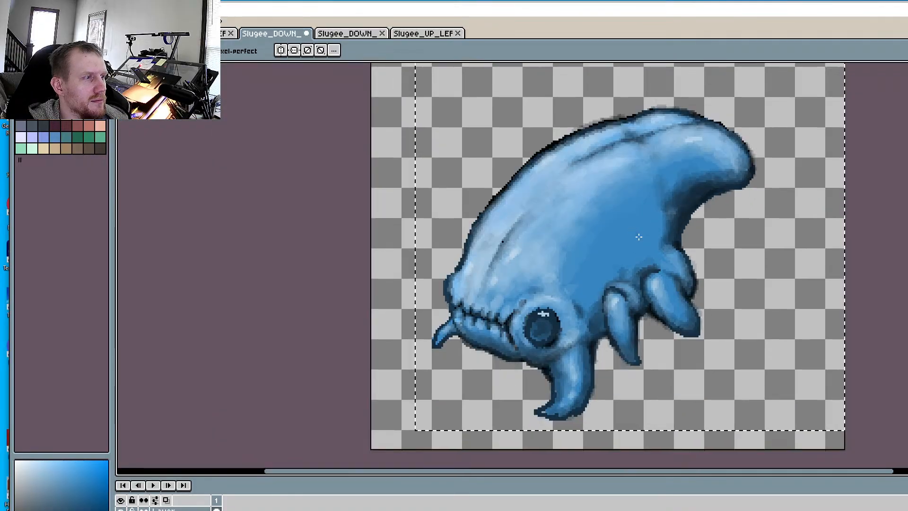
Extend soft dark shading from the tail's base onto the body's rear flank above the rearmost leg
scroll(638, 236, up, 2)
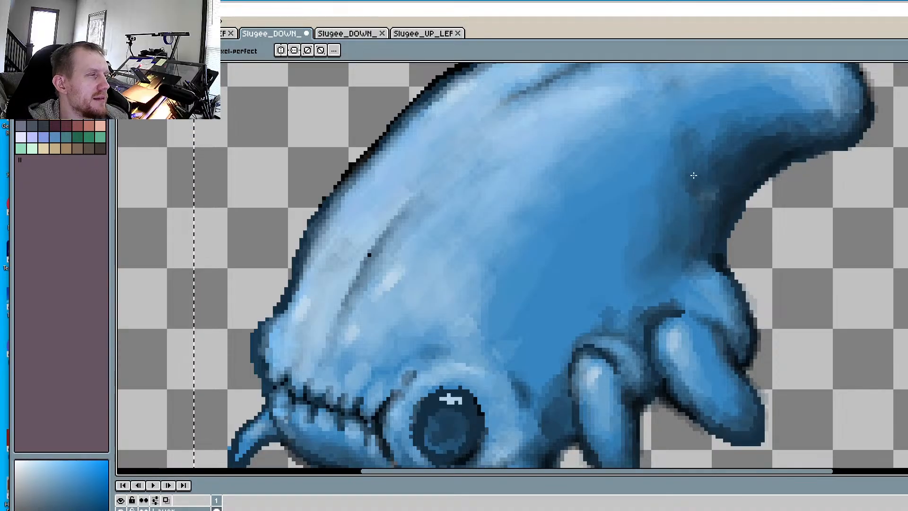
scroll(602, 236, up, 1)
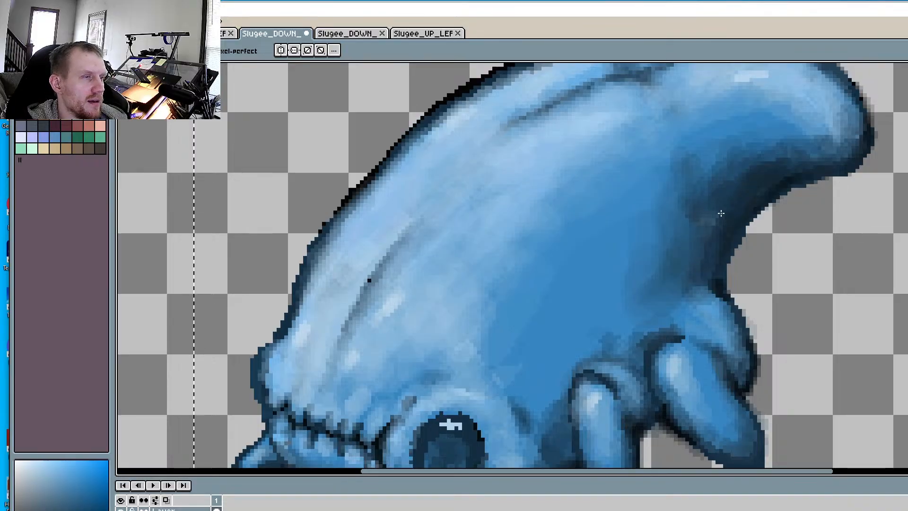
scroll(720, 213, up, 5)
scroll(721, 213, right, 2)
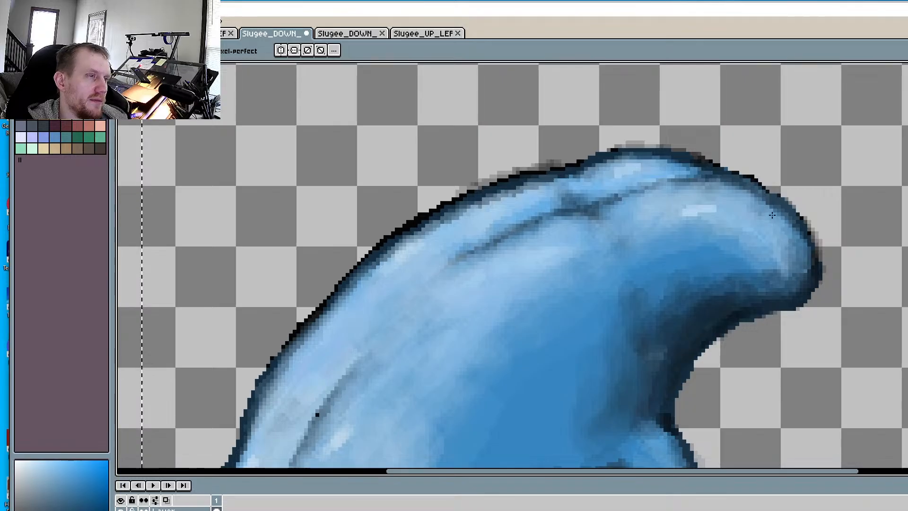
Inspect the outline, shading and highlights along the creature's back, tail, mouth, eye and legs for spots needing cleanup
scroll(363, 304, down, 4)
scroll(363, 303, left, 1)
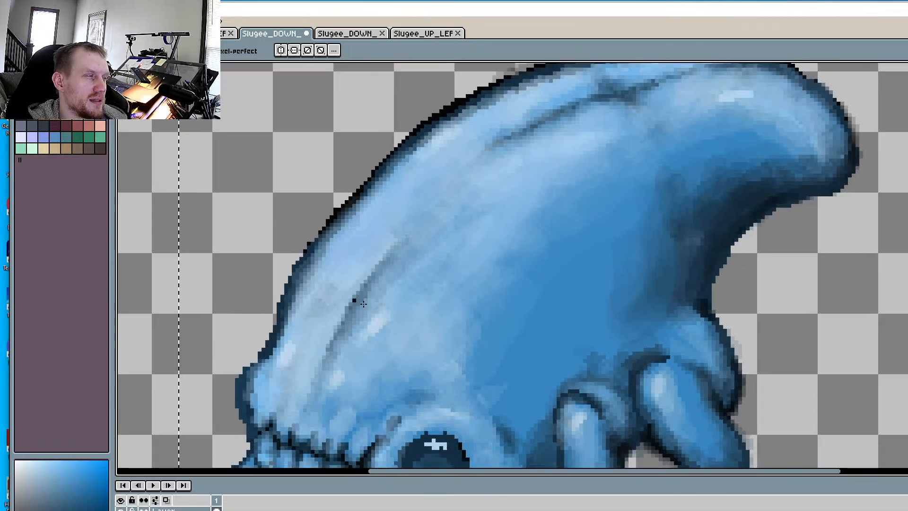
scroll(363, 304, down, 4)
scroll(363, 304, left, 2)
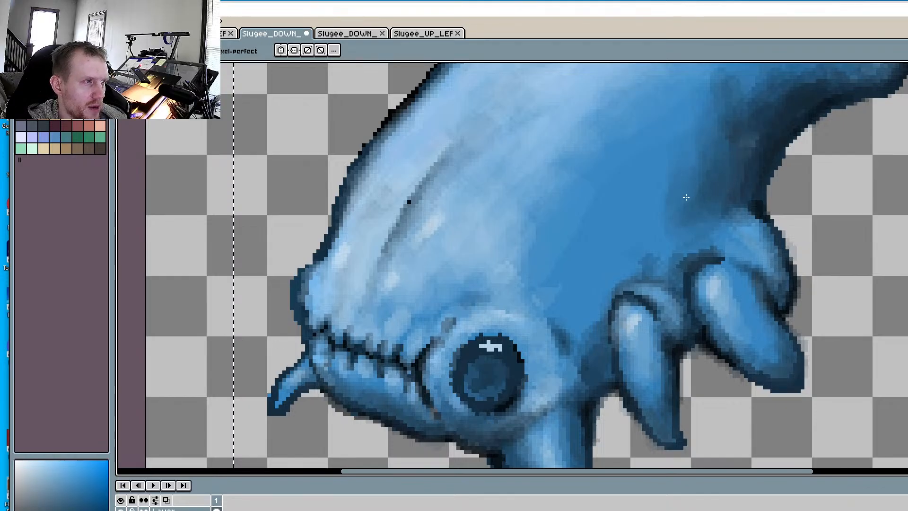
scroll(615, 265, down, 2)
scroll(614, 264, left, 2)
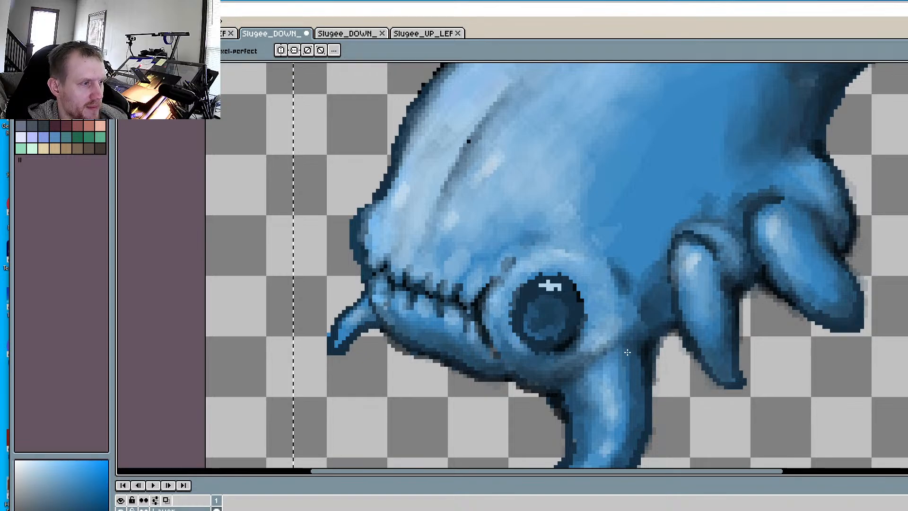
scroll(636, 406, down, 3)
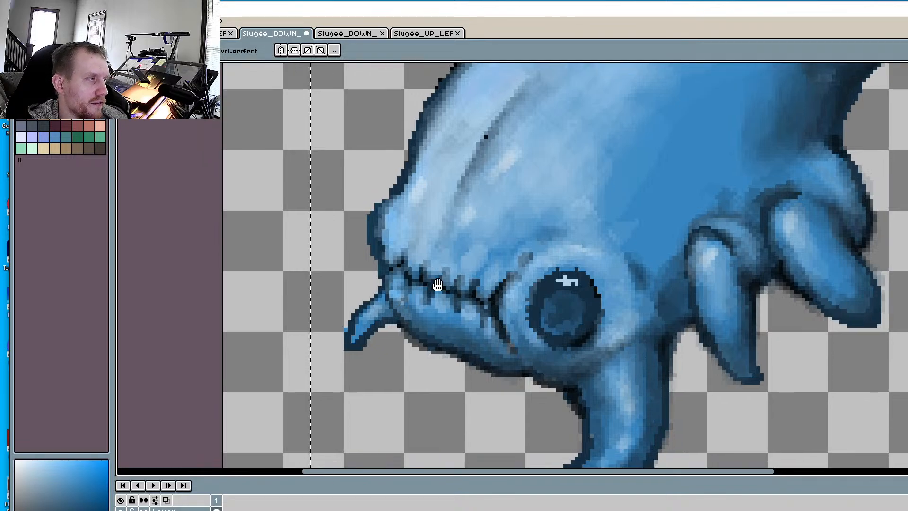
scroll(621, 285, up, 3)
scroll(624, 293, down, 1)
scroll(627, 301, up, 1)
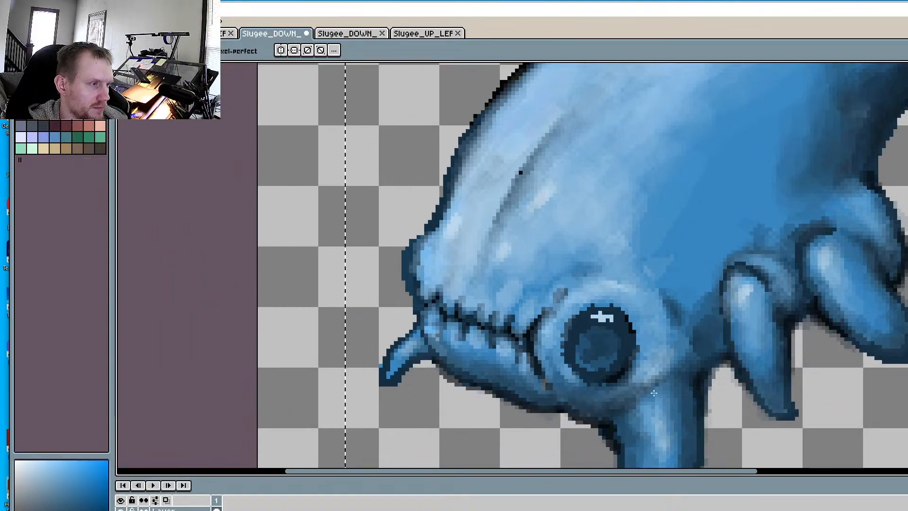
scroll(671, 360, down, 1)
scroll(671, 349, up, 1)
scroll(684, 299, up, 1)
scroll(683, 298, down, 1)
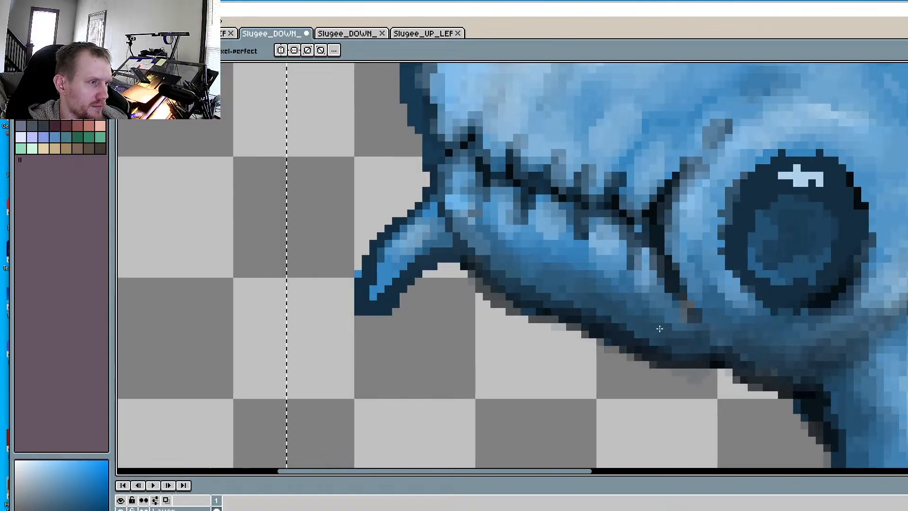
scroll(676, 316, up, 1)
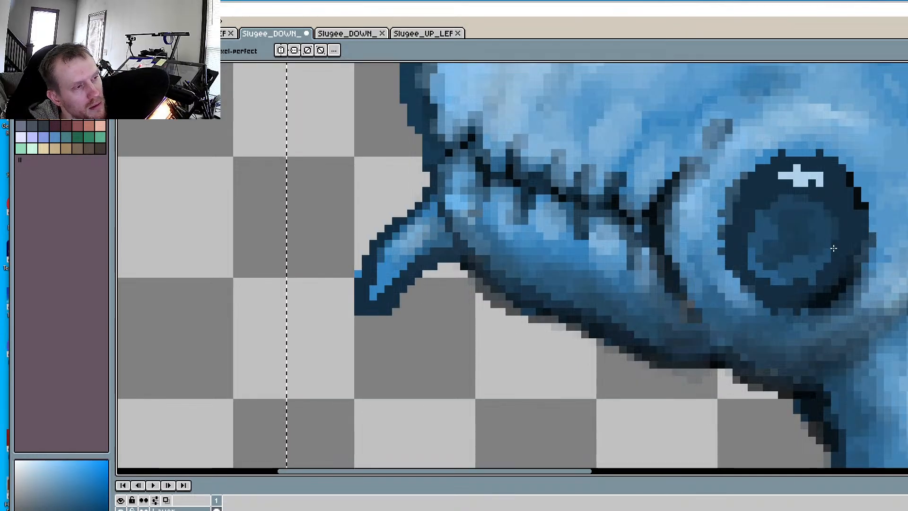
middle_drag(608, 116, 575, 255)
scroll(576, 255, down, 4)
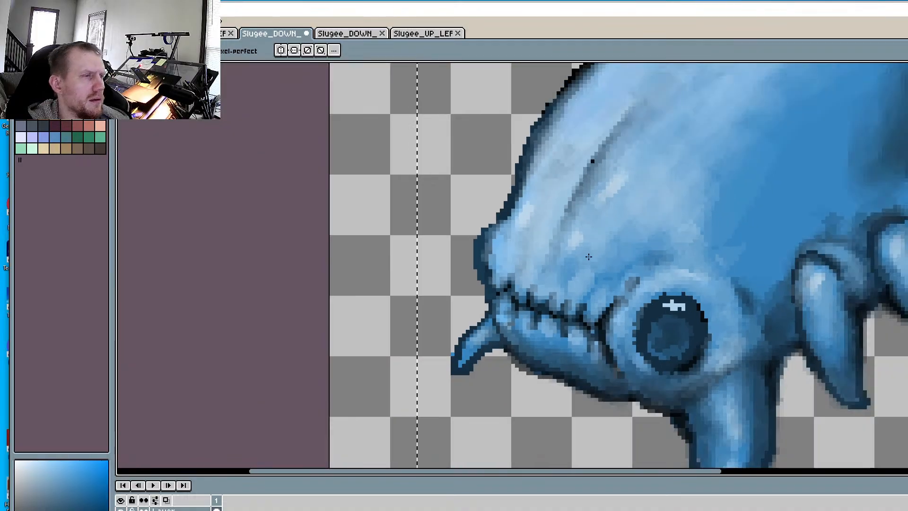
scroll(867, 209, up, 2)
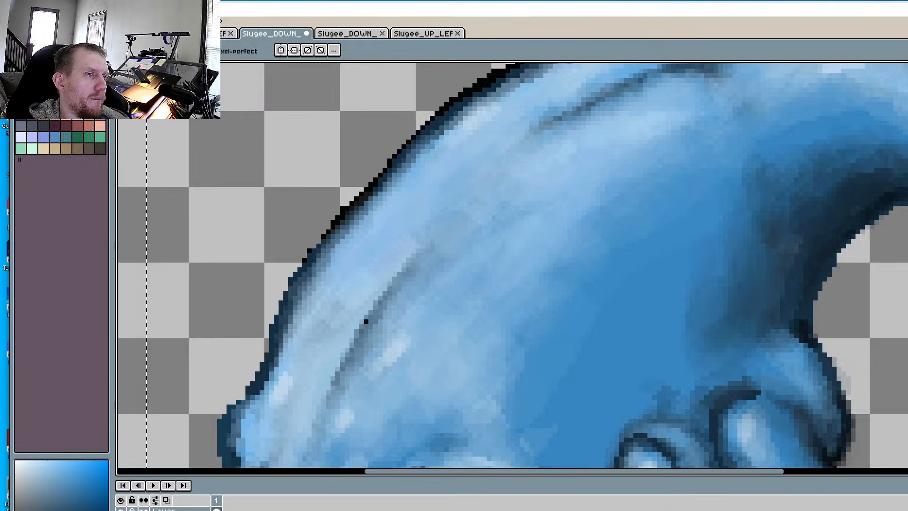
scroll(892, 243, up, 4)
scroll(891, 243, left, 3)
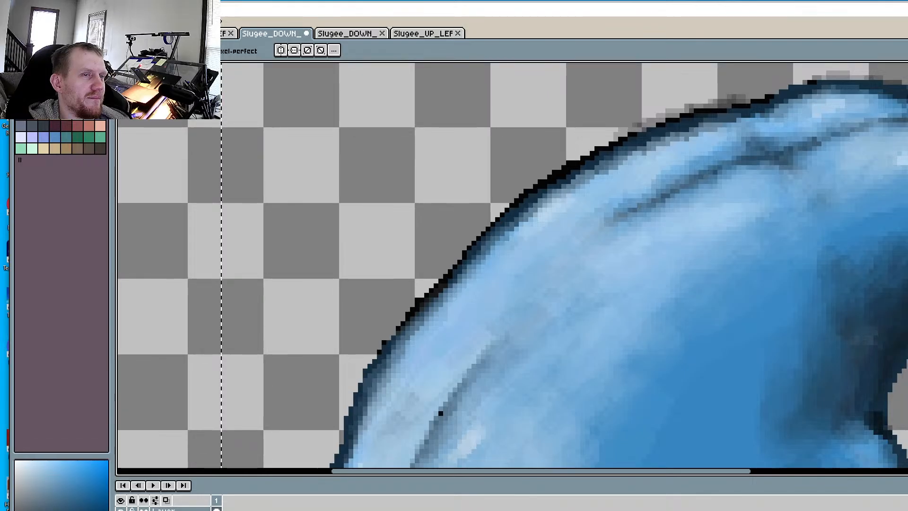
middle_drag(439, 413, 525, 260)
scroll(524, 260, down, 4)
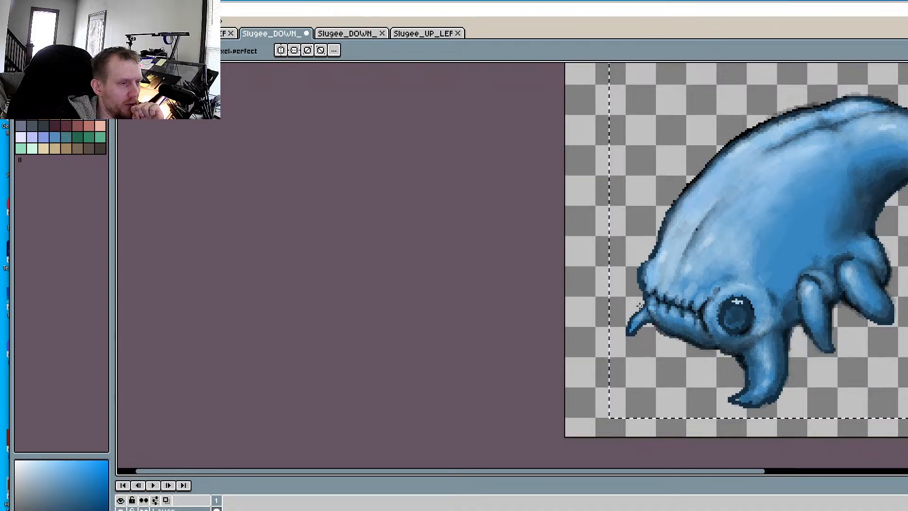
Sample the nearby blue and paint over the grey smudge between the mouth corner and the top of the eye
scroll(671, 190, up, 4)
middle_drag(714, 381, 623, 222)
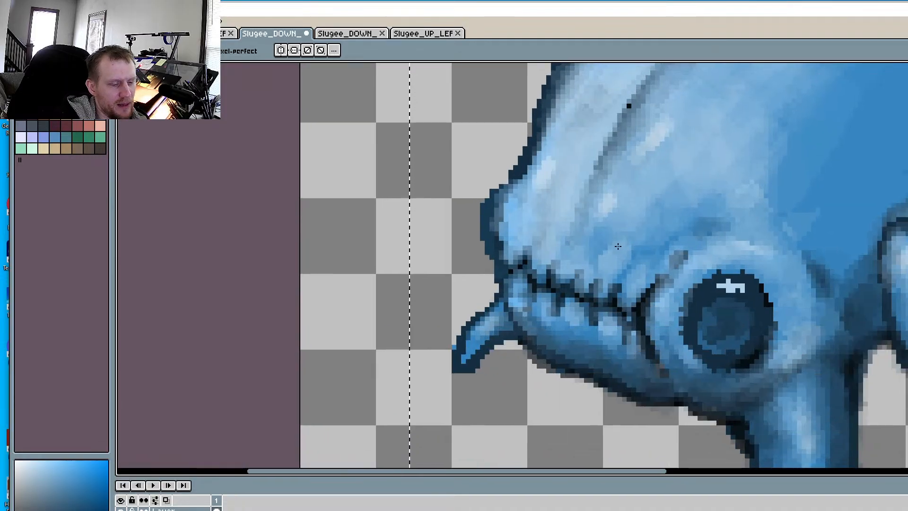
scroll(655, 245, up, 3)
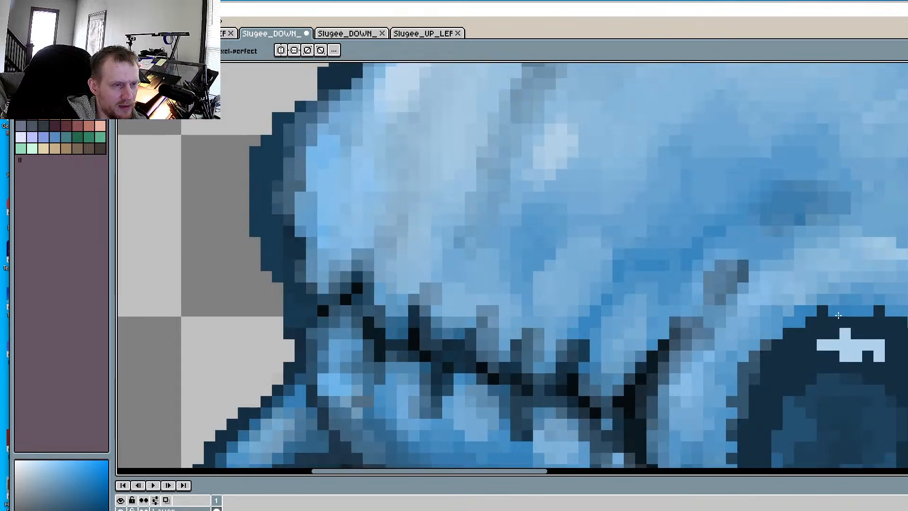
click(732, 261)
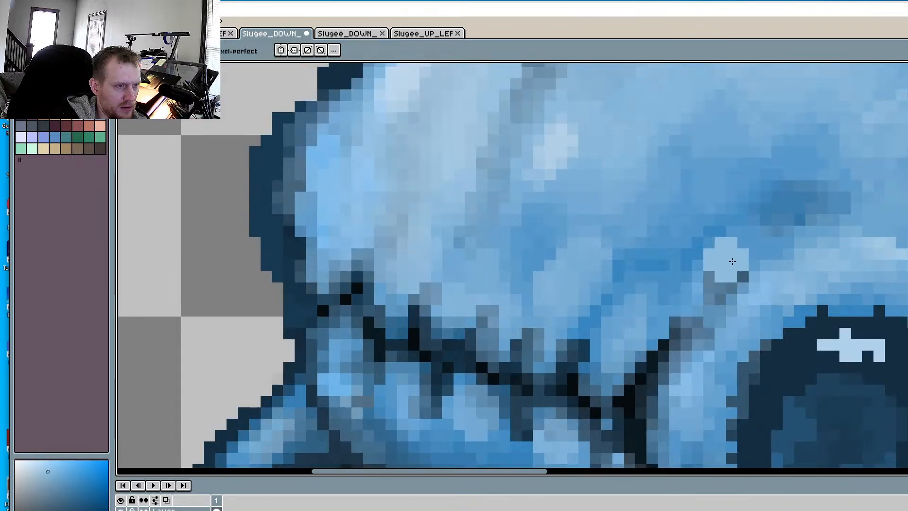
key(ctrl+z)
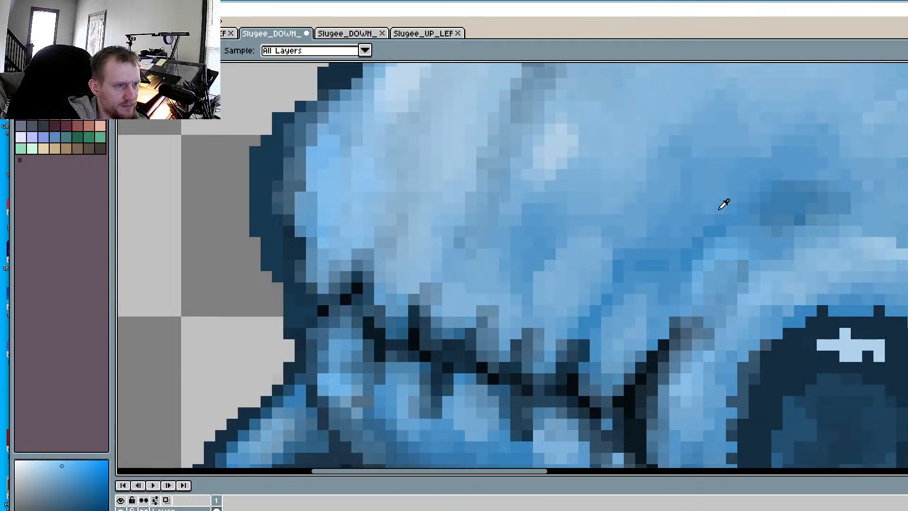
alt+click(695, 307)
mouse_move(739, 274)
mouse_down()
mouse_move(720, 300)
mouse_move(689, 311)
mouse_up()
scroll(737, 257, down, 3)
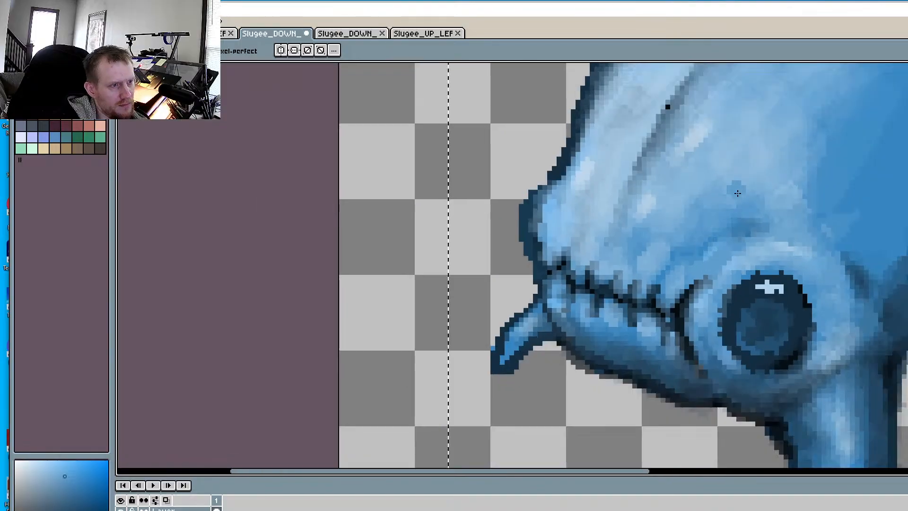
Check the brow area above the eye, the forehead crease and the overall look of the whole sprite
middle_drag(736, 189, 604, 228)
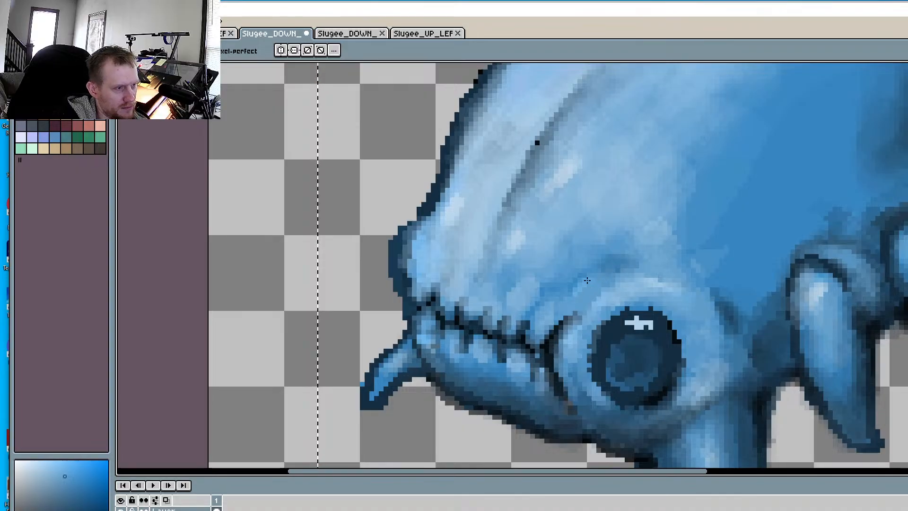
scroll(605, 293, up, 2)
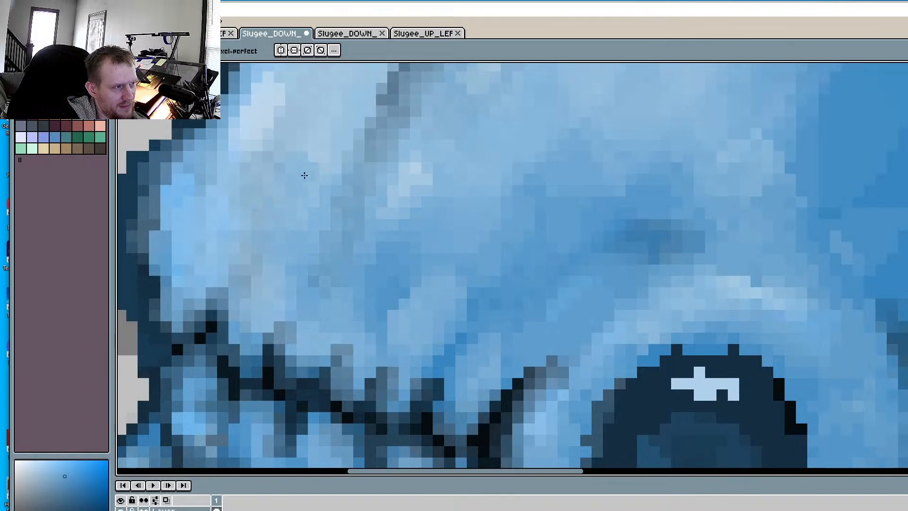
scroll(304, 176, down, 2)
middle_drag(462, 189, 535, 264)
scroll(376, 216, up, 1)
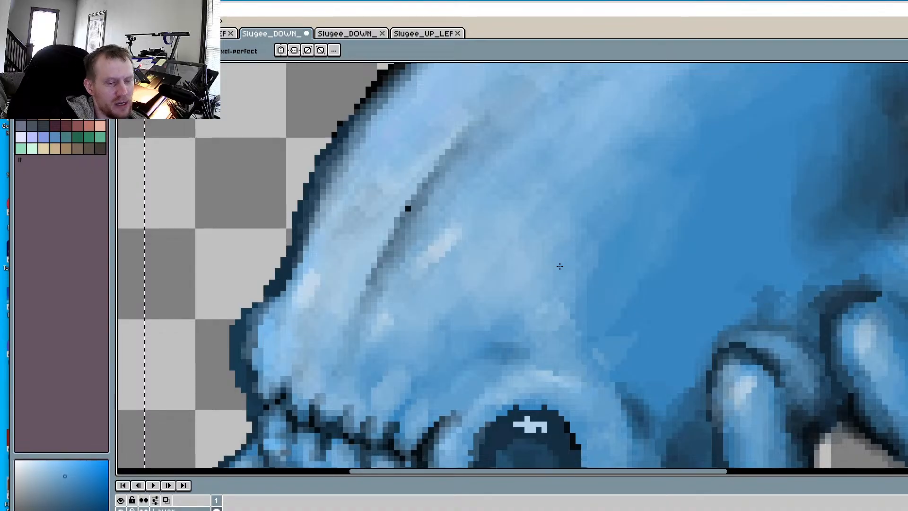
scroll(575, 231, down, 4)
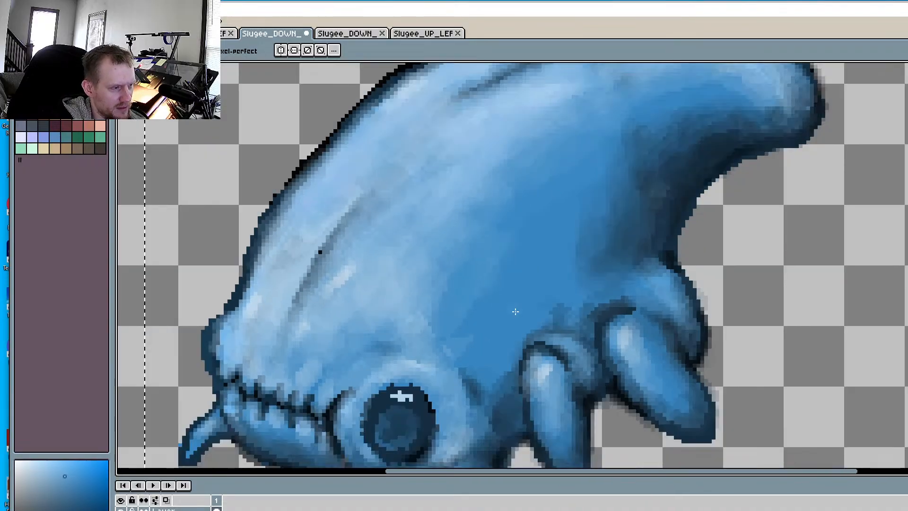
scroll(515, 312, up, 2)
scroll(536, 275, down, 2)
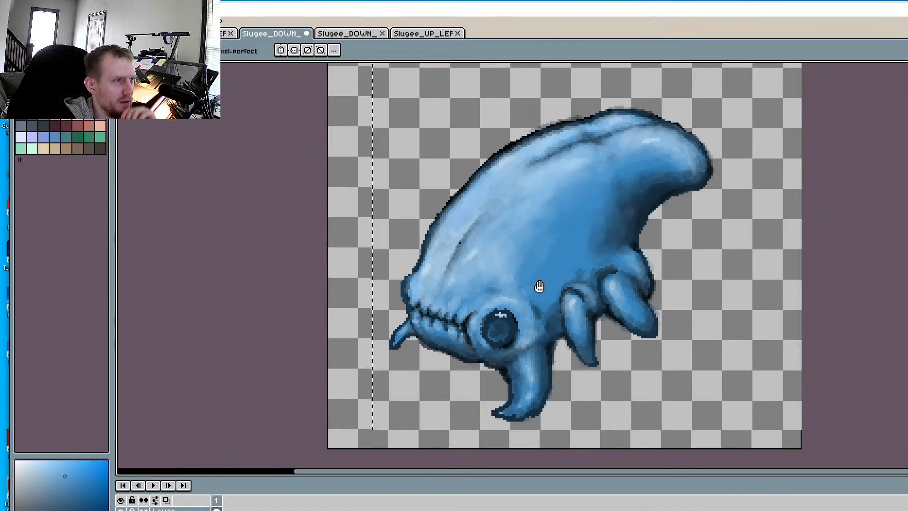
scroll(537, 290, left, 2)
scroll(567, 402, left, 2)
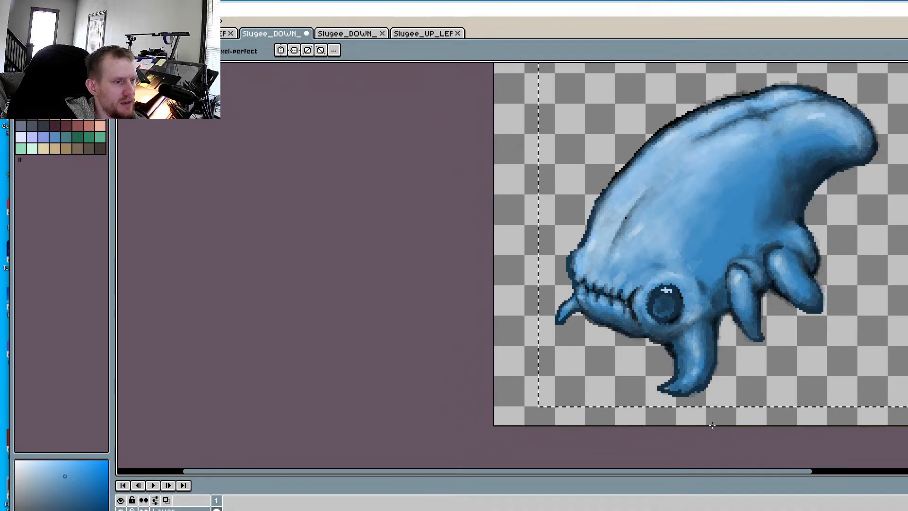
Sample the near-black outline color, shrink the brush, and darken the front leg's inner contour down toward the claw
scroll(712, 425, up, 5)
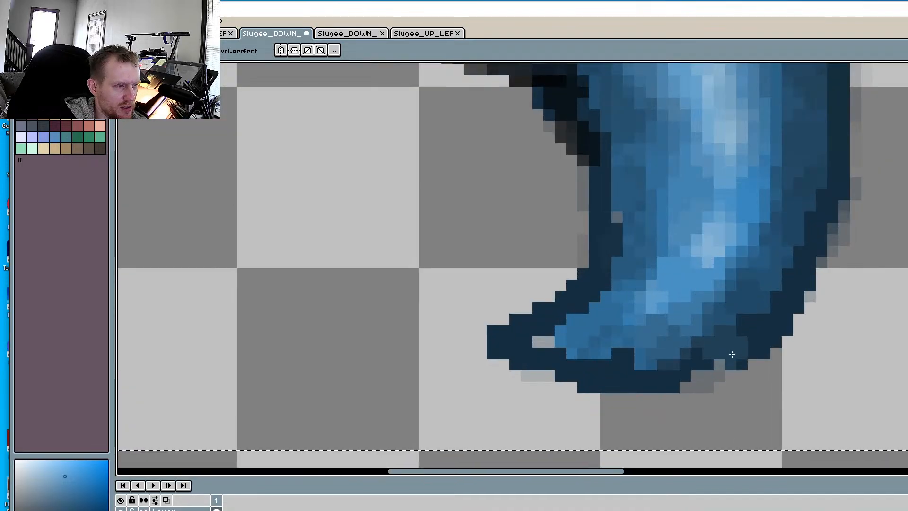
scroll(601, 244, up, 3)
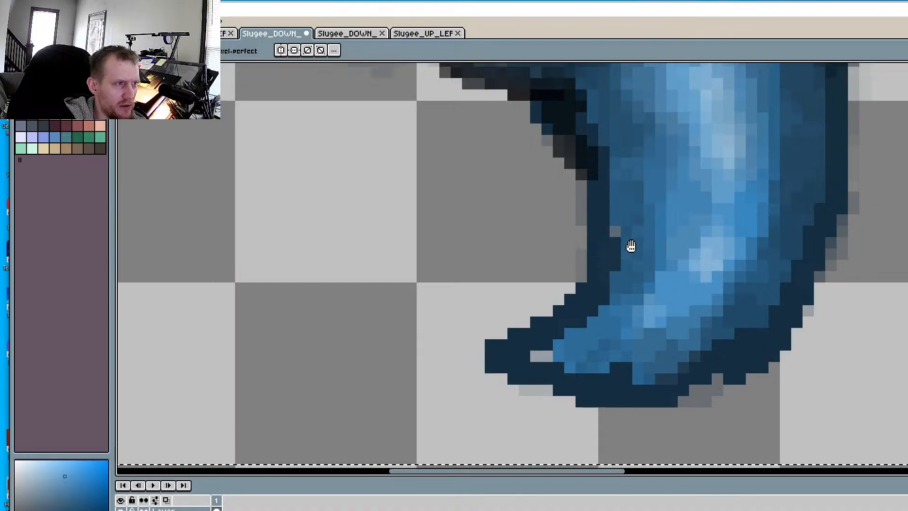
key(alt)
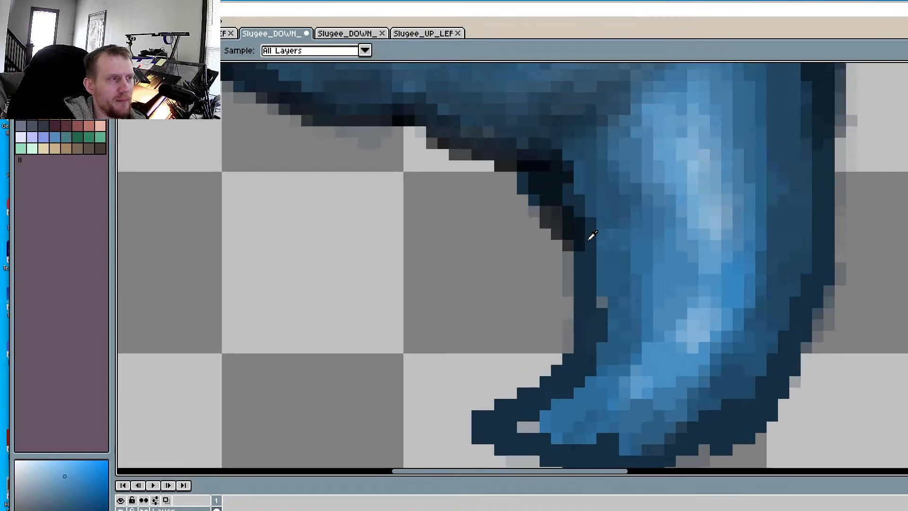
alt+click(553, 163)
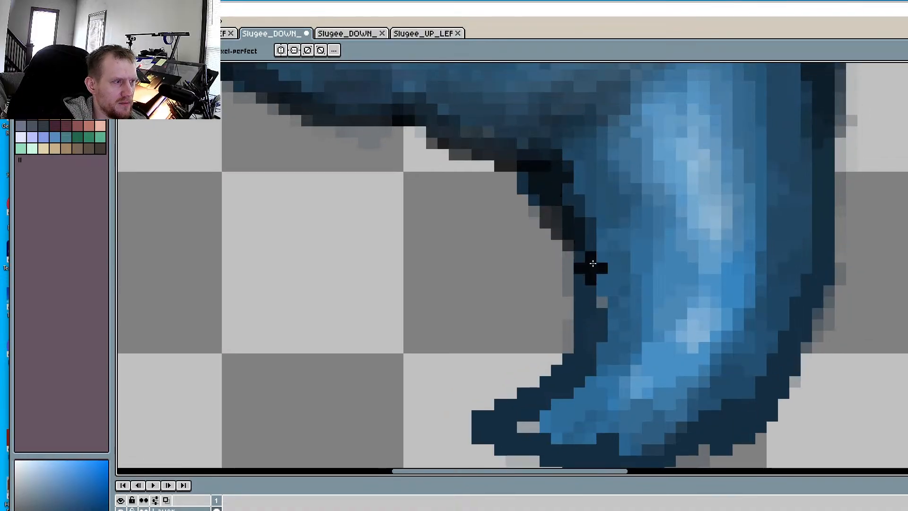
key(minus)
key(minus)
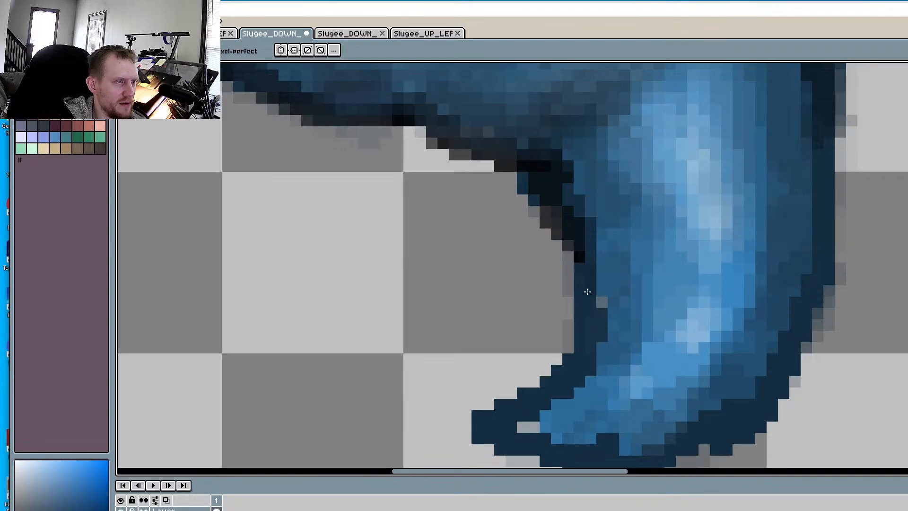
mouse_move(568, 347)
mouse_down()
mouse_move(562, 369)
mouse_move(557, 357)
mouse_move(570, 346)
mouse_move(557, 360)
mouse_up()
drag(569, 338, 573, 300)
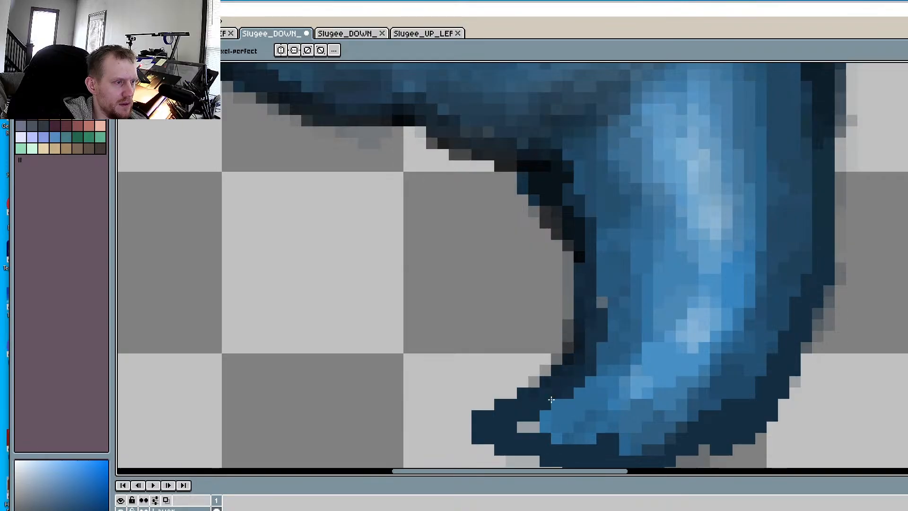
Darken the front leg's claw tip and underside, covering the light gap inside the tip with near-black shading
mouse_move(548, 411)
mouse_down()
mouse_move(511, 433)
mouse_move(497, 428)
mouse_up()
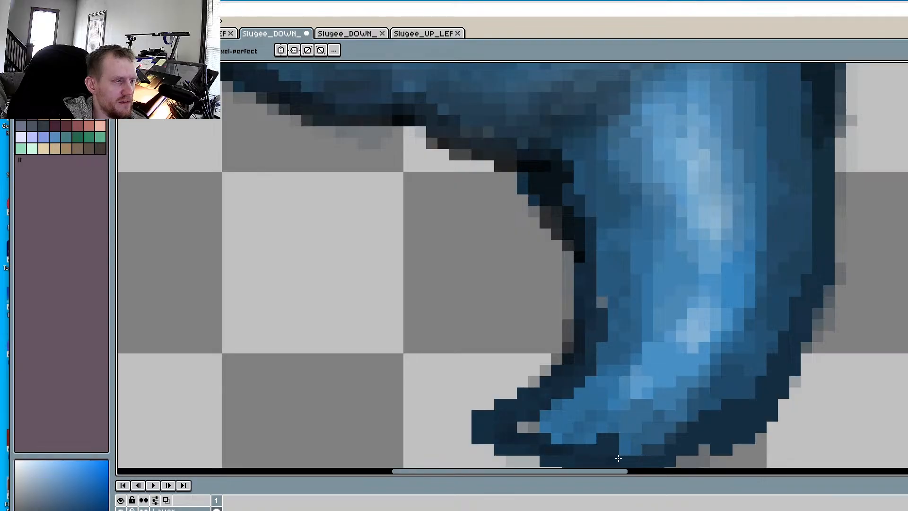
middle_drag(656, 449, 619, 417)
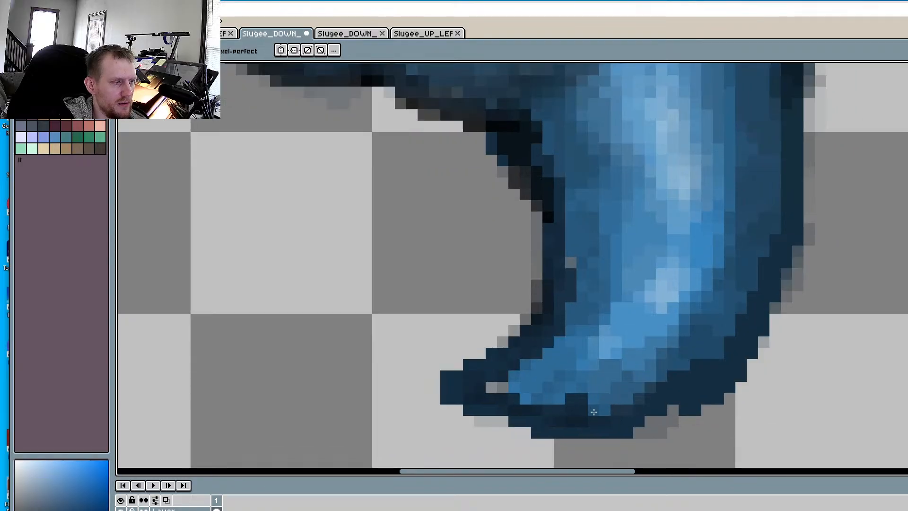
mouse_move(492, 387)
mouse_down()
mouse_move(515, 374)
mouse_move(543, 399)
mouse_move(566, 391)
mouse_move(517, 378)
mouse_move(547, 375)
mouse_move(536, 384)
mouse_move(561, 391)
mouse_move(539, 376)
mouse_up()
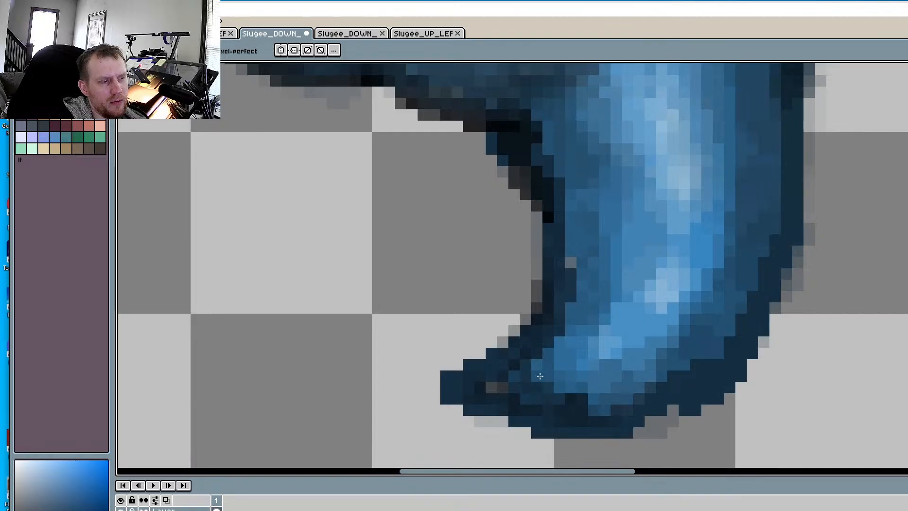
middle_drag(546, 310, 531, 412)
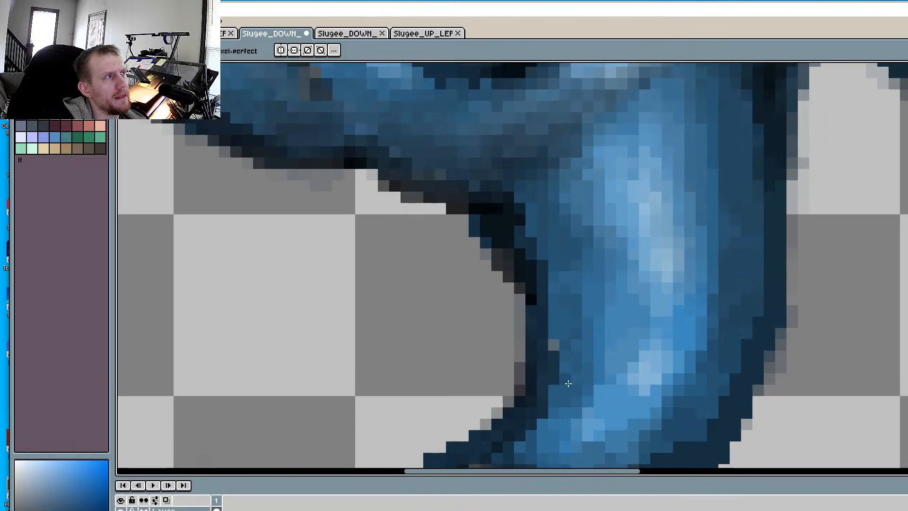
middle_drag(568, 384, 580, 336)
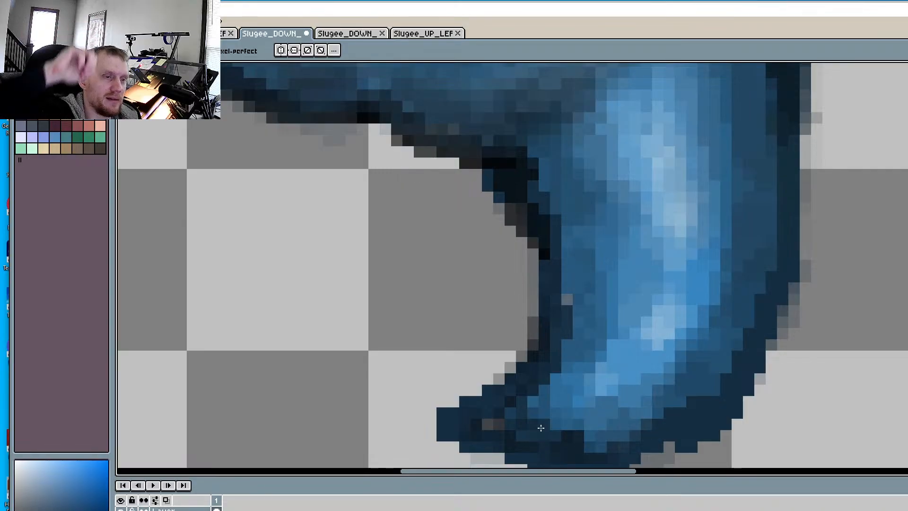
mouse_move(499, 419)
mouse_down()
mouse_move(476, 424)
mouse_move(527, 401)
mouse_move(519, 405)
mouse_up()
drag(613, 434, 602, 446)
mouse_move(626, 435)
mouse_down()
mouse_move(657, 413)
mouse_move(591, 435)
mouse_move(600, 435)
mouse_up()
Deepen the shading up the front leg's inner edge over the grey stray pixel and along its outer edge
mouse_move(561, 372)
mouse_down()
mouse_move(565, 291)
mouse_move(563, 298)
mouse_up()
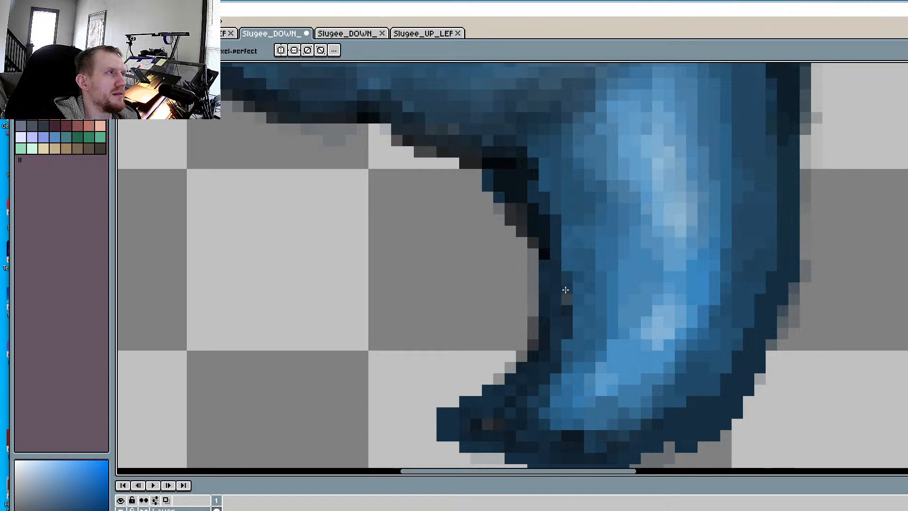
mouse_move(562, 286)
mouse_down()
mouse_move(566, 233)
mouse_move(570, 299)
mouse_move(549, 324)
mouse_move(571, 321)
mouse_move(569, 345)
mouse_move(576, 283)
mouse_move(567, 232)
mouse_up()
drag(764, 165, 778, 256)
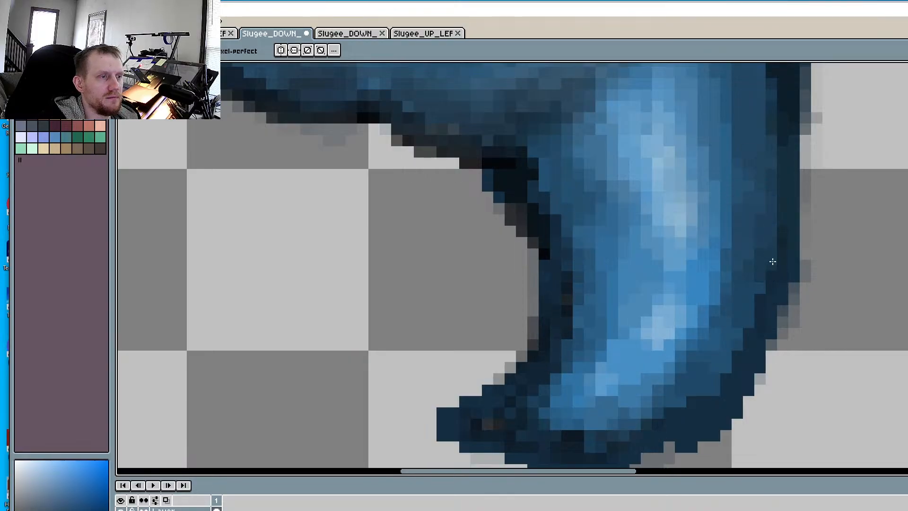
Touch up the shading below the eye, where the end of the mouth crease meets the jaw
scroll(673, 288, down, 4)
middle_drag(606, 263, 661, 320)
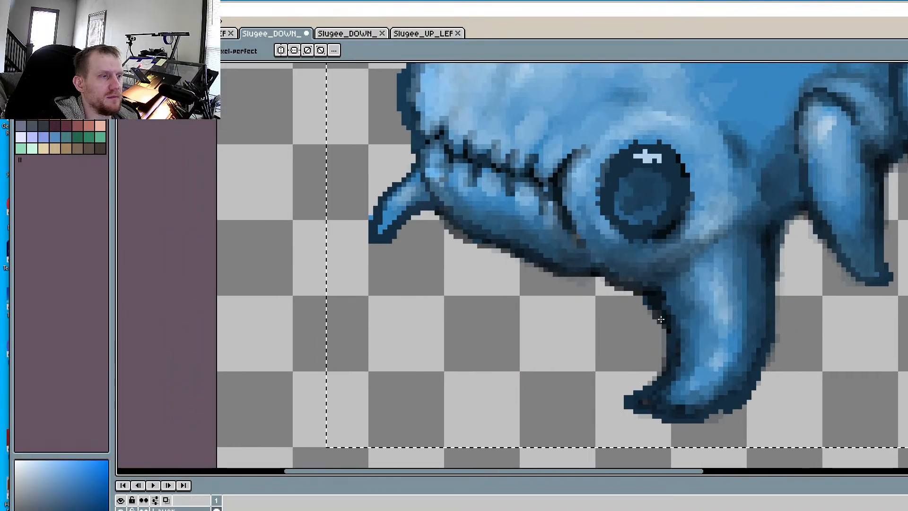
scroll(657, 293, up, 1)
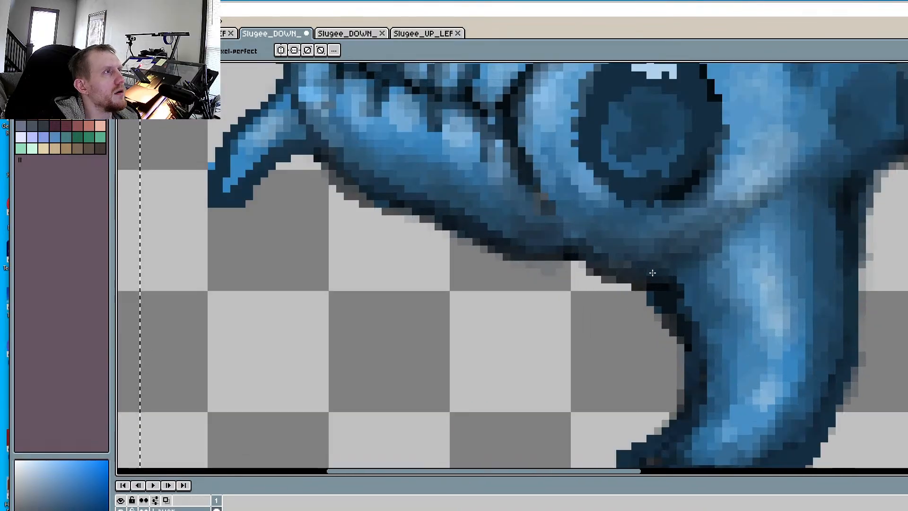
scroll(652, 273, up, 1)
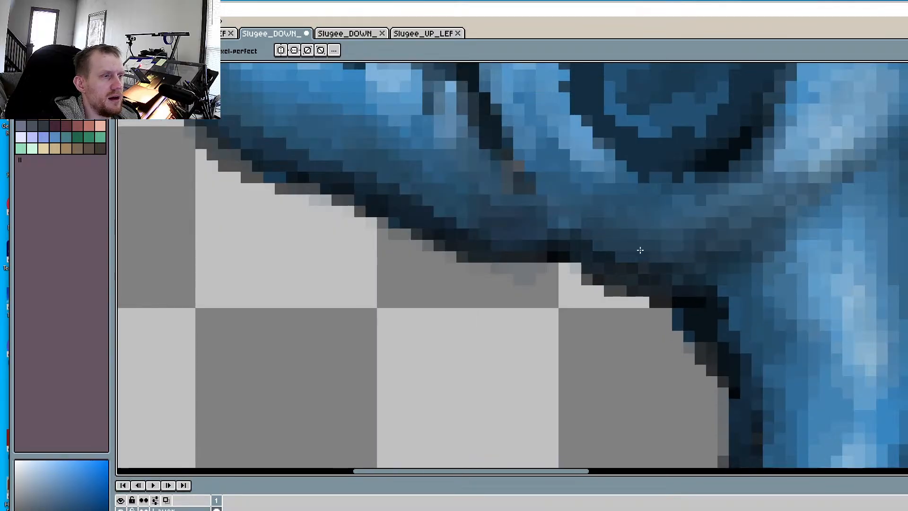
drag(529, 192, 588, 228)
Add soft dark edge shading along the underside and upper edge of the small far leg beside the mouth
mouse_move(544, 249)
middle_down()
mouse_move(599, 286)
mouse_move(907, 370)
middle_up()
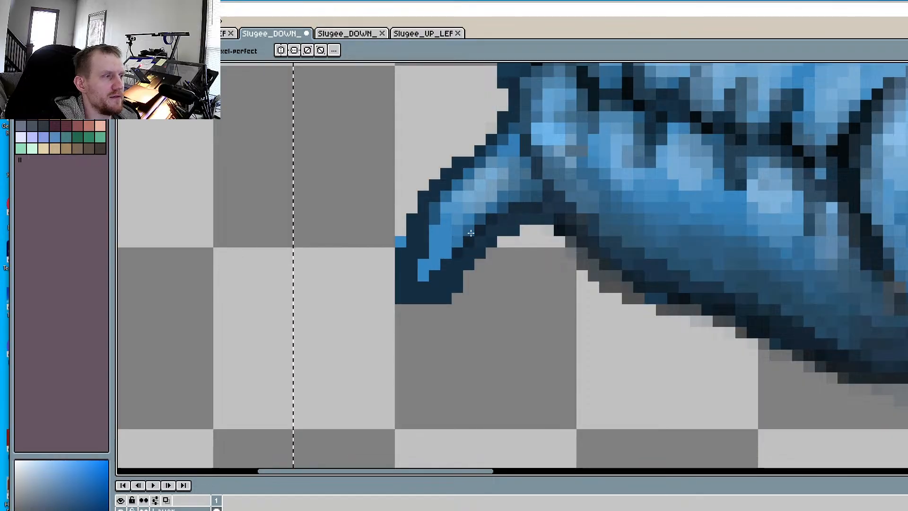
mouse_move(538, 229)
mouse_down()
mouse_move(489, 252)
mouse_move(508, 232)
mouse_move(542, 231)
mouse_move(510, 242)
mouse_move(513, 229)
mouse_up()
mouse_move(493, 129)
mouse_down()
mouse_move(468, 151)
mouse_move(478, 161)
mouse_move(489, 130)
mouse_move(454, 160)
mouse_move(457, 151)
mouse_up()
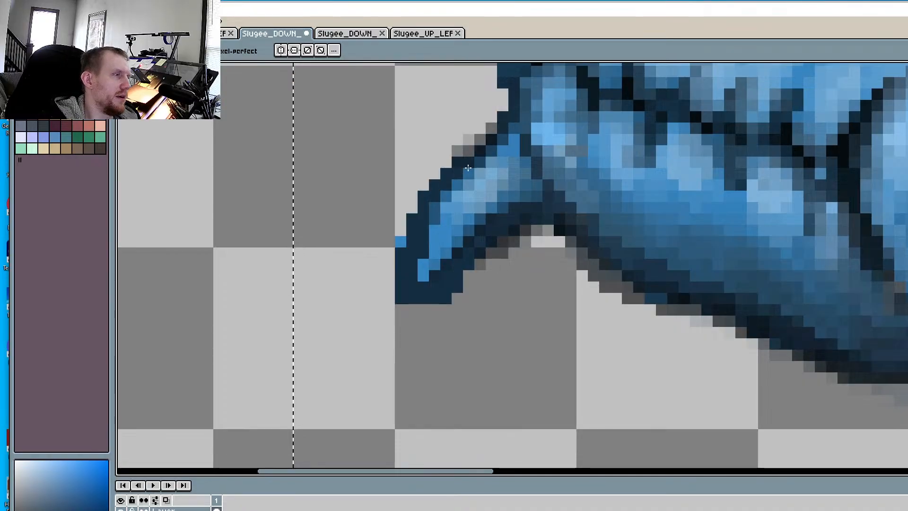
middle_drag(442, 196, 519, 178)
click(477, 227)
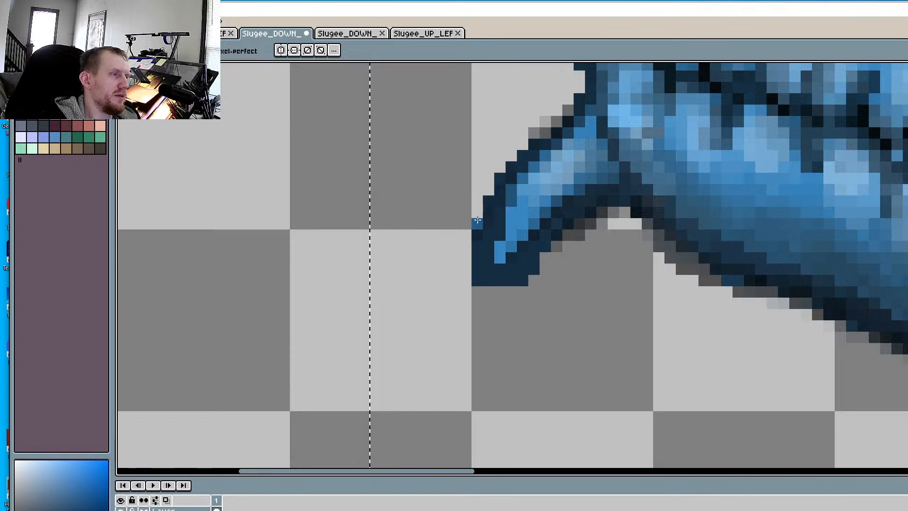
click(477, 226)
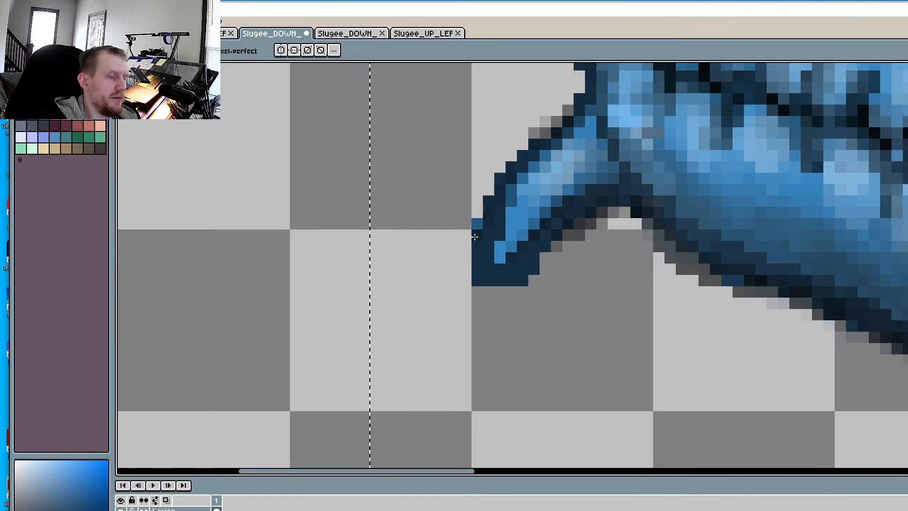
Sample the blue inside the small far leg and widen its lighter fill down to the tip
alt+click(538, 184)
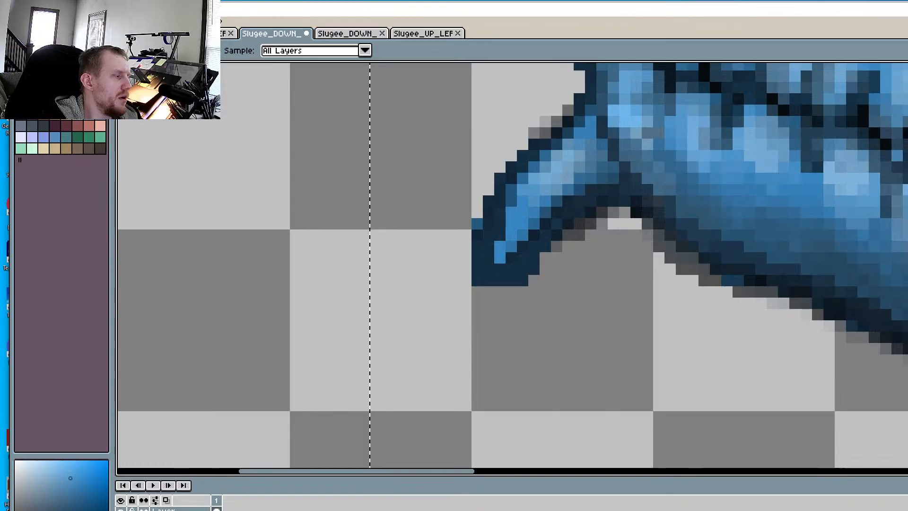
key(b)
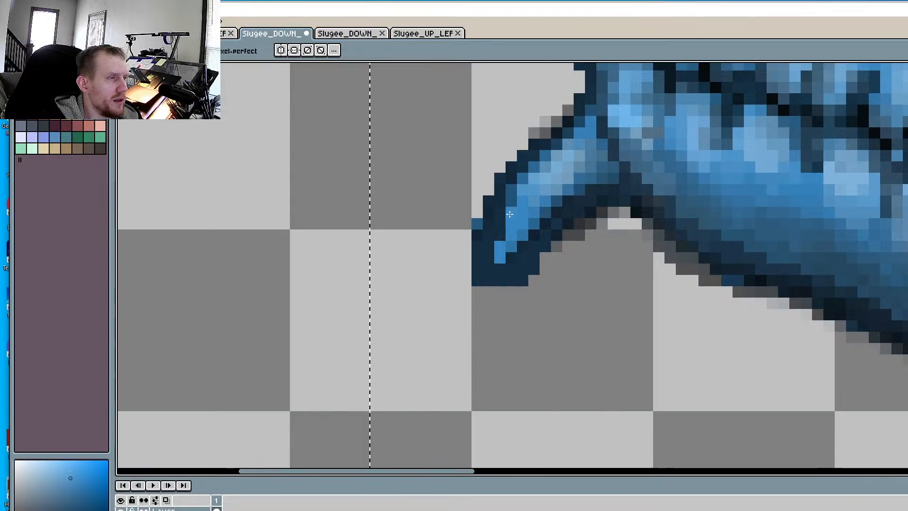
mouse_move(497, 234)
mouse_down()
mouse_move(487, 249)
mouse_move(519, 244)
mouse_up()
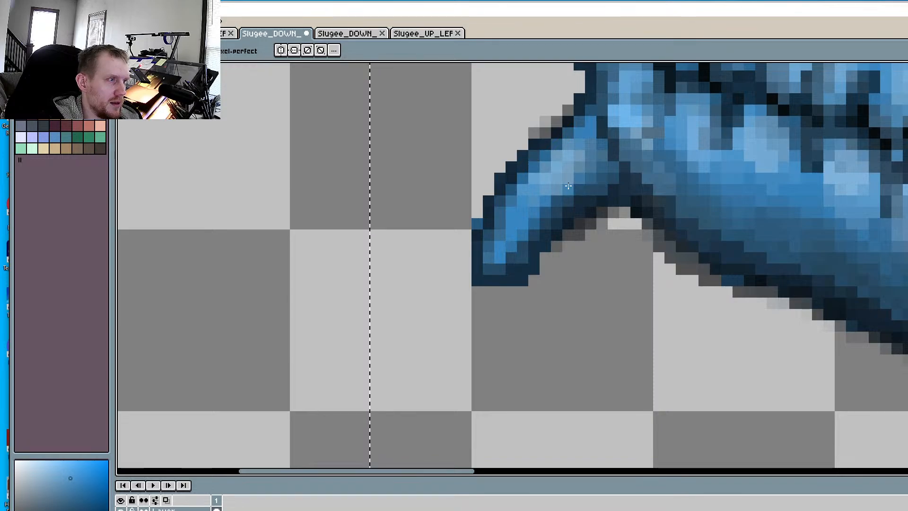
Sample the empty background and clear the pale grey fringe pixels above the small far leg
middle_drag(492, 222, 482, 237)
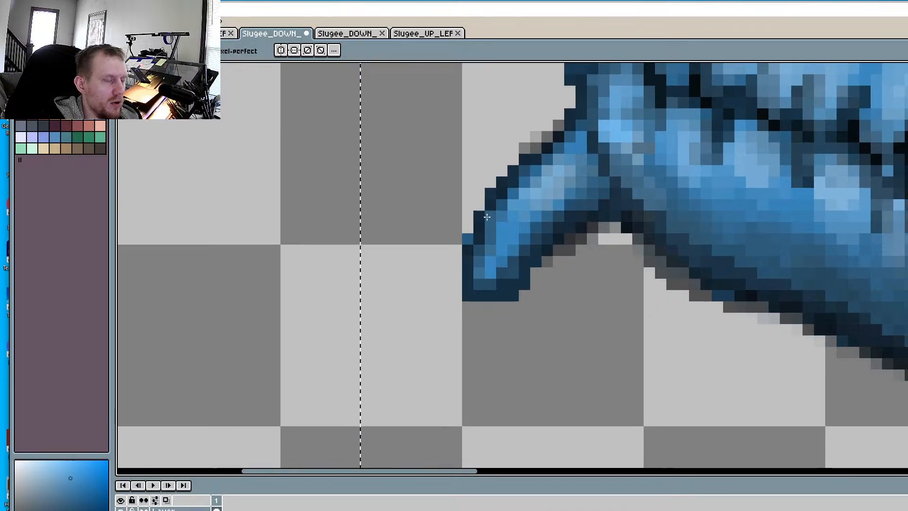
key(i)
click(536, 138)
key(b)
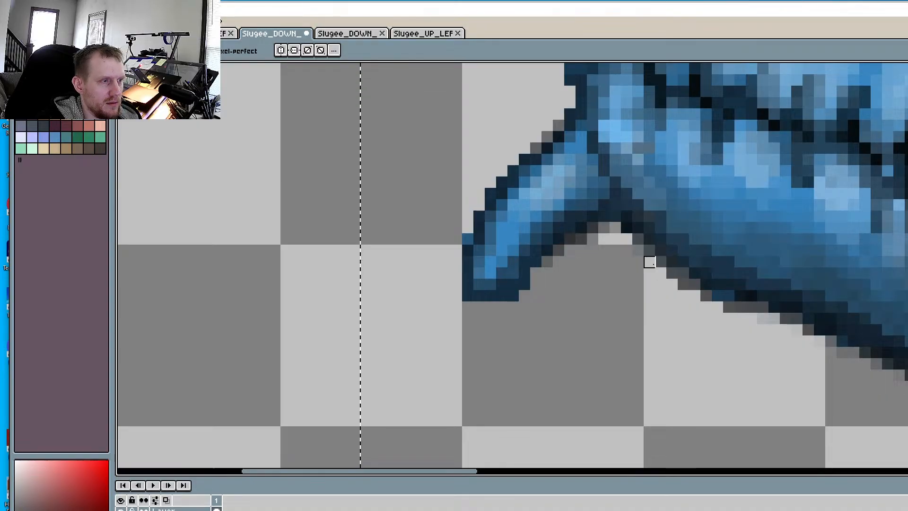
Clear the old selection, marquee-select the front leg's lower half with the claw, and rotate it to -10.2 degrees
scroll(699, 397, down, 5)
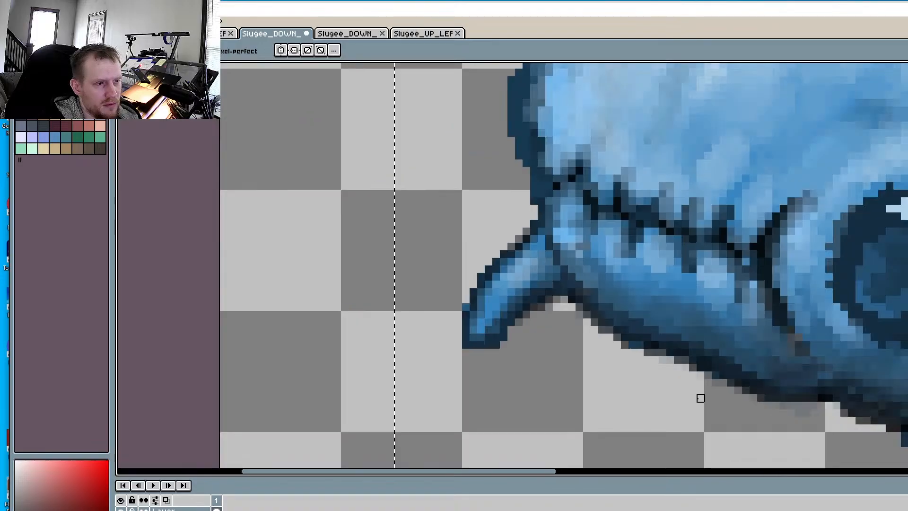
mouse_move(619, 373)
middle_down()
mouse_move(565, 285)
mouse_move(589, 276)
mouse_move(578, 315)
mouse_move(618, 299)
mouse_move(631, 272)
middle_up()
scroll(585, 282, up, 1)
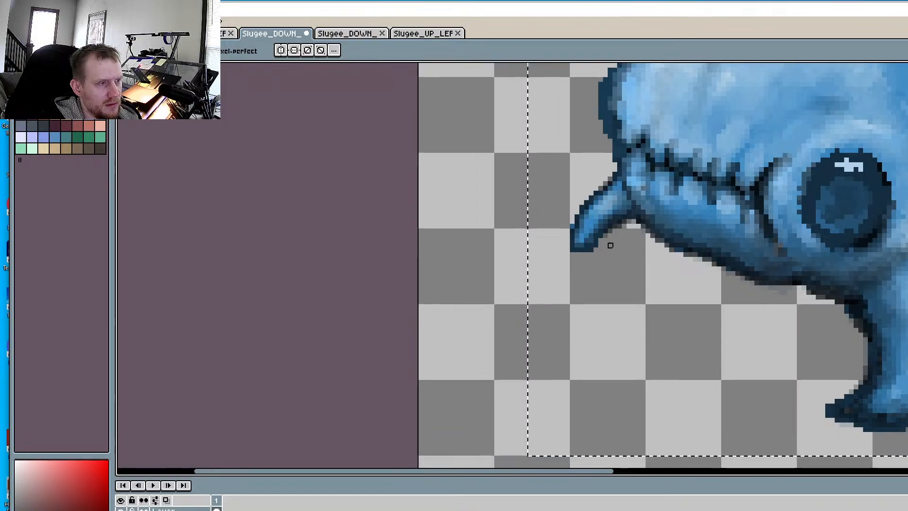
scroll(614, 246, down, 3)
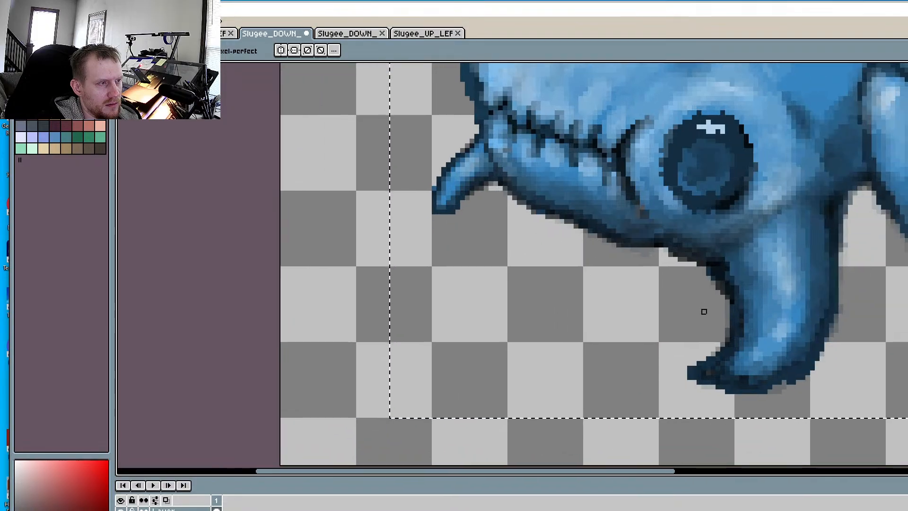
scroll(702, 310, down, 1)
middle_drag(703, 310, 663, 330)
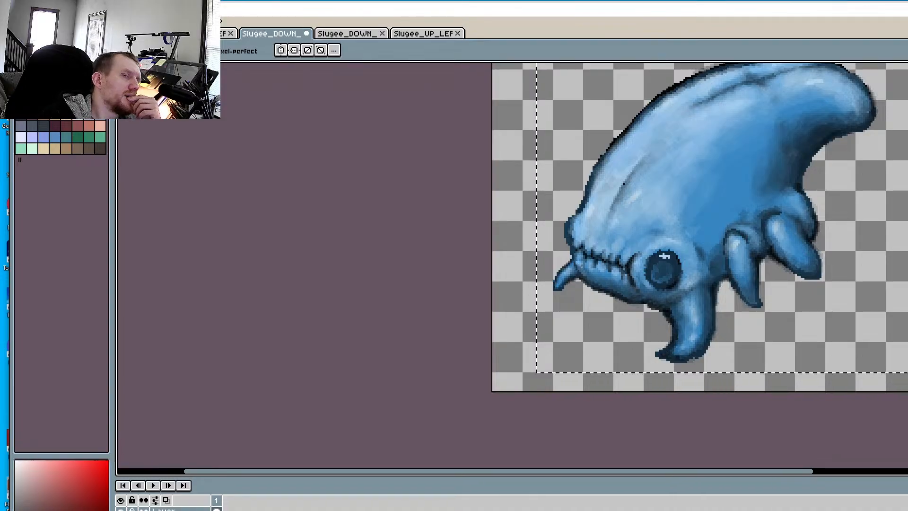
click(907, 71)
click(632, 415)
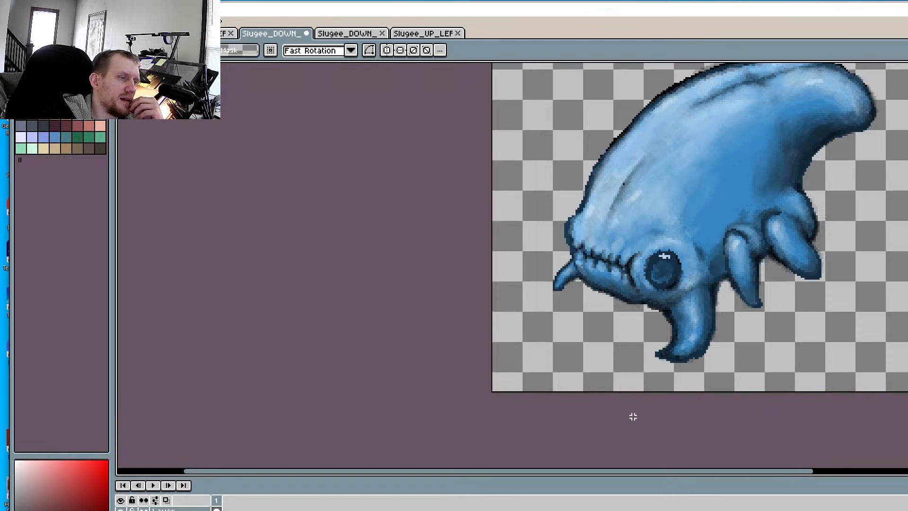
drag(635, 315, 720, 365)
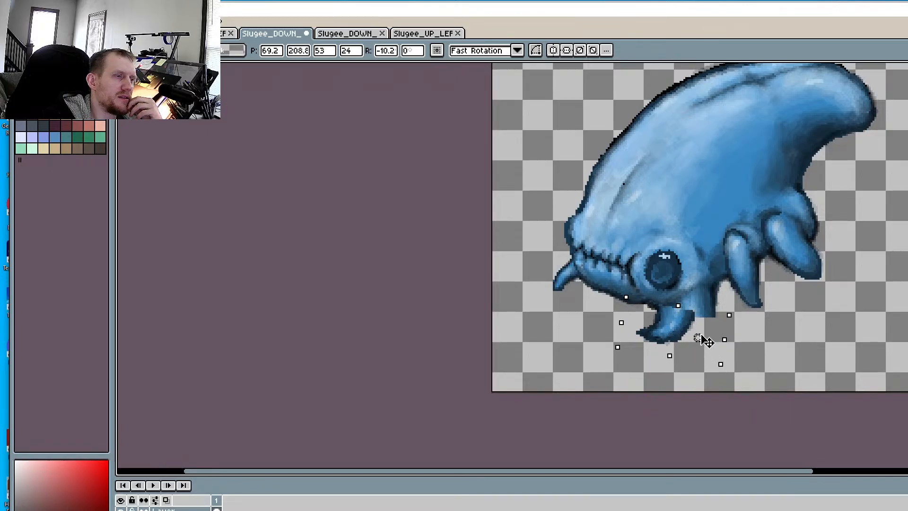
Rotate the claw piece further to -16.6 degrees, position it under the upper leg at 73.2, 213.8, and apply the transformation
drag(684, 333, 689, 334)
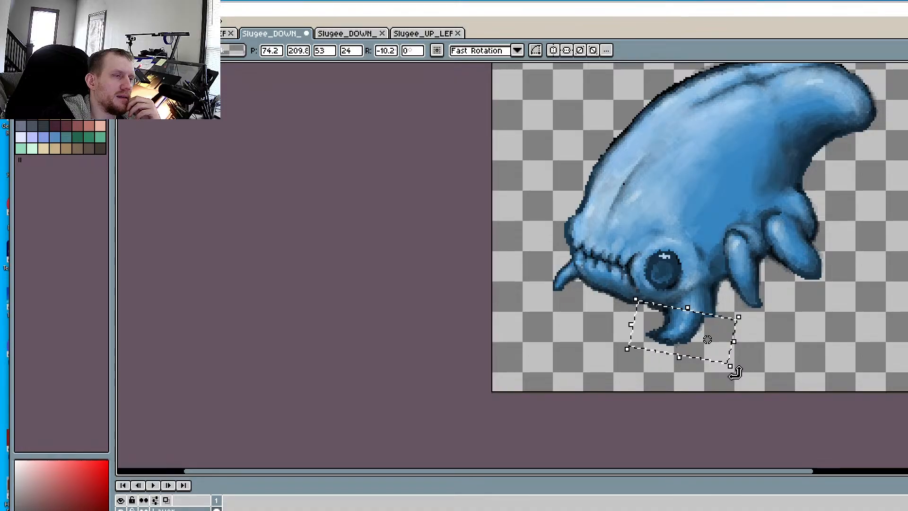
drag(735, 373, 732, 378)
drag(680, 326, 683, 339)
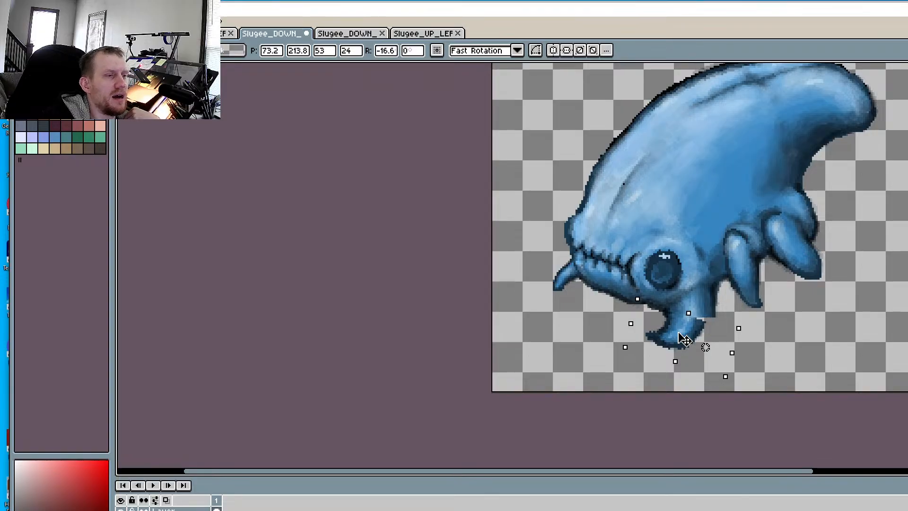
key(Return)
Sample the near-black outline color between the back legs and paint a diagonal outer contour joining the upper front leg to the rotated claw
scroll(620, 311, up, 2)
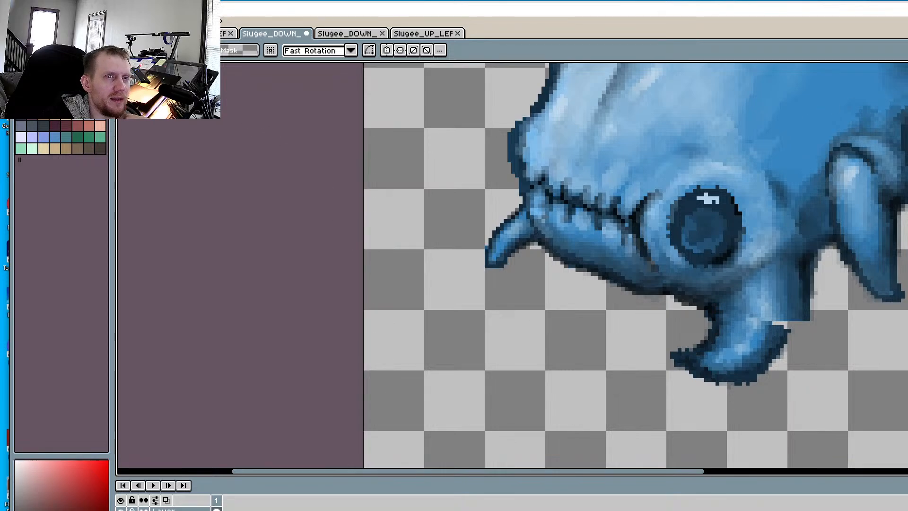
key(b)
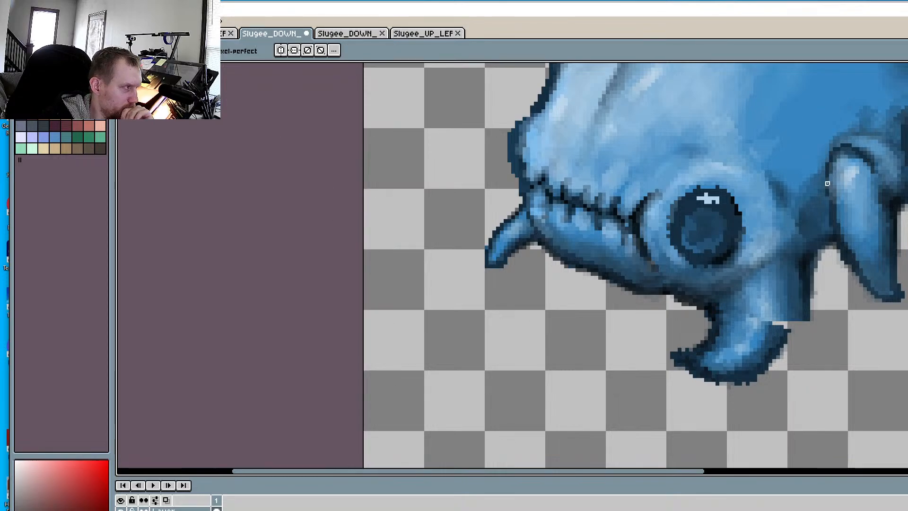
middle_drag(812, 274, 720, 306)
scroll(797, 238, up, 2)
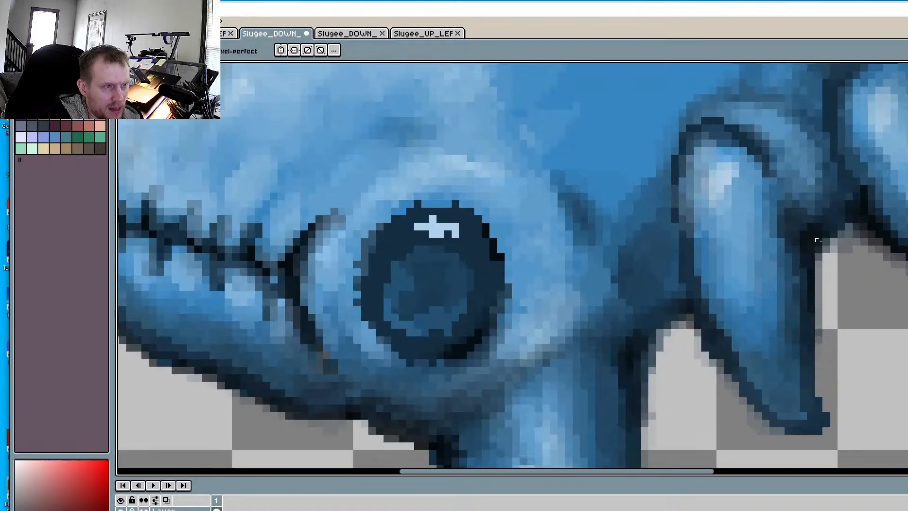
key(alt)
alt+click(865, 192)
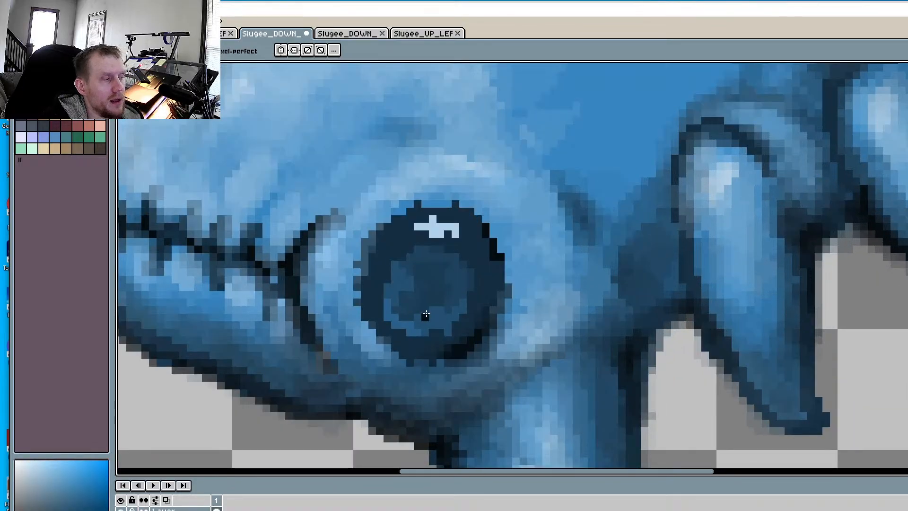
scroll(472, 313, down, 3)
scroll(515, 309, up, 3)
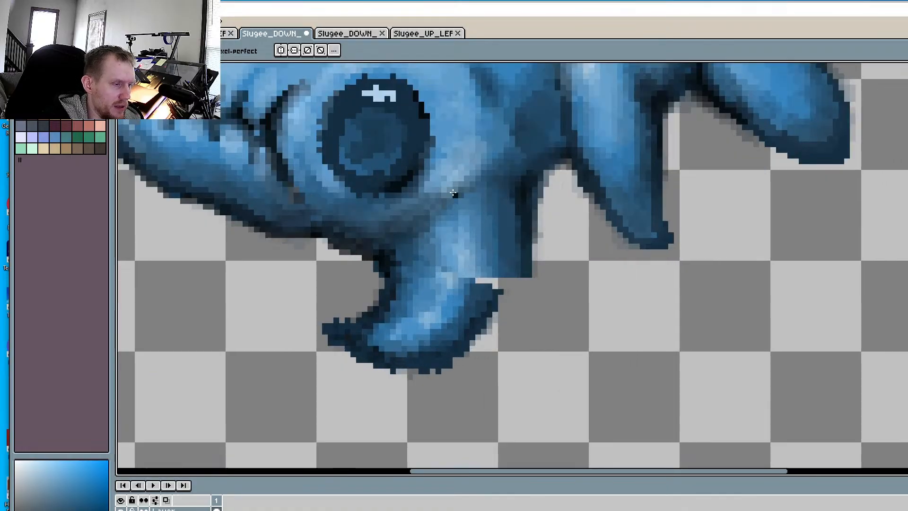
key(alt)
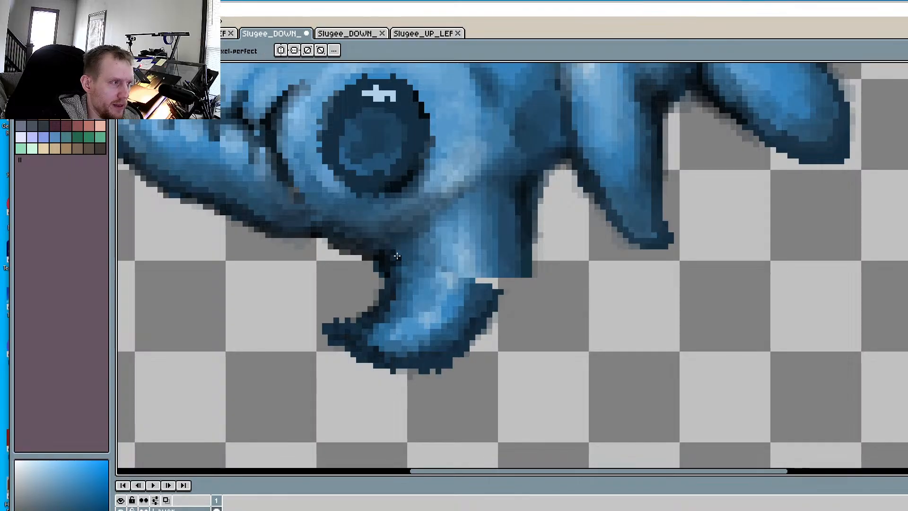
scroll(424, 254, up, 1)
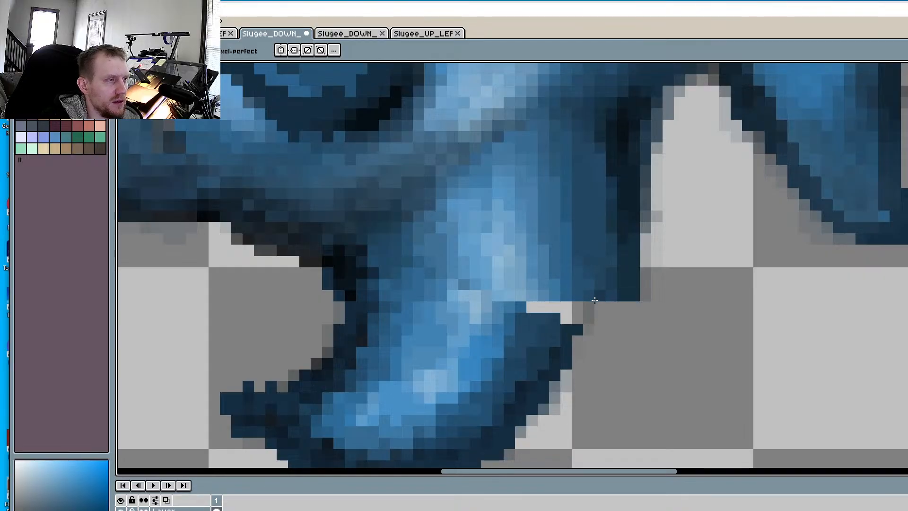
mouse_move(586, 333)
mouse_down()
mouse_move(614, 266)
mouse_move(582, 321)
mouse_up()
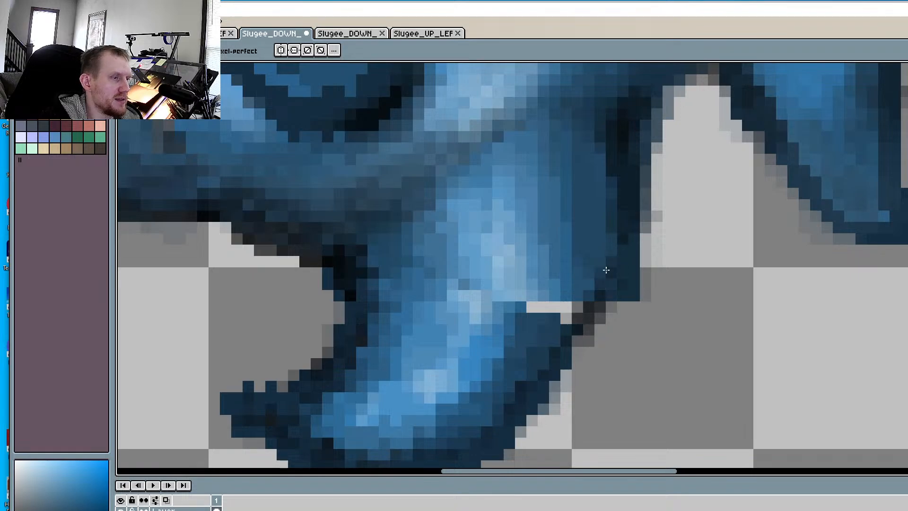
drag(606, 270, 594, 260)
mouse_move(611, 231)
mouse_down()
mouse_move(569, 366)
mouse_move(612, 259)
mouse_move(576, 328)
mouse_up()
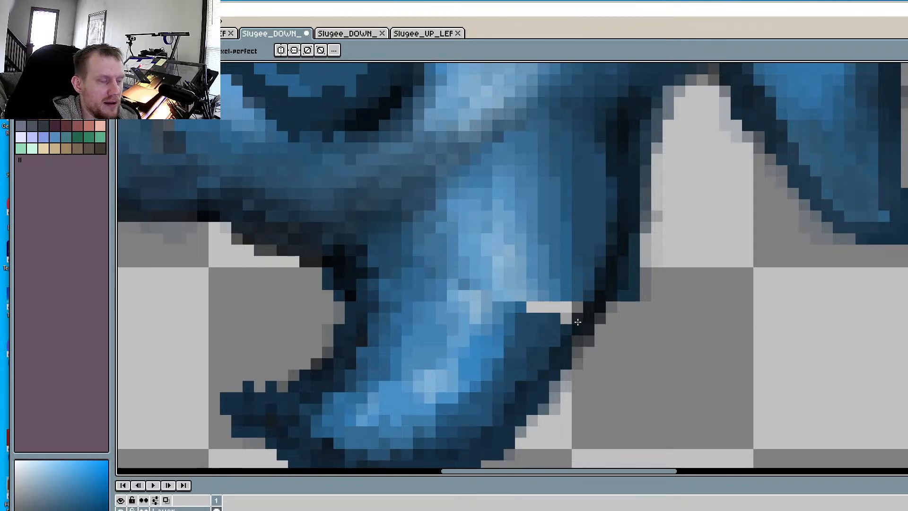
Sample dark blue and fill the light gap between the upper front leg and the rotated claw piece
key(i)
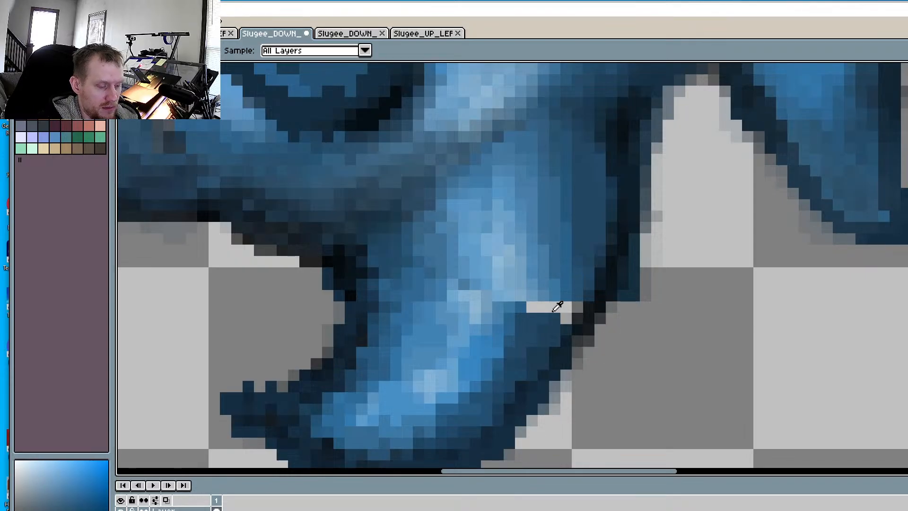
key(b)
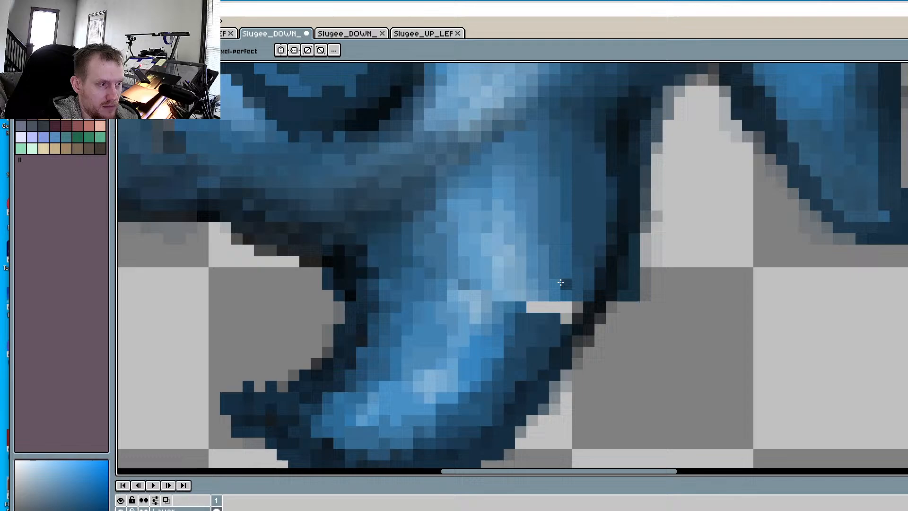
click(565, 307)
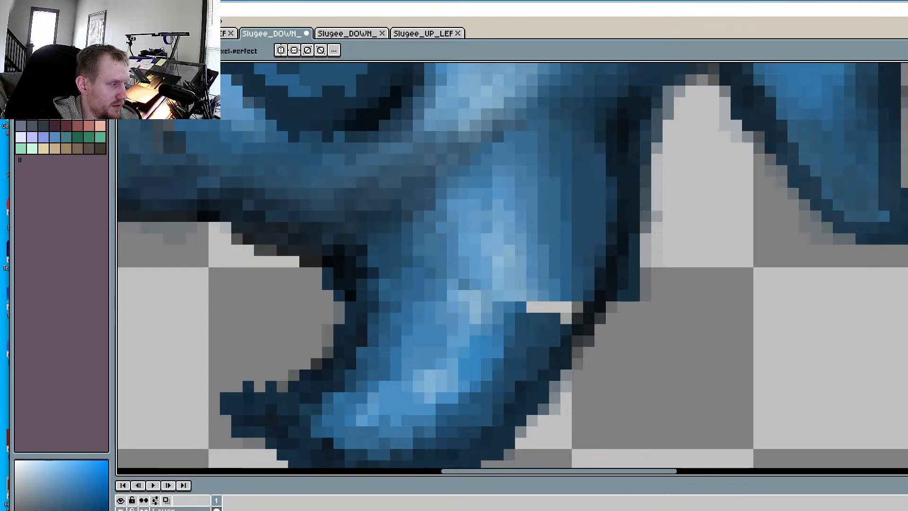
click(441, 386)
click(566, 318)
mouse_move(566, 318)
mouse_down()
mouse_move(567, 307)
mouse_move(543, 308)
mouse_move(580, 296)
mouse_up()
click(567, 305)
click(566, 307)
click(575, 308)
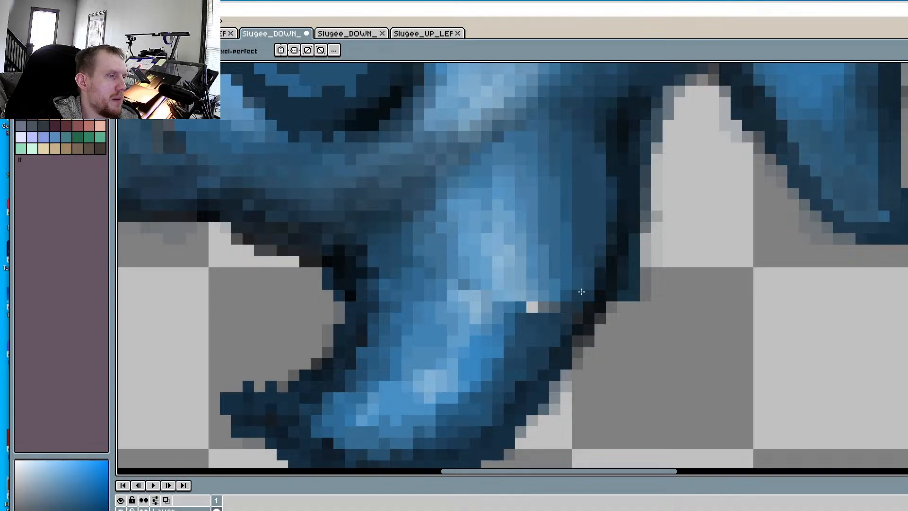
Paint dark blue pixels along the inner side of the front leg's outer contour at the claw joint
click(579, 288)
click(555, 305)
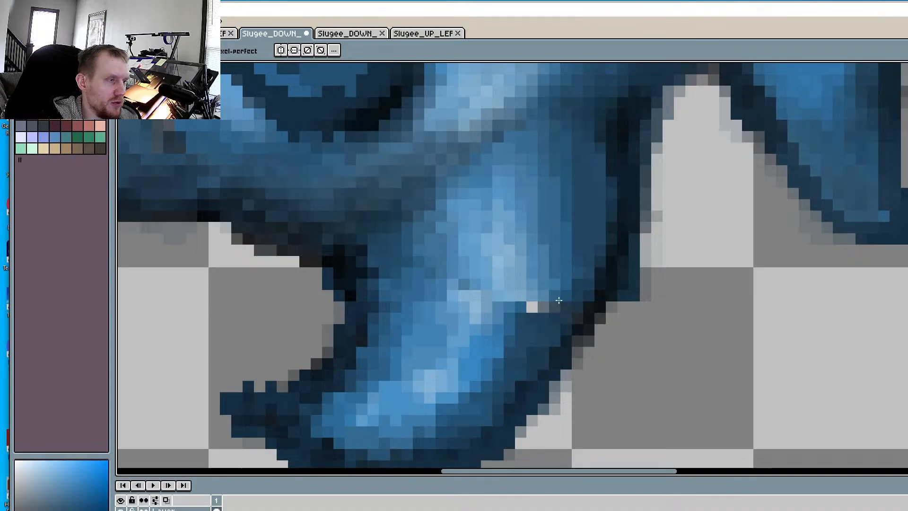
drag(569, 273, 566, 284)
click(548, 305)
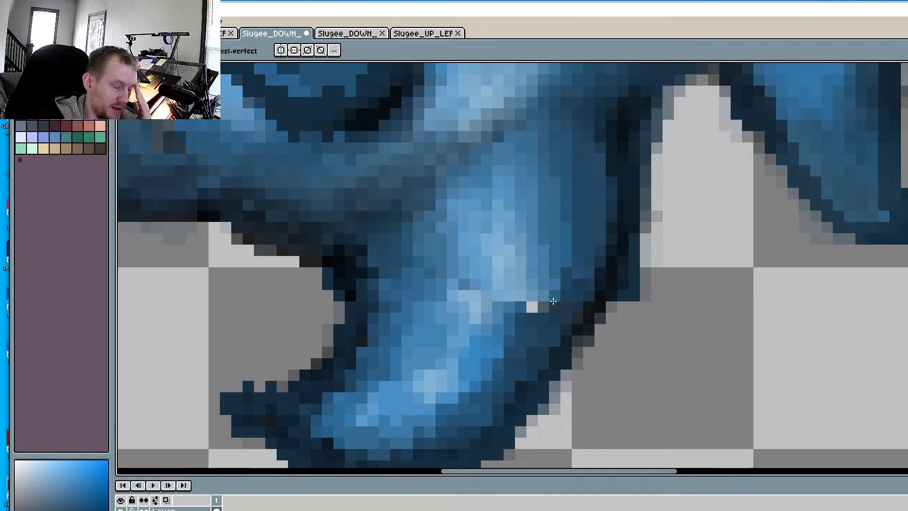
Sample blues from the upper front leg and paint over the stray light pixels at the claw joint to blend the seam
alt+click(529, 296)
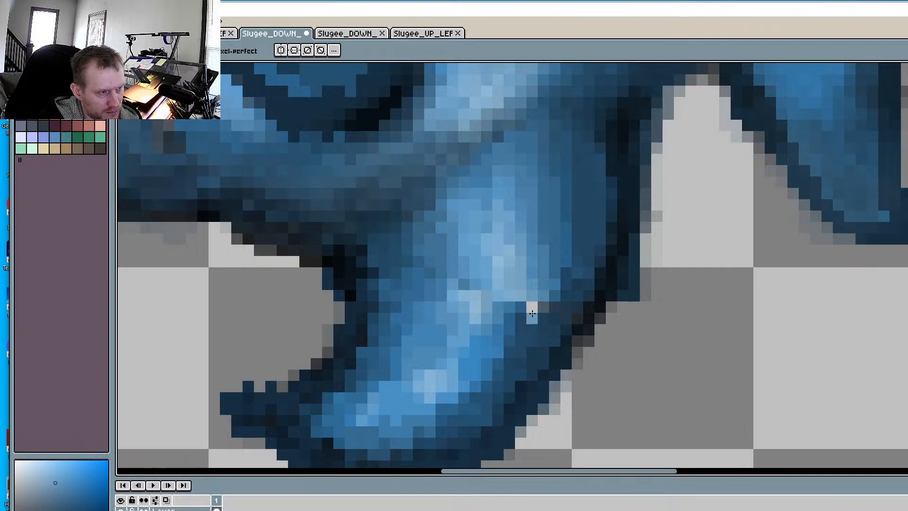
click(532, 306)
alt+click(560, 292)
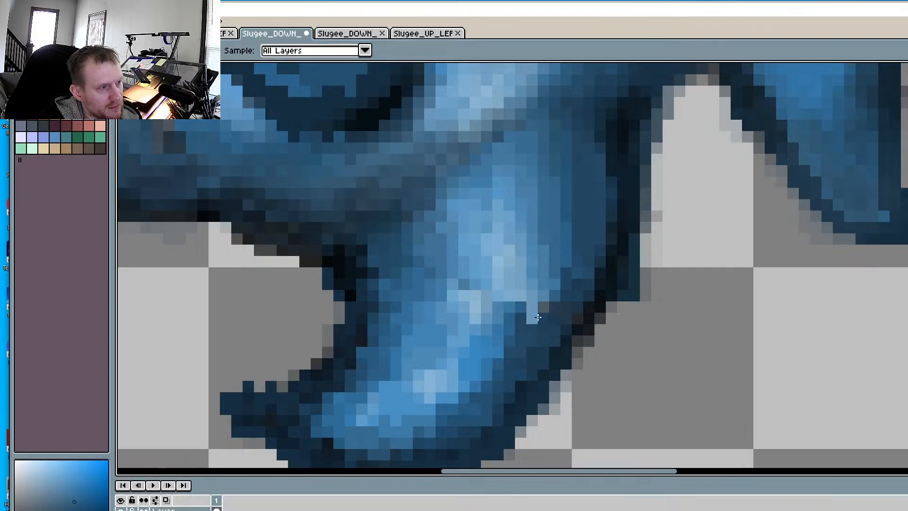
click(532, 312)
click(544, 297)
click(545, 306)
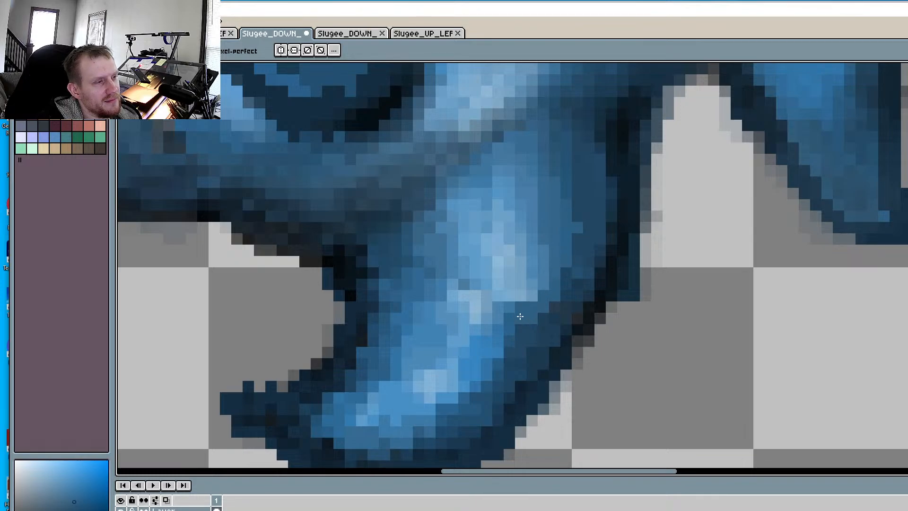
alt+click(537, 283)
key(alt)
scroll(520, 328, down, 7)
scroll(486, 378, up, 2)
scroll(486, 378, up, 3)
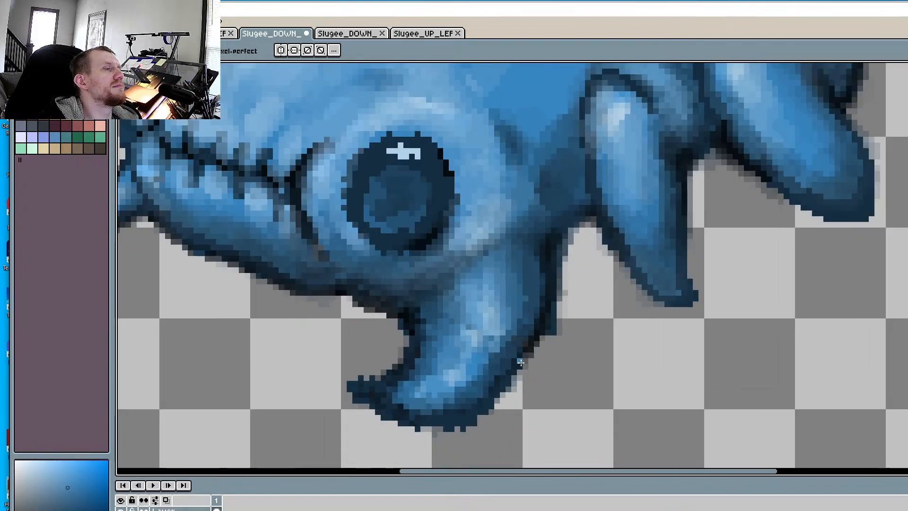
Erase the leftover dark block sticking out behind the front leg's outer contour above the claw joint
alt+click(618, 278)
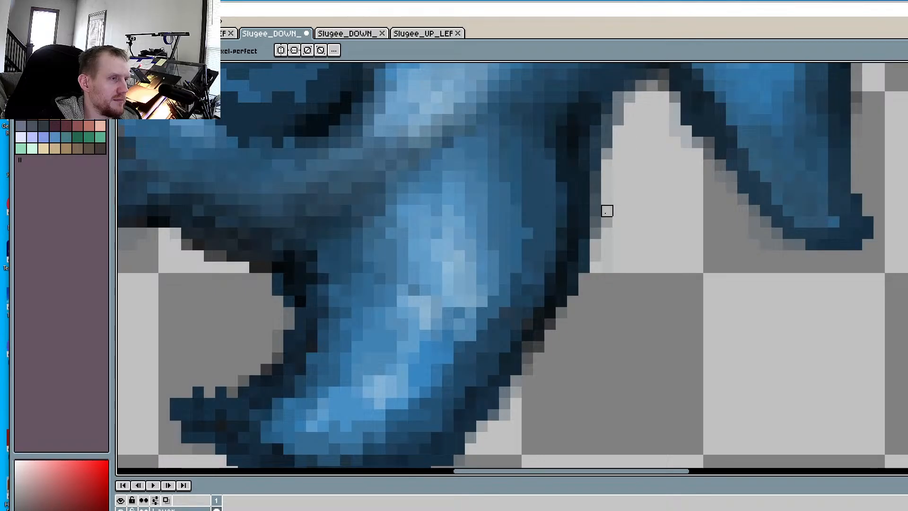
scroll(679, 273, down, 4)
scroll(712, 324, up, 1)
scroll(712, 324, down, 3)
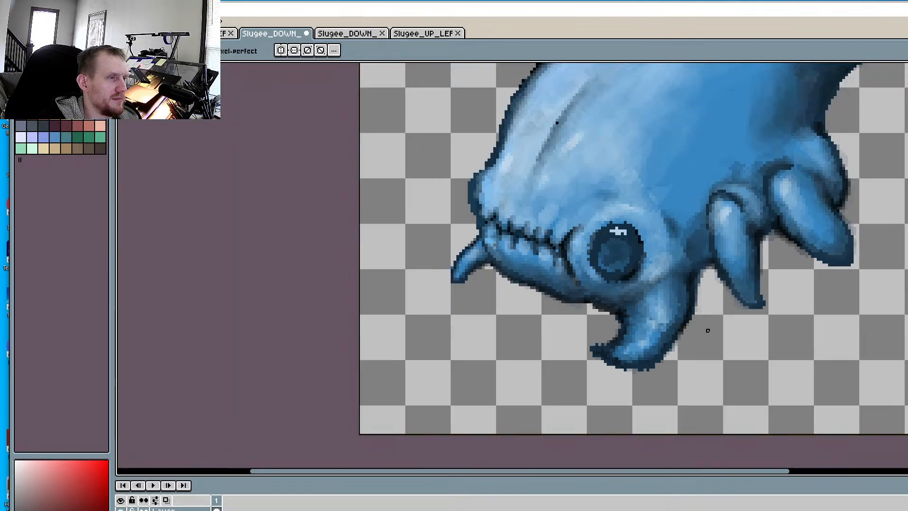
Erase the jagged bumps on top of the front claw's tip and the faint stray pixel beneath the claw
scroll(695, 365, up, 4)
scroll(695, 365, up, 2)
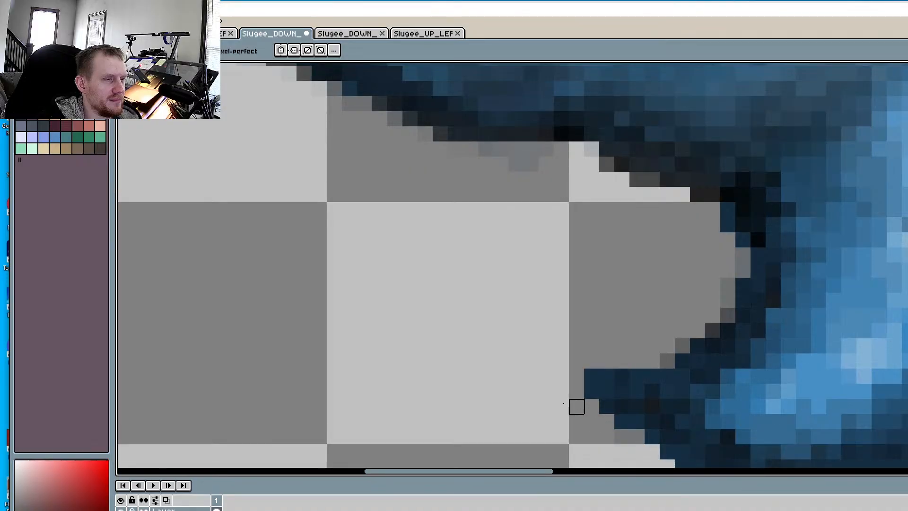
scroll(704, 369, down, 3)
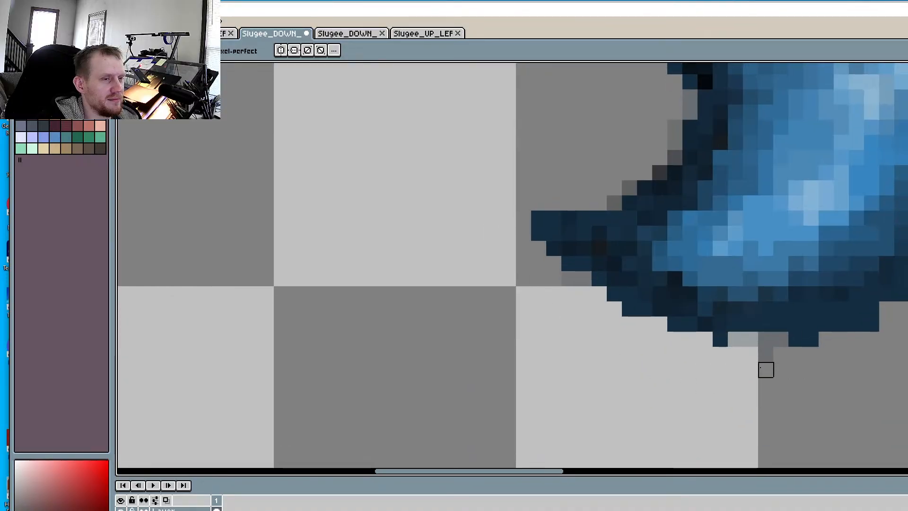
click(766, 354)
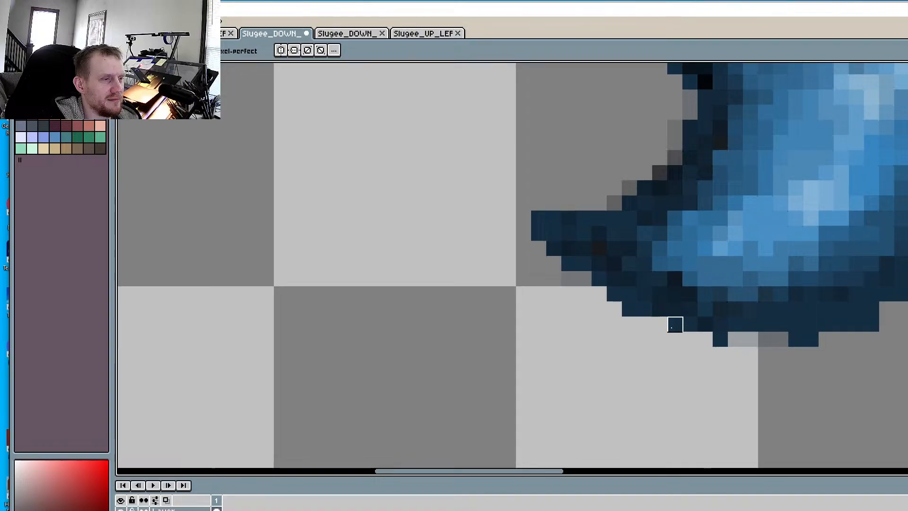
scroll(512, 266, down, 1)
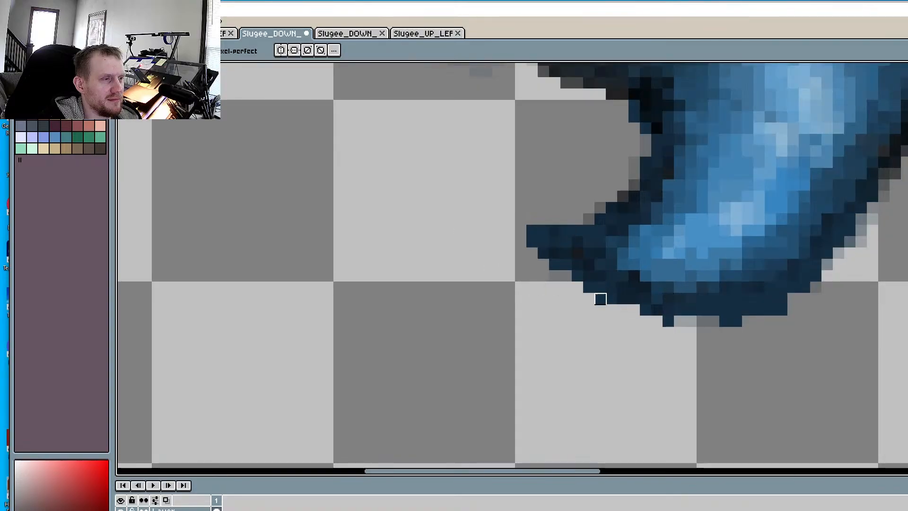
scroll(480, 304, up, 3)
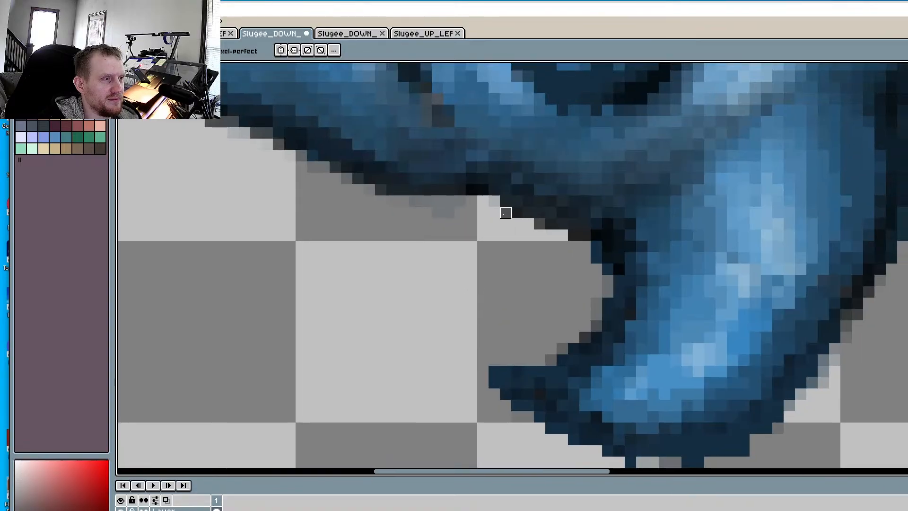
scroll(503, 211, down, 4)
scroll(457, 321, up, 2)
scroll(480, 360, up, 4)
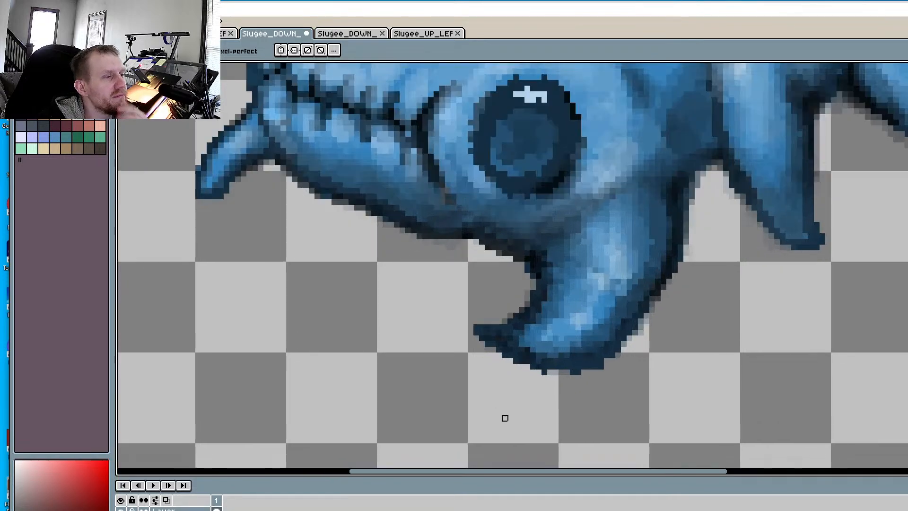
Sample the claw's dark outline blue and paint faint semi-transparent pixels along the claw's underside to smooth its stepped edge
middle_drag(622, 373, 584, 373)
key(i)
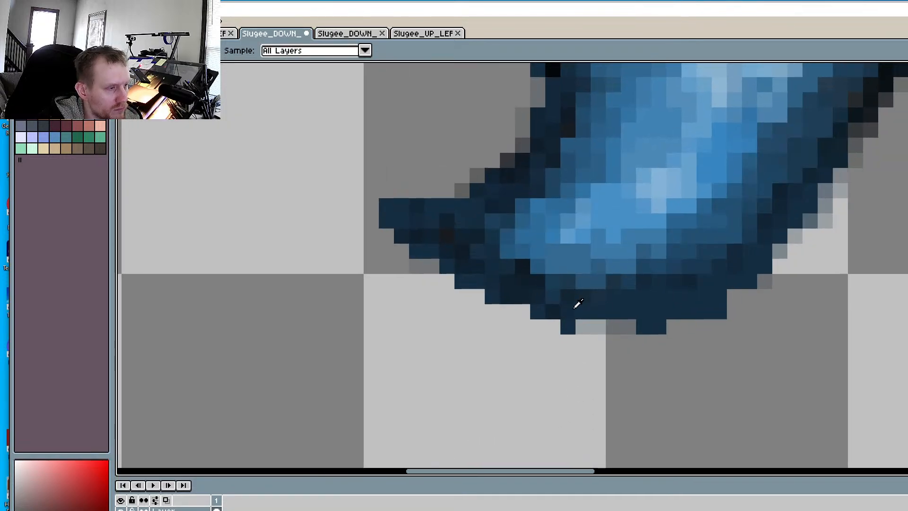
click(578, 304)
key(b)
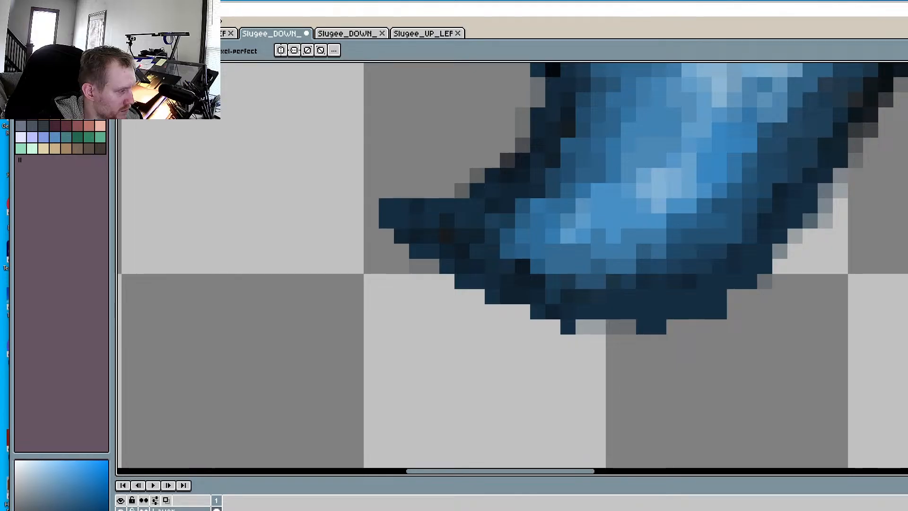
click(553, 327)
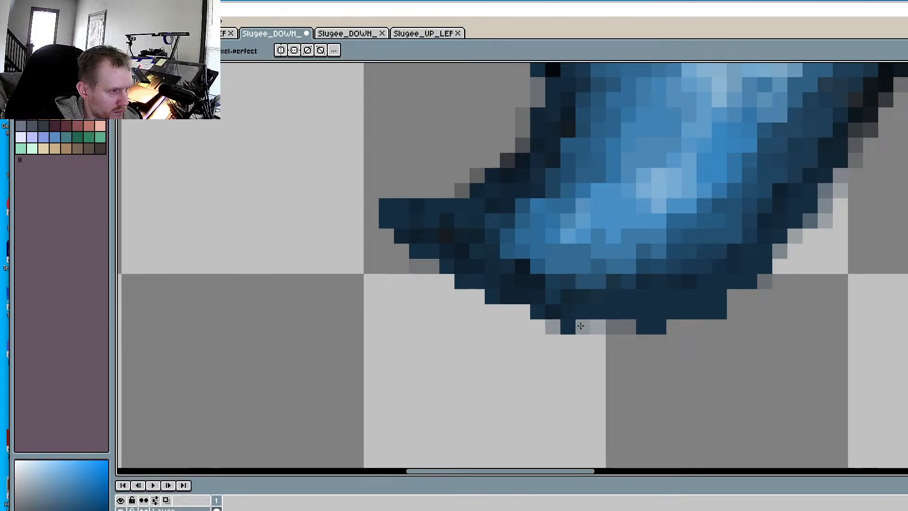
click(581, 325)
click(526, 310)
click(689, 326)
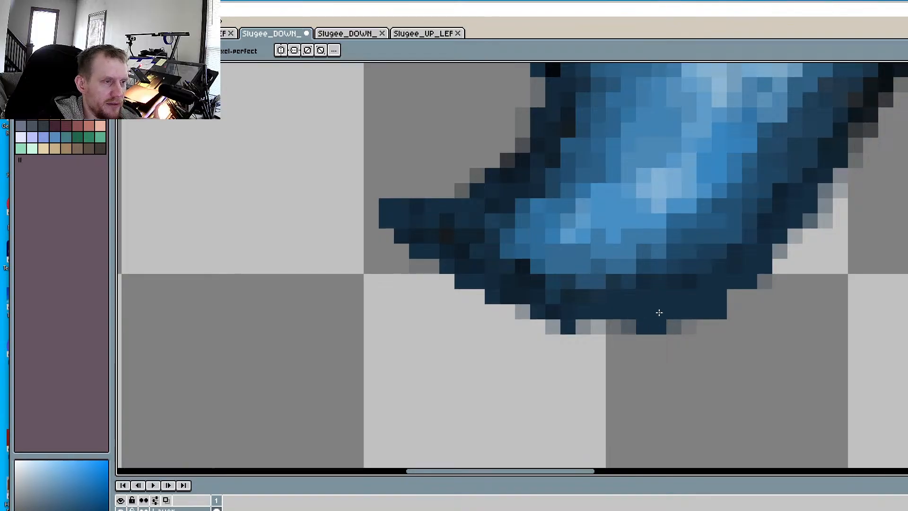
click(734, 297)
click(749, 296)
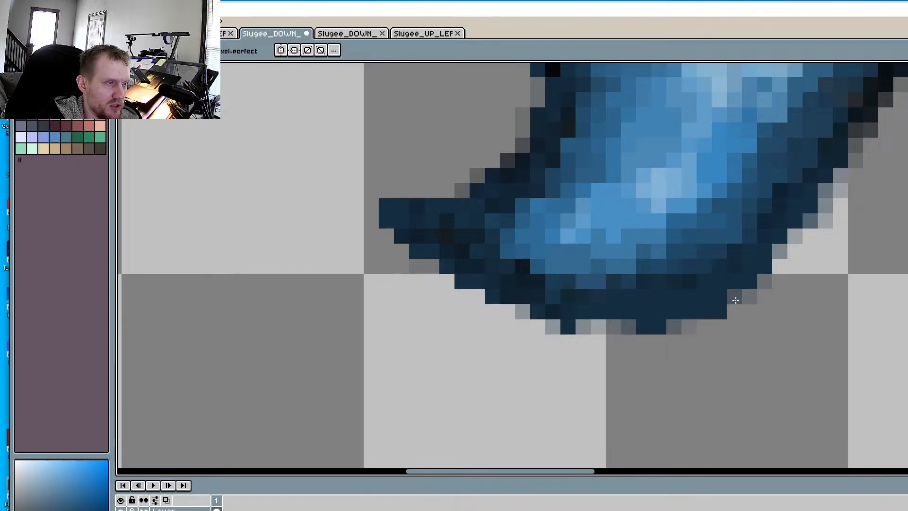
click(734, 311)
click(688, 327)
click(689, 326)
click(673, 327)
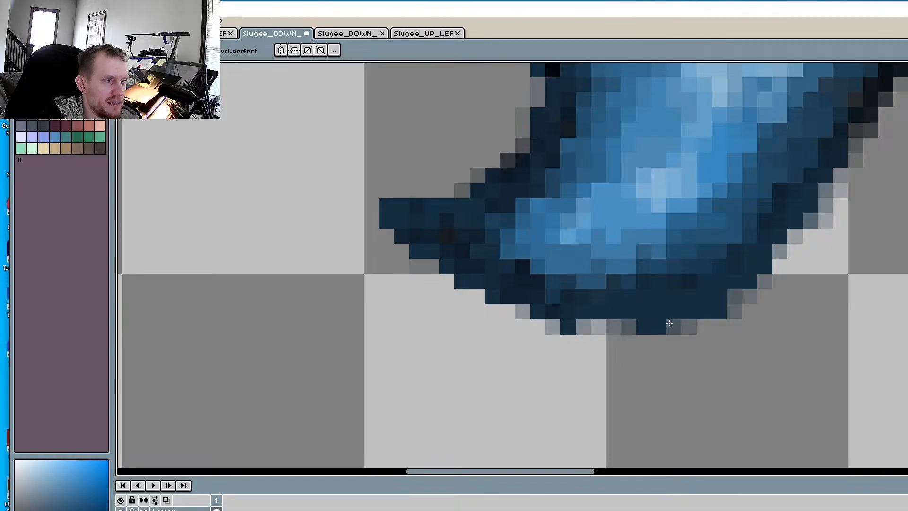
click(615, 327)
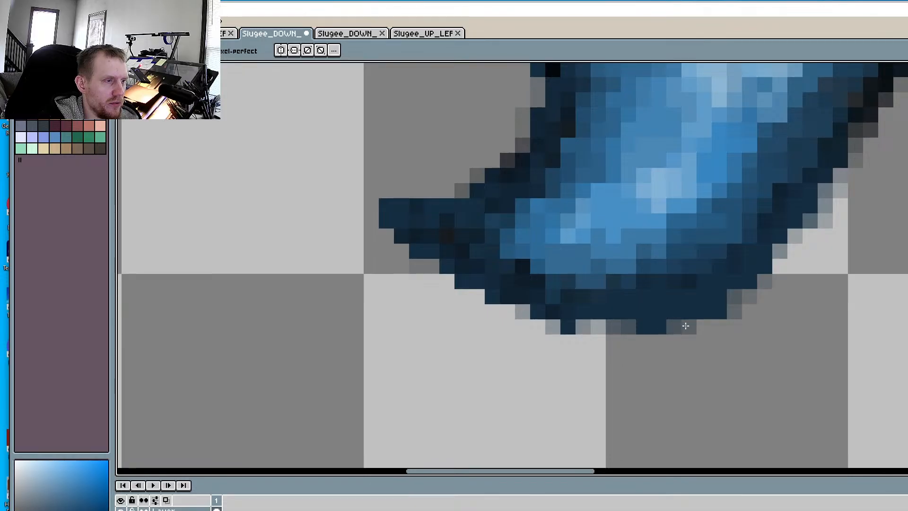
click(704, 327)
click(704, 326)
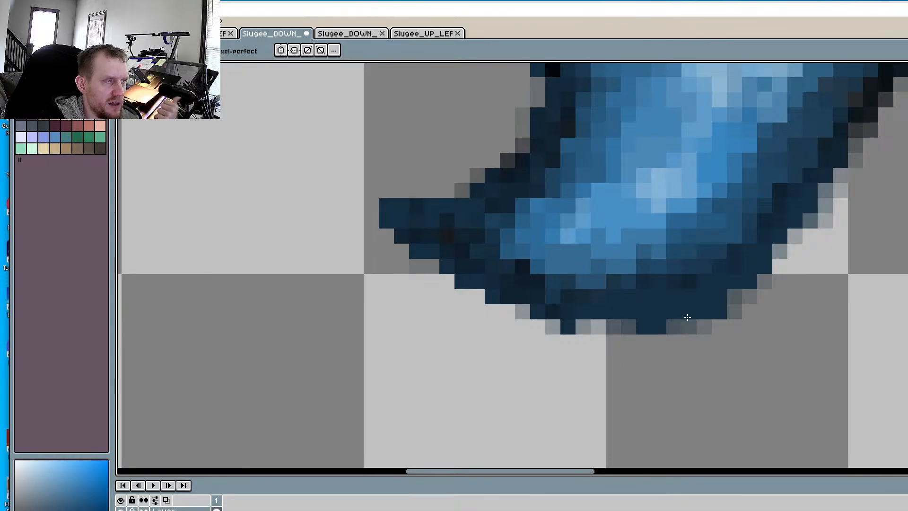
Add faint semi-transparent dark blue pixels along the claw tip's upper edge and the inner curve of the front leg
click(446, 189)
click(447, 189)
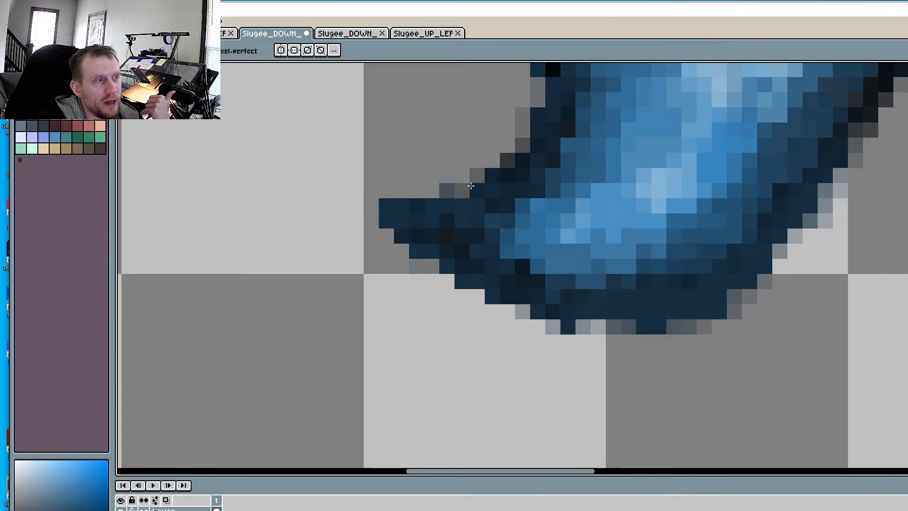
click(507, 145)
click(507, 145)
click(432, 191)
click(432, 191)
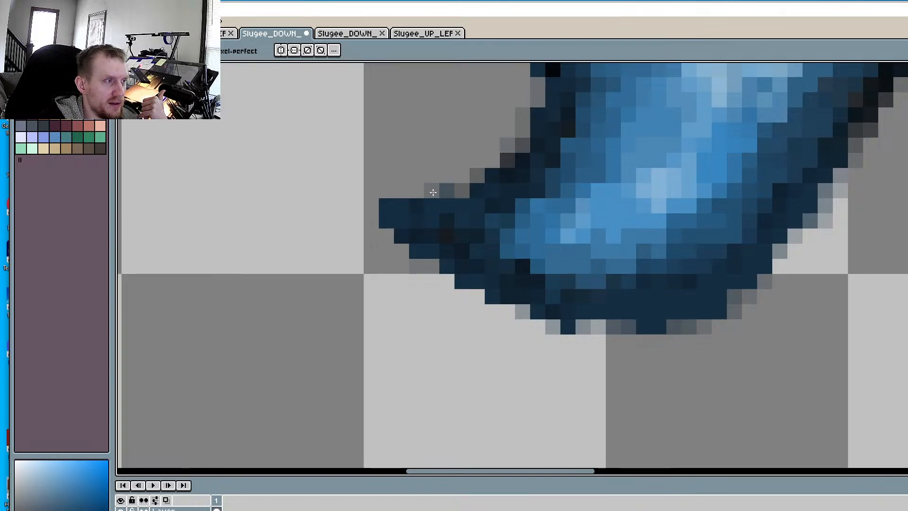
Soften the stepped outer edge on the rear side of the claw with faint semi-transparent dark blue pixels
click(737, 297)
click(773, 254)
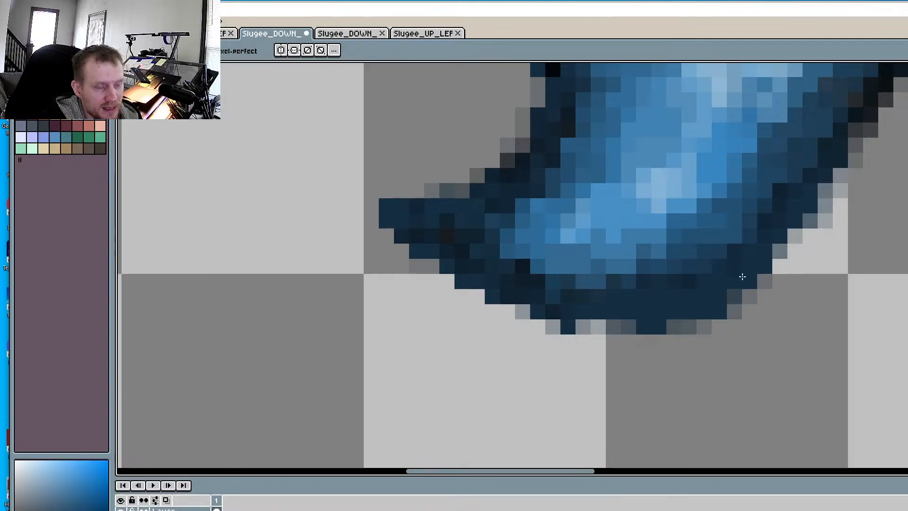
click(797, 237)
click(806, 238)
click(796, 251)
click(783, 263)
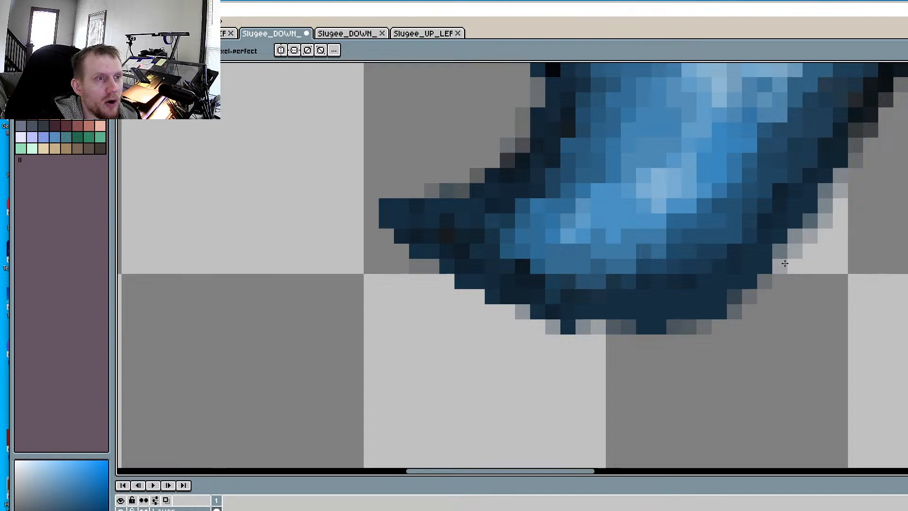
click(783, 262)
click(840, 172)
click(852, 175)
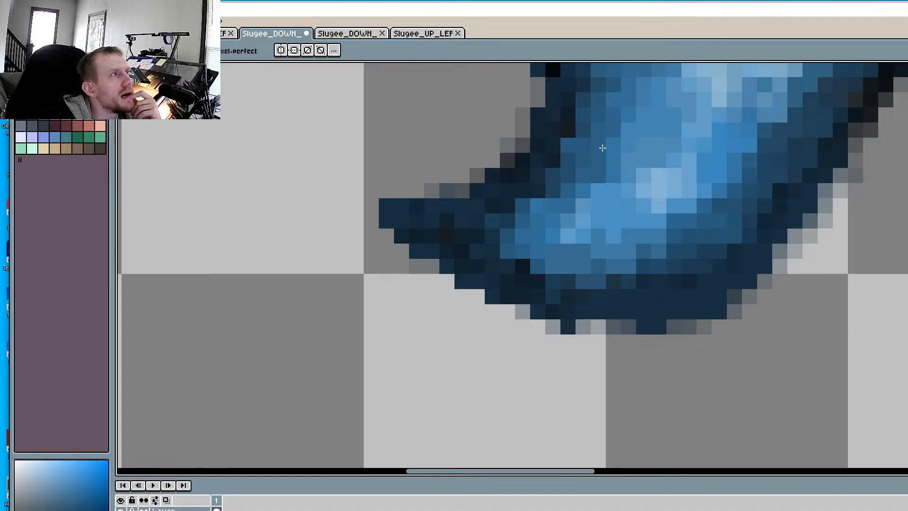
Sample the pale blue highlight on the middle leg and paint it over the leg's upper end to broaden the highlight
middle_drag(593, 198, 586, 236)
scroll(587, 236, down, 2)
middle_drag(605, 166, 564, 326)
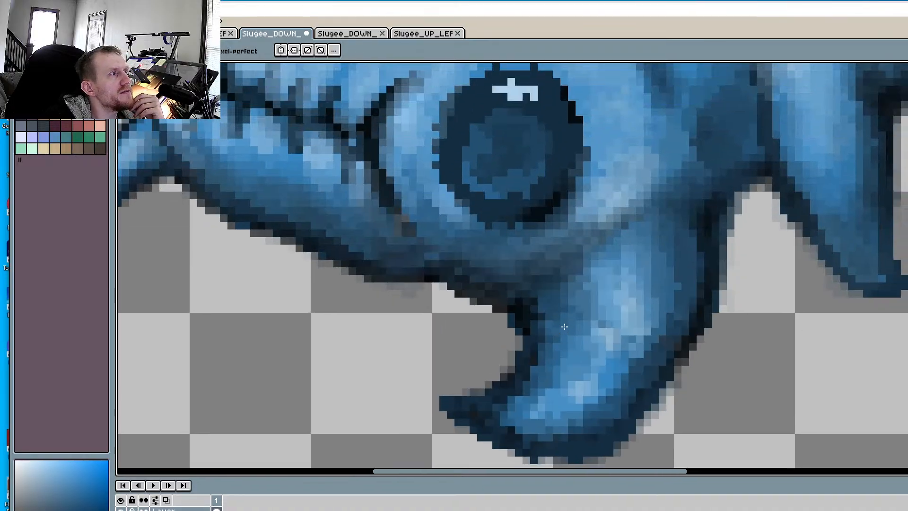
middle_drag(562, 269, 550, 305)
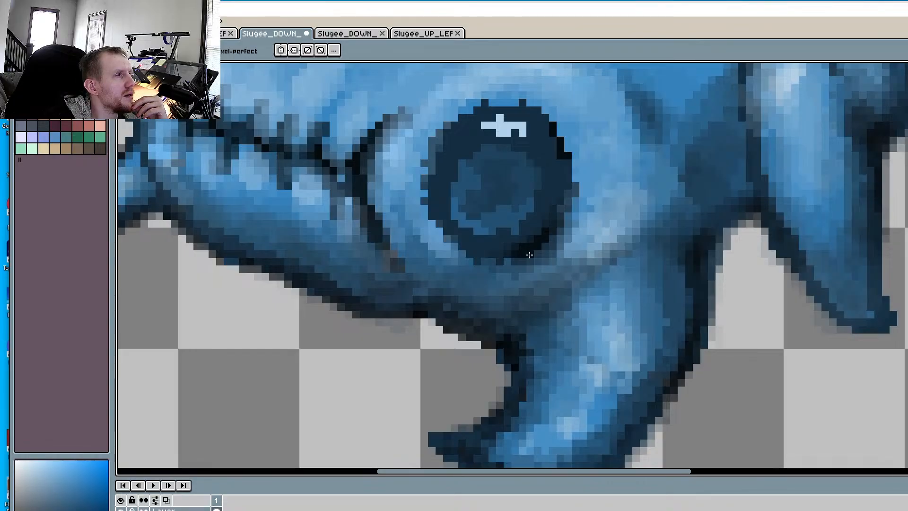
scroll(475, 174, down, 4)
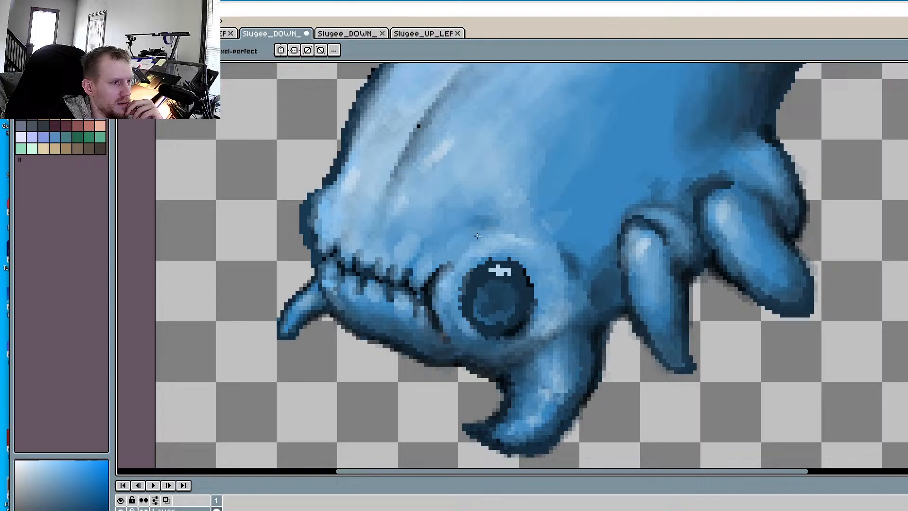
middle_drag(575, 244, 434, 280)
scroll(435, 250, down, 1)
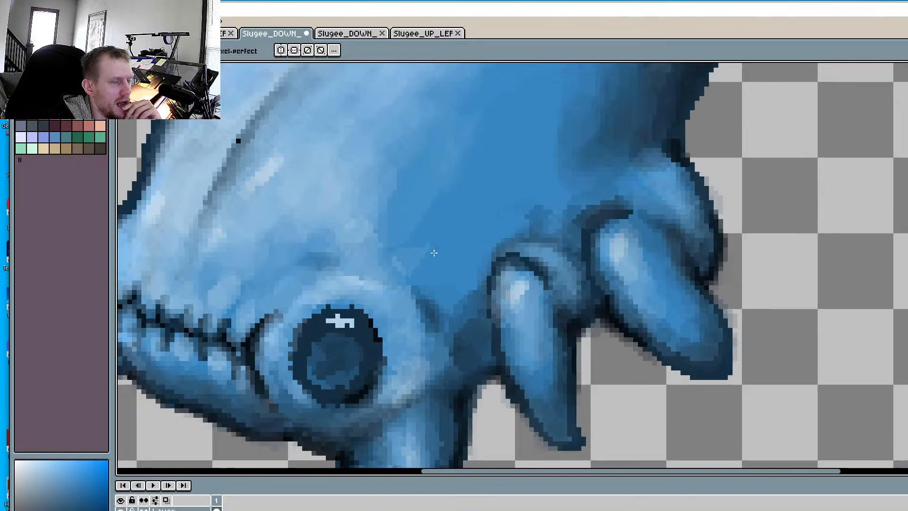
scroll(484, 303, up, 2)
key(i)
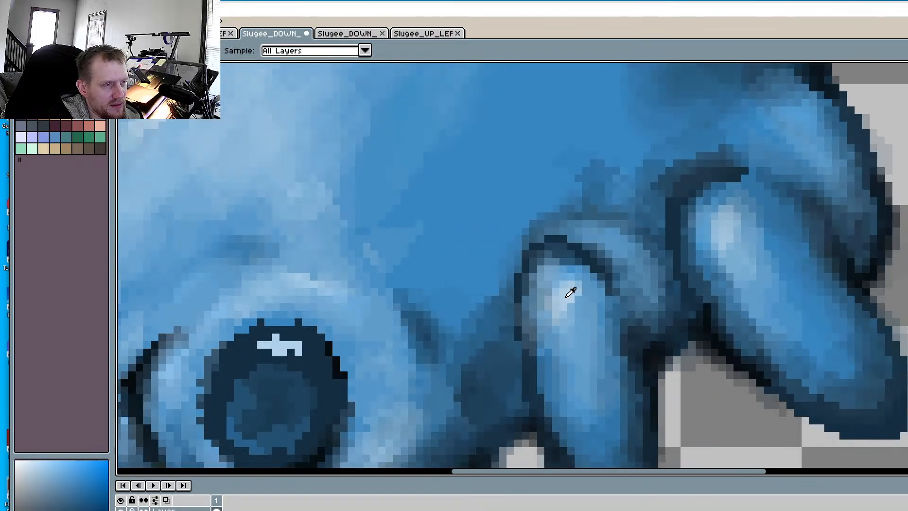
click(567, 285)
key(b)
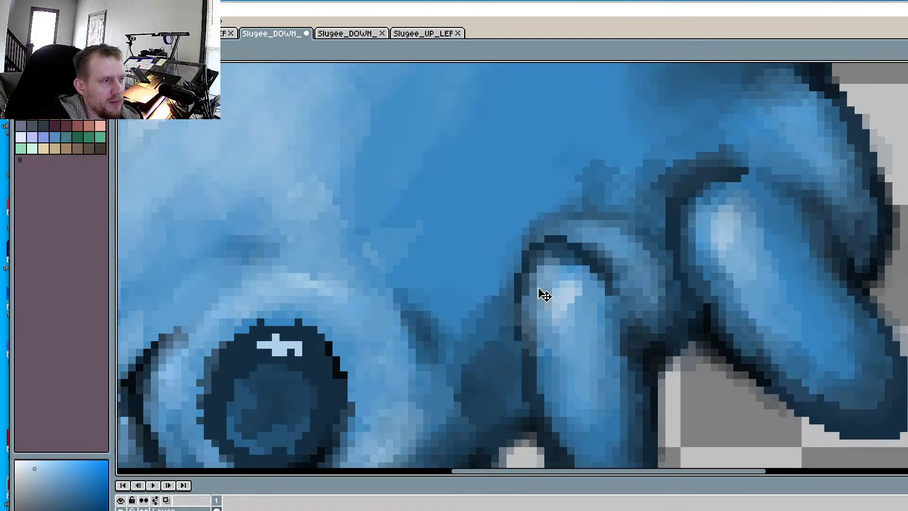
scroll(556, 282, up, 1)
scroll(556, 282, up, 1)
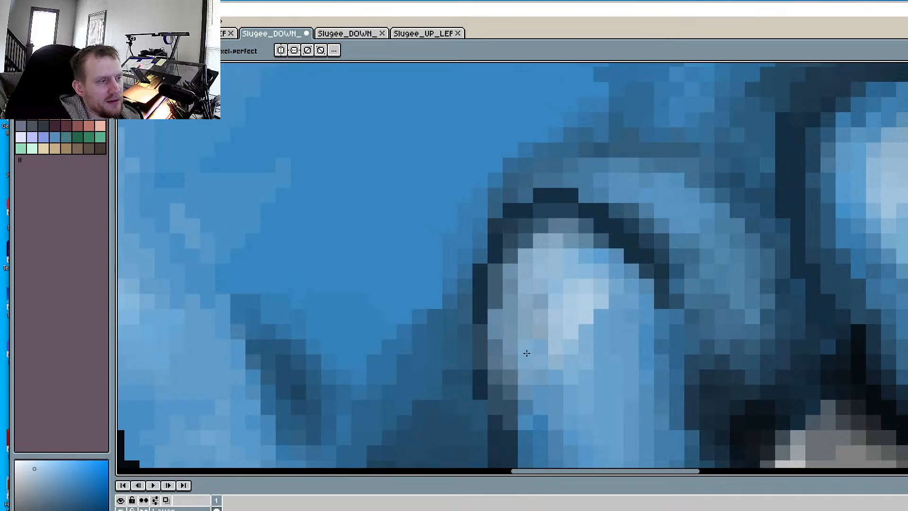
scroll(614, 331, down, 2)
scroll(697, 309, up, 2)
mouse_move(670, 304)
mouse_down()
mouse_move(681, 297)
mouse_move(718, 309)
mouse_up()
mouse_move(677, 198)
middle_down()
mouse_move(696, 219)
mouse_move(801, 263)
middle_up()
scroll(801, 262, down, 3)
scroll(639, 304, down, 1)
scroll(671, 208, up, 2)
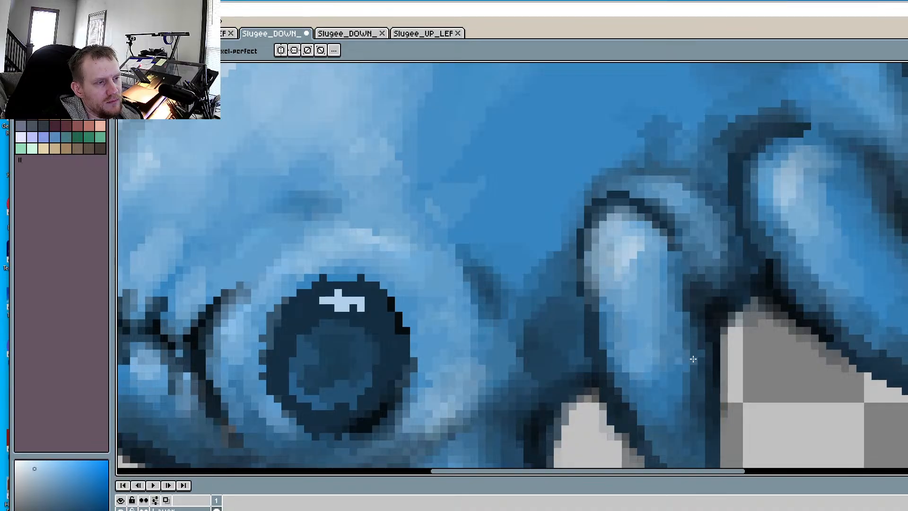
Examine the creature as a whole and inspect its mouth, eye, claw and legs up close for uneven edges
scroll(716, 271, down, 2)
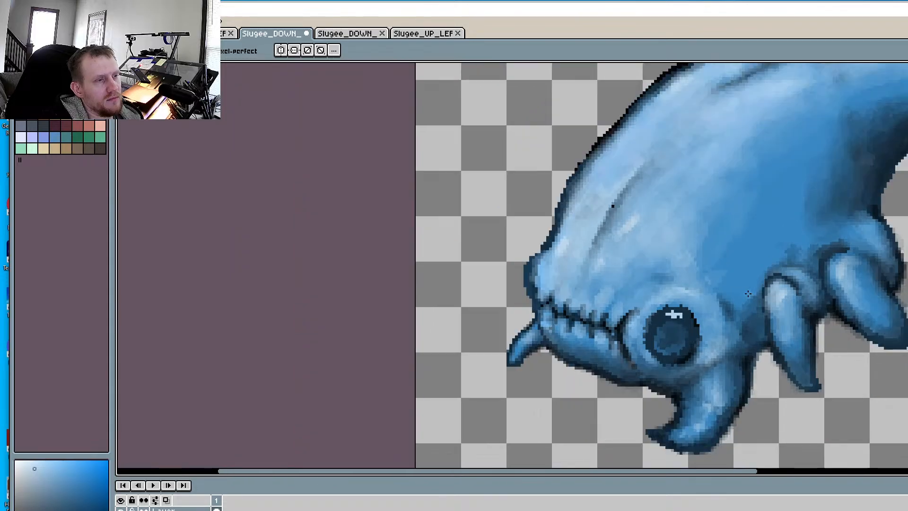
scroll(807, 281, up, 3)
scroll(808, 281, up, 3)
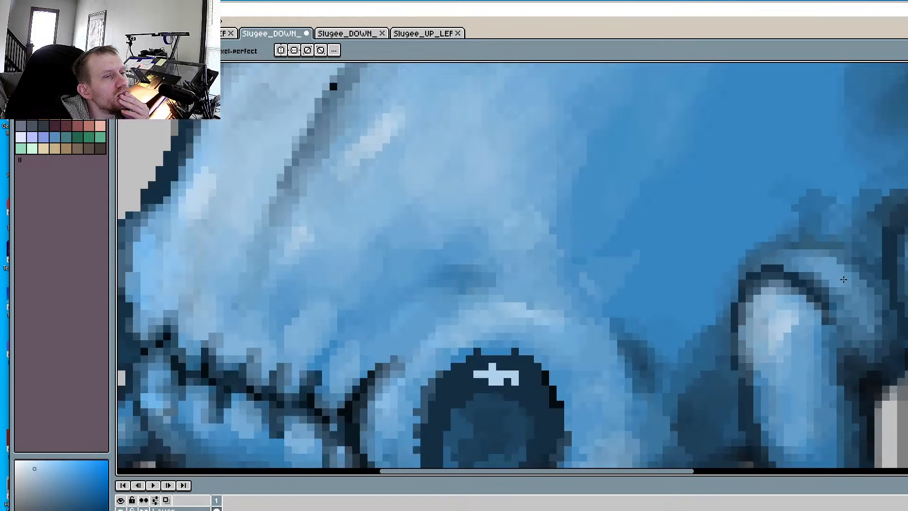
scroll(774, 215, down, 2)
scroll(774, 216, down, 4)
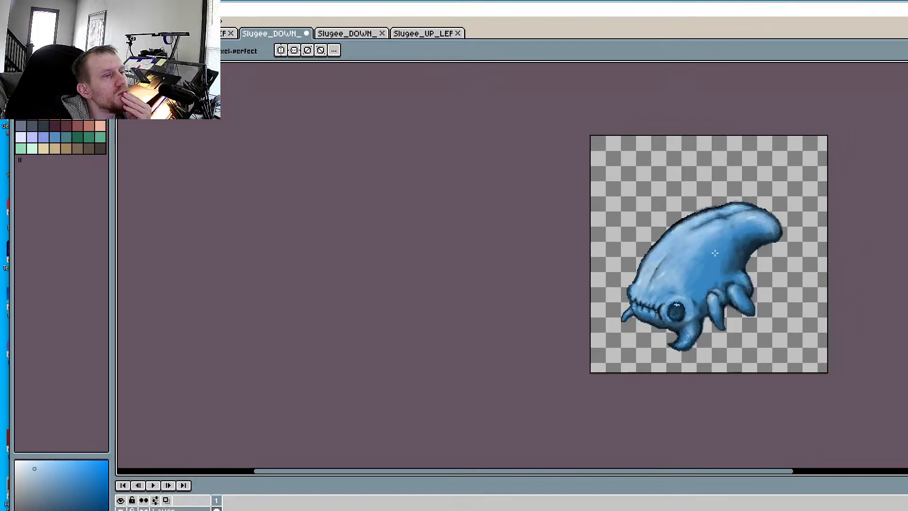
middle_drag(714, 253, 702, 245)
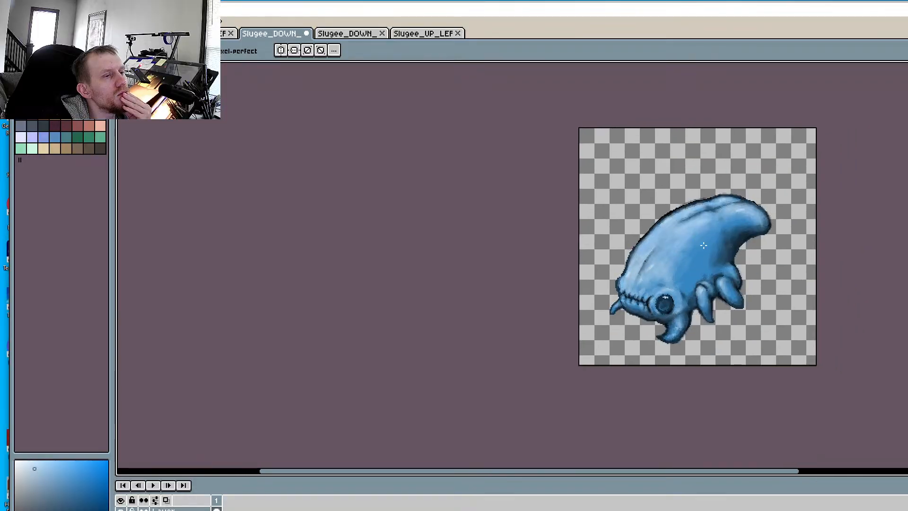
scroll(653, 276, up, 2)
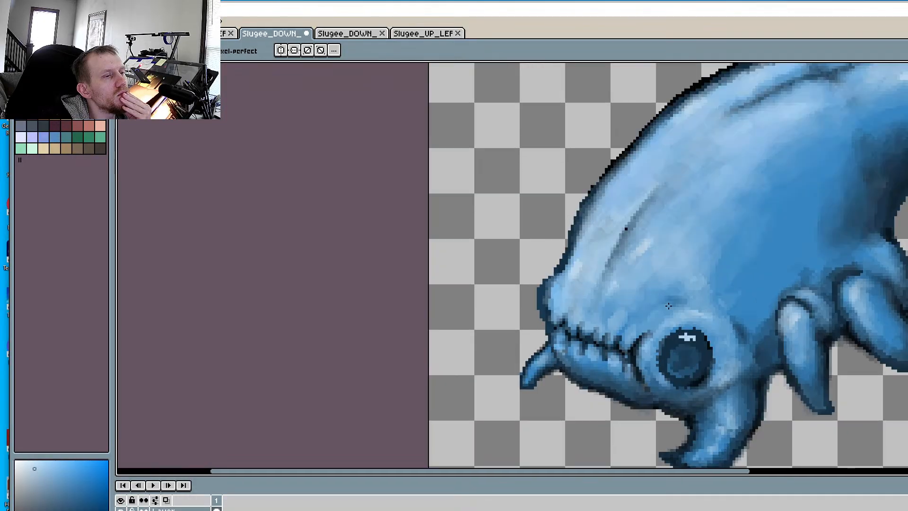
scroll(668, 306, up, 2)
scroll(642, 358, up, 2)
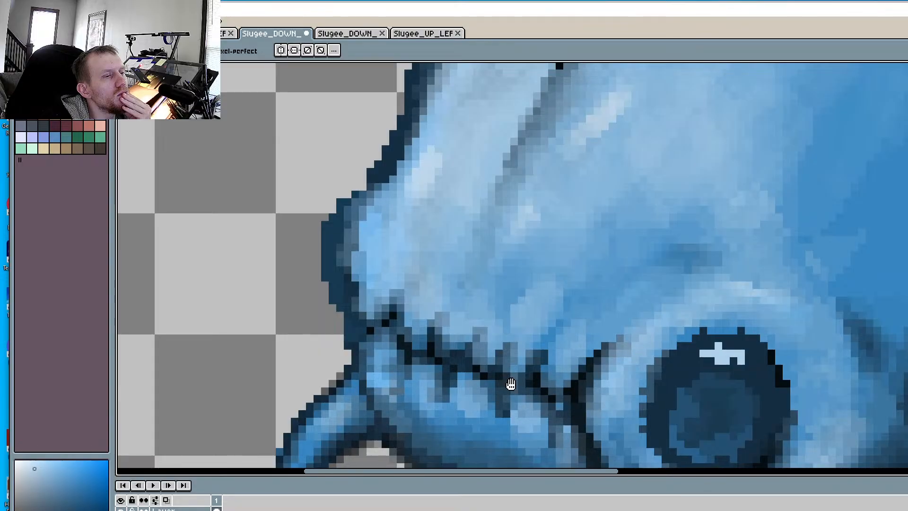
middle_drag(514, 381, 513, 333)
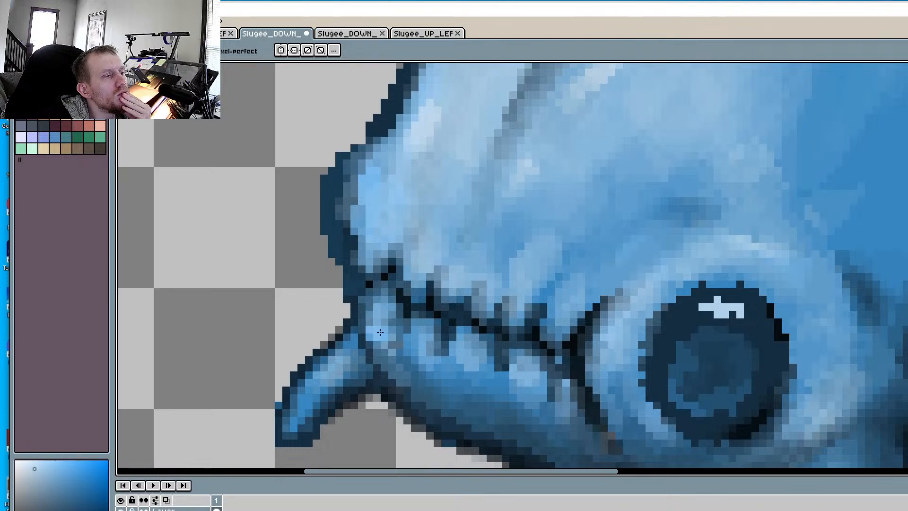
middle_drag(619, 454, 589, 310)
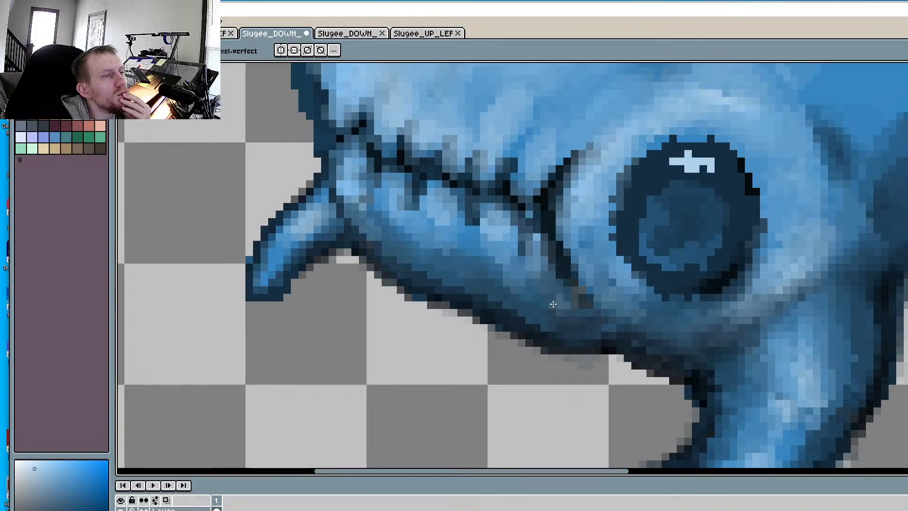
middle_drag(558, 297, 428, 187)
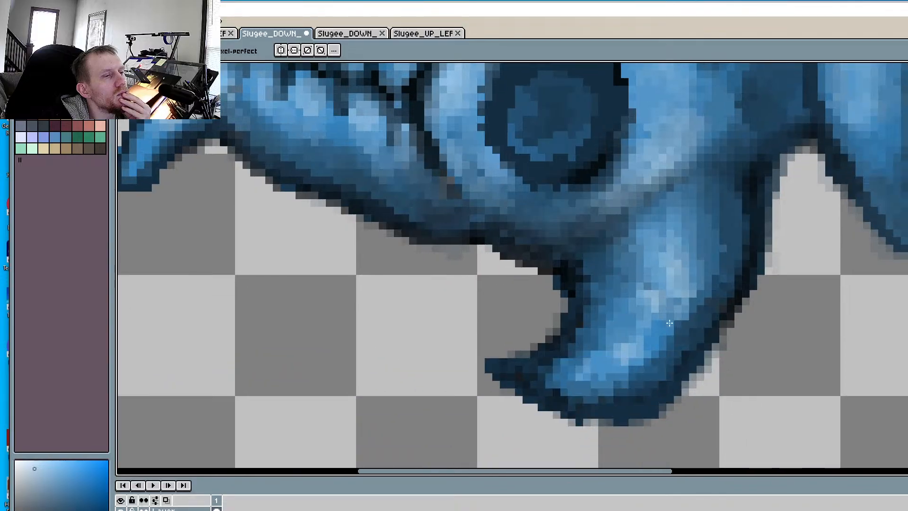
middle_drag(750, 253, 613, 383)
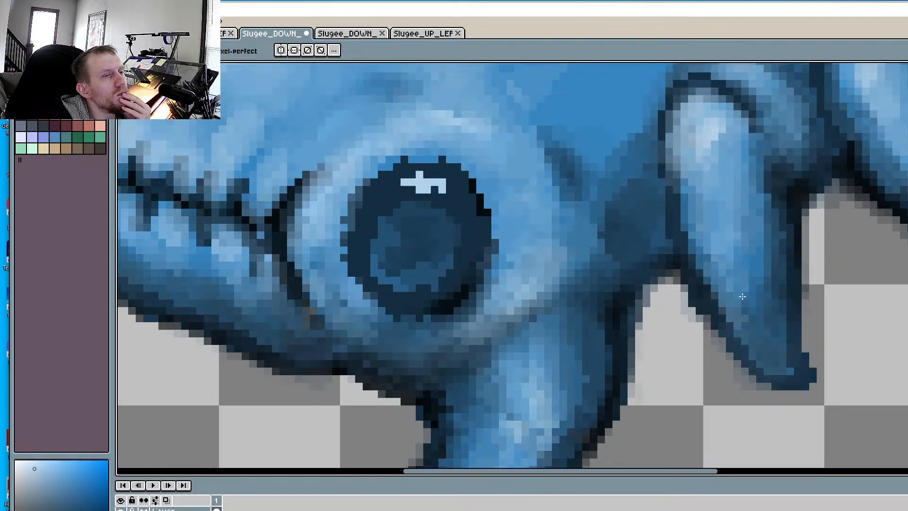
middle_drag(722, 317, 551, 285)
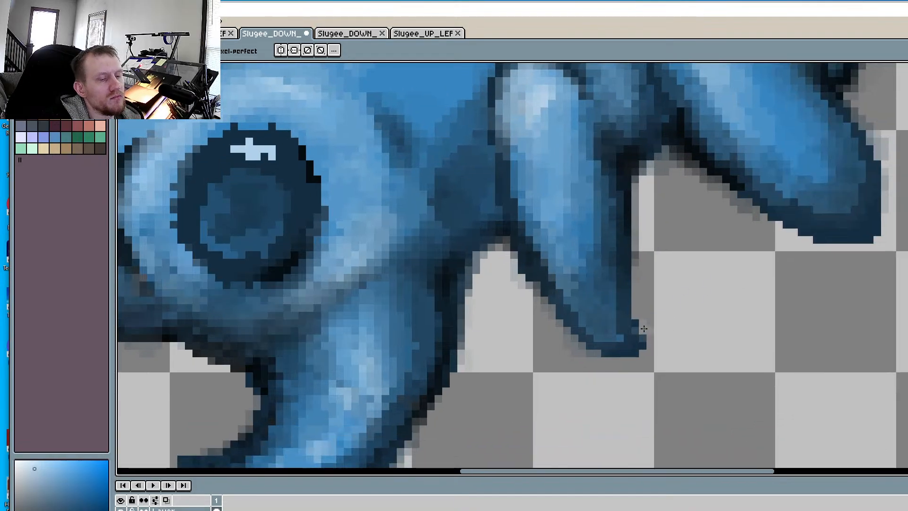
Sample the middle leg's dark outline blue and paint it over the black and grey pixels on the front leg's rear edge
key(i)
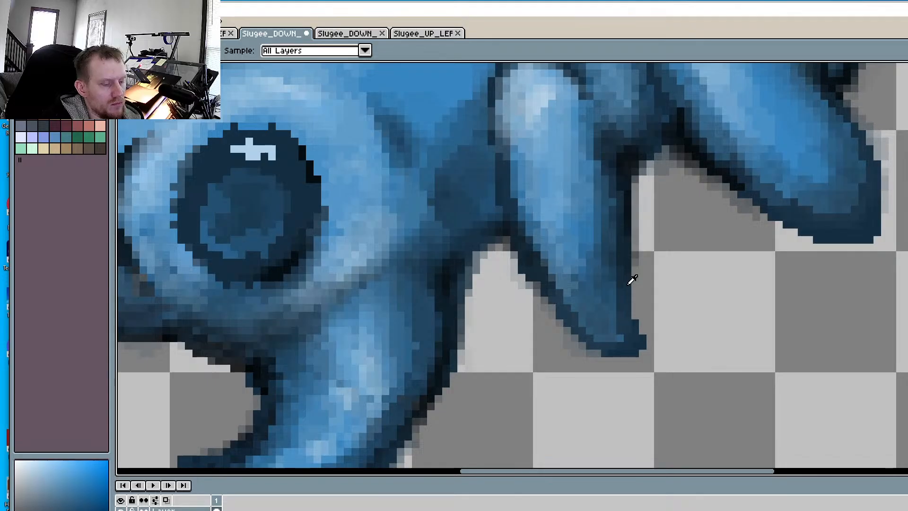
key(ctrl+alt+c)
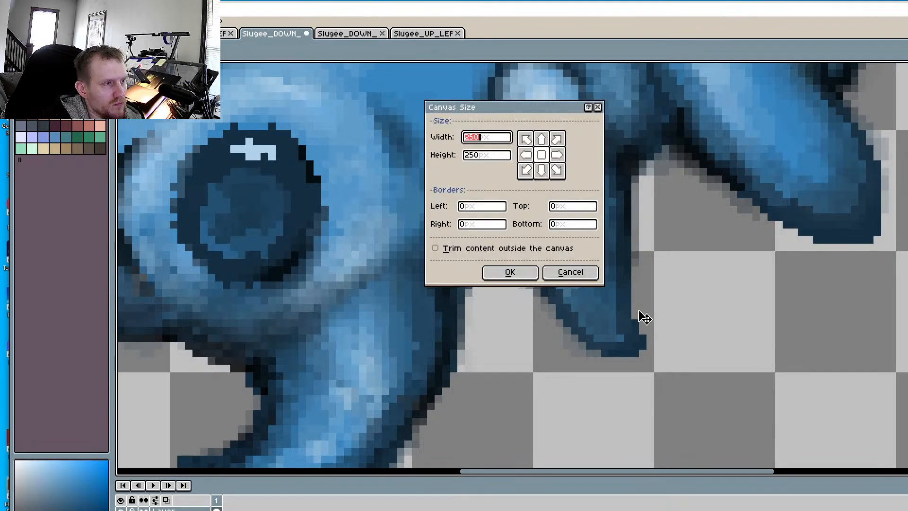
click(598, 108)
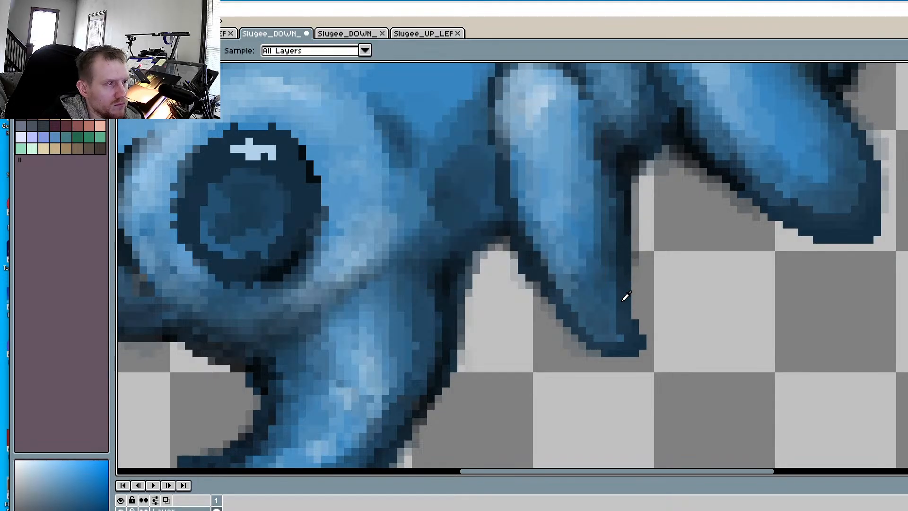
key(b)
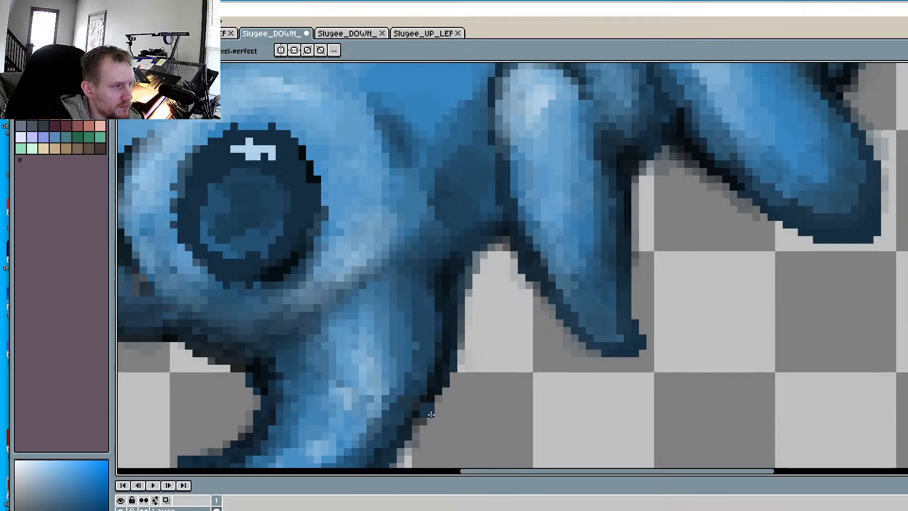
scroll(435, 409, up, 3)
click(493, 264)
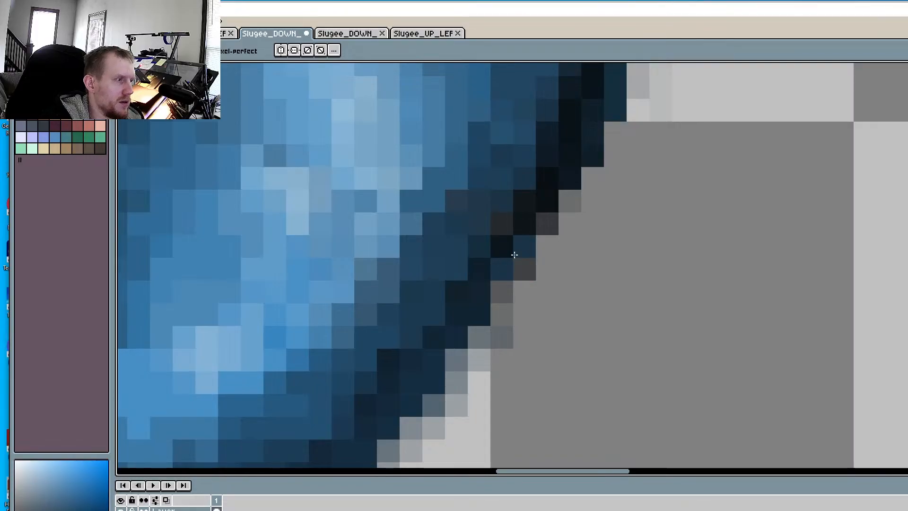
click(507, 253)
click(494, 292)
click(527, 236)
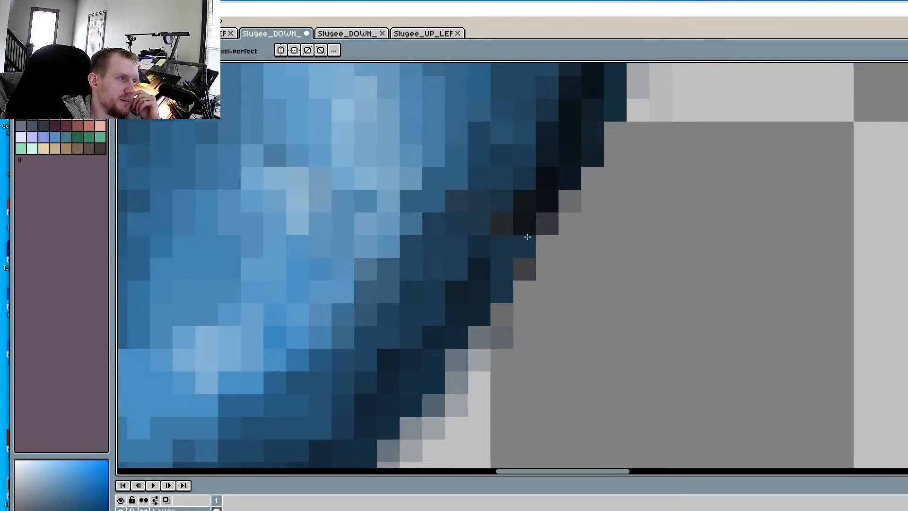
click(527, 229)
click(536, 246)
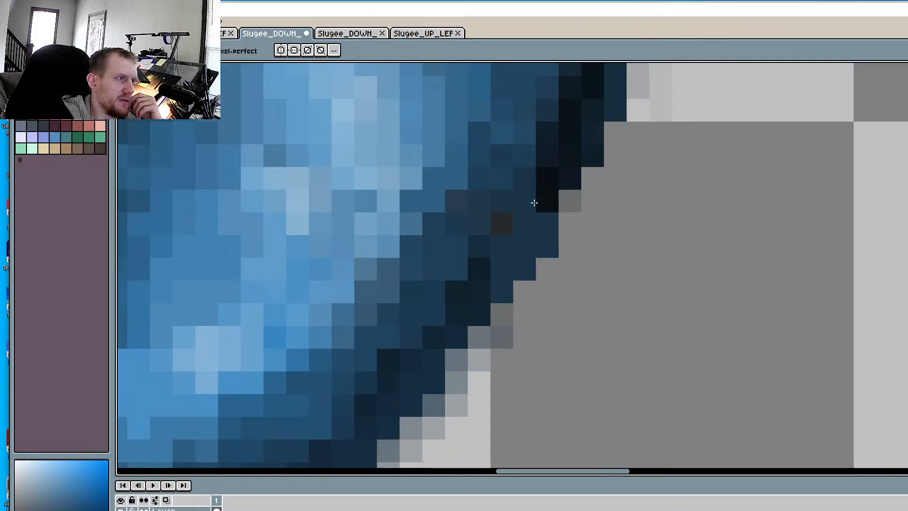
Cover the remaining brown pixel near the front leg's rear edge with dark blue and save the sprite
scroll(532, 201, down, 4)
scroll(682, 336, up, 4)
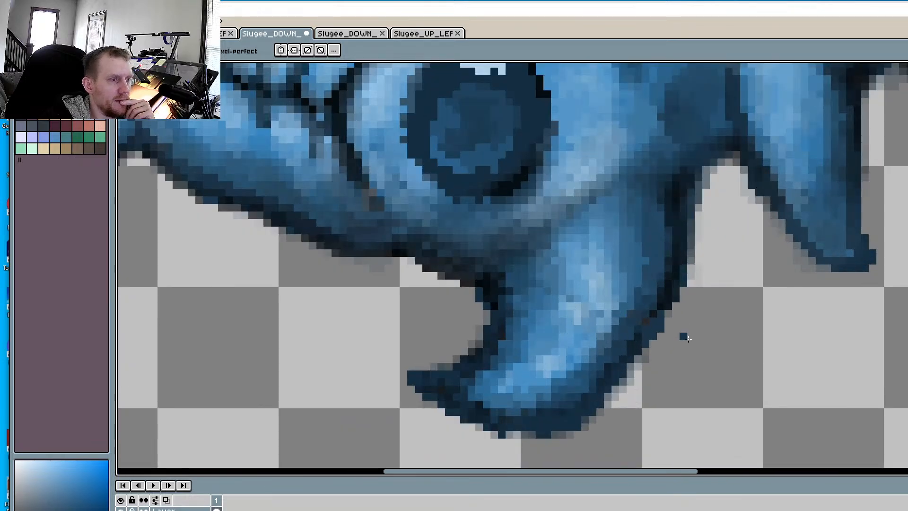
click(629, 258)
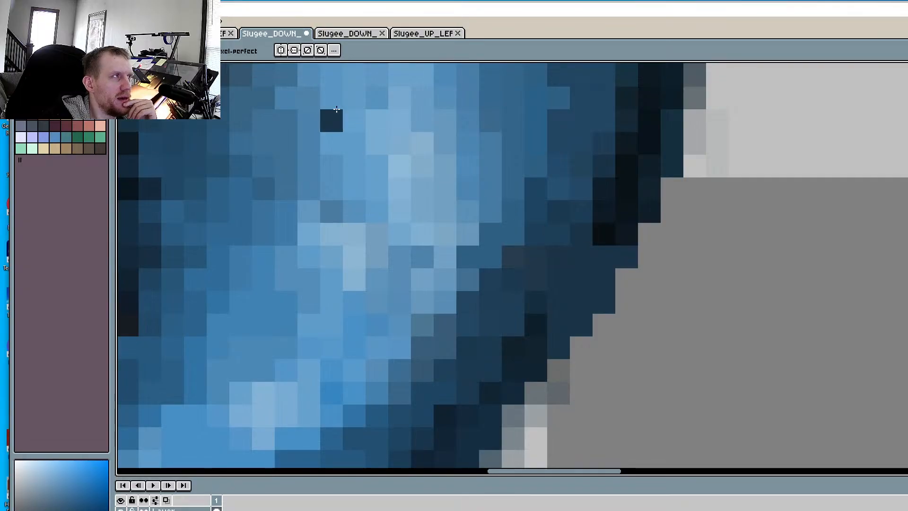
click(22, 22)
click(29, 70)
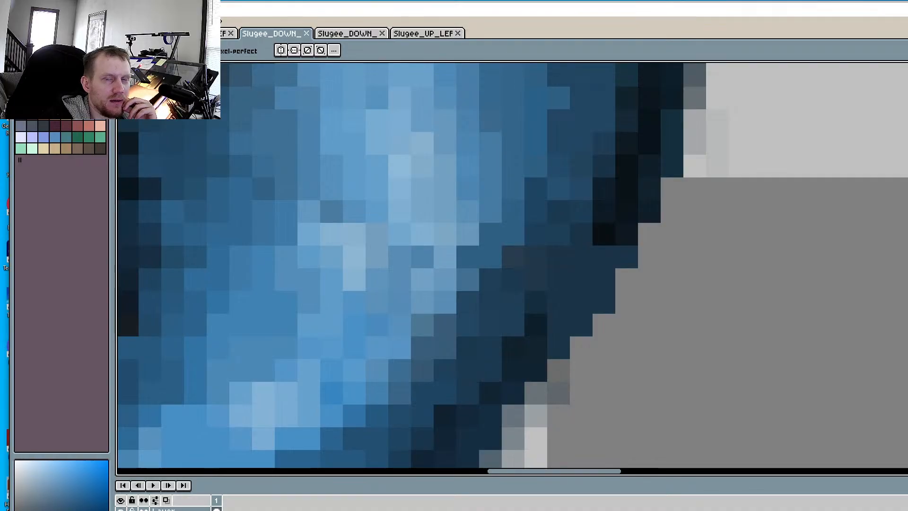
Switch to Godot, run the project and override the game camera to view the slug unit up close
key(alt+Tab)
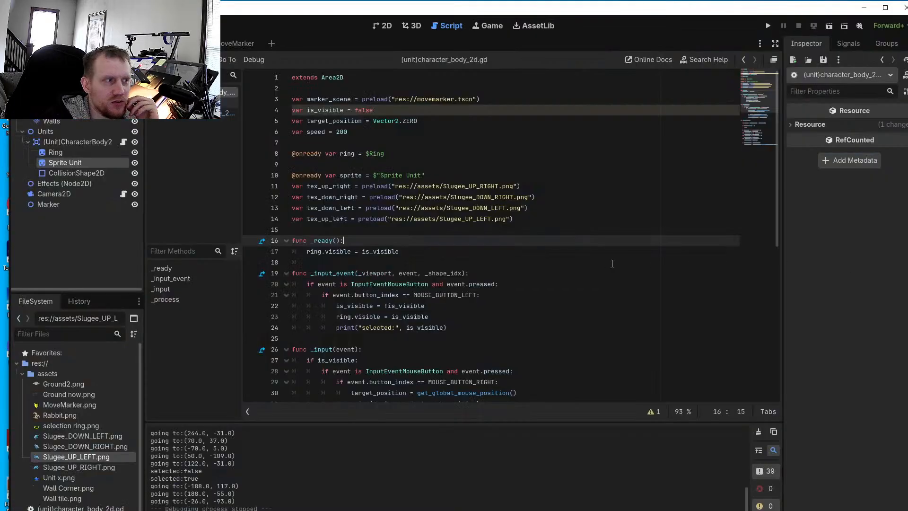
click(768, 26)
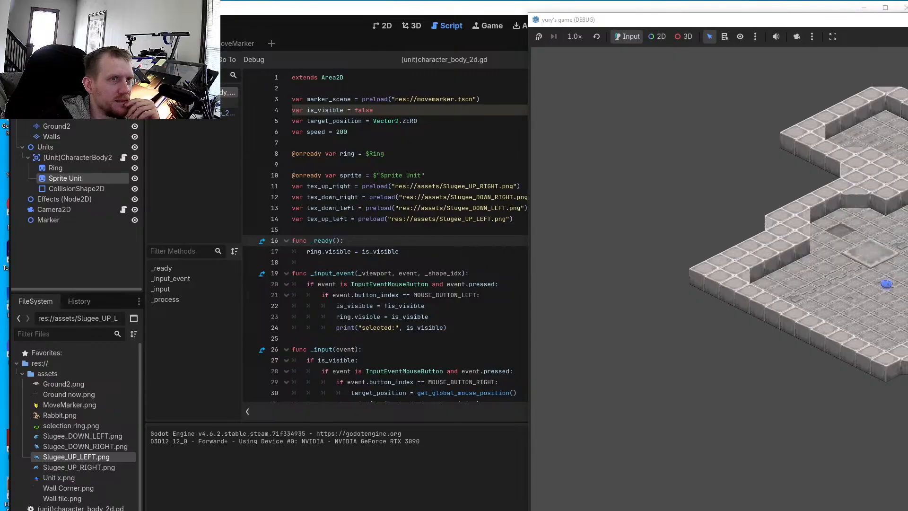
drag(906, 22, 463, 40)
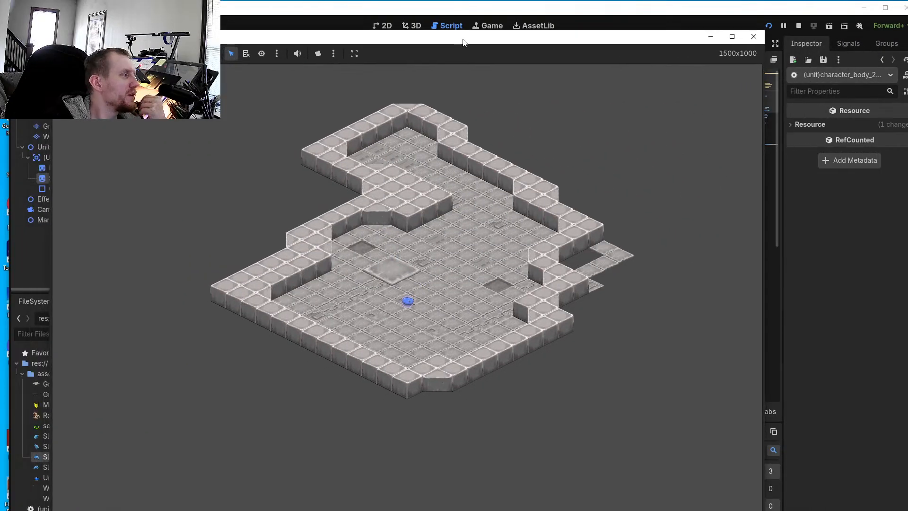
click(317, 55)
scroll(553, 211, up, 3)
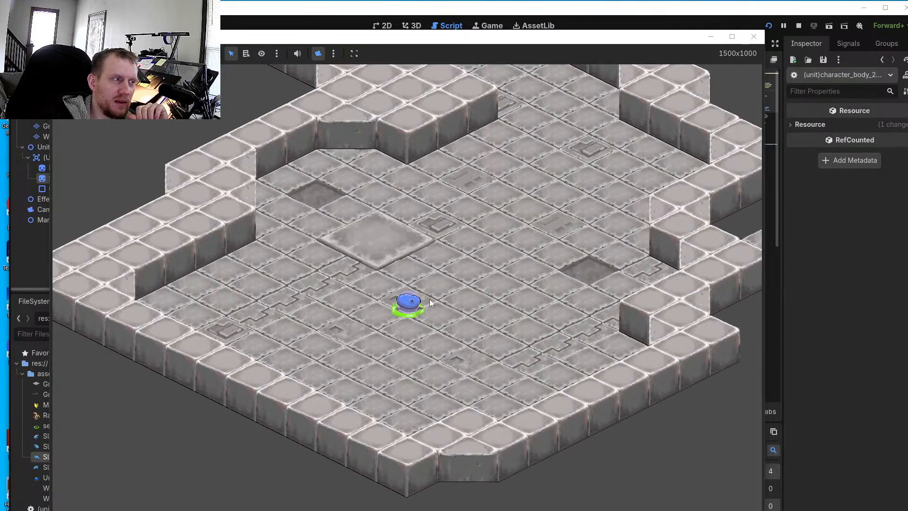
Send the selected slug to spots all around the tiled floor to check its sprite in every movement direction
right_click(458, 290)
right_click(462, 344)
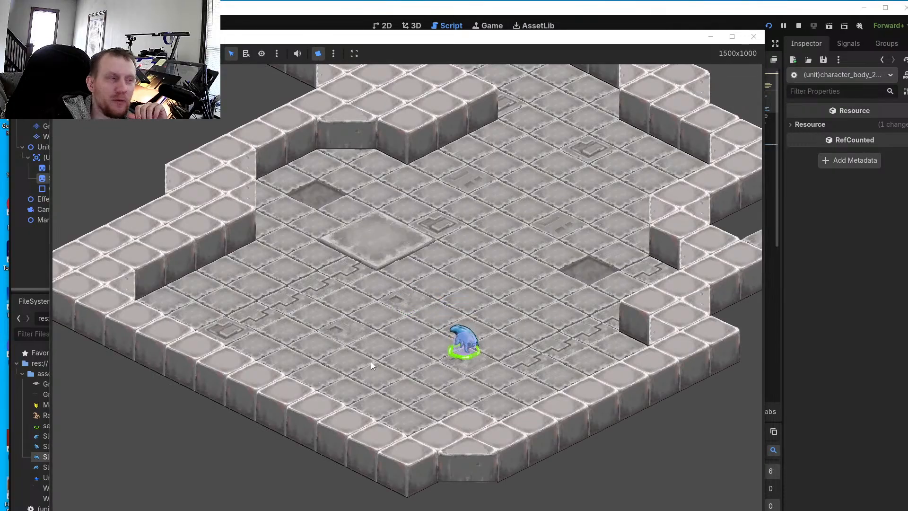
right_click(366, 386)
right_click(363, 345)
right_click(430, 288)
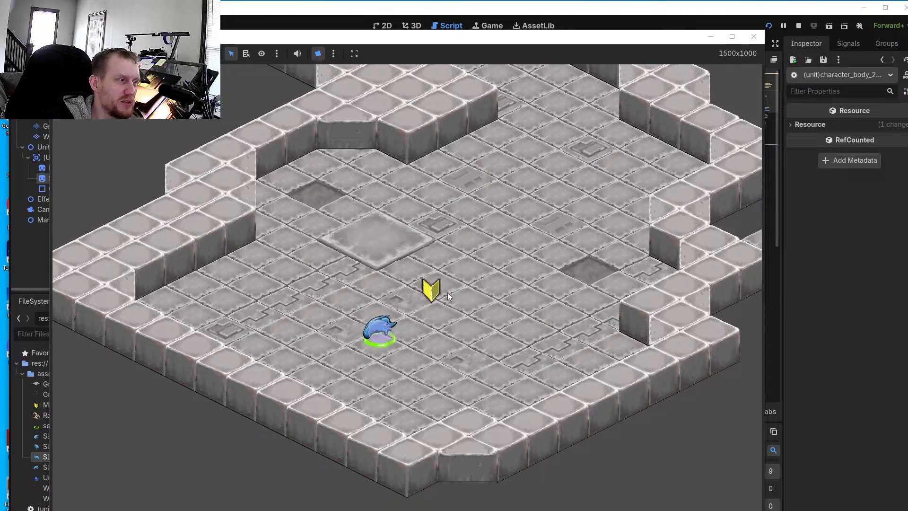
right_click(475, 322)
right_click(477, 361)
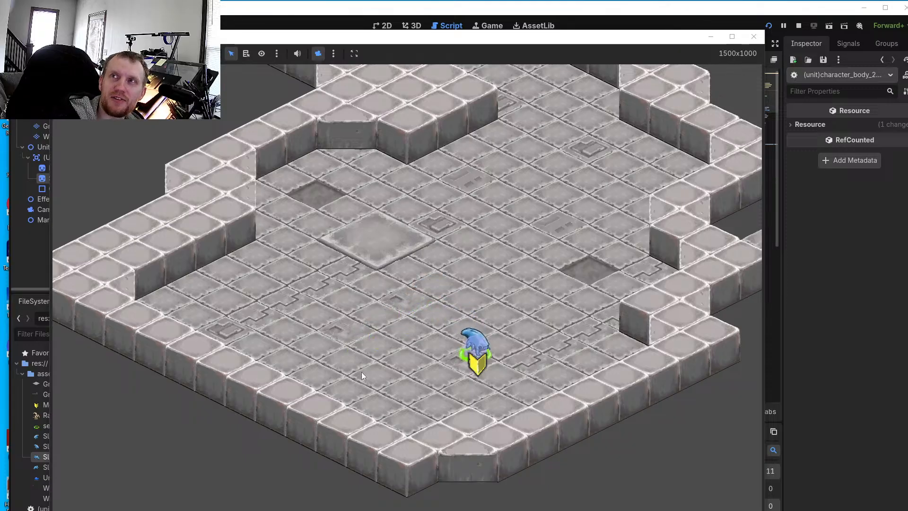
right_click(326, 375)
right_click(357, 303)
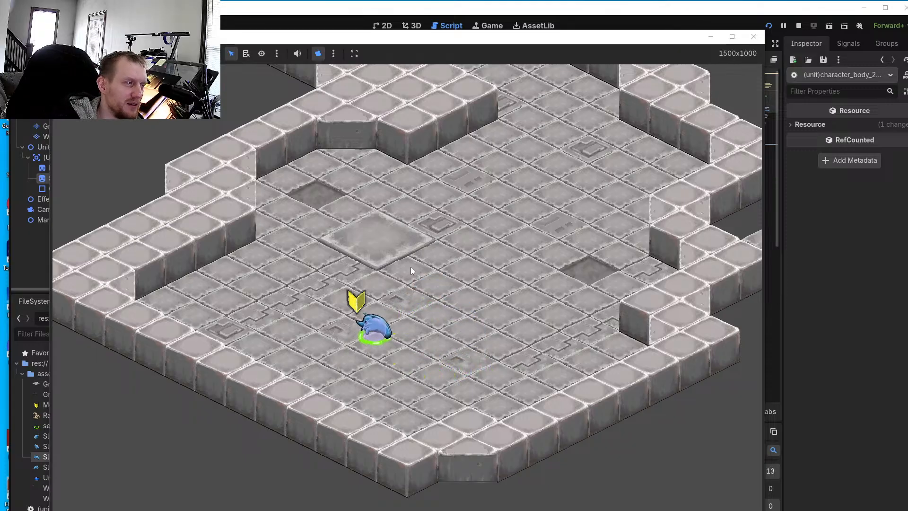
right_click(487, 252)
right_click(526, 327)
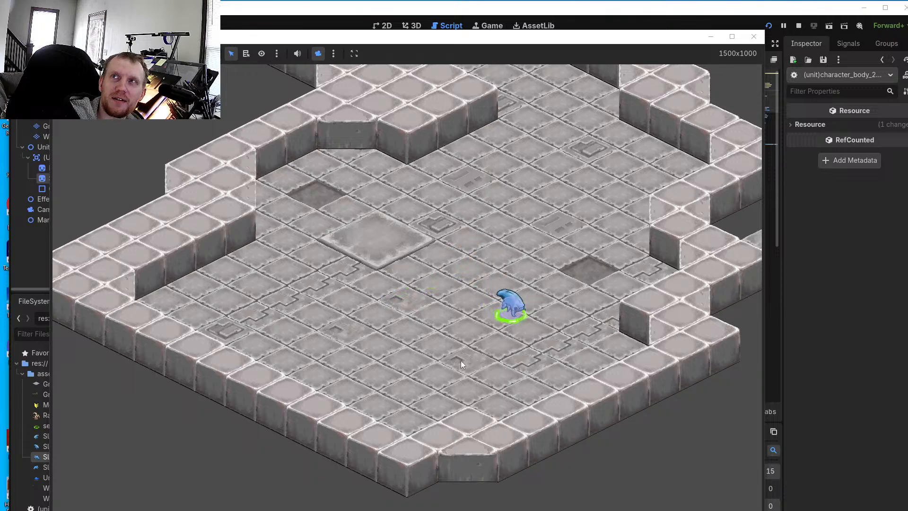
right_click(418, 374)
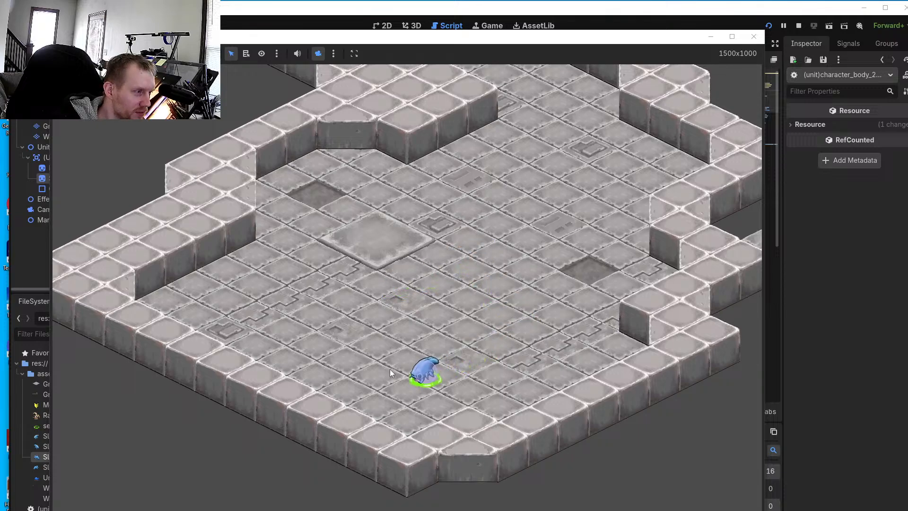
right_click(360, 357)
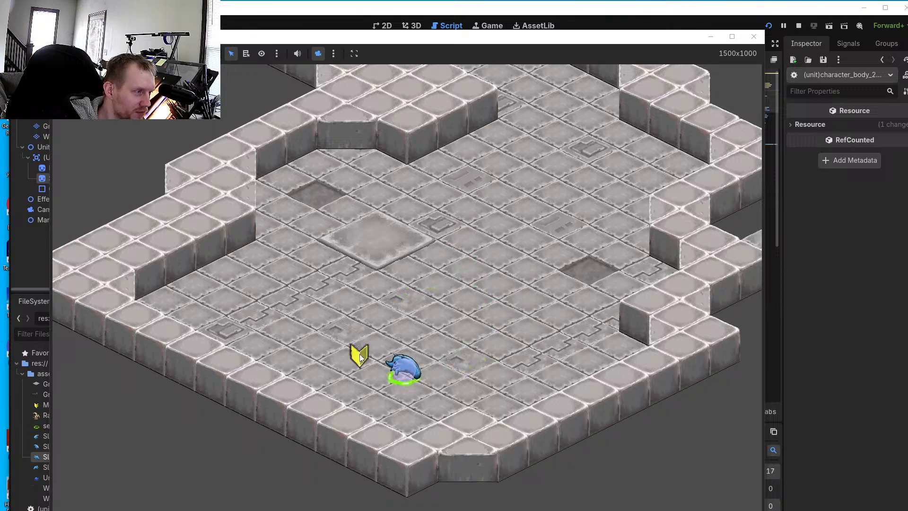
right_click(440, 300)
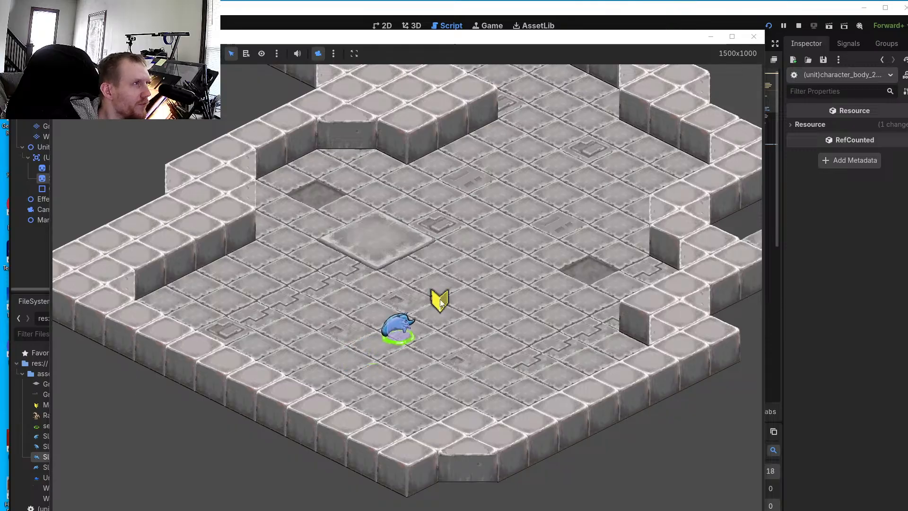
right_click(472, 339)
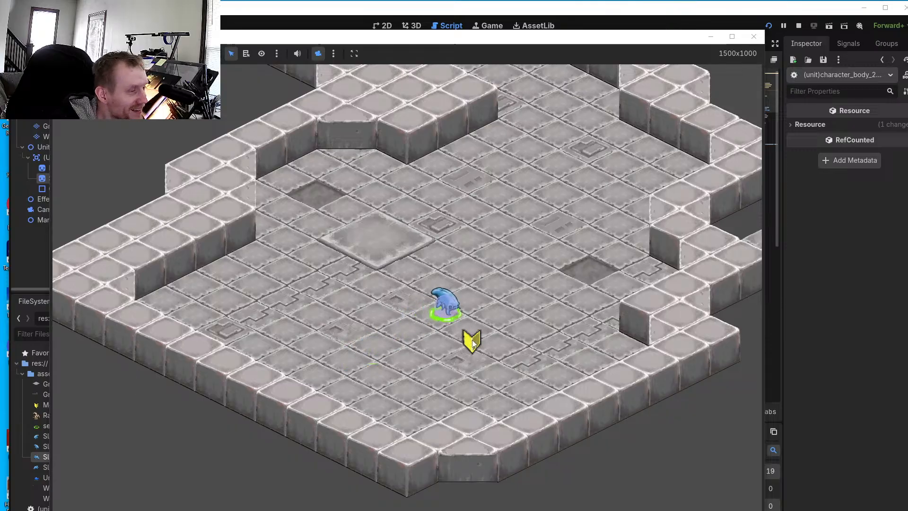
right_click(485, 386)
right_click(423, 395)
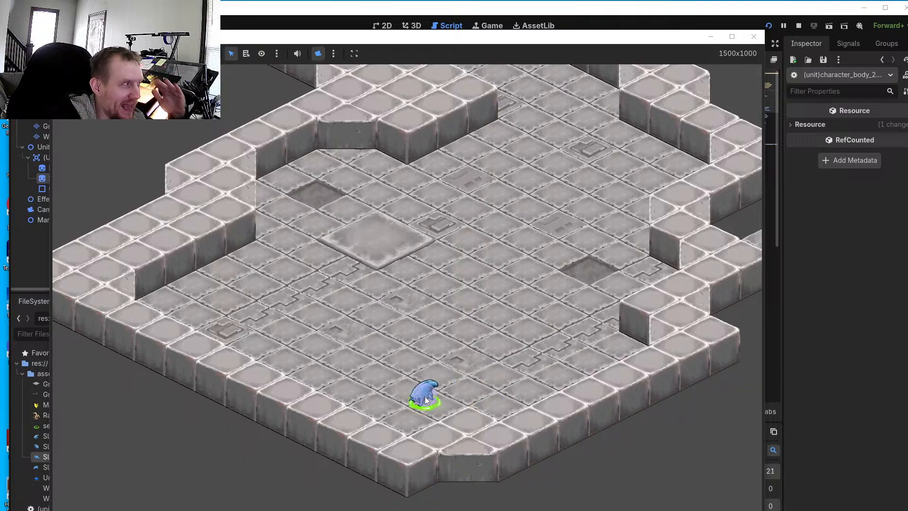
Send the slug back and forth across the middle of the floor to compare its sprites as it changes direction
right_click(408, 337)
right_click(346, 323)
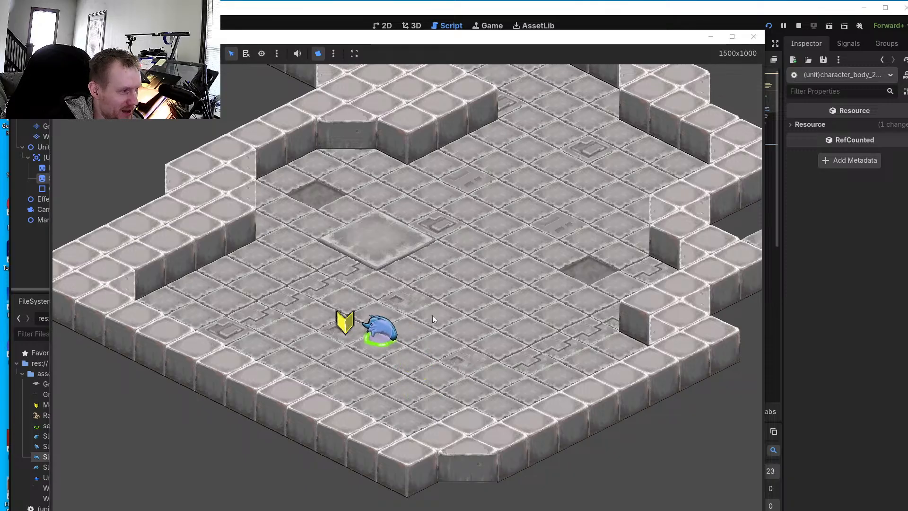
right_click(457, 293)
right_click(516, 373)
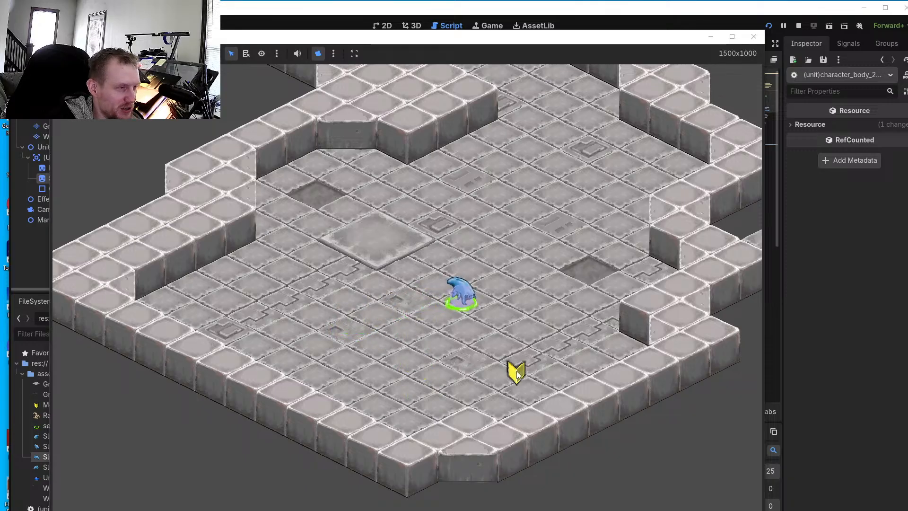
right_click(534, 321)
right_click(392, 312)
right_click(360, 271)
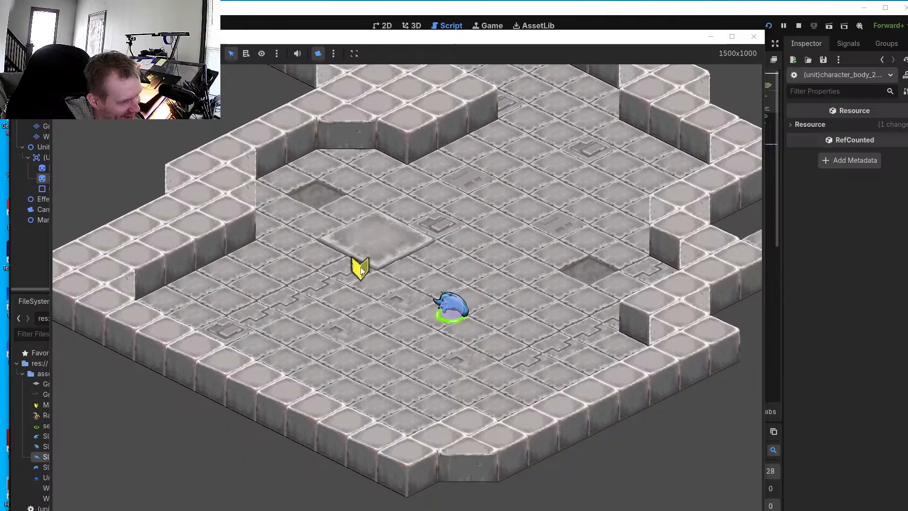
right_click(349, 344)
right_click(407, 292)
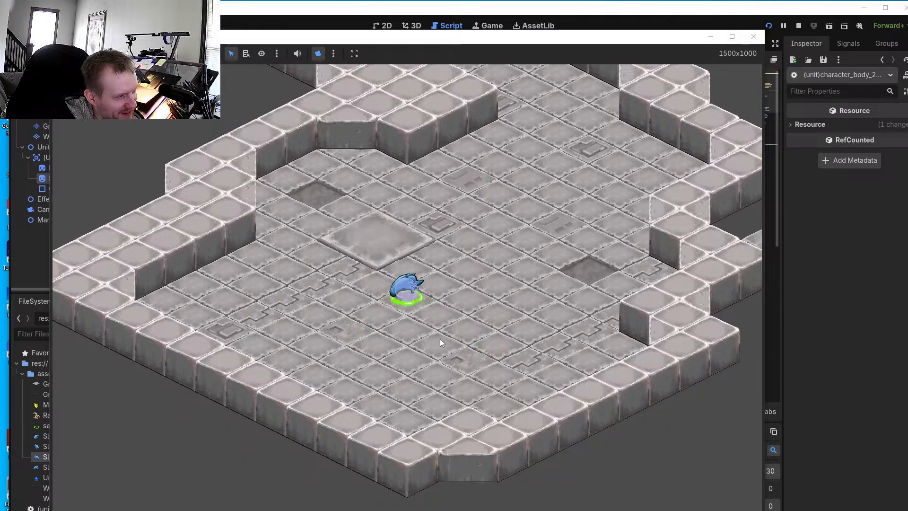
right_click(453, 348)
right_click(509, 317)
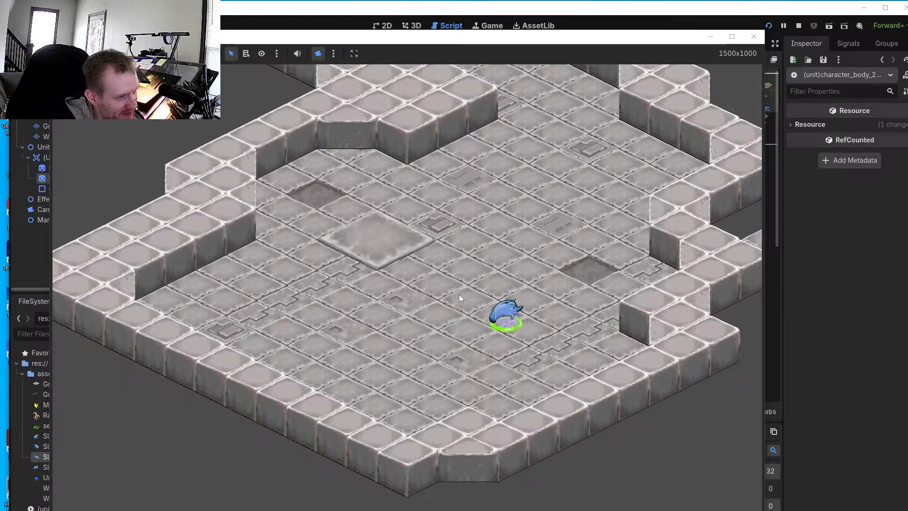
right_click(378, 268)
right_click(350, 327)
right_click(429, 367)
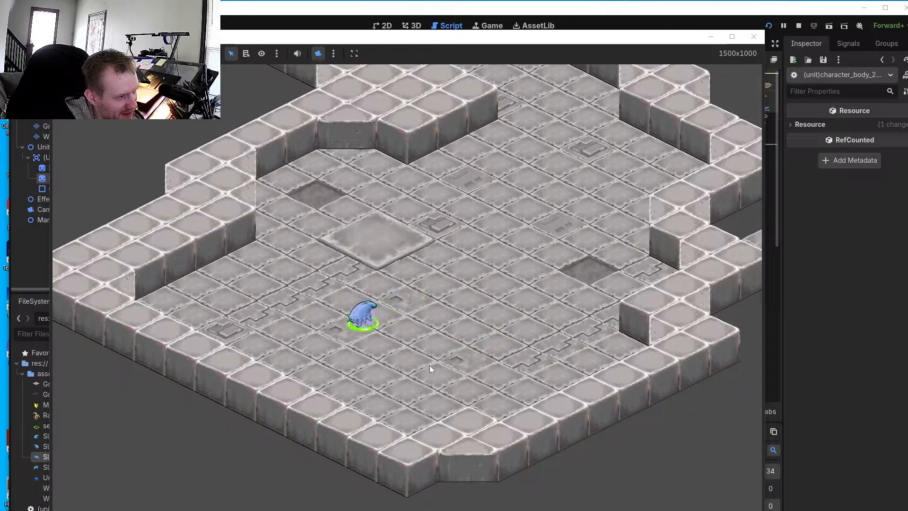
right_click(472, 325)
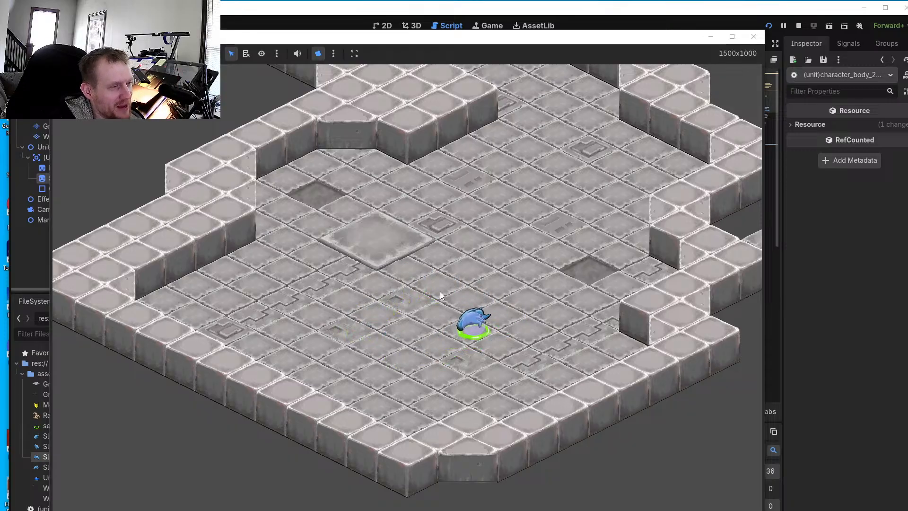
right_click(388, 292)
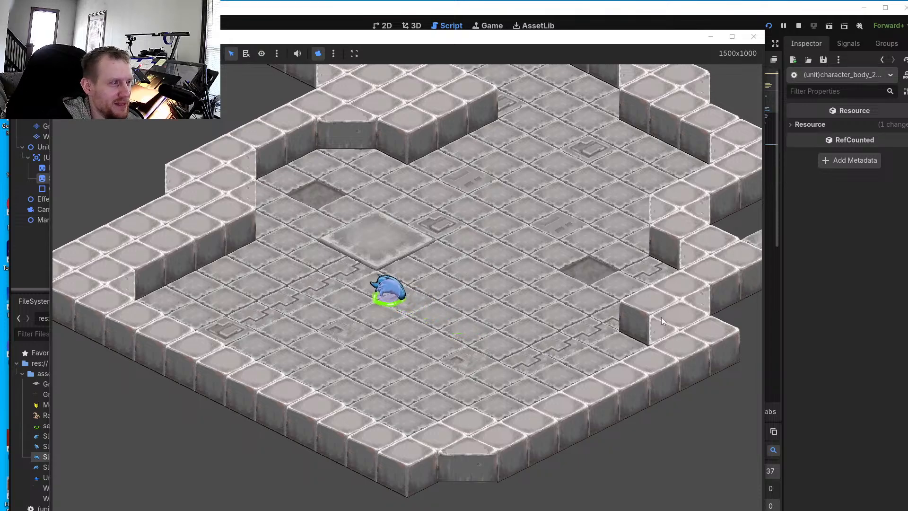
Close the running game, switch back to Aseprite and inspect the Slugee_DOWN sprite's underside from the jaw to the front leg
click(753, 36)
key(alt+Tab)
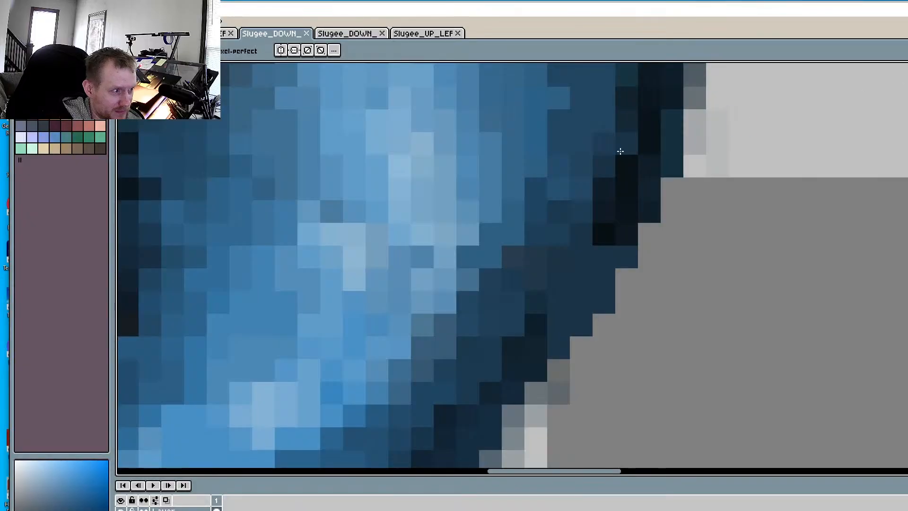
scroll(647, 210, down, 1)
scroll(647, 210, down, 3)
scroll(599, 349, up, 1)
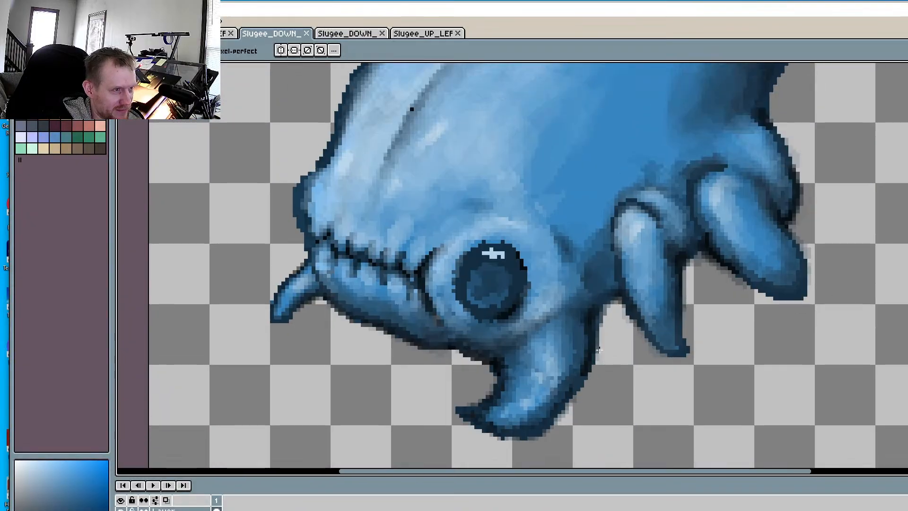
scroll(472, 355, down, 2)
scroll(473, 350, up, 1)
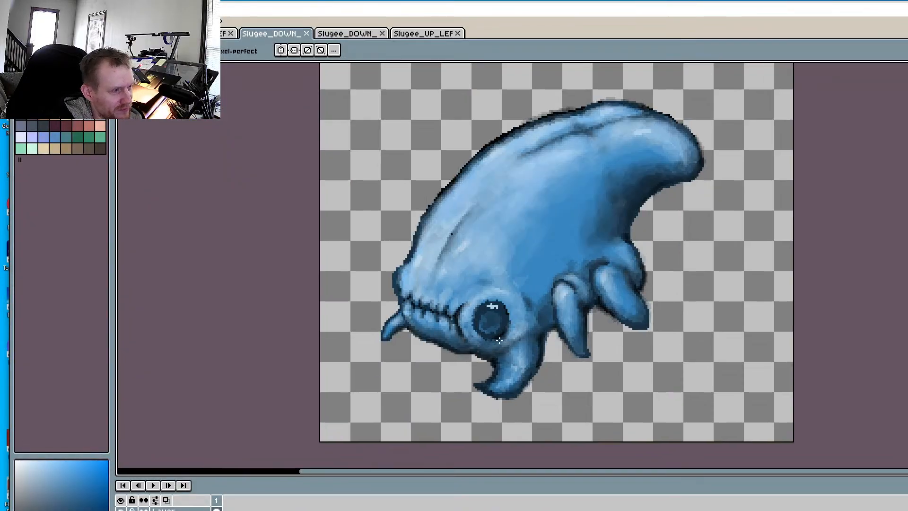
scroll(558, 325, up, 4)
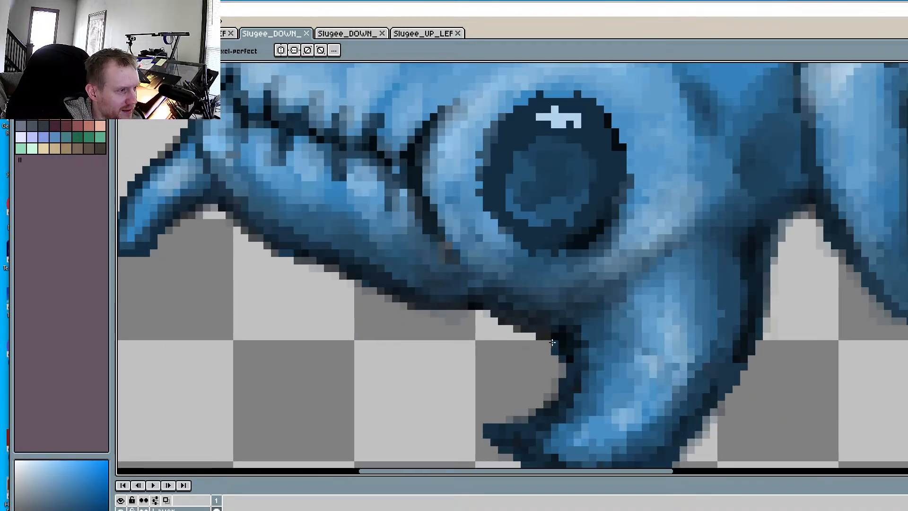
Sample an outline edge colour near the front leg and brush faint grey shading under the jaw toward the claw
key(alt)
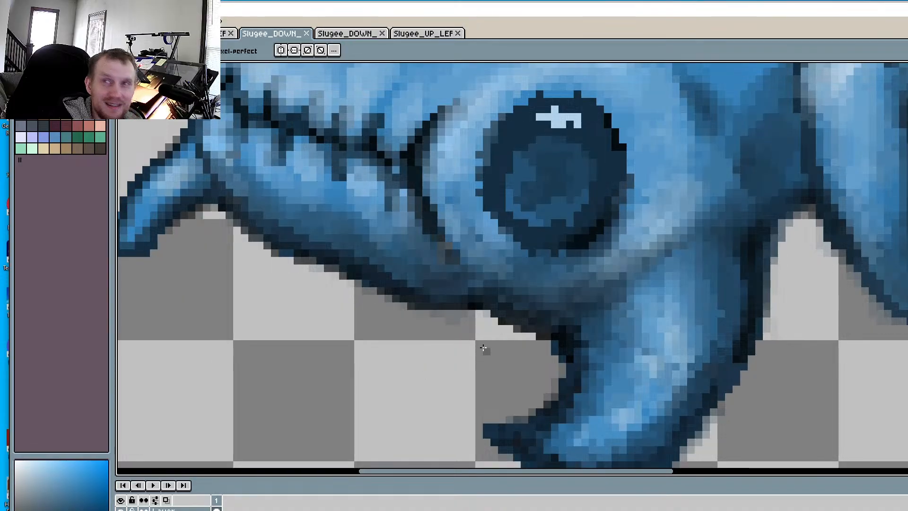
click(460, 324)
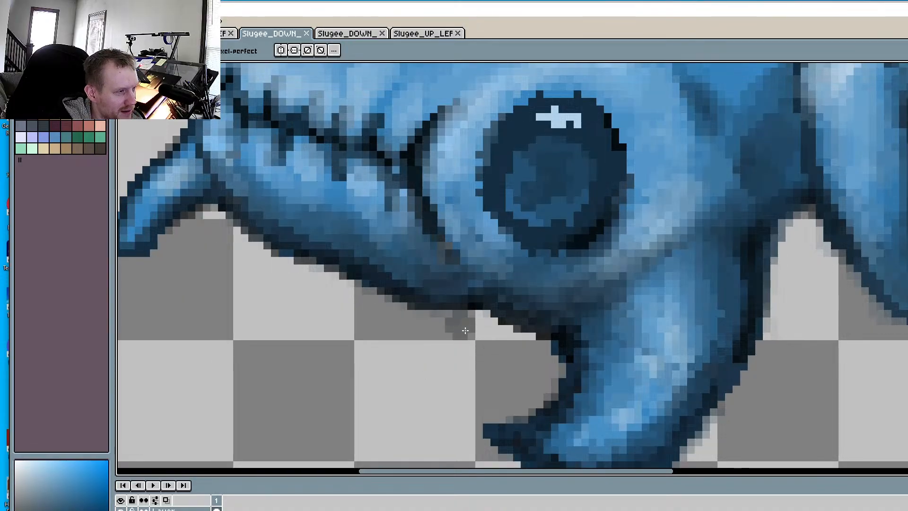
scroll(478, 326, up, 1)
scroll(489, 316, down, 3)
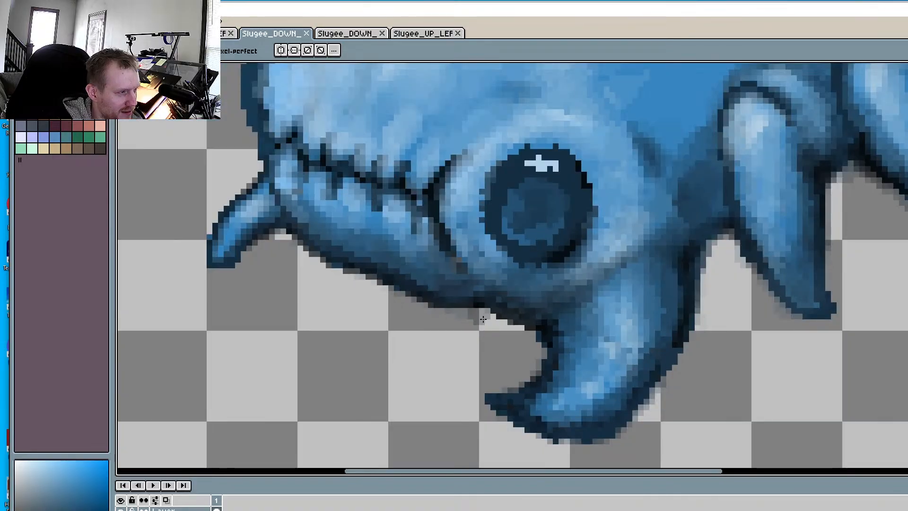
scroll(482, 317, up, 3)
click(495, 321)
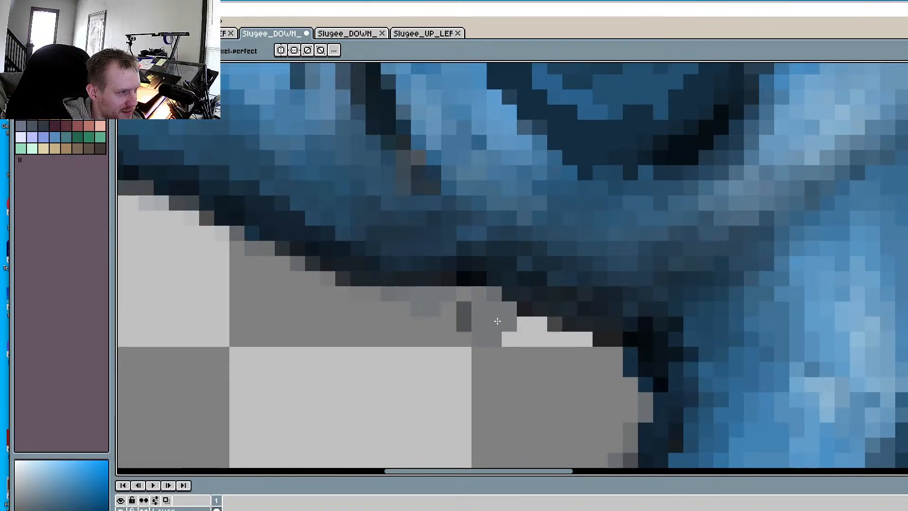
click(460, 310)
click(565, 354)
click(610, 377)
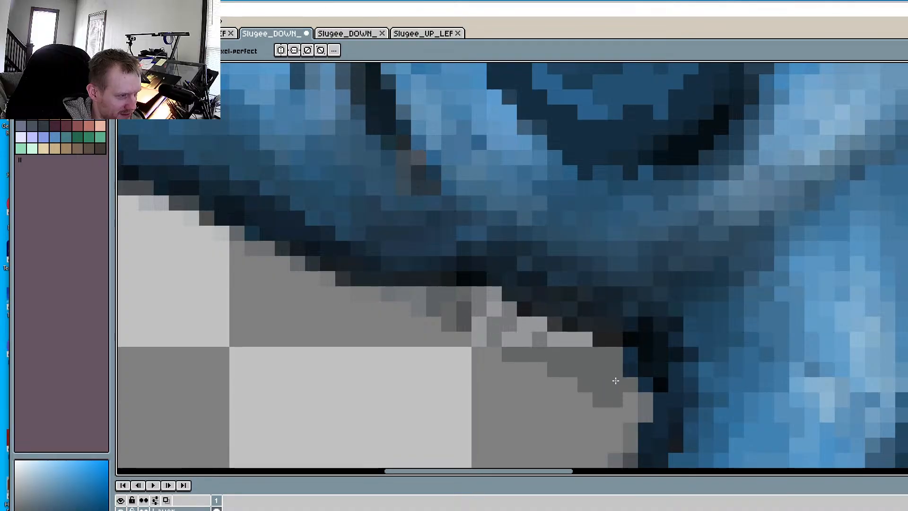
click(461, 345)
click(415, 321)
scroll(402, 319, down, 4)
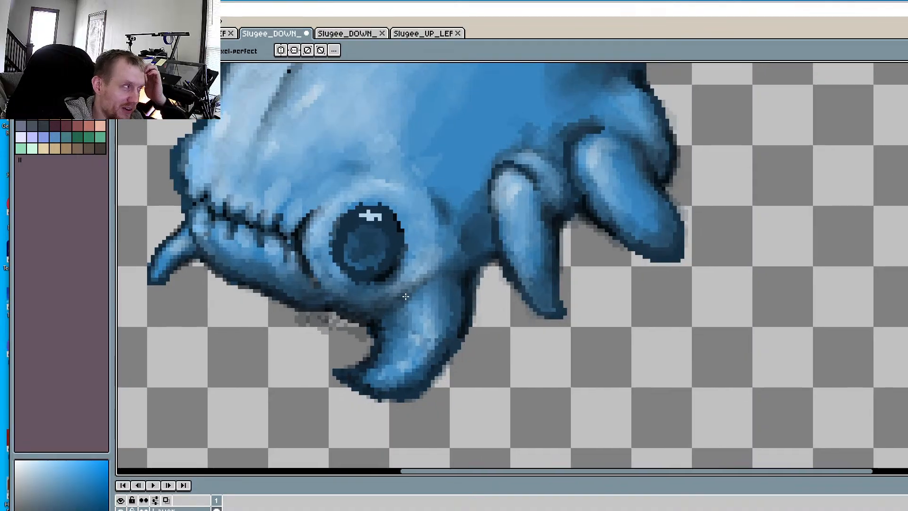
Try brushing faint grey shading into the gap between the front and middle legs
scroll(406, 296, down, 1)
scroll(439, 301, up, 4)
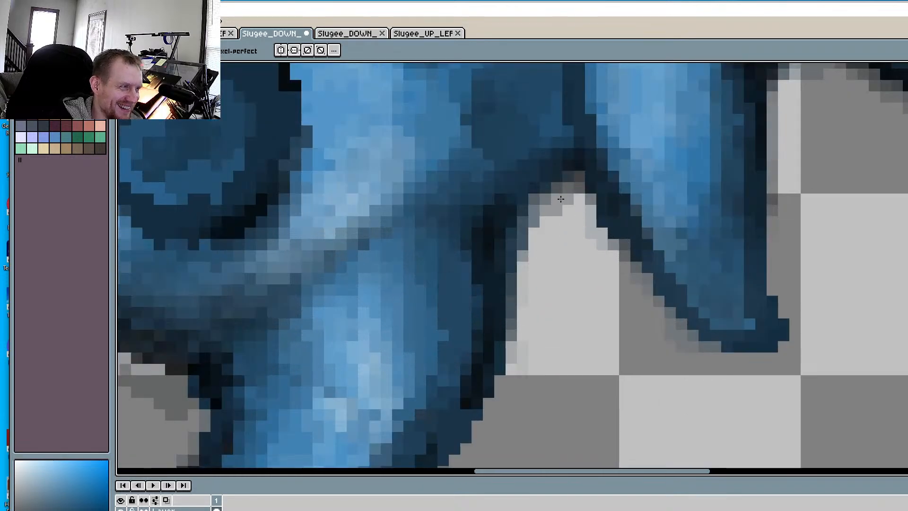
drag(560, 199, 568, 195)
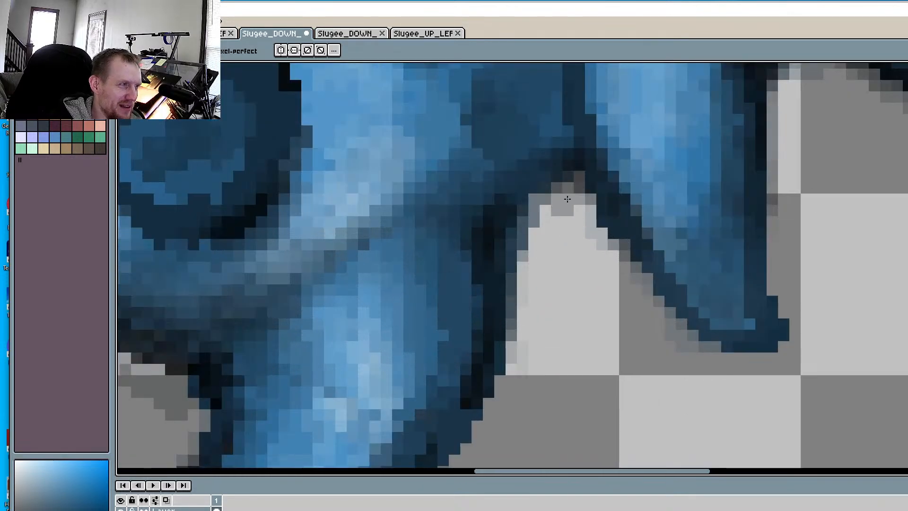
mouse_move(571, 194)
mouse_down()
mouse_move(545, 210)
mouse_move(548, 235)
mouse_up()
click(577, 217)
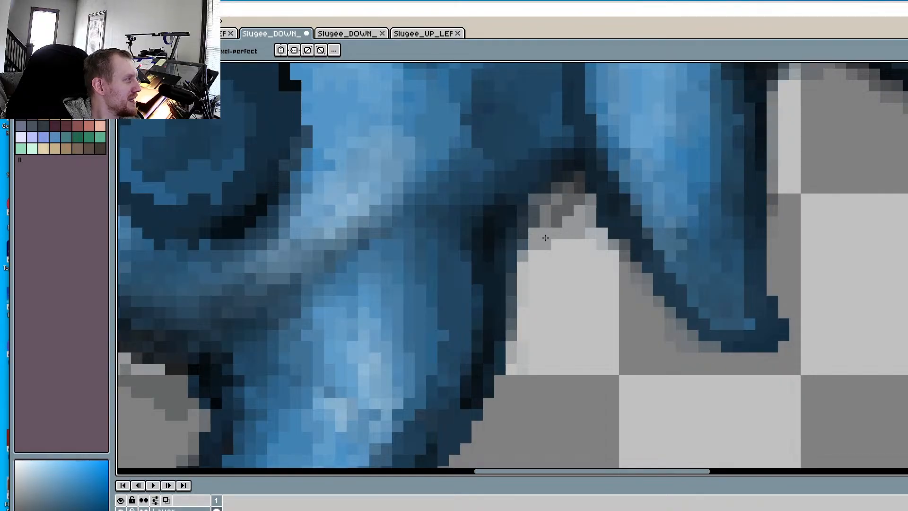
scroll(545, 237, down, 4)
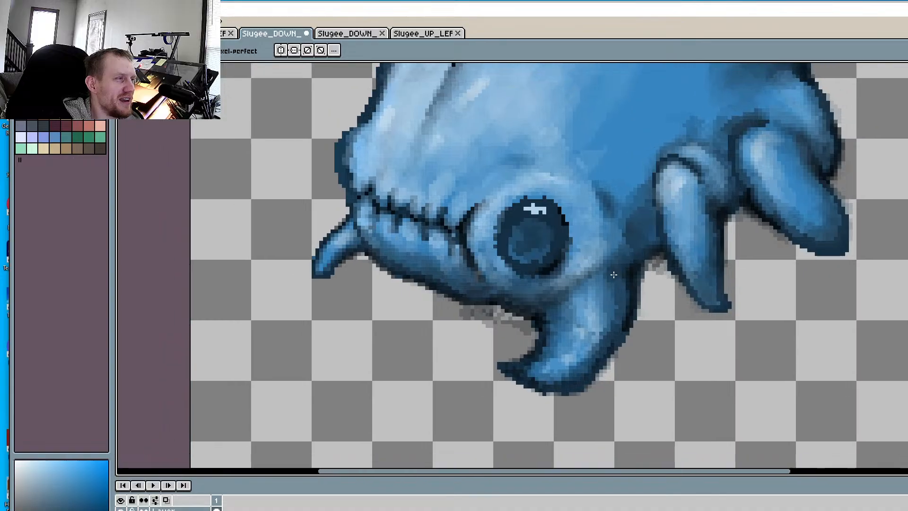
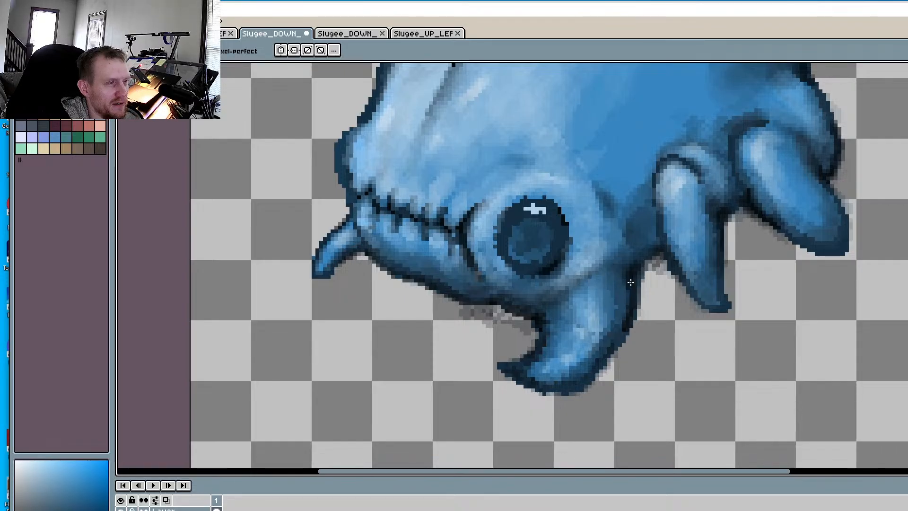
Sample the transparent background and erase the rough grey patches in the gap between the front and middle legs
scroll(630, 282, up, 1)
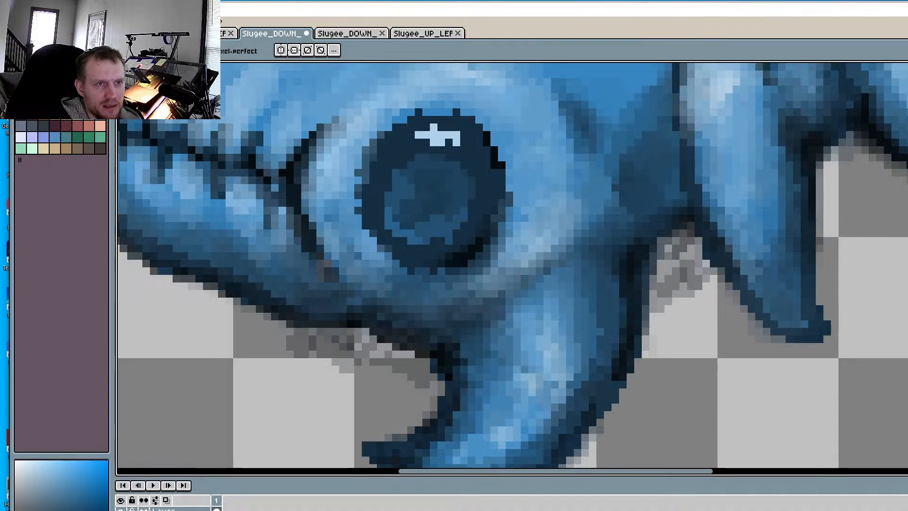
shift+scroll(854, 208, down, 2)
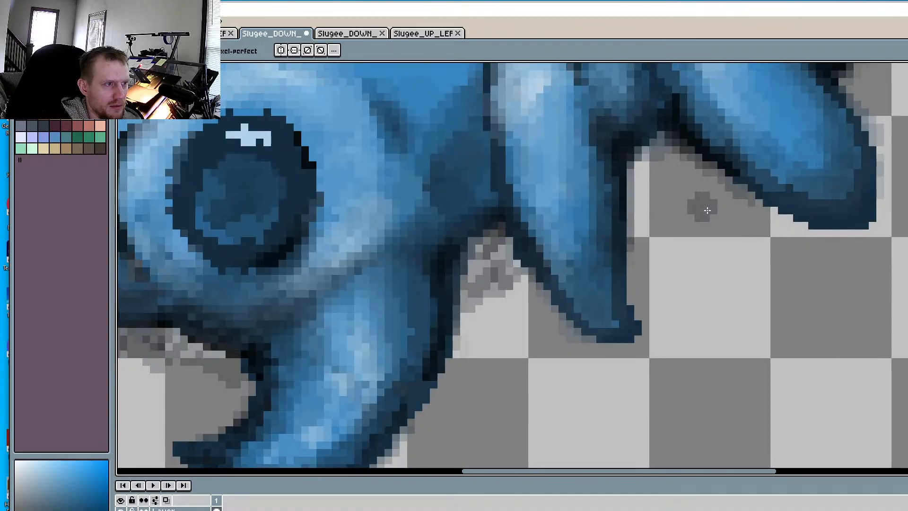
scroll(703, 205, down, 2)
shift+scroll(707, 210, down, 1)
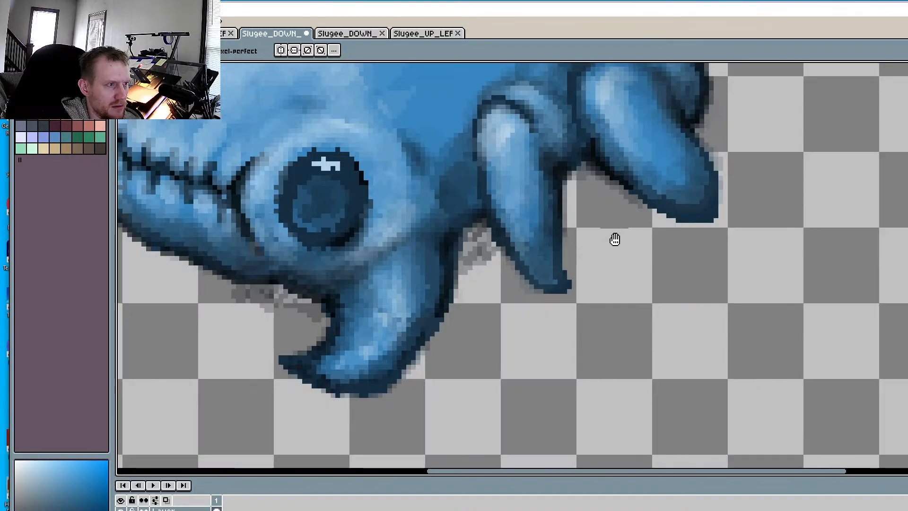
shift+scroll(634, 229, up, 1)
scroll(636, 228, up, 1)
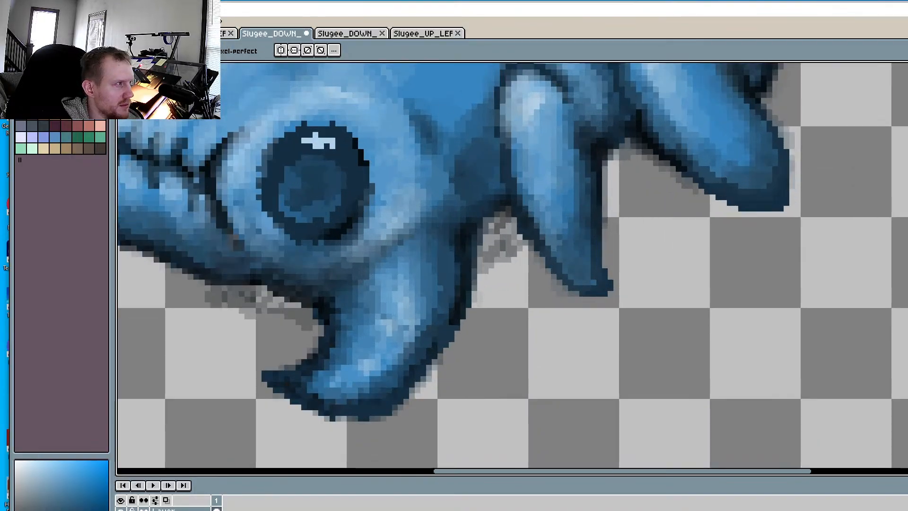
scroll(526, 353, up, 4)
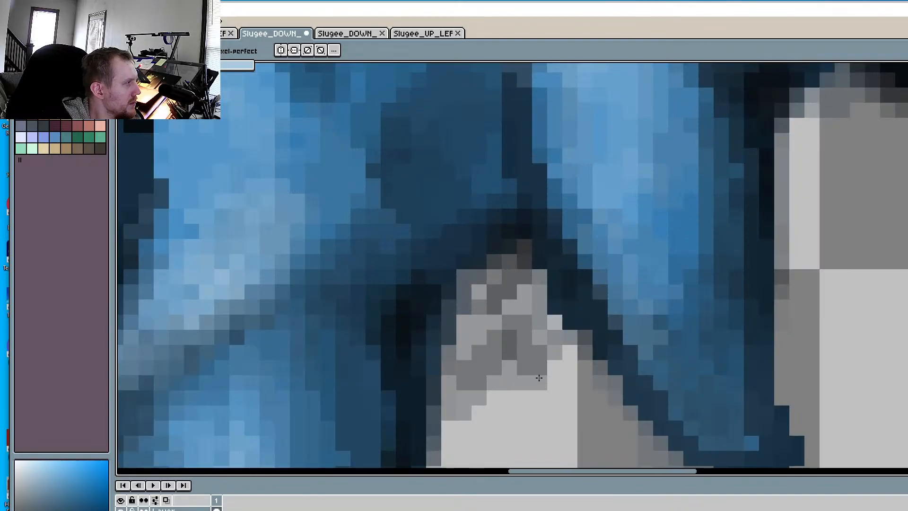
middle_drag(600, 321, 647, 285)
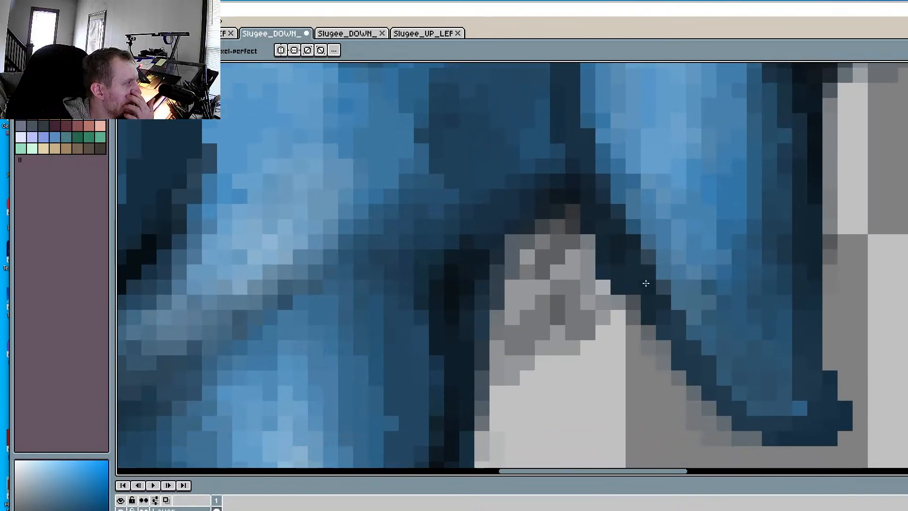
alt+click(607, 360)
mouse_move(586, 352)
mouse_down()
mouse_move(574, 347)
mouse_move(618, 316)
mouse_move(526, 346)
mouse_move(542, 287)
mouse_move(510, 316)
mouse_move(557, 316)
mouse_move(557, 272)
mouse_move(573, 287)
mouse_move(588, 286)
mouse_move(557, 302)
mouse_up()
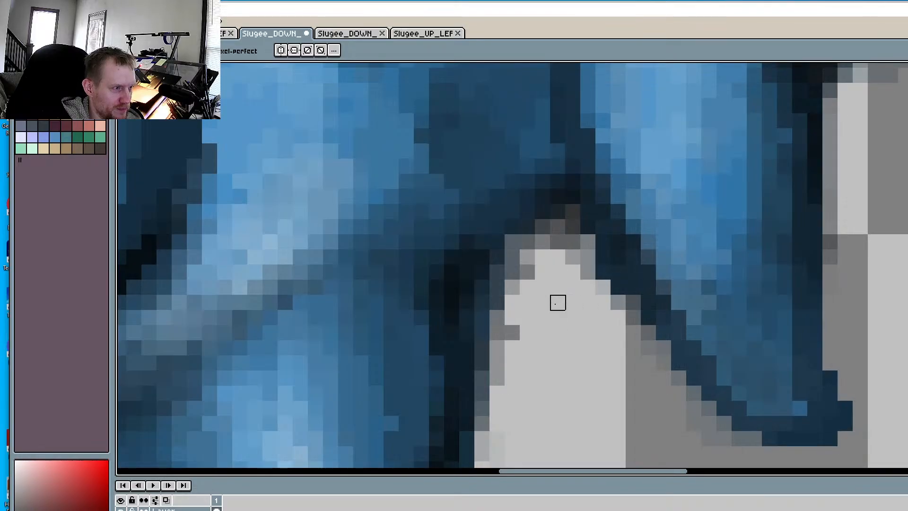
Sample a soft edge colour and brush a lighter, smoother shadow into the gap between the front and middle legs
key(alt)
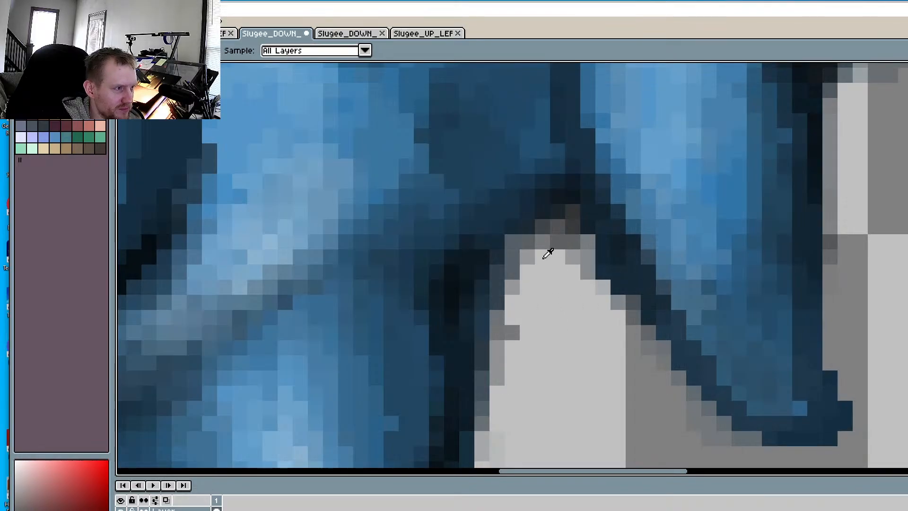
drag(543, 257, 557, 255)
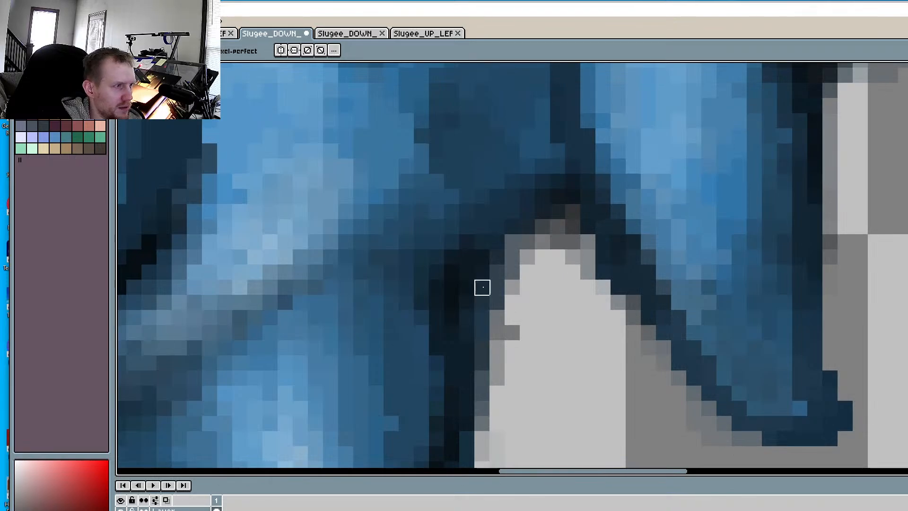
key(alt)
key(b)
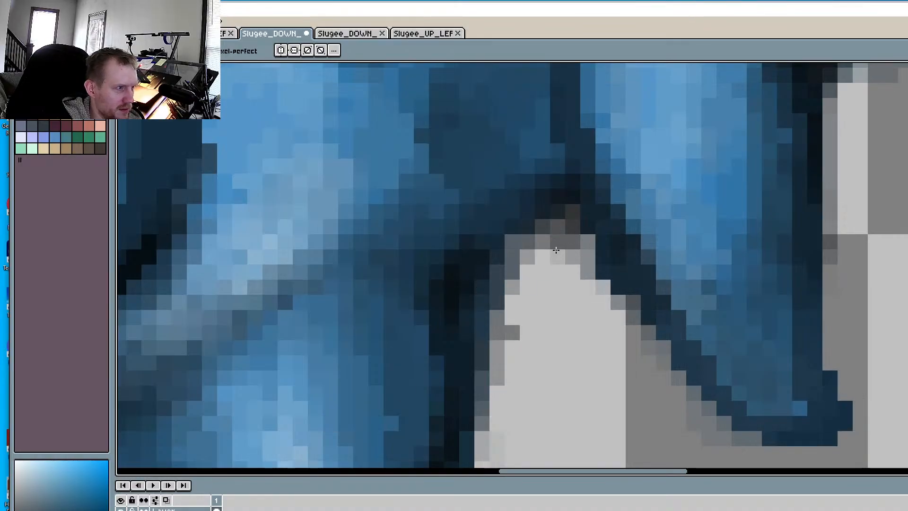
mouse_move(527, 274)
mouse_down()
mouse_move(563, 259)
mouse_move(506, 300)
mouse_move(547, 318)
mouse_move(517, 299)
mouse_move(527, 256)
mouse_move(558, 259)
mouse_move(588, 286)
mouse_move(573, 299)
mouse_move(588, 286)
mouse_move(587, 310)
mouse_move(500, 362)
mouse_move(578, 348)
mouse_move(496, 405)
mouse_up()
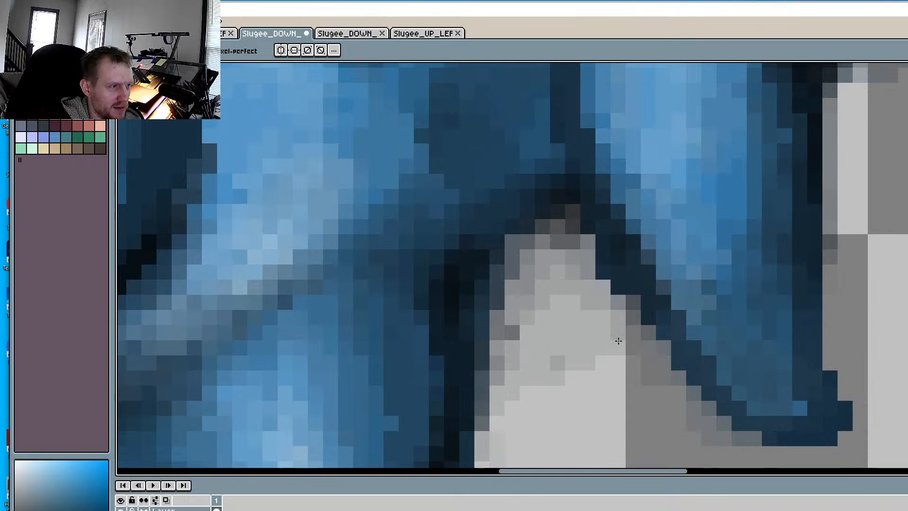
scroll(531, 304, down, 4)
scroll(625, 308, up, 3)
scroll(625, 309, up, 3)
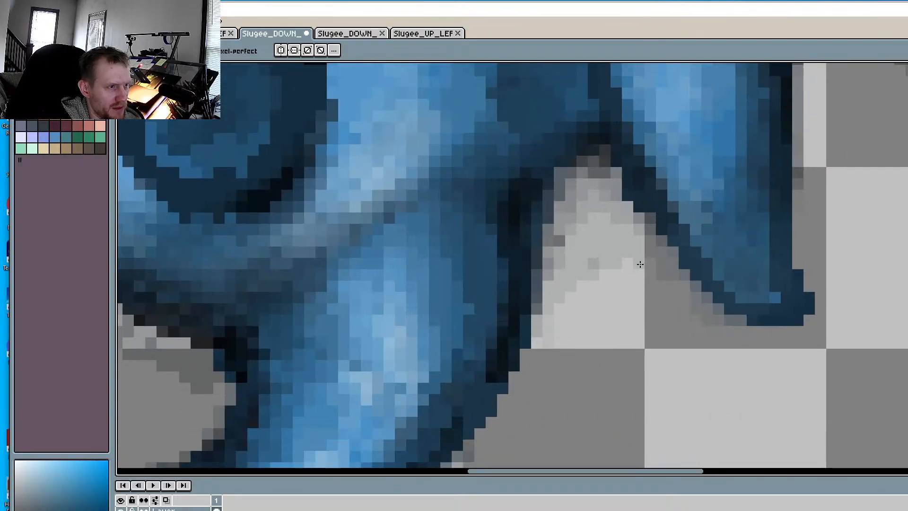
Examine the shadow in the gap between the front and middle legs, both close up and zoomed out
scroll(640, 264, down, 2)
scroll(643, 270, up, 2)
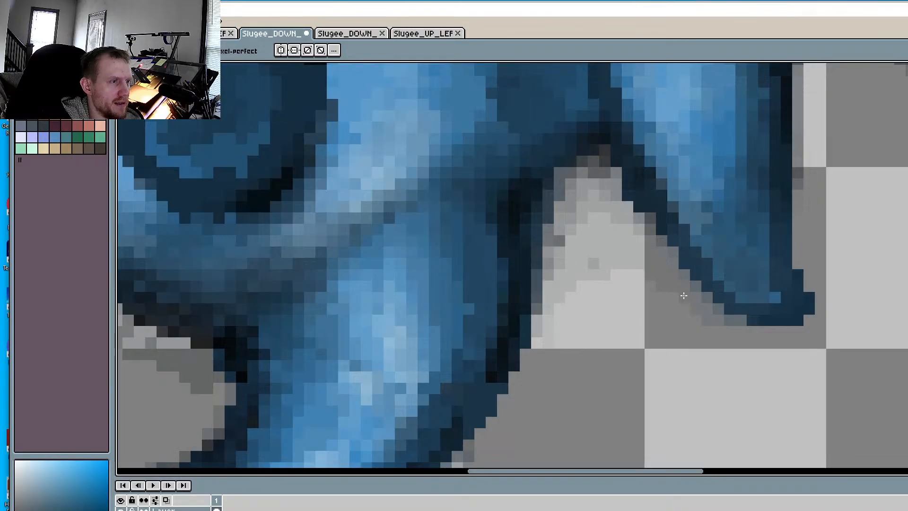
scroll(614, 272, down, 2)
scroll(594, 274, up, 2)
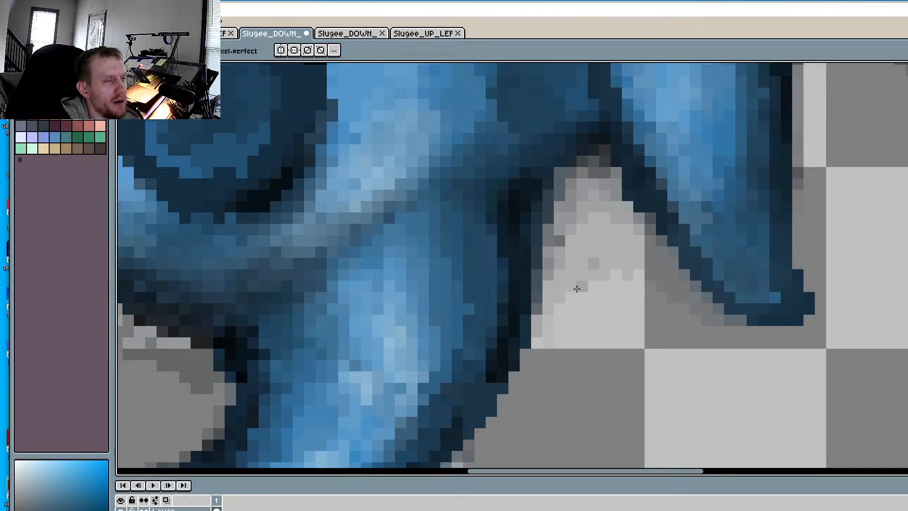
scroll(577, 288, down, 2)
scroll(571, 298, up, 2)
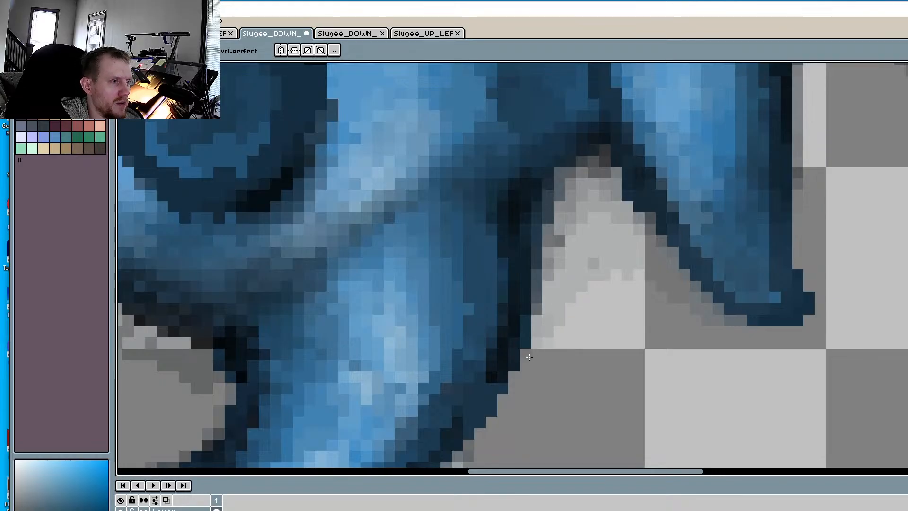
scroll(530, 359, down, 2)
scroll(551, 345, up, 2)
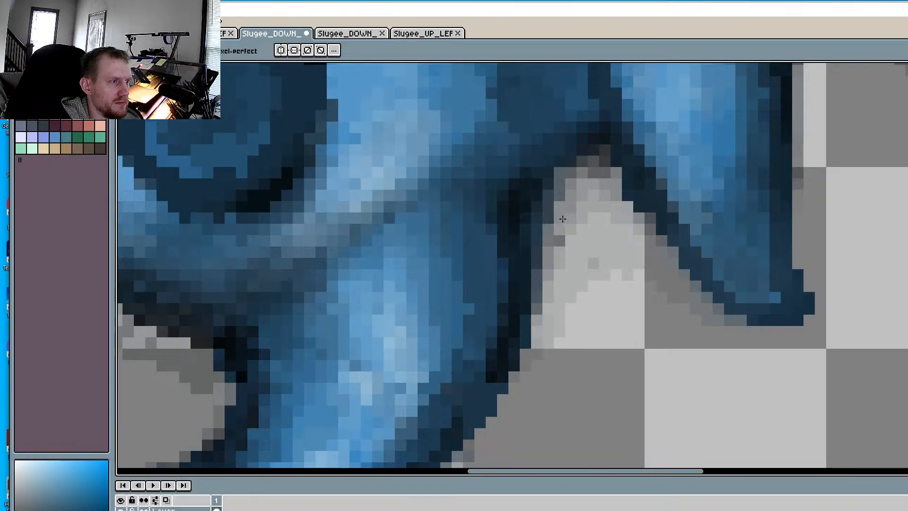
scroll(562, 218, down, 2)
scroll(561, 223, up, 2)
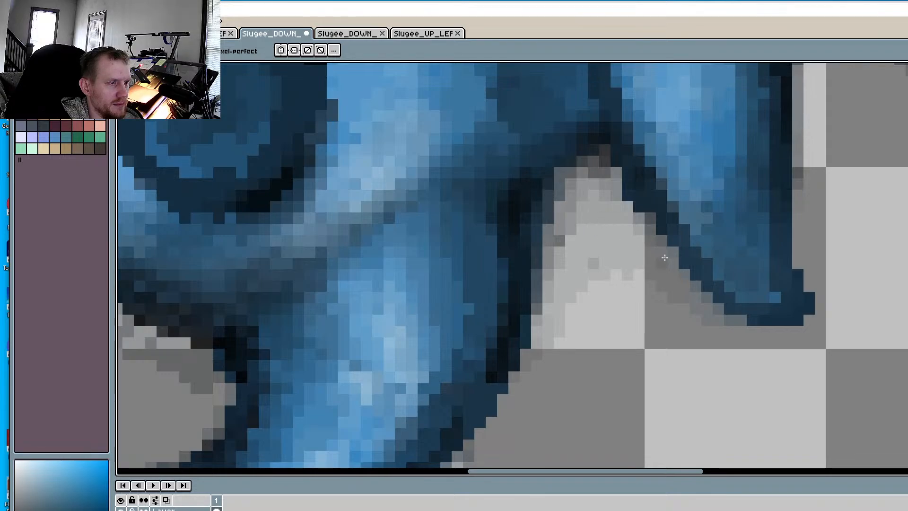
scroll(674, 269, down, 2)
scroll(667, 257, up, 2)
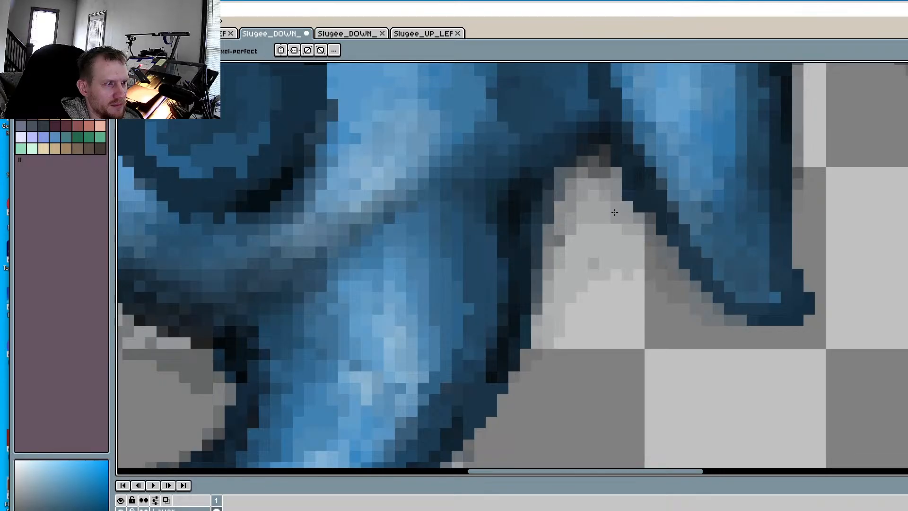
scroll(614, 212, down, 2)
scroll(594, 202, up, 2)
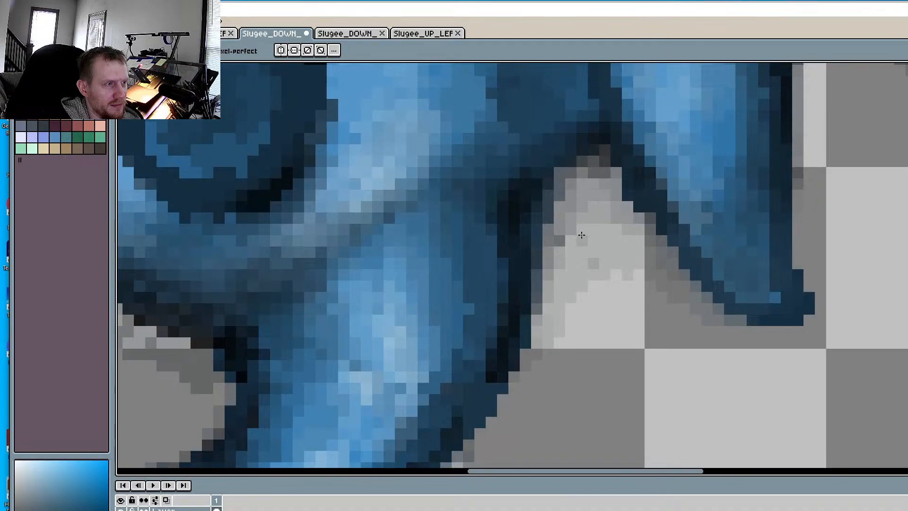
Brush faint grey shading into the gap between the middle and rear legs
scroll(774, 254, down, 3)
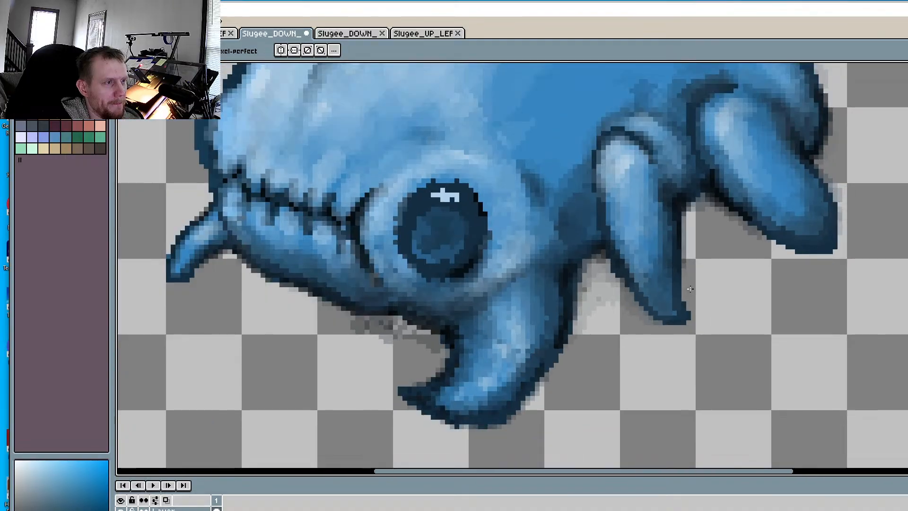
middle_drag(572, 267, 628, 331)
scroll(608, 278, up, 5)
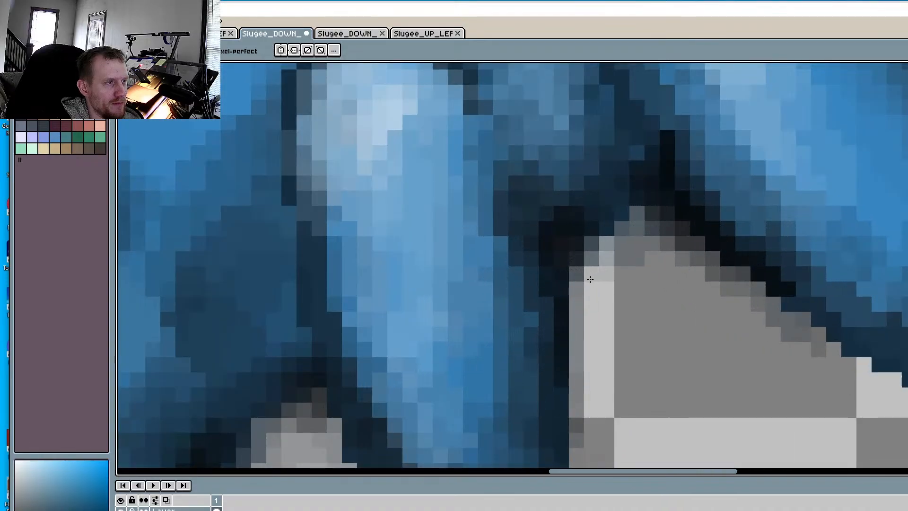
mouse_move(590, 278)
mouse_down()
mouse_move(593, 318)
mouse_move(603, 314)
mouse_up()
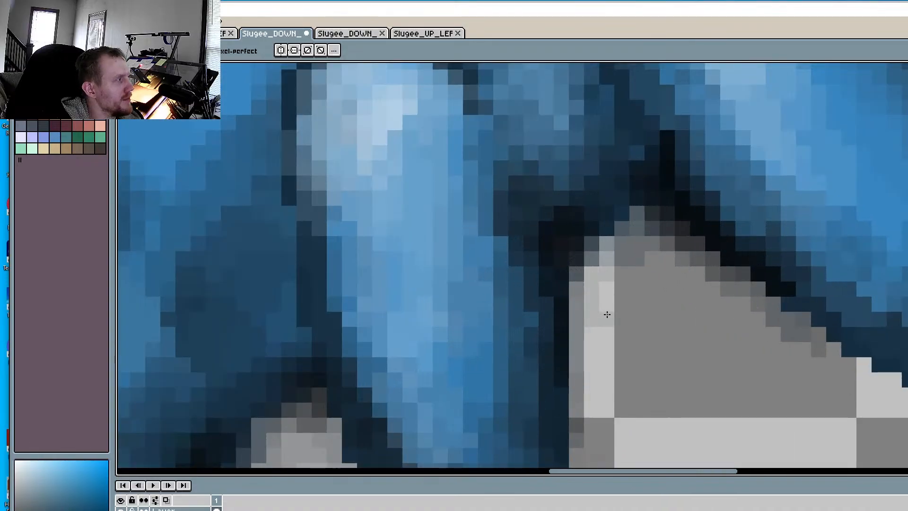
click(609, 289)
mouse_move(617, 287)
mouse_down()
mouse_move(658, 265)
mouse_move(698, 277)
mouse_move(638, 295)
mouse_move(619, 305)
mouse_move(622, 316)
mouse_move(681, 319)
mouse_move(742, 307)
mouse_move(700, 323)
mouse_up()
mouse_move(622, 333)
mouse_down()
mouse_move(604, 316)
mouse_move(594, 385)
mouse_move(610, 369)
mouse_move(608, 353)
mouse_move(631, 334)
mouse_move(761, 334)
mouse_move(846, 362)
mouse_move(834, 362)
mouse_move(893, 397)
mouse_up()
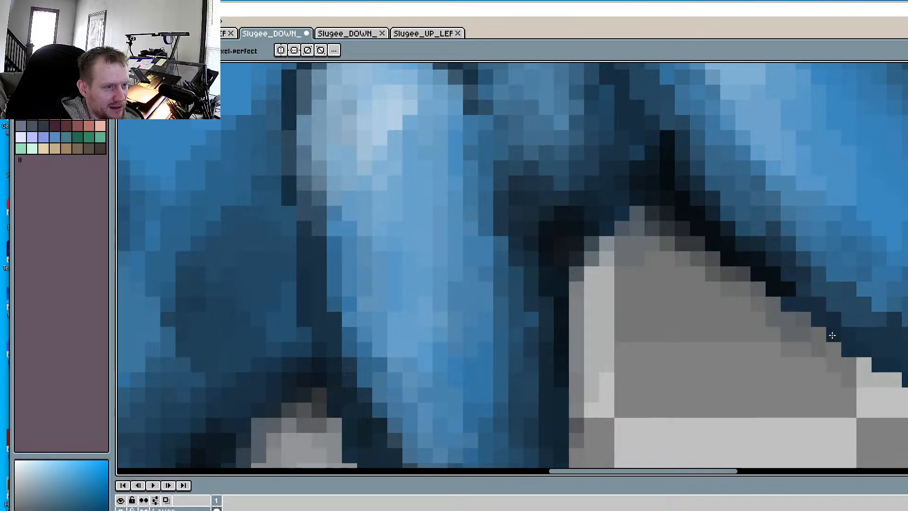
Sample the dark navy outline colour and paint over the black pixels along the rear leg's underside
key(alt)
alt+click(808, 301)
mouse_move(786, 292)
mouse_down()
mouse_move(776, 273)
mouse_move(746, 260)
mouse_up()
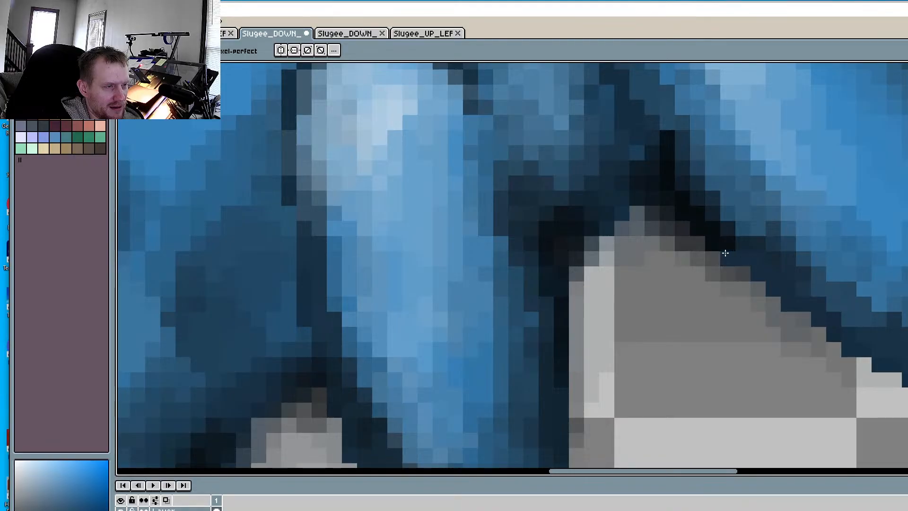
scroll(861, 182, down, 2)
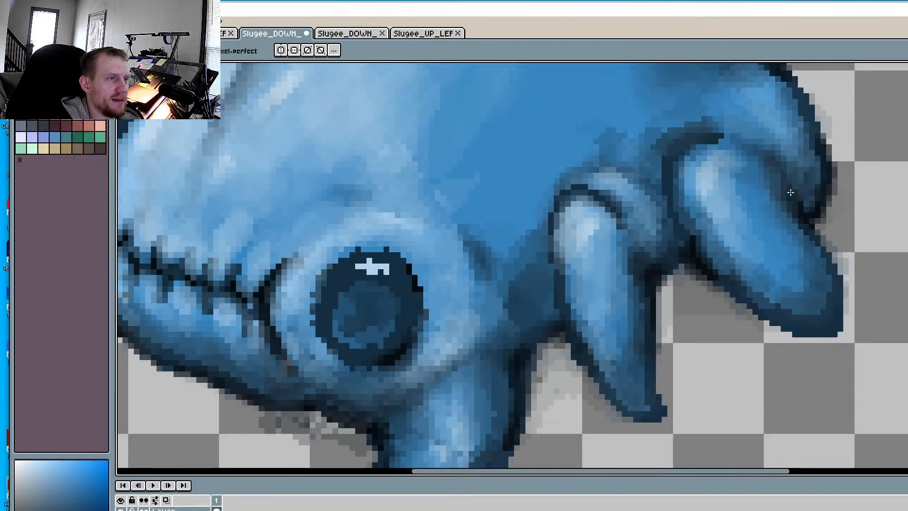
Paint dark navy pixels over the black and grey outer edge where the rear leg joins the body
scroll(790, 192, up, 3)
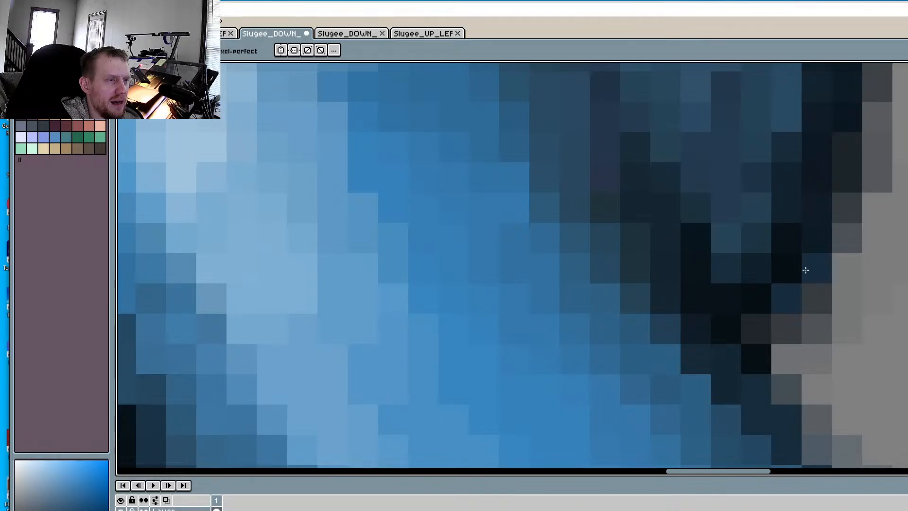
drag(805, 269, 846, 218)
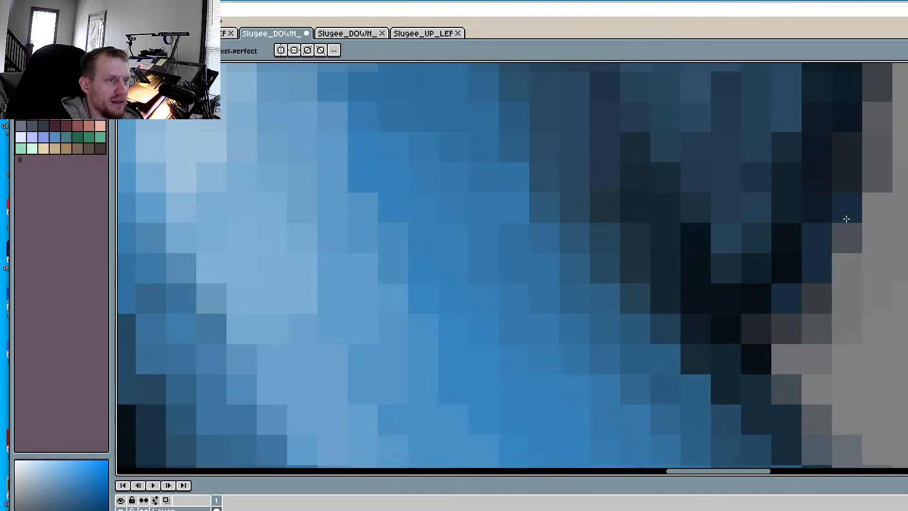
drag(869, 155, 882, 114)
click(867, 163)
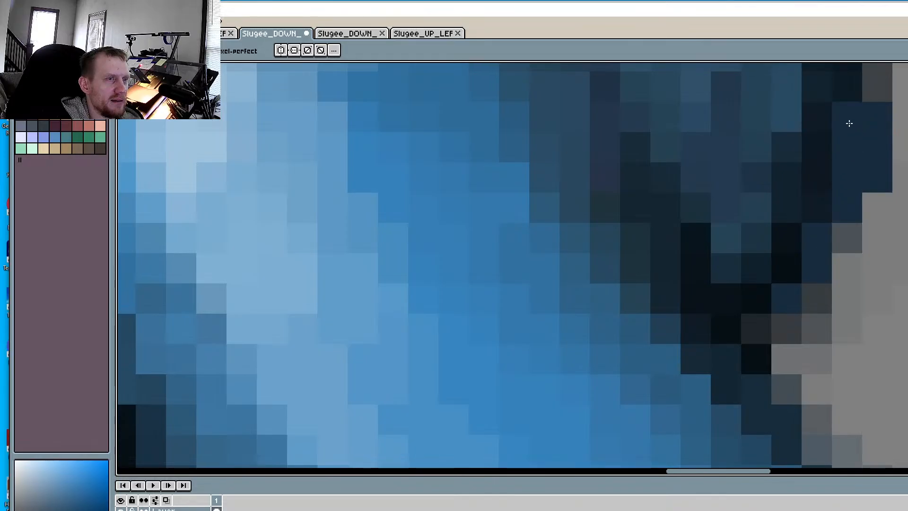
click(871, 87)
Replace the black pixels on the upper part of the crease between the mouth and the eye with dark navy
scroll(855, 170, down, 6)
middle_drag(819, 230, 830, 309)
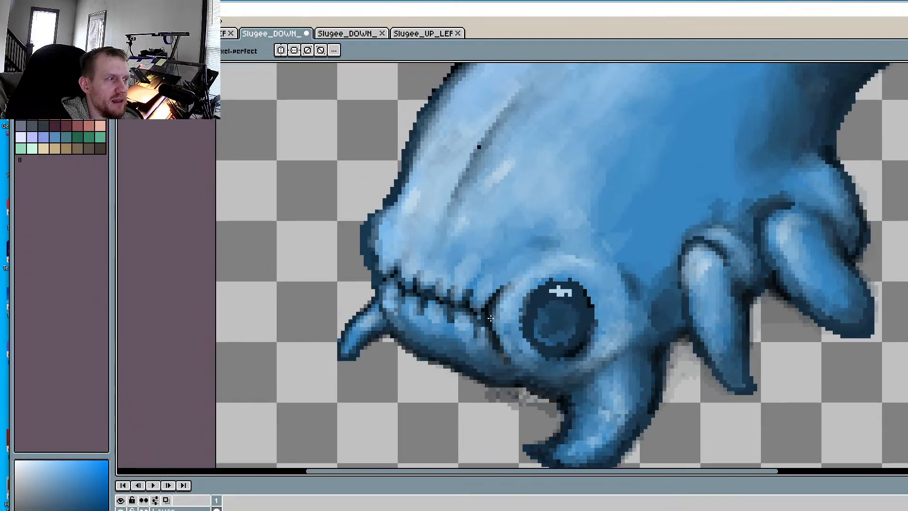
scroll(490, 319, up, 5)
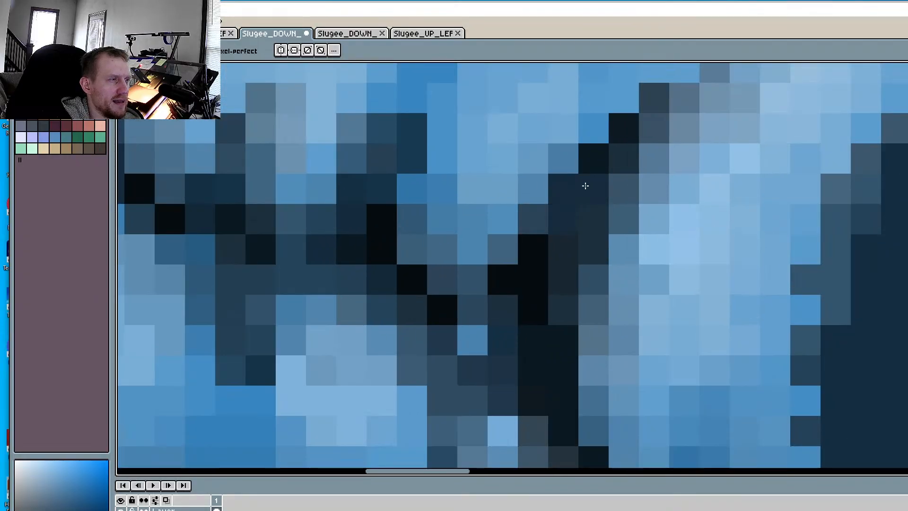
click(598, 164)
click(624, 140)
click(652, 109)
scroll(630, 257, down, 4)
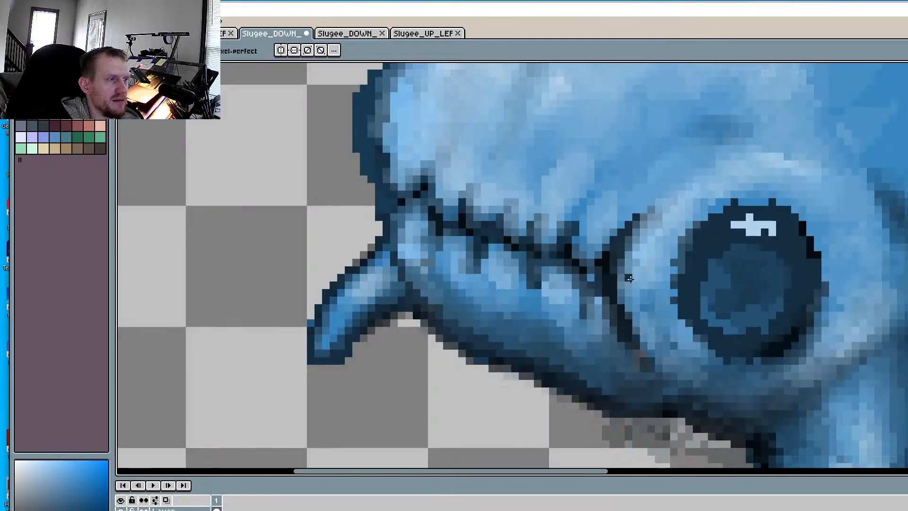
Recolour black pixels on the lower part of the crease beside the eye with dark navy
scroll(628, 277, up, 4)
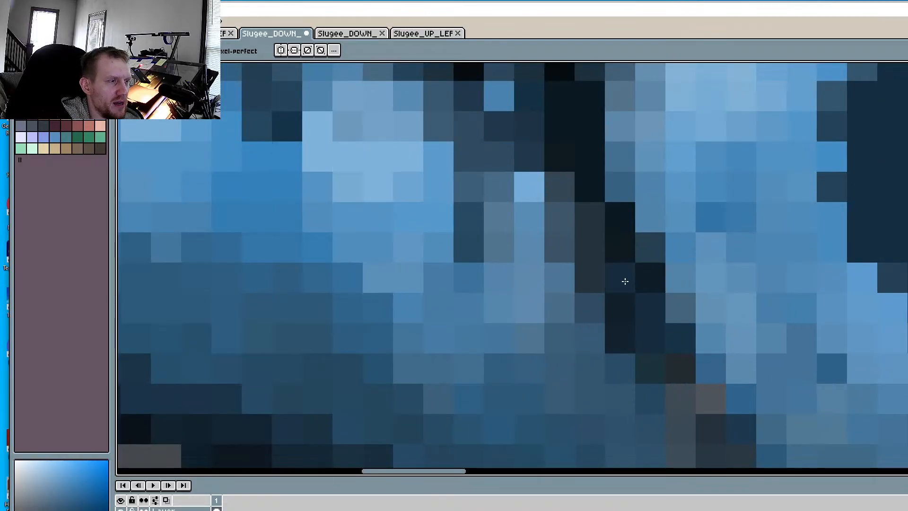
click(652, 278)
click(622, 242)
click(593, 189)
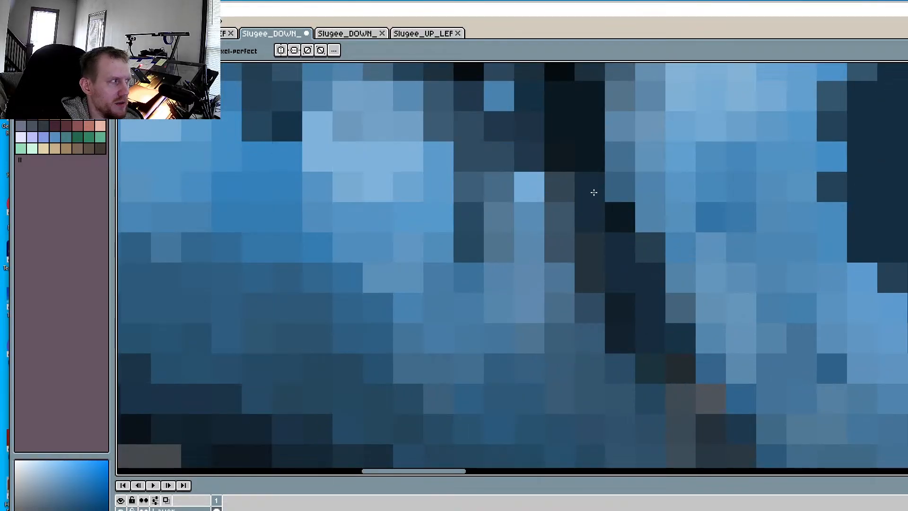
click(564, 248)
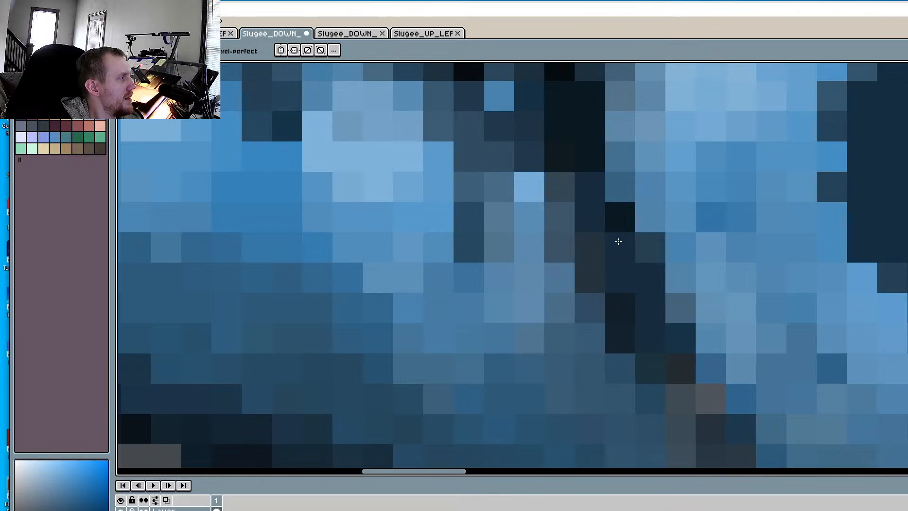
Sample the grey shadow colour under the jaw and brush a soft grey edge along the jaw's lower outline
middle_drag(618, 241, 575, 253)
scroll(595, 246, down, 2)
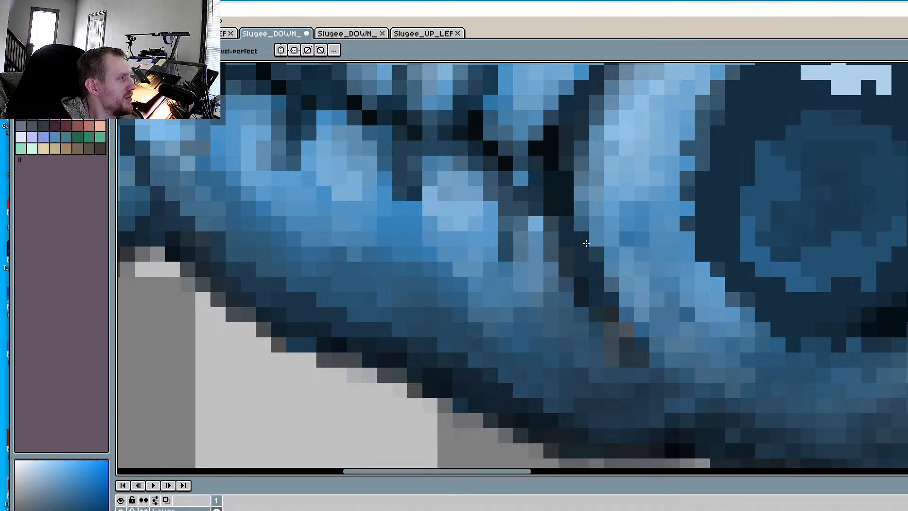
scroll(699, 202, down, 3)
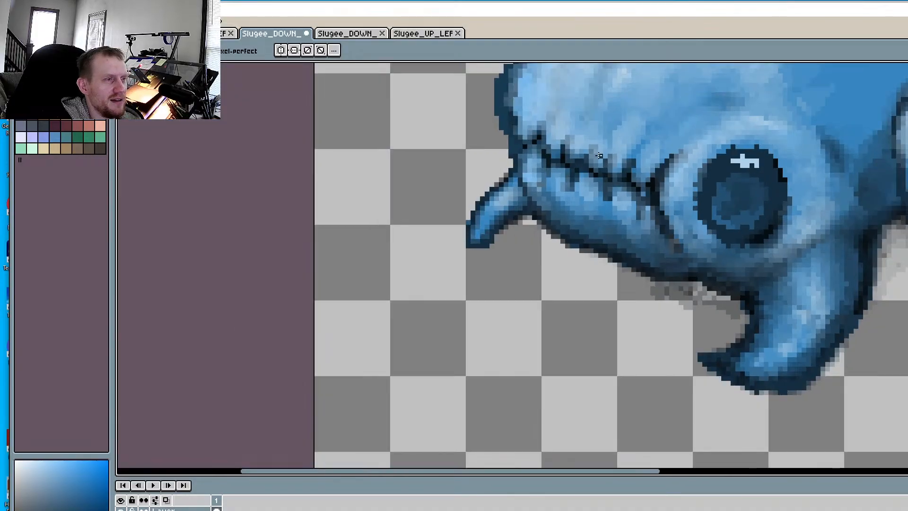
scroll(690, 198, down, 3)
scroll(610, 292, up, 2)
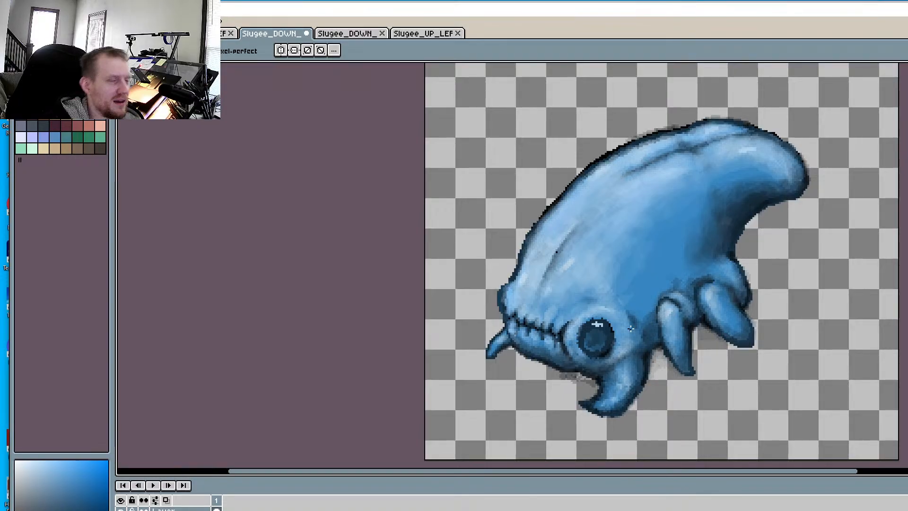
scroll(616, 349, up, 5)
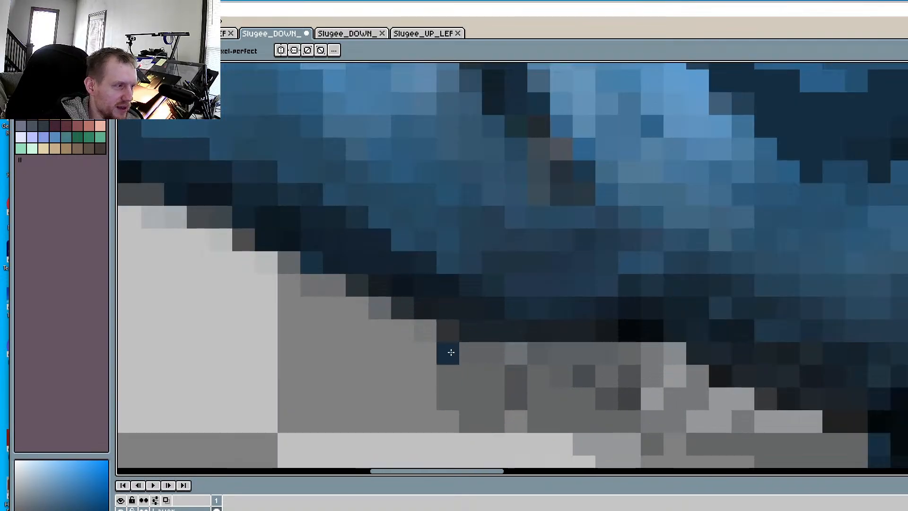
alt+click(574, 359)
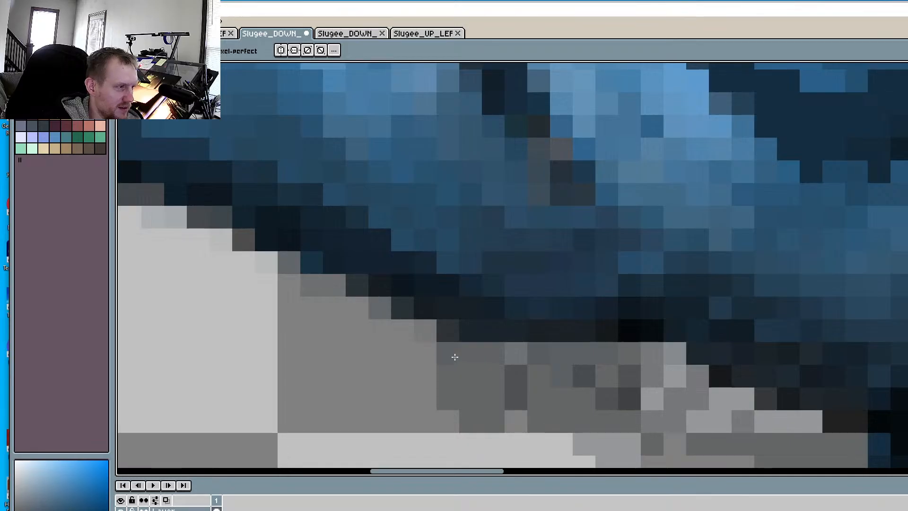
click(452, 356)
click(430, 337)
click(403, 330)
click(379, 330)
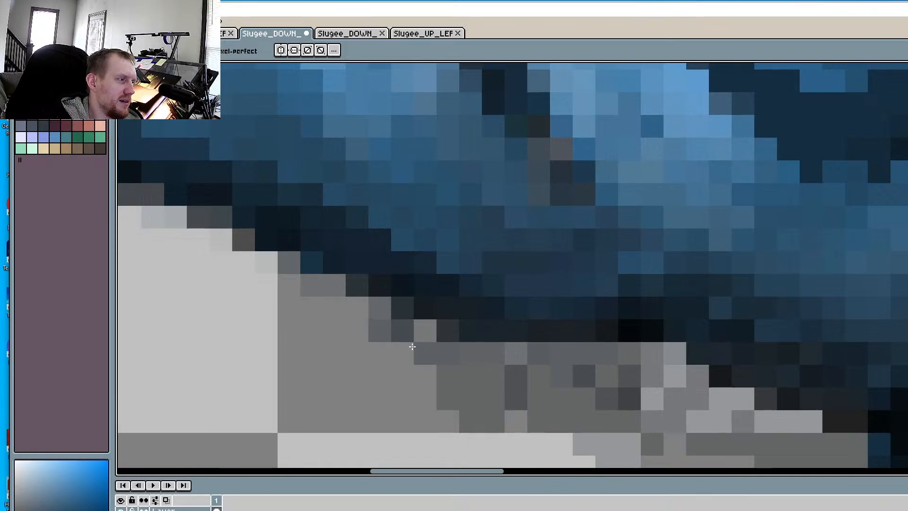
click(401, 352)
mouse_move(334, 331)
mouse_down()
mouse_move(353, 308)
mouse_move(319, 306)
mouse_move(266, 284)
mouse_move(330, 284)
mouse_move(294, 264)
mouse_move(264, 262)
mouse_move(279, 286)
mouse_move(219, 239)
mouse_move(178, 241)
mouse_move(181, 228)
mouse_up()
click(178, 222)
Extend the grey shadow edge along the jaw's underside toward the small horn
middle_drag(149, 243, 396, 269)
click(370, 242)
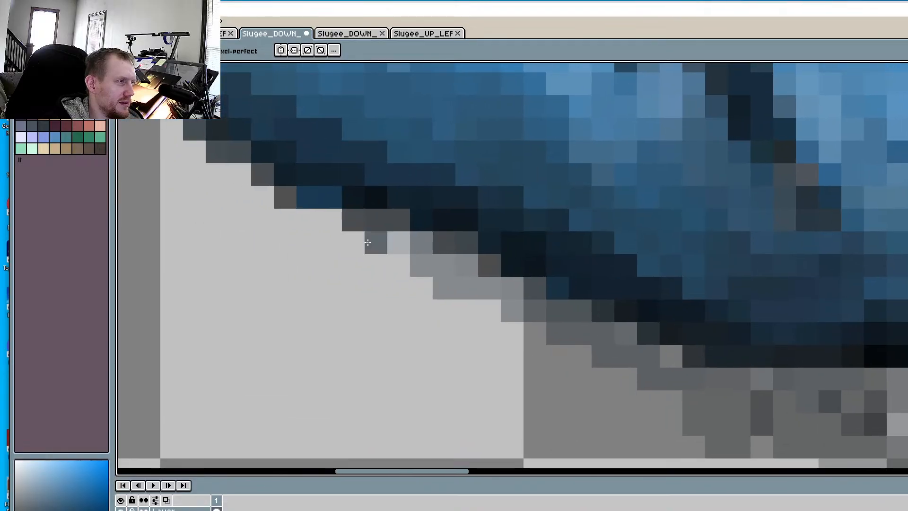
mouse_move(335, 222)
mouse_down()
mouse_move(352, 241)
mouse_move(308, 220)
mouse_move(329, 242)
mouse_move(222, 174)
mouse_move(239, 191)
mouse_move(197, 159)
mouse_move(178, 128)
mouse_up()
scroll(368, 216, down, 4)
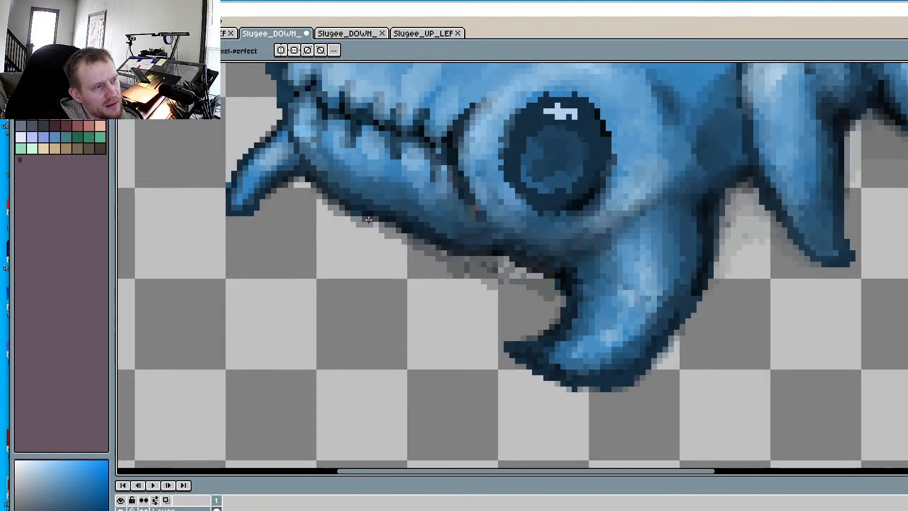
Thicken the grey shadow beneath the jaw and carry it down into the hollow beside the front claw
scroll(461, 268, up, 3)
mouse_move(493, 281)
mouse_down()
mouse_move(581, 250)
mouse_move(566, 279)
mouse_move(675, 289)
mouse_move(566, 318)
mouse_move(630, 322)
mouse_move(597, 320)
mouse_move(684, 351)
mouse_up()
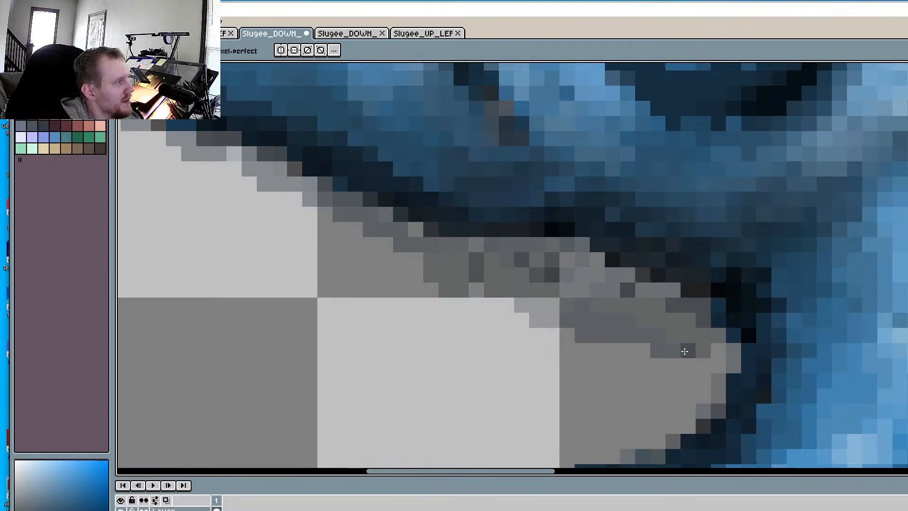
mouse_move(738, 365)
mouse_down()
mouse_move(722, 352)
mouse_move(671, 361)
mouse_move(644, 346)
mouse_move(658, 365)
mouse_move(622, 364)
mouse_move(722, 386)
mouse_move(658, 381)
mouse_up()
drag(688, 382, 717, 396)
click(689, 381)
Fill the top of the notch between the small horn and the jaw with grey shadow pixels
scroll(622, 312, down, 3)
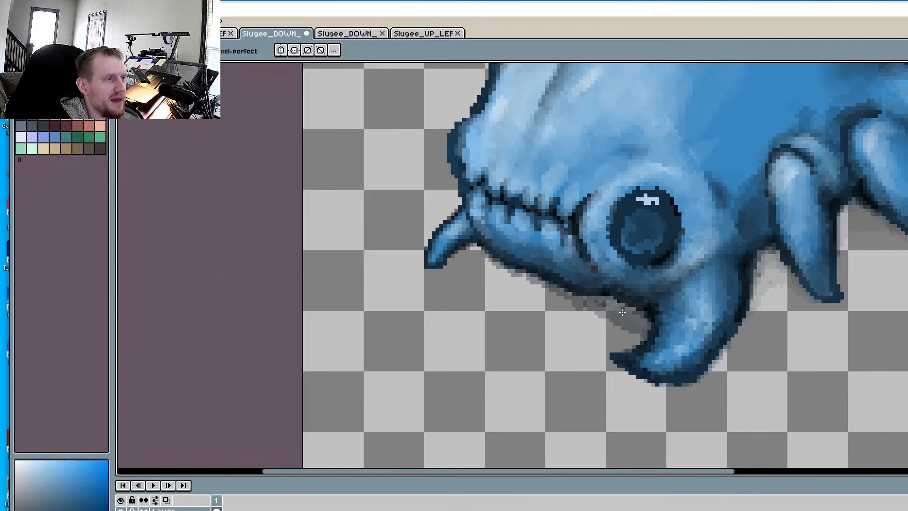
scroll(529, 336, down, 1)
scroll(520, 340, up, 3)
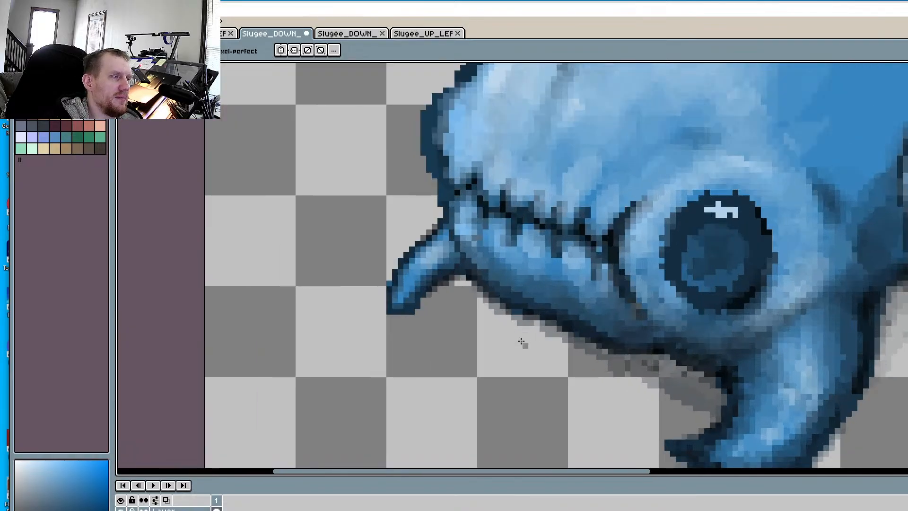
scroll(451, 286, up, 5)
click(556, 236)
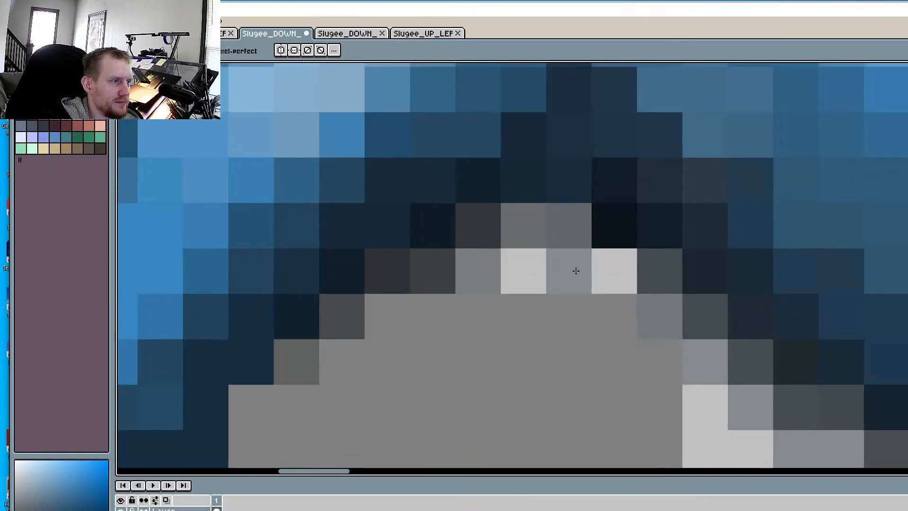
drag(575, 271, 497, 275)
click(595, 266)
Brush wider rows of grey shadow across the notch below the horn and down along both of its sides
drag(650, 313, 392, 311)
click(657, 319)
click(700, 370)
mouse_move(699, 371)
mouse_down()
mouse_move(403, 350)
mouse_move(349, 359)
mouse_up()
middle_drag(331, 410, 355, 283)
drag(279, 296, 374, 286)
drag(708, 292, 652, 283)
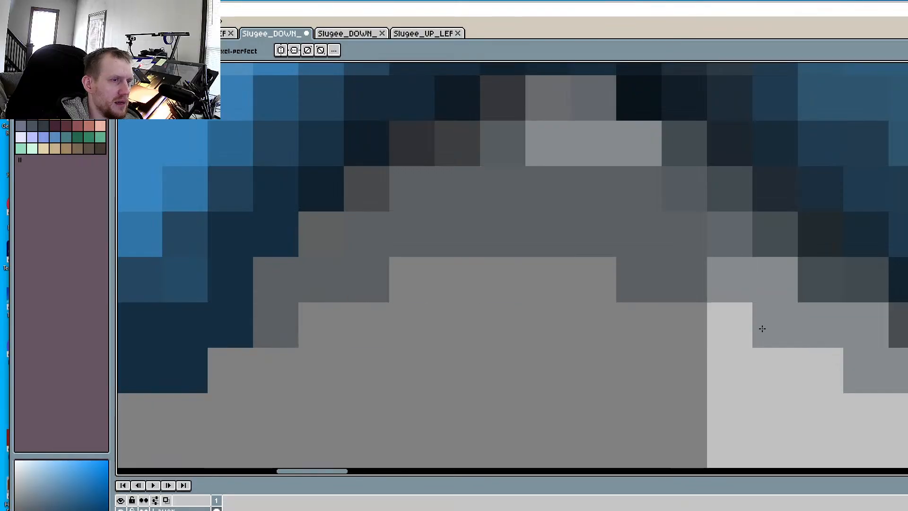
Fill the stepped lower edge of the grey shadow along the jaw, starting just past the small horn's notch
click(761, 328)
scroll(804, 363, up, 1)
middle_drag(880, 410, 610, 290)
drag(727, 308, 561, 296)
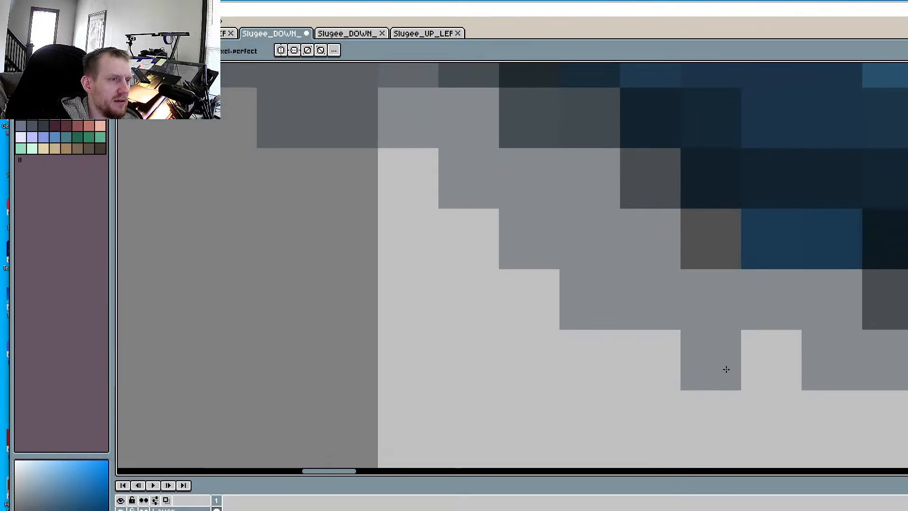
click(771, 370)
scroll(839, 404, down, 4)
middle_drag(818, 403, 662, 299)
scroll(705, 300, up, 3)
mouse_move(733, 283)
mouse_down()
mouse_move(780, 279)
mouse_move(726, 307)
mouse_move(638, 305)
mouse_up()
drag(805, 356, 730, 348)
scroll(888, 406, up, 1)
middle_drag(892, 408, 701, 314)
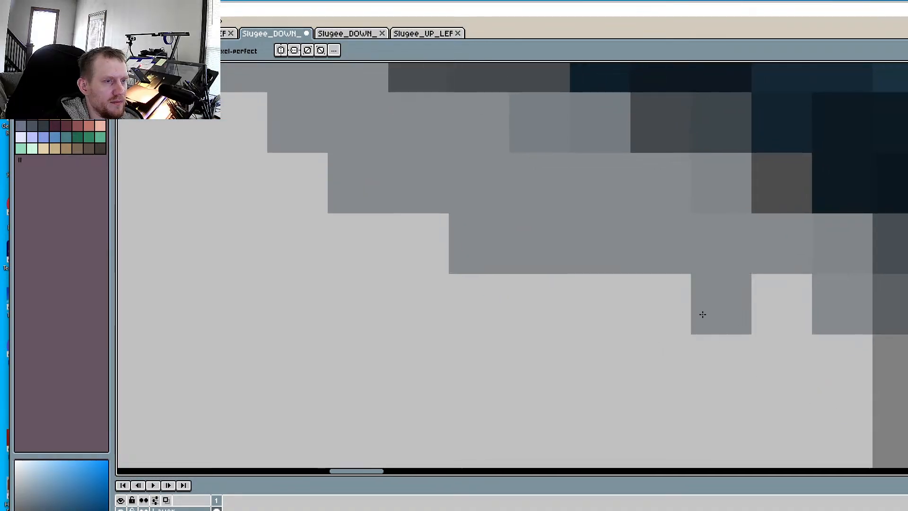
Widen the grey shadow with further stepped rows beneath the middle of the jaw's underside
drag(780, 307, 598, 304)
middle_drag(846, 390, 614, 280)
drag(665, 264, 482, 238)
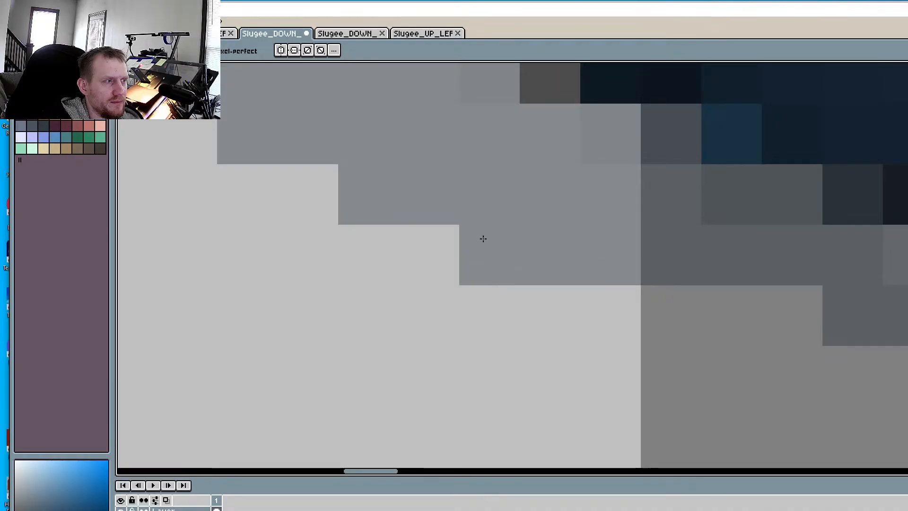
drag(786, 321, 632, 314)
mouse_move(895, 384)
mouse_down()
mouse_move(879, 391)
mouse_move(737, 381)
mouse_up()
middle_drag(796, 410, 463, 283)
drag(726, 308, 452, 290)
click(685, 367)
Carry the stepped grey shadow under the rear of the jaw and into the hollow beside the front claw
middle_drag(685, 367, 518, 239)
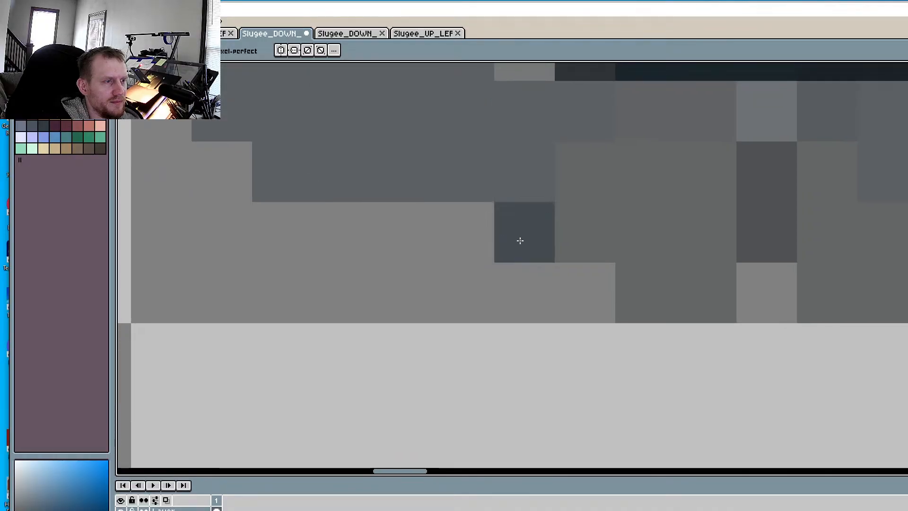
click(561, 269)
middle_drag(893, 364, 543, 262)
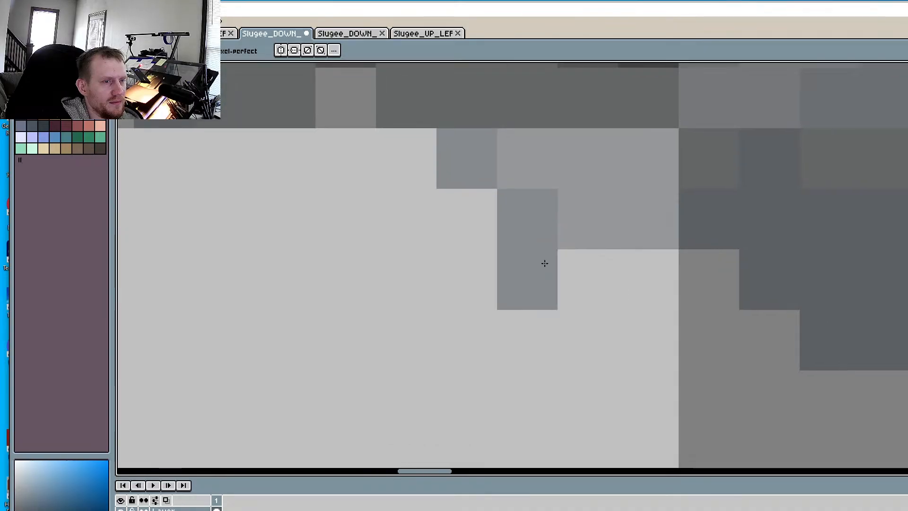
drag(716, 287, 586, 282)
click(758, 338)
mouse_move(745, 349)
middle_down()
mouse_move(527, 257)
mouse_move(535, 252)
middle_up()
click(835, 375)
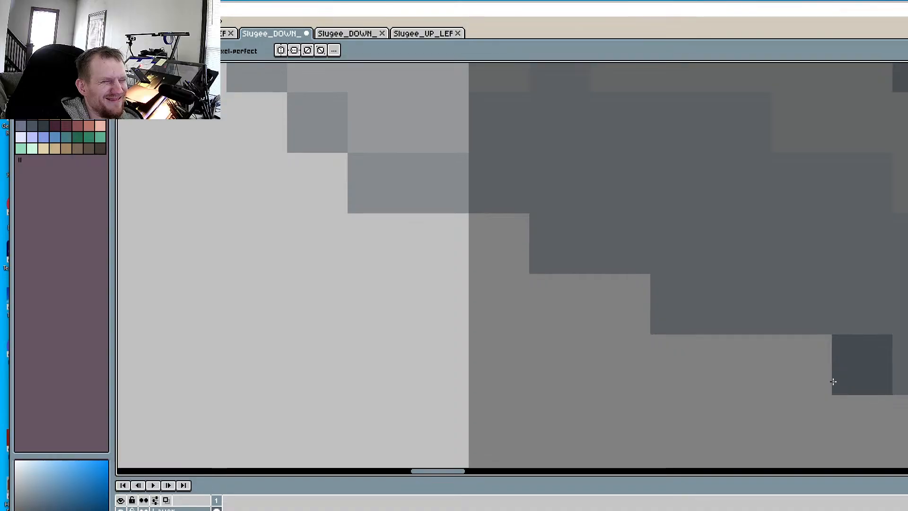
click(807, 371)
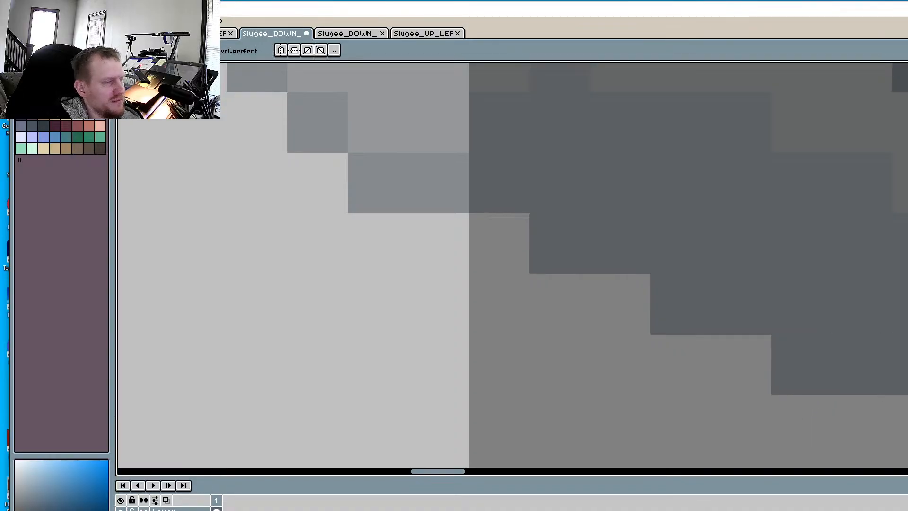
middle_drag(753, 311, 627, 282)
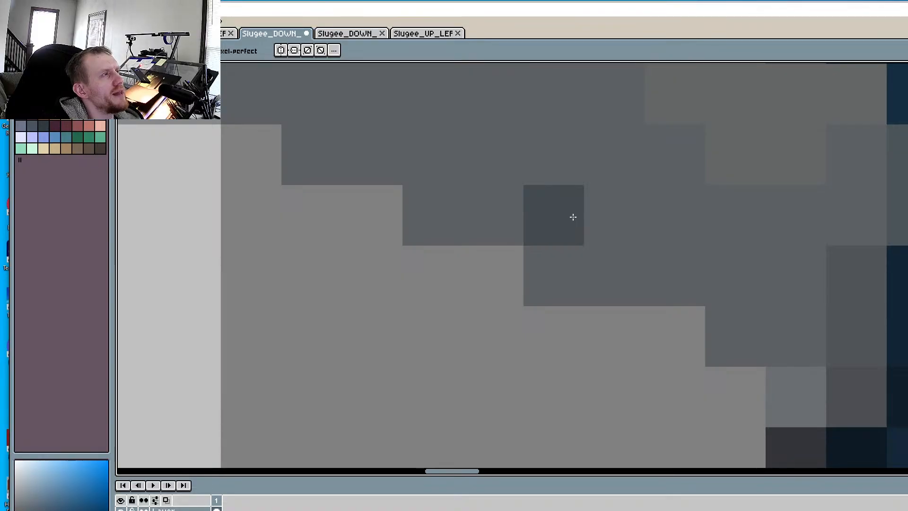
Sample the transparent background and erase protruding shadow pixels below the rear of the jaw
scroll(572, 216, down, 4)
scroll(567, 283, down, 1)
scroll(565, 308, up, 1)
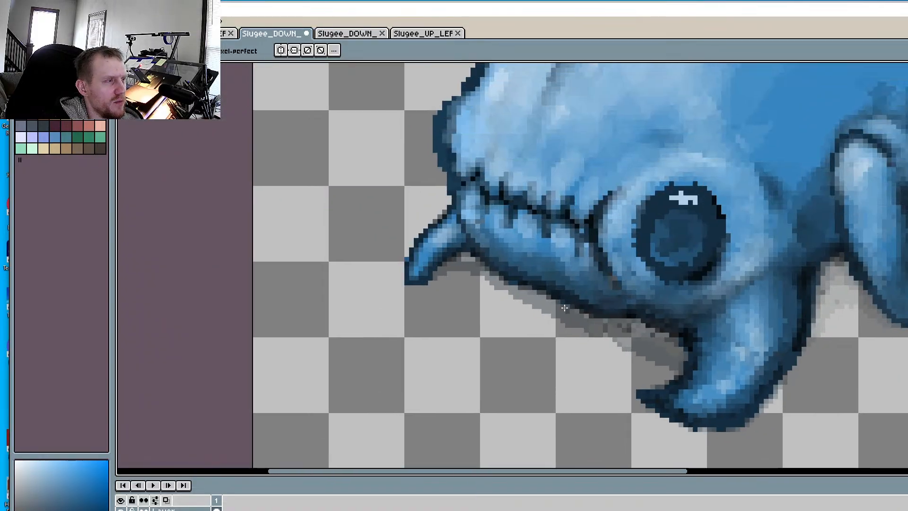
scroll(568, 322, up, 2)
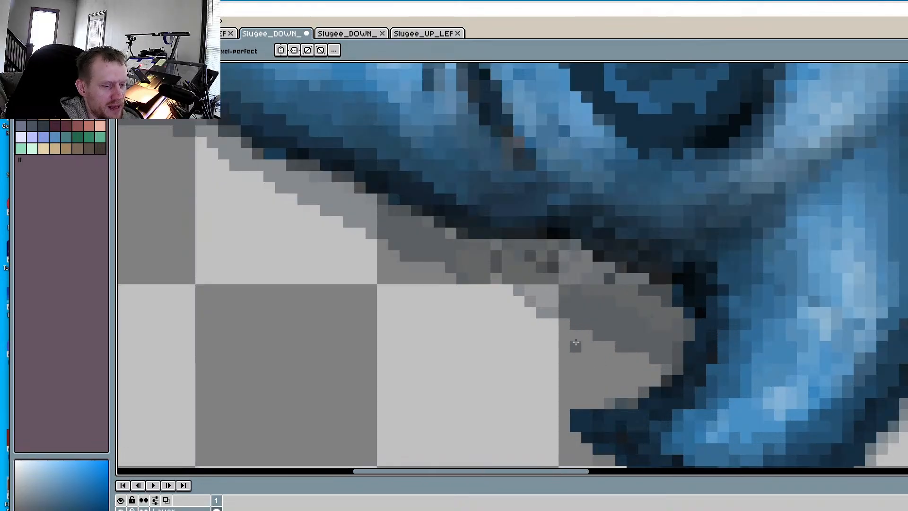
alt+click(545, 326)
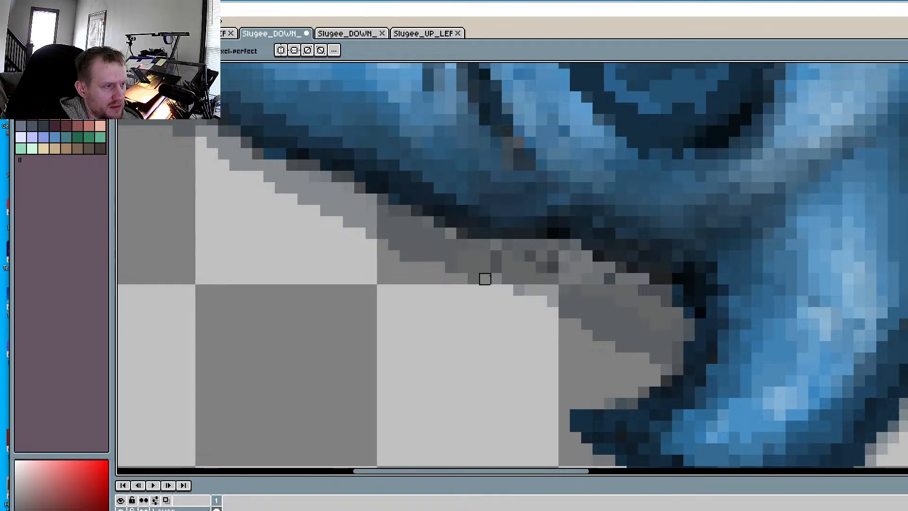
click(519, 290)
click(553, 302)
click(473, 278)
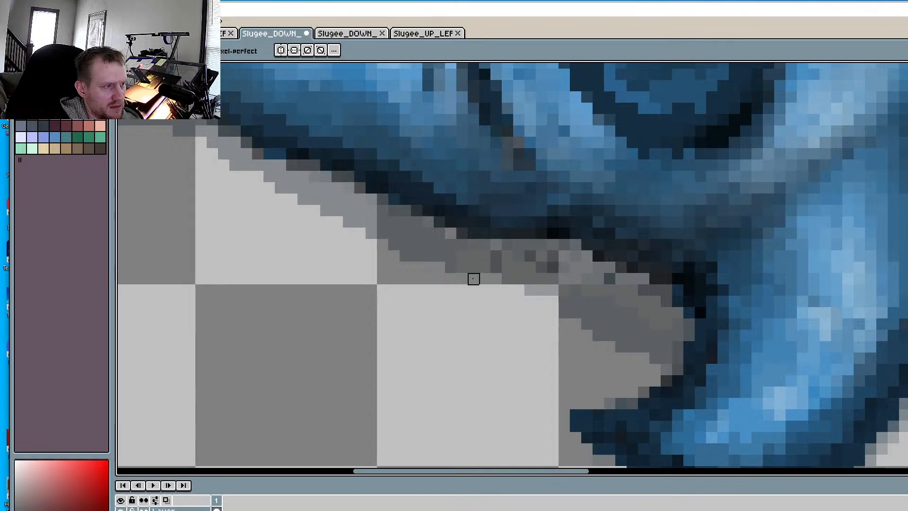
Sample the shadow grey in the claw's hollow and fill the shadow's stepped edge down toward the claw tip
alt+click(650, 367)
click(654, 380)
click(644, 380)
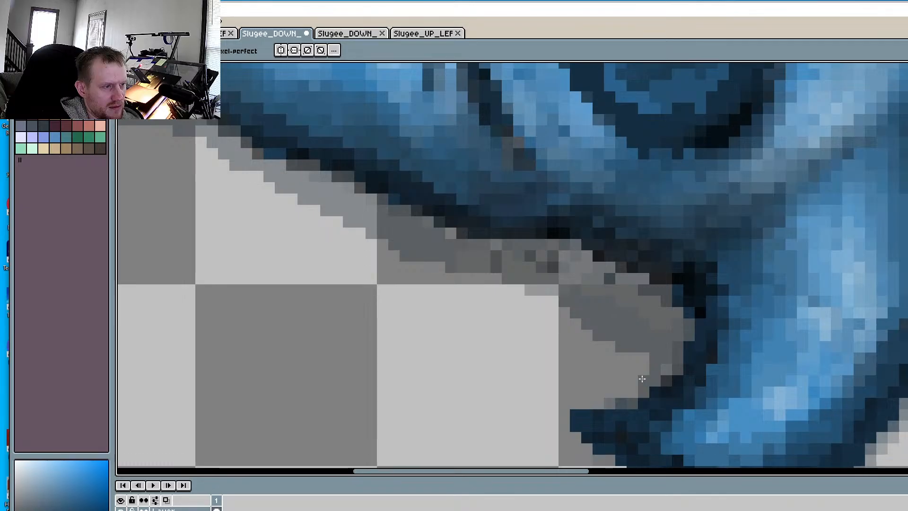
click(643, 363)
click(630, 357)
click(632, 369)
click(620, 354)
click(608, 343)
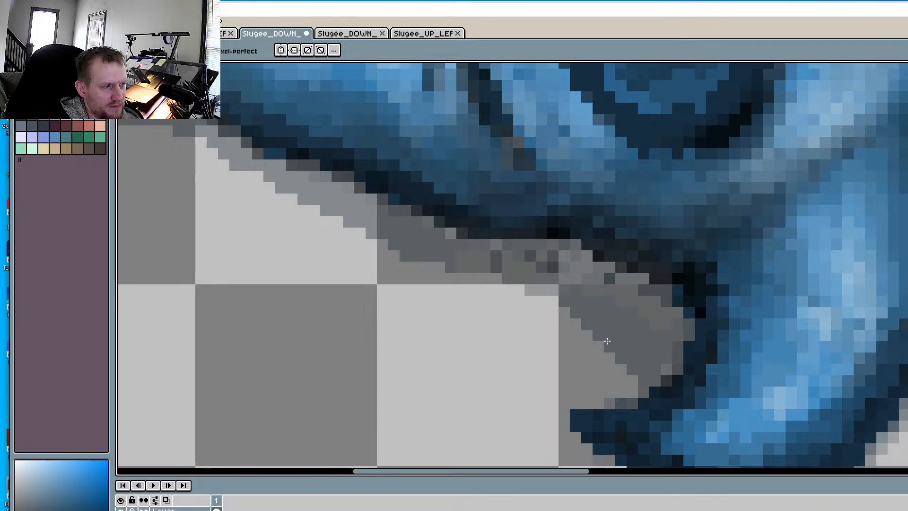
Extend the grey shadow along the upper edge of the front claw's tip and round the hollow's inner corner
click(629, 384)
click(630, 393)
click(600, 404)
click(622, 392)
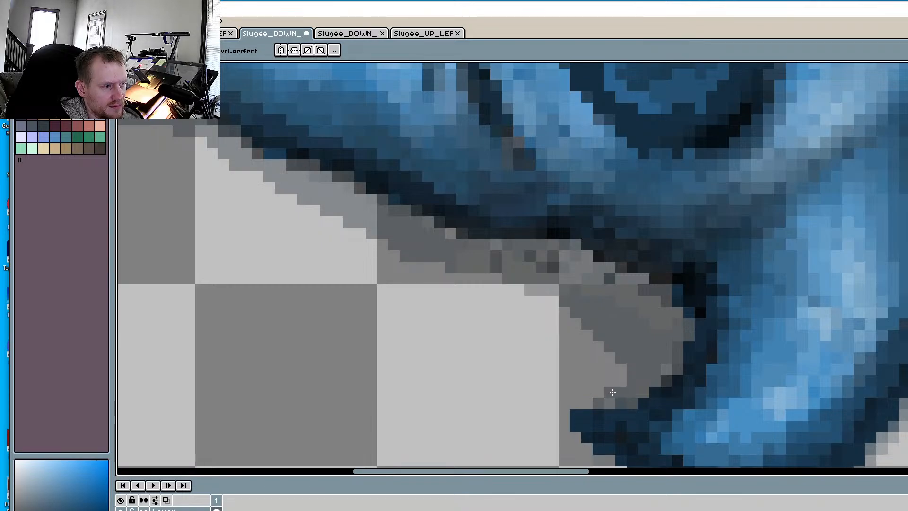
click(613, 392)
click(620, 380)
scroll(466, 301, down, 3)
middle_drag(494, 327, 525, 350)
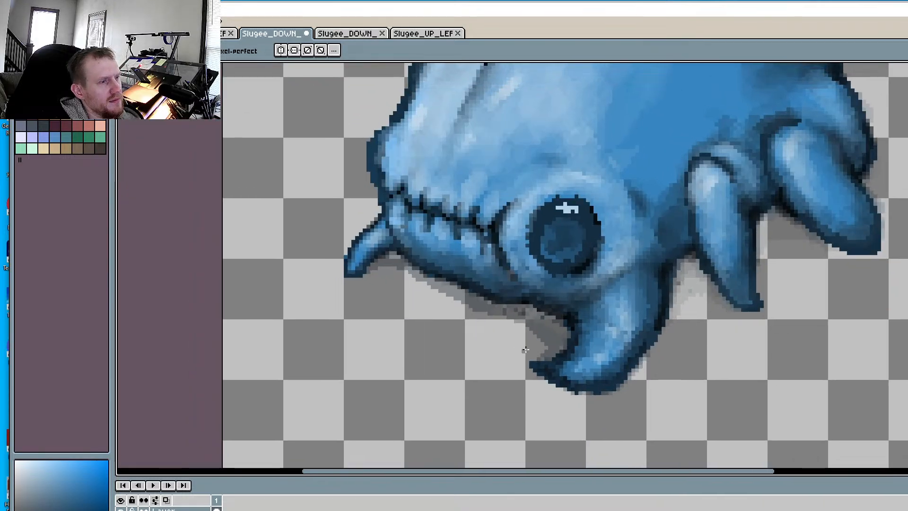
scroll(525, 350, up, 3)
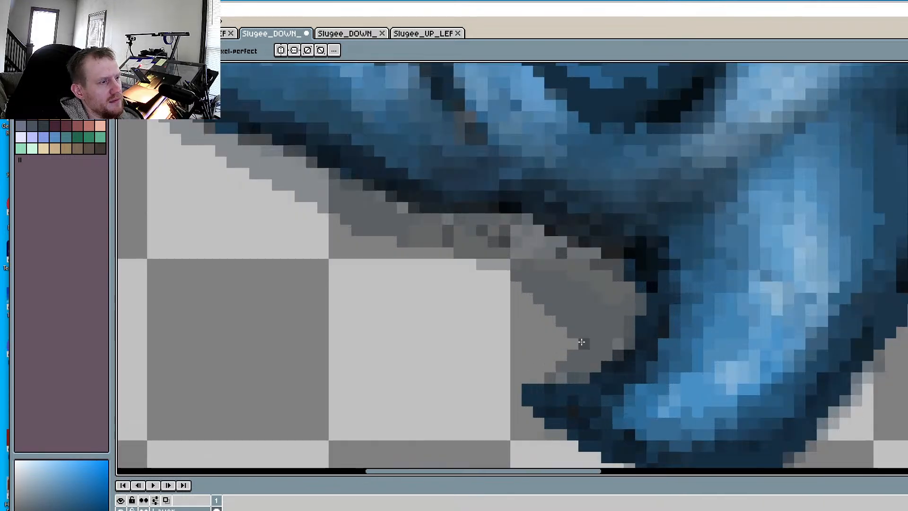
Add single grey pixels to the shadow's lower edge where the jaw shadow meets the claw's hollow
click(472, 265)
click(505, 275)
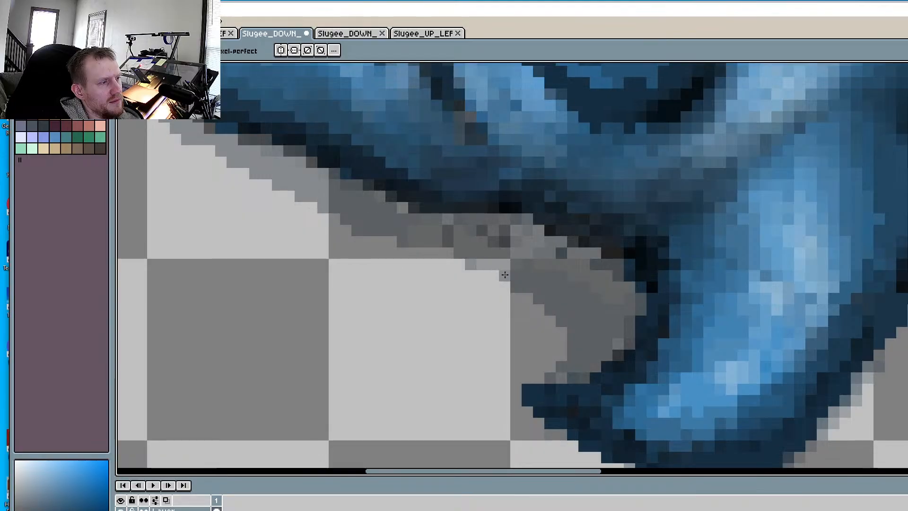
click(449, 254)
click(460, 264)
click(438, 253)
middle_drag(293, 208, 616, 333)
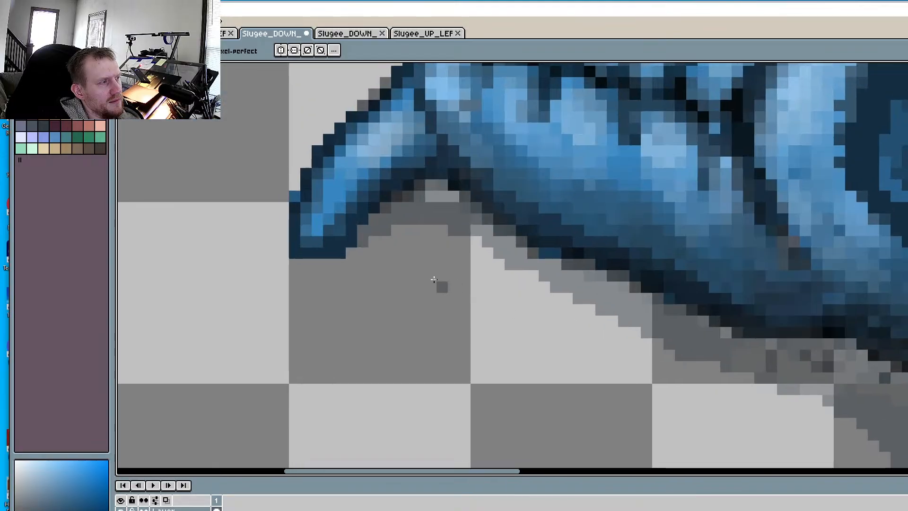
Smooth the curved shadow edge in the claw's hollow and under the adjoining jaw with extra grey pixels
middle_drag(511, 277, 324, 172)
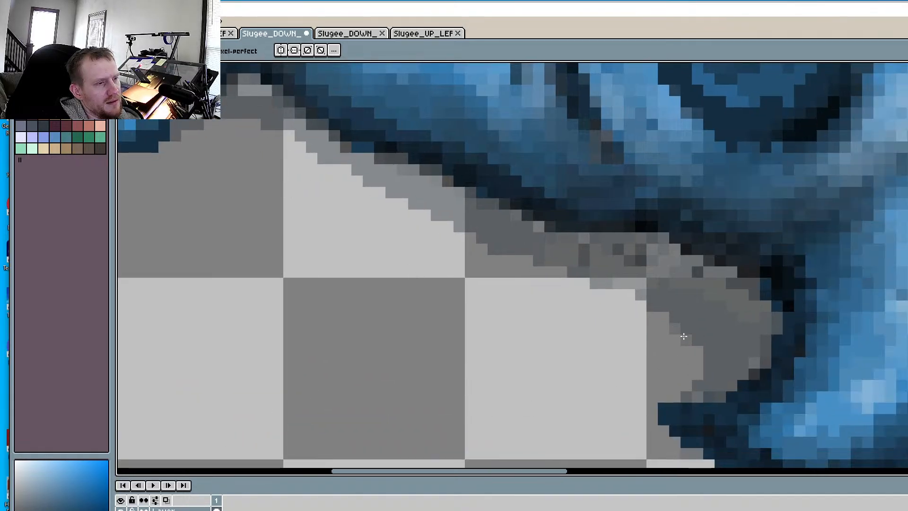
click(697, 351)
click(698, 361)
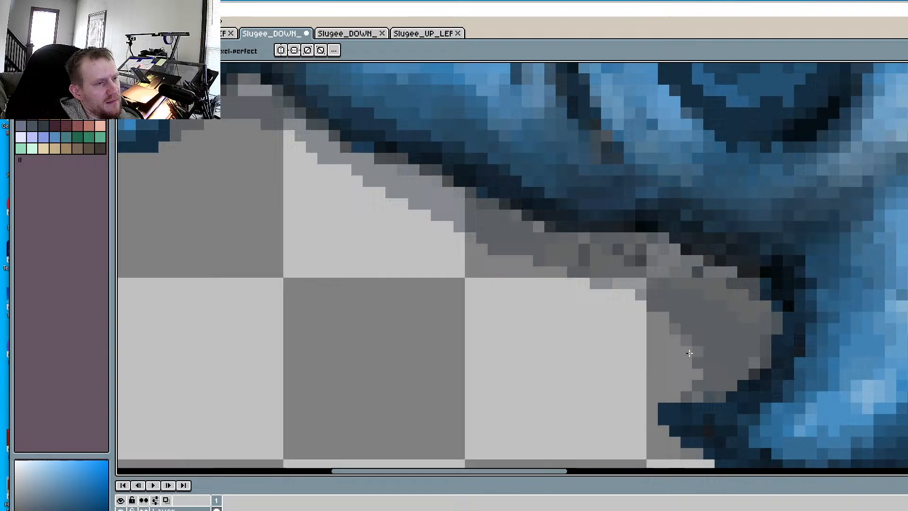
click(661, 318)
click(639, 307)
click(629, 295)
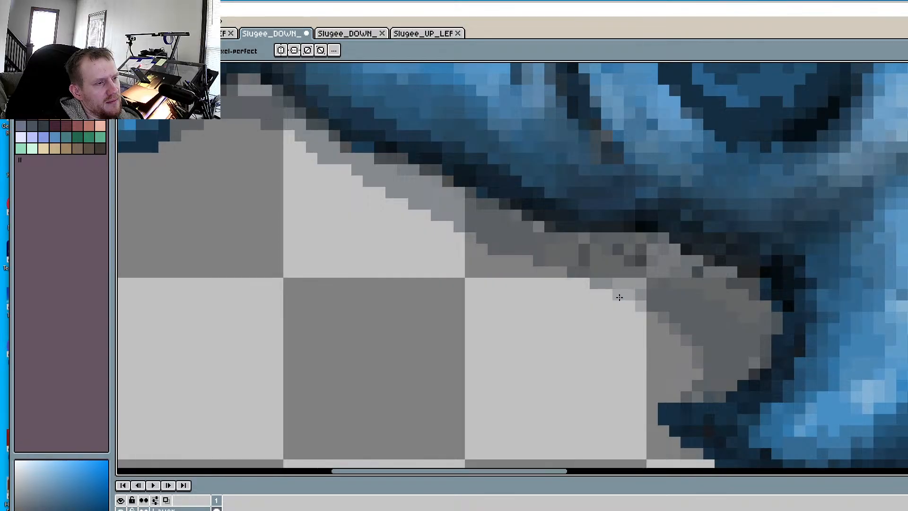
click(618, 297)
click(607, 295)
Dot grey pixels into the shadow's stair-step corners along the jaw's underside back toward the small horn
click(562, 272)
click(551, 272)
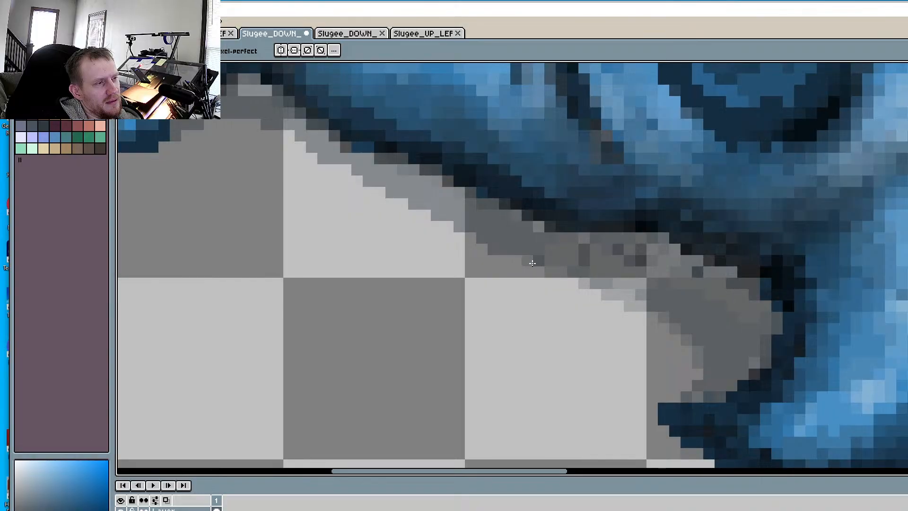
click(537, 270)
click(517, 262)
middle_drag(455, 281, 468, 361)
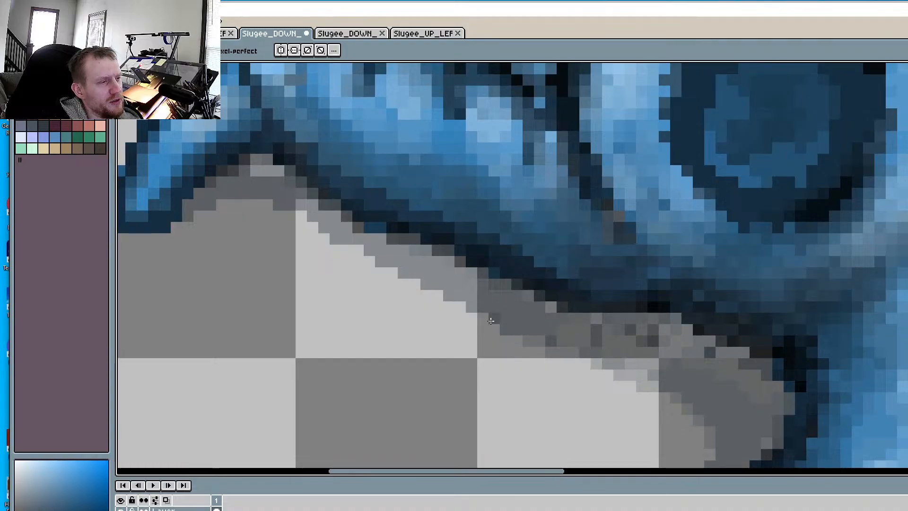
click(460, 306)
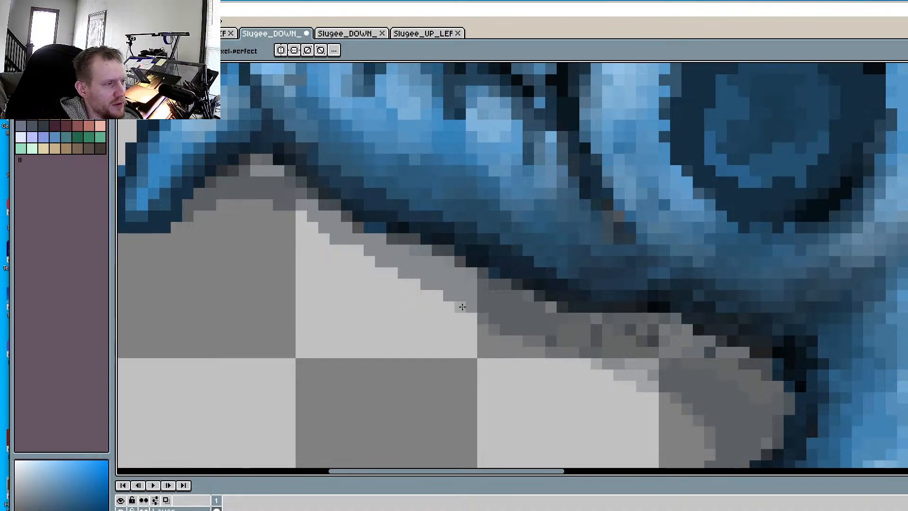
click(415, 284)
click(392, 272)
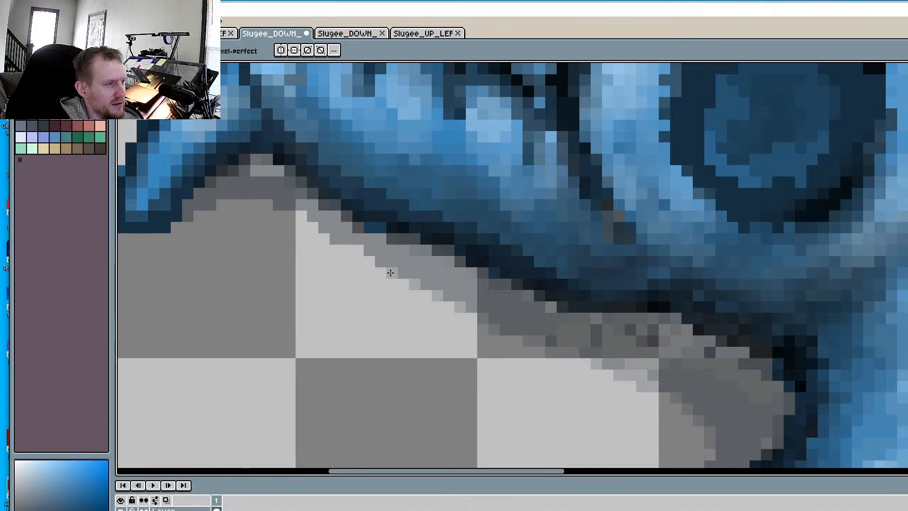
click(339, 251)
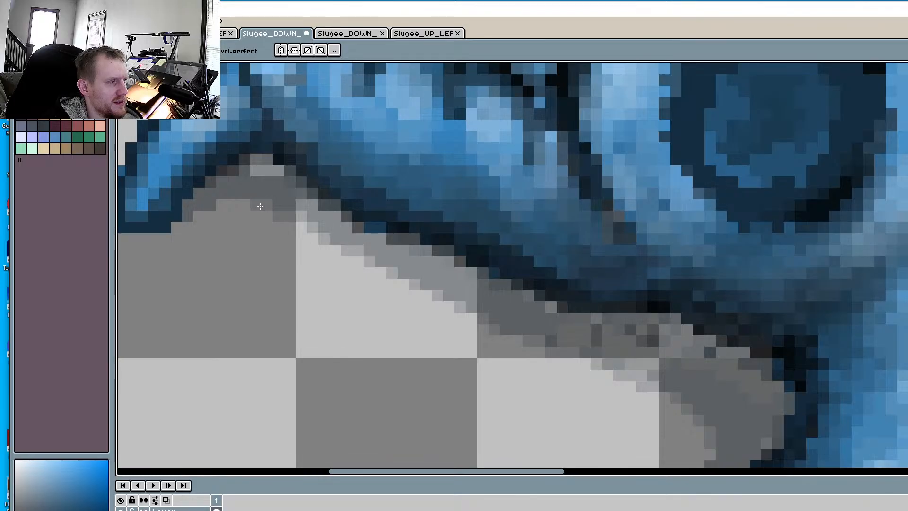
Save the changes to the Slugee_DOWN_ sprite
scroll(227, 206, down, 3)
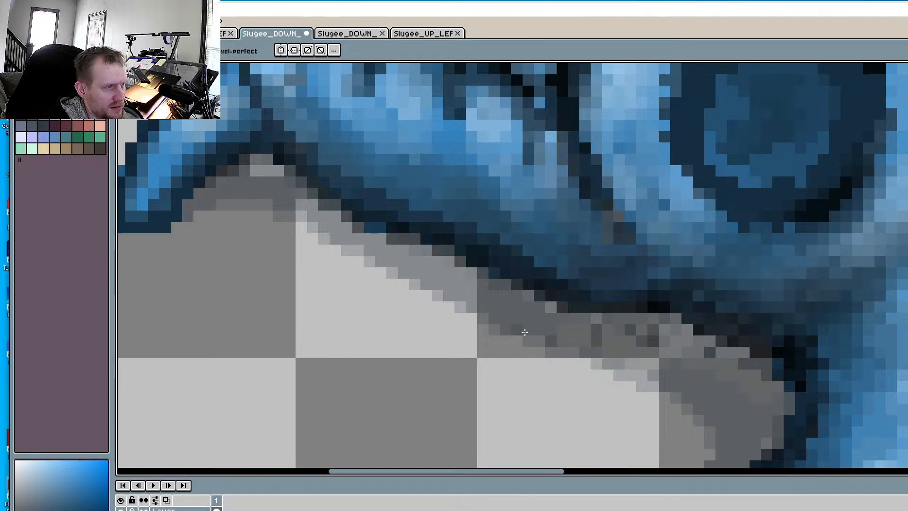
scroll(657, 268, up, 1)
scroll(656, 268, up, 4)
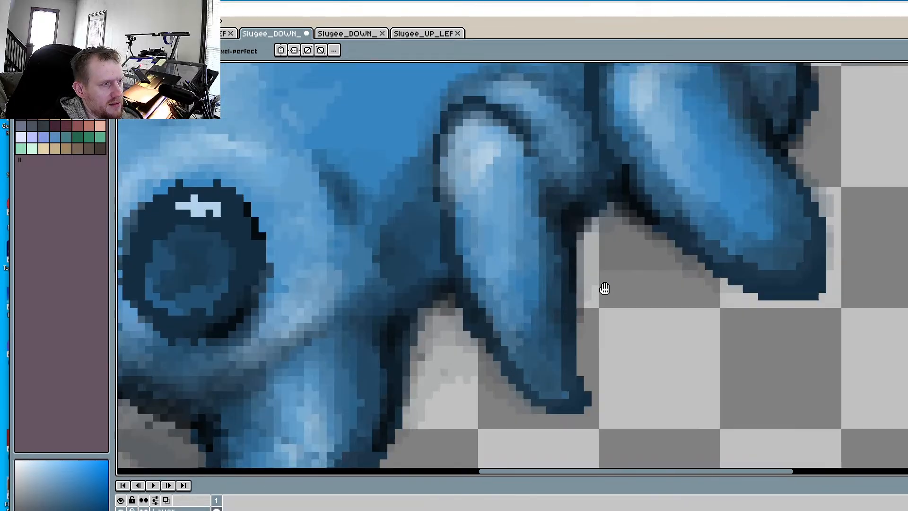
mouse_move(570, 241)
mouse_down()
mouse_move(588, 245)
mouse_move(560, 270)
mouse_move(530, 273)
mouse_move(531, 299)
mouse_move(605, 258)
mouse_move(651, 286)
mouse_up()
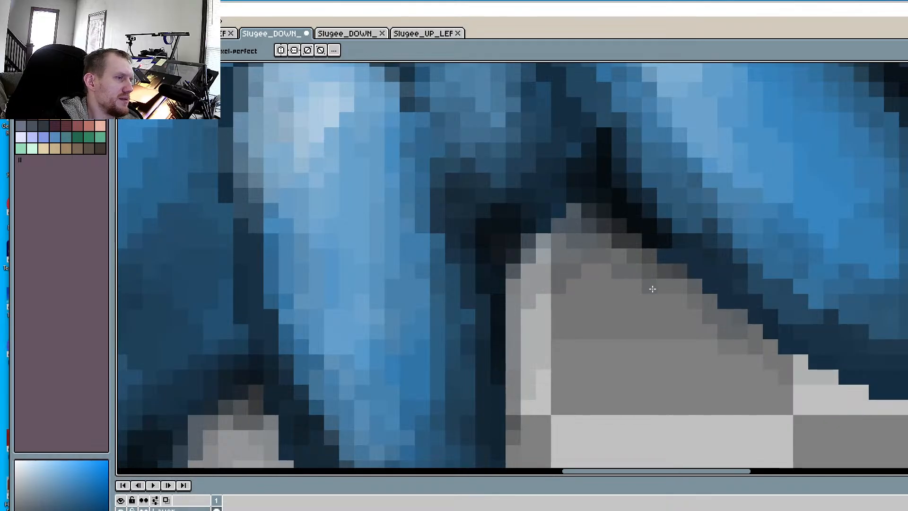
scroll(650, 285, down, 5)
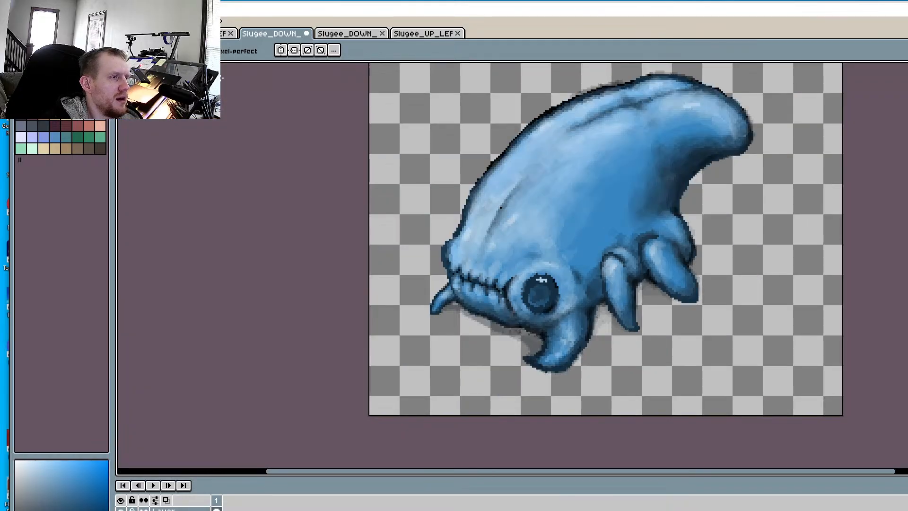
key(alt+f)
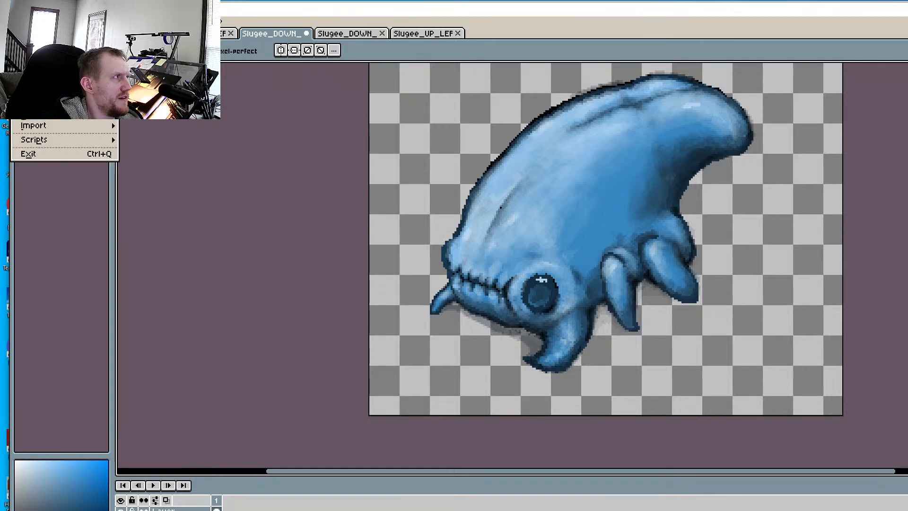
key(s)
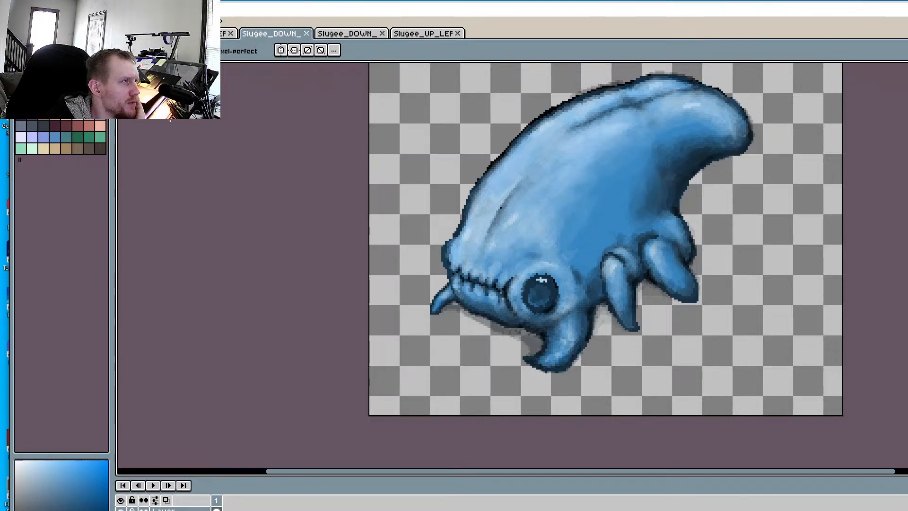
Check the sprite's pixel dimensions in the Sprite Size settings and cancel without resizing
click(19, 21)
mouse_move(38, 21)
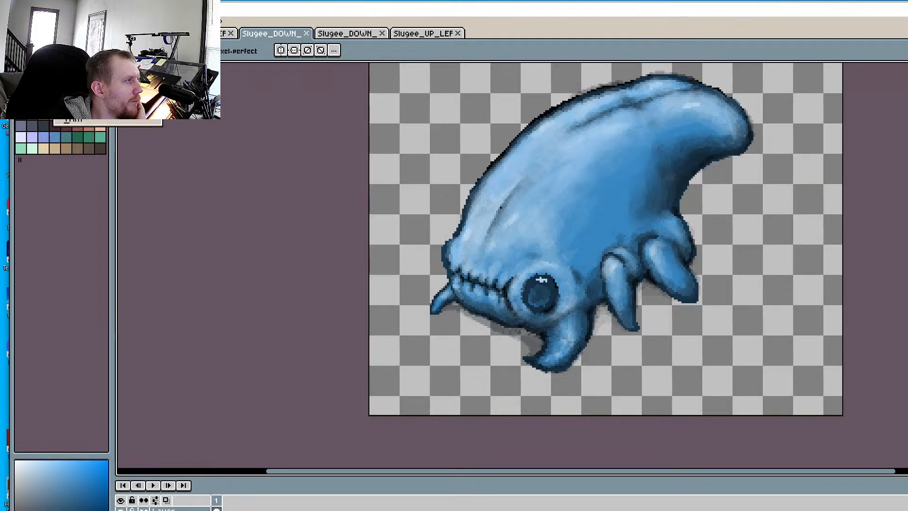
mouse_move(95, 39)
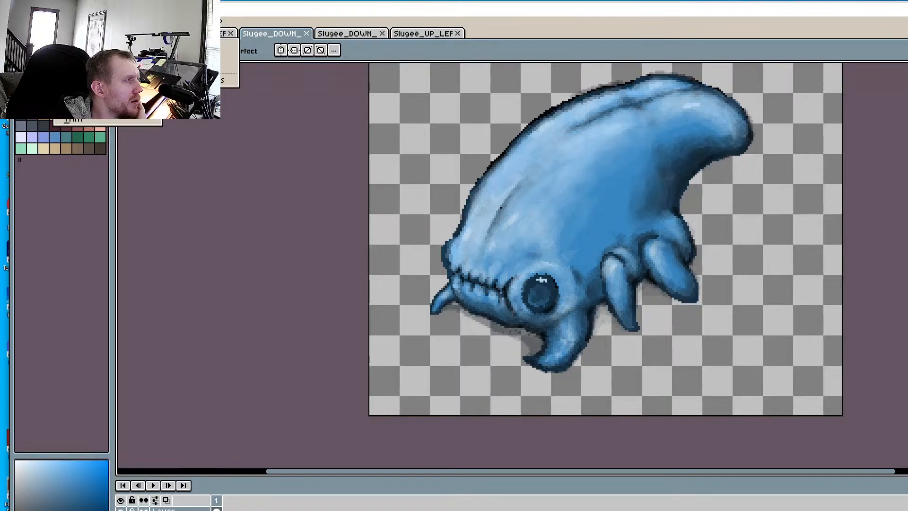
click(59, 65)
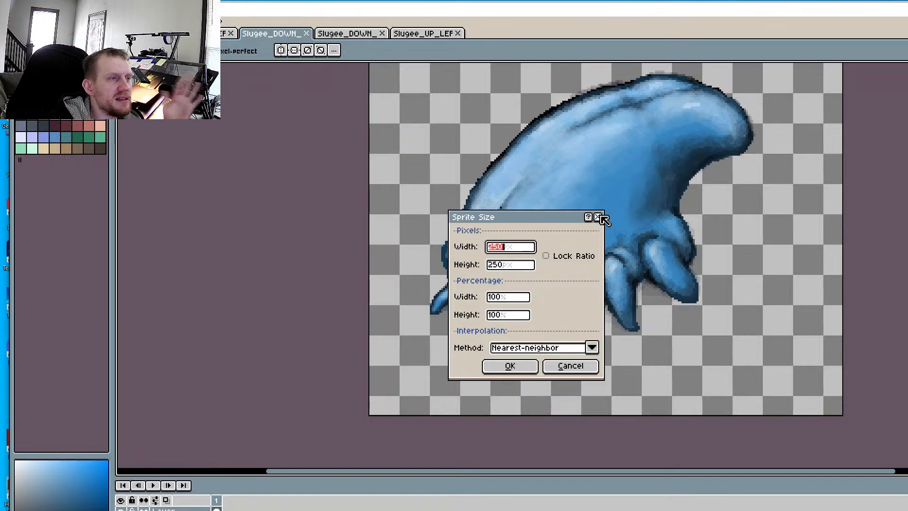
click(594, 366)
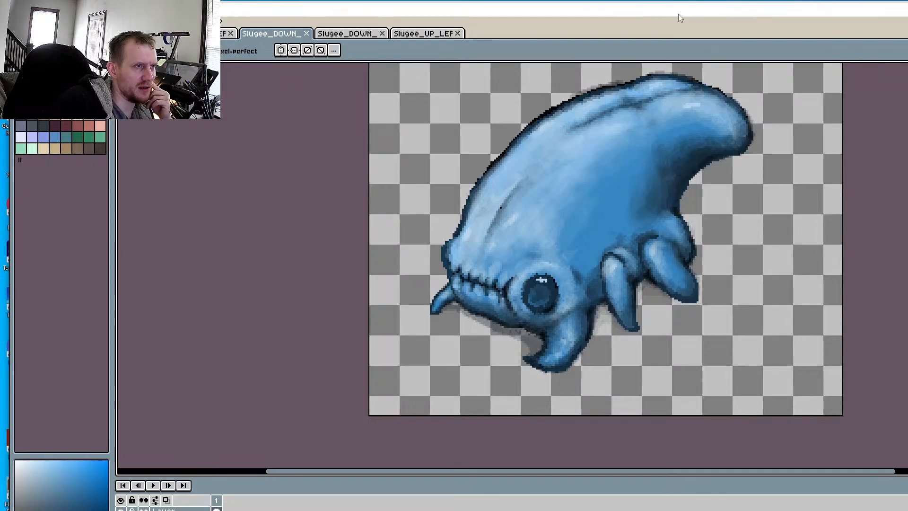
drag(678, 13, 709, 26)
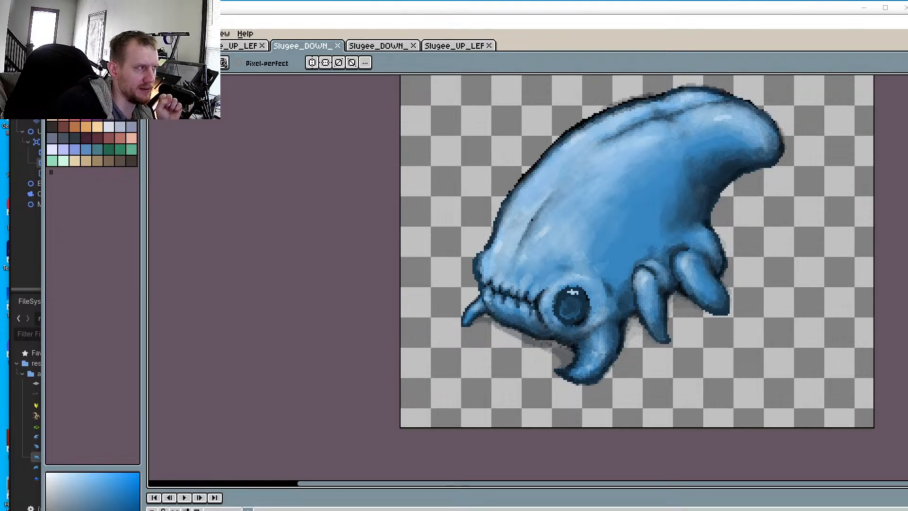
click(53, 34)
mouse_move(71, 65)
click(189, 66)
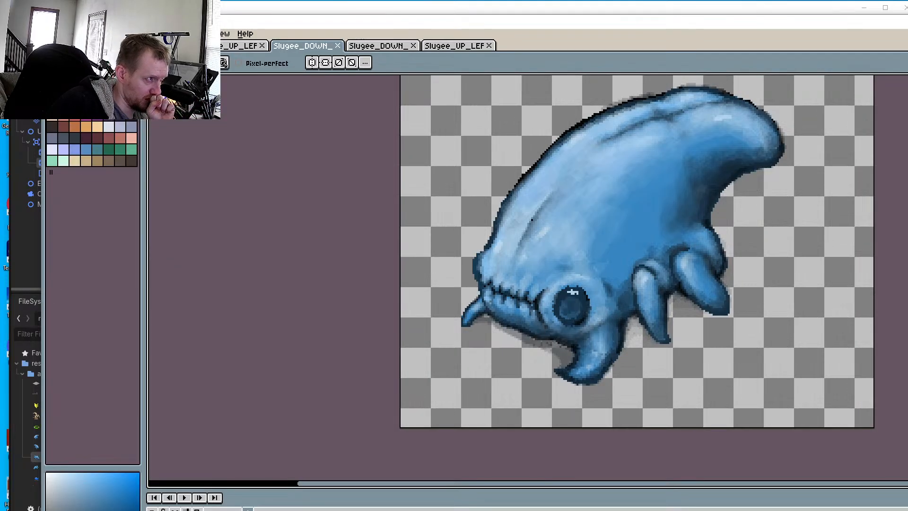
Switch to Godot and run the game, with its window placed so the whole room can be inspected
drag(556, 22, 530, 135)
click(563, 10)
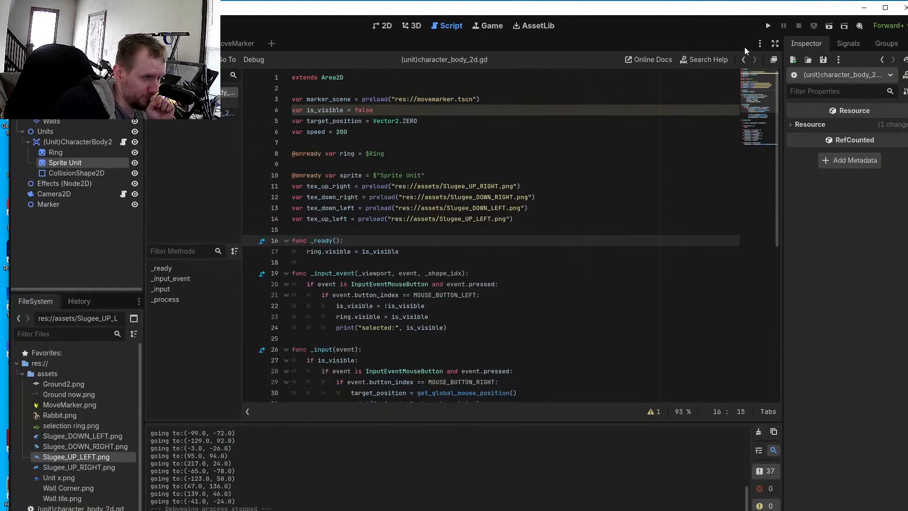
click(766, 26)
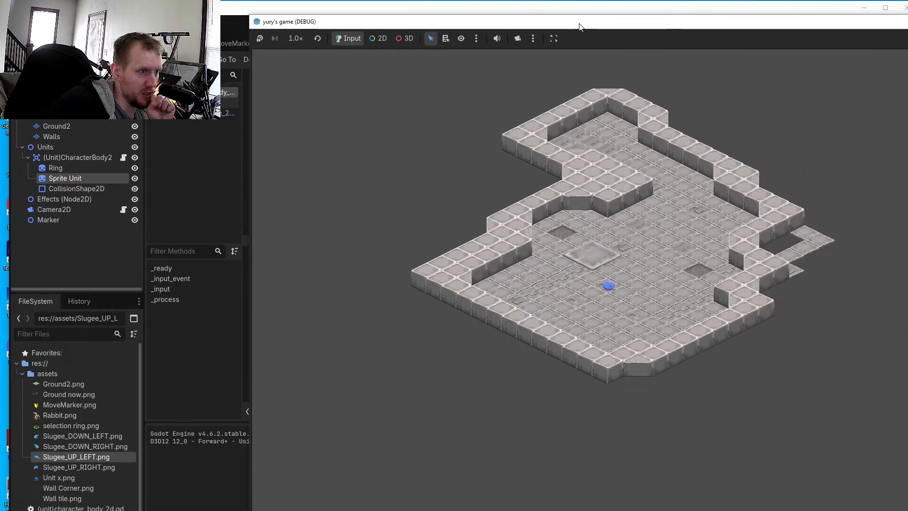
drag(580, 24, 548, 32)
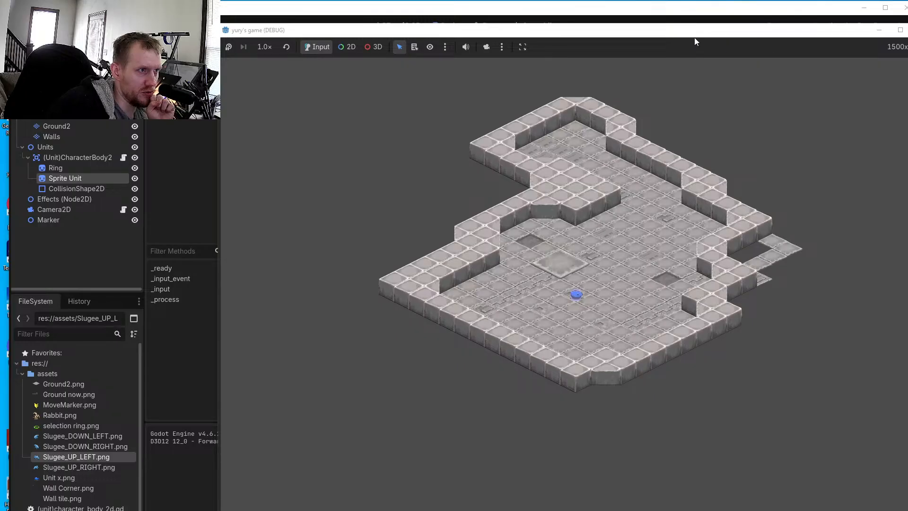
drag(694, 38, 565, 30)
scroll(446, 279, up, 3)
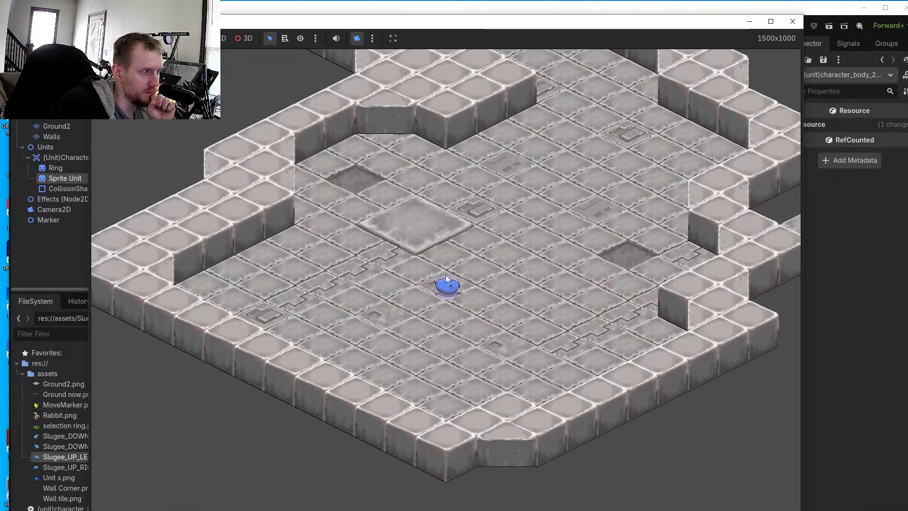
Select the slug and send it to several floor spots in different directions to examine its directional sprites in the game
click(445, 278)
right_click(423, 316)
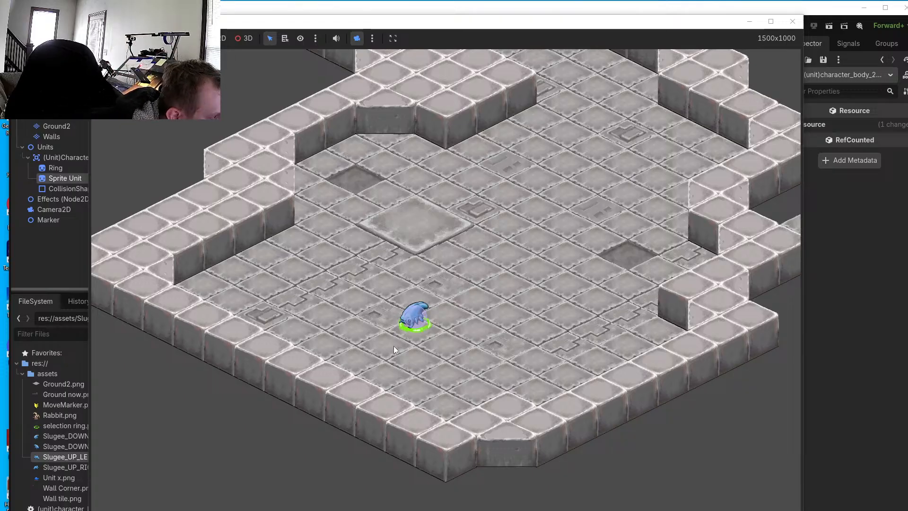
right_click(381, 353)
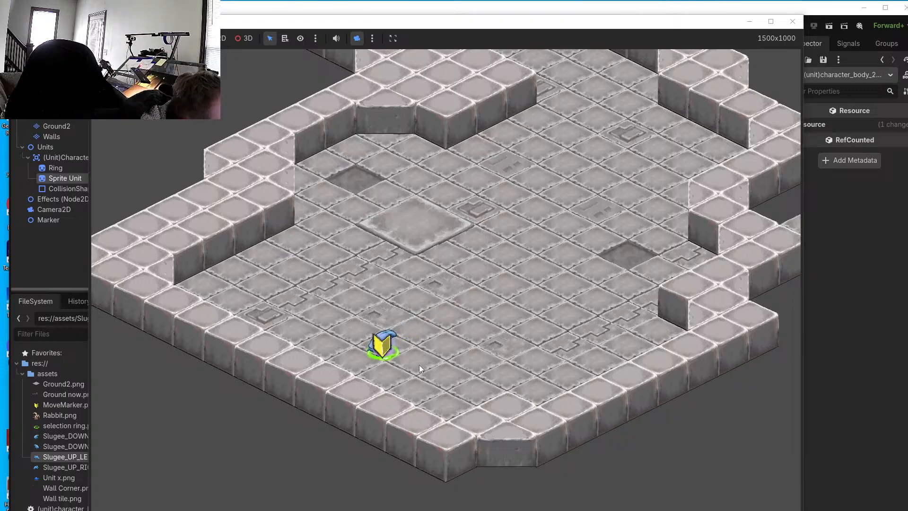
right_click(435, 328)
right_click(469, 363)
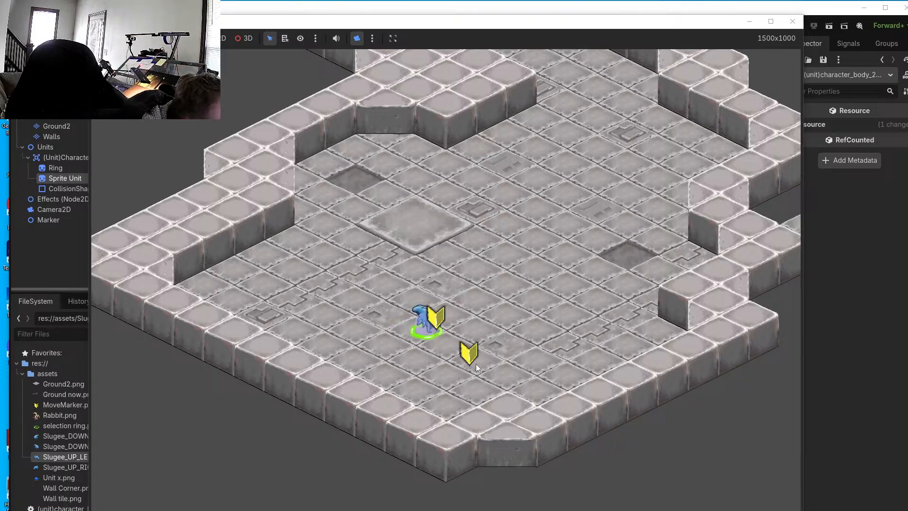
right_click(415, 387)
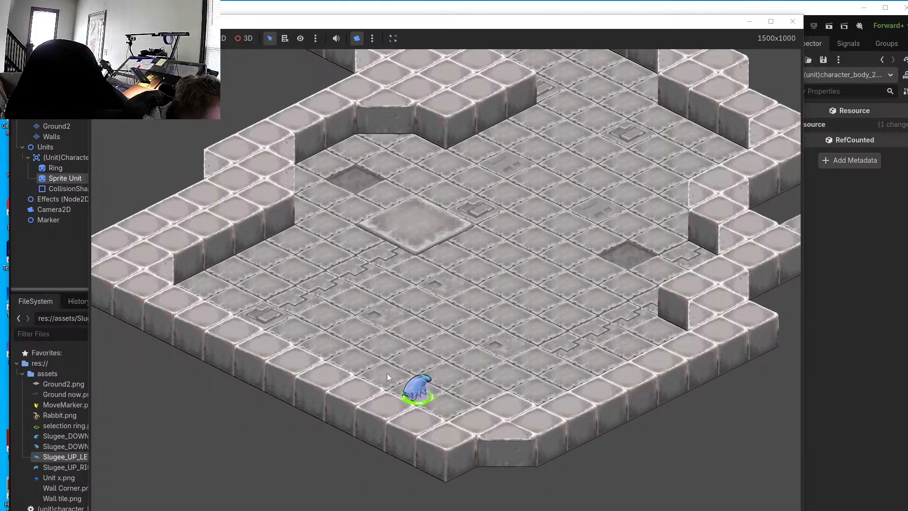
right_click(502, 264)
right_click(528, 286)
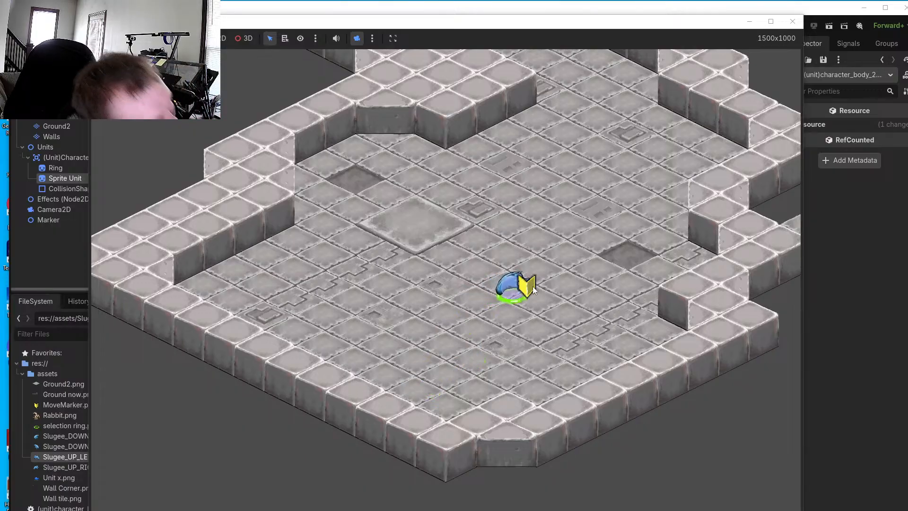
right_click(502, 305)
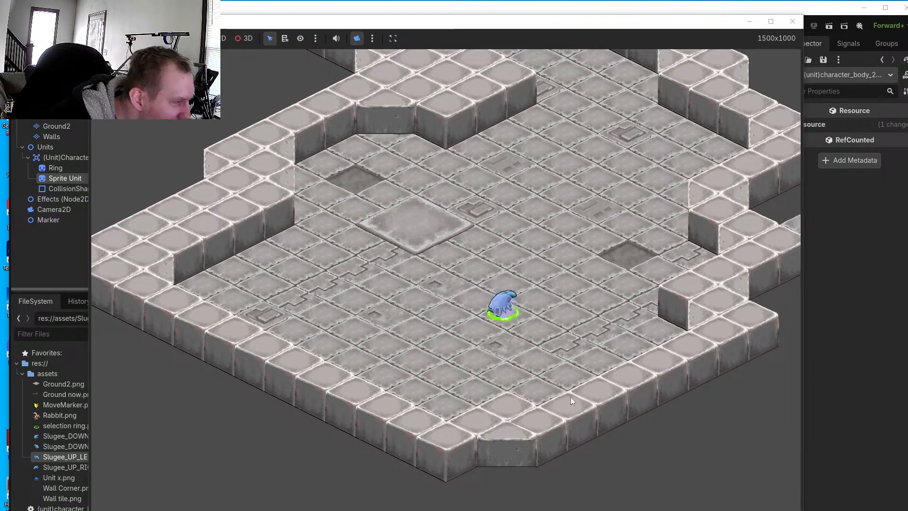
right_click(451, 363)
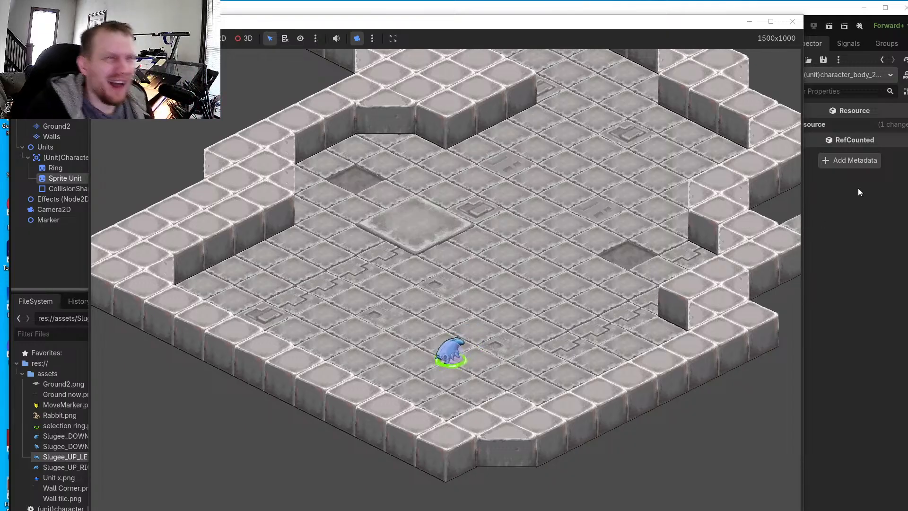
Close the running game, return to Aseprite and save the Slugee_DOWN_LEFT.png sprite
key(alt+Tab)
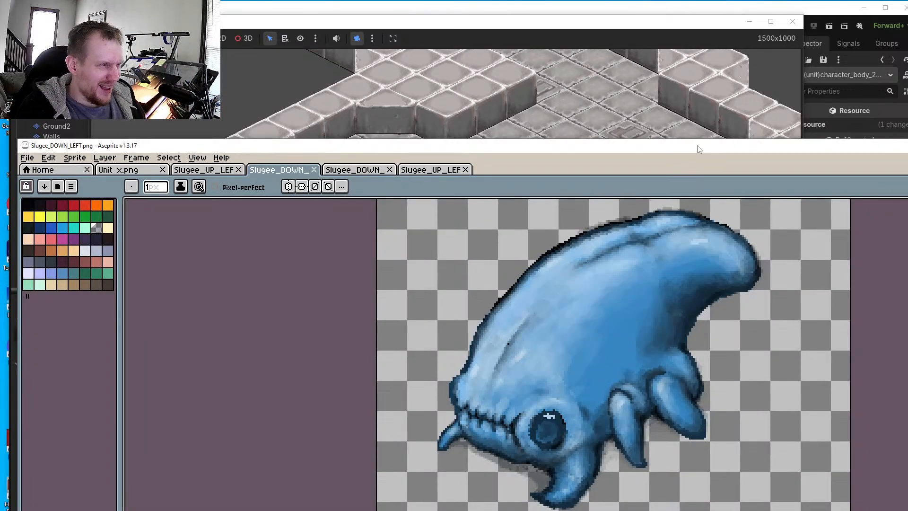
click(792, 21)
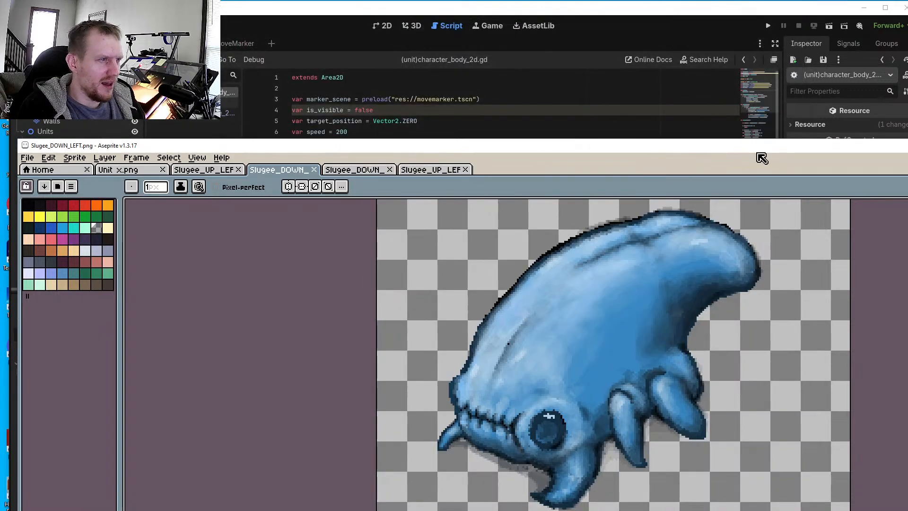
drag(766, 149, 814, 53)
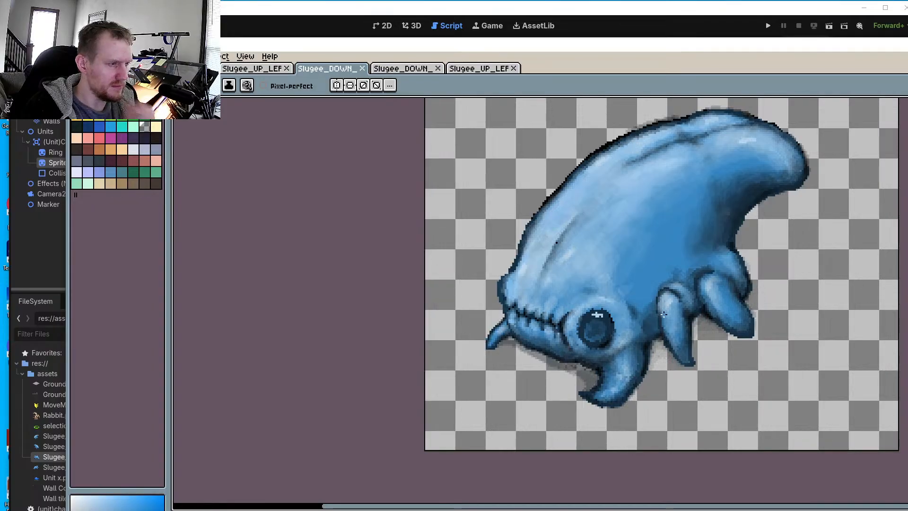
key(ctrl+s)
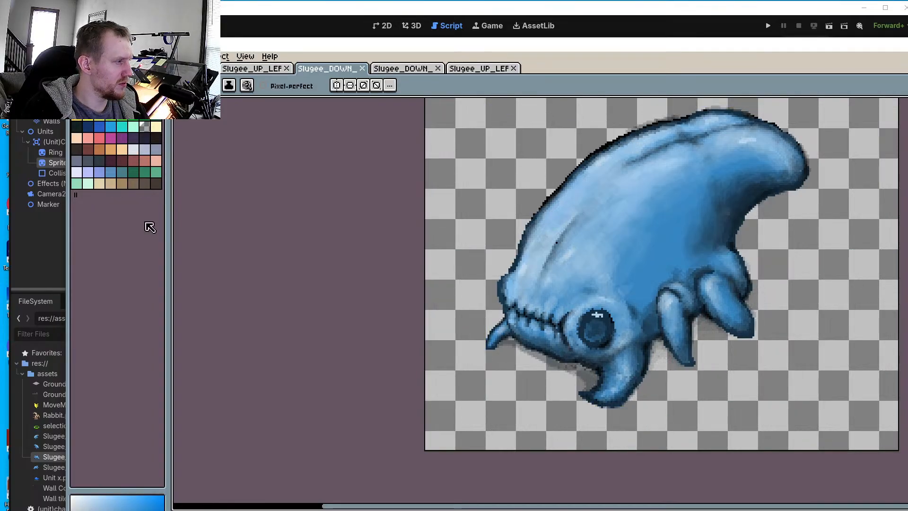
drag(364, 50, 307, 21)
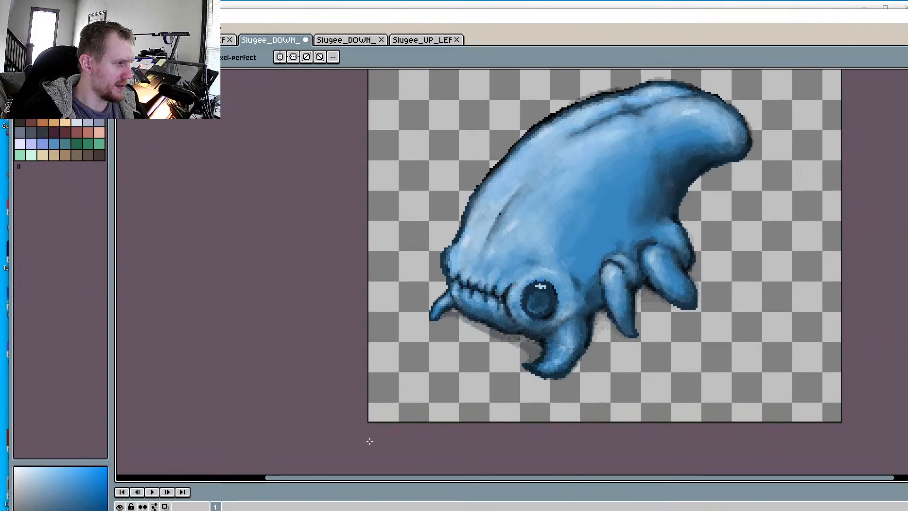
Paint a dark navy oval blob on the empty canvas between and below the front claws, and save the sprite
mouse_move(607, 350)
mouse_down()
mouse_move(624, 362)
mouse_move(617, 353)
mouse_move(608, 367)
mouse_up()
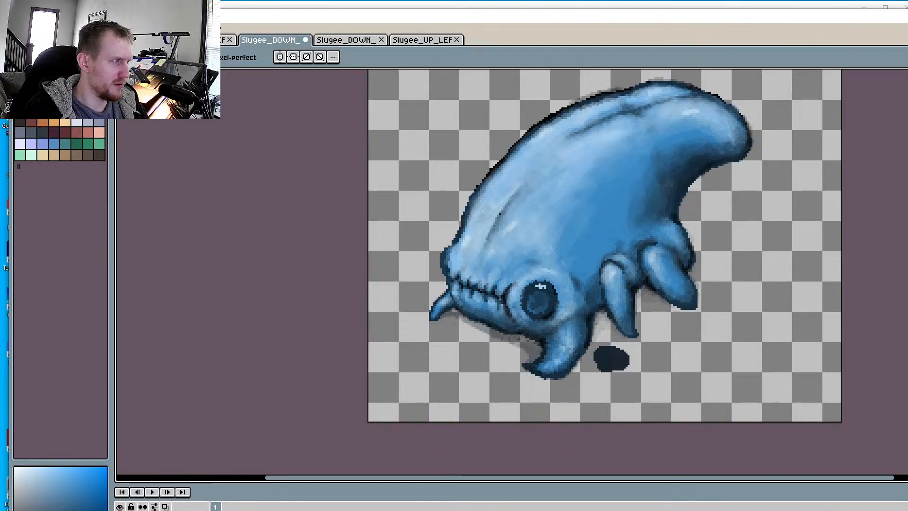
click(19, 29)
click(28, 76)
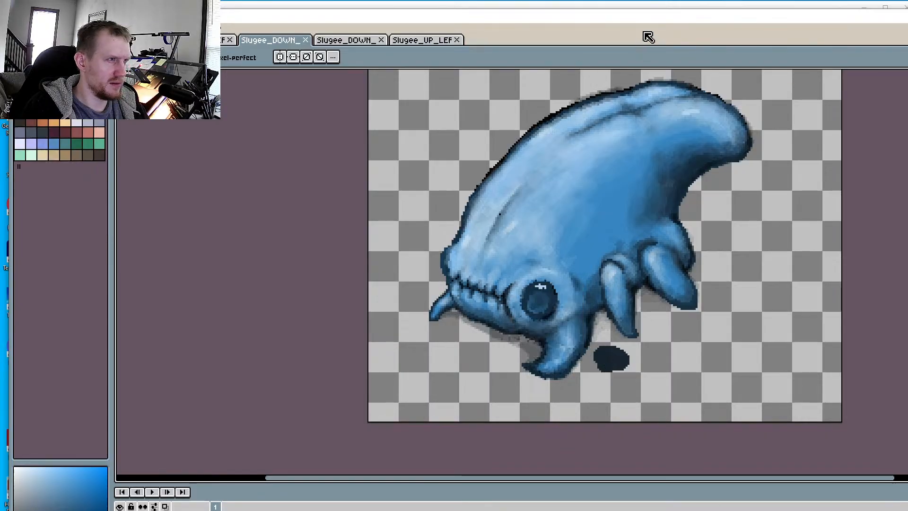
Switch to Godot and rerun the game to test the saved sprite, placing the game window over the editor
drag(705, 21, 692, 100)
click(688, 74)
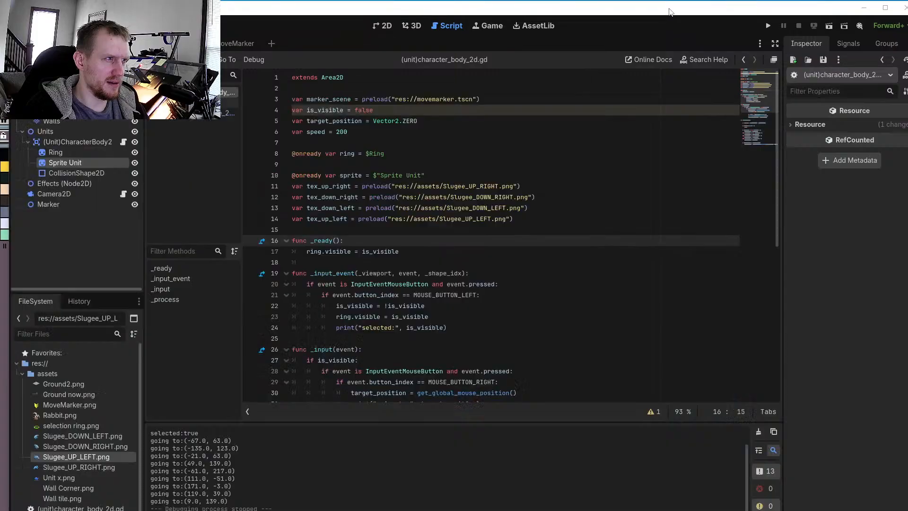
click(771, 25)
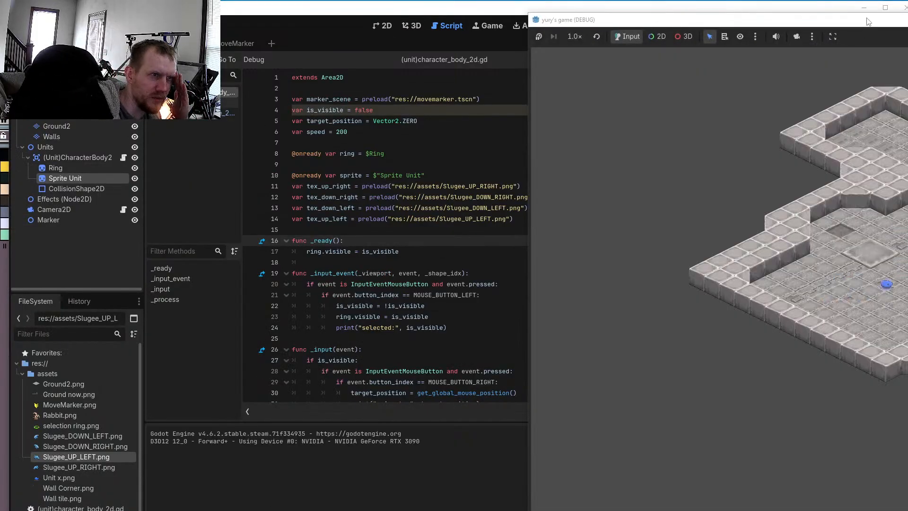
drag(851, 15, 441, 38)
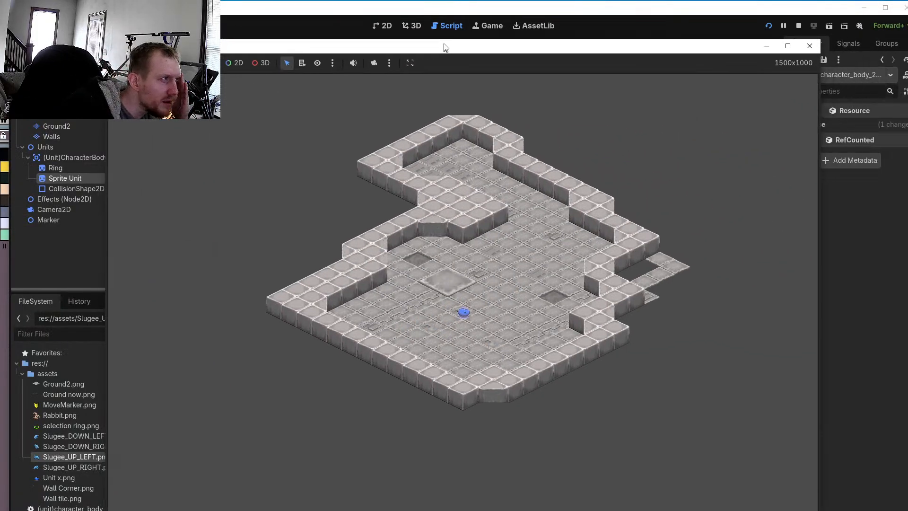
Select the slug and move it around the lower floor with camera override on to check whether the dark blob shows
click(462, 305)
right_click(455, 322)
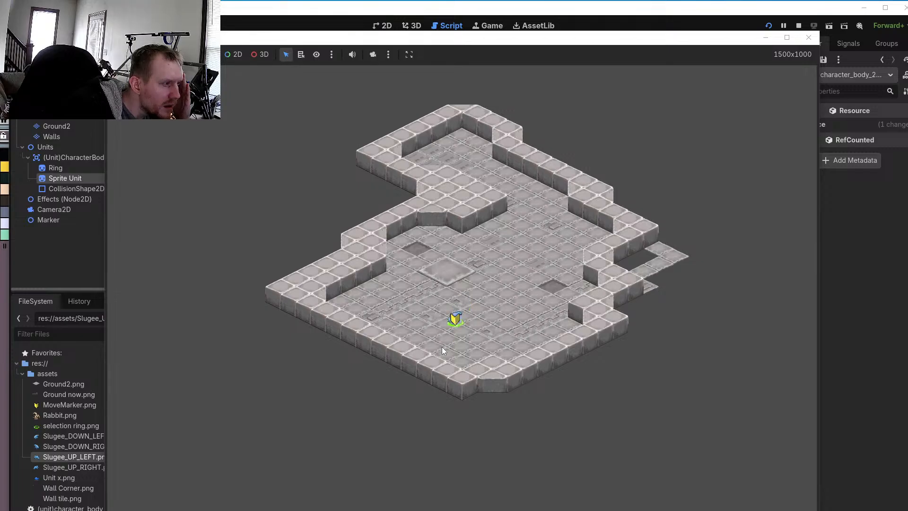
right_click(448, 340)
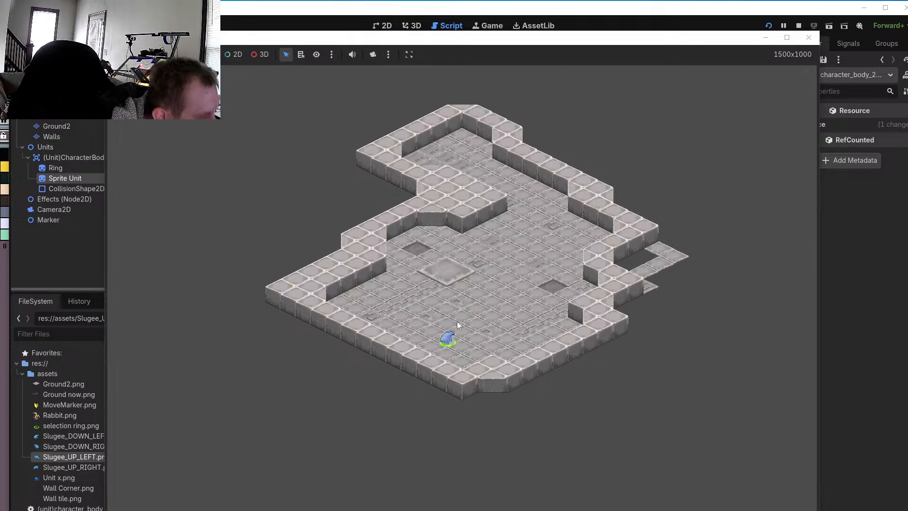
click(373, 55)
scroll(418, 330, up, 3)
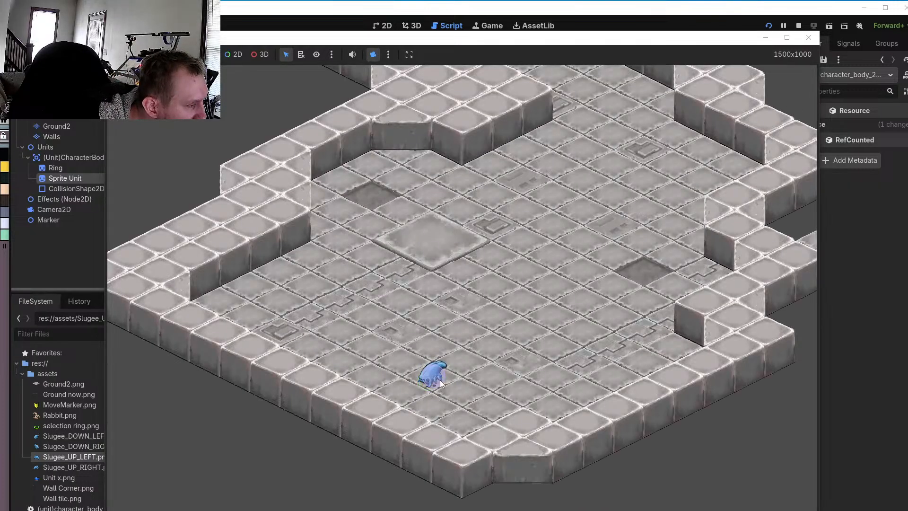
right_click(412, 396)
right_click(467, 371)
right_click(521, 327)
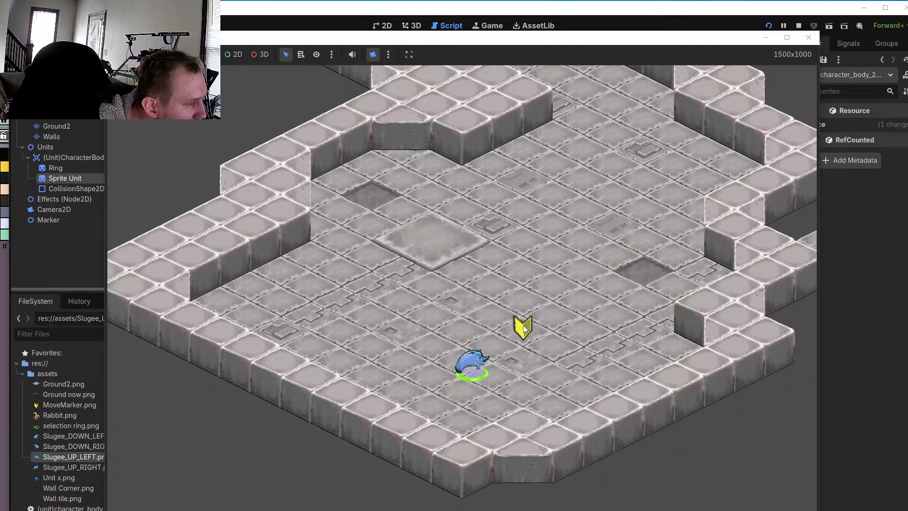
right_click(496, 361)
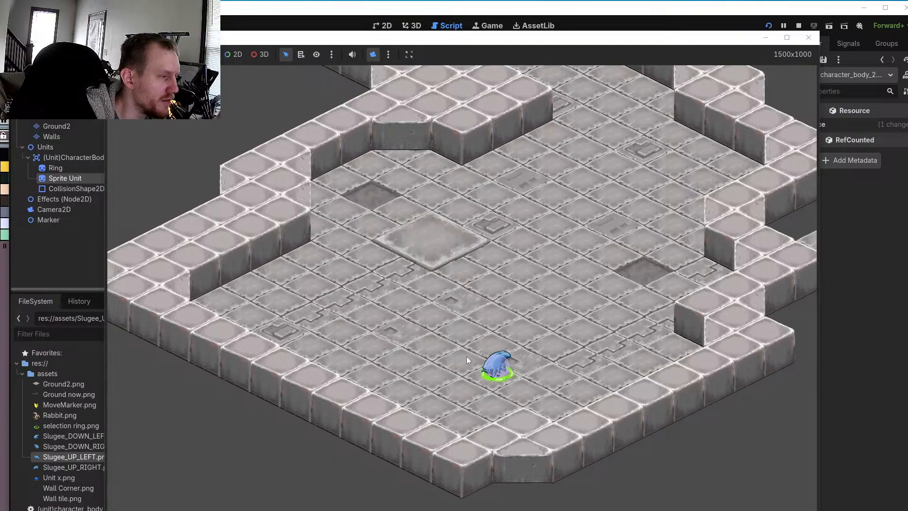
right_click(457, 401)
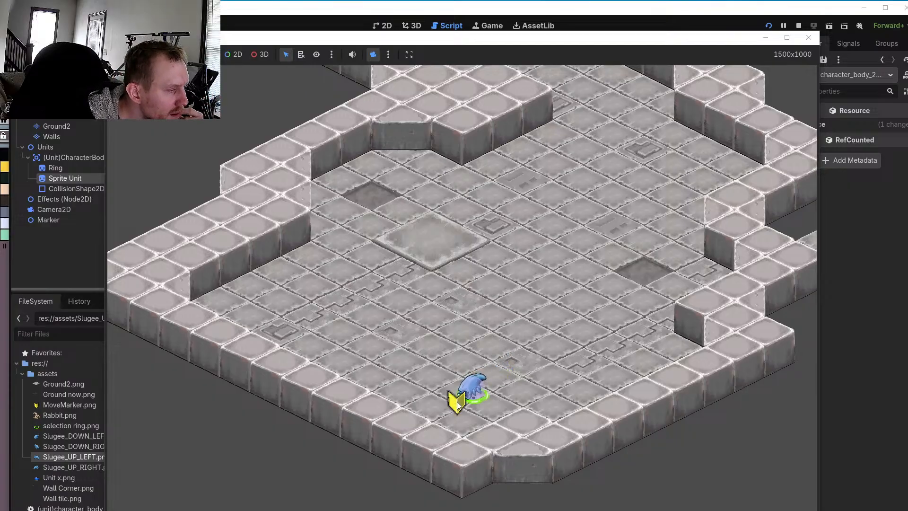
Close the test game and return to the front claws and dark blob of the slug sprite in Aseprite
click(808, 38)
drag(907, 99, 906, 48)
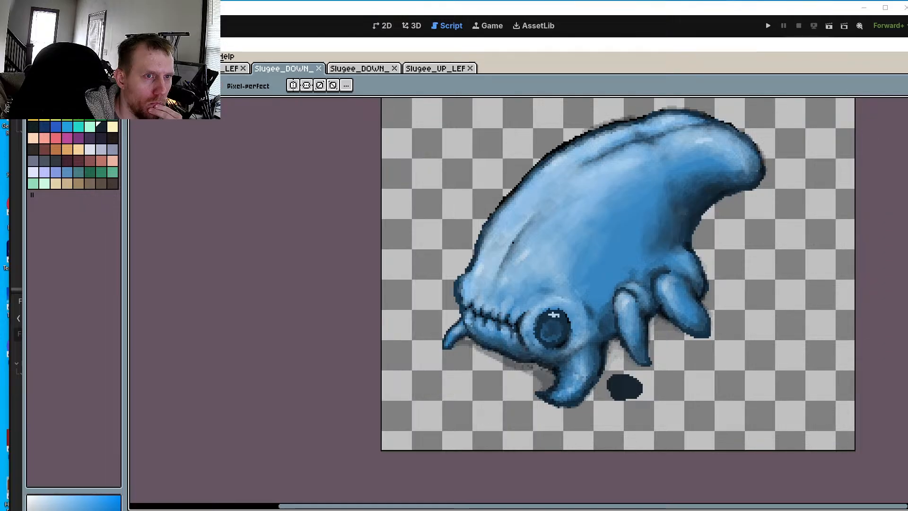
scroll(605, 428, up, 3)
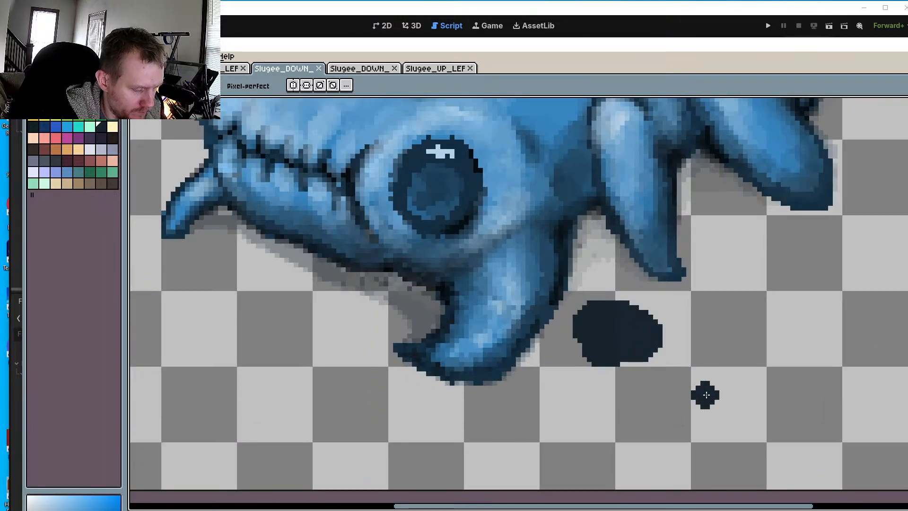
Erase the dark navy test blob from the empty canvas between and below the front claws
key(i)
key(e)
mouse_move(658, 356)
mouse_down()
mouse_move(644, 344)
mouse_move(595, 349)
mouse_move(582, 333)
mouse_move(597, 307)
mouse_move(610, 336)
mouse_move(582, 330)
mouse_up()
click(661, 335)
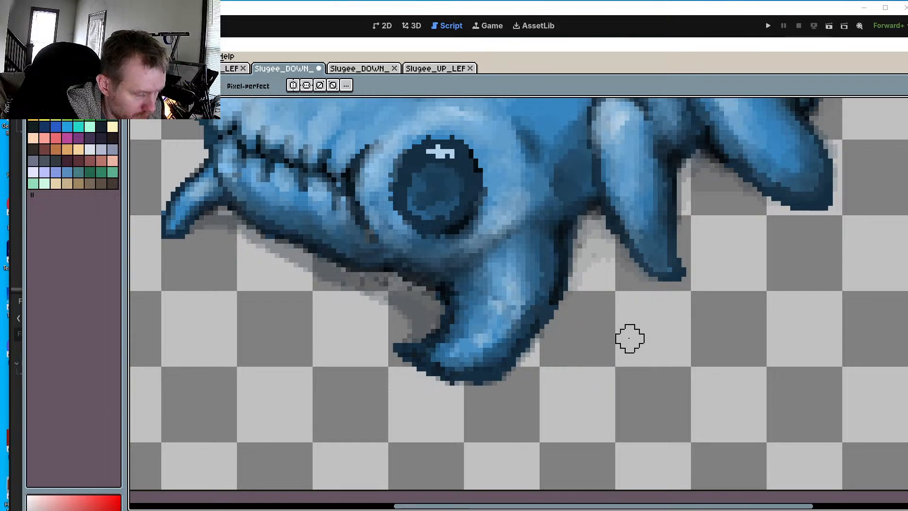
Sample the dark blue of the middle claw's tip and brush a soft translucent shadow between the middle and rear claws
key(i)
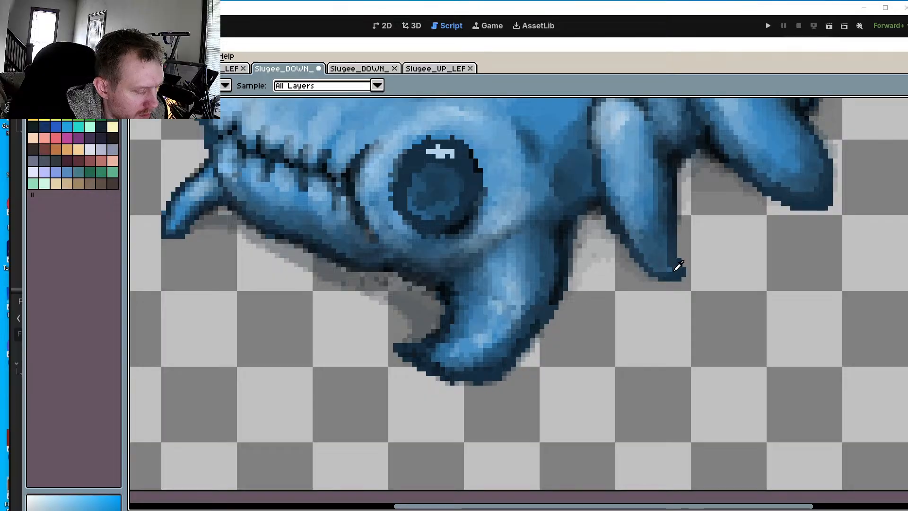
key(v)
key(b)
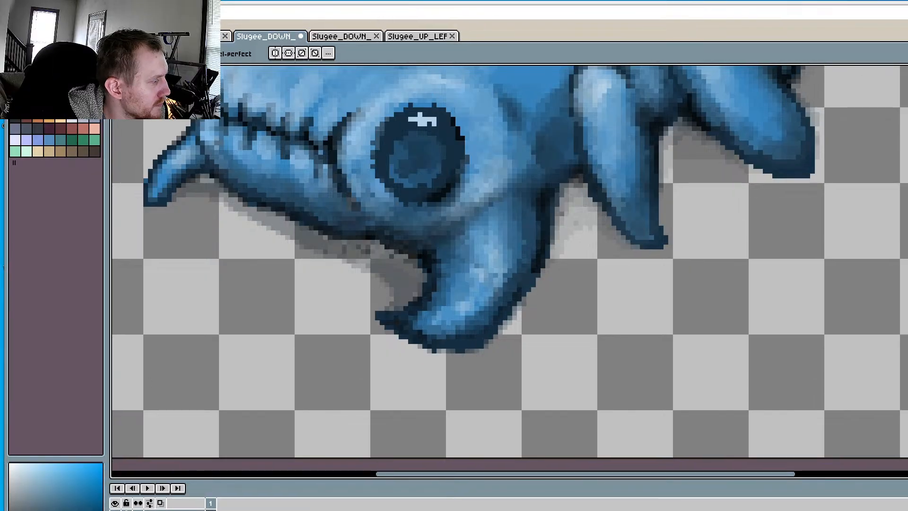
scroll(516, 180, up, 2)
scroll(587, 168, up, 2)
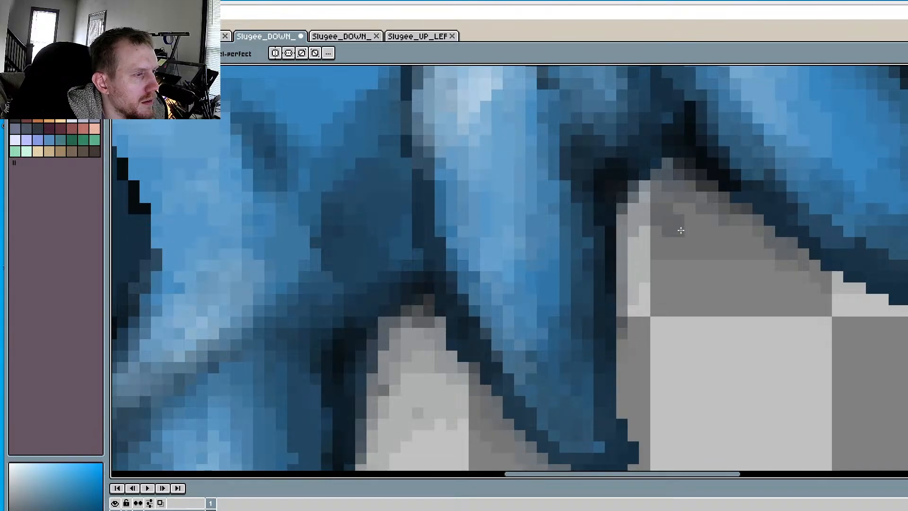
key(v)
key(b)
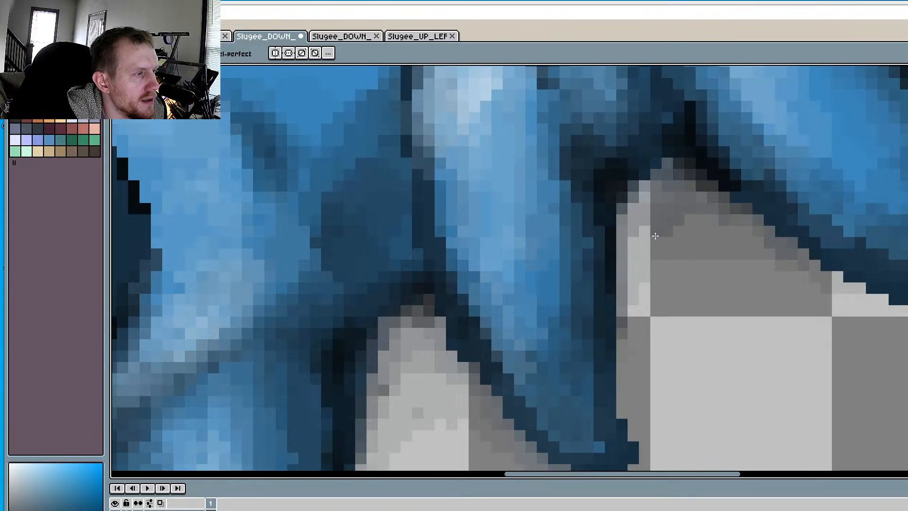
mouse_move(644, 231)
mouse_down()
mouse_move(634, 288)
mouse_move(645, 277)
mouse_up()
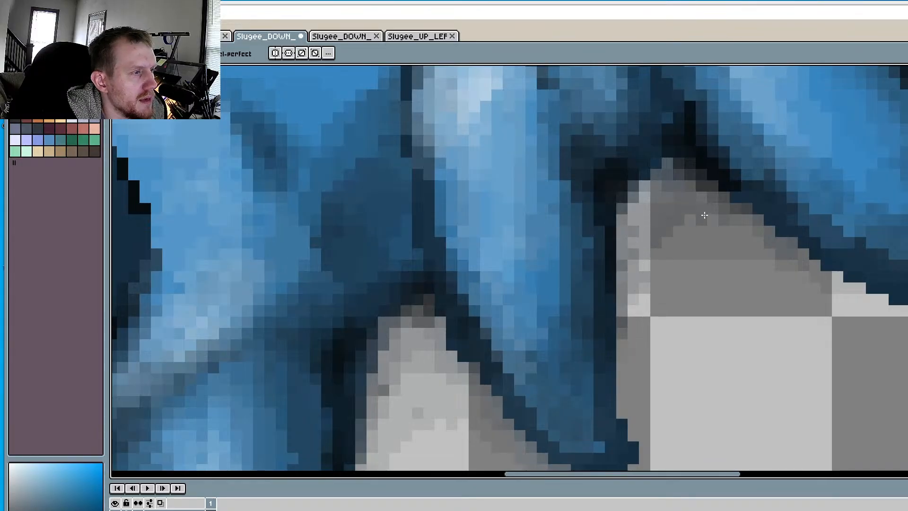
mouse_move(694, 219)
mouse_down()
mouse_move(663, 241)
mouse_move(636, 288)
mouse_up()
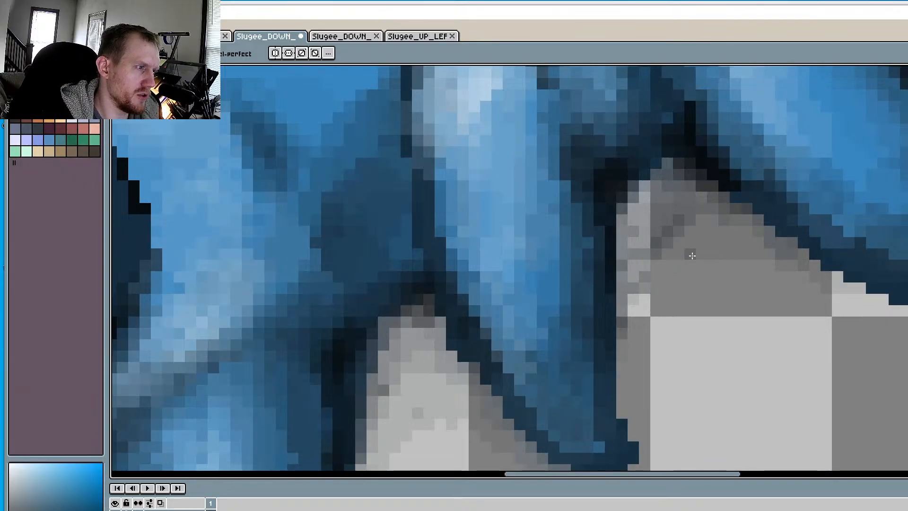
mouse_move(689, 256)
mouse_down()
mouse_move(650, 191)
mouse_move(695, 189)
mouse_up()
drag(628, 227, 685, 317)
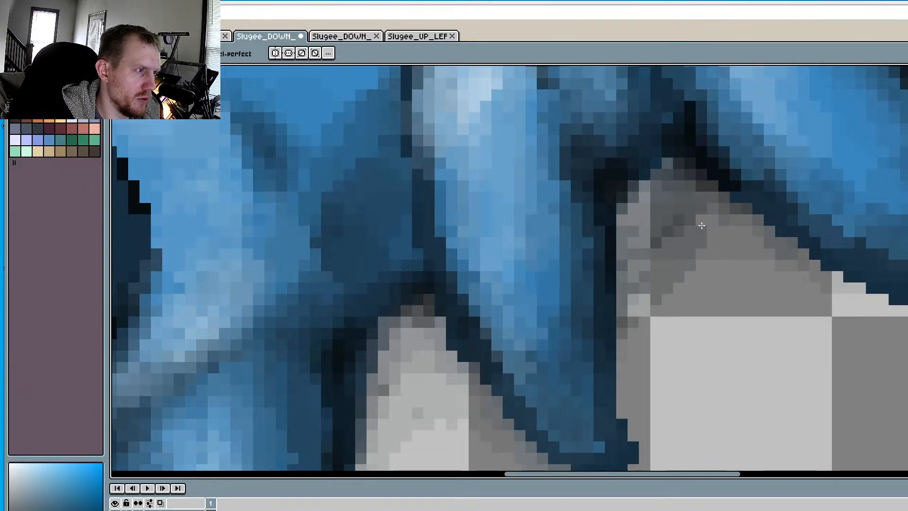
mouse_move(712, 220)
mouse_down()
mouse_move(630, 207)
mouse_move(644, 223)
mouse_move(714, 192)
mouse_move(634, 359)
mouse_move(720, 208)
mouse_move(761, 237)
mouse_move(709, 302)
mouse_move(664, 283)
mouse_move(669, 174)
mouse_up()
scroll(857, 188, down, 3)
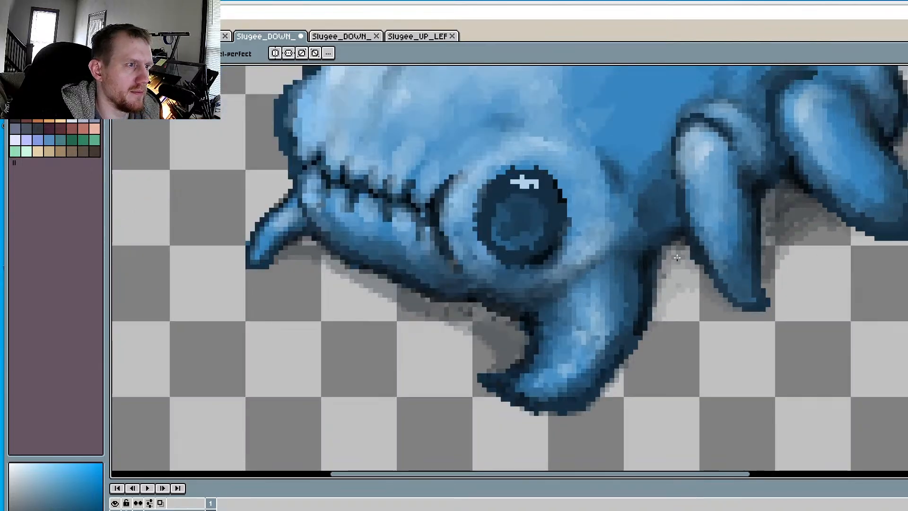
Brush soft shadow between the front and middle claws and beneath the jaw beside the front claw
scroll(678, 257, up, 2)
mouse_move(672, 244)
mouse_down()
mouse_move(662, 265)
mouse_move(672, 241)
mouse_move(681, 246)
mouse_move(651, 282)
mouse_move(676, 279)
mouse_move(709, 303)
mouse_move(680, 265)
mouse_move(700, 273)
mouse_move(685, 293)
mouse_move(723, 312)
mouse_move(633, 359)
mouse_move(654, 329)
mouse_move(610, 426)
mouse_move(676, 303)
mouse_move(645, 361)
mouse_move(636, 308)
mouse_up()
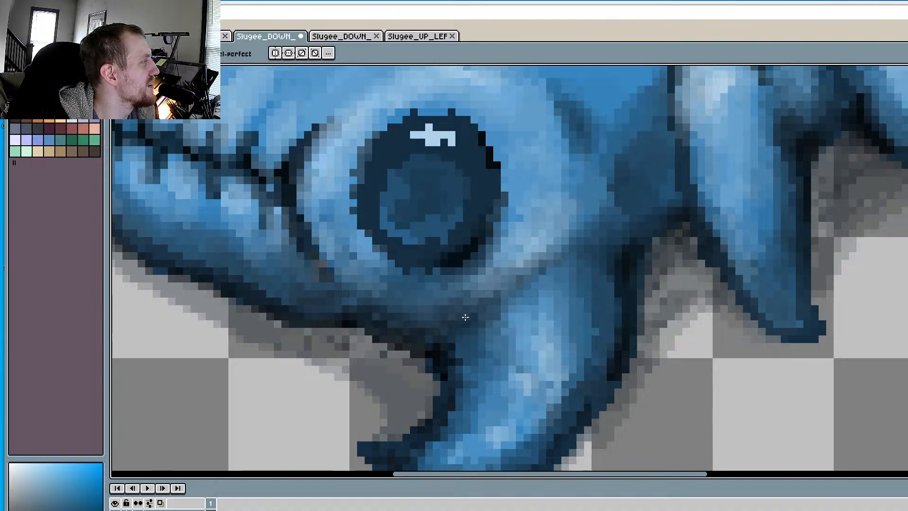
middle_drag(636, 282, 803, 247)
mouse_move(527, 306)
mouse_down()
mouse_move(575, 326)
mouse_move(597, 355)
mouse_move(528, 305)
mouse_move(448, 297)
mouse_move(264, 204)
mouse_move(325, 237)
mouse_move(286, 242)
mouse_move(331, 279)
mouse_move(340, 272)
mouse_move(468, 335)
mouse_move(529, 349)
mouse_move(411, 317)
mouse_move(539, 321)
mouse_move(512, 297)
mouse_move(601, 347)
mouse_move(500, 306)
mouse_move(542, 304)
mouse_move(373, 264)
mouse_move(241, 194)
mouse_move(279, 227)
mouse_move(224, 208)
mouse_move(345, 279)
mouse_move(264, 246)
mouse_move(385, 320)
mouse_move(506, 357)
mouse_up()
middle_drag(846, 361, 690, 375)
scroll(691, 375, down, 2)
middle_drag(818, 302, 832, 312)
scroll(803, 327, down, 2)
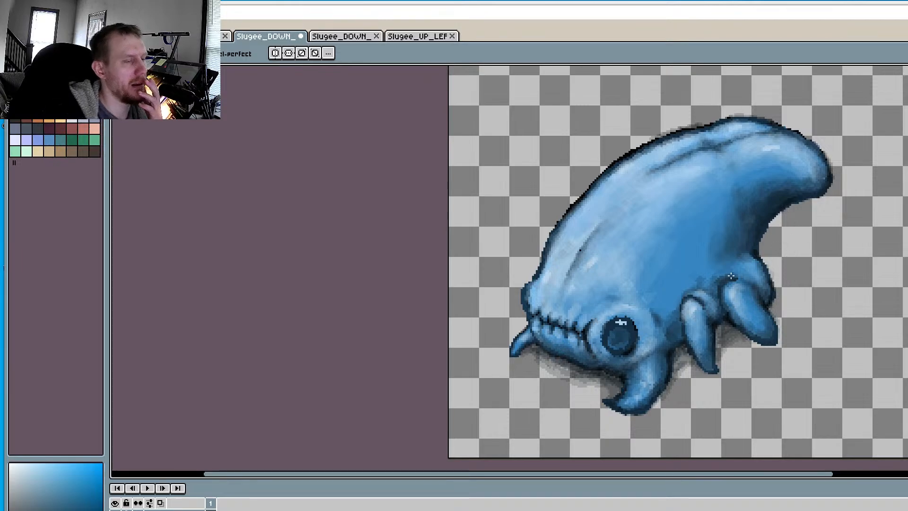
Save the shaded sprite, switch to Godot and run the game
key(alt+f)
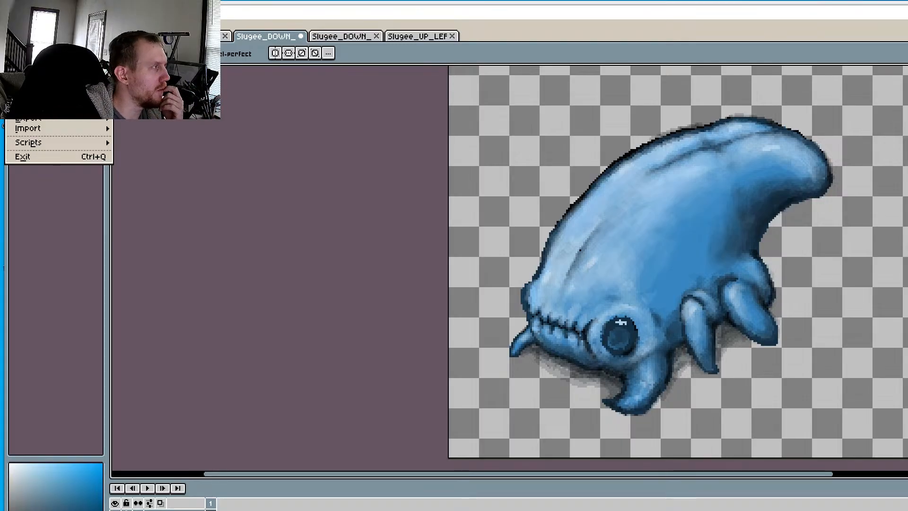
click(29, 72)
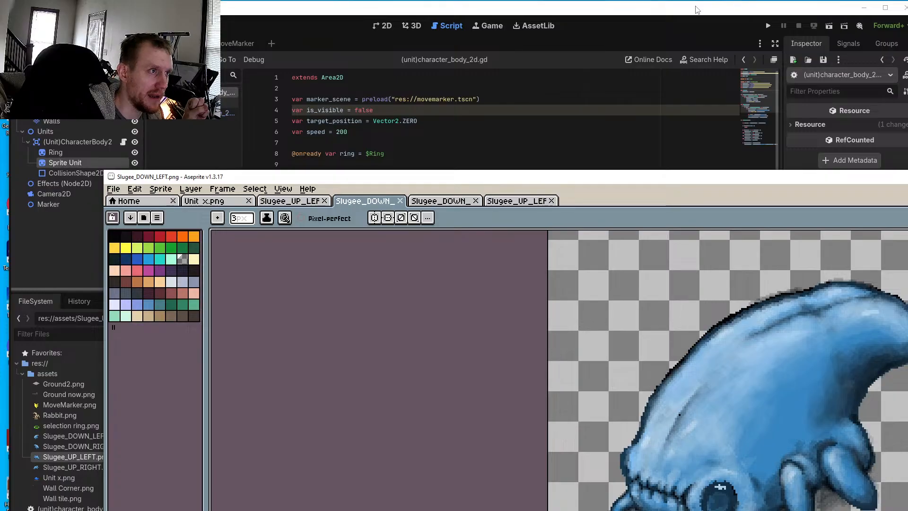
click(696, 10)
click(768, 26)
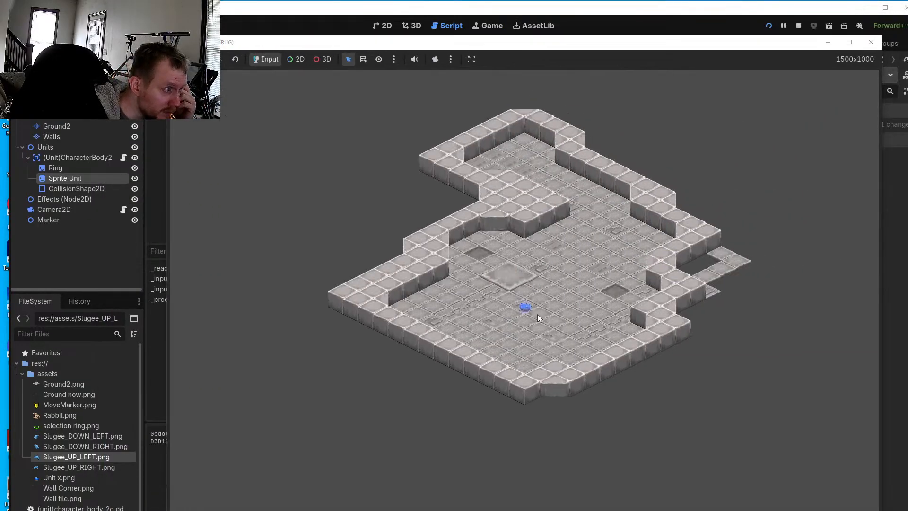
Select the slug, turn on camera override, and send the slug back and forth across the lower floor to check its sprite
click(525, 310)
right_click(515, 325)
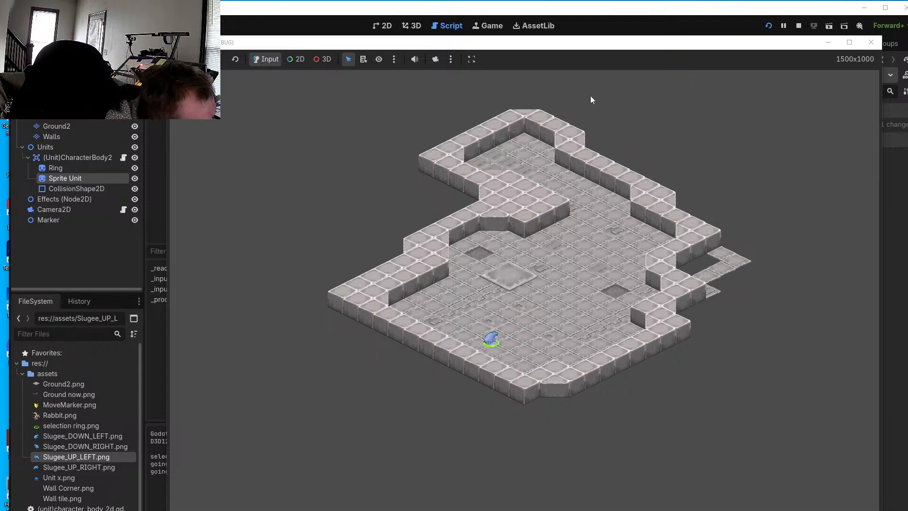
click(436, 60)
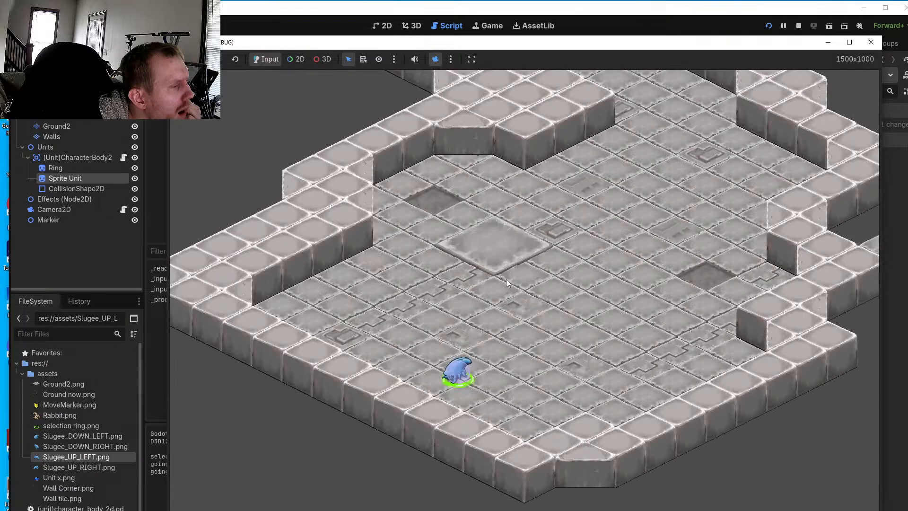
right_click(421, 404)
right_click(562, 330)
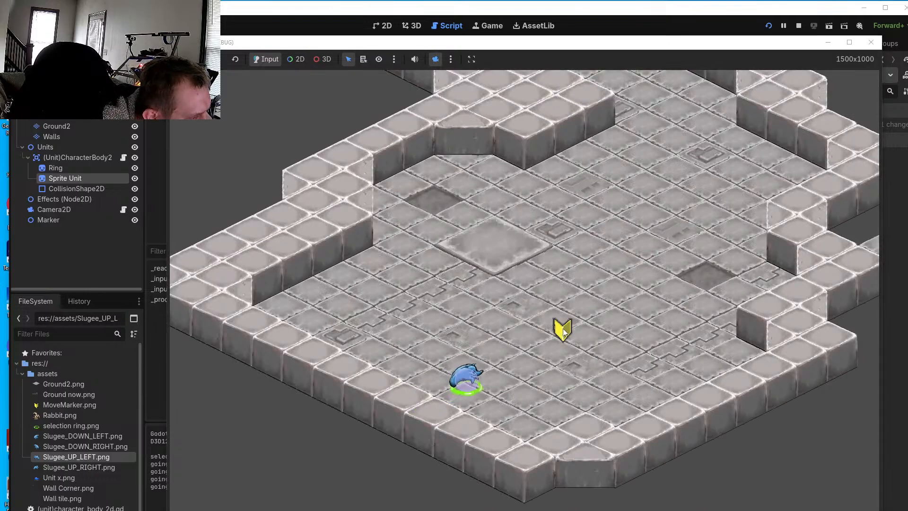
right_click(601, 295)
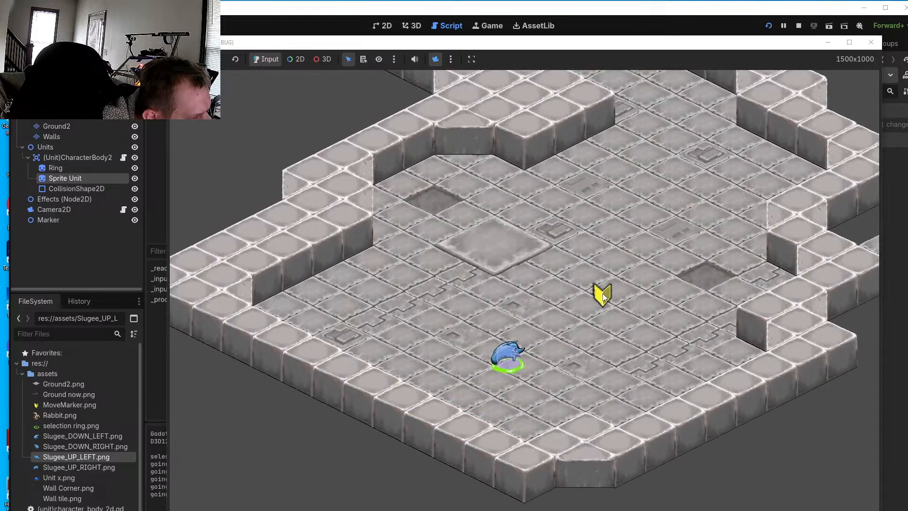
right_click(535, 356)
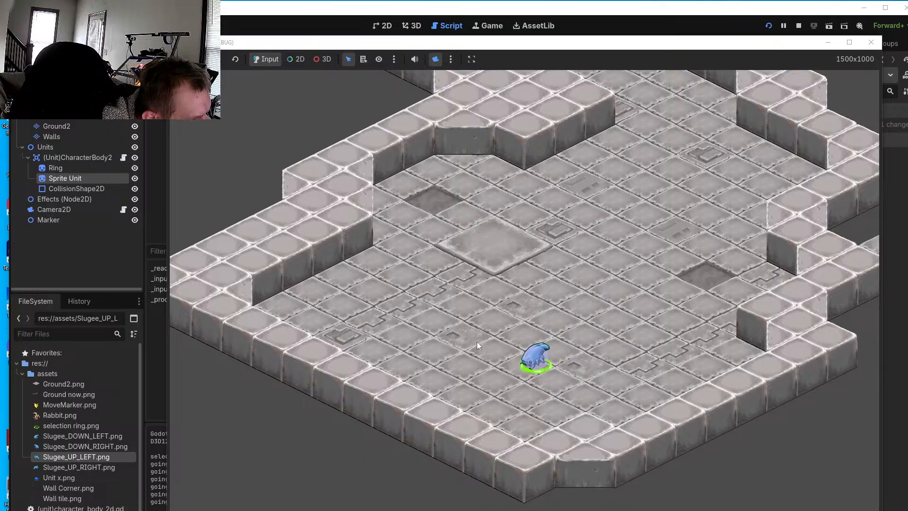
right_click(593, 298)
right_click(521, 361)
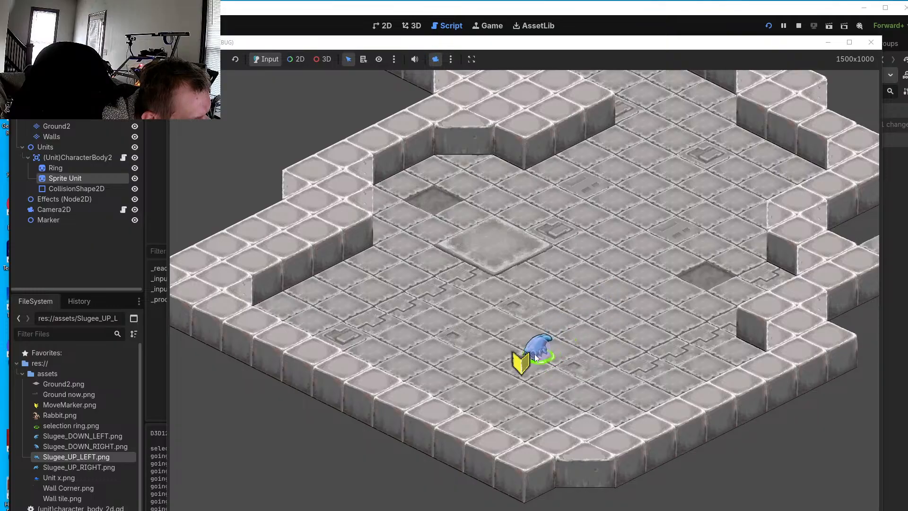
Toggle the slug's selection and move it down and back up the floor to recheck the down-left sprite's shadow
click(524, 363)
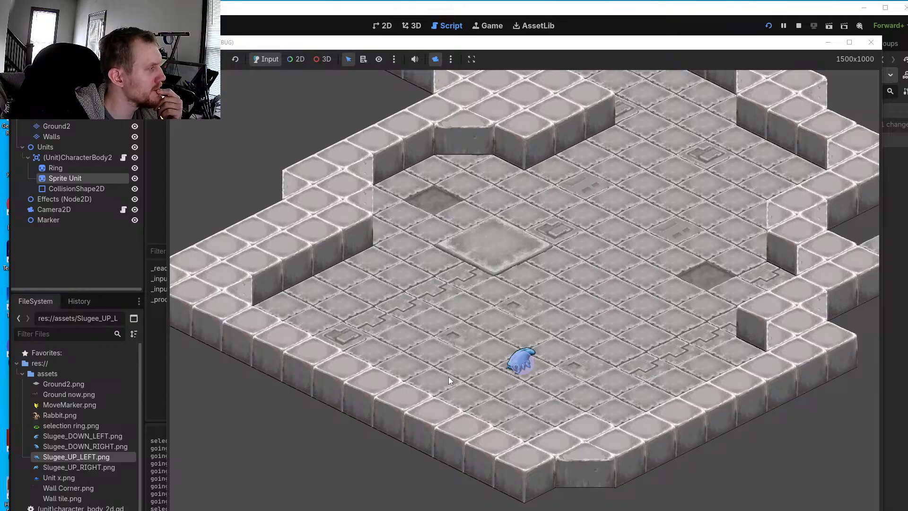
click(515, 363)
right_click(493, 403)
right_click(523, 360)
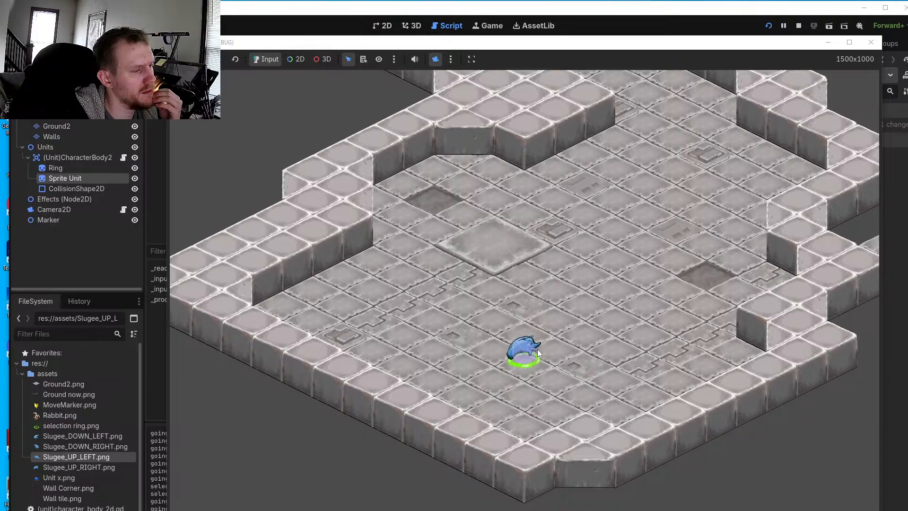
right_click(571, 317)
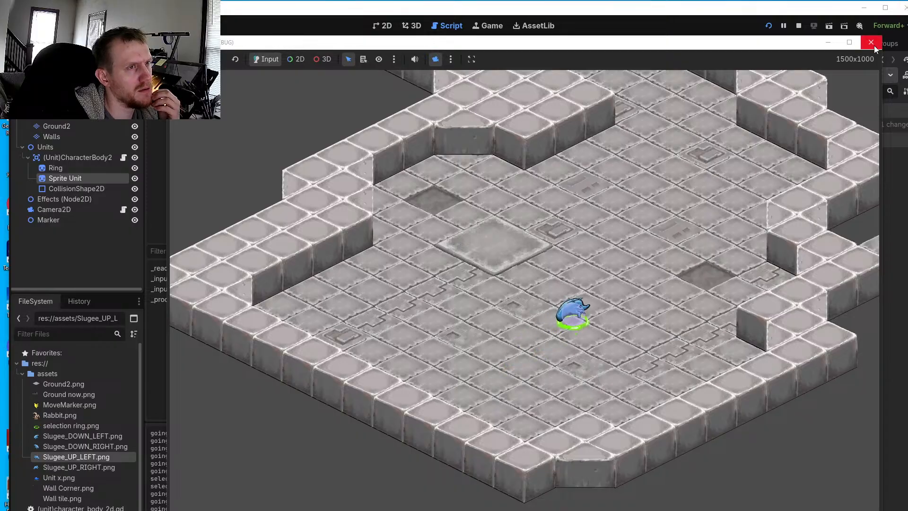
Close the test game and return to Aseprite, moving its window so the whole slug sprite is in view
click(871, 43)
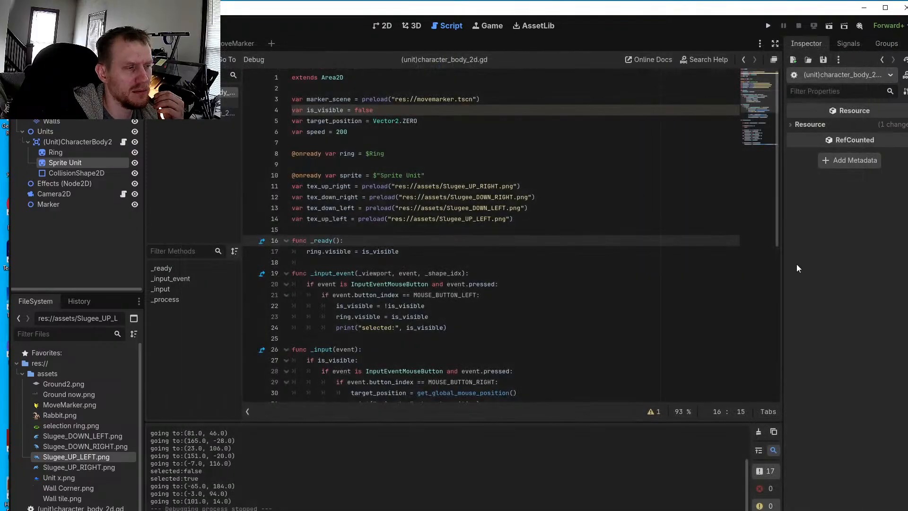
key(alt+Tab)
drag(854, 176, 680, 58)
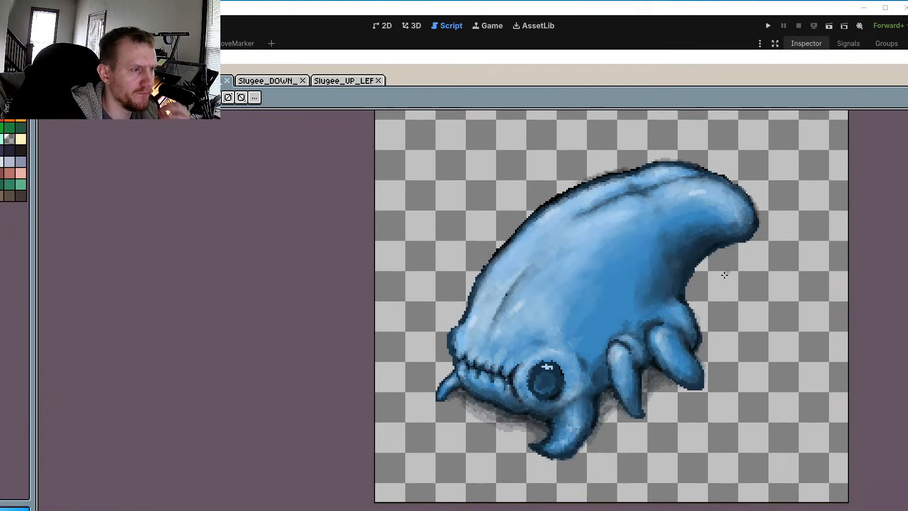
Undo the last stroke and brush a soft shadow on the canvas along the tail's curved underside down to the rear leg
scroll(724, 275, up, 2)
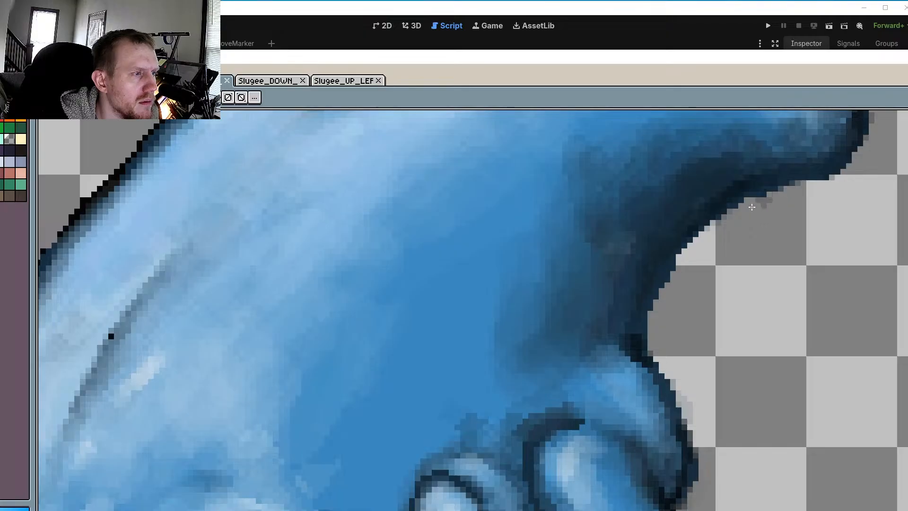
key(ctrl+z)
mouse_move(810, 195)
mouse_down()
mouse_move(707, 239)
mouse_move(652, 352)
mouse_move(780, 198)
mouse_move(709, 238)
mouse_move(648, 326)
mouse_up()
mouse_move(779, 187)
mouse_down()
mouse_move(657, 350)
mouse_move(741, 217)
mouse_move(811, 186)
mouse_move(673, 328)
mouse_move(642, 320)
mouse_move(751, 200)
mouse_move(657, 317)
mouse_move(653, 366)
mouse_up()
scroll(769, 277, down, 4)
scroll(809, 350, down, 1)
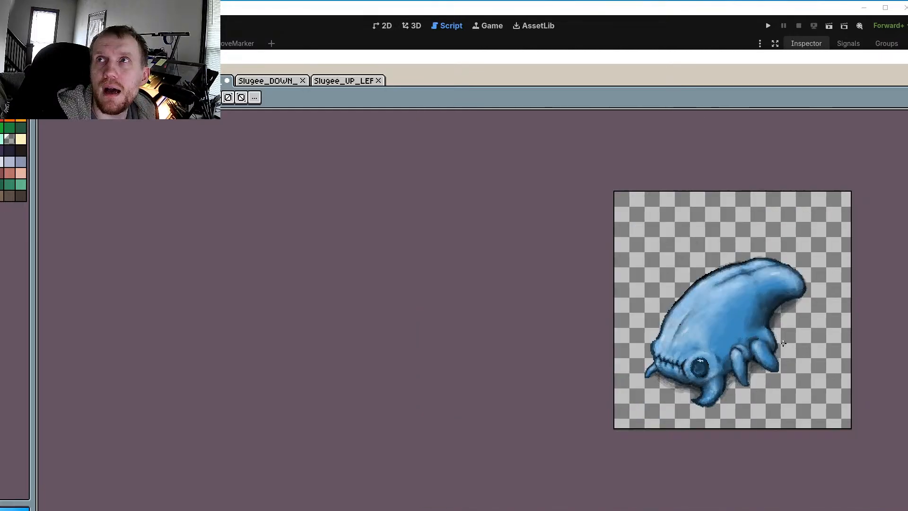
middle_drag(741, 345, 687, 346)
scroll(686, 346, up, 5)
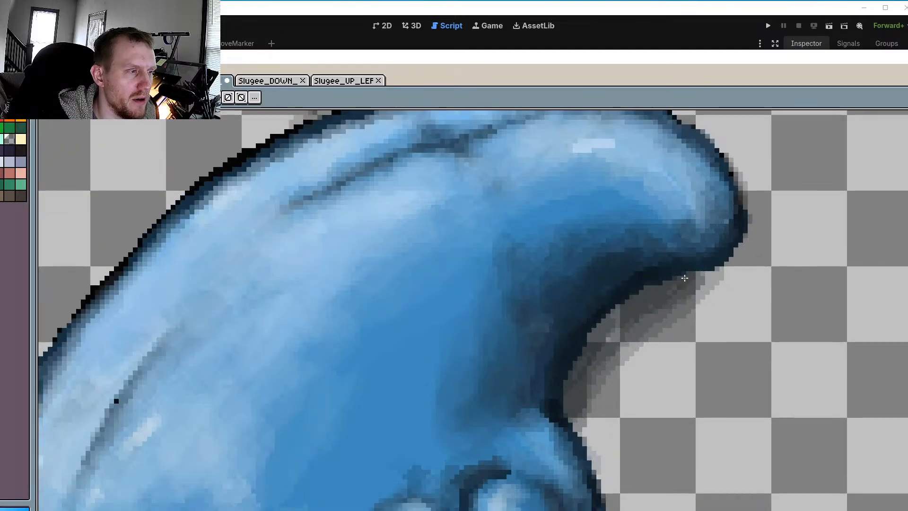
mouse_move(685, 278)
mouse_down()
mouse_move(742, 248)
mouse_move(738, 163)
mouse_move(756, 217)
mouse_move(720, 268)
mouse_move(648, 298)
mouse_move(581, 379)
mouse_move(573, 452)
mouse_up()
scroll(608, 409, down, 4)
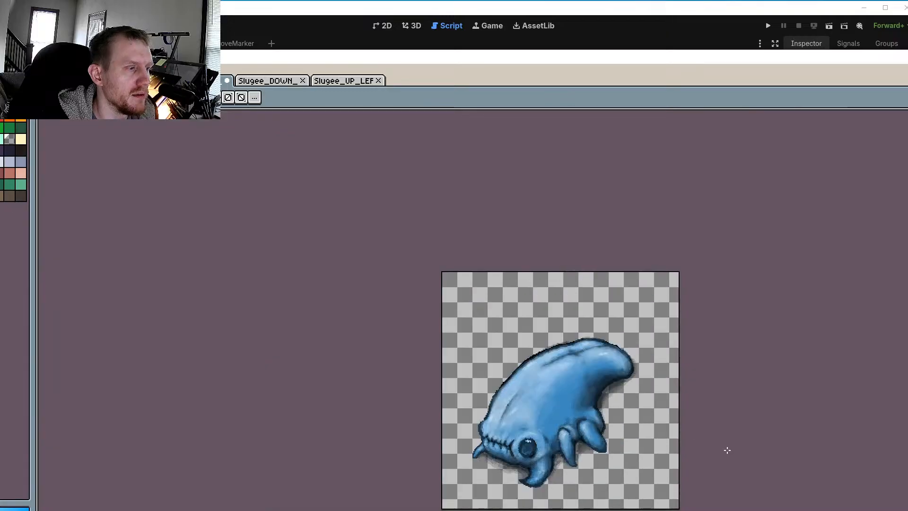
Deepen the shadow in the hollow below the tail and extend it along the rear leg's outer edge
middle_drag(681, 471, 716, 392)
scroll(581, 396, up, 2)
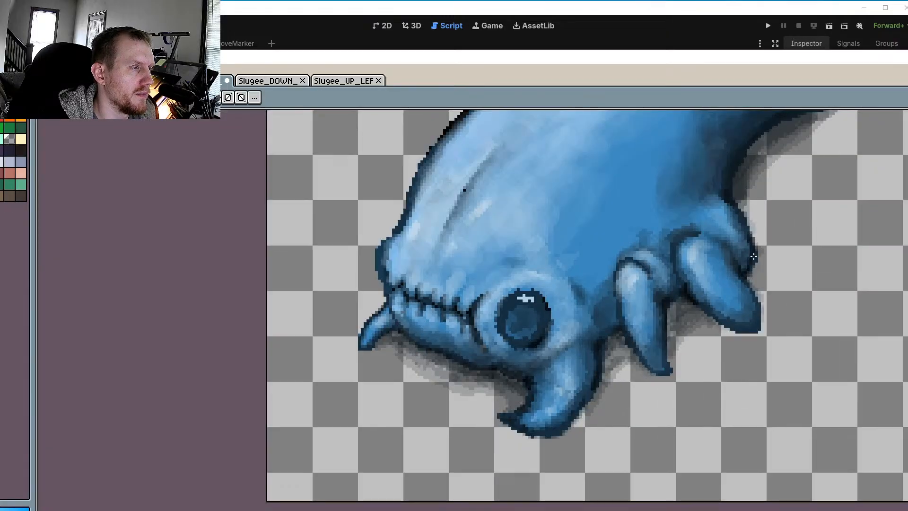
middle_drag(785, 189, 690, 324)
scroll(687, 253, up, 1)
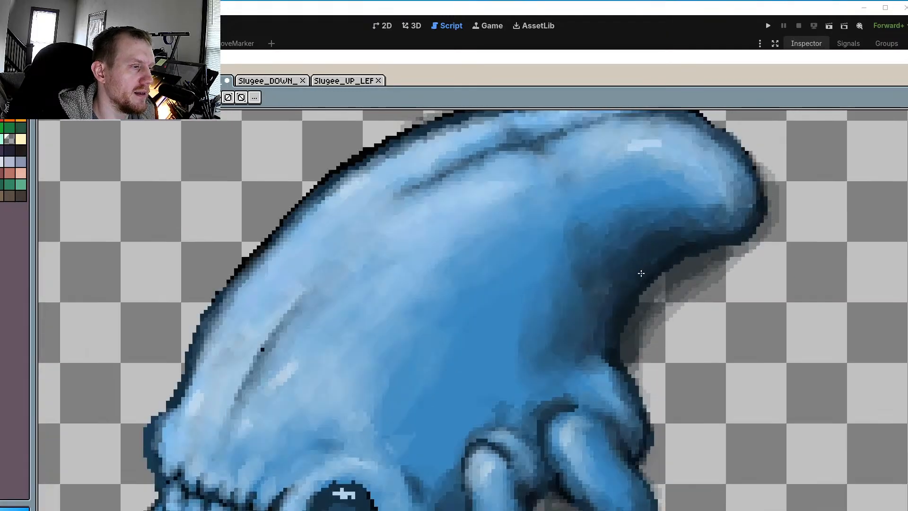
mouse_move(652, 275)
mouse_down()
mouse_move(633, 334)
mouse_move(640, 379)
mouse_up()
drag(625, 348, 633, 378)
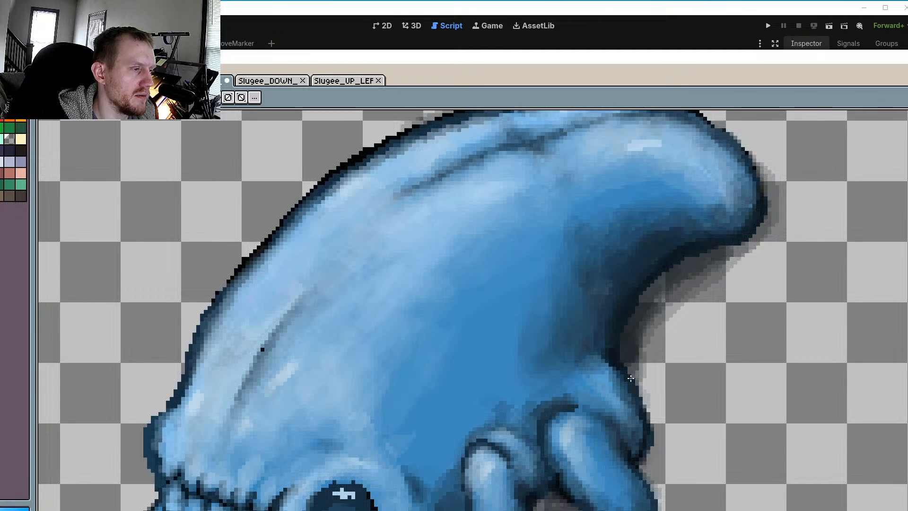
drag(642, 297, 665, 280)
mouse_move(721, 251)
mouse_down()
mouse_move(653, 351)
mouse_move(646, 402)
mouse_up()
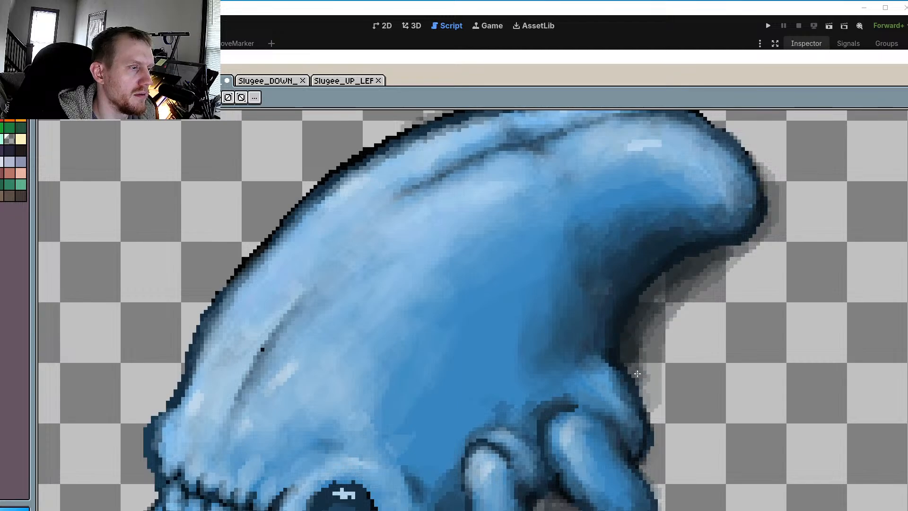
drag(641, 364, 651, 420)
Darken the shadow between the rear and middle claws toward the front claw, and review the whole sprite
middle_drag(651, 442, 637, 325)
mouse_move(538, 392)
mouse_down()
mouse_move(525, 428)
mouse_move(527, 395)
mouse_move(446, 448)
mouse_move(458, 460)
mouse_up()
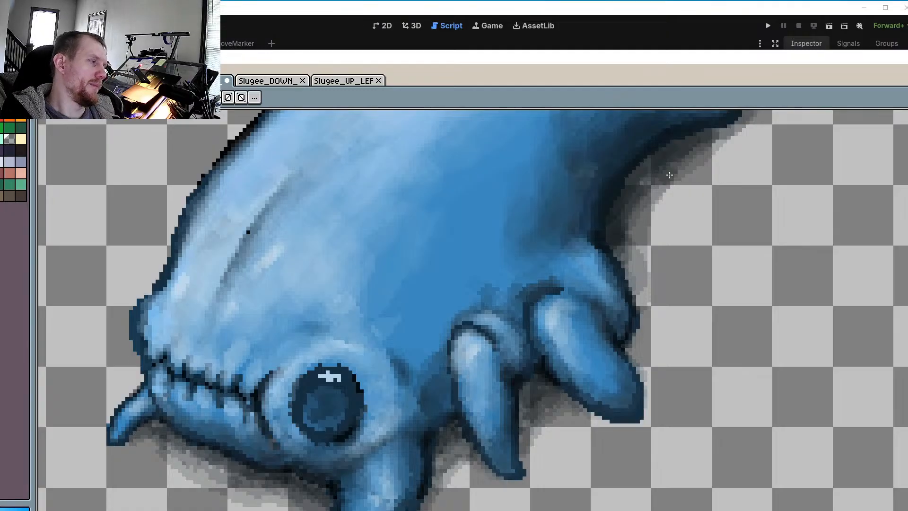
scroll(678, 278, down, 5)
scroll(749, 250, up, 1)
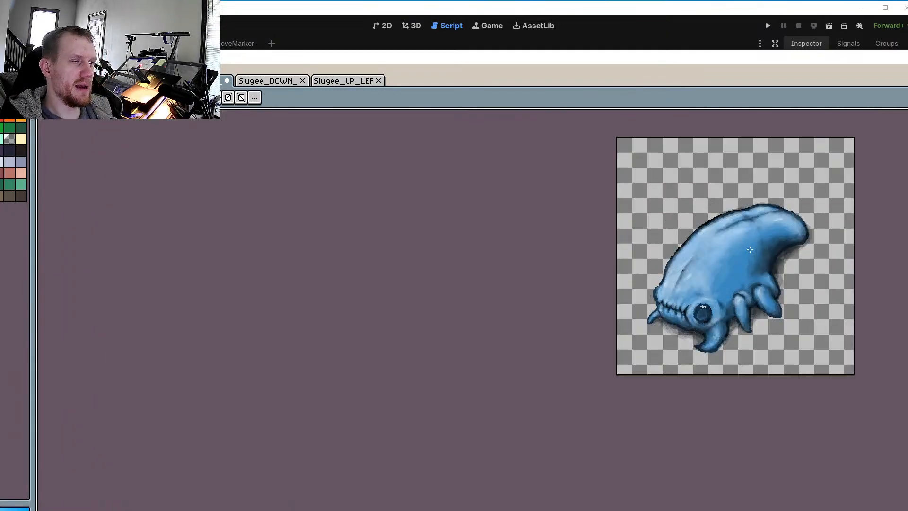
Compare the shaded Slugee_DOWN_LEFT sprite with the right-facing Slugee_DOWN sprite and the upward left-facing sprite, and return to it
scroll(749, 249, up, 2)
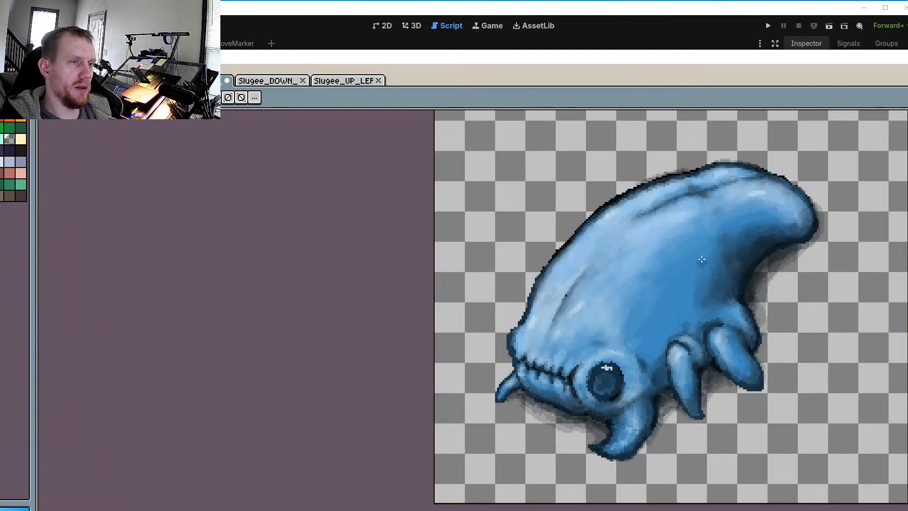
click(278, 83)
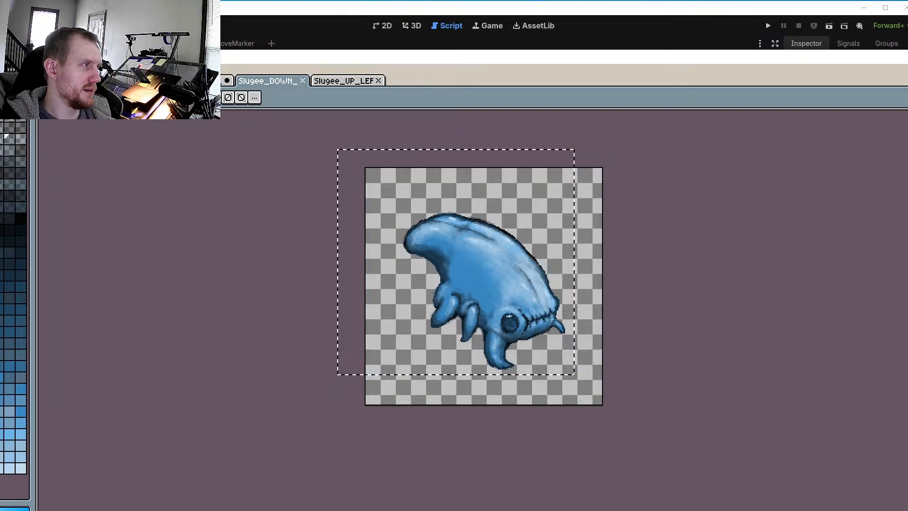
key(ctrl+shift+Tab)
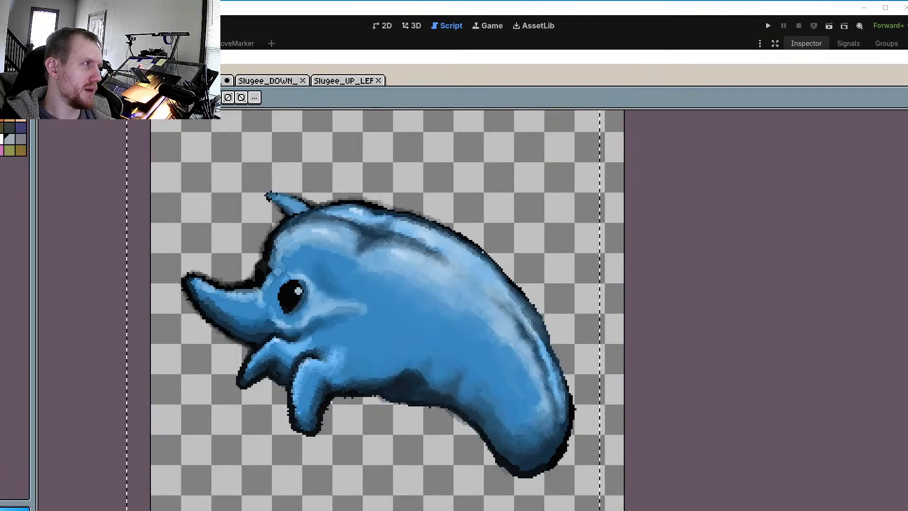
click(198, 80)
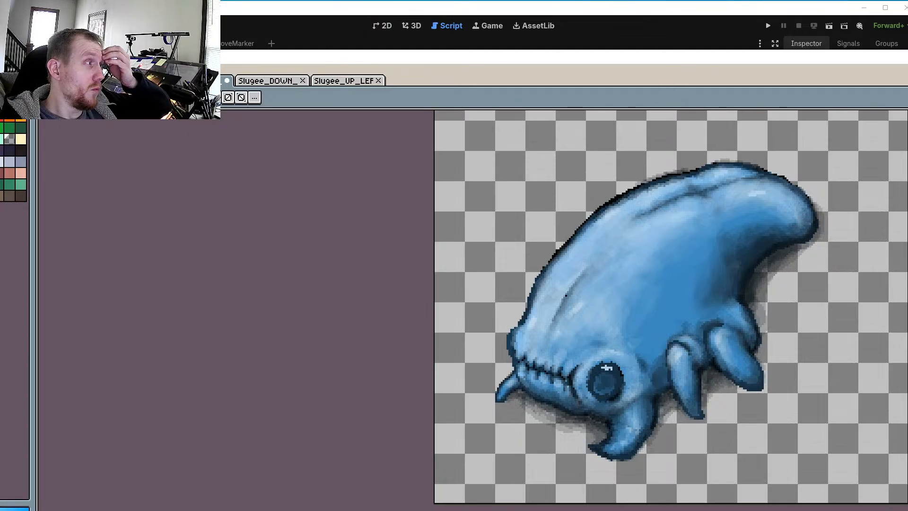
Bring the covered edge of the Aseprite window into view and save the shaded Slugee_DOWN_LEFT sprite
drag(71, 57, 189, 60)
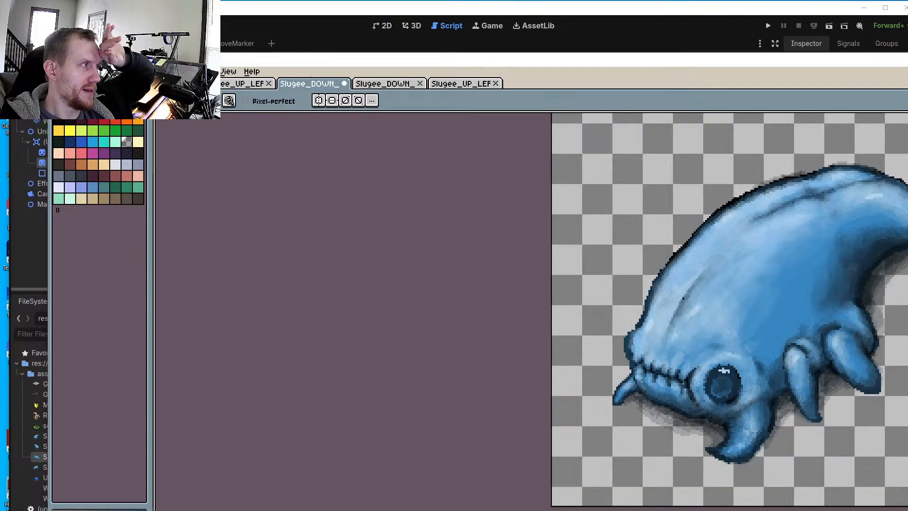
click(59, 72)
click(69, 119)
Switch to Godot, run the game and move its window so the whole map is in view
click(533, 10)
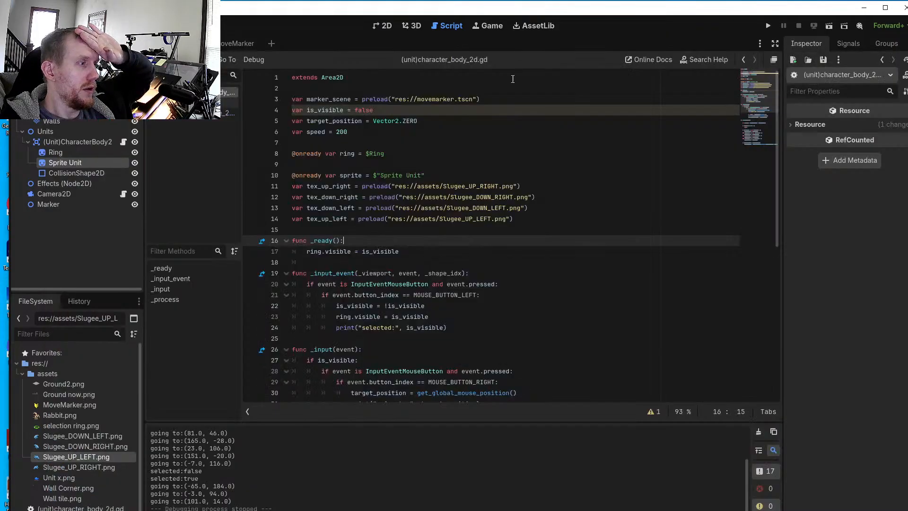
click(768, 25)
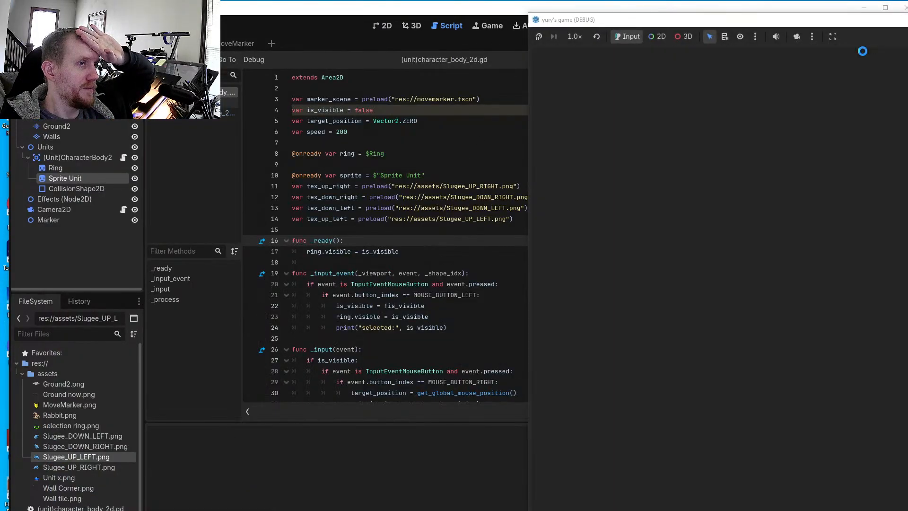
drag(890, 23, 471, 29)
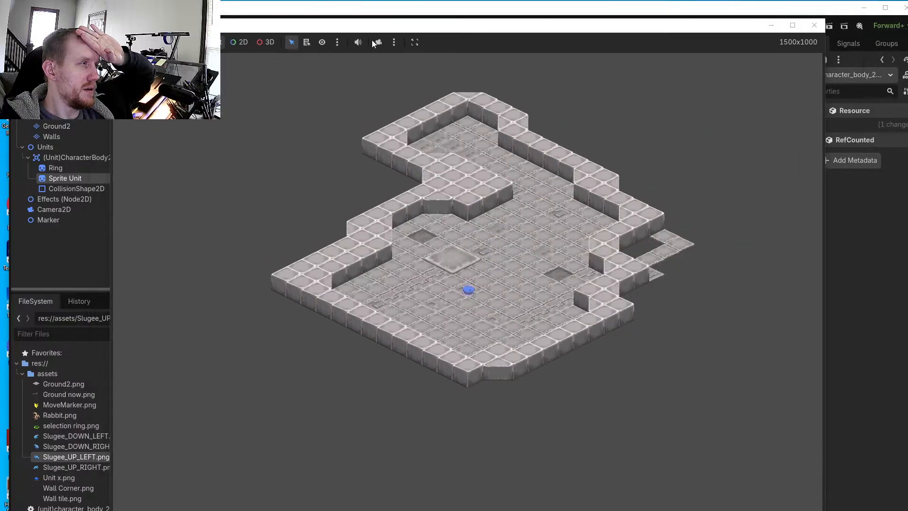
Select the slug on the game map, toggling its selection off and on again
scroll(430, 157, up, 3)
click(449, 329)
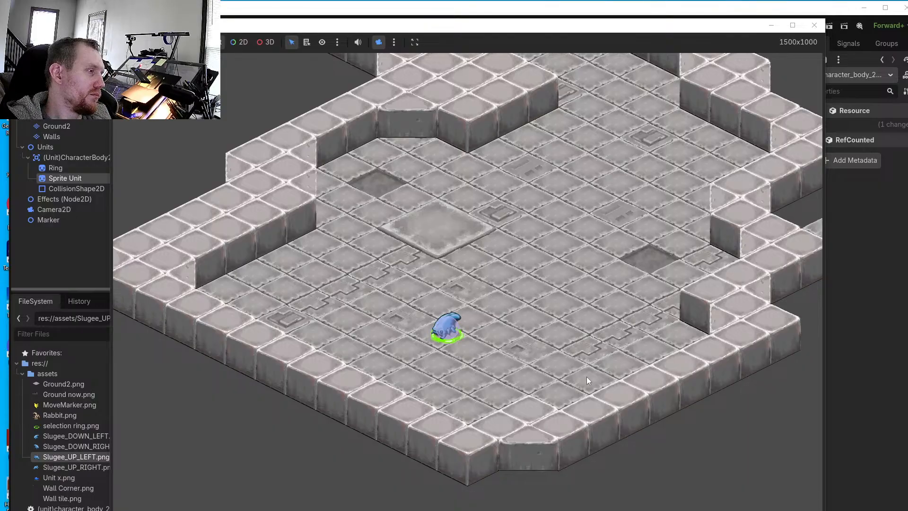
click(445, 322)
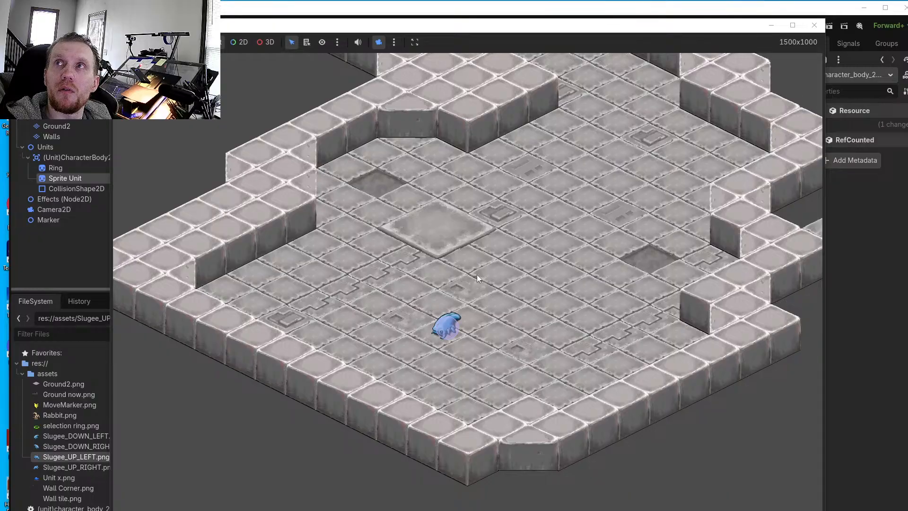
click(441, 329)
Send the slug to floor spots in all four diagonal directions to check its directional sprites and the new shadow
right_click(427, 310)
right_click(523, 262)
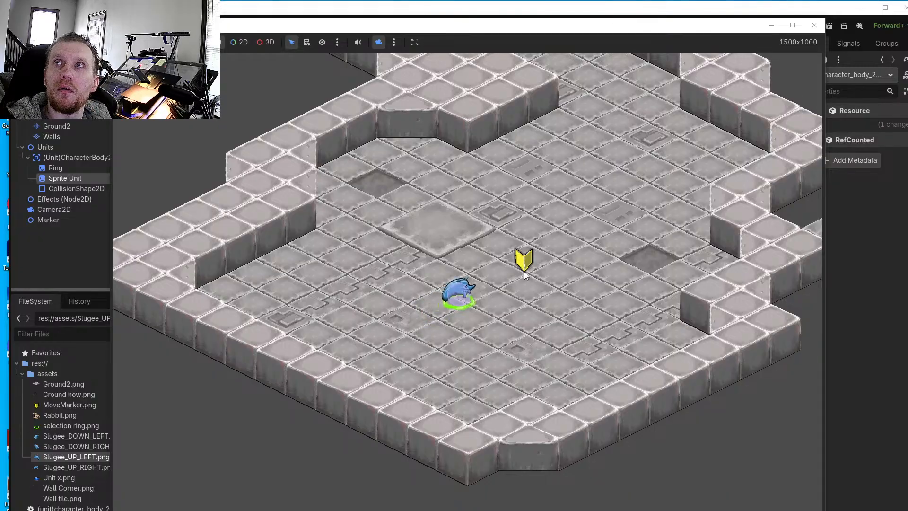
right_click(525, 344)
right_click(415, 360)
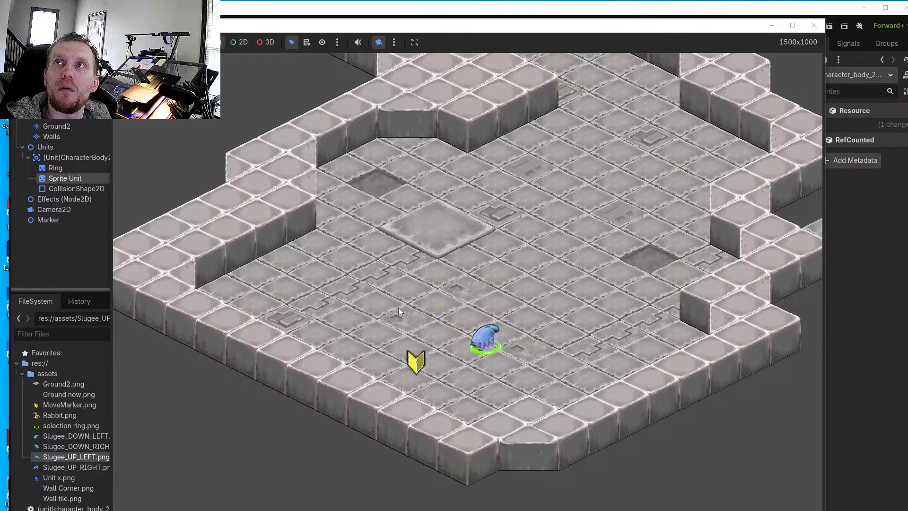
right_click(398, 307)
right_click(517, 247)
right_click(539, 318)
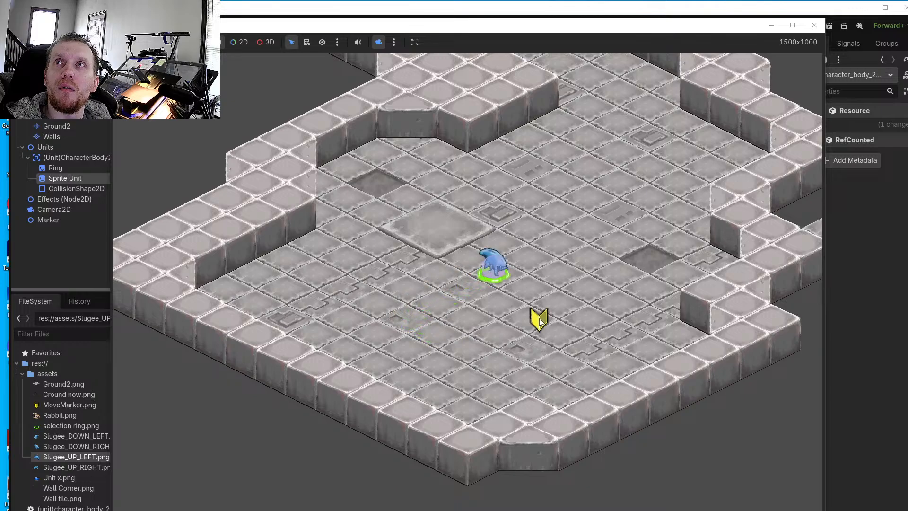
right_click(549, 286)
right_click(523, 251)
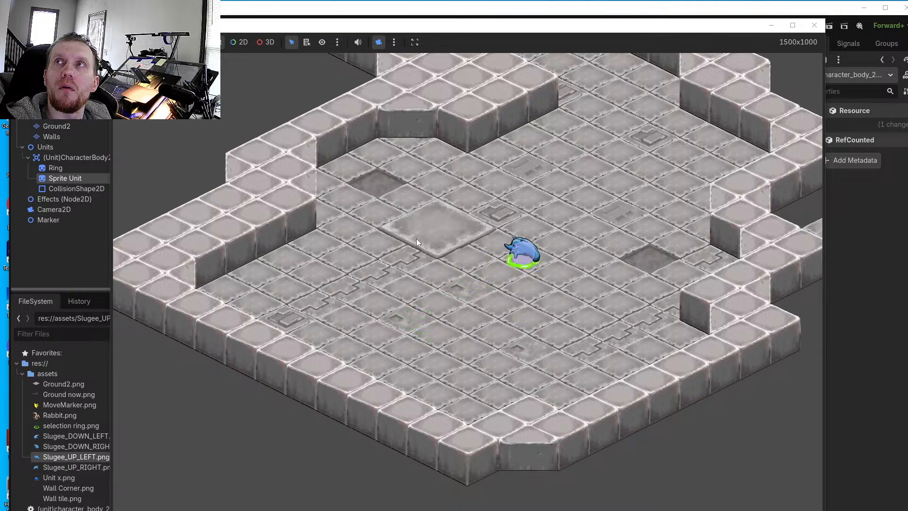
right_click(409, 276)
right_click(445, 309)
right_click(527, 244)
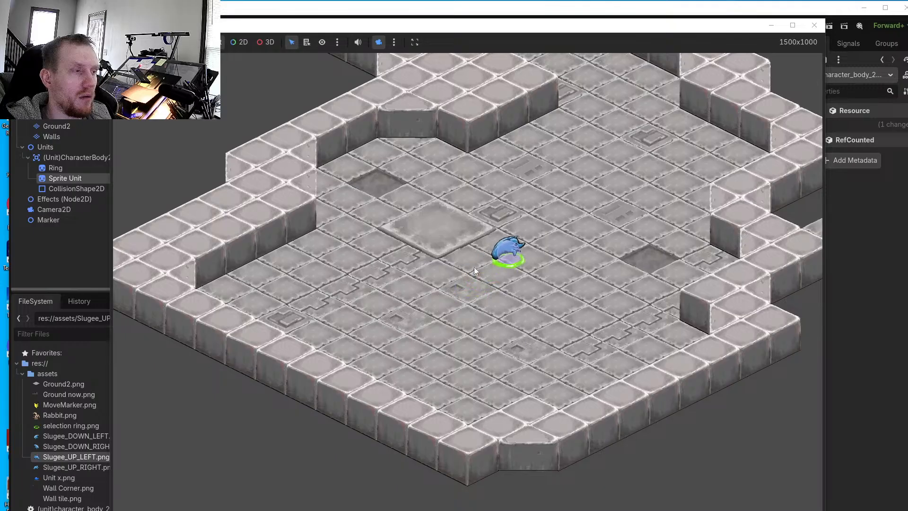
right_click(432, 292)
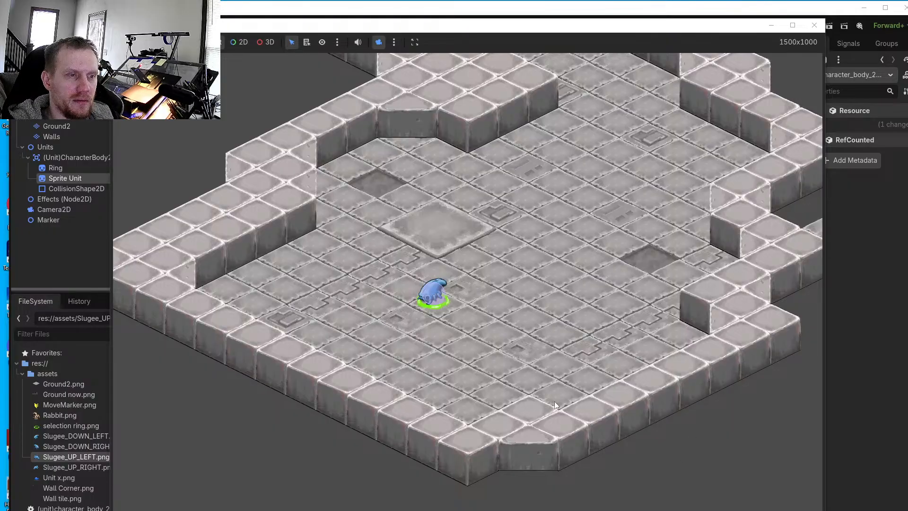
Close the test game and return to Aseprite, placing its window so the whole slug sprite is in view
click(813, 25)
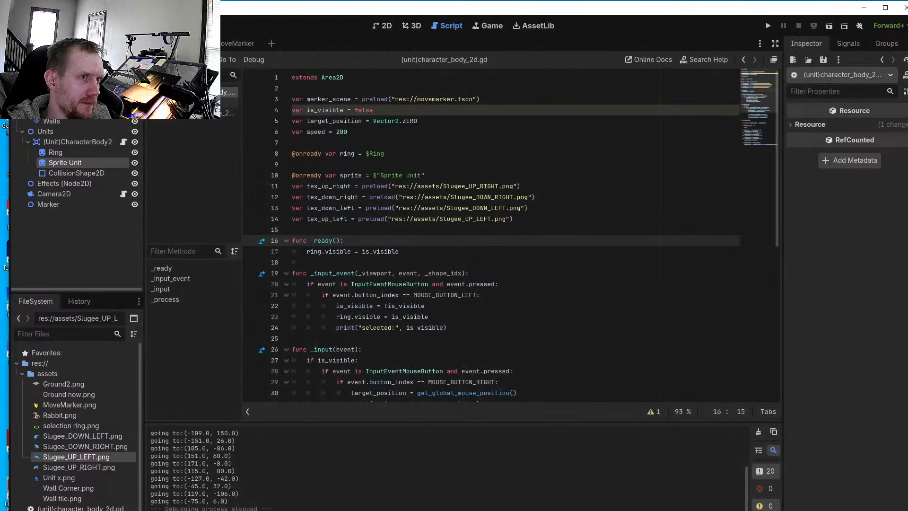
mouse_move(907, 63)
mouse_down()
mouse_move(872, 67)
mouse_move(902, 60)
mouse_up()
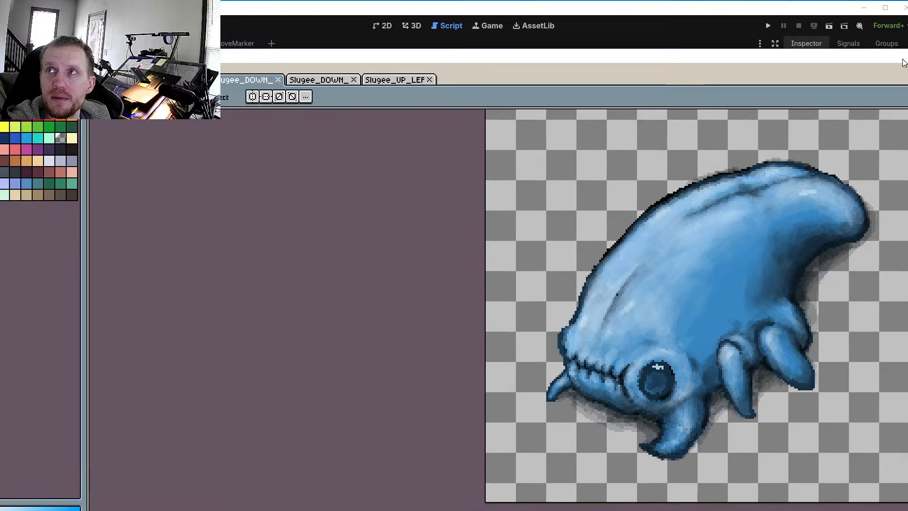